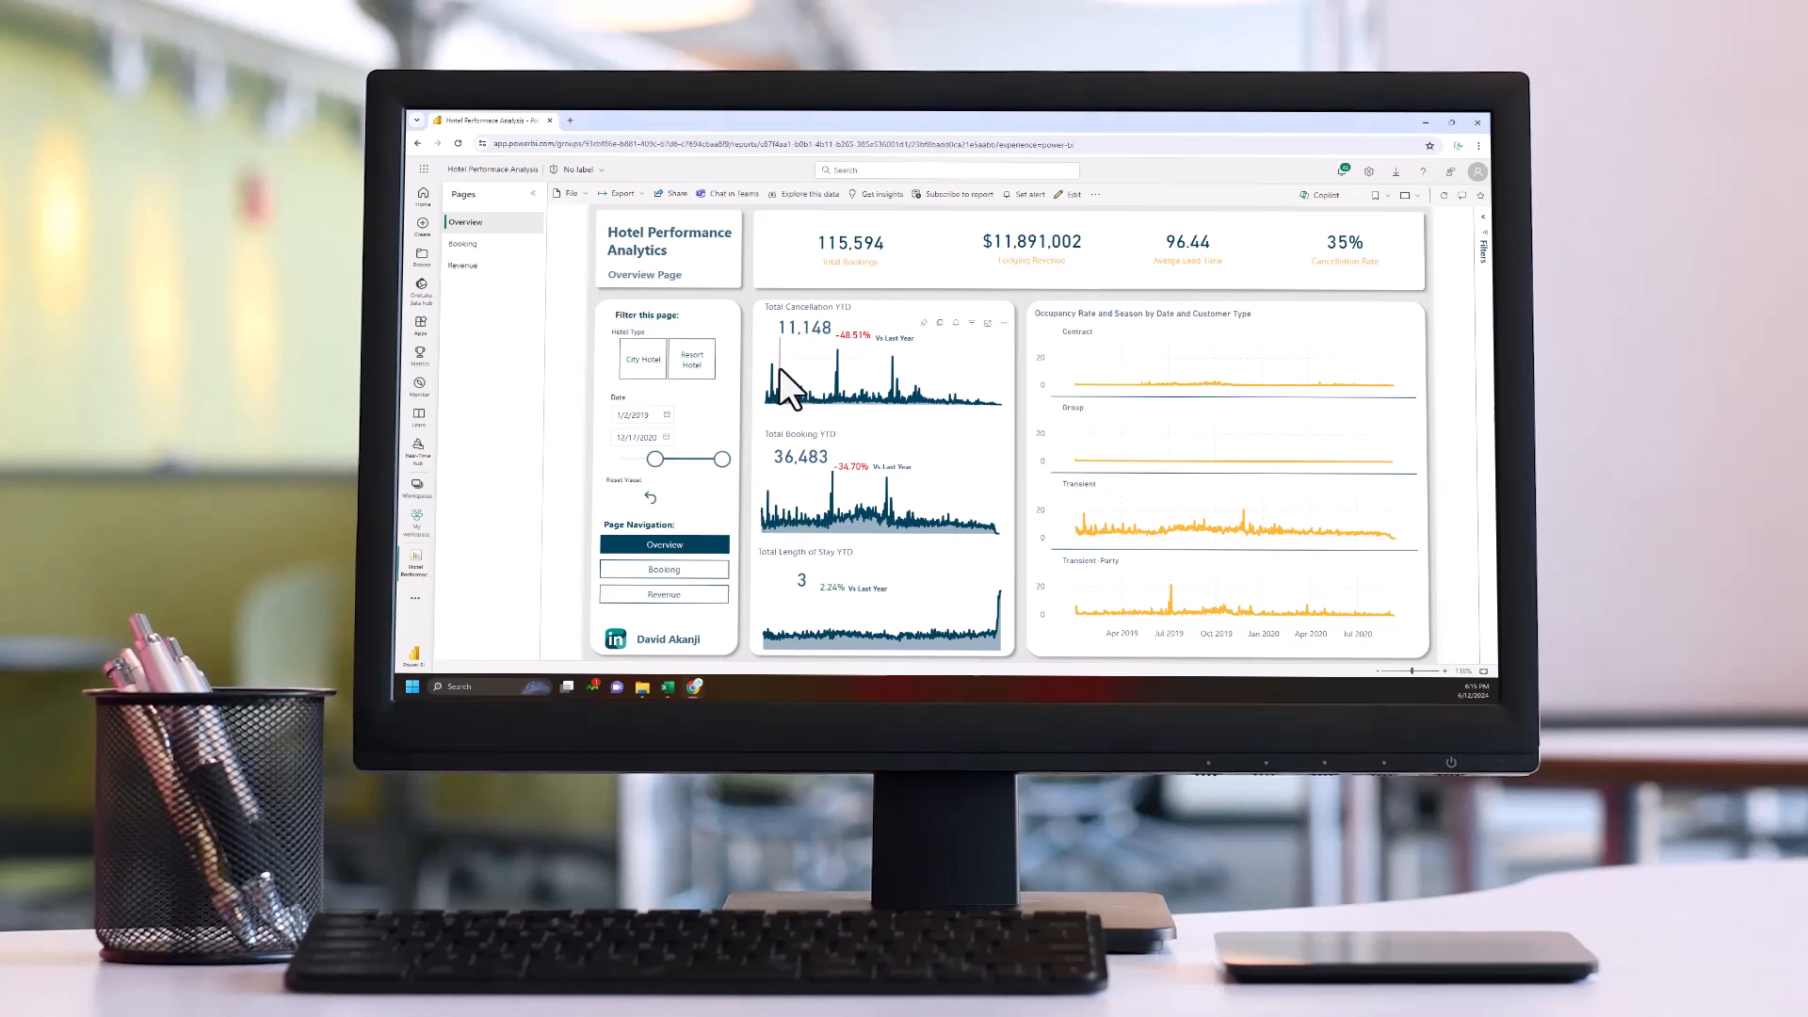
- Open the report's Booking page and zoom into the country map to inspect the largest bubble's booking details
{"action": "mouse_move", "coordinate": [776, 369]}
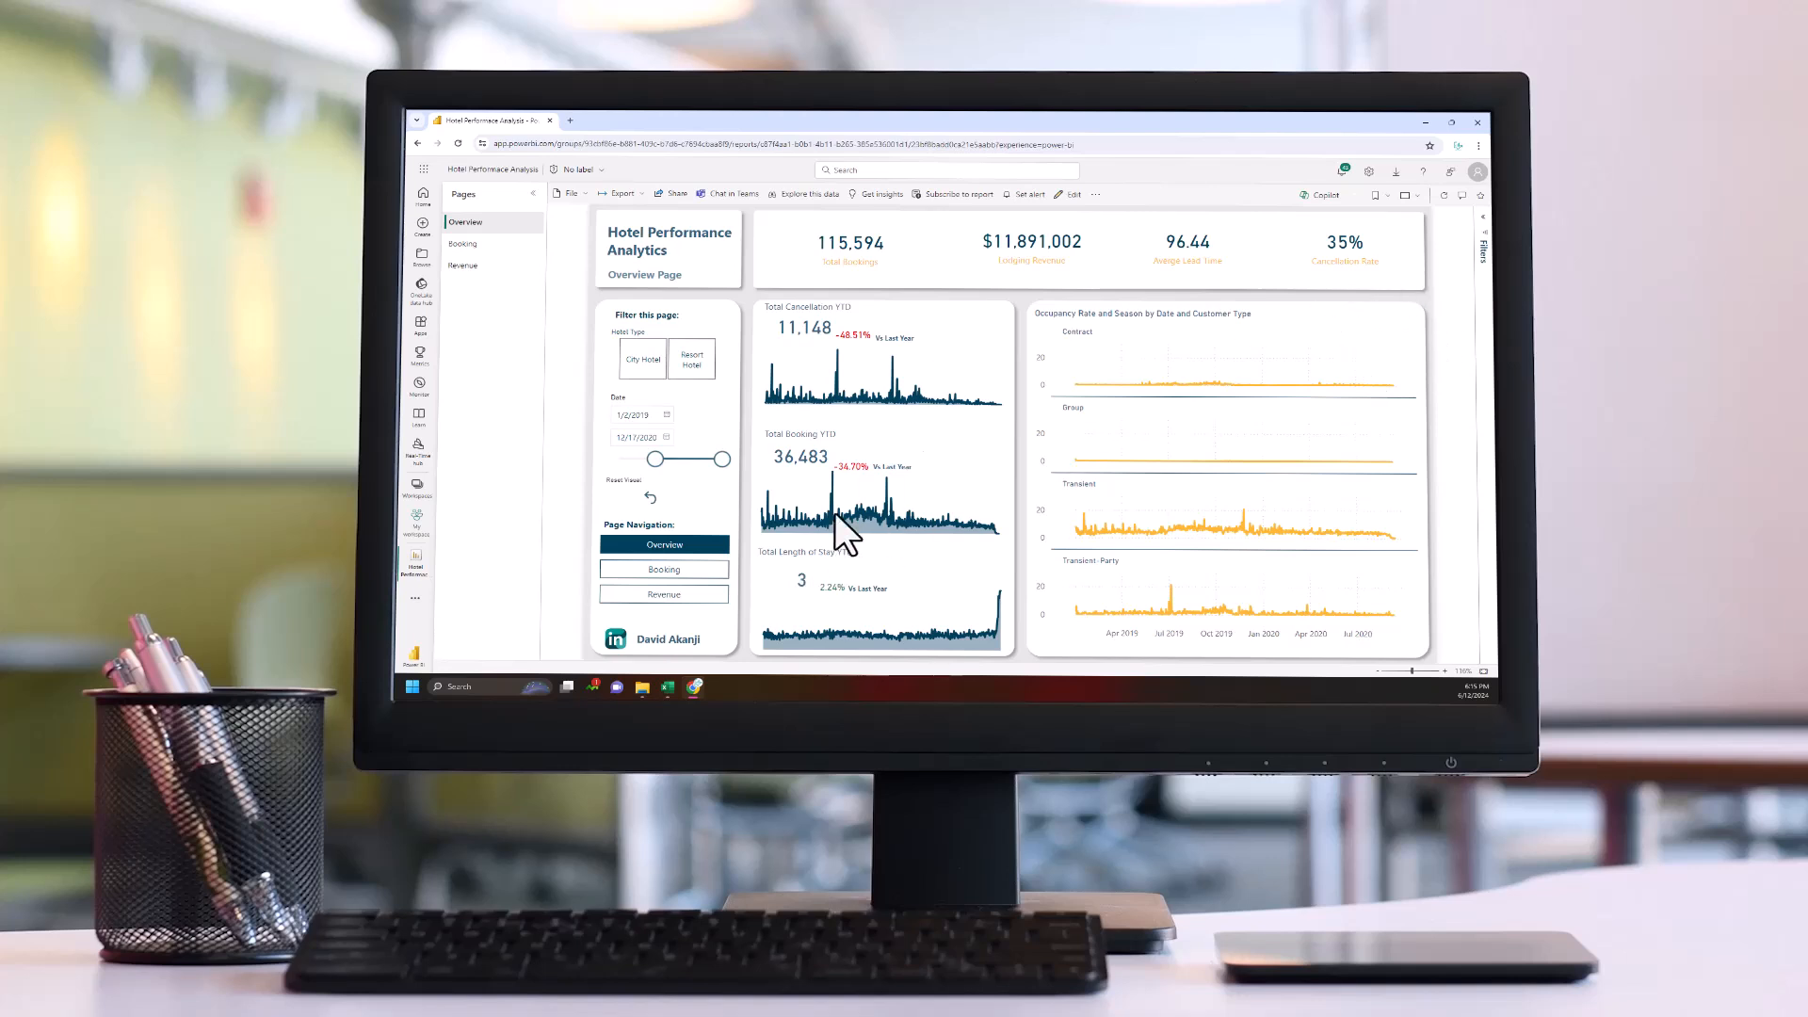
{"action": "left_click", "coordinate": [648, 570]}
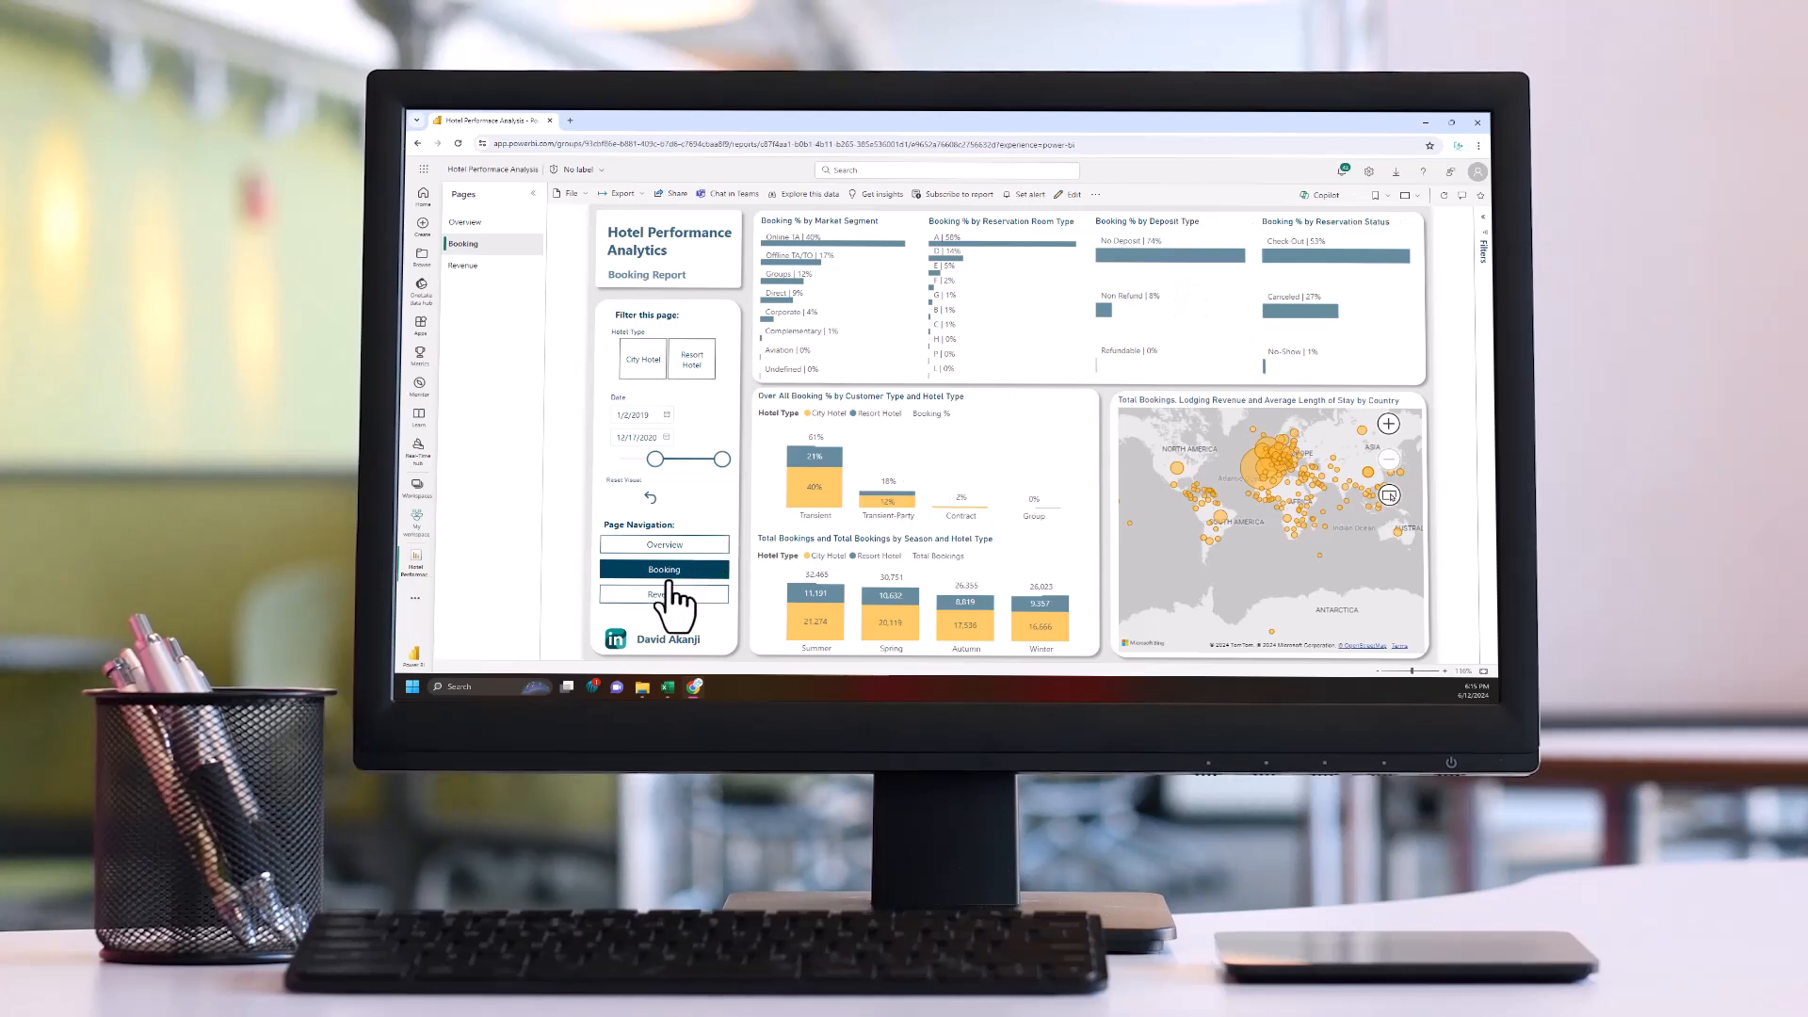
{"action": "scroll", "coordinate": [1259, 510], "scroll_direction": "up", "scroll_amount": 2}
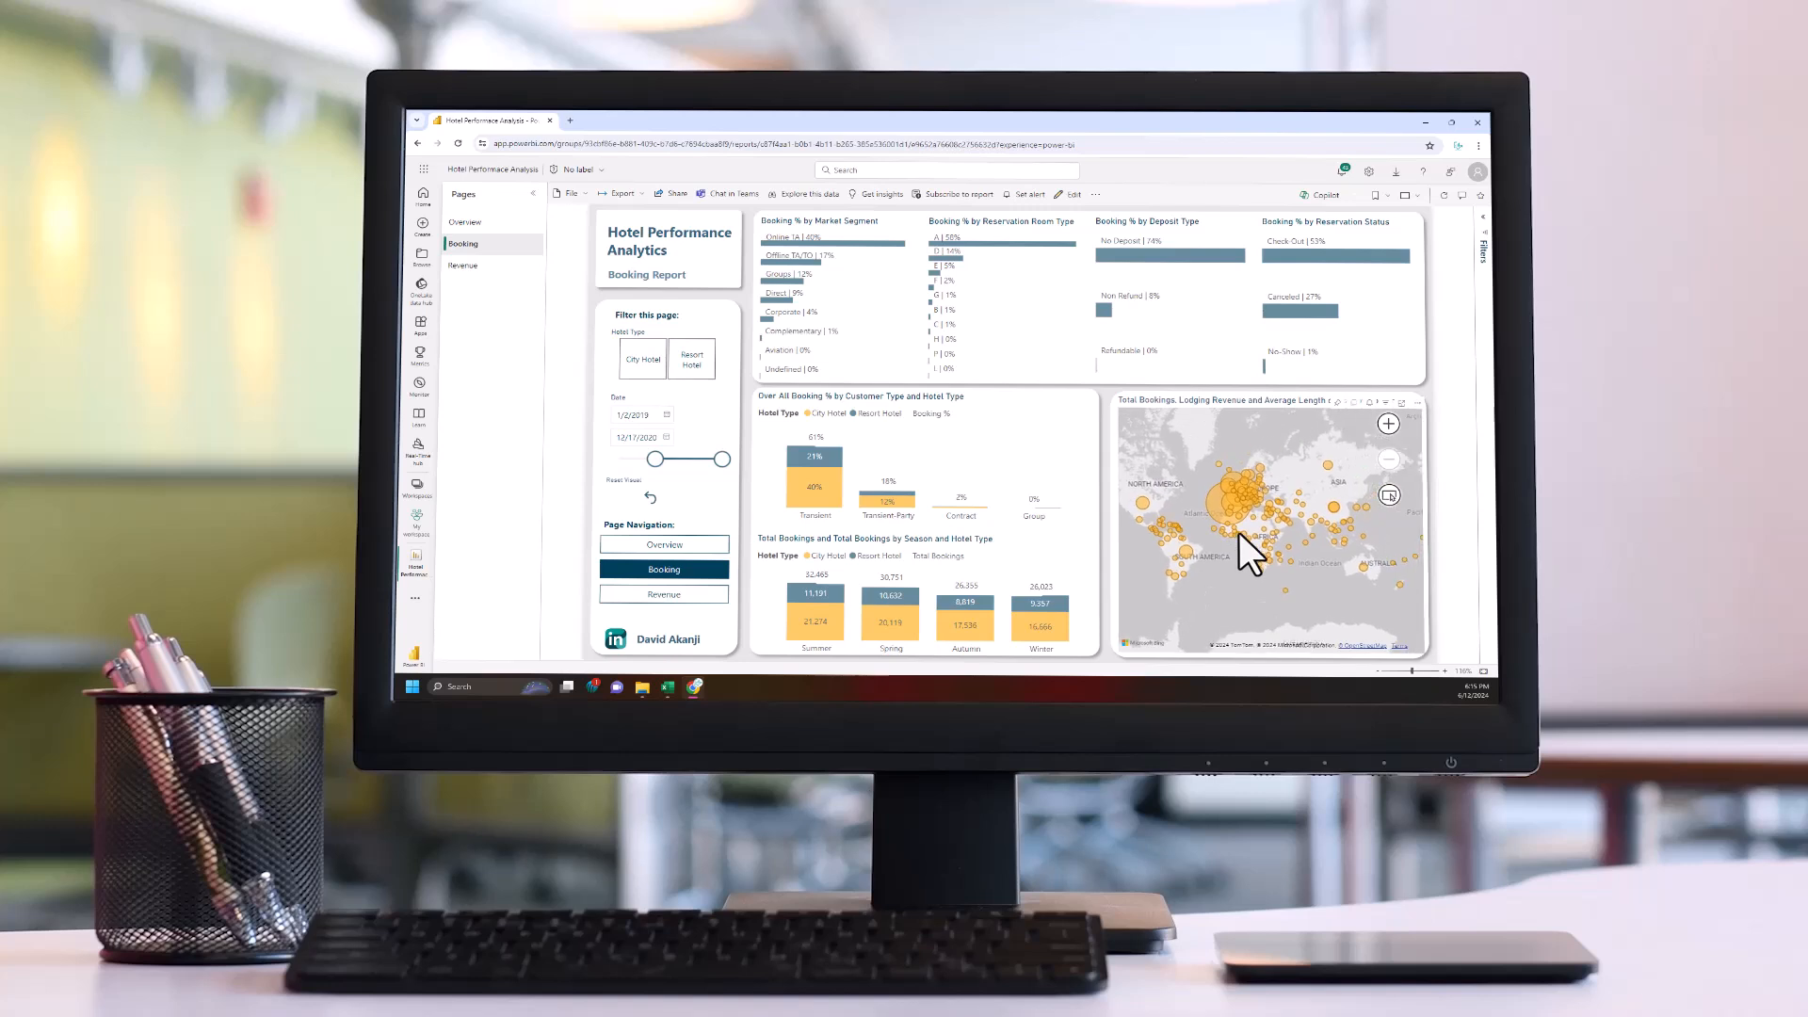
{"action": "scroll", "coordinate": [1251, 518], "scroll_direction": "up", "scroll_amount": 2}
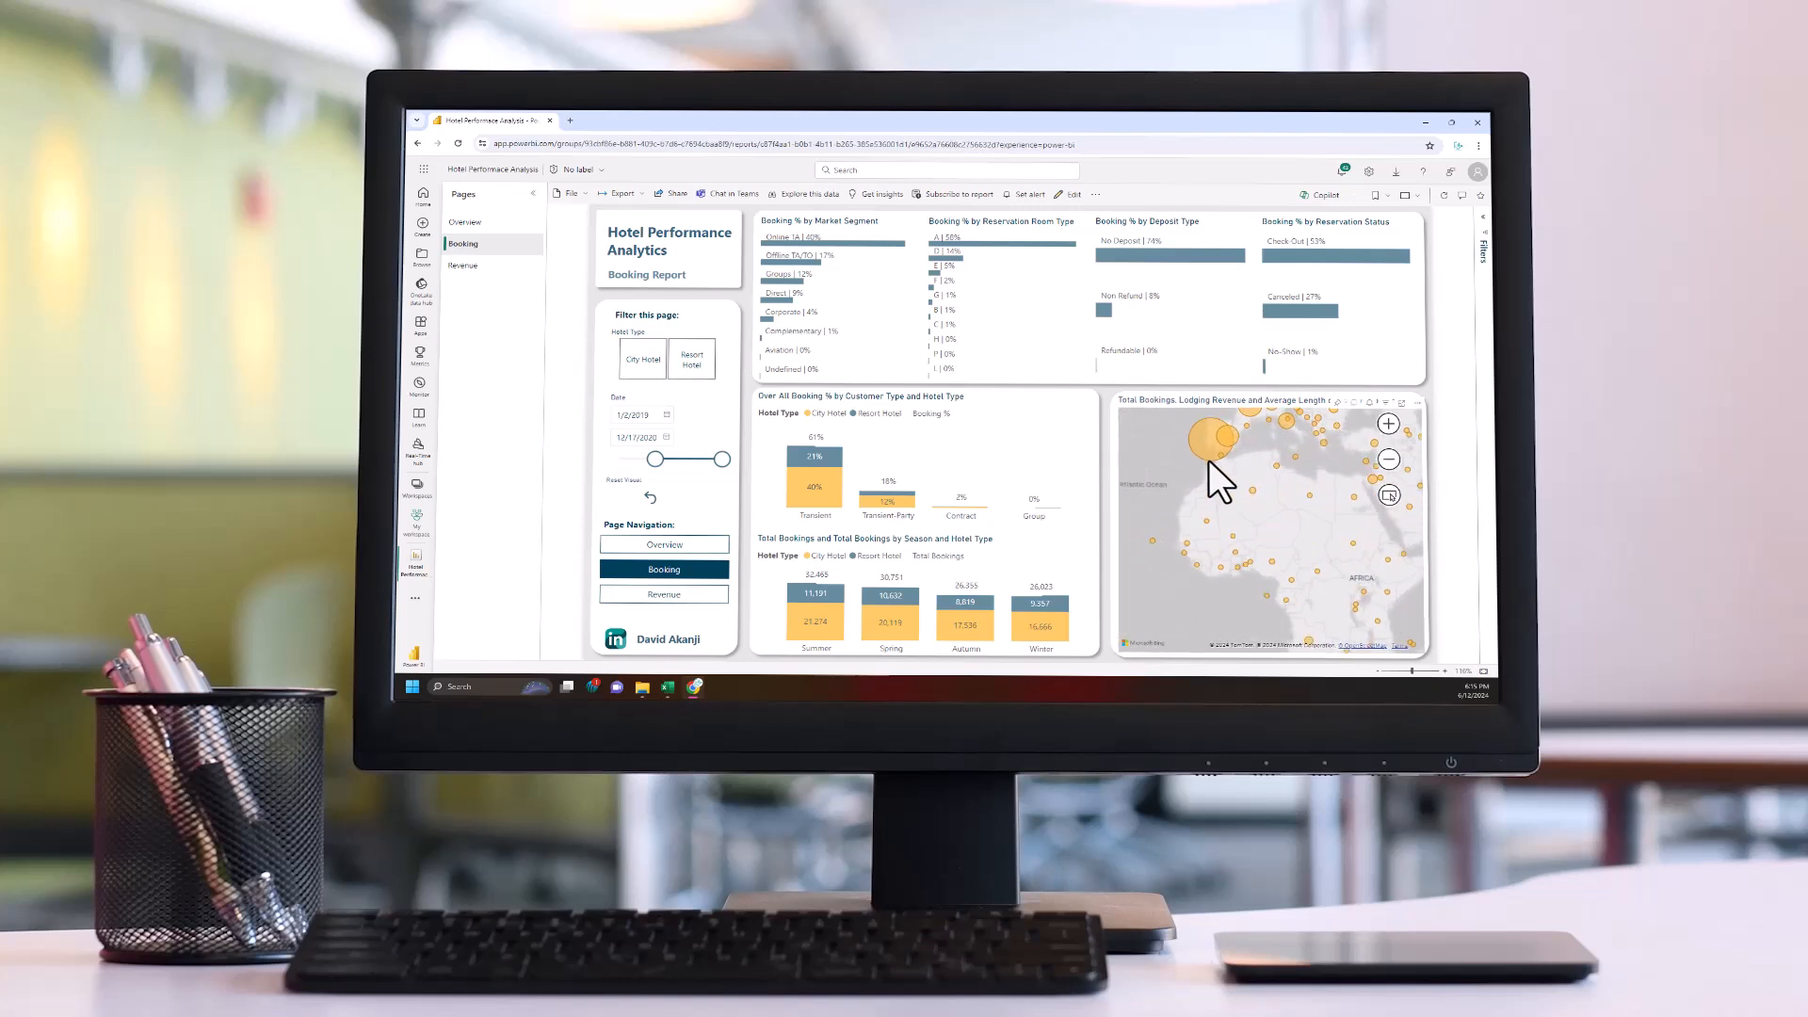
{"action": "mouse_move", "coordinate": [1205, 446]}
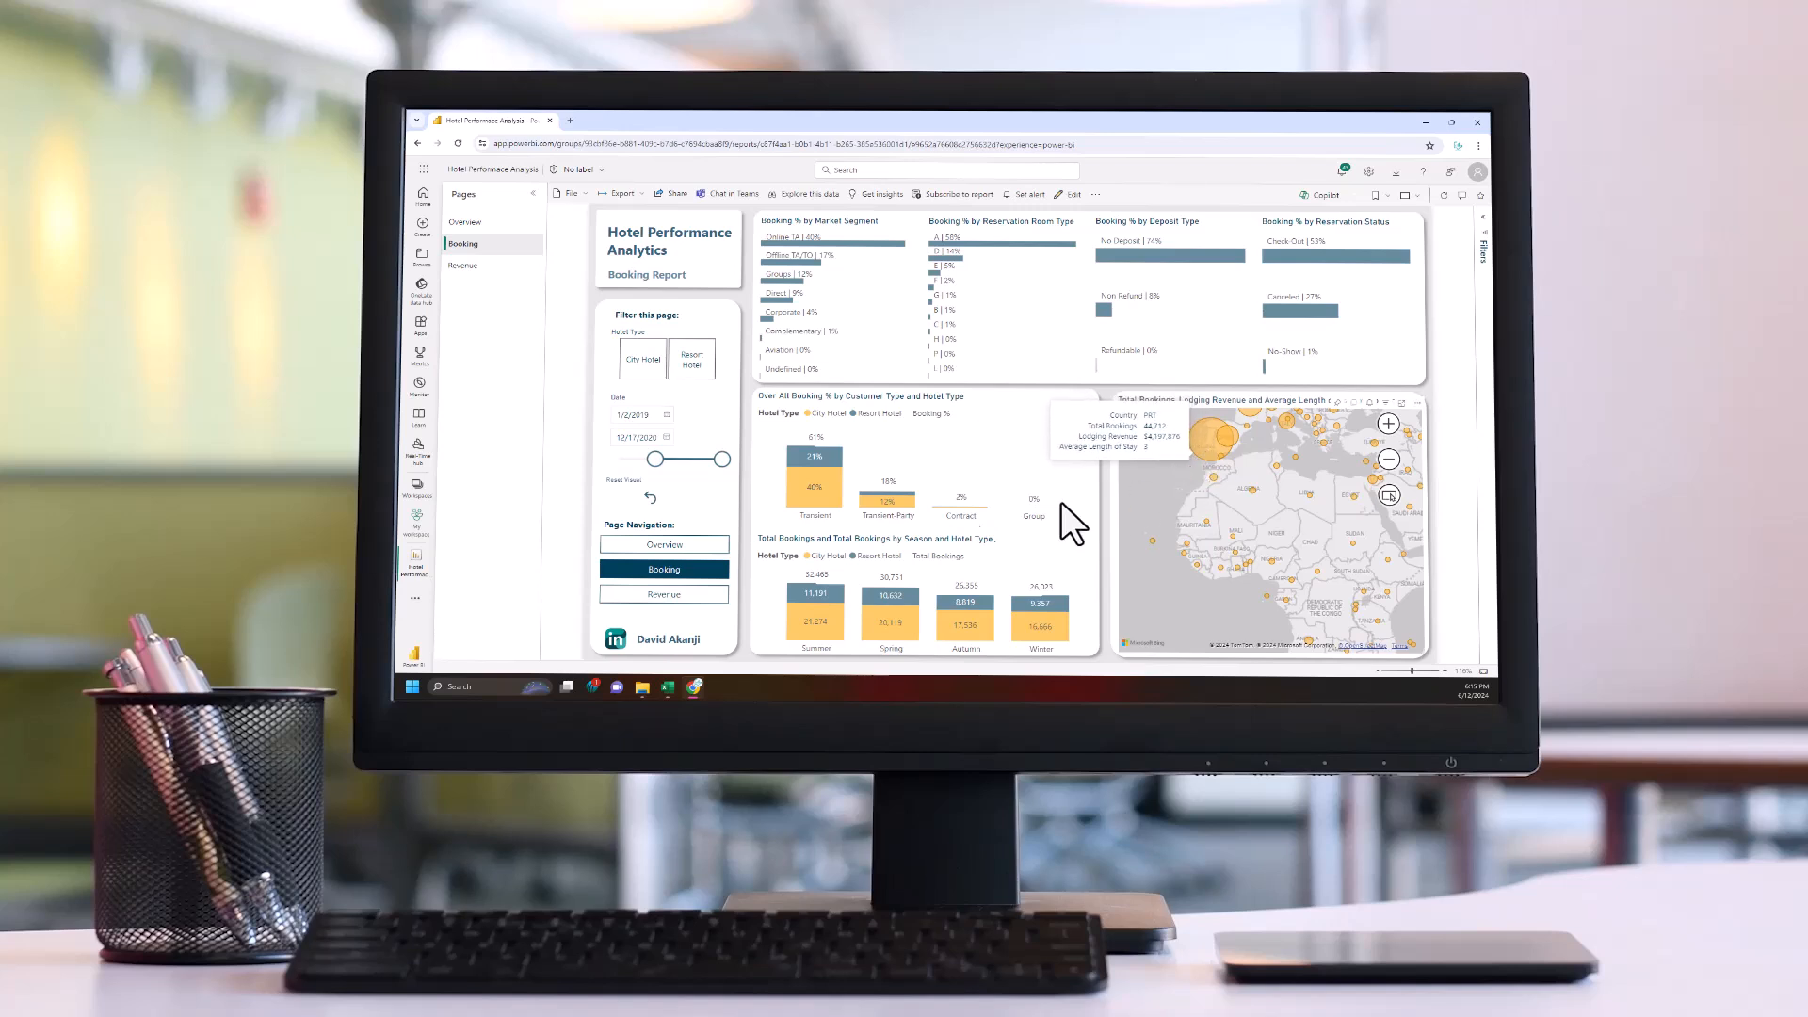
- Open the report's Revenue page, inspect the season chart, and filter the page to City Hotel
{"action": "left_click", "coordinate": [667, 598]}
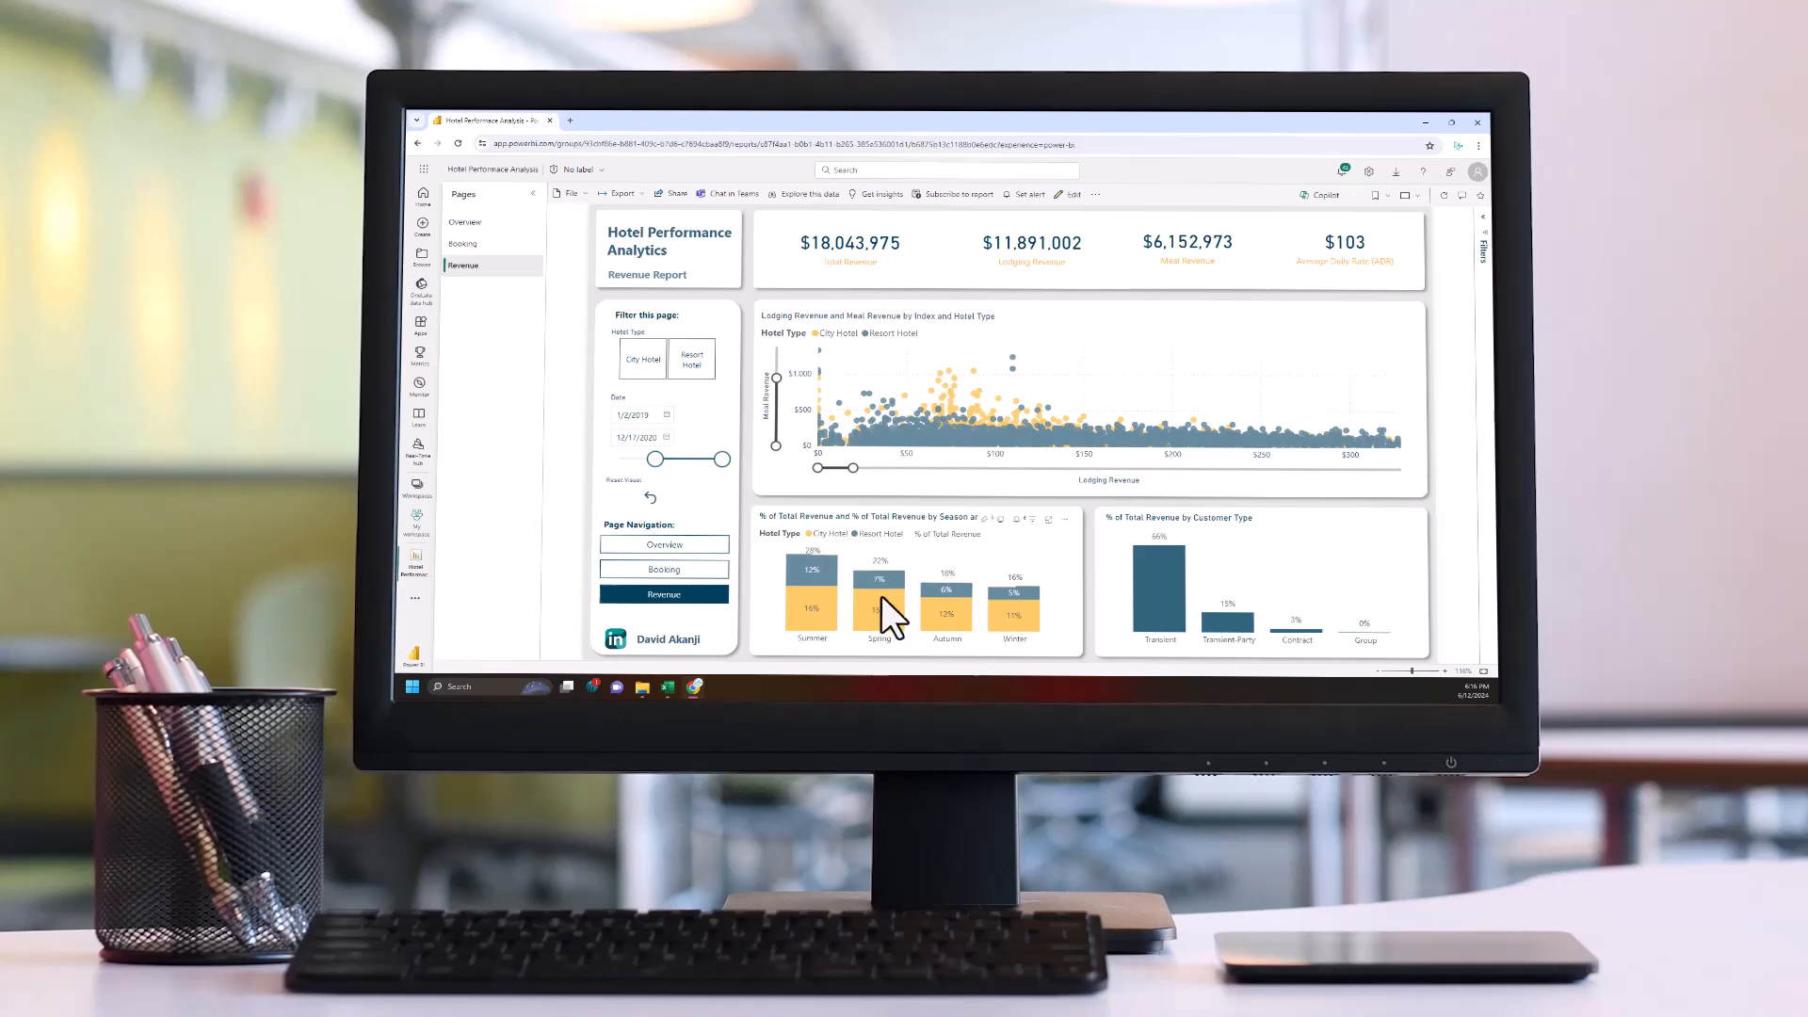
{"action": "mouse_move", "coordinate": [821, 579]}
{"action": "left_click", "coordinate": [658, 375]}
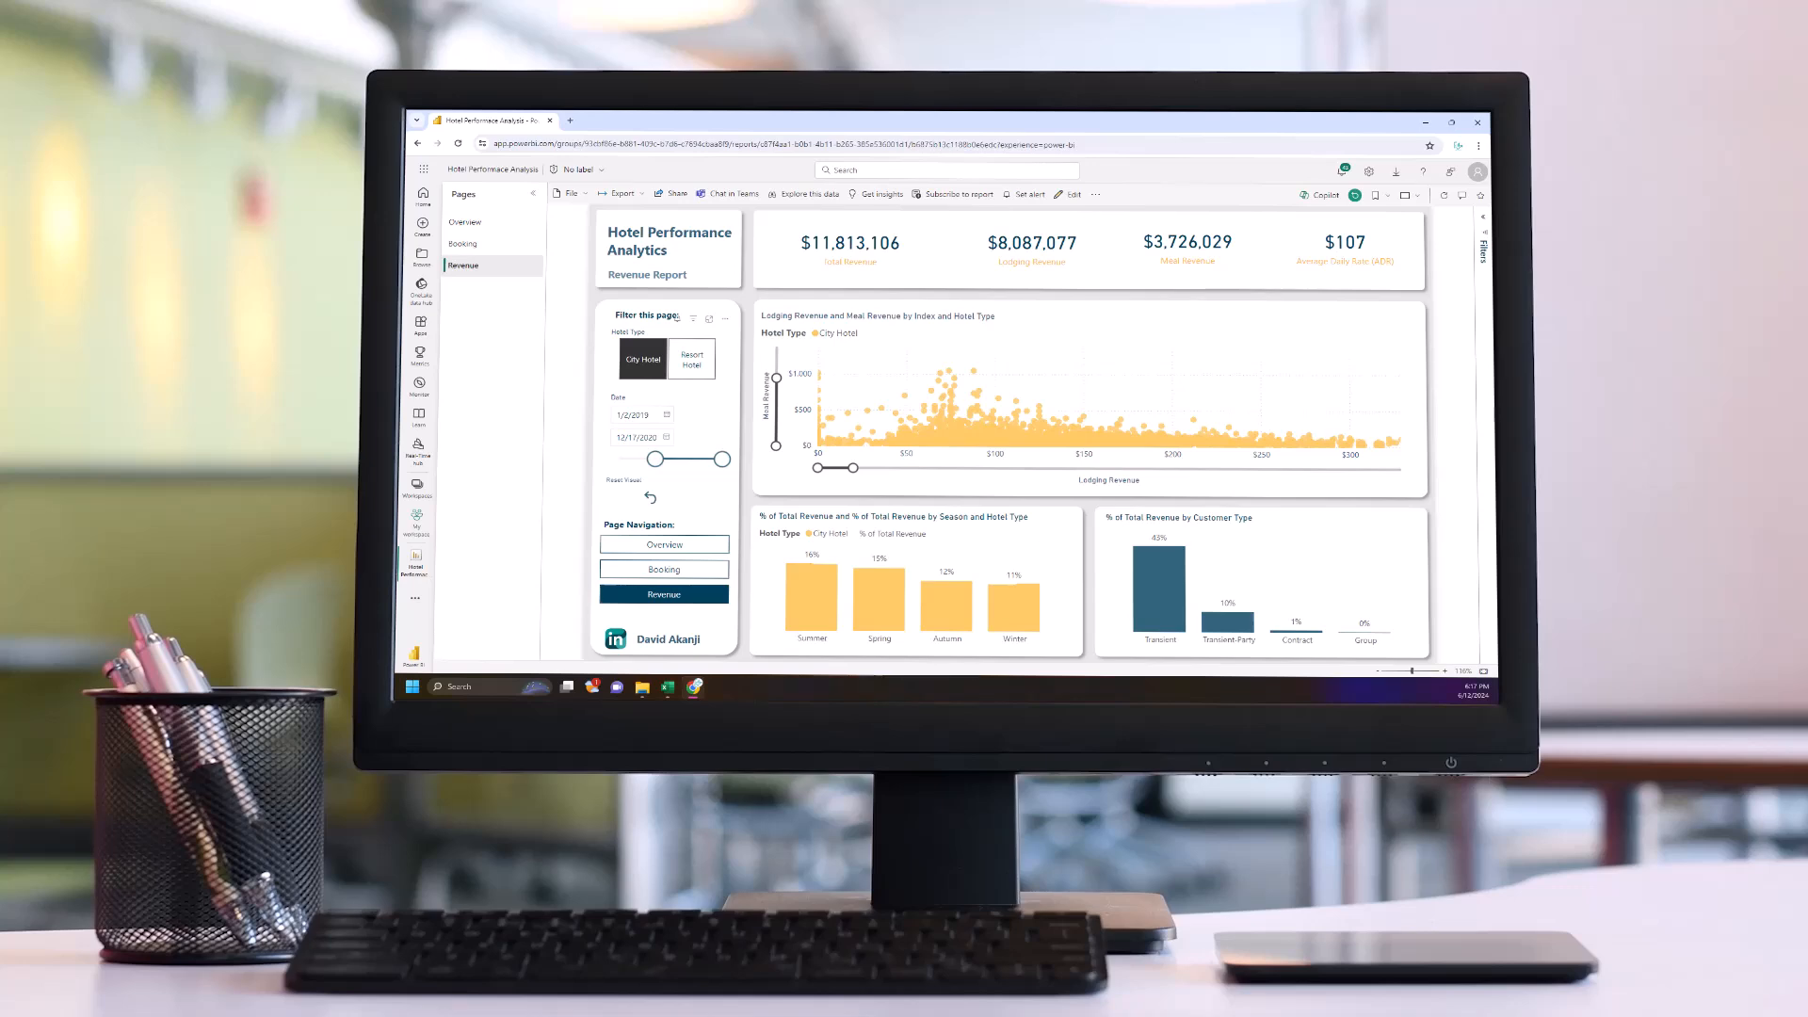
- Switch to the Tourism and Hospitality workbook in Excel and select the fct_Hotel Revenue columns from Reservation Status Date onward to review them
{"action": "key", "text": "alt+Tab"}
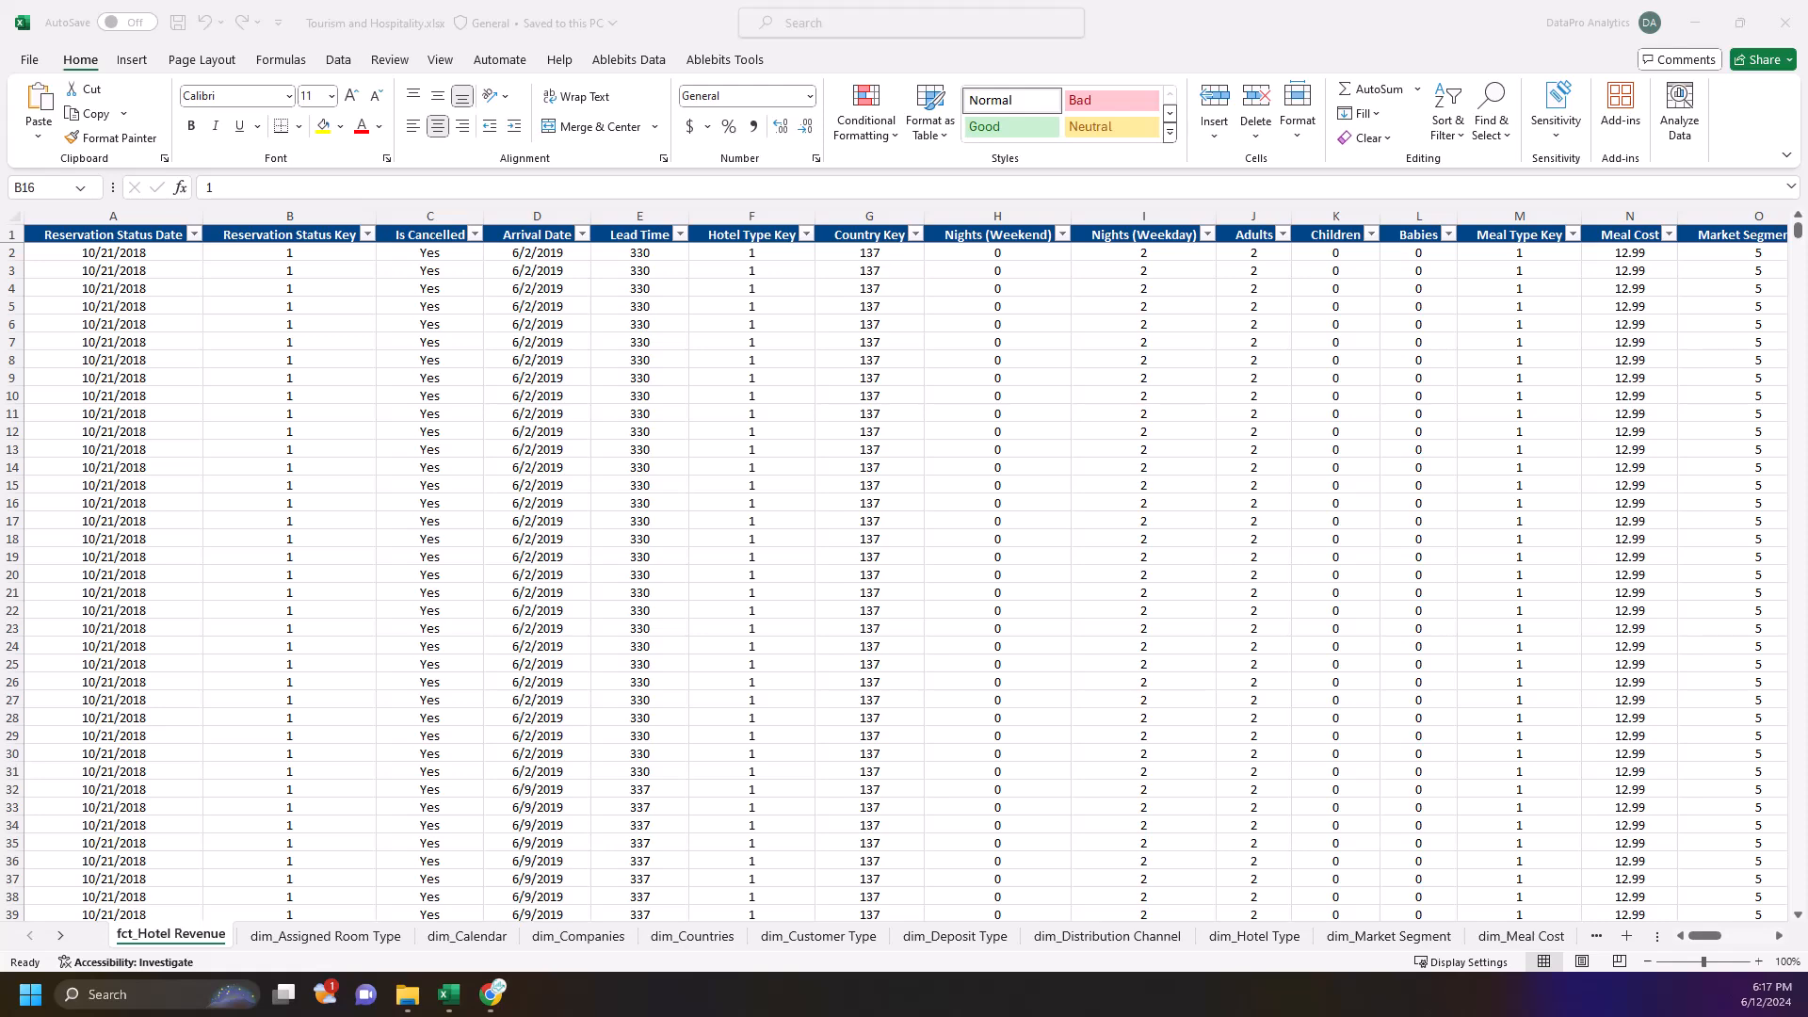
{"action": "left_click", "coordinate": [320, 285]}
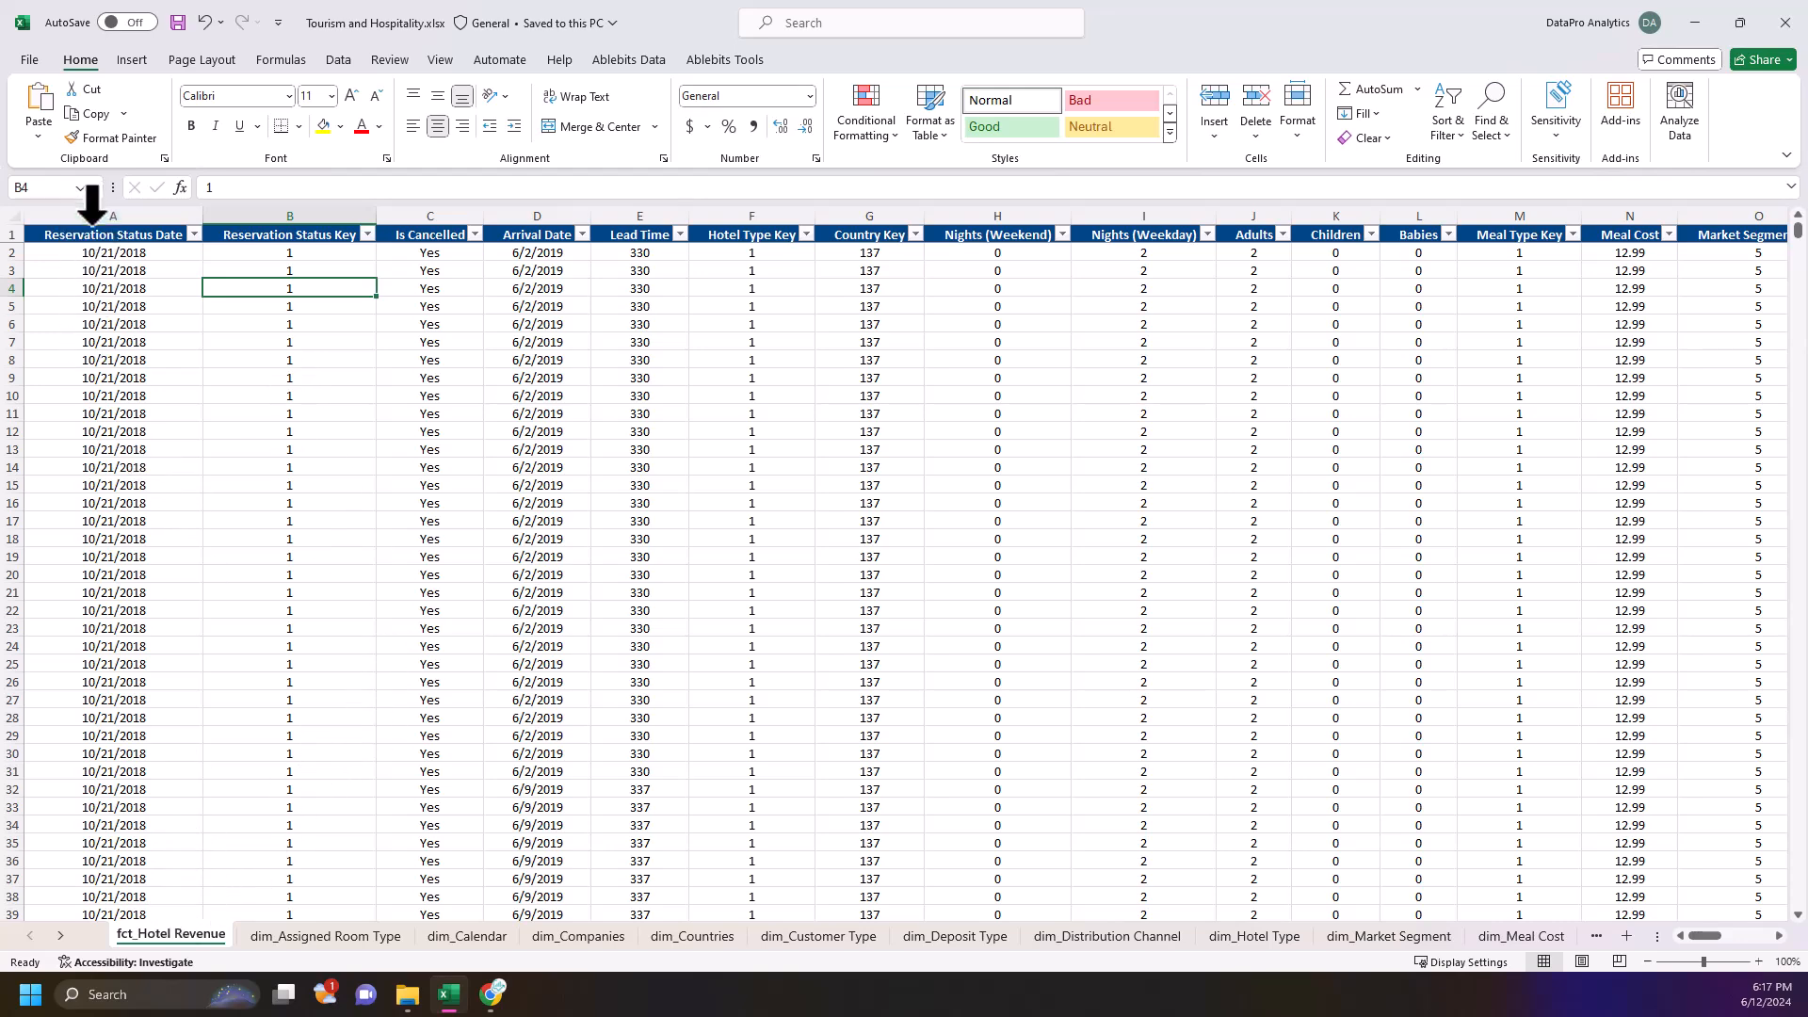
{"action": "left_click", "coordinate": [91, 215]}
{"action": "left_click_drag", "start_coordinate": [91, 215], "coordinate": [1787, 243]}
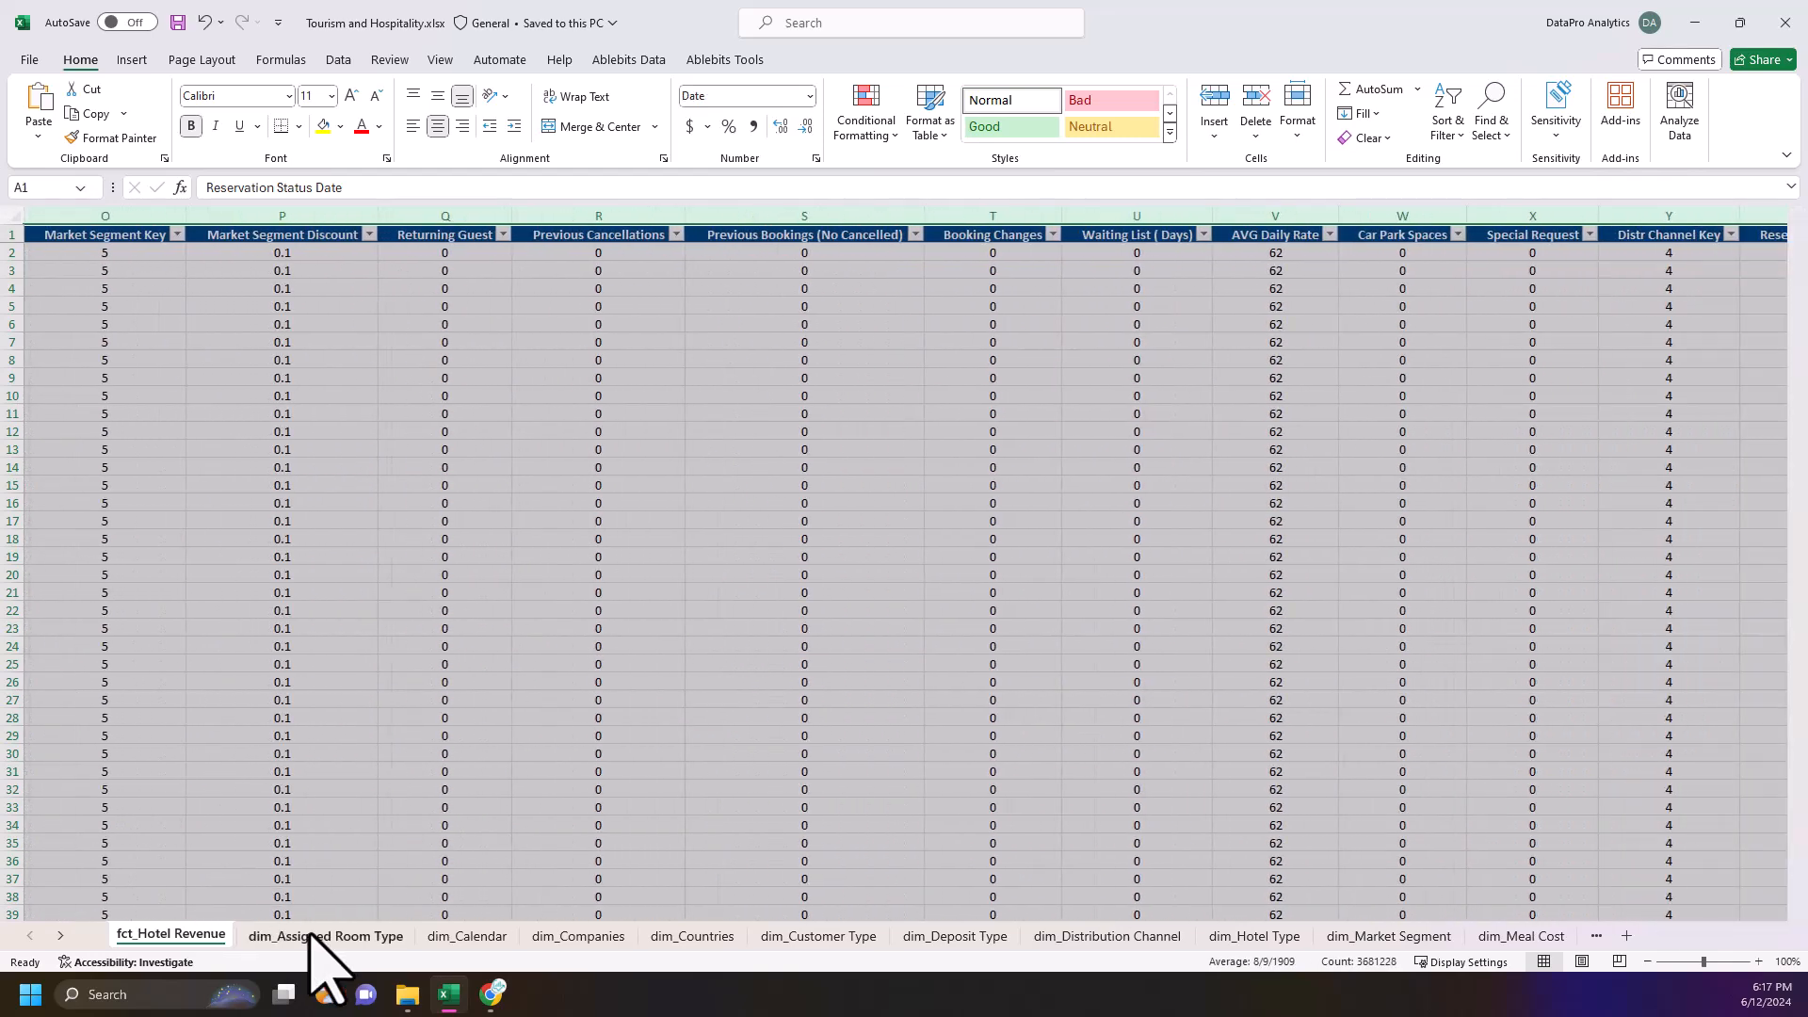
- Widen columns A and B on the dim_Assigned Room Type sheet to show their full headers, and compare it with the fct_Hotel Revenue sheet
{"action": "left_click", "coordinate": [311, 935]}
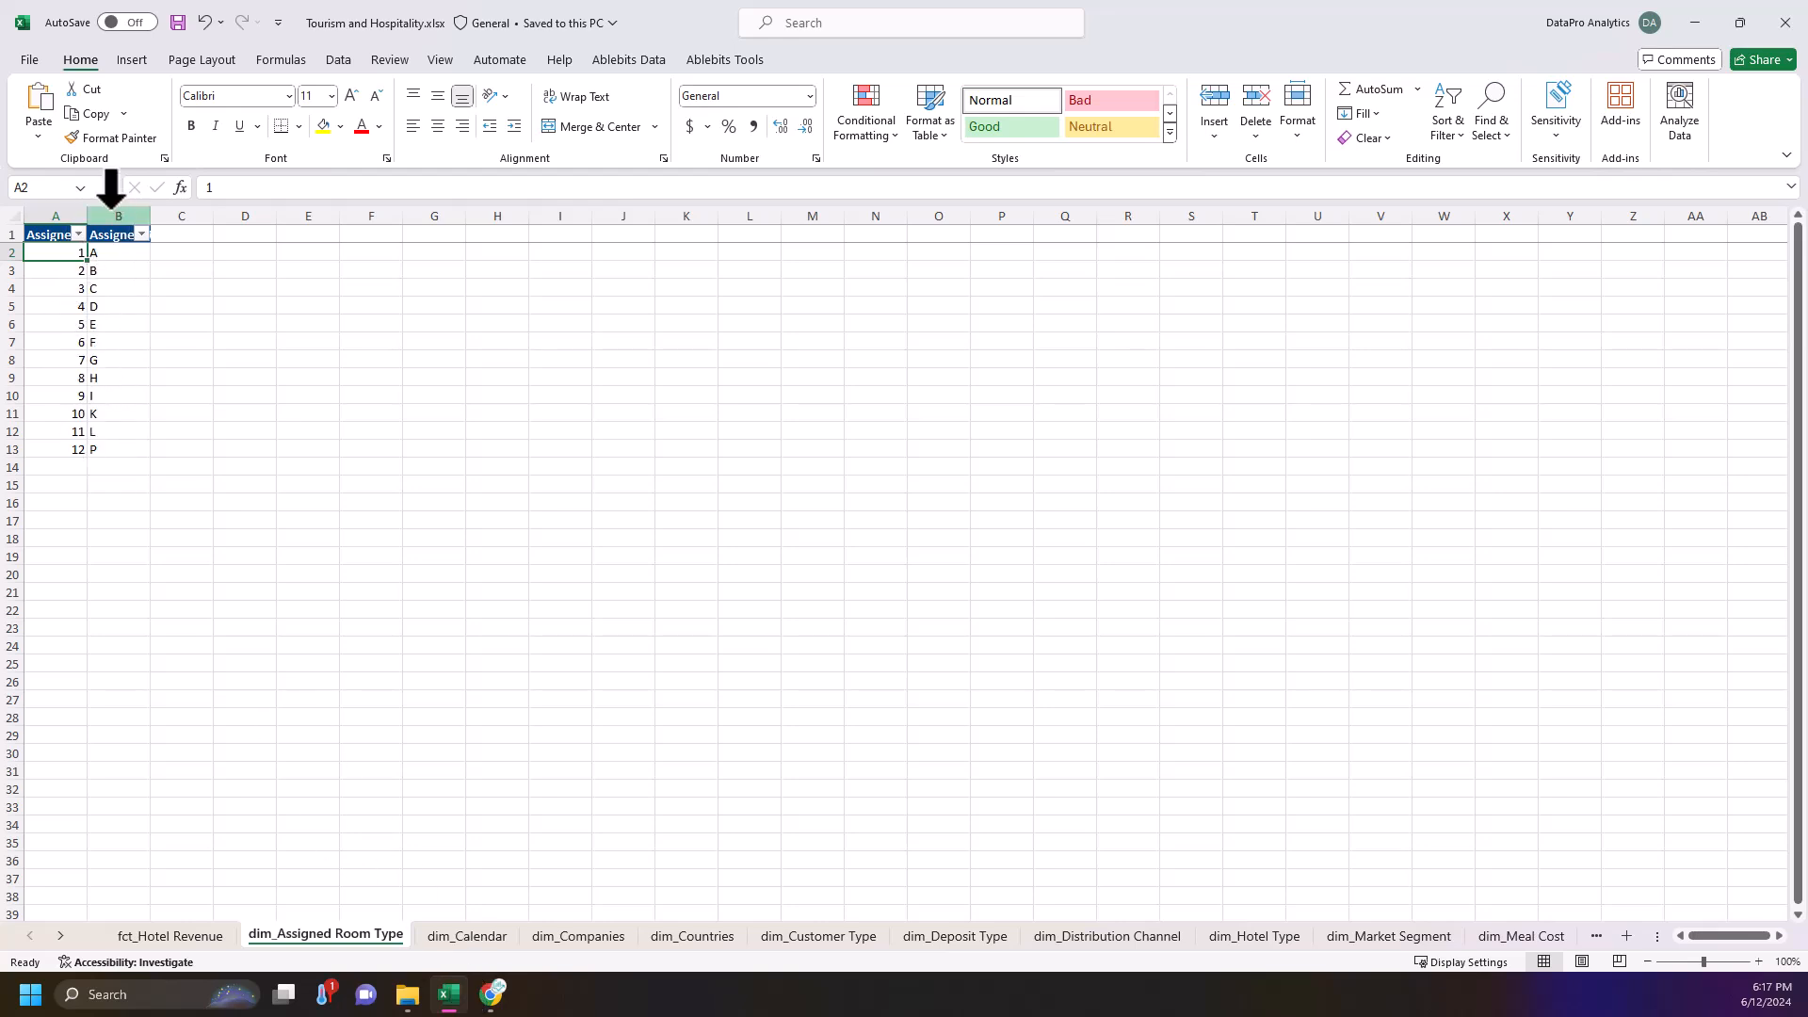
{"action": "left_click_drag", "start_coordinate": [92, 210], "coordinate": [295, 234]}
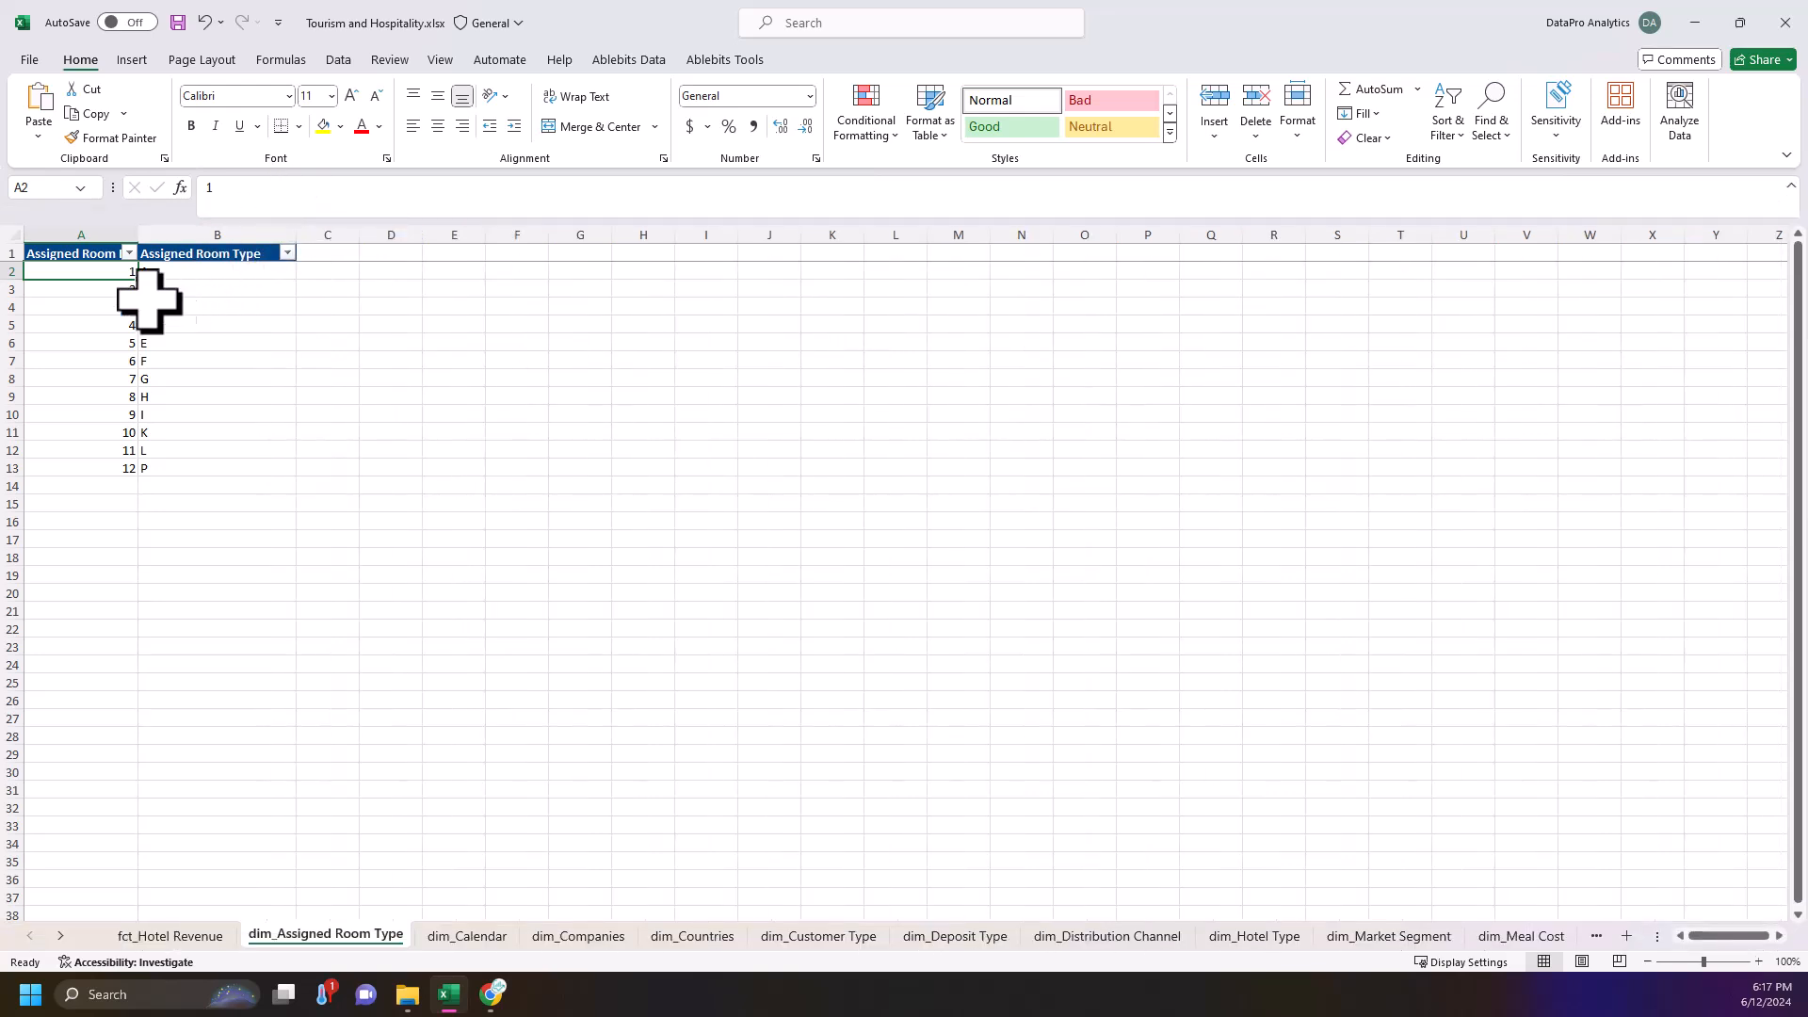
{"action": "left_click_drag", "start_coordinate": [138, 233], "coordinate": [194, 234]}
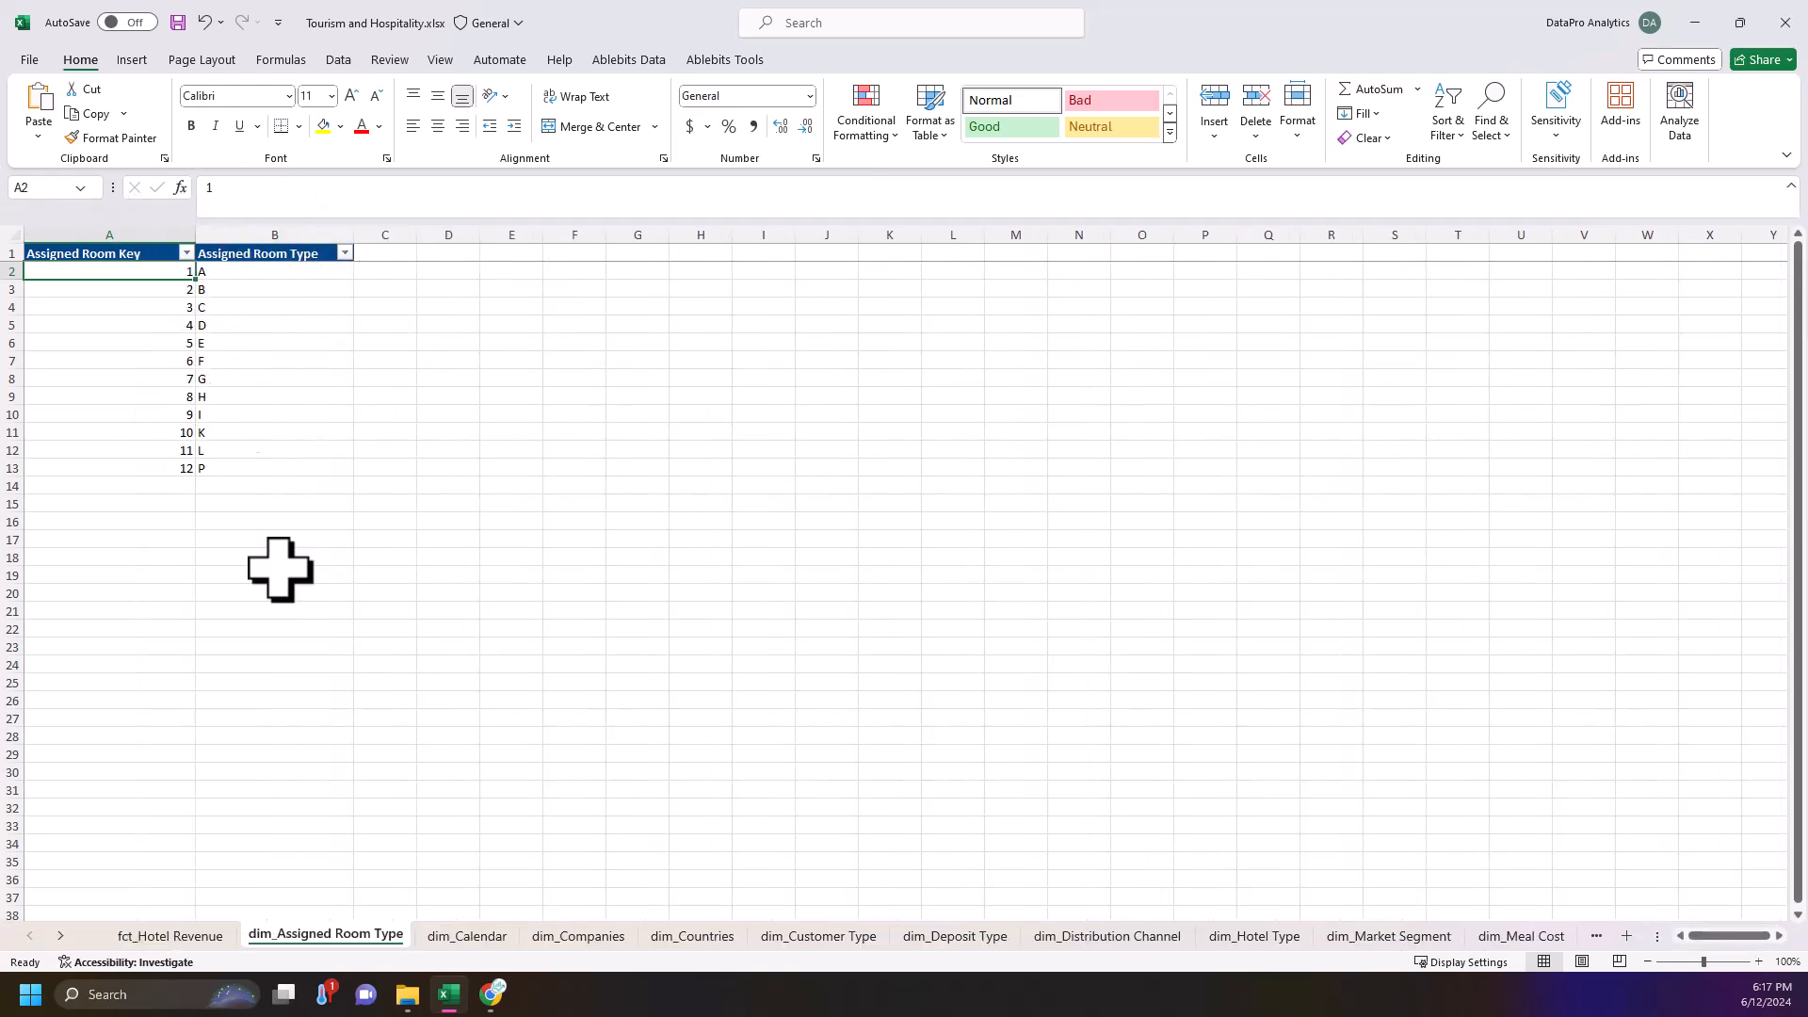
{"action": "left_click", "coordinate": [193, 937]}
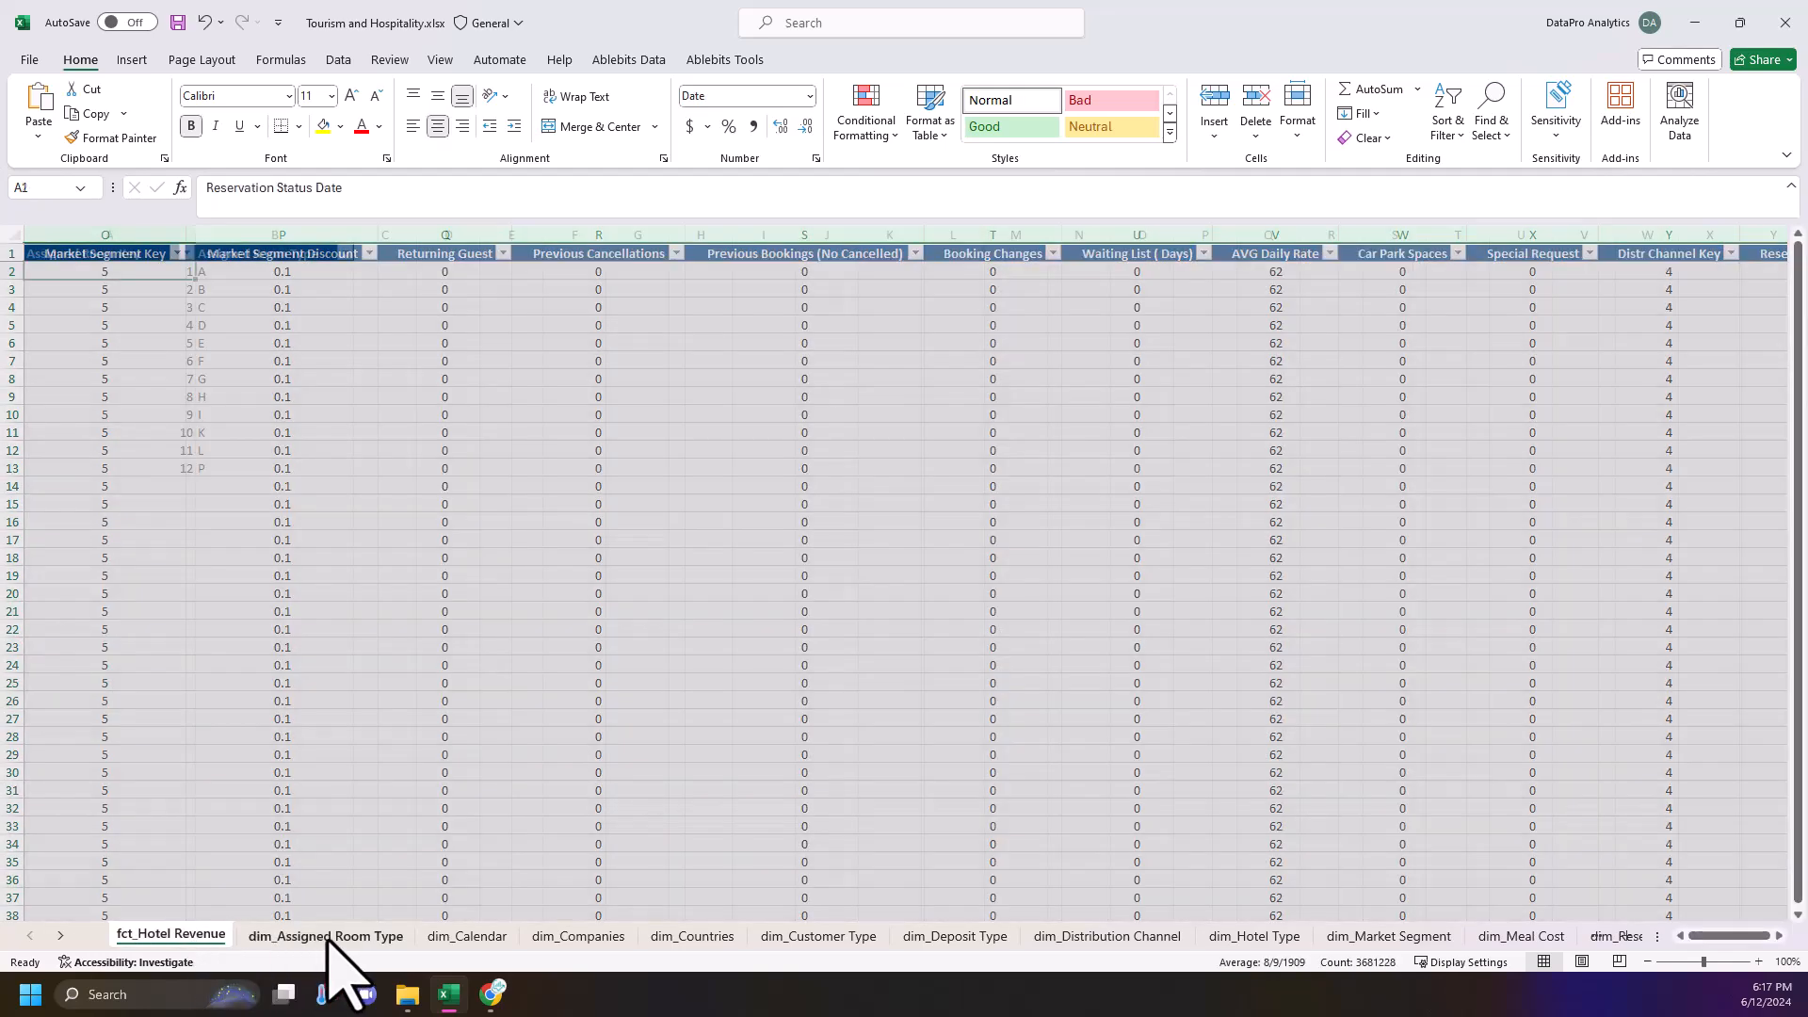
{"action": "left_click", "coordinate": [326, 937]}
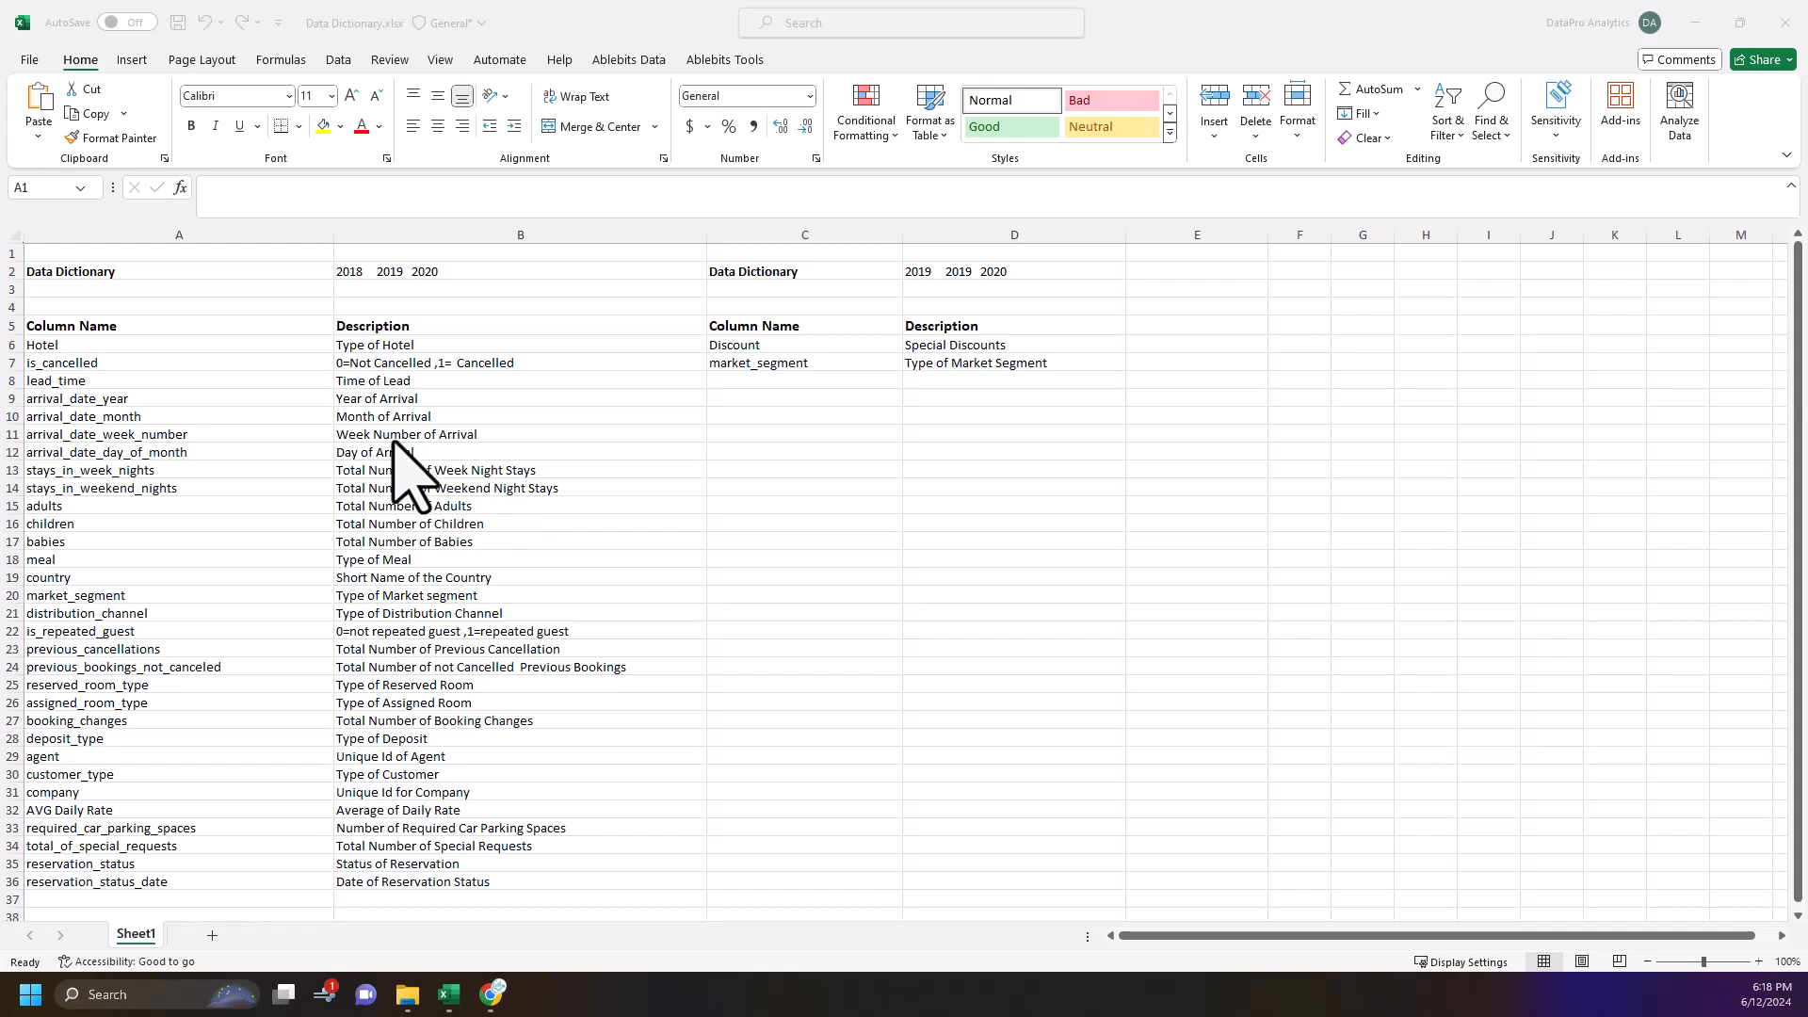
- Examine the column names and descriptions in the Data Dictionary workbook, including Hotel, is_cancelled, meal, previous_bookings_not_canceled and the years covered
{"action": "left_click", "coordinate": [130, 335]}
{"action": "left_click", "coordinate": [130, 335]}
{"action": "left_click", "coordinate": [430, 329]}
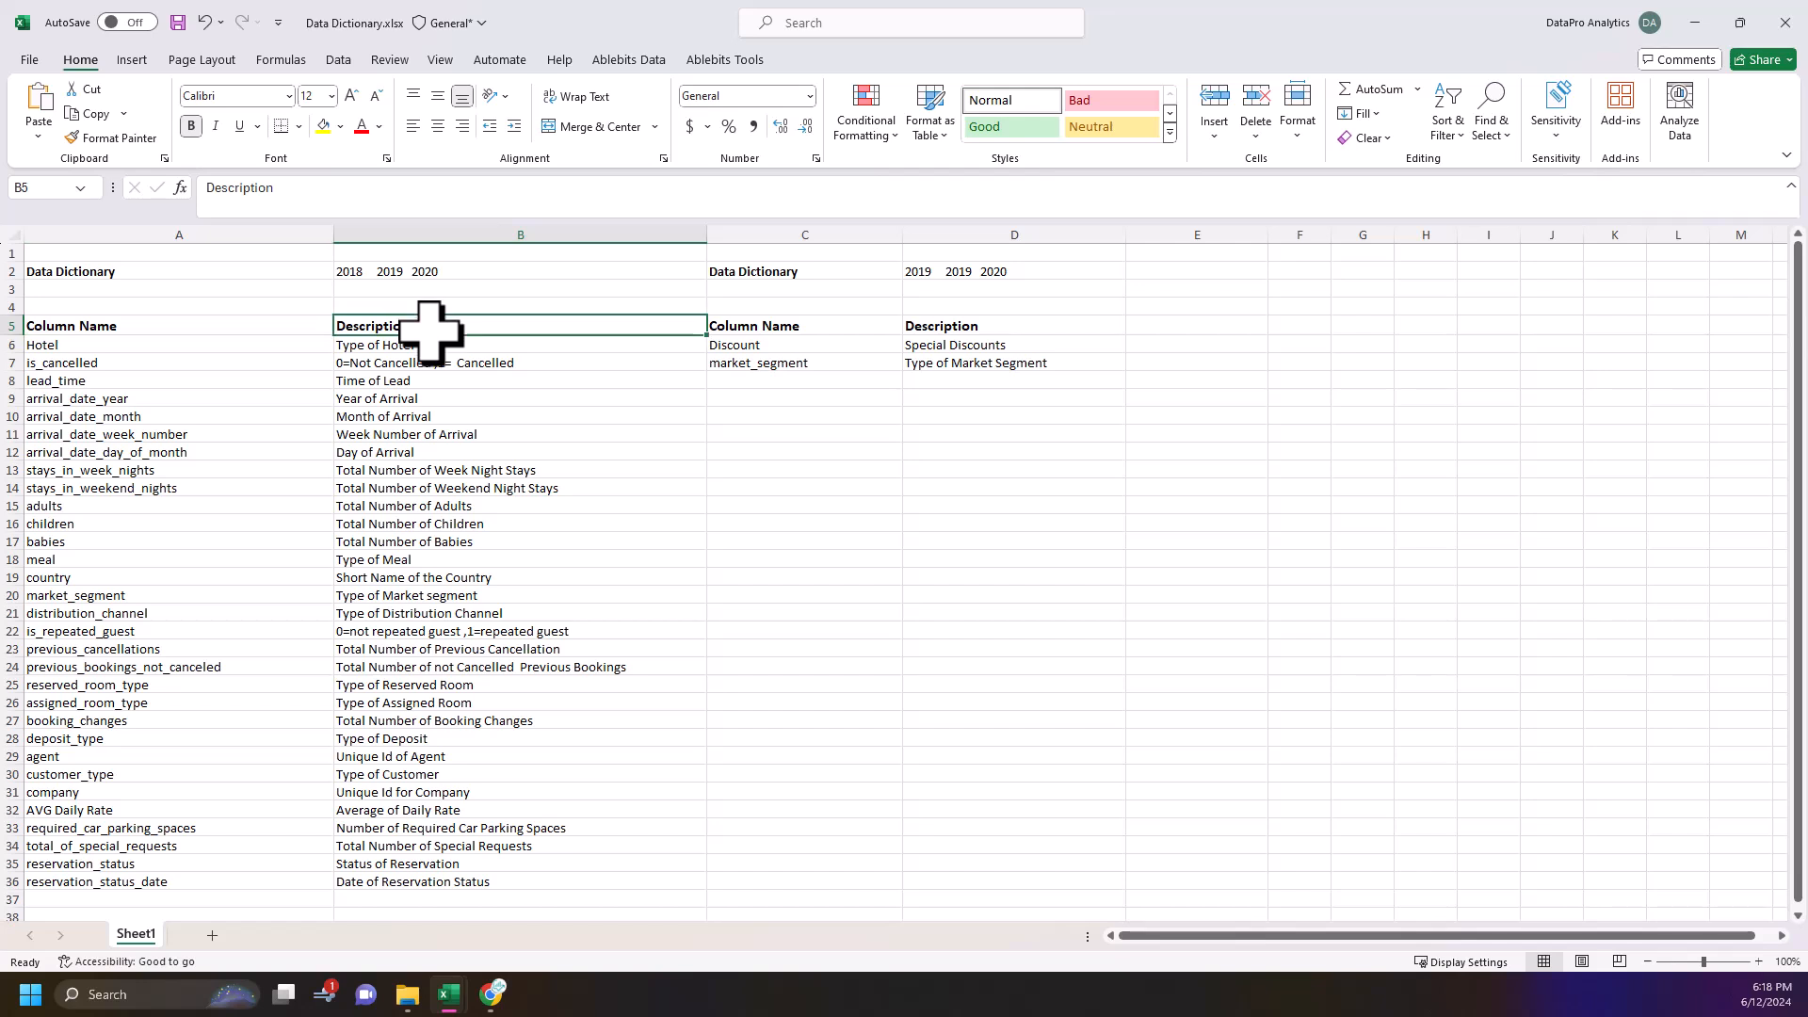
{"action": "left_click", "coordinate": [158, 349]}
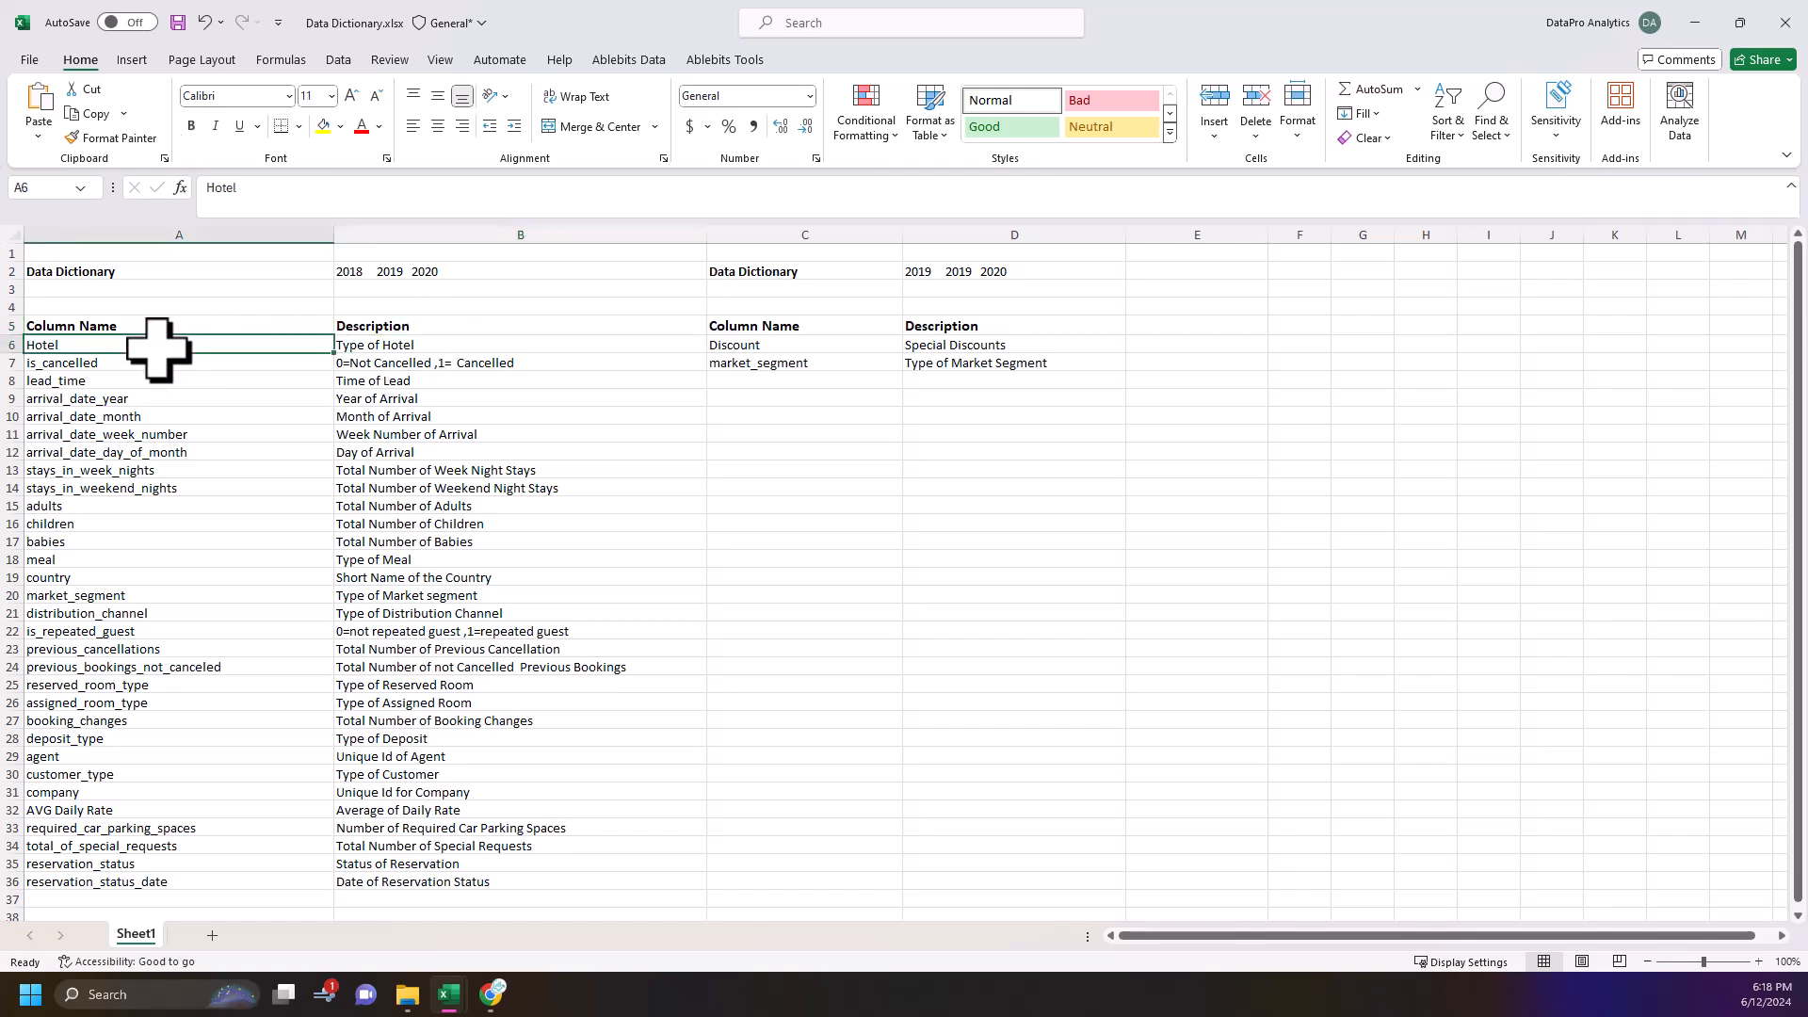
{"action": "left_click", "coordinate": [407, 346]}
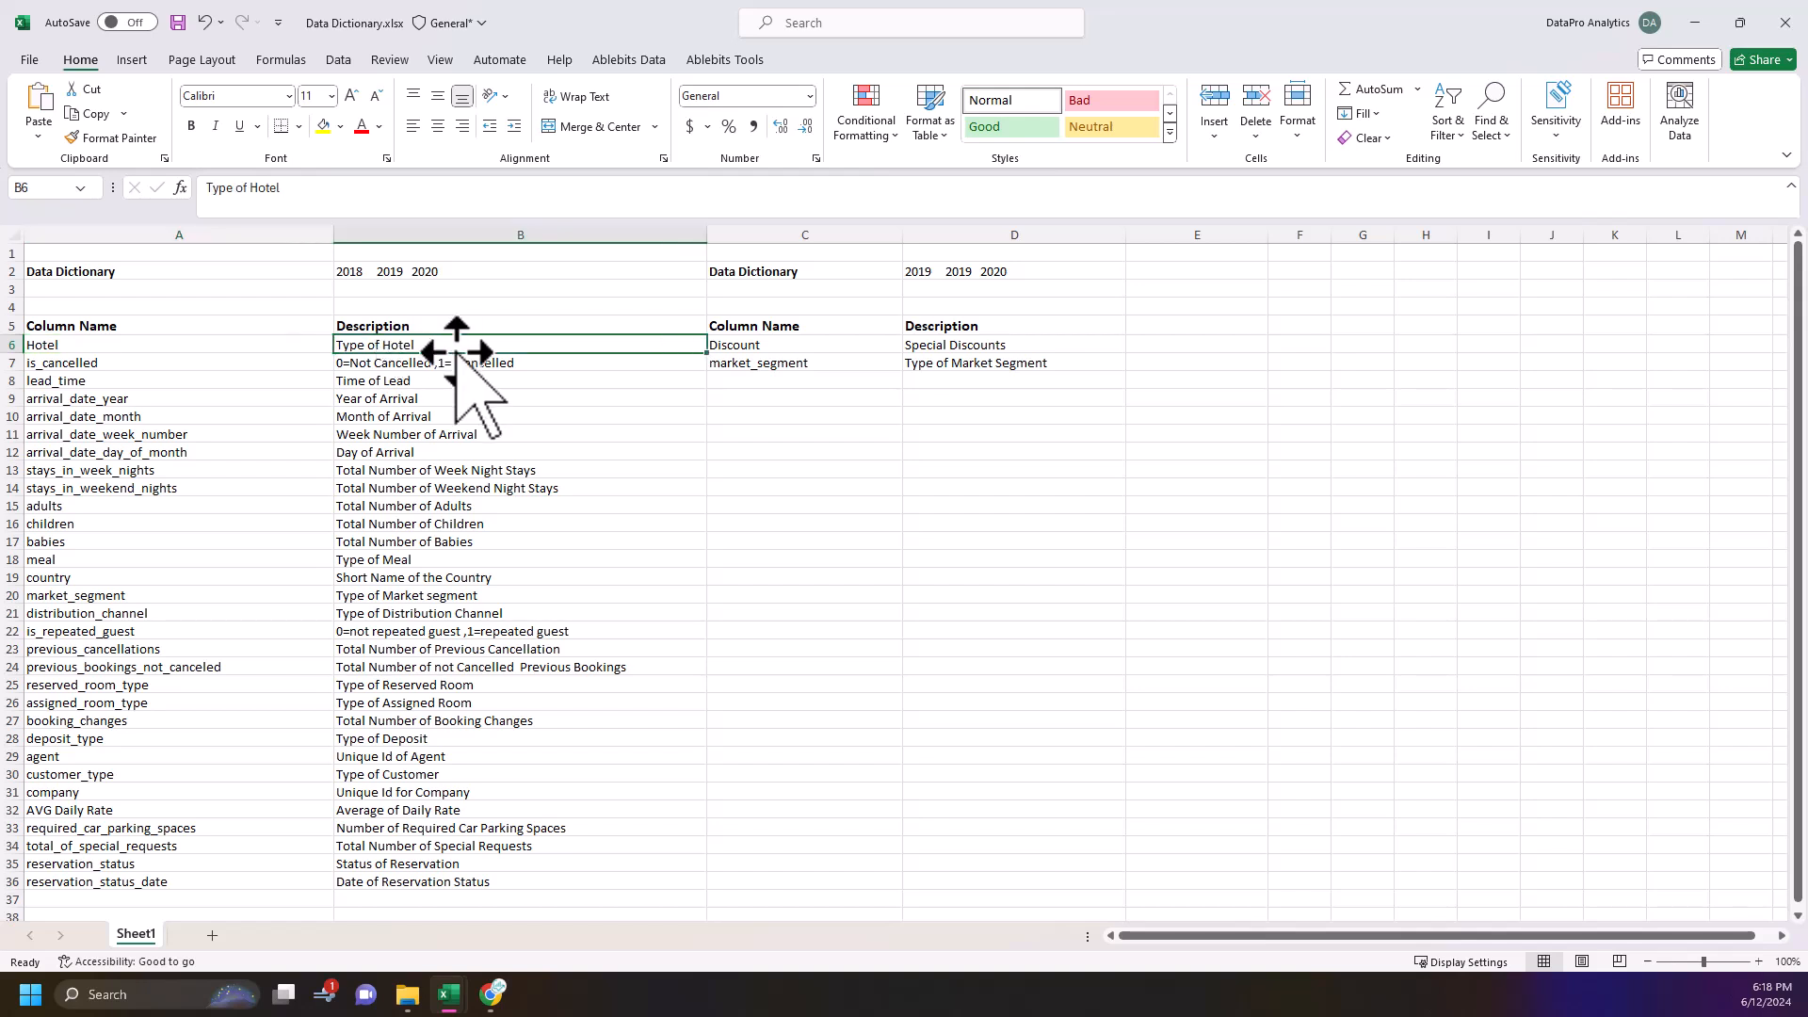
{"action": "left_click", "coordinate": [168, 377]}
{"action": "left_click", "coordinate": [178, 363]}
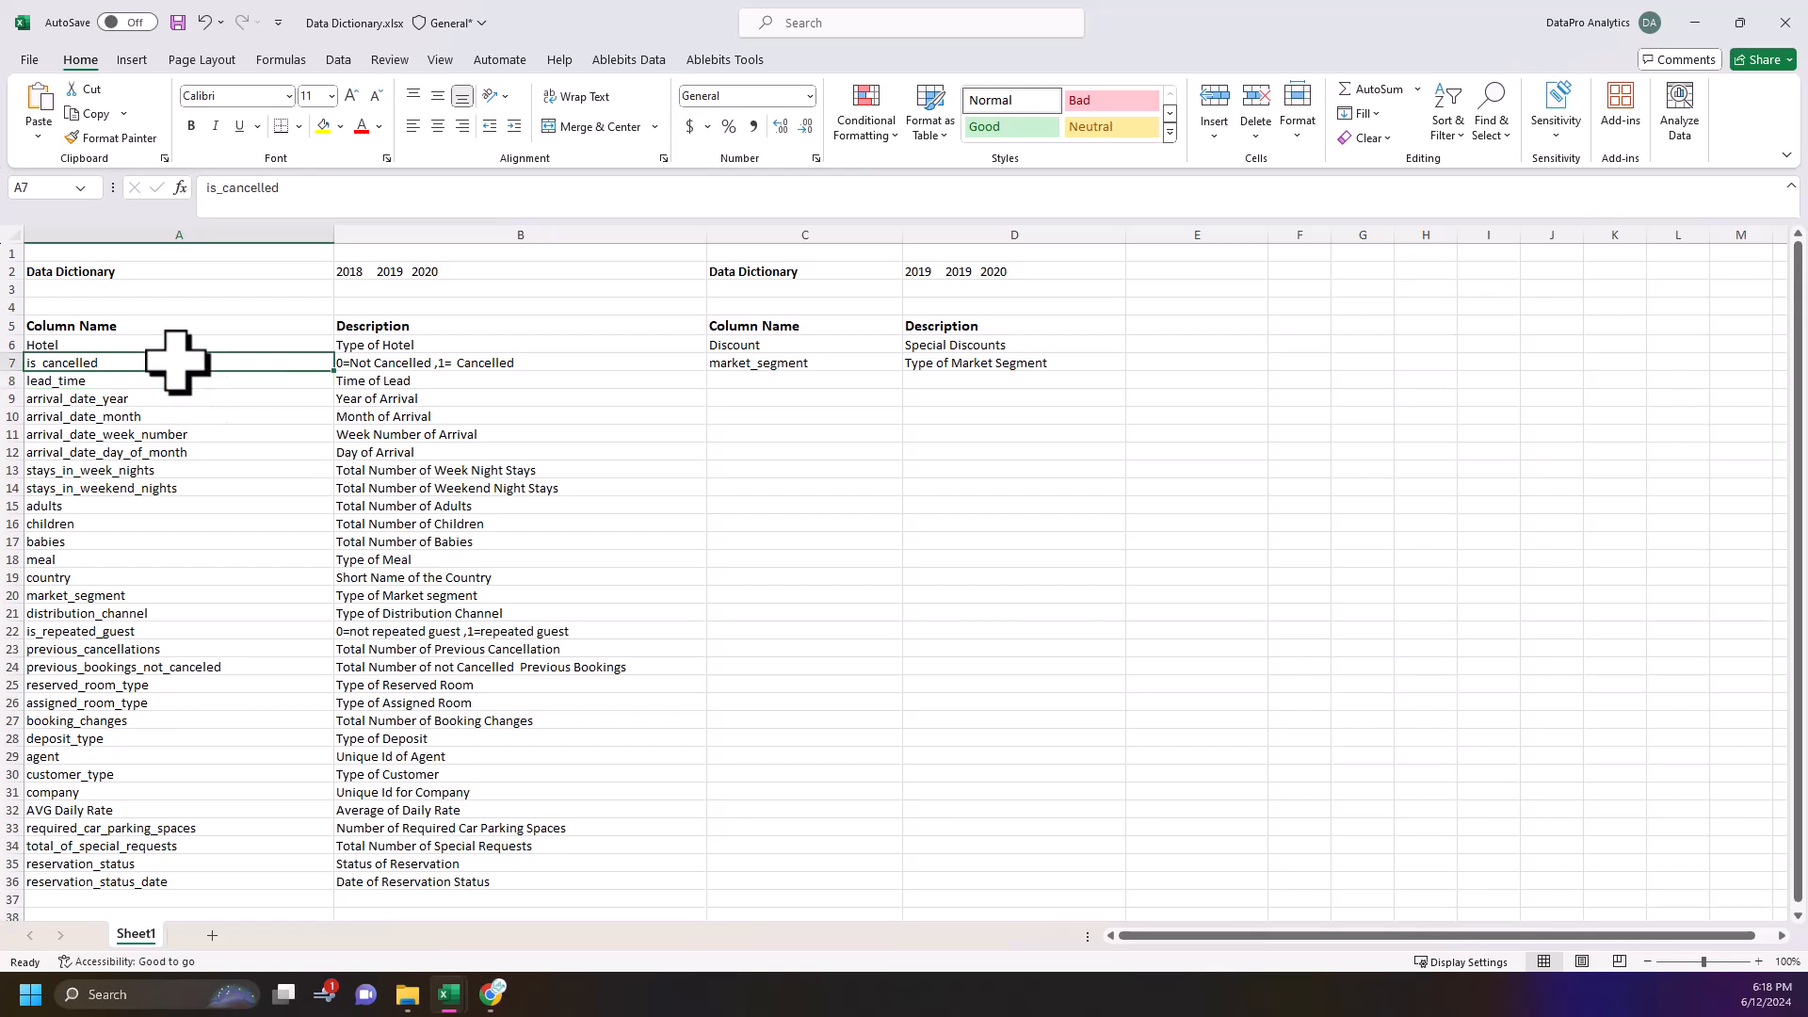
{"action": "left_click", "coordinate": [347, 367]}
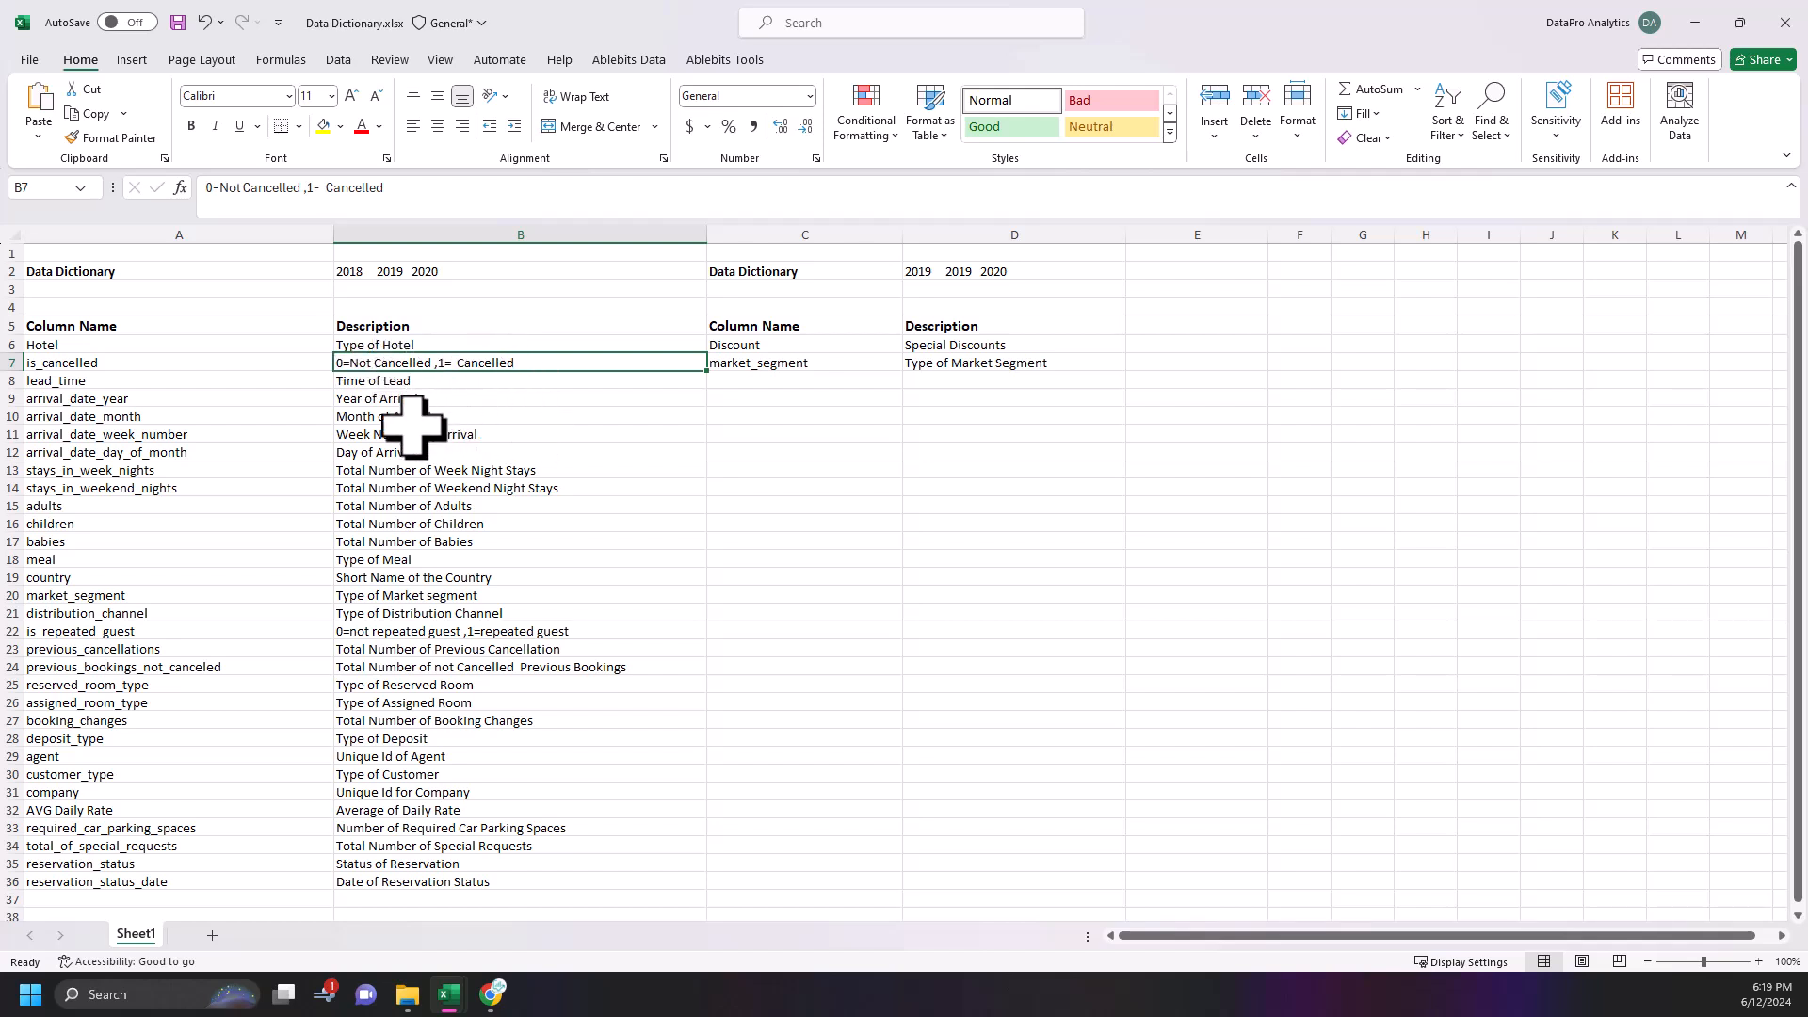
{"action": "left_click", "coordinate": [142, 560]}
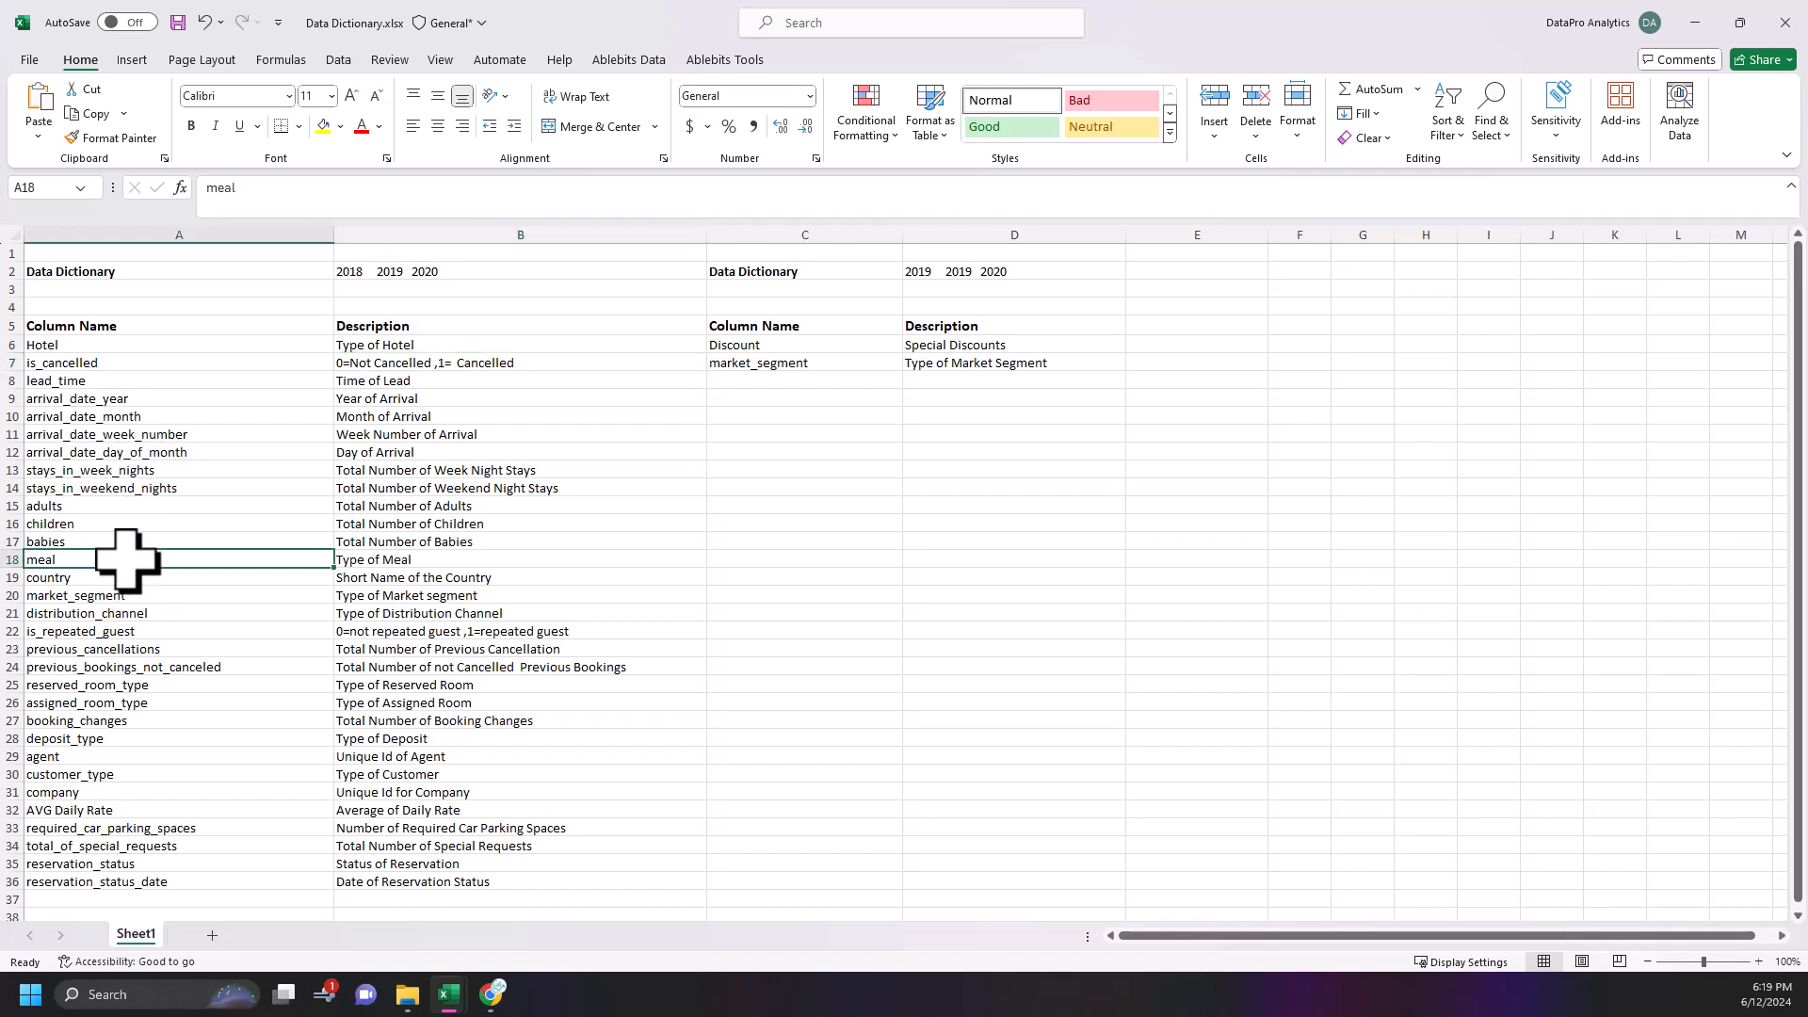
{"action": "left_click", "coordinate": [313, 665]}
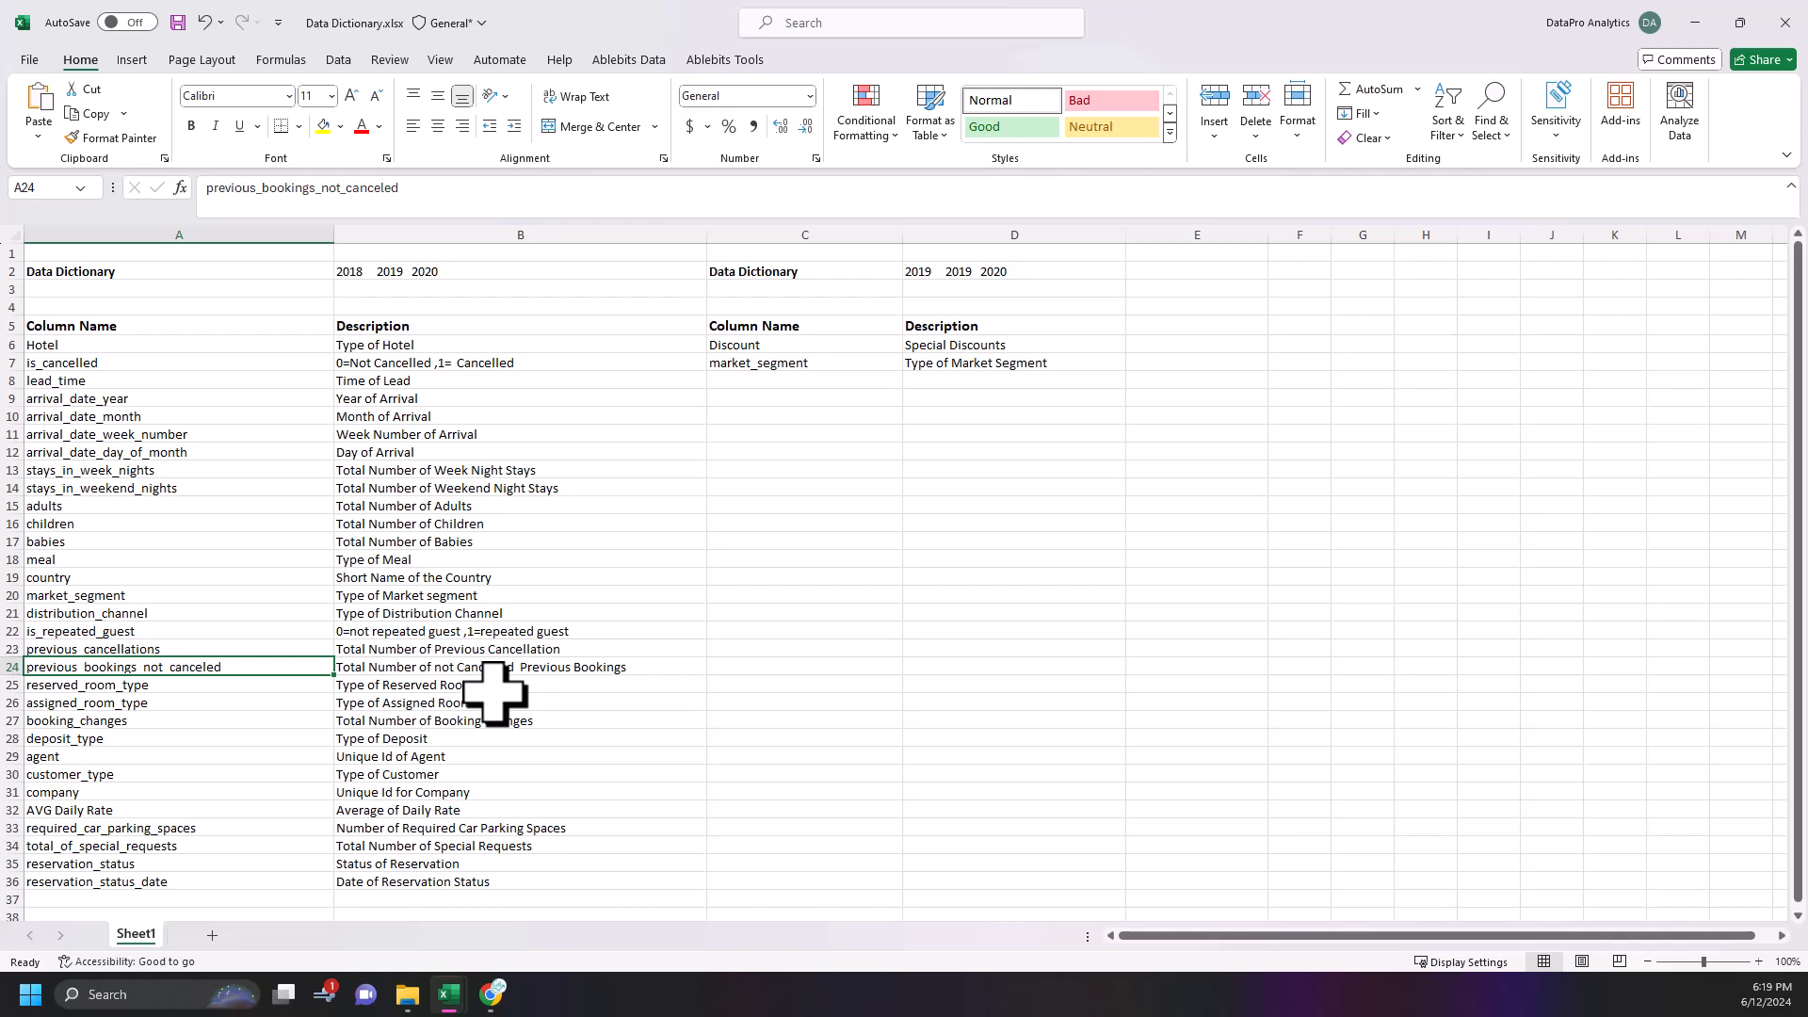
{"action": "left_click", "coordinate": [367, 275]}
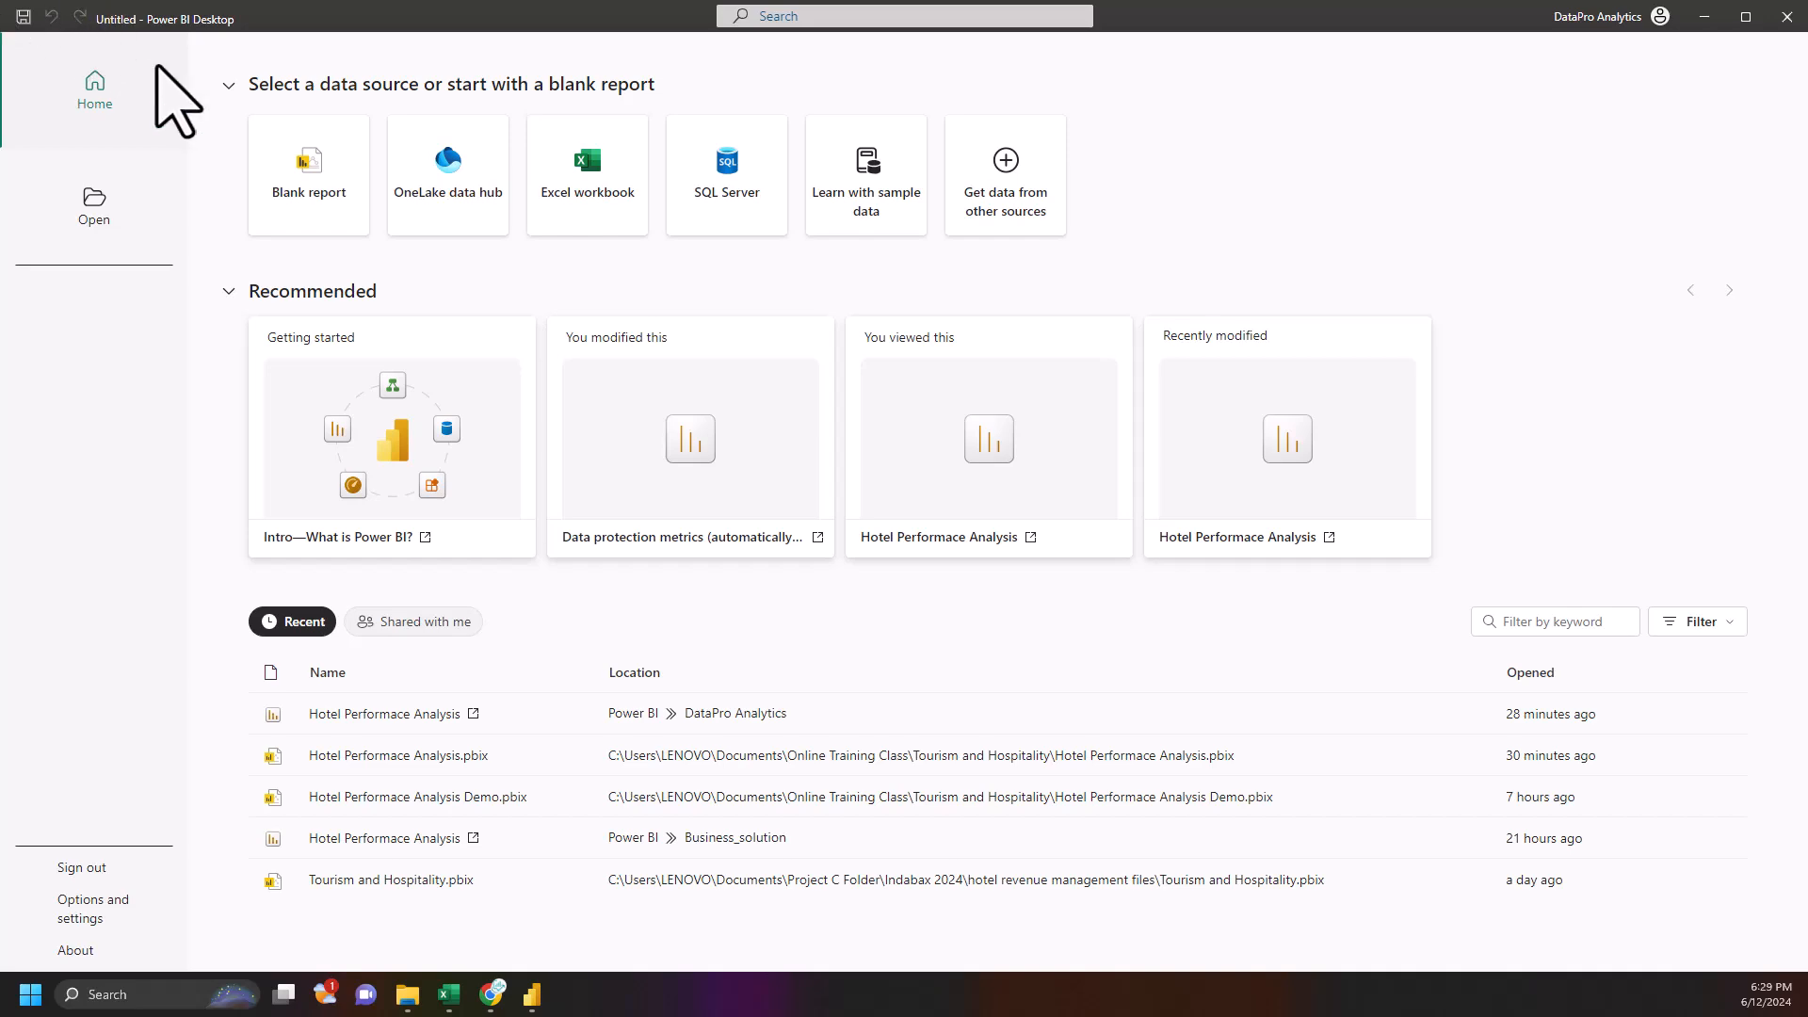
- Create a blank report in Power BI Desktop and open the Power Query Editor
{"action": "left_click", "coordinate": [306, 209]}
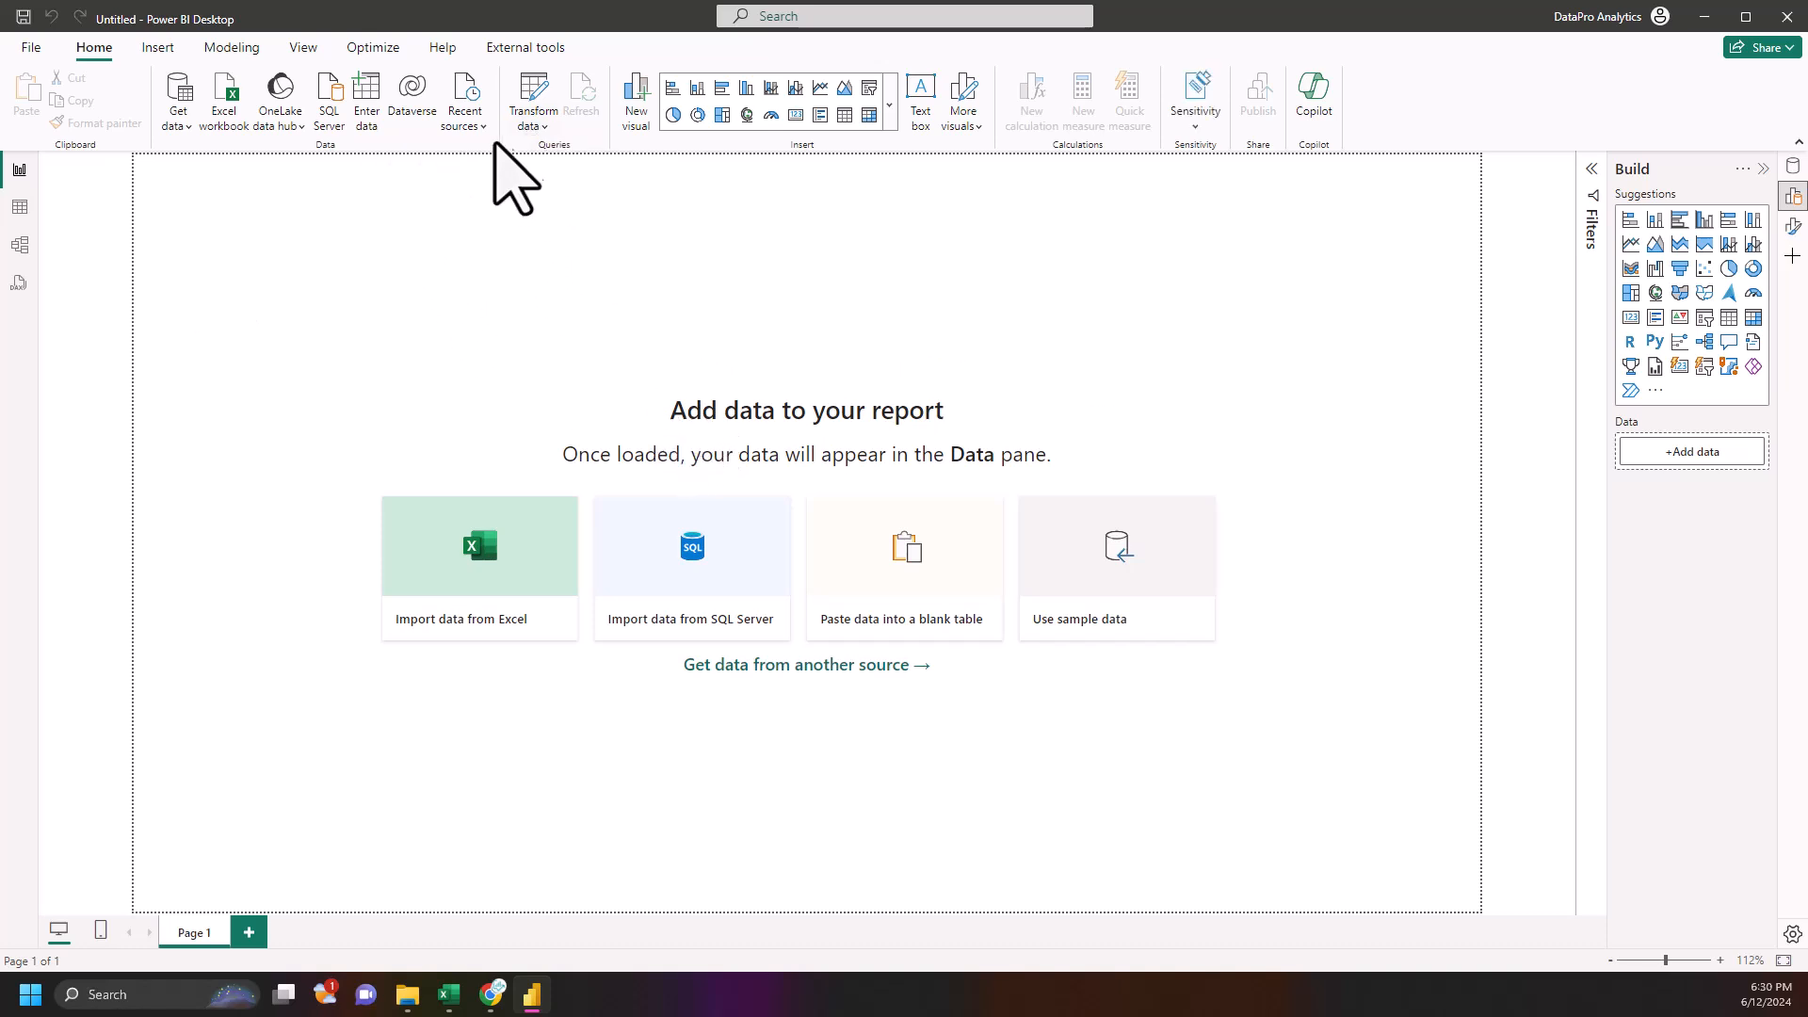
{"action": "left_click", "coordinate": [533, 125]}
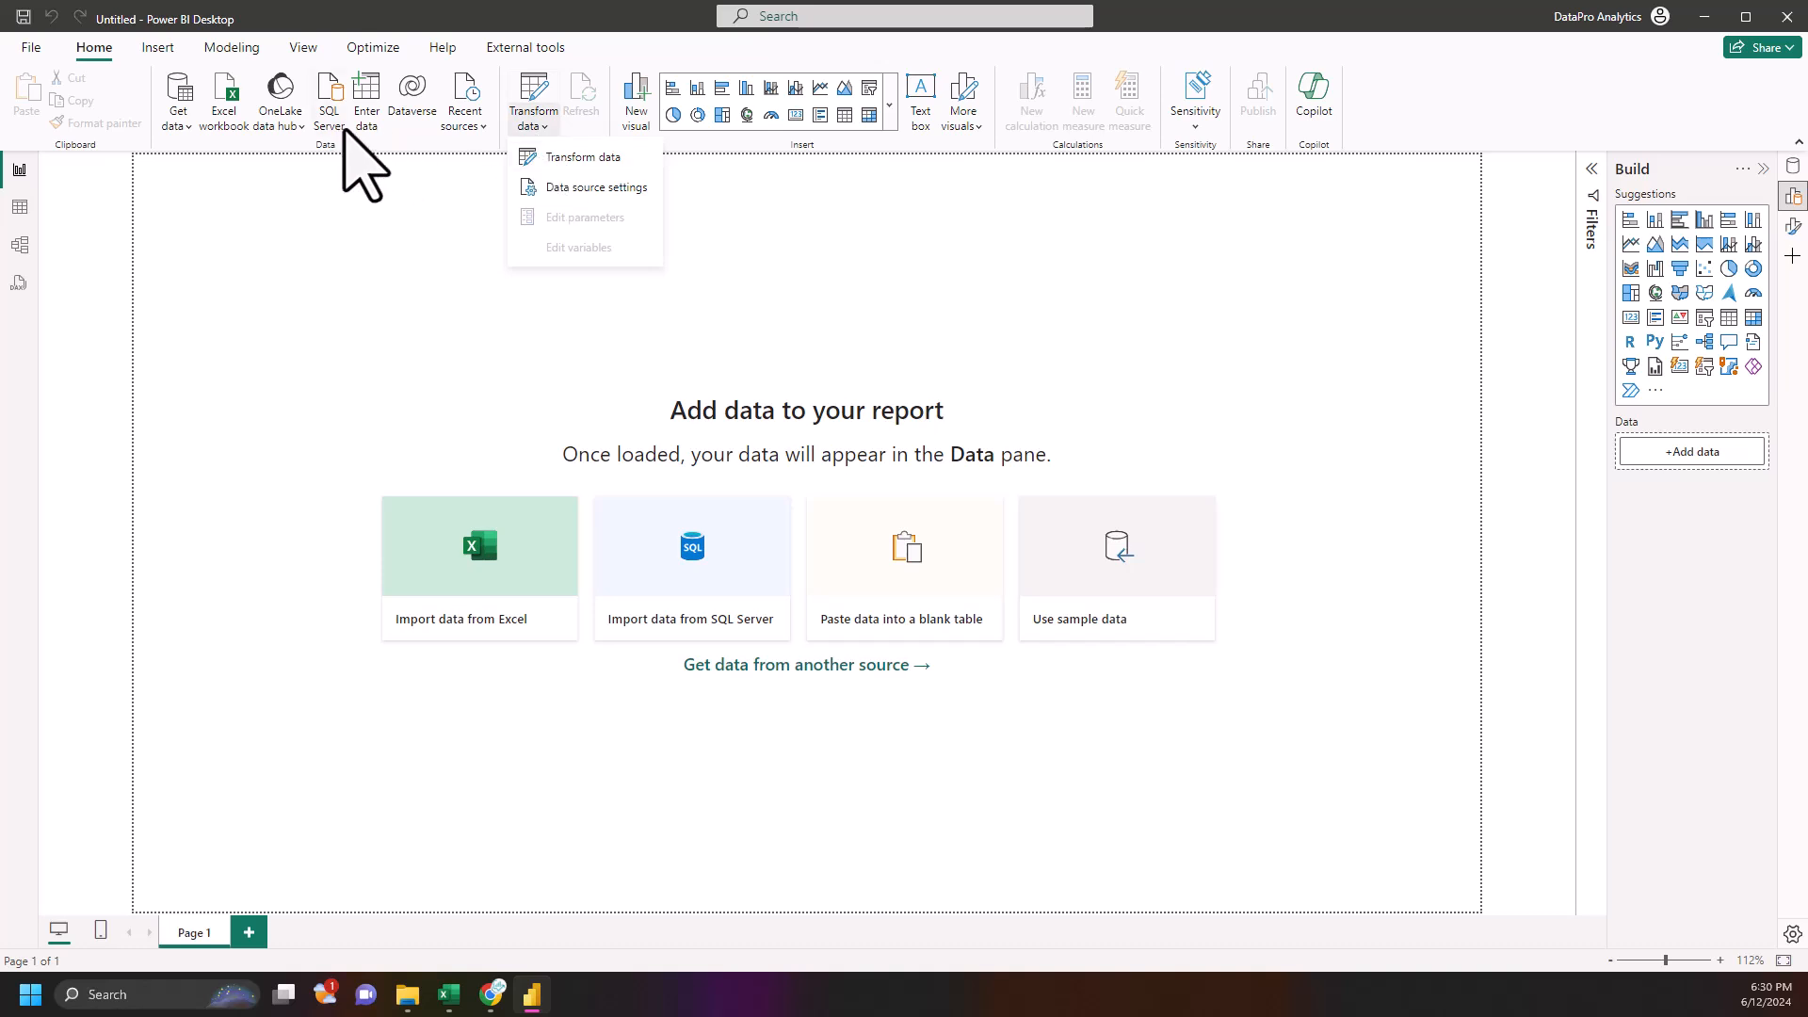
{"action": "left_click", "coordinate": [581, 157]}
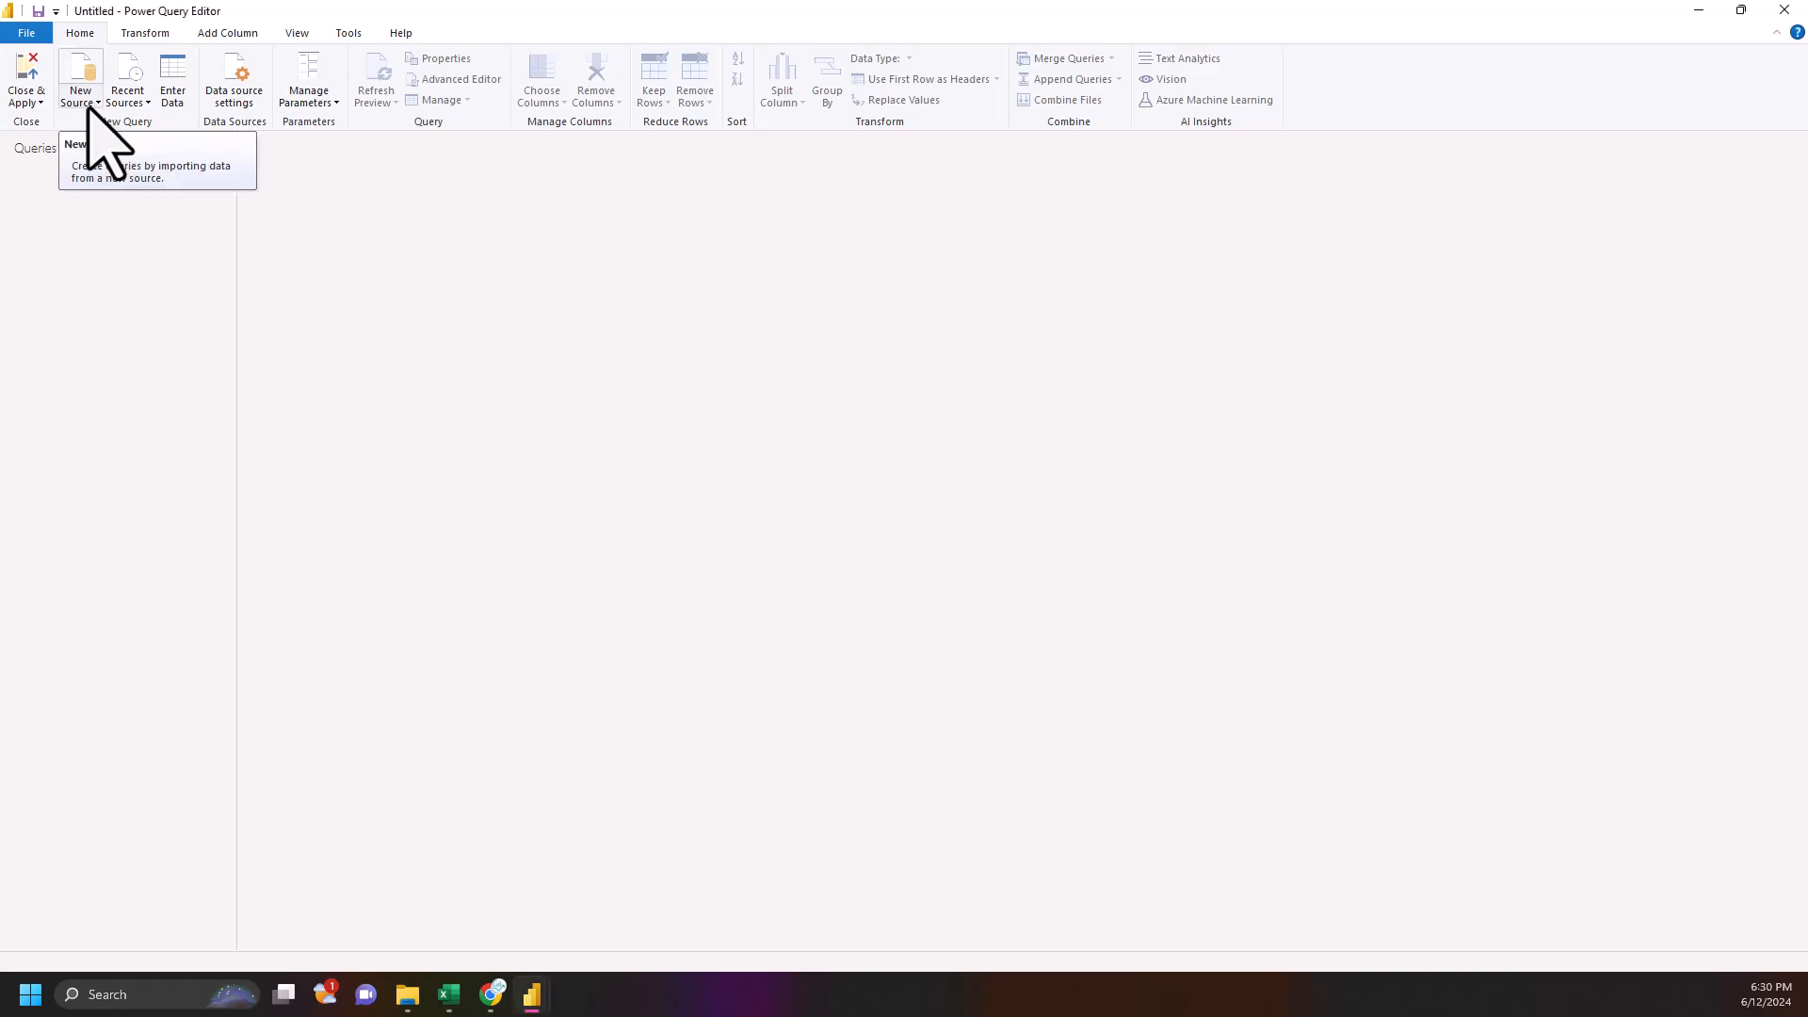
- Add an Excel workbook as a new source and open Tourism and Hospitality.xlsx from the Dataset folder
{"action": "left_click", "coordinate": [88, 98]}
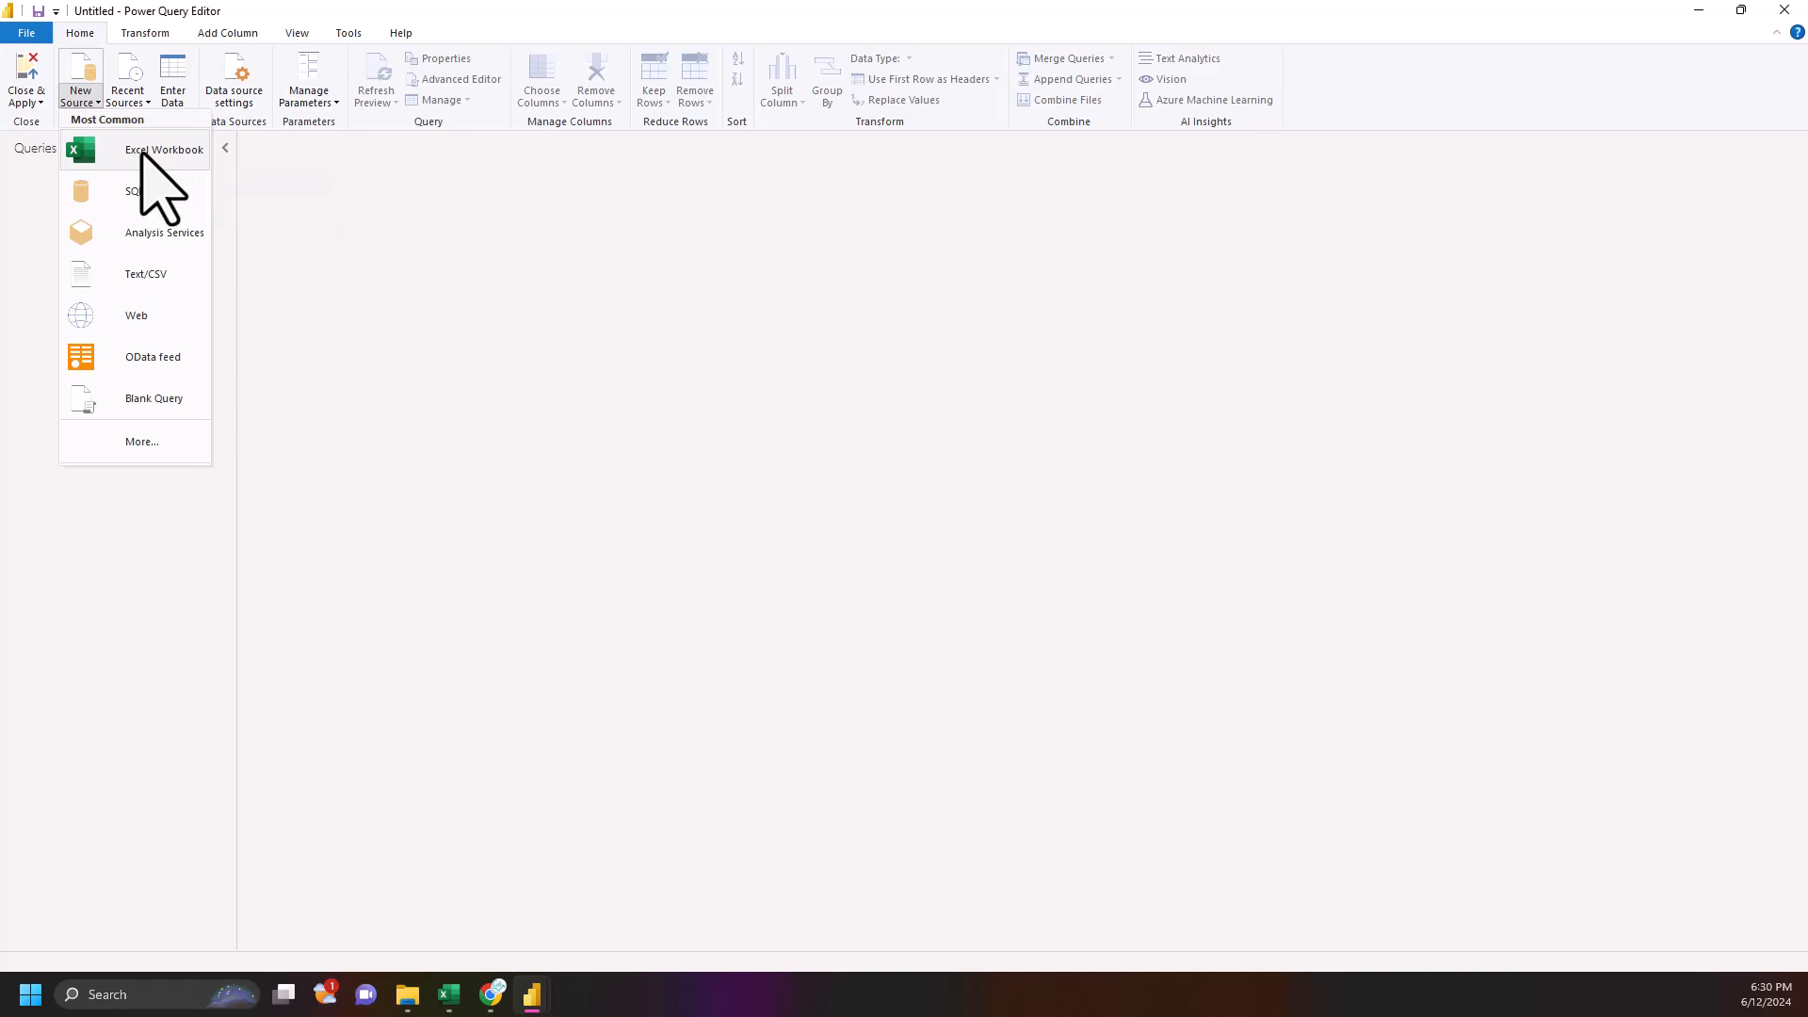
{"action": "left_click", "coordinate": [141, 153]}
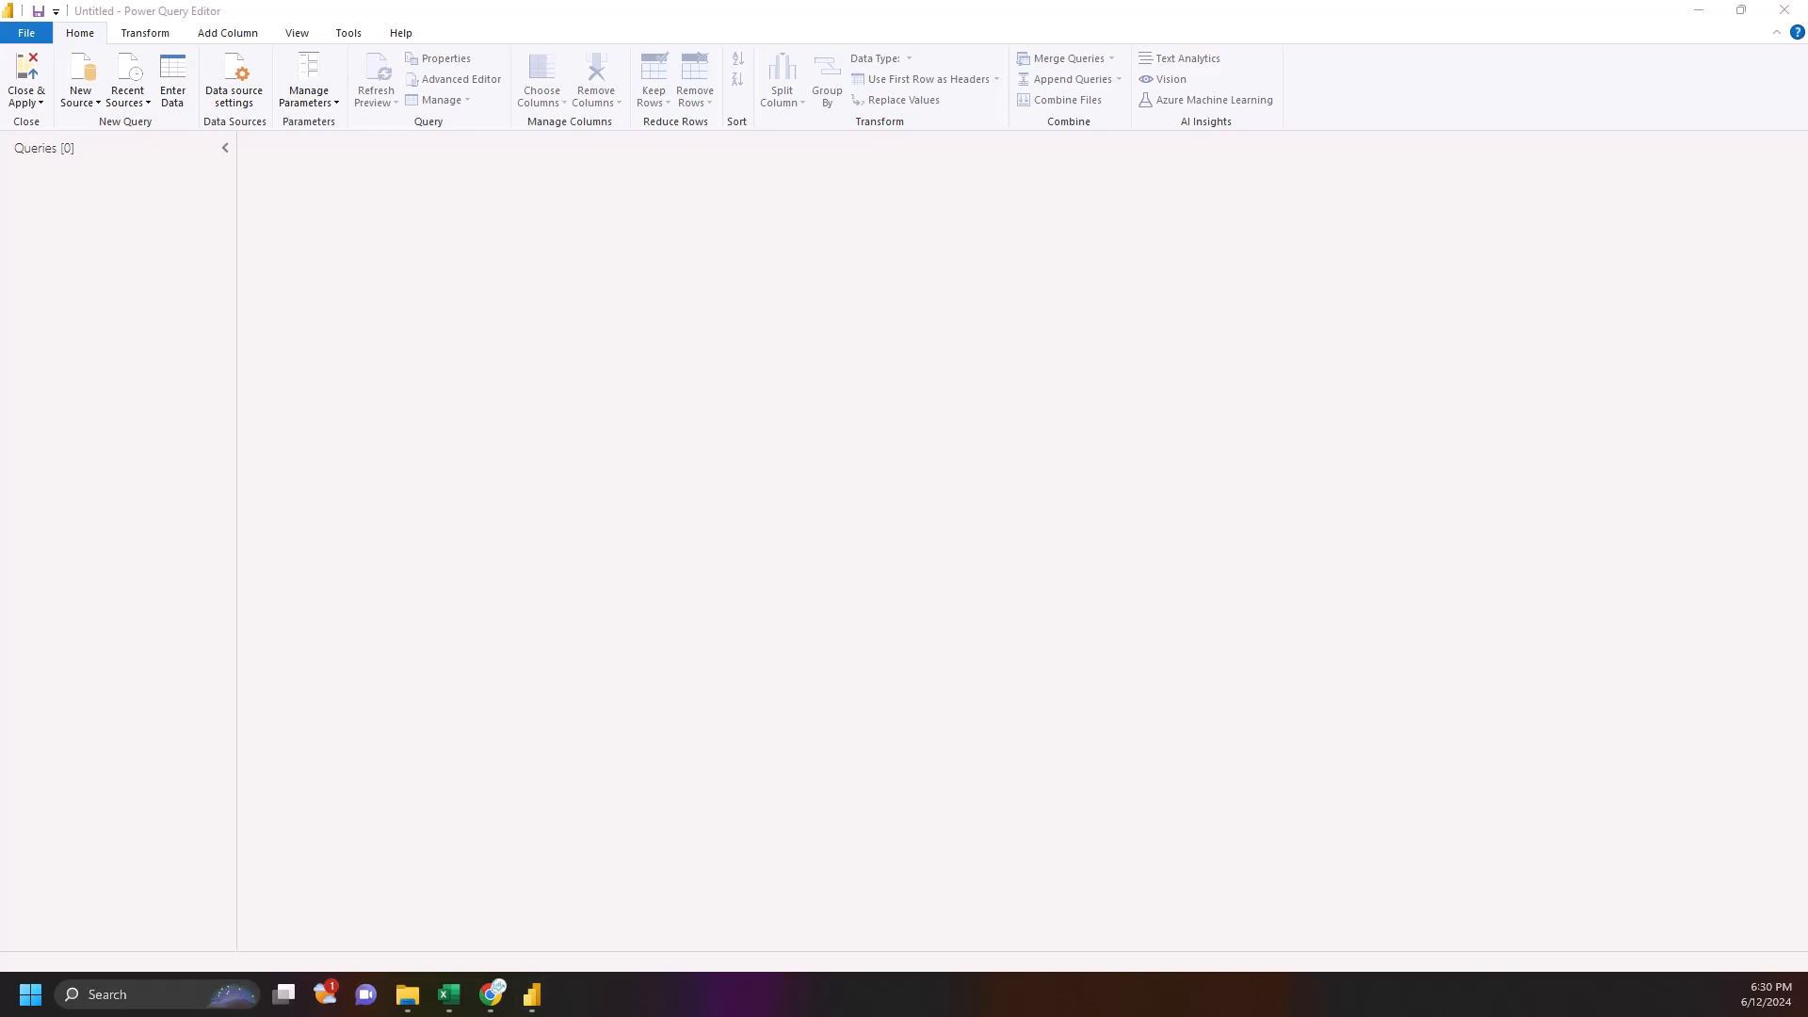
{"action": "left_click", "coordinate": [331, 158]}
{"action": "double_click", "coordinate": [331, 156]}
{"action": "left_click", "coordinate": [332, 155]}
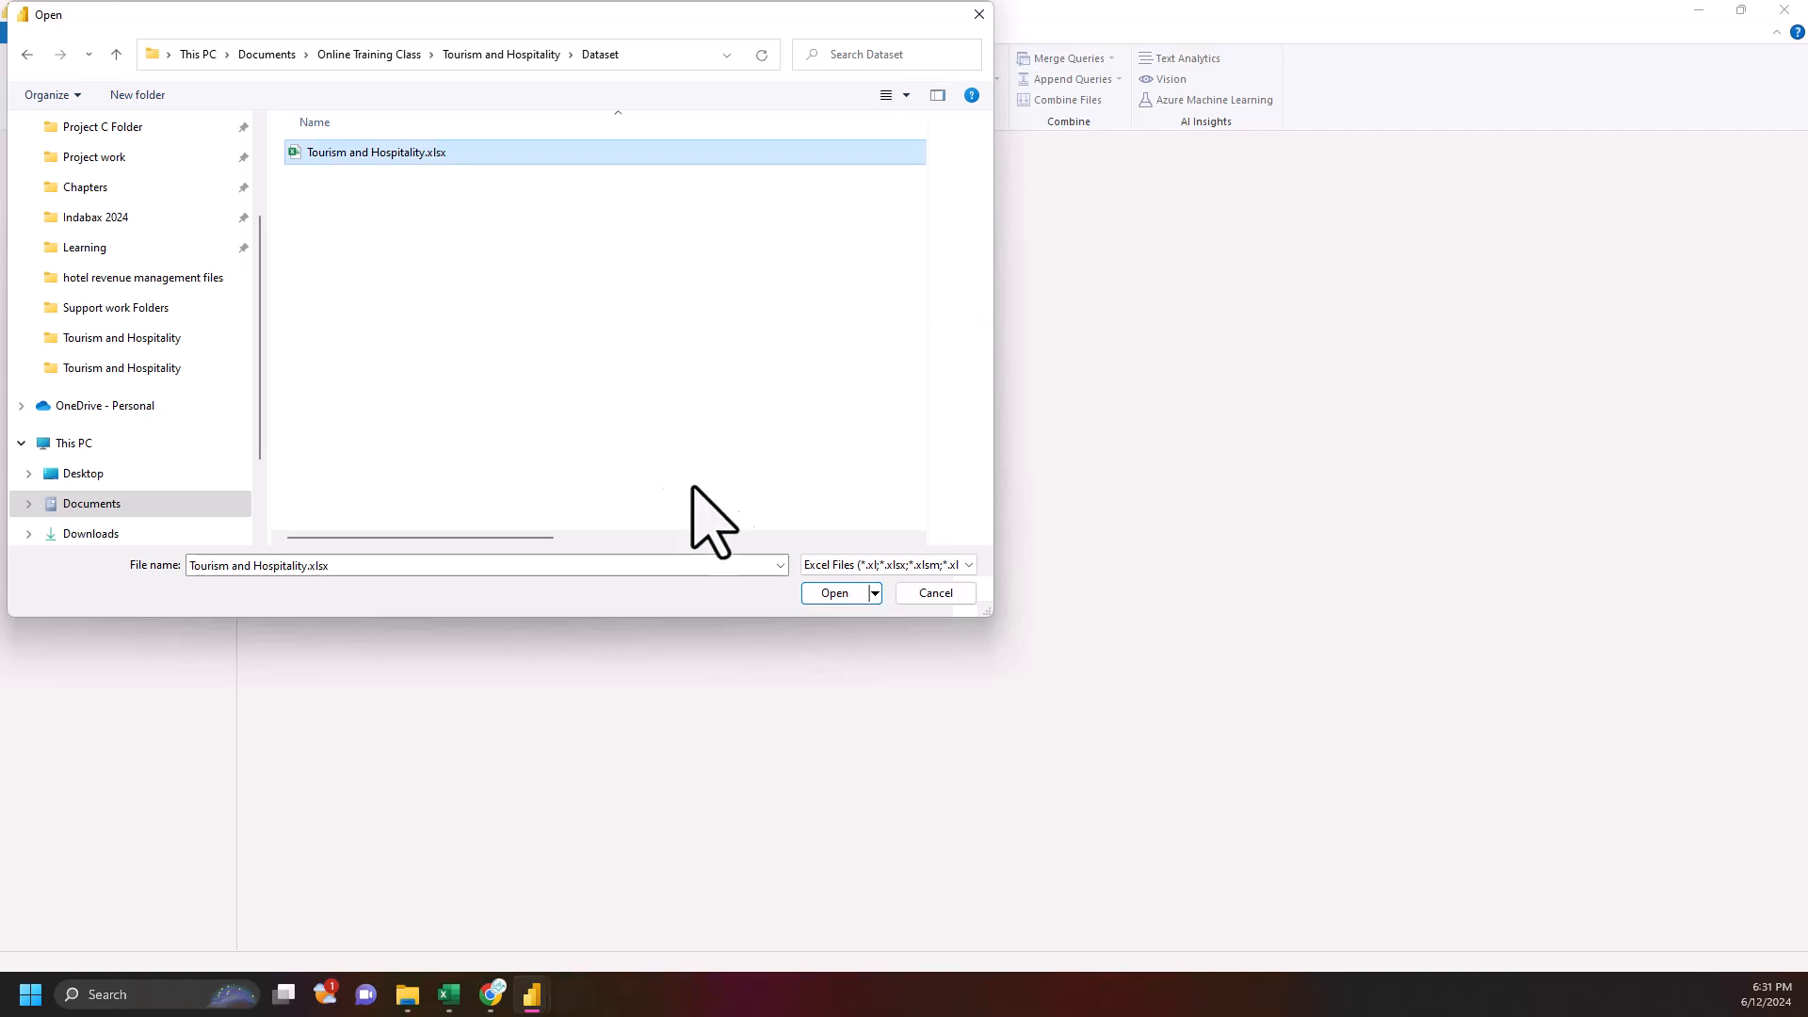
{"action": "left_click", "coordinate": [850, 601]}
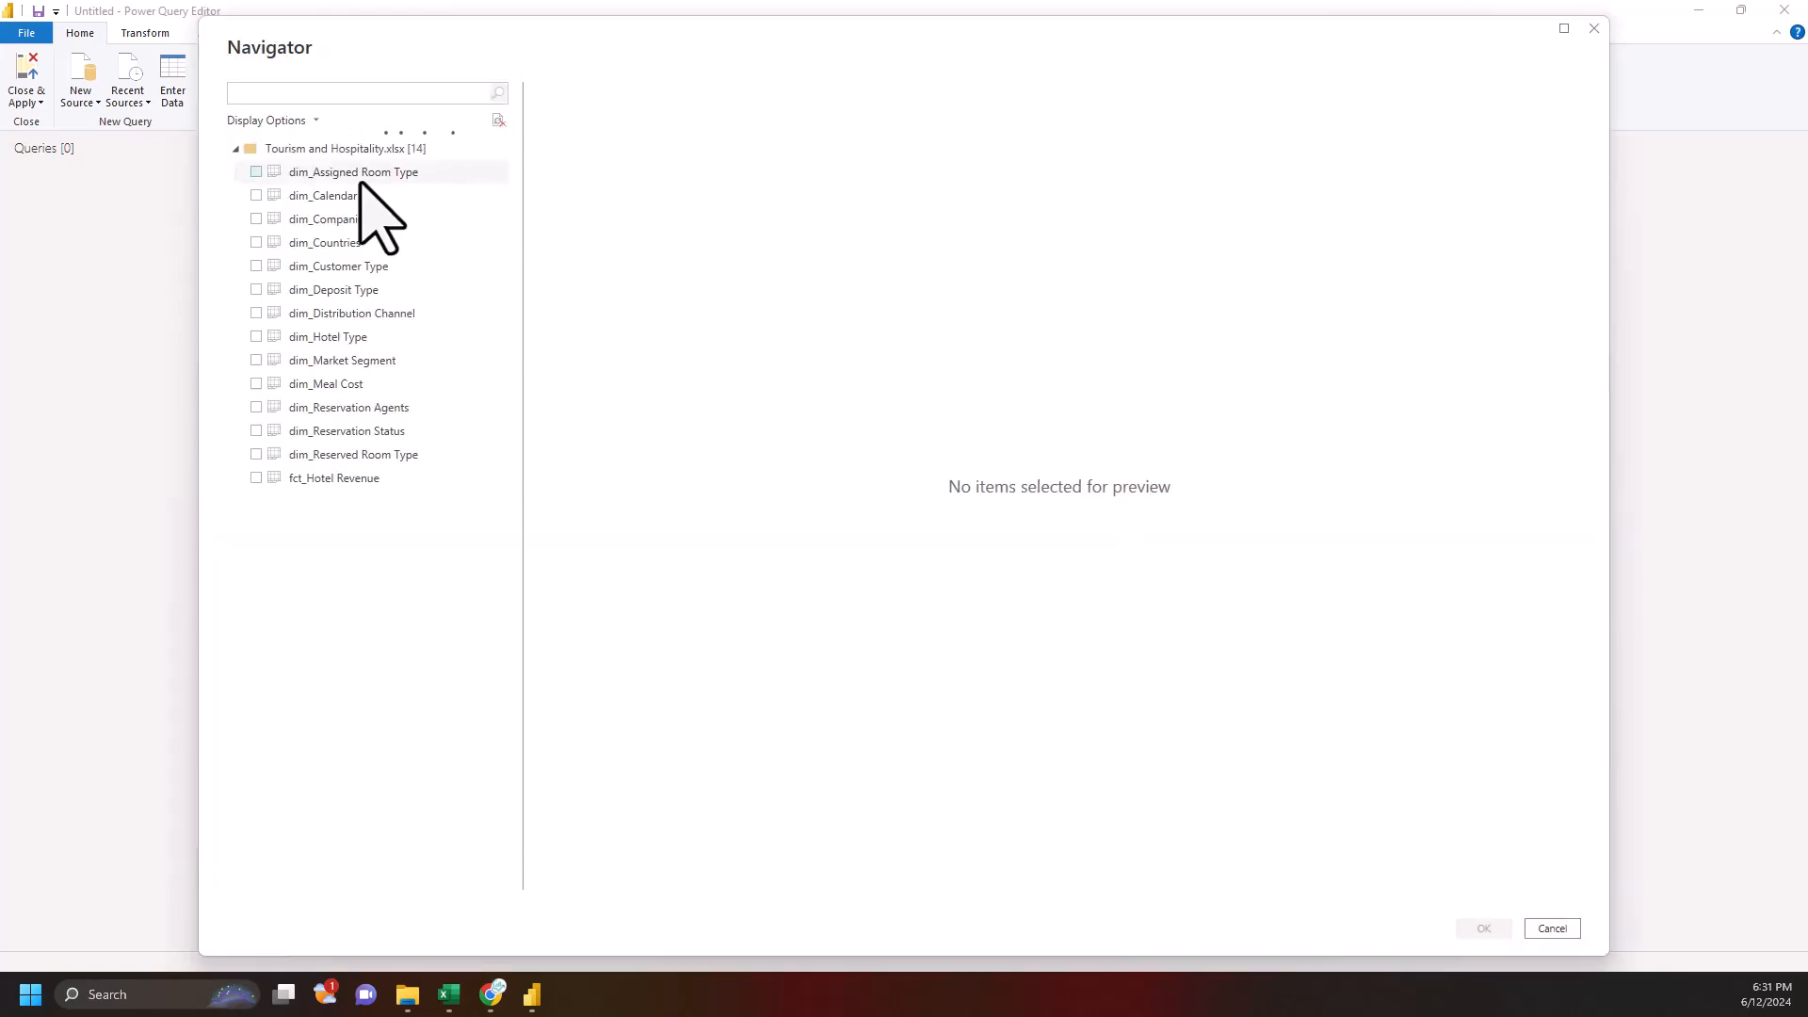
- Preview the workbook's dimension tables from dim_Assigned Room Type through dim_Deposit Type, and the fct_Hotel Revenue table
{"action": "left_click", "coordinate": [356, 175]}
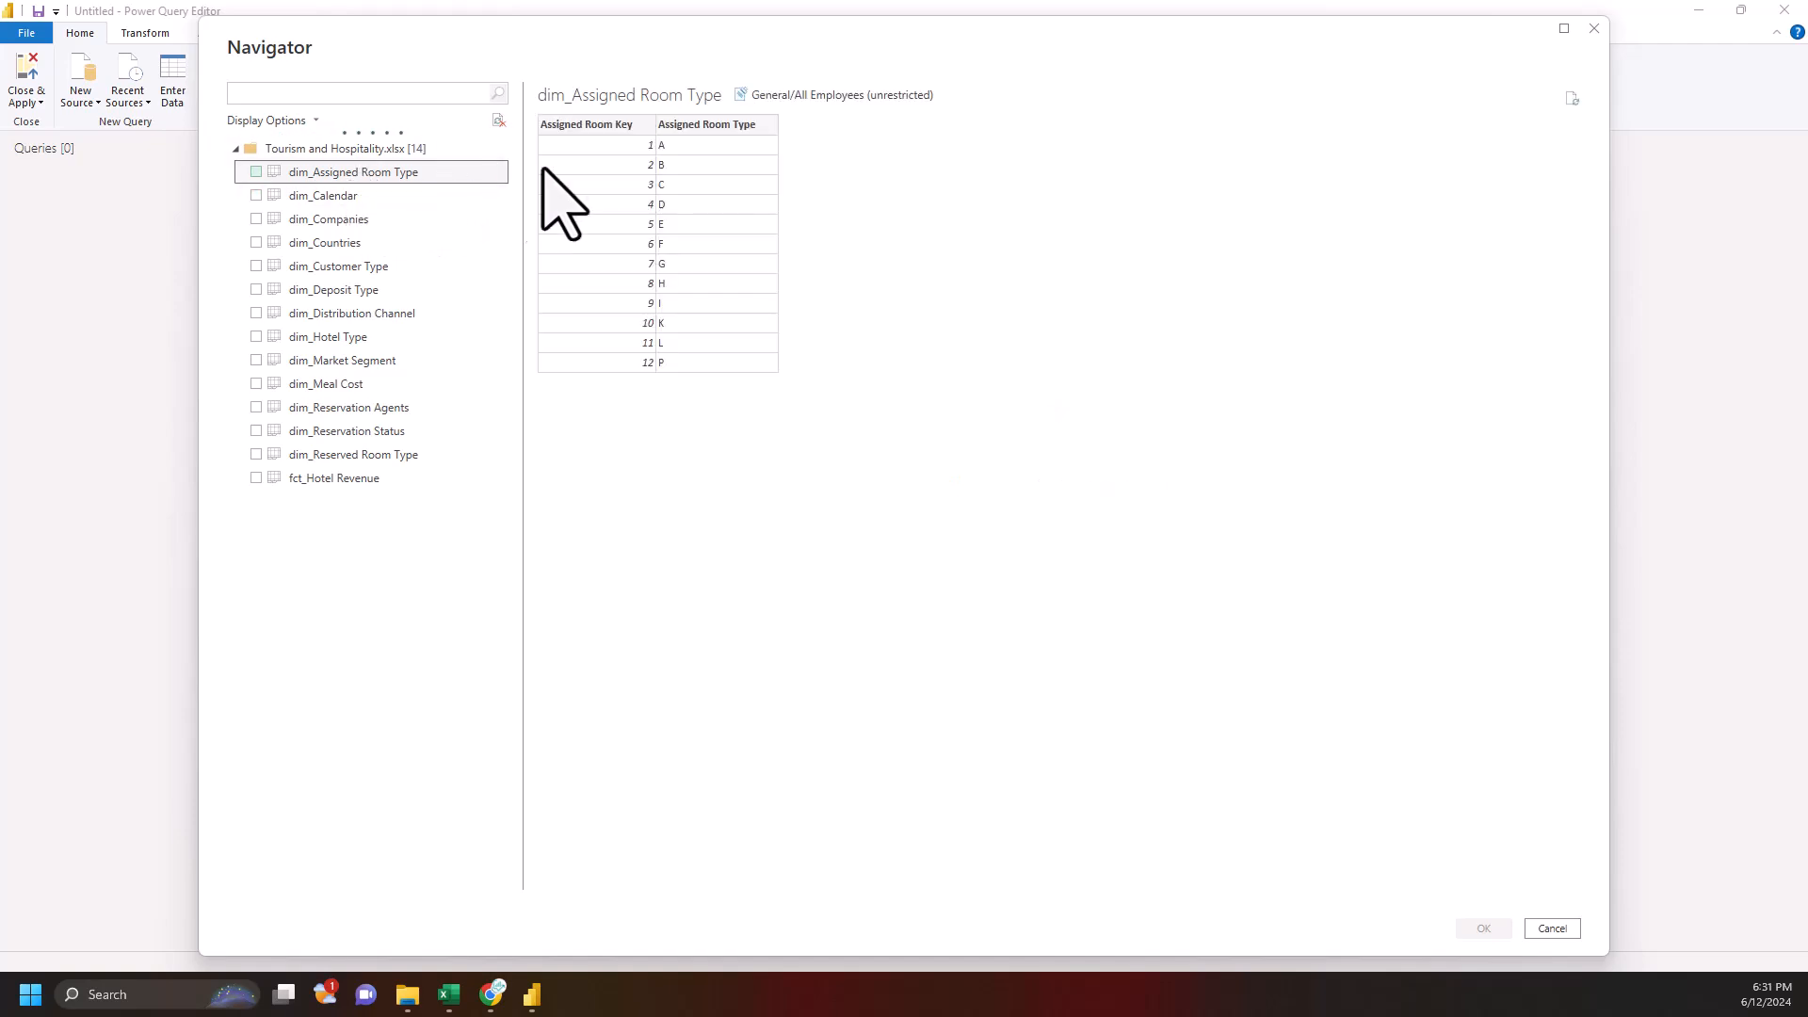
{"action": "left_click", "coordinate": [304, 200]}
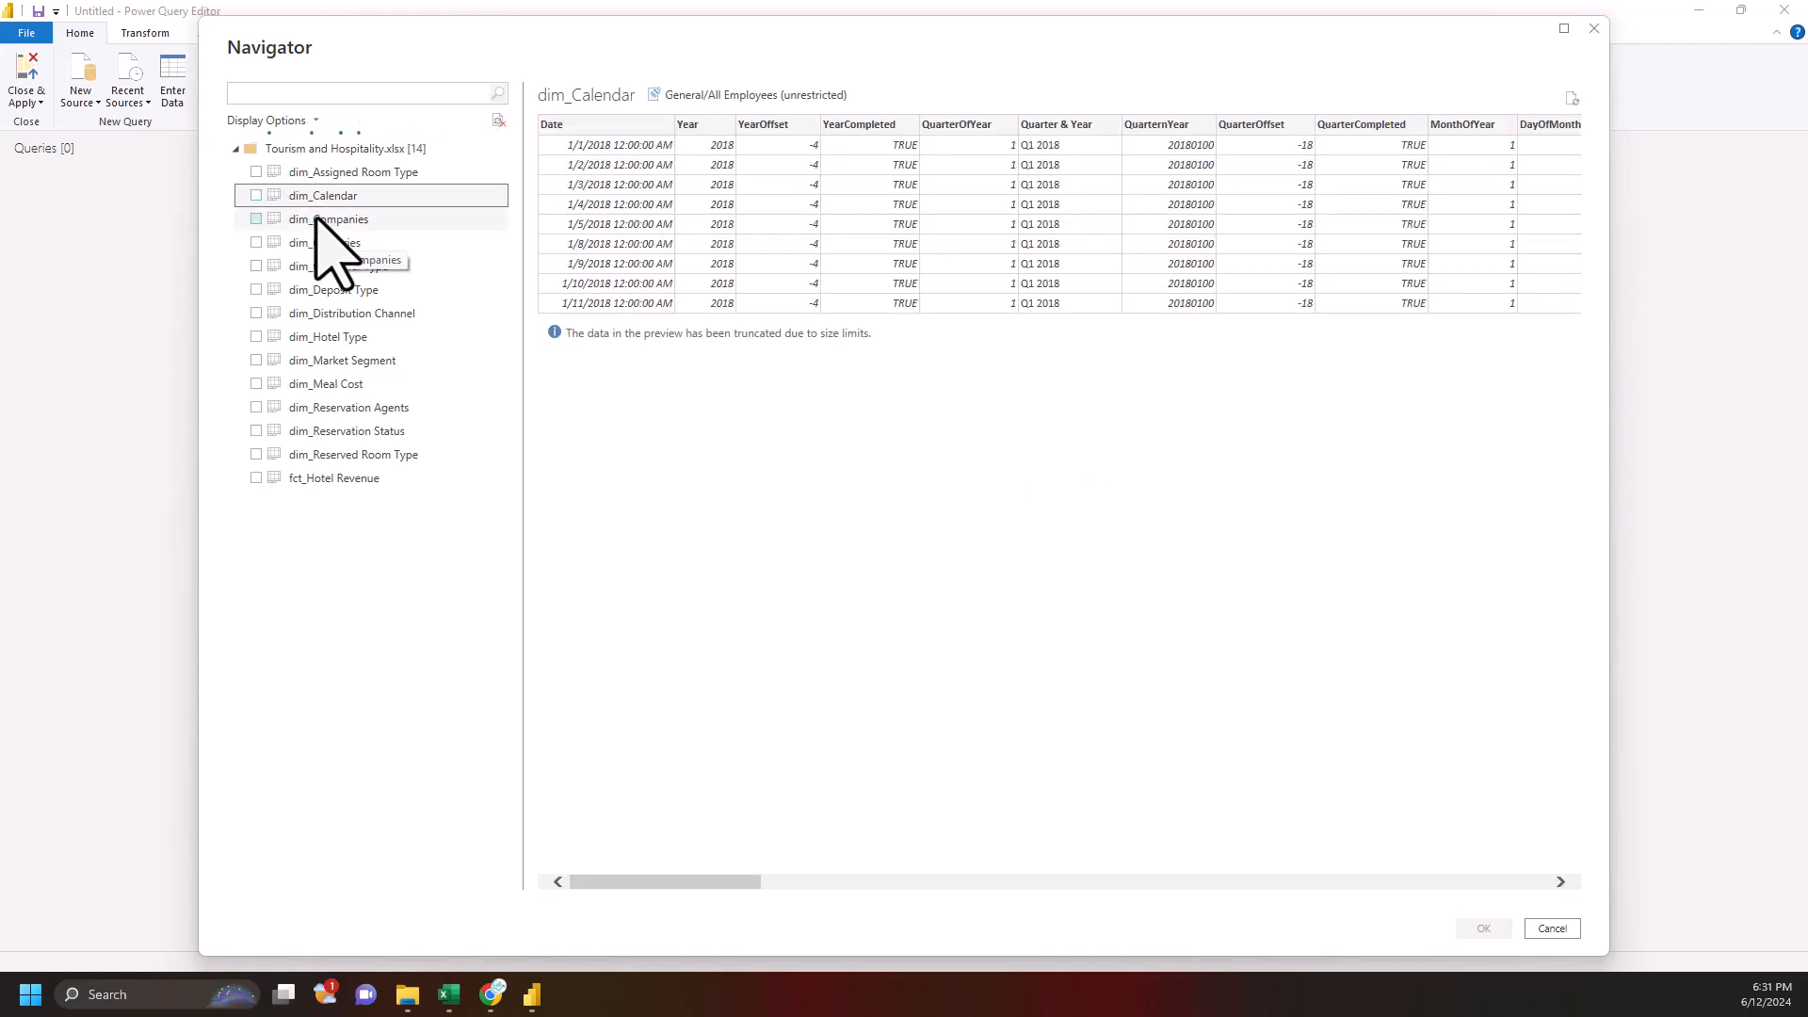
{"action": "left_click", "coordinate": [318, 223]}
{"action": "left_click", "coordinate": [319, 243]}
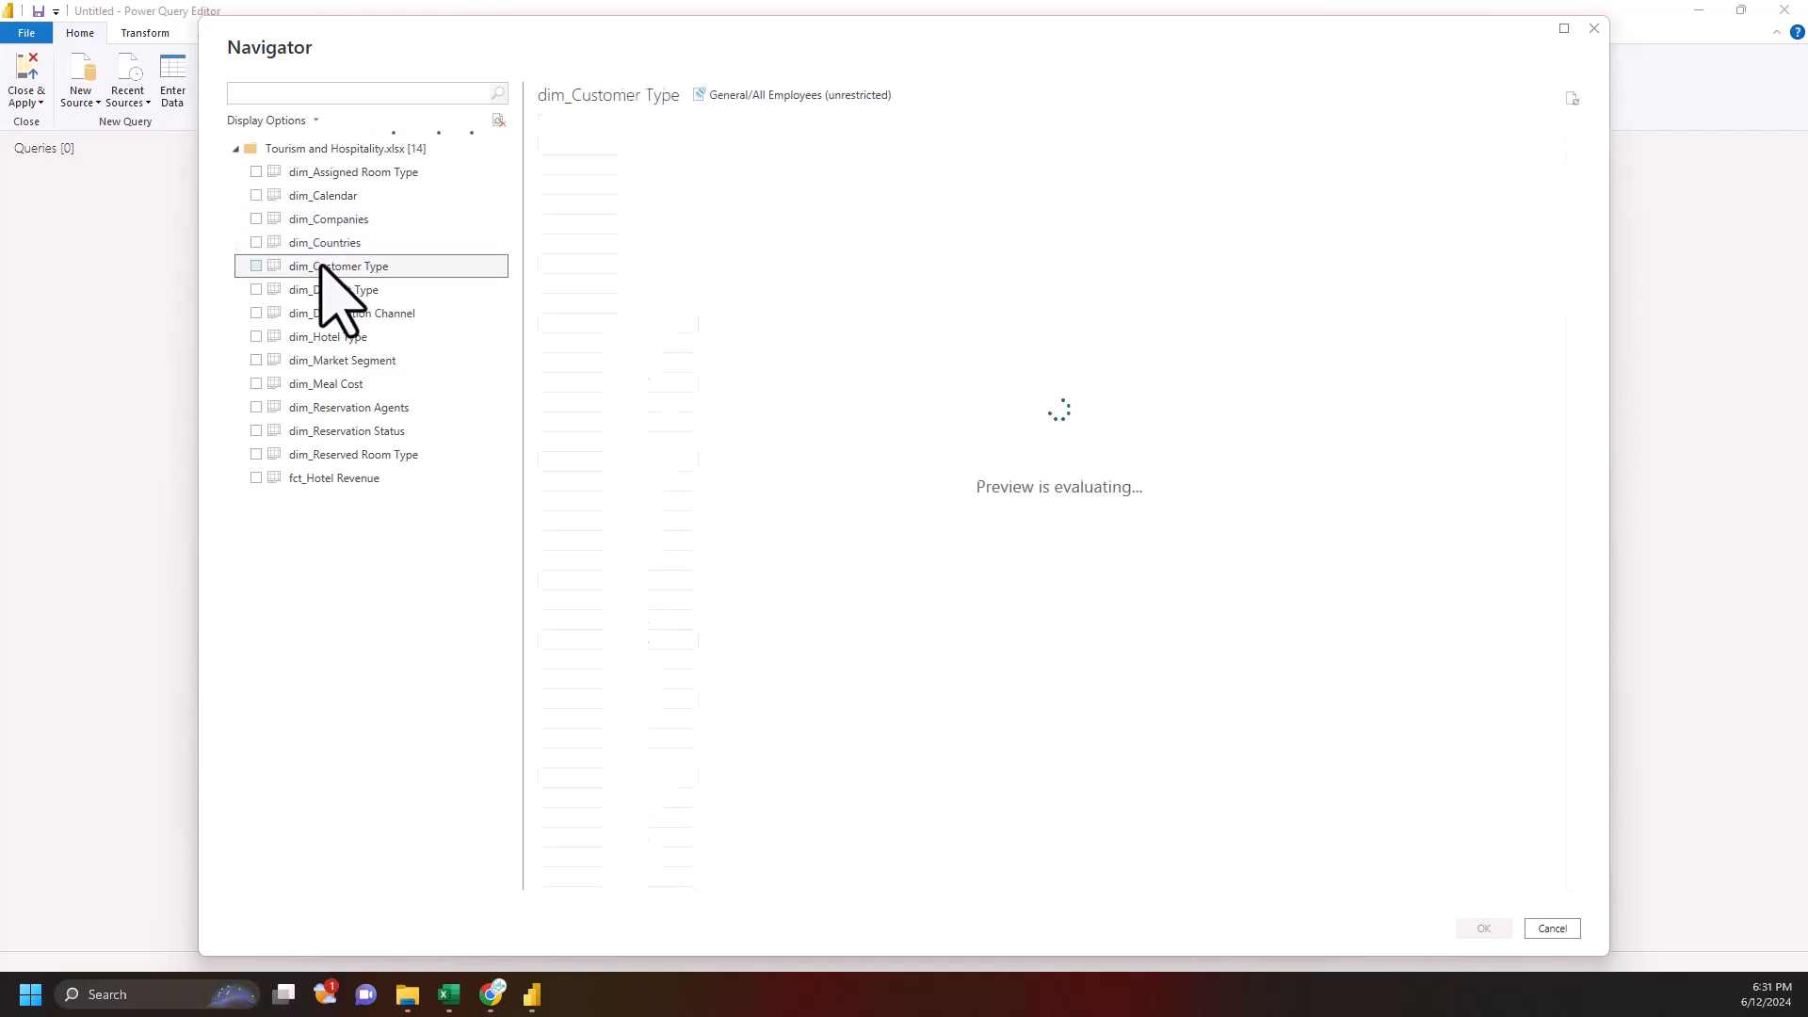
{"action": "left_click", "coordinate": [323, 291]}
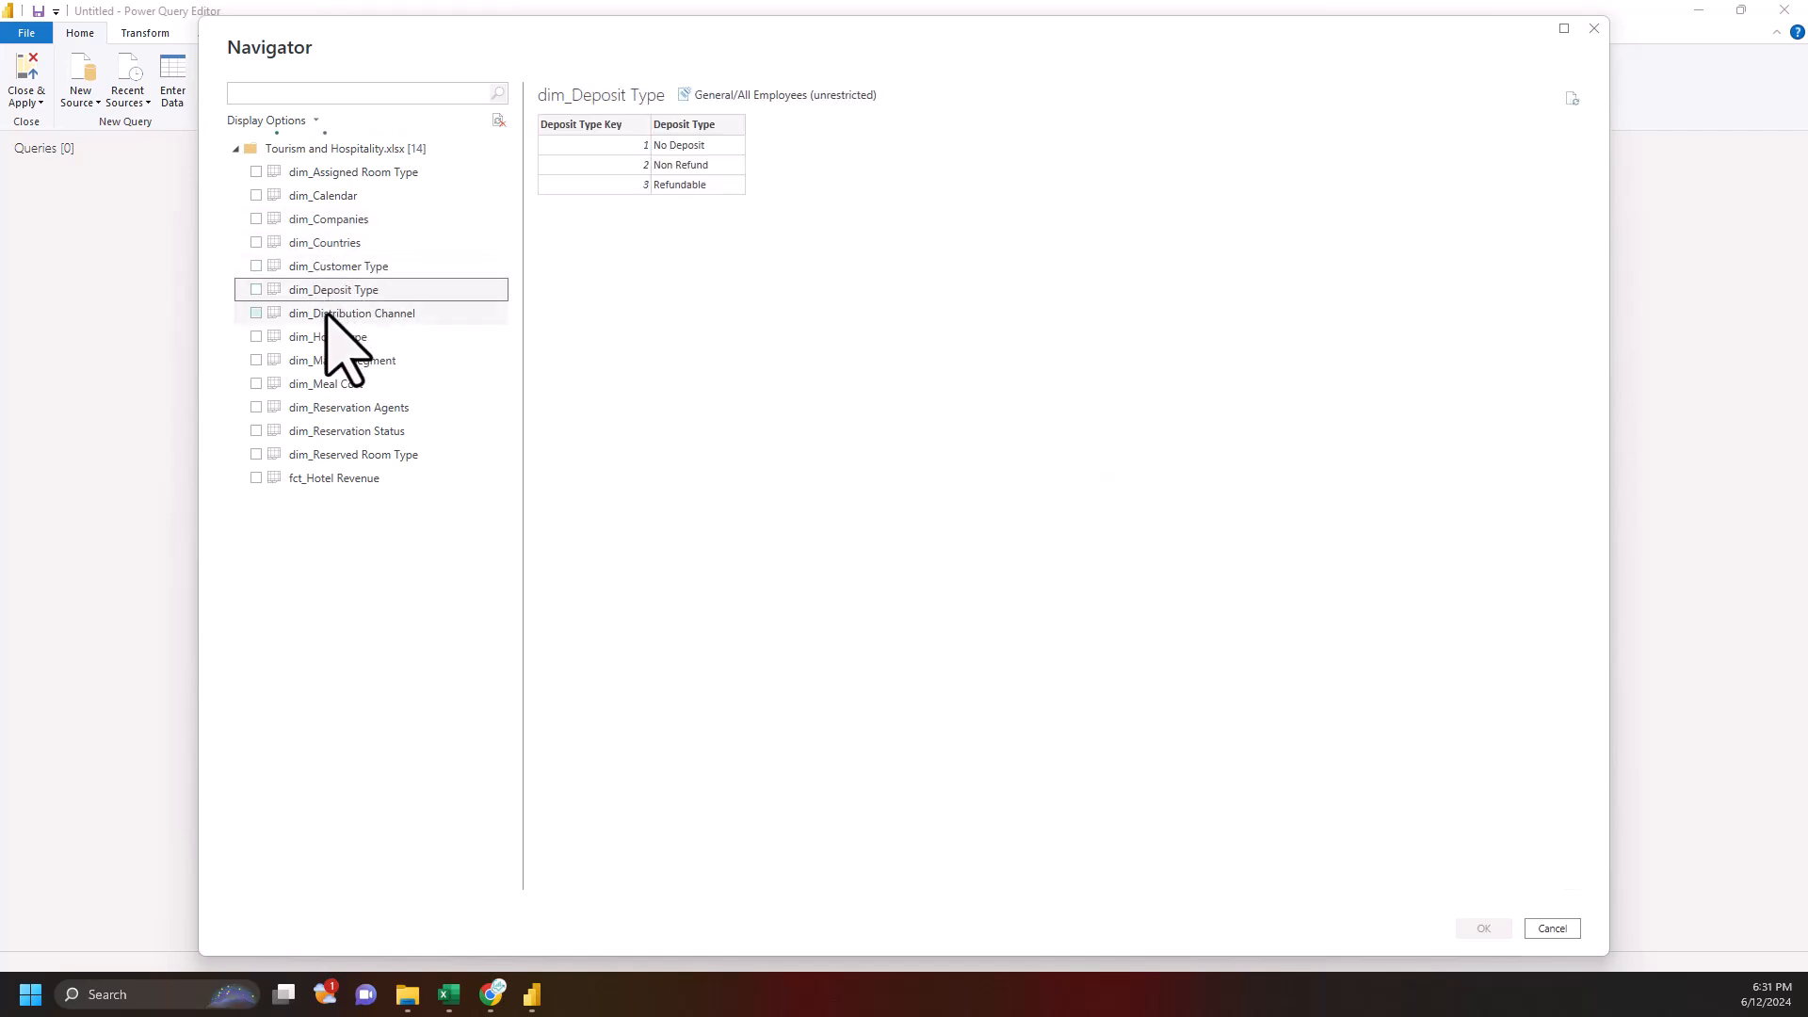
{"action": "left_click", "coordinate": [332, 477]}
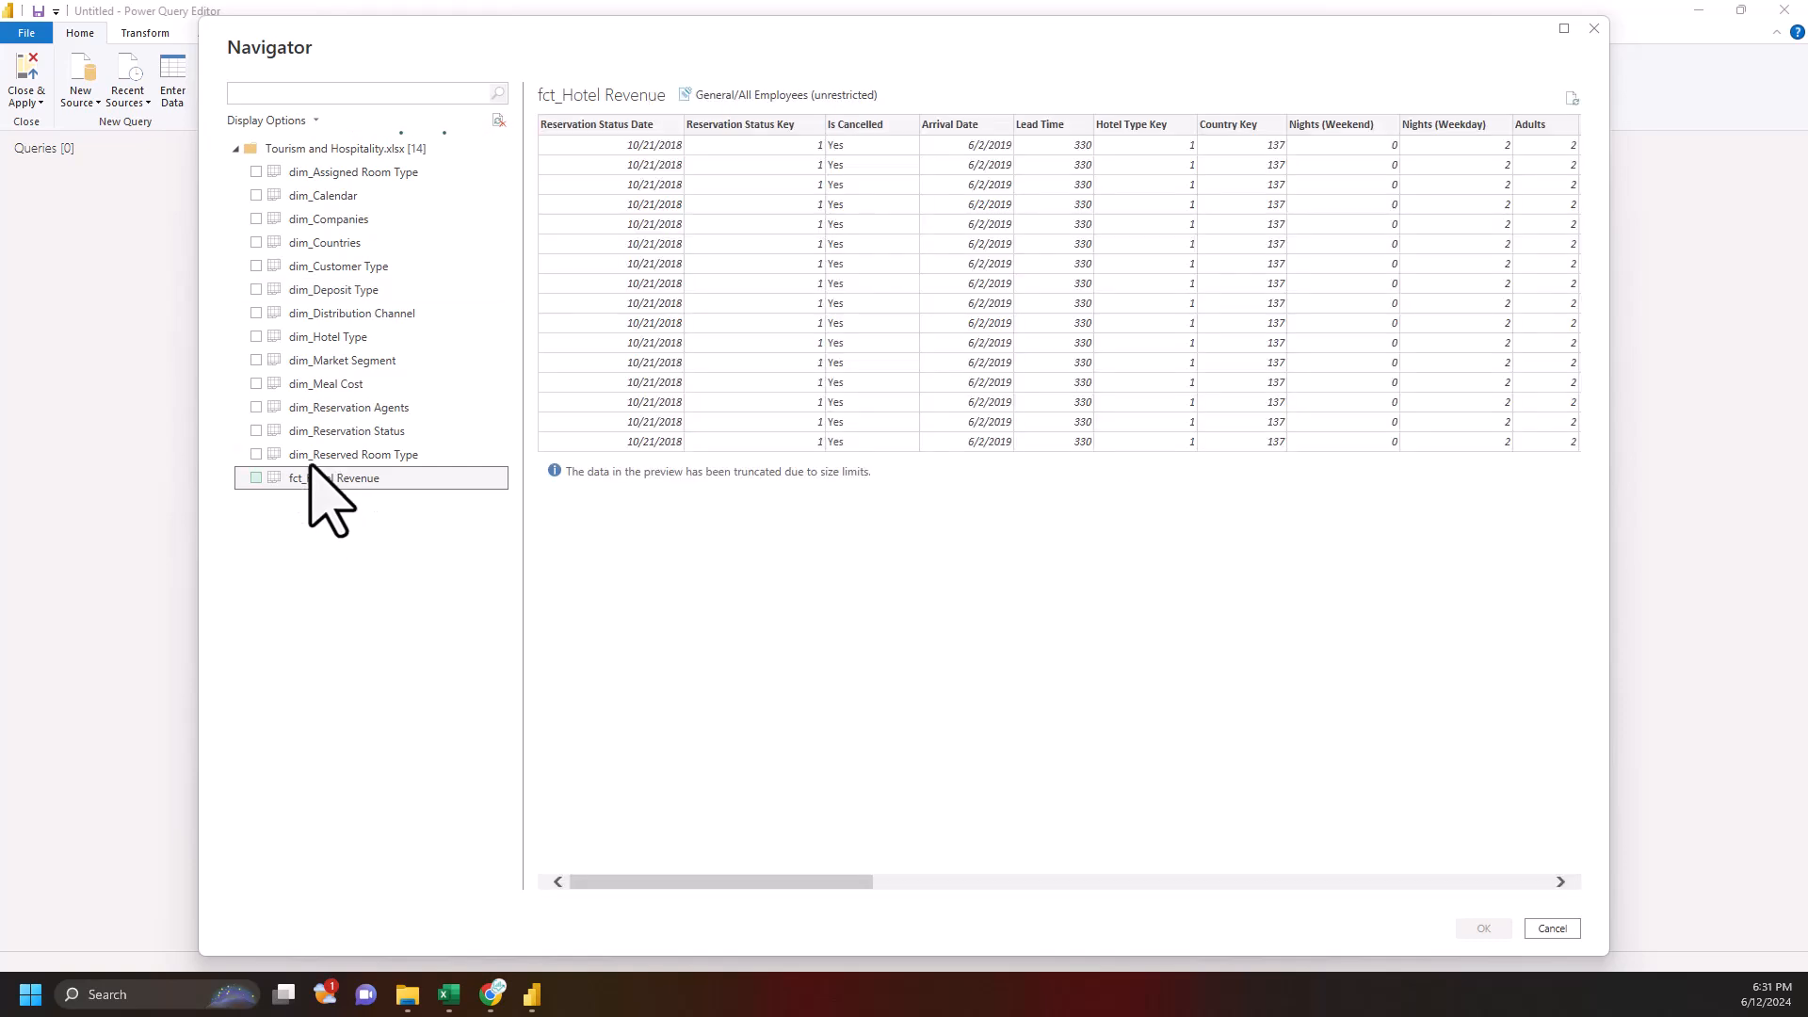
- Select all 14 tables of the workbook, from dim_Assigned Room Type to fct_Hotel Revenue, and import them as queries
{"action": "left_click", "coordinate": [256, 171]}
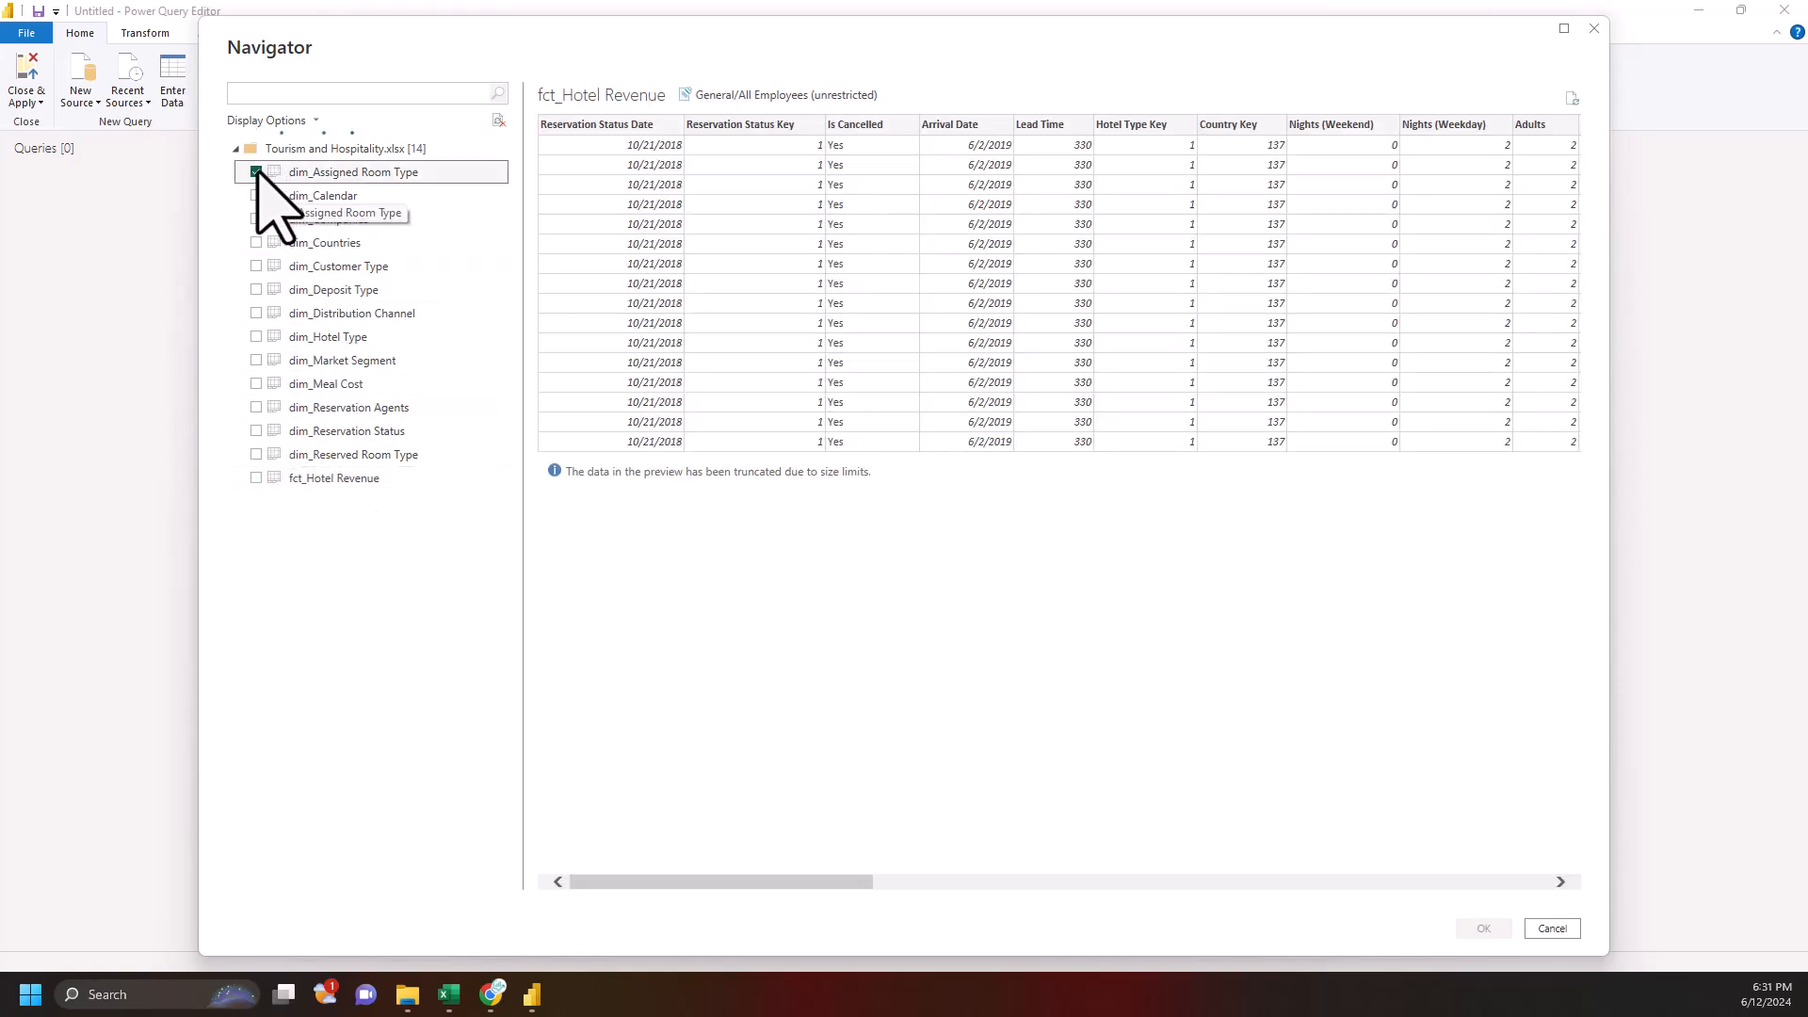
{"action": "left_click", "coordinate": [256, 195]}
{"action": "left_click", "coordinate": [256, 219]}
{"action": "left_click", "coordinate": [256, 242]}
{"action": "left_click", "coordinate": [254, 267]}
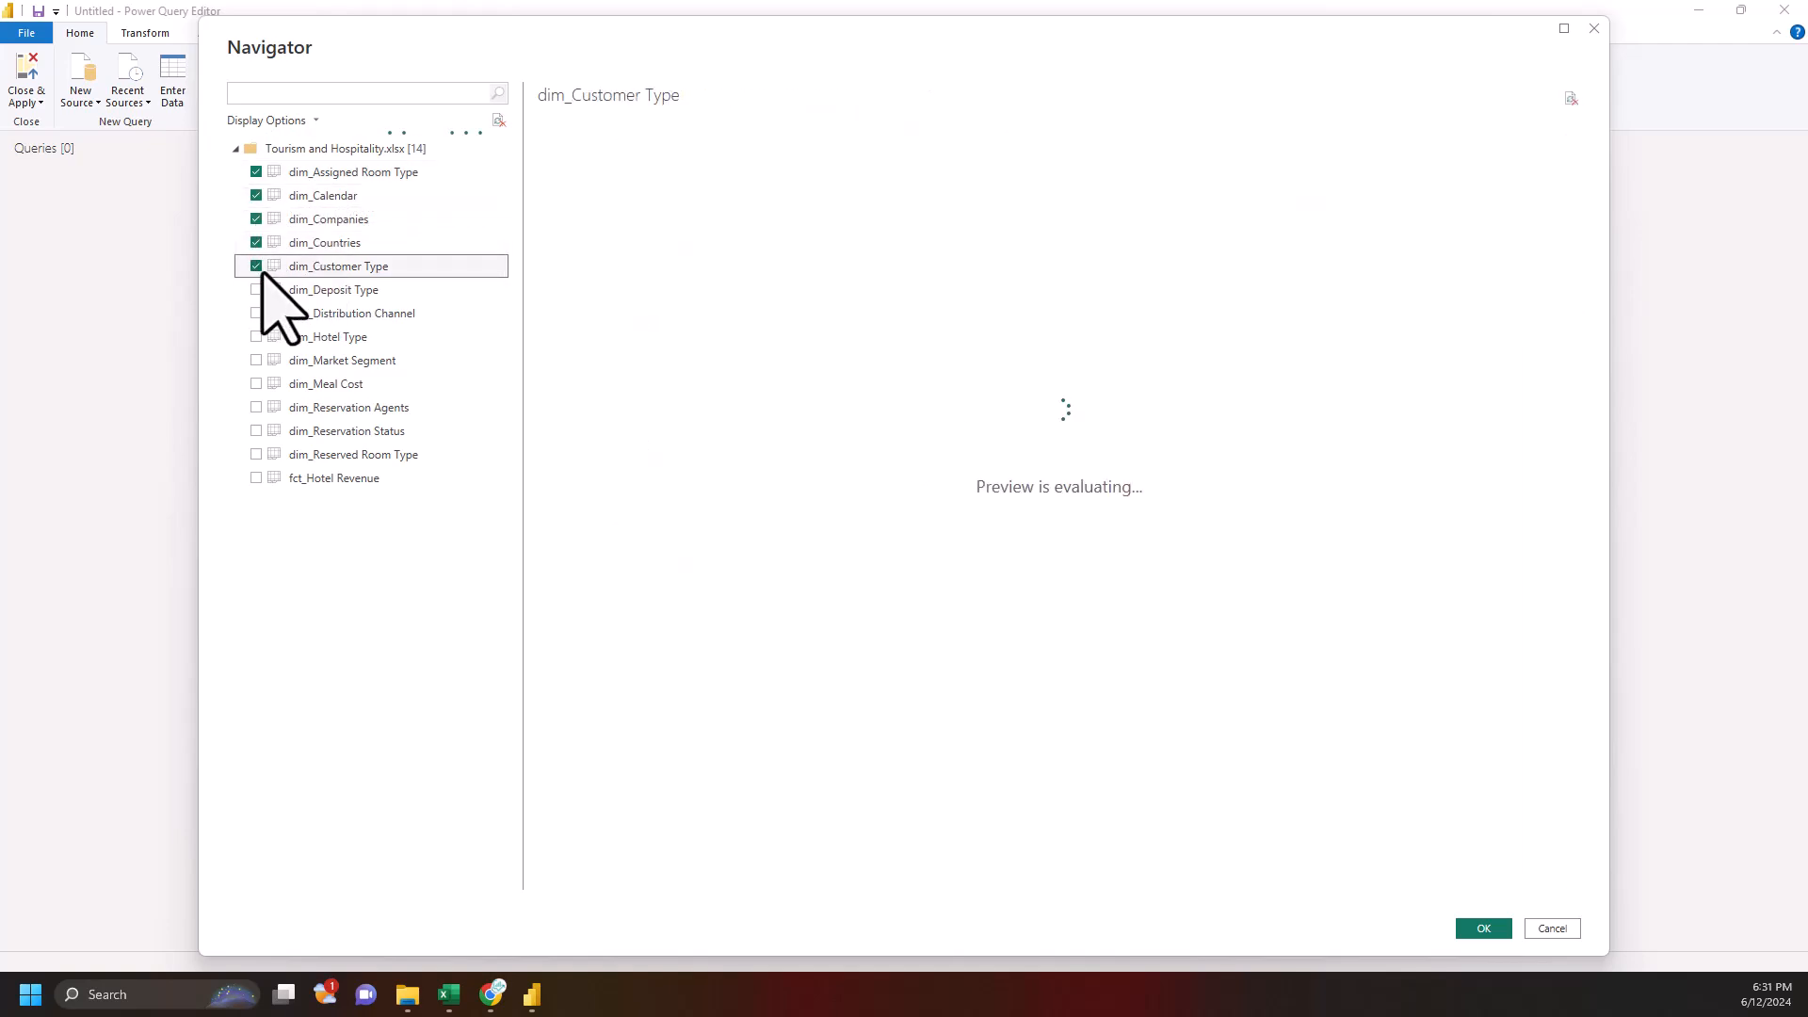
{"action": "left_click", "coordinate": [256, 290]}
{"action": "left_click", "coordinate": [256, 313]}
{"action": "left_click", "coordinate": [256, 336]}
{"action": "left_click", "coordinate": [256, 359]}
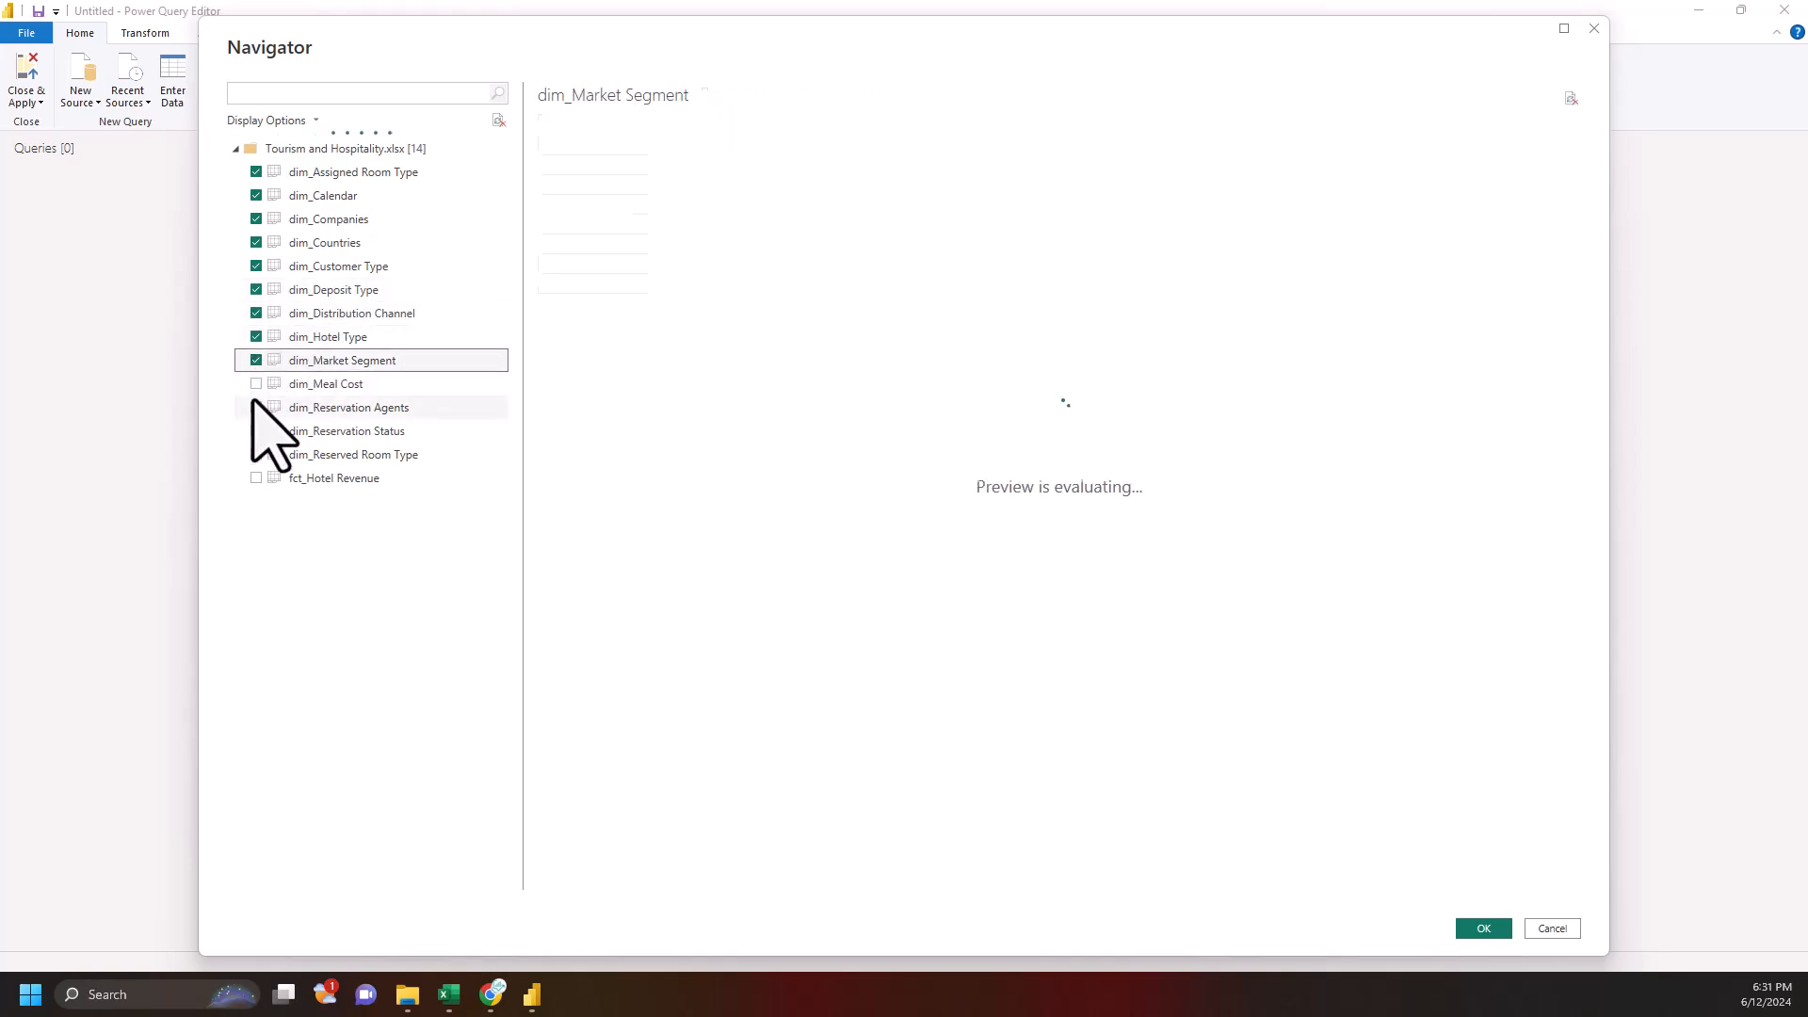
{"action": "left_click", "coordinate": [255, 383]}
{"action": "left_click", "coordinate": [255, 407]}
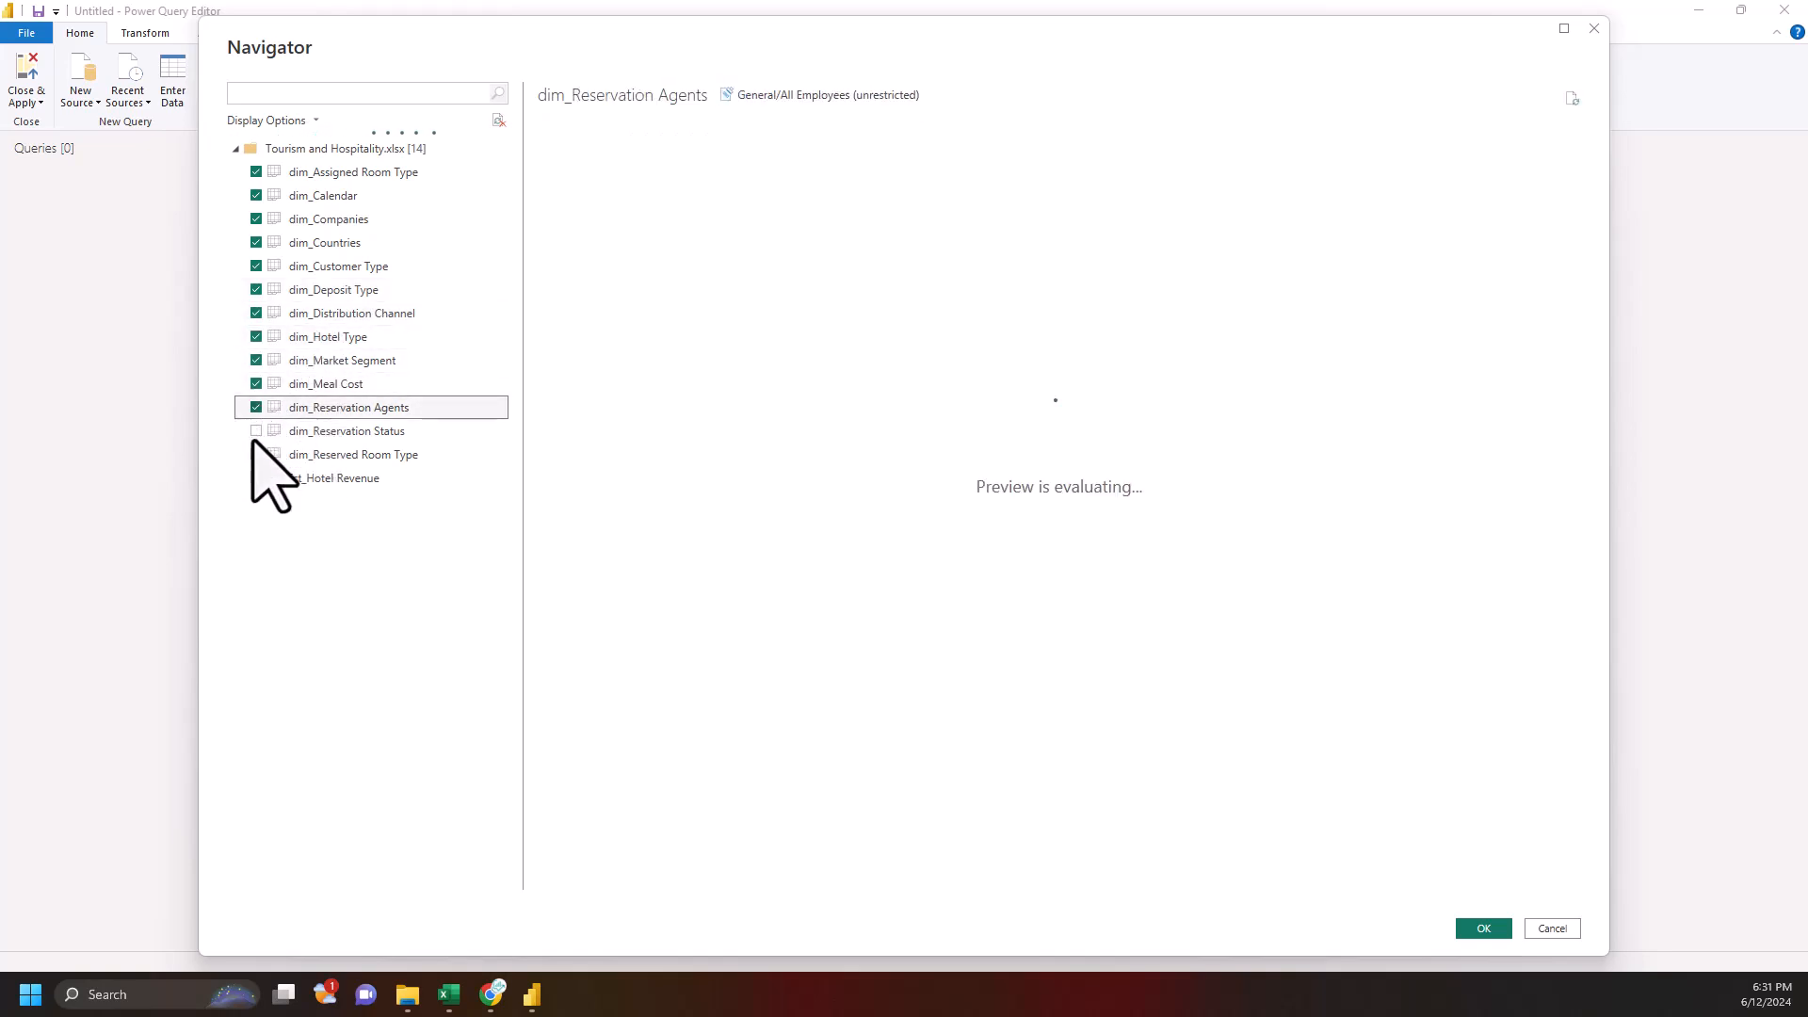
{"action": "left_click", "coordinate": [256, 430]}
{"action": "left_click", "coordinate": [256, 454]}
{"action": "left_click", "coordinate": [257, 478]}
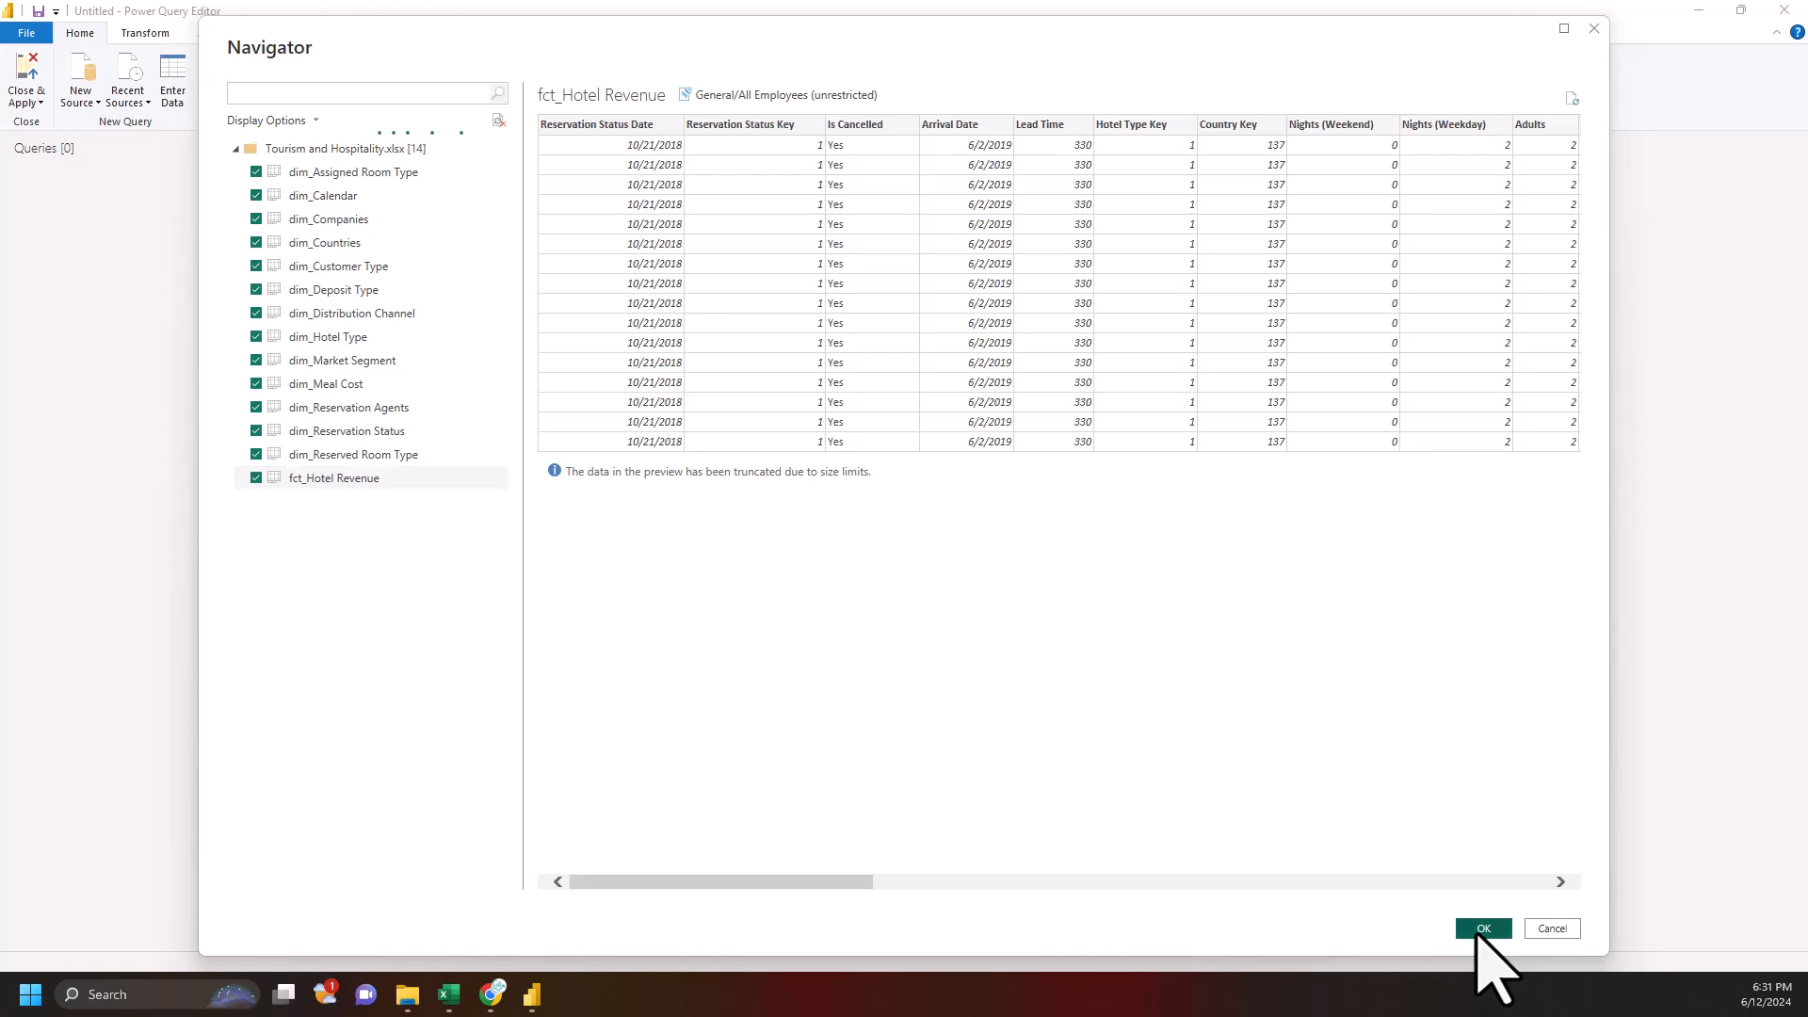
{"action": "left_click", "coordinate": [1481, 930]}
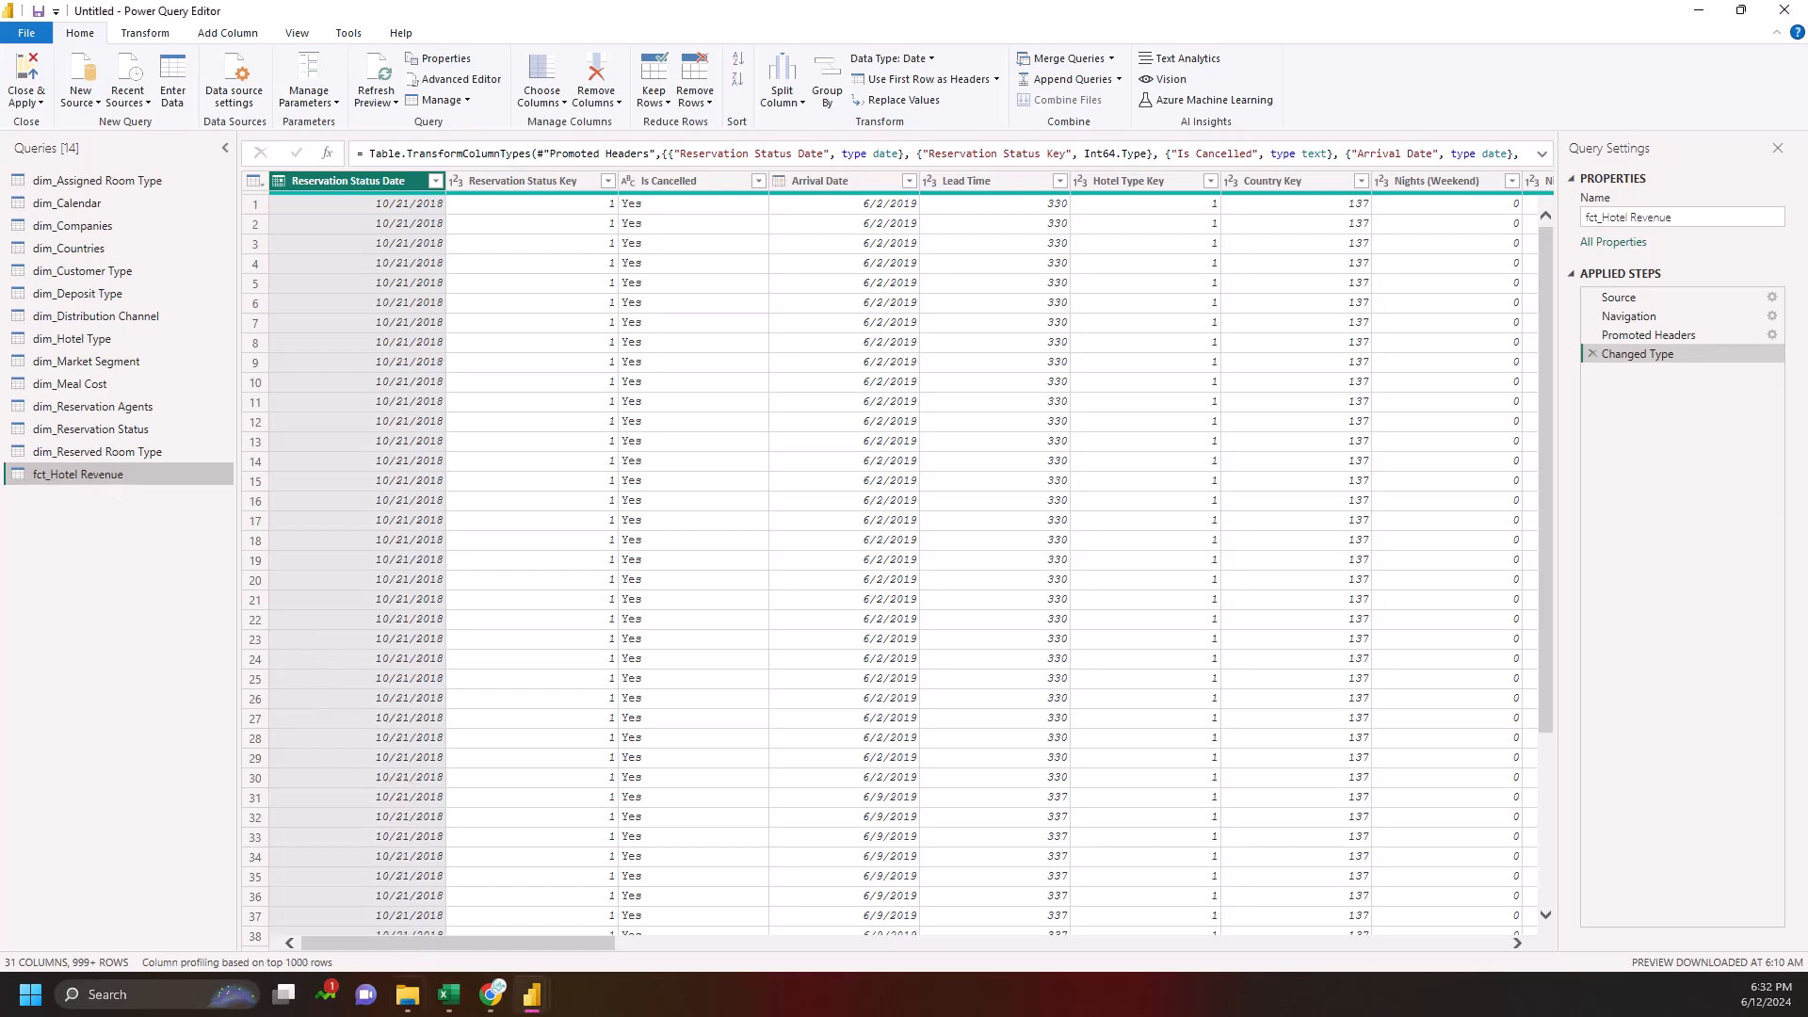
- Turn on column quality, column distribution and column profile for the data preview
{"action": "mouse_move", "coordinate": [430, 951]}
{"action": "left_mouse_down"}
{"action": "mouse_move", "coordinate": [513, 961]}
{"action": "mouse_move", "coordinate": [419, 953]}
{"action": "left_mouse_up"}
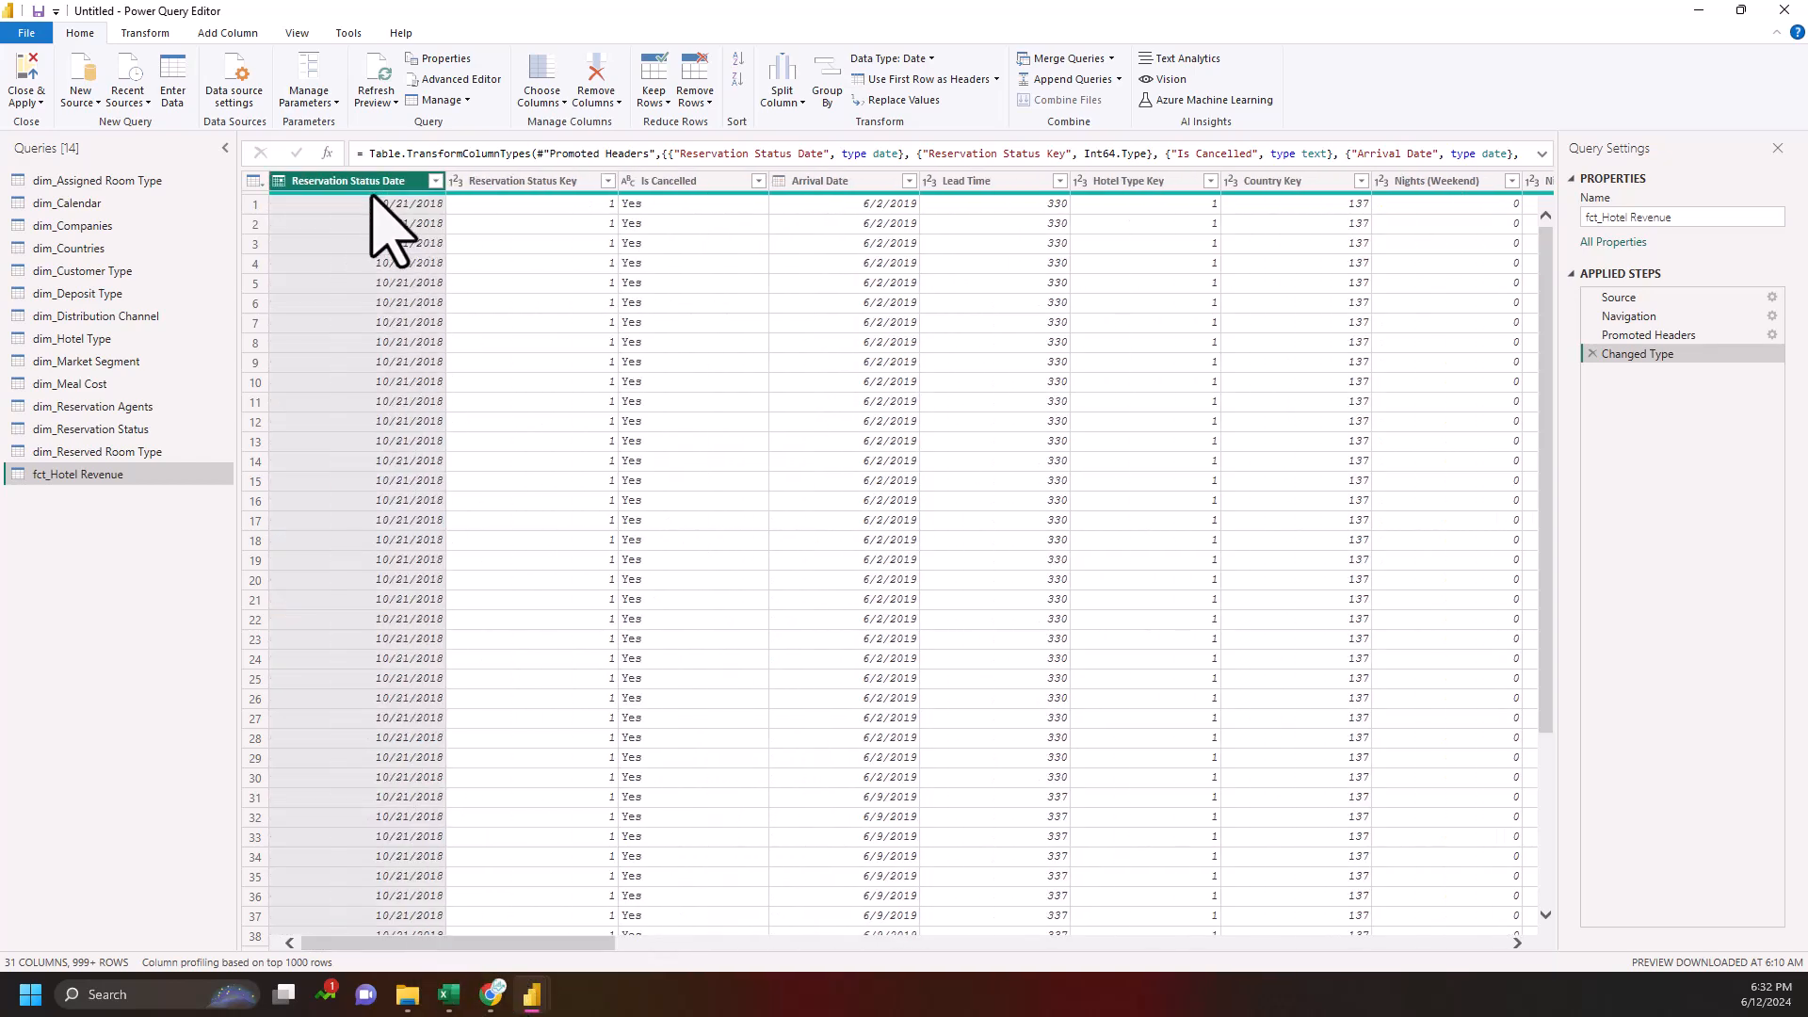
{"action": "left_click", "coordinate": [297, 33]}
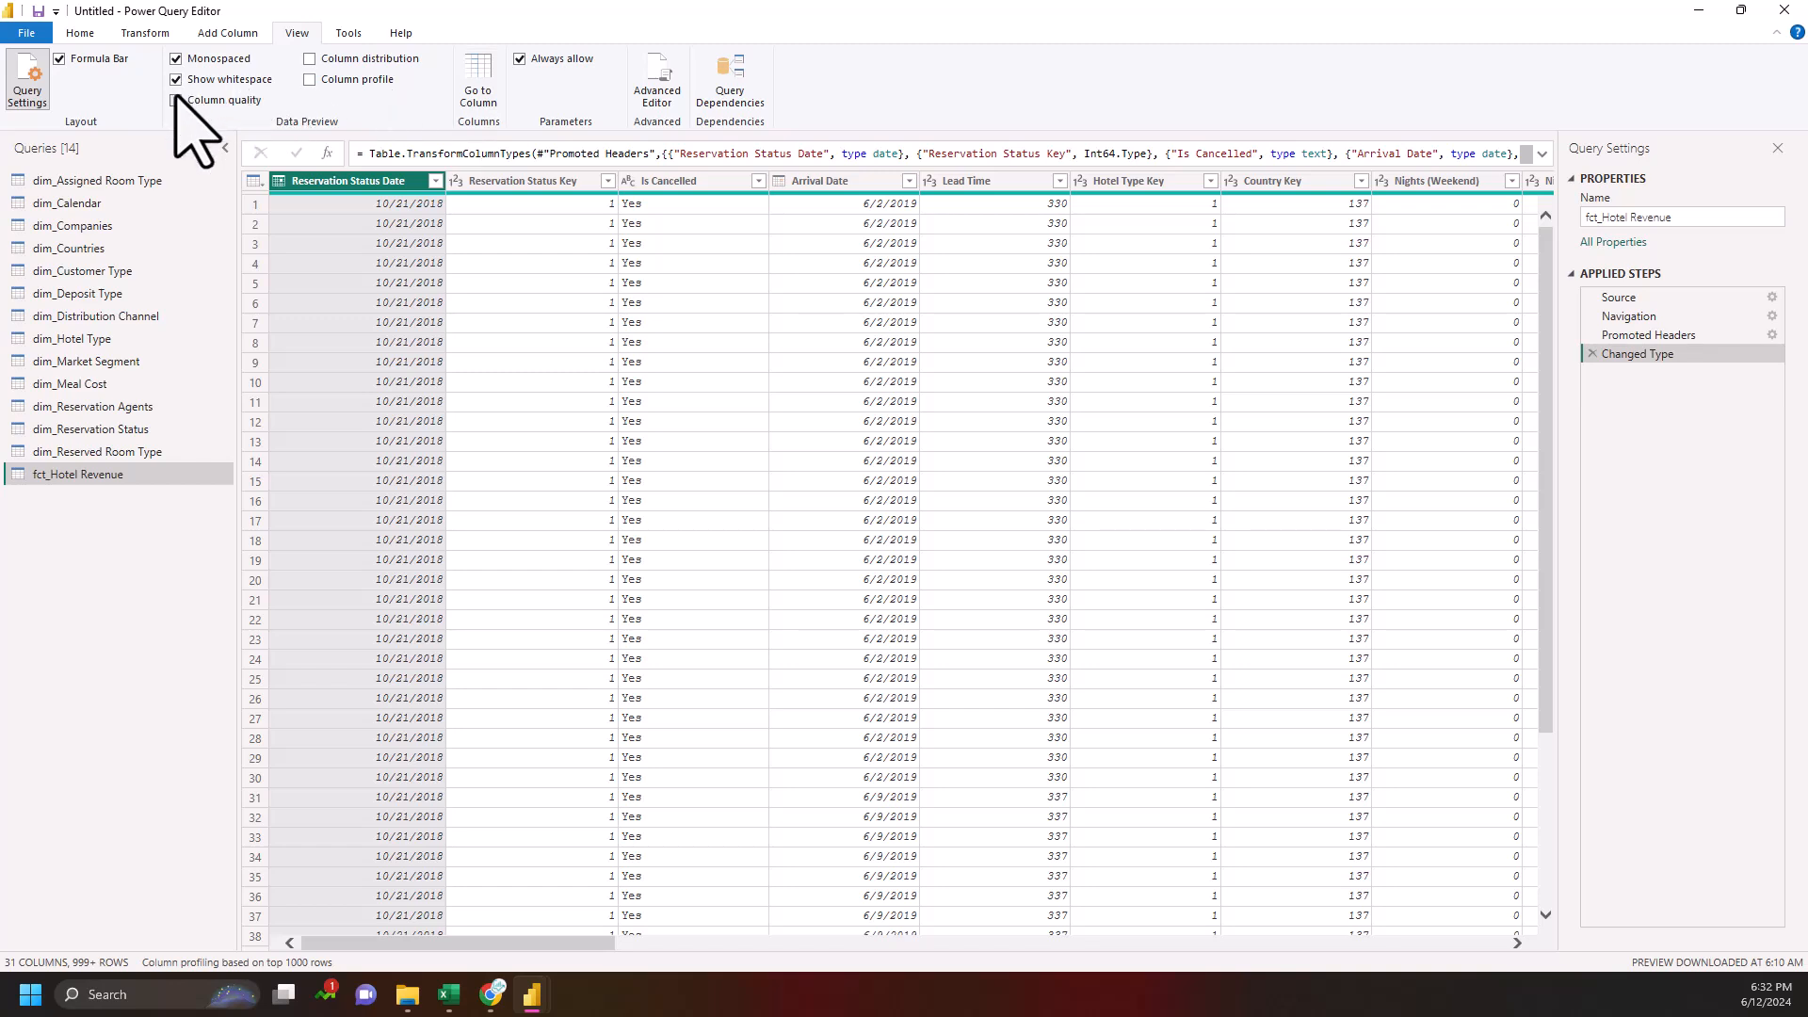
{"action": "left_click", "coordinate": [175, 100]}
{"action": "left_click", "coordinate": [309, 58]}
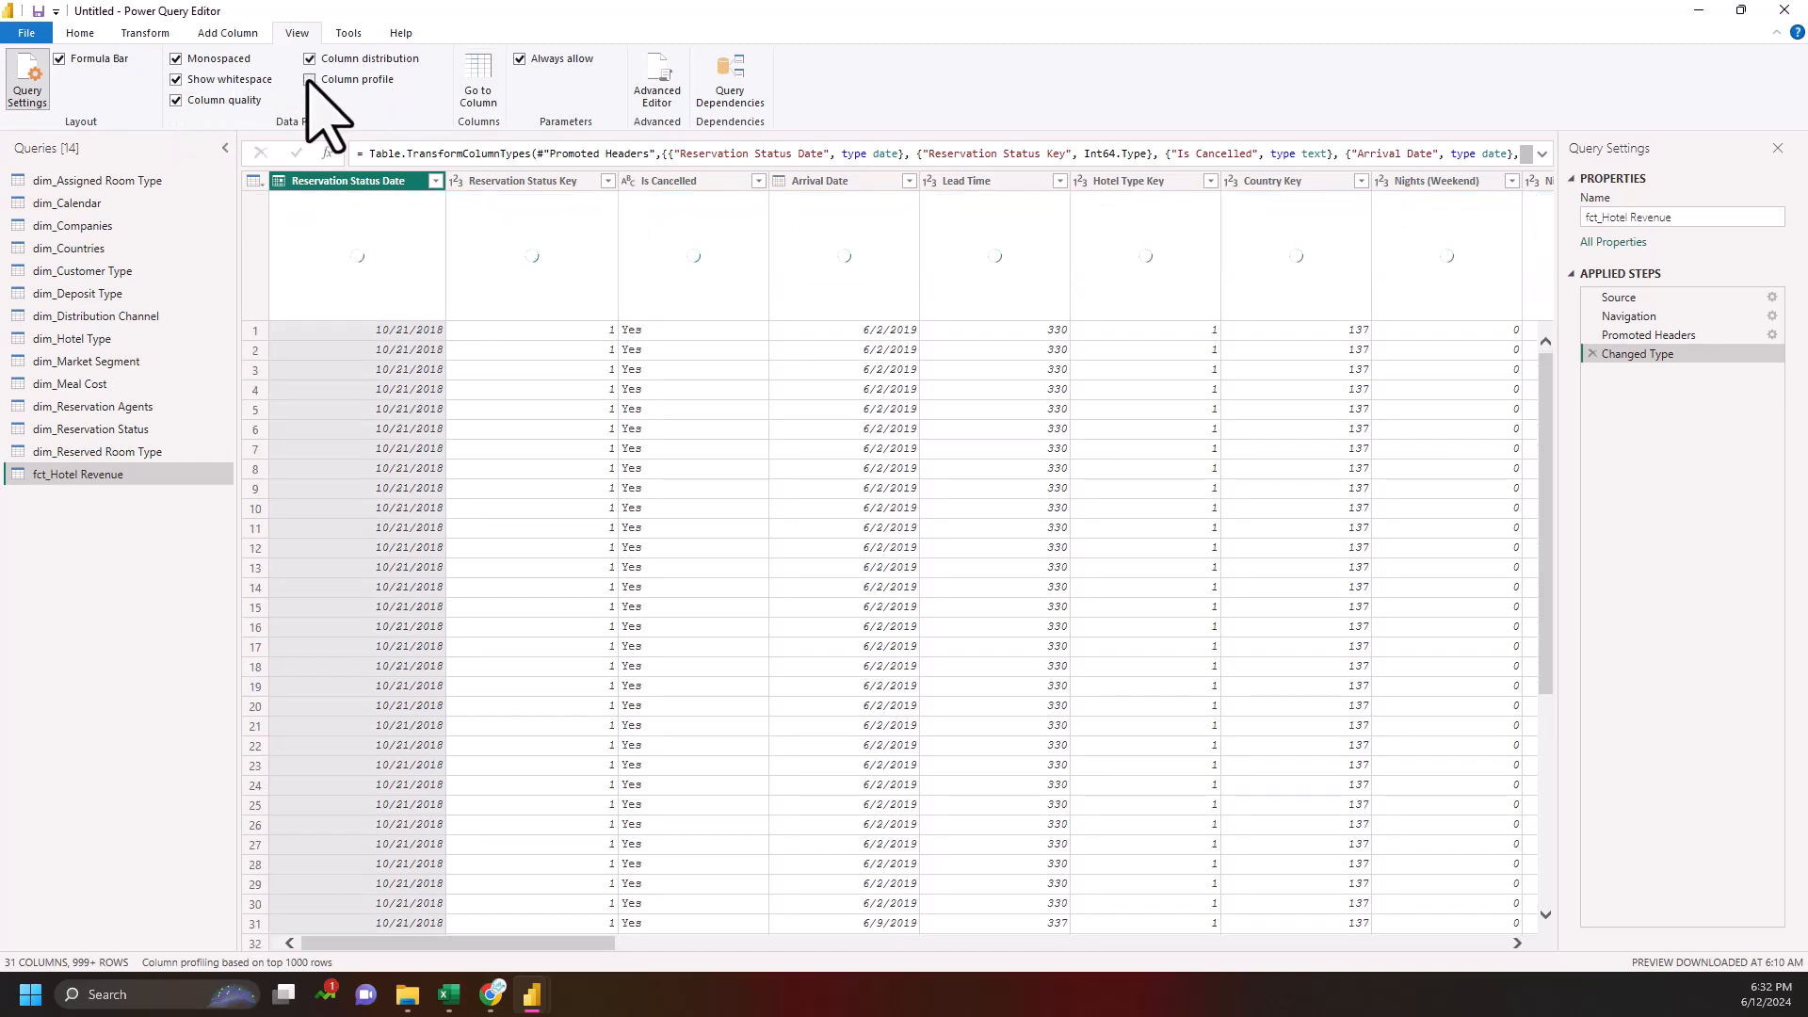
{"action": "left_click", "coordinate": [309, 79]}
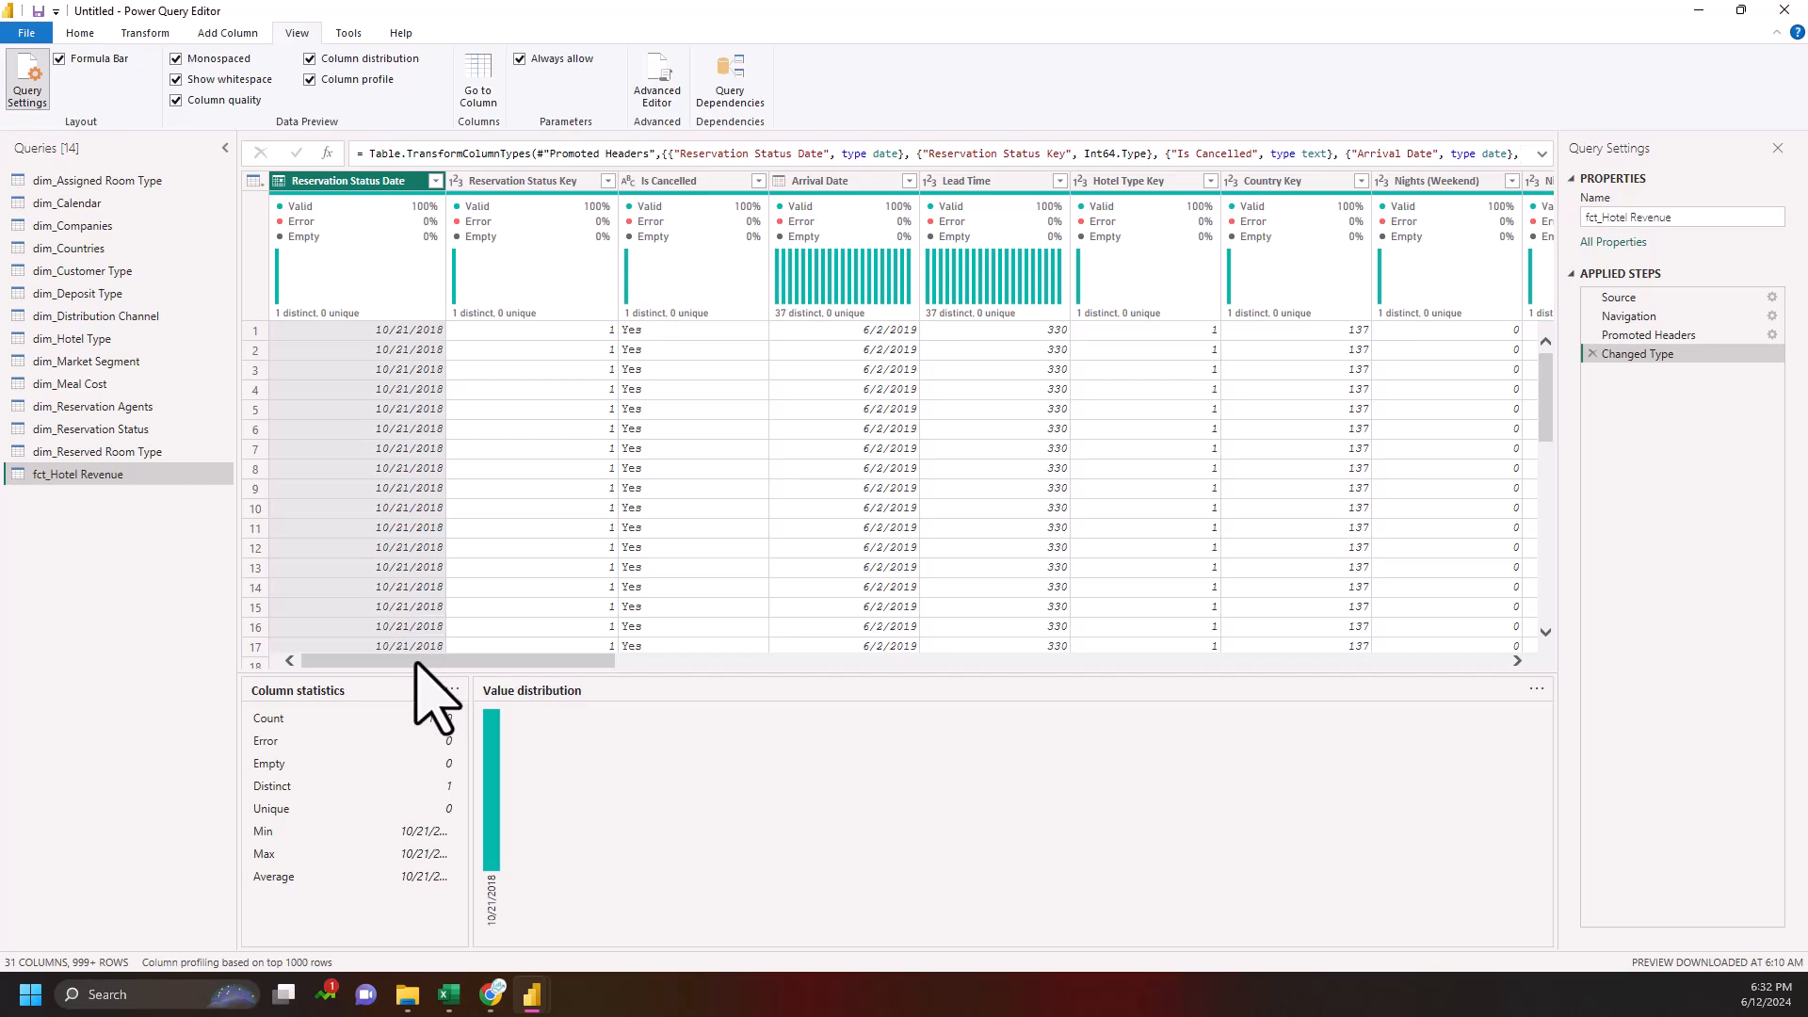
- Add an index column starting from 0 after Customer Key in the fct_Hotel Revenue query
{"action": "left_click_drag", "start_coordinate": [416, 665], "coordinate": [593, 672]}
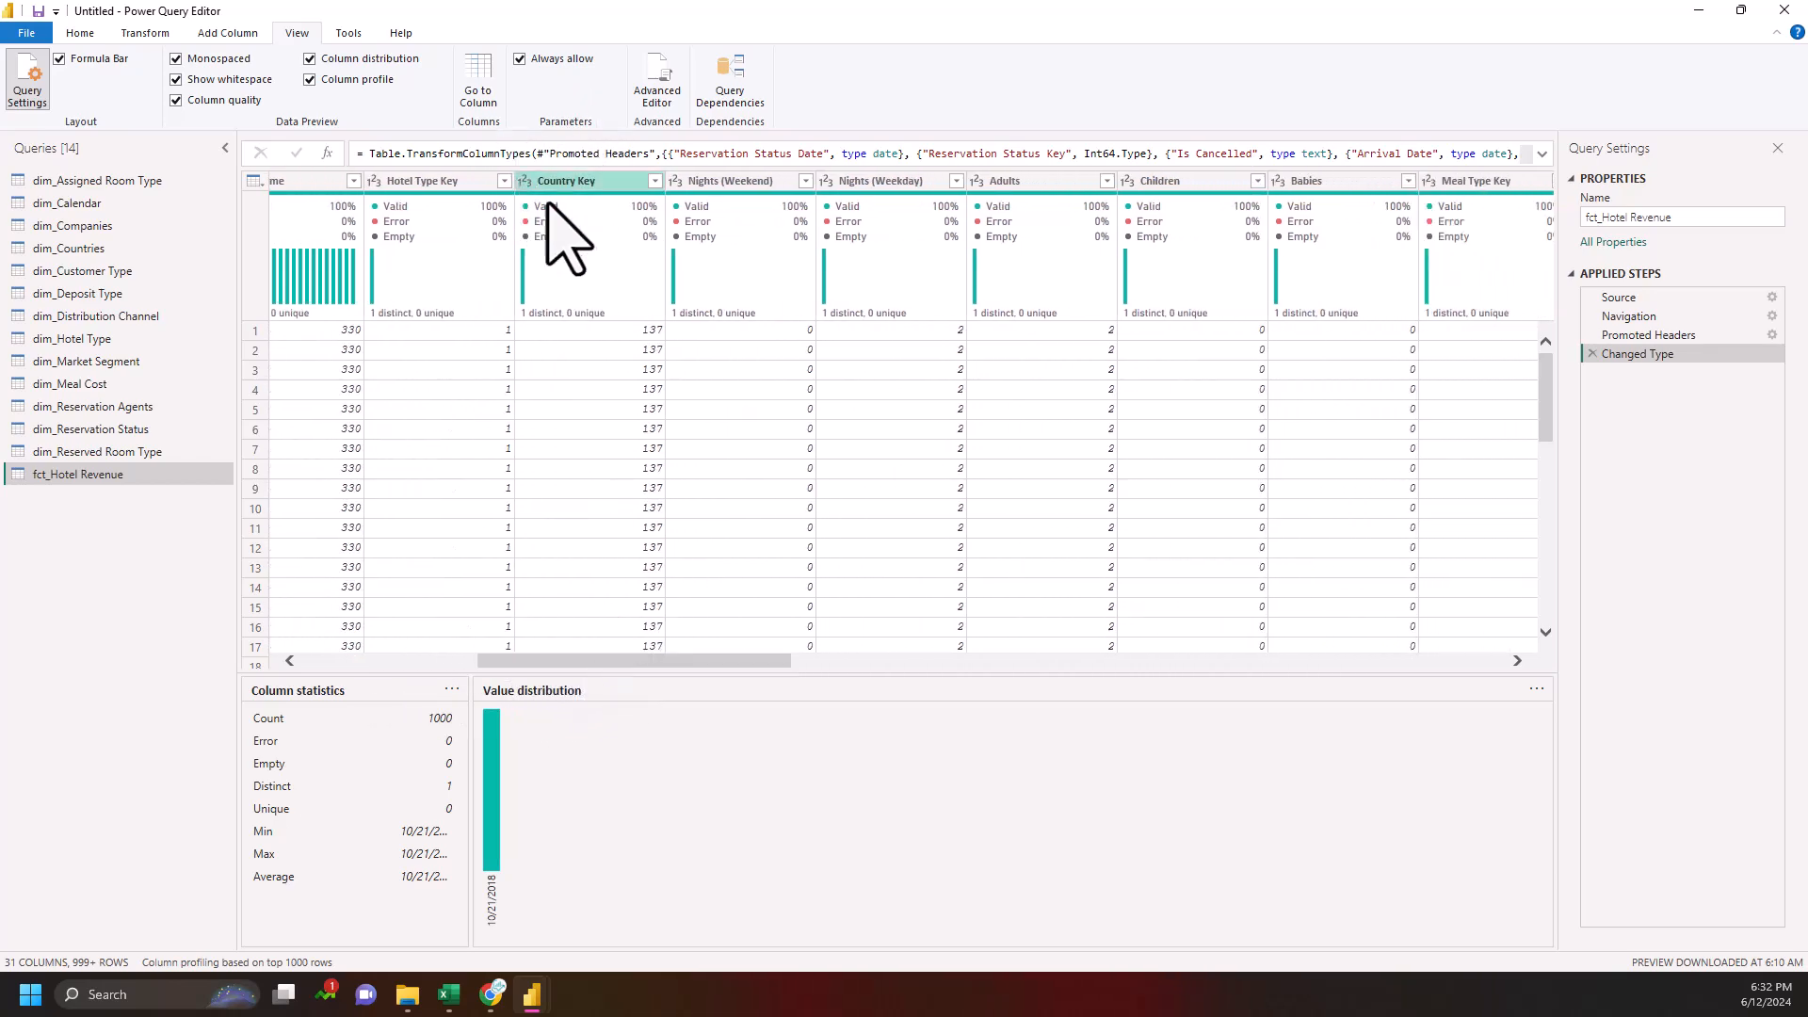
{"action": "left_click_drag", "start_coordinate": [750, 662], "coordinate": [1491, 556]}
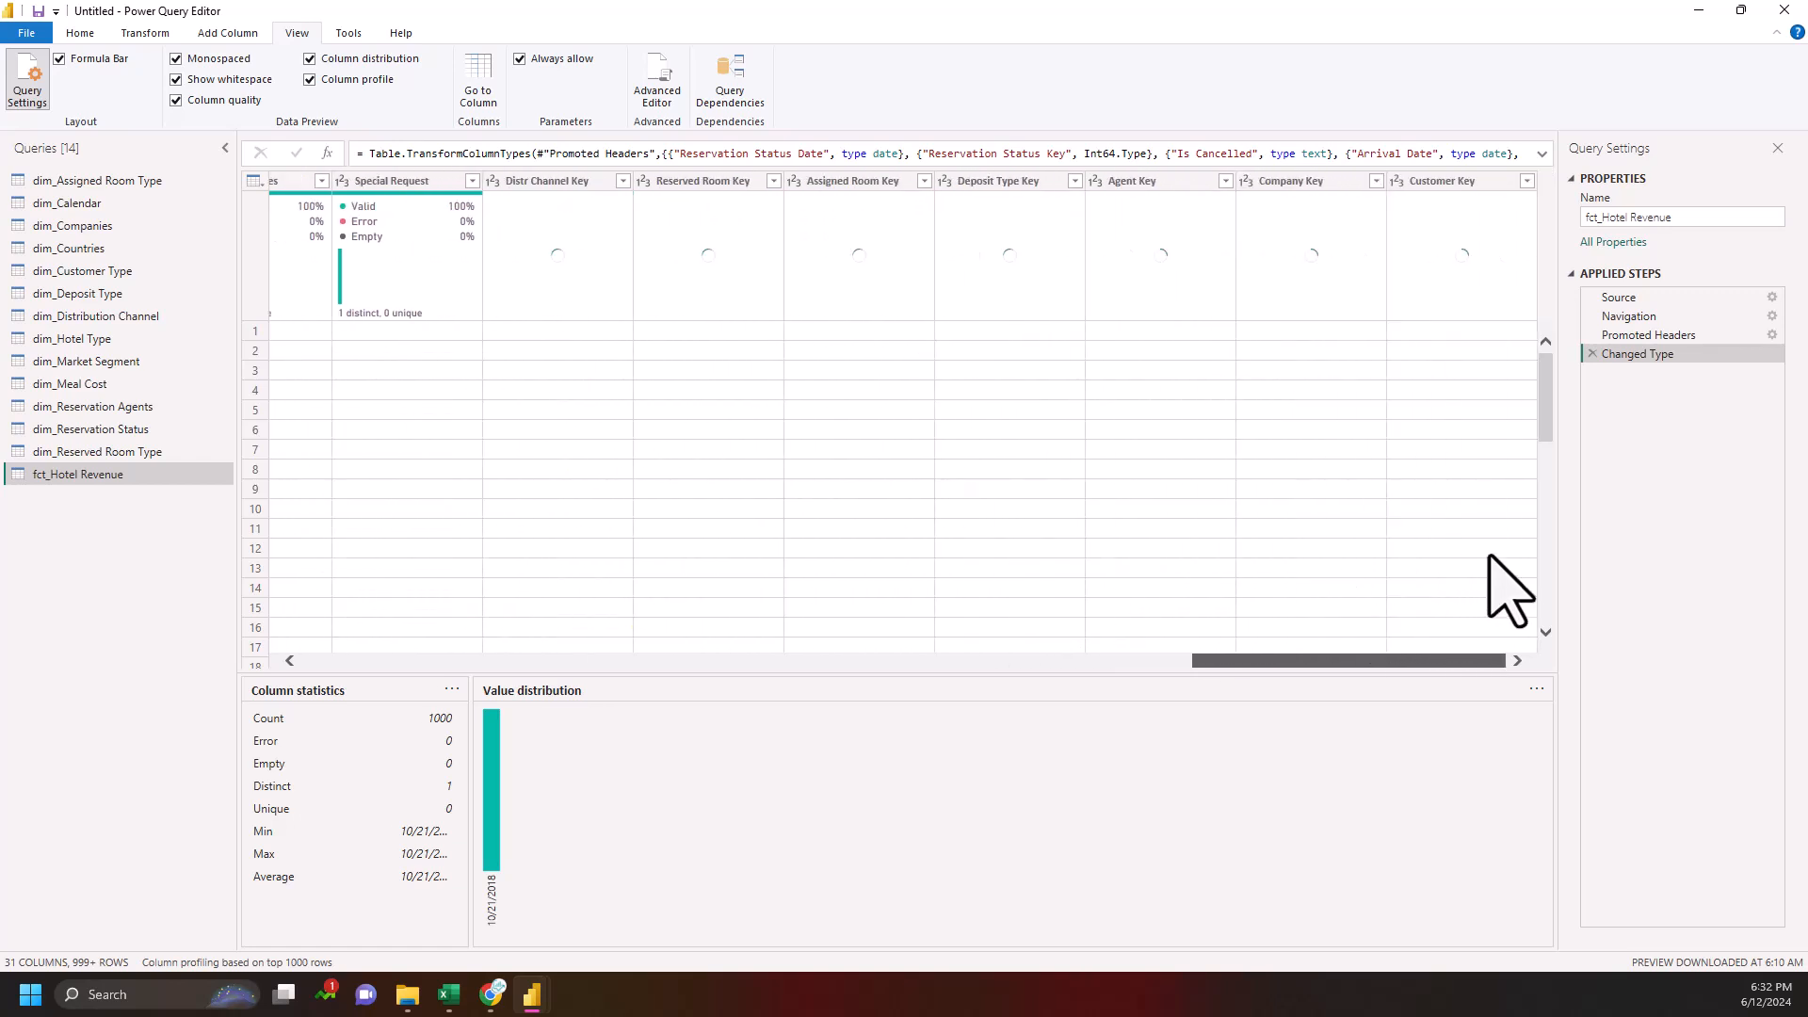
{"action": "left_click", "coordinate": [1430, 179]}
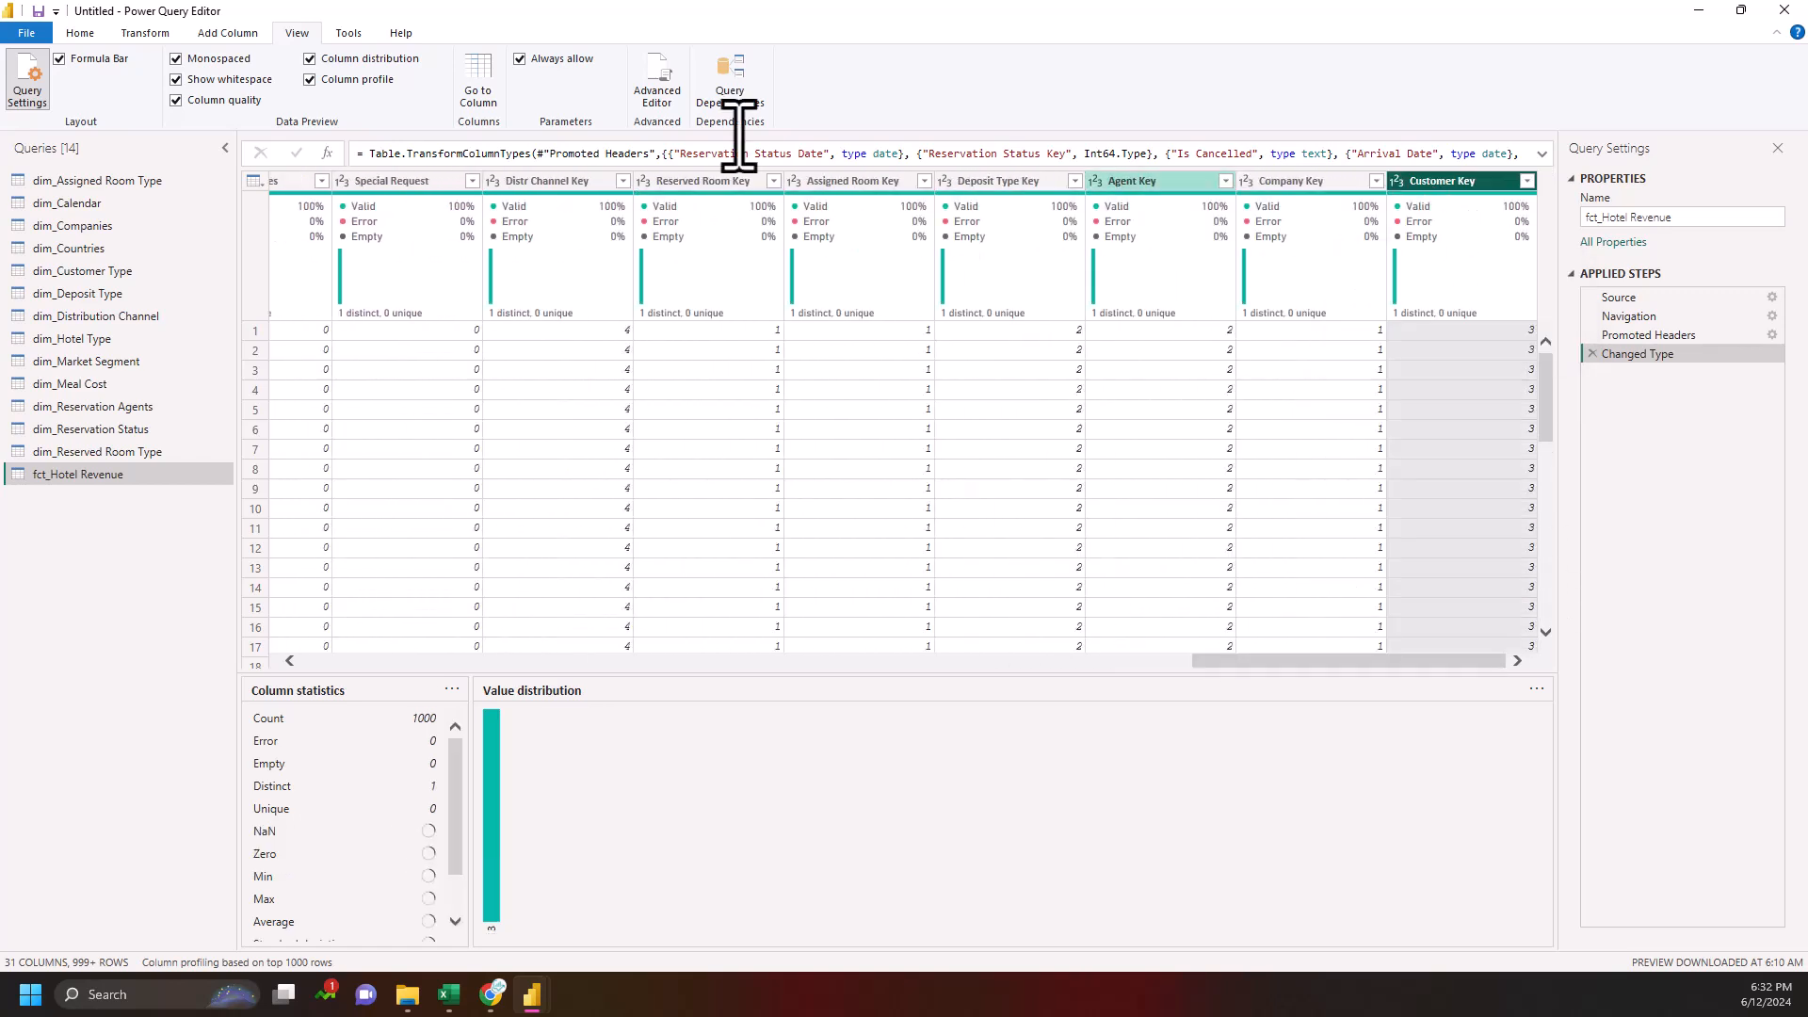
{"action": "left_click", "coordinate": [80, 33]}
{"action": "left_click", "coordinate": [227, 33]}
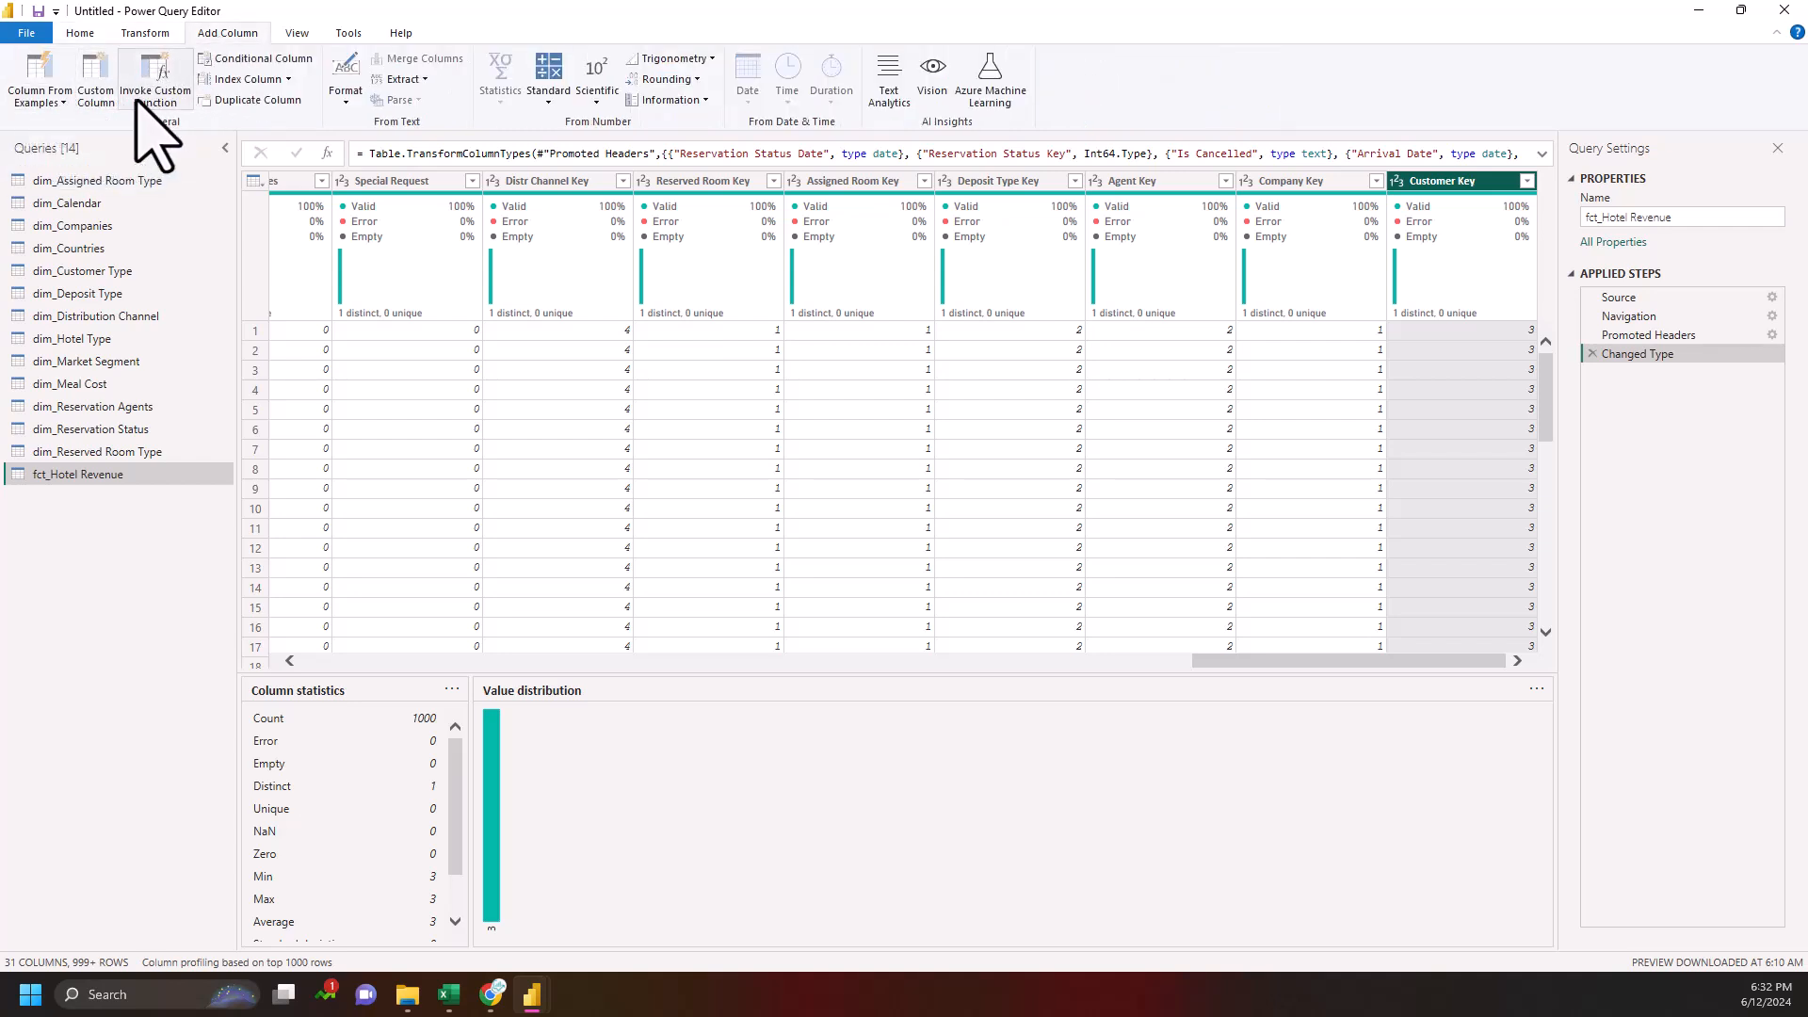
{"action": "left_click", "coordinate": [273, 80]}
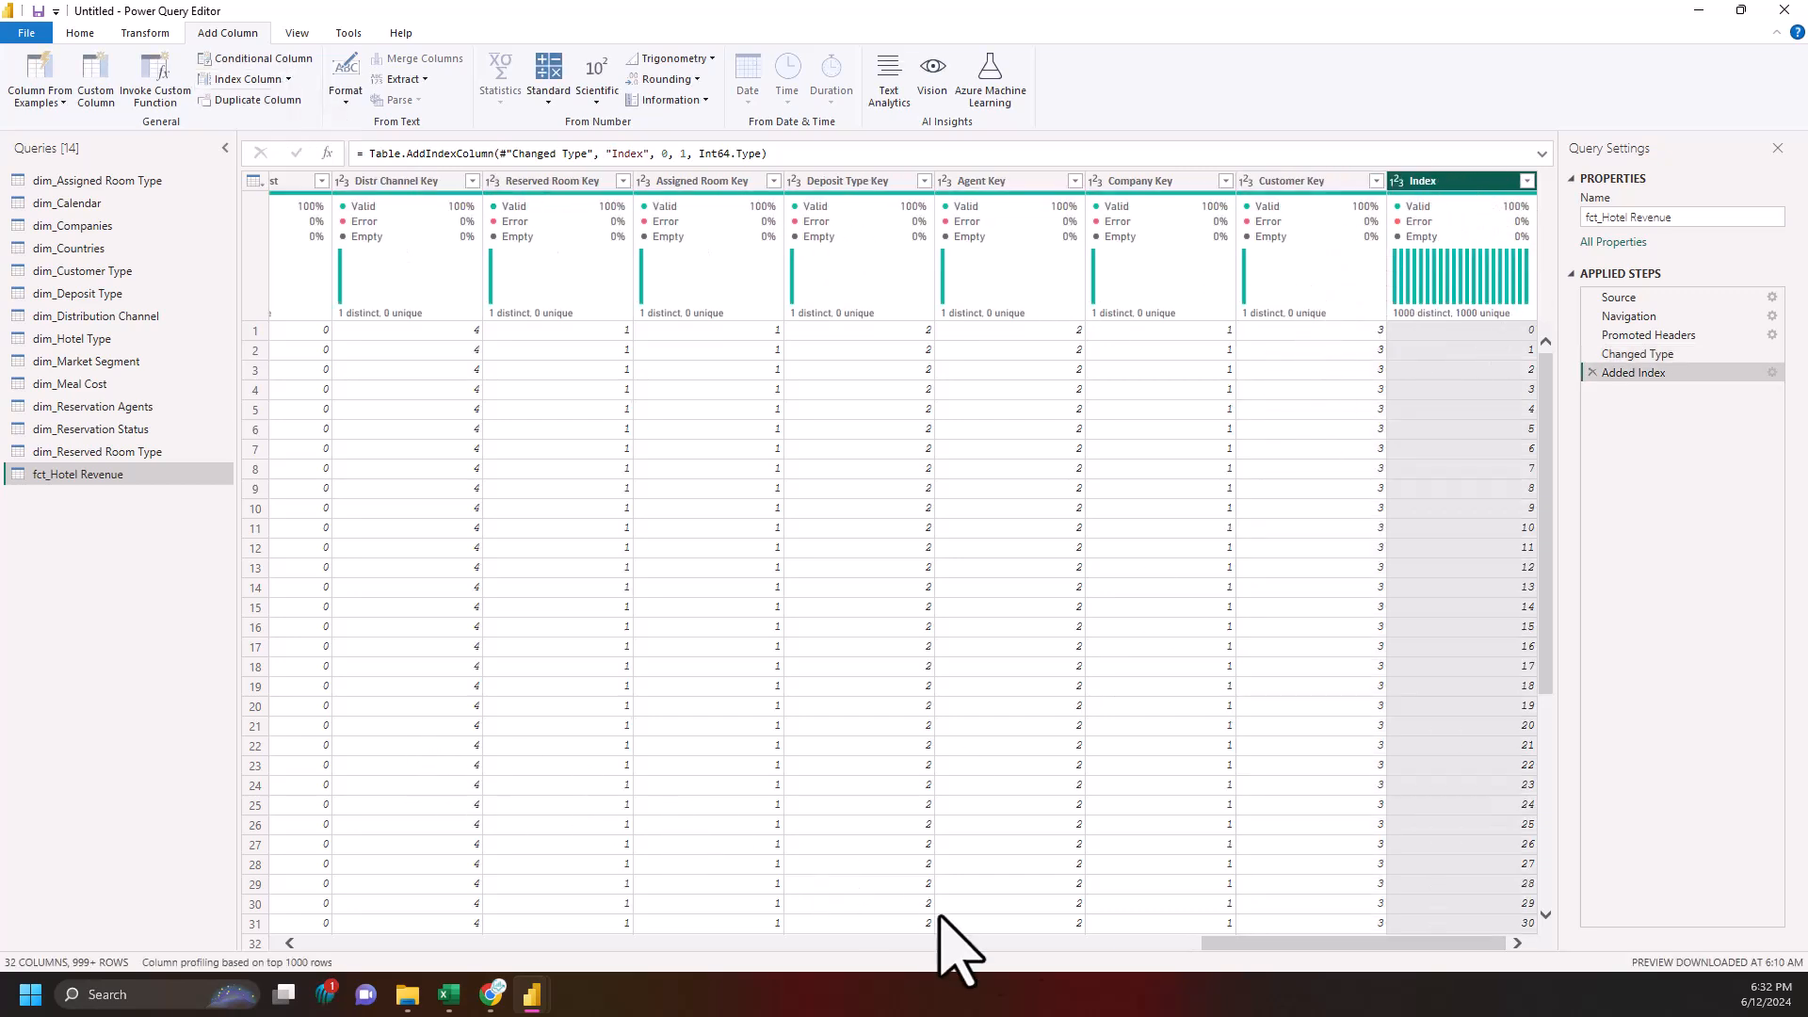
{"action": "left_click_drag", "start_coordinate": [1237, 947], "coordinate": [338, 955]}
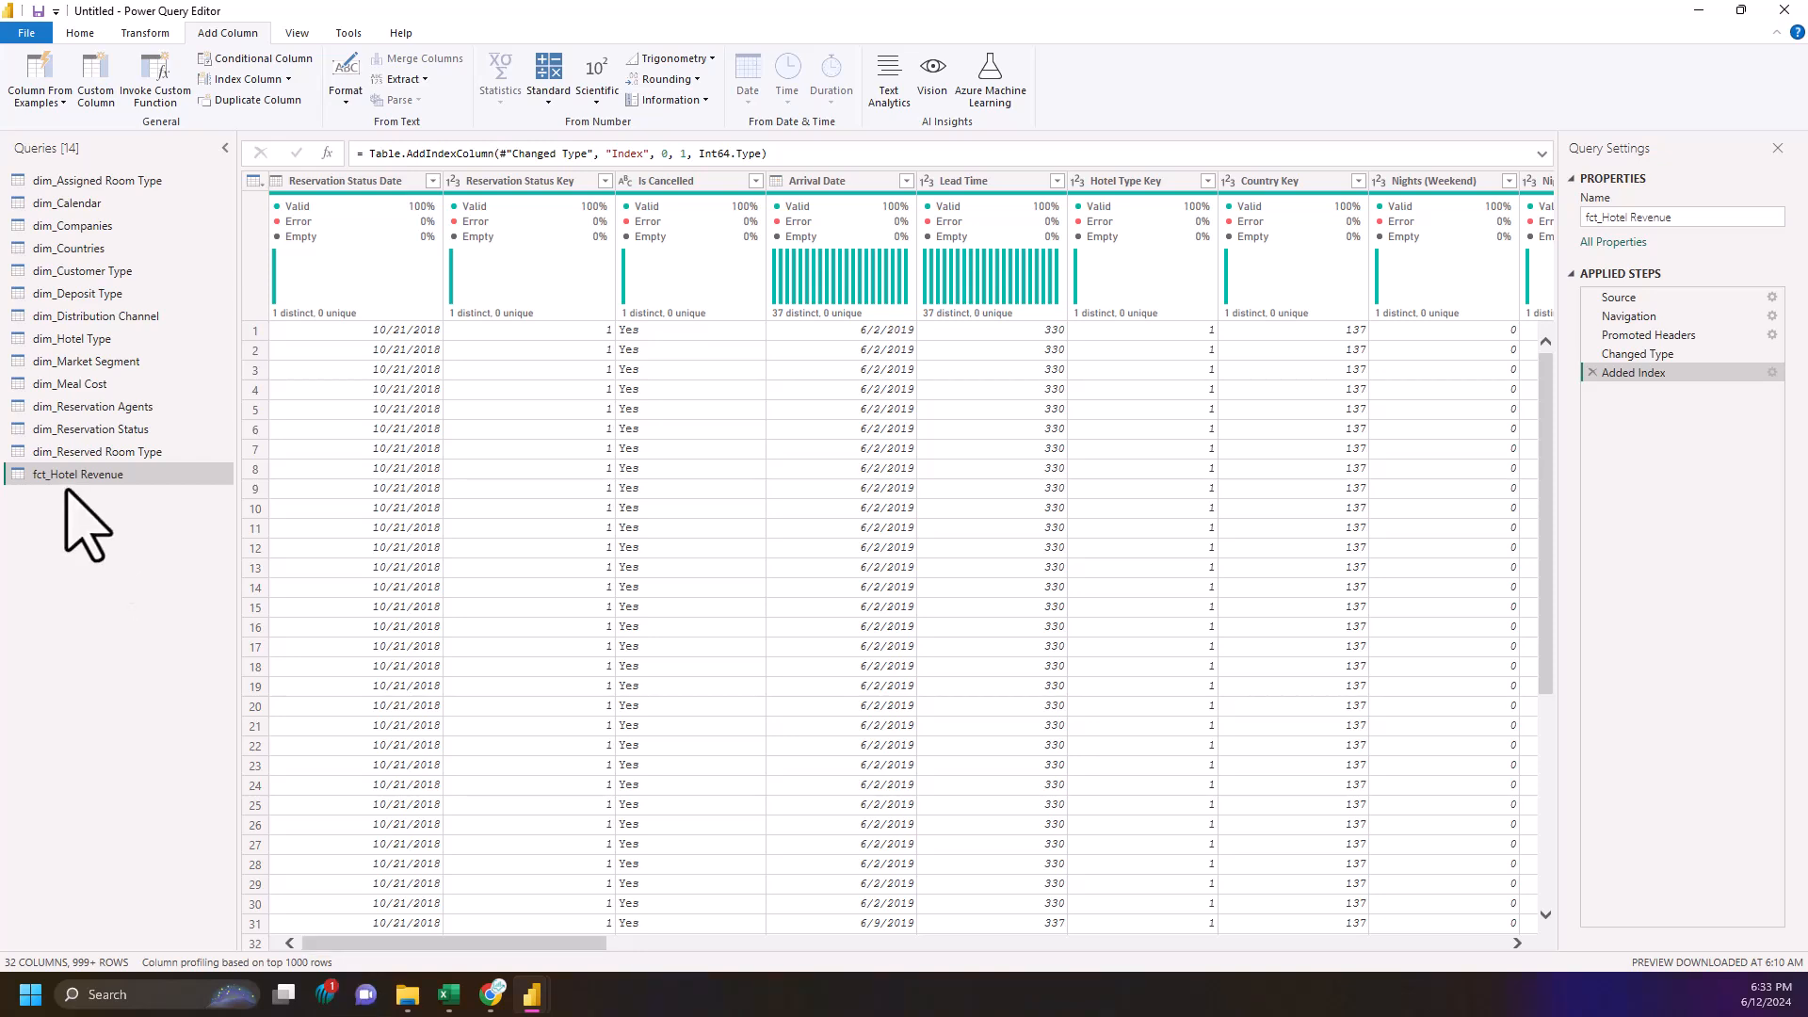
- Close the Power Query Editor and apply the queries to the report
{"action": "left_click", "coordinate": [80, 34]}
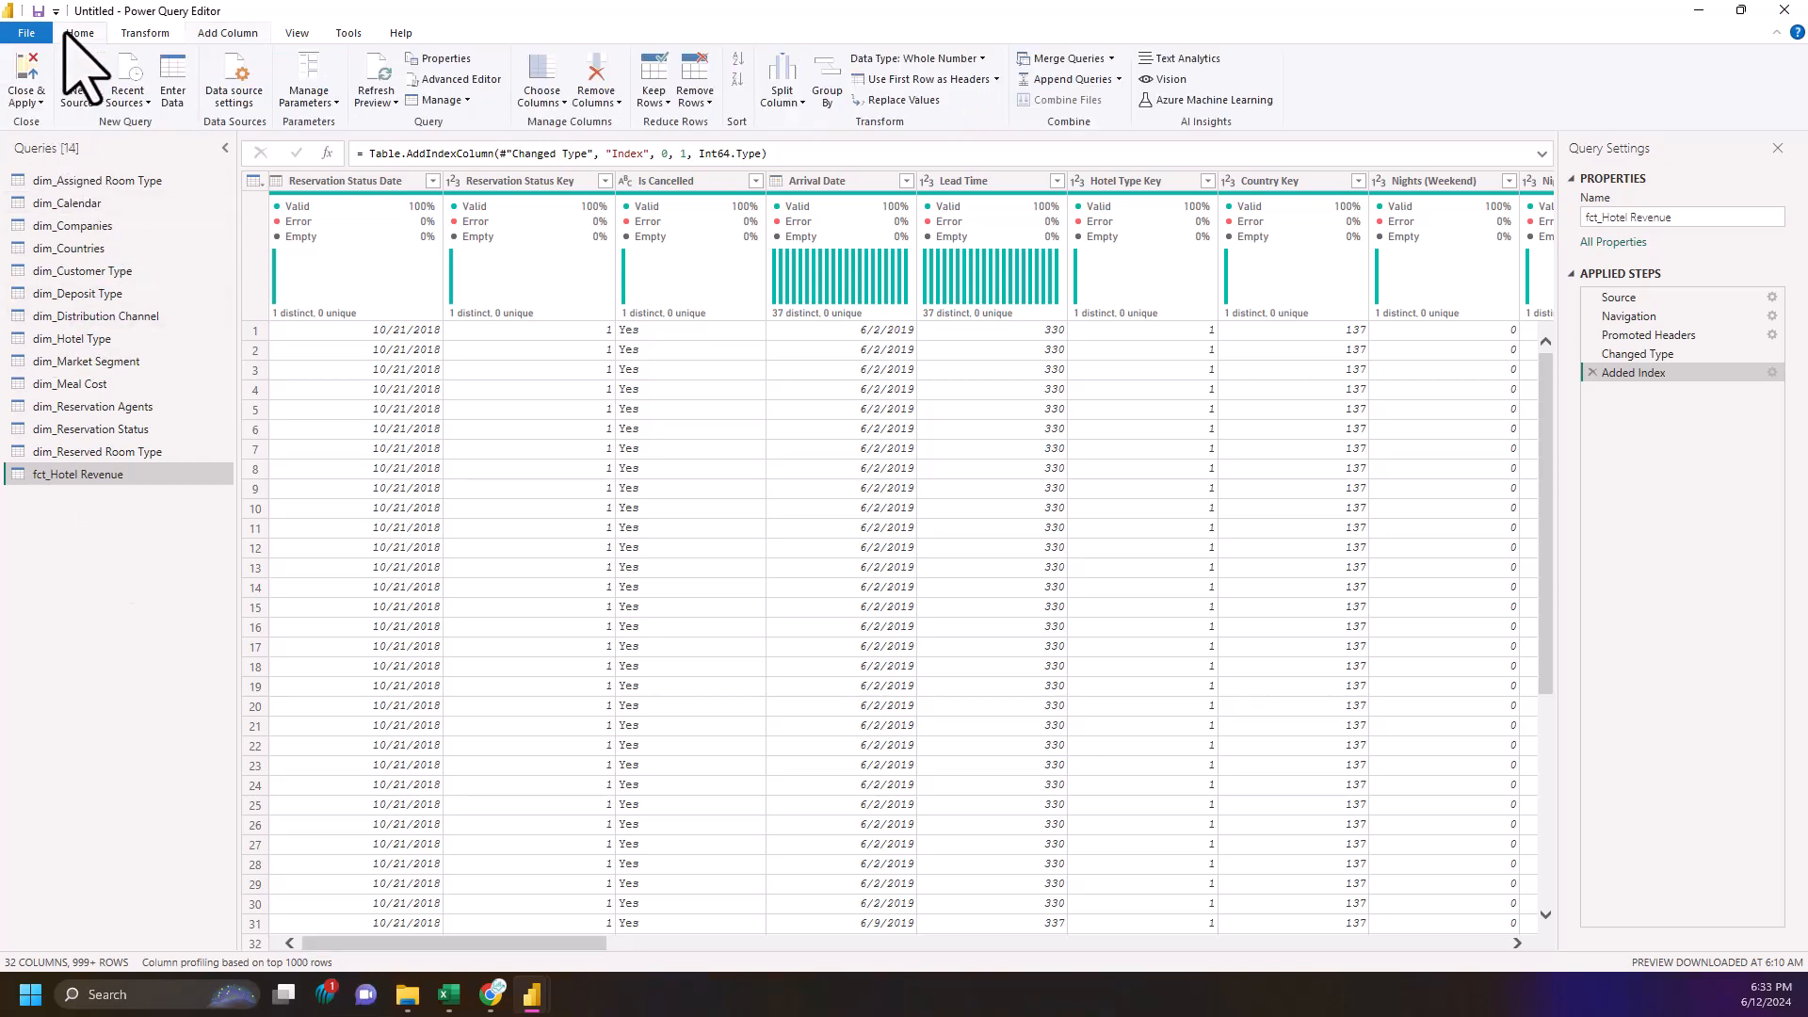
{"action": "left_click", "coordinate": [28, 100]}
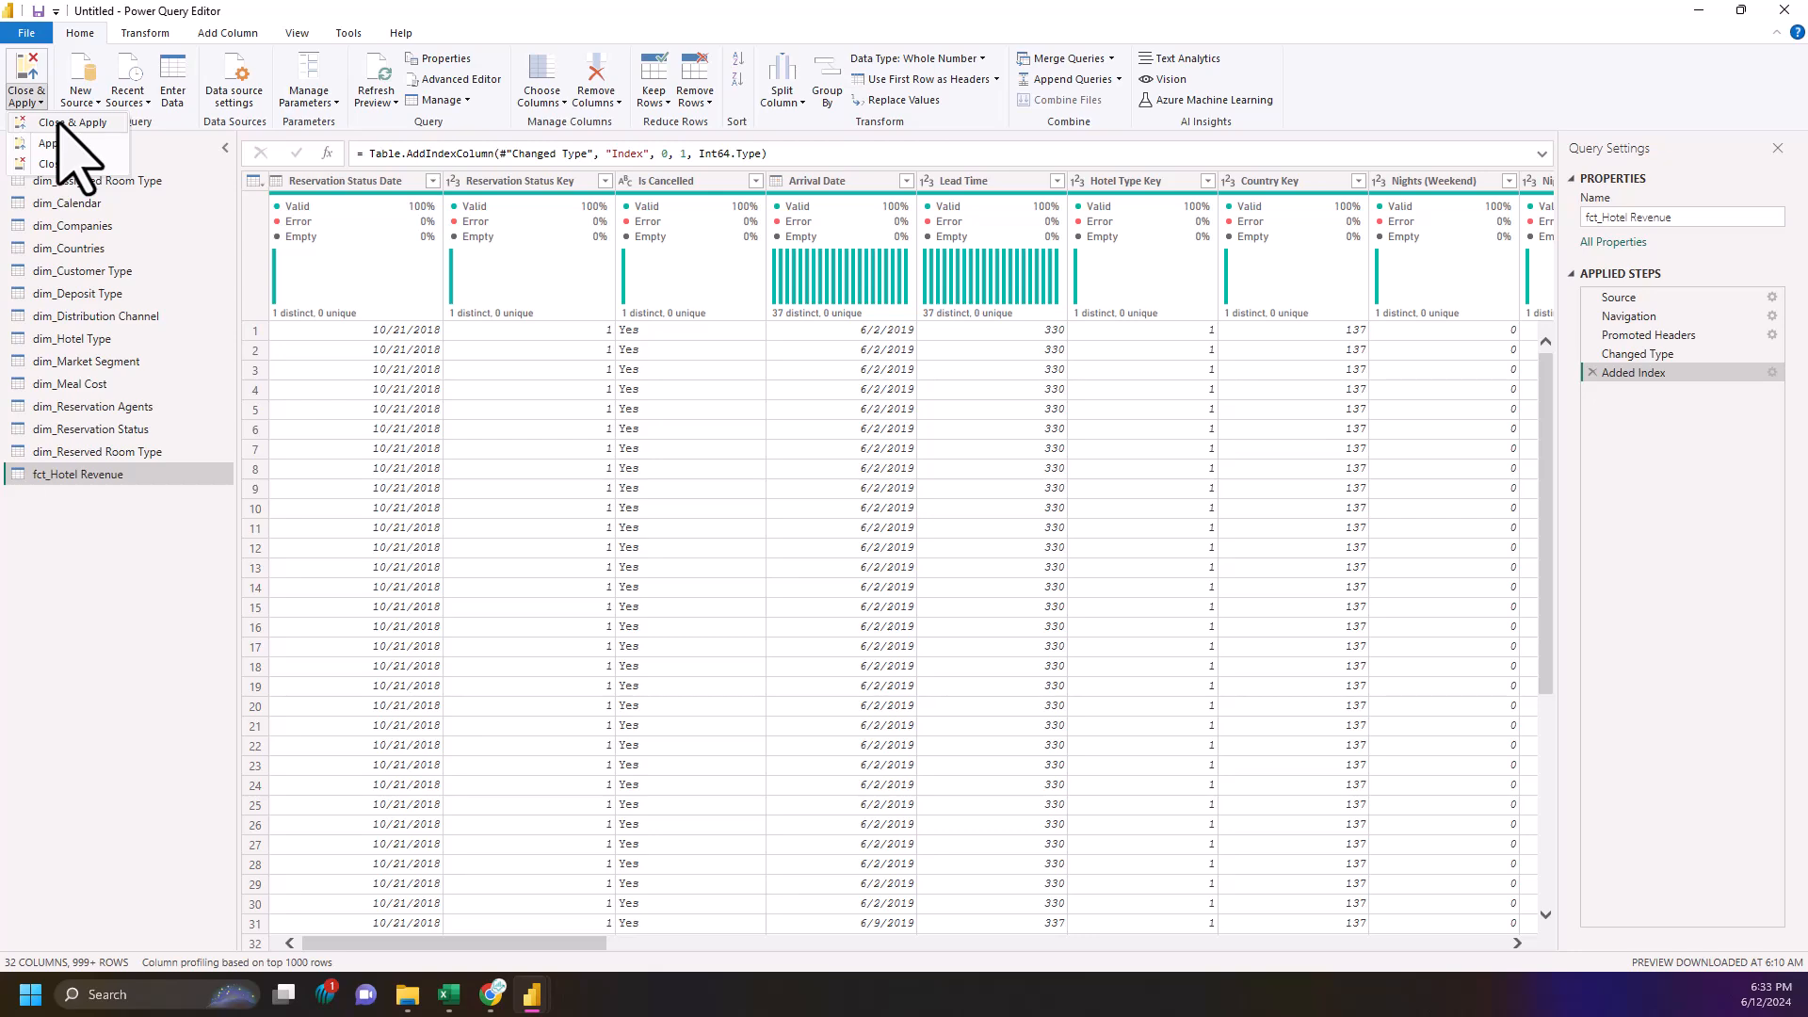
{"action": "left_click", "coordinate": [59, 123]}
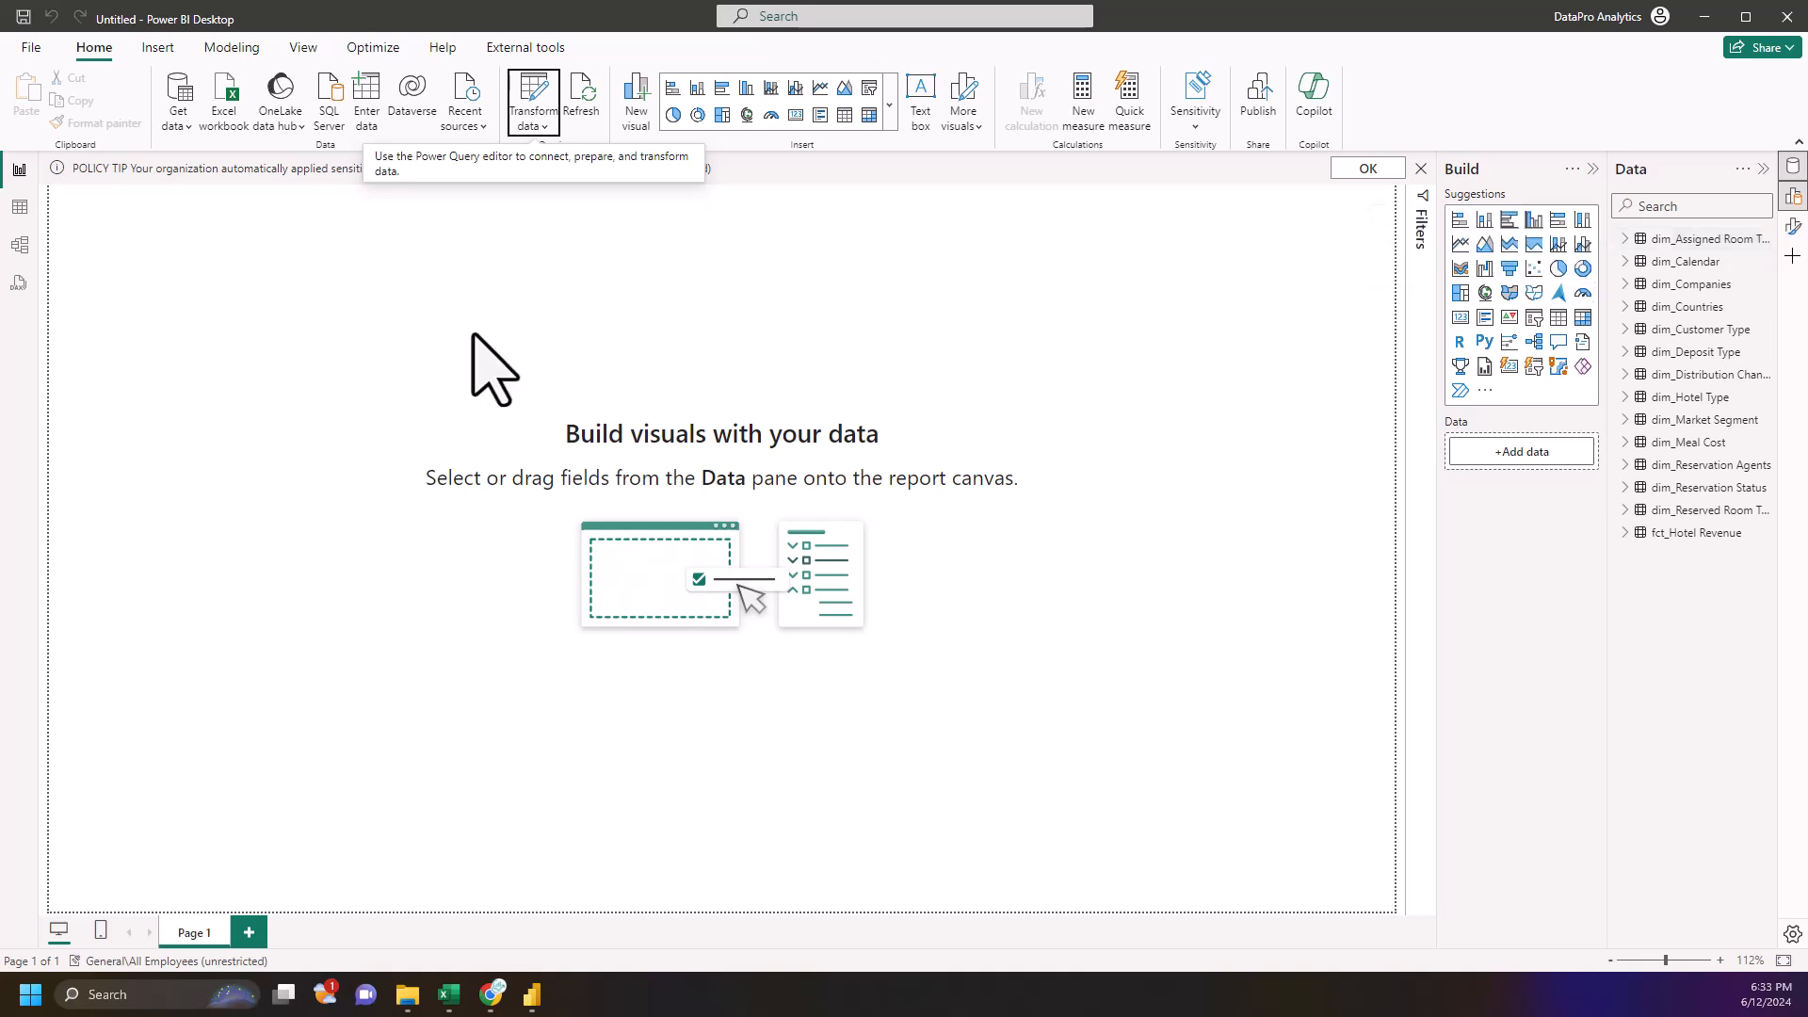
- In the model view, rearrange the dim_Market Segment, fct_Hotel Revenue and dim_Calendar table cards, bringing dim_Calendar closer to the other tables
{"action": "left_click", "coordinate": [20, 245]}
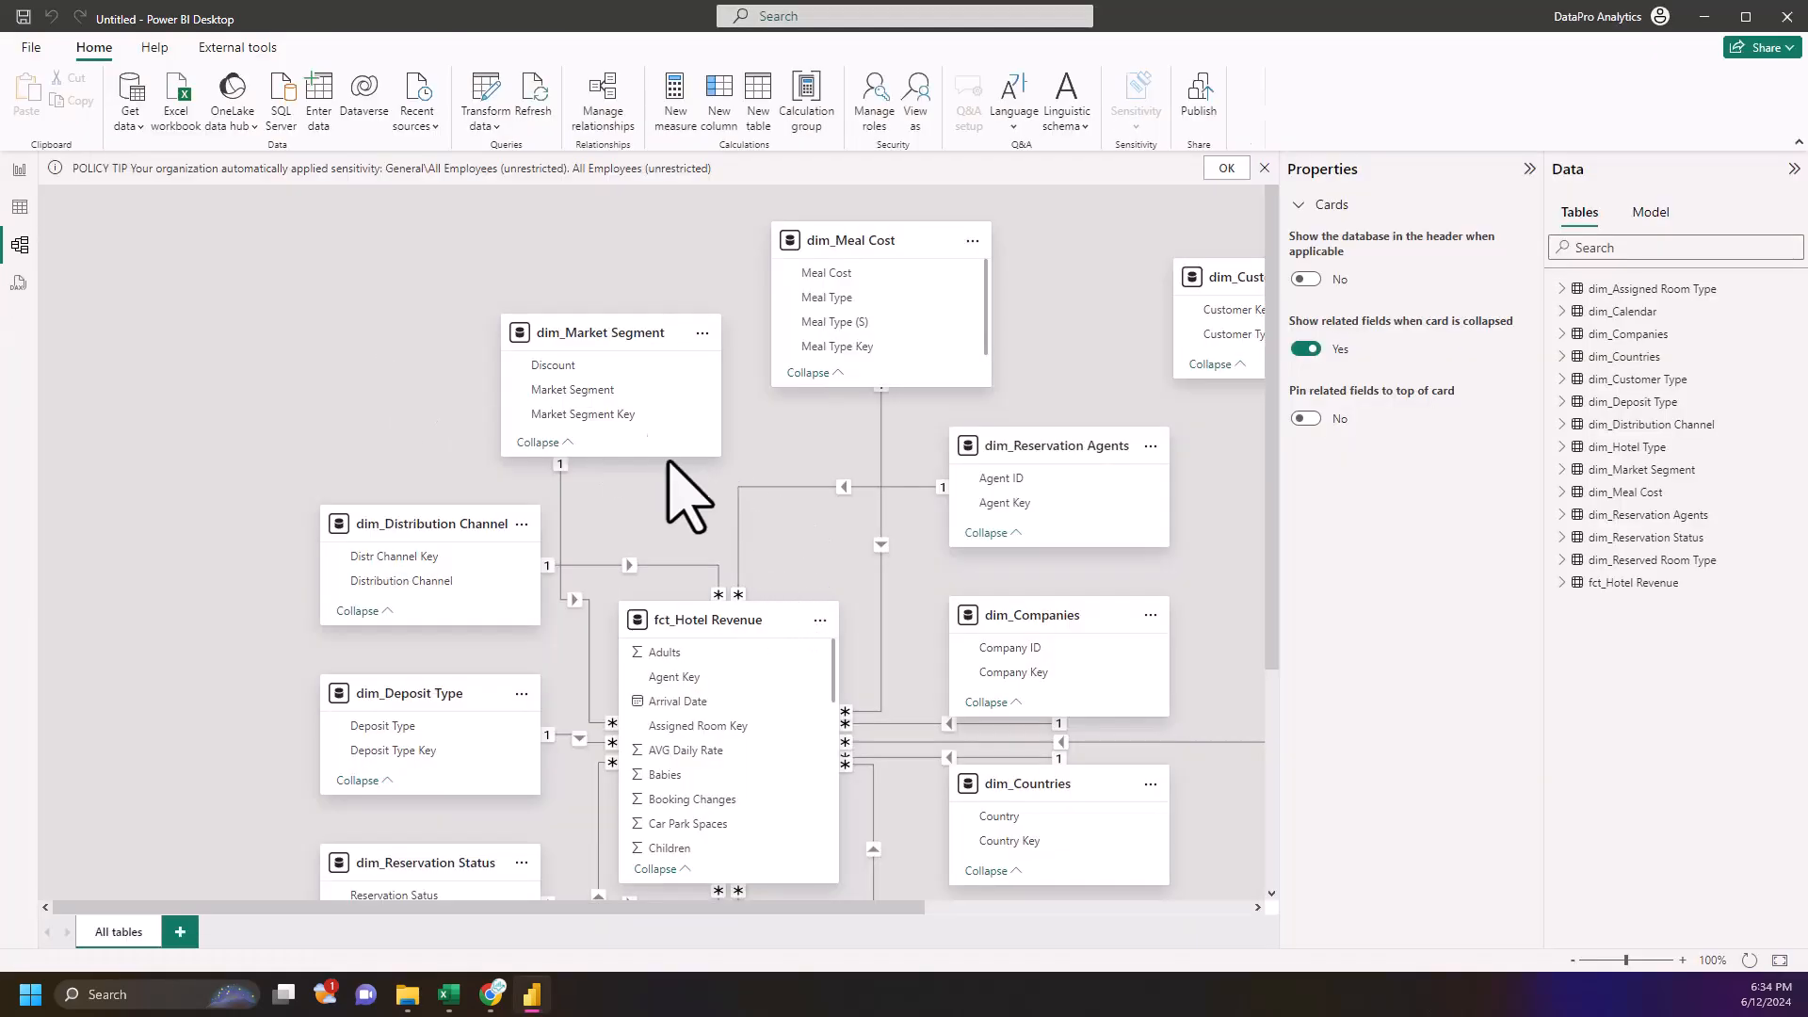
{"action": "left_click_drag", "start_coordinate": [547, 330], "coordinate": [417, 273]}
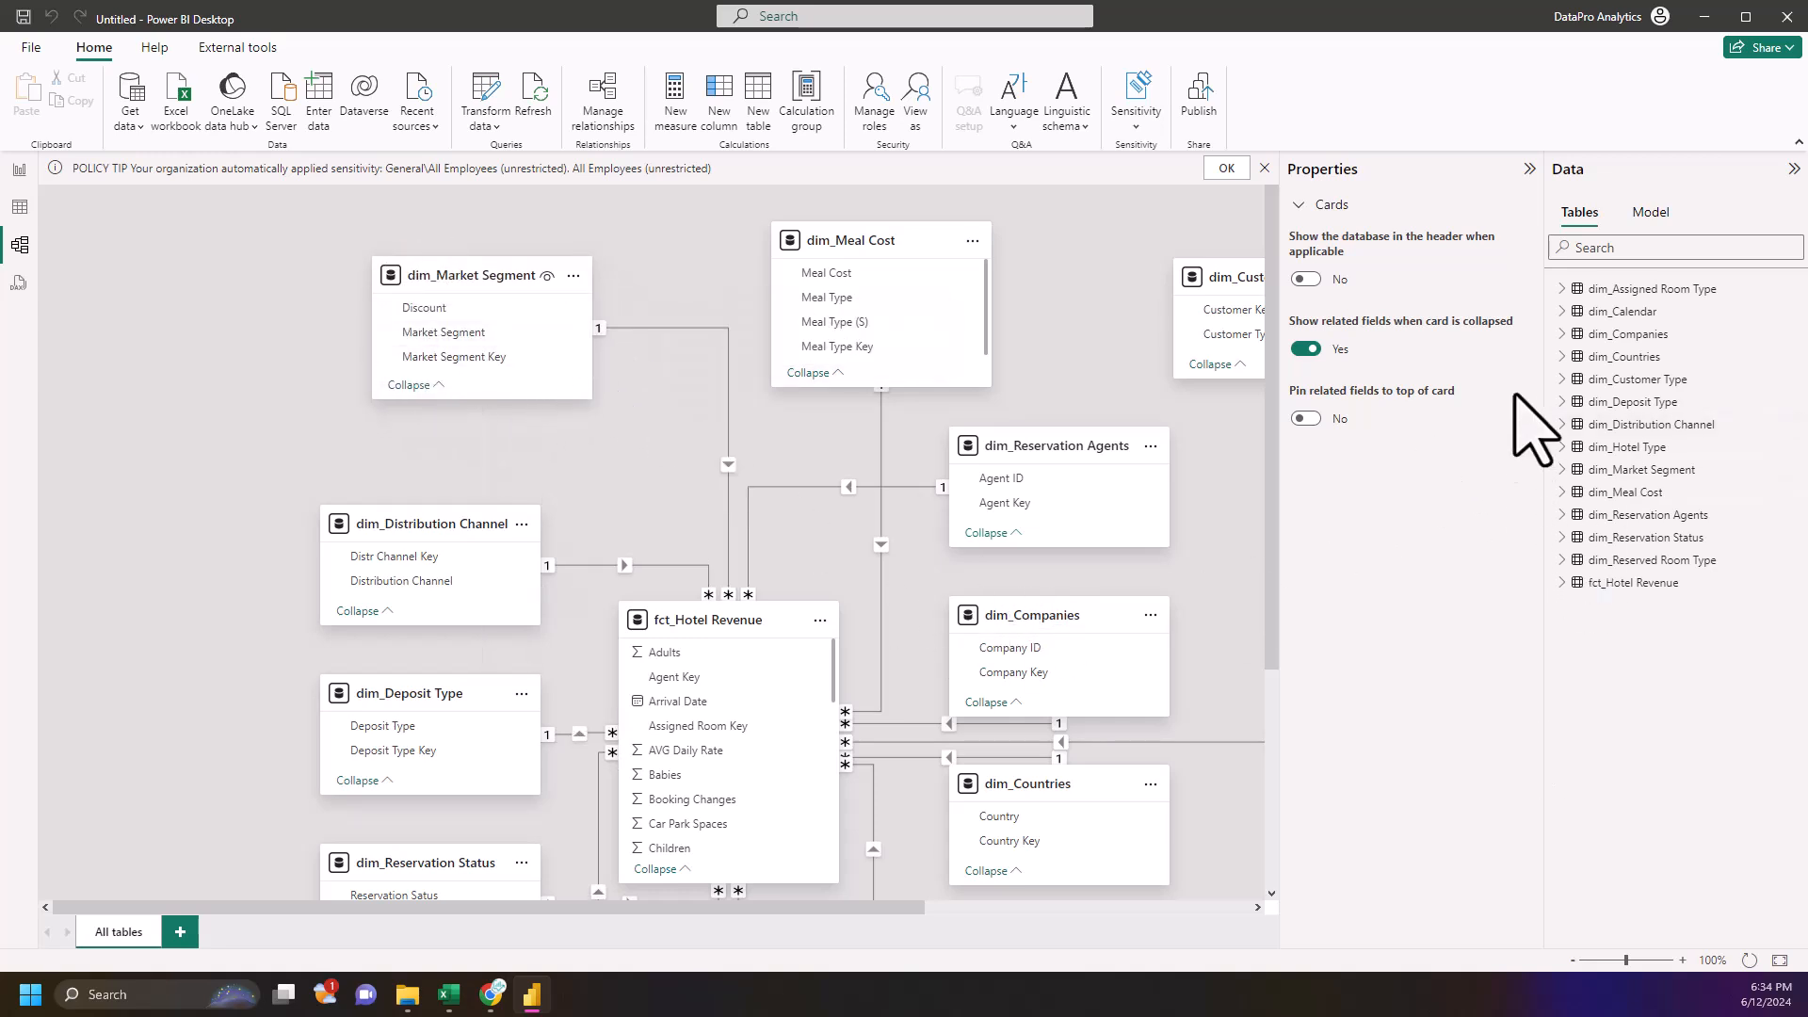
{"action": "left_click", "coordinate": [1529, 169]}
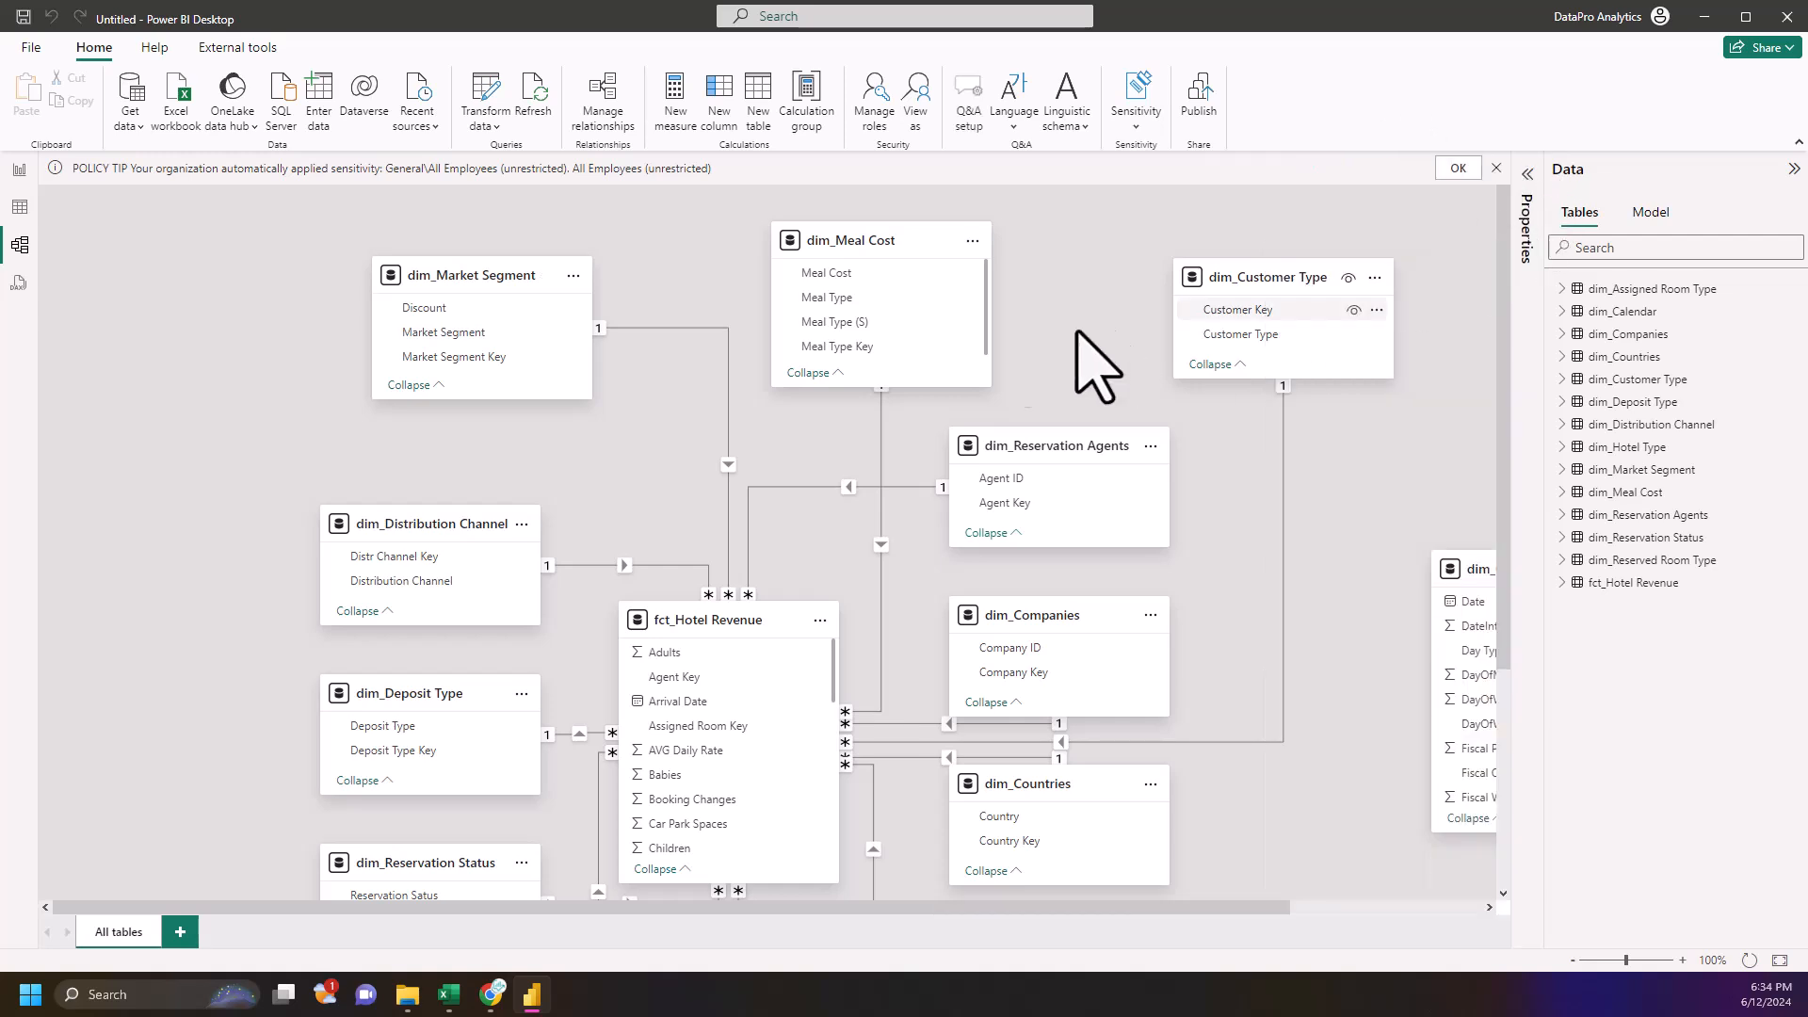
{"action": "left_click_drag", "start_coordinate": [679, 622], "coordinate": [694, 497]}
{"action": "left_click_drag", "start_coordinate": [1466, 574], "coordinate": [1345, 523]}
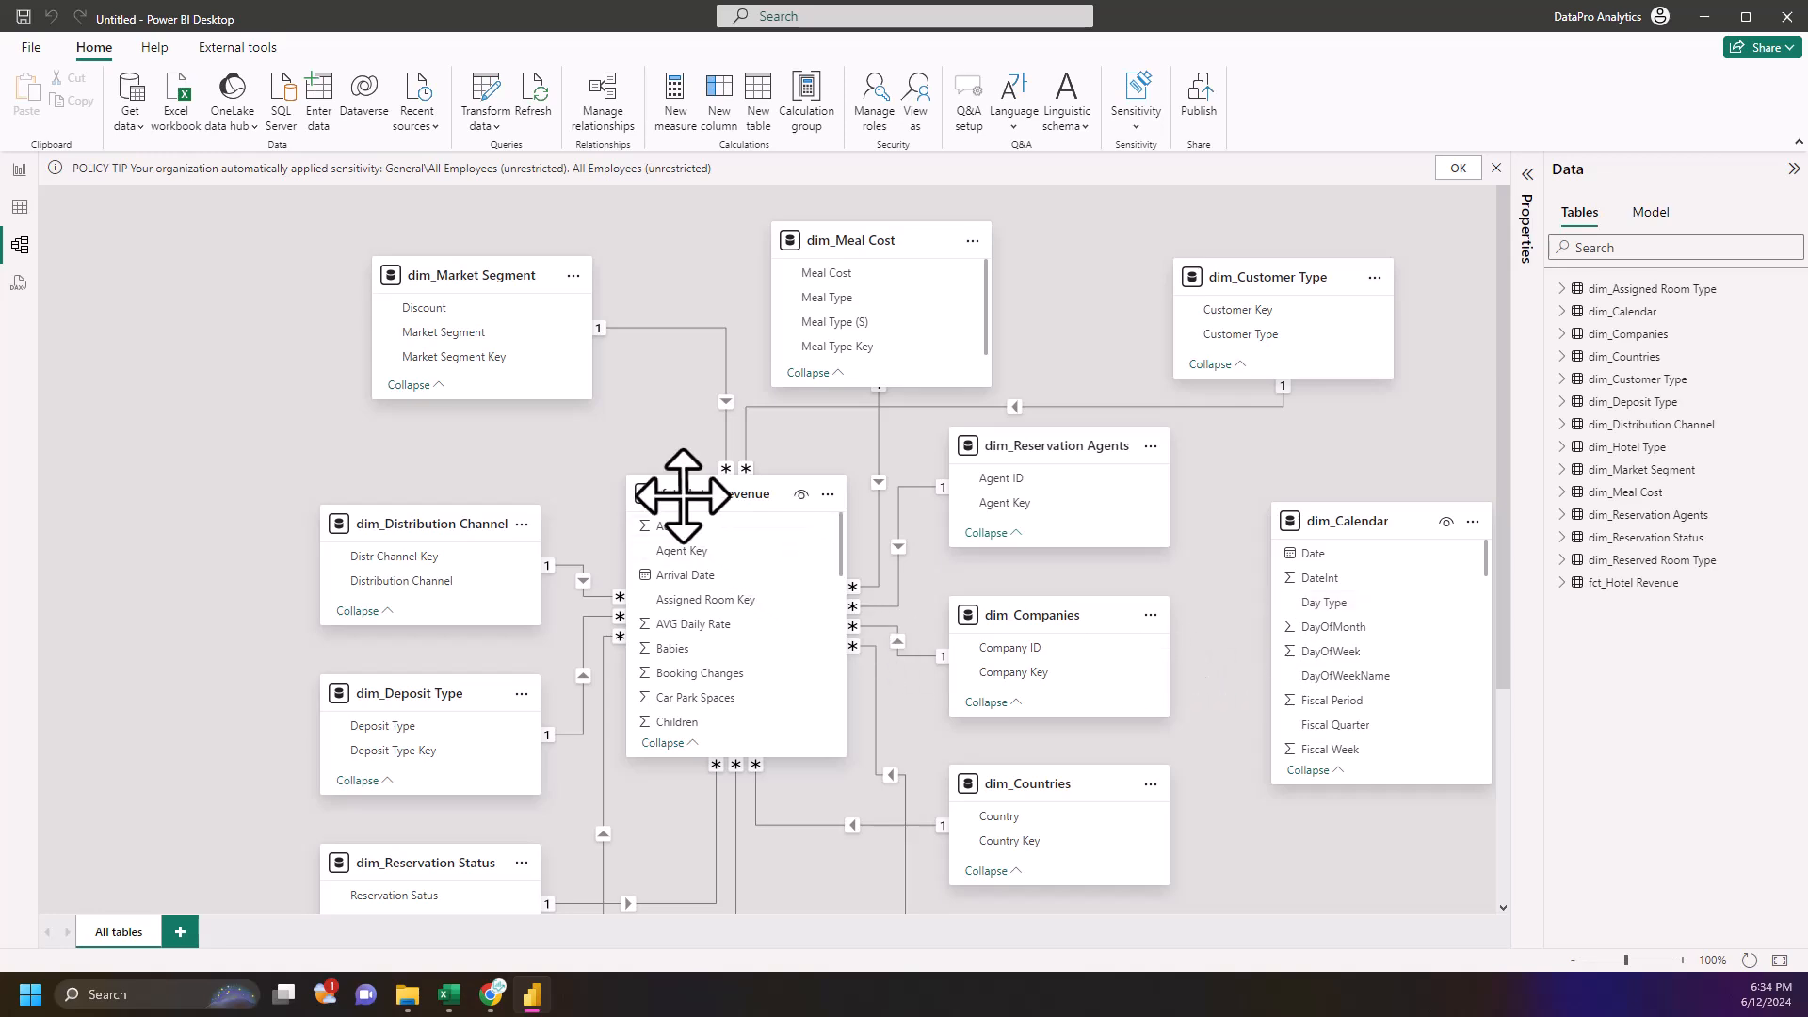
{"action": "left_click_drag", "start_coordinate": [669, 484], "coordinate": [668, 467]}
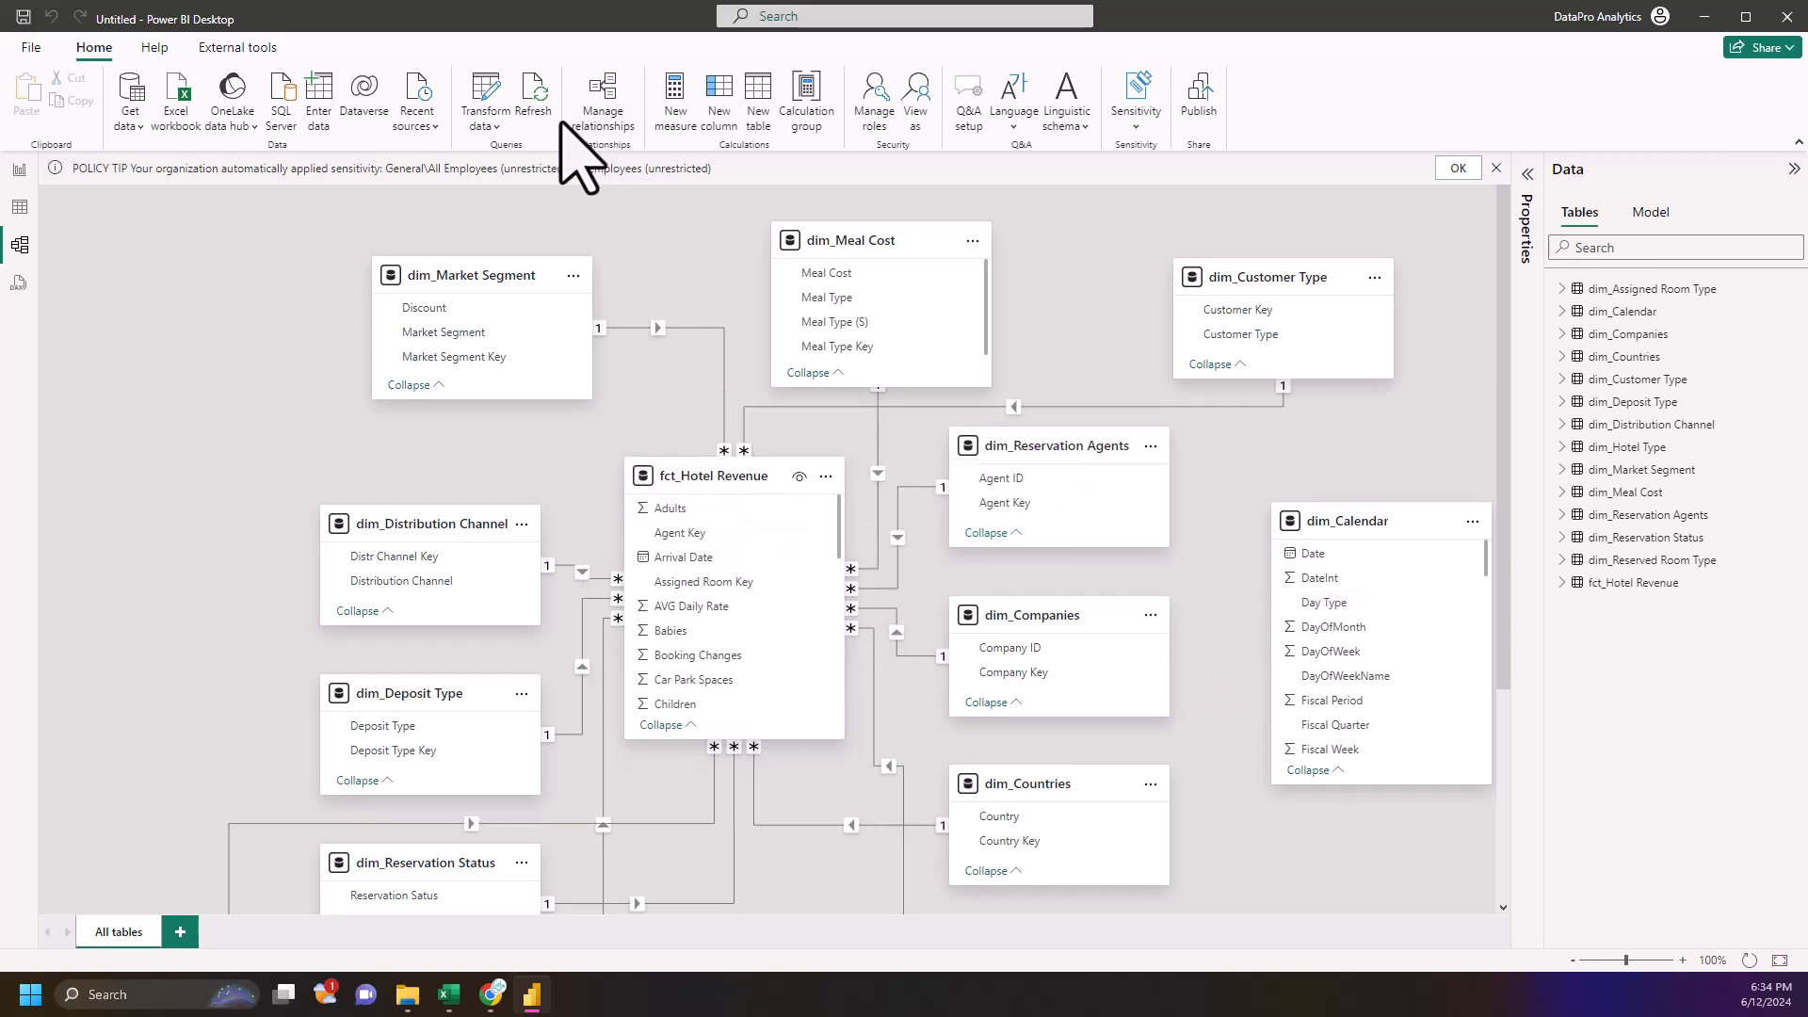
- Create an active many-to-one relationship from Reservation Status Date in fct_Hotel Revenue to Date in dim_Calendar, with single cross-filter direction
{"action": "left_click", "coordinate": [602, 151]}
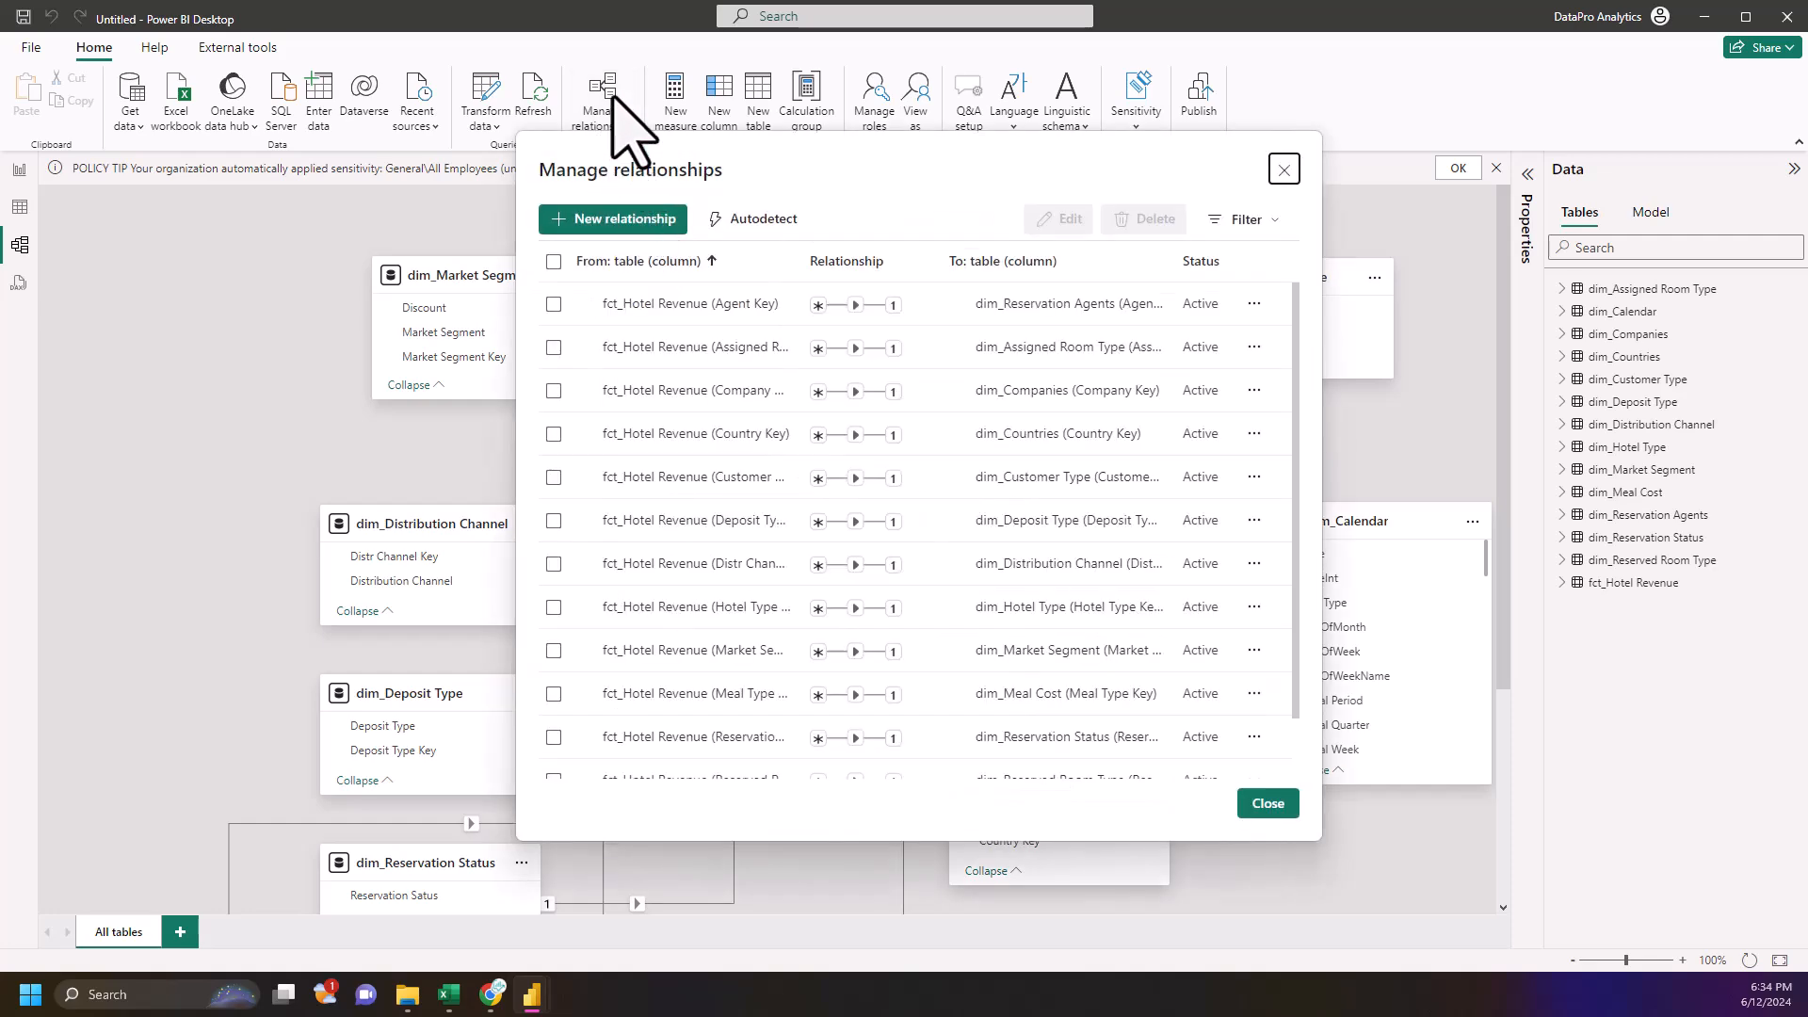
{"action": "left_click", "coordinate": [643, 226]}
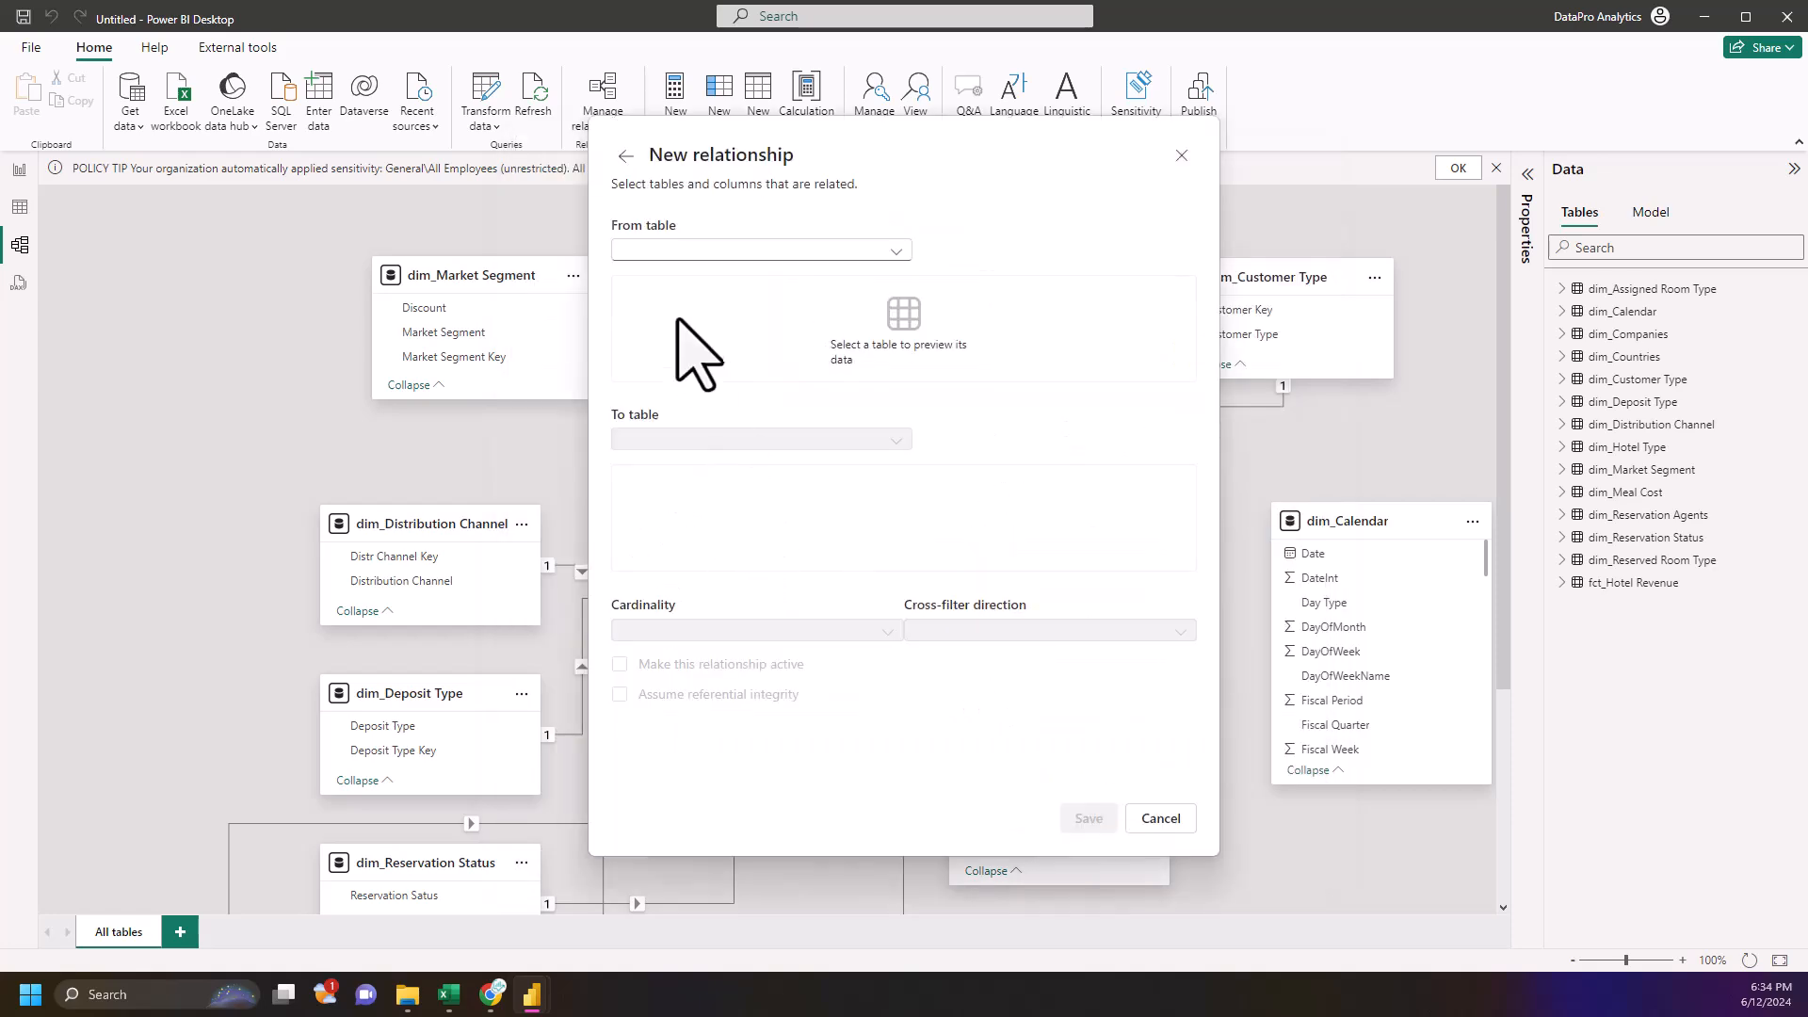
{"action": "left_click", "coordinate": [700, 253]}
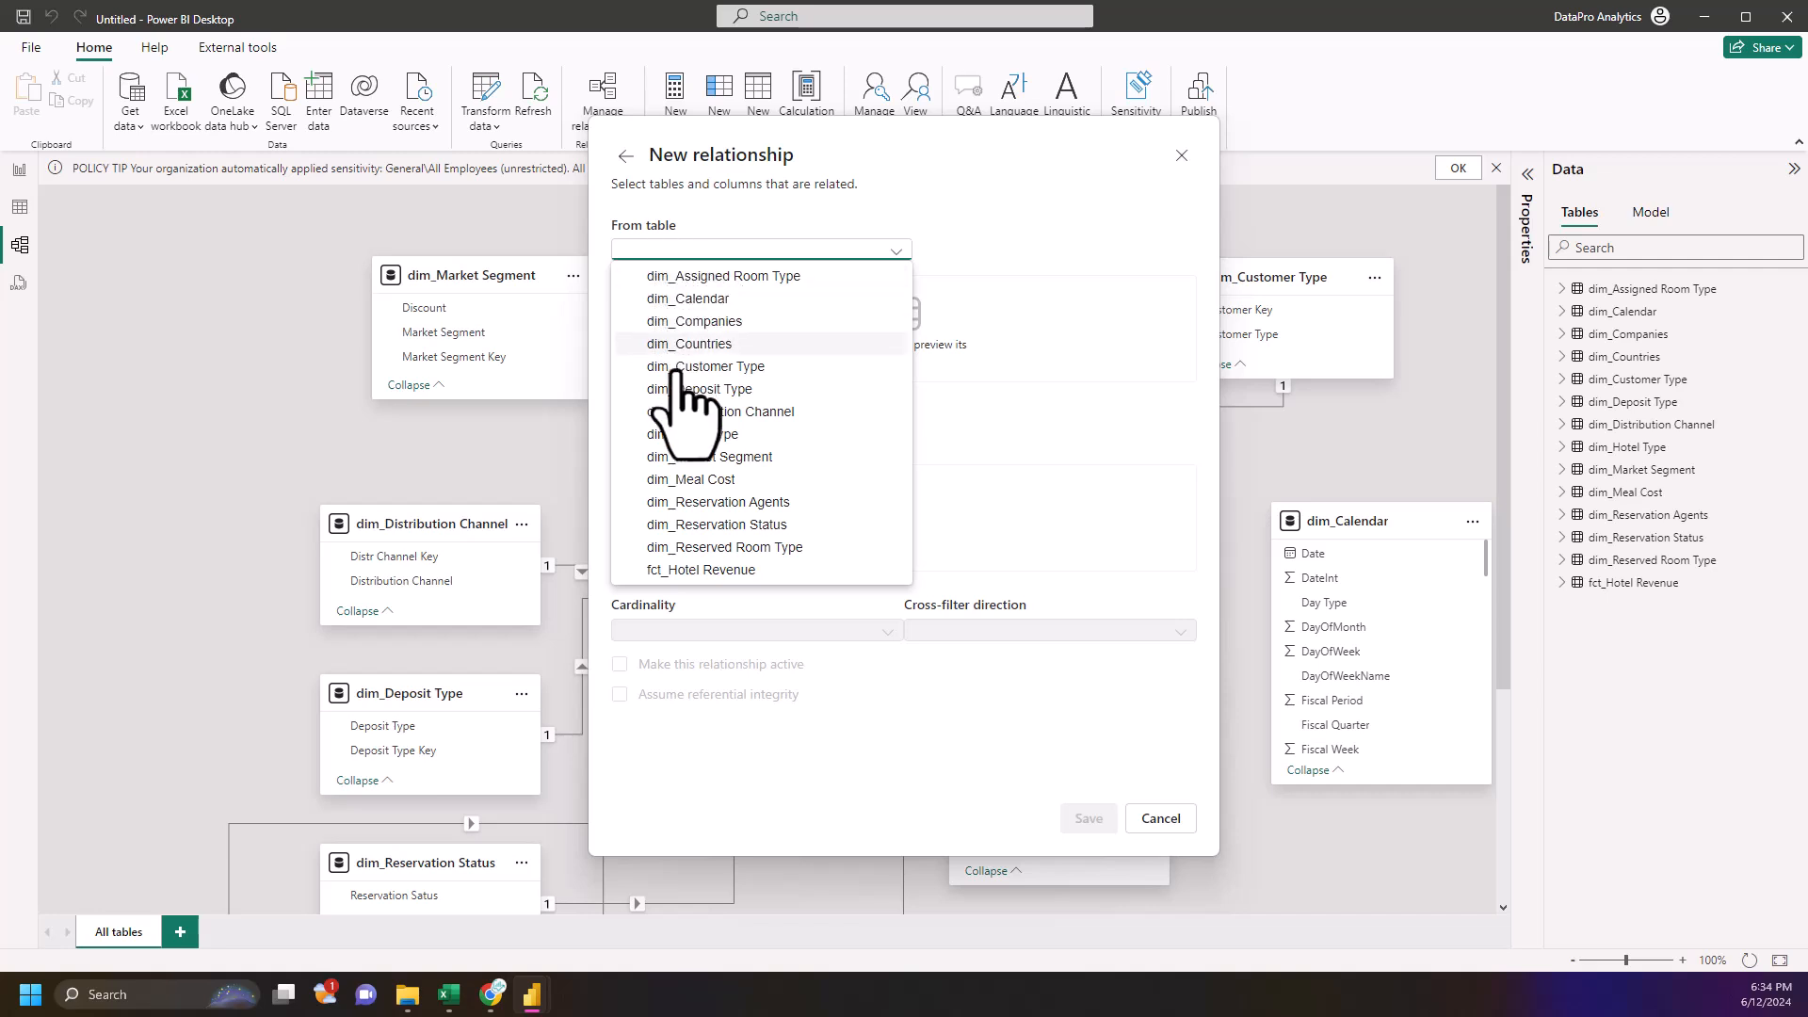
{"action": "left_click", "coordinate": [692, 570]}
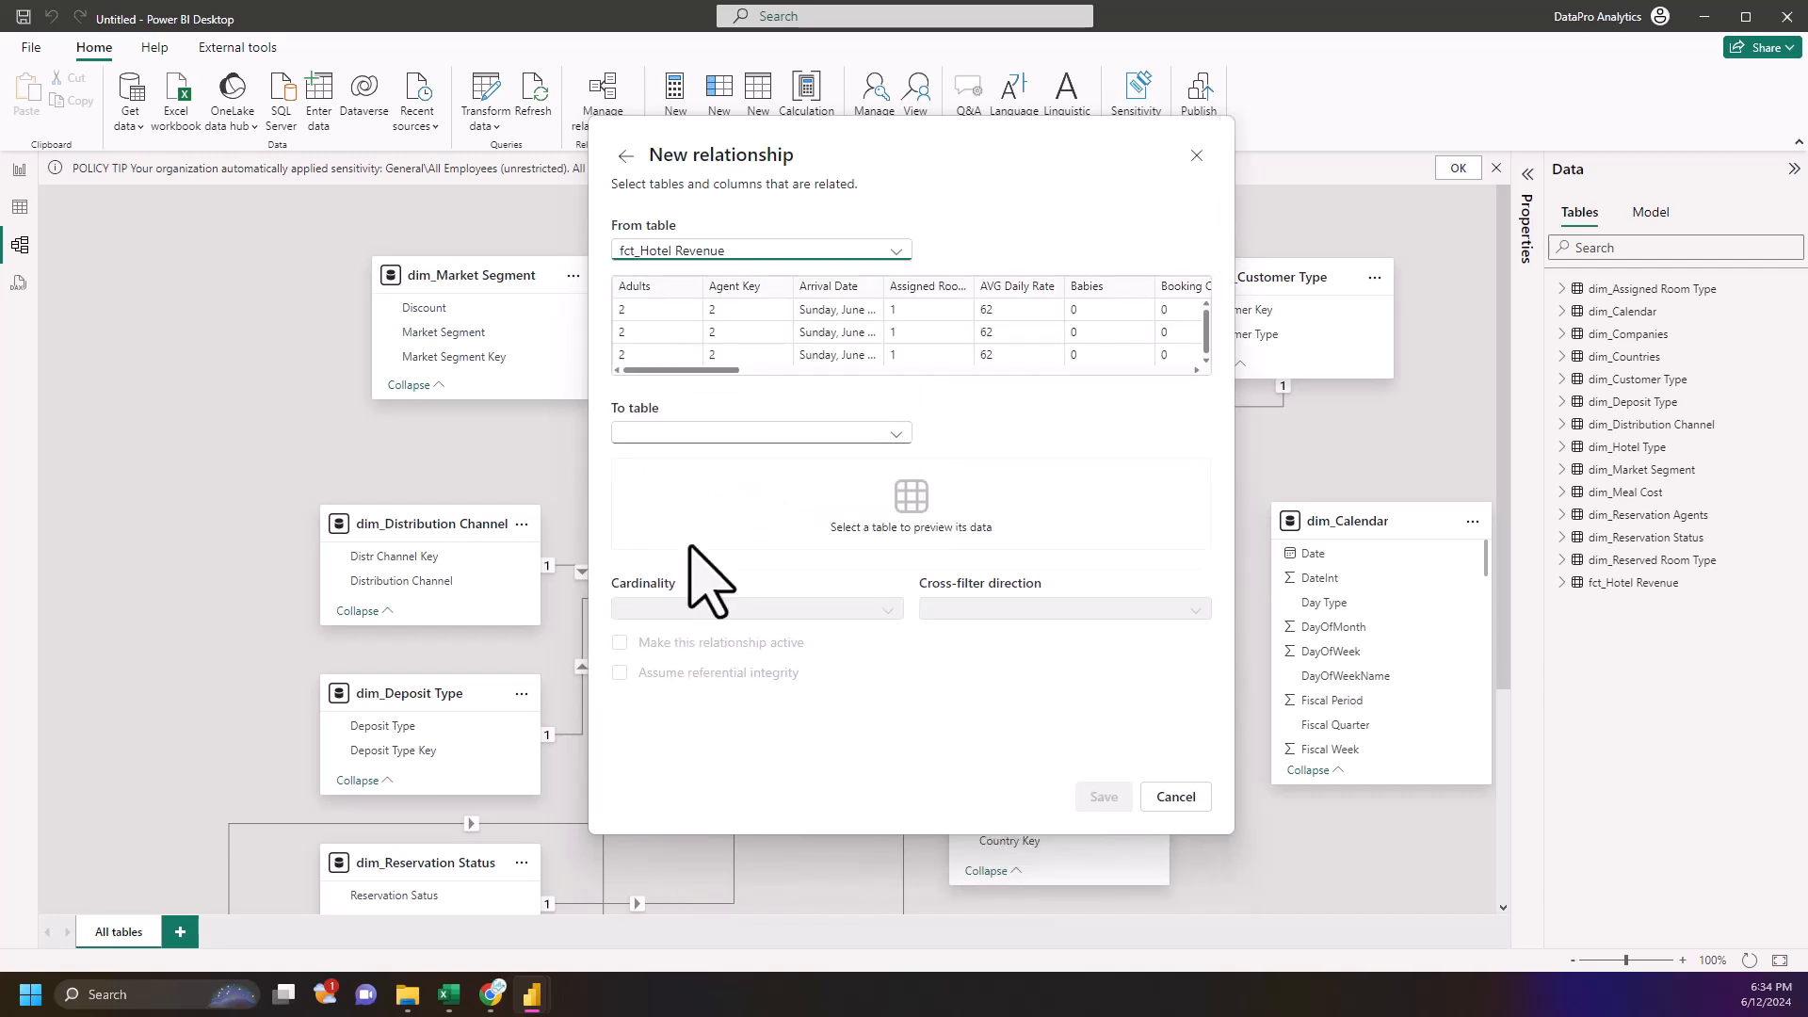
{"action": "left_click", "coordinate": [686, 436]}
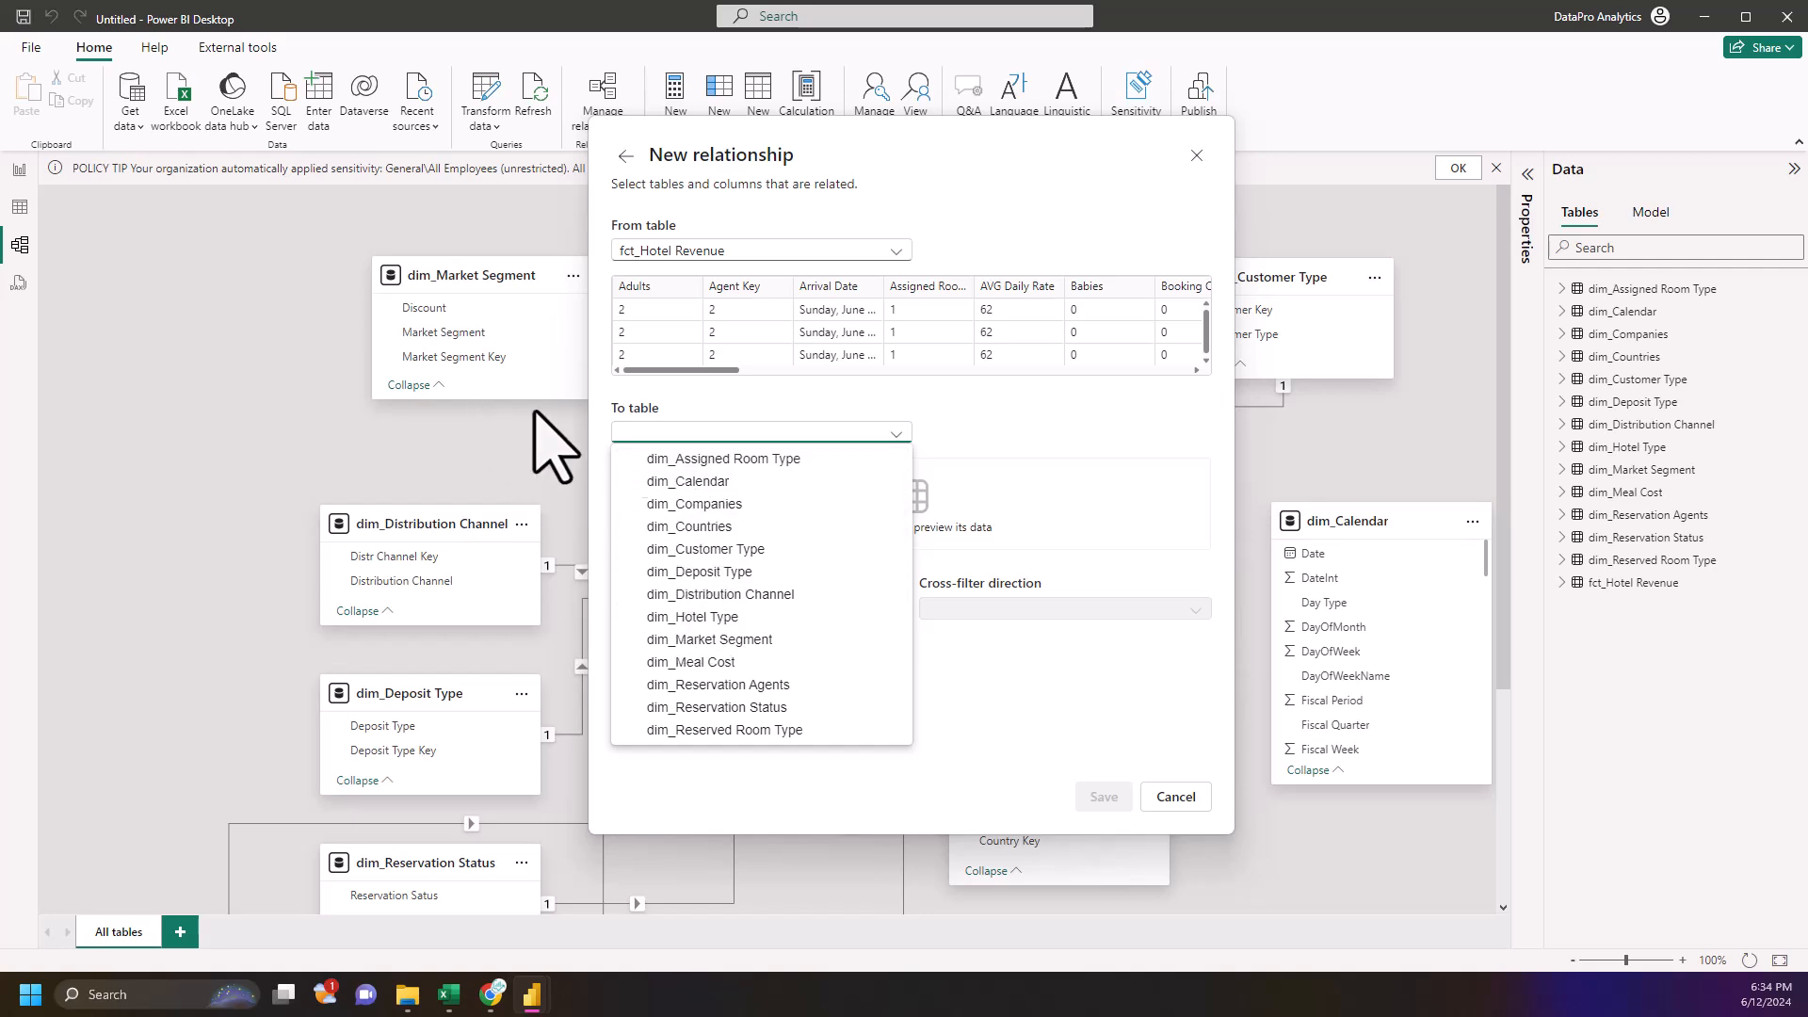
{"action": "left_click", "coordinate": [692, 481]}
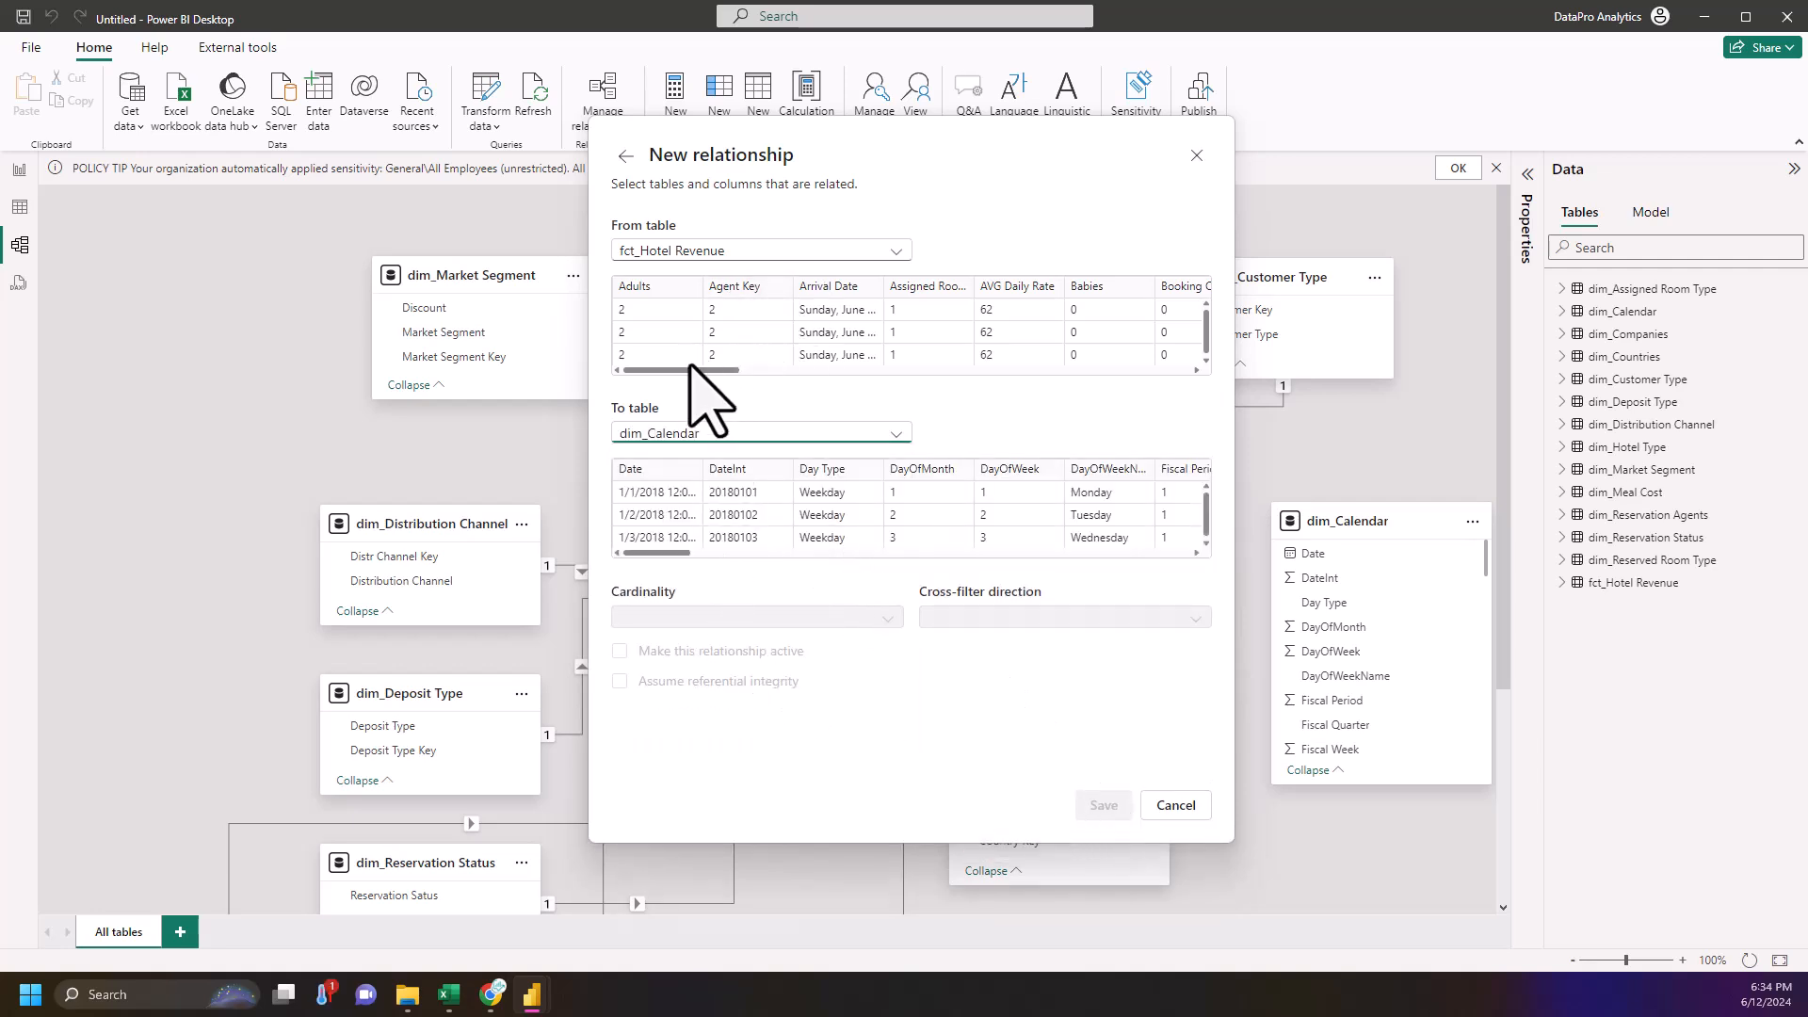
{"action": "left_click_drag", "start_coordinate": [692, 371], "coordinate": [1195, 352]}
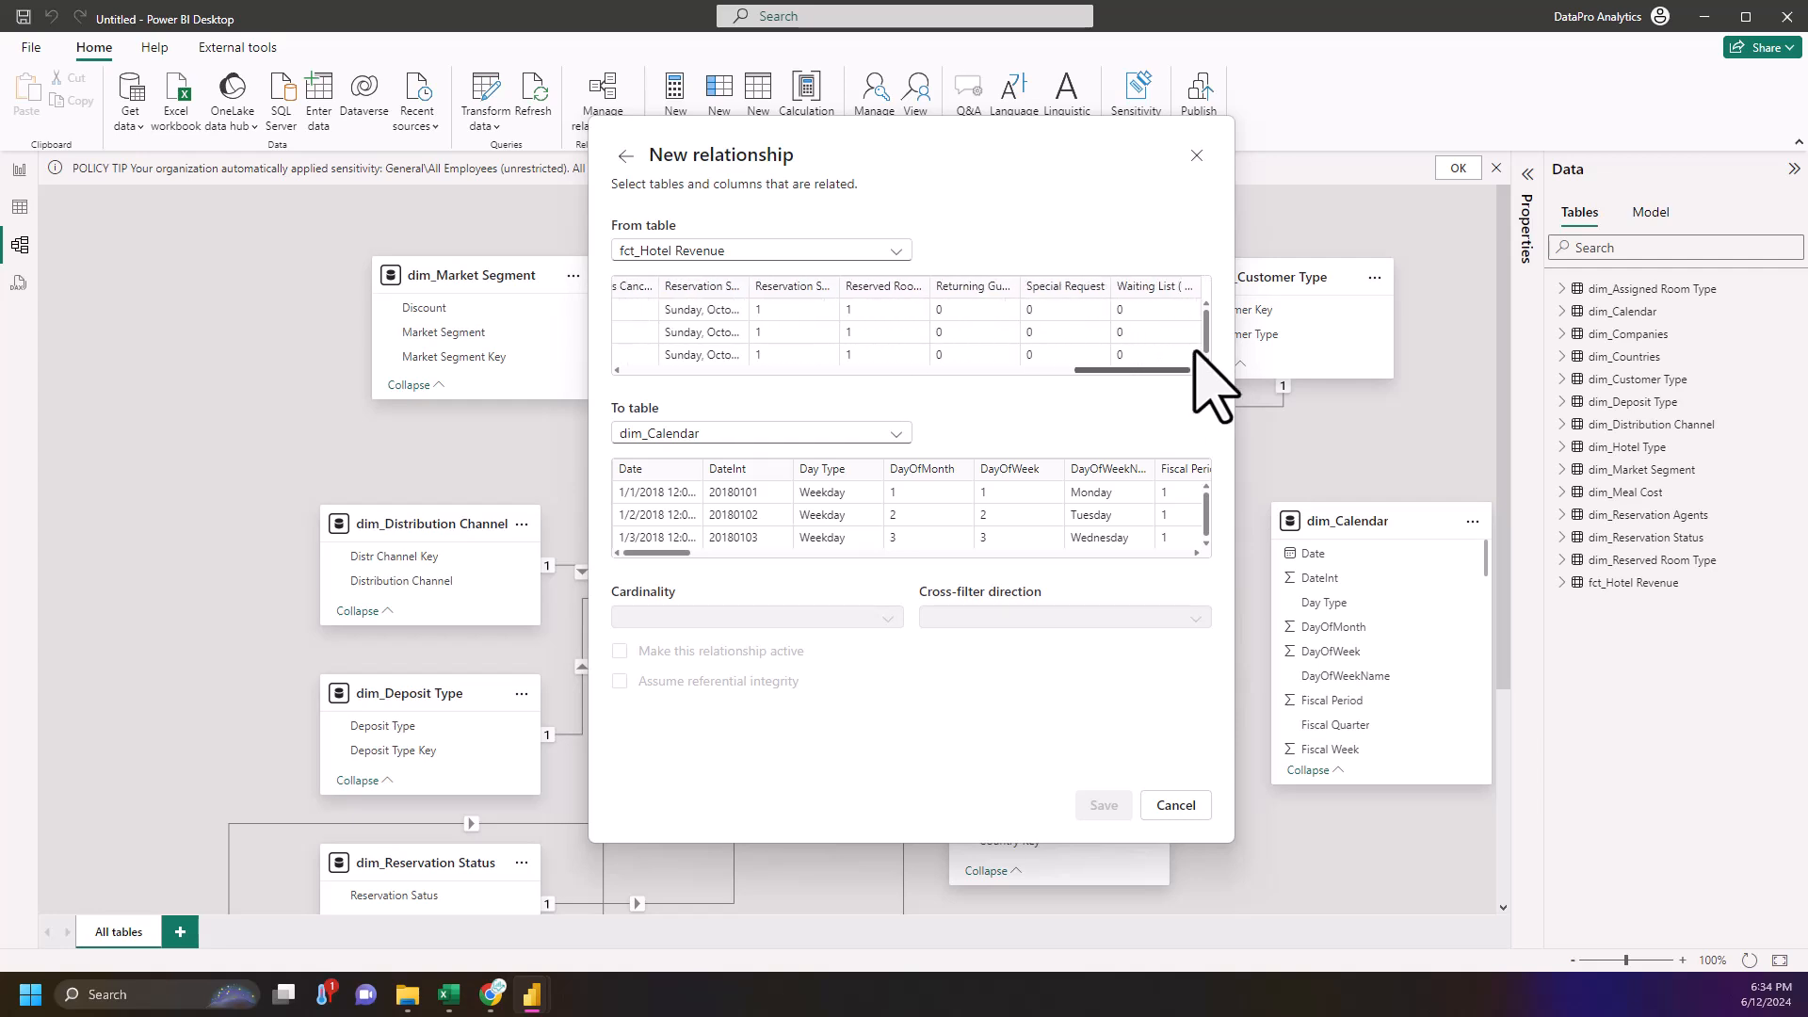
{"action": "left_click", "coordinate": [688, 288]}
{"action": "left_click", "coordinate": [657, 480]}
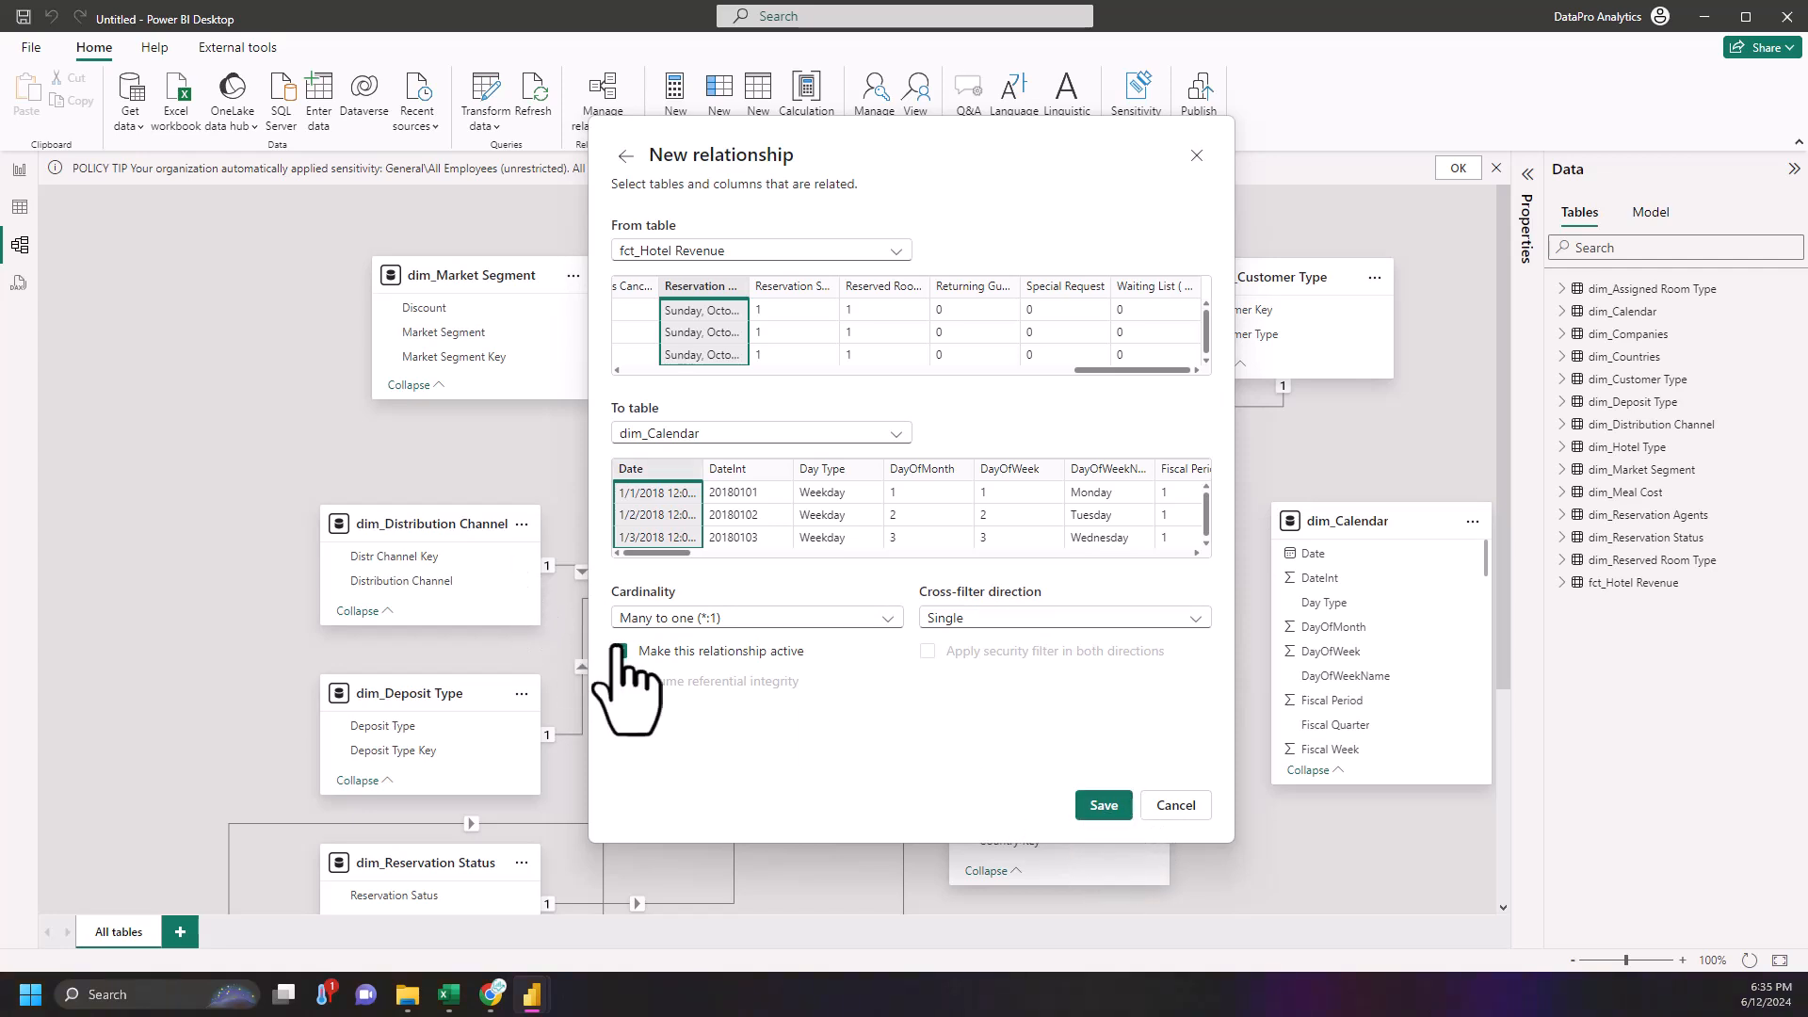
{"action": "left_click", "coordinate": [1111, 813]}
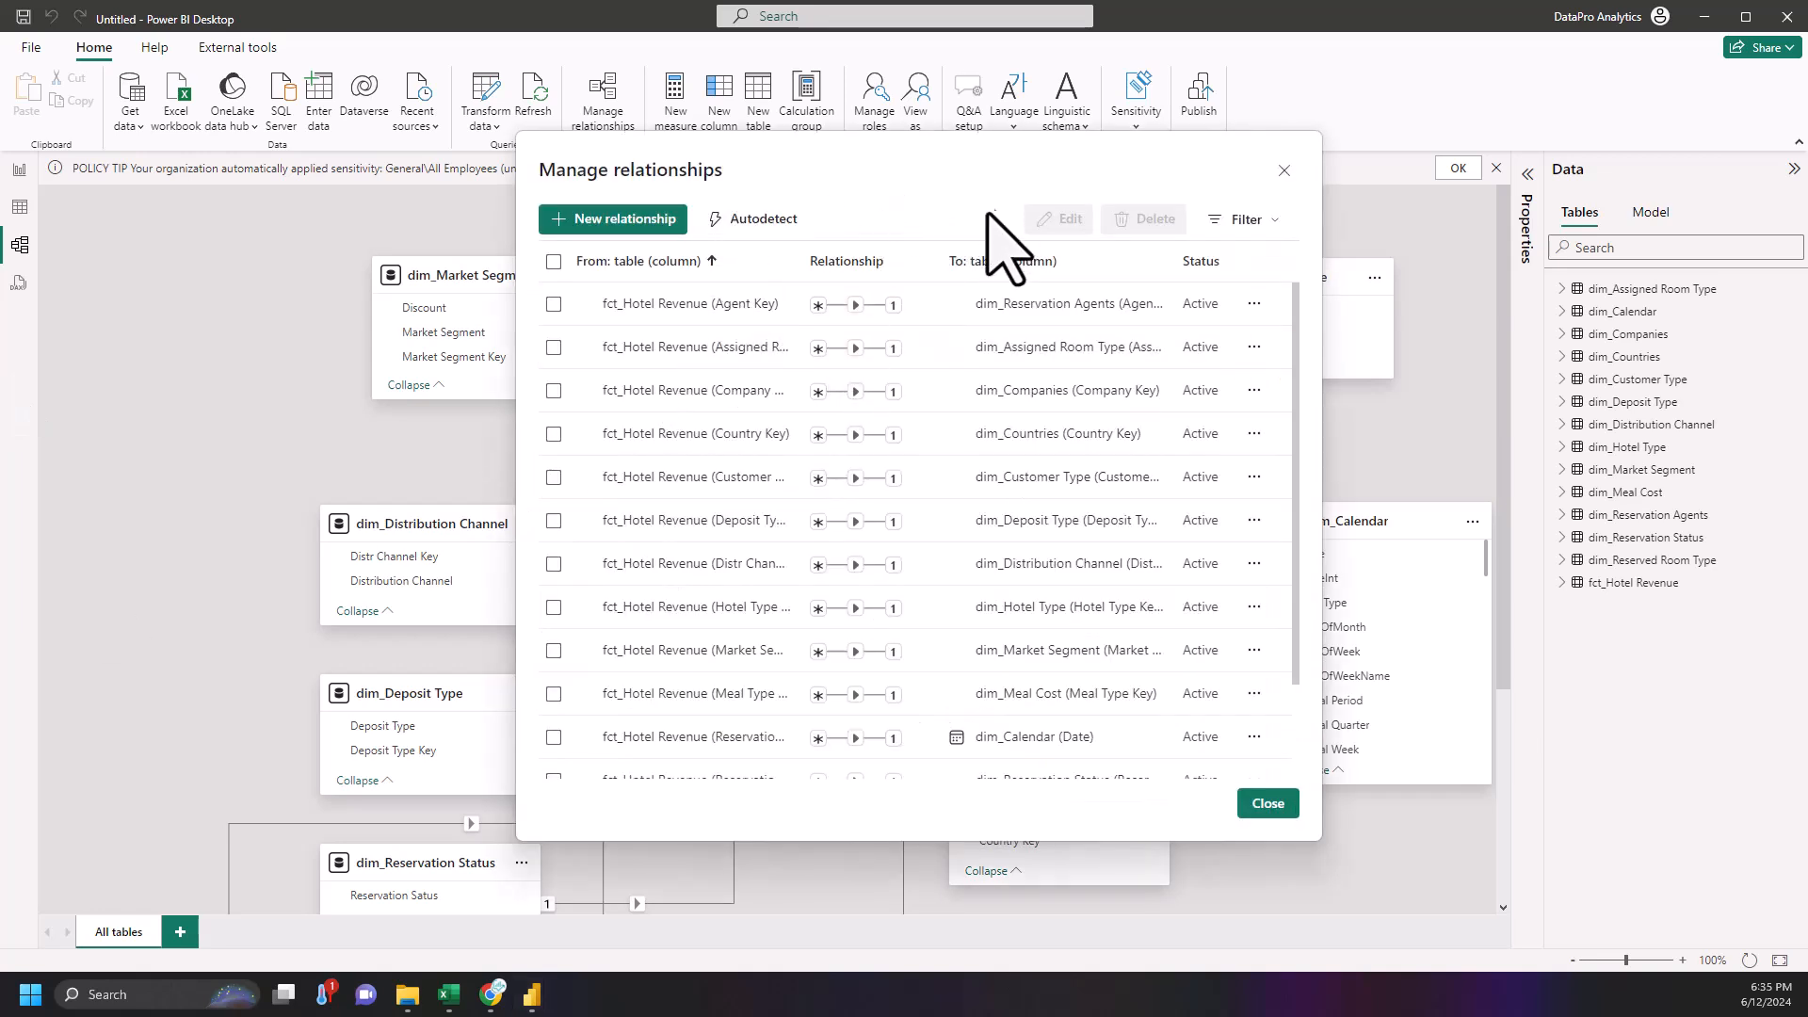
- Create an inactive many-to-one relationship from Arrival Date in fct_Hotel Revenue to Date in dim_Calendar, with single cross-filter direction
{"action": "left_click", "coordinate": [613, 222]}
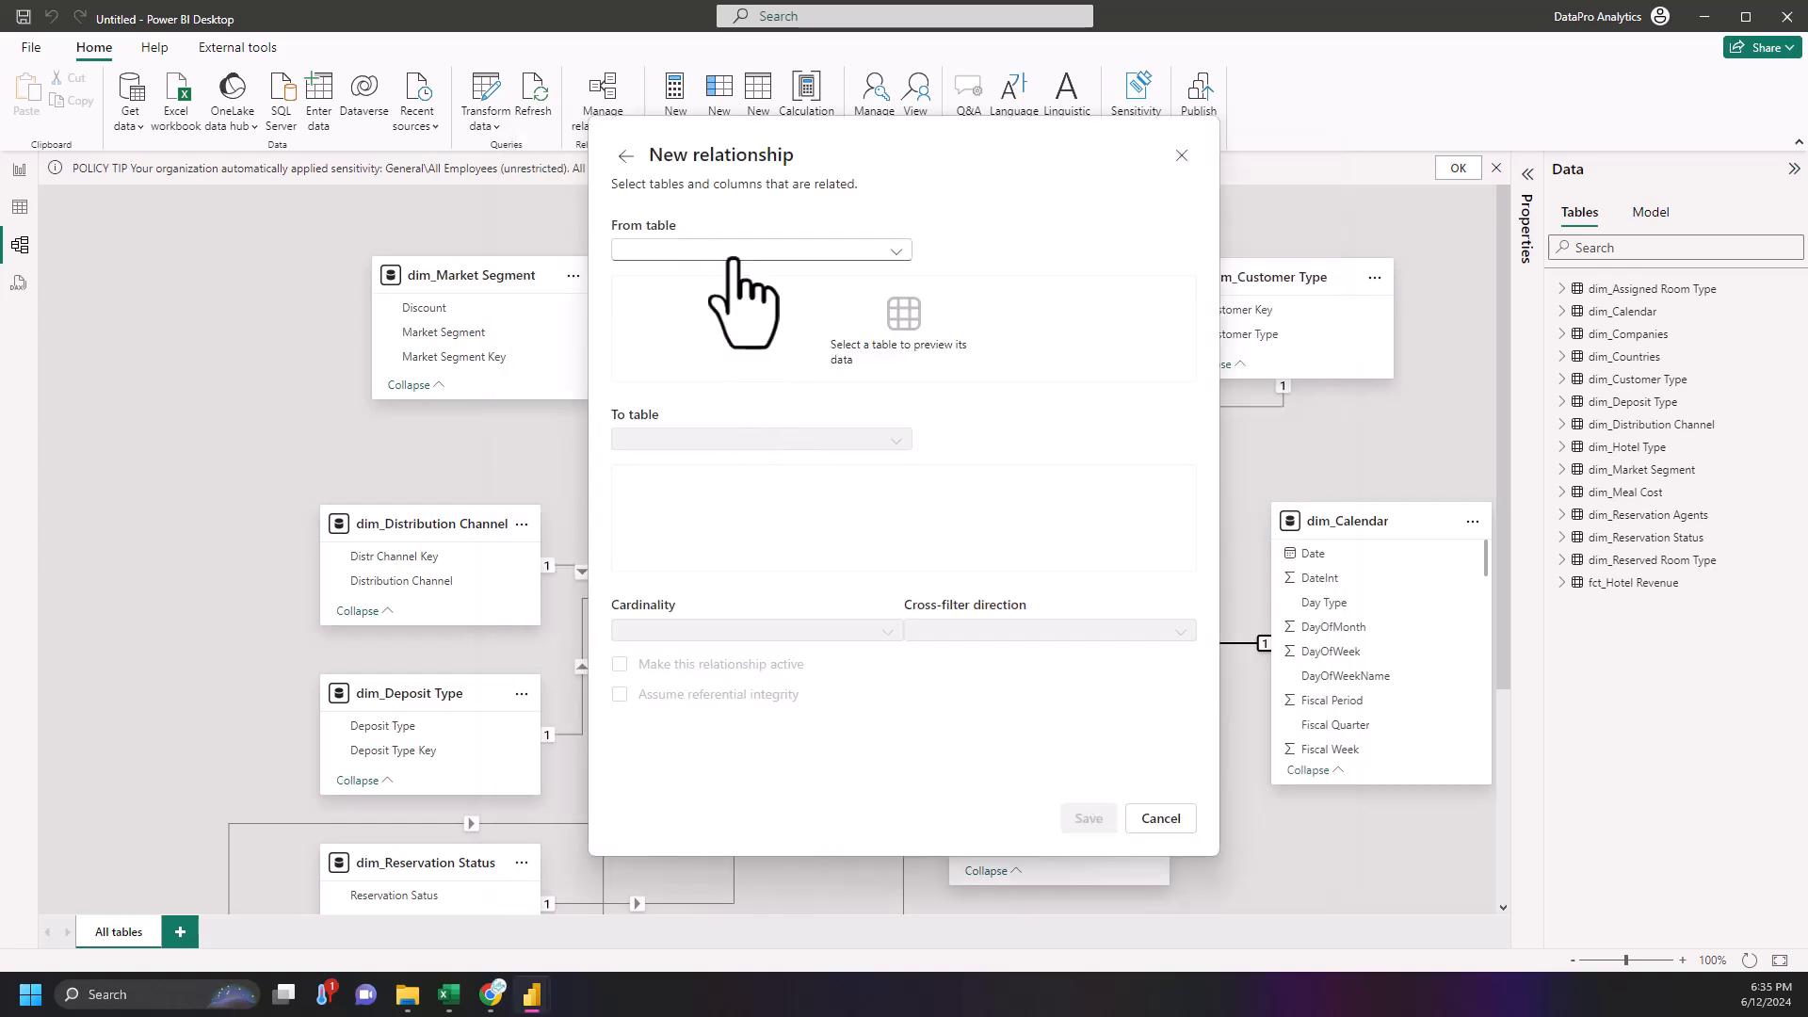
{"action": "left_click", "coordinate": [734, 252]}
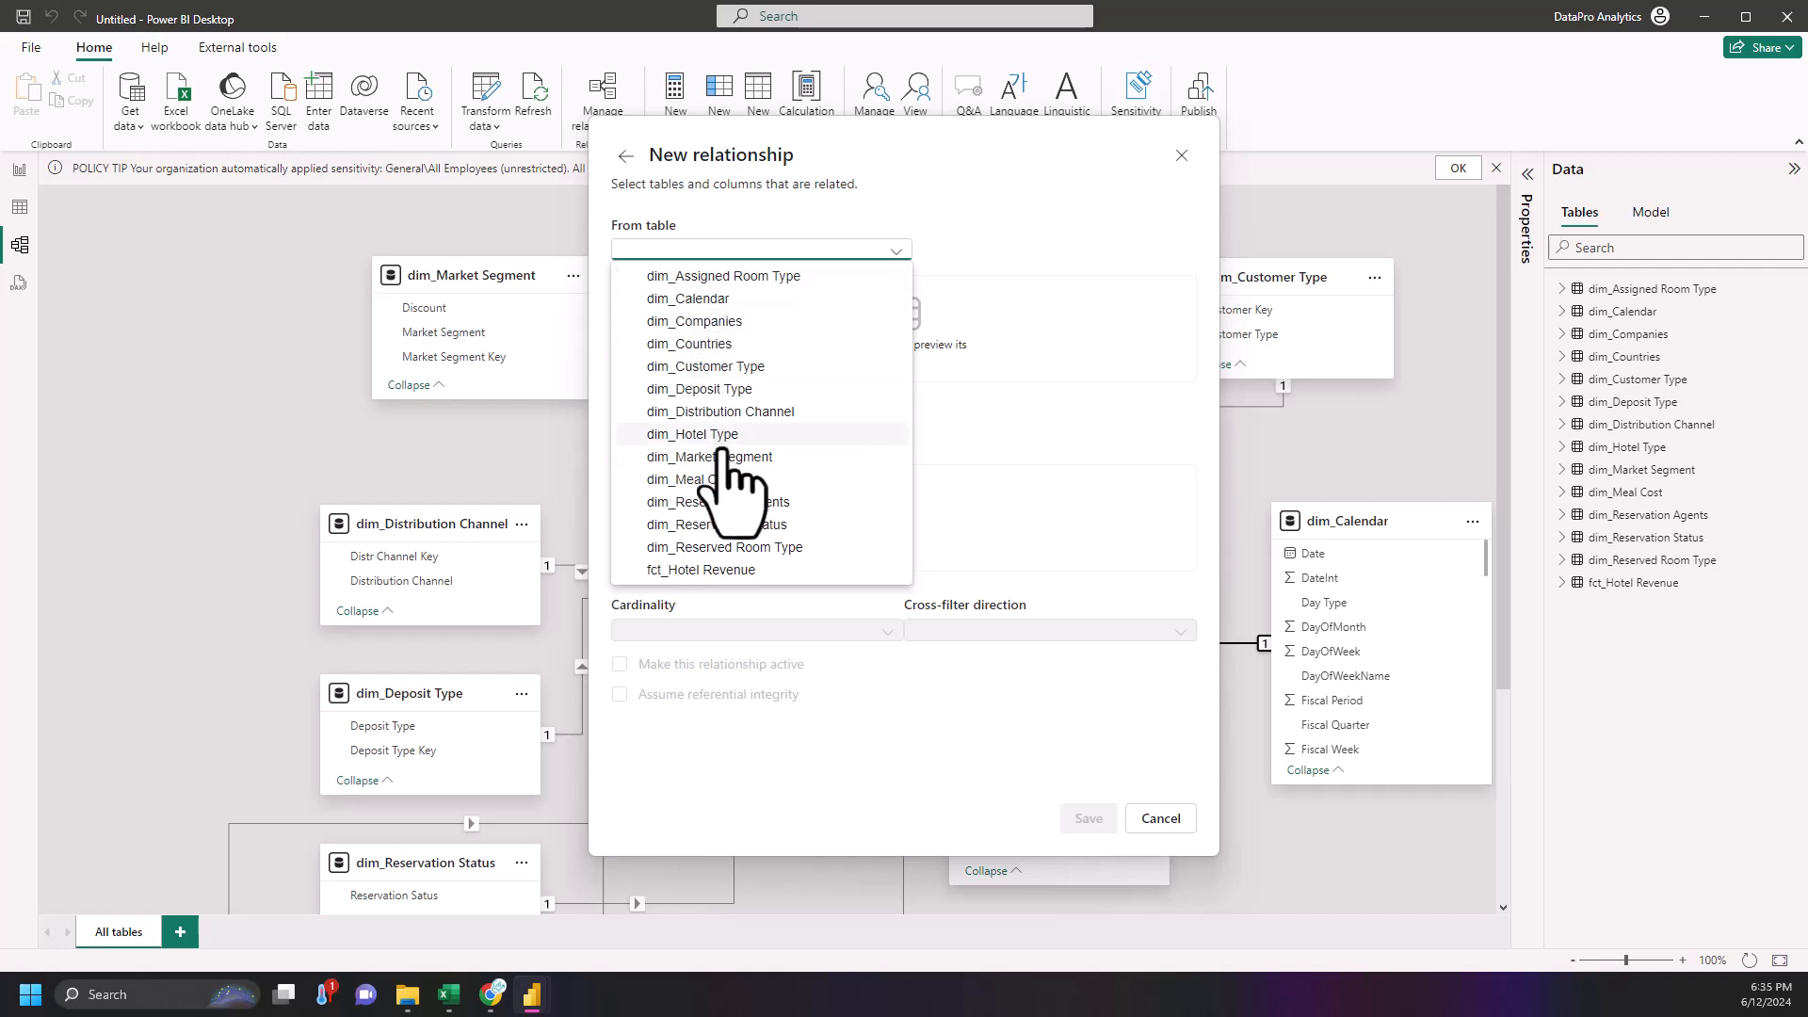
{"action": "left_click", "coordinate": [708, 570]}
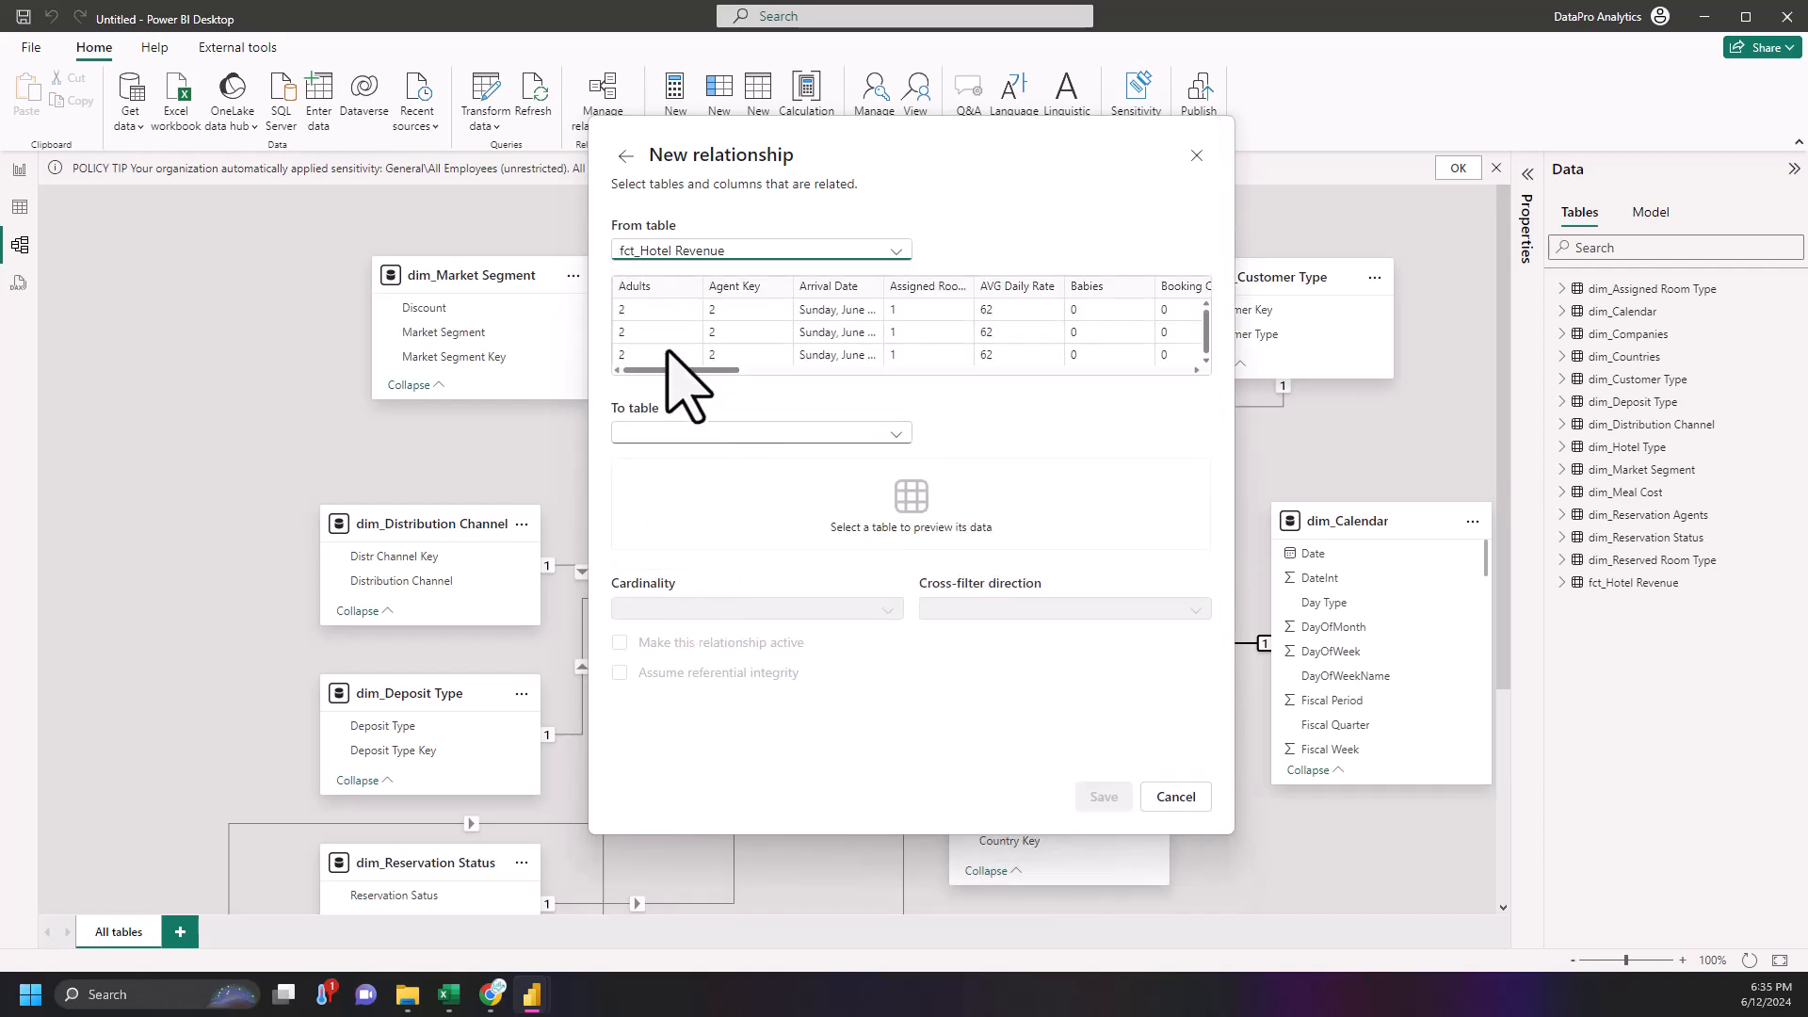
{"action": "left_click", "coordinate": [686, 435]}
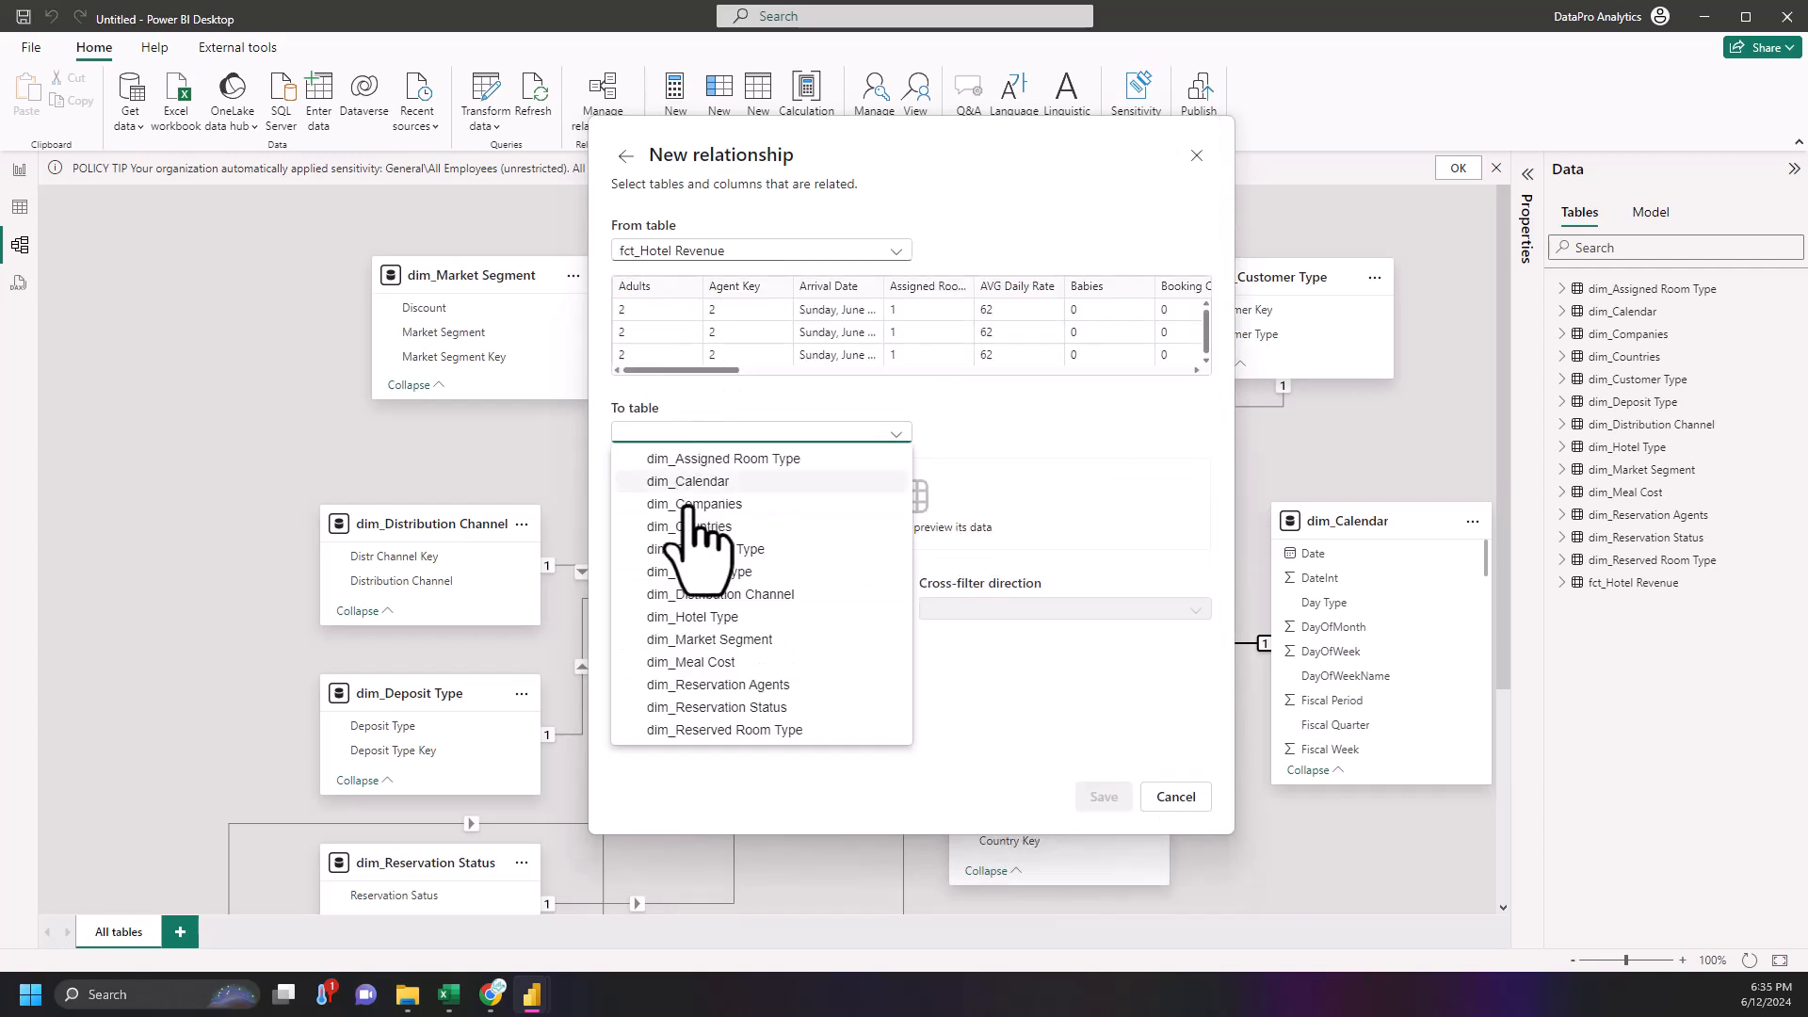
{"action": "left_click", "coordinate": [688, 483]}
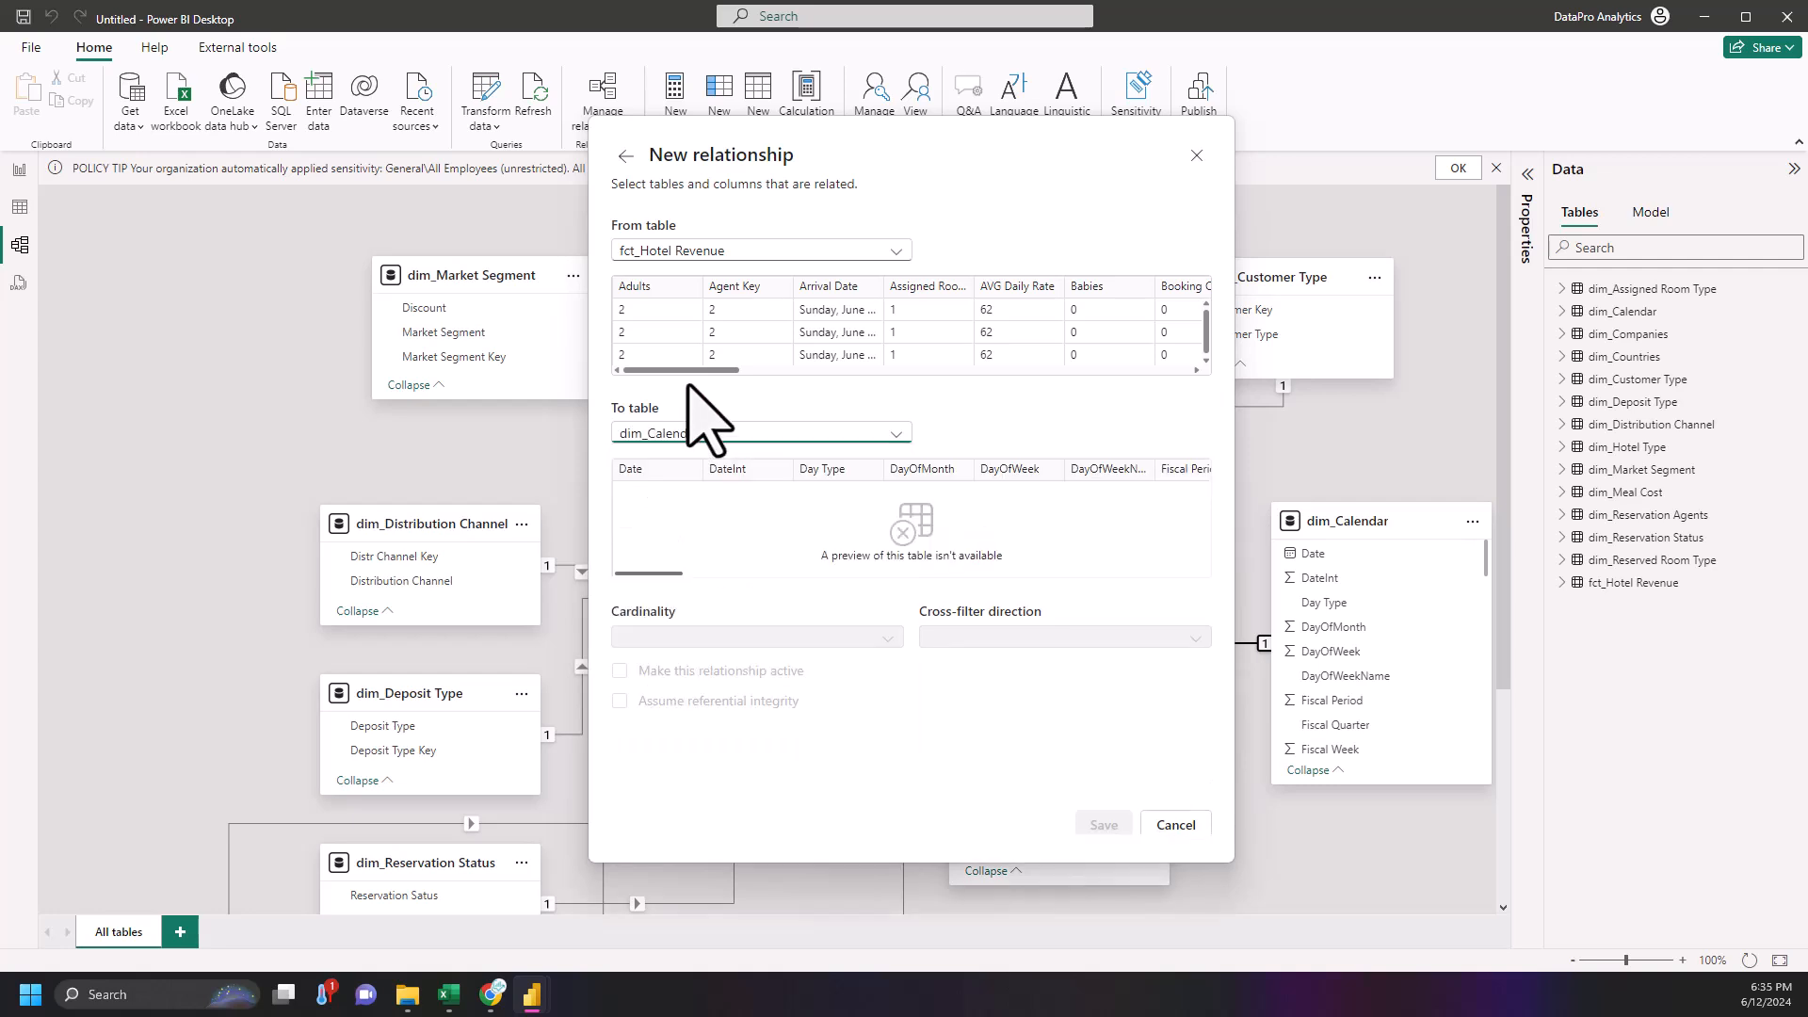
{"action": "left_click", "coordinate": [827, 322]}
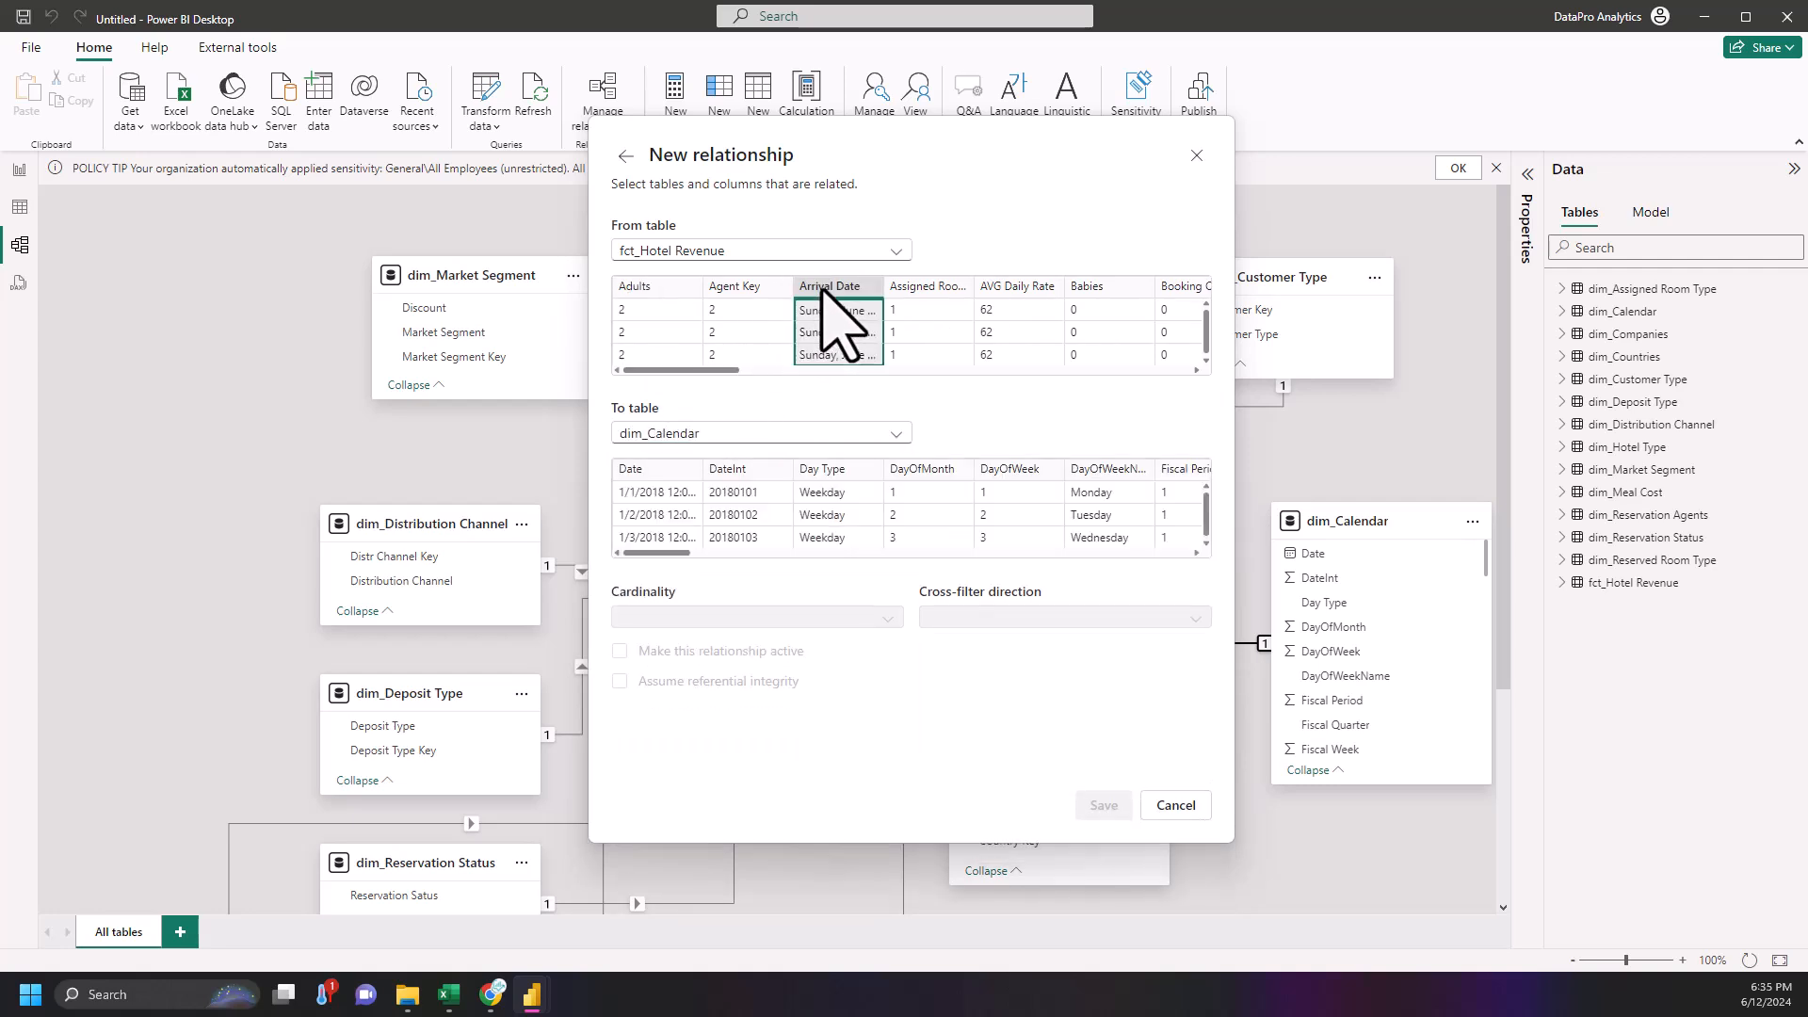
{"action": "left_click", "coordinate": [657, 484]}
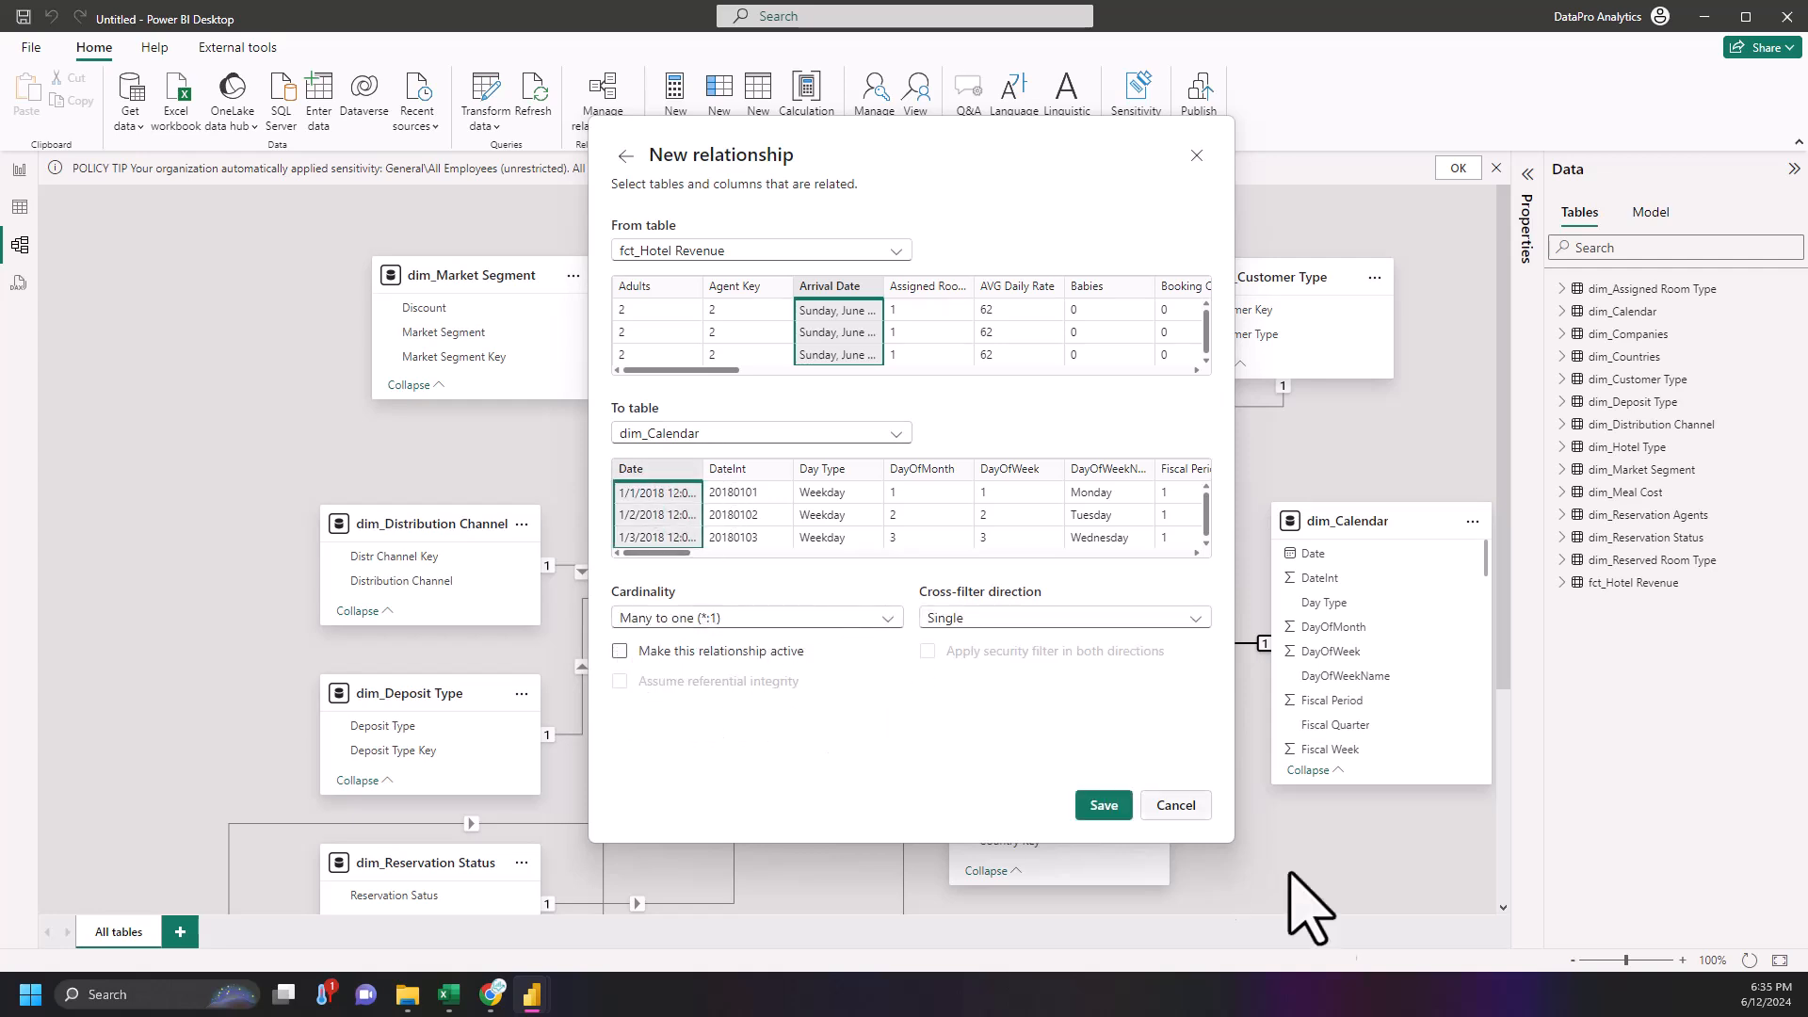
{"action": "left_click", "coordinate": [1104, 805]}
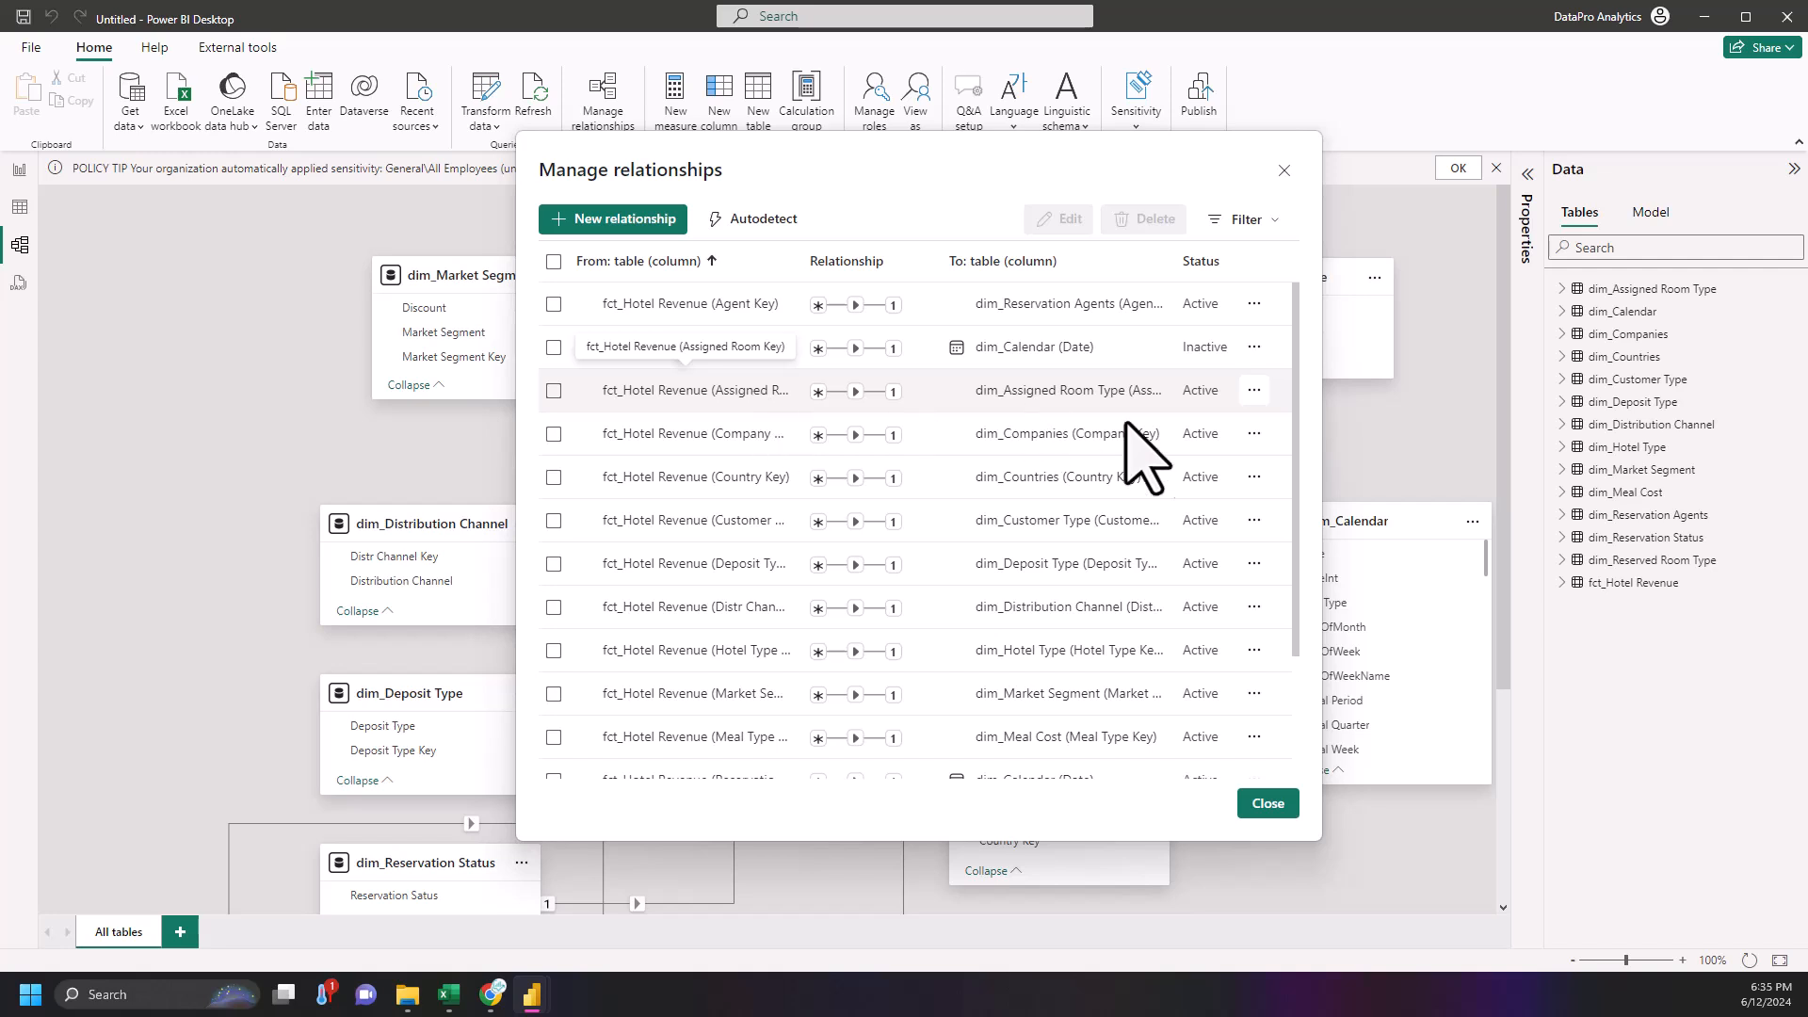
- Review the settings of the relationship between fct_Hotel Revenue and dim_Assigned Room Type without changing them
{"action": "left_click", "coordinate": [1255, 390]}
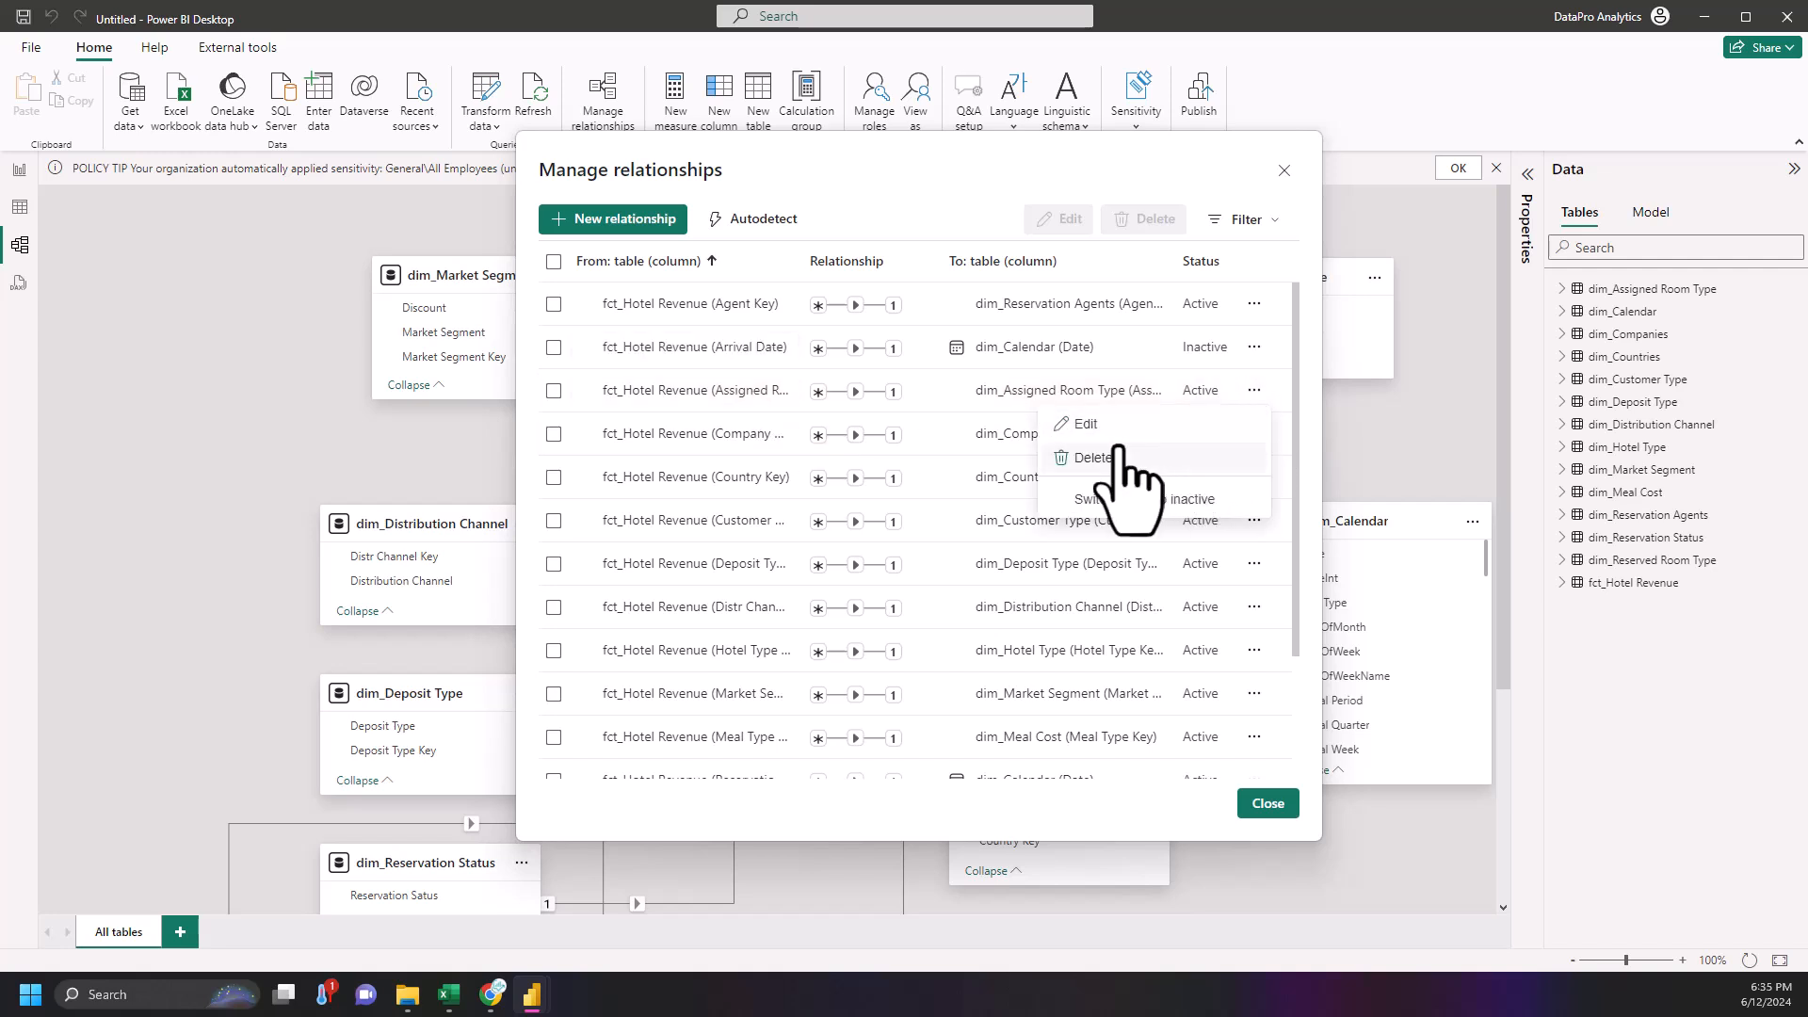
{"action": "left_click", "coordinate": [1085, 425]}
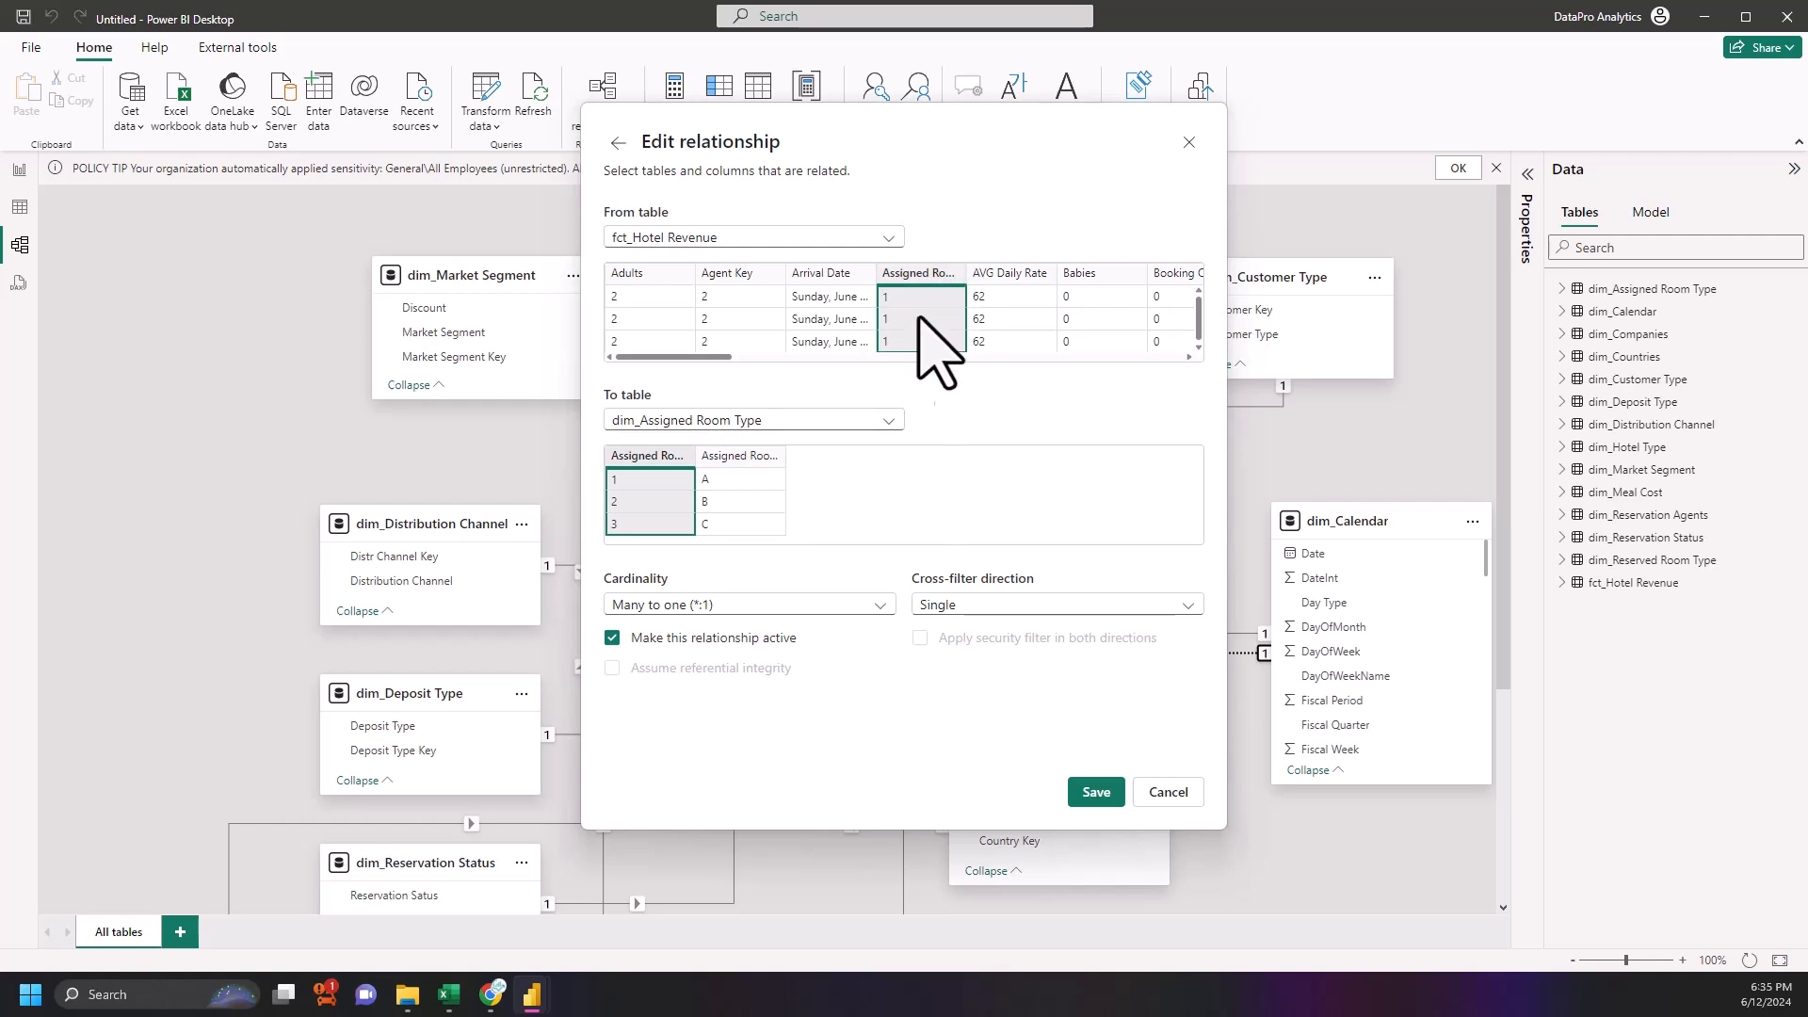
{"action": "left_click", "coordinate": [1096, 792]}
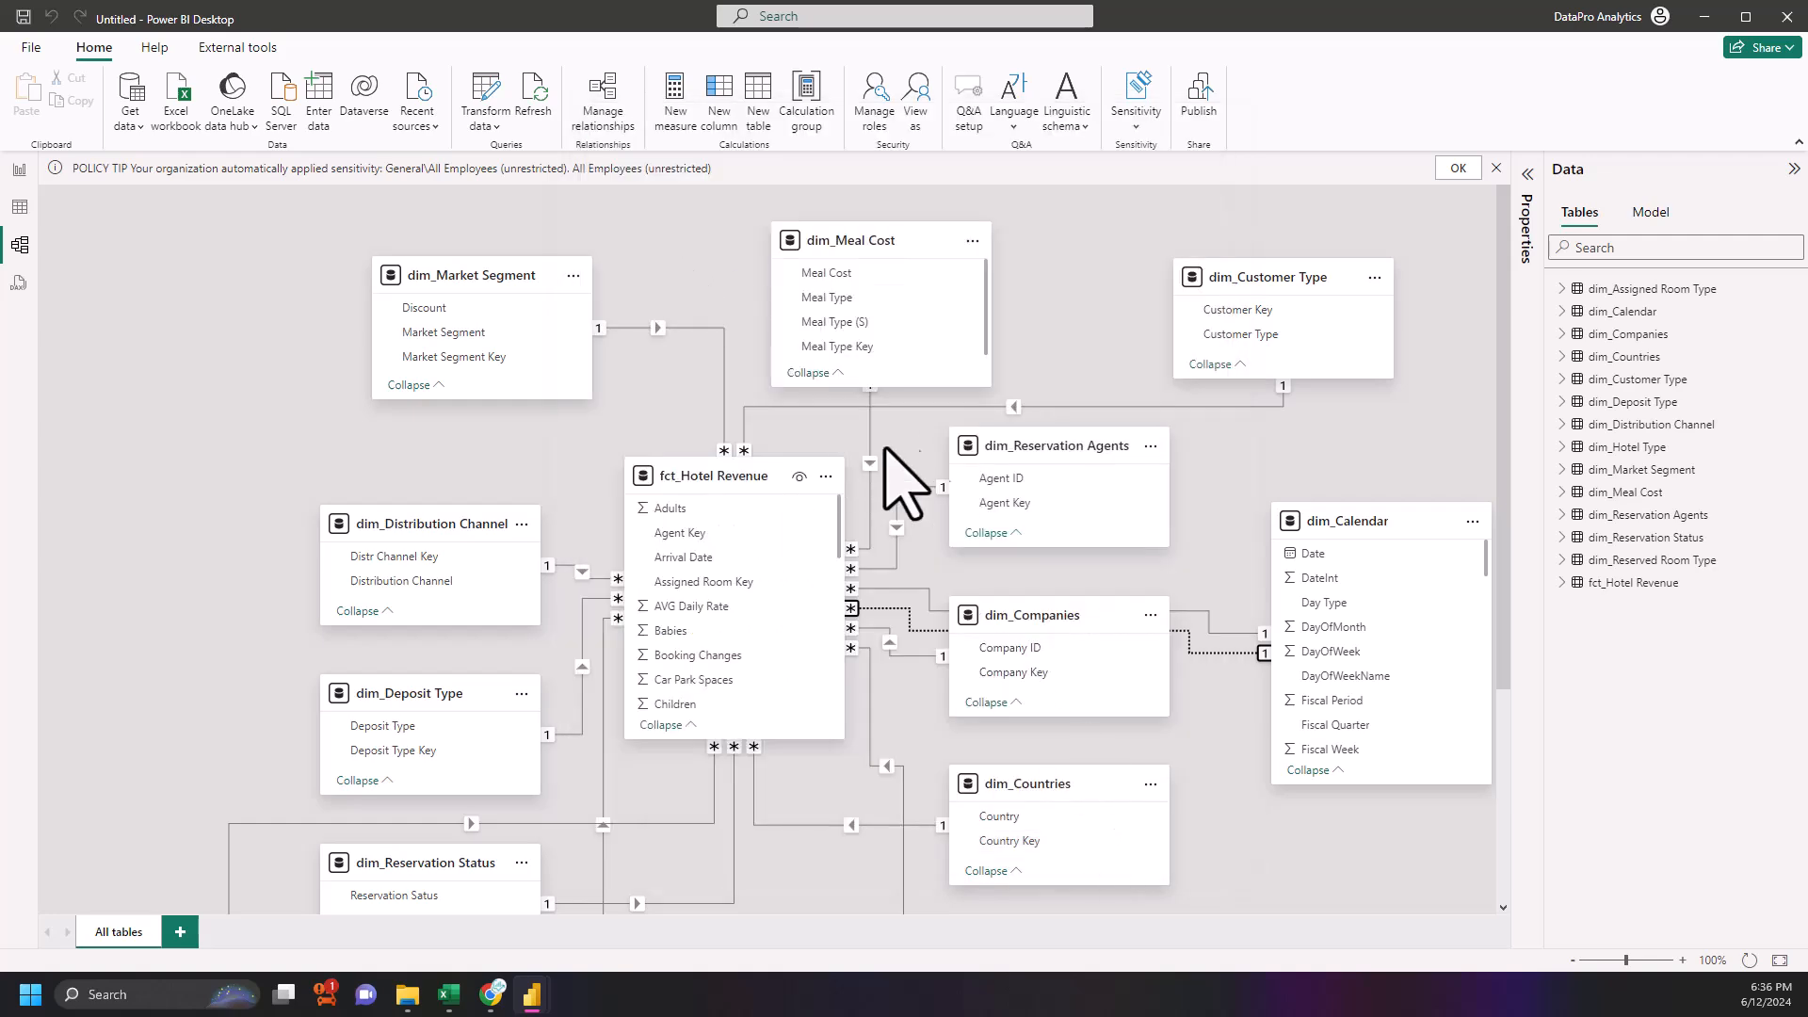
- Close the relationship manager and reposition the fct_Hotel Revenue table card in the model view
{"action": "left_click", "coordinate": [1277, 810]}
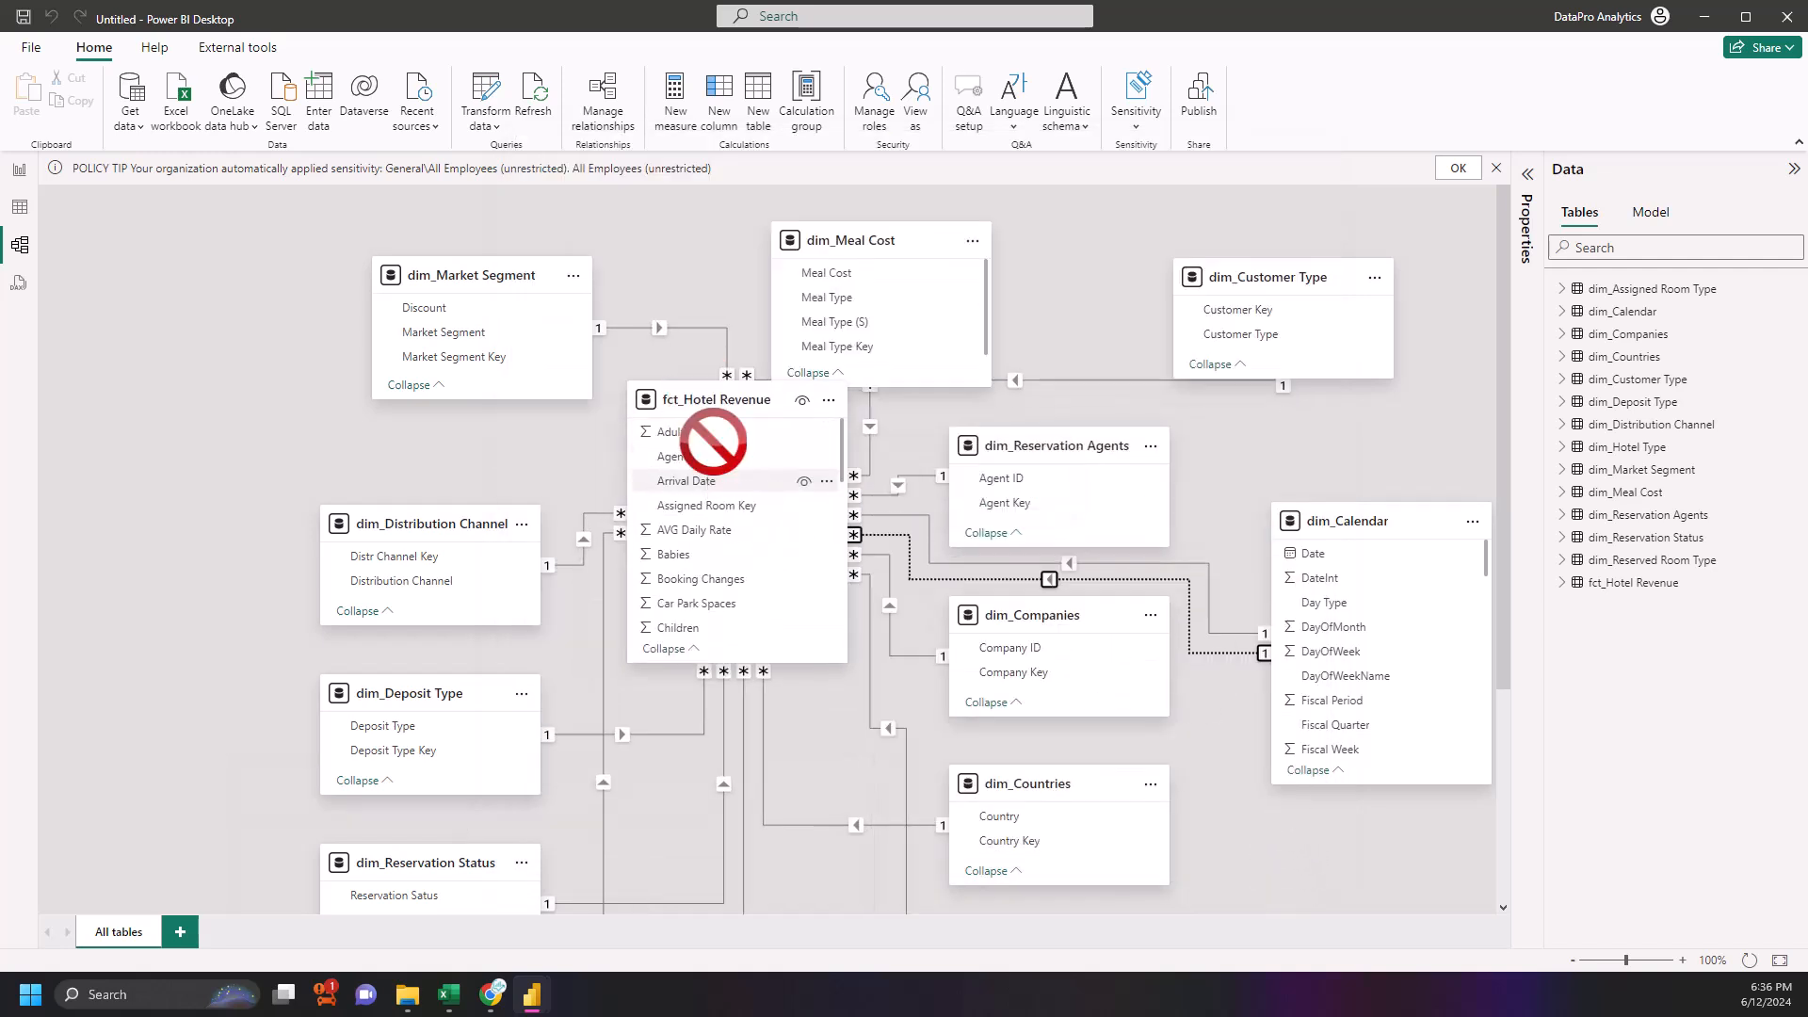
{"action": "left_click_drag", "start_coordinate": [709, 428], "coordinate": [729, 494]}
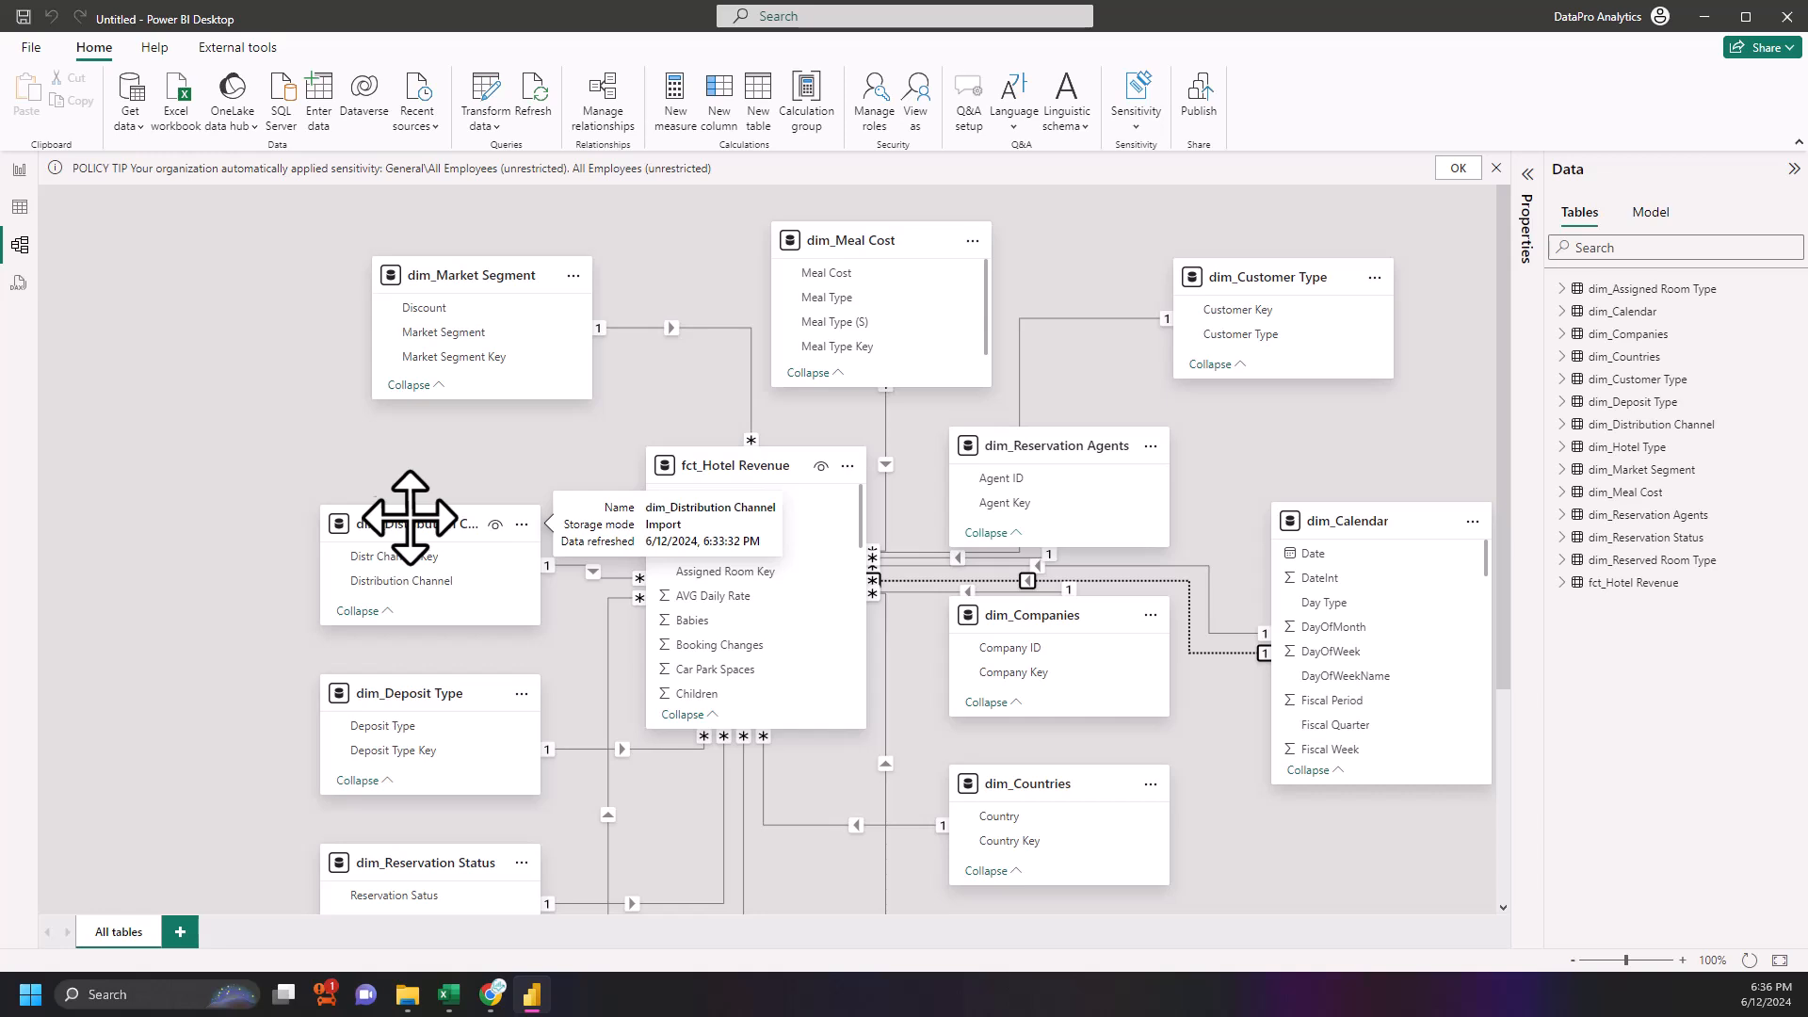
- Examine the columns of the fct_Hotel Revenue table in the table view
{"action": "left_click", "coordinate": [19, 208]}
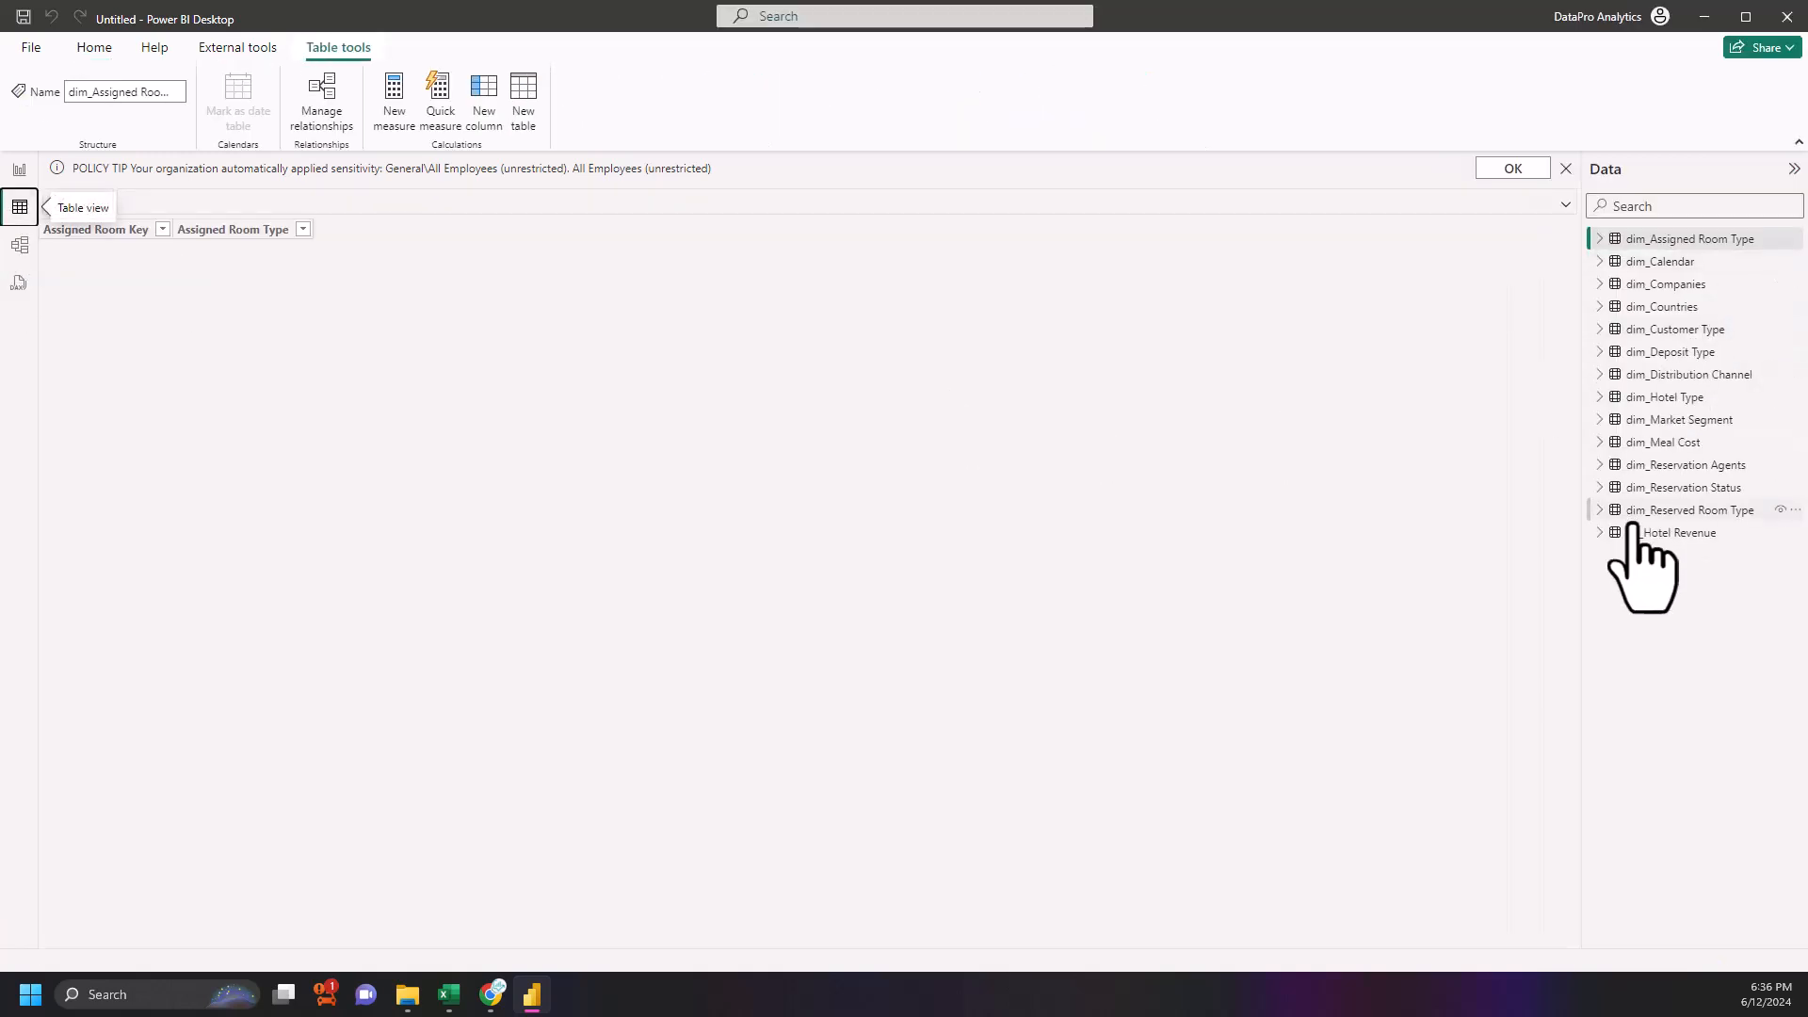
{"action": "left_click", "coordinate": [1634, 533]}
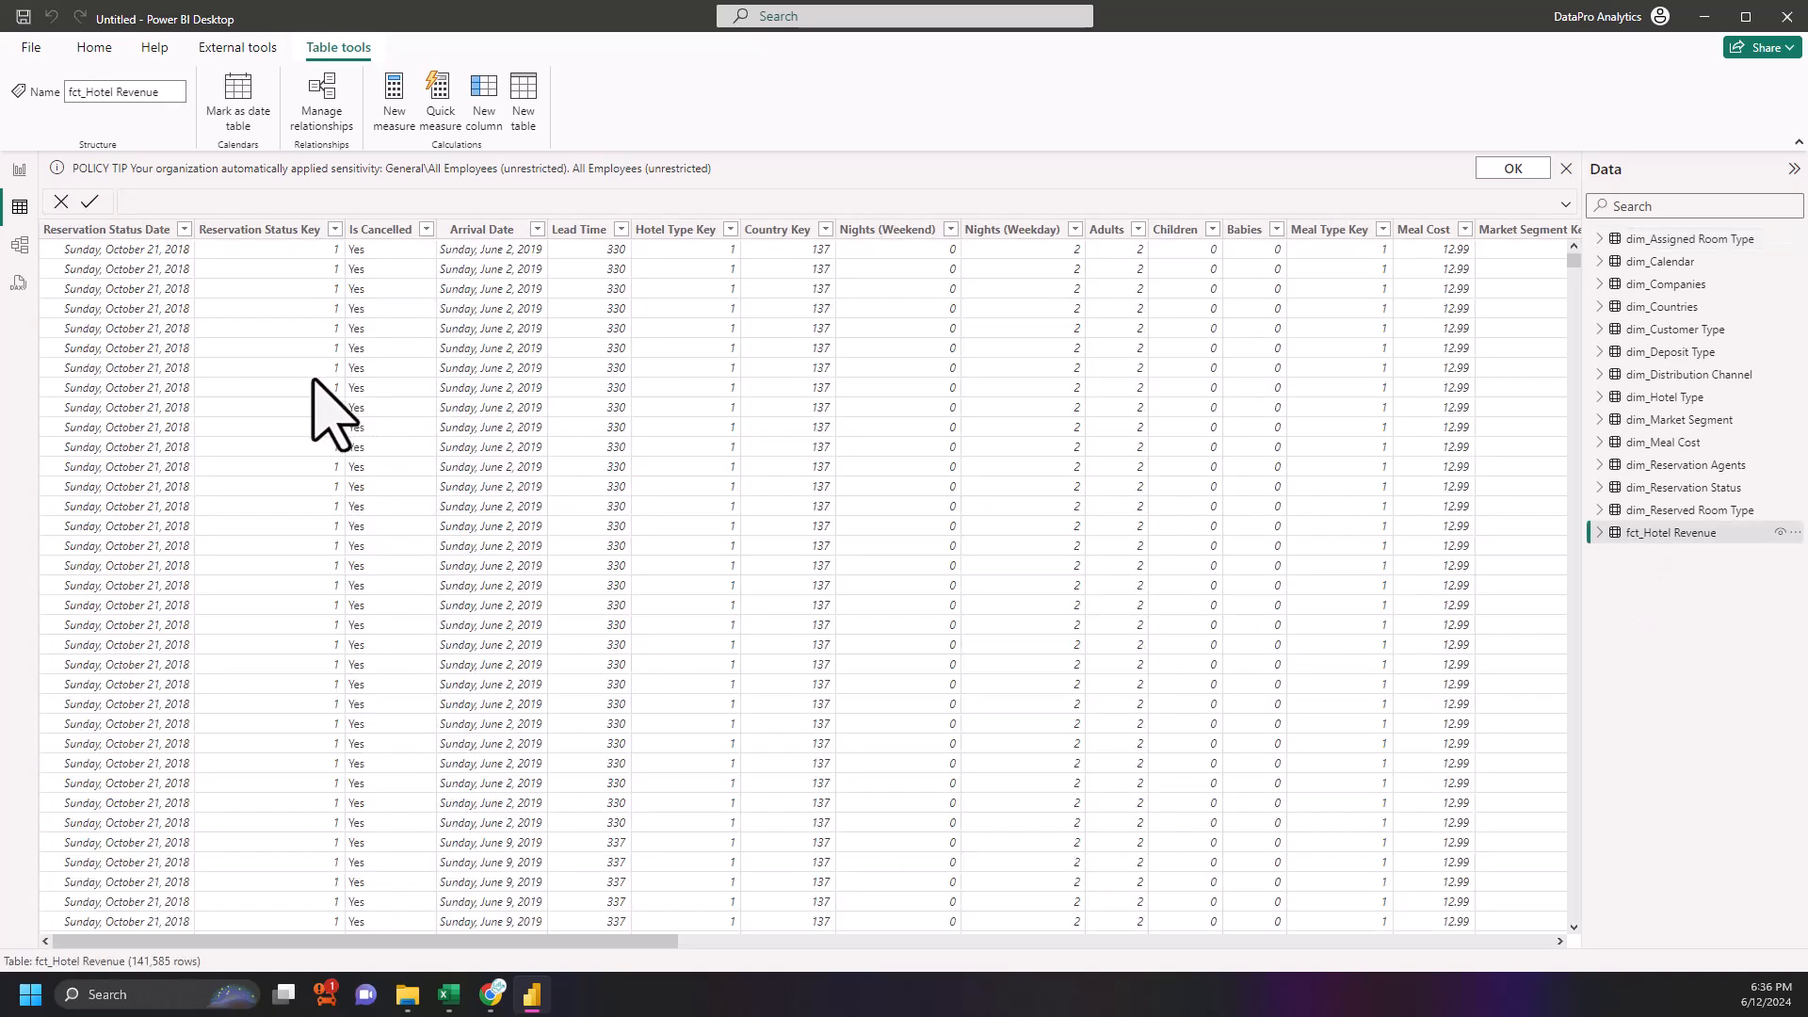
{"action": "left_click_drag", "start_coordinate": [385, 944], "coordinate": [1344, 1001]}
{"action": "left_click_drag", "start_coordinate": [1168, 1004], "coordinate": [302, 971]}
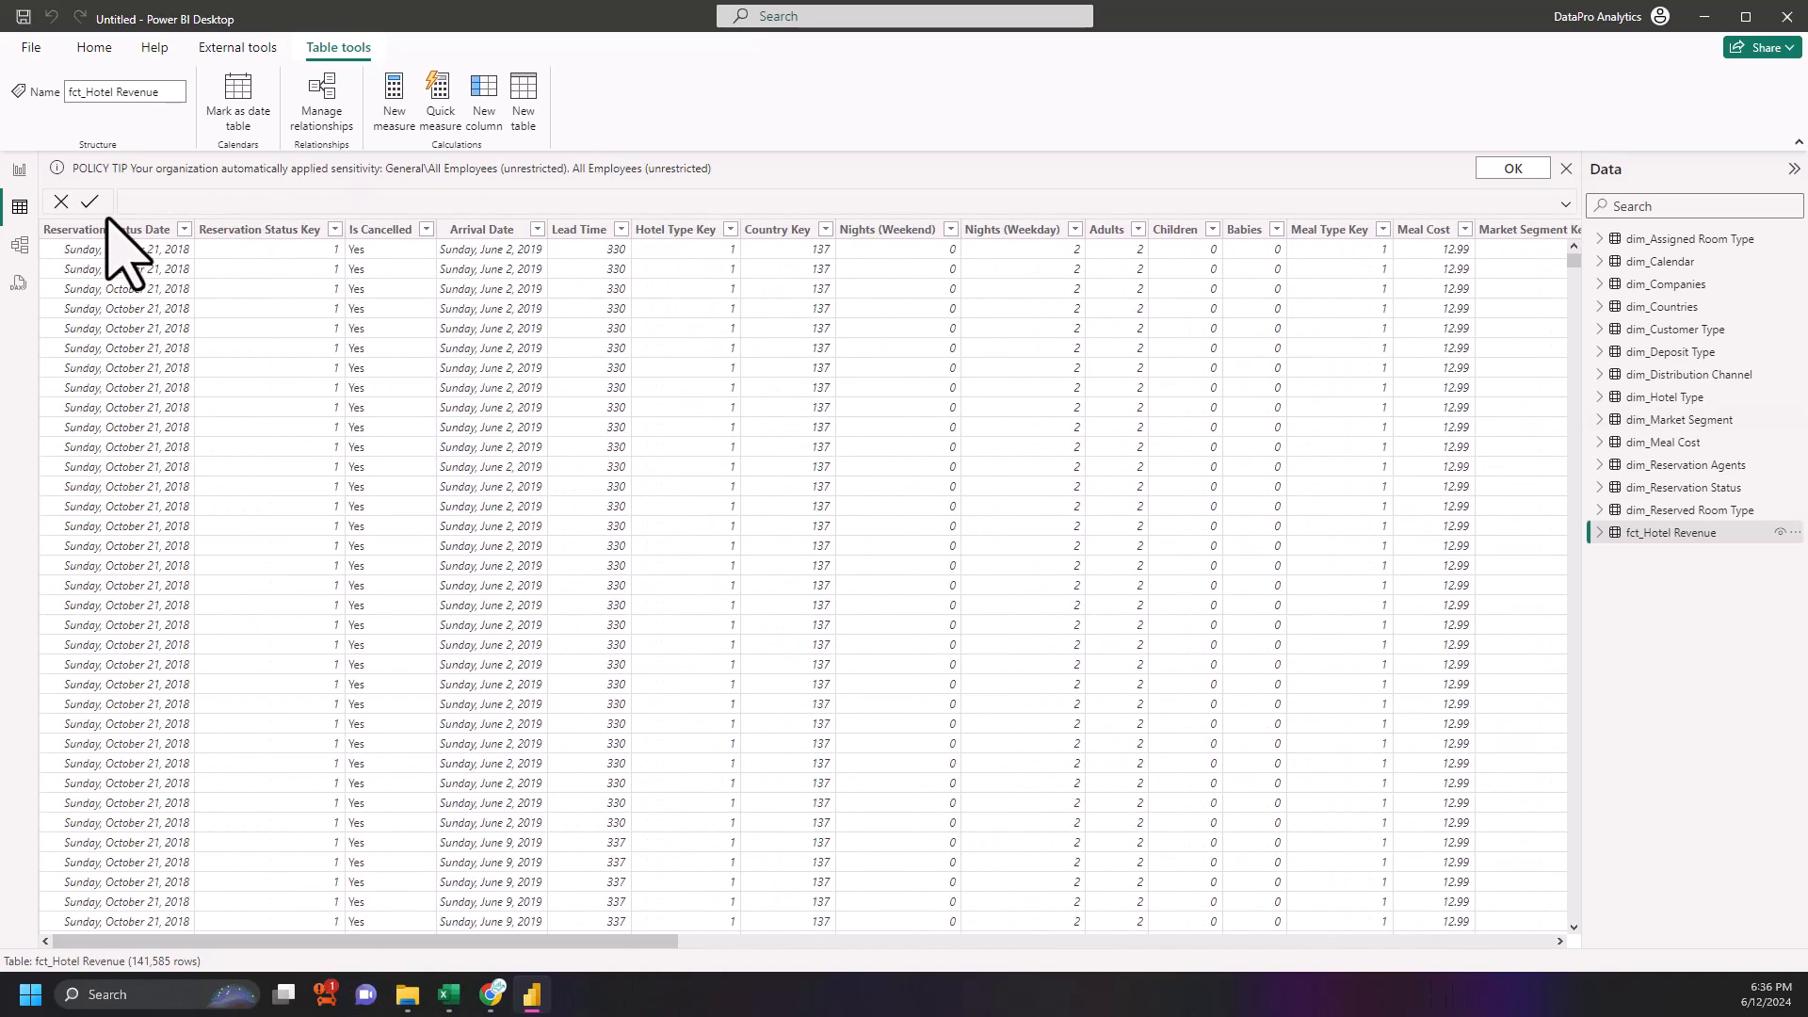
- From the report view, create and load an empty table named Measures Folder, and expand it in the data list
{"action": "left_click", "coordinate": [20, 169]}
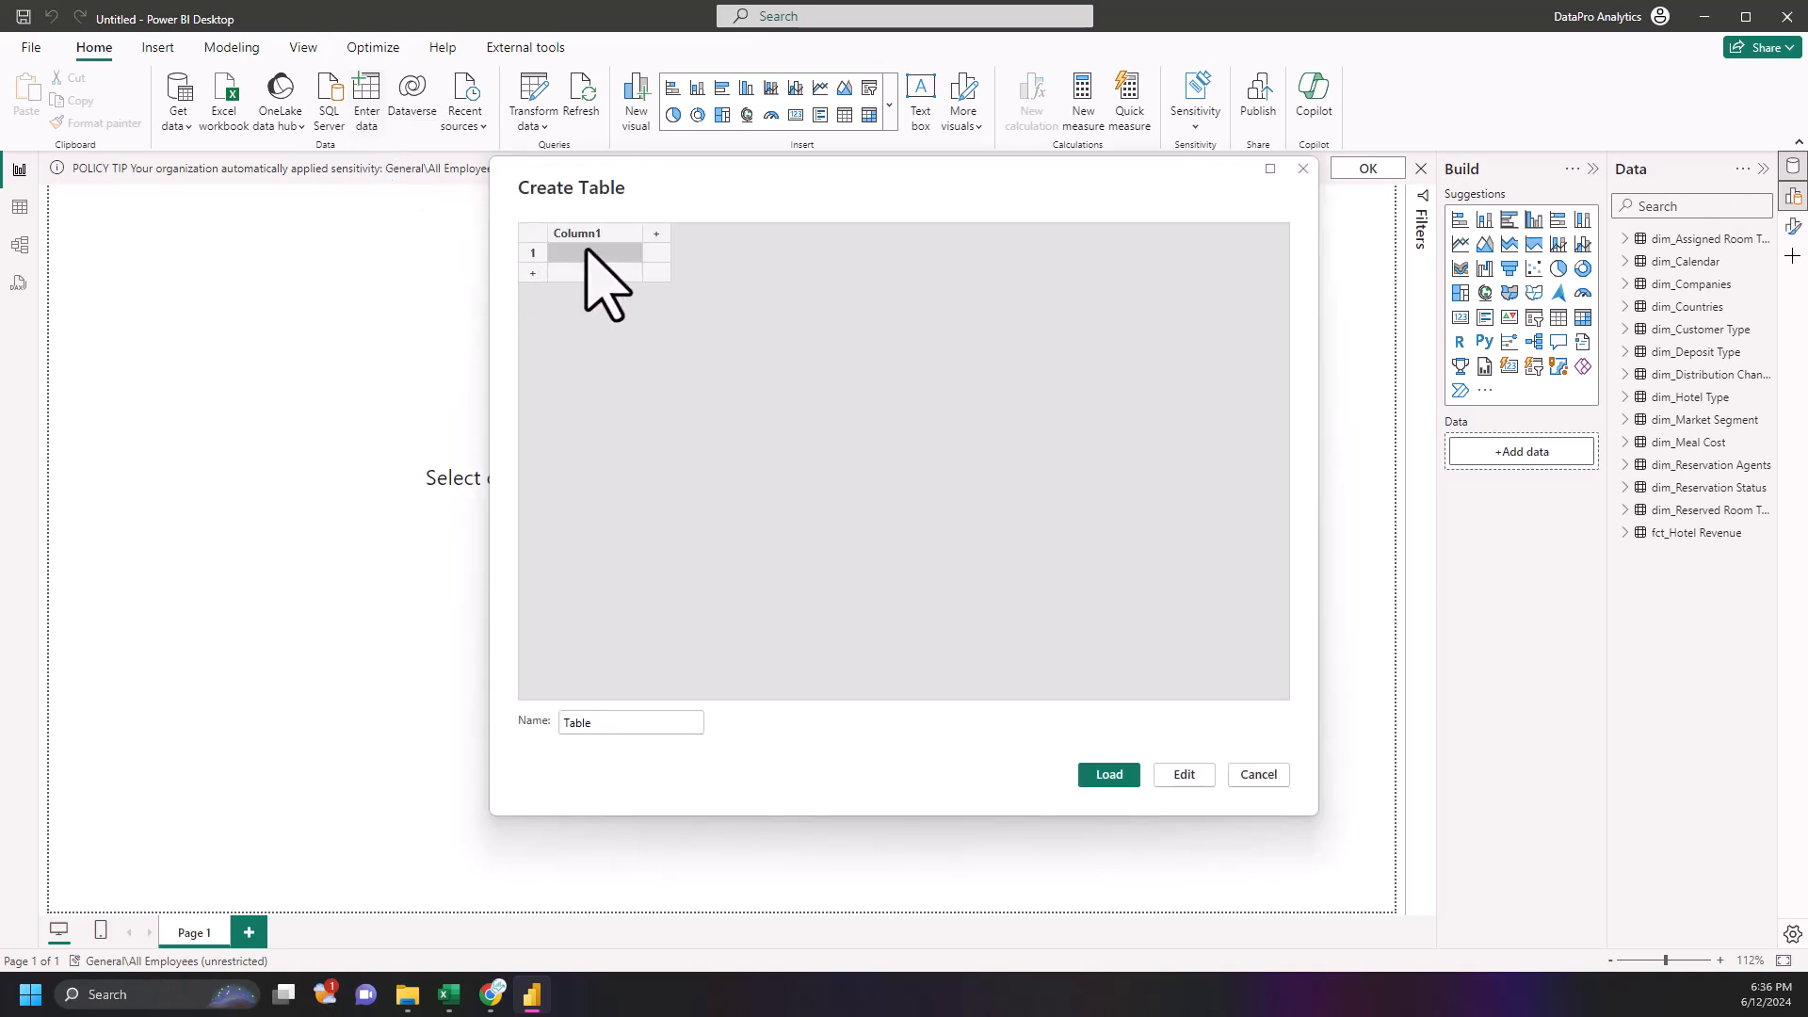
{"action": "double_click", "coordinate": [597, 724]}
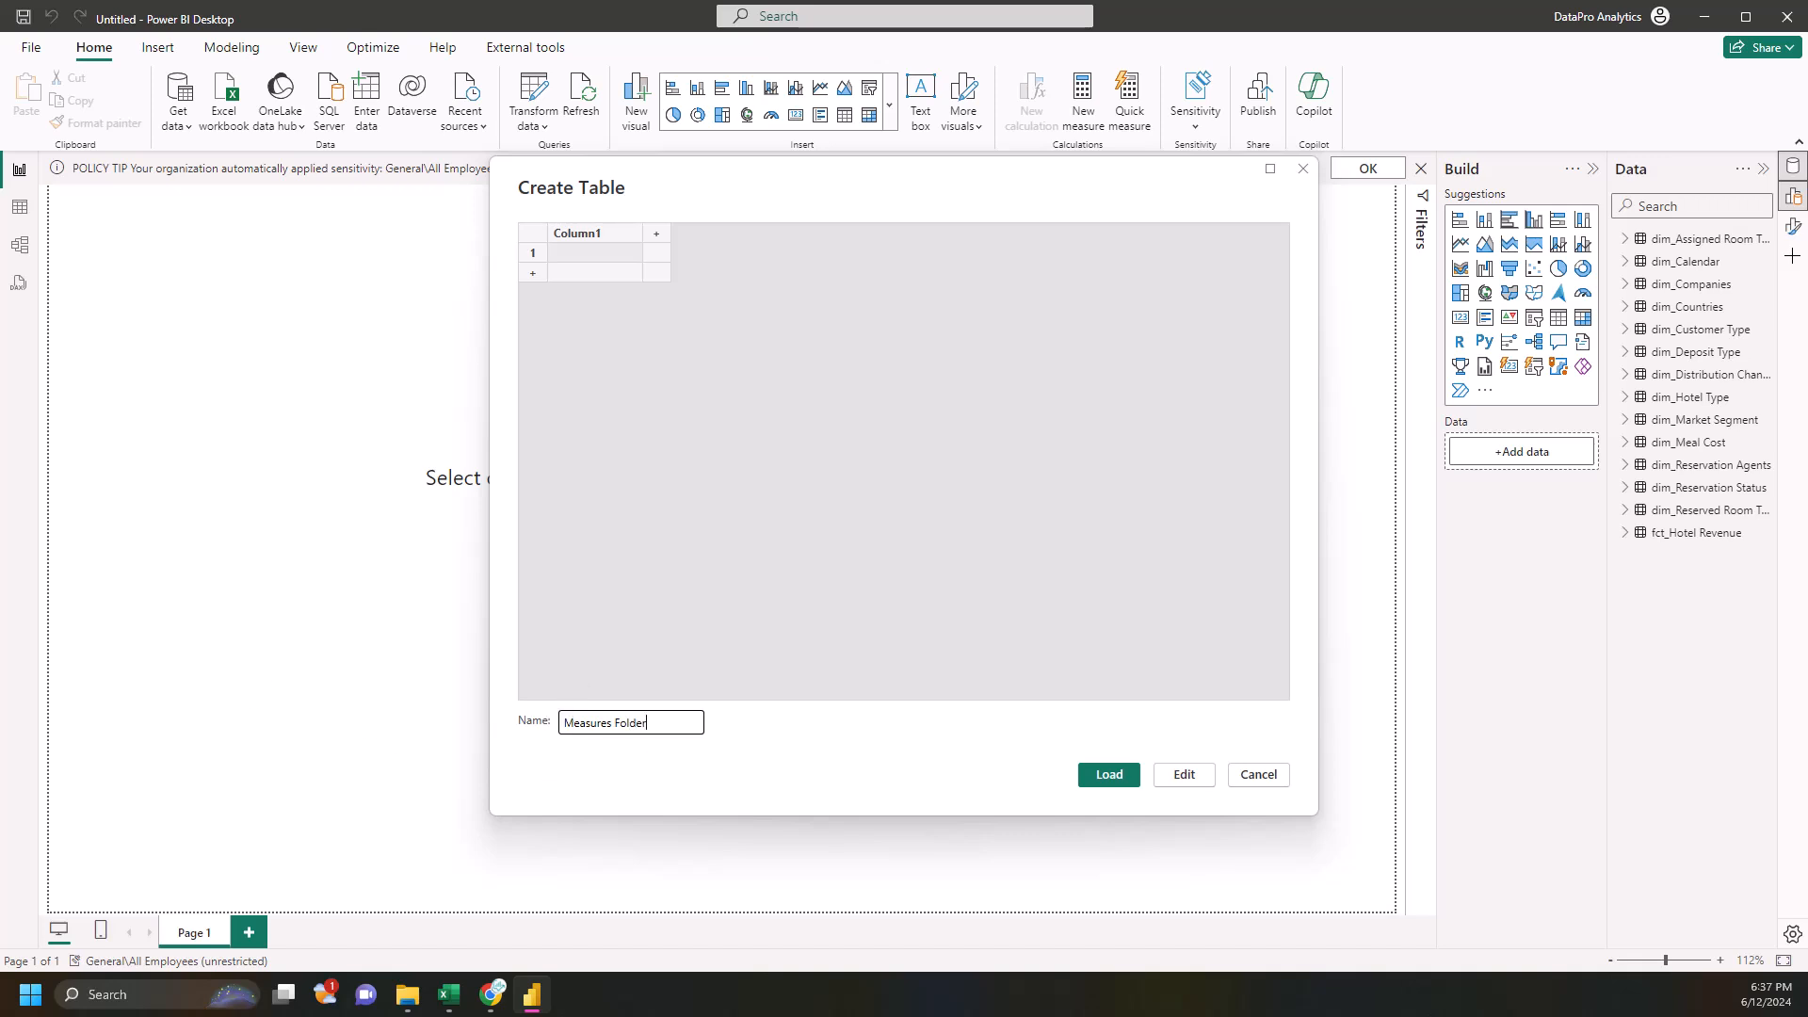
{"action": "left_click", "coordinate": [1108, 775]}
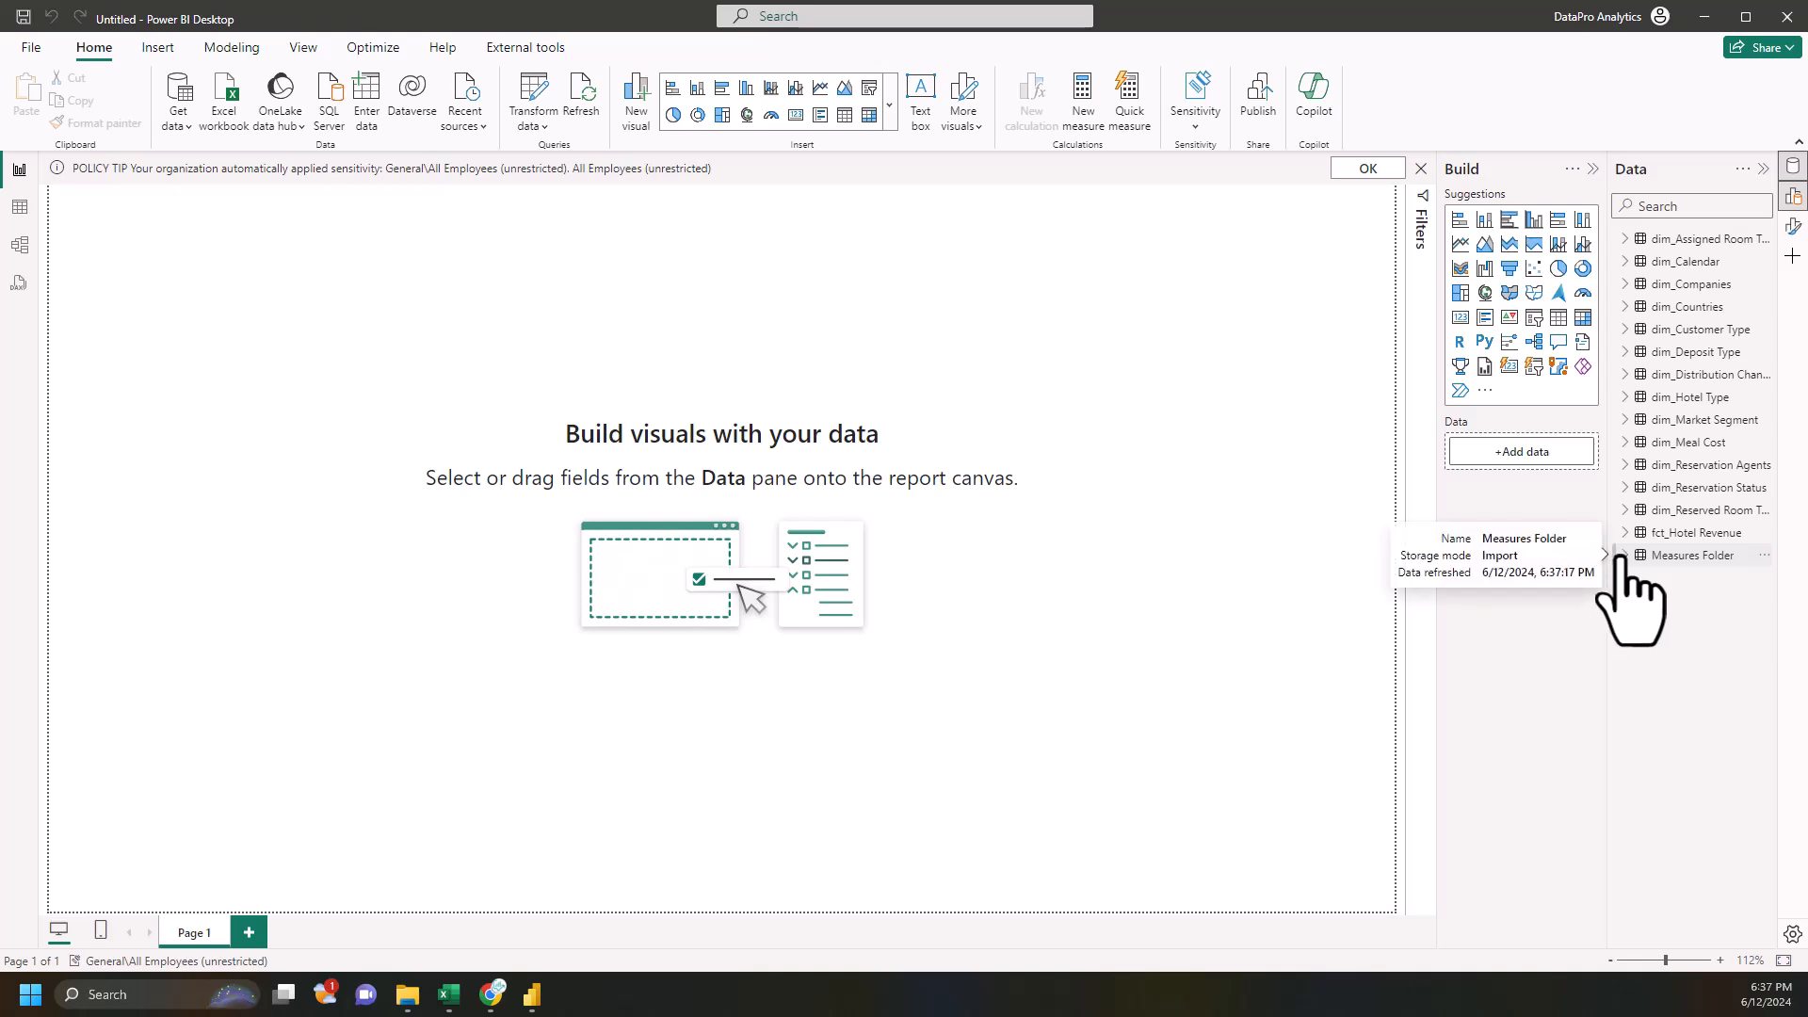
{"action": "left_click", "coordinate": [1665, 557]}
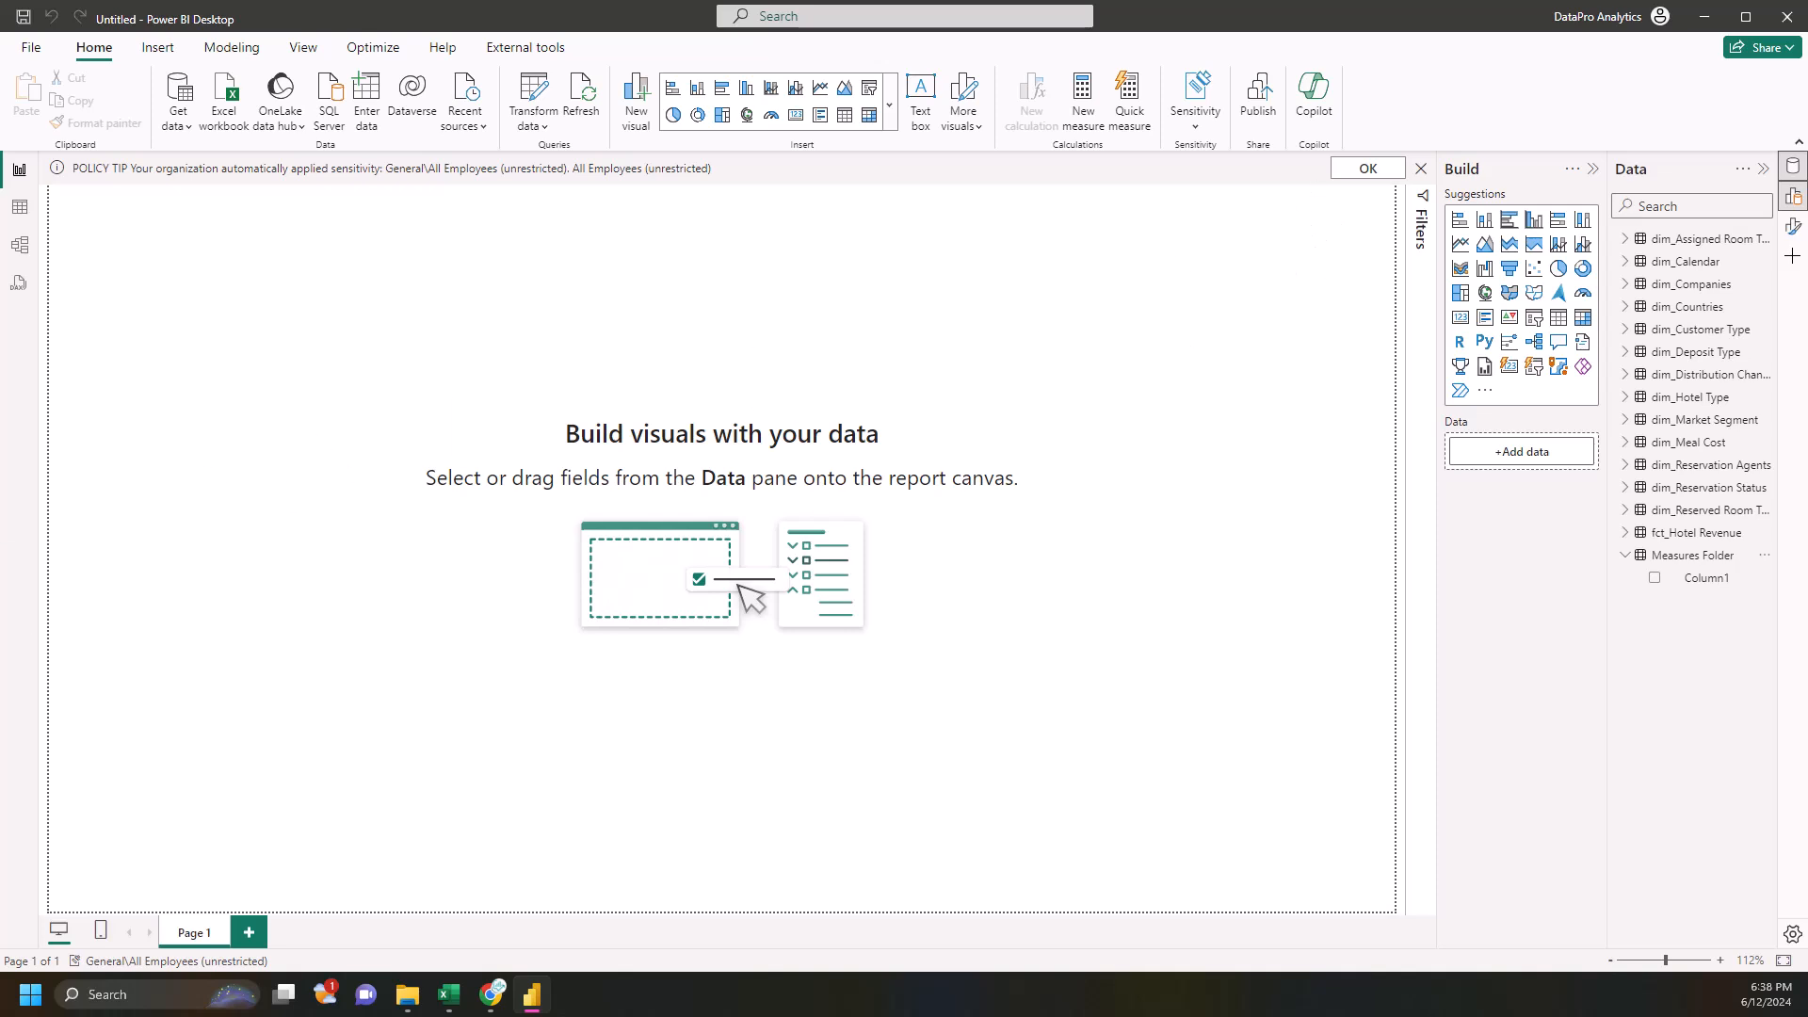
- Switch to the published hotel performance report in the browser, examine its Overview page, and return to Power BI Desktop
{"action": "left_click", "coordinate": [505, 1004]}
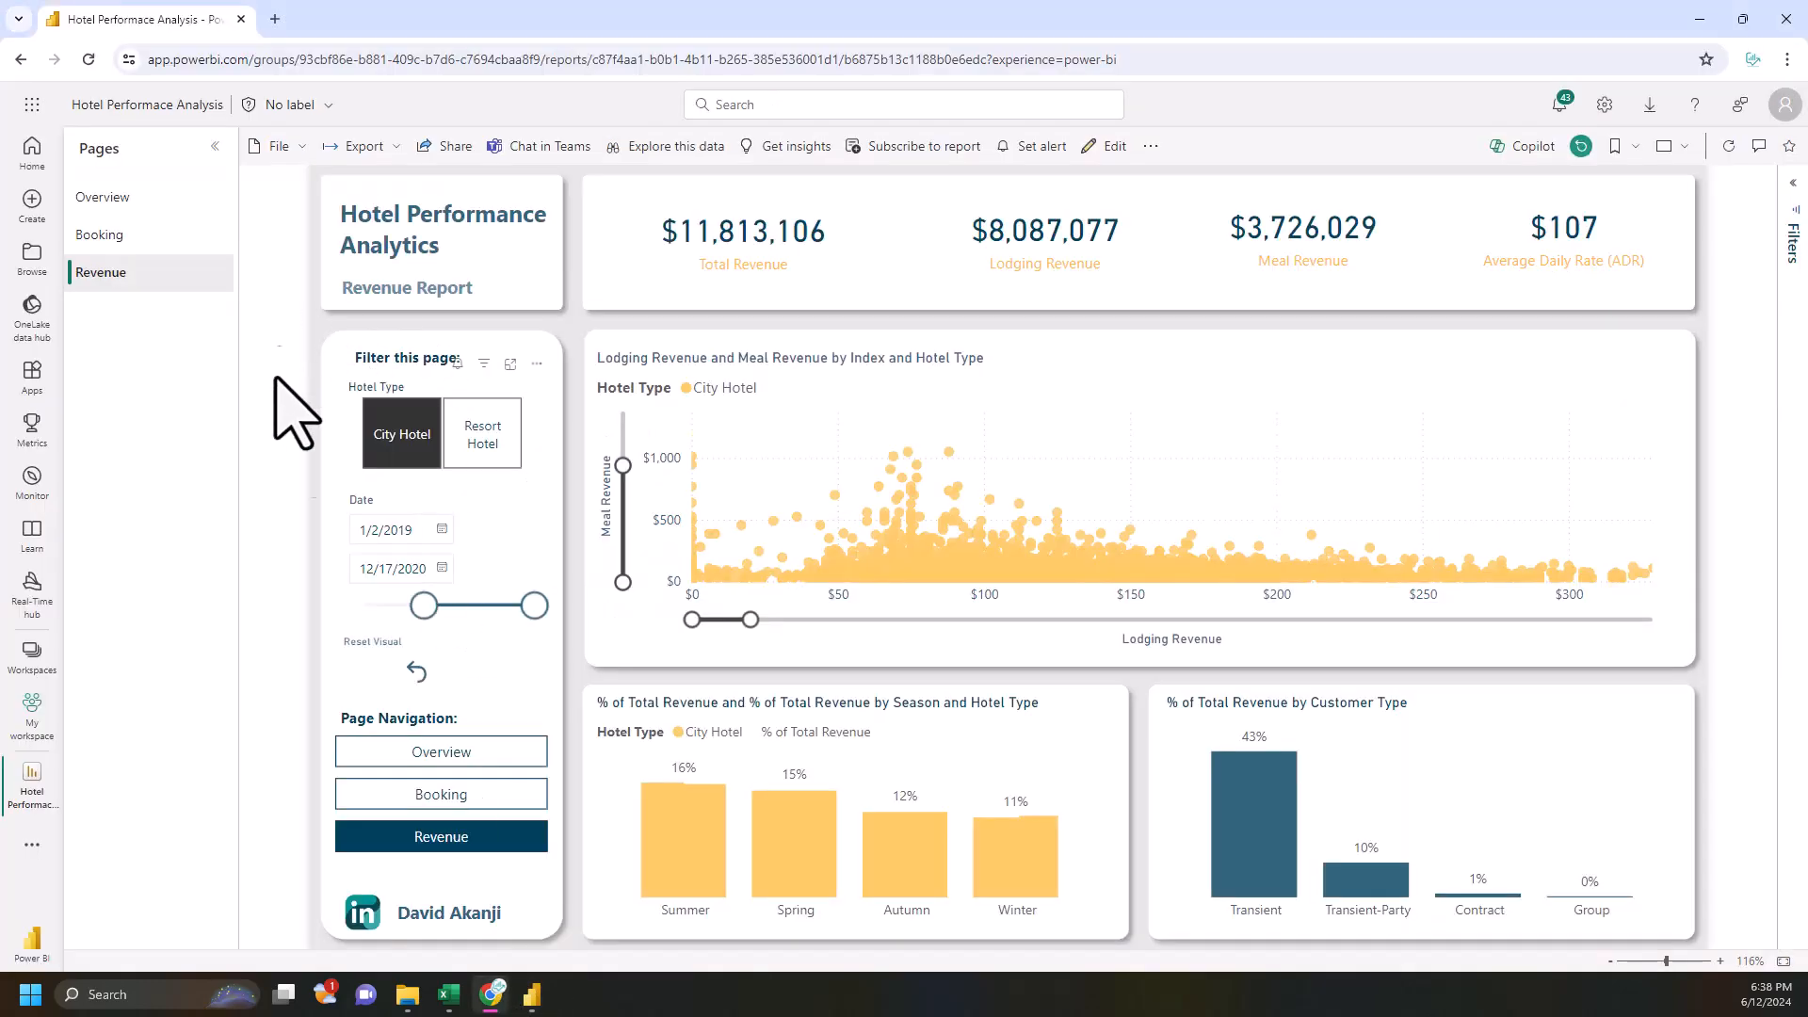
{"action": "left_click", "coordinate": [405, 753]}
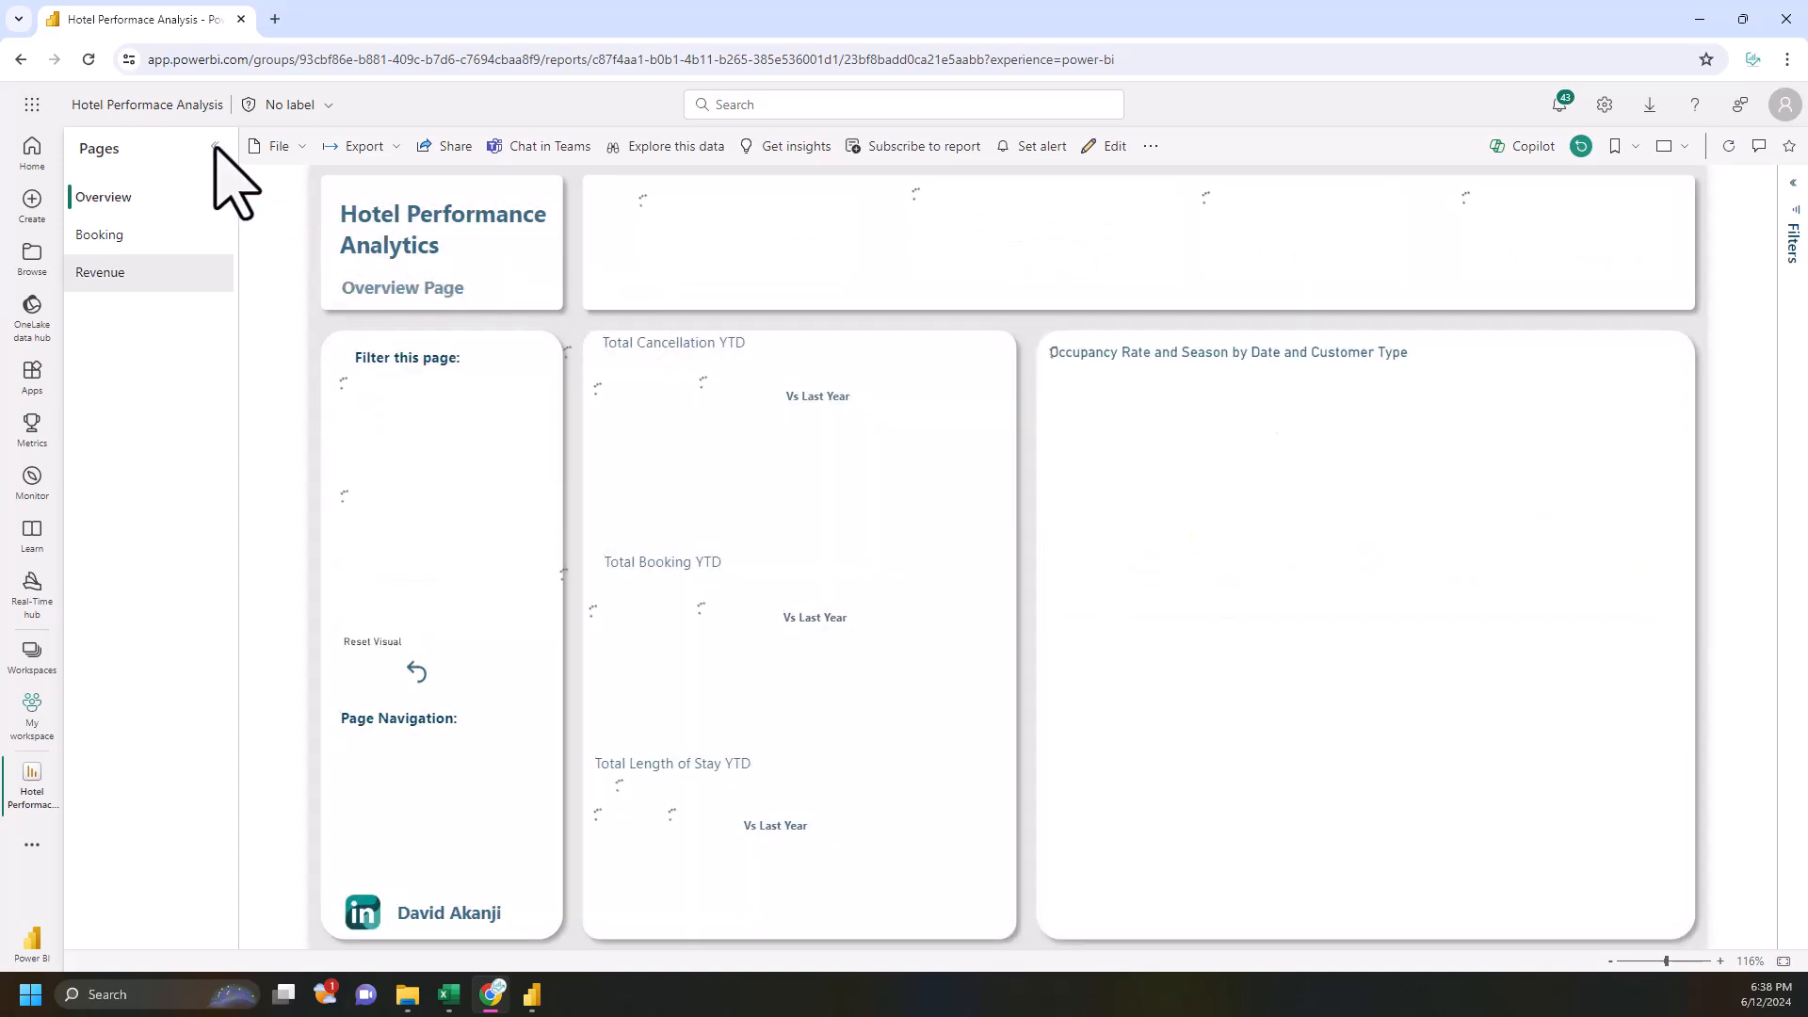
{"action": "left_click", "coordinate": [216, 148]}
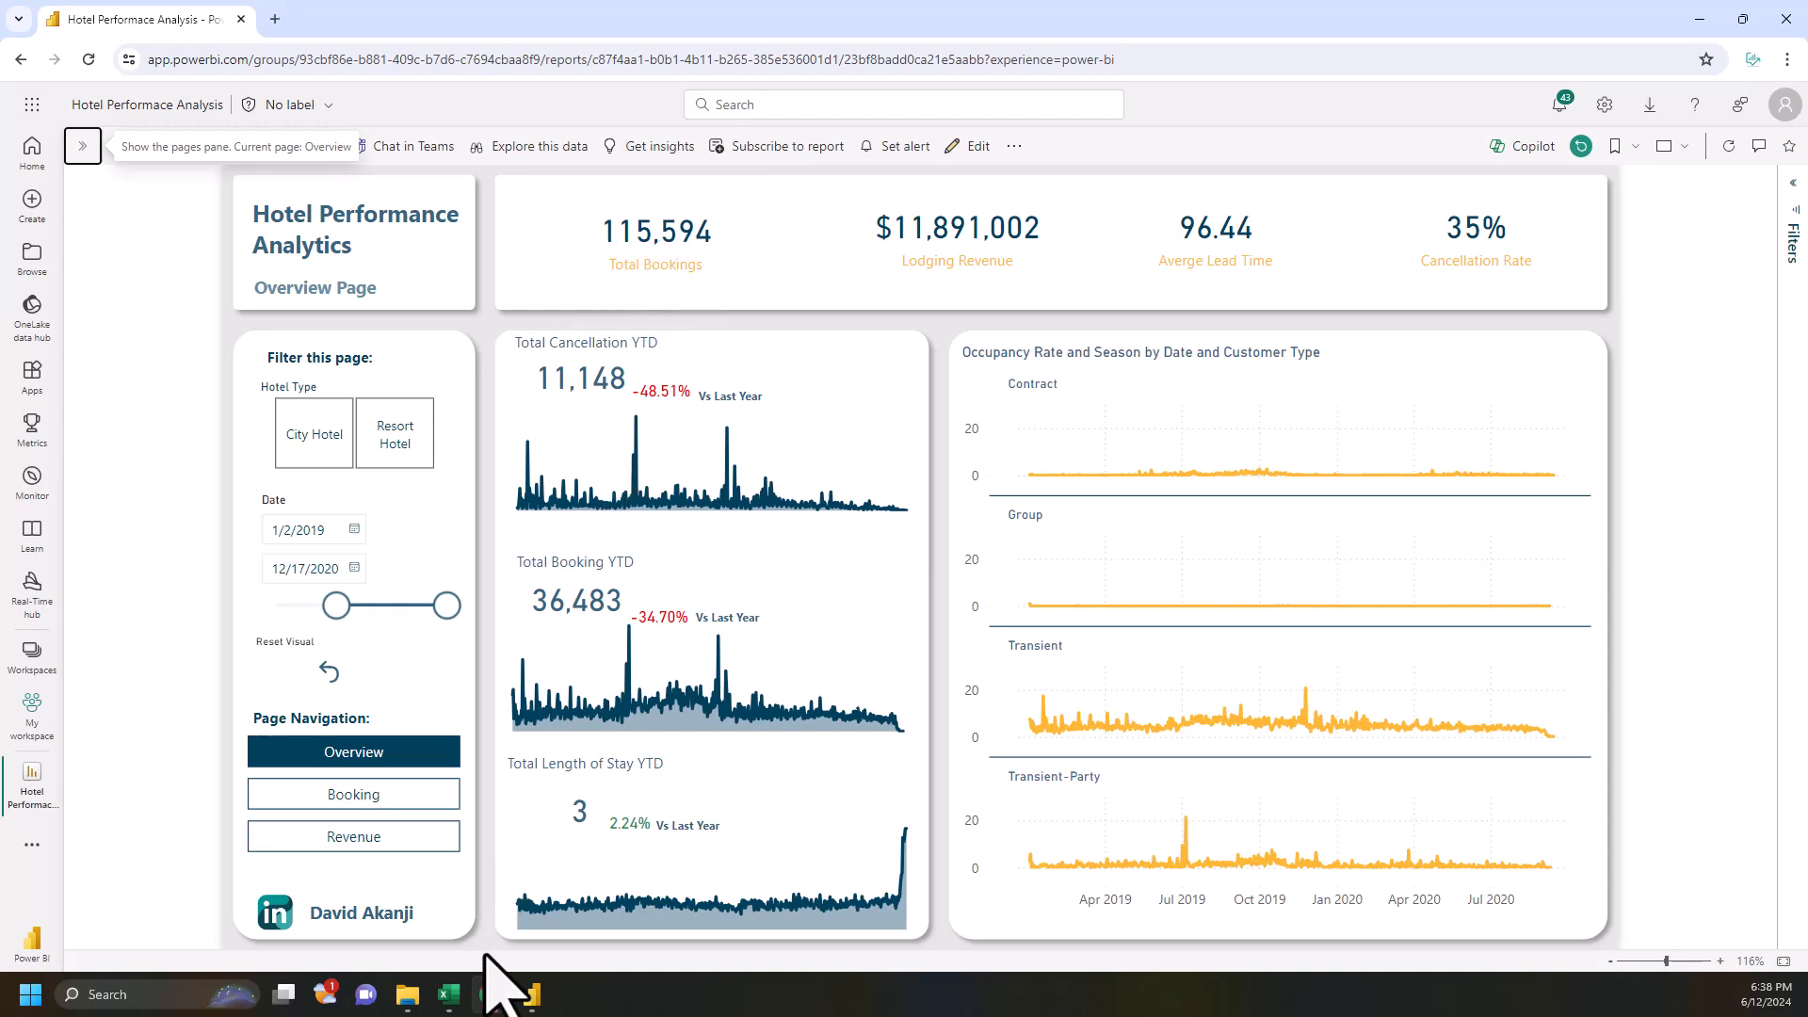
{"action": "left_click", "coordinate": [525, 995]}
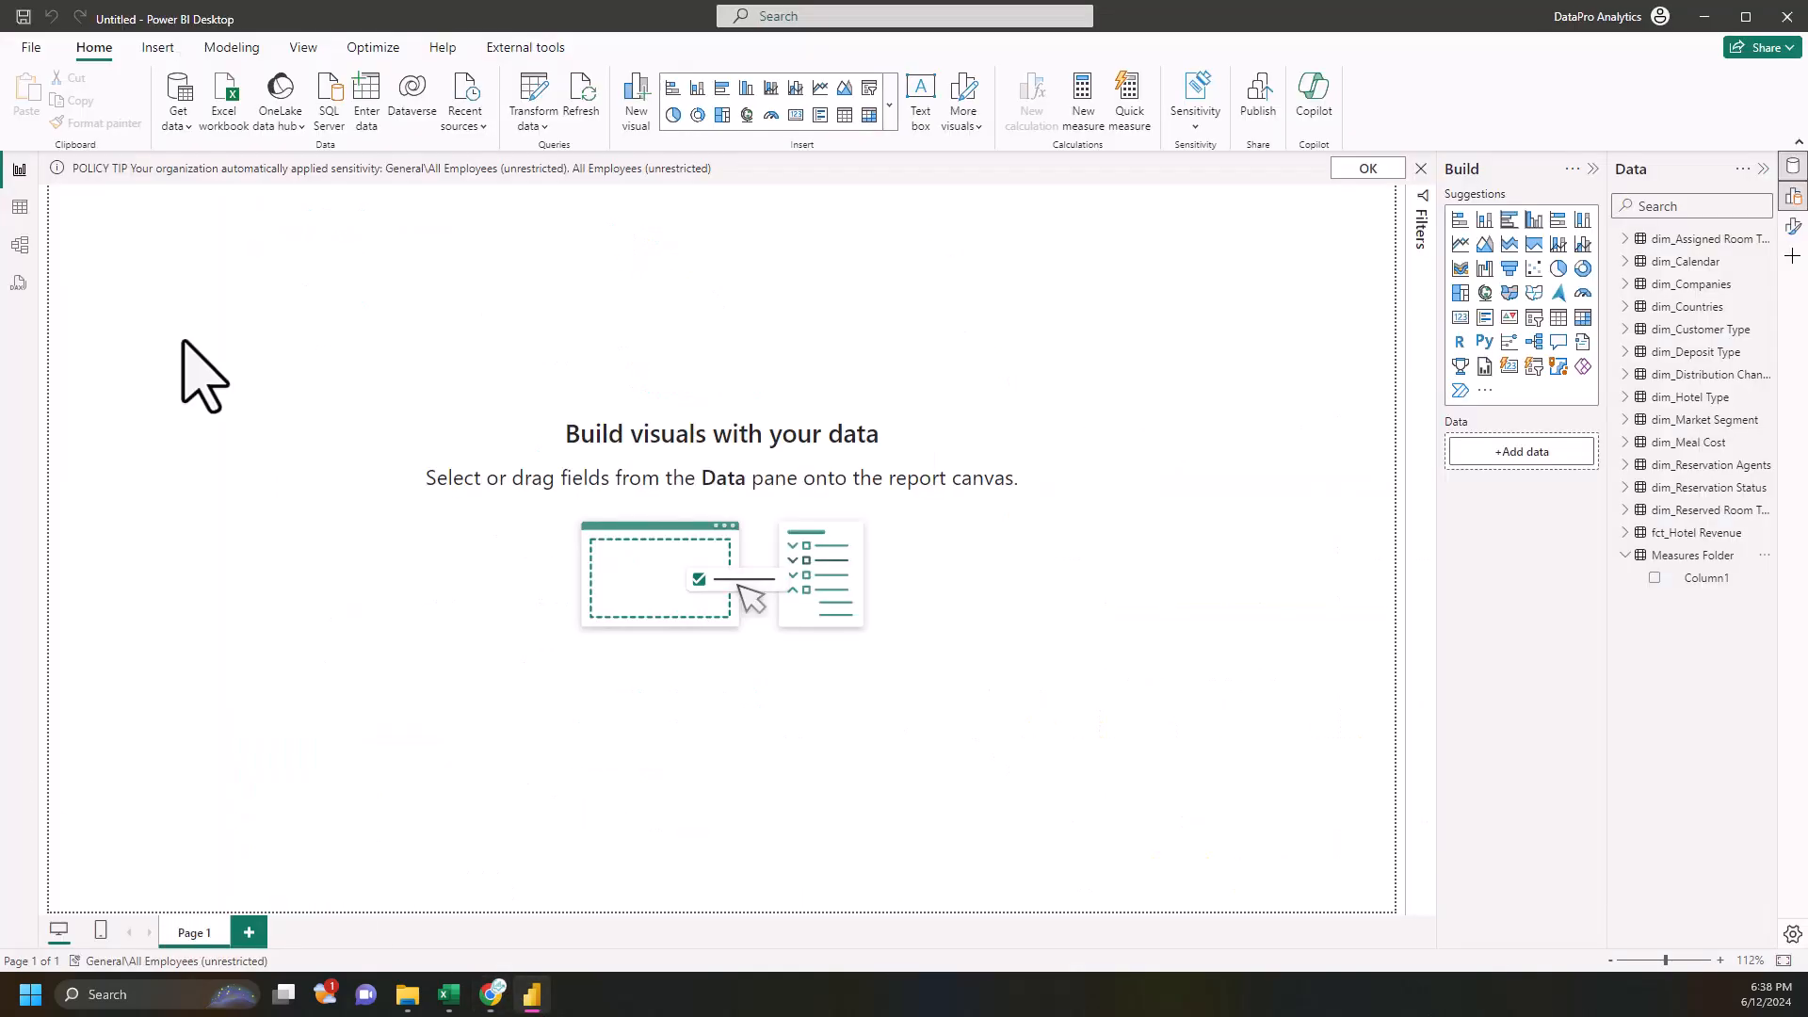
- Create the measure Total Bookings = COUNTROWS('fct_Hotel Revenue') in the Measures Folder table
{"action": "left_click", "coordinate": [1764, 556]}
{"action": "left_click", "coordinate": [1654, 597]}
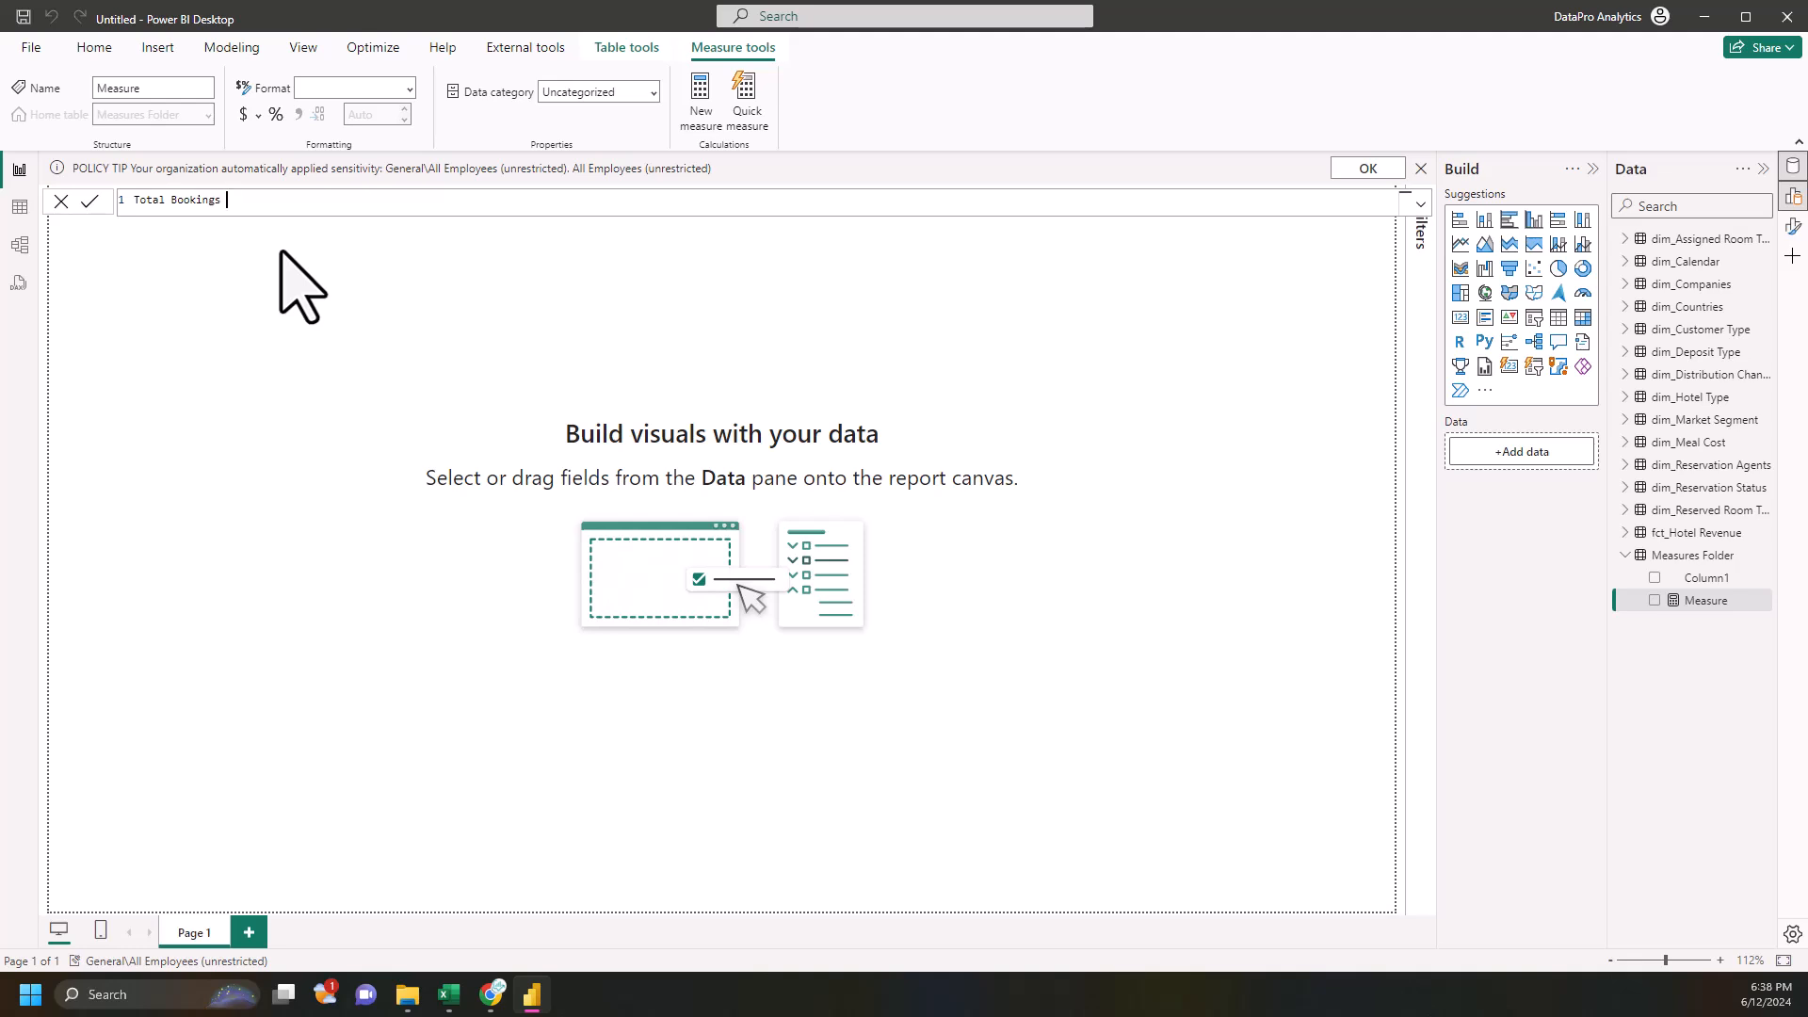
{"action": "type", "text": "countr"}
{"action": "key", "text": "Tab"}
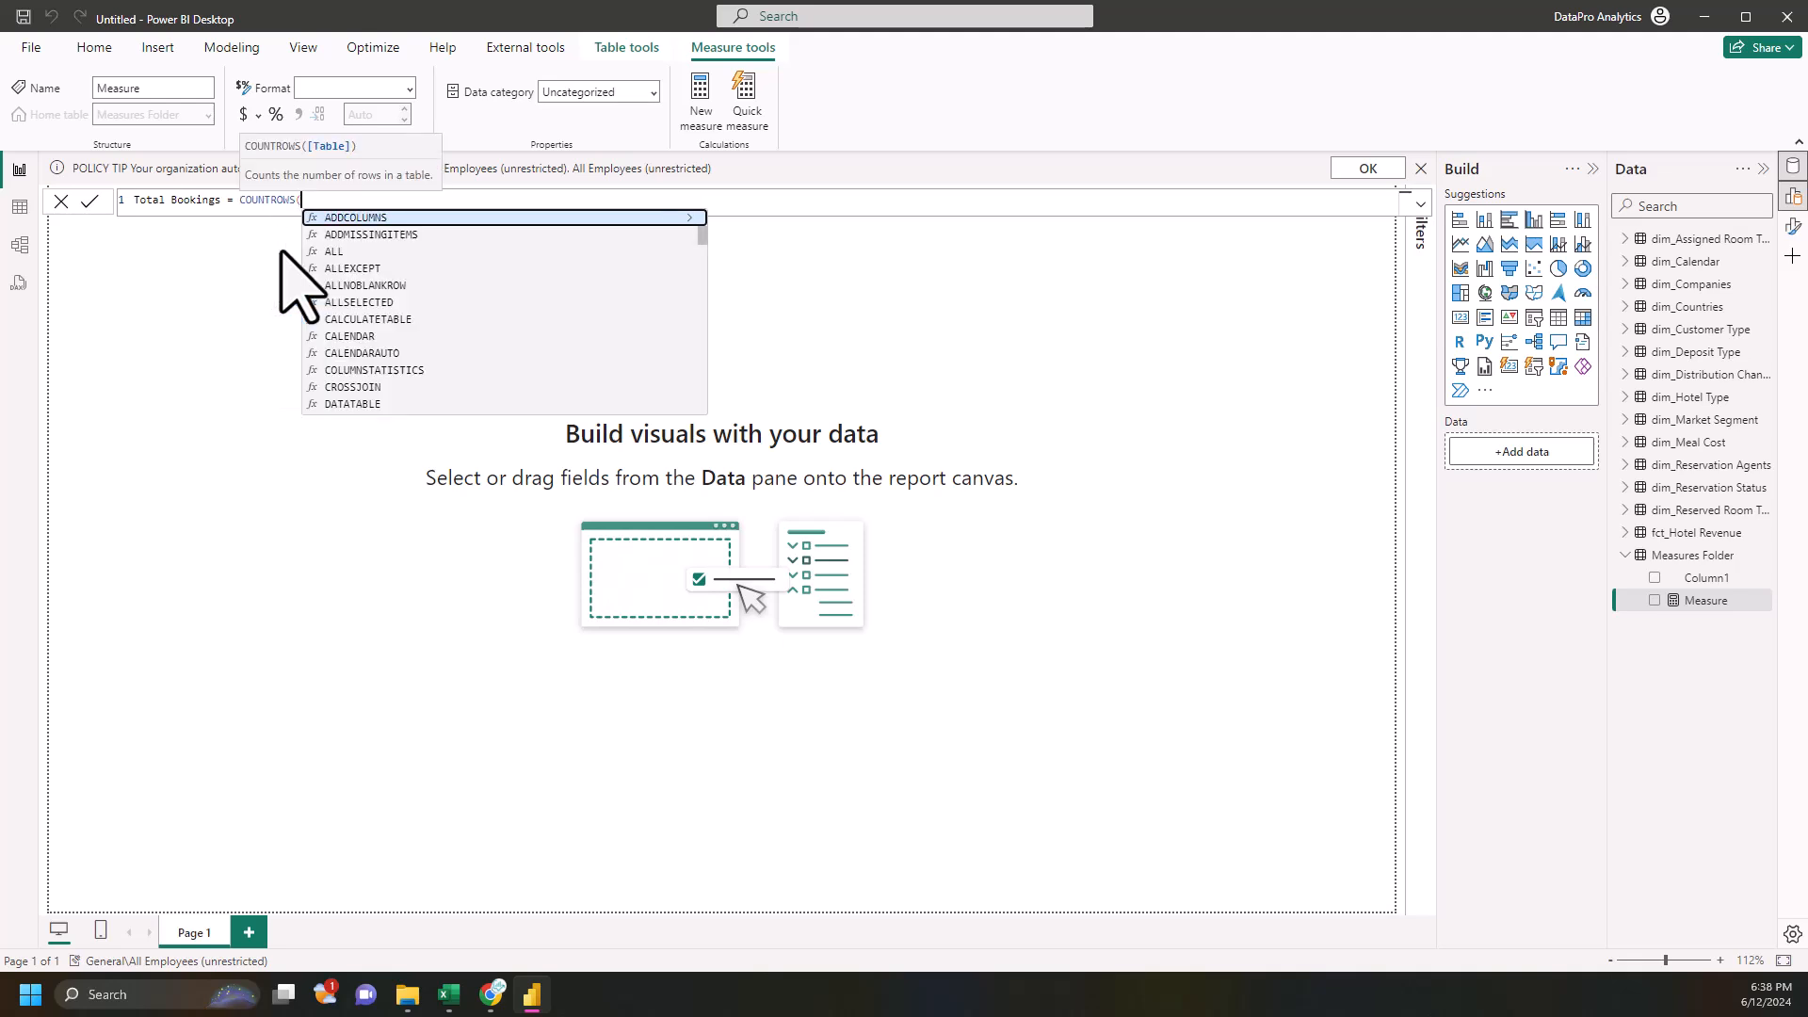
{"action": "type", "text": "'fct"}
{"action": "key", "text": "Tab"}
{"action": "type", "text": ")"}
{"action": "key", "text": "Return"}
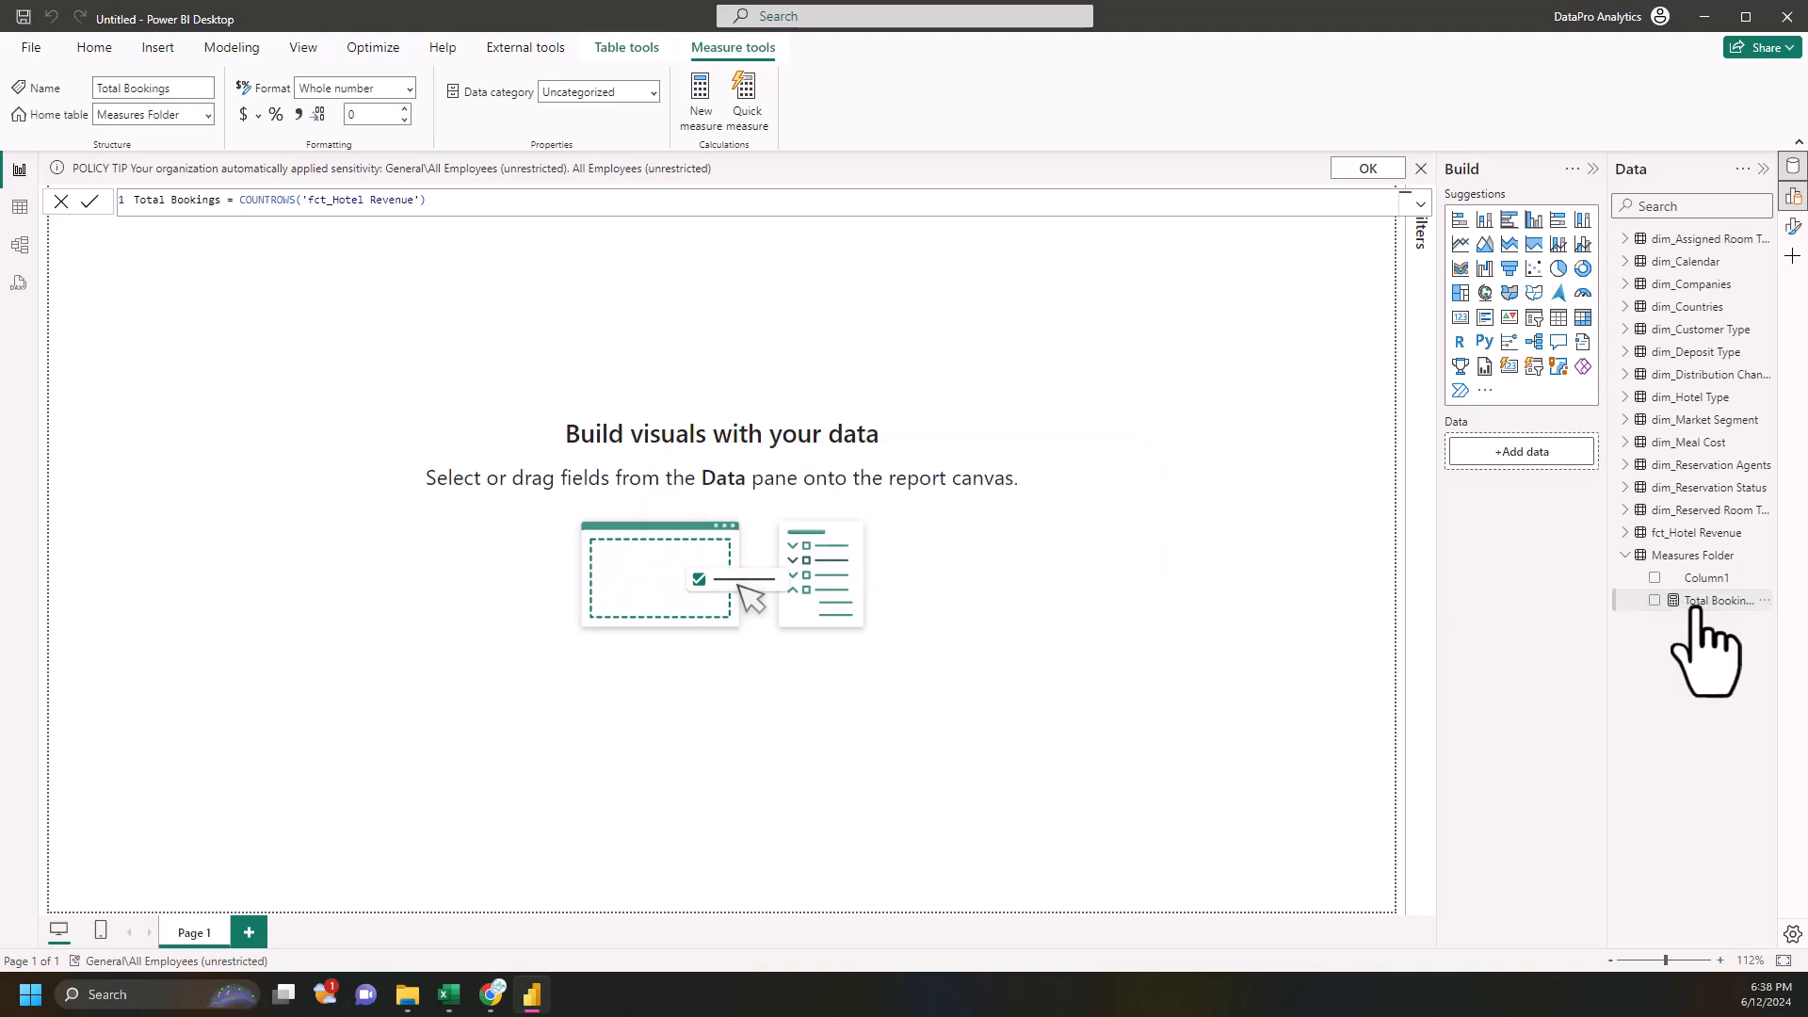
- Add the Total Bookings measure to the report page as a card, reposition it and shrink it to a compact size
{"action": "left_click_drag", "start_coordinate": [1696, 607], "coordinate": [412, 300]}
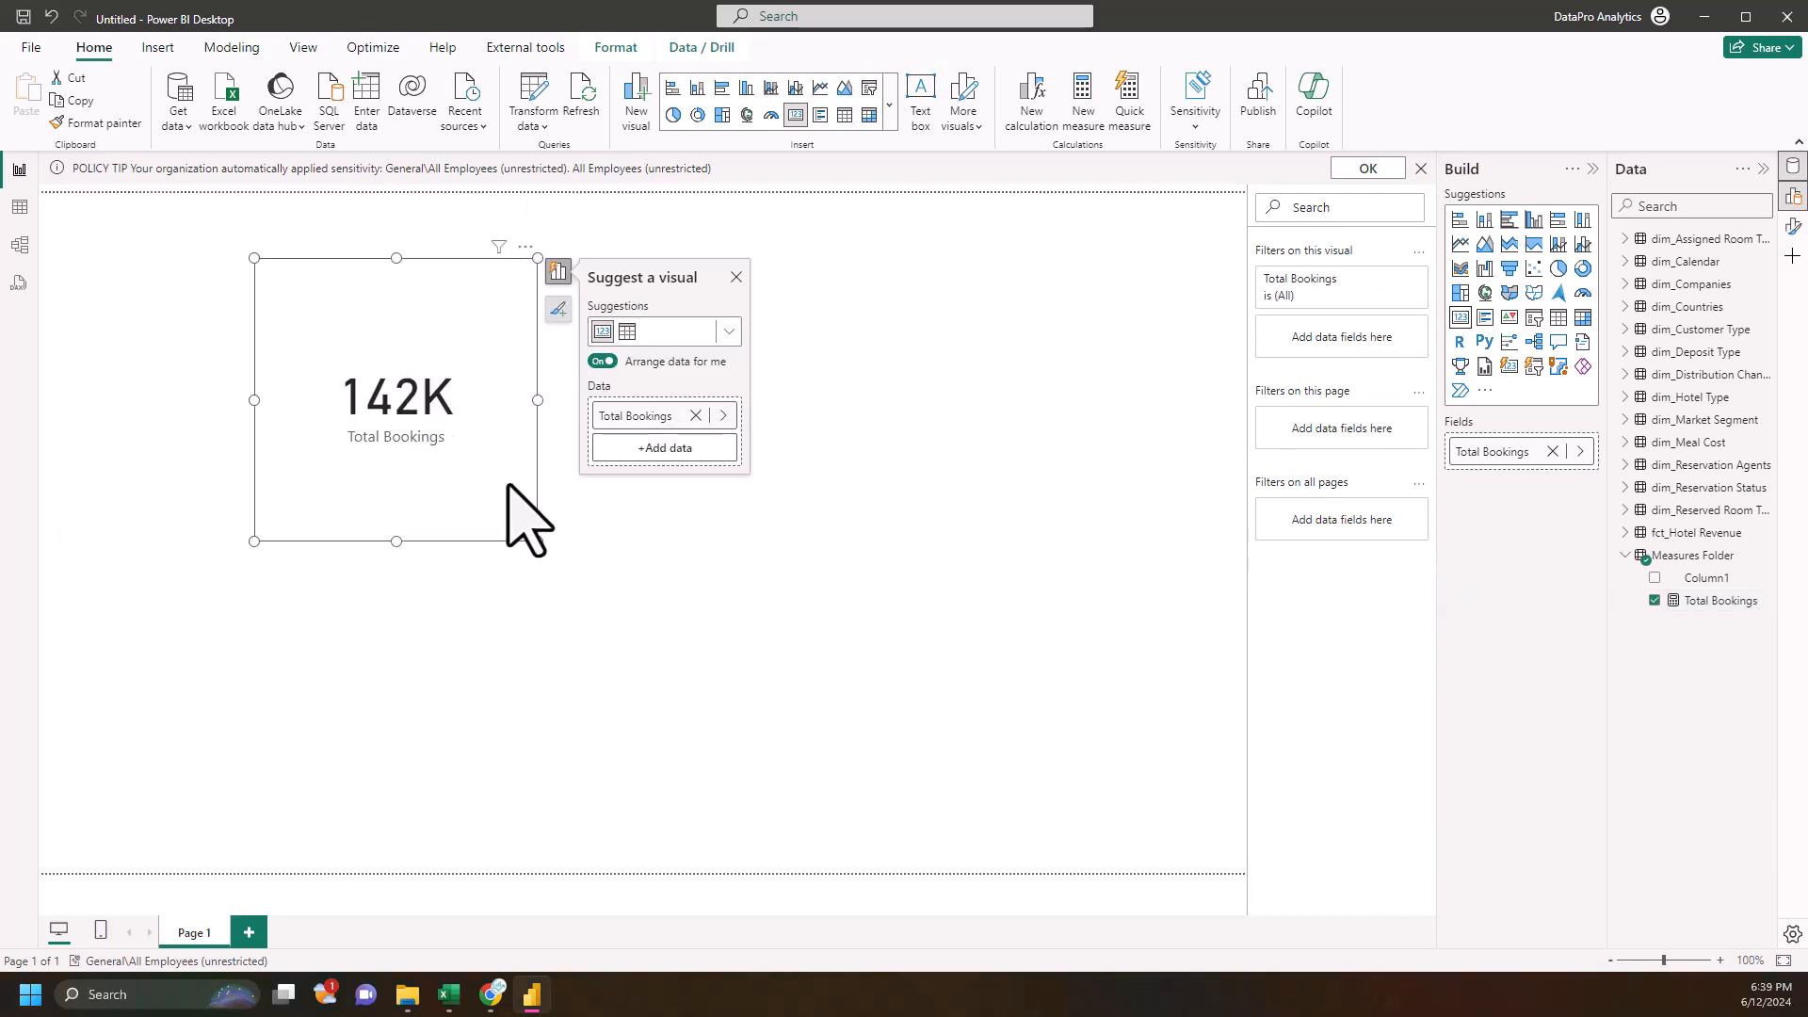
{"action": "left_click_drag", "start_coordinate": [489, 462], "coordinate": [571, 435]}
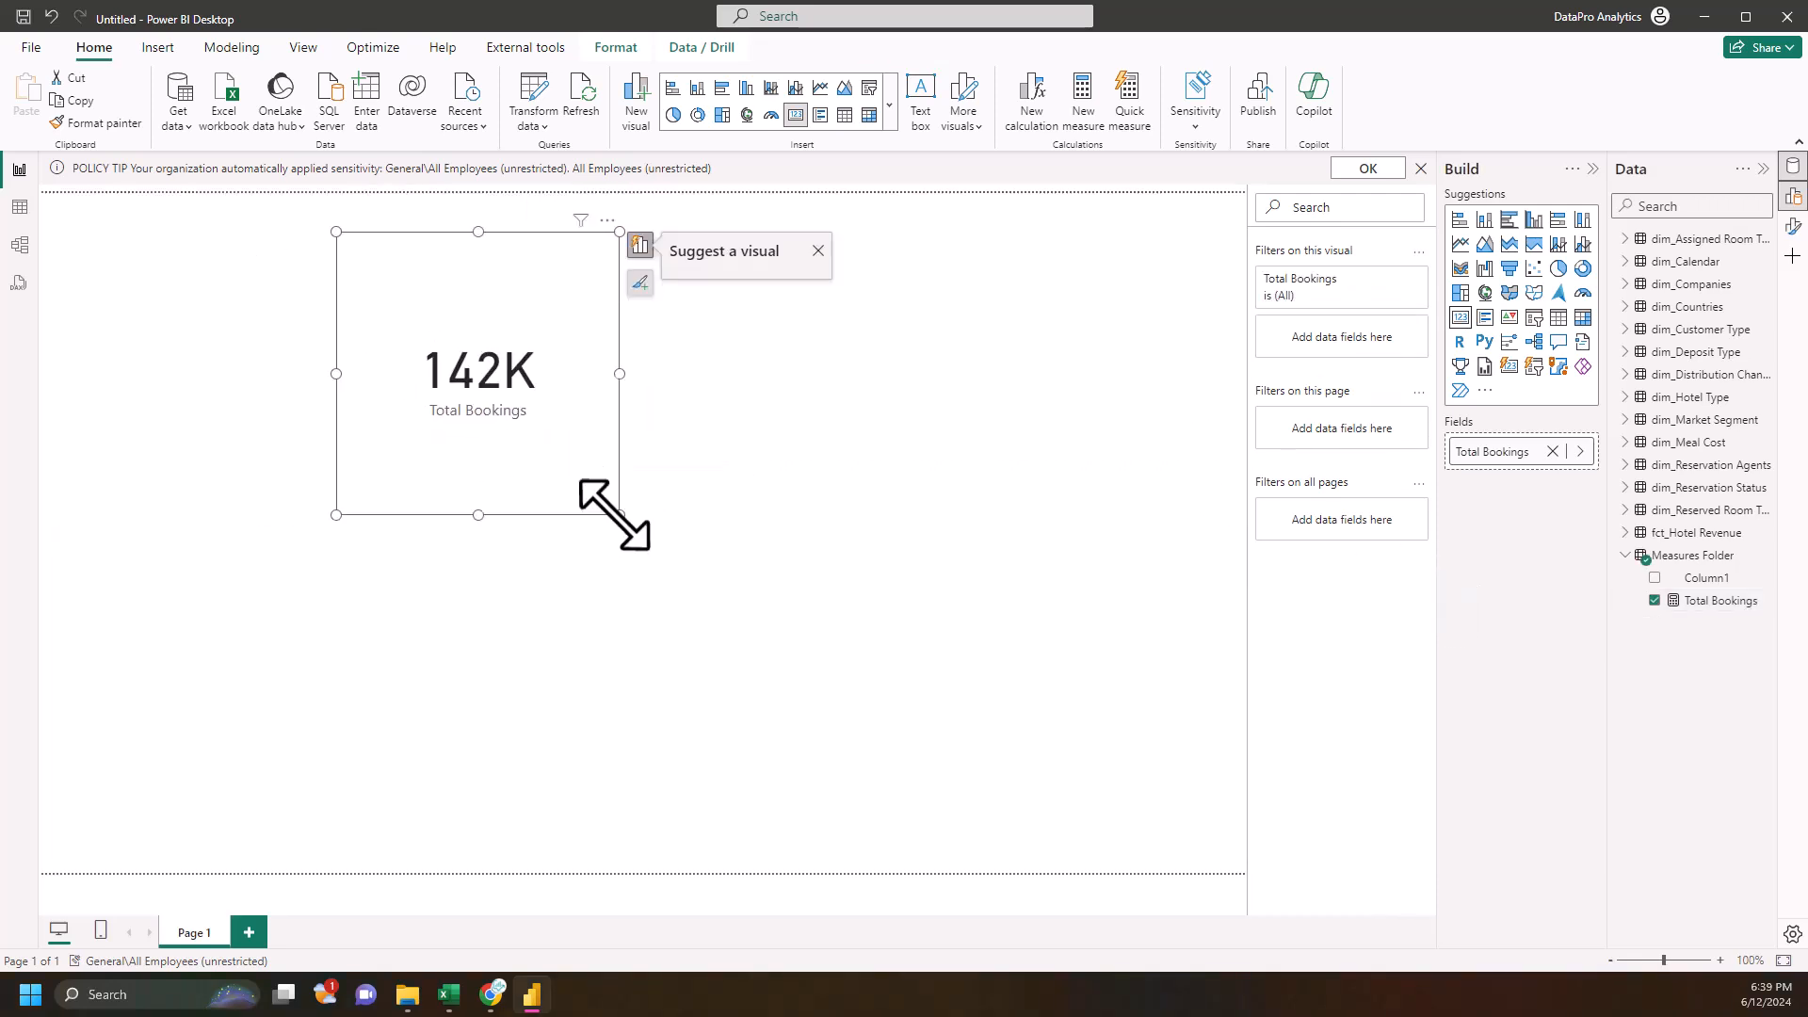
{"action": "left_click_drag", "start_coordinate": [619, 515], "coordinate": [574, 339]}
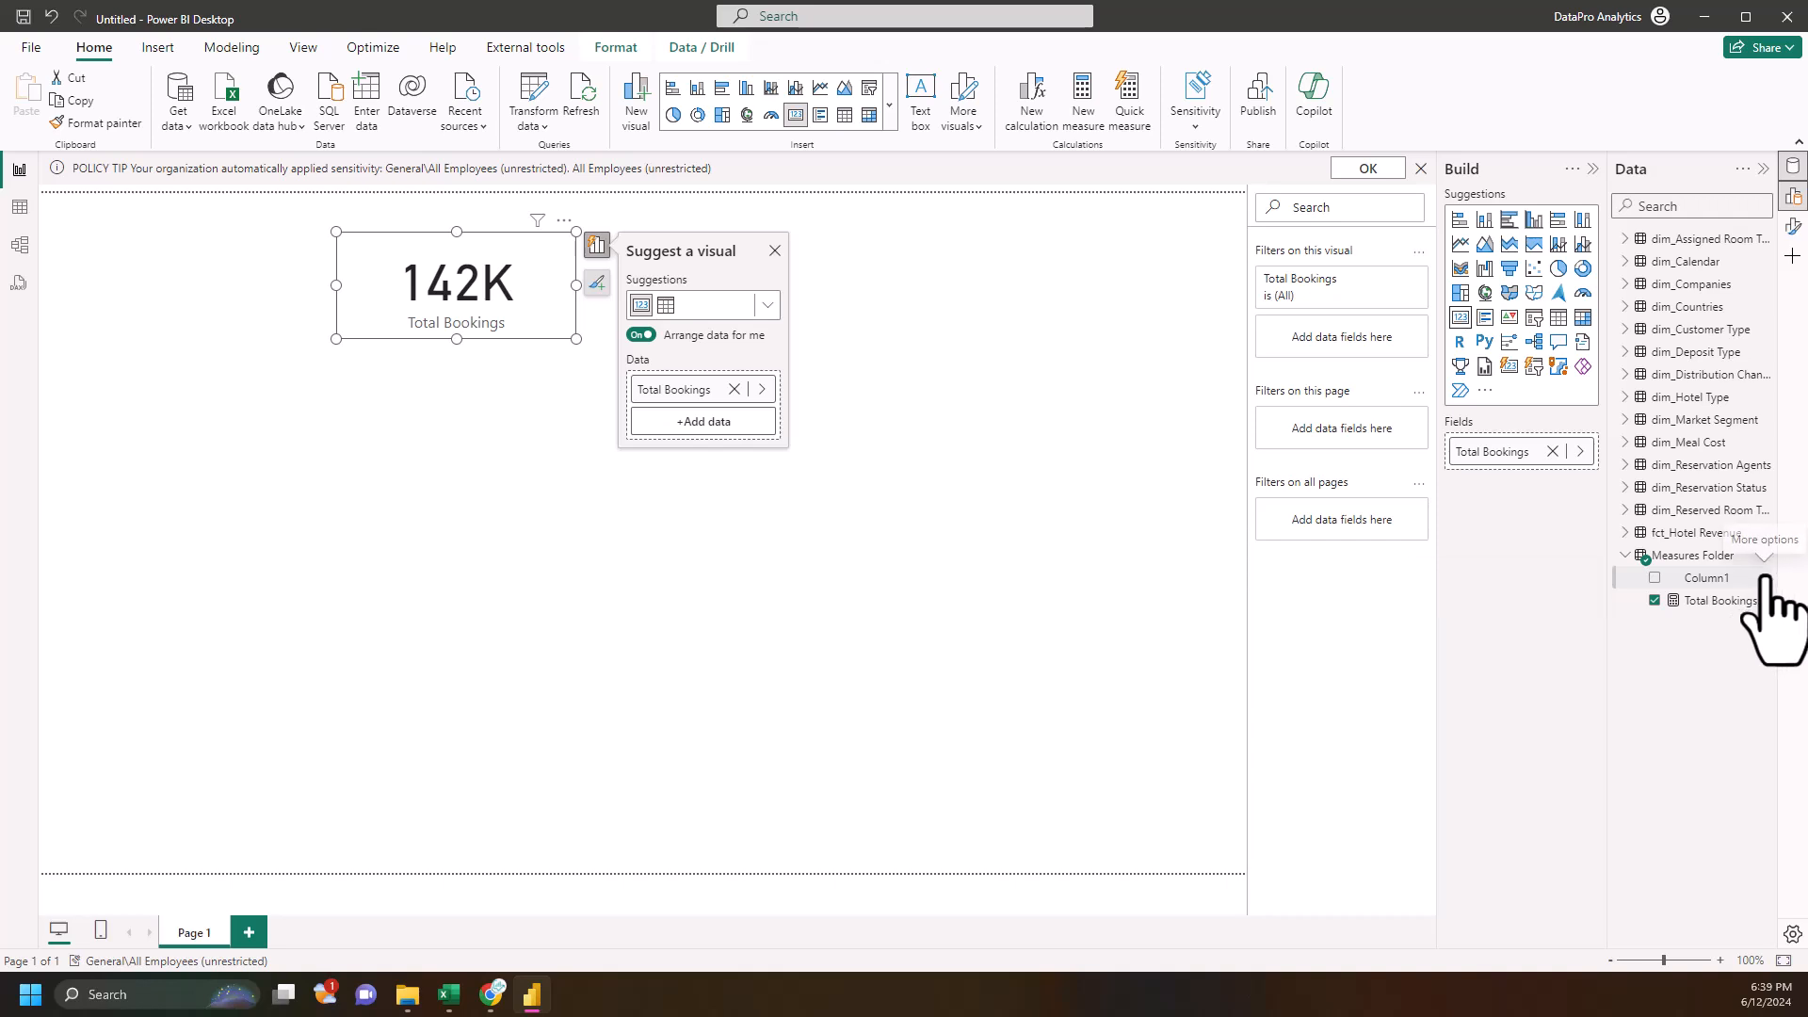
- Delete Column1 from the Measures Folder table and adjust the size of the Total Bookings card
{"action": "right_click", "coordinate": [1765, 578]}
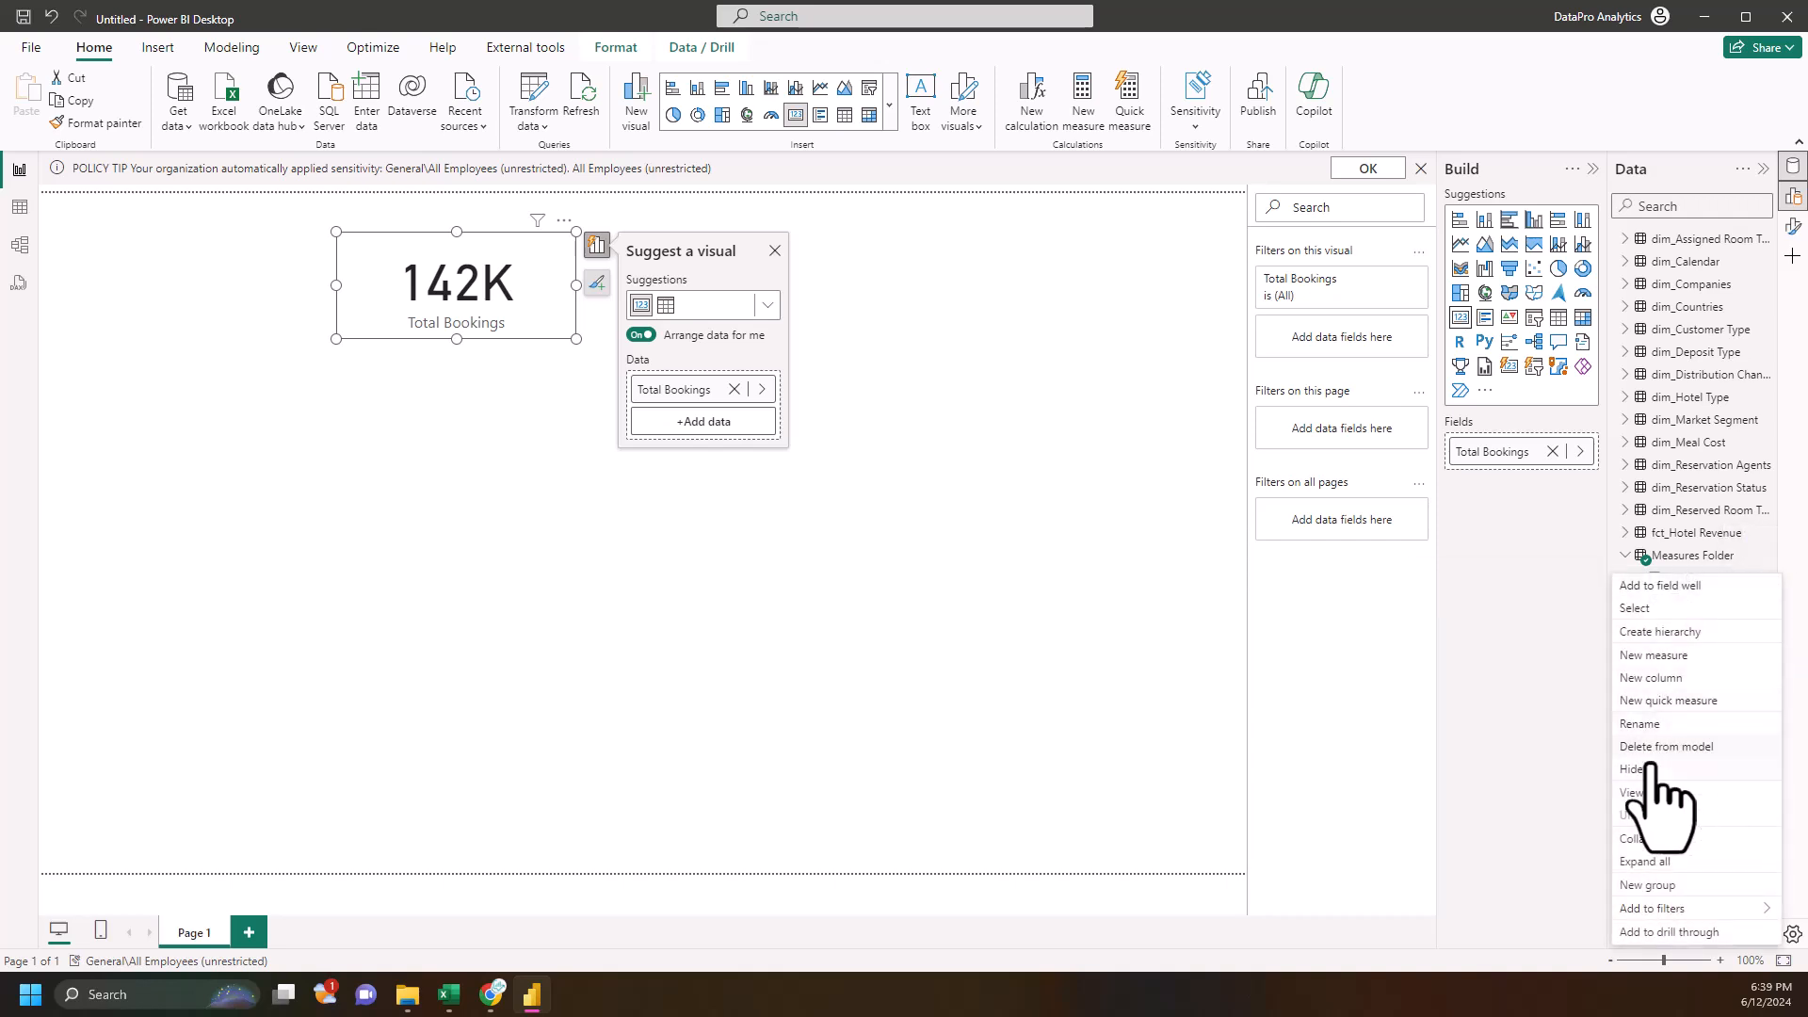
{"action": "left_click", "coordinate": [1644, 747]}
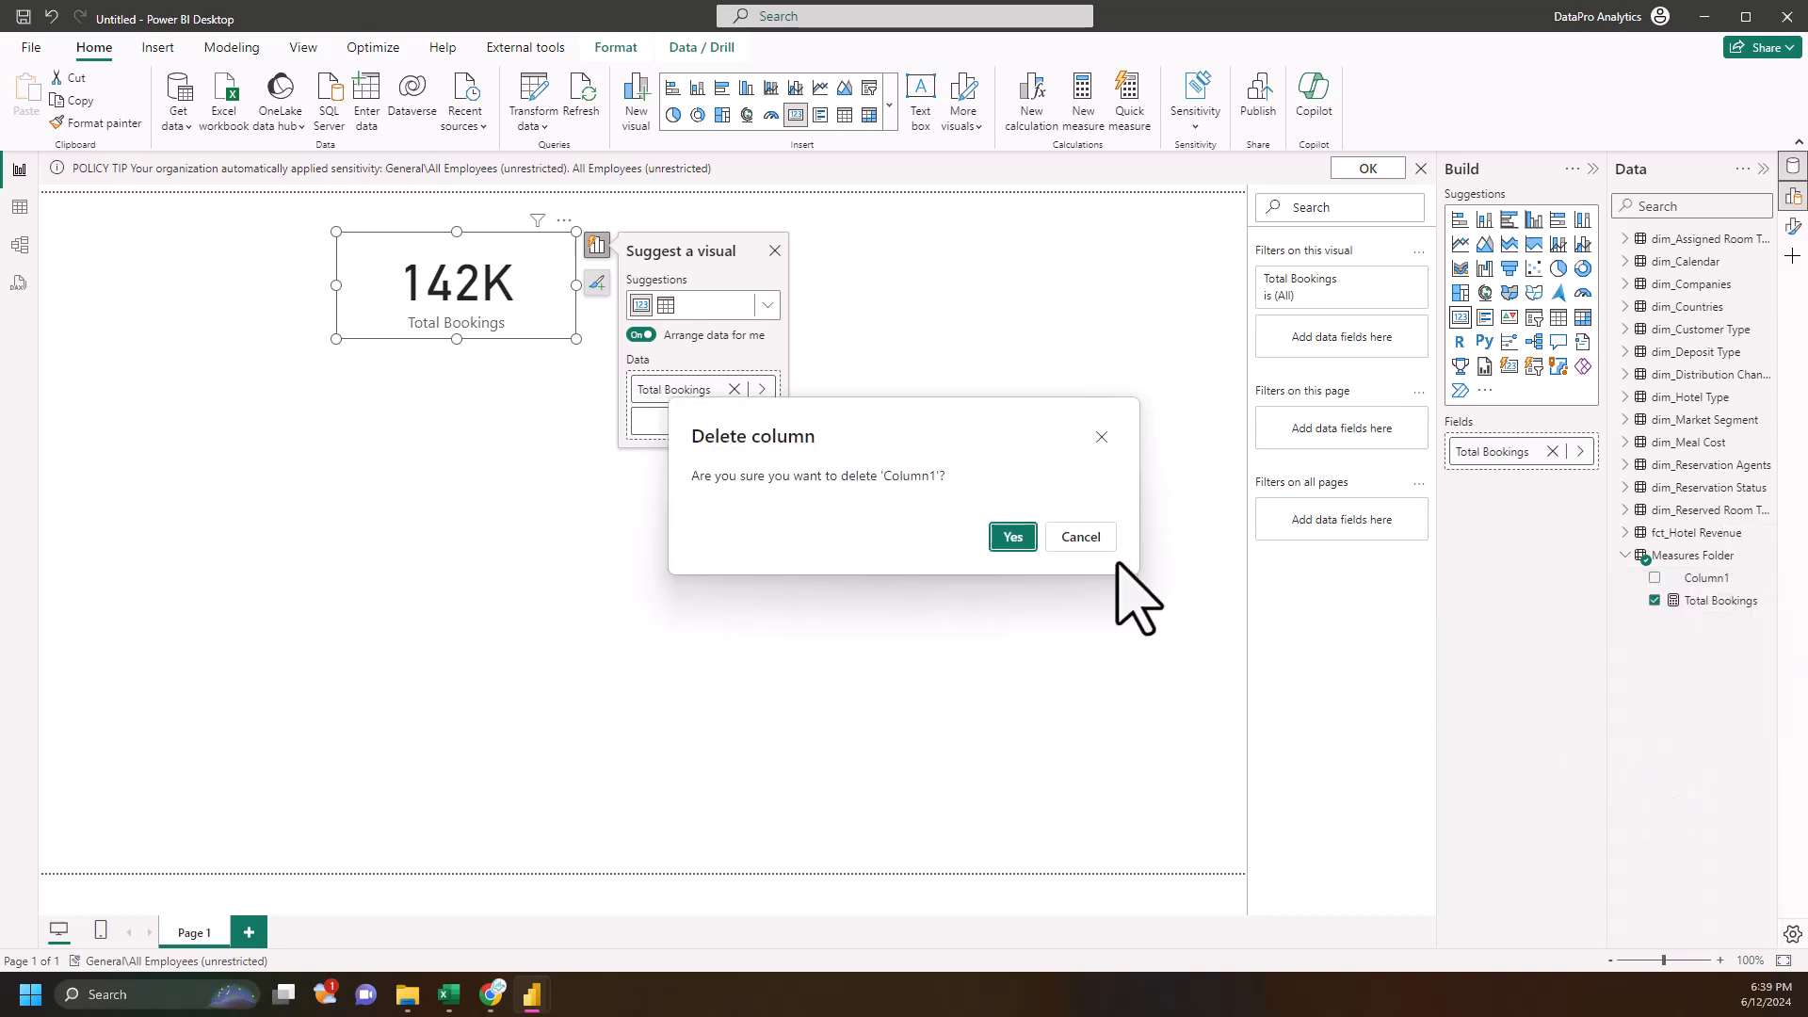
{"action": "left_click", "coordinate": [1013, 537]}
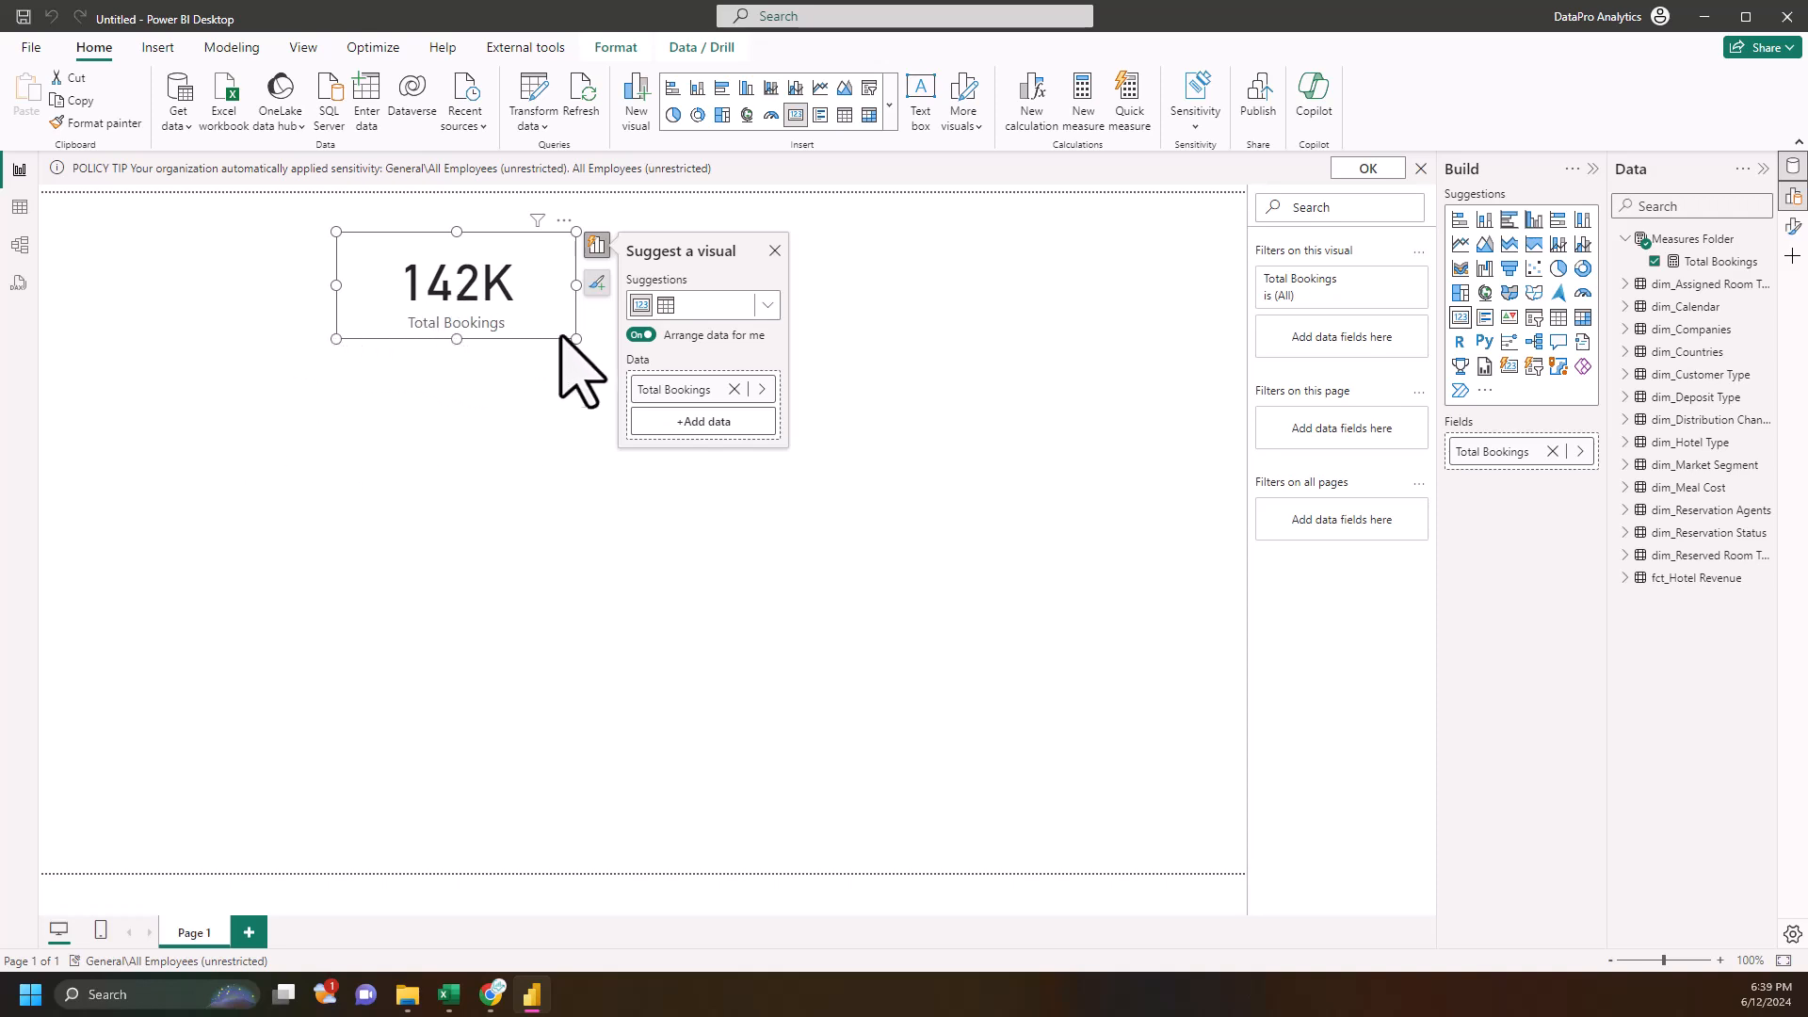
{"action": "left_click_drag", "start_coordinate": [573, 337], "coordinate": [529, 334]}
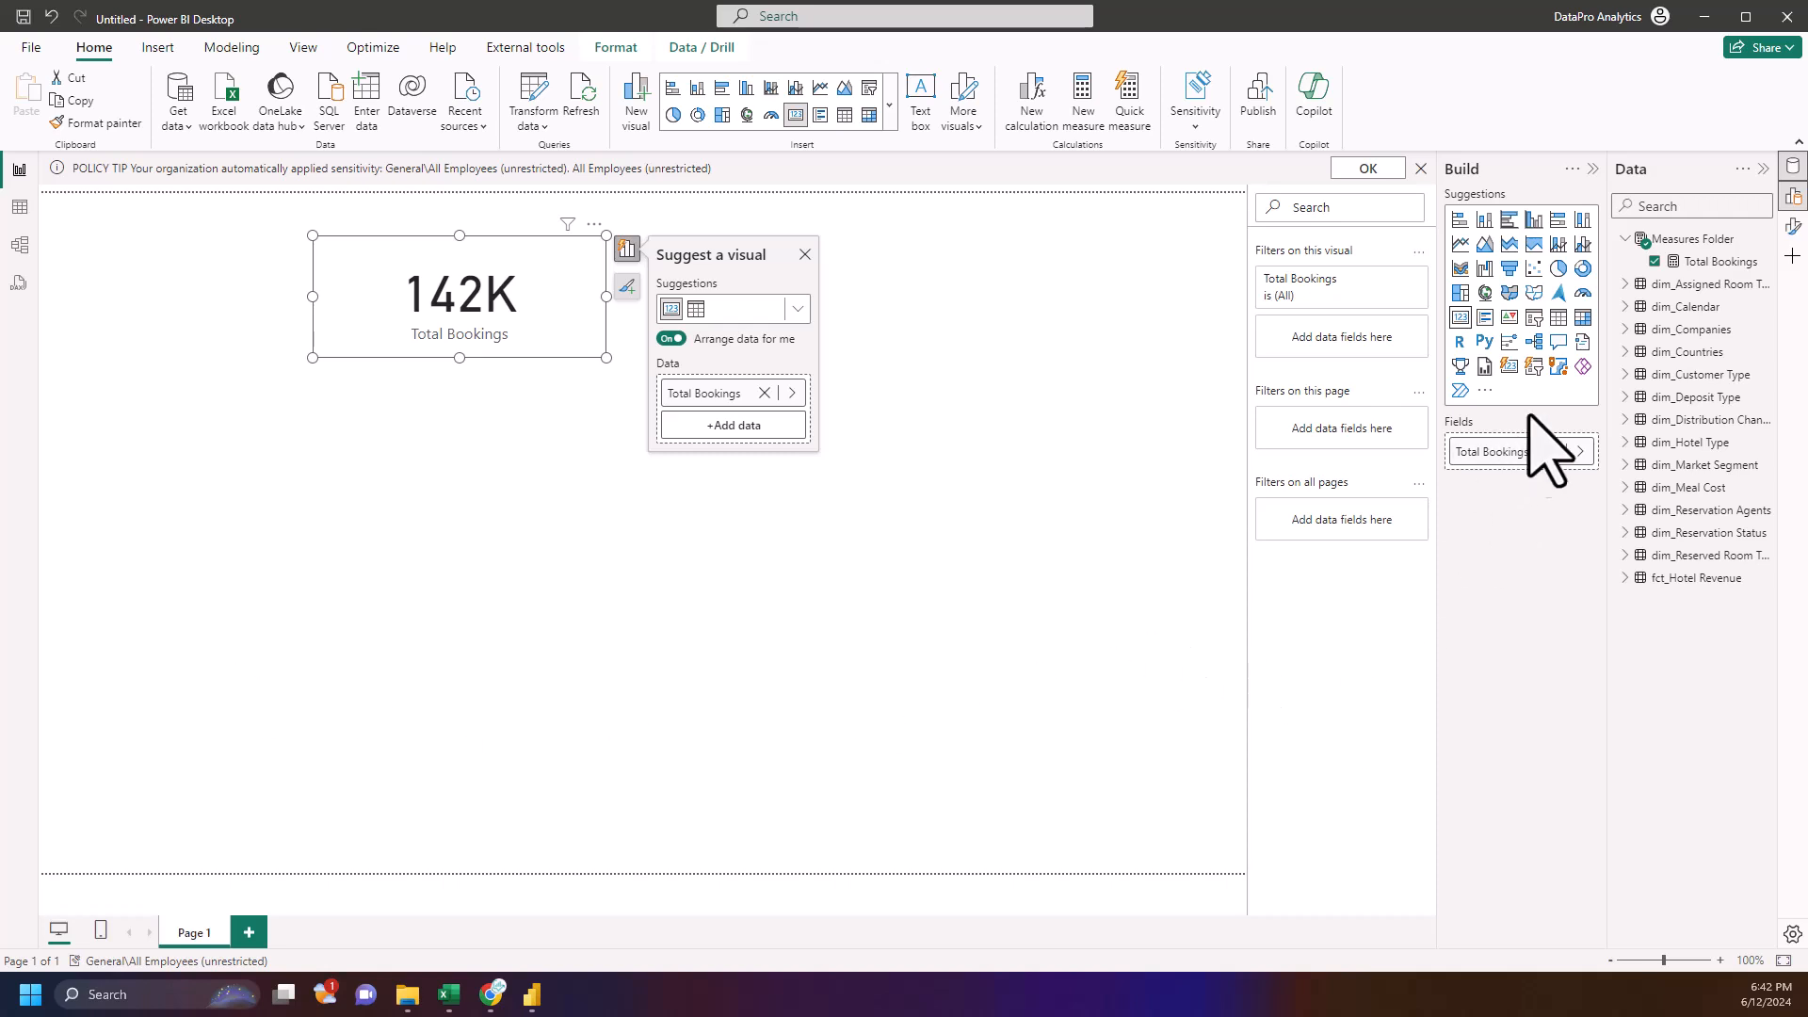
- Start a new measure in the Measures Folder table and name it Total Booking YTD
{"action": "left_click", "coordinate": [1764, 262]}
{"action": "left_click", "coordinate": [1652, 321]}
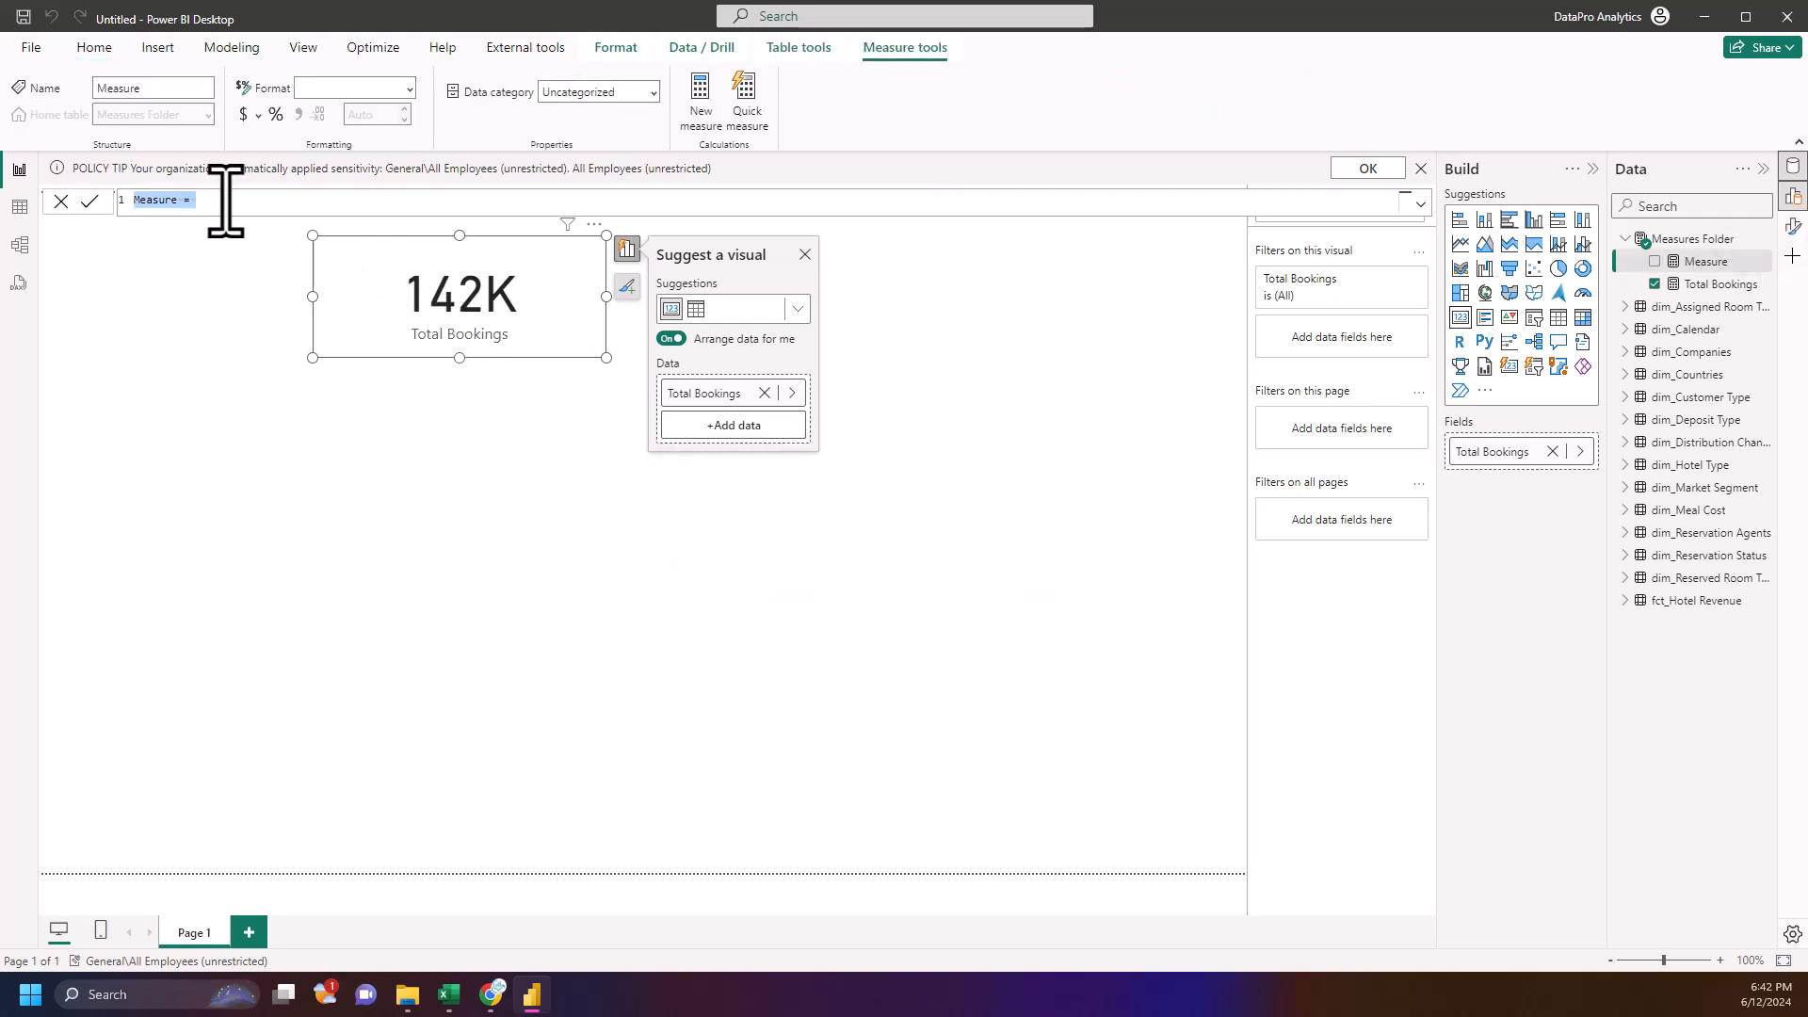
{"action": "double_click", "coordinate": [170, 200]}
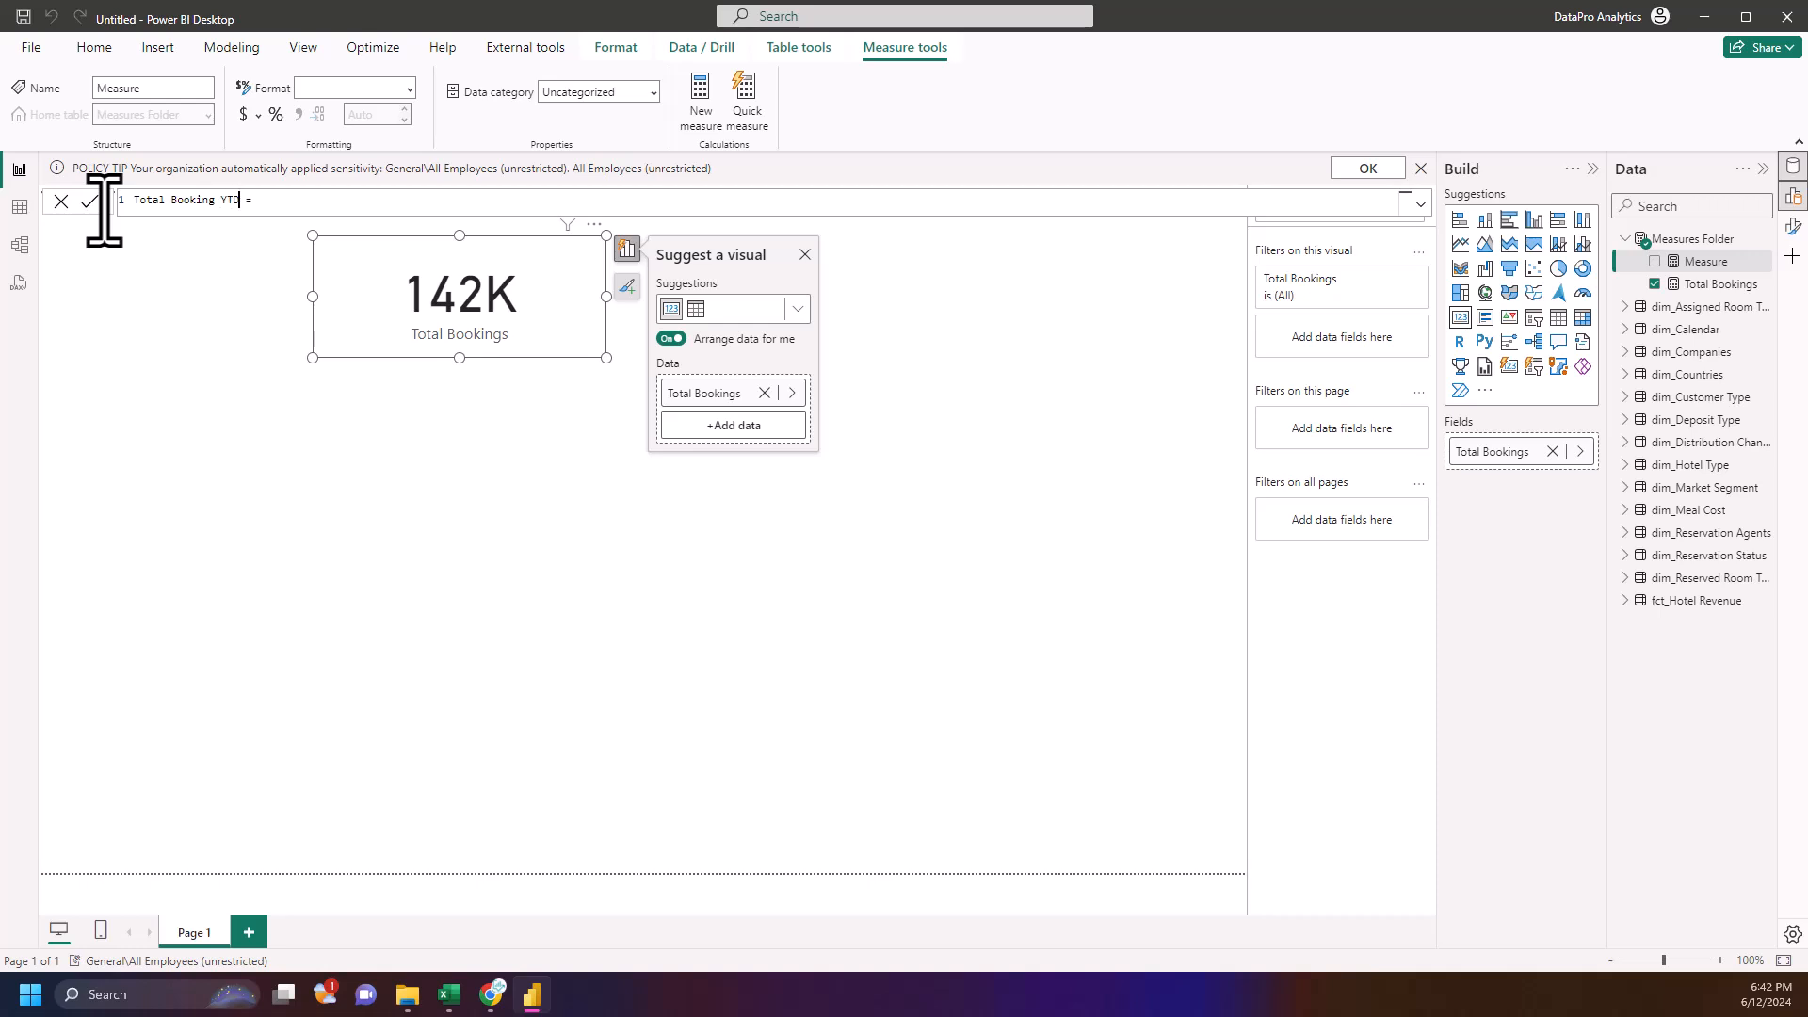
{"action": "left_click", "coordinate": [308, 201]}
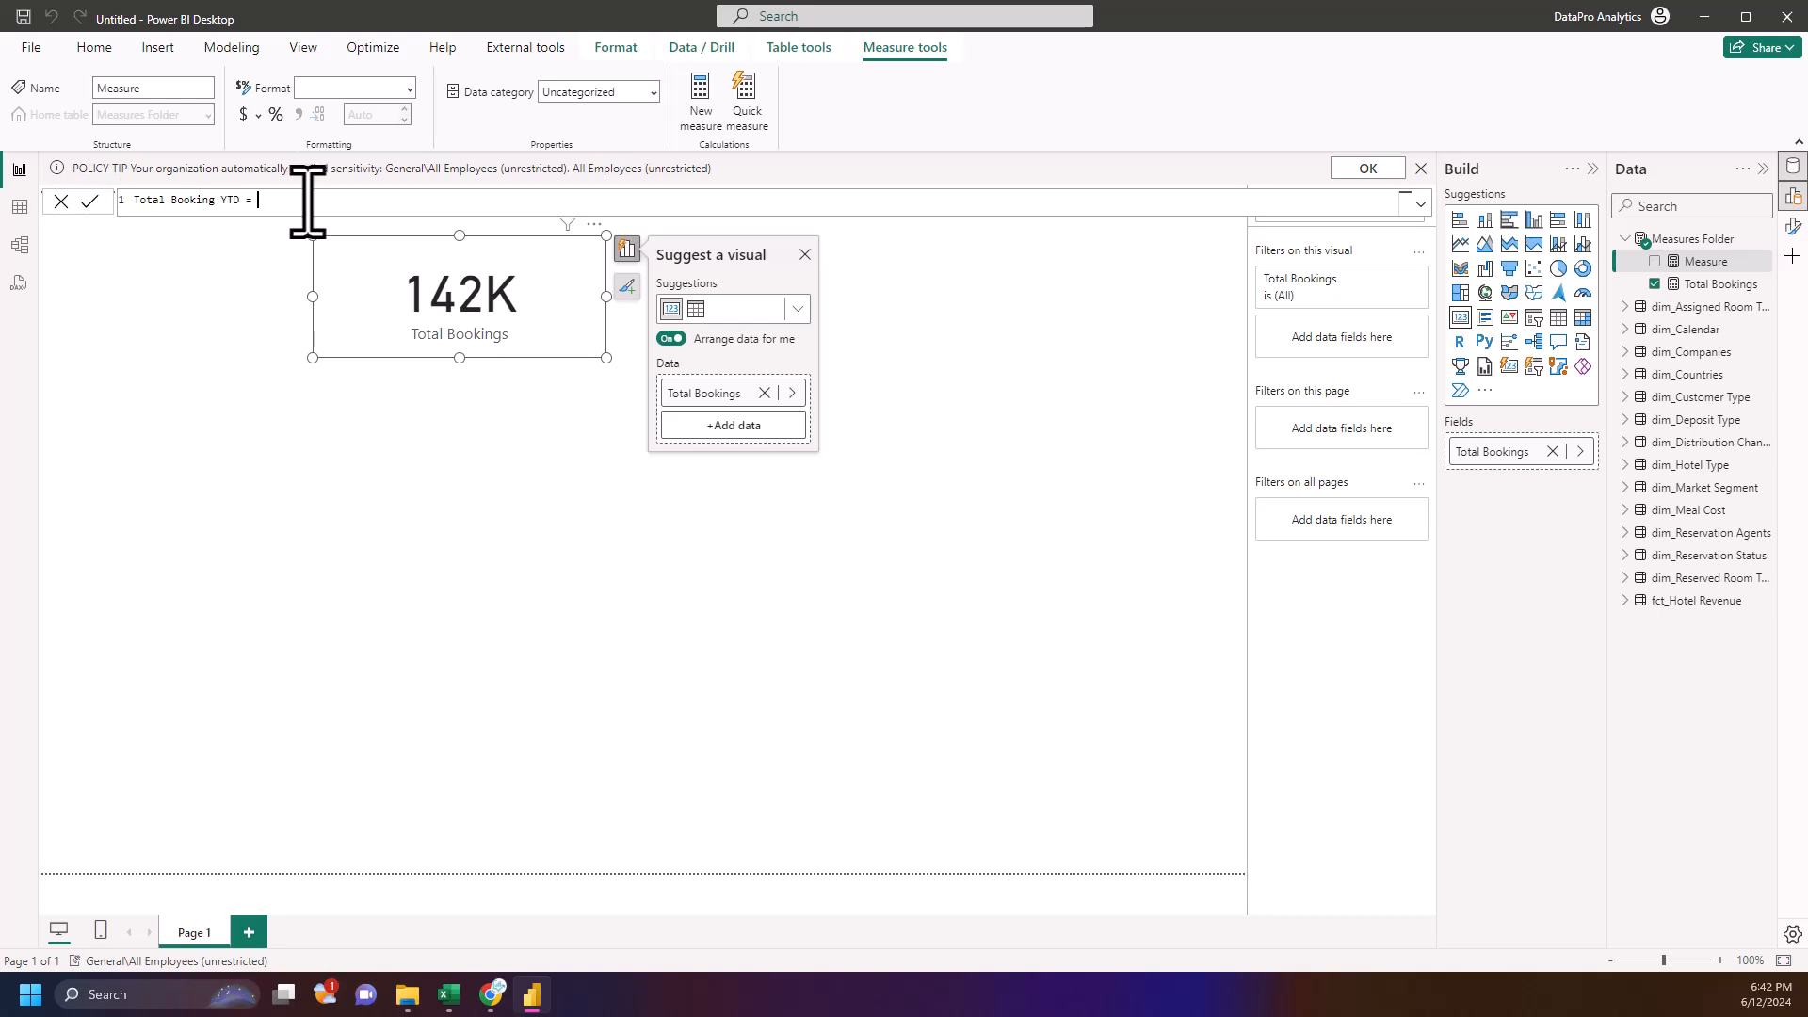
{"action": "type", "text": "tota"}
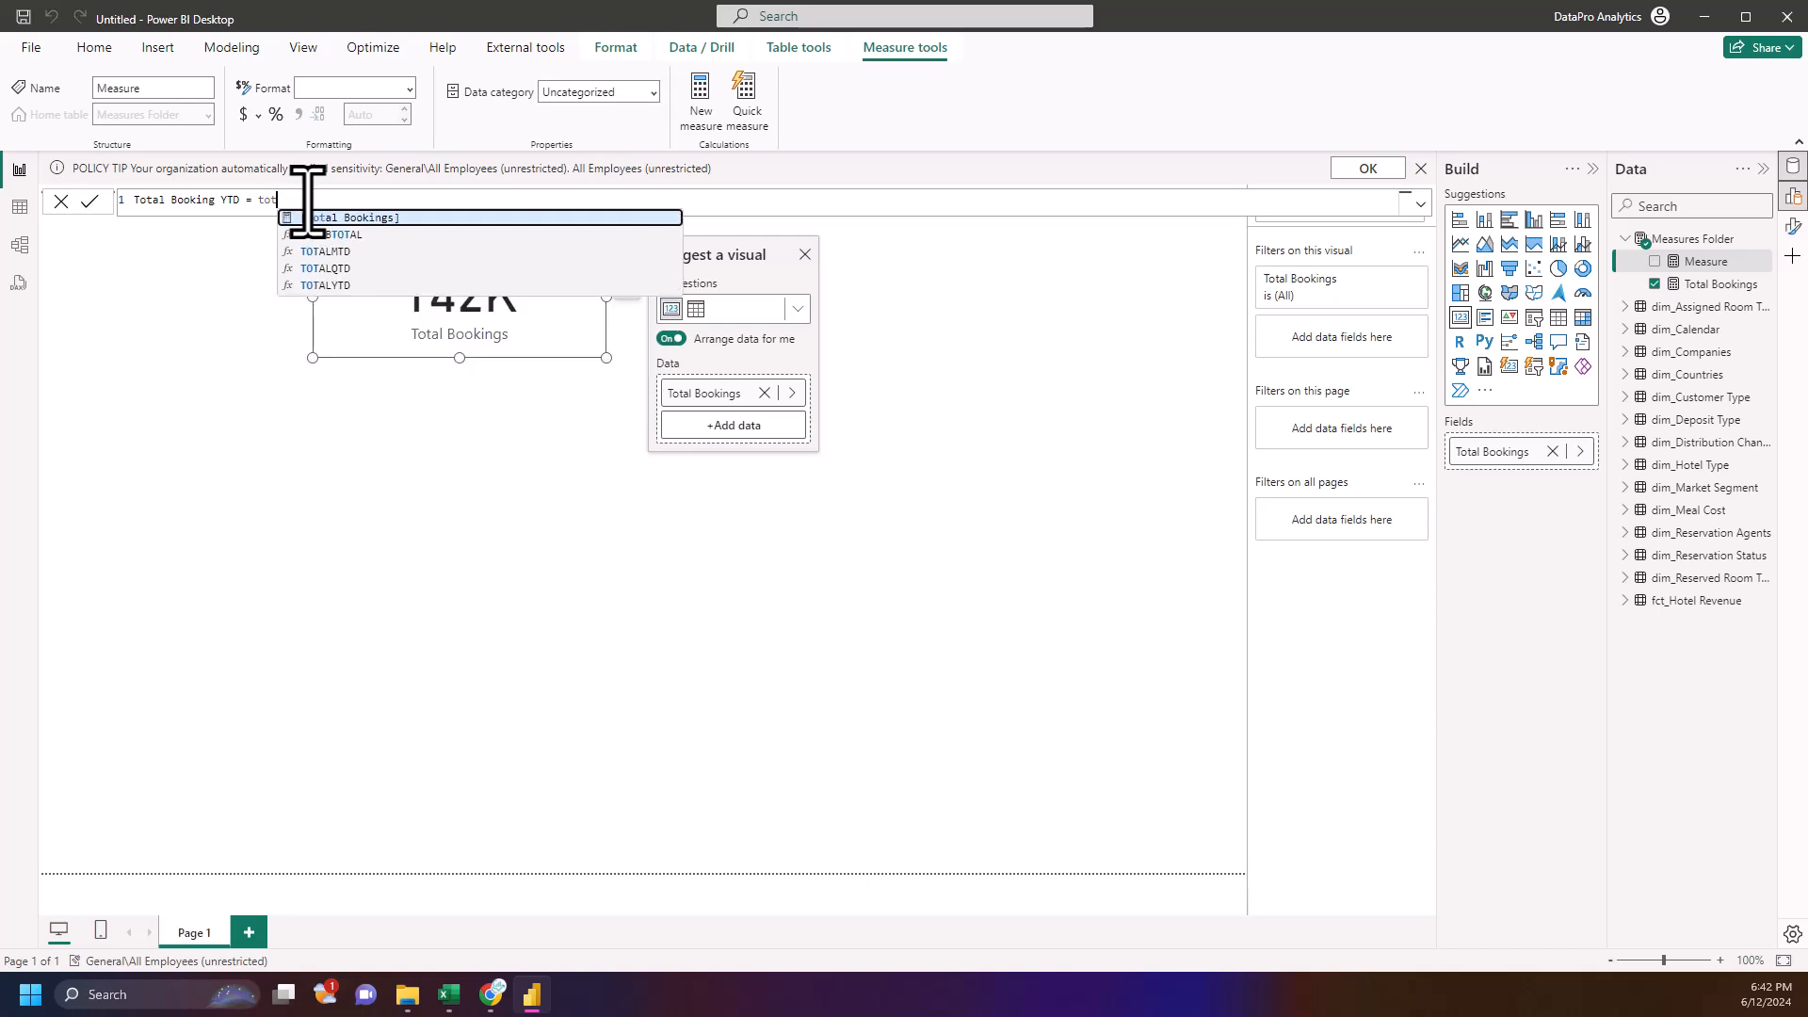
{"action": "key", "text": "Tab"}
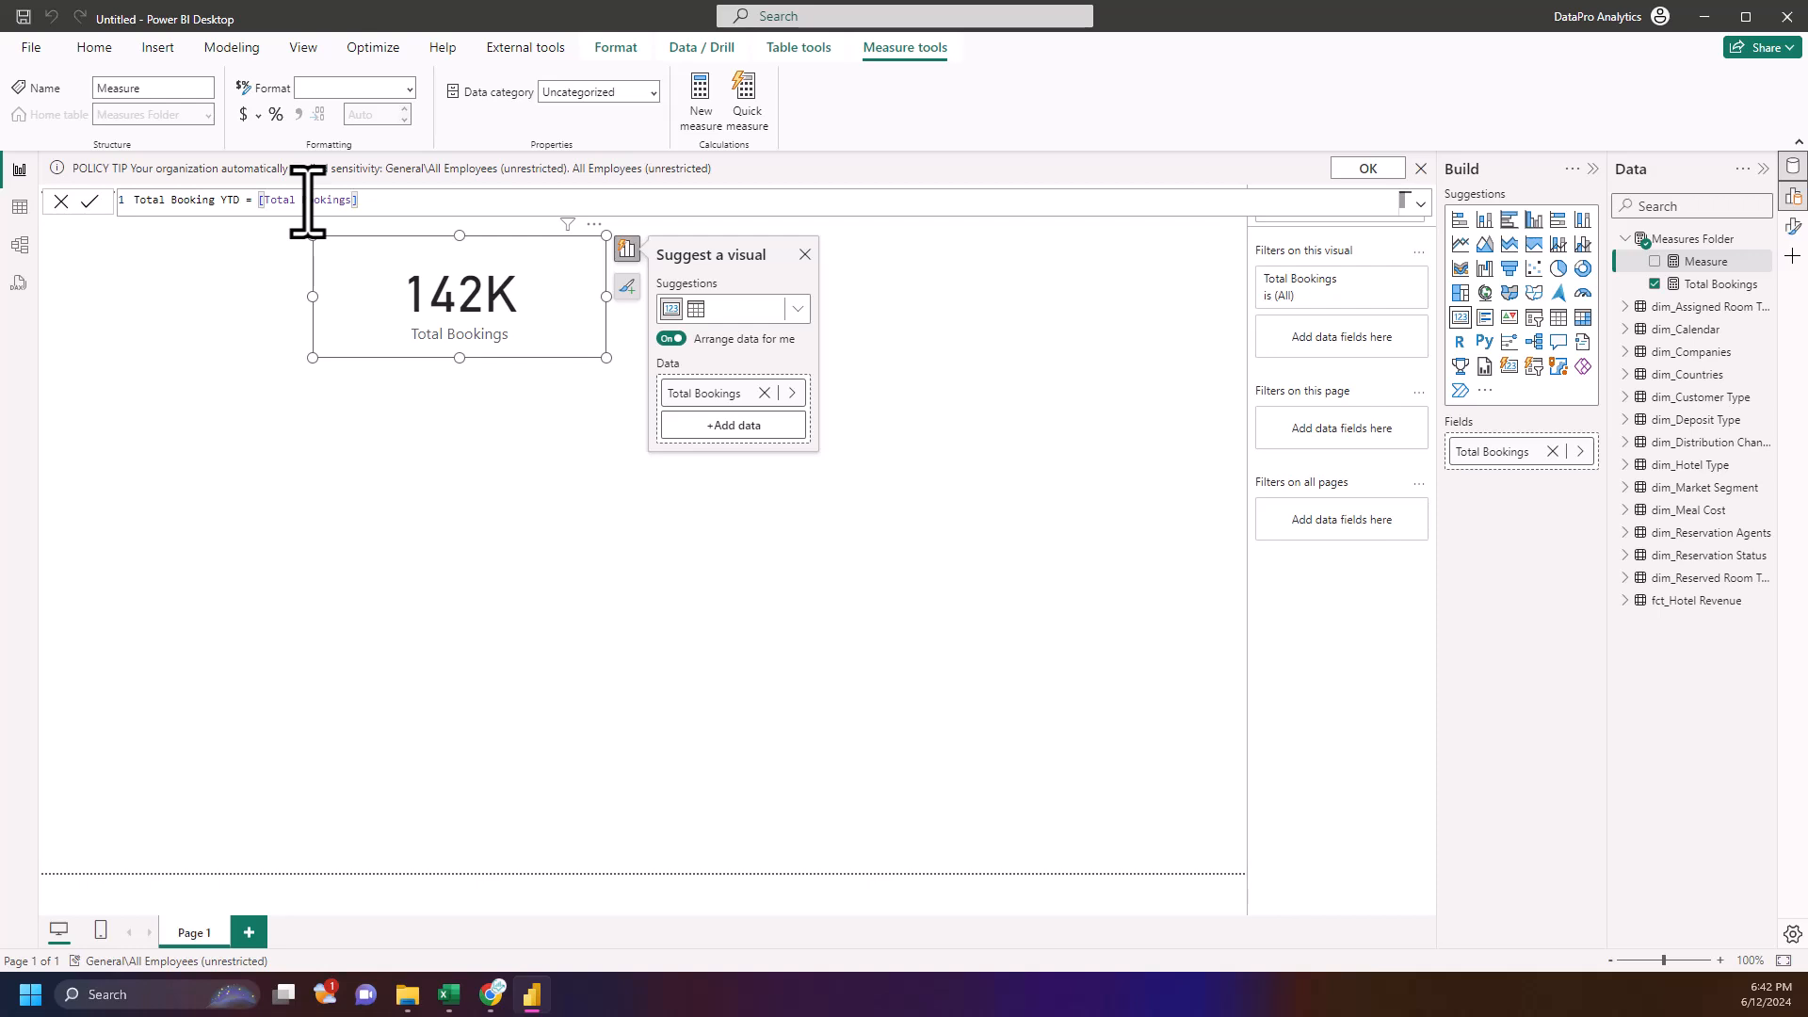
{"action": "key", "text": "BackSpace"}
{"action": "key", "text": "BackSpace"}
{"action": "key", "text": "BackSpace"}
{"action": "key", "text": "BackSpace"}
{"action": "key", "text": "BackSpace"}
{"action": "key", "text": "BackSpace"}
{"action": "key", "text": "BackSpace"}
{"action": "key", "text": "BackSpace"}
{"action": "key", "text": "BackSpace"}
{"action": "key", "text": "BackSpace"}
{"action": "key", "text": "BackSpace"}
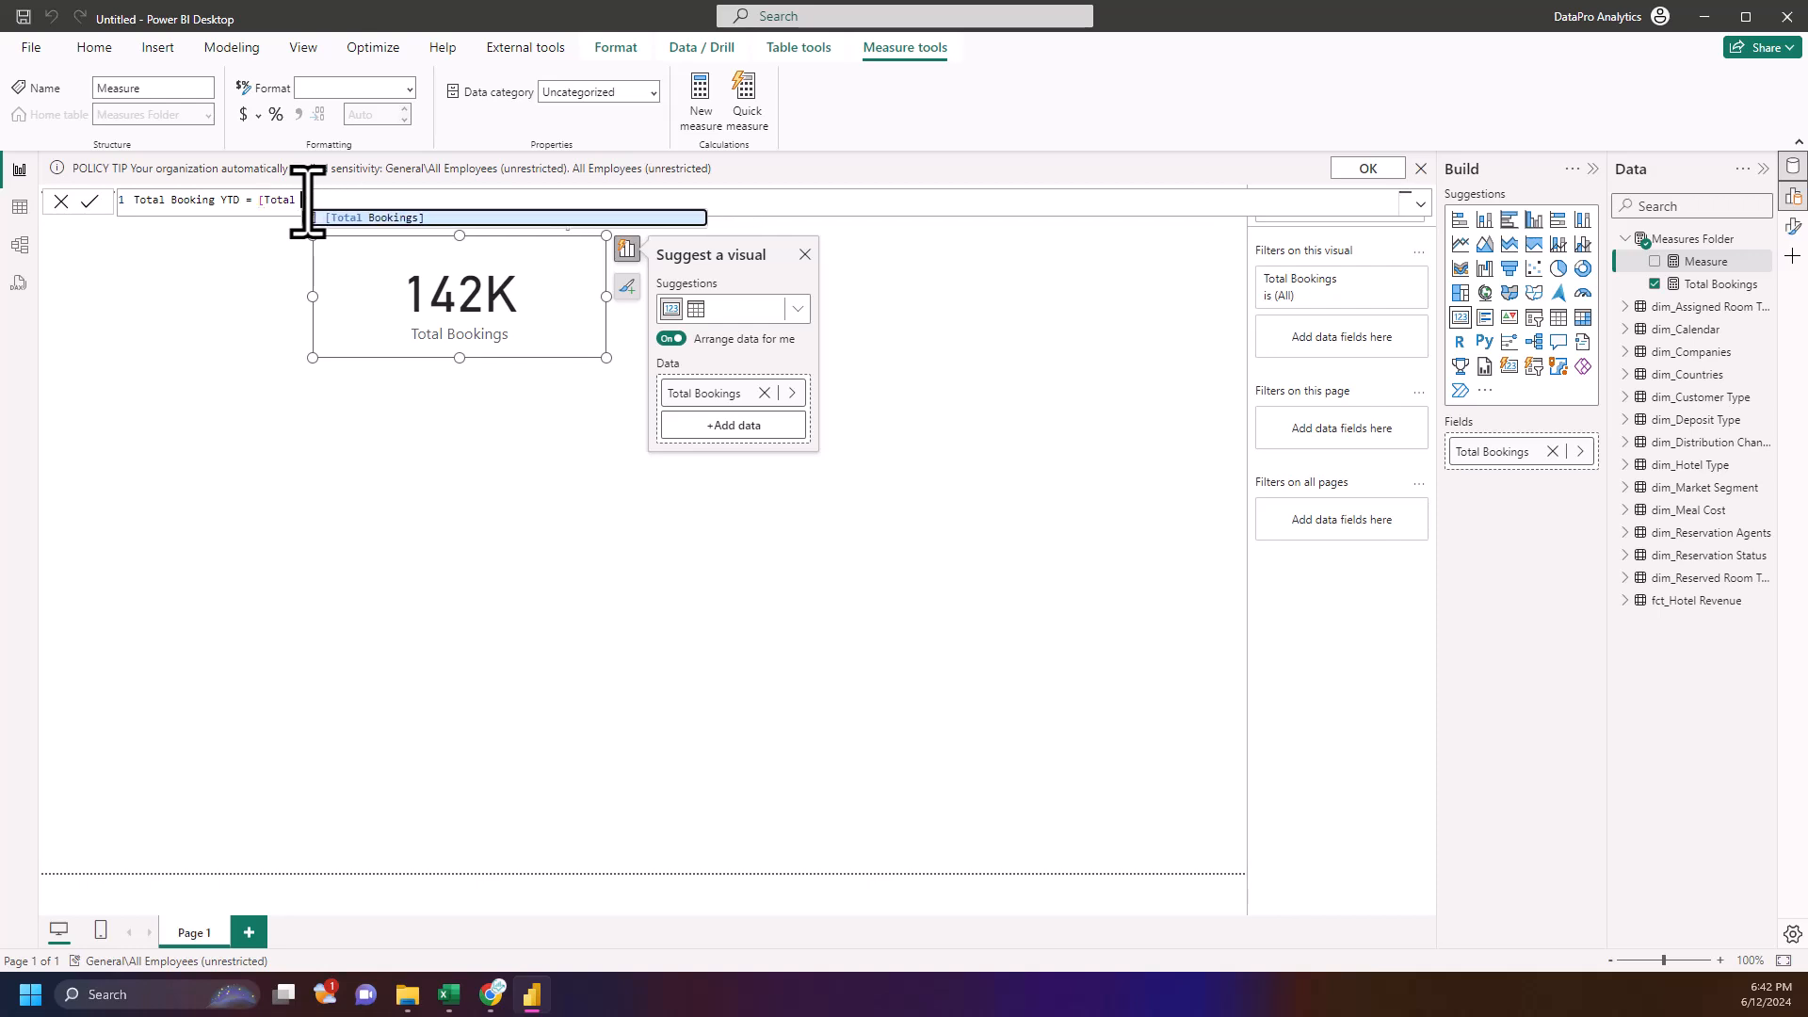
{"action": "key", "text": "BackSpace"}
{"action": "key", "text": "BackSpace"}
{"action": "key", "text": "BackSpace"}
{"action": "key", "text": "BackSpace"}
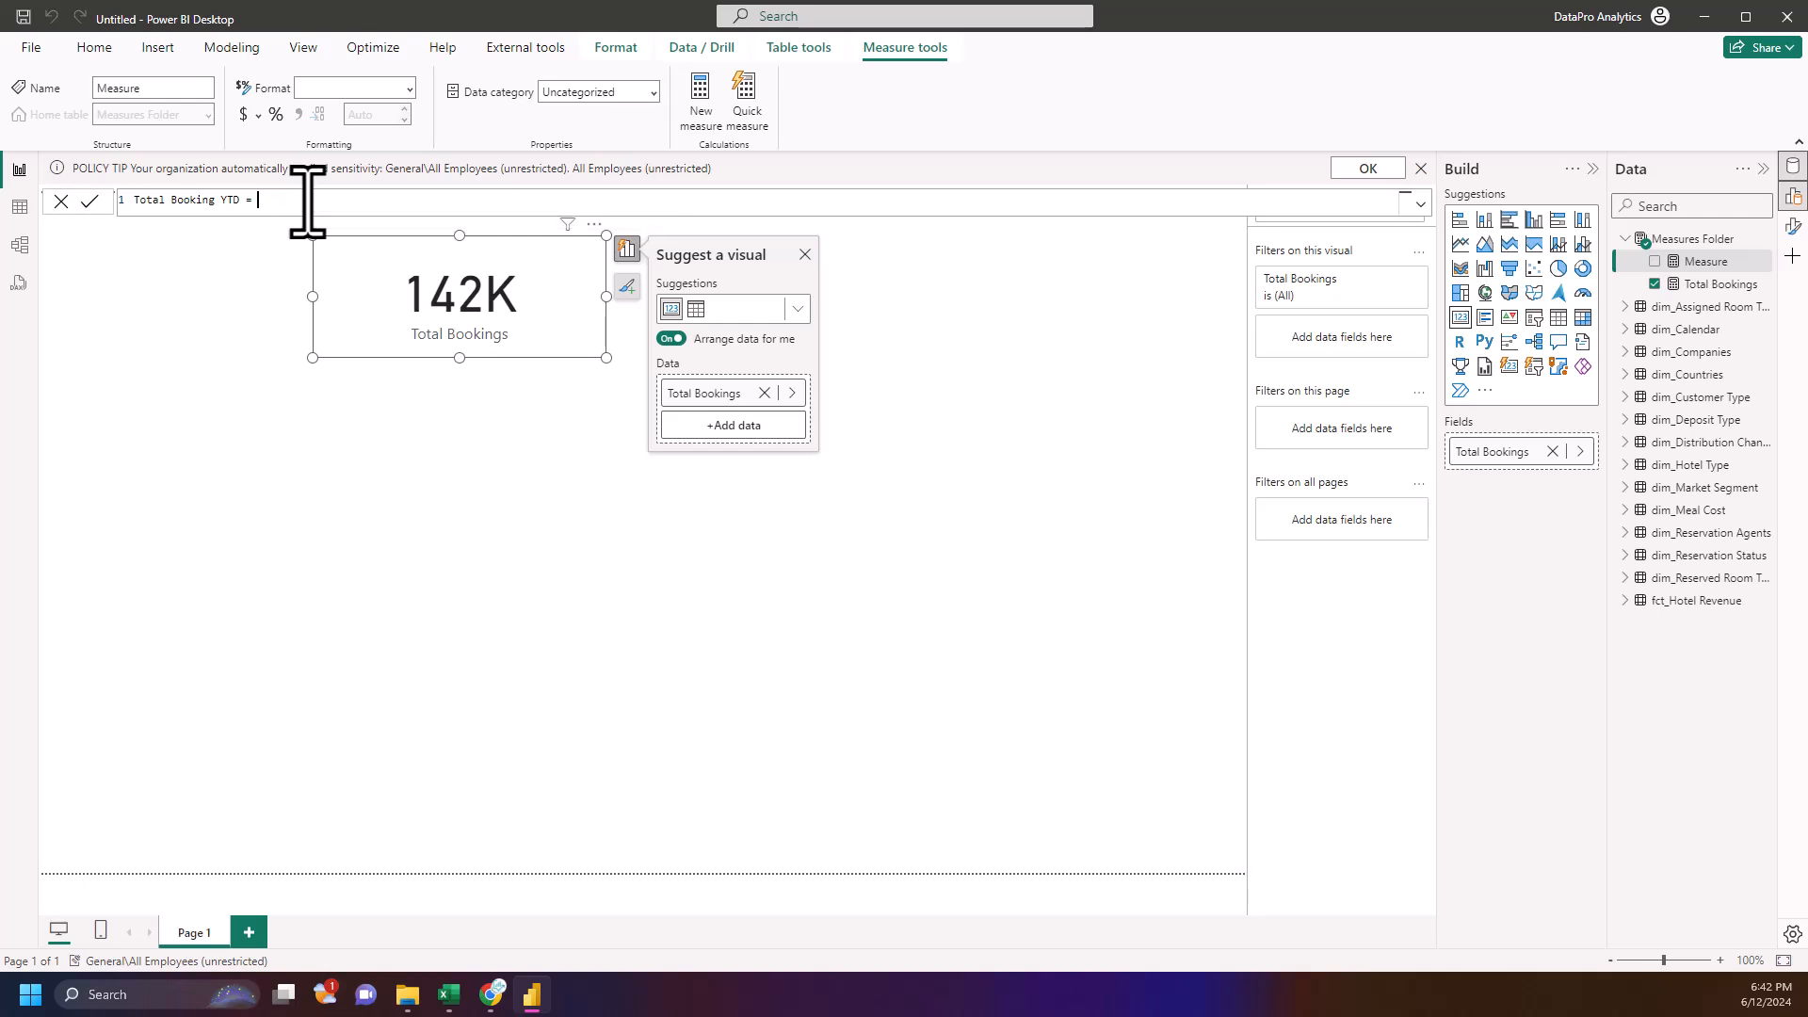
- Define the Total Booking YTD measure as TOTALYTD([Total Bookings],'fct_Hotel Revenue'[Reservation Status Date])
{"action": "type", "text": "tota"}
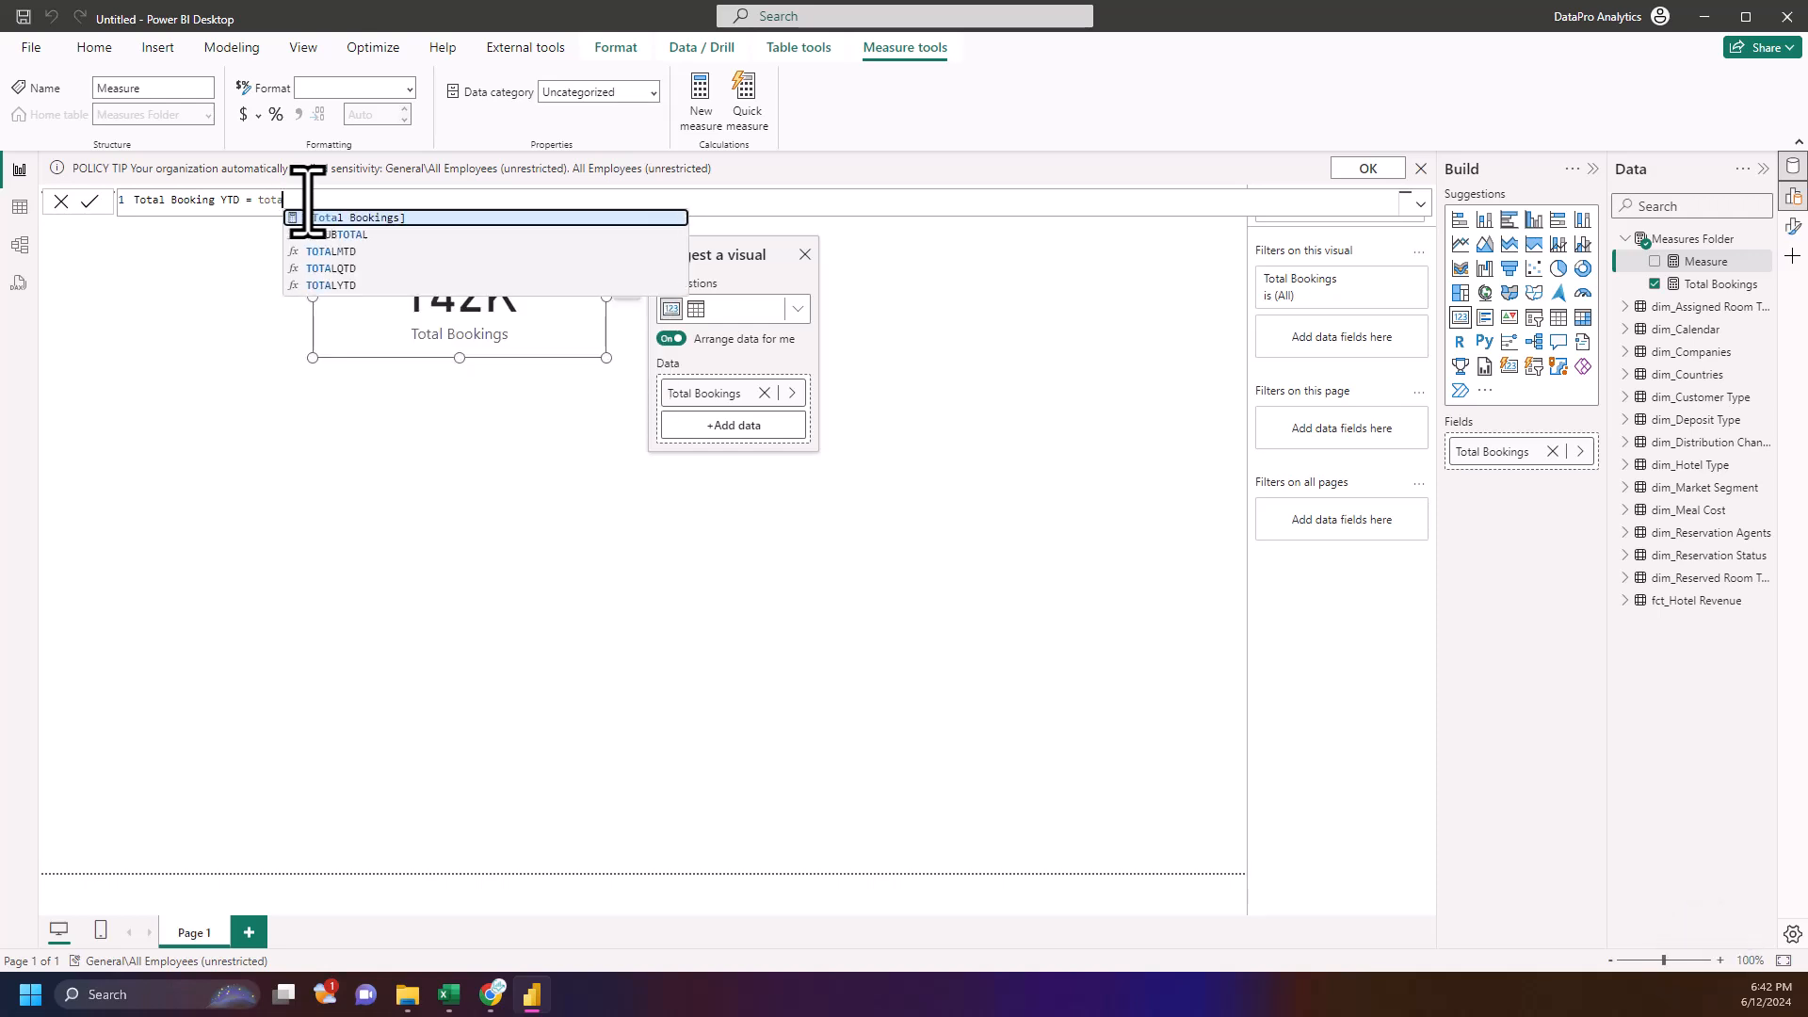
{"action": "type", "text": "l"}
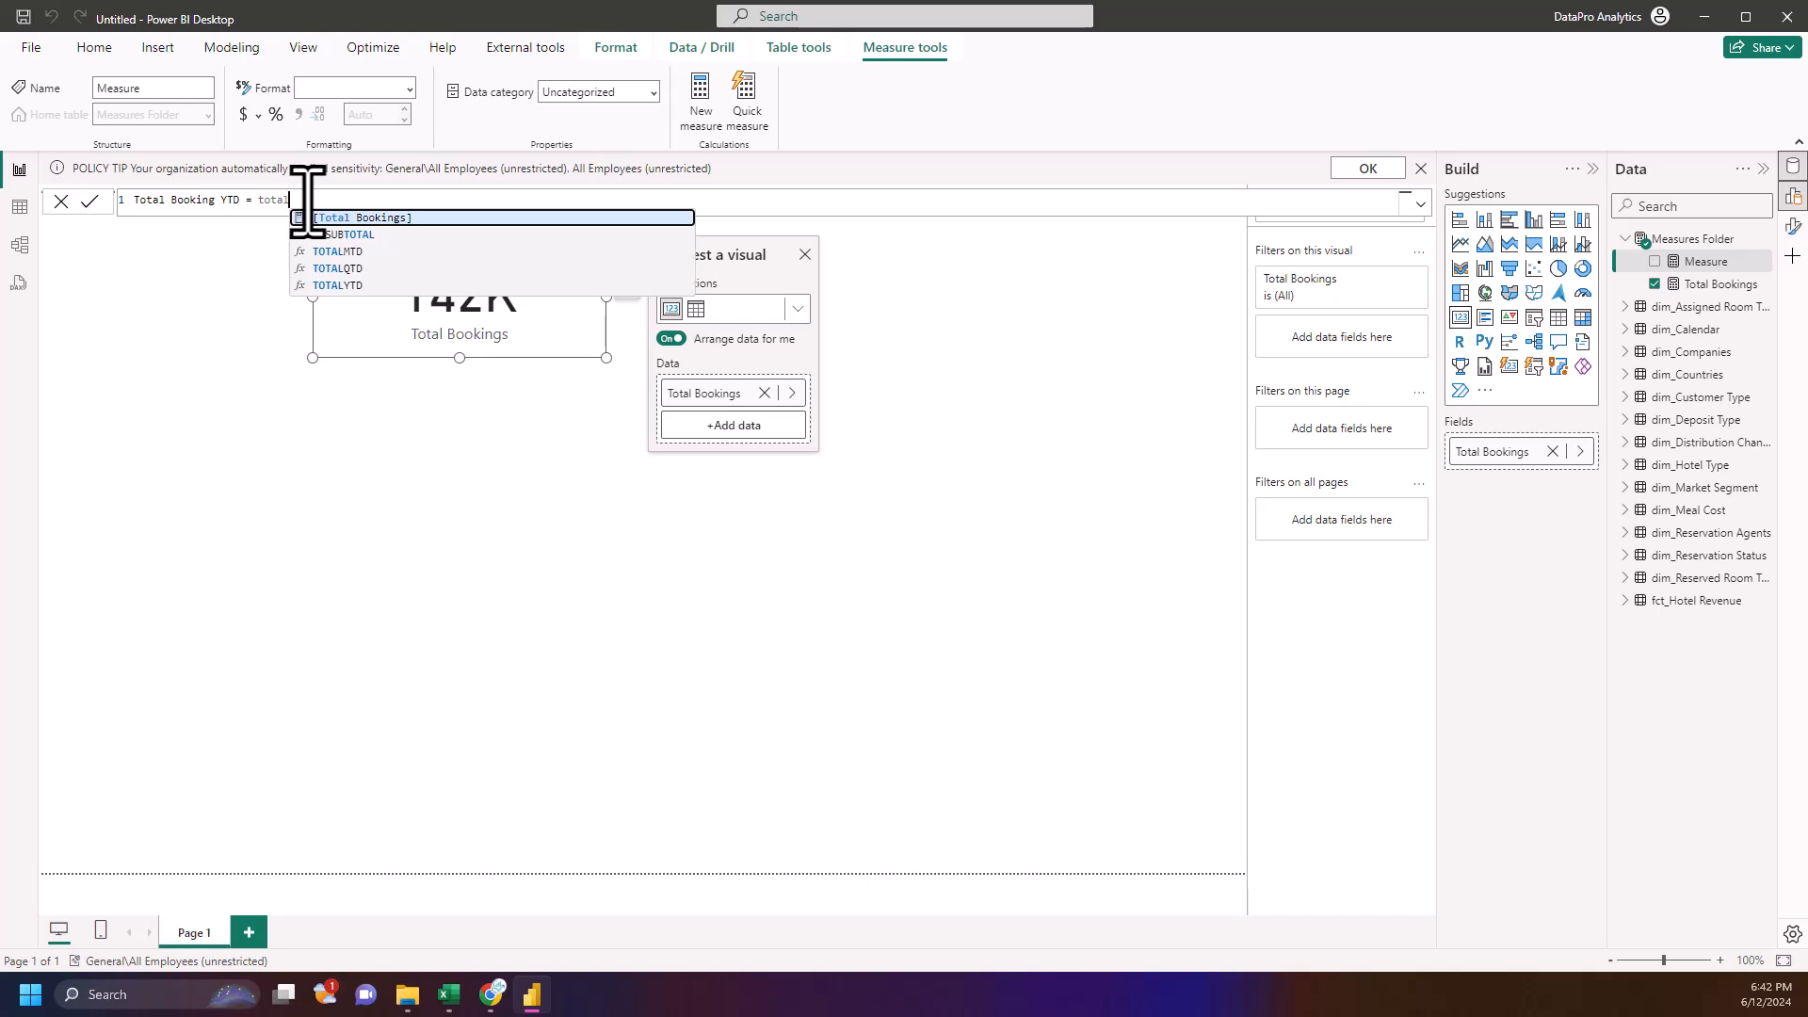
{"action": "type", "text": "y"}
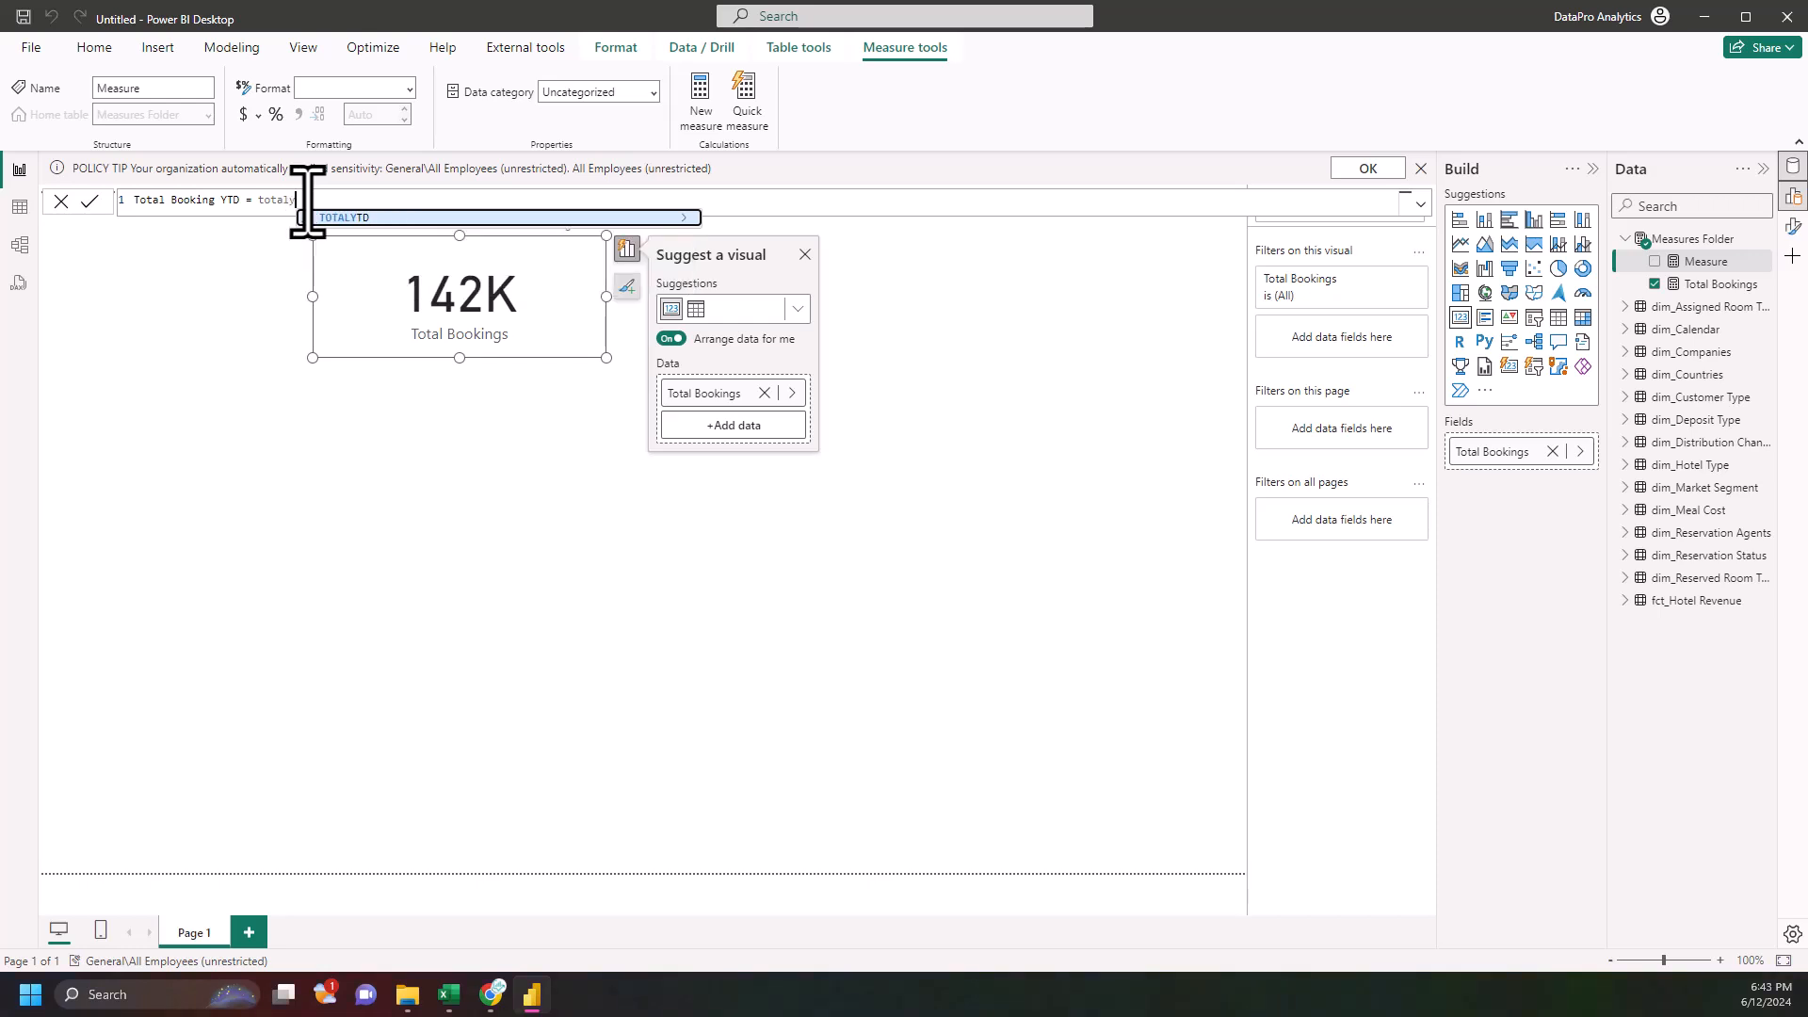
{"action": "key", "text": "Tab"}
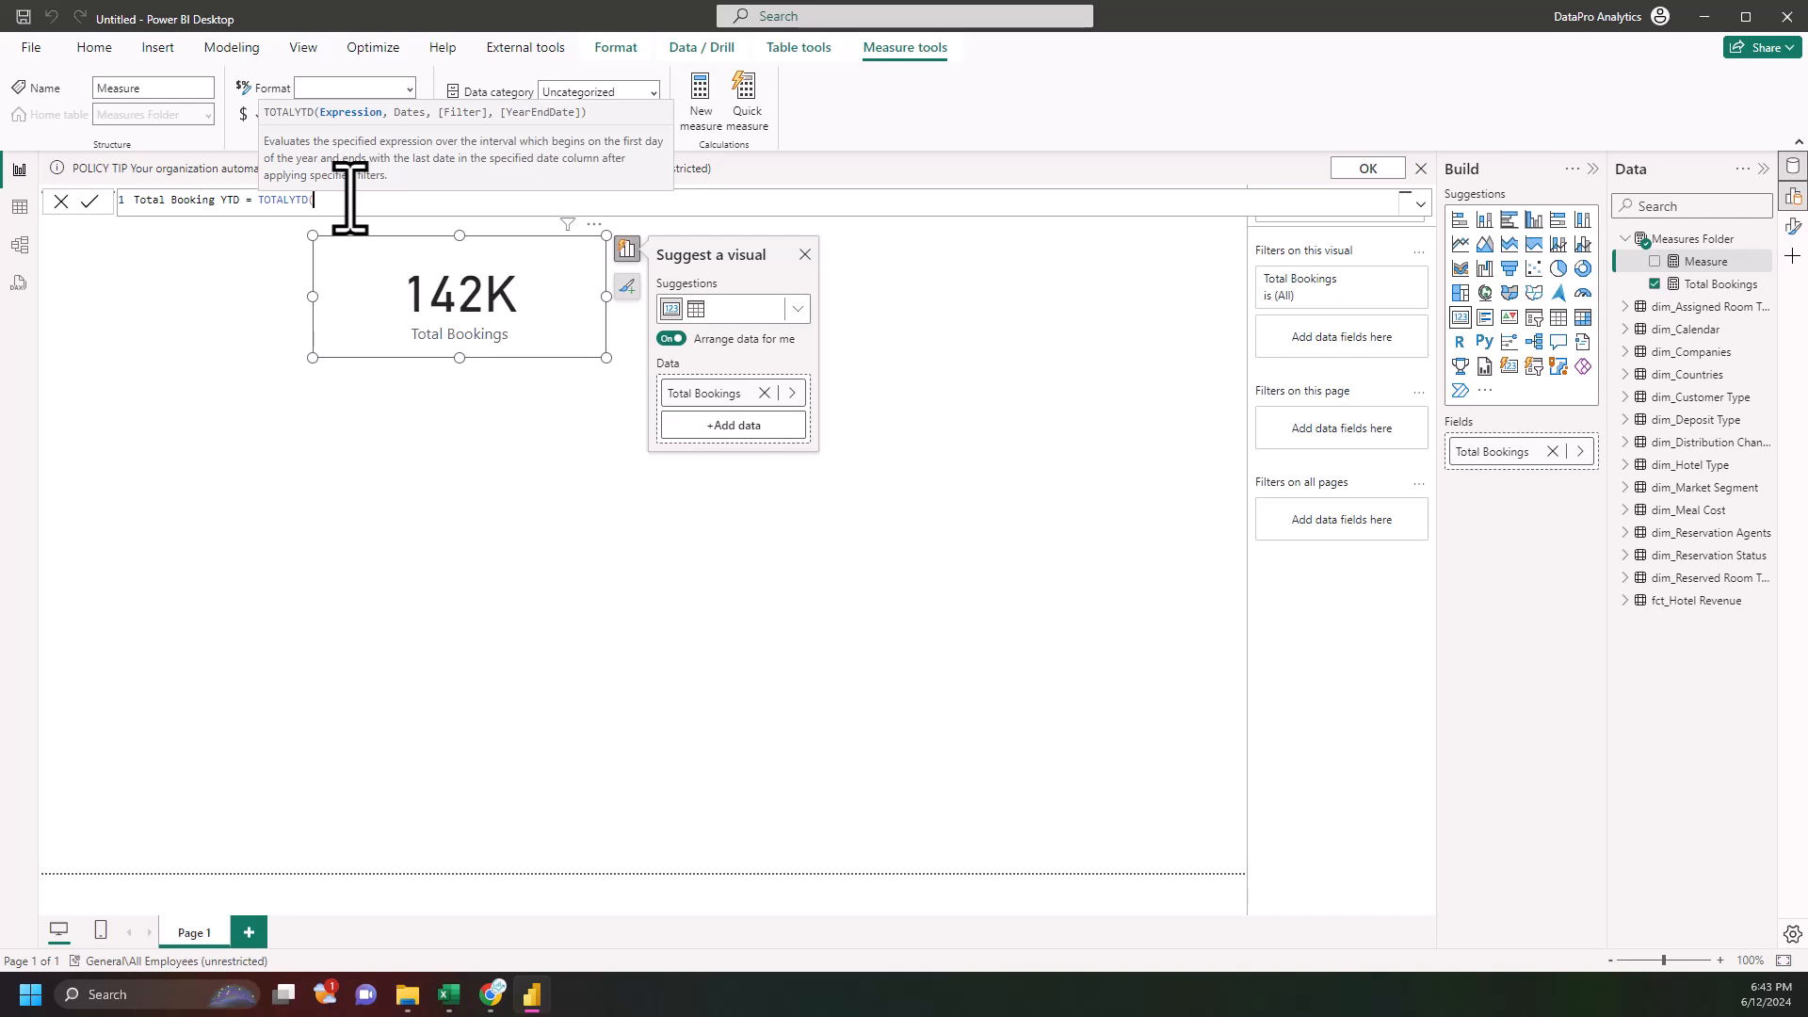
{"action": "type", "text": "toa"}
{"action": "key", "text": "BackSpace"}
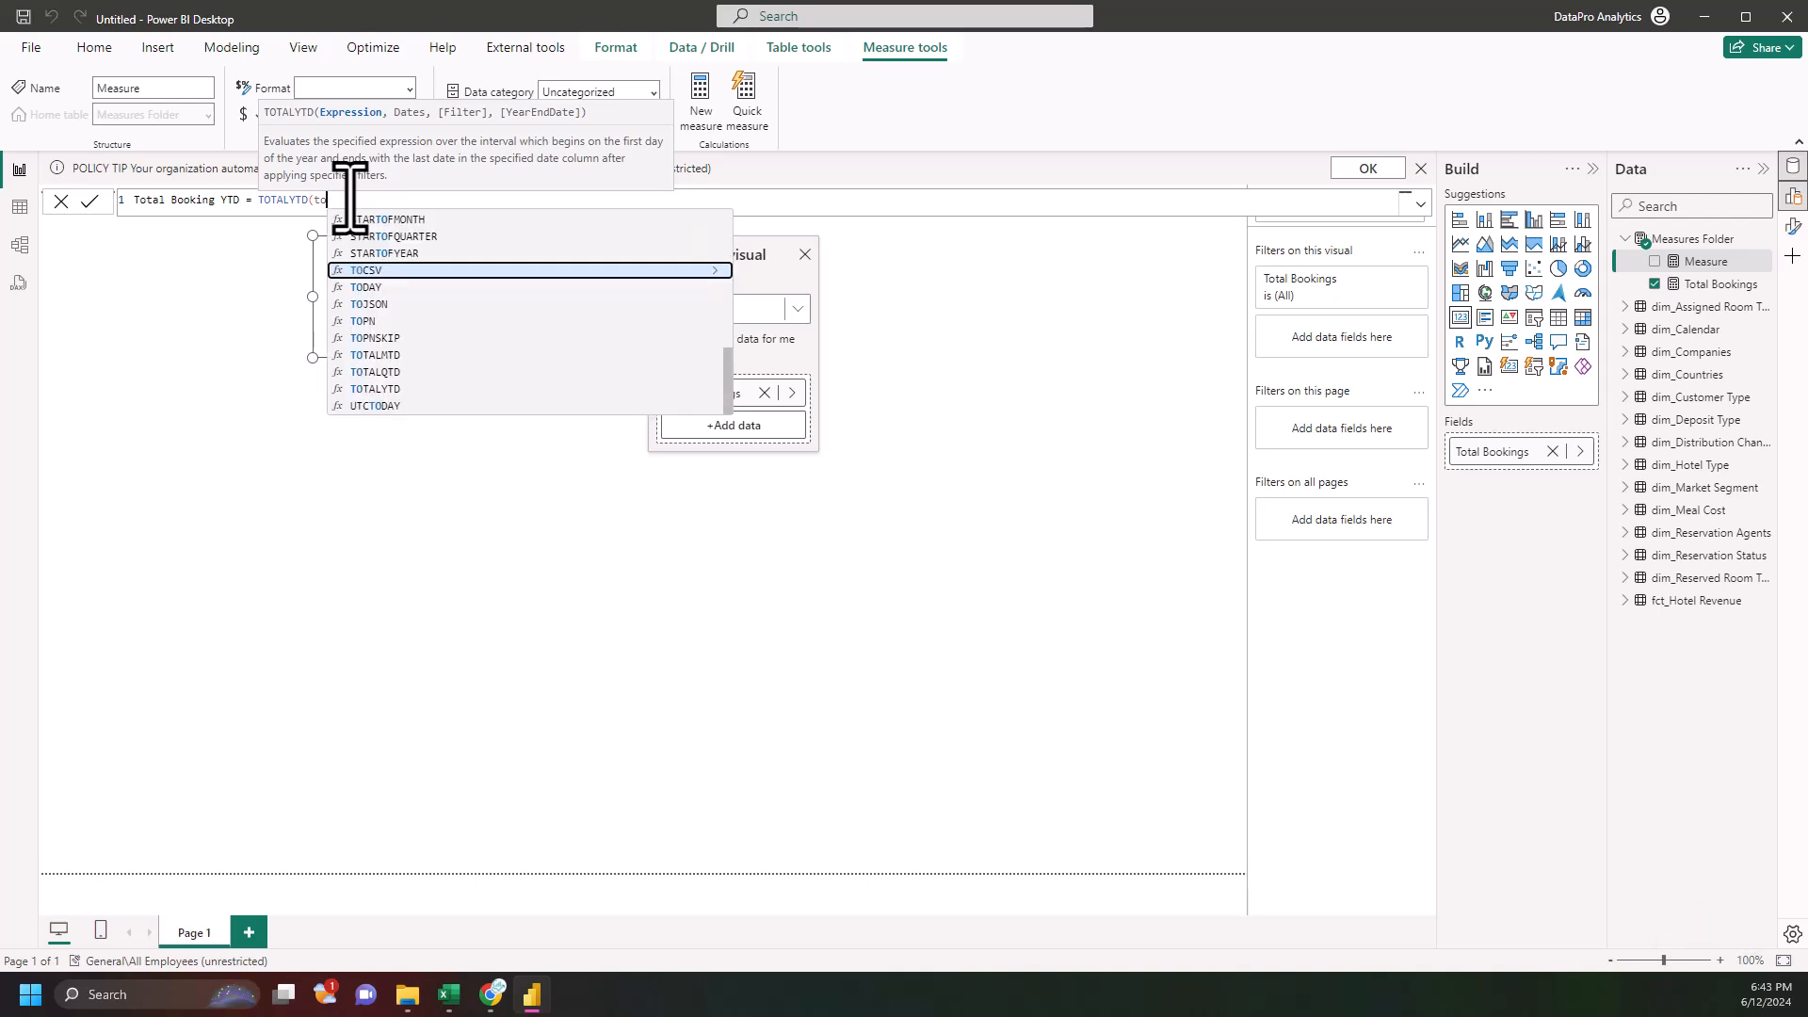
{"action": "type", "text": "t"}
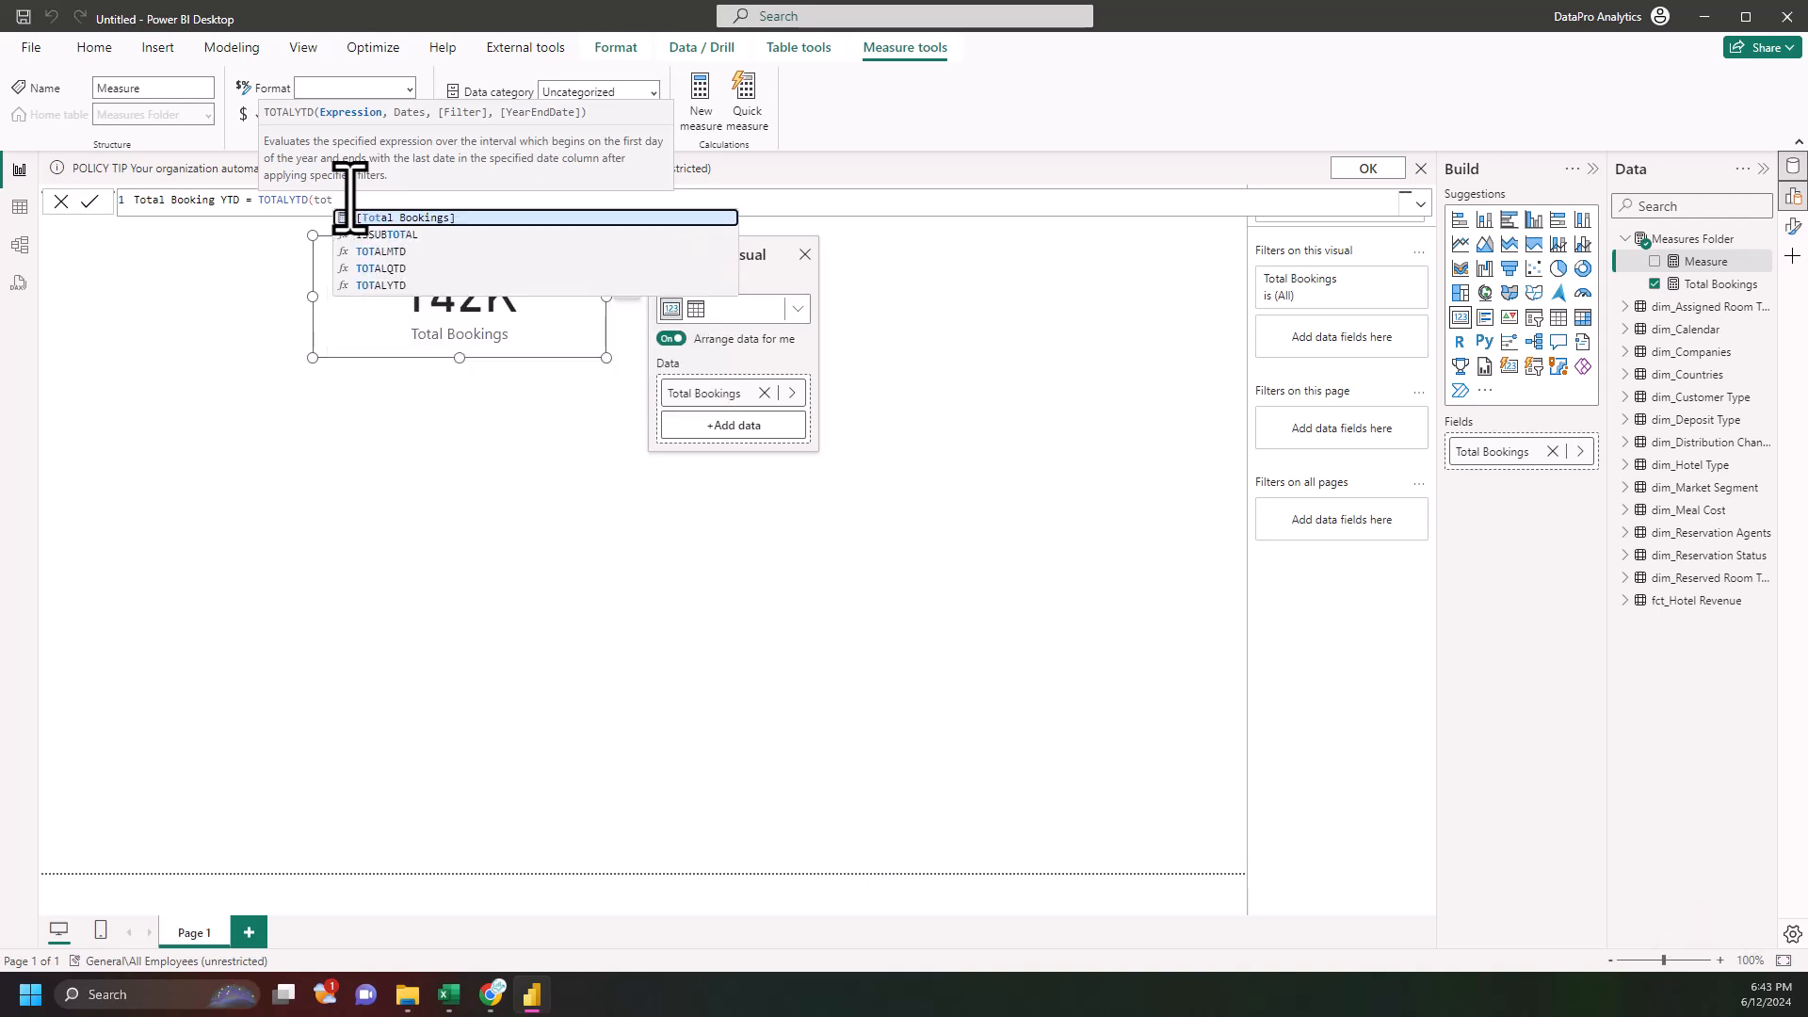
{"action": "key", "text": "Tab"}
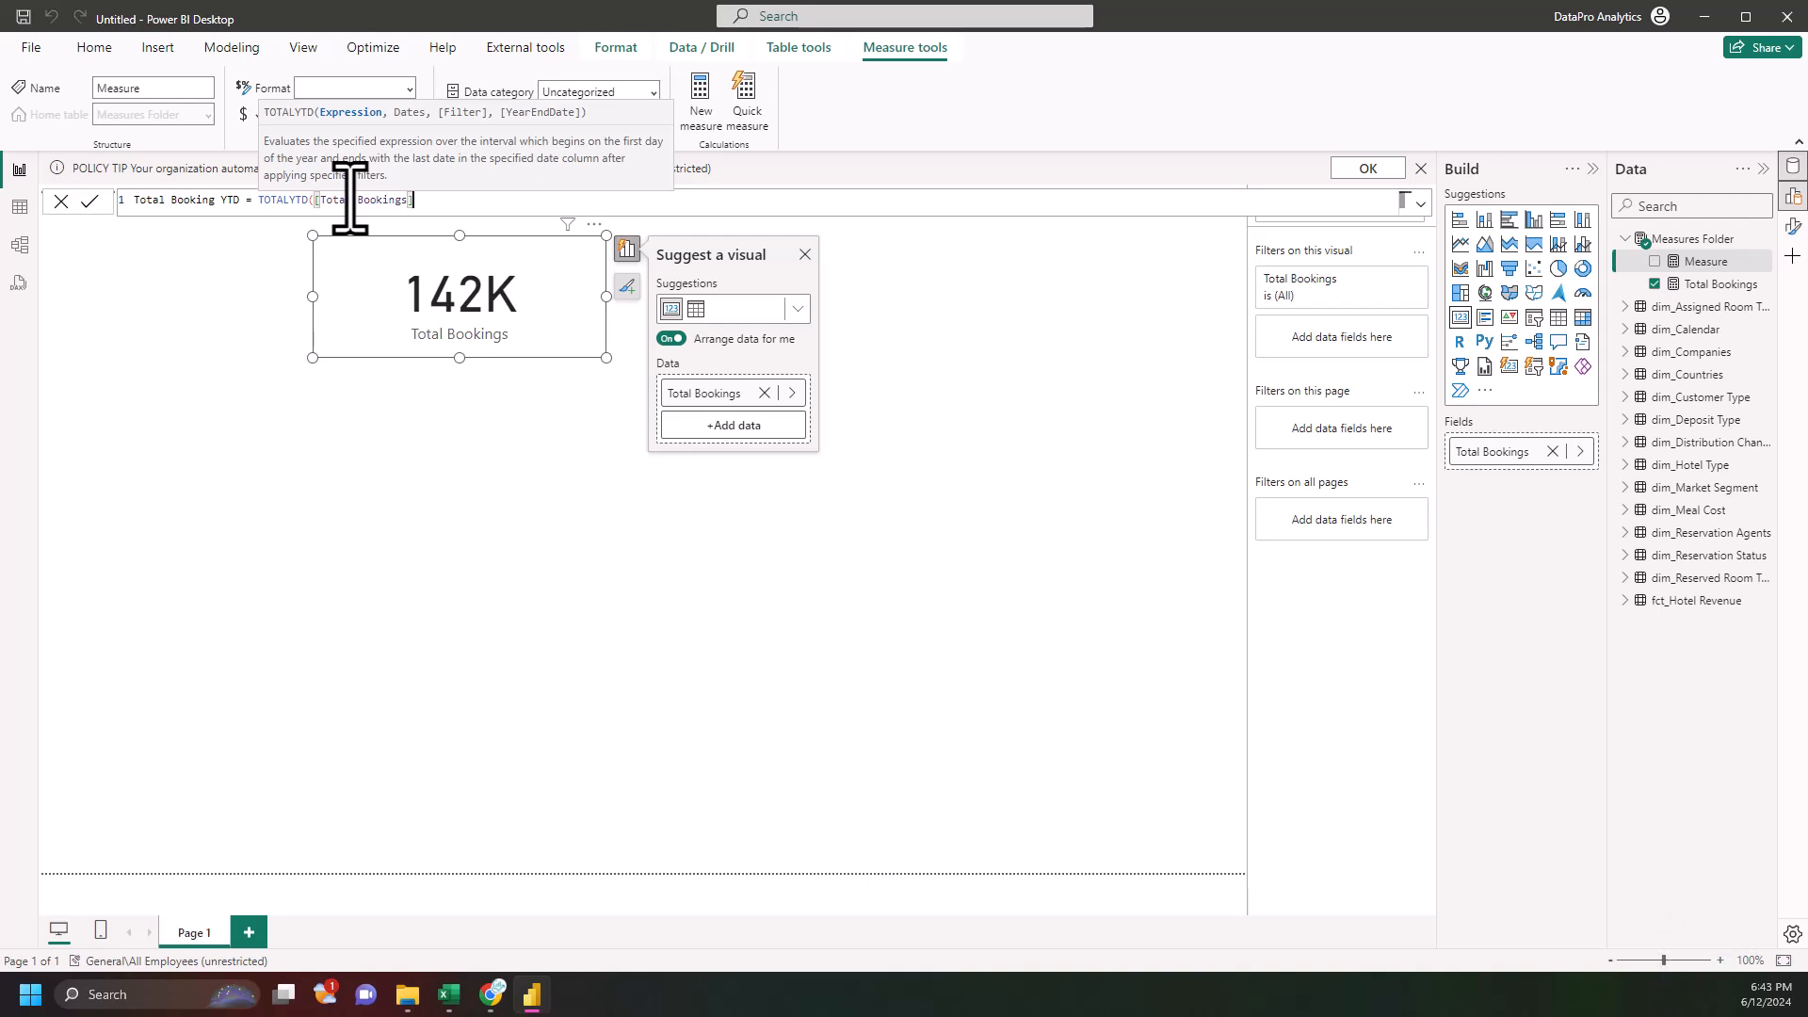
{"action": "type", "text": ",reser"}
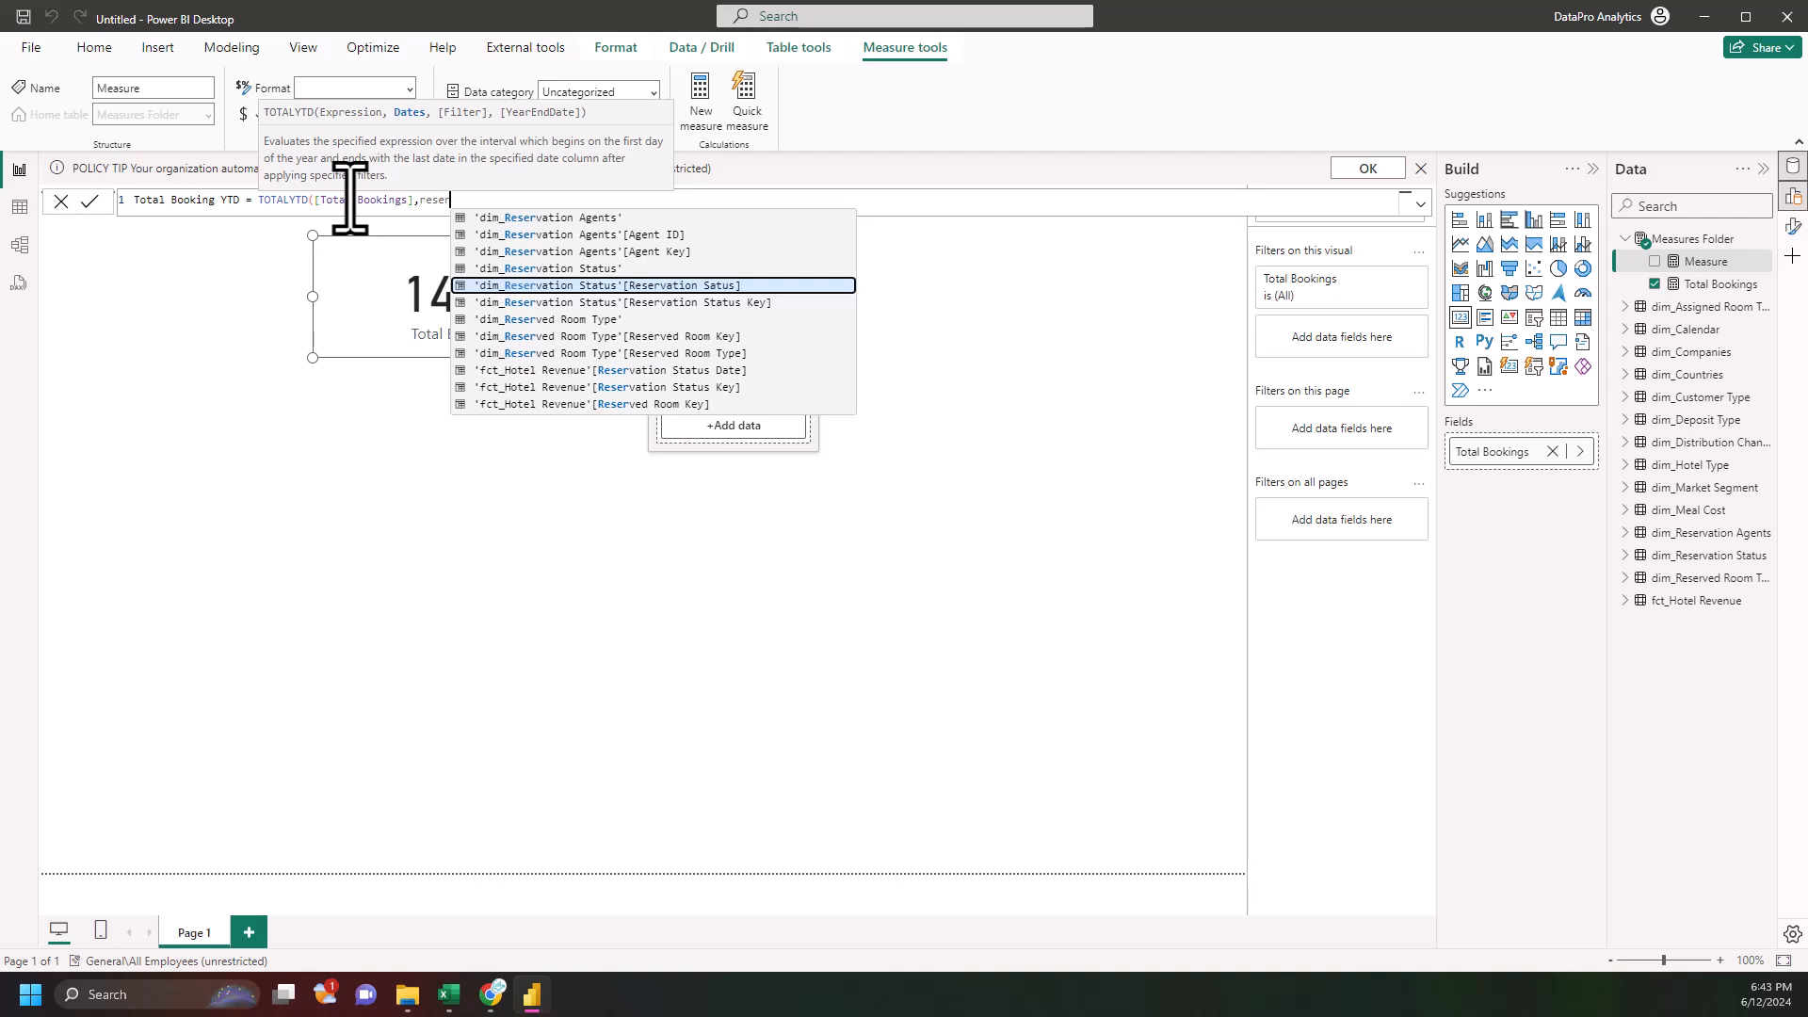
{"action": "left_click", "coordinate": [648, 372]}
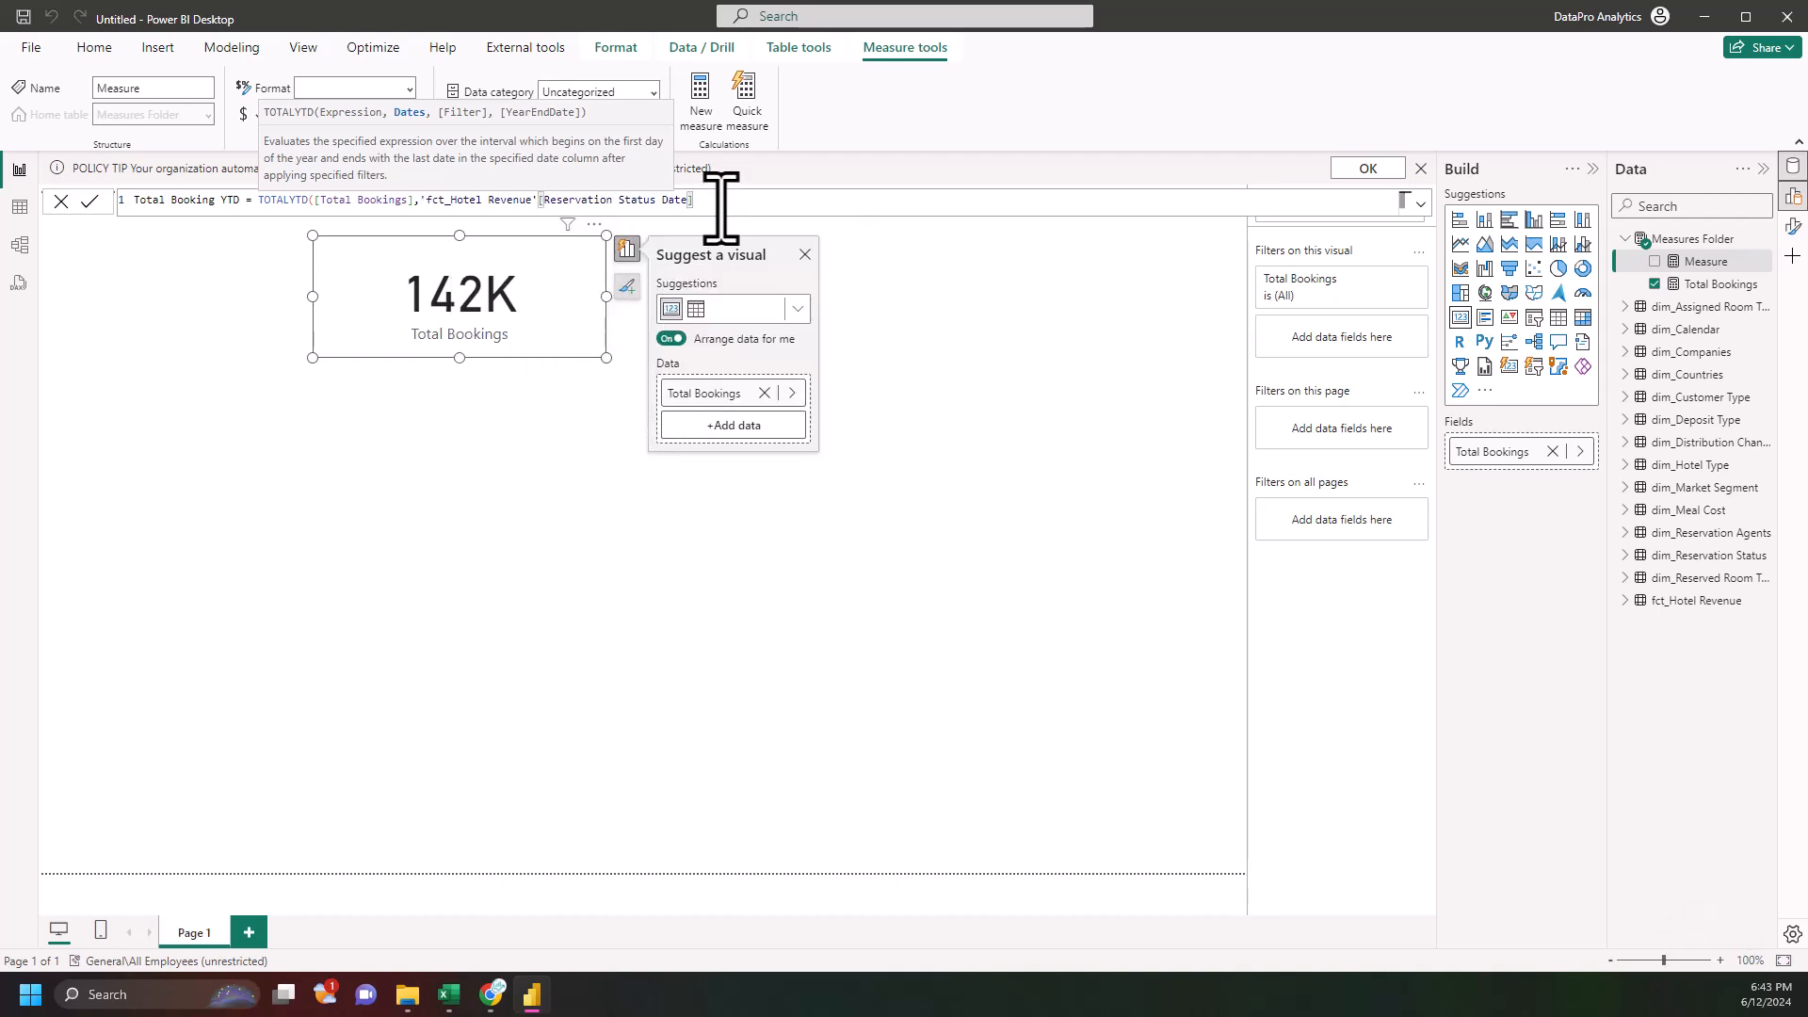
{"action": "type", "text": ")"}
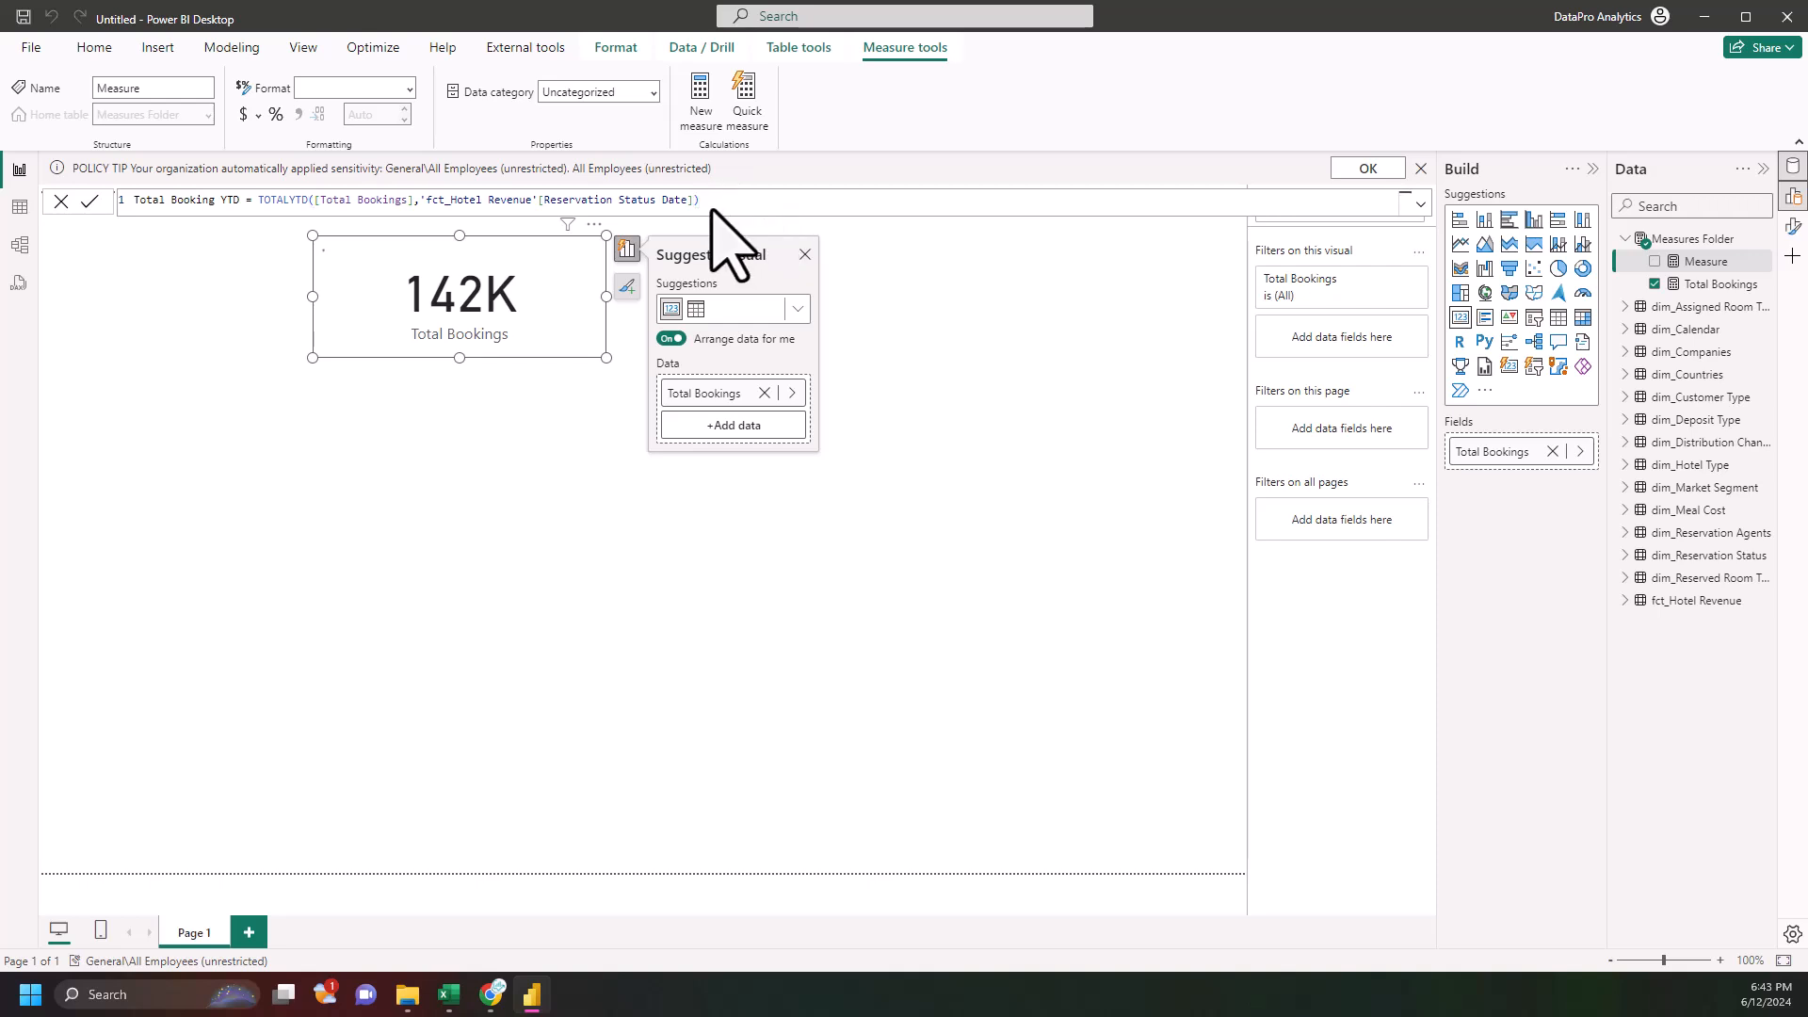
{"action": "key", "text": "Return"}
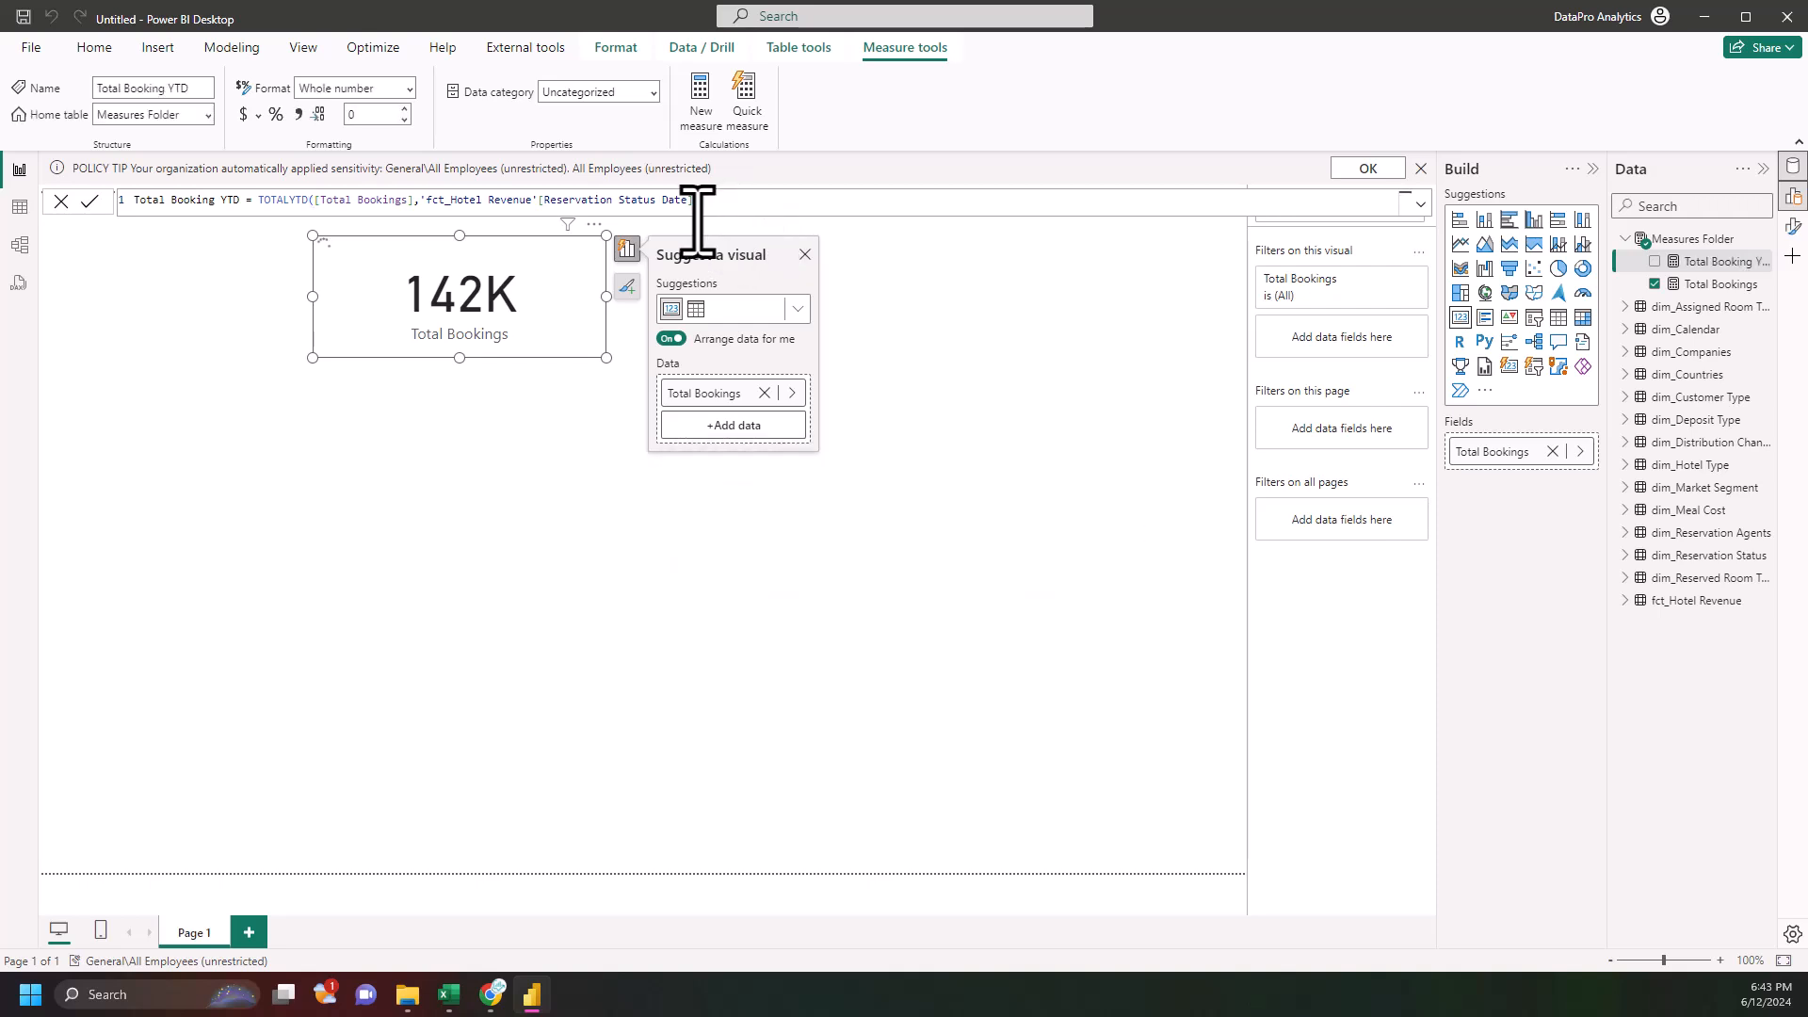
- Examine the data columns of the fct_Hotel Revenue and dim_Reservation Status tables
{"action": "left_click", "coordinate": [19, 206]}
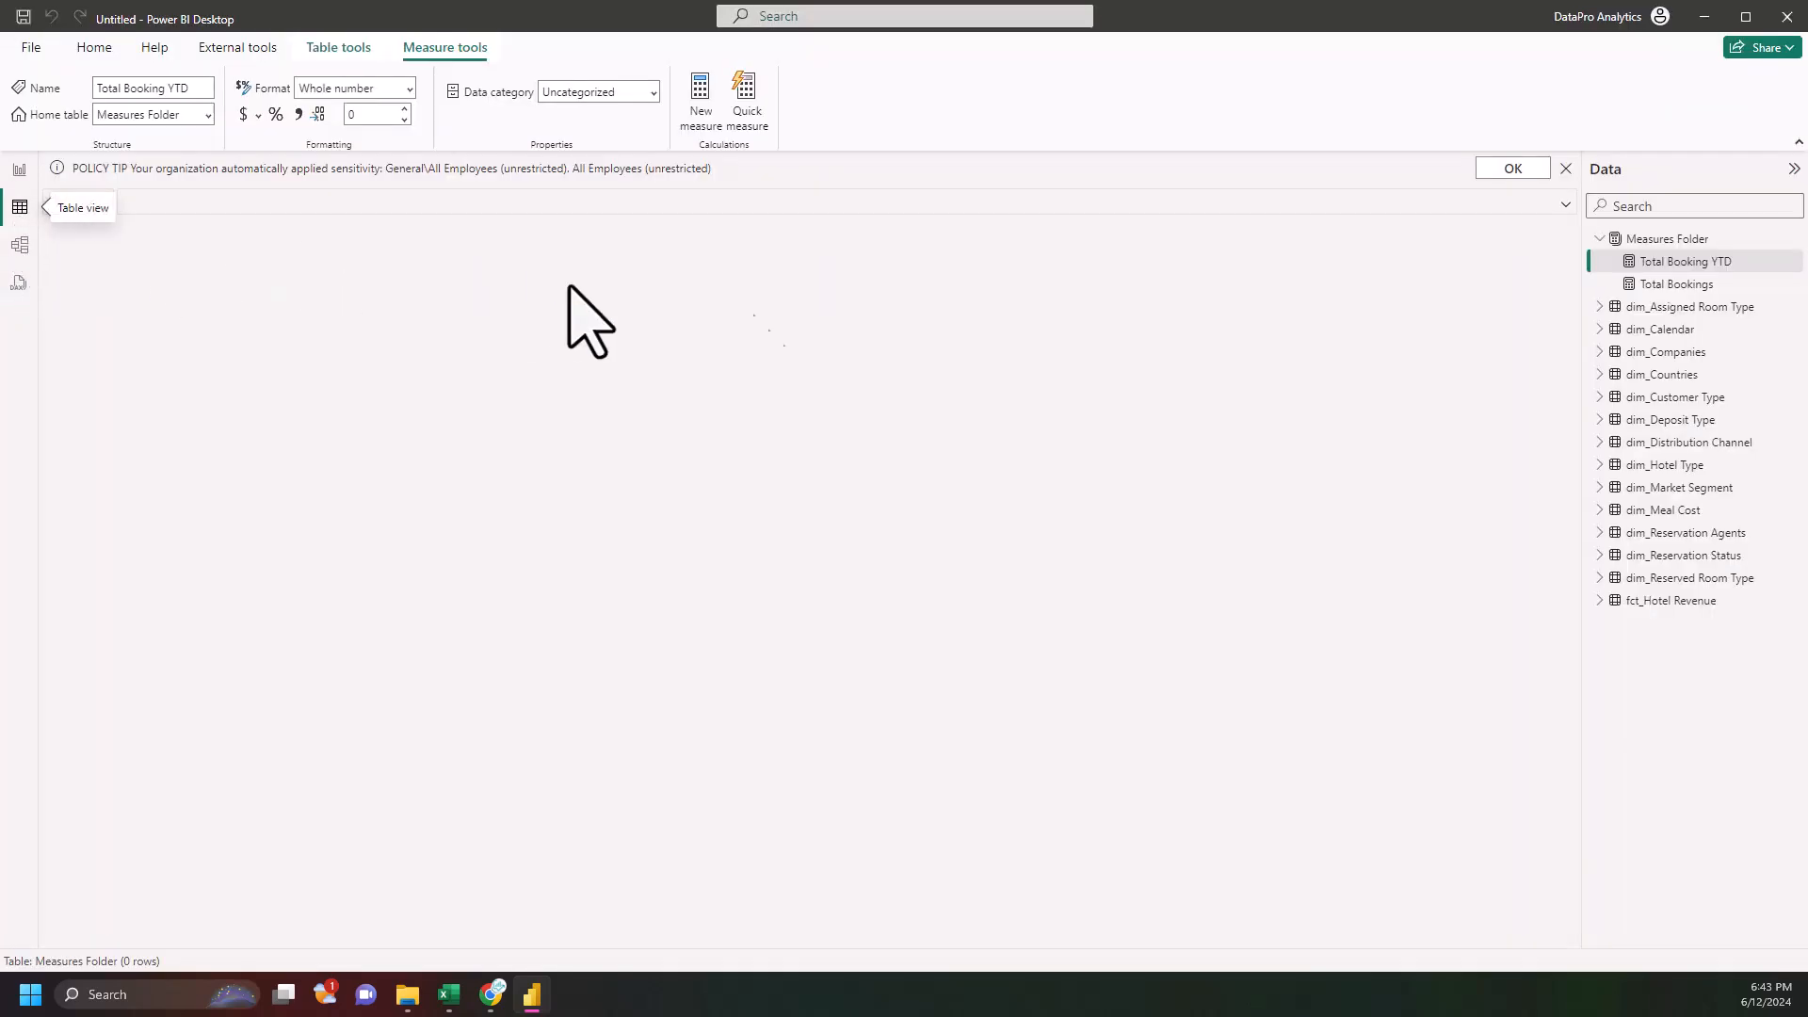
{"action": "left_click", "coordinate": [1655, 603]}
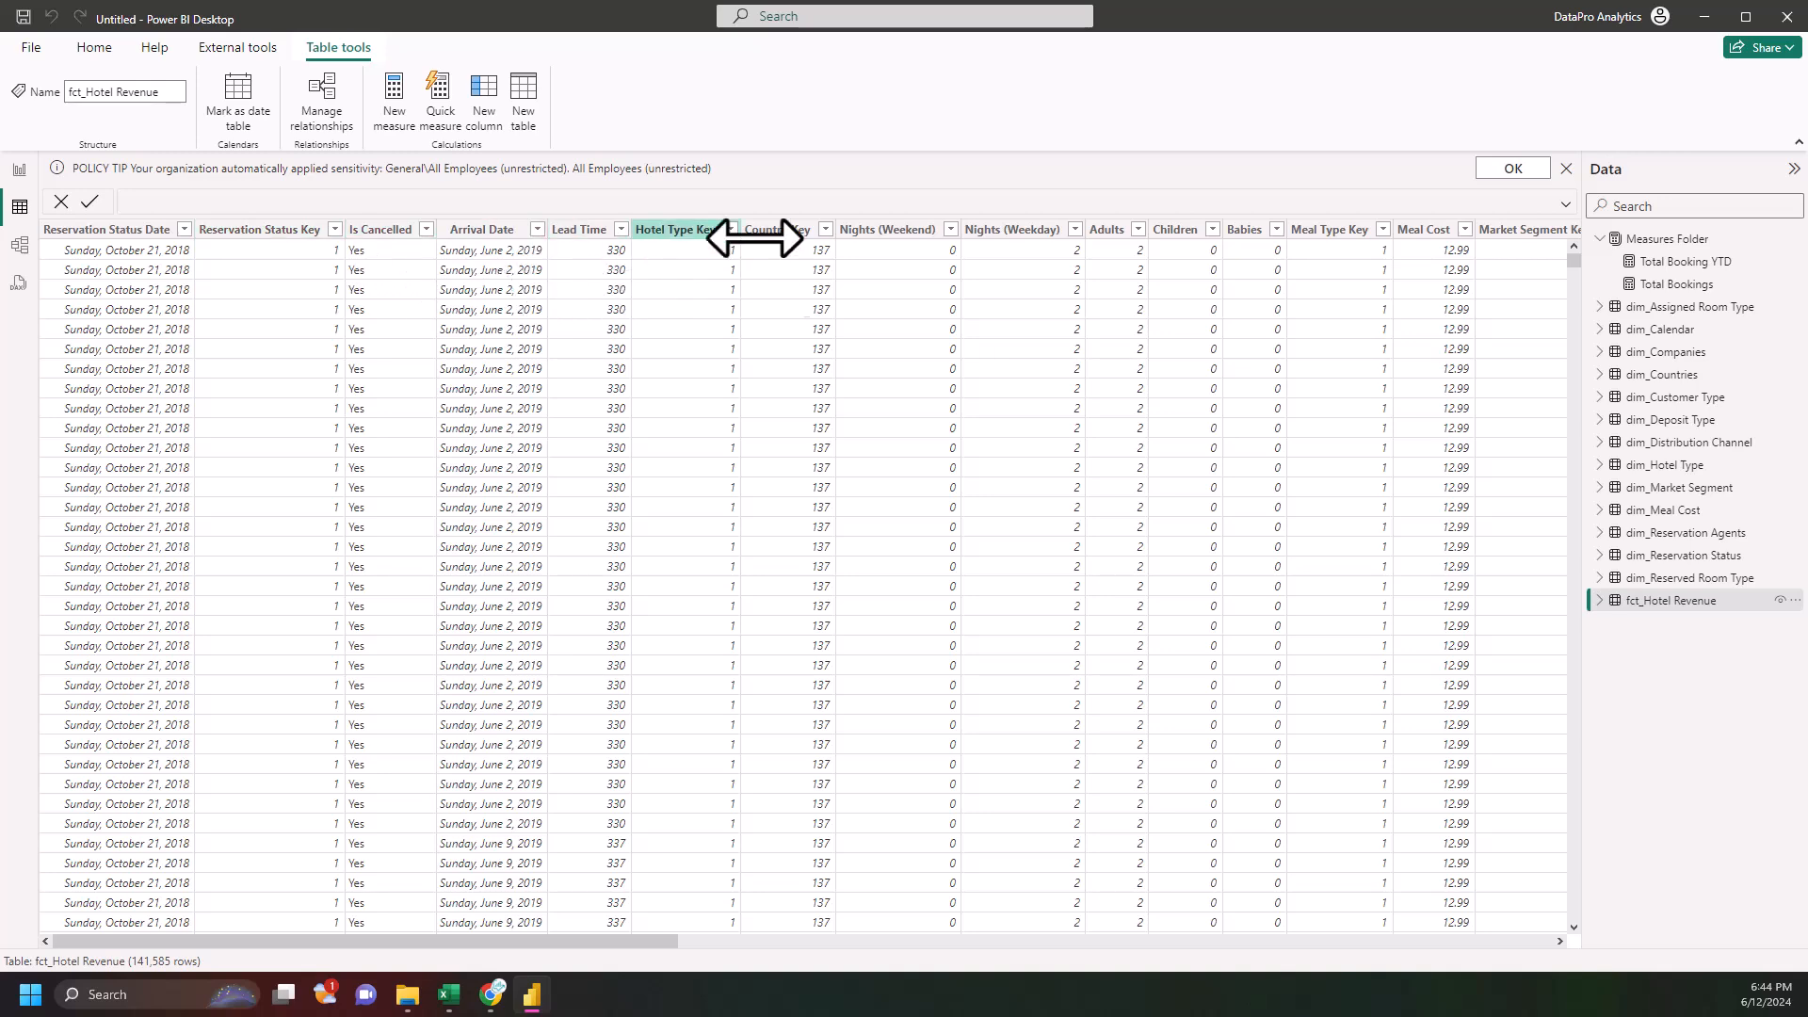
{"action": "left_click_drag", "start_coordinate": [439, 939], "coordinate": [834, 953]}
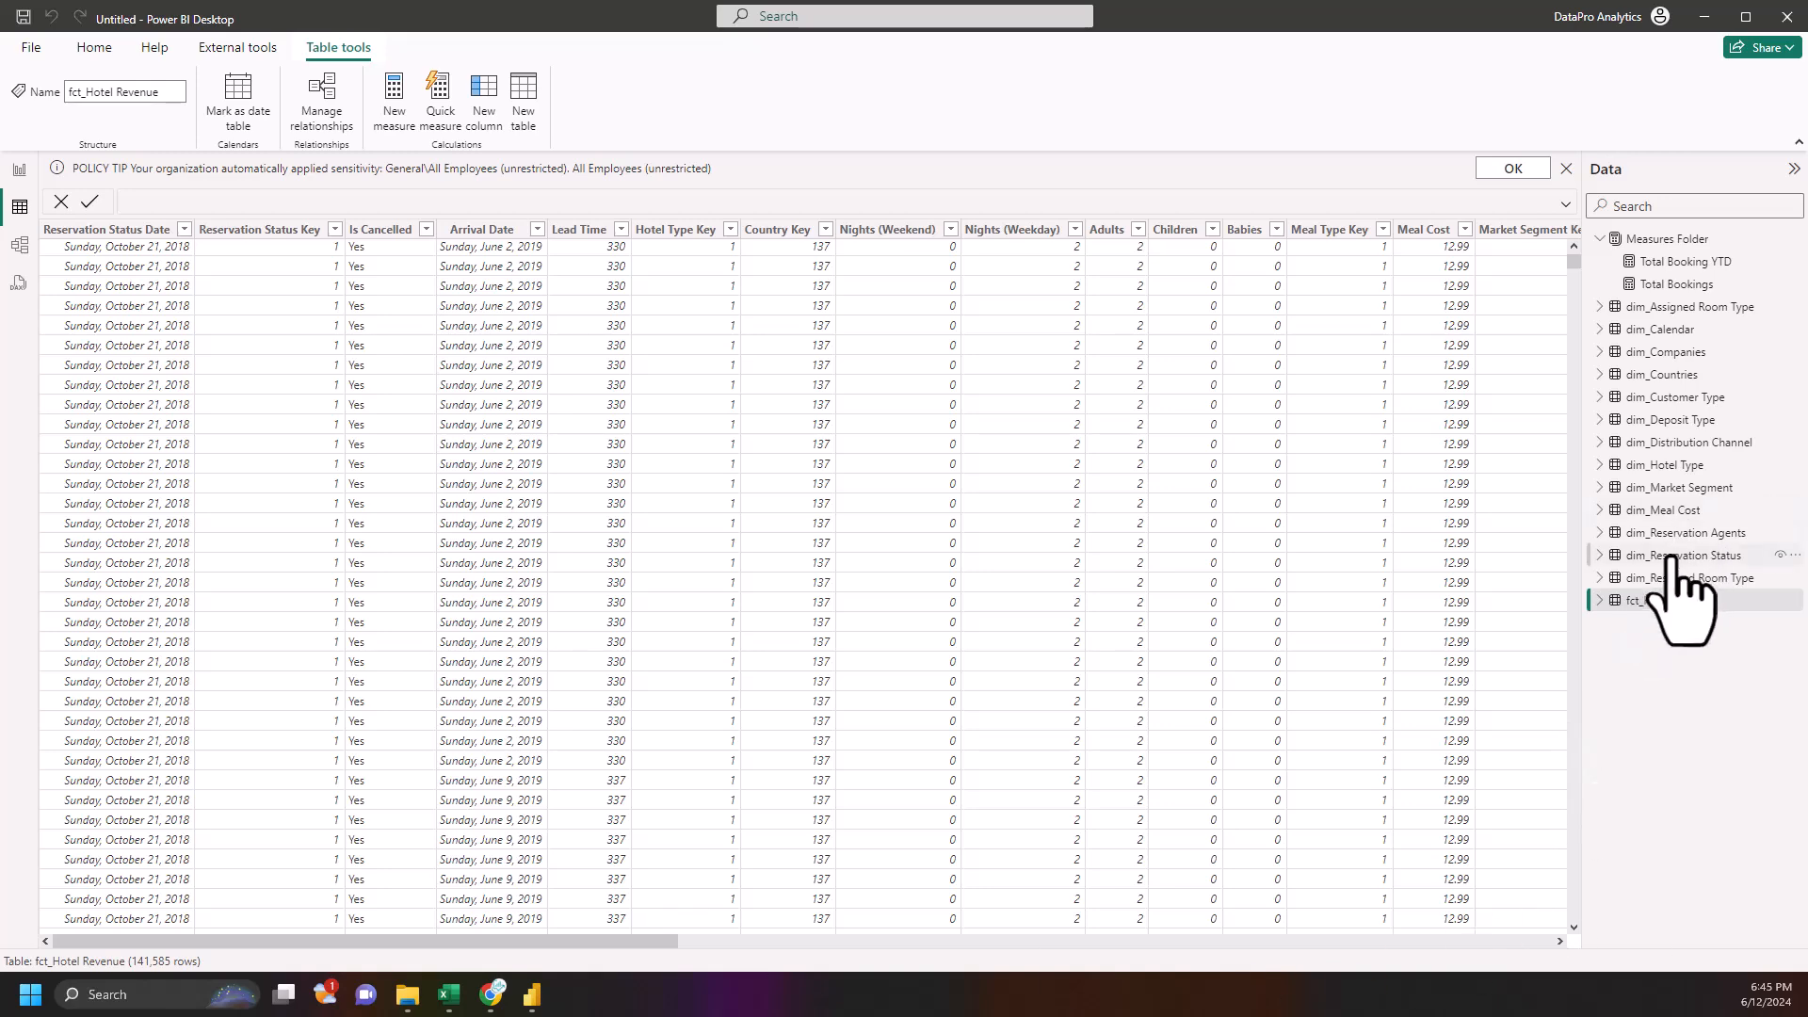
{"action": "left_click", "coordinate": [1675, 557]}
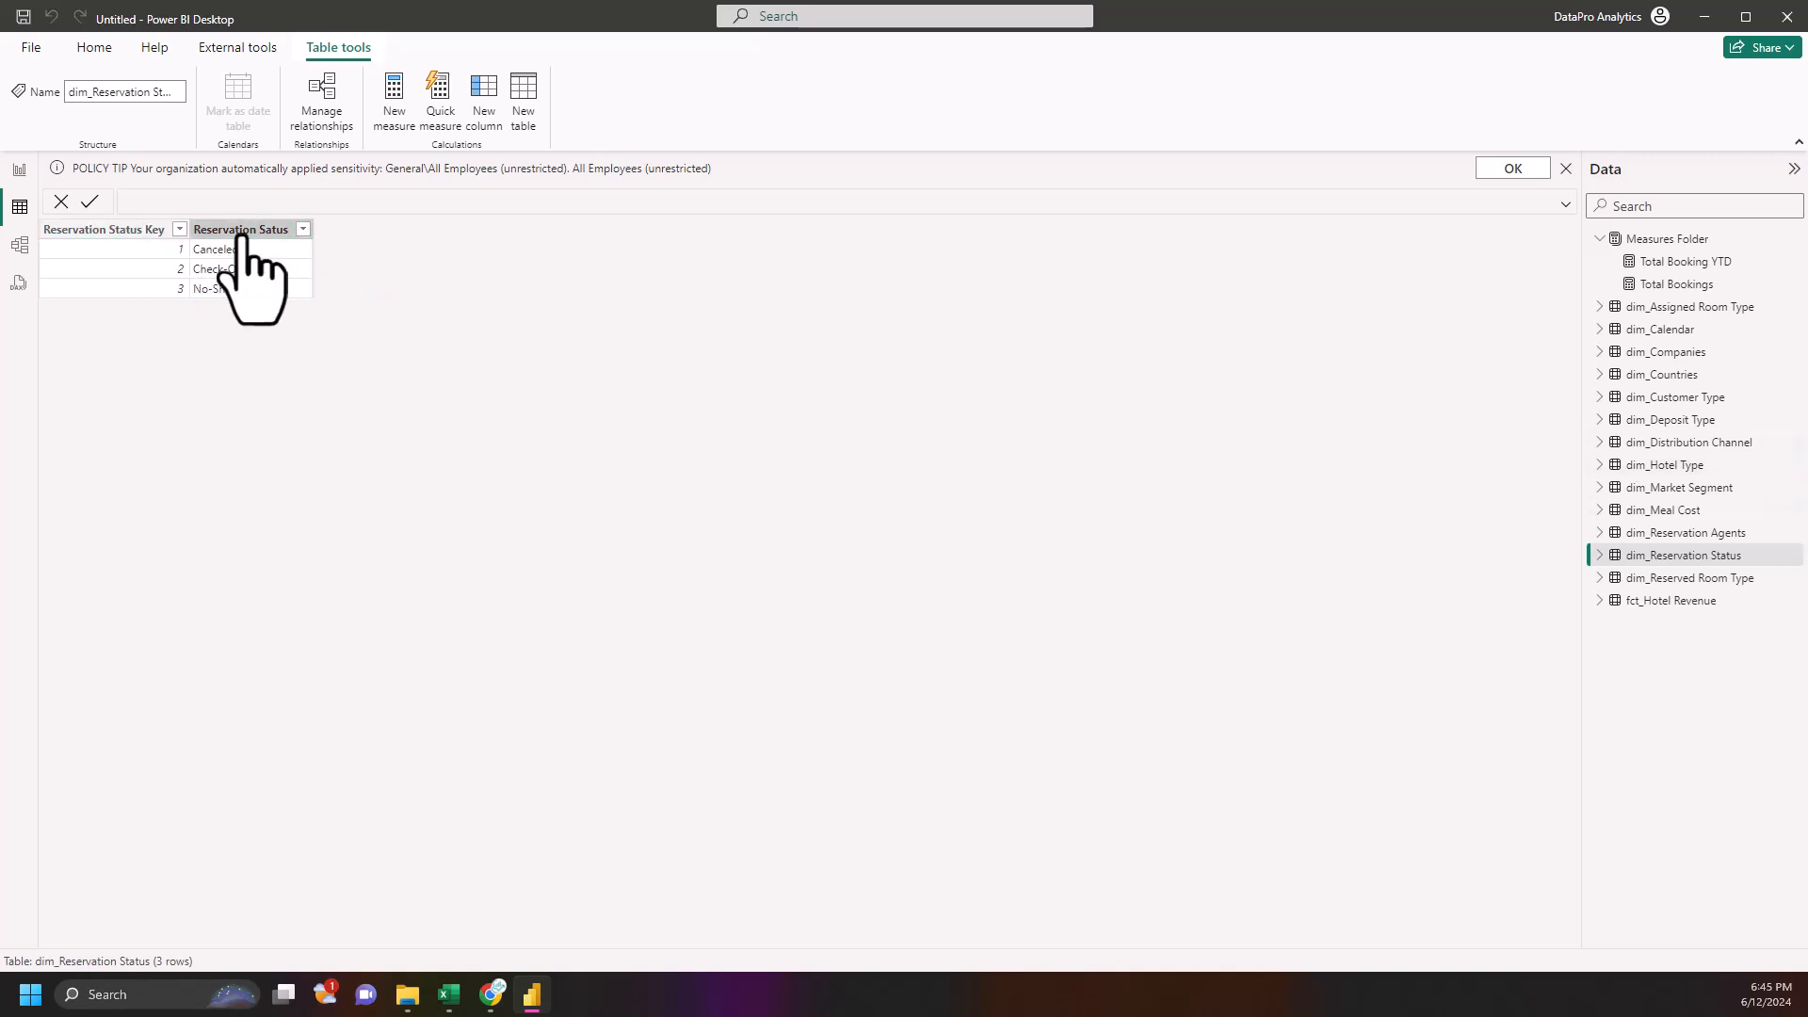
{"action": "double_click", "coordinate": [246, 229]}
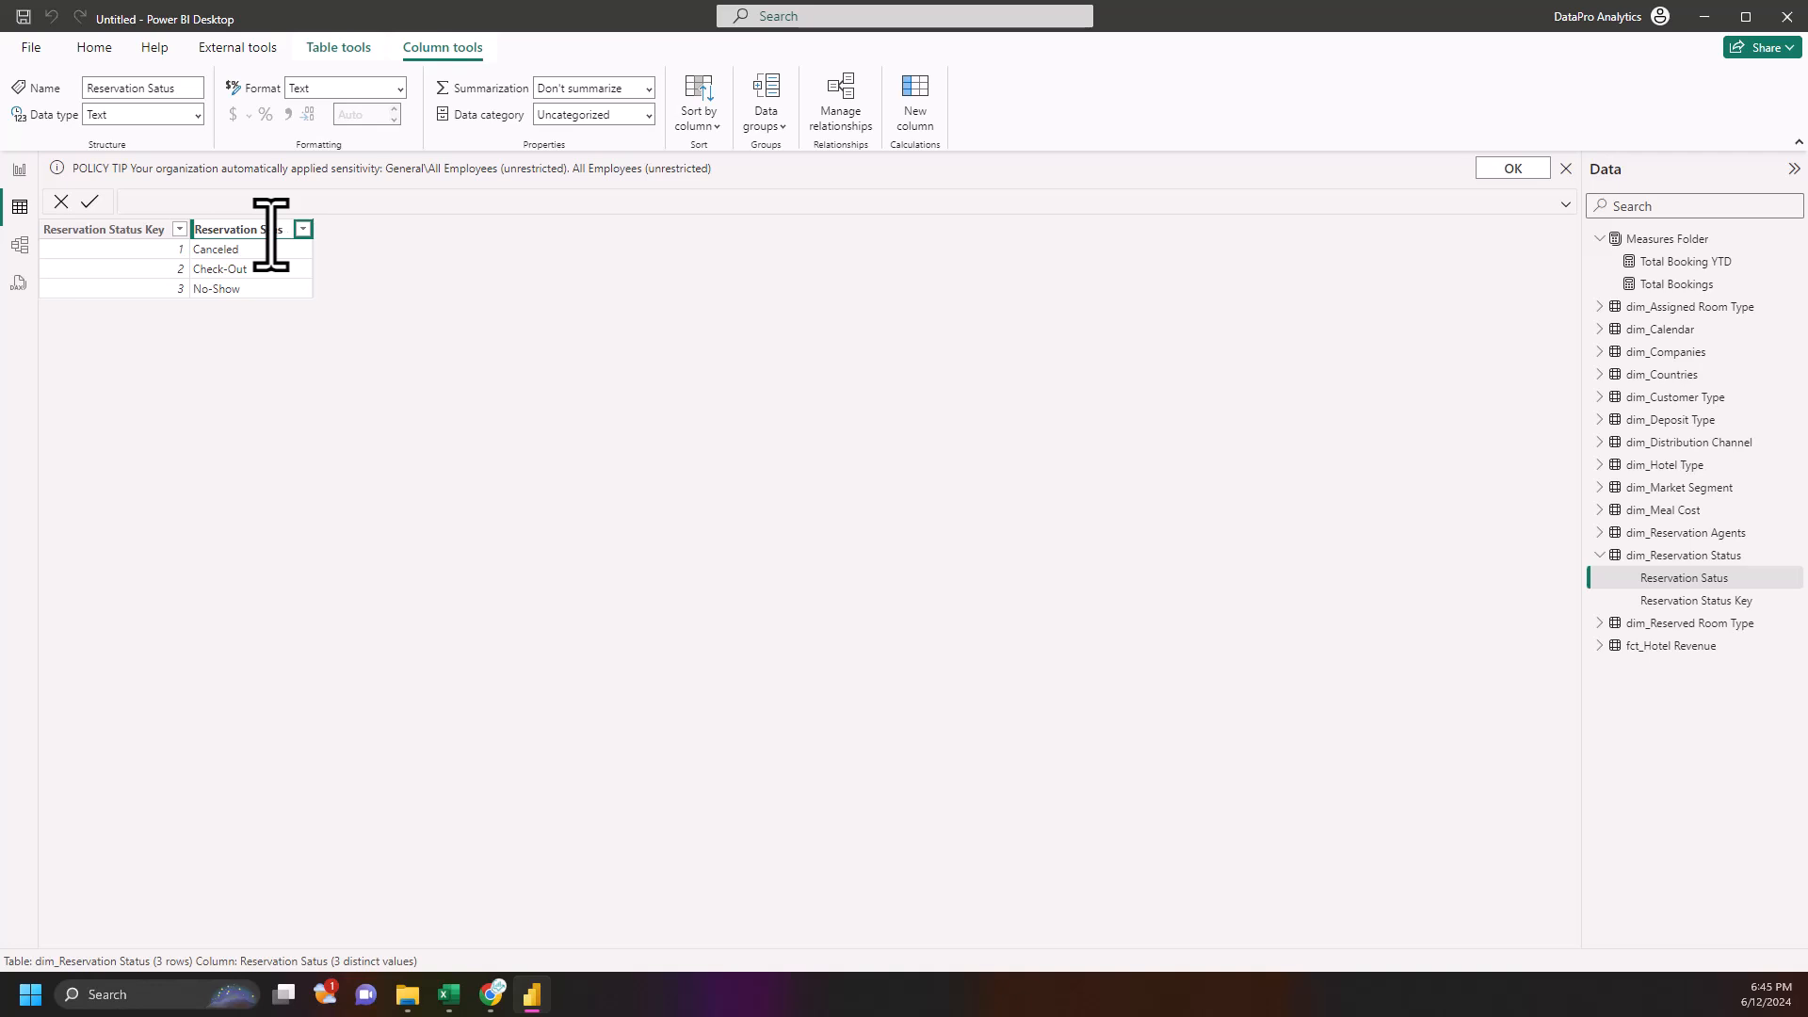
{"action": "left_click", "coordinate": [267, 318]}
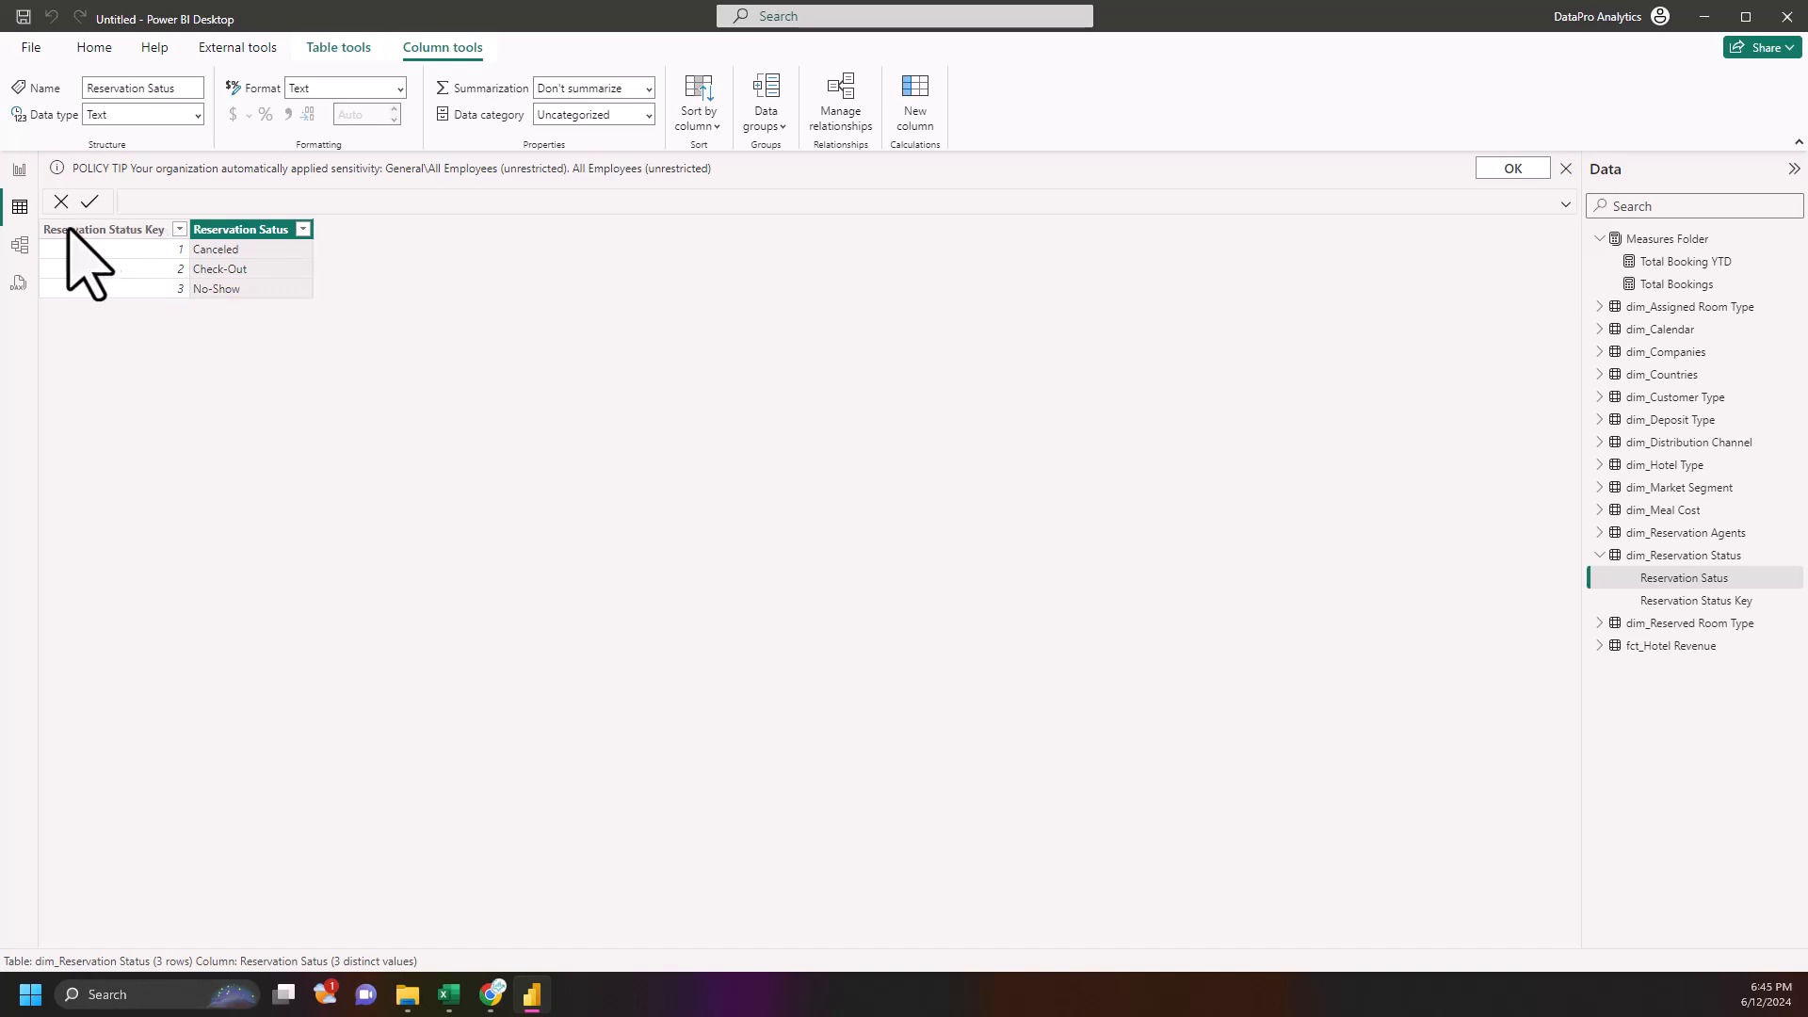
- Return to the report page, move the Total Bookings card toward the page's left edge and shrink it
{"action": "left_click", "coordinate": [19, 171]}
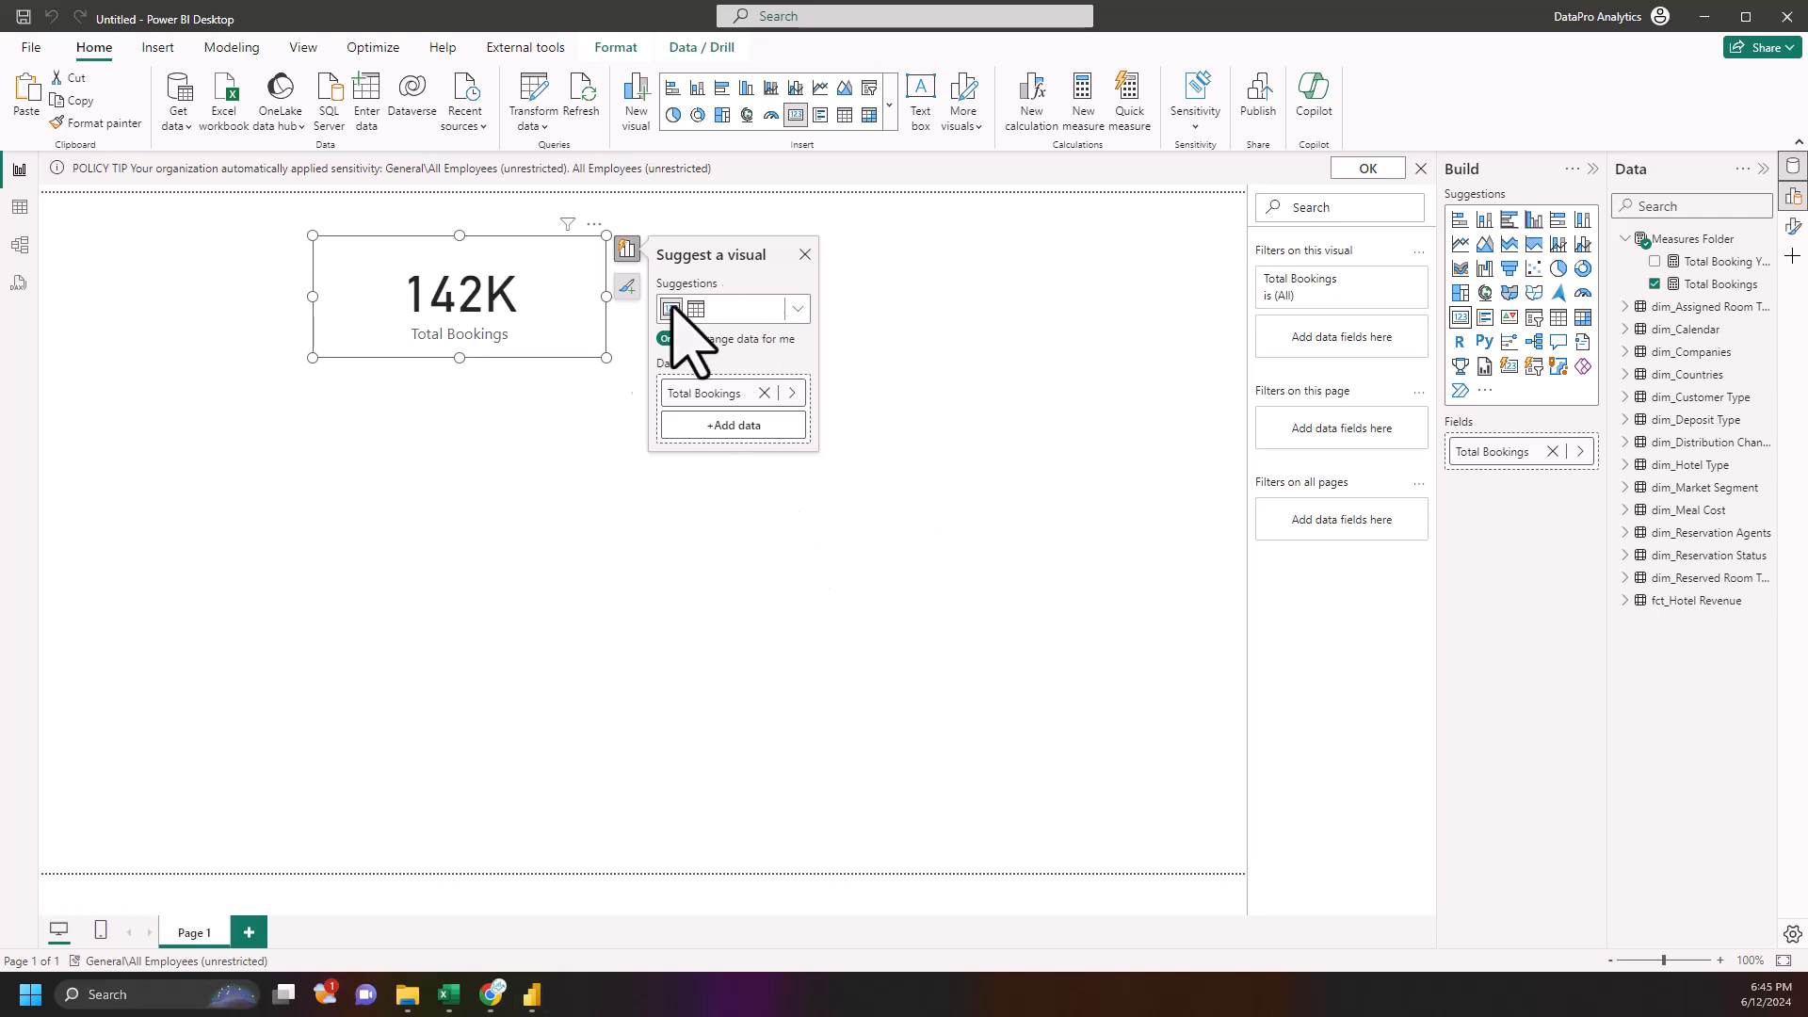
{"action": "left_click_drag", "start_coordinate": [444, 355], "coordinate": [315, 320]}
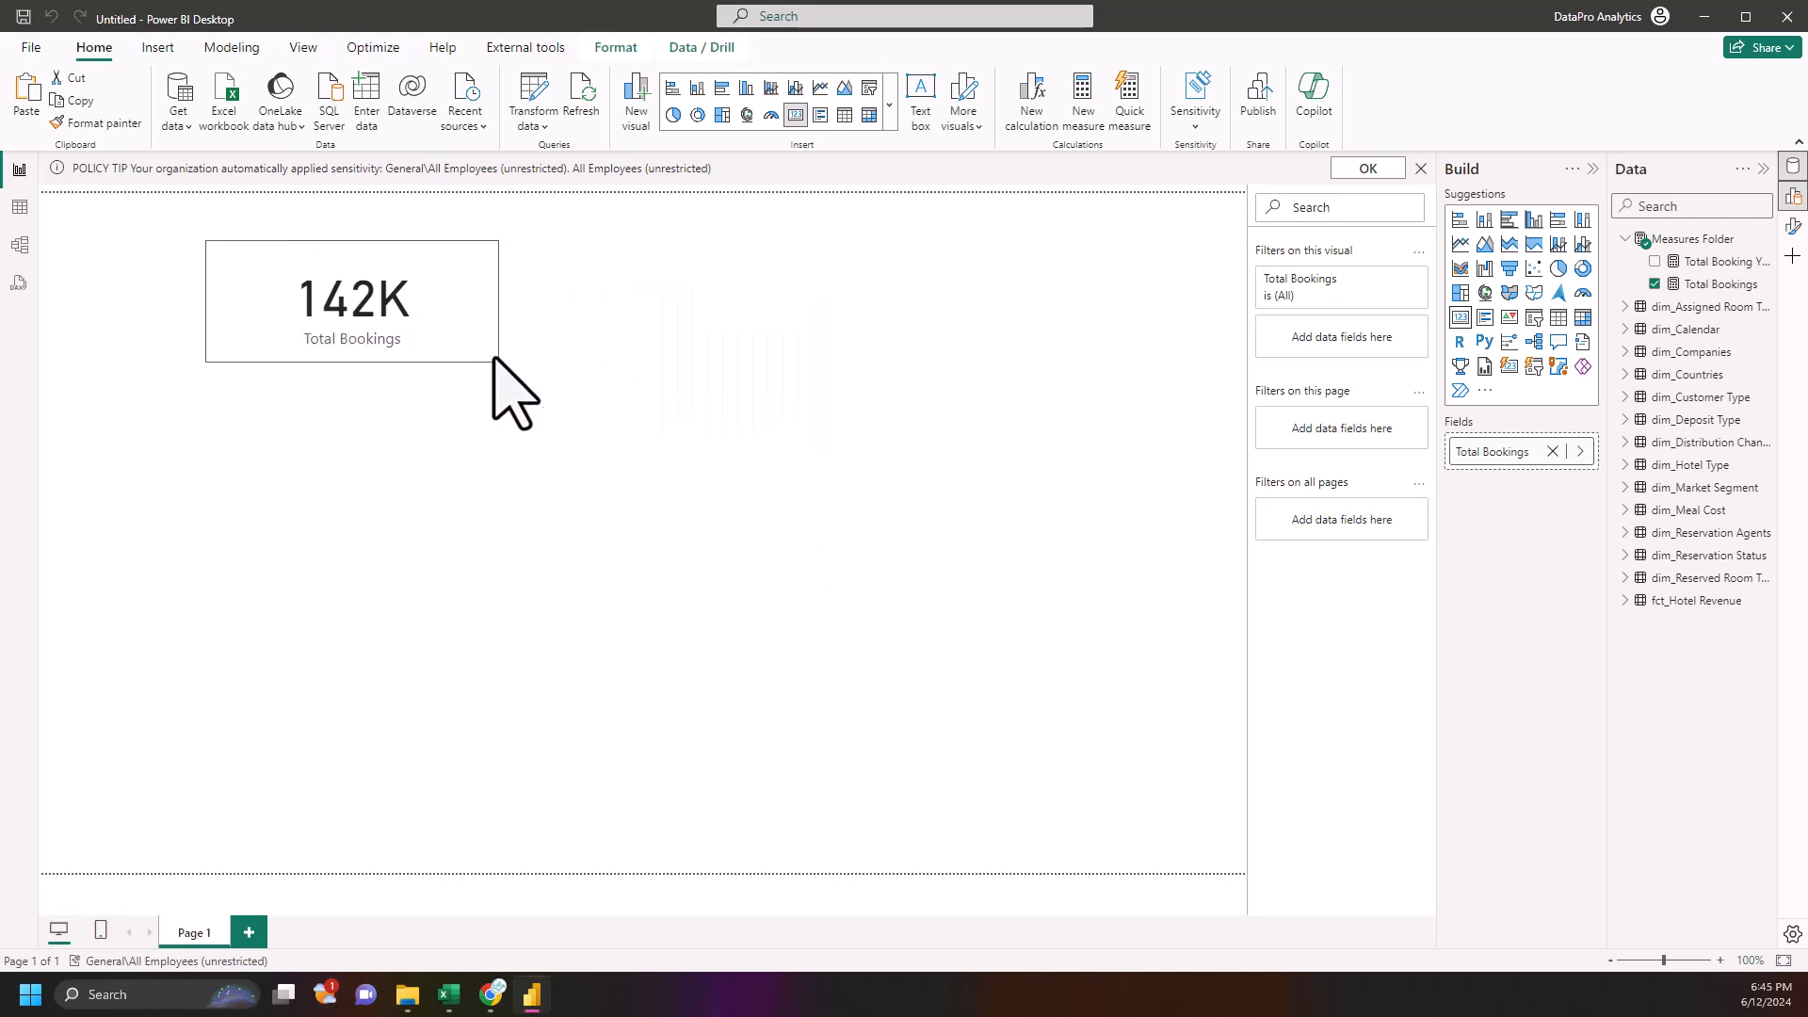
{"action": "left_click_drag", "start_coordinate": [496, 361], "coordinate": [420, 343]}
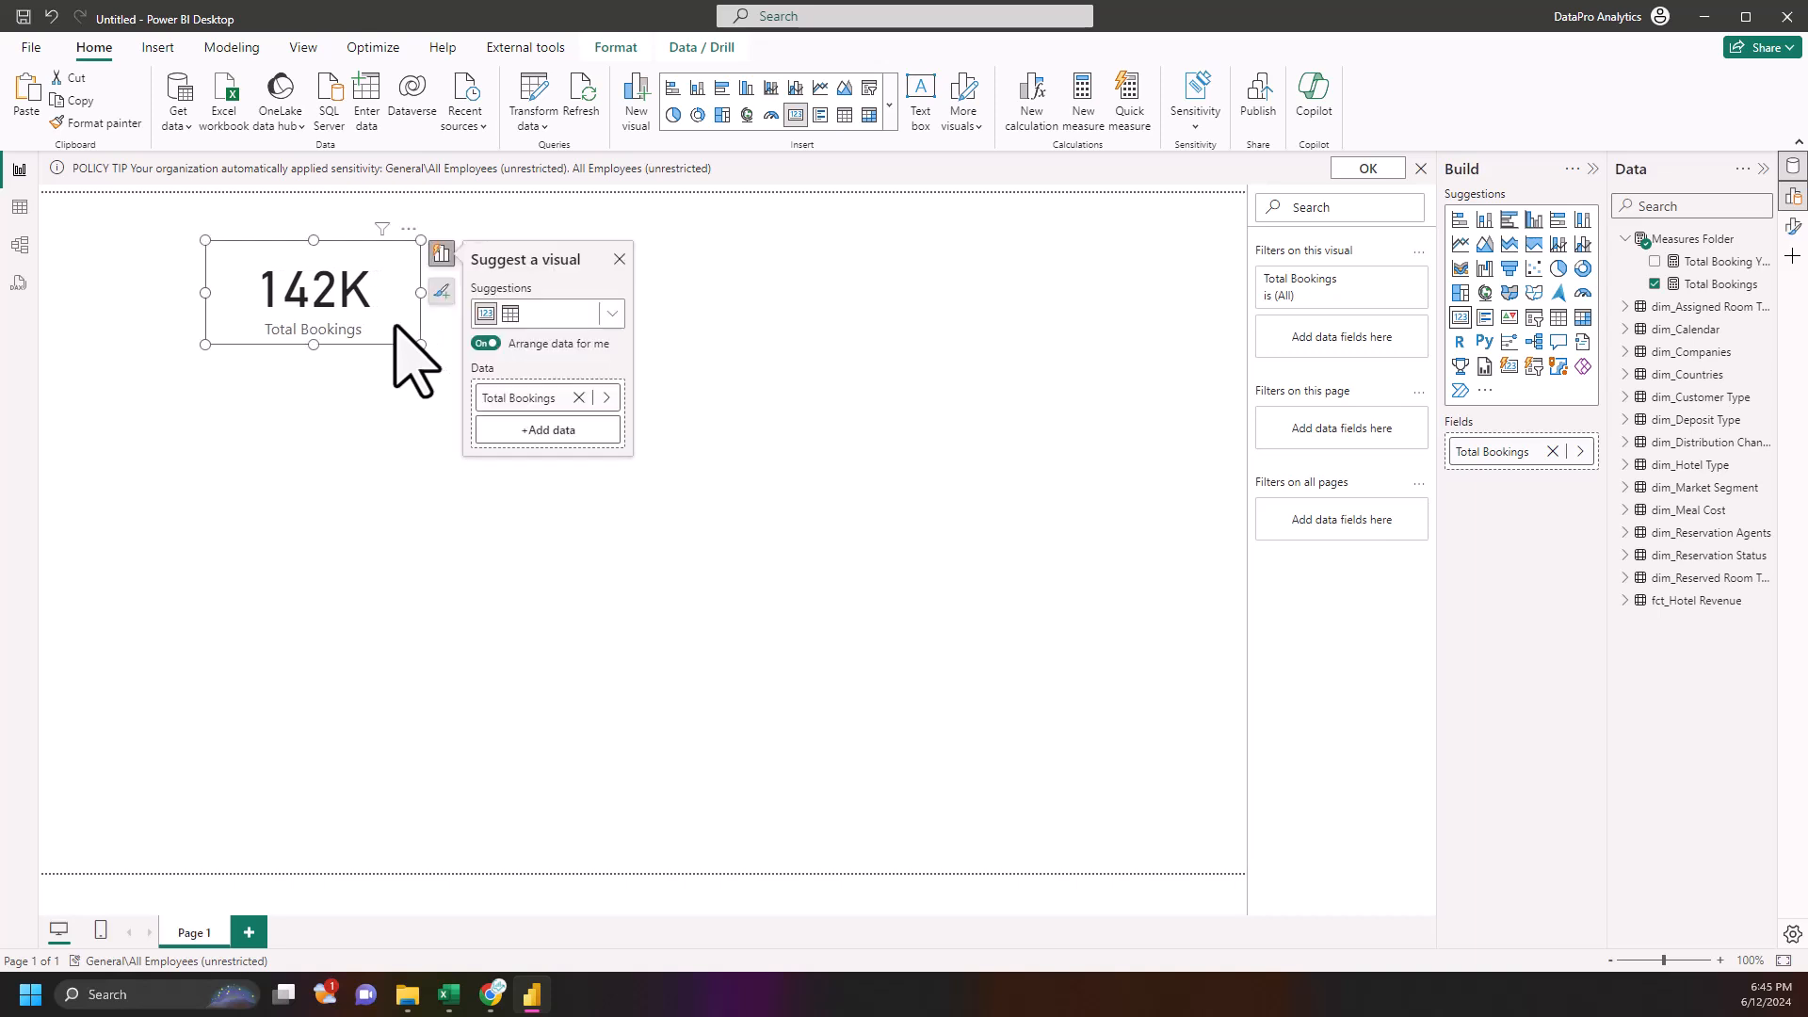
- Duplicate the Total Bookings card beside the original, replacing the copy's field with Total Booking YTD and enlarging it
{"action": "key", "text": "ctrl+v"}
{"action": "left_click_drag", "start_coordinate": [372, 322], "coordinate": [676, 321]}
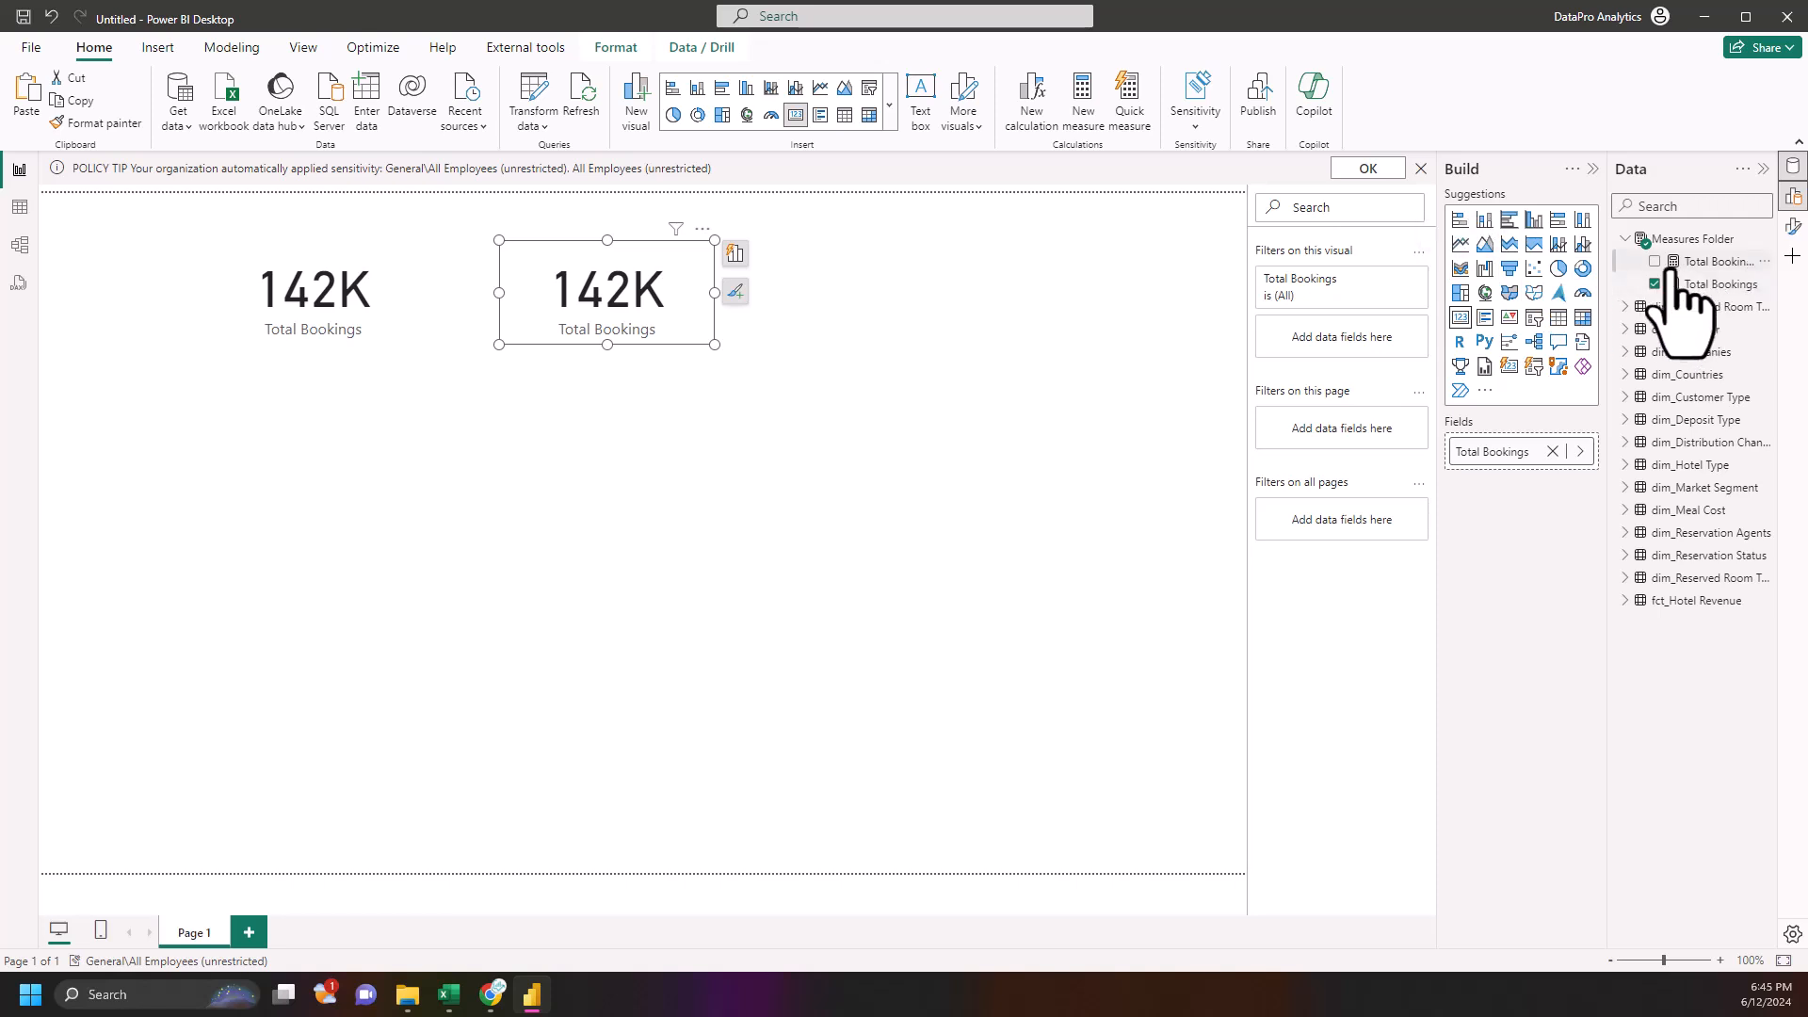
{"action": "left_click", "coordinate": [1677, 263]}
{"action": "left_click_drag", "start_coordinate": [1679, 264], "coordinate": [1492, 456]}
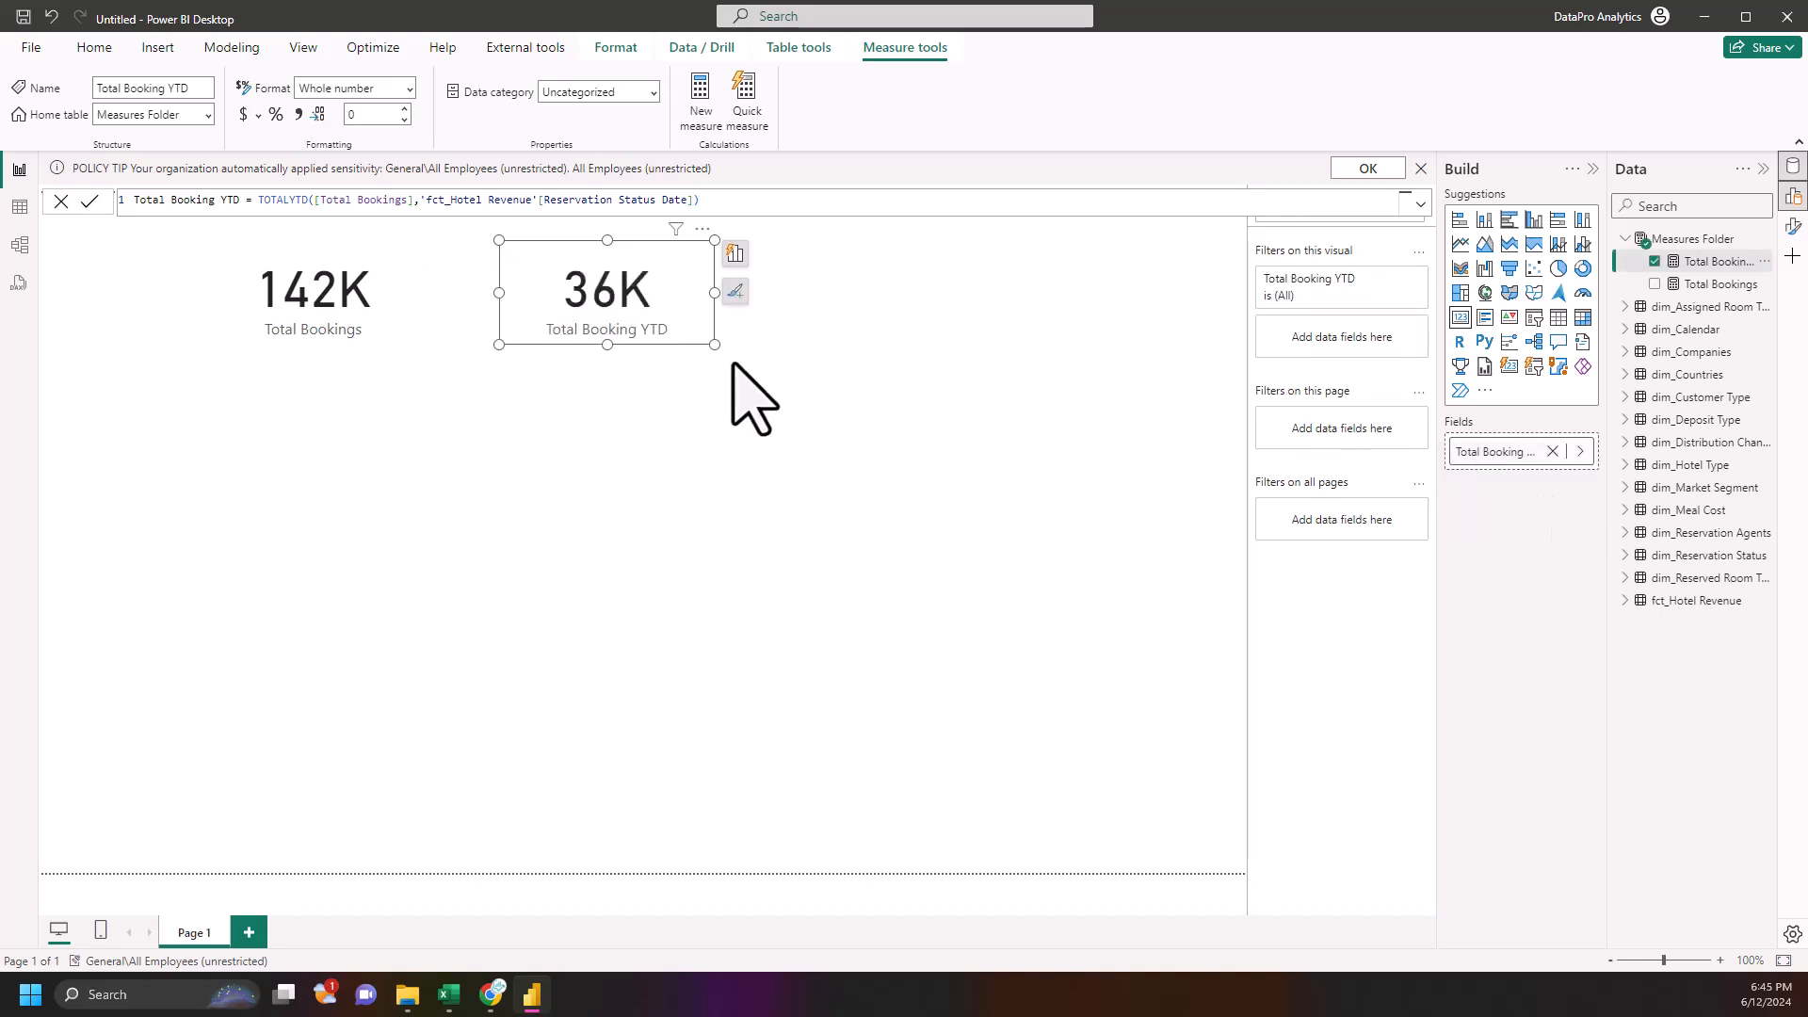
{"action": "left_click_drag", "start_coordinate": [715, 347], "coordinate": [852, 365]}
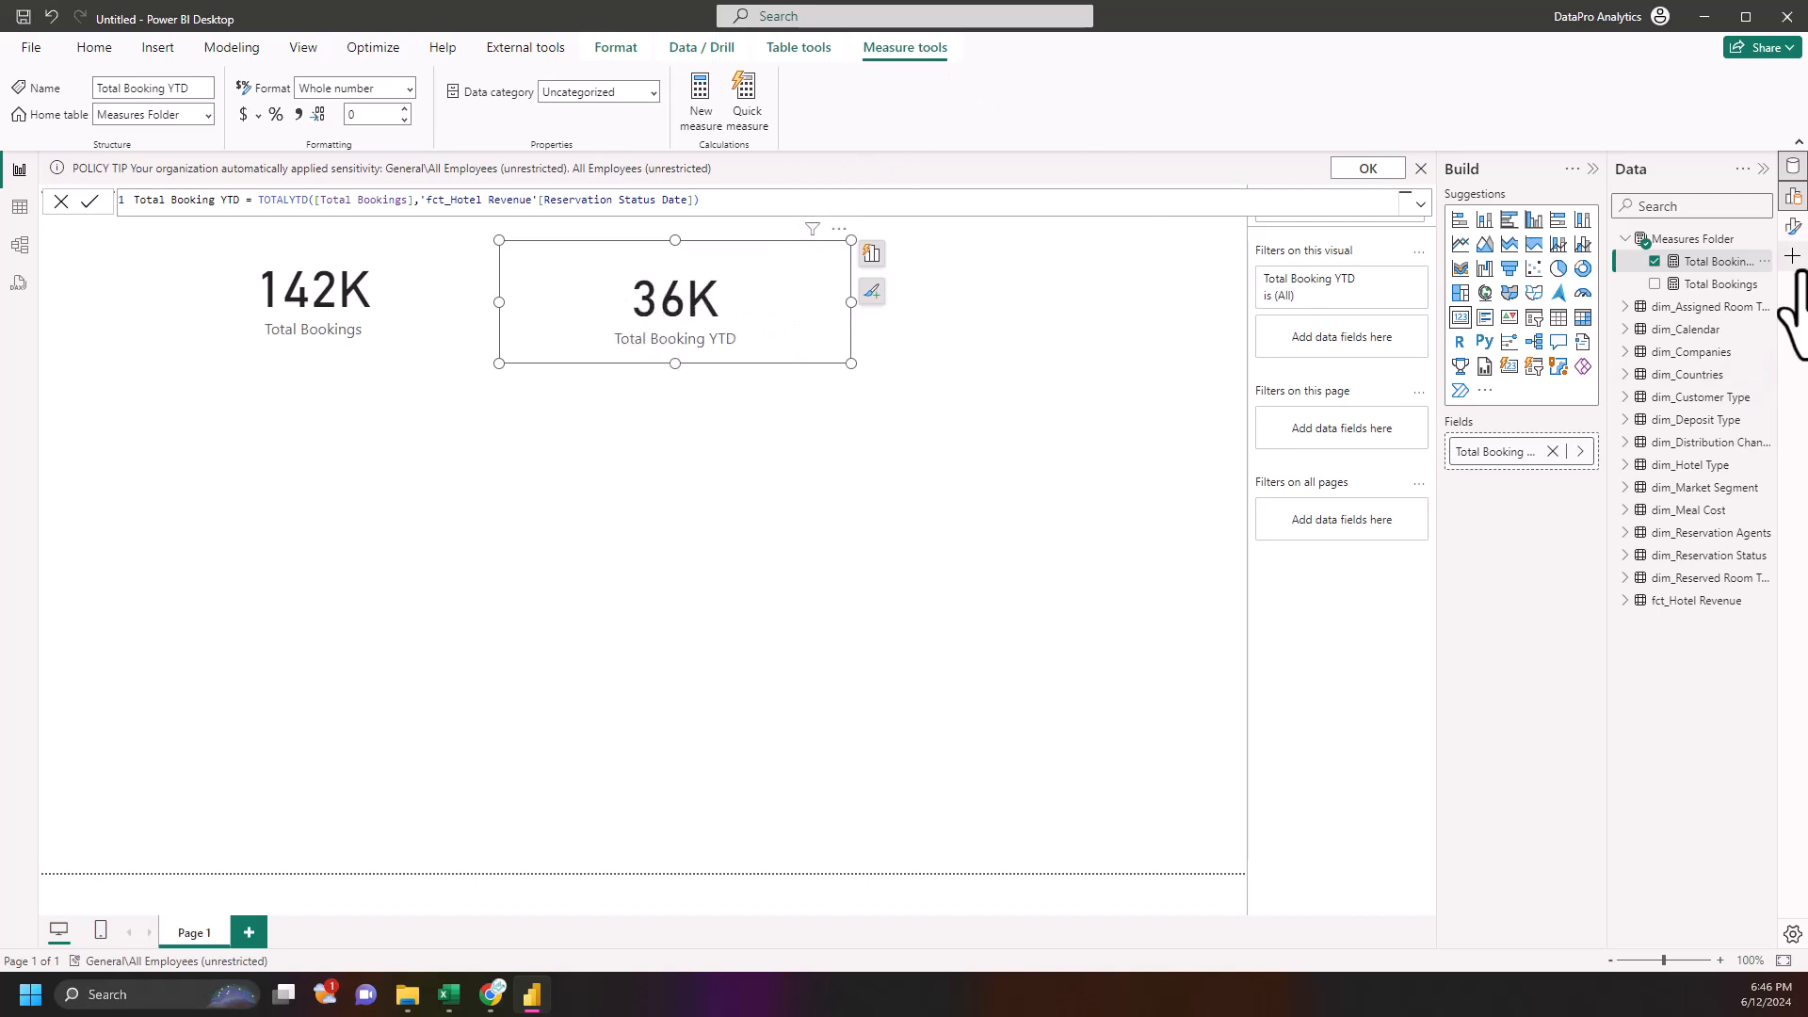
- Create a measure named Previous_YTD_Booking in the Measures Folder, beginning its formula with CALCULATE([Total Booking YTD]
{"action": "left_click", "coordinate": [1759, 261]}
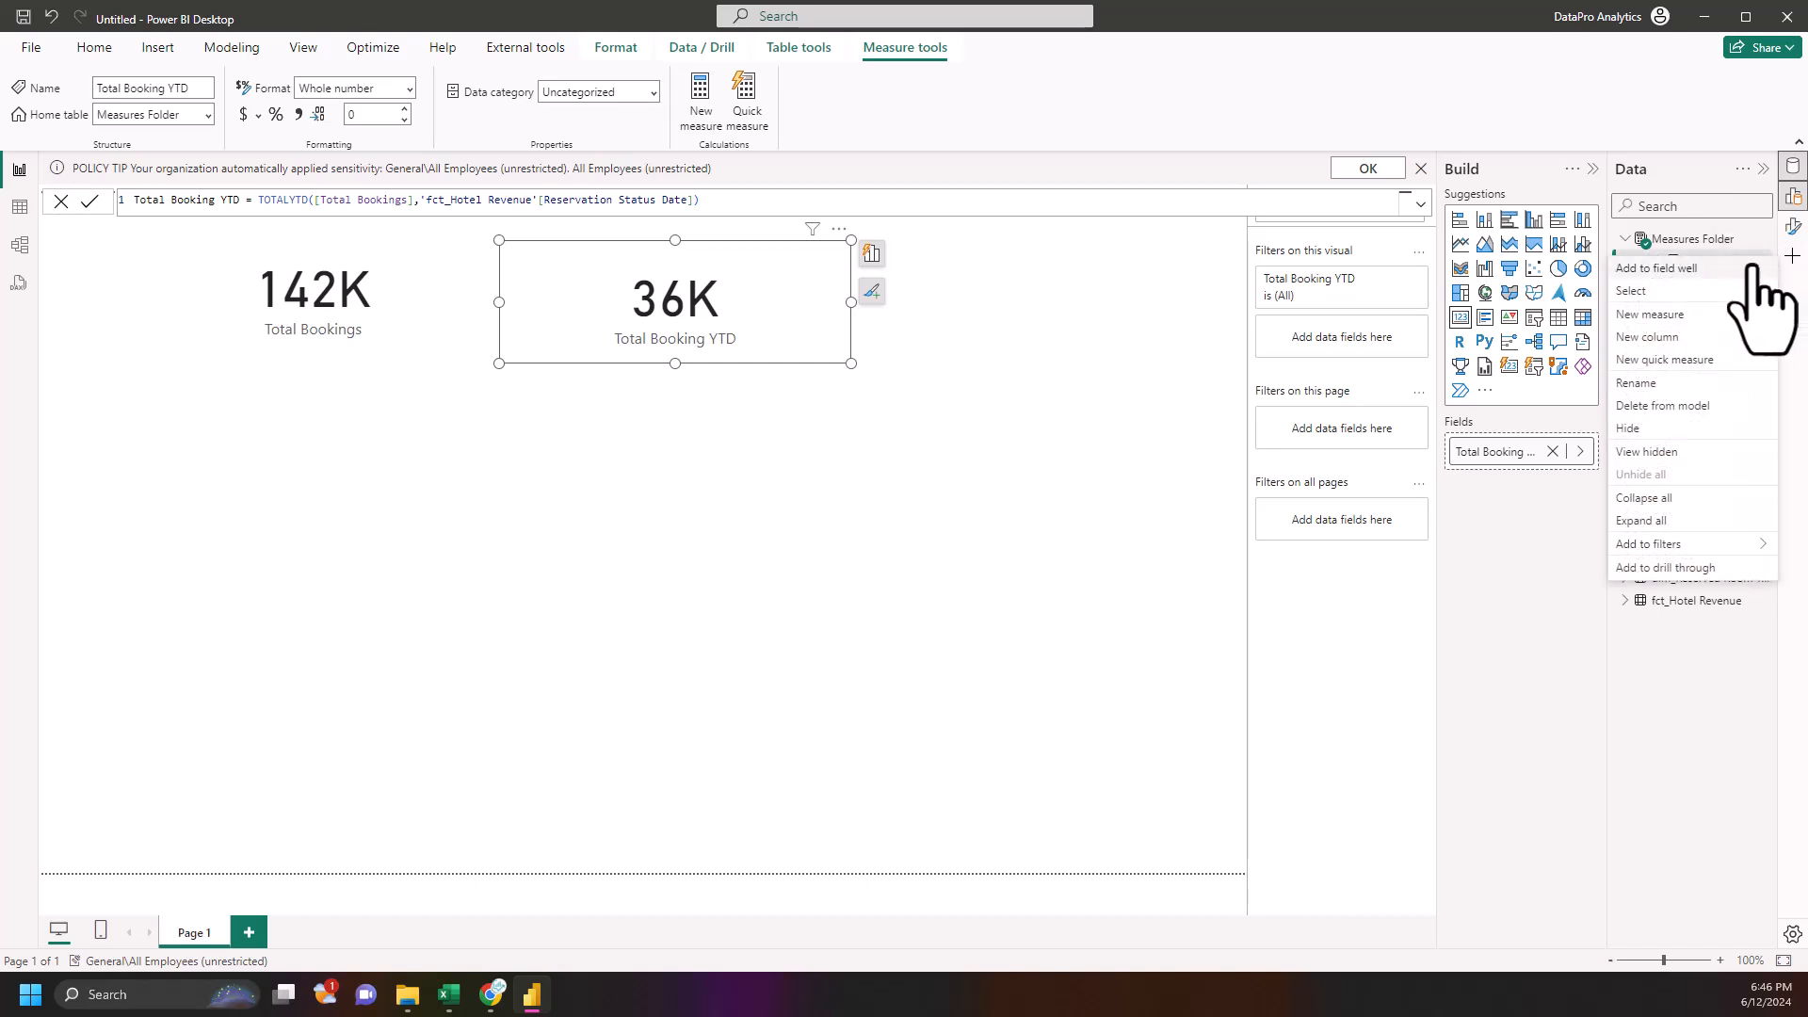
{"action": "left_click", "coordinate": [1629, 317]}
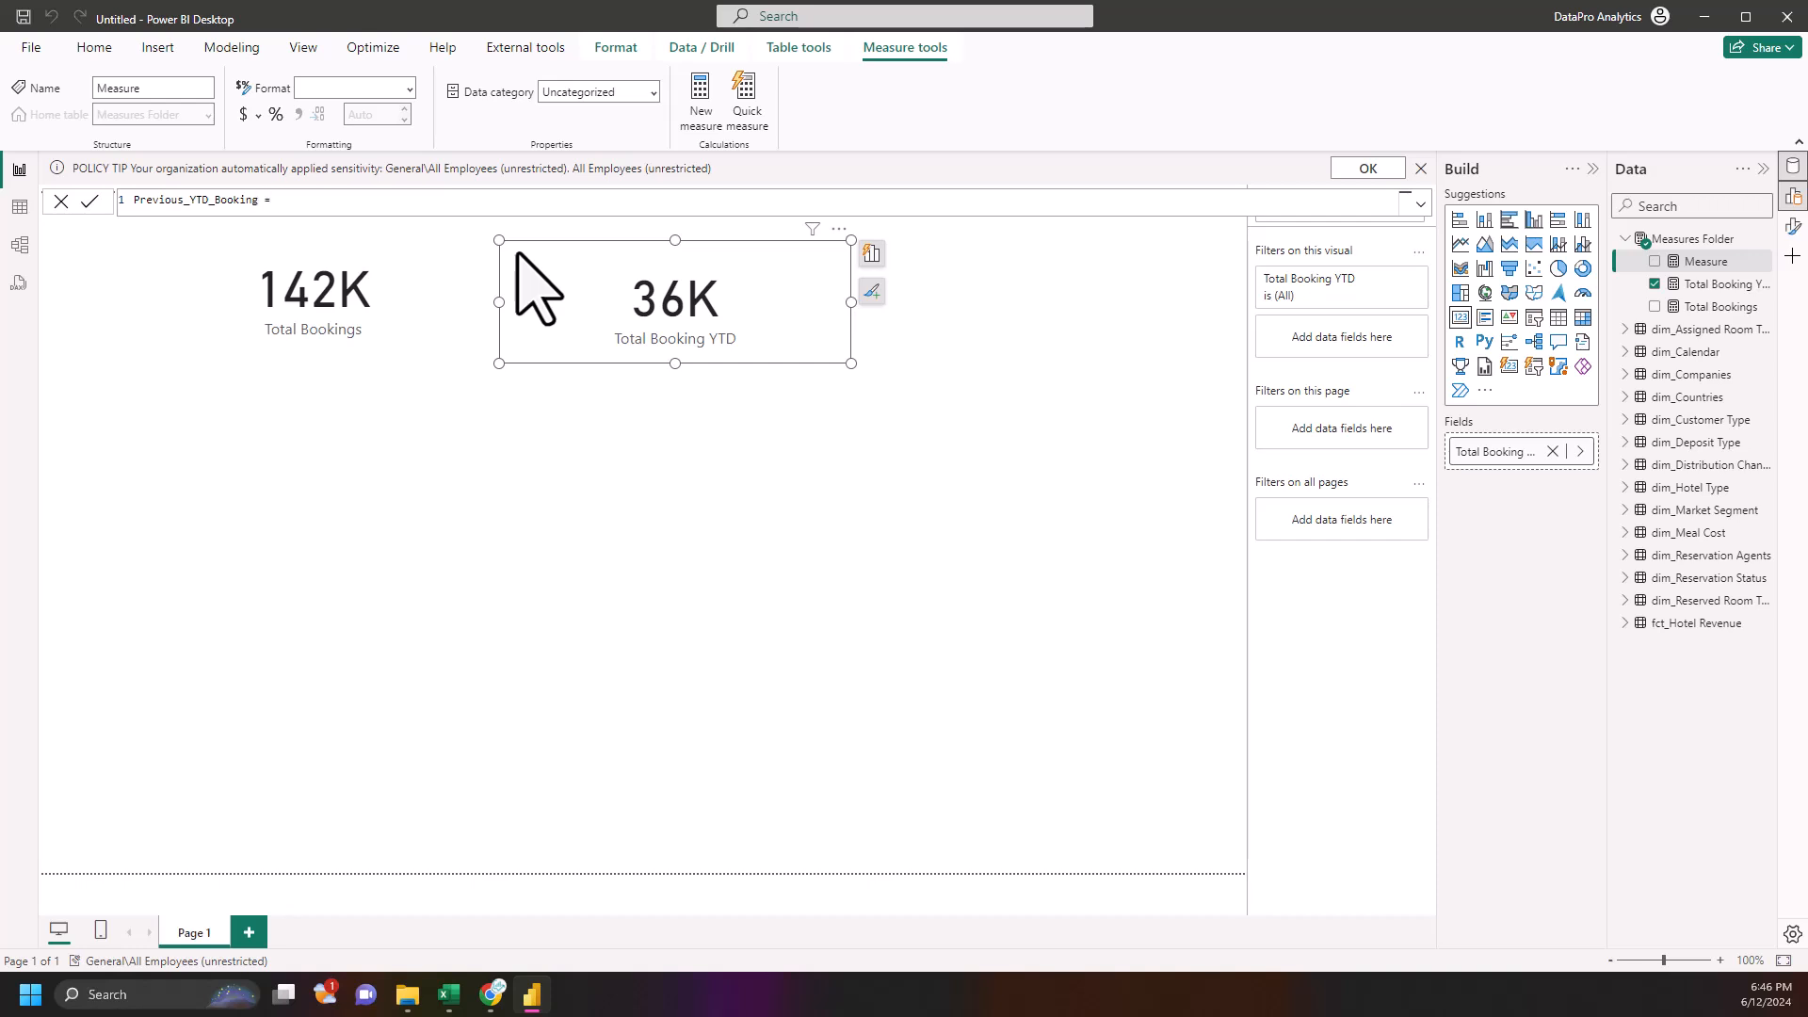
{"action": "key", "text": "shift+Return"}
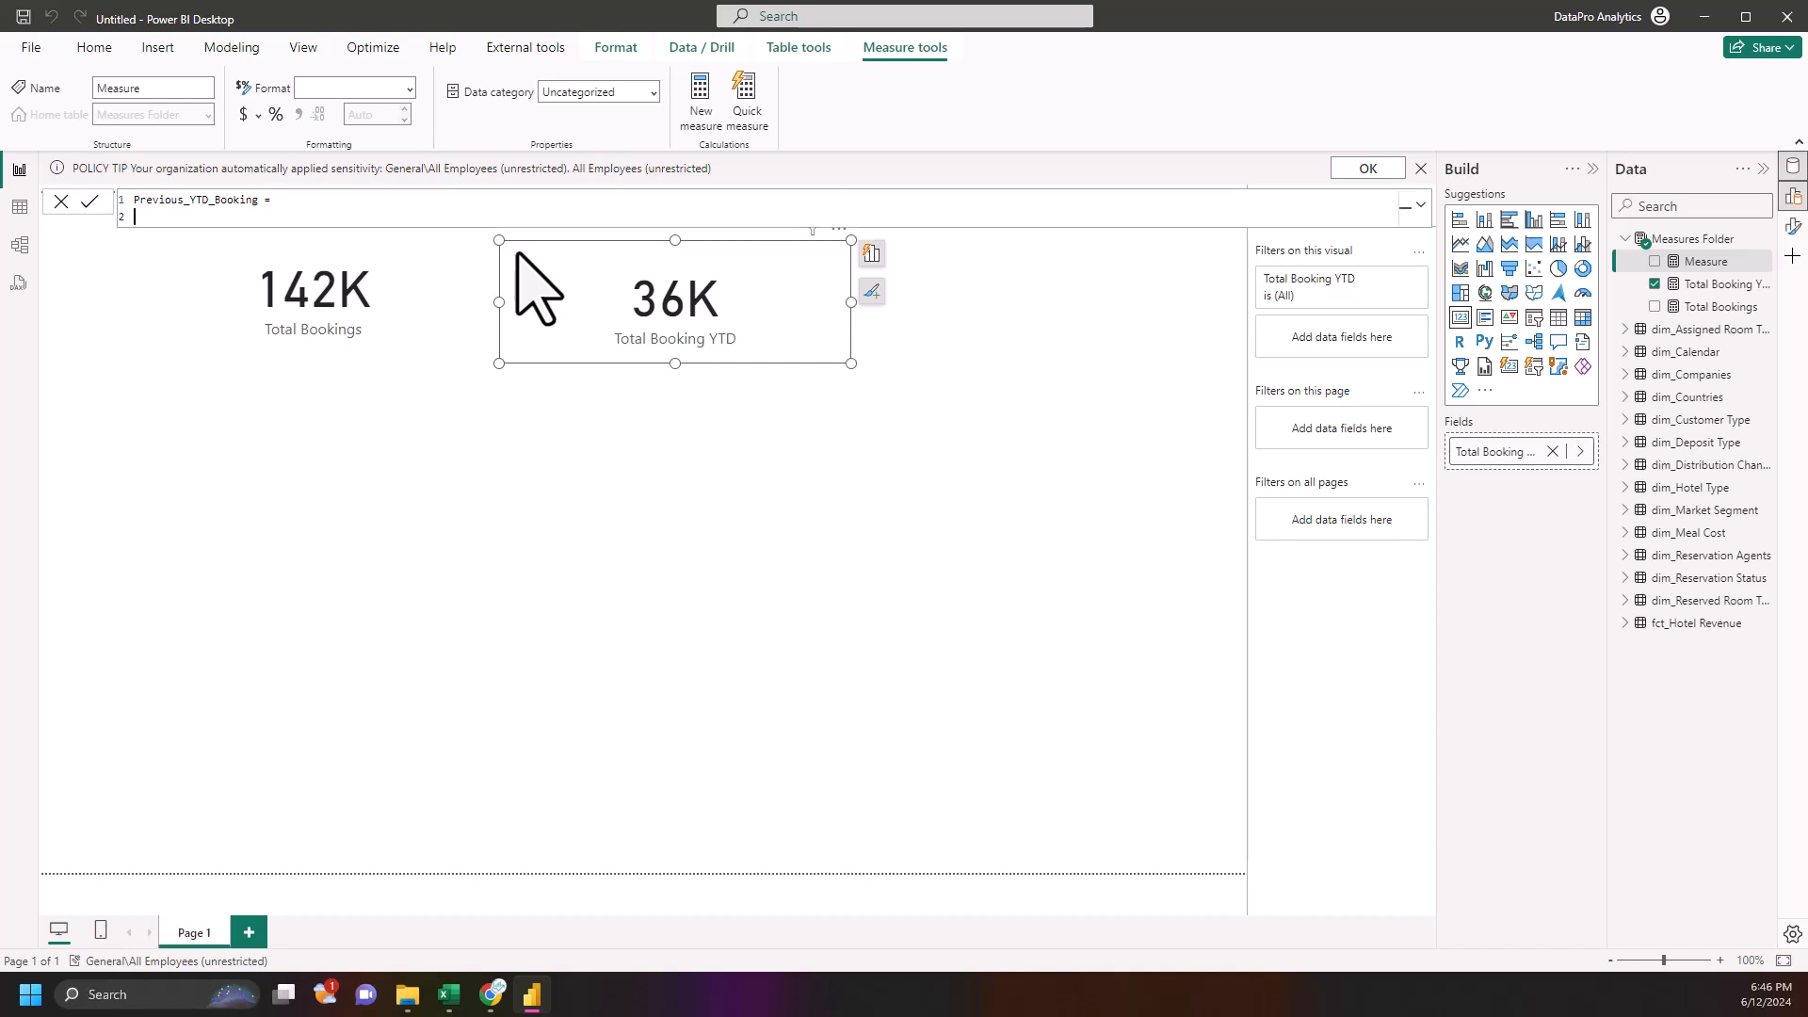
{"action": "type", "text": "cal"}
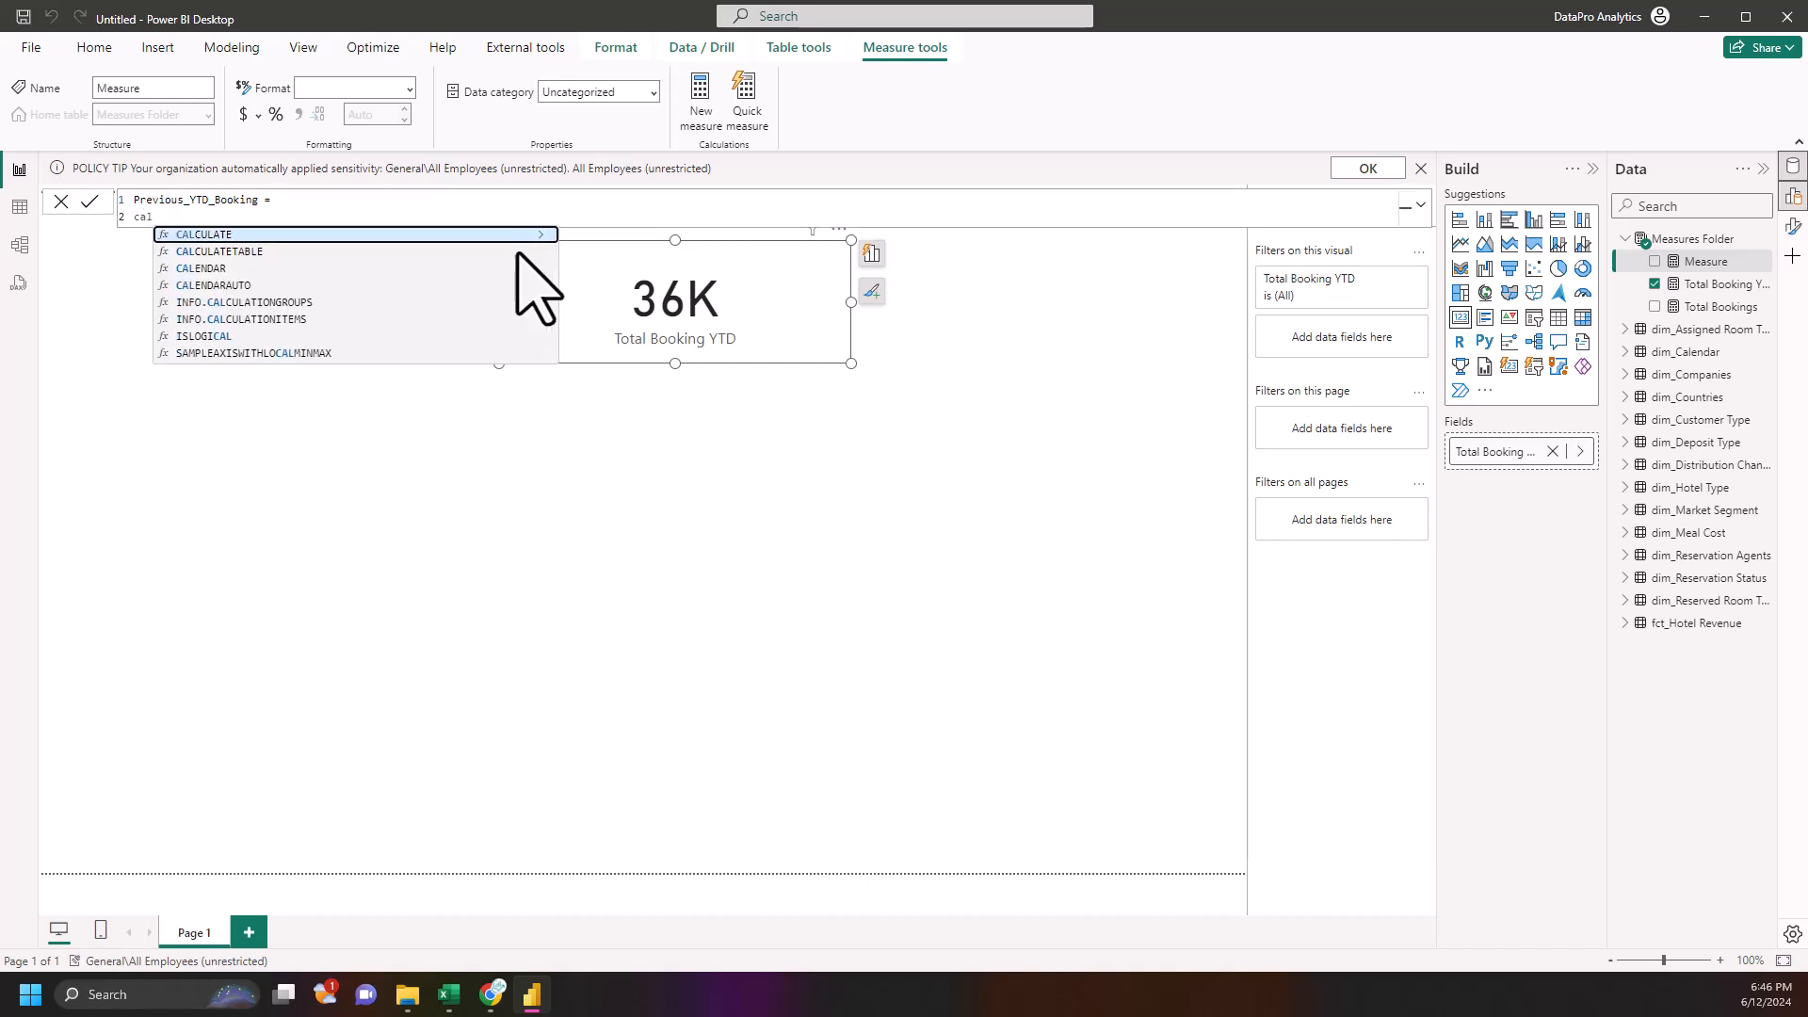
{"action": "key", "text": "Tab"}
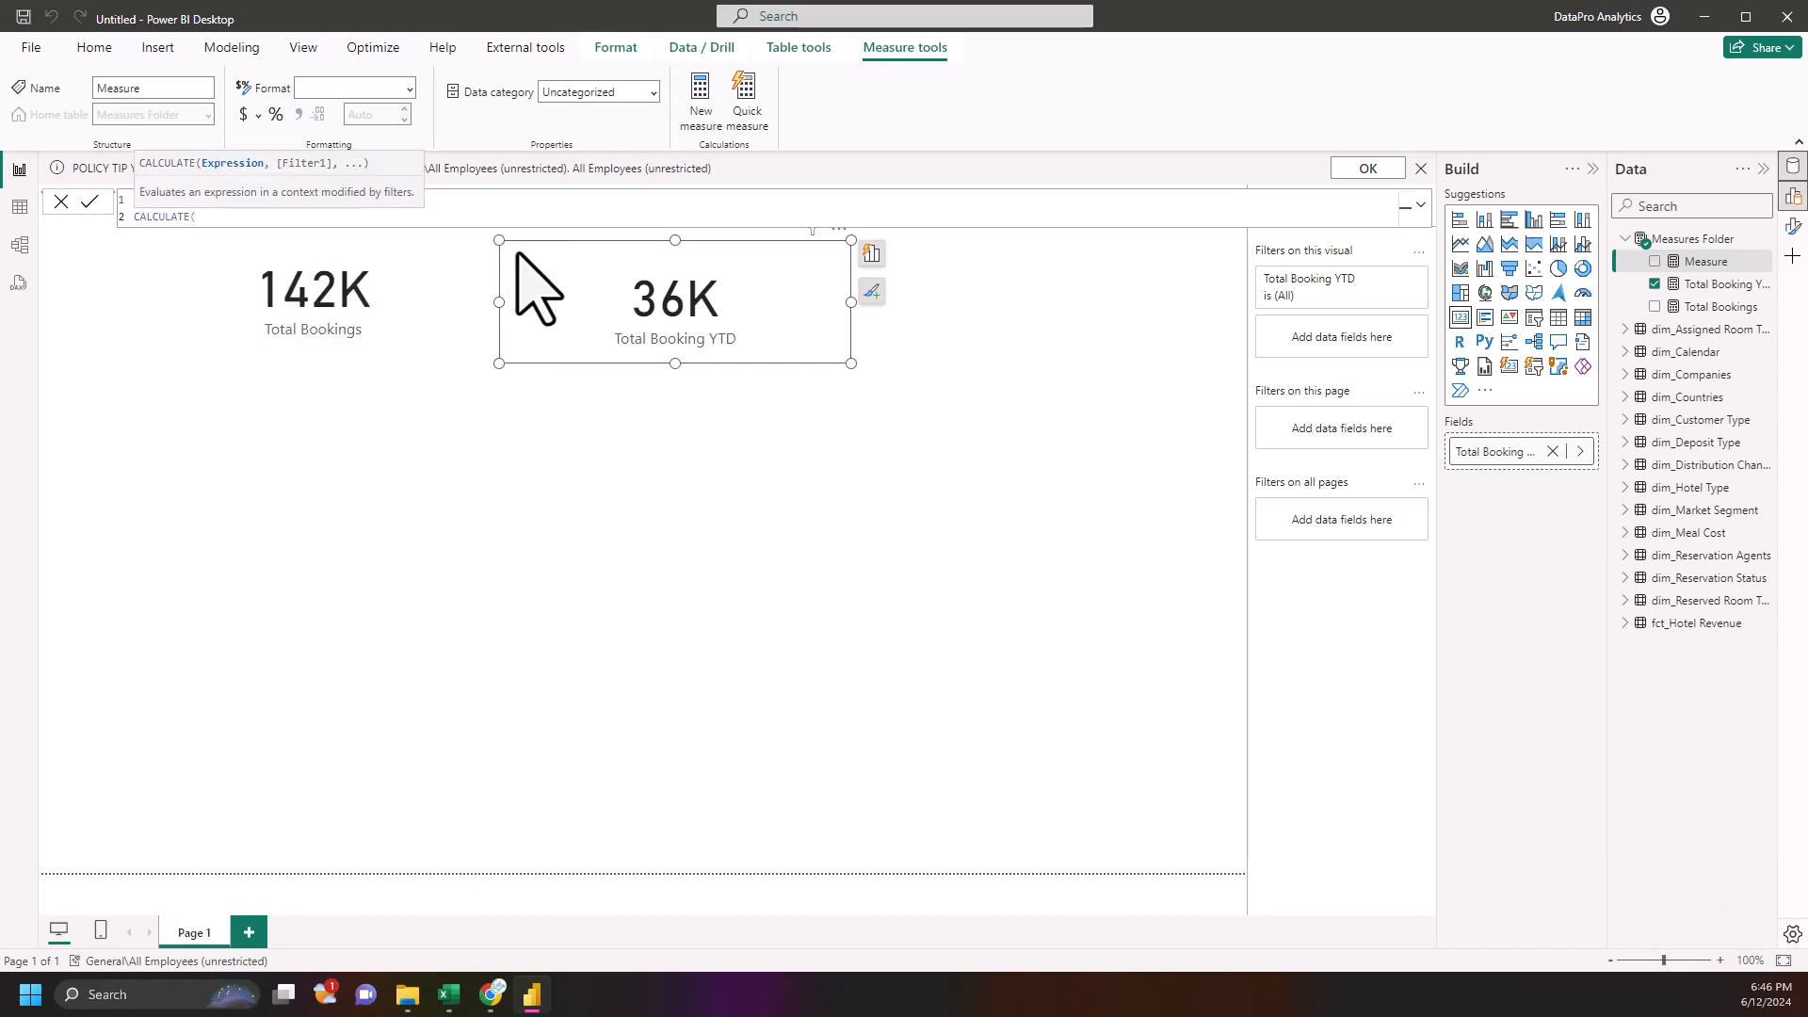
{"action": "type", "text": "total"}
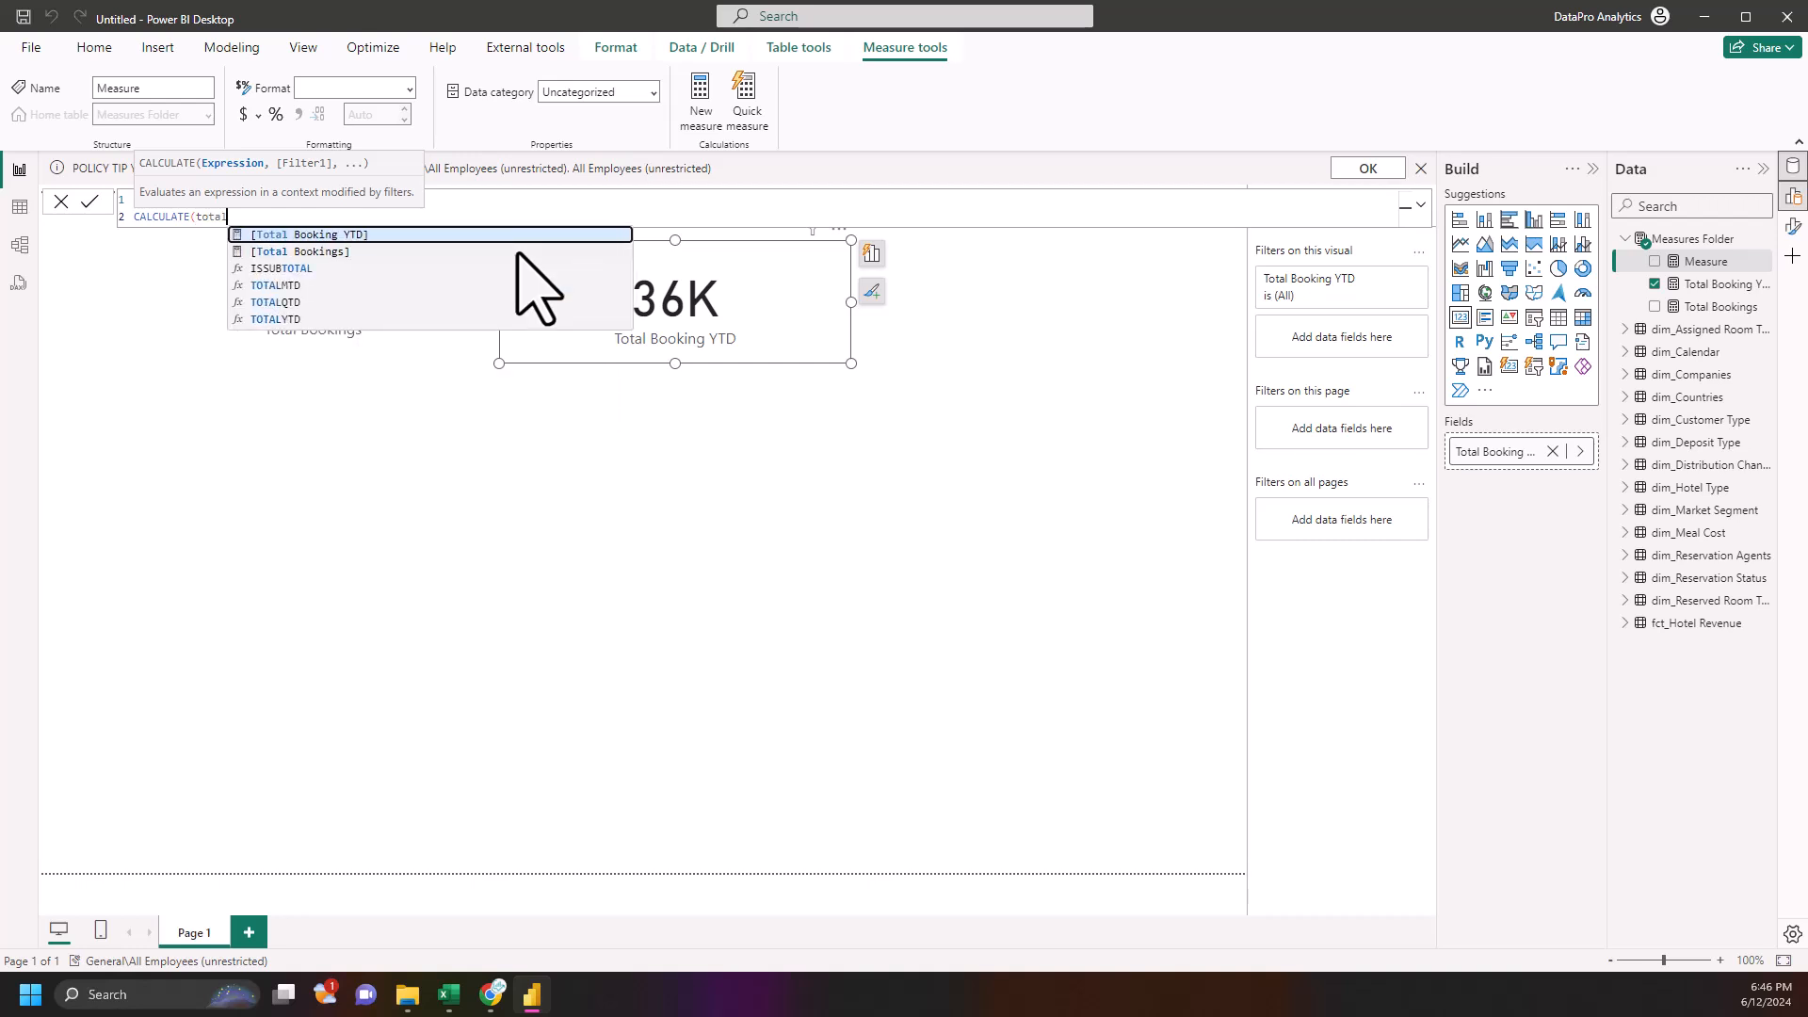
{"action": "type", "text": "b"}
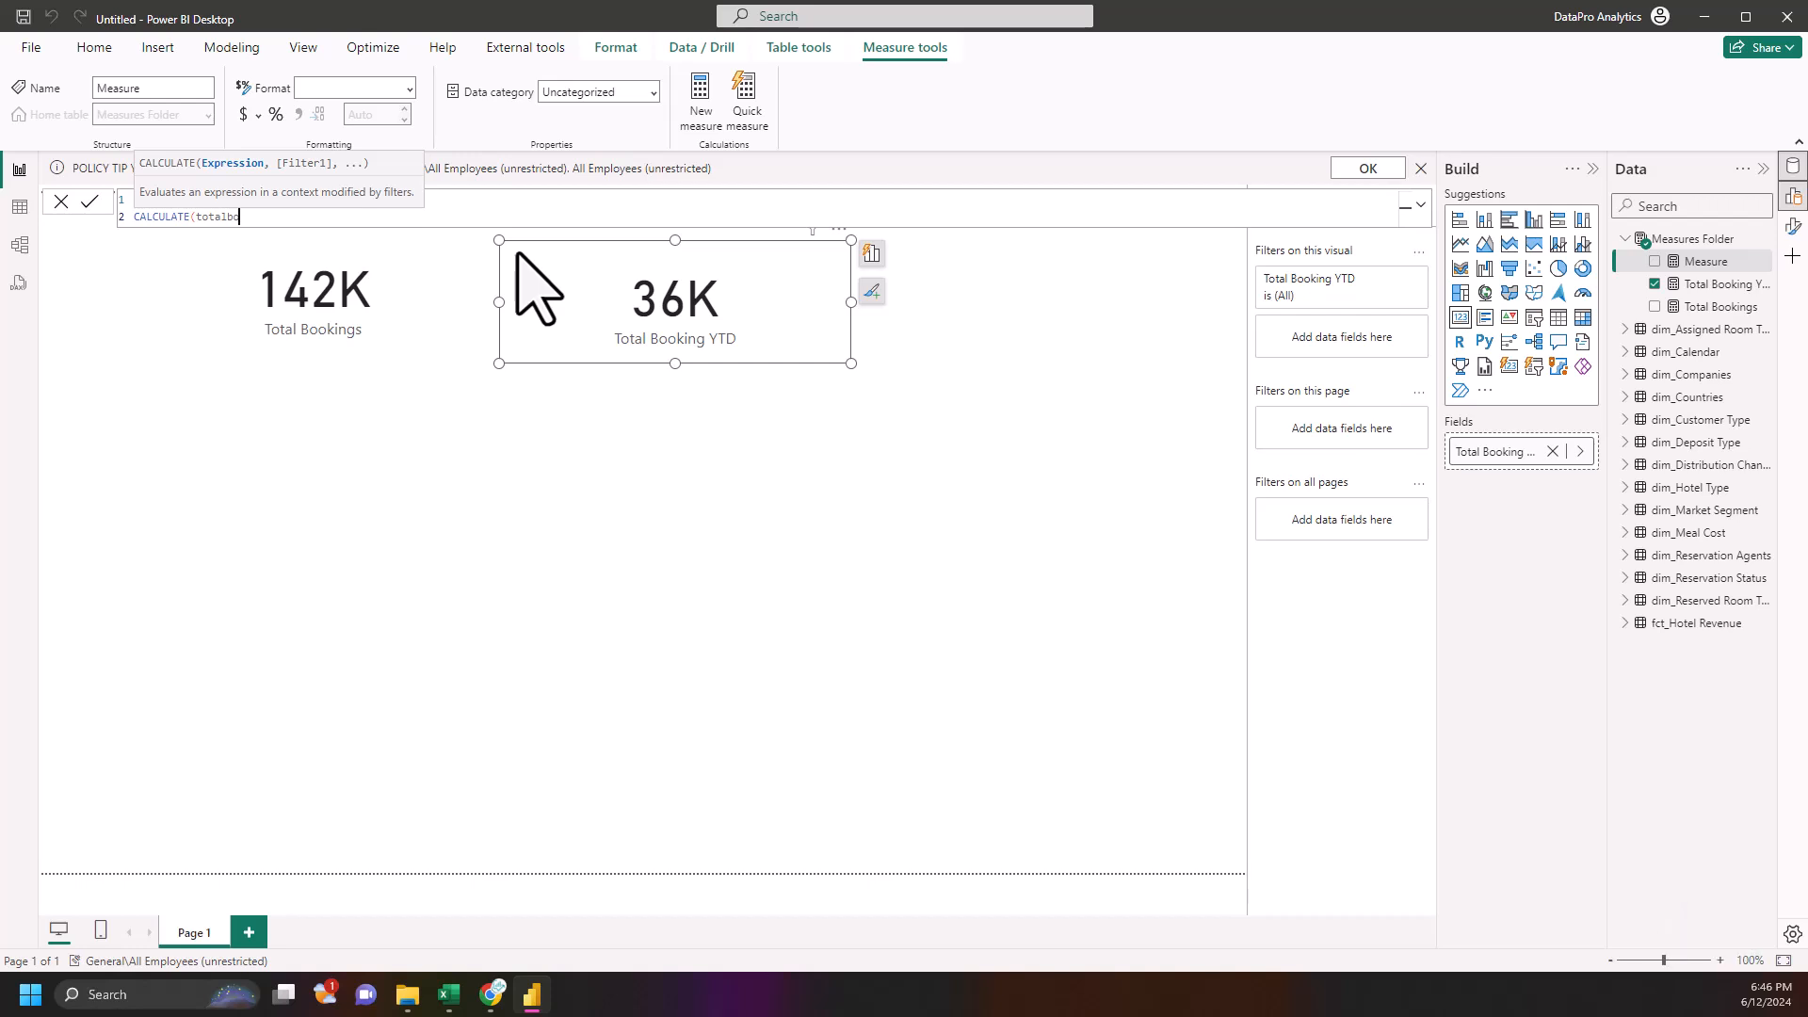
{"action": "type", "text": "o"}
{"action": "key", "text": "BackSpace"}
{"action": "key", "text": "BackSpace"}
{"action": "key", "text": "BackSpace"}
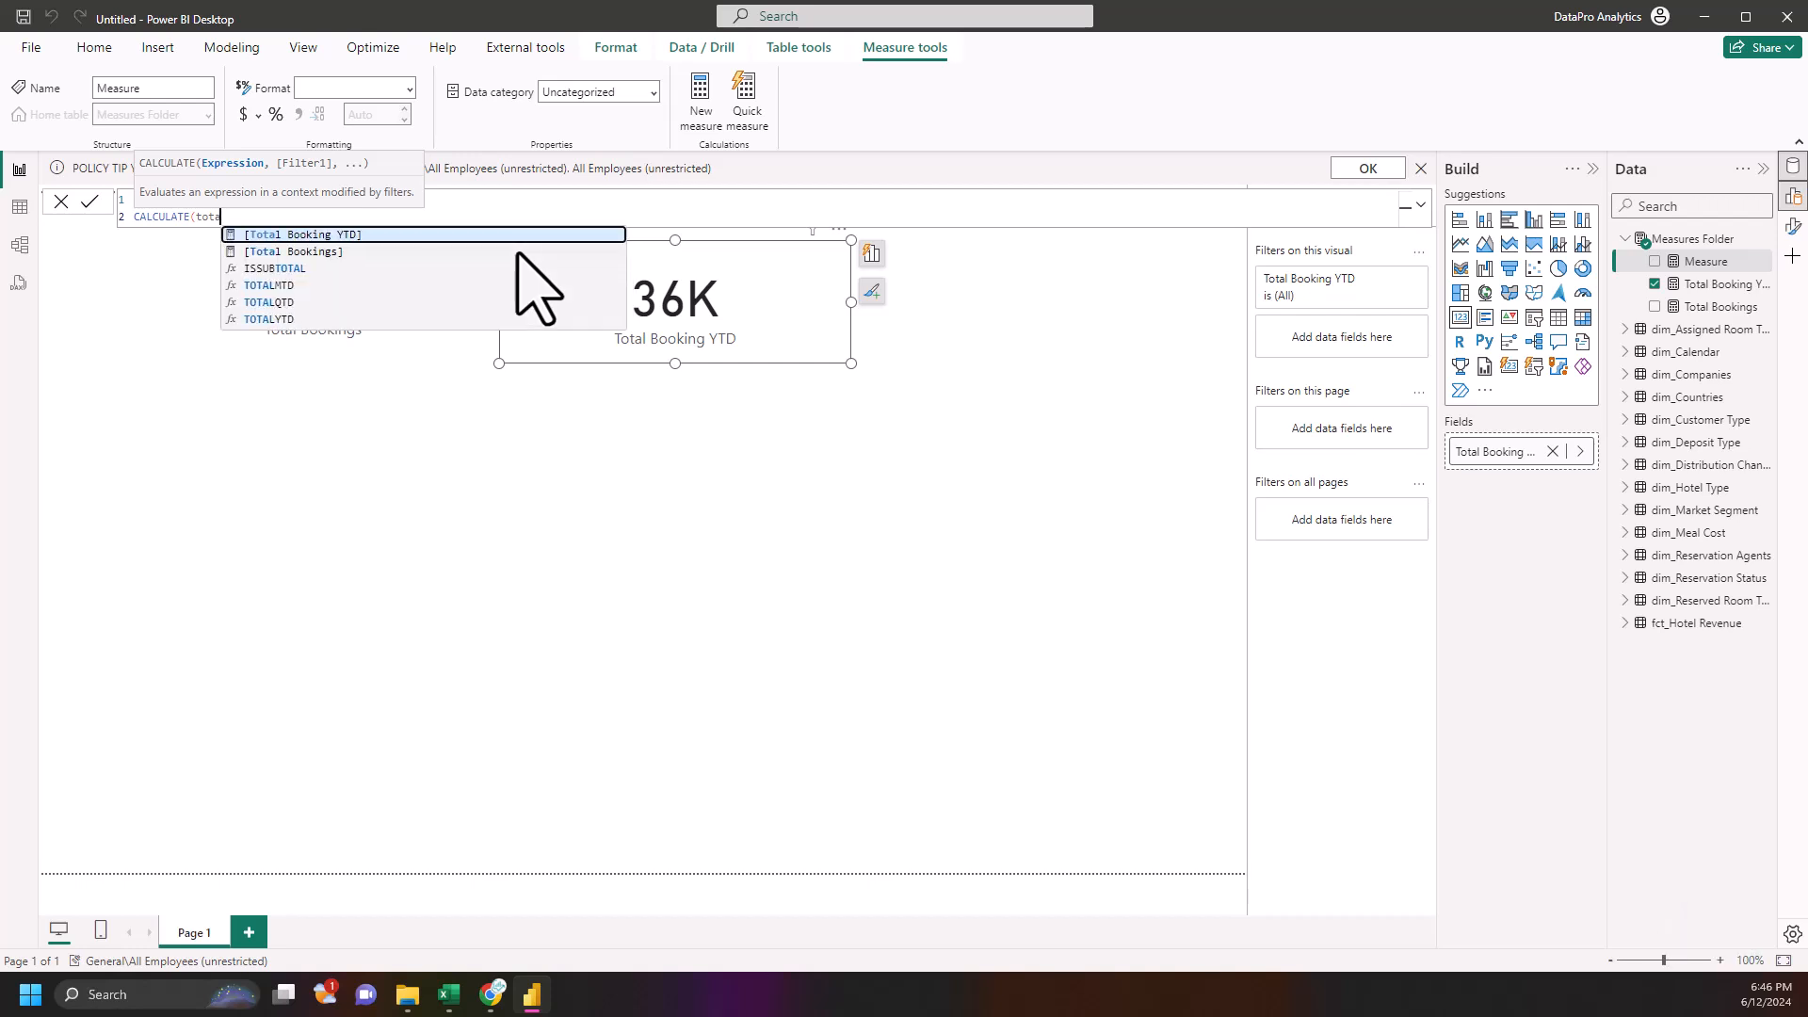
{"action": "key", "text": "Tab"}
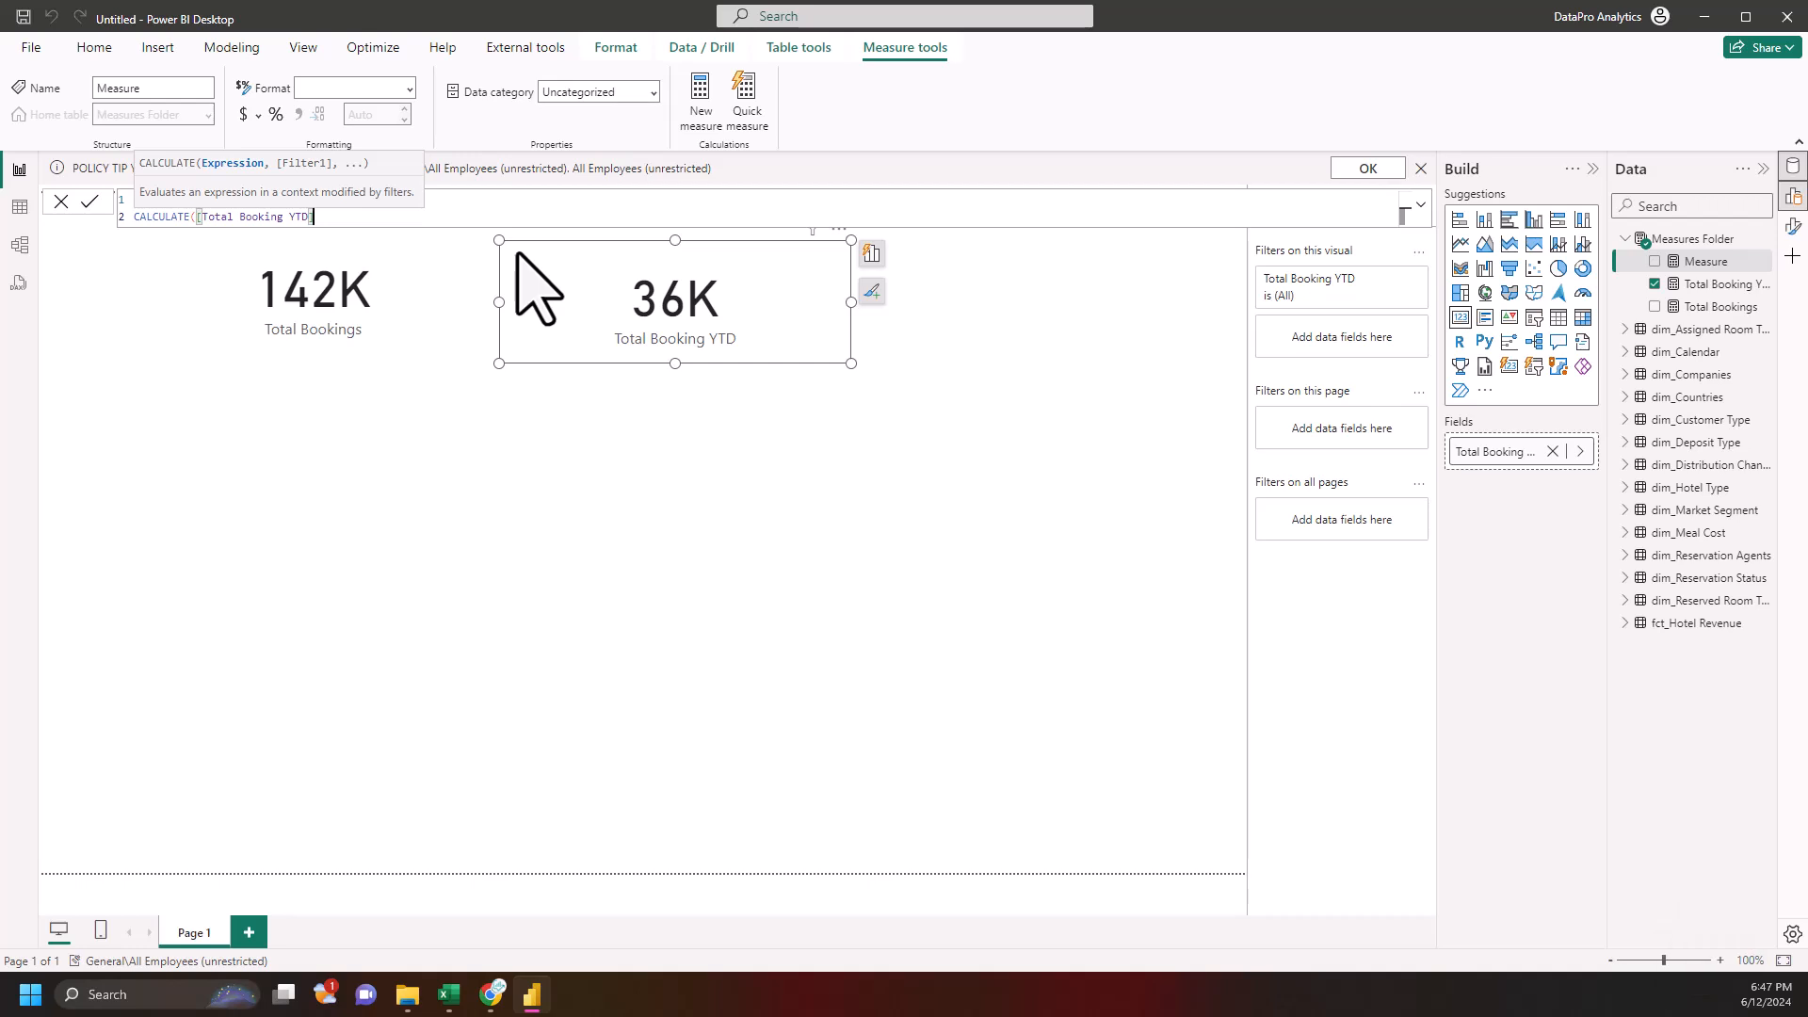
- Complete the Previous_YTD_Booking formula with the filter SAMEPERIODLASTYEAR('fct_Hotel Revenue'[Reservation Status Date]) and commit the measure
{"action": "type", "text": ","}
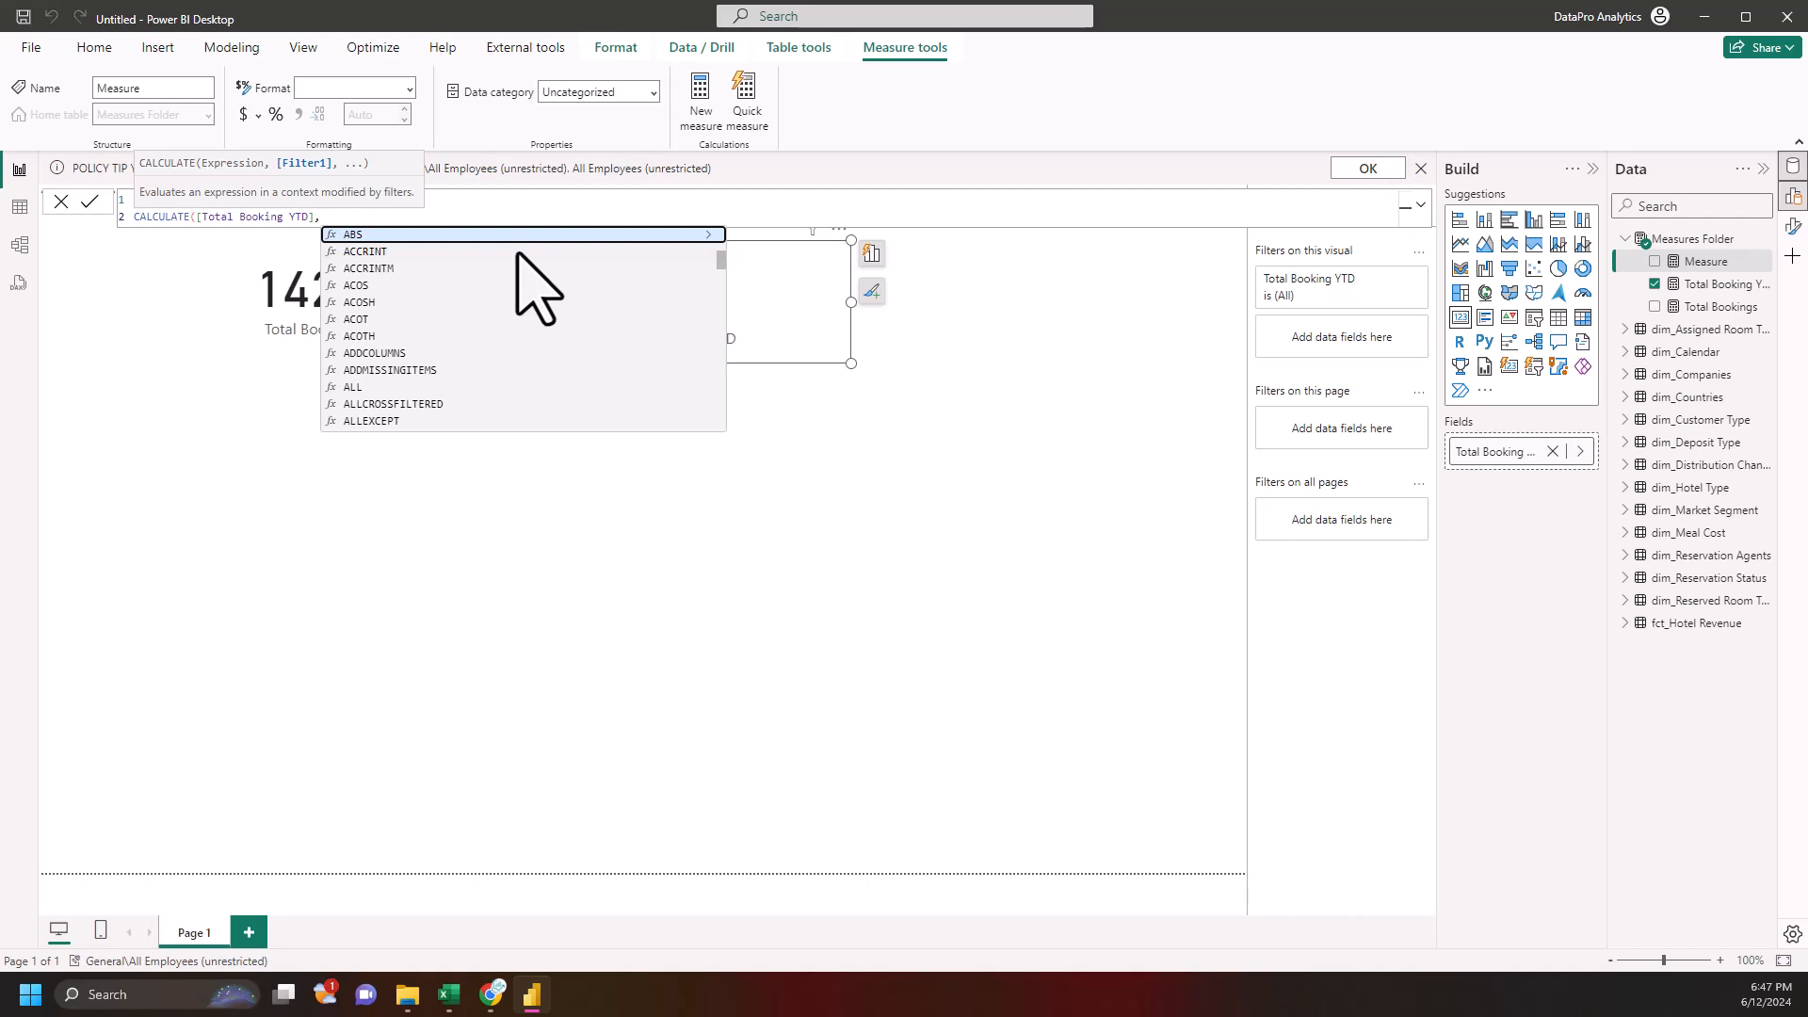
{"action": "type", "text": "same"}
{"action": "key", "text": "Tab"}
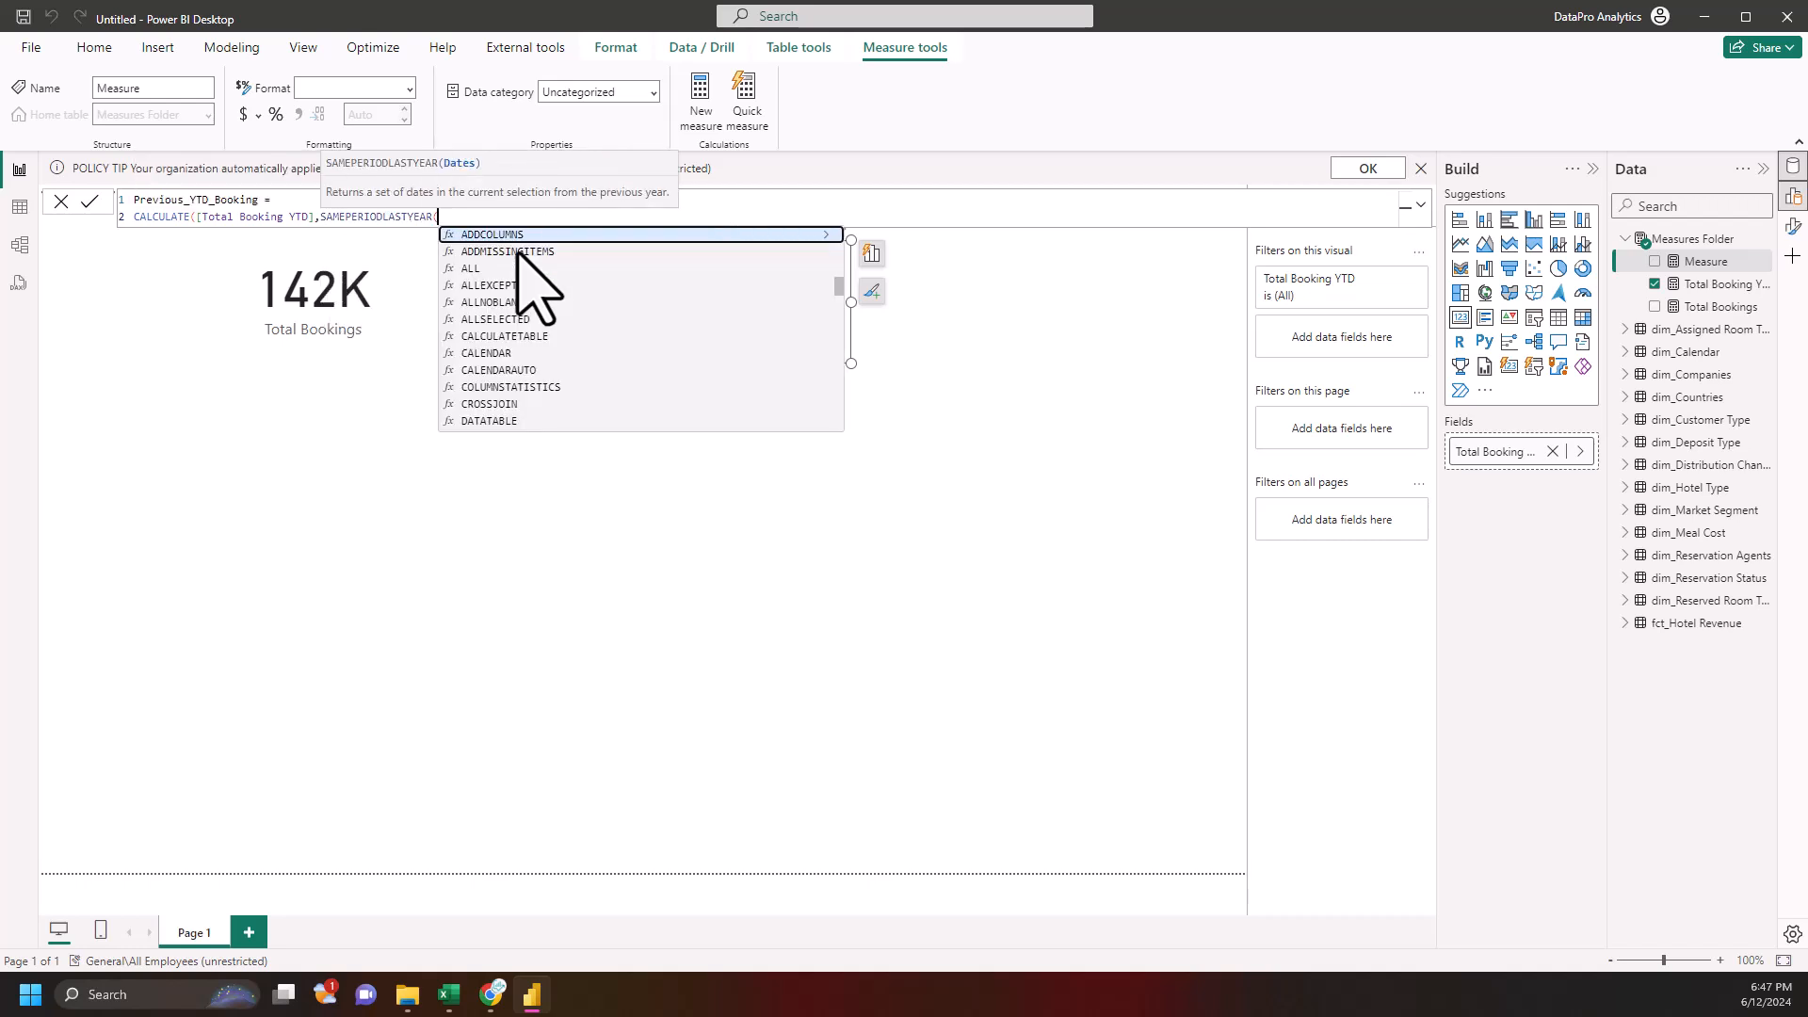
{"action": "type", "text": "re"}
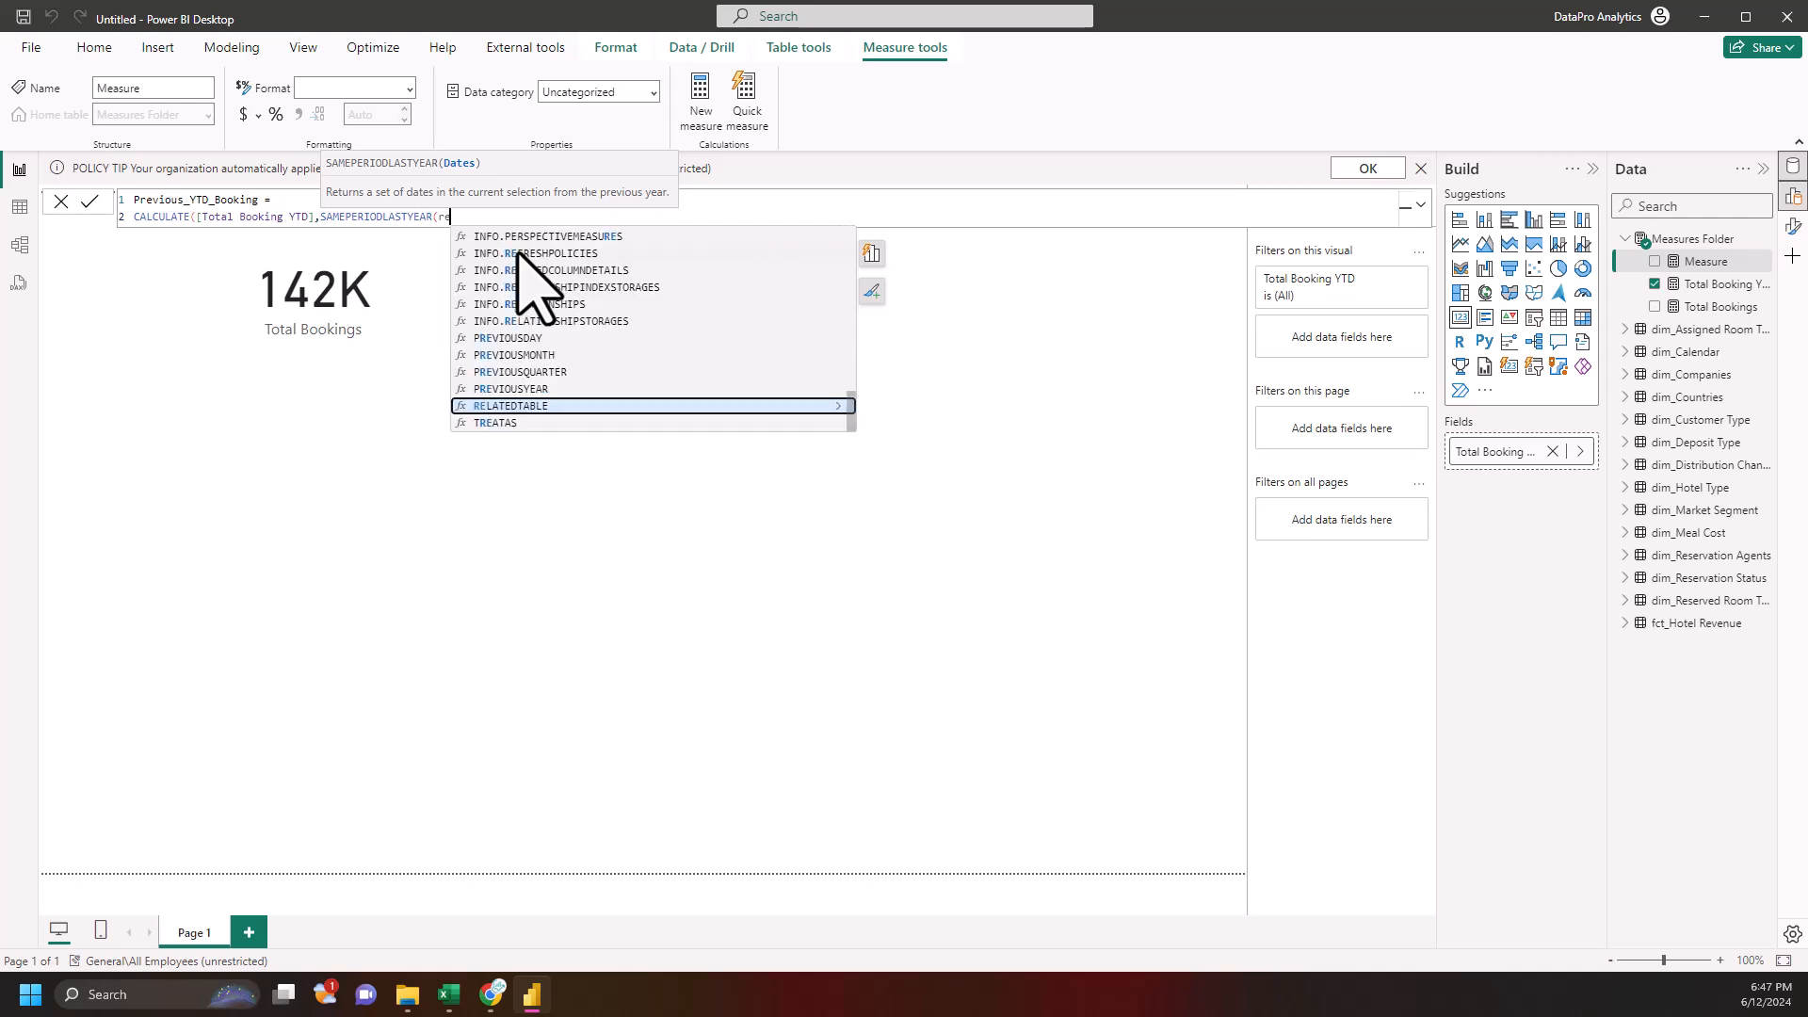
{"action": "type", "text": "se"}
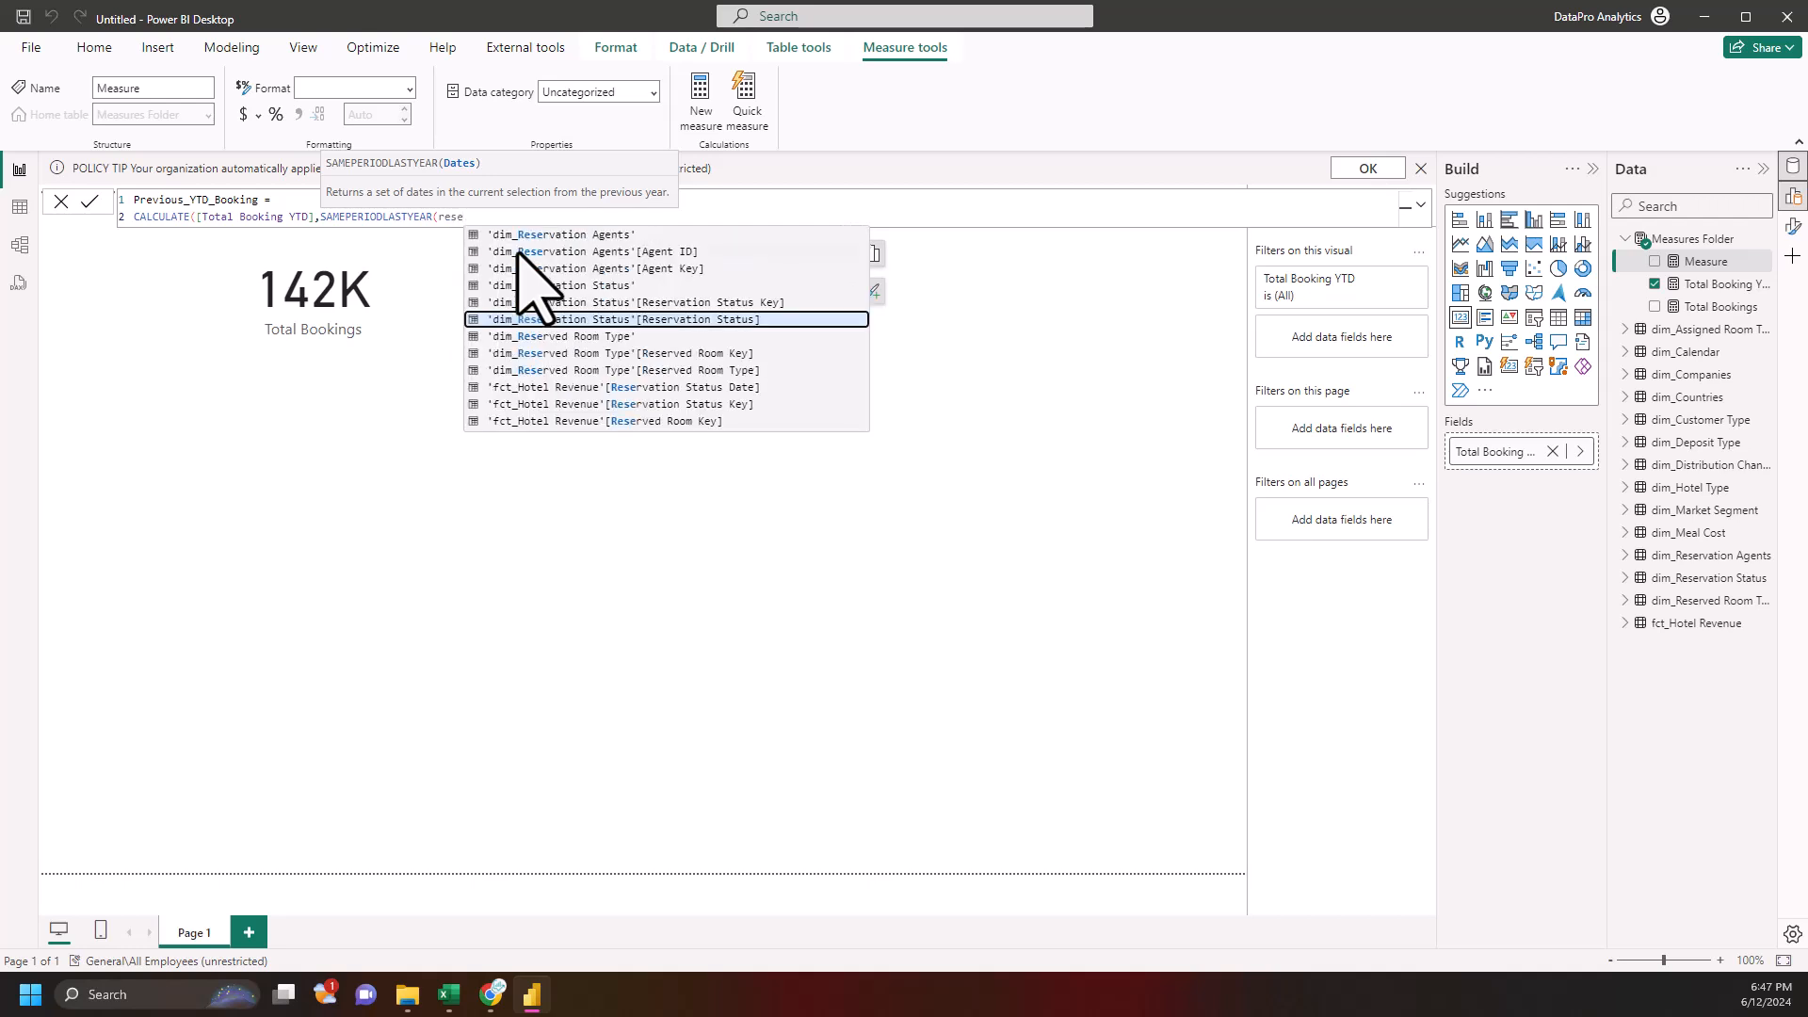
{"action": "left_click", "coordinate": [678, 387]}
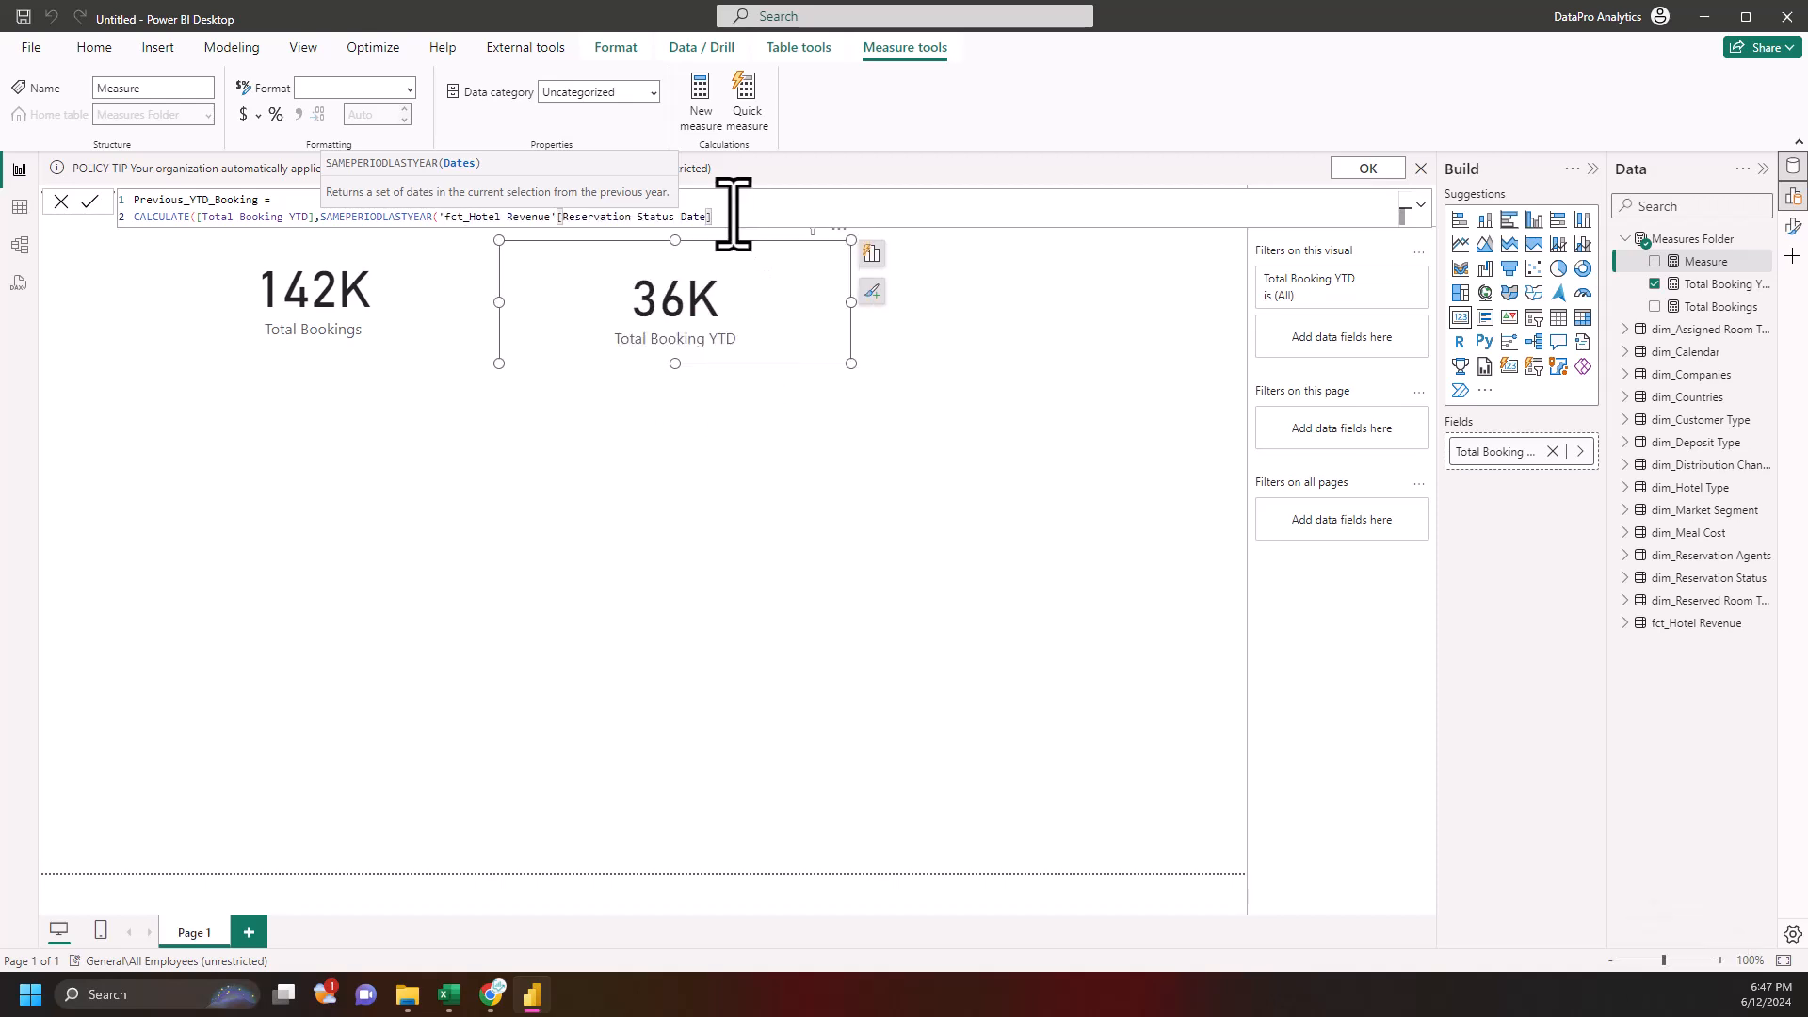
{"action": "type", "text": ")"}
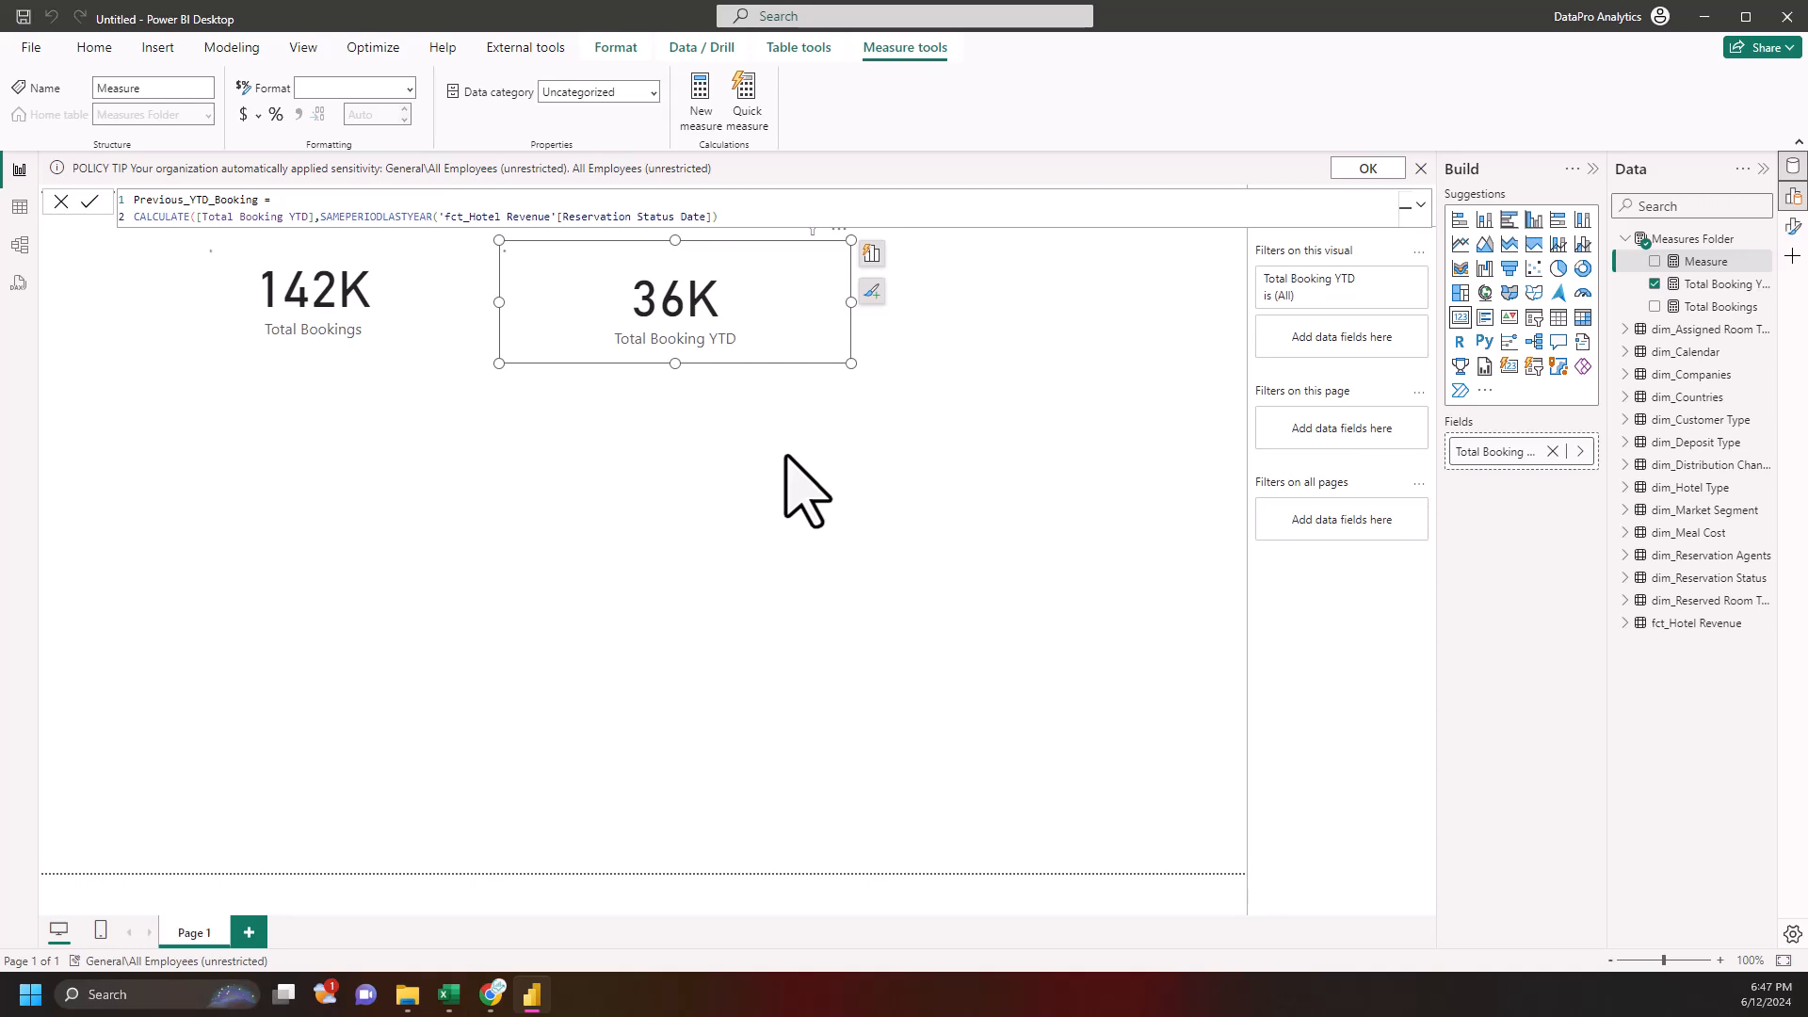
{"action": "key", "text": "Return"}
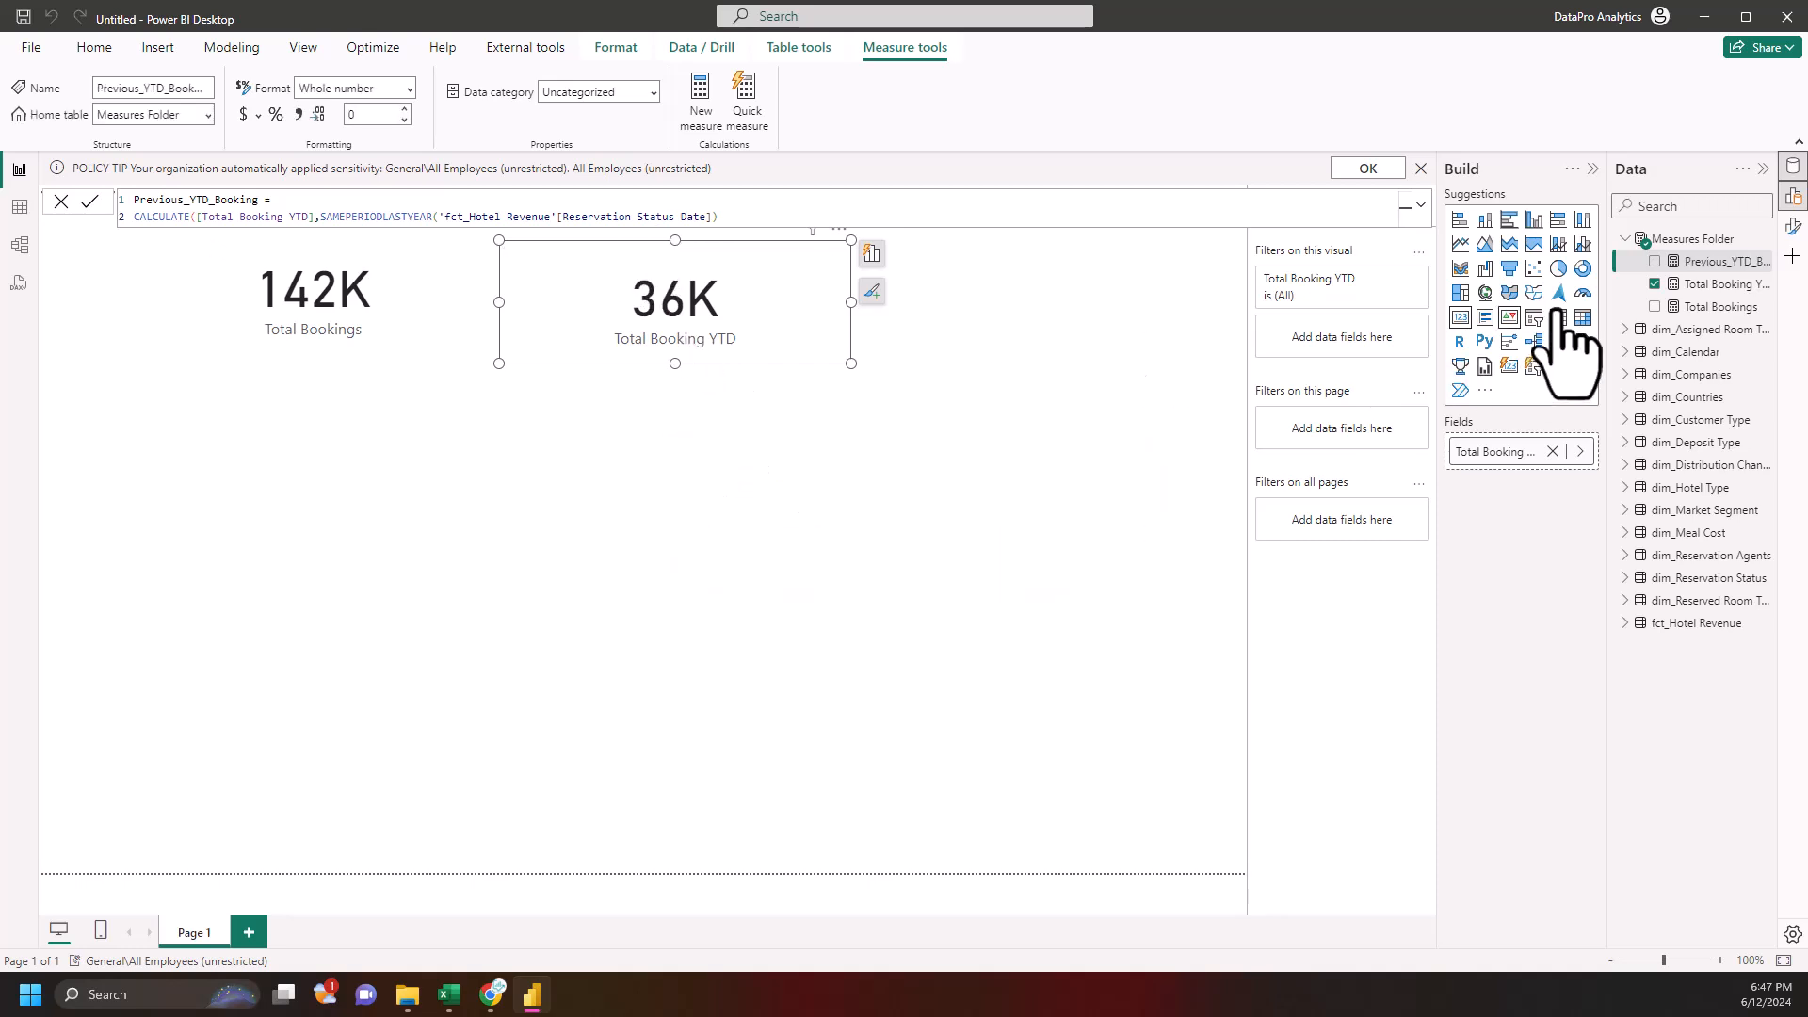
- Add a Previous_YTD_Booking card beside the Total Booking YTD card and compare the two
{"action": "left_click_drag", "start_coordinate": [1714, 263], "coordinate": [1005, 307]}
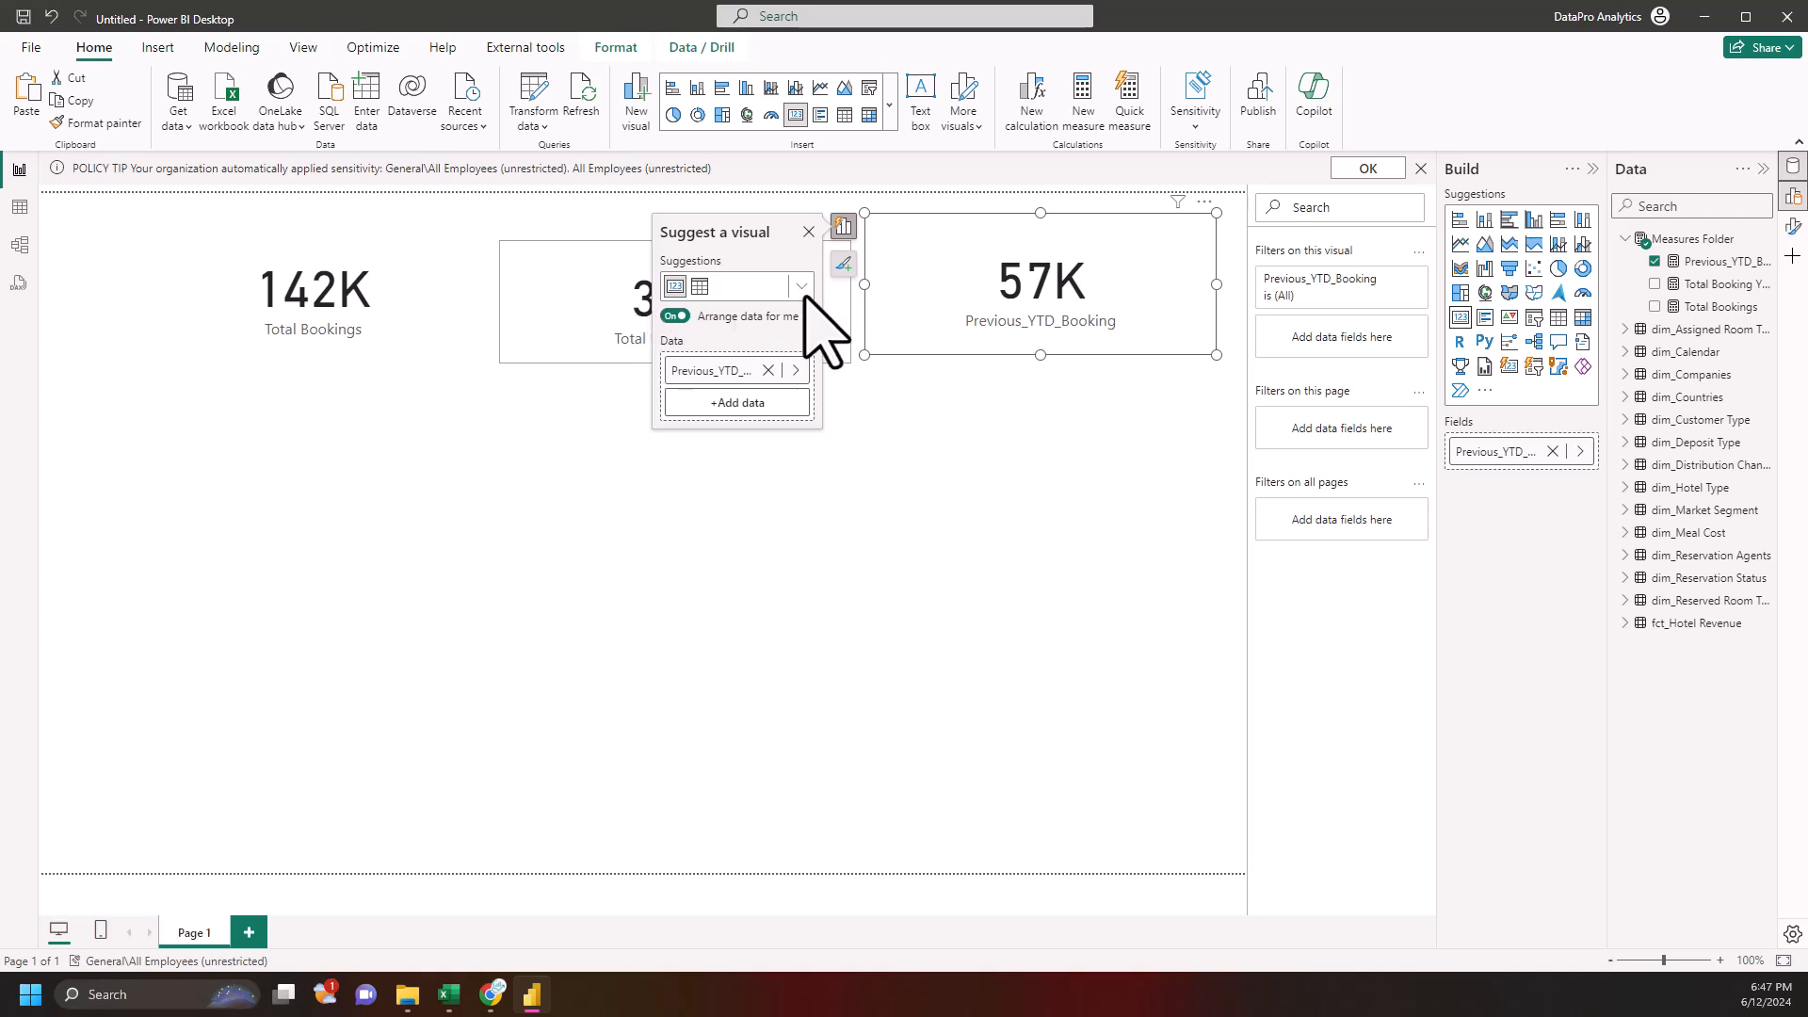
{"action": "left_click", "coordinate": [617, 346]}
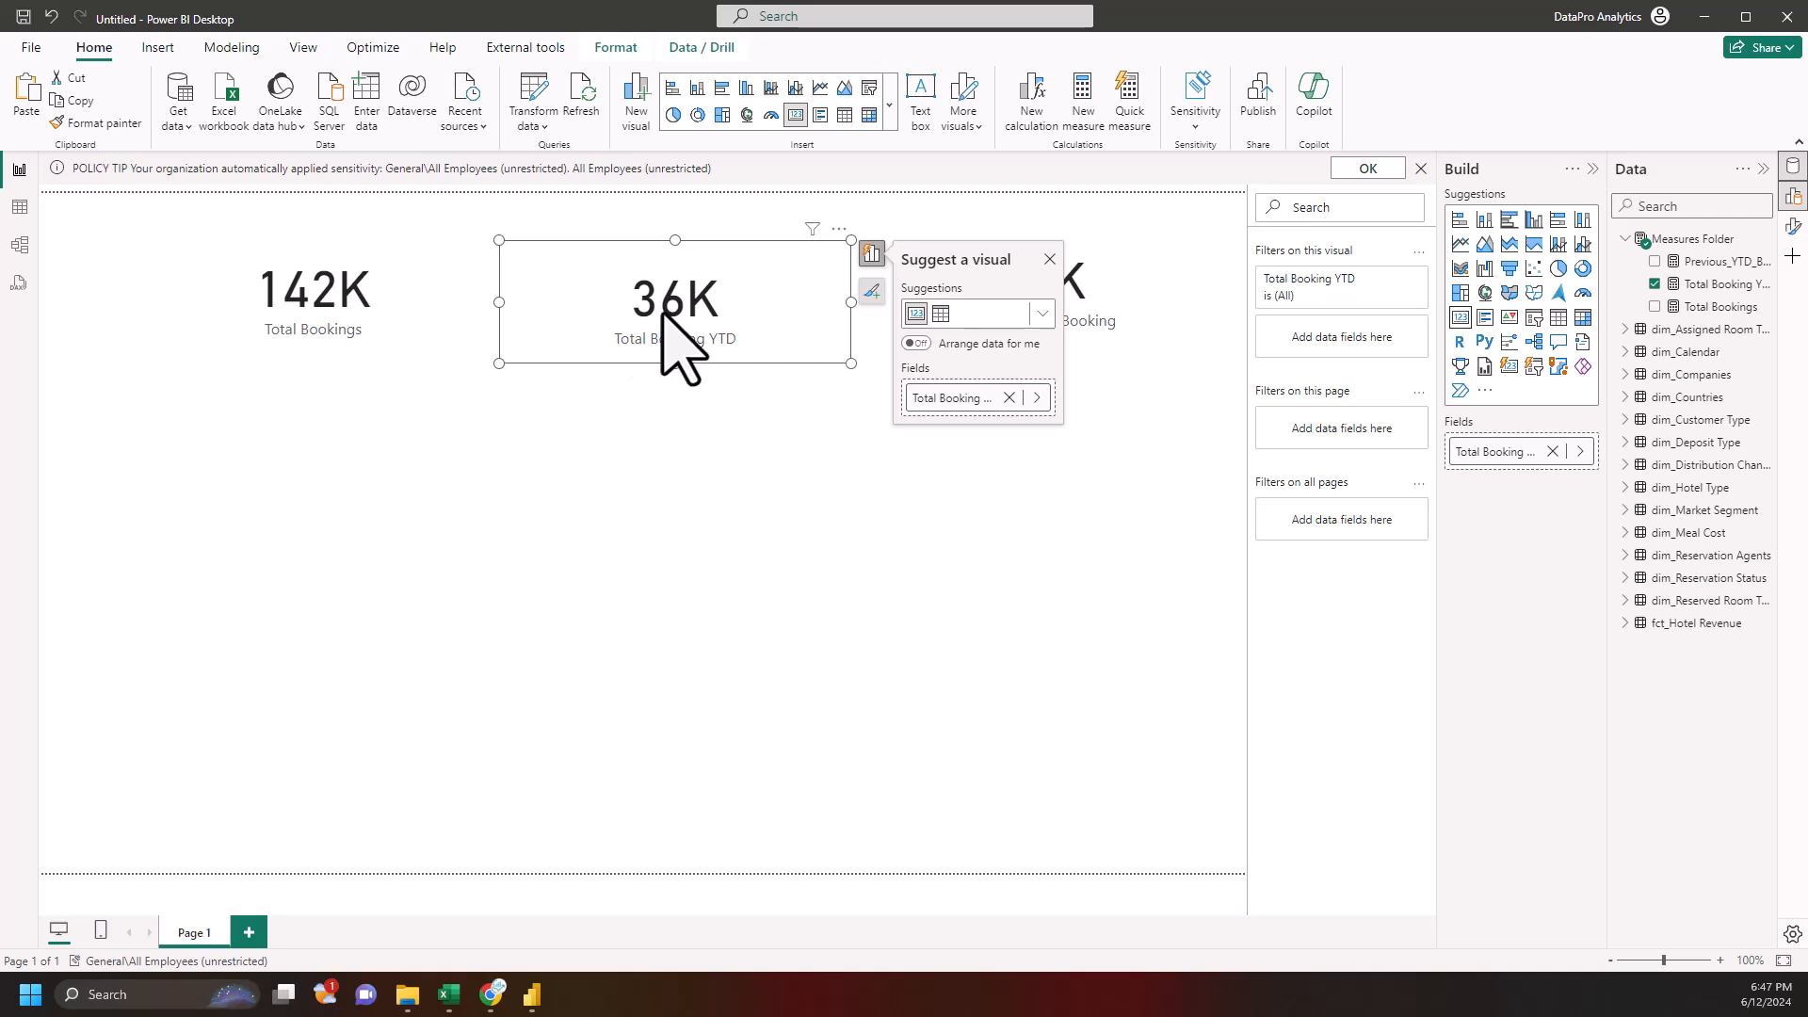
{"action": "left_click", "coordinate": [1083, 344]}
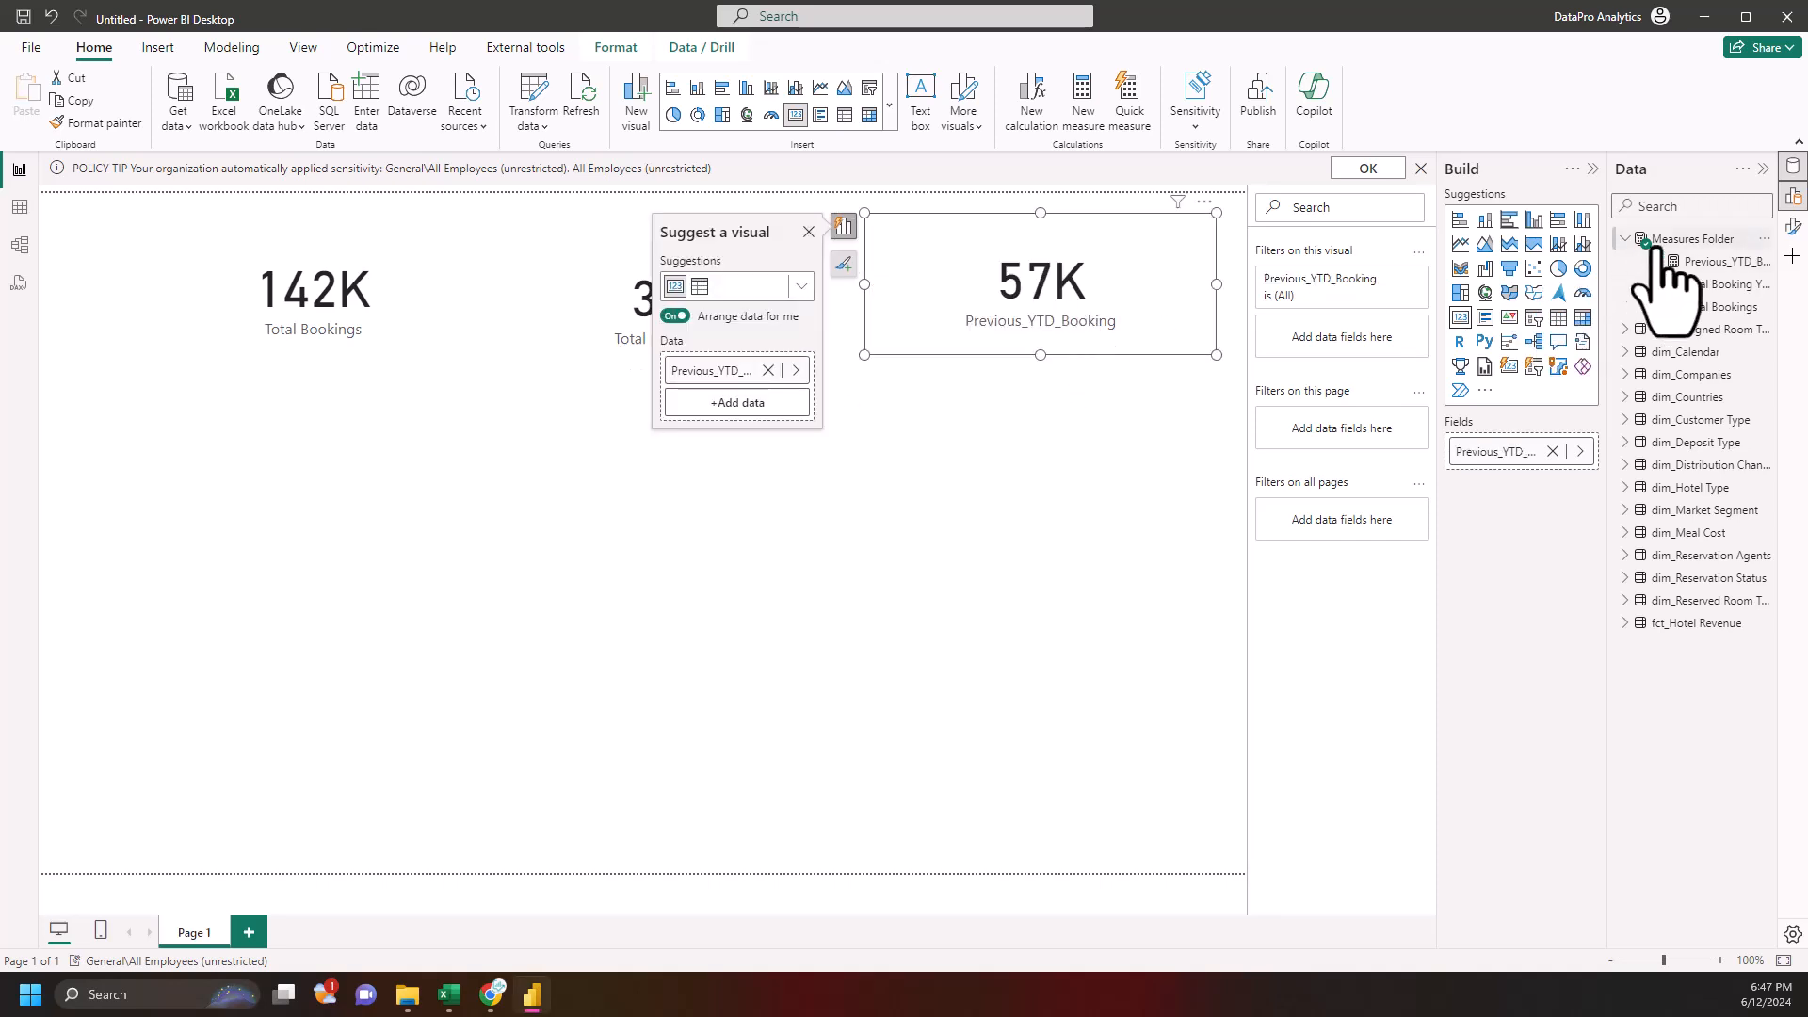
- Create a measure named Percentage_Difference_Bookings in the Measures Folder, beginning its formula with DIVIDE([Total Booking YTD] - [Previous_YTD_Booking]
{"action": "left_click", "coordinate": [1764, 238]}
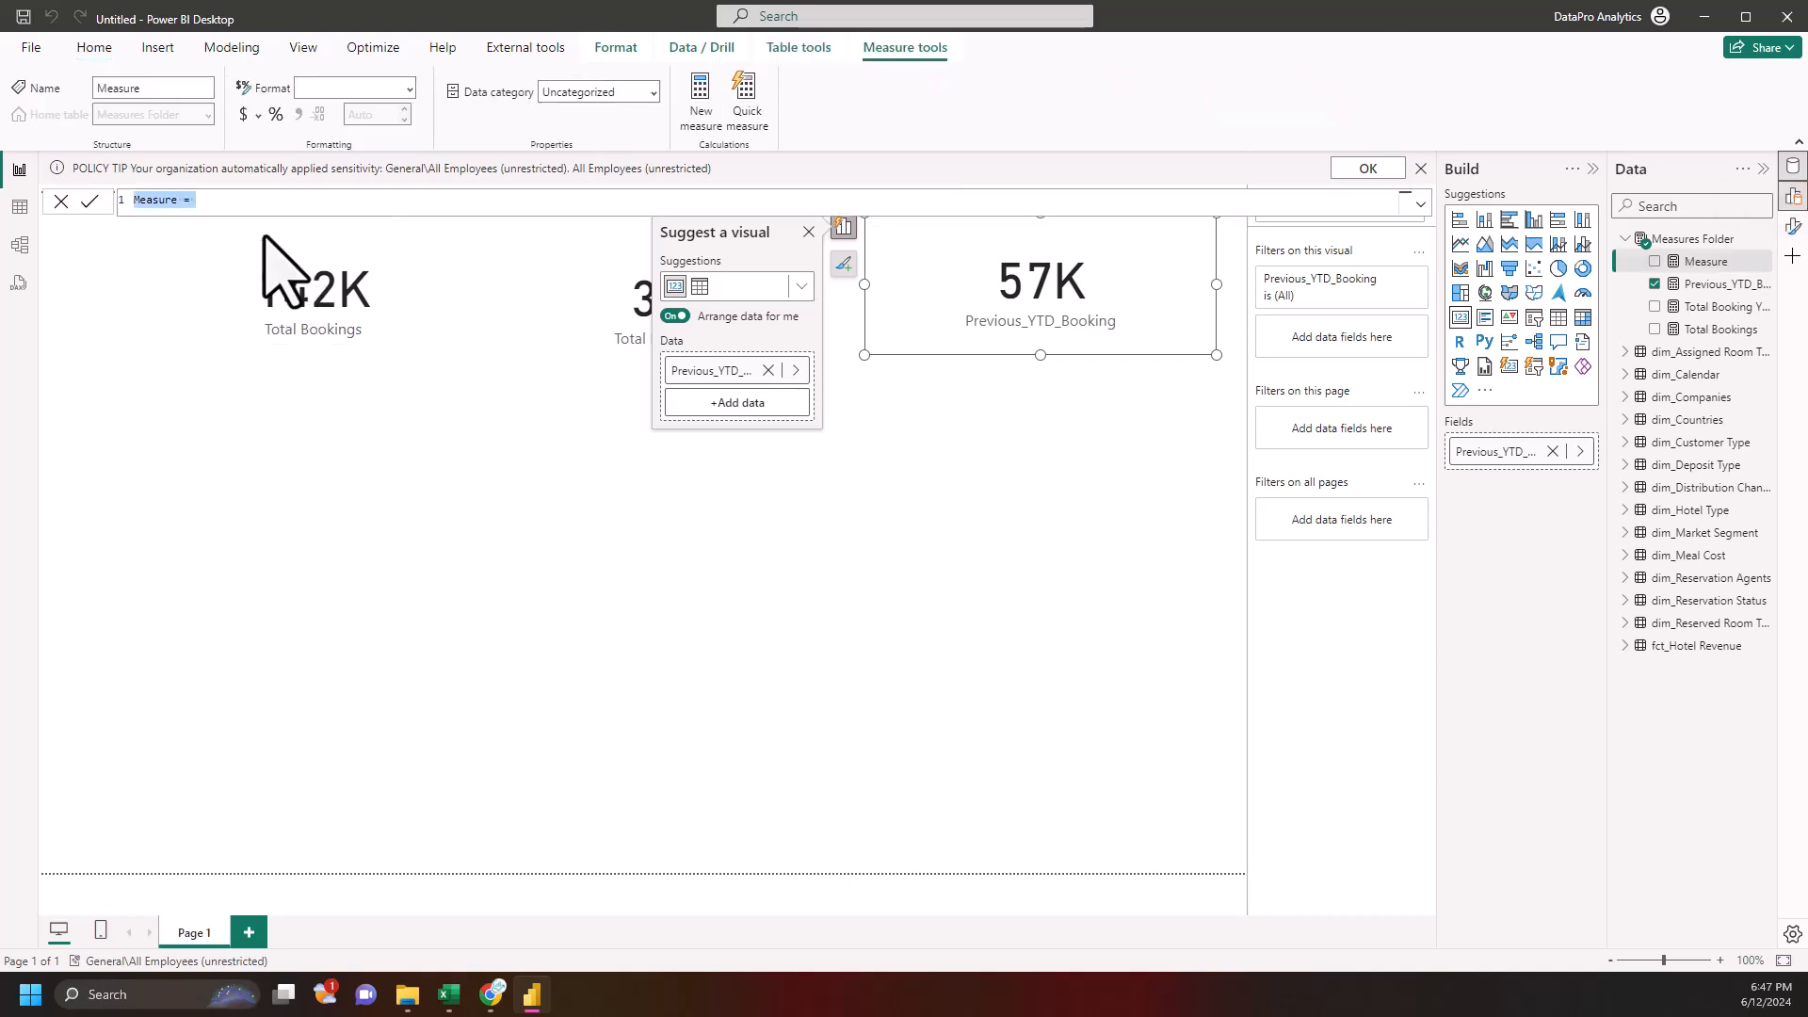
{"action": "type", "text": "Percentage_Difference_Bookings ="}
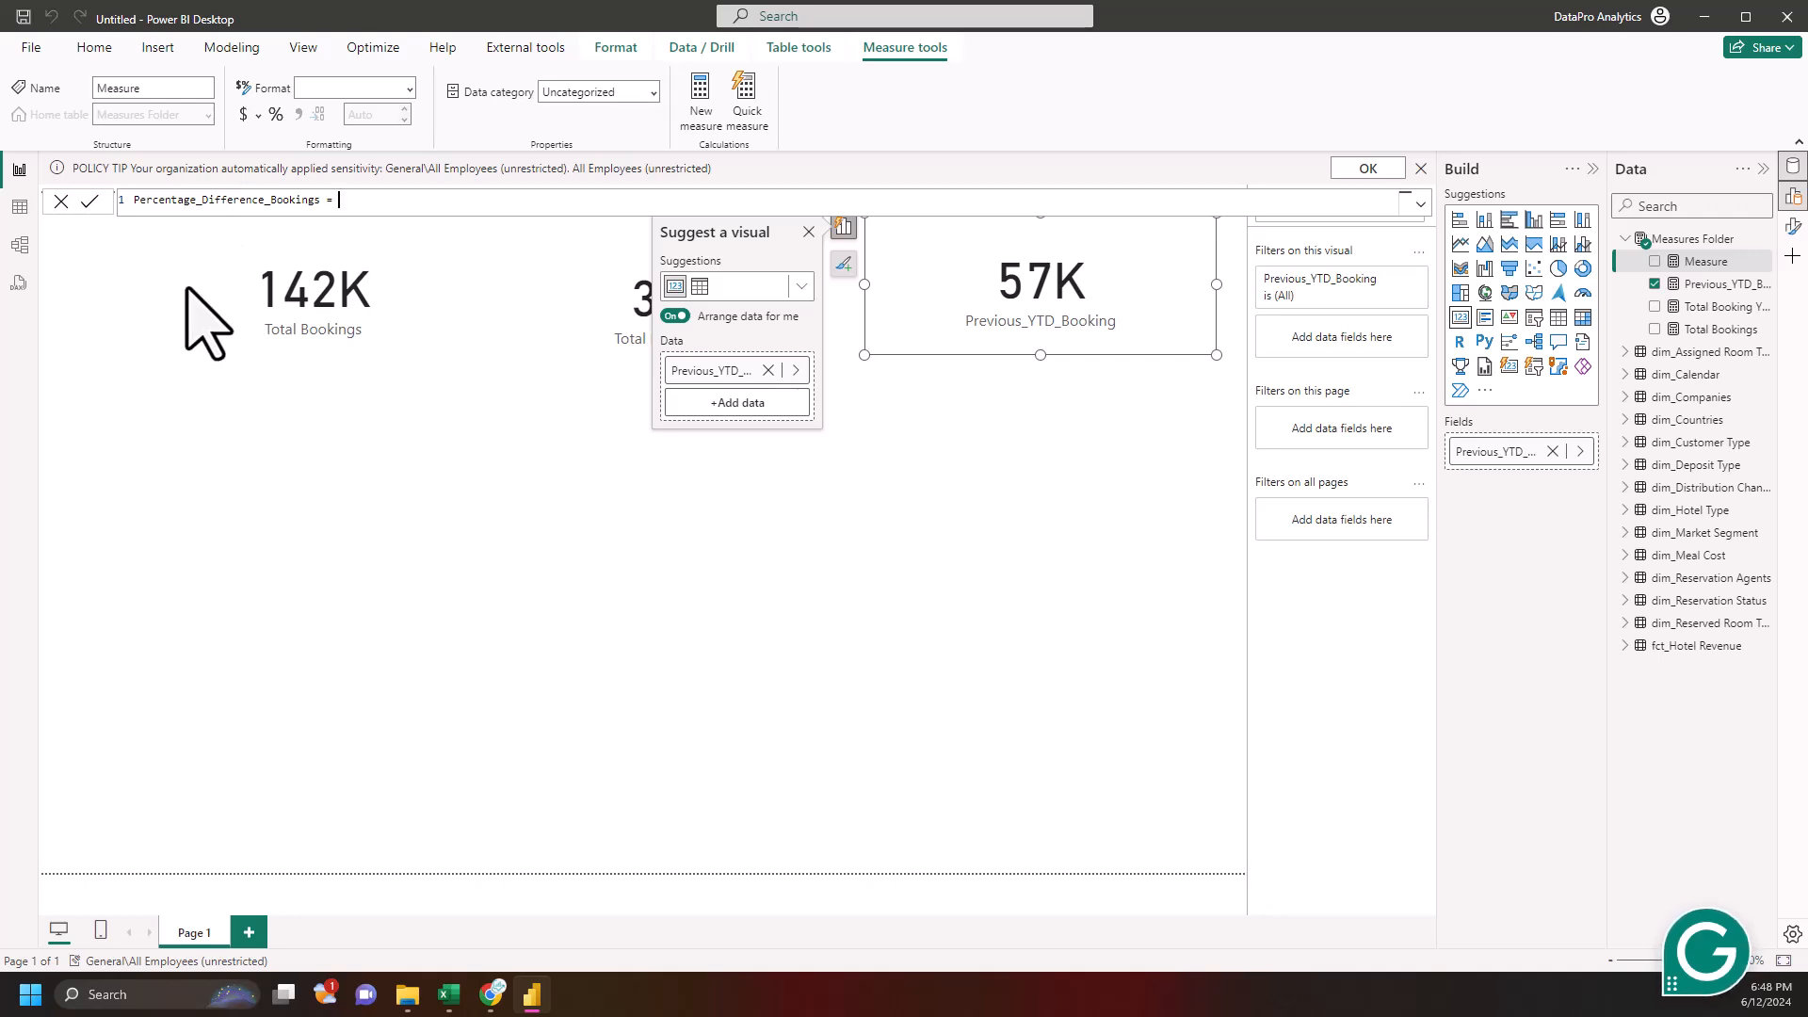
{"action": "key", "text": "shift+Return"}
{"action": "key", "text": "shift+Return"}
{"action": "type", "text": "Div"}
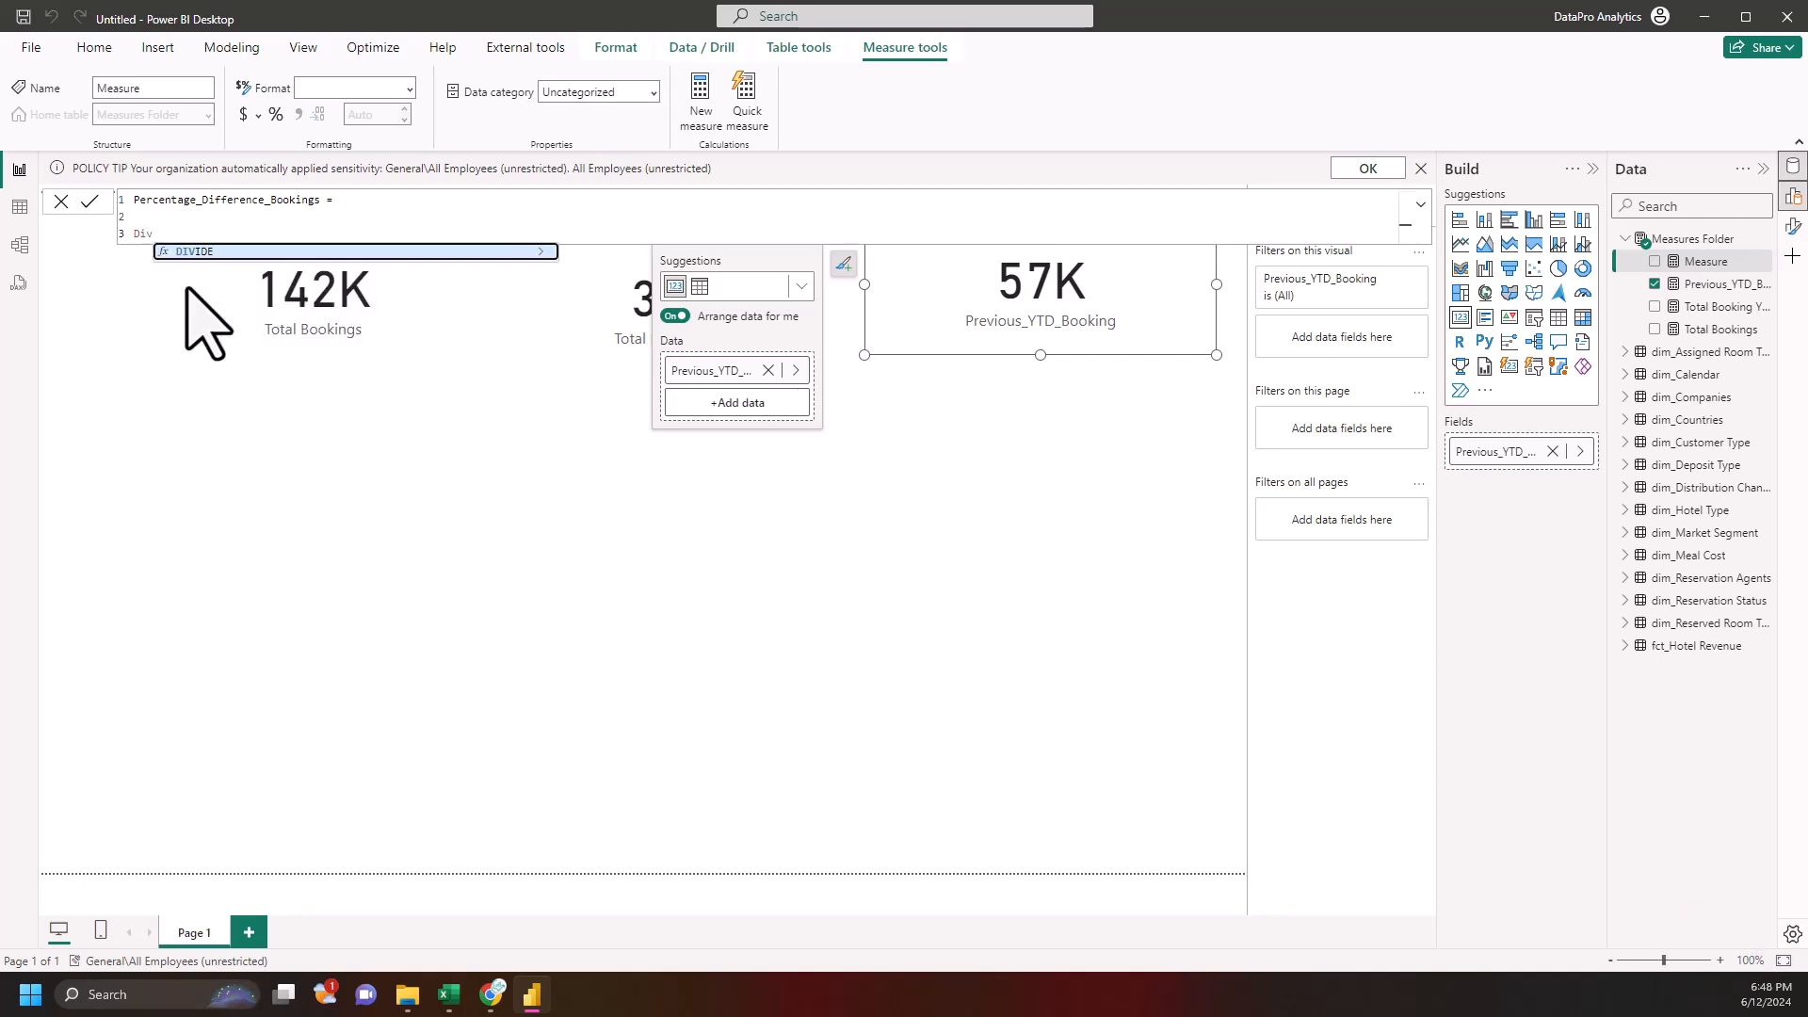
{"action": "key", "text": "Tab"}
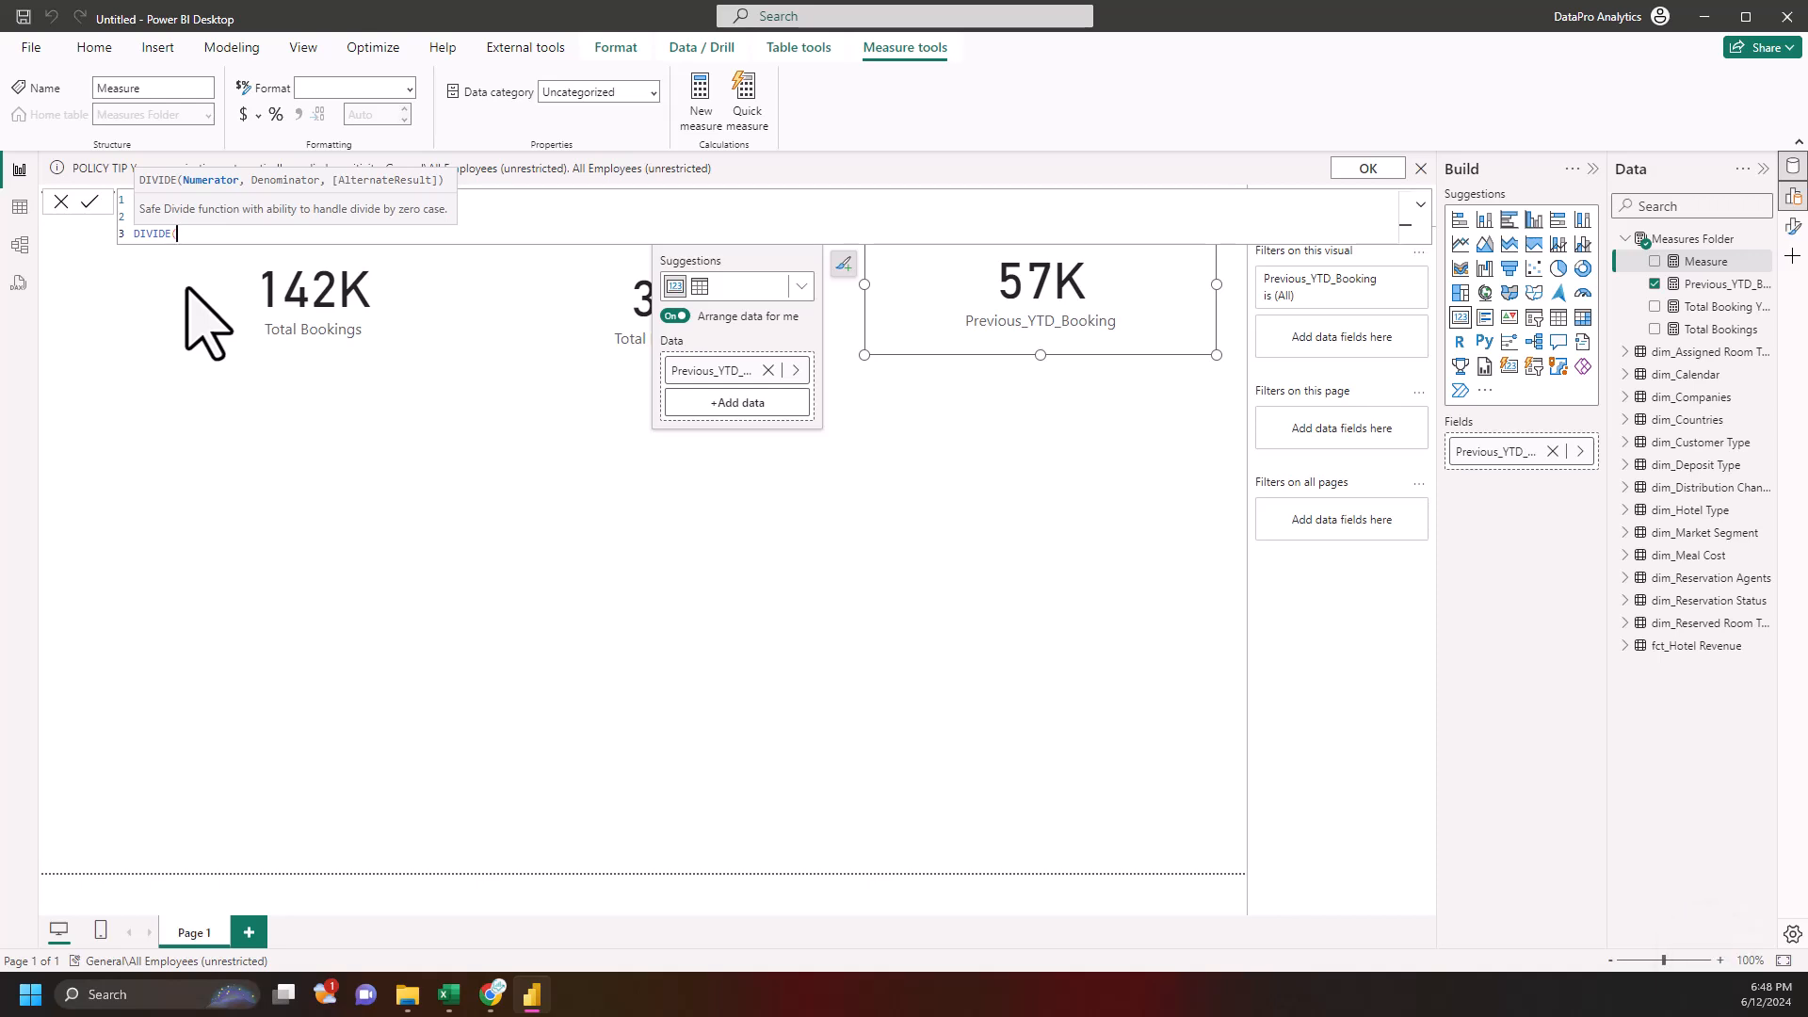
{"action": "type", "text": "tot"}
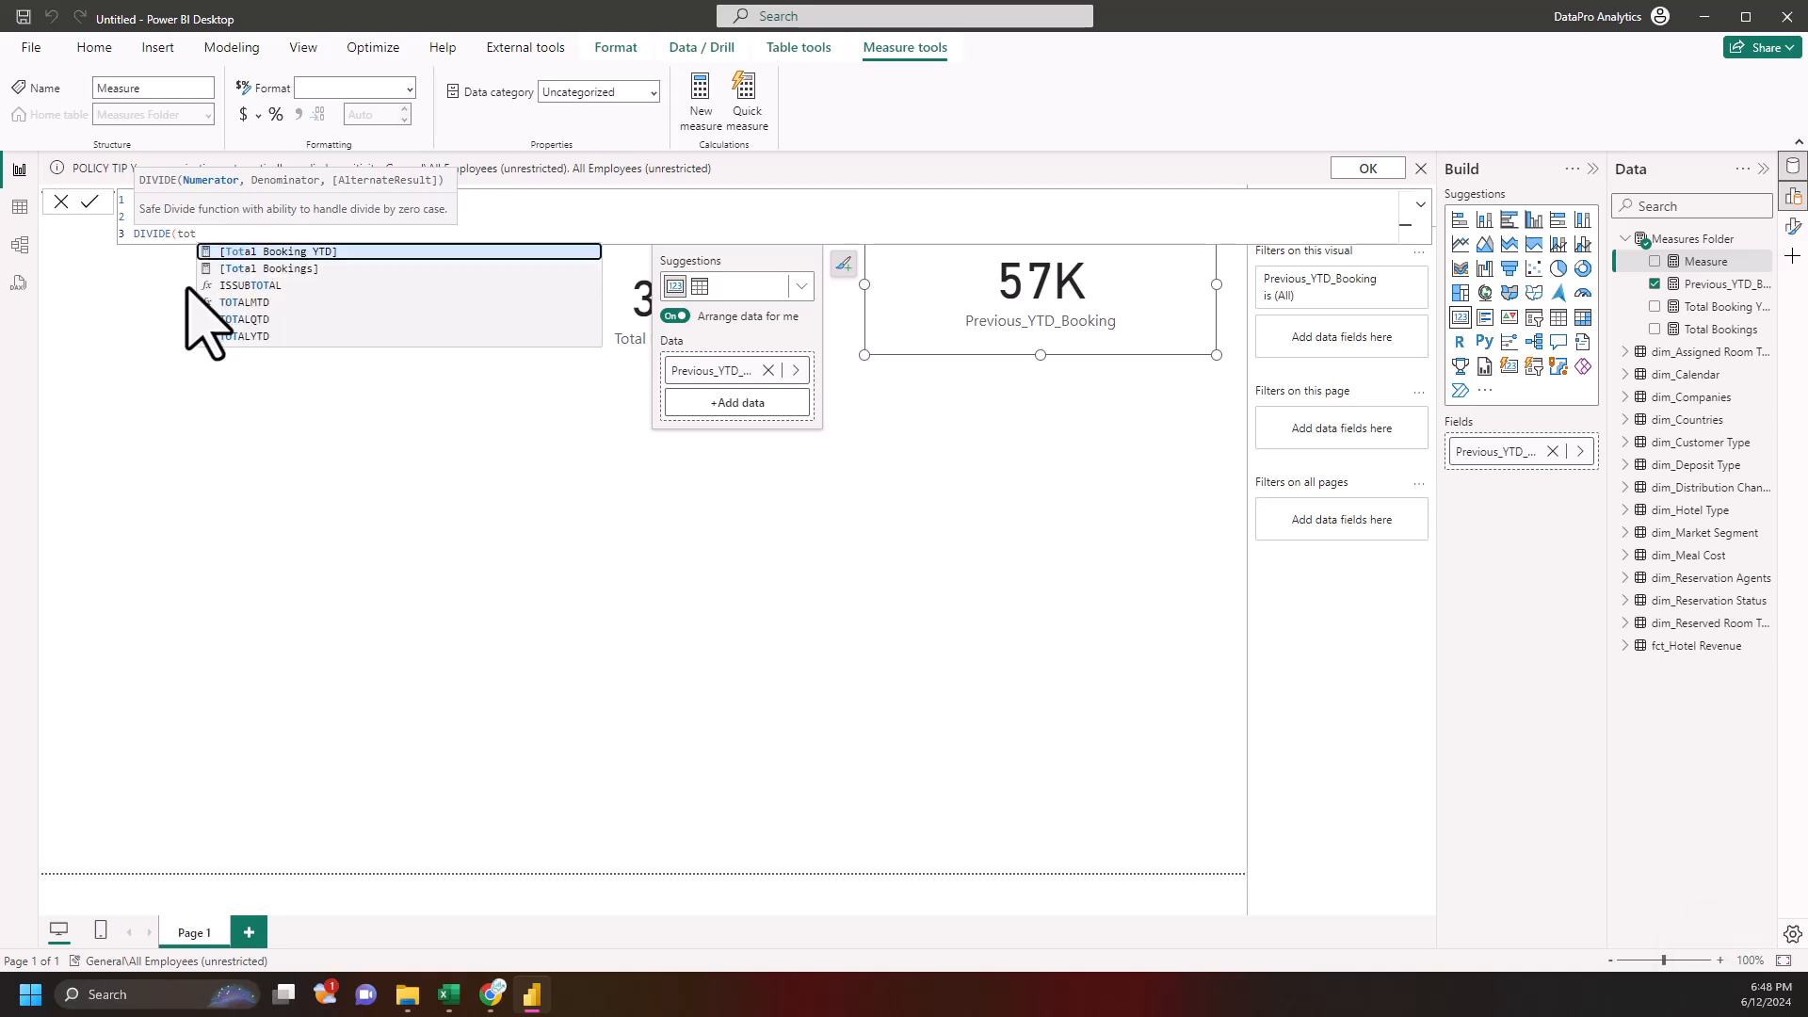
{"action": "key", "text": "Tab"}
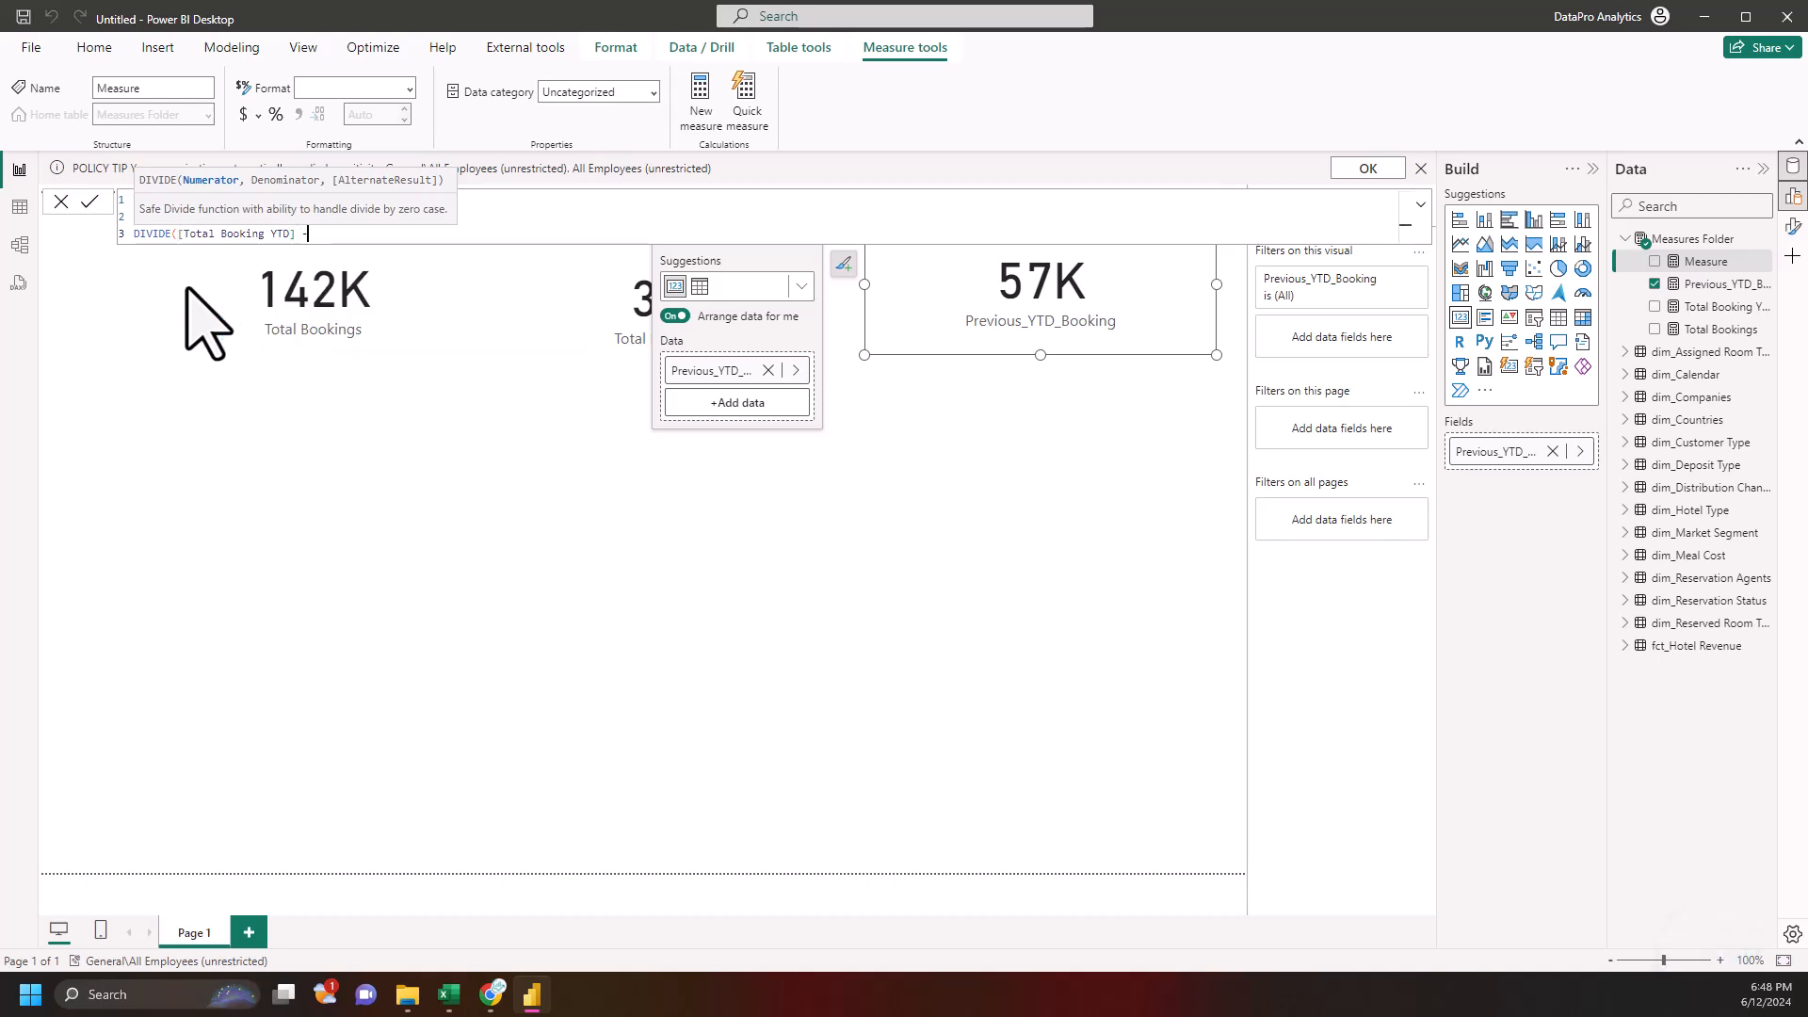
{"action": "type", "text": "- Pre"}
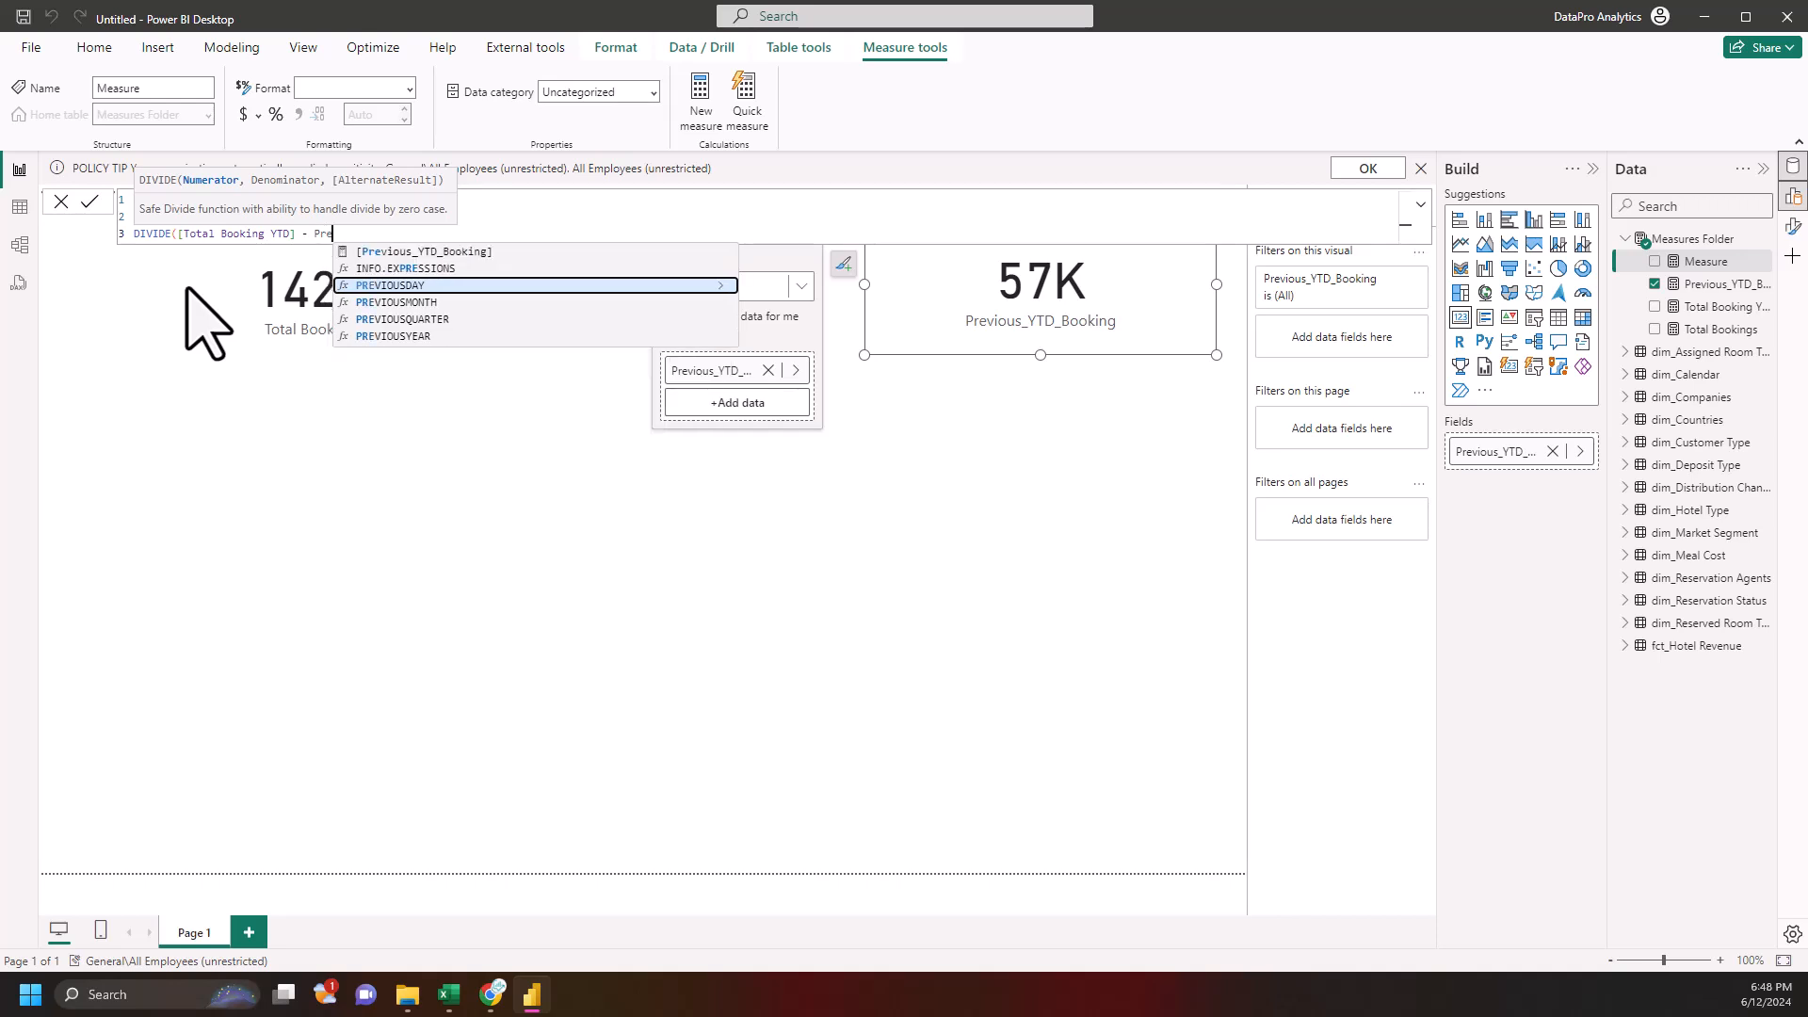
{"action": "type", "text": "v"}
{"action": "key", "text": "Up"}
{"action": "key", "text": "Tab"}
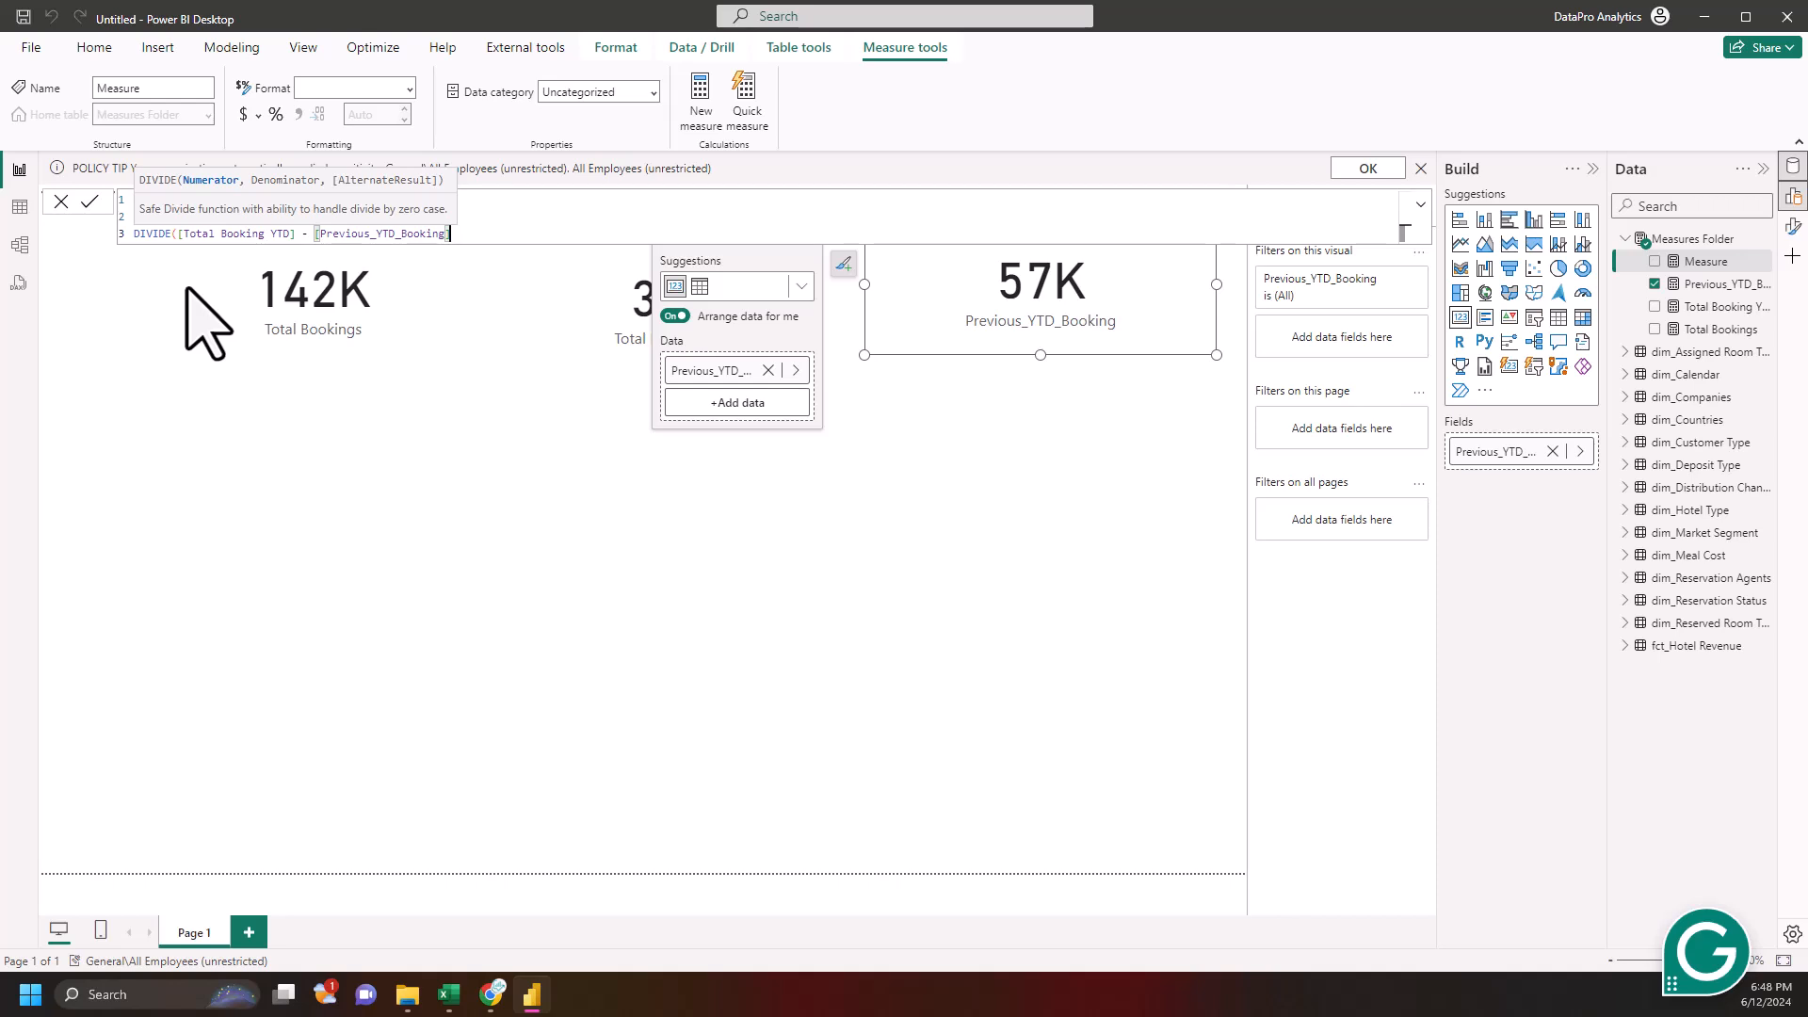
- Finish the DIVIDE formula with [Previous_YTD_Booking] as denominator and 0 as alternate result, and commit the measure
{"action": "type", "text": ", prev"}
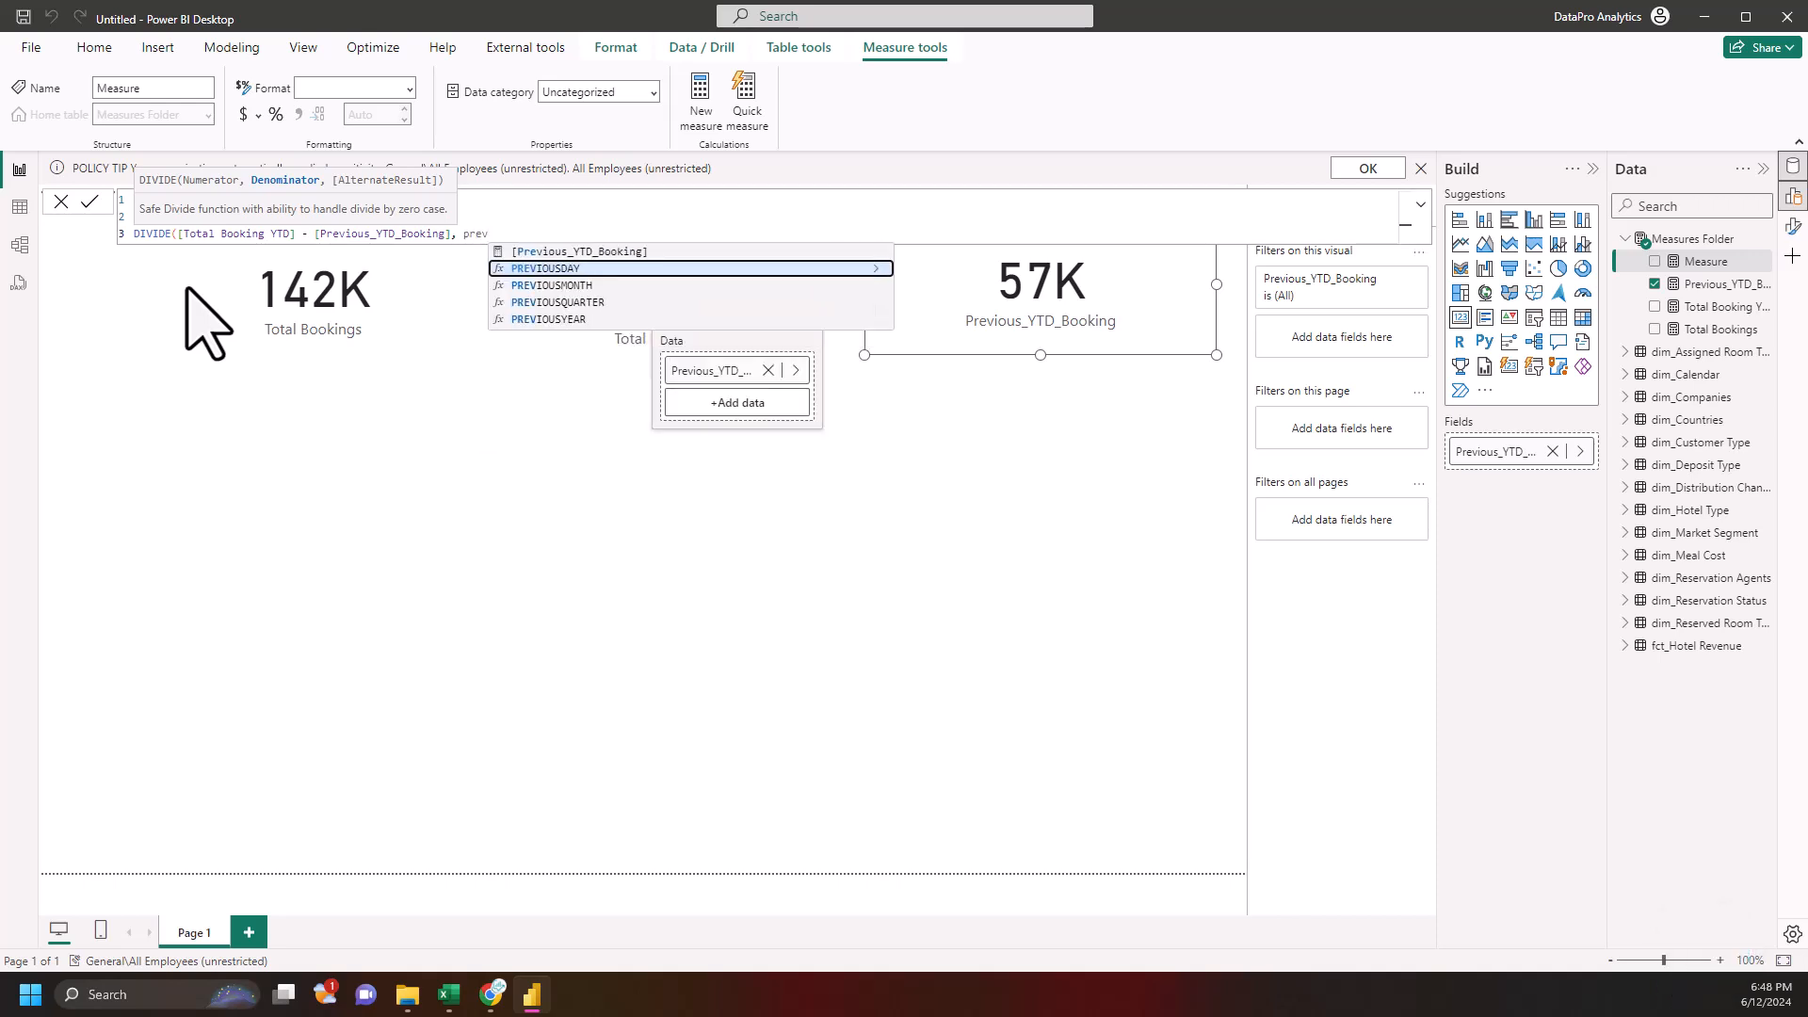
{"action": "key", "text": "Up"}
{"action": "key", "text": "Tab"}
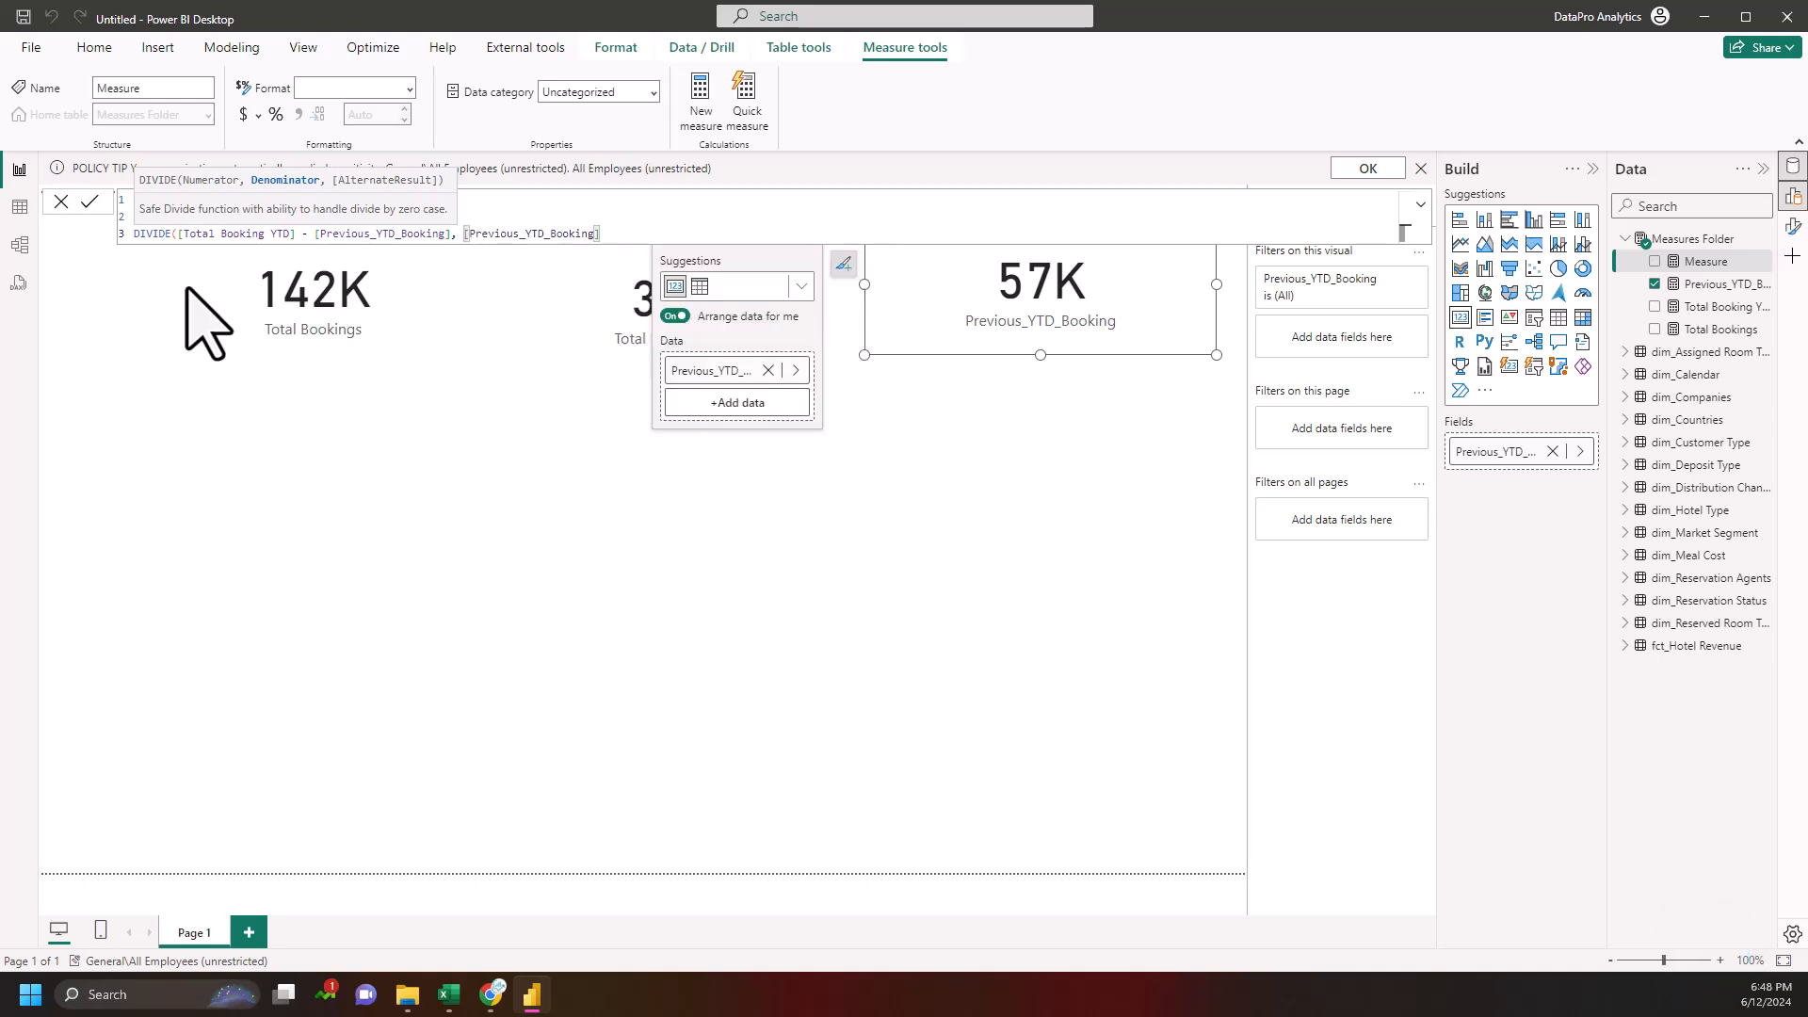
{"action": "type", "text": ",0"}
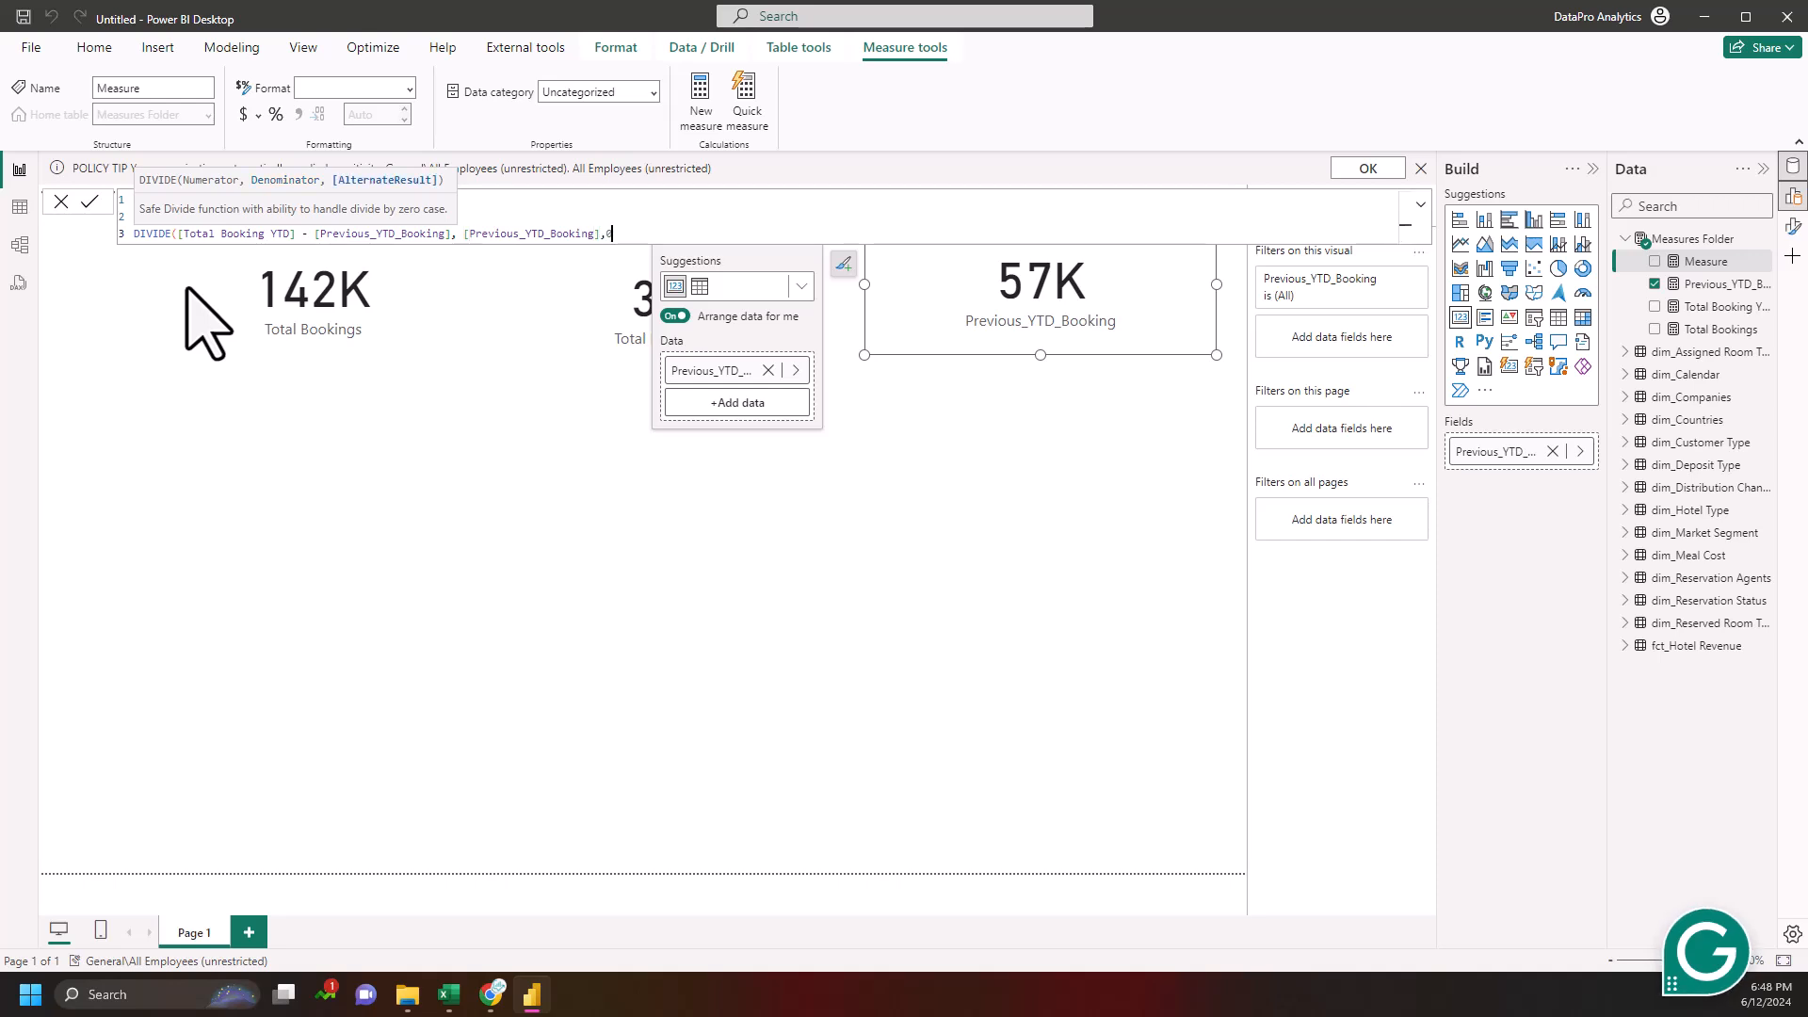
{"action": "type", "text": ")"}
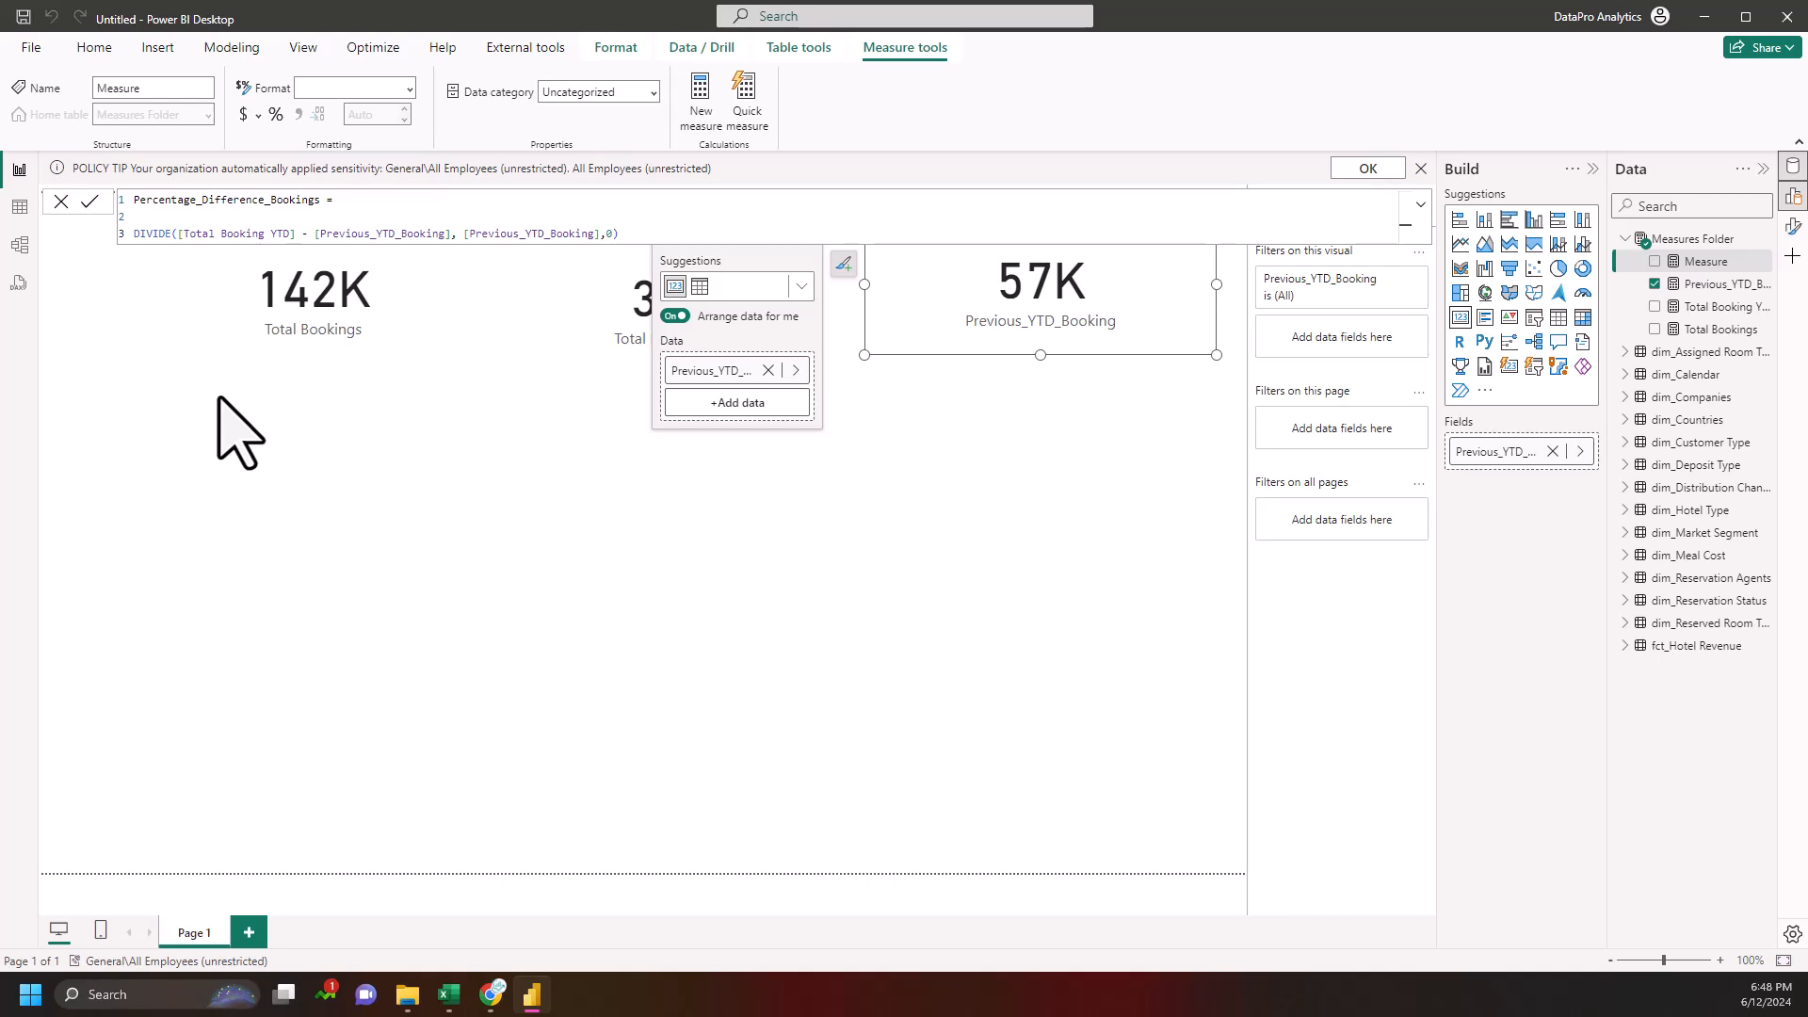
{"action": "key", "text": "Return"}
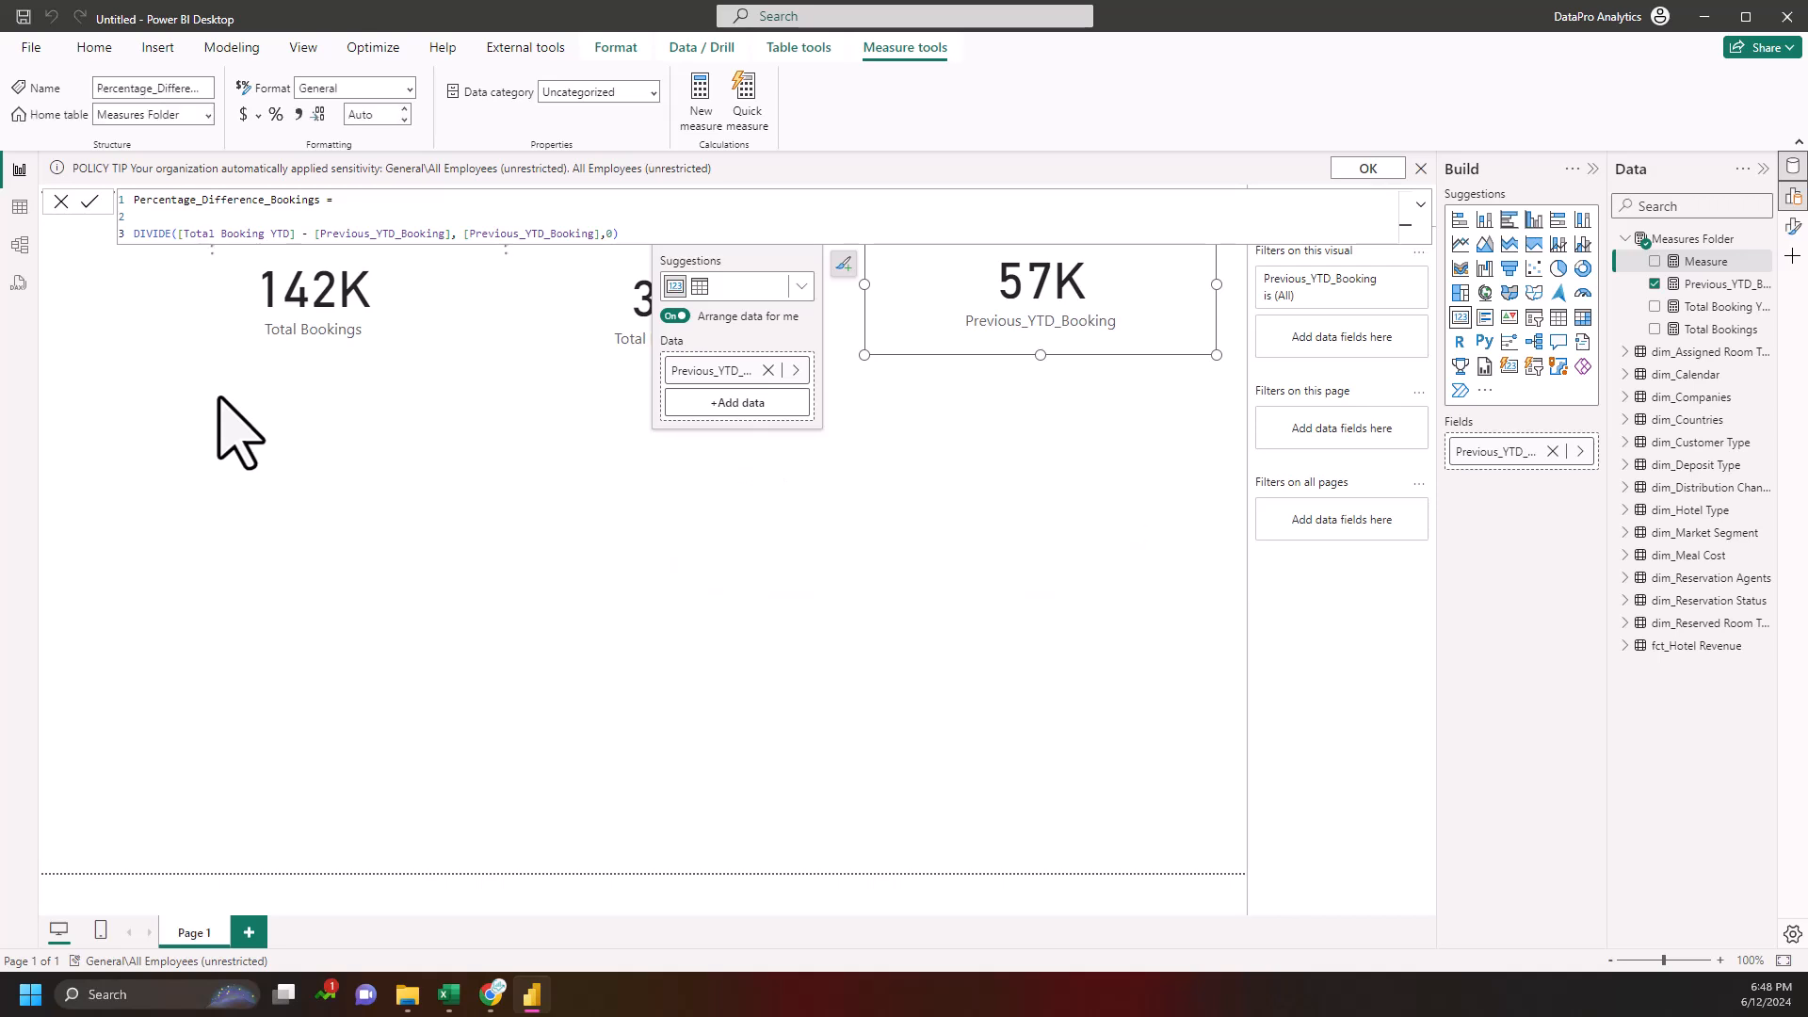
- Add a Percentage_Difference_Bookings card below the existing cards and format its measure as a percentage
{"action": "left_click_drag", "start_coordinate": [1713, 261], "coordinate": [436, 485]}
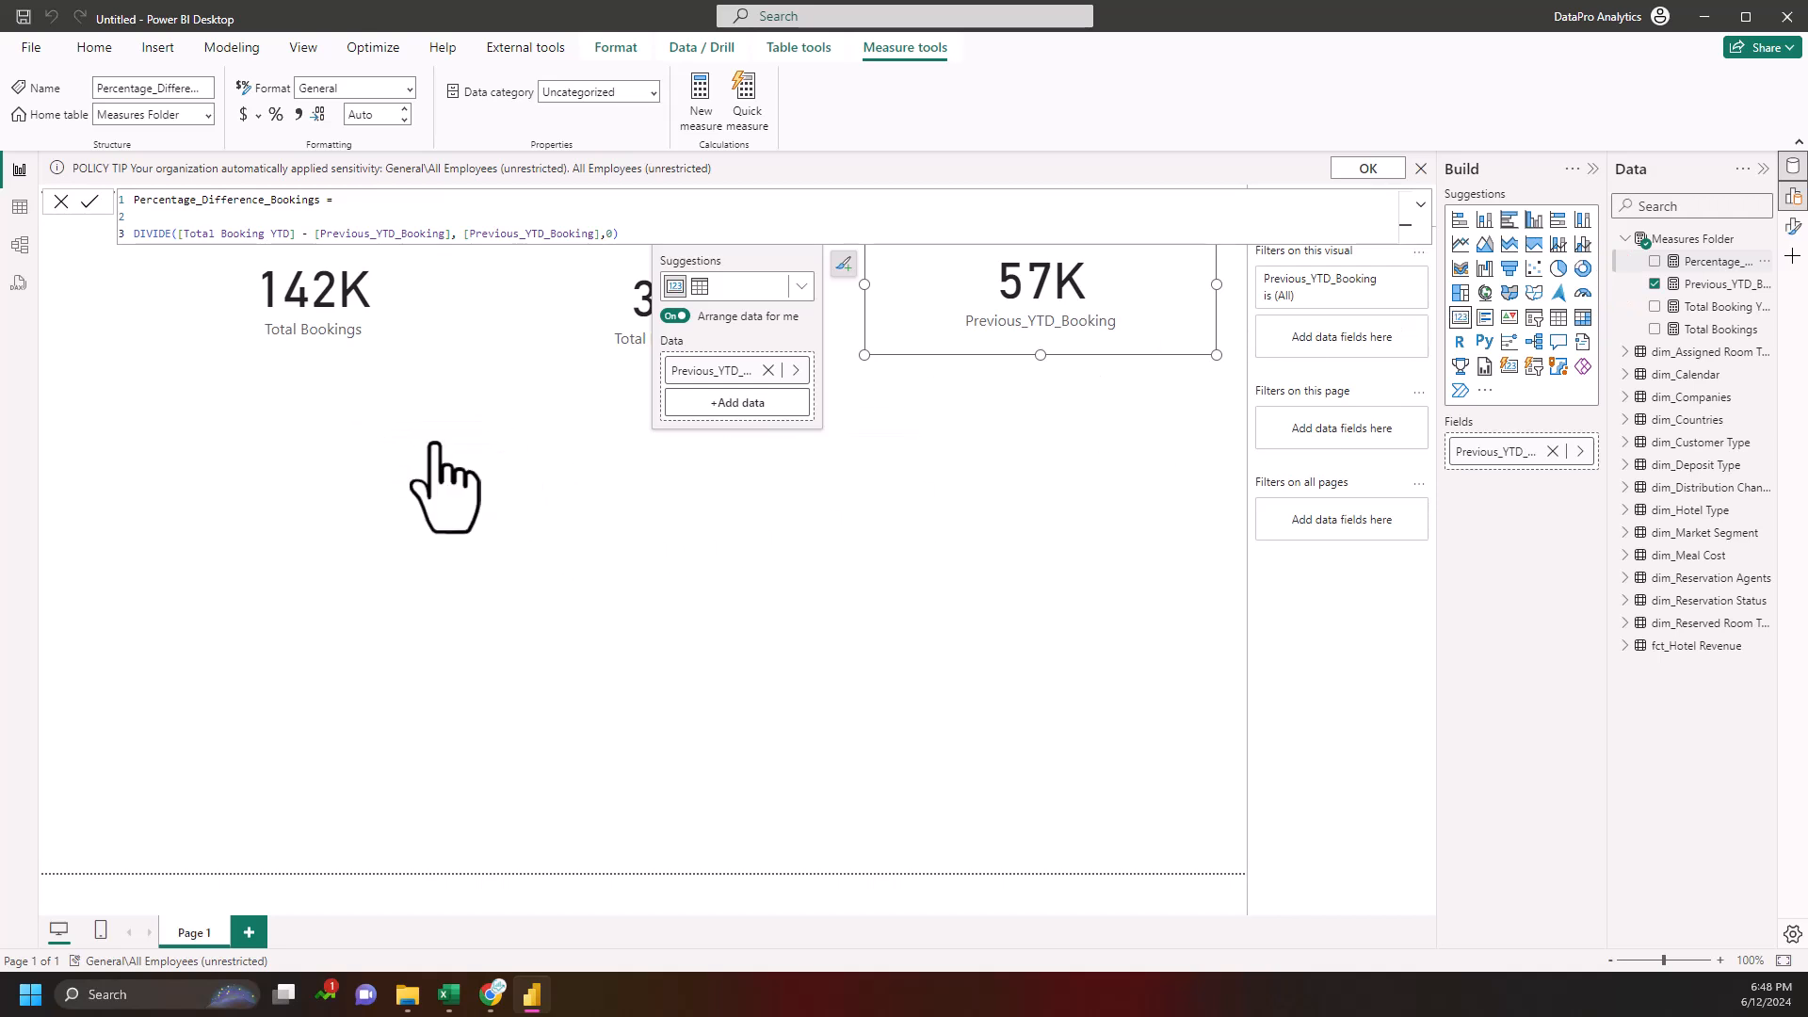
{"action": "left_click", "coordinate": [1701, 268]}
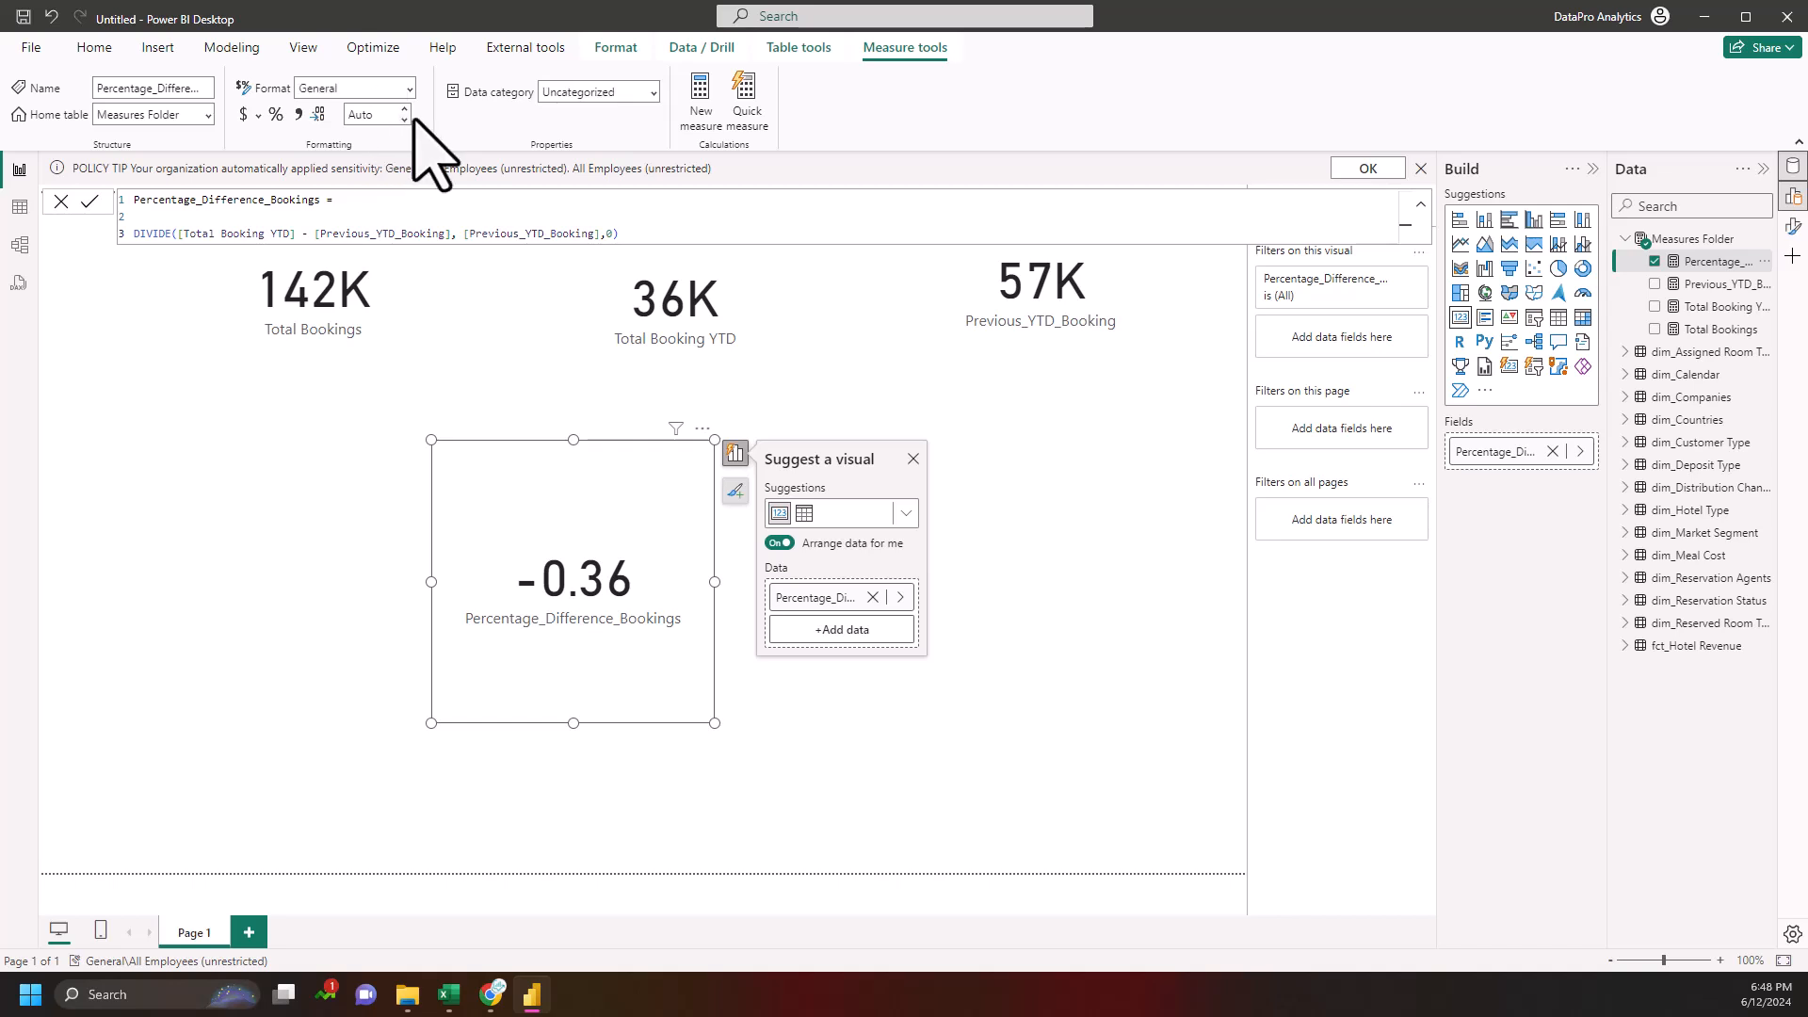
{"action": "left_click", "coordinate": [277, 114]}
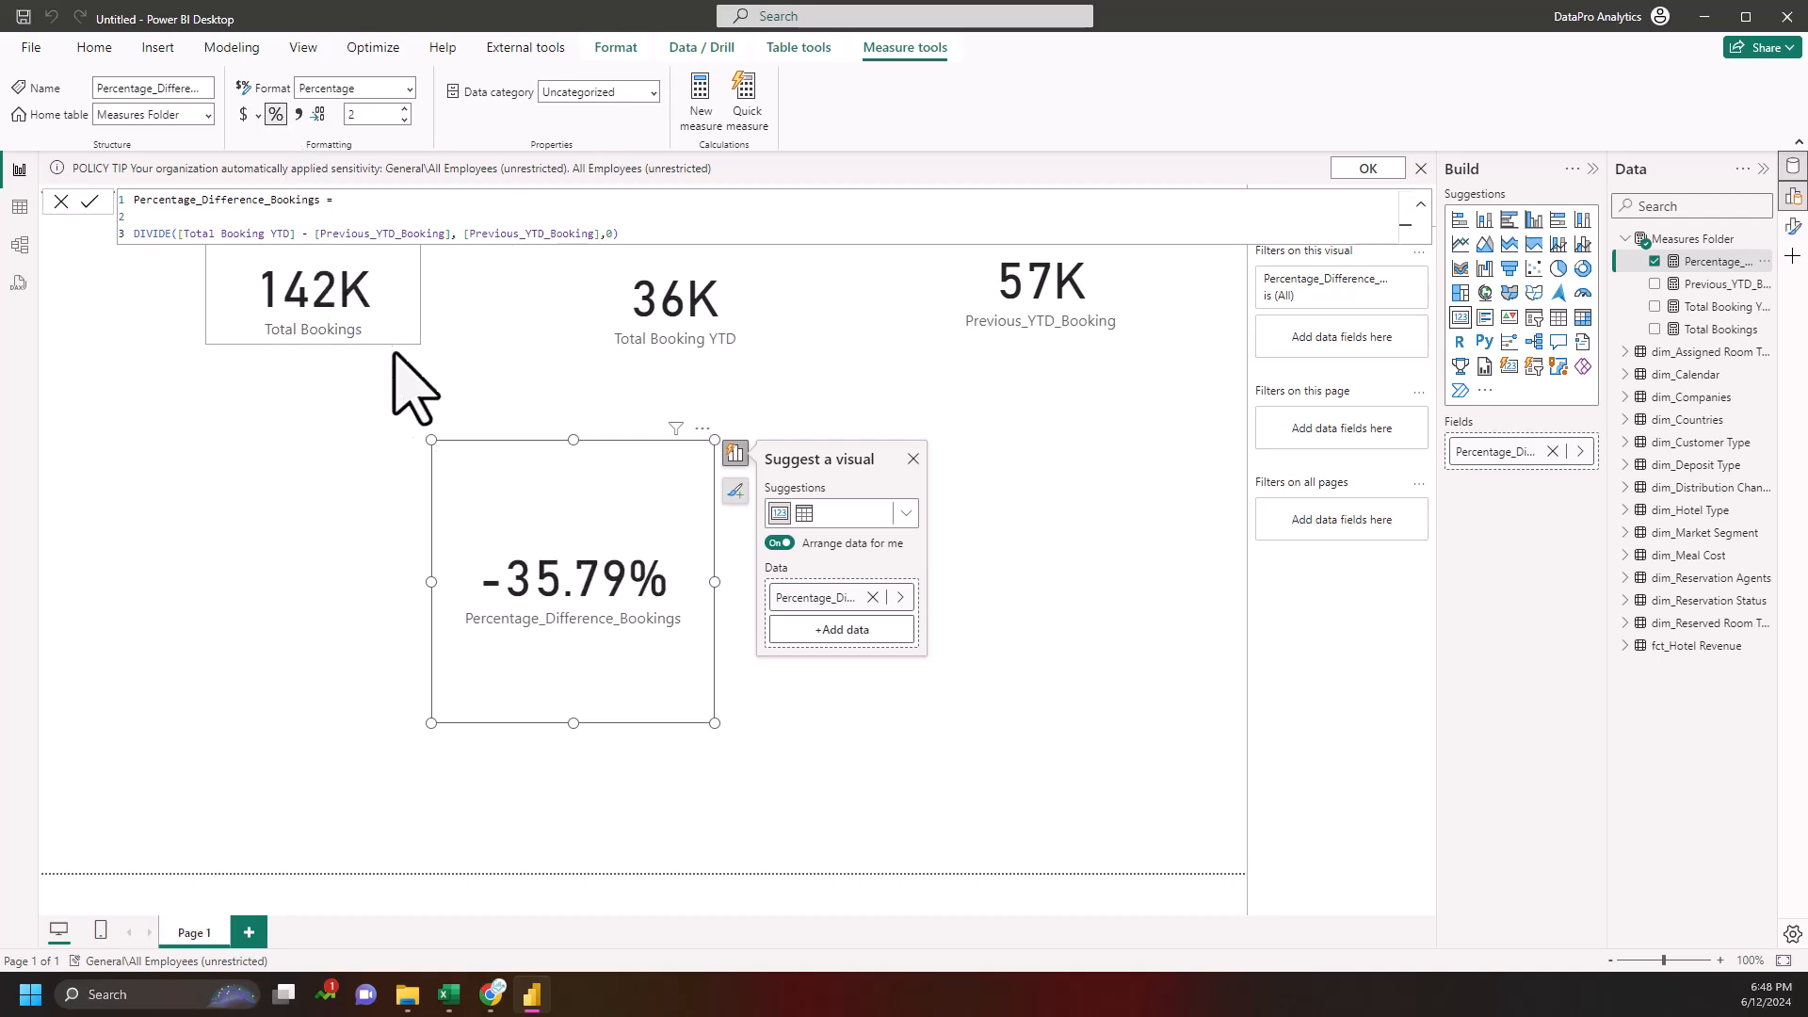
- Set Percentage_Difference_Bookings to 0 decimal places and compare the cards with the Overview page of the published hotel report in the browser
{"action": "left_click", "coordinate": [404, 120]}
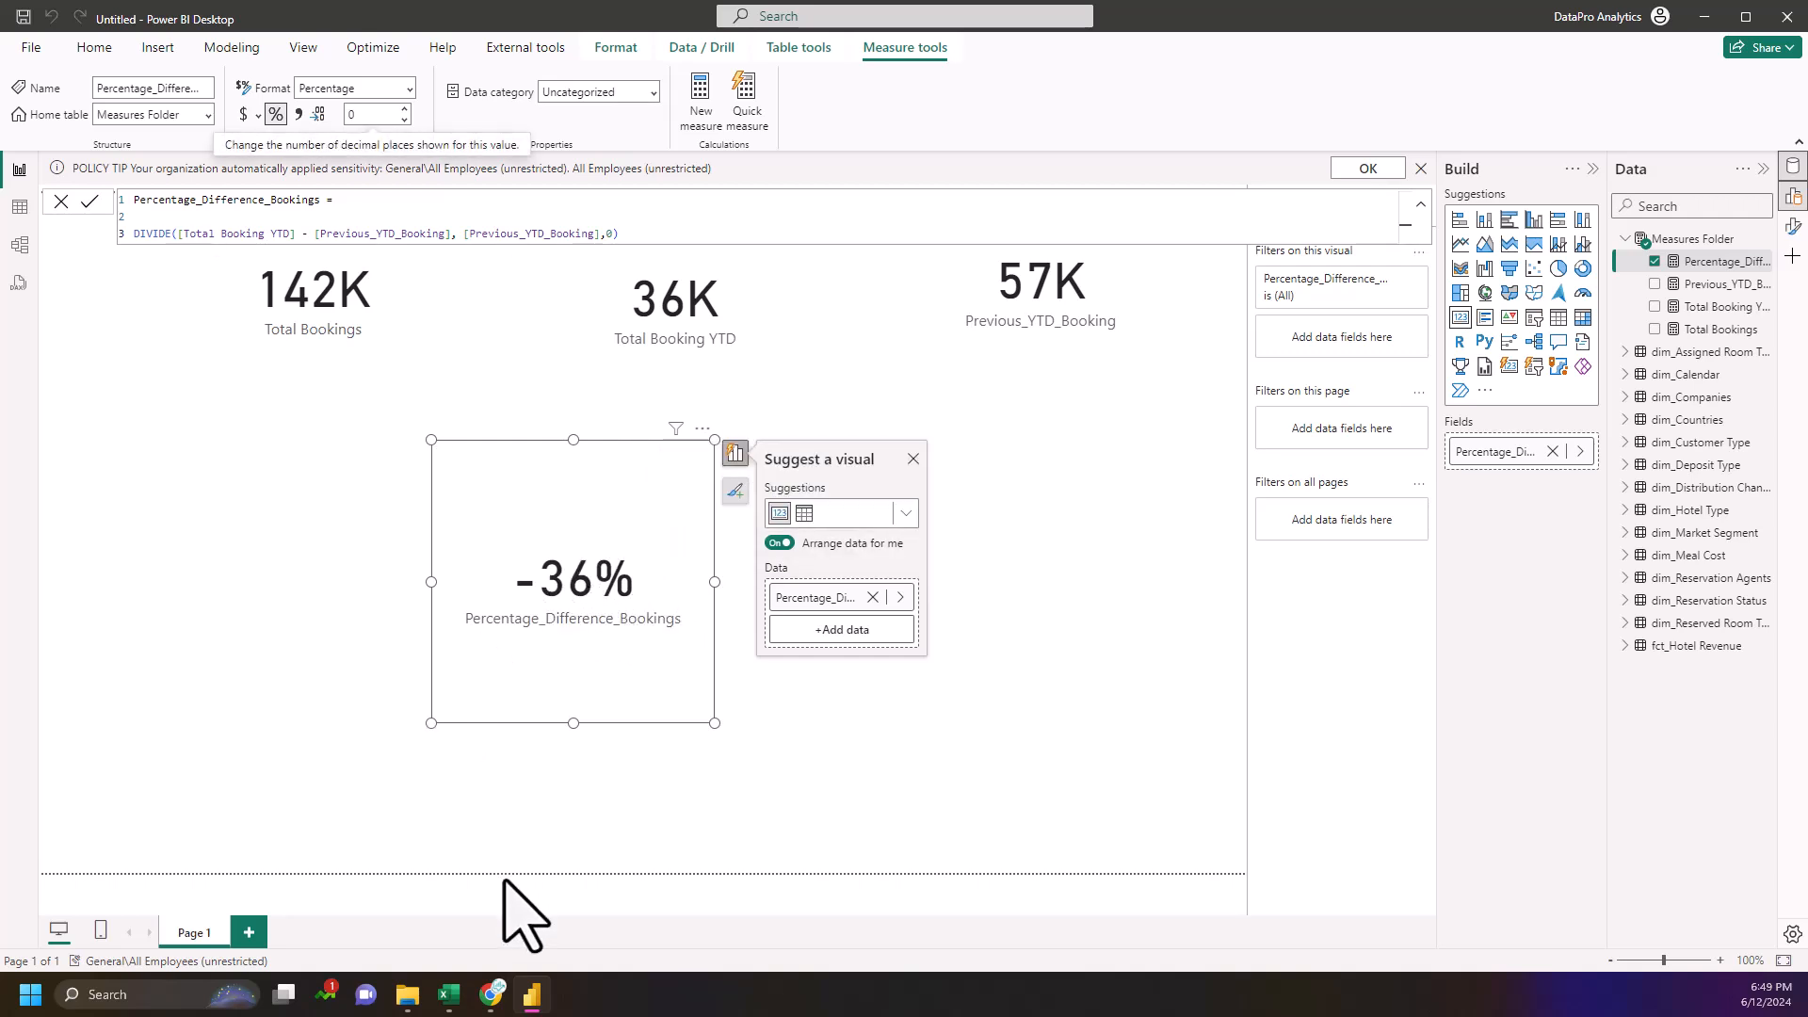
{"action": "left_click", "coordinate": [491, 996]}
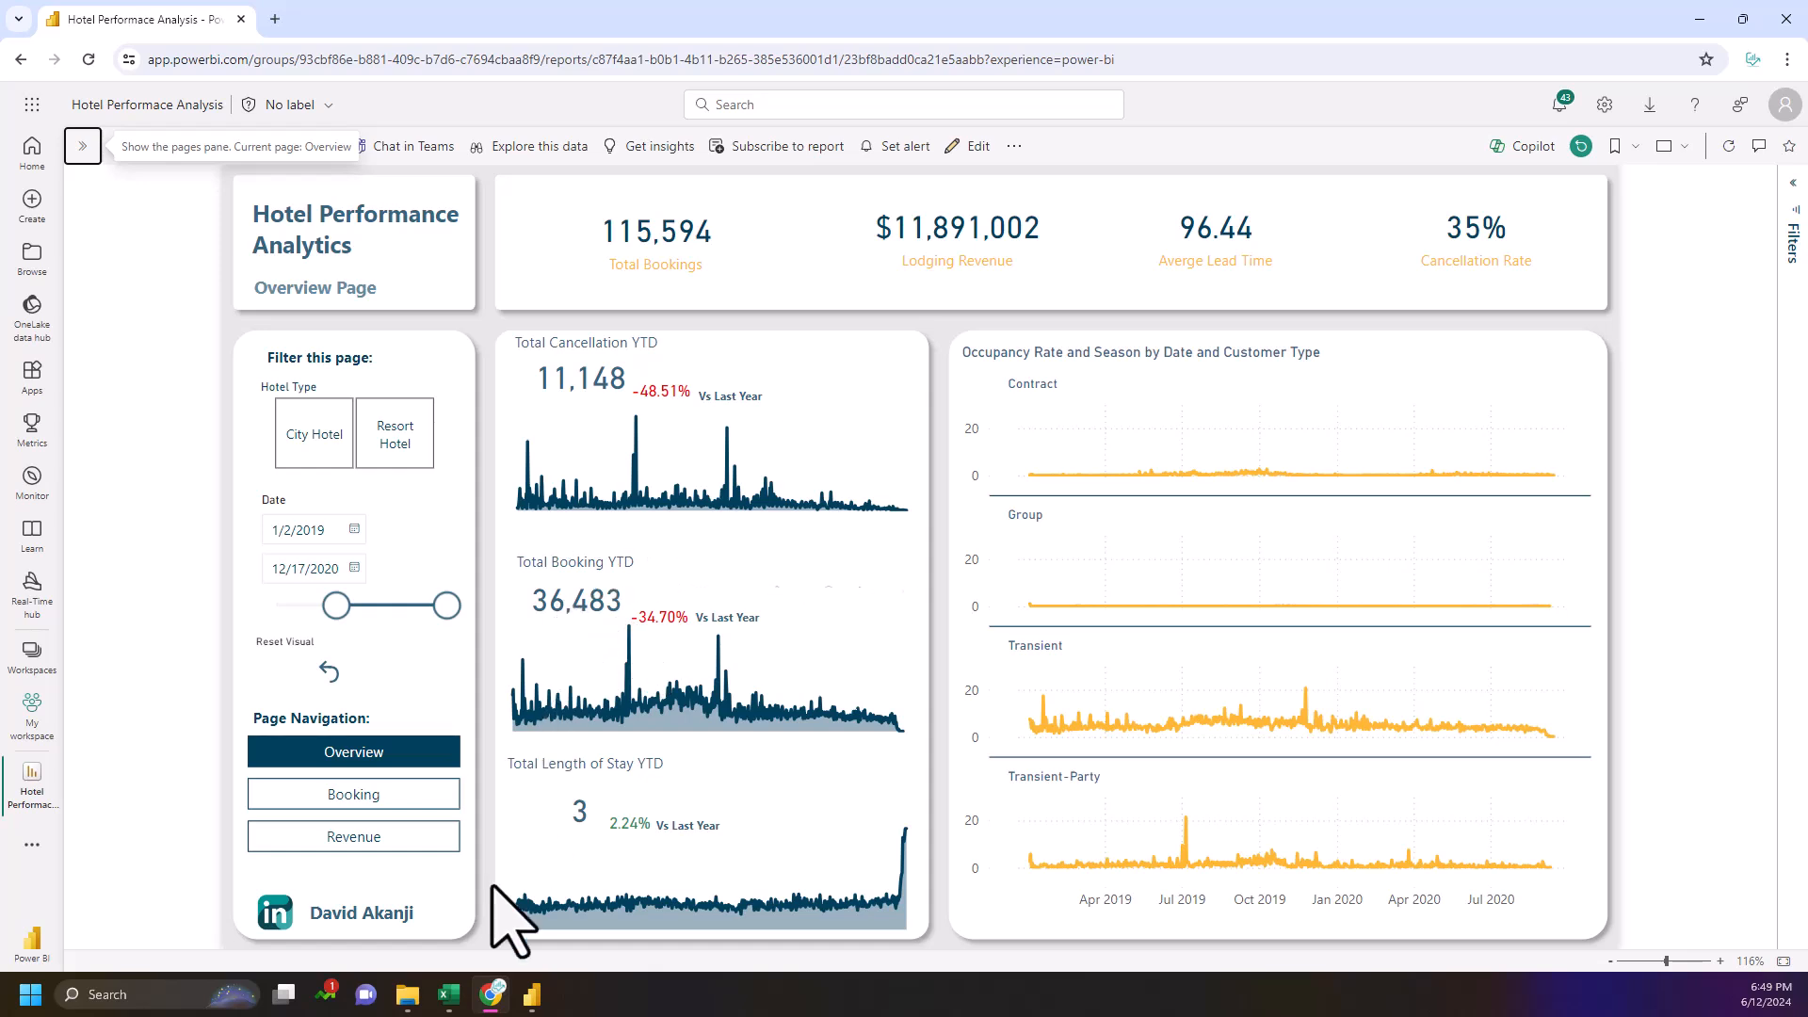
{"action": "mouse_move", "coordinate": [529, 1000]}
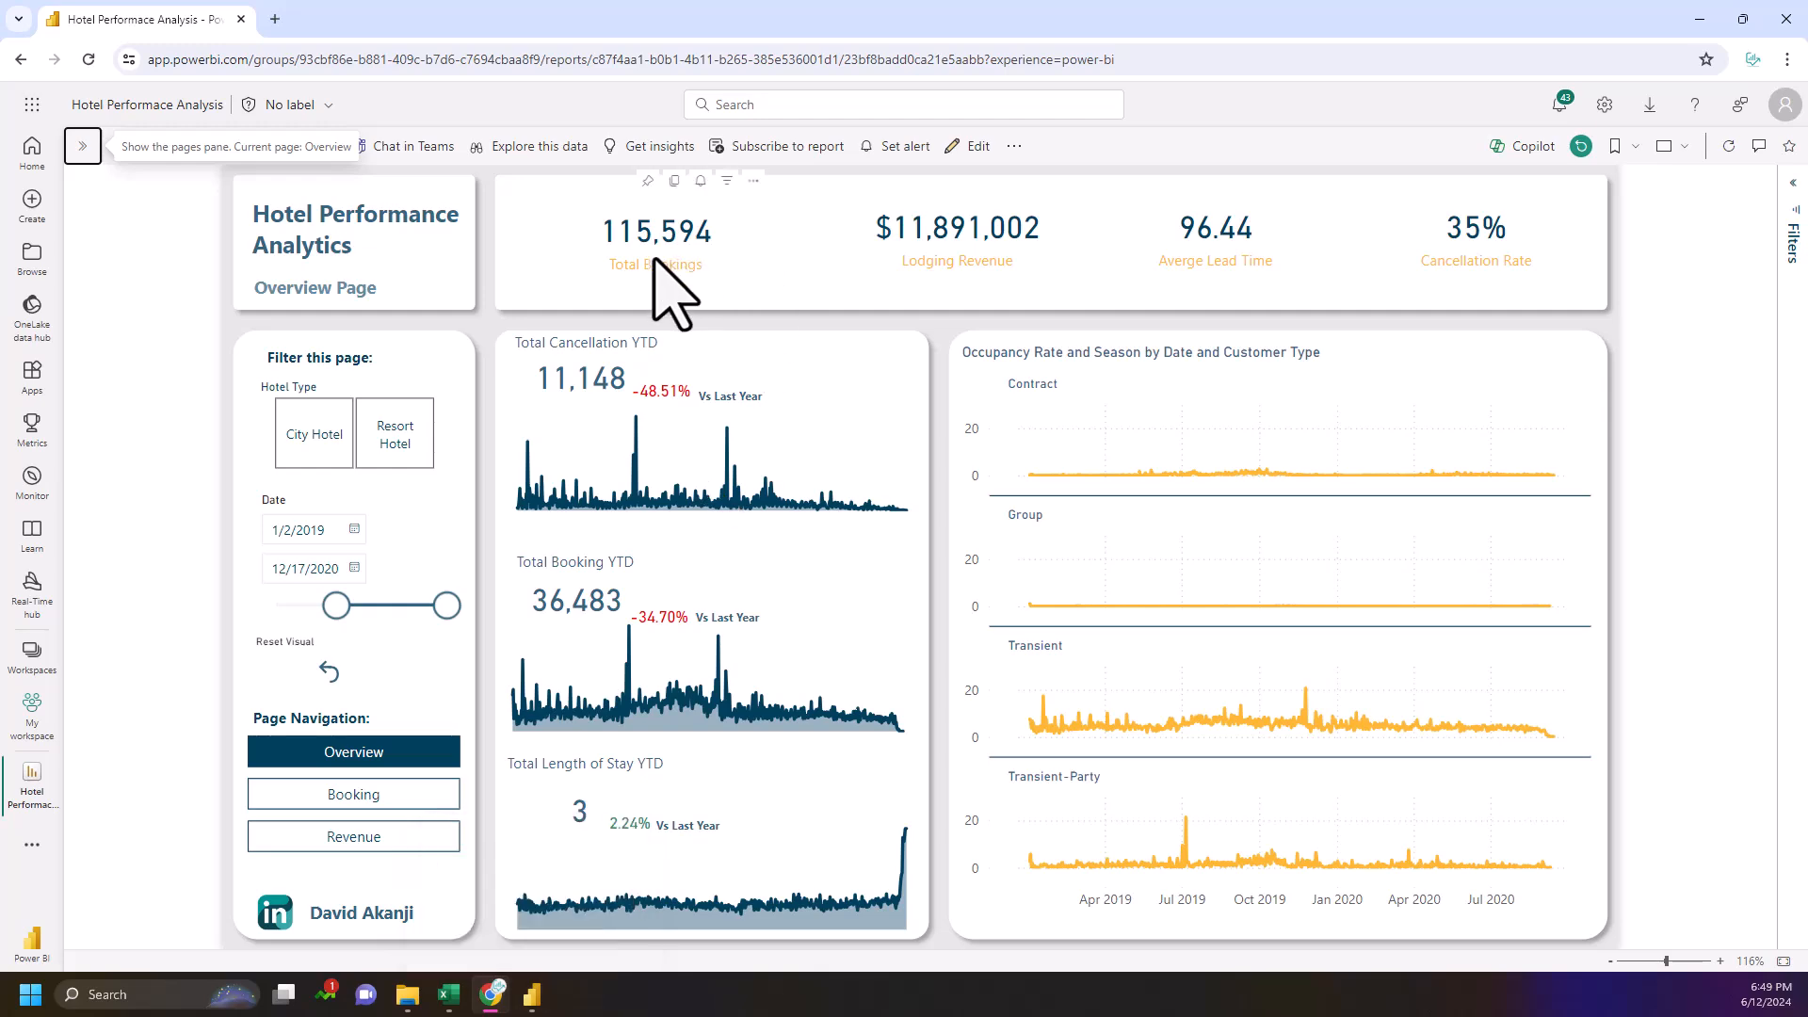
{"action": "left_click", "coordinate": [530, 997]}
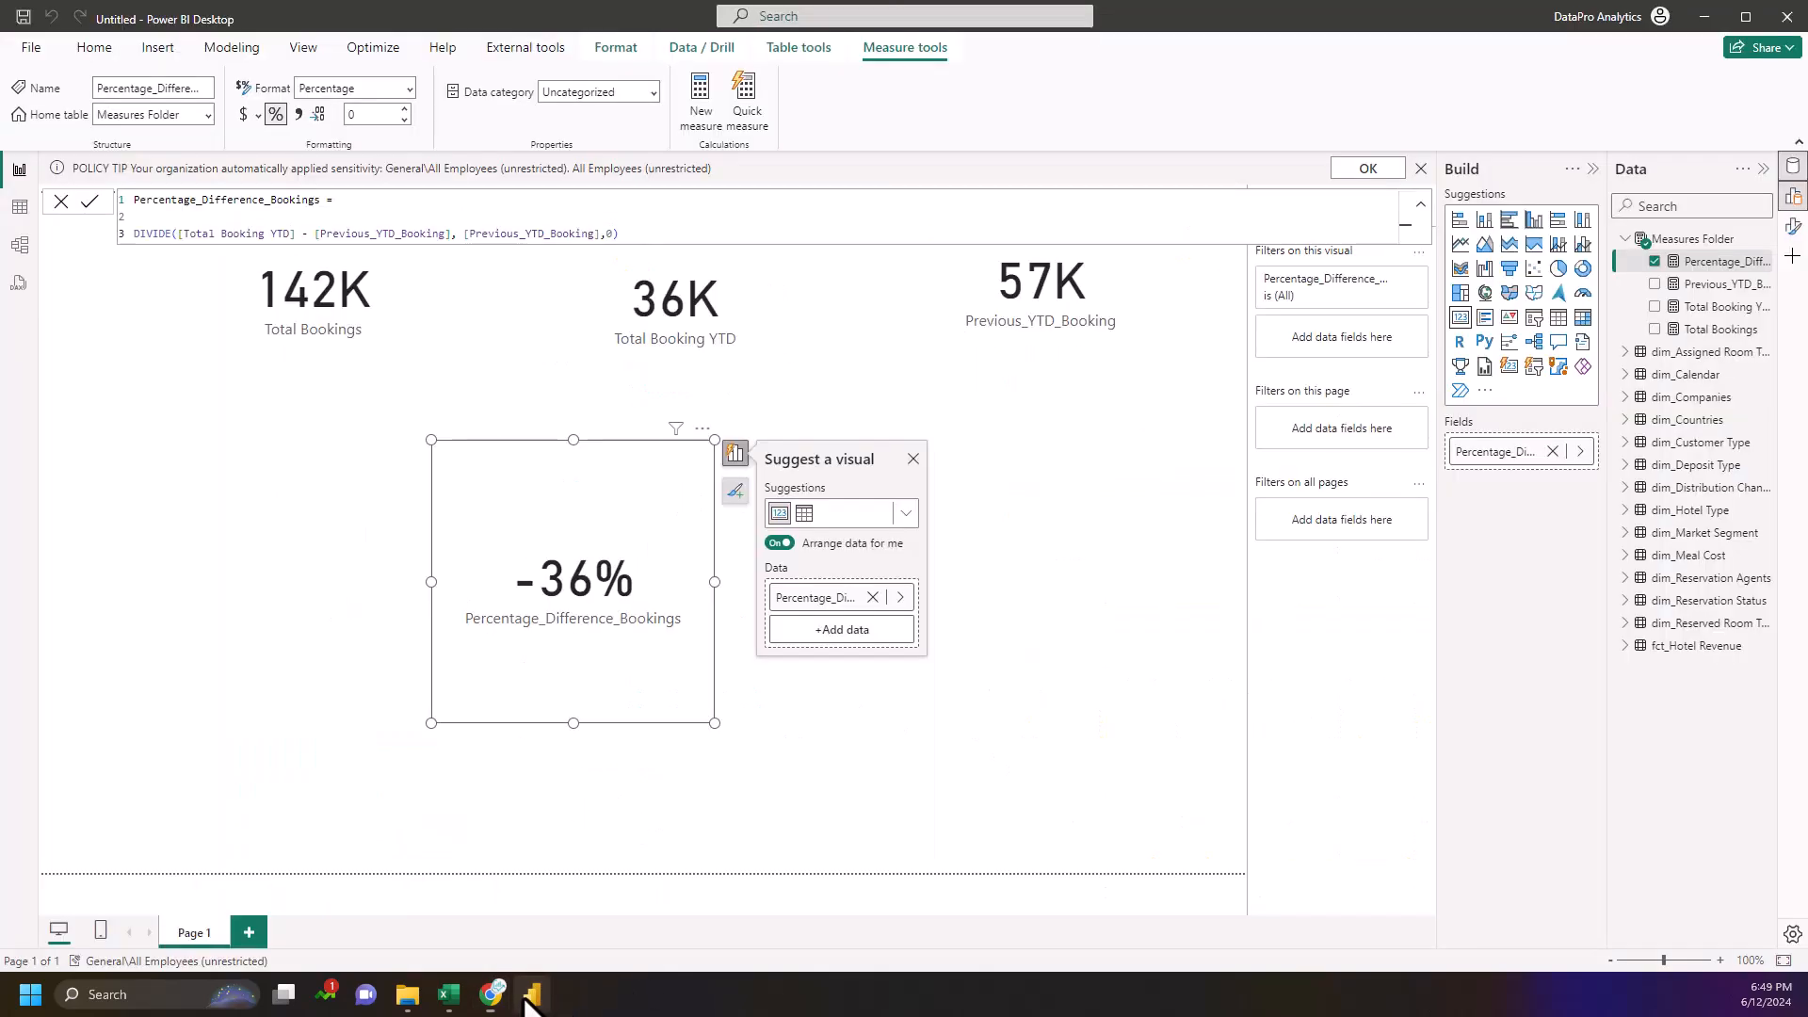
{"action": "left_click", "coordinate": [535, 996]}
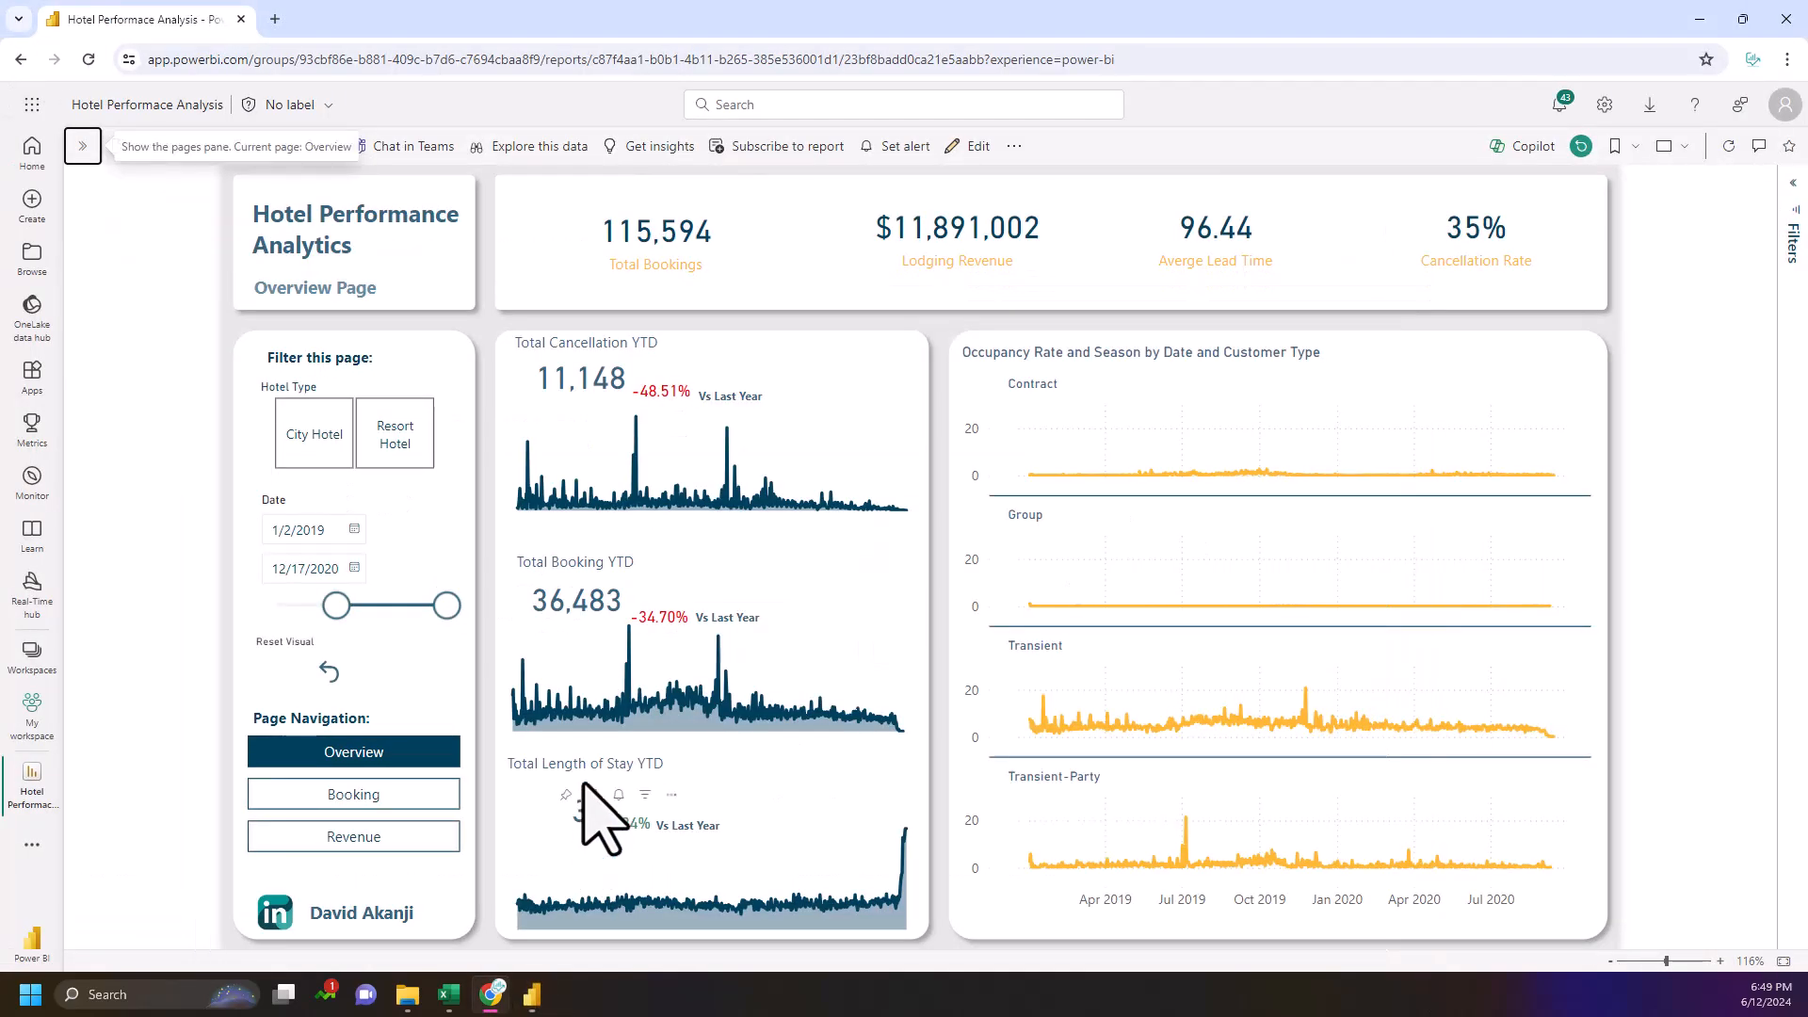
{"action": "left_click", "coordinate": [539, 1001]}
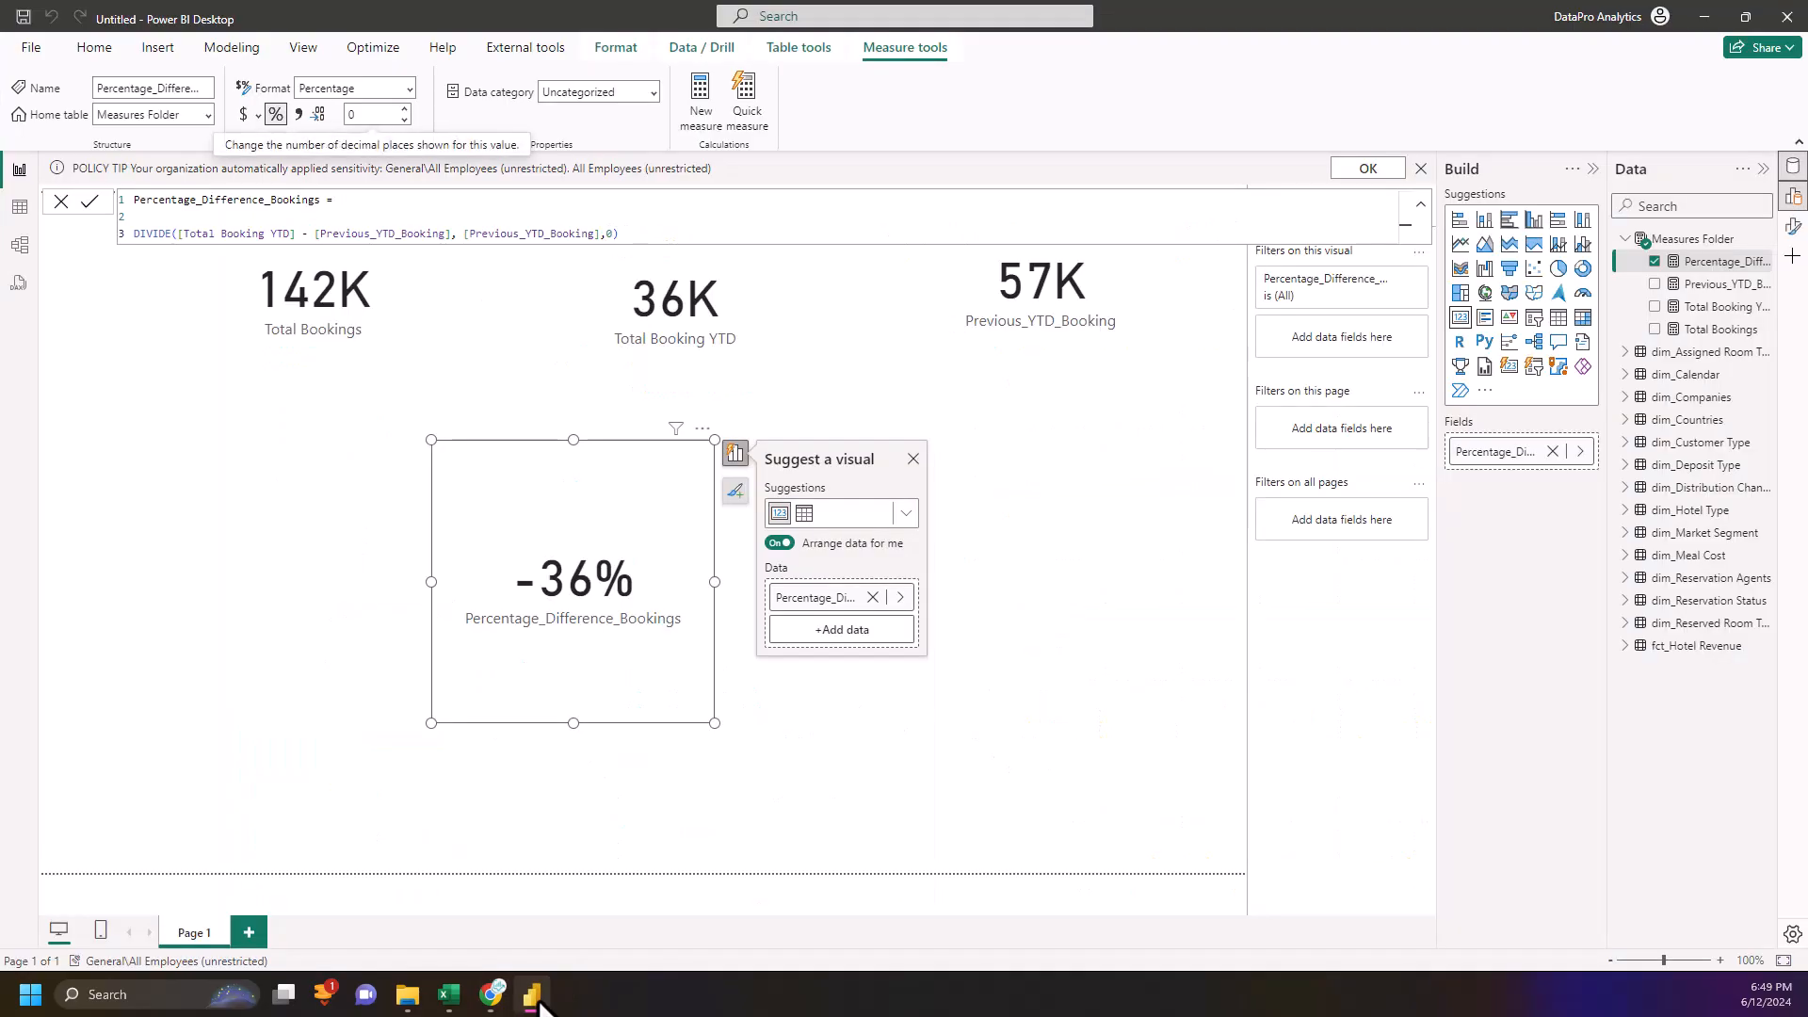
- Shrink the Percentage_Difference_Bookings card and move it closer beneath the Total Bookings card
{"action": "left_click_drag", "start_coordinate": [713, 721], "coordinate": [726, 564]}
{"action": "left_click_drag", "start_coordinate": [598, 519], "coordinate": [451, 550]}
{"action": "left_click", "coordinate": [376, 577]}
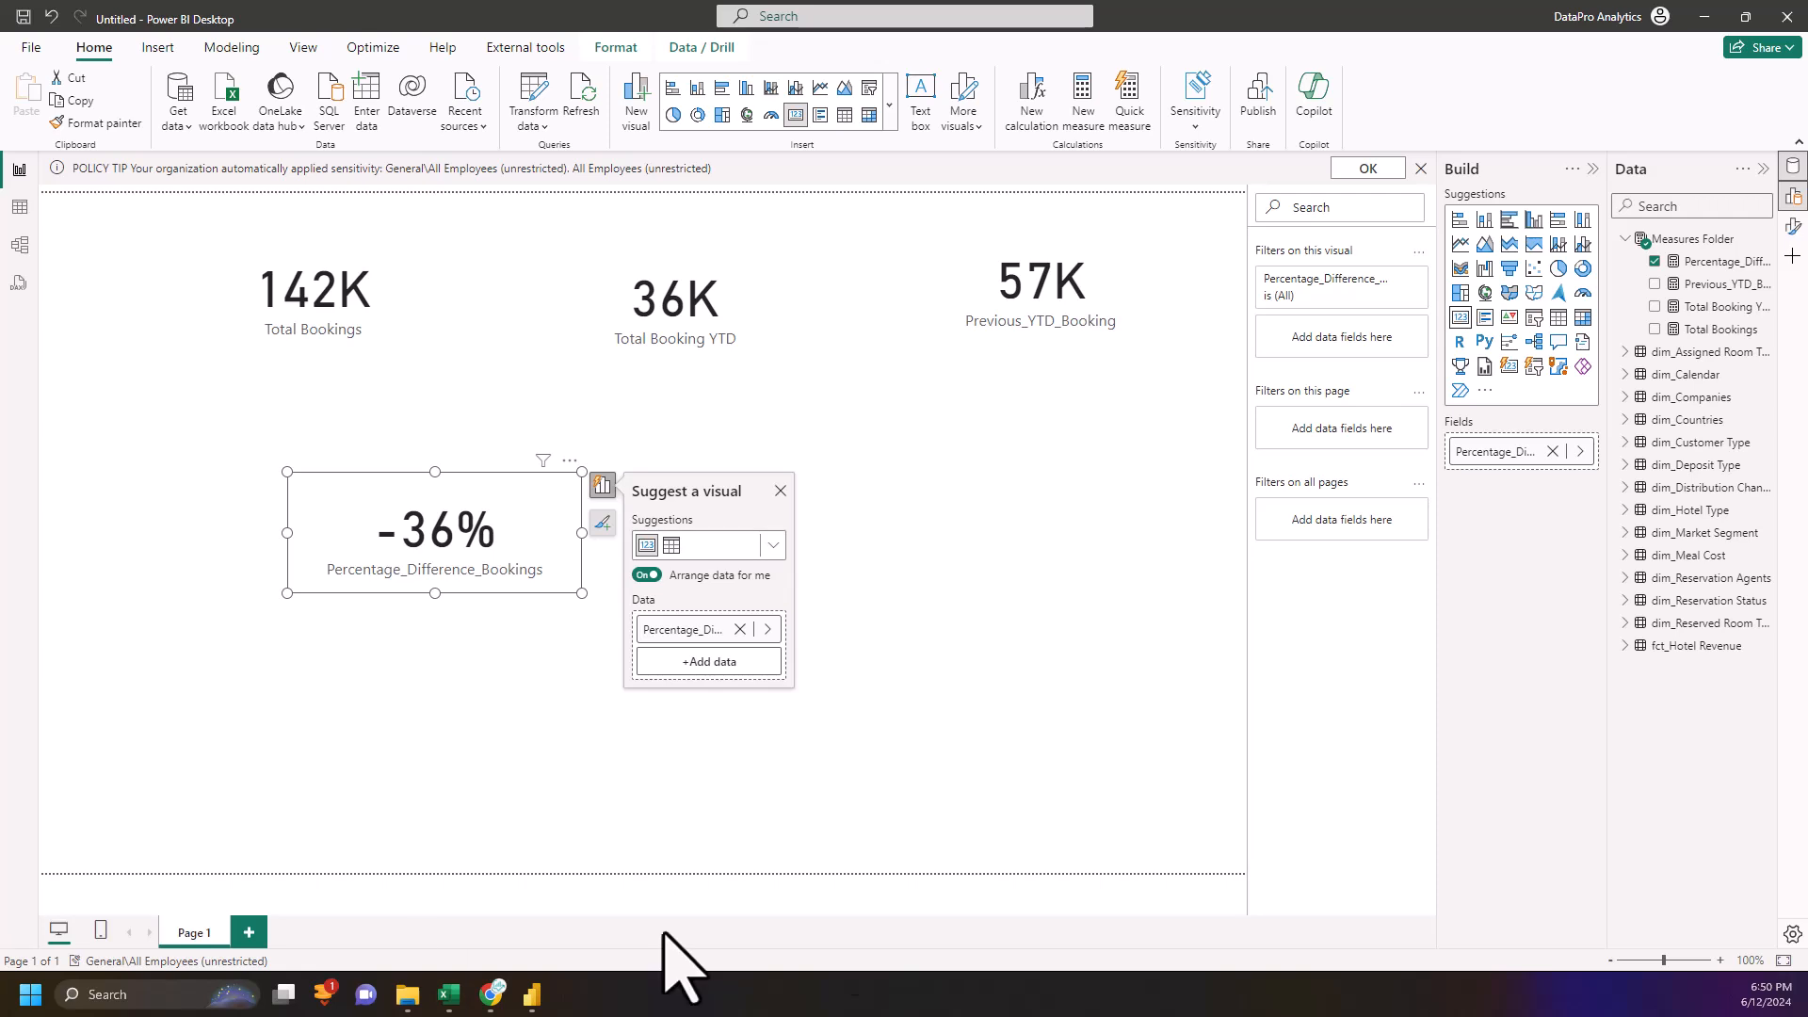
- Create a measure named Color_Percentage_Difference_Bookings in the Measures Folder, beginning its formula with IF([Percentage_Difference_Bookings] <0, and consulting the published report
{"action": "left_click", "coordinate": [1763, 238]}
{"action": "left_click", "coordinate": [1650, 275]}
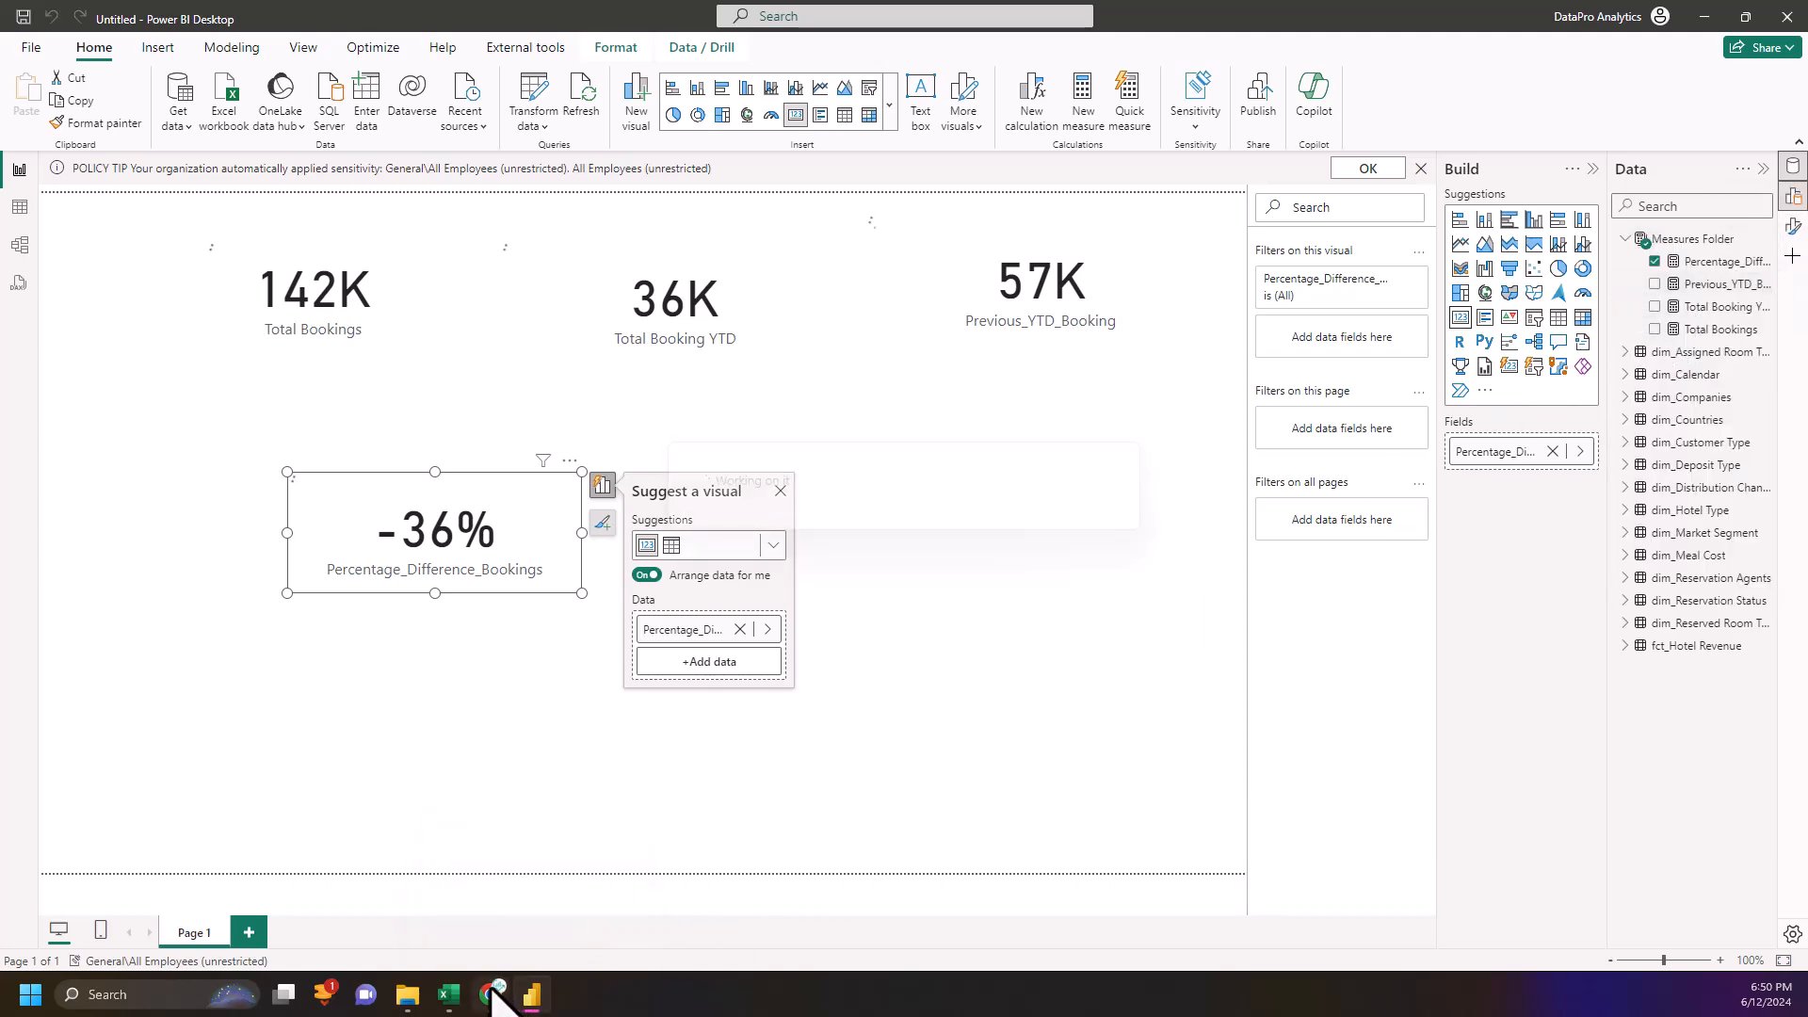
{"action": "left_click", "coordinate": [492, 990]}
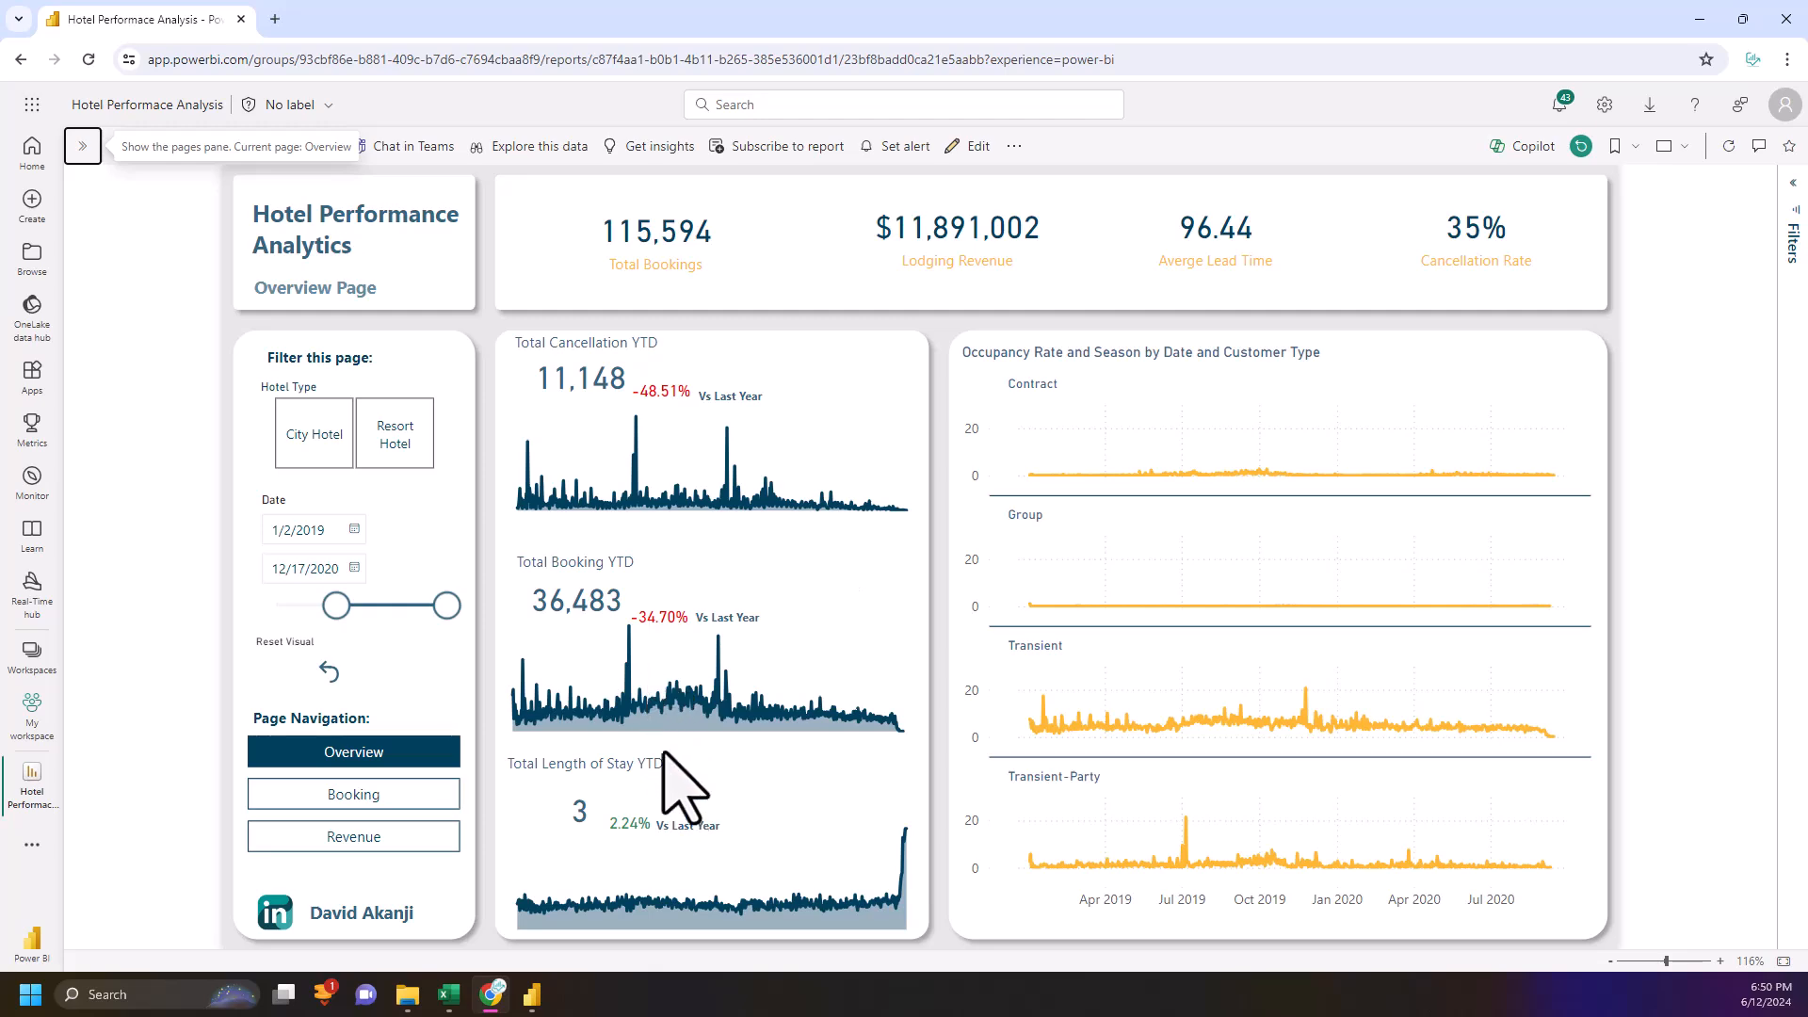
{"action": "left_click", "coordinate": [533, 996]}
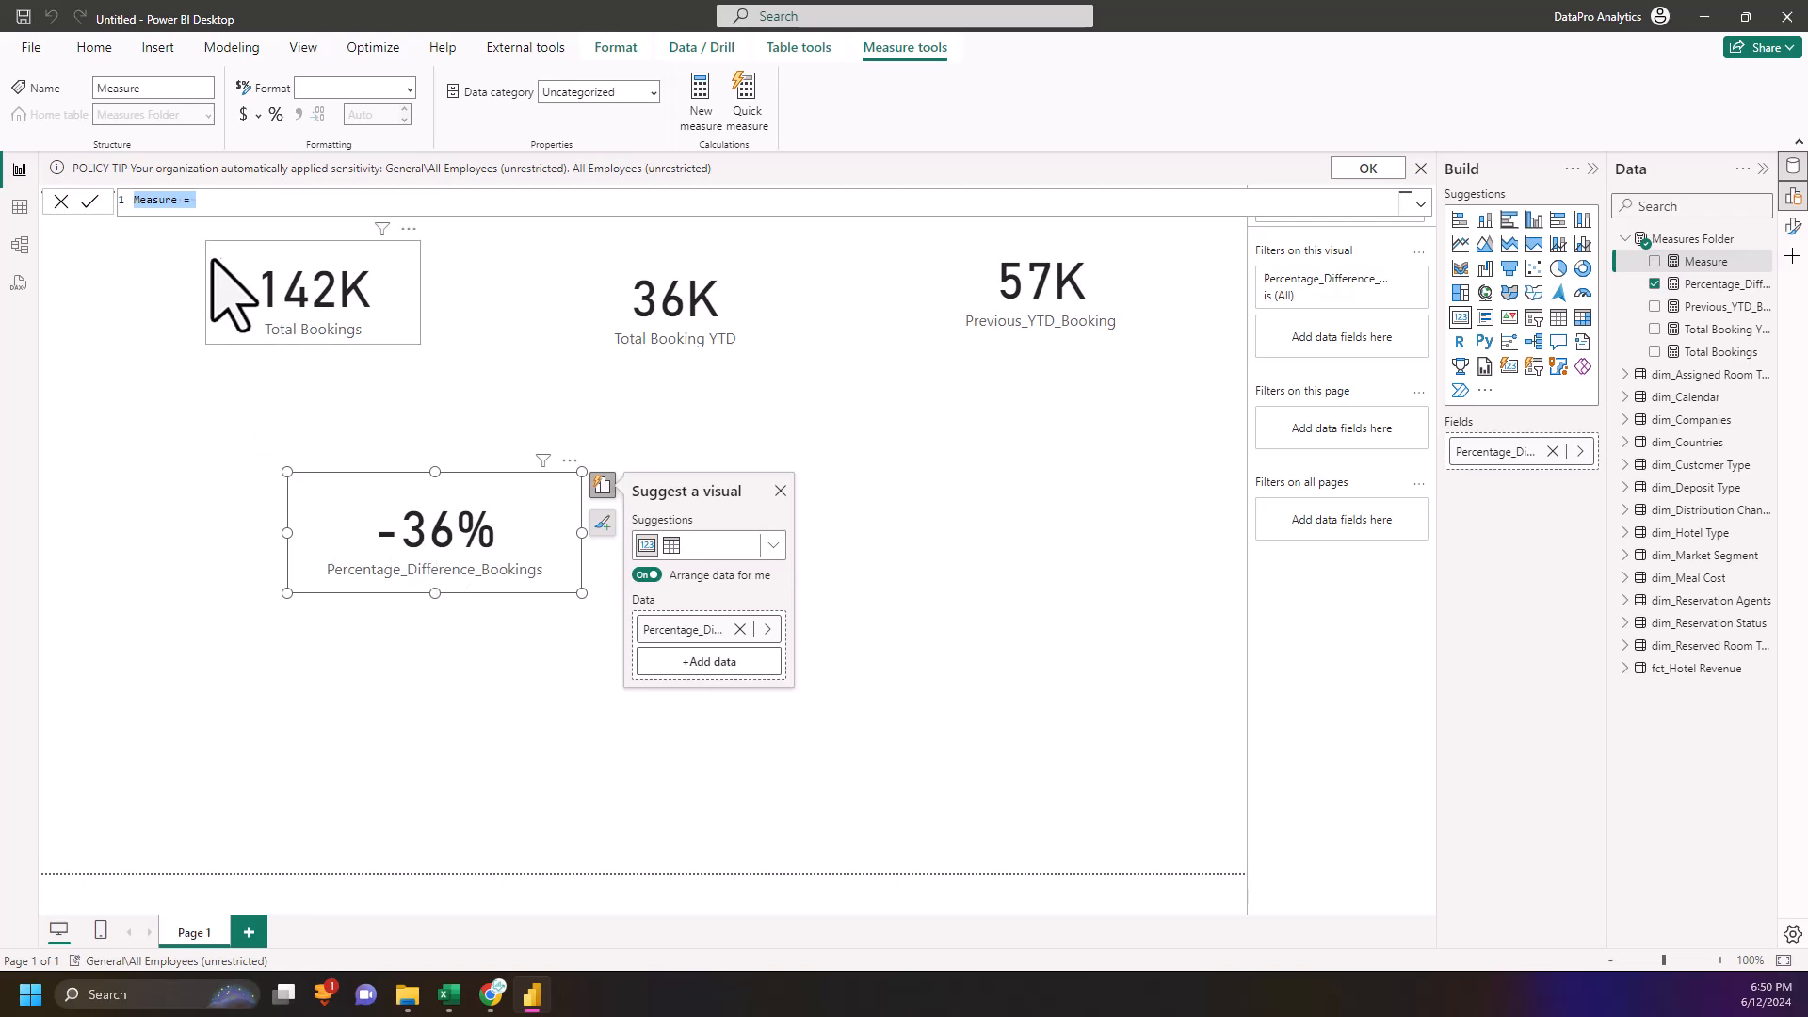
{"action": "type", "text": "Color_Percentage_Difference_Bookings ="}
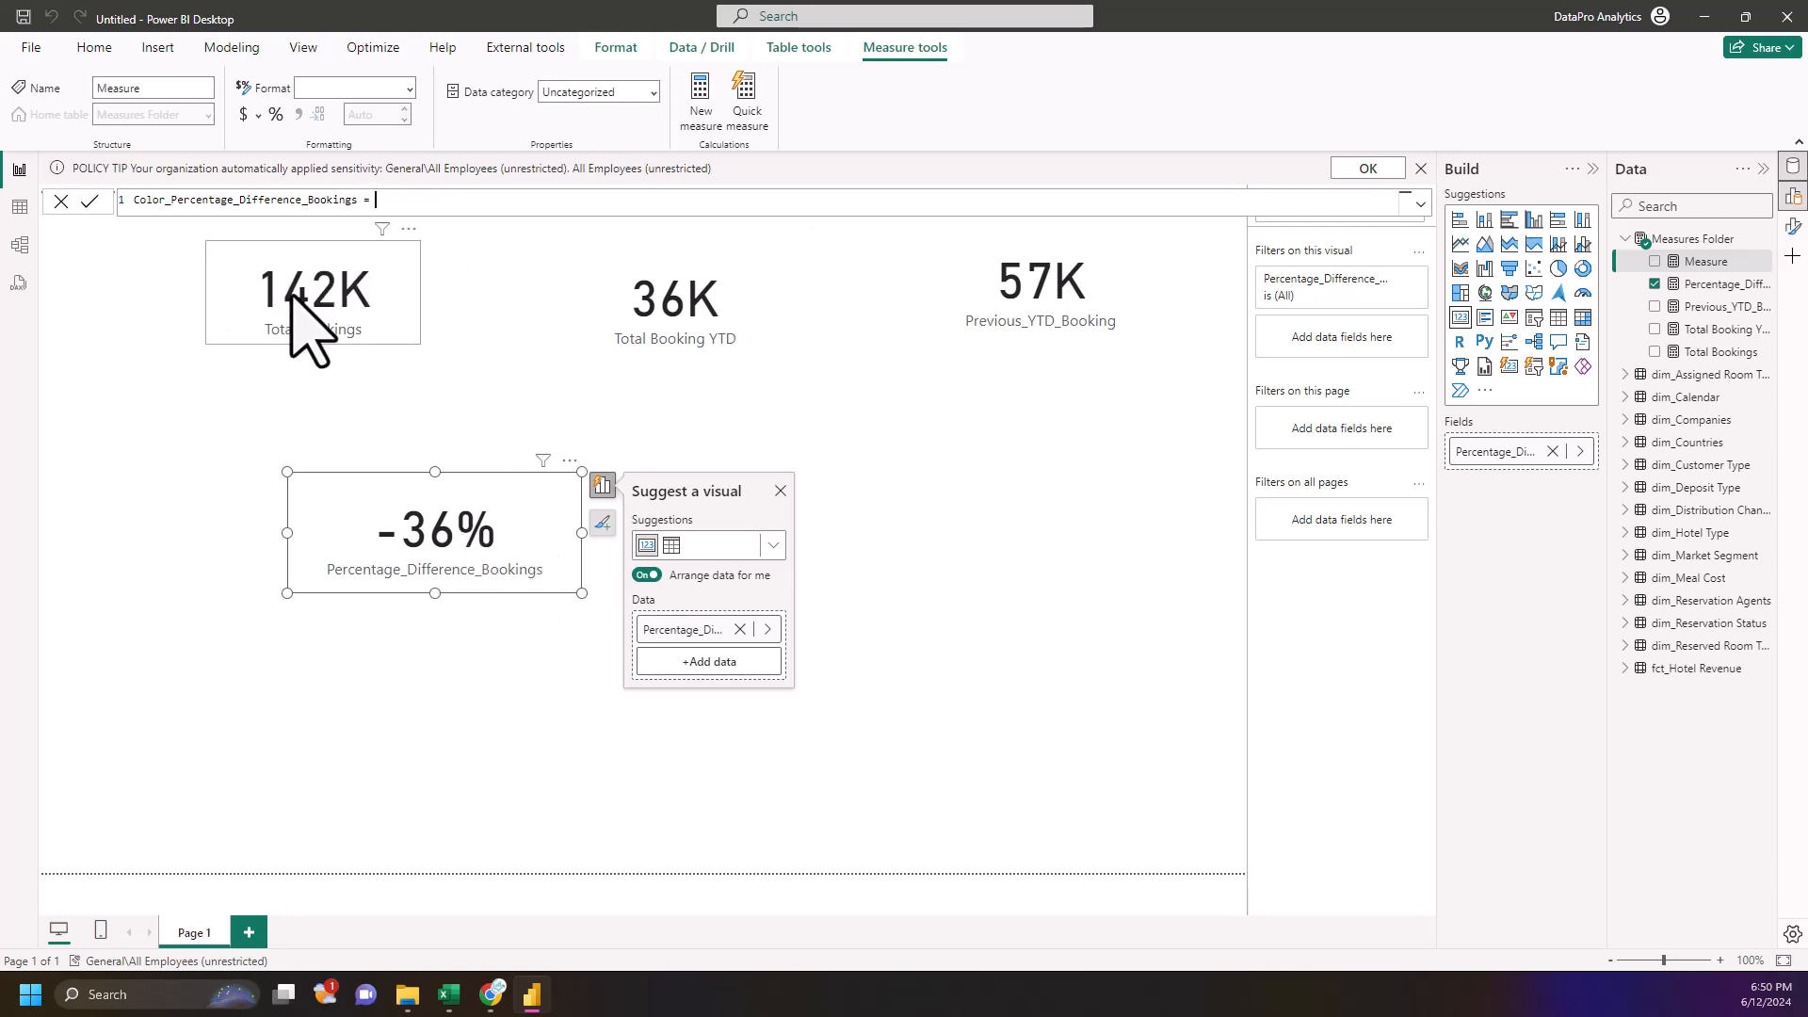
{"action": "key", "text": "shift+Return"}
{"action": "type", "text": "if"}
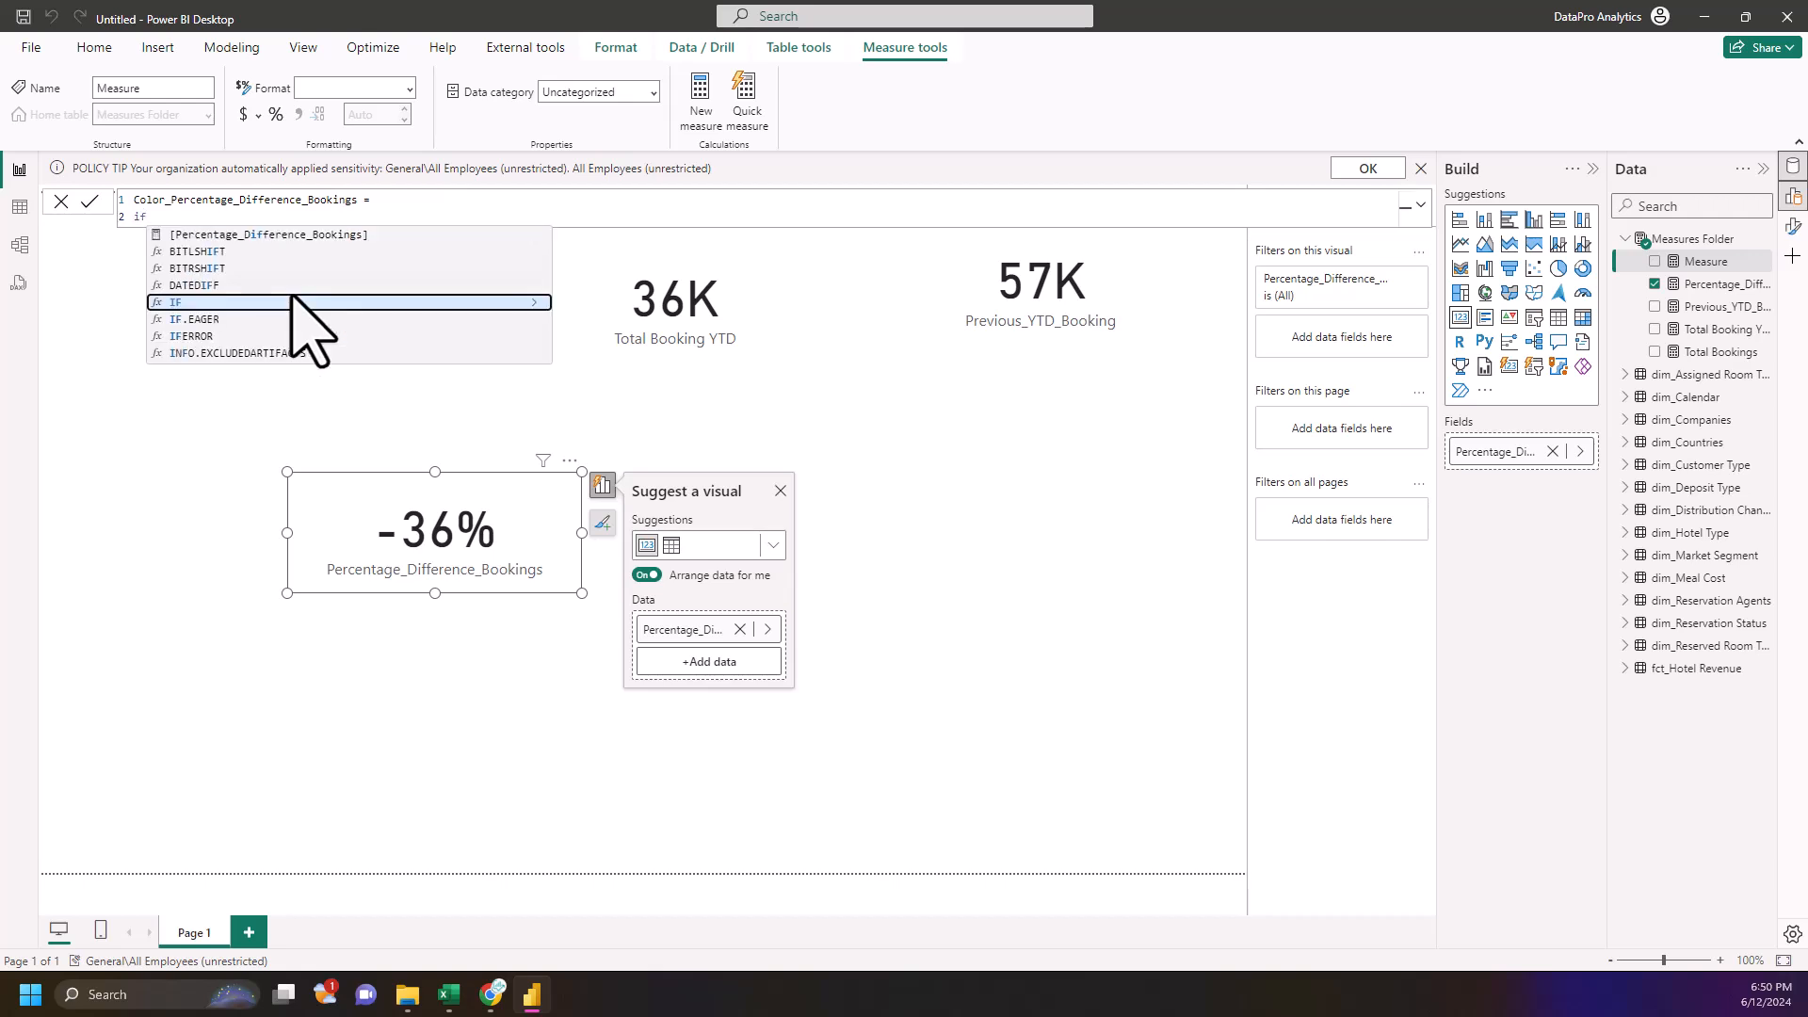
{"action": "key", "text": "Tab"}
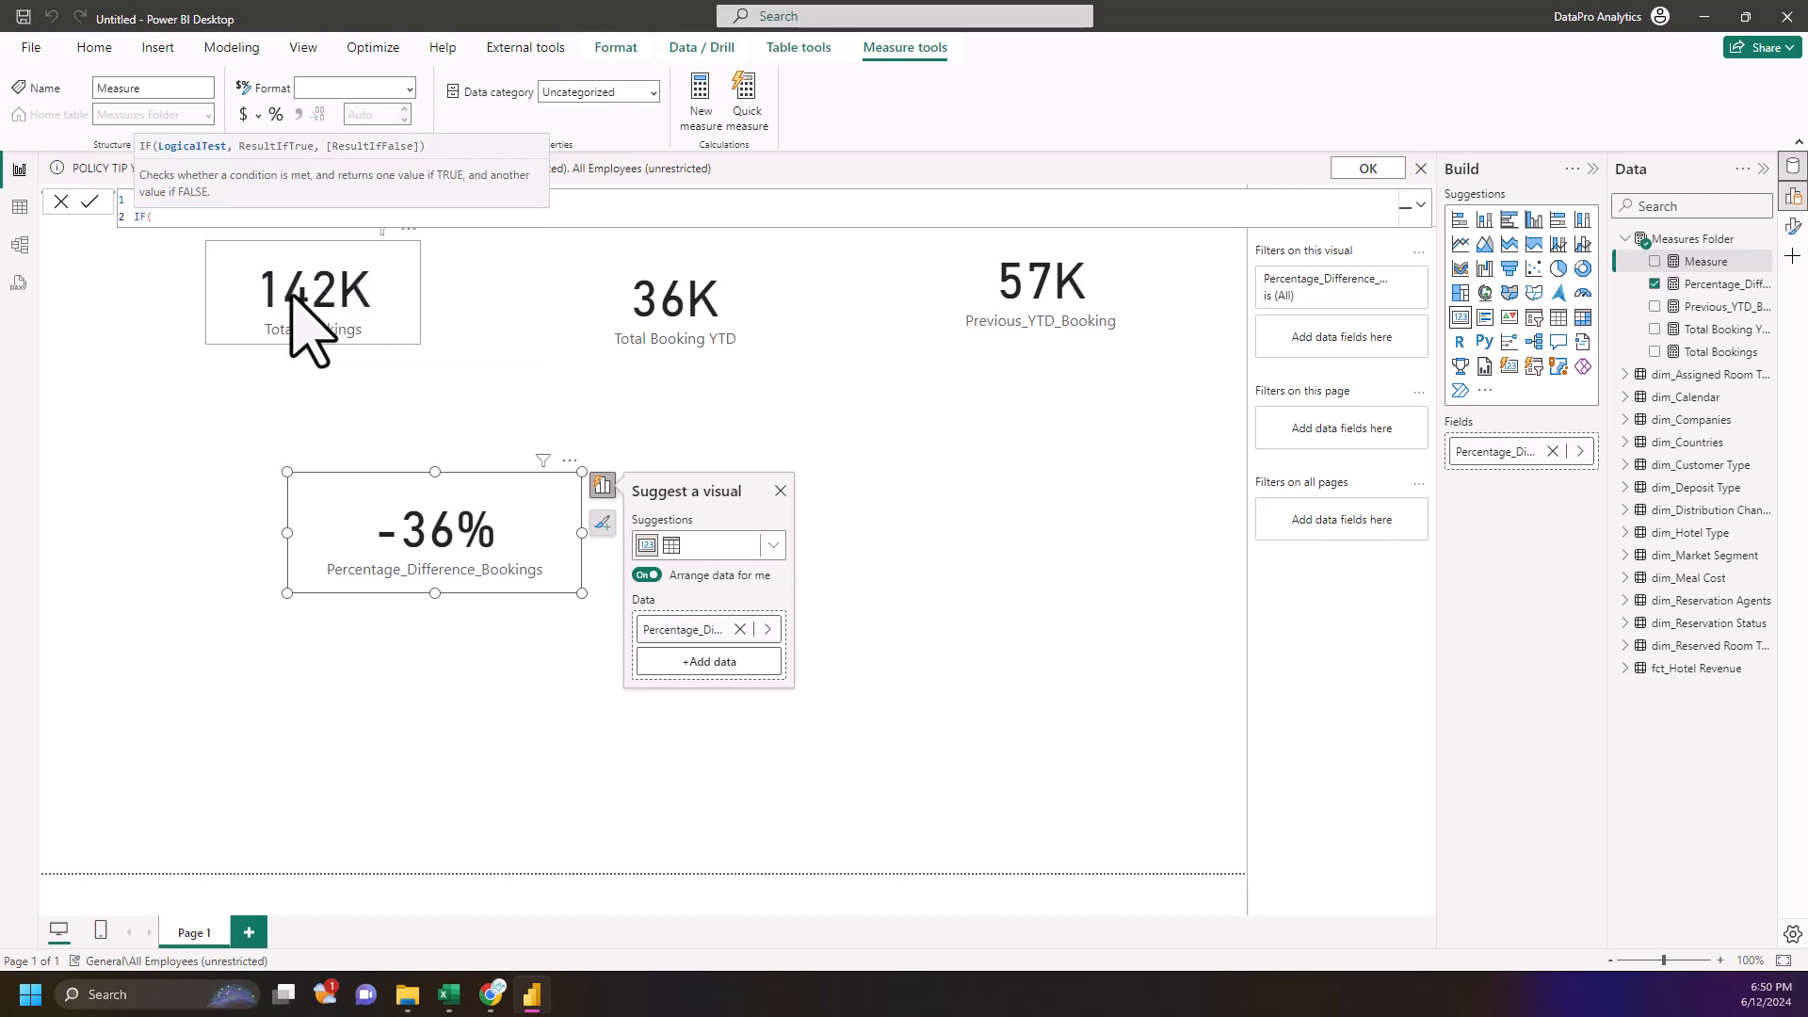
{"action": "type", "text": "perce"}
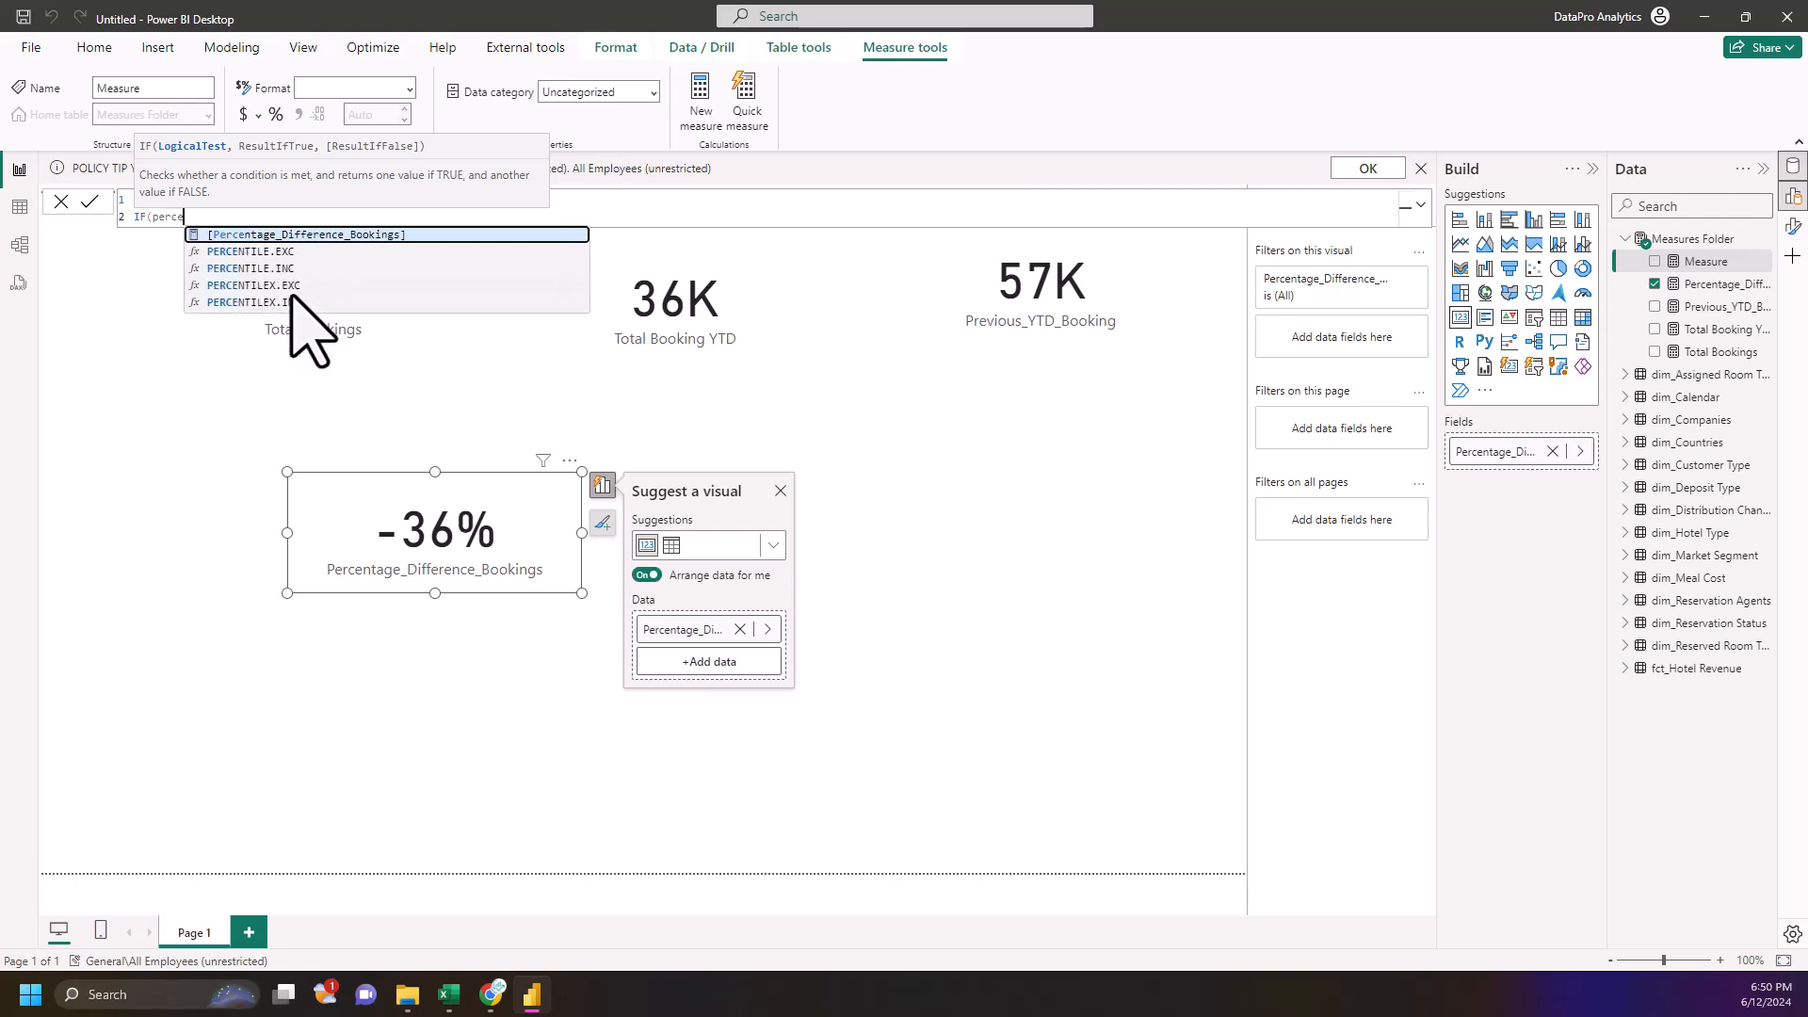
{"action": "key", "text": "Tab"}
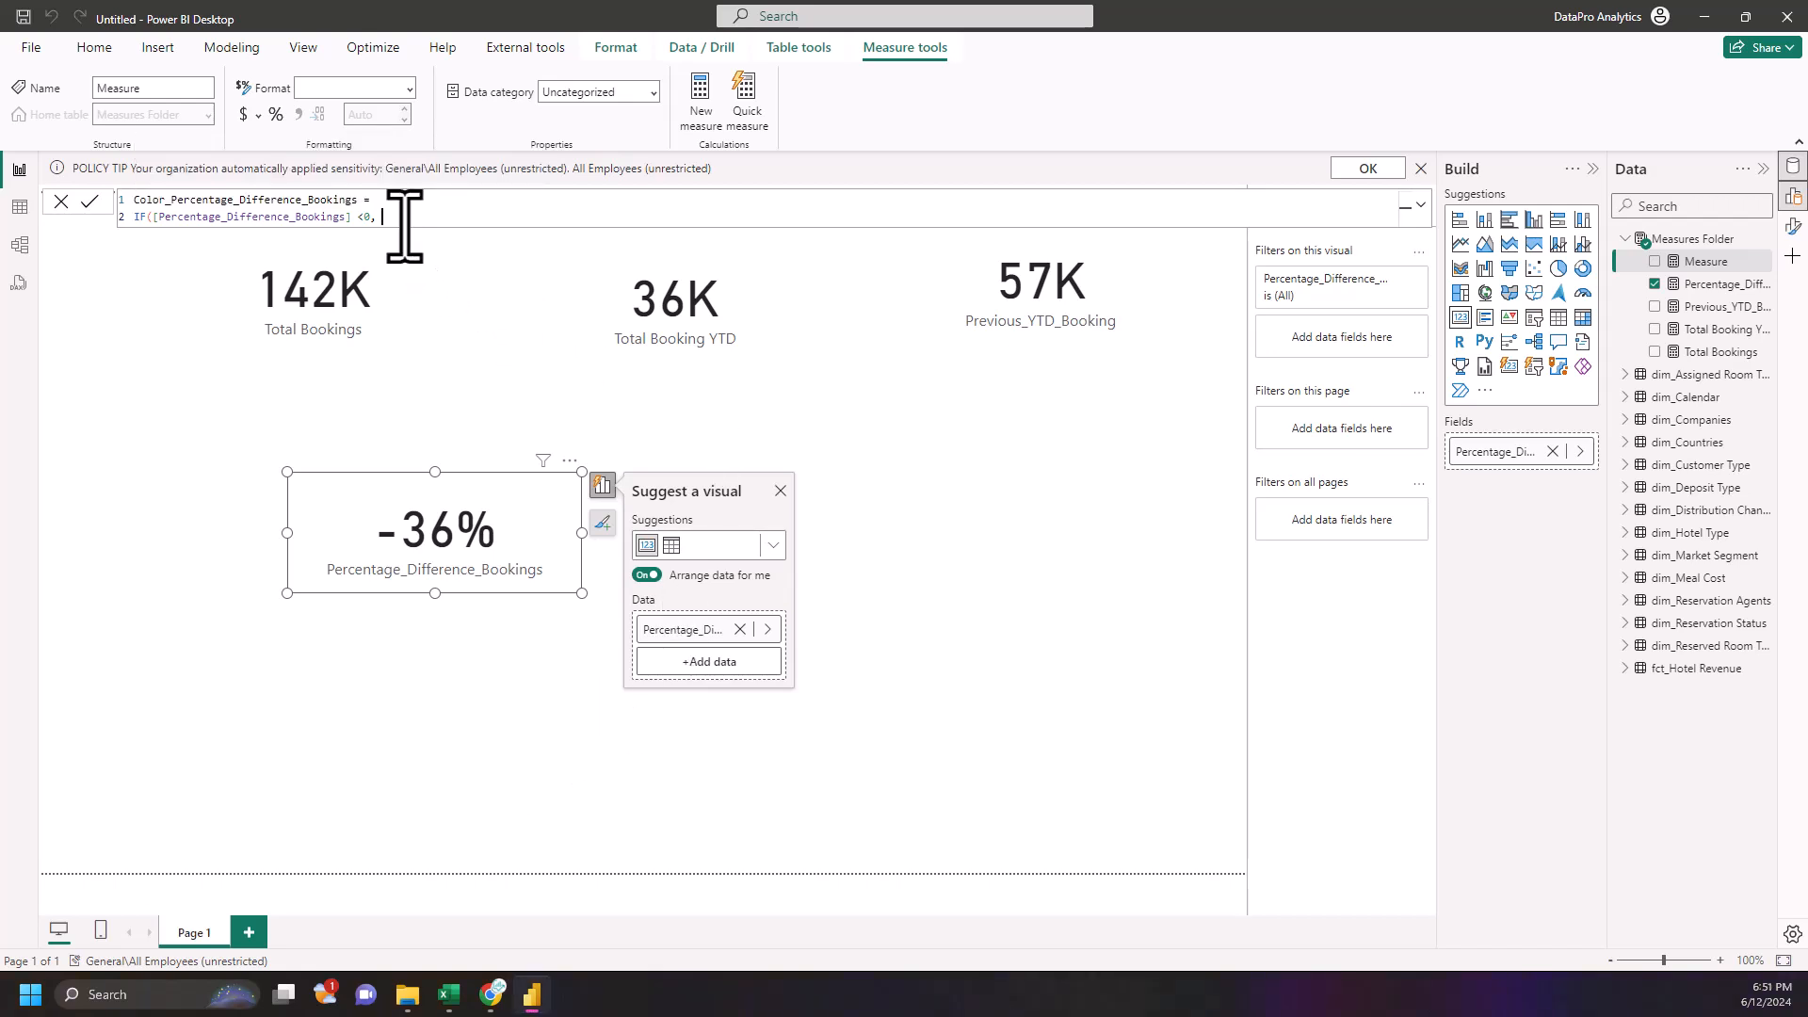
- Complete the IF formula with "#FF0000" for red and "#2E8857" for green, and commit the measure
{"action": "type", "text": "\"#FF0000\",  -- Red     \"#2E8857\"   -- Green )"}
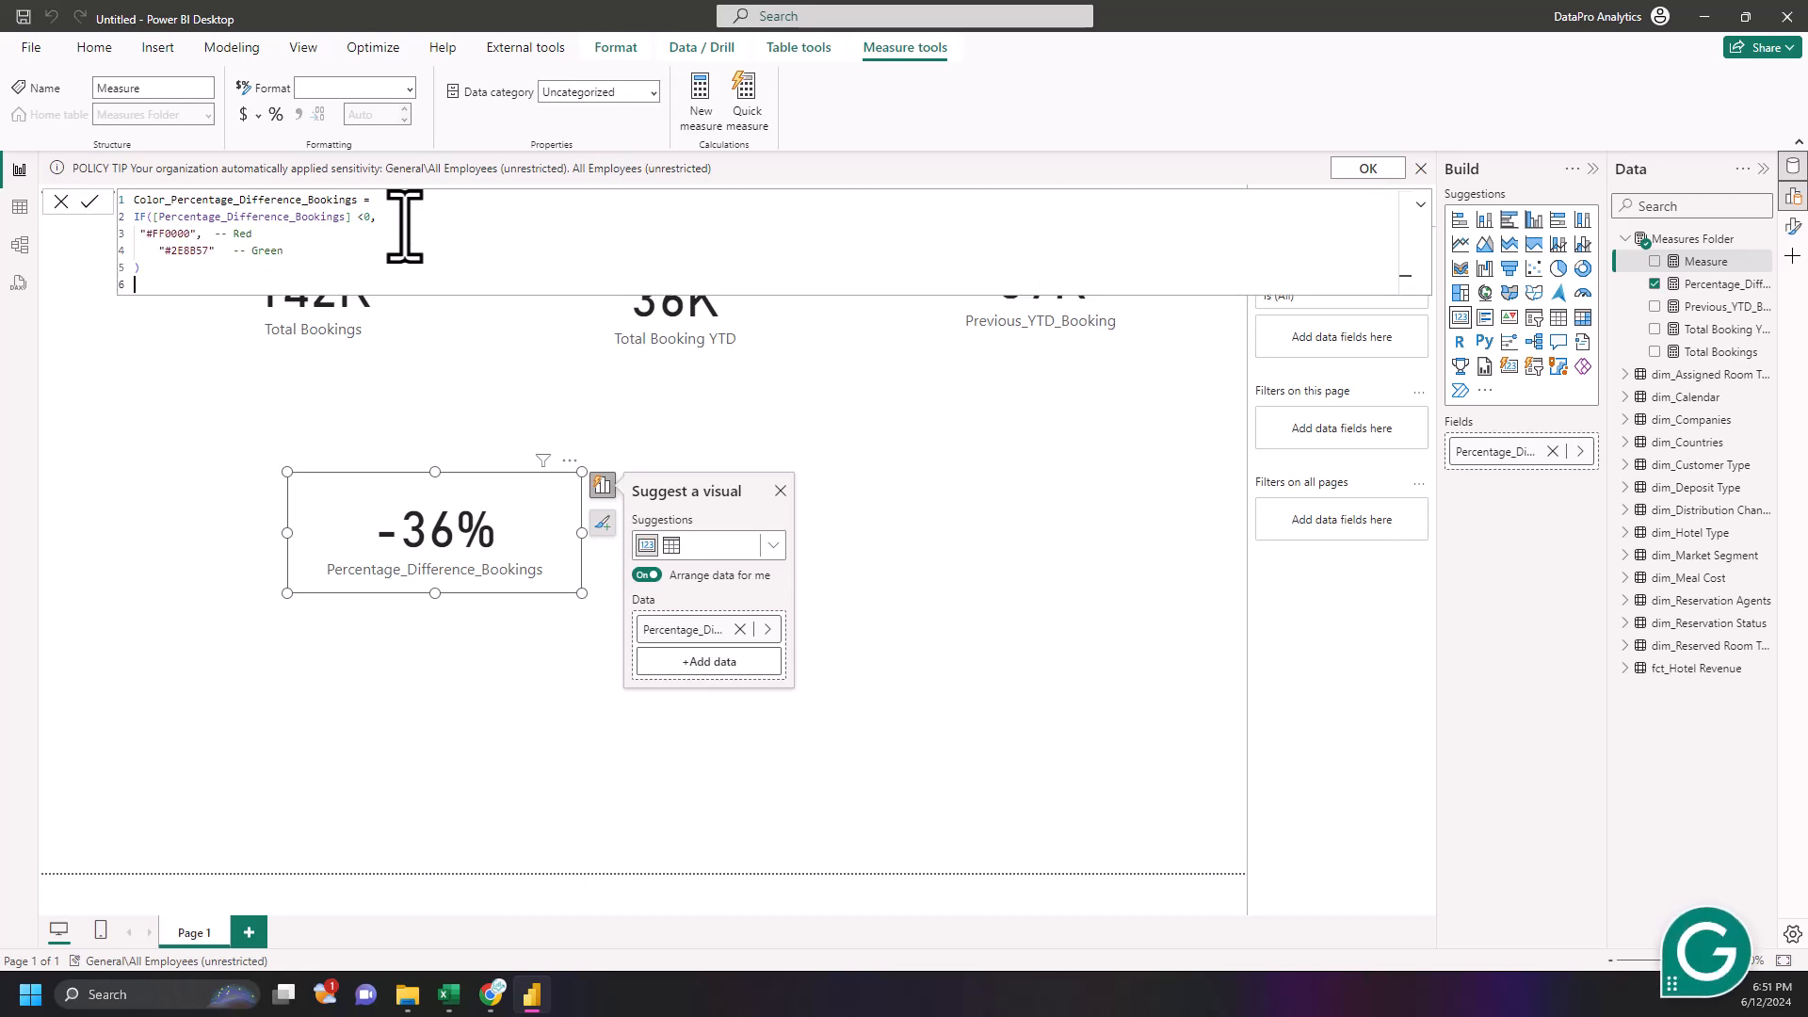
{"action": "double_click", "coordinate": [174, 233]}
{"action": "left_click_drag", "start_coordinate": [208, 254], "coordinate": [146, 262]}
{"action": "left_click", "coordinate": [146, 265]}
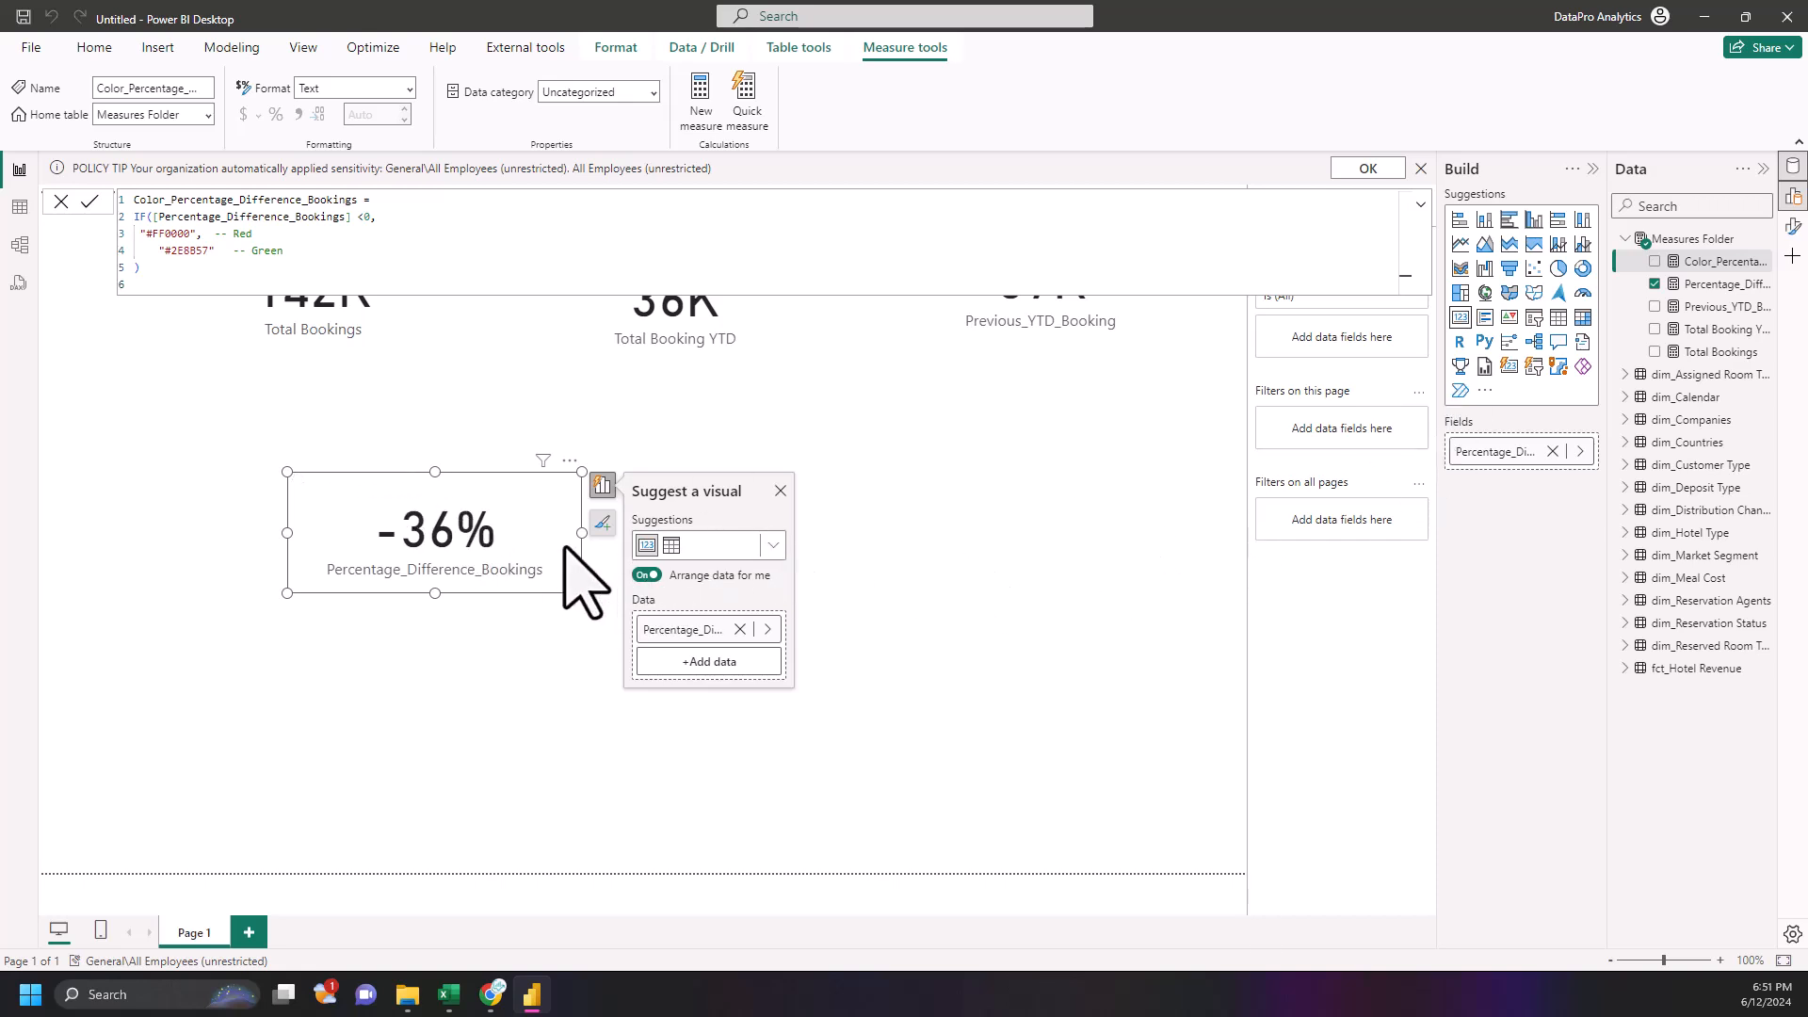
- Color the Percentage_Difference_Bookings card's callout value by Field value using Color_Percentage_Difference_Bookings, then narrow the card and nudge it up
{"action": "left_click", "coordinate": [1794, 226]}
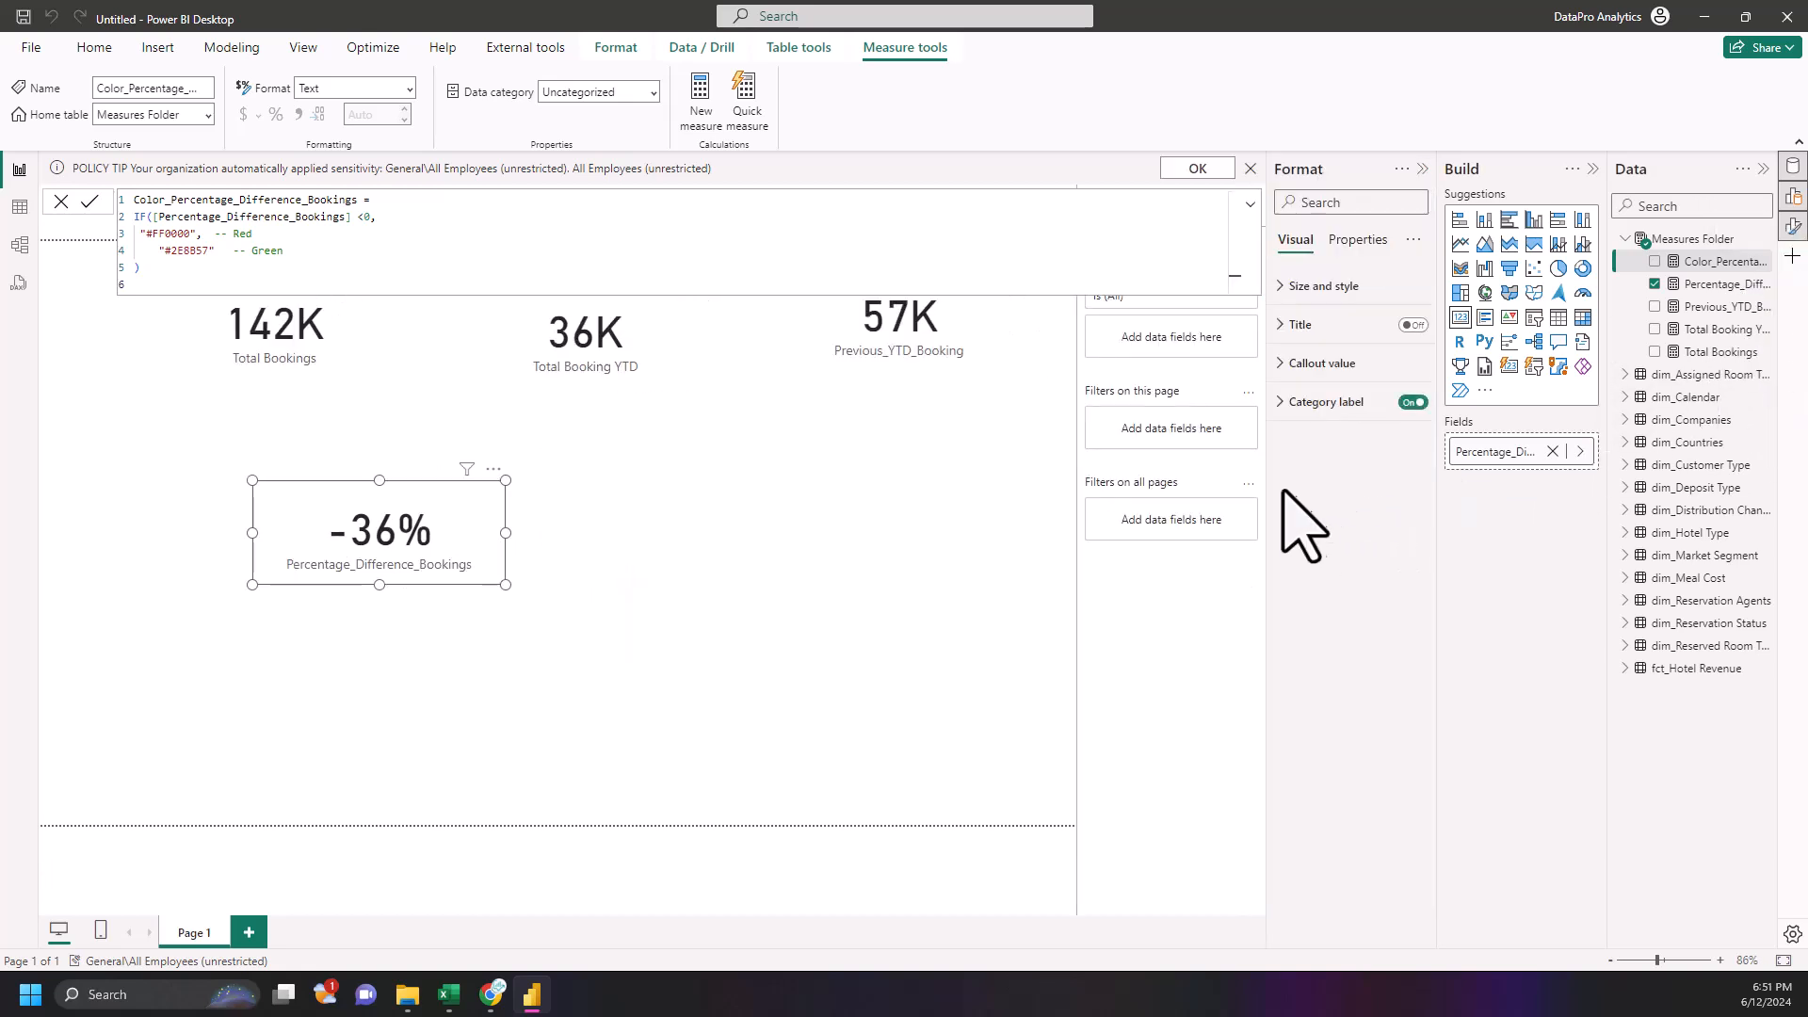
{"action": "left_click", "coordinate": [1283, 365]}
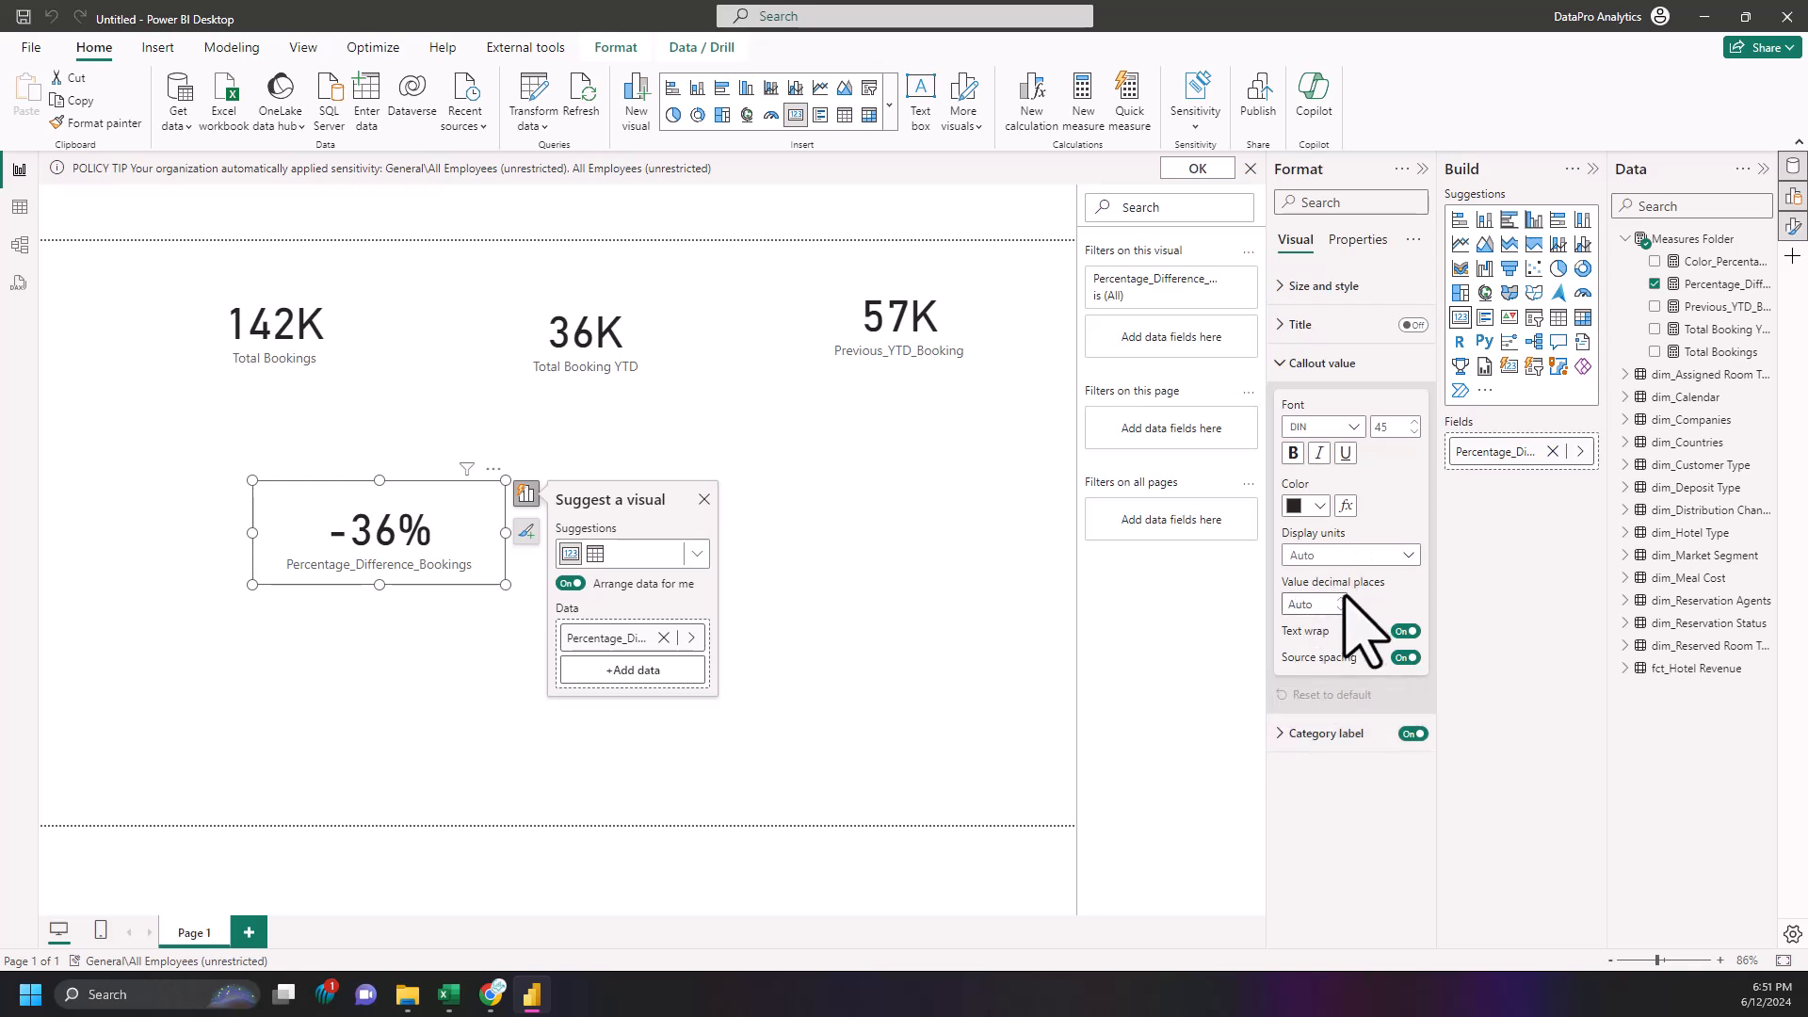
{"action": "left_click", "coordinate": [1347, 506]}
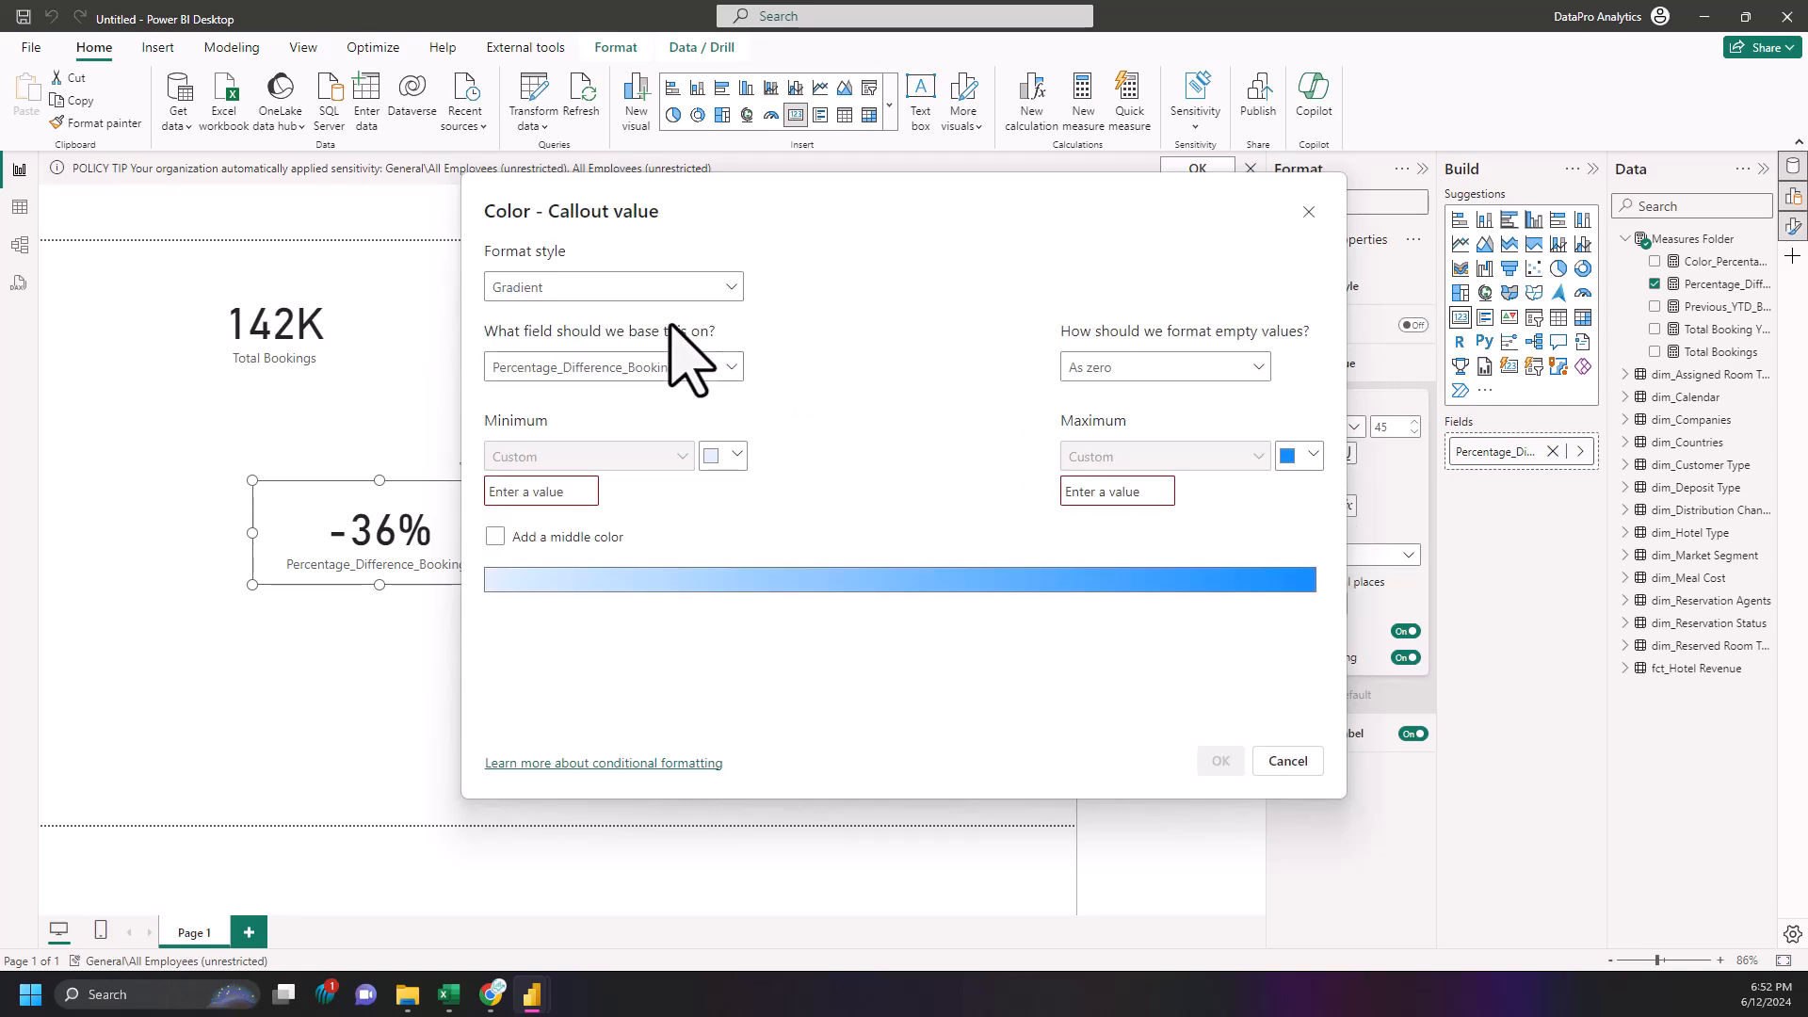
{"action": "left_click", "coordinate": [725, 288]}
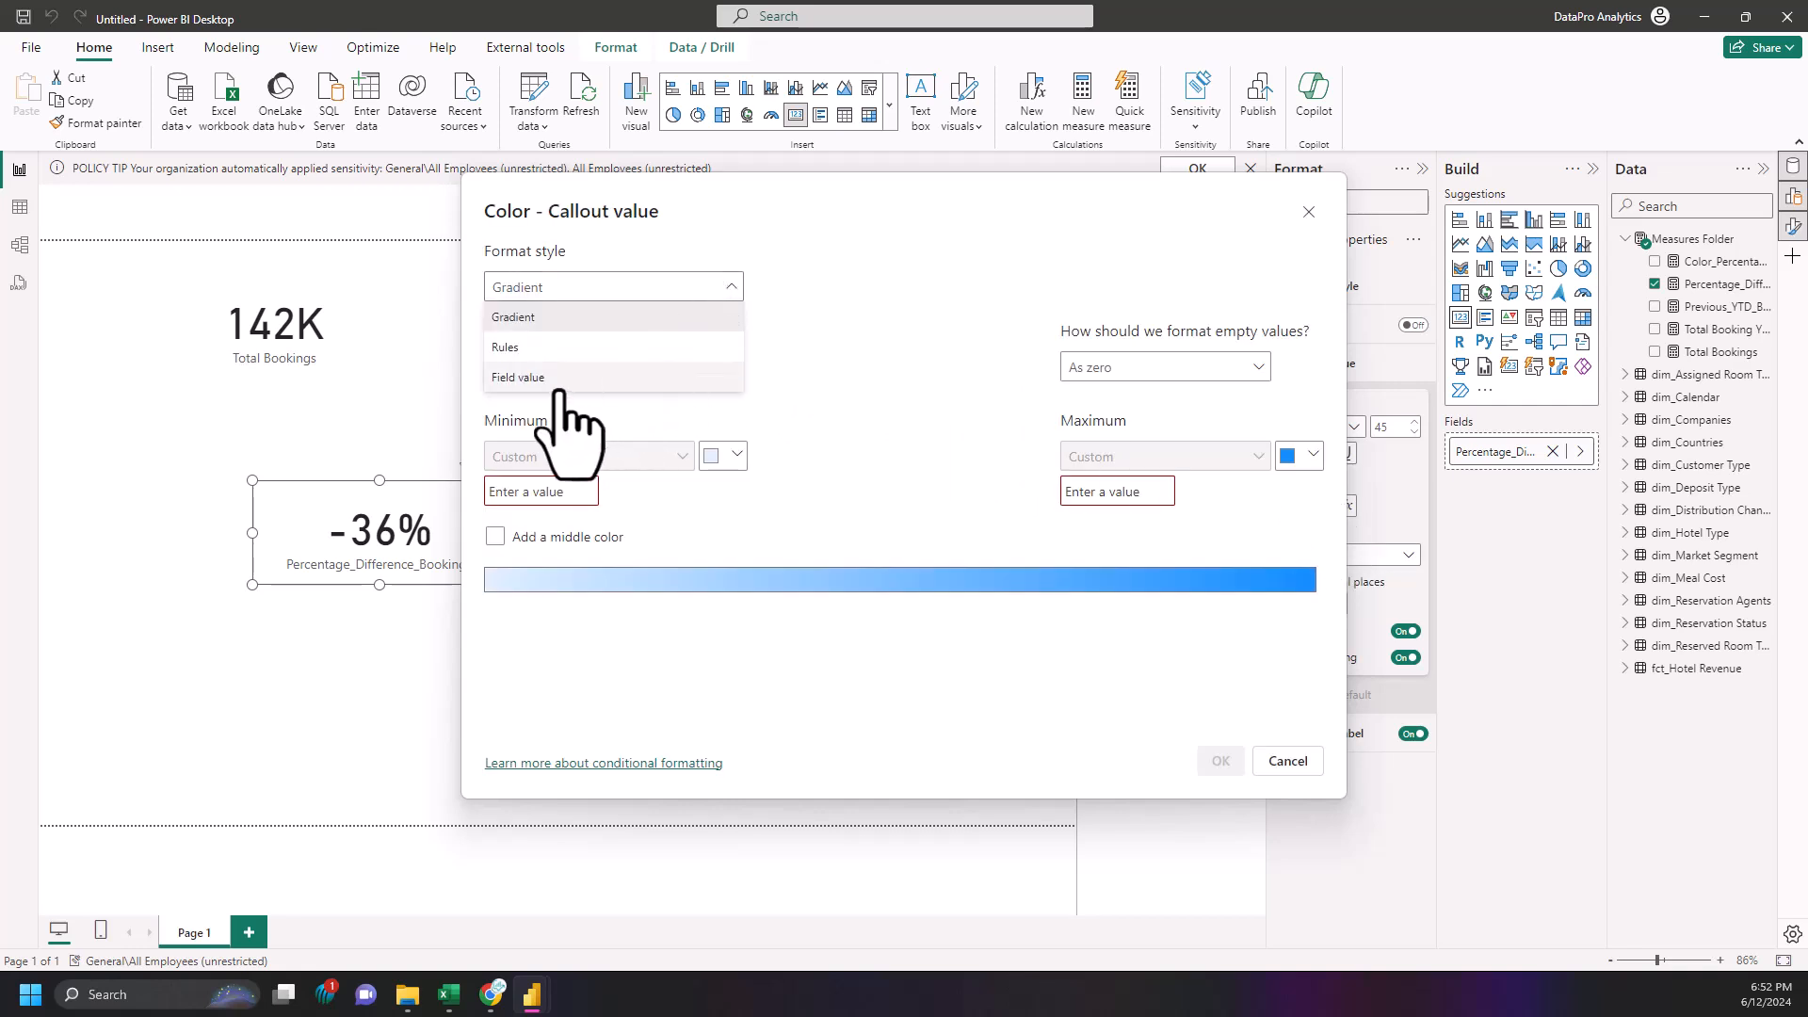
{"action": "left_click", "coordinate": [588, 379]}
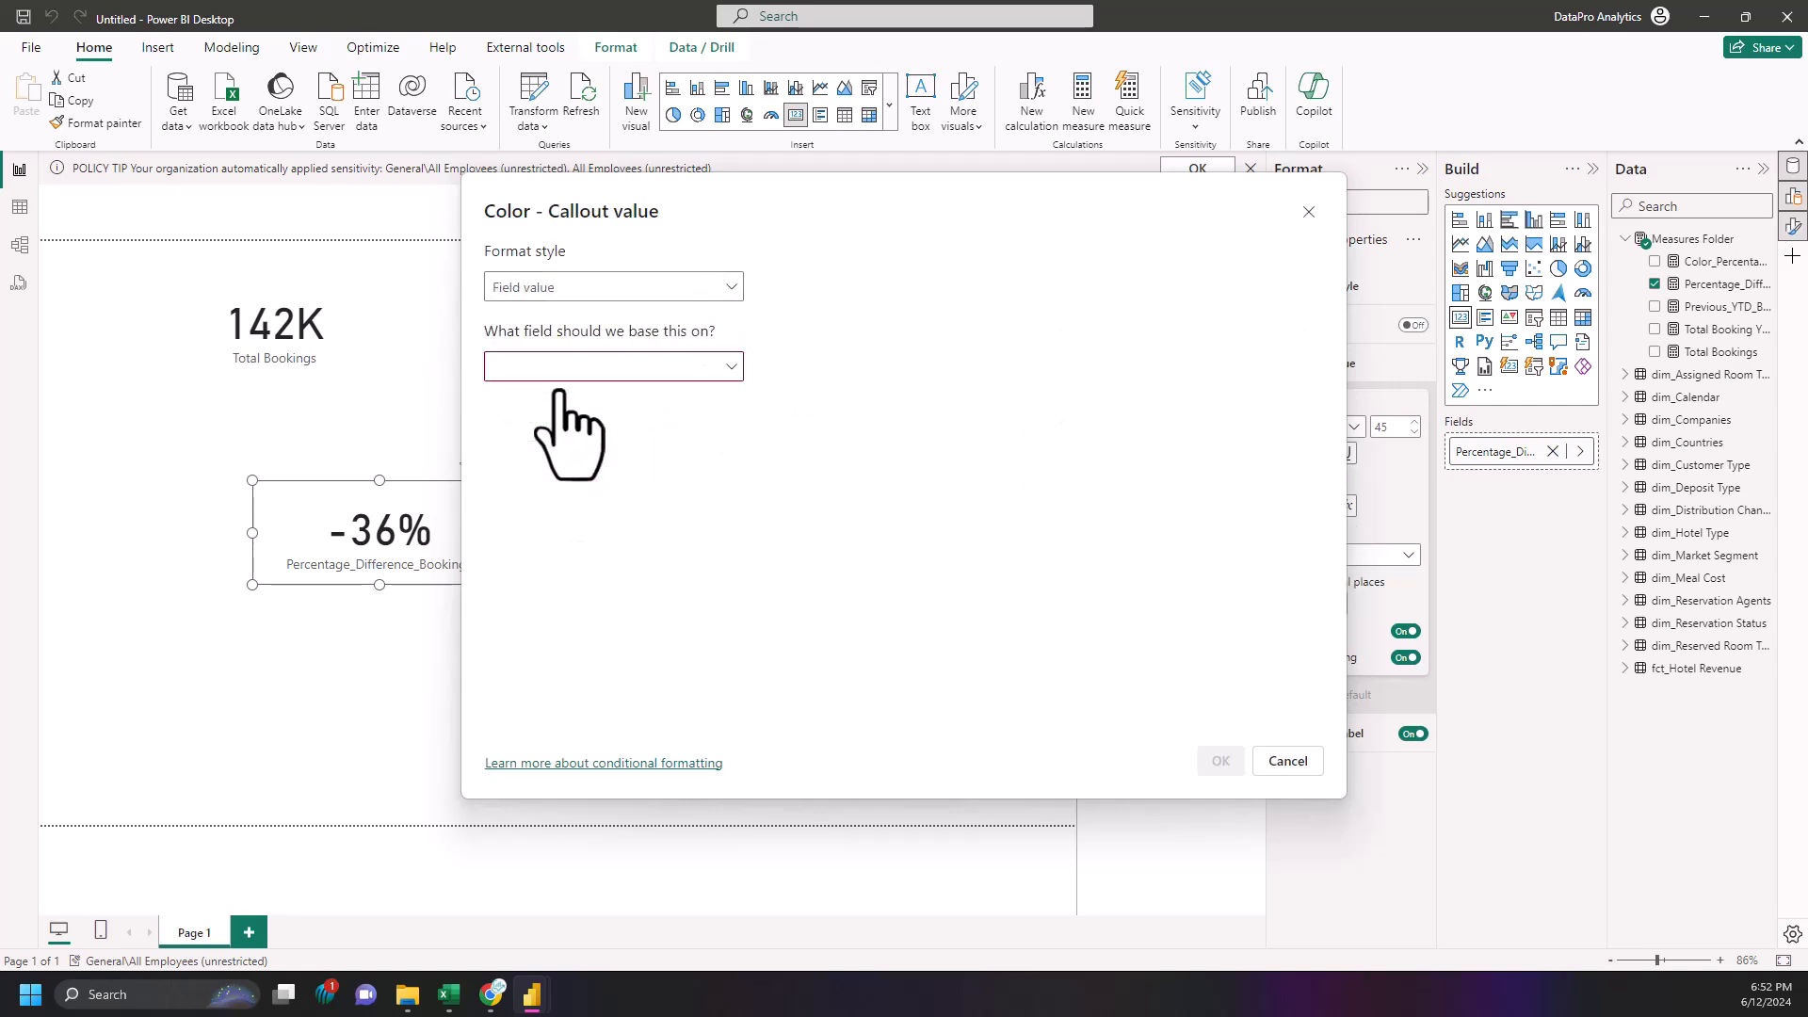
{"action": "left_click", "coordinate": [630, 366]}
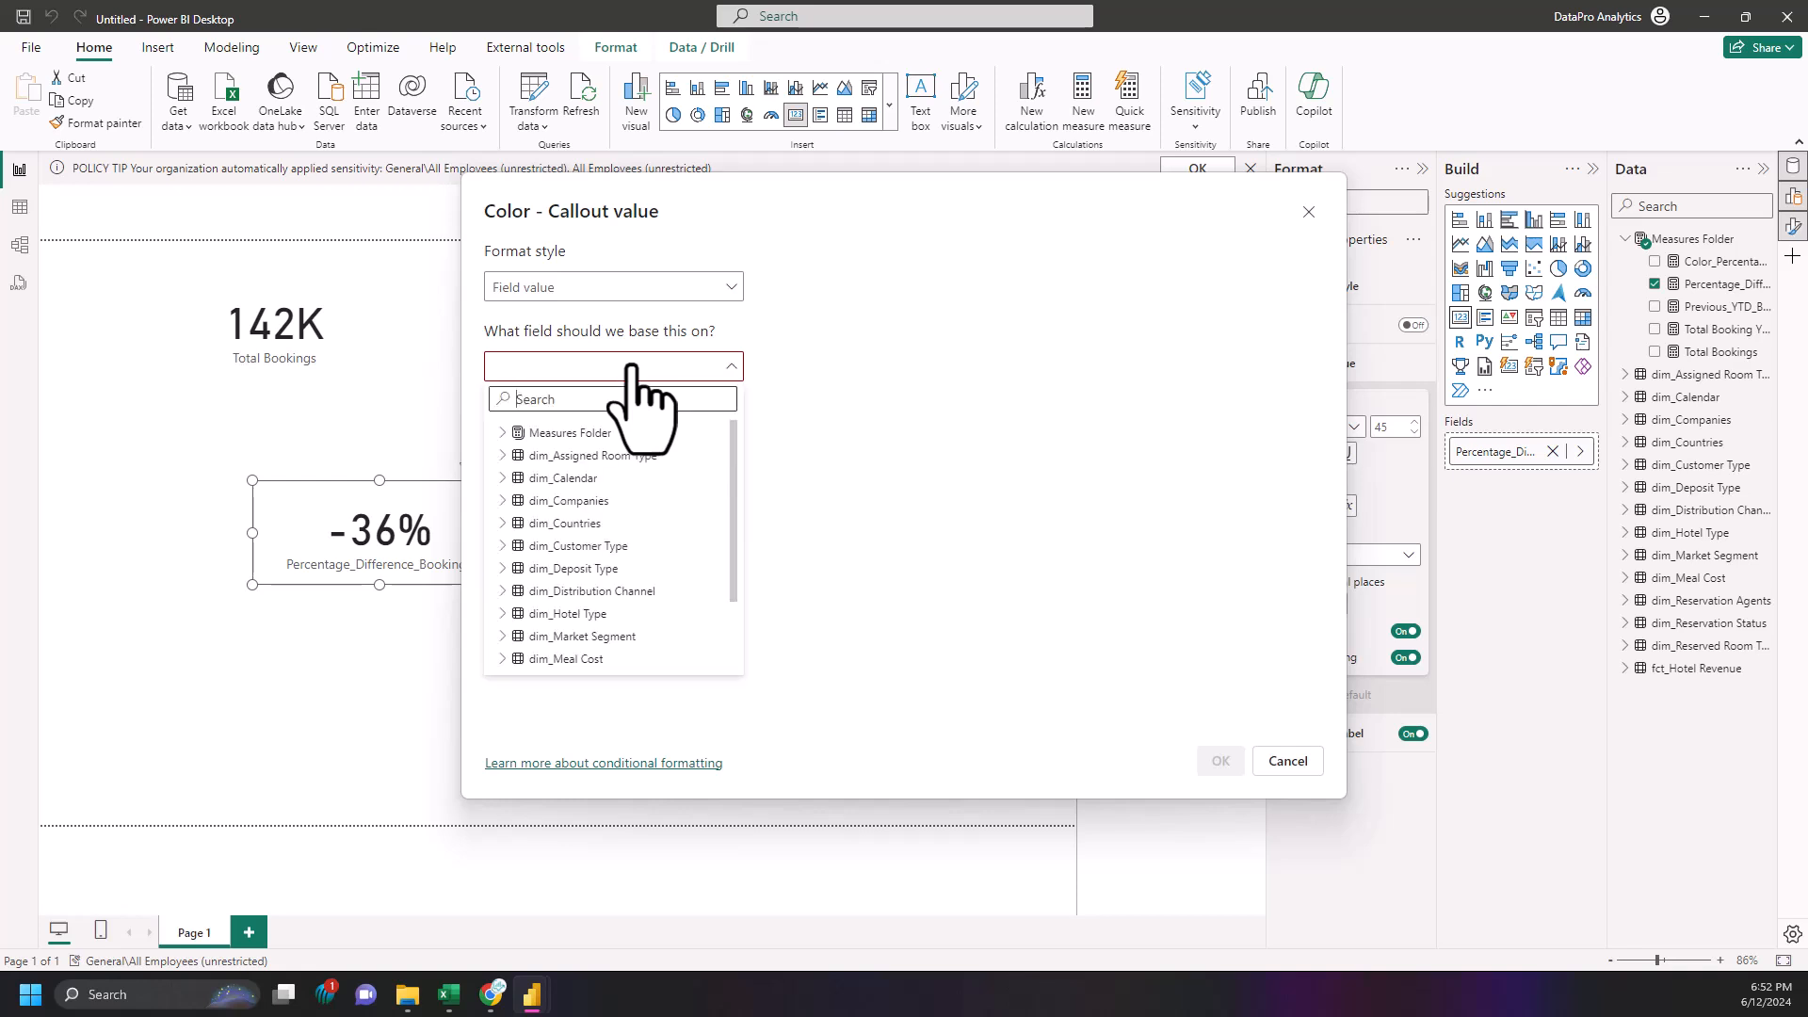
{"action": "left_click", "coordinate": [500, 433]}
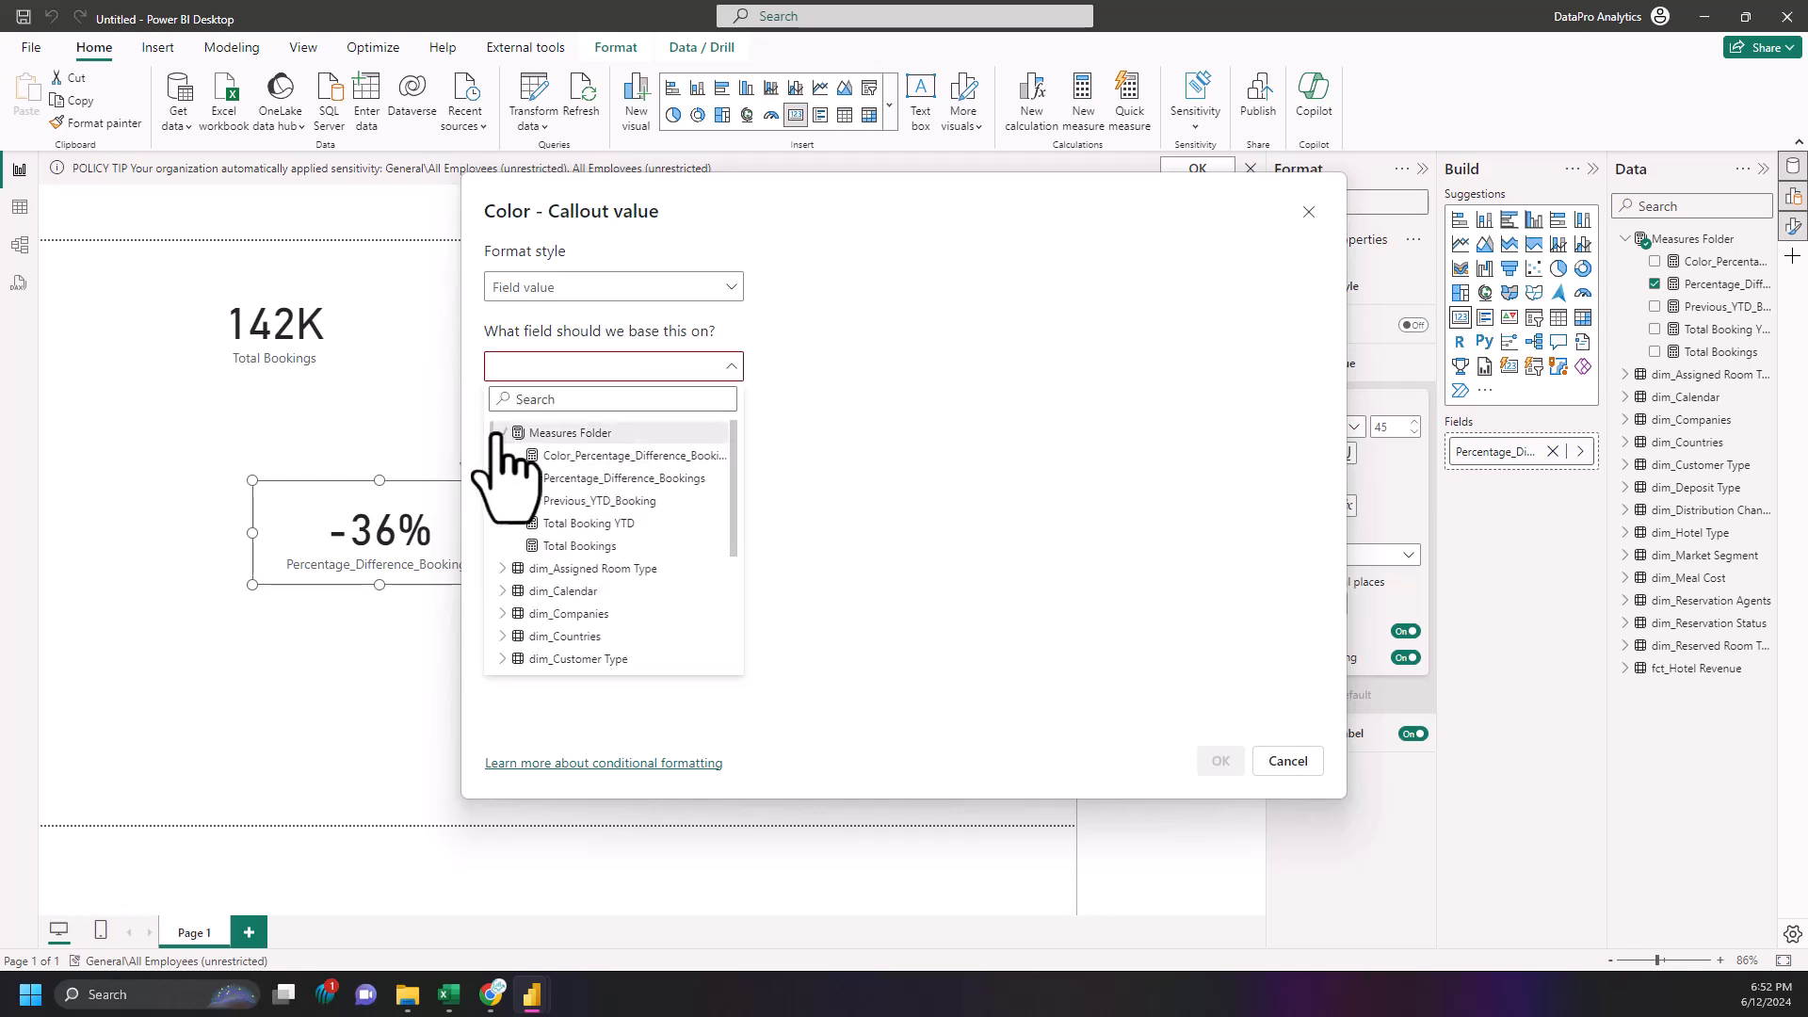
{"action": "left_click", "coordinate": [595, 456]}
{"action": "left_click", "coordinate": [1220, 761]}
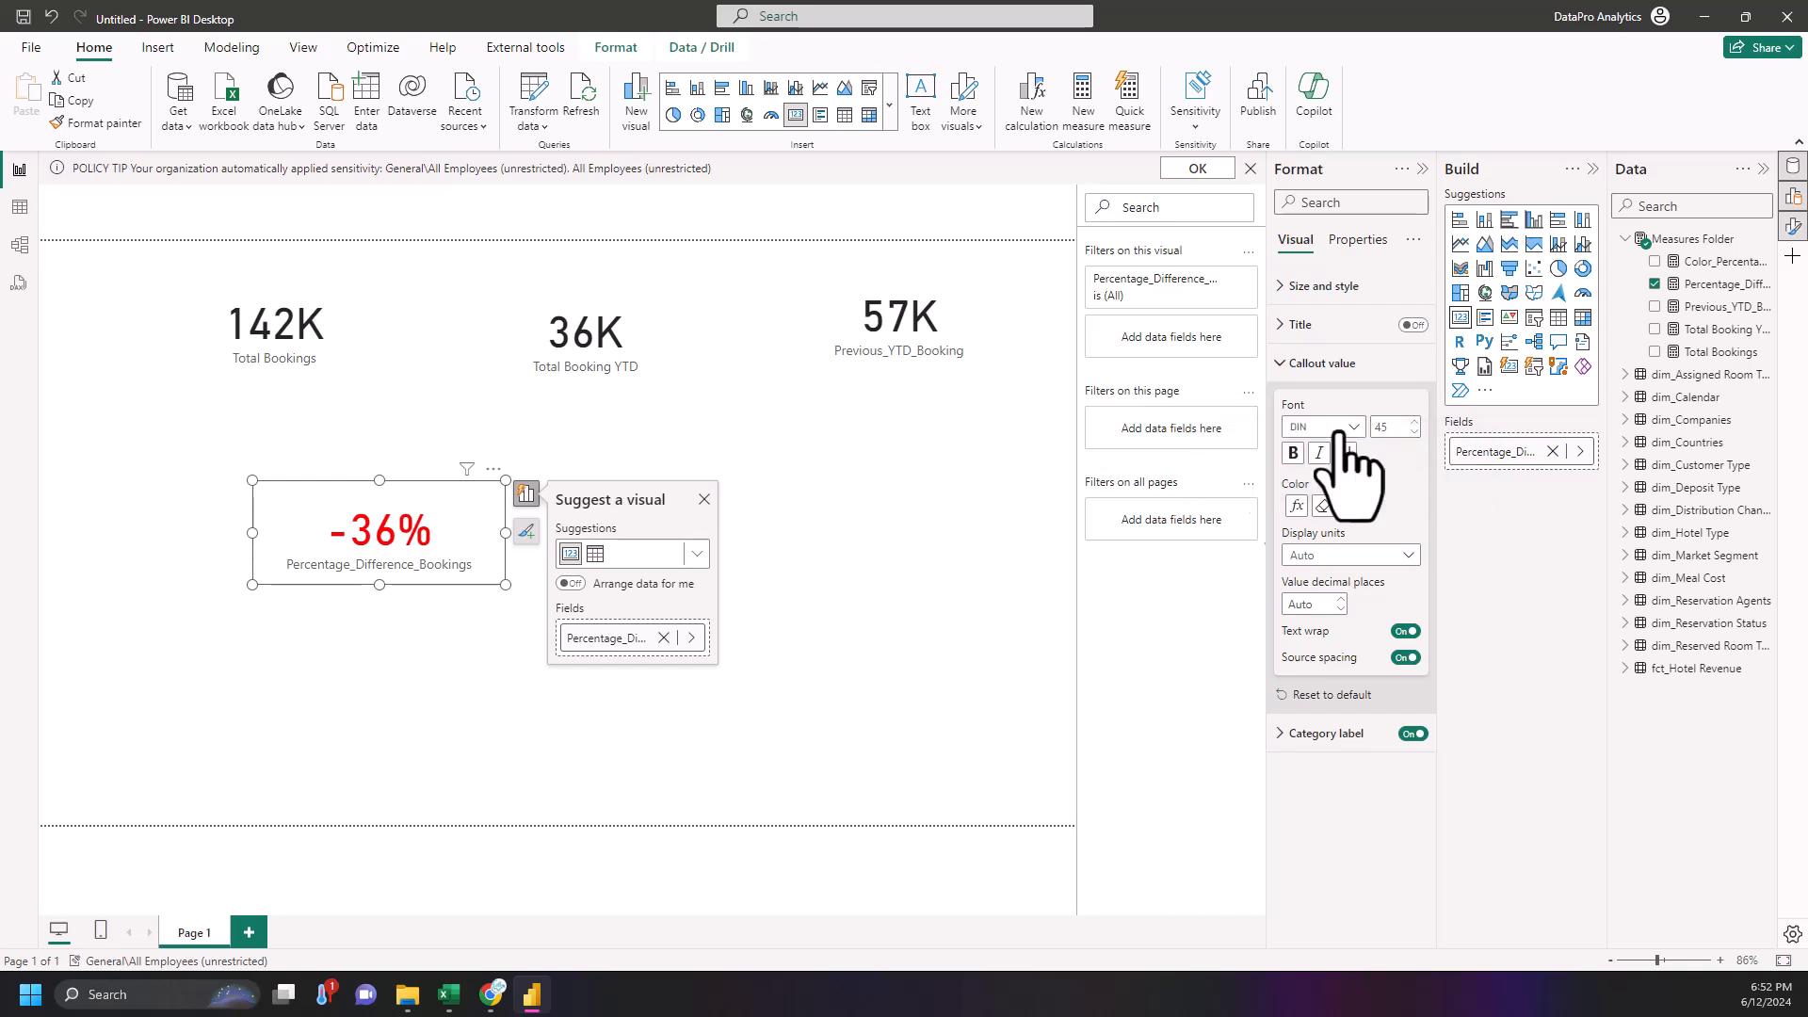
{"action": "left_click_drag", "start_coordinate": [505, 585], "coordinate": [484, 585]}
{"action": "mouse_move", "coordinate": [384, 535]}
{"action": "left_mouse_down"}
{"action": "mouse_move", "coordinate": [404, 524]}
{"action": "mouse_move", "coordinate": [387, 503]}
{"action": "left_mouse_up"}
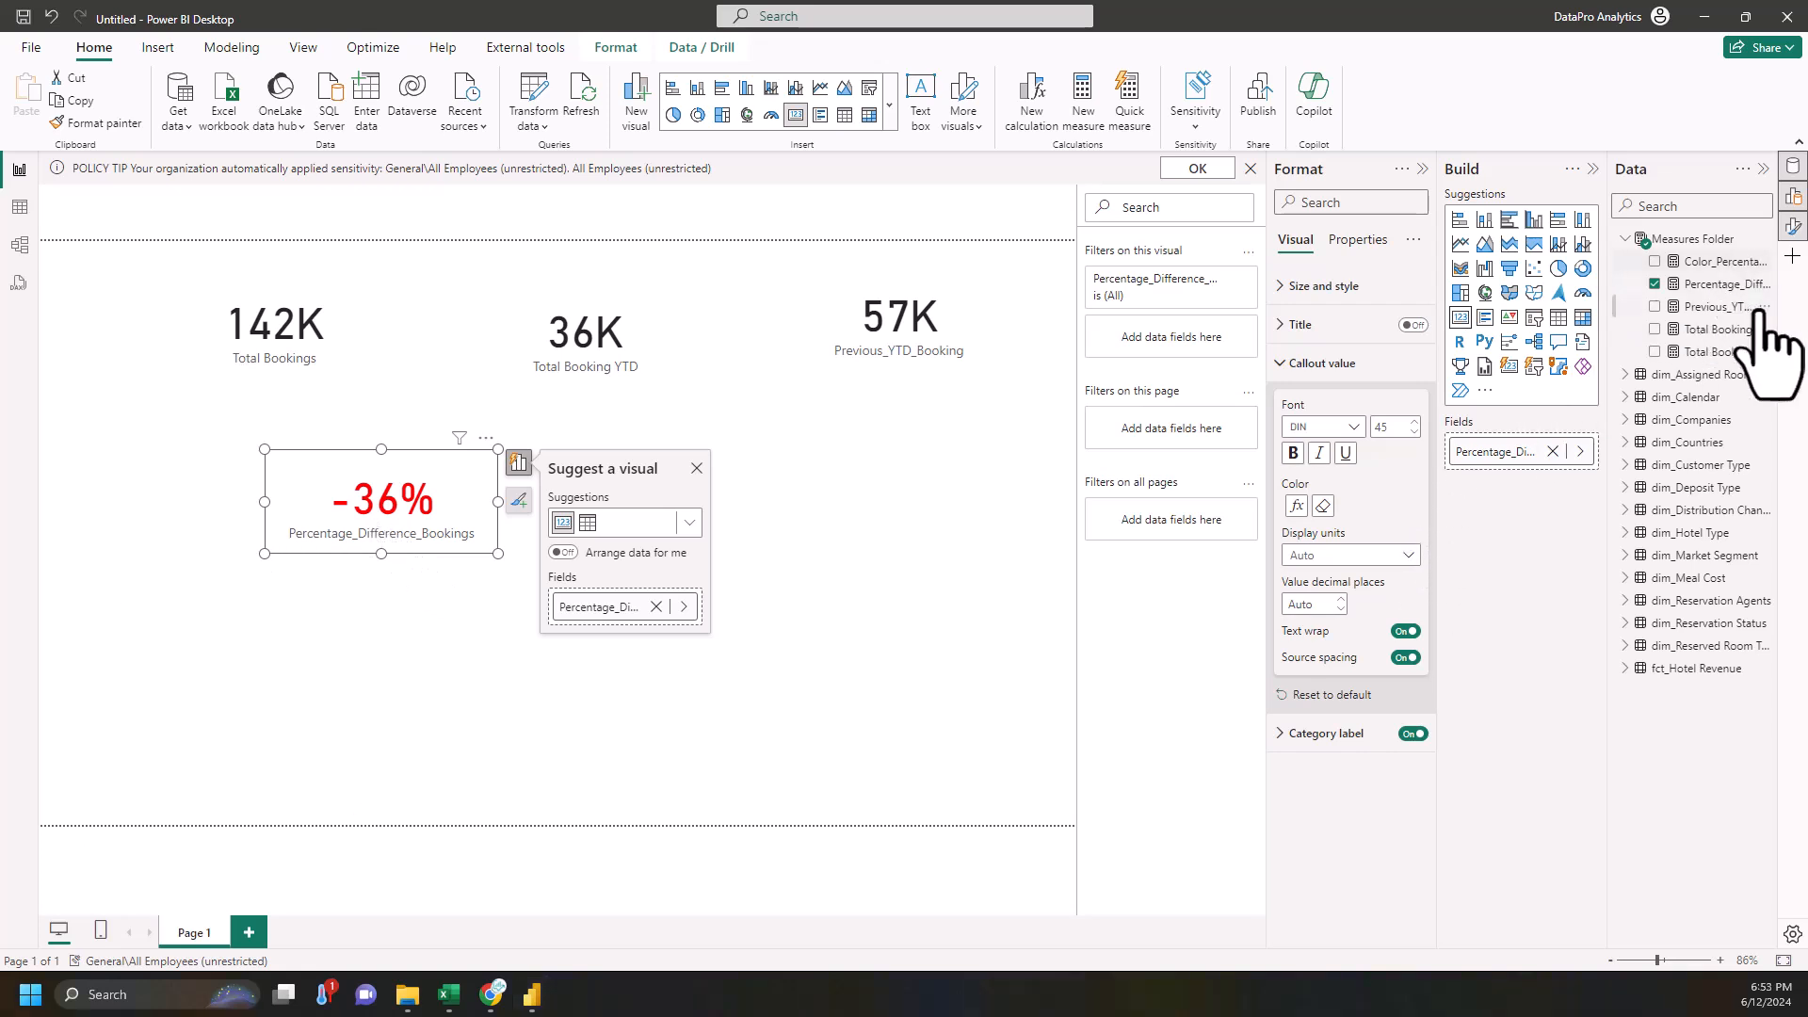
- Create a Lodging Revenue measure in the Measures Folder as SUM('fct_Hotel Revenue'[AVG Daily Rate]) and commit it
{"action": "left_click", "coordinate": [1761, 241]}
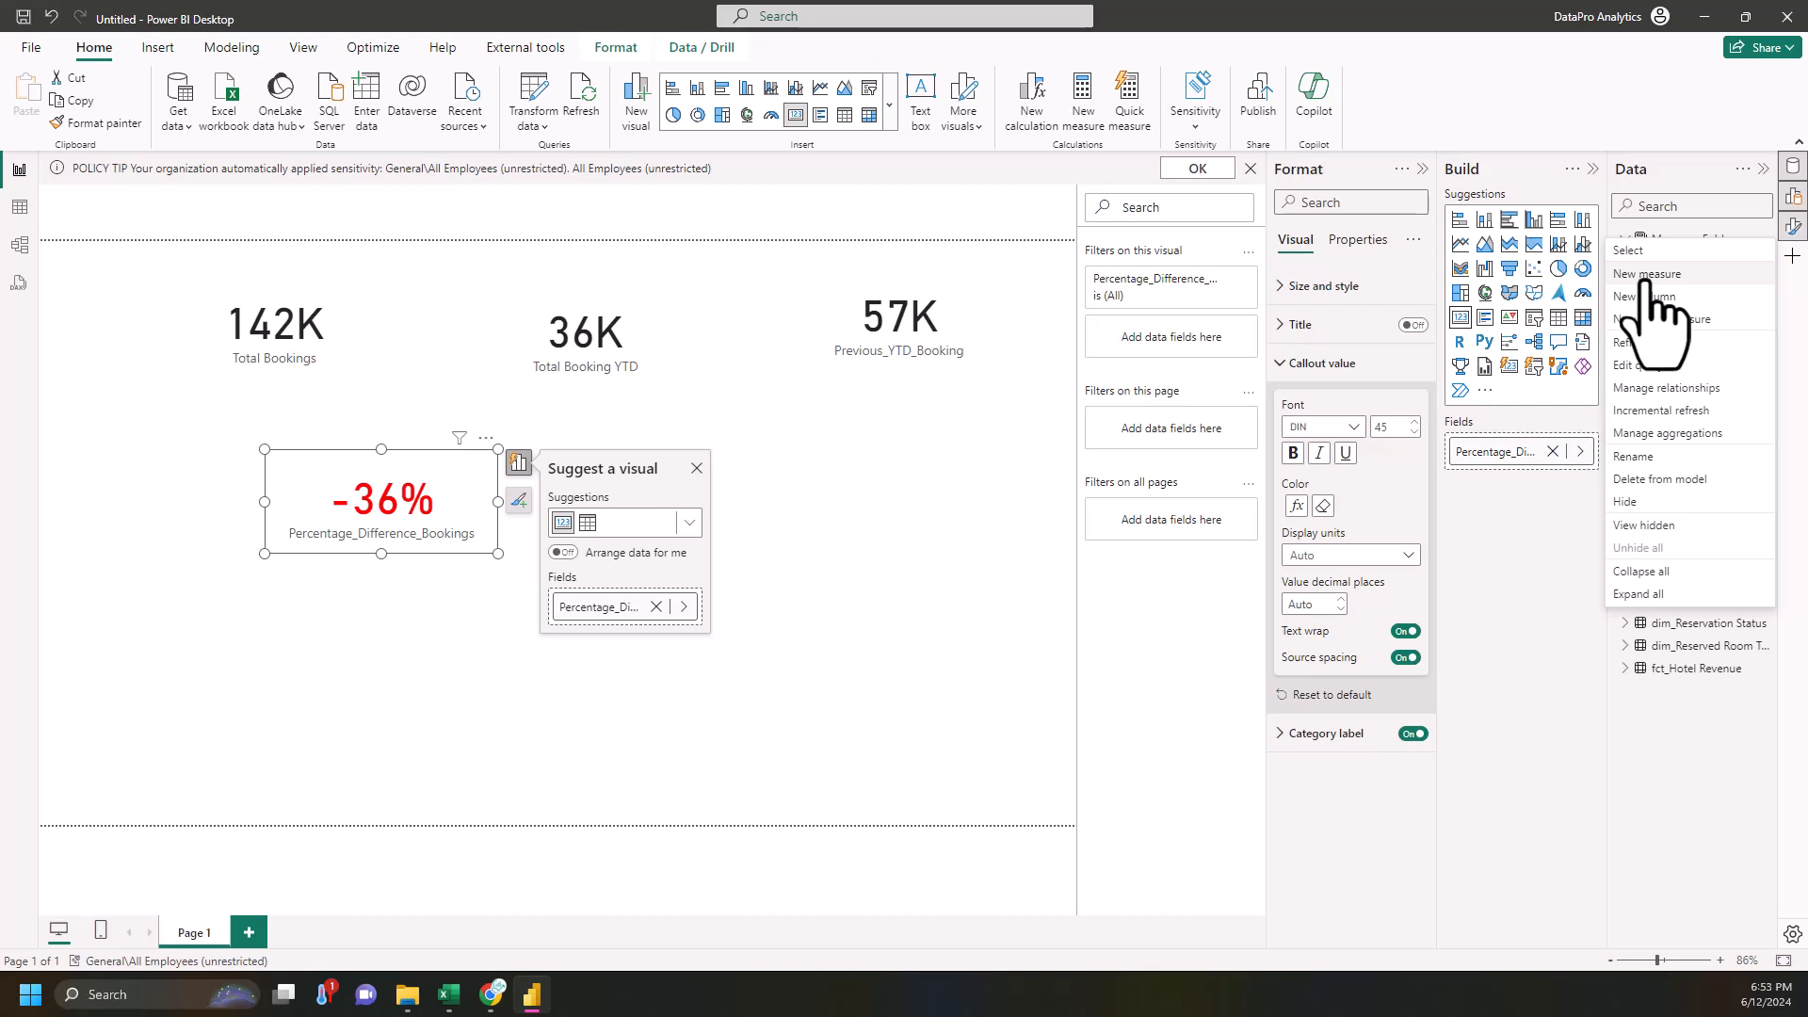
{"action": "left_click", "coordinate": [1648, 274]}
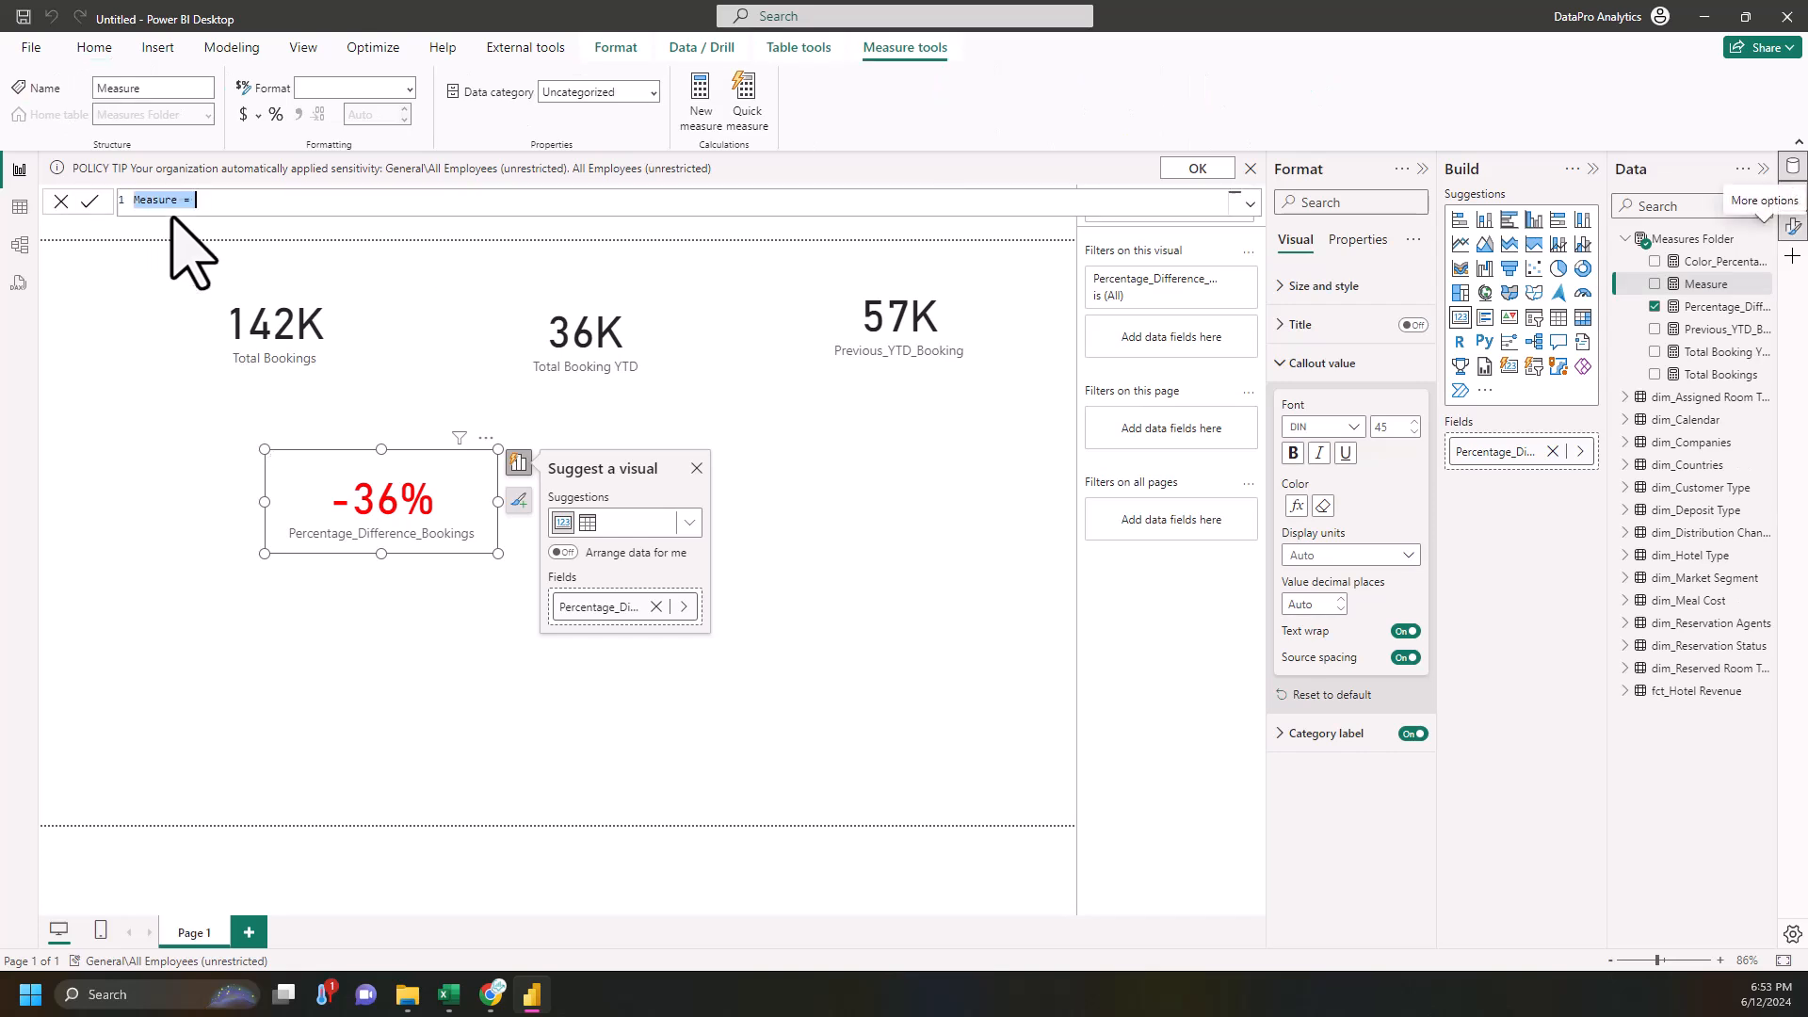
{"action": "type", "text": "Lodging Revenue"}
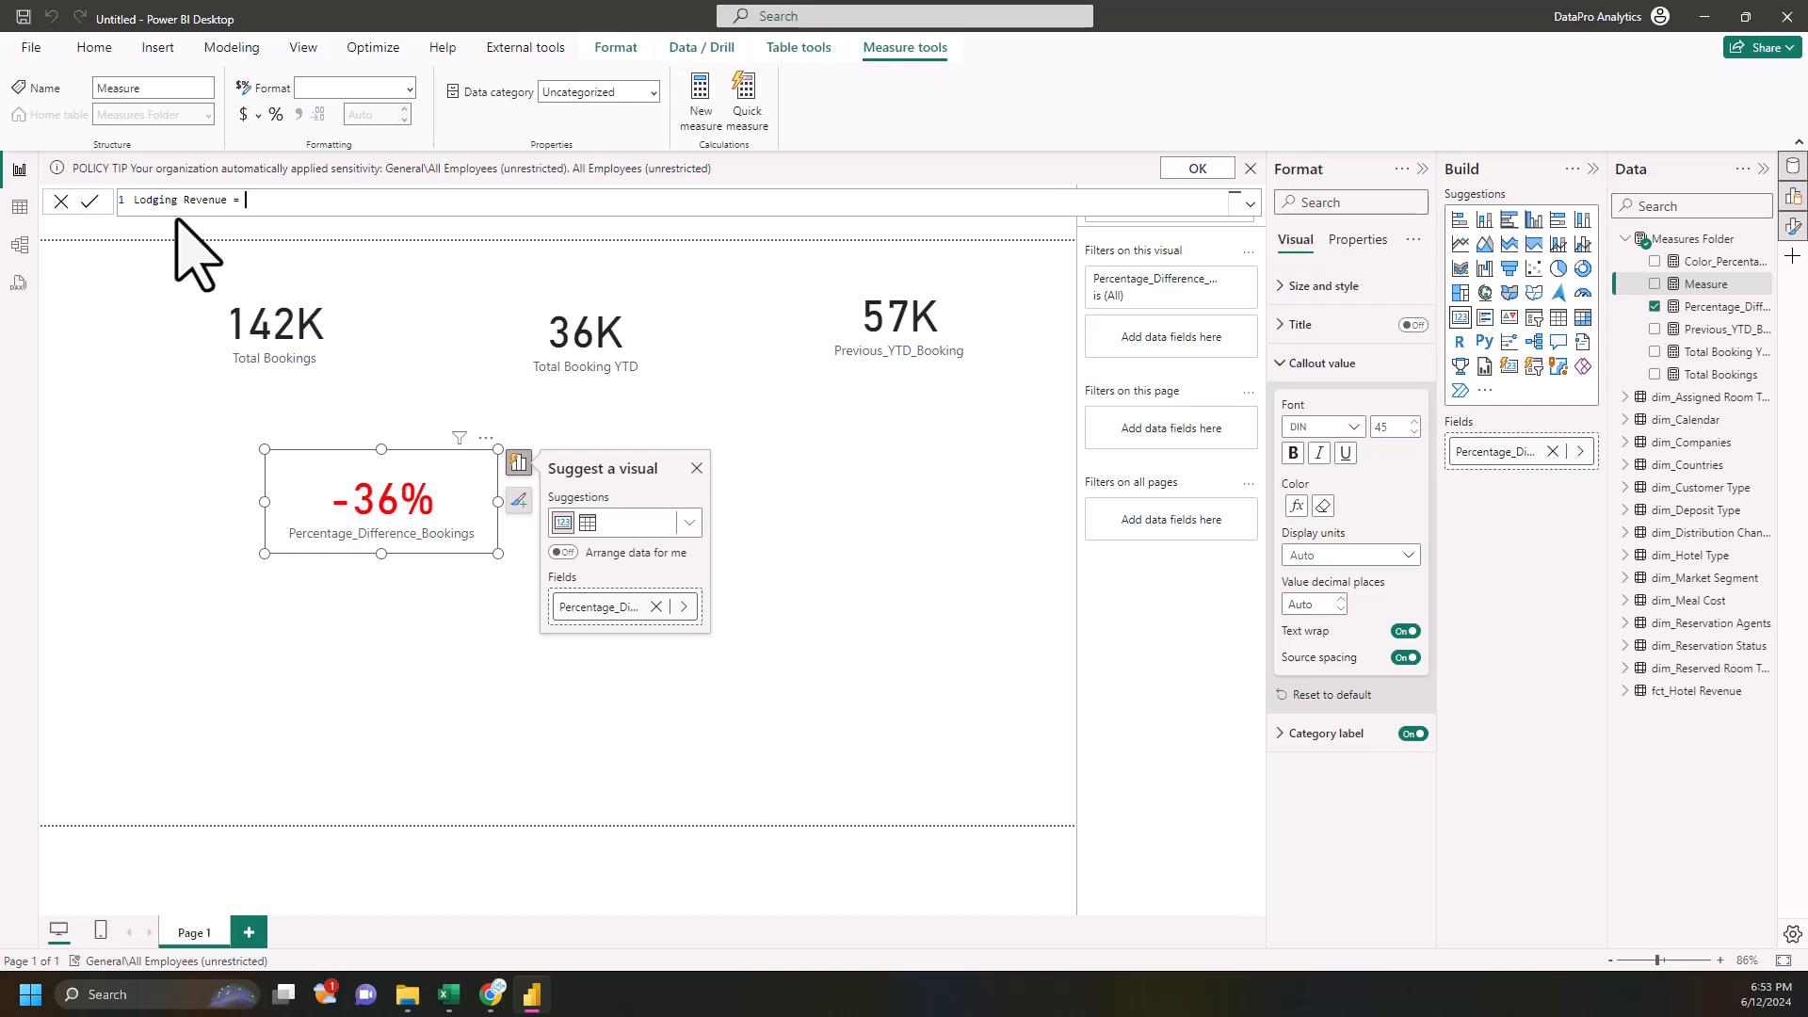
{"action": "type", "text": " = SUM("}
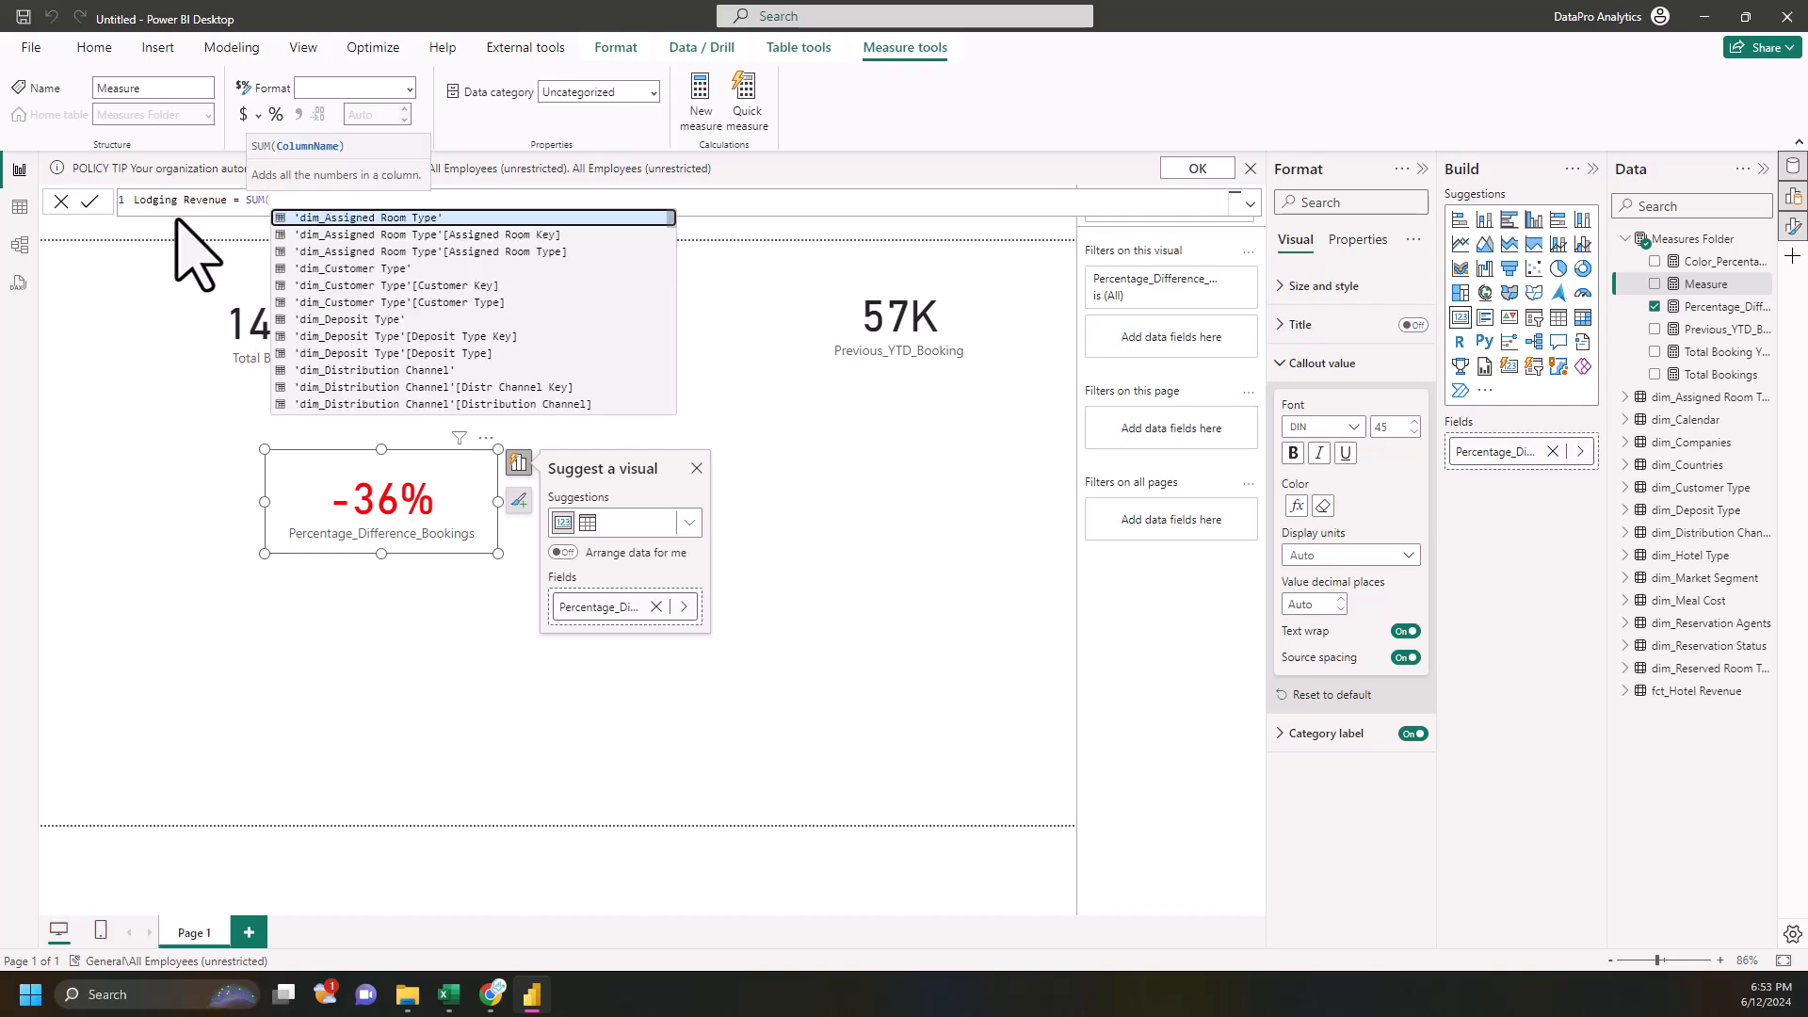
{"action": "type", "text": "a"}
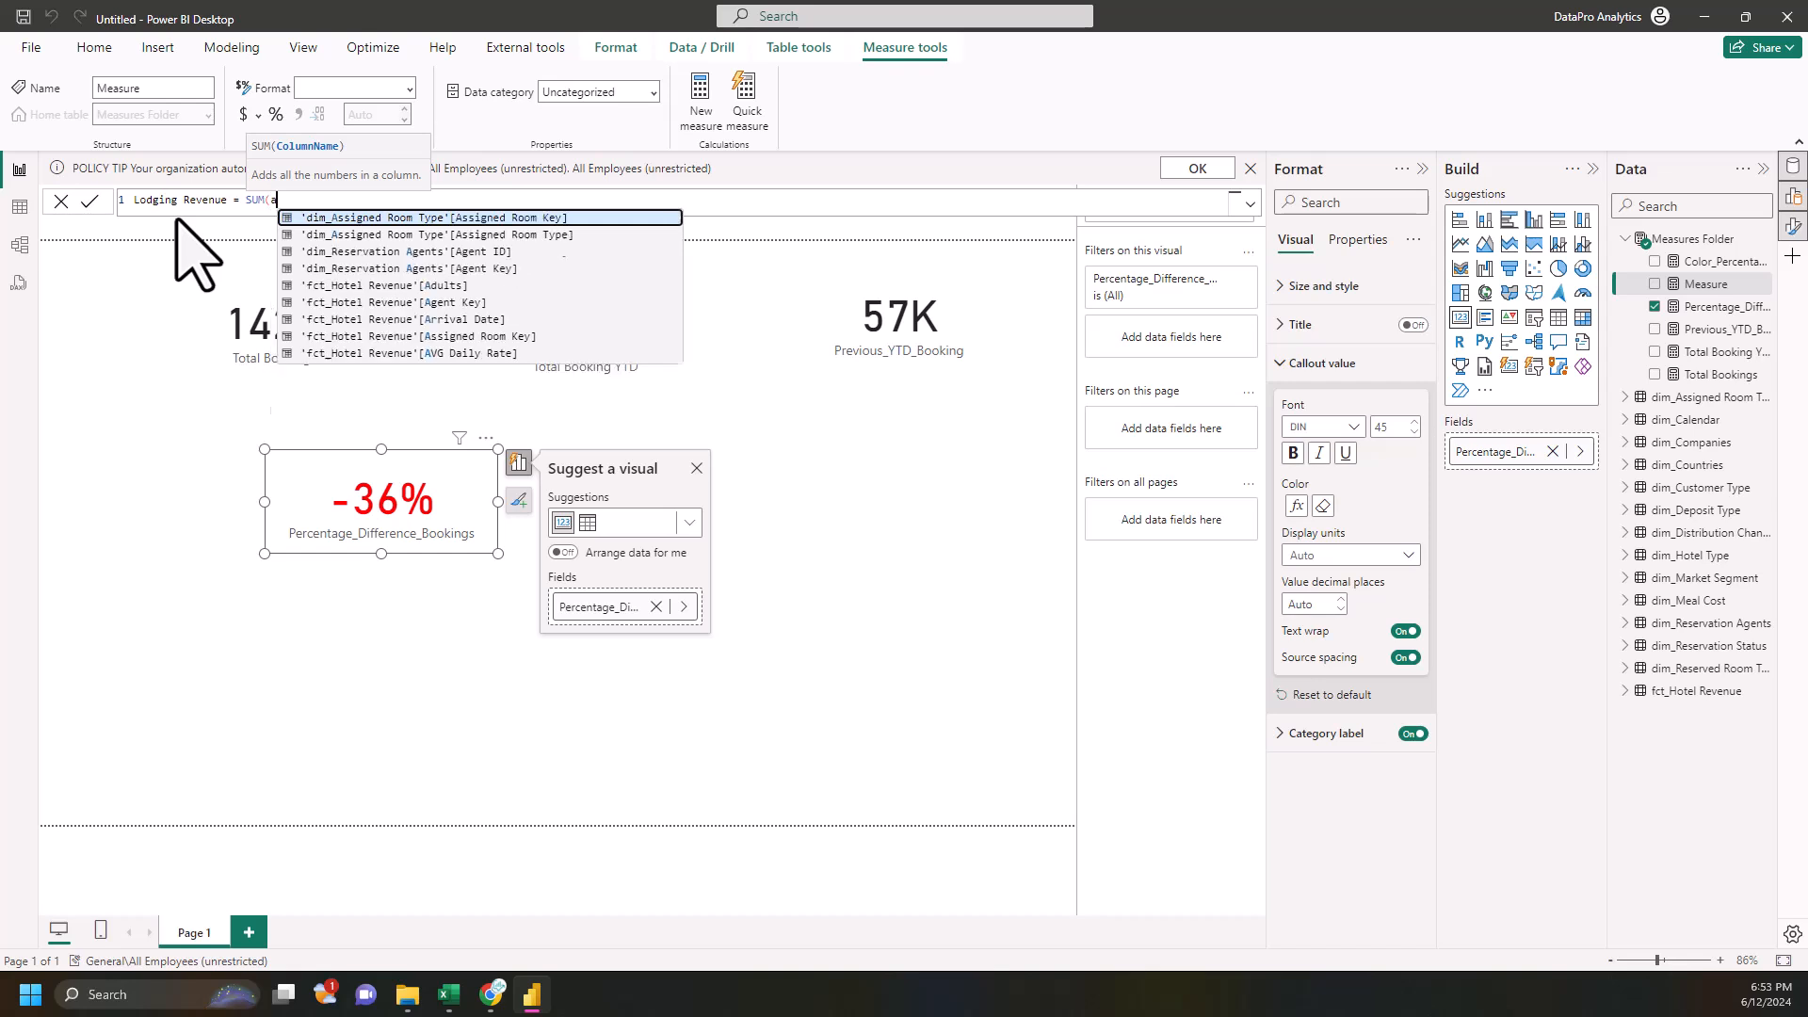
{"action": "type", "text": "v"}
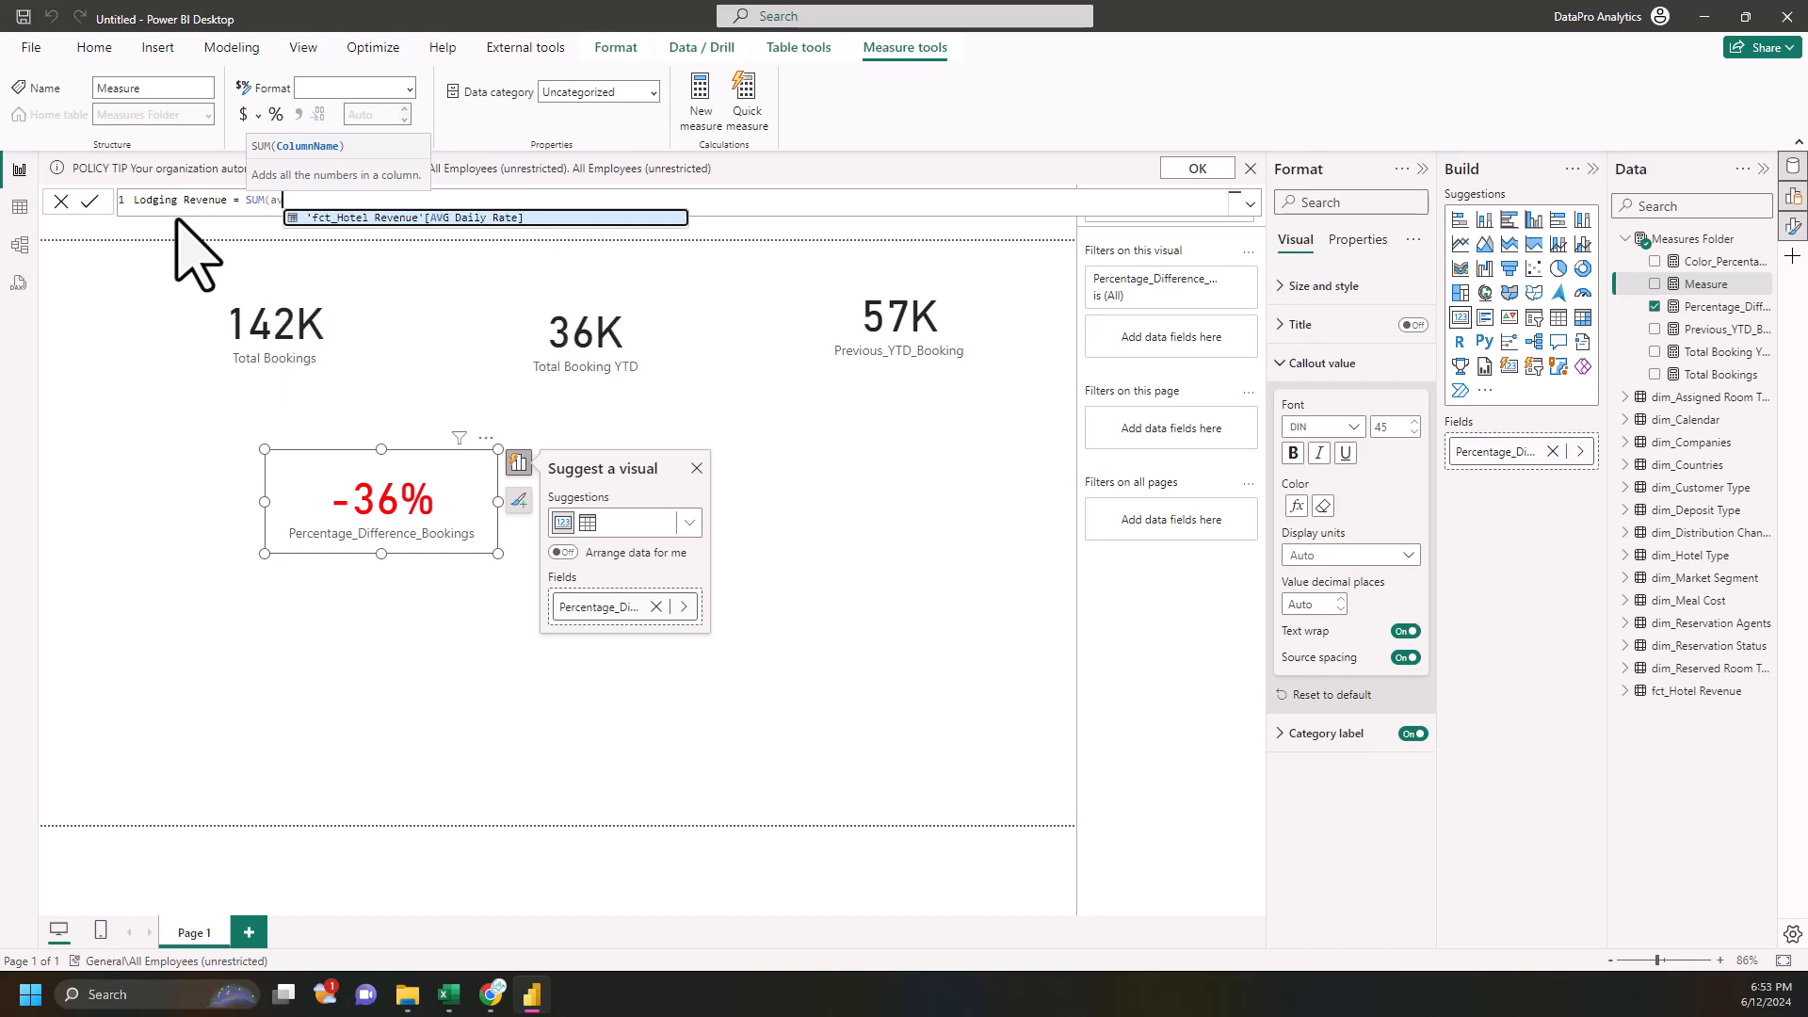
{"action": "key", "text": "Tab"}
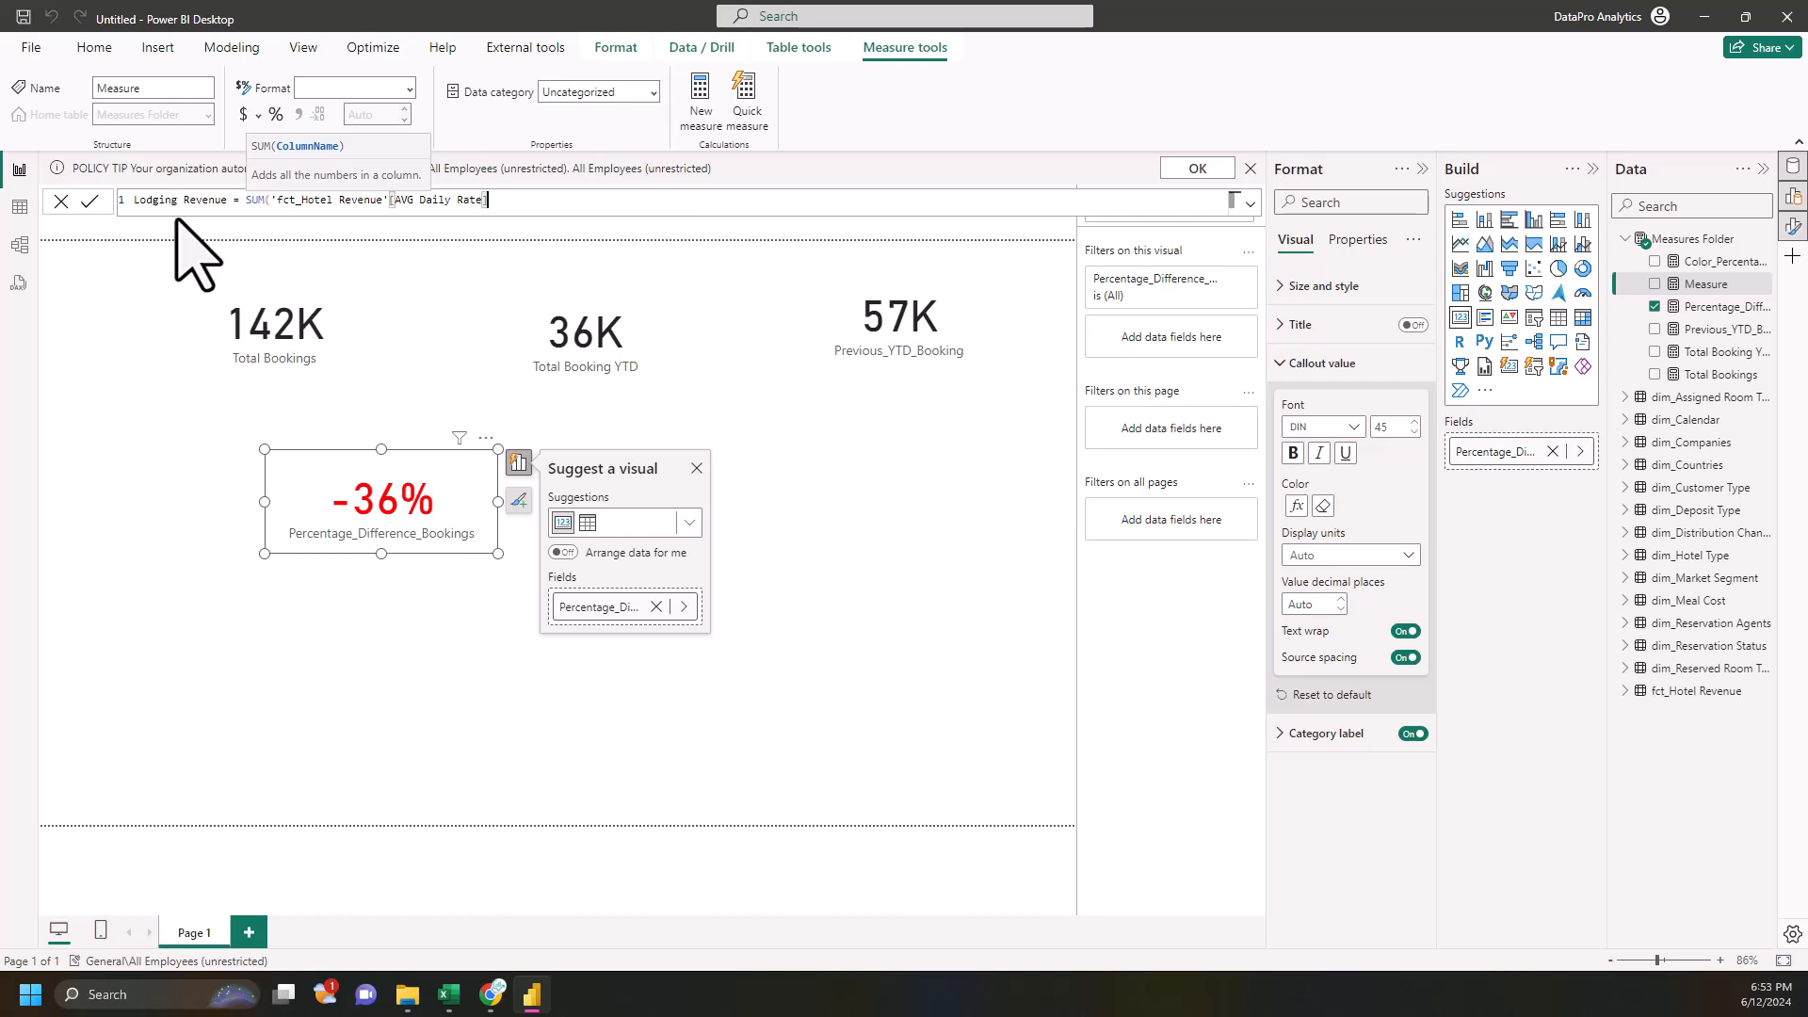
{"action": "type", "text": ")"}
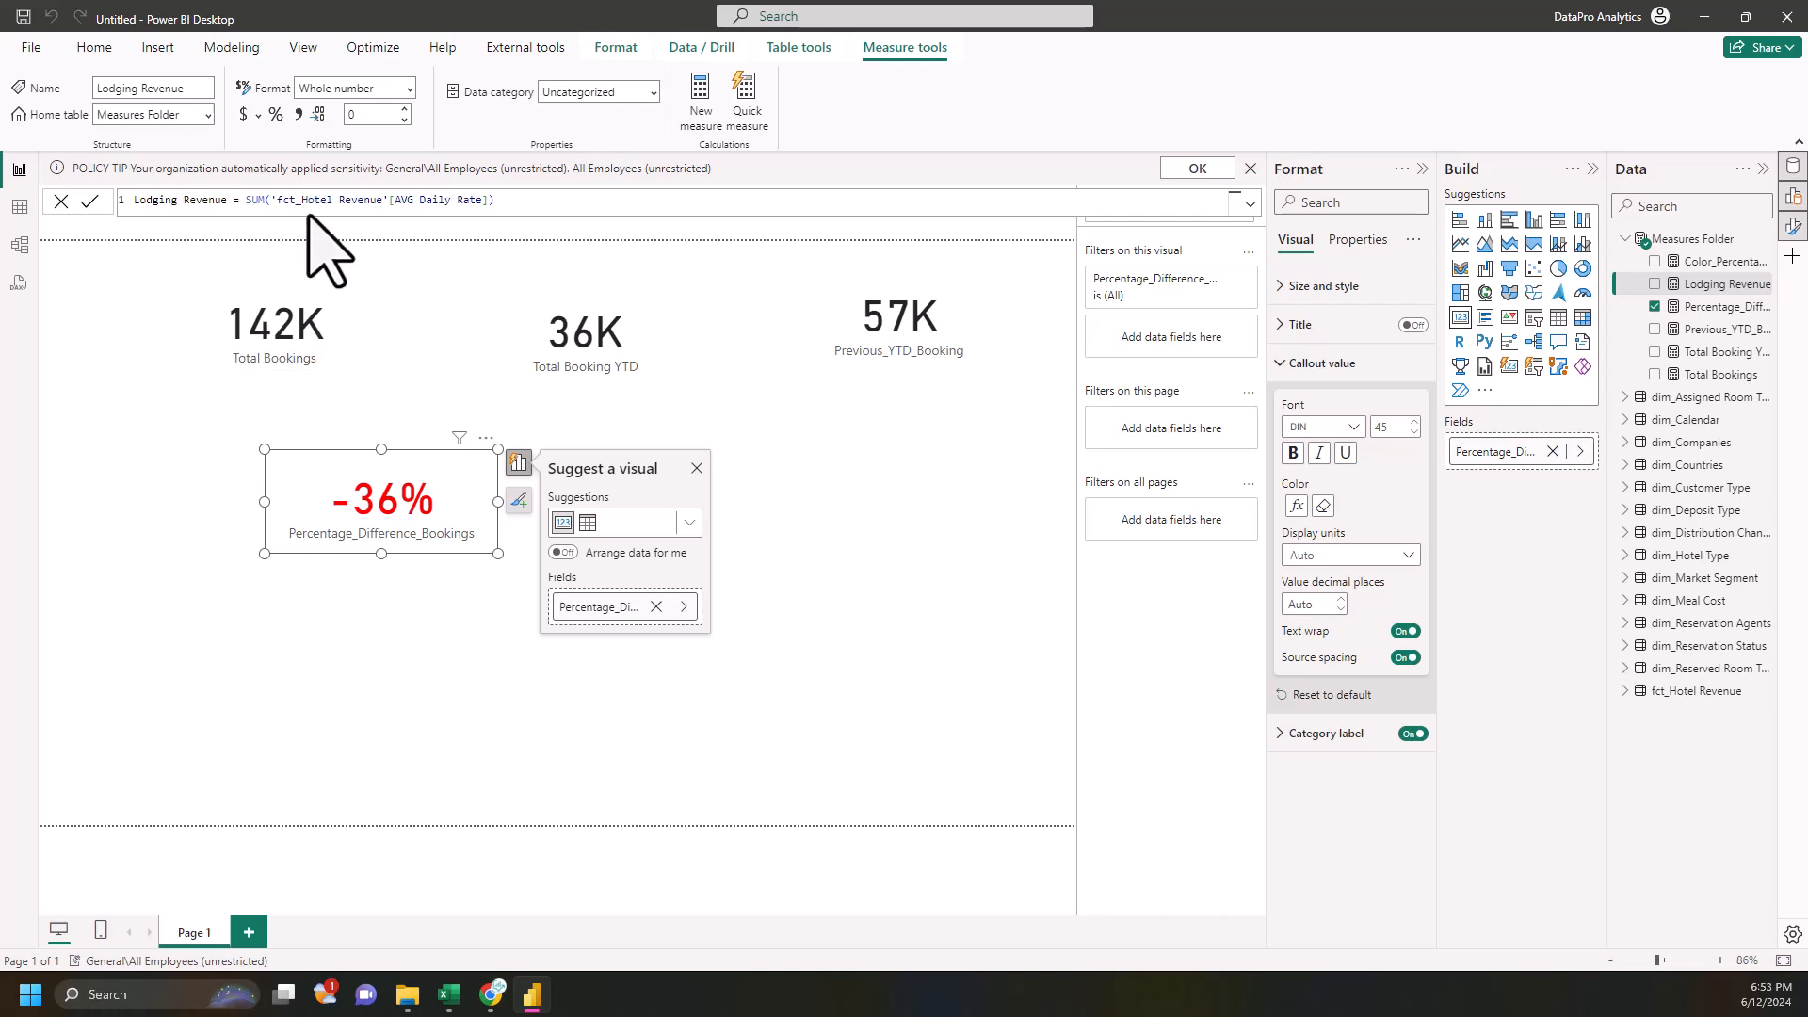
- Move the Percentage_Difference_Bookings card directly under Total Bookings and add a Lodging Revenue card beside it, beneath Total Booking YTD
{"action": "left_click_drag", "start_coordinate": [403, 556], "coordinate": [286, 503]}
{"action": "left_click", "coordinate": [611, 504]}
{"action": "left_click_drag", "start_coordinate": [1716, 284], "coordinate": [537, 545]}
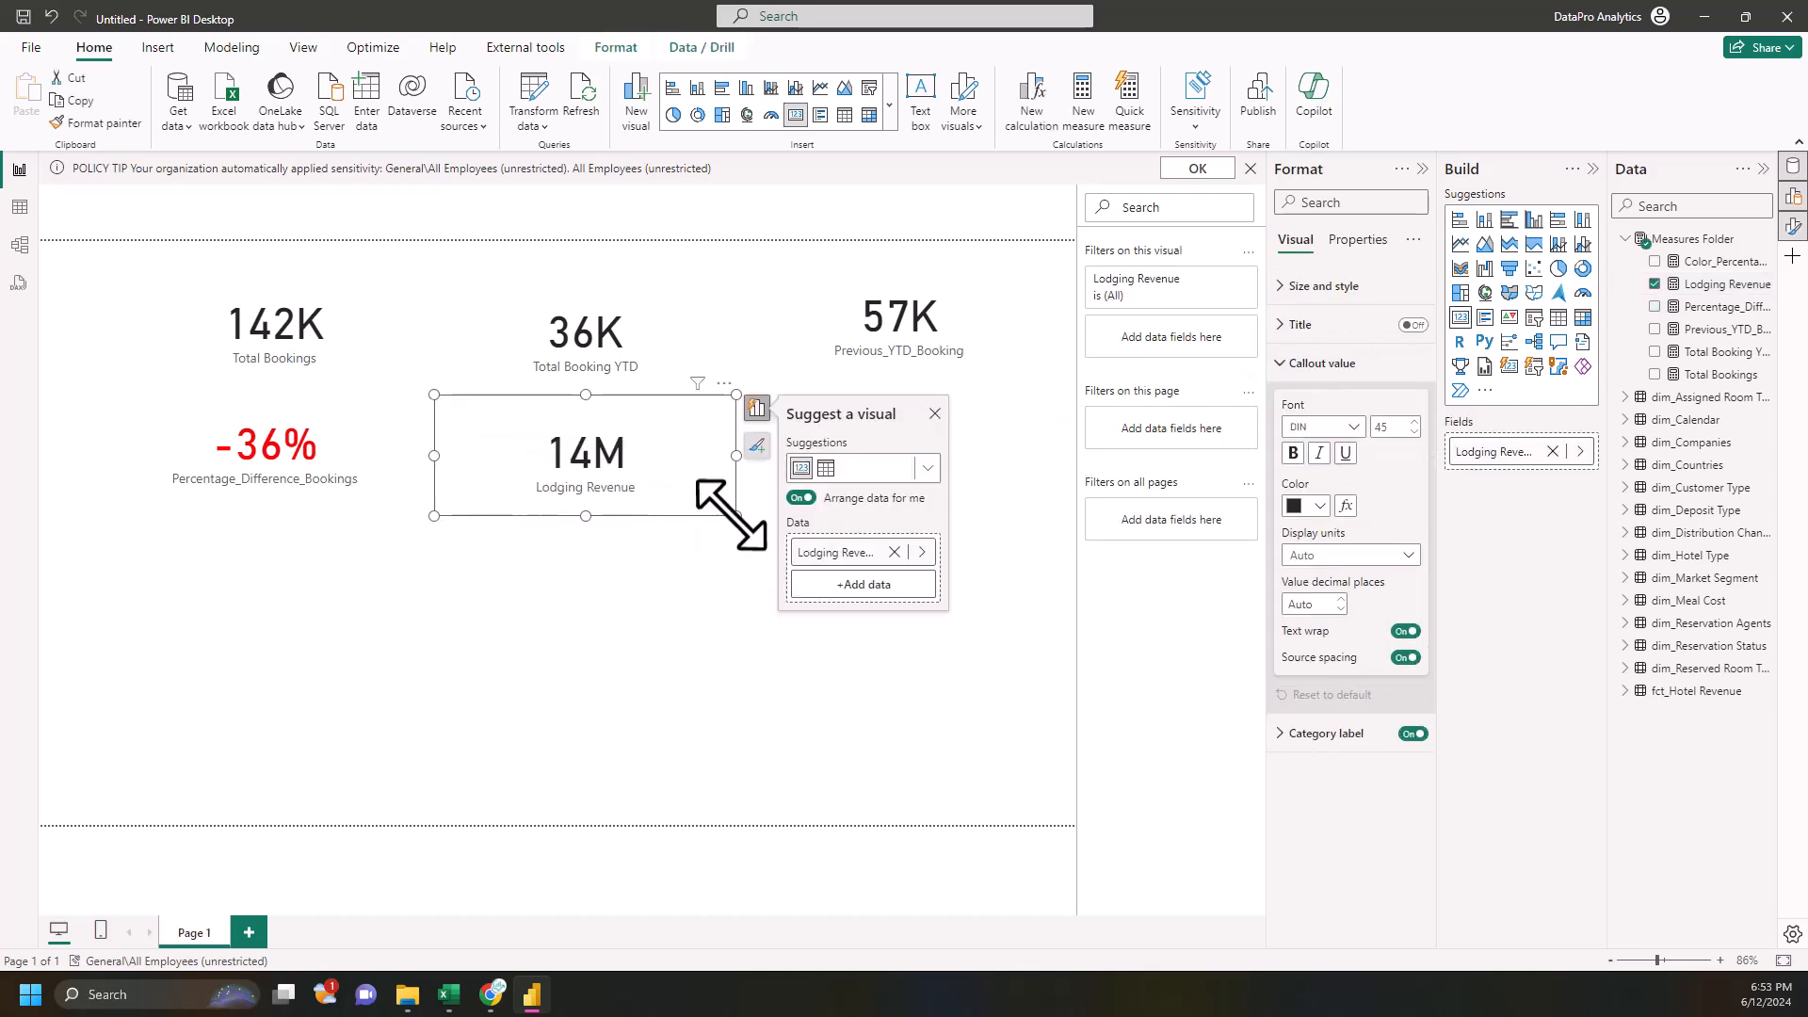
- Narrow the Lodging Revenue card, move it beneath the Percentage_Difference_Bookings card, and dismiss the sensitivity policy tip
{"action": "left_click_drag", "start_coordinate": [736, 517], "coordinate": [678, 523]}
{"action": "left_click_drag", "start_coordinate": [566, 467], "coordinate": [251, 607]}
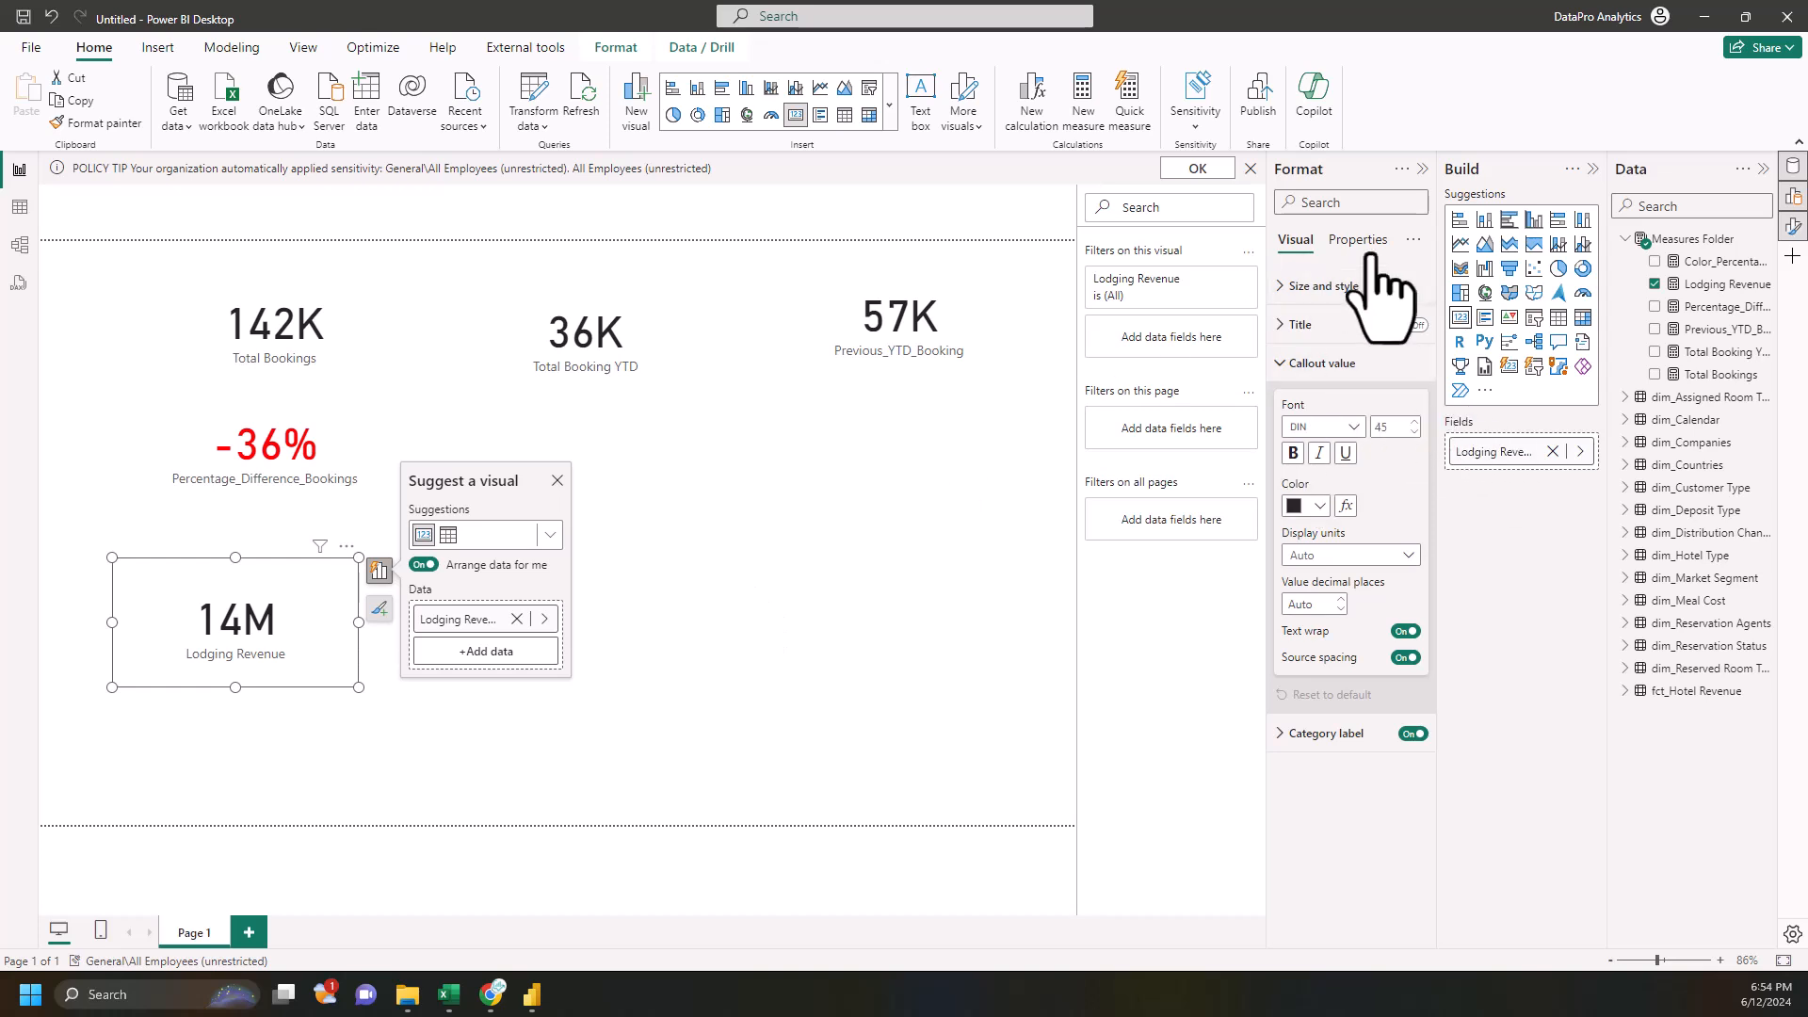
{"action": "left_click", "coordinate": [1198, 170]}
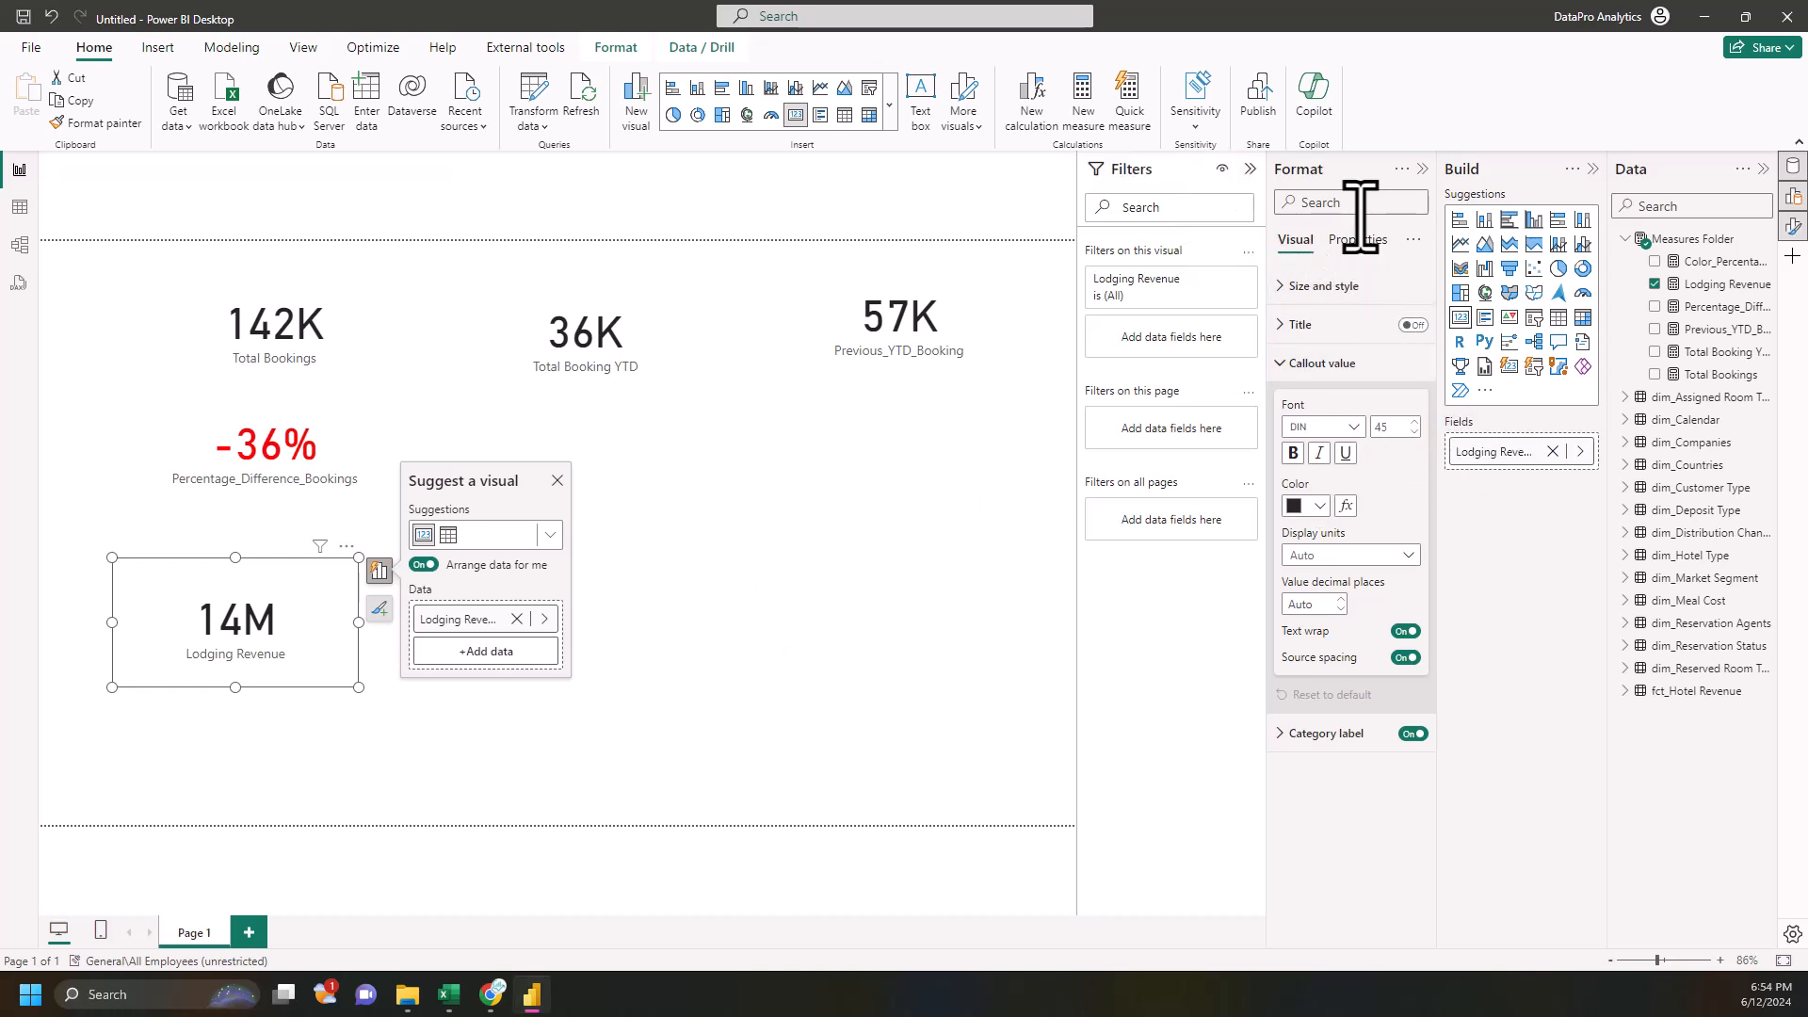
- Create an Average Lead Time measure in the Measures Folder as AVERAGE('fct_Hotel Revenue'[Lead Time]) and commit it
{"action": "left_click", "coordinate": [1765, 240]}
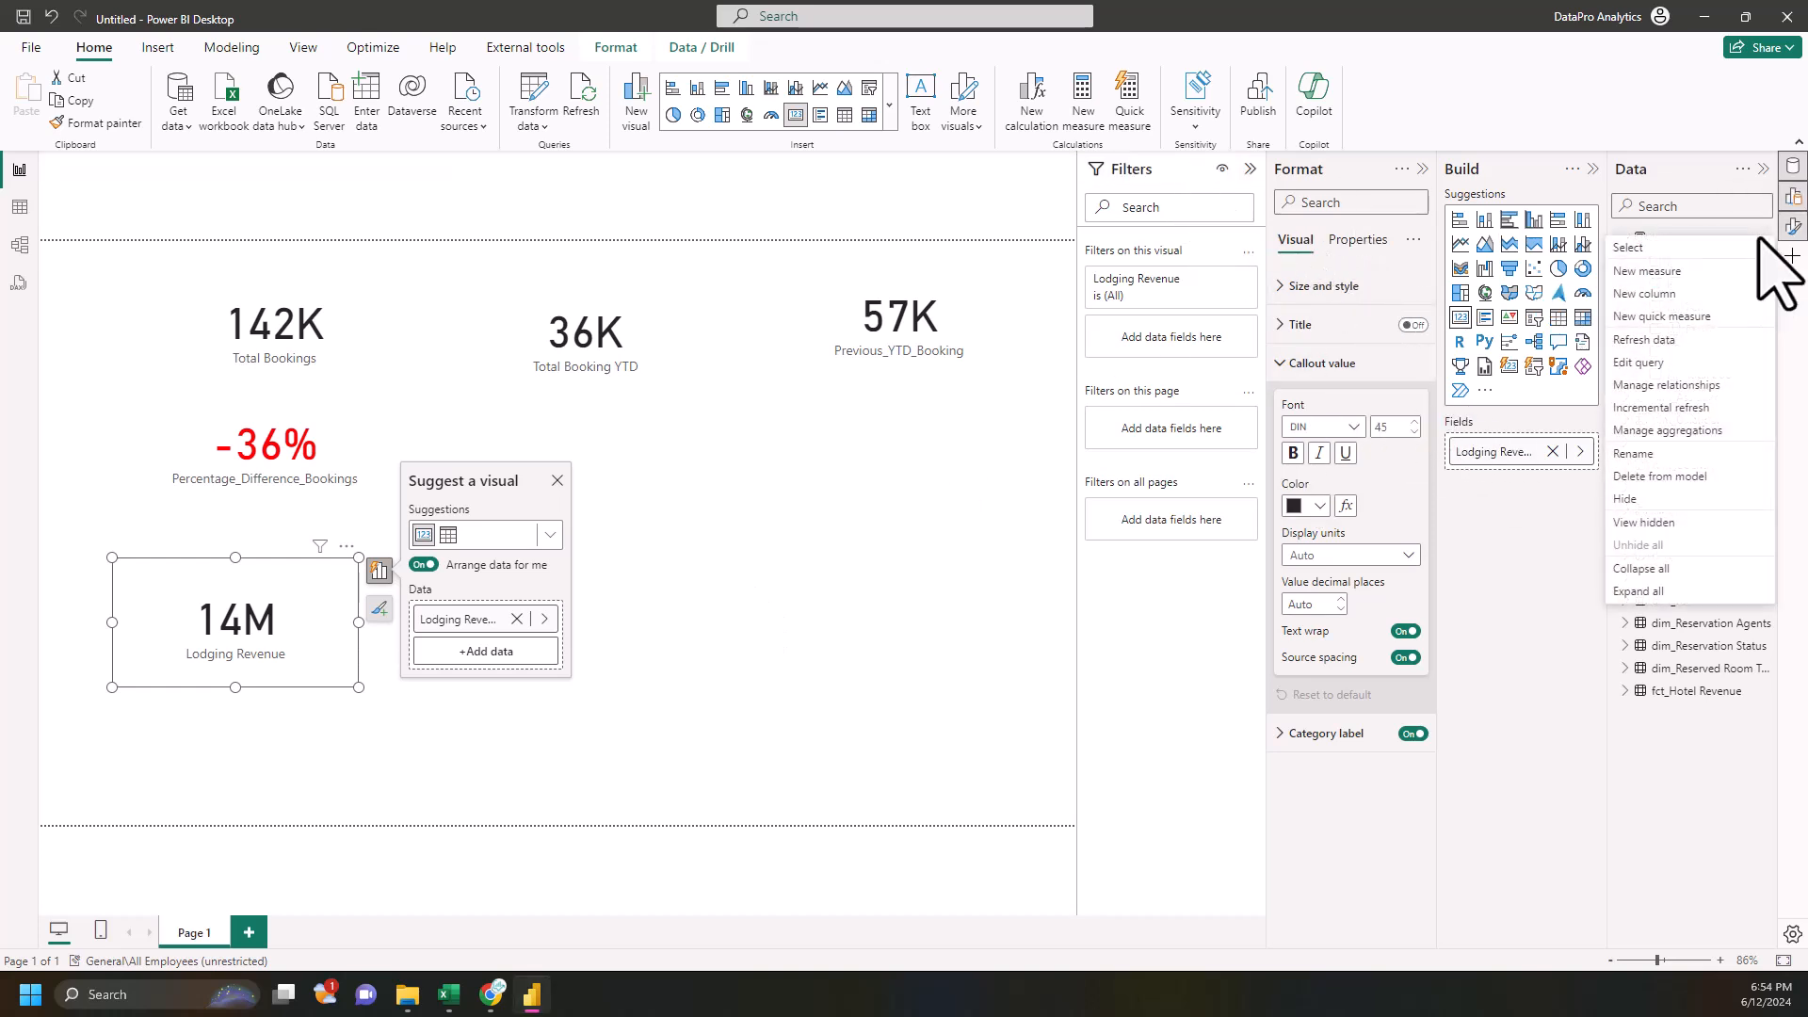
{"action": "left_click", "coordinate": [1663, 273]}
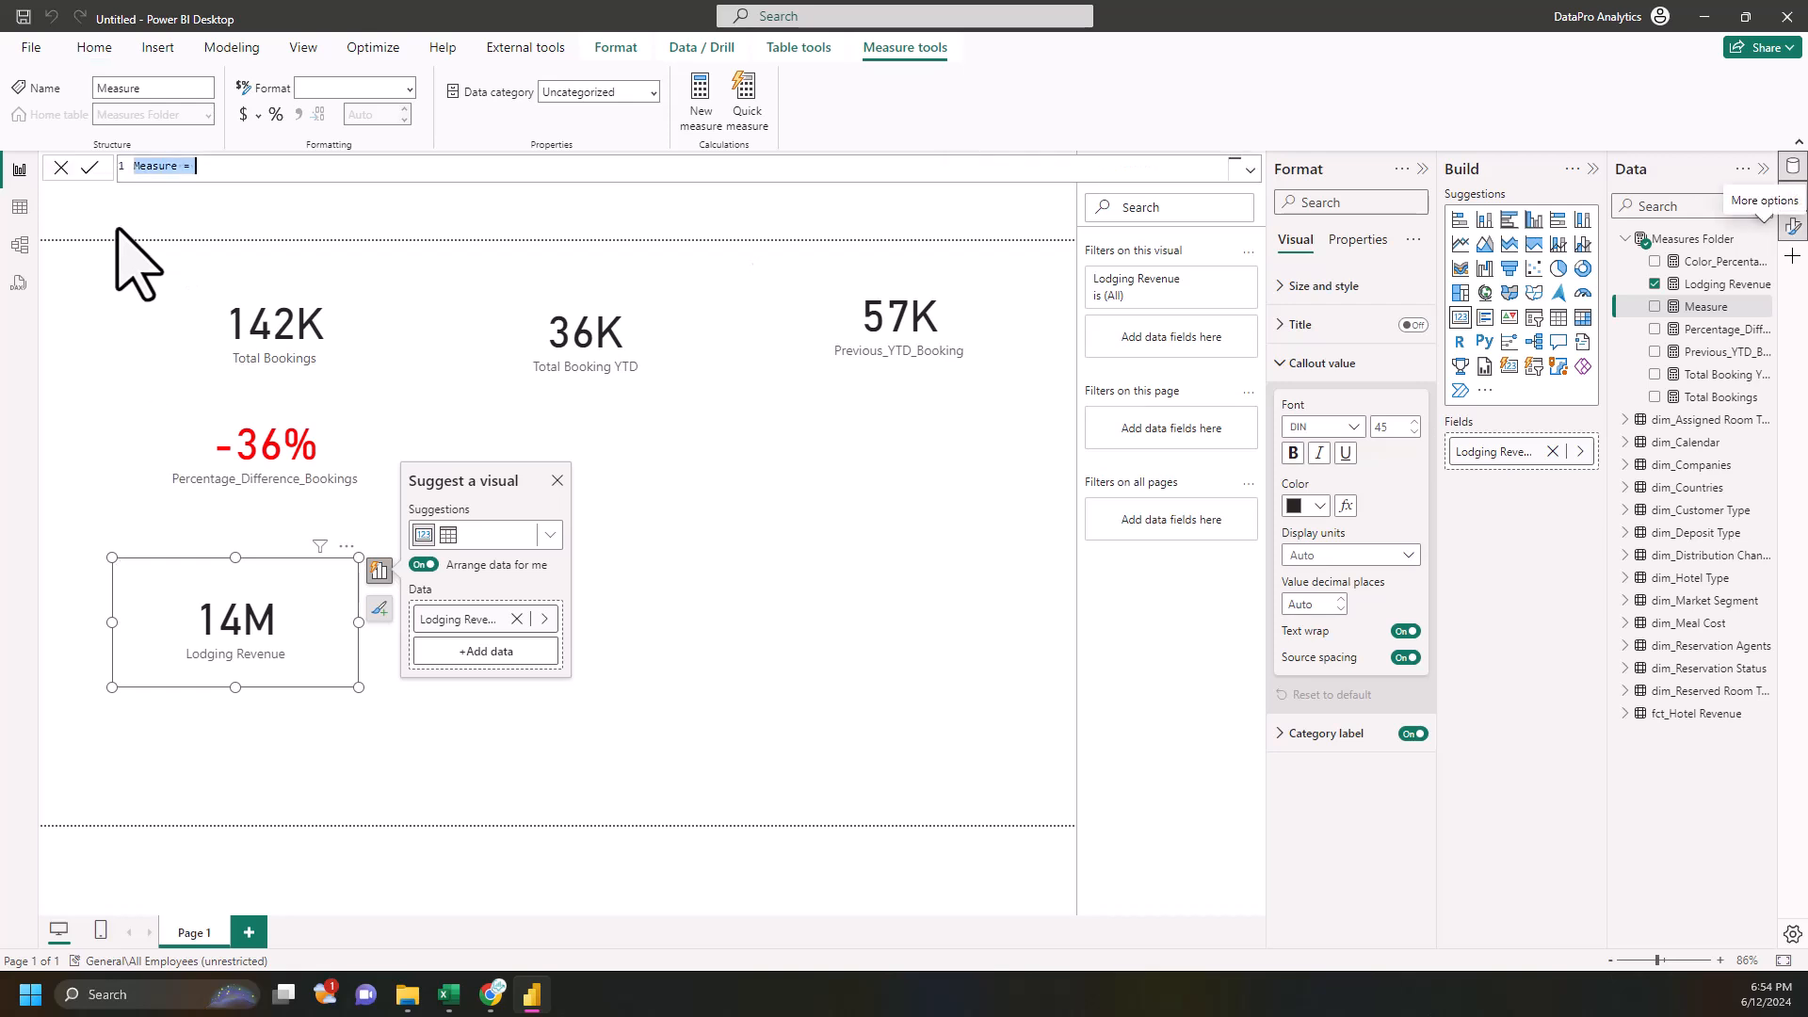
{"action": "type", "text": "Average Lead Time = "}
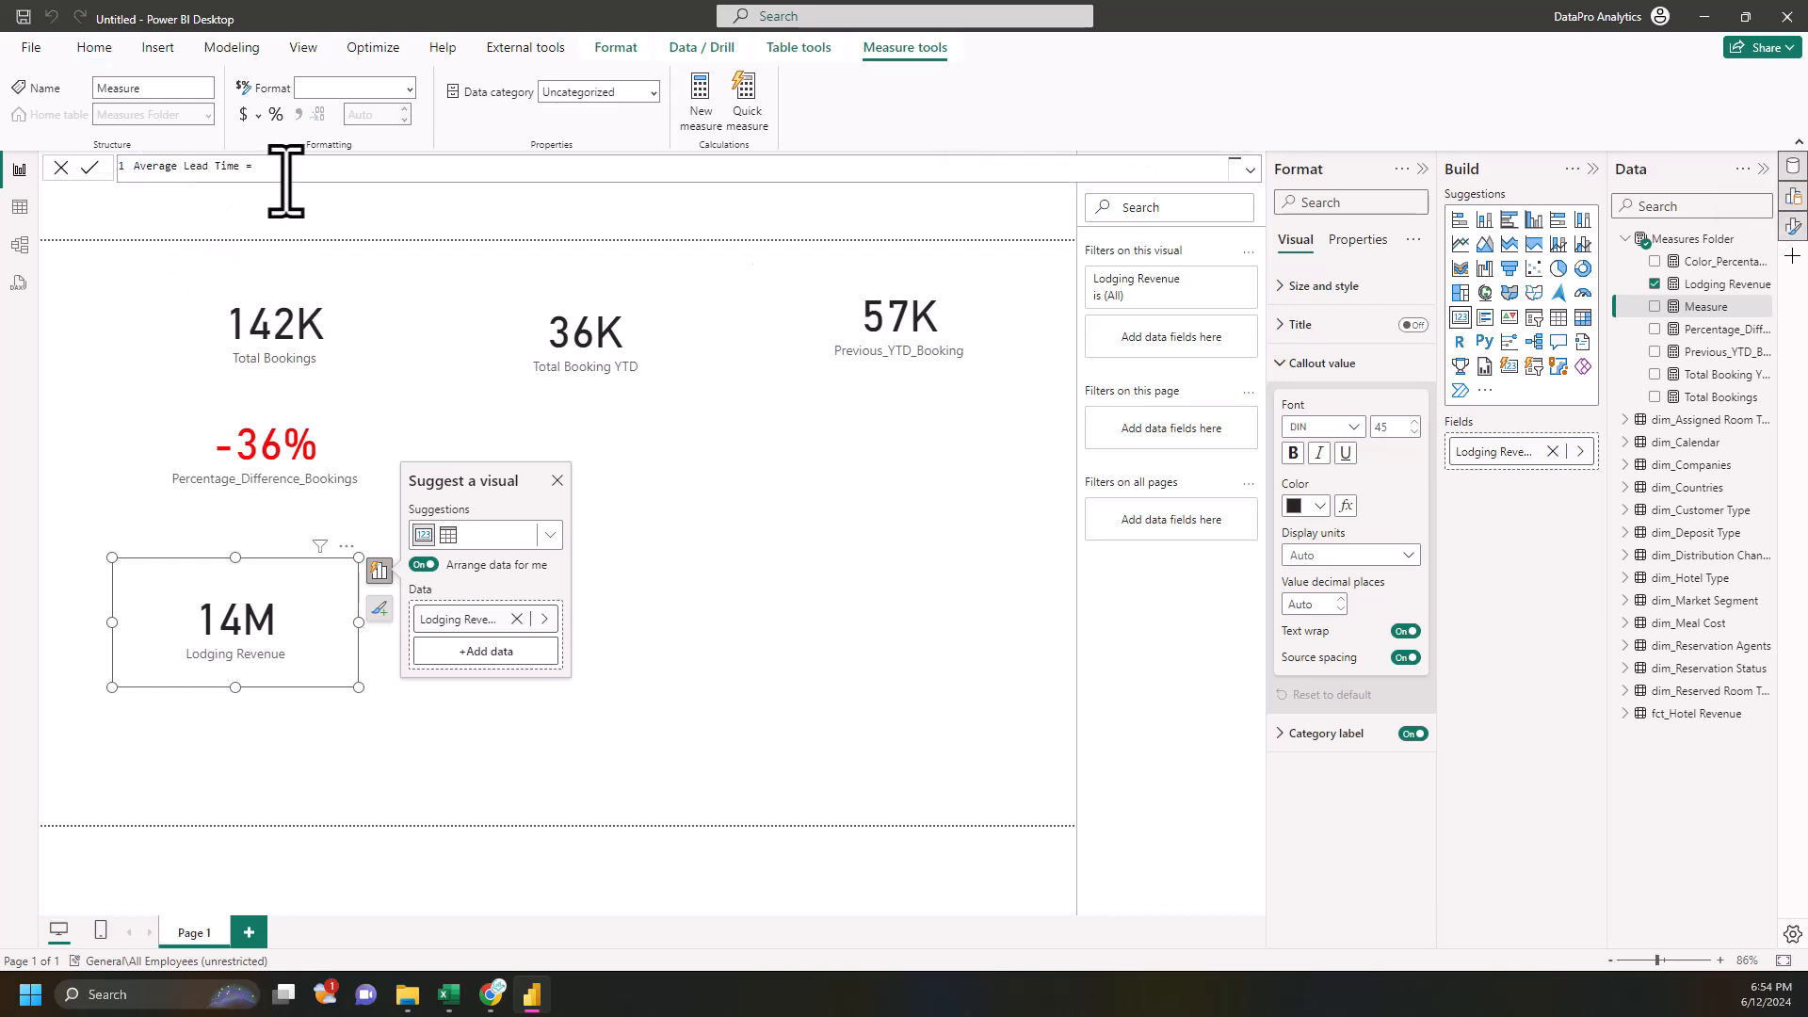
{"action": "type", "text": "avergae"}
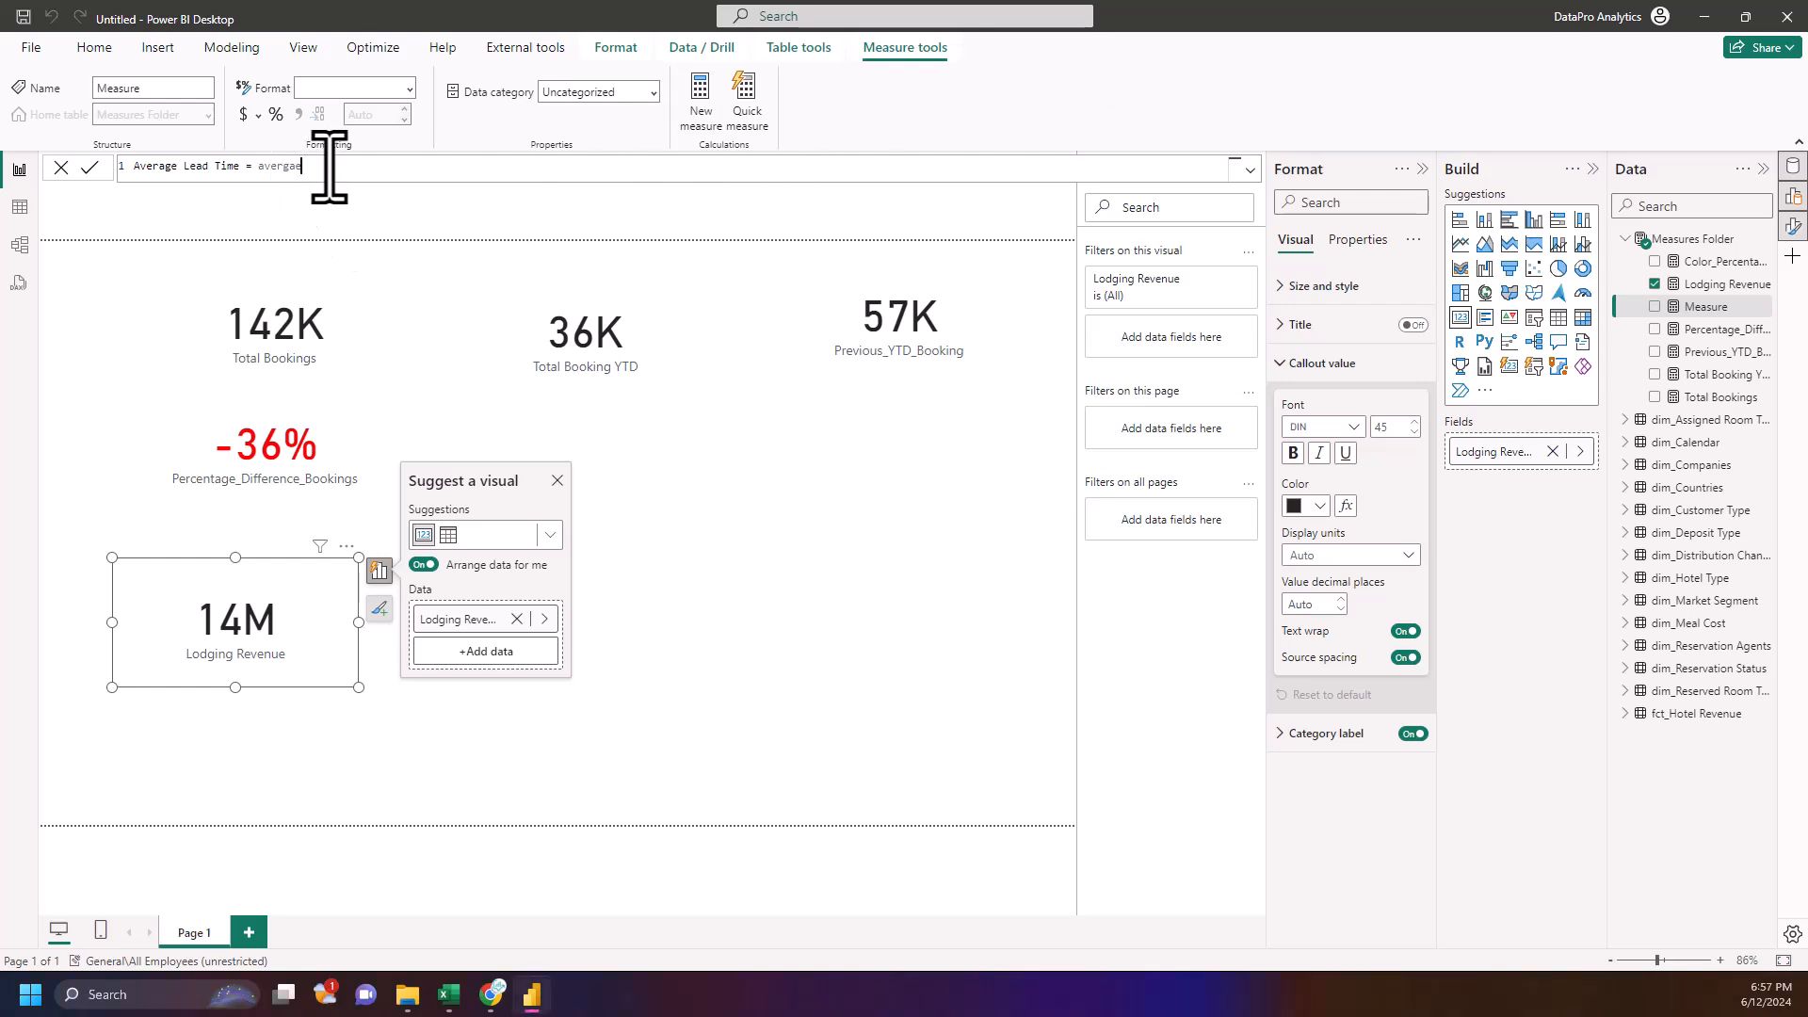
{"action": "key", "text": "BackSpace"}
{"action": "key", "text": "BackSpace"}
{"action": "key", "text": "BackSpace"}
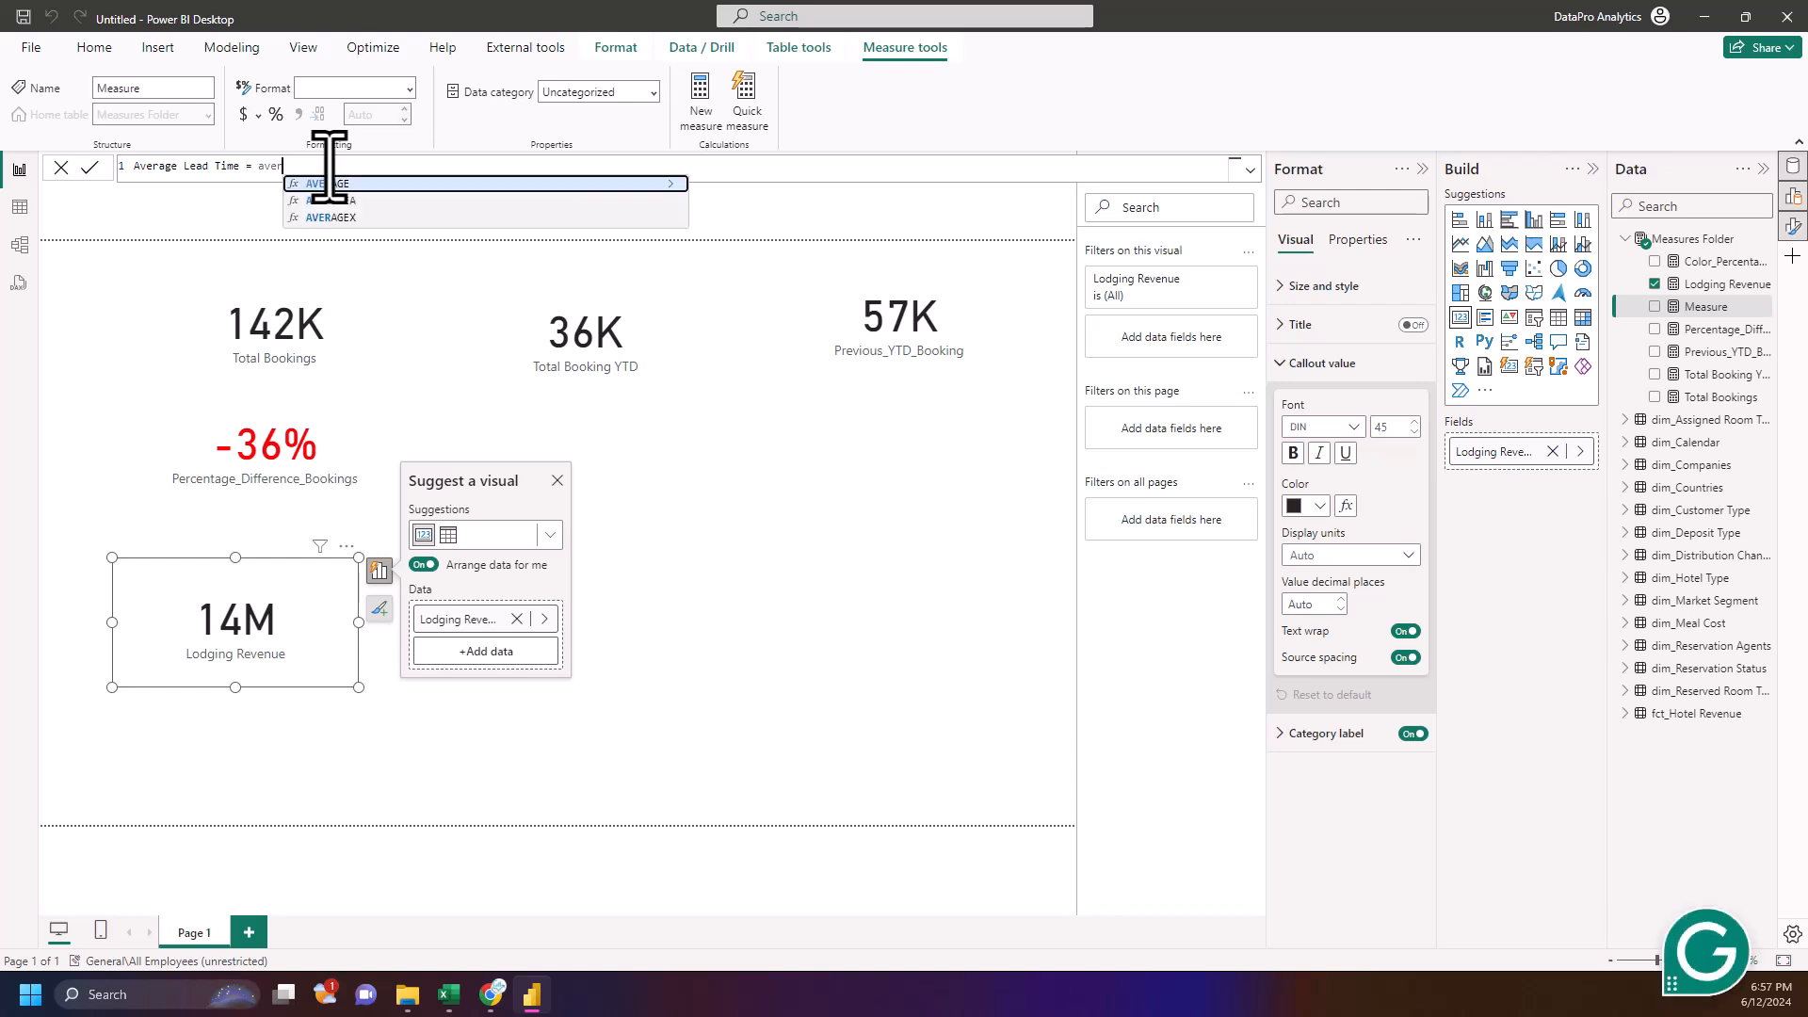
{"action": "key", "text": "Tab"}
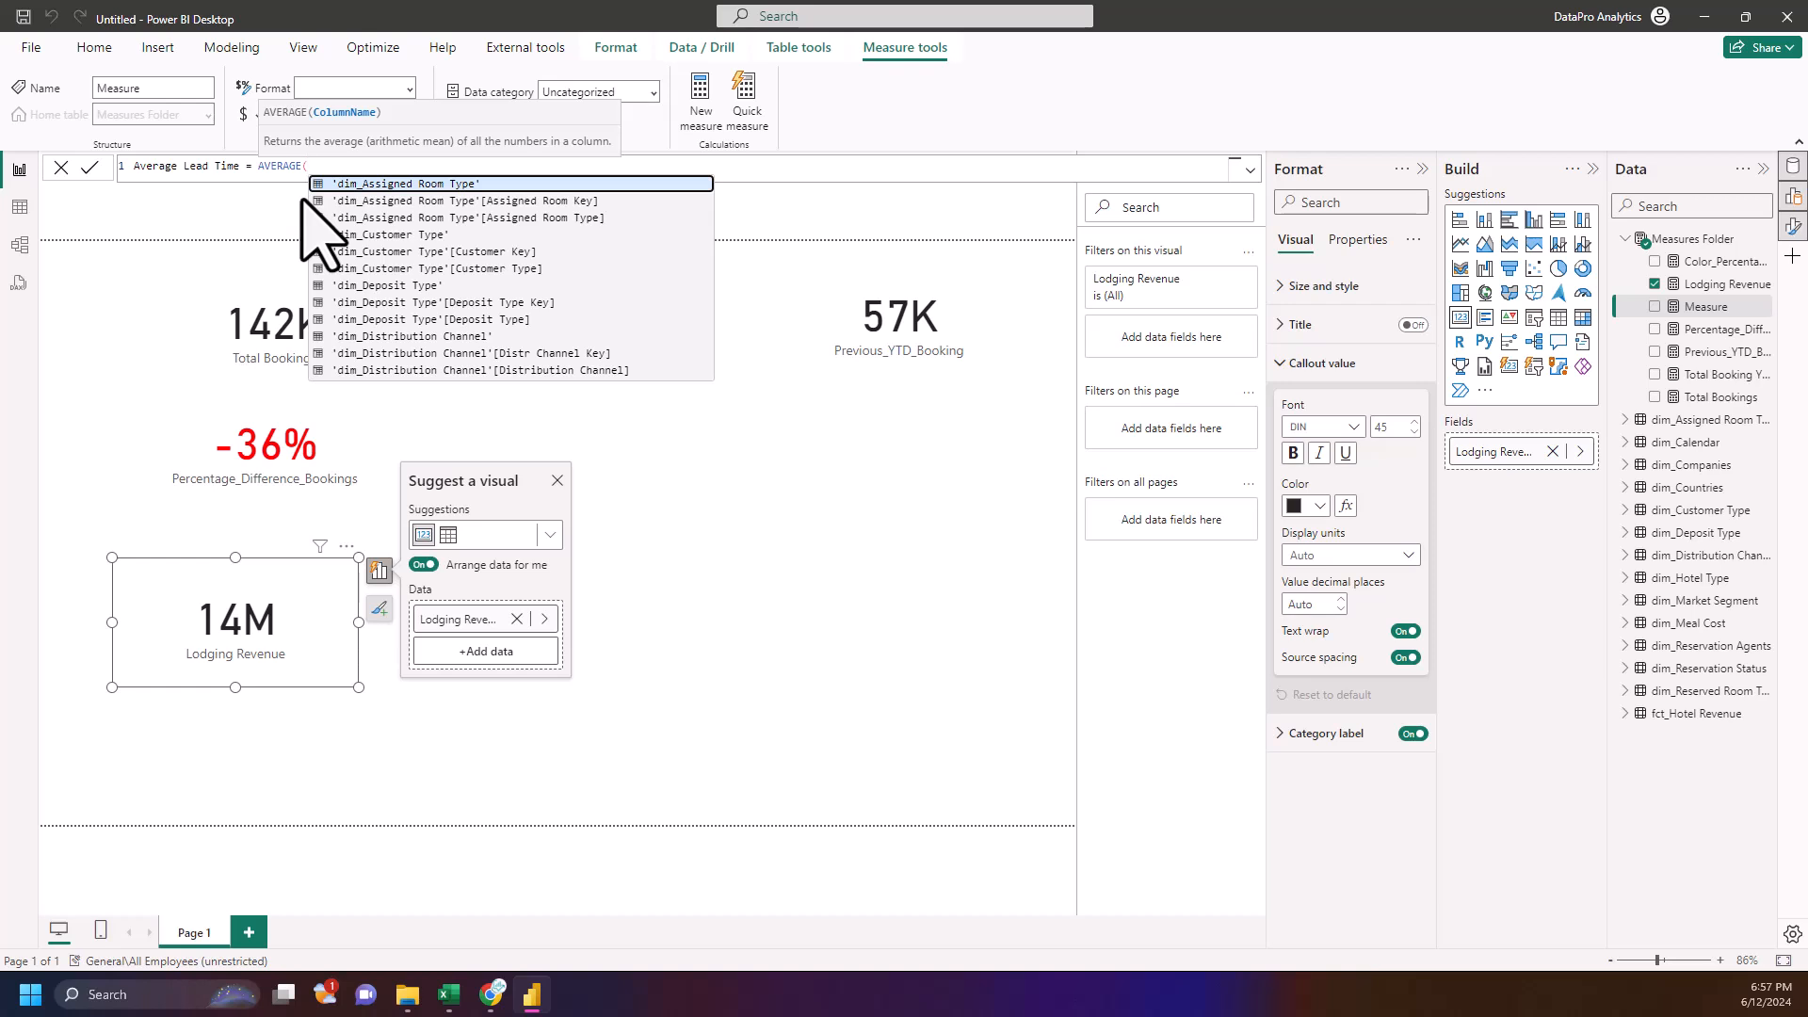
{"action": "type", "text": "lead"}
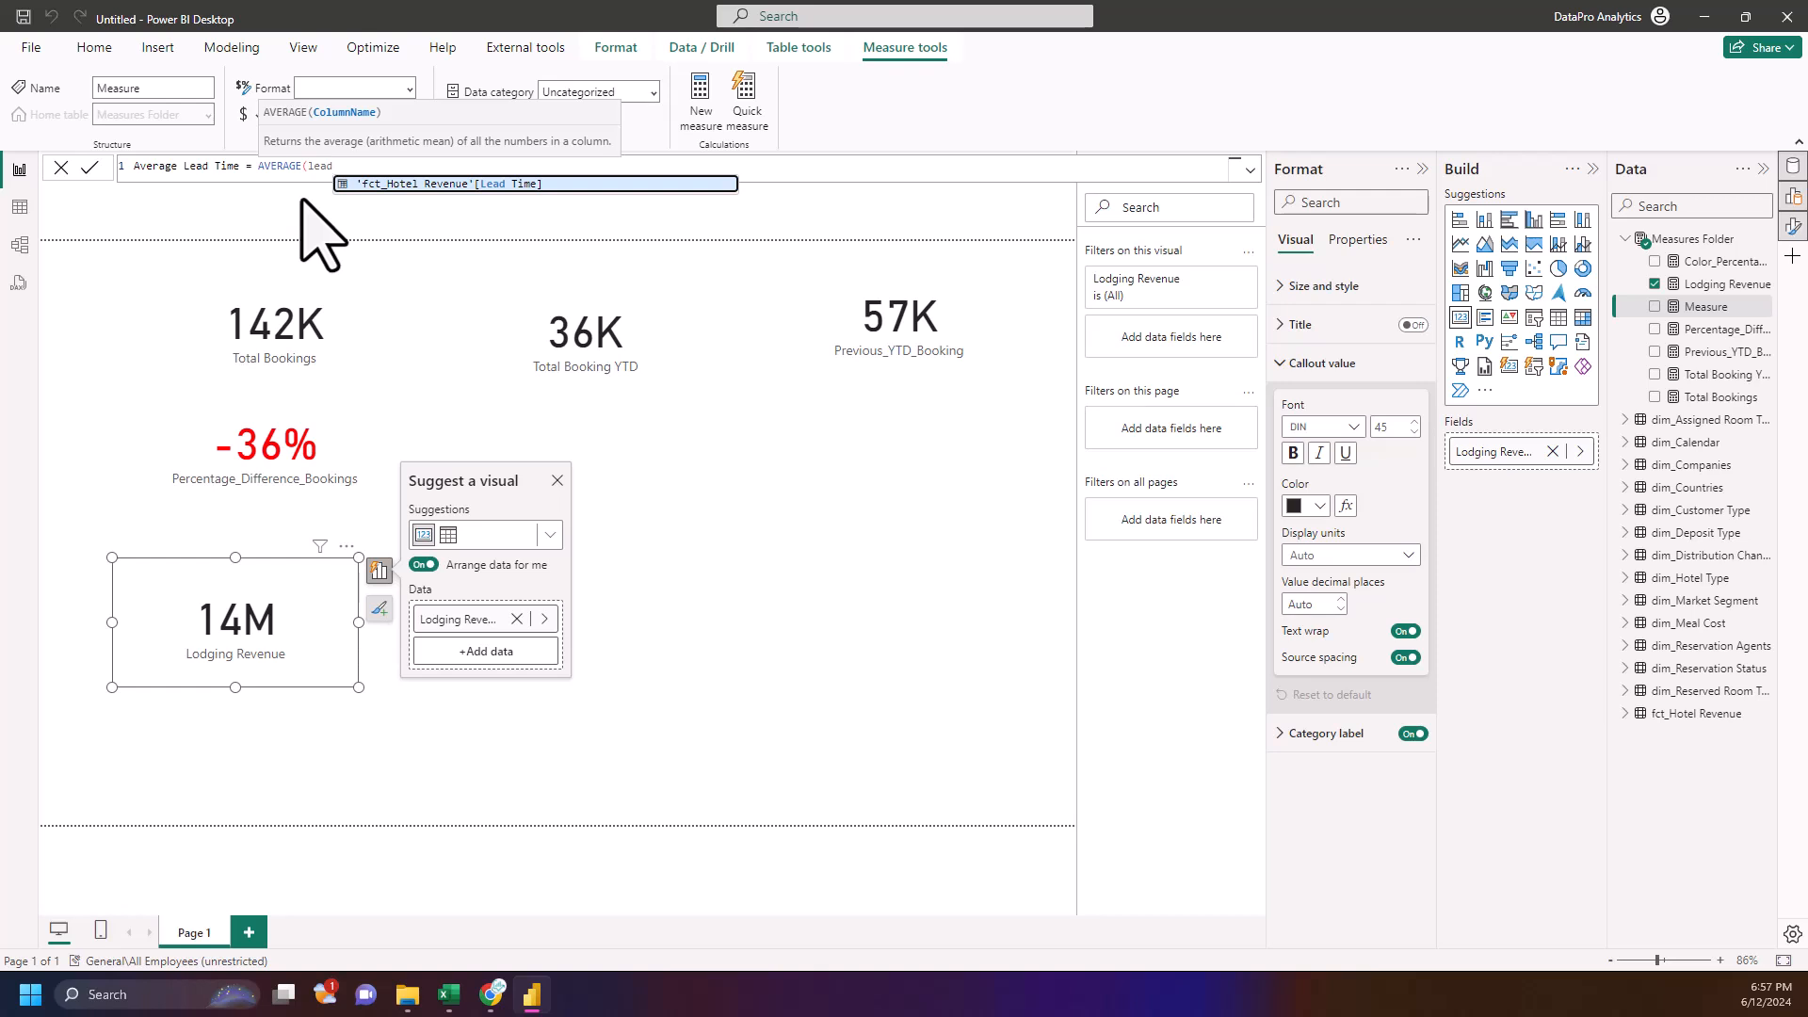
{"action": "key", "text": "Tab"}
{"action": "type", "text": ")"}
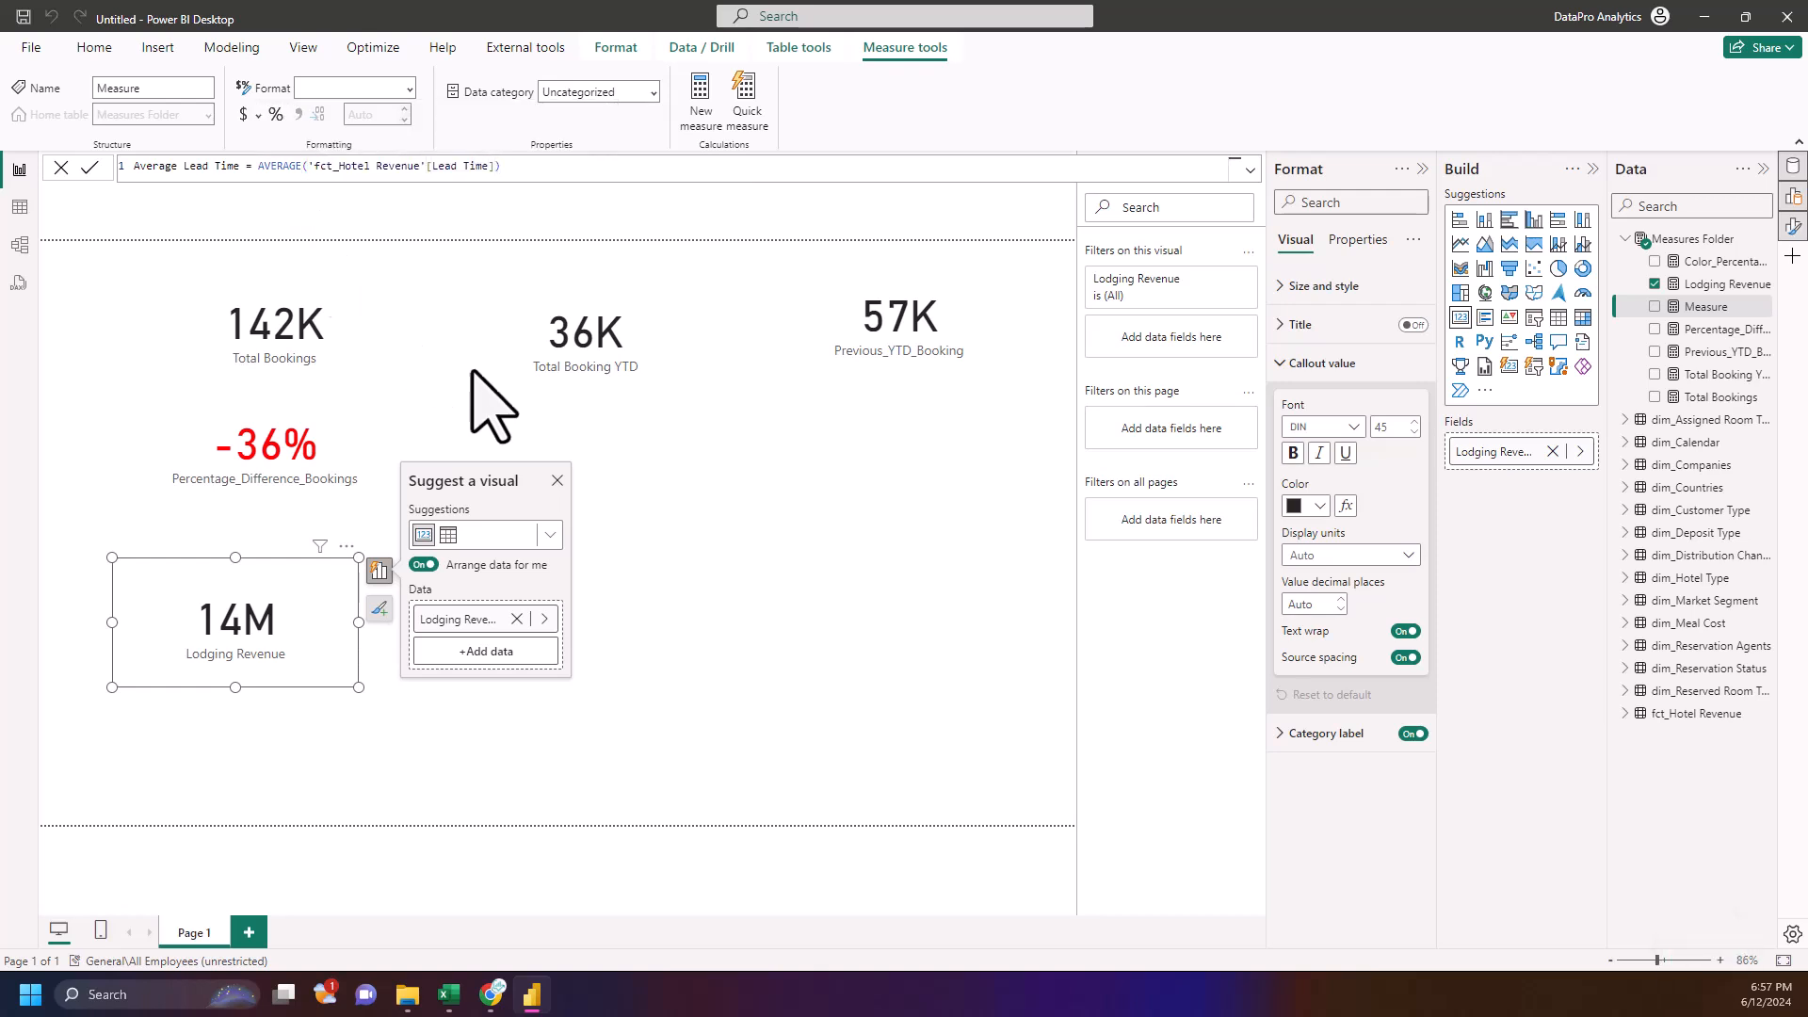
{"action": "key", "text": "Return"}
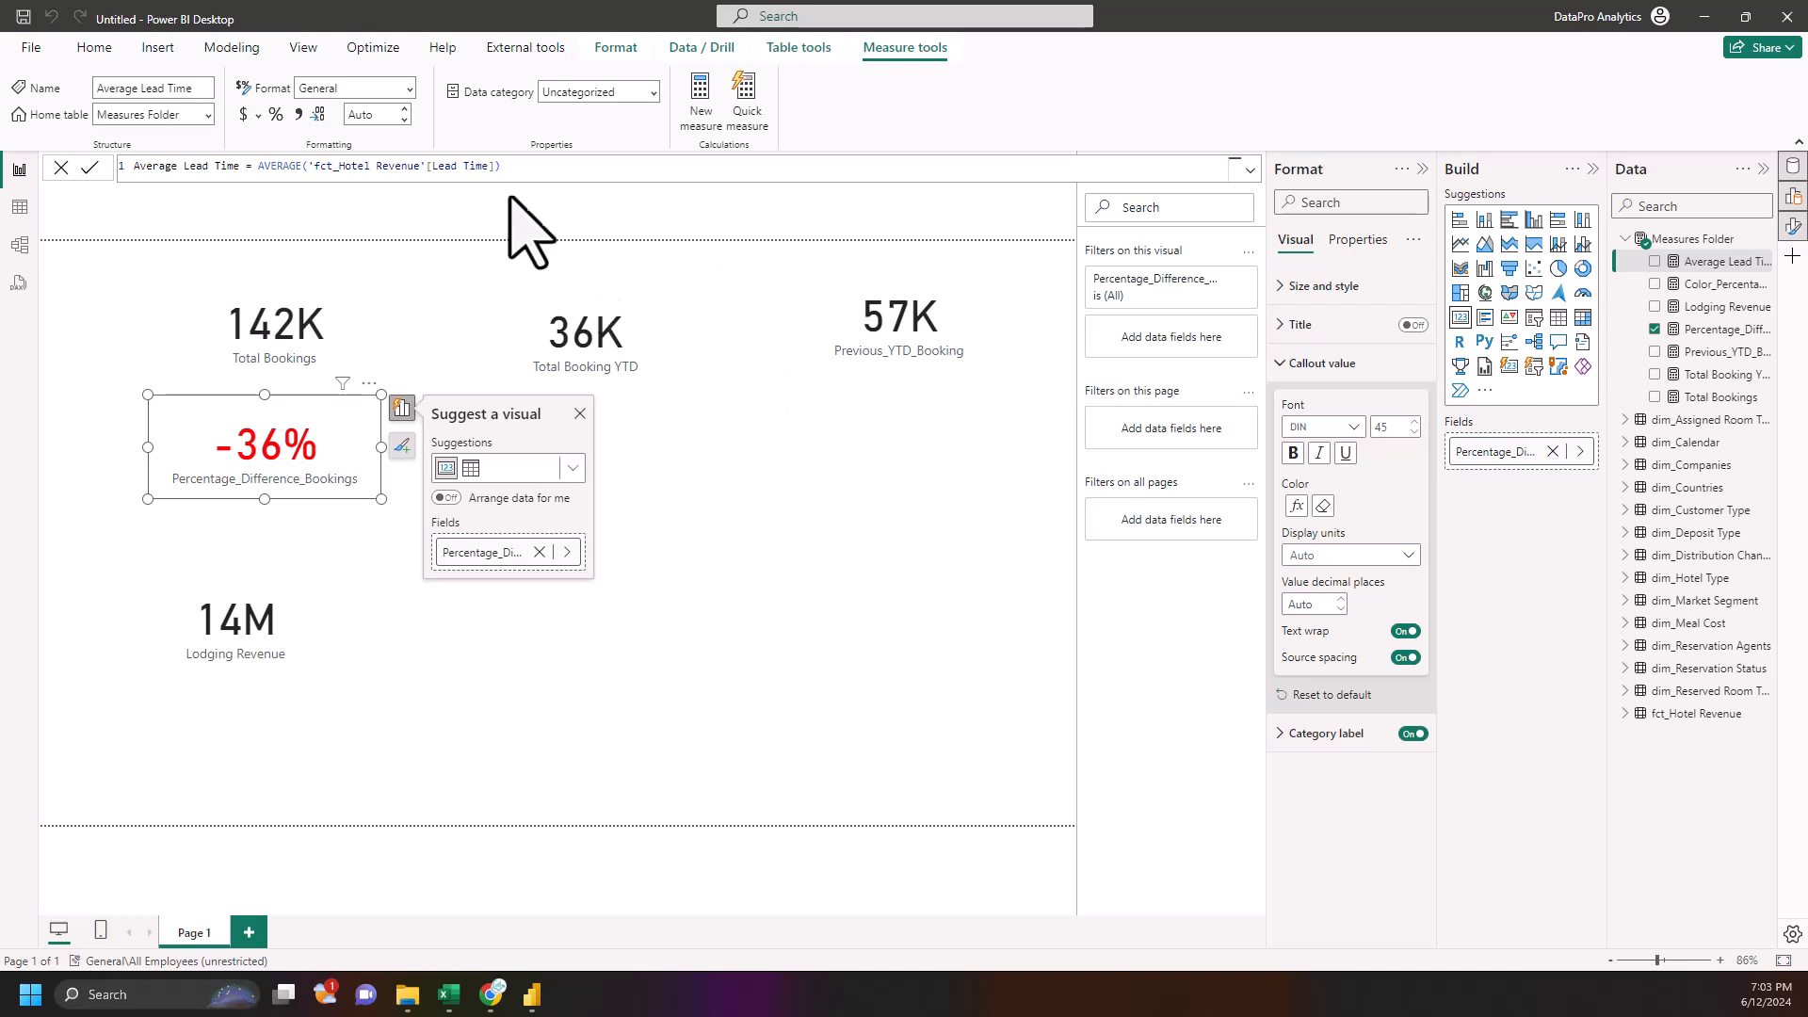
- Add an Average Lead Time card on the canvas beneath Total Booking YTD, beside the Lodging Revenue card
{"action": "left_click_drag", "start_coordinate": [513, 175], "coordinate": [89, 173]}
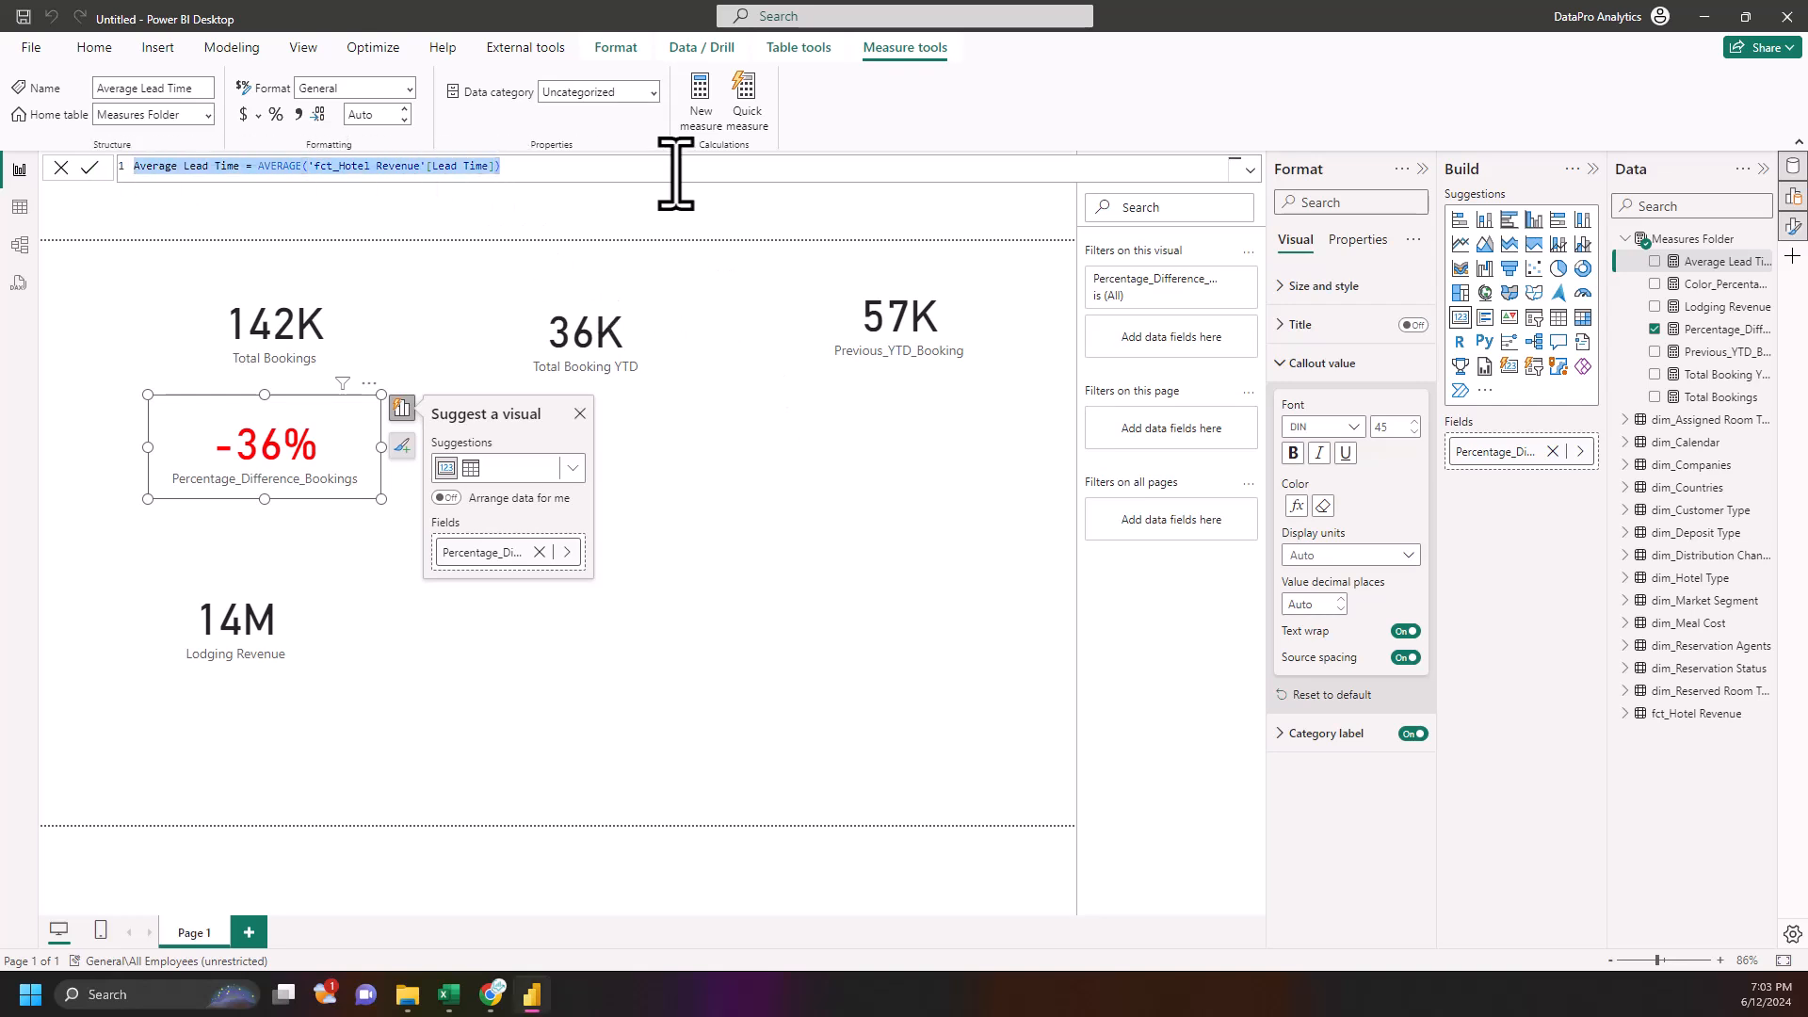
{"action": "left_click", "coordinate": [643, 311]}
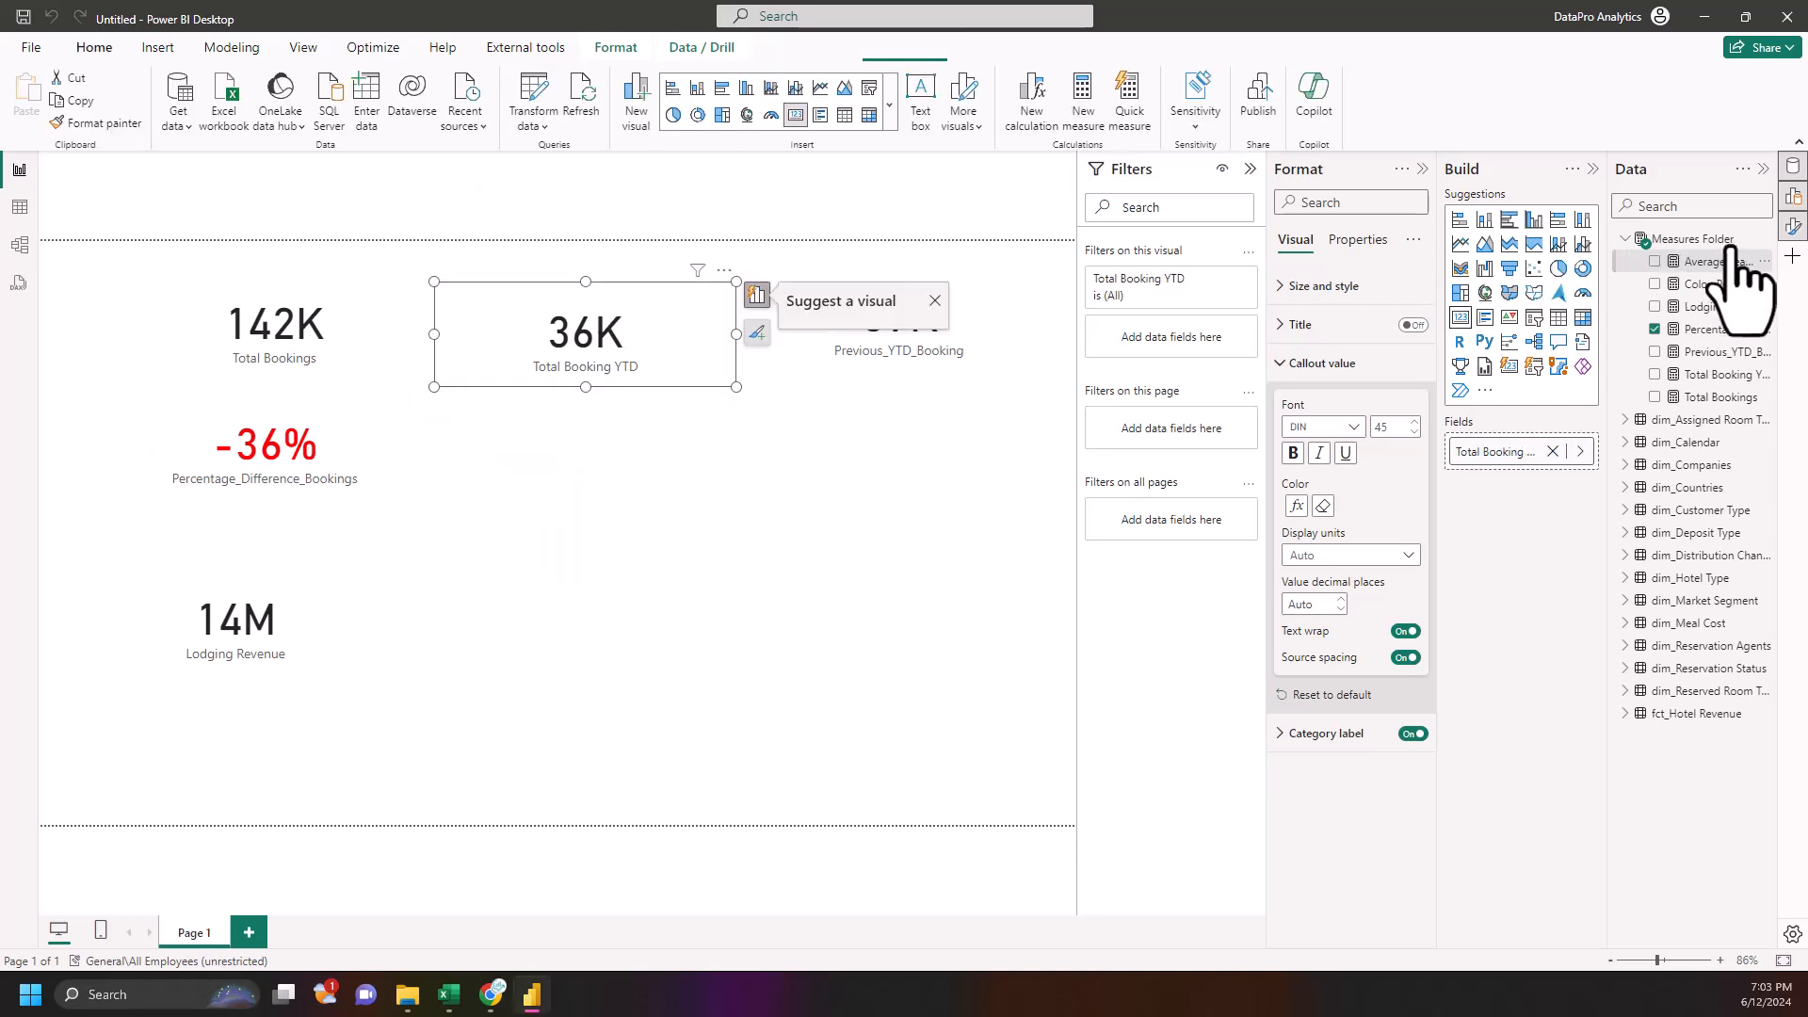
{"action": "left_click_drag", "start_coordinate": [1719, 262], "coordinate": [603, 556]}
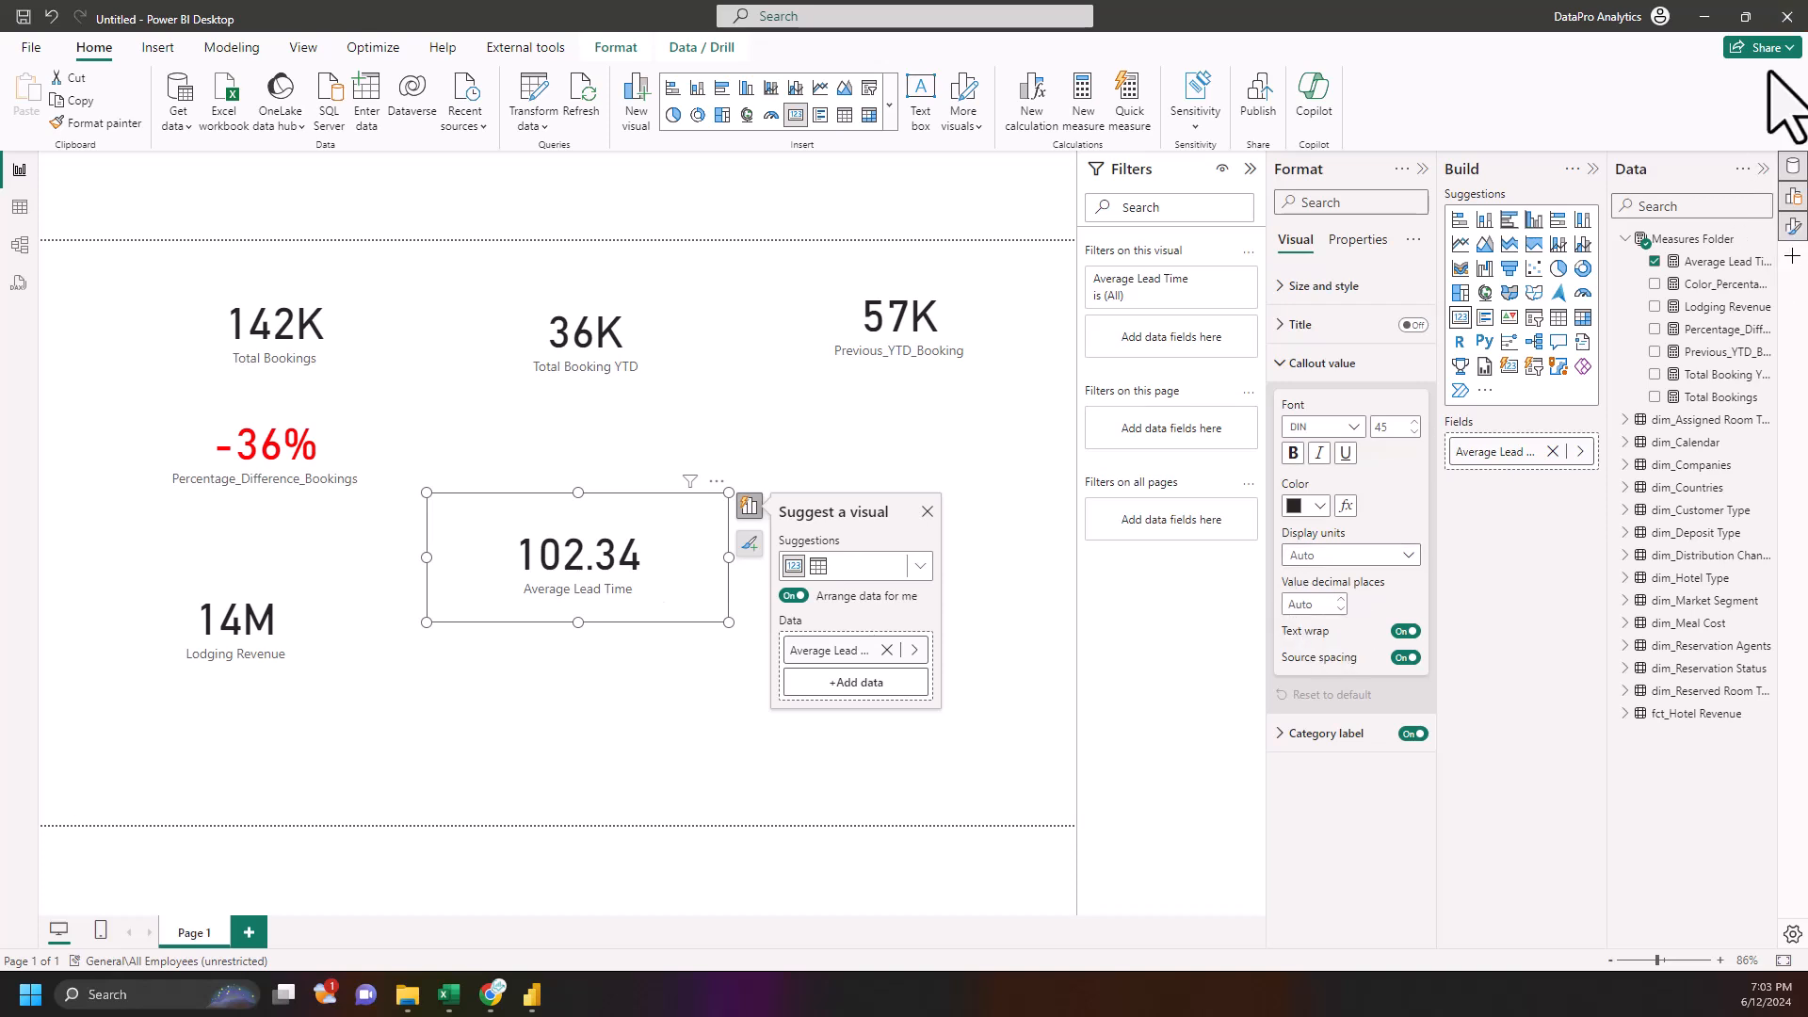
- Start another measure in the Measures Folder with the name Average Lead Time and open a second line for its formula
{"action": "left_click", "coordinate": [1764, 239]}
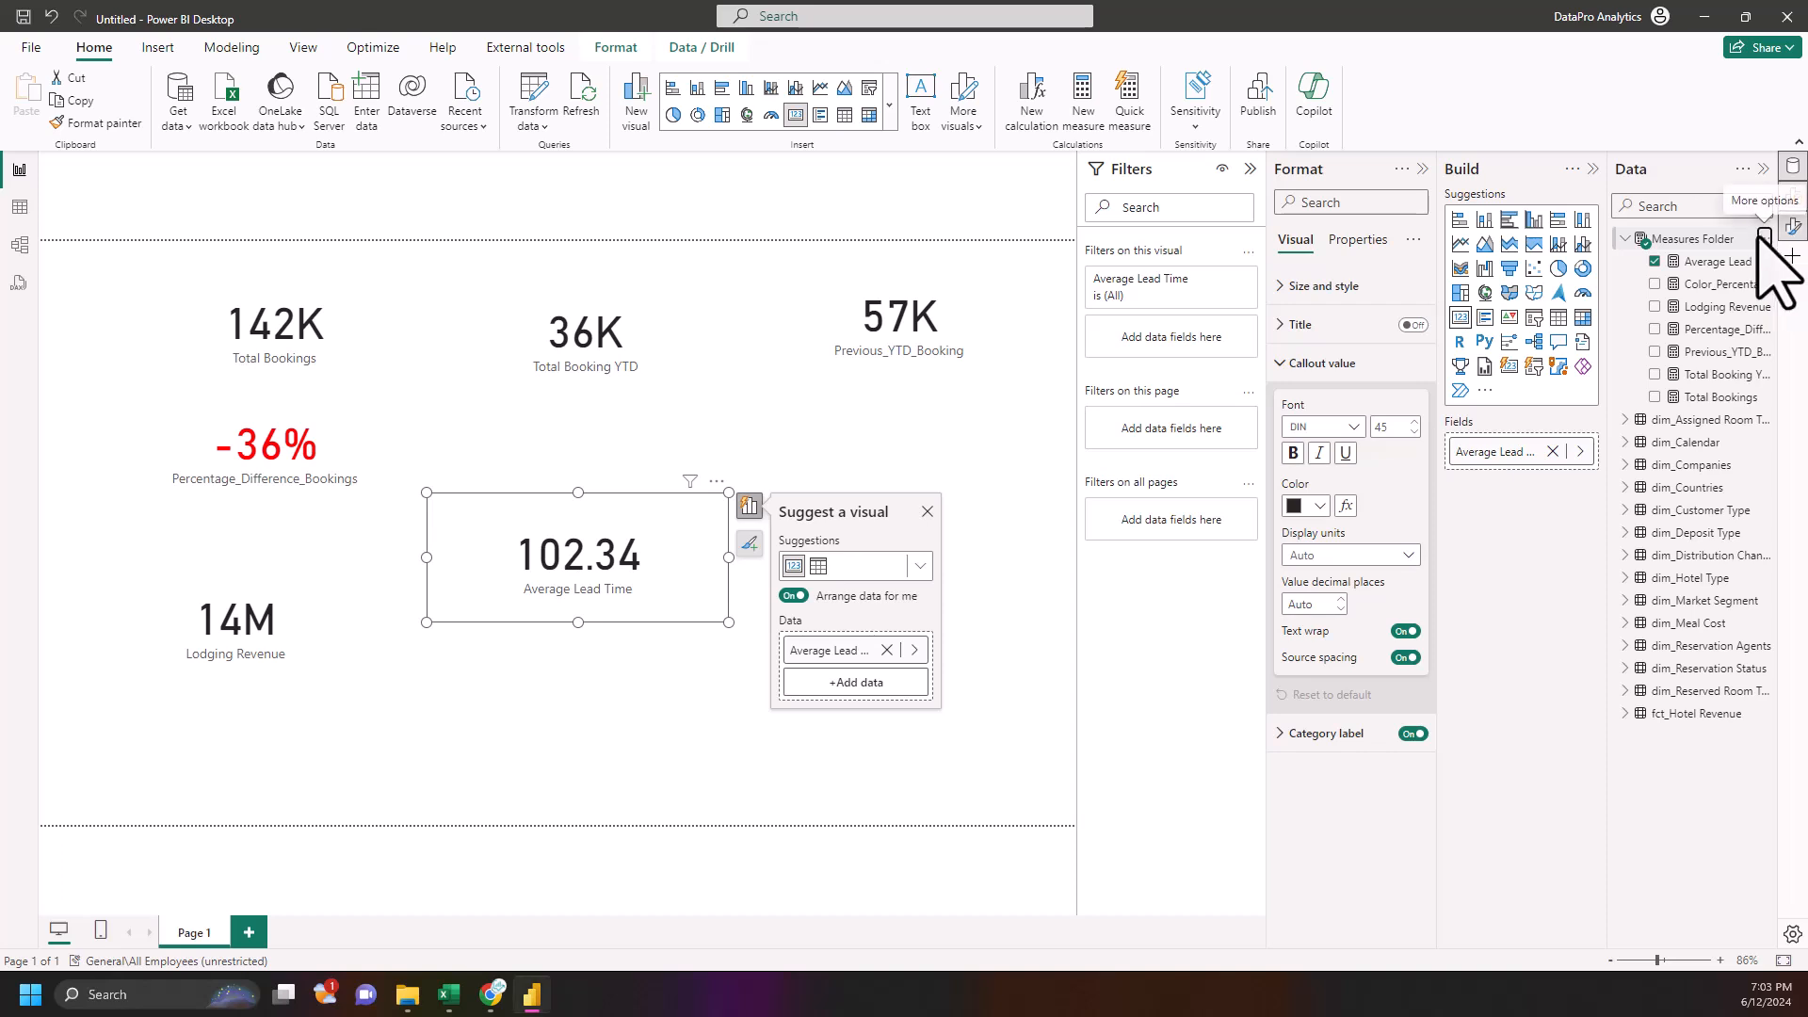
{"action": "left_click", "coordinate": [1650, 272]}
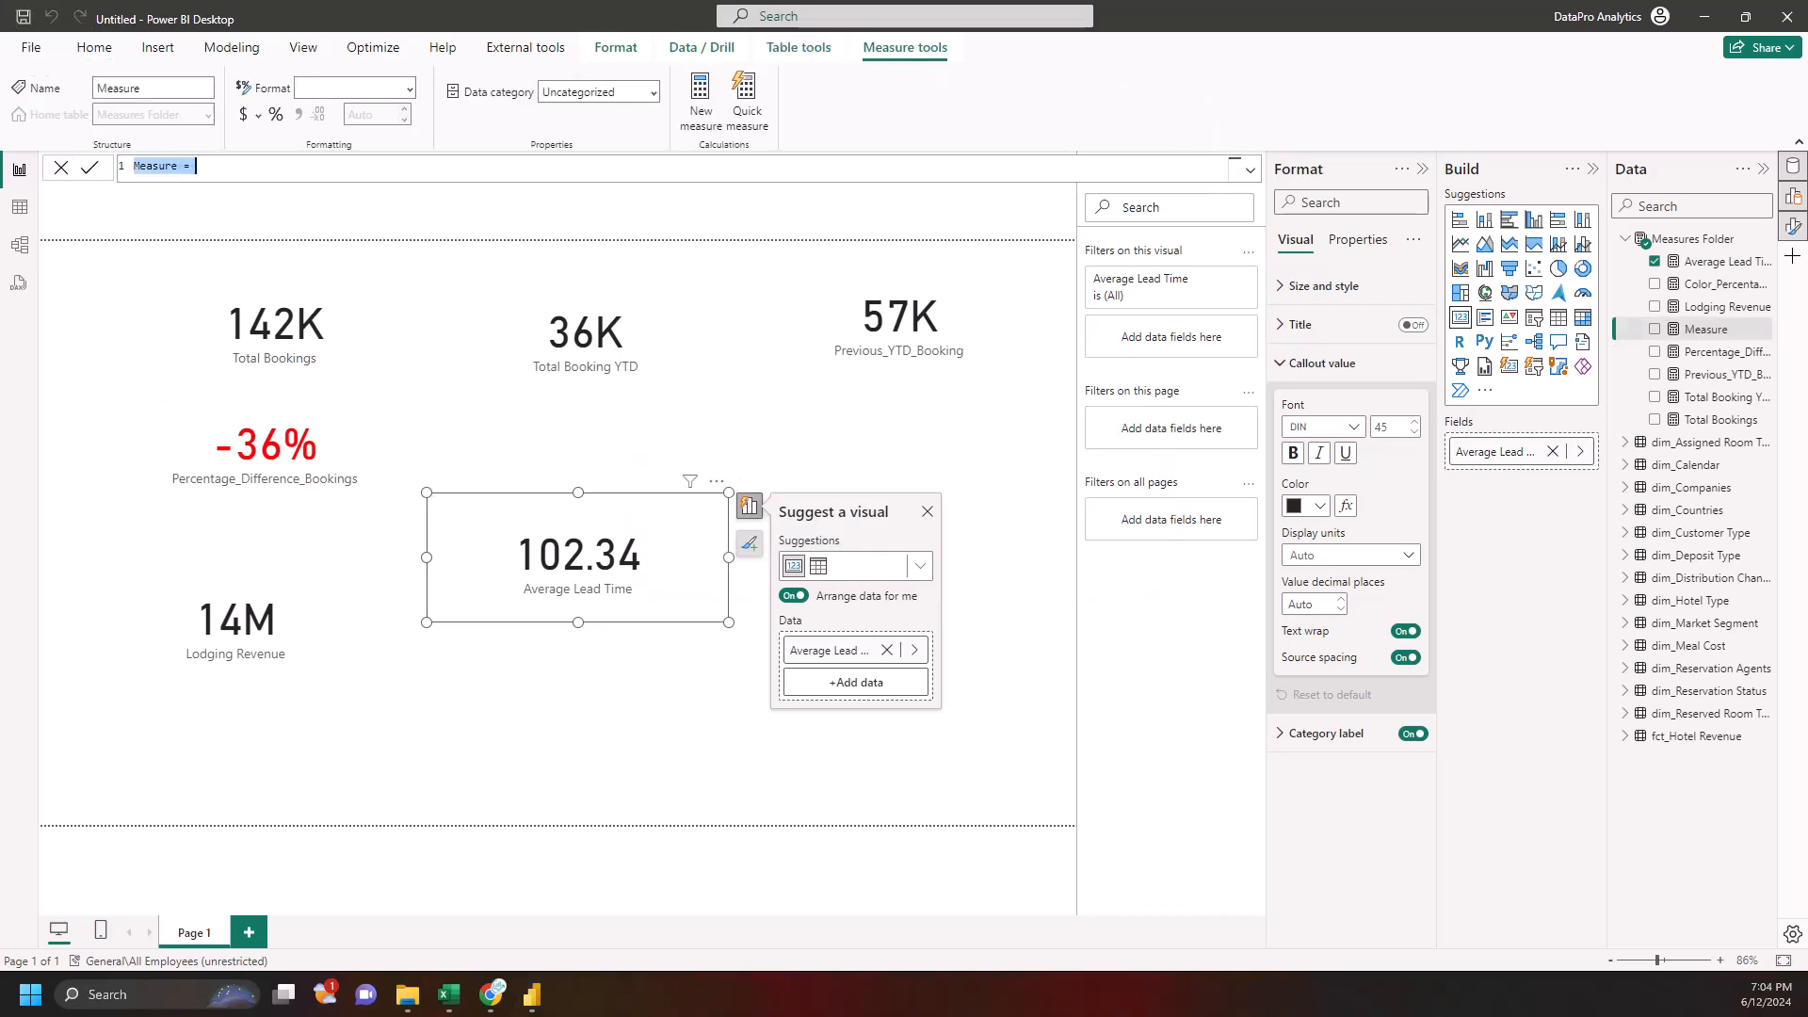
{"action": "left_click", "coordinate": [257, 168]}
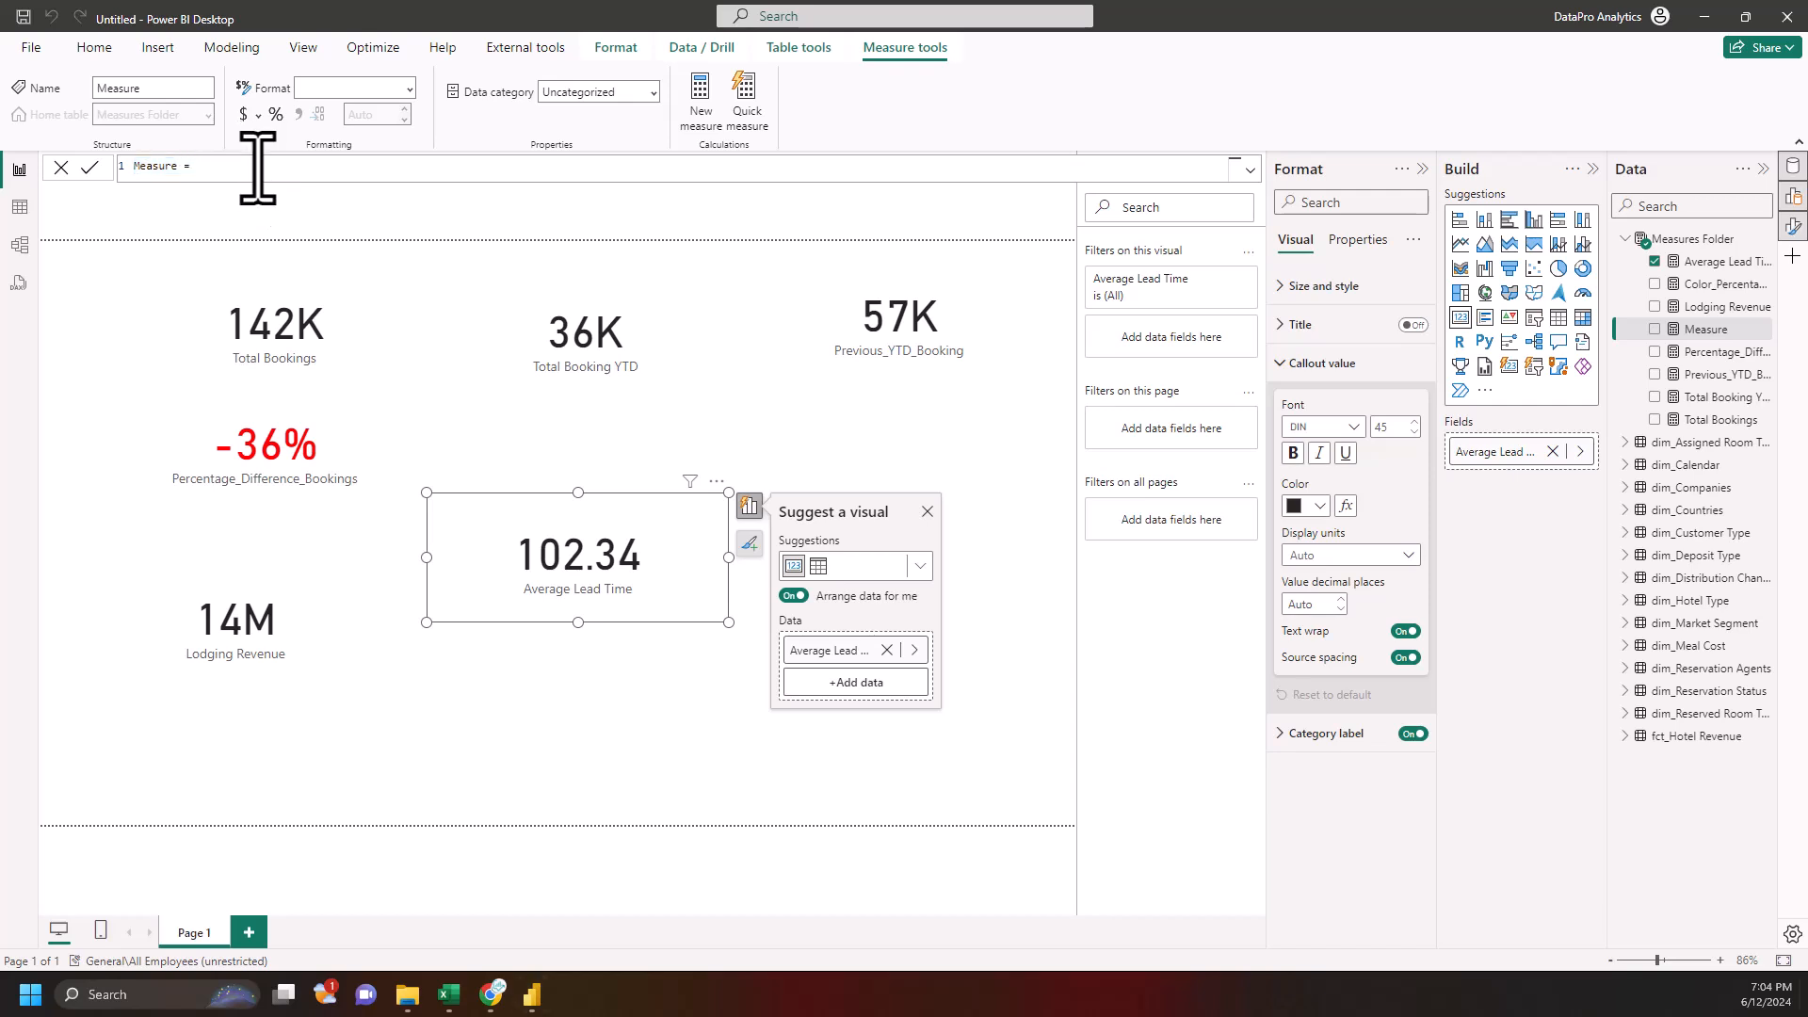
{"action": "key", "text": "super+v"}
{"action": "left_click", "coordinate": [248, 145]}
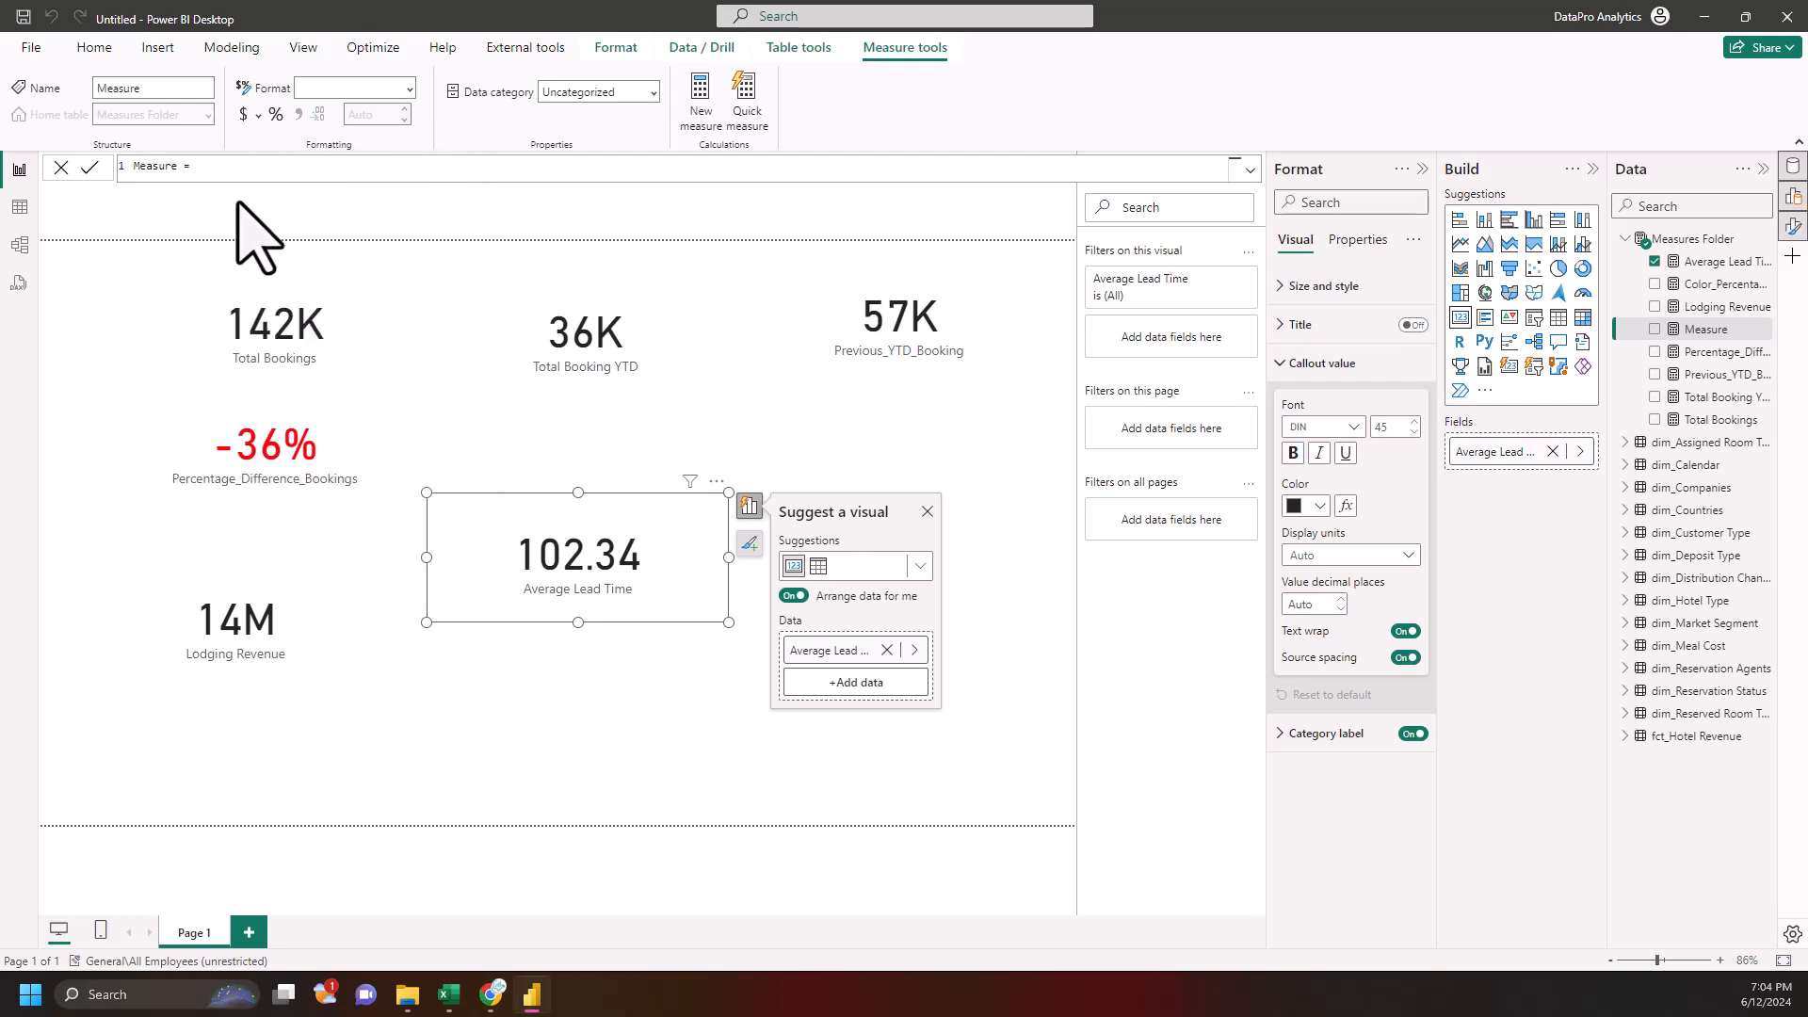
{"action": "key", "text": "ctrl+a"}
{"action": "type", "text": "Average Lead Time ="}
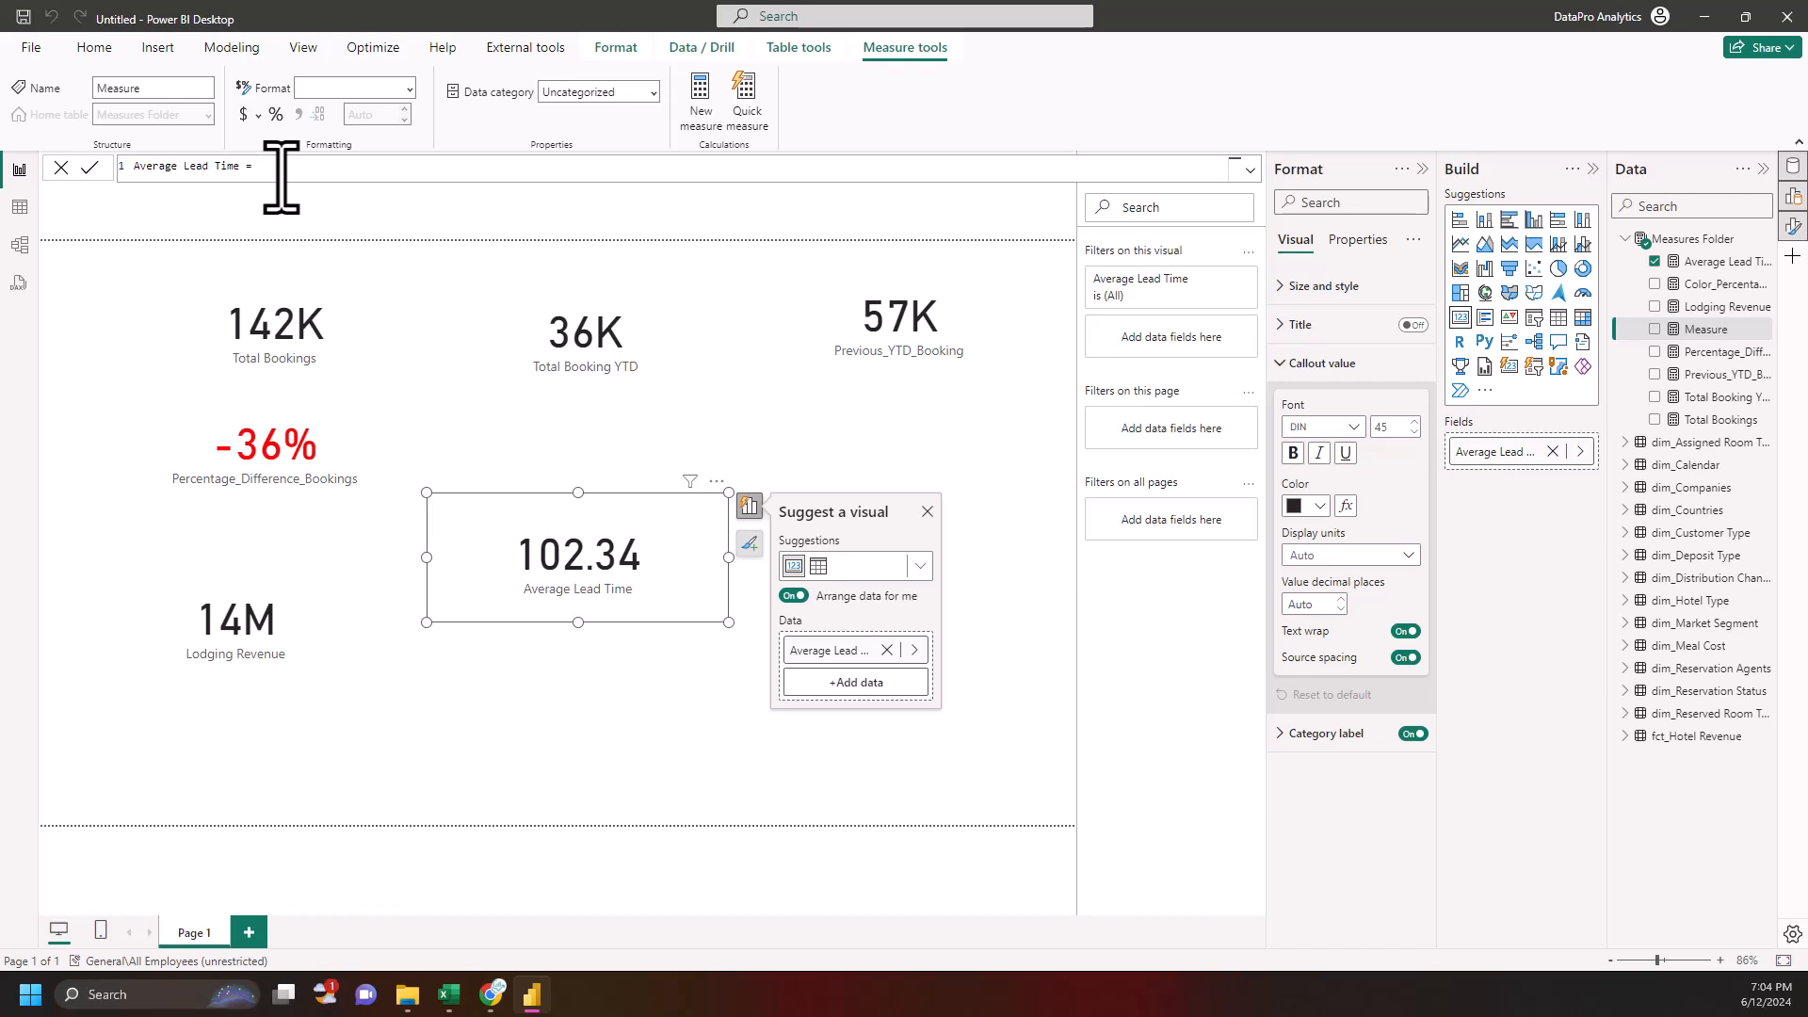
{"action": "key", "text": "shift+Return"}
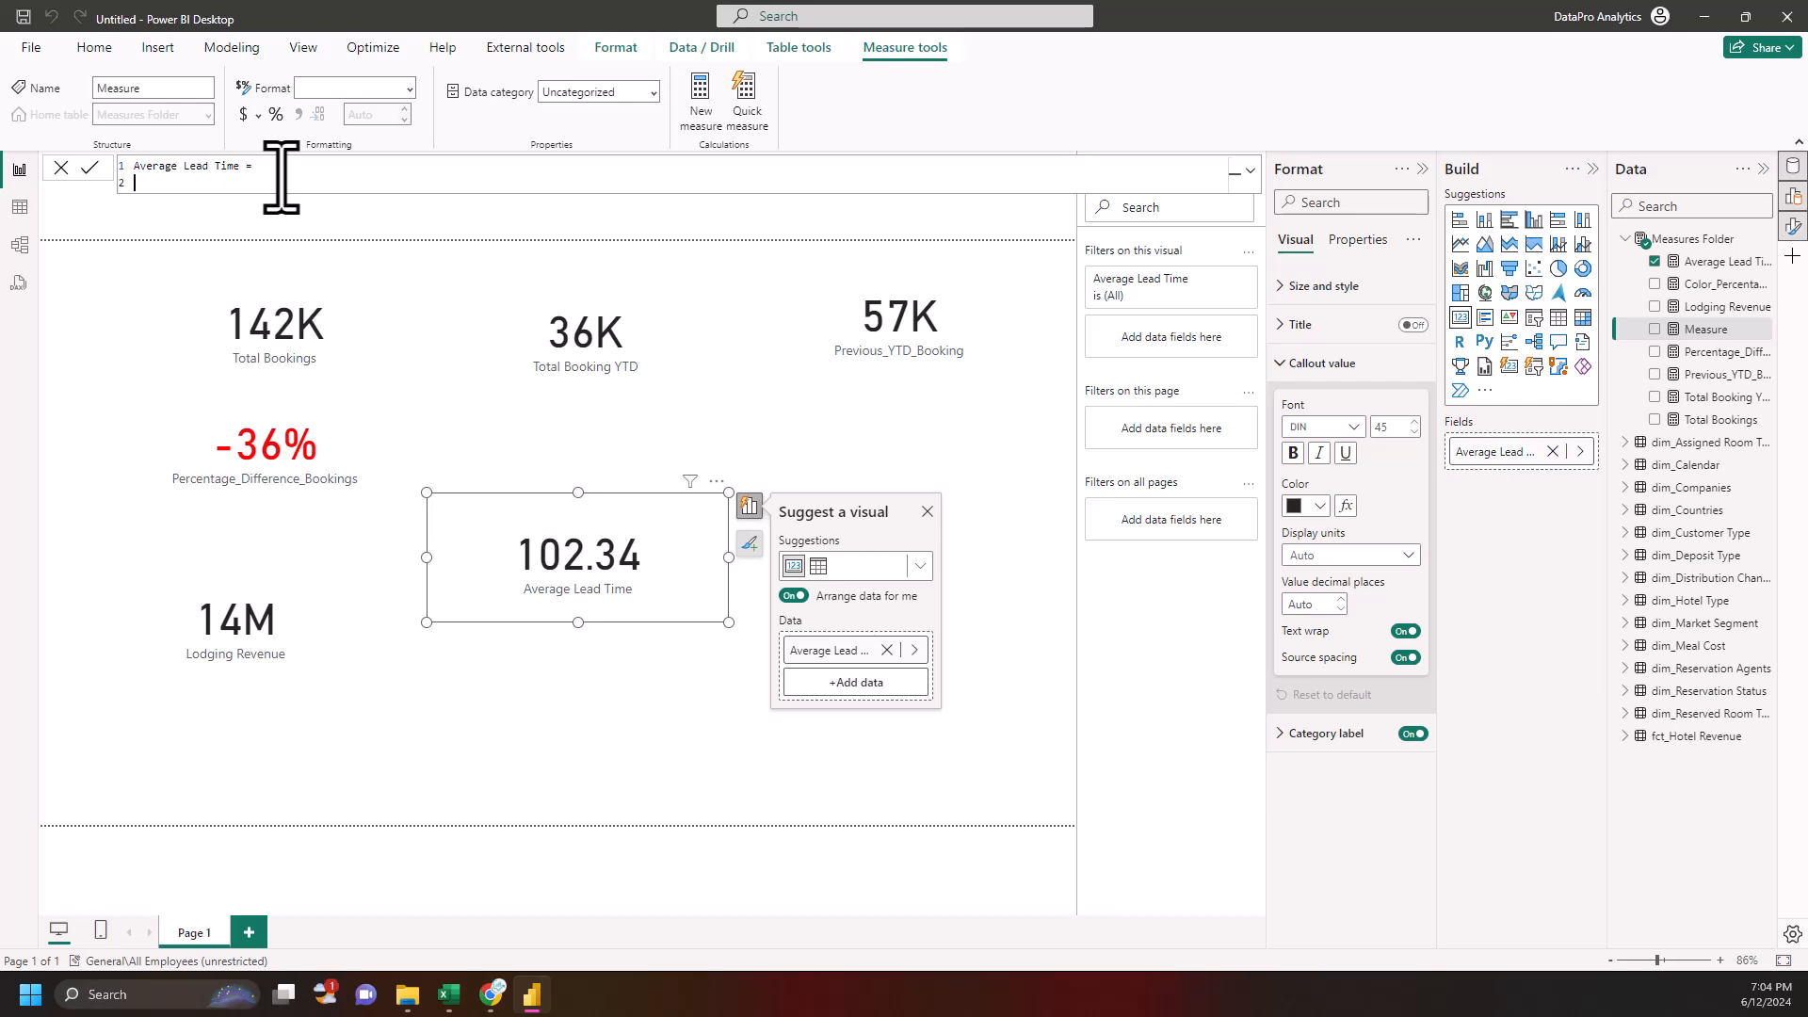
- Begin the measure's formula with COUNTROWS(FILTER('fct_Hotel Revenue' as the table to filter
{"action": "type", "text": "COUNTROWS("}
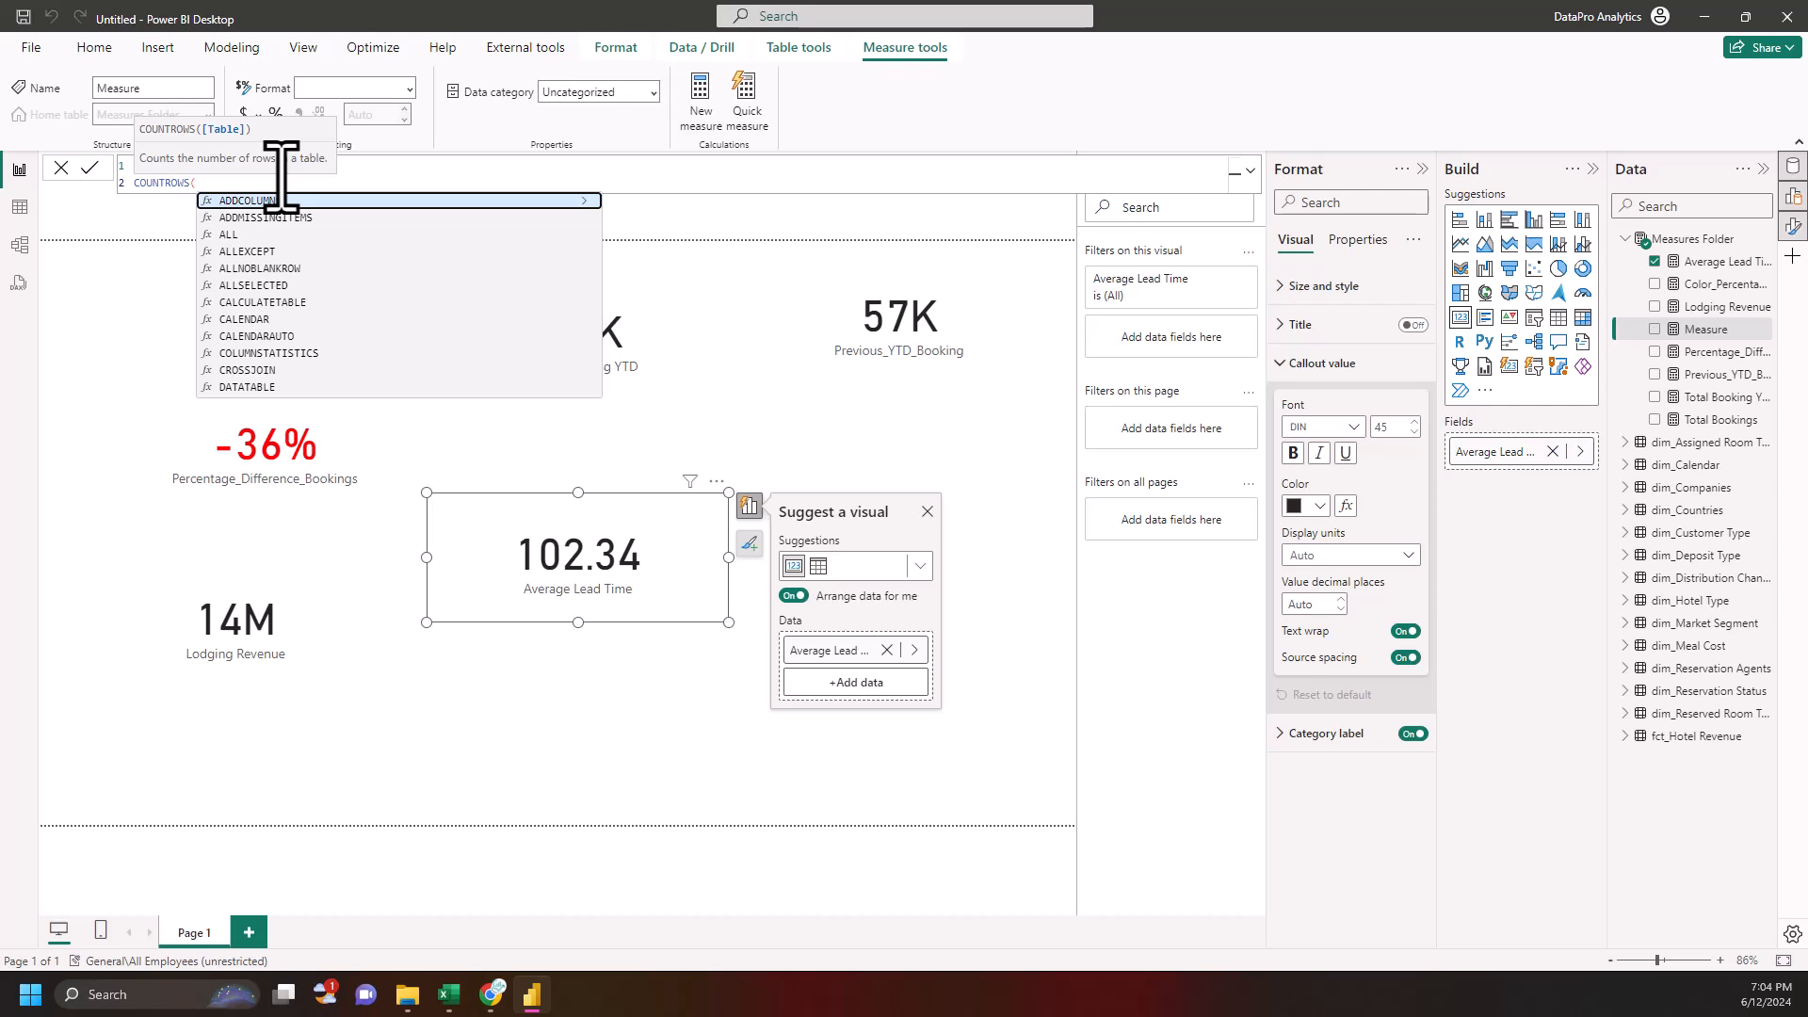
{"action": "type", "text": "filt"}
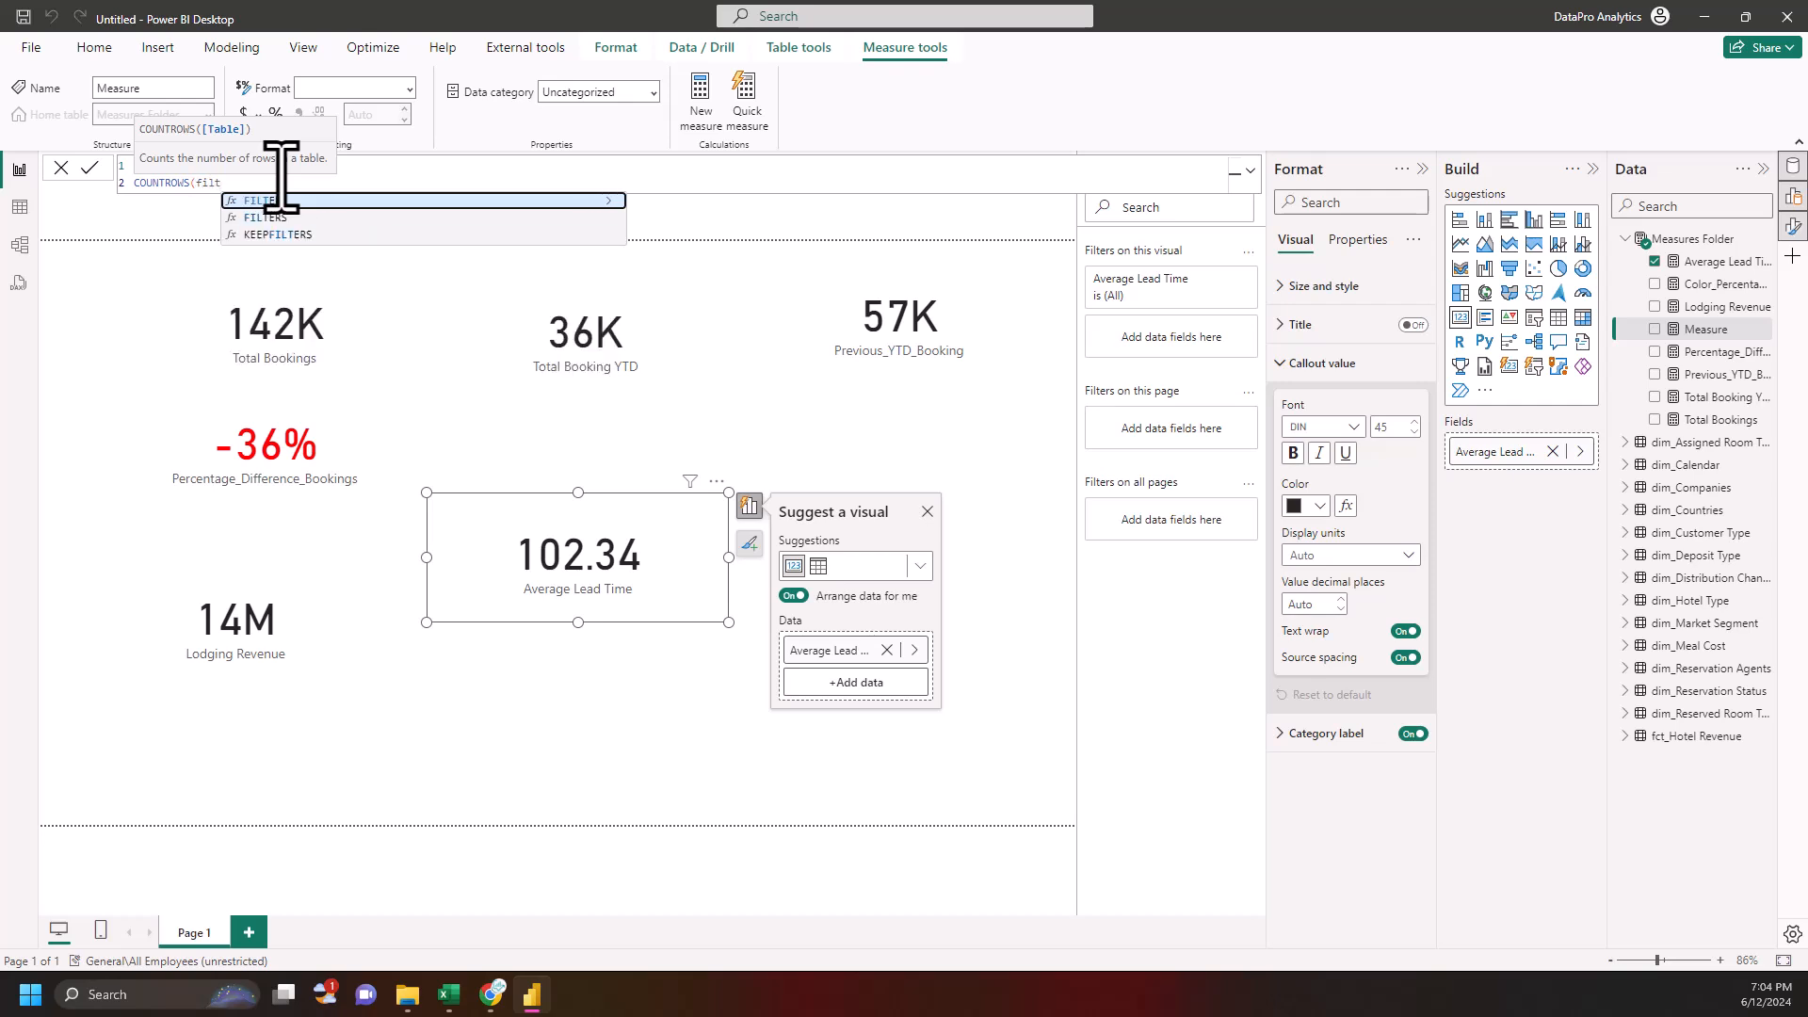
{"action": "key", "text": "Tab"}
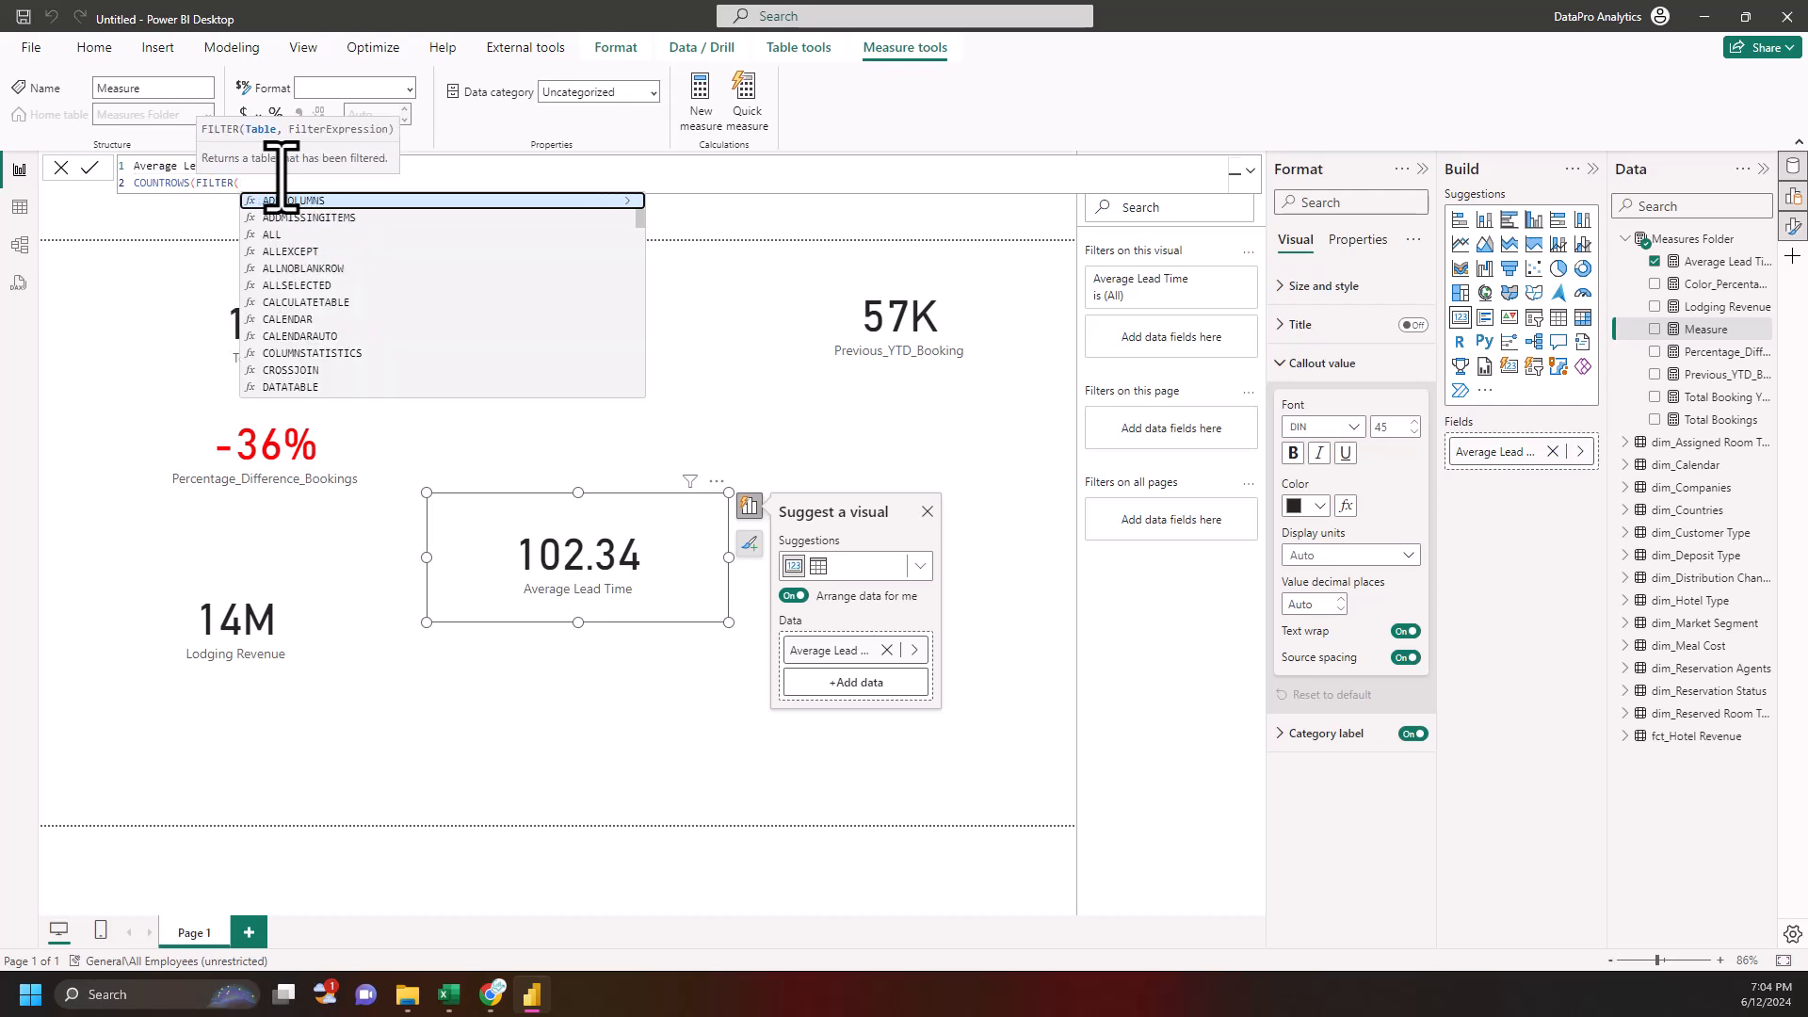
{"action": "type", "text": "reve"}
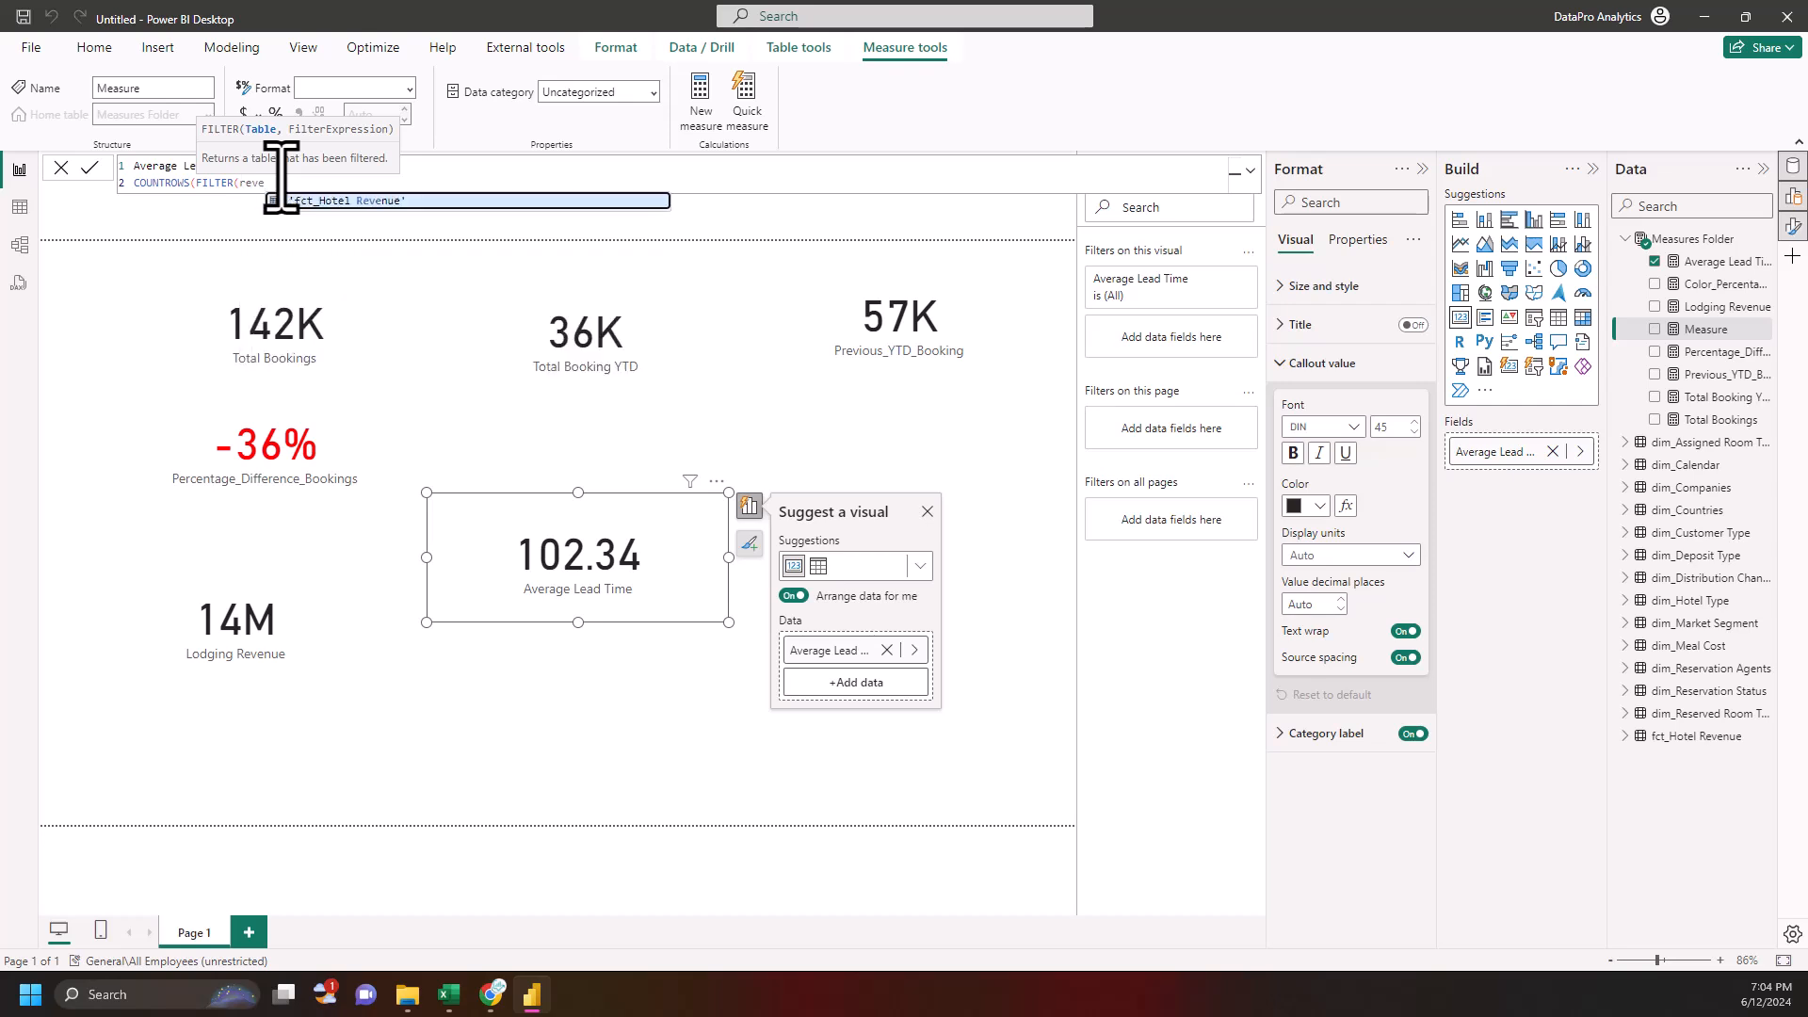
{"action": "key", "text": "Tab"}
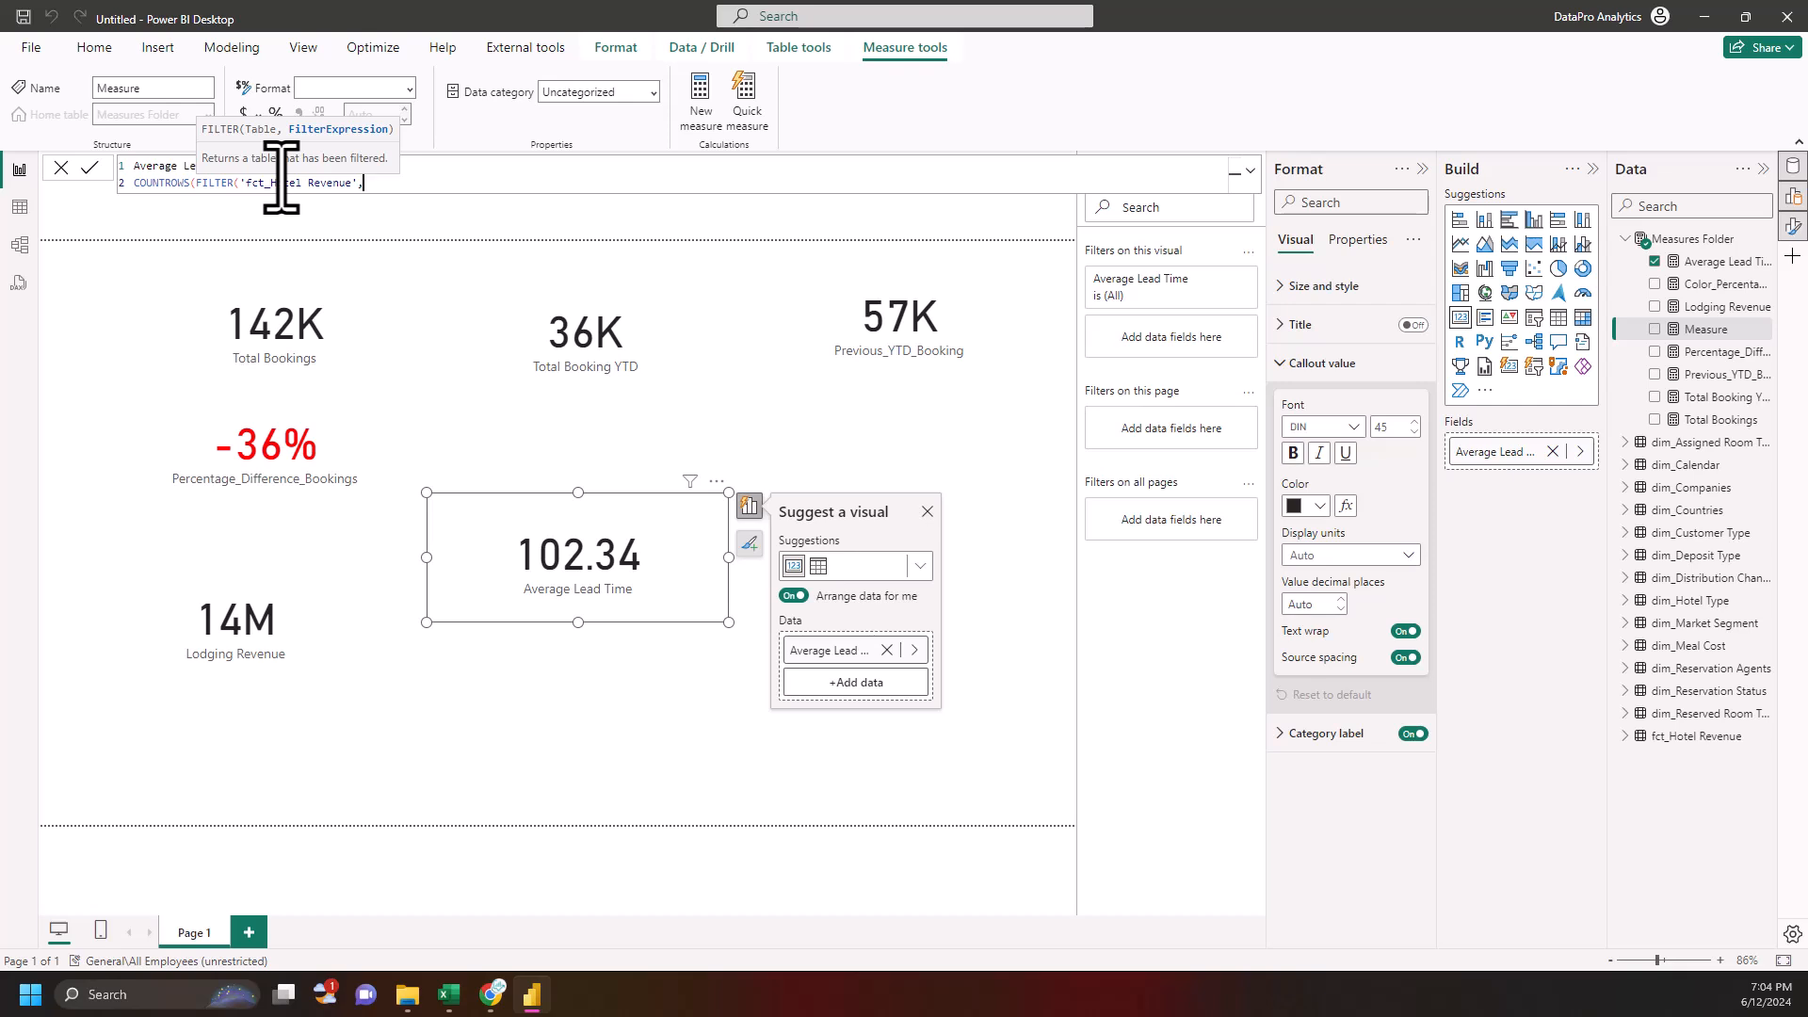
- Complete the filter with 'fct_Hotel Revenue'[Is Cancelled] = "Yes", close both functions, and try to commit the measure
{"action": "type", "text": "isc"}
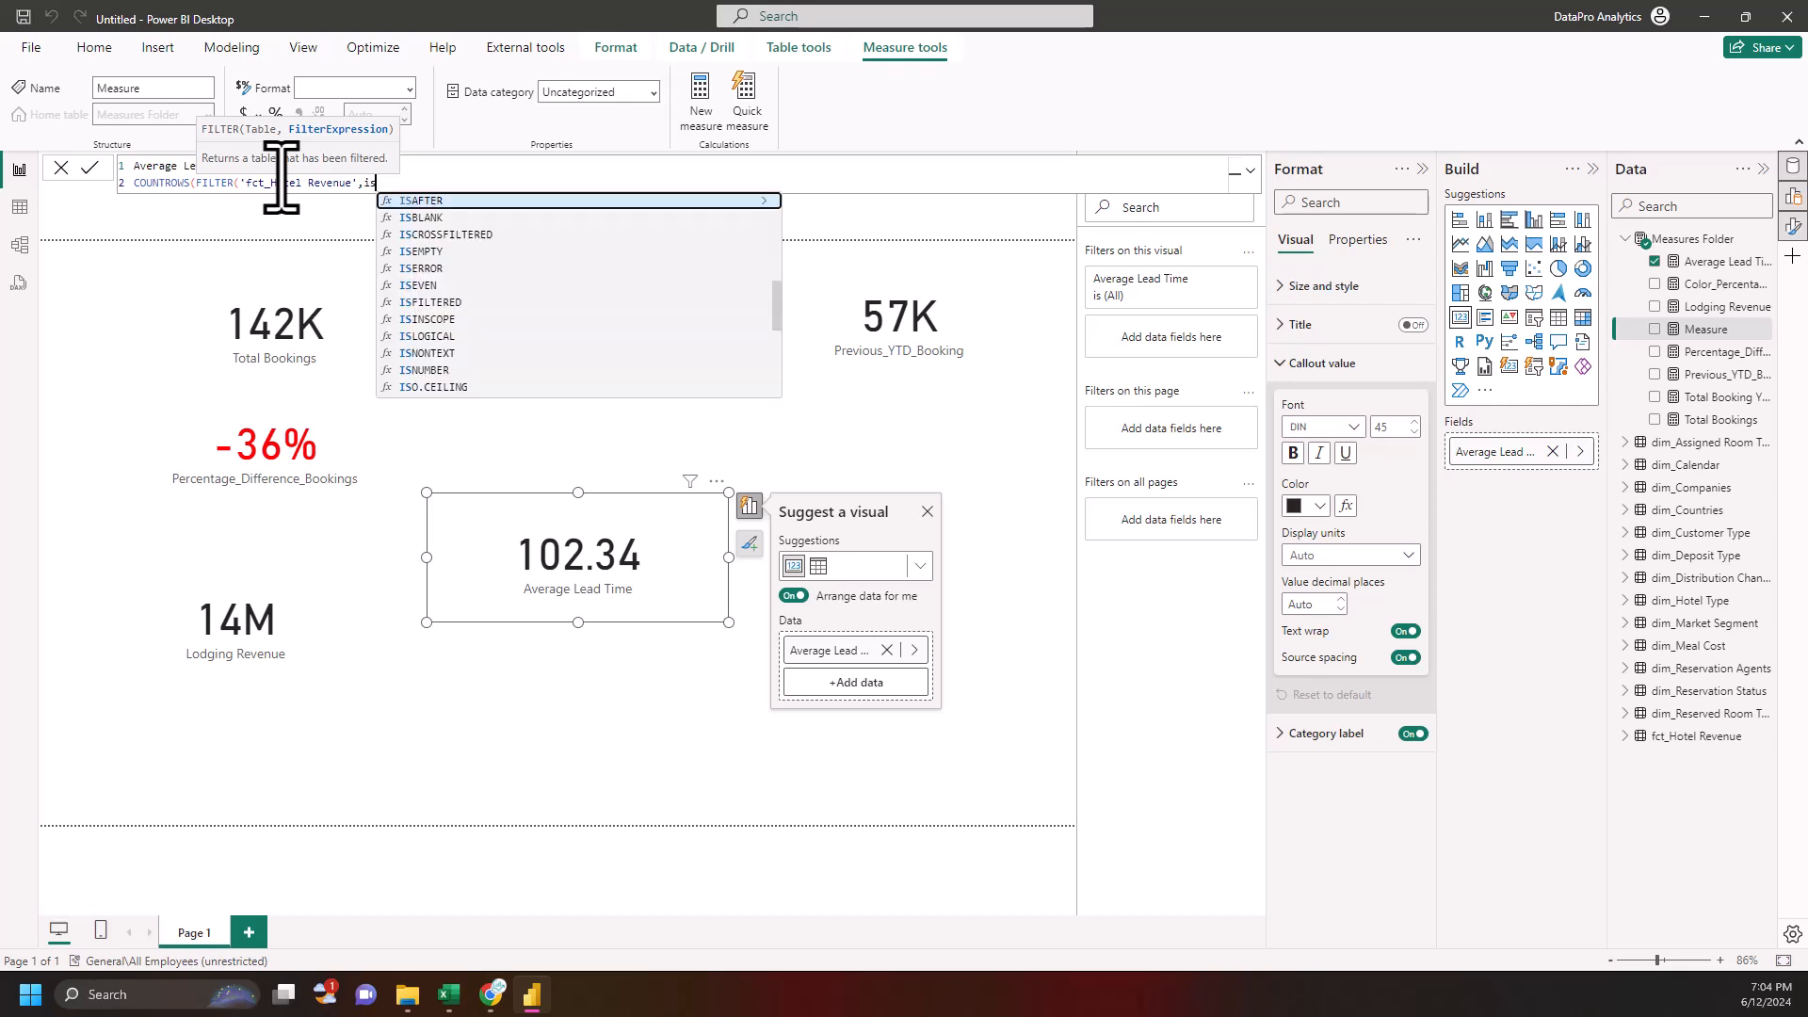
{"action": "key", "text": "BackSpace"}
{"action": "key", "text": "BackSpace"}
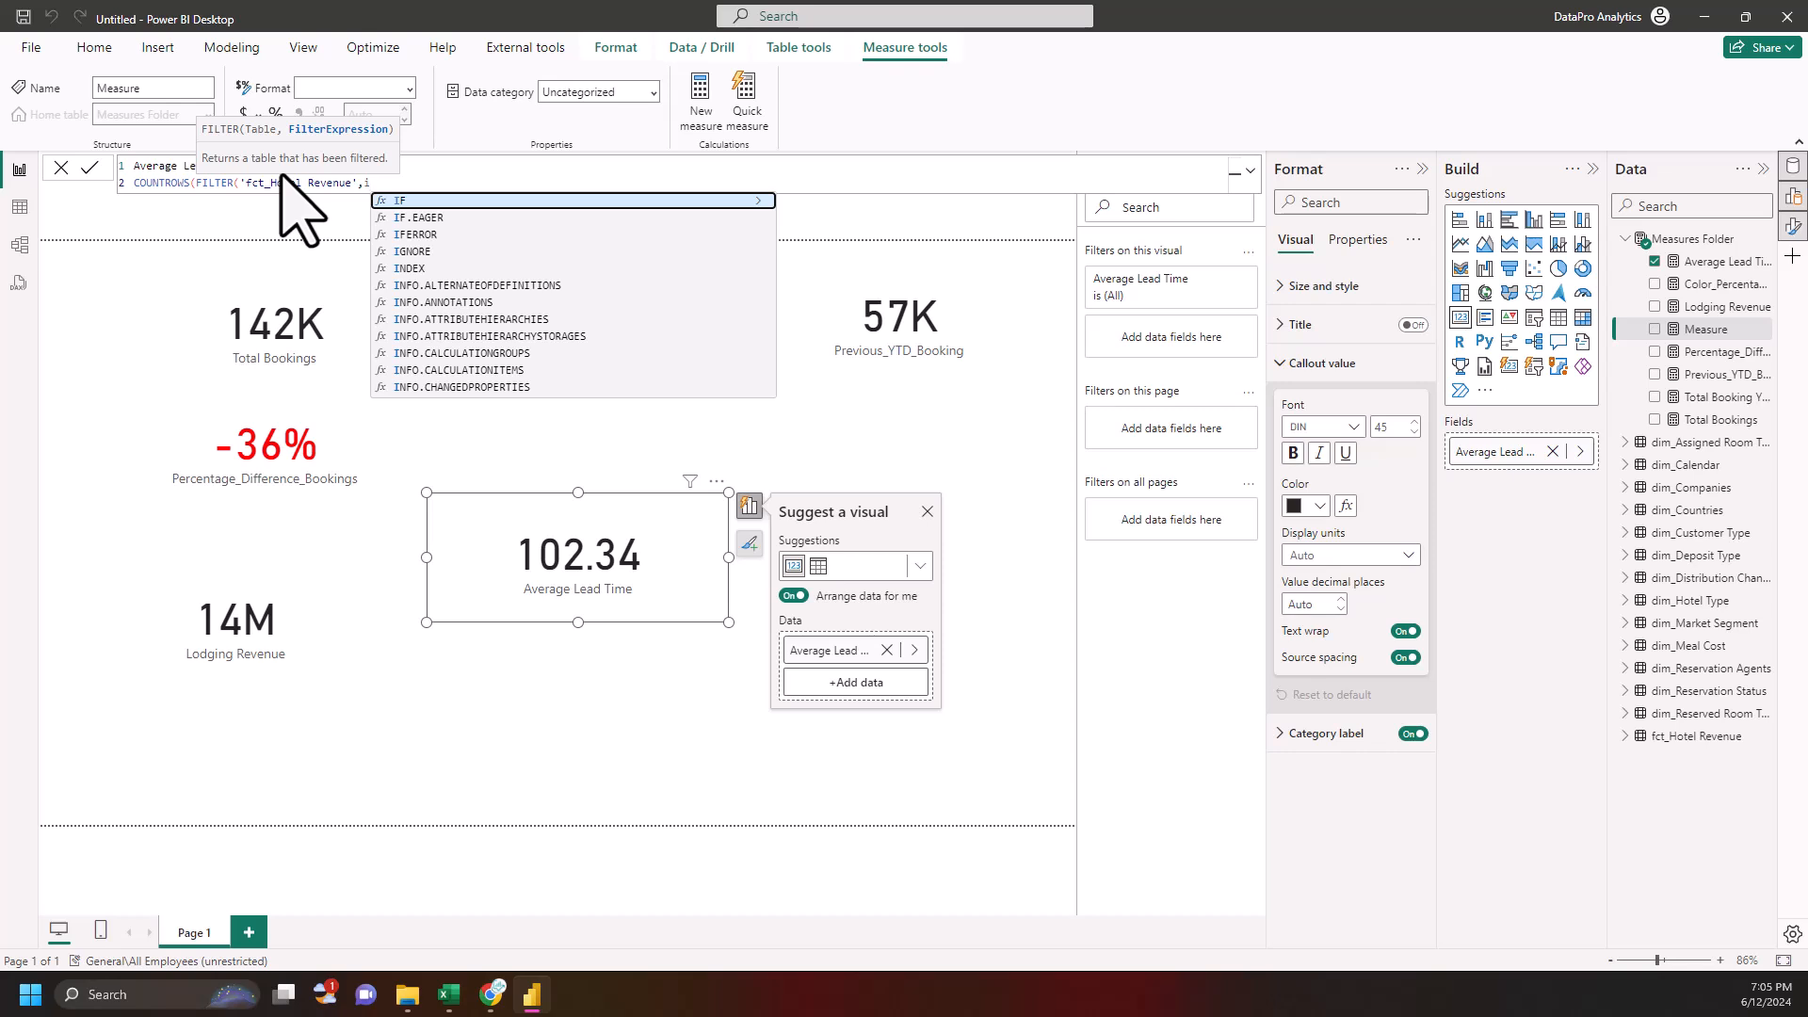
{"action": "key", "text": "BackSpace"}
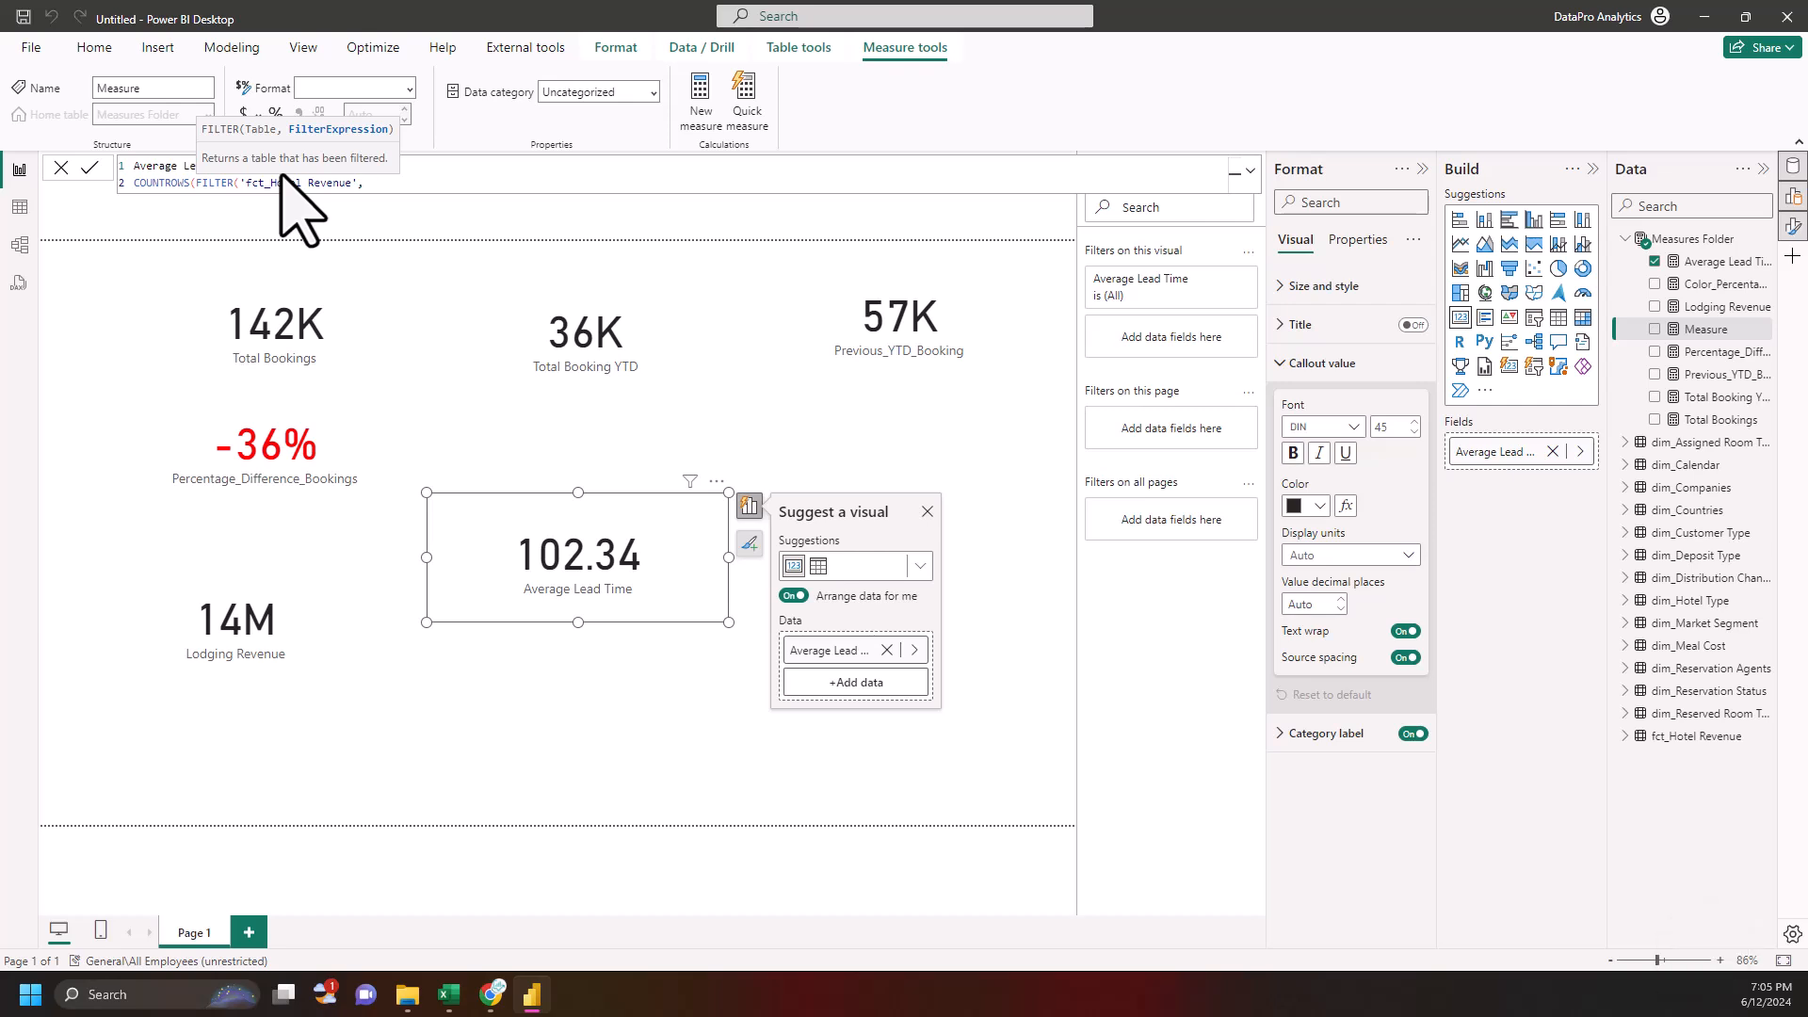
{"action": "type", "text": "is"}
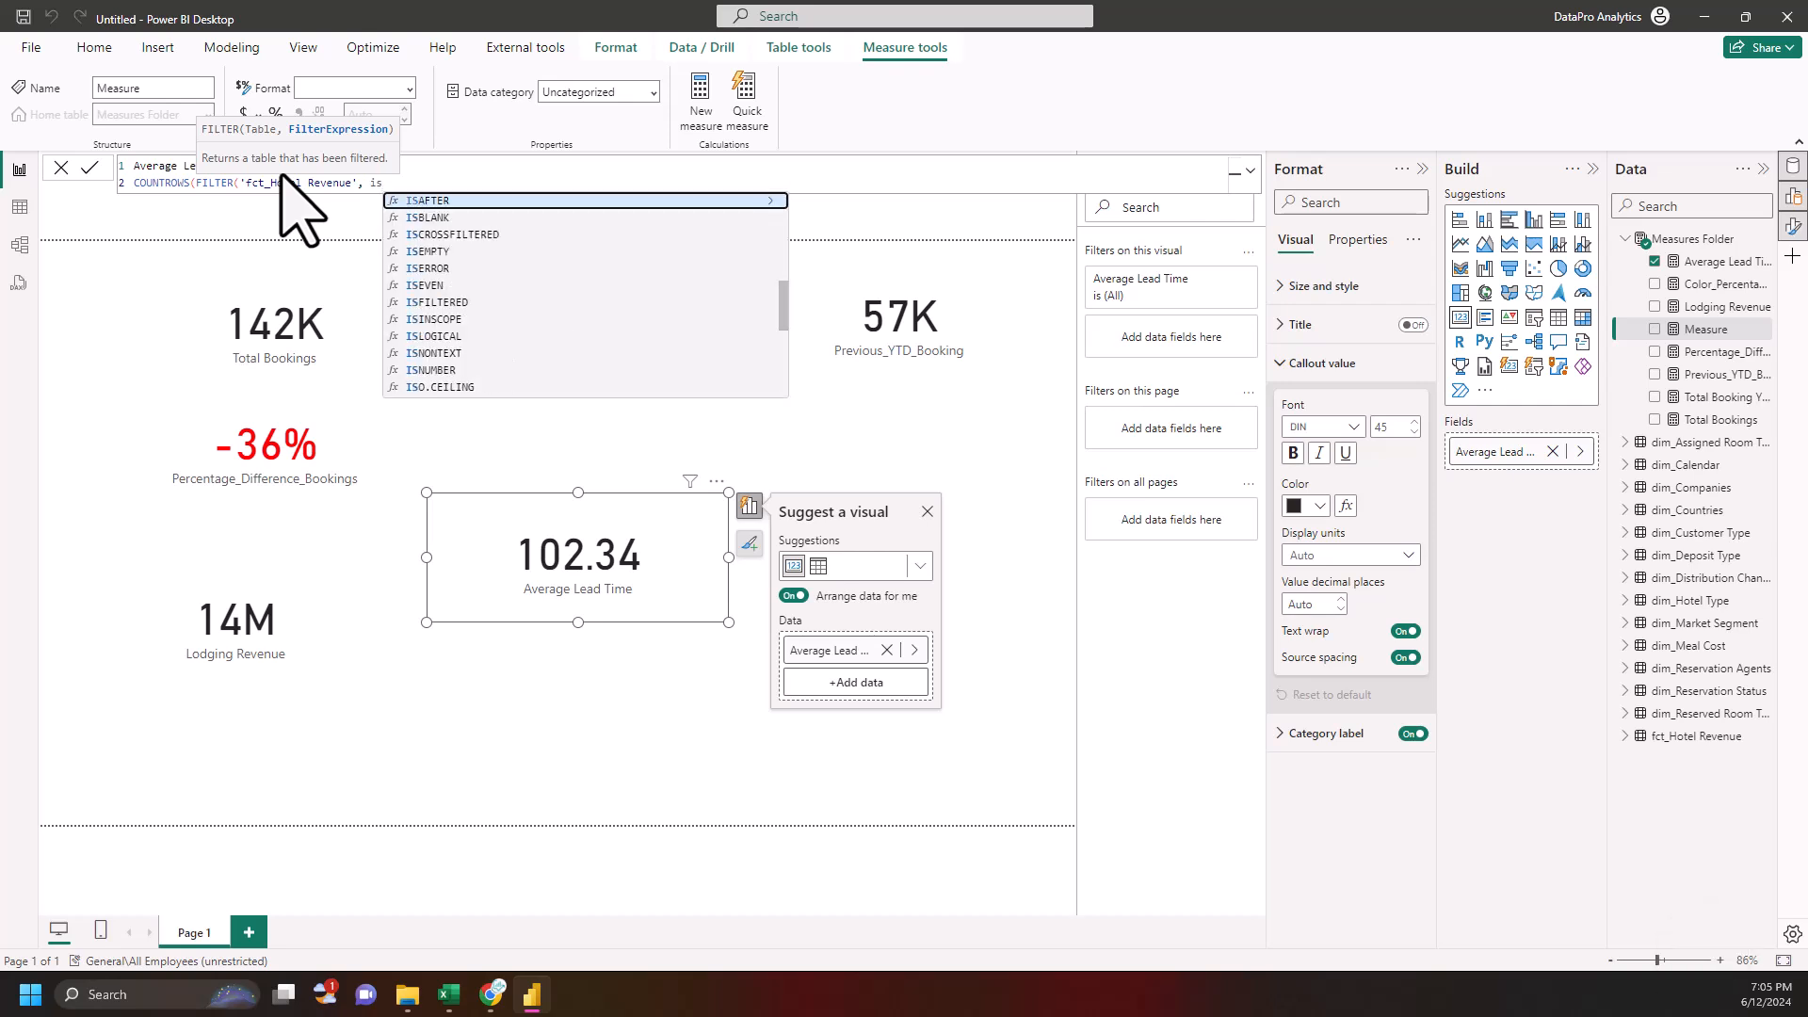
{"action": "type", "text": " c"}
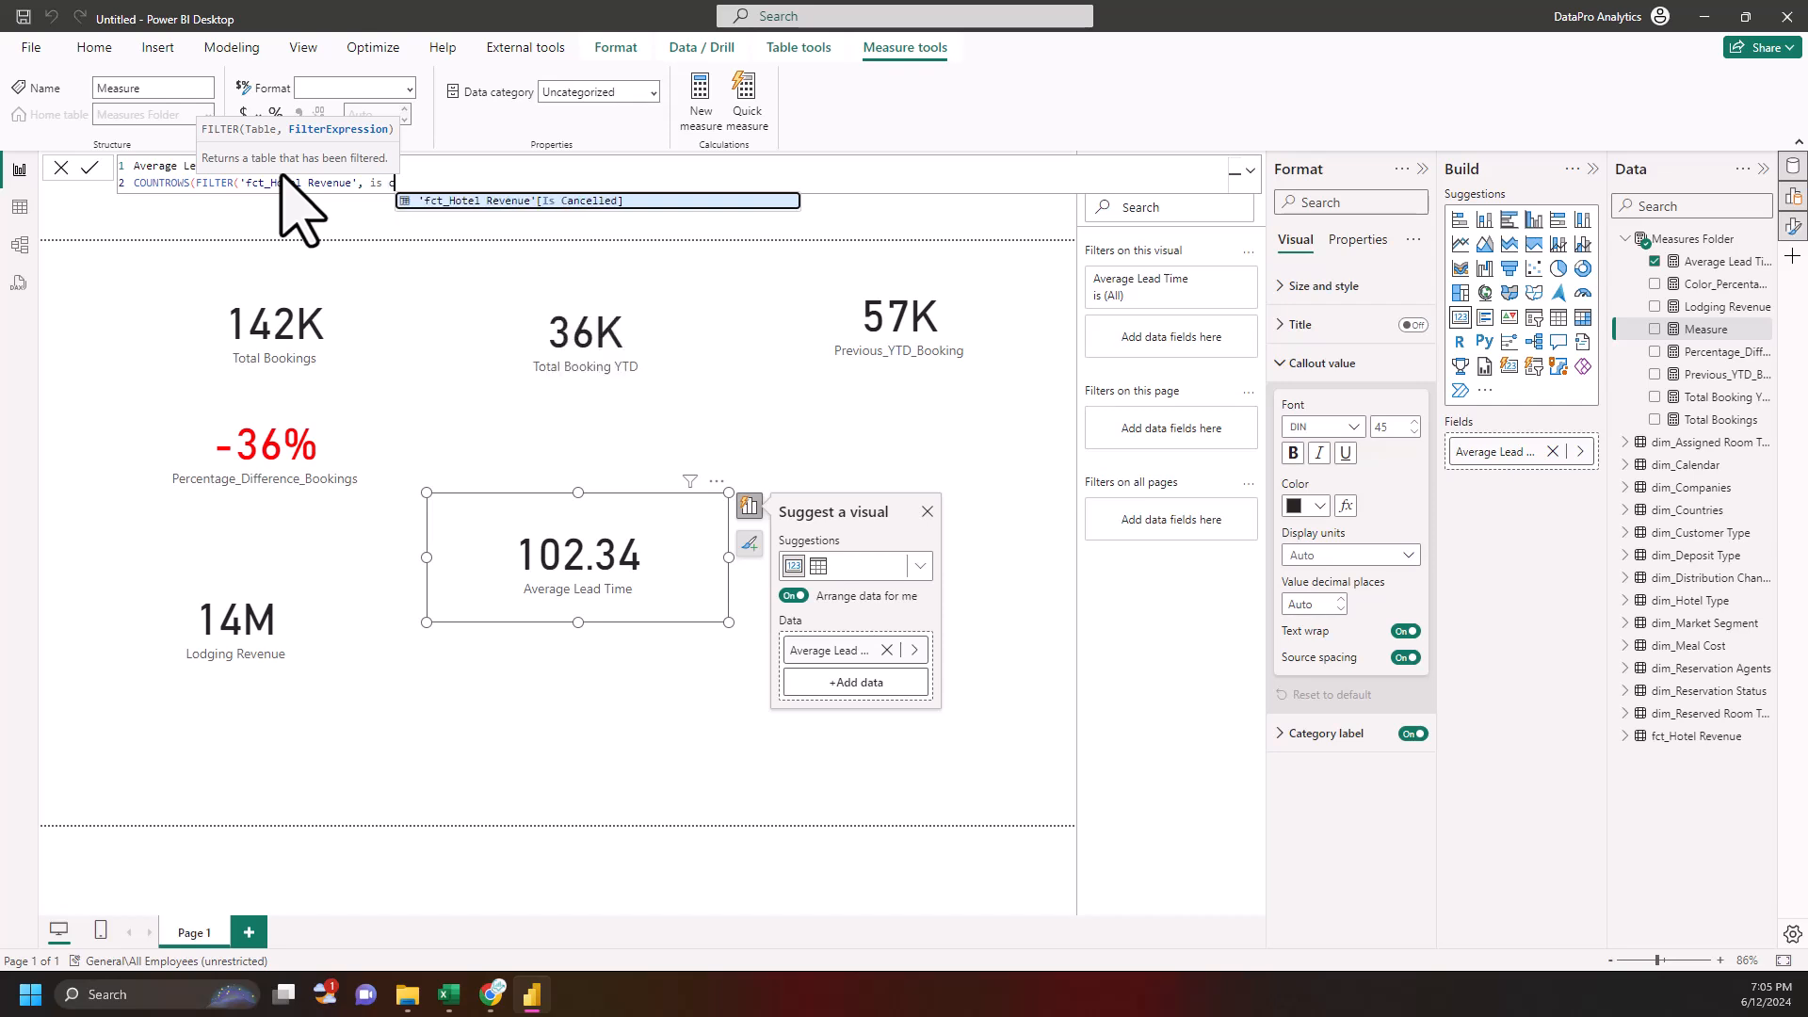
{"action": "key", "text": "Tab"}
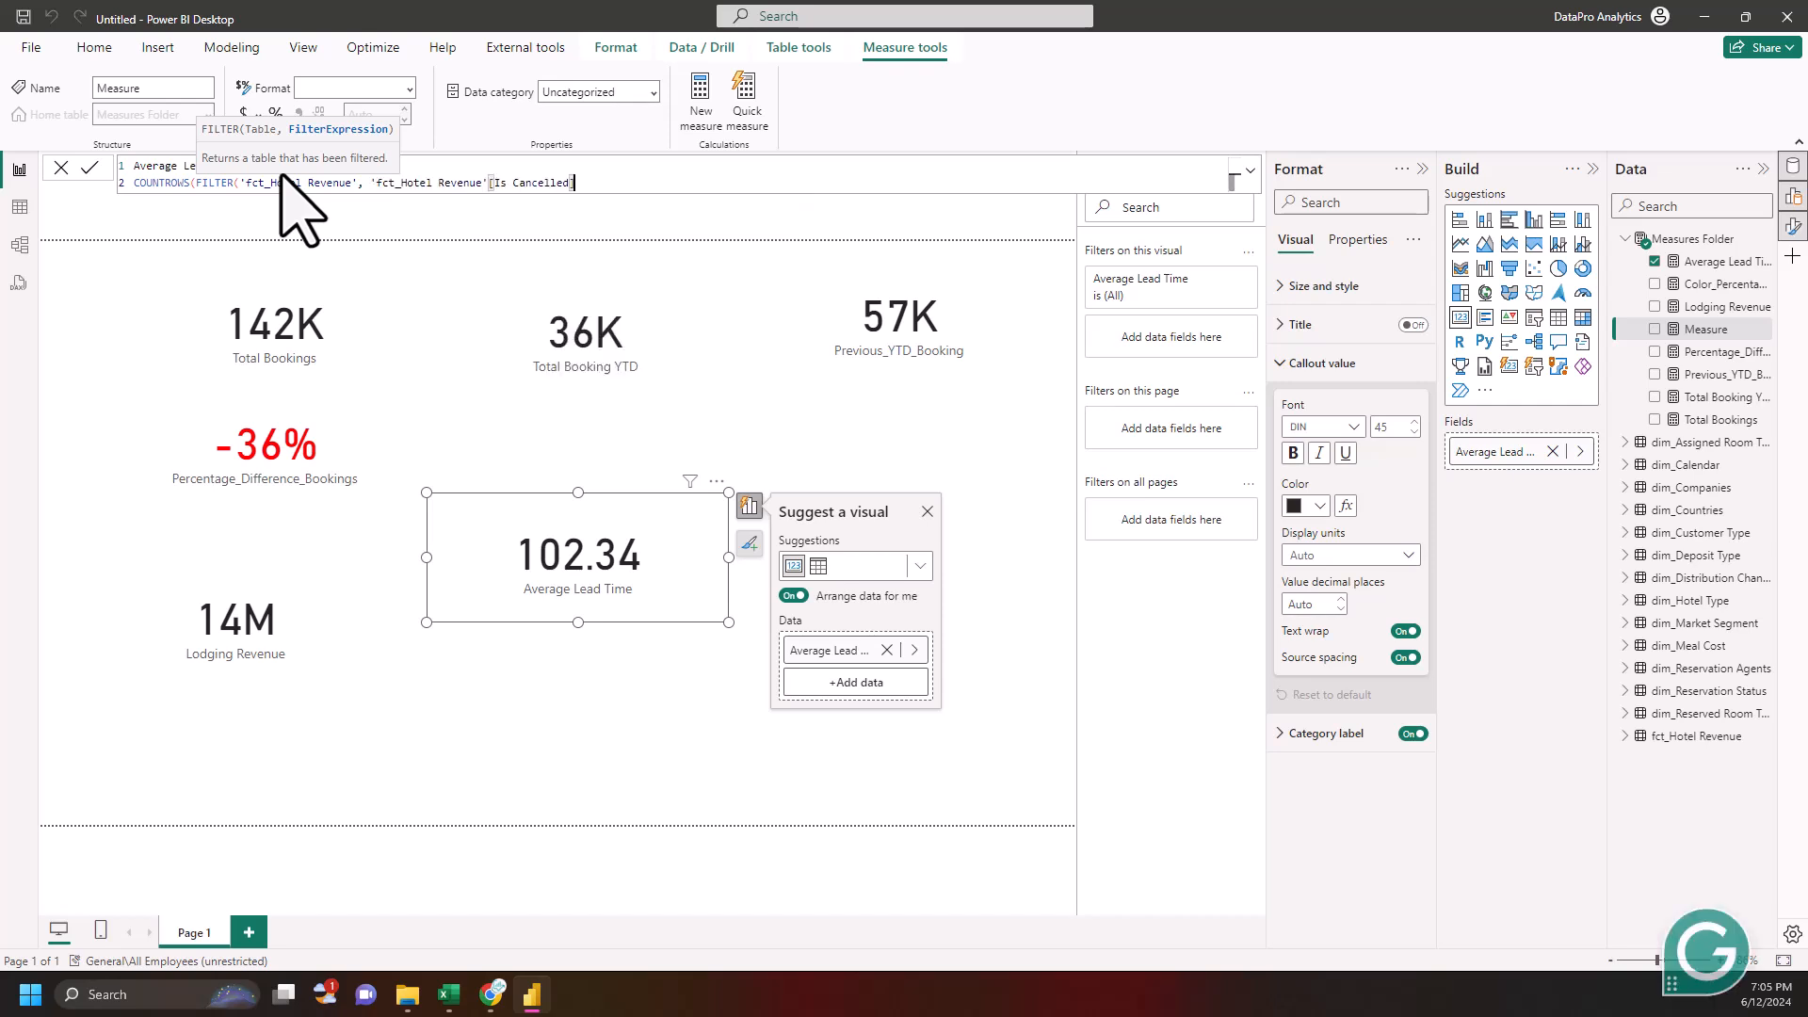
{"action": "type", "text": "="}
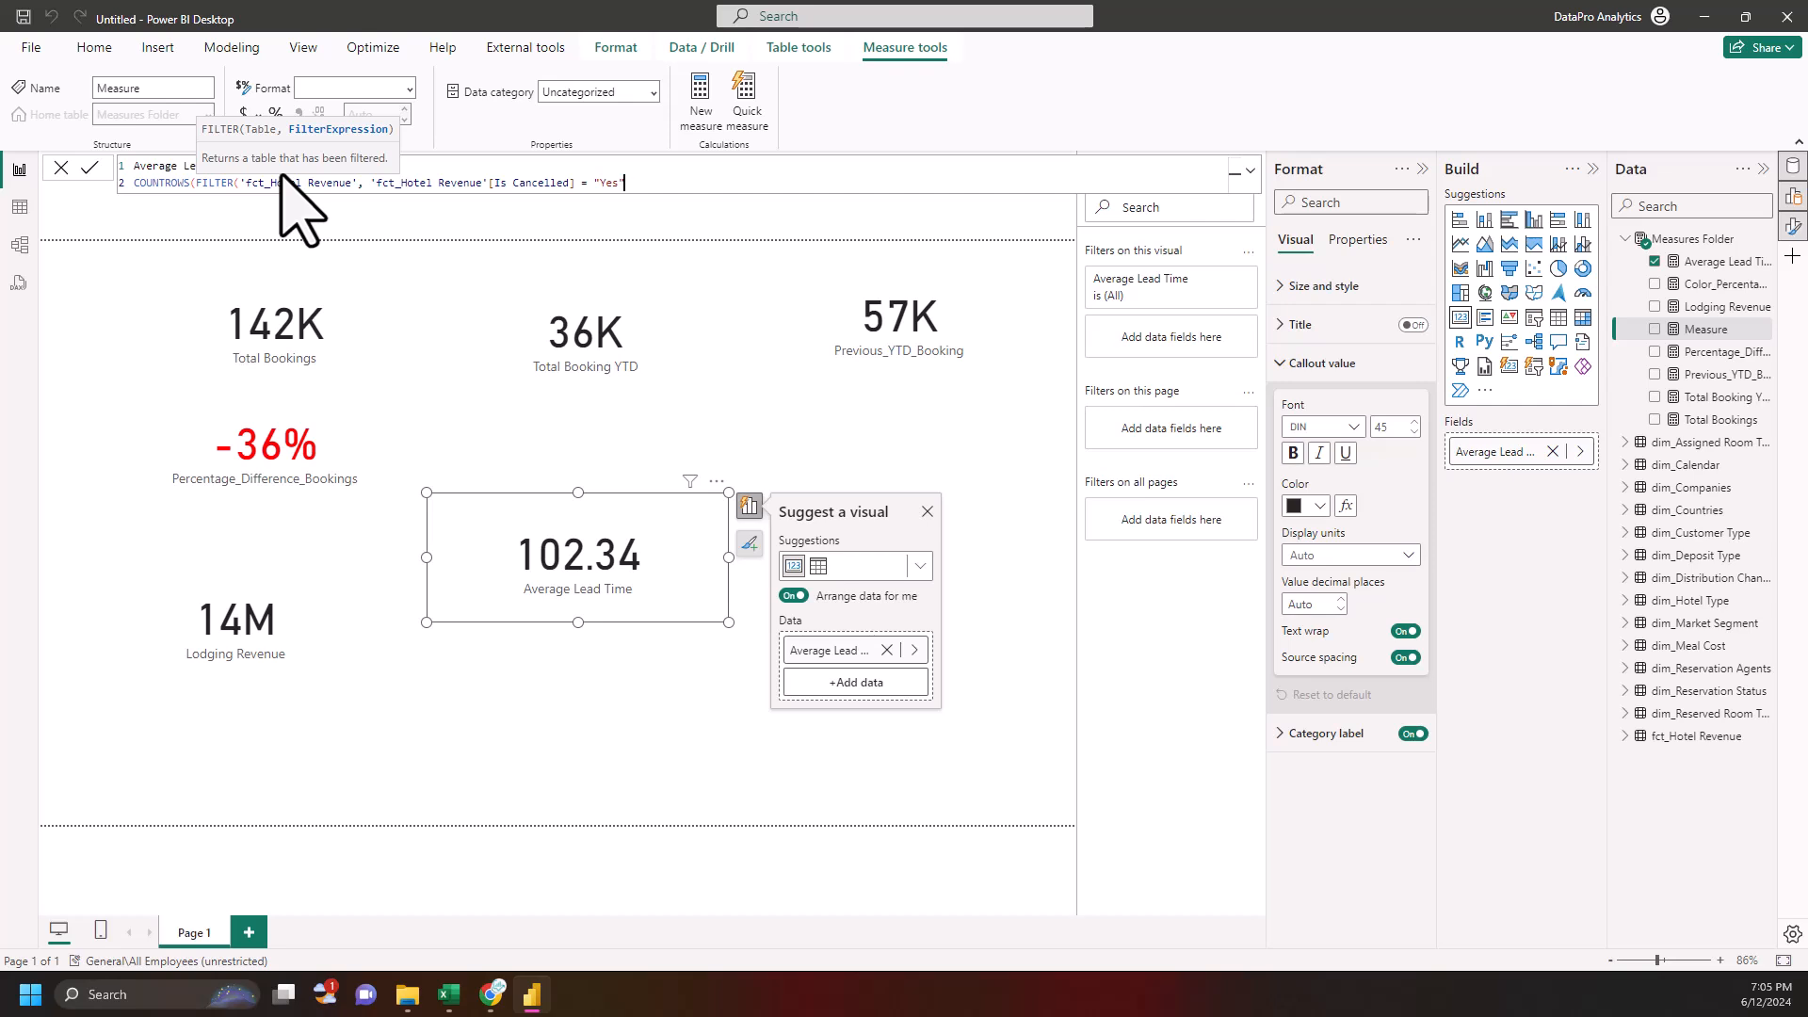
{"action": "type", "text": "\"Yes\")"}
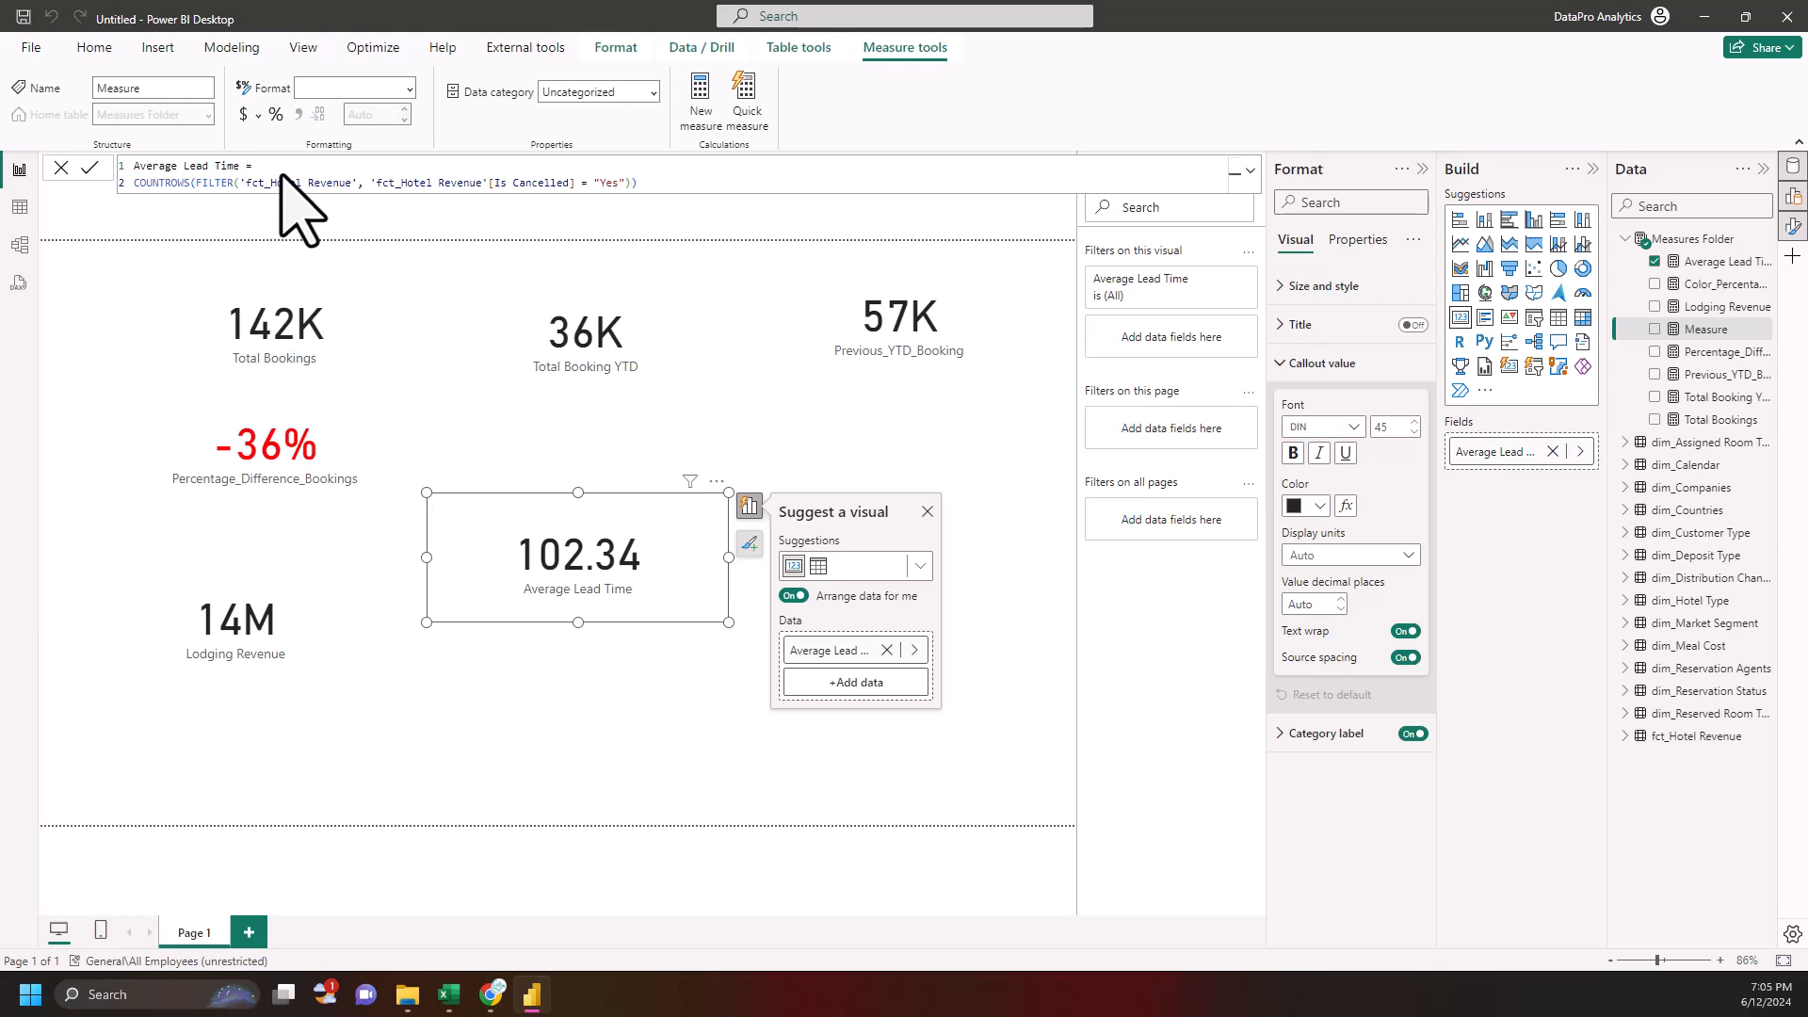
{"action": "key", "text": "Return"}
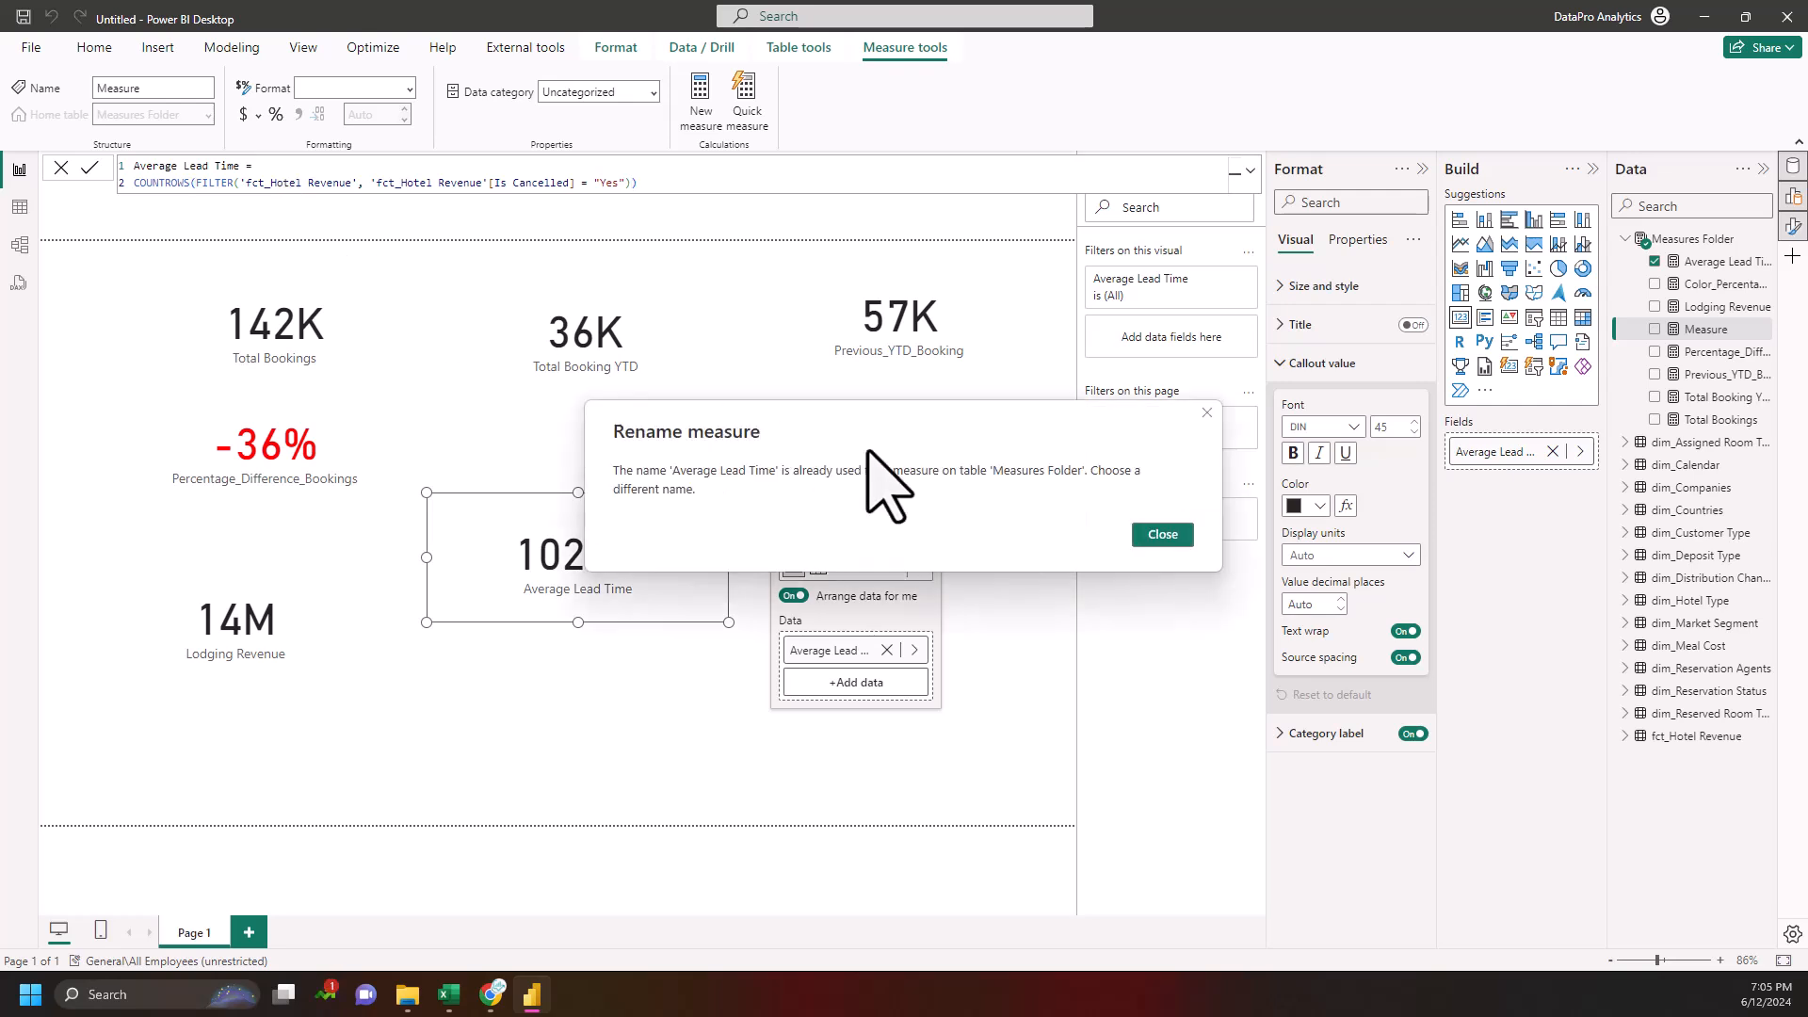
{"action": "left_click", "coordinate": [1163, 535]}
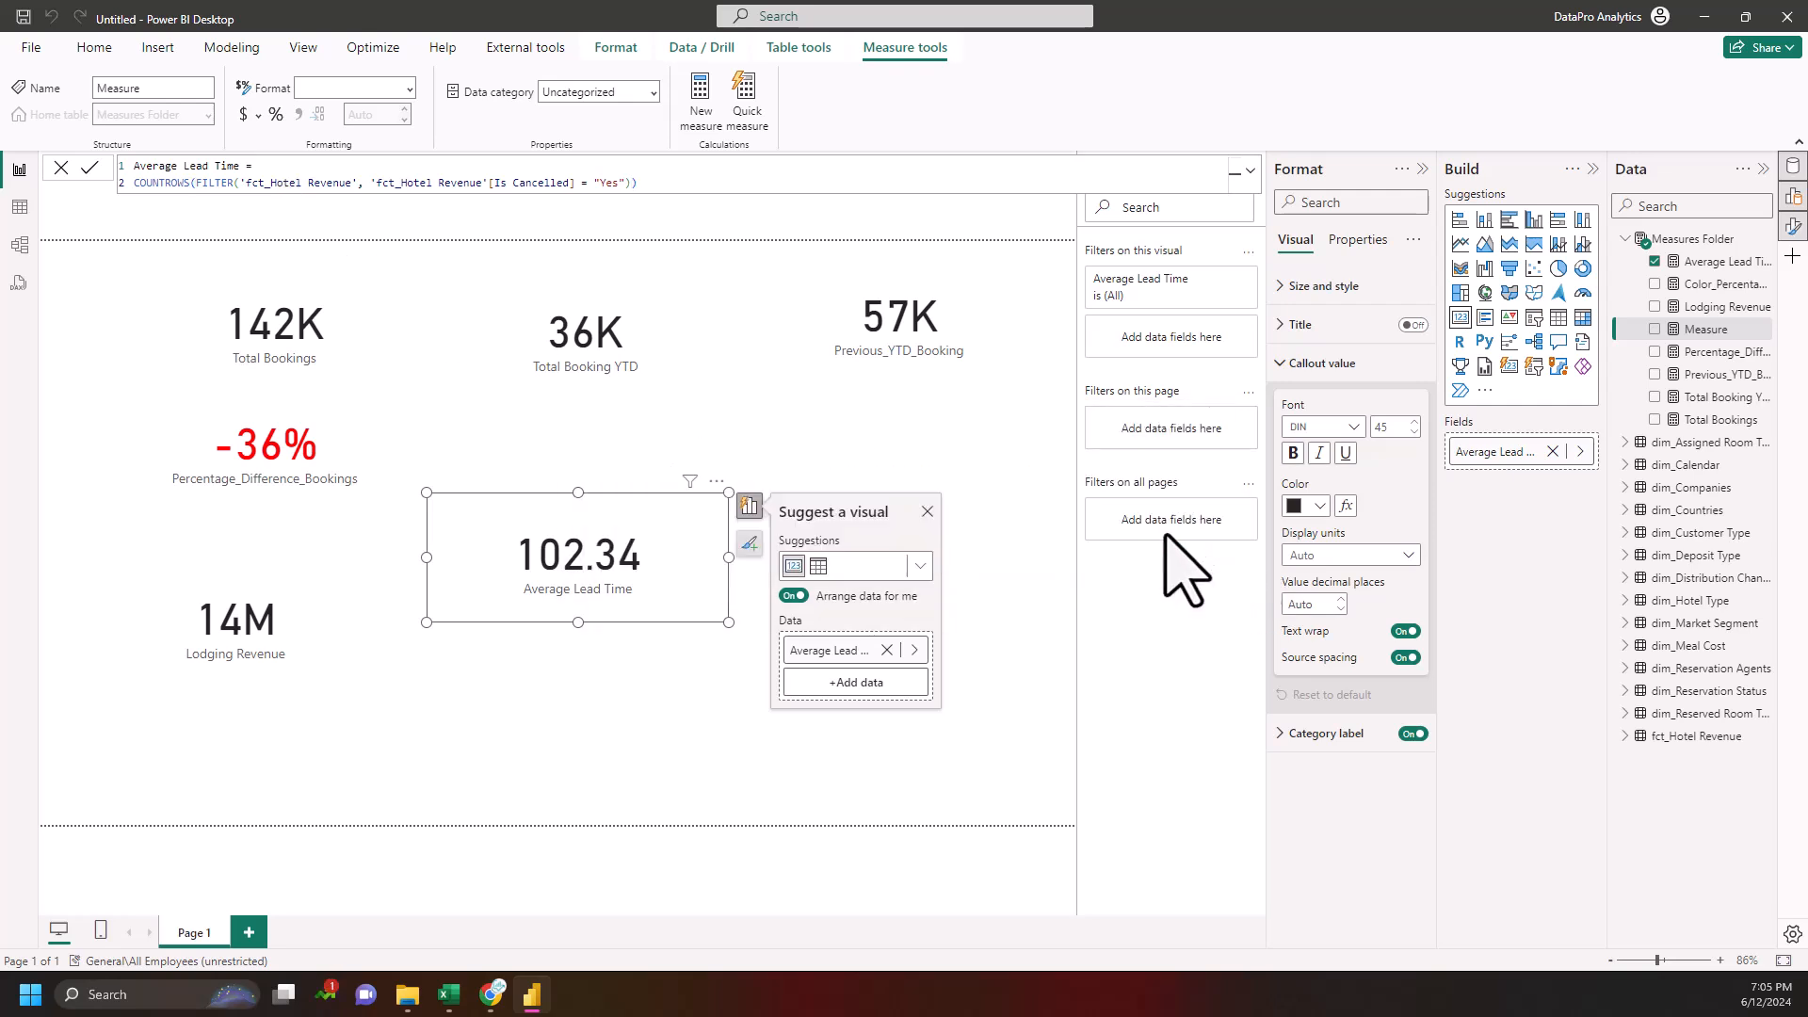
- Replace the measure's name in the formula with Total Cancellation and commit the measure
{"action": "left_click_drag", "start_coordinate": [239, 167], "coordinate": [53, 149]}
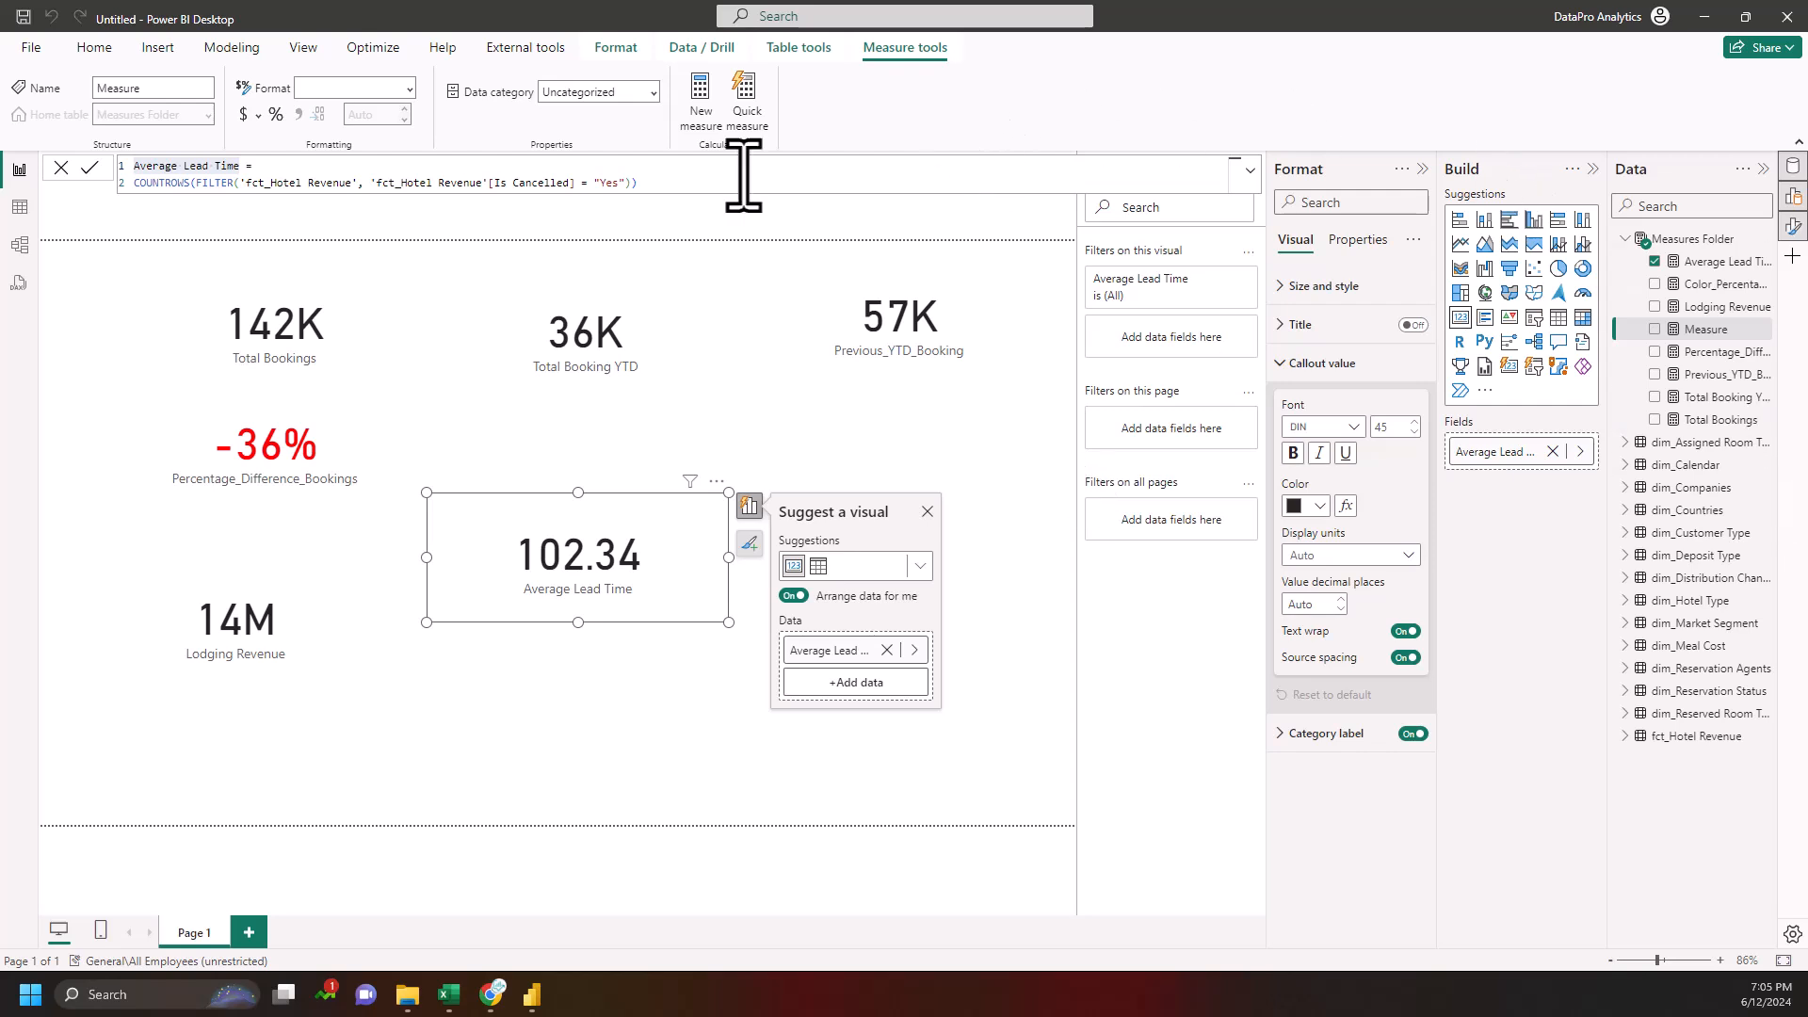
{"action": "left_click_drag", "start_coordinate": [240, 166], "coordinate": [71, 163]}
{"action": "type", "text": "Total Cancellation"}
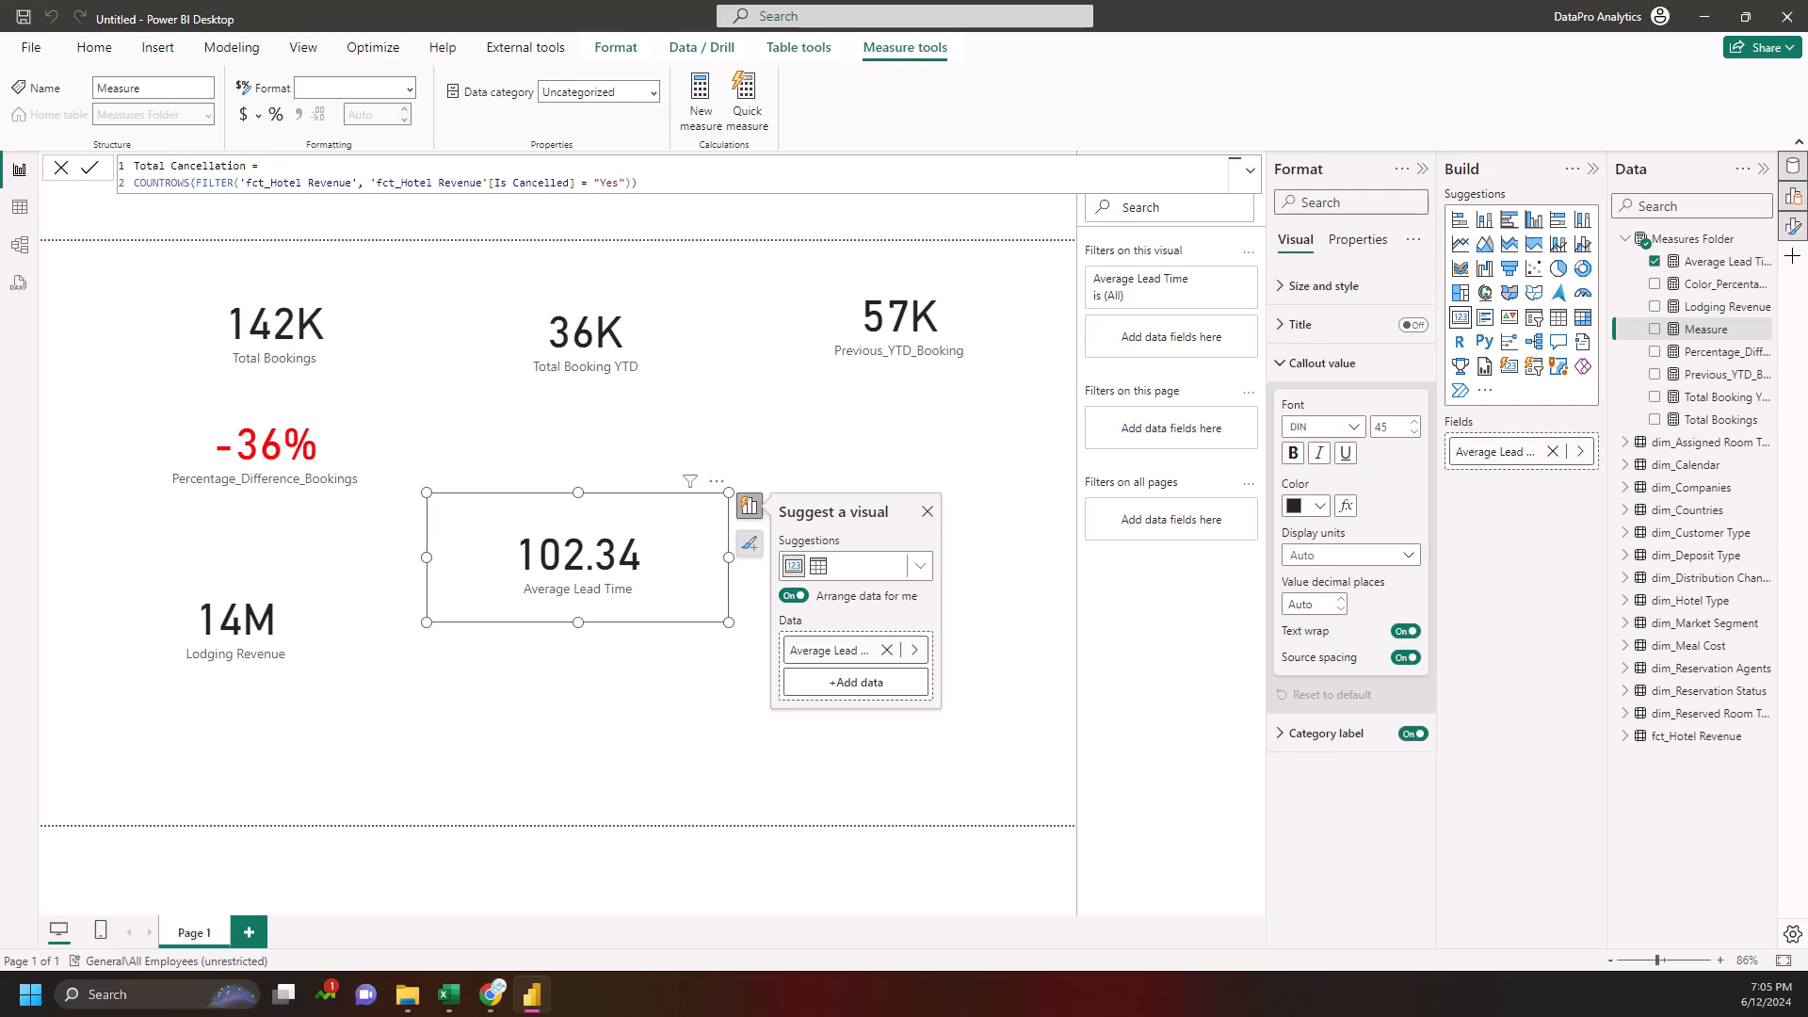
{"action": "key", "text": "Return"}
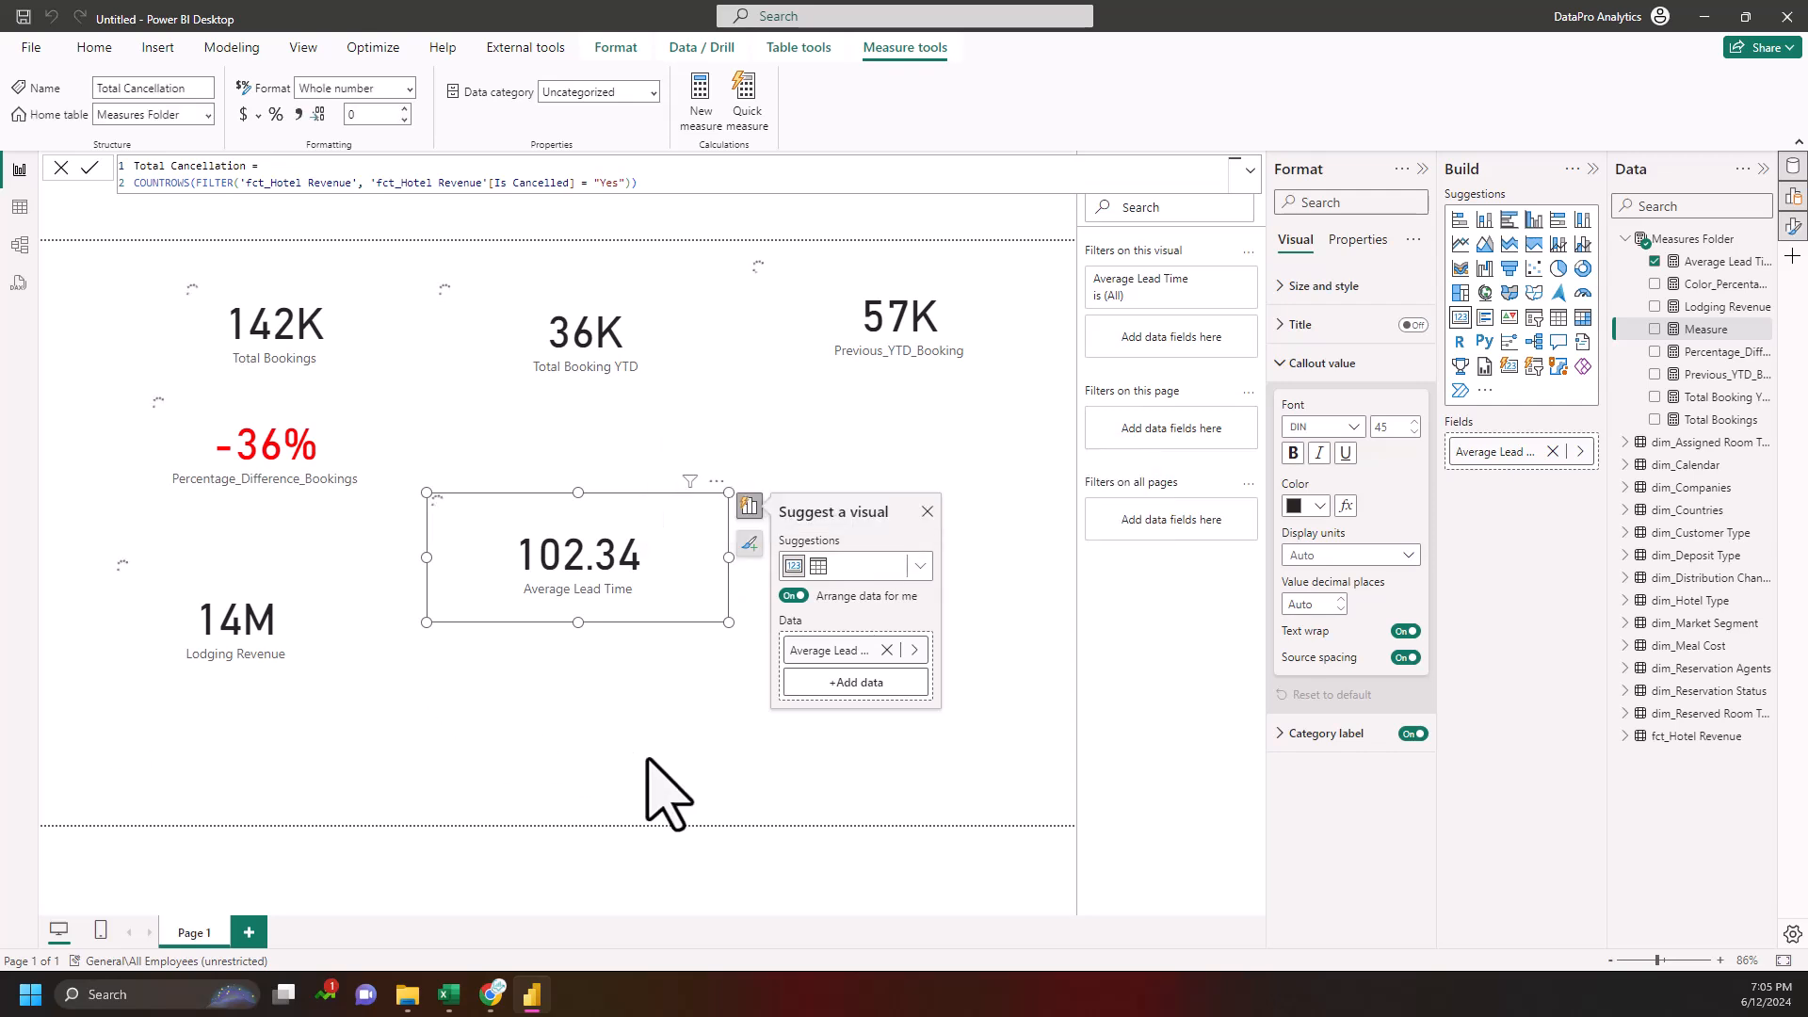
- Move the Average Lead Time card up and add a Total Cancellation card beneath it, beside the Lodging Revenue card
{"action": "left_click_drag", "start_coordinate": [568, 517], "coordinate": [558, 501]}
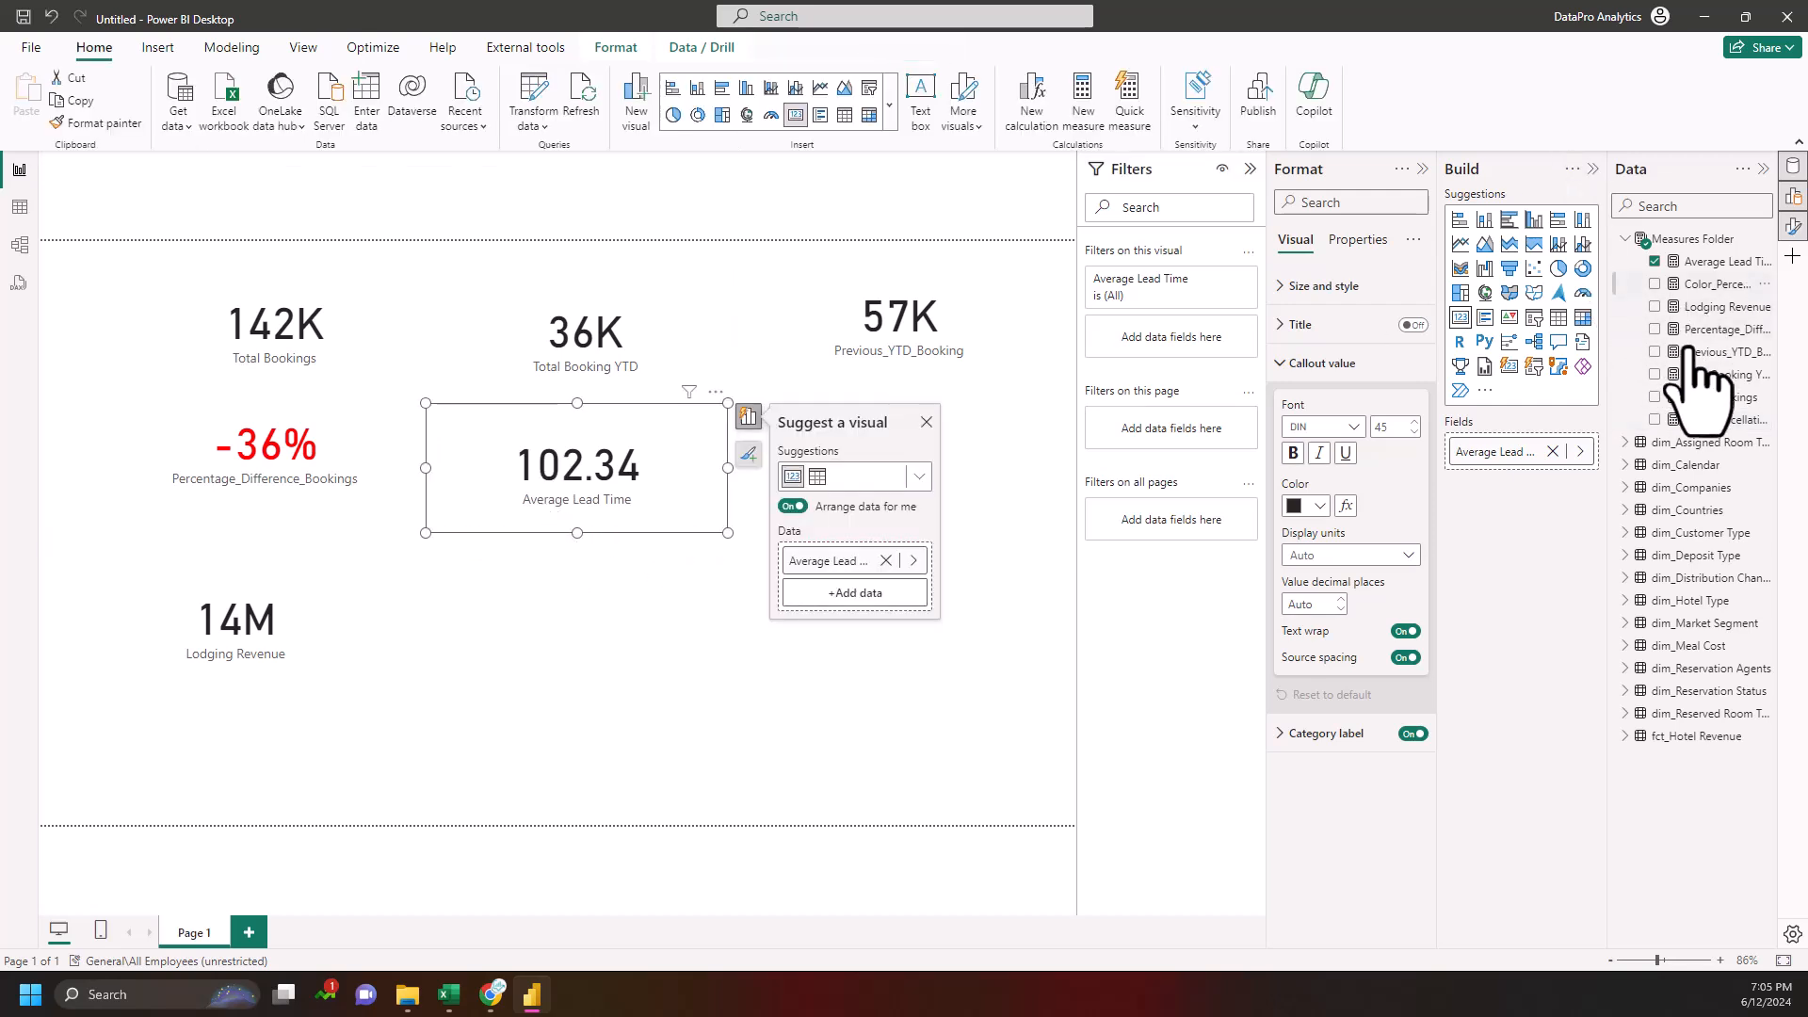
{"action": "left_click", "coordinate": [1696, 420]}
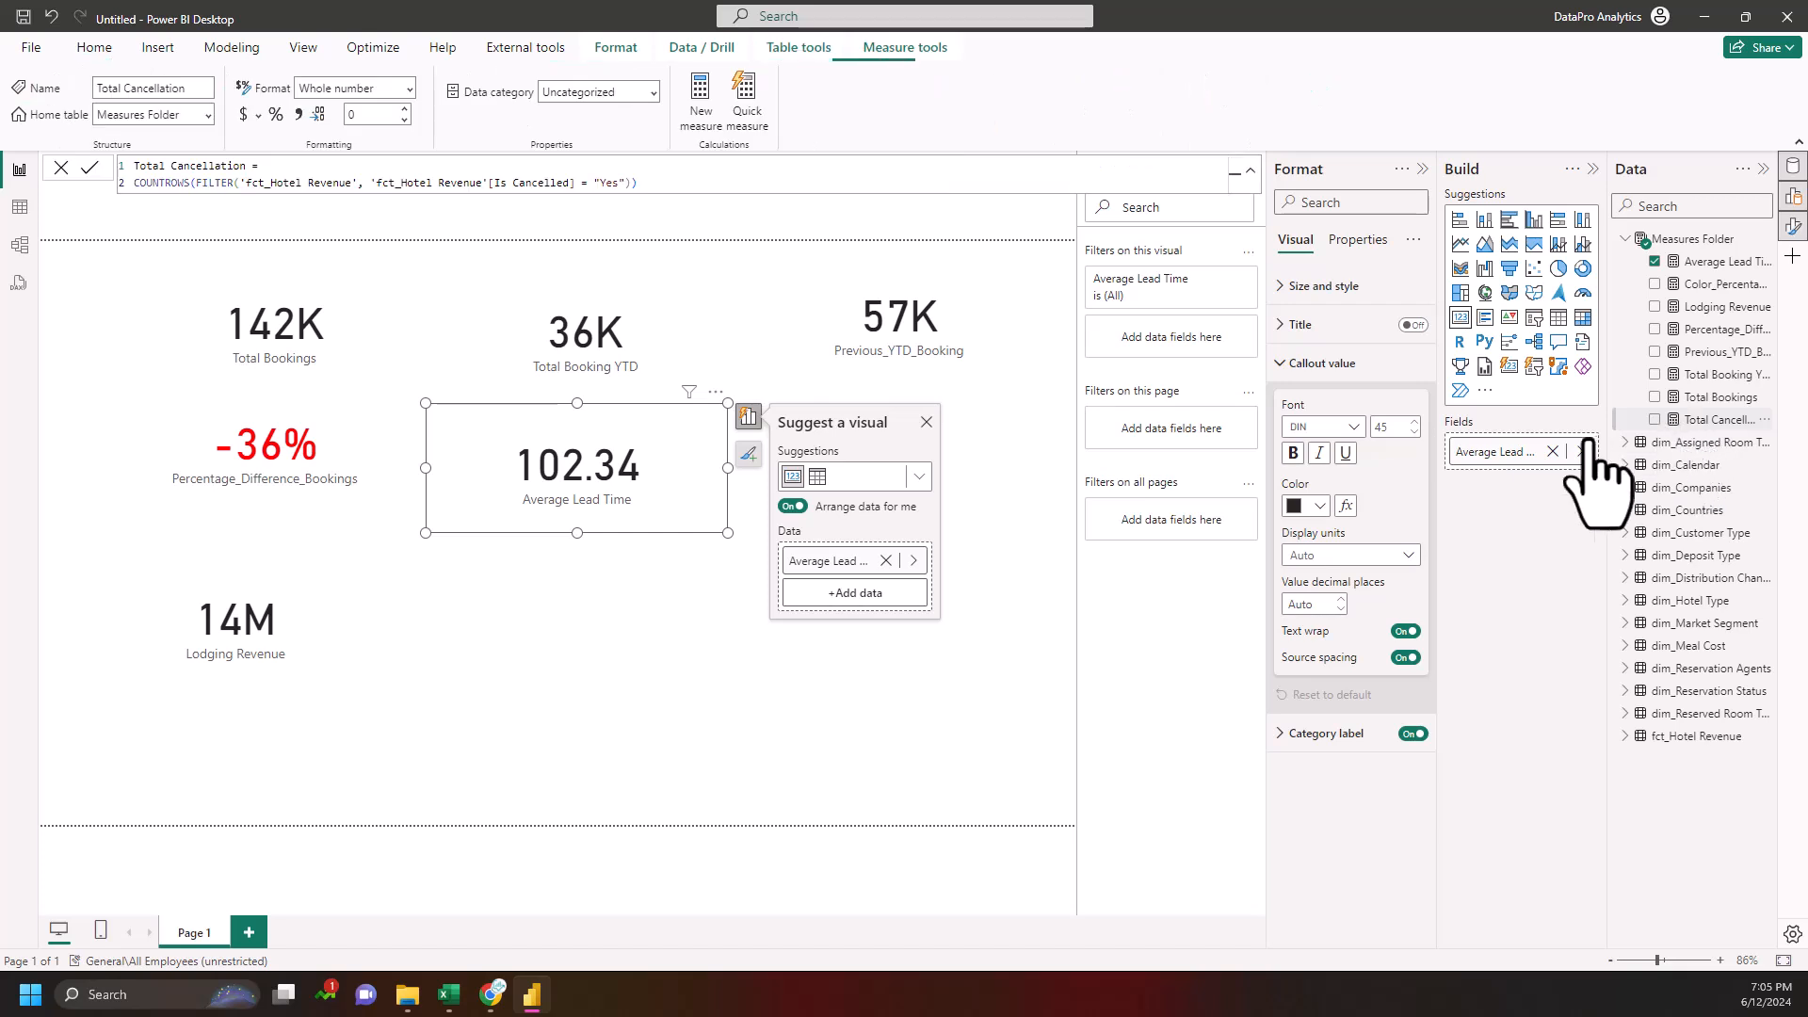
{"action": "left_click_drag", "start_coordinate": [1707, 426], "coordinate": [501, 634]}
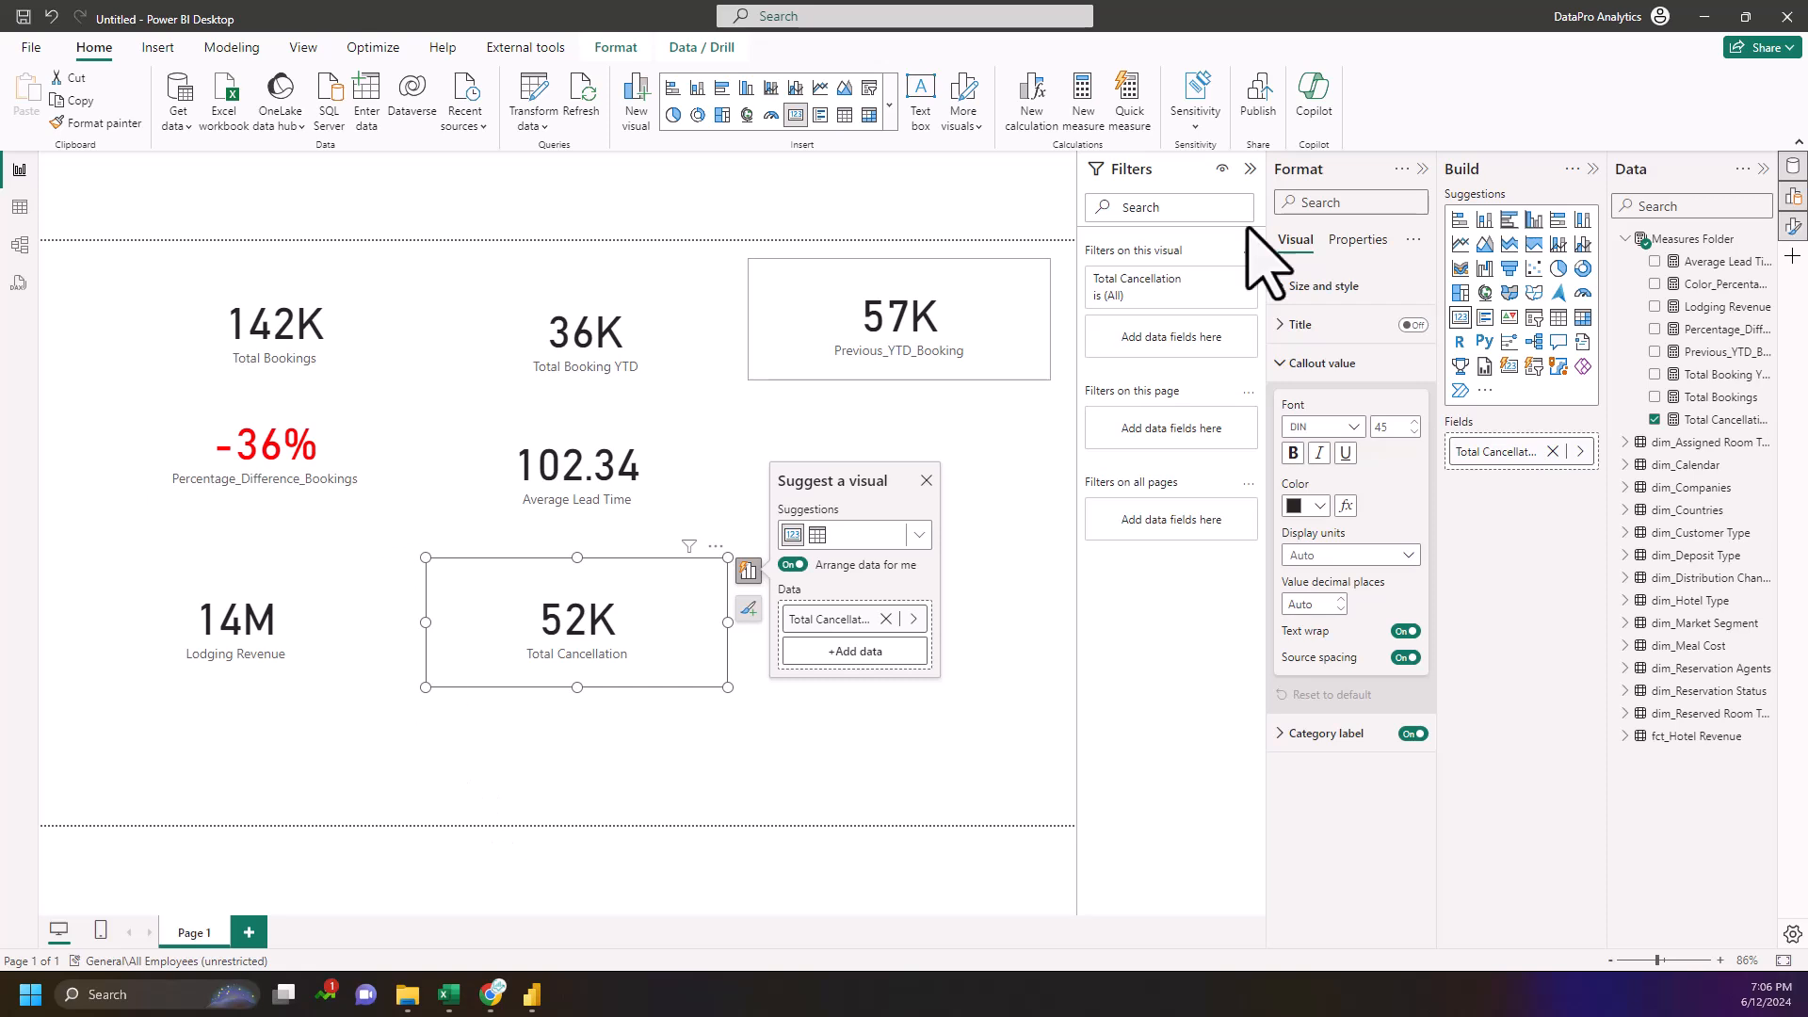
- Widen the list of fields and copy the whole Total Booking YTD formula into a new measure
{"action": "left_click_drag", "start_coordinate": [1608, 368], "coordinate": [1546, 372]}
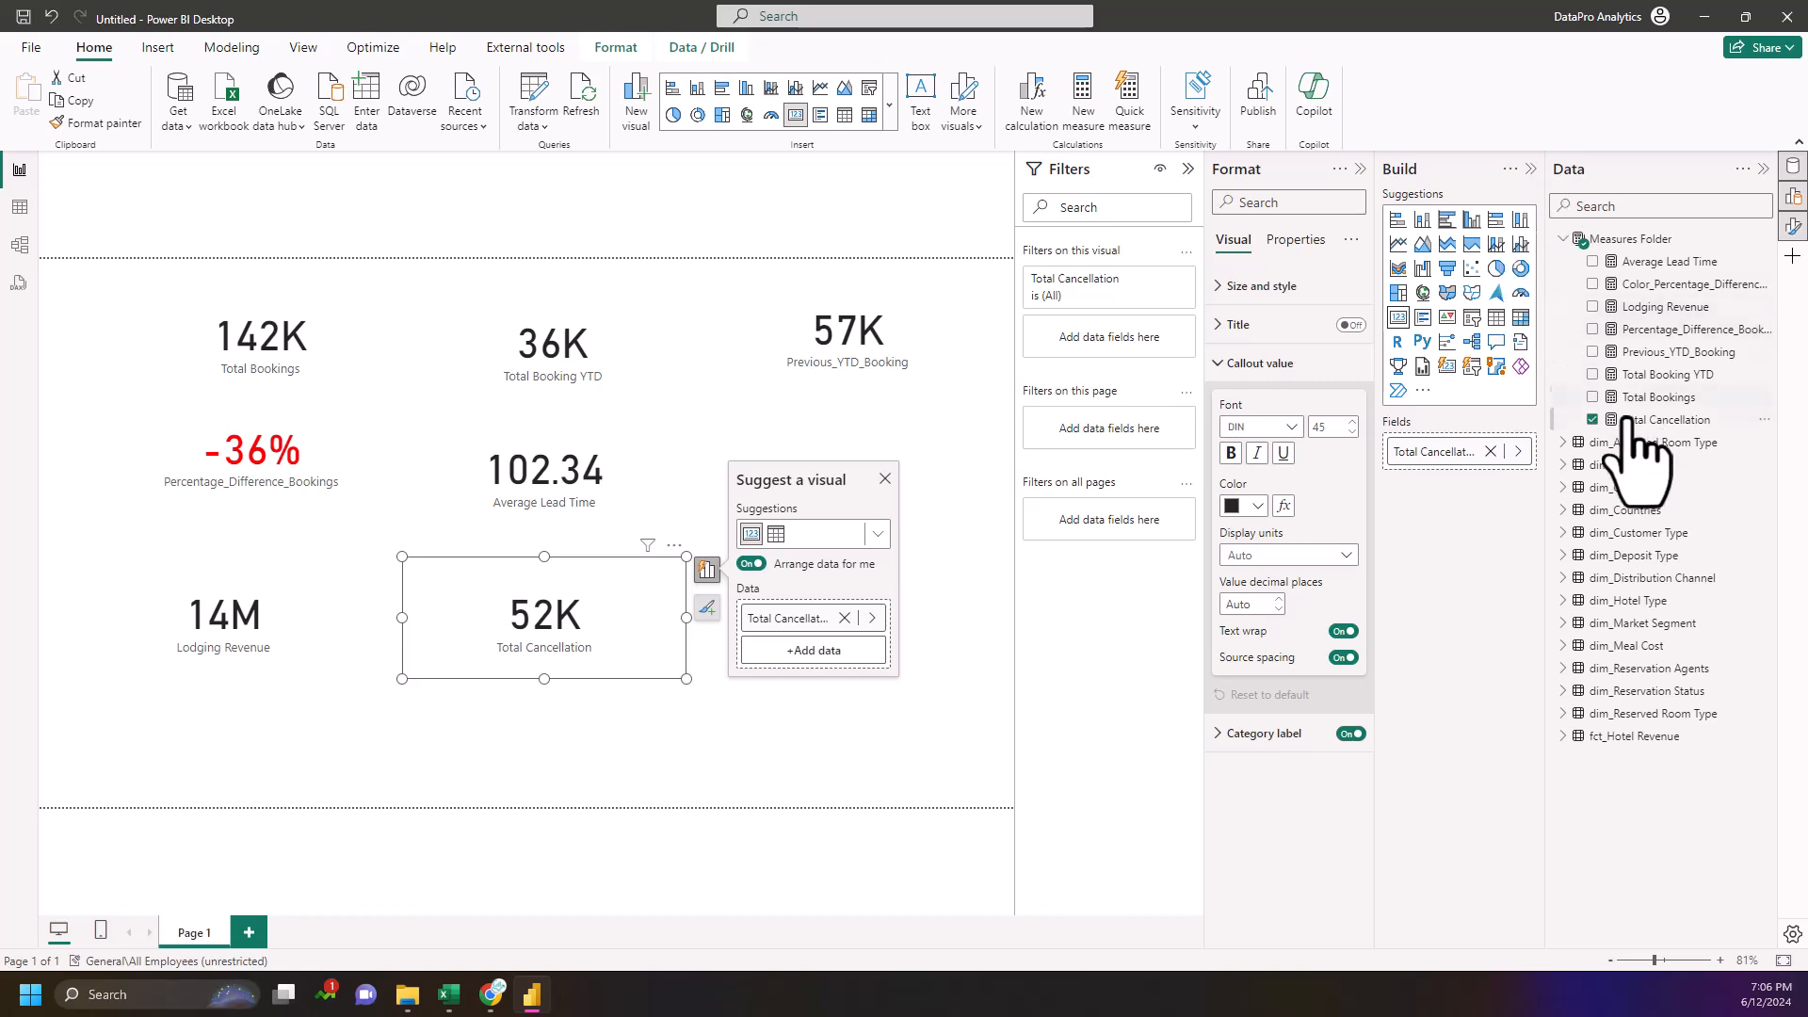
{"action": "left_click", "coordinate": [1659, 375]}
{"action": "left_click", "coordinate": [710, 168]}
{"action": "key", "text": "ctrl+a"}
{"action": "key", "text": "ctrl+c"}
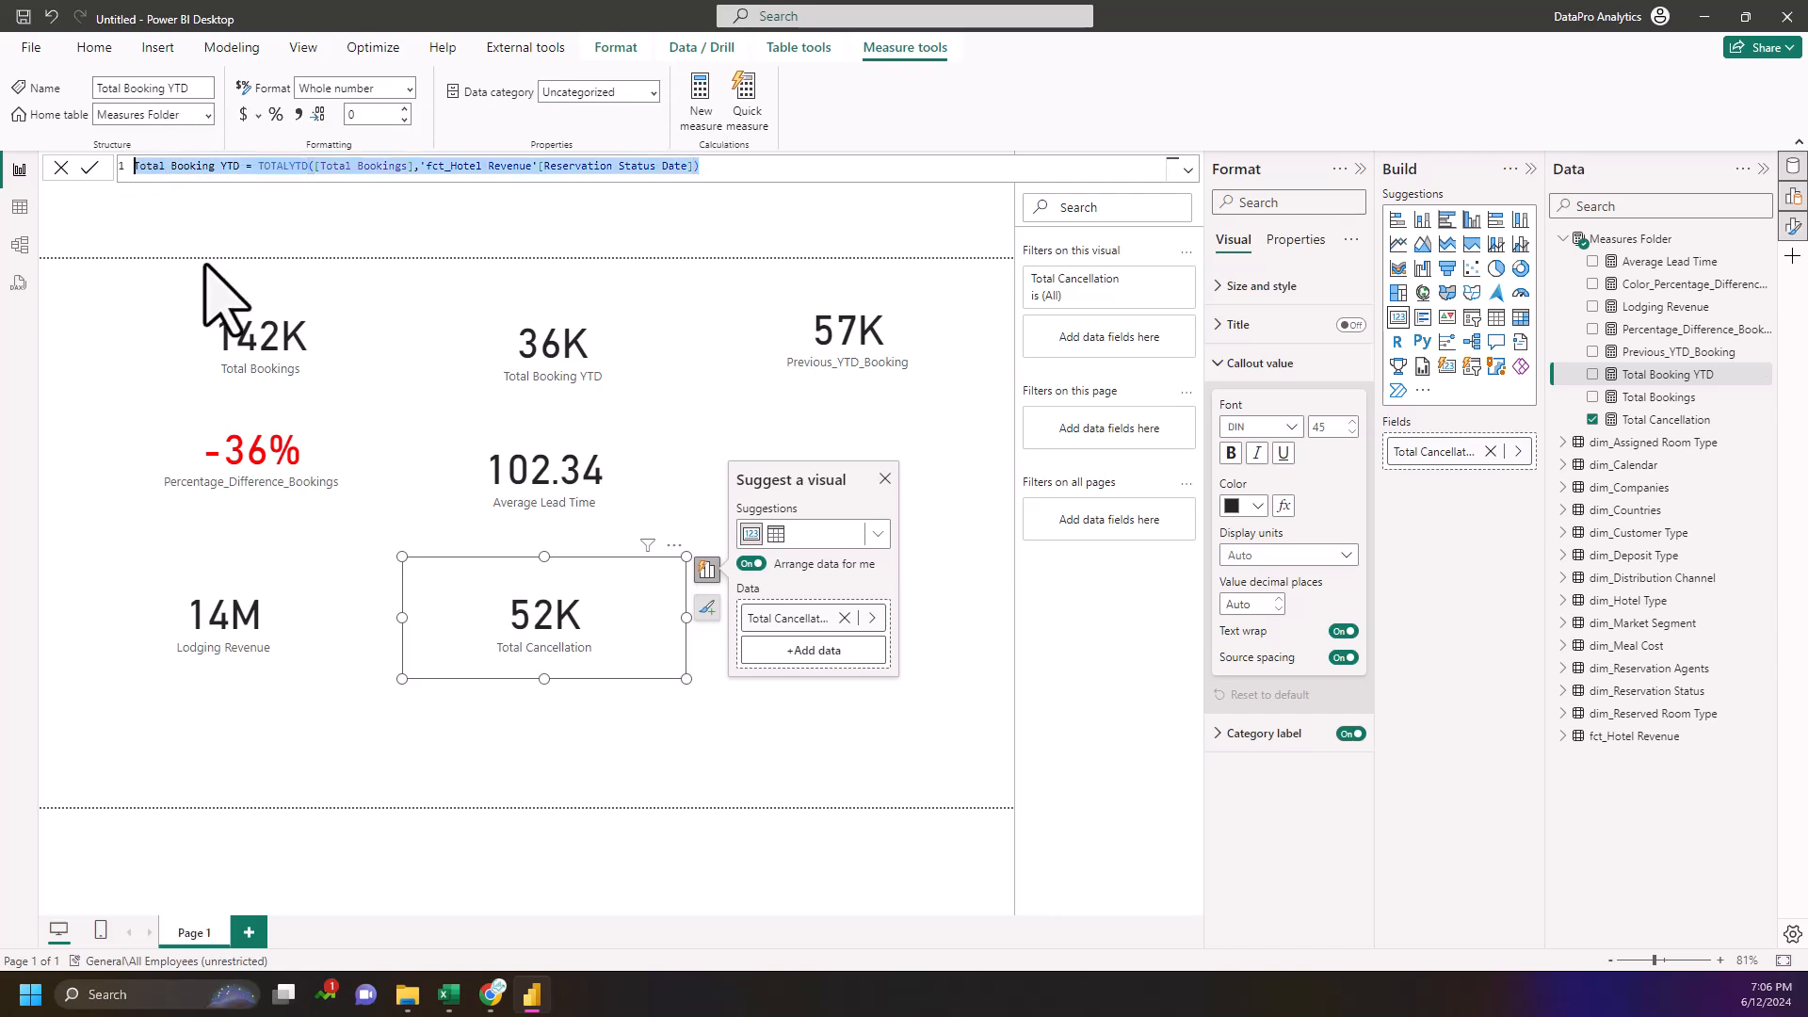
{"action": "left_click", "coordinate": [194, 169]}
{"action": "left_click", "coordinate": [696, 111]}
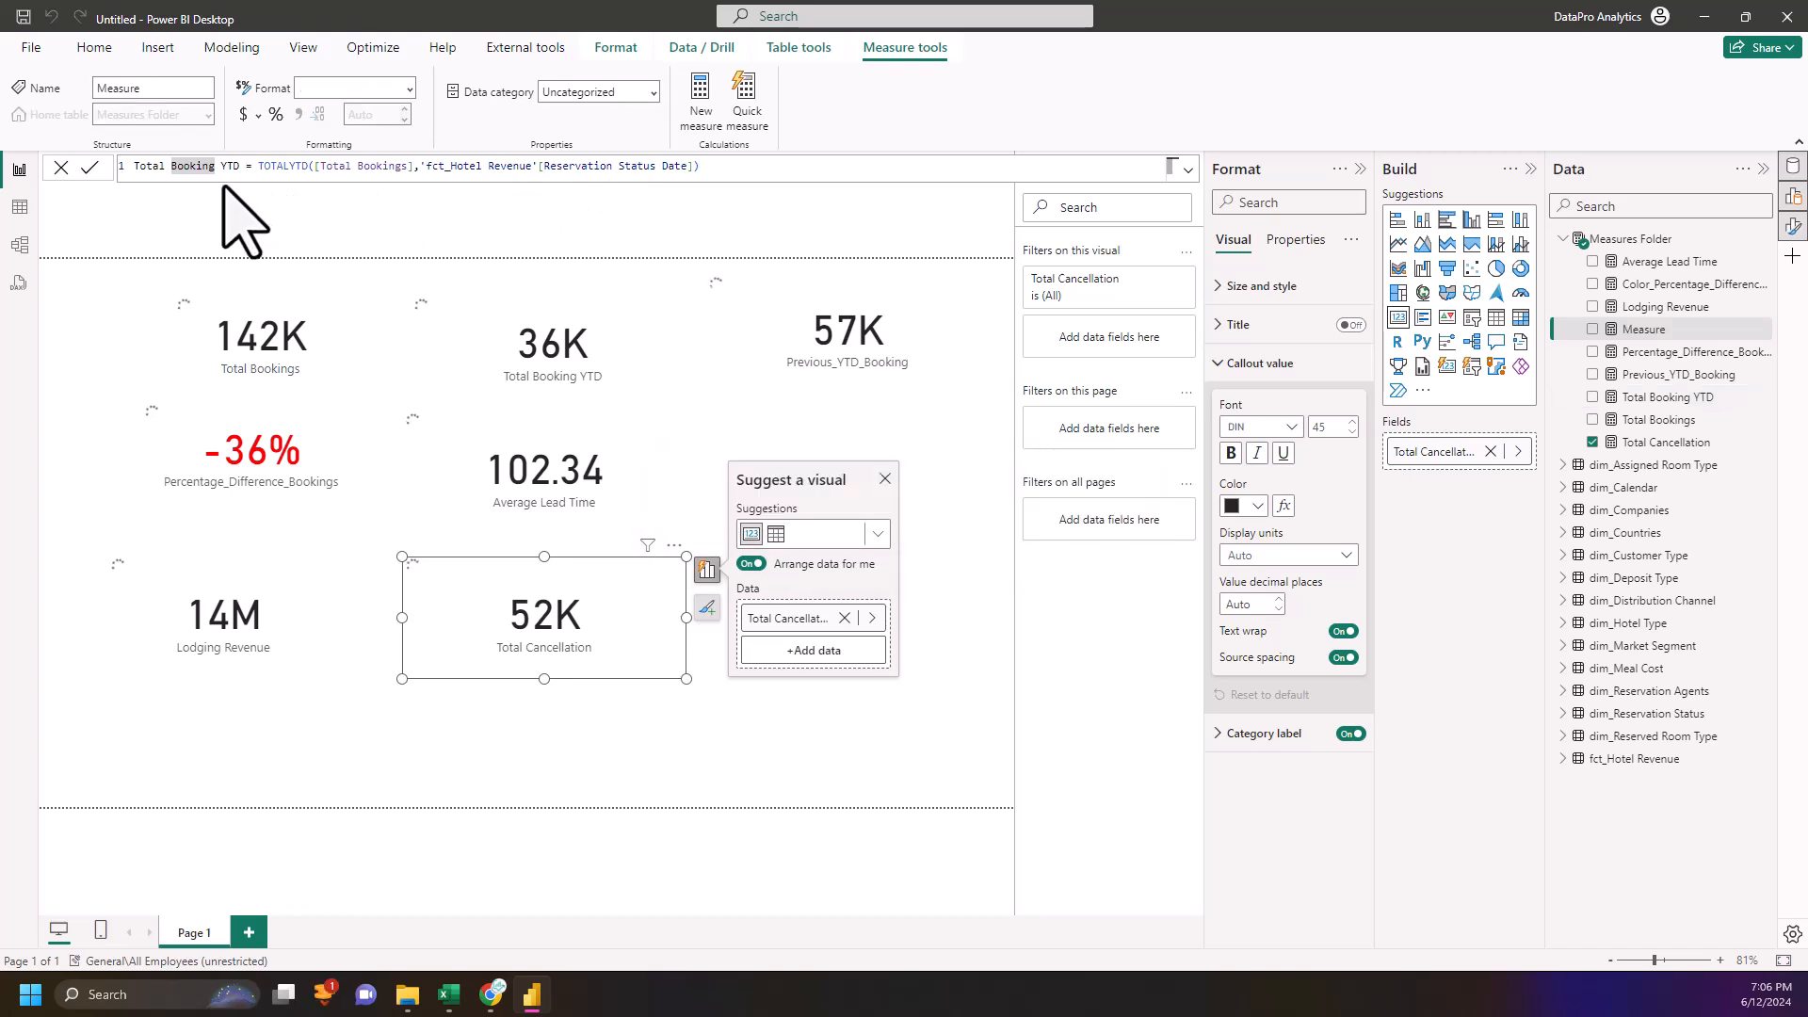
{"action": "key", "text": "ctrl+v"}
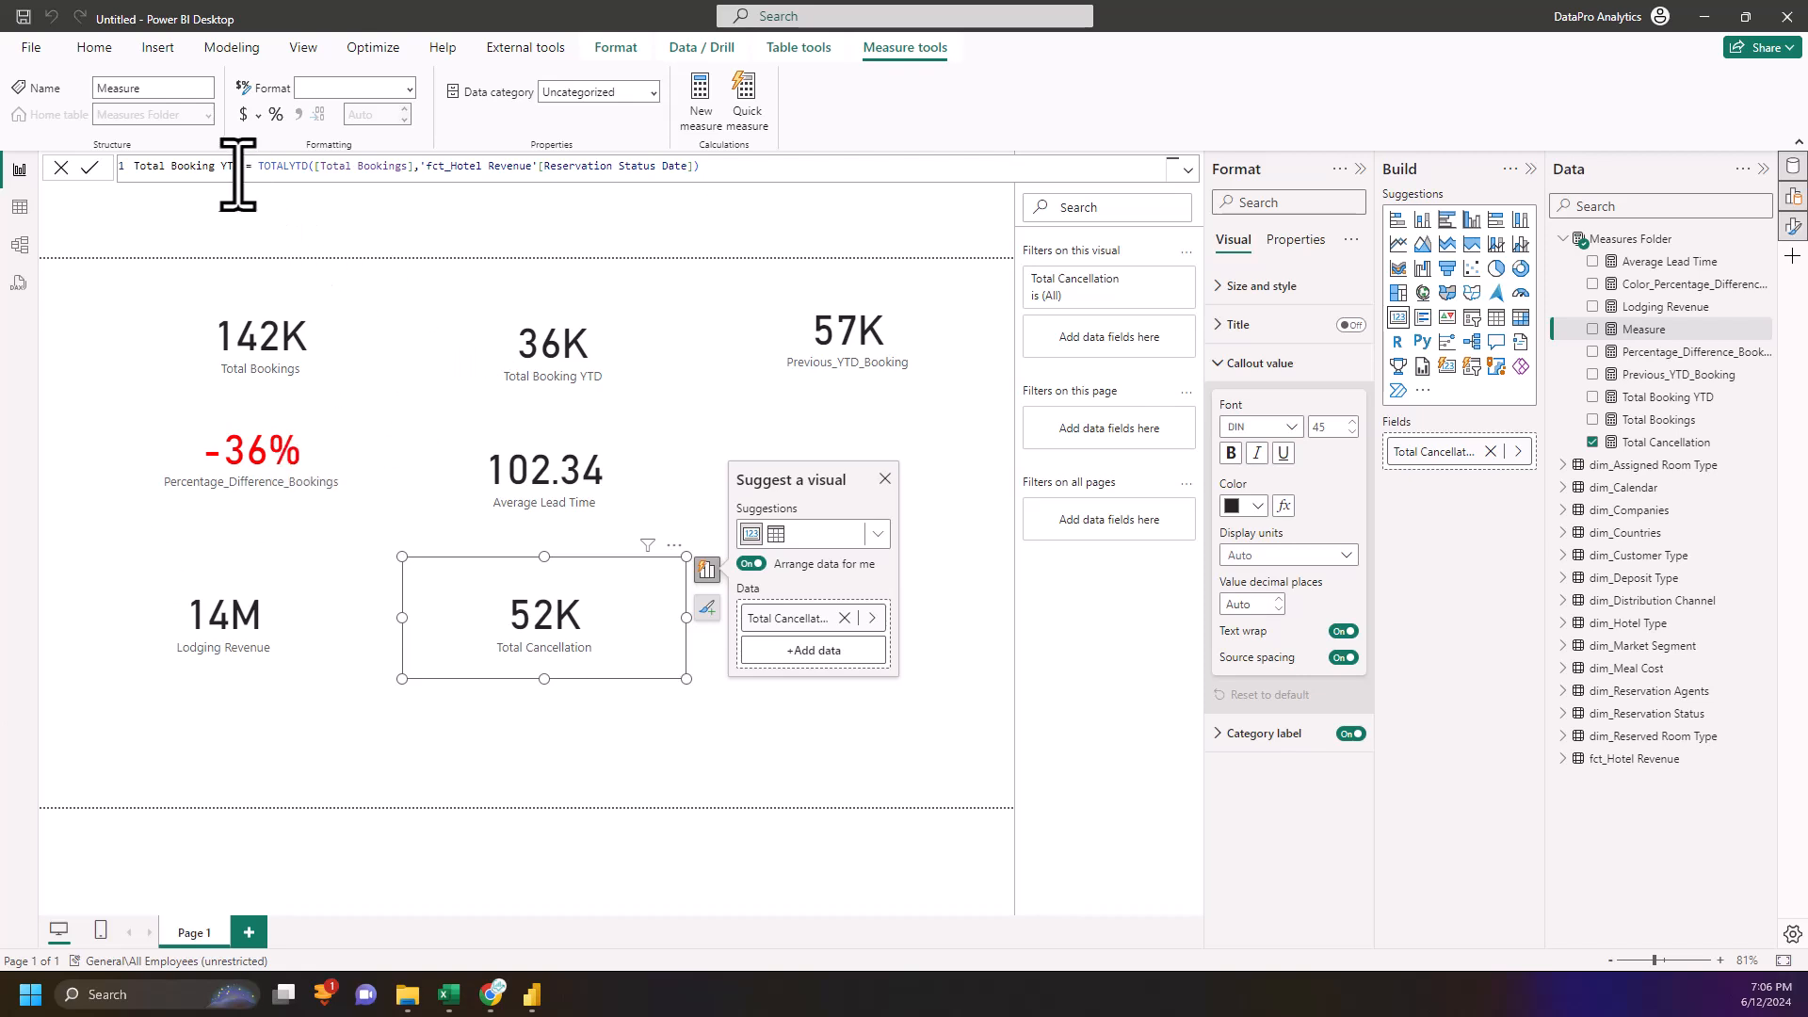
- Rename the copied measure Total Cancellation YTD, replace its TOTALYTD expression with [Total Cancellation], and commit it
{"action": "left_click_drag", "start_coordinate": [243, 172], "coordinate": [90, 172]}
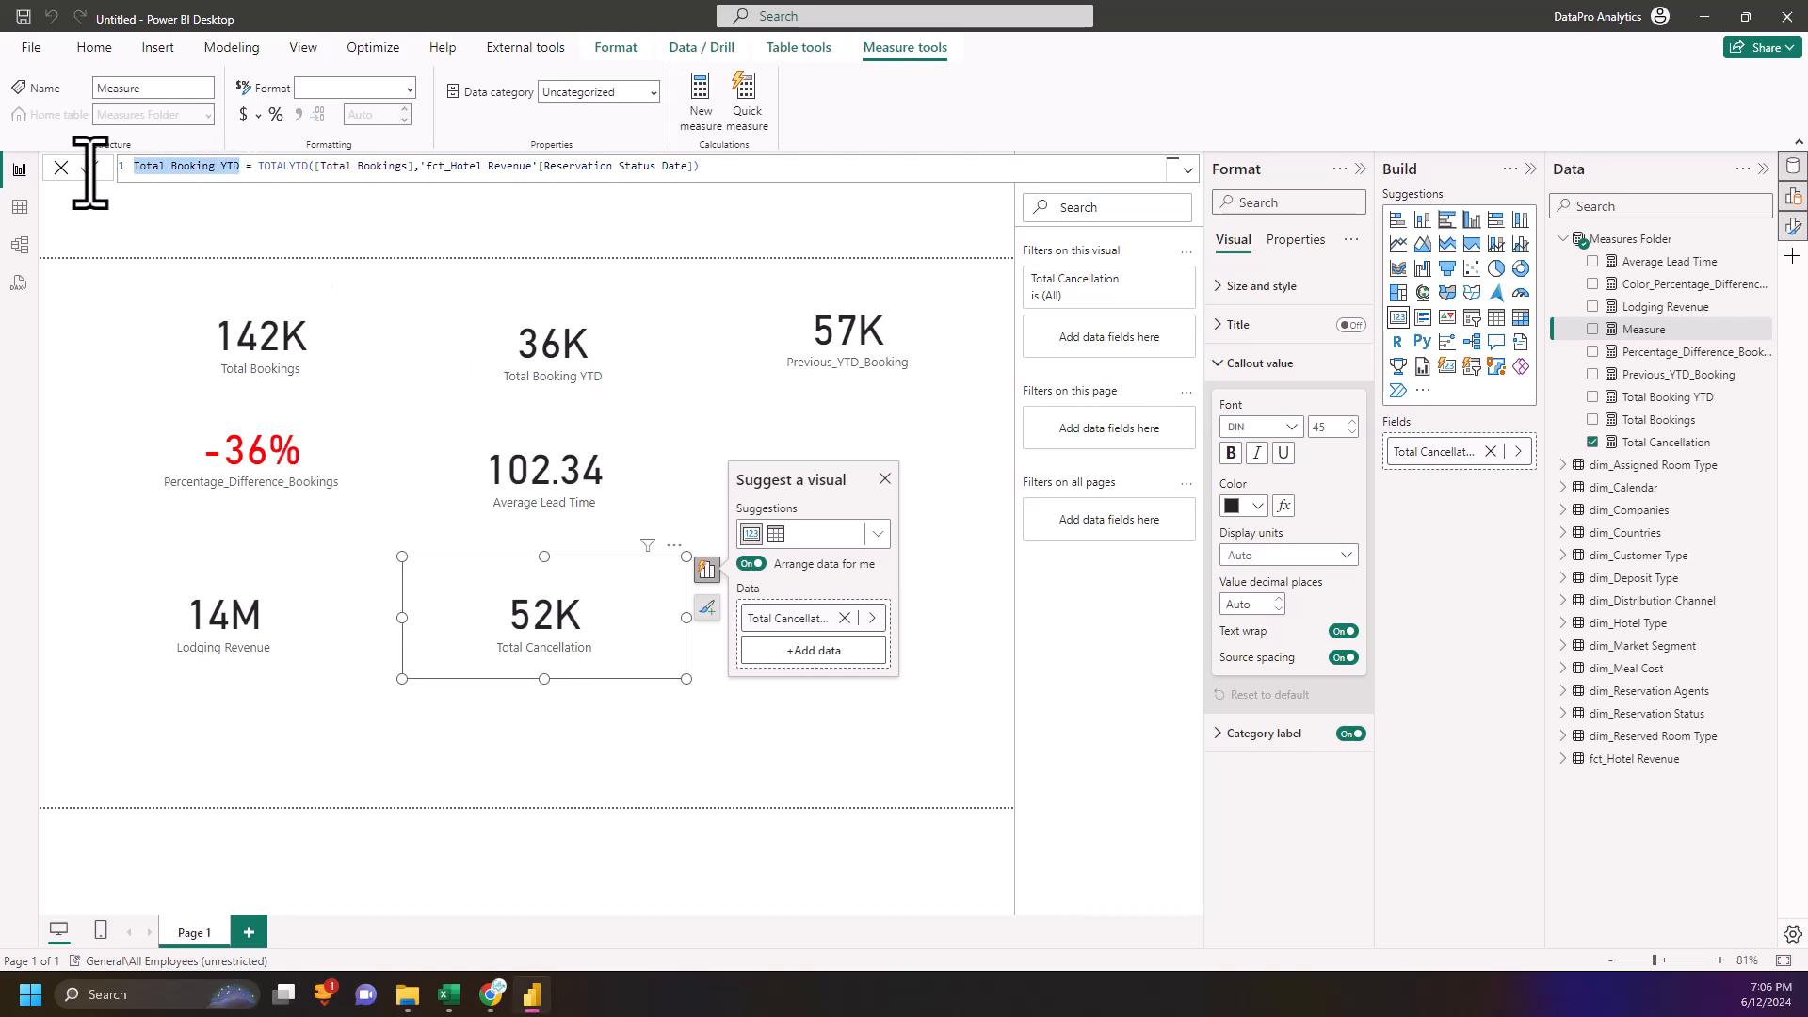
{"action": "type", "text": "Total Cancellation YTD"}
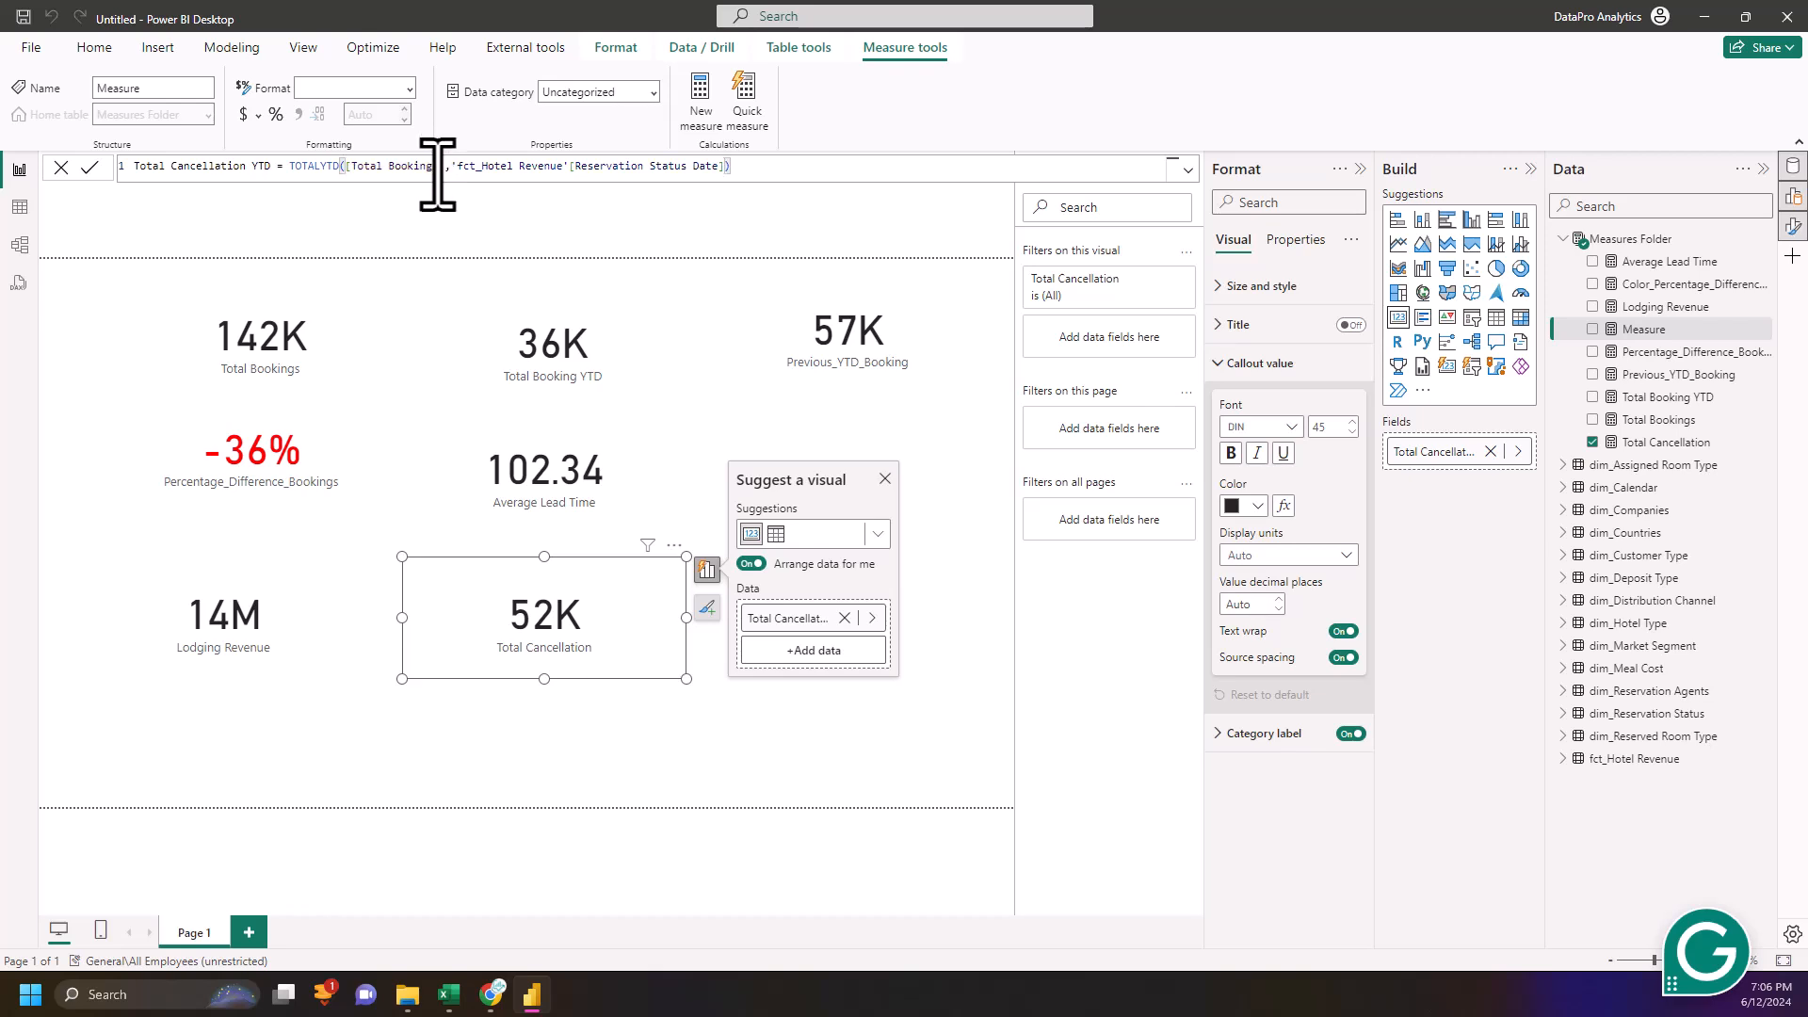
{"action": "left_click_drag", "start_coordinate": [439, 166], "coordinate": [342, 174]}
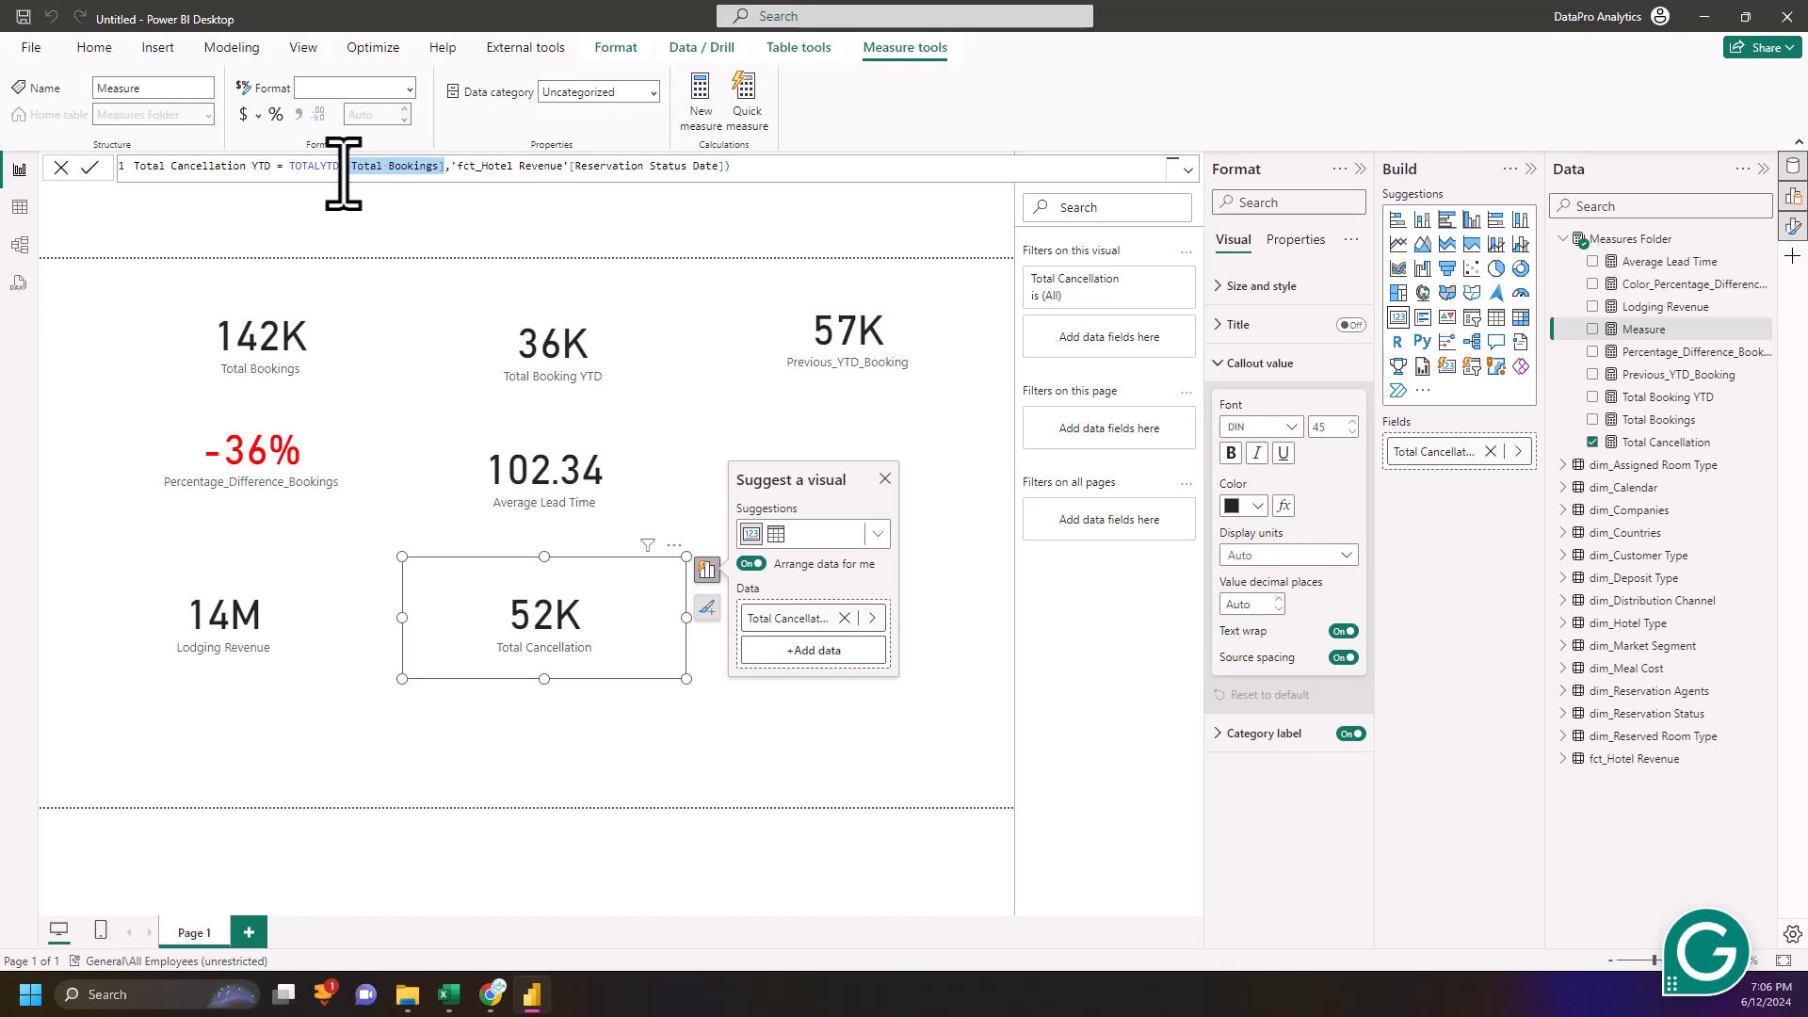
{"action": "type", "text": "[Total Cancellation]"}
{"action": "key", "text": "Tab"}
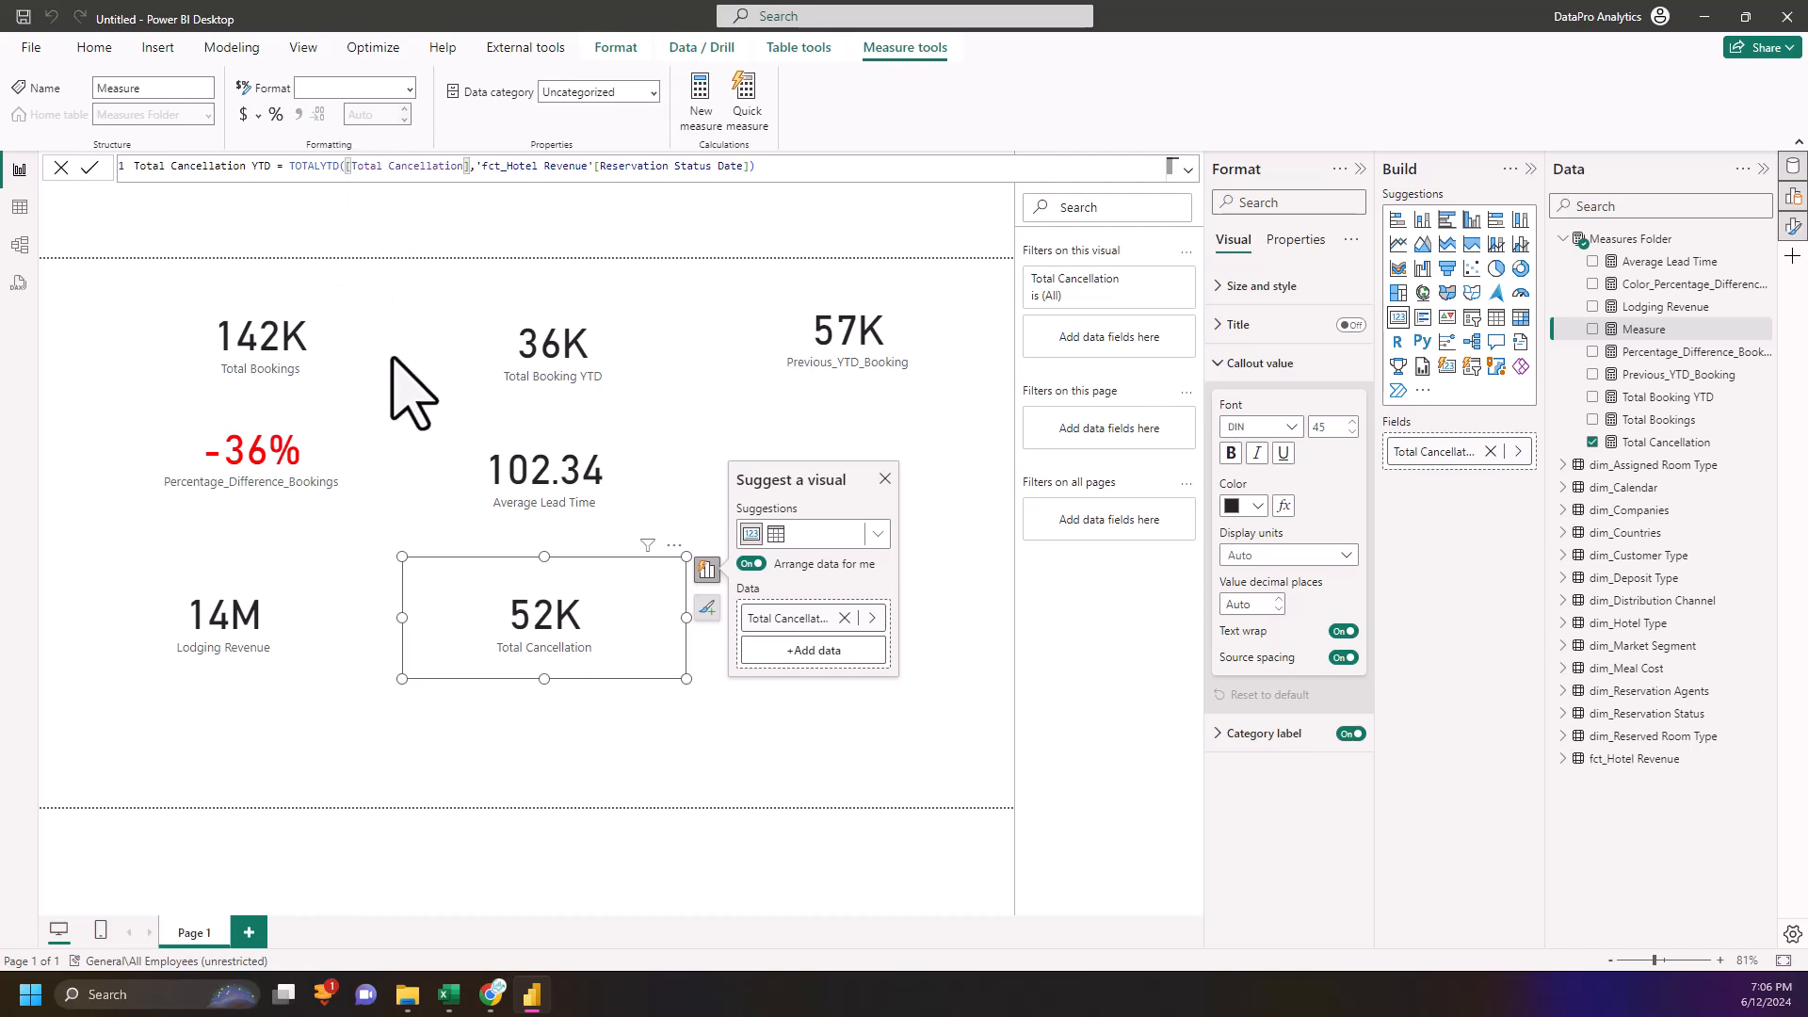
{"action": "key", "text": "Return"}
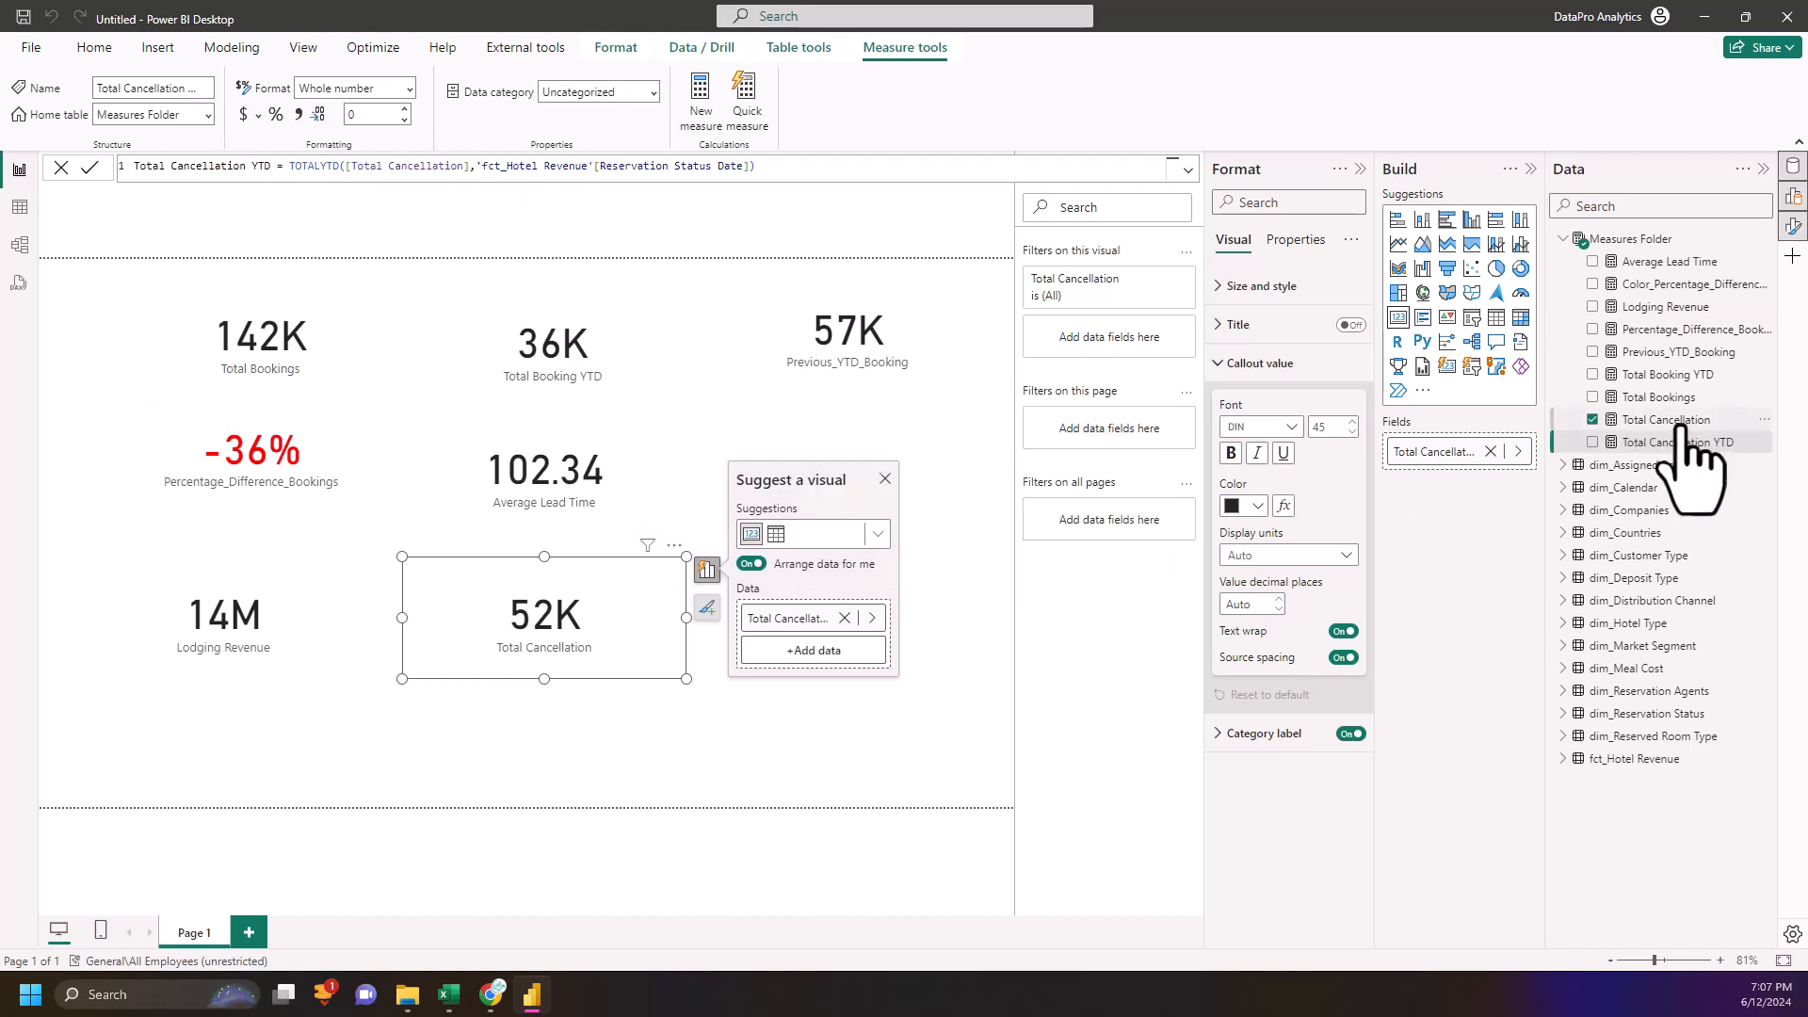
- Add a Total Cancellation YTD card in the same row, on the far side of the Total Cancellation card from Lodging Revenue
{"action": "left_click_drag", "start_coordinate": [1685, 443], "coordinate": [952, 647]}
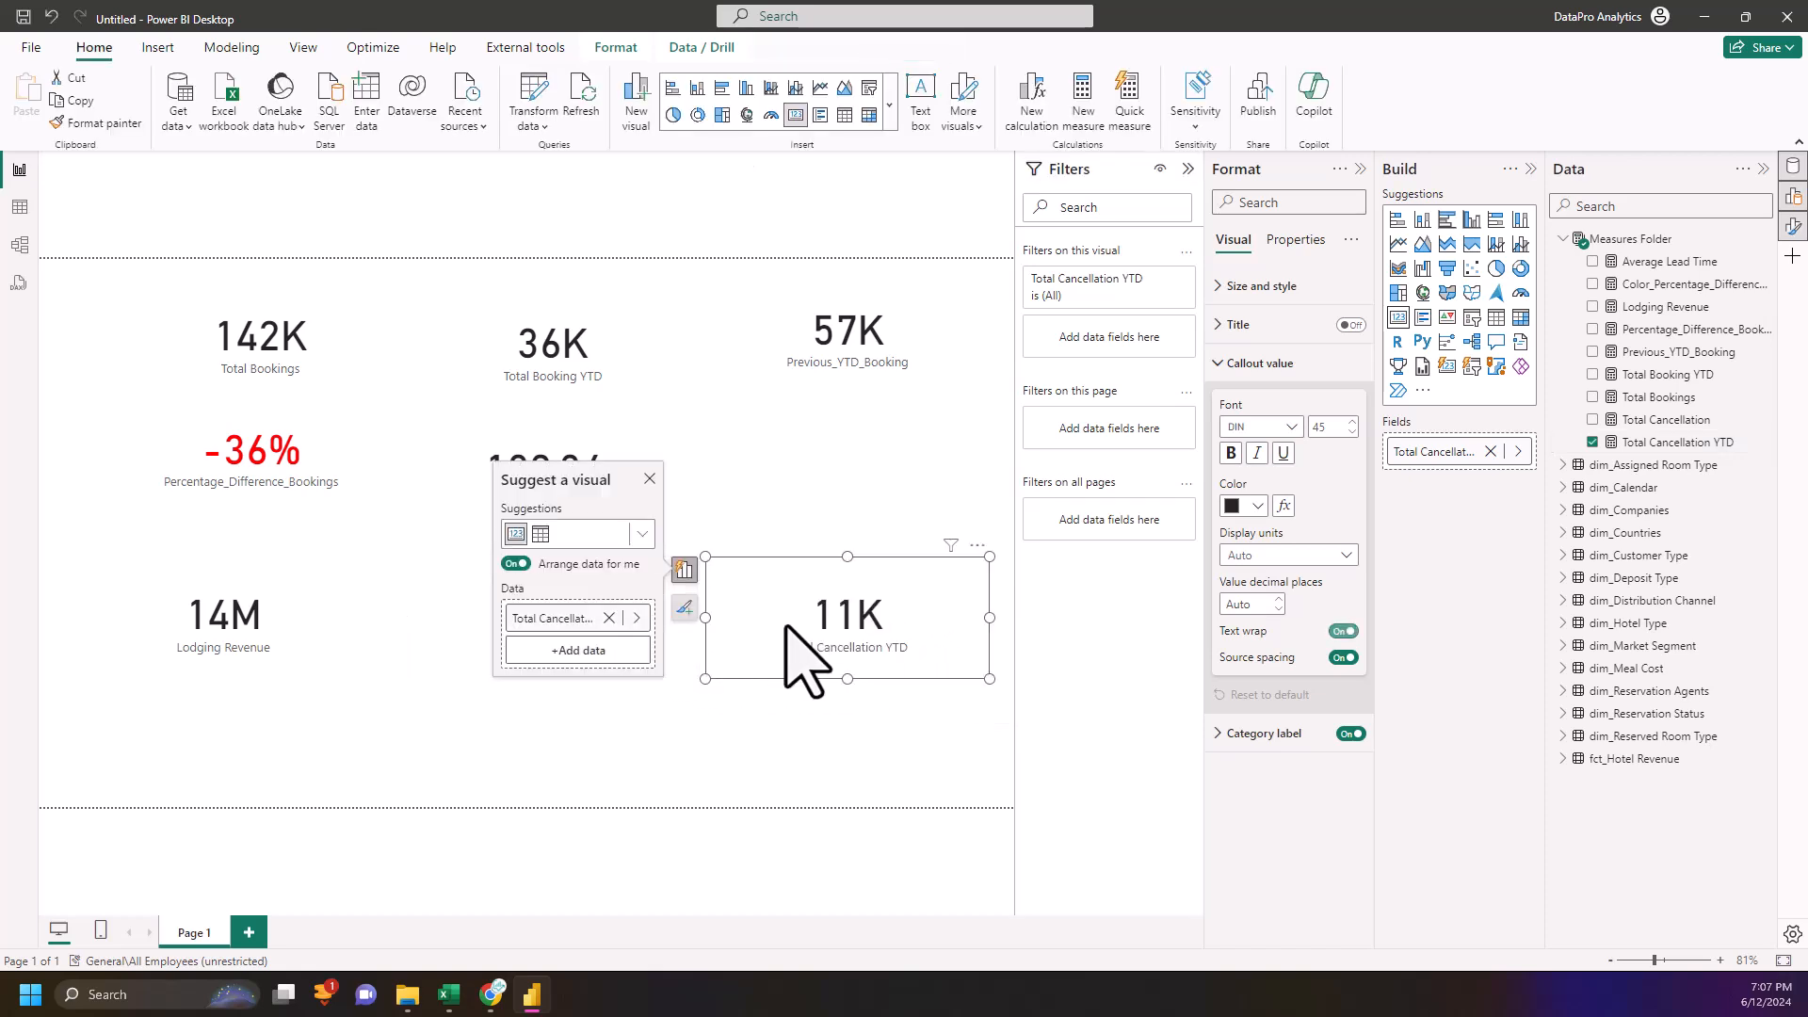
{"action": "left_click", "coordinate": [675, 626]}
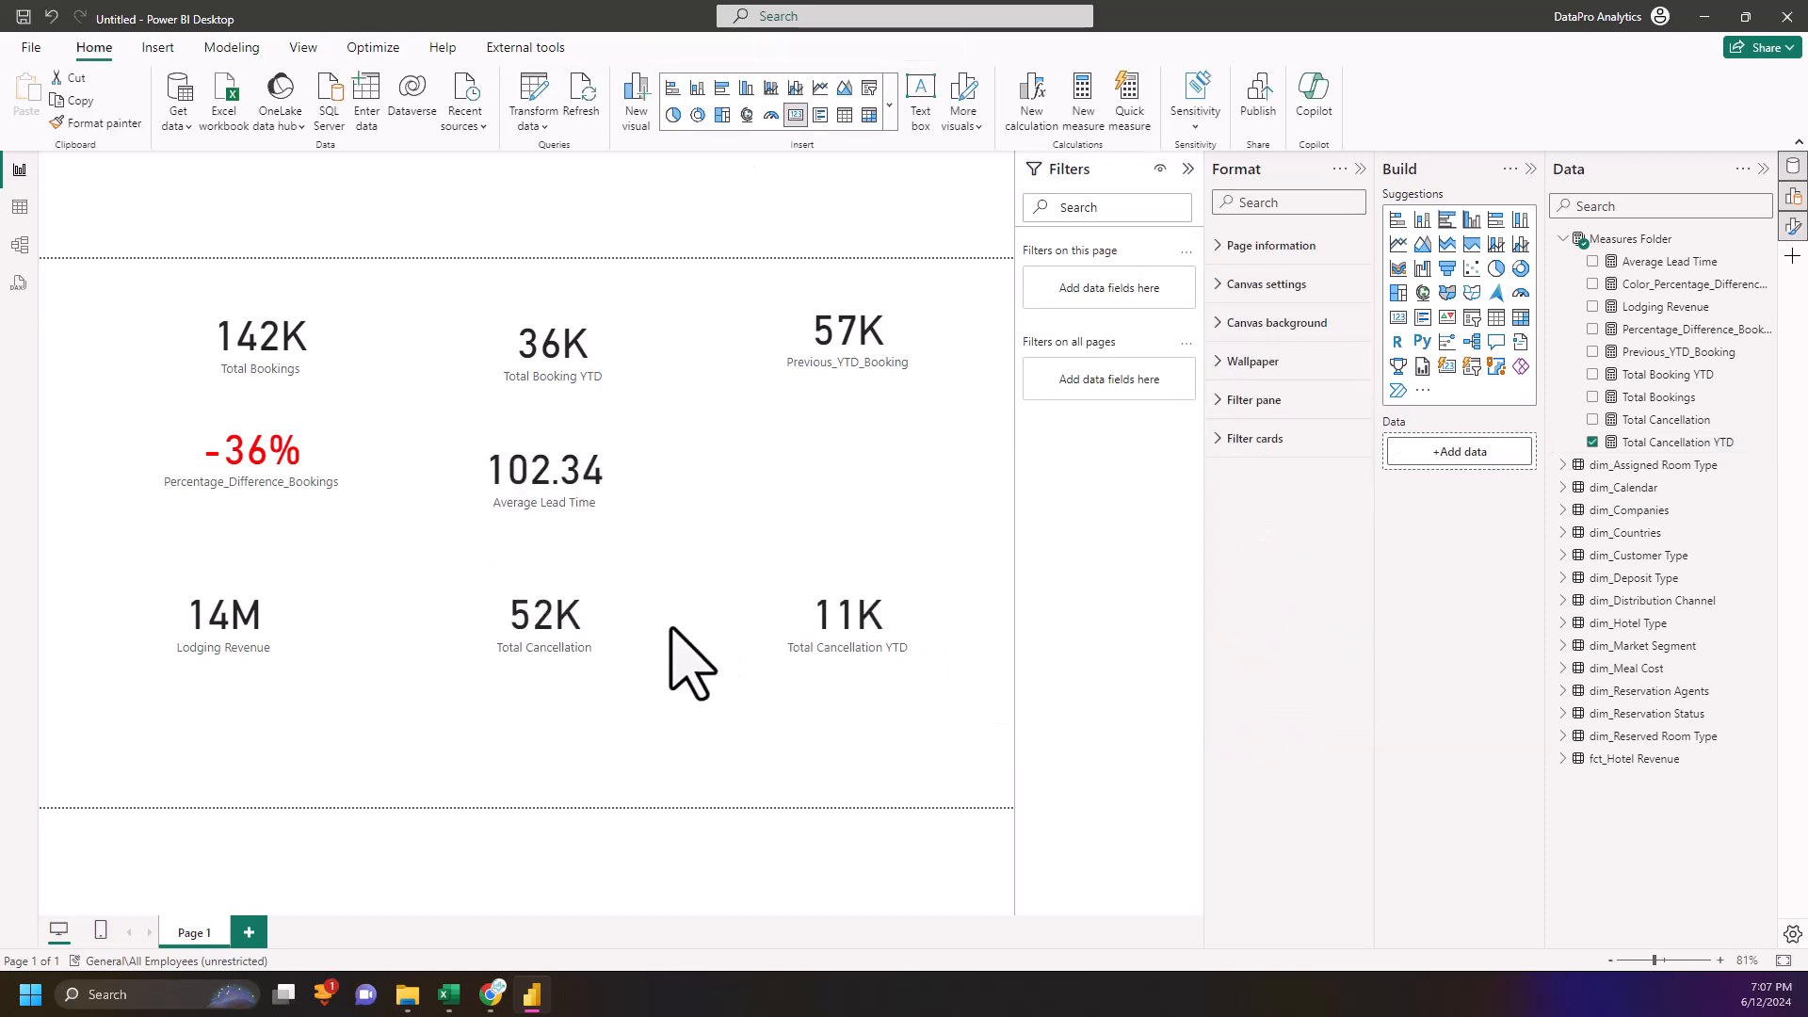
{"action": "left_click", "coordinate": [862, 656]}
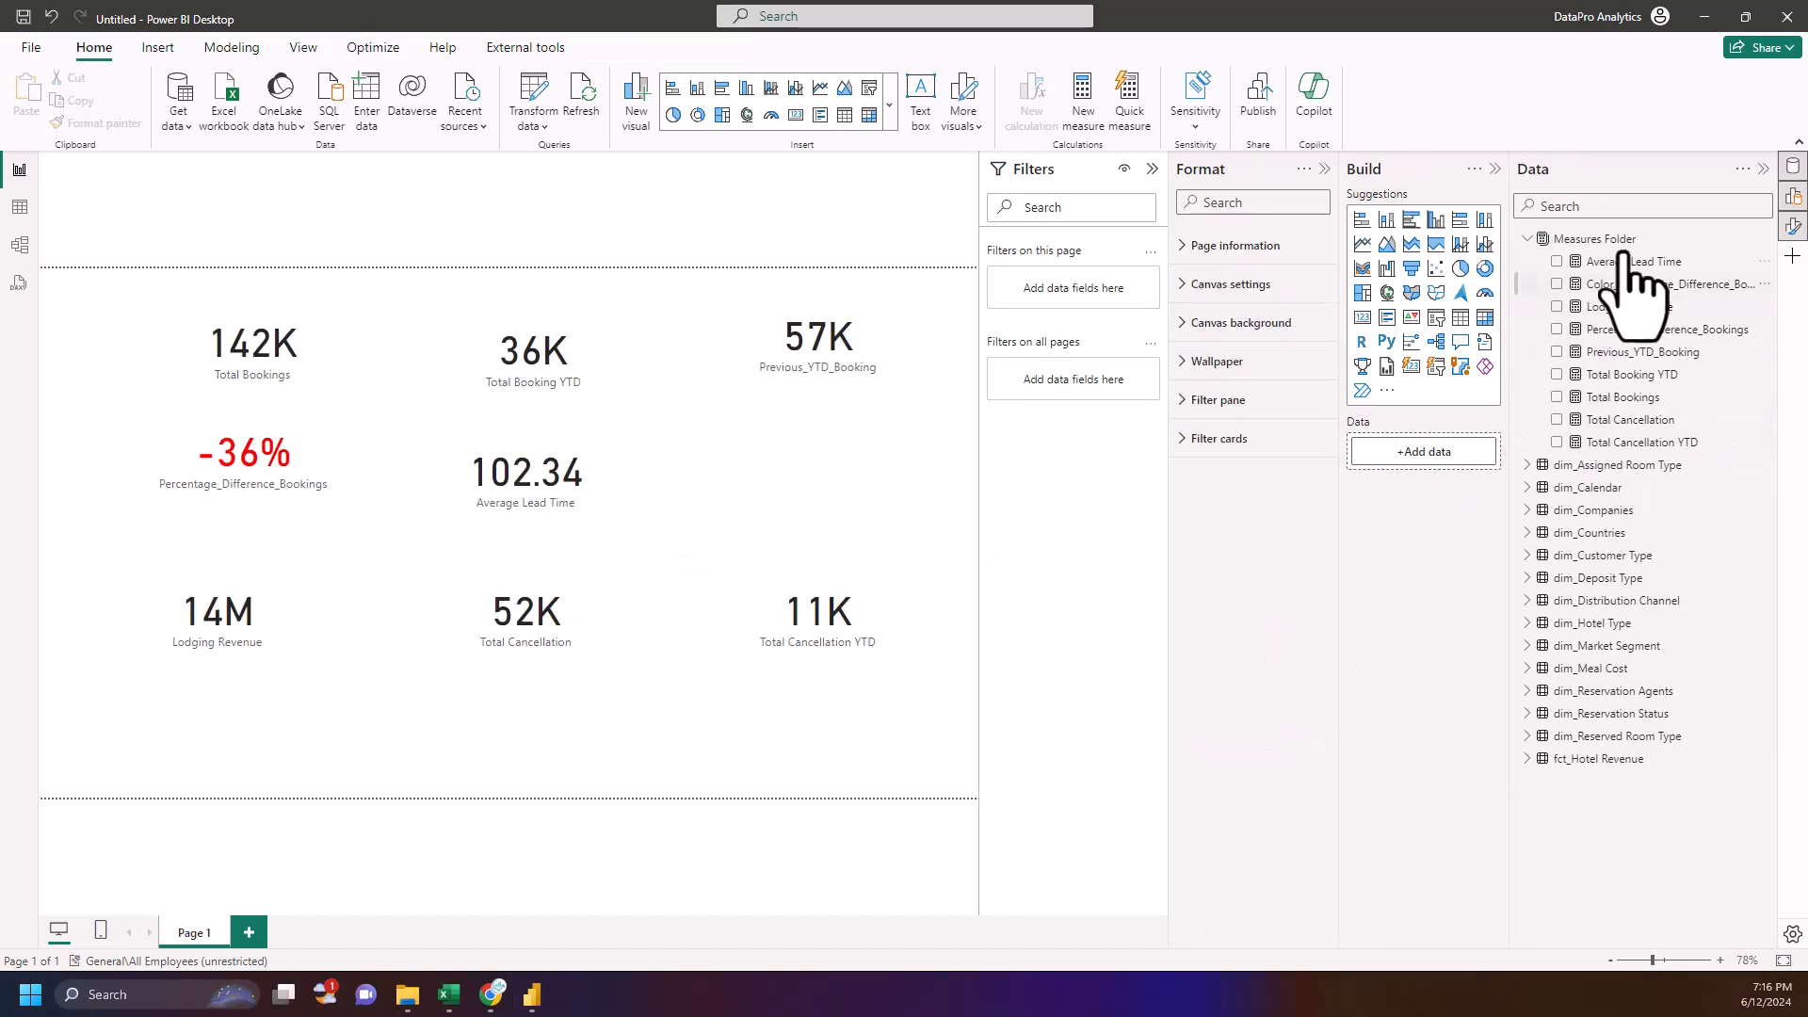
- Start a measure named Previous_YTD_Cancellation in the Measures Folder and begin its formula with CALCULATE( [Total Cancellation YTD]
{"action": "left_click", "coordinate": [1761, 238]}
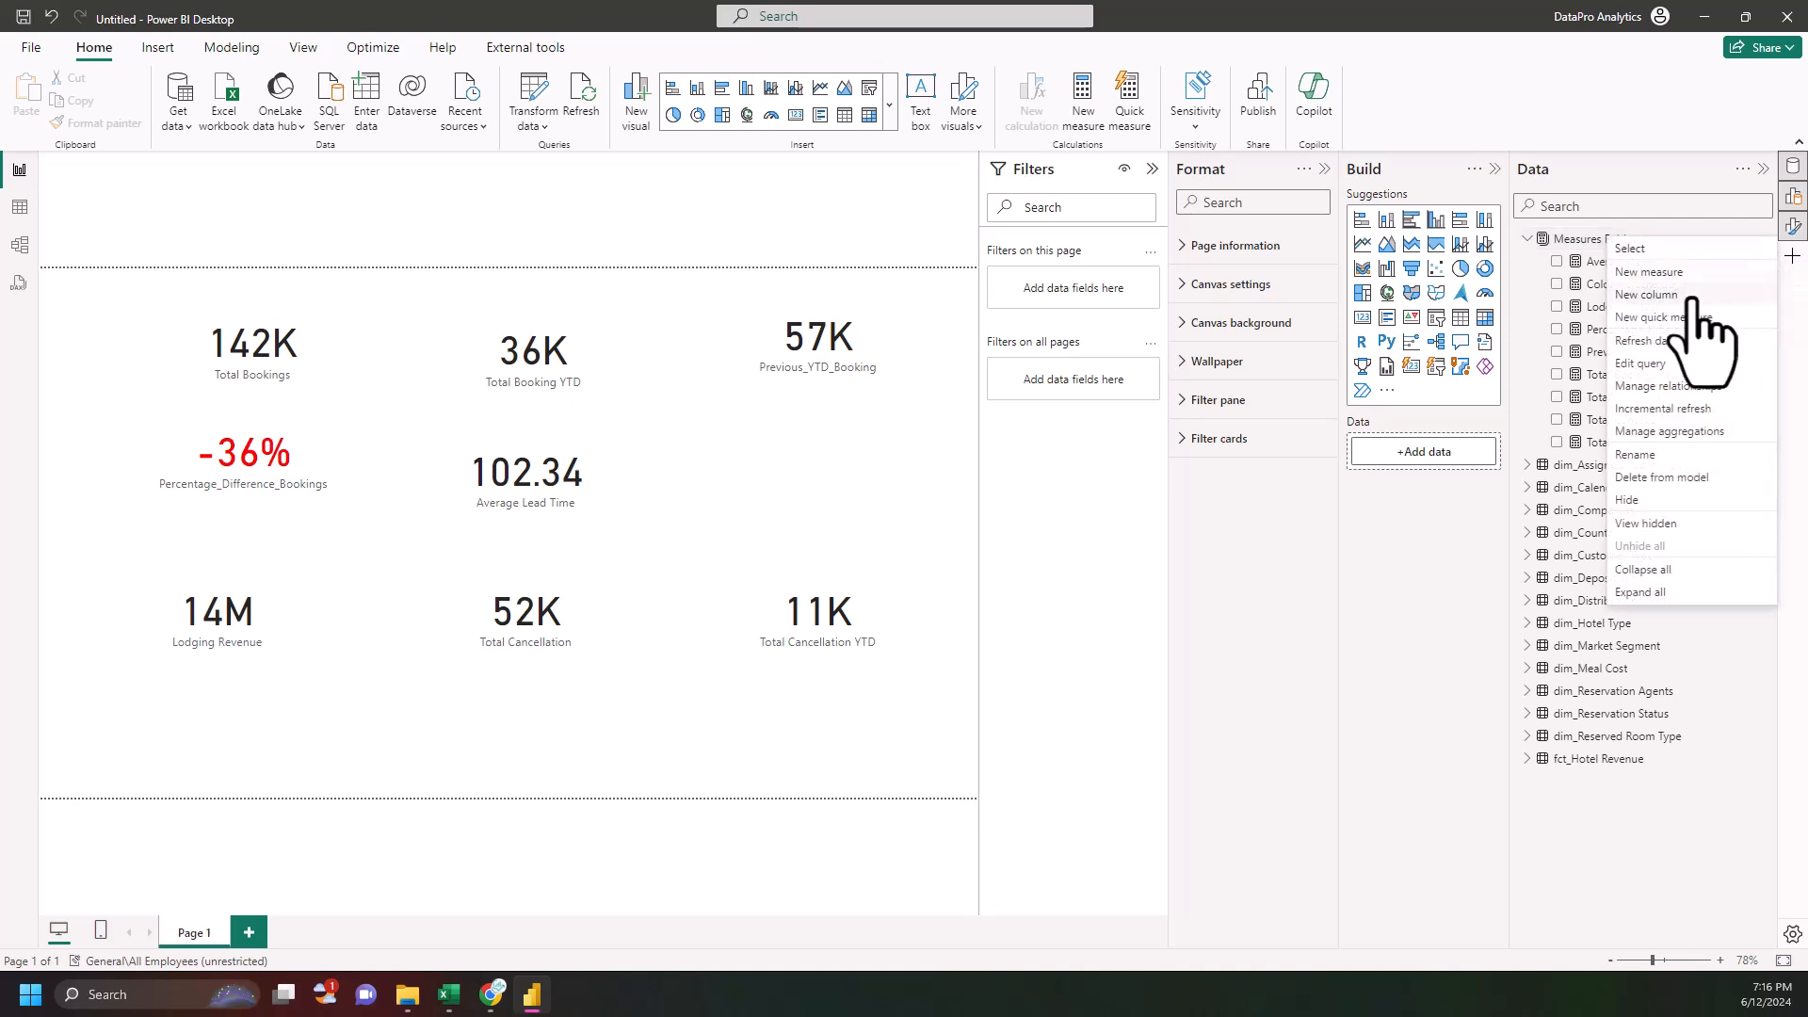
{"action": "left_click", "coordinate": [1635, 273]}
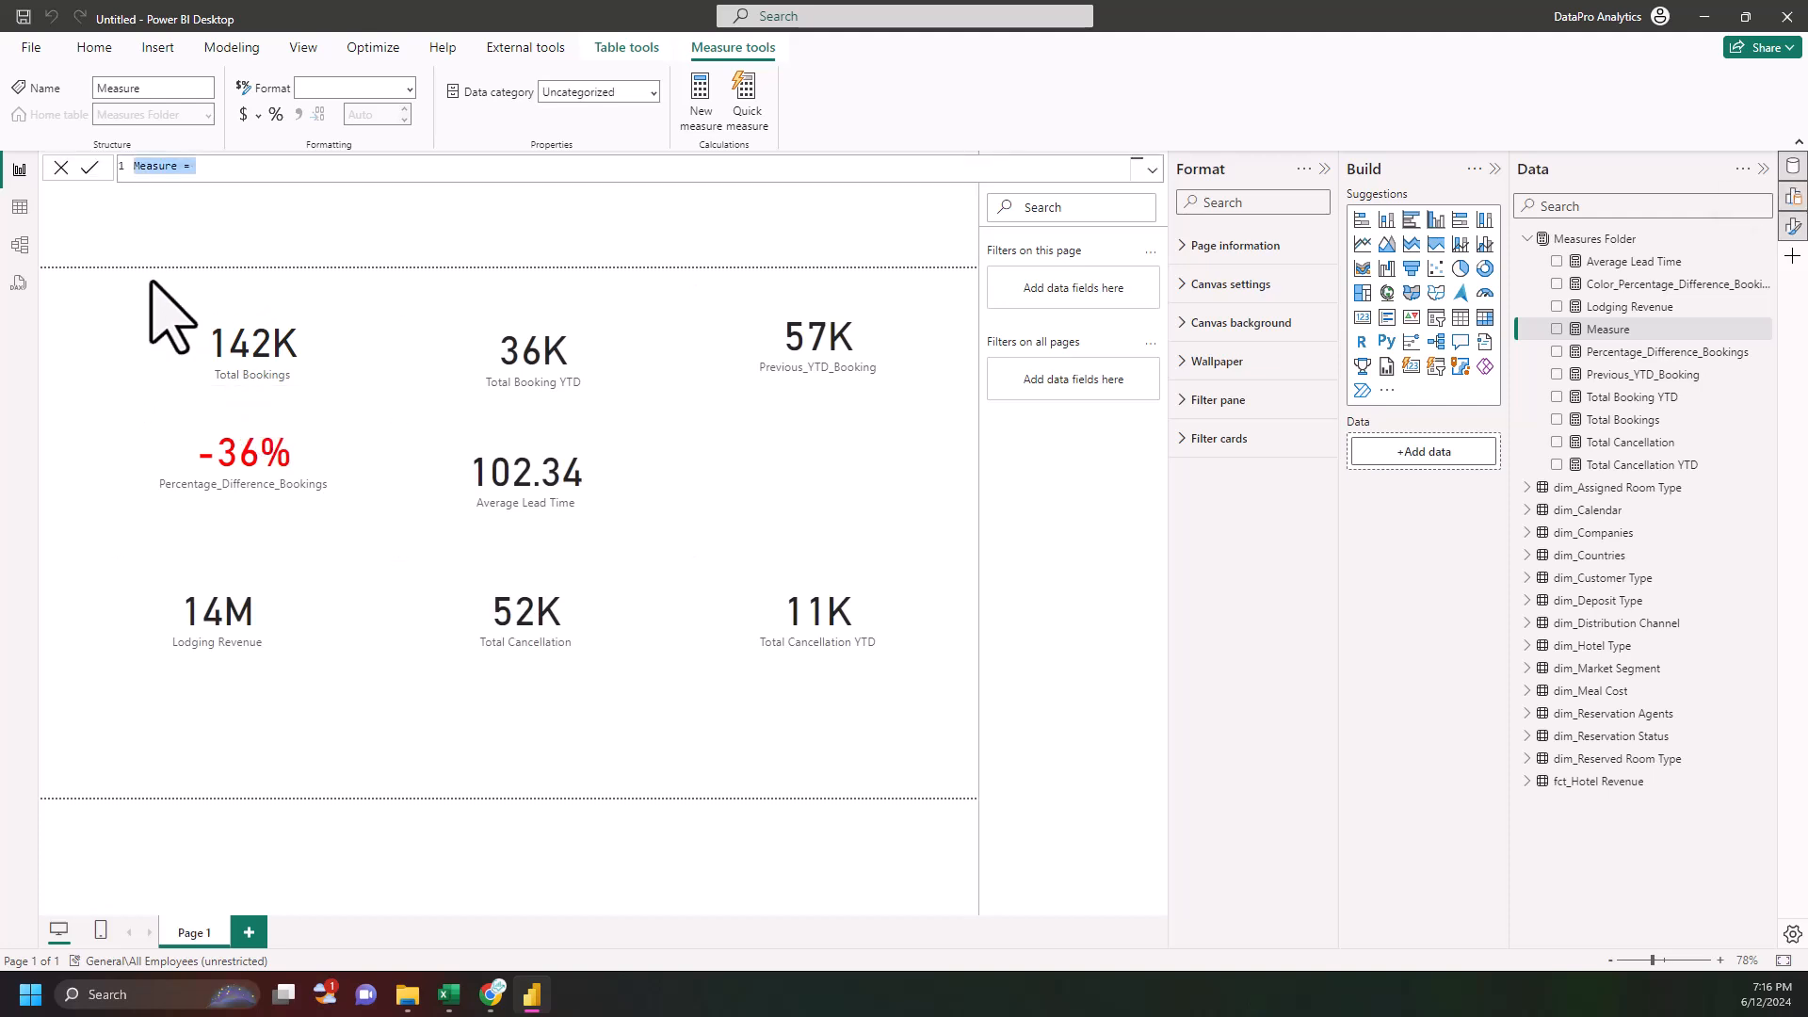
{"action": "type", "text": "Previous_YTD_Cancellation"}
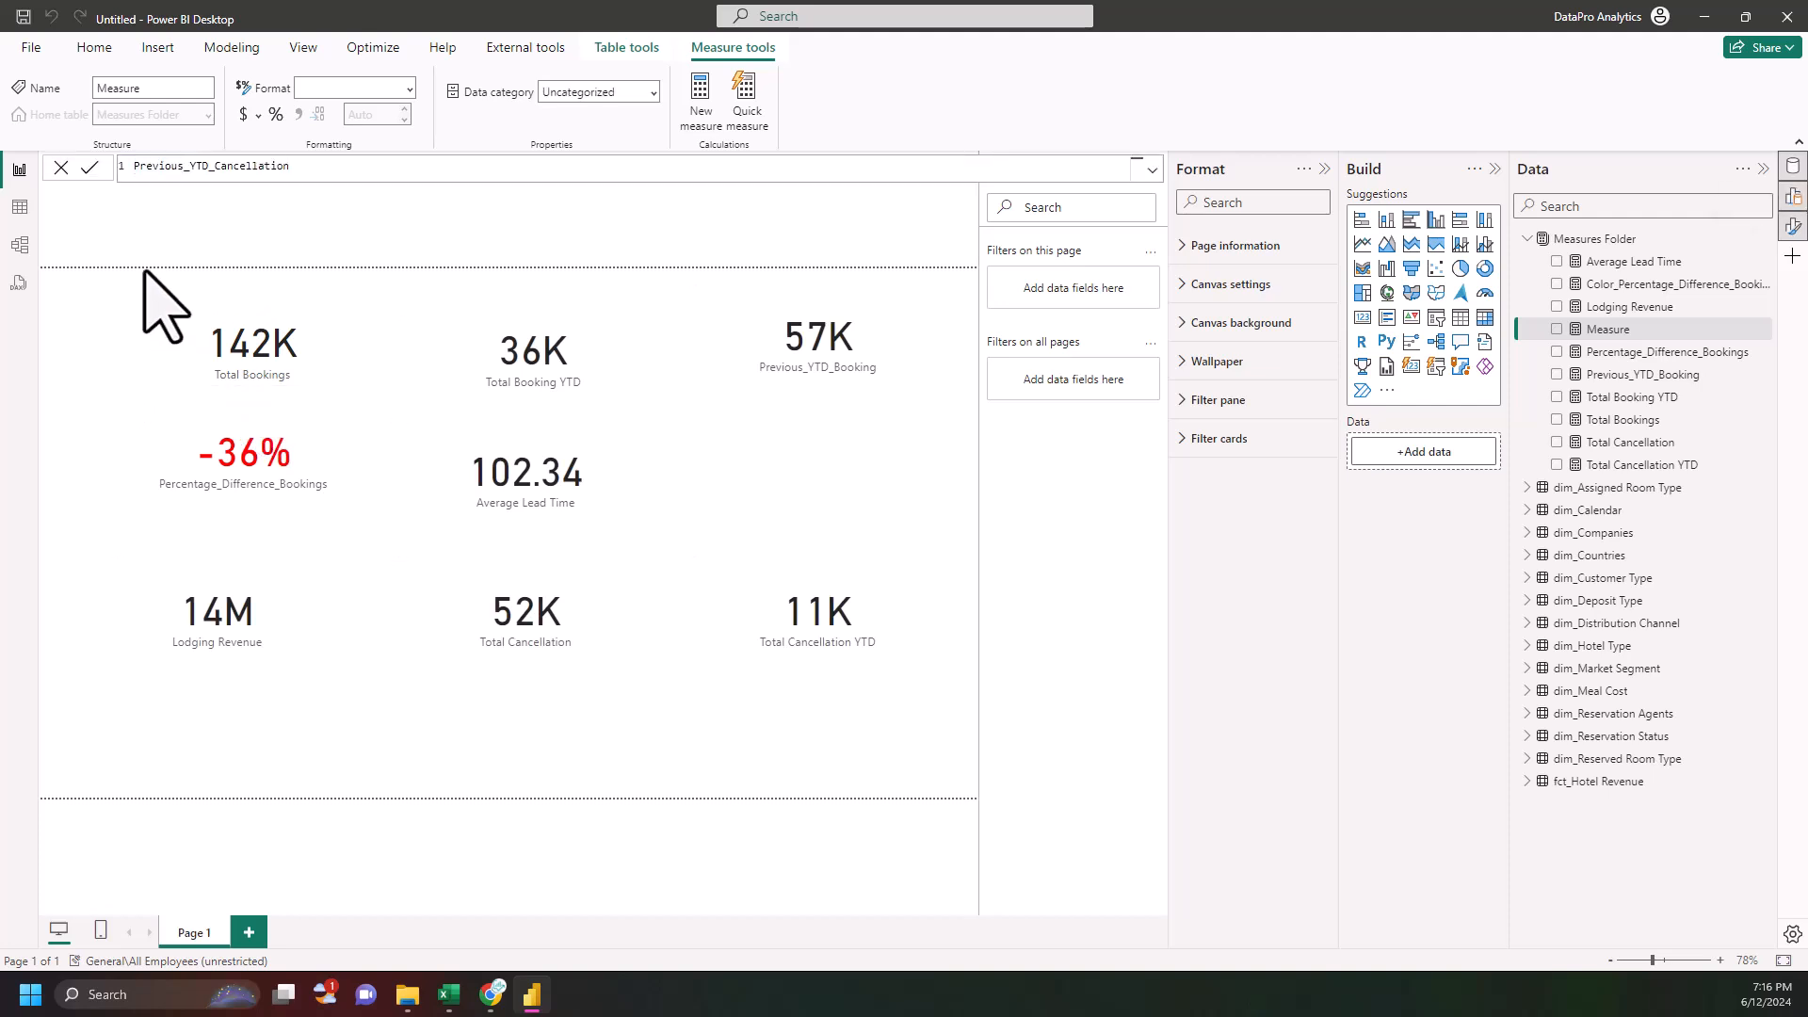
{"action": "type", "text": "= cal"}
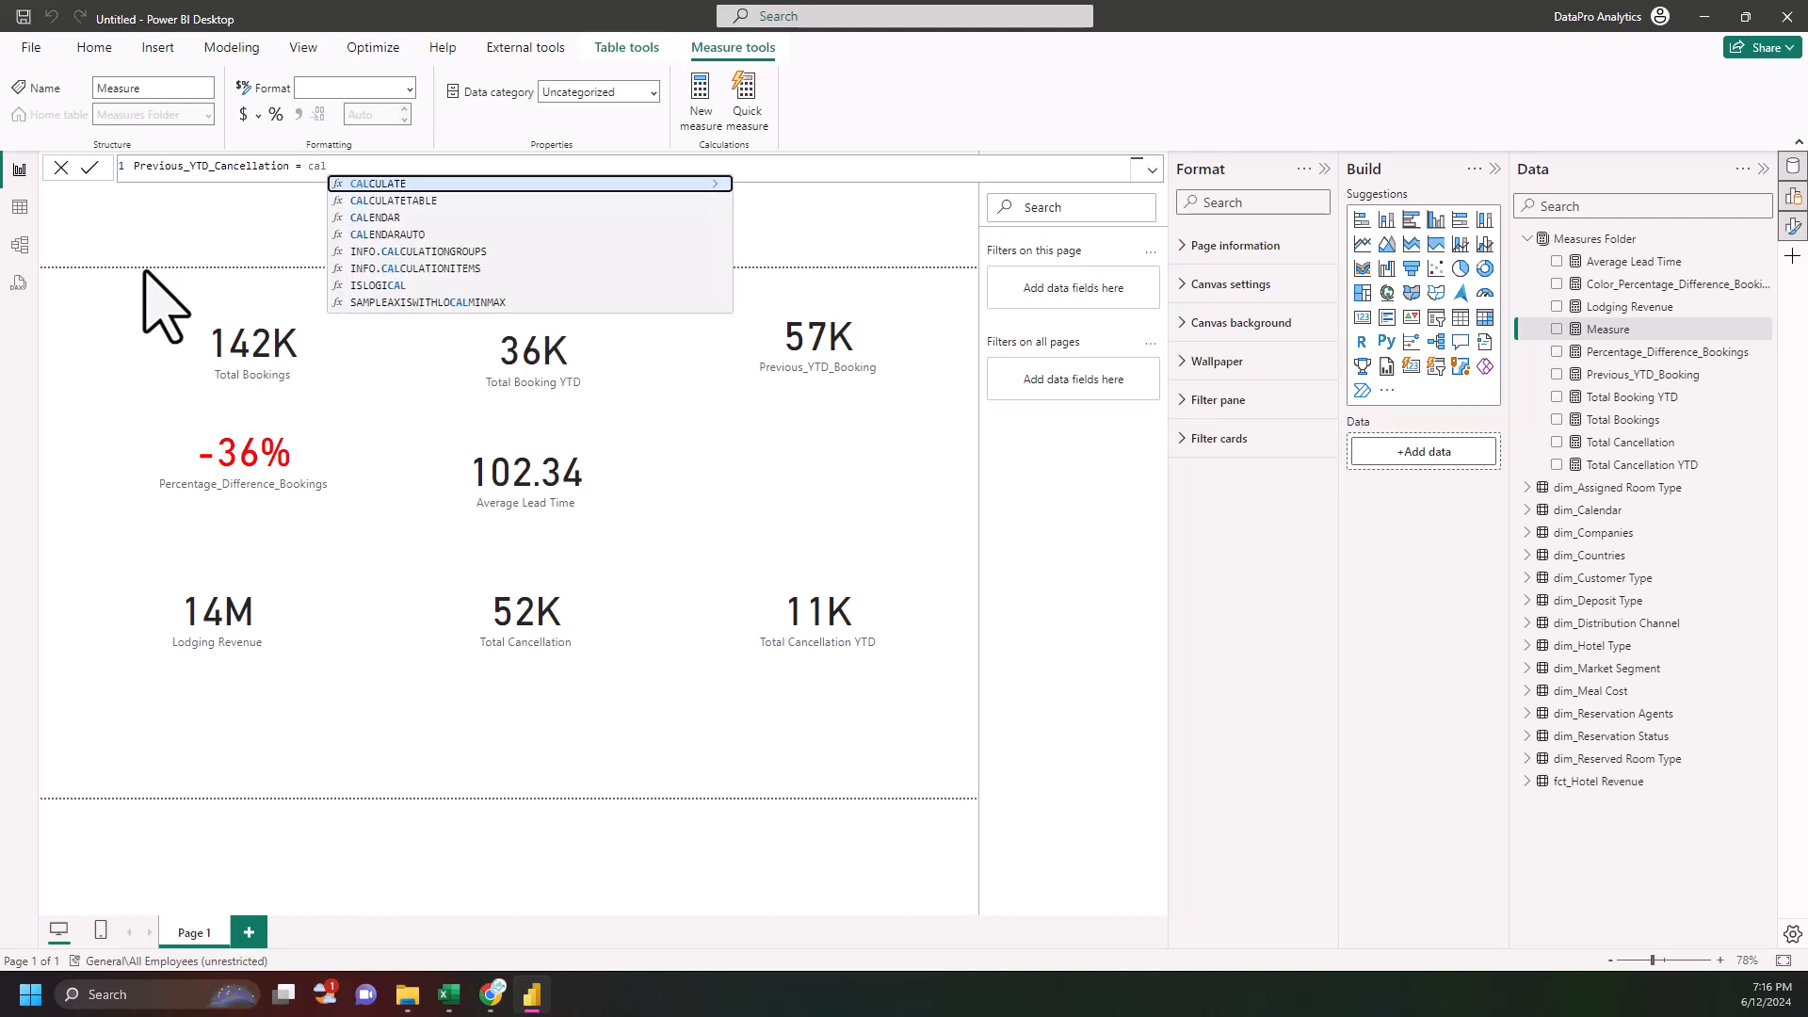
{"action": "key", "text": "Tab"}
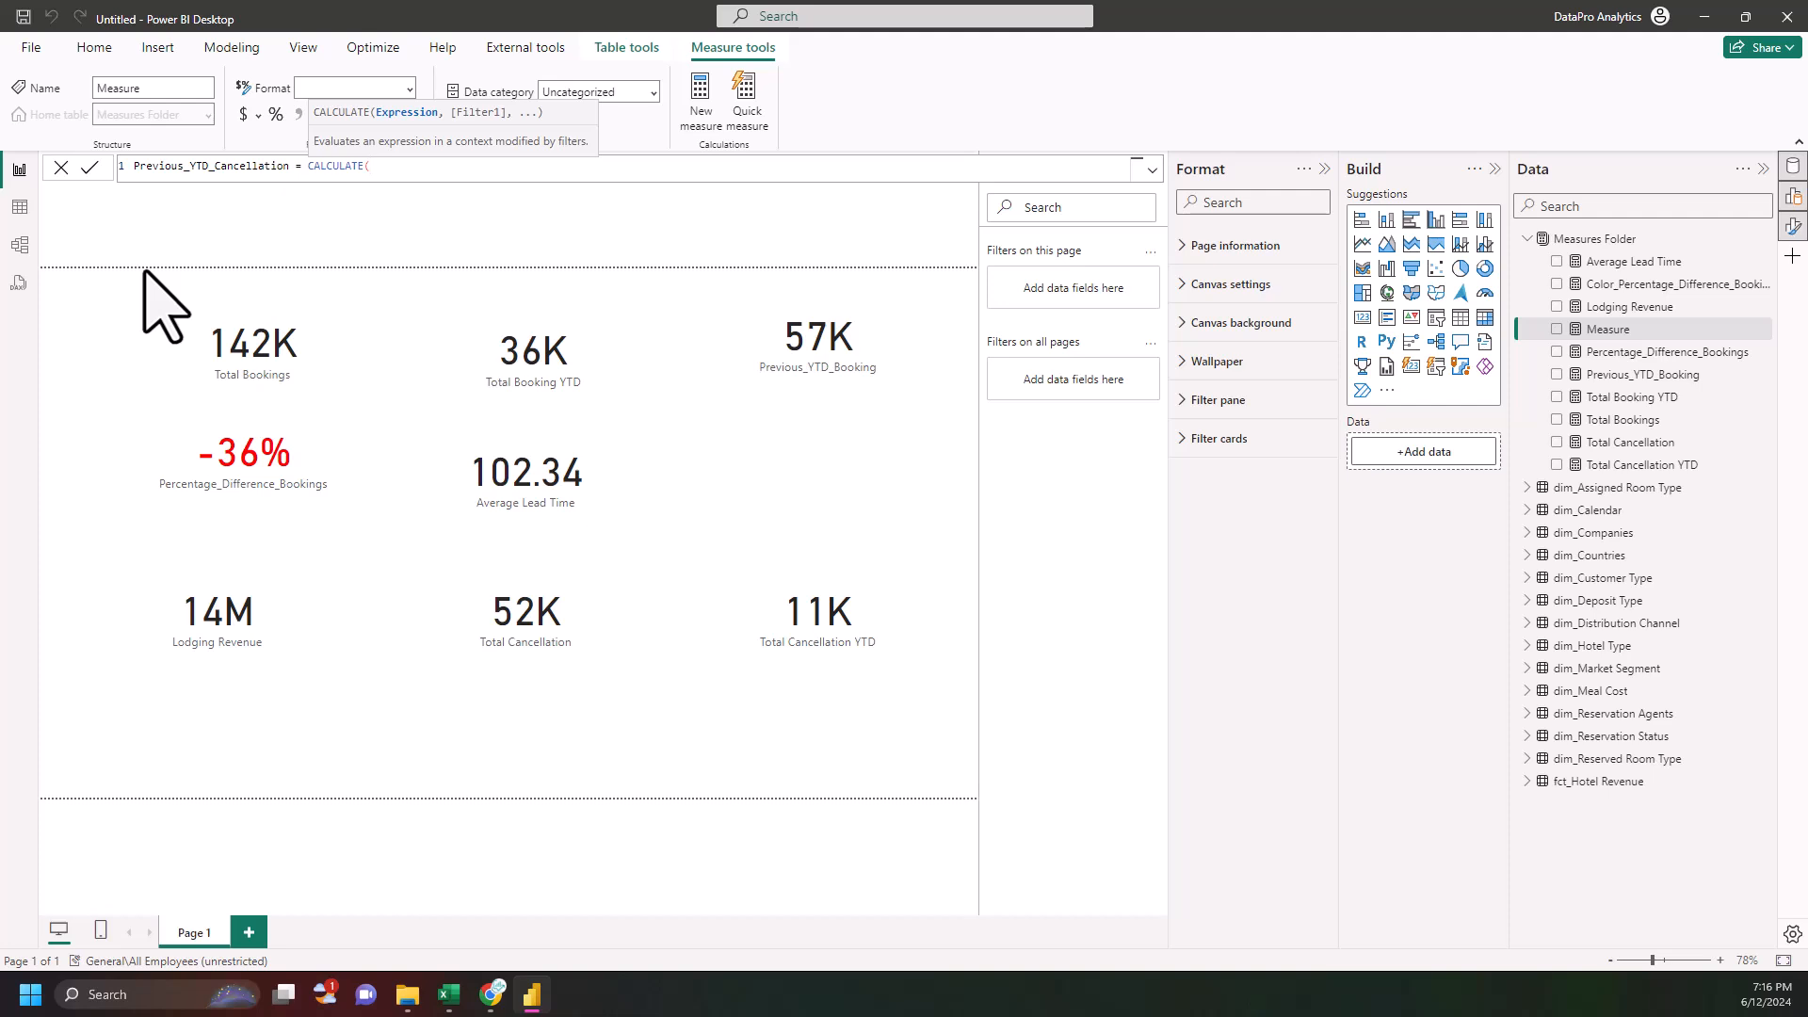
{"action": "type", "text": "total"}
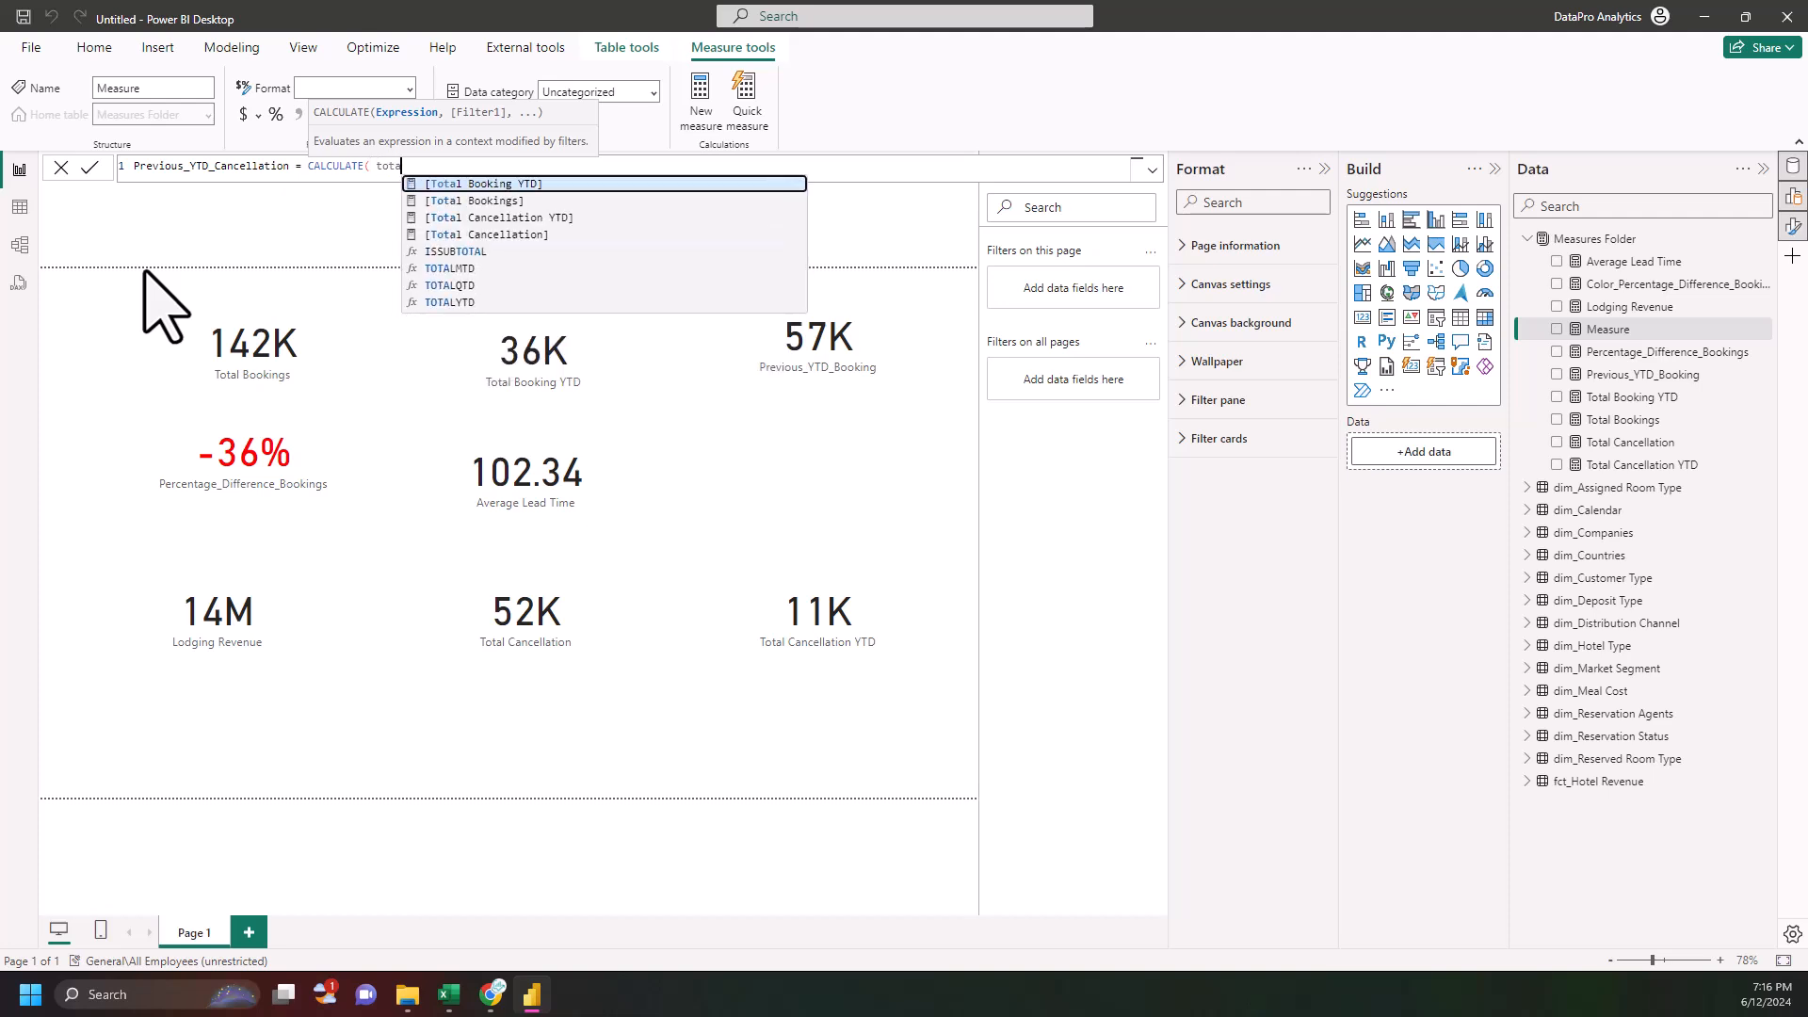
{"action": "key", "text": "Down"}
{"action": "key", "text": "Down"}
{"action": "key", "text": "Tab"}
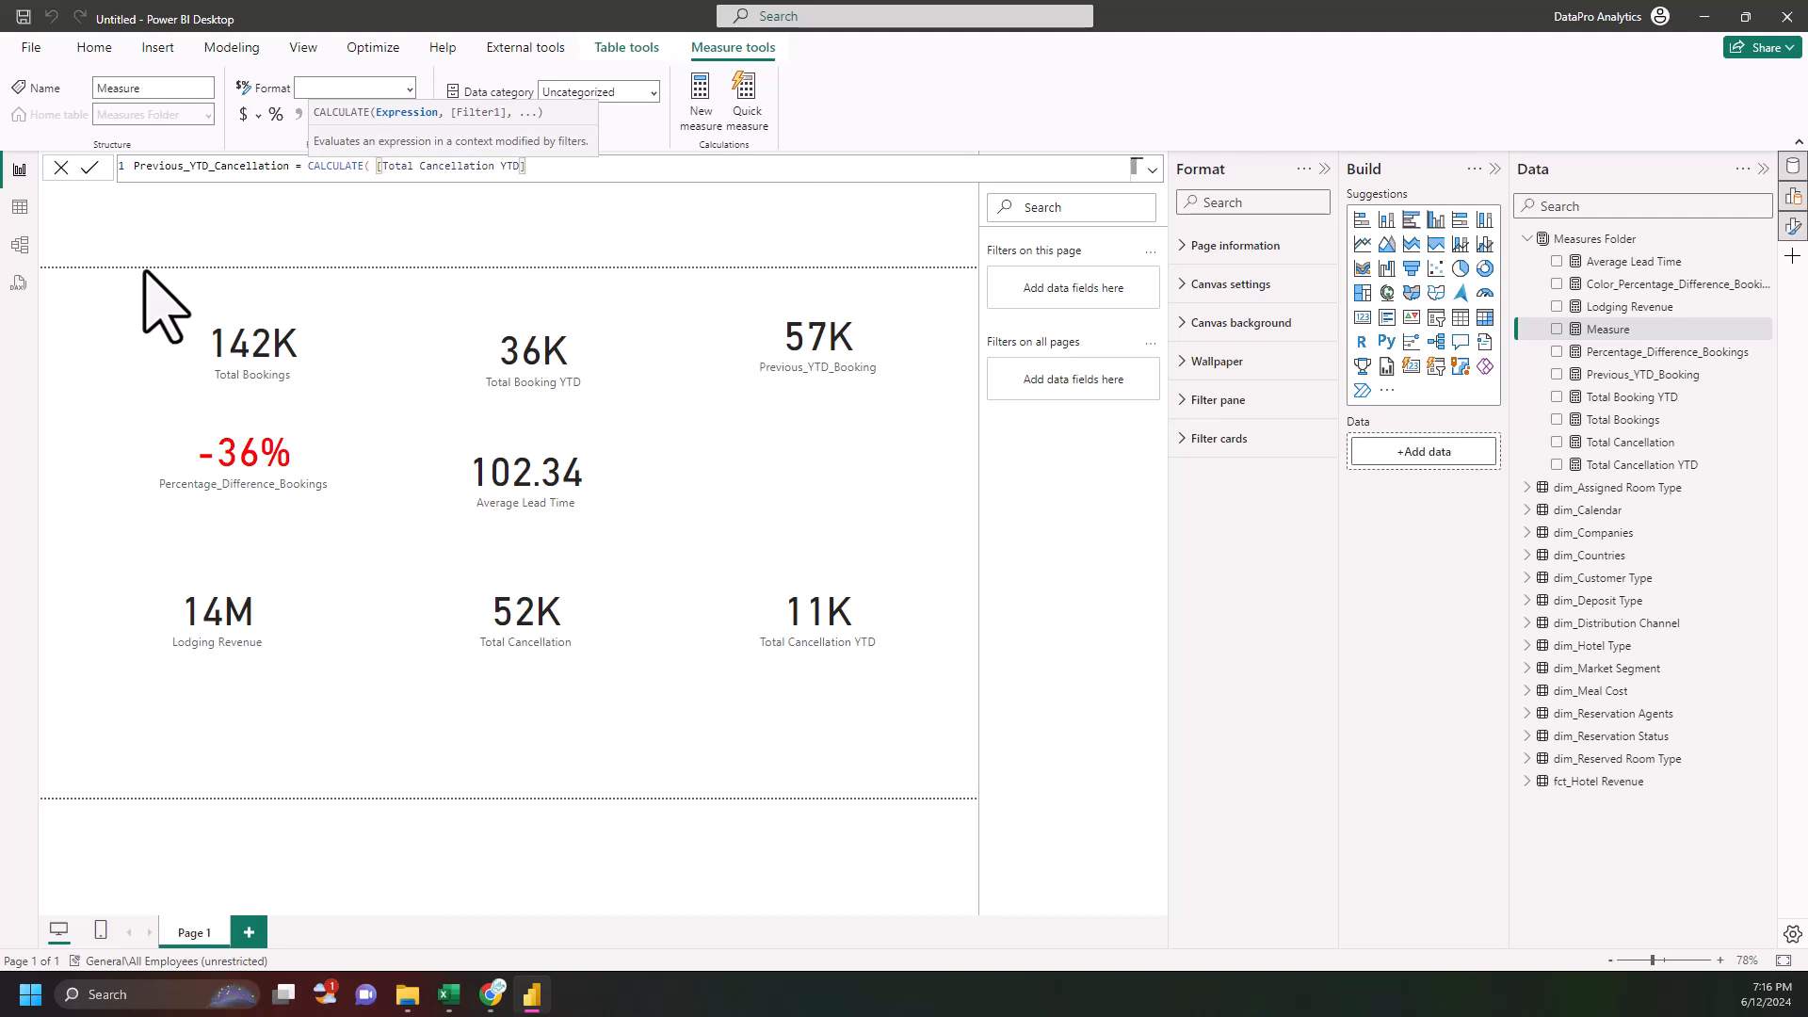
- Add SAMEPERIODLASTYEAR on 'fct_Hotel Revenue'[Reservation Status Date] as the filter of the CALCULATE expression
{"action": "type", "text": ", same"}
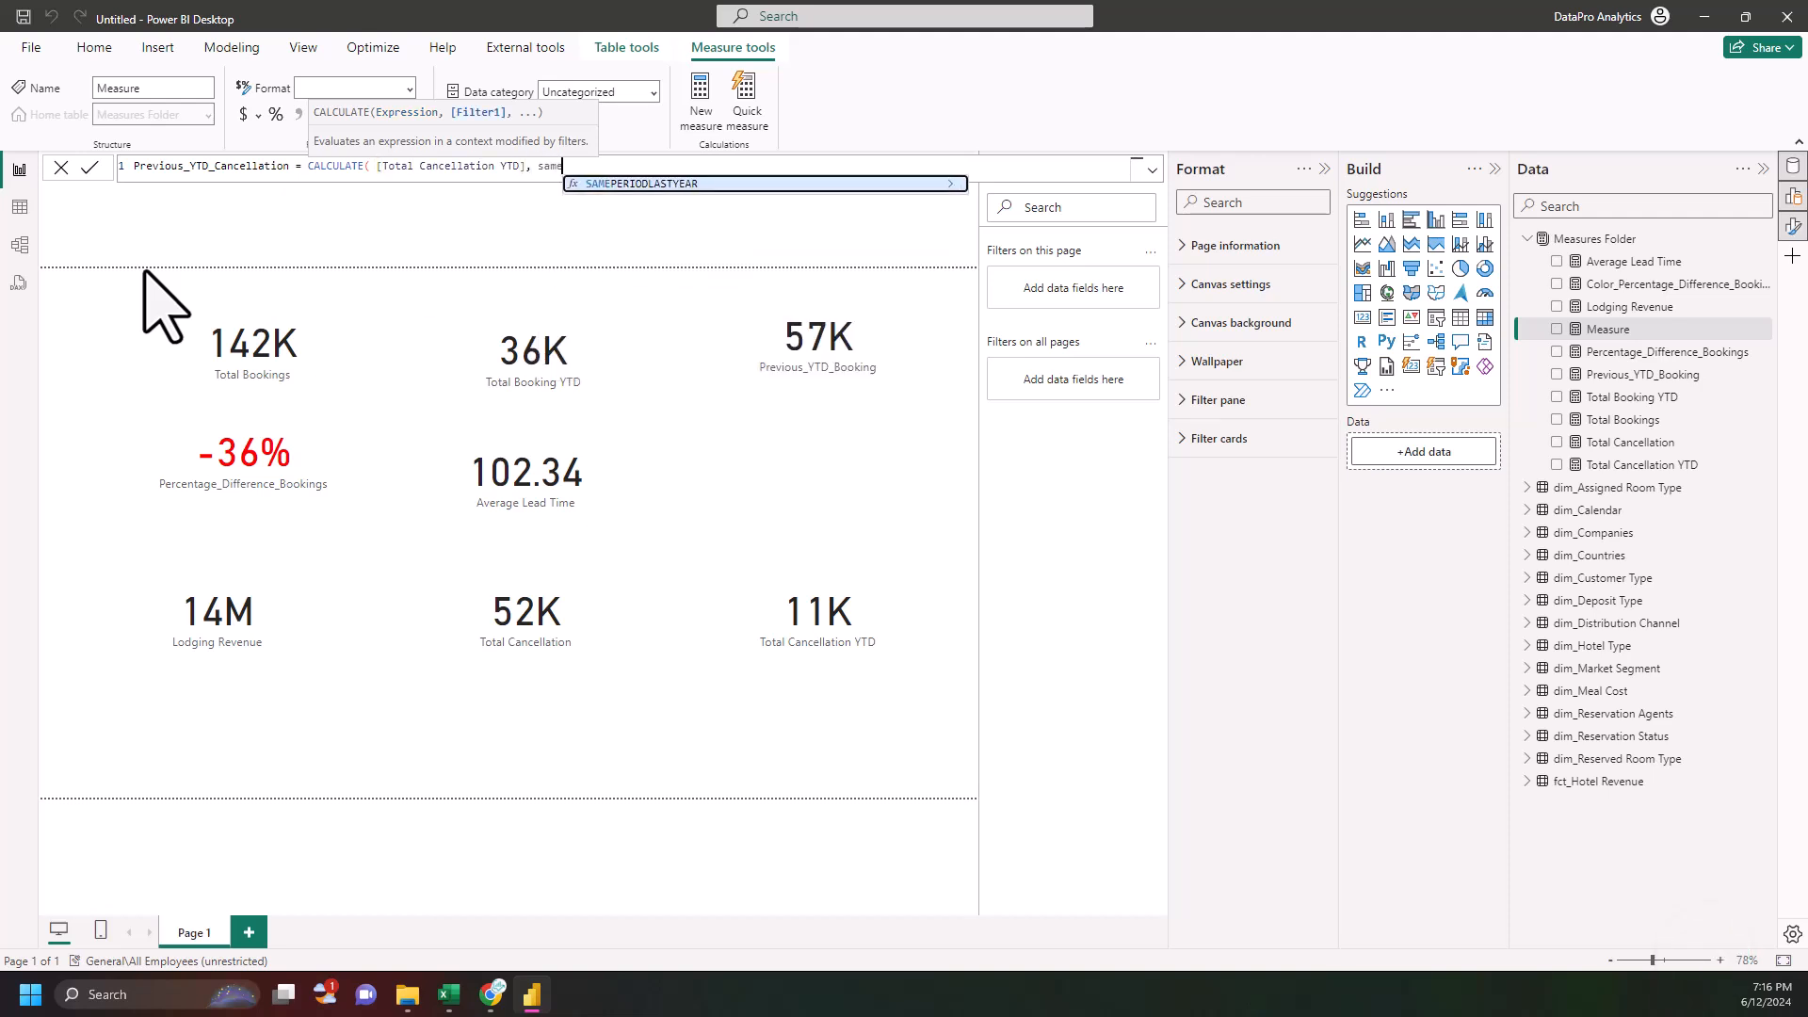
{"action": "key", "text": "Tab"}
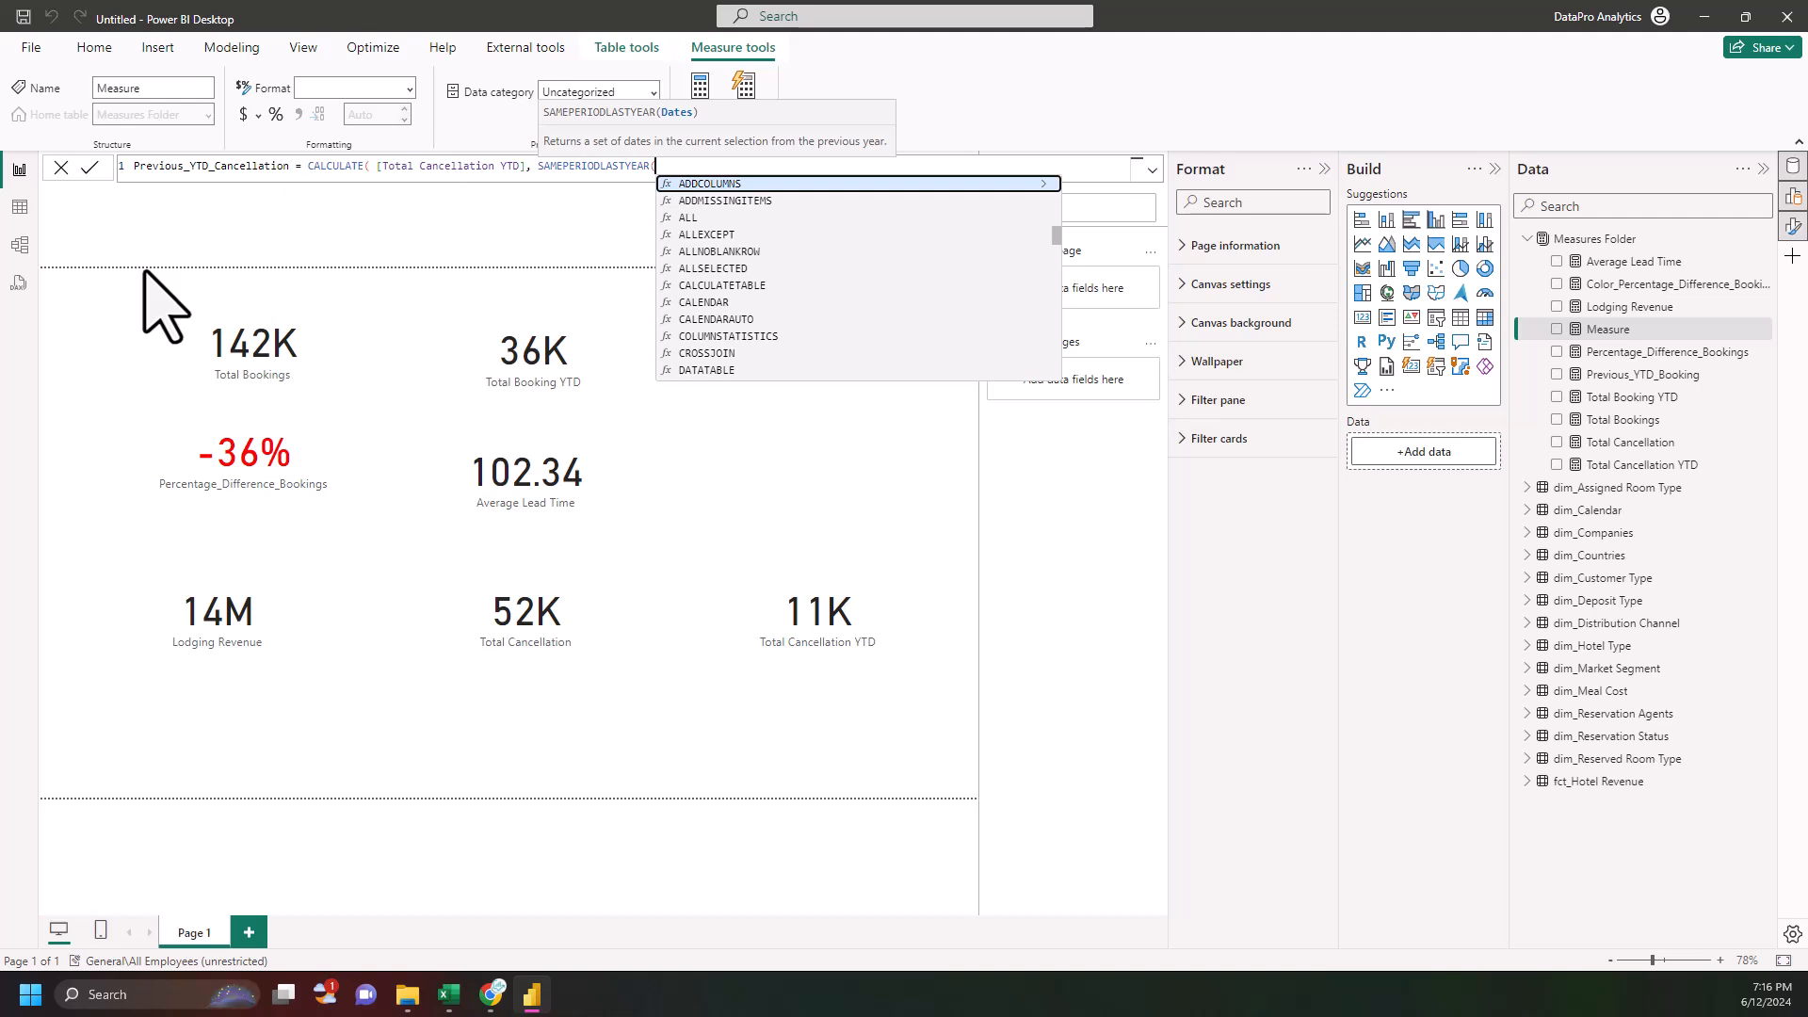
{"action": "type", "text": "statu"}
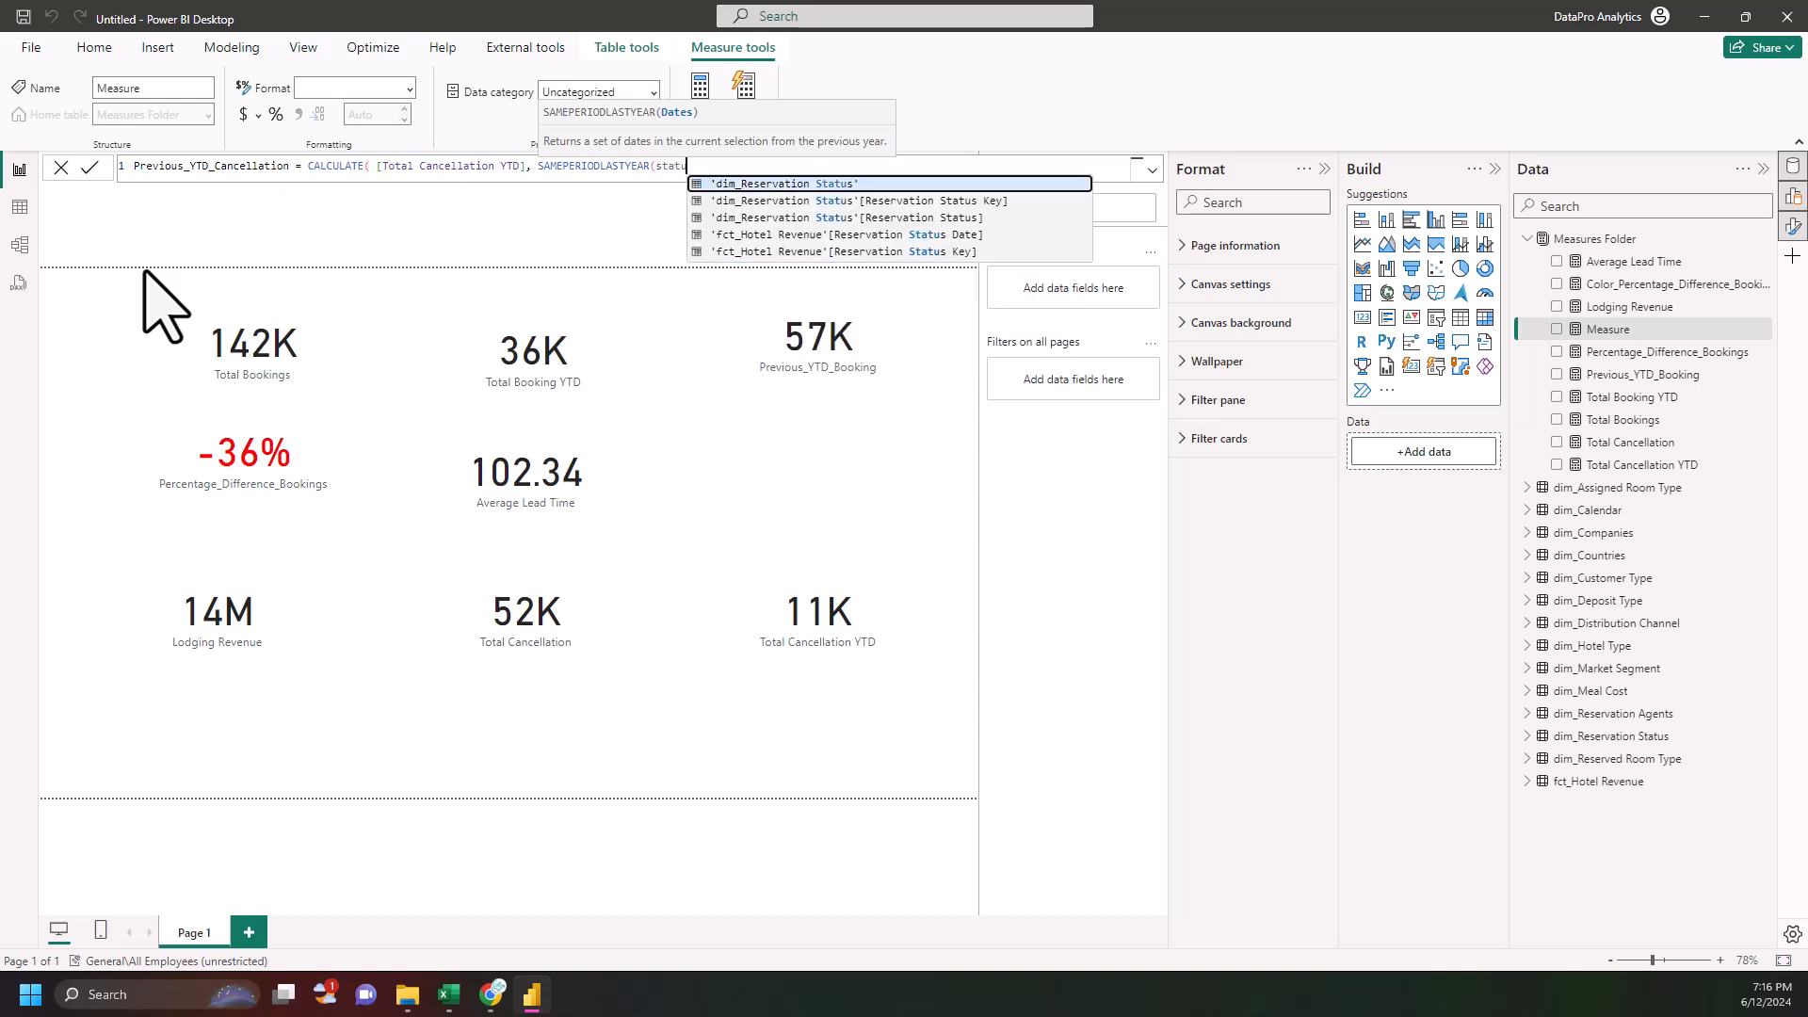
{"action": "key", "text": "Down"}
{"action": "key", "text": "Down"}
{"action": "key", "text": "Down"}
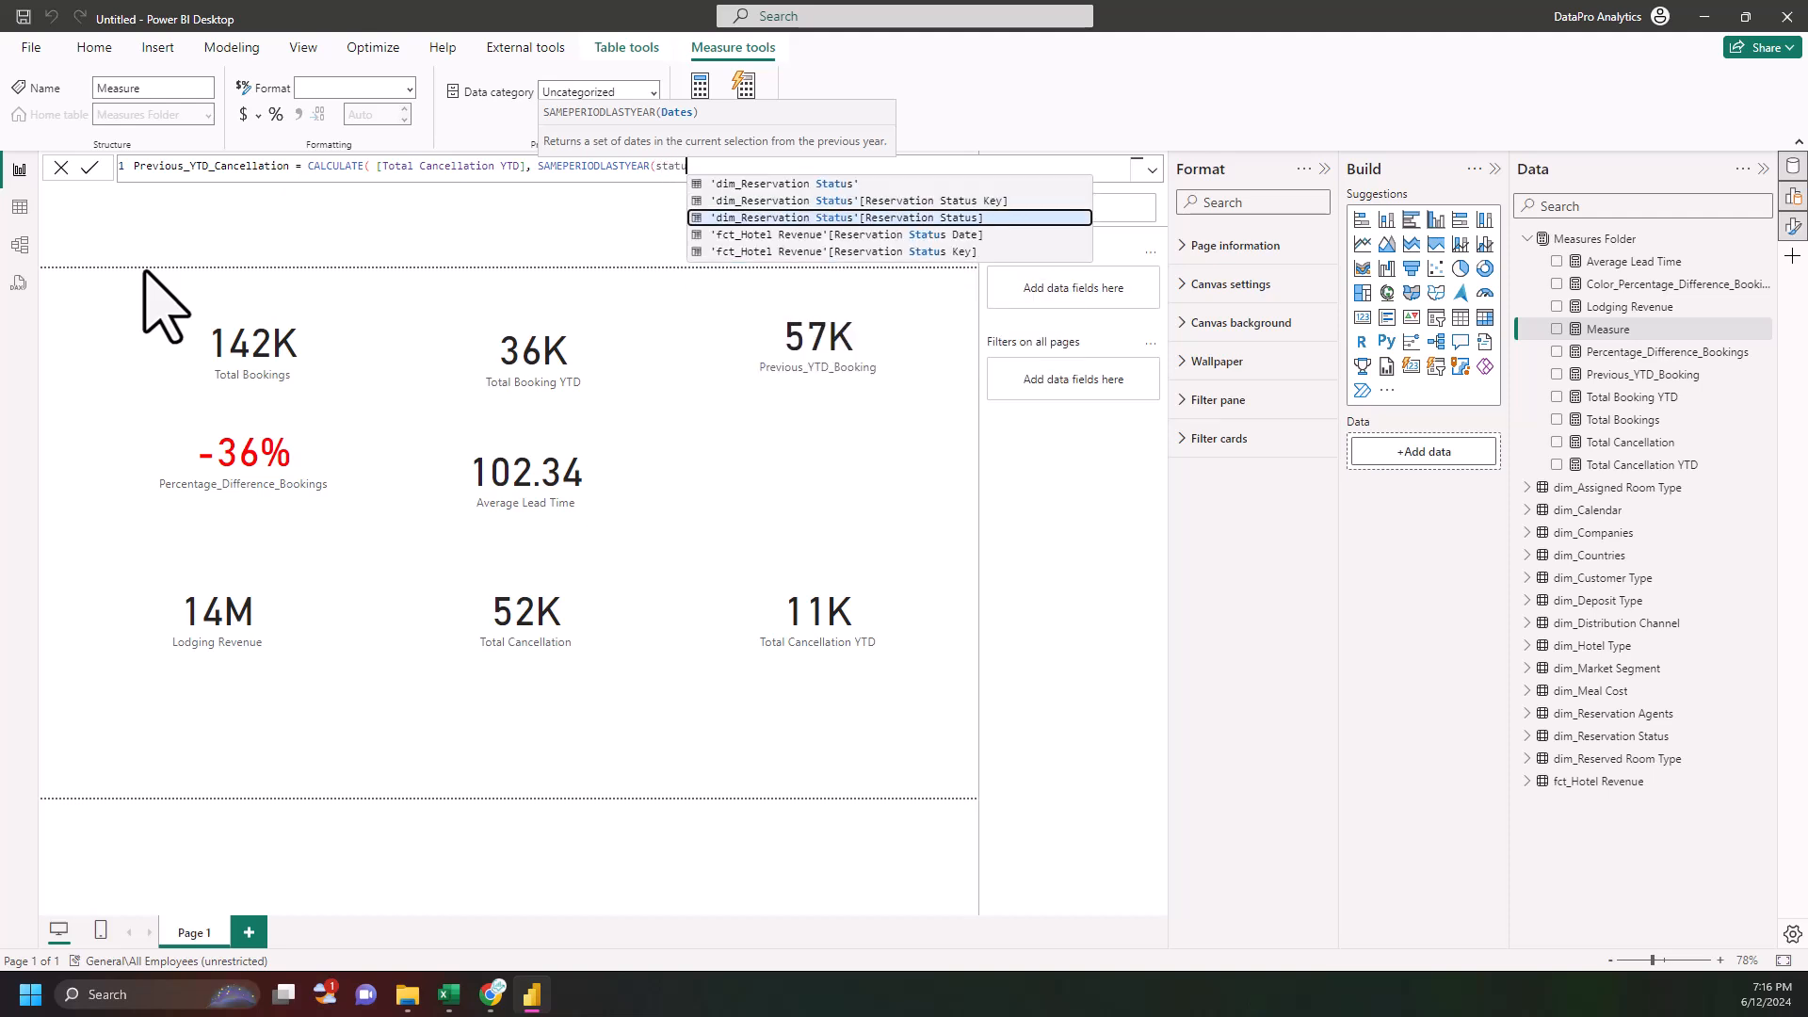
{"action": "key", "text": "Tab"}
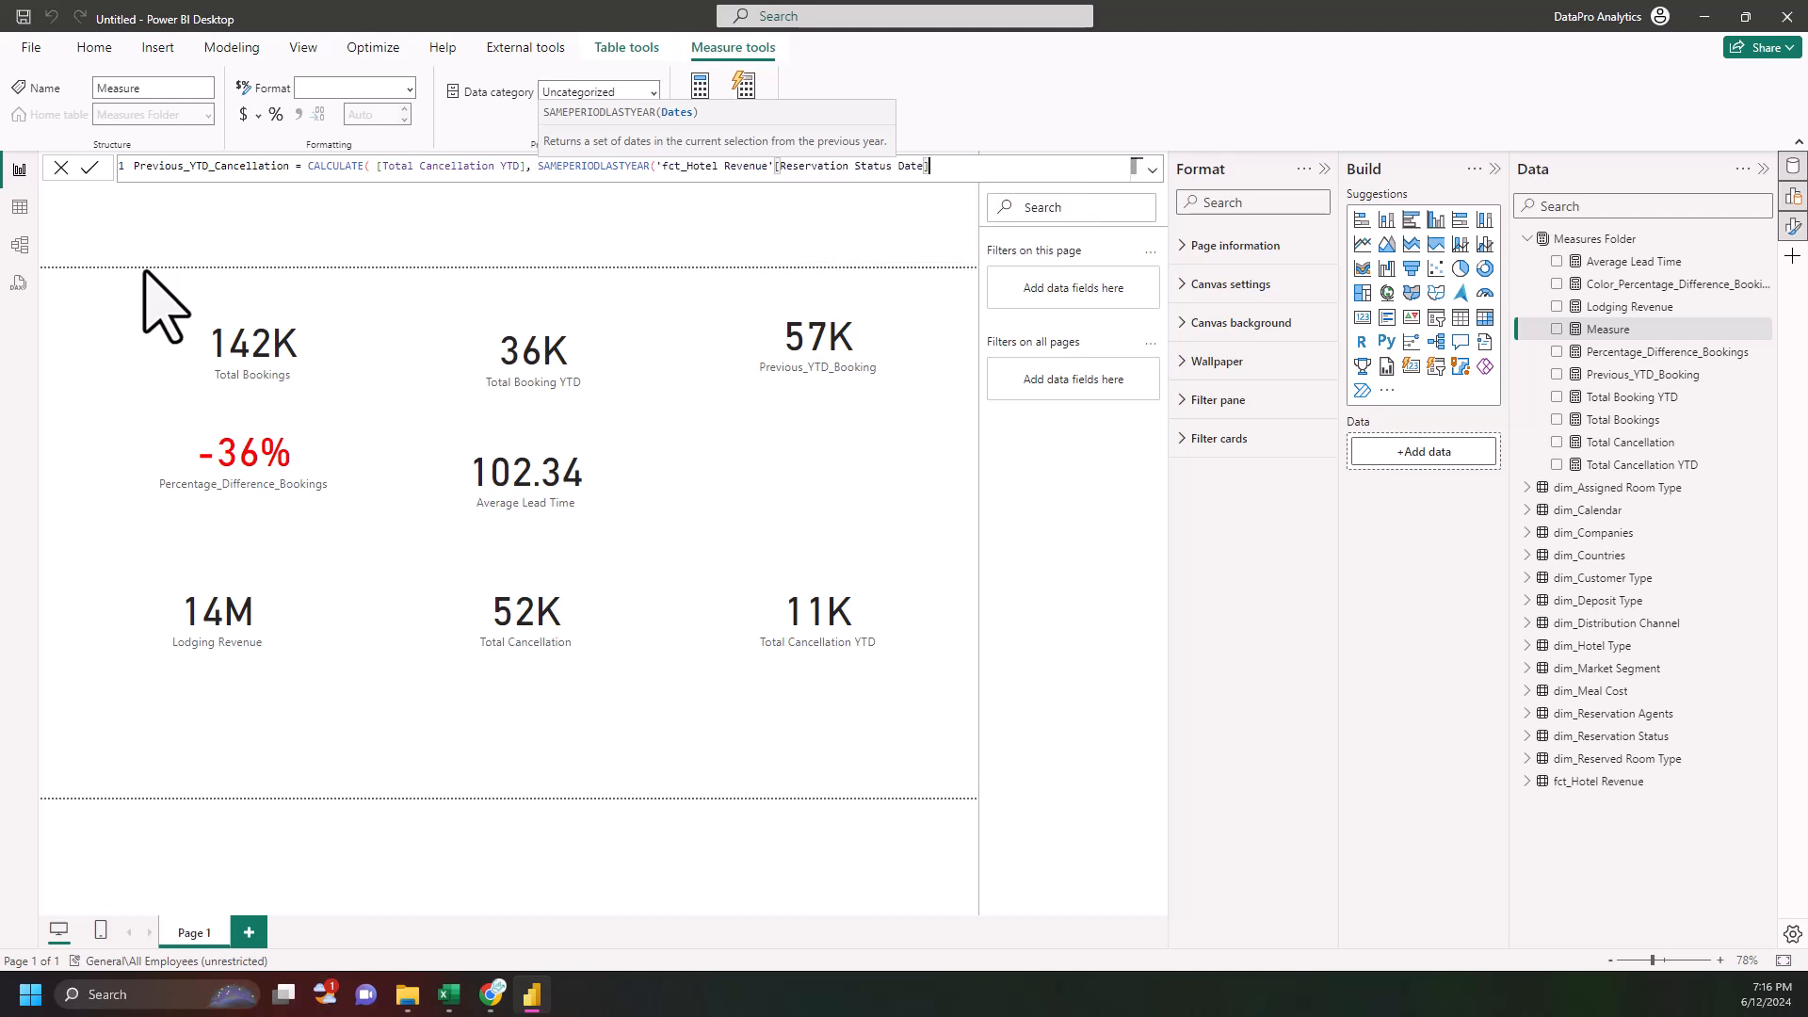
- Close both functions to commit the Previous_YTD_Cancellation measure and place it as a card beneath the Lodging Revenue card
{"action": "type", "text": ")"}
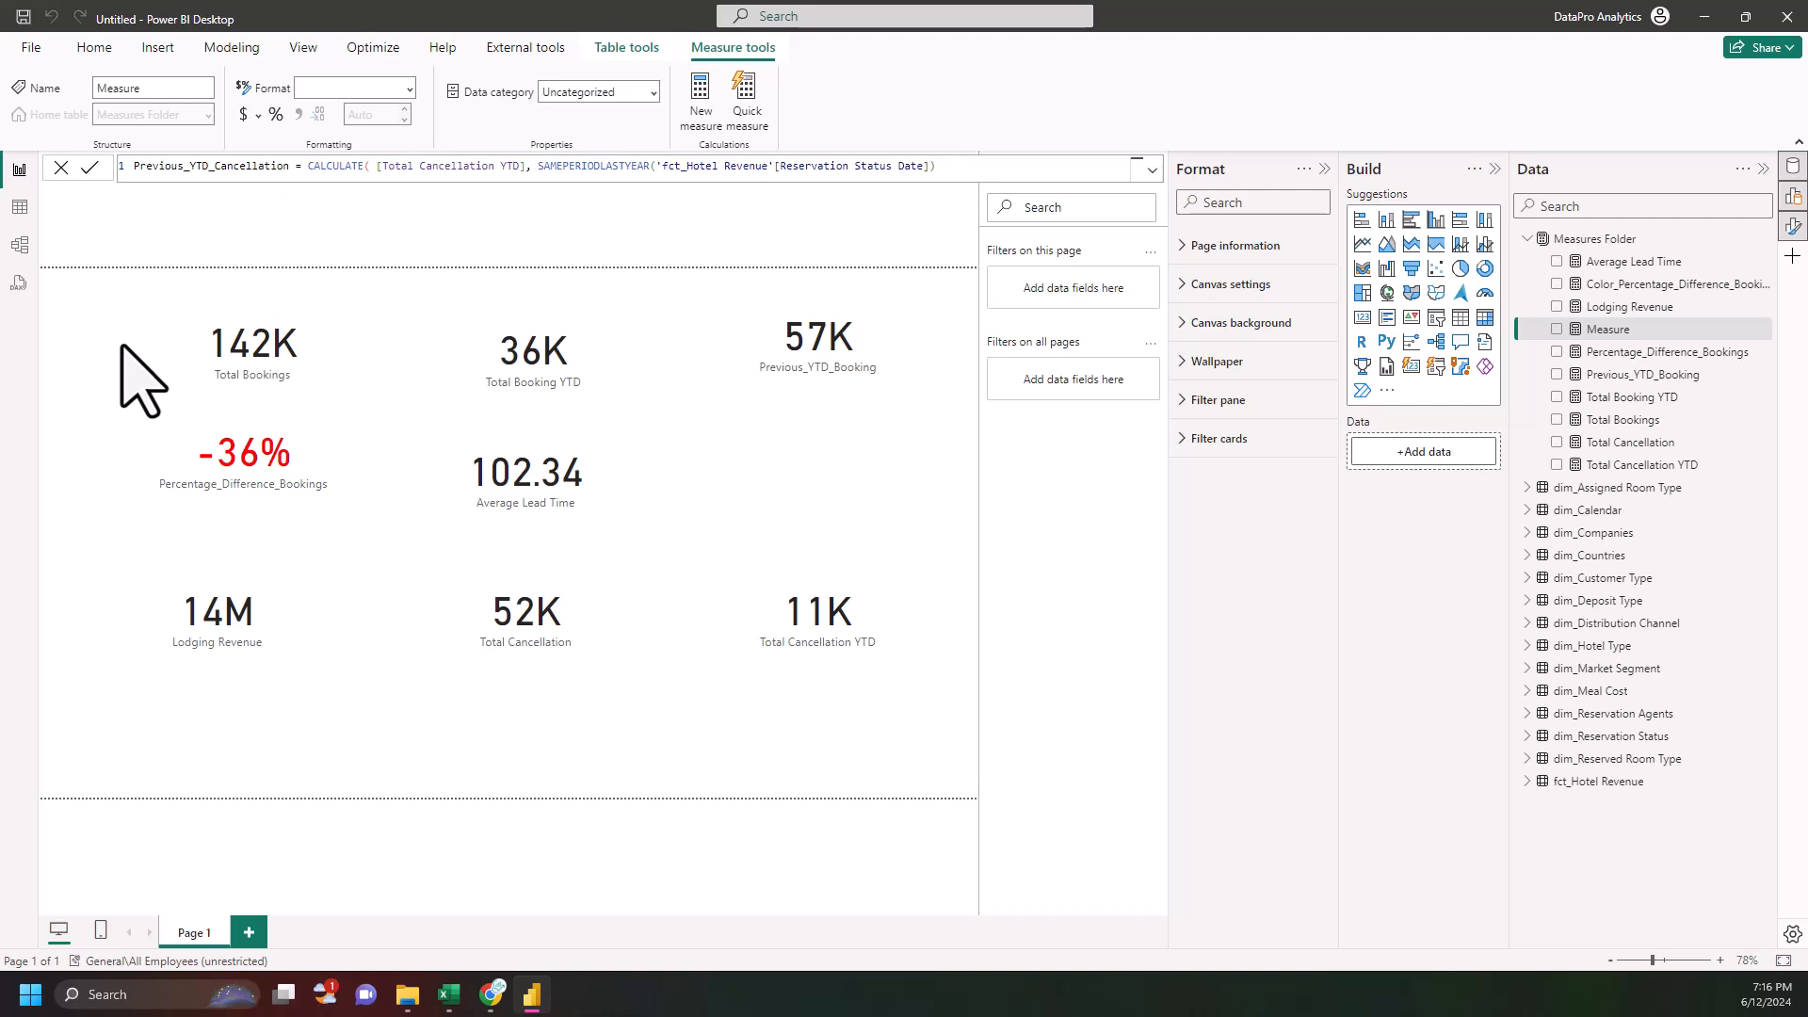
{"action": "key", "text": "Return"}
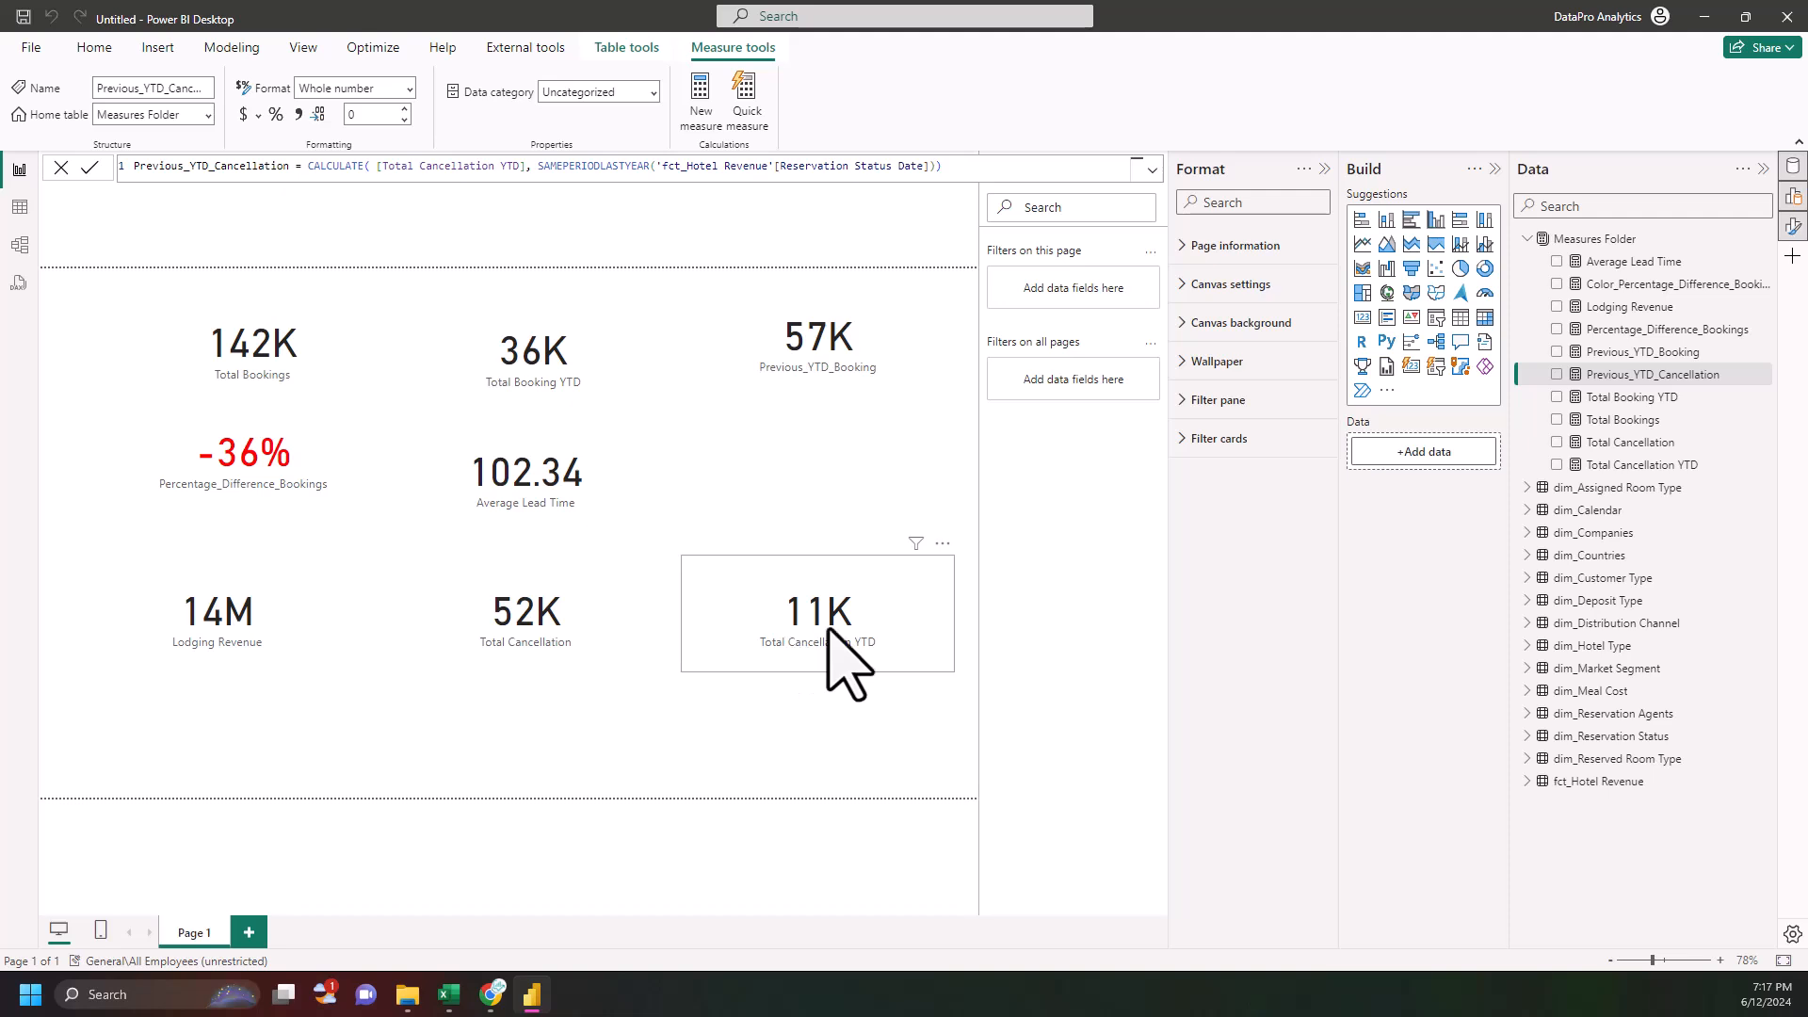
{"action": "left_click_drag", "start_coordinate": [1647, 374], "coordinate": [354, 767]}
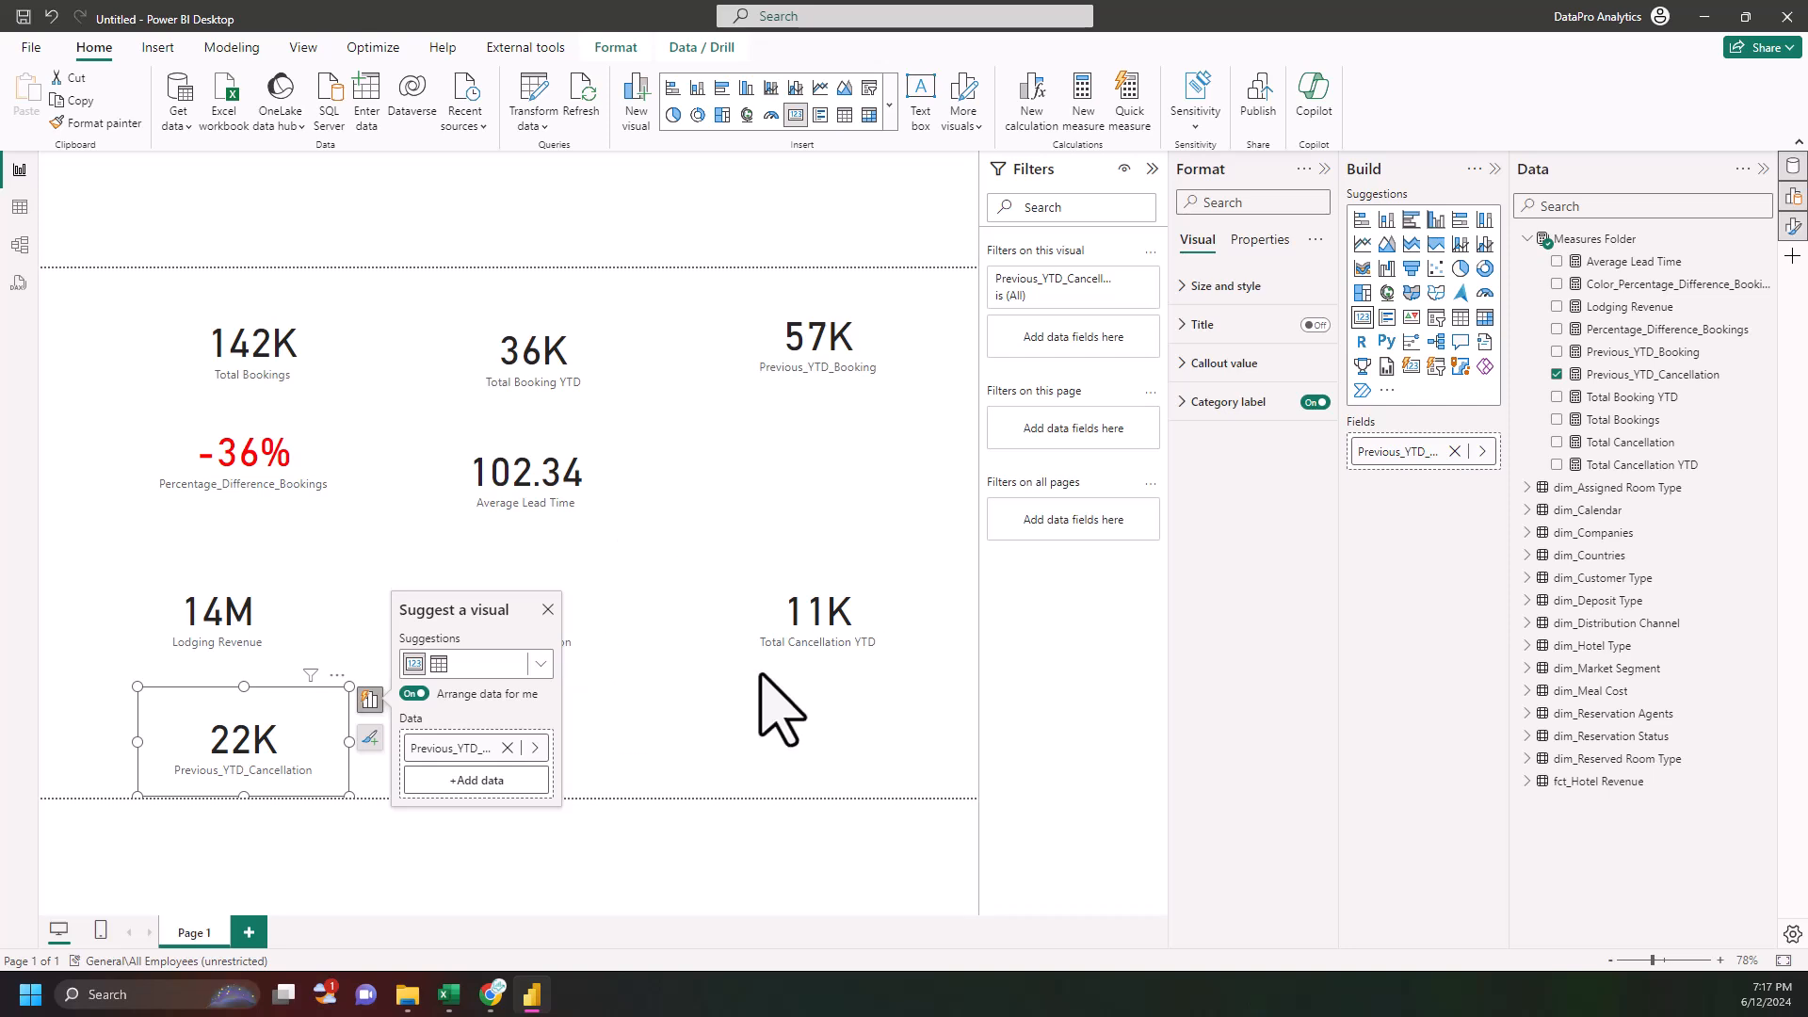
- Create a new measure named Percentage_Difference_Cancellation in the Measures Folder from a copy of the Percentage_Difference_Bookings formula
{"action": "left_click", "coordinate": [1621, 329]}
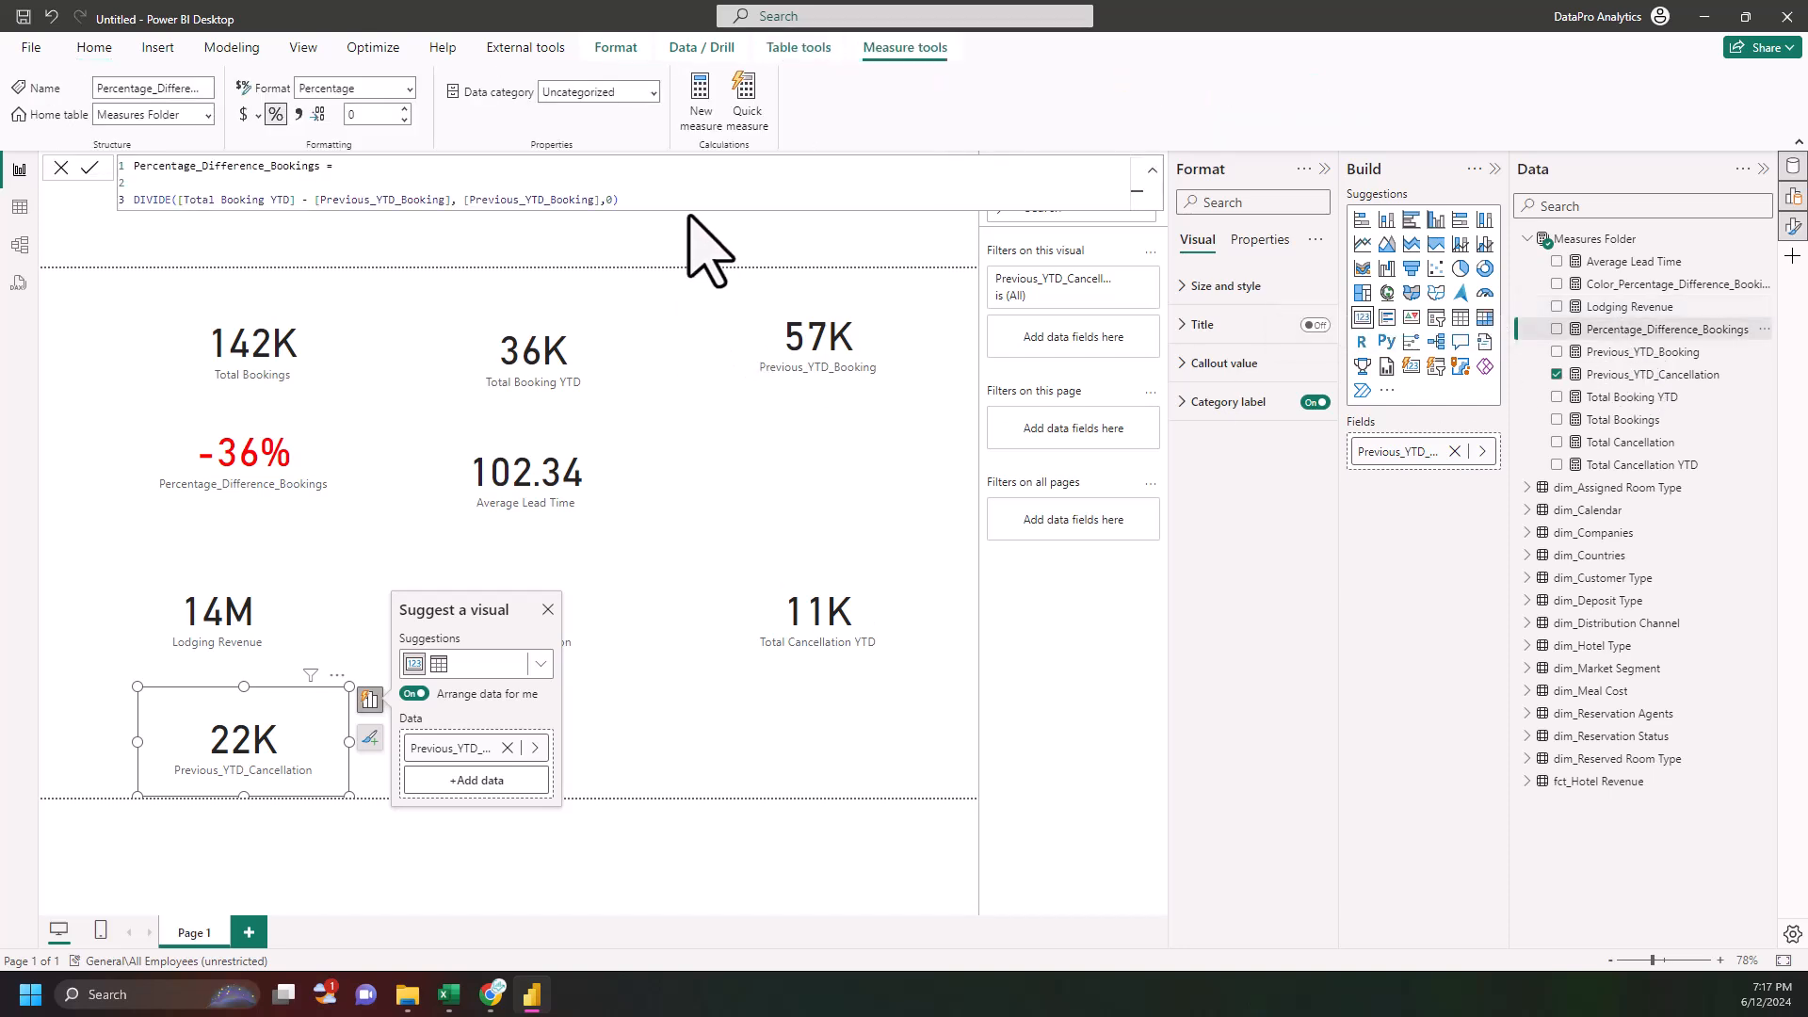
{"action": "key", "text": "ctrl+a"}
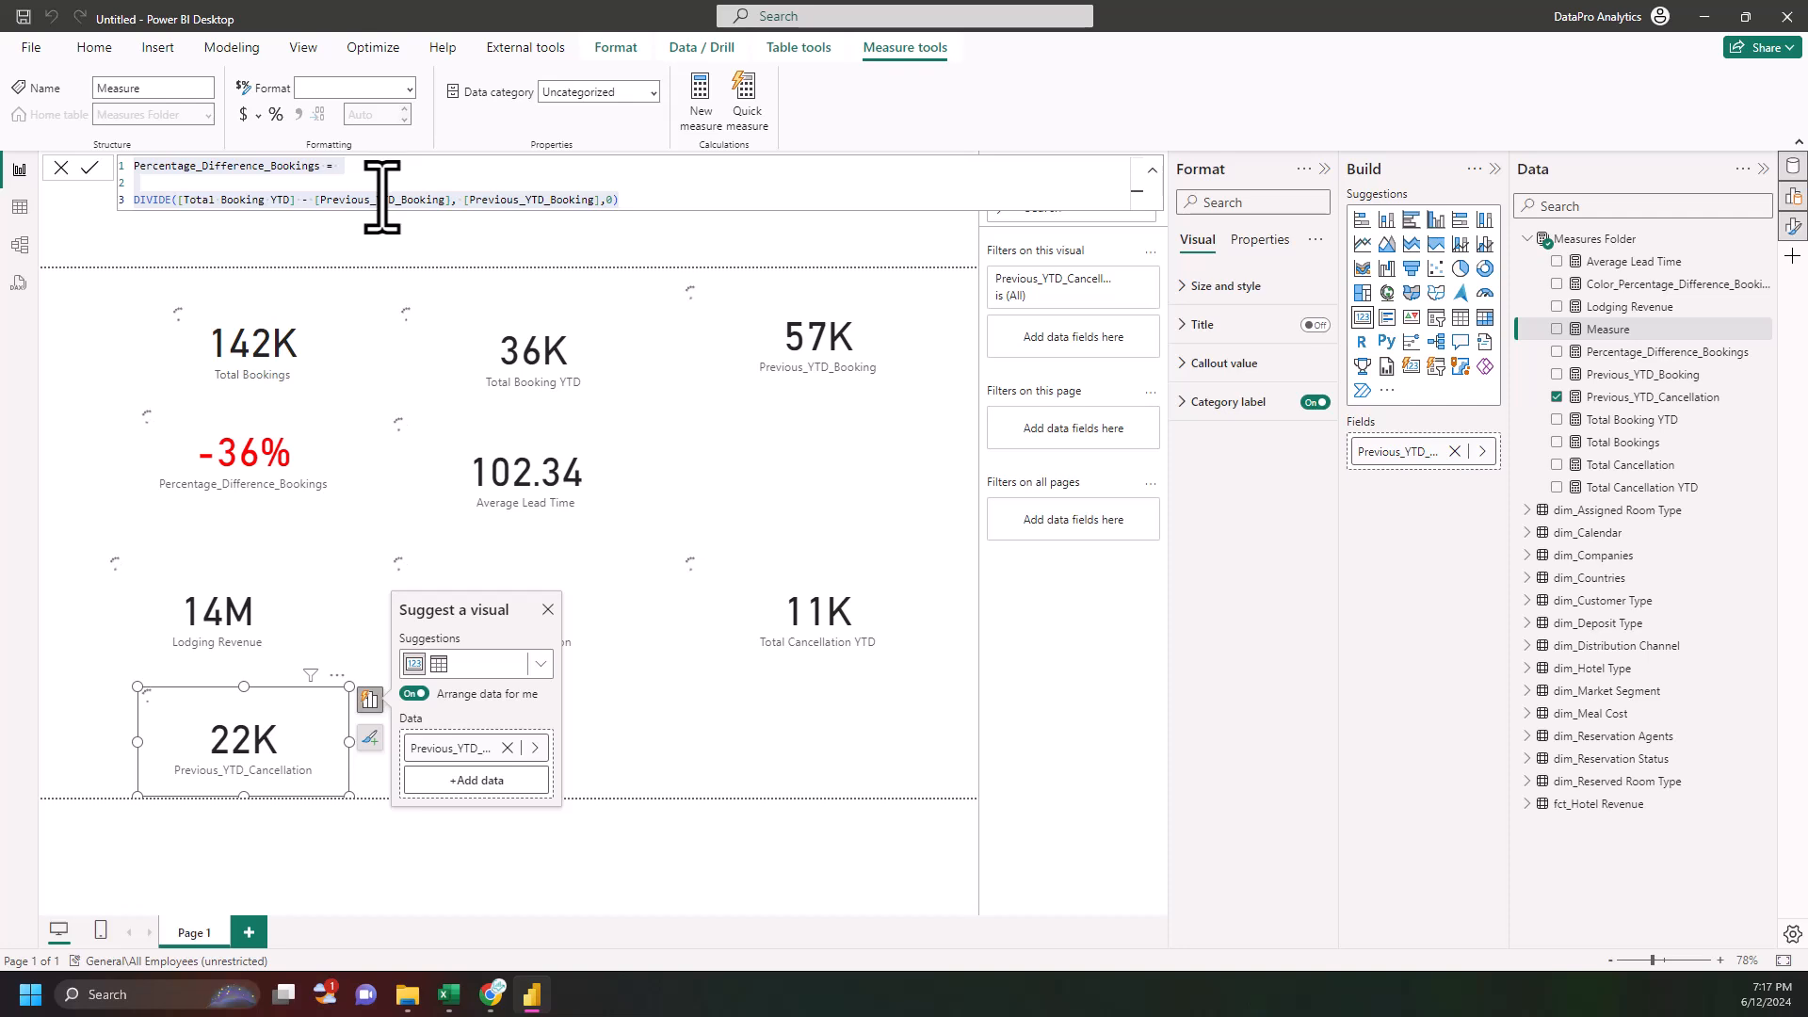
{"action": "type", "text": "Percentage_Difference_Bookings =  DIVIDE([Total Booking YTD] - [Previous_YTD_Booking], [Previous_YTD_Booking],0)"}
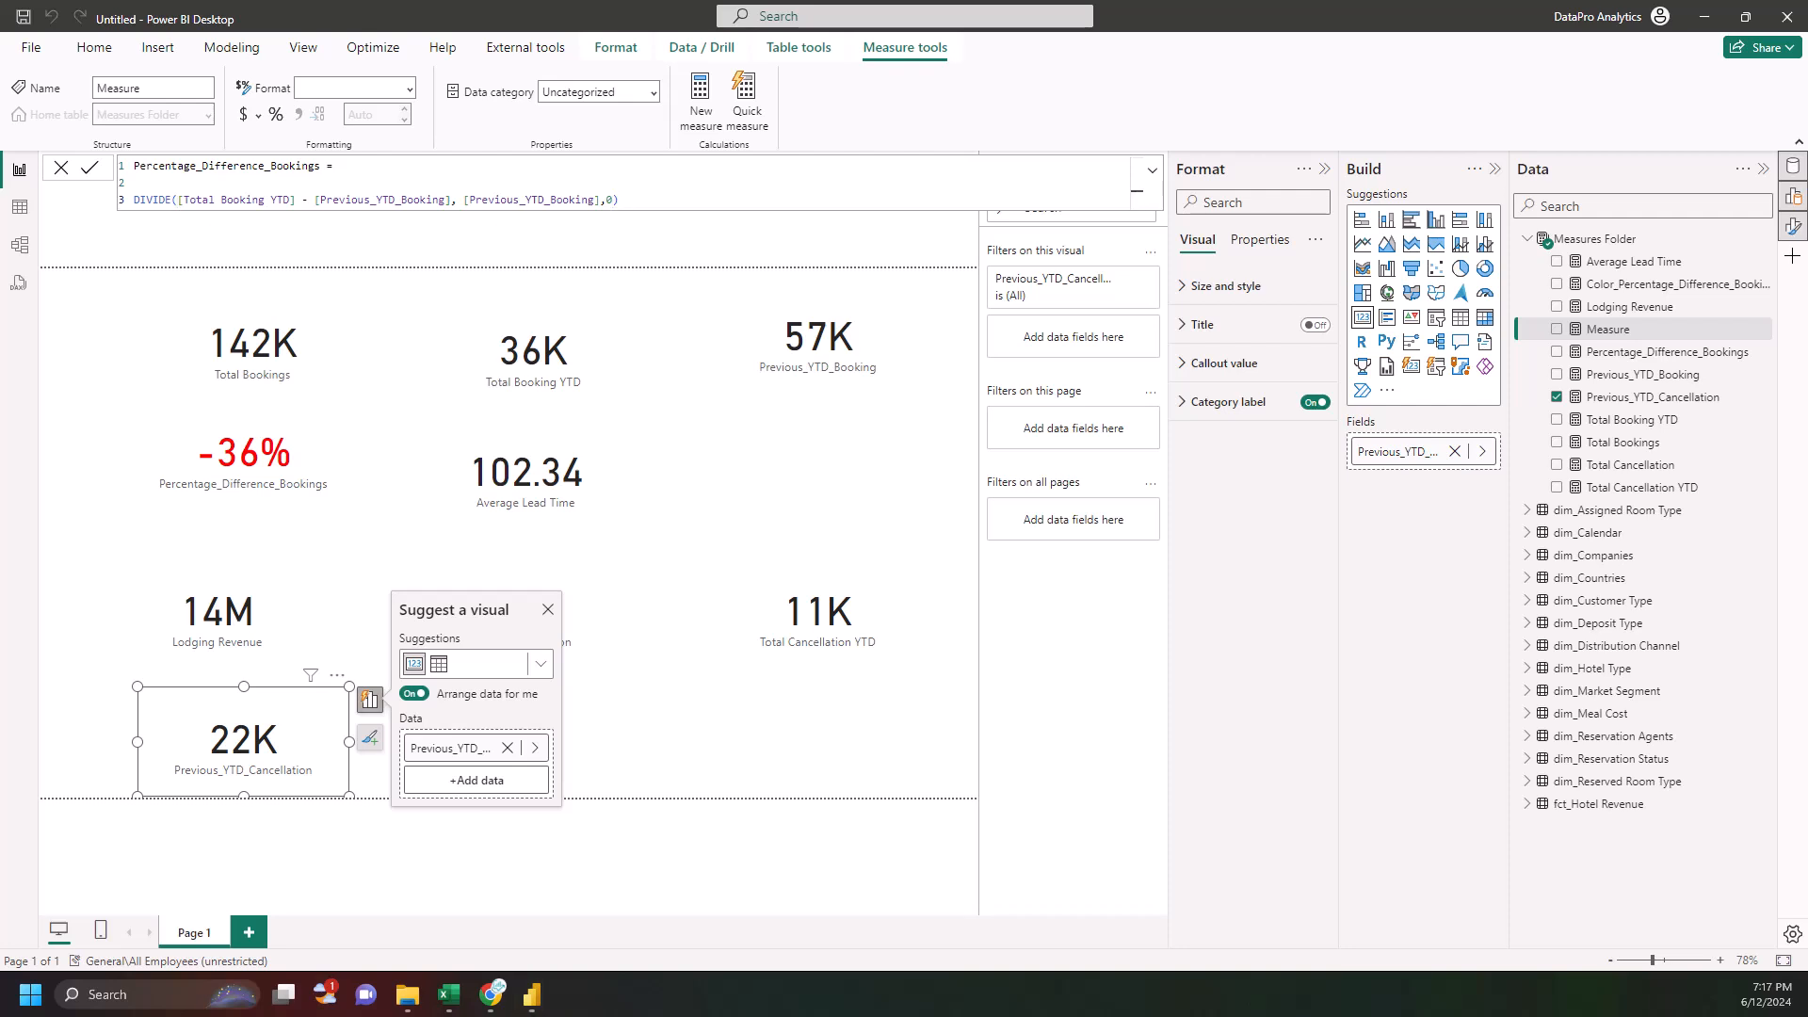
{"action": "left_click_drag", "start_coordinate": [323, 169], "coordinate": [98, 171]}
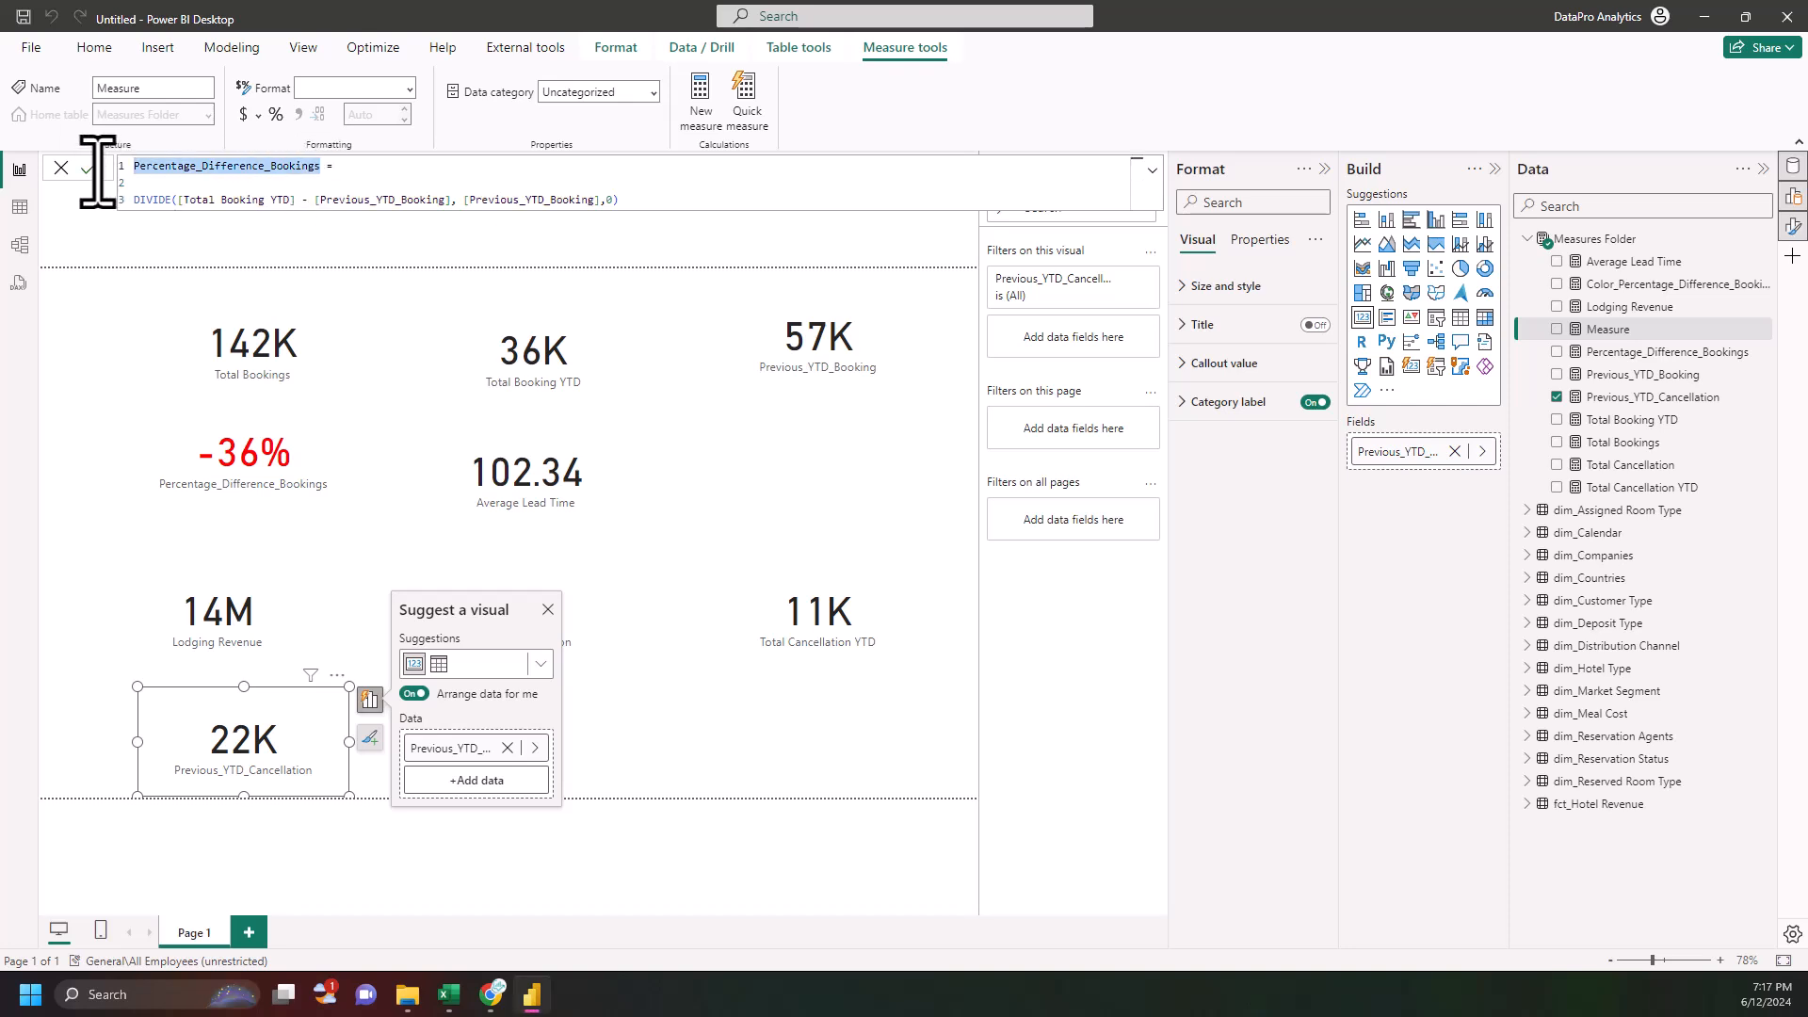
{"action": "type", "text": "Percentage_Difference_Cancellation"}
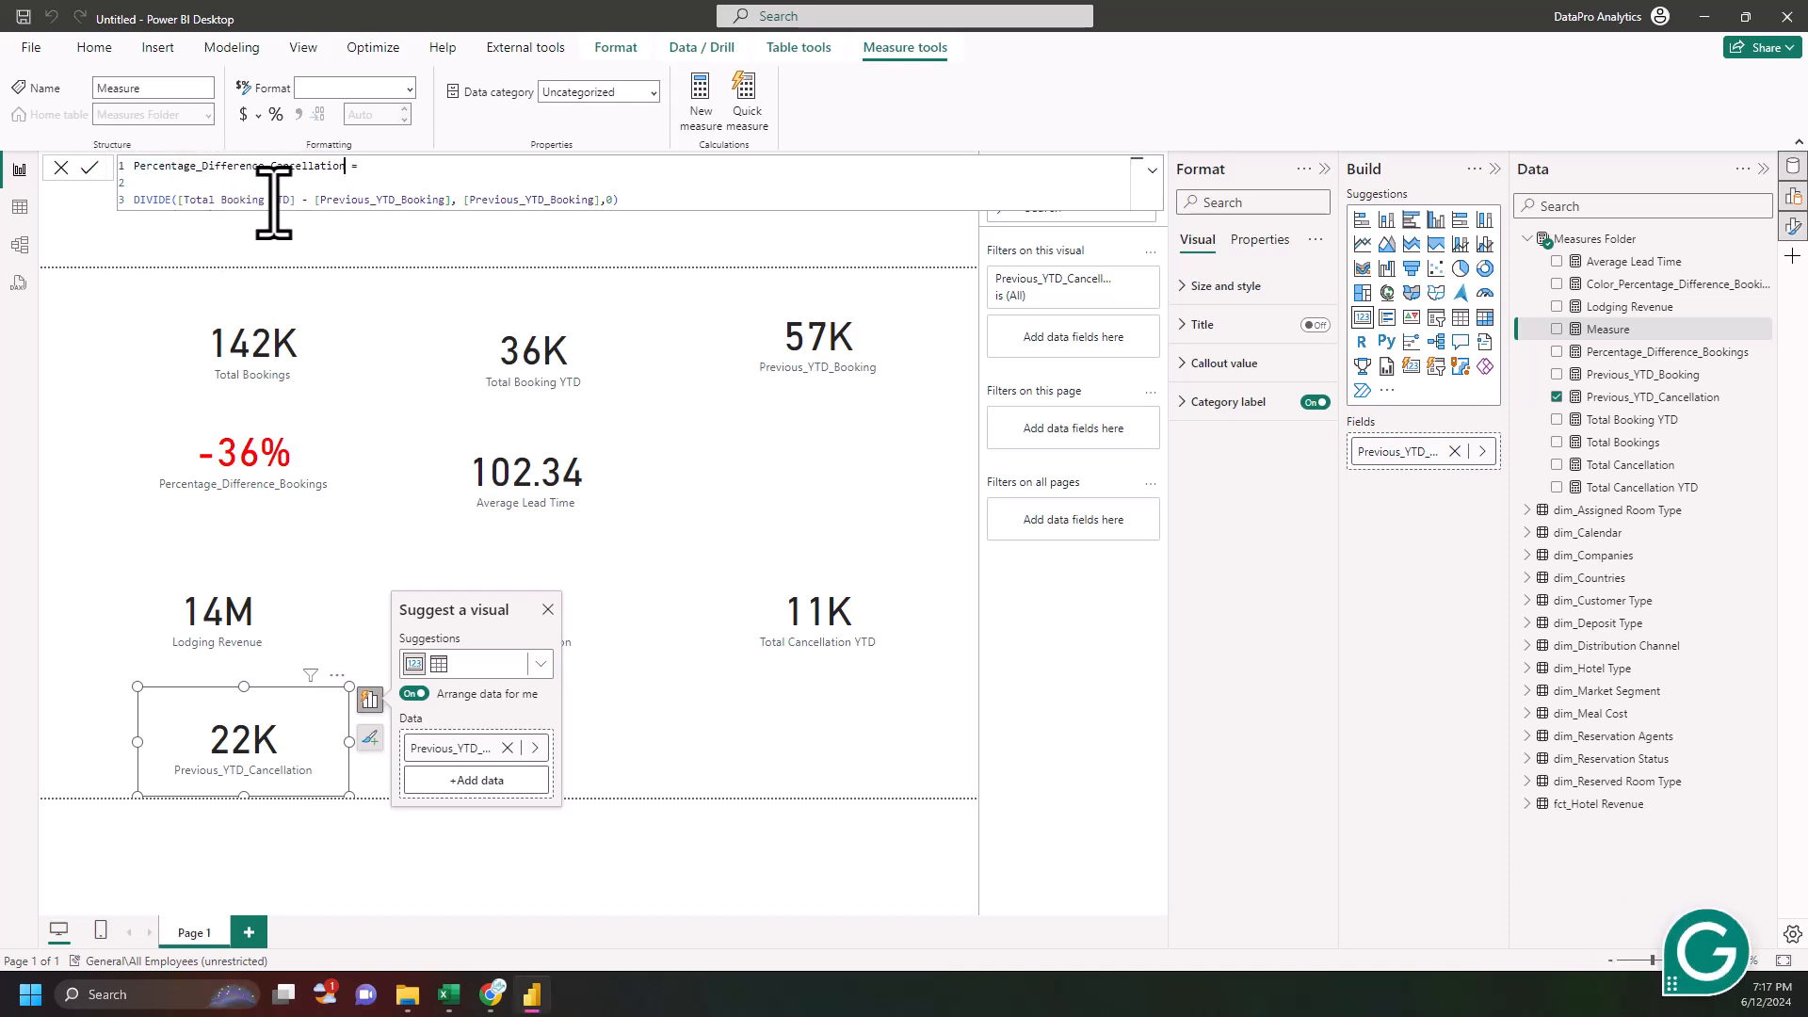
- Replace [Total Booking YTD] with [Total Cancellation YTD] at the start of the DIVIDE numerator
{"action": "left_click_drag", "start_coordinate": [294, 201], "coordinate": [178, 204]}
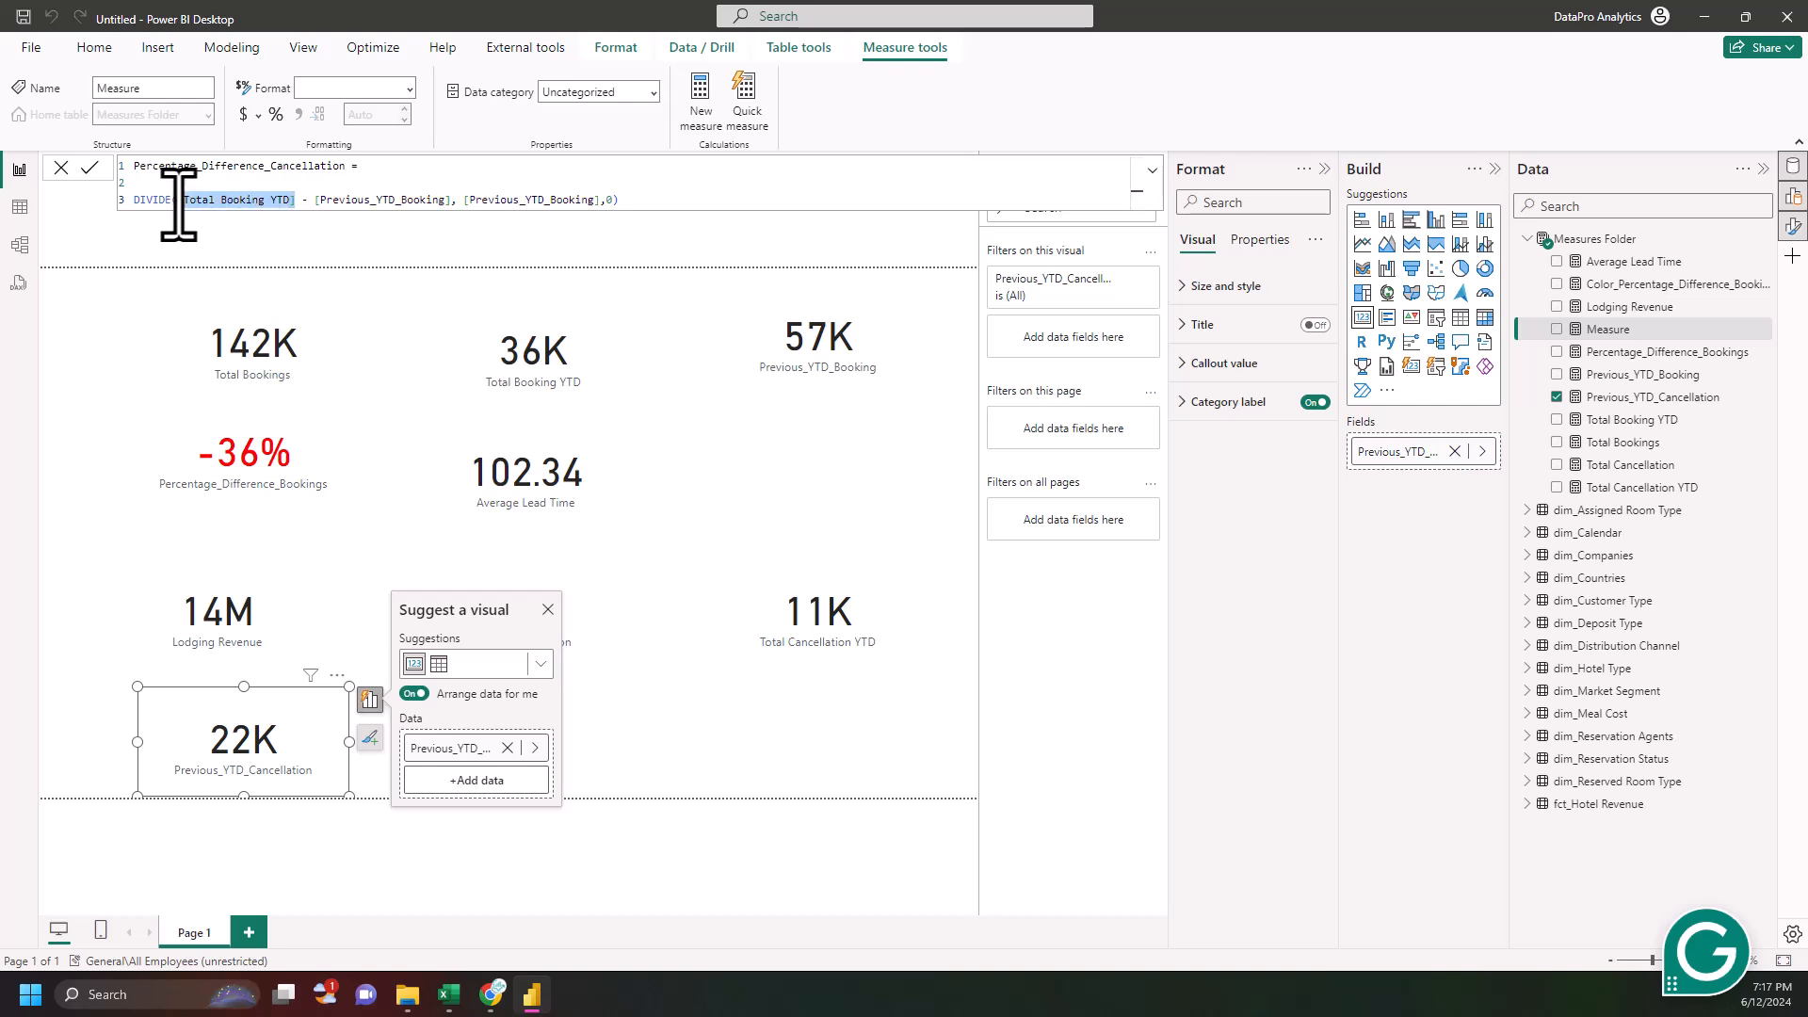
{"action": "type", "text": "Tot"}
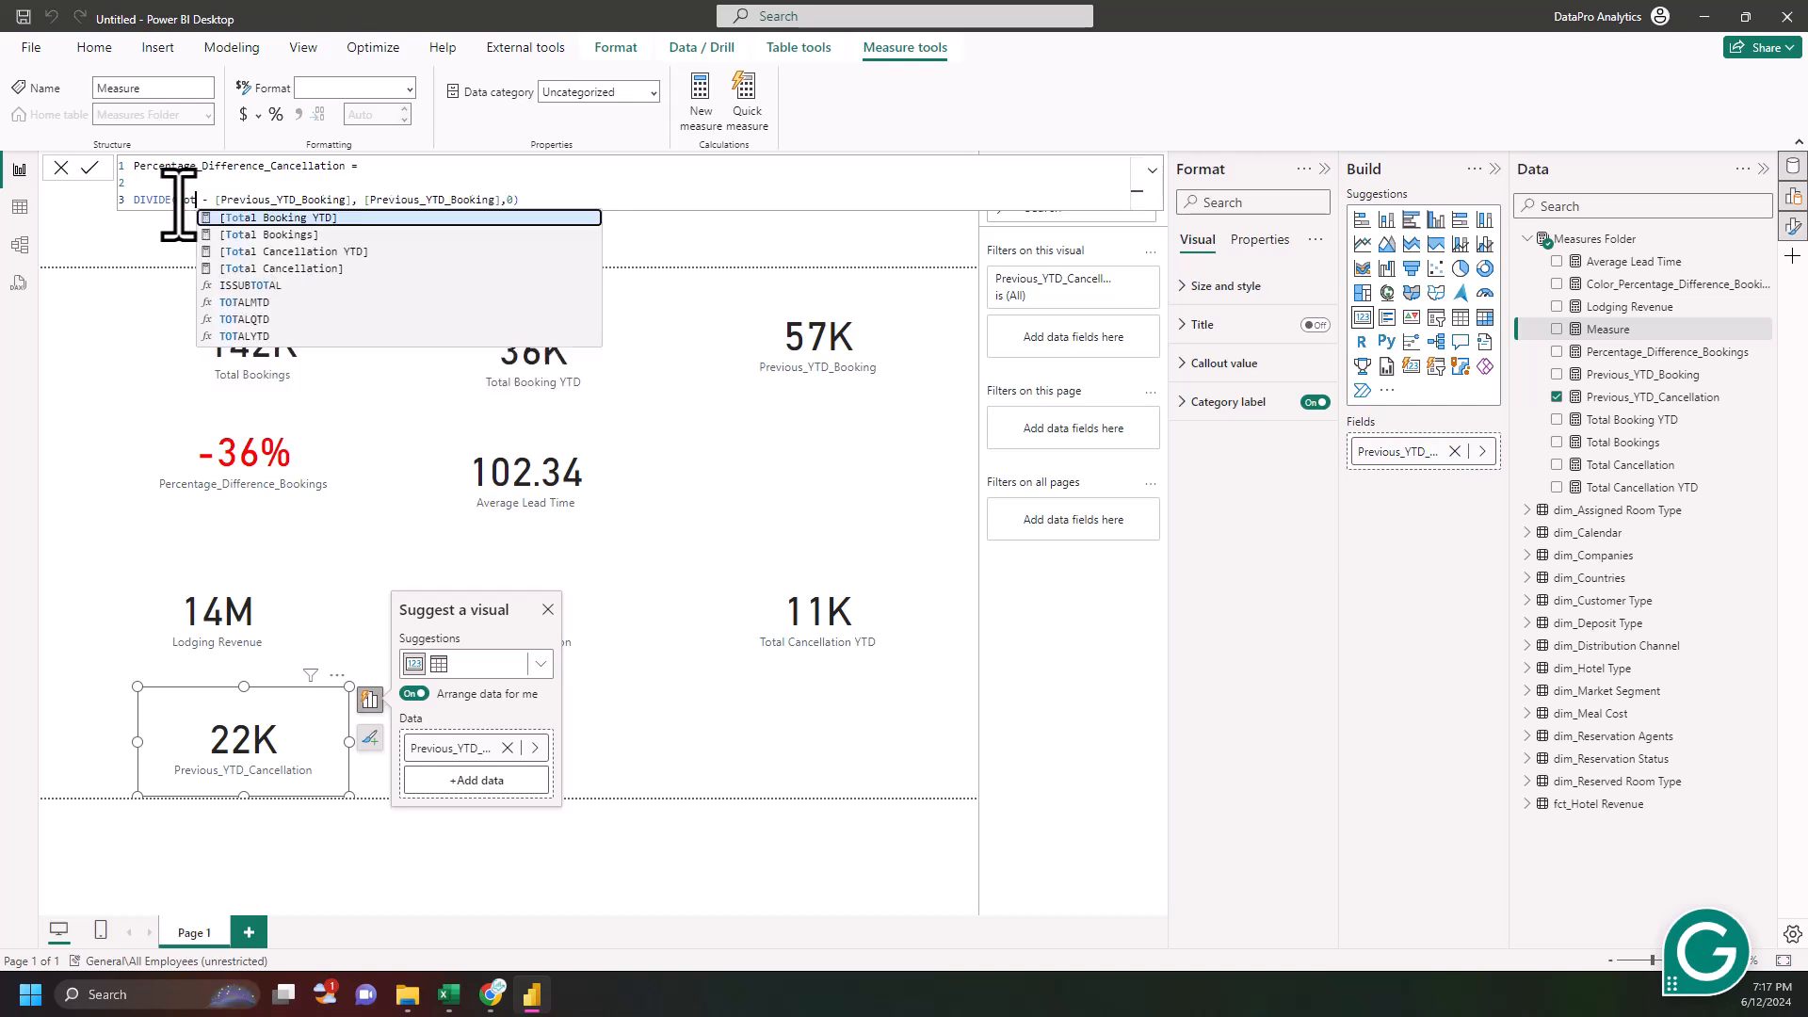
{"action": "key", "text": "Down"}
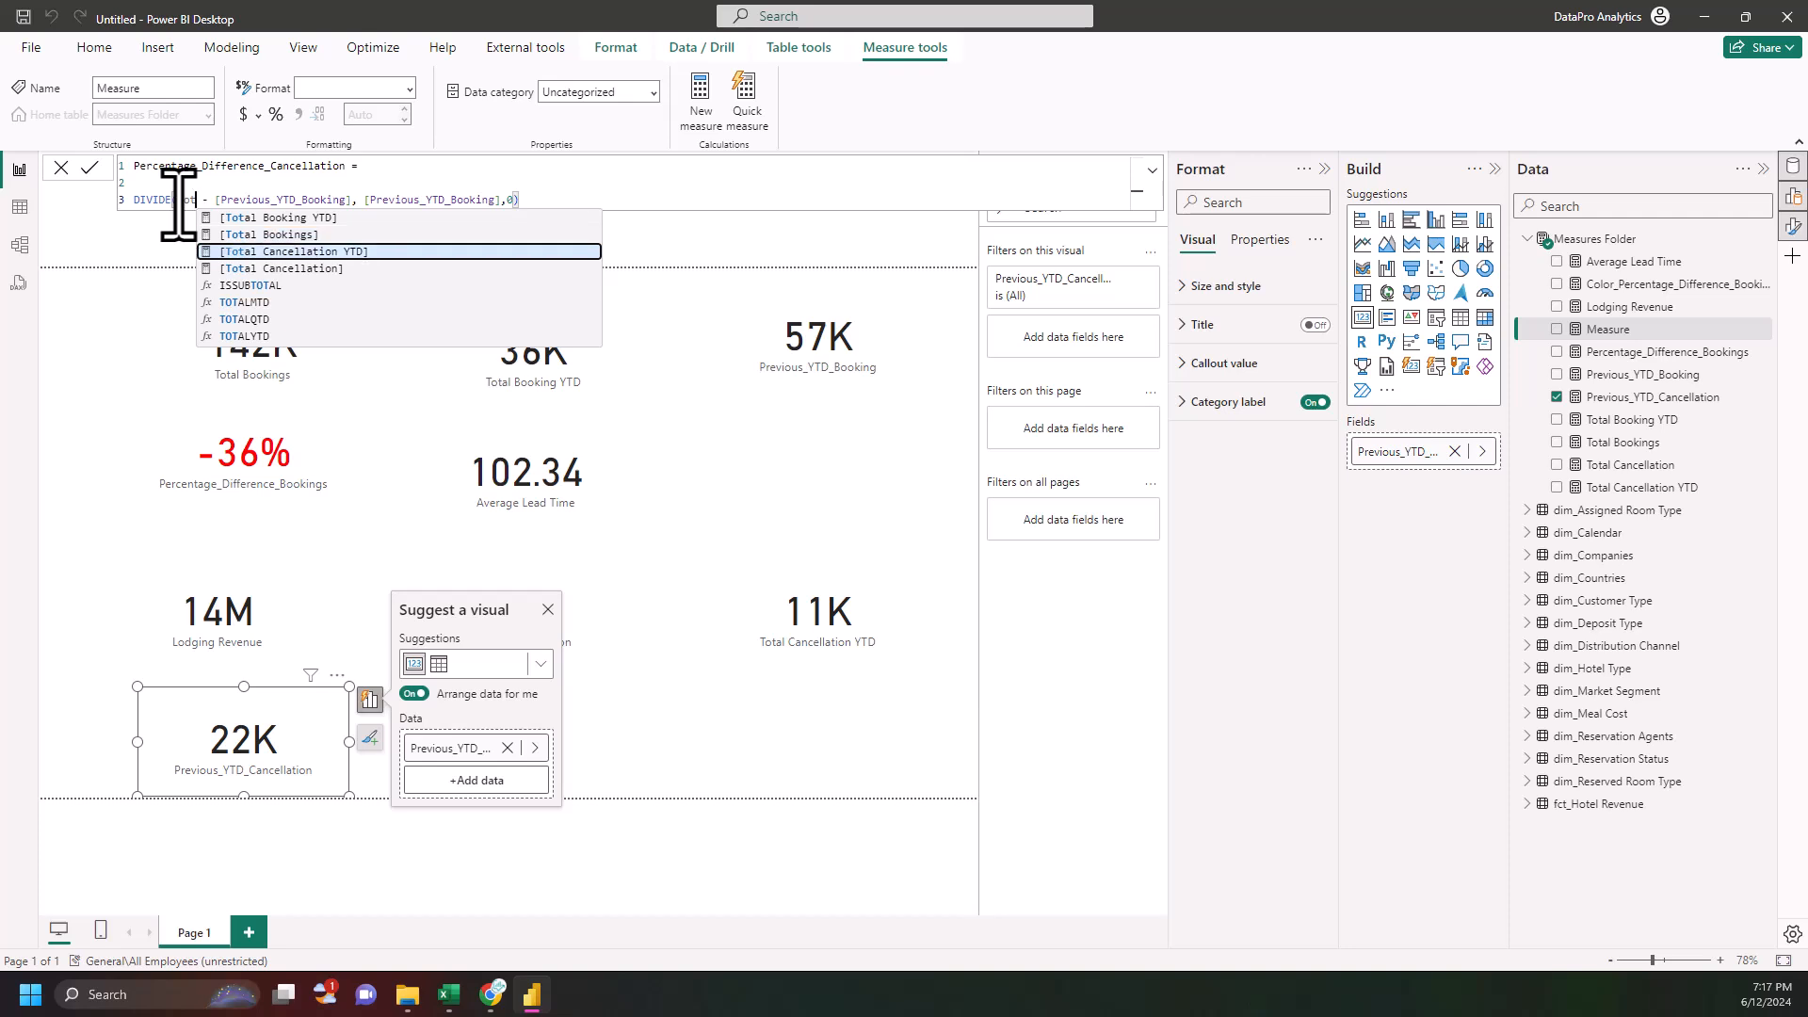
{"action": "key", "text": "Tab"}
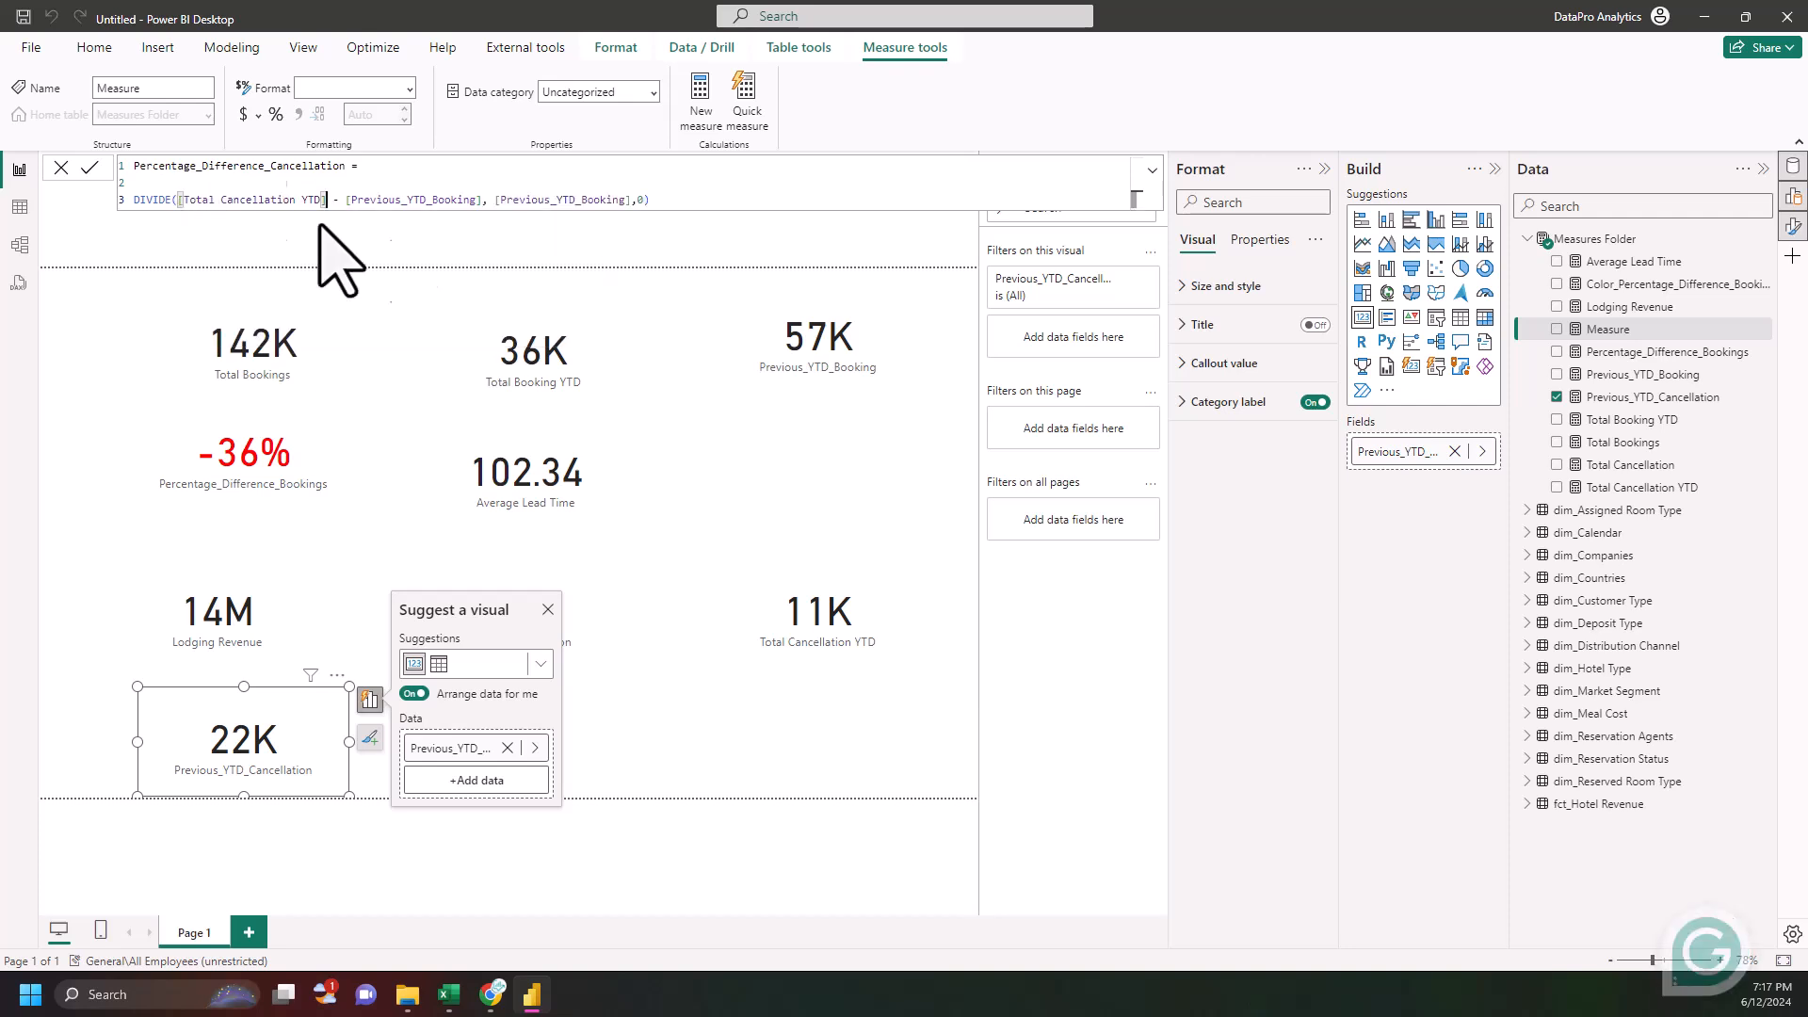
- Replace the subtracted [Previous_YTD_Booking] in the numerator with [Previous_YTD_Cancellation]
{"action": "left_click", "coordinate": [475, 209]}
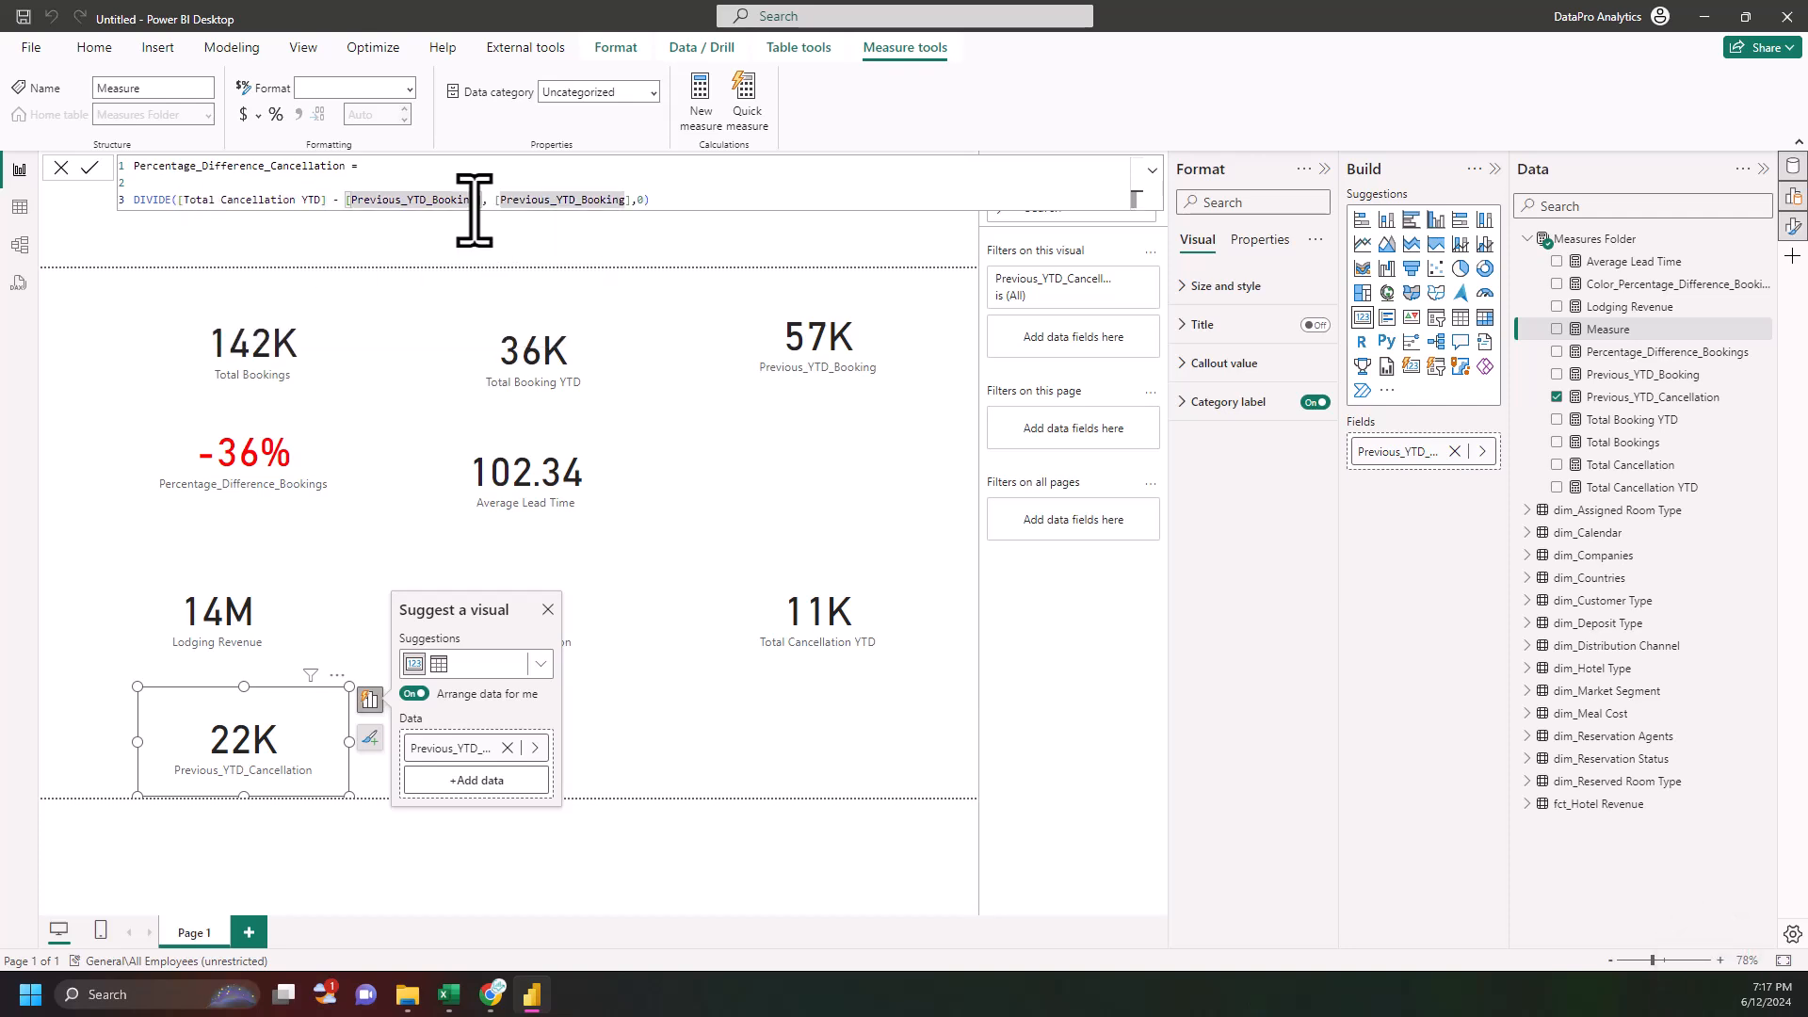
{"action": "key", "text": "BackSpace"}
{"action": "key", "text": "BackSpace"}
{"action": "key", "text": "BackSpace"}
{"action": "key", "text": "BackSpace"}
{"action": "key", "text": "BackSpace"}
{"action": "key", "text": "BackSpace"}
{"action": "key", "text": "BackSpace"}
{"action": "key", "text": "BackSpace"}
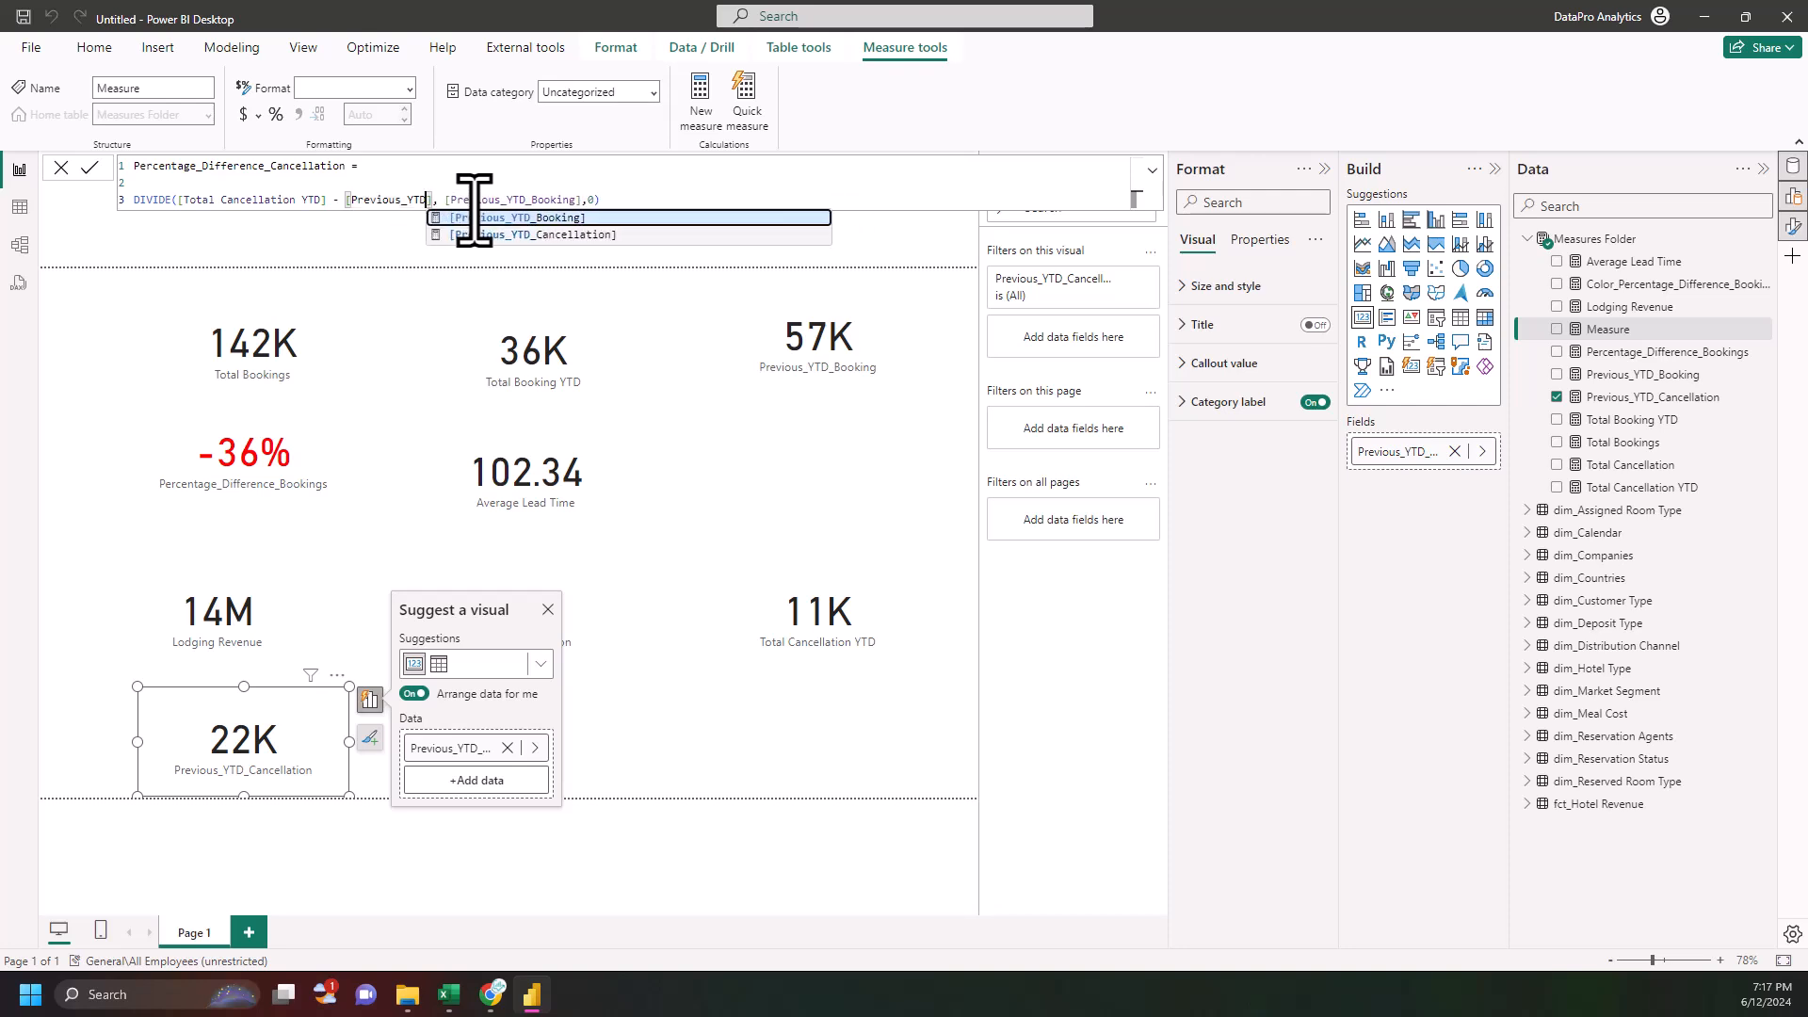
{"action": "key", "text": "Down"}
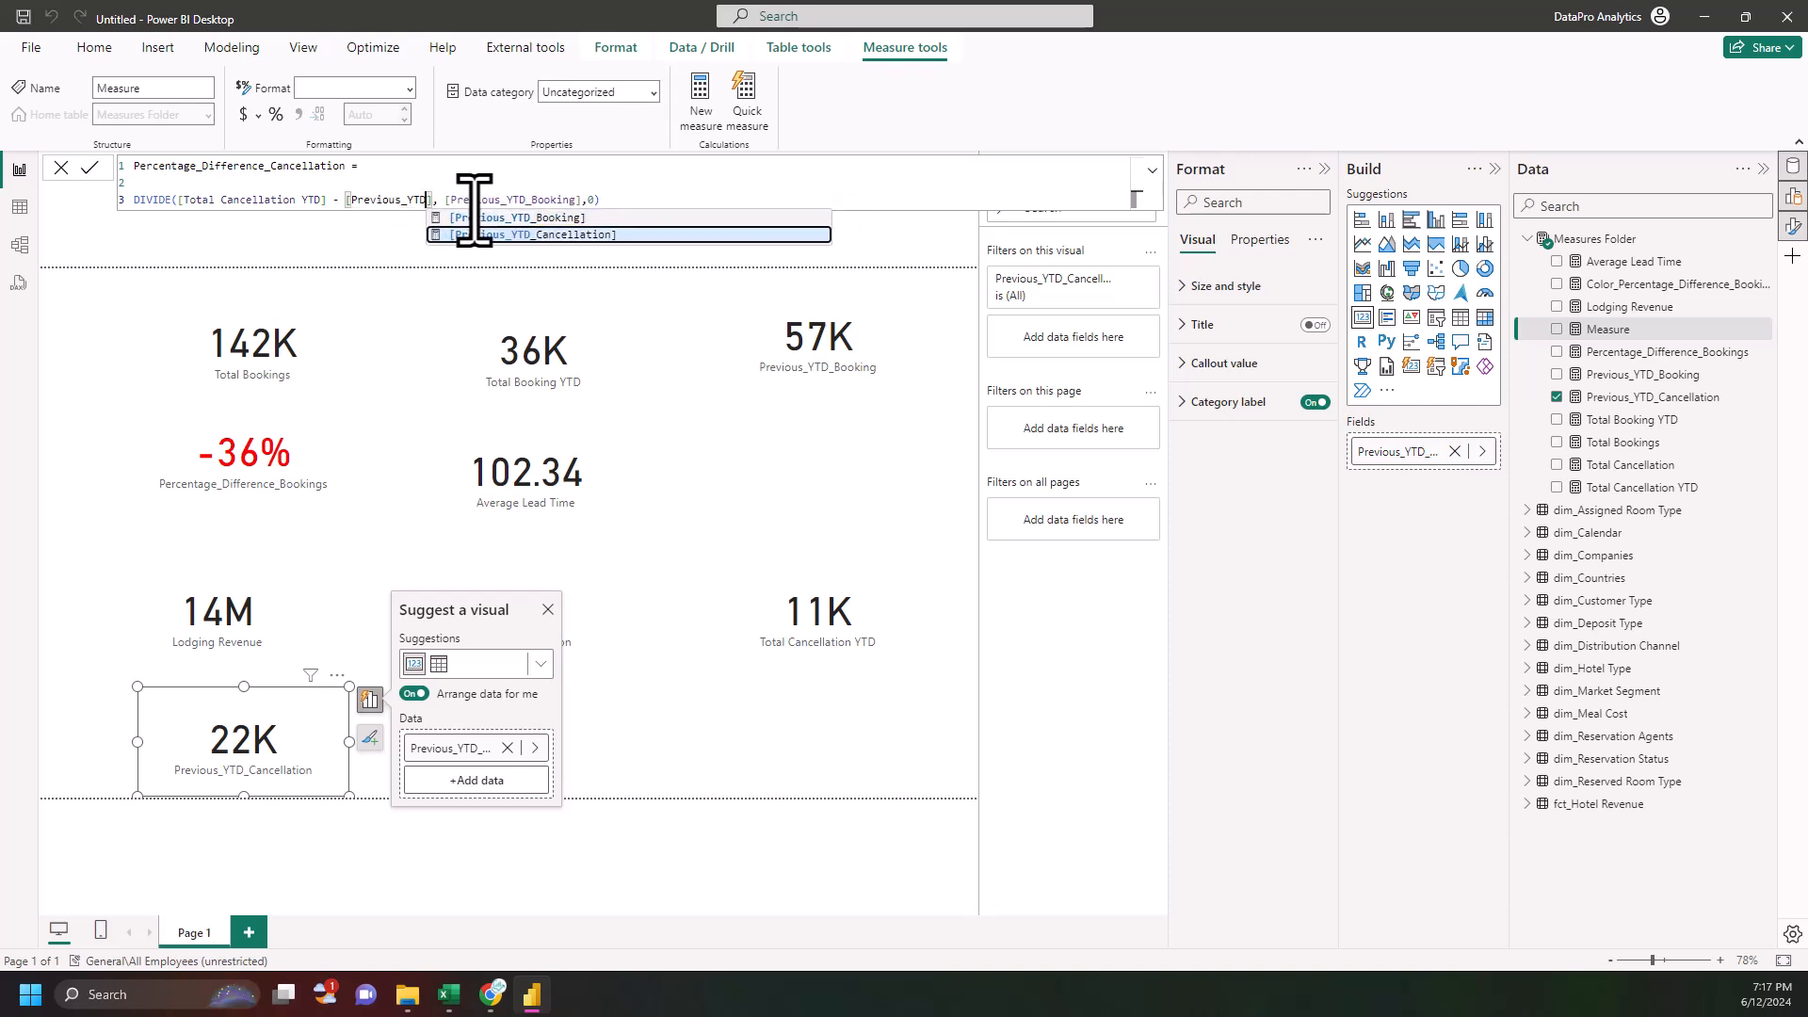
{"action": "key", "text": "Tab"}
- Replace the DIVIDE denominator with [Previous_YTD_Cancellation], keeping 0 as the alternate result, and commit the measure
{"action": "key", "text": "Right"}
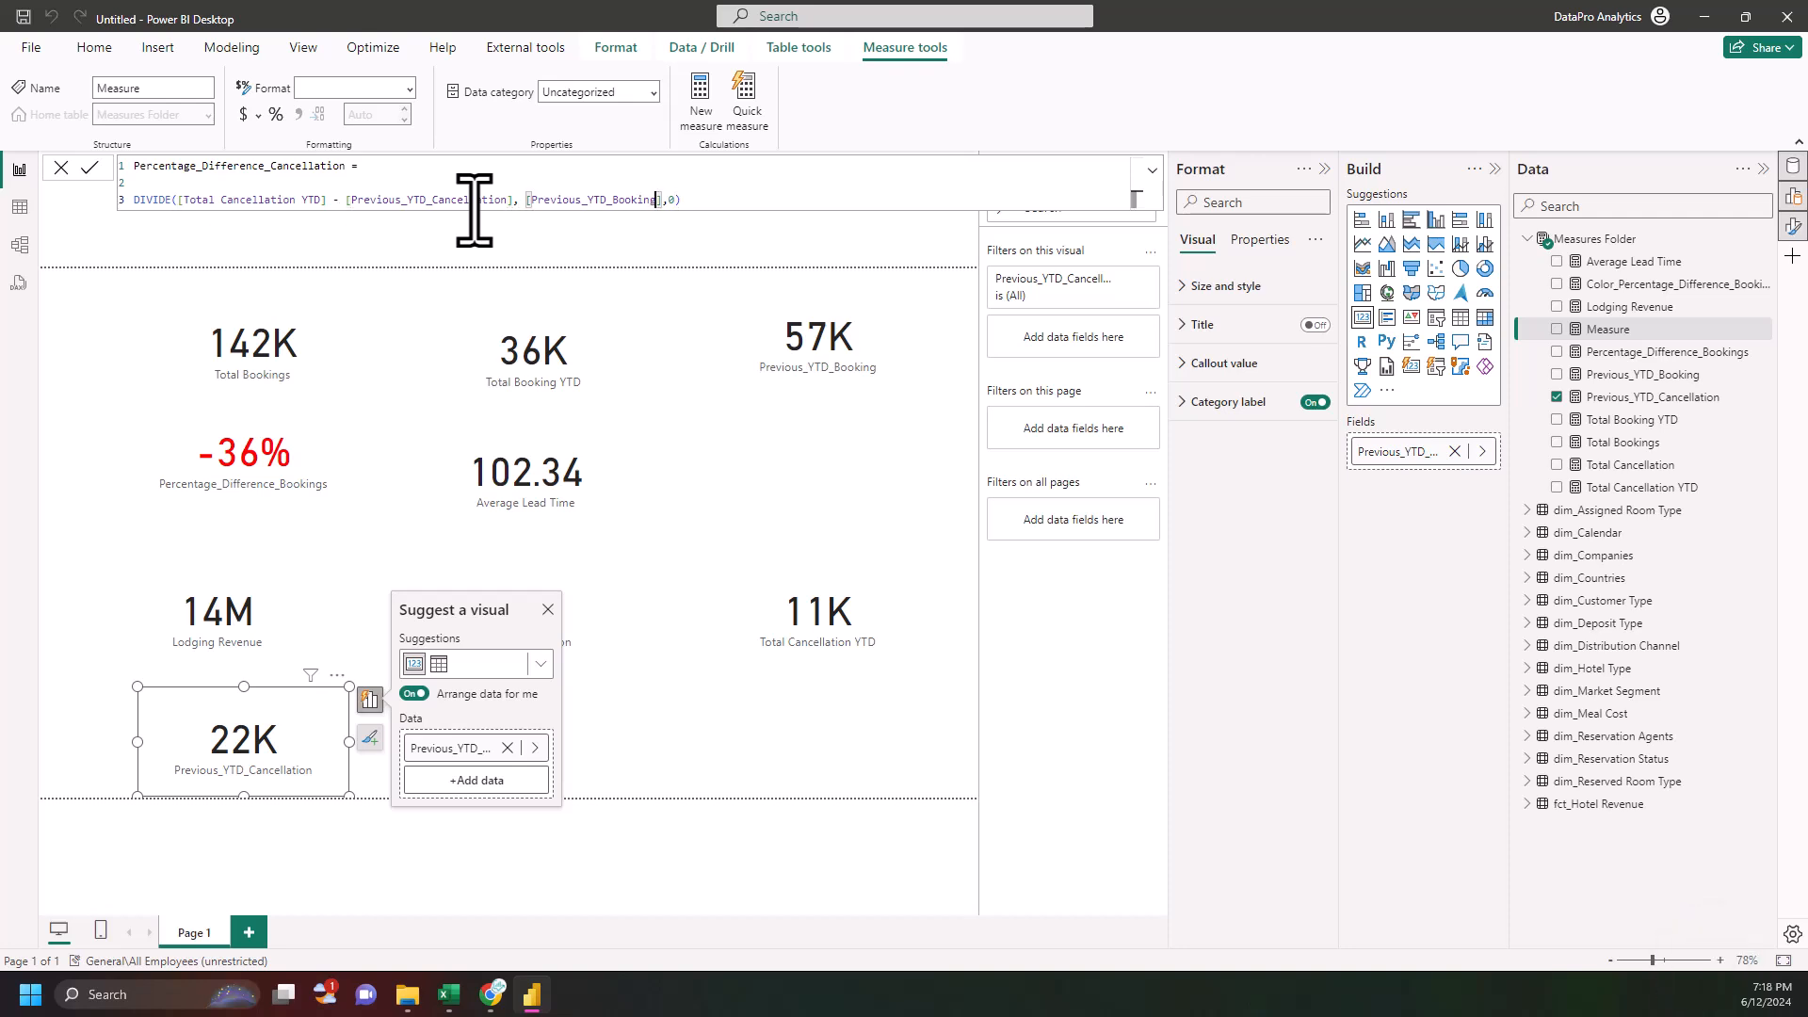
{"action": "key", "text": "BackSpace"}
{"action": "key", "text": "BackSpace"}
{"action": "key", "text": "BackSpace"}
{"action": "key", "text": "BackSpace"}
{"action": "key", "text": "BackSpace"}
{"action": "key", "text": "BackSpace"}
{"action": "key", "text": "BackSpace"}
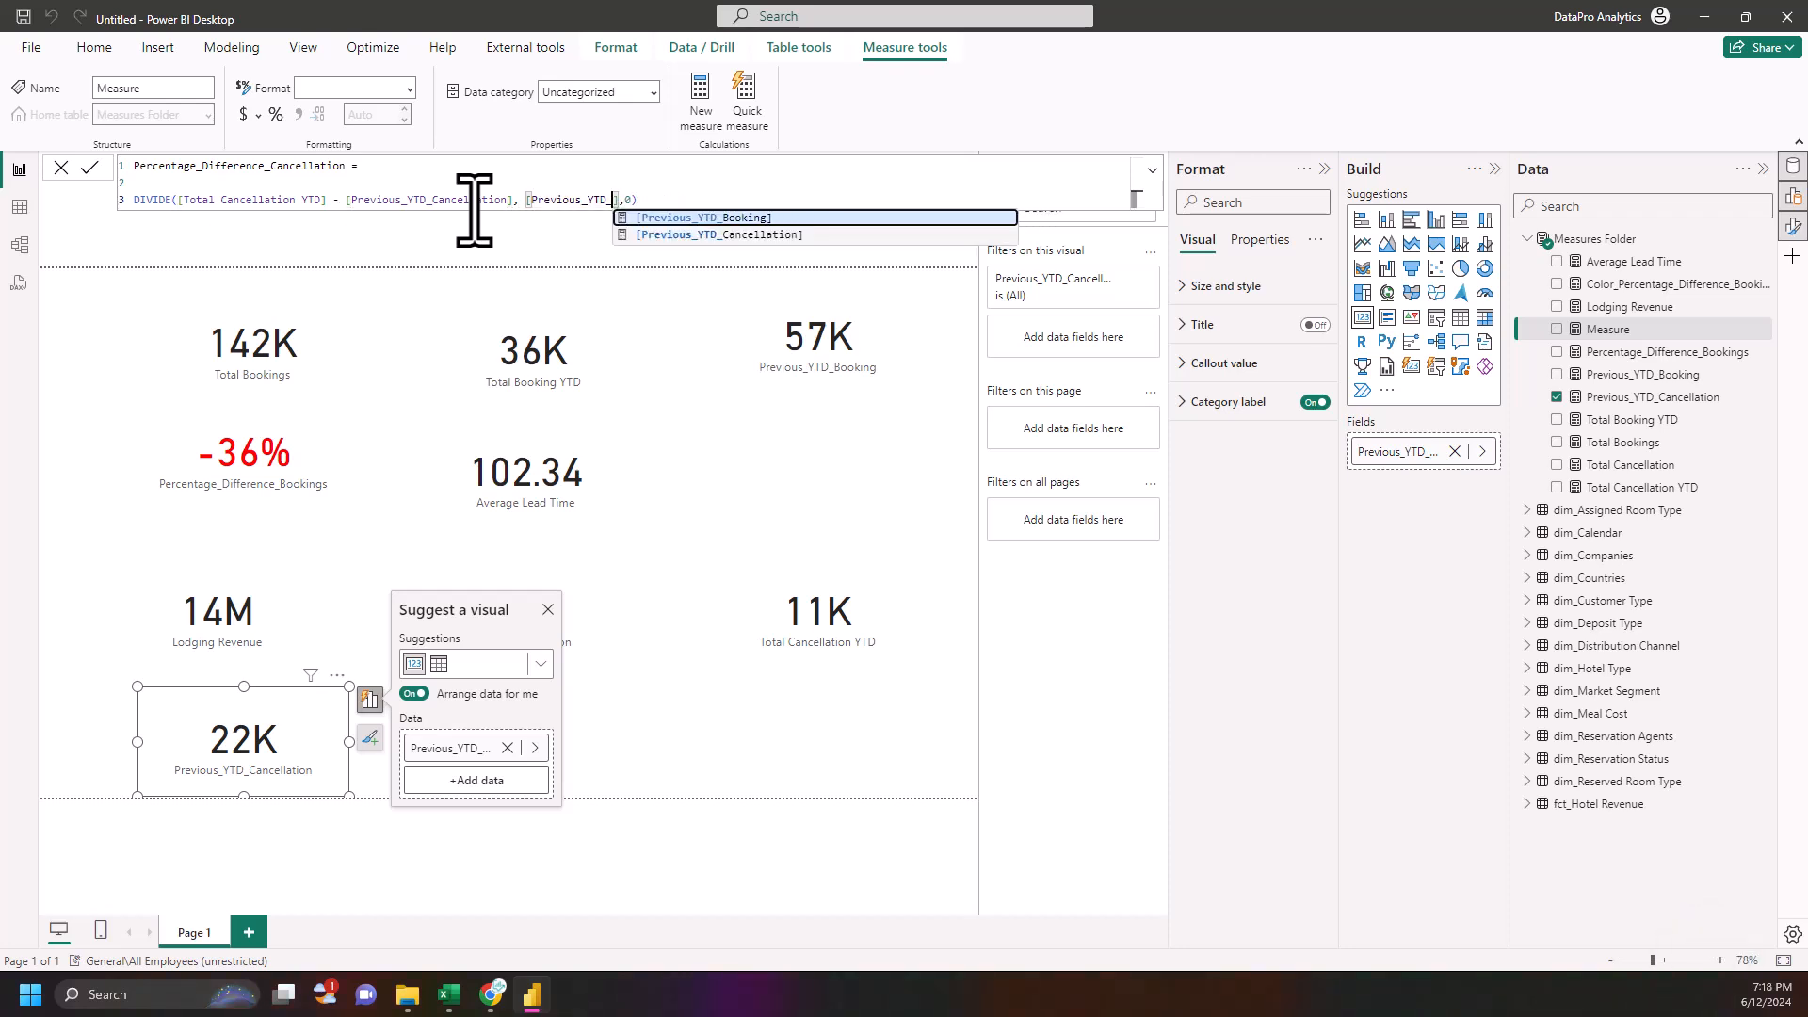
{"action": "key", "text": "Down"}
{"action": "key", "text": "Tab"}
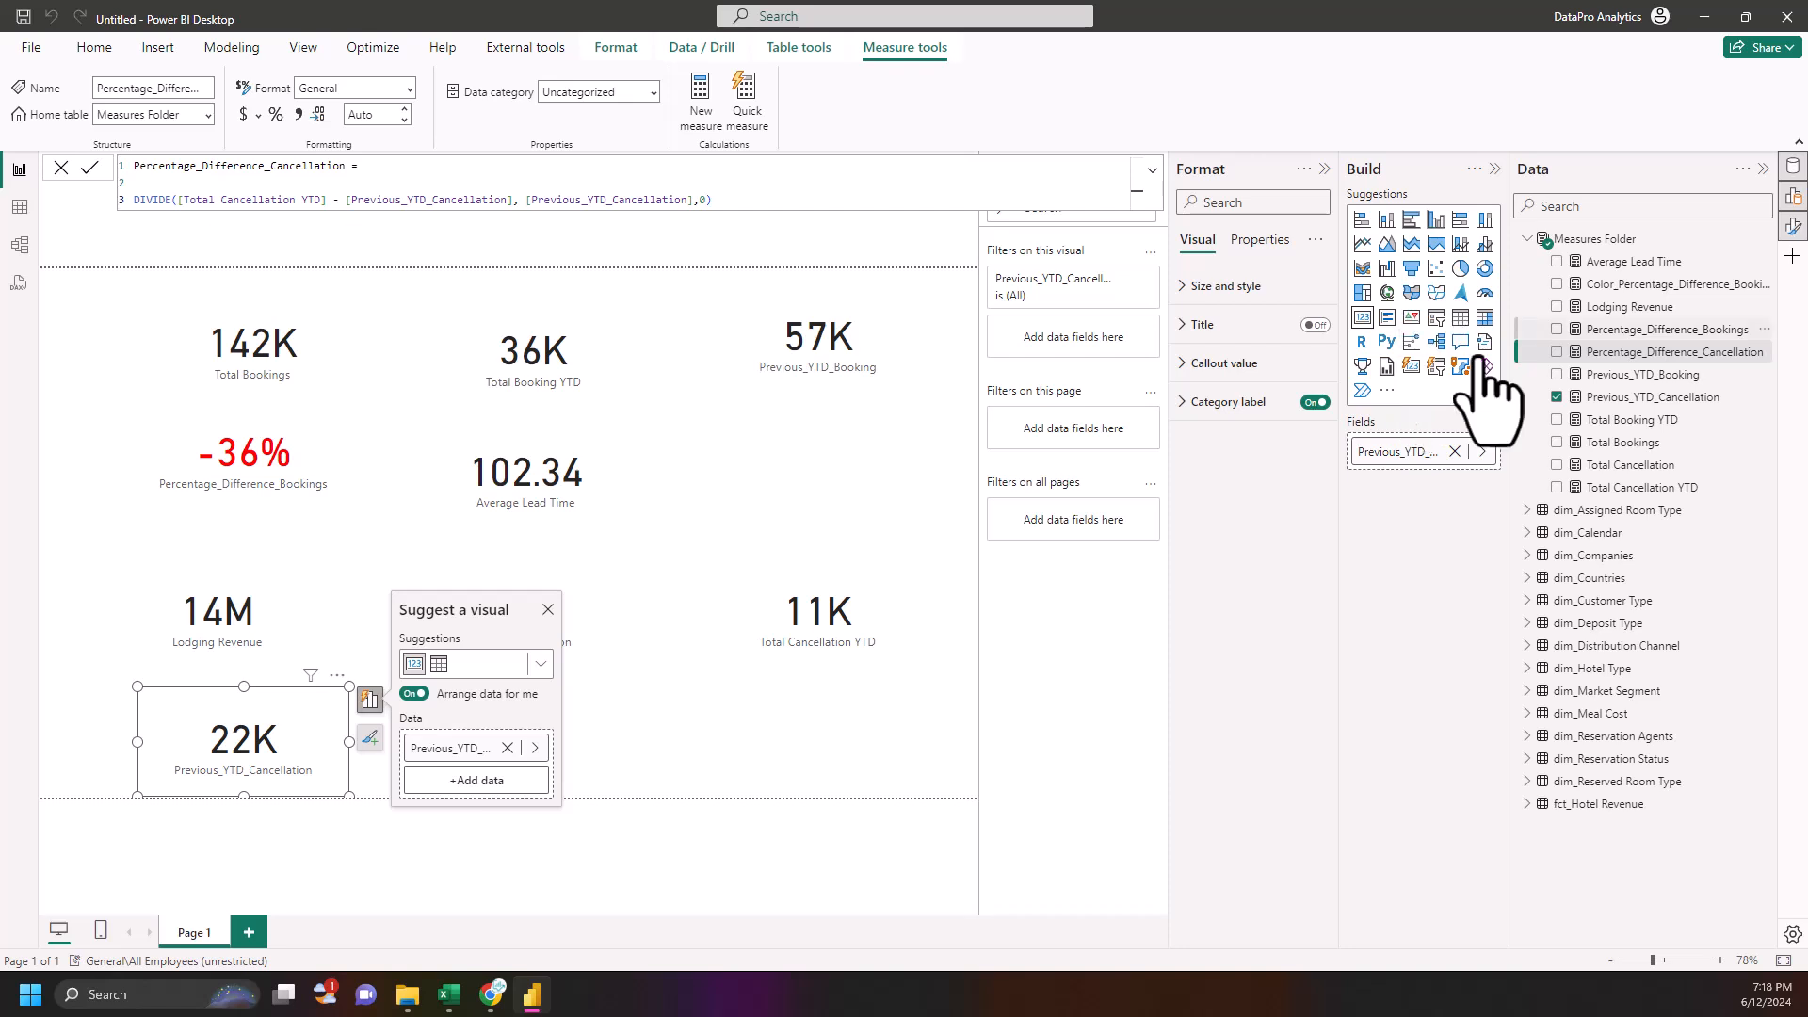
- Add a Percentage_Difference_Cancellation card beside the Previous_YTD_Cancellation card and format the measure as a percentage with 0 decimals
{"action": "left_click_drag", "start_coordinate": [1691, 353], "coordinate": [718, 725]}
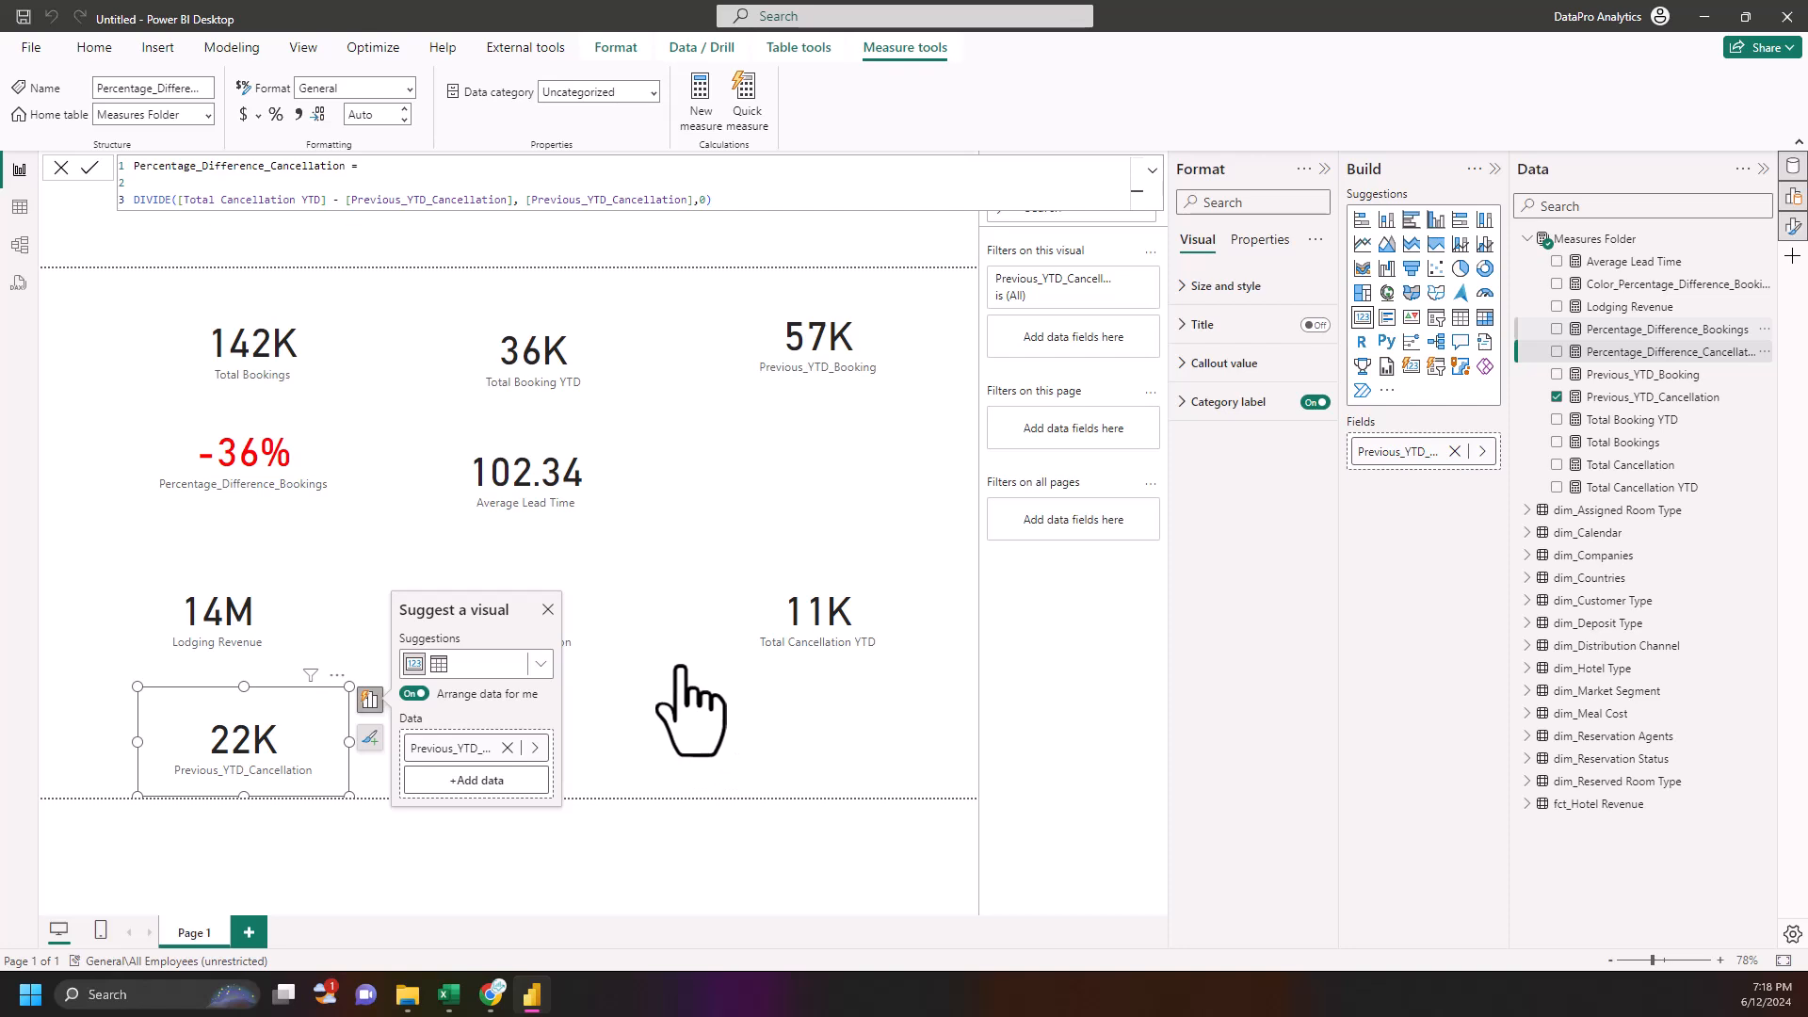
{"action": "left_click_drag", "start_coordinate": [759, 736], "coordinate": [413, 725]}
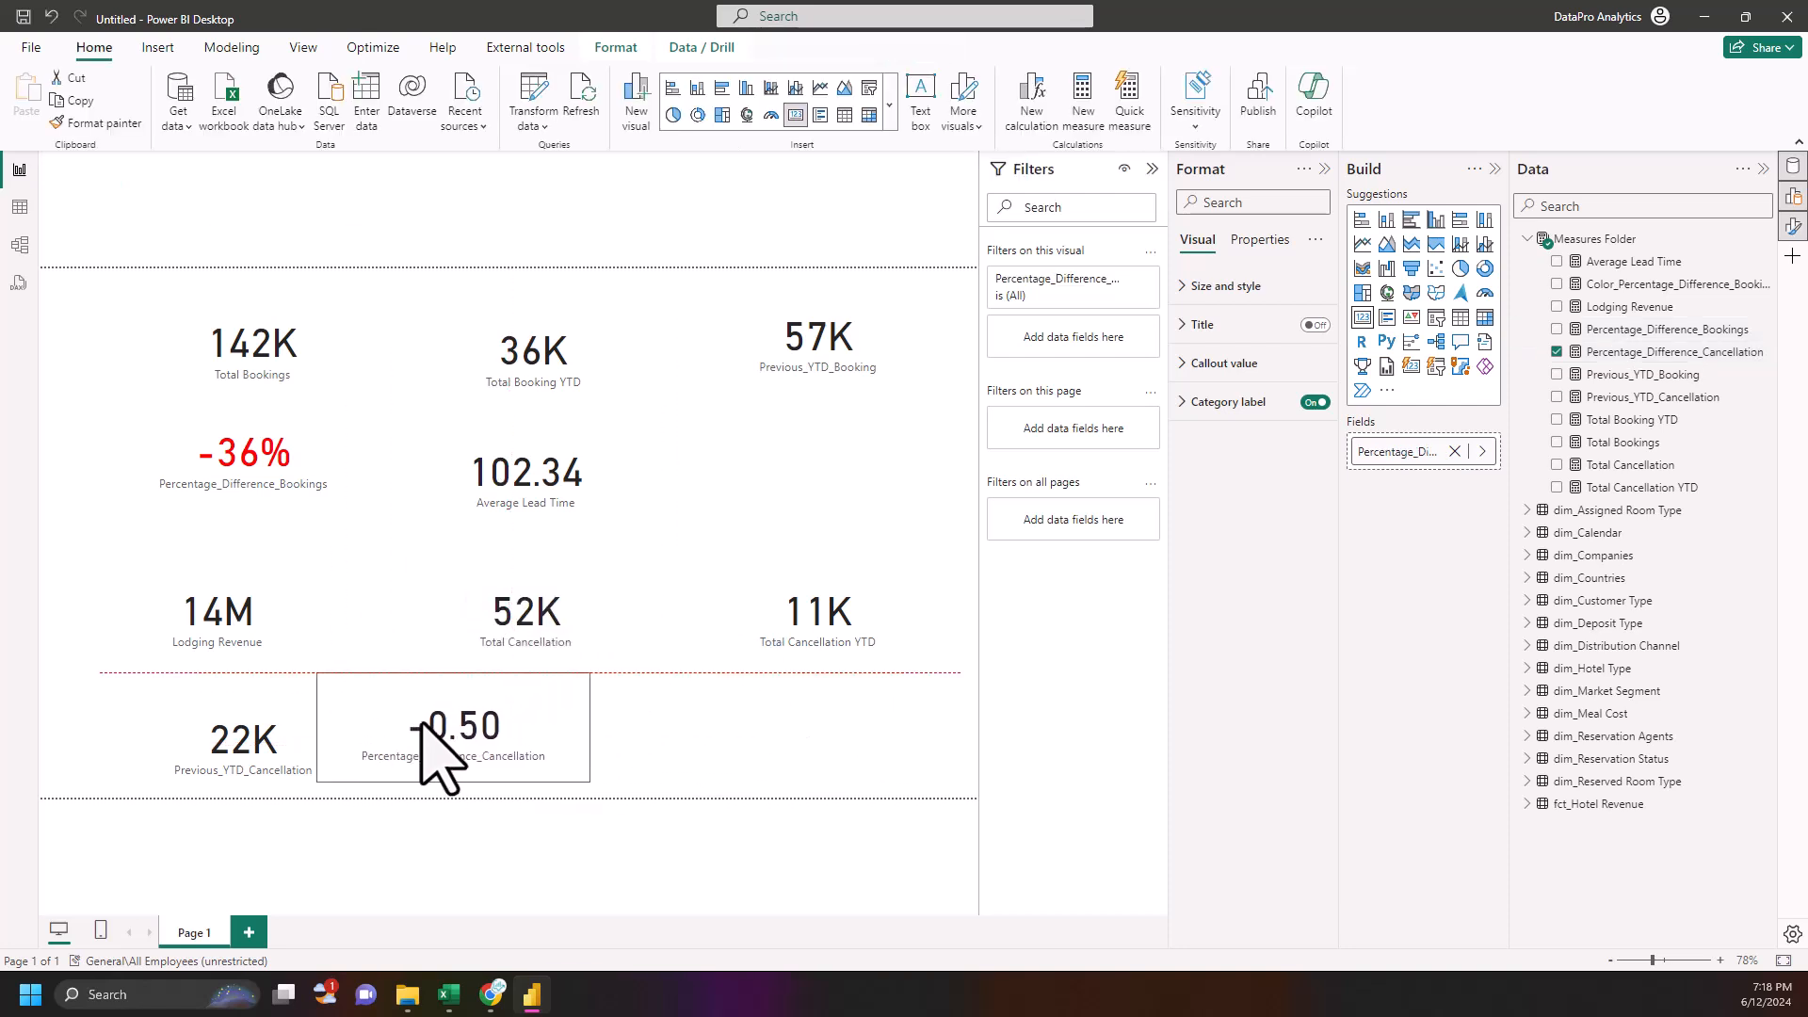
{"action": "left_click", "coordinate": [1658, 355]}
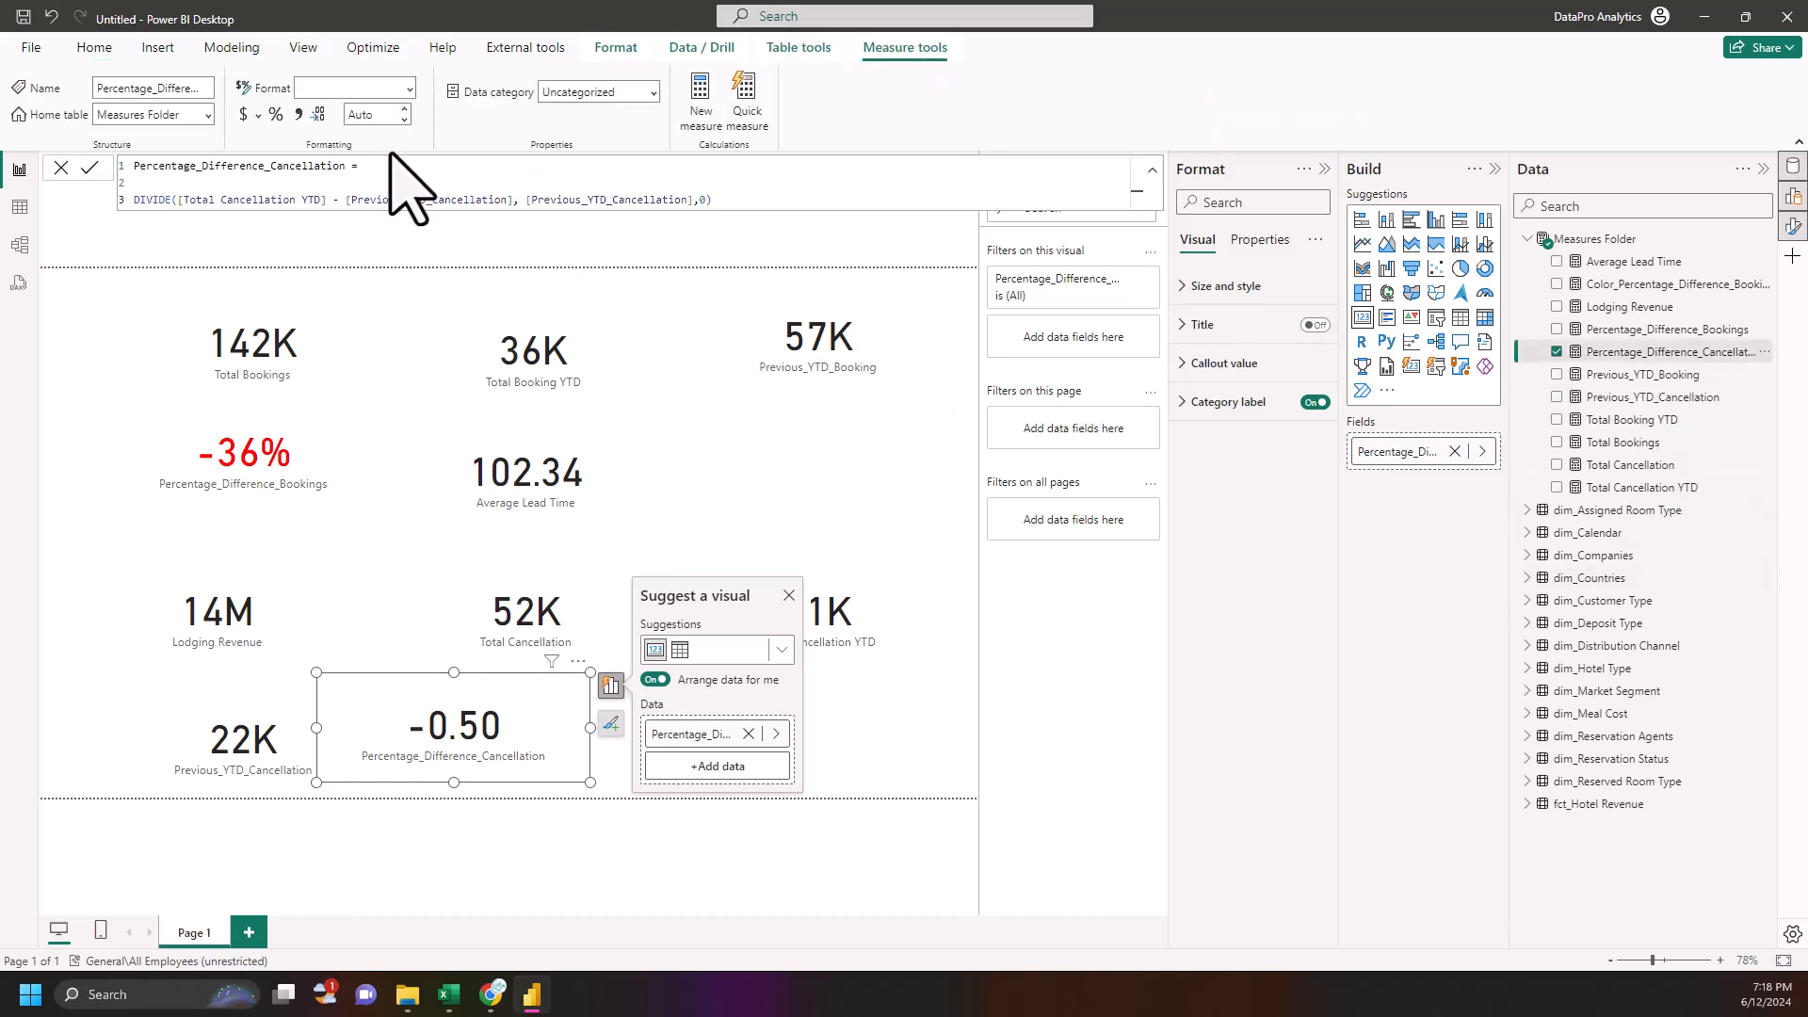
{"action": "left_click", "coordinate": [275, 115]}
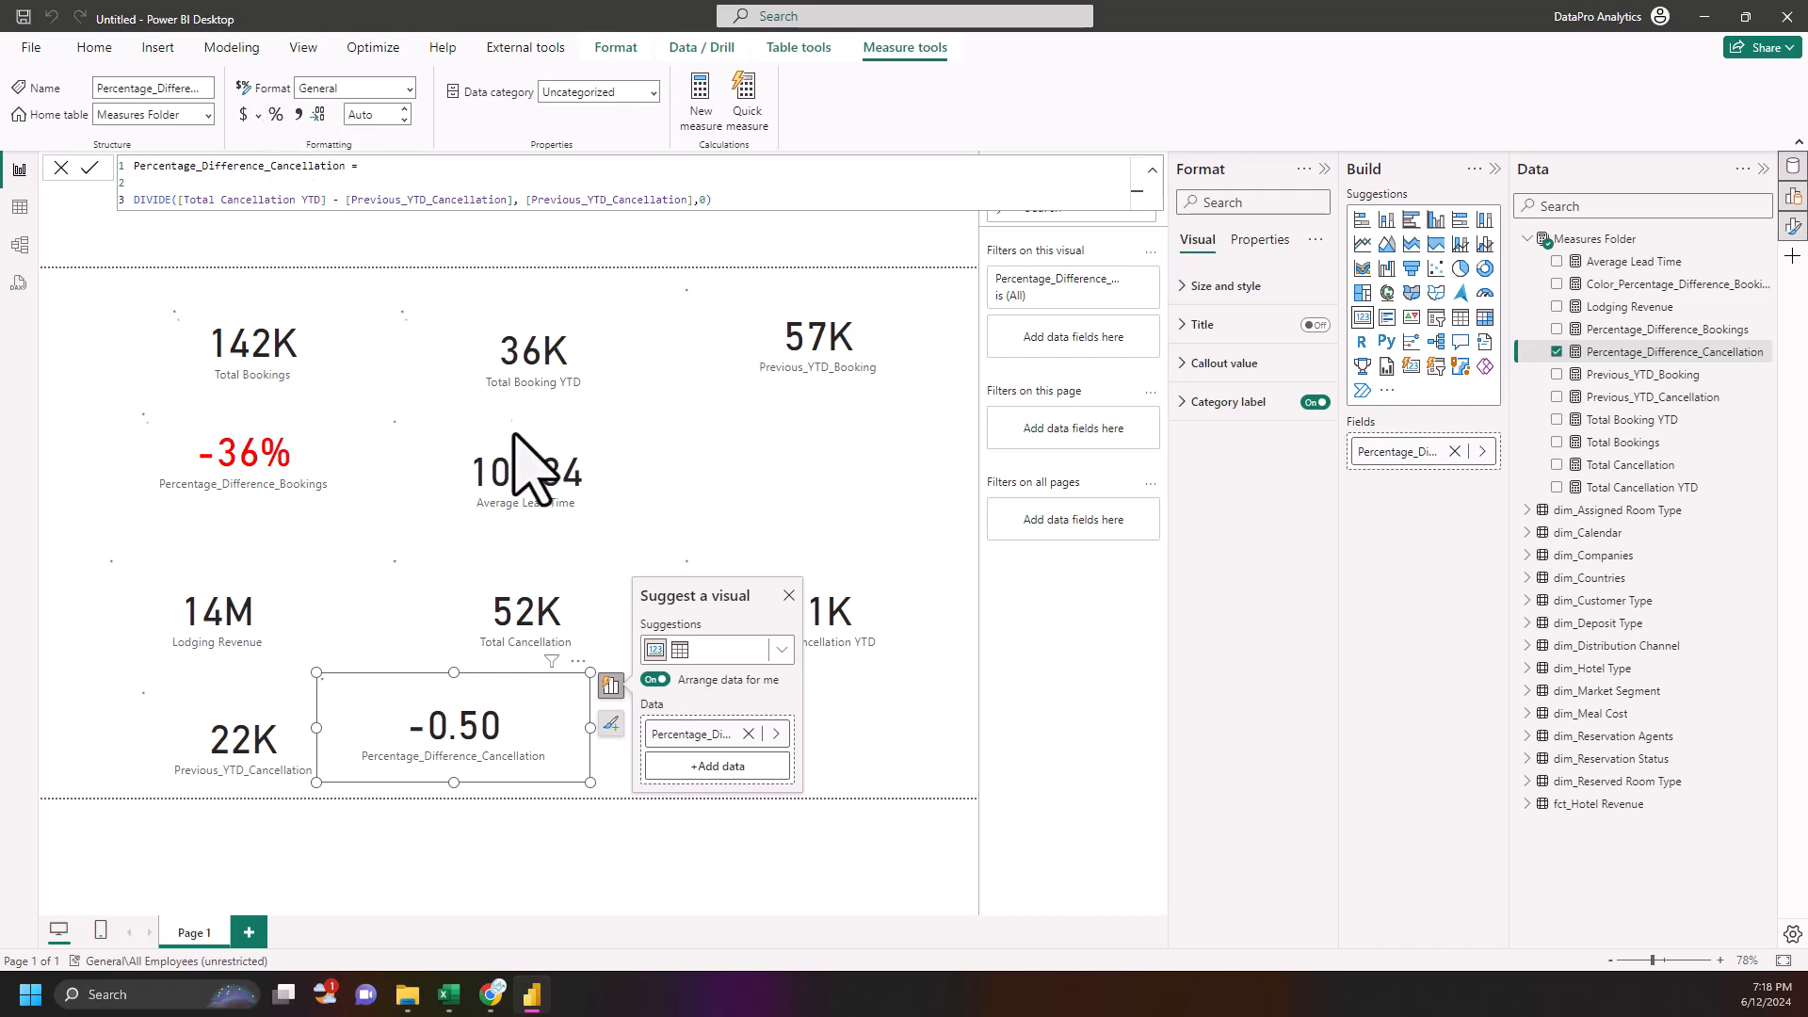
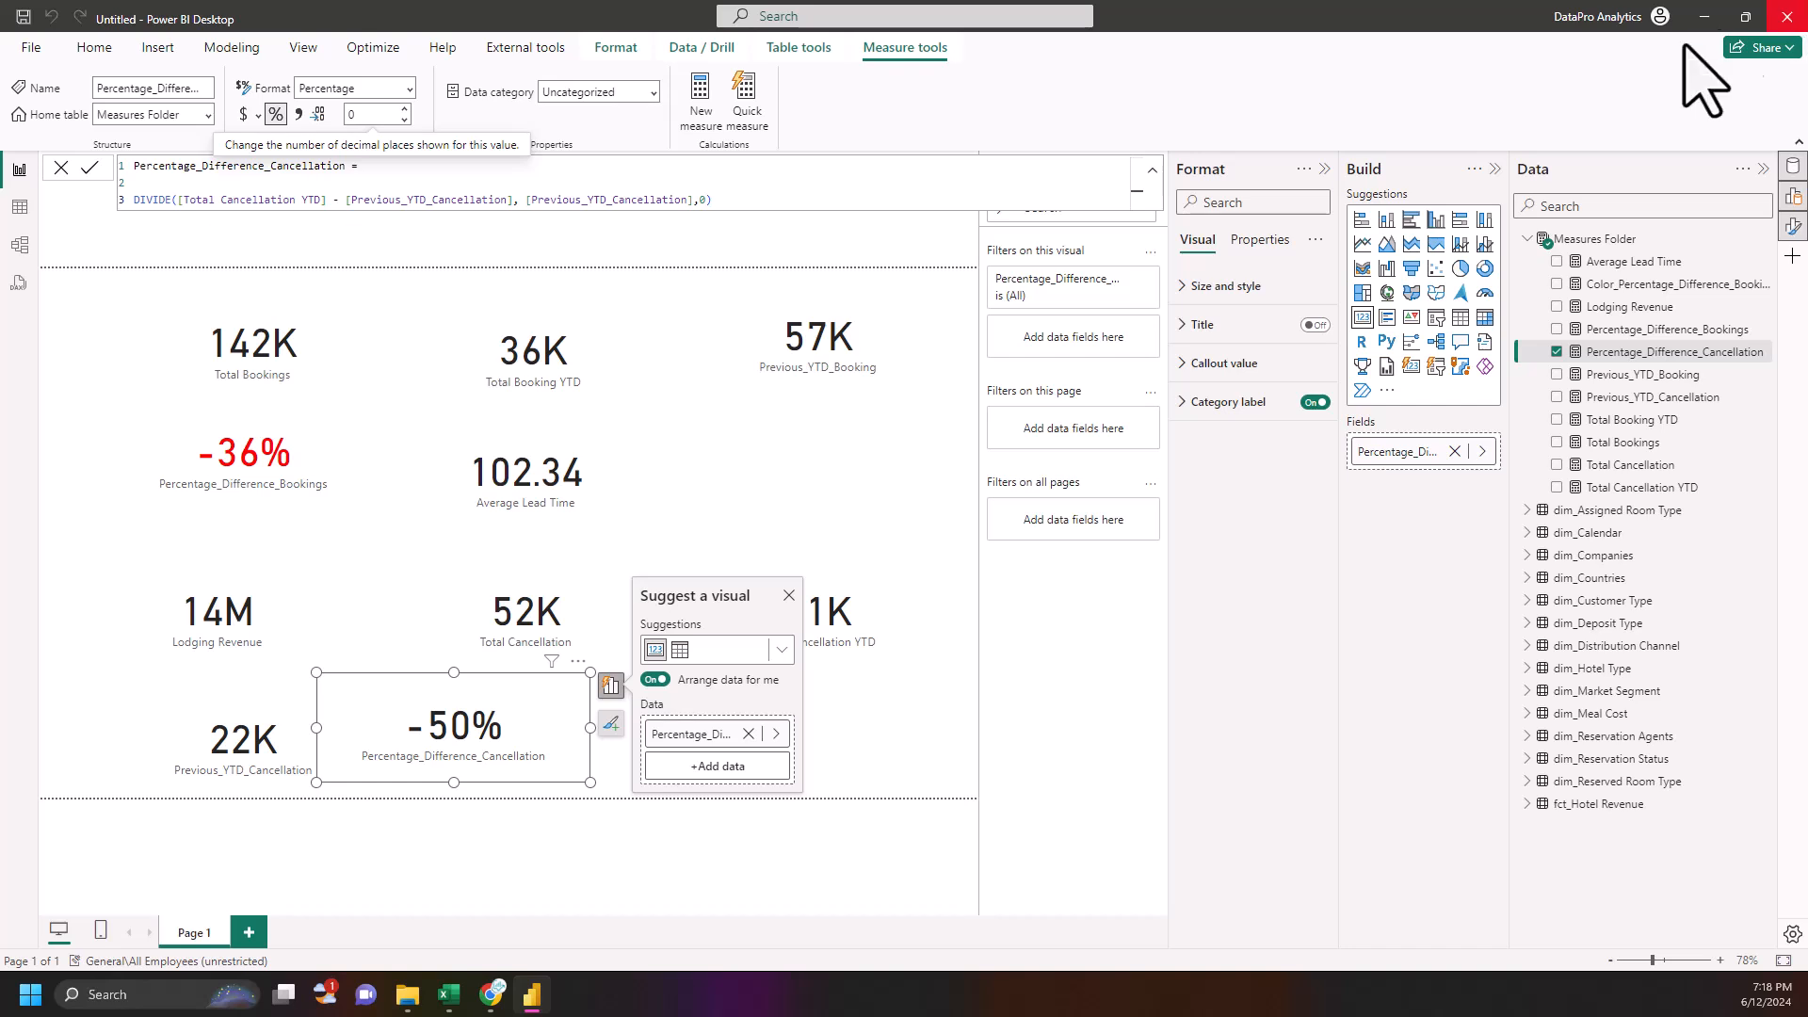
- Create a new measure named Color_Percentage_Difference_Cancellation from a copy of the Color_Percentage_Difference_Bookings formula
{"action": "left_click", "coordinate": [1650, 285]}
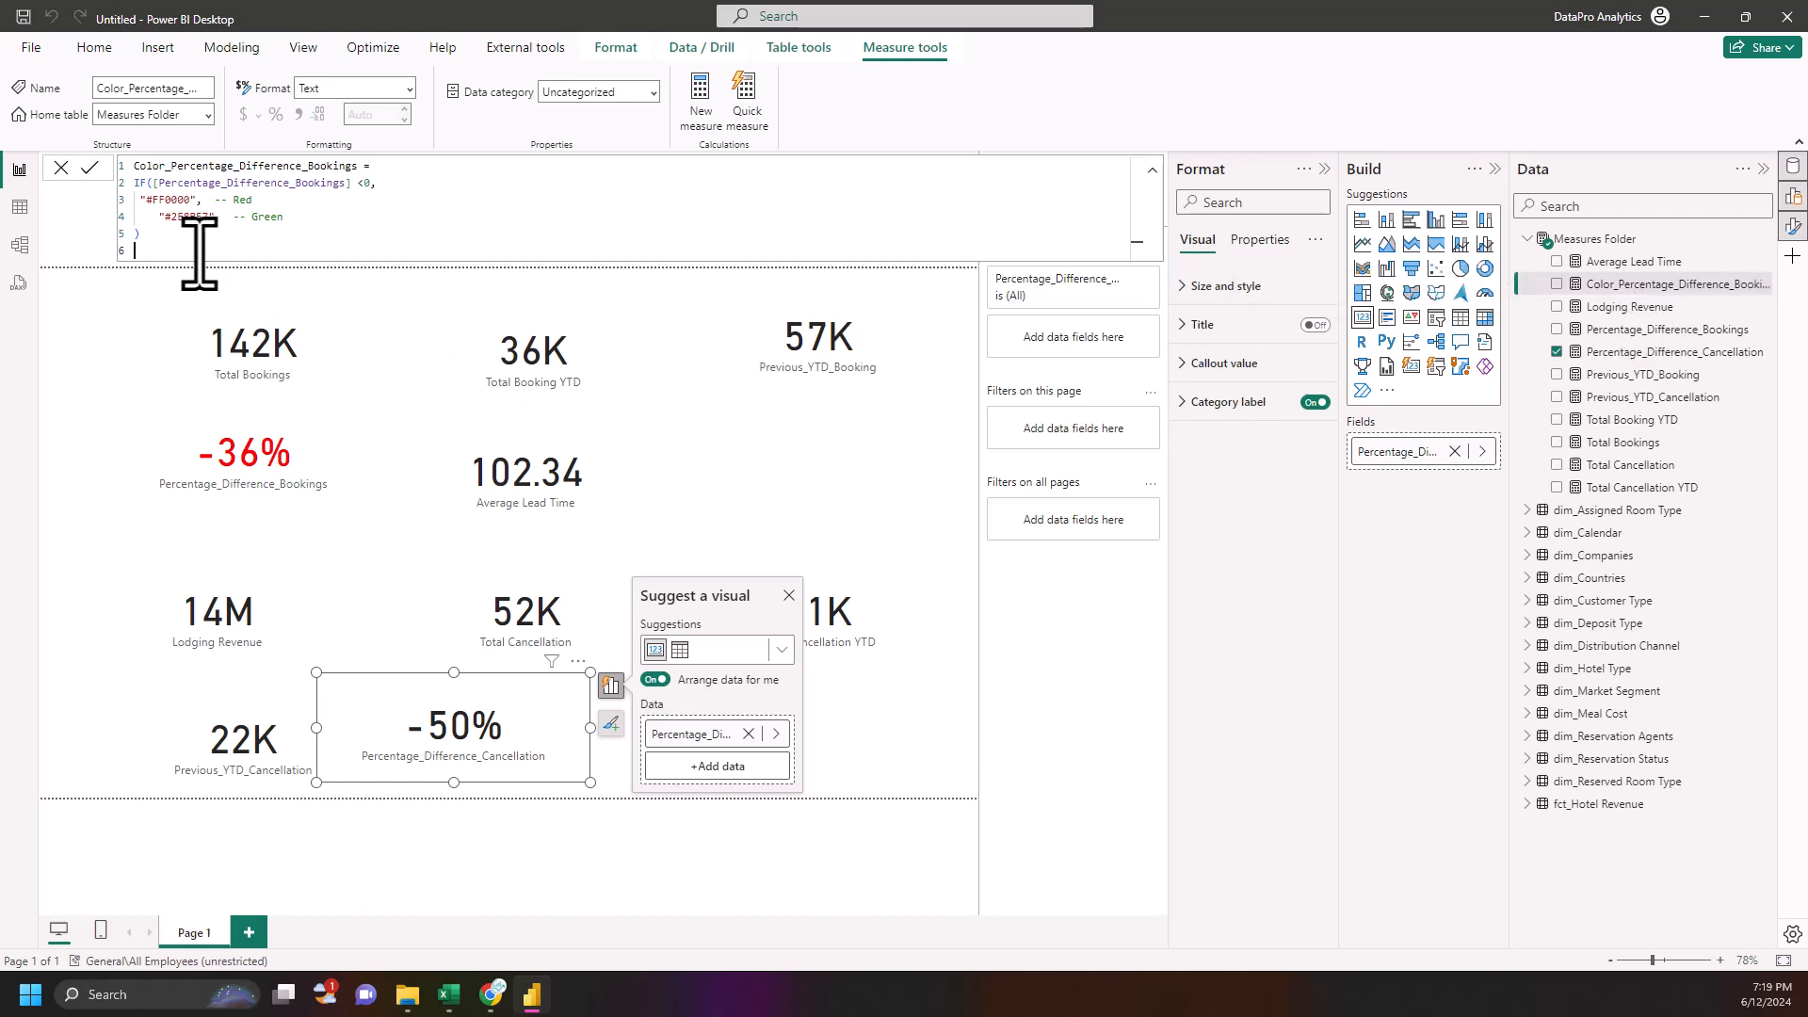
{"action": "key", "text": "ctrl+a"}
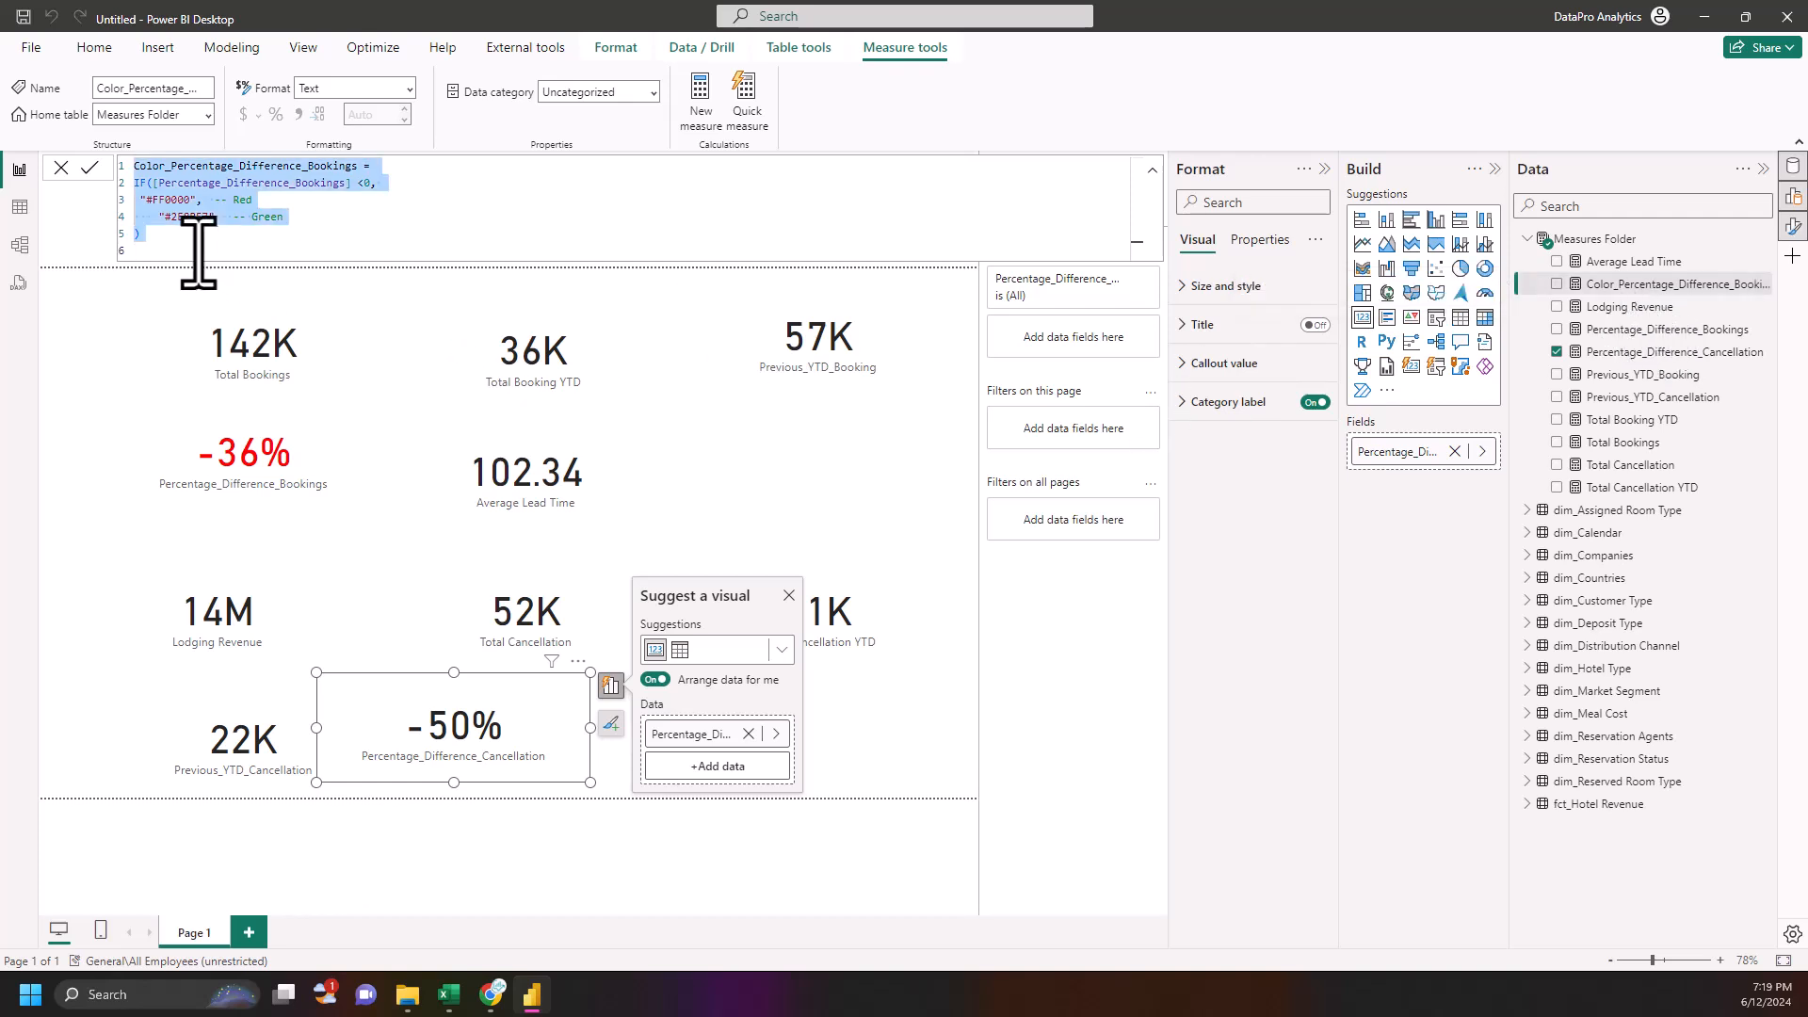
{"action": "left_click", "coordinate": [701, 123]}
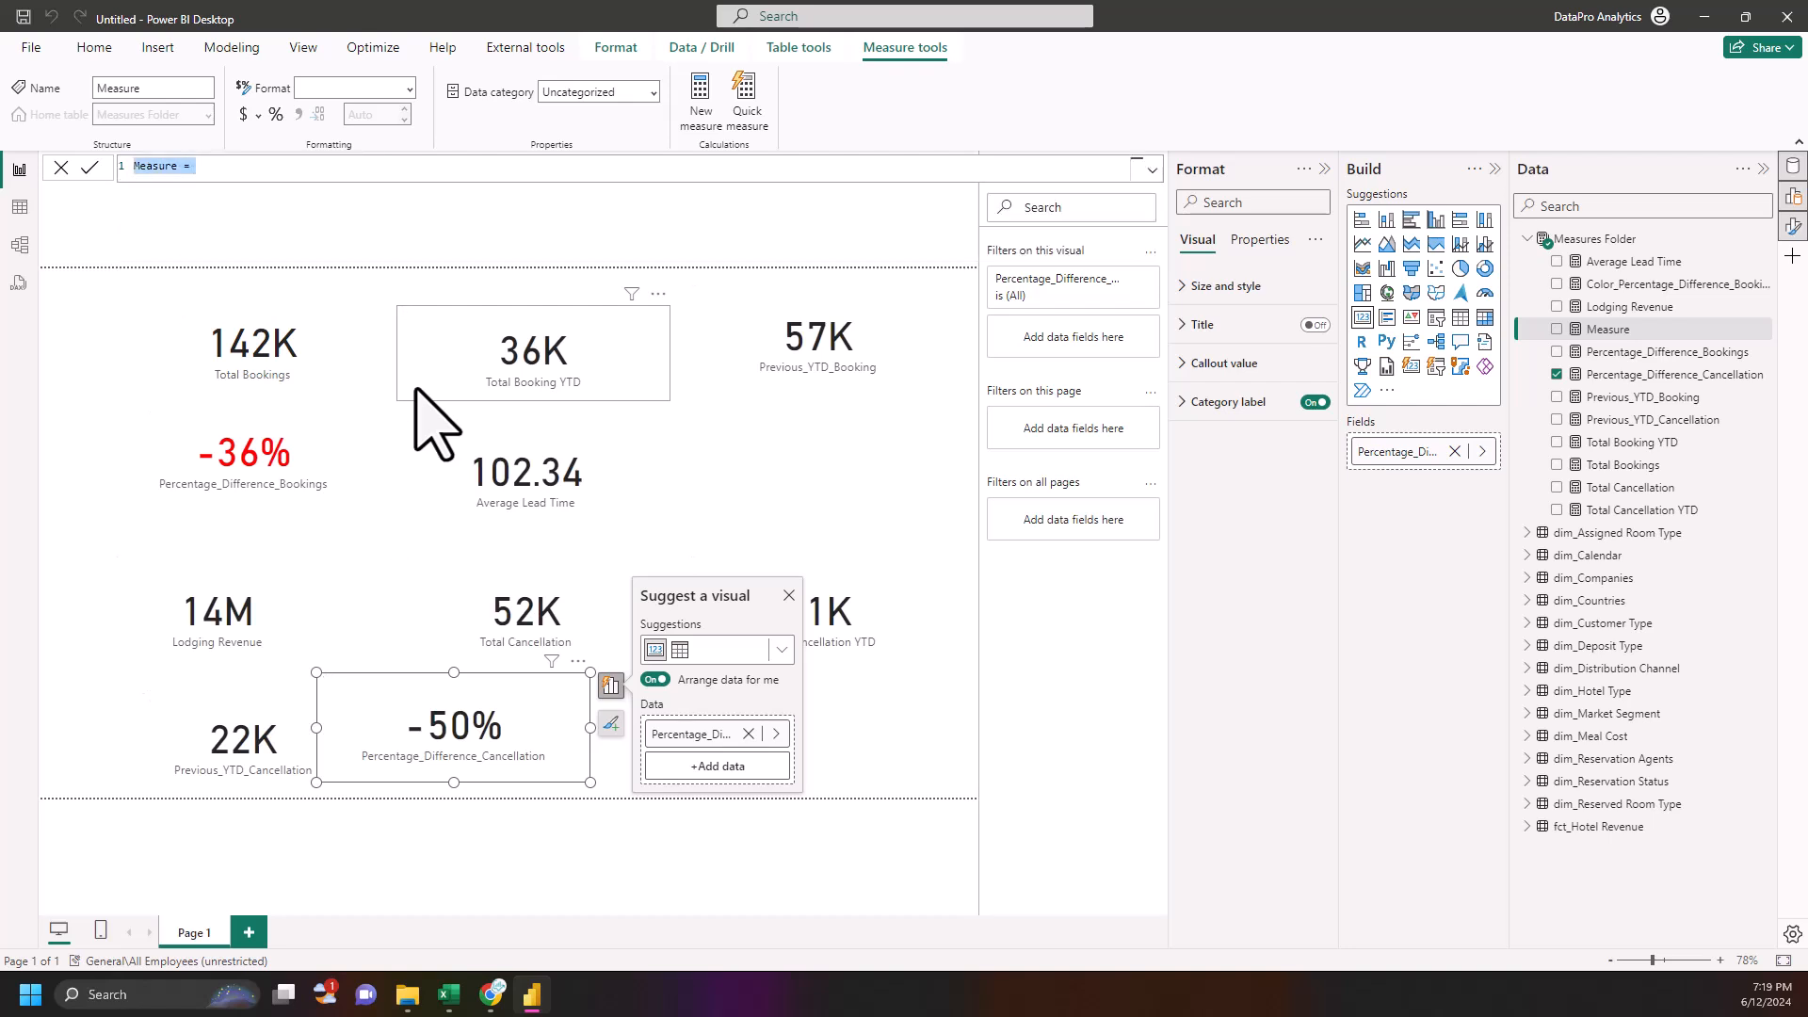
{"action": "type", "text": "Color_Percentage_Difference_Bookings = IF([Percentage_Difference_Bookings] <0,  \"#FF0000\",  -- Red     \"#2E8857\"   -- Green )"}
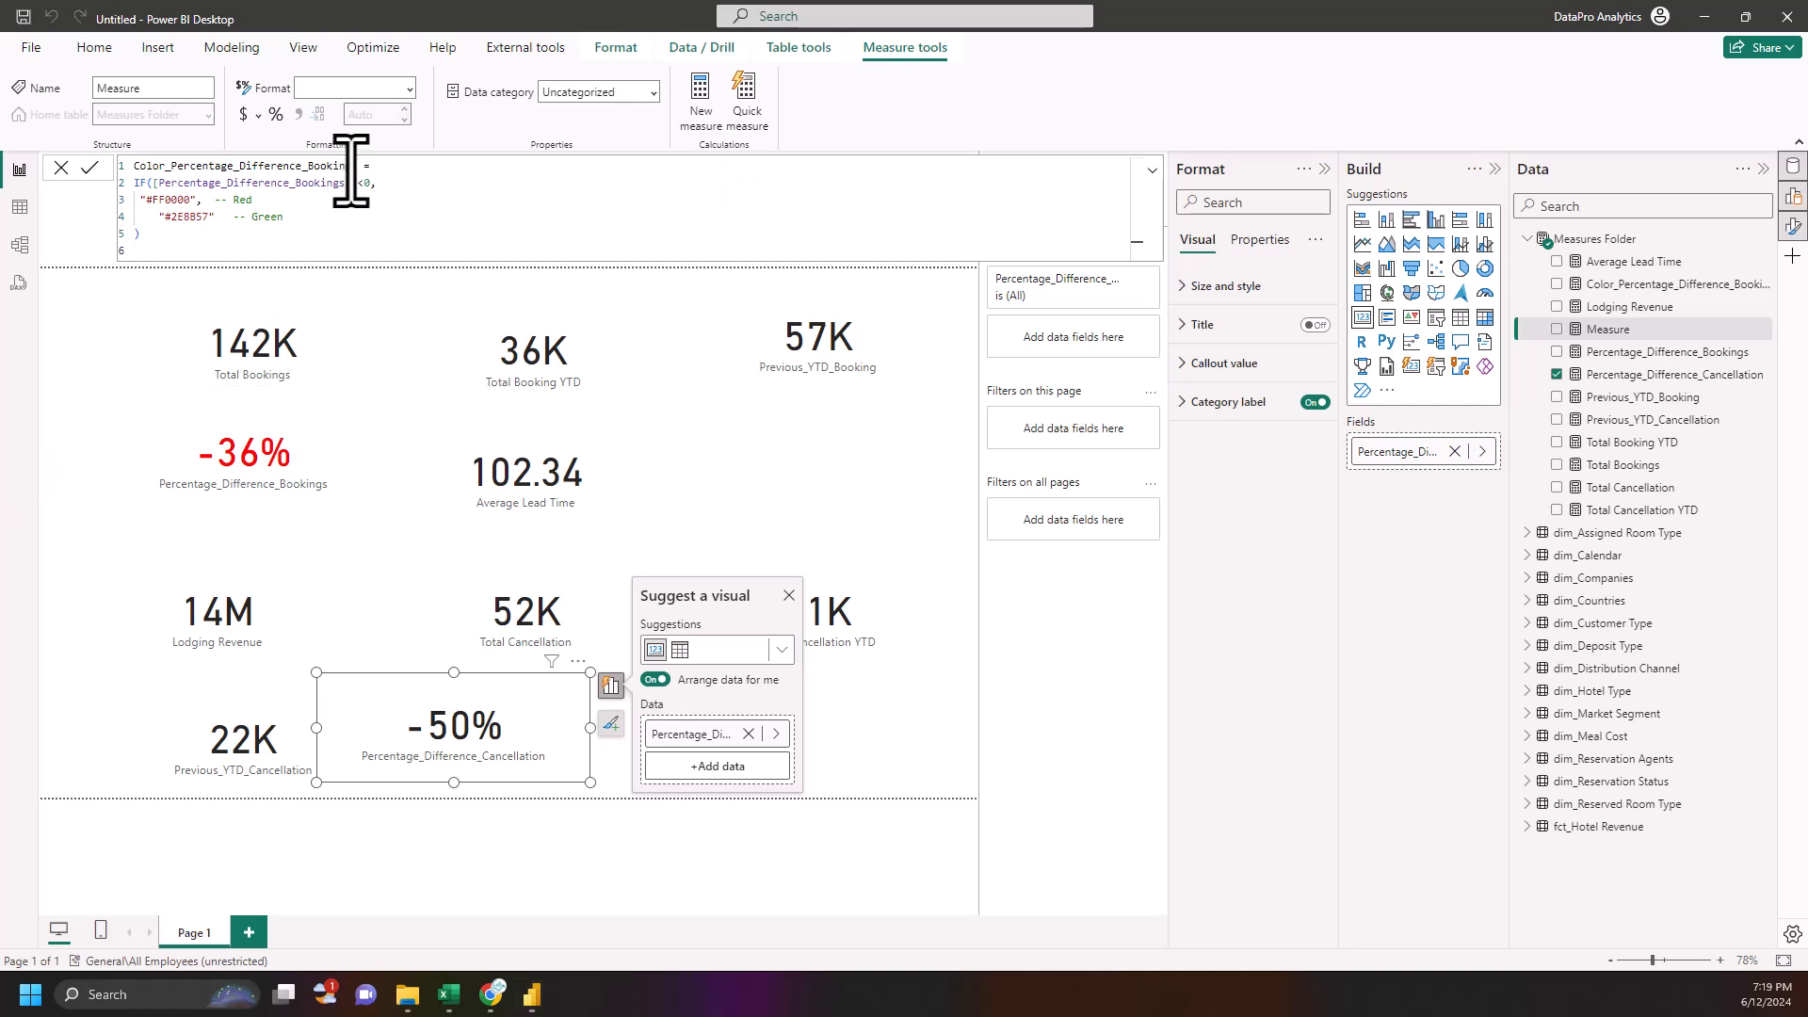
{"action": "left_click_drag", "start_coordinate": [357, 167], "coordinate": [79, 167]}
{"action": "type", "text": "Color_Percentage_Difference_Cancellation"}
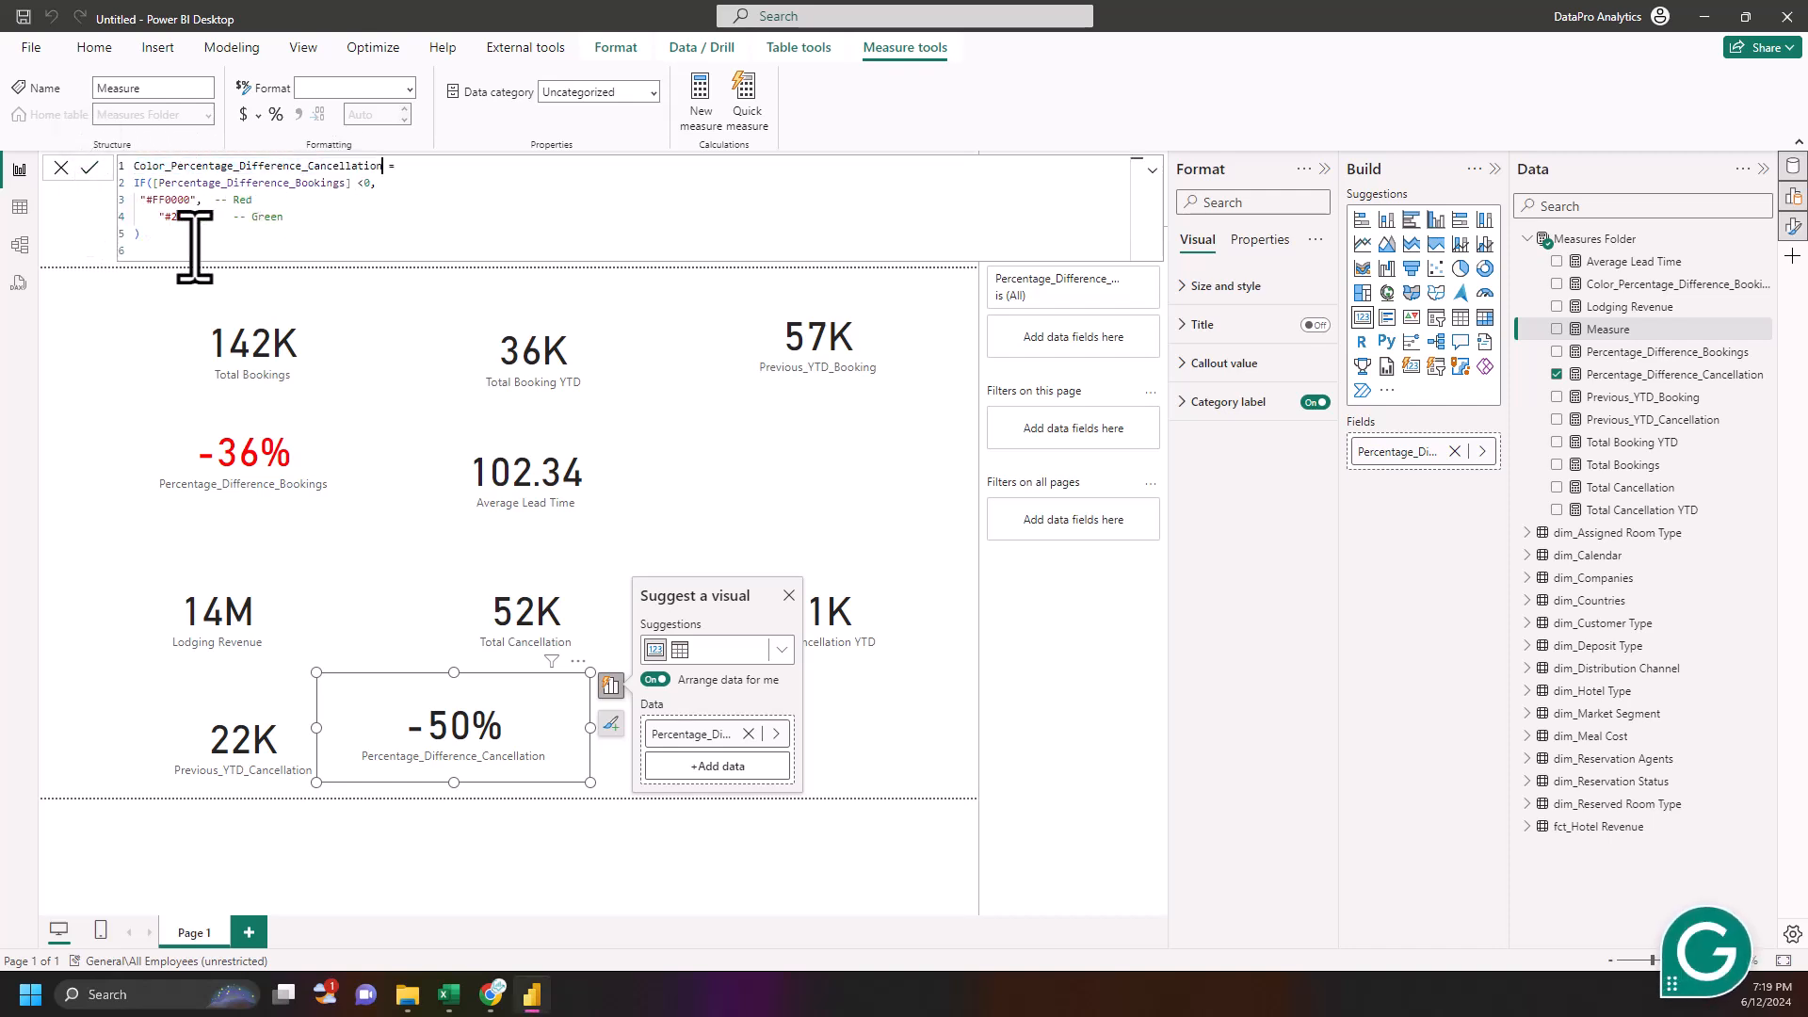
- Make the IF condition of the color measure test [Percentage_Difference_Cancellation] <0 and commit the measure
{"action": "left_click_drag", "start_coordinate": [345, 188], "coordinate": [295, 188]}
{"action": "type", "text": "Cancellation"}
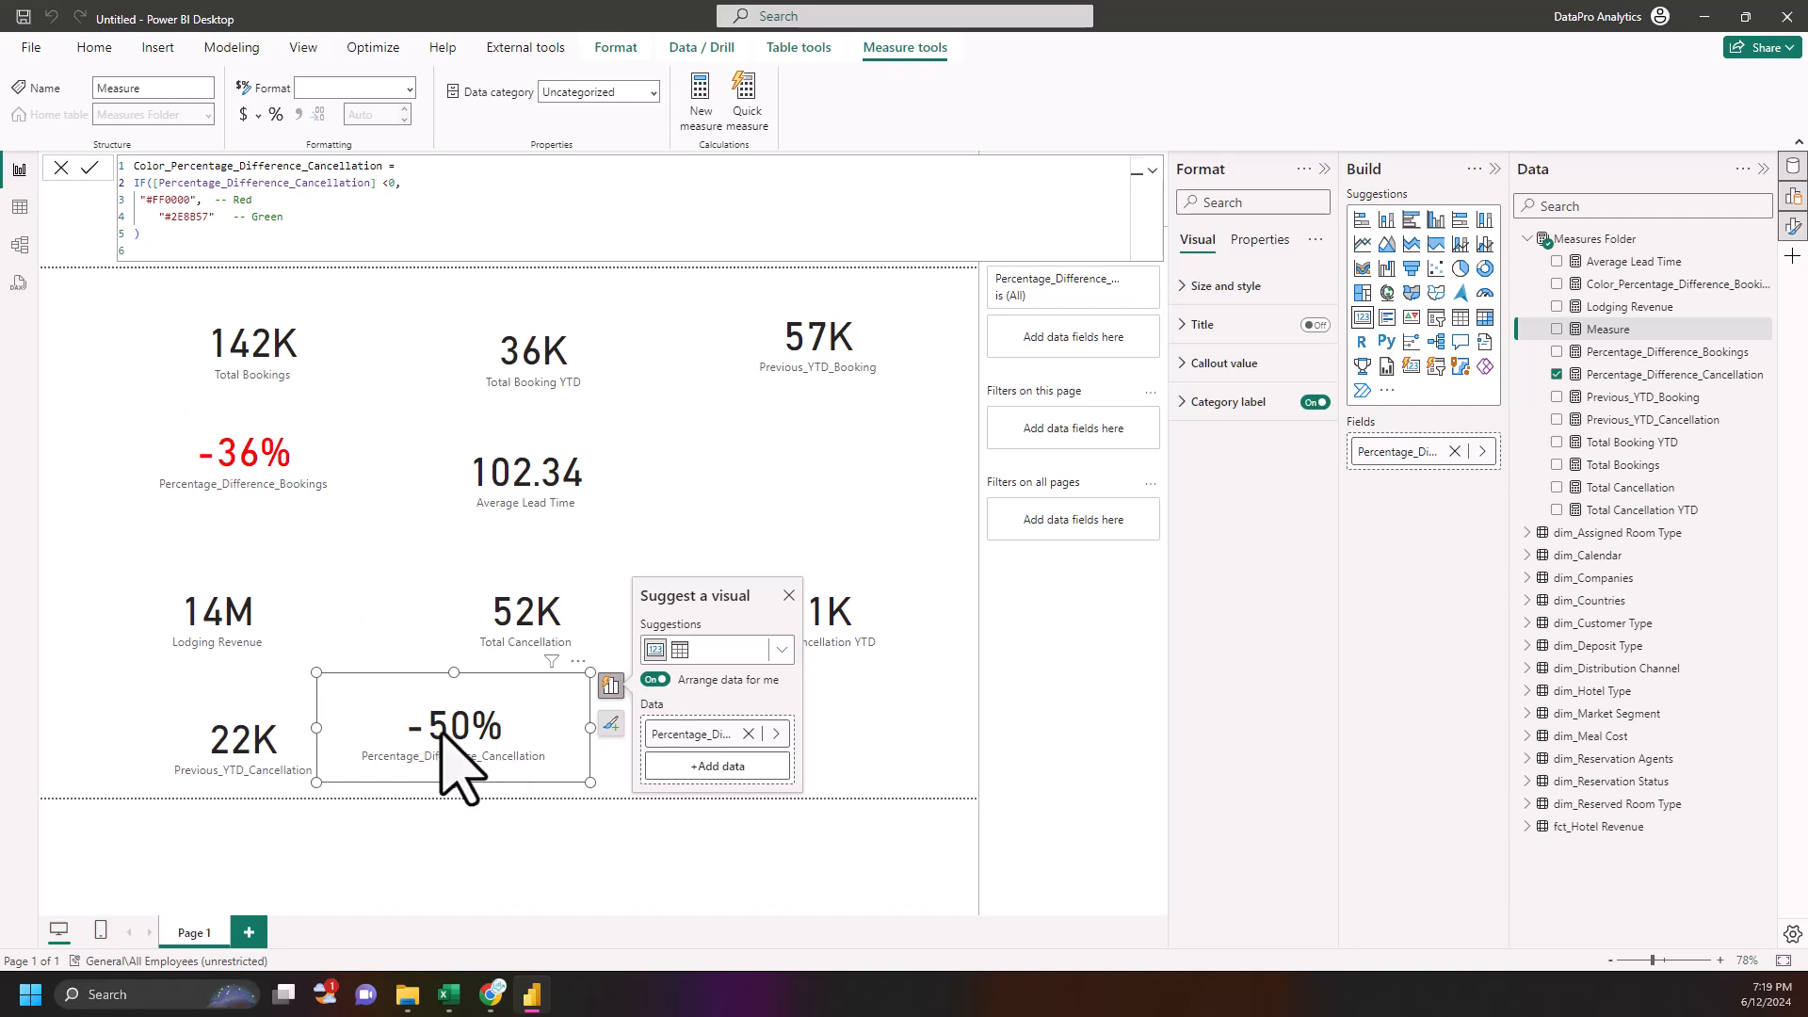
{"action": "key", "text": "Return"}
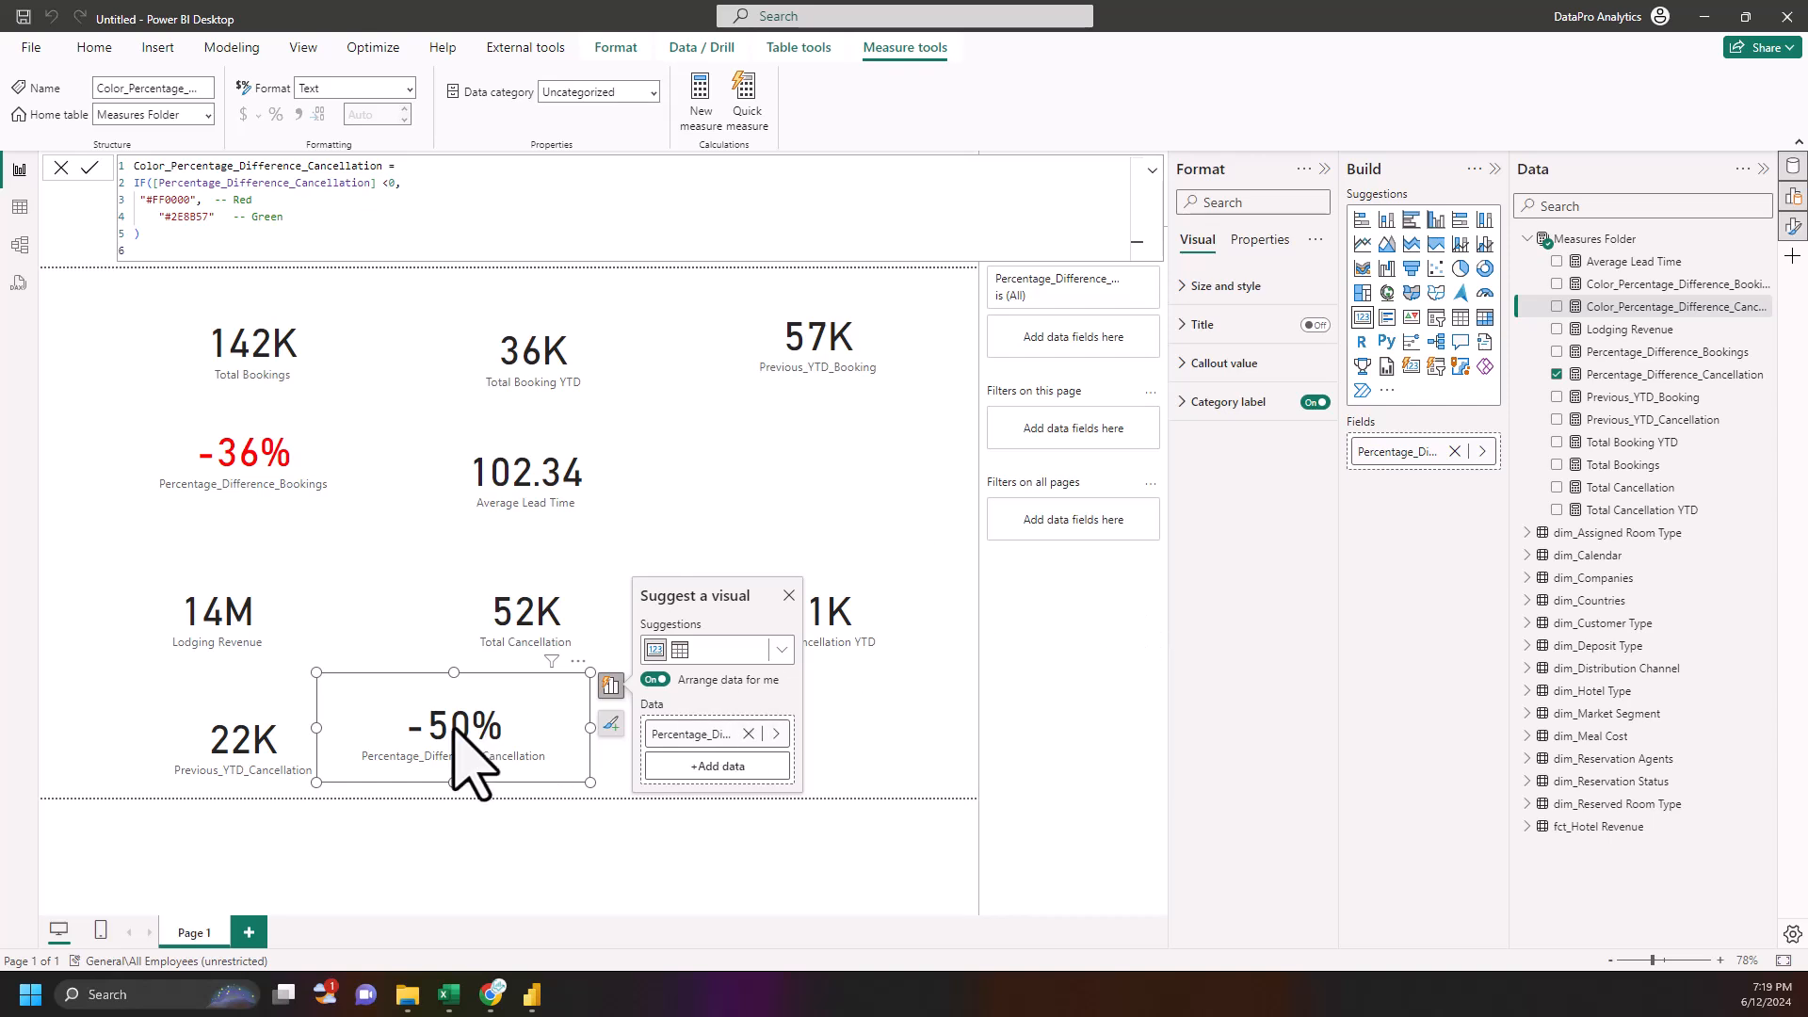
- Shift the Percentage_Difference_Cancellation card slightly away from its neighbor and color its callout value by the field value Color_Percentage_Difference_Cancellation
{"action": "left_click_drag", "start_coordinate": [476, 726], "coordinate": [501, 728]}
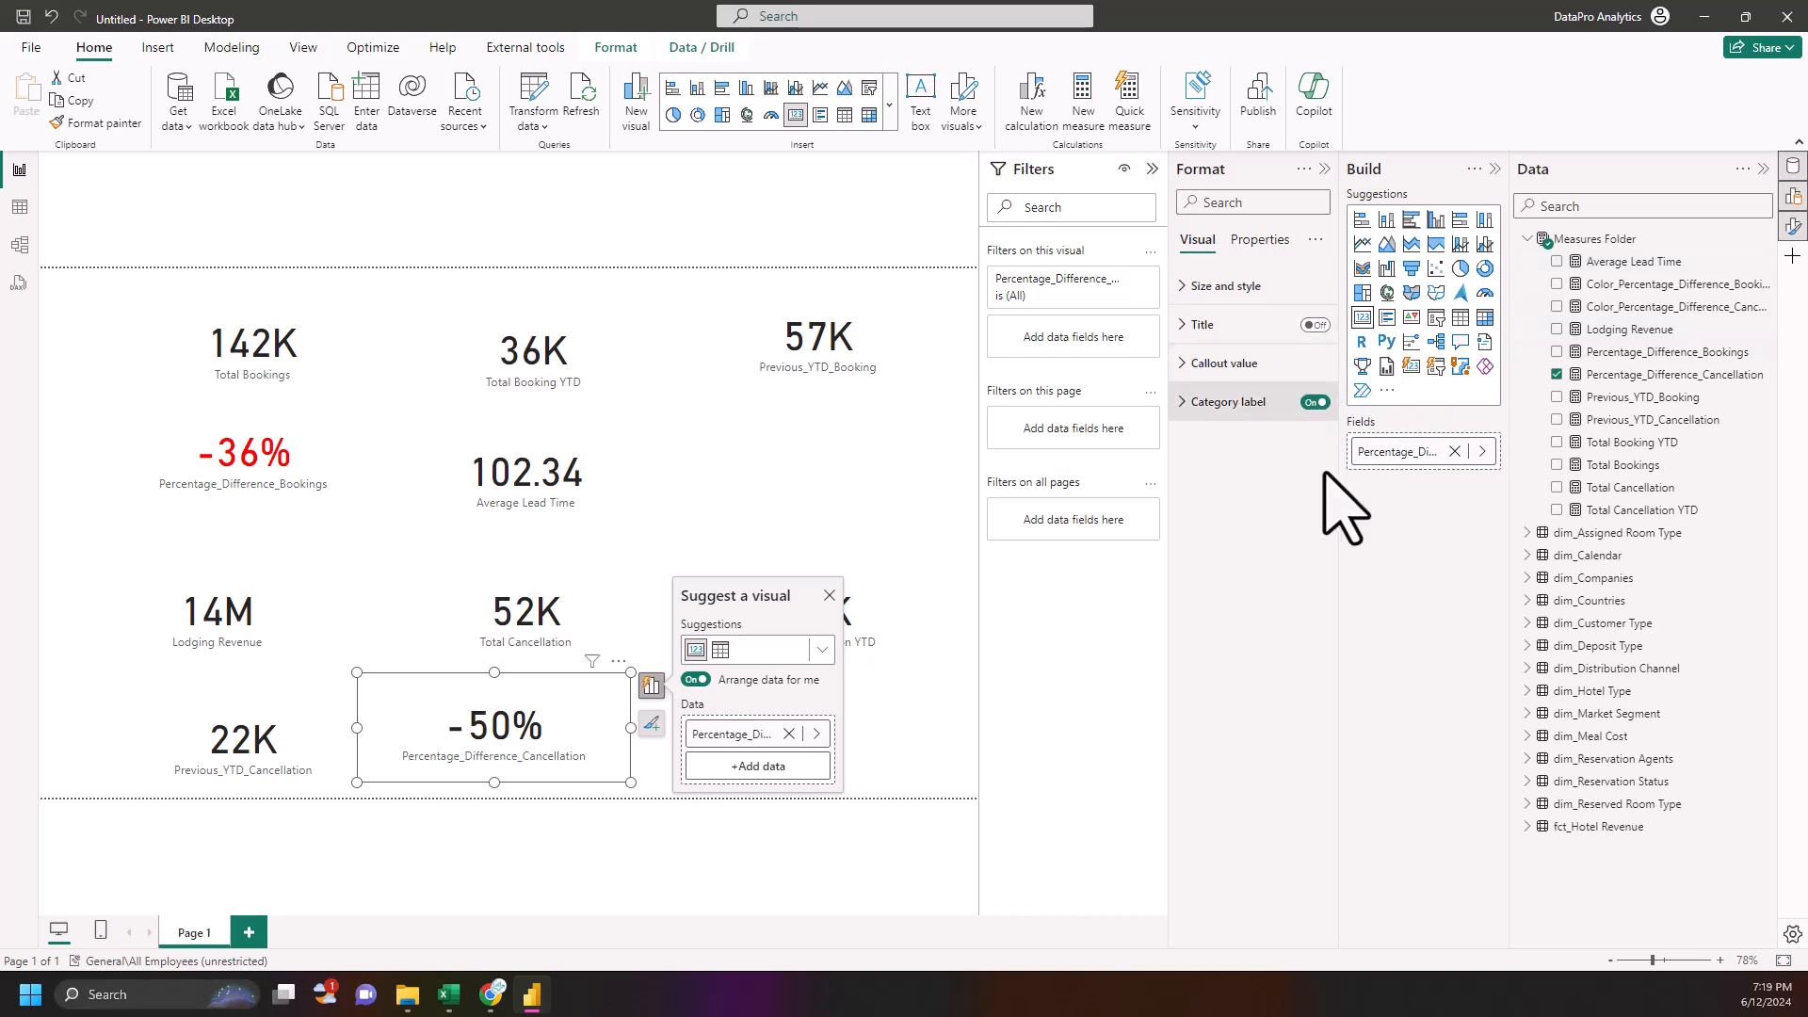
{"action": "left_click", "coordinate": [1215, 365]}
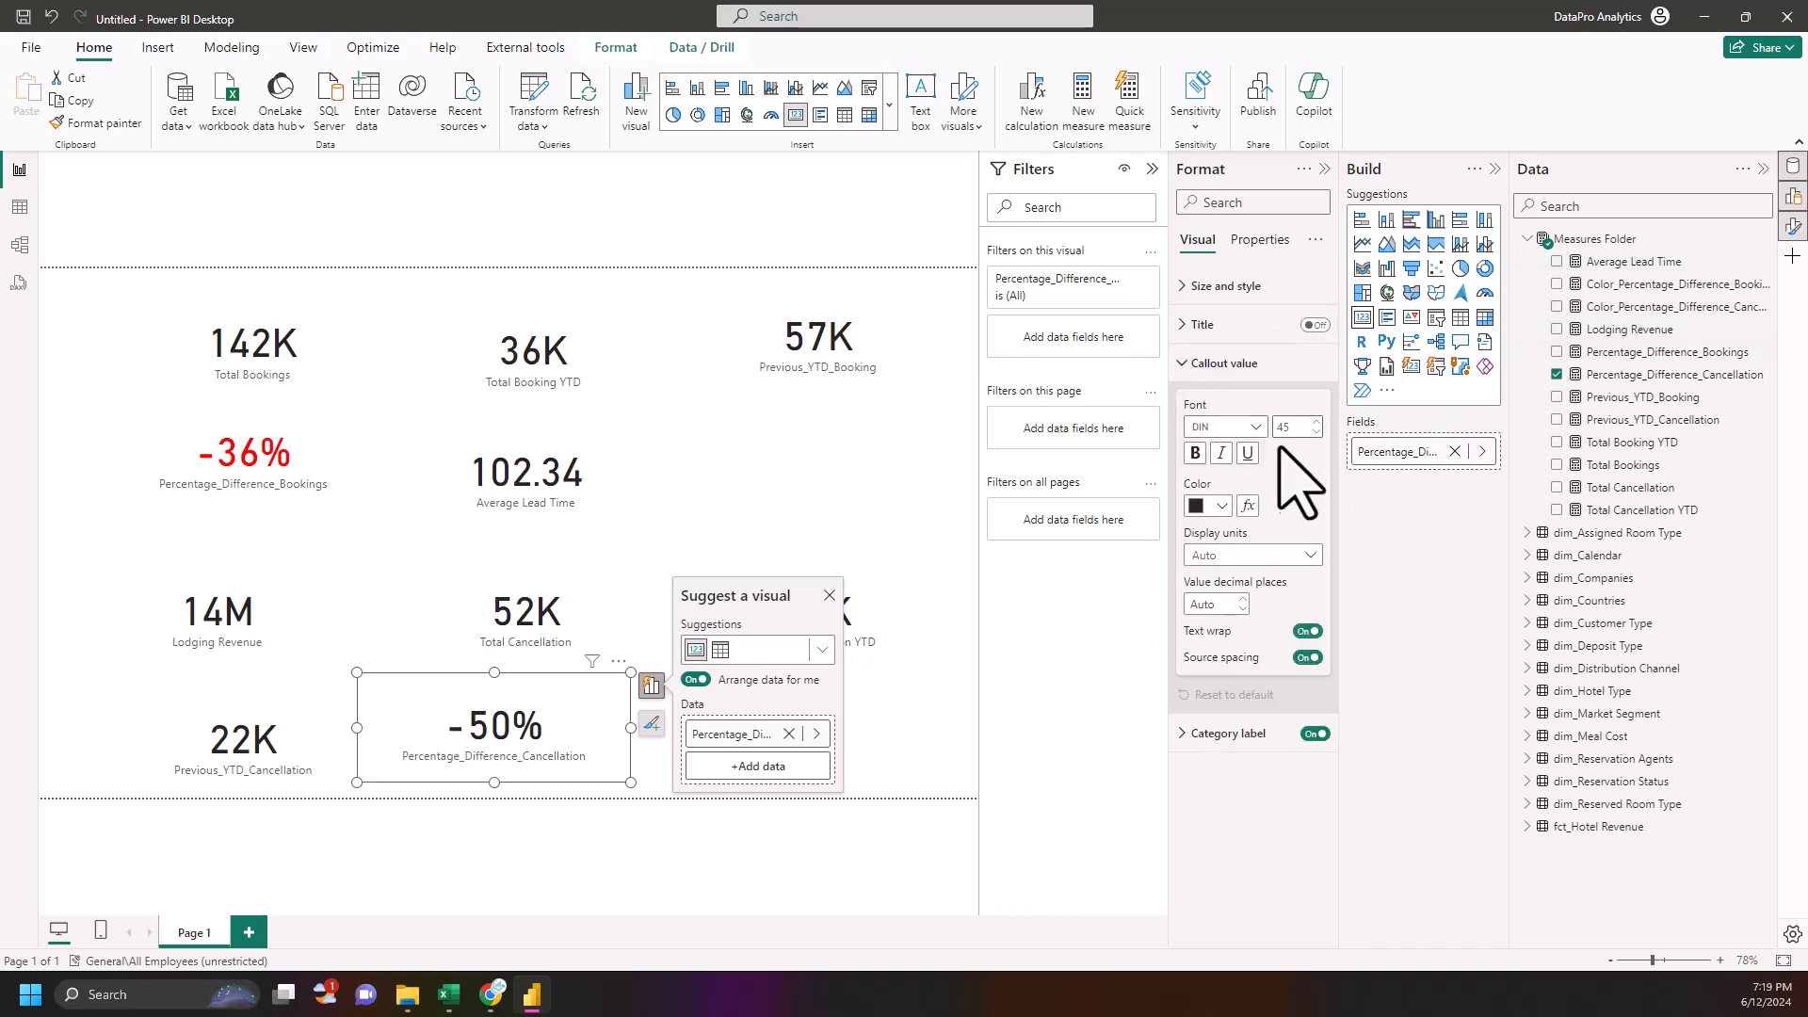
{"action": "left_click", "coordinate": [1248, 505]}
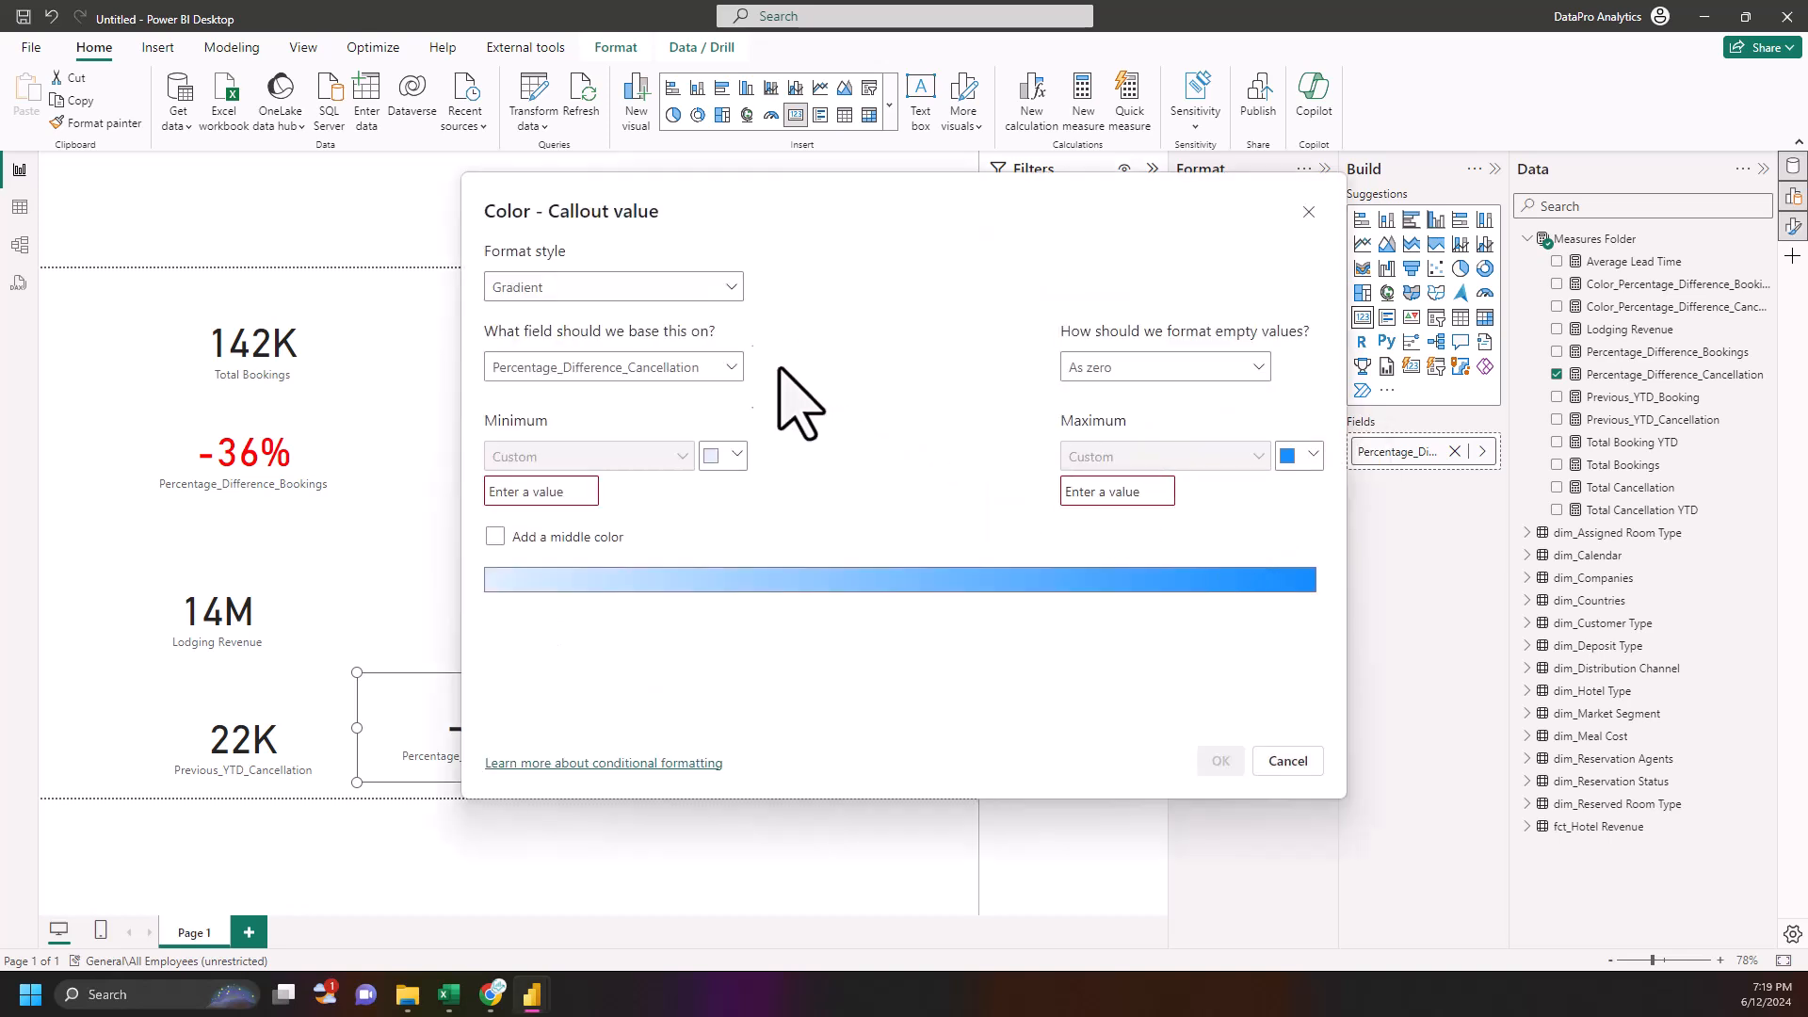
{"action": "left_click", "coordinate": [711, 289]}
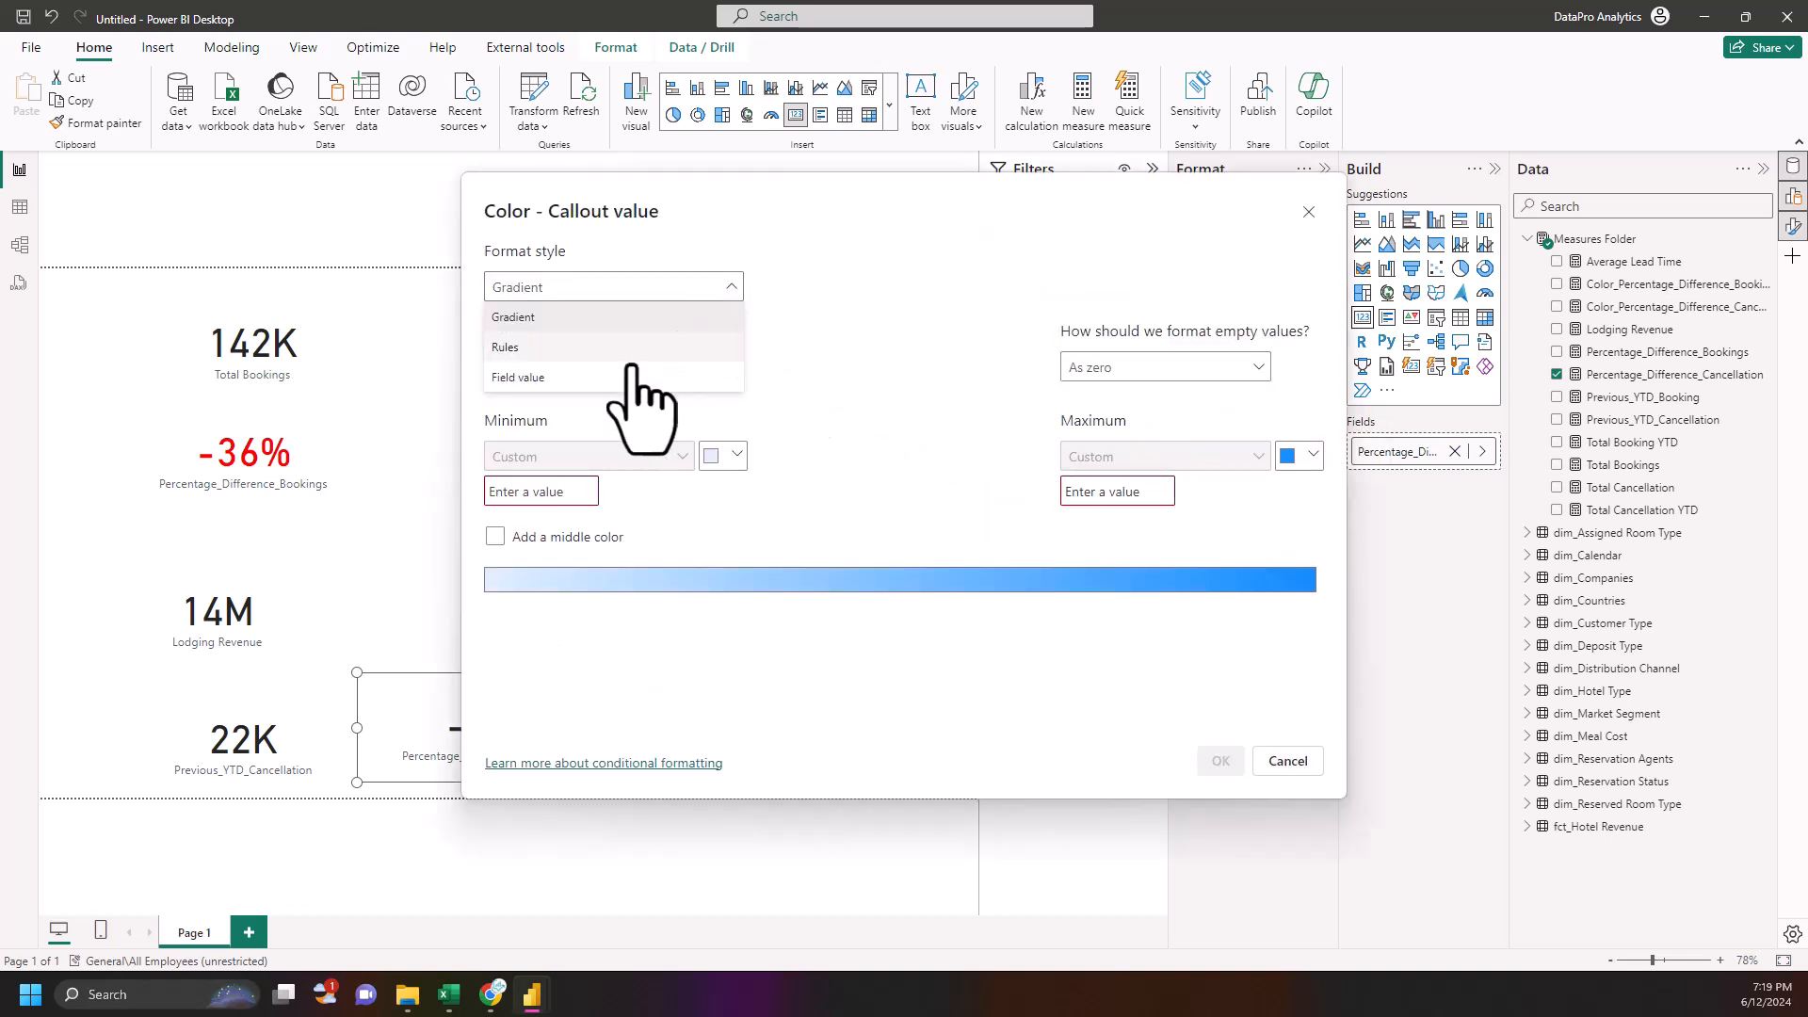
{"action": "left_click", "coordinate": [562, 379]}
{"action": "left_click", "coordinate": [570, 368]}
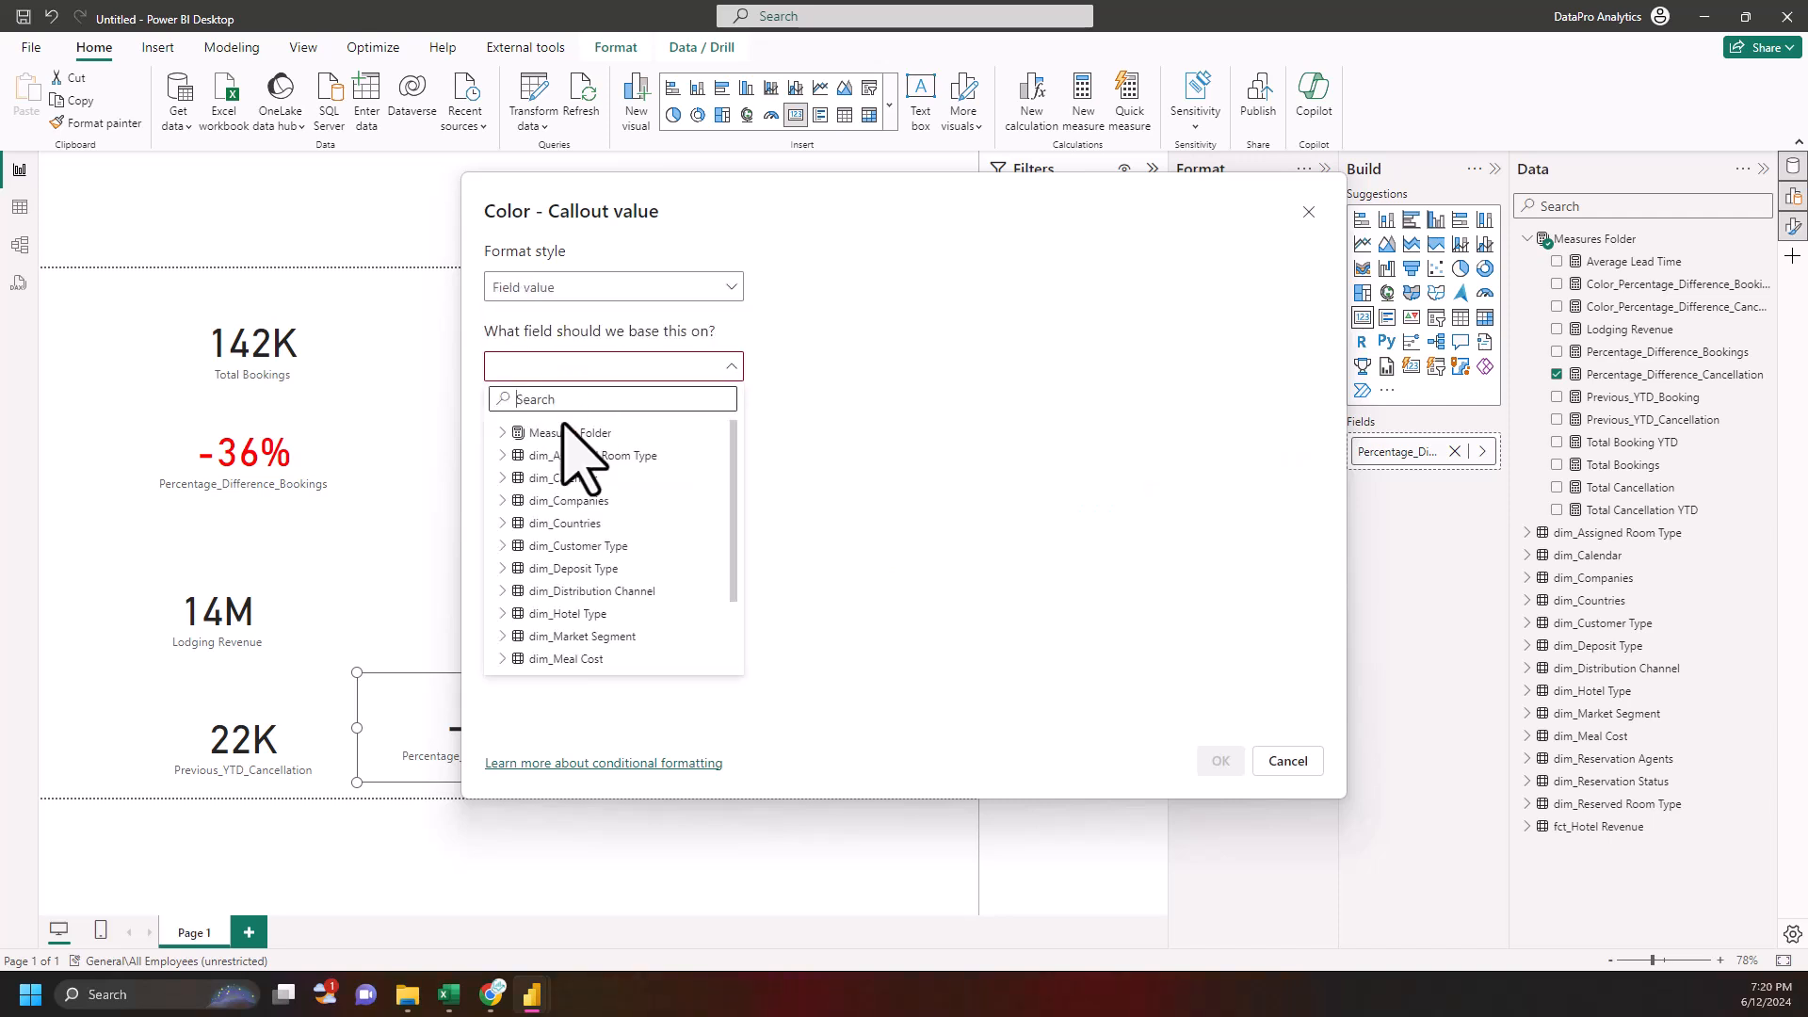
{"action": "left_click", "coordinate": [509, 434]}
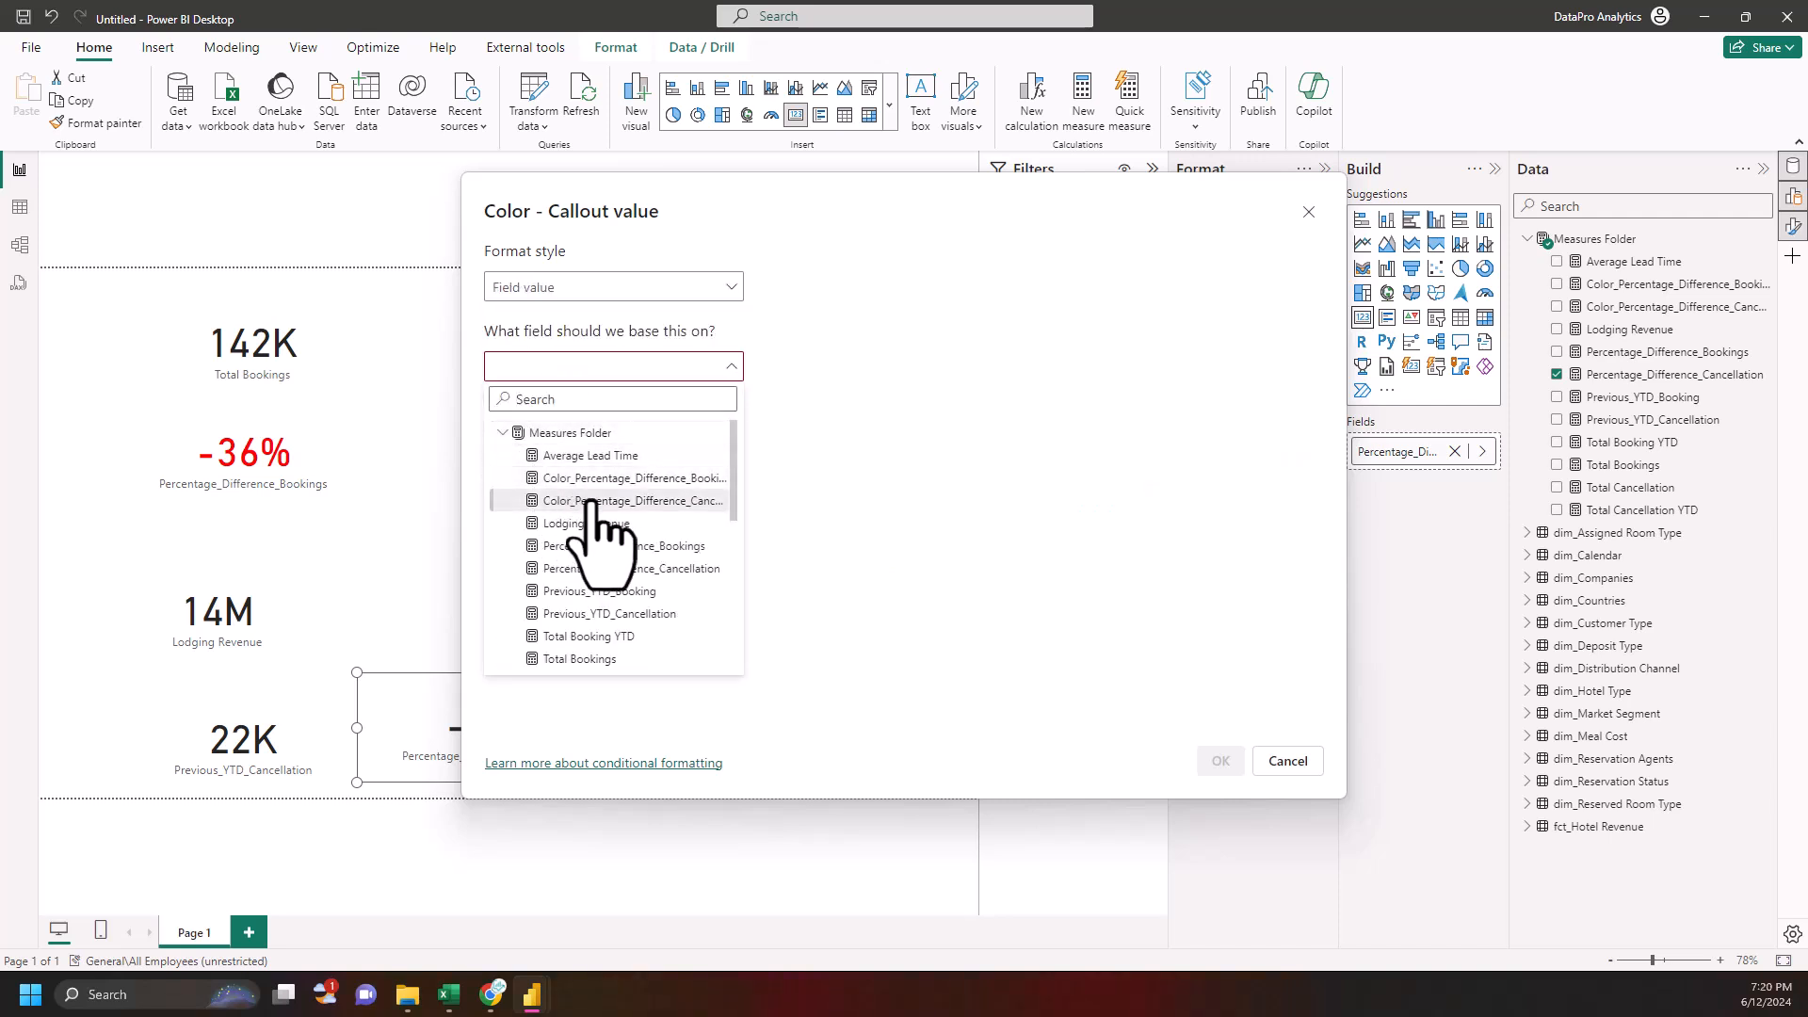
{"action": "left_click", "coordinate": [593, 502]}
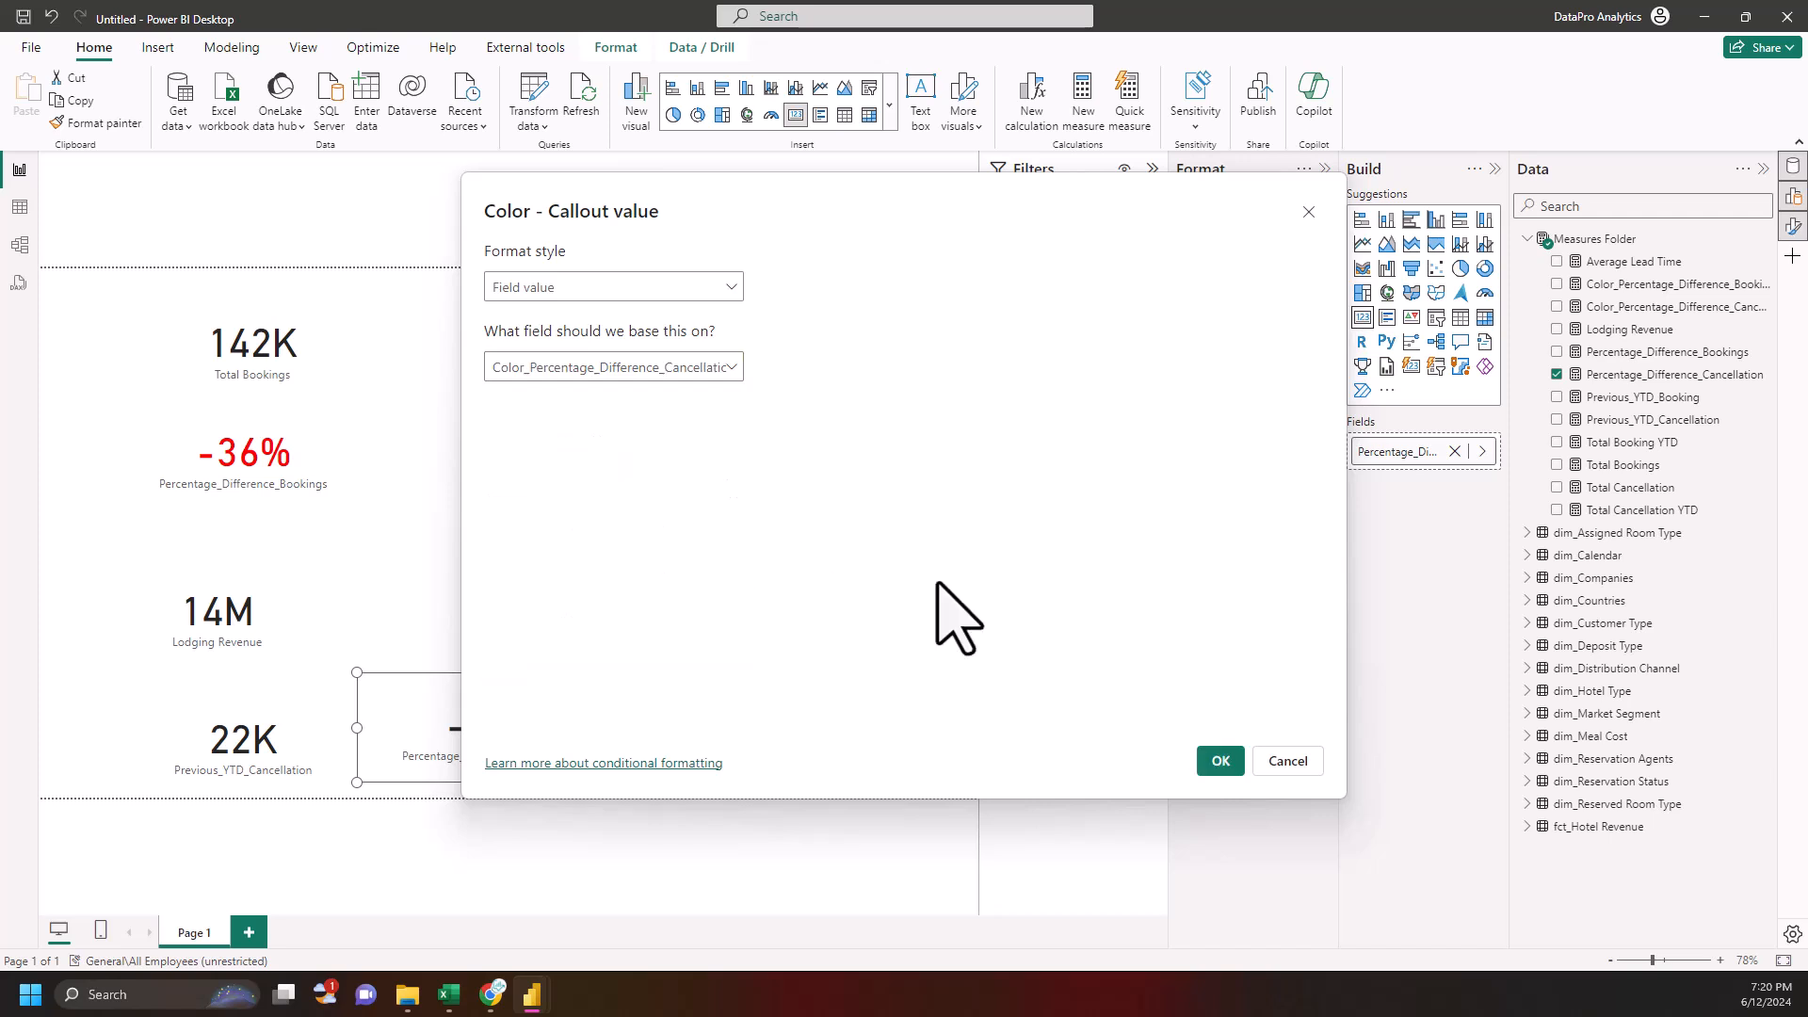
{"action": "left_click", "coordinate": [1222, 761]}
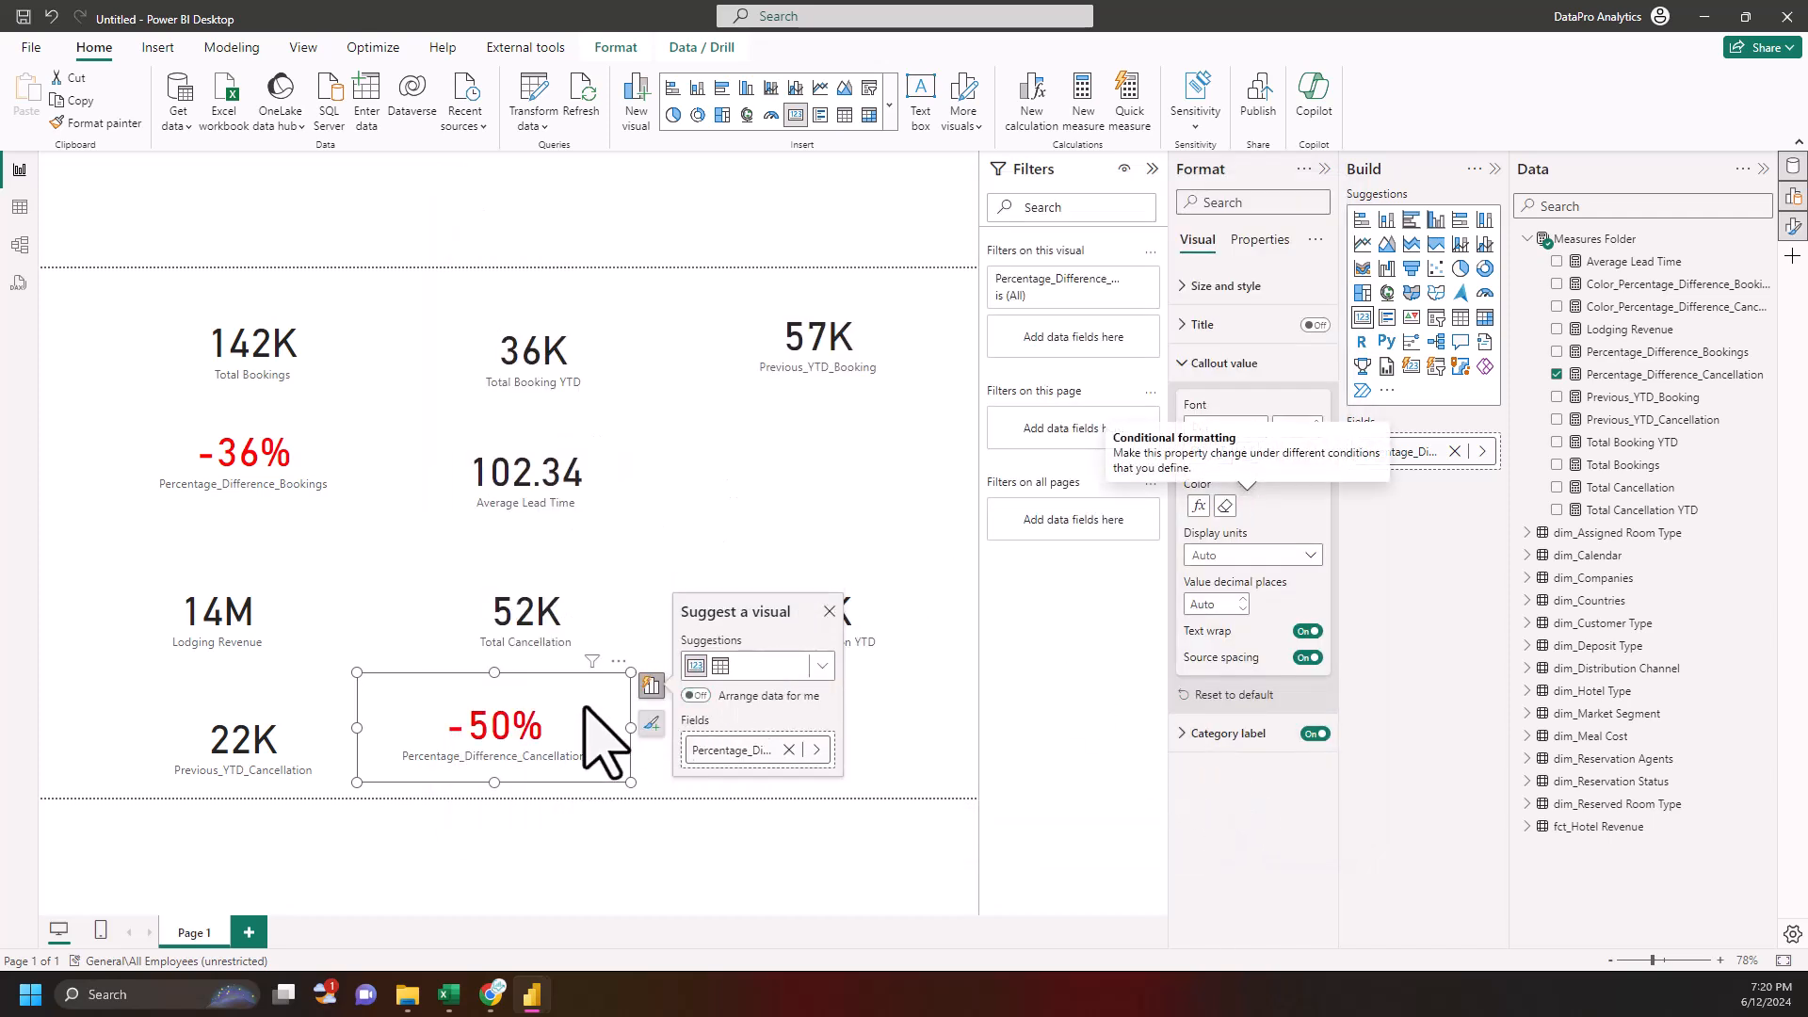
- Move the Percentage_Difference_Cancellation card level with the Previous_YTD_Cancellation card and consult the published Hotel Performance report in the browser for reference
{"action": "left_click_drag", "start_coordinate": [568, 719], "coordinate": [515, 733]}
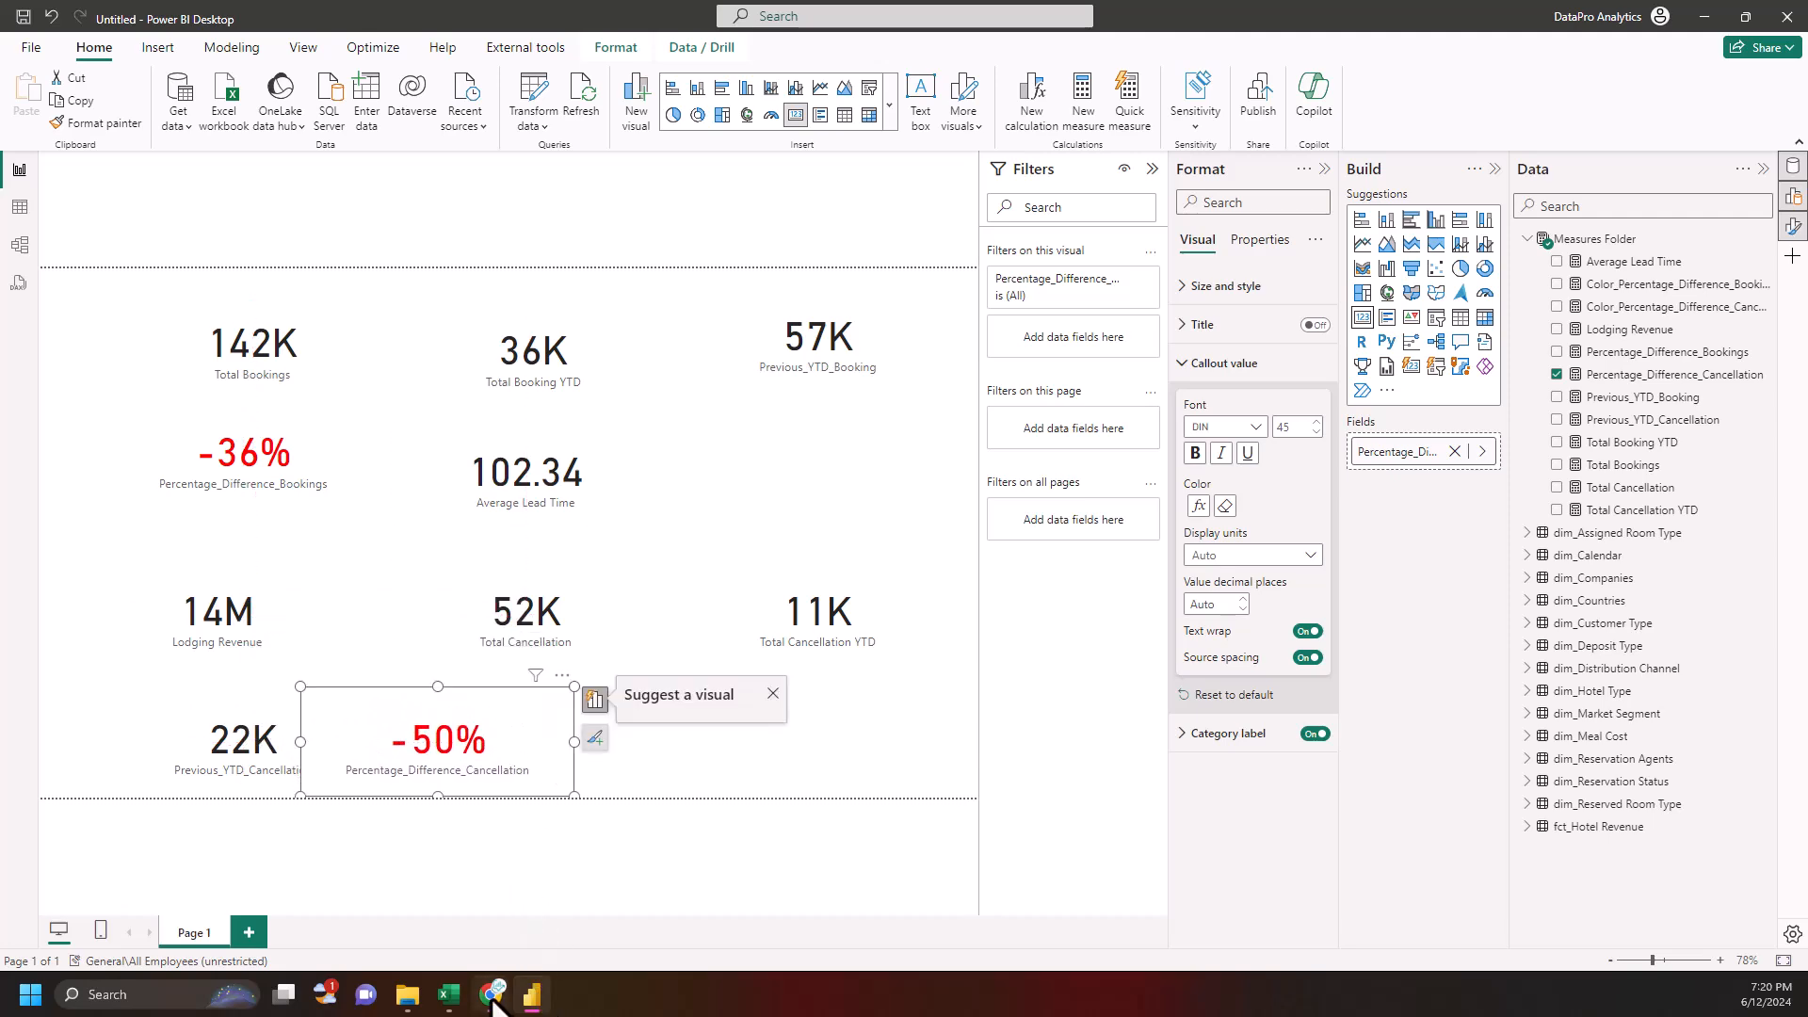
{"action": "left_click", "coordinate": [492, 996]}
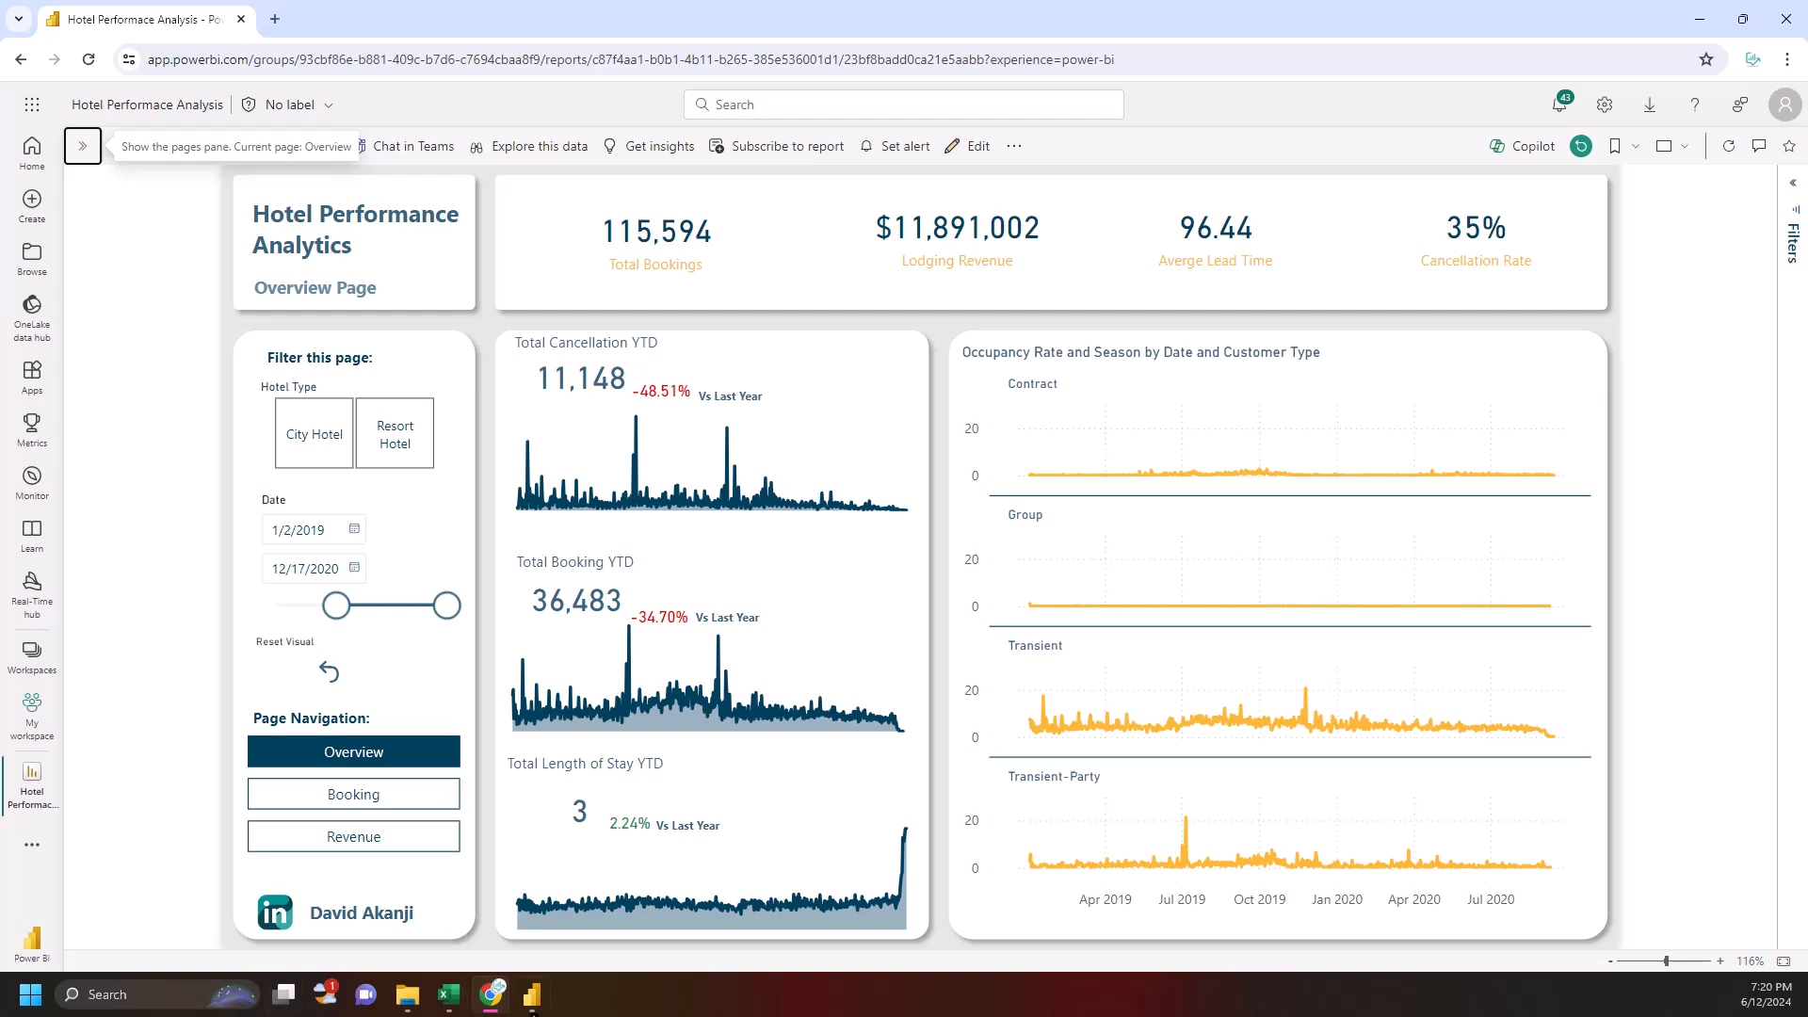
{"action": "left_click", "coordinate": [532, 995]}
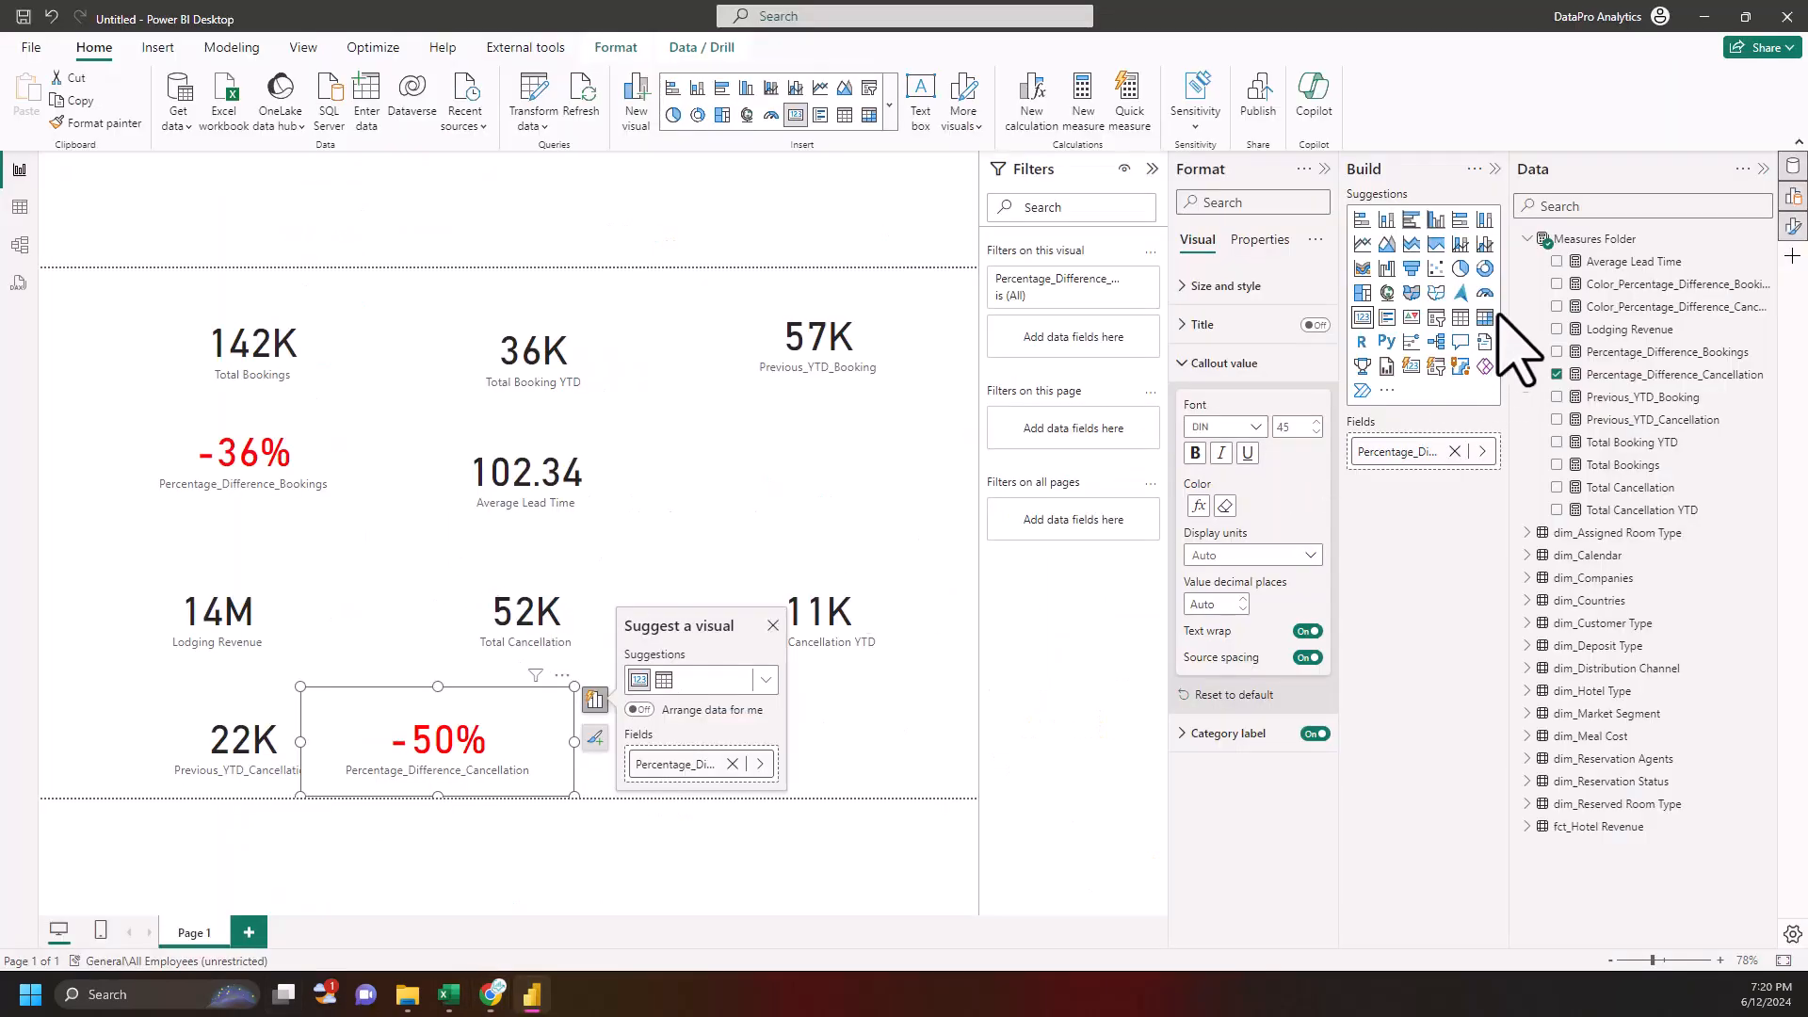
- Create a new measure in the Measures Folder table and name it Cancellation Rate
{"action": "left_click", "coordinate": [1763, 241]}
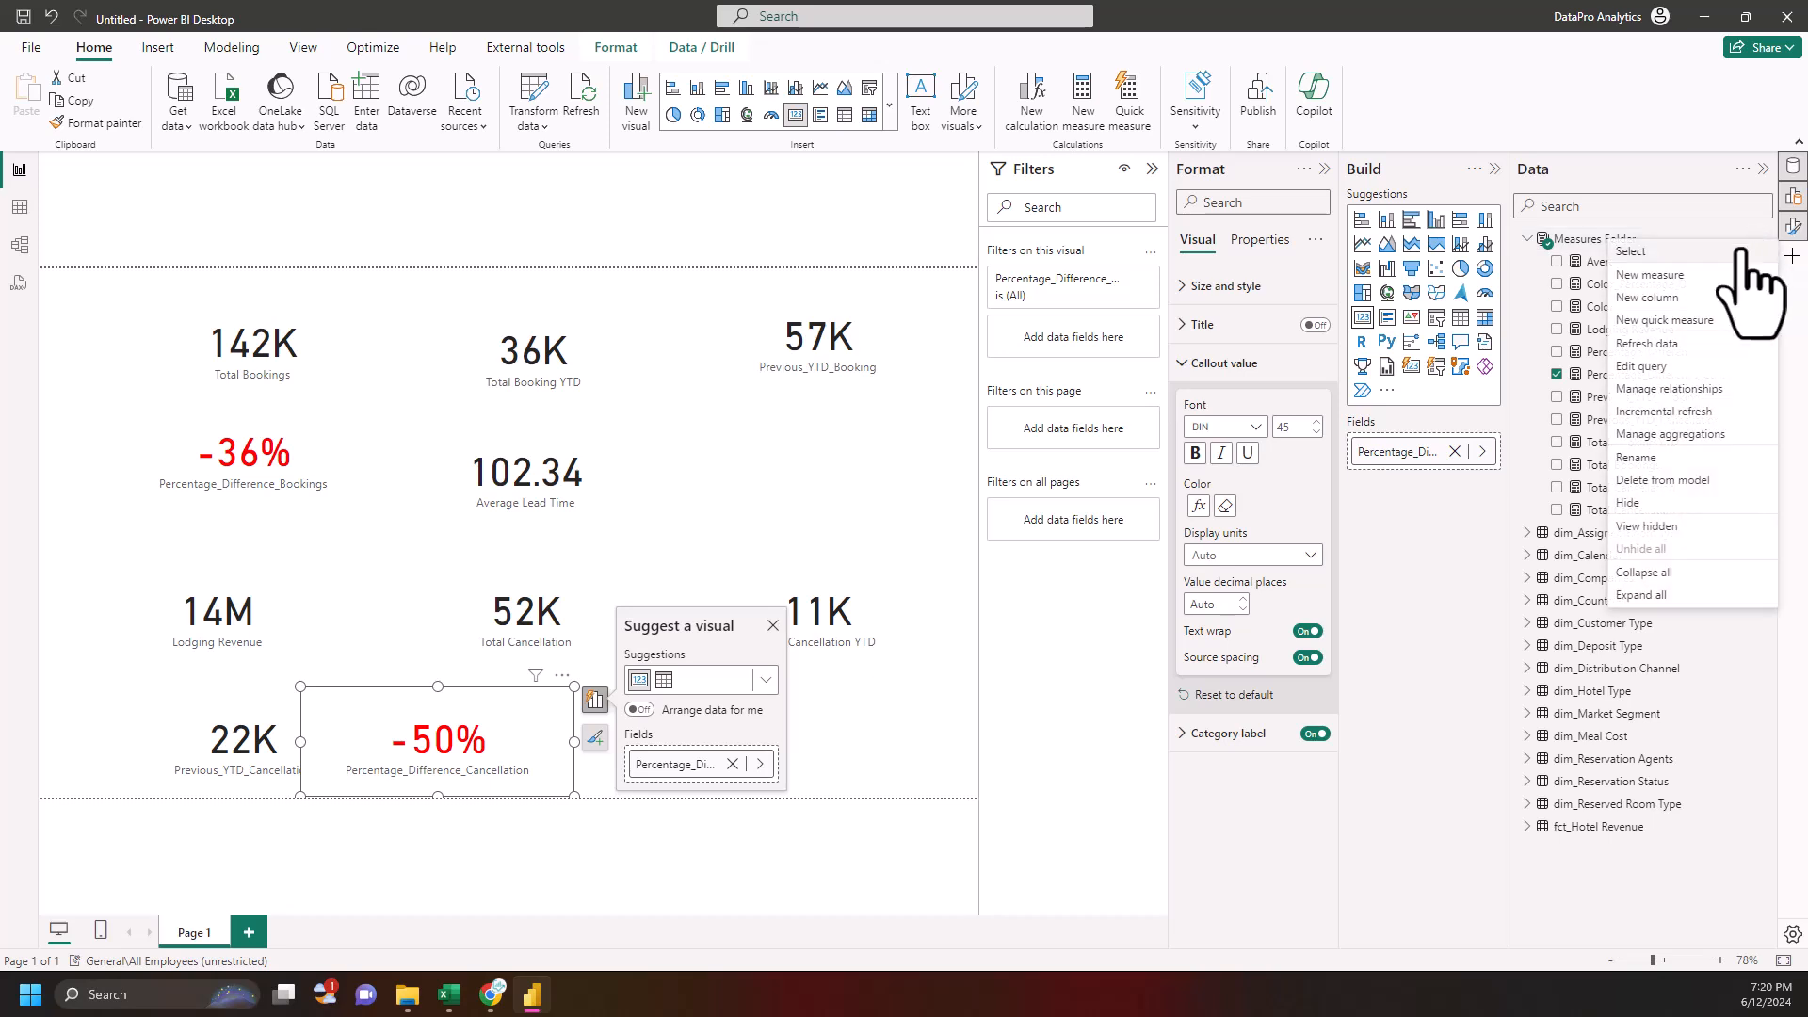
{"action": "left_click", "coordinate": [1652, 273]}
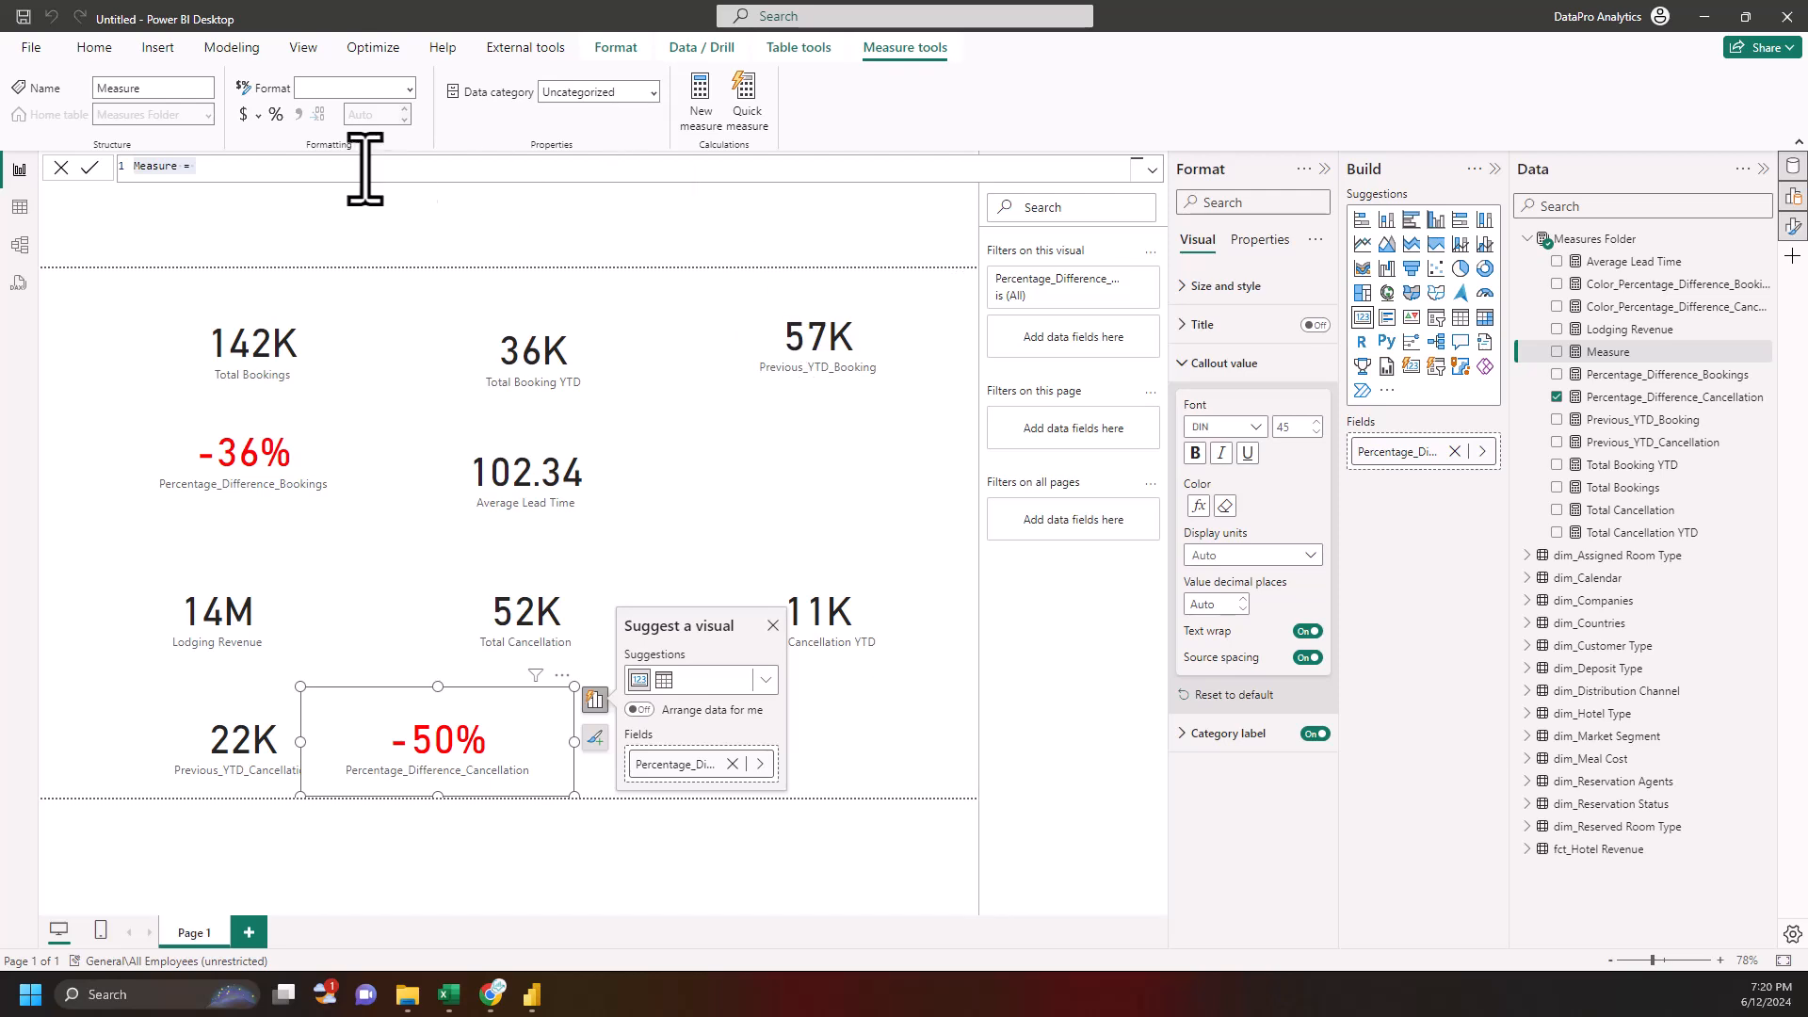
{"action": "left_click", "coordinate": [292, 184]}
{"action": "type", "text": "Cancellation Rate"}
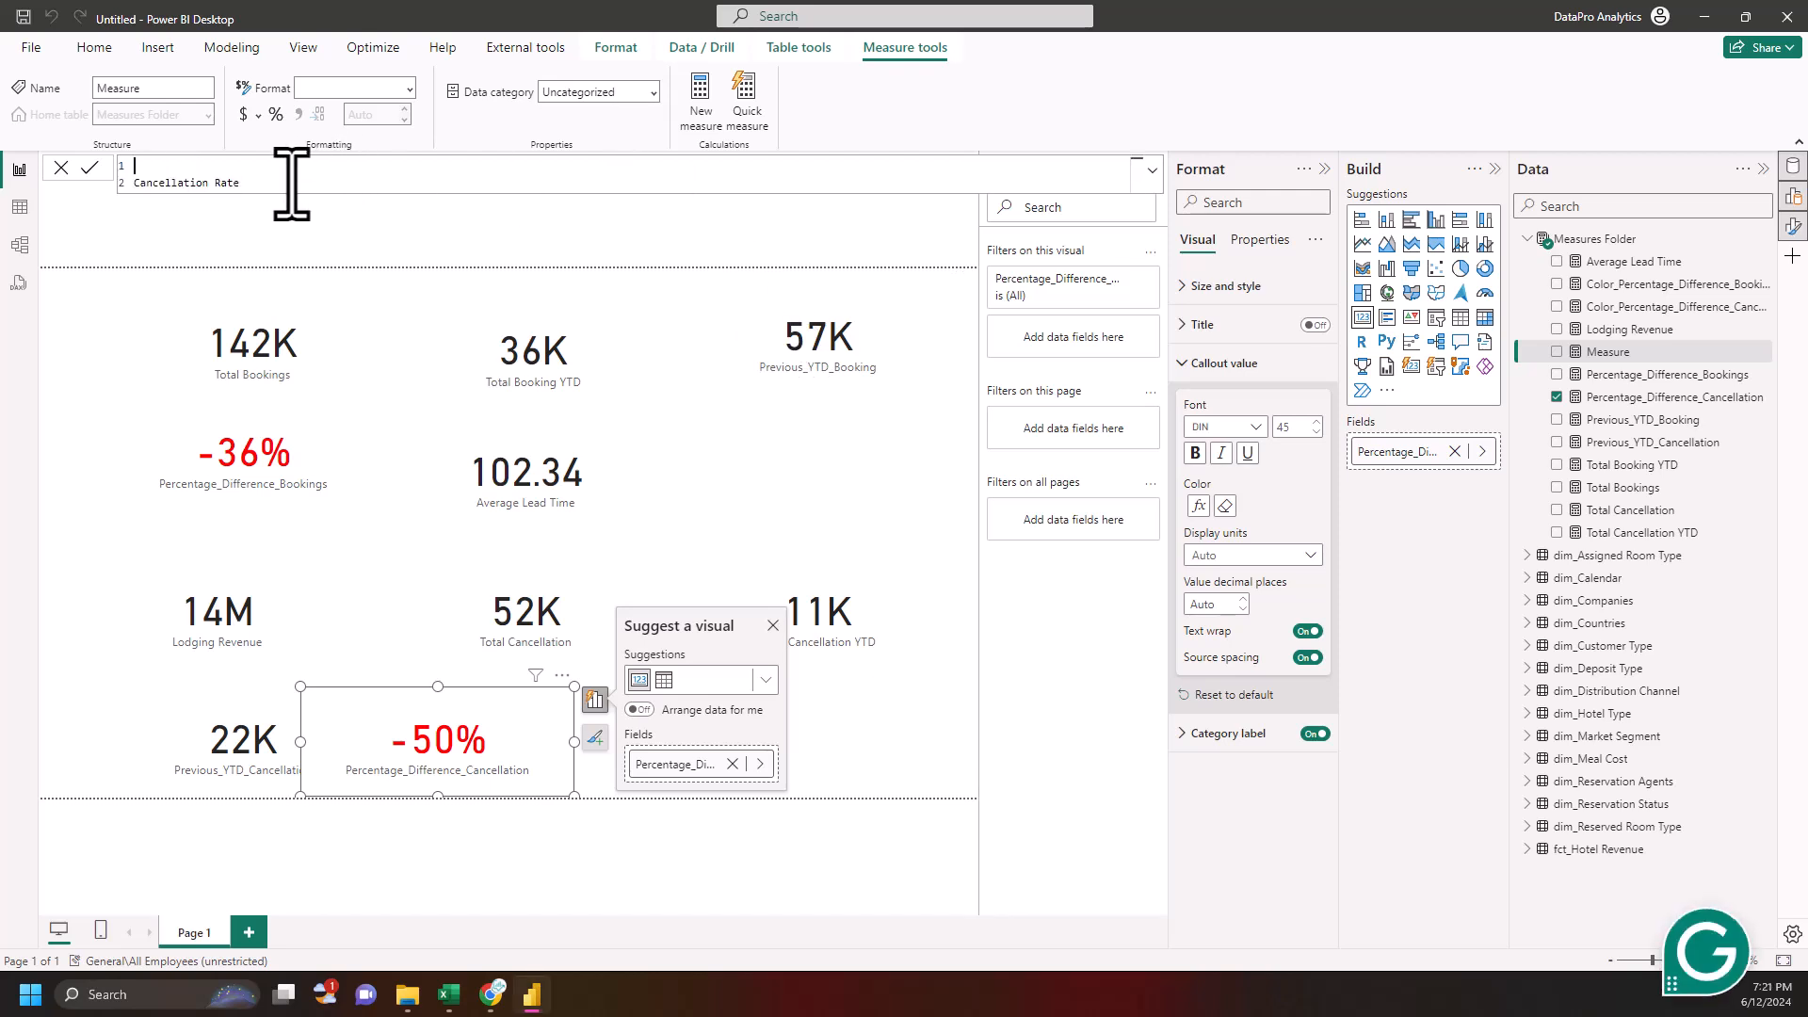
{"action": "key", "text": "Delete"}
{"action": "left_click", "coordinate": [291, 176]}
{"action": "type", "text": "+"}
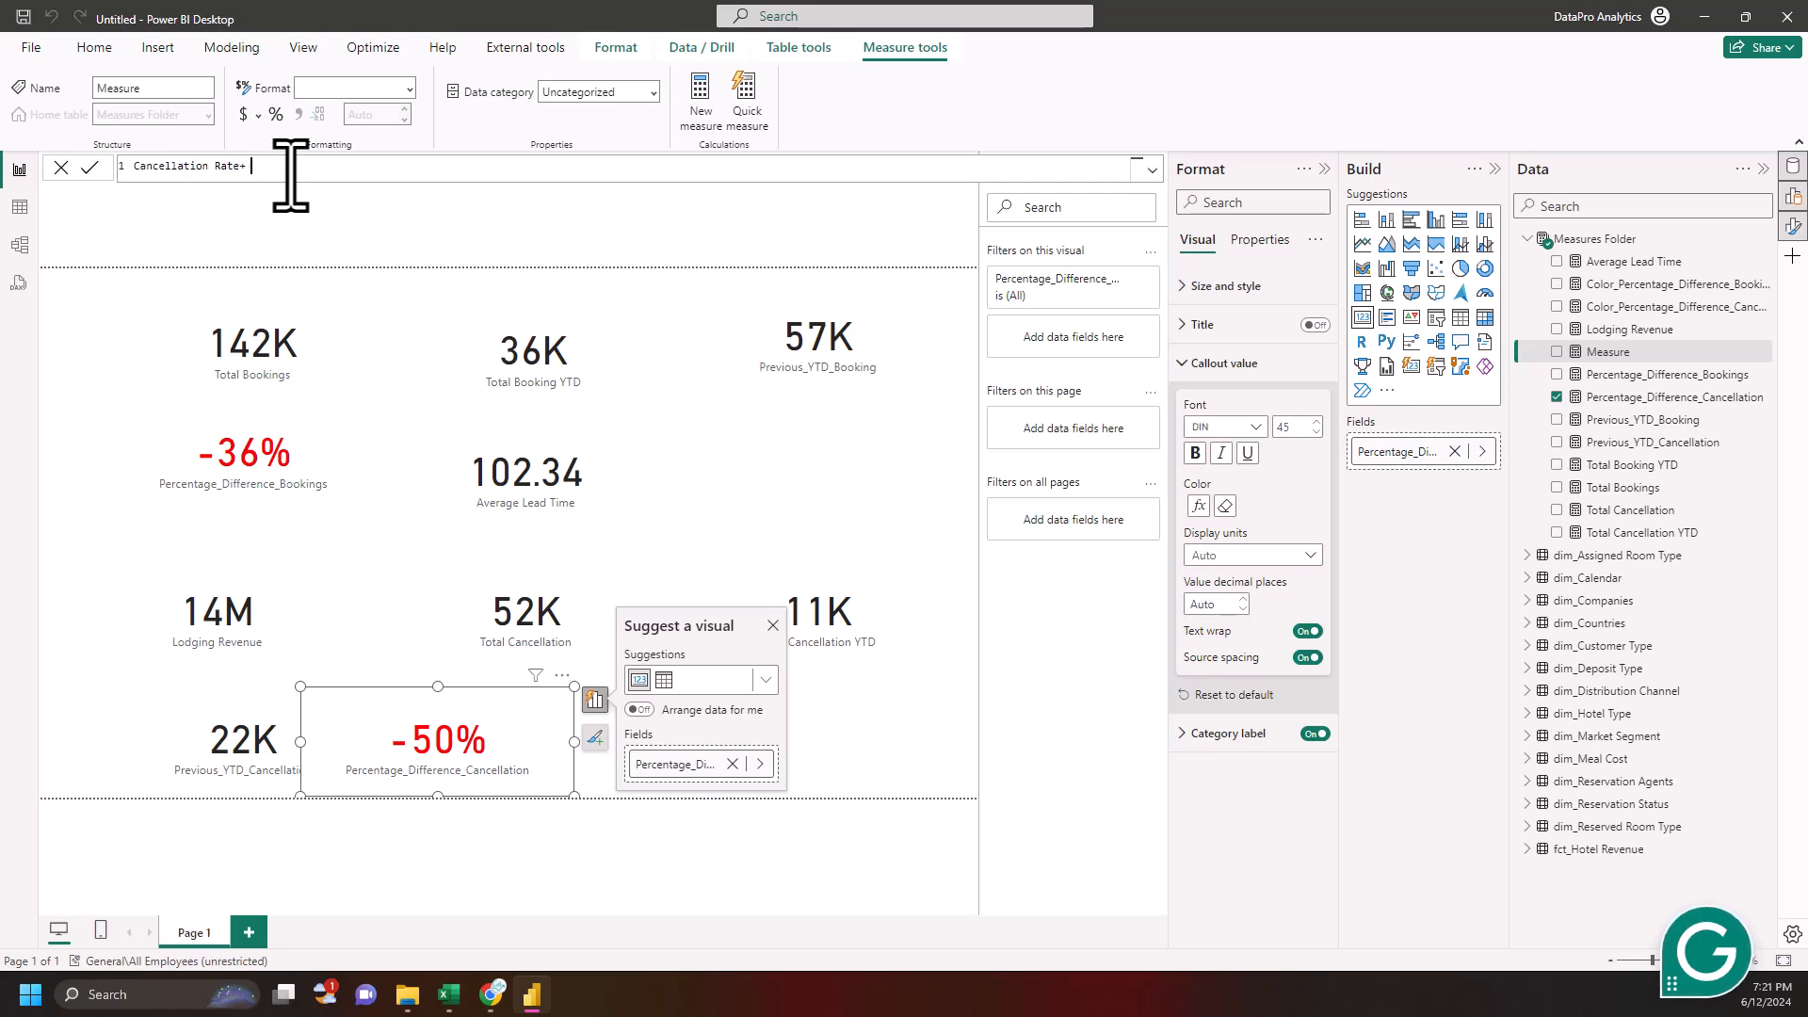
{"action": "key", "text": "BackSpace"}
{"action": "key", "text": "BackSpace"}
- Define Cancellation Rate as DIVIDE([Total Cancellation YTD],COUNTROWS('fct_Hotel Revenue'),0) and commit the measure
{"action": "type", "text": "= DIVIDE("}
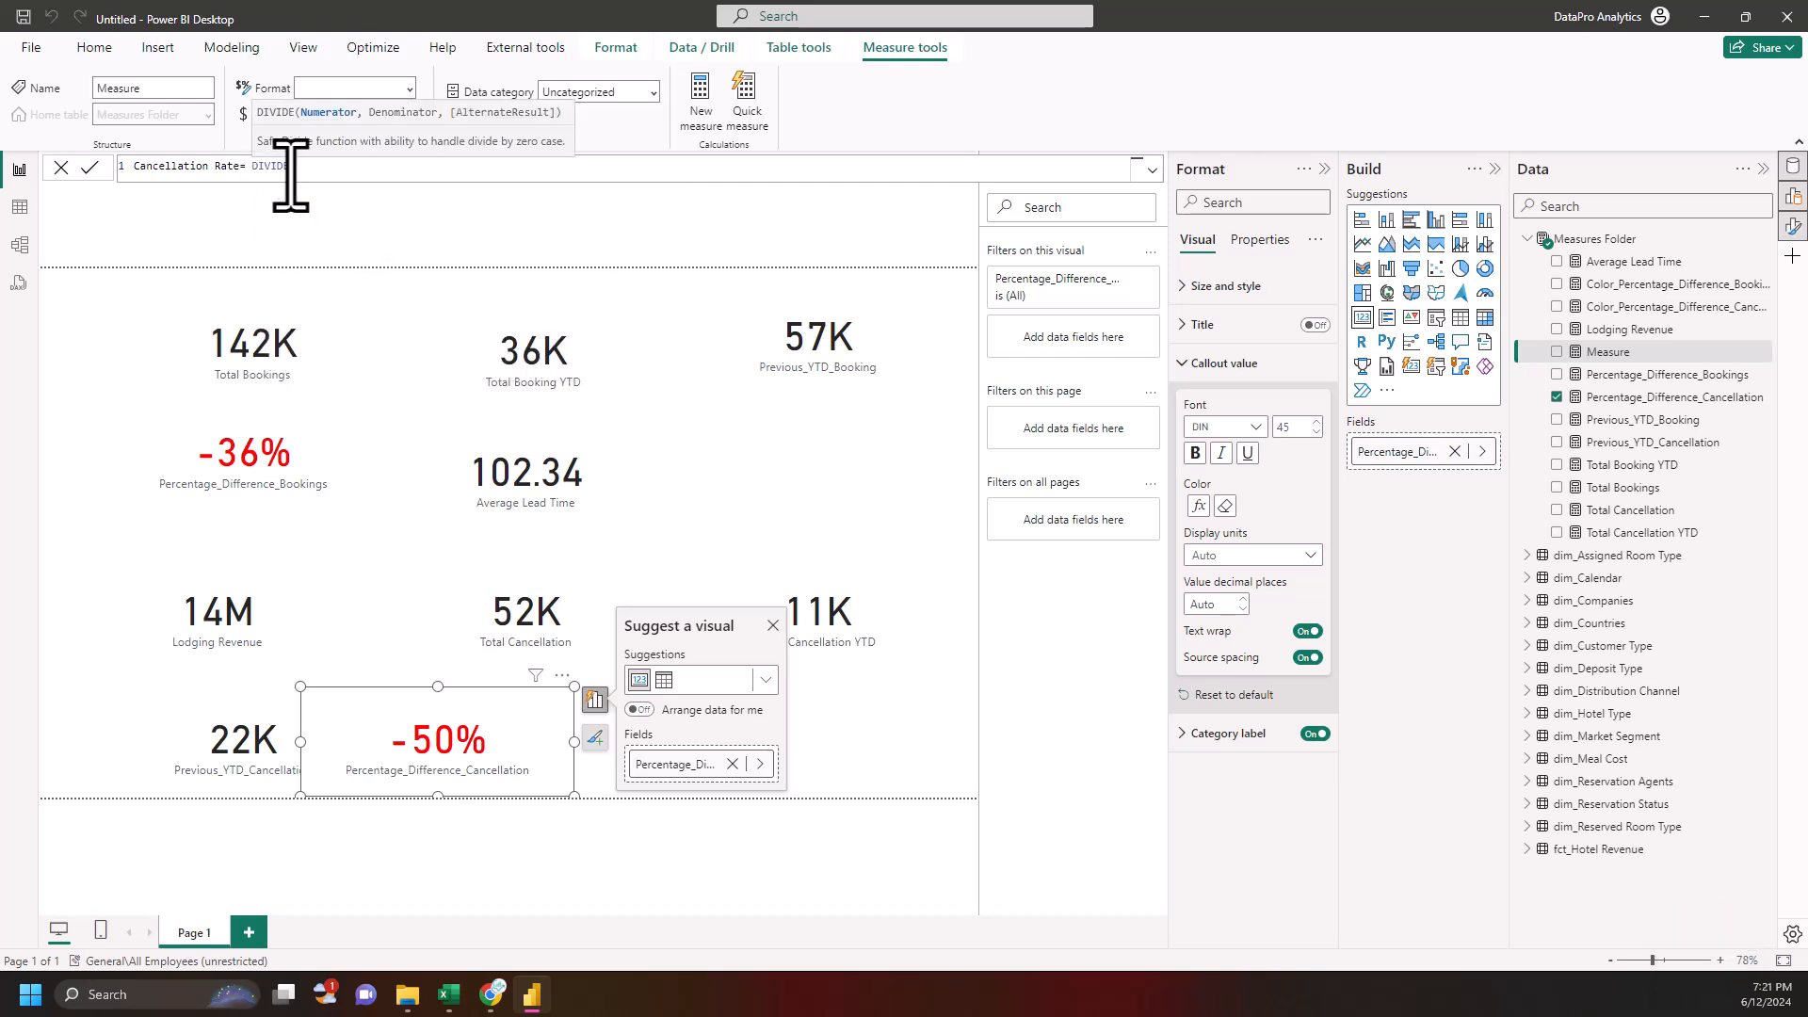
{"action": "type", "text": "tot"}
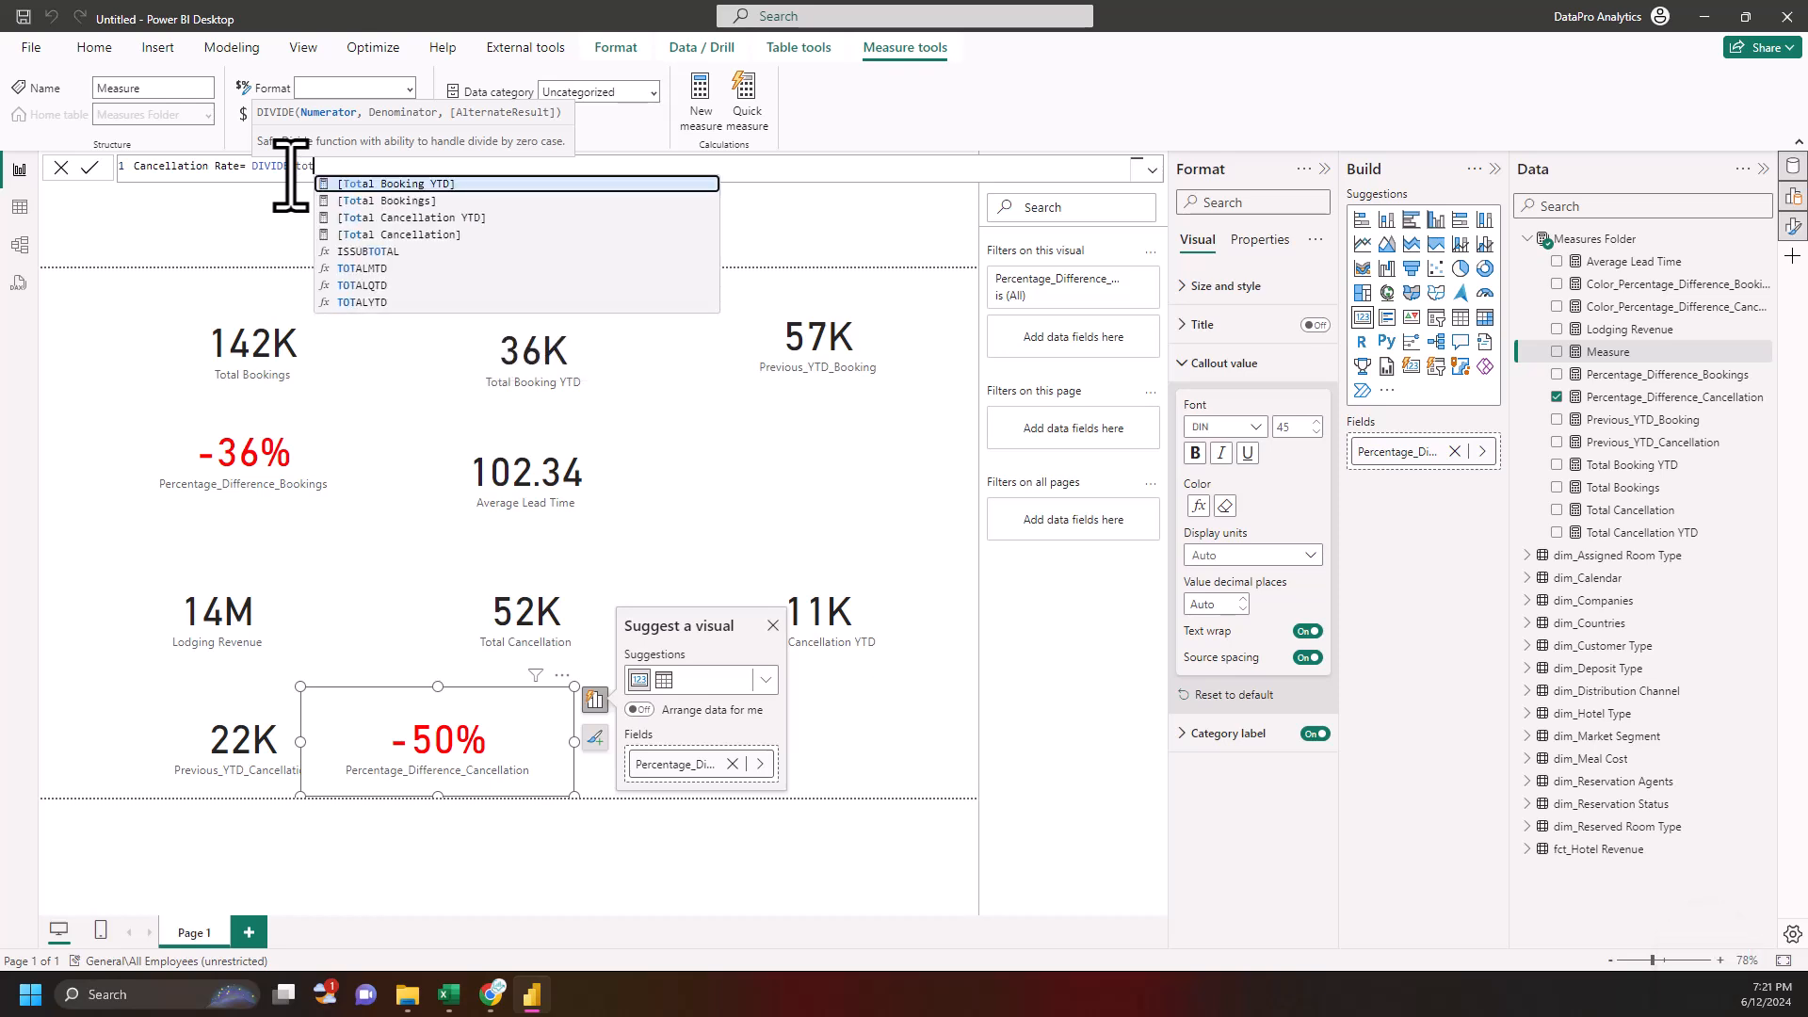
{"action": "key", "text": "Down"}
{"action": "key", "text": "Down"}
{"action": "key", "text": "Tab"}
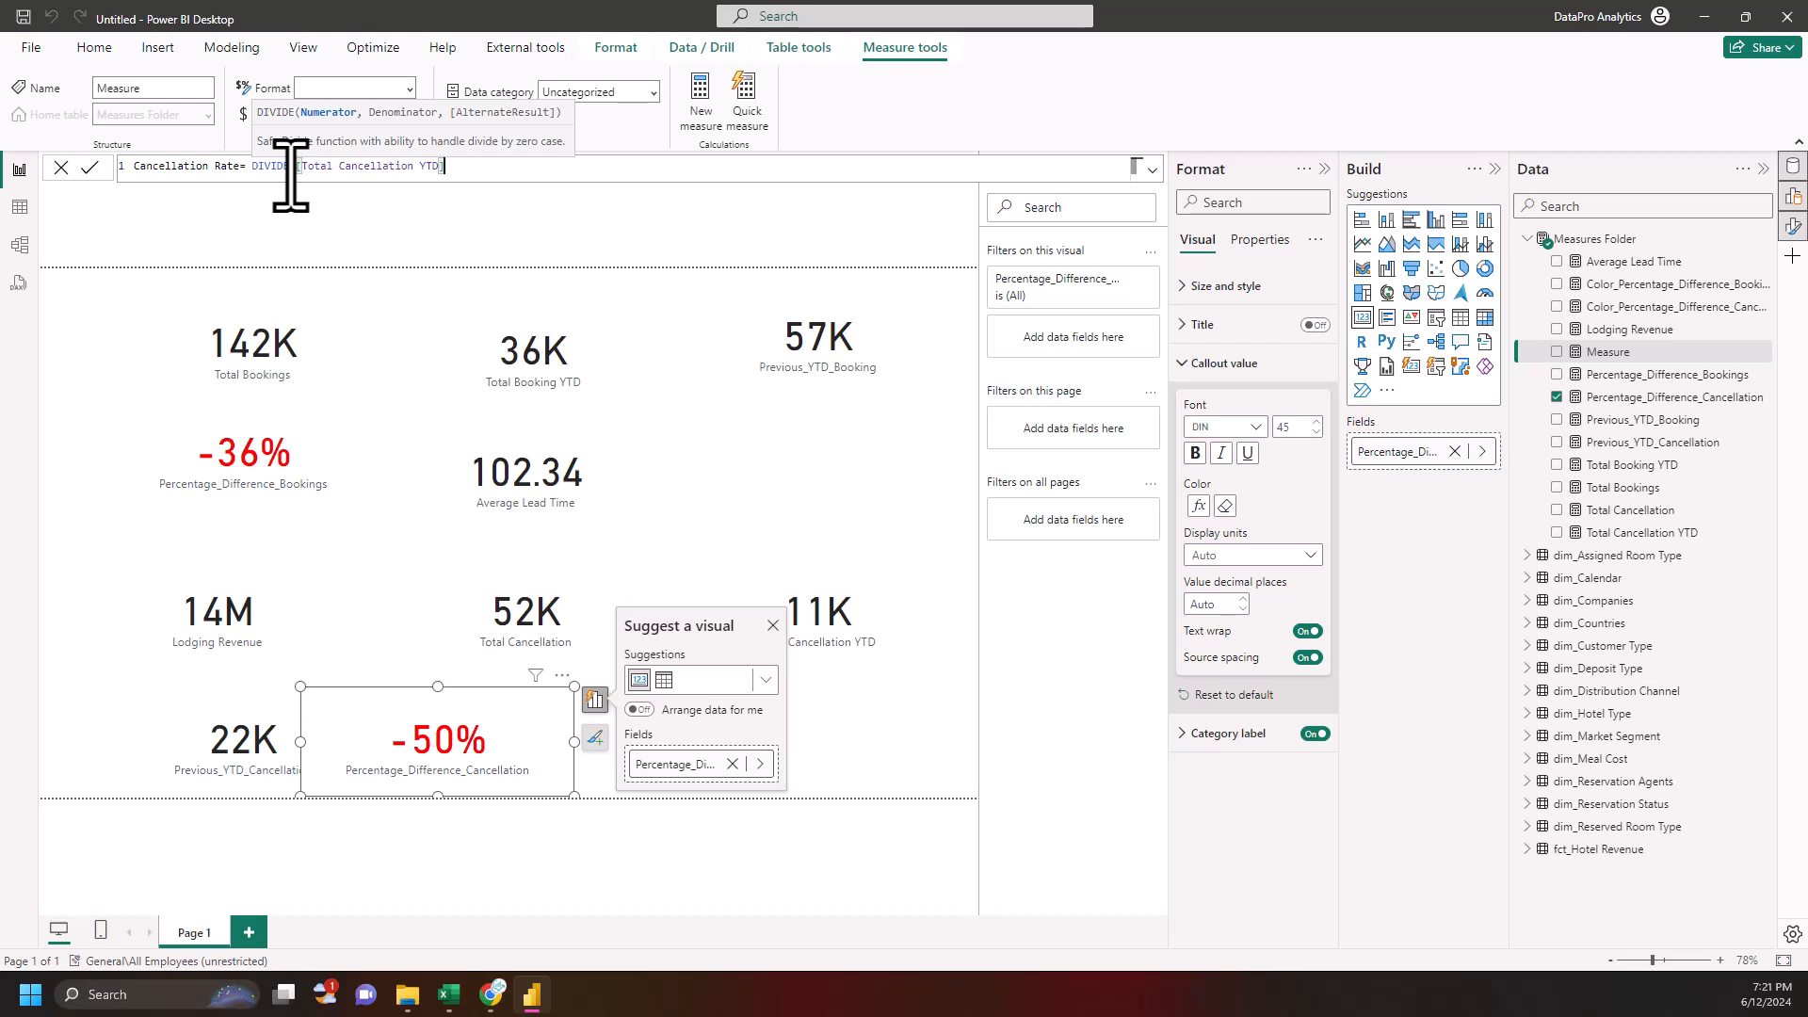
{"action": "type", "text": ",COUNTROWS("}
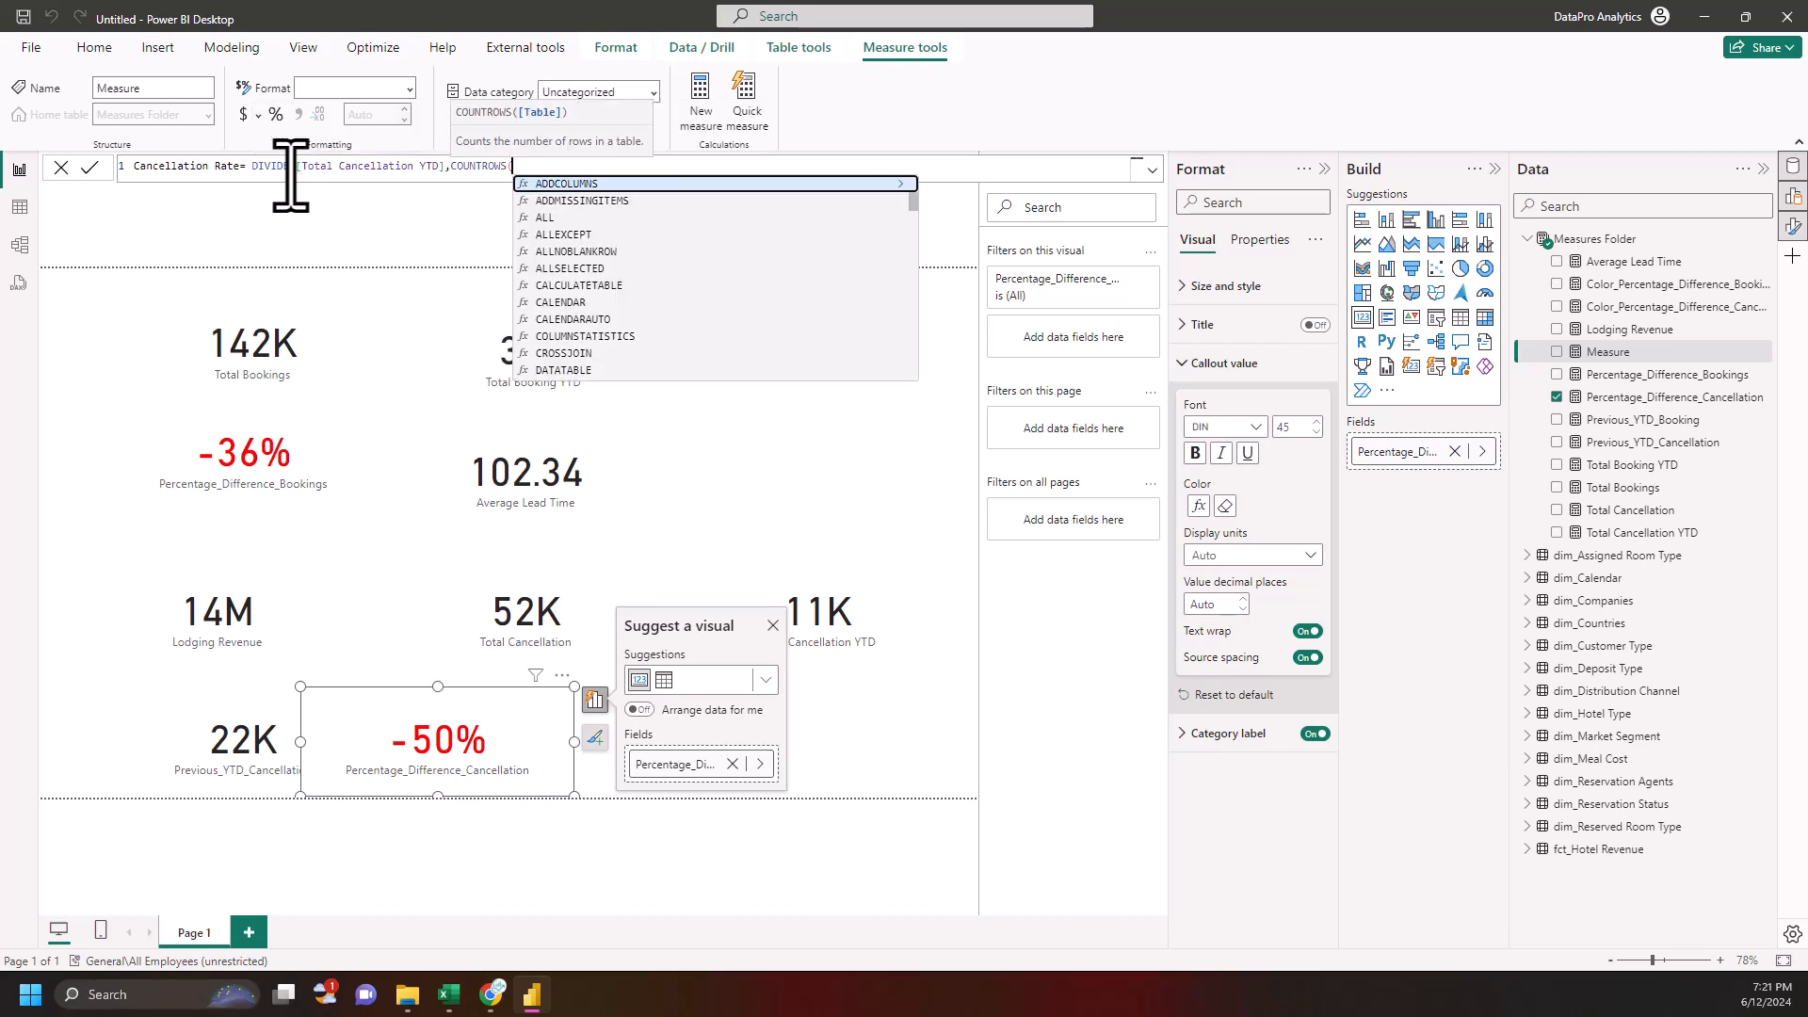
{"action": "type", "text": "'fct"}
{"action": "key", "text": "Tab"}
{"action": "type", "text": ")"}
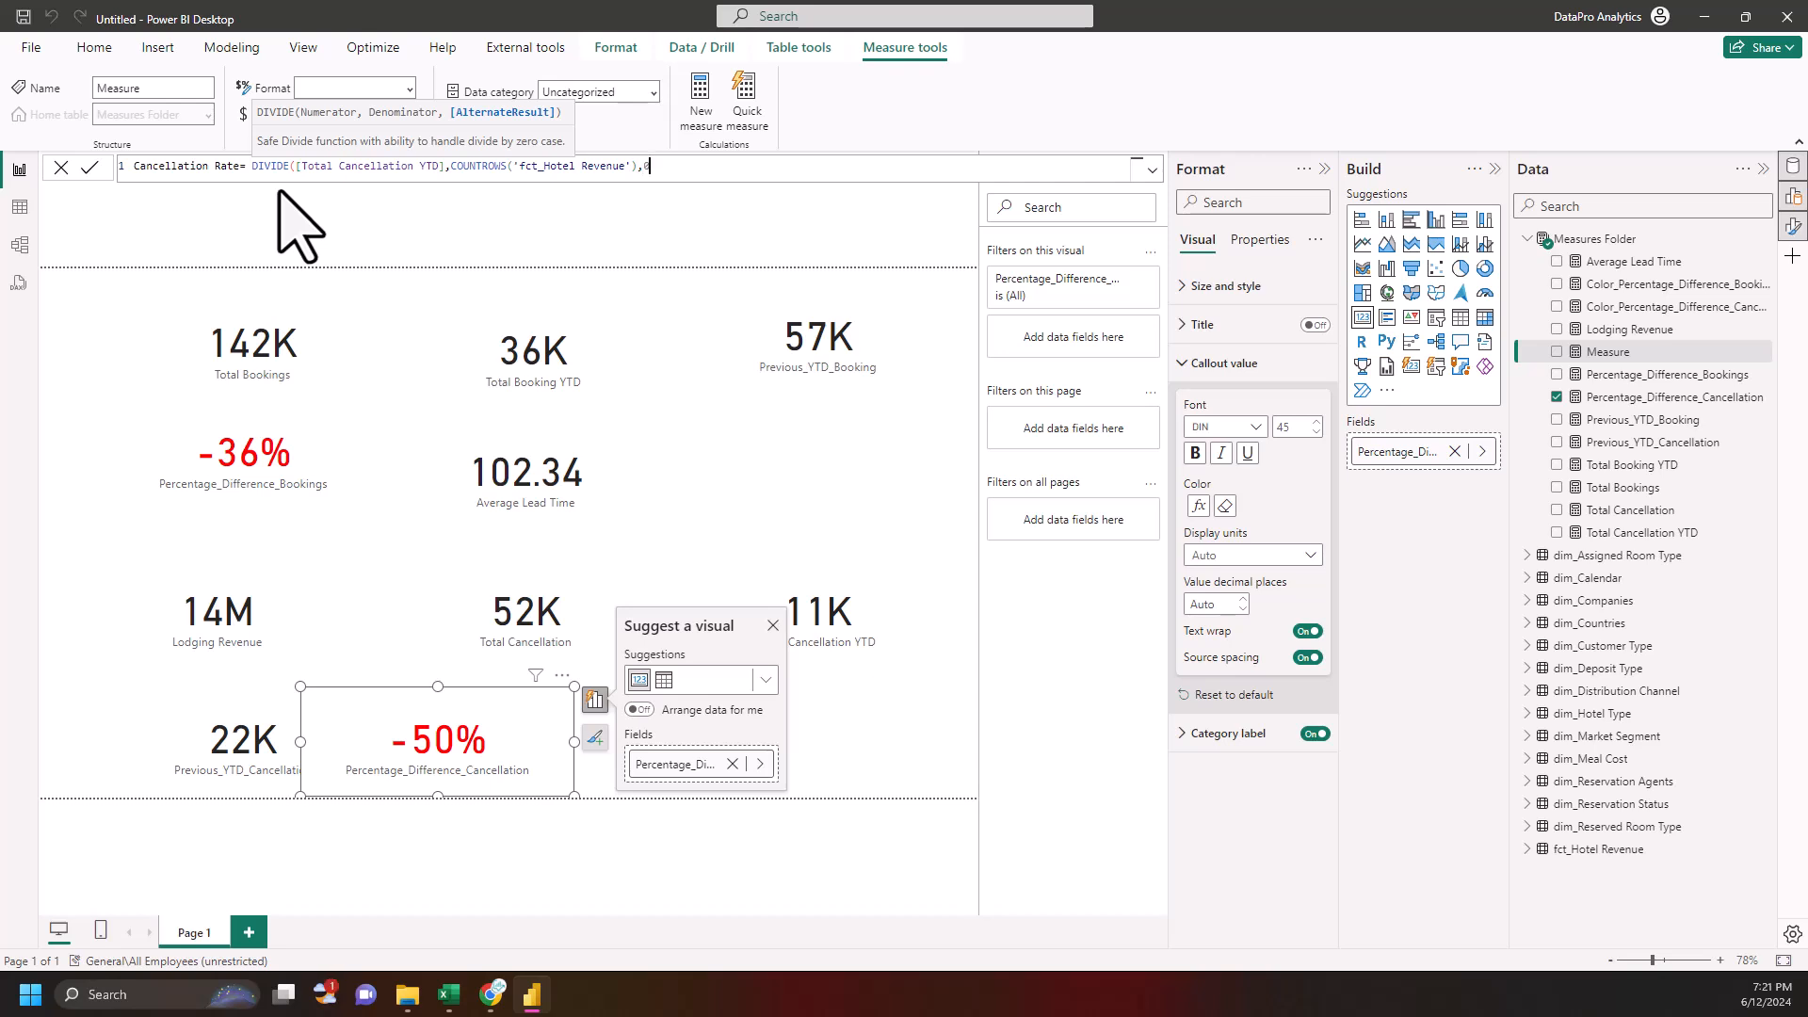
{"action": "type", "text": ")"}
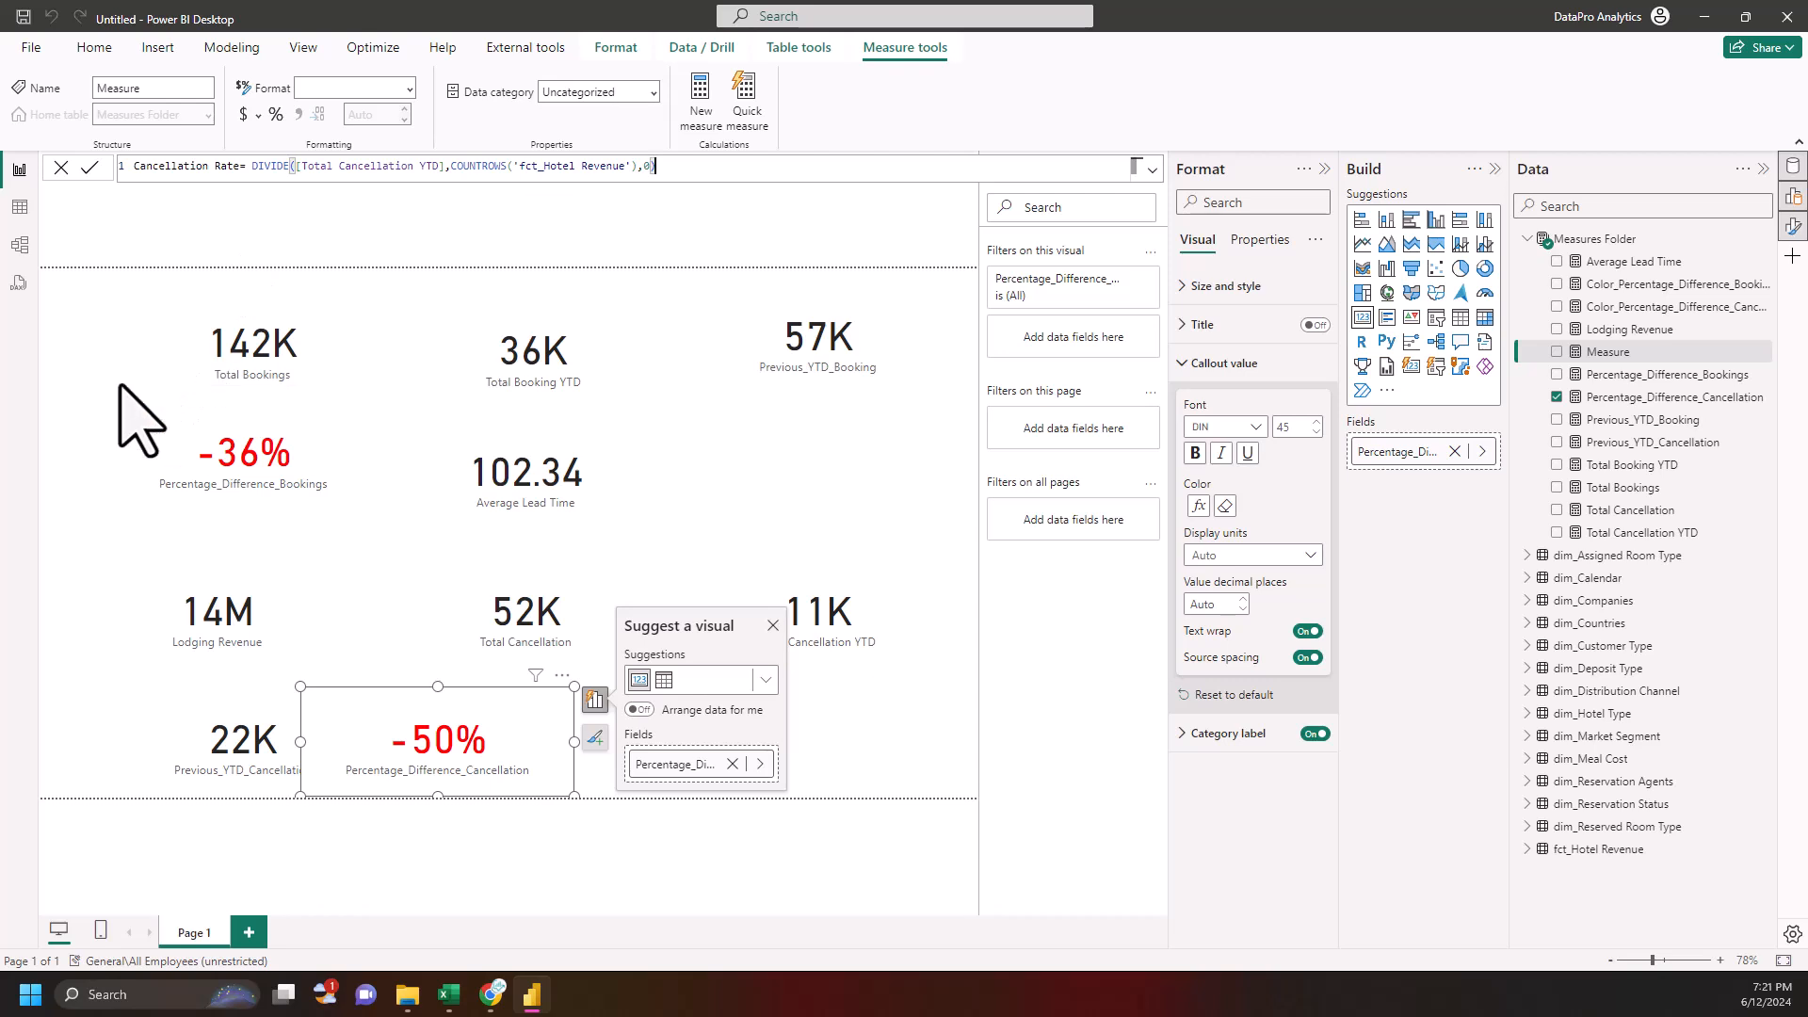
{"action": "key", "text": "Return"}
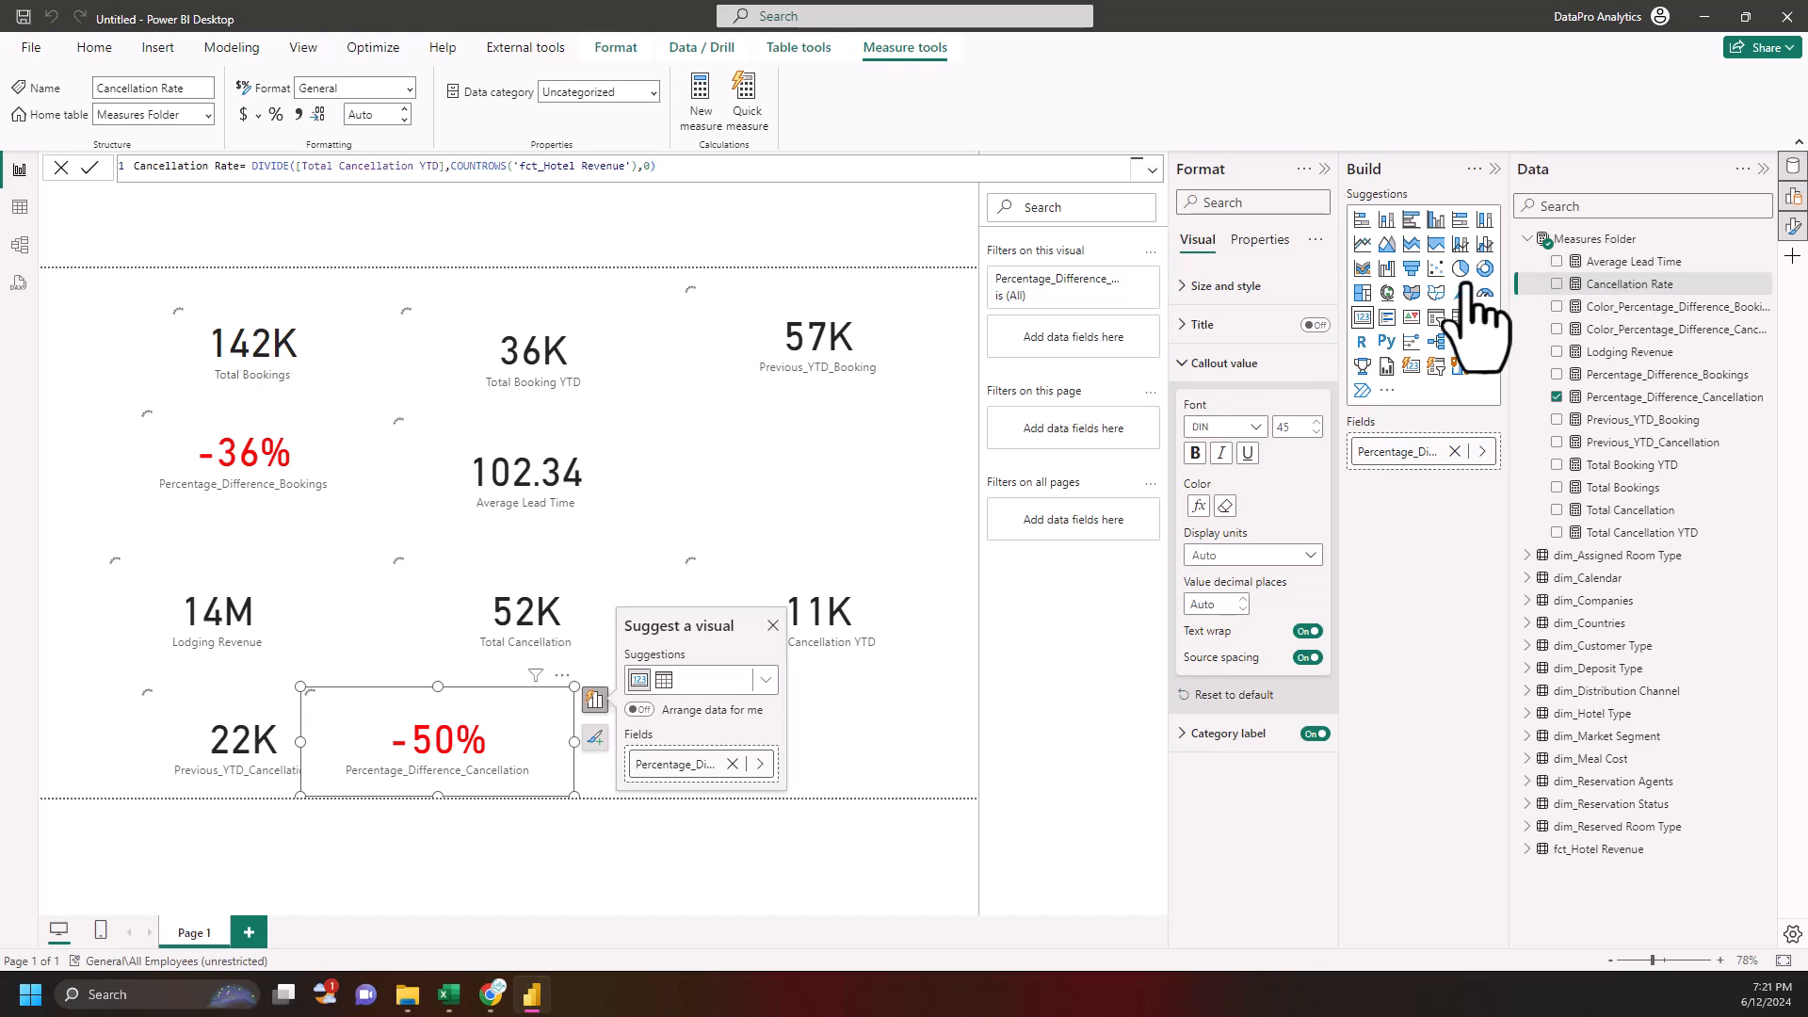
- Add a Cancellation Rate card below the Total Cancellation YTD card and format the measure as a percentage with 0 decimals
{"action": "left_click", "coordinate": [648, 227]}
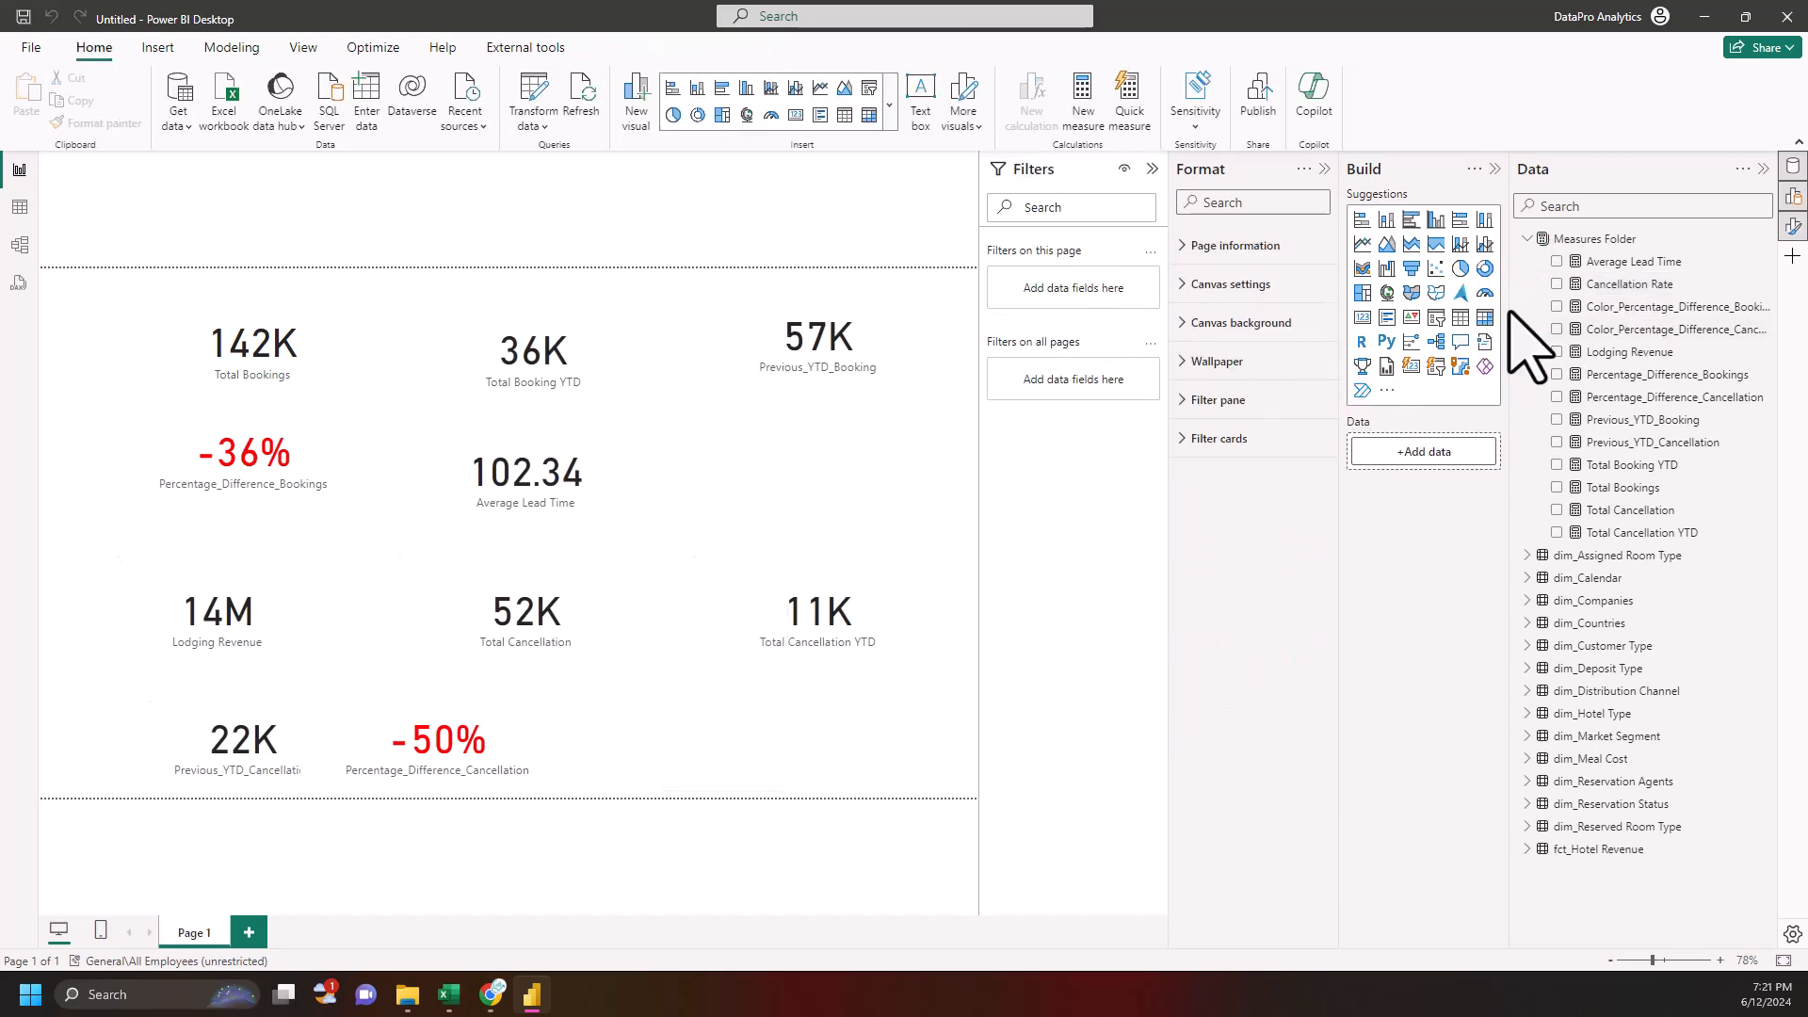
{"action": "left_click_drag", "start_coordinate": [1636, 284], "coordinate": [753, 720]}
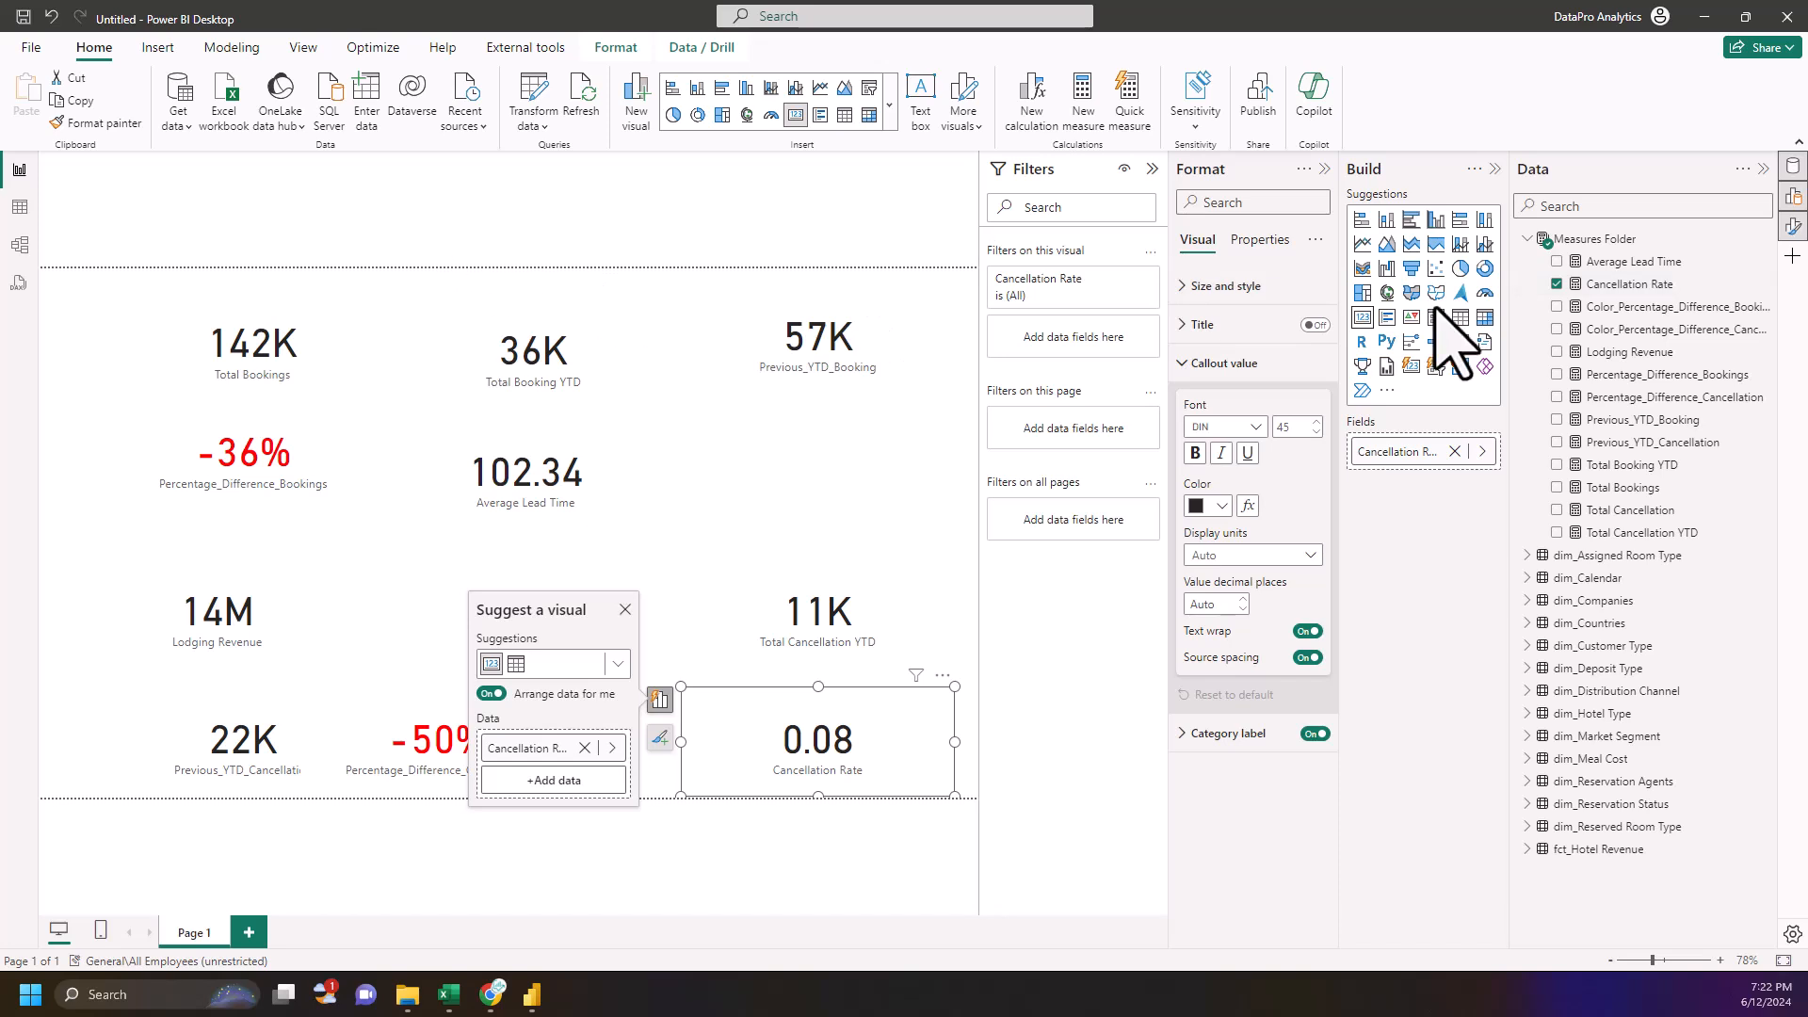
{"action": "left_click", "coordinate": [1628, 286]}
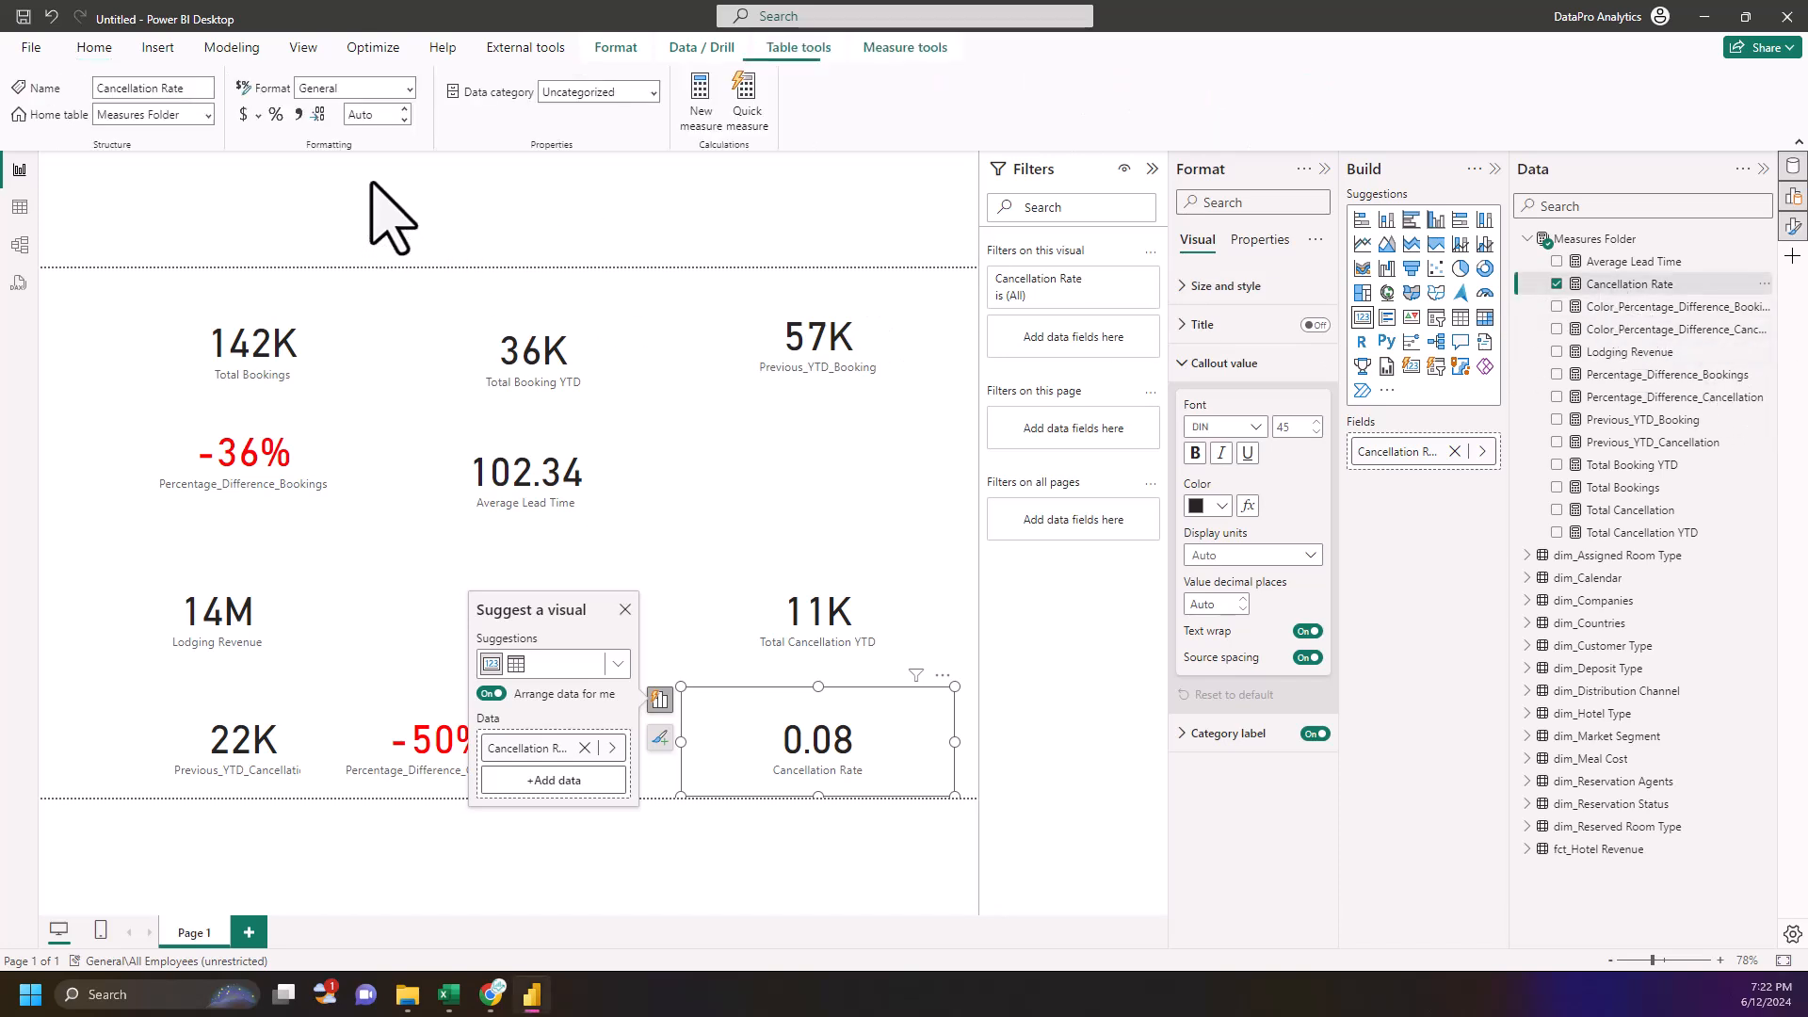
{"action": "left_click", "coordinate": [276, 113]}
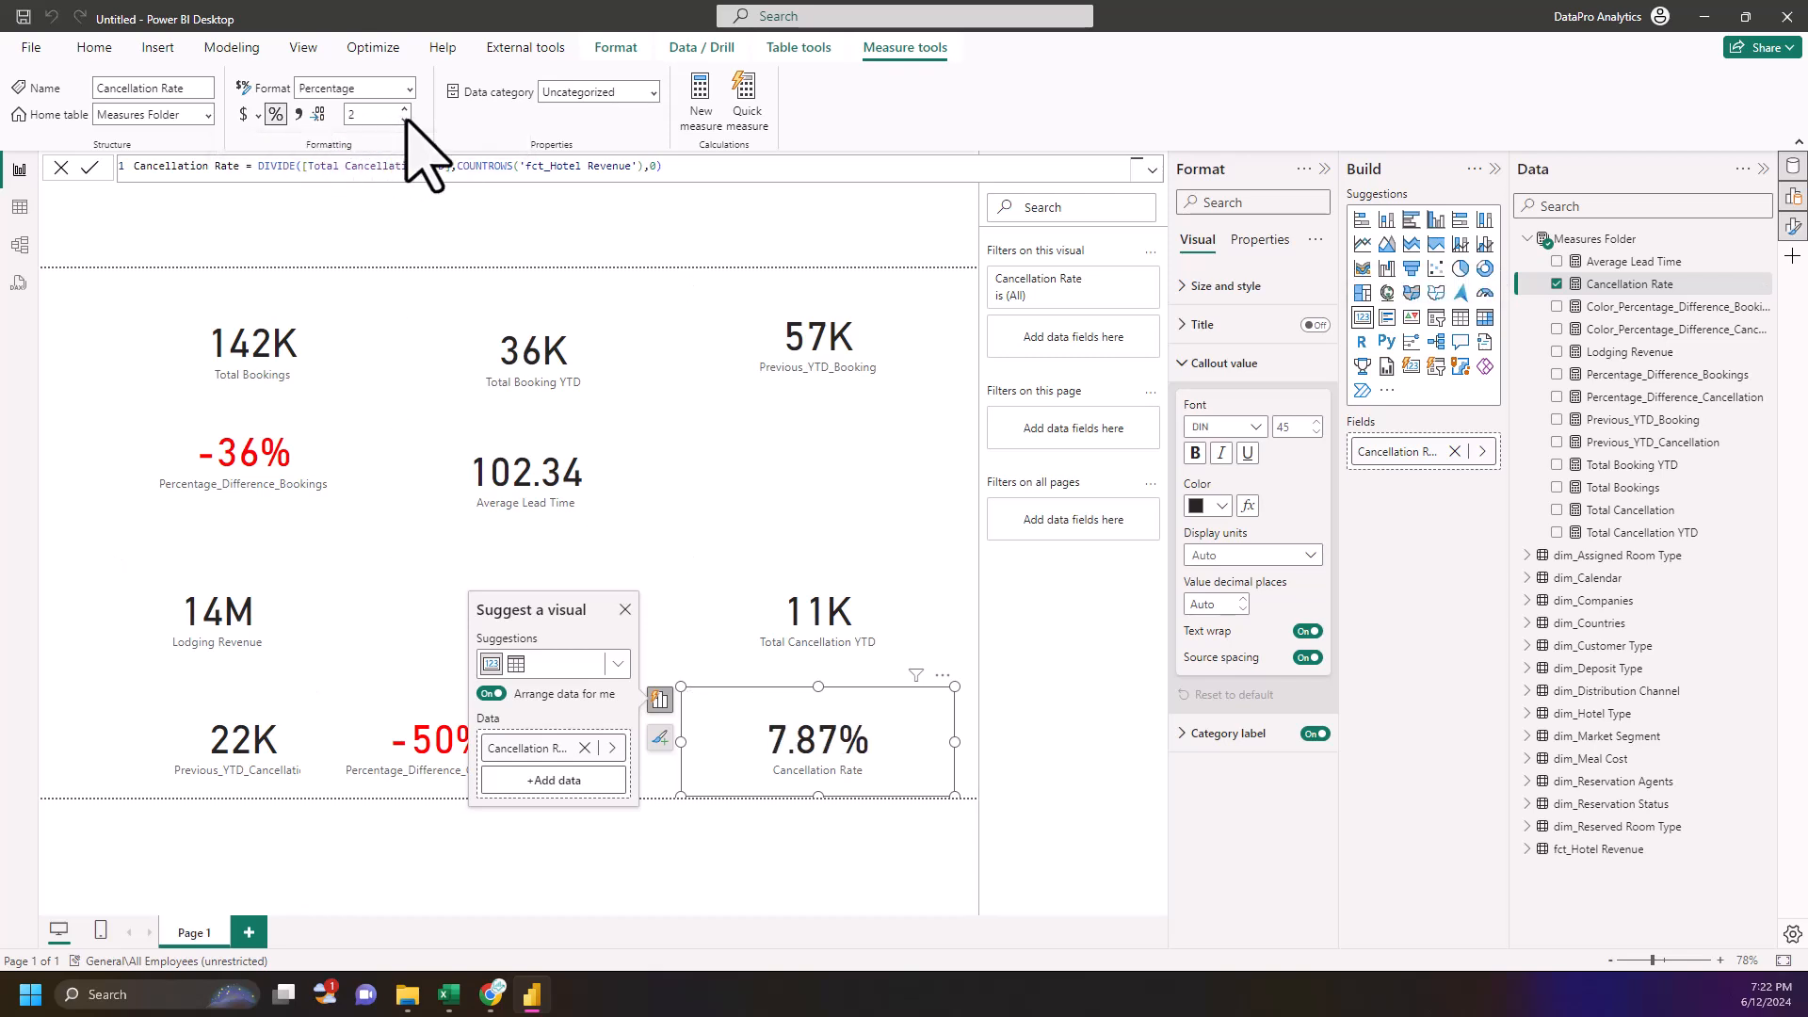
{"action": "left_click", "coordinate": [406, 120]}
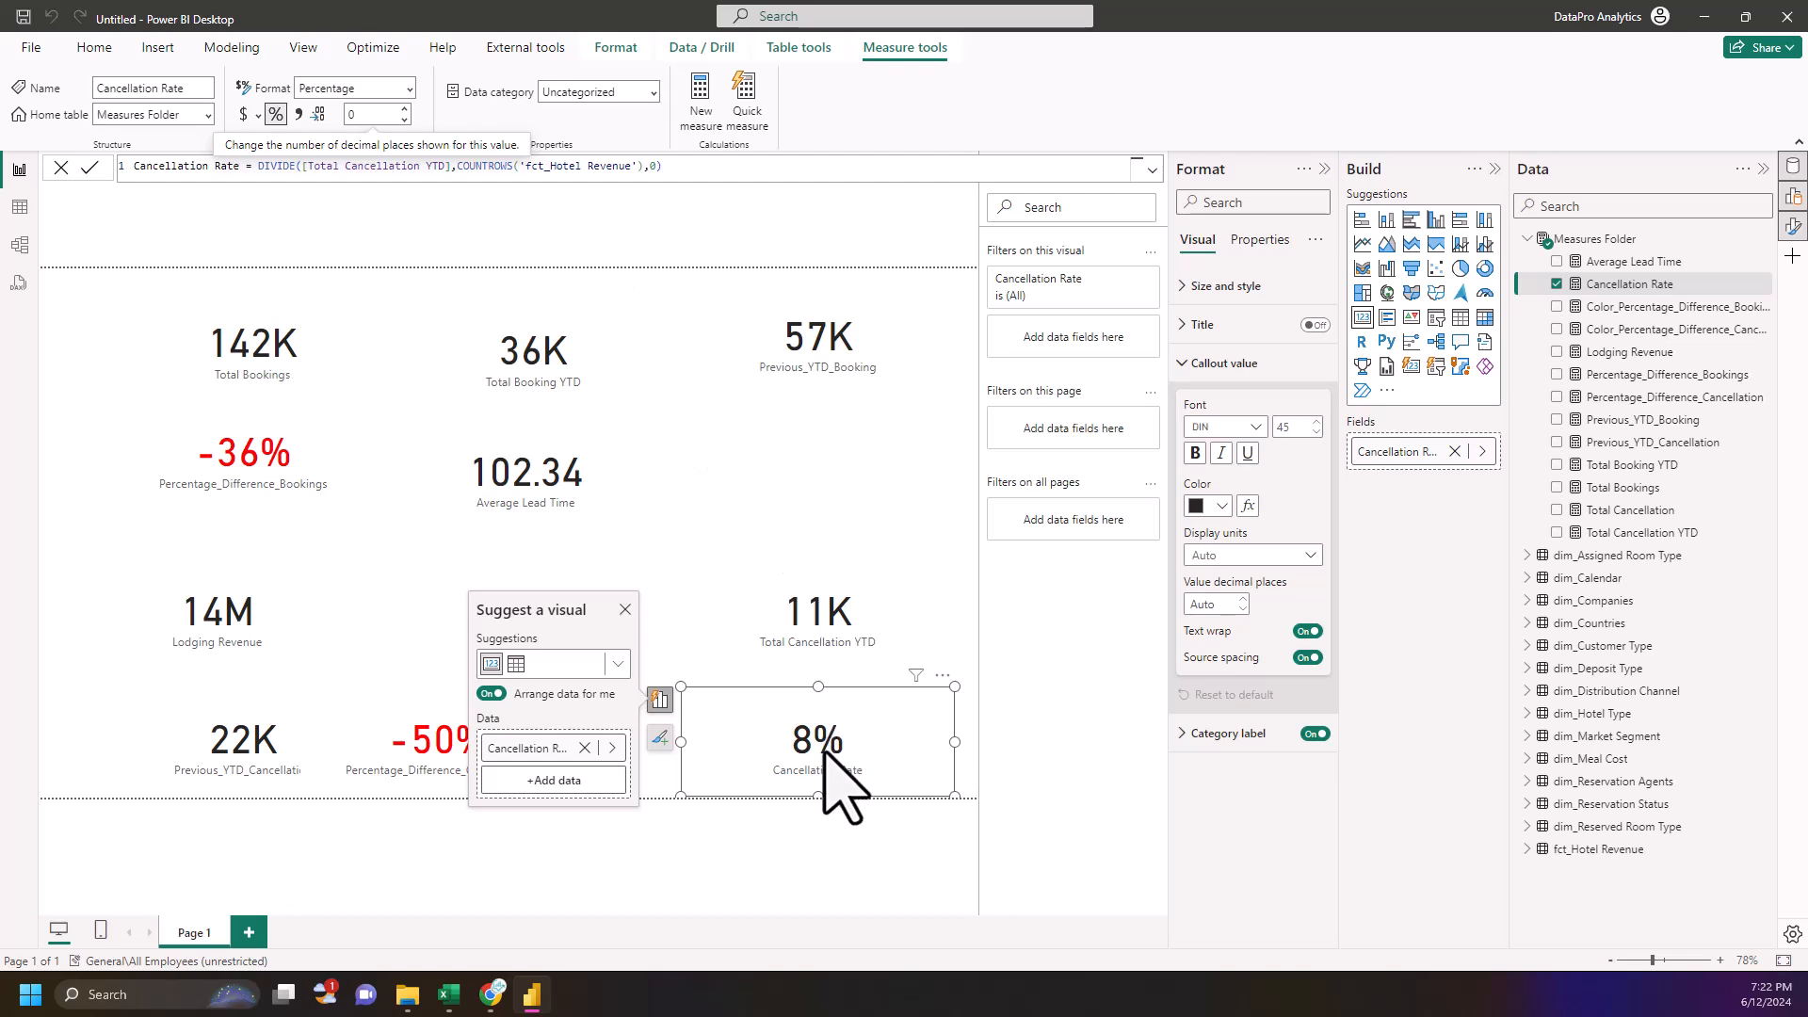
{"action": "left_click", "coordinate": [436, 751]}
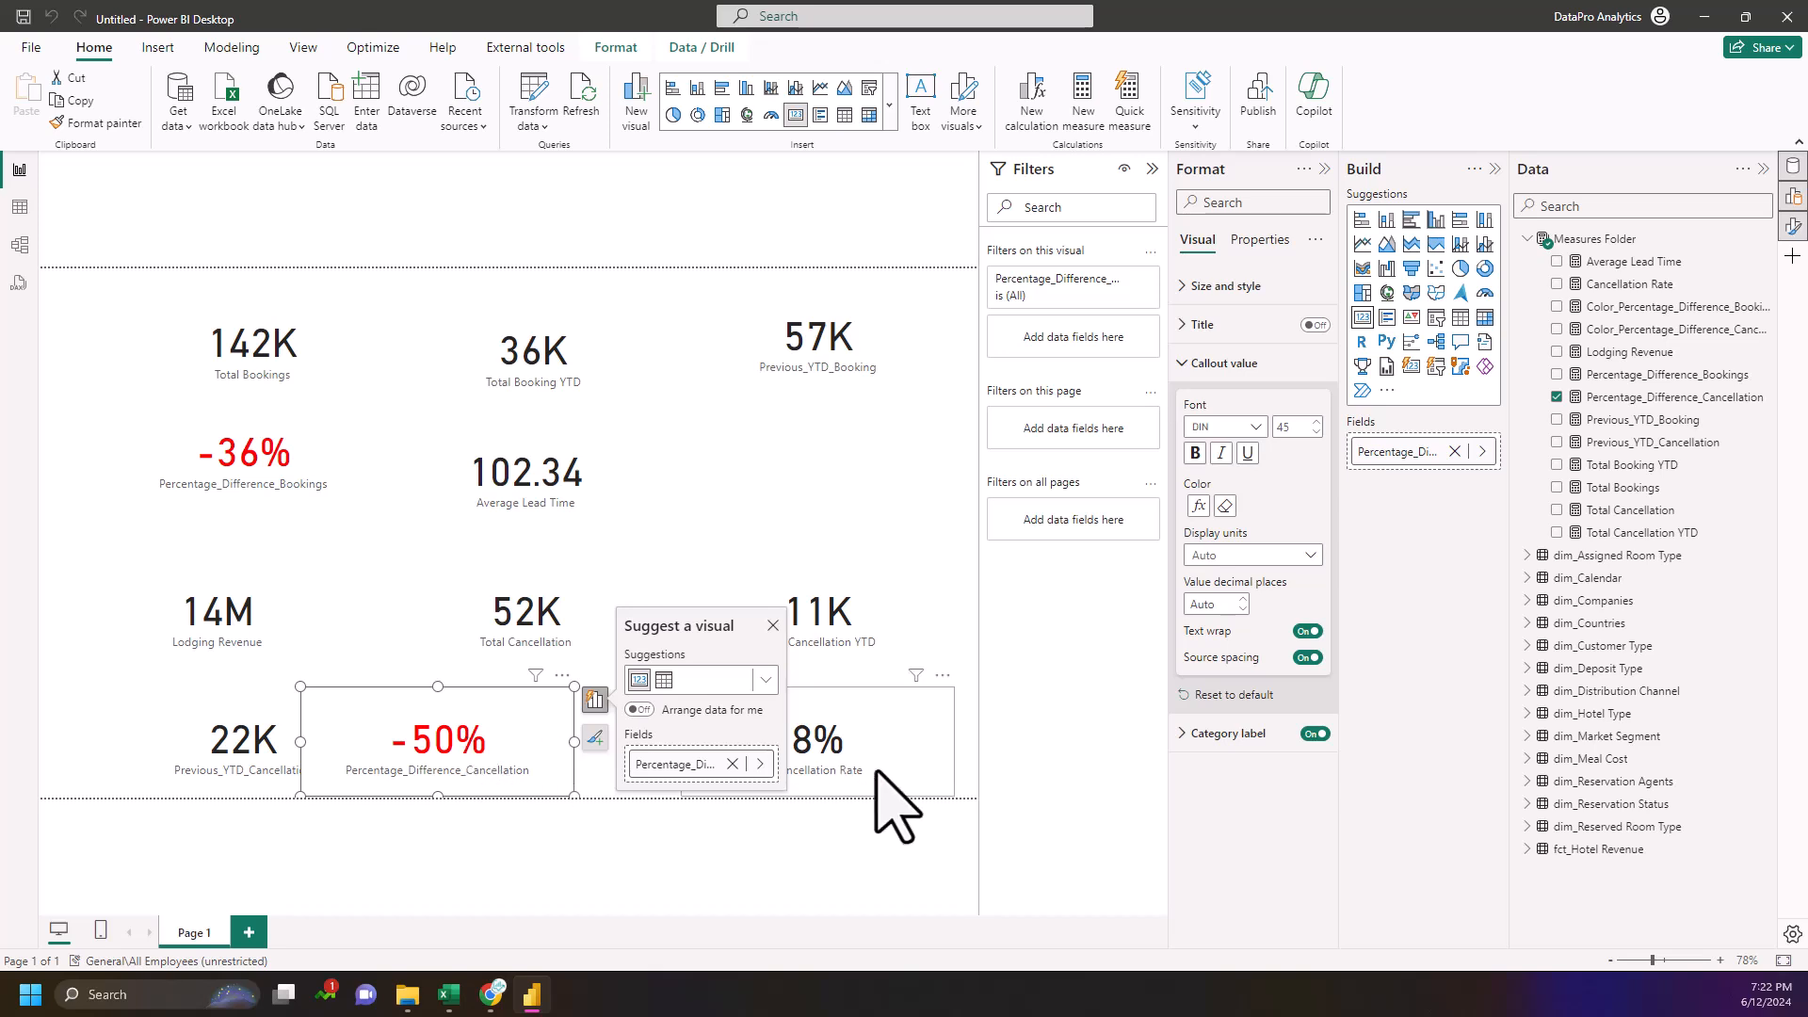
{"action": "left_click", "coordinate": [852, 730]}
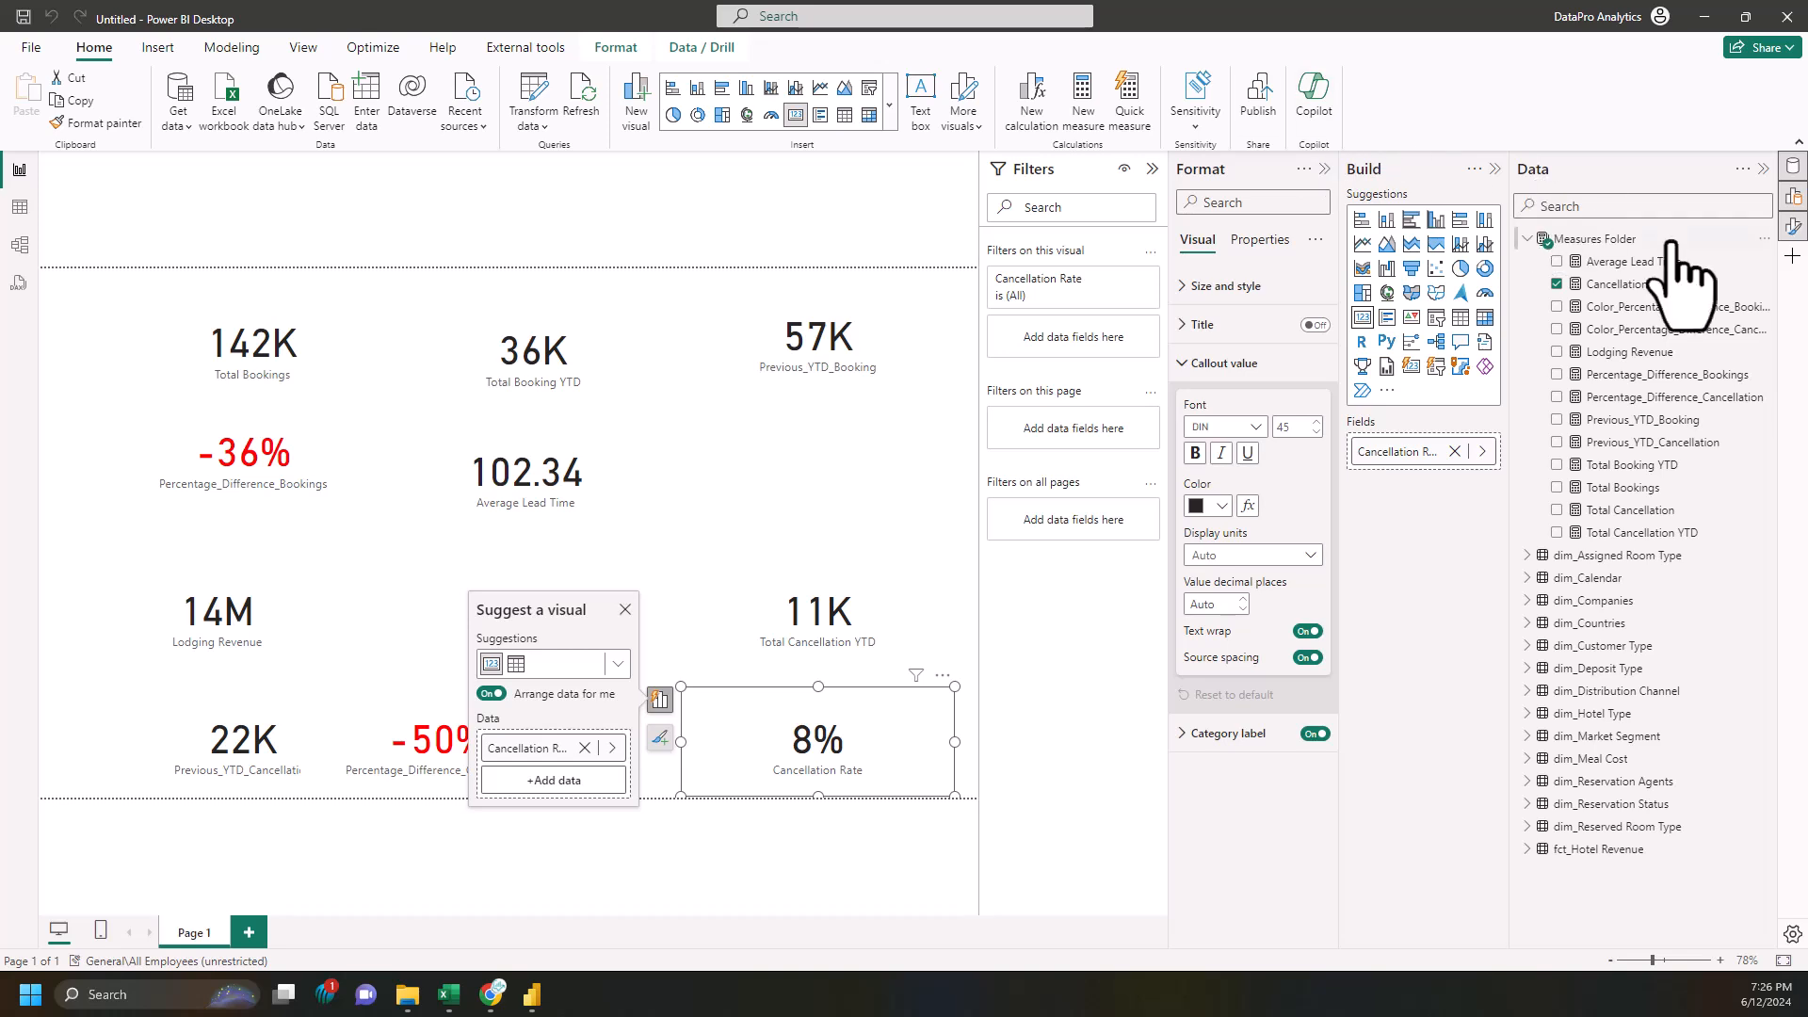
- Create a new measure in the Measures Folder table named Occupied Room Nights and begin its formula with sum
{"action": "left_click", "coordinate": [1764, 238]}
{"action": "left_click", "coordinate": [1643, 275]}
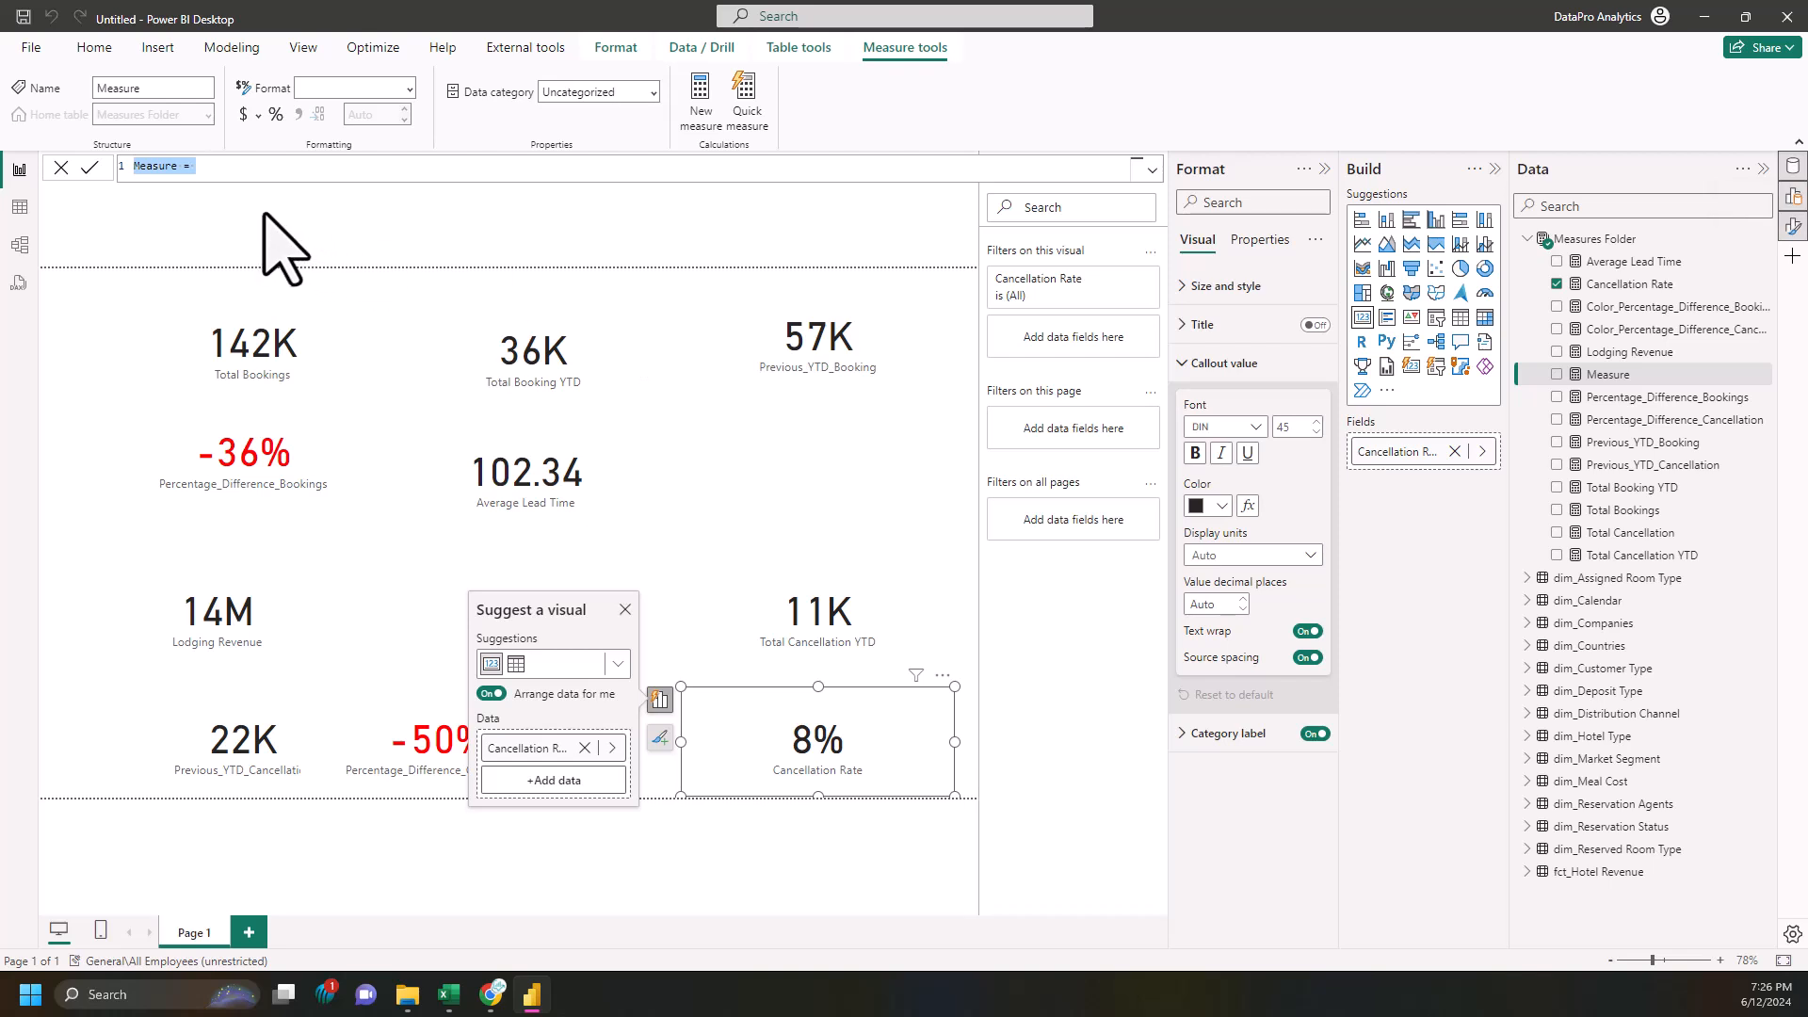
{"action": "type", "text": "Occupied Room Nights ="}
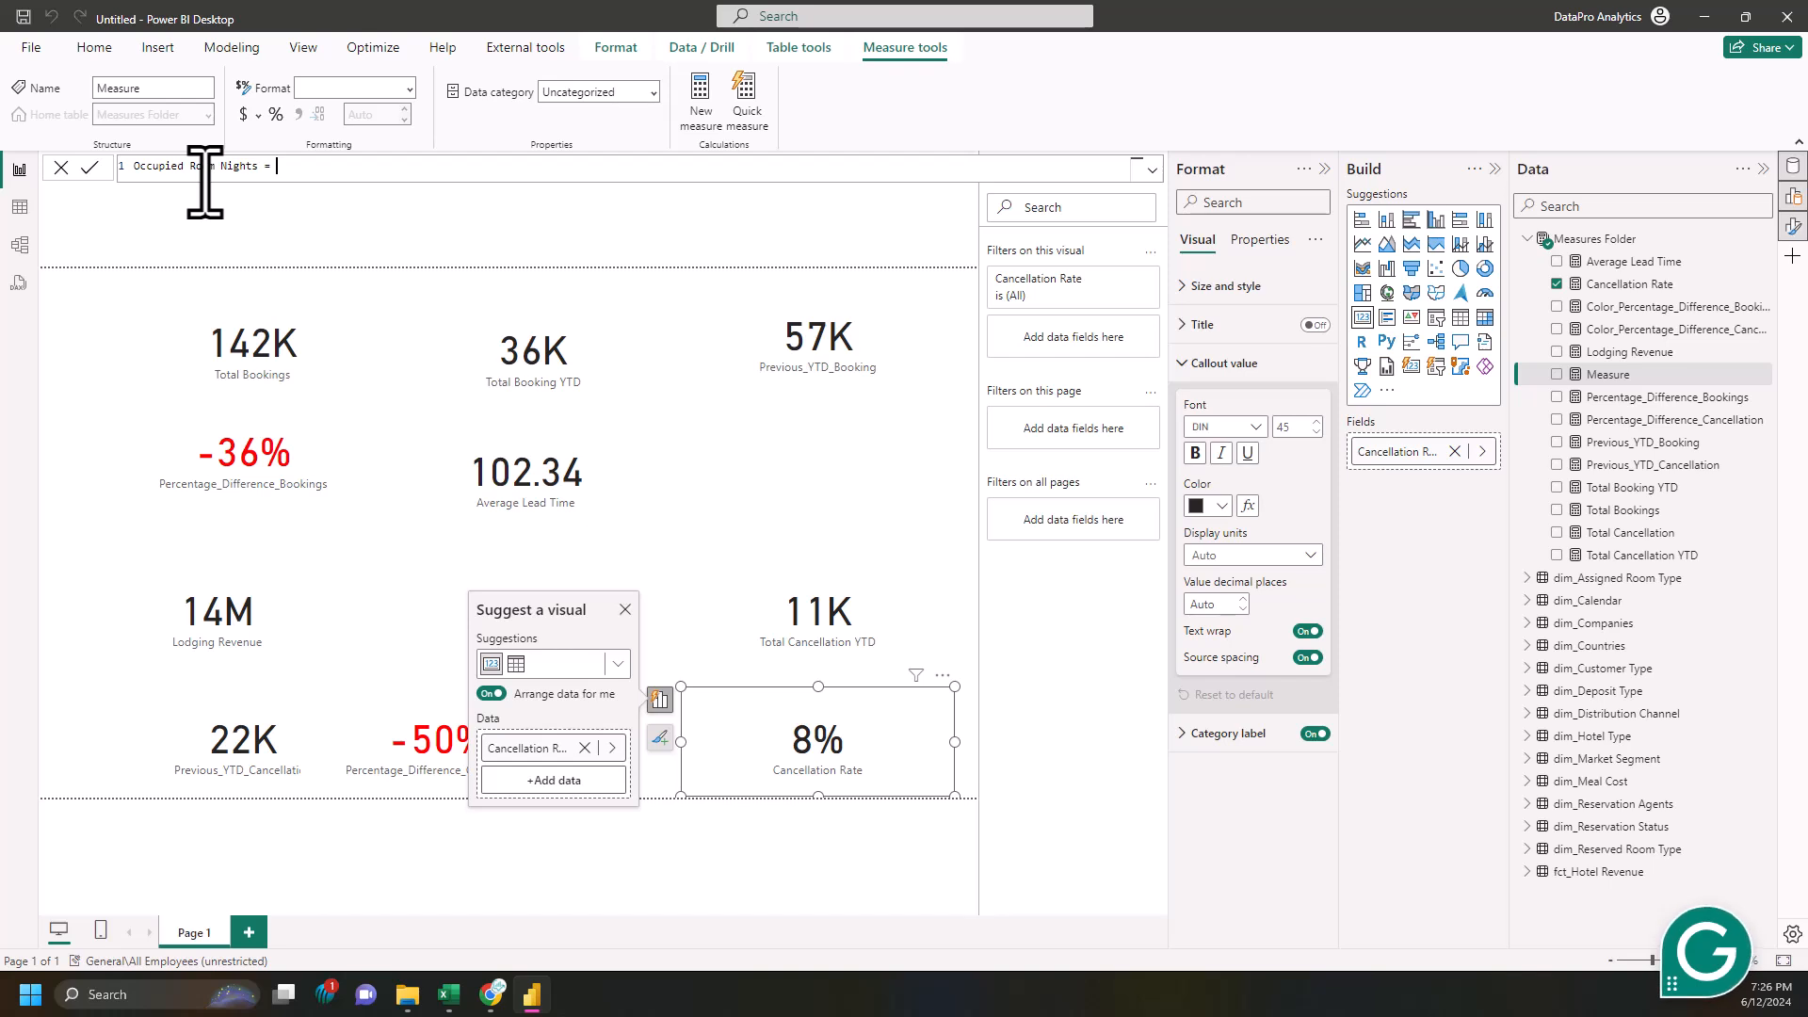
{"action": "type", "text": "sum"}
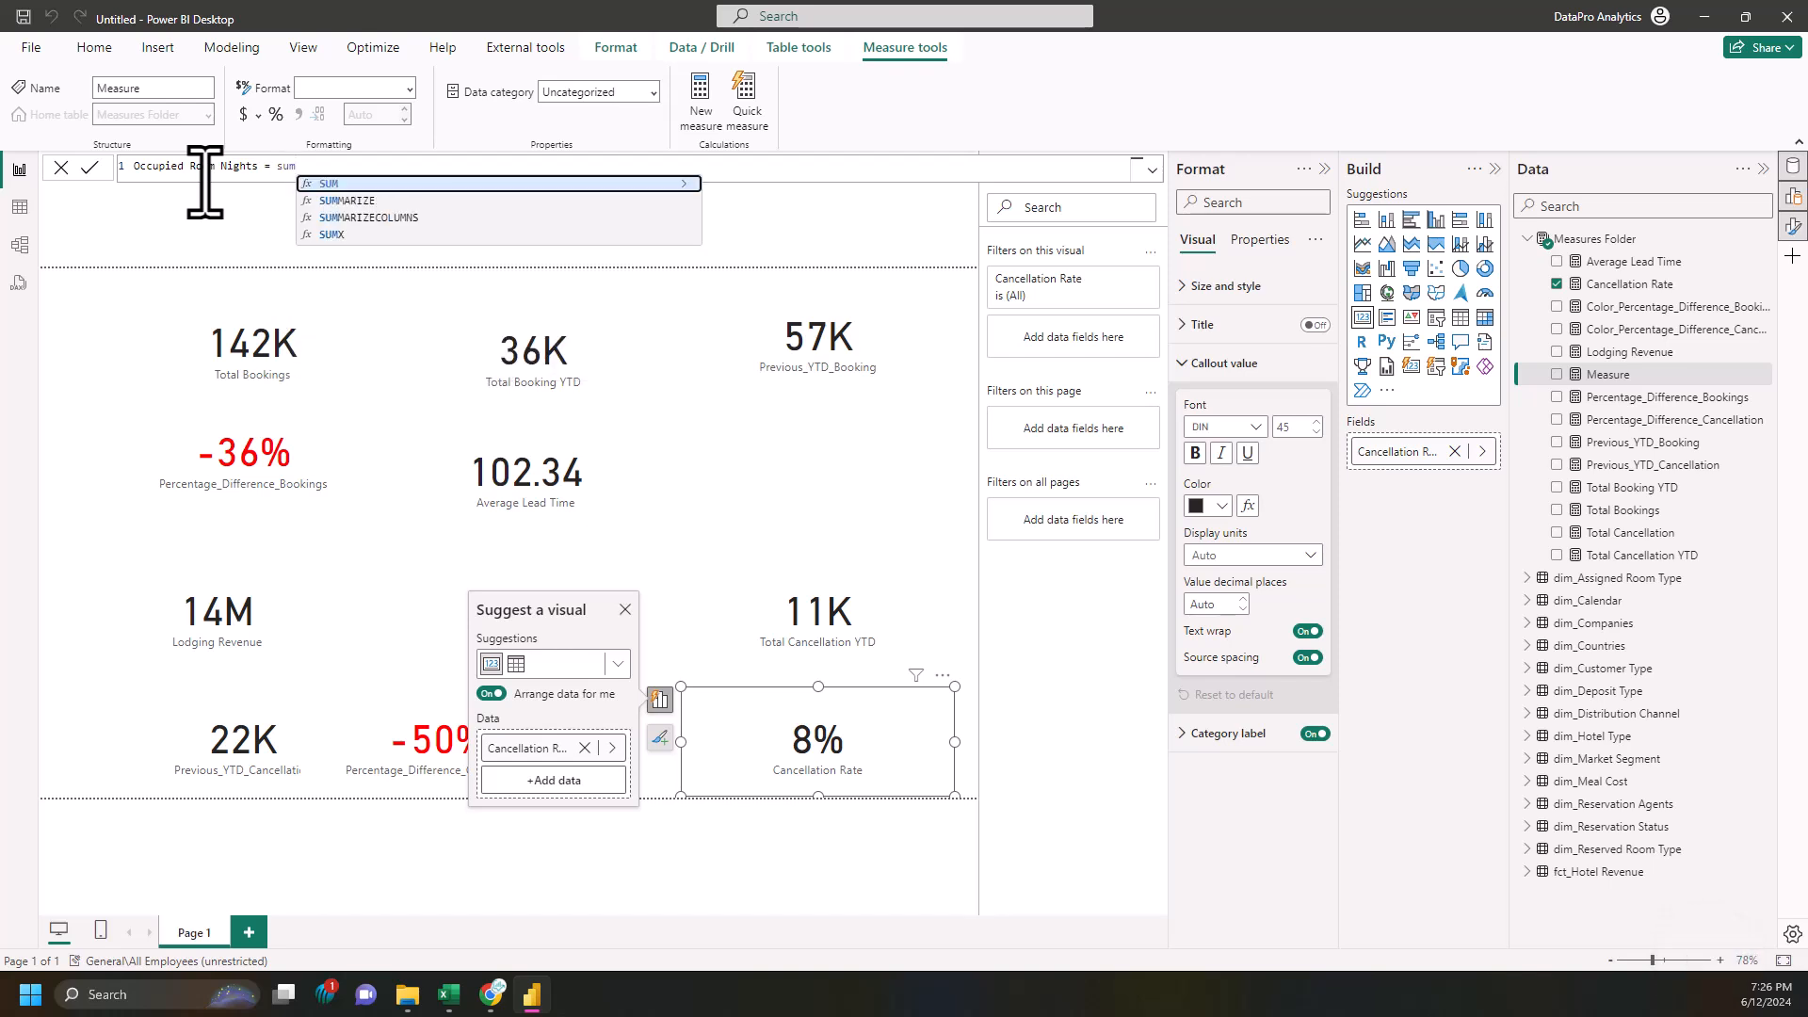
- Start the Occupied Room Nights formula with SUMX over 'fct_Hotel Revenue', using its Nights (Weekday) column as the expression
{"action": "type", "text": "x"}
{"action": "key", "text": "Tab"}
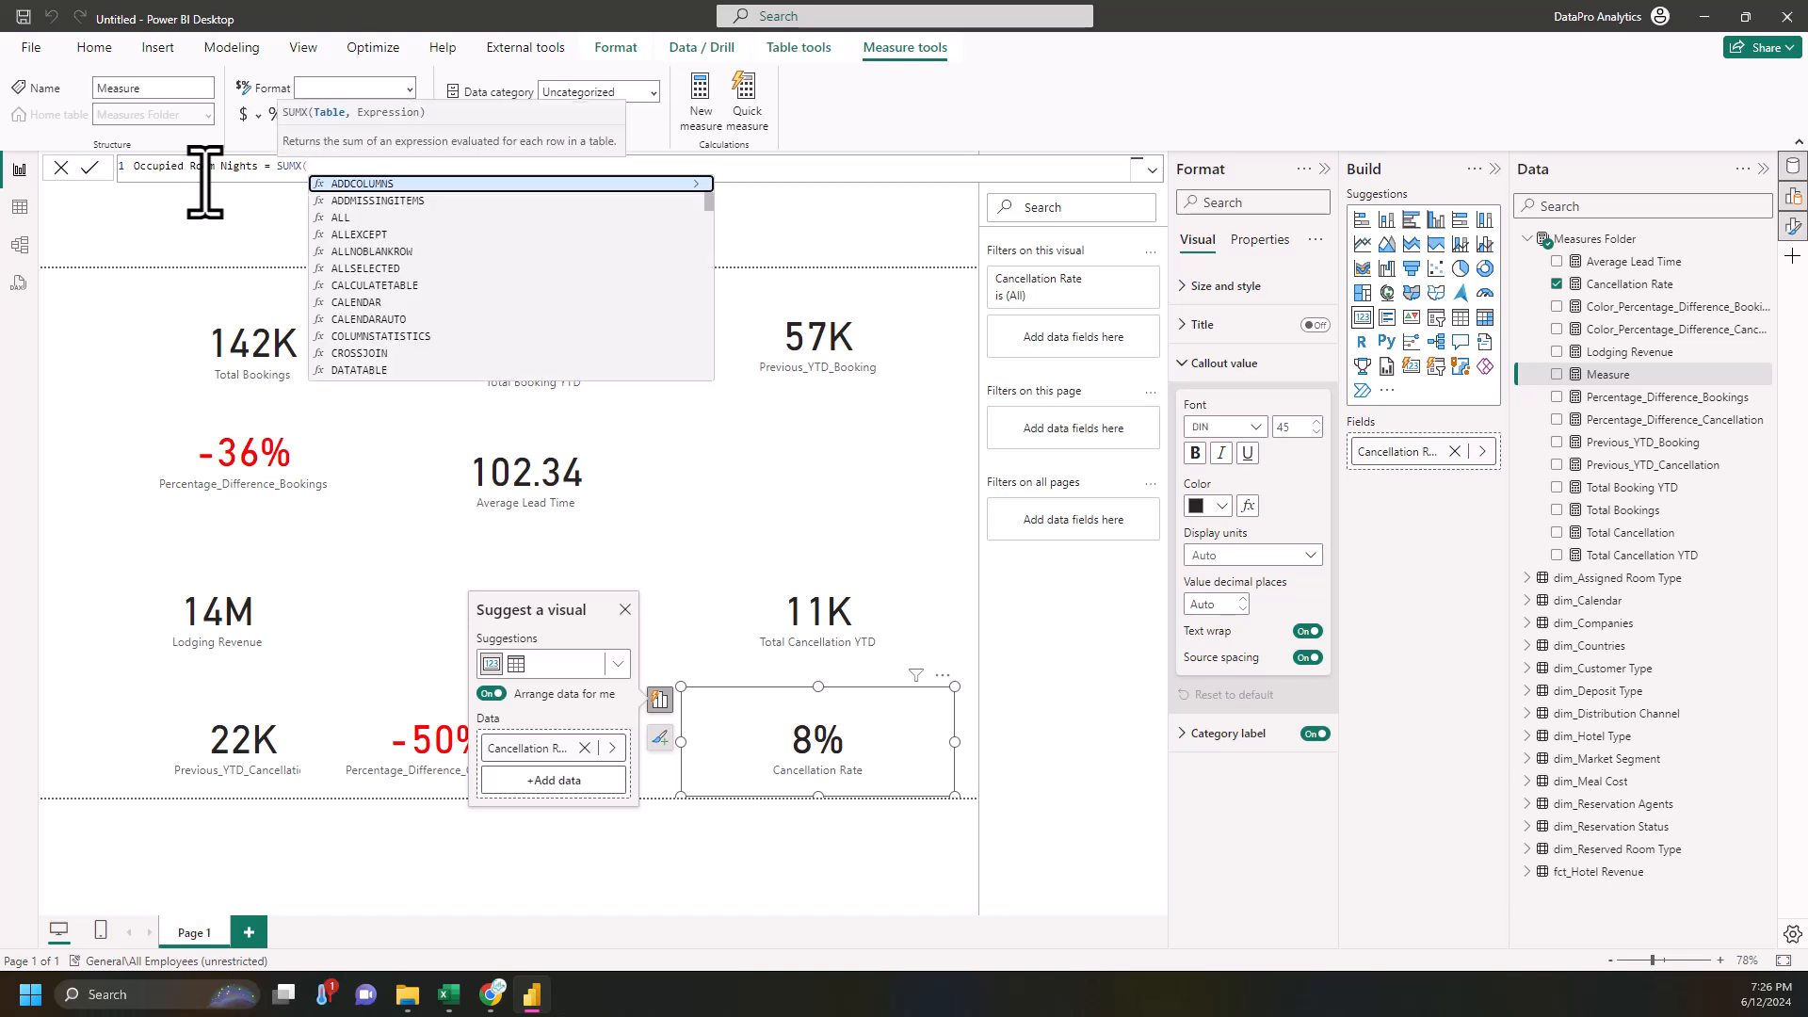
{"action": "type", "text": "'fct"}
{"action": "key", "text": "Tab"}
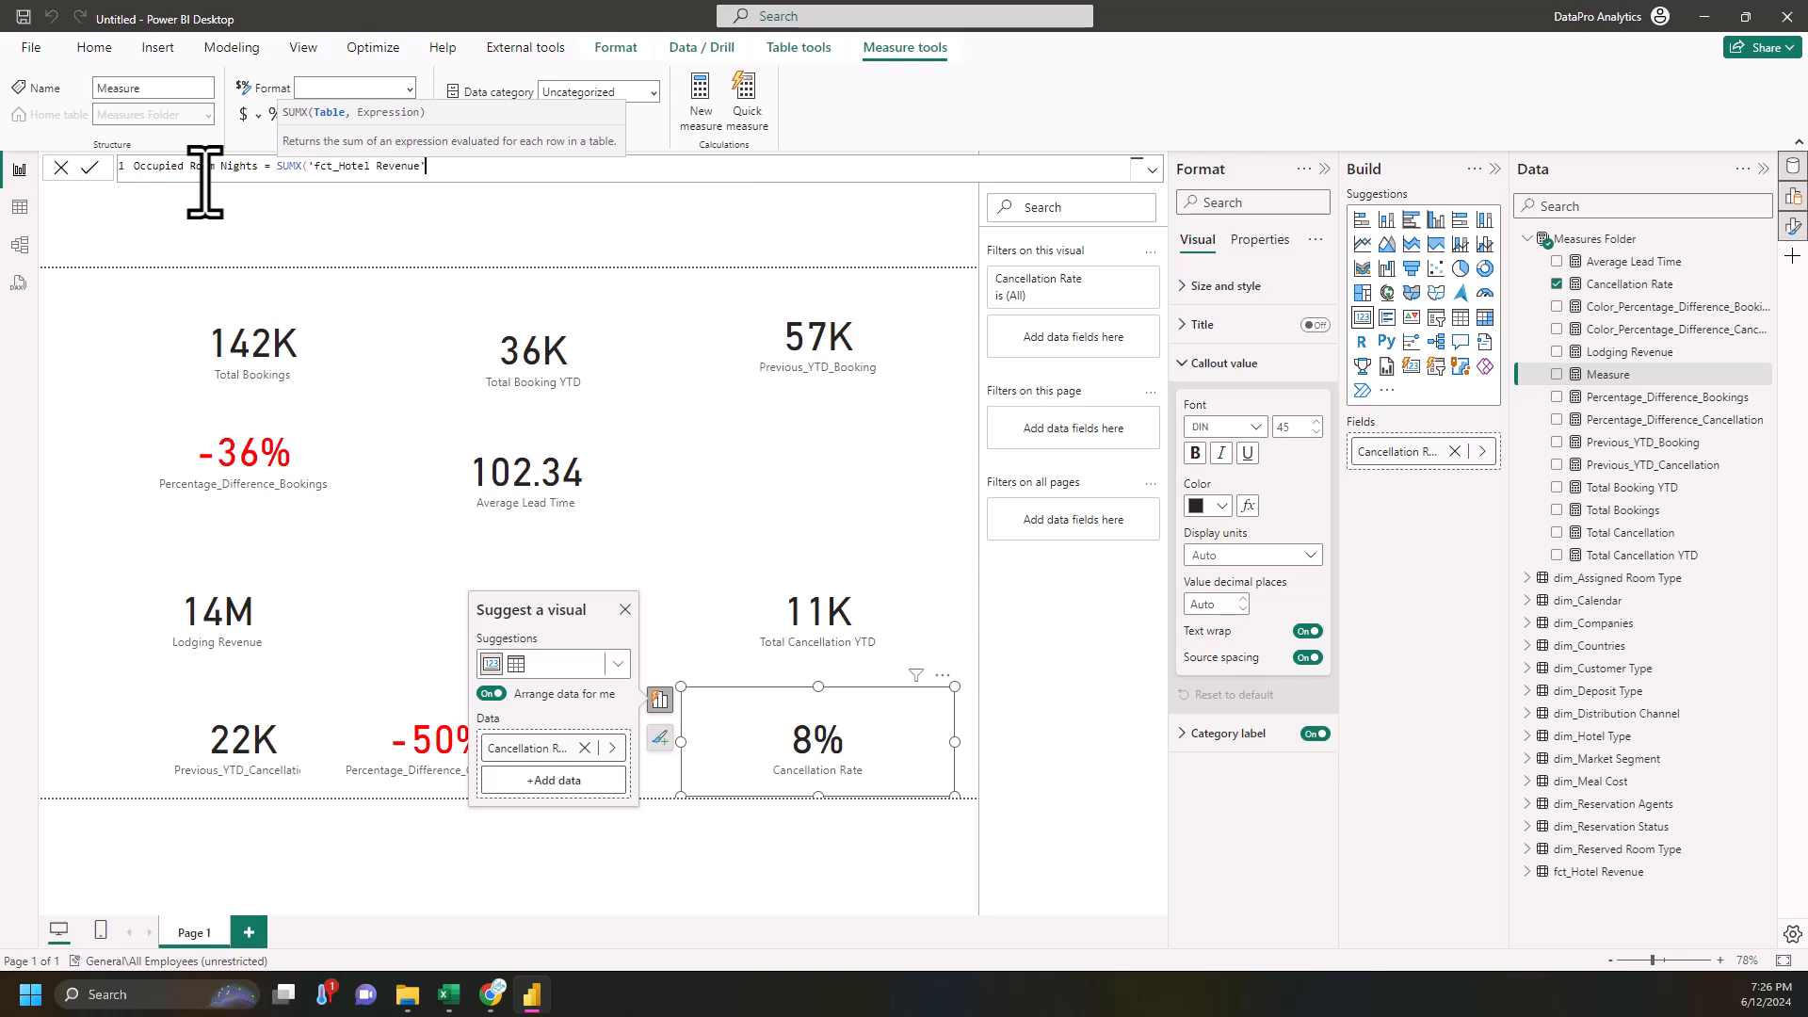
{"action": "type", "text": ",f"}
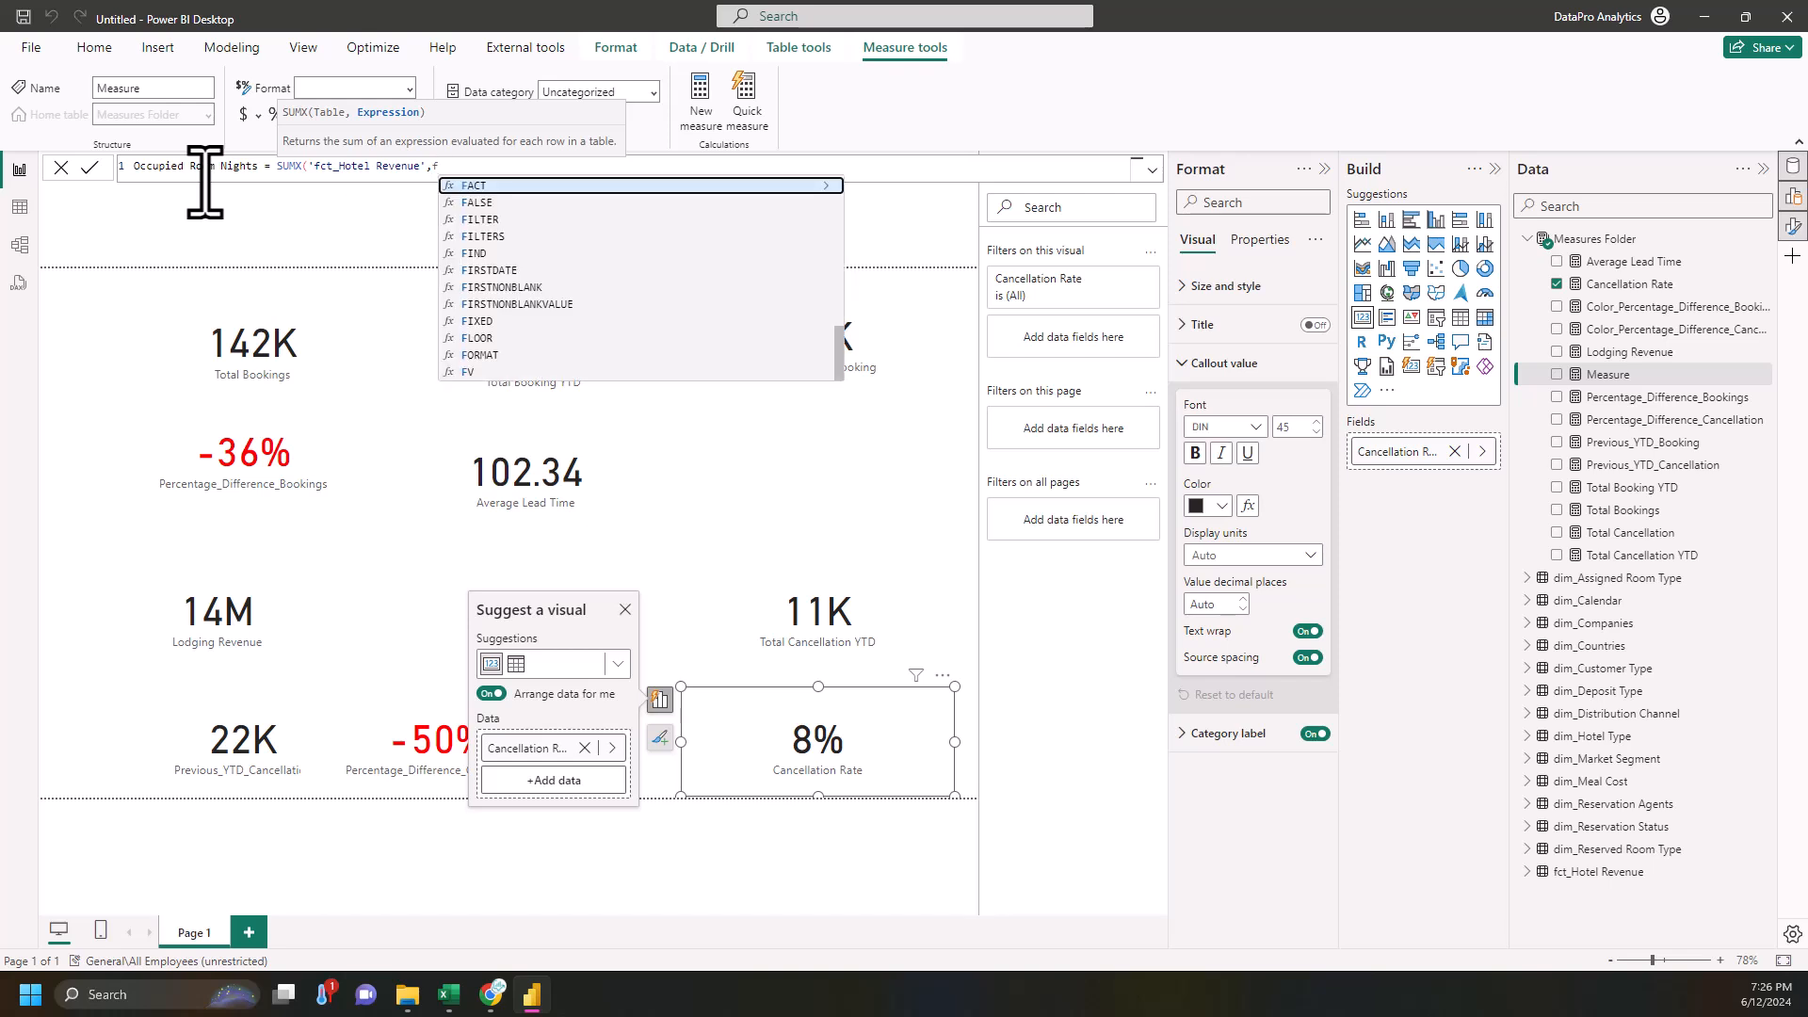
{"action": "type", "text": "ct"}
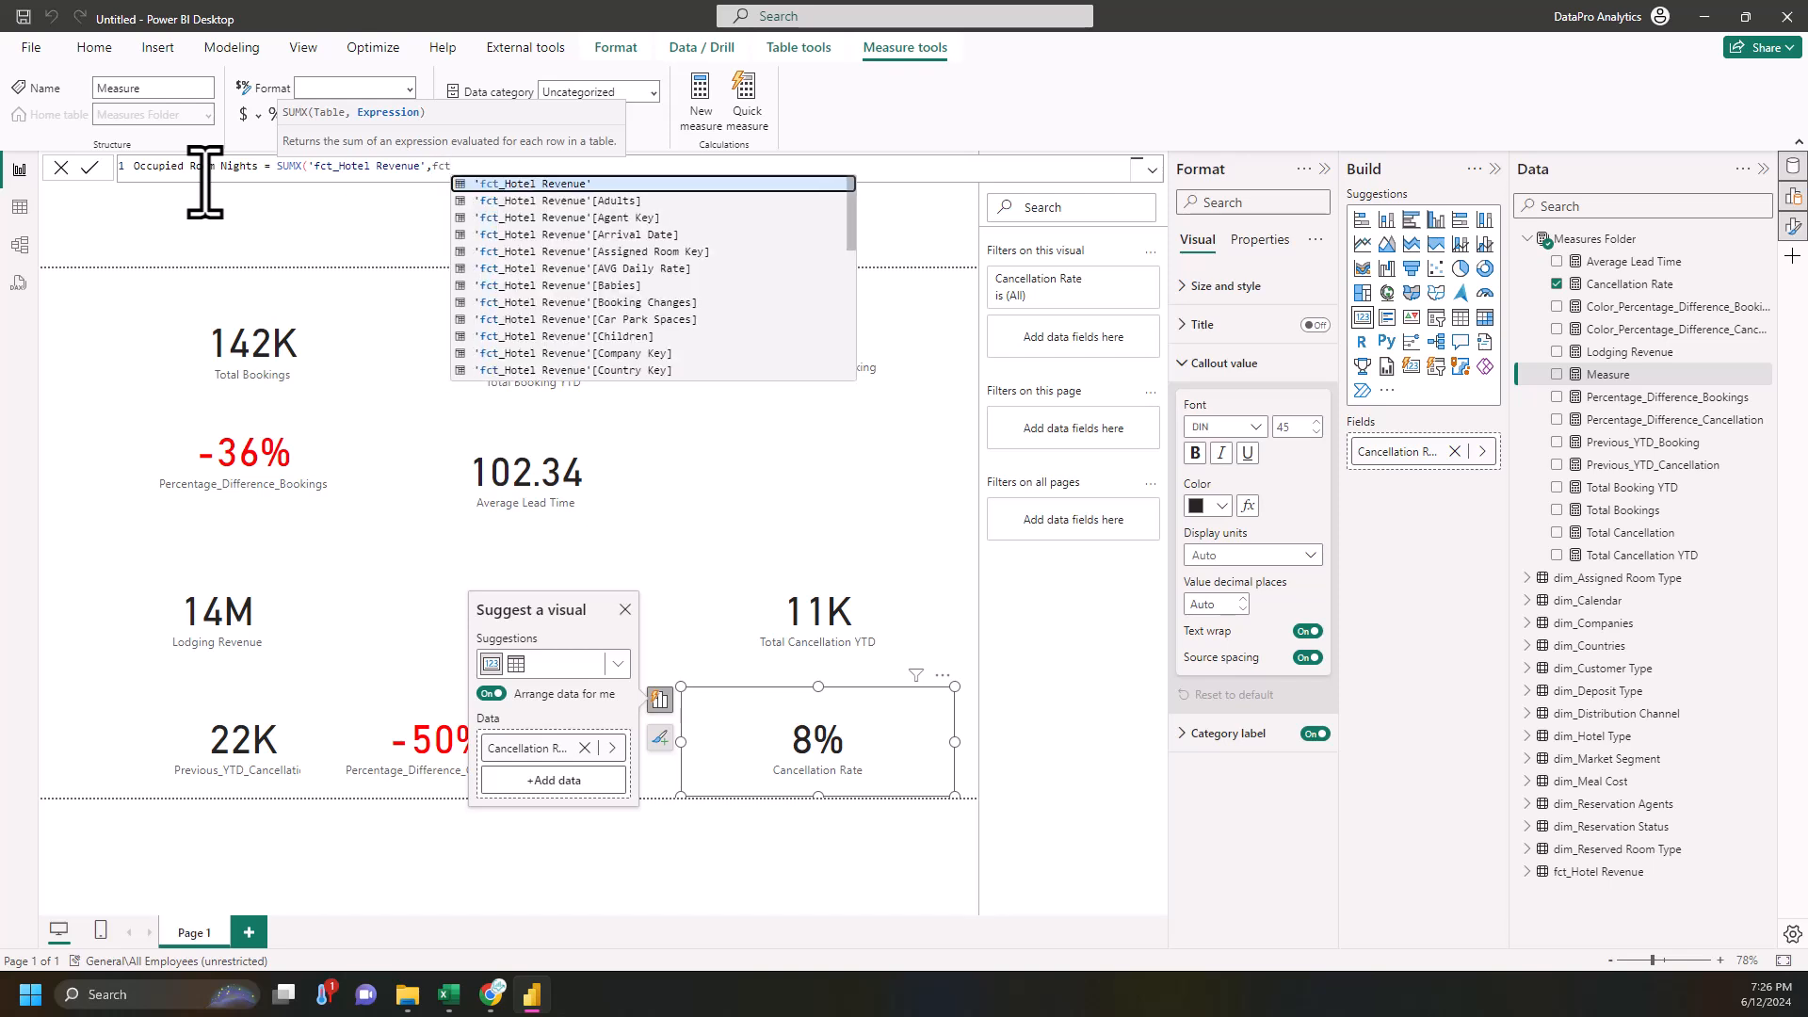
{"action": "key", "text": "Tab"}
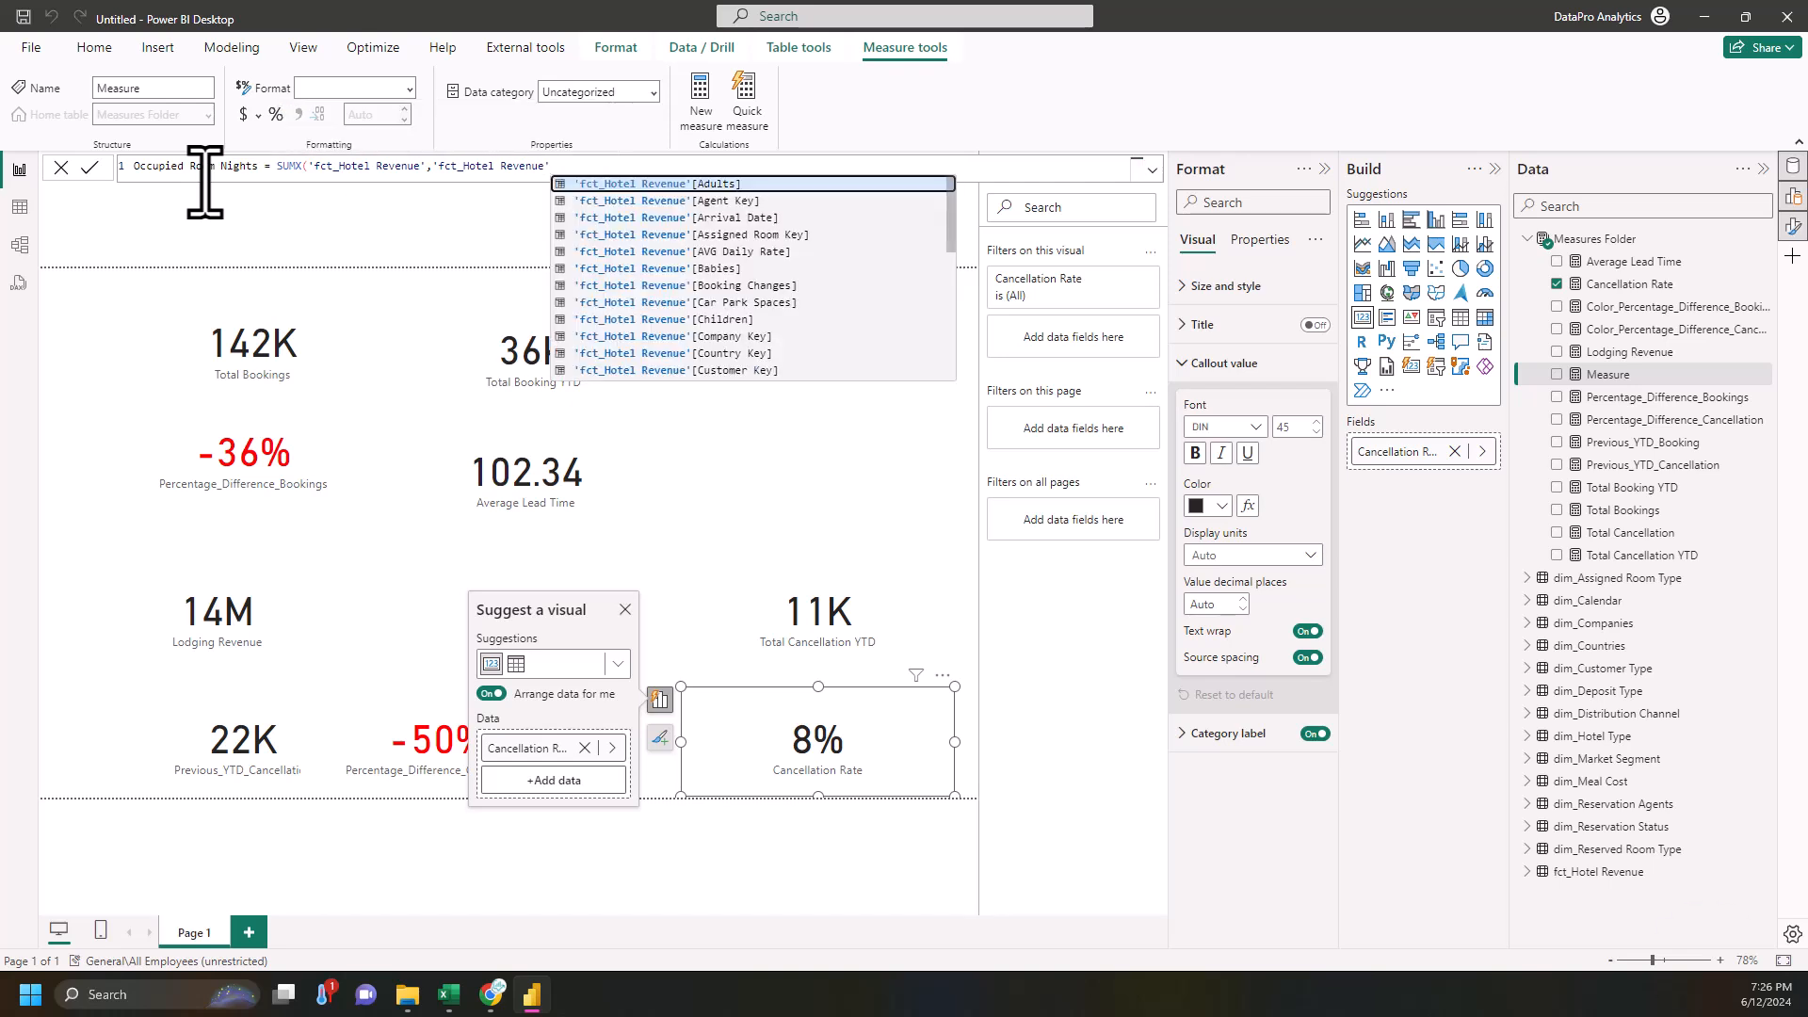
{"action": "type", "text": "[ni"}
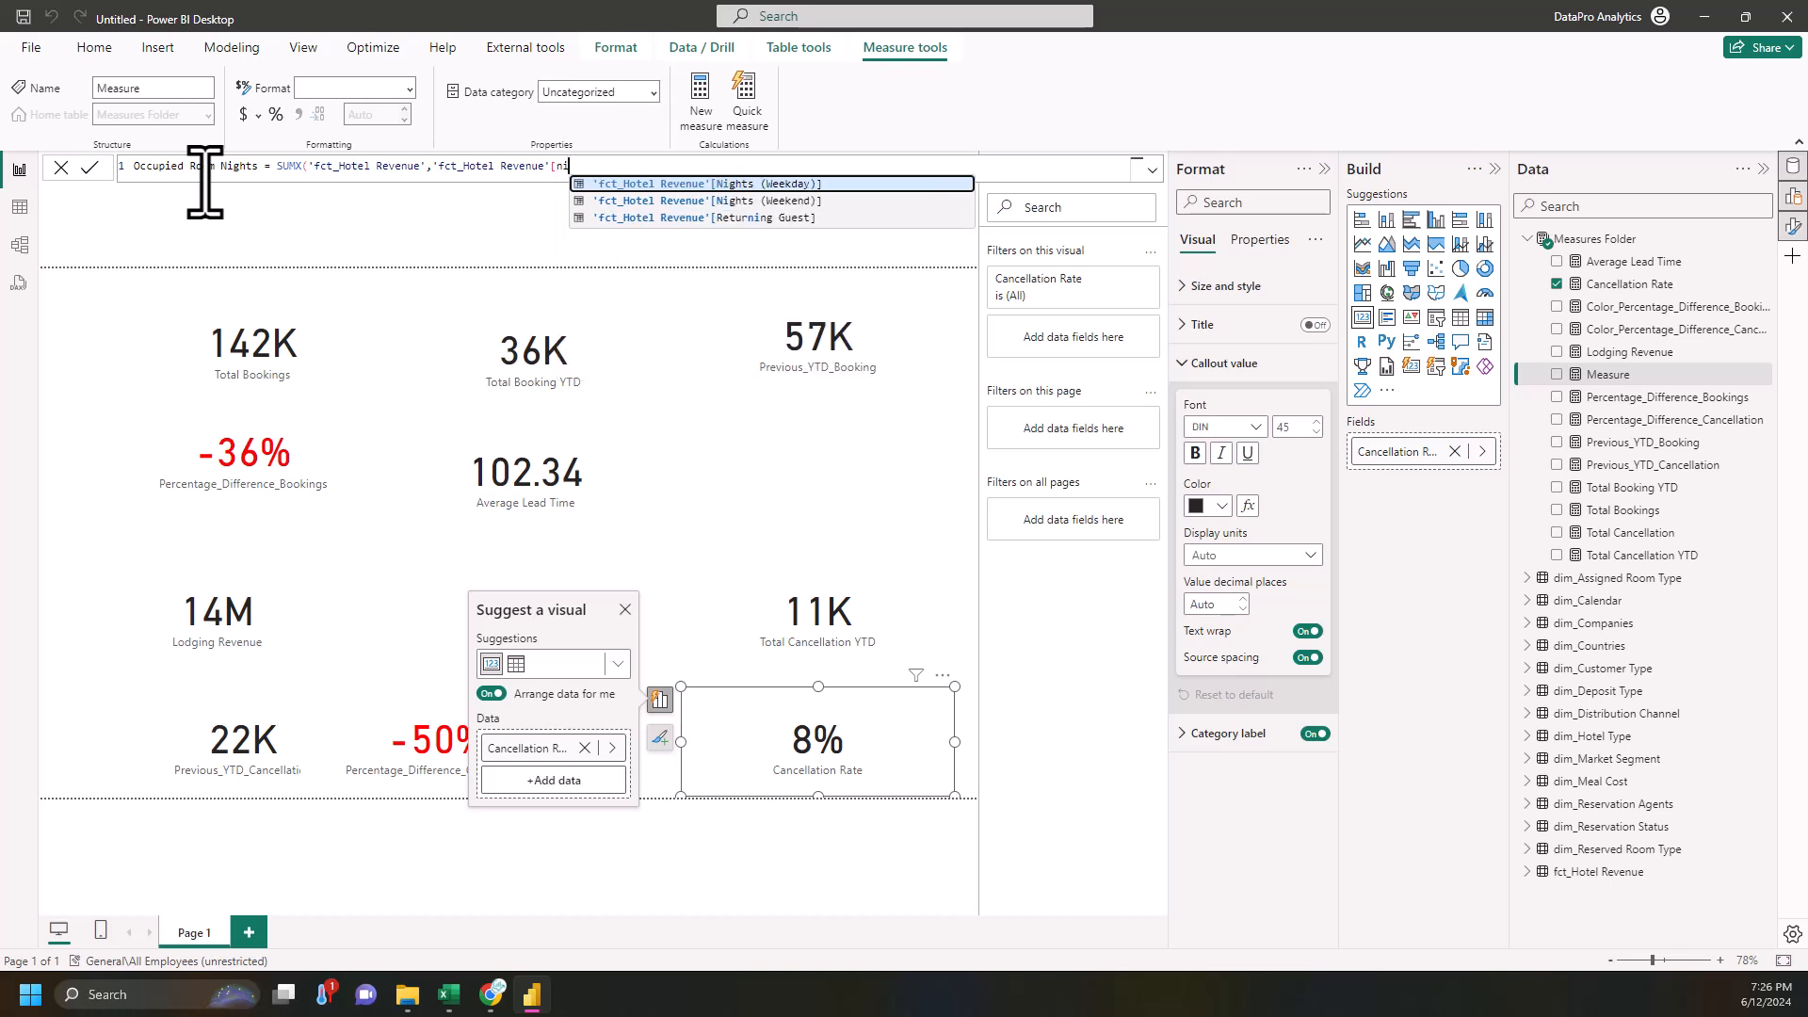
{"action": "key", "text": "Tab"}
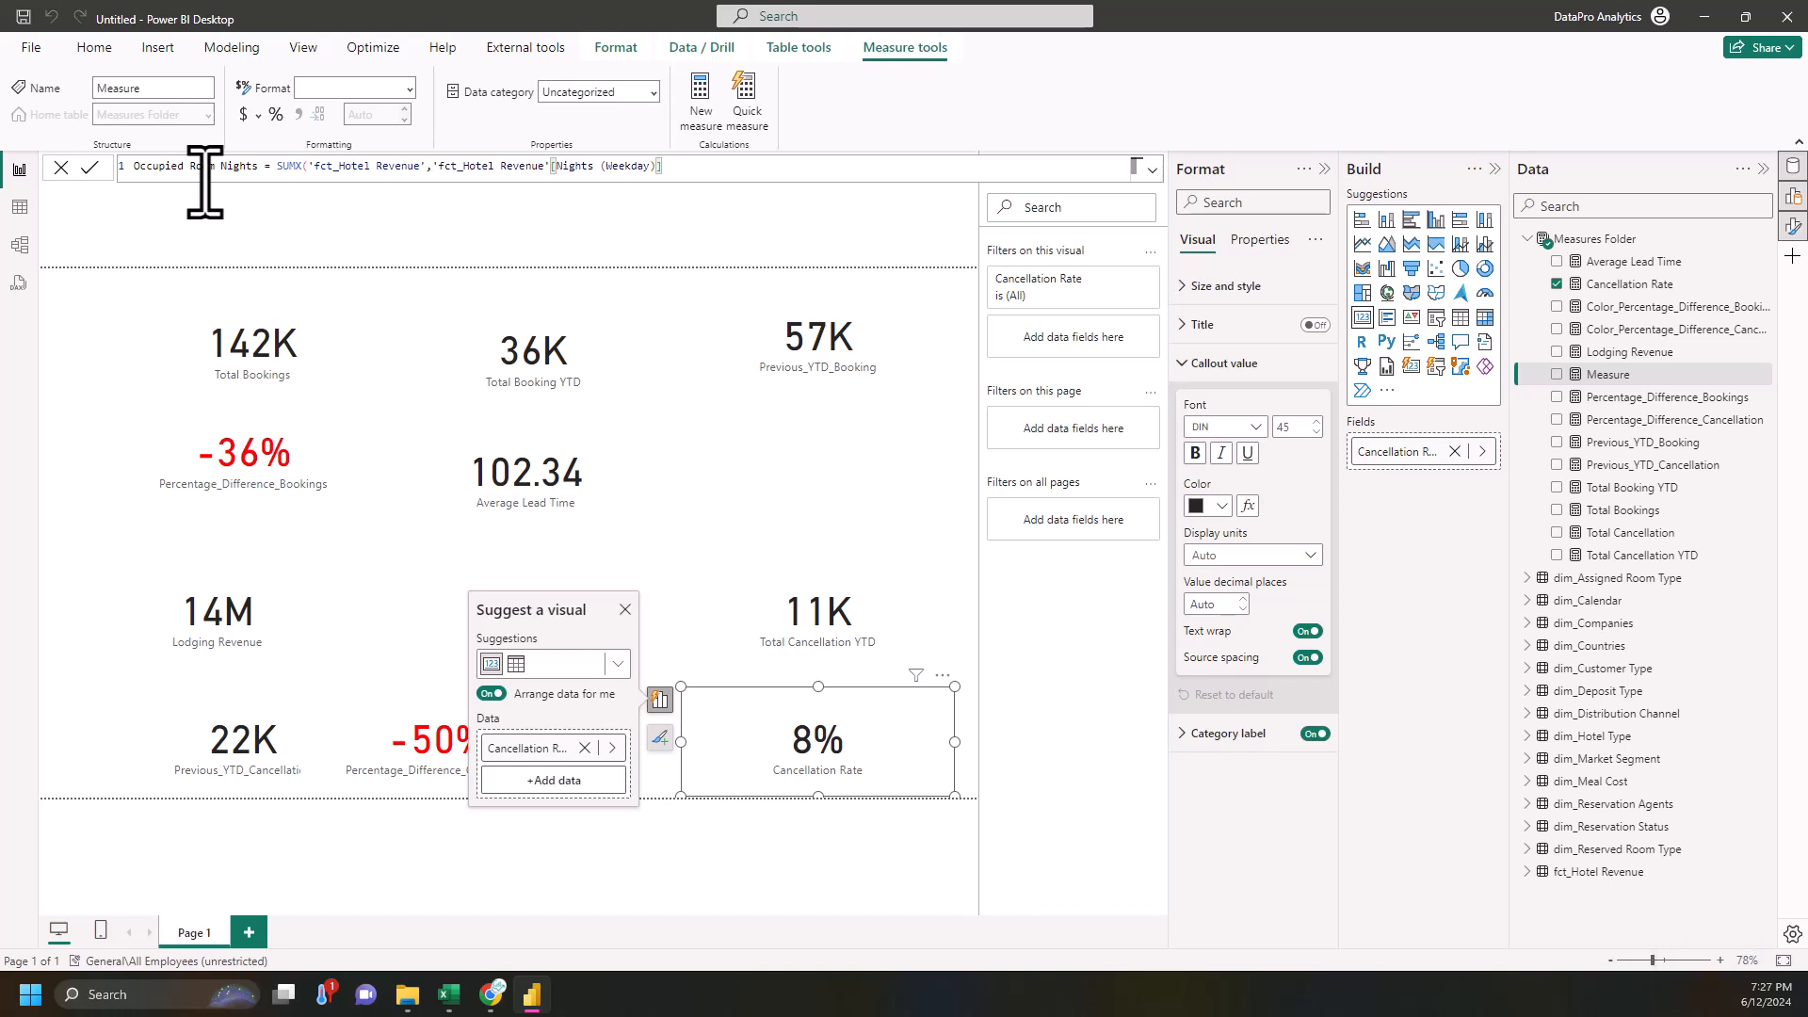
- Add 'fct_Hotel Revenue'[Nights (Weekend)] to the weekday nights in the SUMX expression, close the formula and commit the measure
{"action": "type", "text": "+ni"}
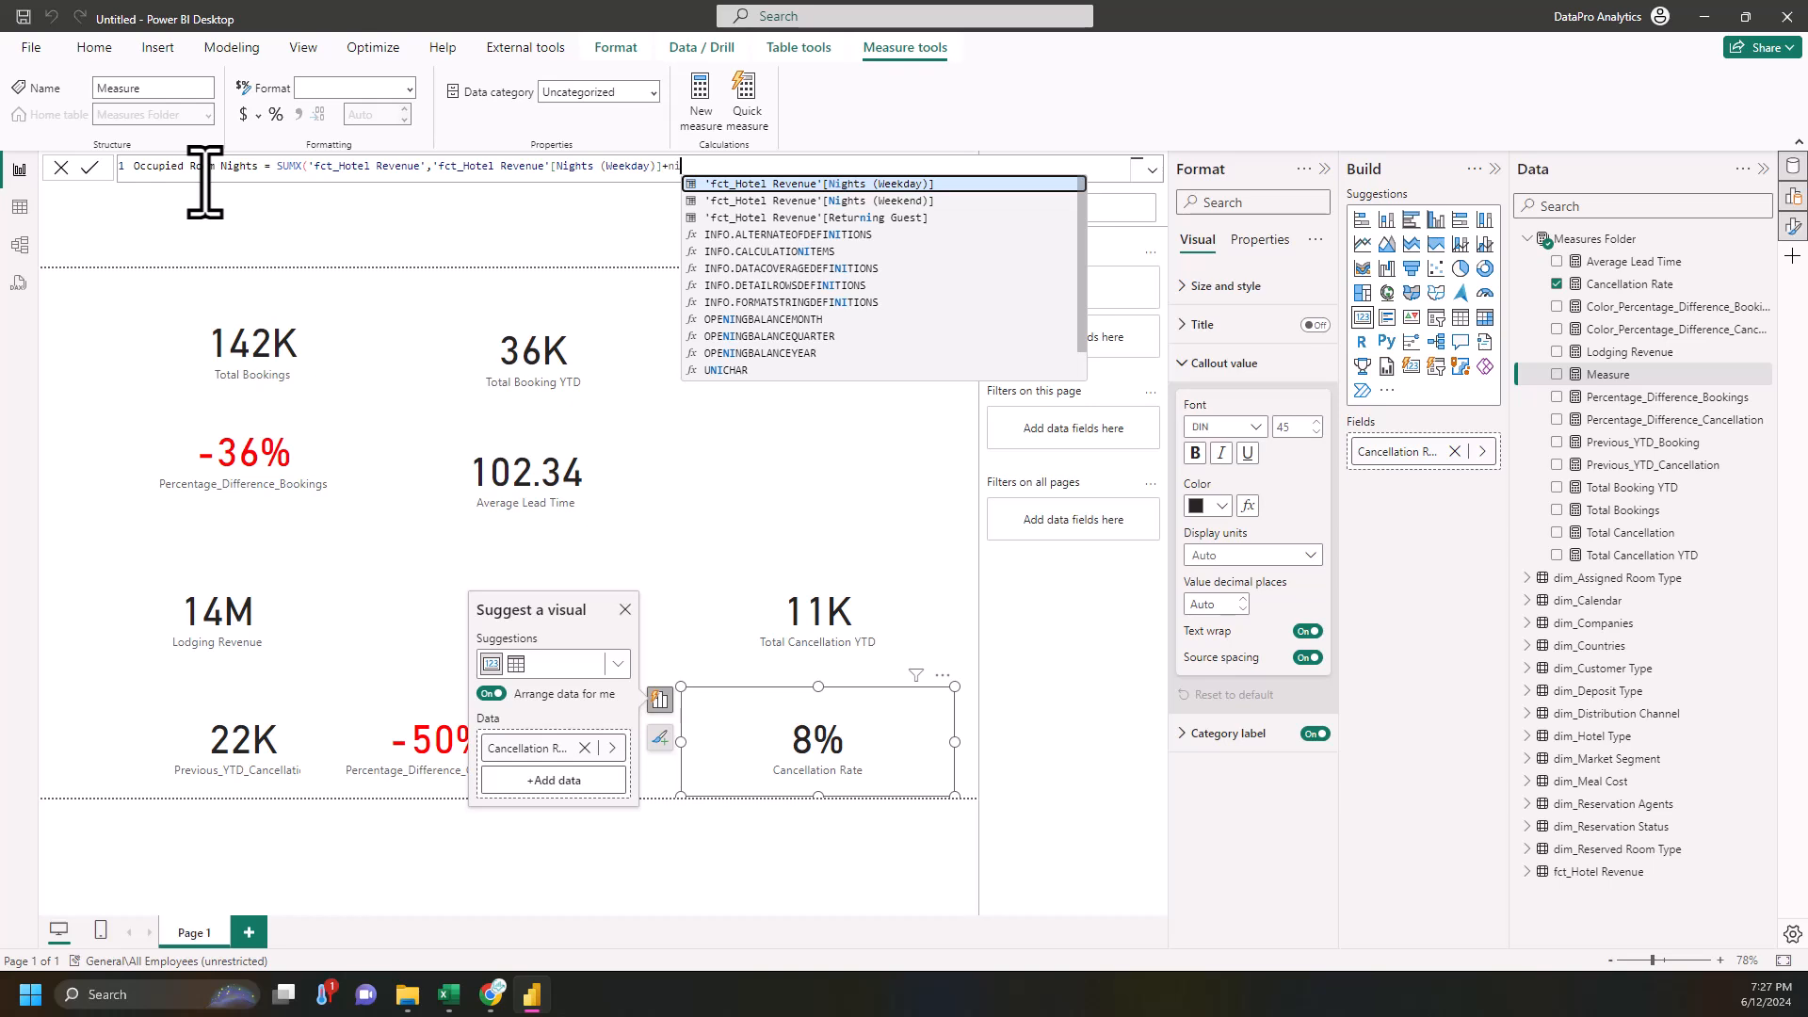
{"action": "key", "text": "Down"}
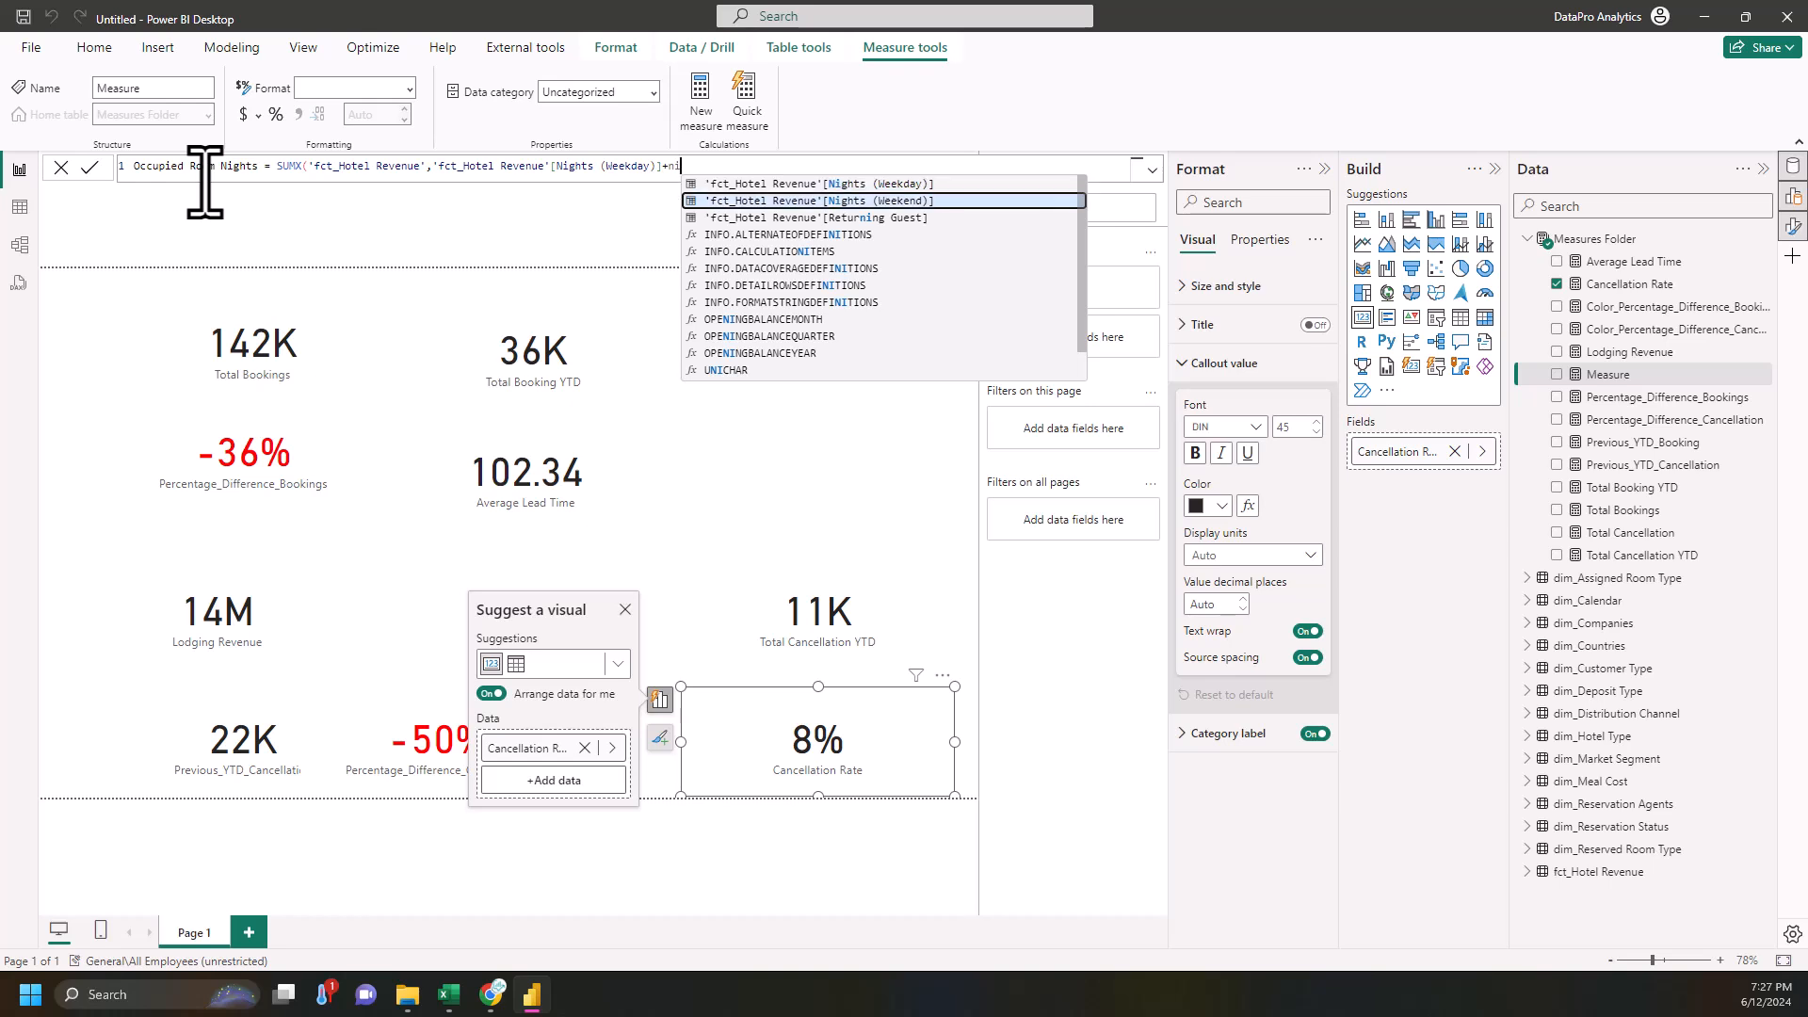
{"action": "key", "text": "Tab"}
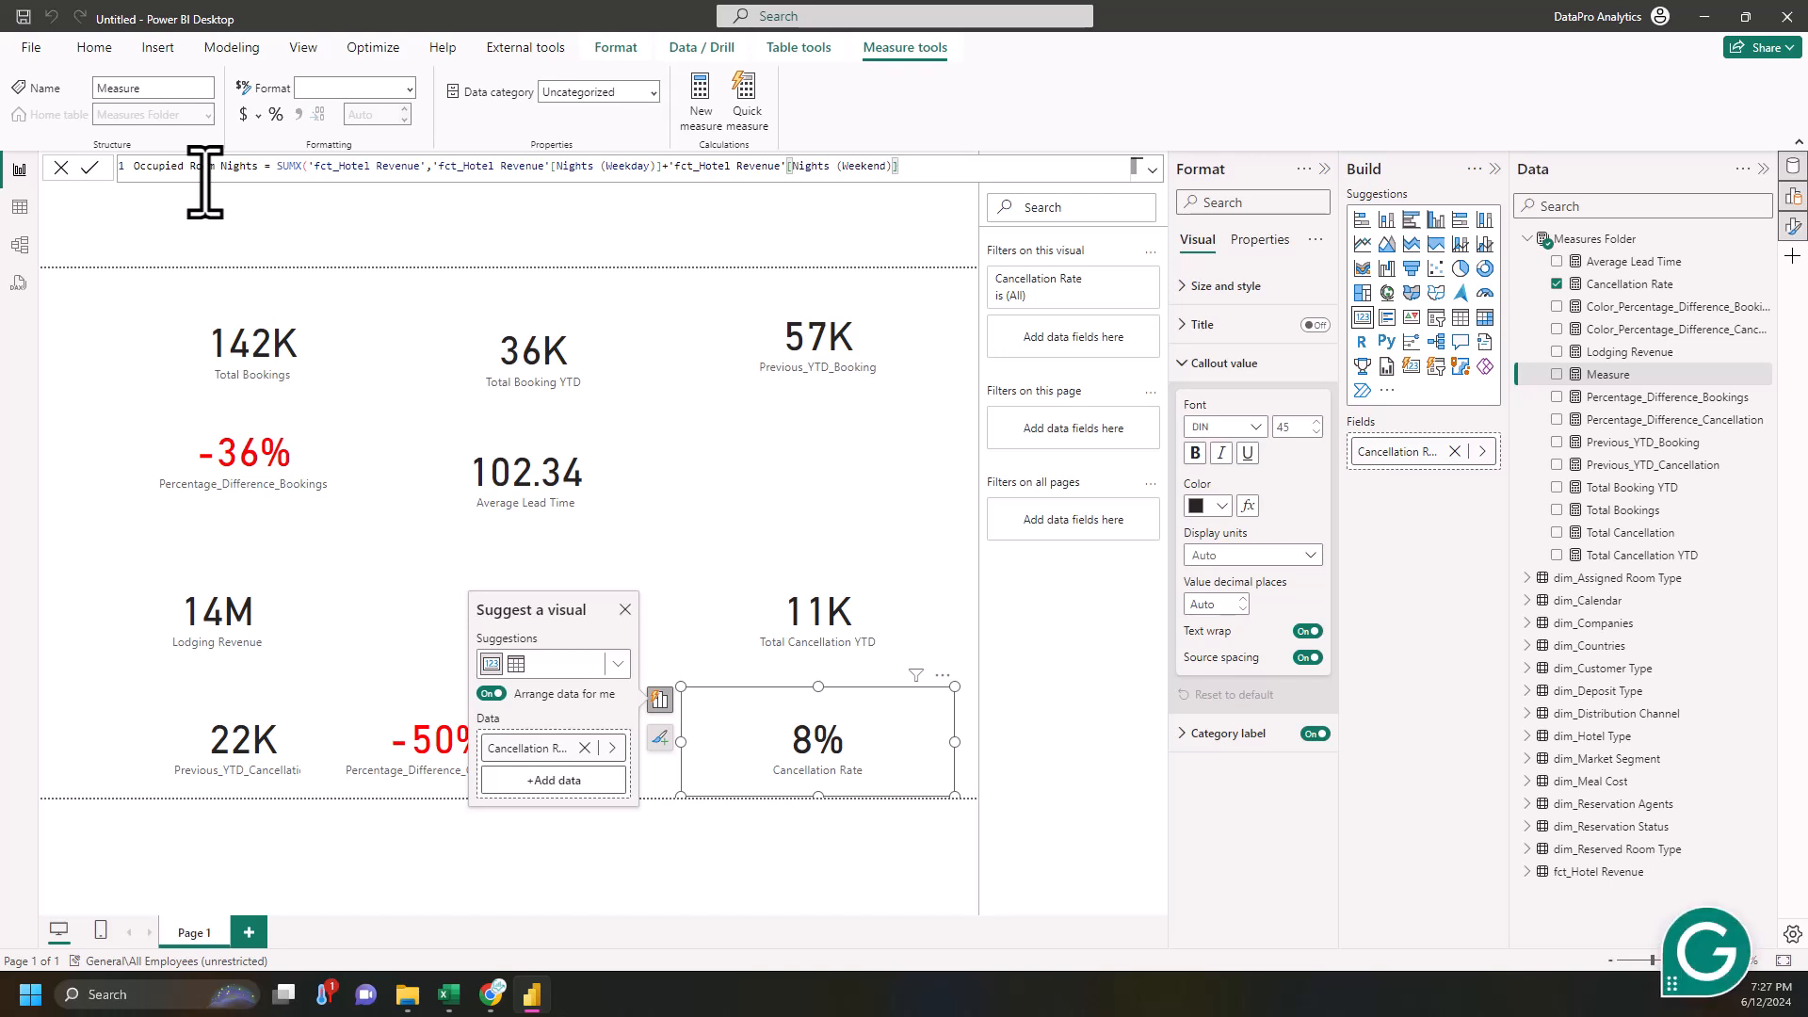
{"action": "type", "text": ")"}
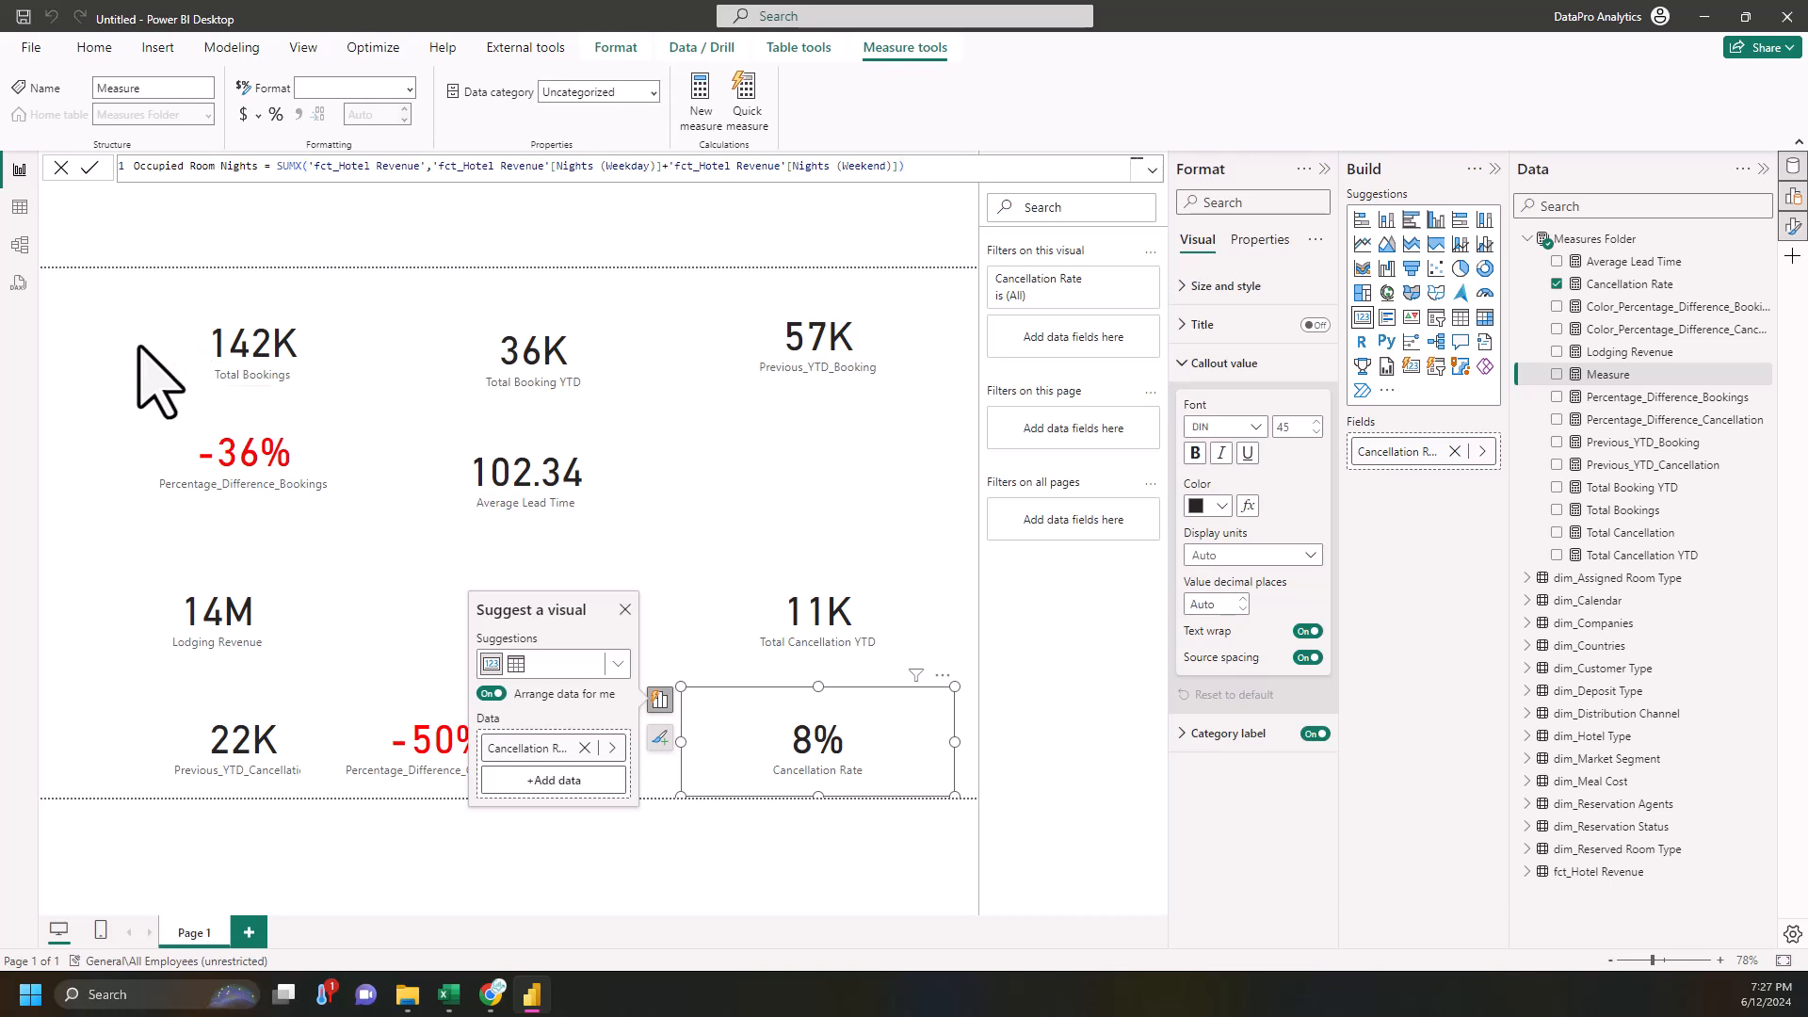
{"action": "key", "text": "Return"}
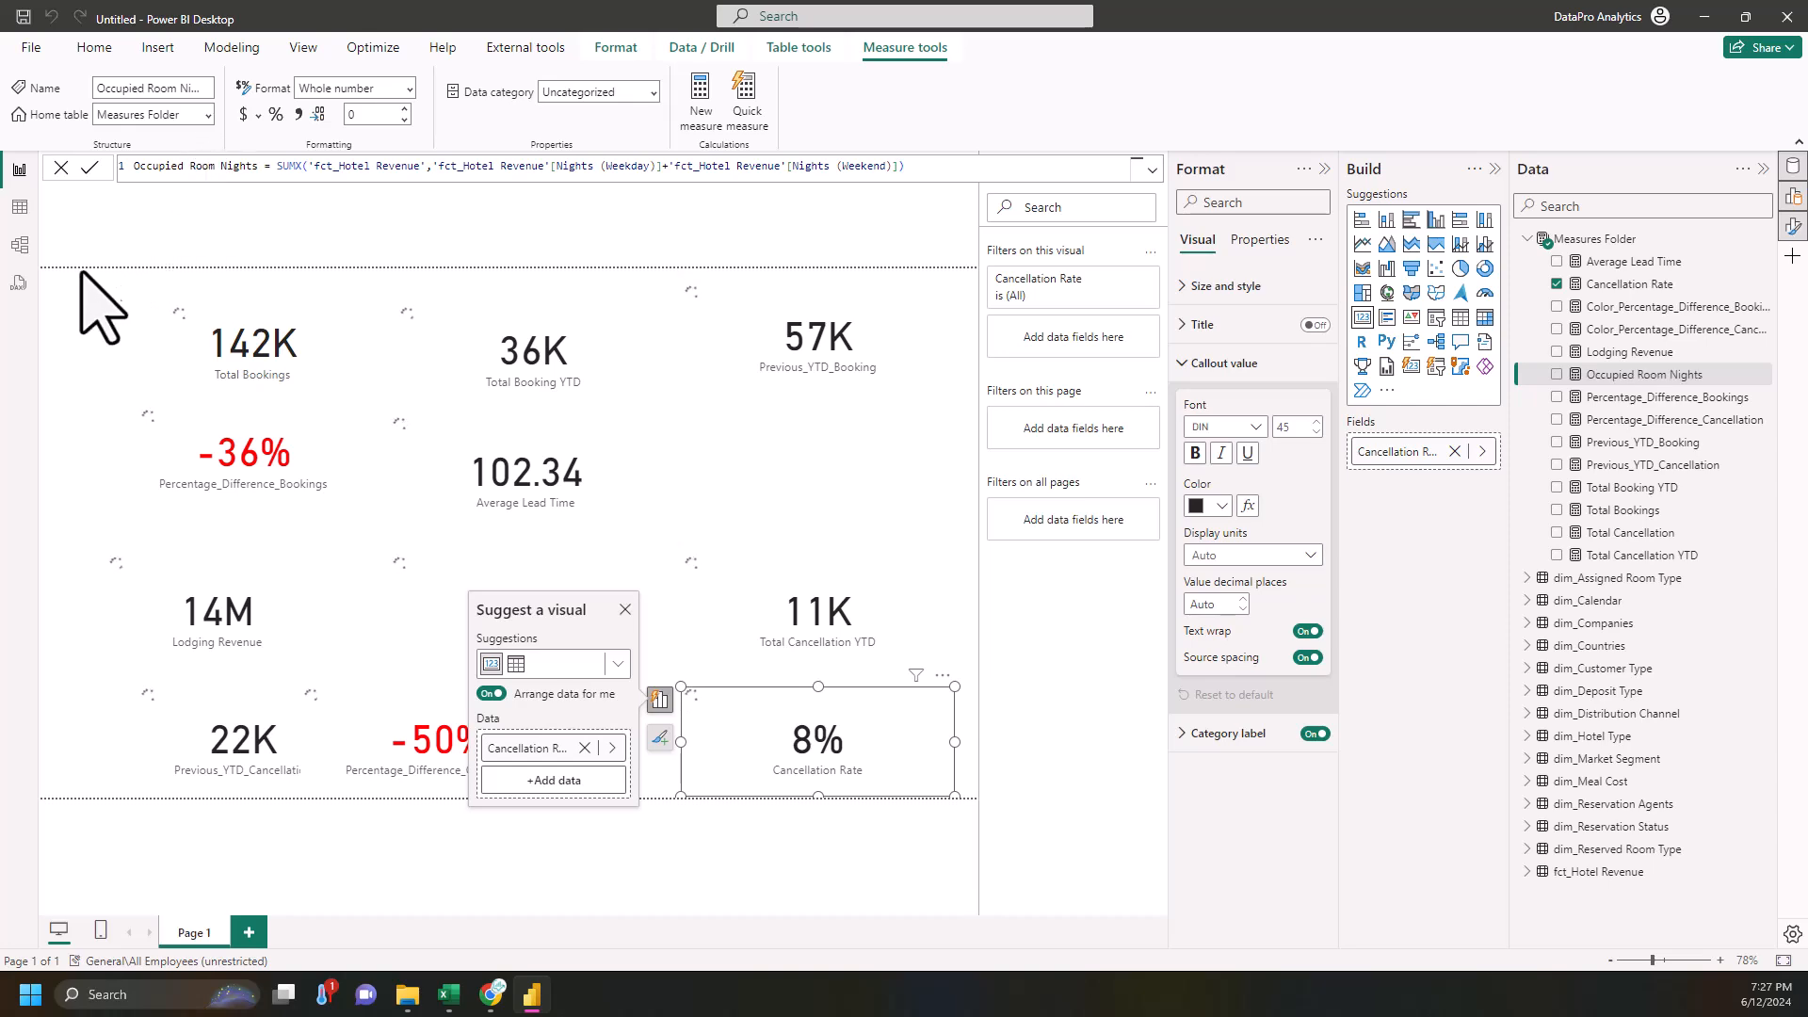
- Examine the Nights (Weekend) and Nights (Weekday) columns in the fct_Hotel Revenue table data, and return to the report
{"action": "left_click", "coordinate": [20, 207]}
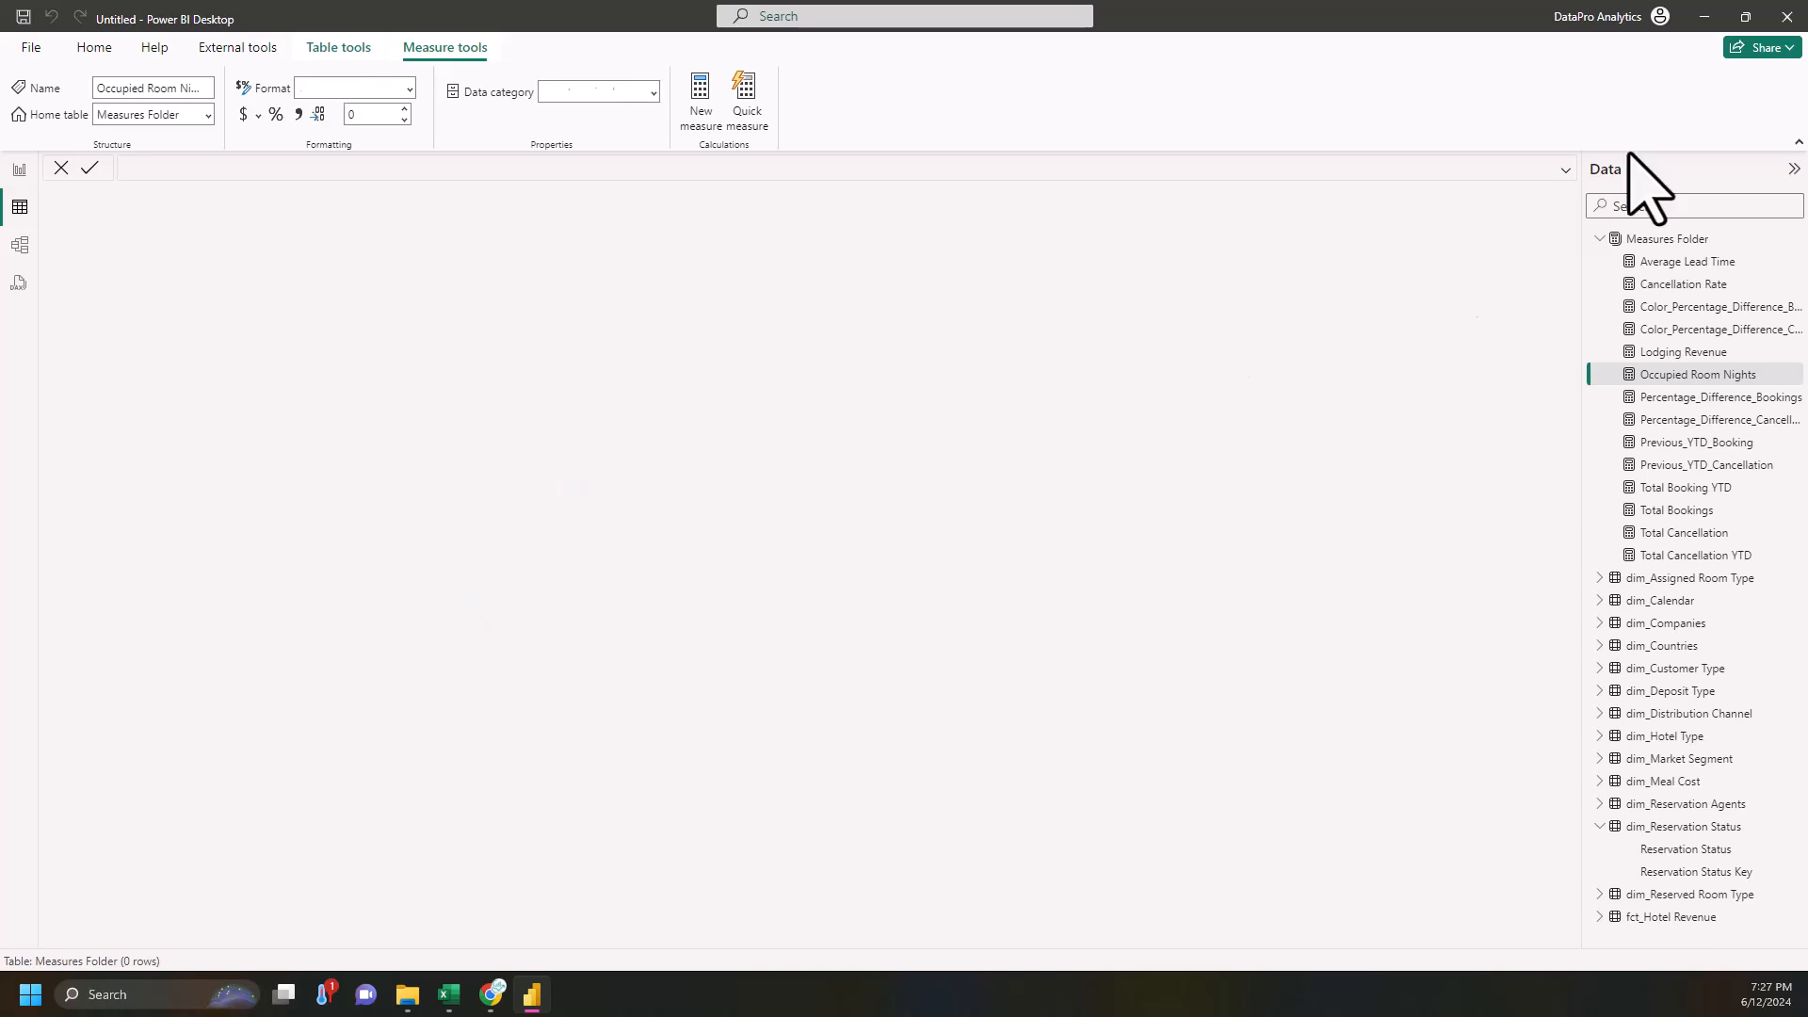
{"action": "left_click", "coordinate": [1667, 916]}
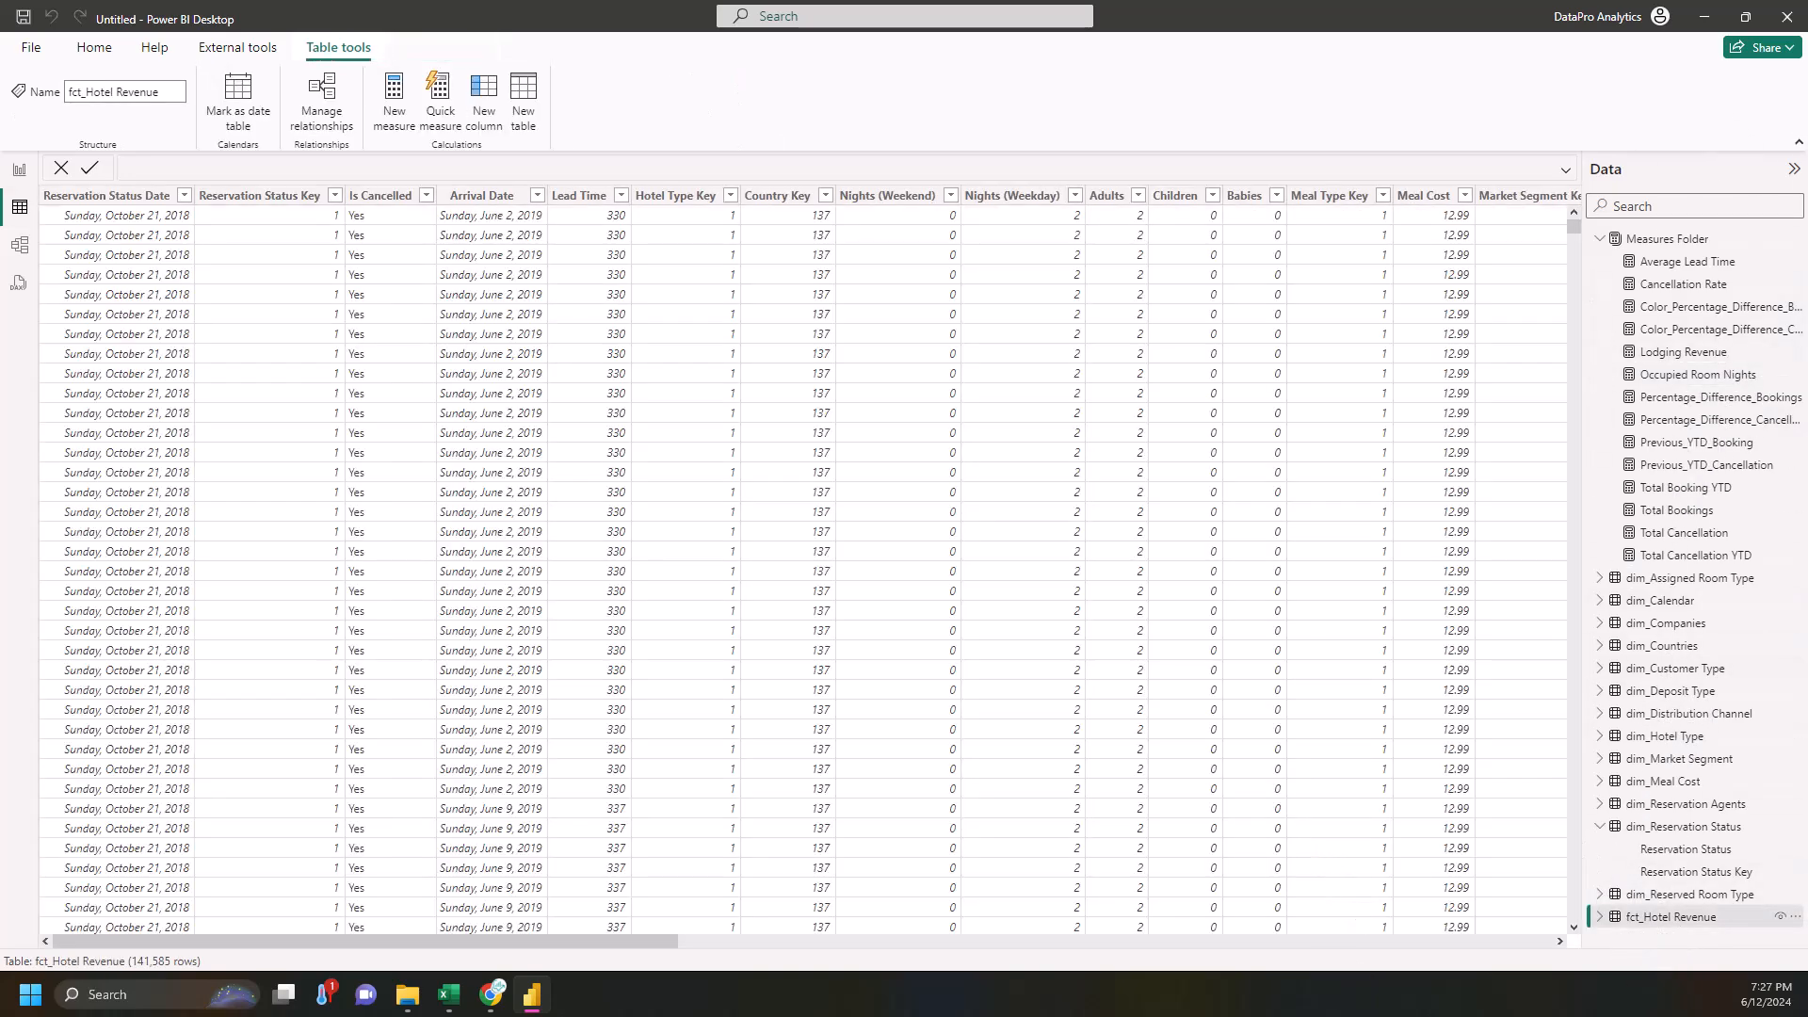
{"action": "left_click_drag", "start_coordinate": [610, 944], "coordinate": [693, 945]}
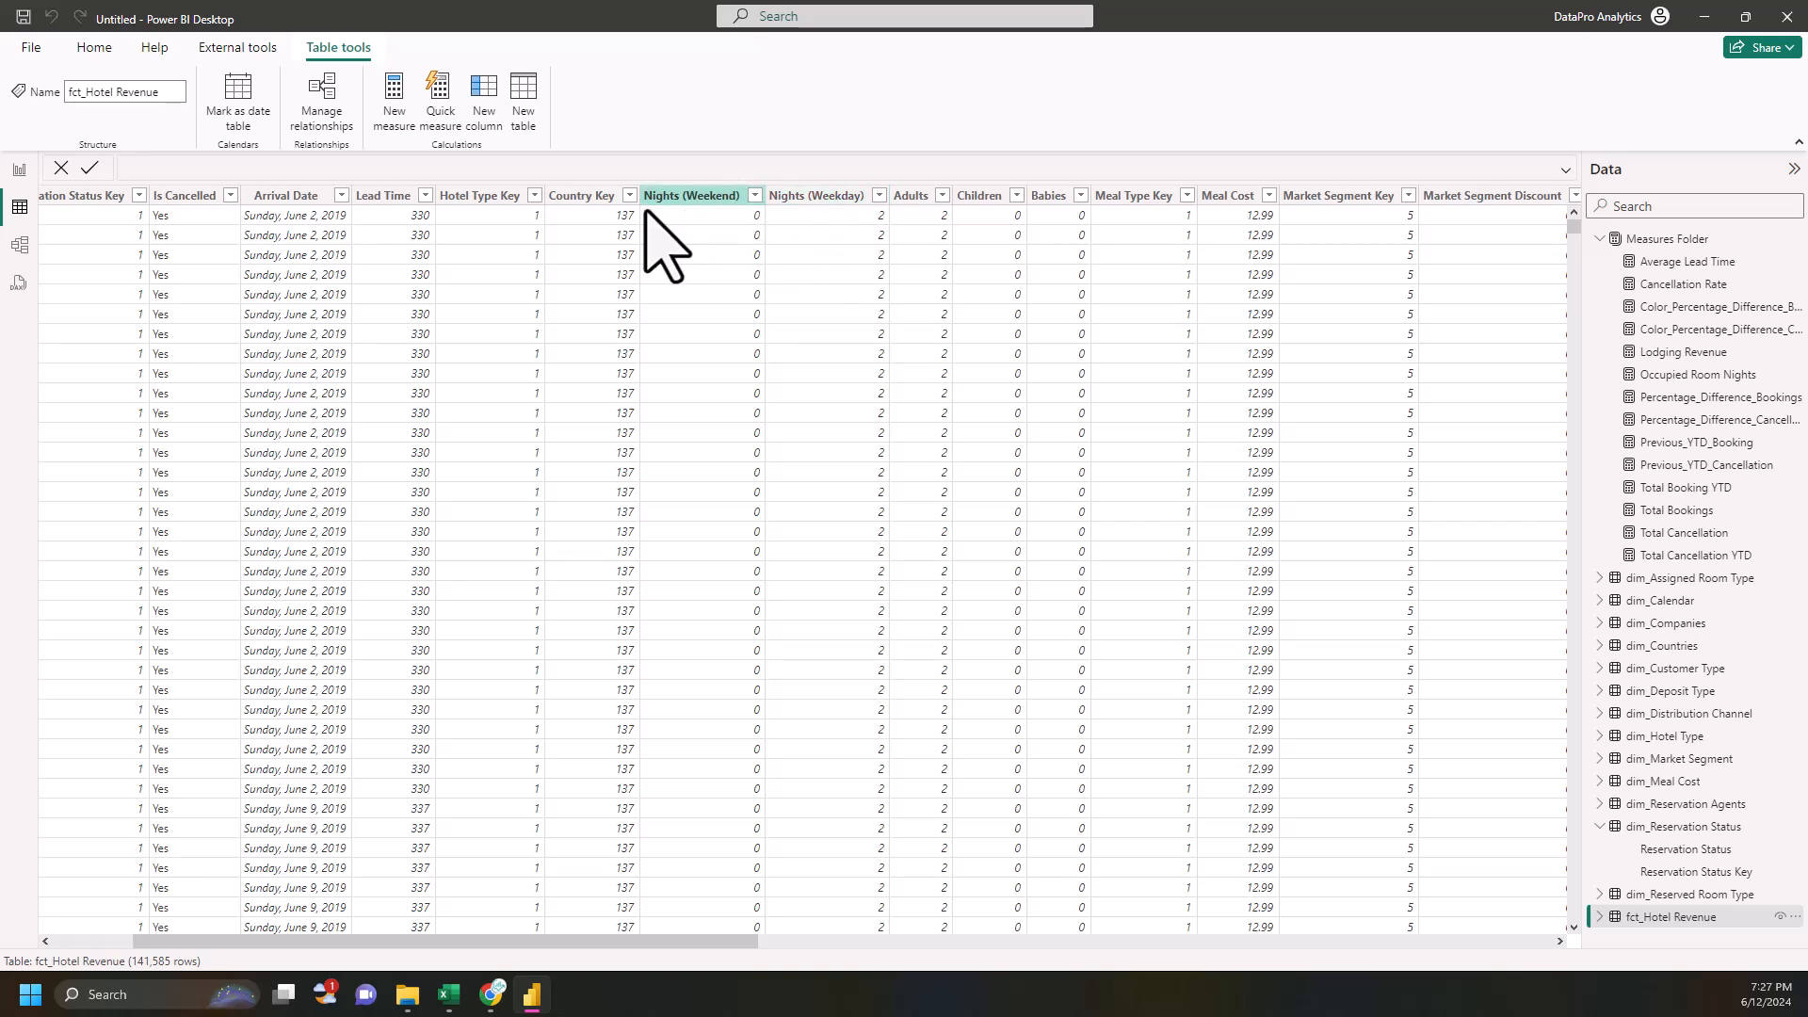
{"action": "left_click", "coordinate": [19, 170]}
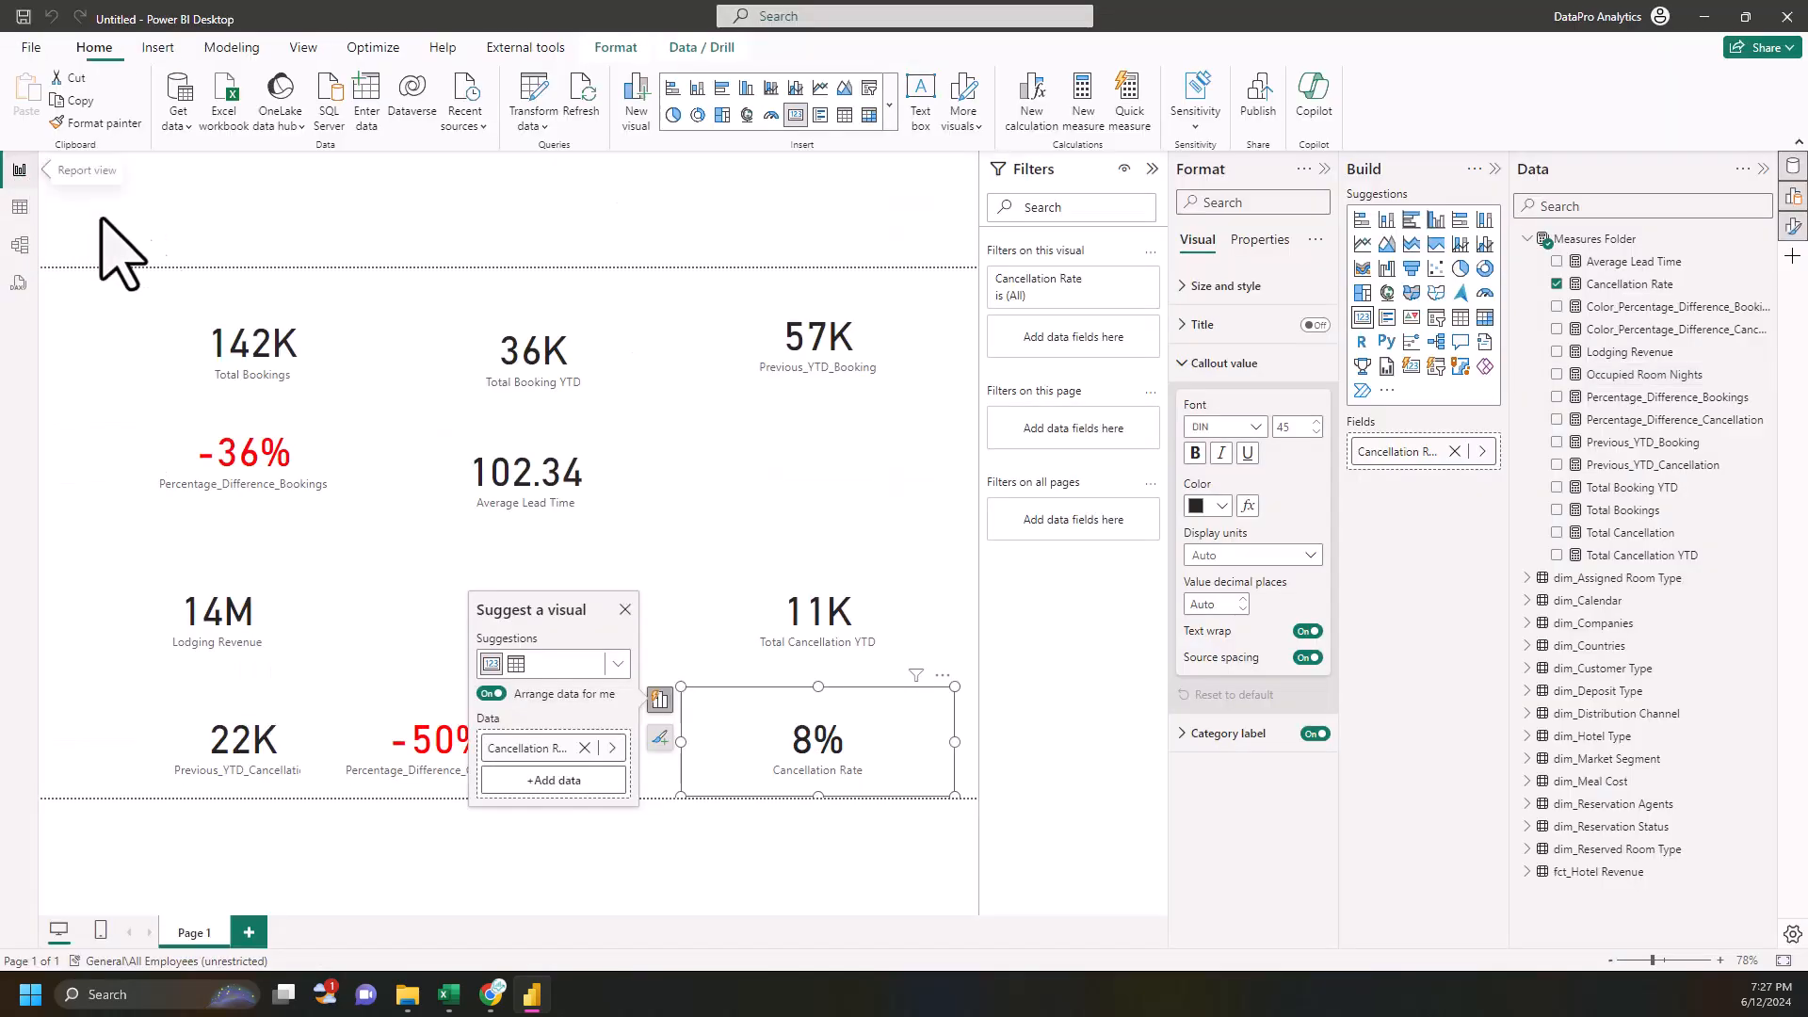
- Create a measure in Measures Folder named Average Length of Stay, starting a DIVIDE formula with [Occupied Room Nights] as numerator
{"action": "left_click", "coordinate": [678, 513]}
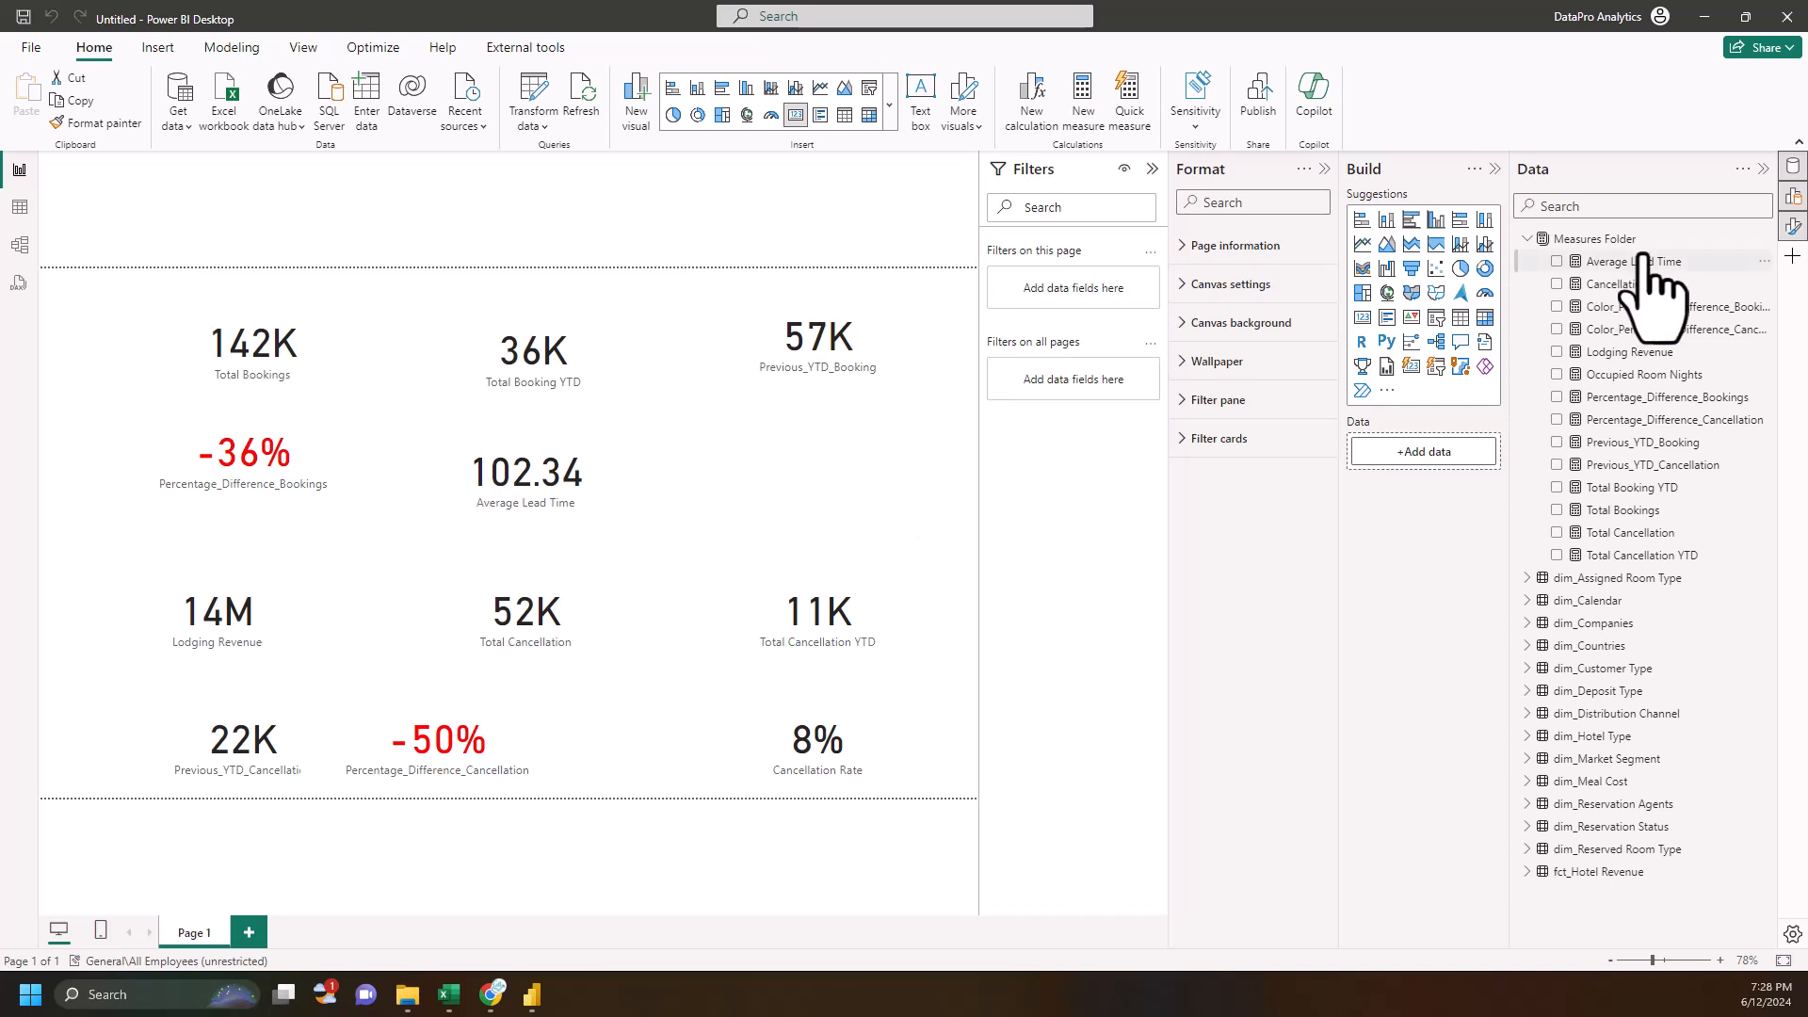
{"action": "left_click", "coordinate": [1762, 239]}
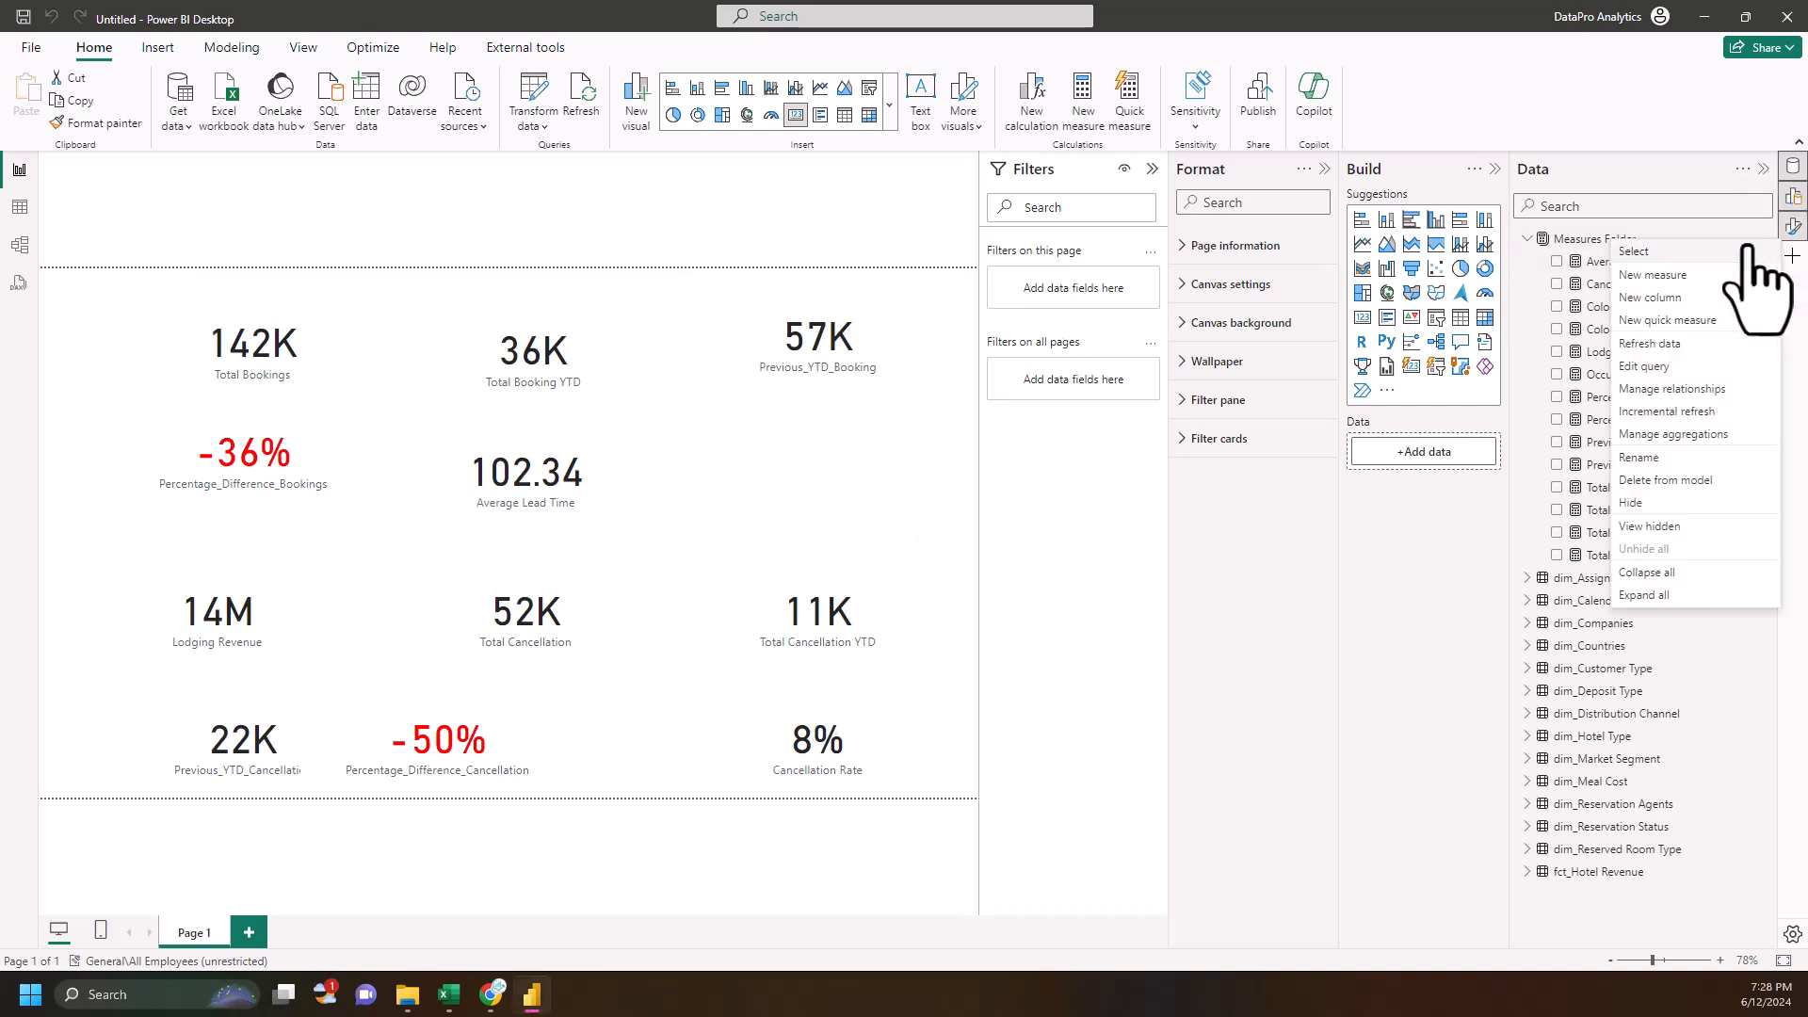
{"action": "left_click", "coordinate": [1669, 276]}
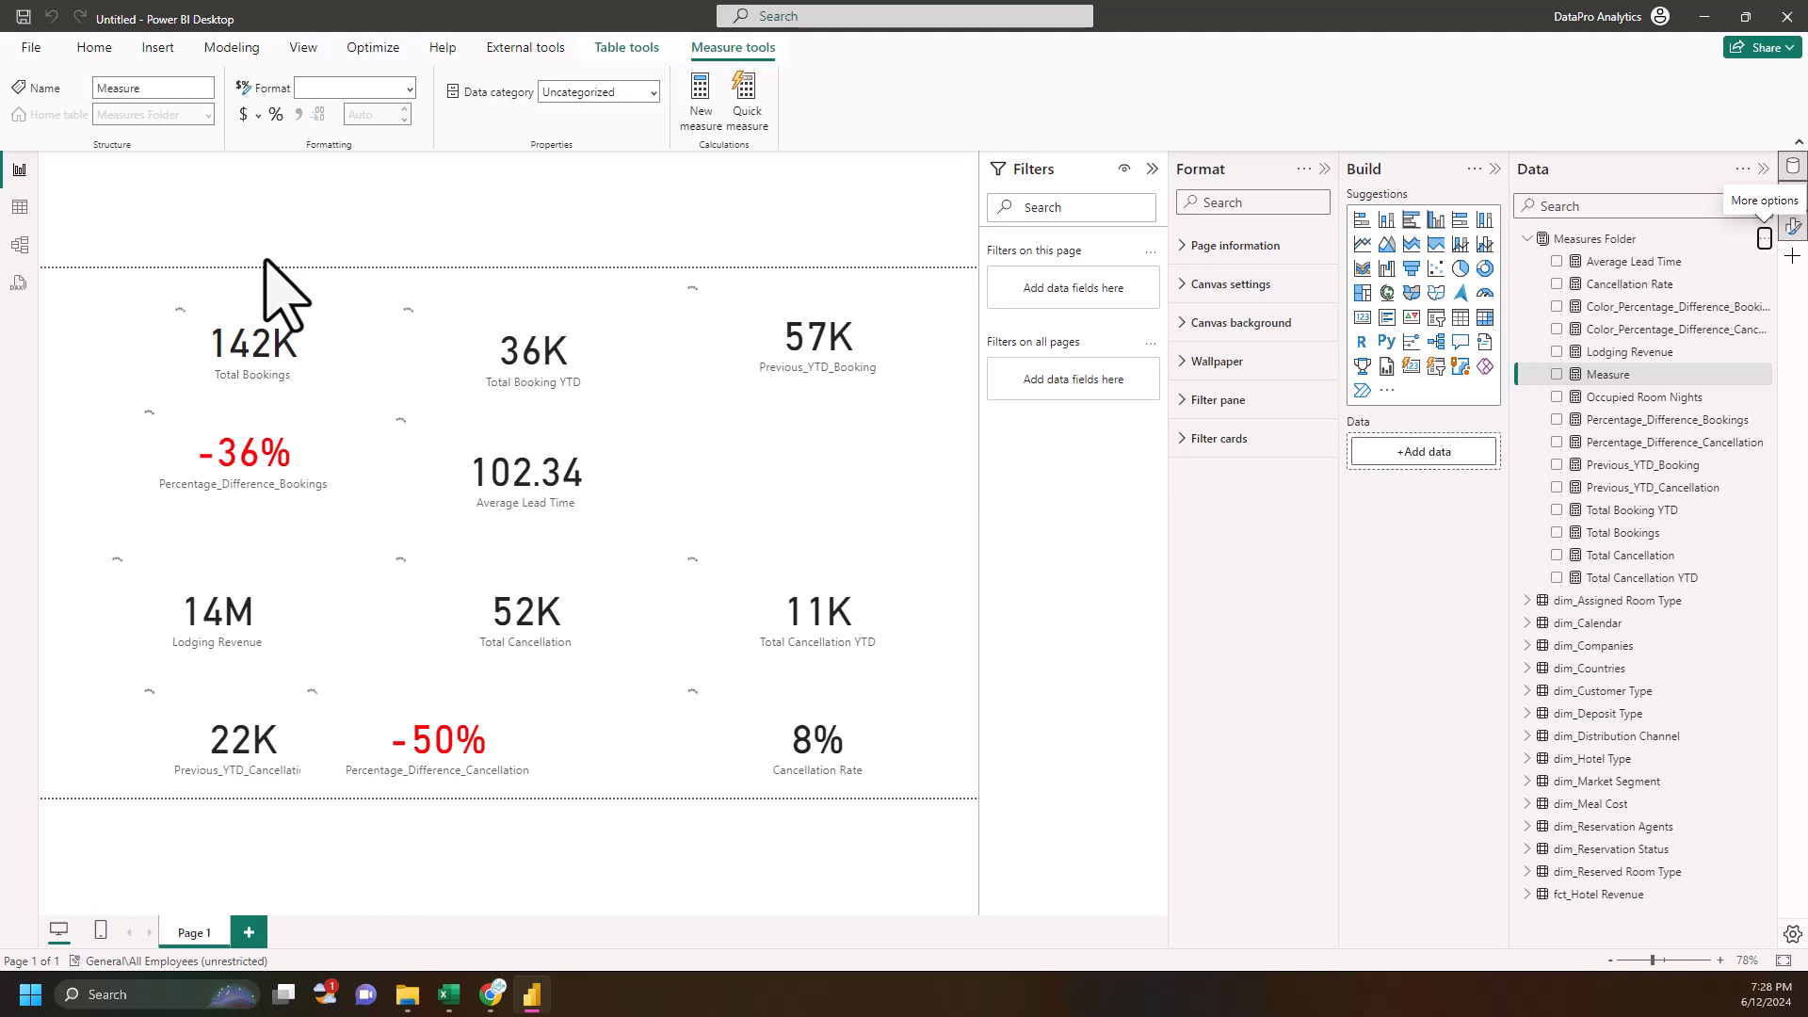
{"action": "type", "text": "Average Length of Stay ="}
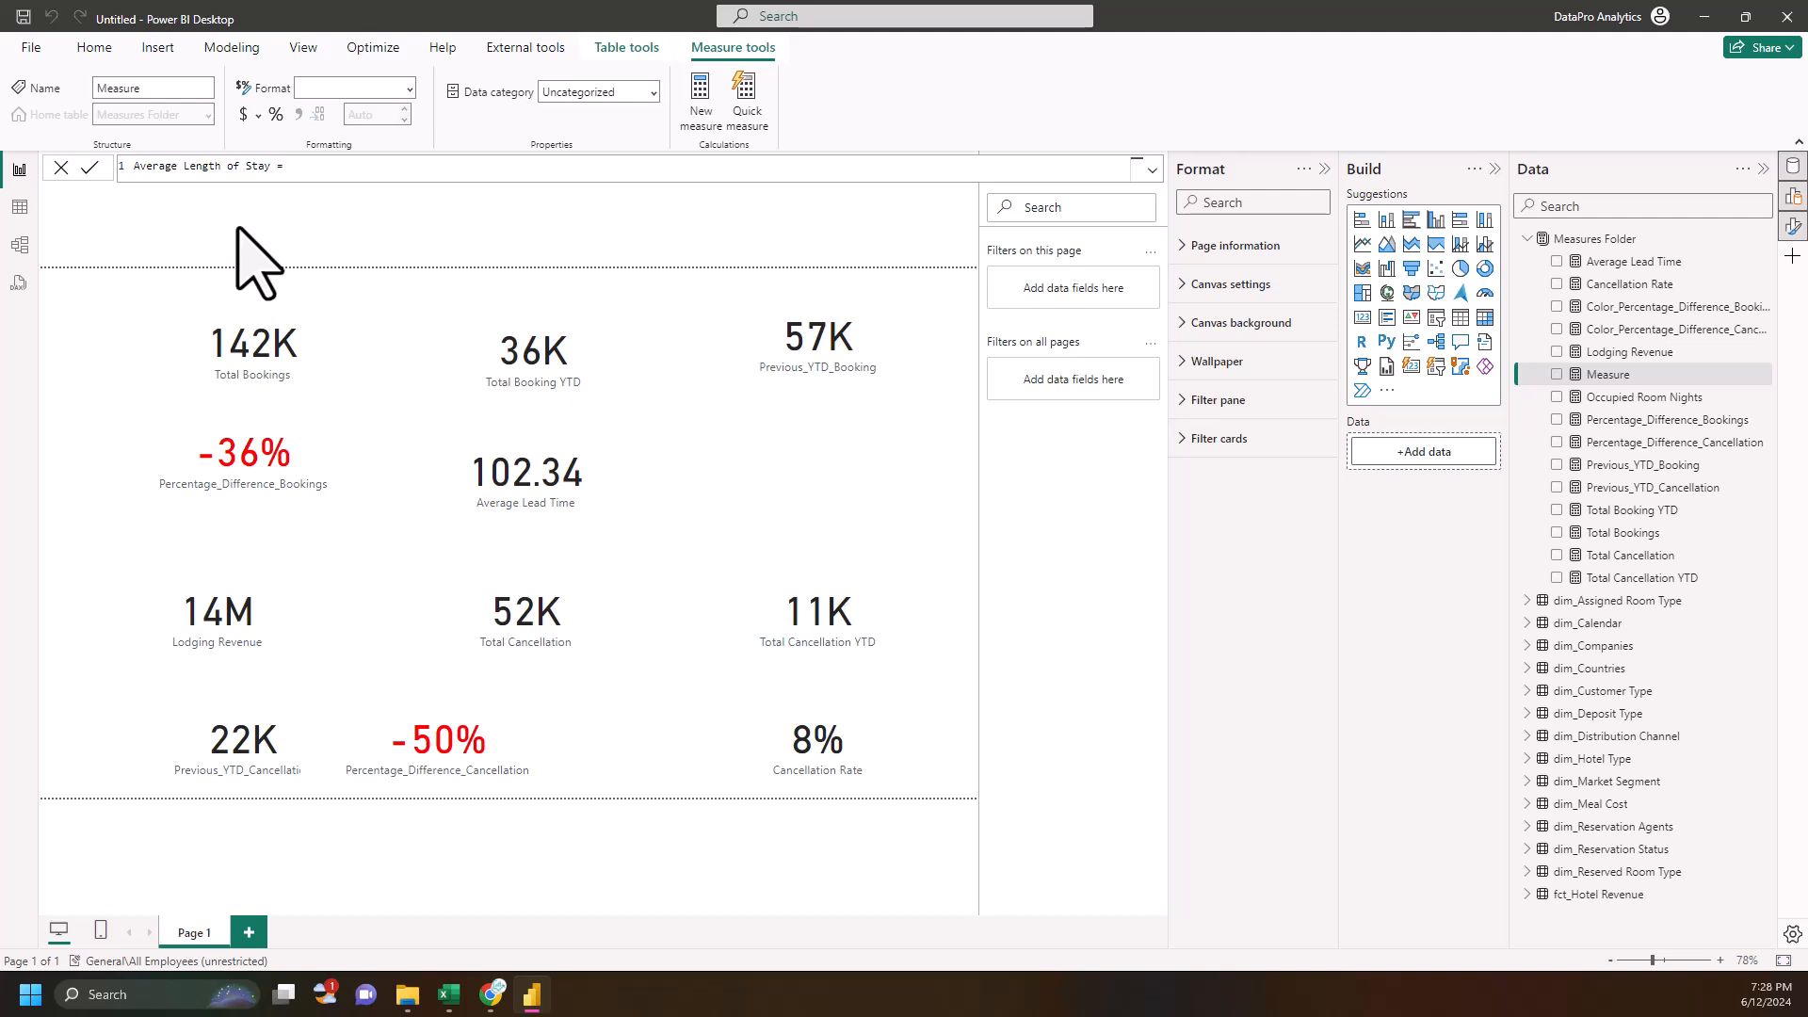
{"action": "type", "text": " div"}
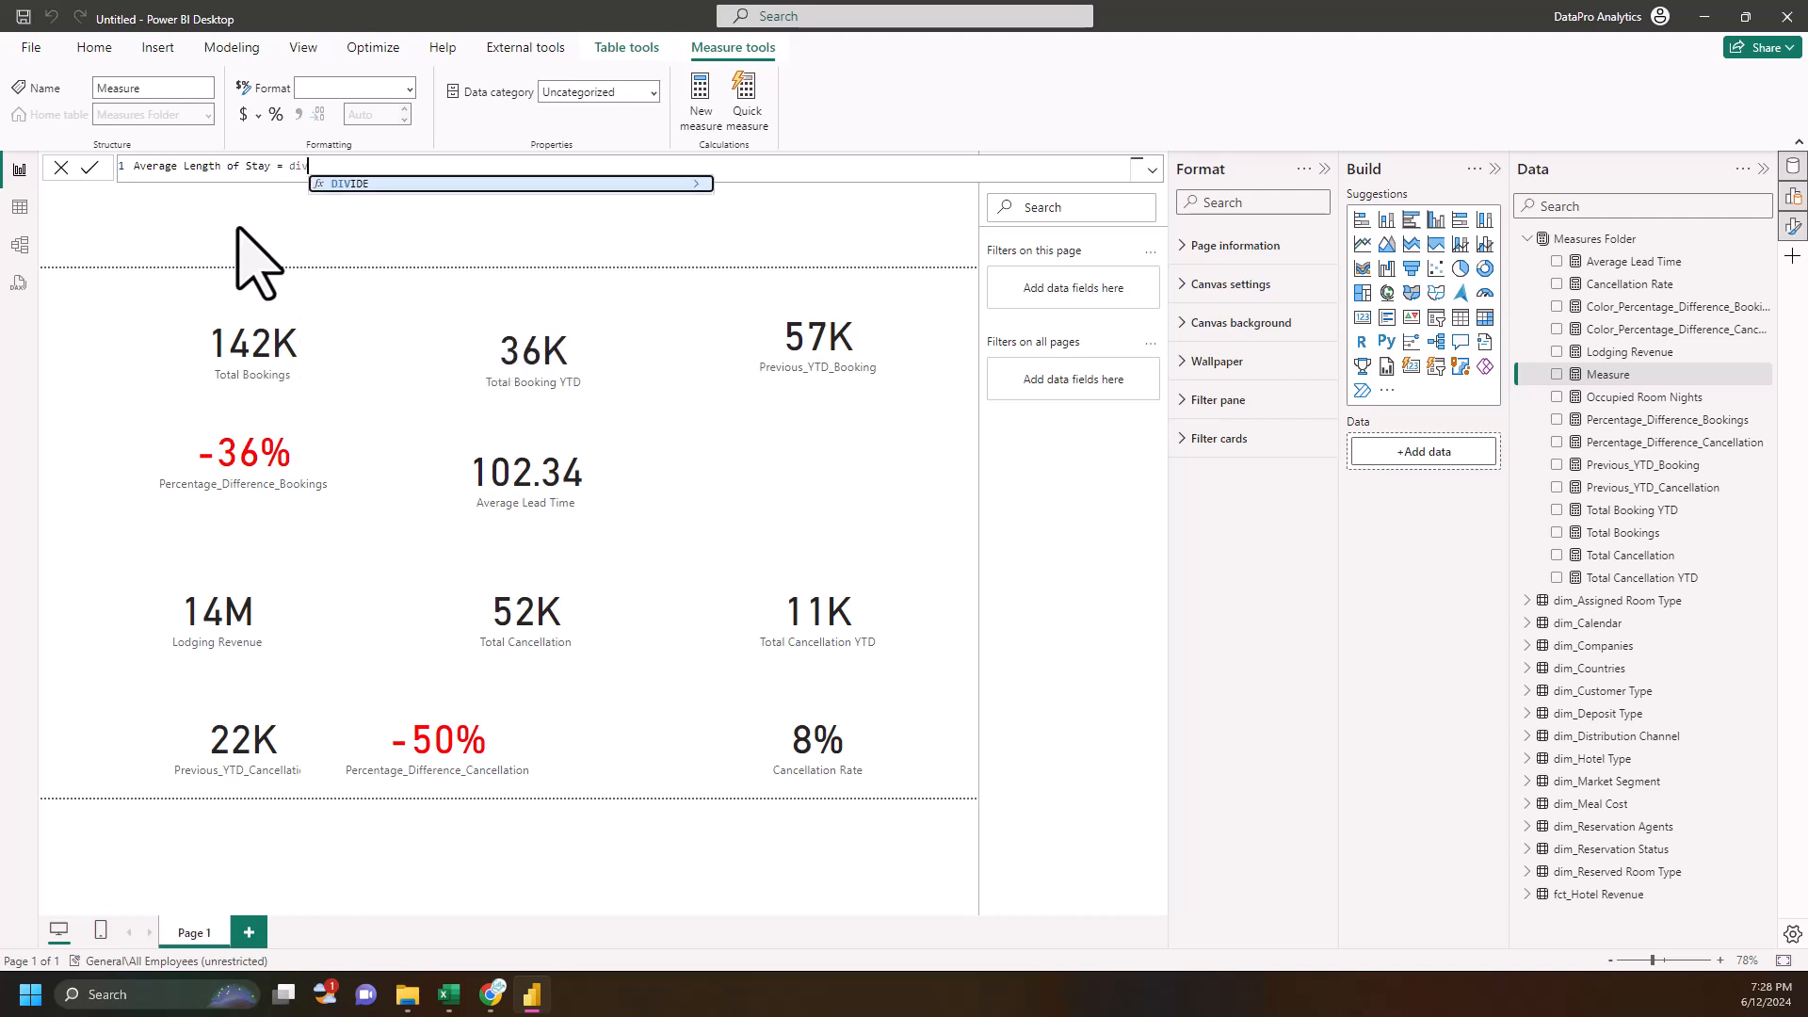
{"action": "key", "text": "Tab"}
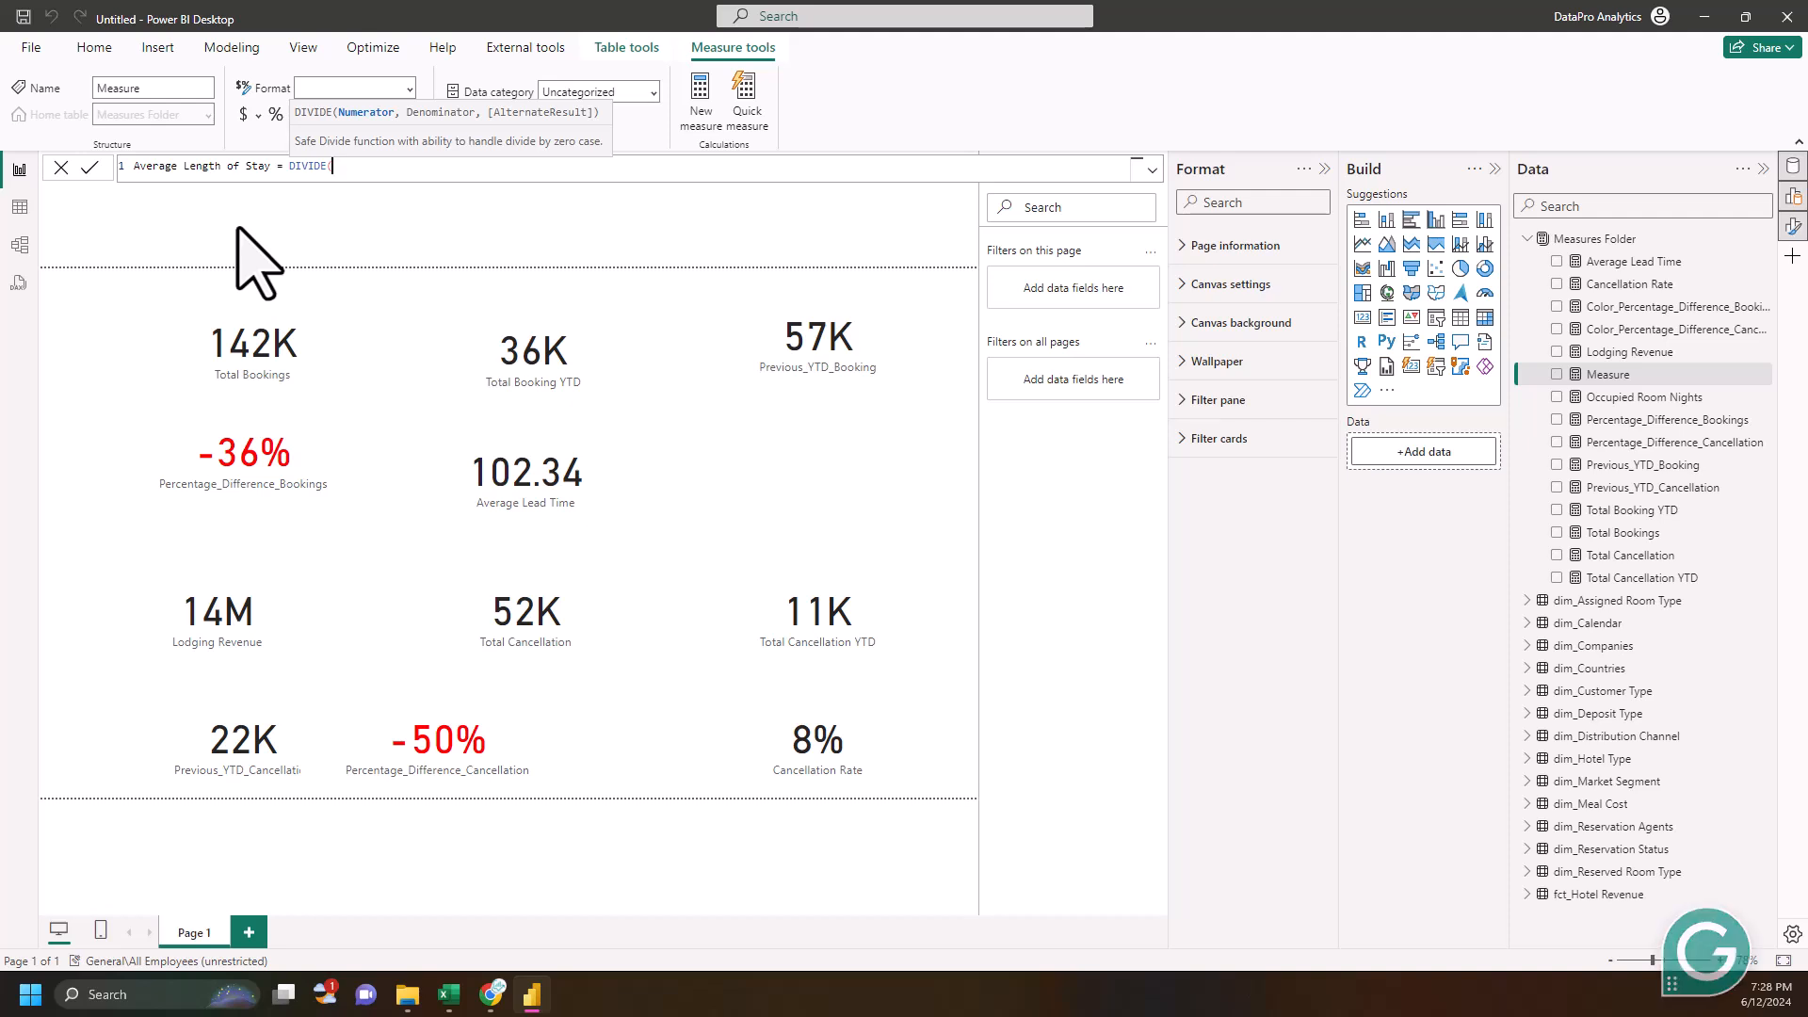
{"action": "type", "text": "[Occ"}
{"action": "key", "text": "Tab"}
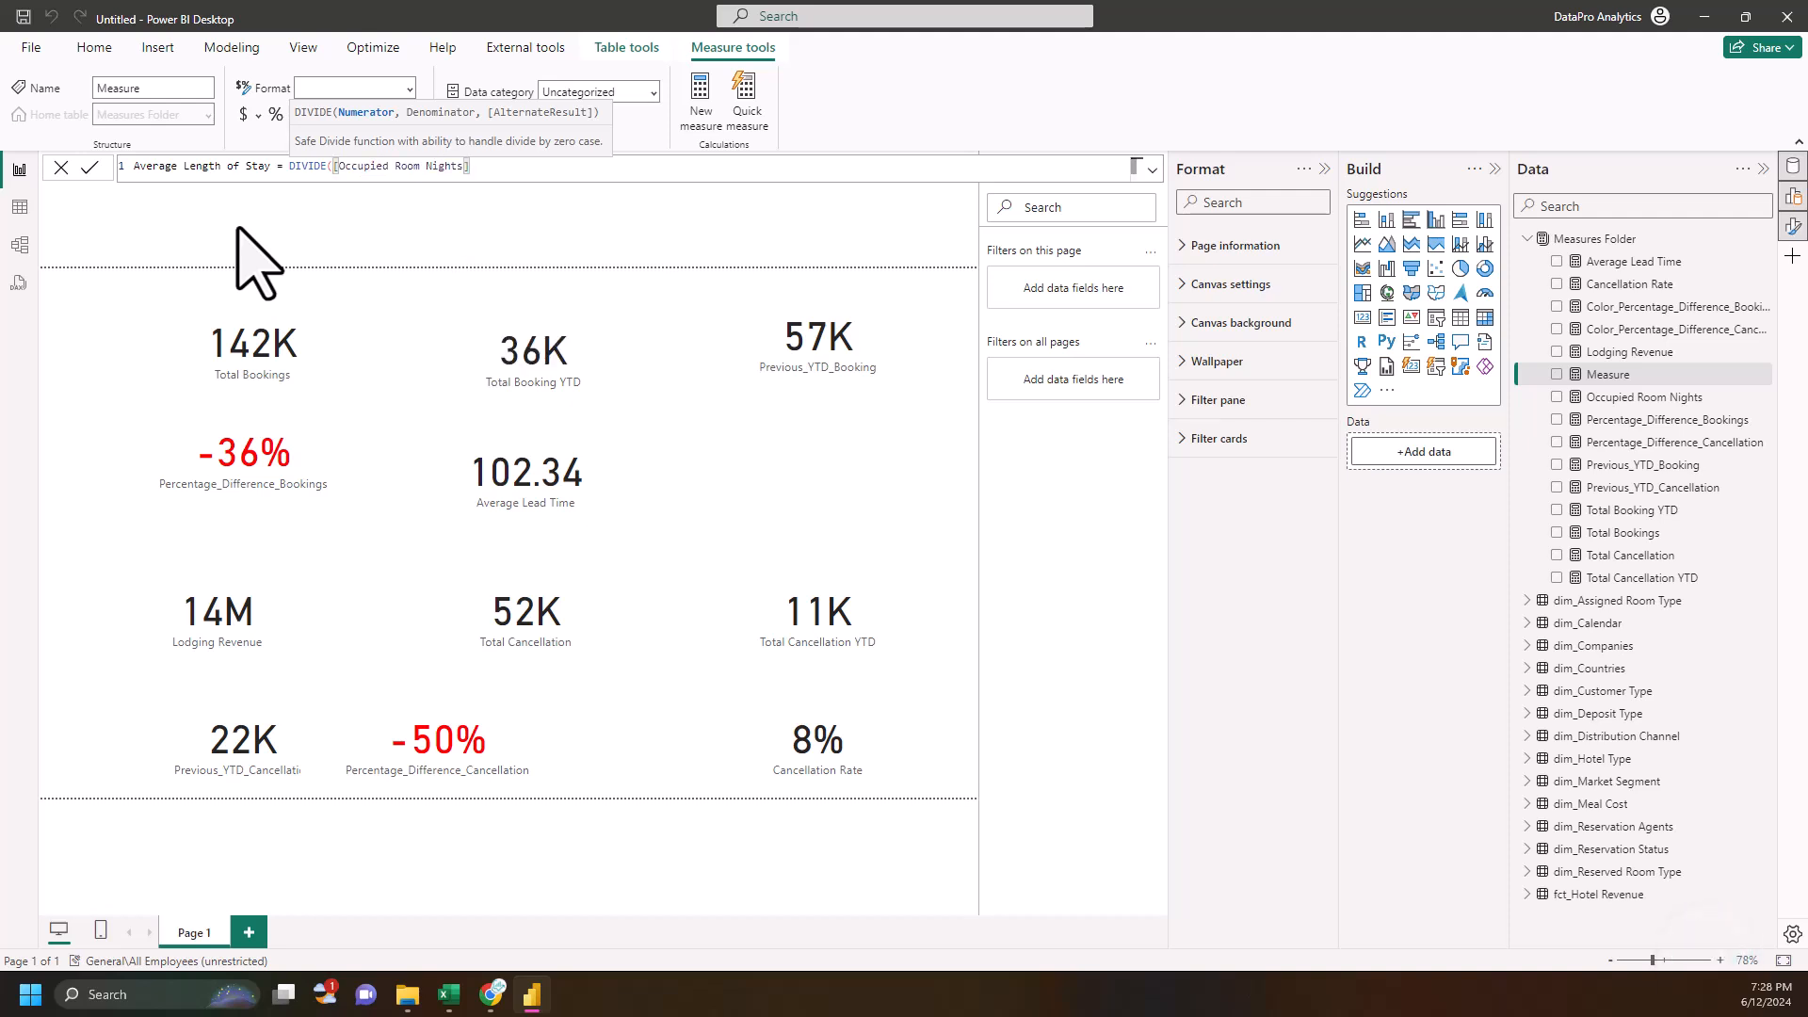
- Complete the DIVIDE formula with COUNTROWS('fct_Hotel Revenue') as denominator and 0 as alternate result, and commit the measure
{"action": "type", "text": ",o"}
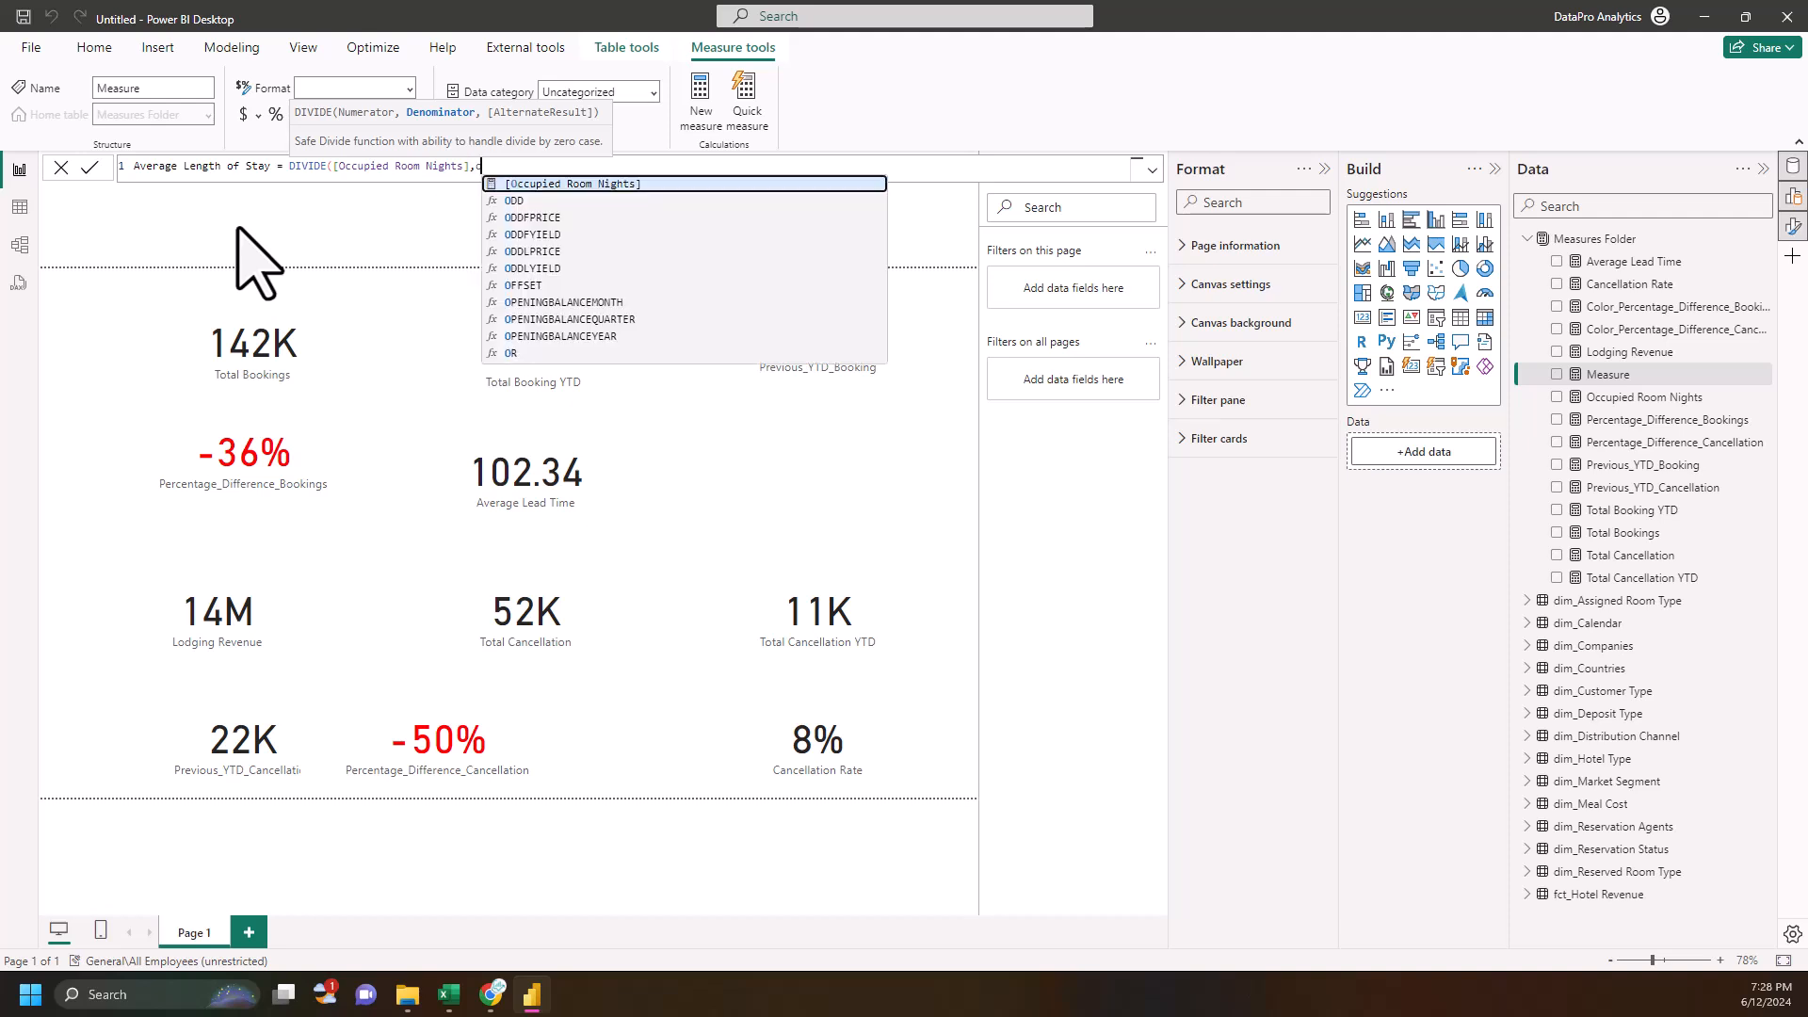
{"action": "key", "text": "BackSpace"}
{"action": "type", "text": "countr"}
{"action": "key", "text": "Tab"}
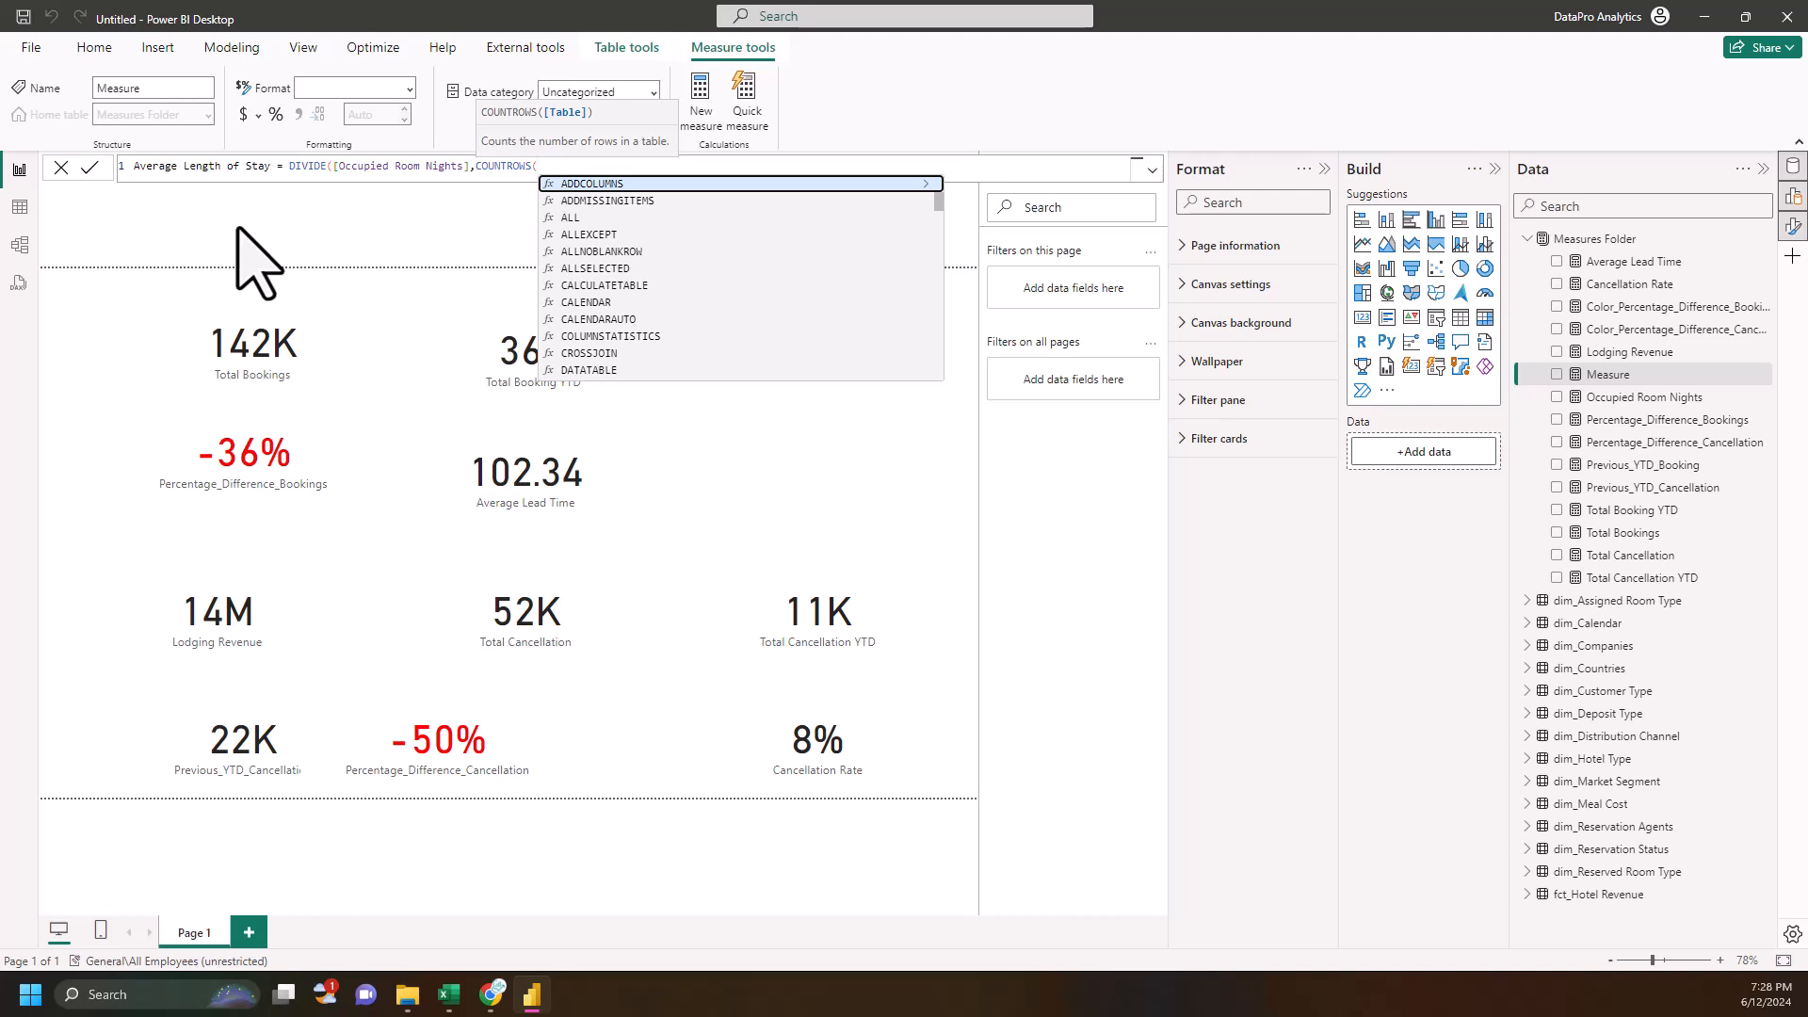
{"action": "type", "text": "'fct_Hotel Revenue'"}
{"action": "key", "text": "Tab"}
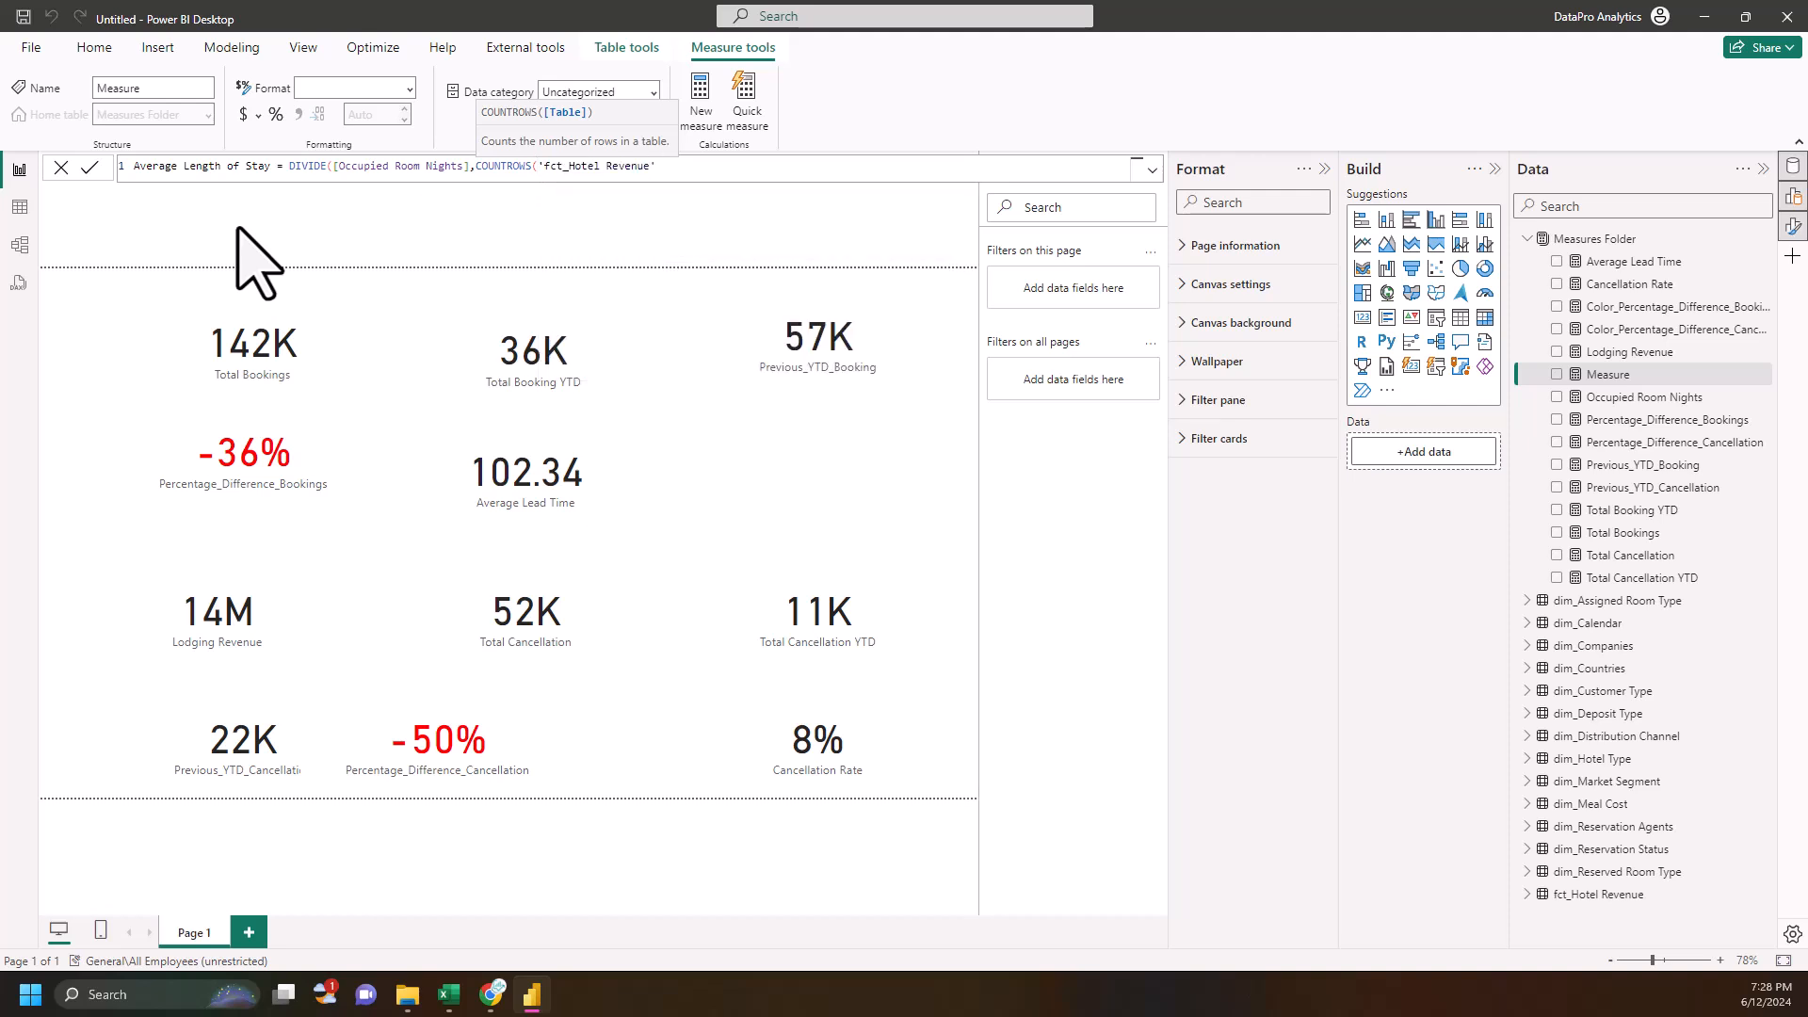
{"action": "type", "text": ")"}
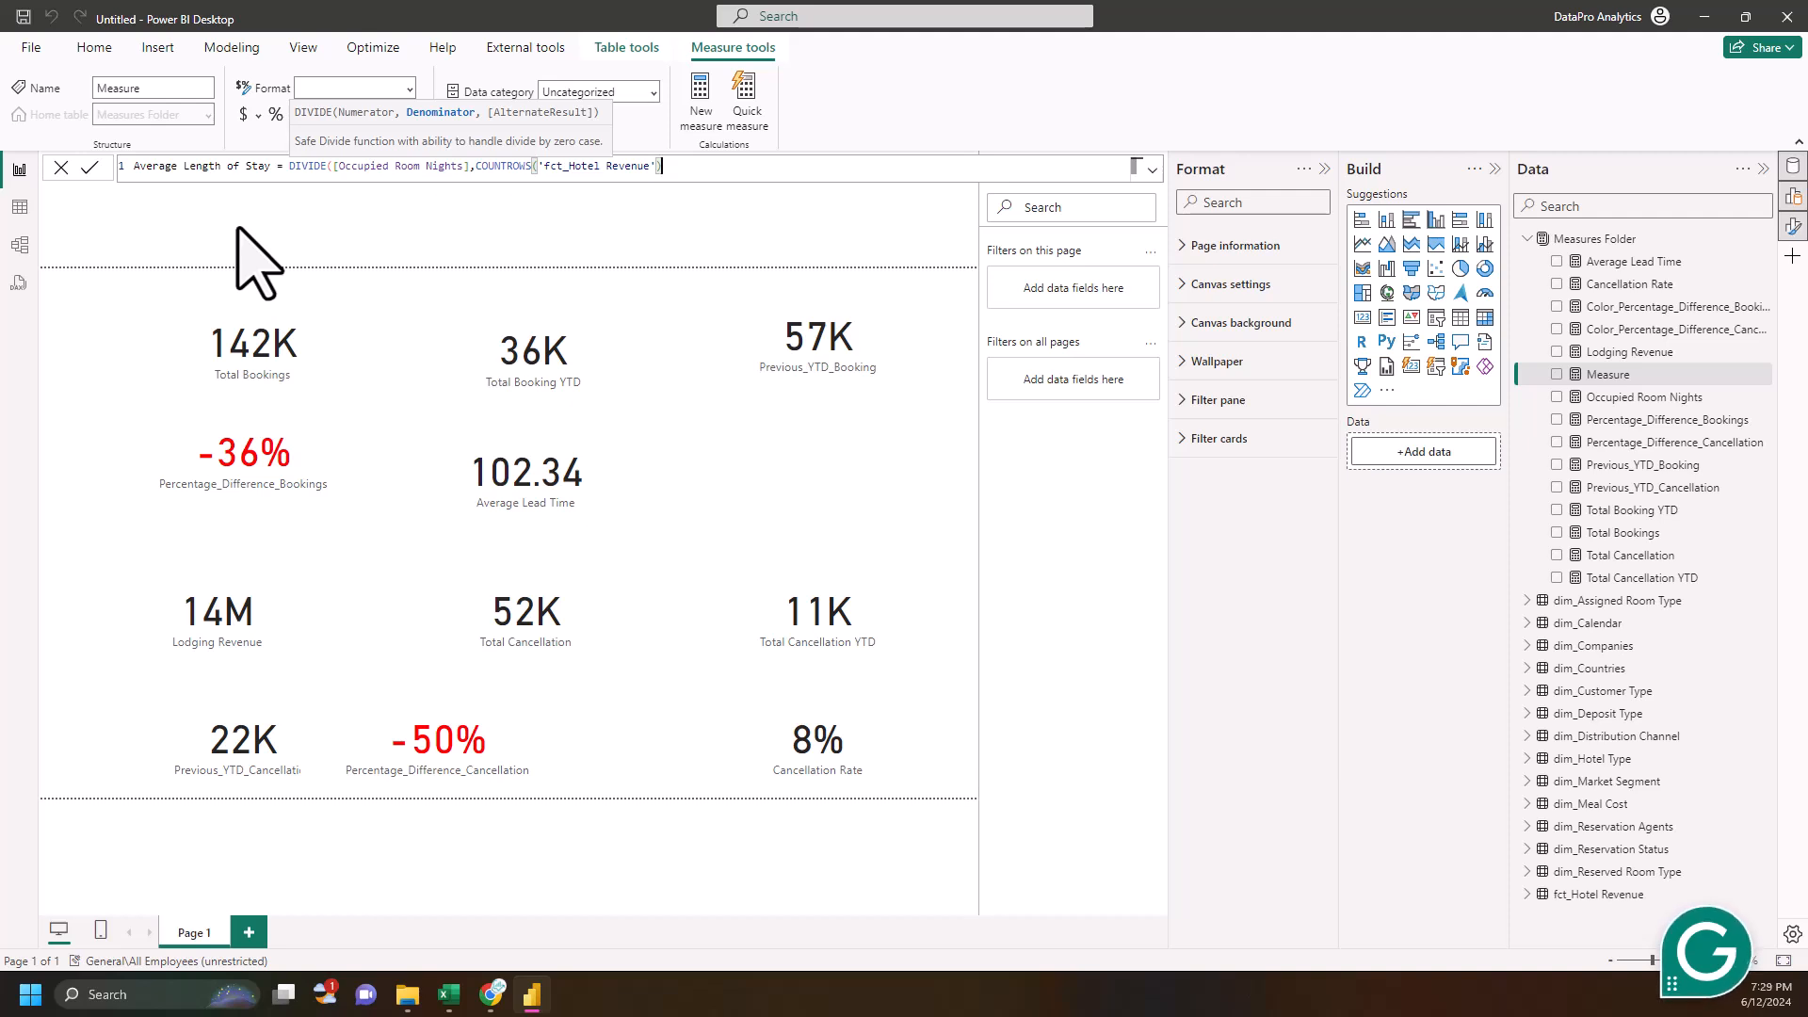
{"action": "type", "text": ",0)"}
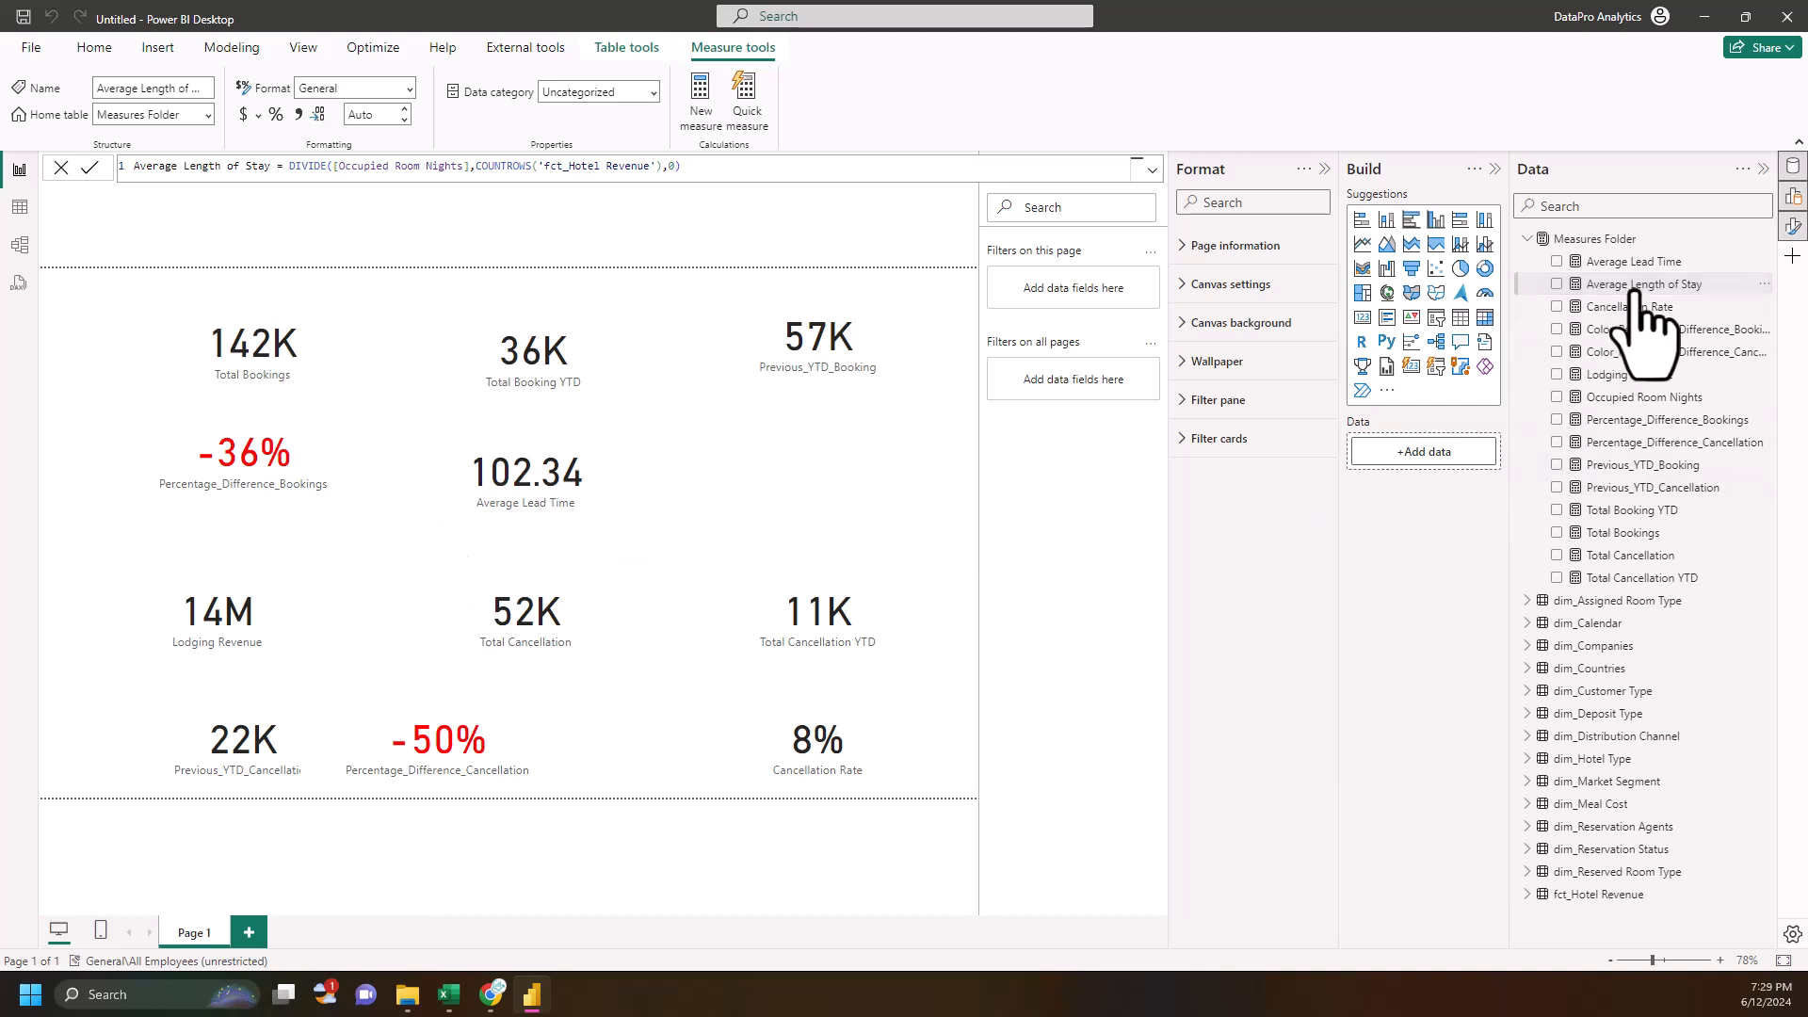
- Show Average Length of Stay in a card beside the Average Lead Time card and set the measure to 0 decimal places
{"action": "left_click_drag", "start_coordinate": [1582, 284], "coordinate": [818, 513]}
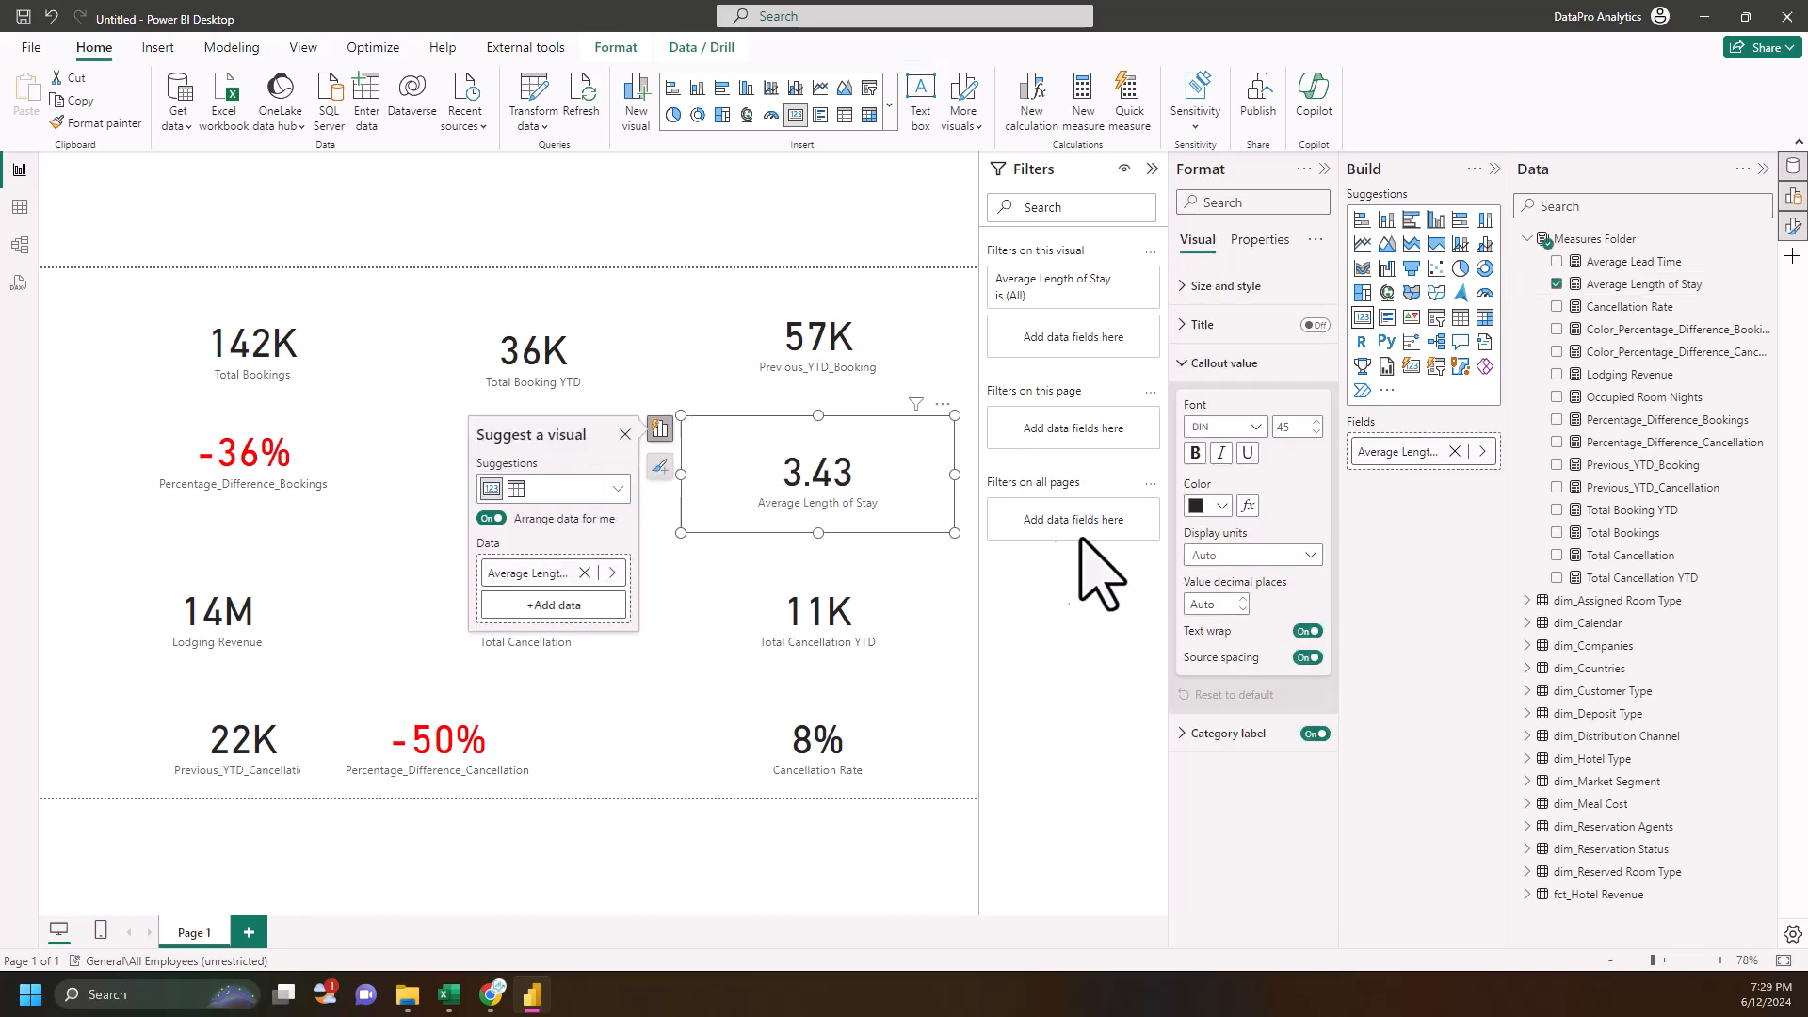
{"action": "left_click", "coordinate": [1618, 286]}
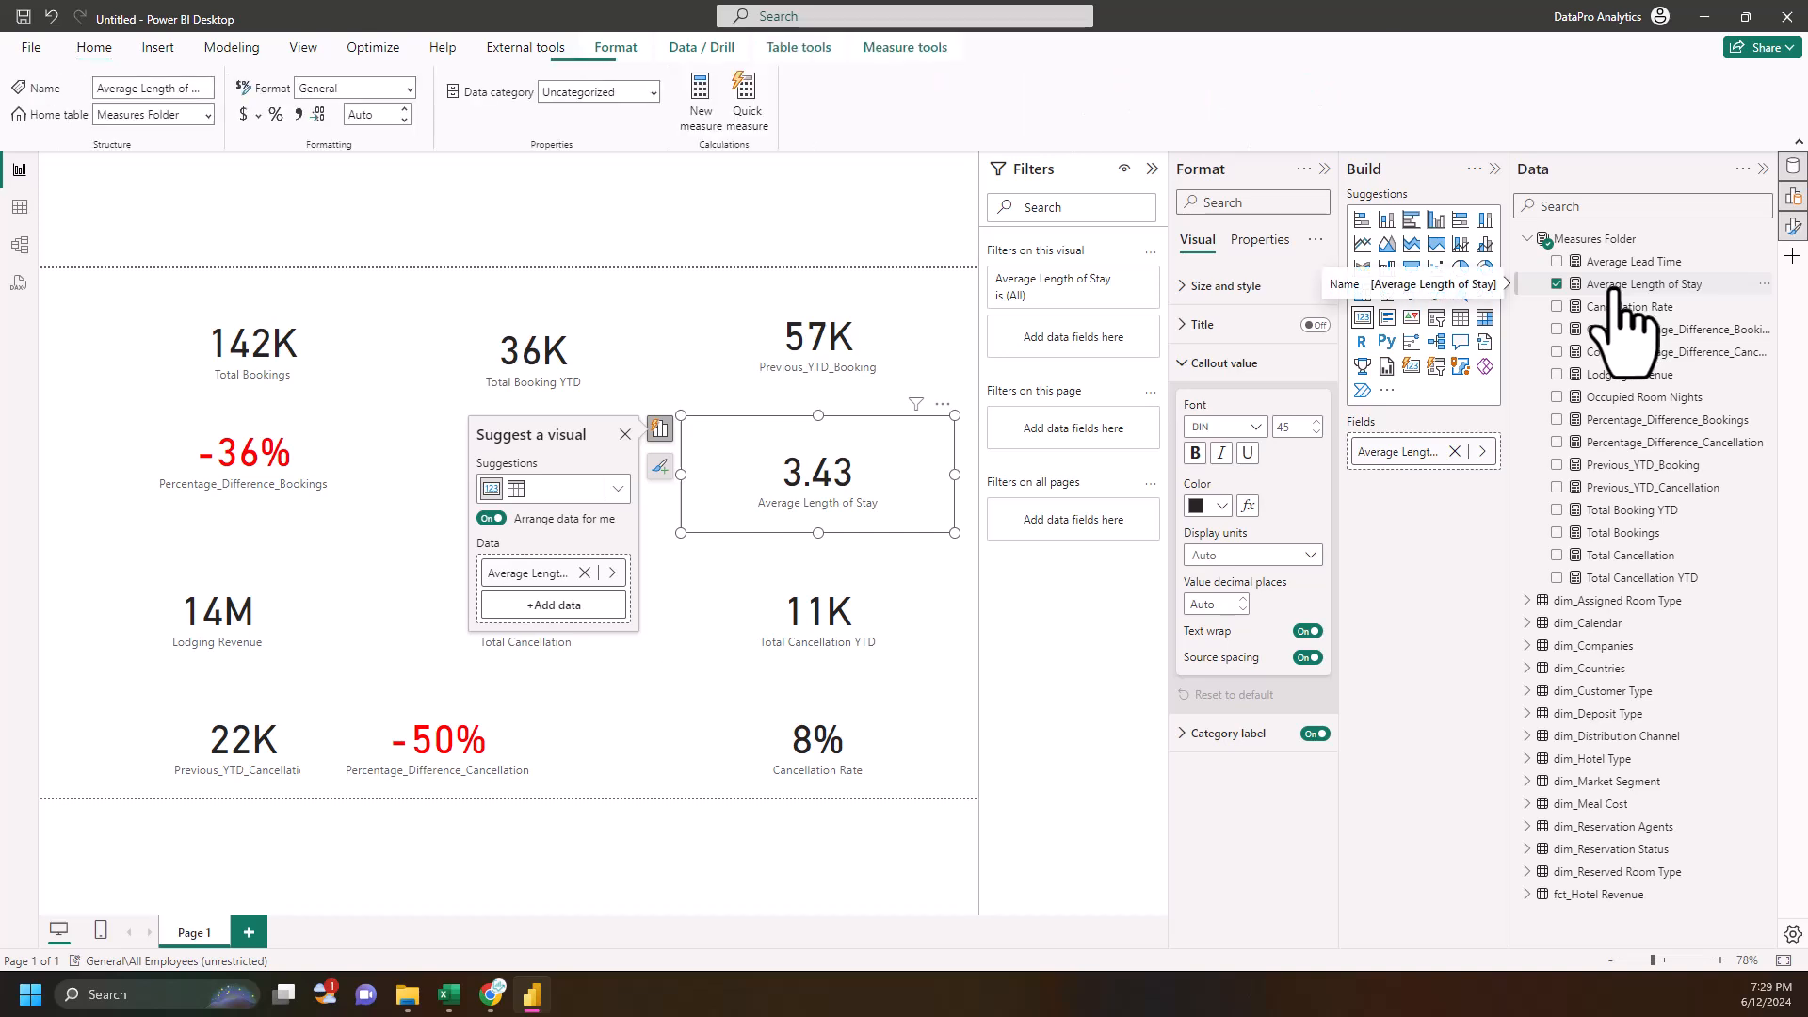
{"action": "left_click", "coordinate": [403, 114]}
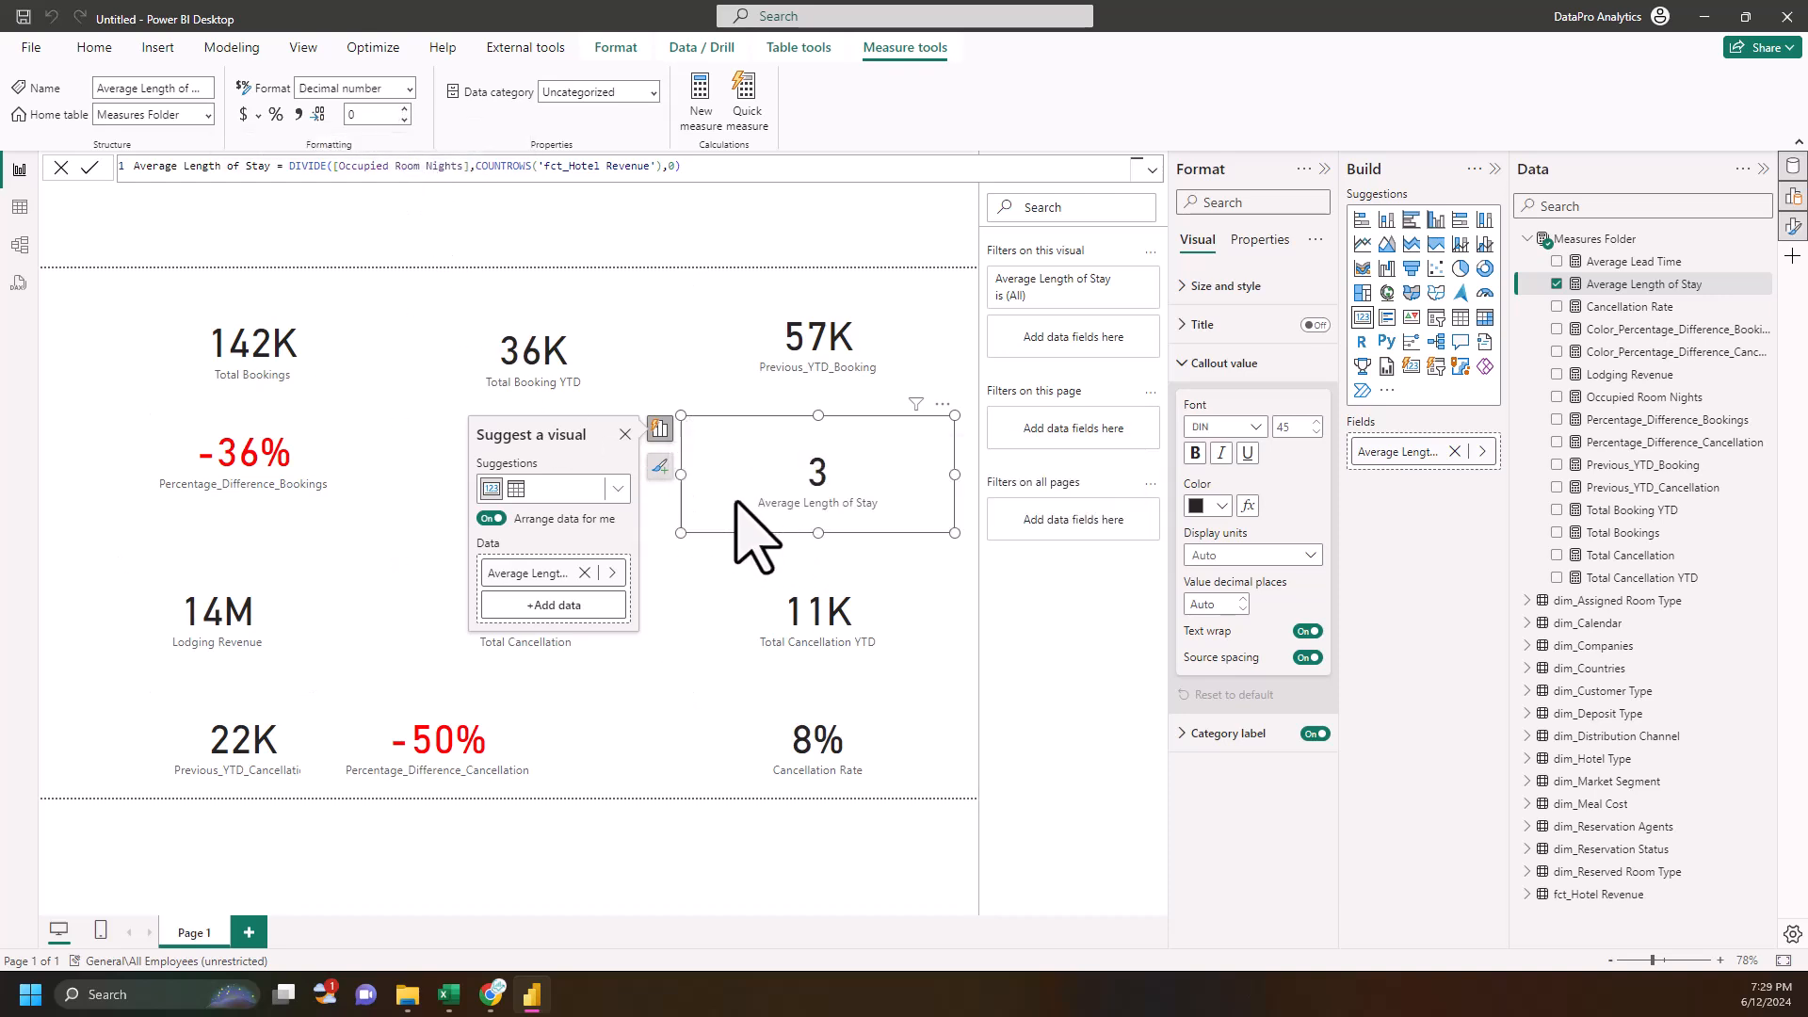
- Narrow the Average Length of Stay card from its left edge and set the measure's format to Whole number
{"action": "left_click_drag", "start_coordinate": [682, 475], "coordinate": [800, 428]}
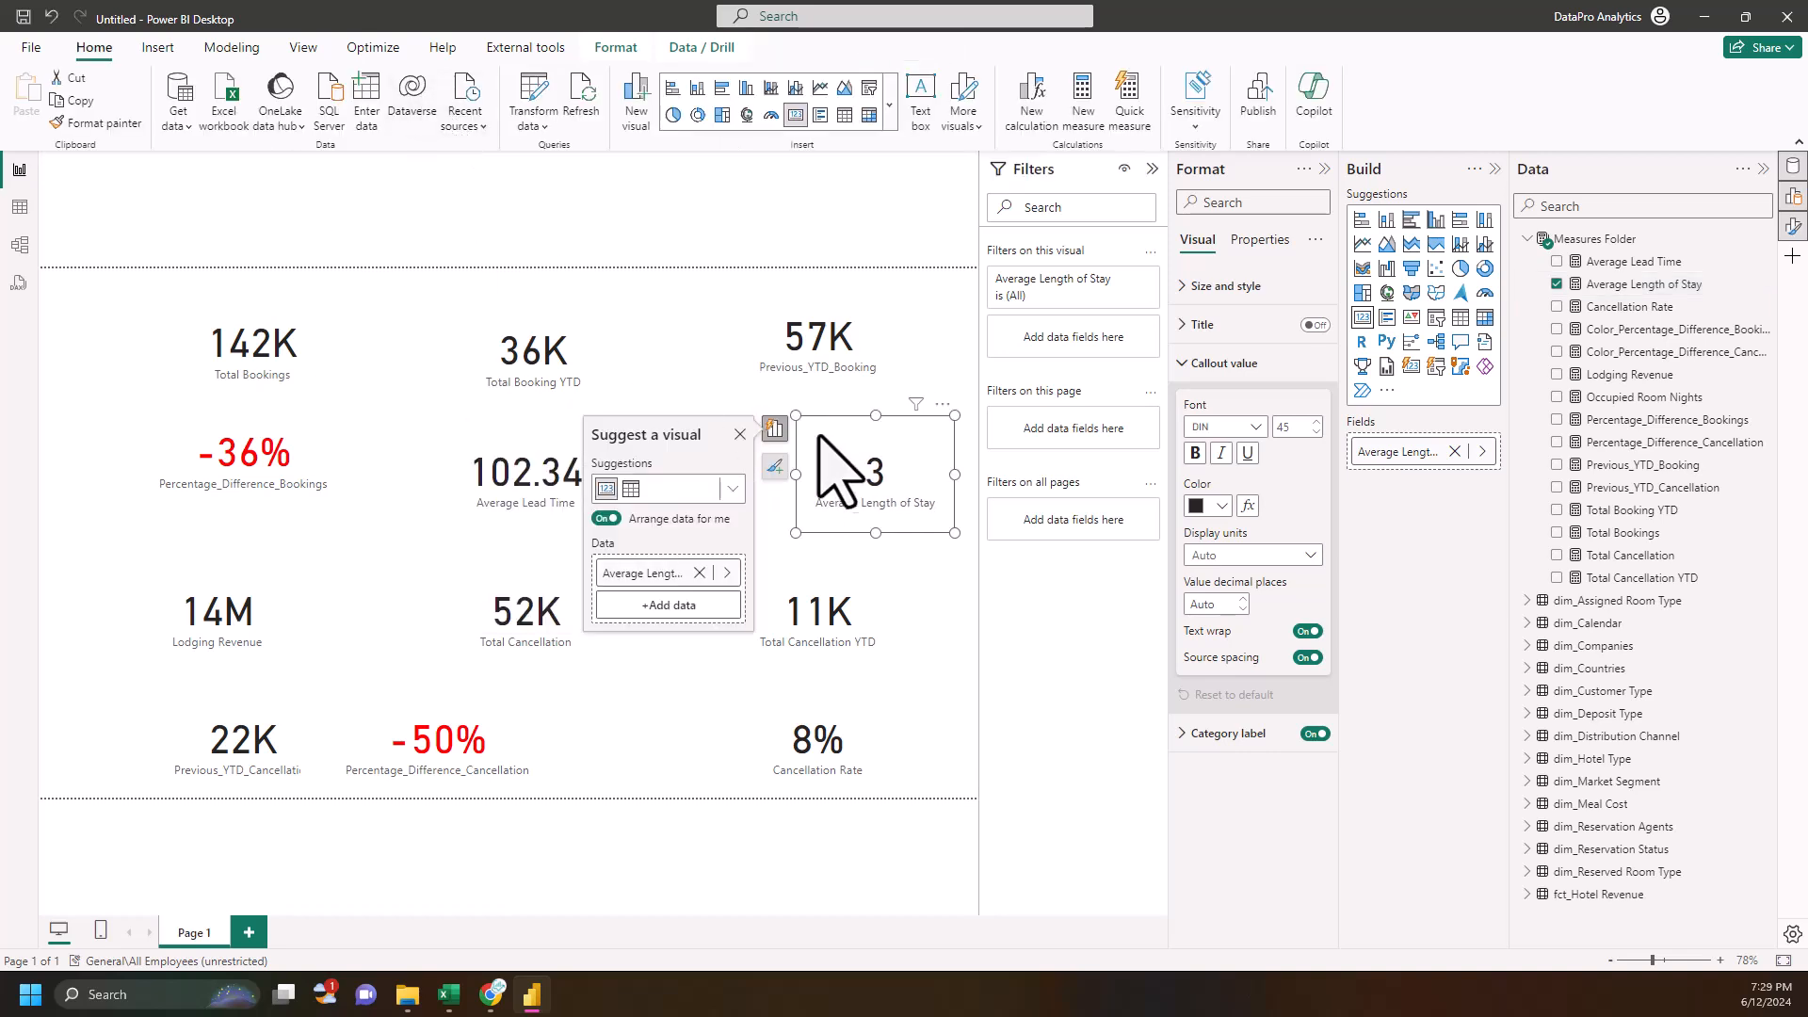
{"action": "left_click", "coordinate": [1628, 284]}
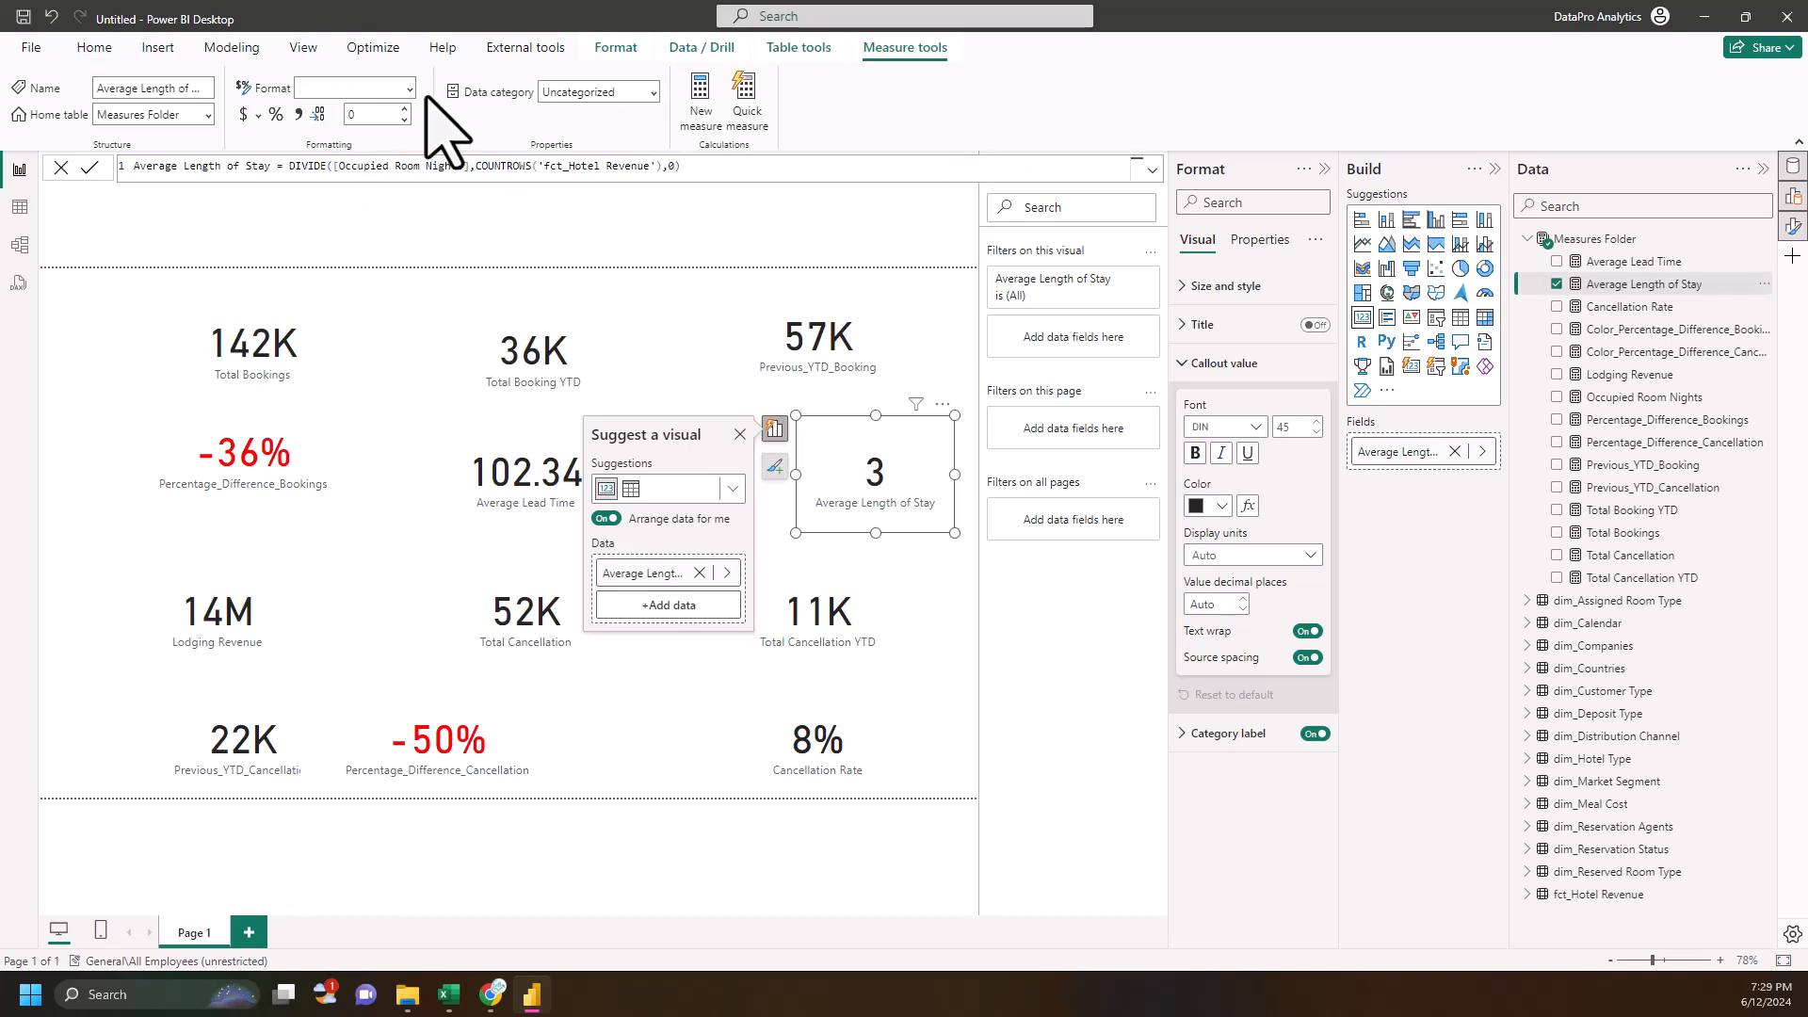
{"action": "left_click", "coordinate": [411, 88]}
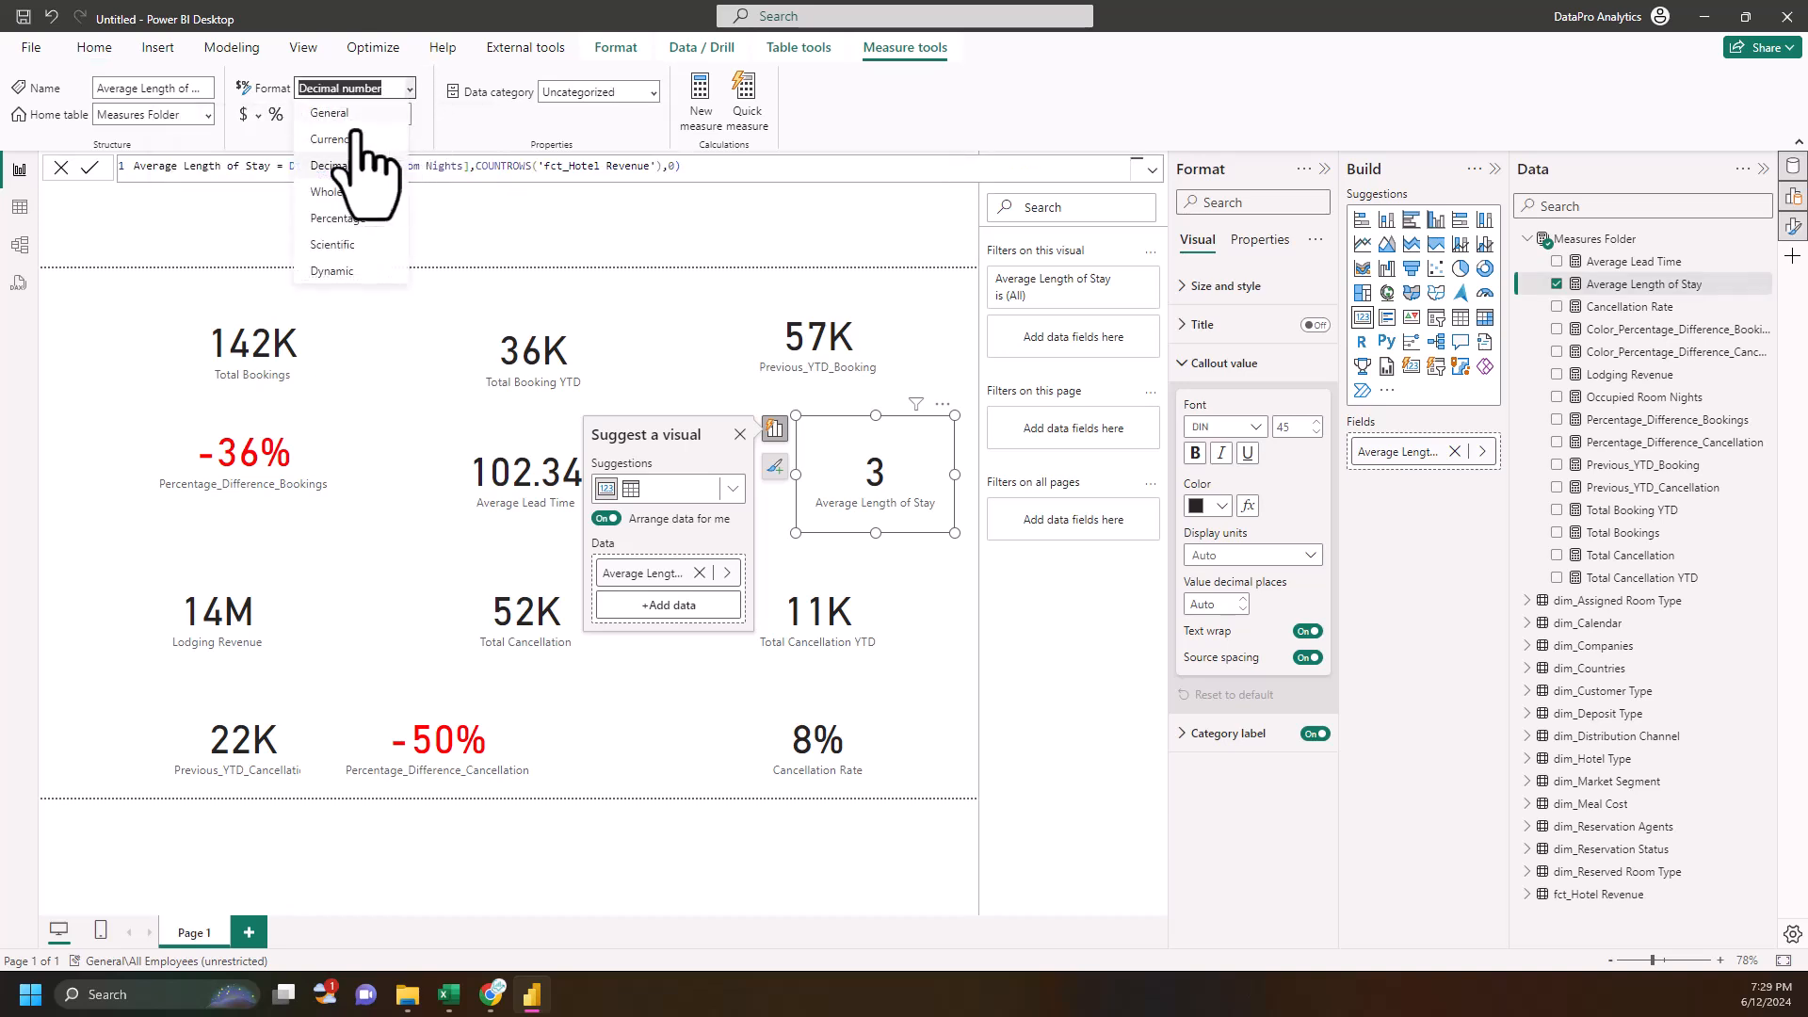
{"action": "left_click", "coordinate": [337, 192]}
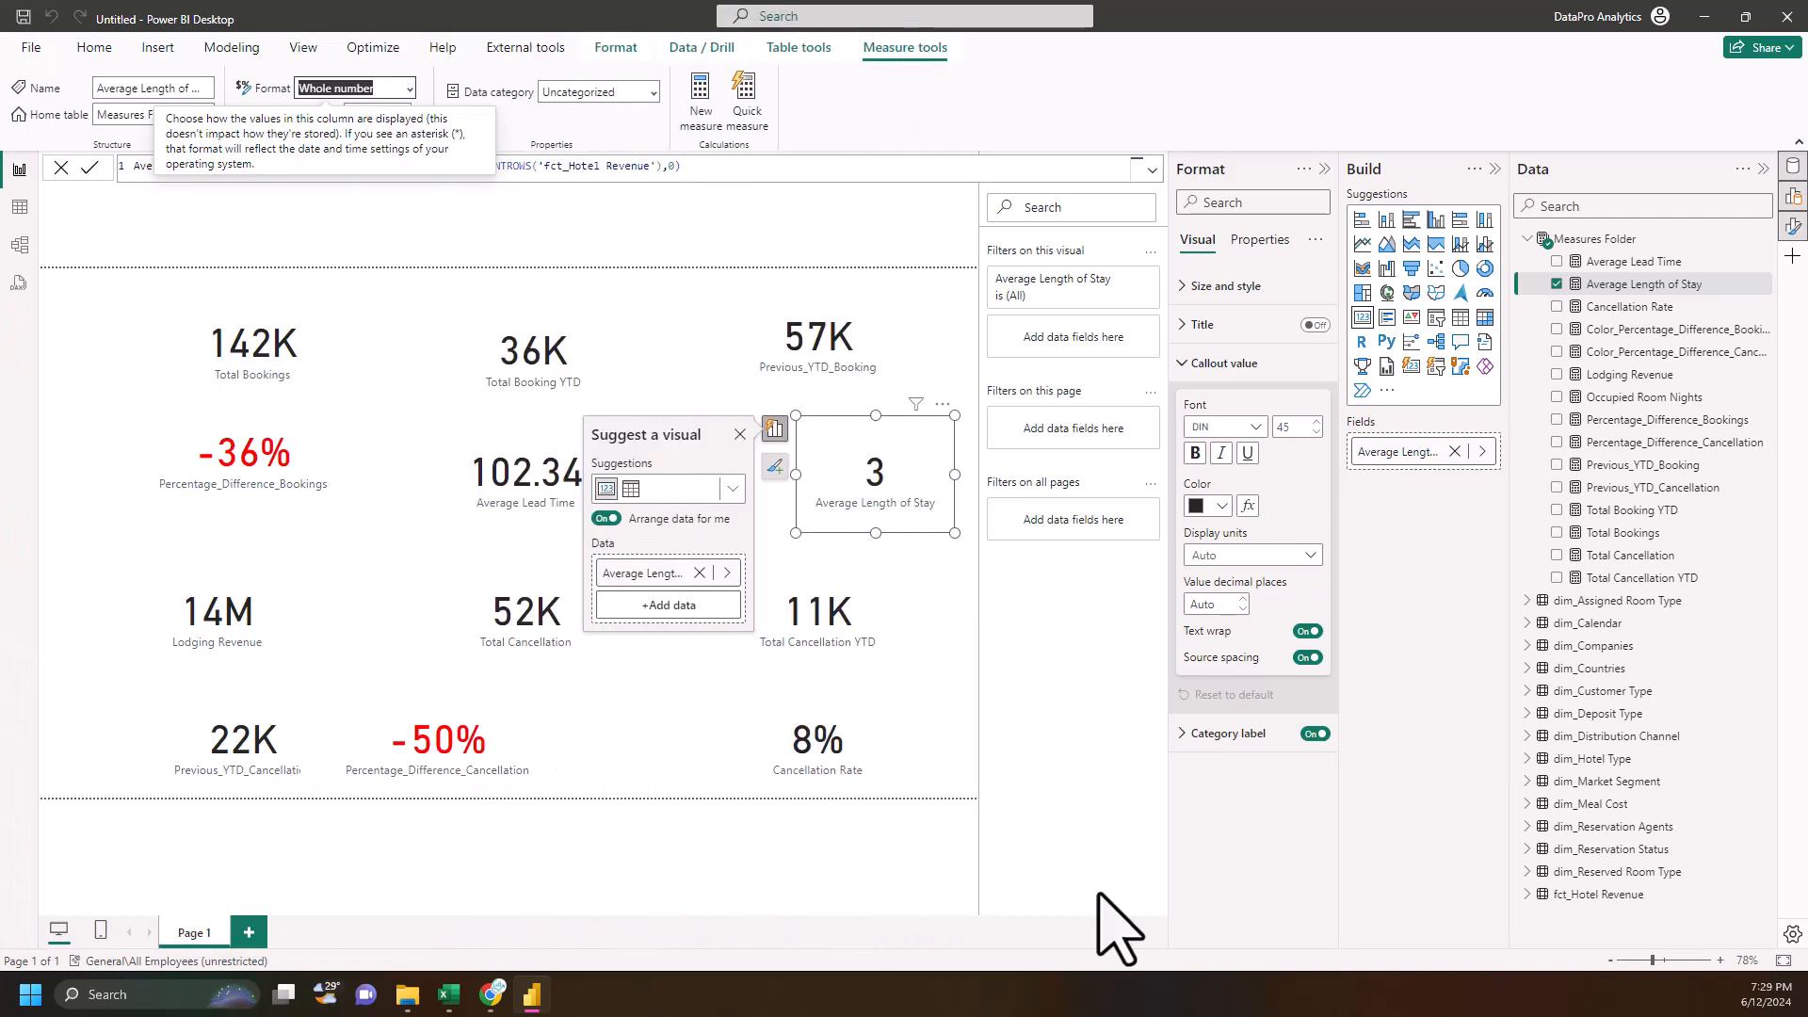
- Create the measure YTD_Average_Length_of_Stay in Measures Folder, applying TOTALYTD to [Average Length of Stay] over 'fct_Hotel Revenue'[Reservation Status Date]
{"action": "left_click", "coordinate": [1111, 79]}
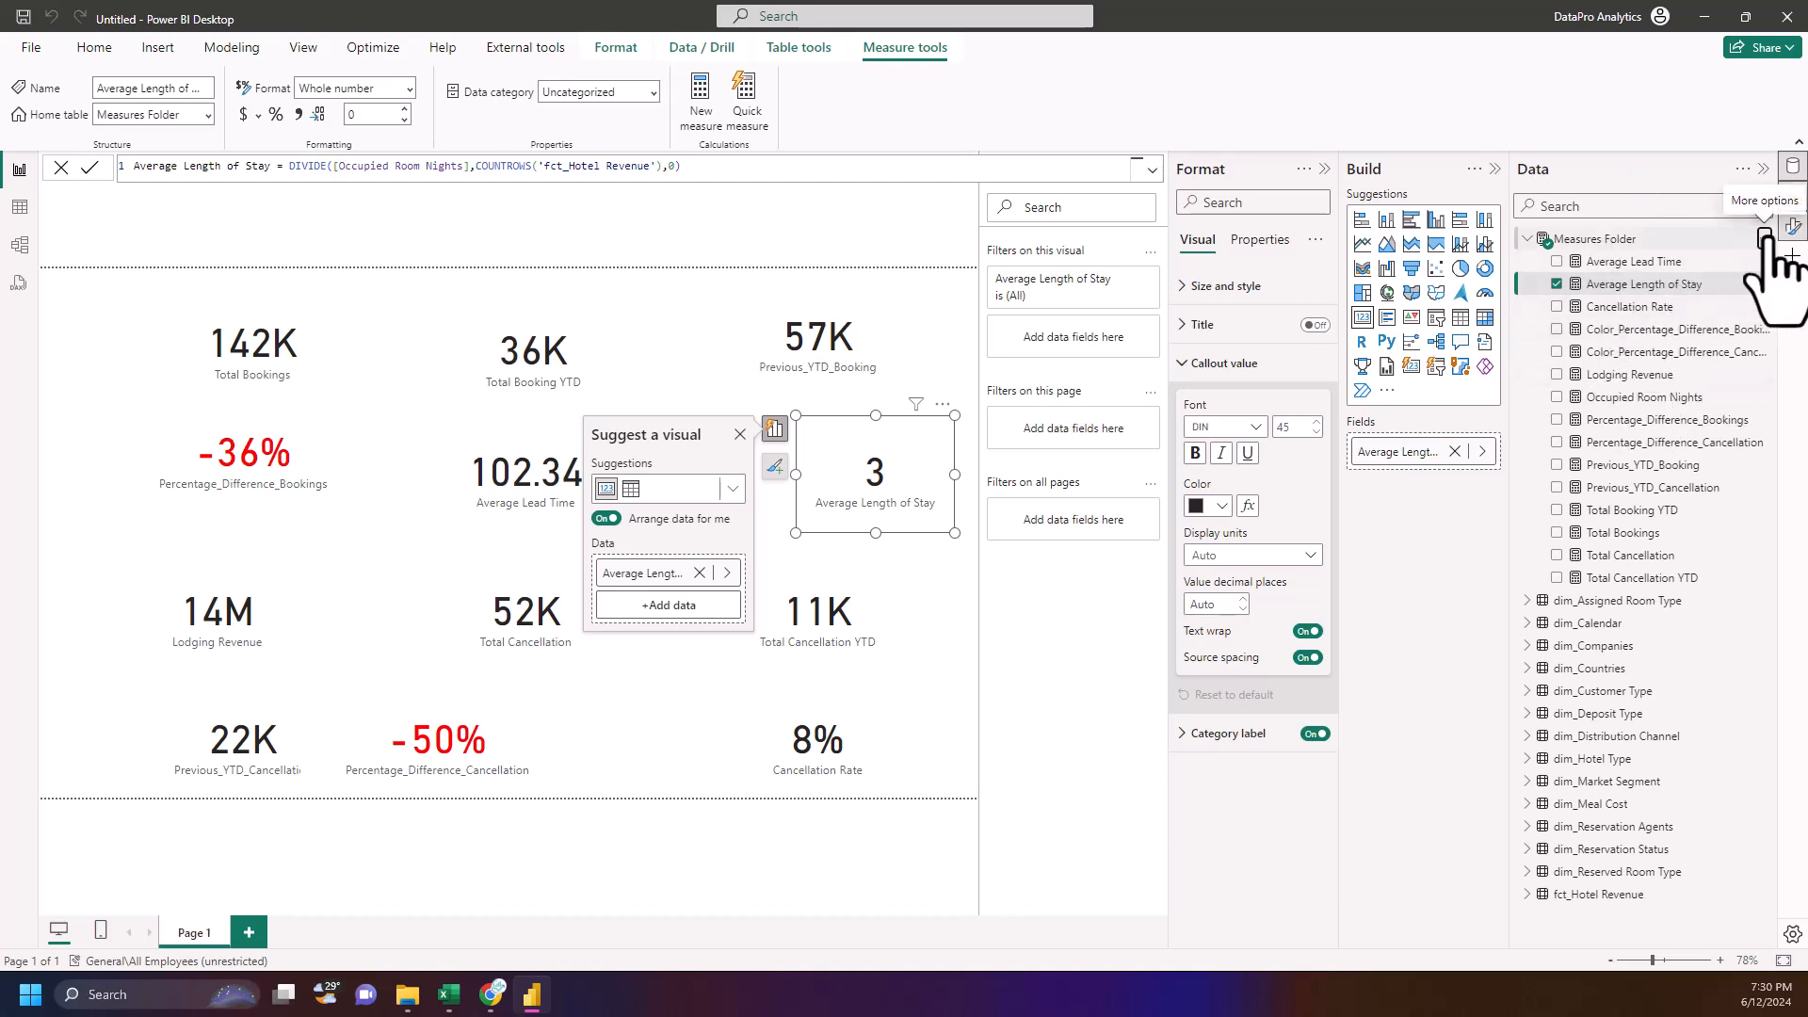
{"action": "left_click", "coordinate": [1764, 241]}
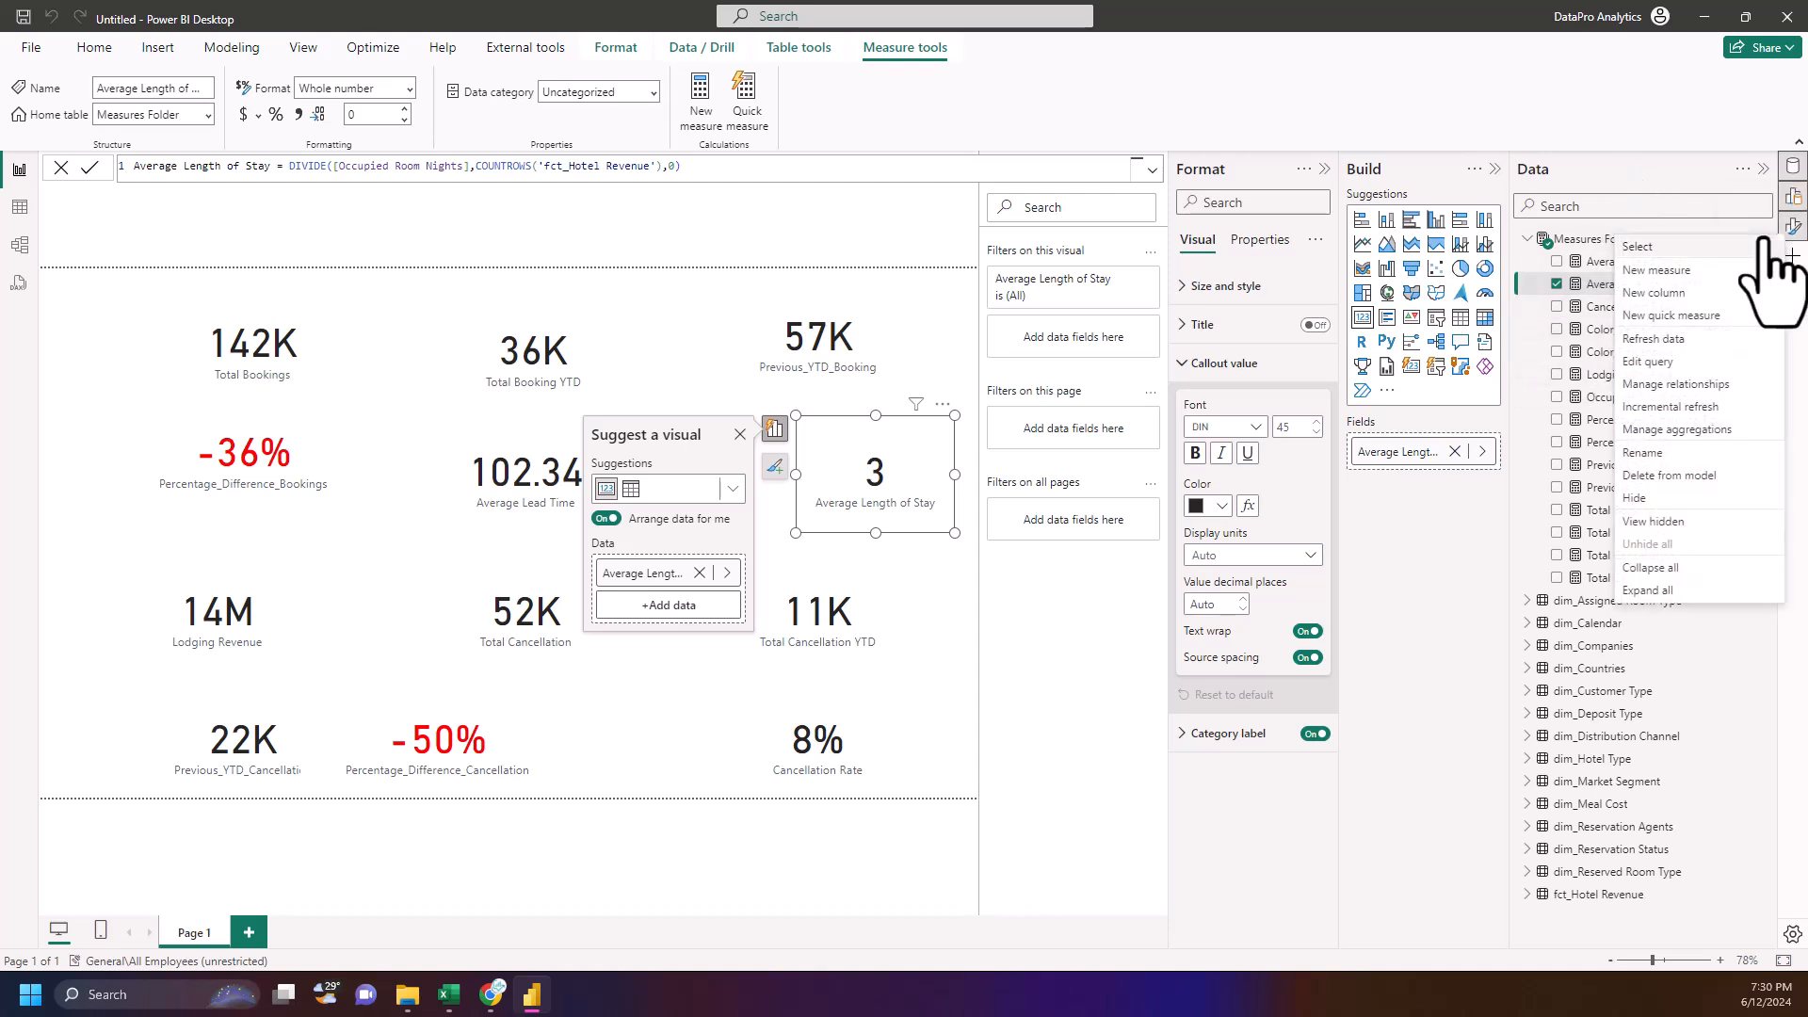
{"action": "left_click", "coordinate": [1655, 271]}
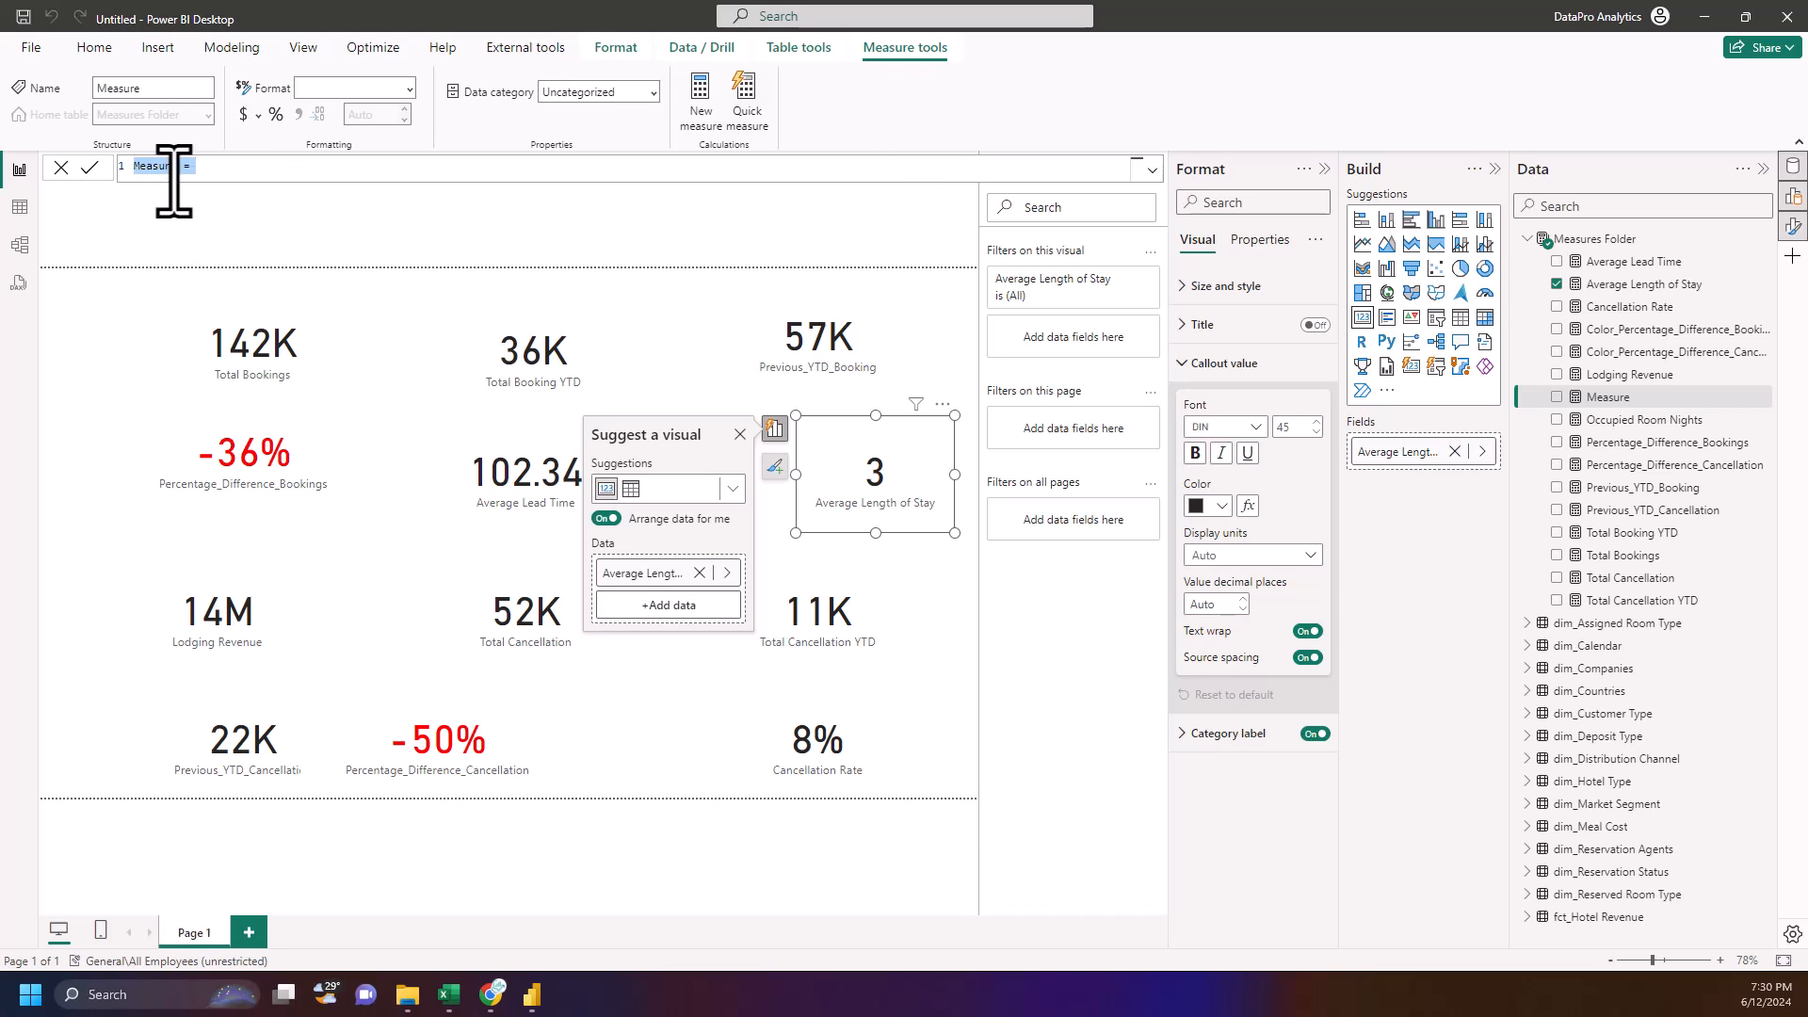
{"action": "left_click", "coordinate": [209, 171]}
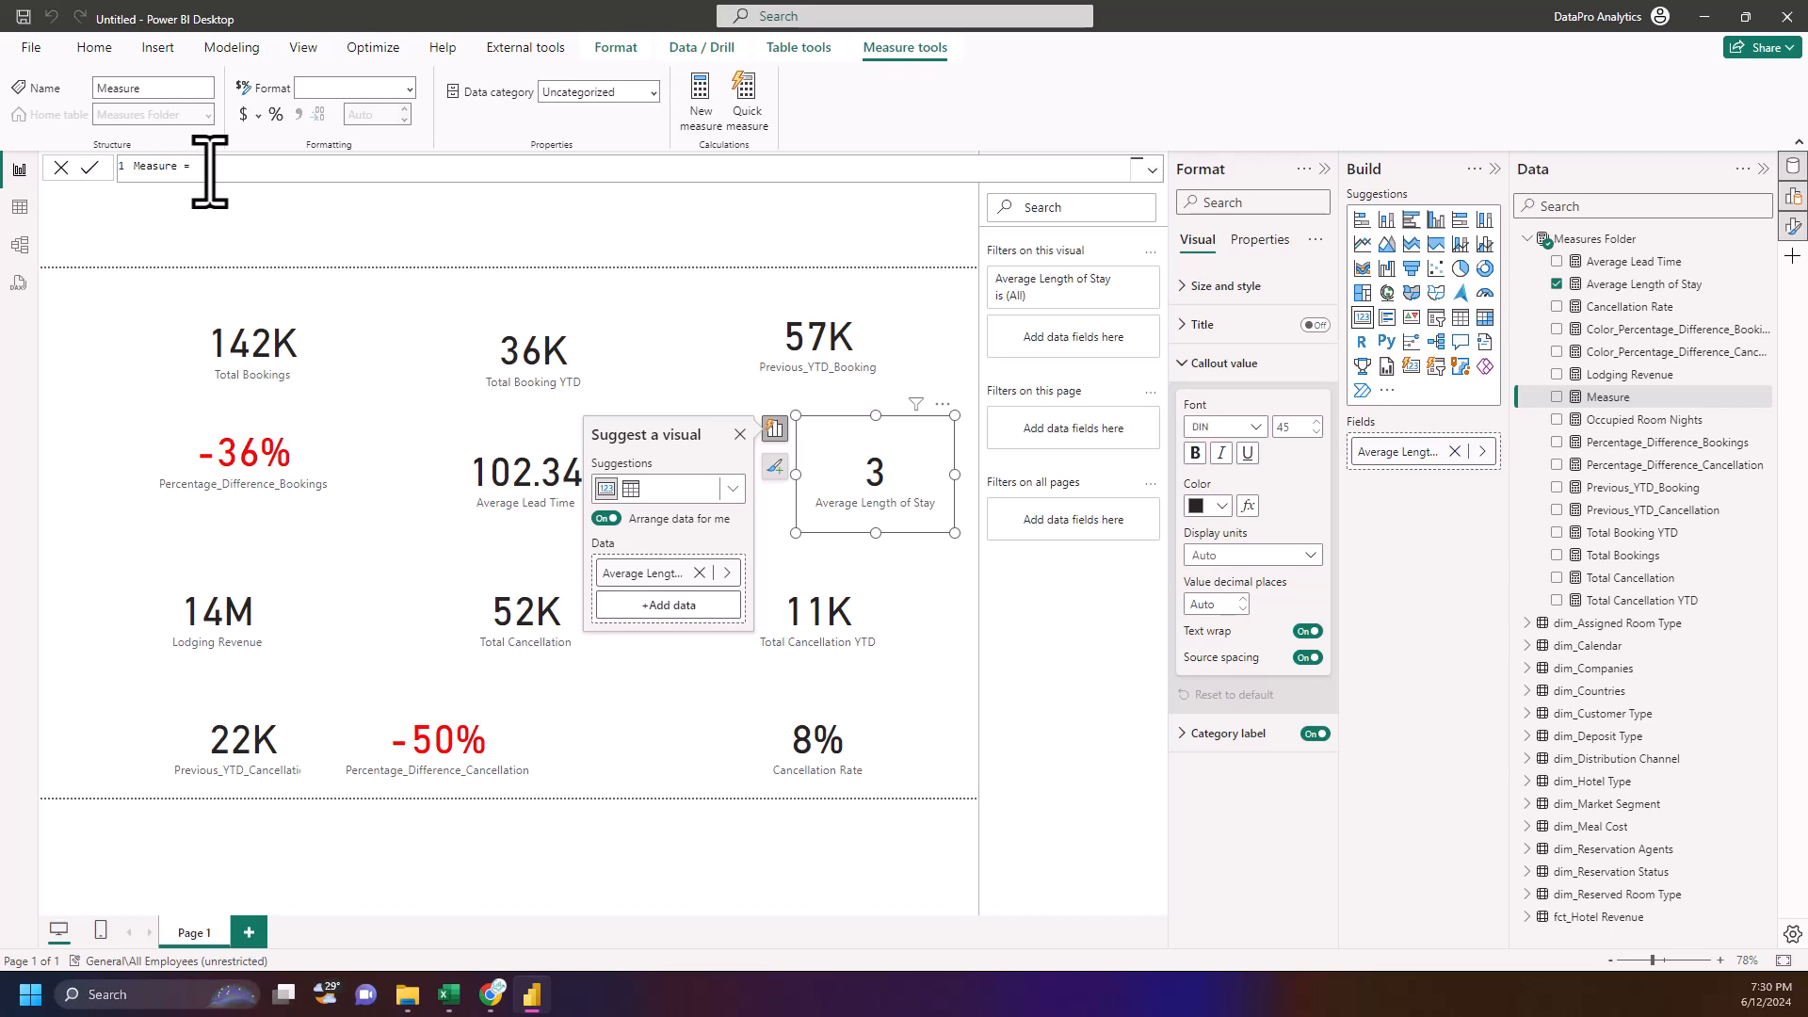
{"action": "key", "text": "ctrl+a"}
{"action": "type", "text": "YTD_Average_Length_of_Stay = TOTALYTD(     [Average Length of Stay],     'fct_Hotel Revenue'[Reservation Status Date] )"}
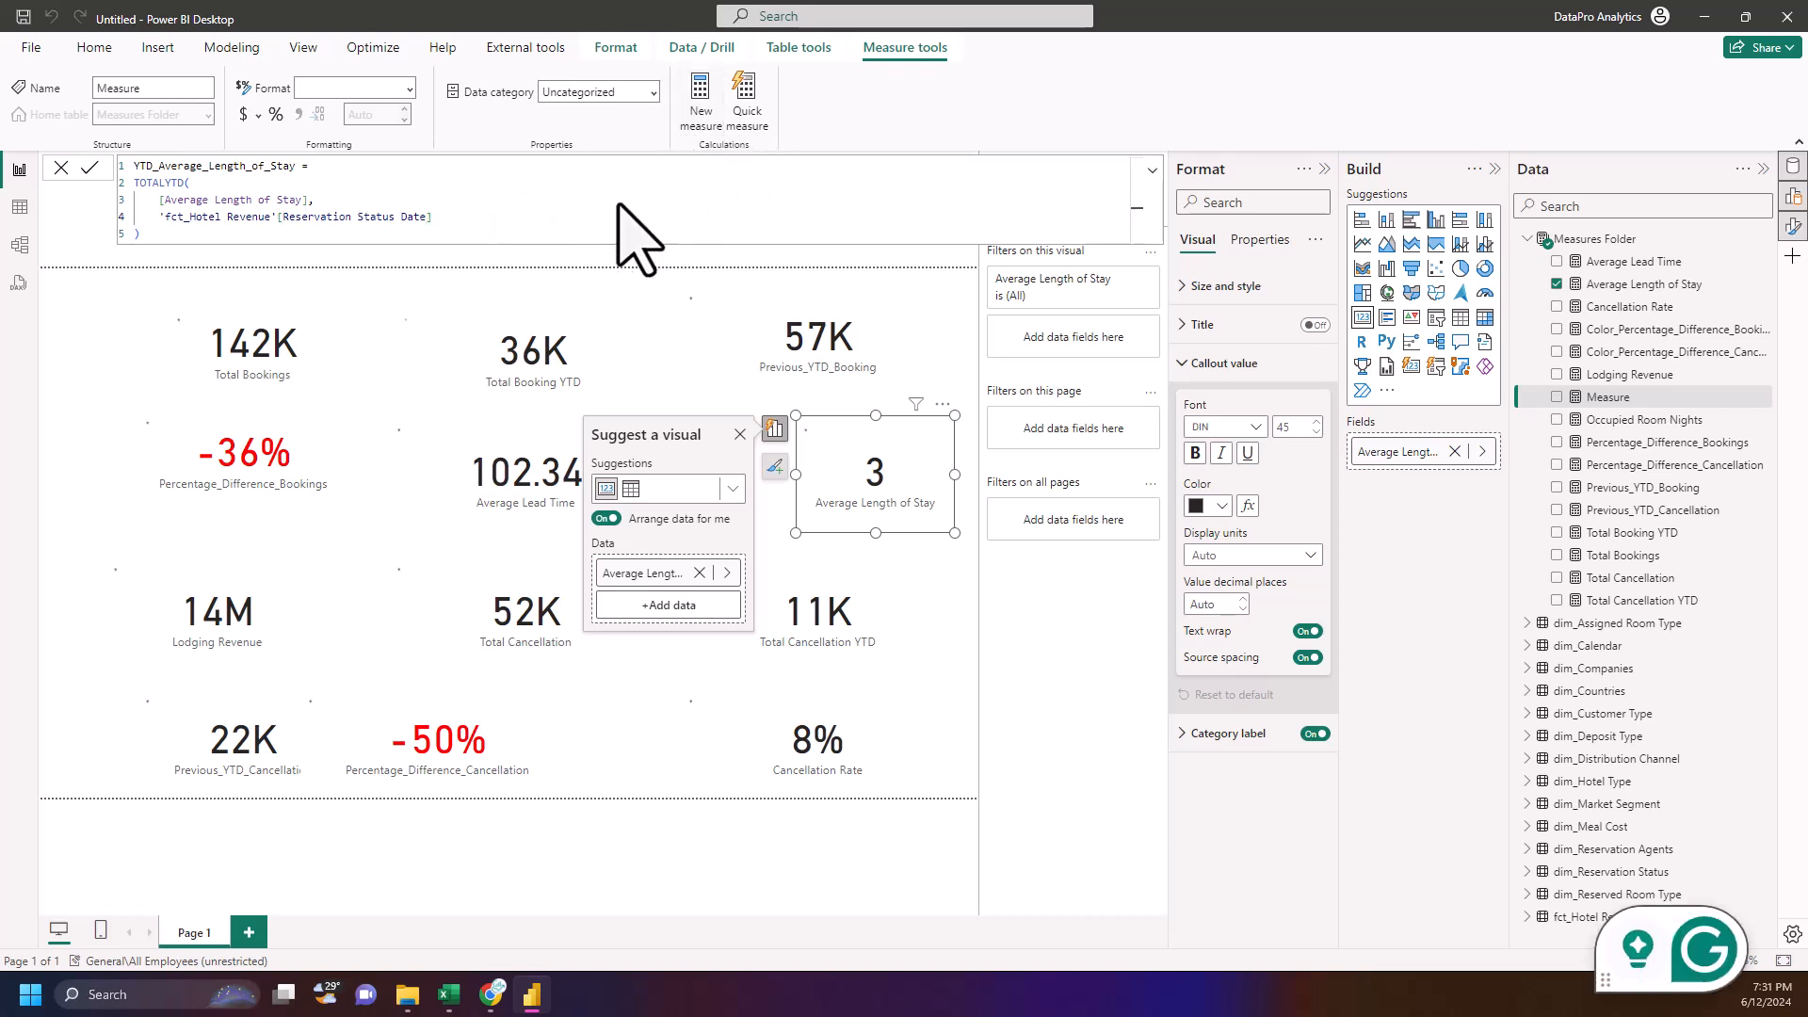
{"action": "left_click", "coordinate": [612, 273]}
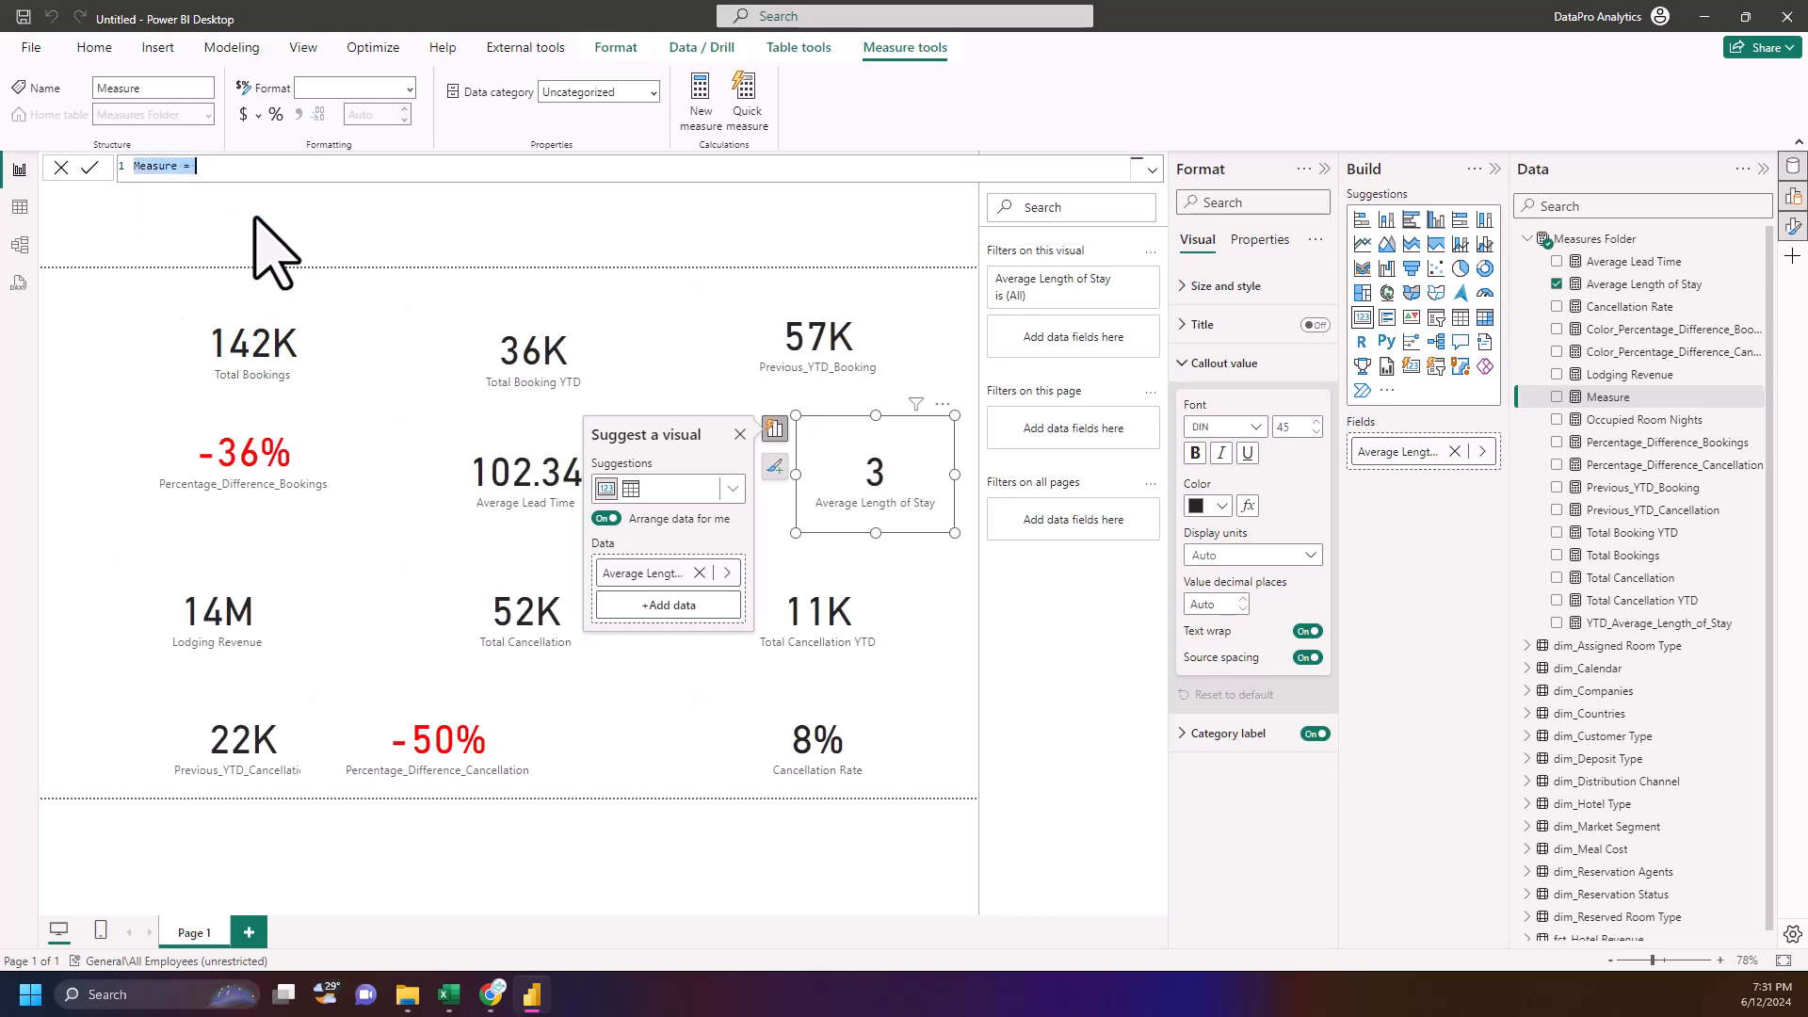
- Create Previous_YTD_Average_Length_of_Stay using CALCULATE and SAMEPERIODLASTYEAR, and Percentage_Difference_Average_Length_of_Stay dividing the YTD minus previous YTD difference by previous YTD, alternate result 0
{"action": "type", "text": "Previous_YTD_Average_Length_of_Stay = CALCULATE(     [YTD_Average_Length_of_Stay],     SAMEPERIODLASTYEAR('fct_Hotel Revenue'[Reservation Status Date]) )"}
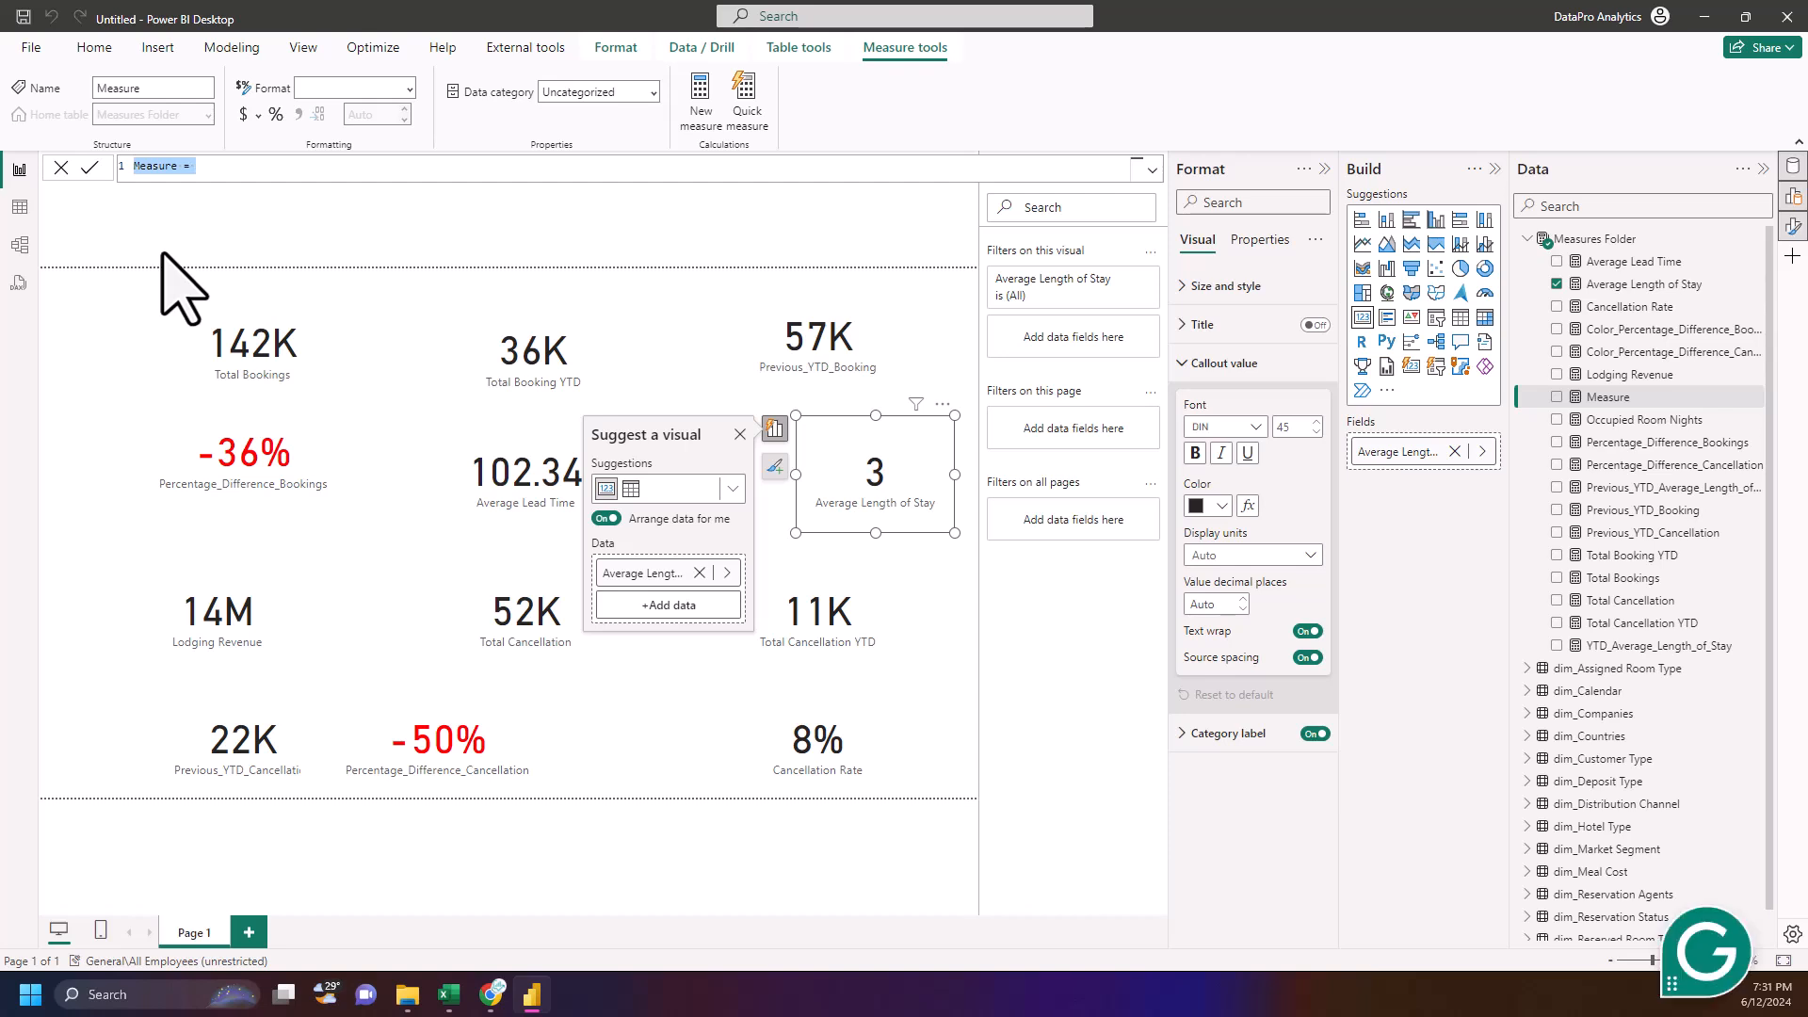
{"action": "type", "text": "Percentage_Difference_Average_Length_of_Stay = DIVIDE(     [YTD_Average_Length_of_Stay] - [Previous_YTD_Average_Length_of_Stay],     [Previous_YTD_Average_Length_of_Stay],     0 )"}
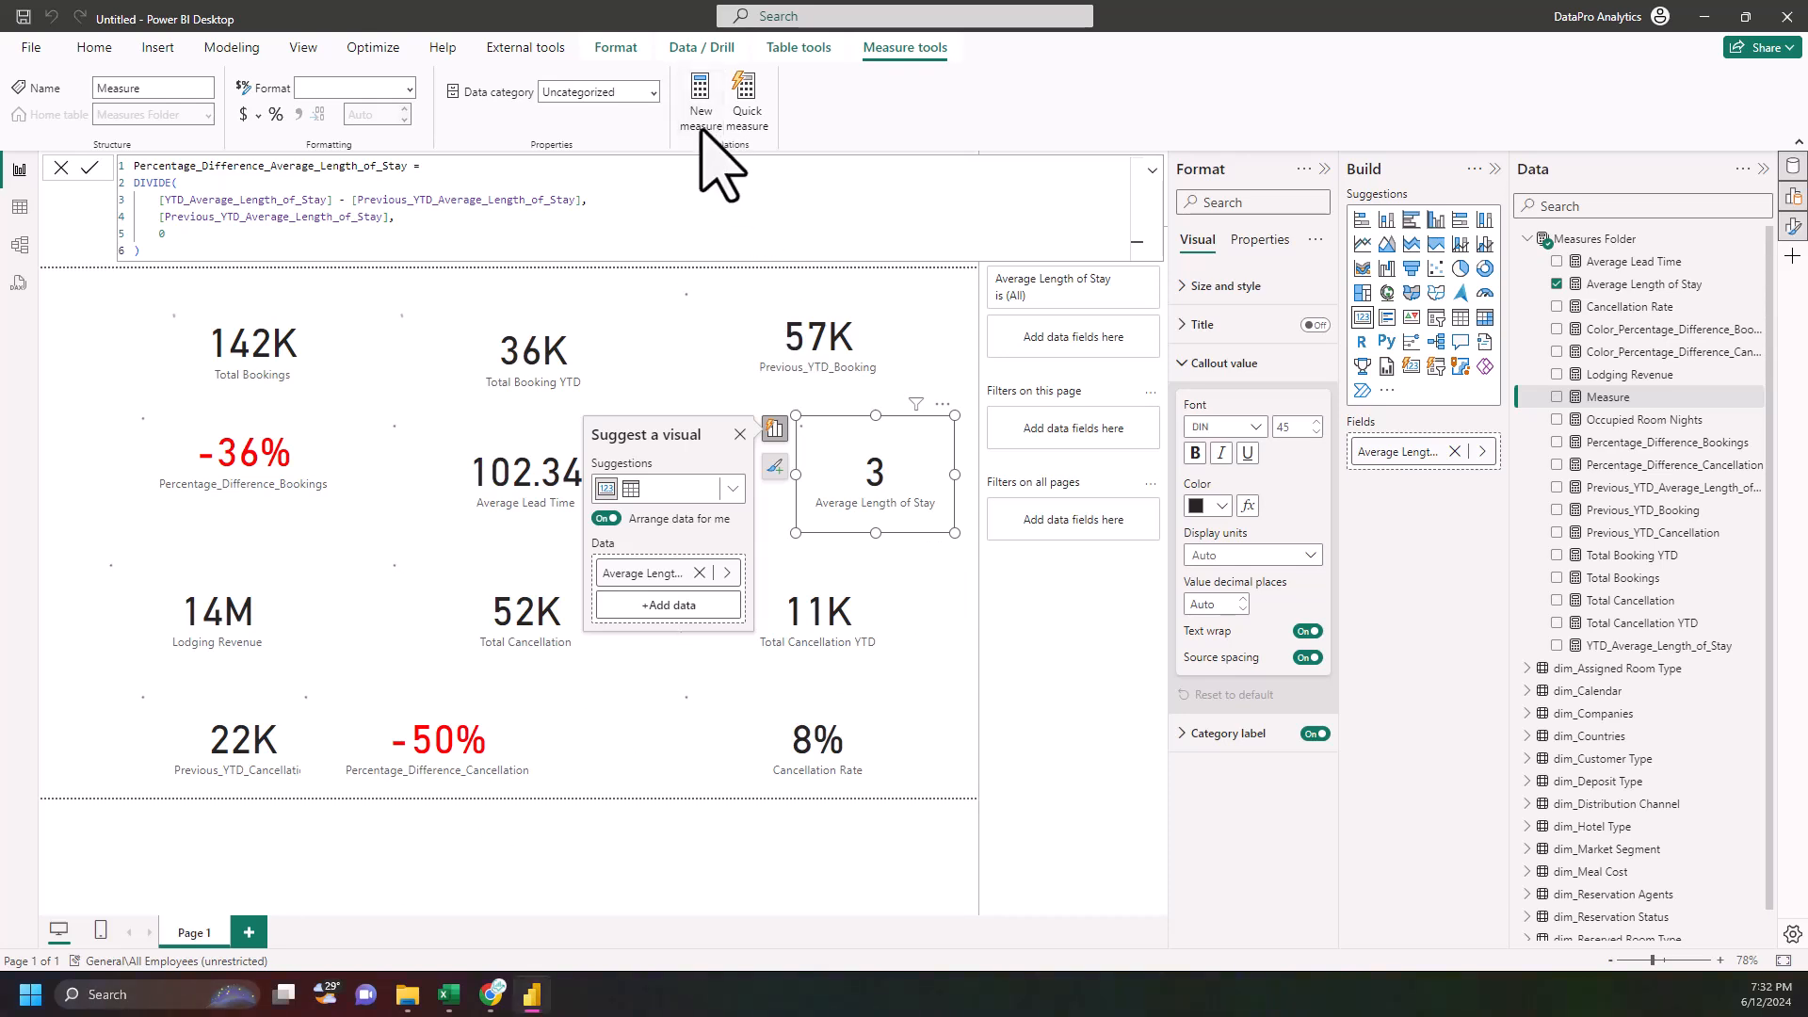
{"action": "key", "text": "Return"}
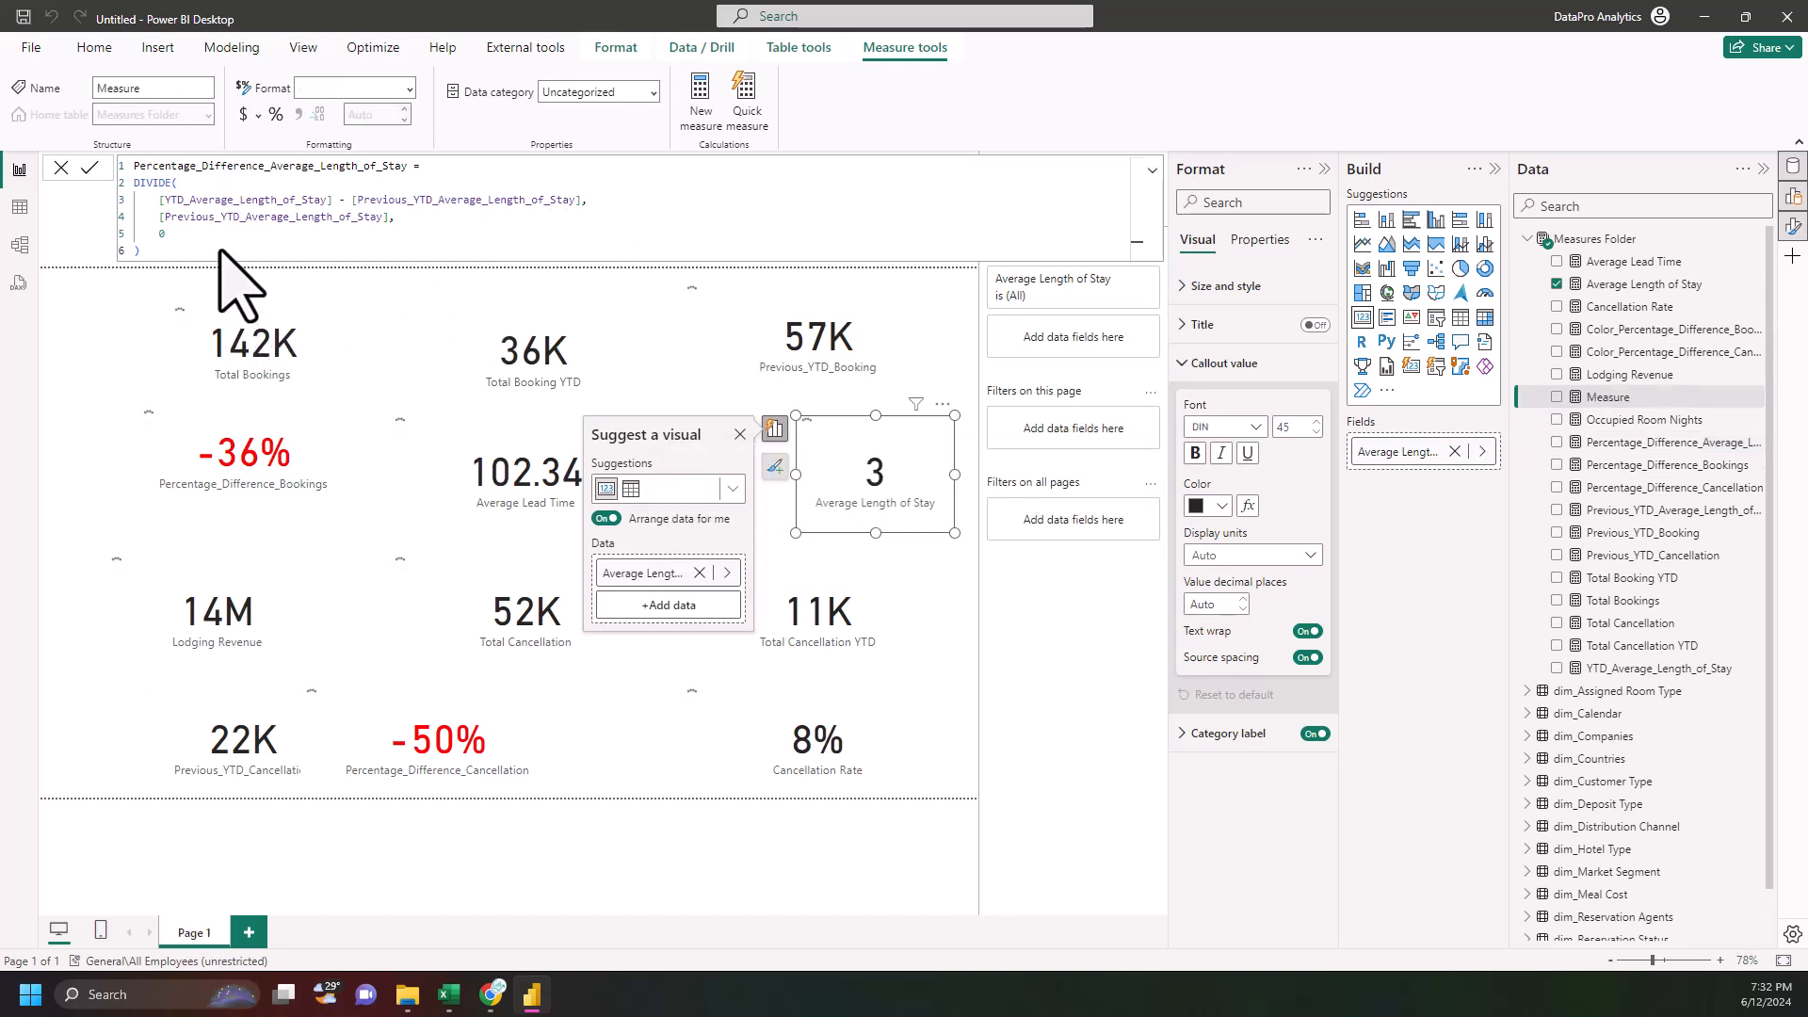
- Create Color_Percentage_Difference_Average_Length_of_Stay with an IF returning "#FF0000" when [Percentage_Difference_Average_Length_of_Stay] is below 0, otherwise "#2E8B57"
{"action": "type", "text": "Color_Percentage_Difference_Average_Length_of_Stay = IF(     [Percentage_Difference_Average_Length_of_Stay] < 0,     \"#FF0000\",  -- Red     \"#2E8B57\"   -- Green )"}
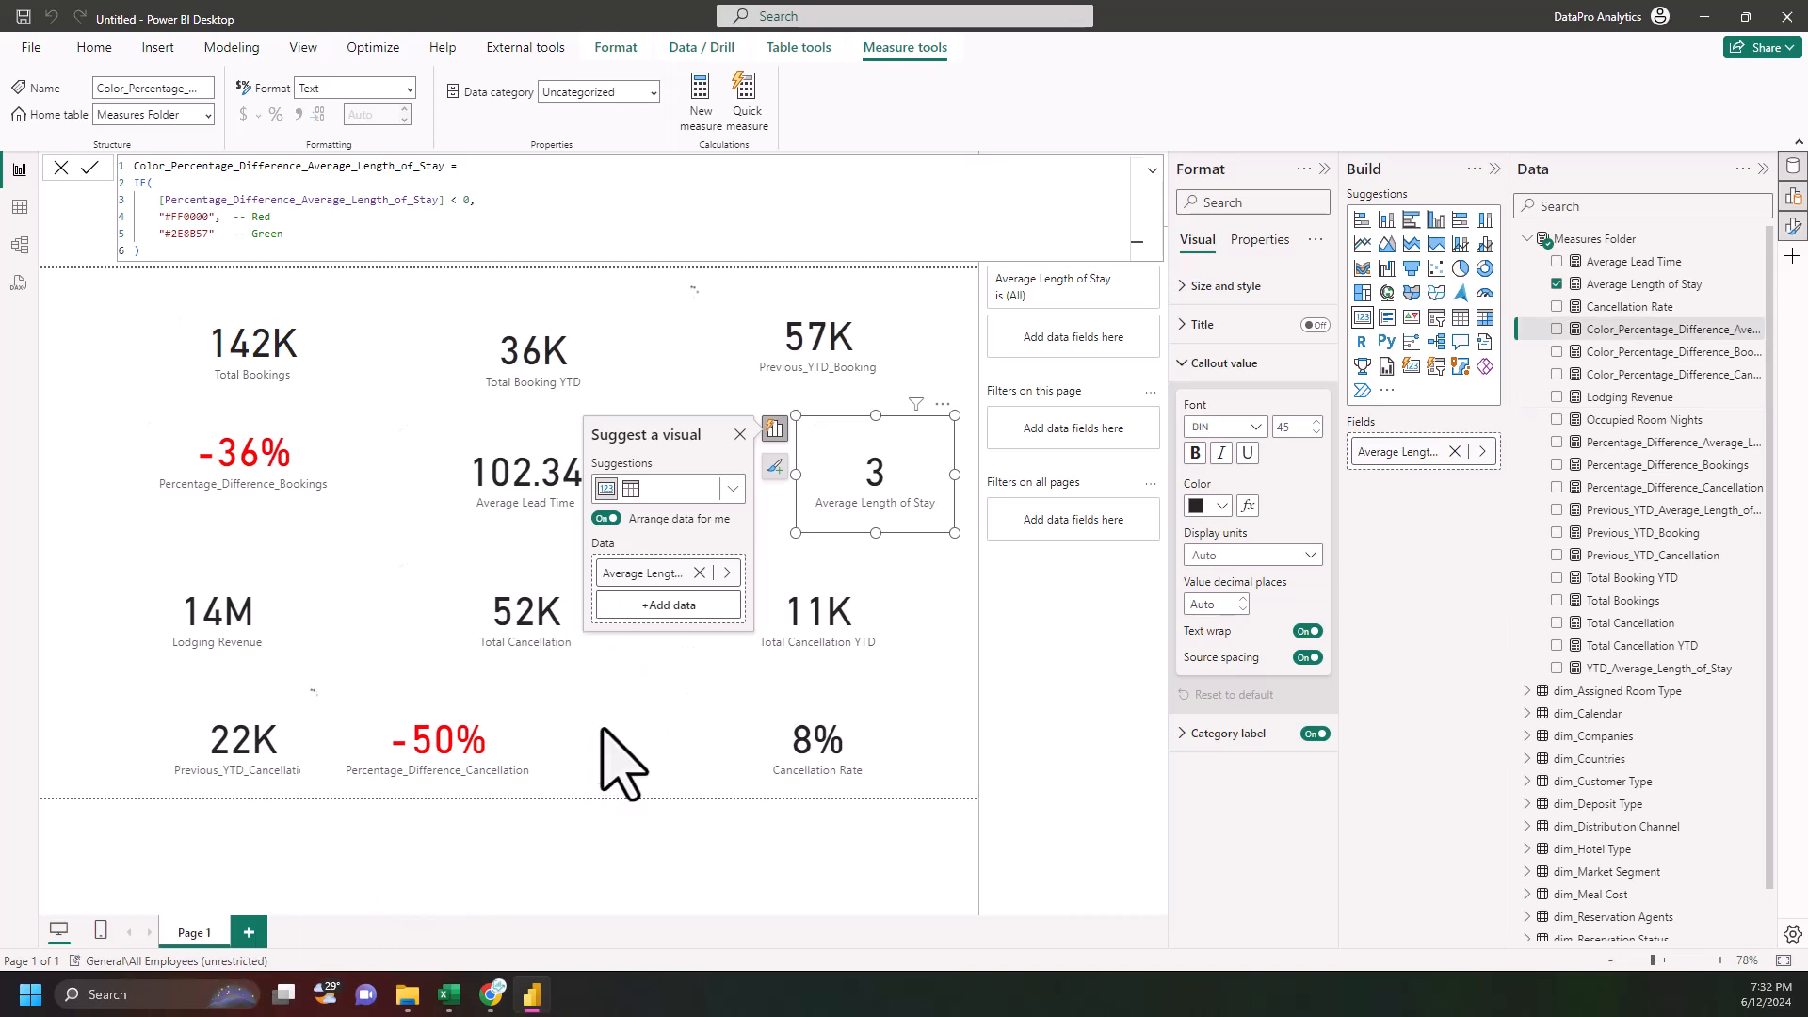
{"action": "left_click", "coordinate": [826, 693]}
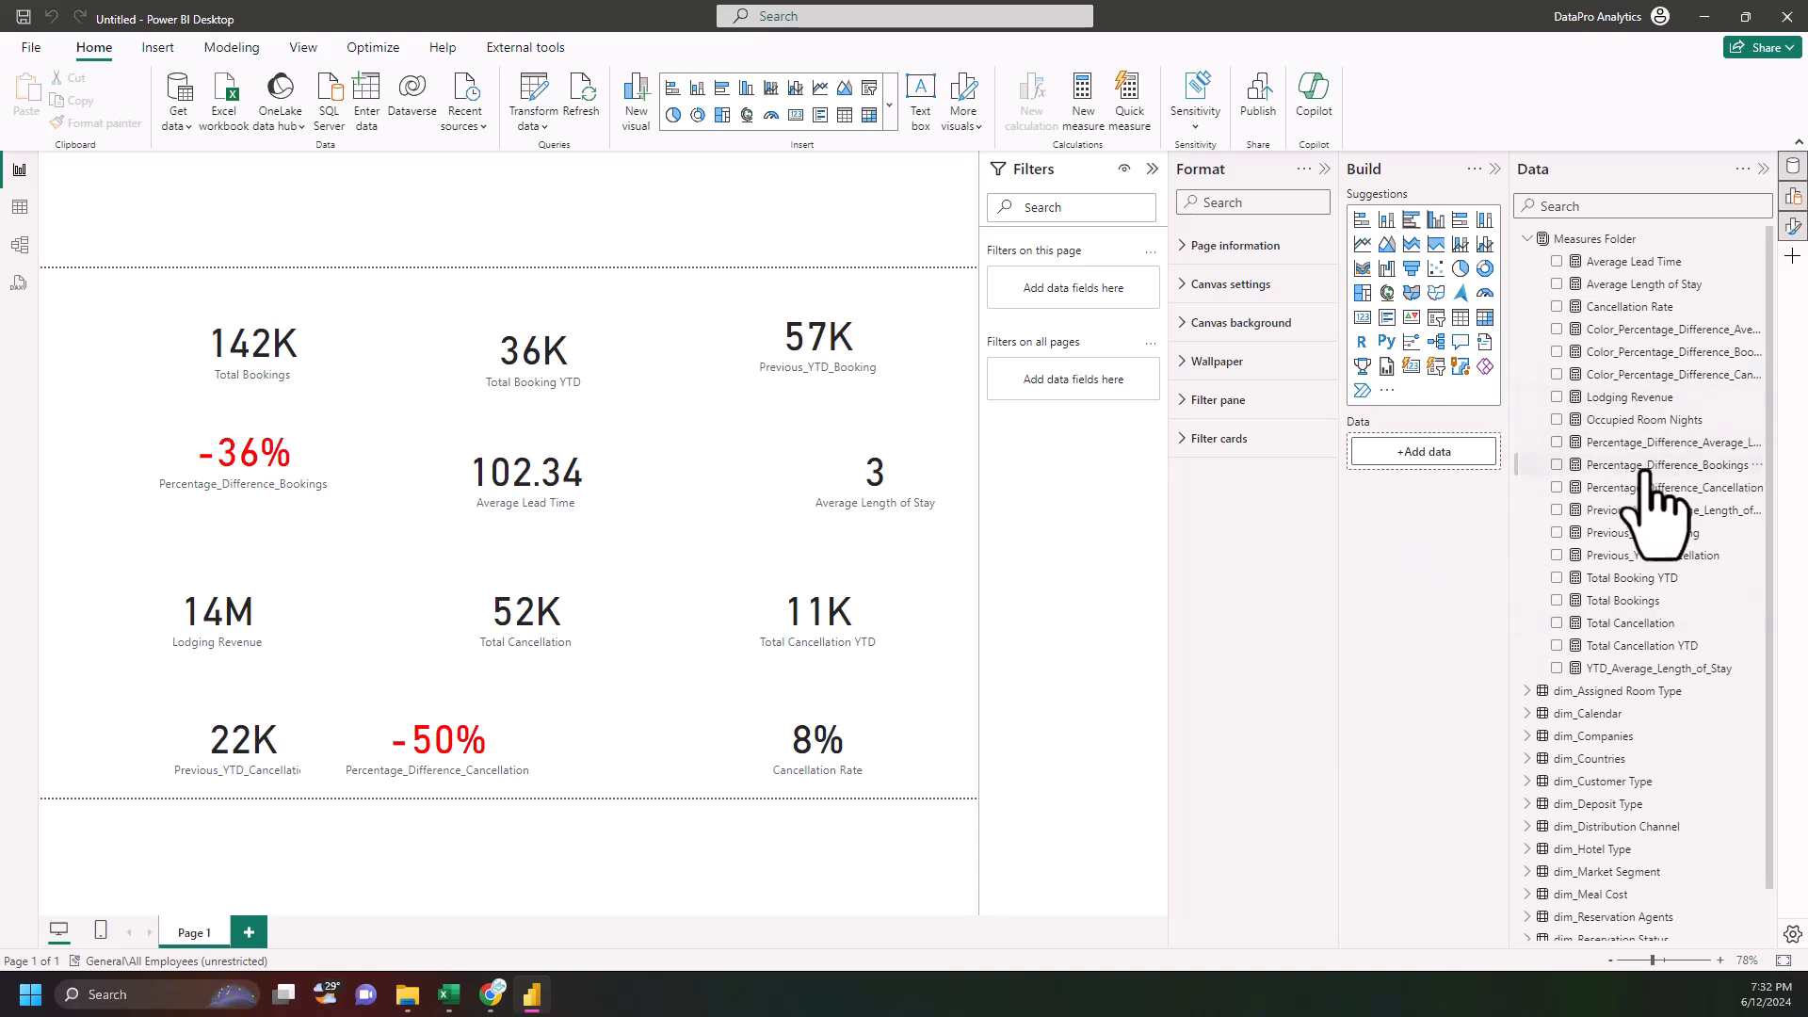
- Show Percentage_Difference_Average_Length_of_Stay in an enlarged card beside the Percentage_Difference_Cancellation card and format the measure as a percentage with 0 decimal places
{"action": "left_click_drag", "start_coordinate": [1644, 445], "coordinate": [638, 738]}
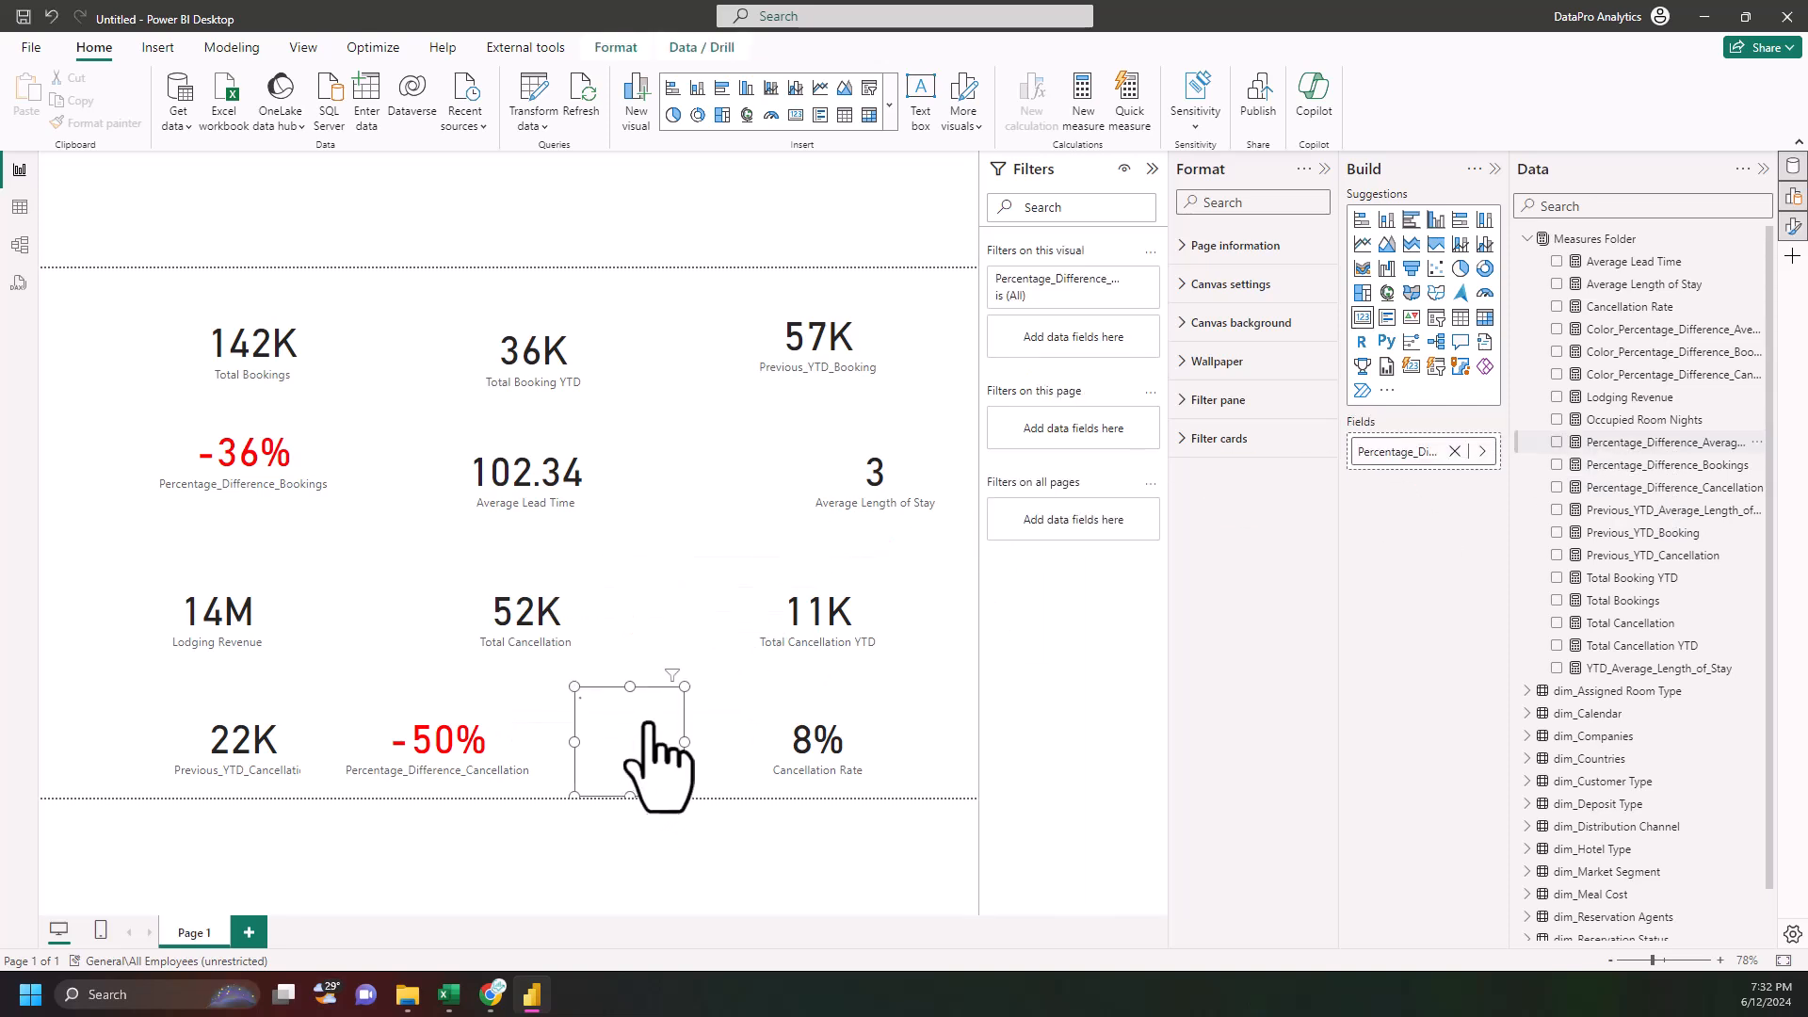
{"action": "left_click_drag", "start_coordinate": [574, 687], "coordinate": [534, 664]}
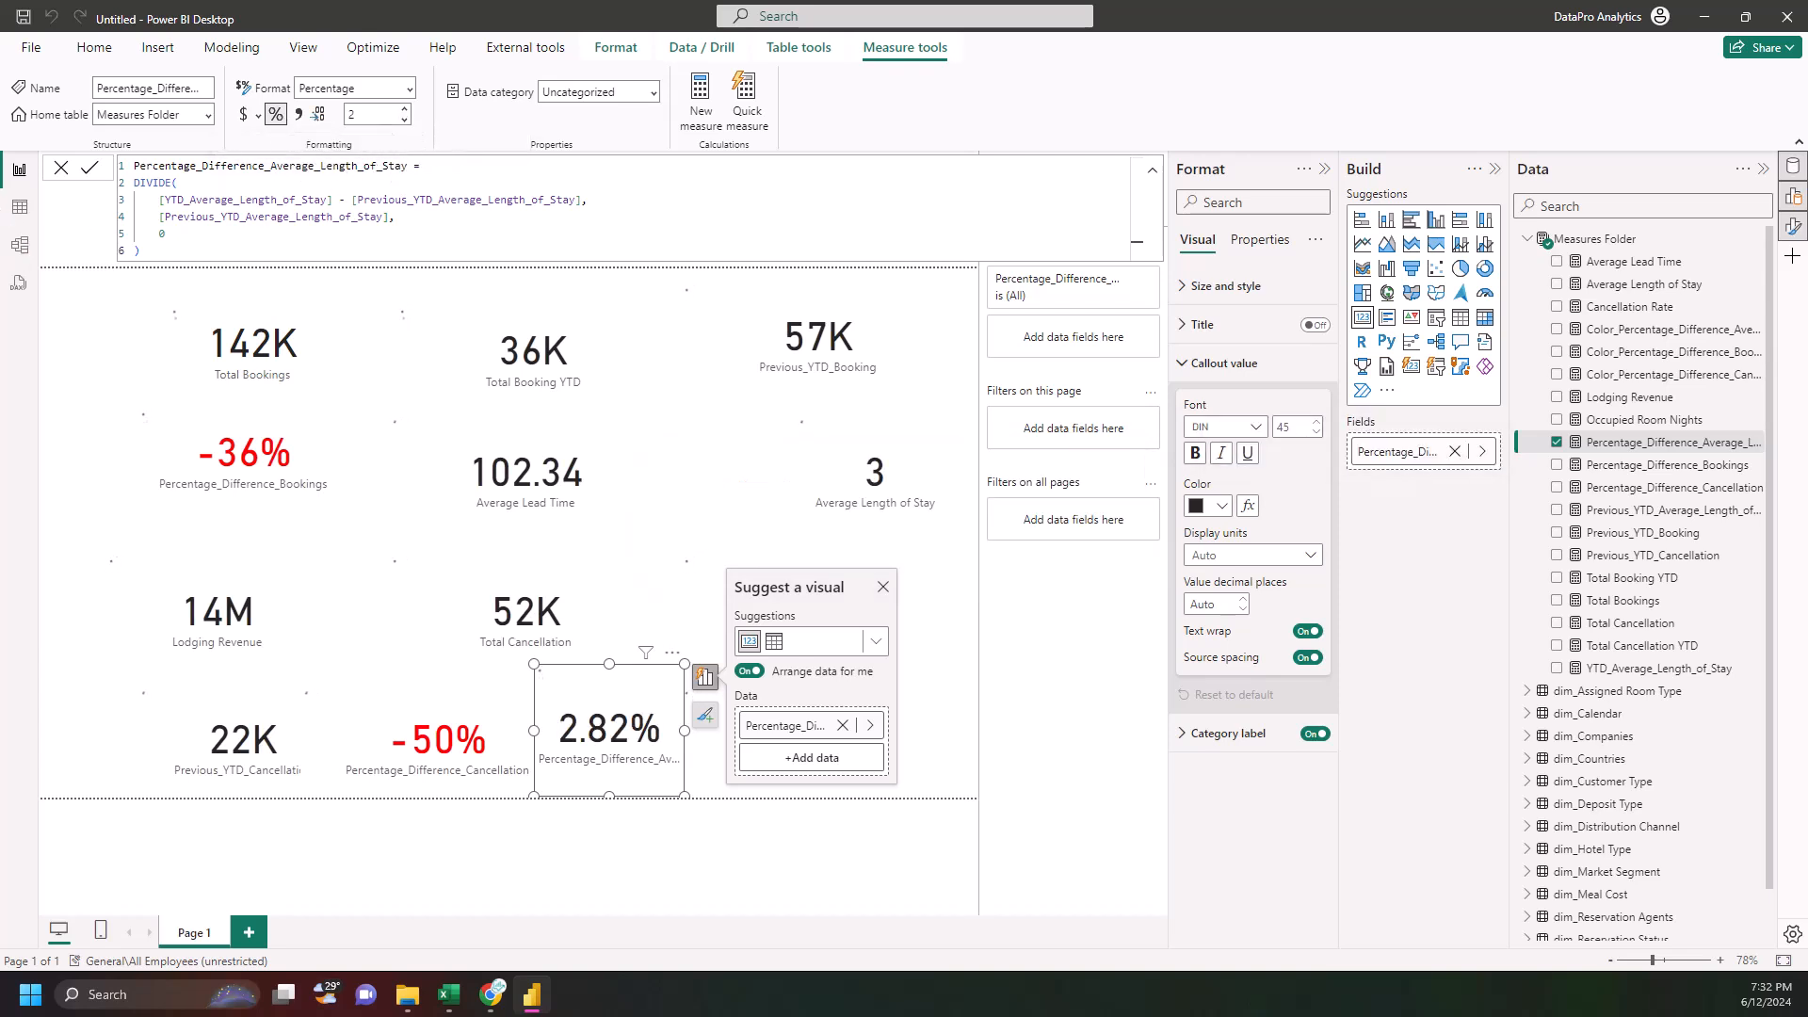
{"action": "type", "text": "0"}
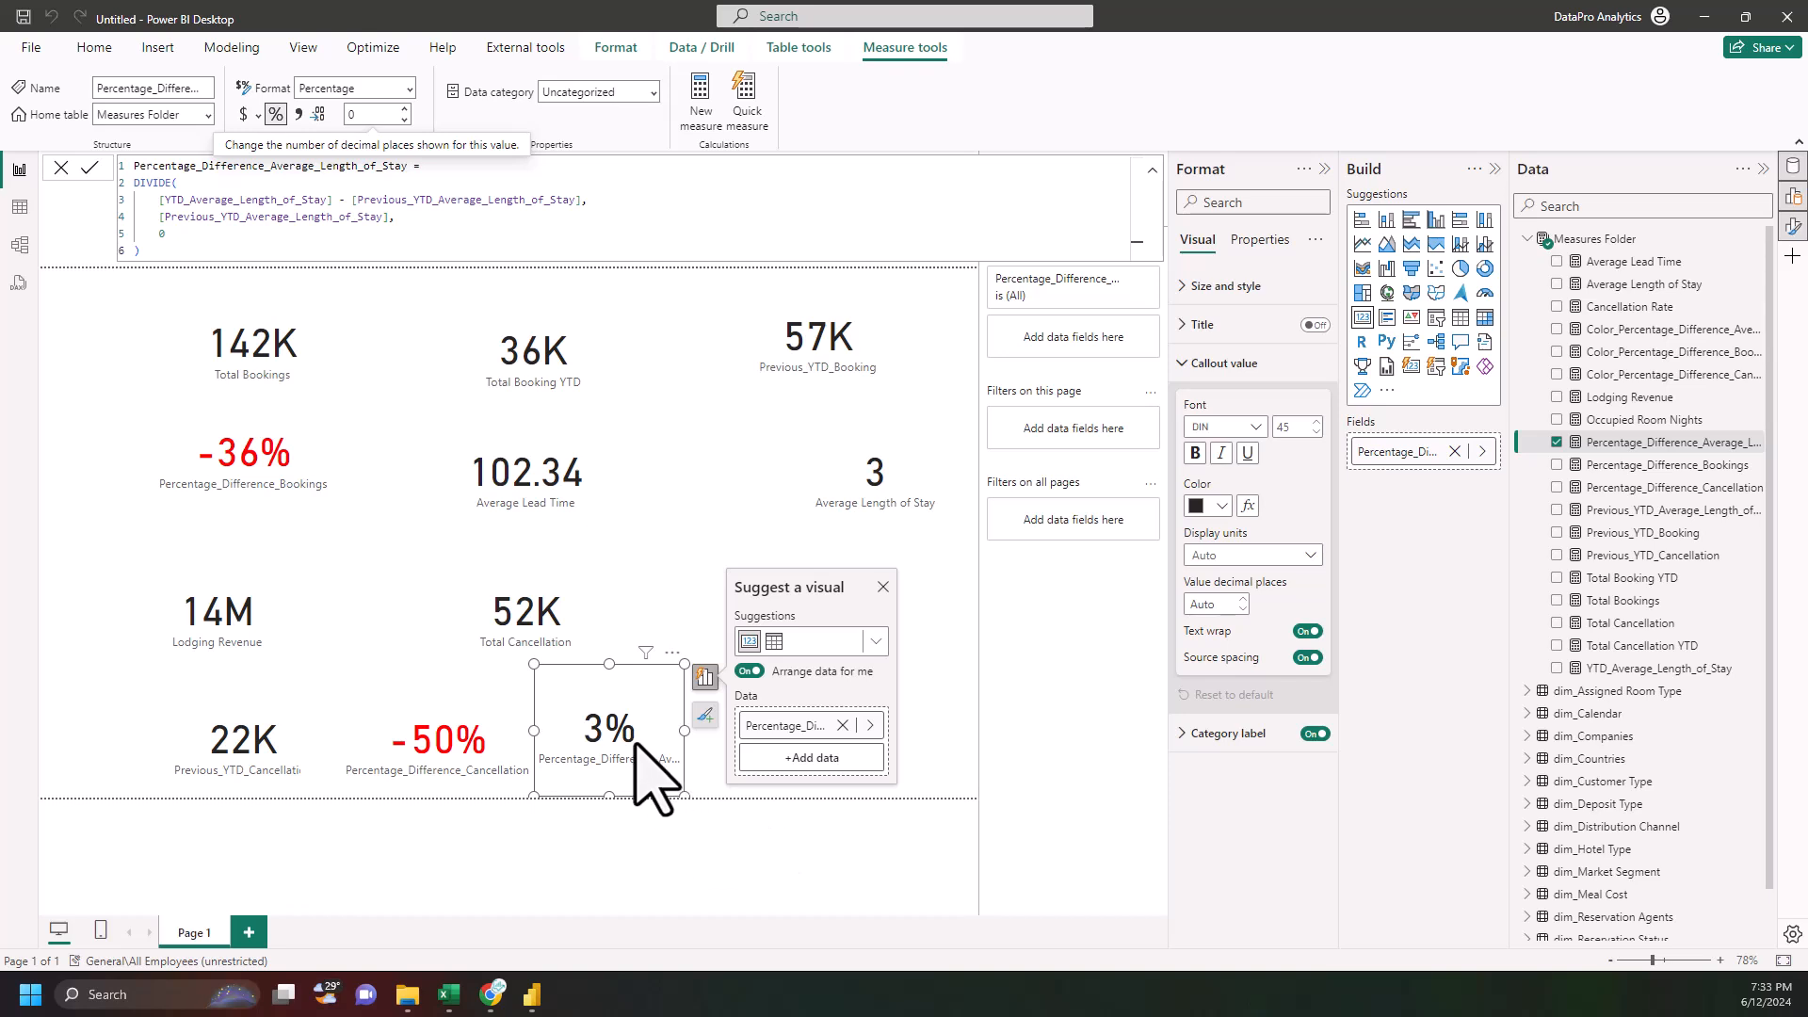
- Color the new card's callout by field value using Color_Percentage_Difference_Average_Length_of_Stay, and move the card between the Lodging Revenue and Total Cancellation cards
{"action": "left_click", "coordinate": [657, 727]}
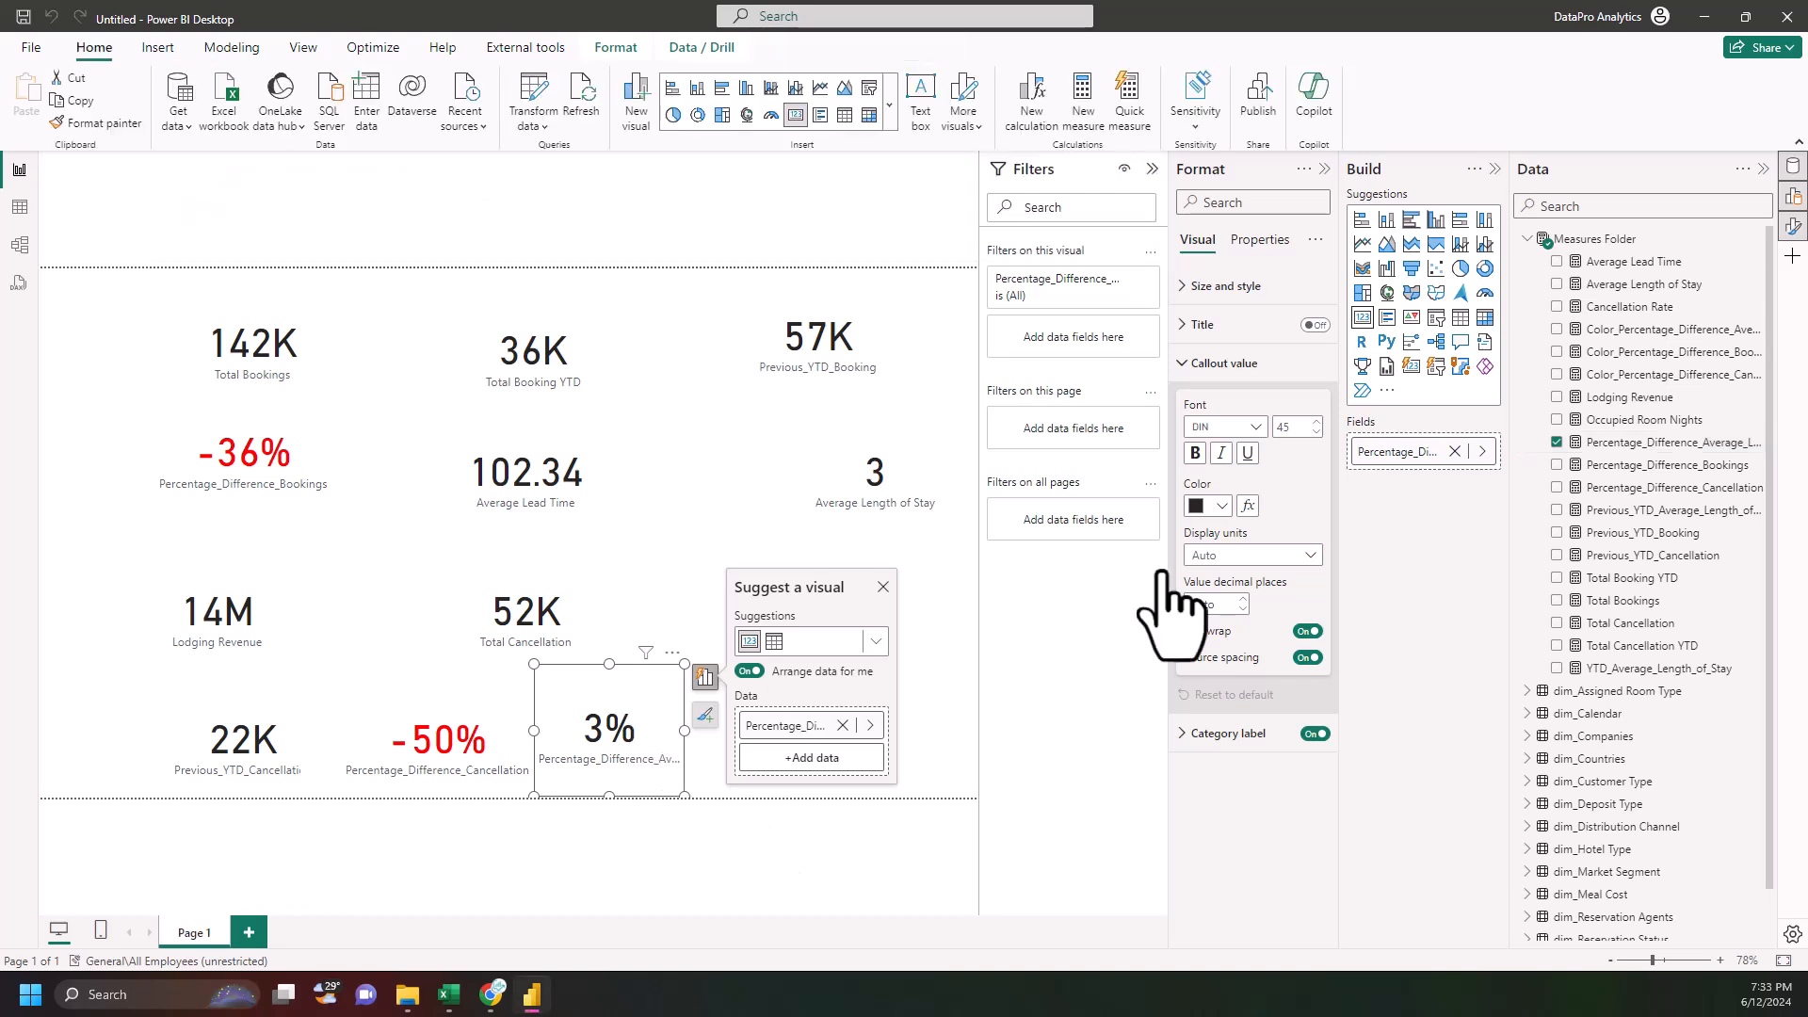
{"action": "left_click", "coordinate": [1249, 507]}
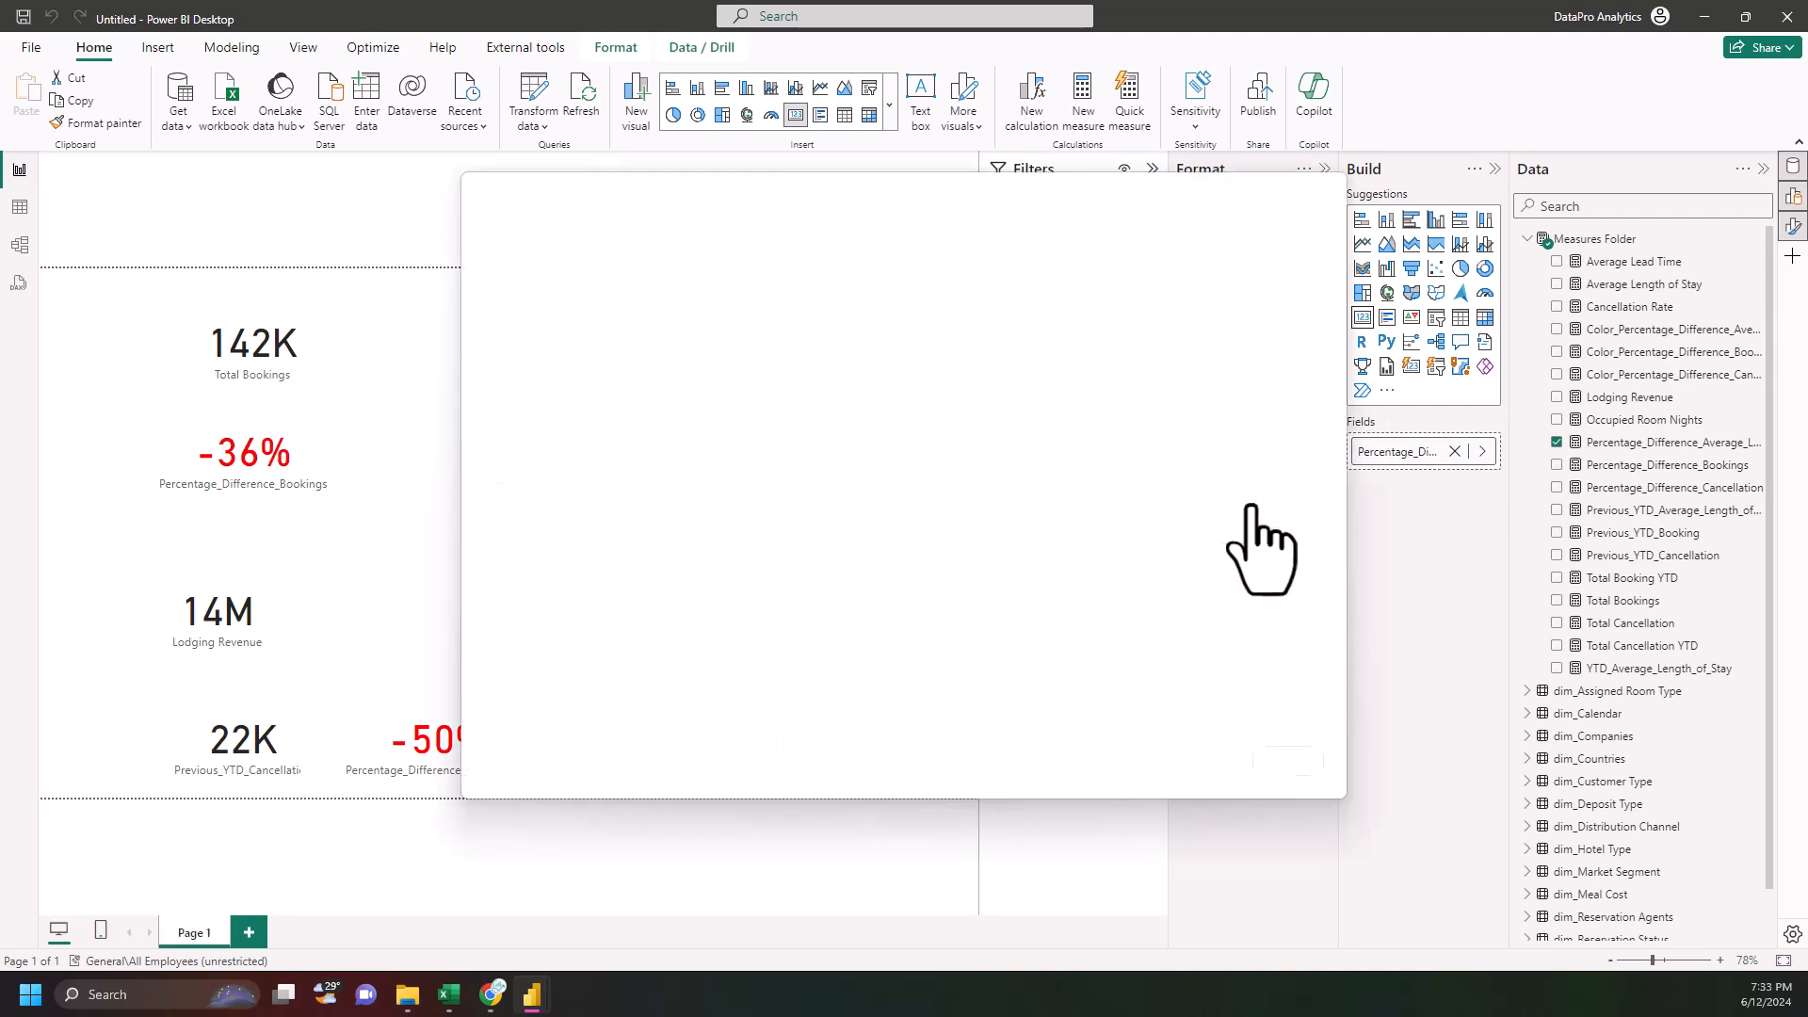
{"action": "left_click", "coordinate": [718, 288]}
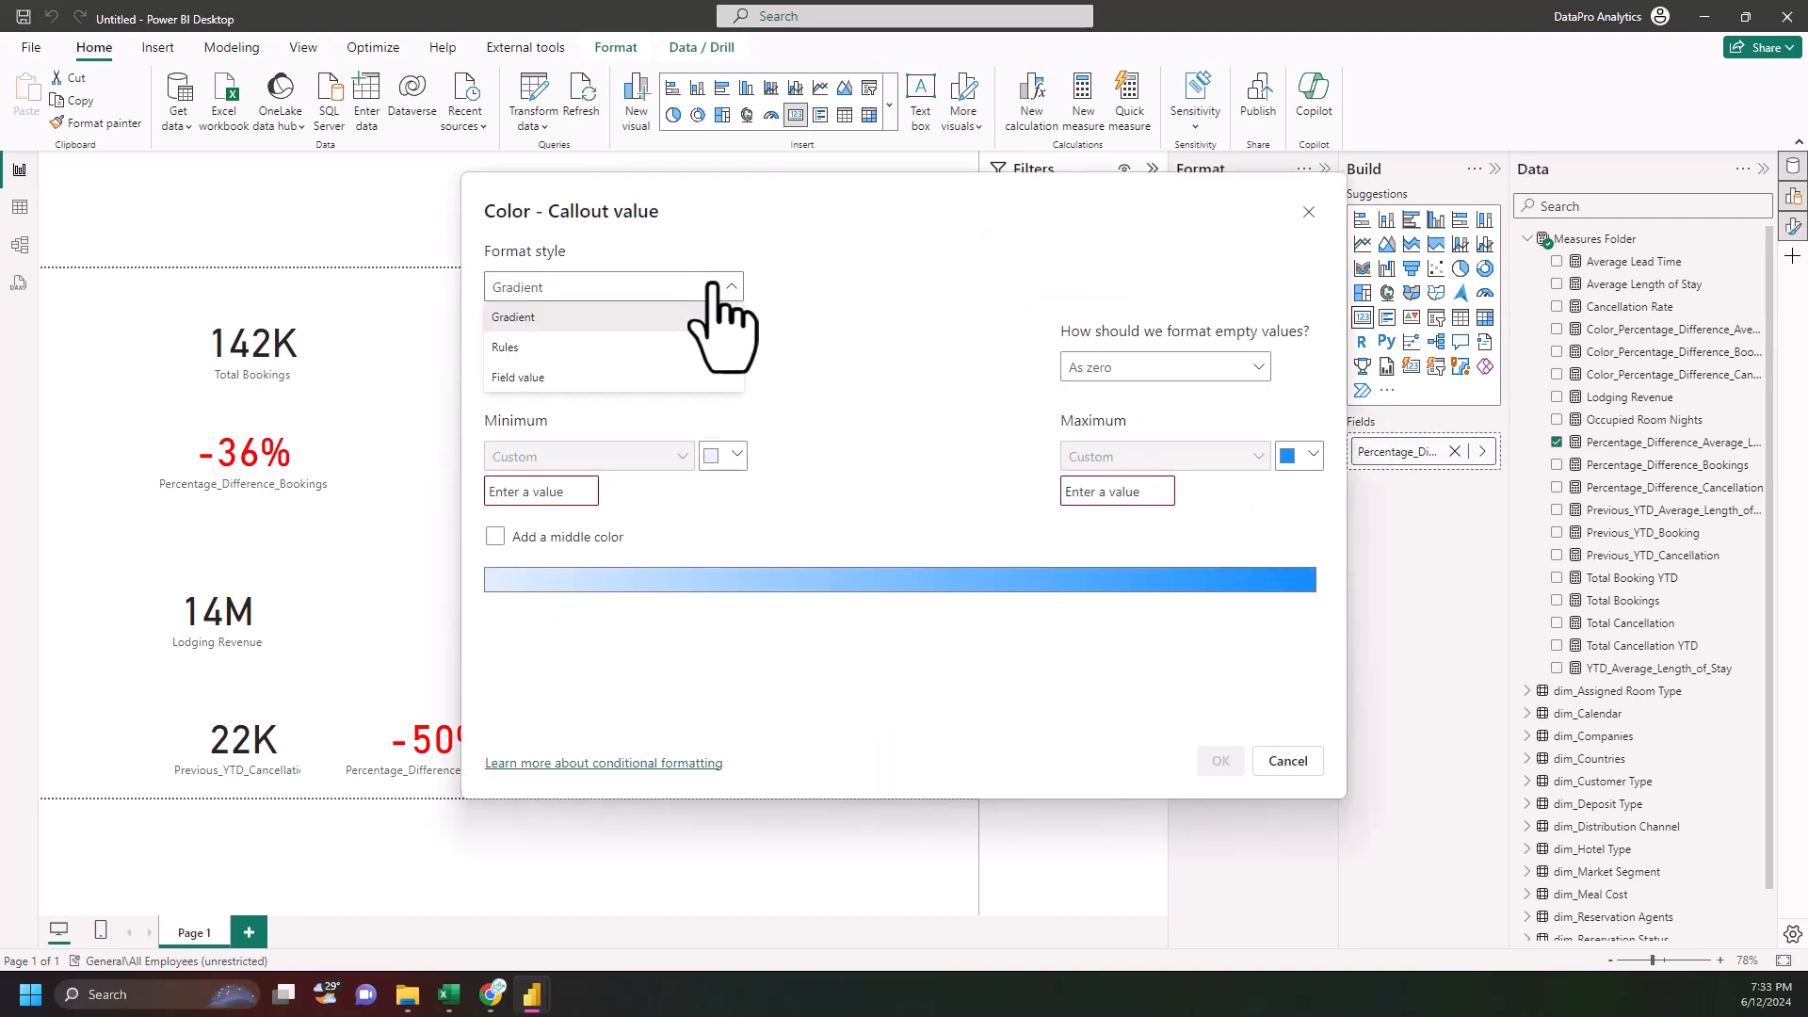
{"action": "left_click", "coordinate": [544, 377]}
{"action": "left_click", "coordinate": [551, 367]}
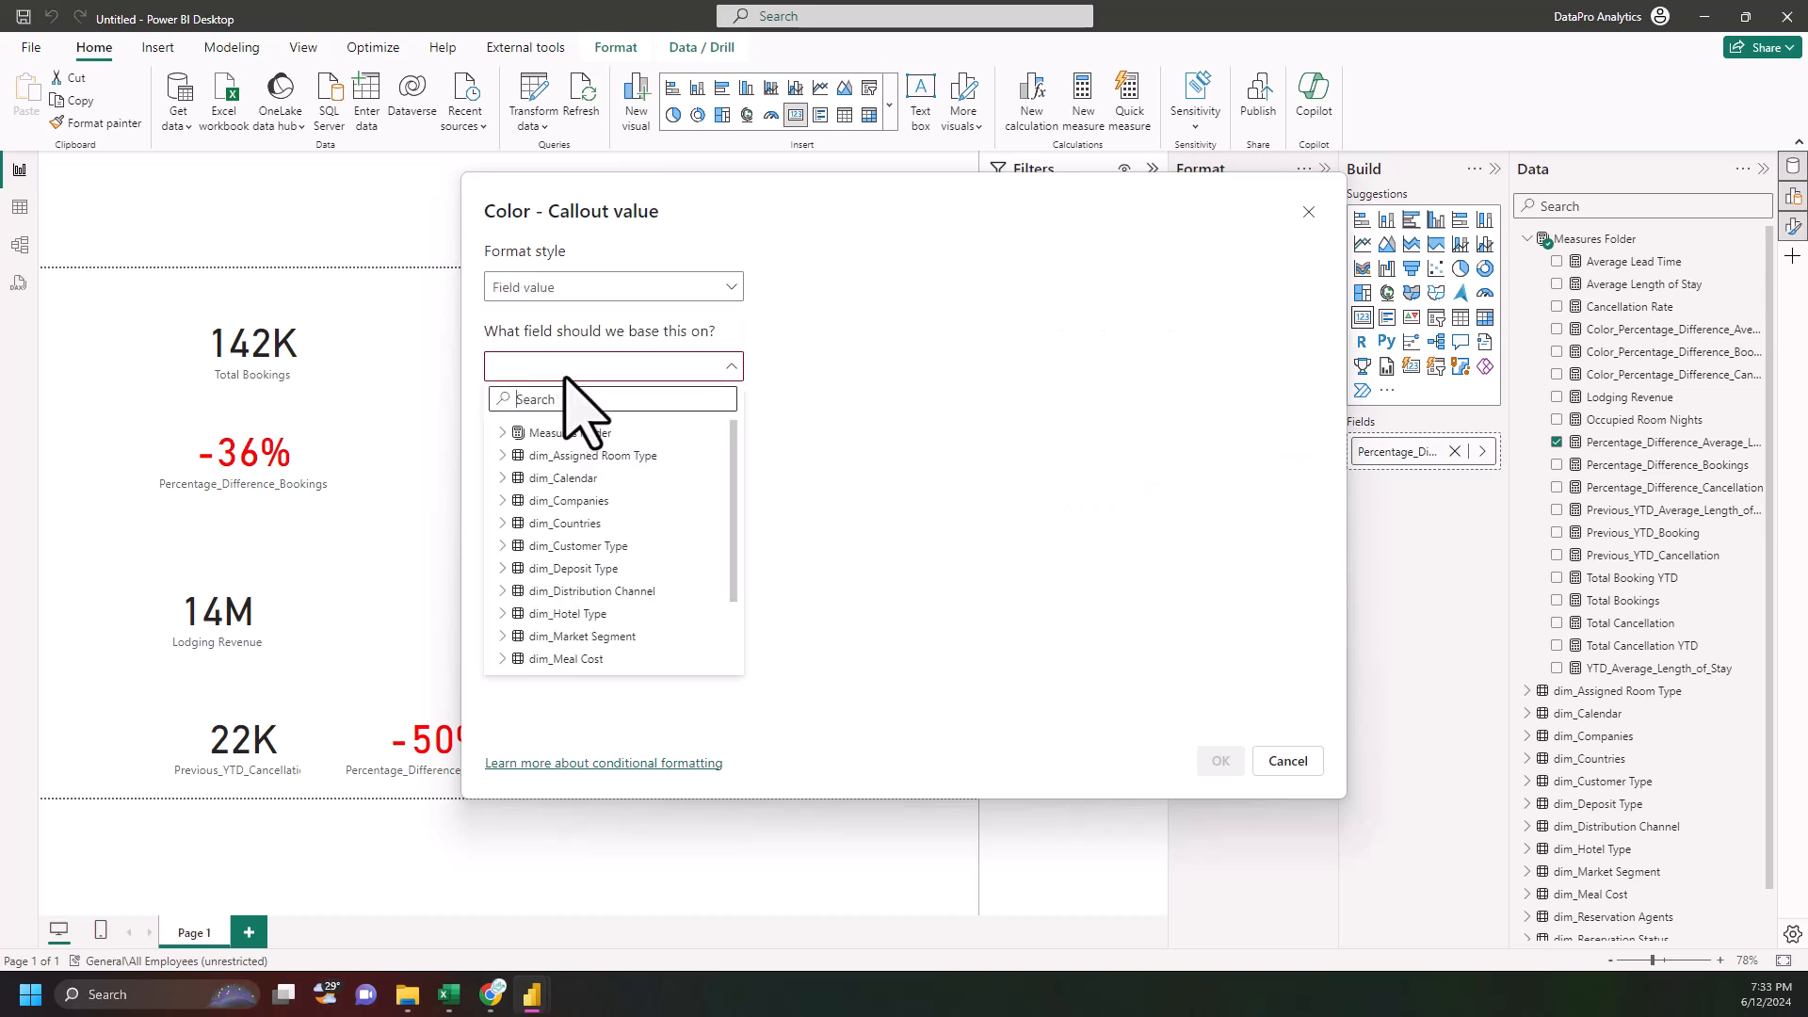
{"action": "left_click", "coordinate": [504, 435]}
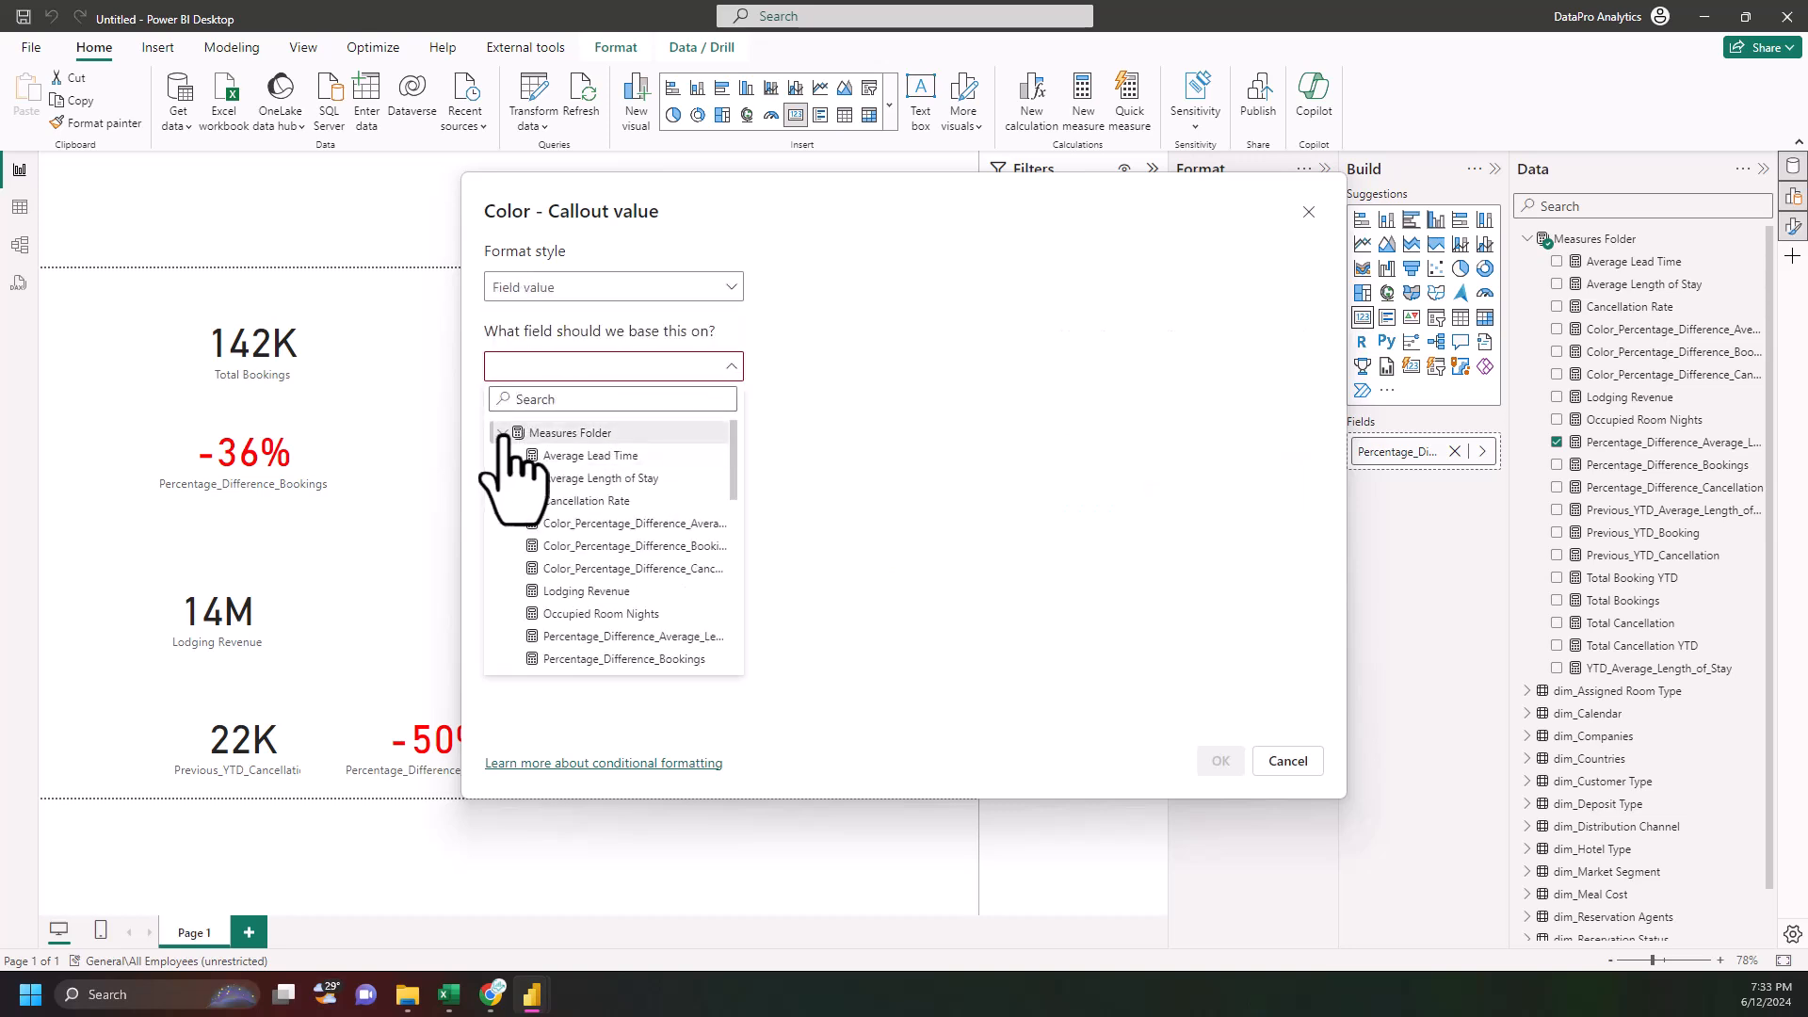
{"action": "left_click", "coordinate": [617, 523]}
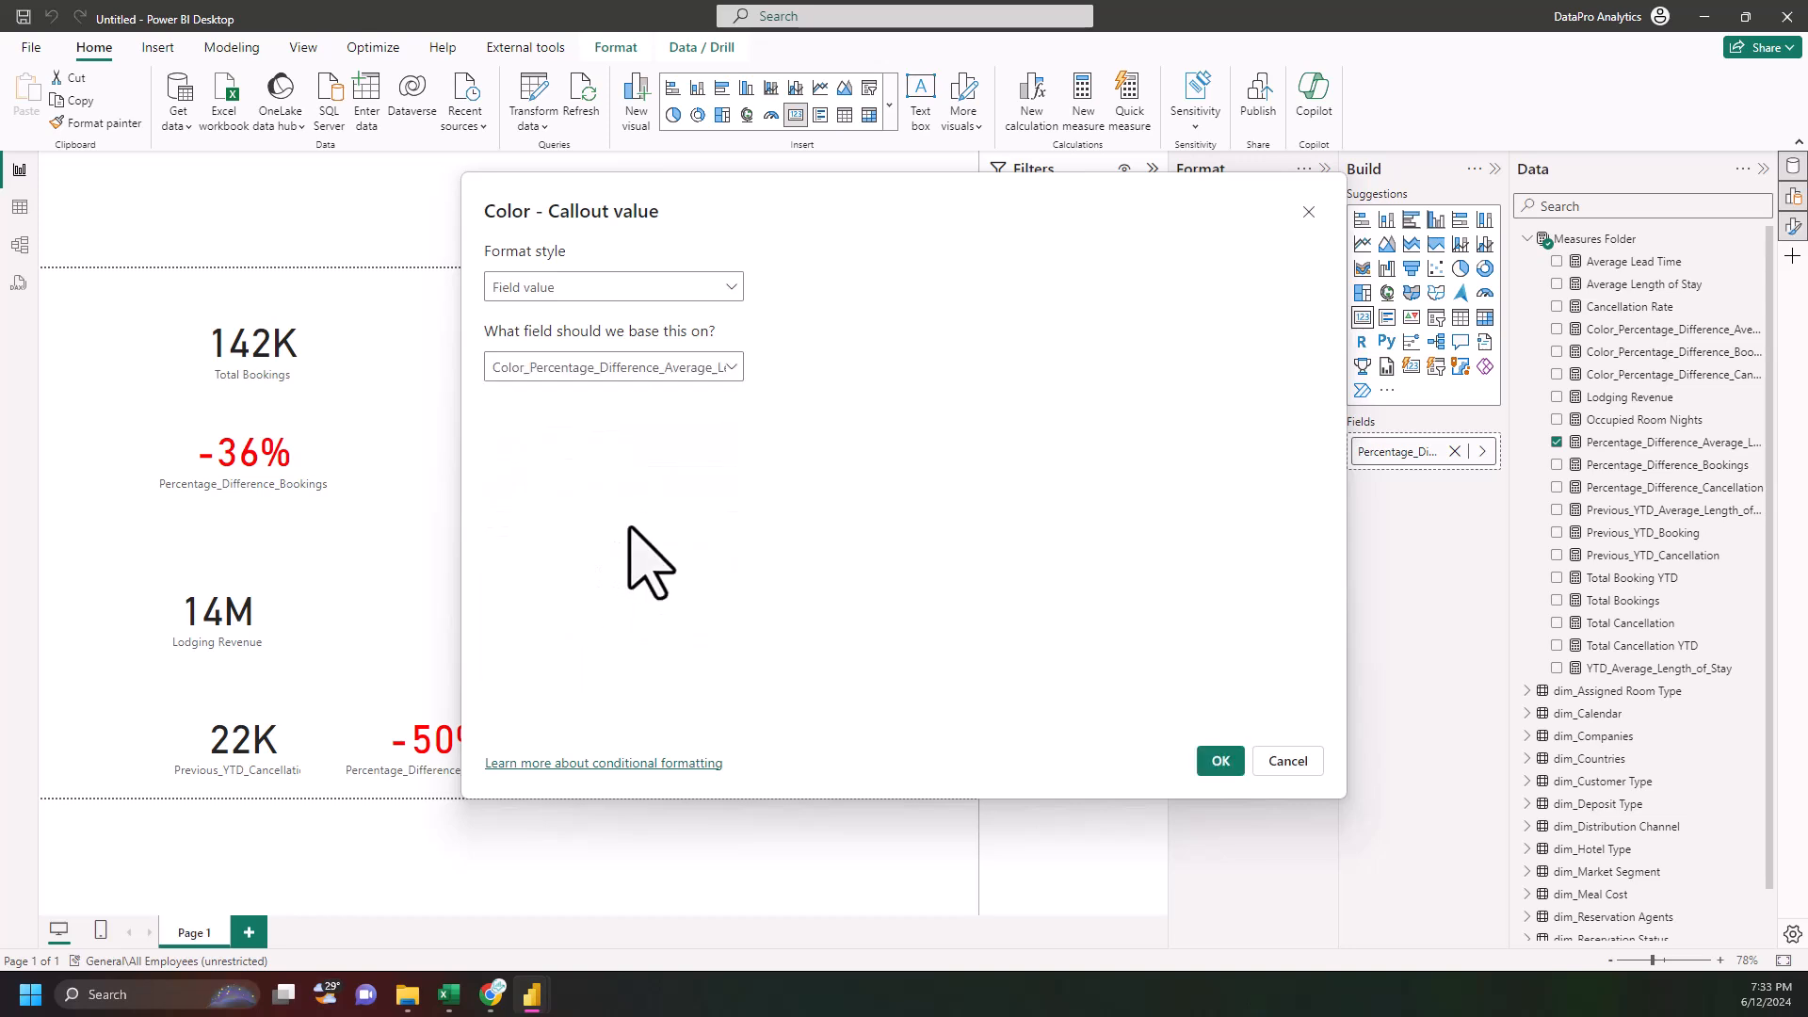
{"action": "left_click", "coordinate": [1220, 761]}
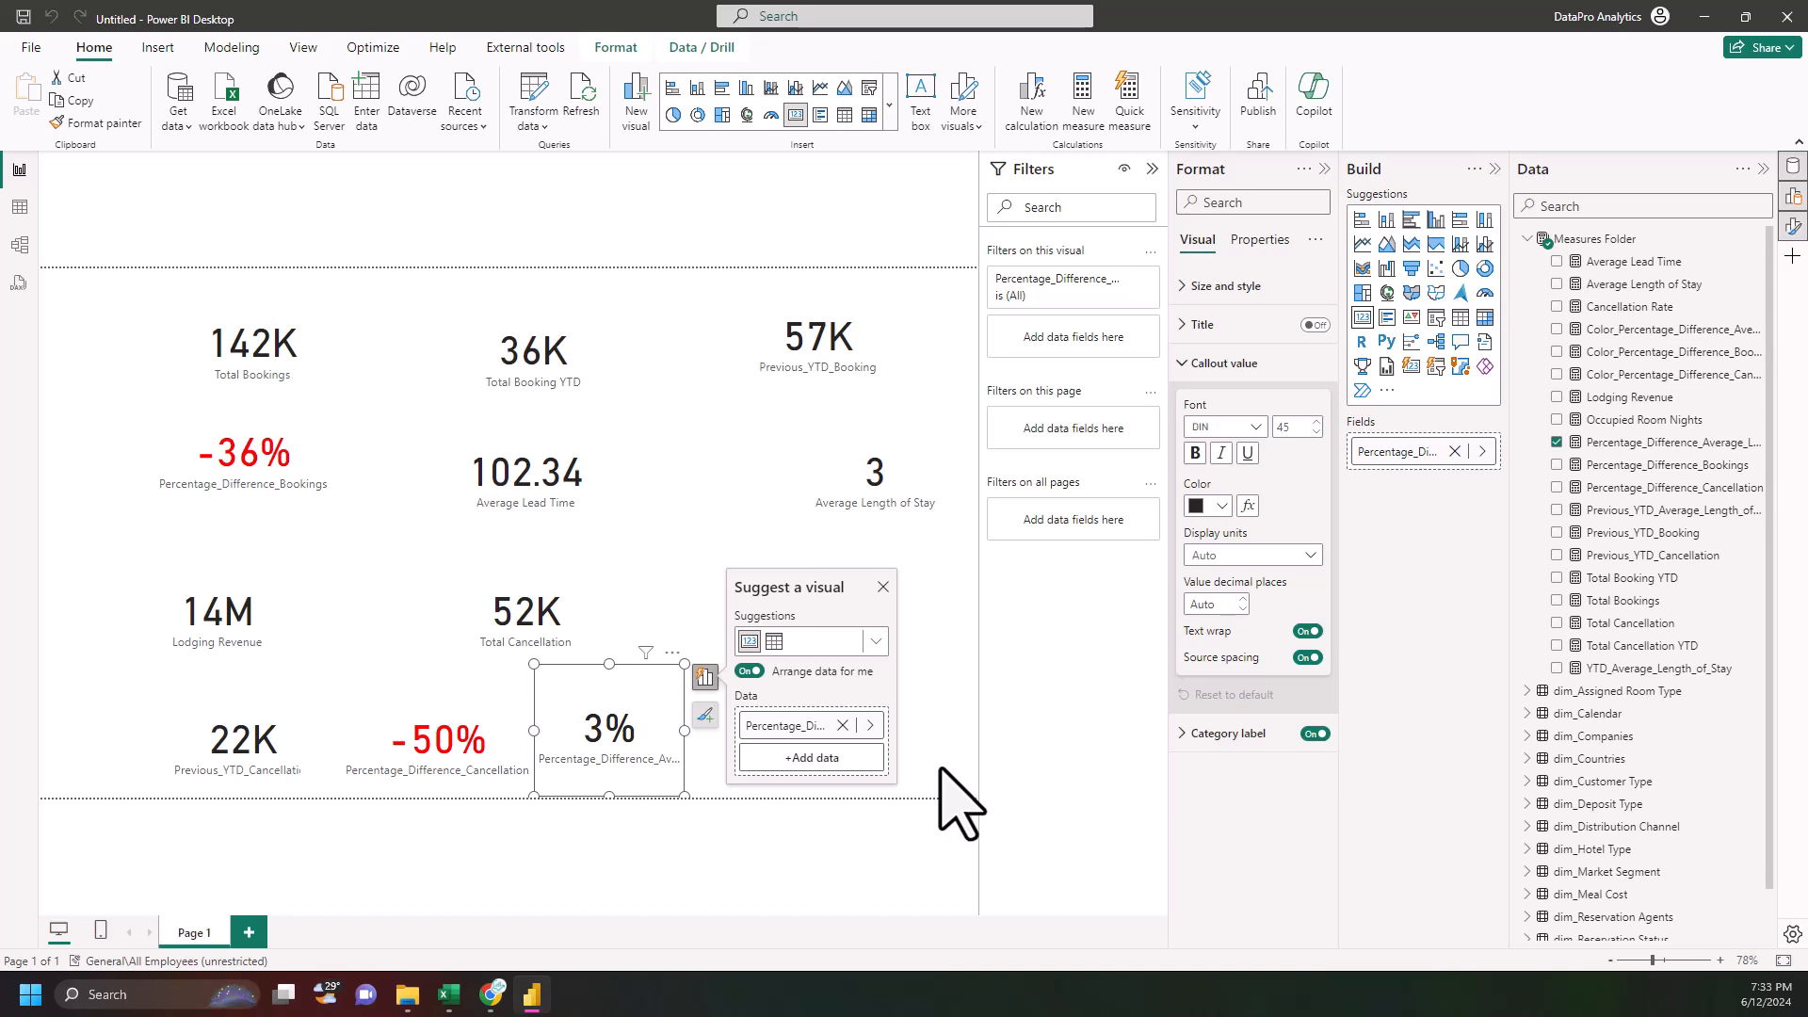
{"action": "left_click_drag", "start_coordinate": [634, 754], "coordinate": [376, 637]}
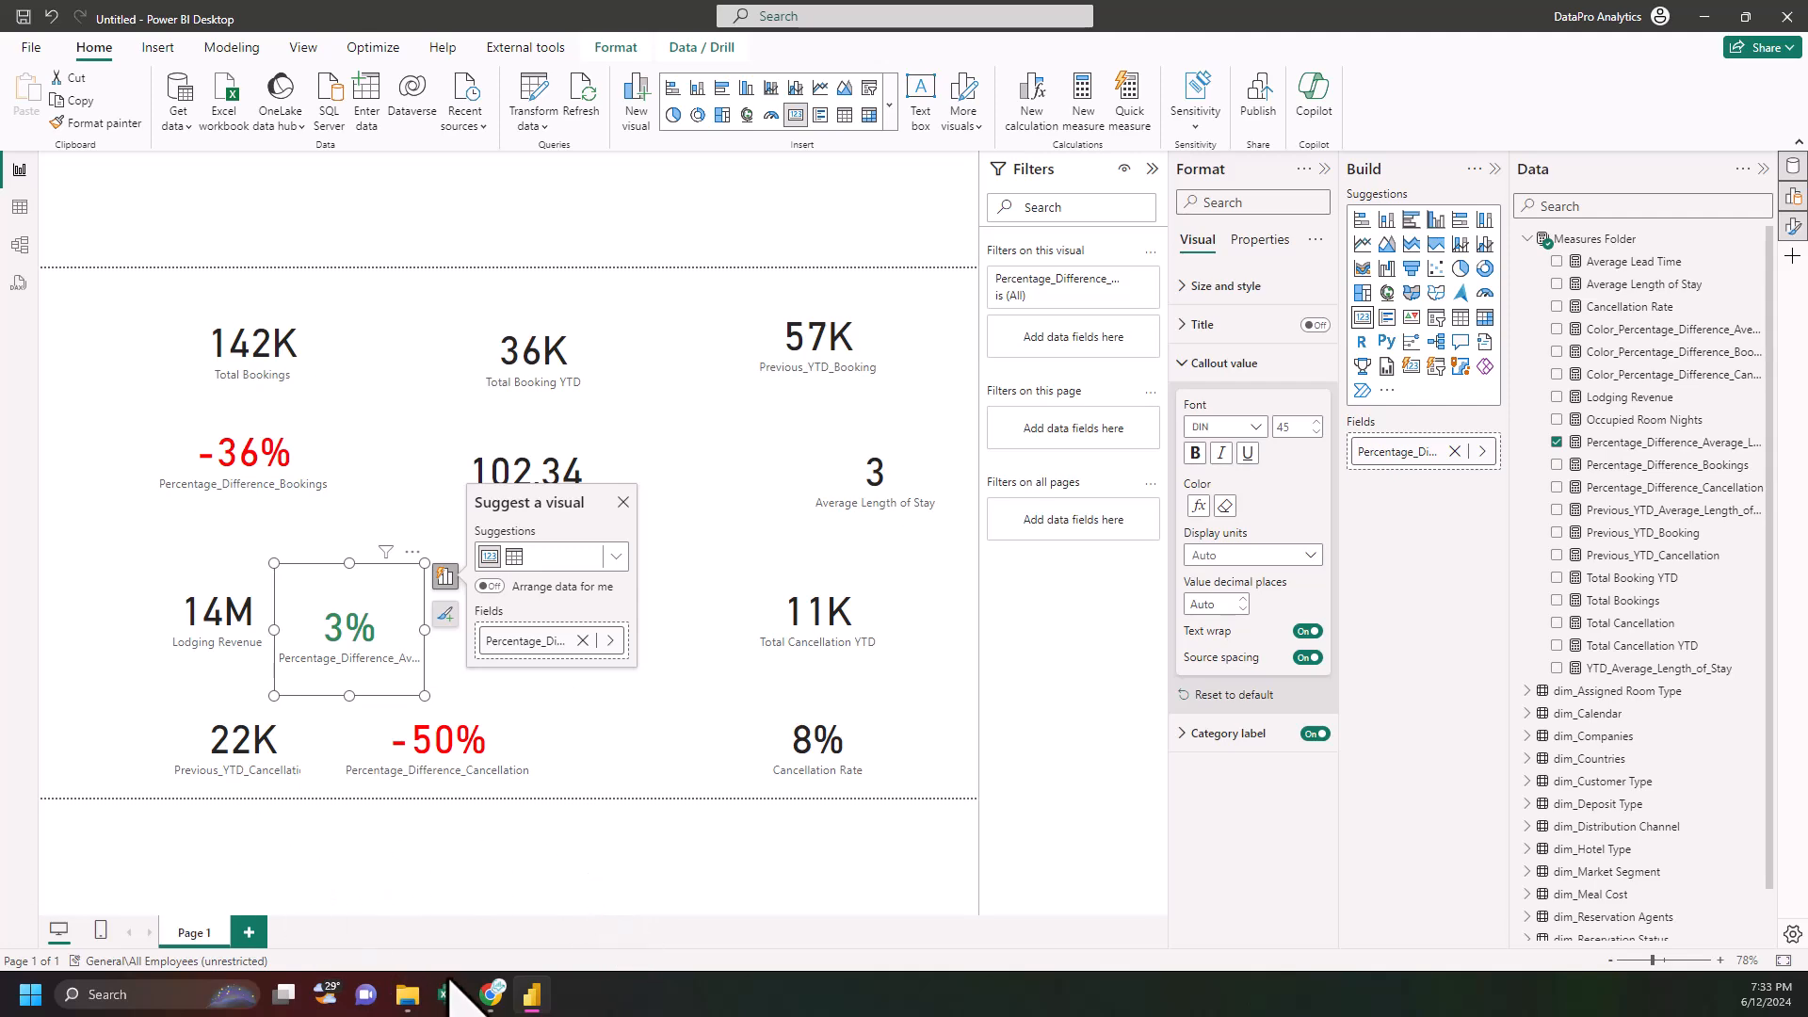
- Switch to the browser to examine the published Hotel Performance Analytics overview page, and return to Power BI Desktop
{"action": "left_click", "coordinate": [491, 994]}
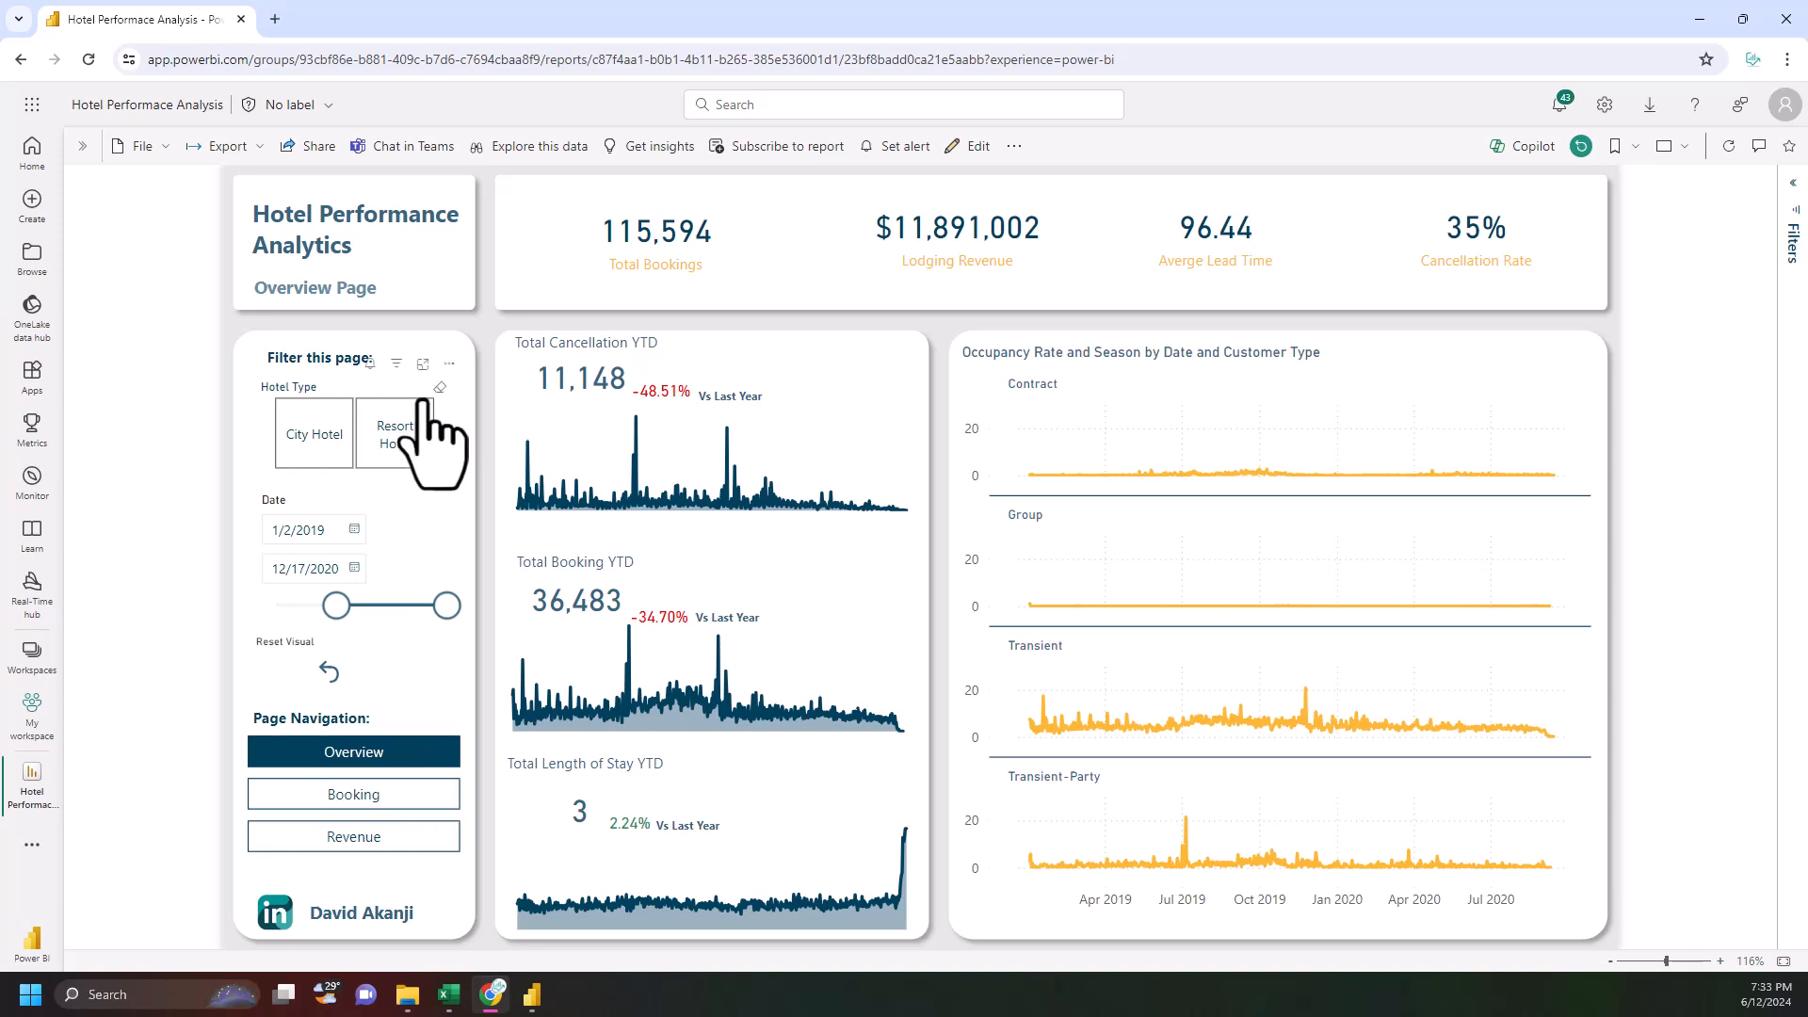
{"action": "left_click", "coordinate": [492, 996]}
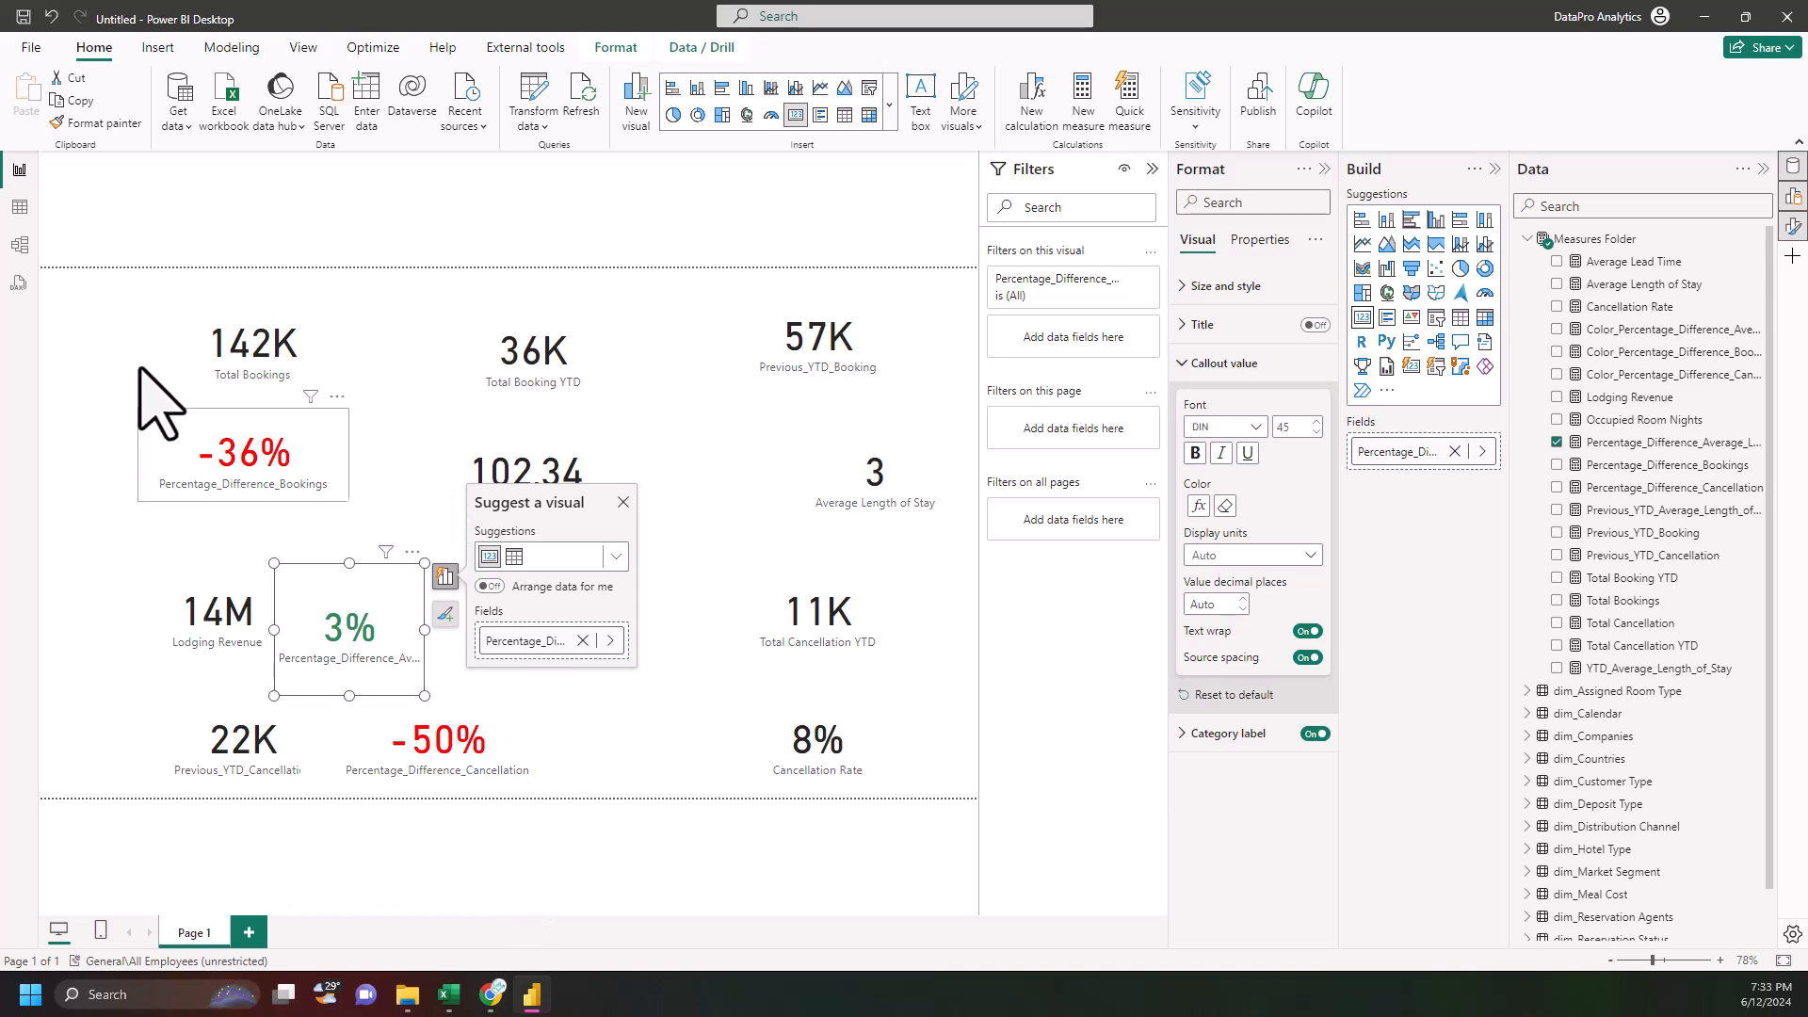
- Select the Total Bookings card and shift it slightly to the right on the report page
{"action": "left_click", "coordinate": [170, 328]}
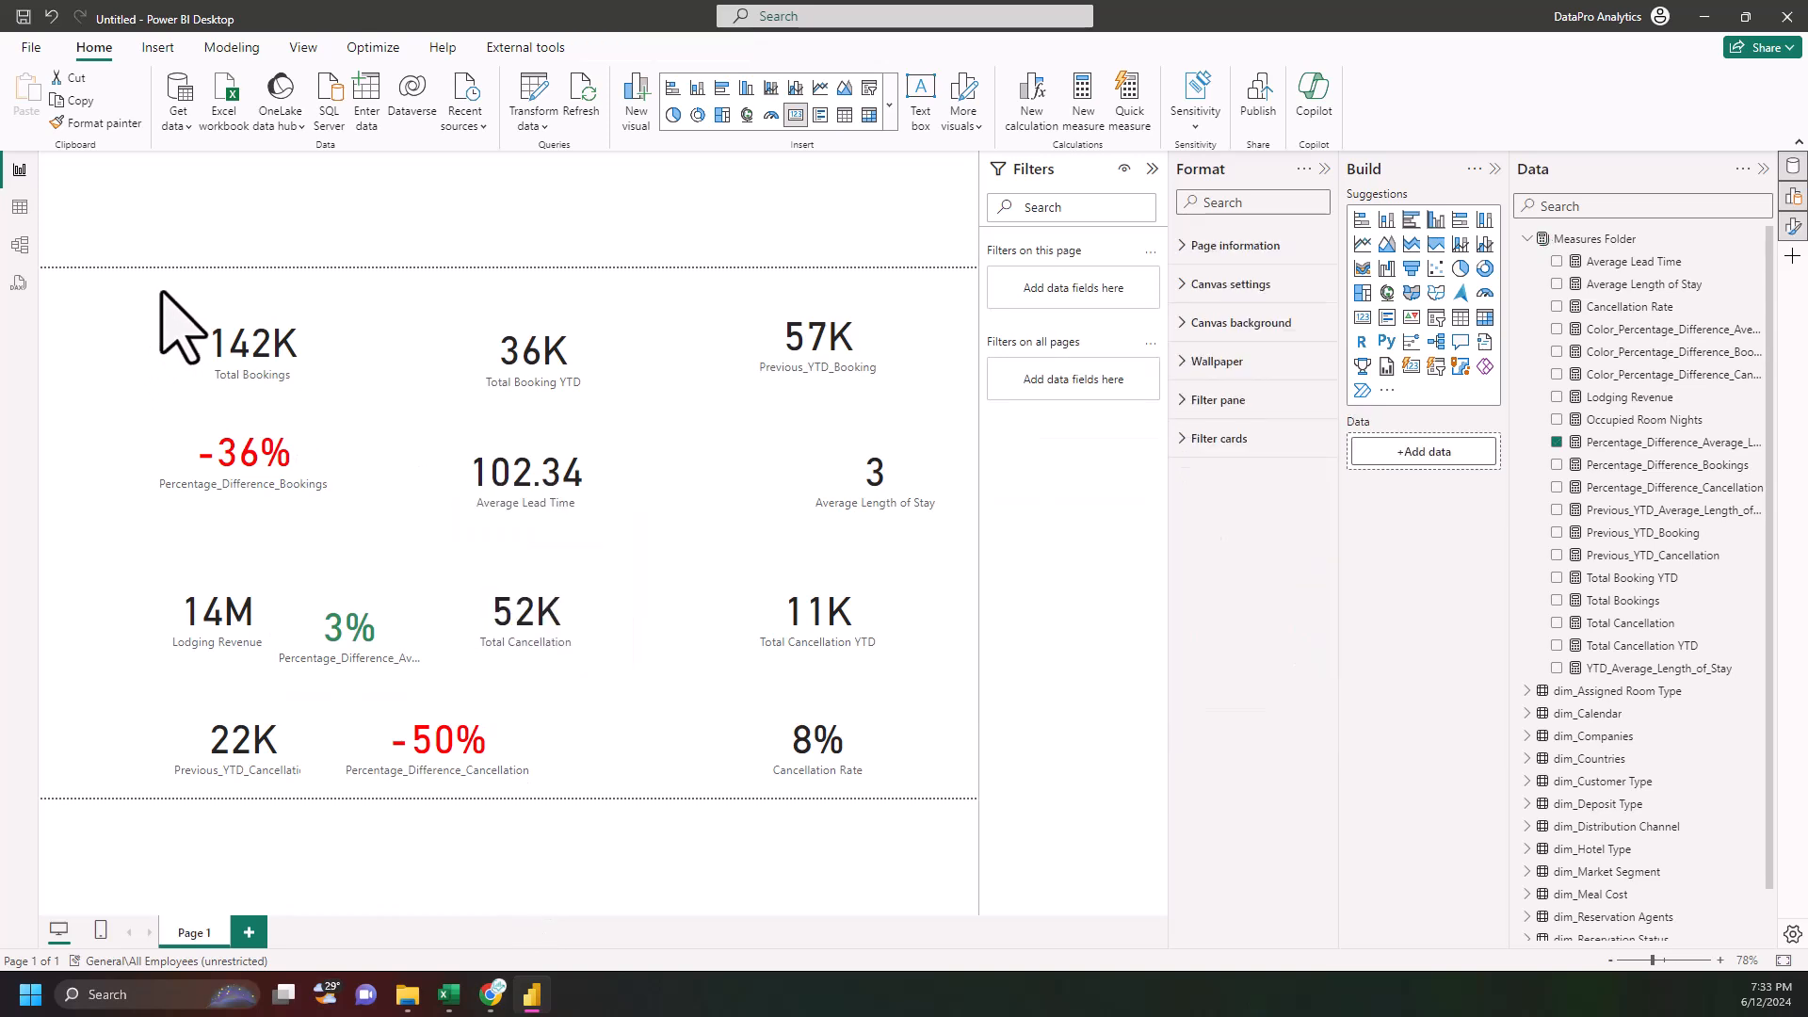
{"action": "left_click_drag", "start_coordinate": [187, 296], "coordinate": [23, 528]}
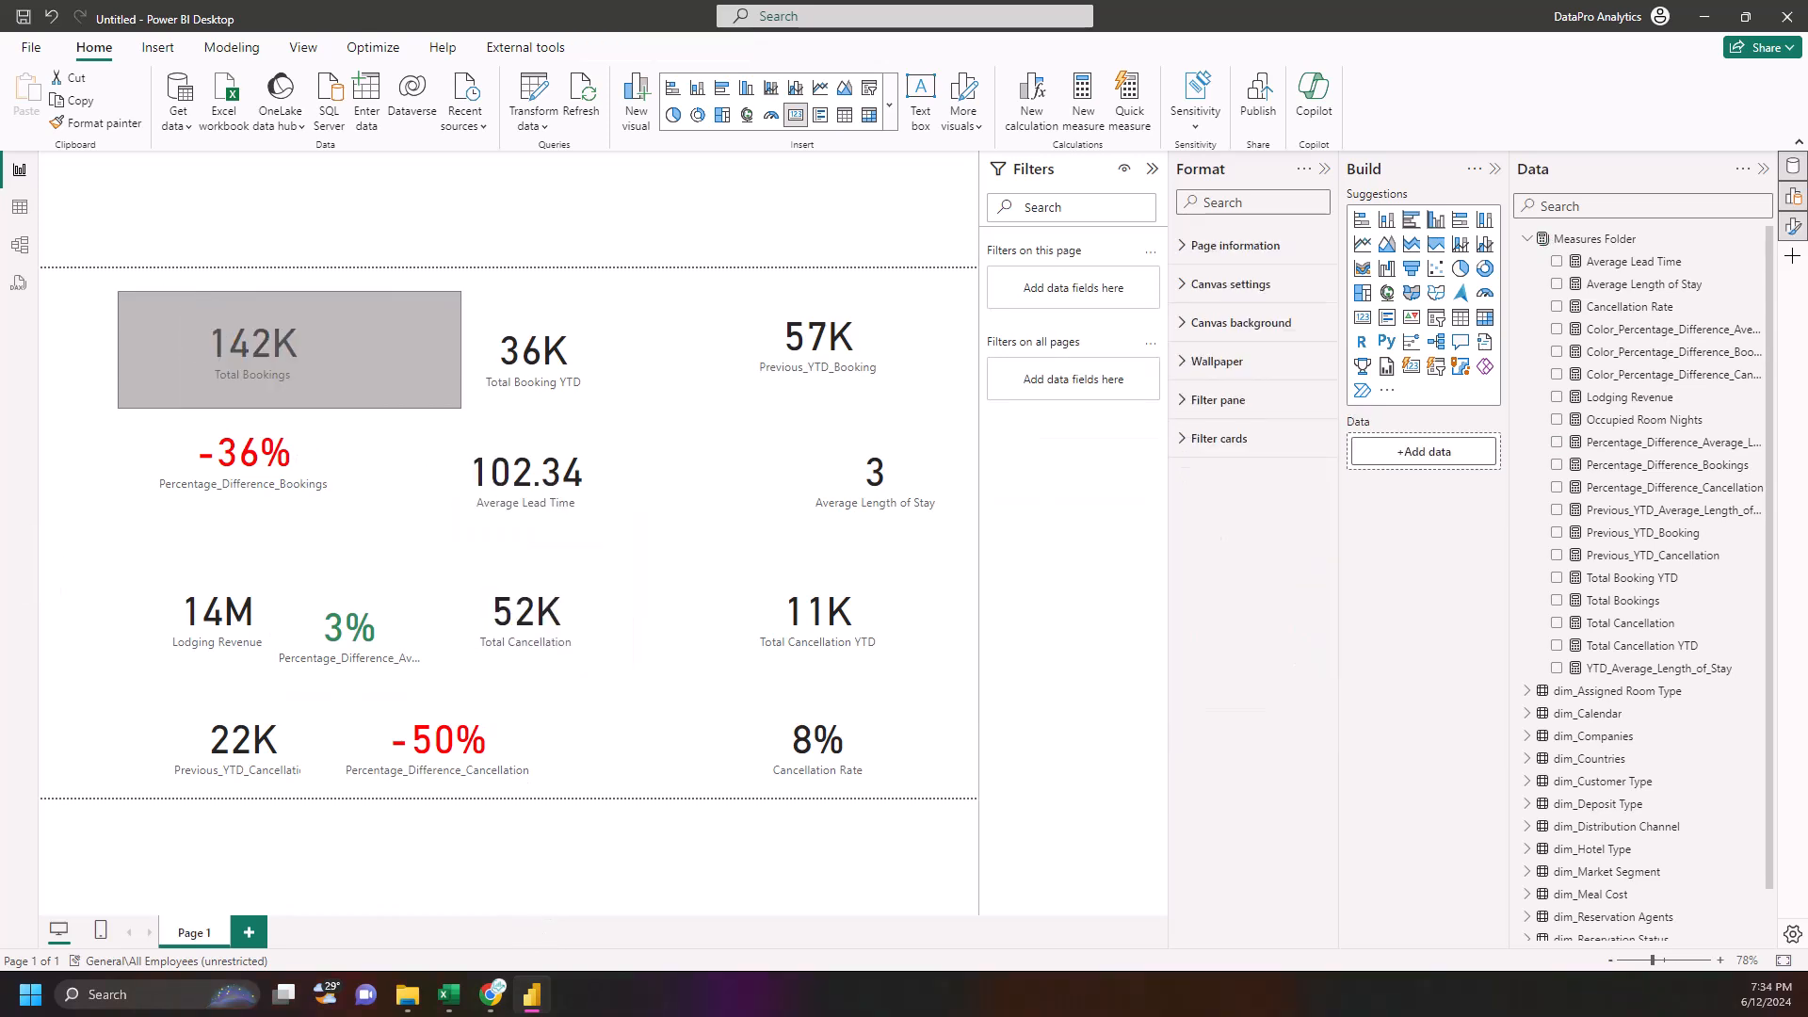
{"action": "left_click_drag", "start_coordinate": [461, 408], "coordinate": [461, 408]}
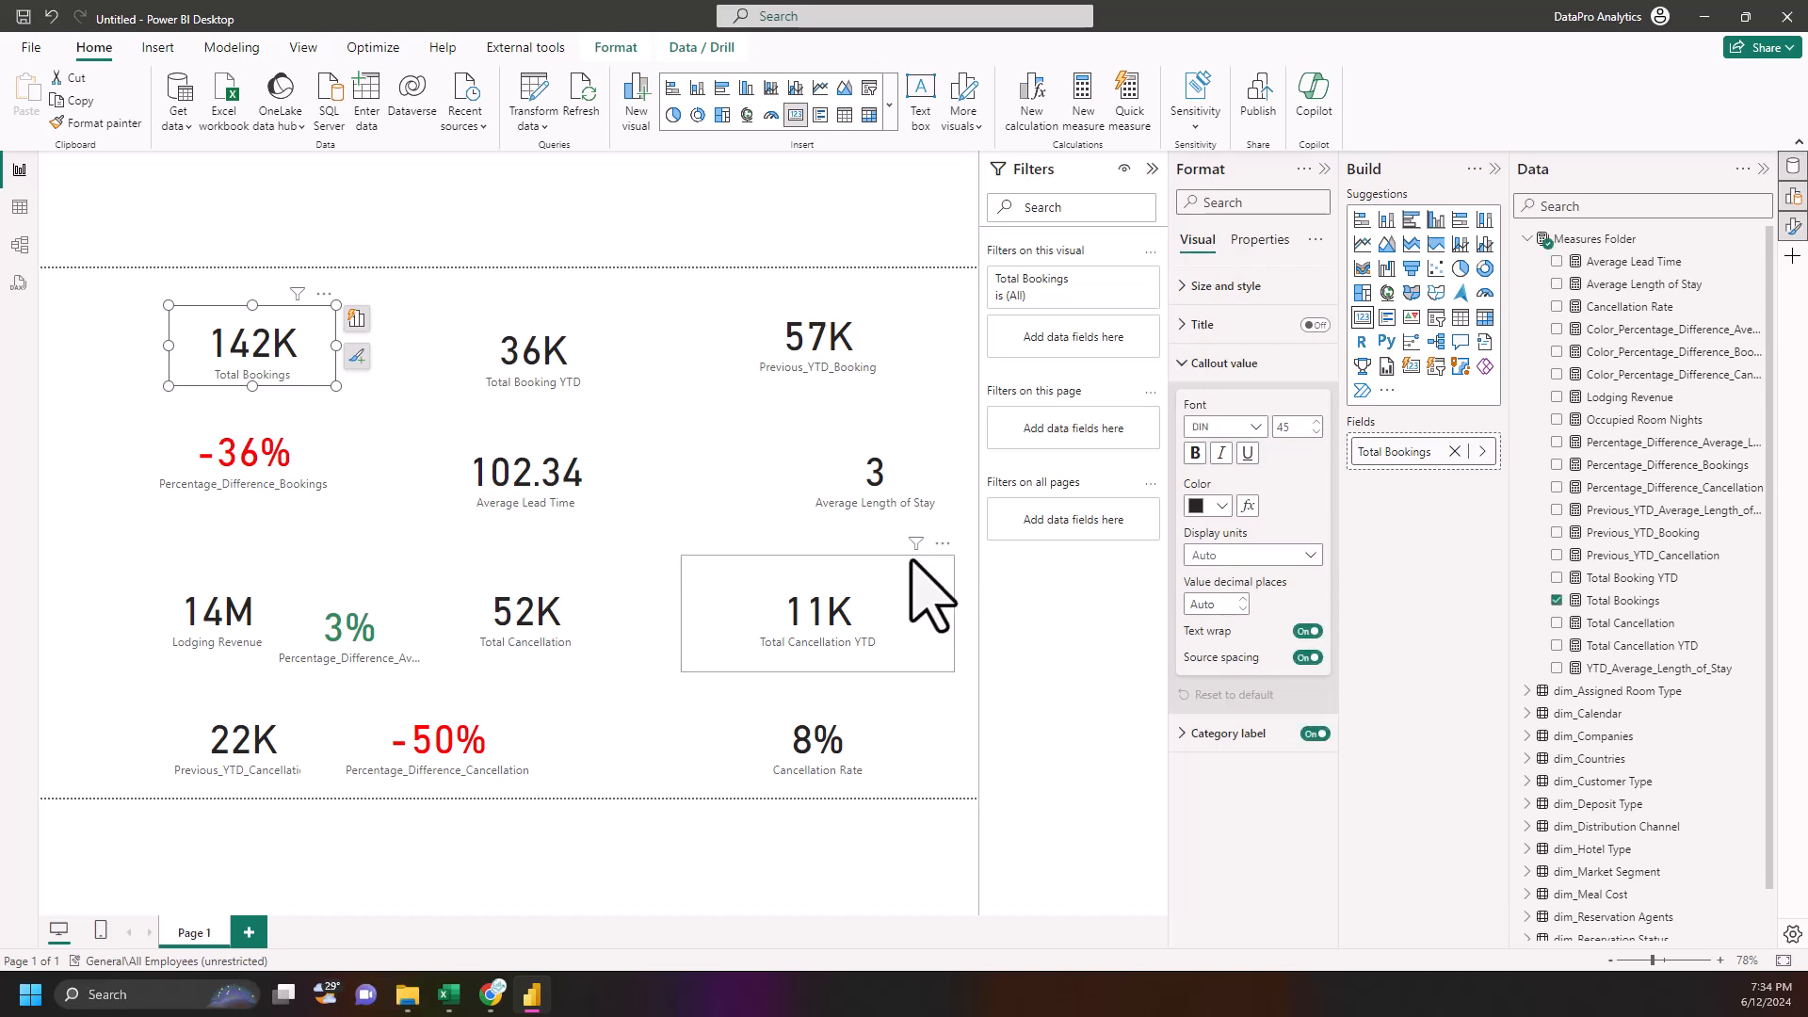
{"action": "left_click_drag", "start_coordinate": [246, 353], "coordinate": [259, 353]}
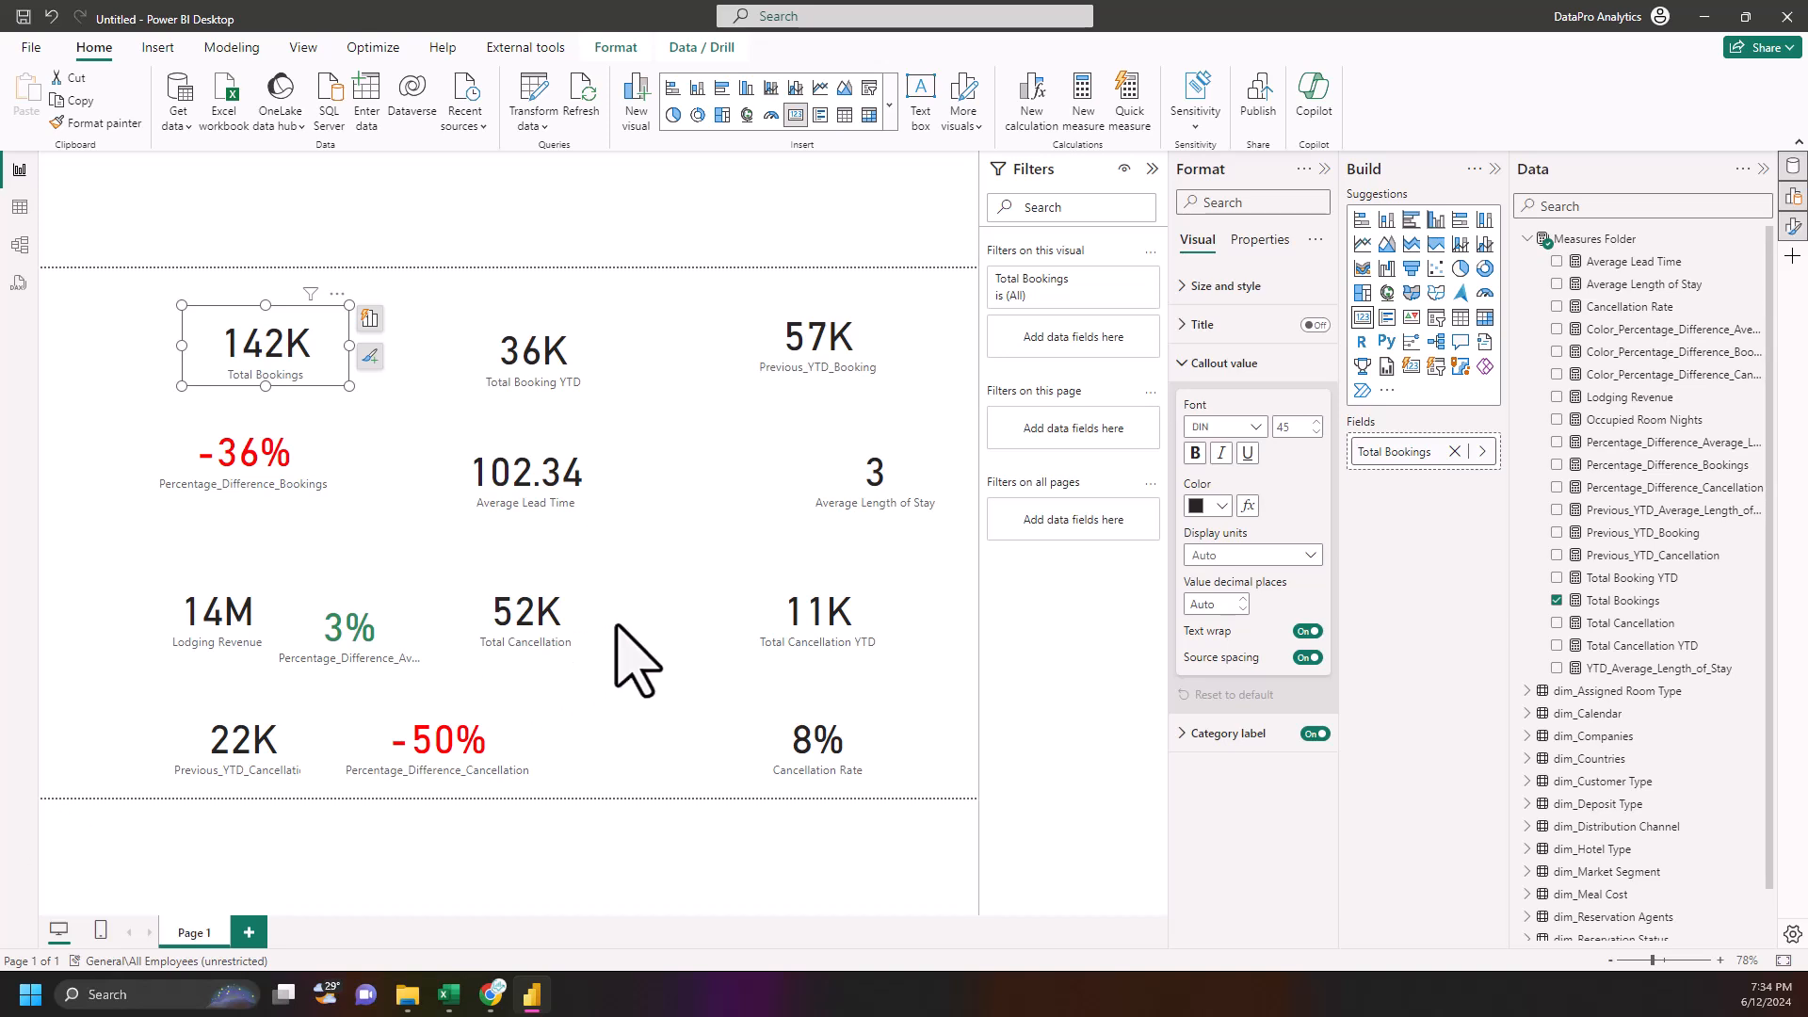
- Set the Total Bookings card's callout value font size to 24
{"action": "left_click", "coordinate": [1316, 431]}
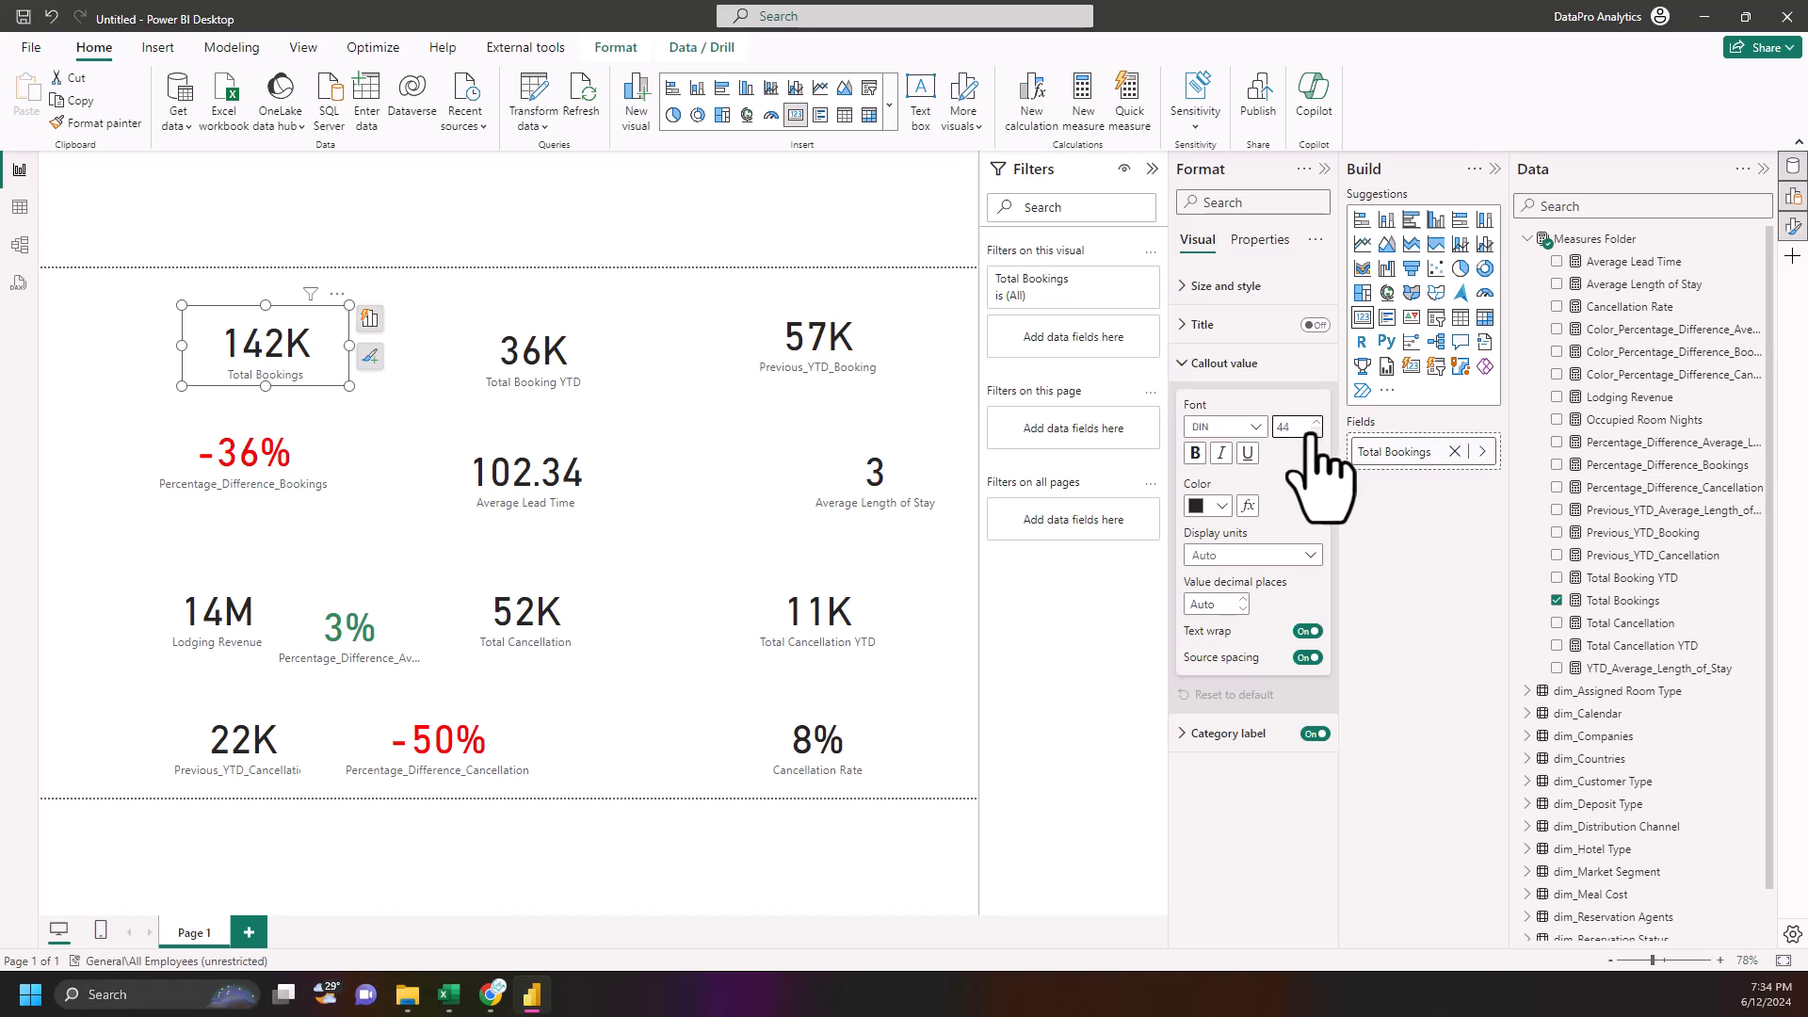
{"action": "left_click", "coordinate": [1315, 431]}
{"action": "double_click", "coordinate": [1307, 433]}
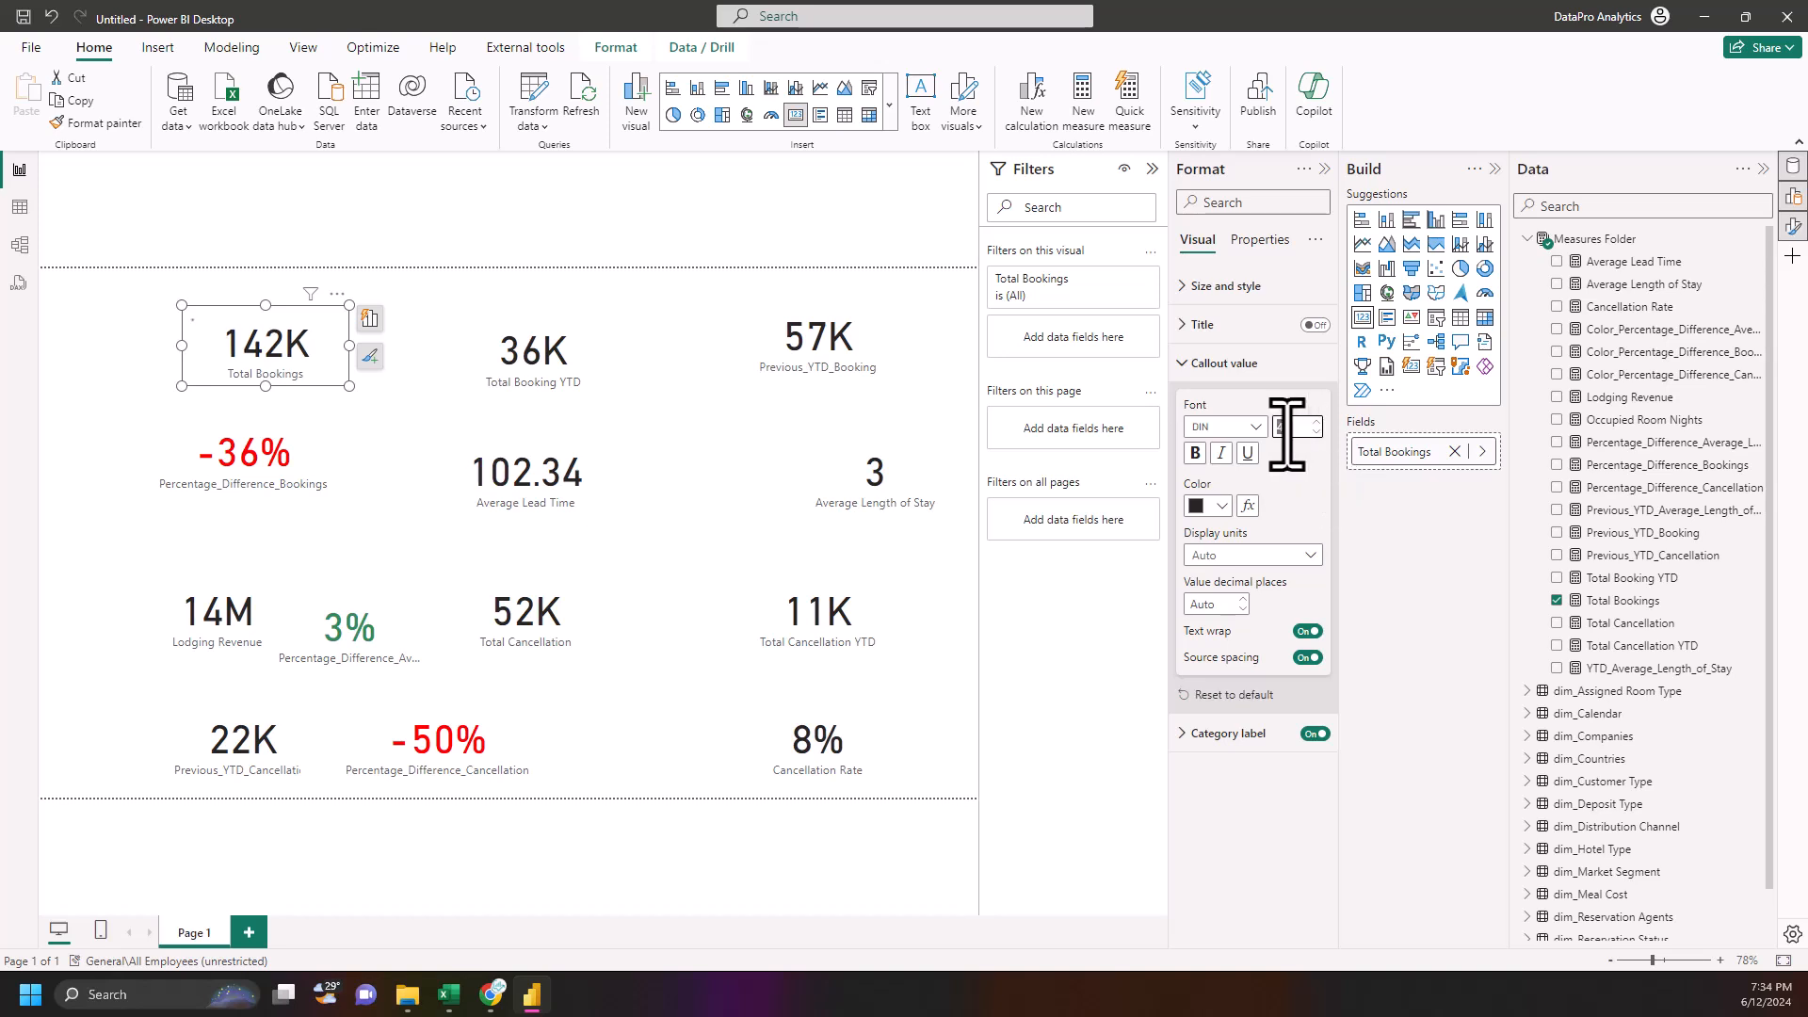
{"action": "type", "text": "24"}
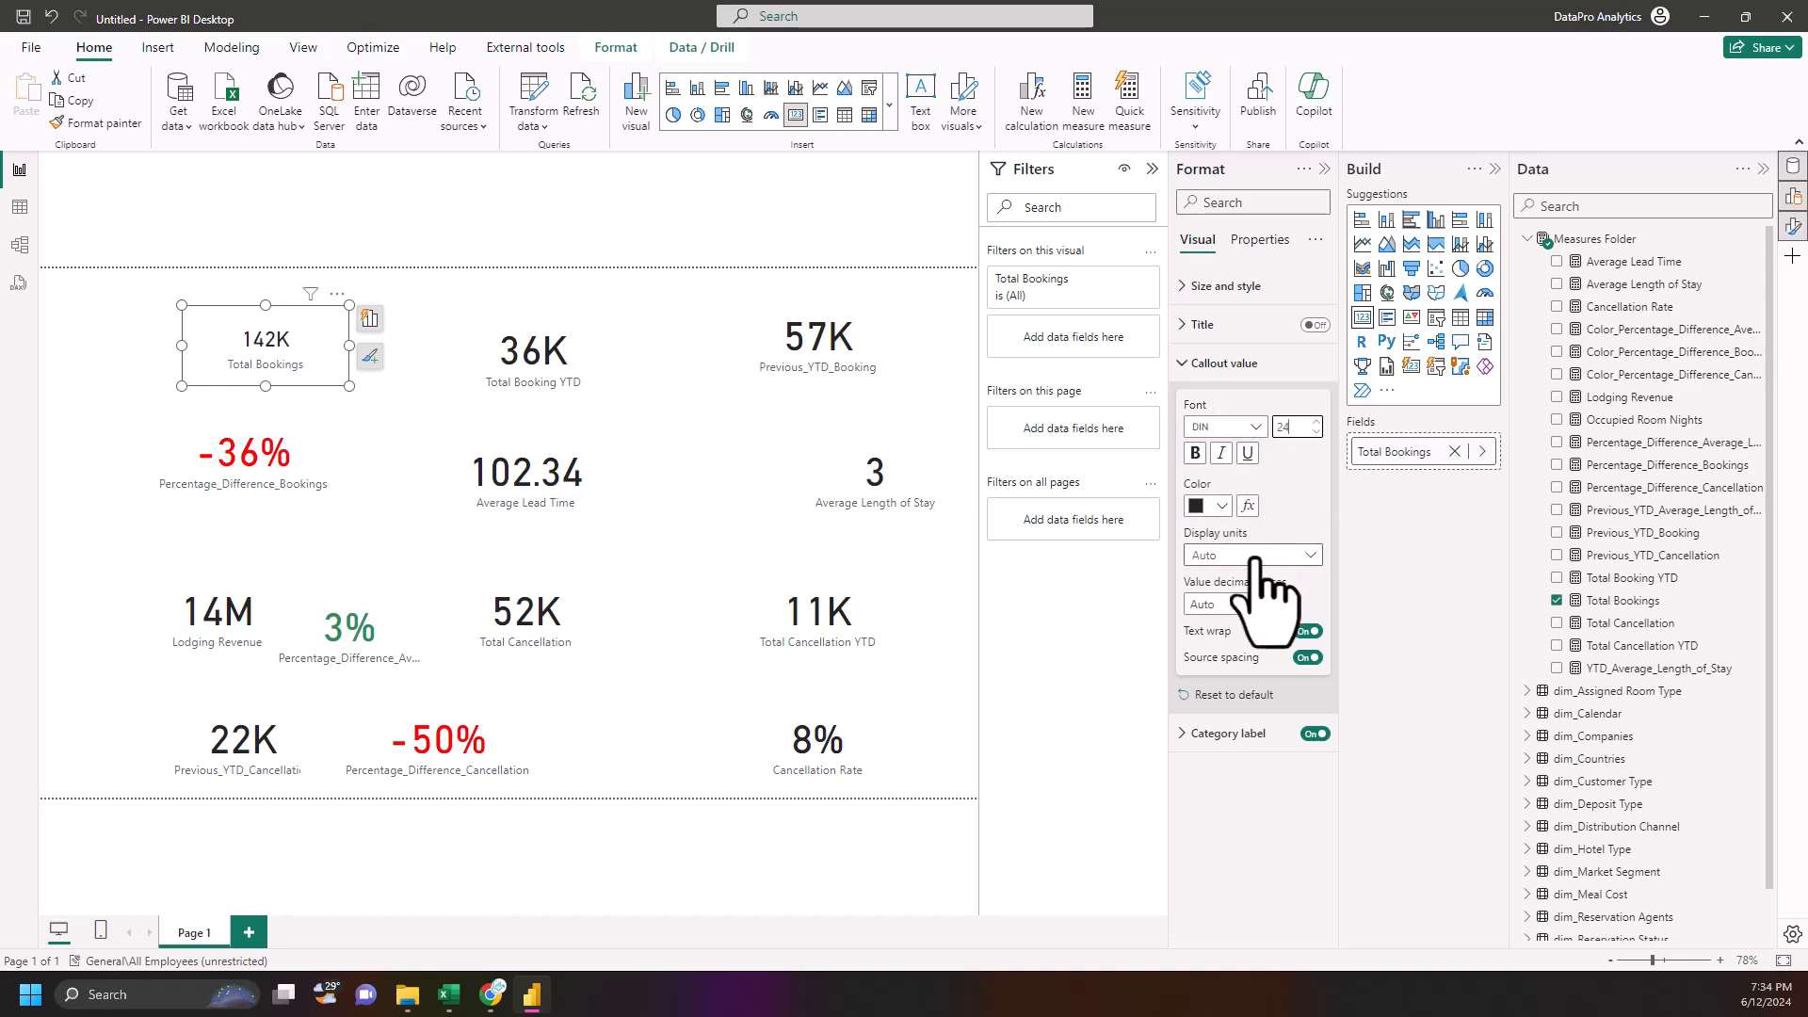
- Set the Total Bookings callout to display units None with 0 decimal places, and apply a thousands separator to the measure
{"action": "left_click", "coordinate": [1255, 557]}
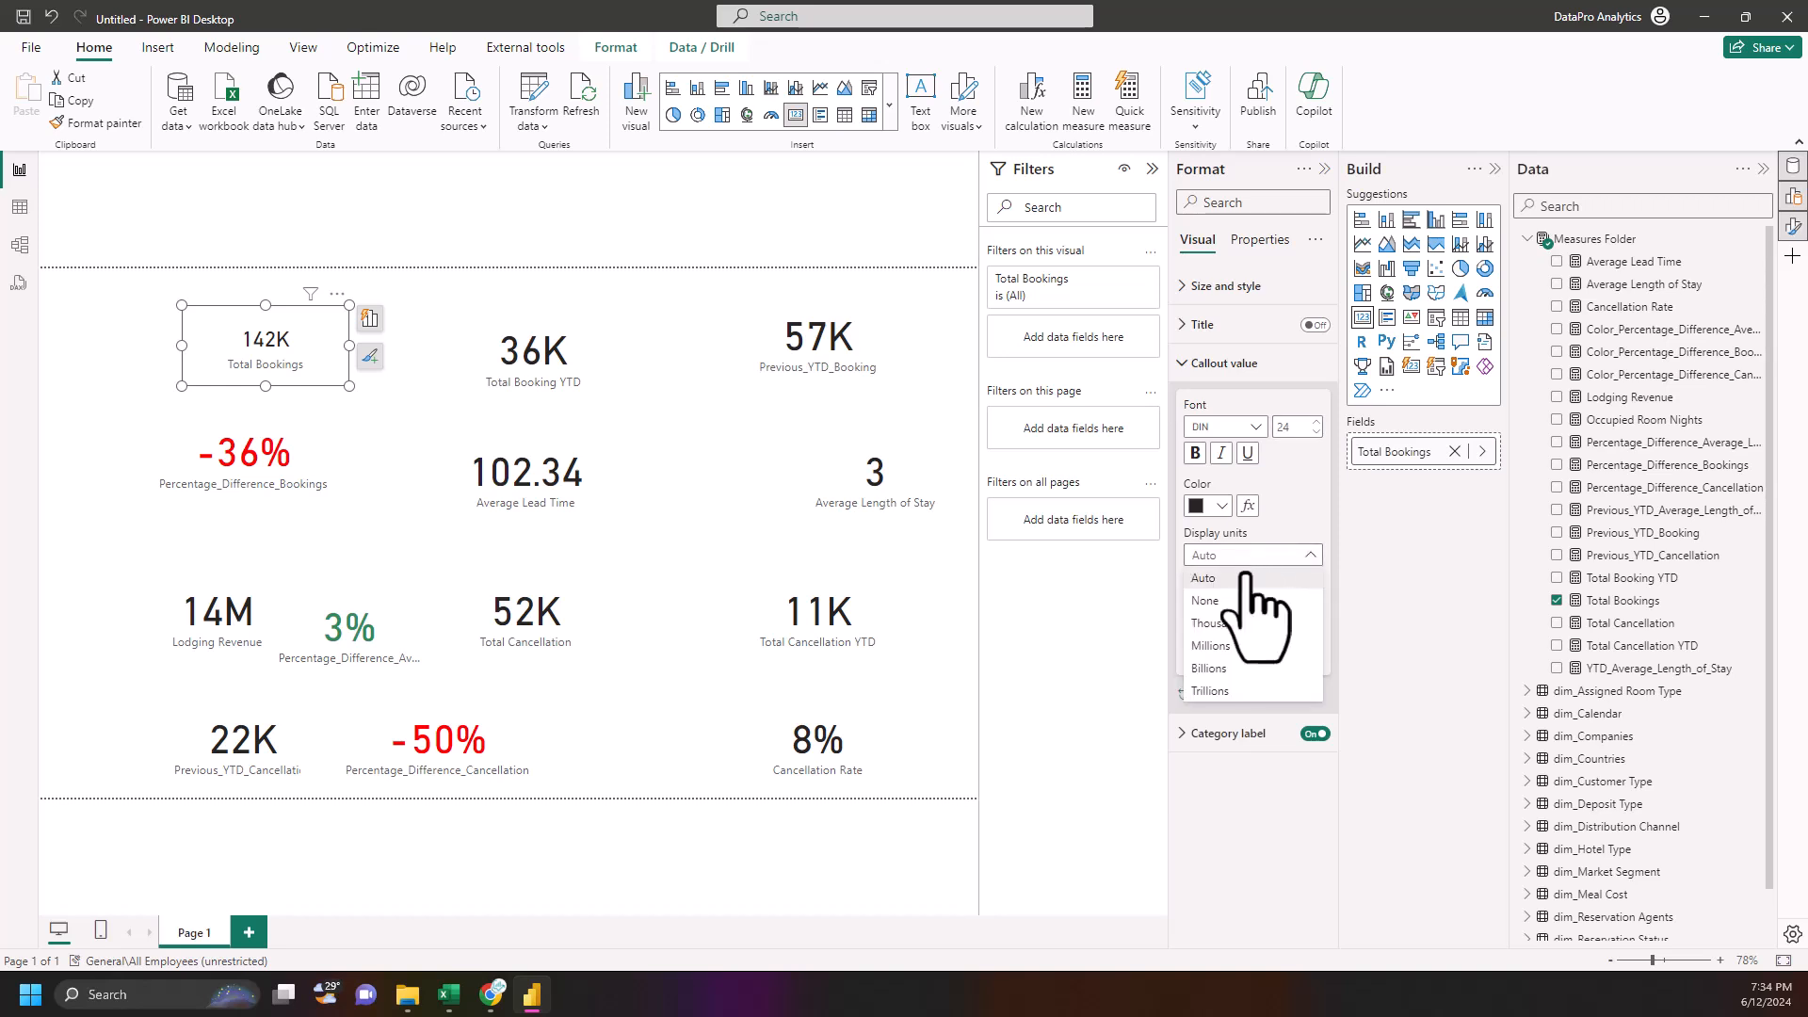
{"action": "left_click", "coordinate": [1245, 603]}
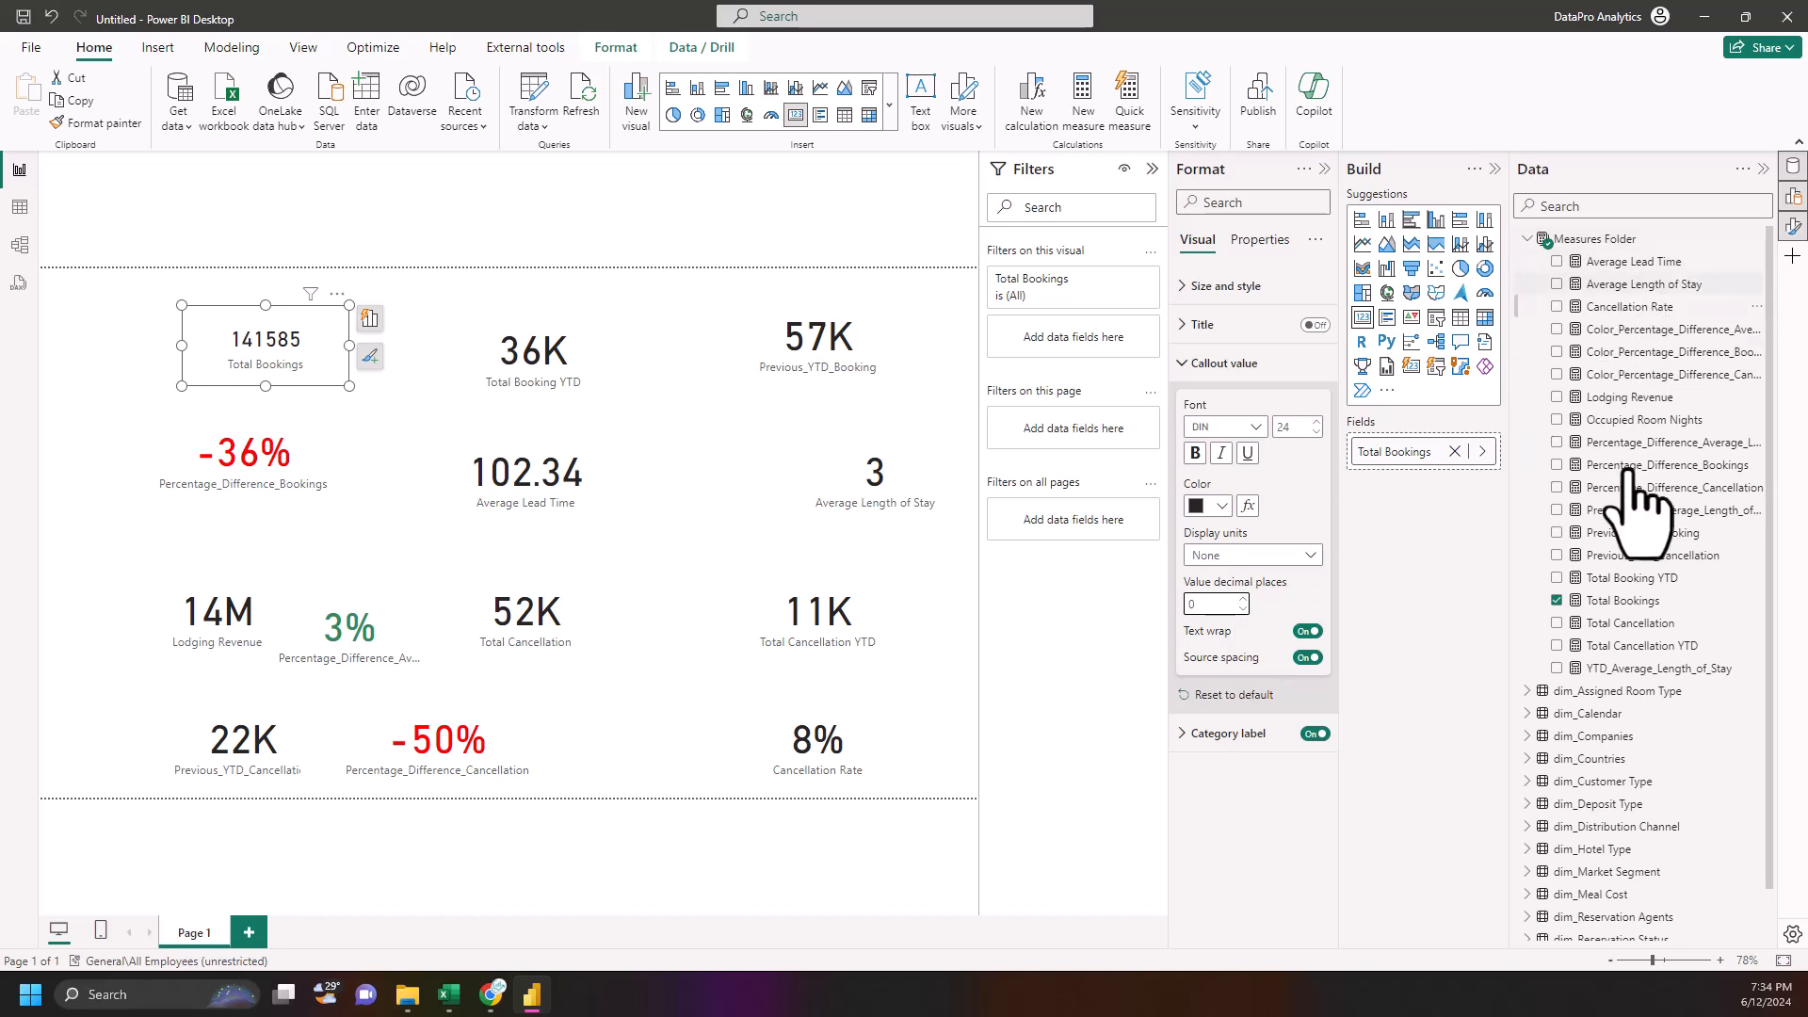
{"action": "left_click", "coordinate": [1618, 603]}
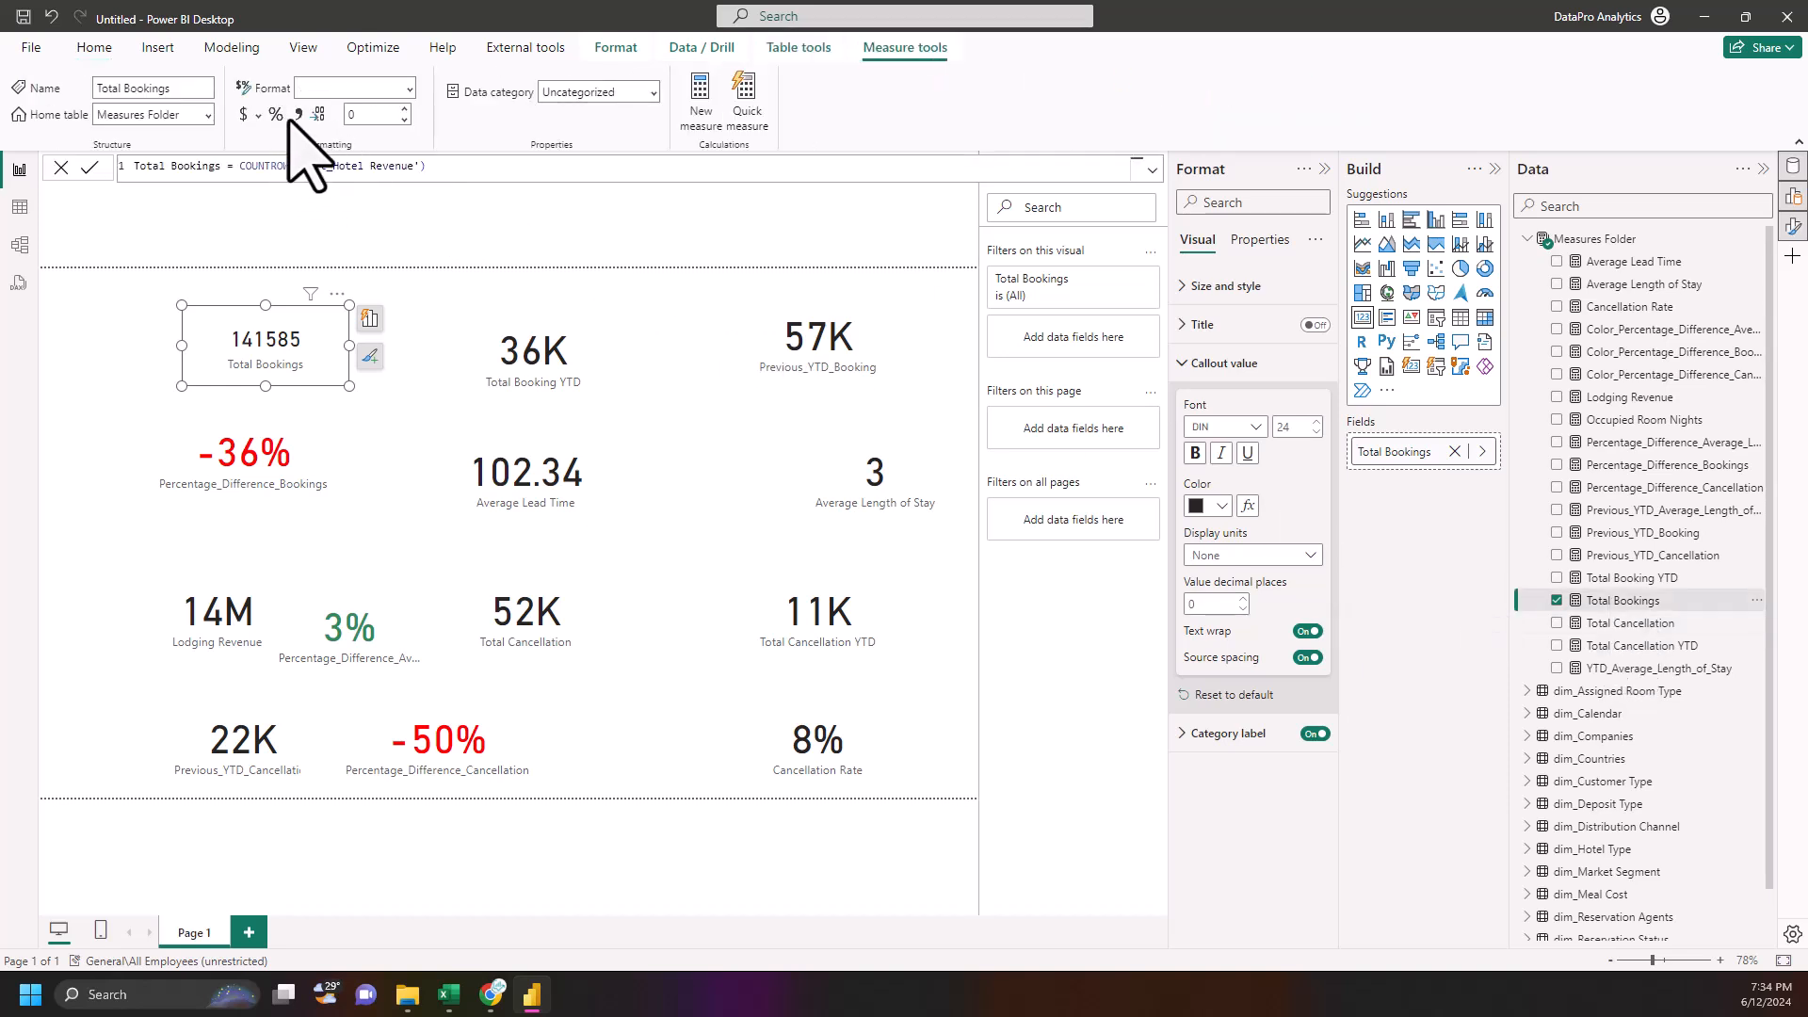
{"action": "left_click", "coordinate": [297, 113]}
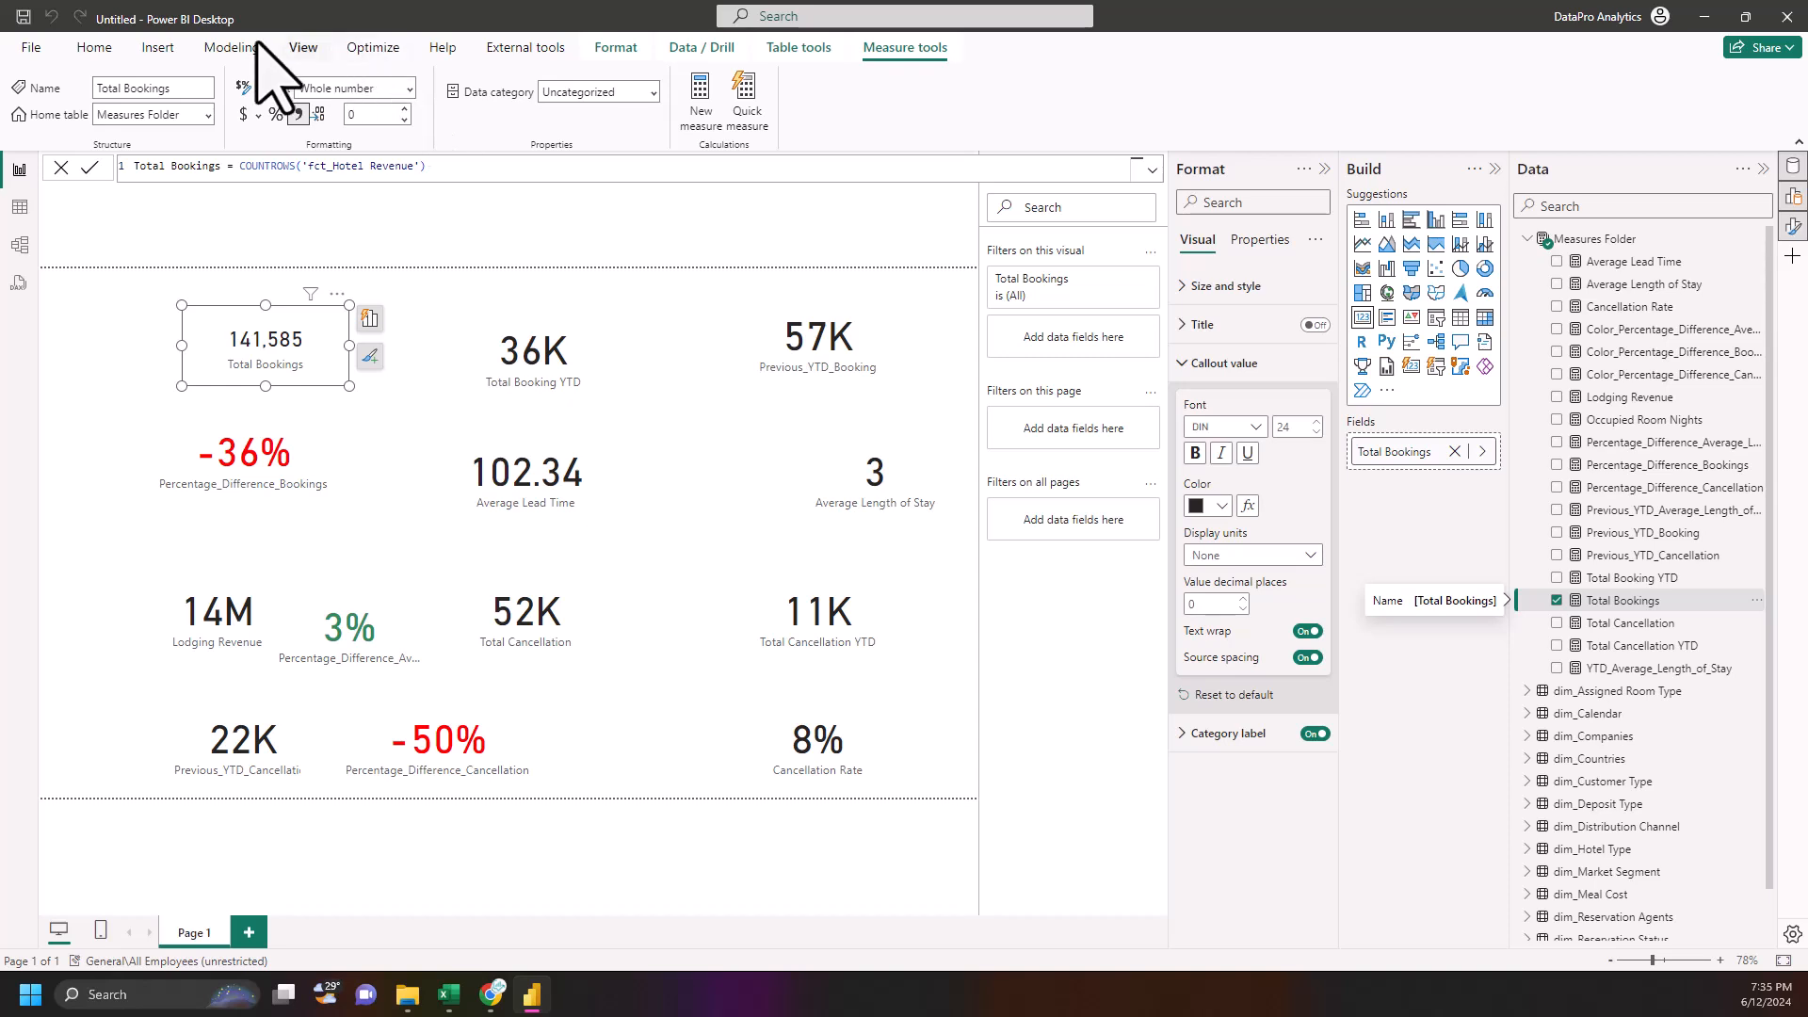
- Import the custom report theme Theme.json from the Tourism and Hospitality folder
{"action": "left_click", "coordinate": [98, 47]}
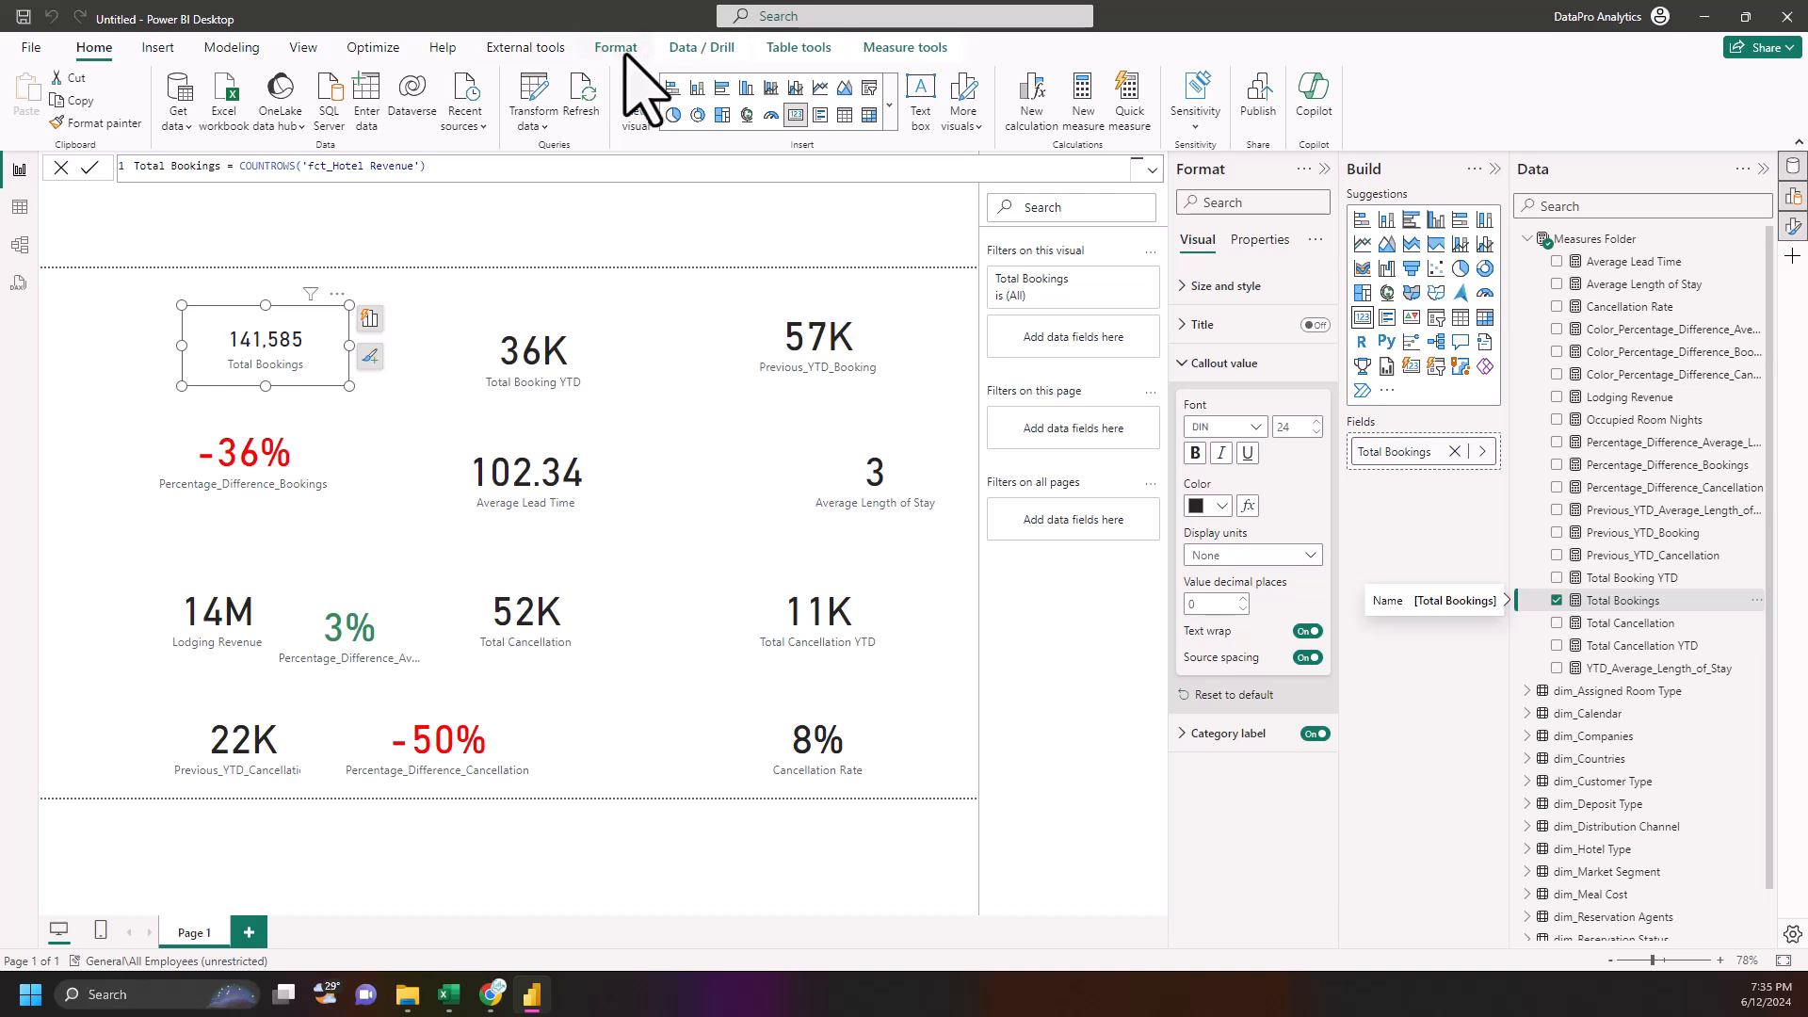
{"action": "left_click", "coordinate": [317, 47]}
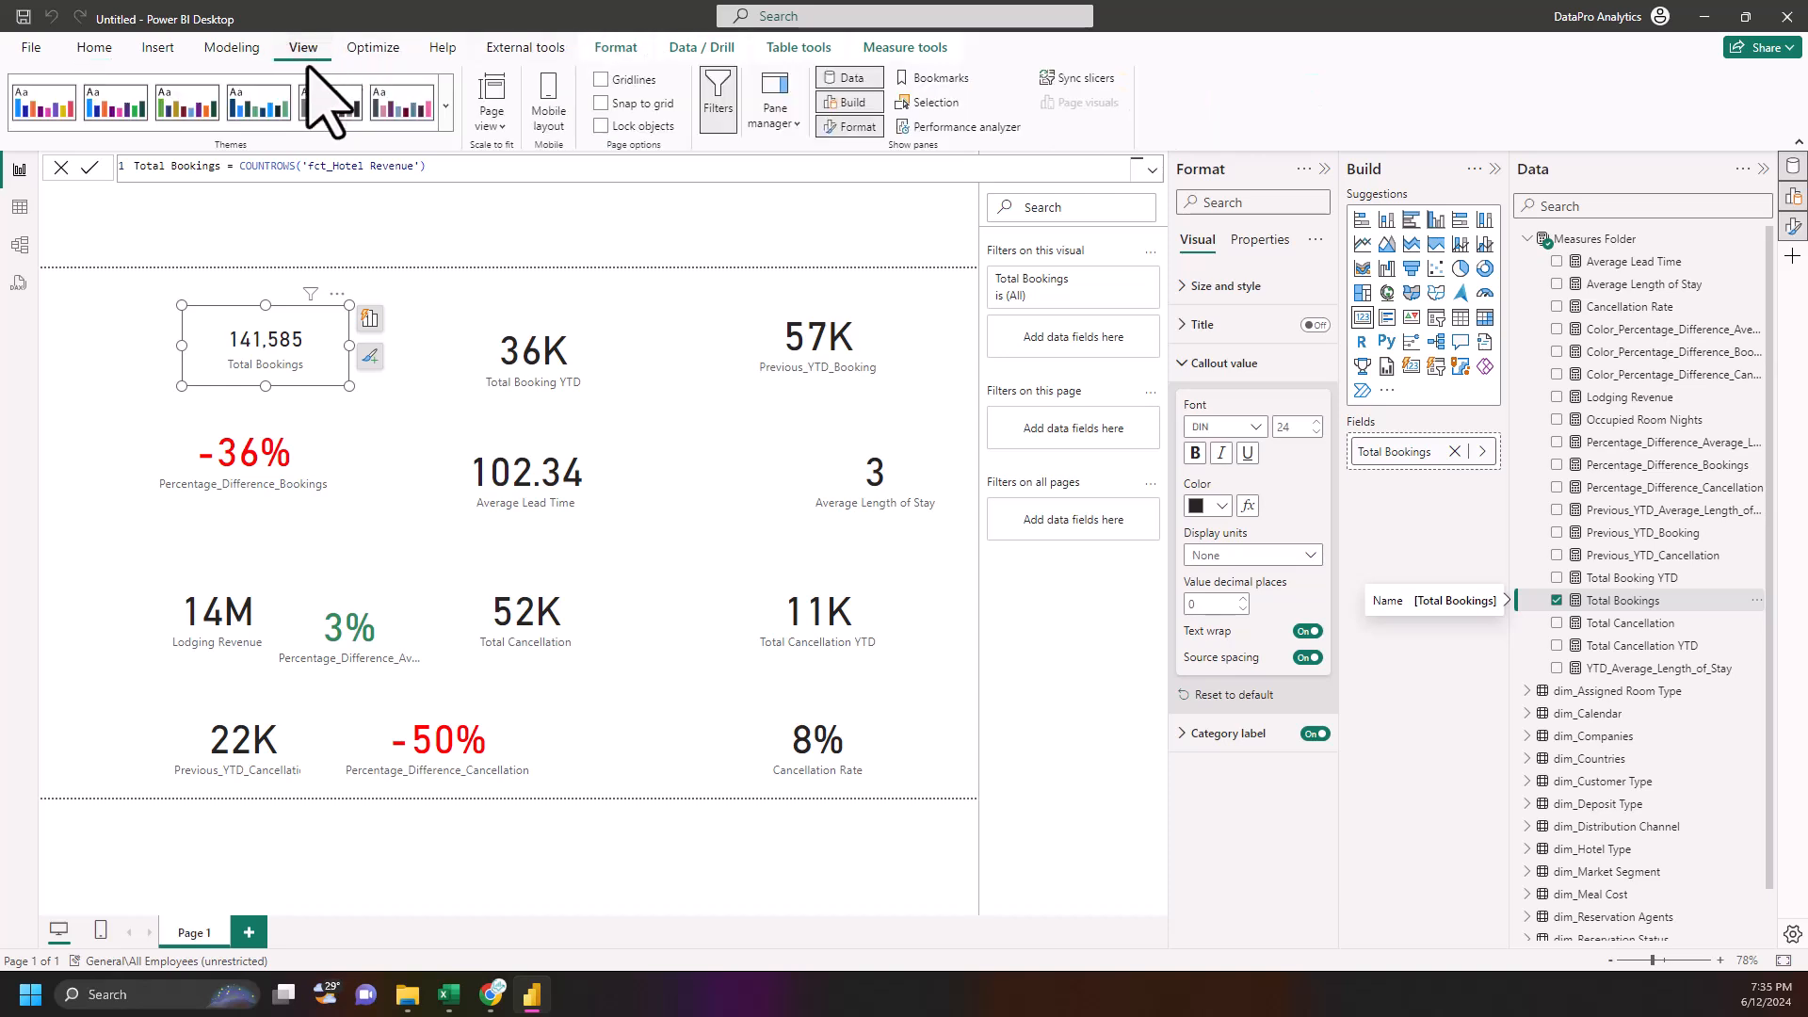
{"action": "left_click", "coordinate": [447, 106]}
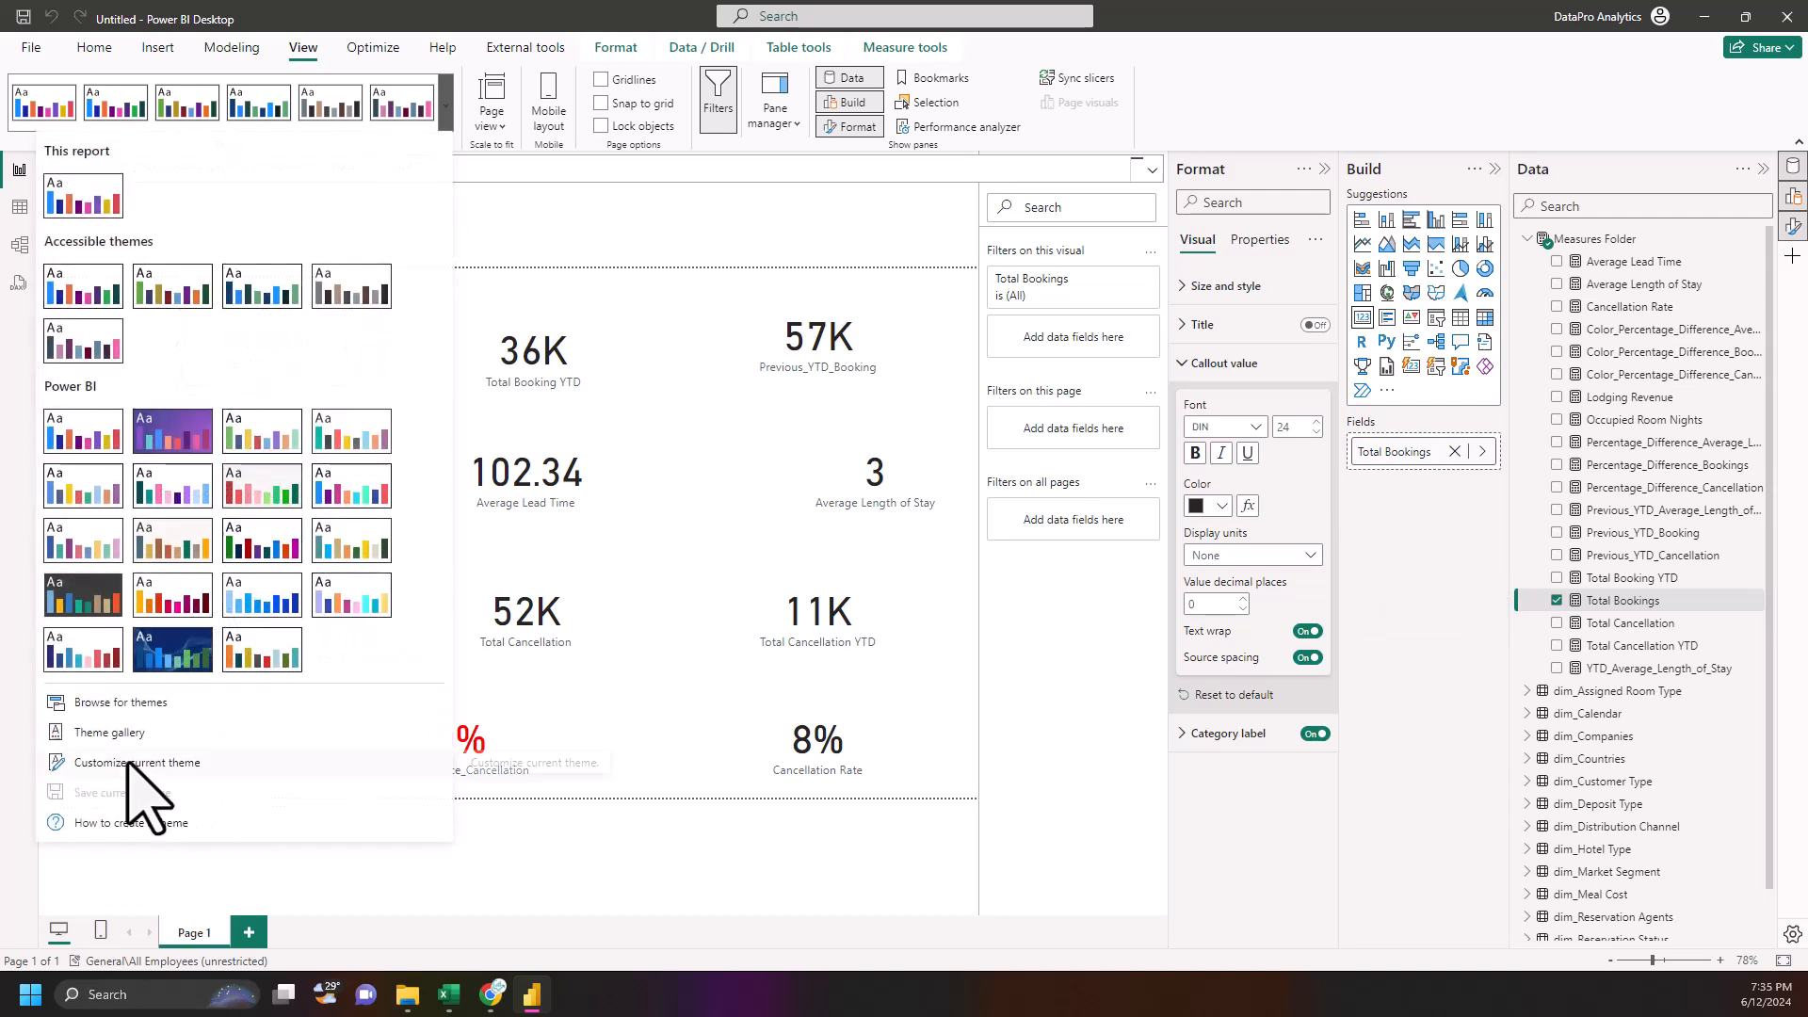
{"action": "left_click", "coordinate": [112, 703]}
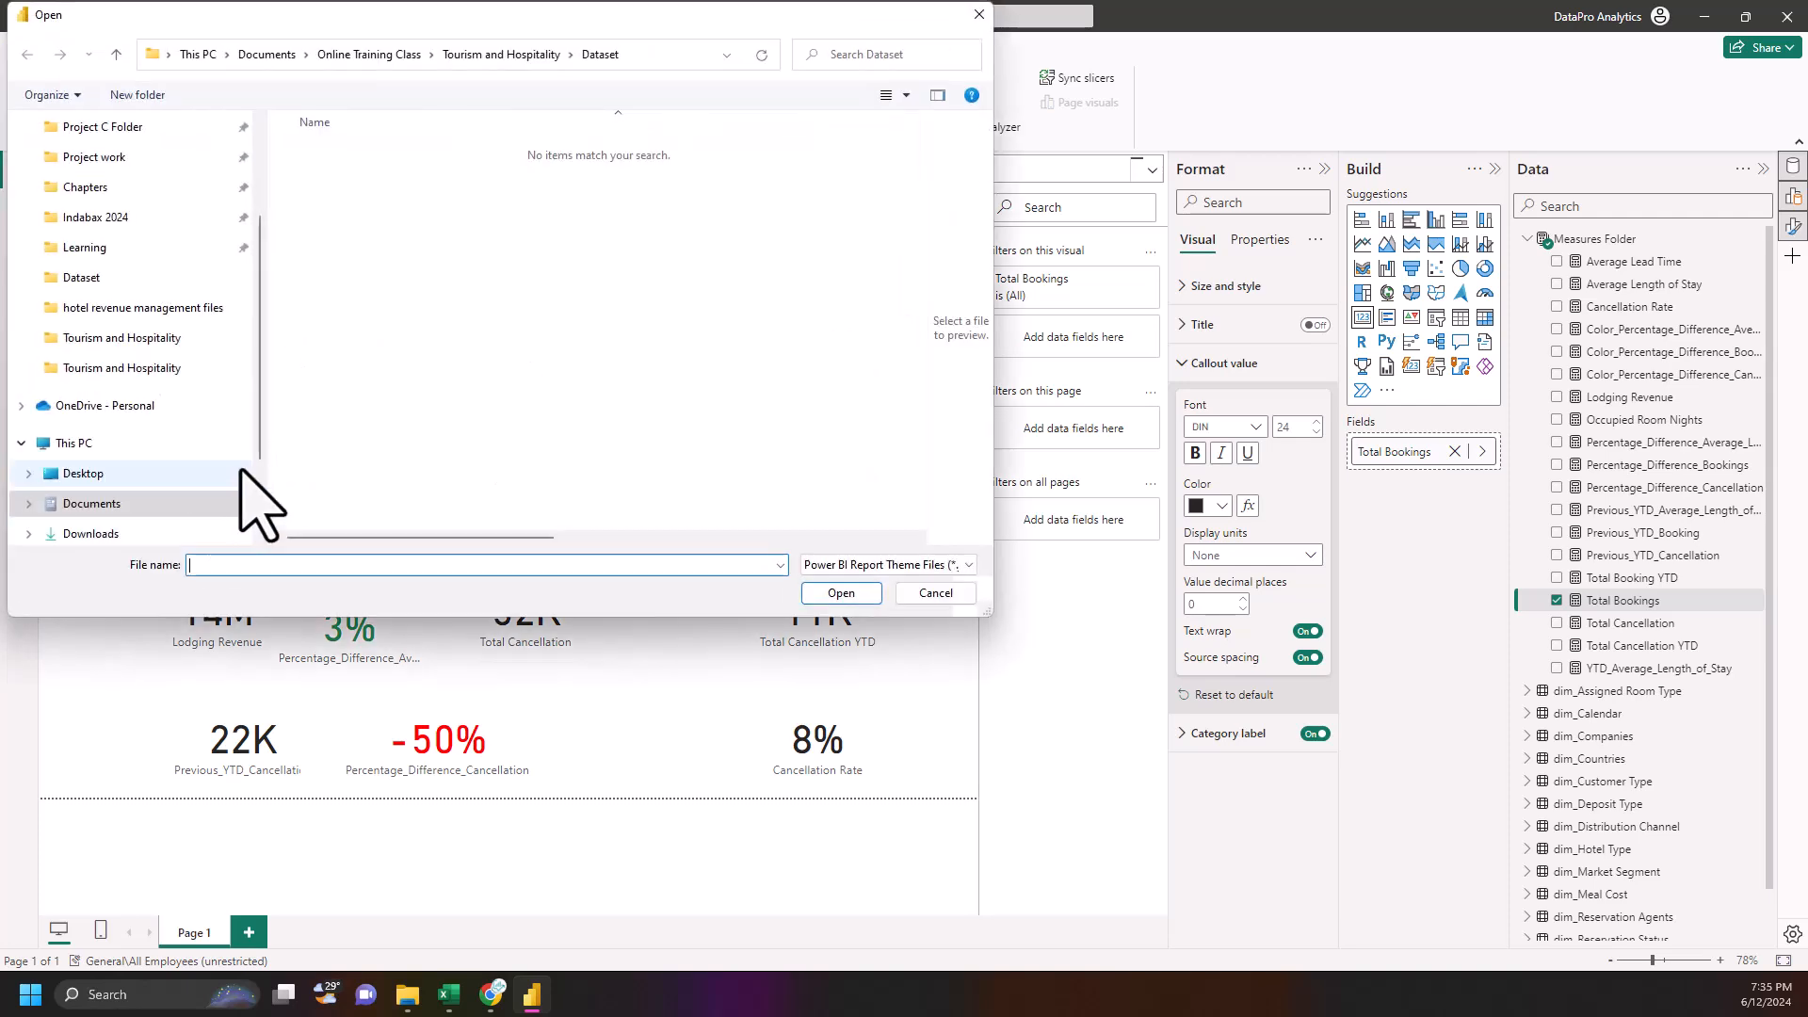
{"action": "left_click", "coordinate": [532, 59]}
{"action": "left_click", "coordinate": [331, 182]}
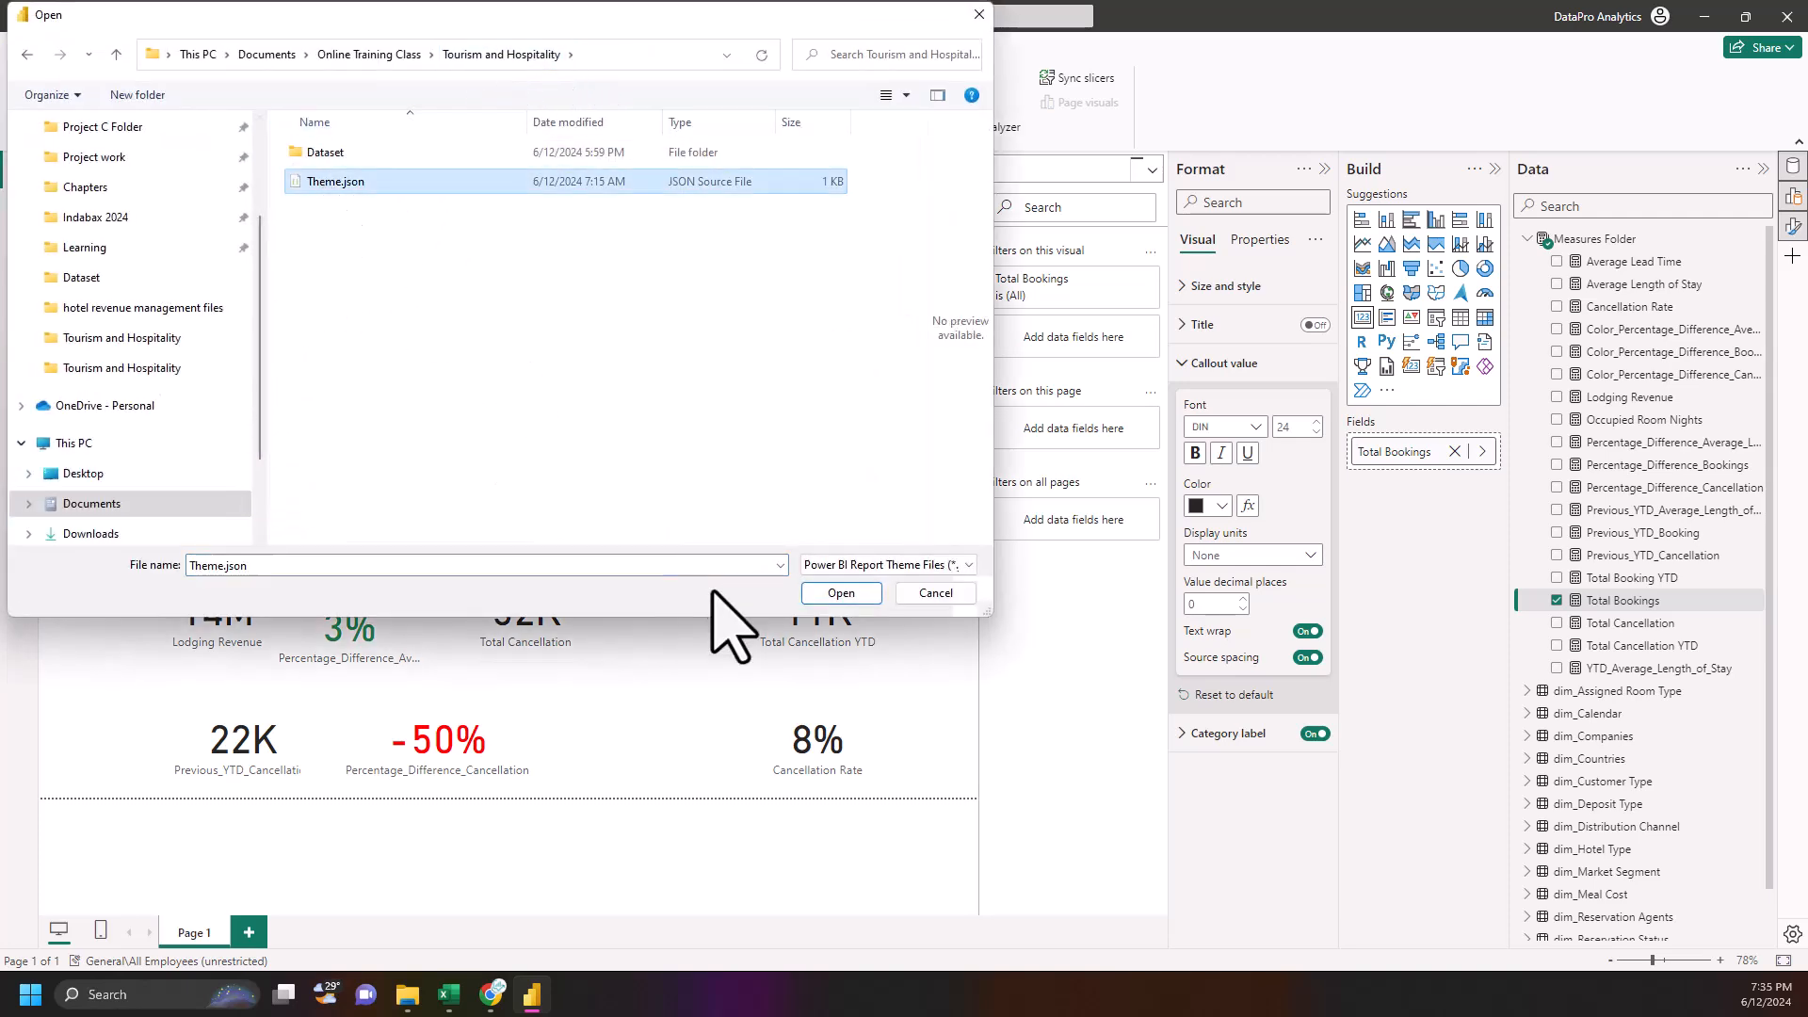
{"action": "left_click", "coordinate": [831, 594]}
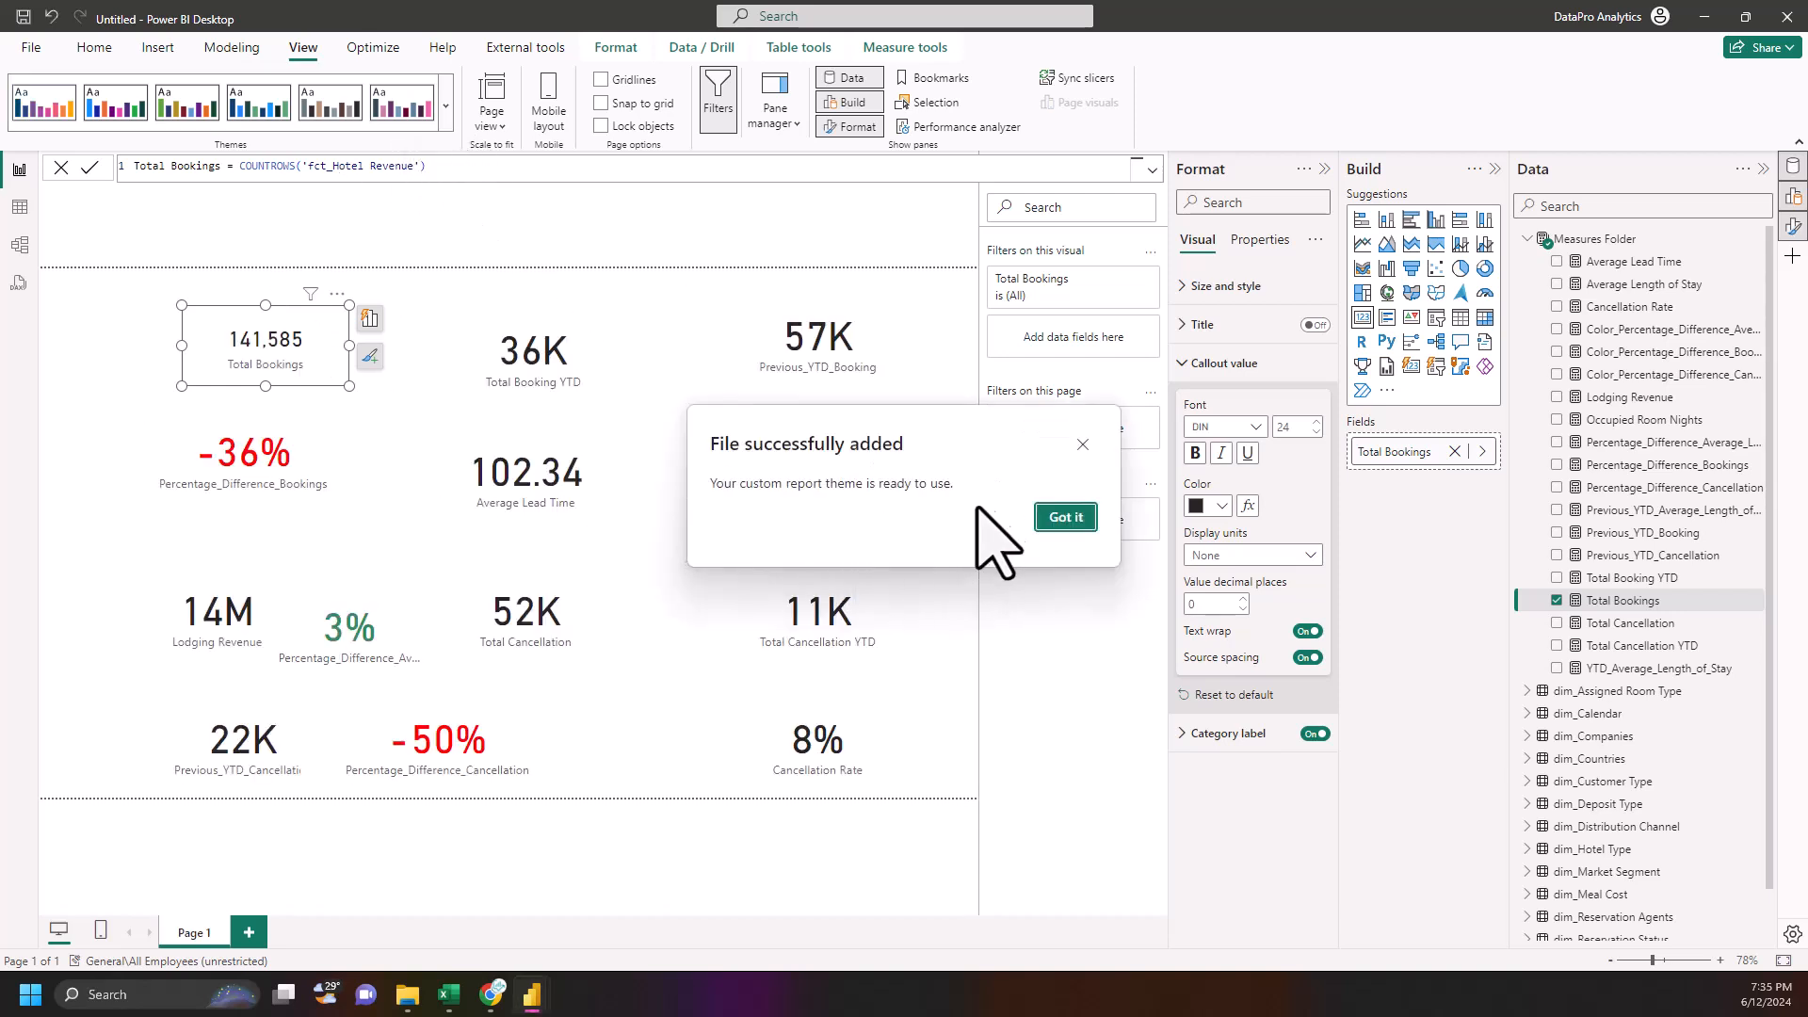
{"action": "left_click", "coordinate": [1057, 518]}
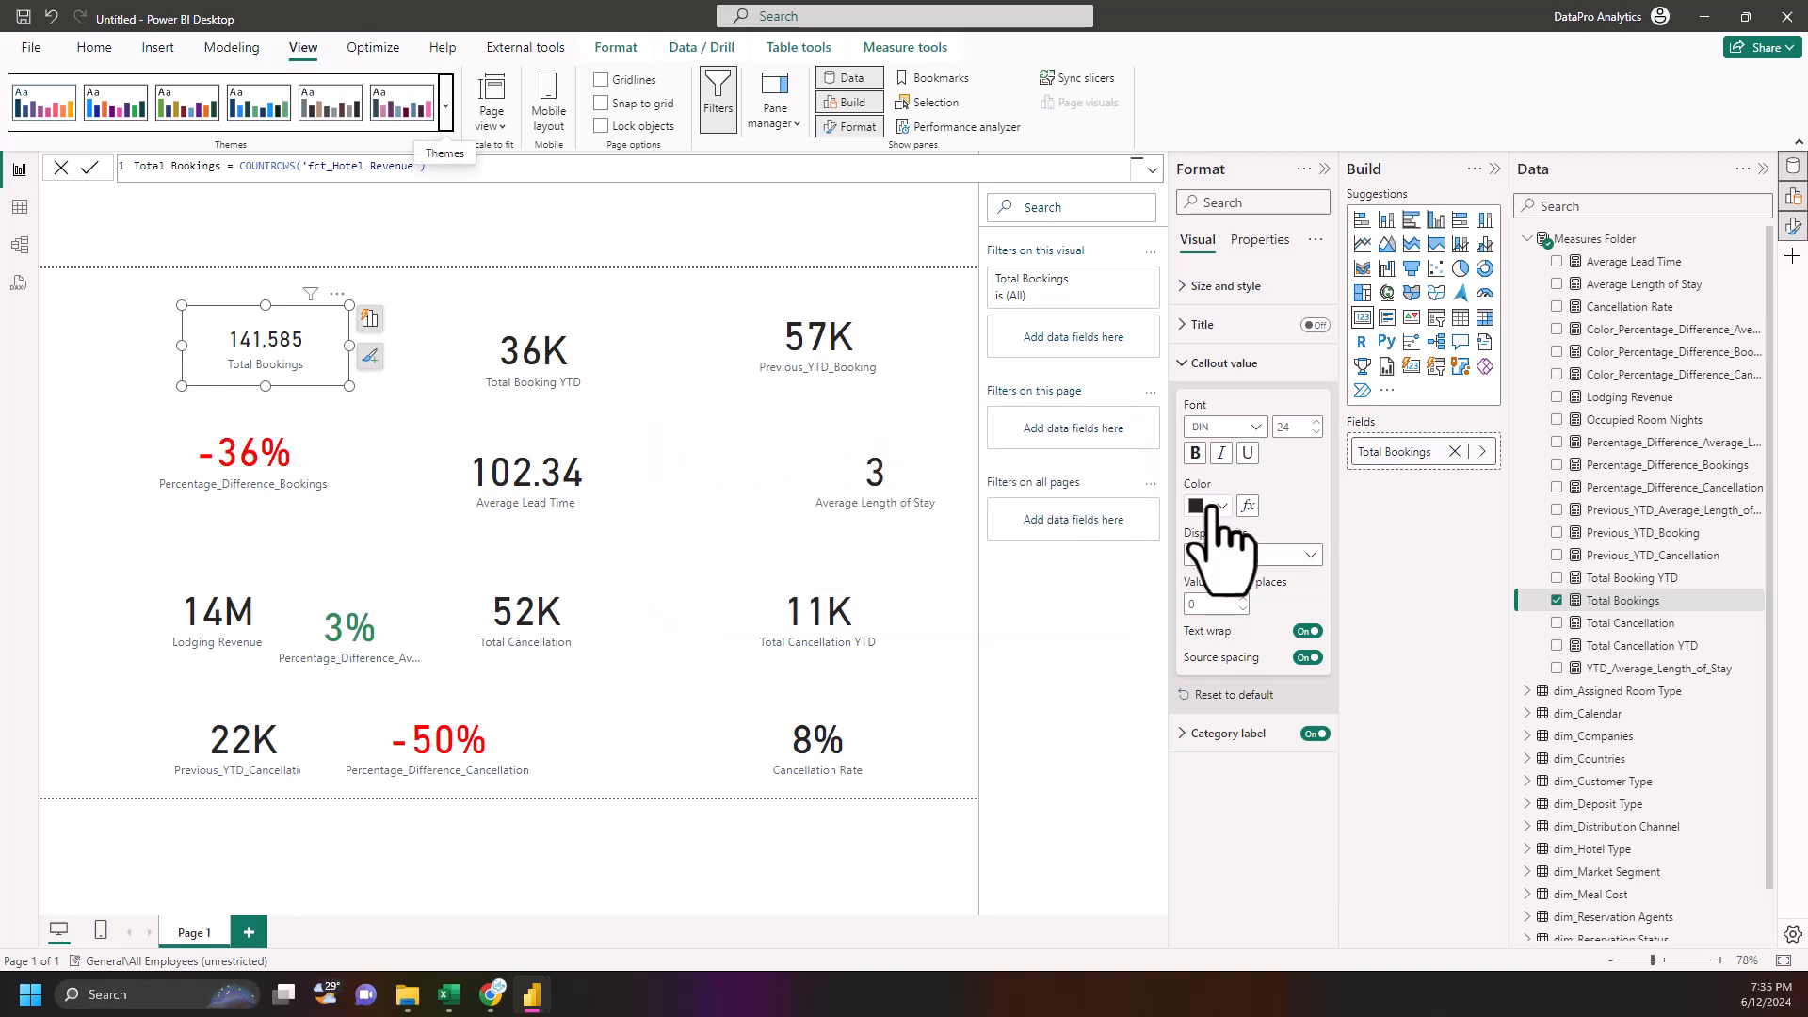
- Set the Total Bookings card's callout value color to hex #003F5C
{"action": "left_click", "coordinate": [1222, 508]}
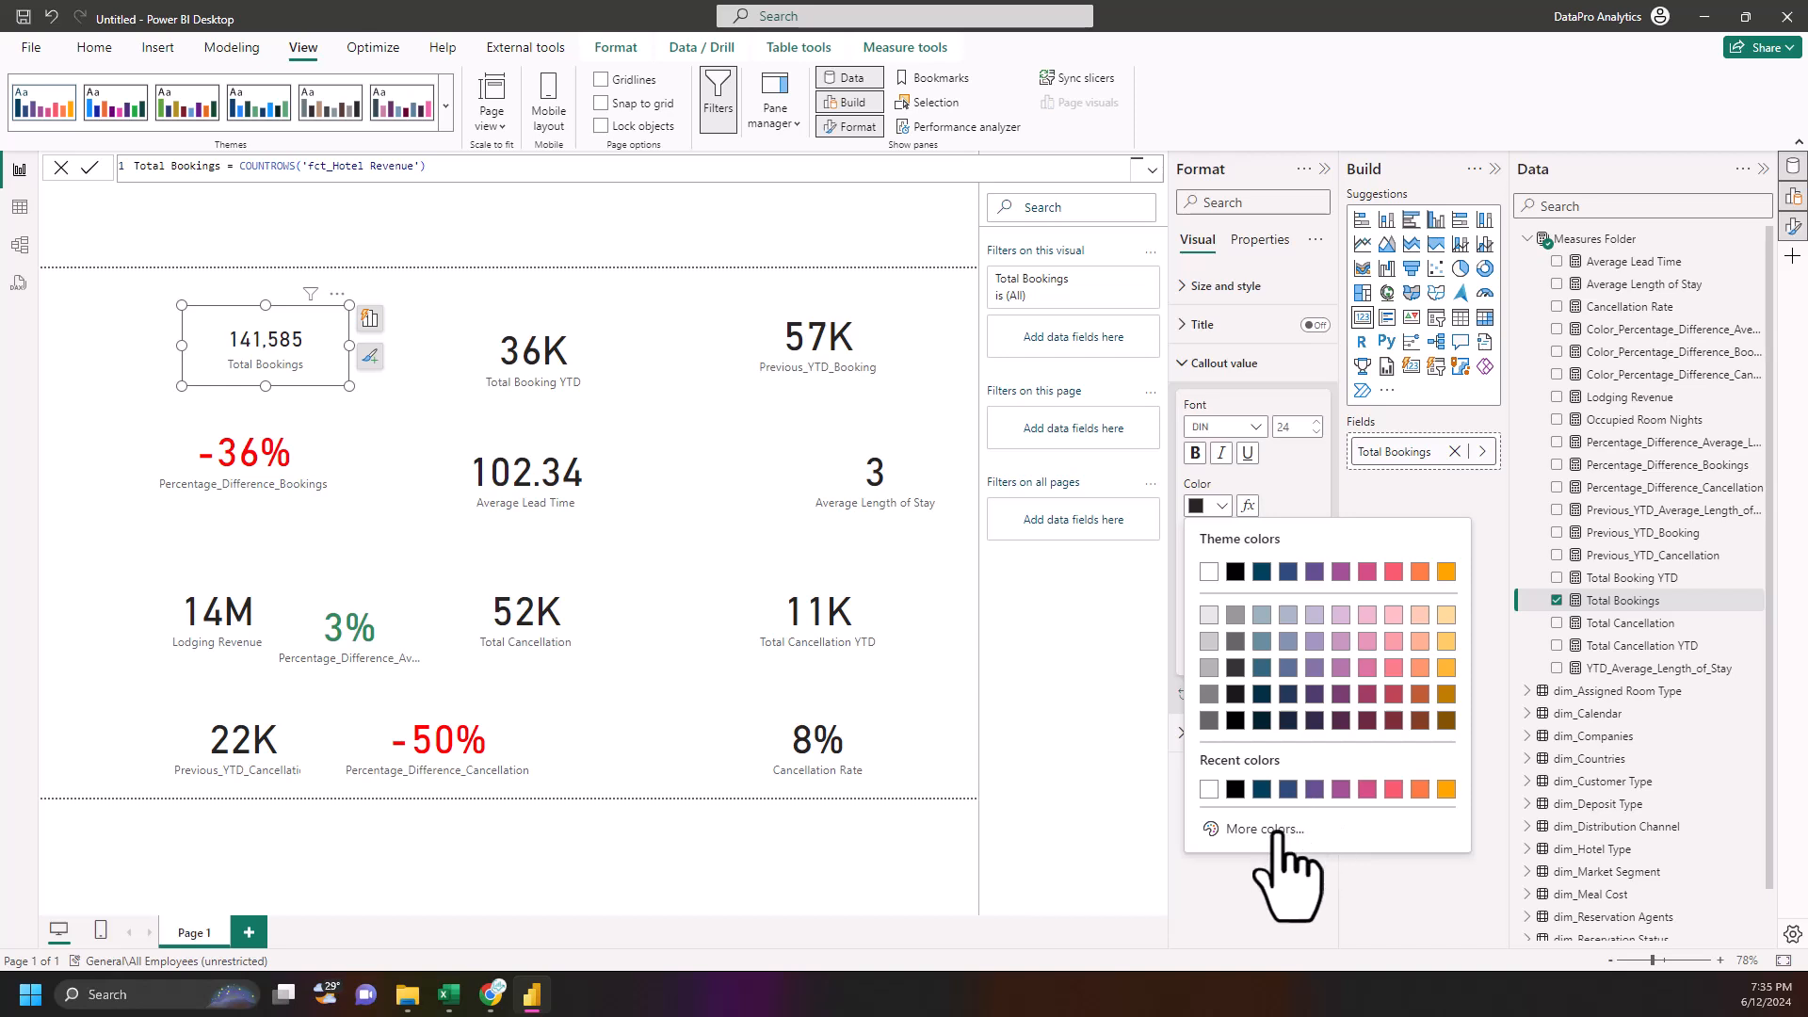
{"action": "left_click", "coordinate": [1264, 829]}
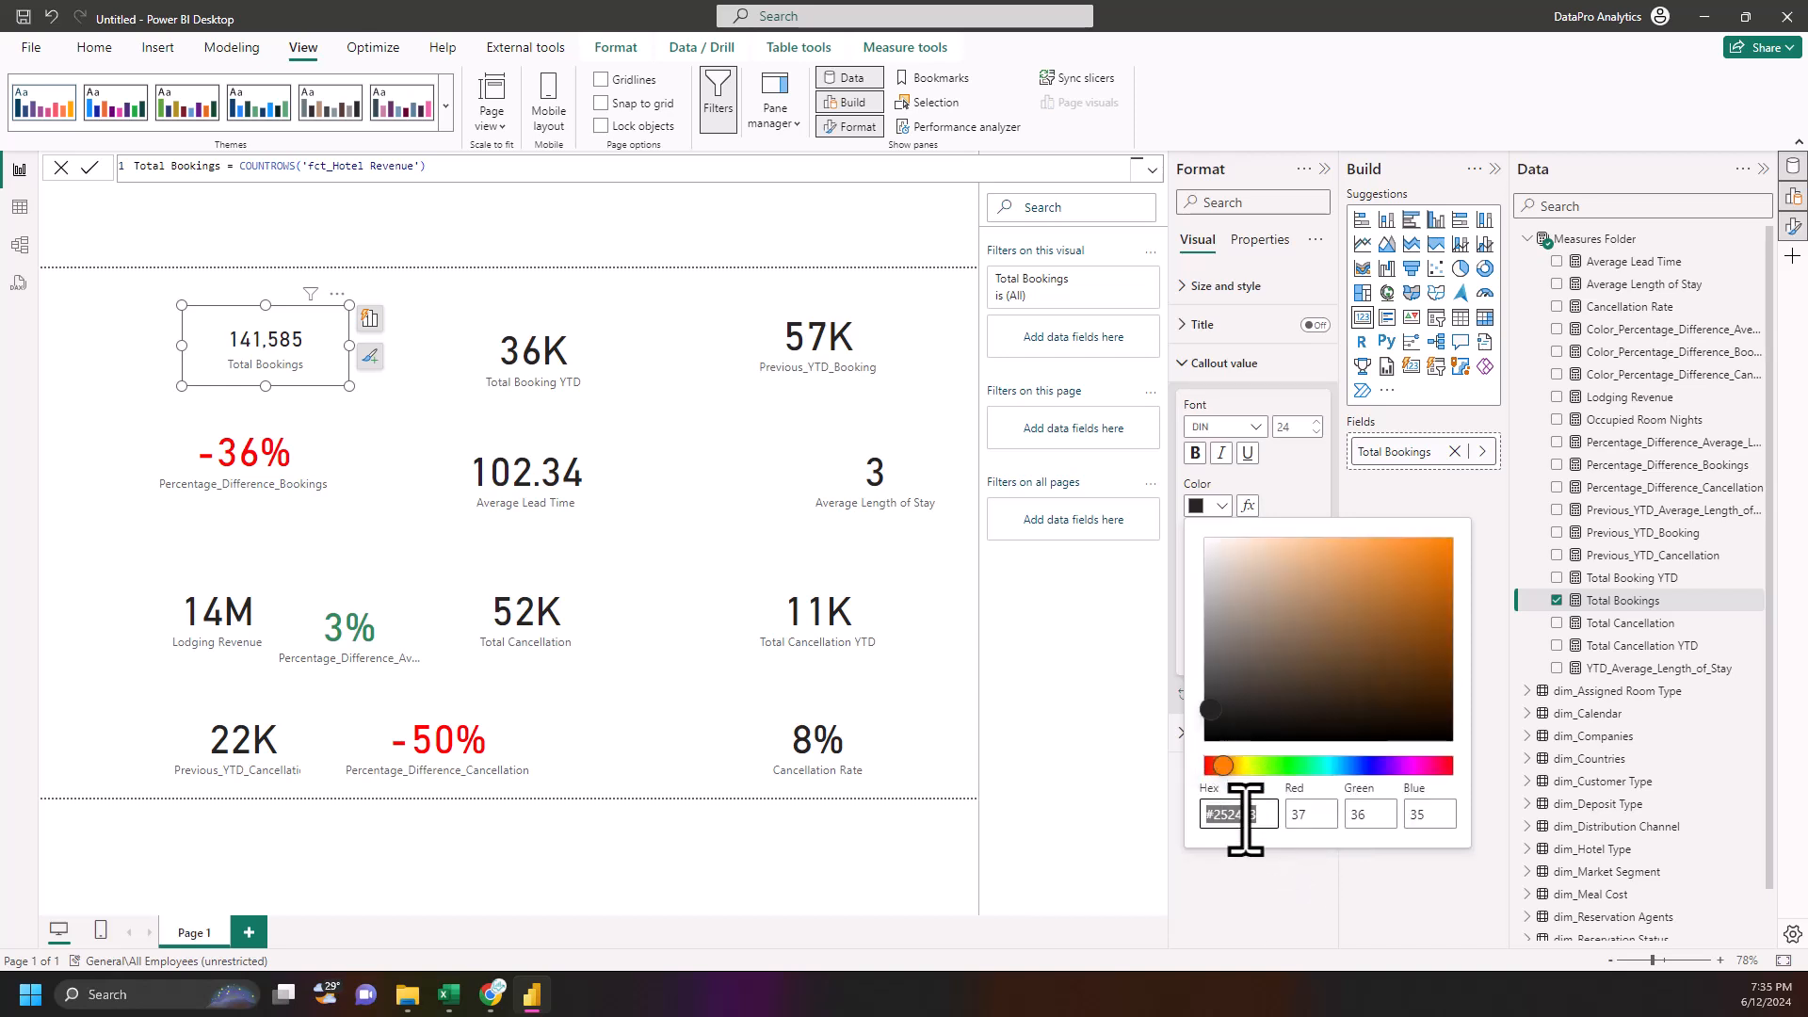
{"action": "type", "text": "#003F5C"}
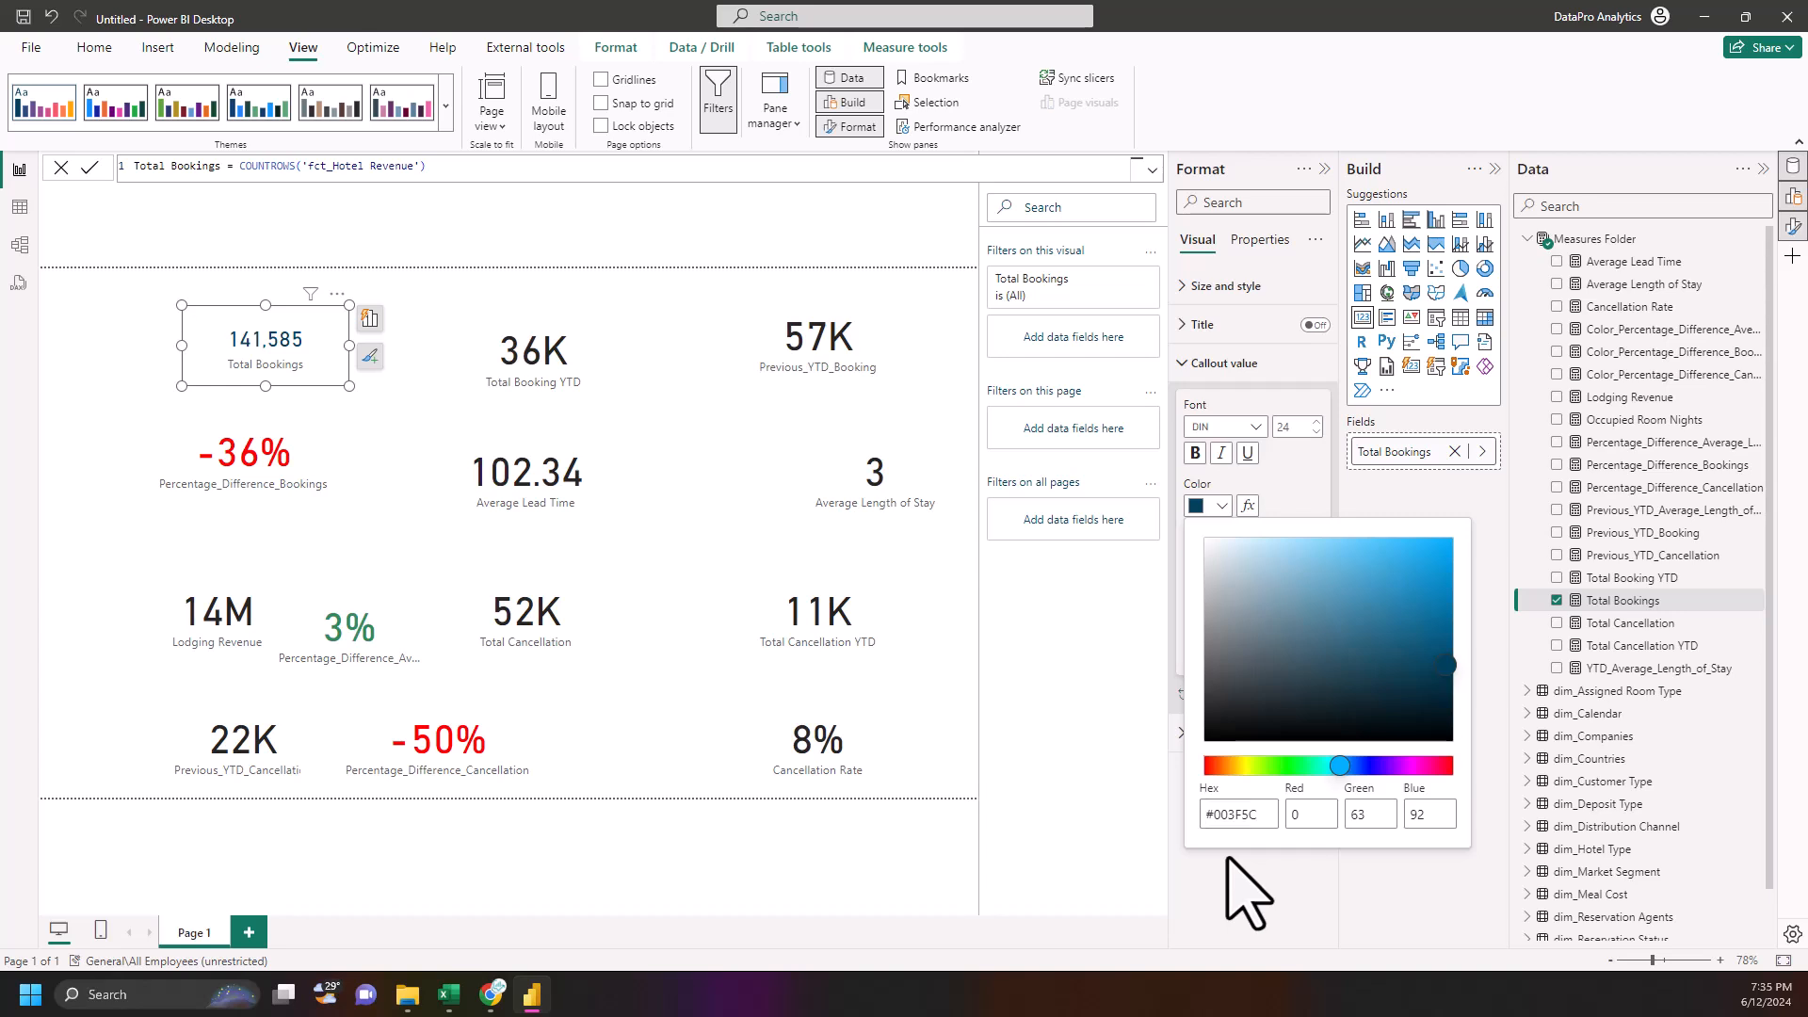
{"action": "left_click", "coordinate": [217, 377]}
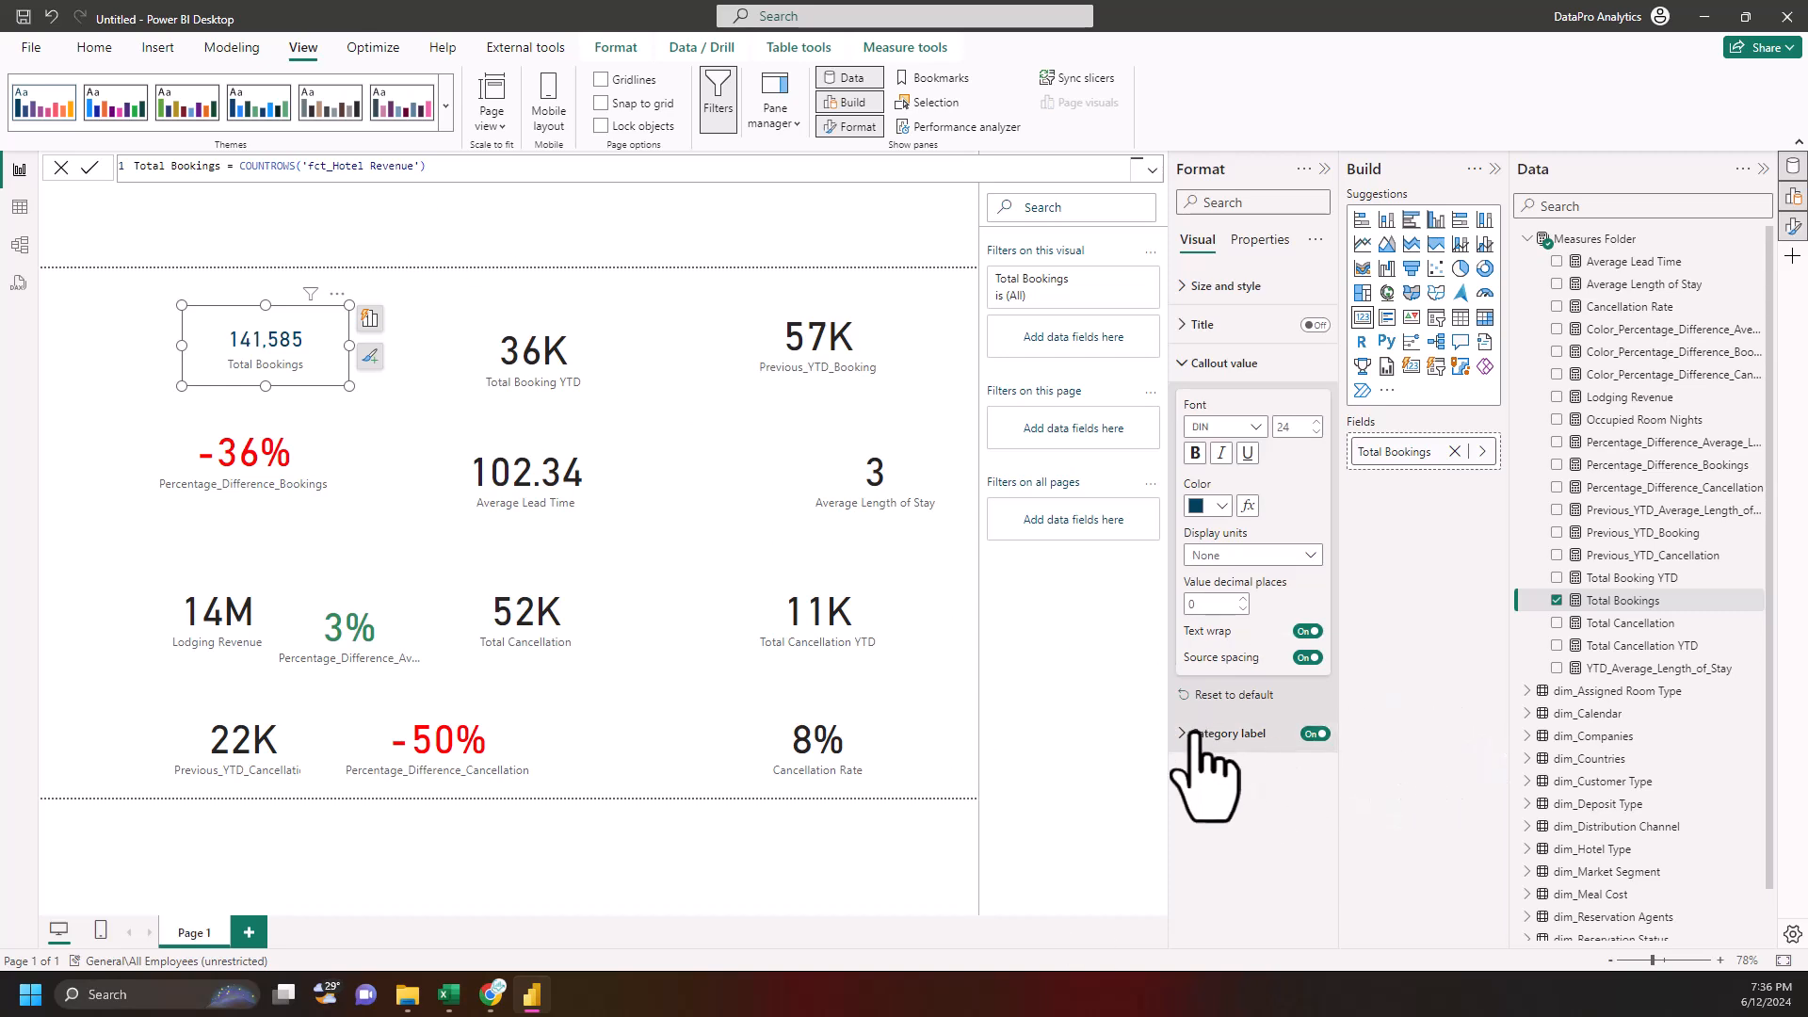
- Set the Total Bookings category label color to light orange and shift the card slightly to the right
{"action": "left_click", "coordinate": [1194, 734]}
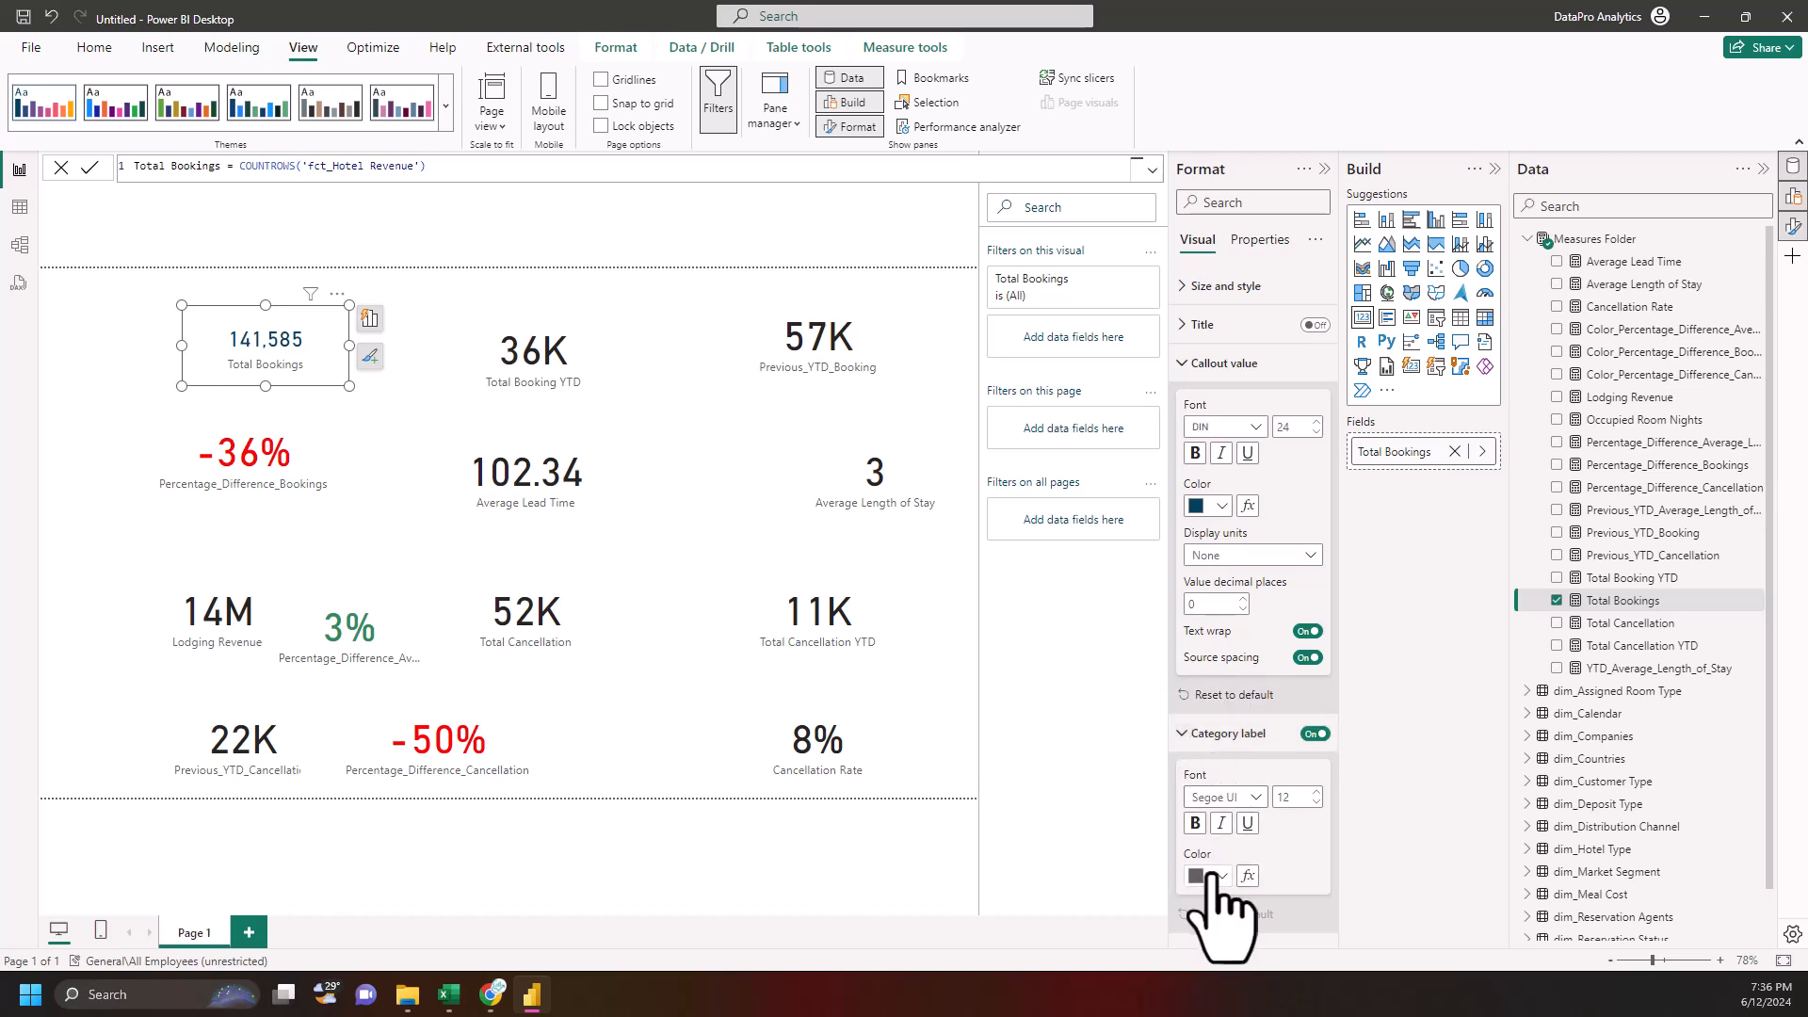
{"action": "left_click", "coordinate": [1222, 878]}
{"action": "left_click", "coordinate": [1241, 836]}
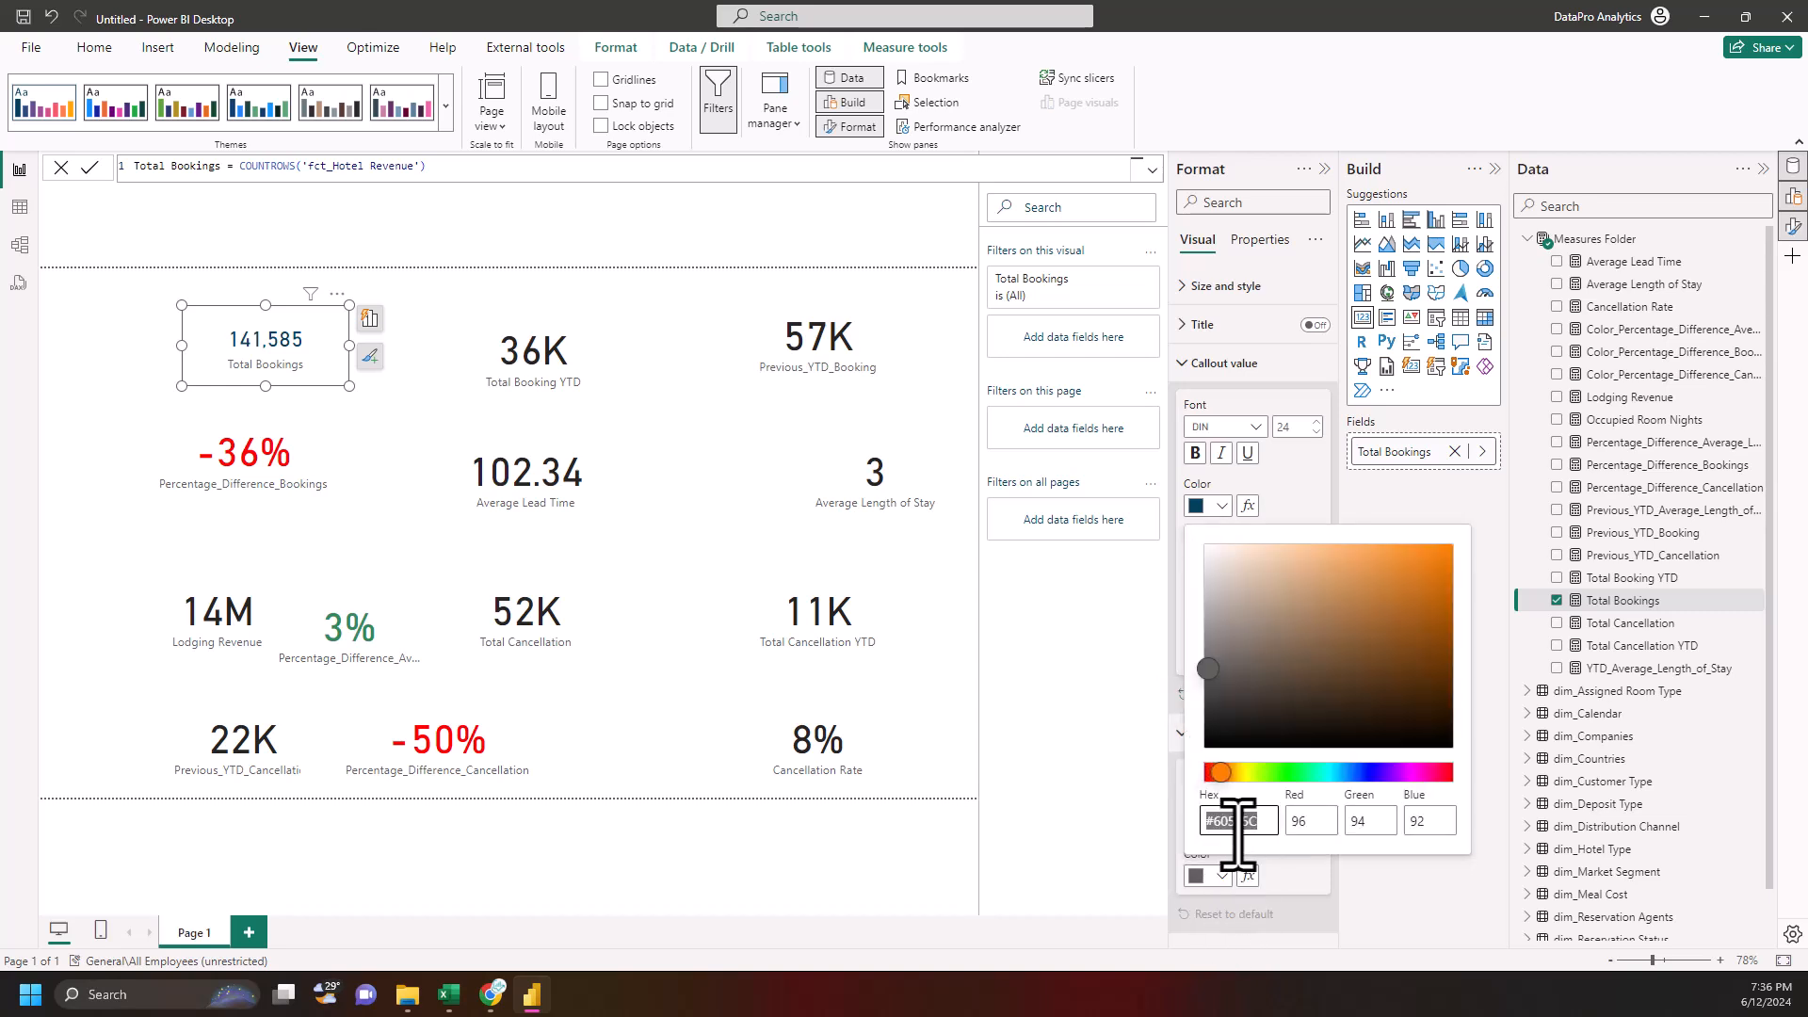
{"action": "left_click", "coordinate": [1127, 793]}
{"action": "mouse_move", "coordinate": [250, 373]}
{"action": "left_mouse_down"}
{"action": "mouse_move", "coordinate": [254, 351]}
{"action": "mouse_move", "coordinate": [291, 376]}
{"action": "mouse_move", "coordinate": [275, 363]}
{"action": "left_mouse_up"}
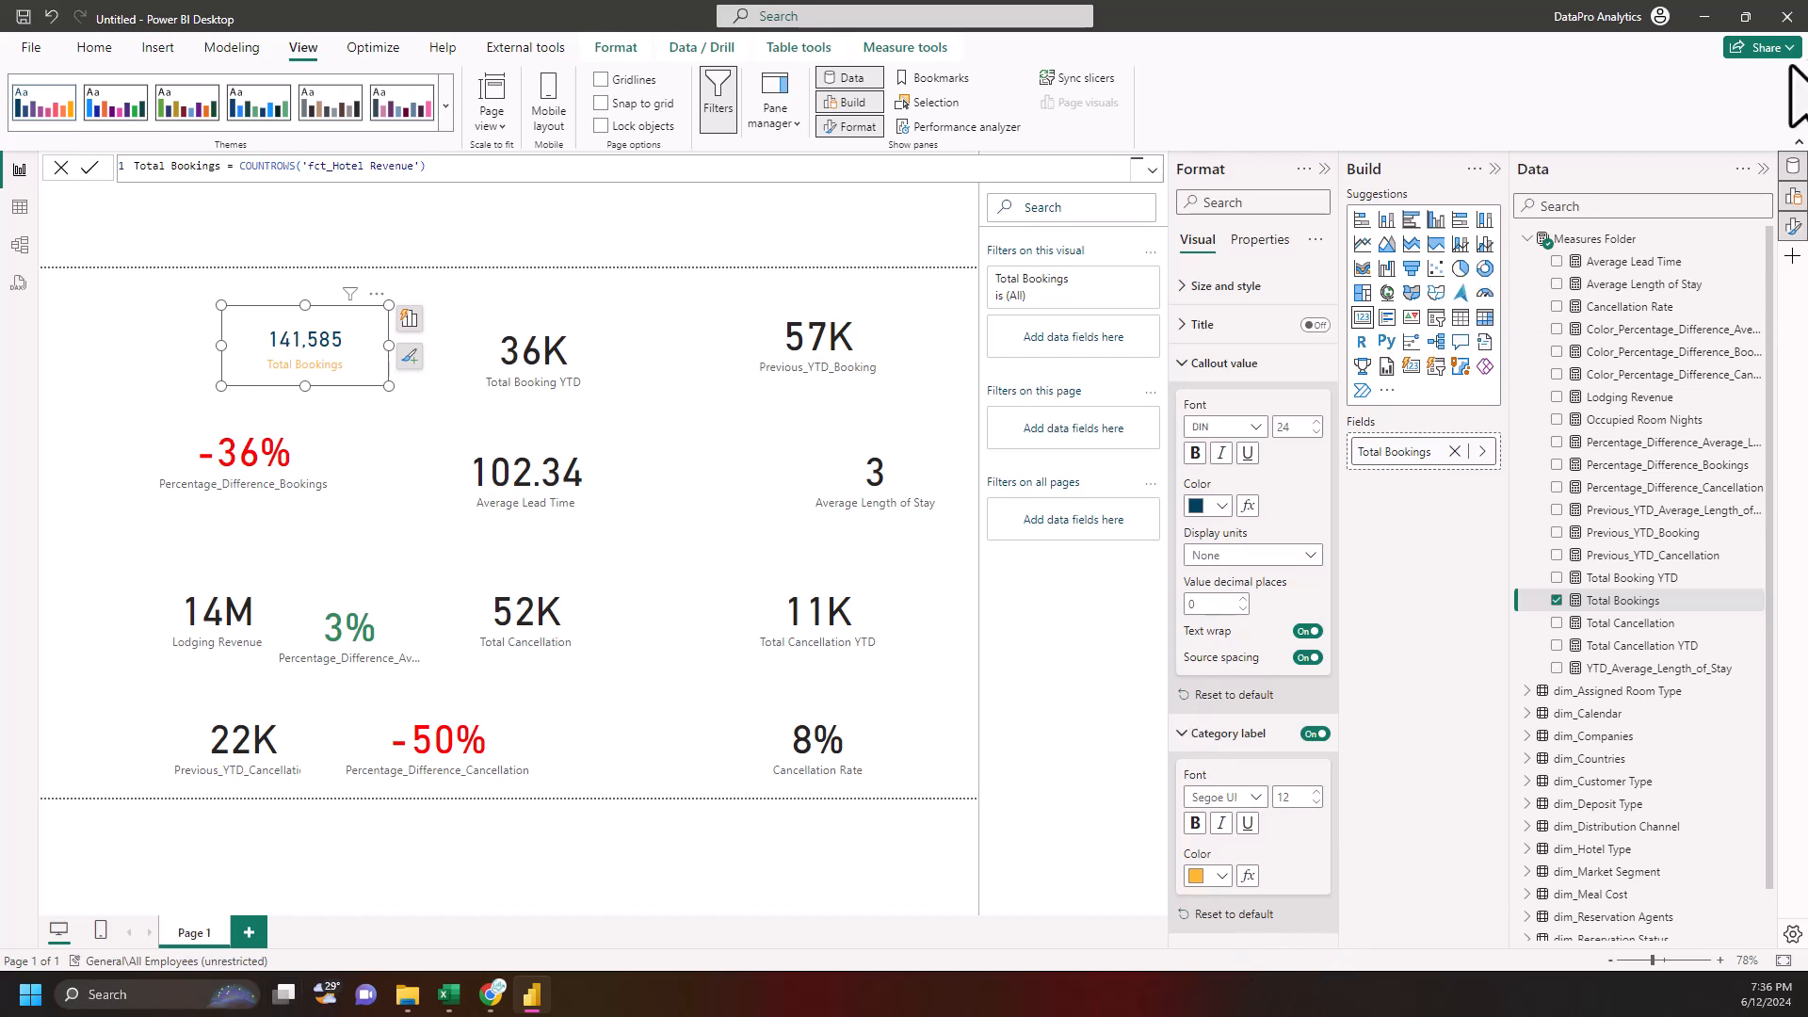
- Set the Total Bookings card's height to 84, width to 201, horizontal position to 296 and vertical position to 25
{"action": "left_click", "coordinate": [1200, 286]}
{"action": "left_click", "coordinate": [1210, 331]}
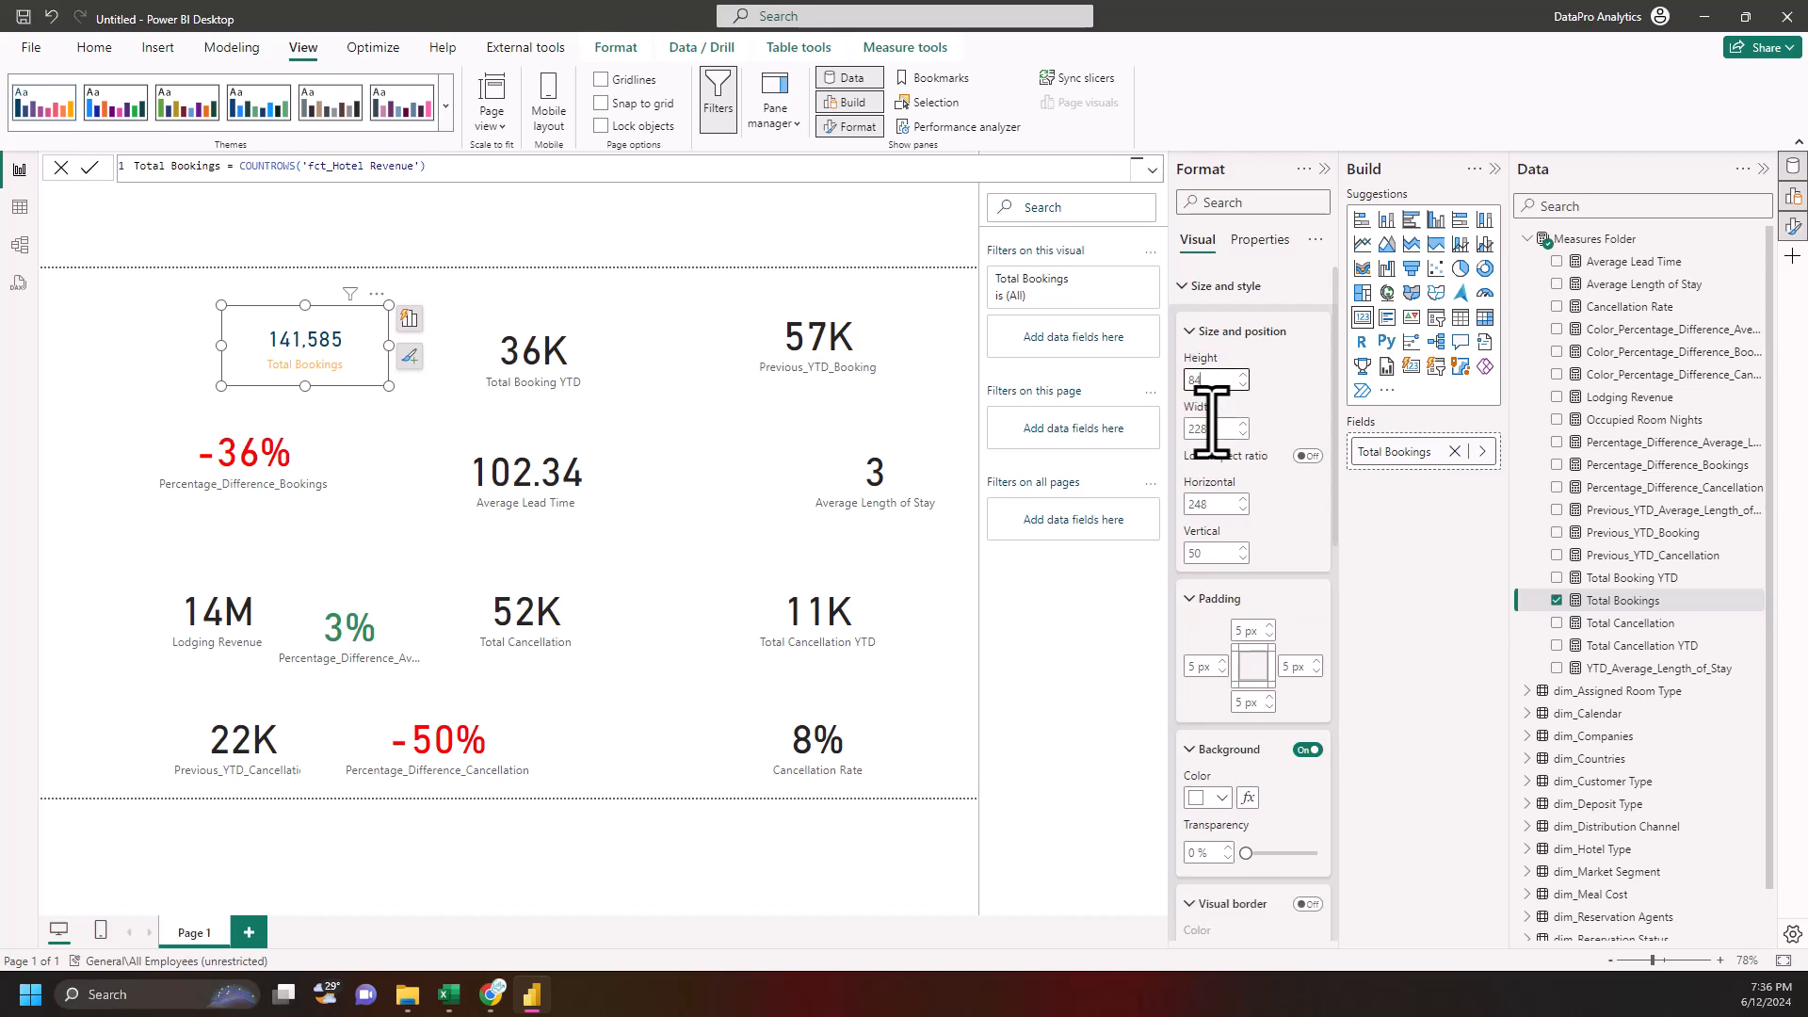
{"action": "type", "text": "84200"}
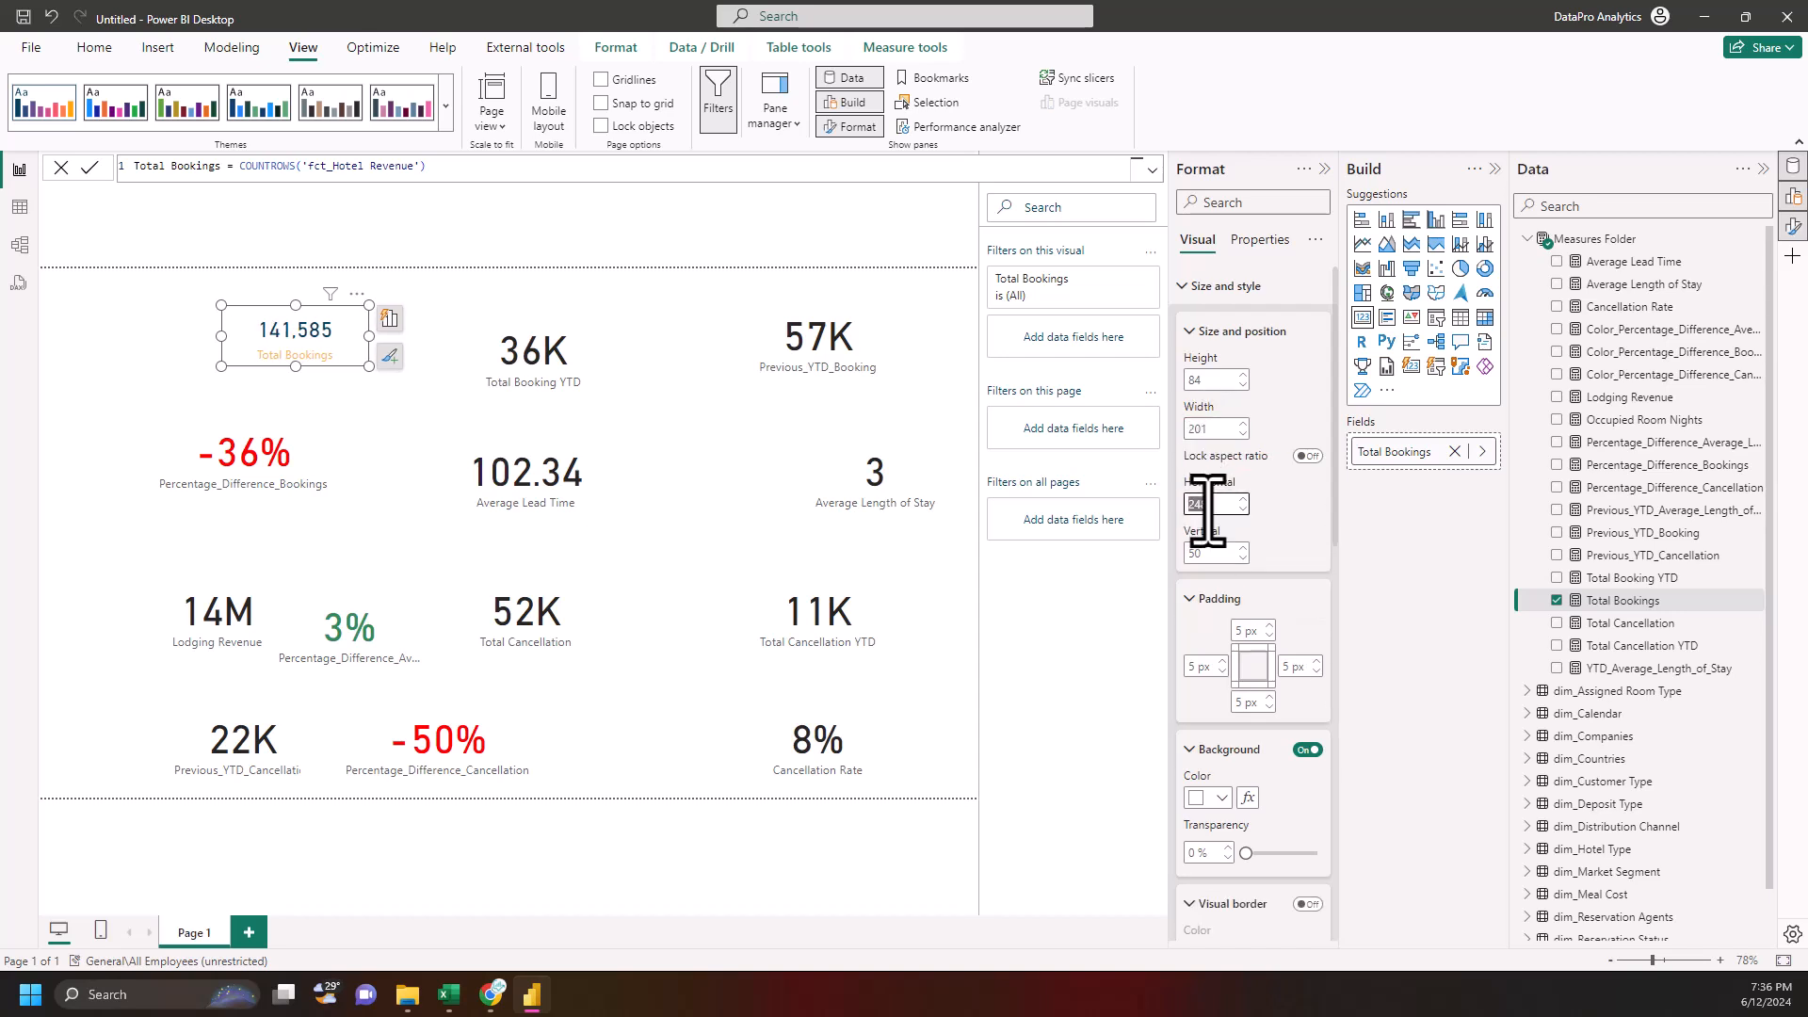
{"action": "left_click", "coordinate": [1208, 508]}
{"action": "type", "text": "296"}
{"action": "left_click", "coordinate": [1206, 554]}
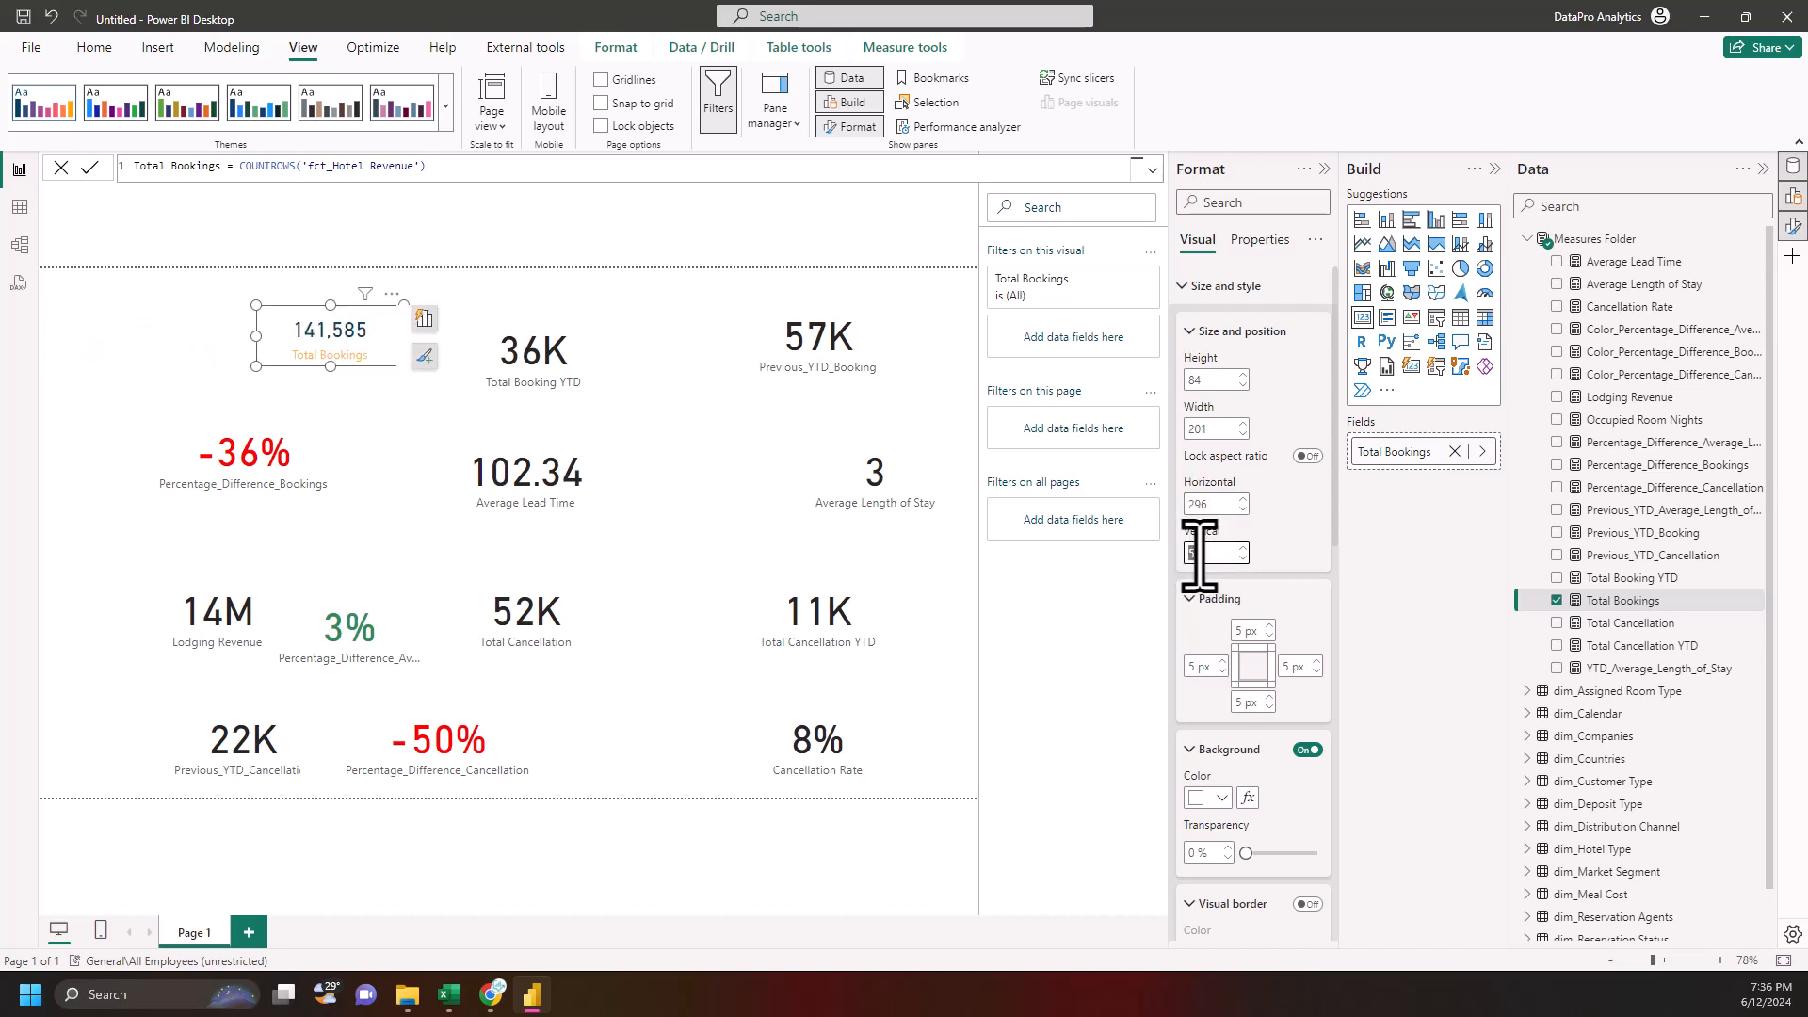
{"action": "type", "text": "25"}
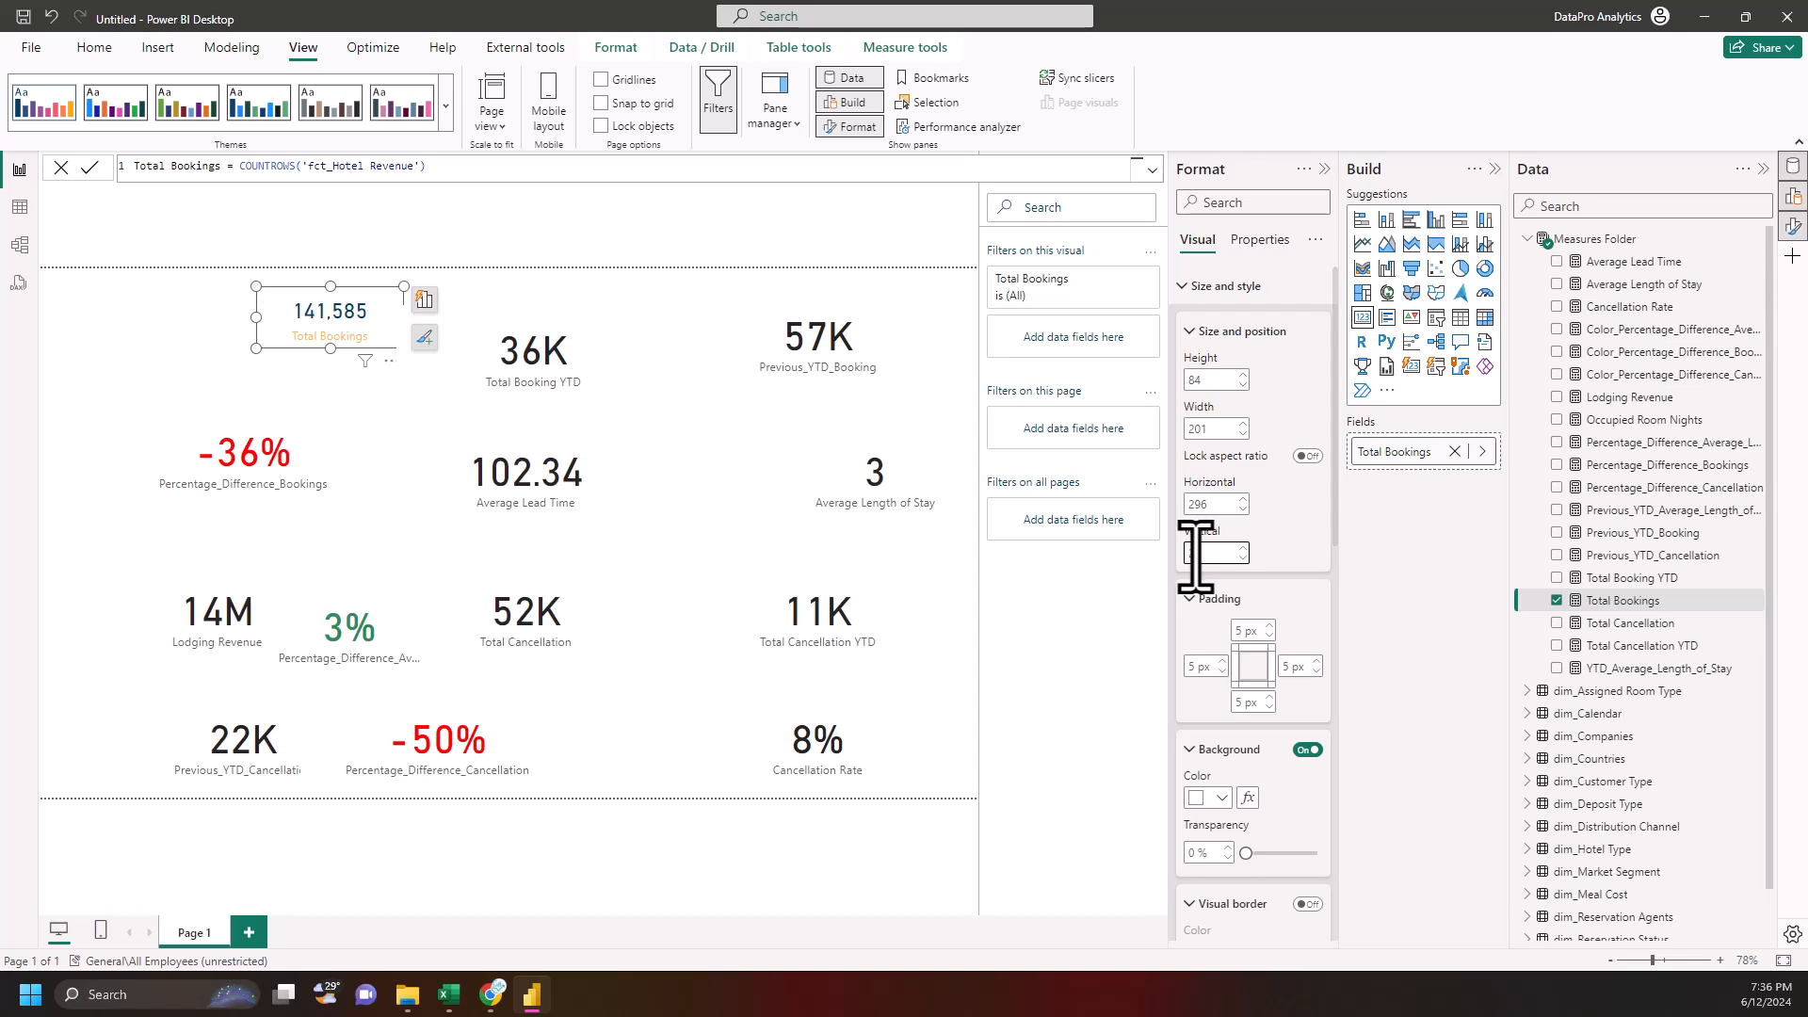
{"action": "left_click", "coordinate": [330, 332]}
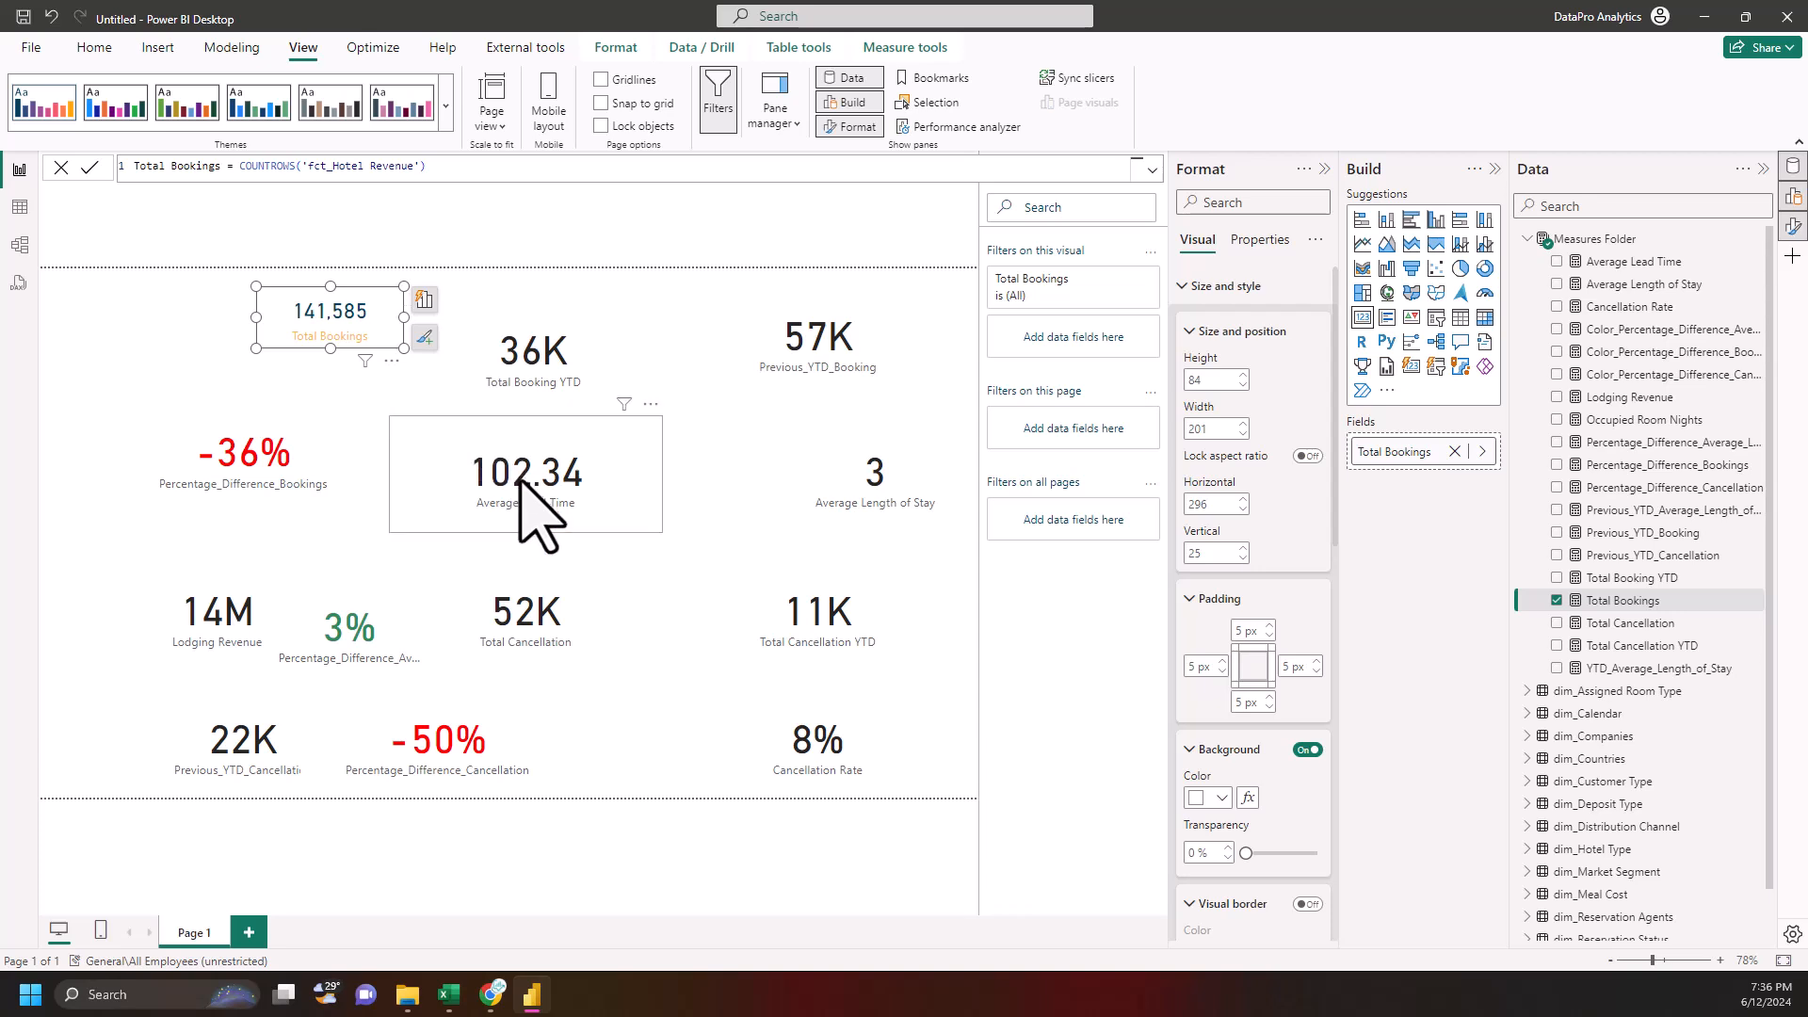
- Move the Total Booking YTD card between Average Lead Time and Average Length of Stay, at about horizontal 678 and vertical 200
{"action": "left_click", "coordinate": [459, 764]}
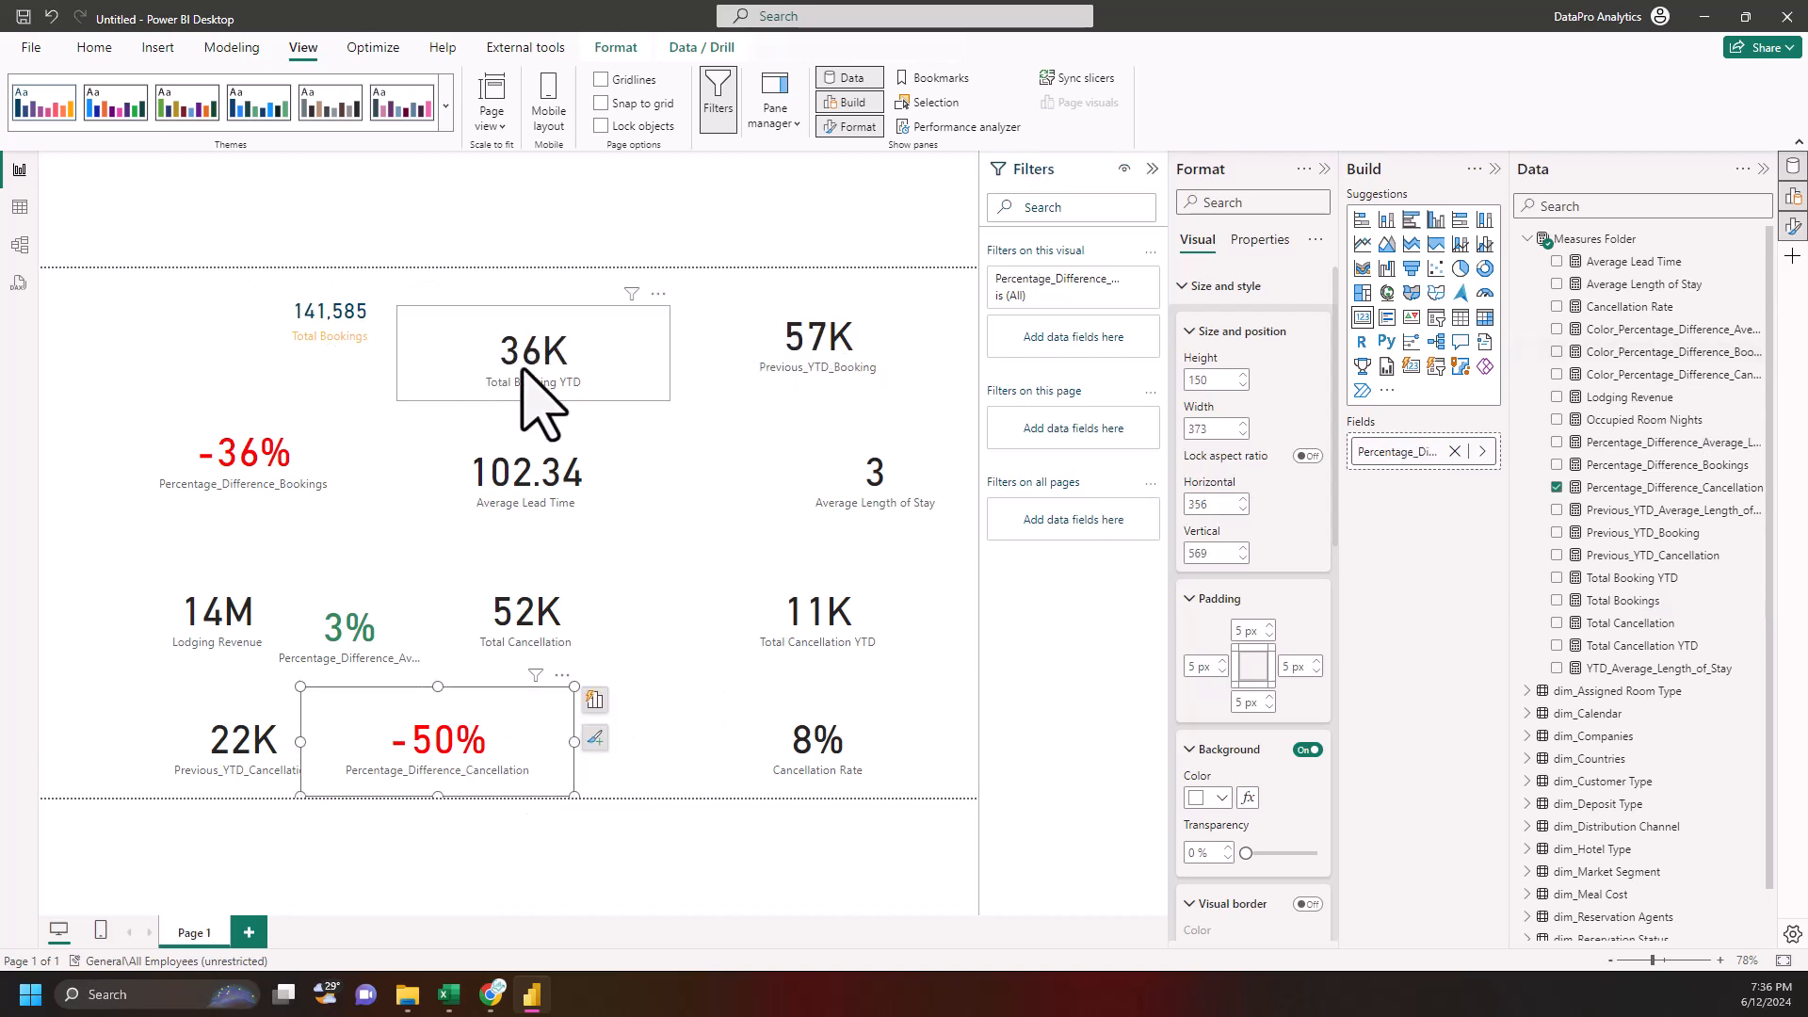
{"action": "left_click_drag", "start_coordinate": [556, 379], "coordinate": [603, 396]}
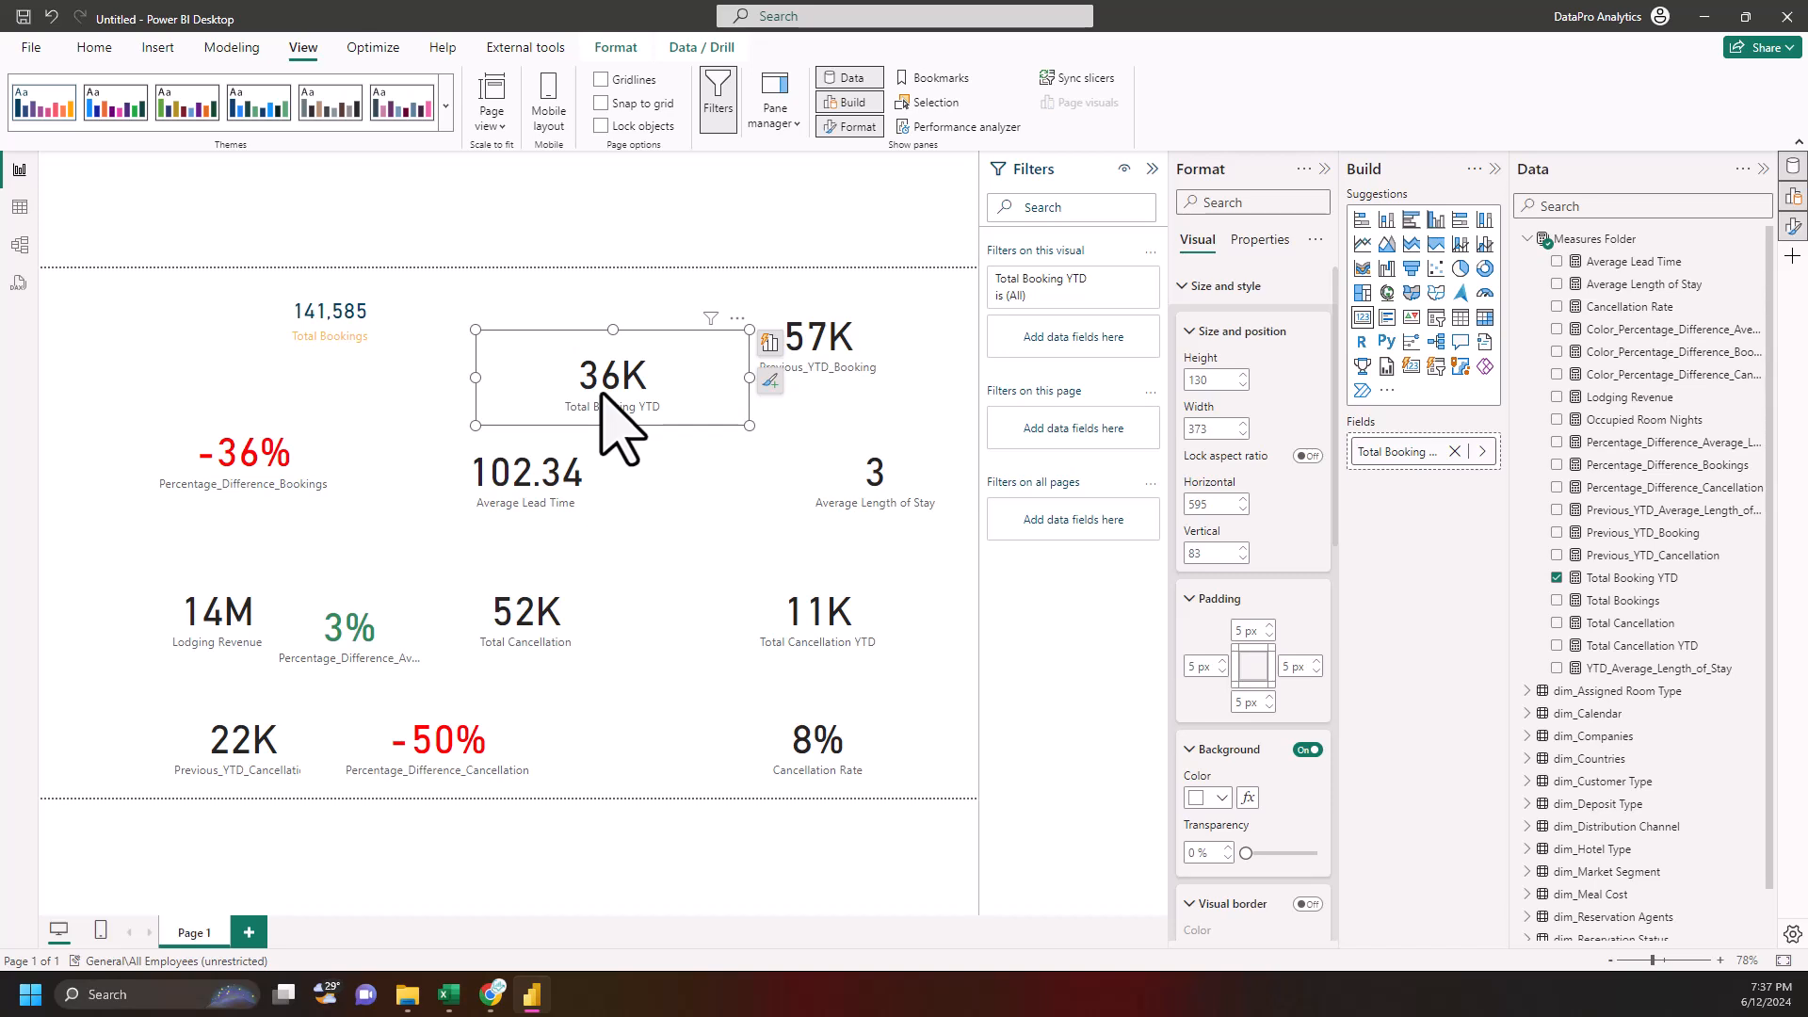
{"action": "left_click_drag", "start_coordinate": [603, 395], "coordinate": [664, 482]}
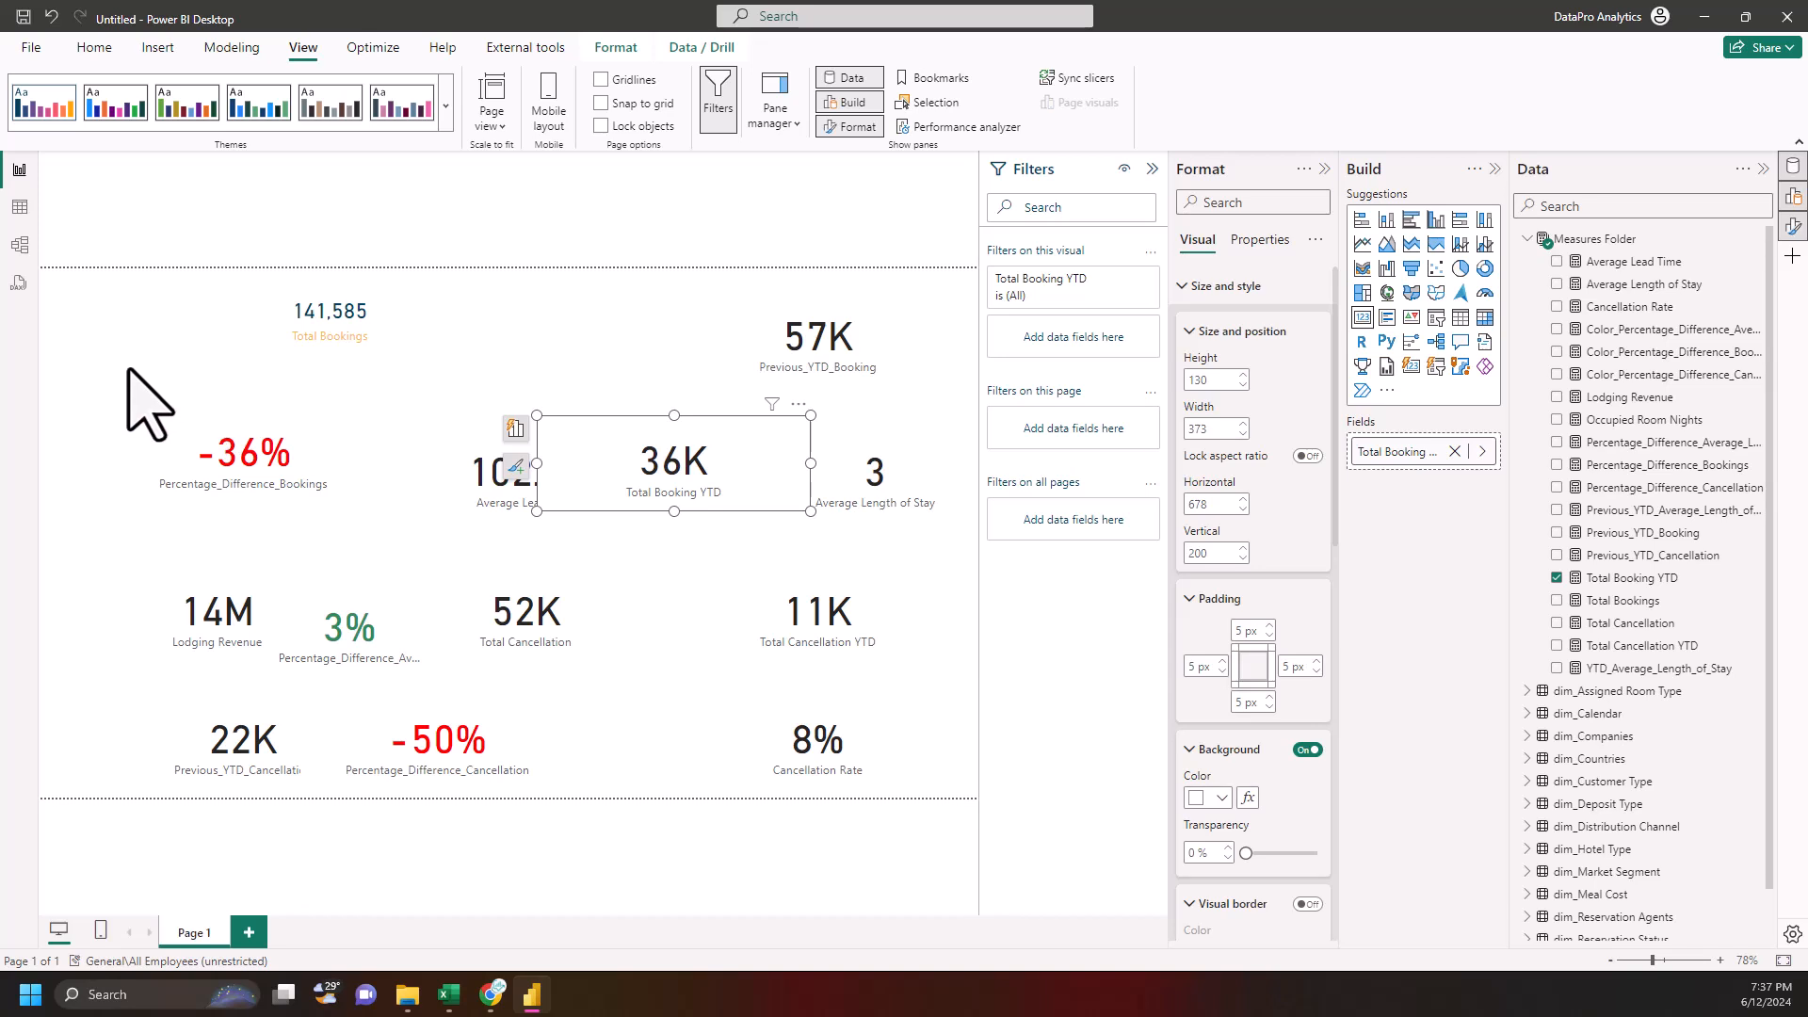
{"action": "left_click", "coordinate": [211, 358]}
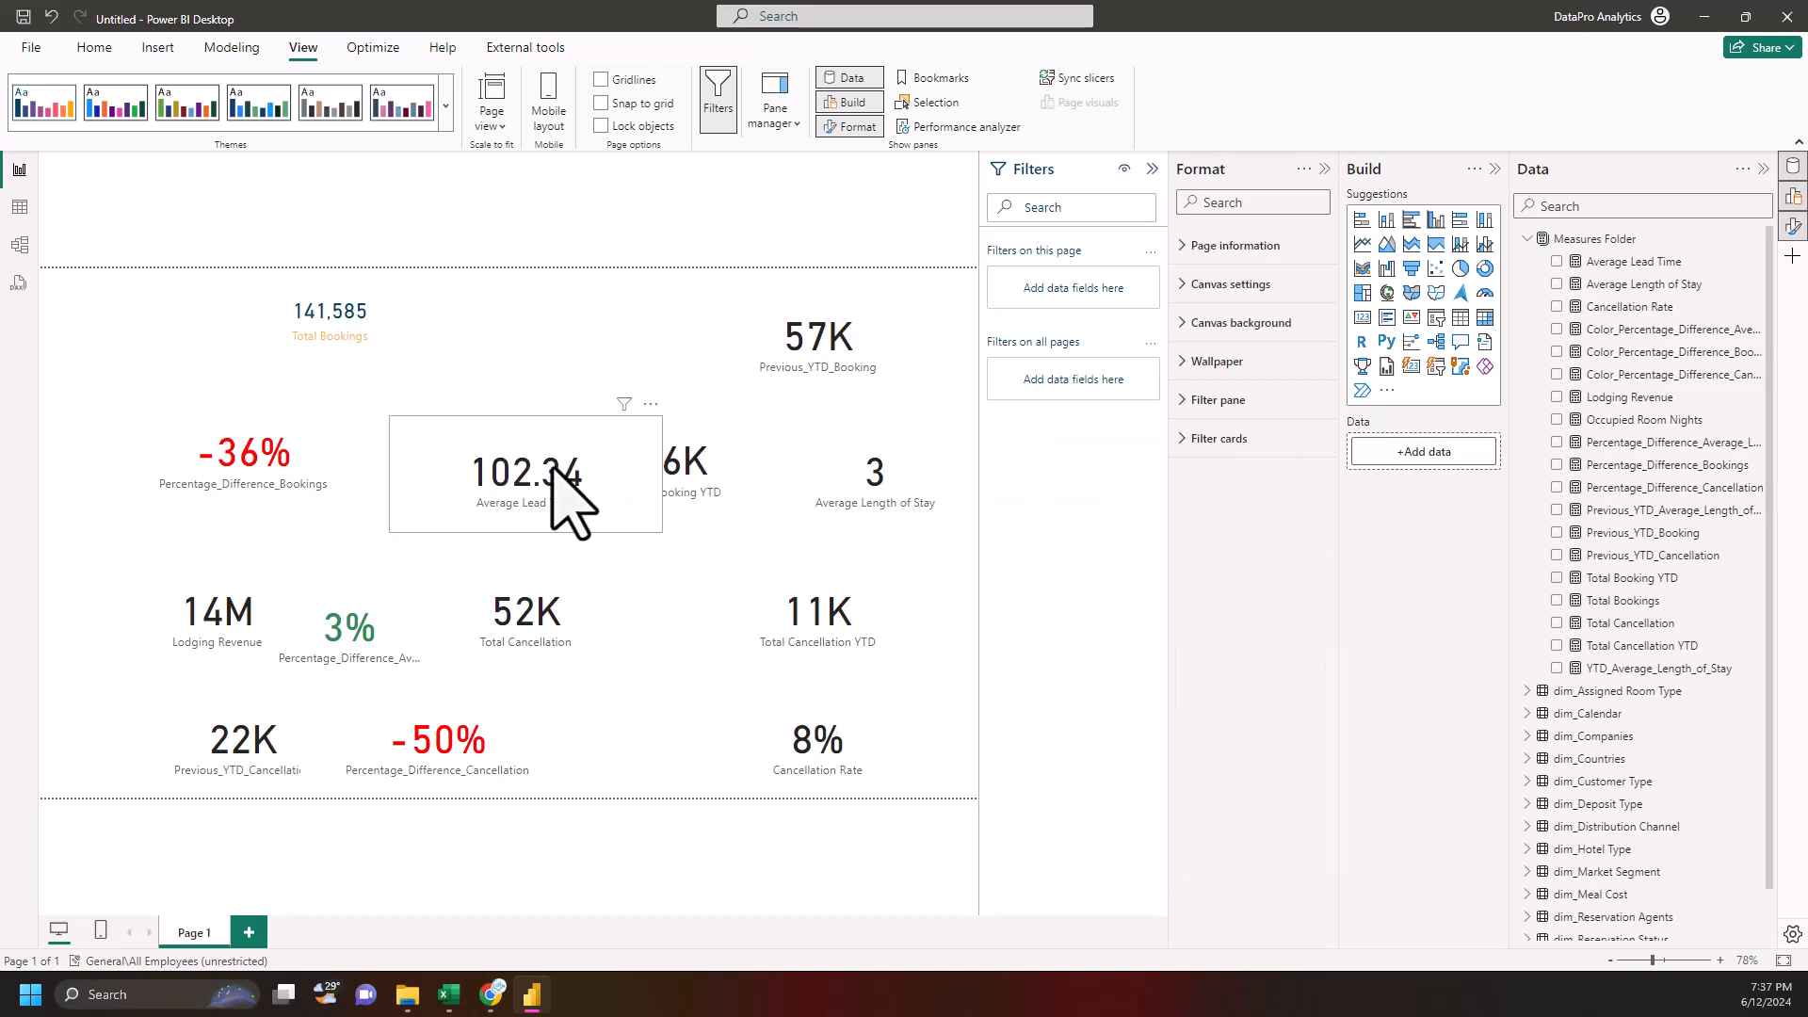
- Delete the Average Lead Time, Total Booking YTD, Previous_YTD_Booking, Total Cancellation YTD and Total Cancellation cards from the report page
{"action": "left_click", "coordinate": [584, 504]}
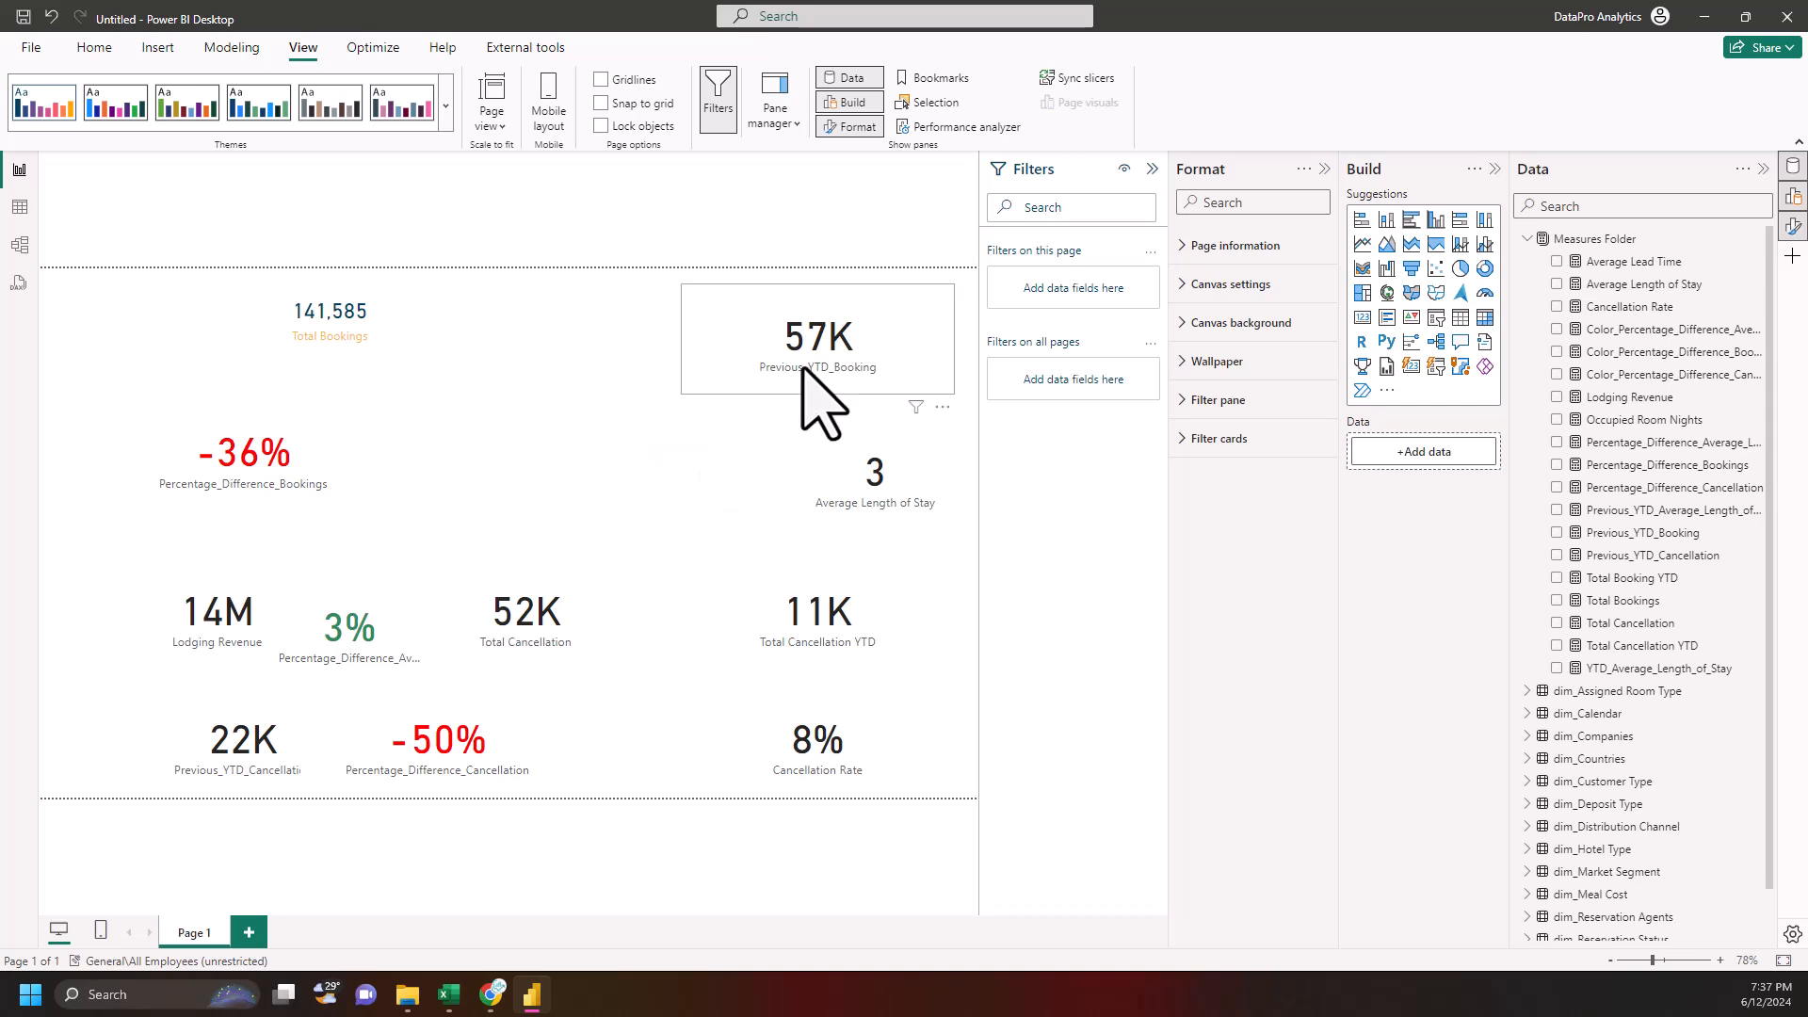
{"action": "left_click", "coordinate": [862, 509]}
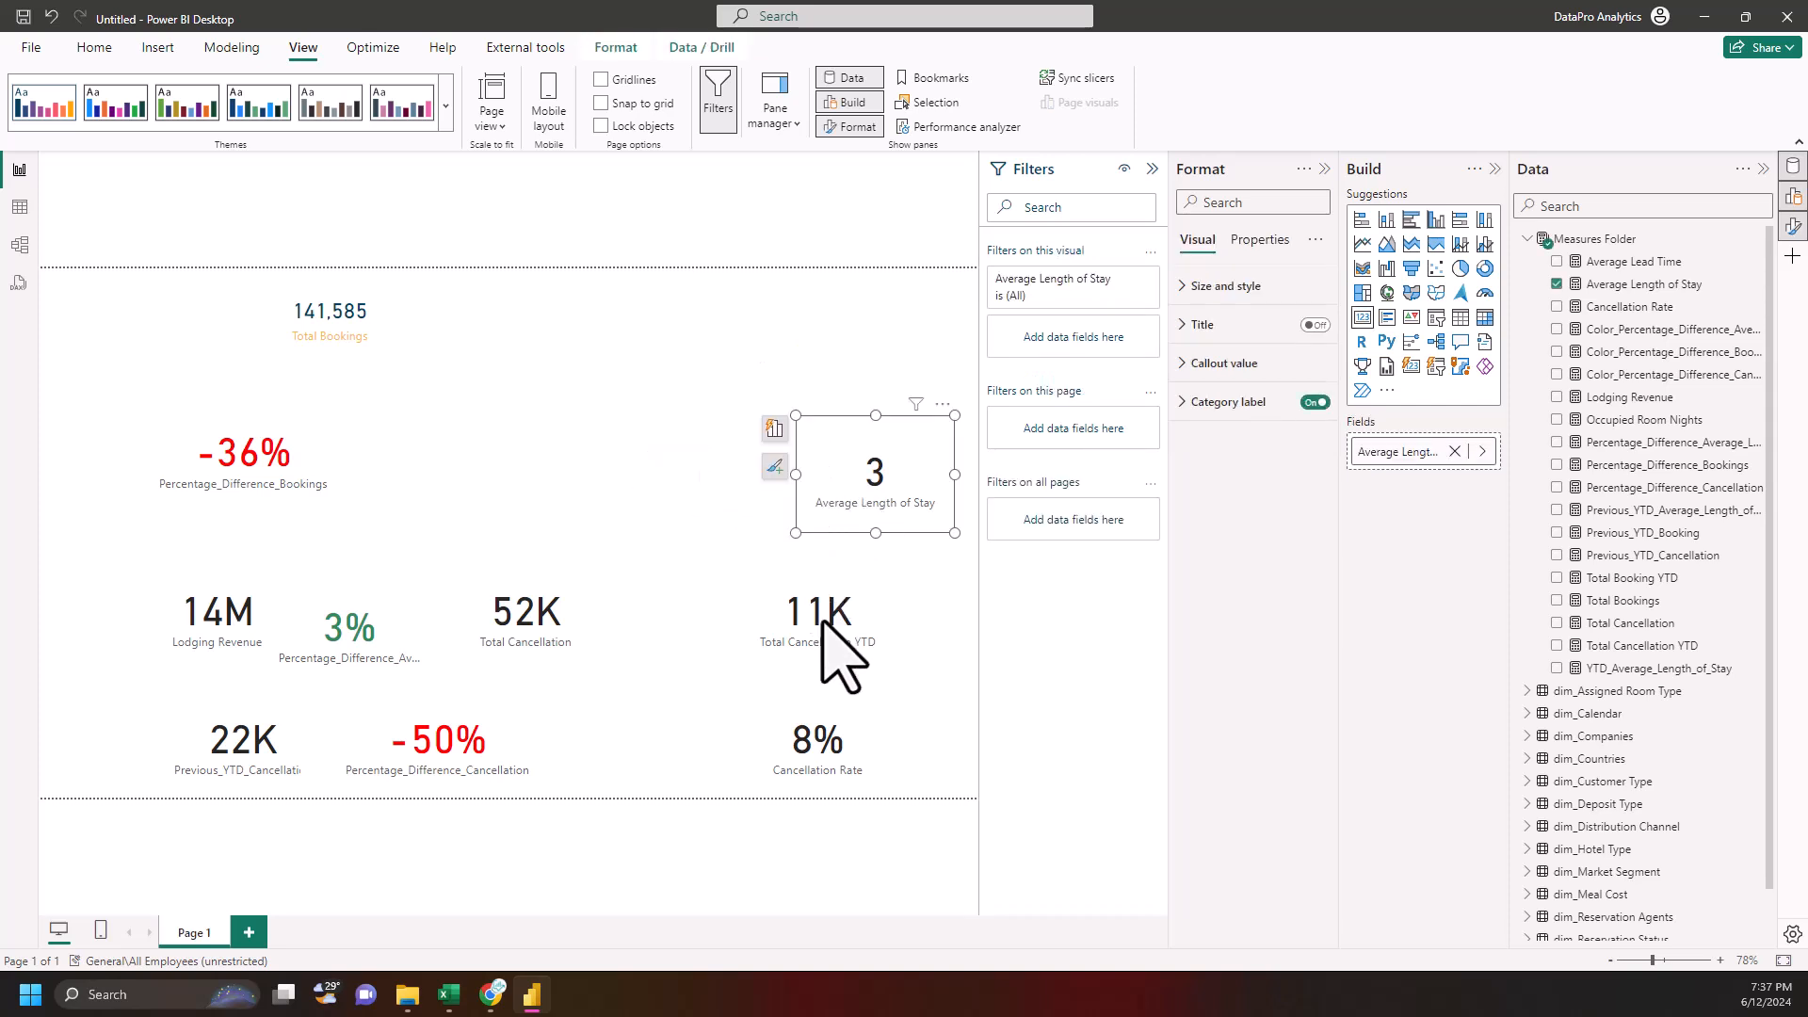
{"action": "left_click", "coordinate": [833, 664]}
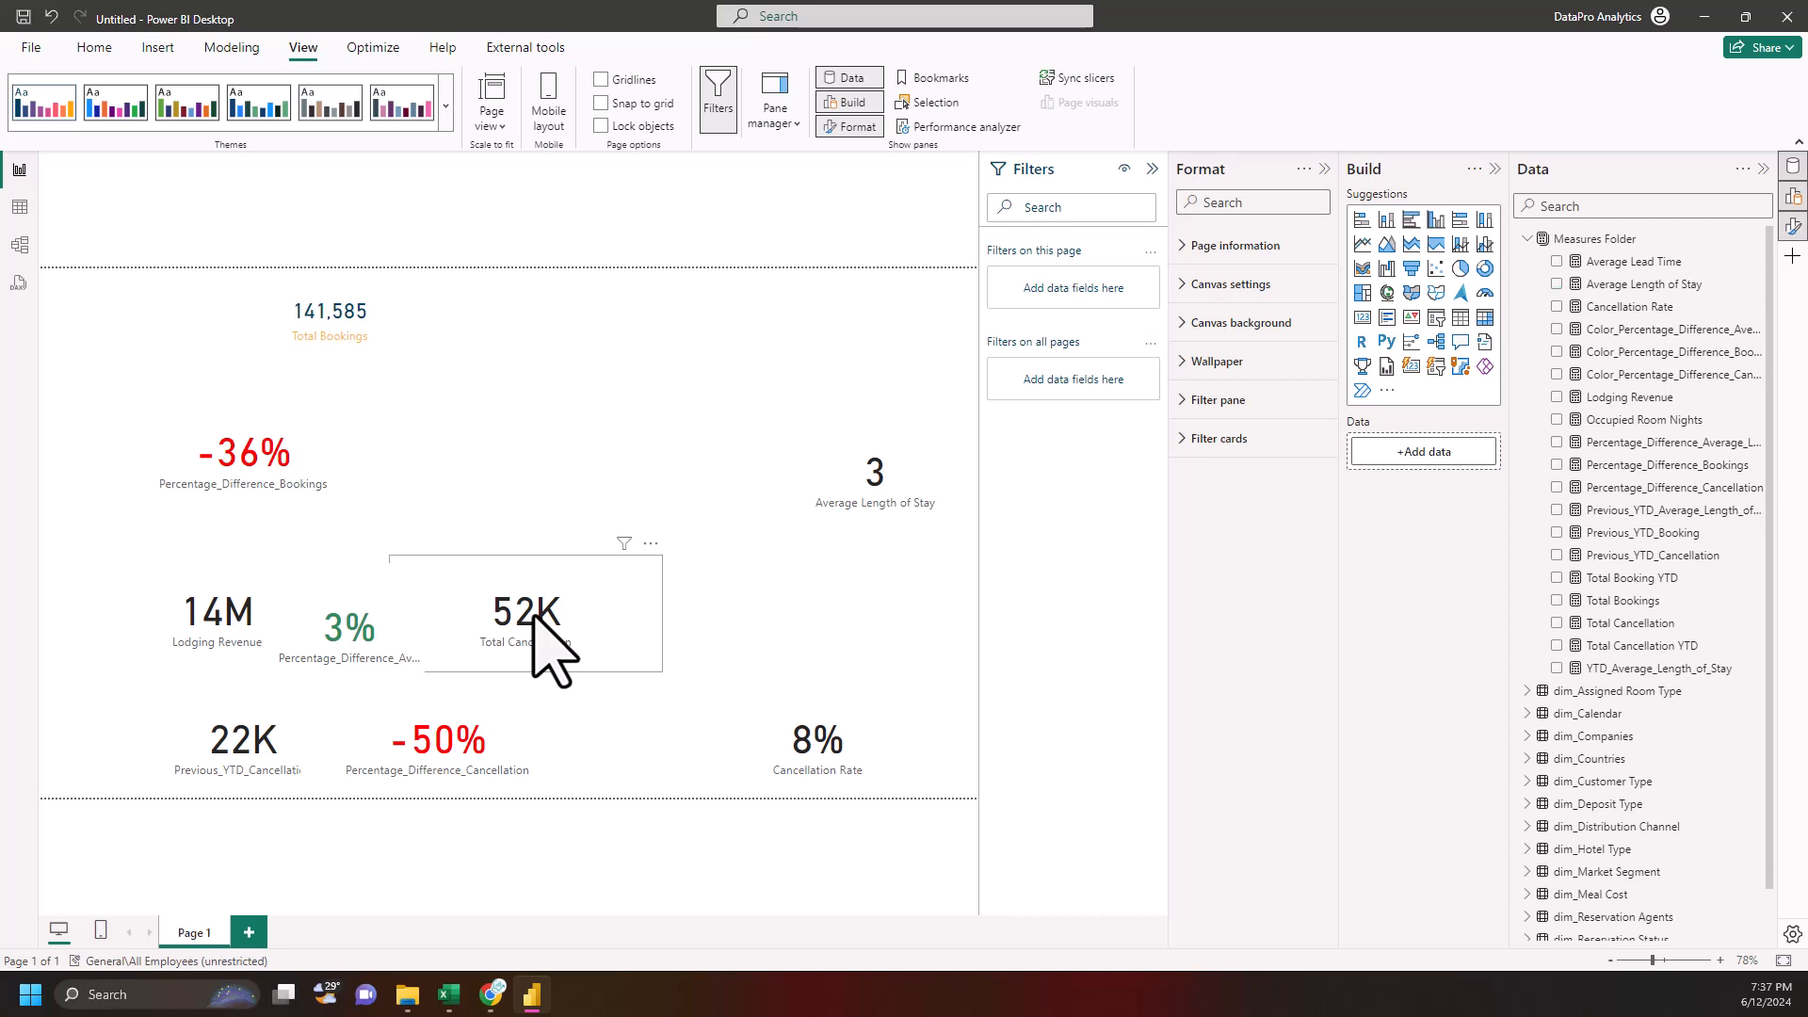
- Place the Lodging Revenue card beside Total Bookings and copy the Total Bookings formatting onto it with Format painter
{"action": "left_click", "coordinate": [205, 629]}
{"action": "left_click_drag", "start_coordinate": [262, 595], "coordinate": [627, 309]}
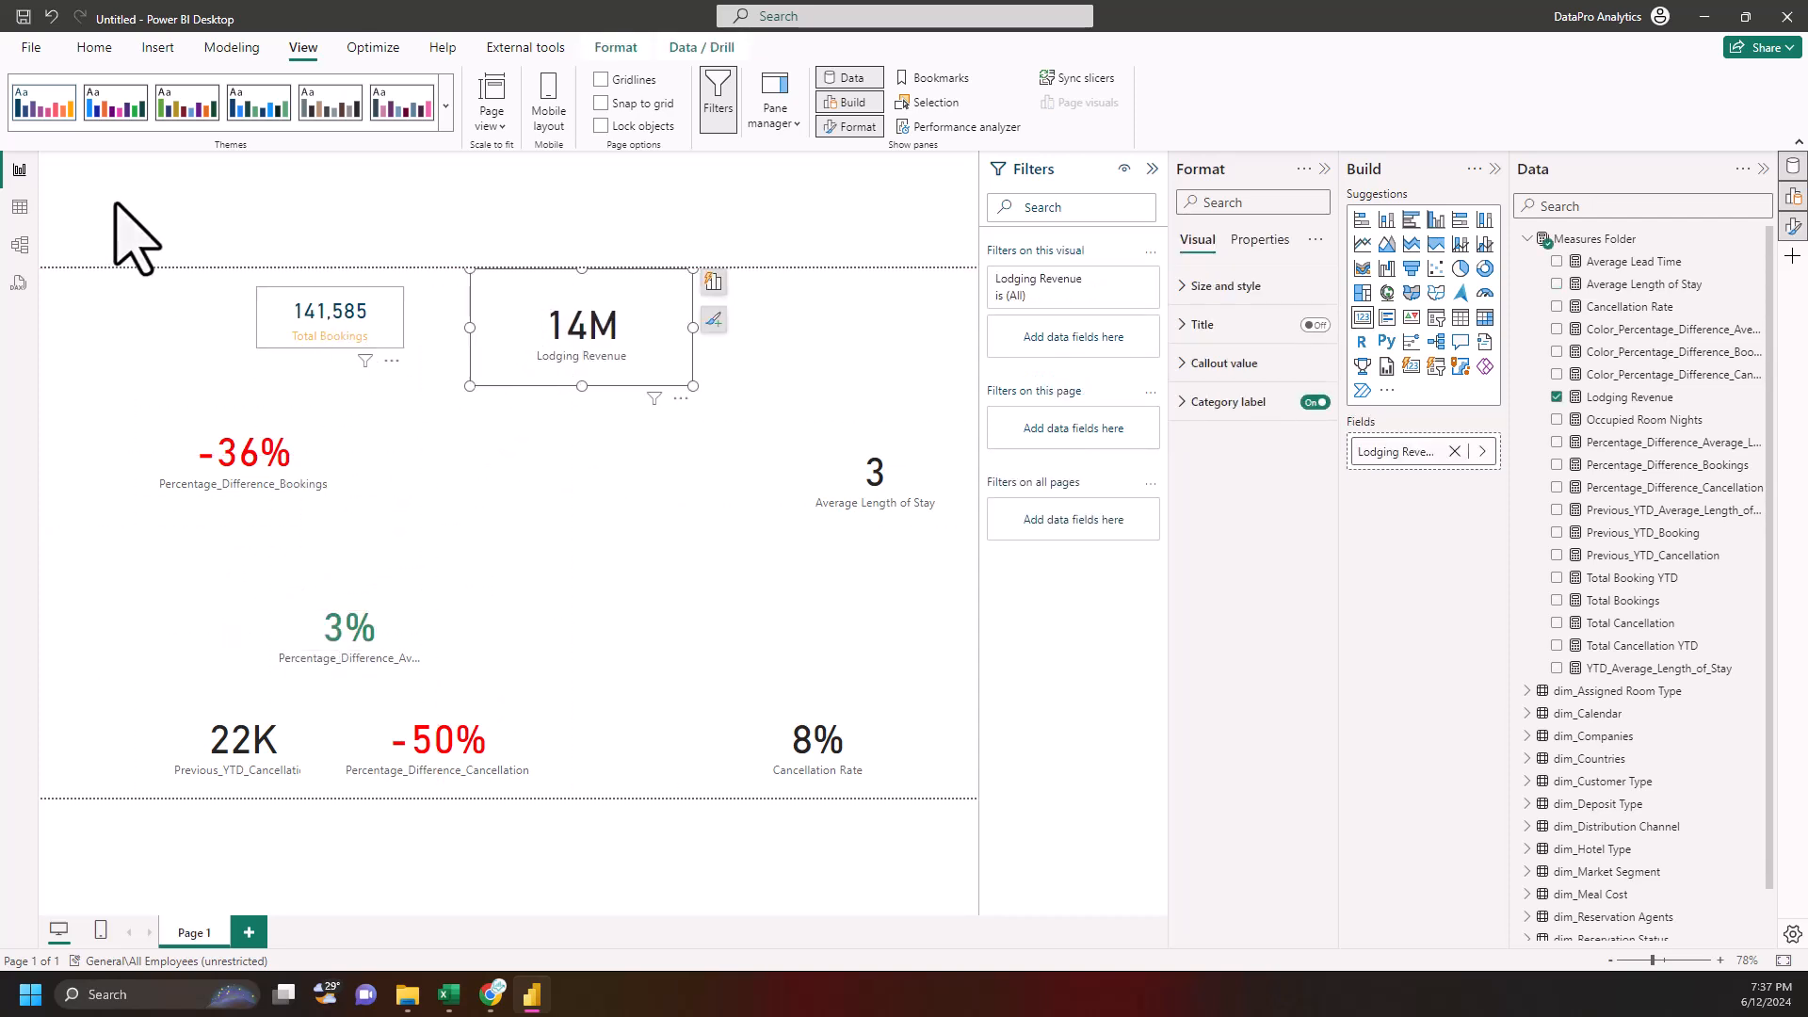
{"action": "left_click", "coordinate": [329, 317]}
{"action": "left_click", "coordinate": [94, 47]}
{"action": "left_click", "coordinate": [95, 122]}
{"action": "left_click", "coordinate": [591, 344]}
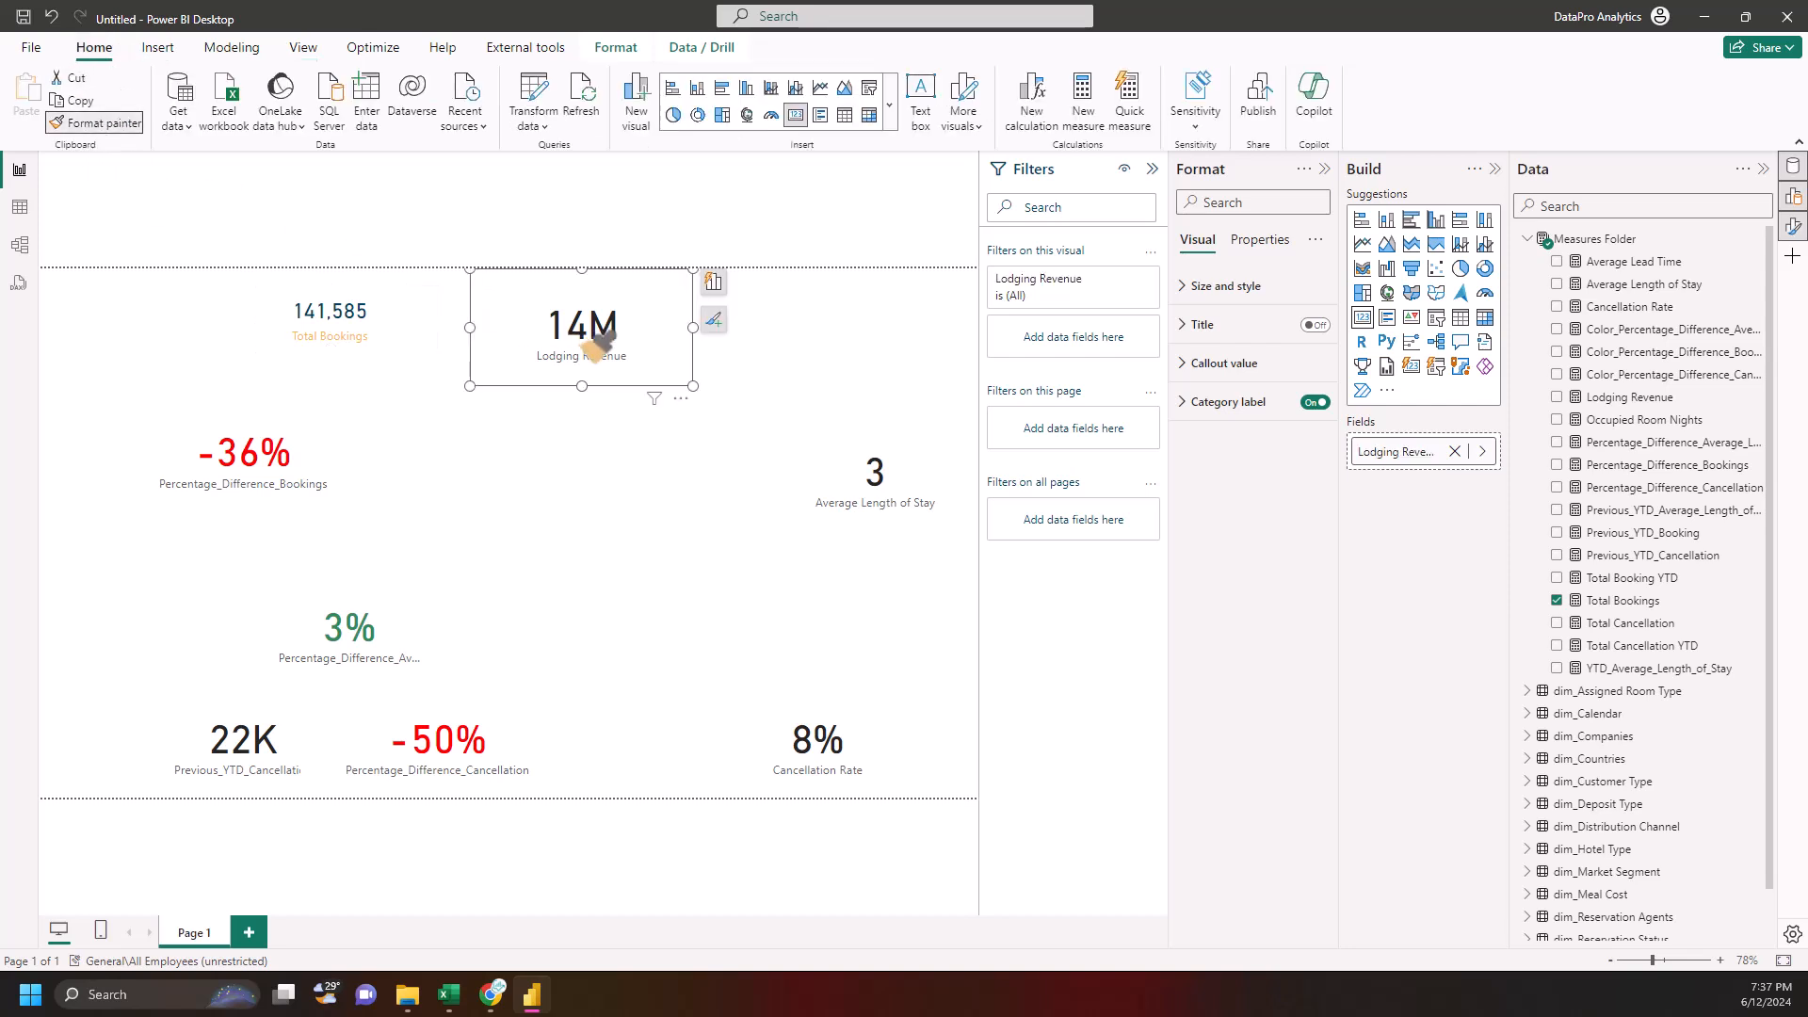
{"action": "left_click_drag", "start_coordinate": [588, 334], "coordinate": [576, 358]}
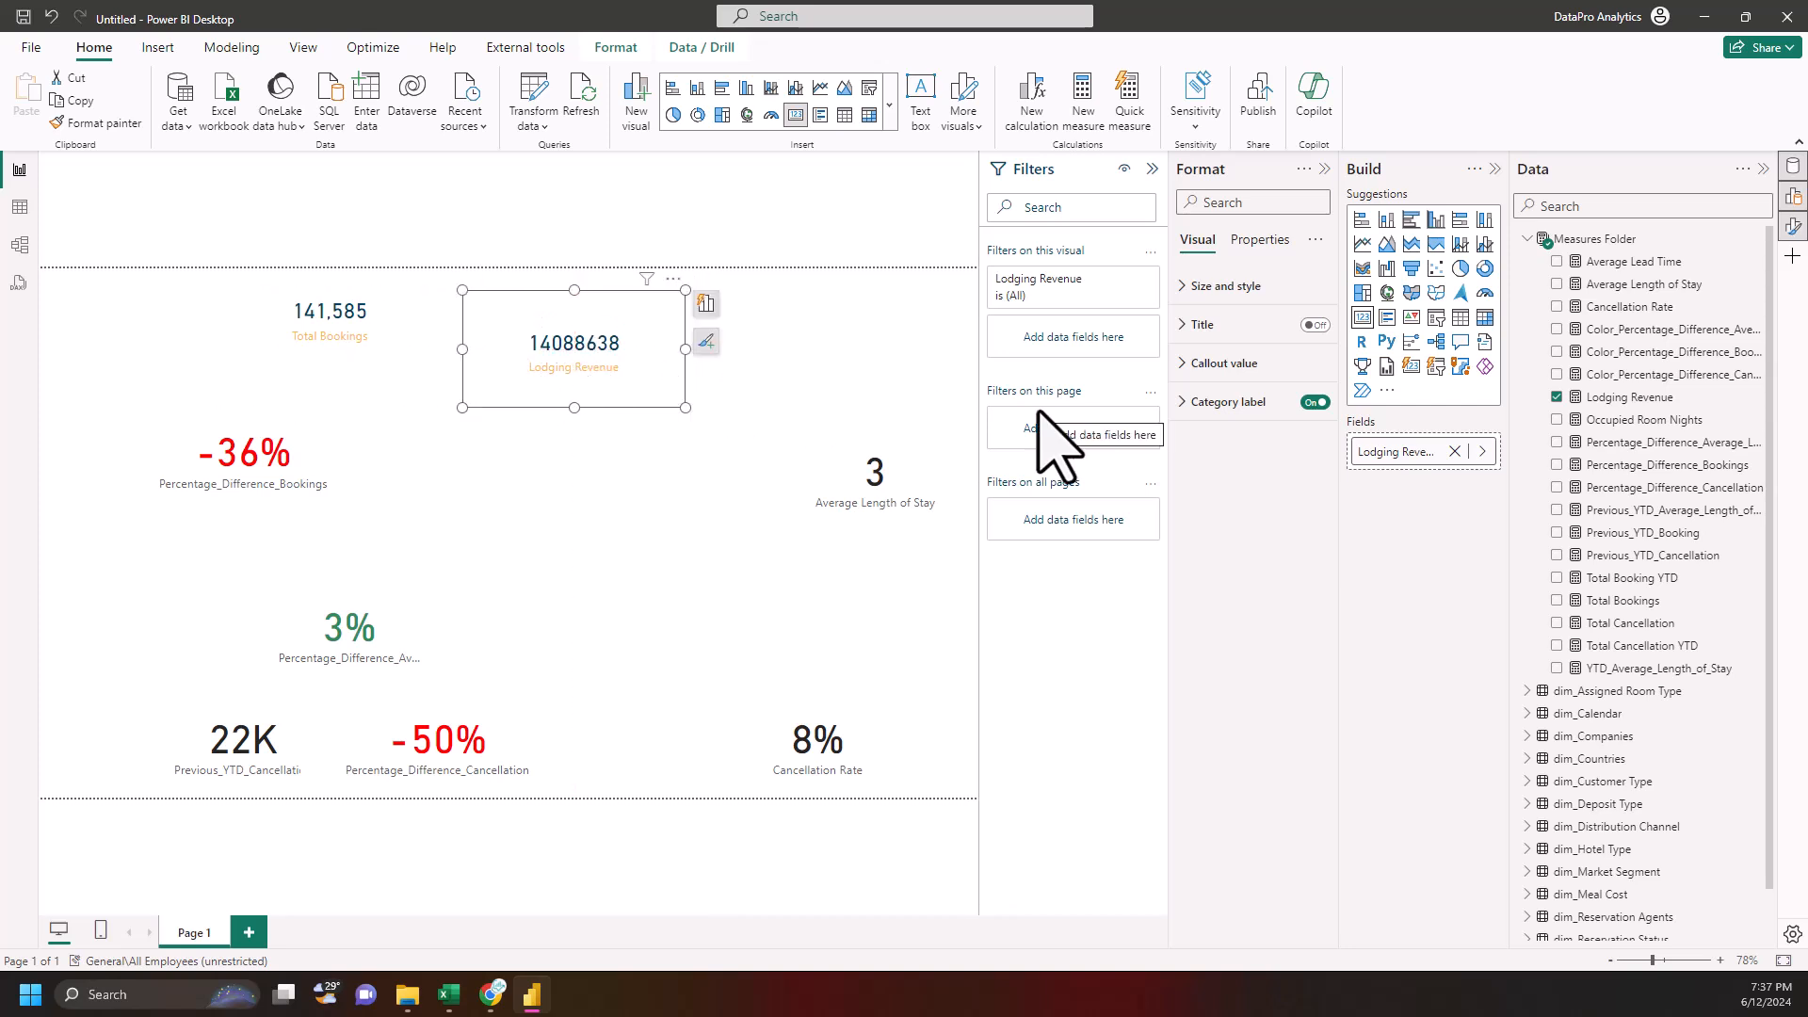
- Format the Lodging Revenue measure as dollar currency
{"action": "left_click", "coordinate": [1632, 398]}
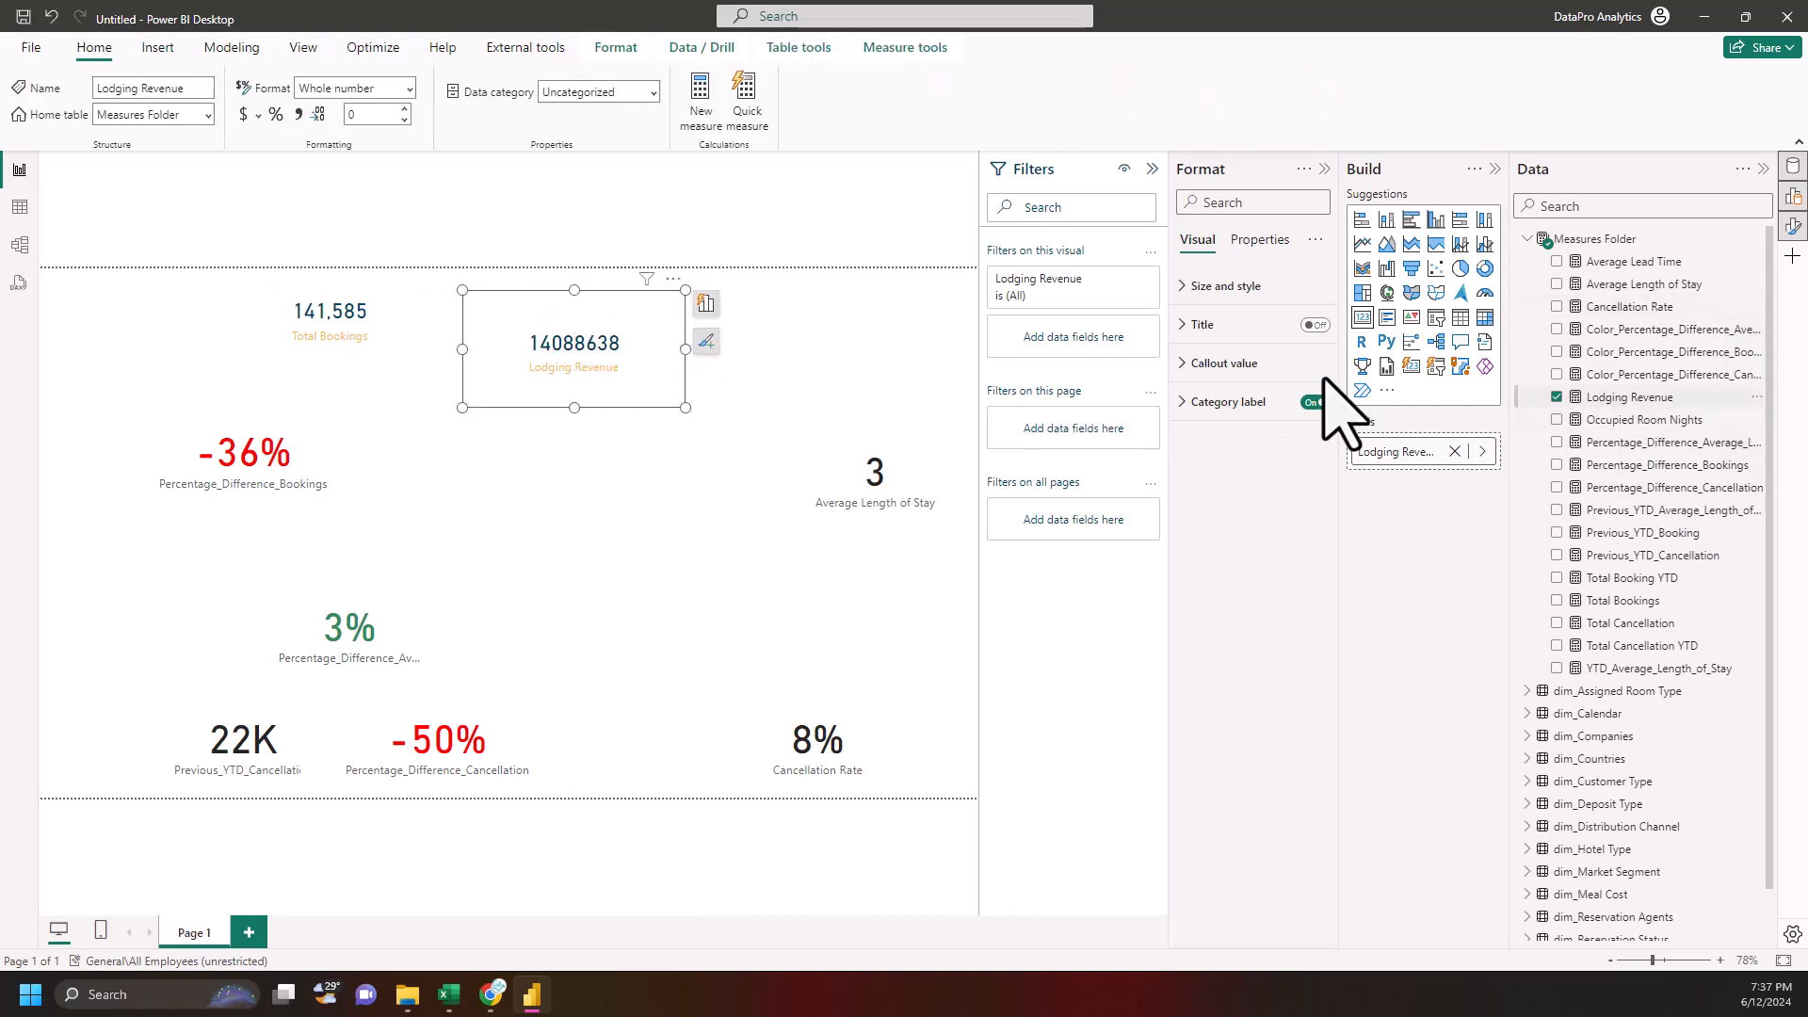
{"action": "left_click", "coordinate": [243, 114]}
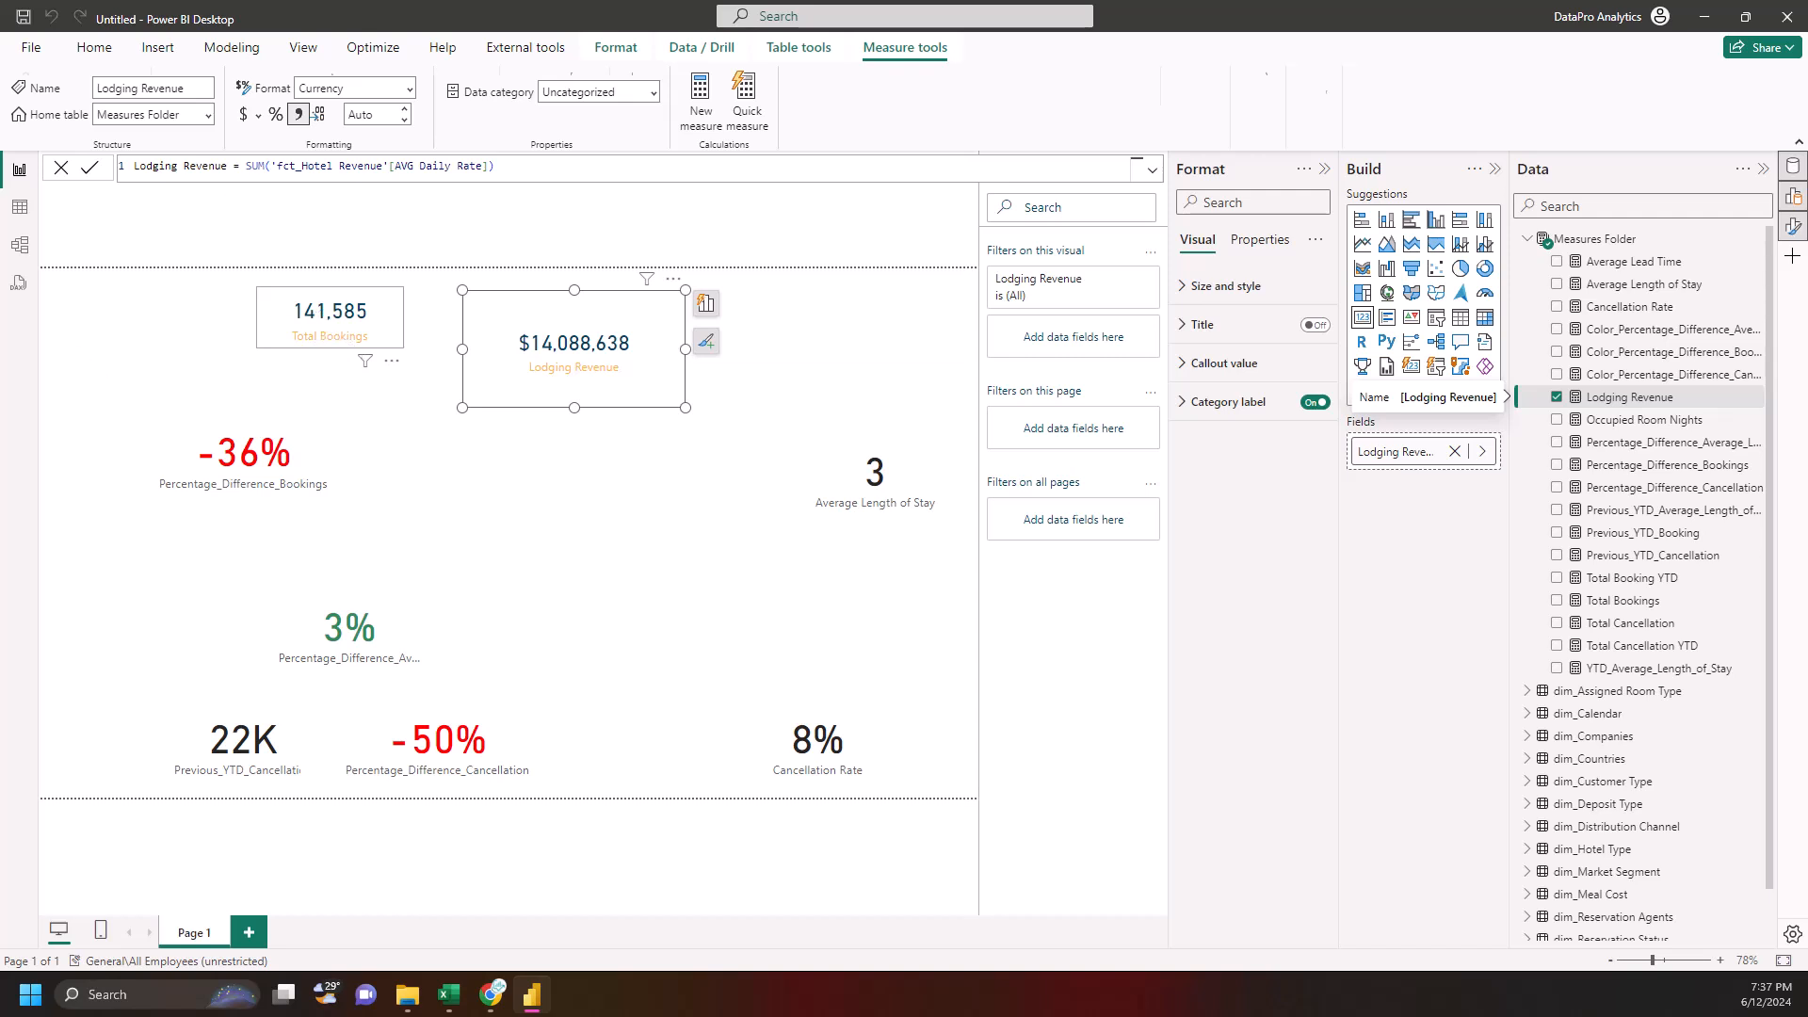
{"action": "left_click", "coordinate": [329, 320]}
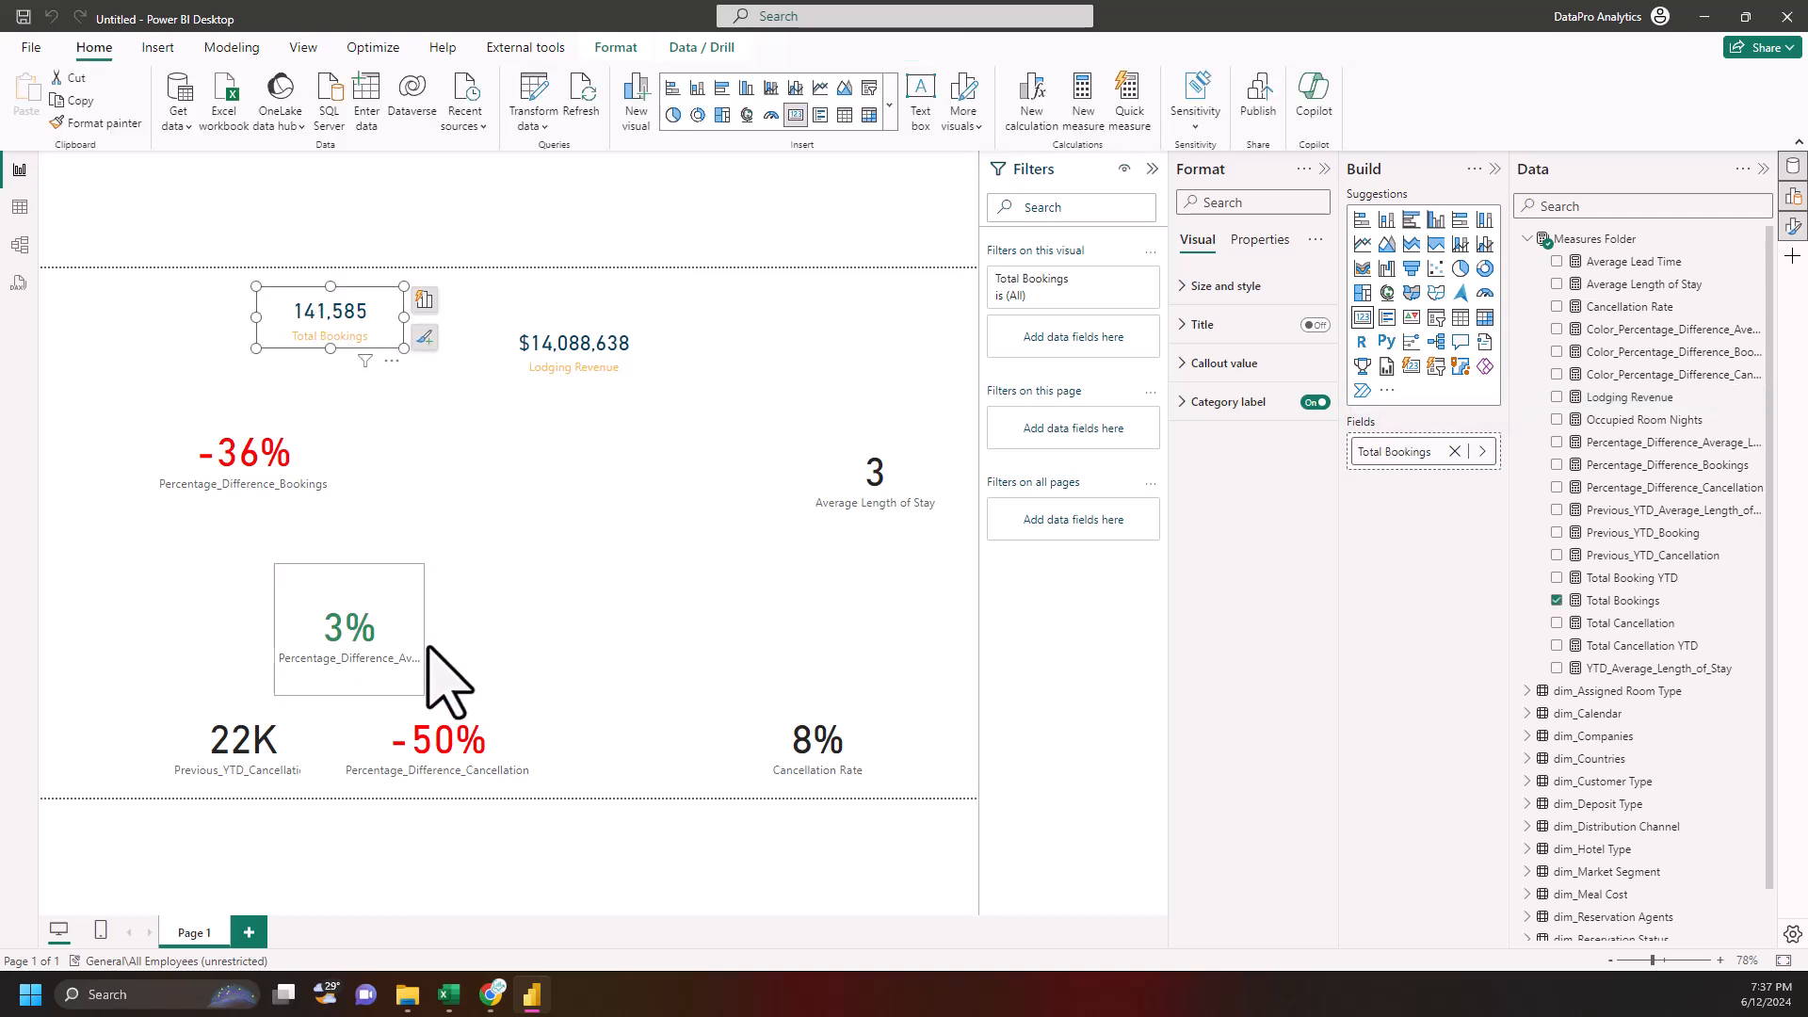
- Set the Lodging Revenue card to height 89, width 253, horizontal position 546 and vertical position 18
{"action": "left_click", "coordinate": [603, 363]}
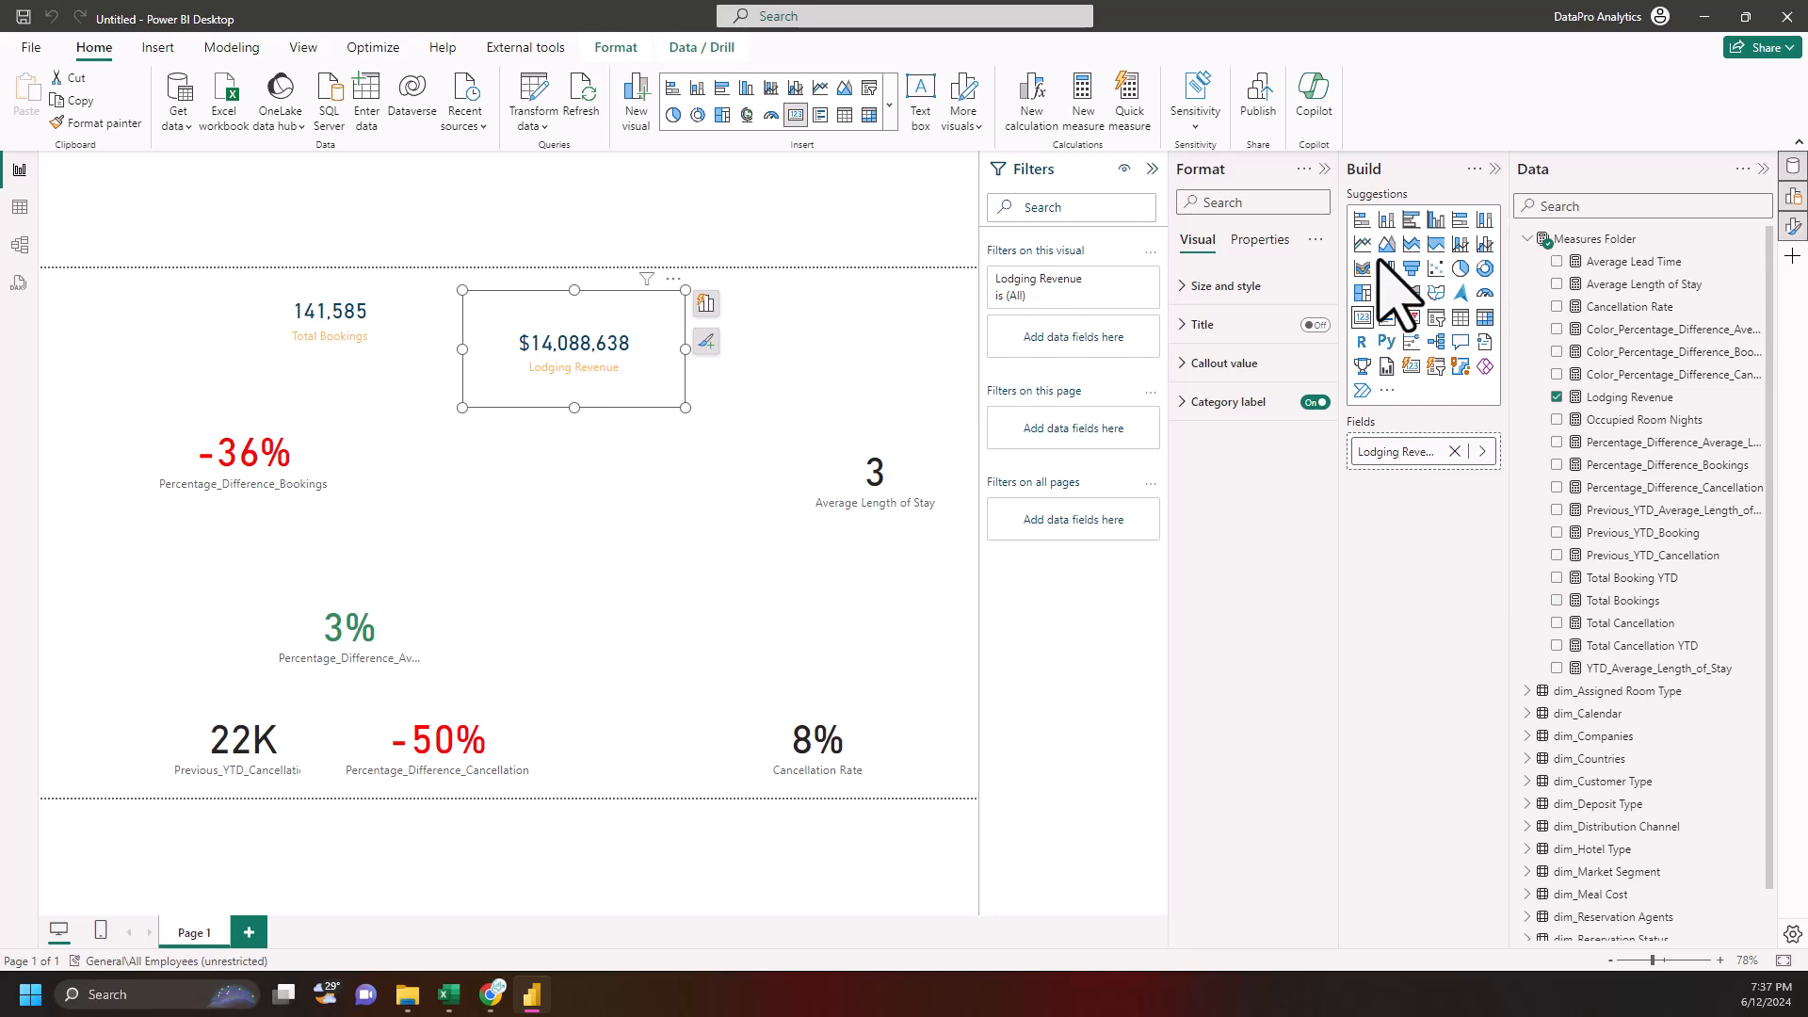
{"action": "left_click", "coordinate": [1221, 288]}
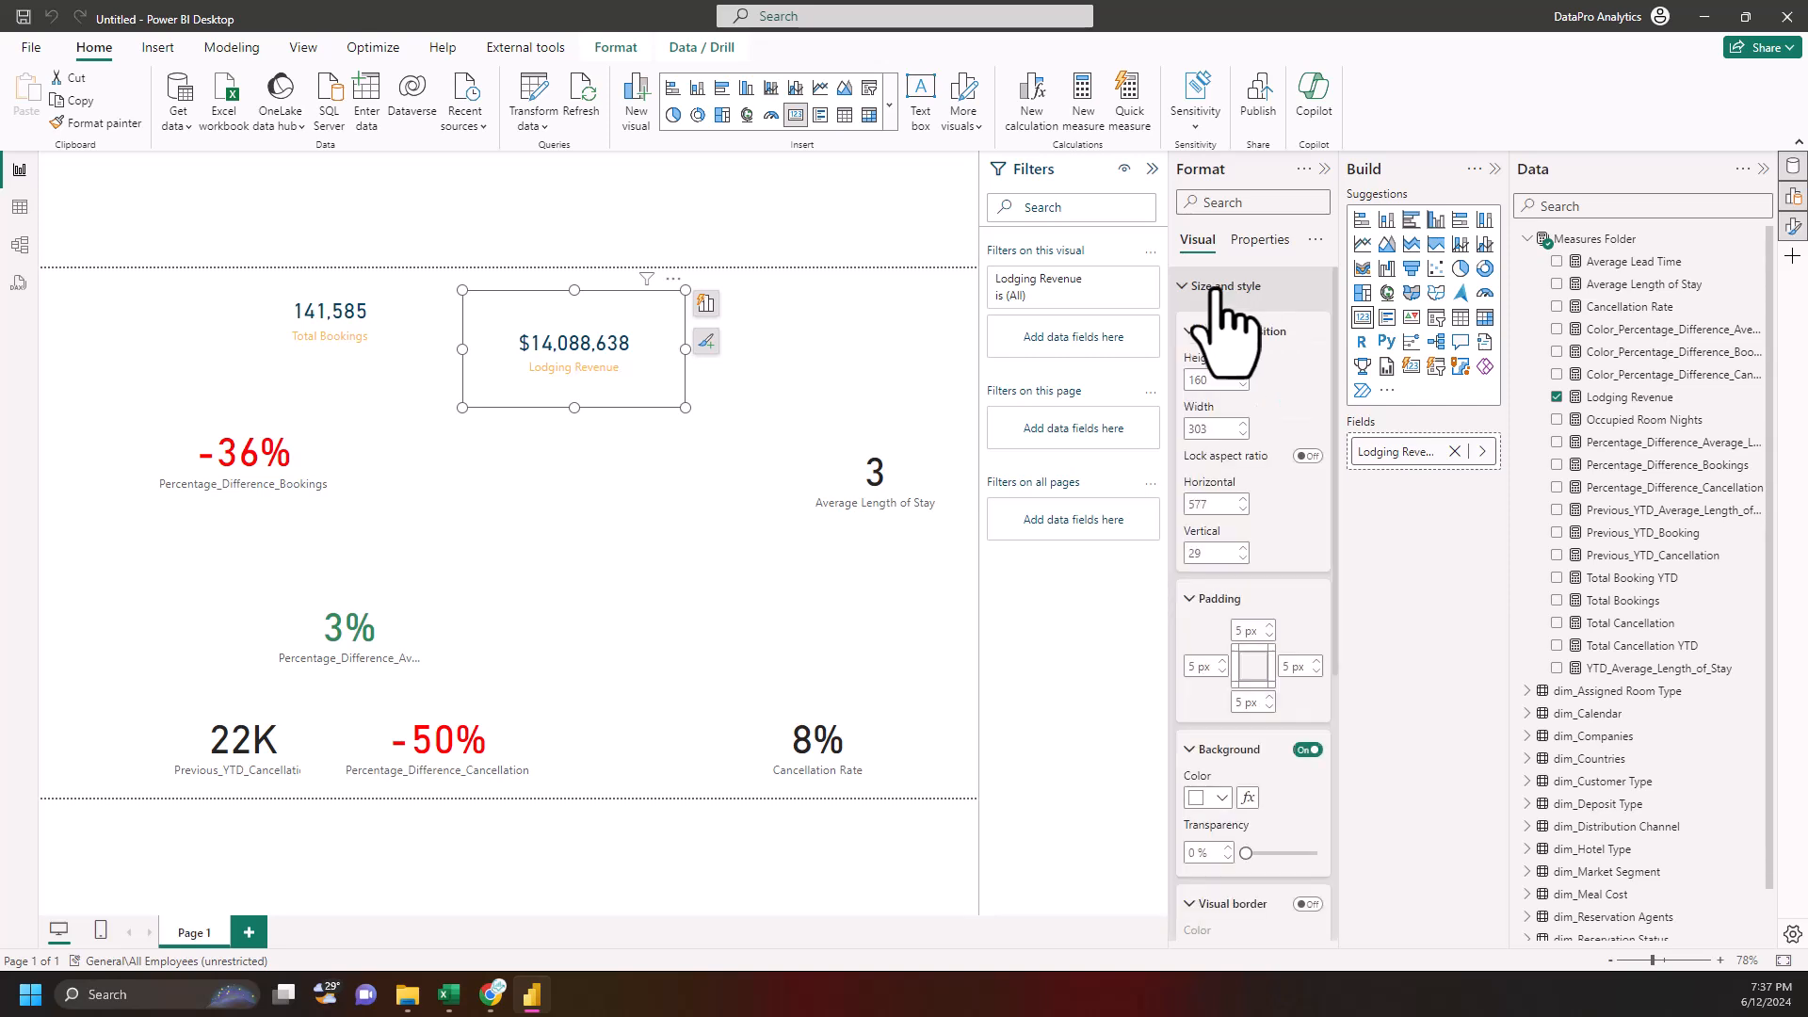
{"action": "left_click", "coordinate": [1210, 379]}
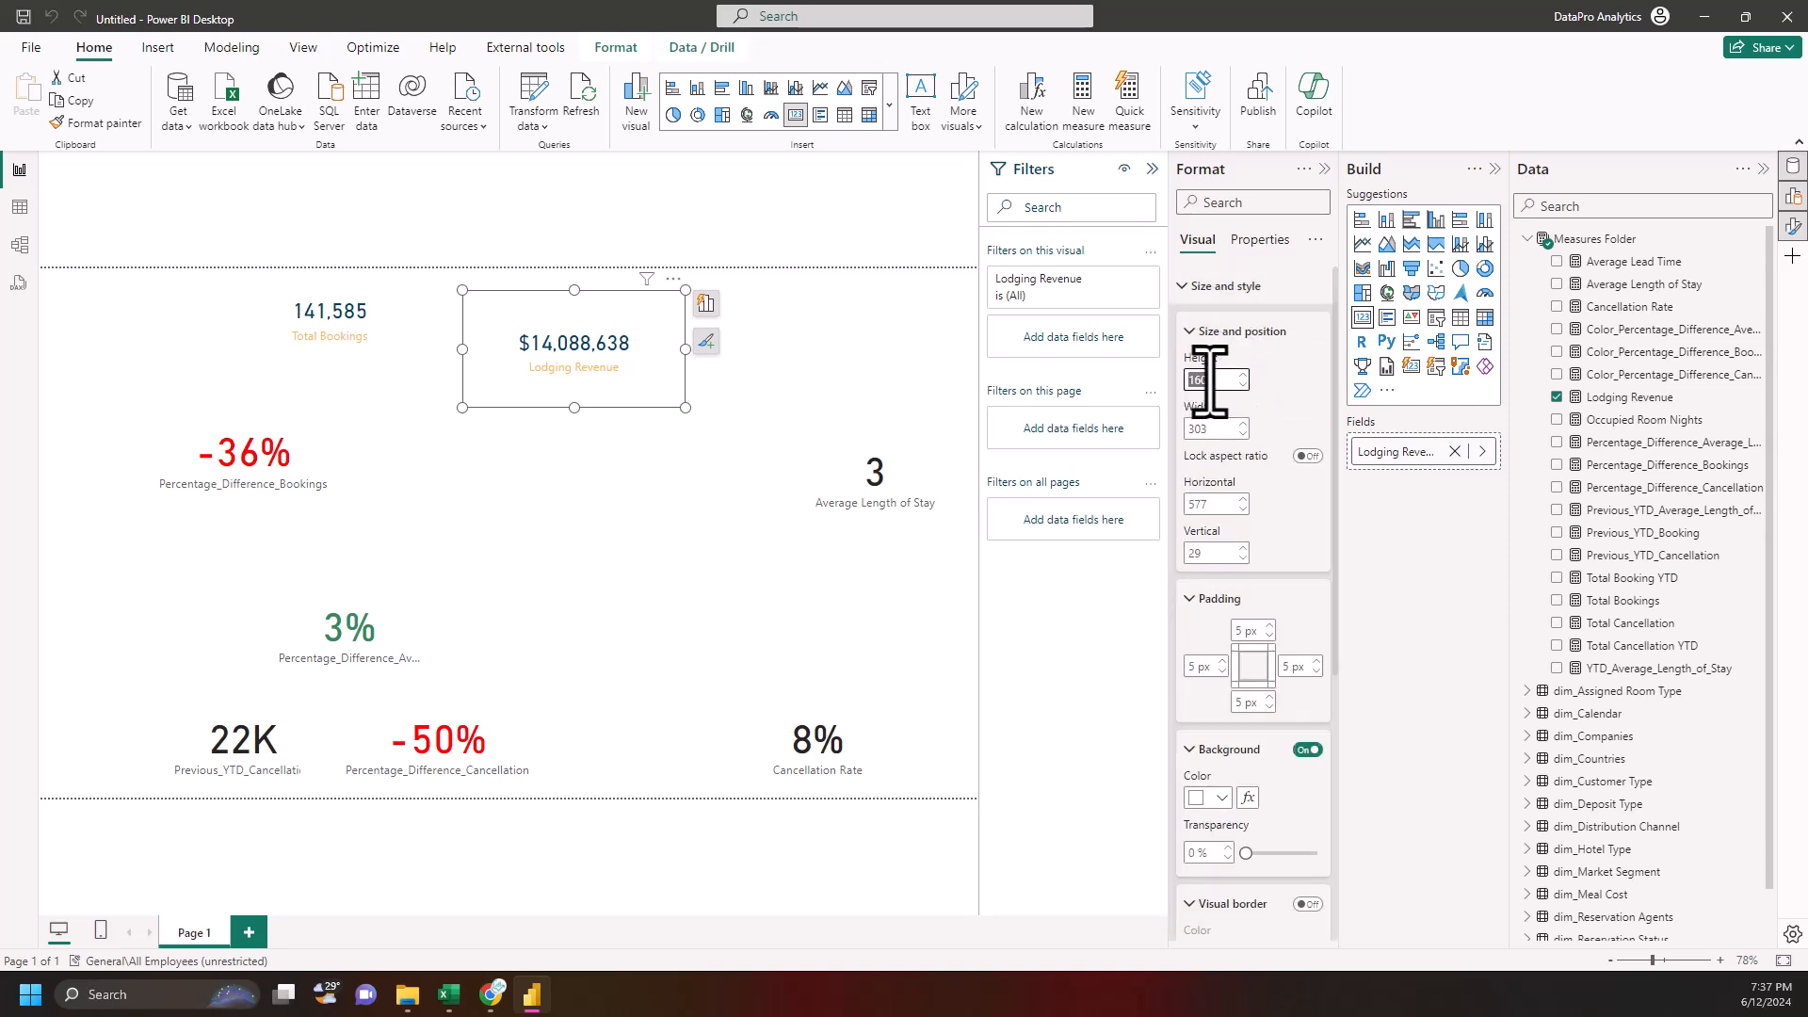
{"action": "type", "text": "89"}
{"action": "left_click", "coordinate": [1213, 428]}
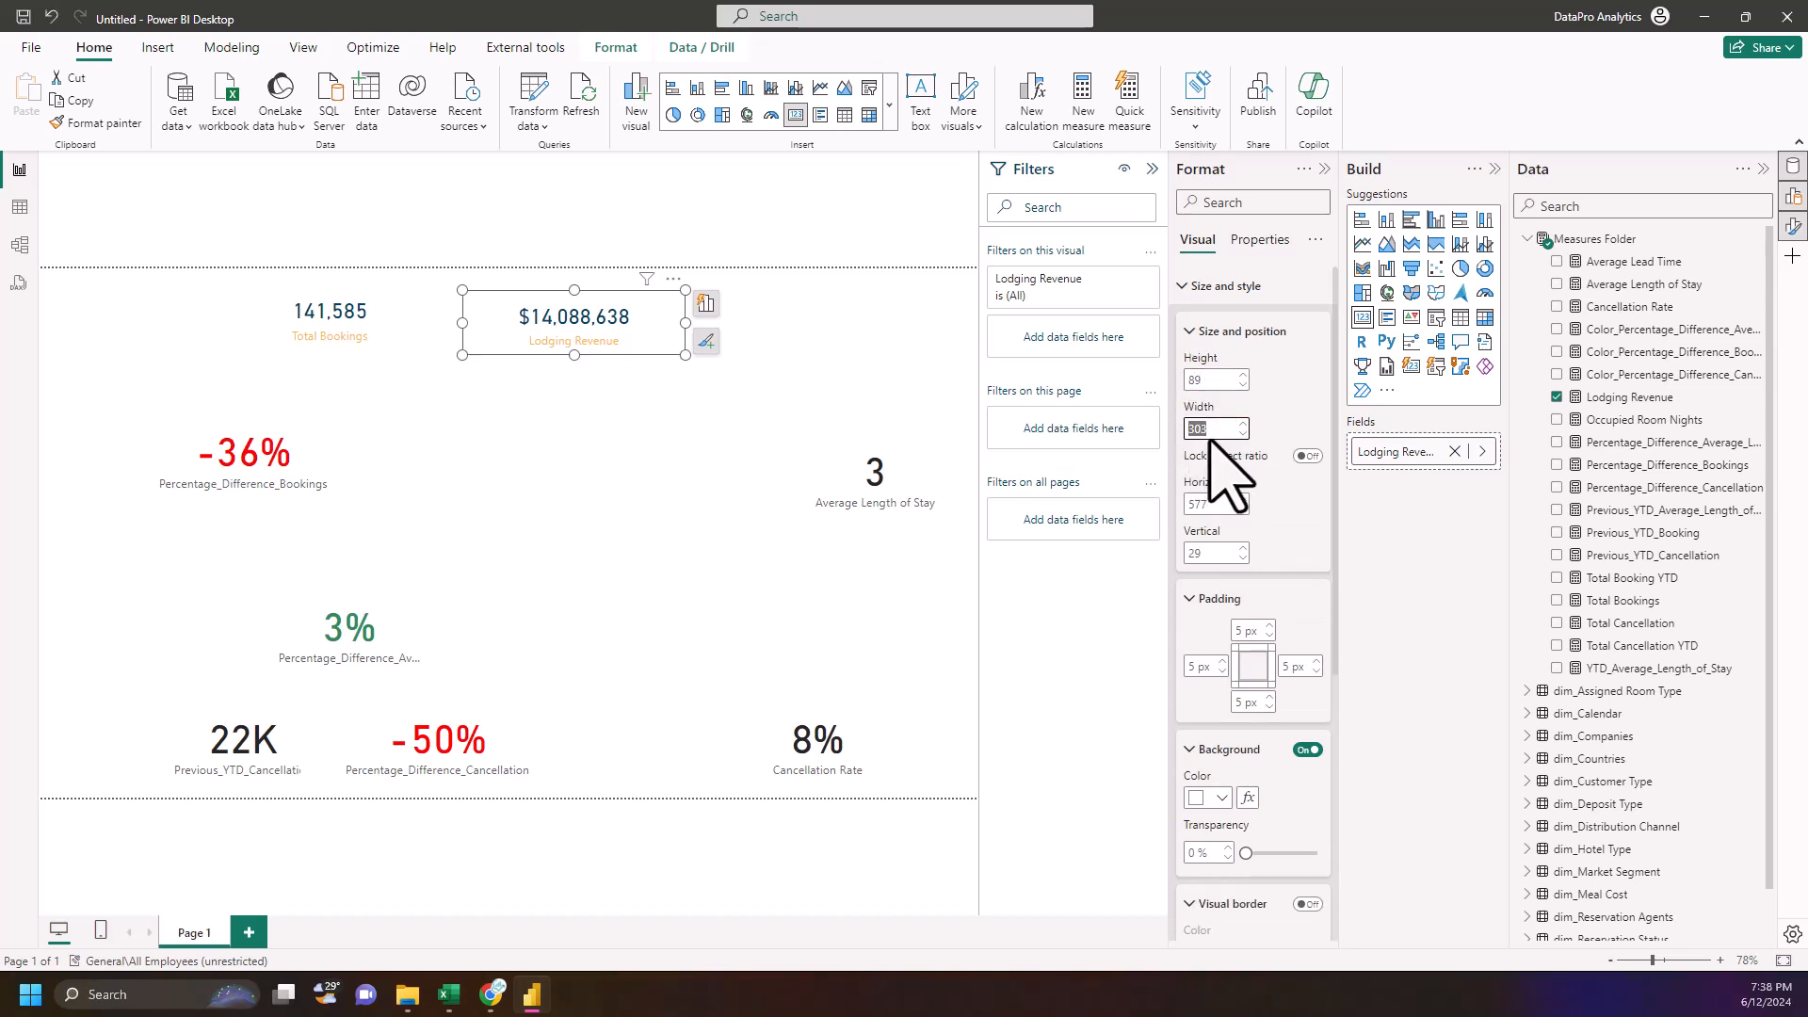
{"action": "type", "text": "253"}
{"action": "left_click", "coordinate": [1211, 503]}
{"action": "type", "text": "546"}
{"action": "double_click", "coordinate": [1208, 553]}
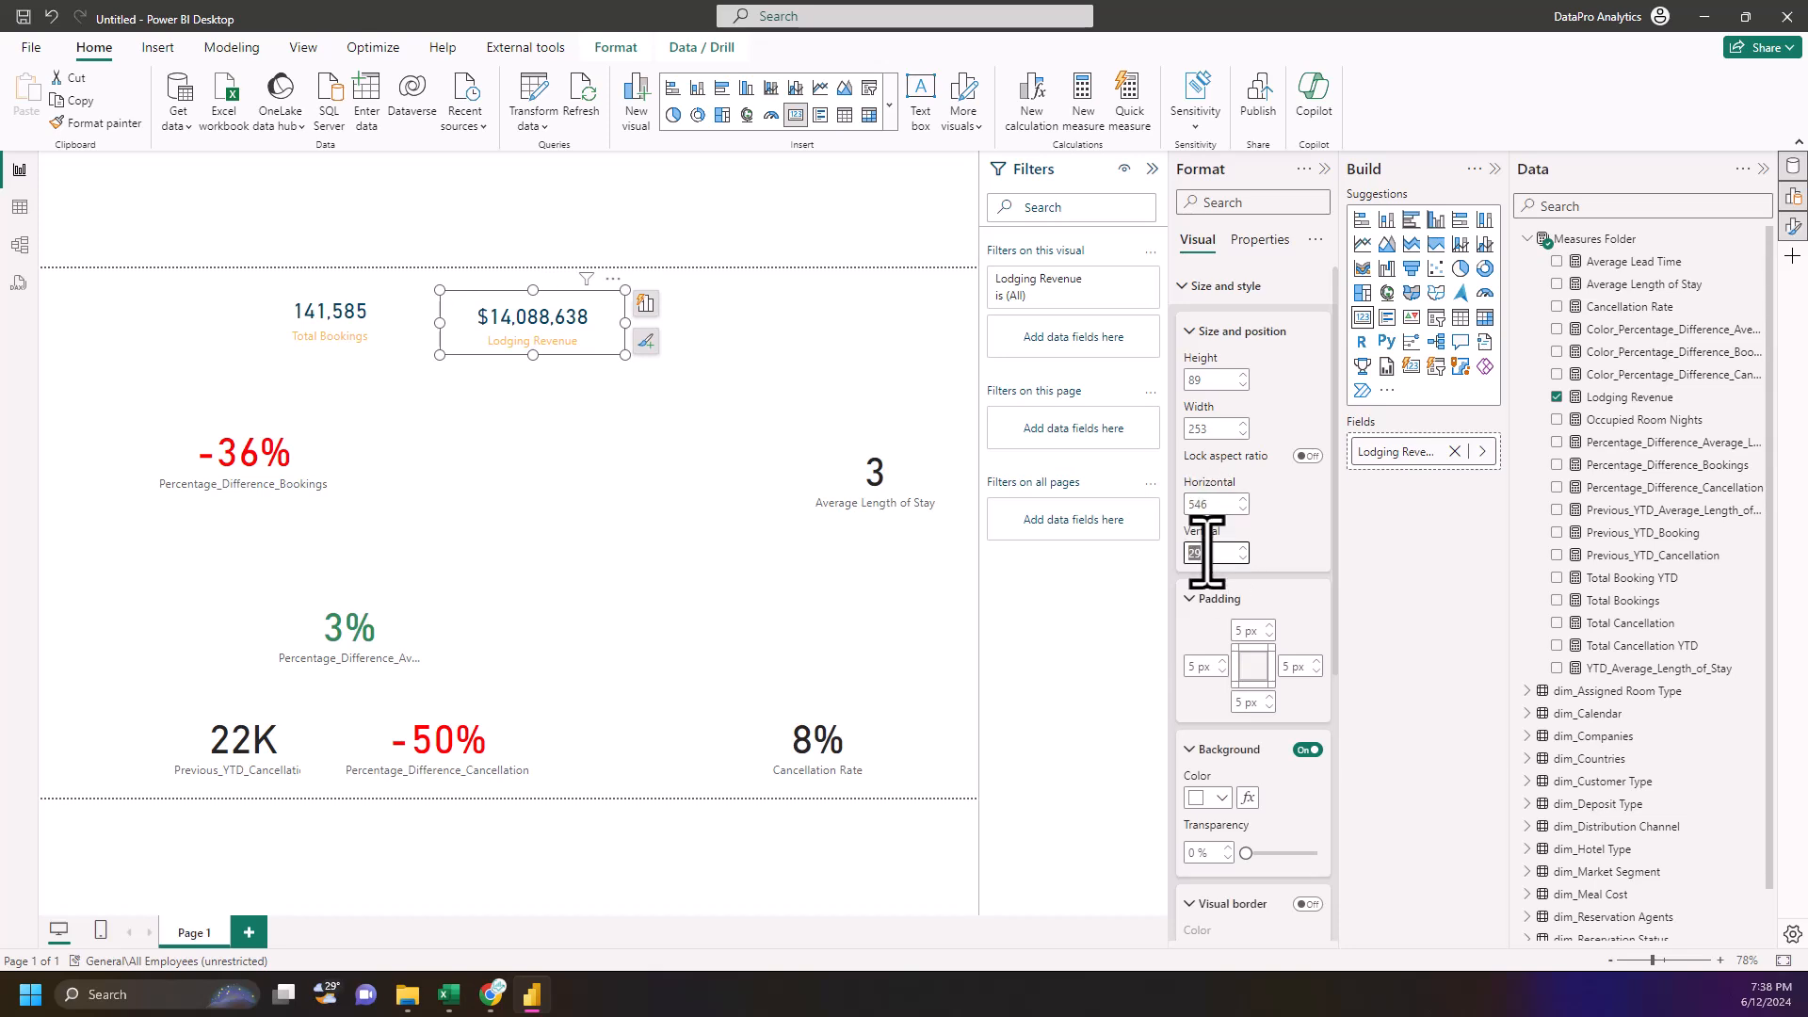
{"action": "type", "text": "18"}
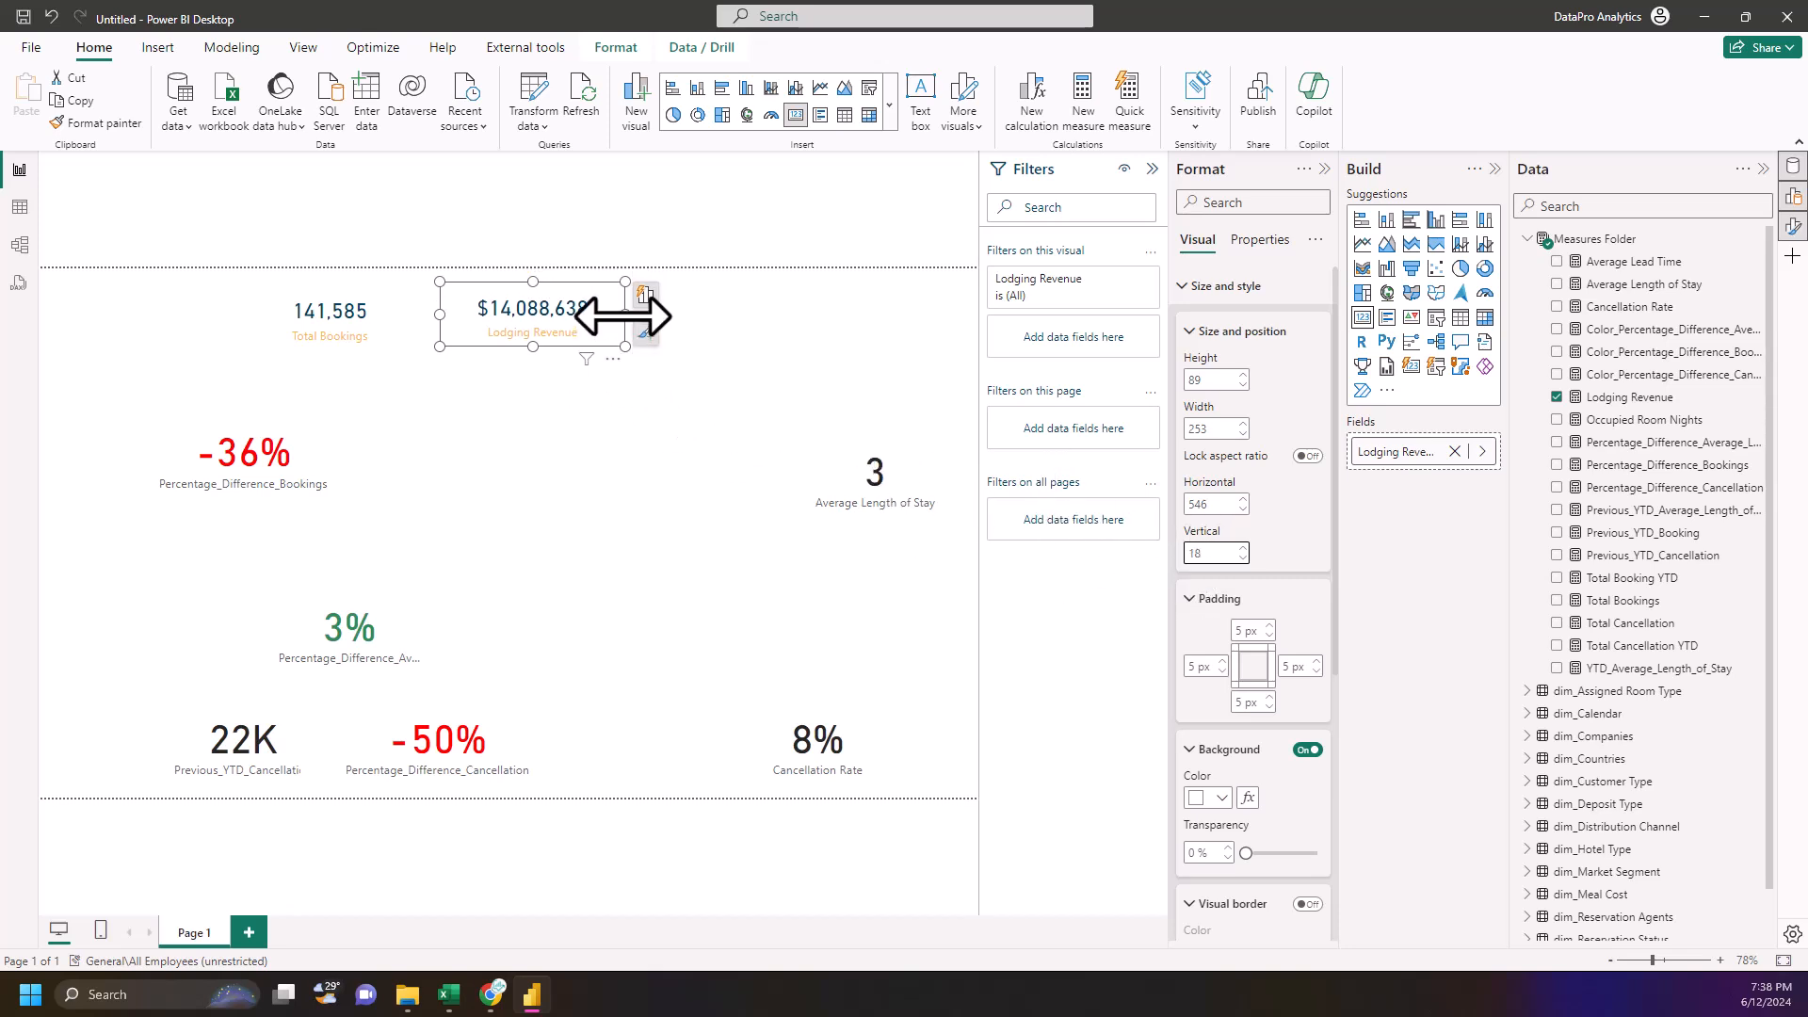
- Try narrowing the Lodging Revenue card to a width of about 183, and reset its height to 89 and width to 253
{"action": "left_click_drag", "start_coordinate": [624, 317], "coordinate": [574, 318]}
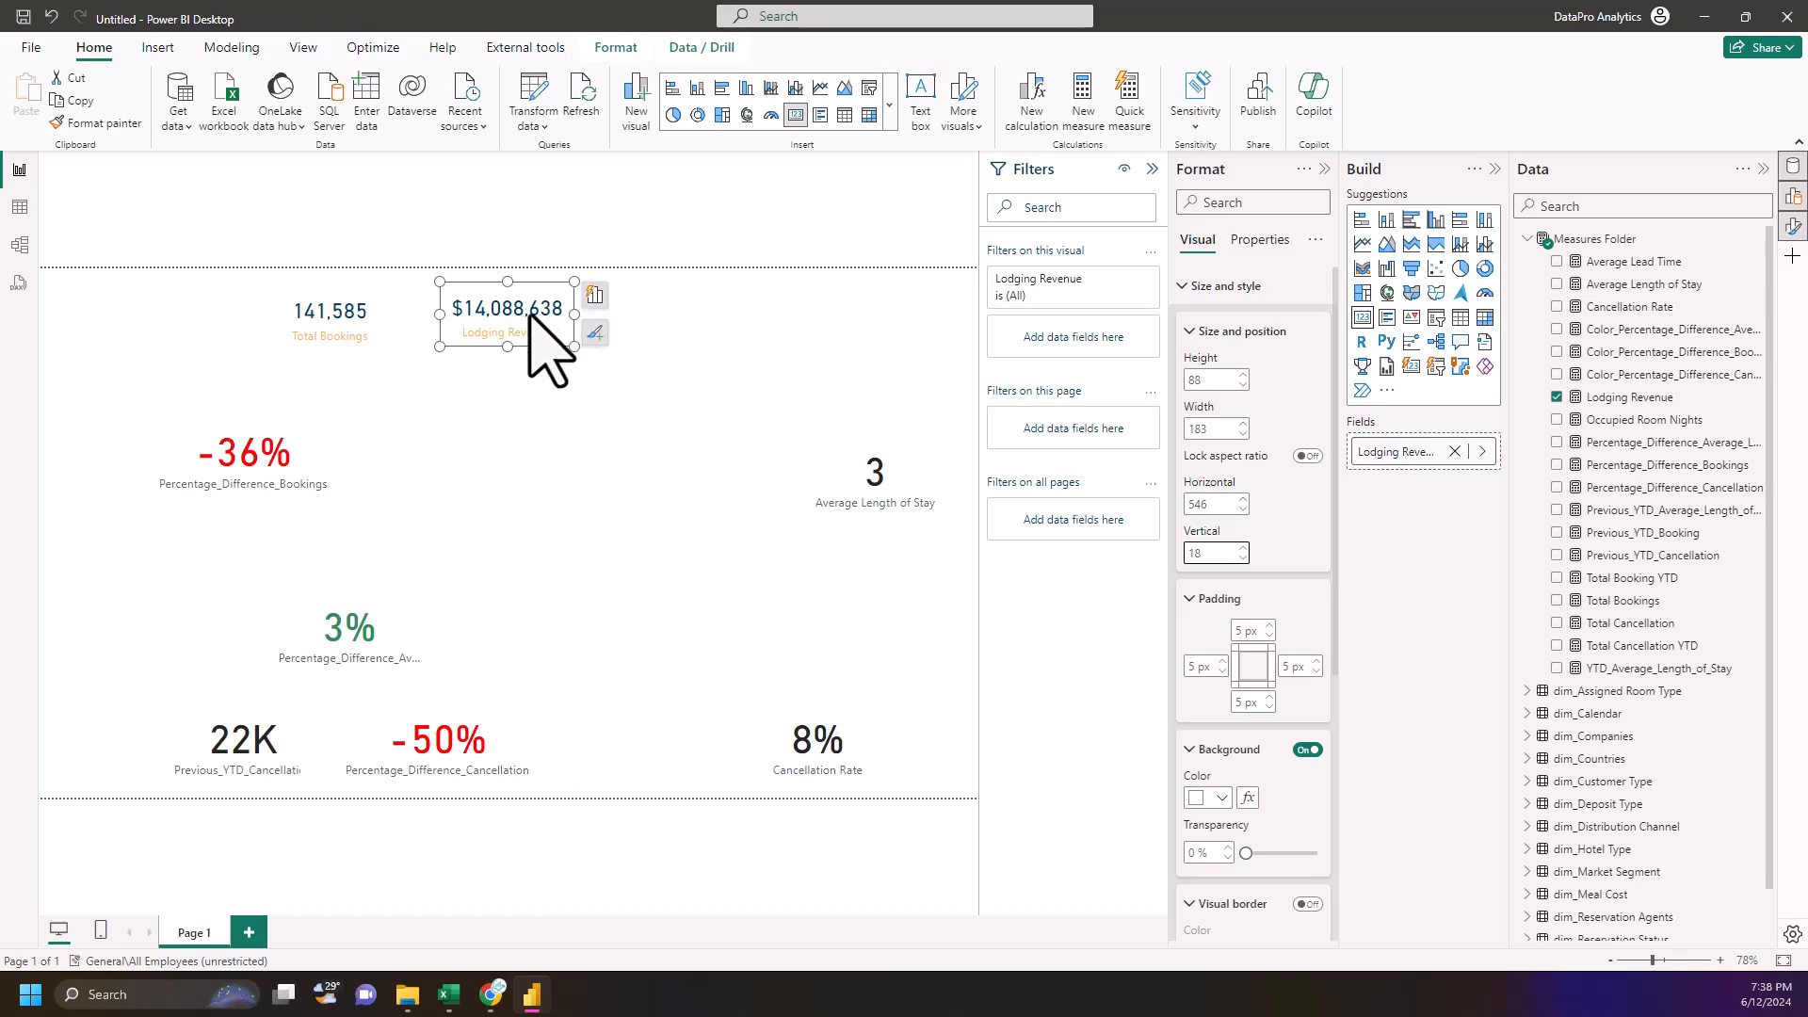
{"action": "left_click", "coordinate": [1211, 506]}
{"action": "left_click", "coordinate": [1210, 382]}
{"action": "type", "text": "89"}
{"action": "left_click", "coordinate": [1204, 428]}
{"action": "type", "text": "253"}
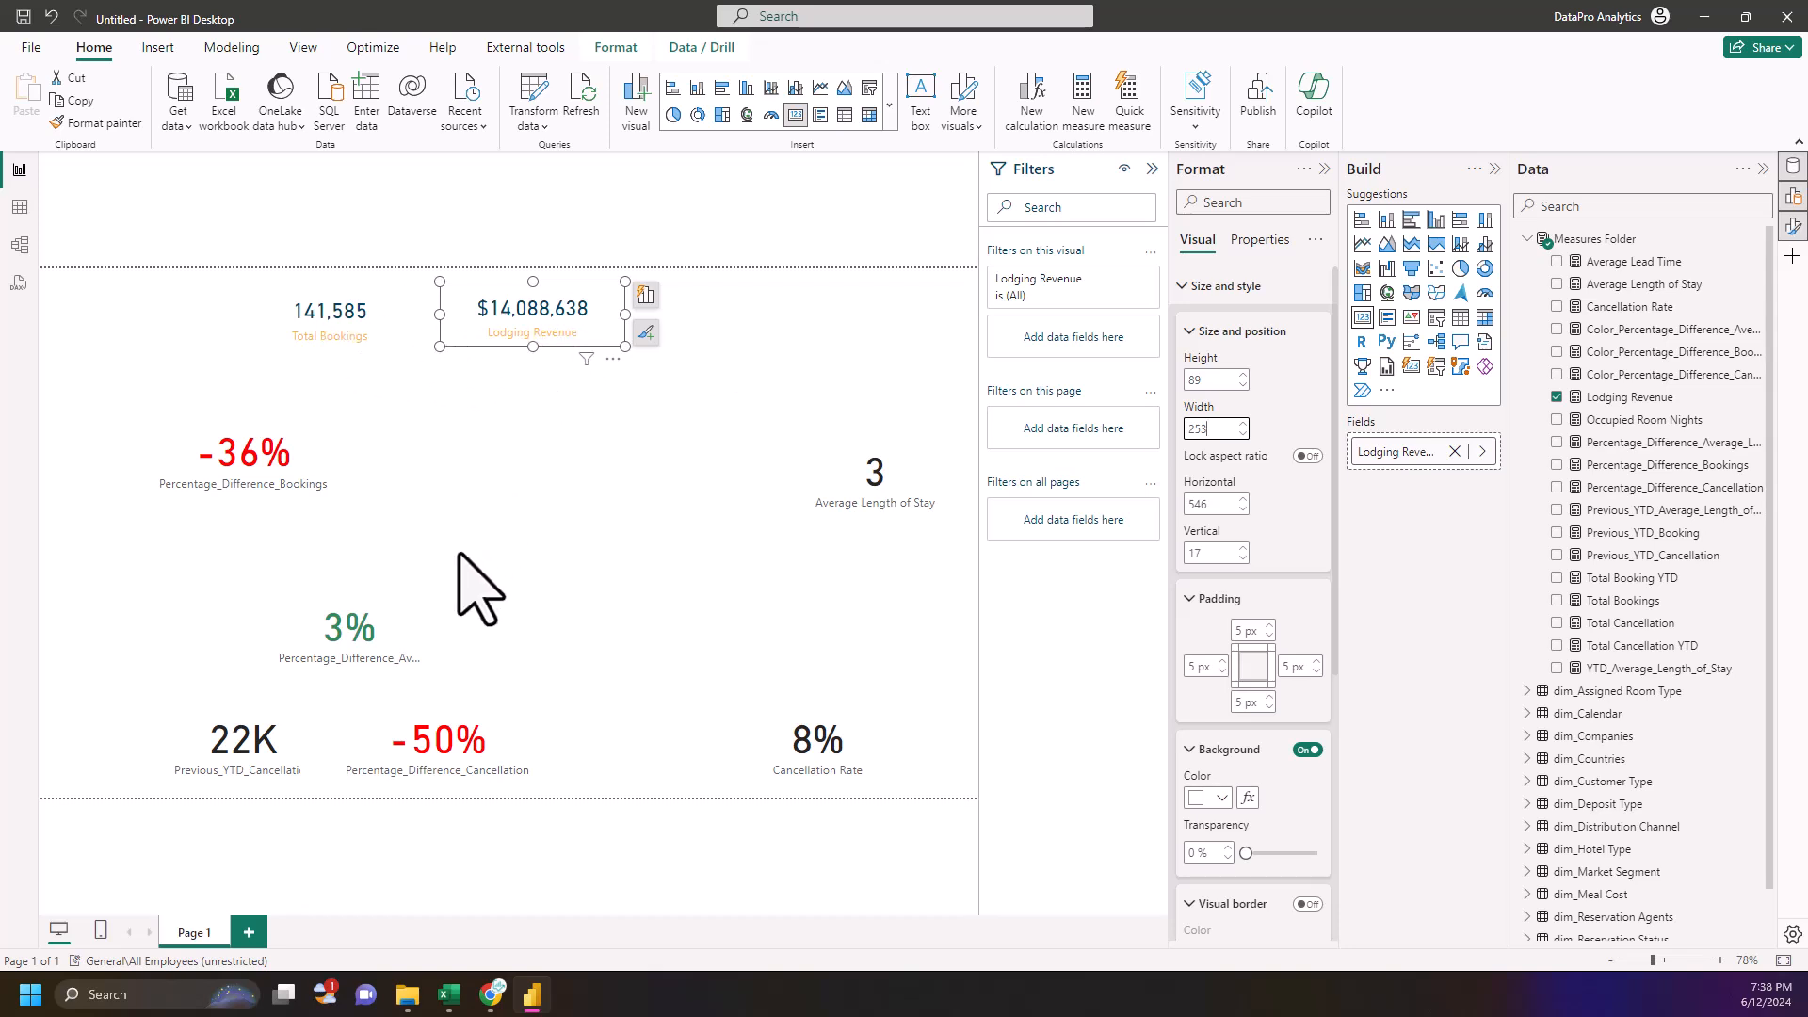
{"action": "left_click", "coordinate": [602, 579]}
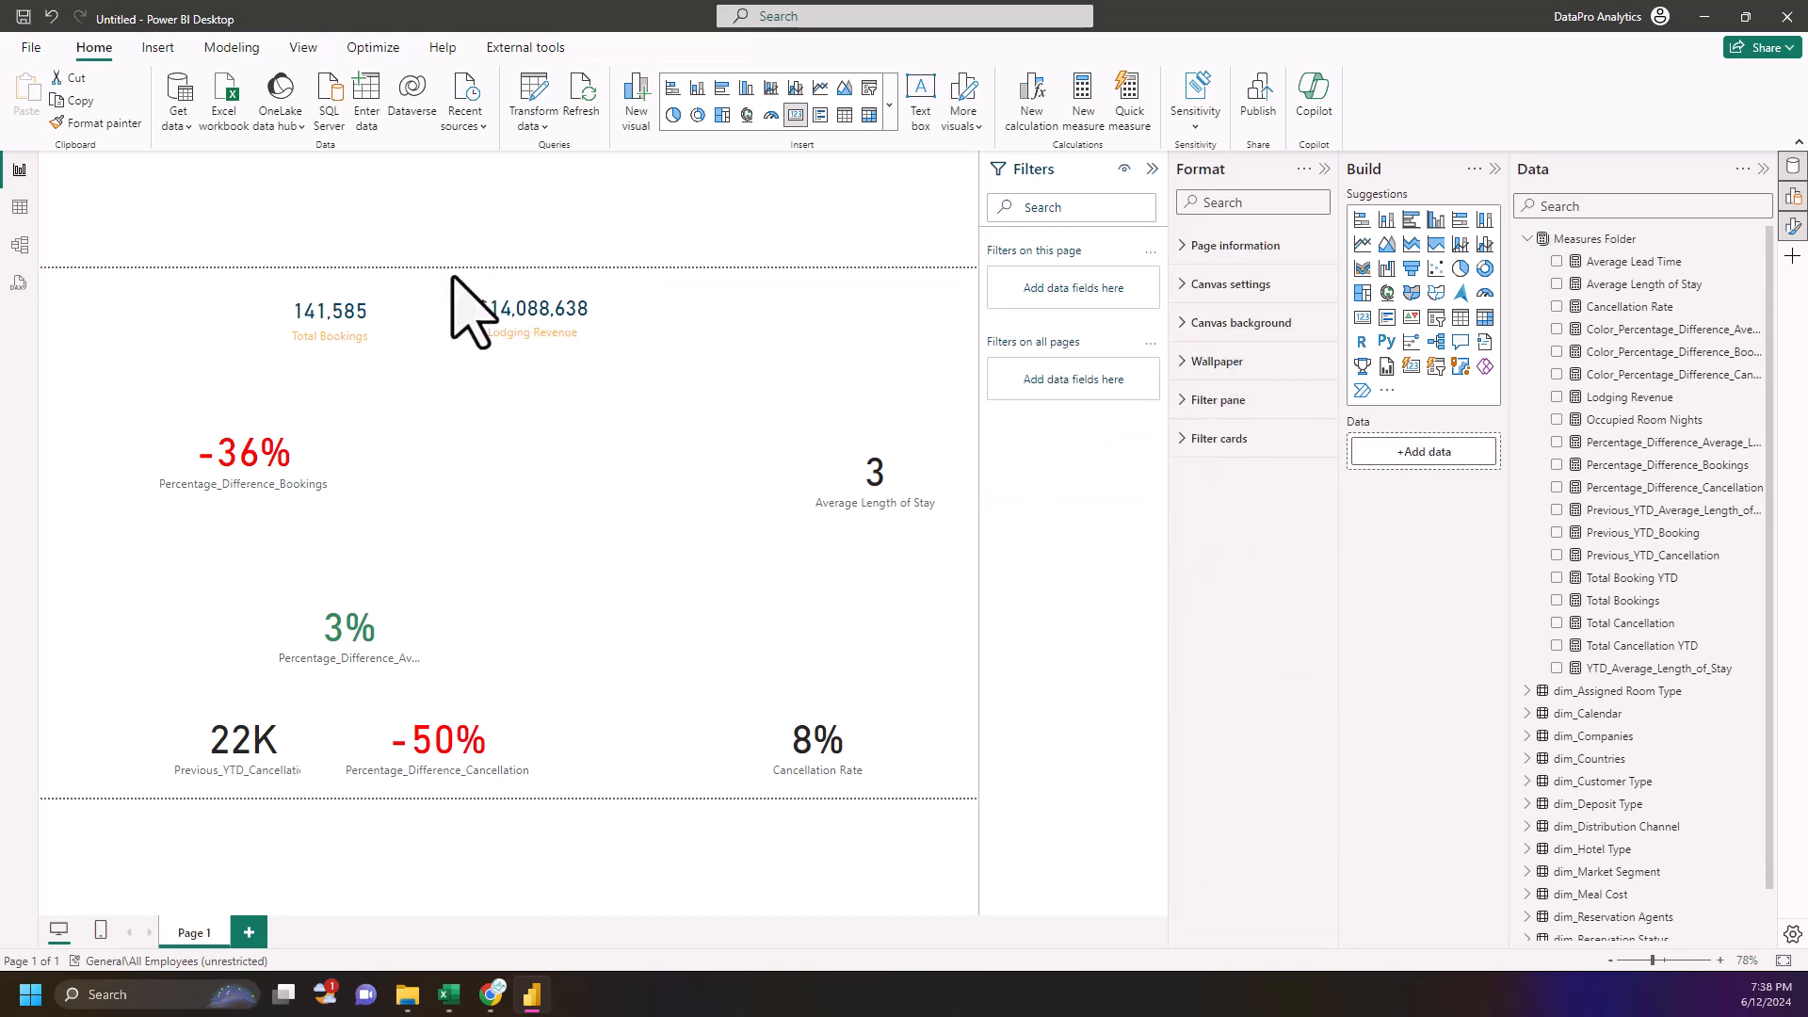
- Duplicate the Lodging Revenue card, place the copy beside it at about horizontal 838, and replace its measure with Average Lead Time
{"action": "left_click", "coordinate": [546, 344]}
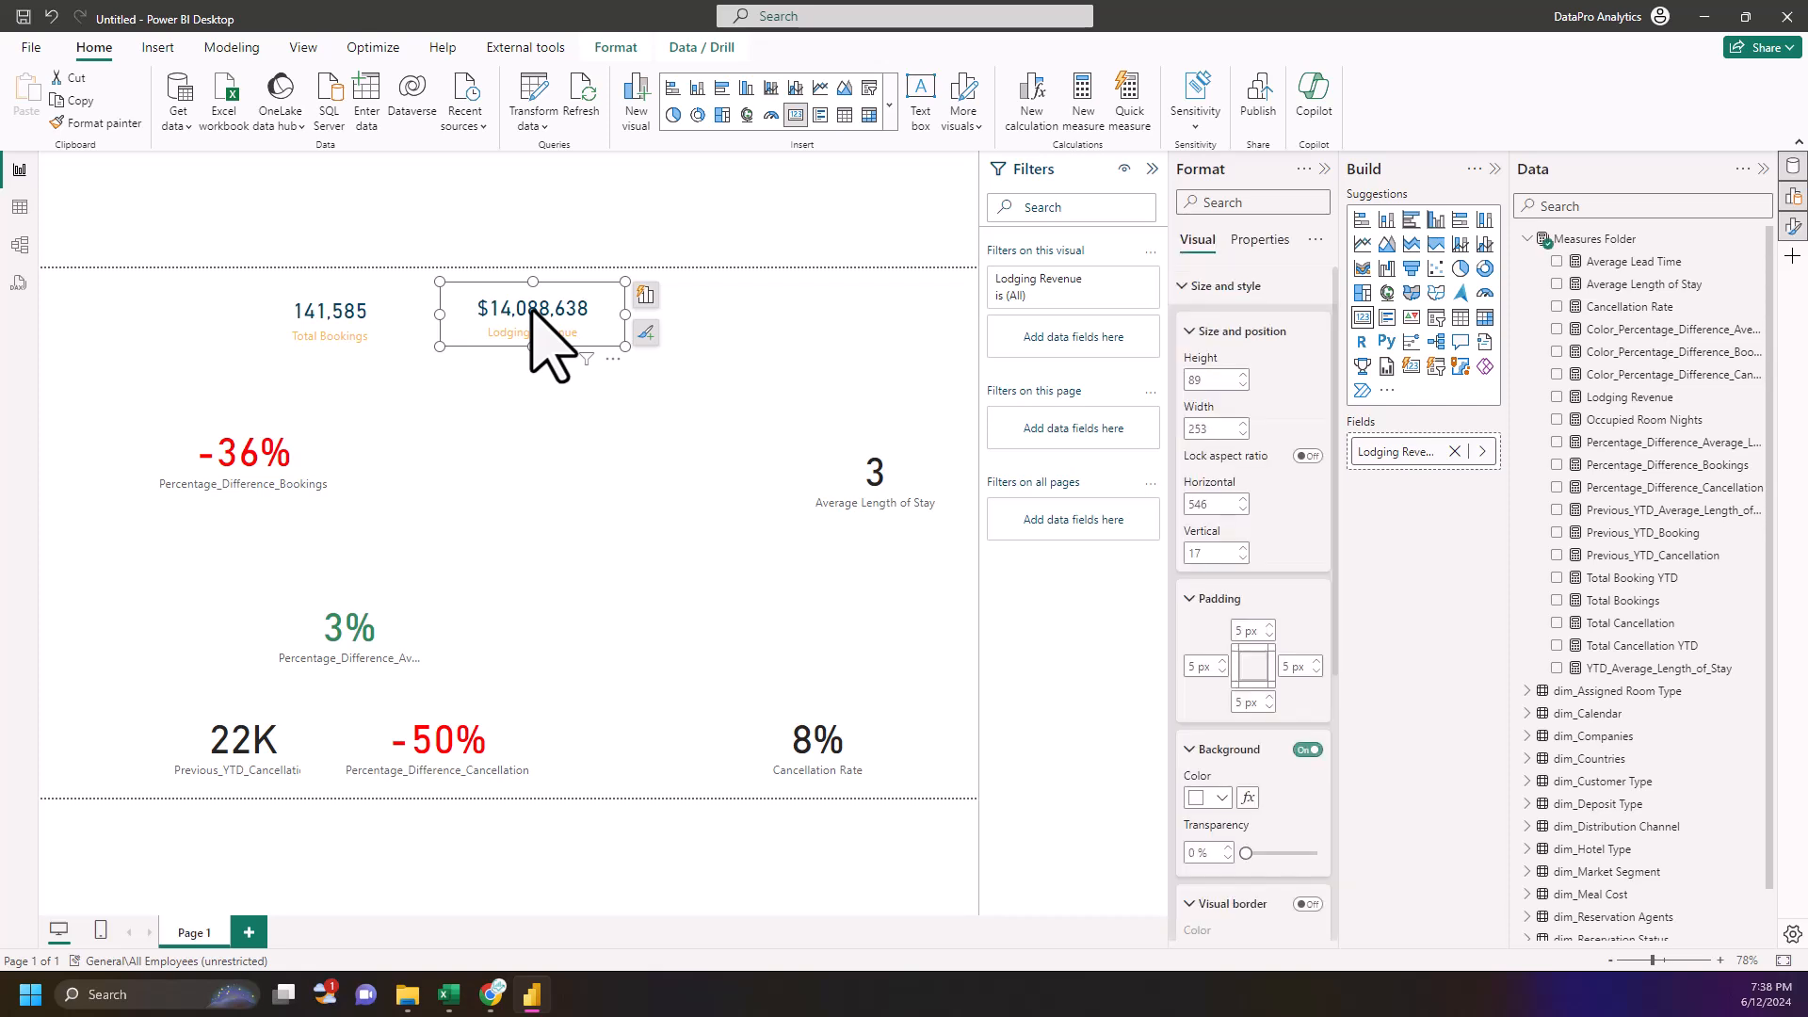
{"action": "key", "text": "ctrl+c"}
{"action": "key", "text": "ctrl+v"}
{"action": "left_click_drag", "start_coordinate": [517, 329], "coordinate": [723, 331]}
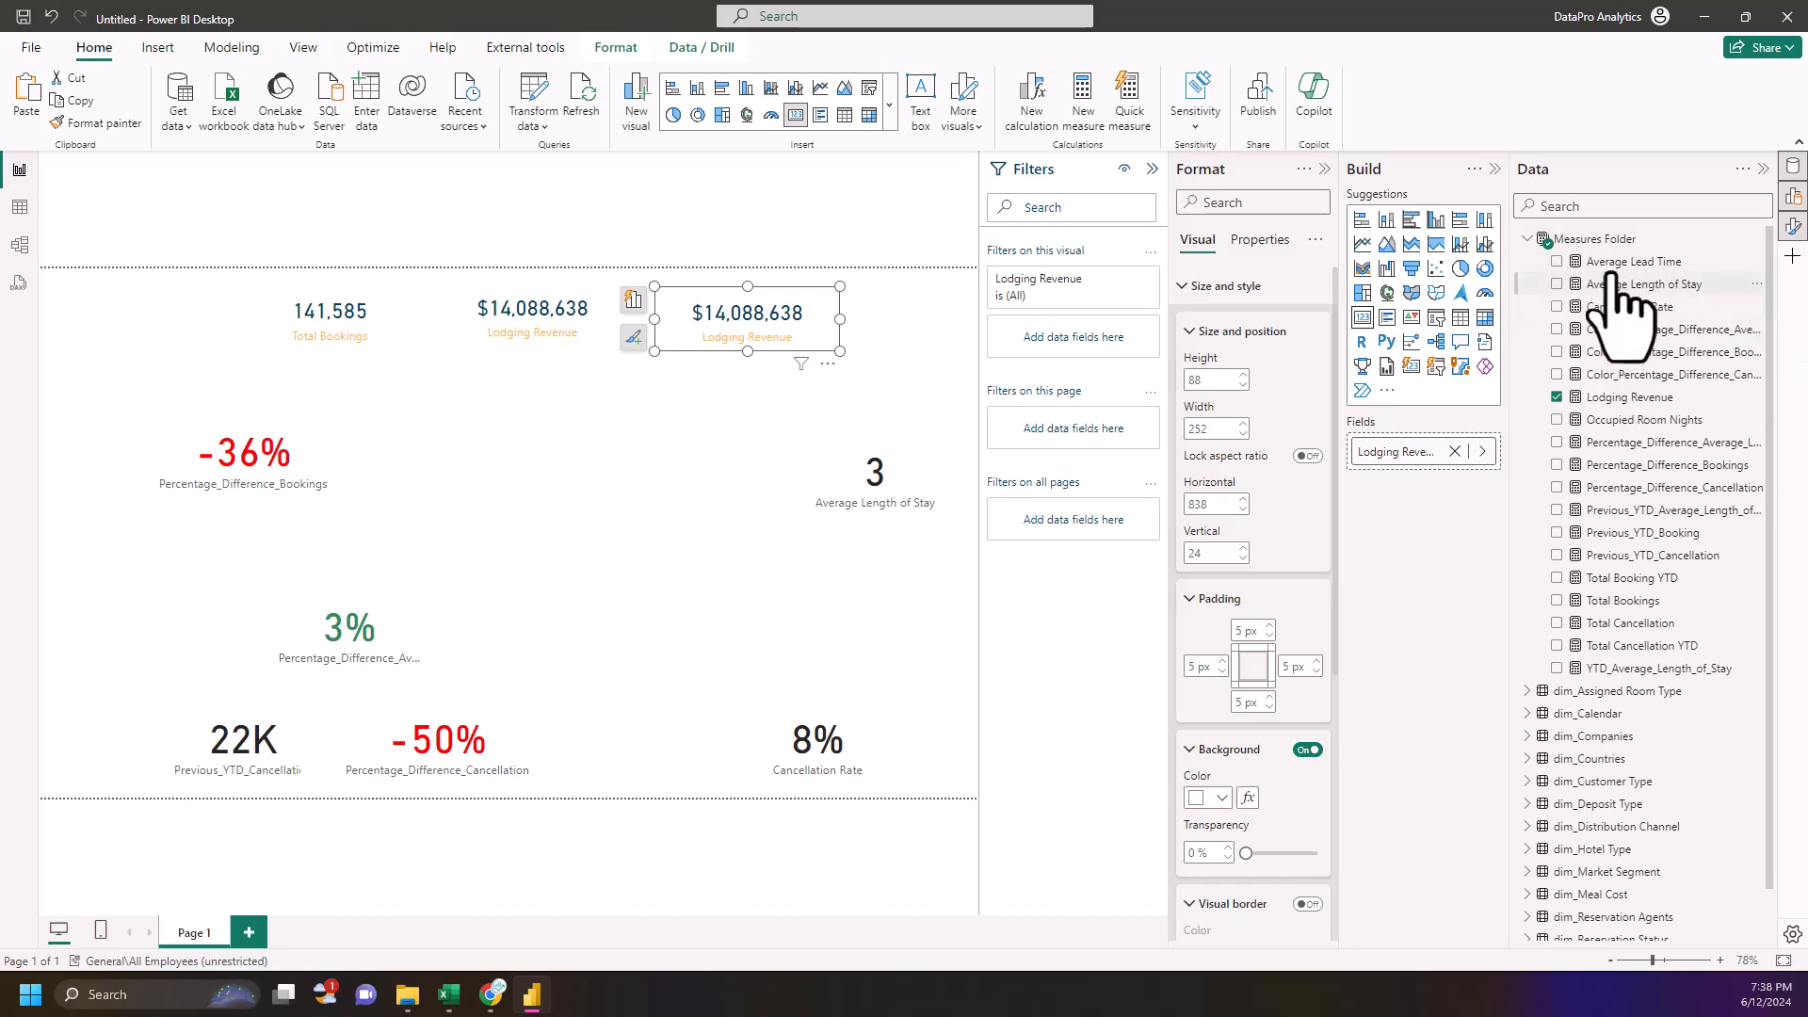
{"action": "left_click_drag", "start_coordinate": [1625, 266], "coordinate": [1413, 454]}
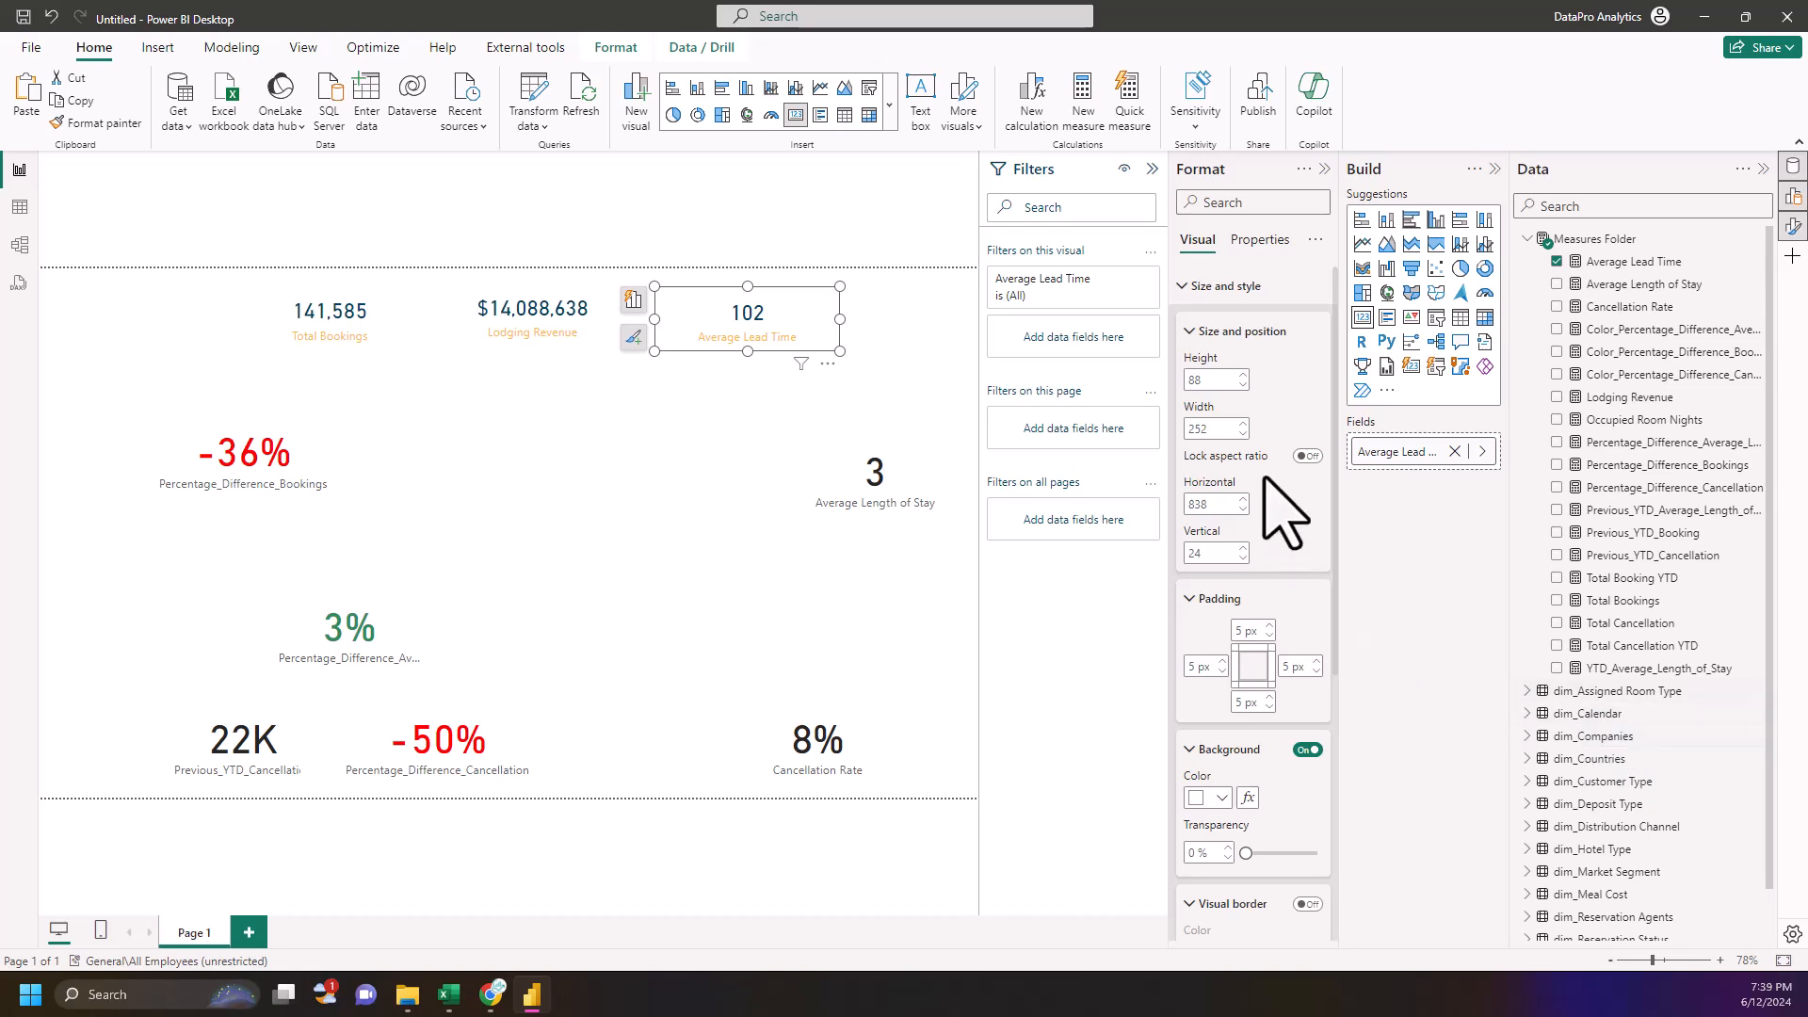
- Set the Average Lead Time card to height 83, width 195, horizontal position 813 and vertical position 22
{"action": "double_click", "coordinate": [1212, 381]}
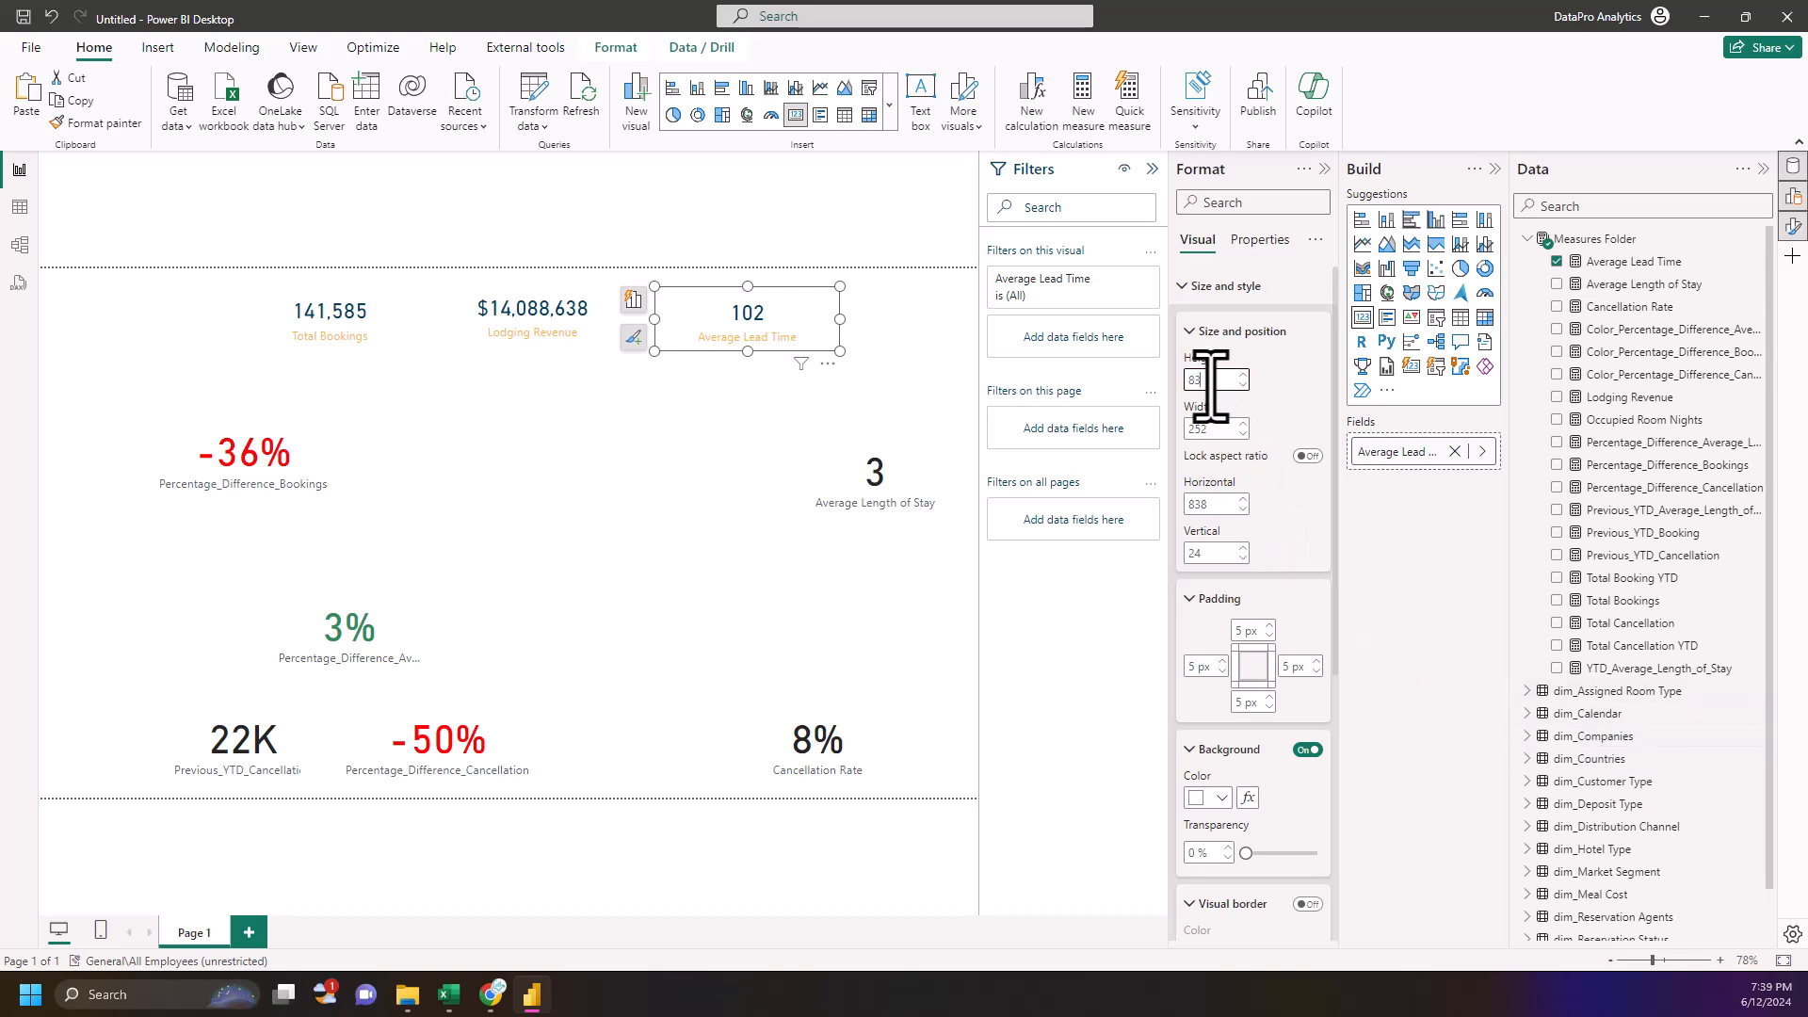
{"action": "double_click", "coordinate": [1206, 428]}
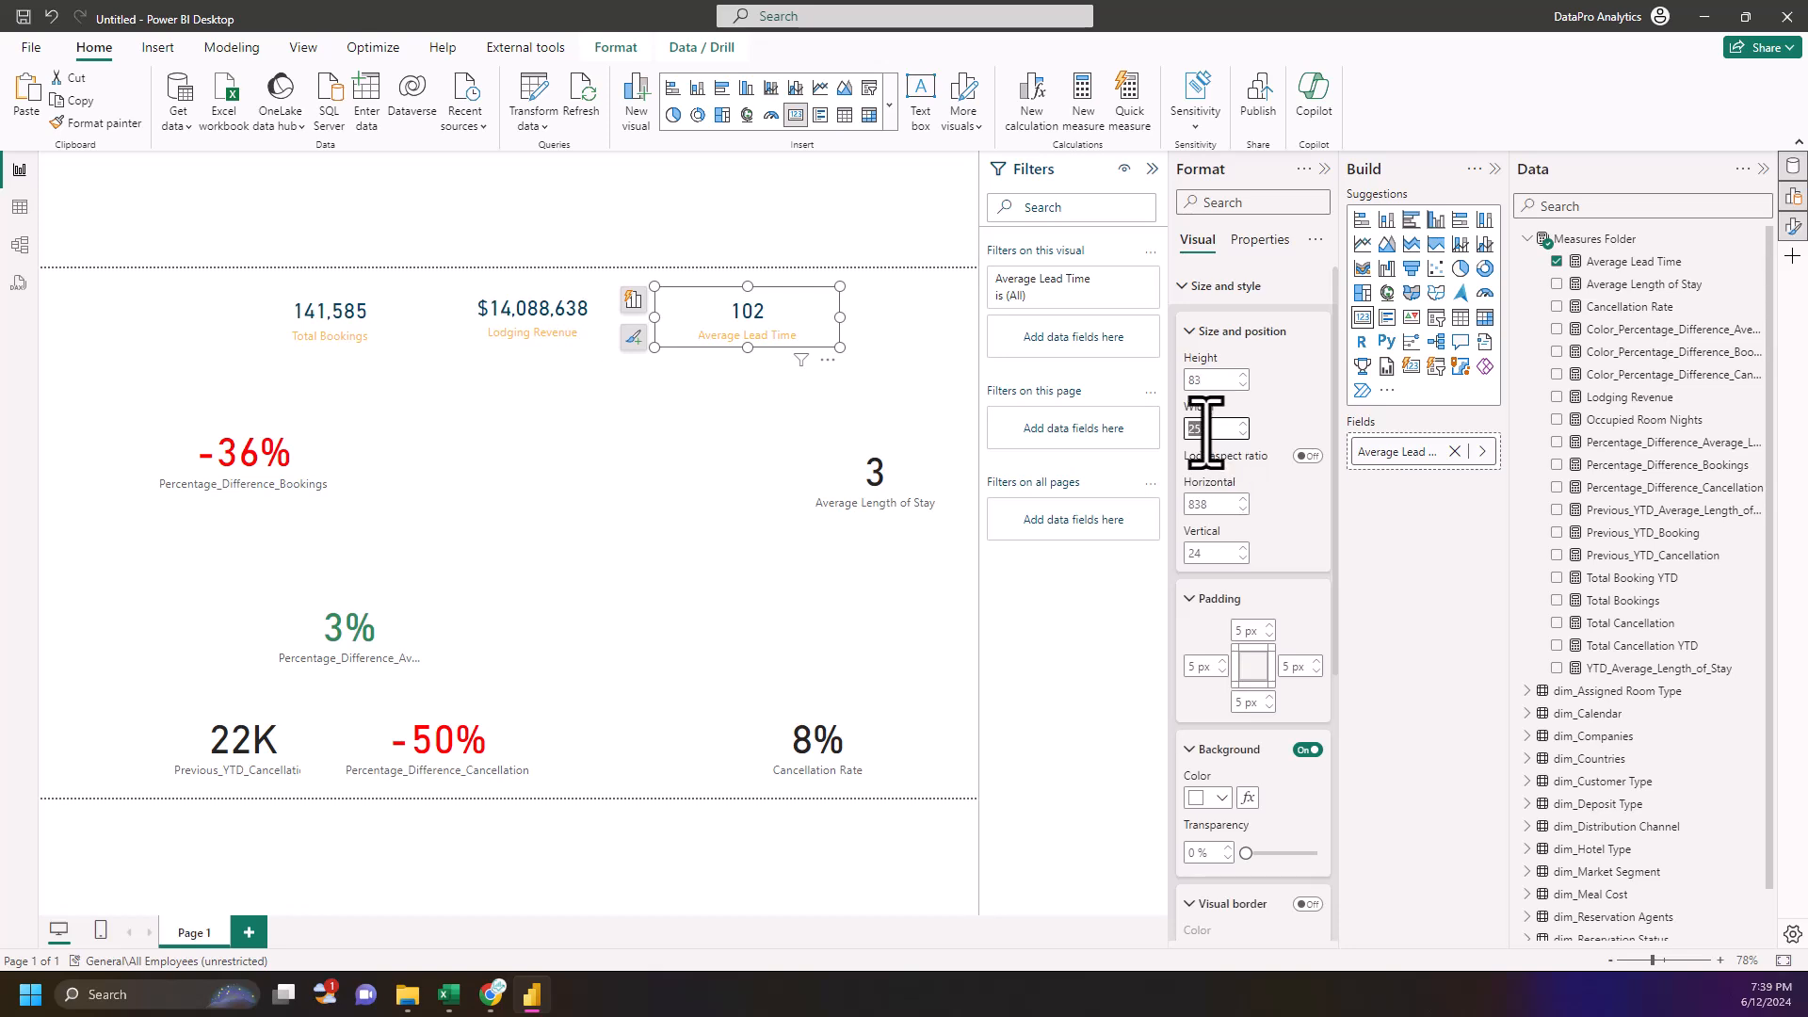
{"action": "type", "text": "195"}
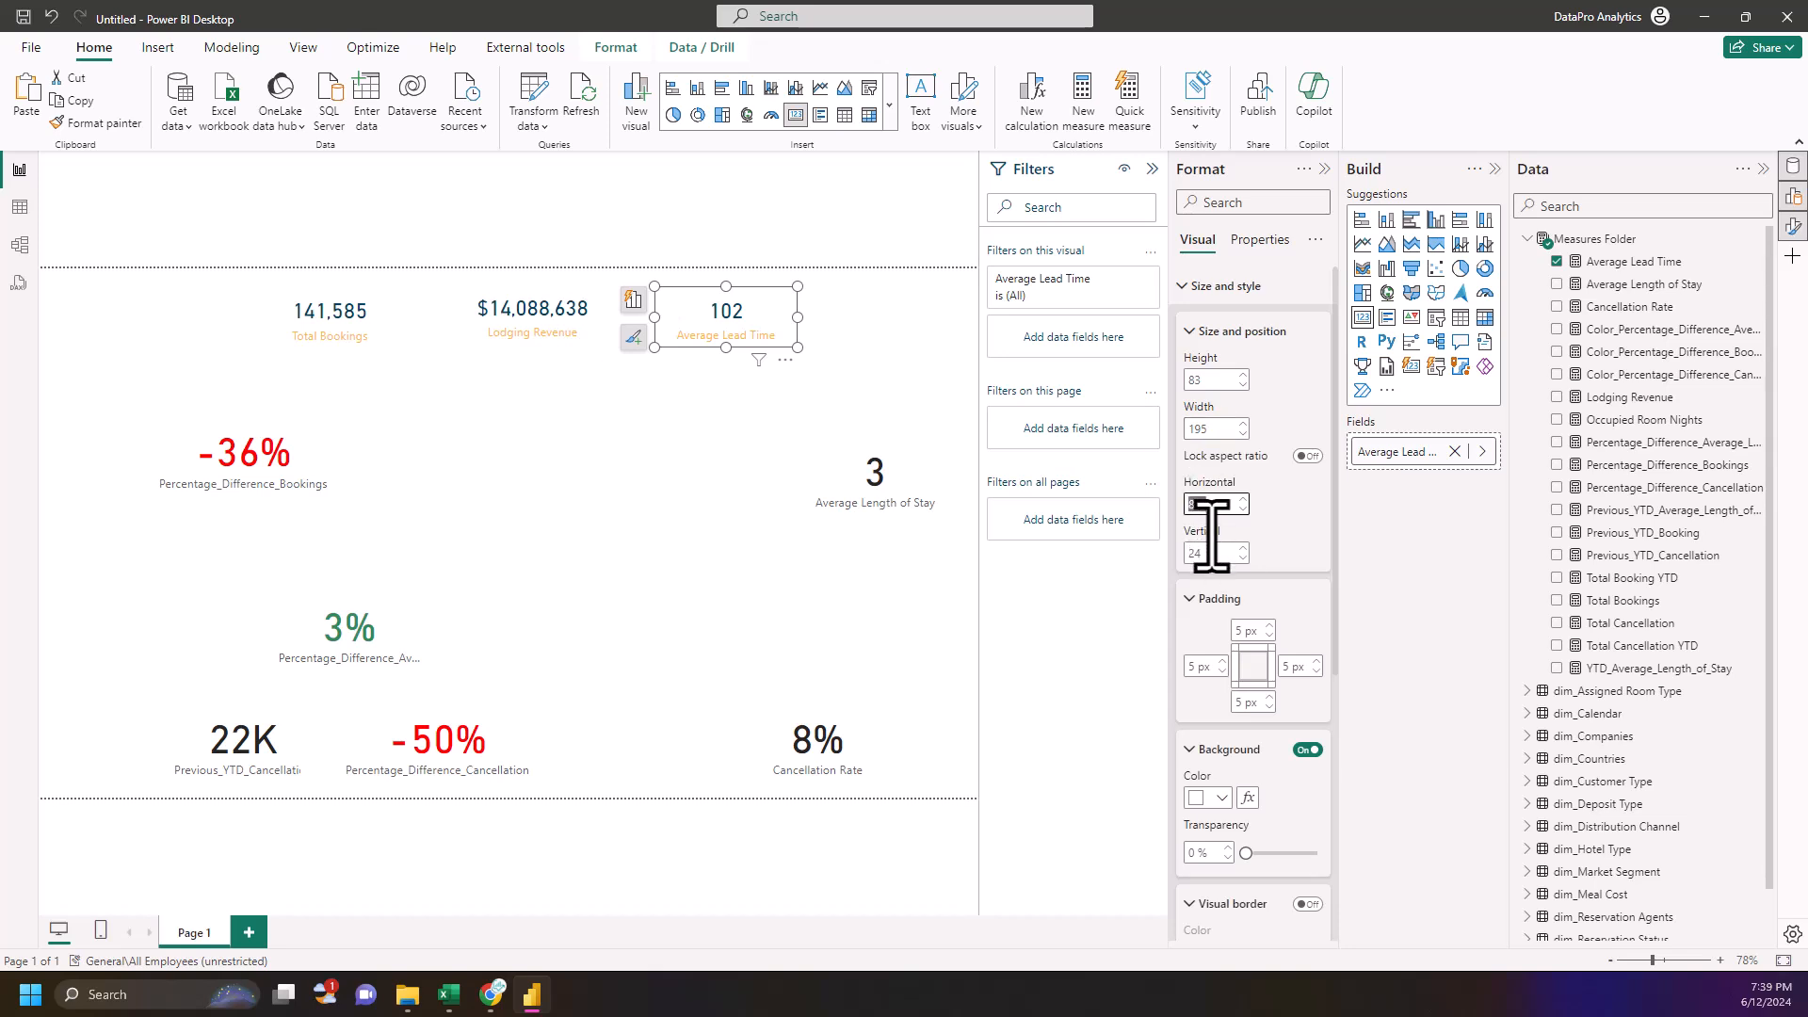
{"action": "double_click", "coordinate": [1210, 554]}
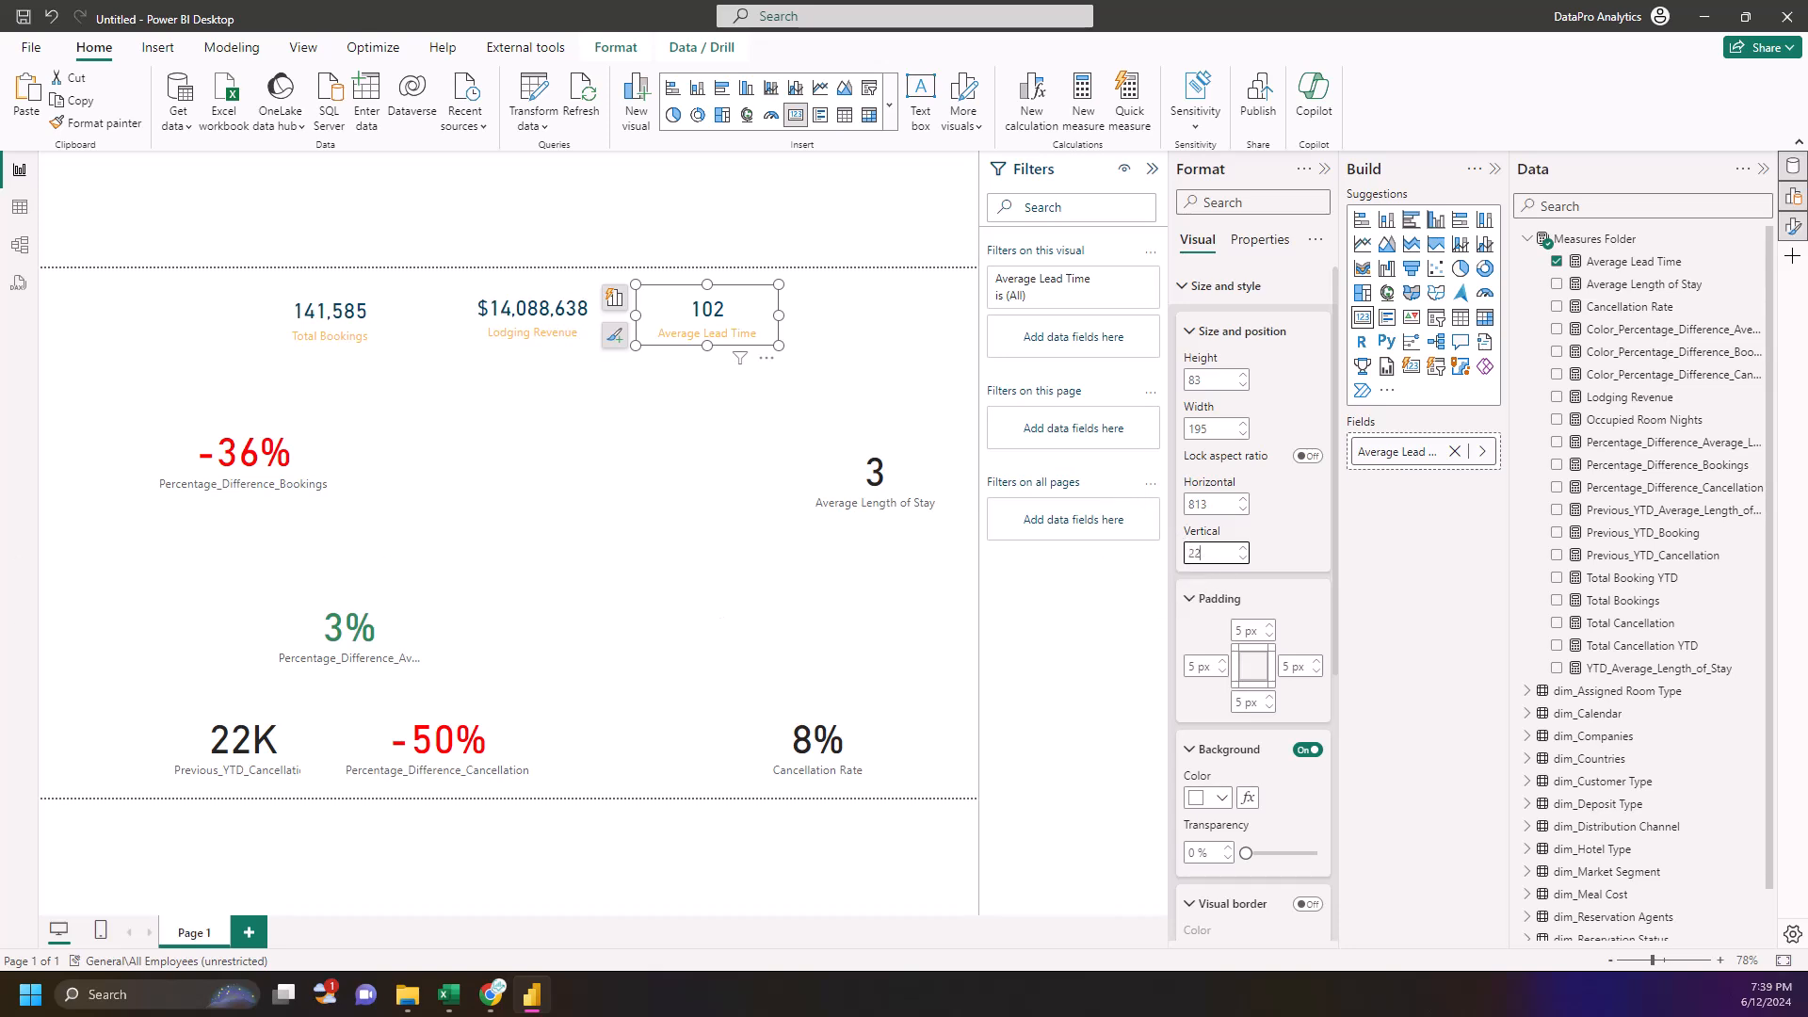
- Copy the Average Lead Time formatting onto the Cancellation Rate card with Format painter and place the narrowed card beside Average Lead Time
{"action": "left_click_drag", "start_coordinate": [804, 754], "coordinate": [667, 432]}
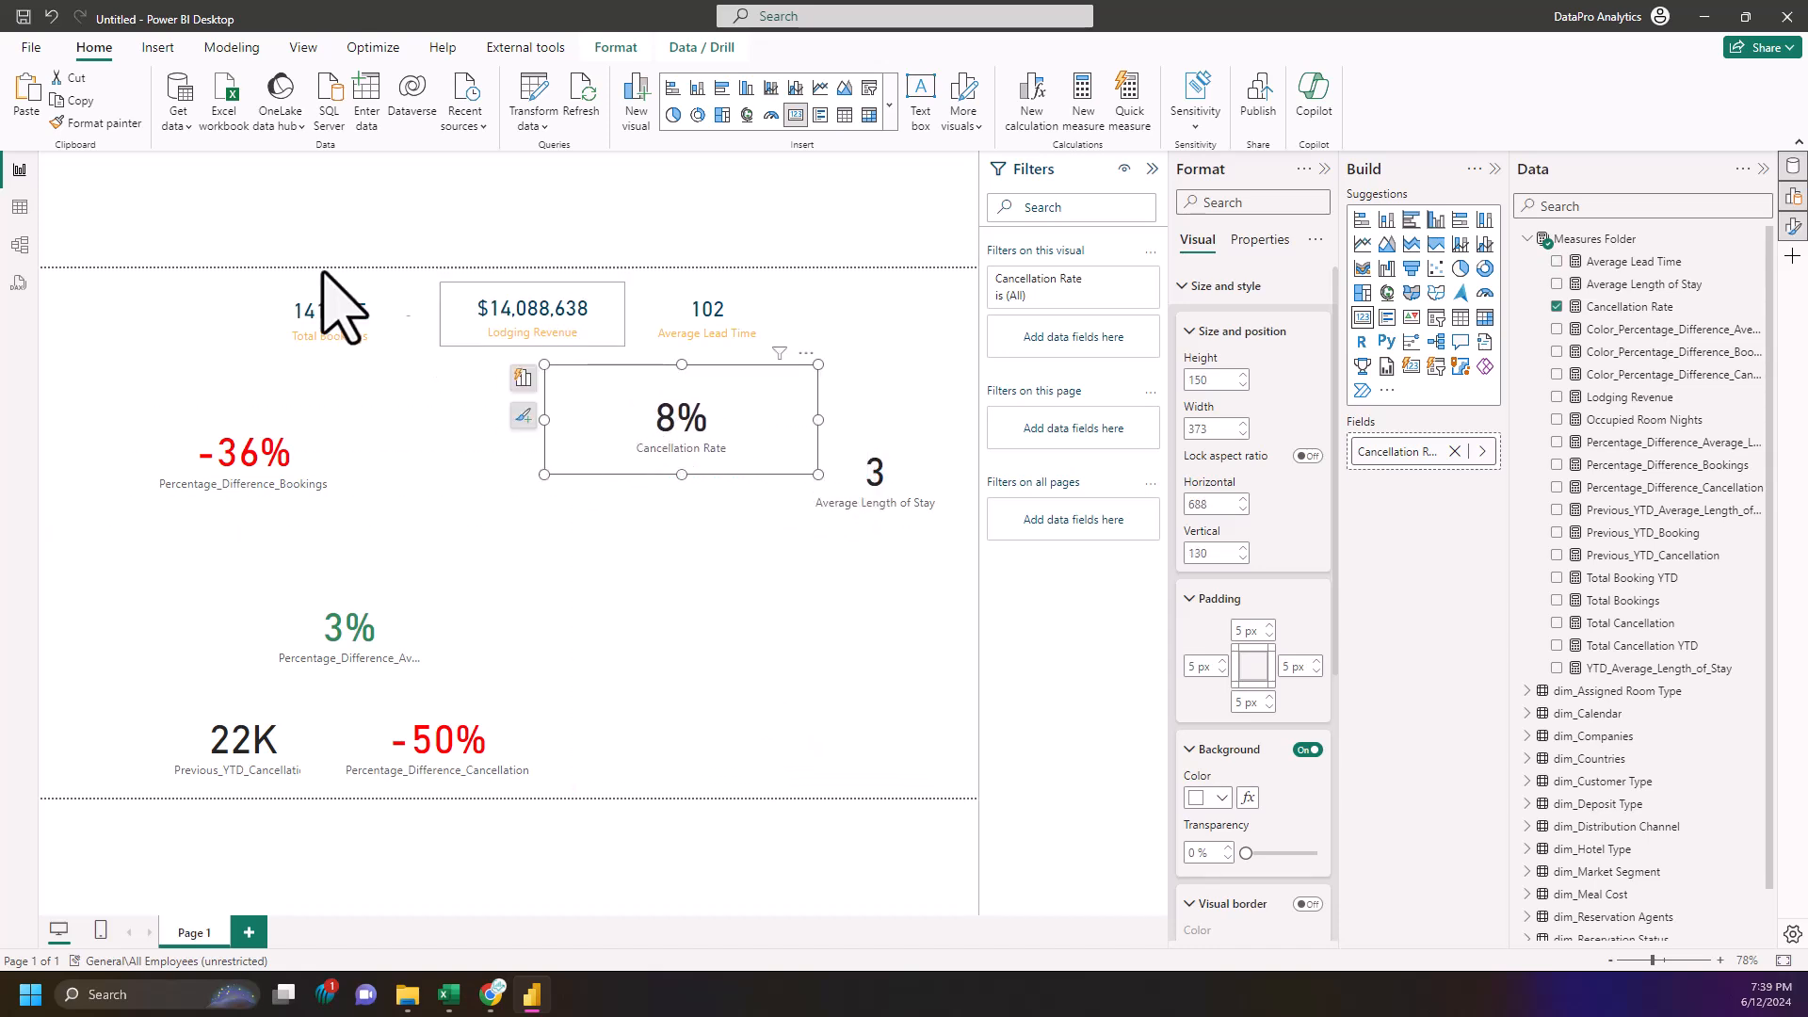
{"action": "left_click", "coordinate": [672, 316]}
{"action": "left_click", "coordinate": [93, 122]}
{"action": "left_click", "coordinate": [719, 440]}
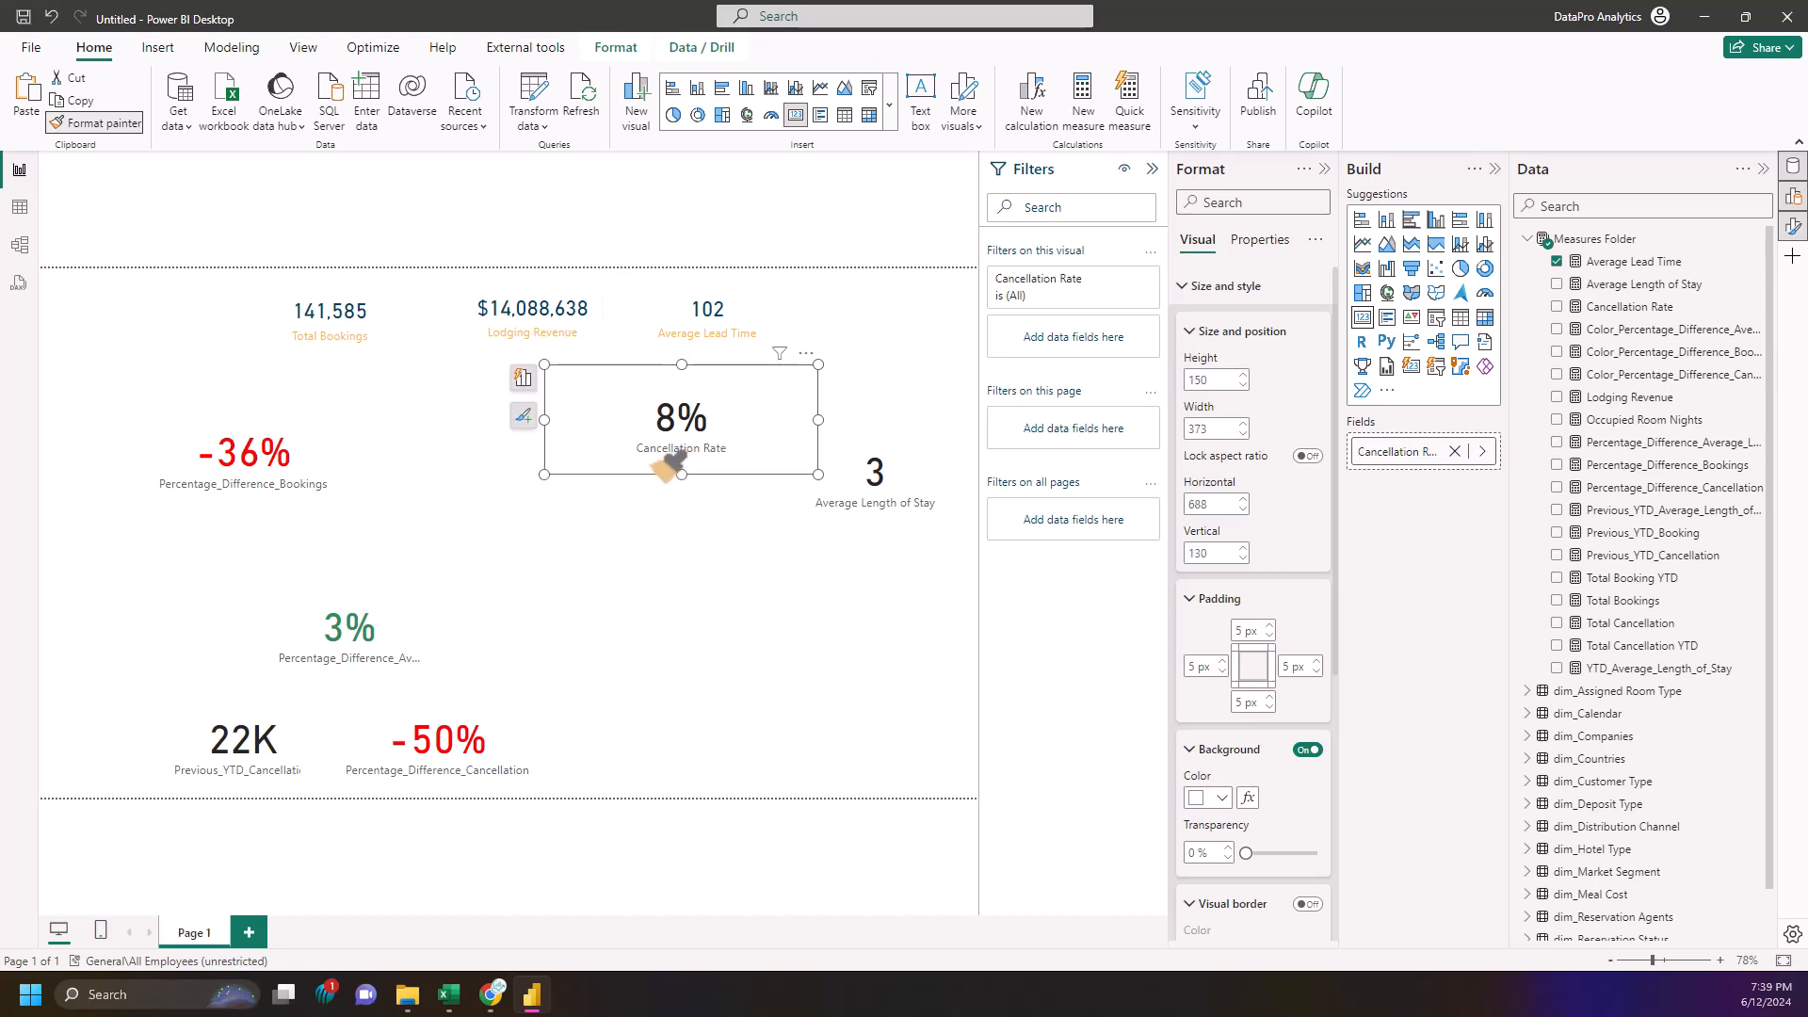
{"action": "left_click_drag", "start_coordinate": [544, 421], "coordinate": [854, 337]}
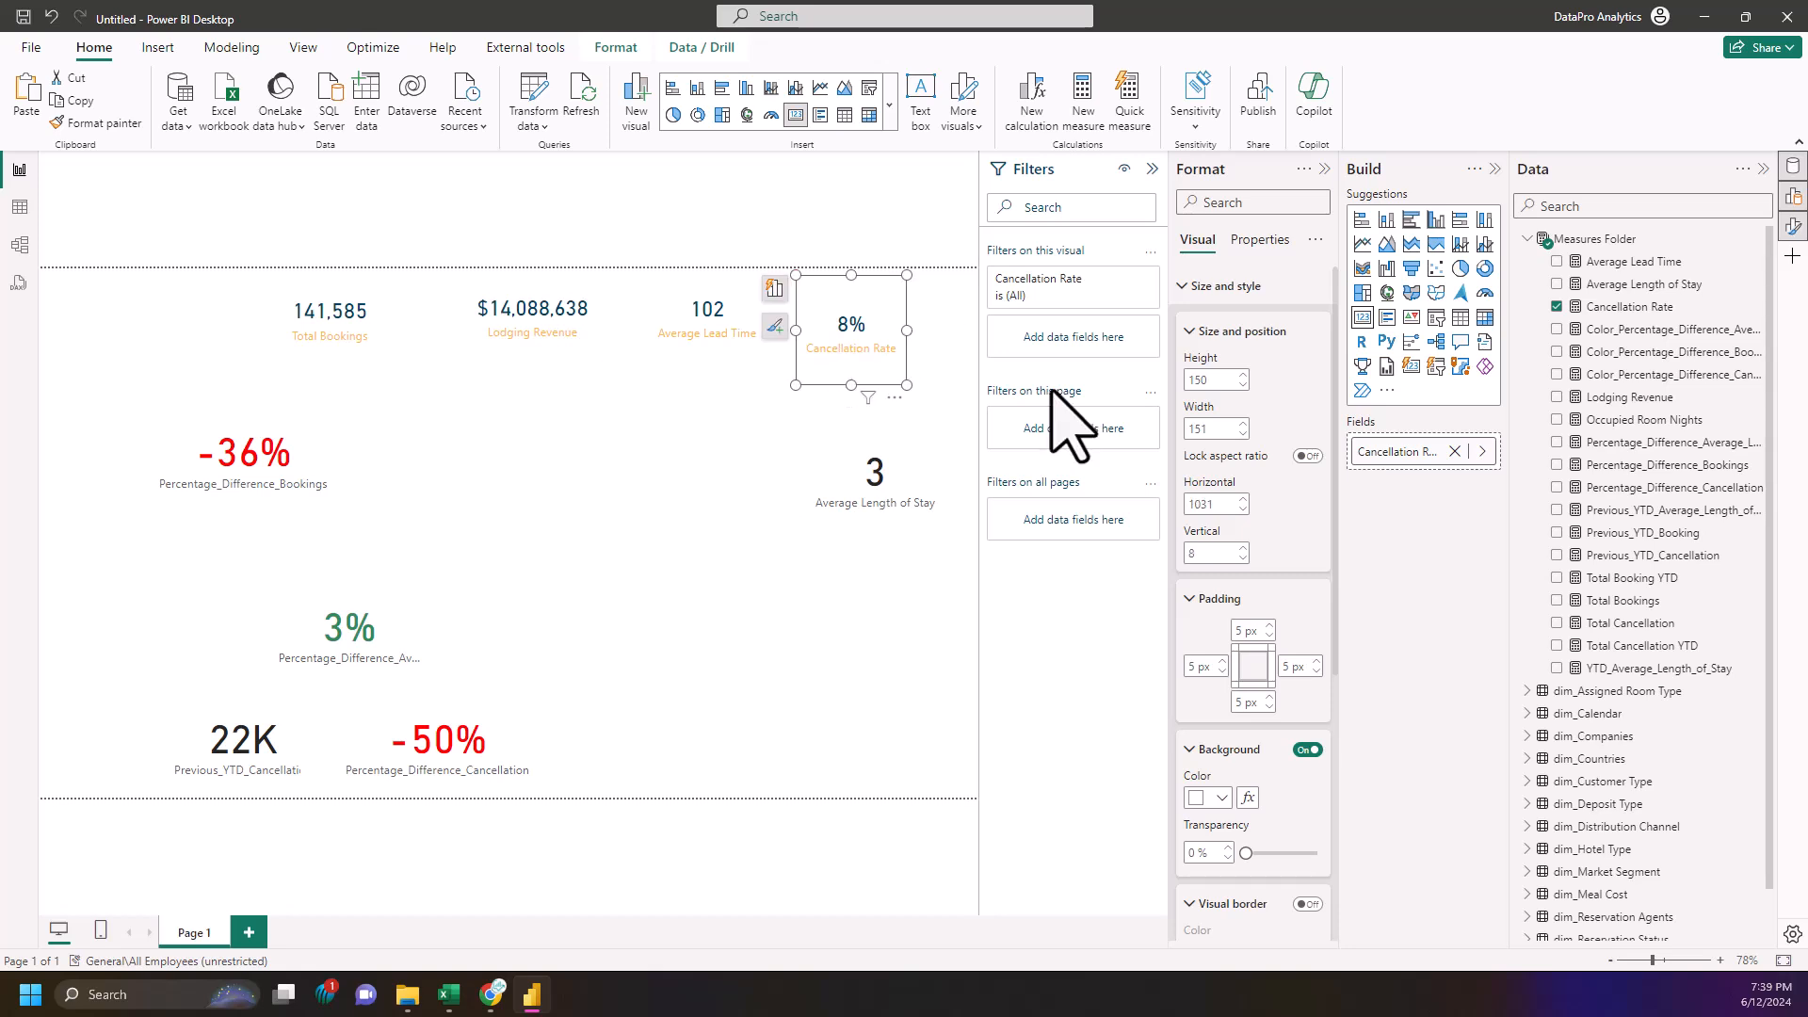
- Set the Cancellation Rate card to height 83, width 196, horizontal position 1052 and vertical position 22
{"action": "left_click", "coordinate": [1219, 382]}
{"action": "key", "text": "BackSpace"}
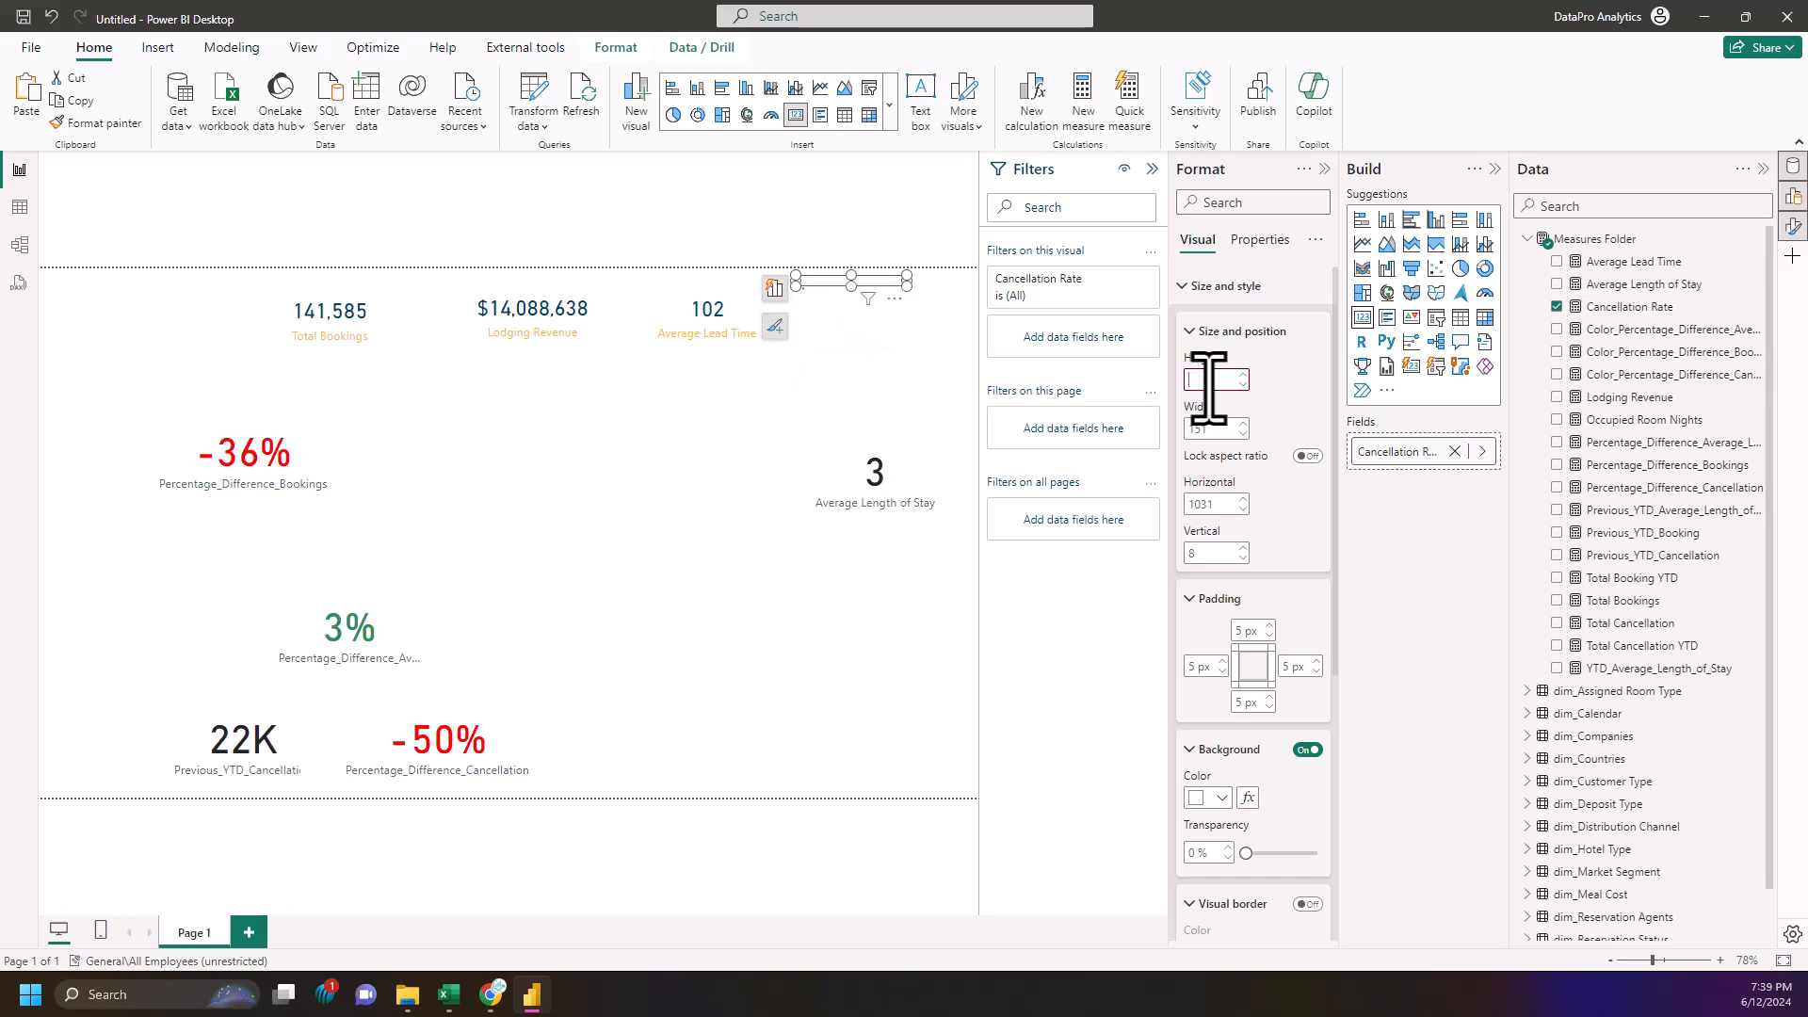
{"action": "type", "text": "83"}
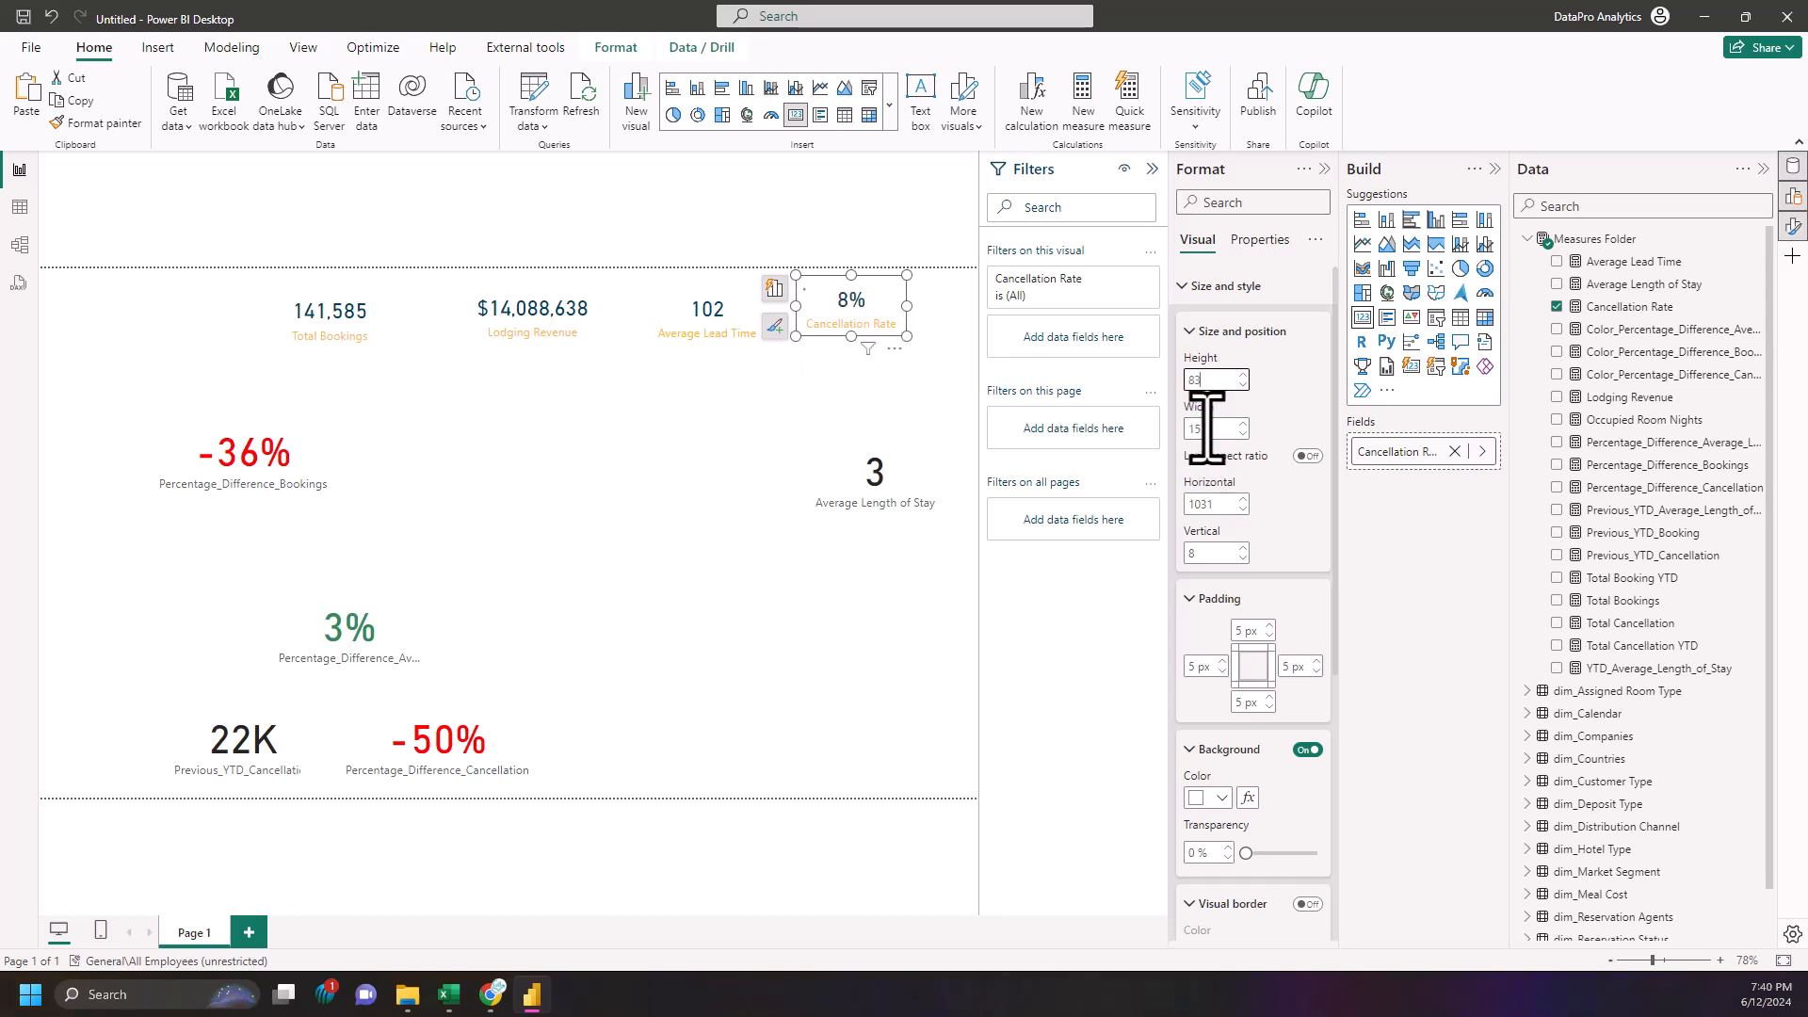
{"action": "left_click", "coordinate": [1207, 429]}
{"action": "type", "text": "196"}
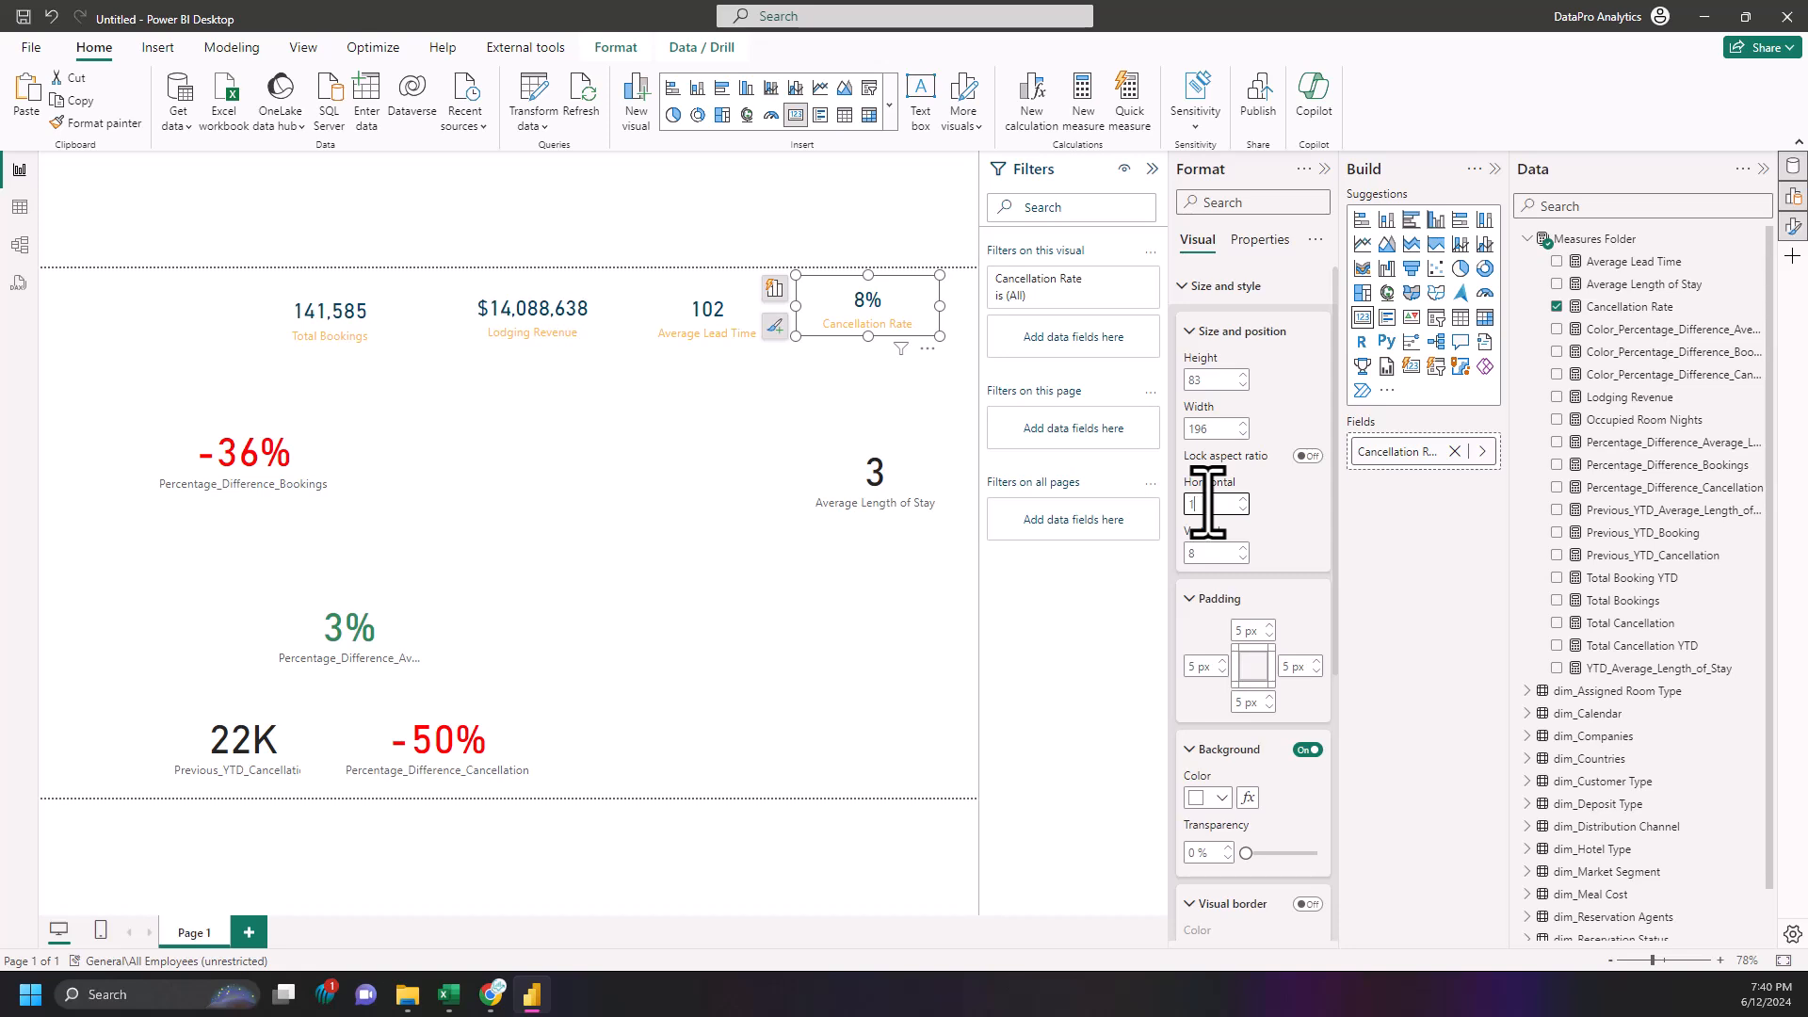
{"action": "type", "text": "1052"}
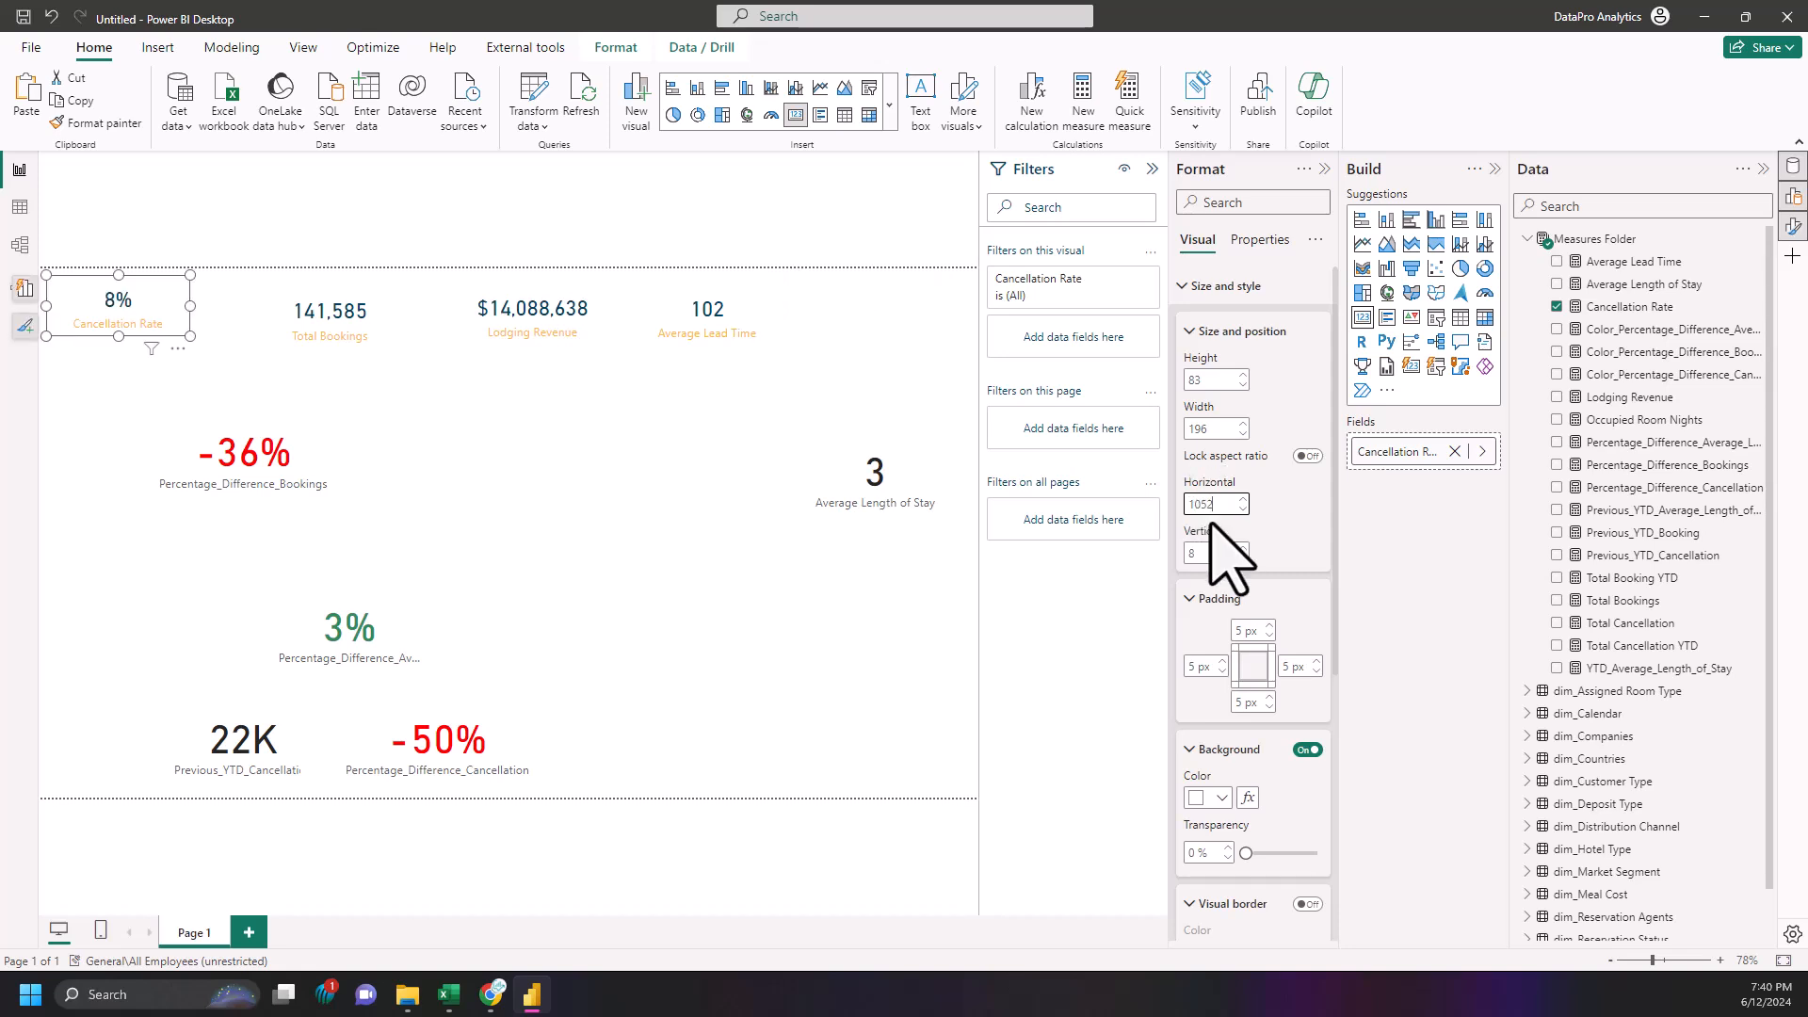
{"action": "left_click", "coordinate": [1211, 554]}
{"action": "type", "text": "2"}
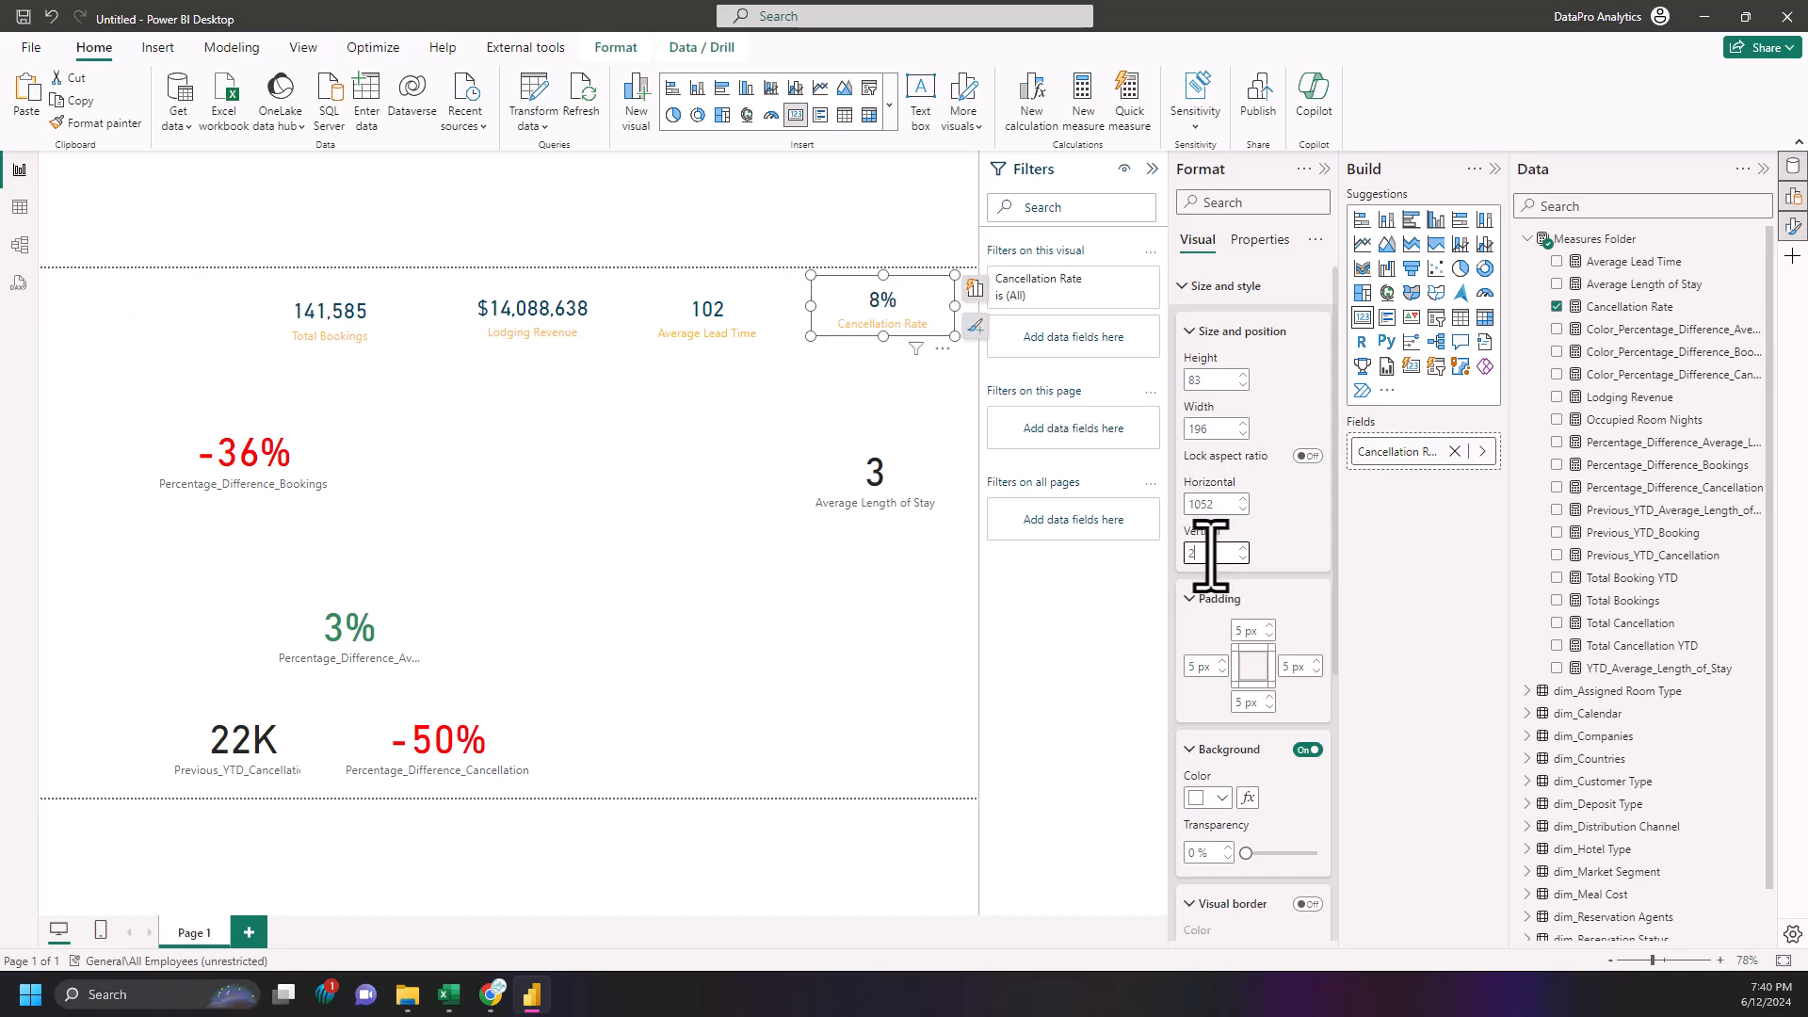
{"action": "type", "text": "2"}
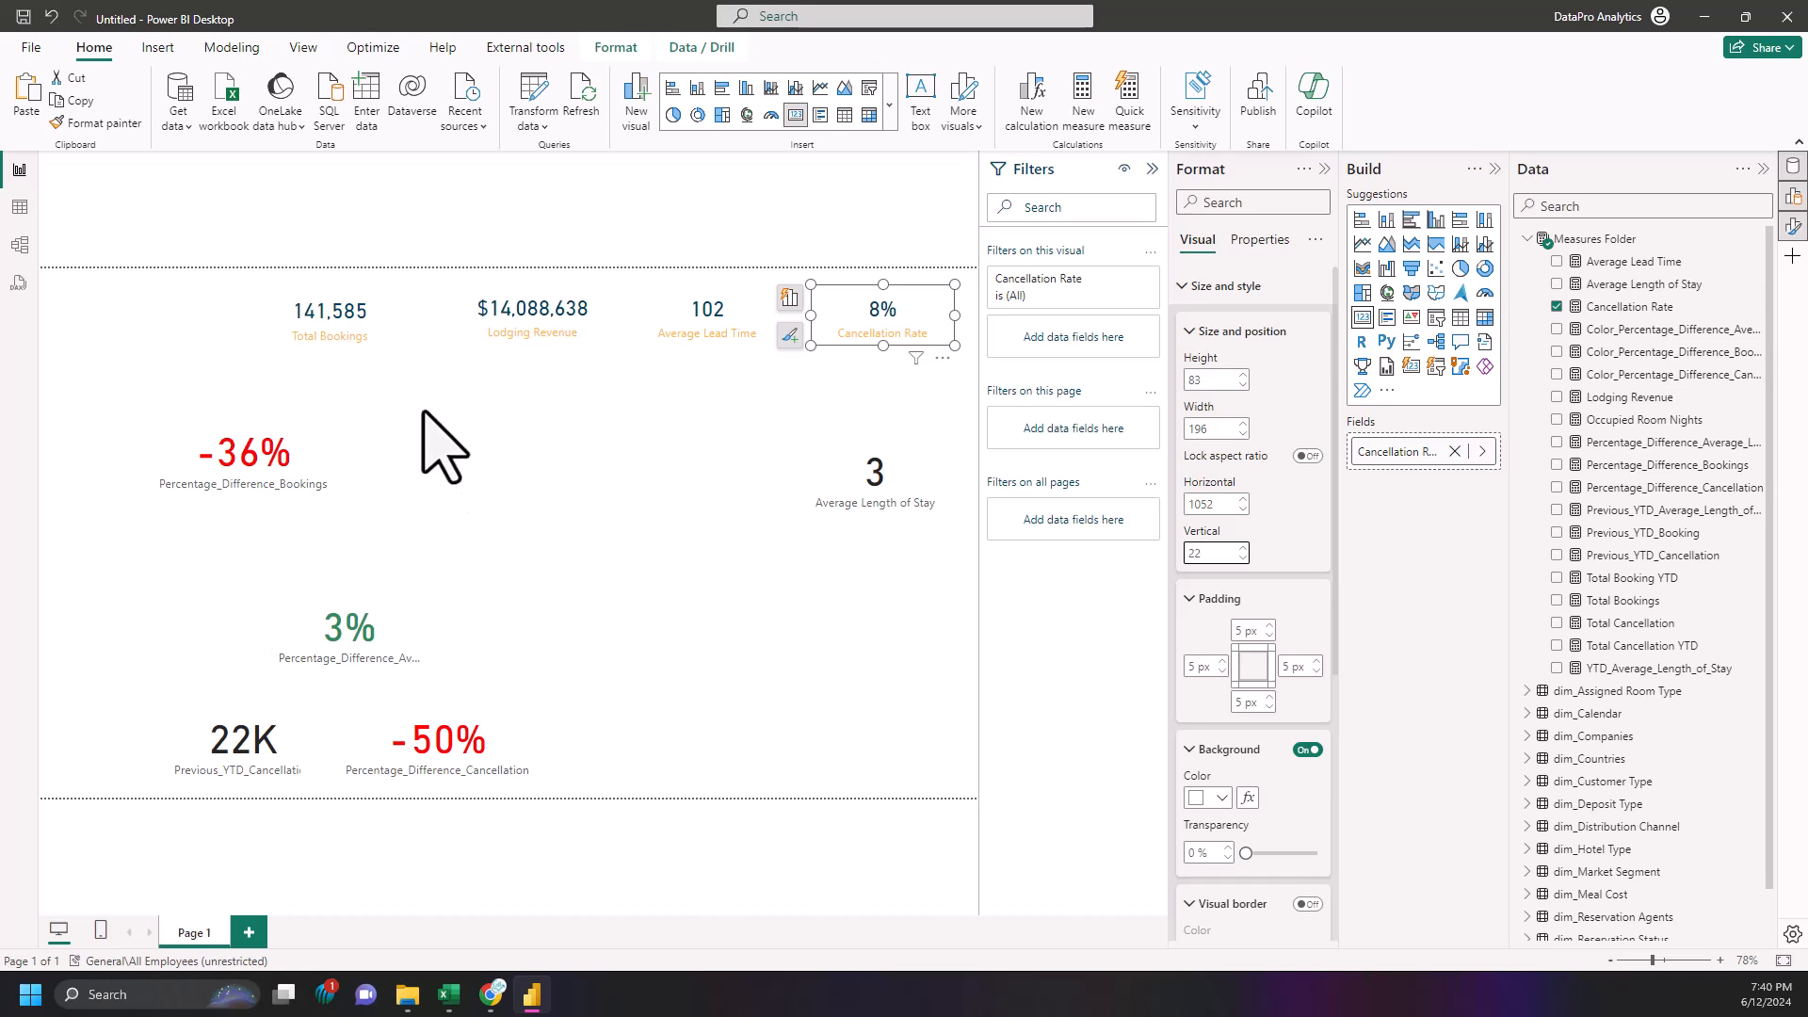
- Set the page's canvas background to light grey #E6E6E6 with 0% transparency
{"action": "left_click", "coordinate": [634, 235]}
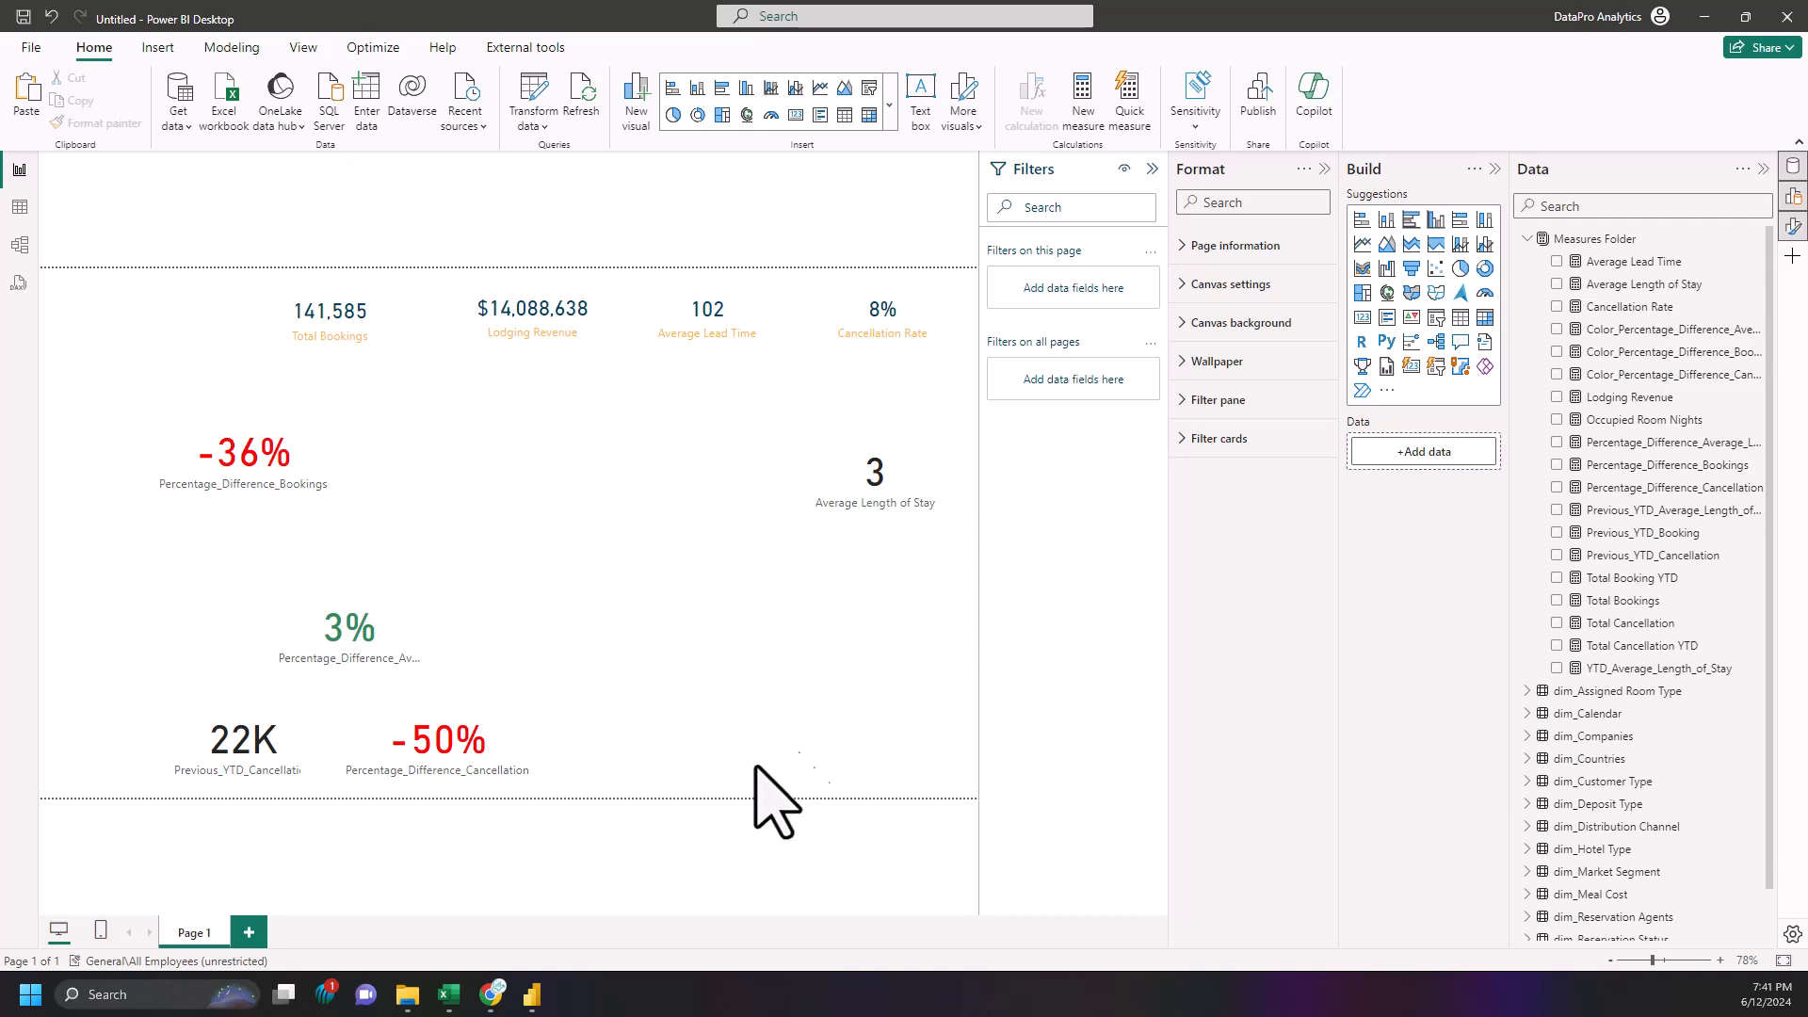
{"action": "left_click", "coordinate": [1190, 322]}
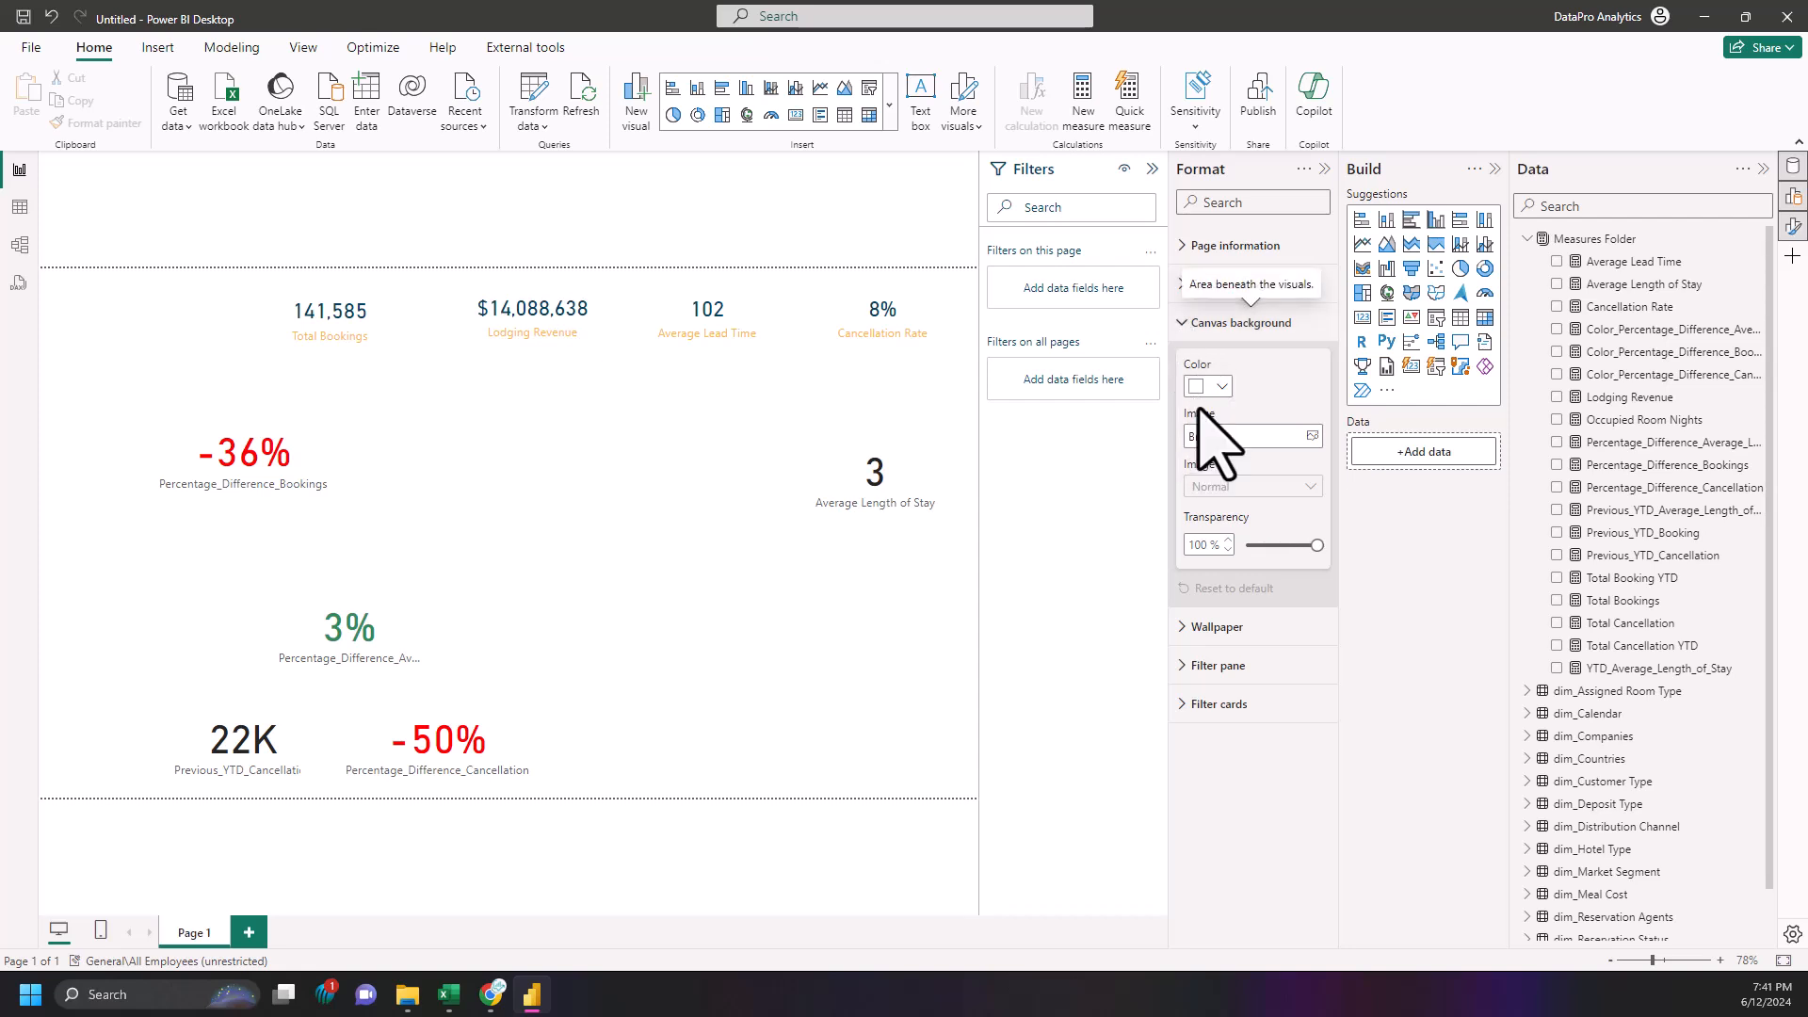
{"action": "left_click", "coordinate": [1224, 386]}
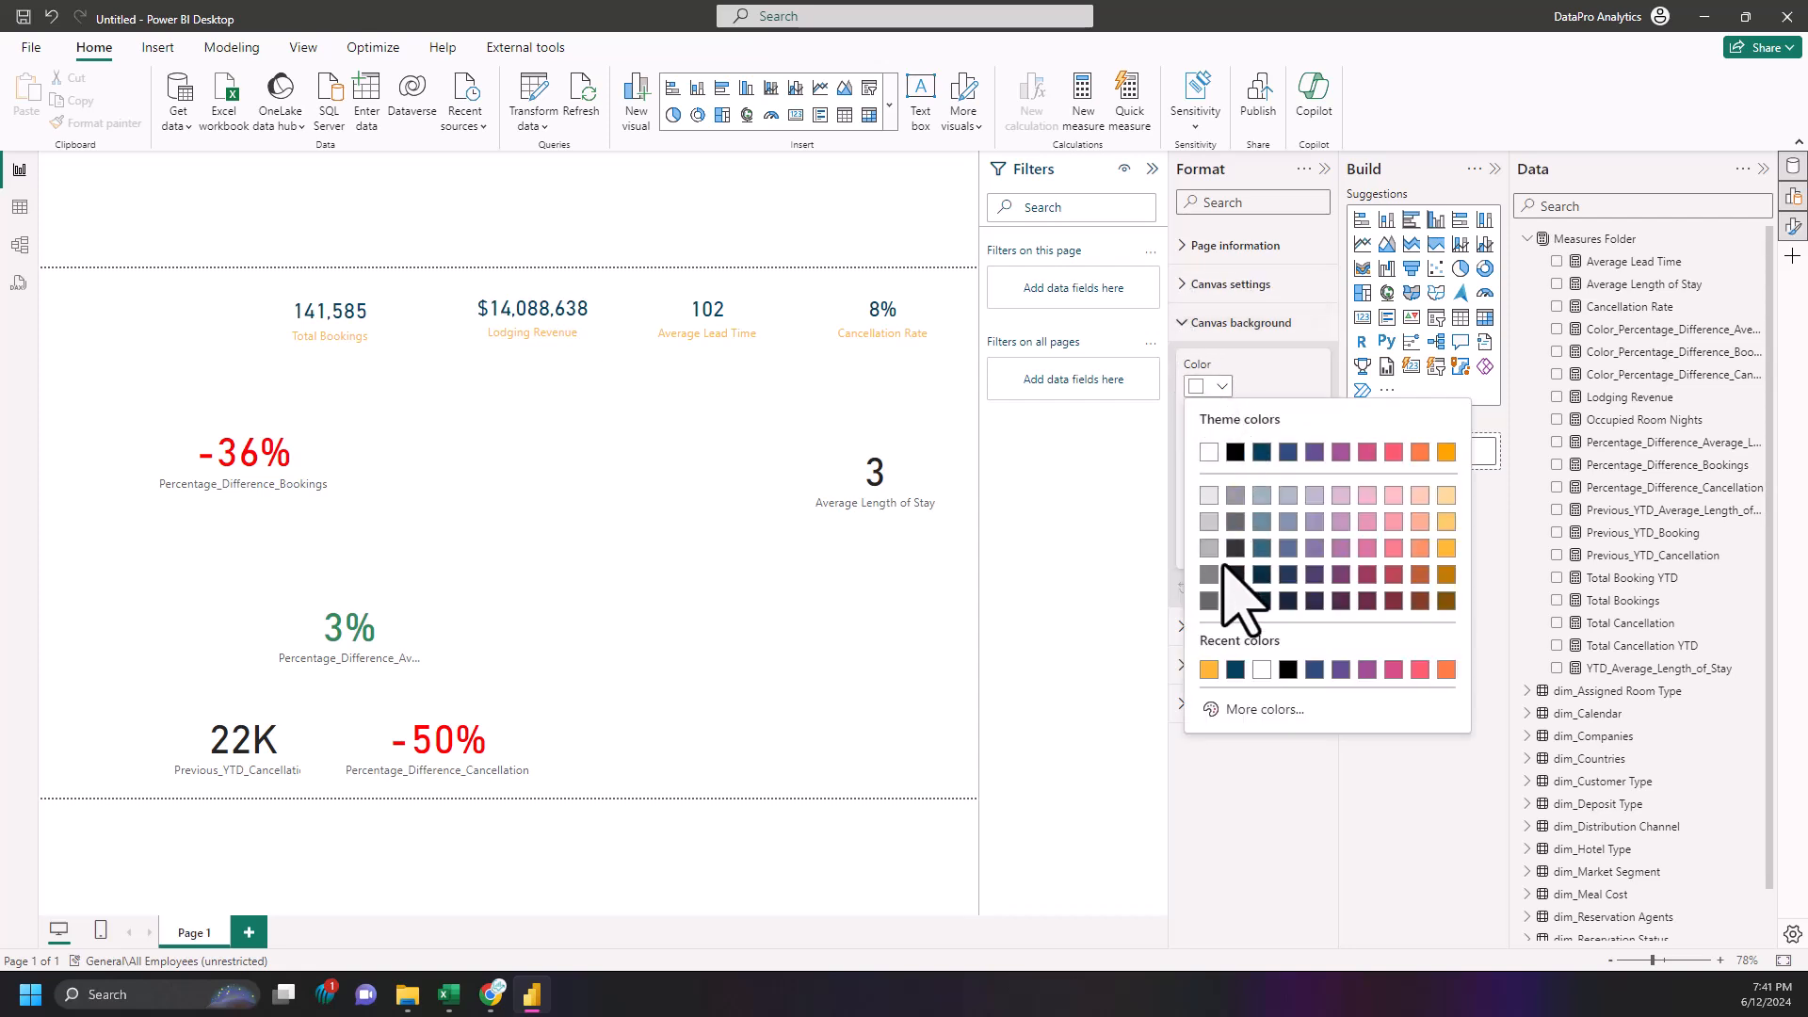
{"action": "left_click", "coordinate": [1210, 497]}
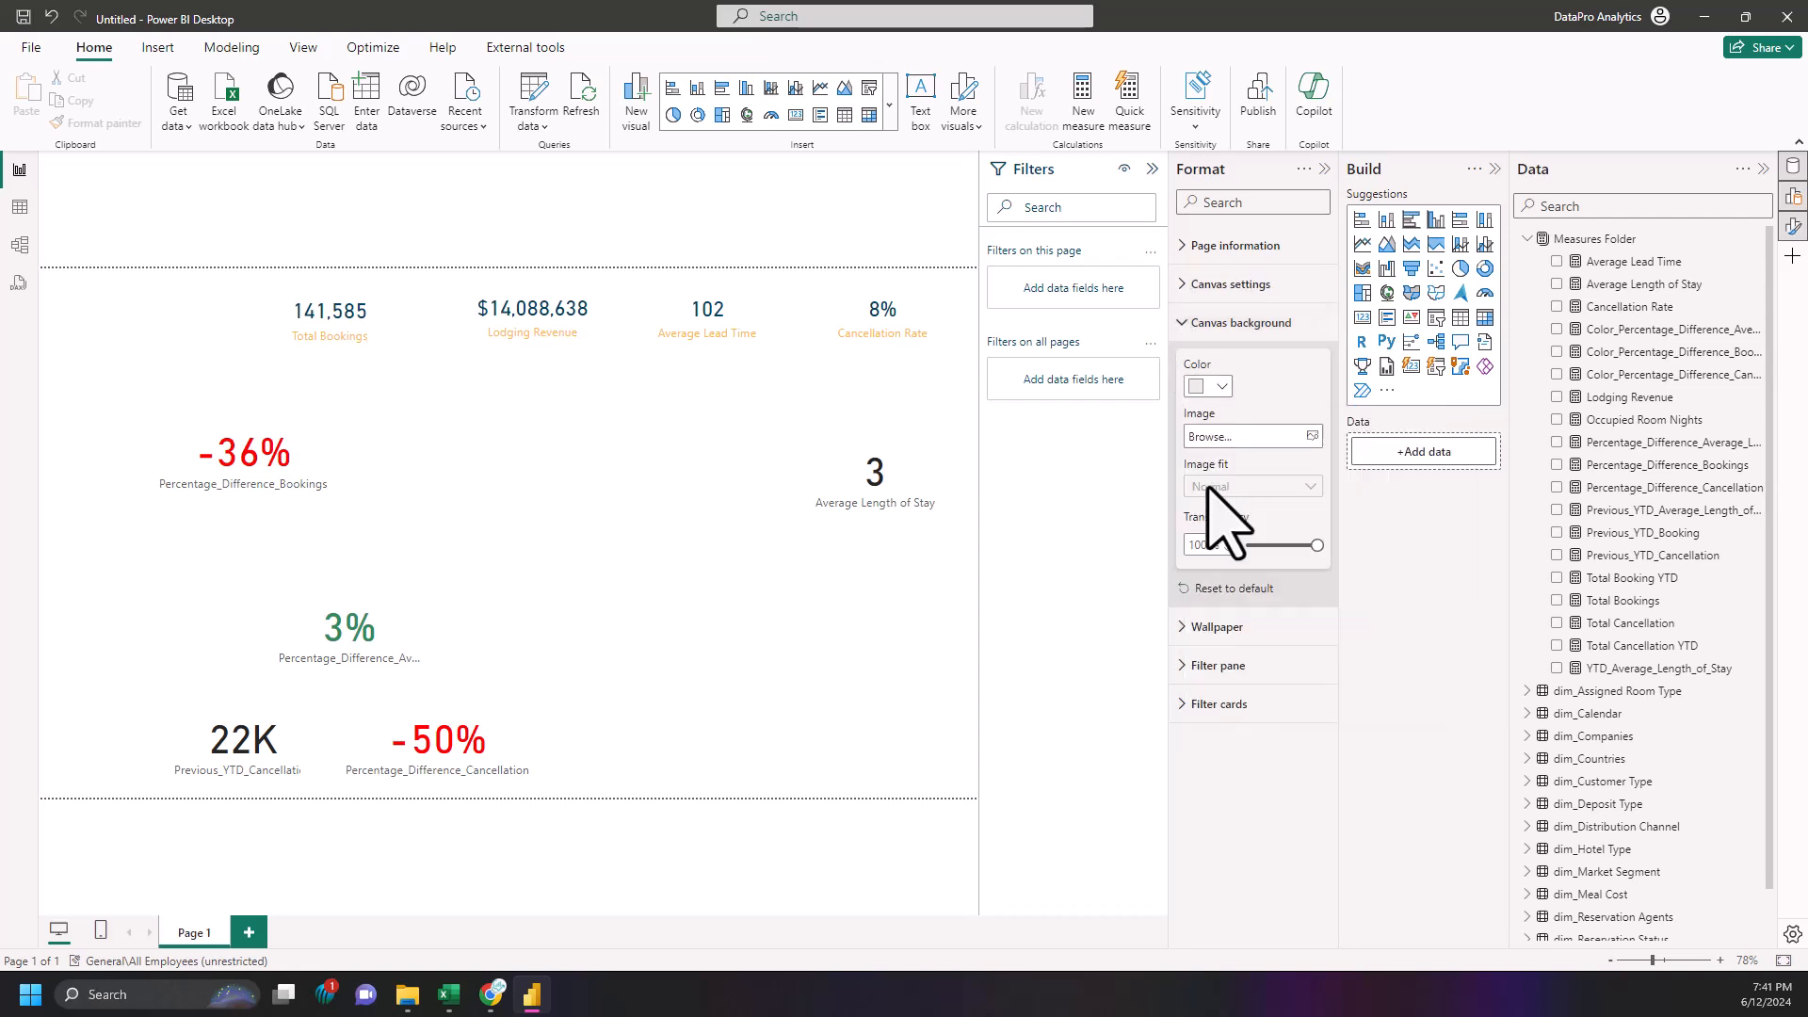
{"action": "left_click", "coordinate": [1223, 388]}
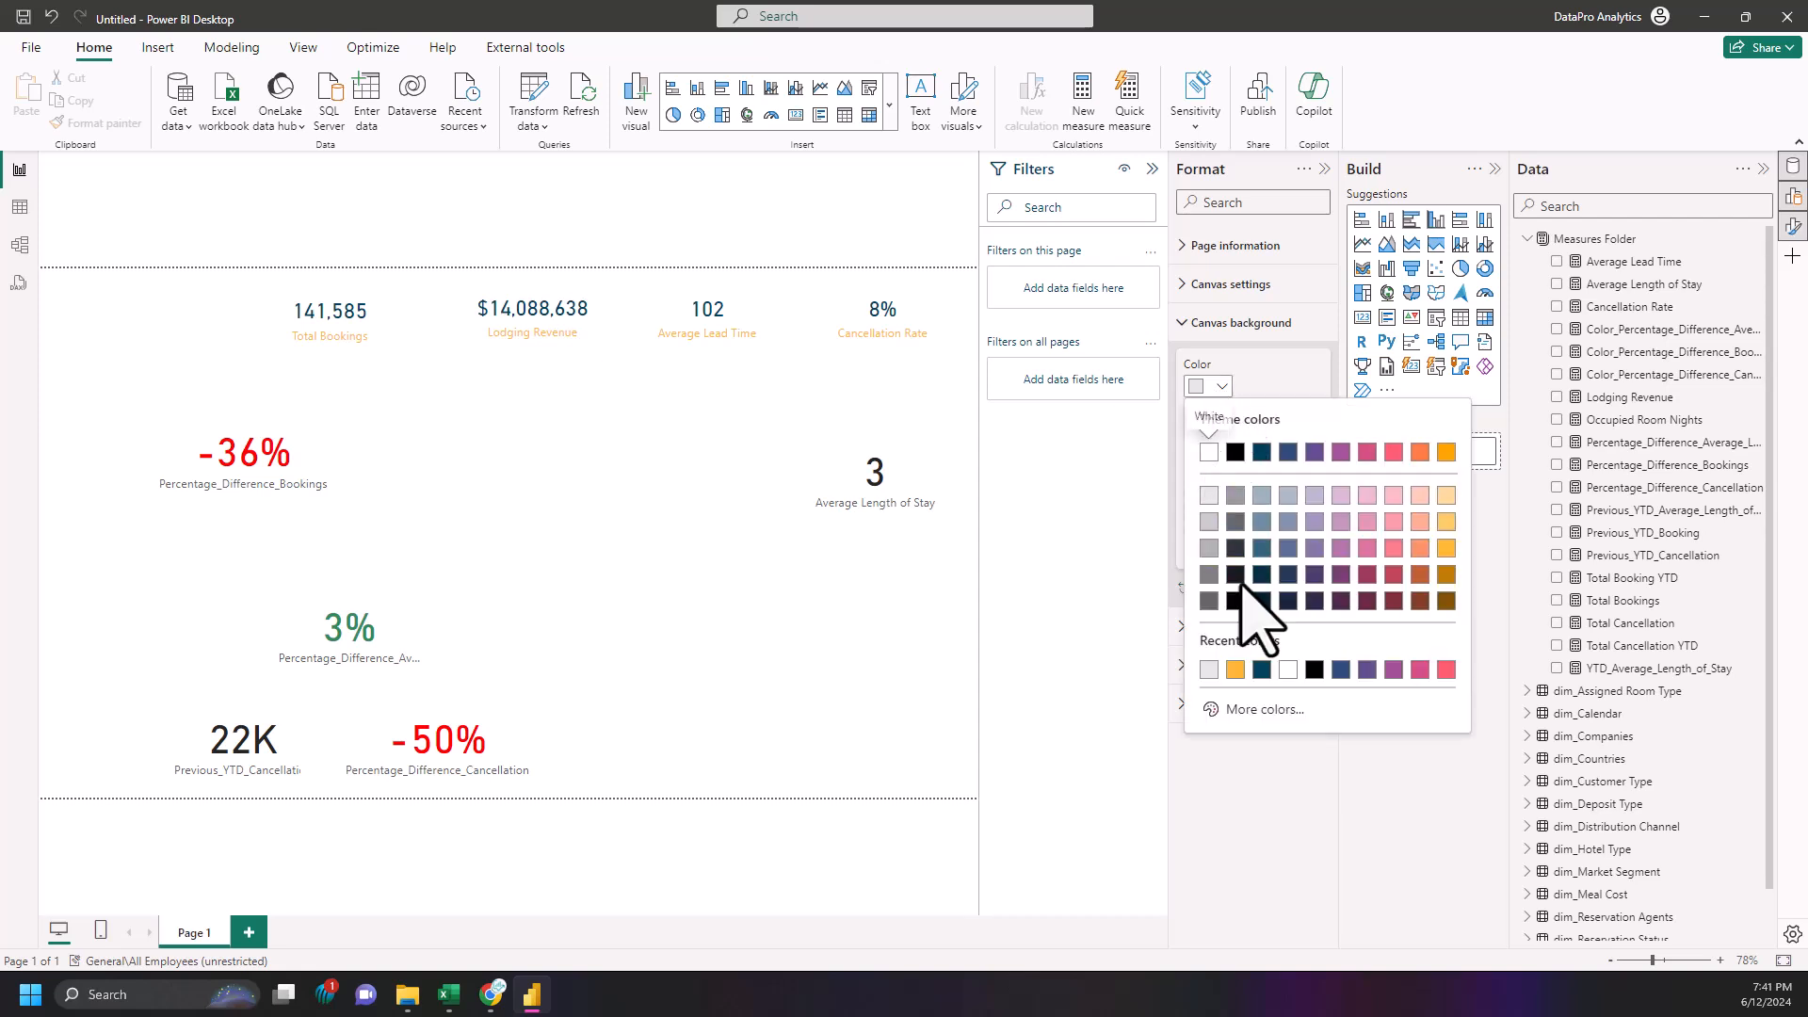
{"action": "left_click", "coordinate": [1260, 713]}
{"action": "left_click", "coordinate": [1255, 697]}
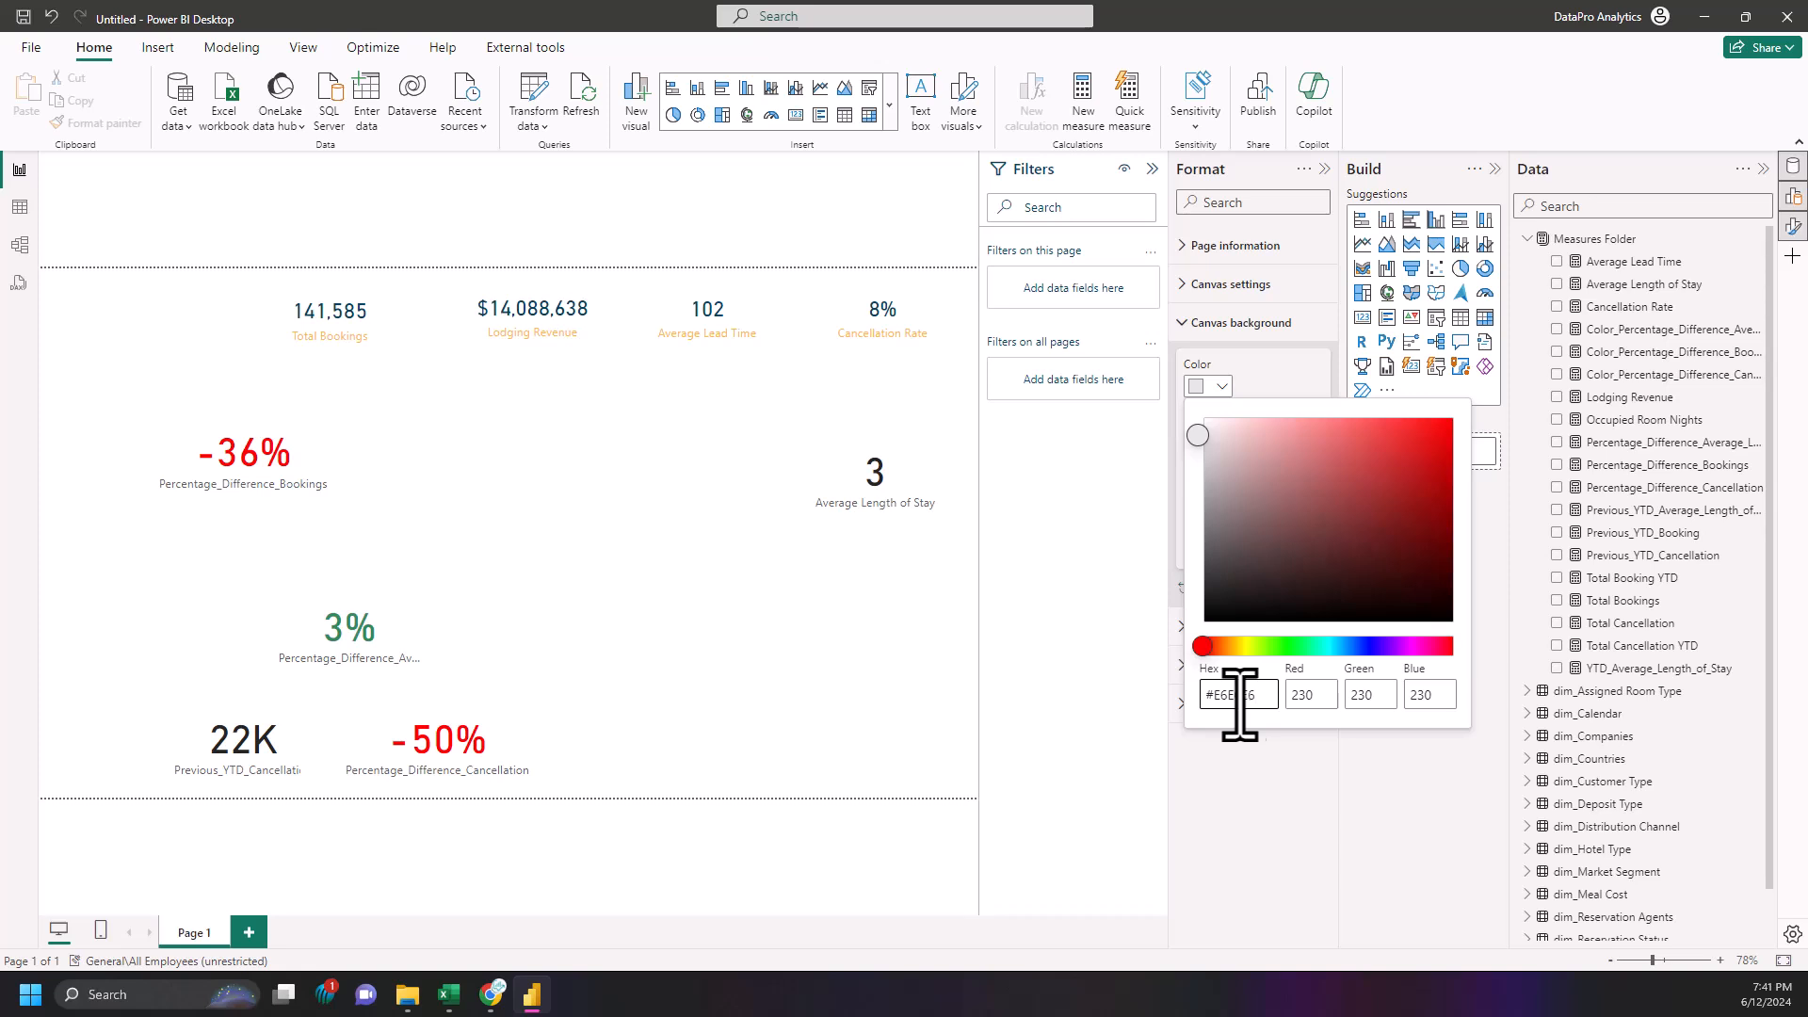
{"action": "left_click", "coordinate": [918, 660]}
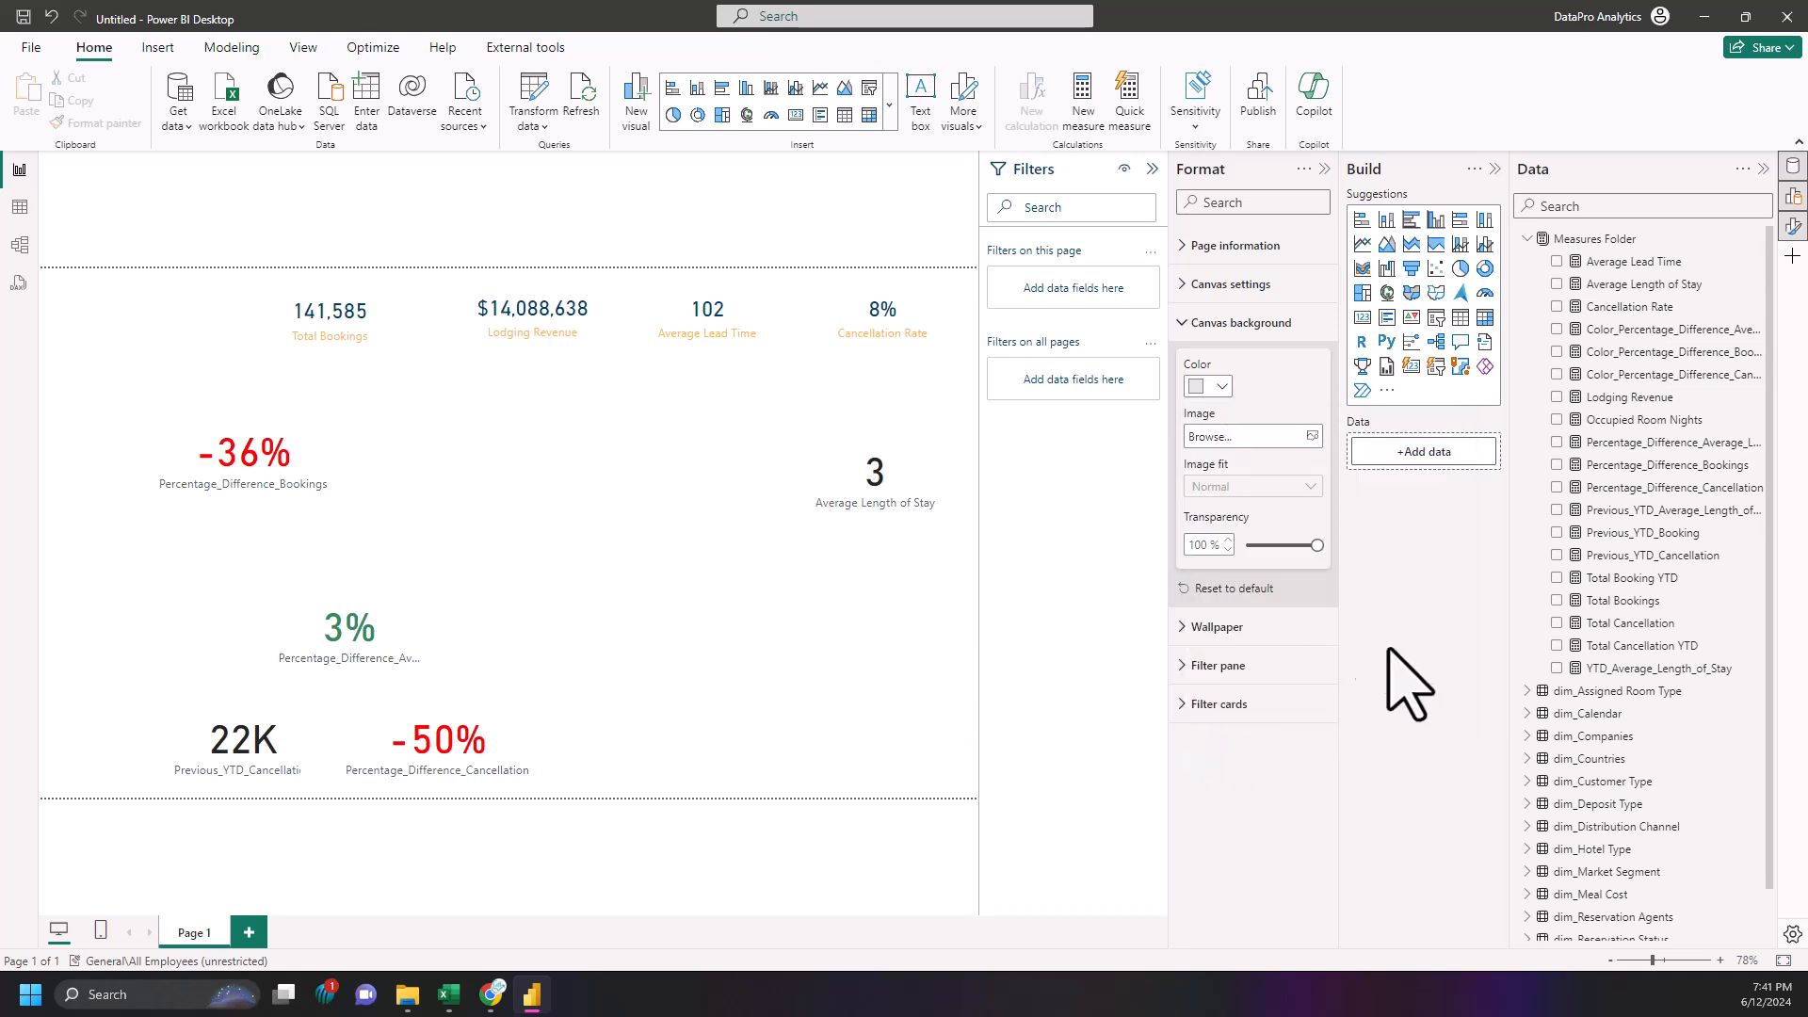
{"action": "left_click_drag", "start_coordinate": [1314, 544], "coordinate": [1177, 546]}
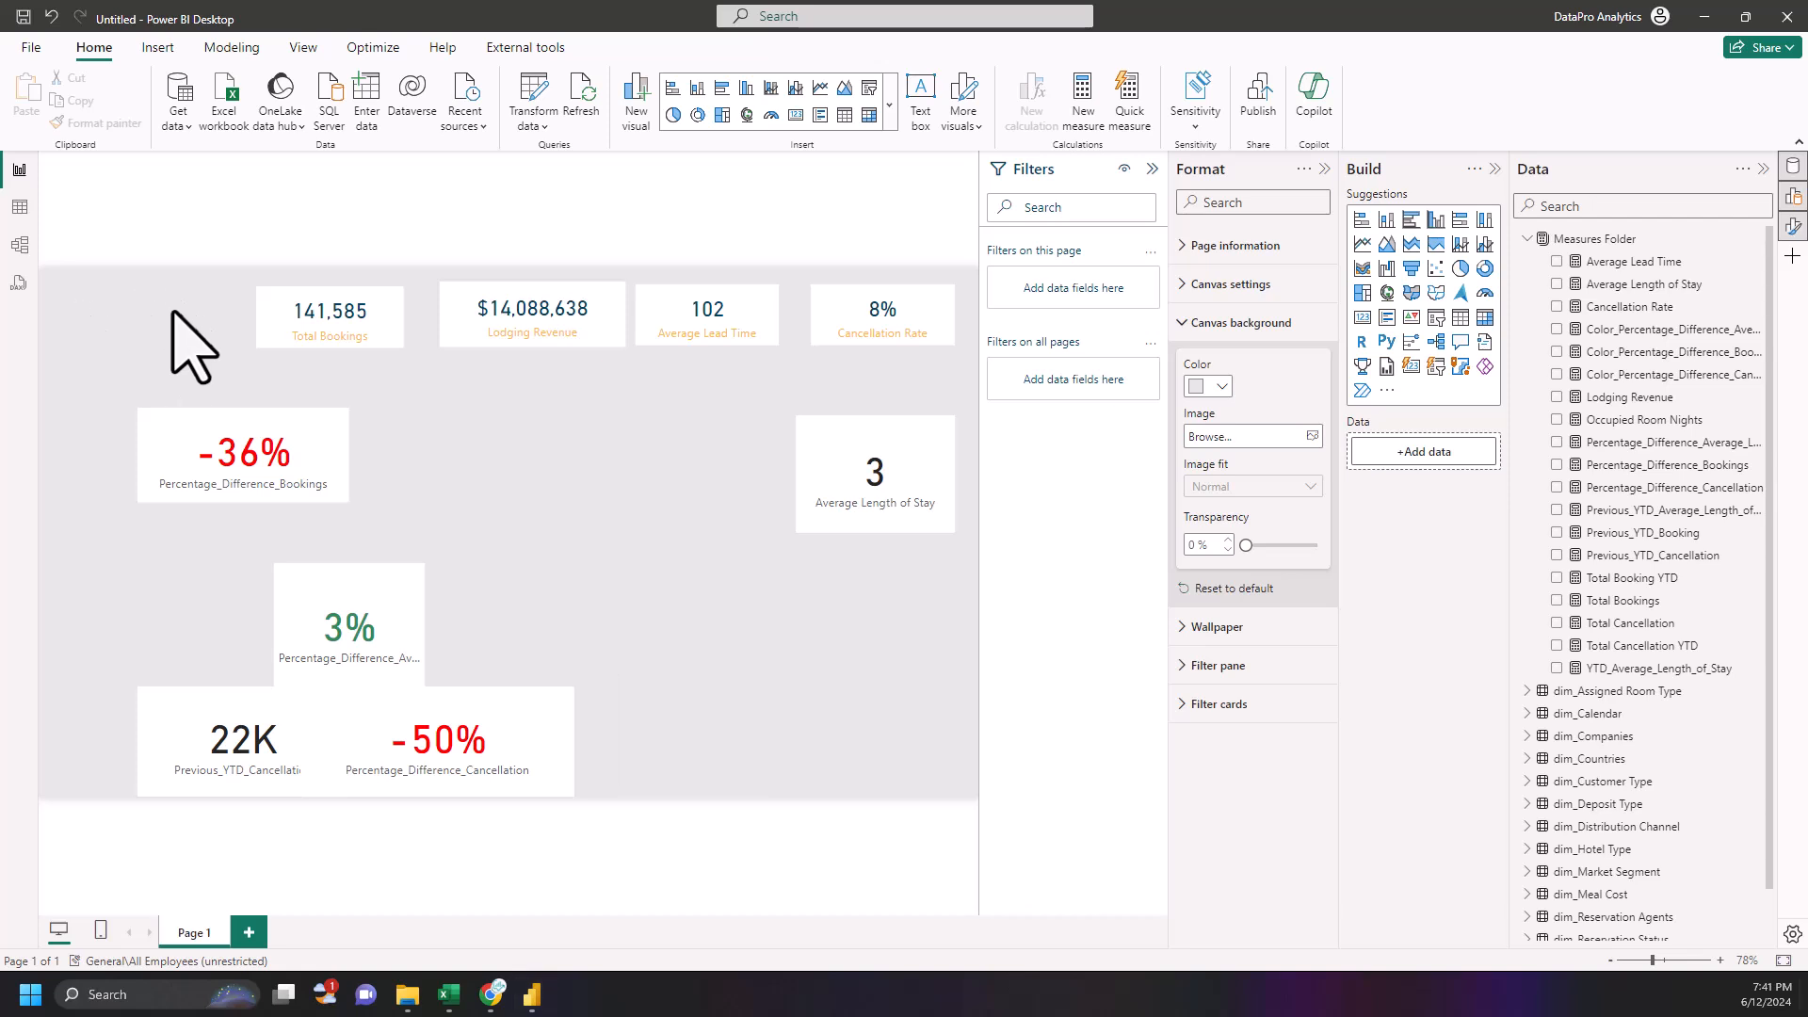
- Turn off the background of all the cards on the page at once
{"action": "left_click_drag", "start_coordinate": [53, 272], "coordinate": [1045, 810]}
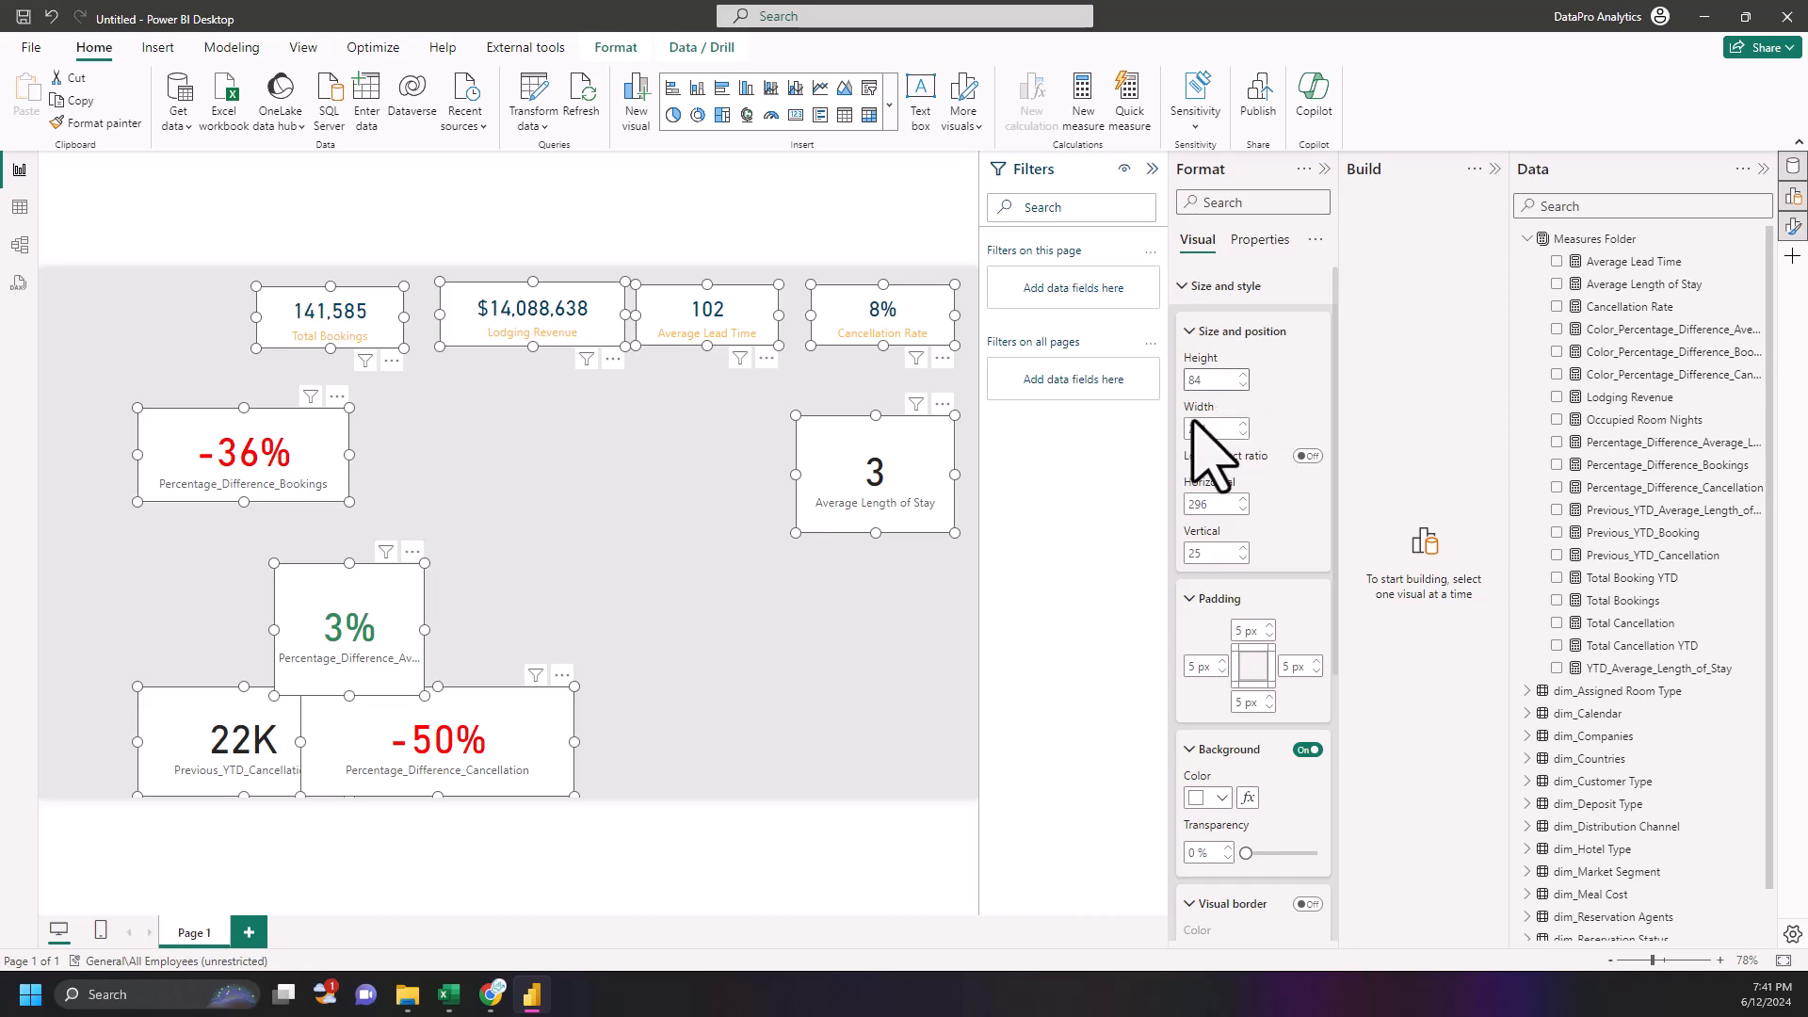
{"action": "scroll", "coordinate": [1262, 716], "scroll_direction": "down", "scroll_amount": 1}
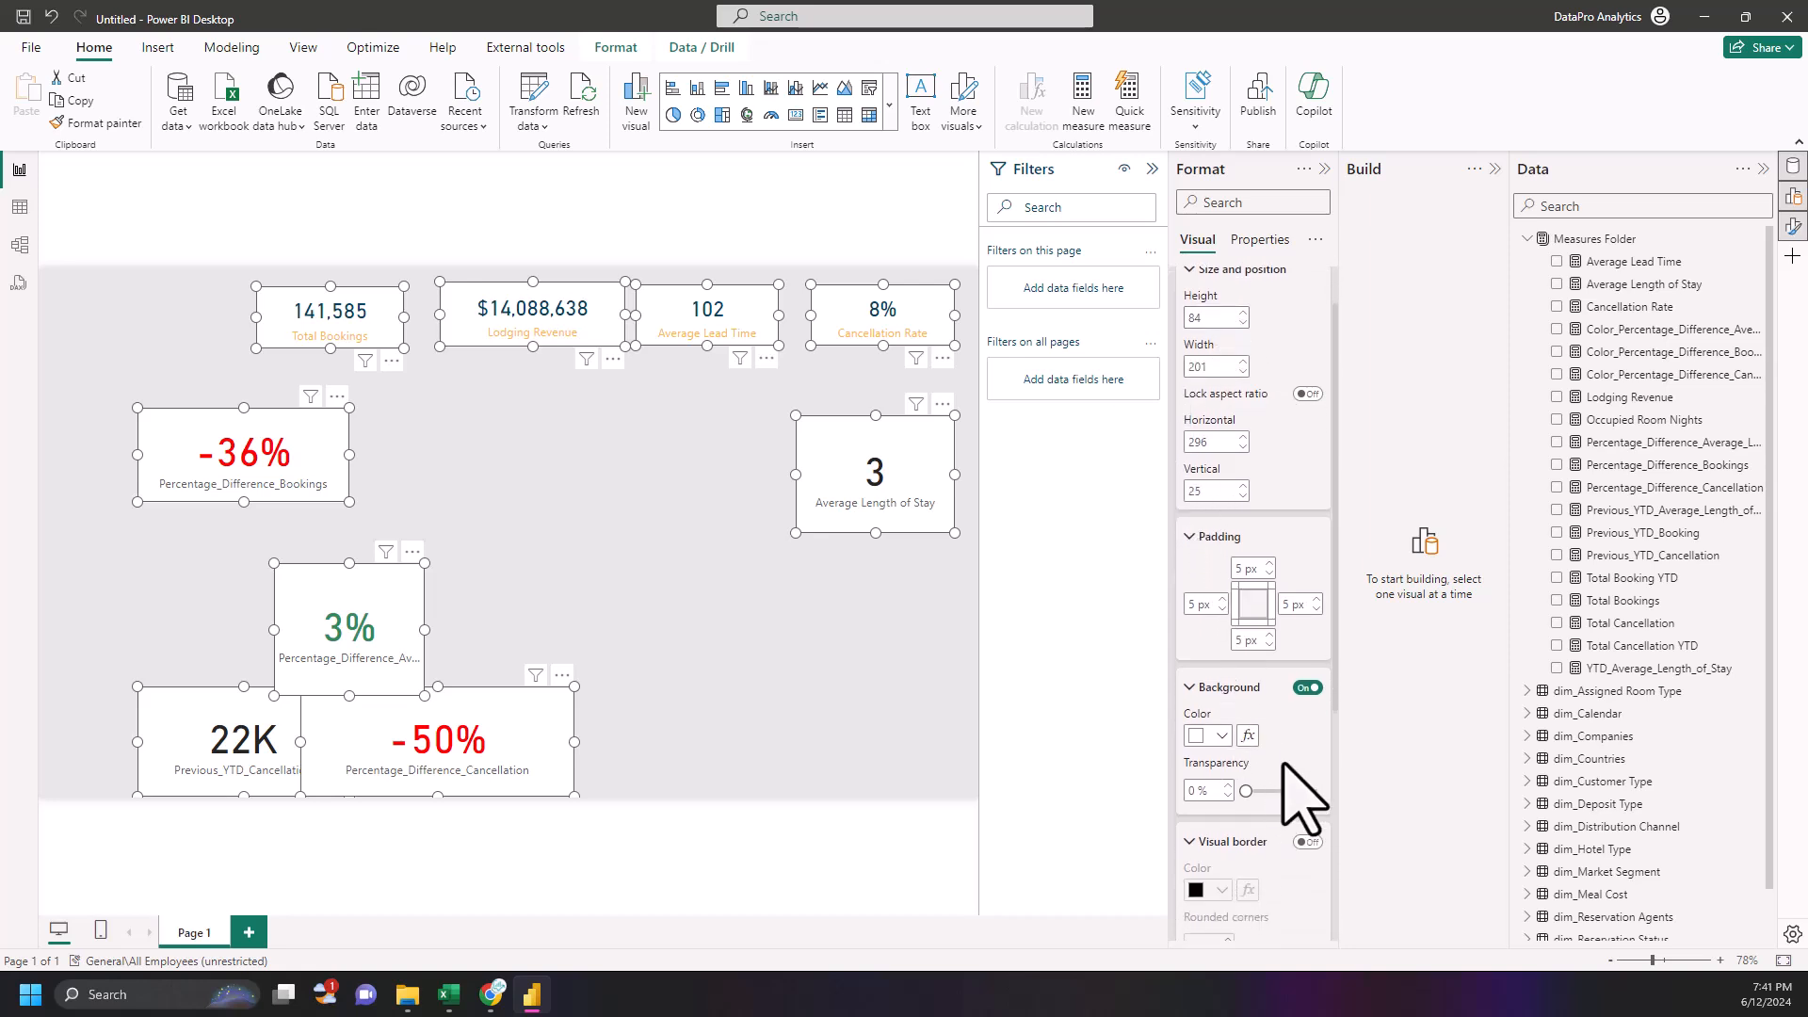
{"action": "left_click", "coordinate": [1308, 687]}
{"action": "scroll", "coordinate": [1298, 807], "scroll_direction": "down", "scroll_amount": 4}
{"action": "scroll", "coordinate": [1295, 829], "scroll_direction": "down", "scroll_amount": 2}
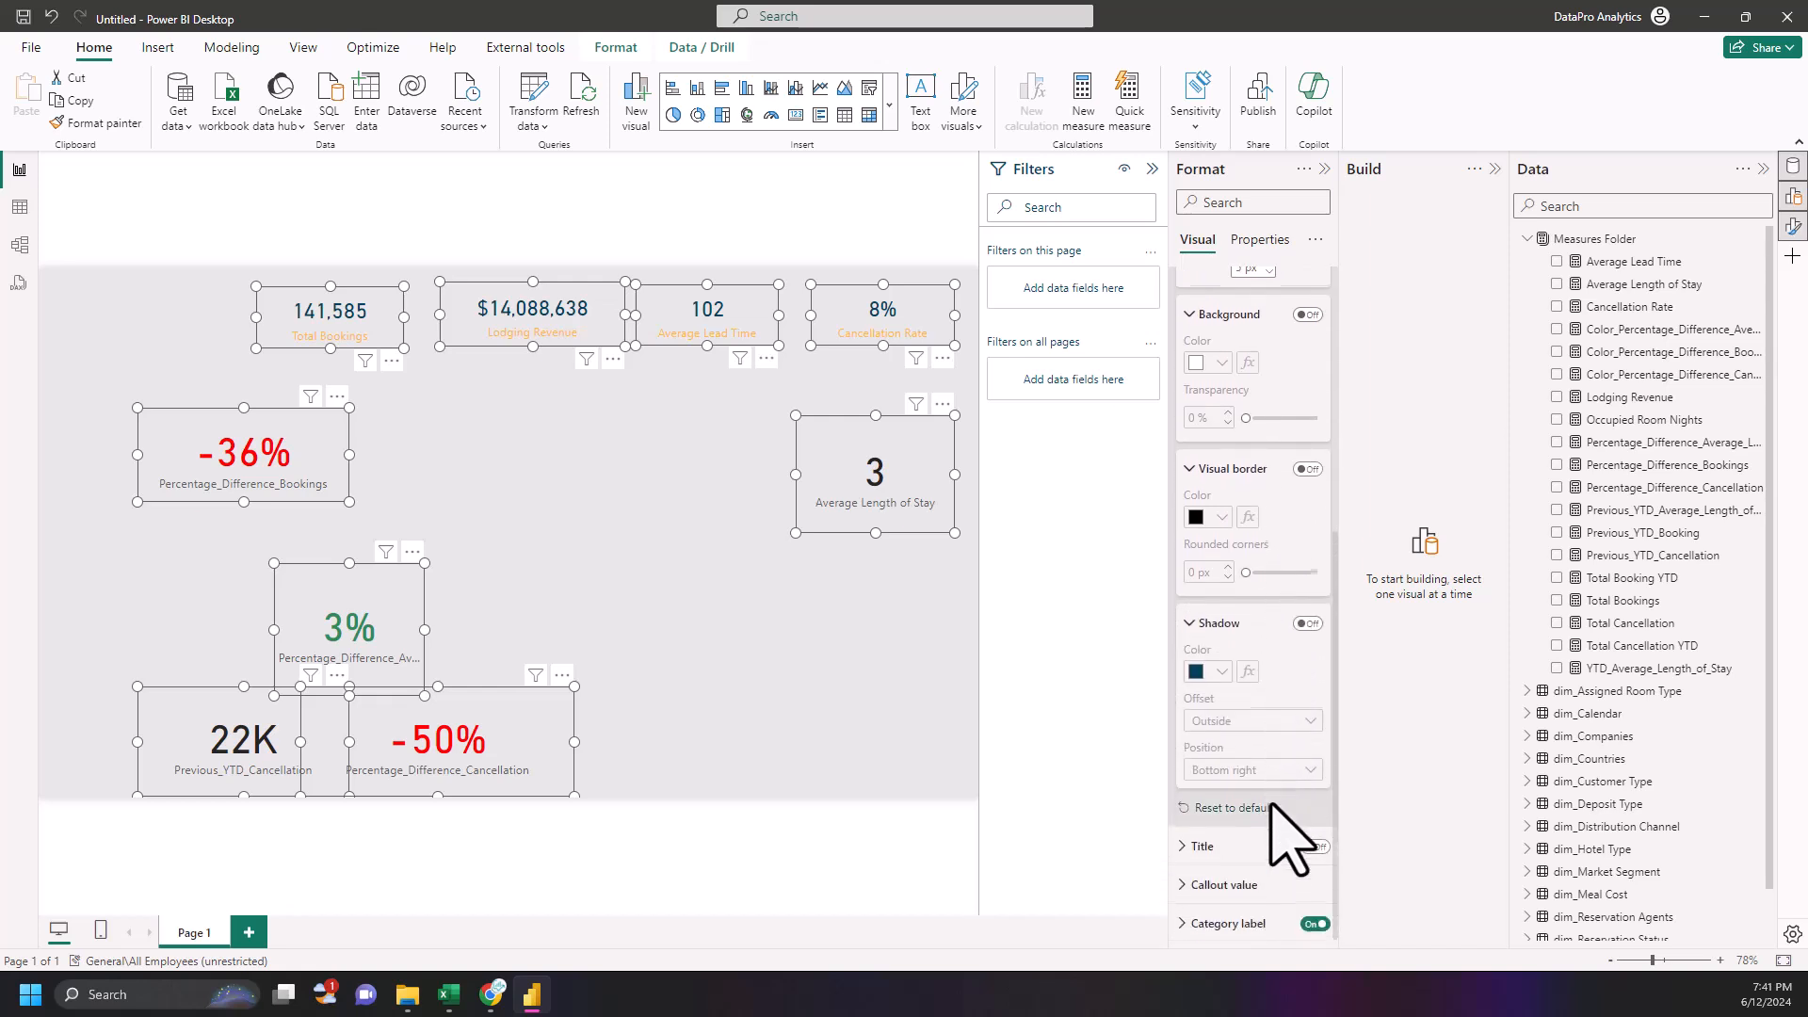
{"action": "left_click", "coordinate": [571, 507]}
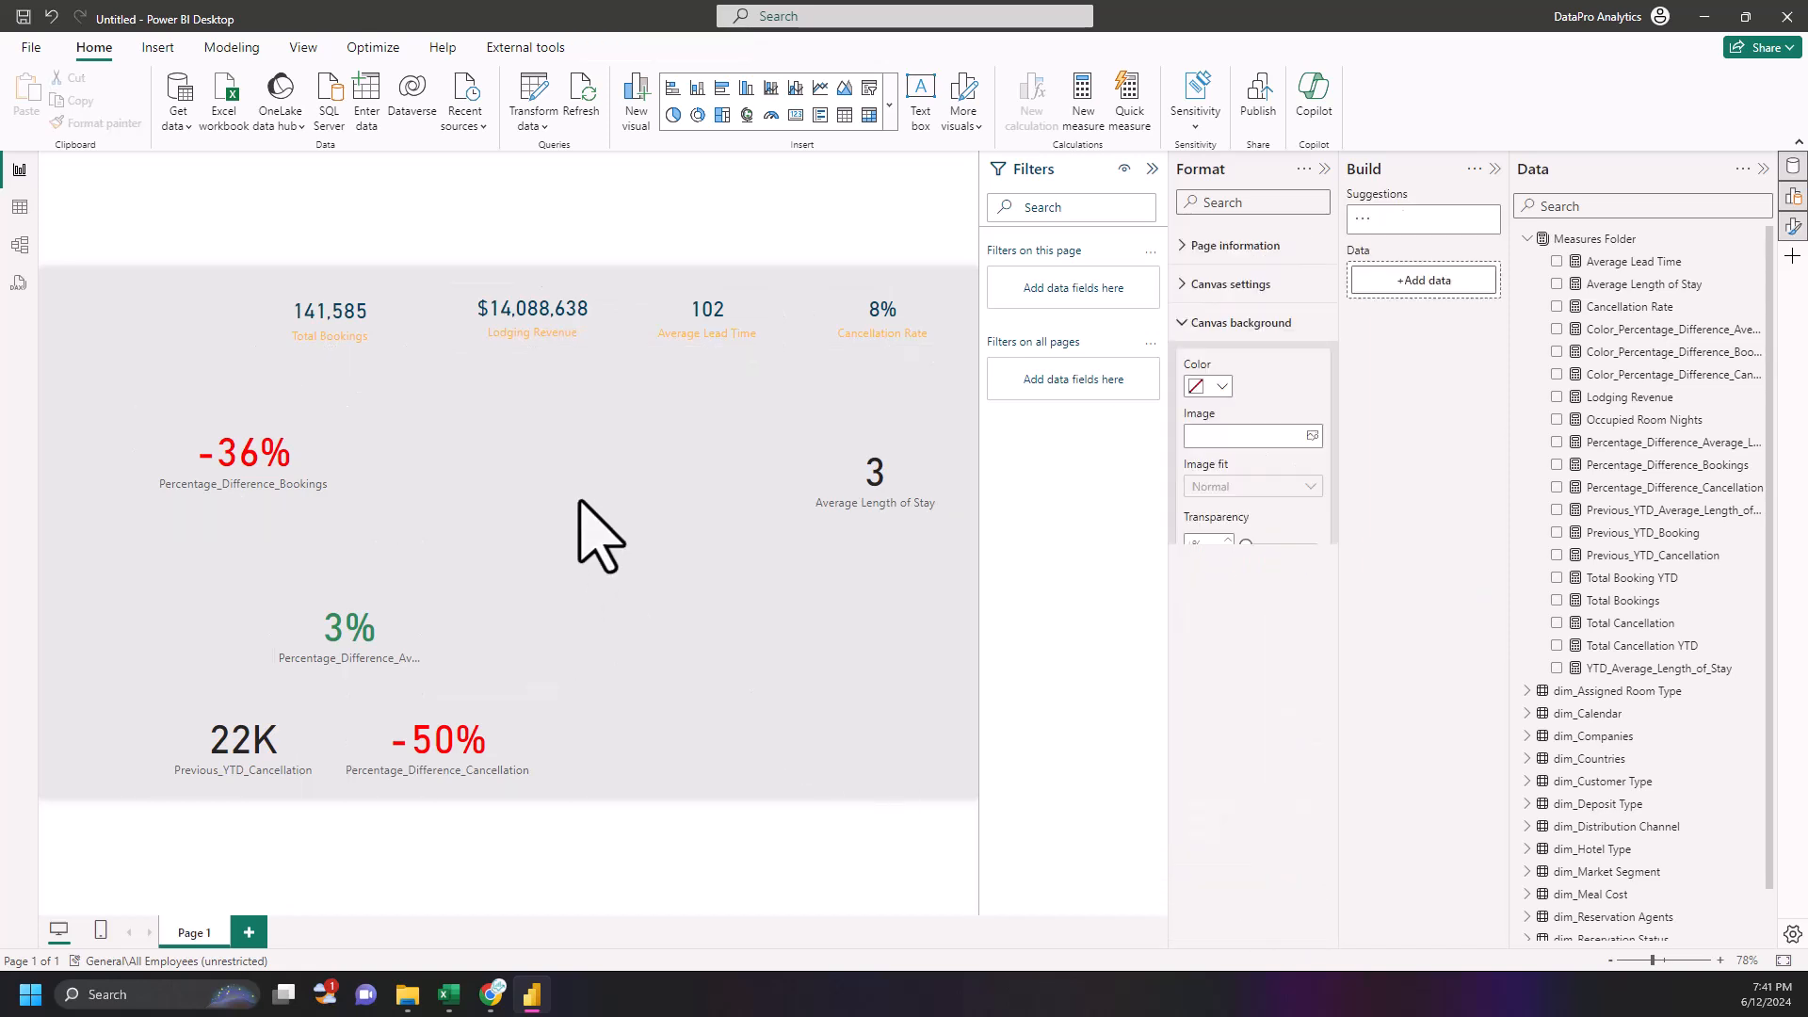
- Move the Percentage_Difference_Bookings card down toward the page centre, at about horizontal 396 and vertical 296
{"action": "left_click", "coordinate": [243, 468]}
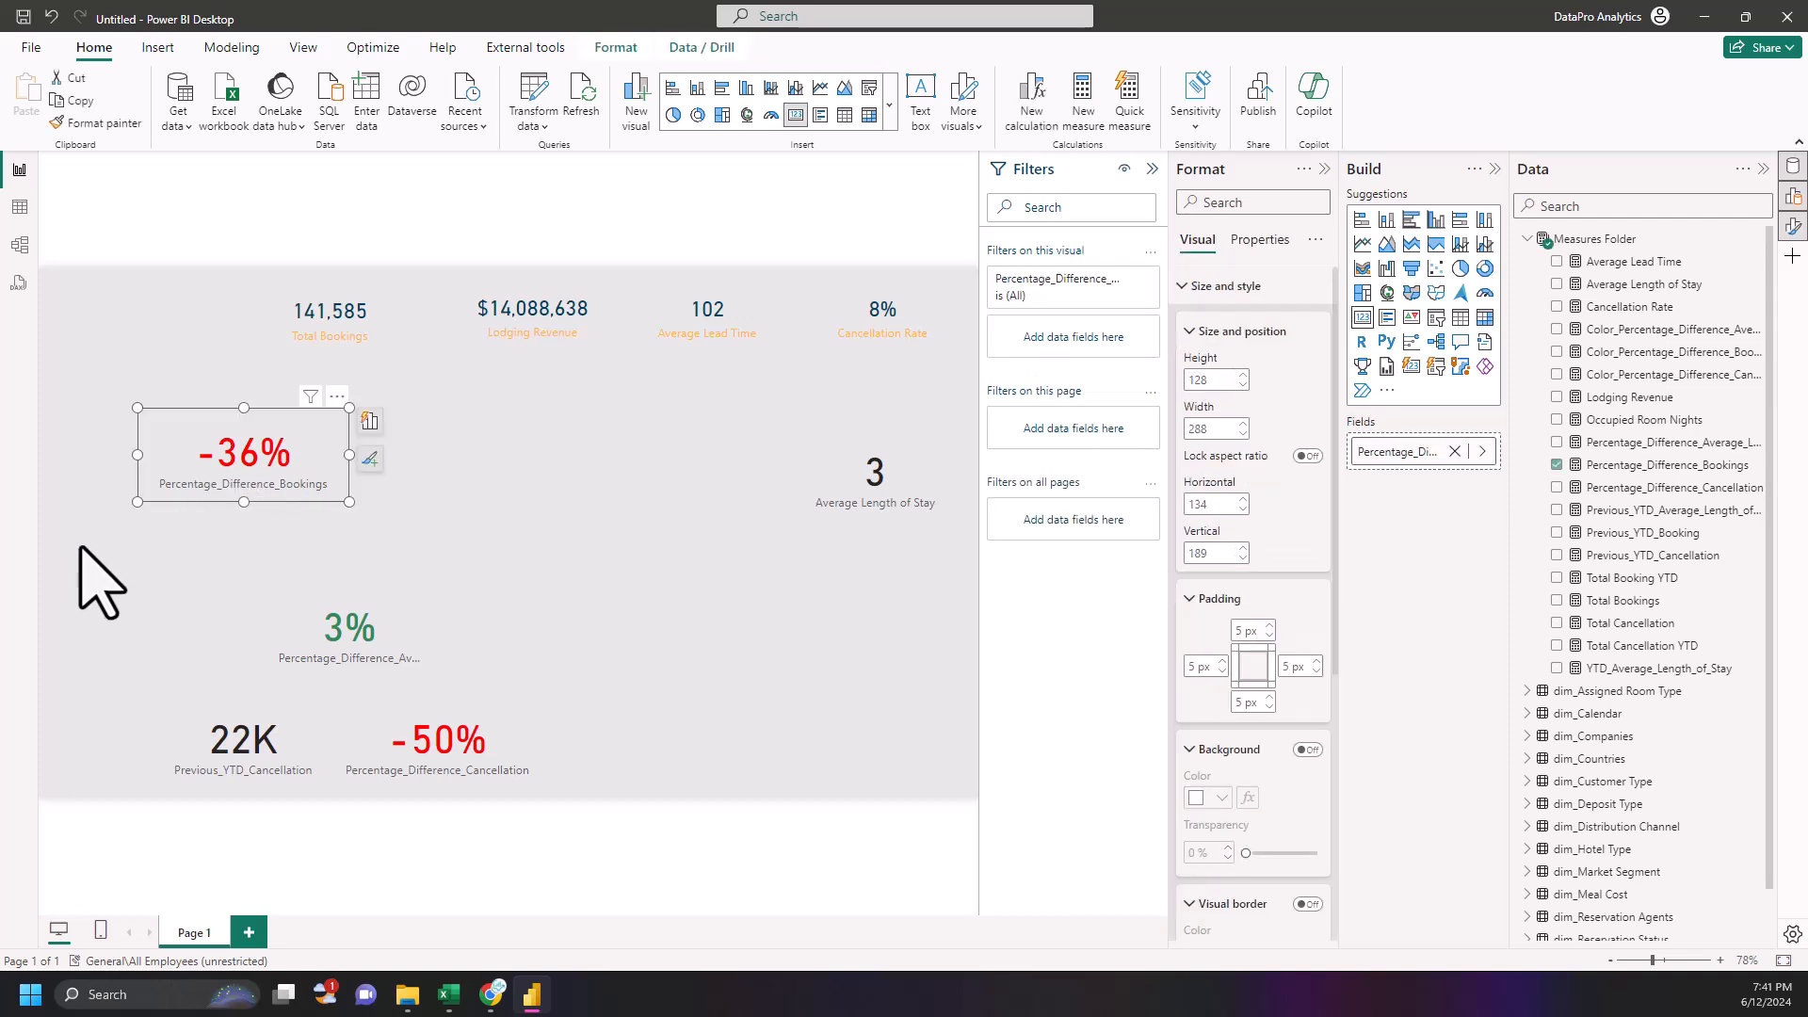
{"action": "left_click_drag", "start_coordinate": [230, 484], "coordinate": [429, 560]}
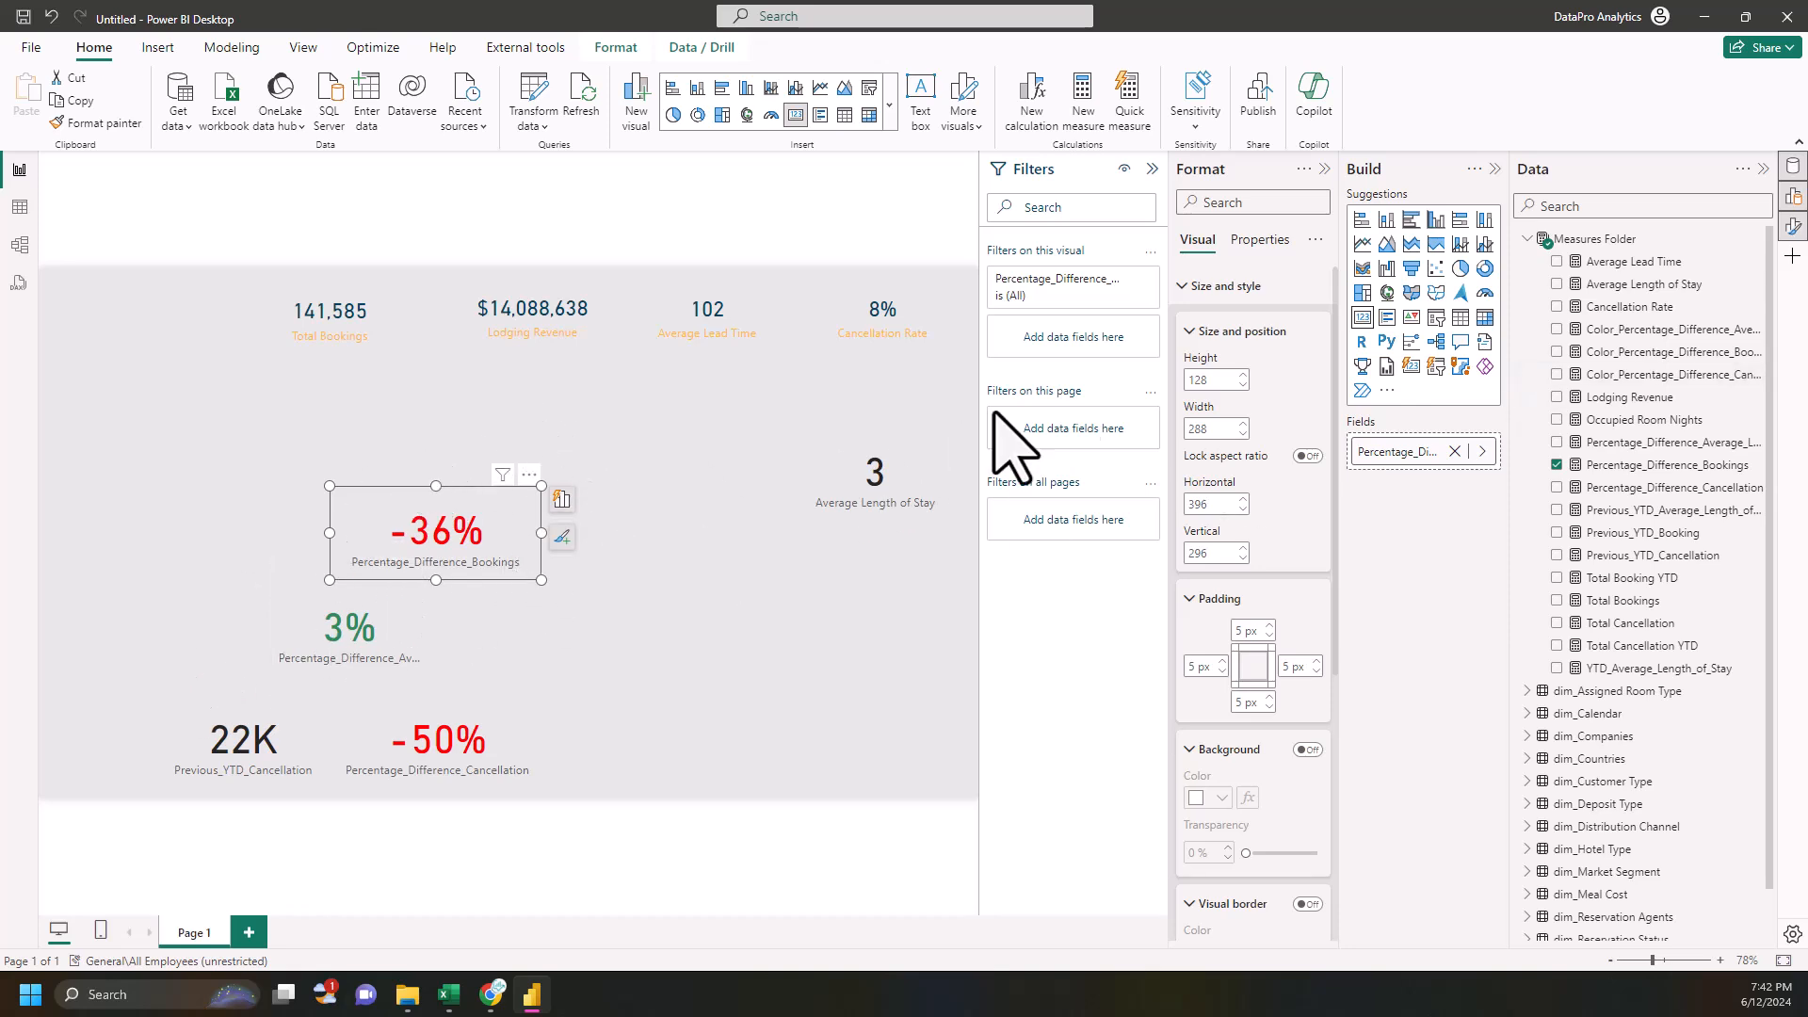
{"action": "left_click", "coordinate": [956, 425]}
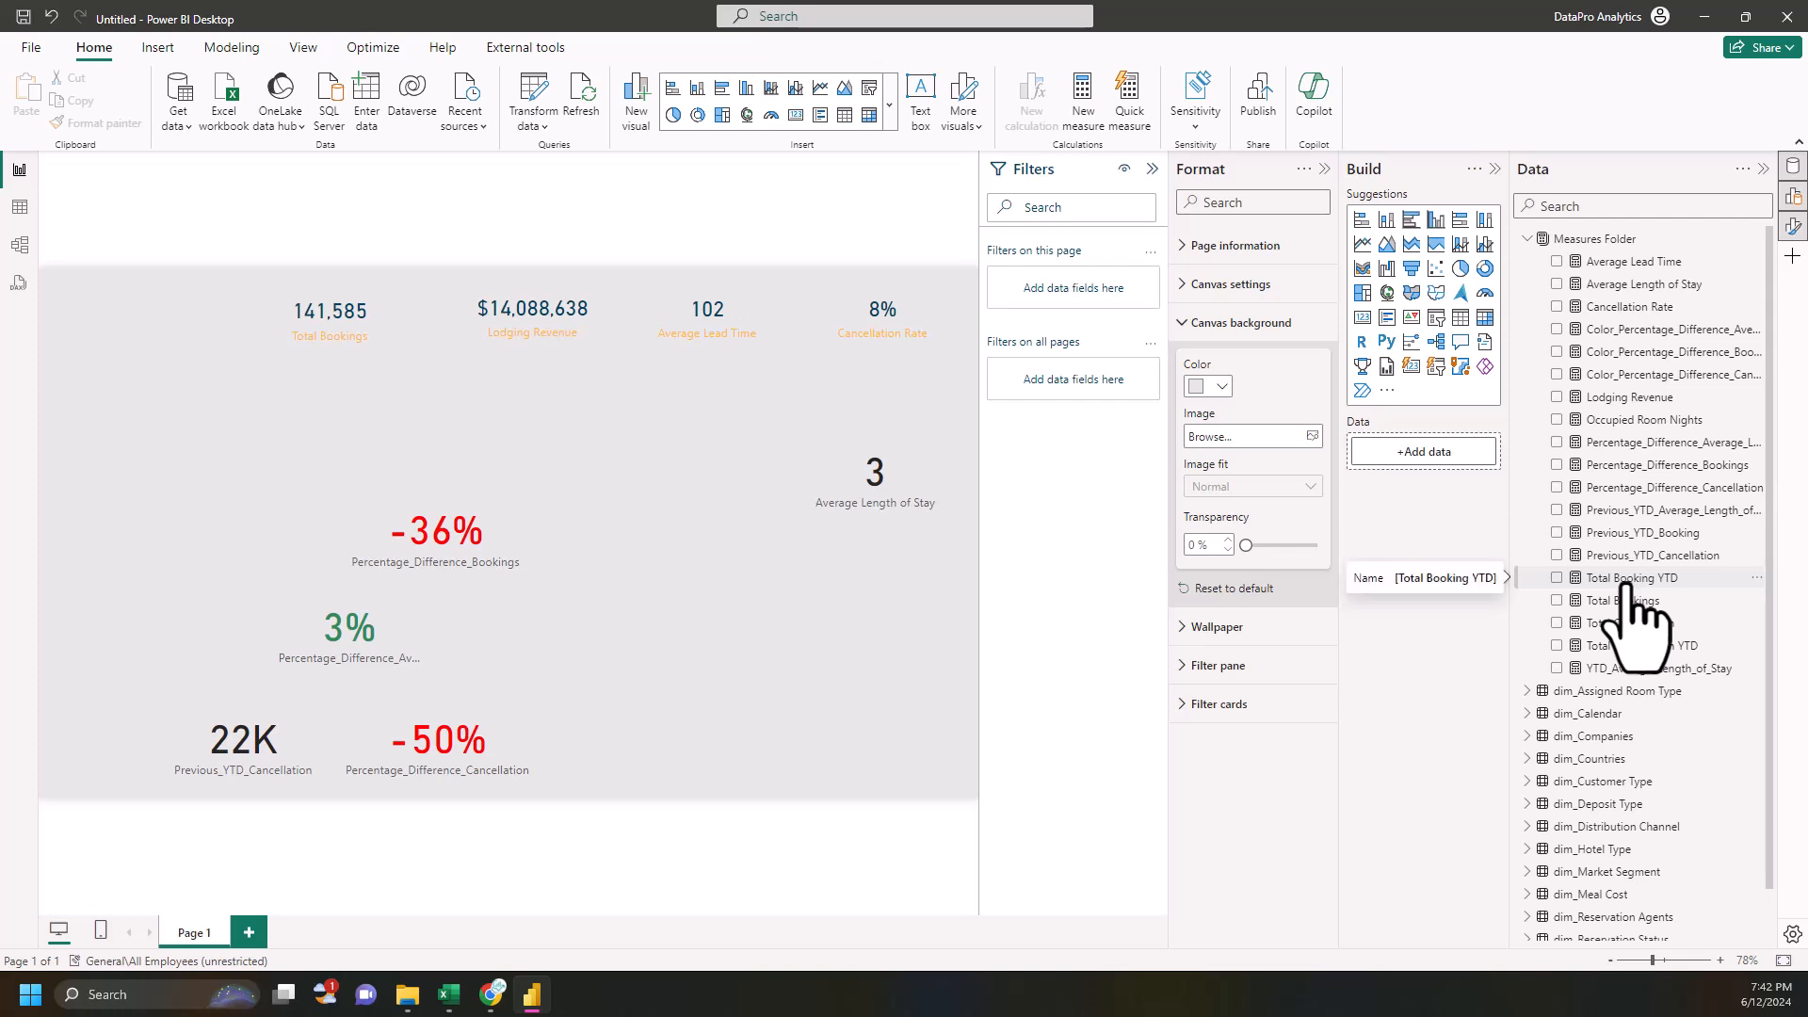
- Add a Total Cancellation YTD card beneath Total Bookings and copy the Total Bookings formatting onto it with Format painter
{"action": "left_click_drag", "start_coordinate": [1639, 645], "coordinate": [355, 429]}
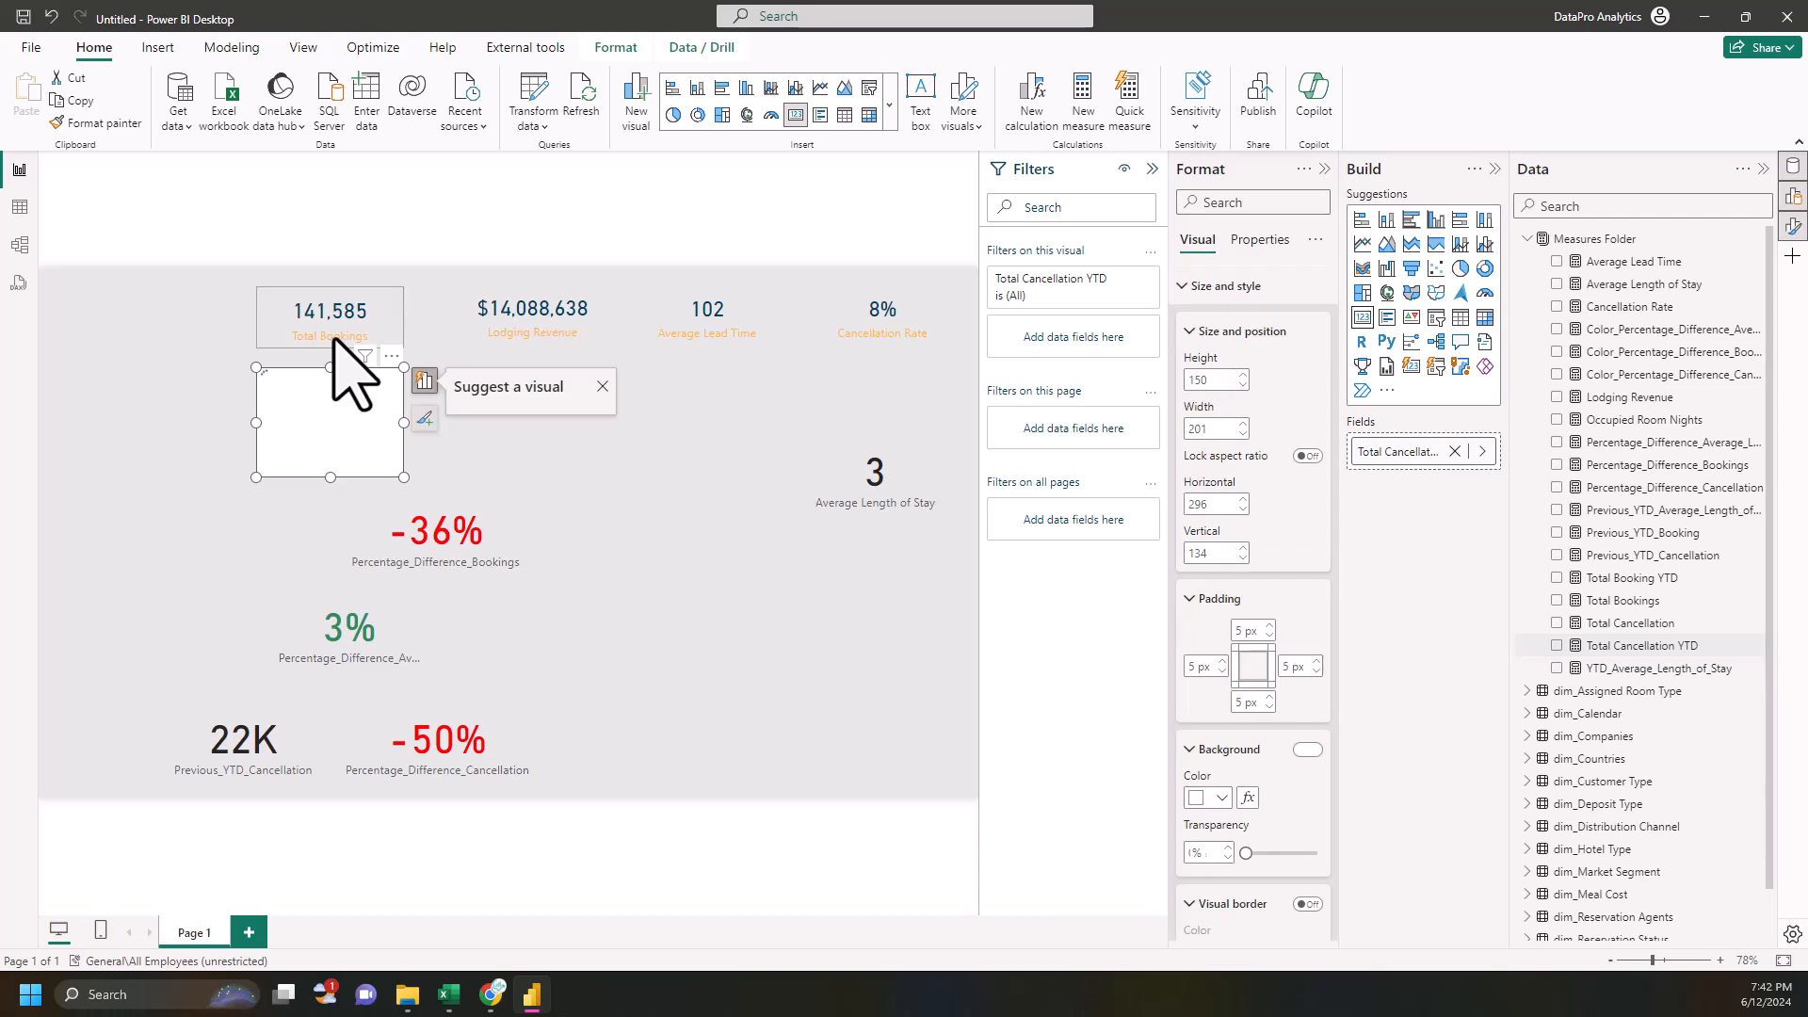
{"action": "left_click", "coordinate": [276, 299]}
{"action": "left_click", "coordinate": [85, 124]}
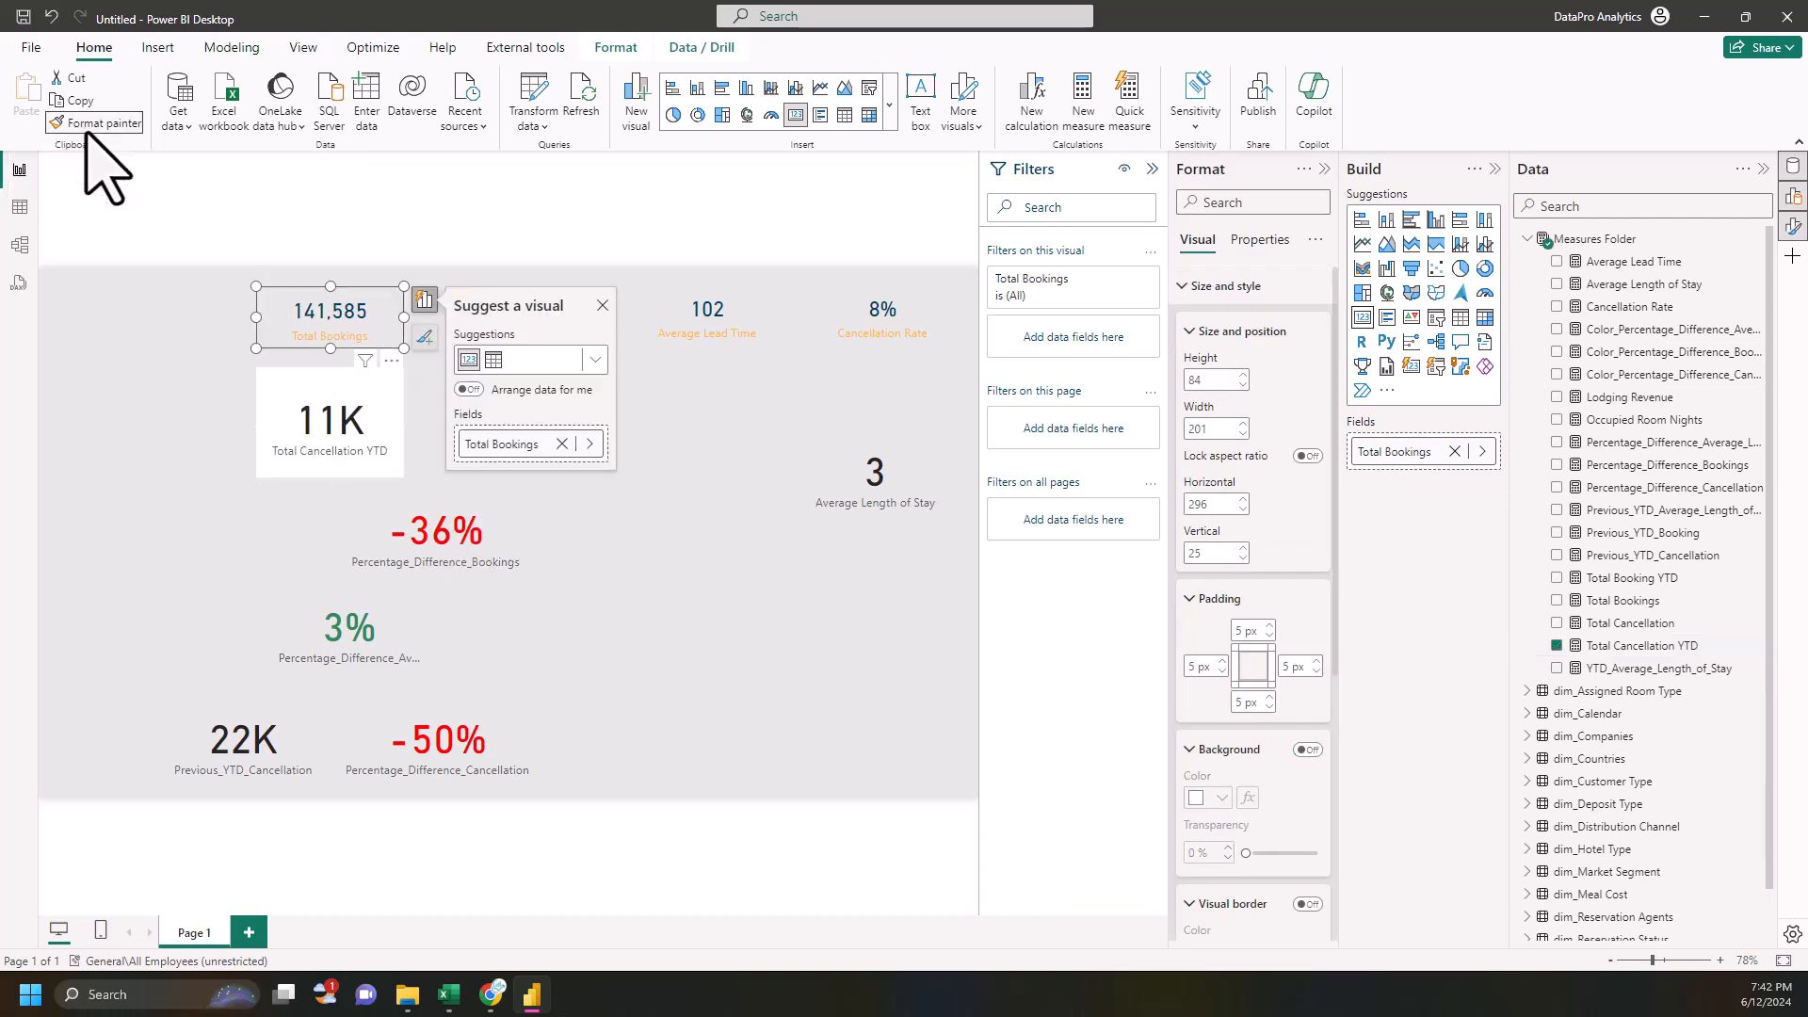
{"action": "left_click", "coordinate": [353, 446]}
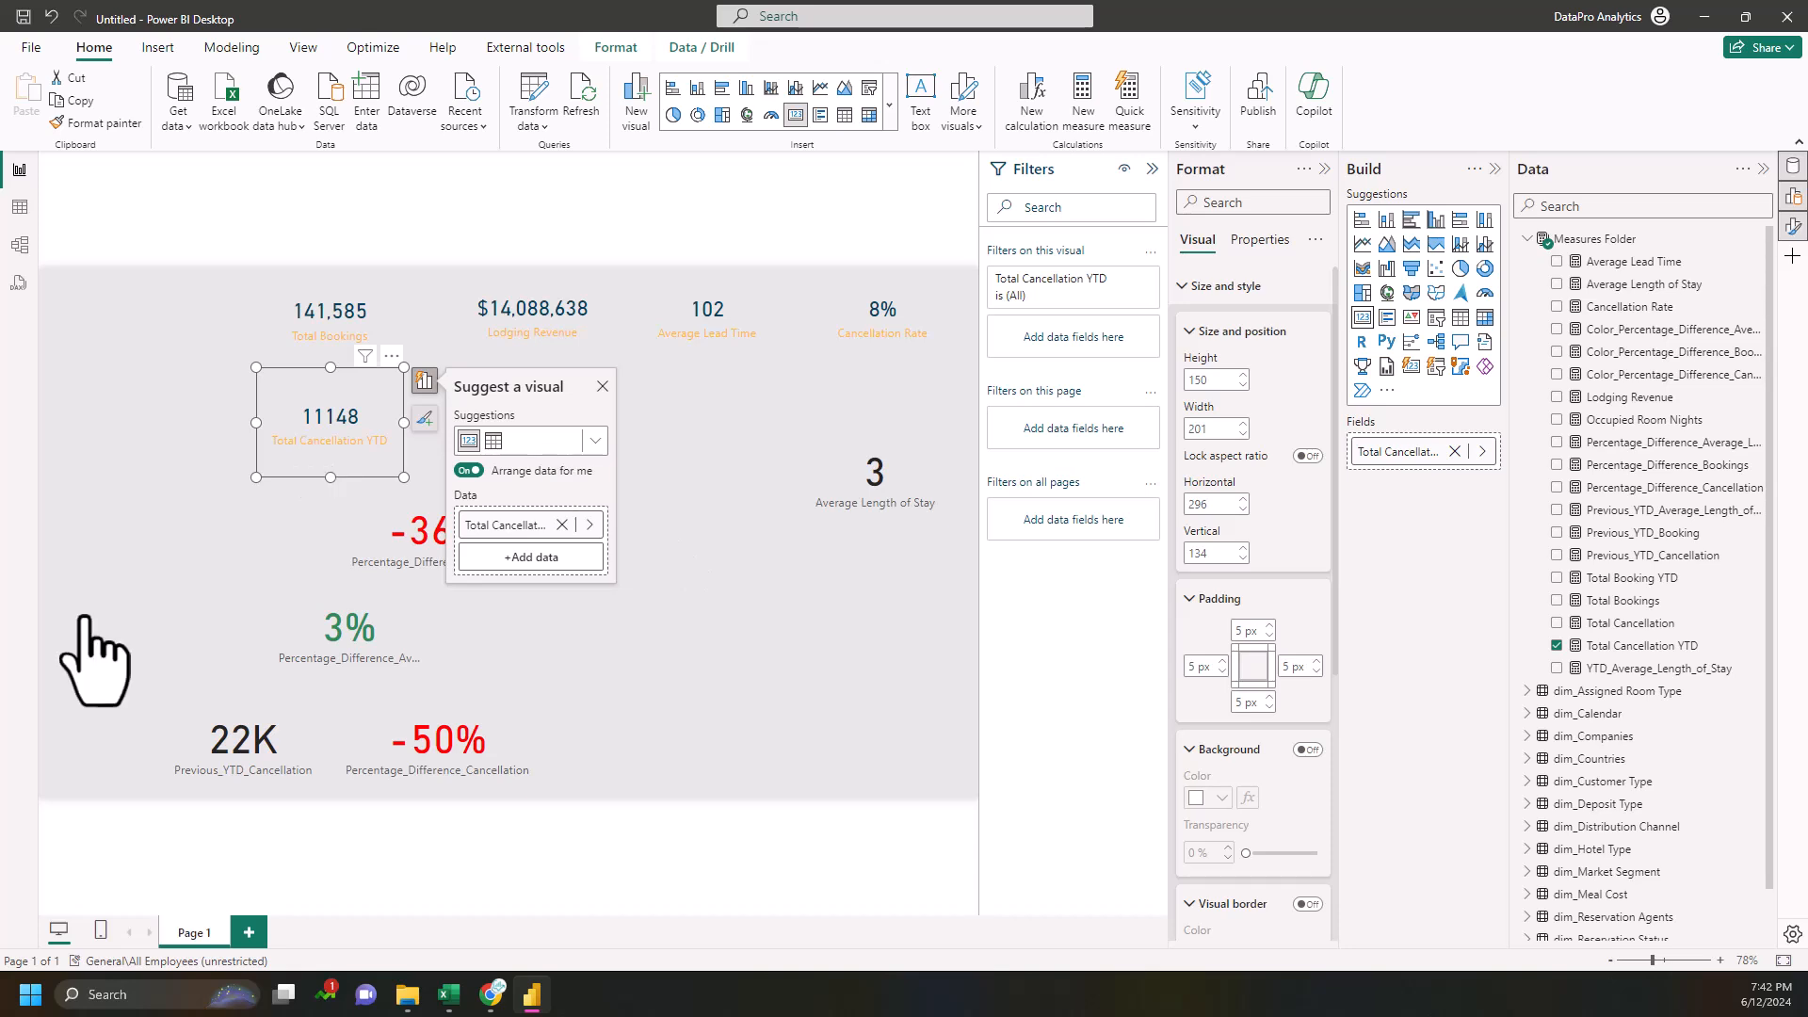
- Turn off the category label on the Total Cancellation YTD card
{"action": "left_click", "coordinate": [300, 424]}
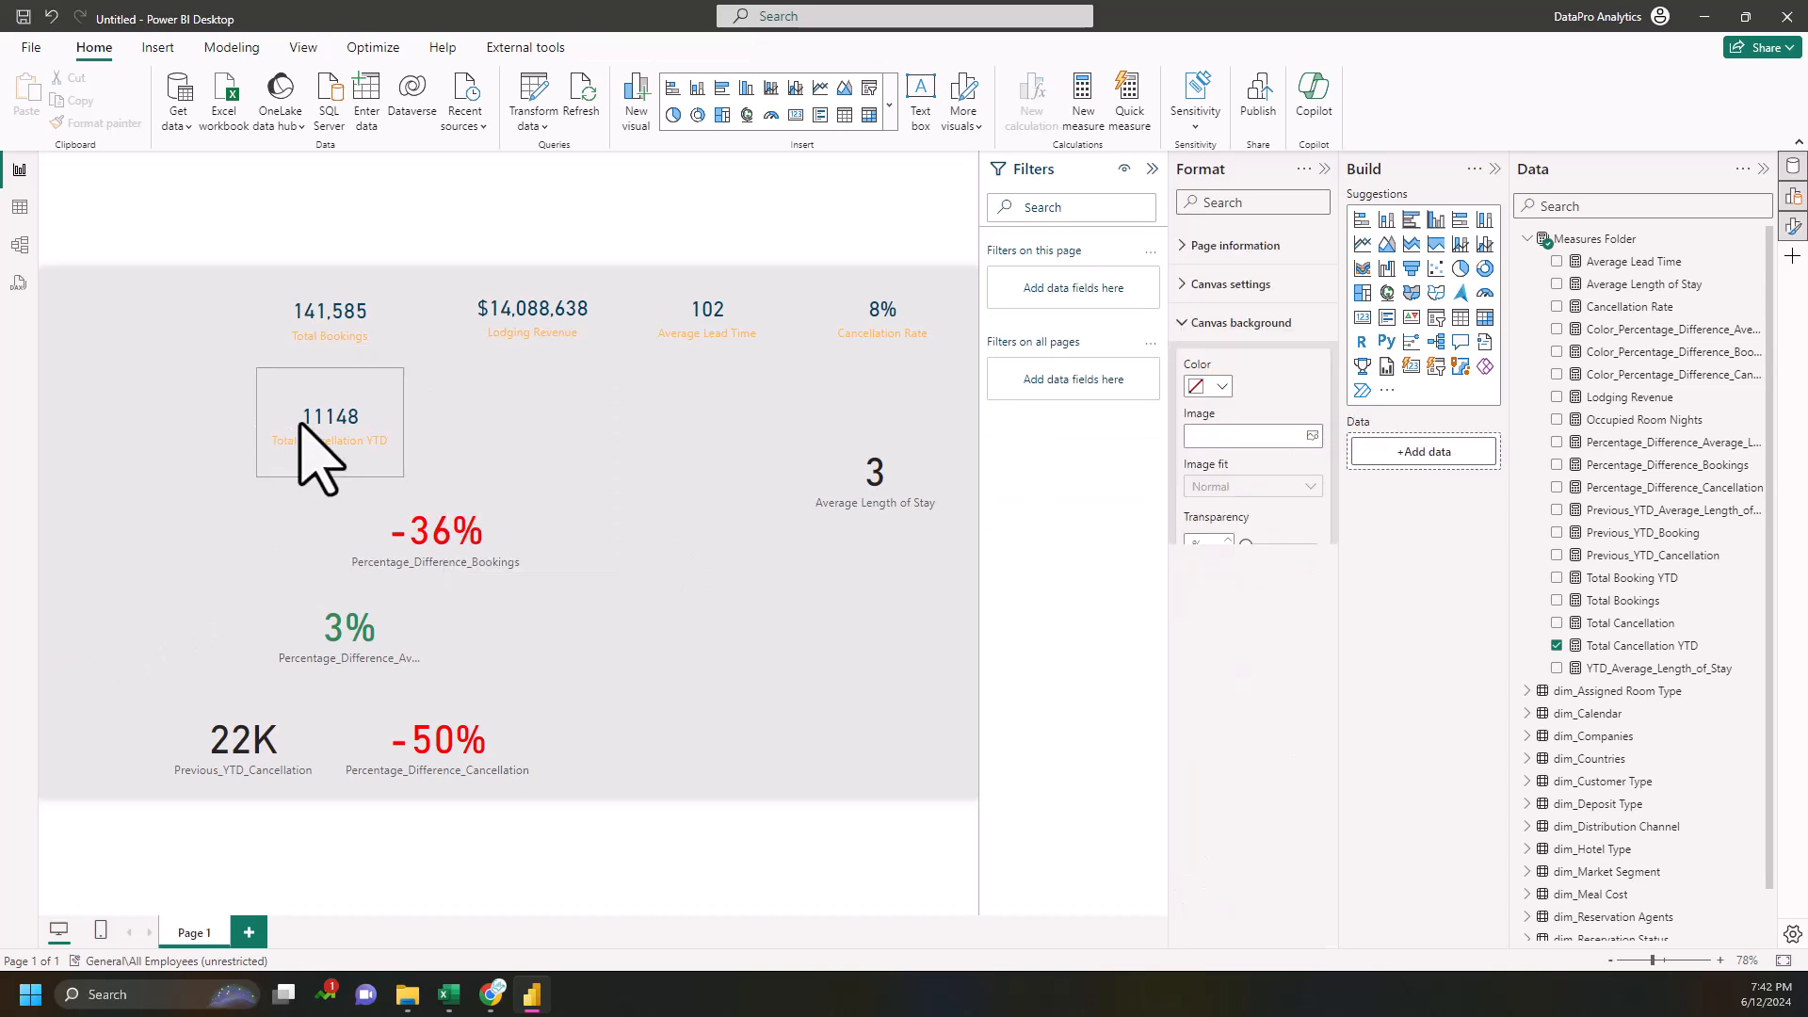
{"action": "left_click", "coordinate": [300, 423]}
{"action": "scroll", "coordinate": [1244, 680], "scroll_direction": "down", "scroll_amount": 1}
{"action": "scroll", "coordinate": [1245, 678], "scroll_direction": "down", "scroll_amount": 3}
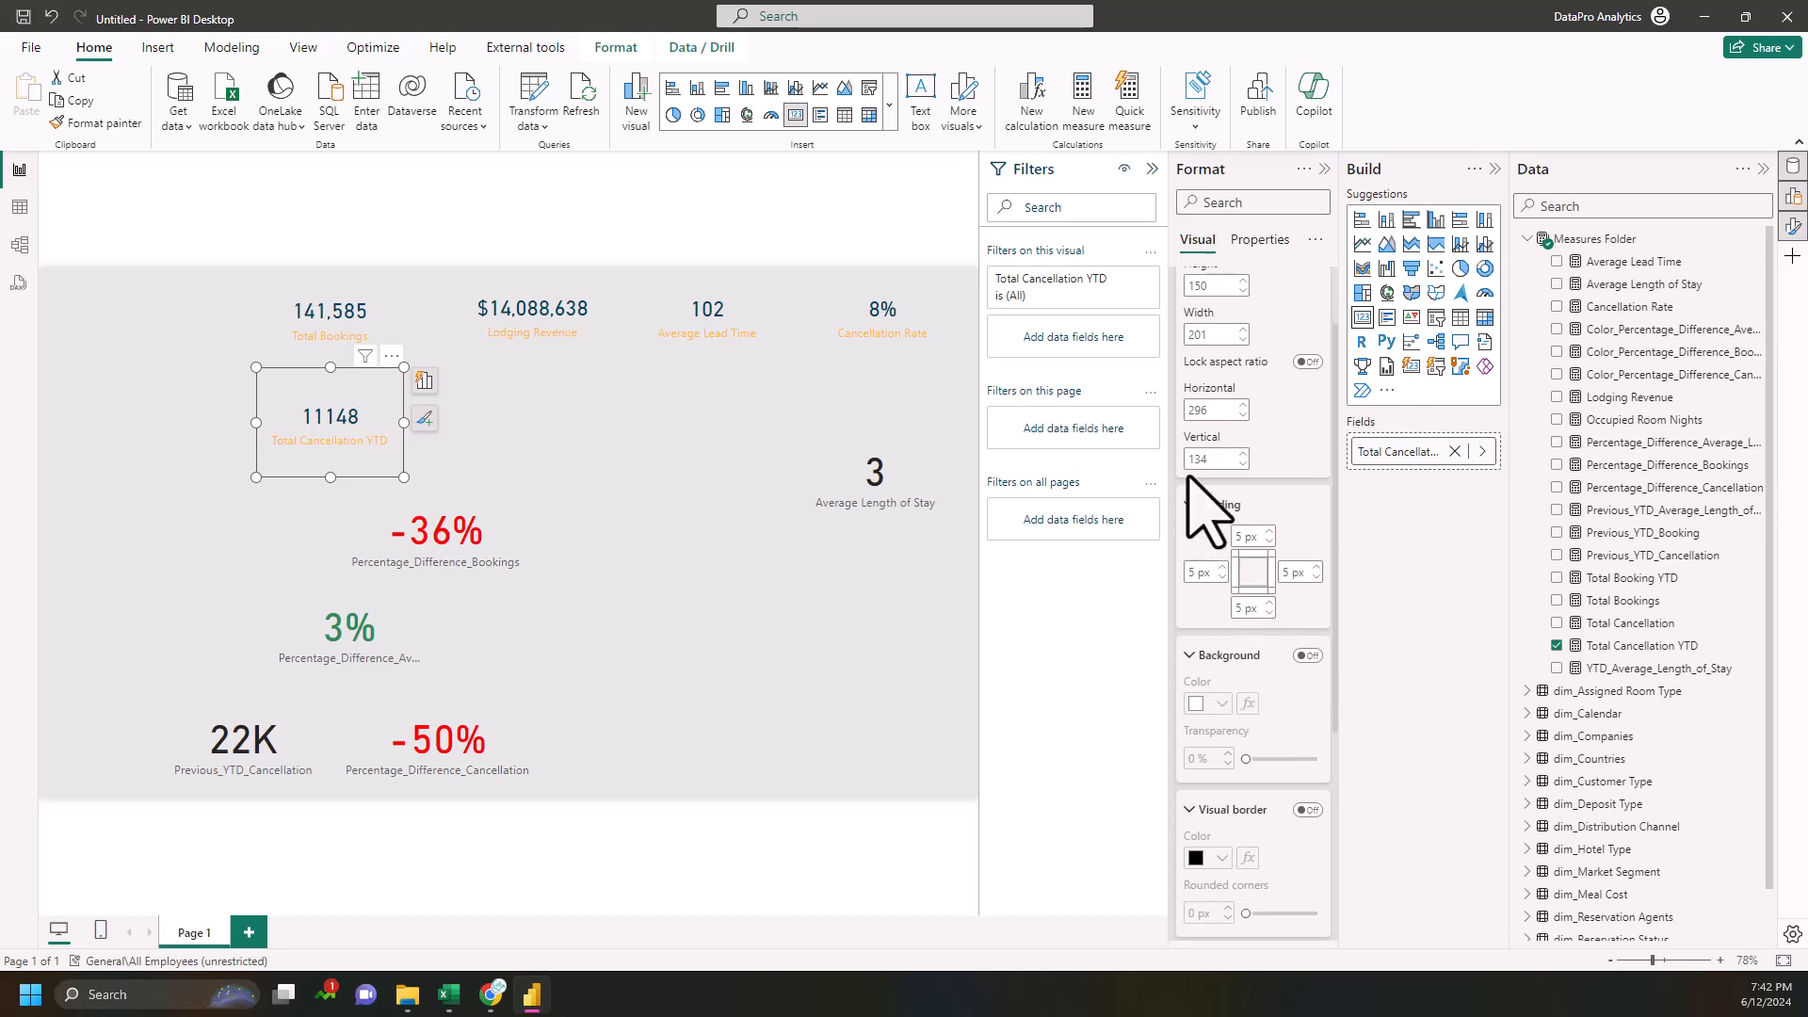
{"action": "scroll", "coordinate": [1271, 880], "scroll_direction": "down", "scroll_amount": 2}
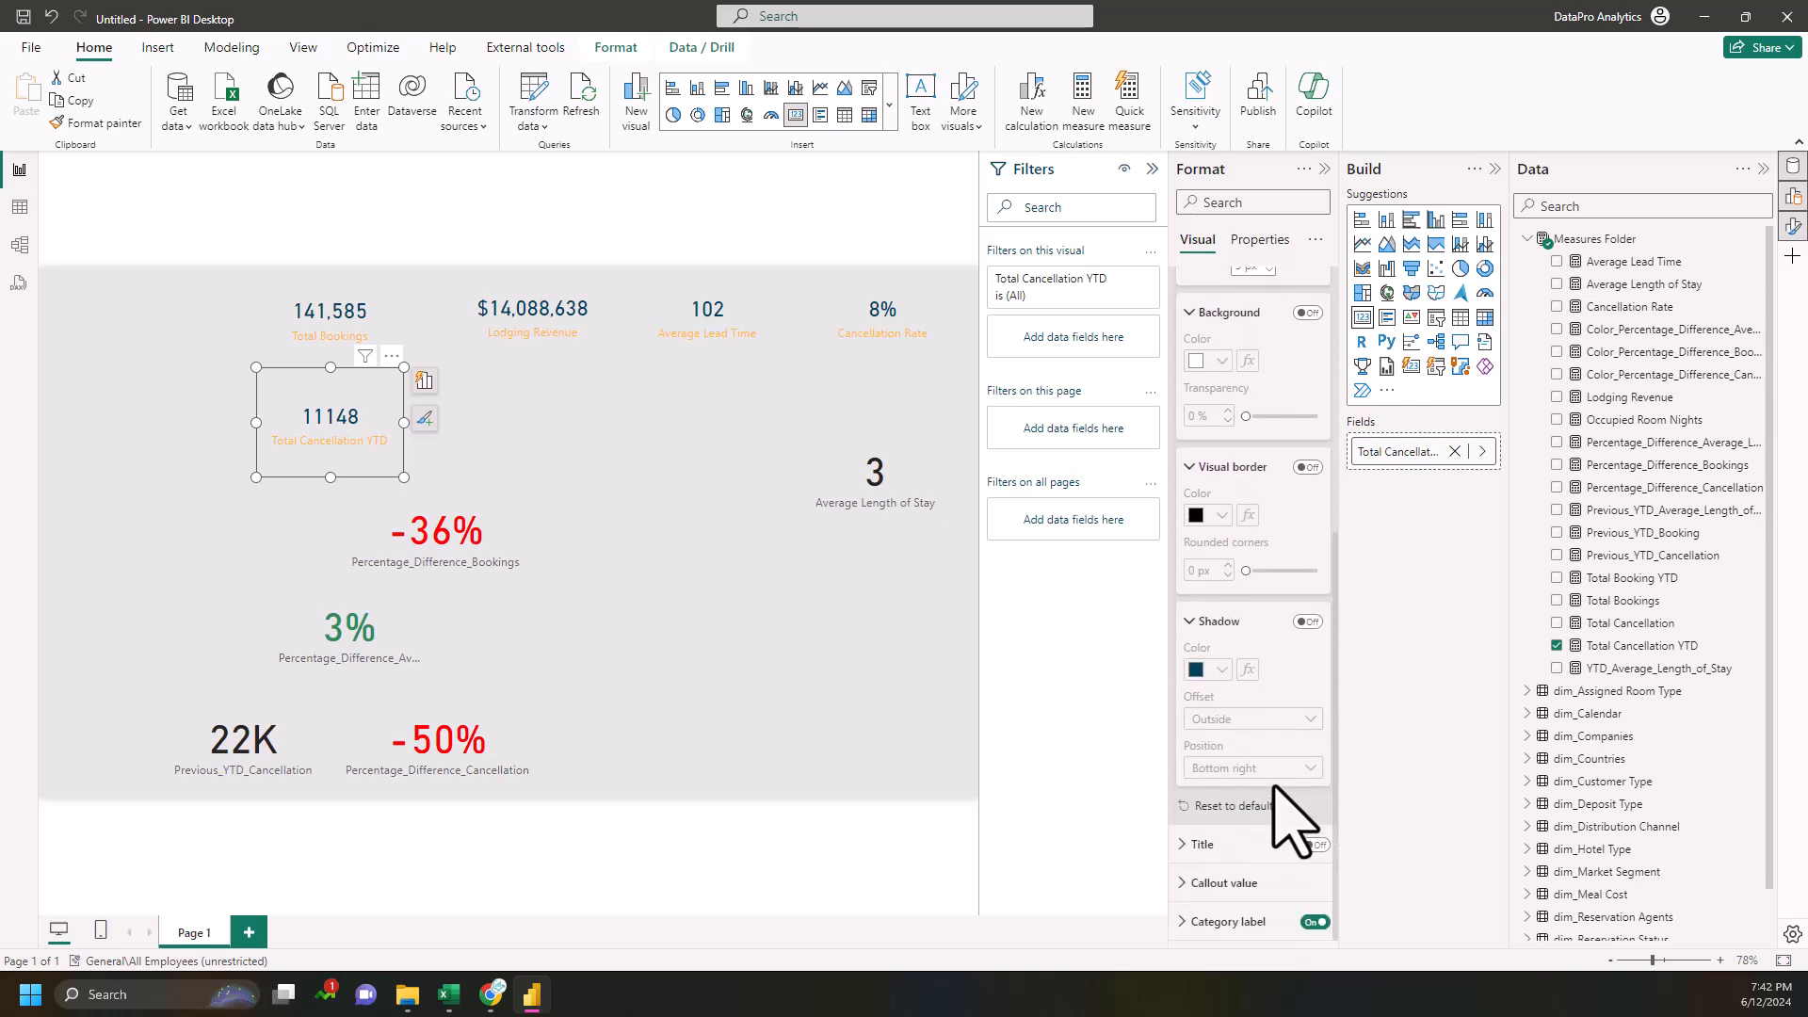
{"action": "left_click", "coordinate": [1315, 922]}
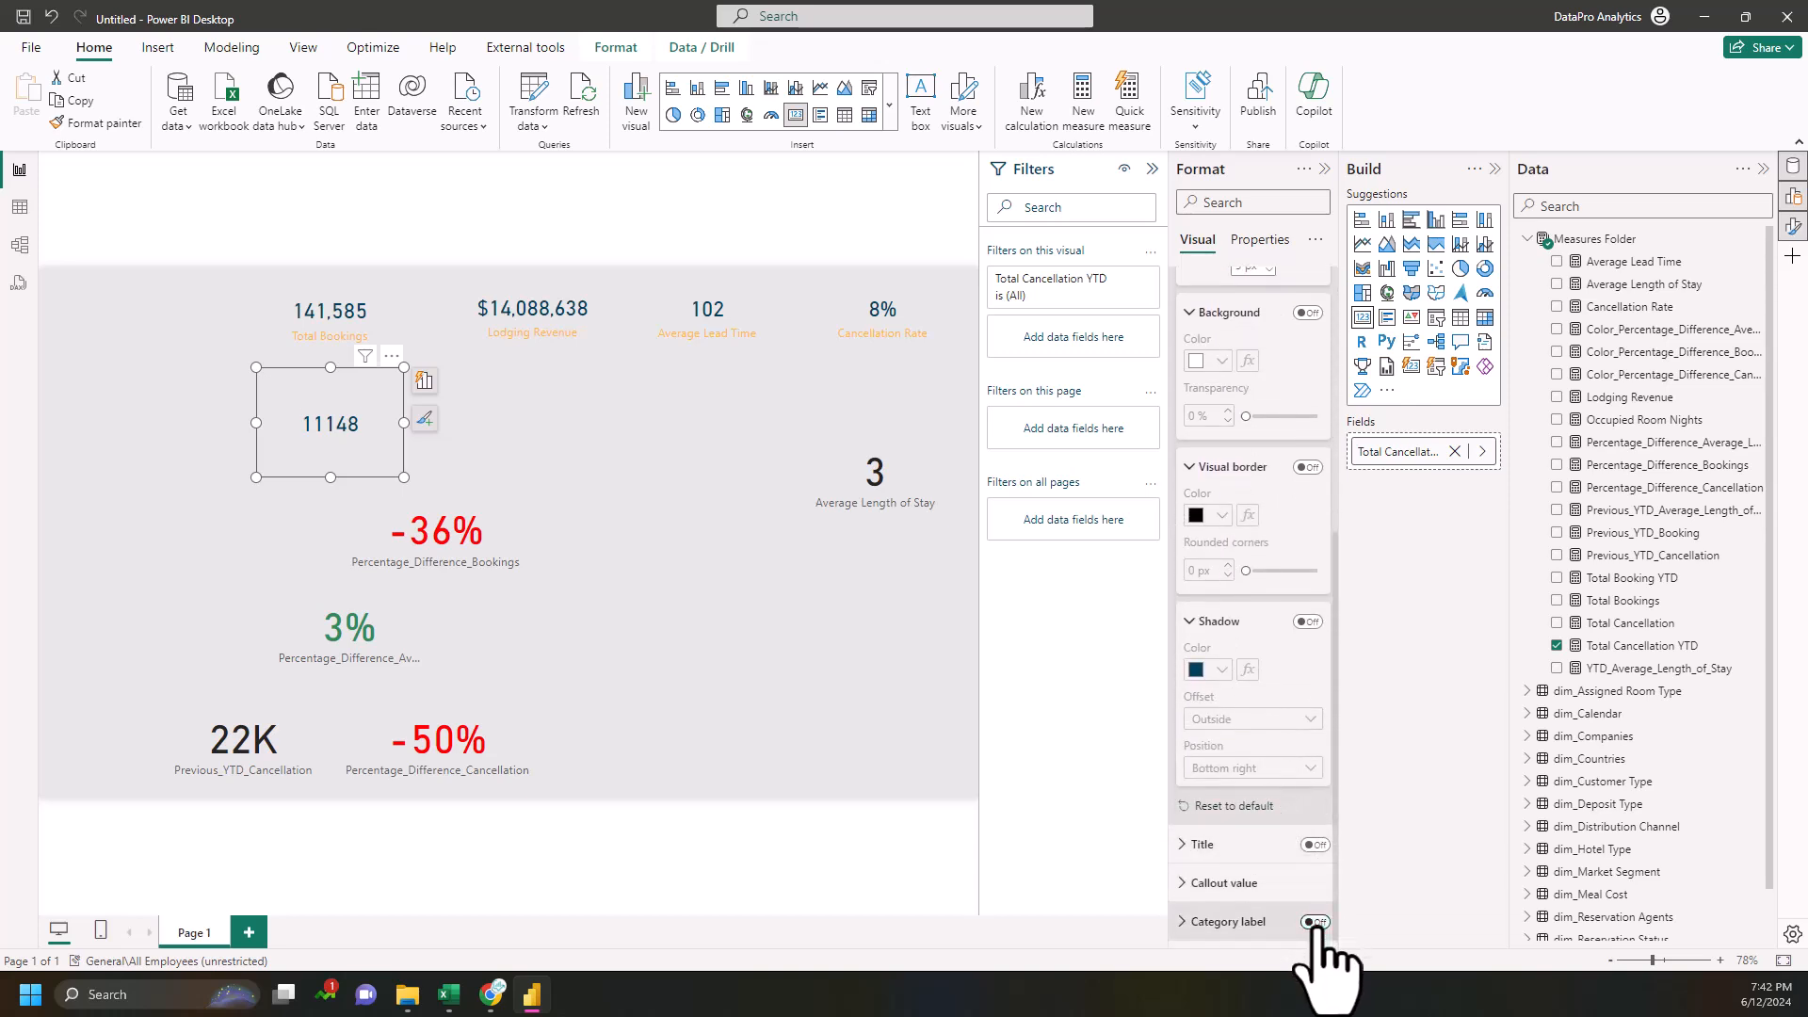
- Set the Total Cancellation YTD card to height 59, width 201, horizontal position 226 and vertical position 163
{"action": "scroll", "coordinate": [1224, 623], "scroll_direction": "up", "scroll_amount": 5}
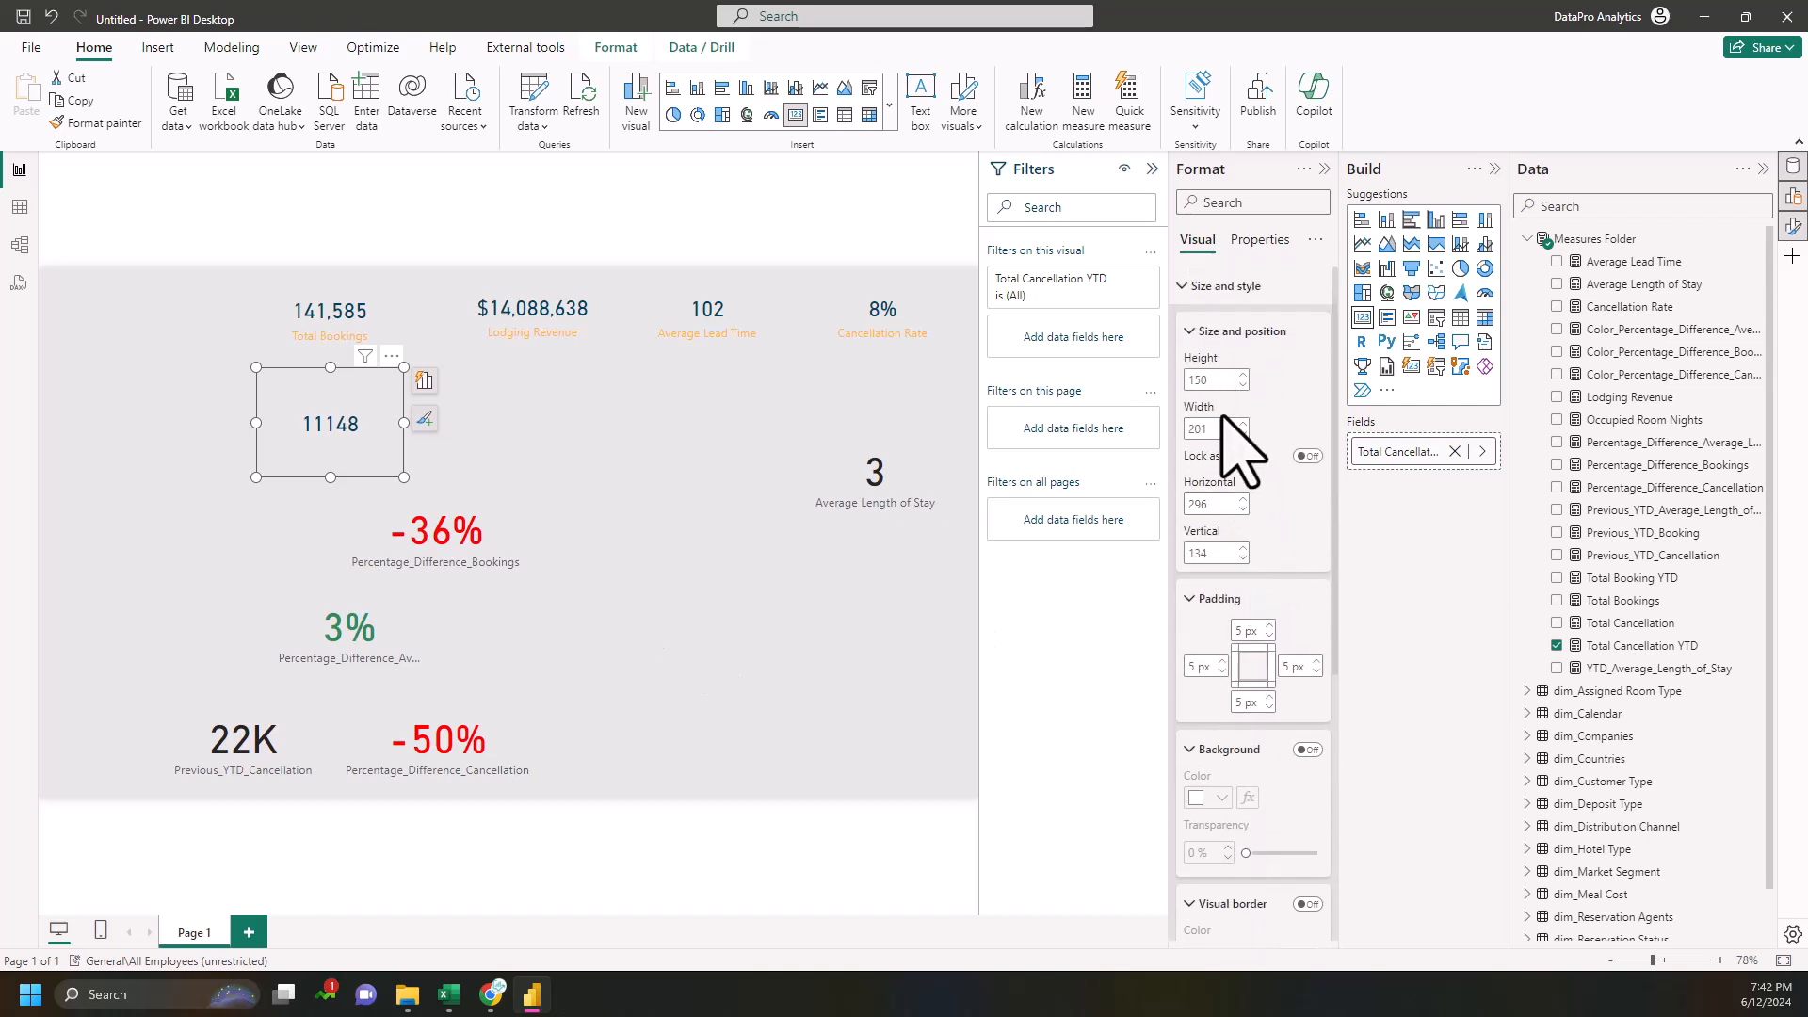
{"action": "left_click", "coordinate": [1214, 380]}
{"action": "type", "text": "59"}
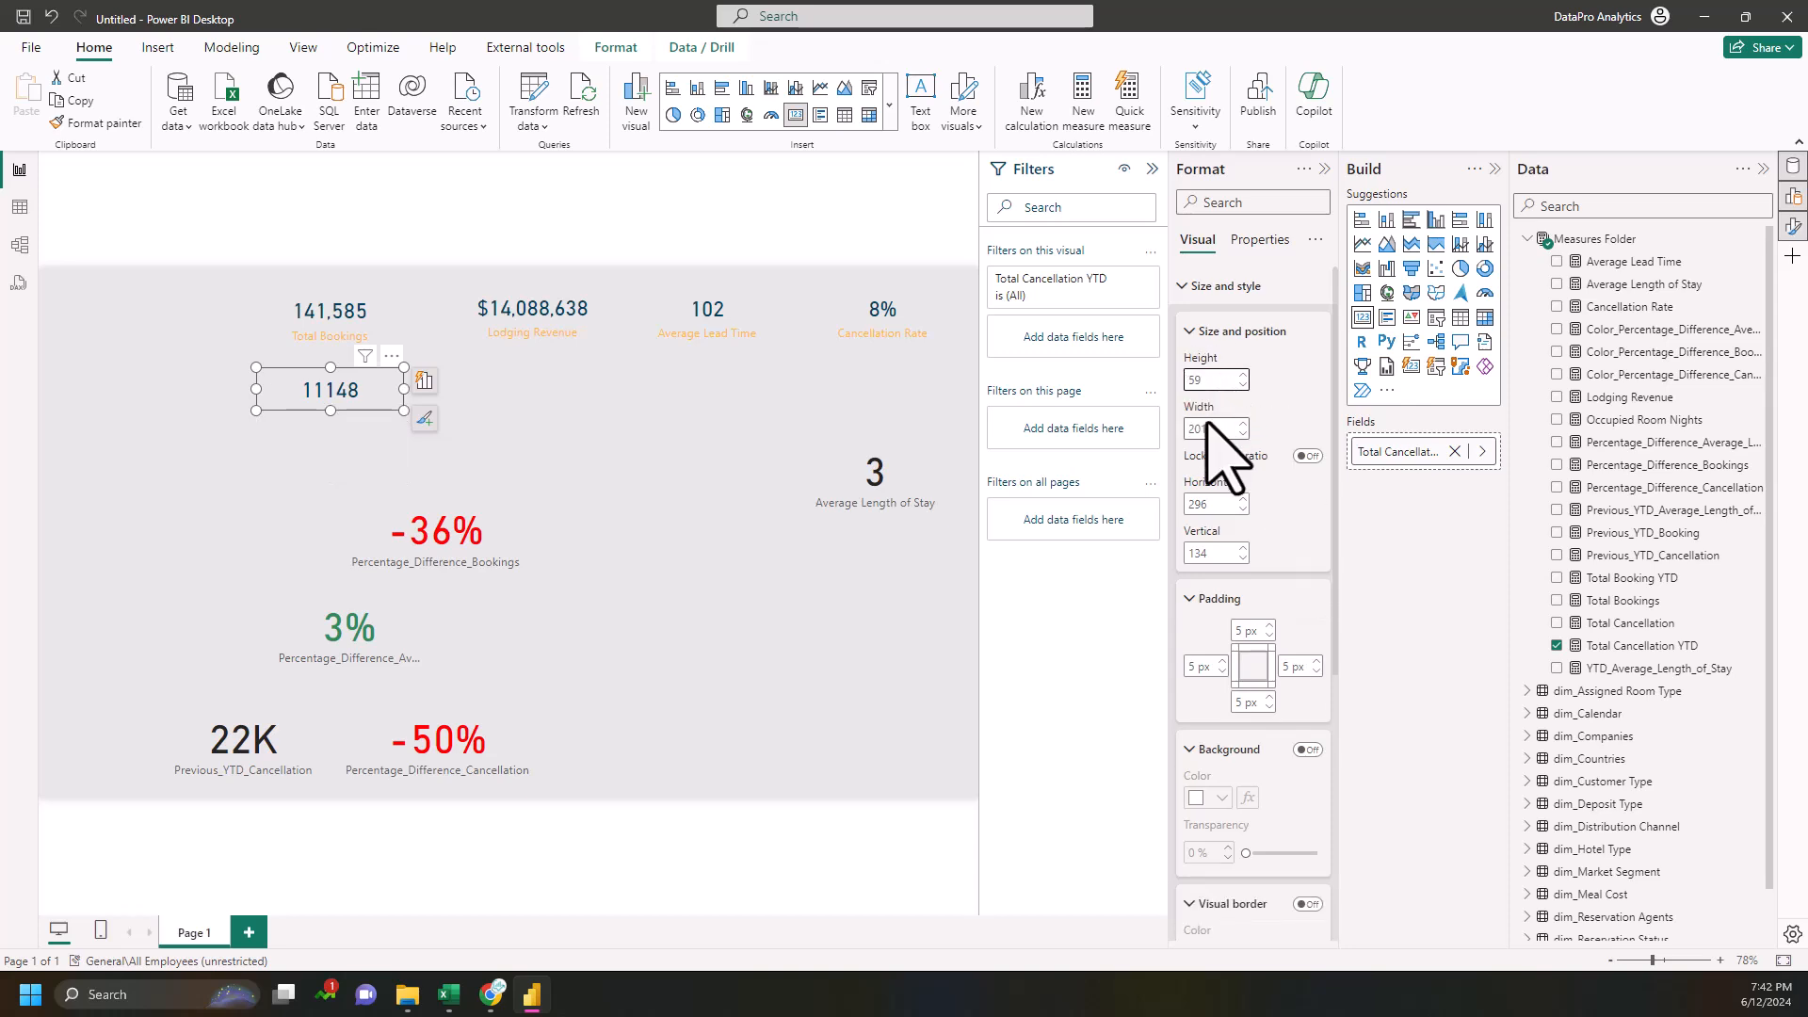
{"action": "left_click", "coordinate": [1211, 429]}
{"action": "type", "text": "201"}
{"action": "type", "text": "6"}
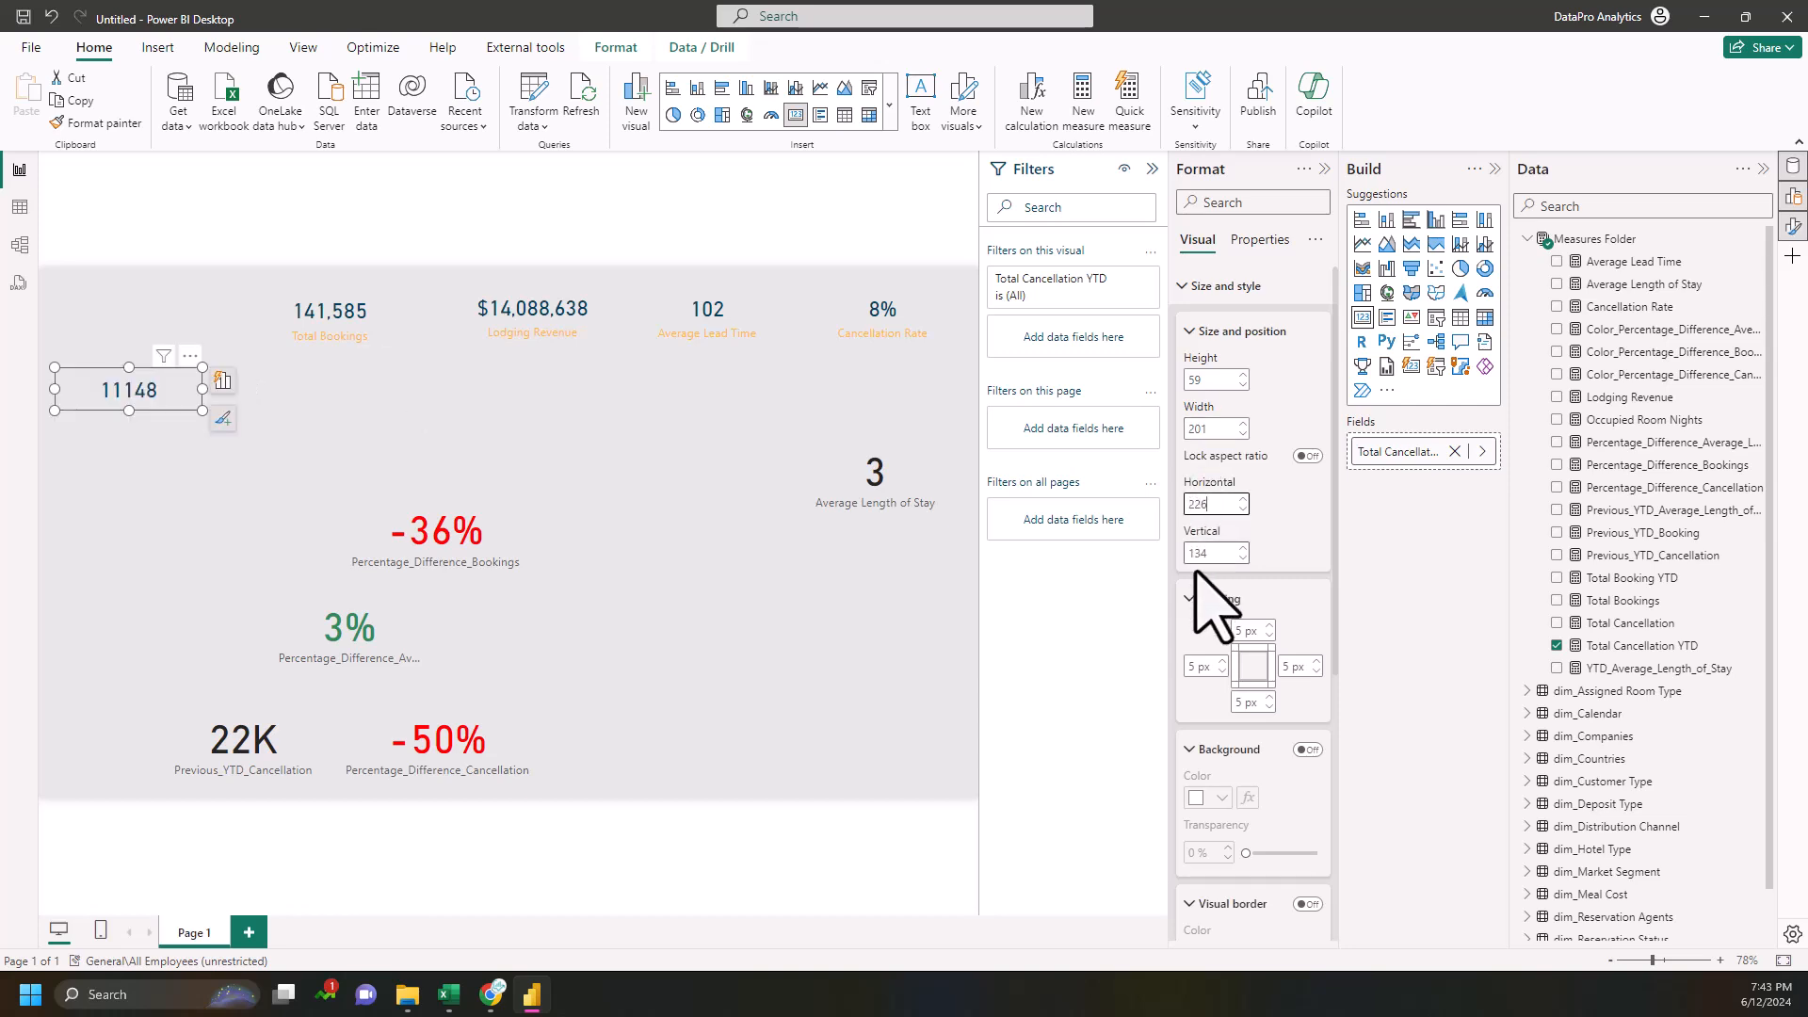
{"action": "left_click", "coordinate": [1199, 566]}
{"action": "double_click", "coordinate": [1207, 561]}
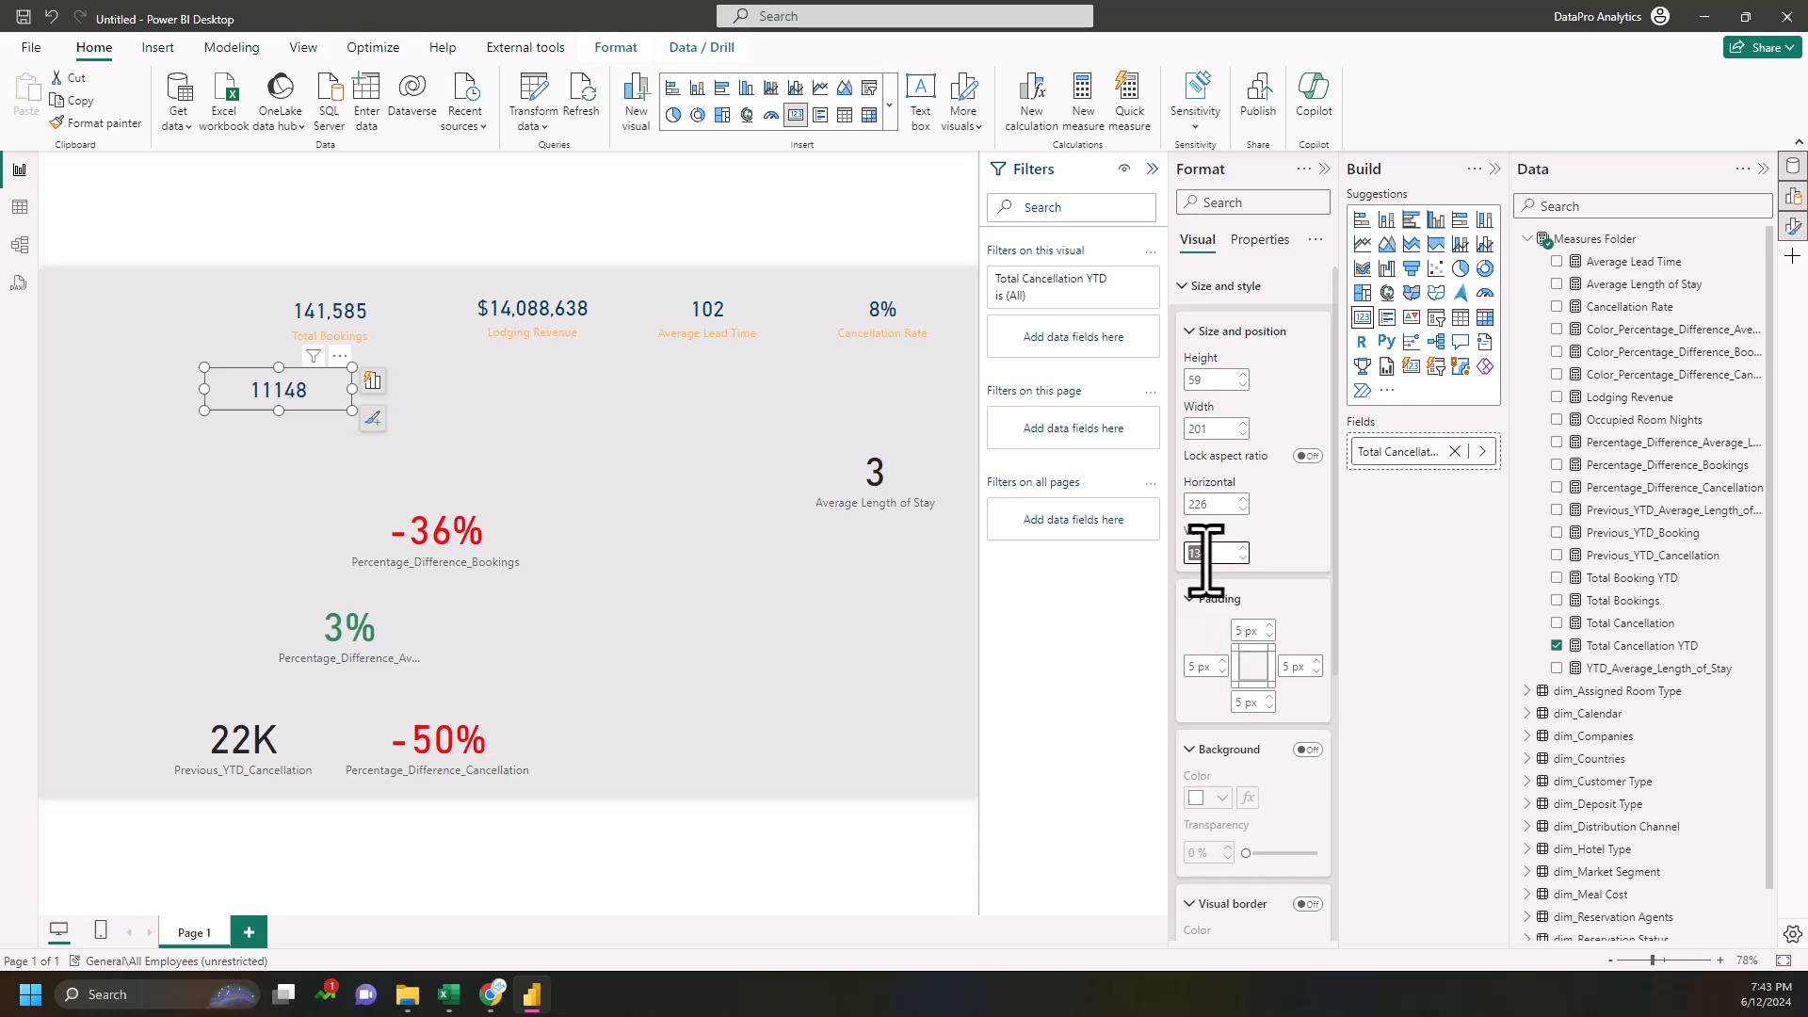
{"action": "type", "text": "163"}
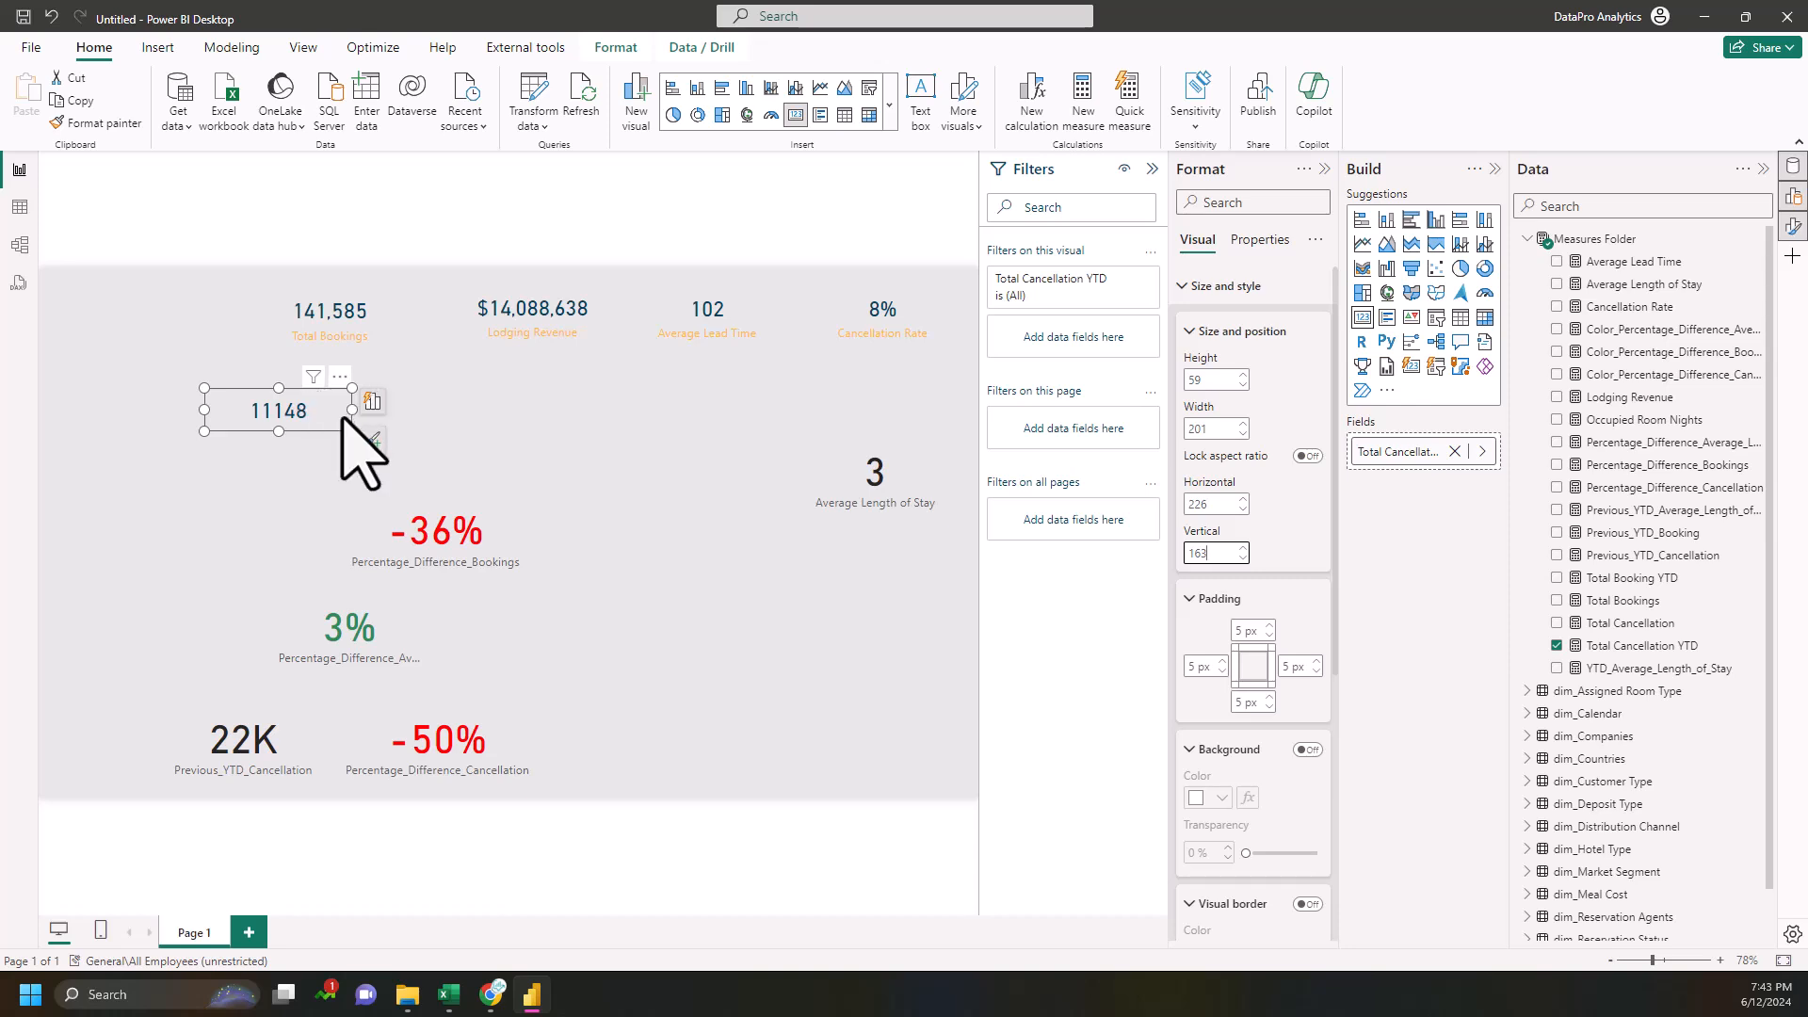
{"action": "left_click", "coordinate": [294, 467]}
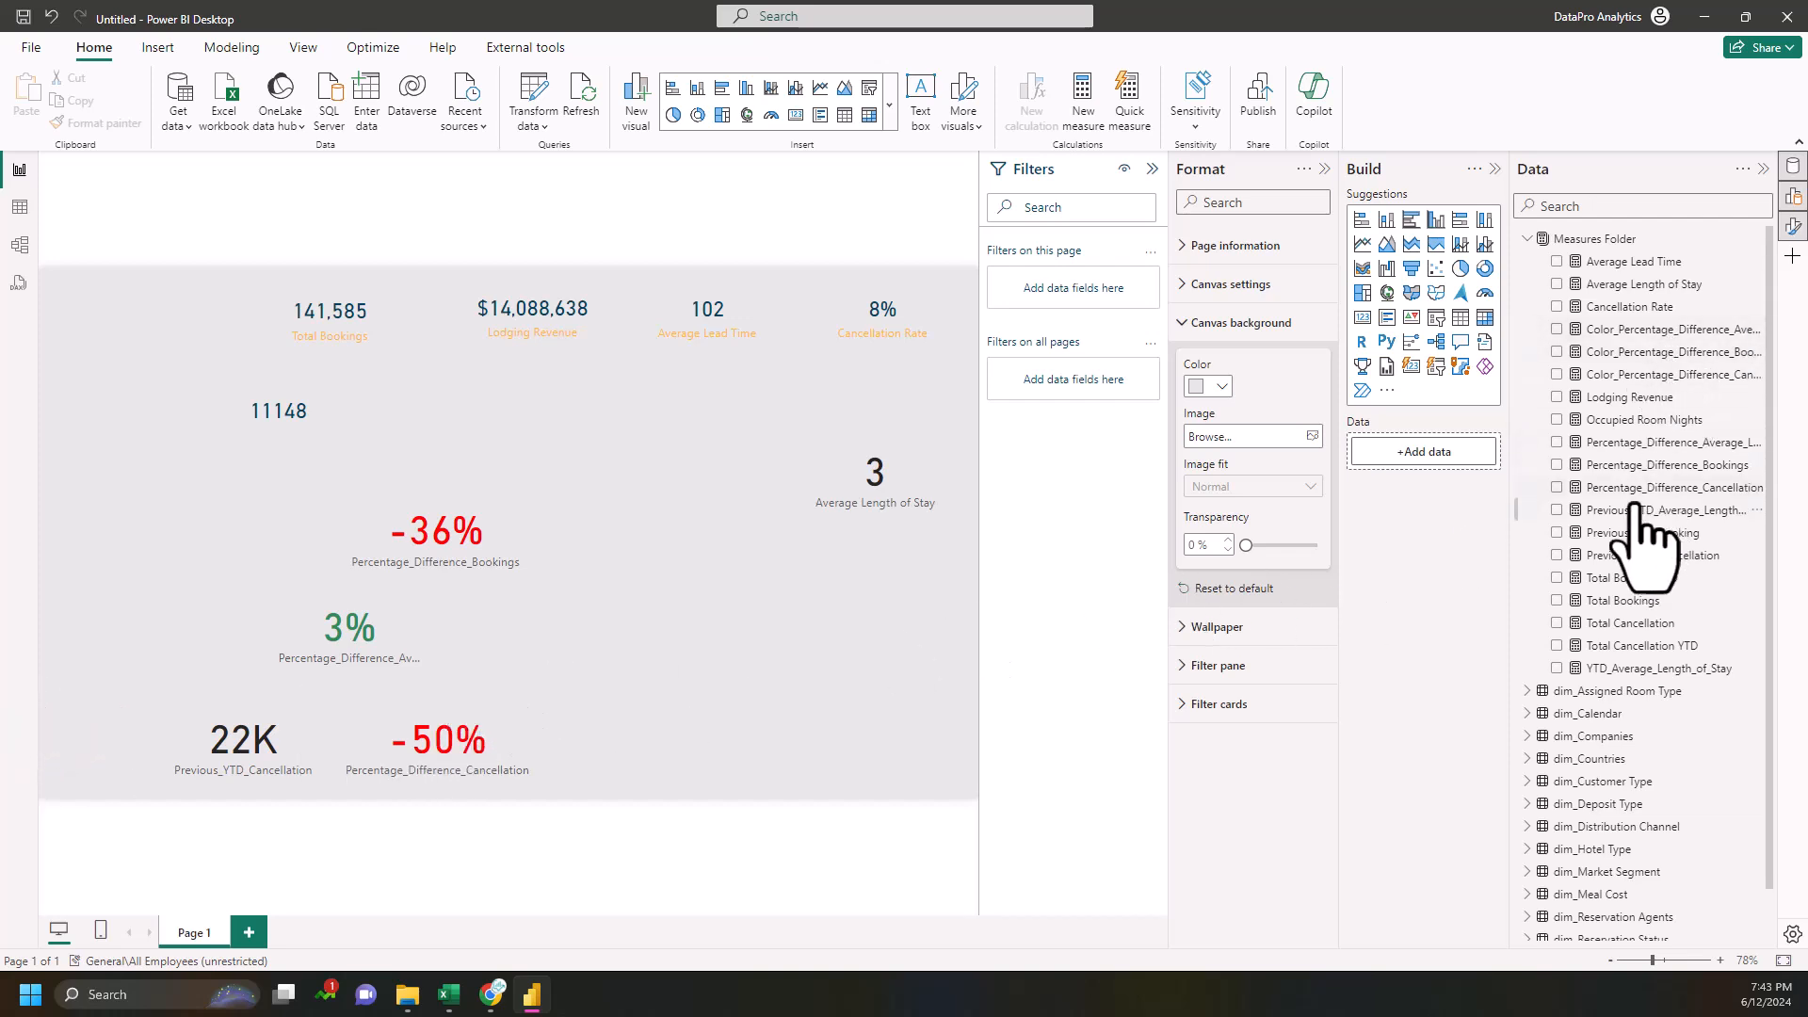
- Move the existing Percentage_Difference_Cancellation card up beside the Total Cancellation YTD card, leaving no duplicate card
{"action": "left_click_drag", "start_coordinate": [1648, 488], "coordinate": [482, 442]}
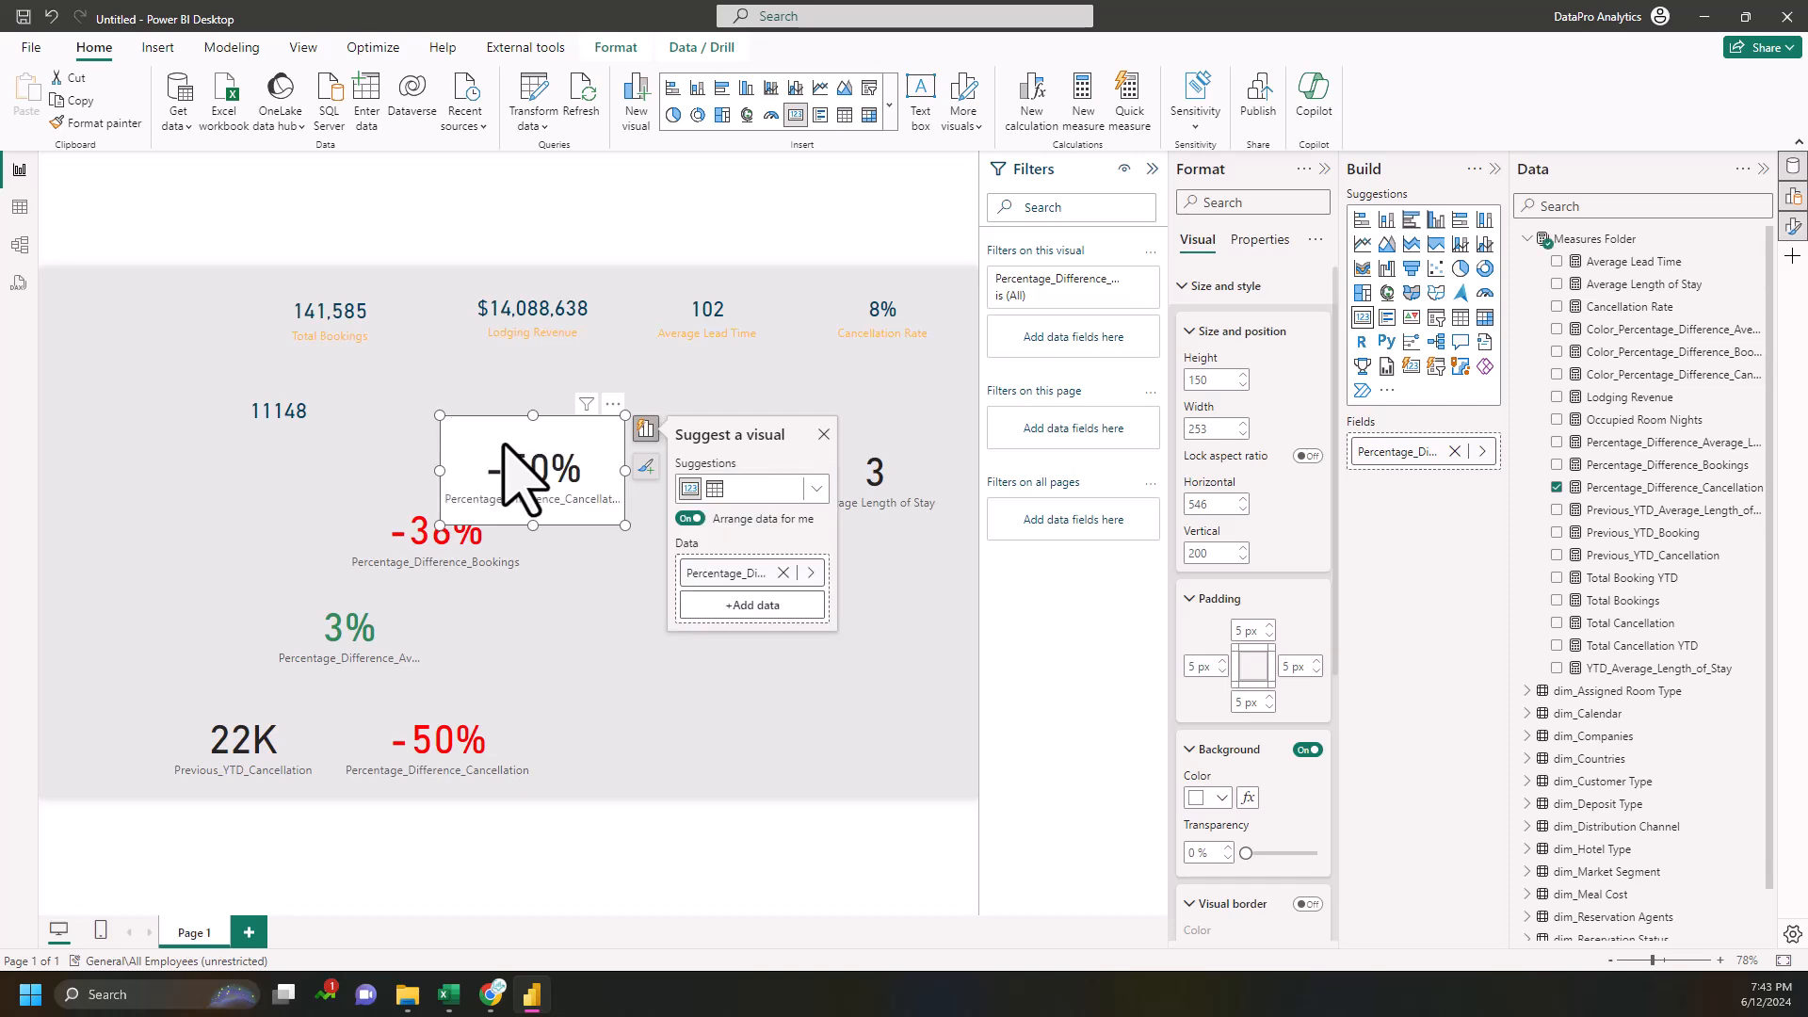
{"action": "key", "text": "Delete"}
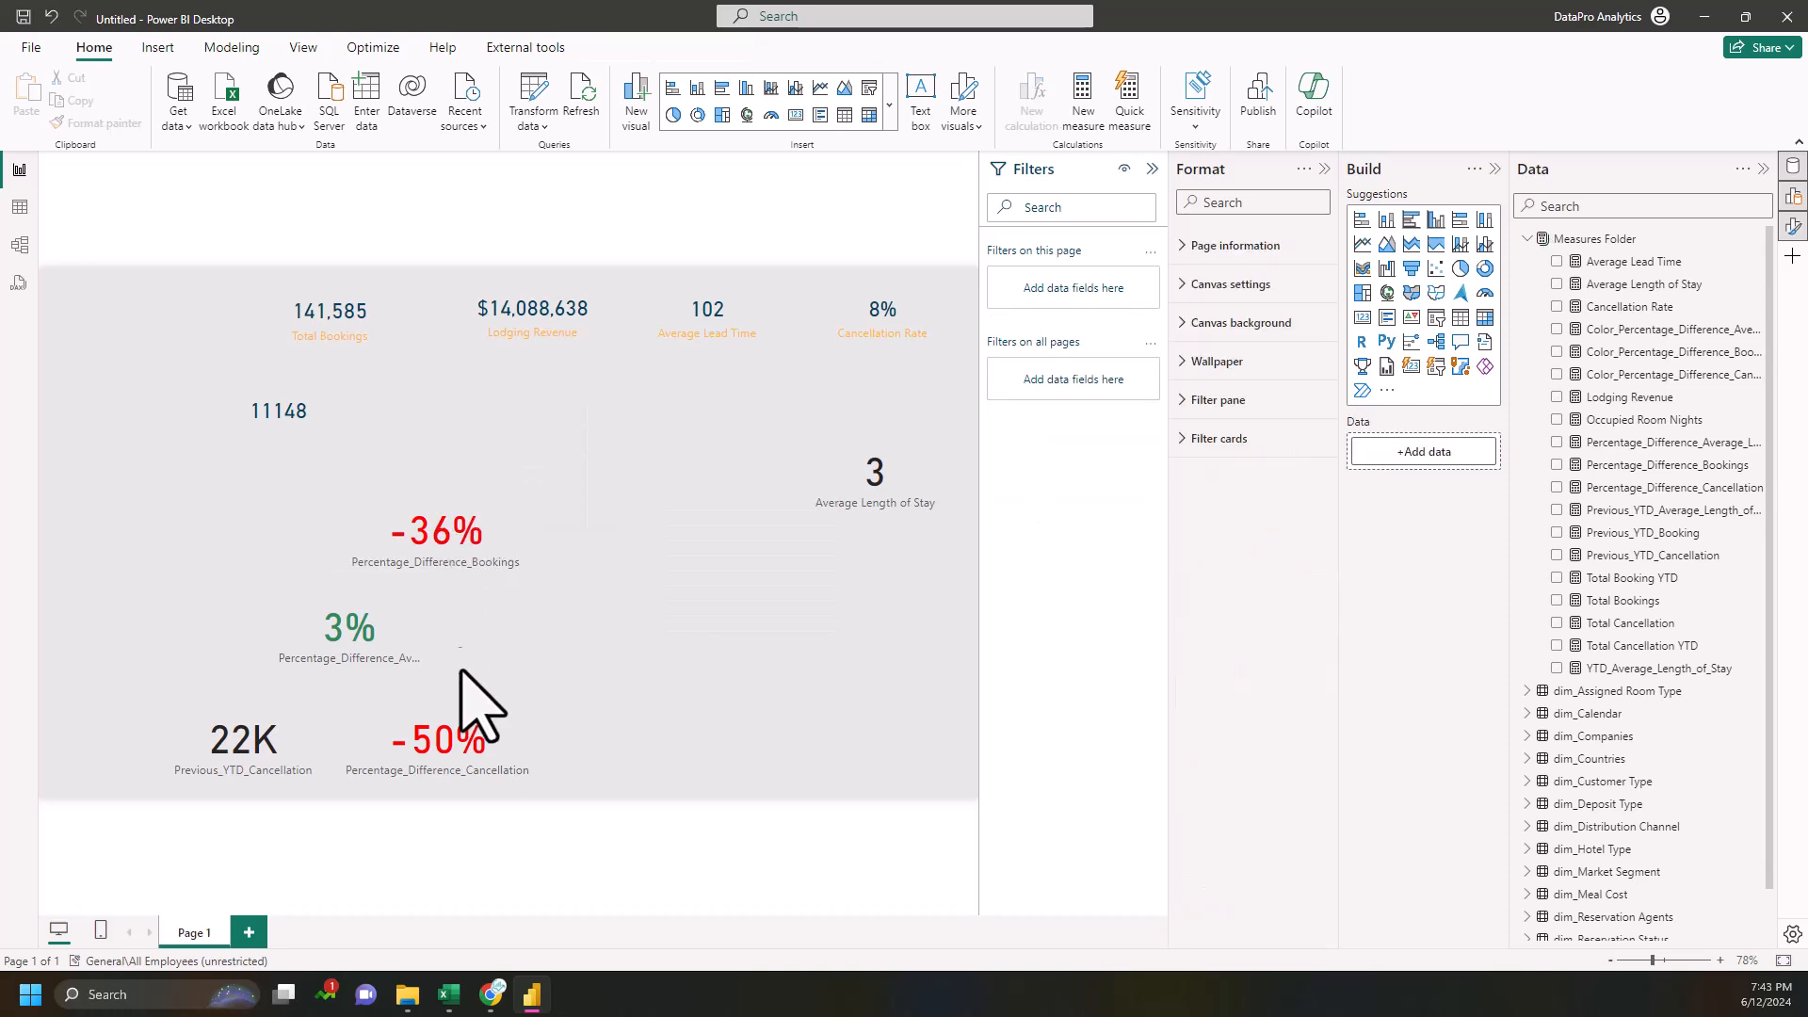
{"action": "left_click_drag", "start_coordinate": [457, 767], "coordinate": [426, 430]}
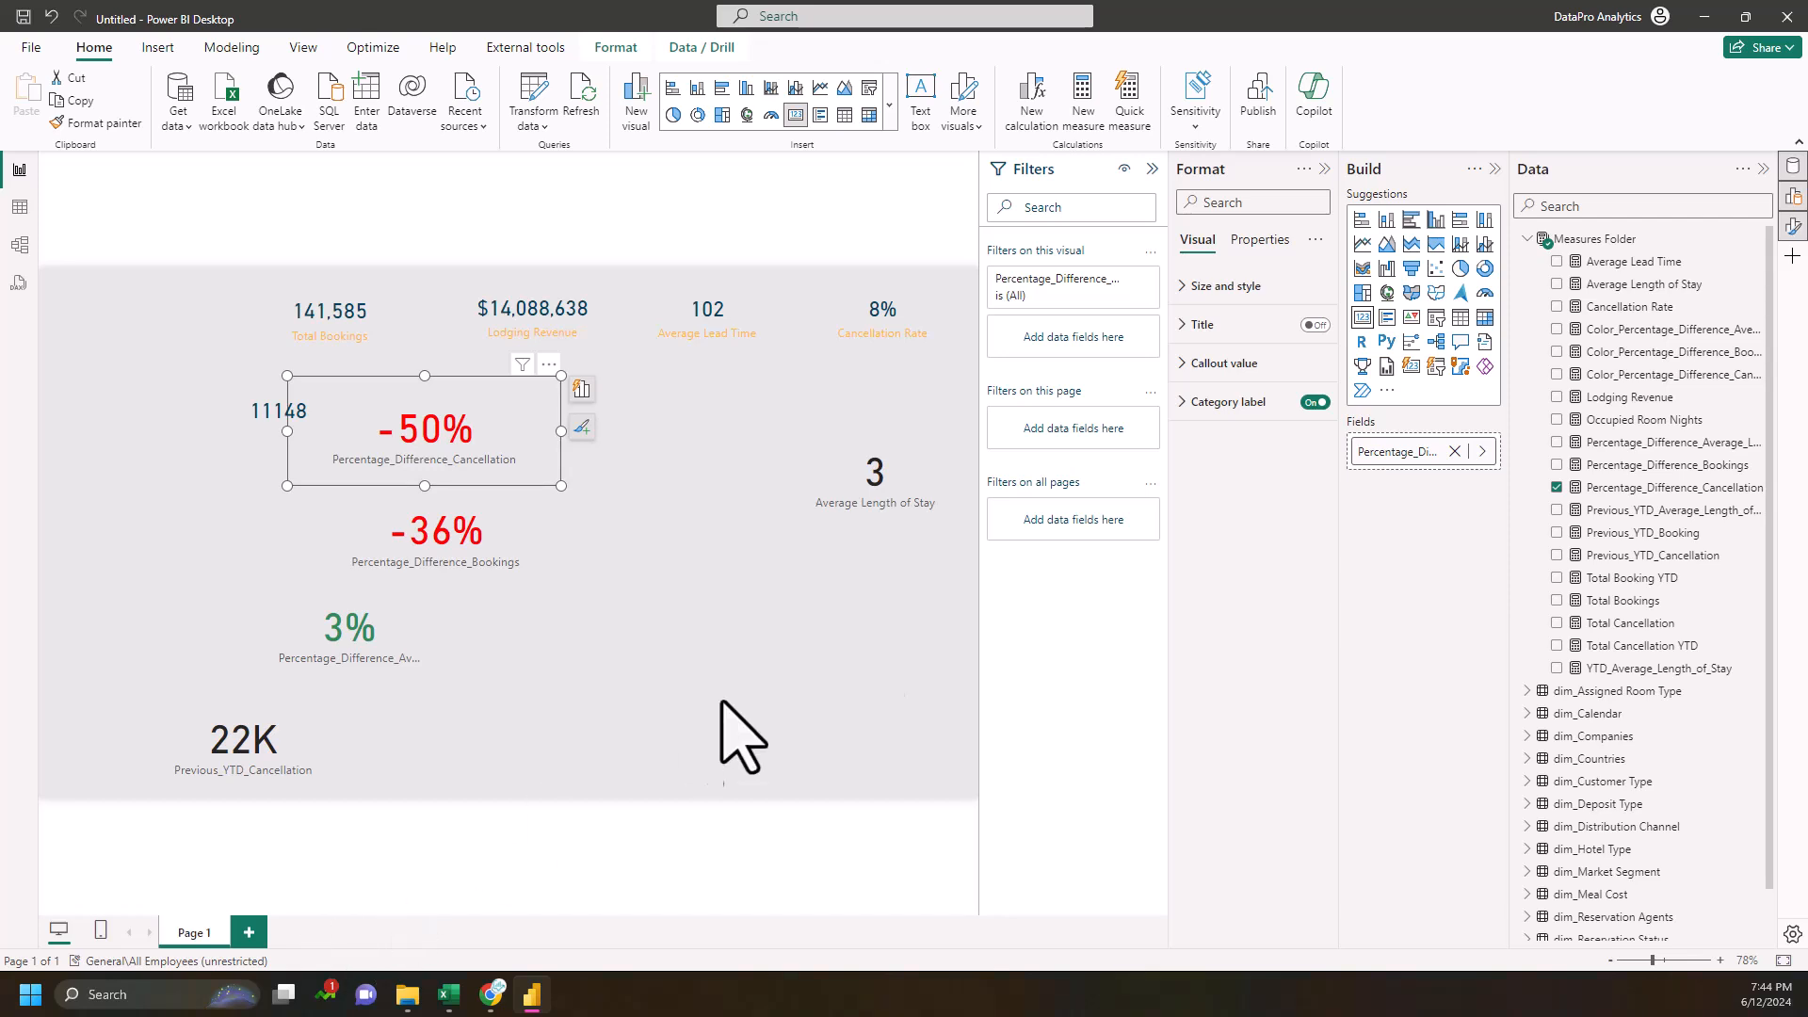
- Set the Percentage_Difference_Cancellation callout value to font size 12, display units None and 0 decimal places
{"action": "left_click", "coordinate": [1189, 366]}
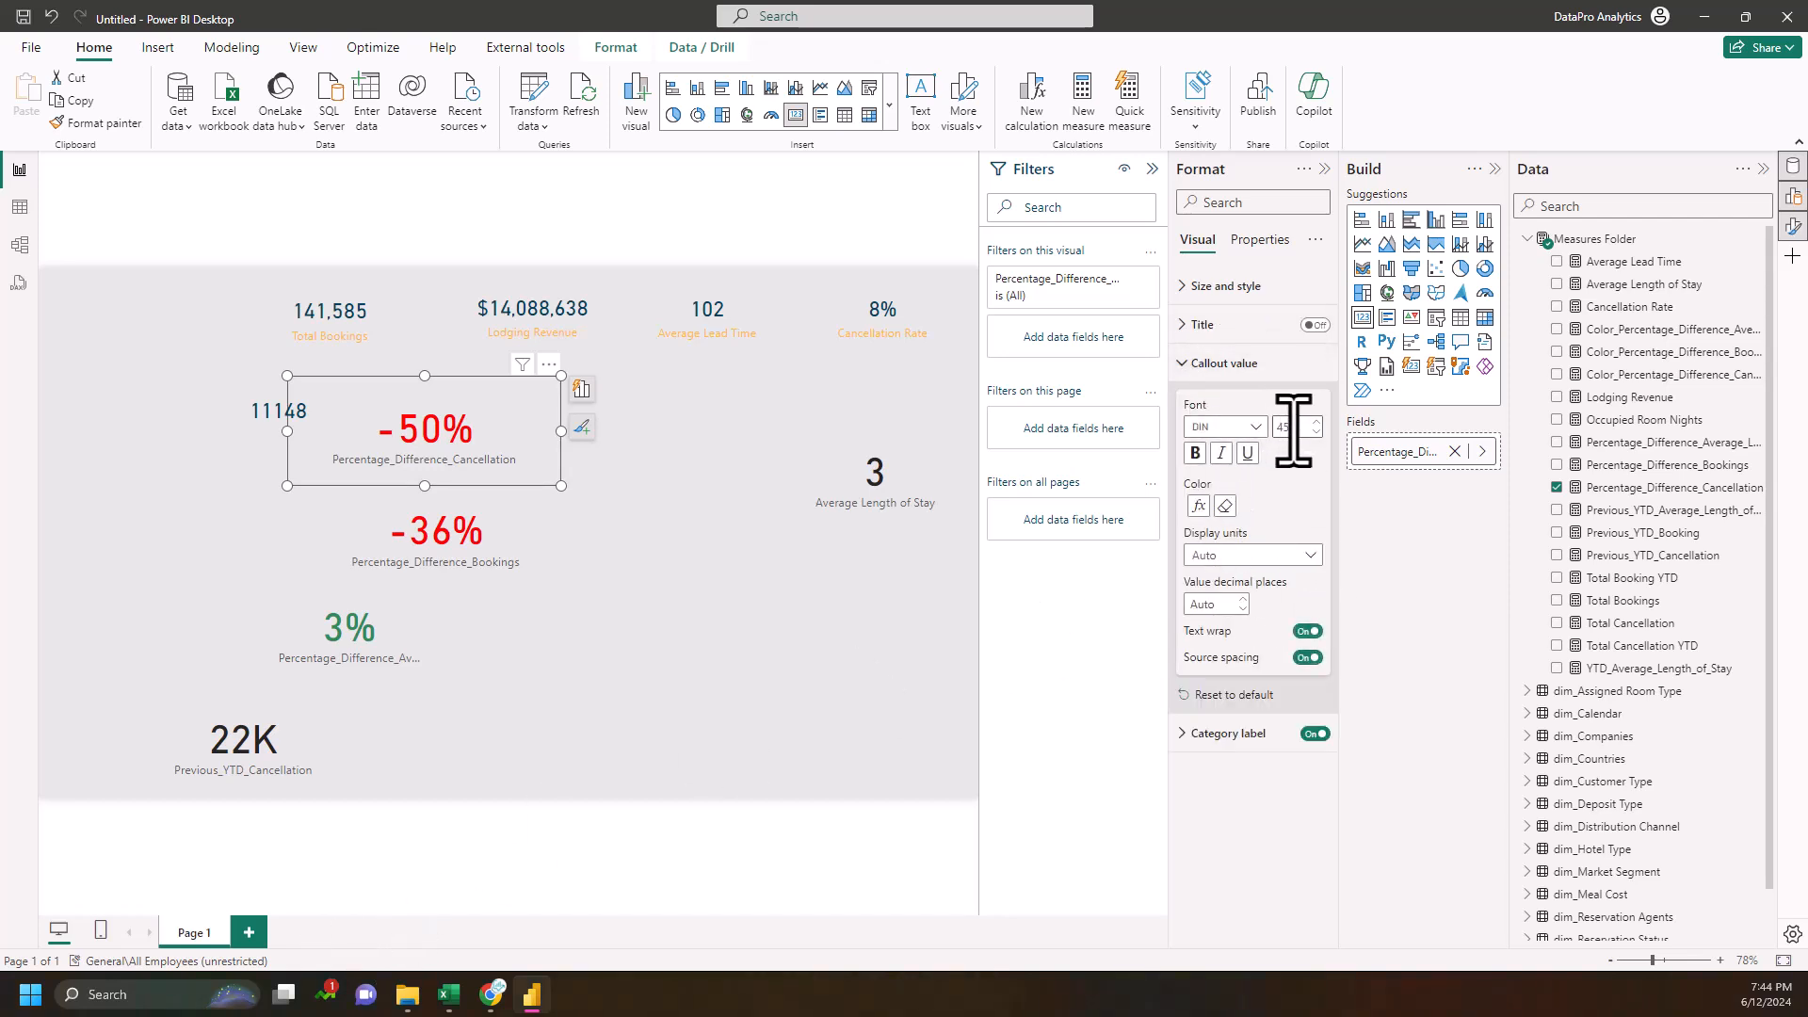
{"action": "left_click_drag", "start_coordinate": [1288, 430], "coordinate": [1284, 425]}
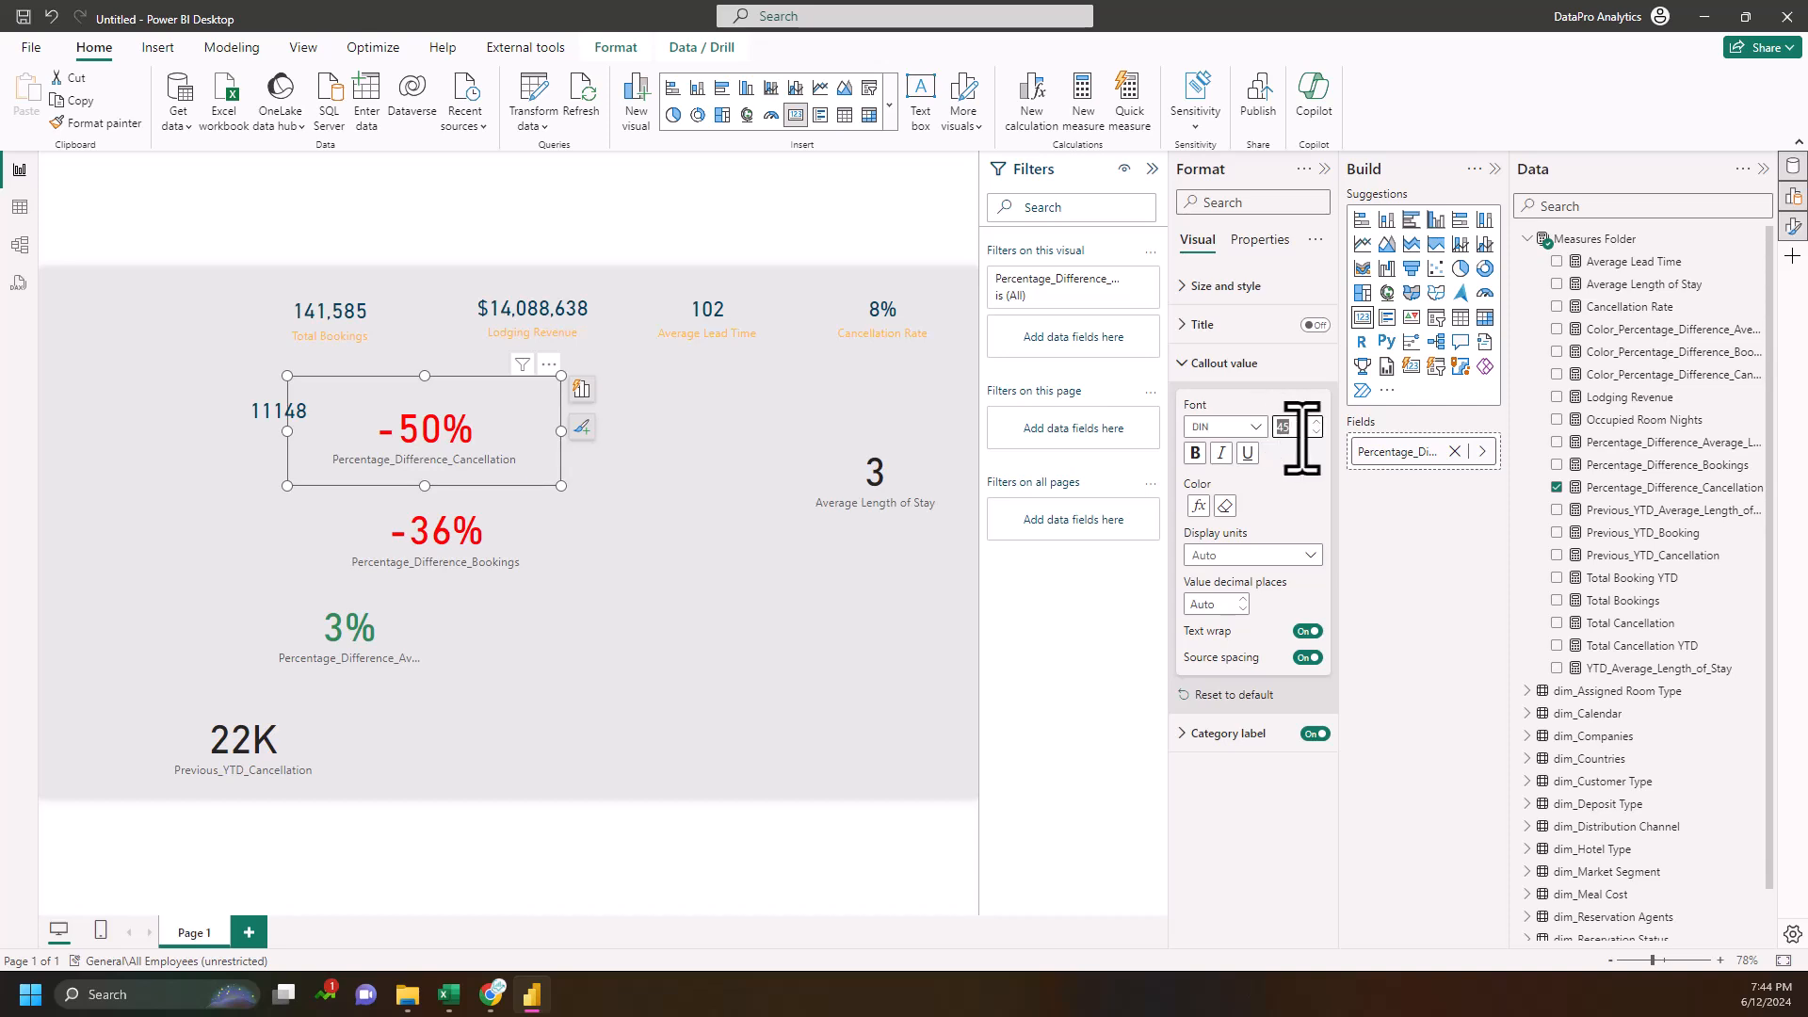
{"action": "type", "text": "12"}
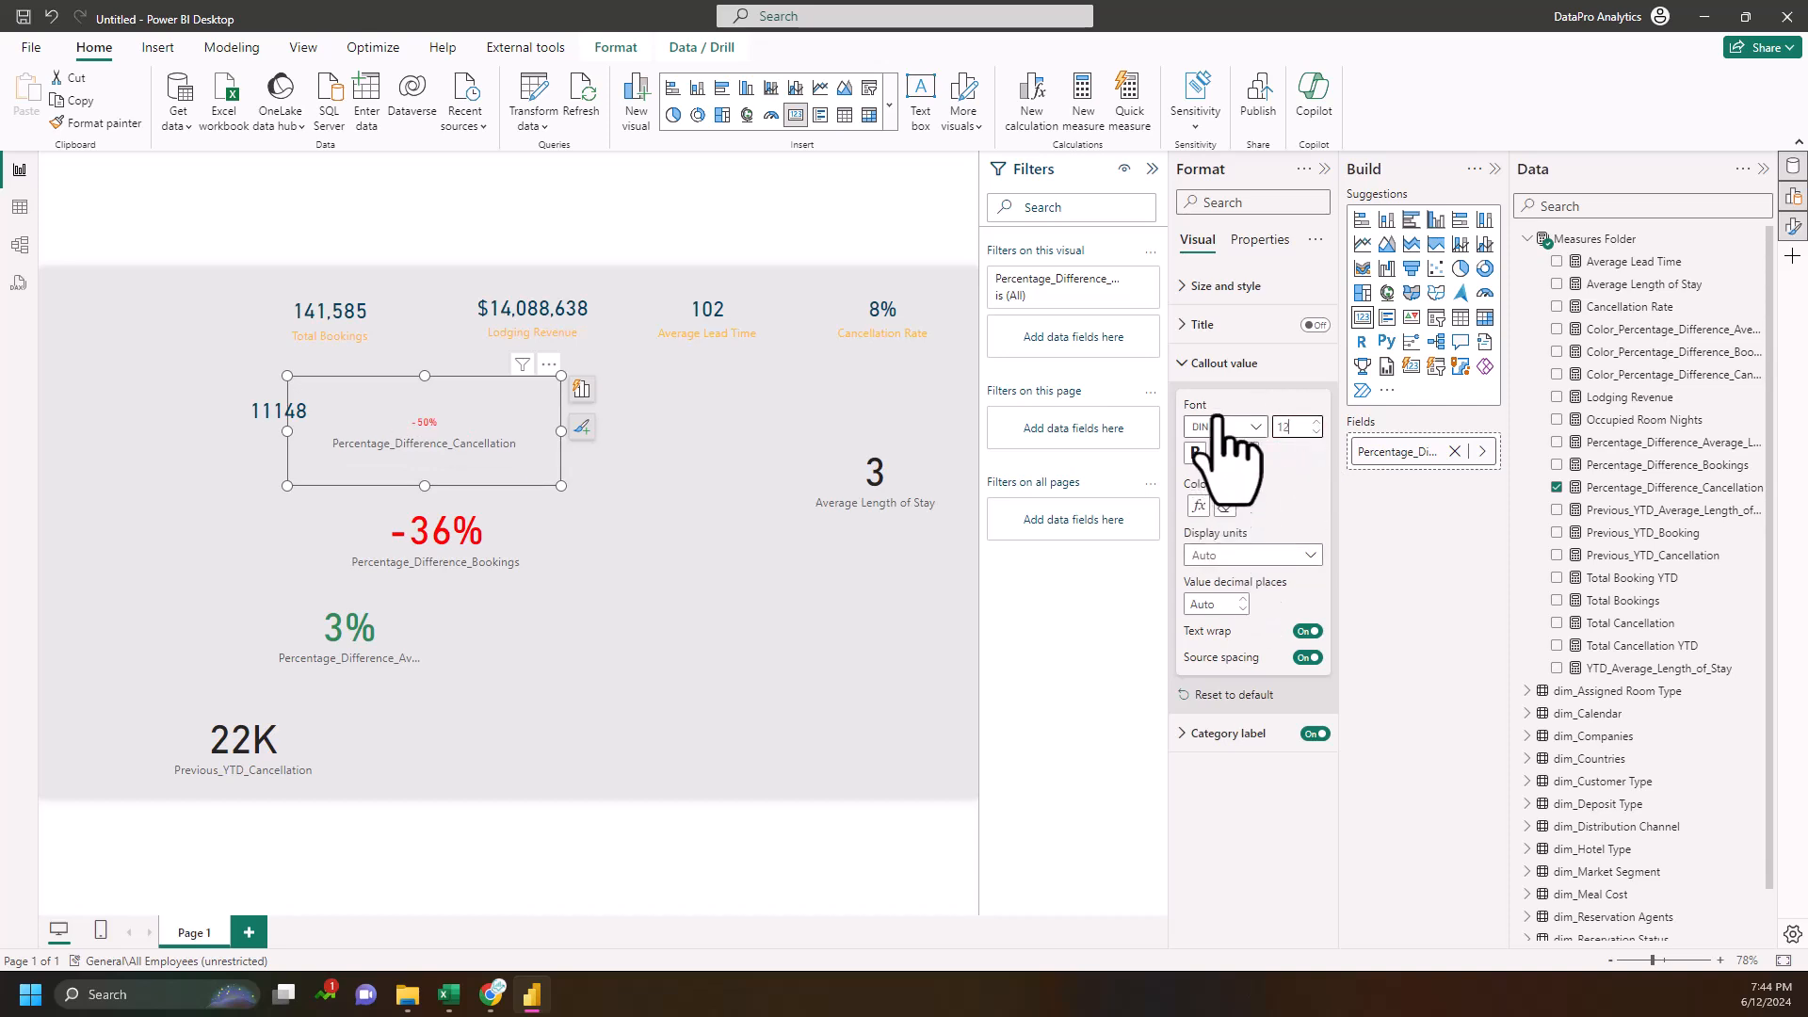
{"action": "left_click", "coordinate": [1185, 367]}
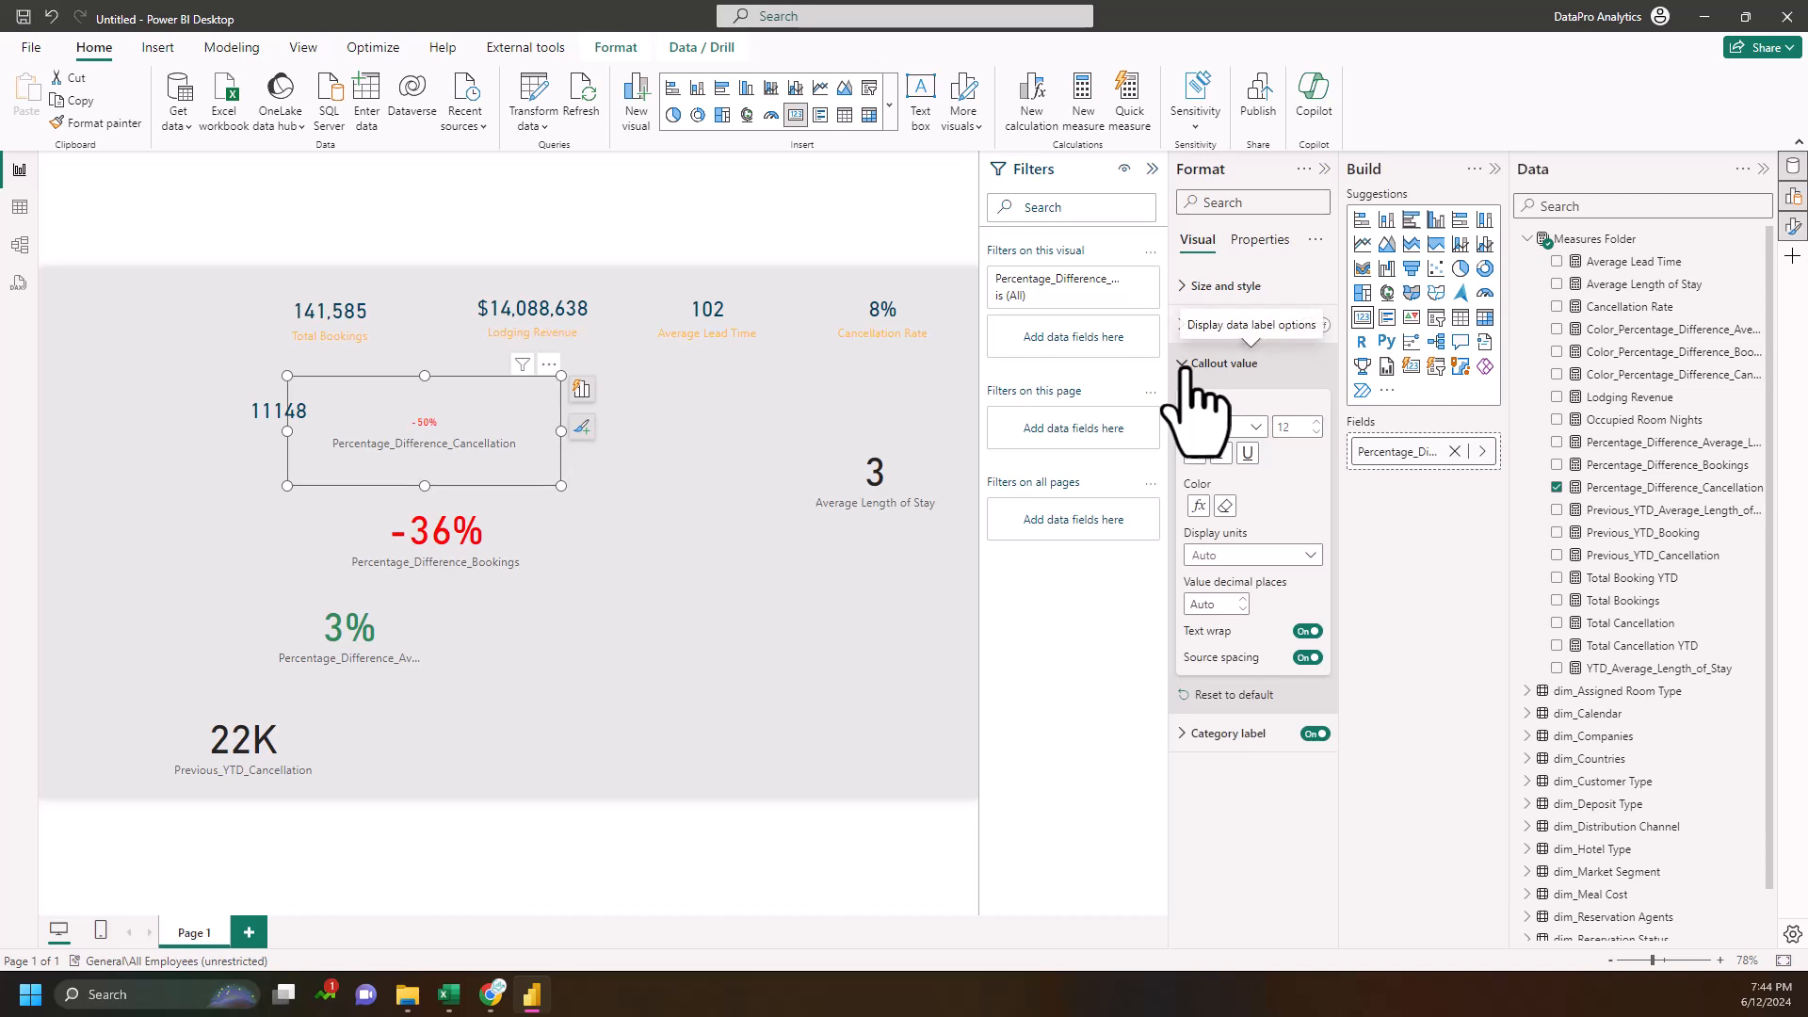
{"action": "left_click", "coordinate": [1235, 606]}
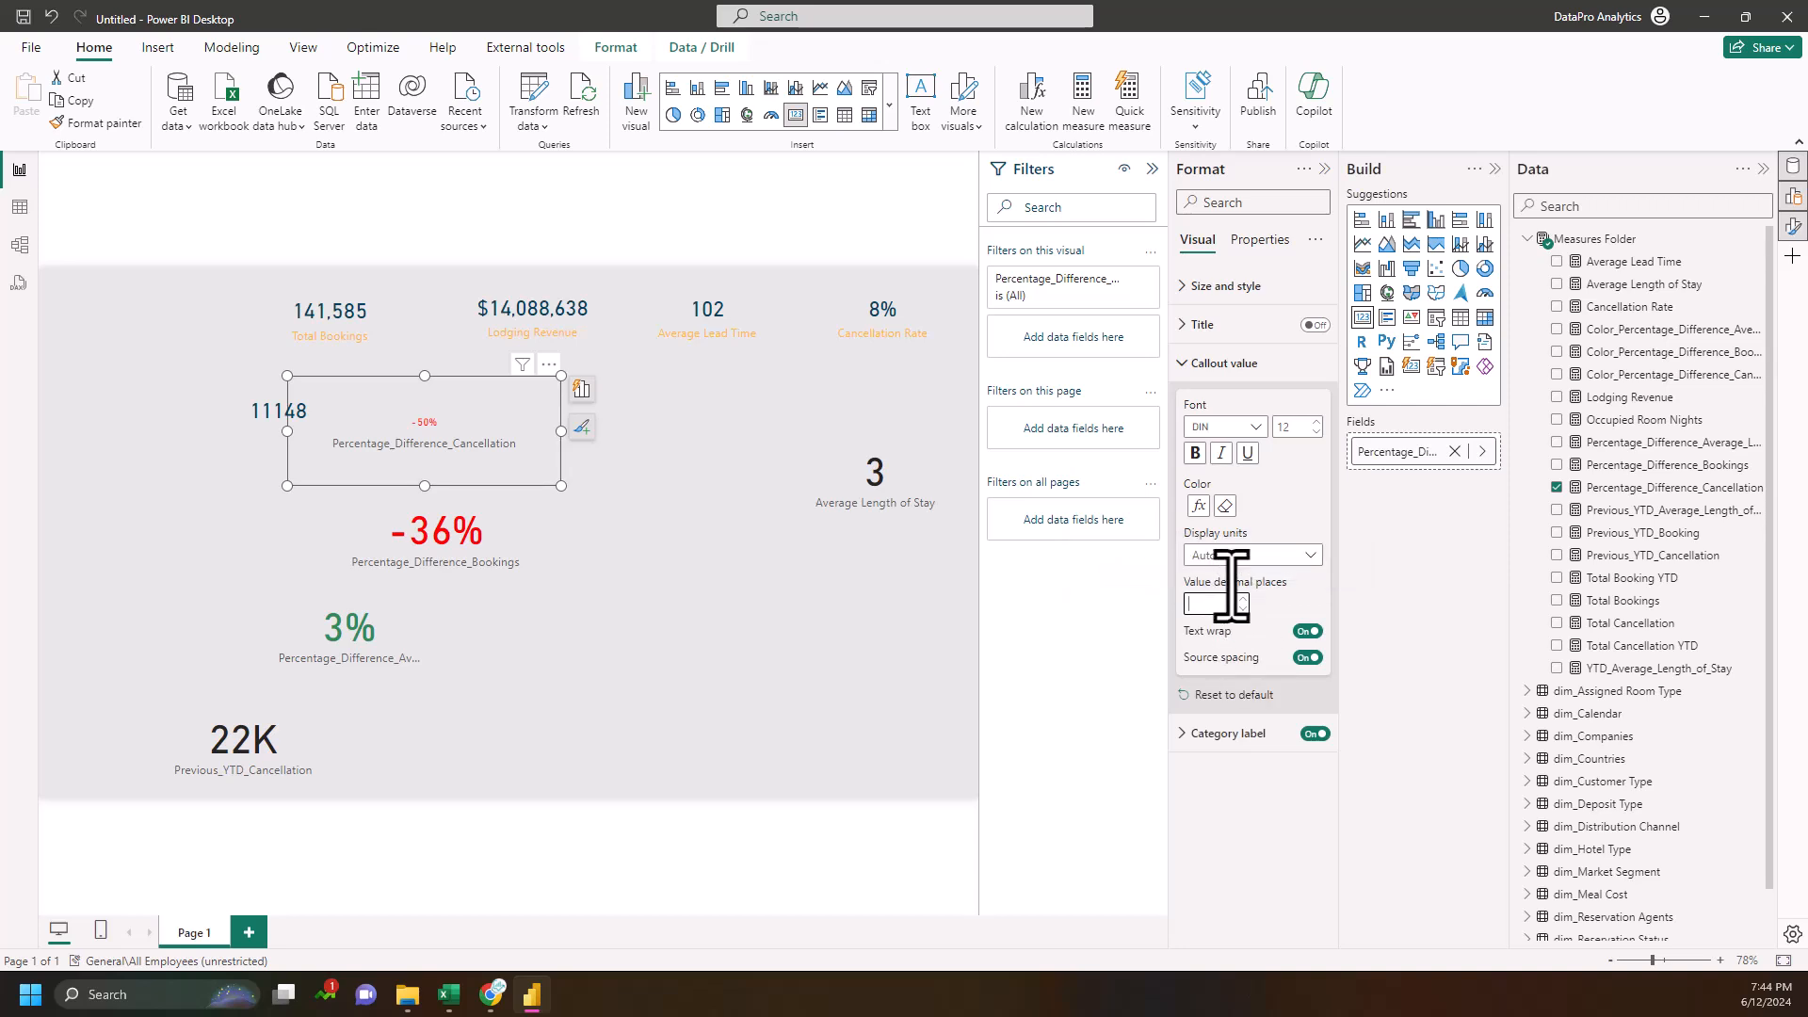
{"action": "left_click", "coordinate": [1227, 563]}
{"action": "left_click", "coordinate": [1217, 604]}
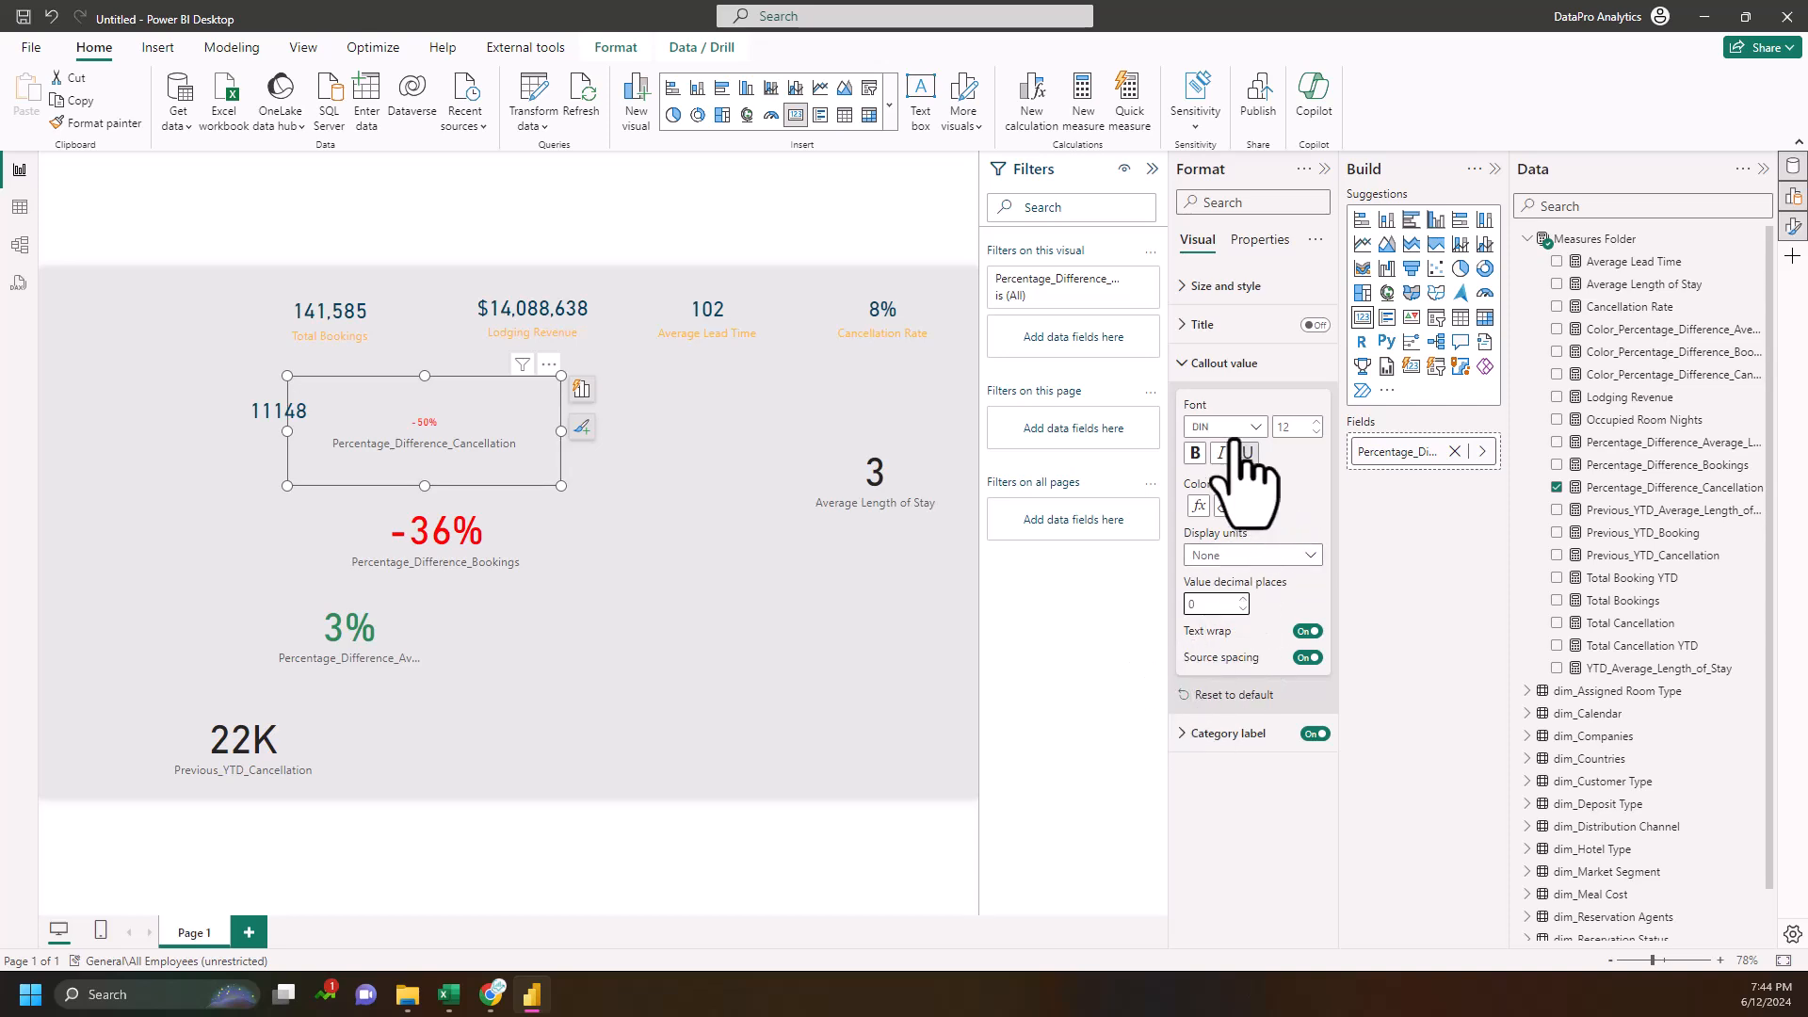
- Turn off the Percentage_Difference_Cancellation card's category label and shrink the card to about 88 wide by 53 high
{"action": "left_click", "coordinate": [1182, 363]}
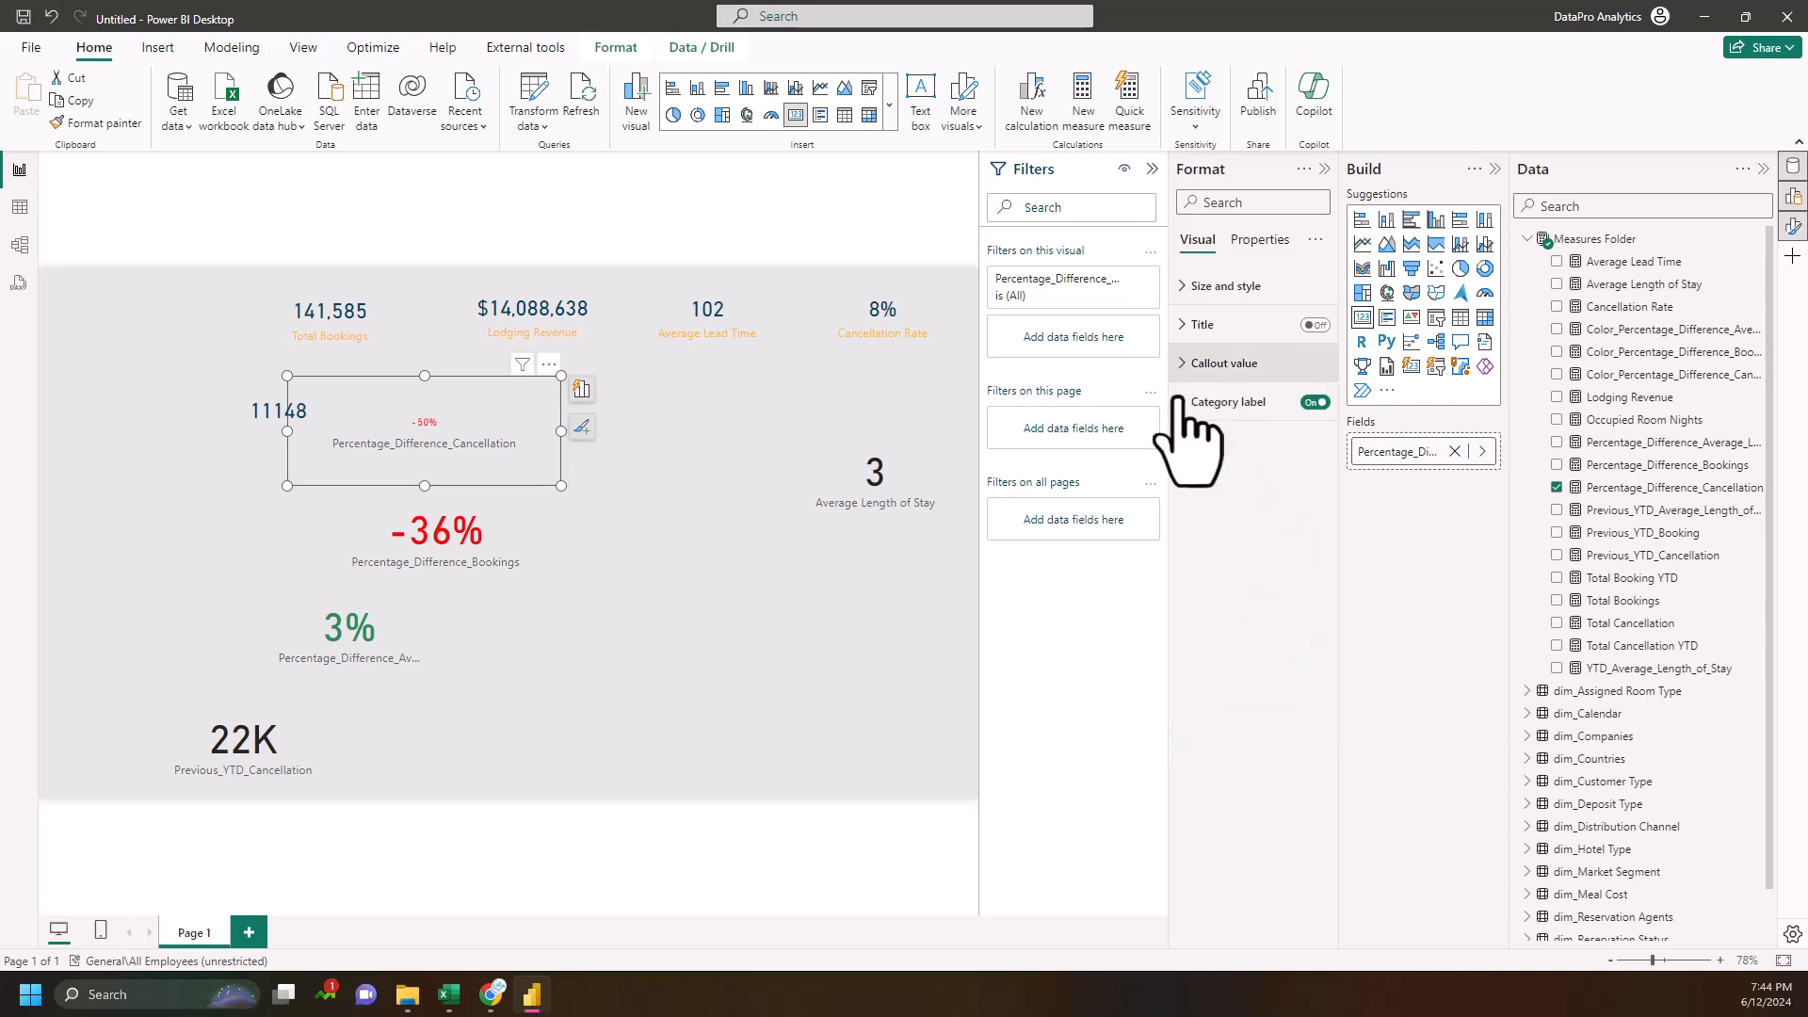
{"action": "left_click", "coordinate": [1316, 402]}
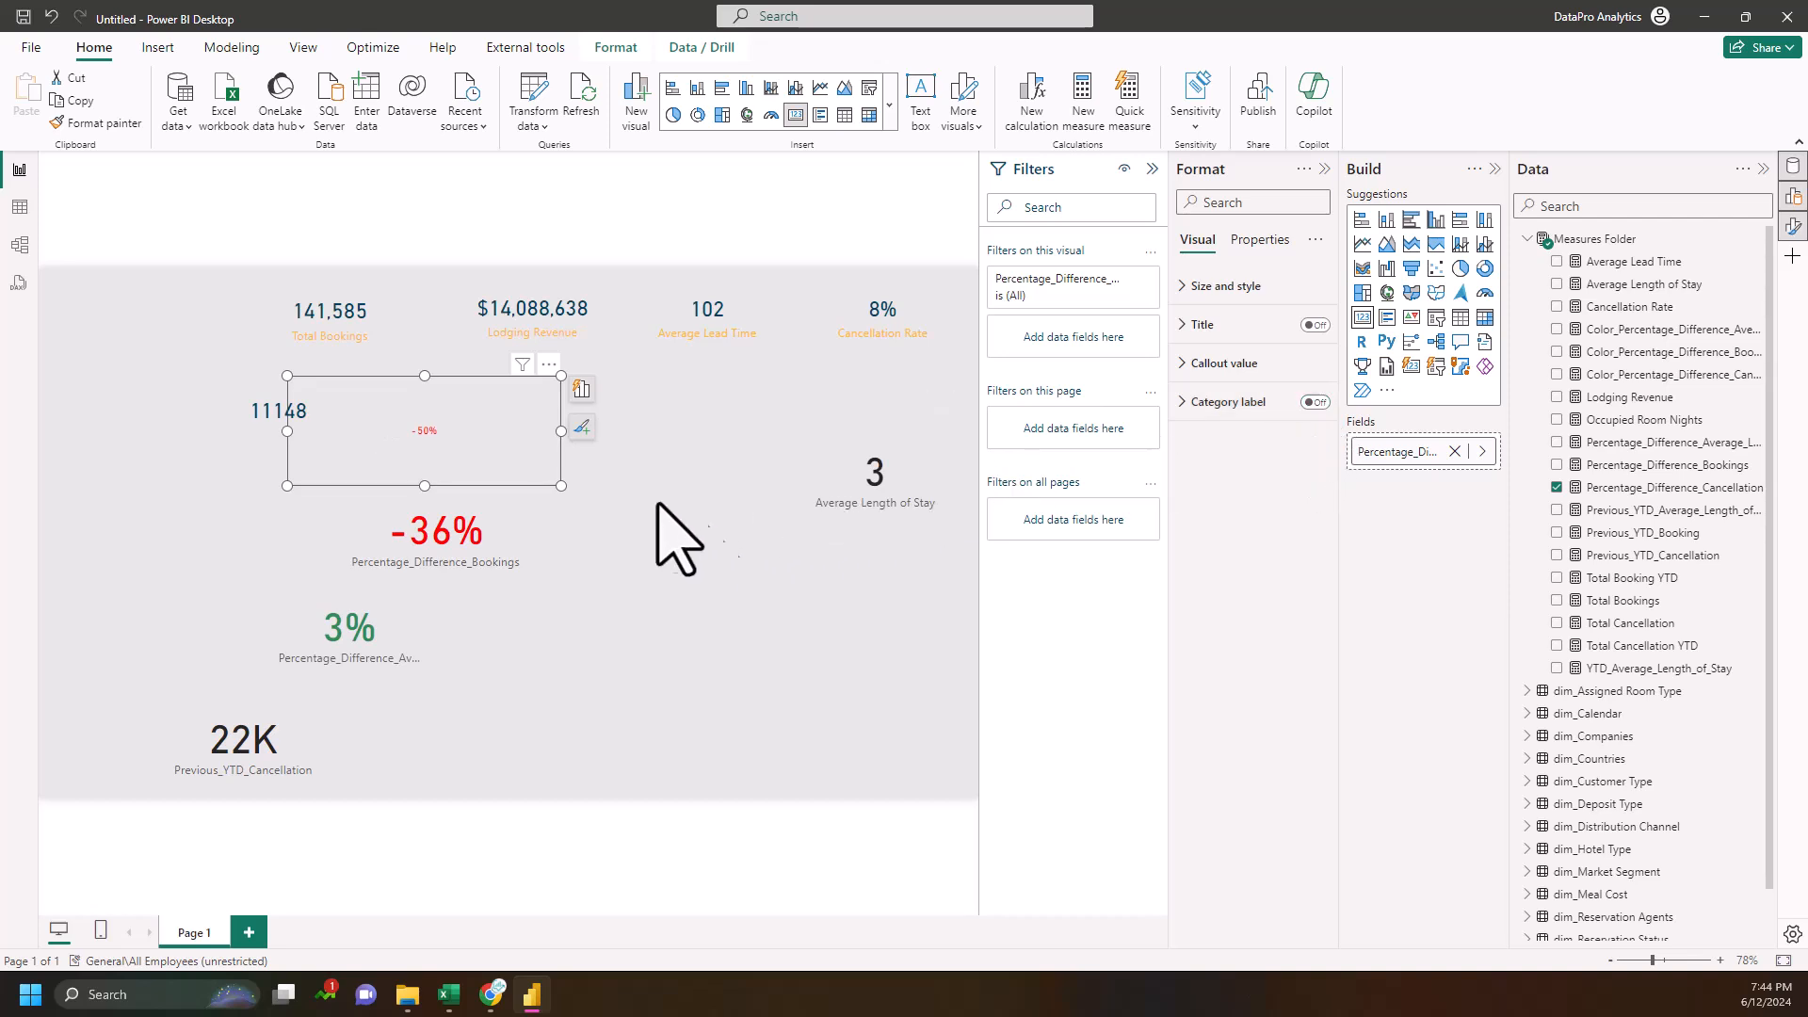
{"action": "left_click_drag", "start_coordinate": [556, 487], "coordinate": [379, 448]}
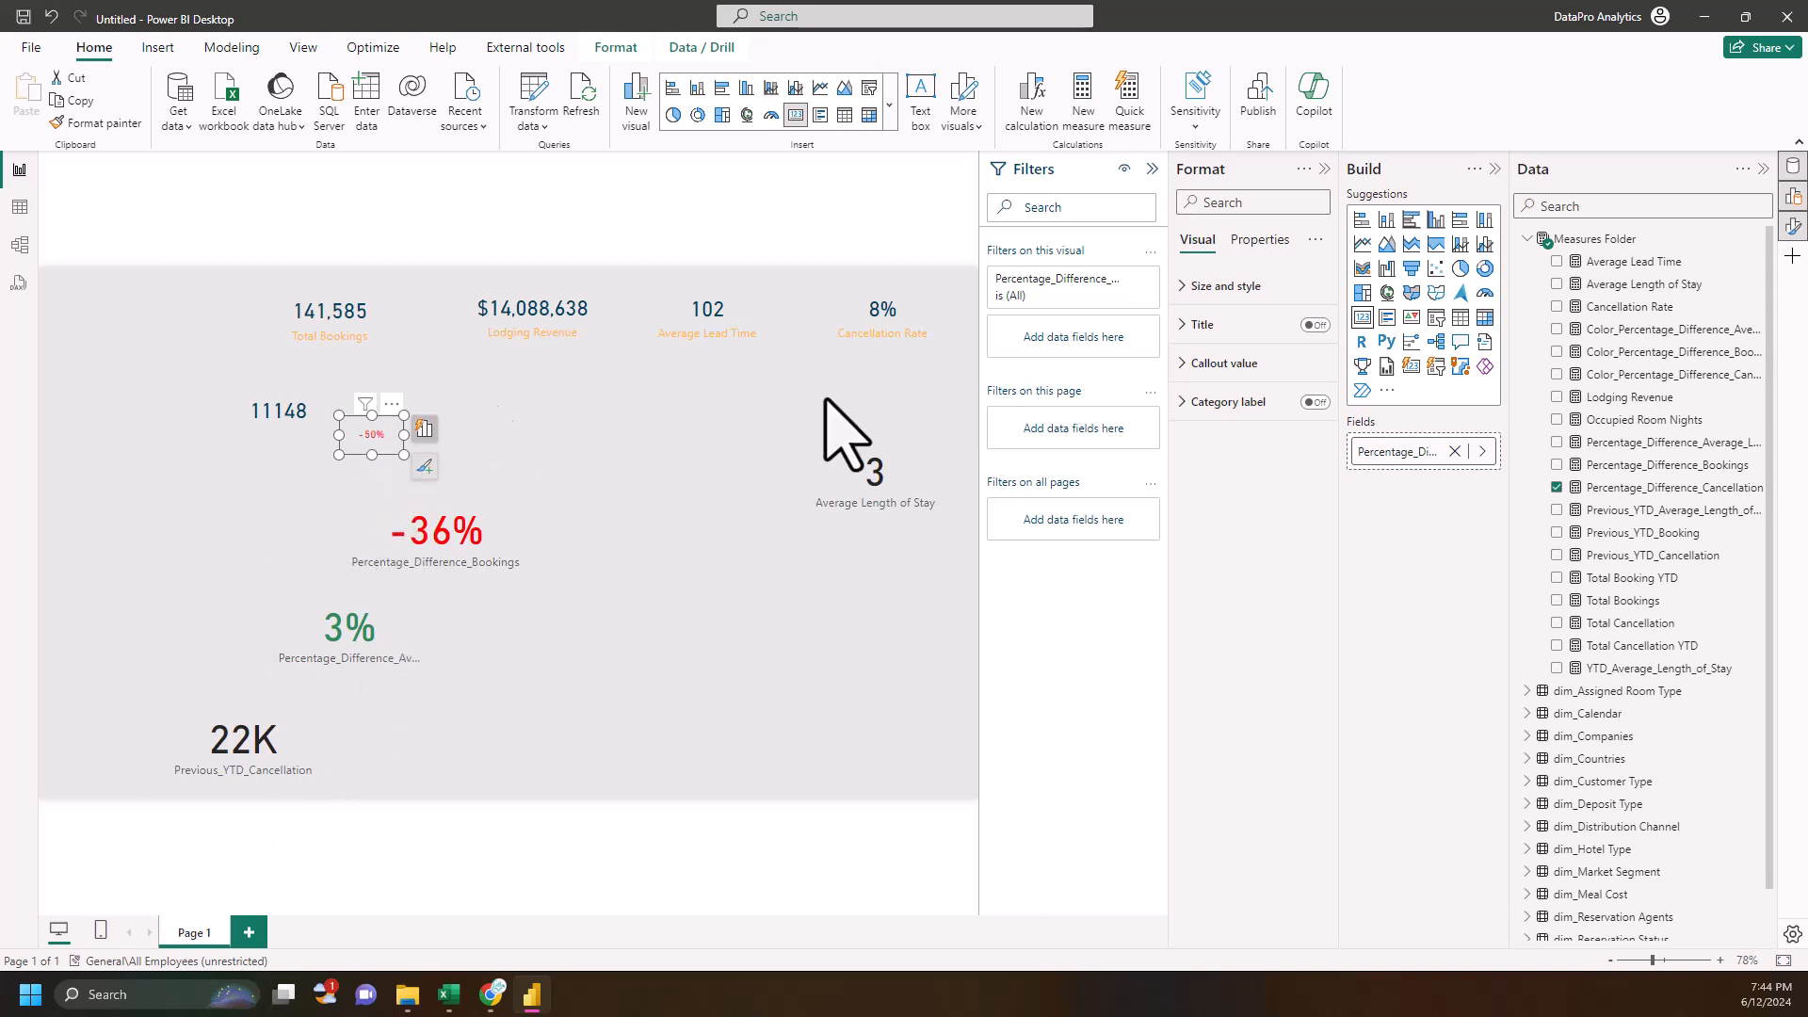
- Set the Percentage_Difference_Cancellation card to height 33, width 99, horizontal position 351 and vertical position 192
{"action": "left_click", "coordinate": [1194, 286]}
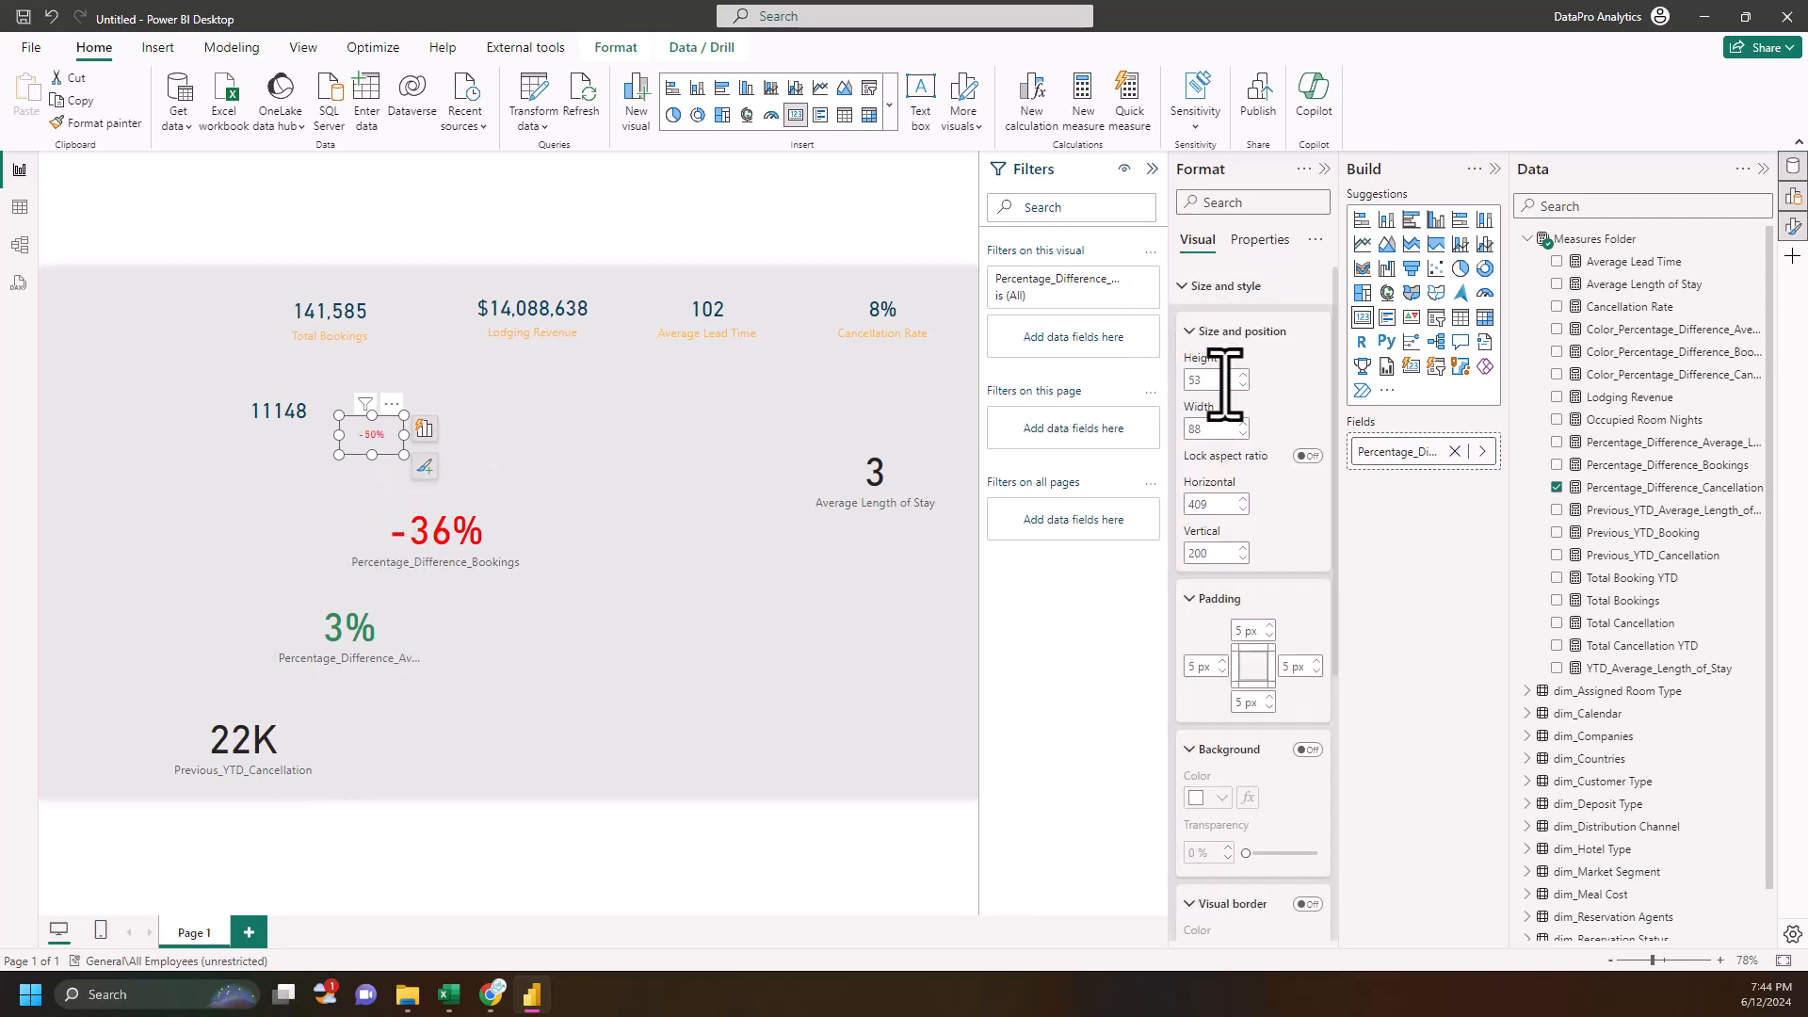
{"action": "type", "text": "33"}
{"action": "left_click", "coordinate": [1194, 428]}
{"action": "type", "text": "99"}
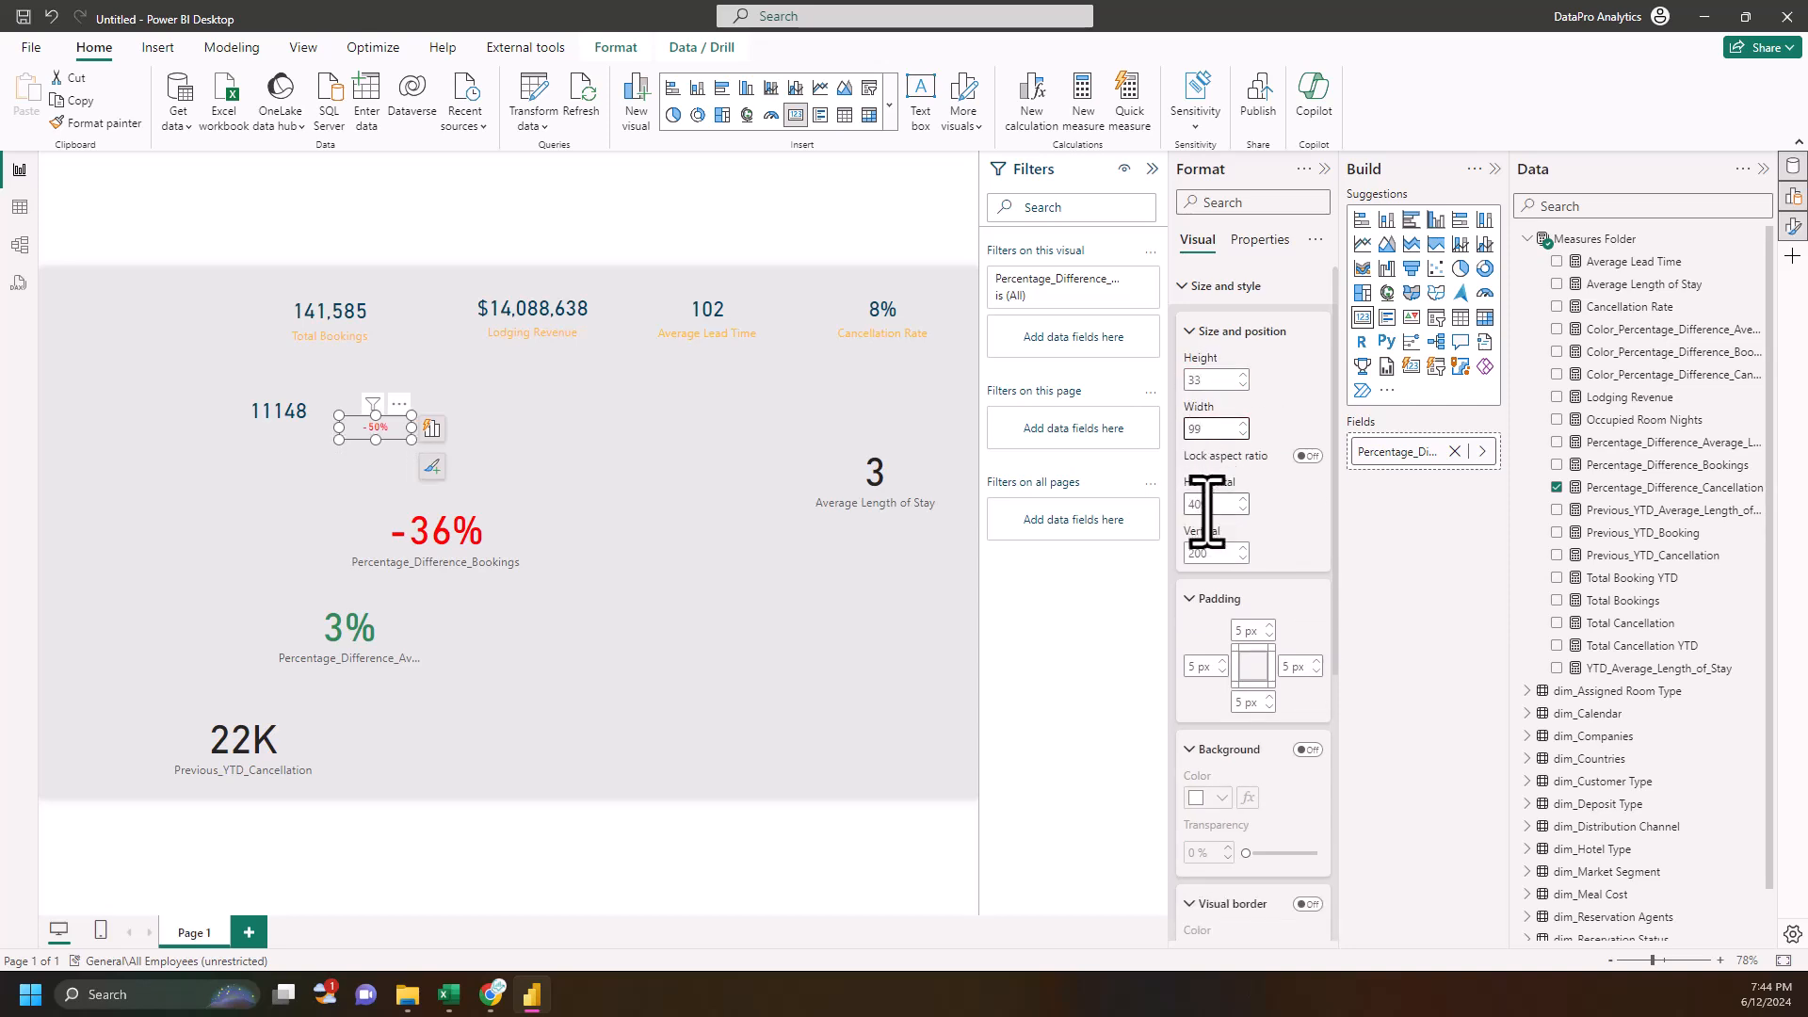
{"action": "left_click", "coordinate": [1208, 511]}
{"action": "type", "text": "351"}
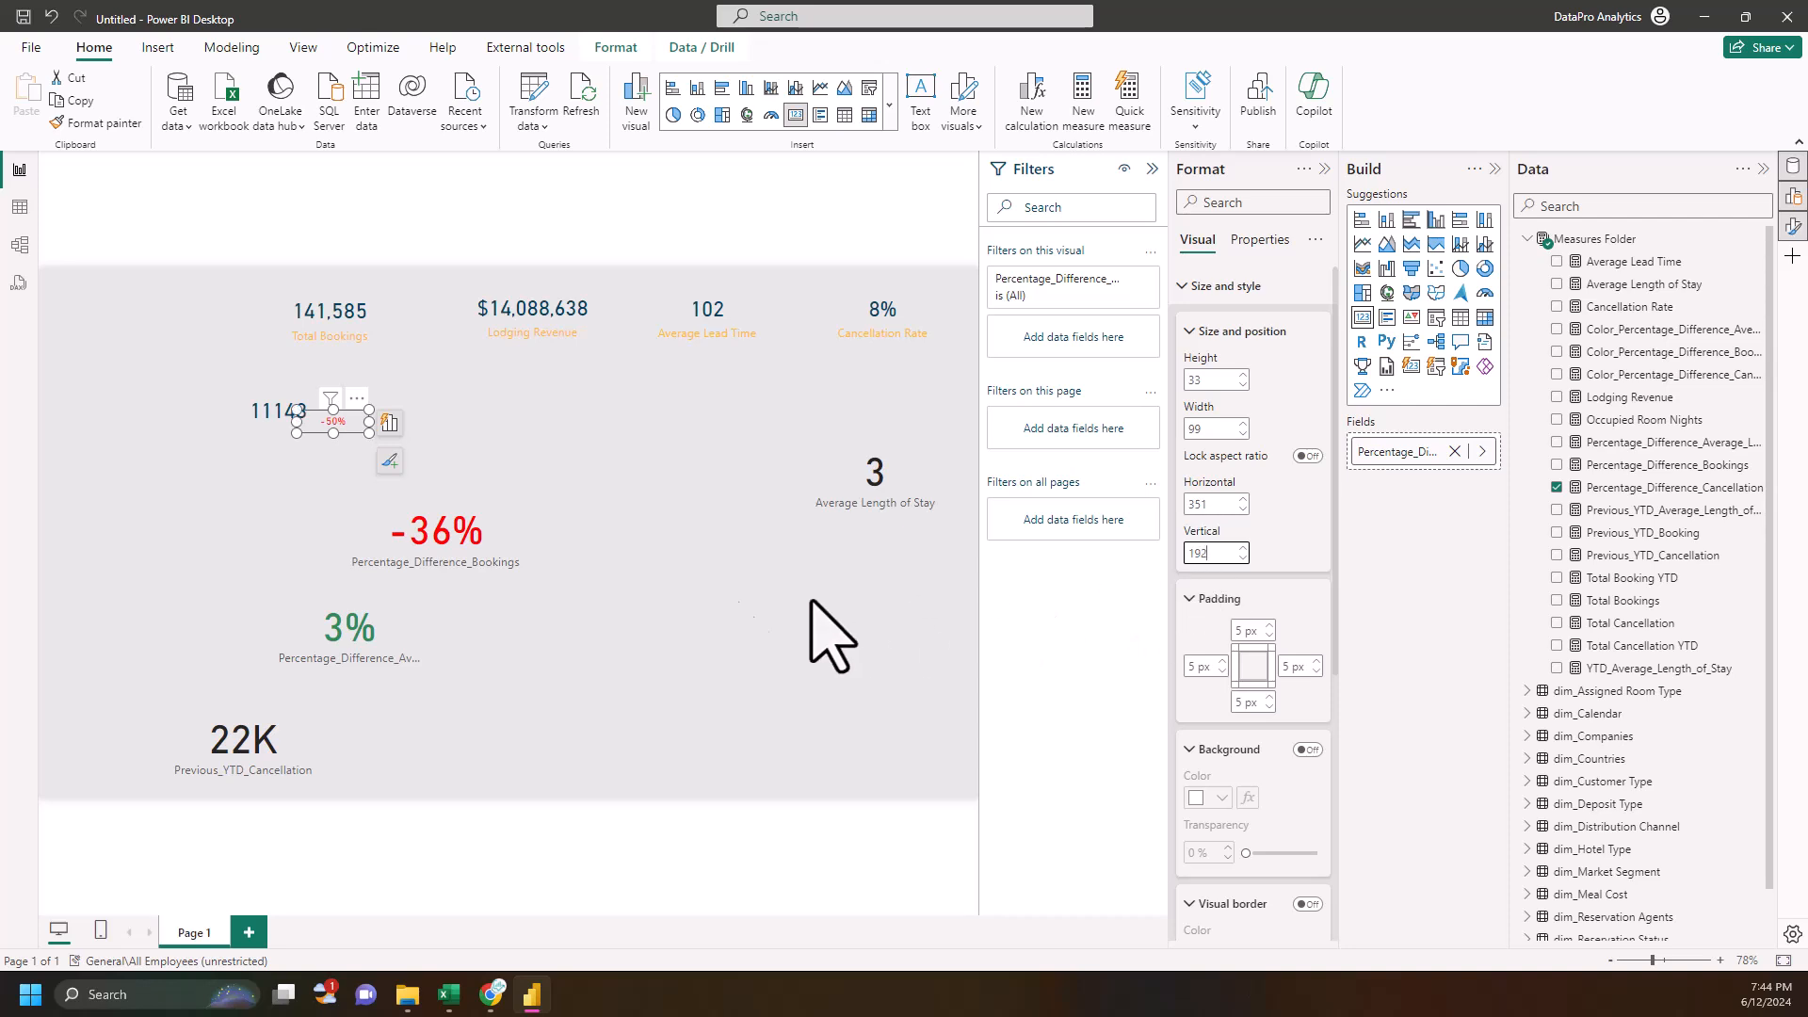
- Insert an empty stacked area chart and move it to the middle of the grey canvas
{"action": "left_click", "coordinate": [461, 471]}
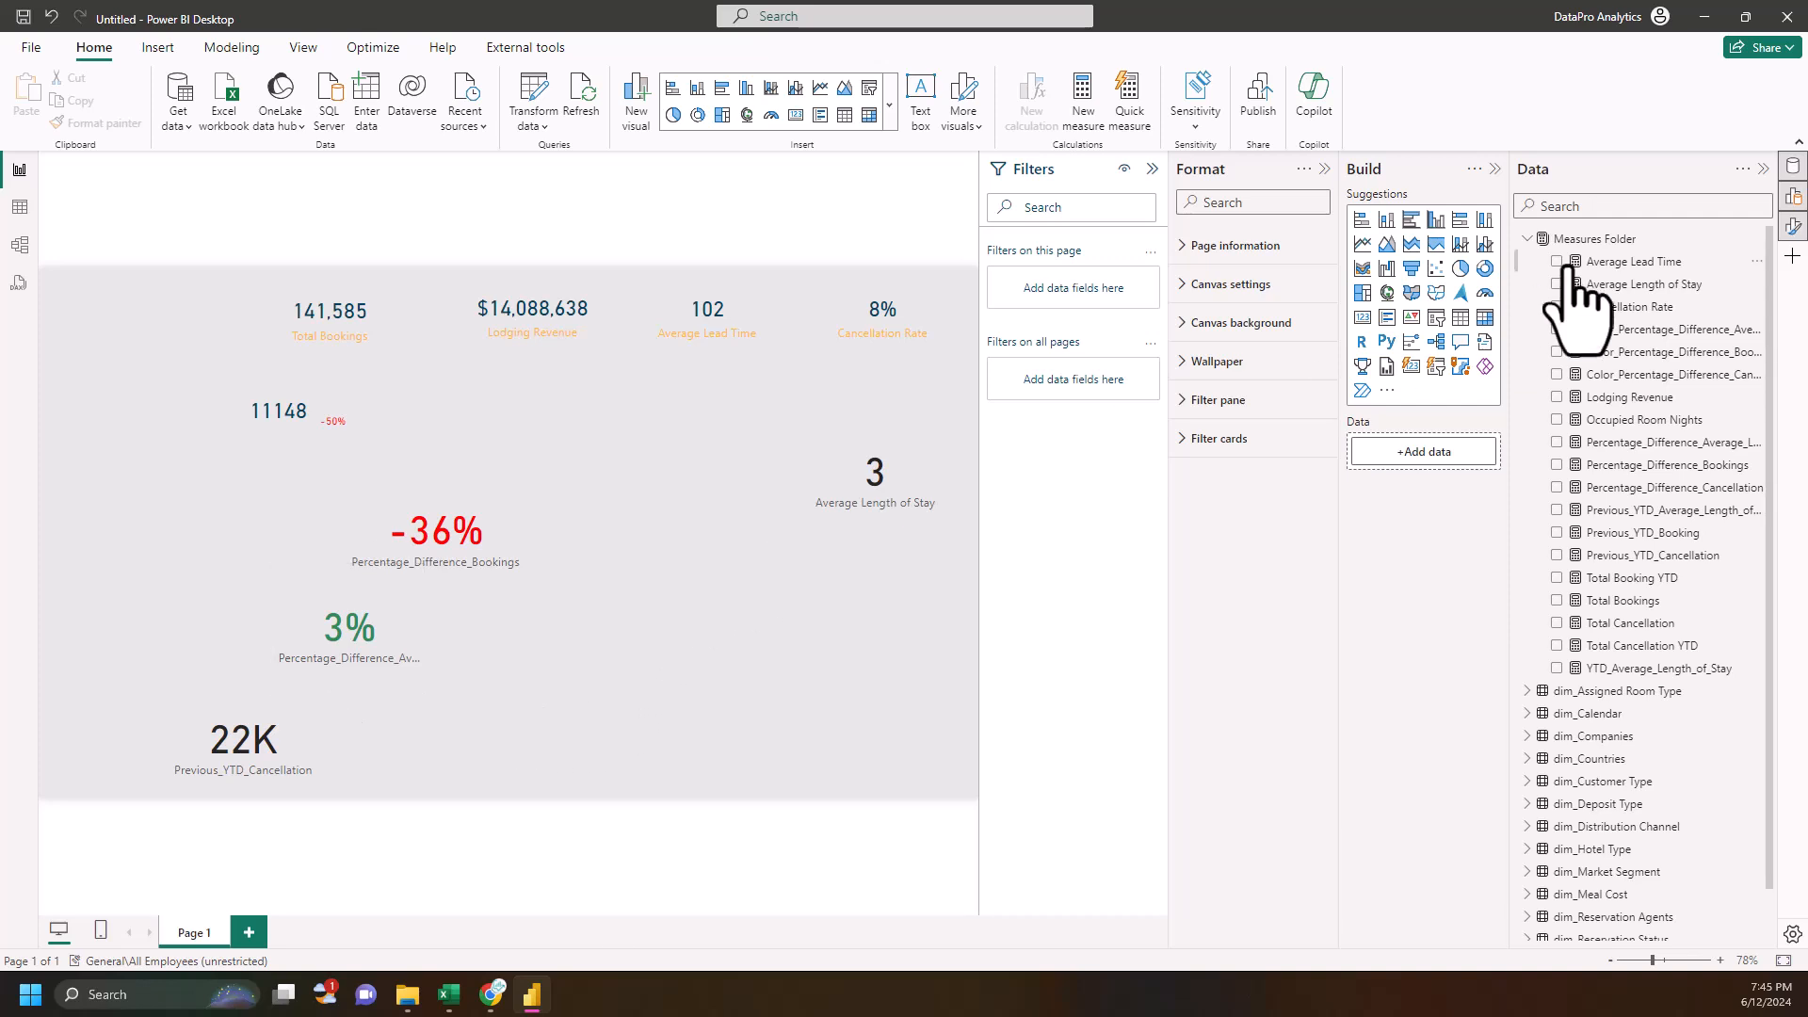
{"action": "left_click", "coordinate": [1412, 245]}
{"action": "left_click_drag", "start_coordinate": [218, 637], "coordinate": [590, 557]}
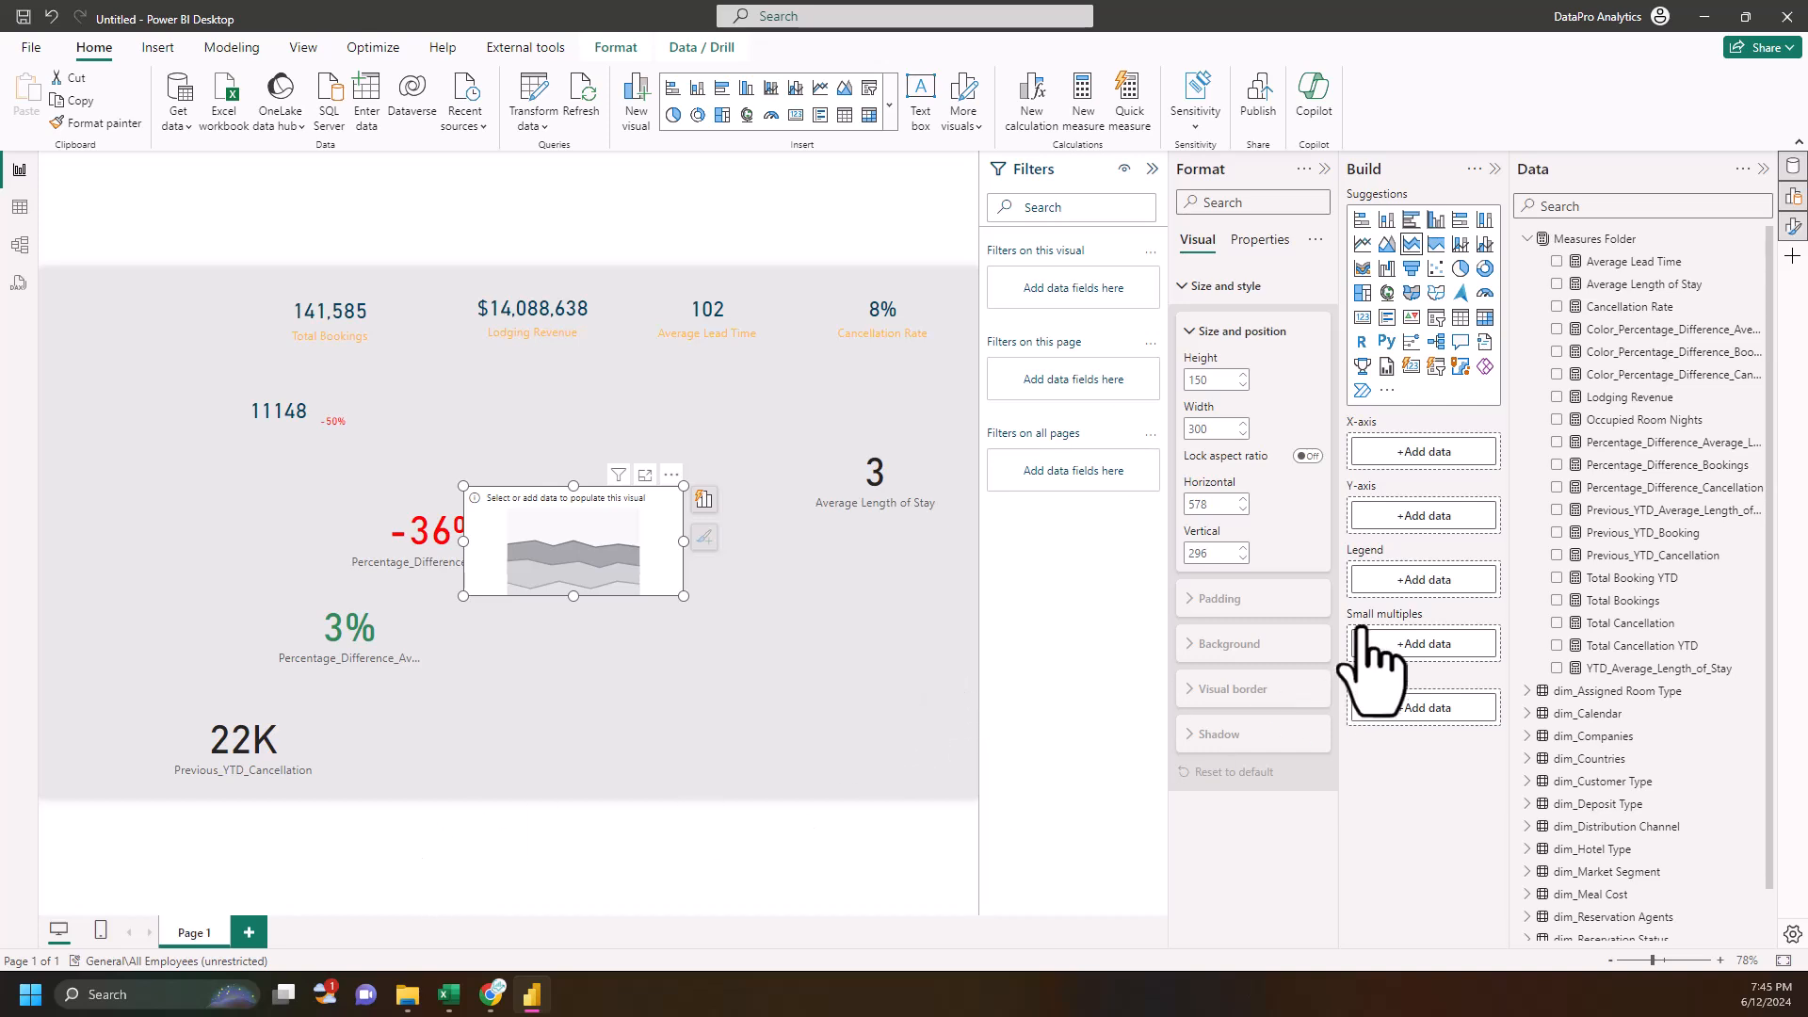
- Format the Date column of dim_Calendar as 3/14/2001 (m/d/yyyy)
{"action": "scroll", "coordinate": [1634, 827], "scroll_direction": "down", "scroll_amount": 1}
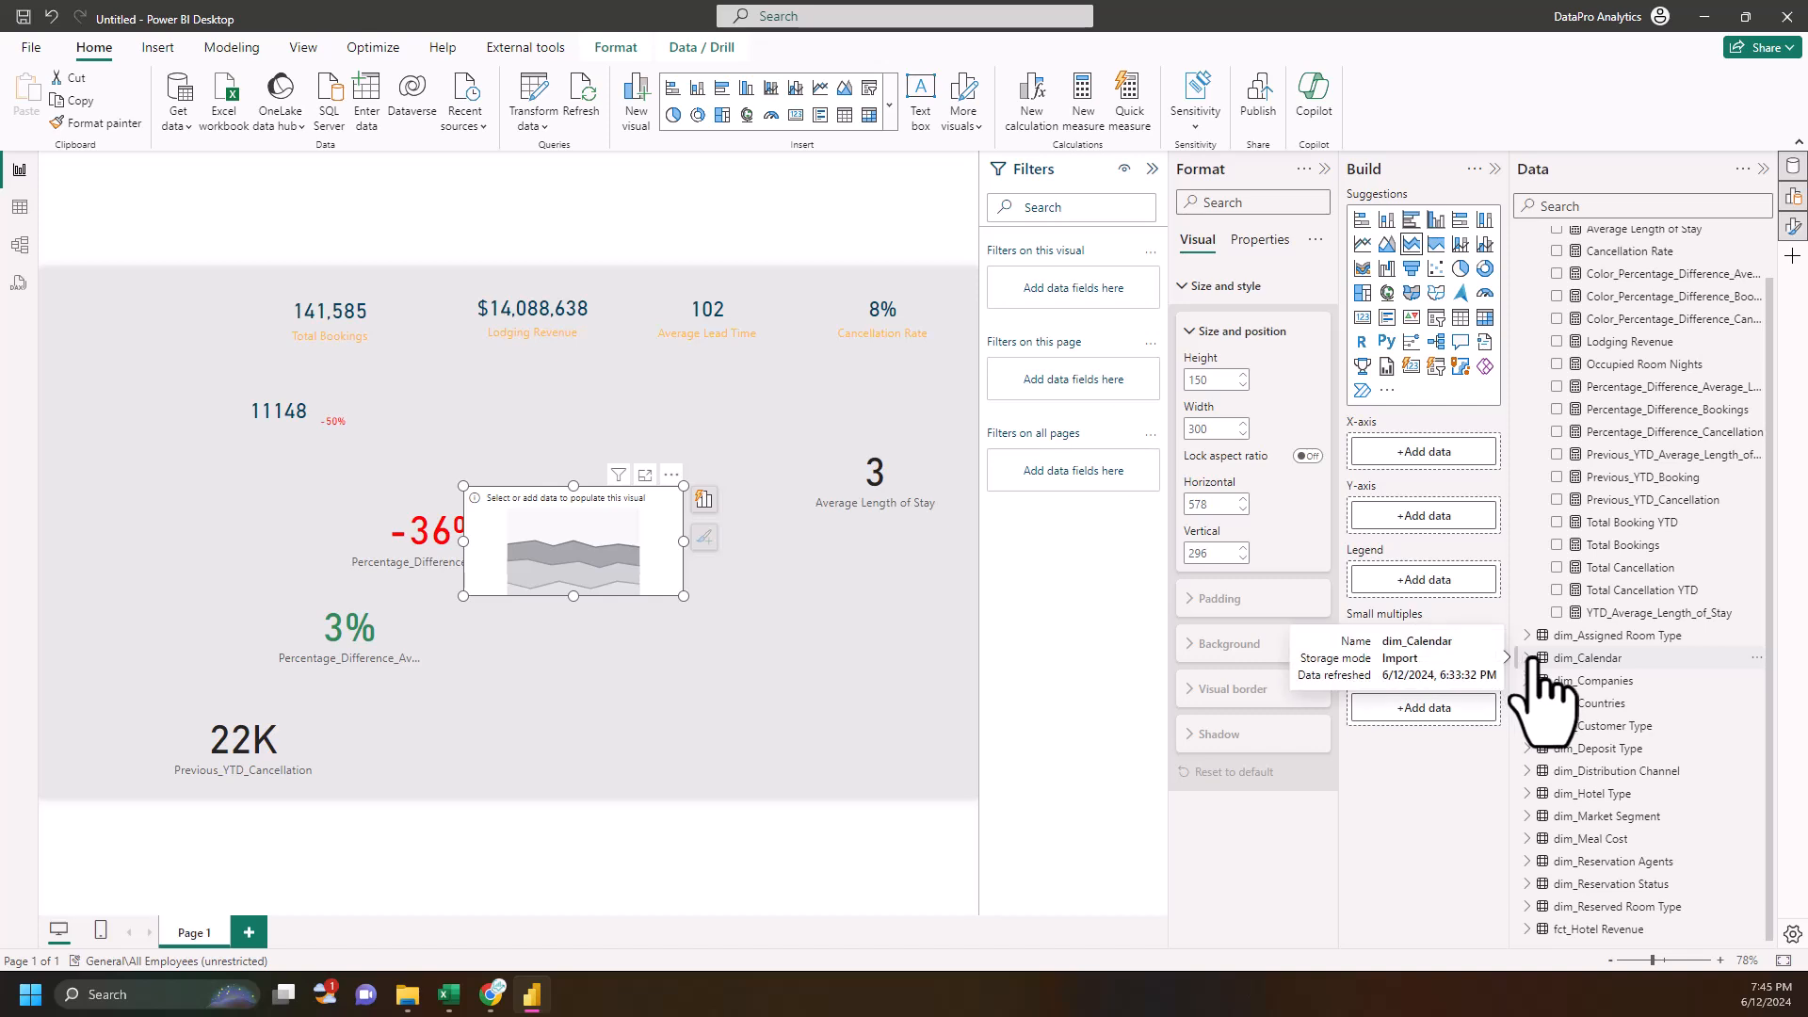
{"action": "left_click", "coordinate": [1566, 659]}
{"action": "left_click", "coordinate": [1611, 680]}
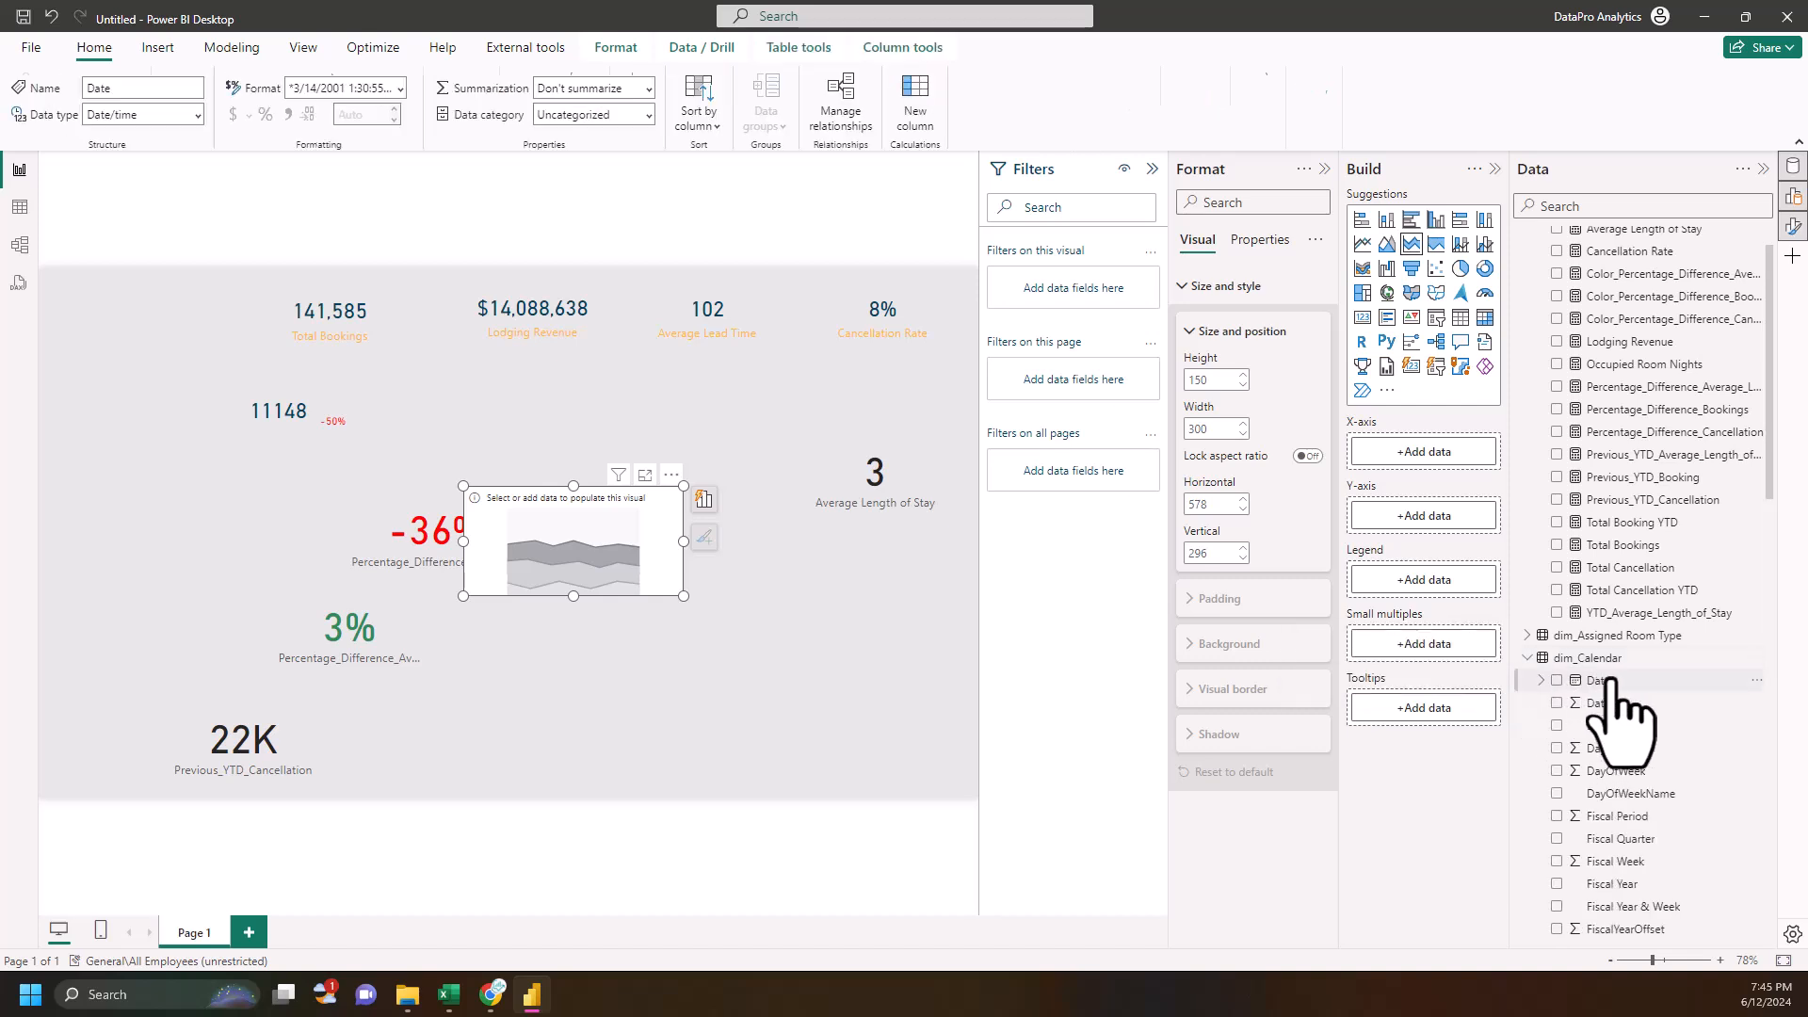
{"action": "left_click", "coordinate": [401, 87]}
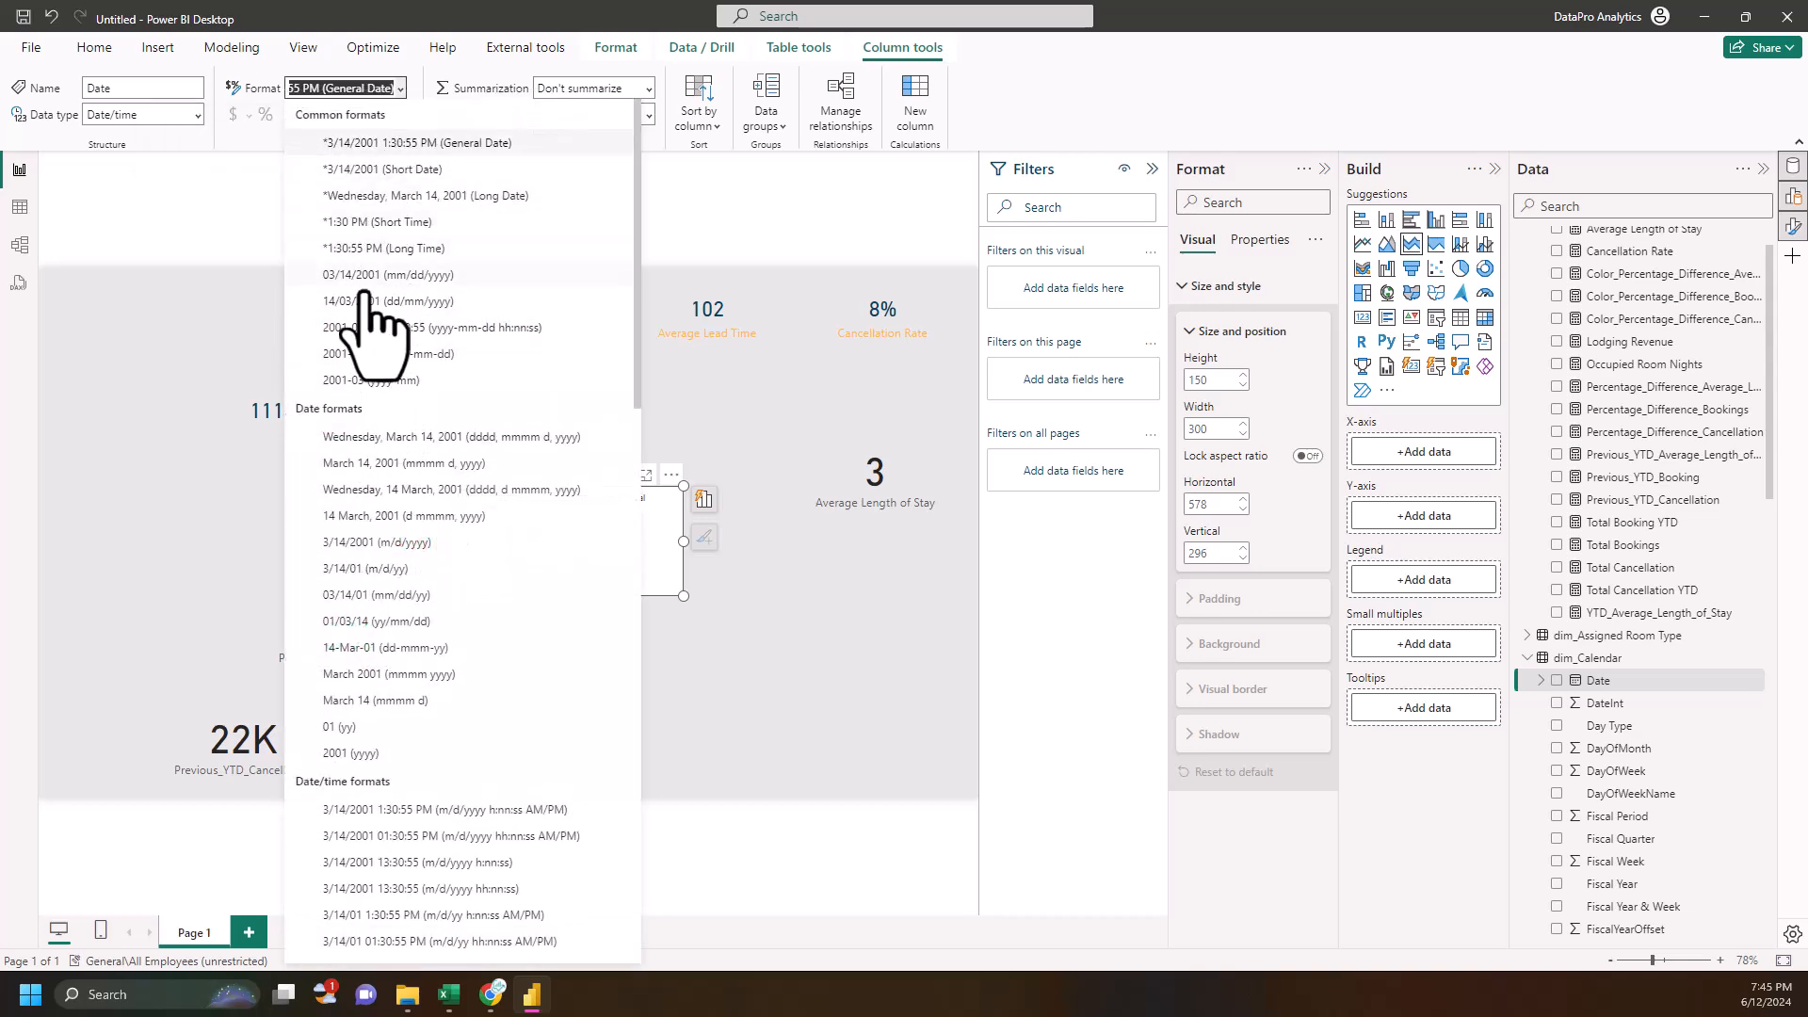
{"action": "left_click", "coordinate": [385, 547]}
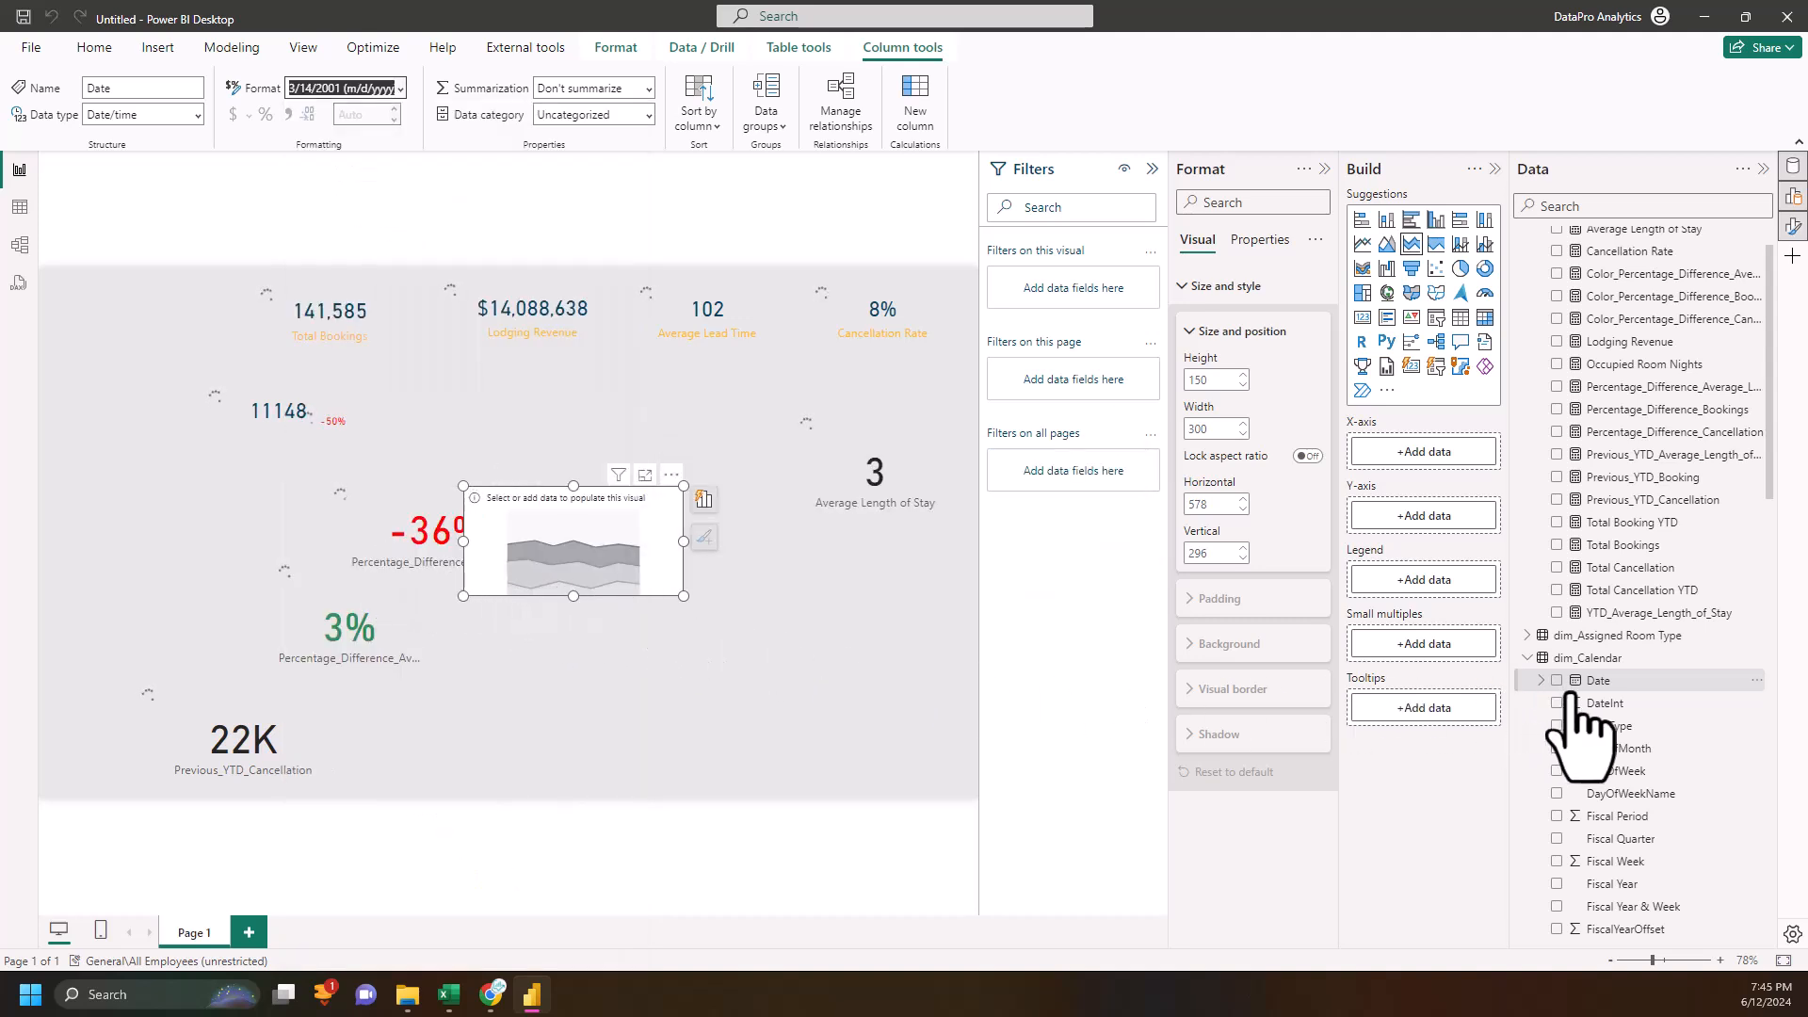
- Plot Total Cancellation YTD on the area chart's Y-axis against dim_Calendar Date on the X-axis, using plain Date instead of the date hierarchy
{"action": "left_click_drag", "start_coordinate": [1622, 692], "coordinate": [1412, 461]}
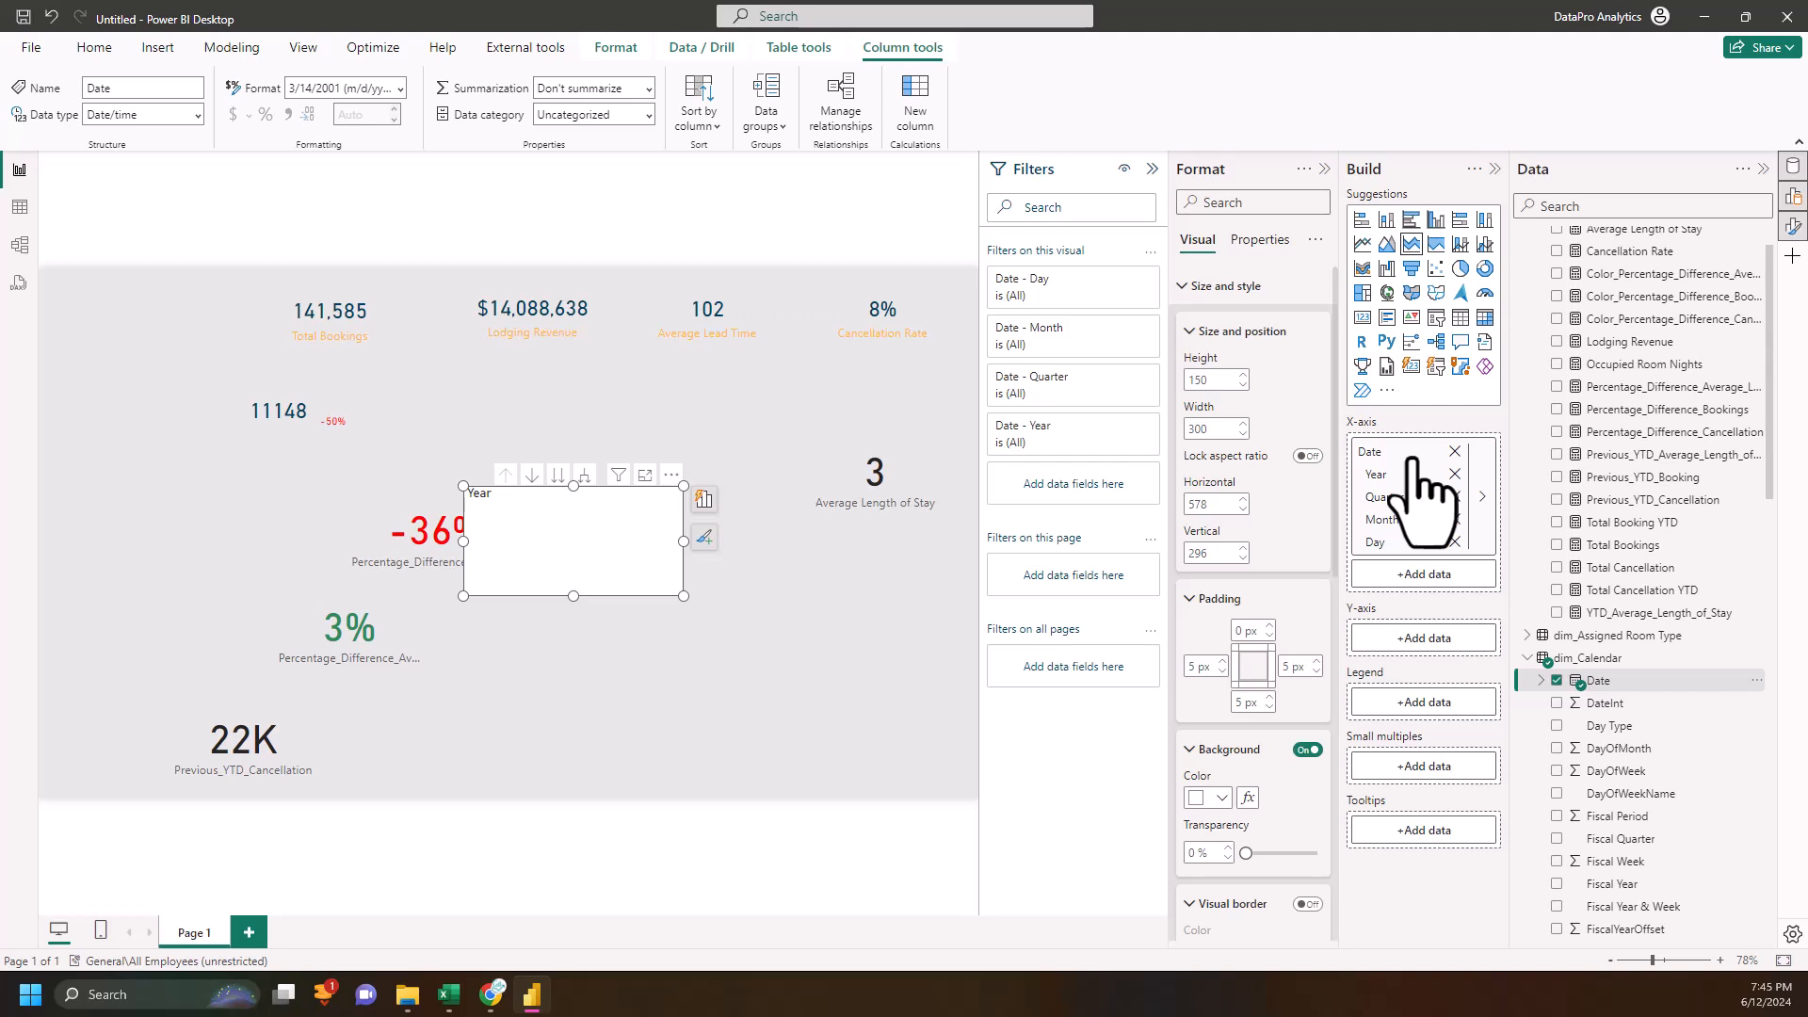
{"action": "left_click", "coordinate": [1483, 499]}
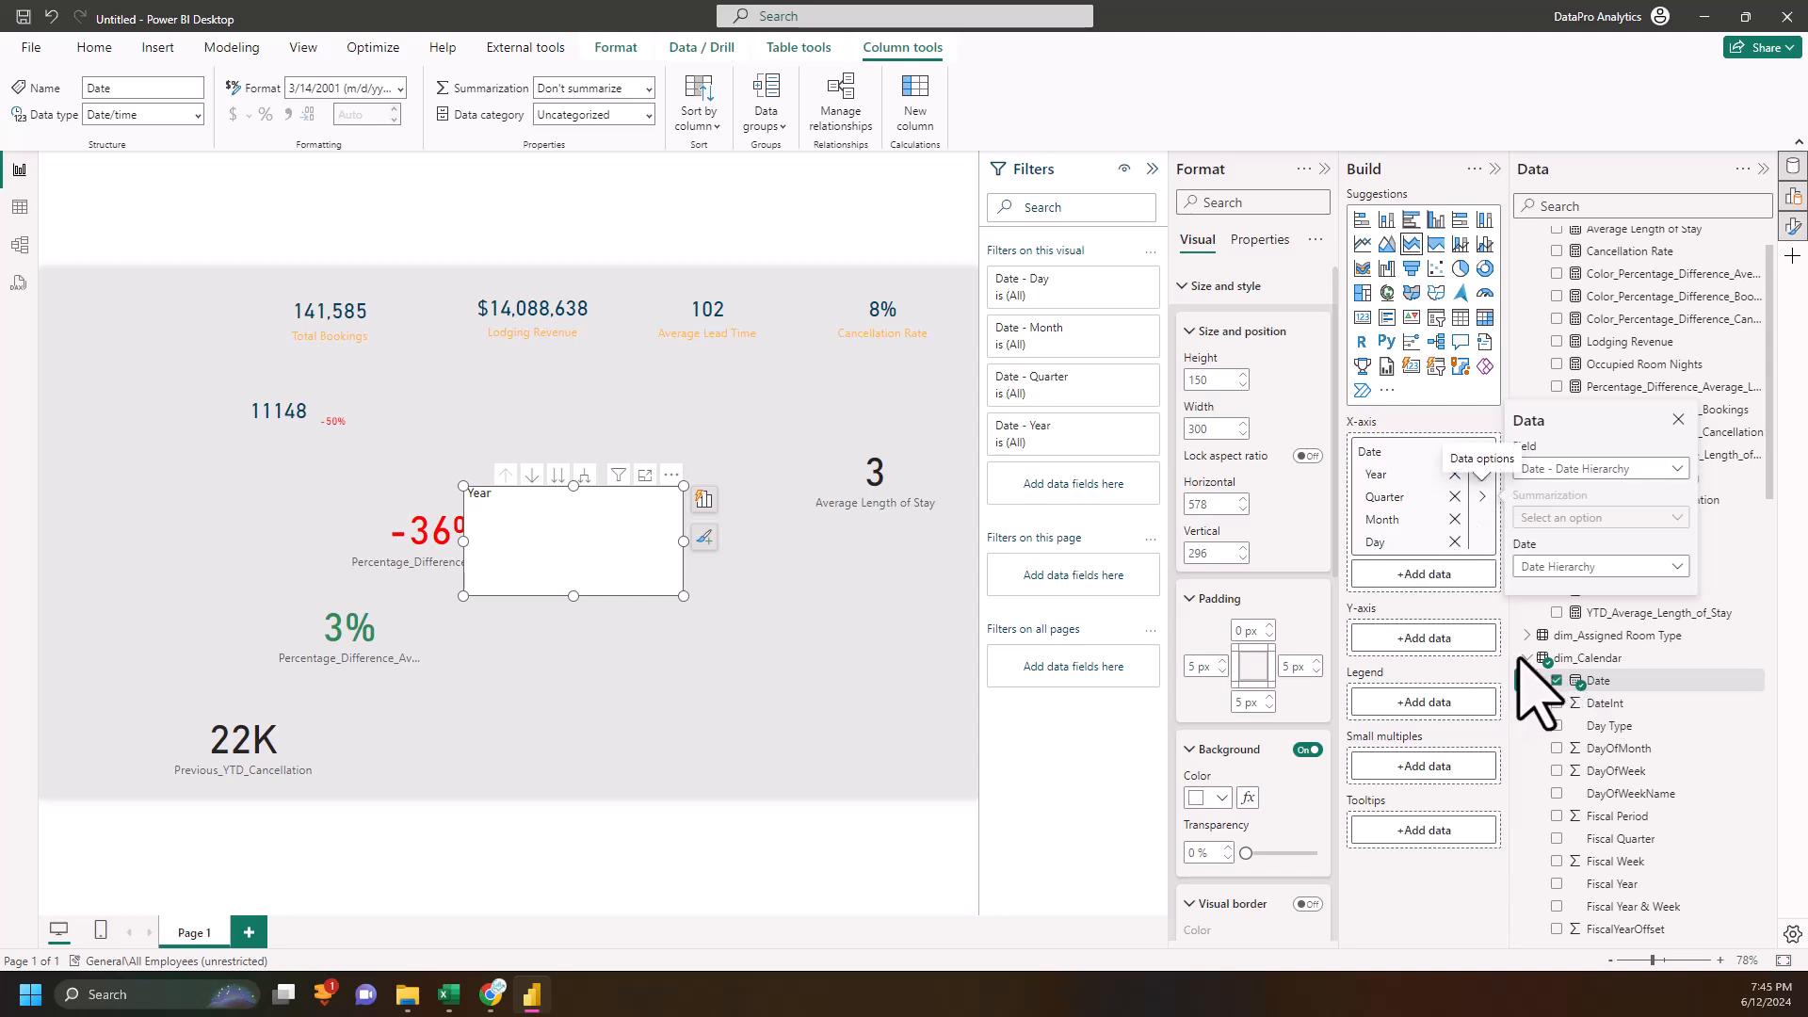
{"action": "left_click", "coordinate": [1592, 566]}
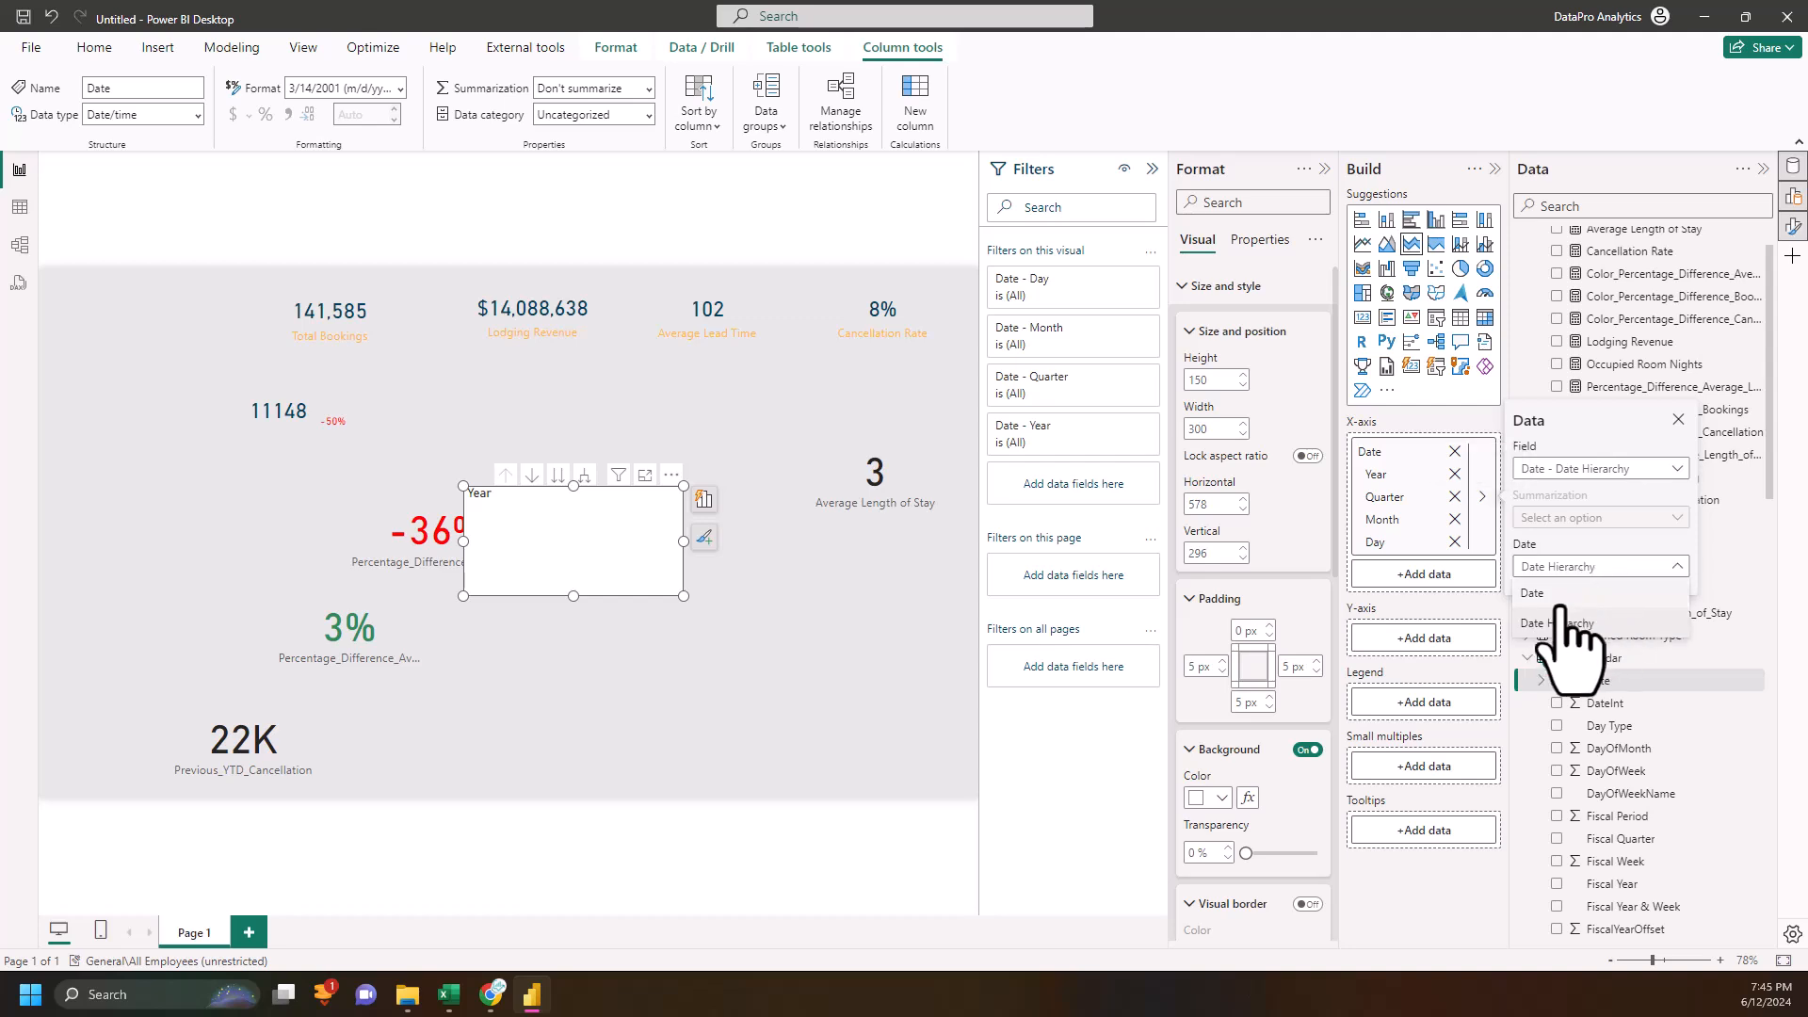
{"action": "left_click", "coordinate": [1548, 597]}
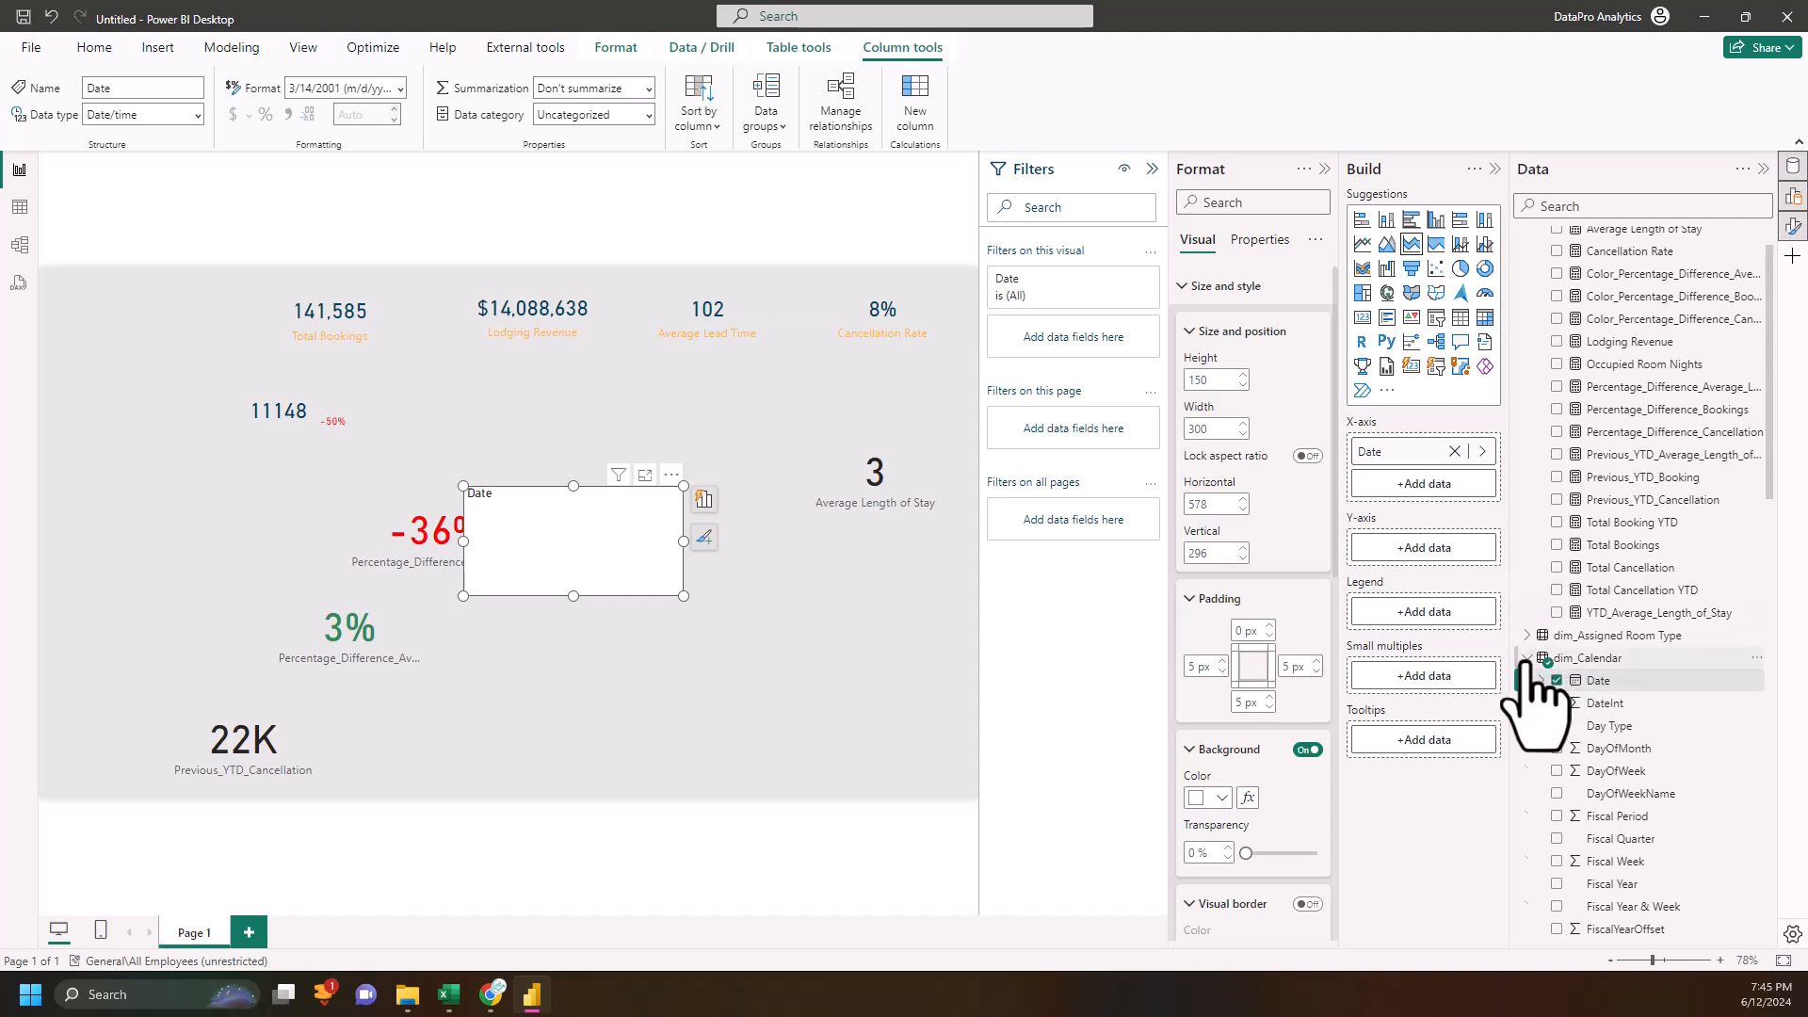
{"action": "left_click", "coordinate": [1527, 658]}
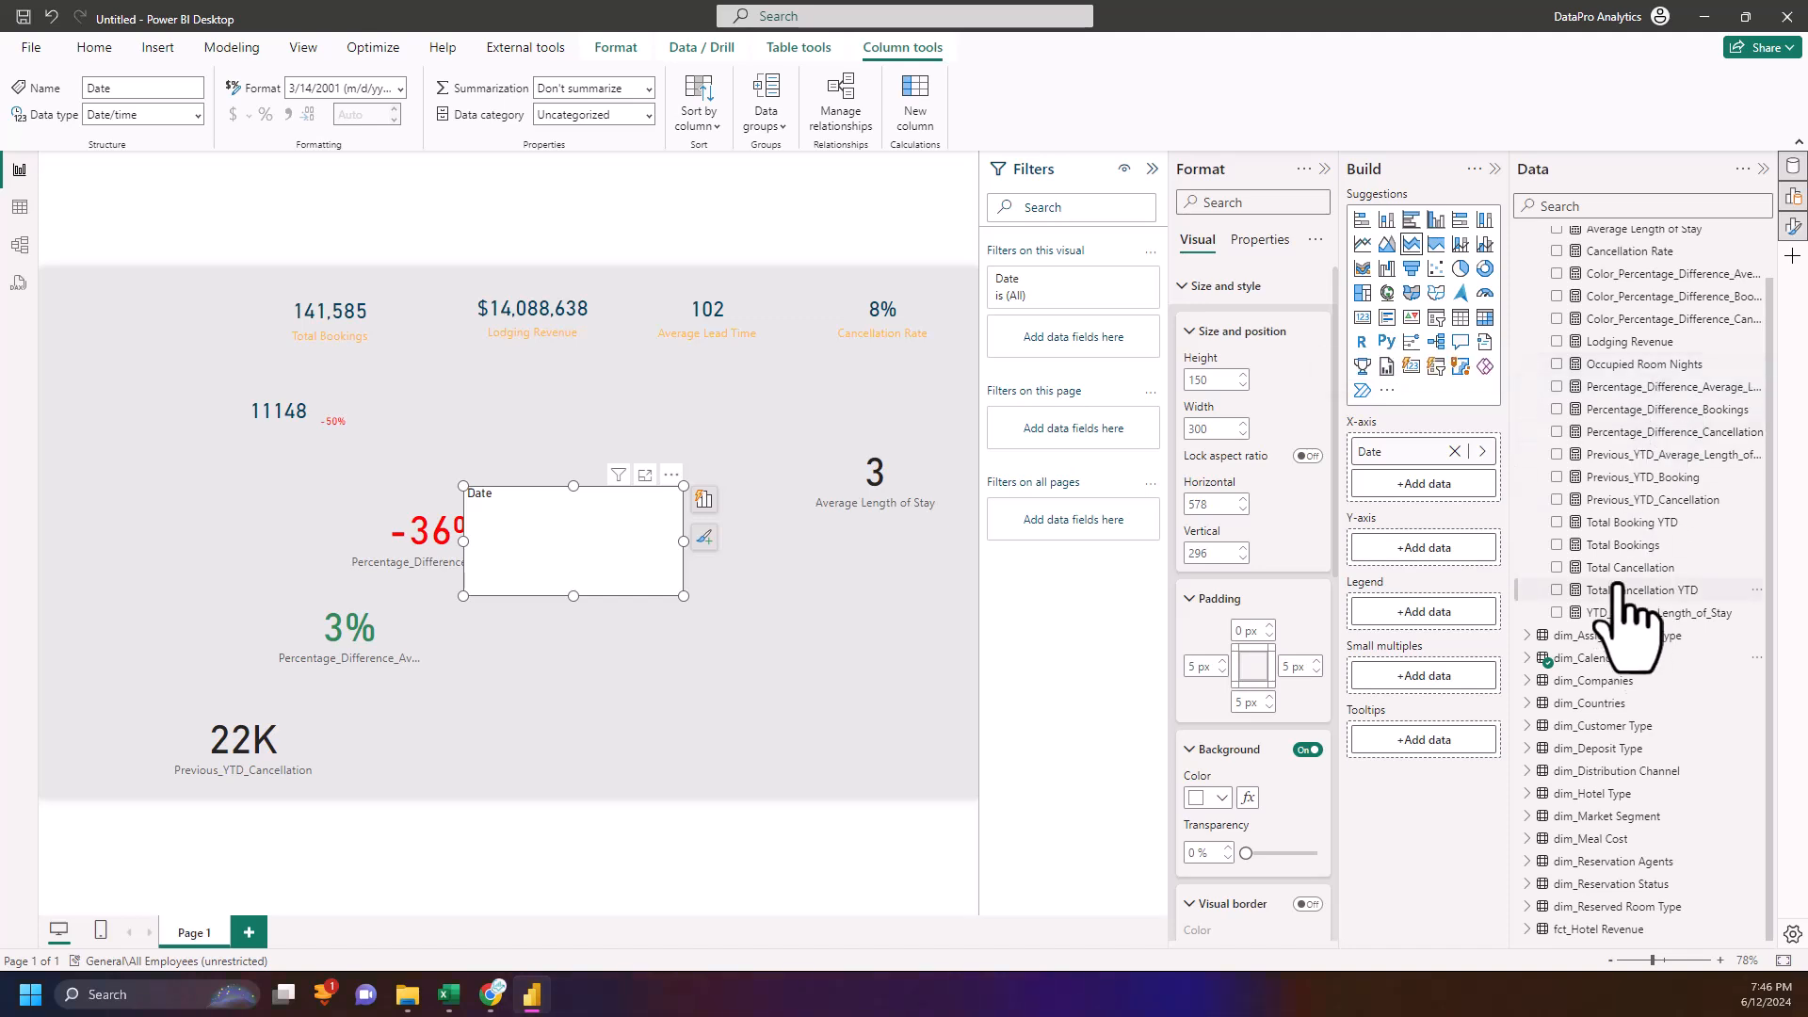
{"action": "left_click_drag", "start_coordinate": [1639, 592], "coordinate": [1430, 553]}
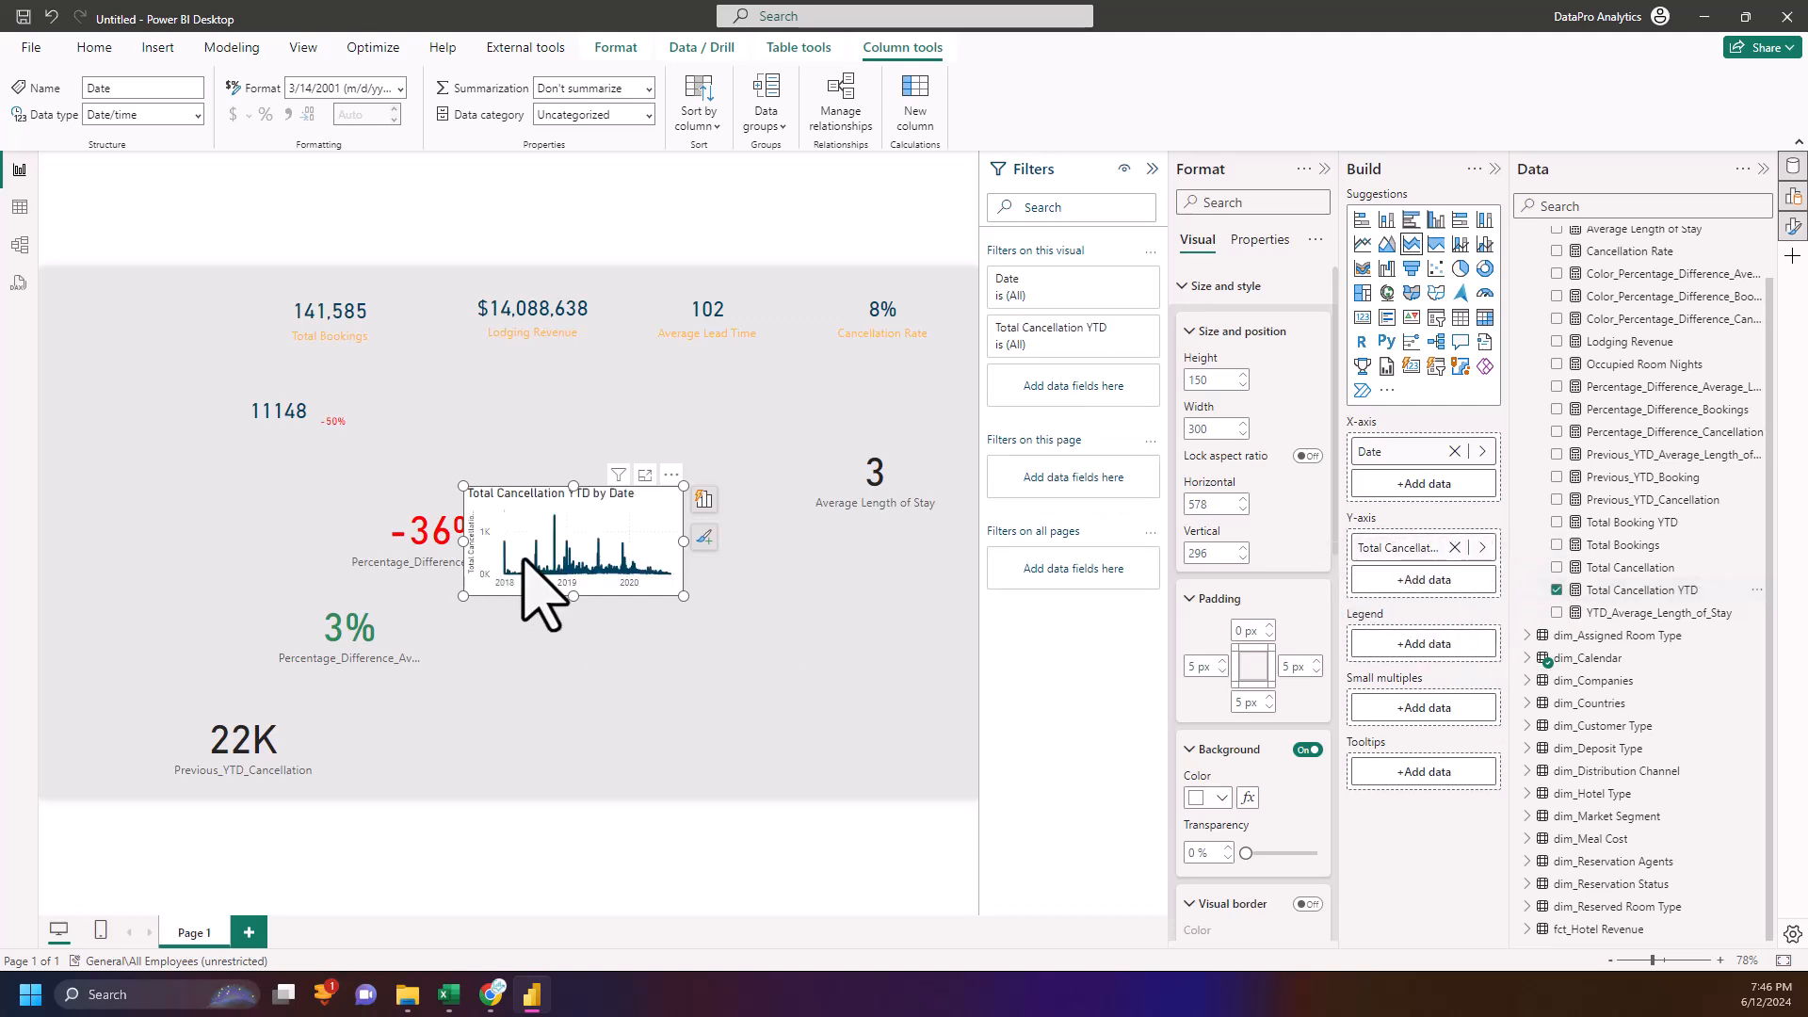
- Move the area chart beneath the Total Cancellation YTD card and turn off its background
{"action": "left_click_drag", "start_coordinate": [513, 537], "coordinate": [250, 504]}
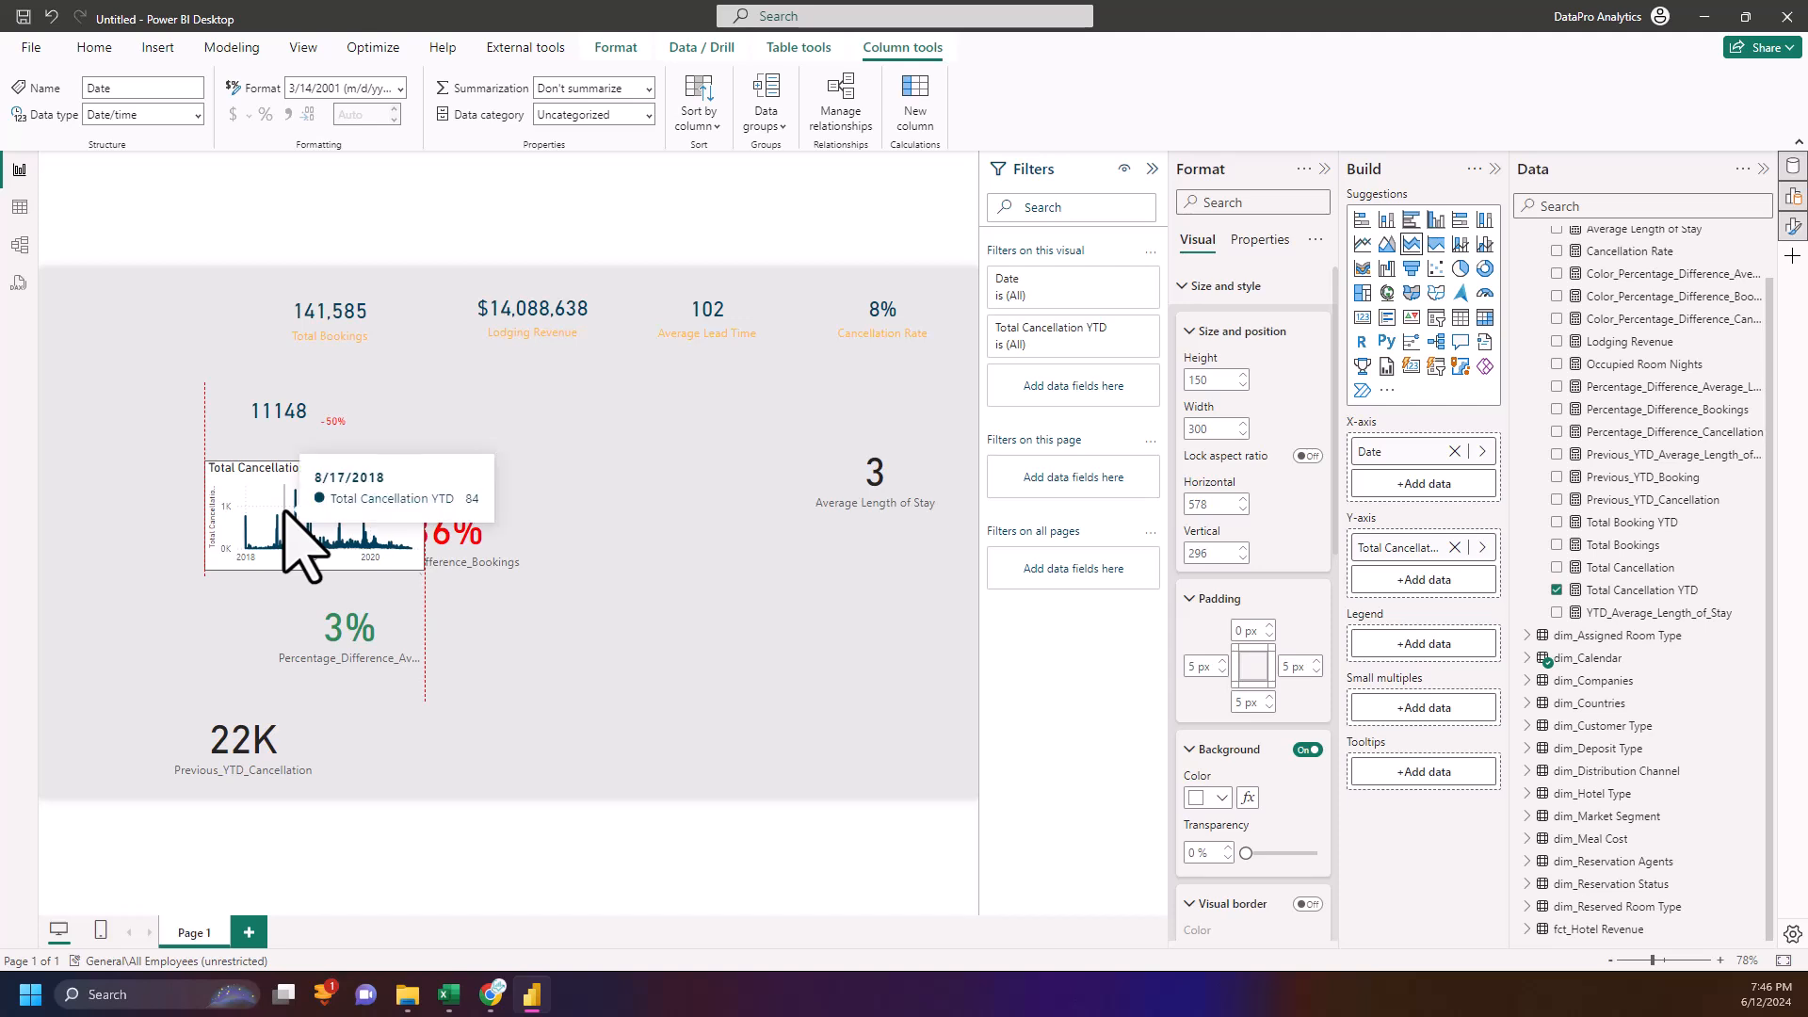
{"action": "scroll", "coordinate": [1304, 744], "scroll_direction": "down", "scroll_amount": 1}
{"action": "left_click", "coordinate": [1307, 720]}
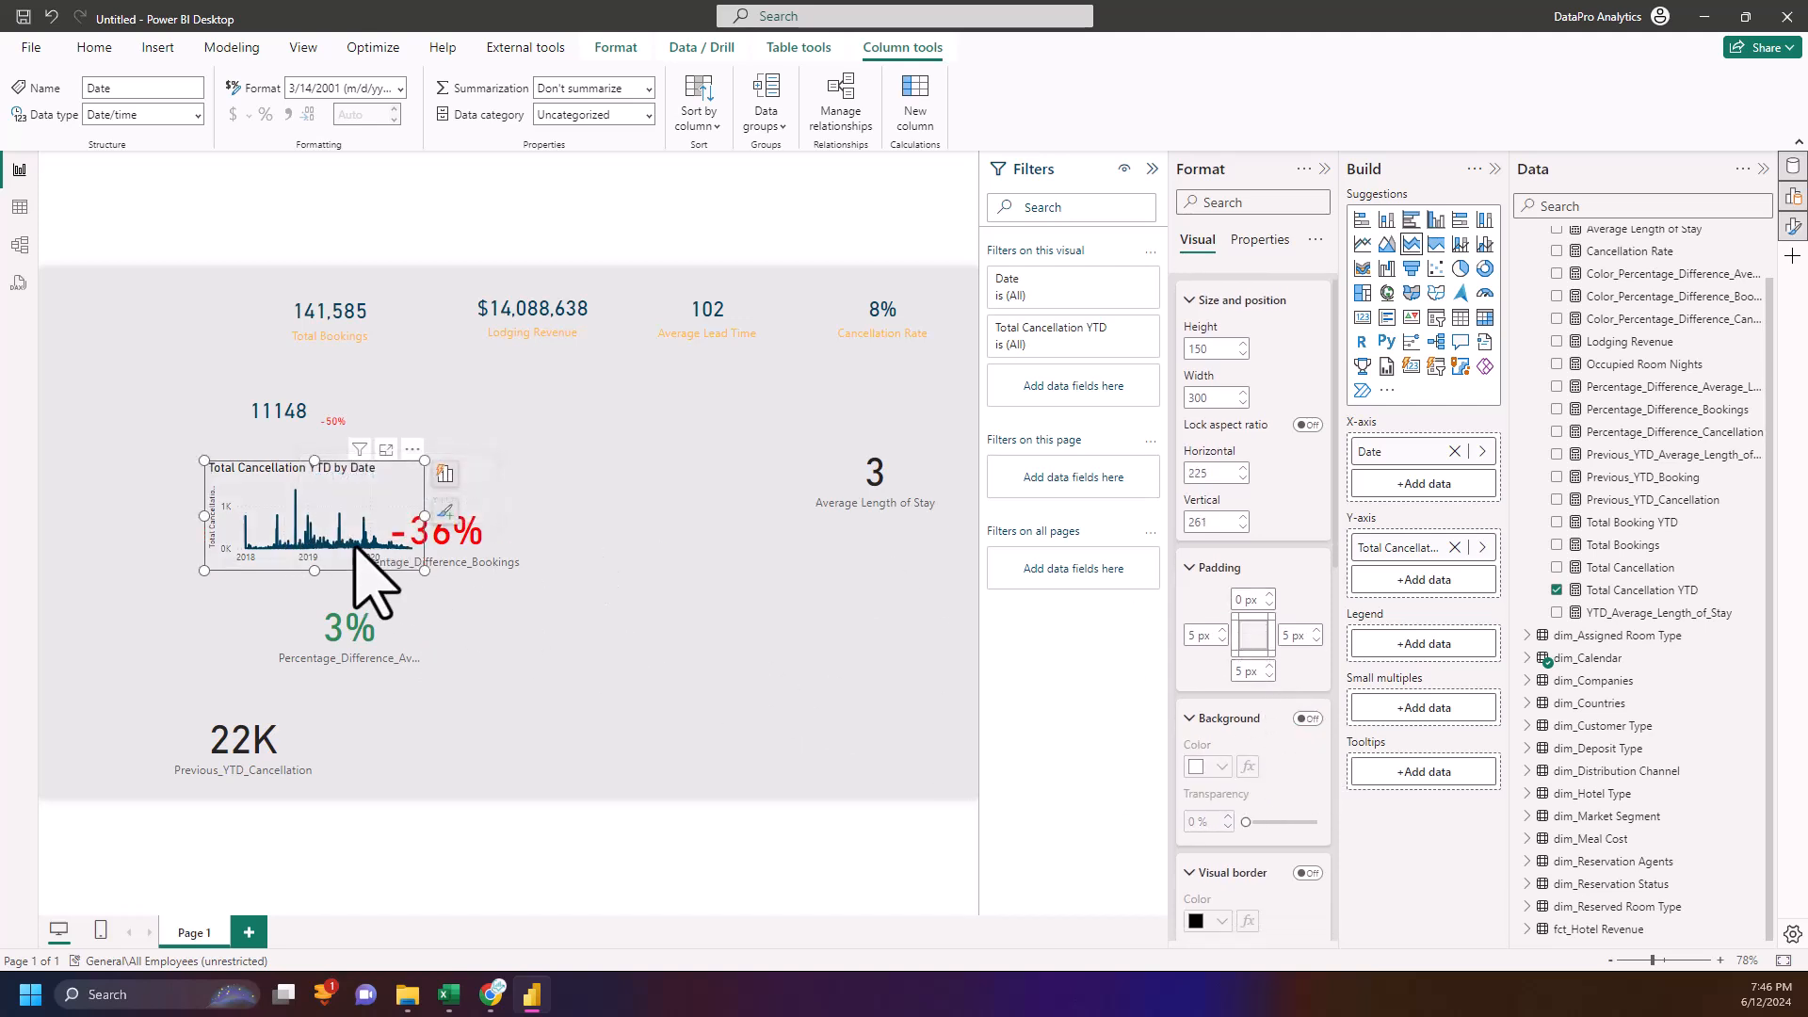
{"action": "left_click_drag", "start_coordinate": [340, 486], "coordinate": [358, 479]}
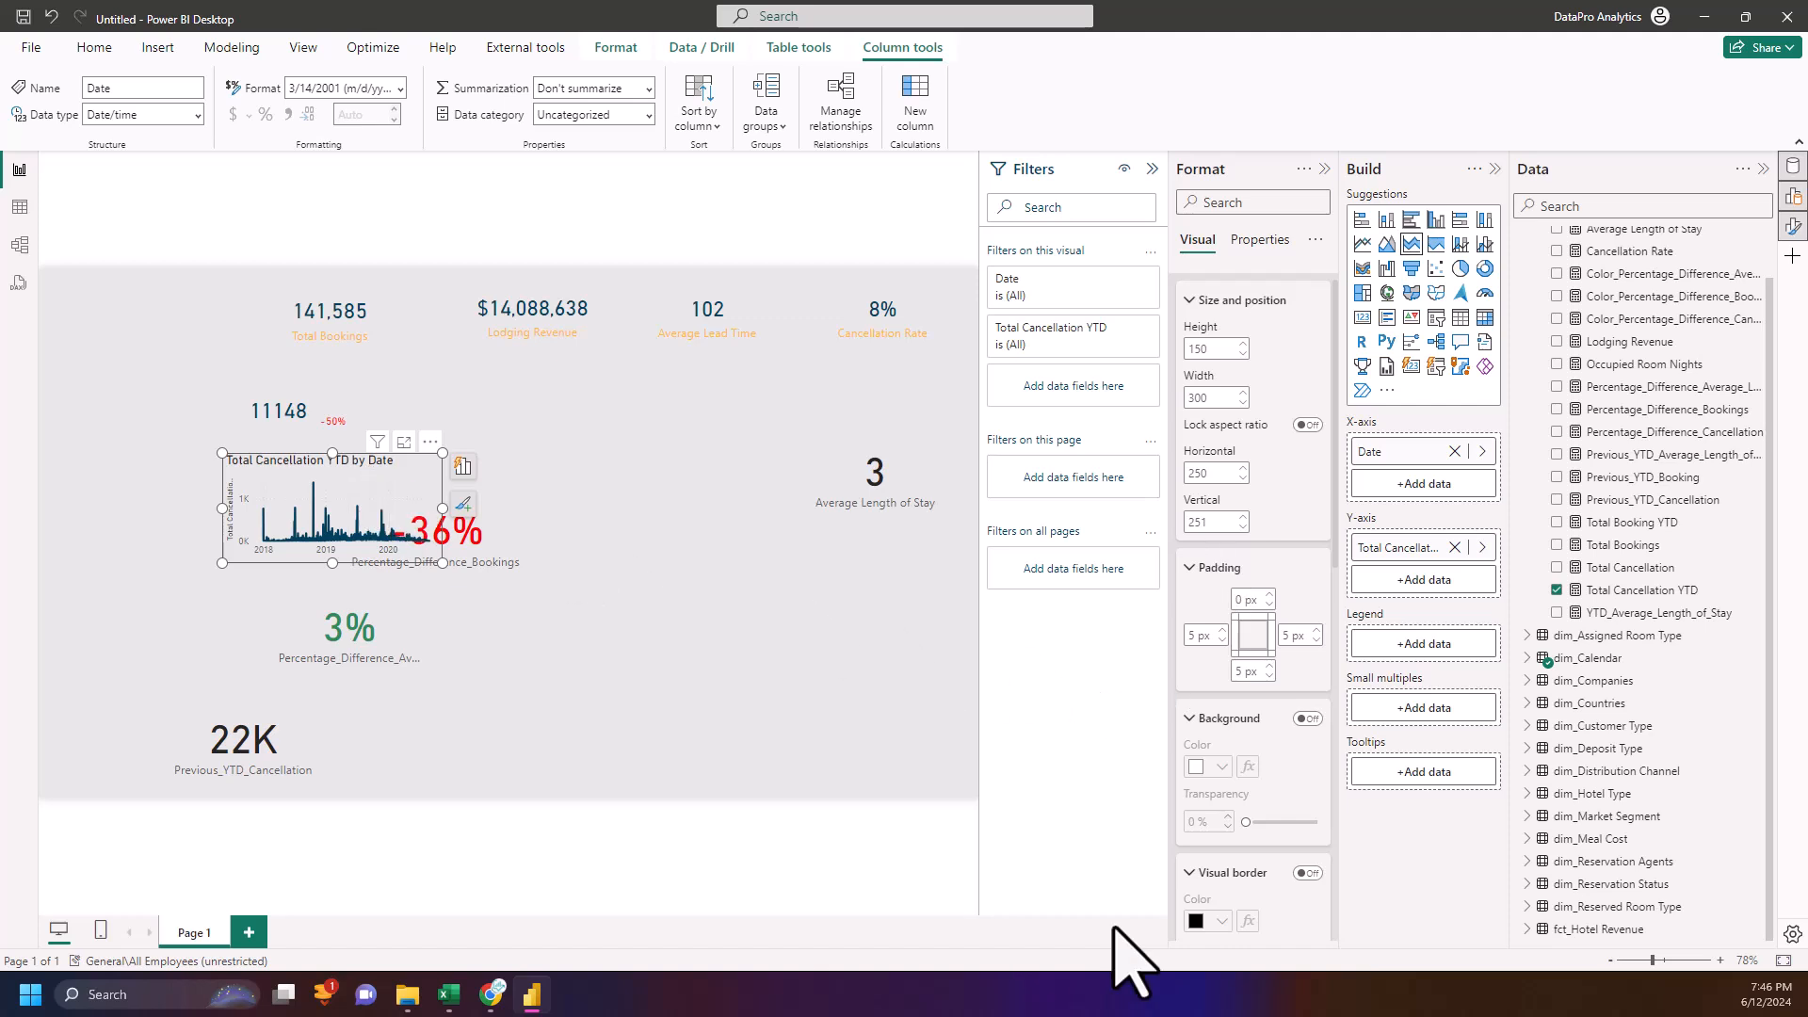
- Turn off the title of the Total Cancellation YTD area chart
{"action": "scroll", "coordinate": [1218, 649], "scroll_direction": "down", "scroll_amount": 3}
{"action": "scroll", "coordinate": [1233, 683], "scroll_direction": "down", "scroll_amount": 9}
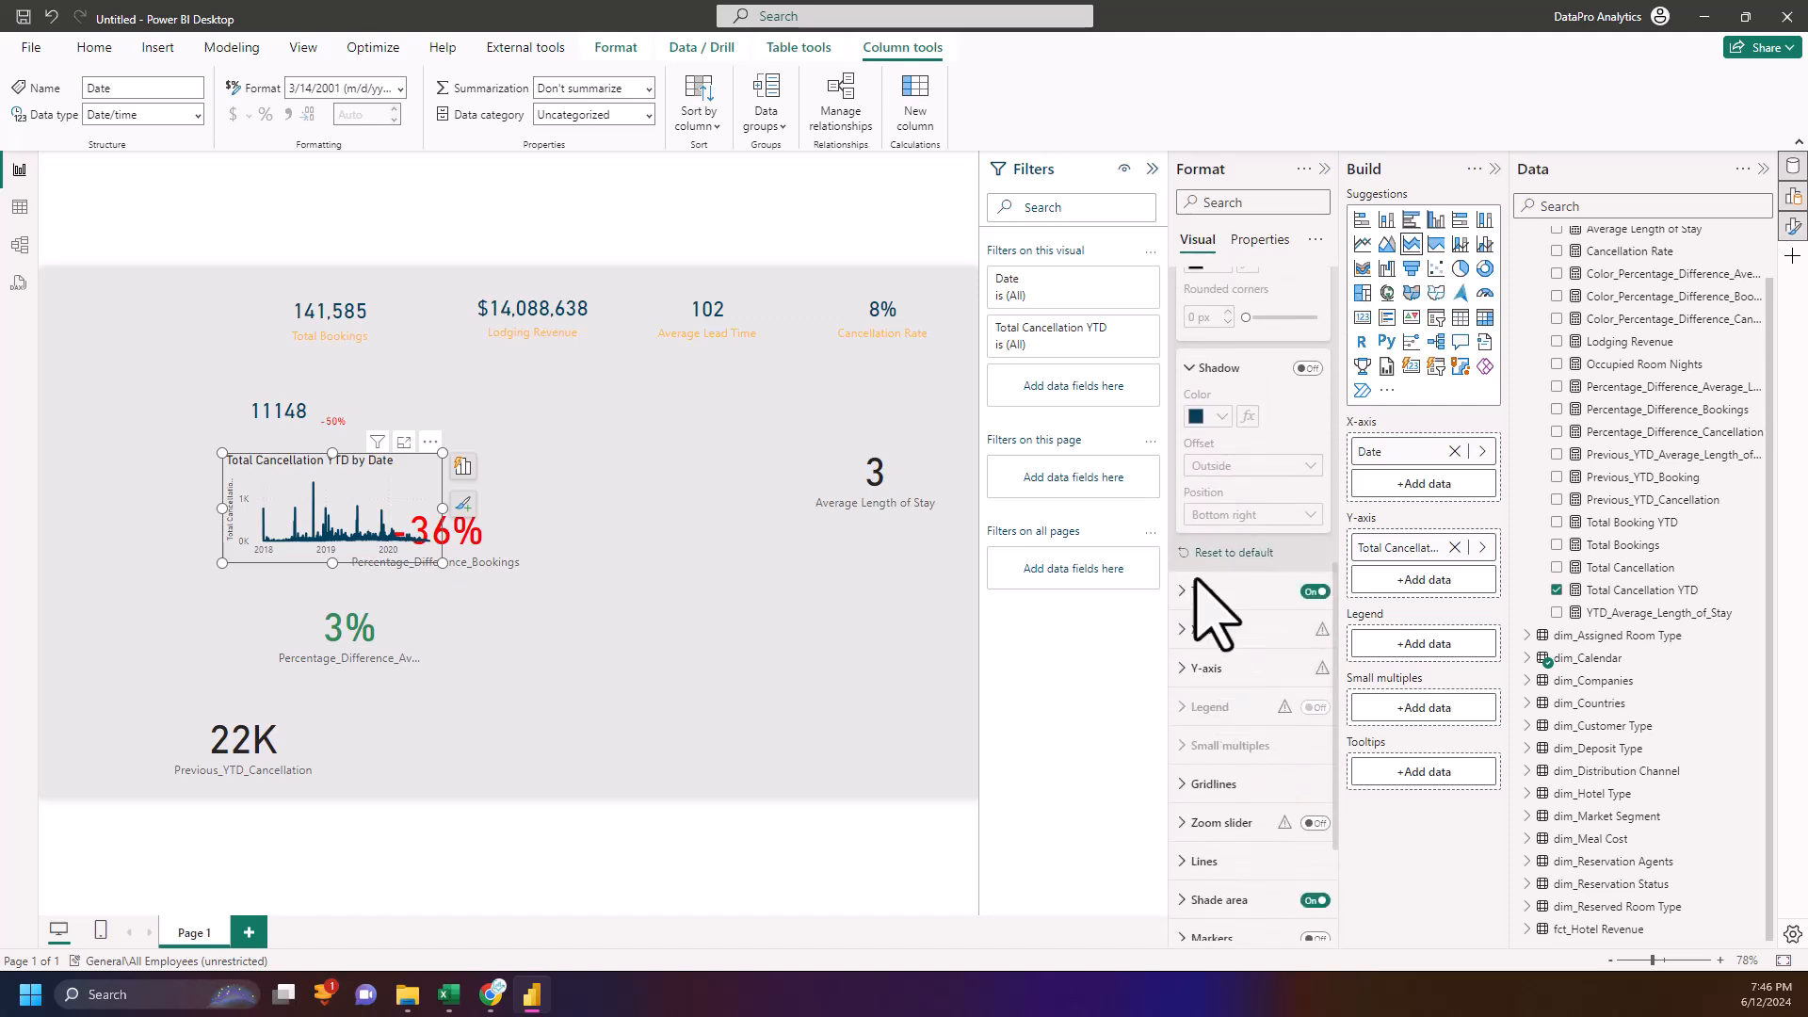
{"action": "left_click", "coordinate": [1316, 591]}
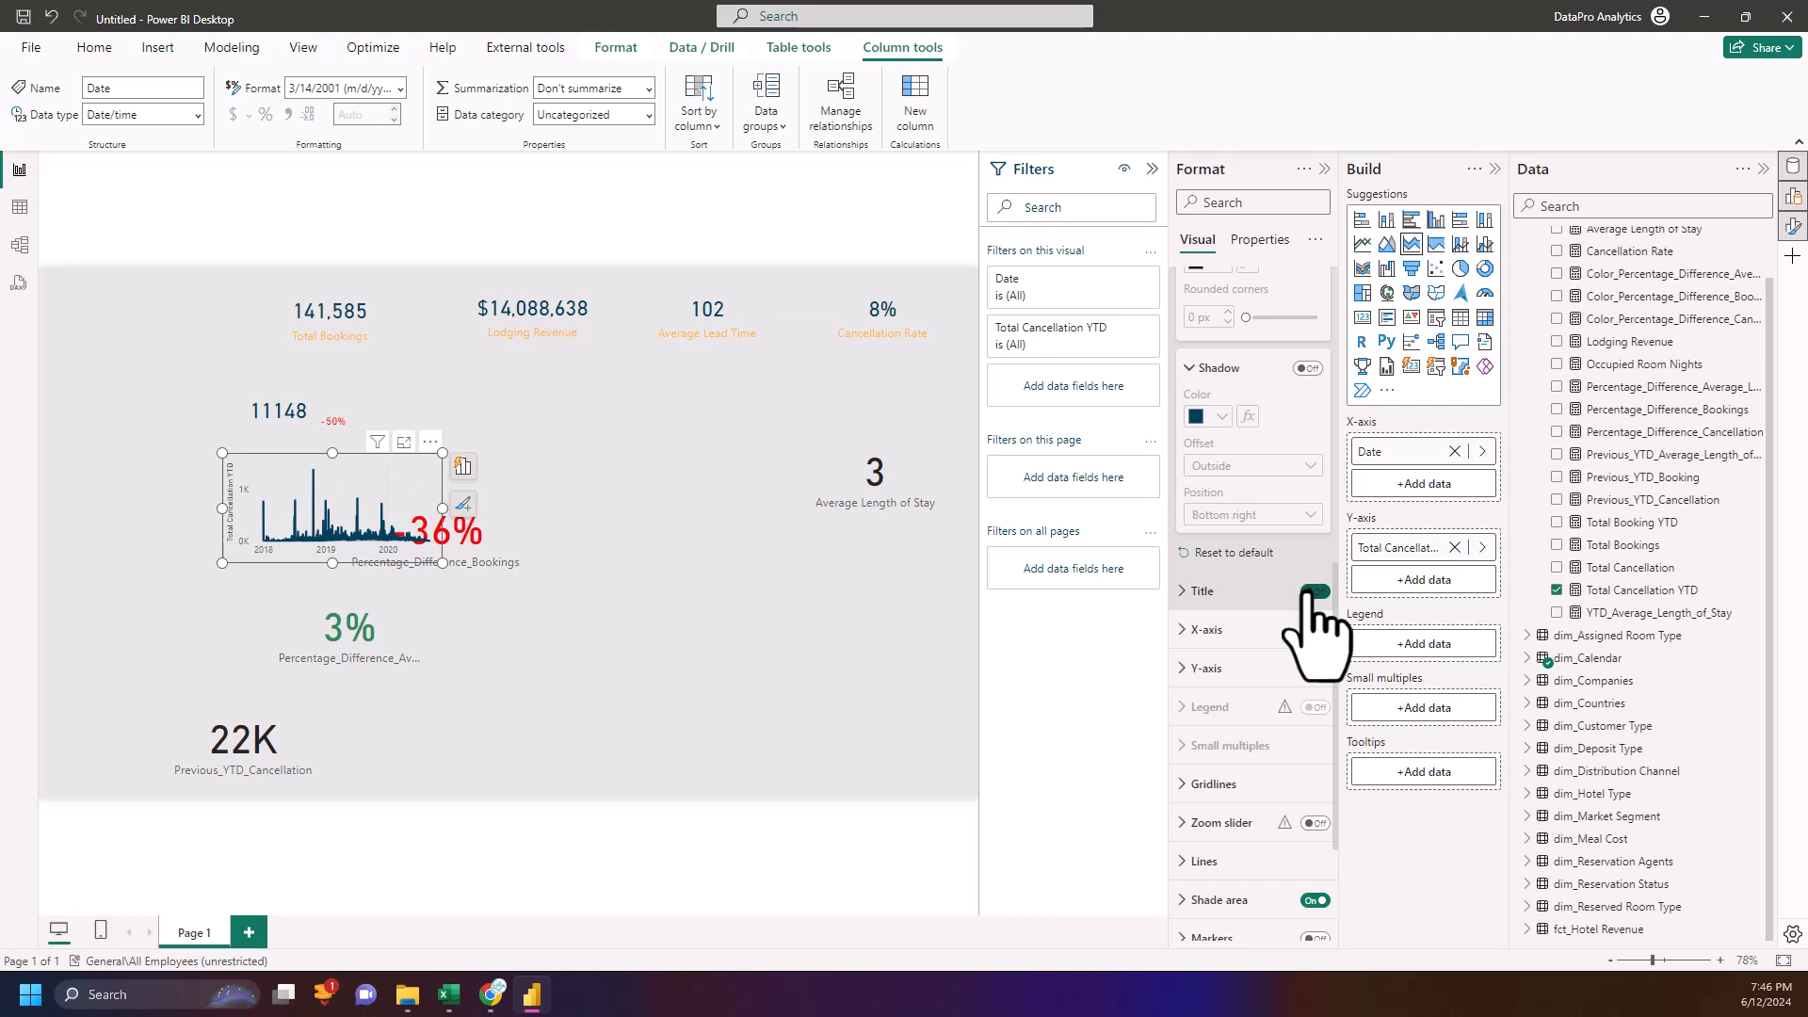
- Enlarge the area chart and turn off its X-axis values, leaving the X-axis title off
{"action": "scroll", "coordinate": [1204, 650], "scroll_direction": "down", "scroll_amount": 3}
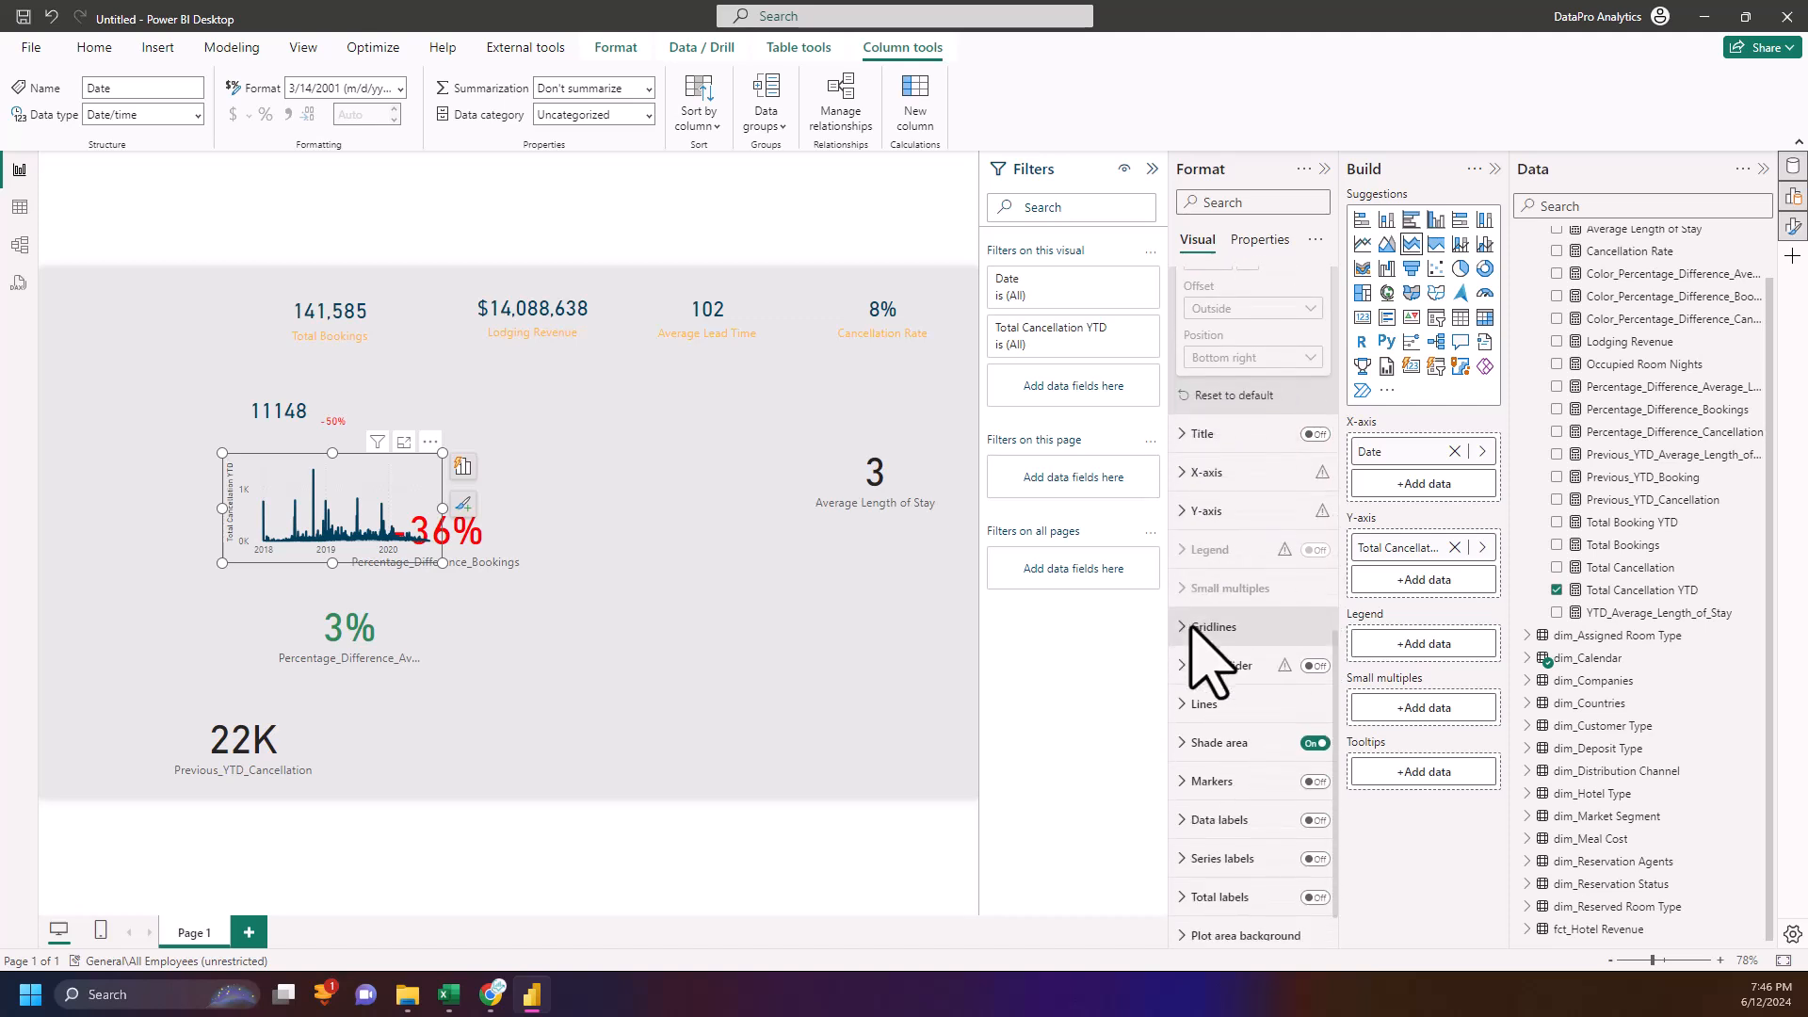
{"action": "left_click", "coordinate": [1206, 476]}
{"action": "scroll", "coordinate": [1262, 707], "scroll_direction": "down", "scroll_amount": 2}
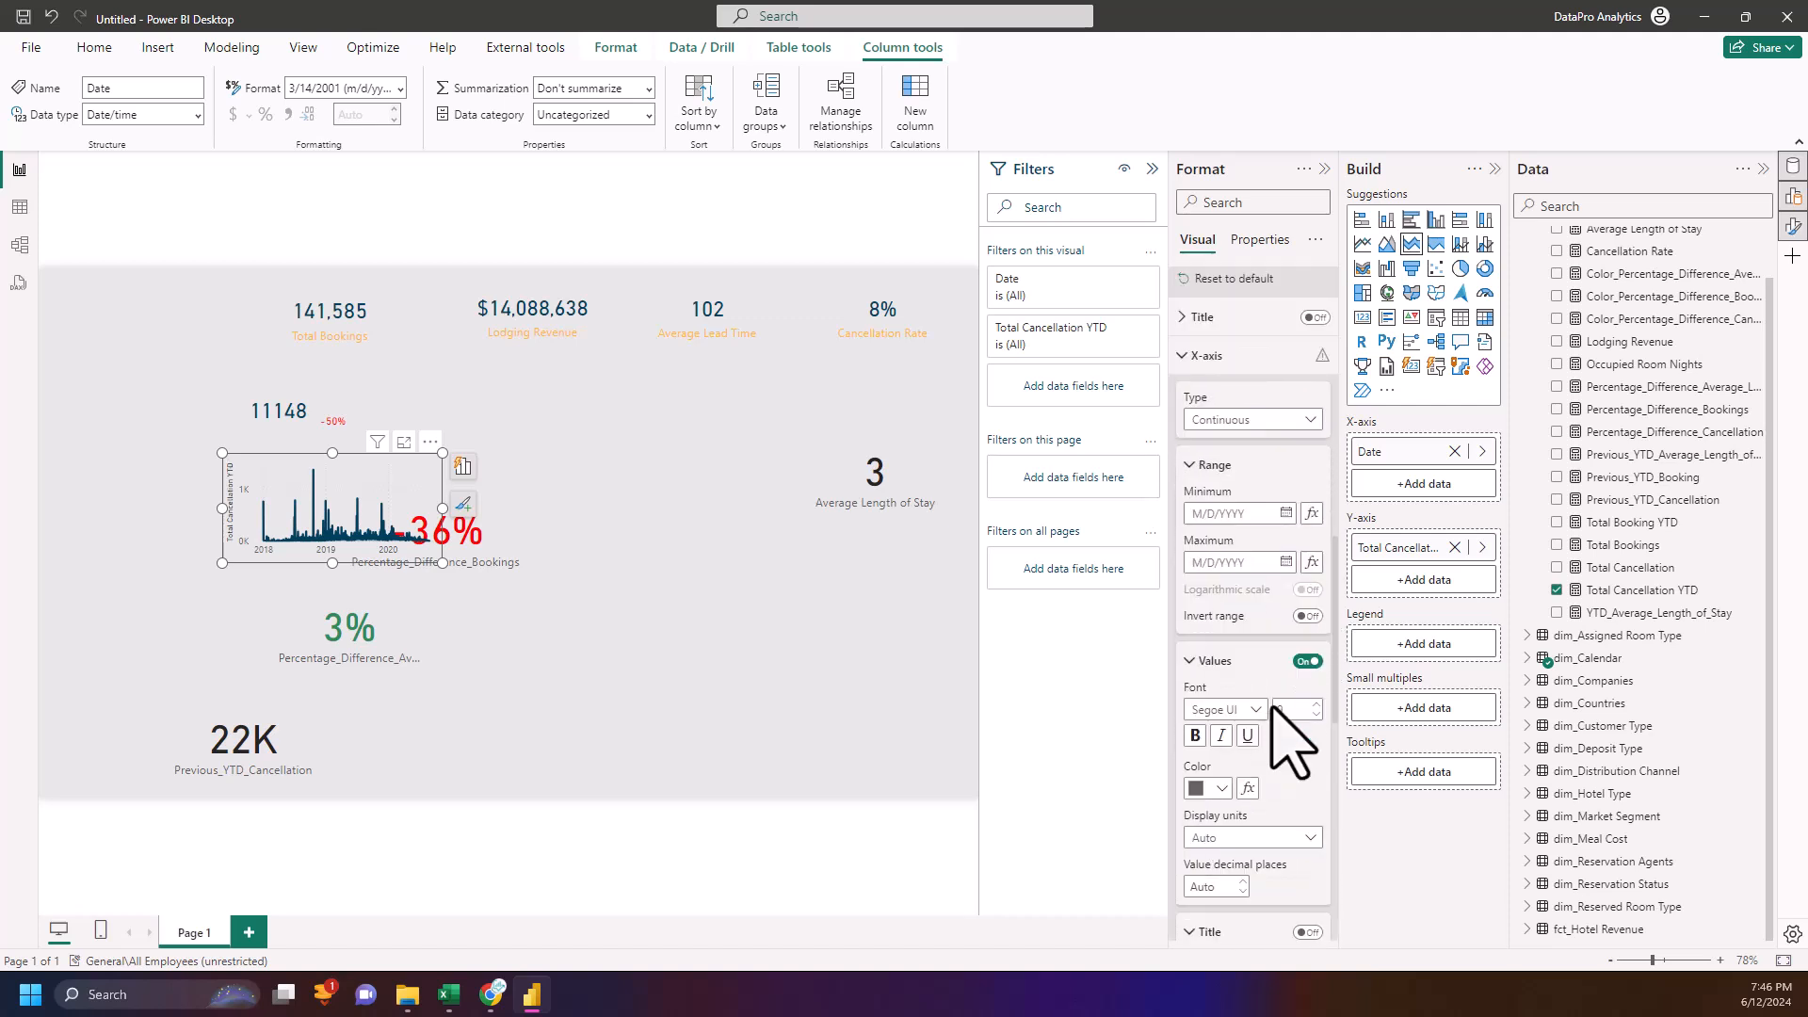
{"action": "scroll", "coordinate": [1303, 786], "scroll_direction": "down", "scroll_amount": 3}
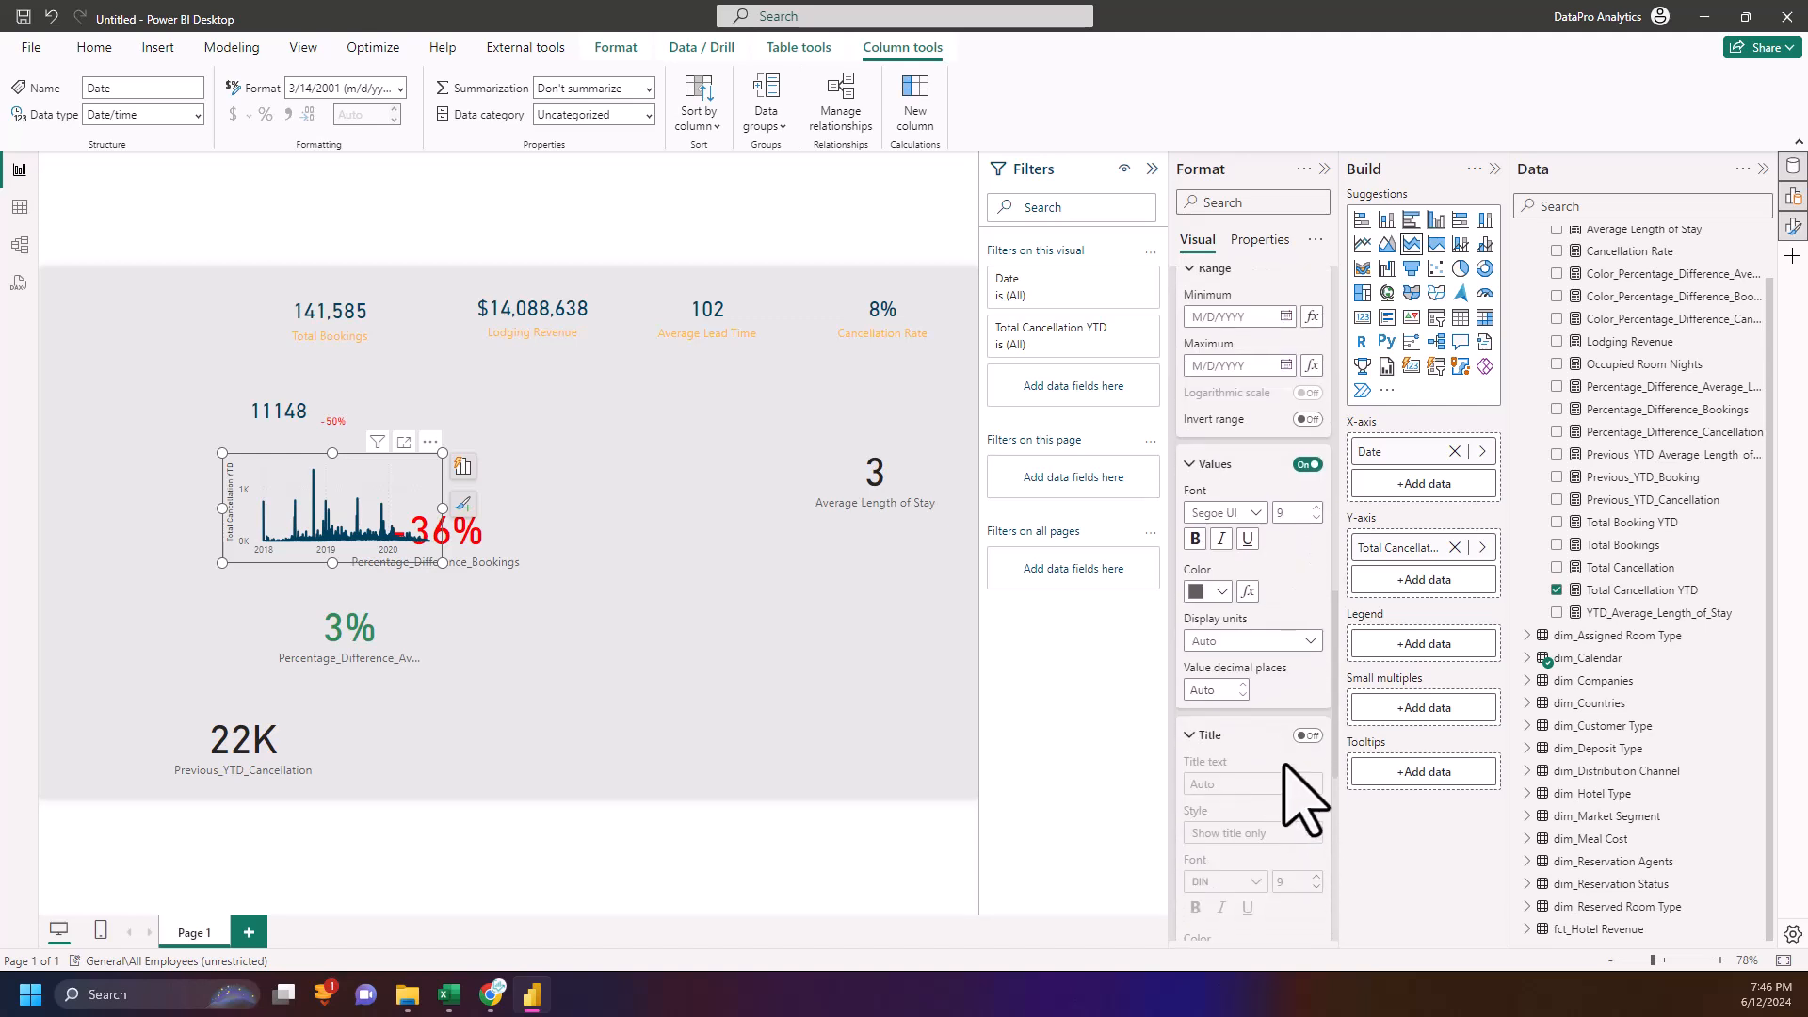
{"action": "left_click_drag", "start_coordinate": [442, 562], "coordinate": [557, 650]}
{"action": "left_click", "coordinate": [1307, 735]}
{"action": "left_click", "coordinate": [1308, 735]}
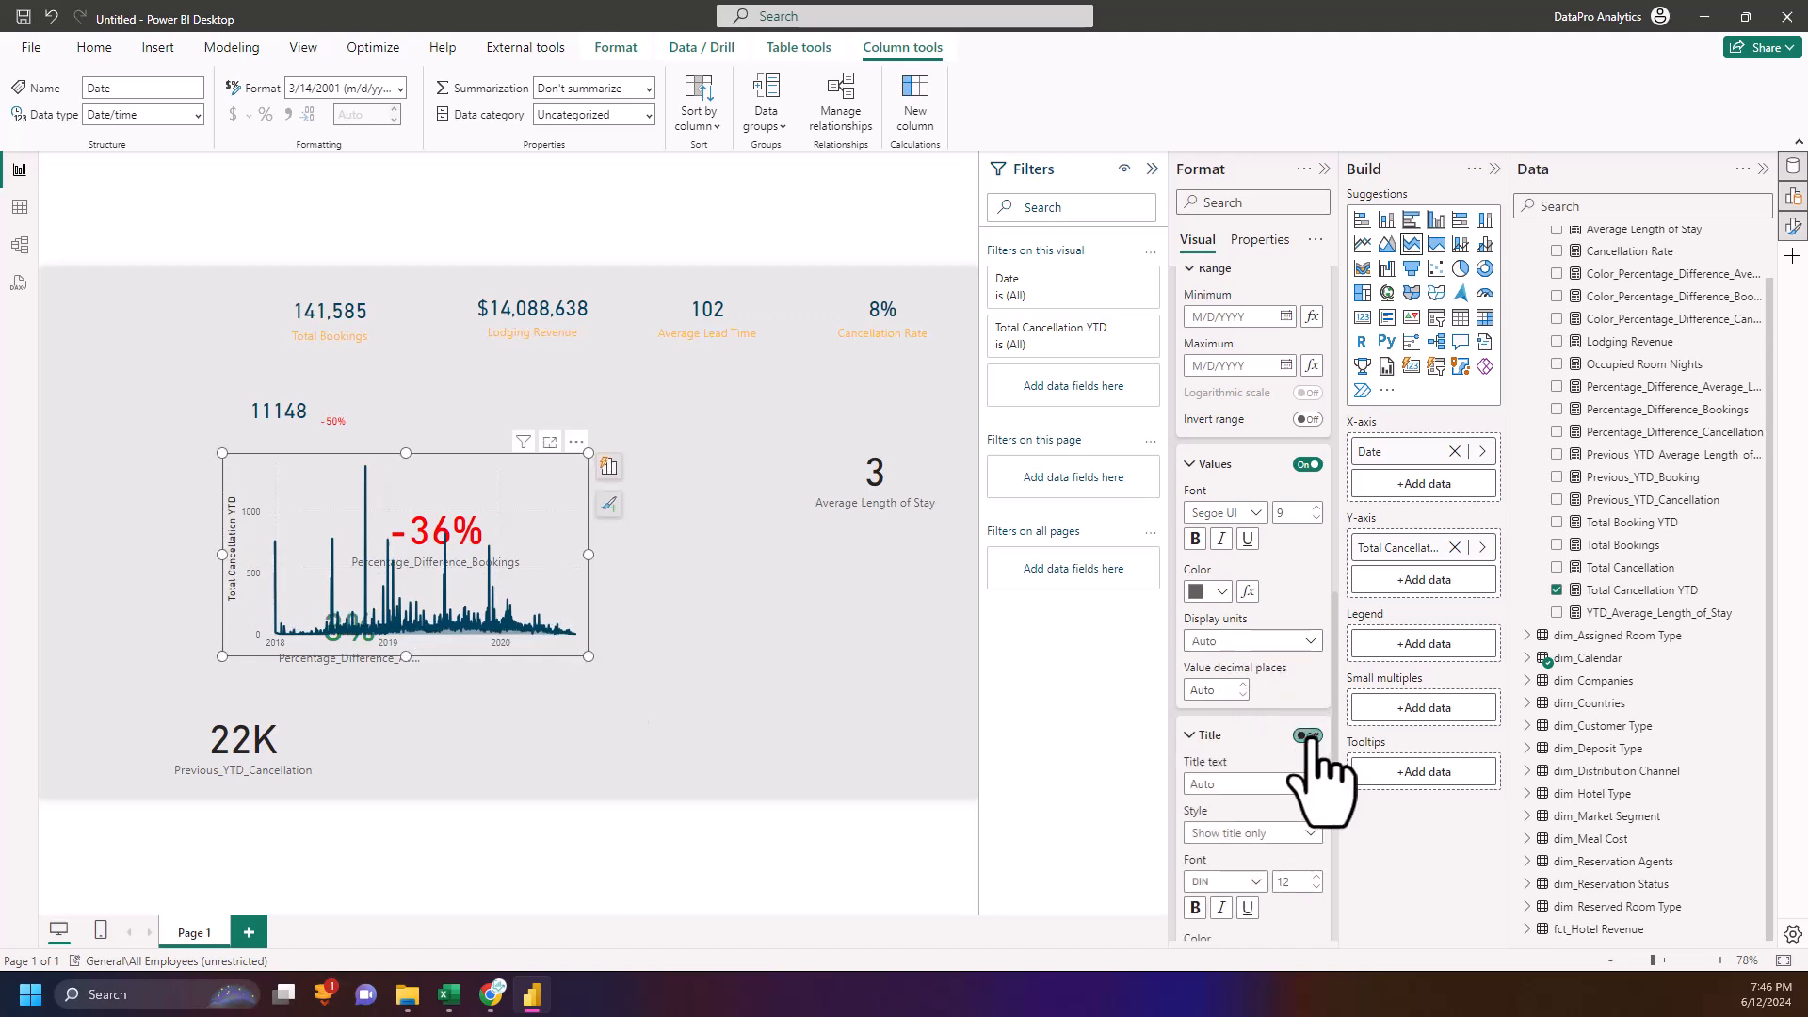
{"action": "scroll", "coordinate": [1264, 648], "scroll_direction": "up", "scroll_amount": 1}
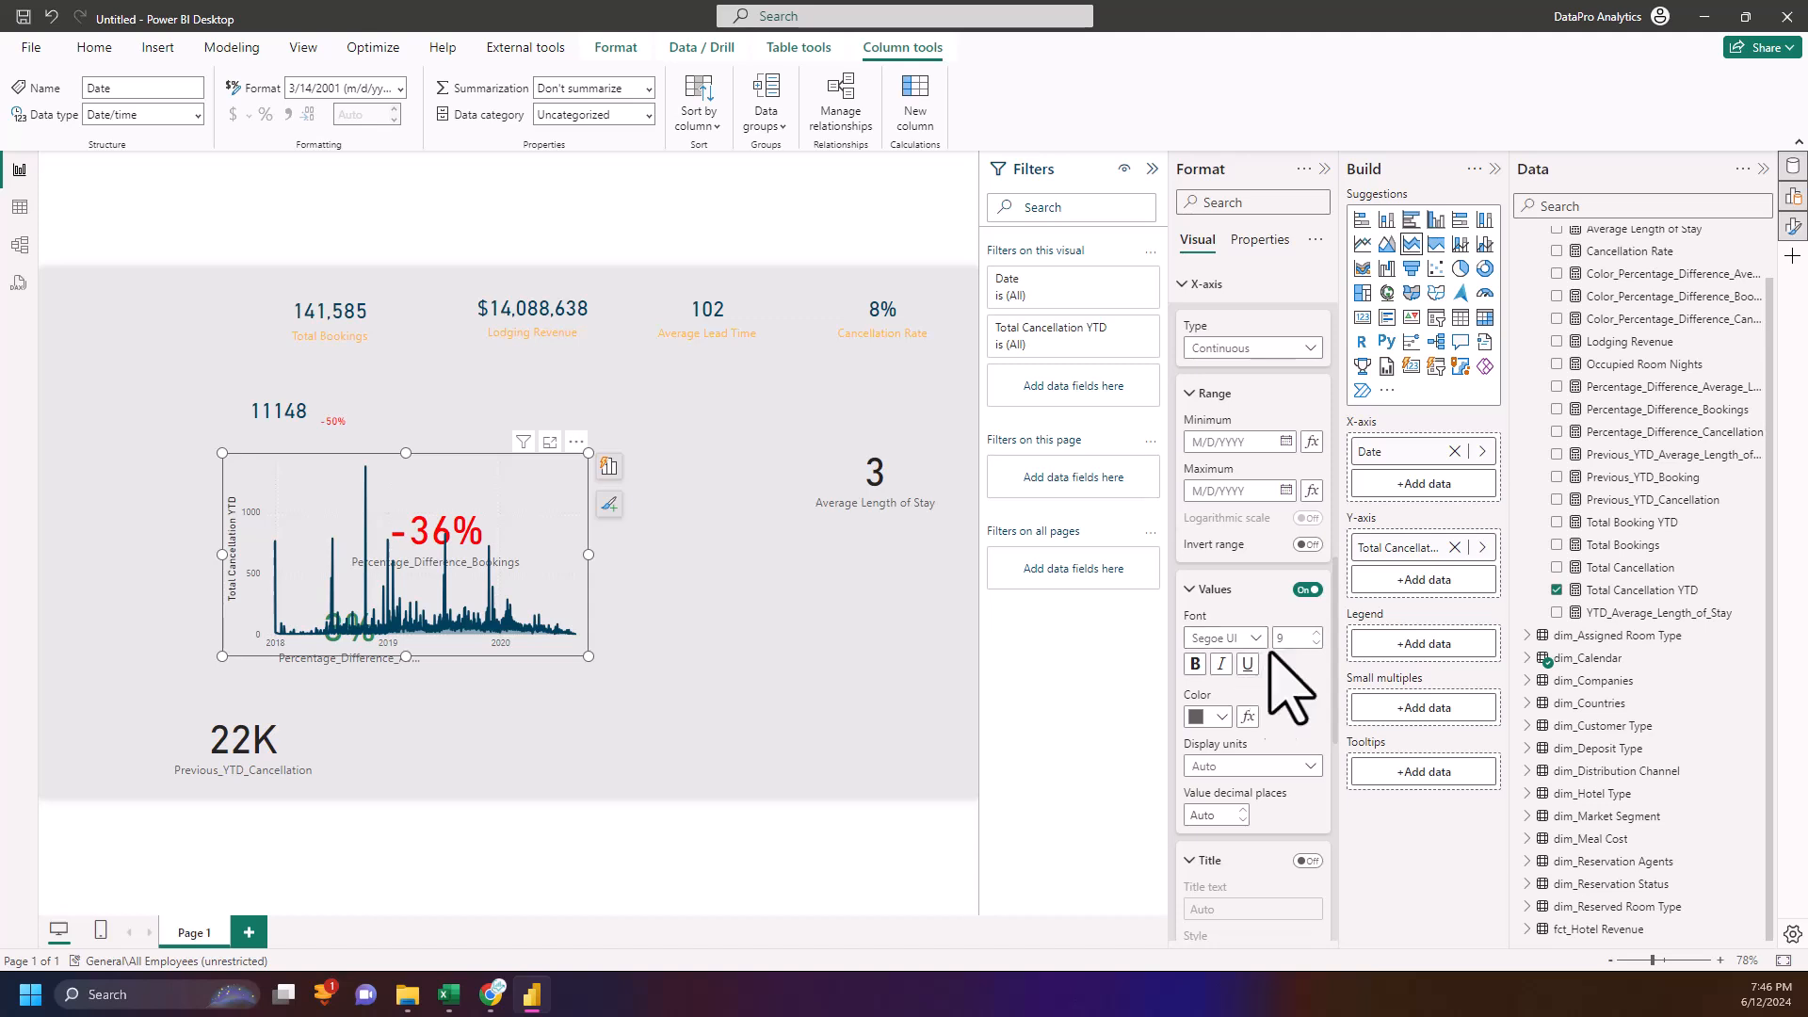
{"action": "left_click", "coordinate": [1308, 589]}
{"action": "scroll", "coordinate": [1283, 565], "scroll_direction": "up", "scroll_amount": 1}
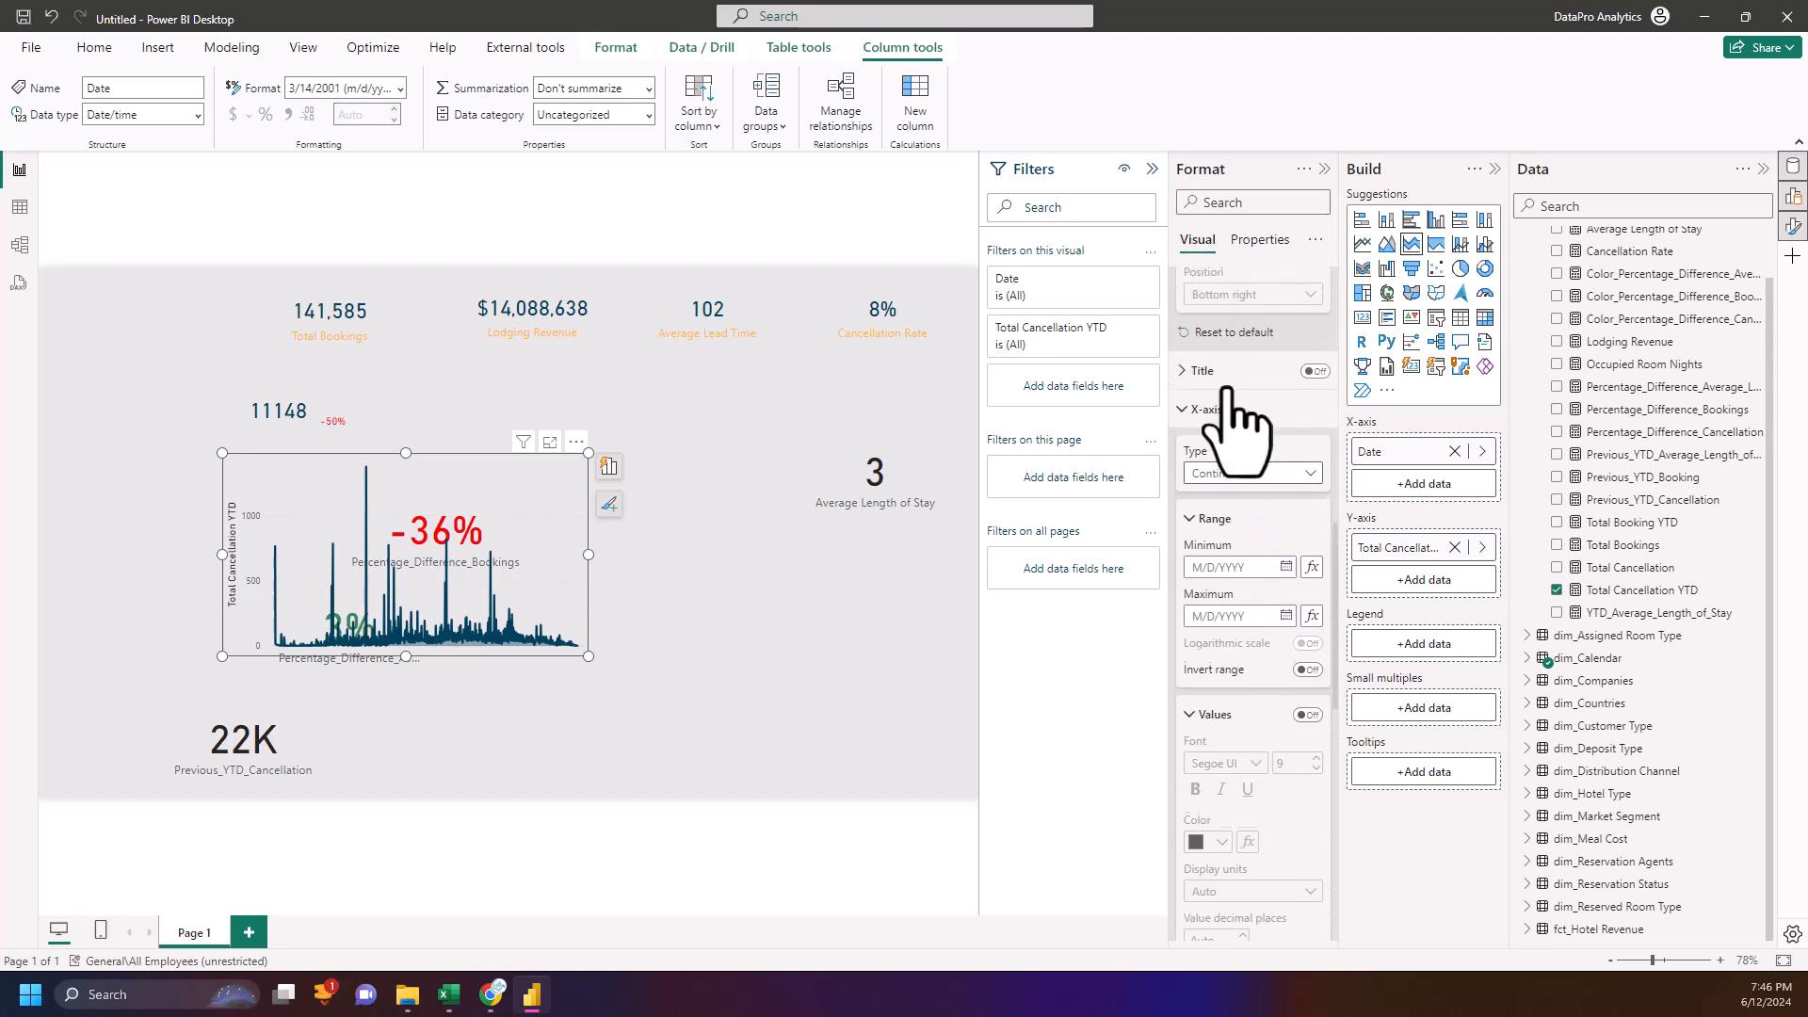
{"action": "left_click", "coordinate": [1213, 406]}
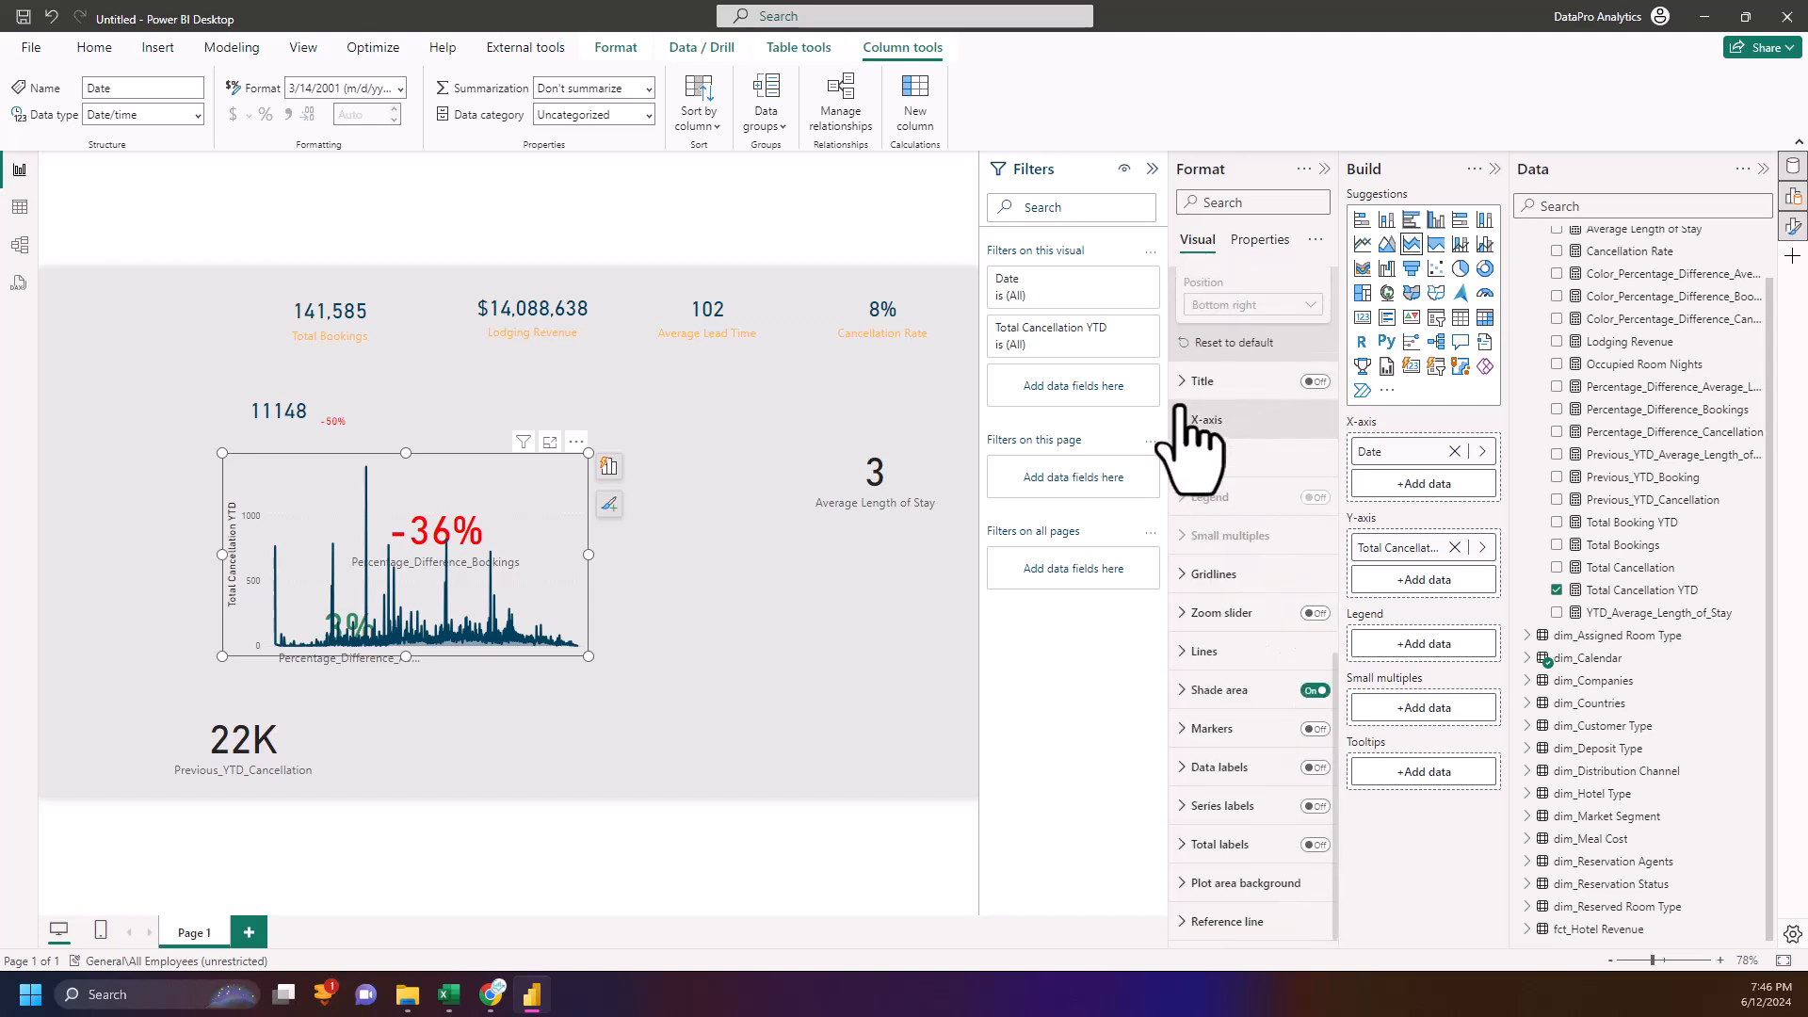
- Turn off the Y-axis title and Y-axis values of the area chart
{"action": "left_click", "coordinate": [1186, 458]}
{"action": "scroll", "coordinate": [1252, 650], "scroll_direction": "down", "scroll_amount": 1}
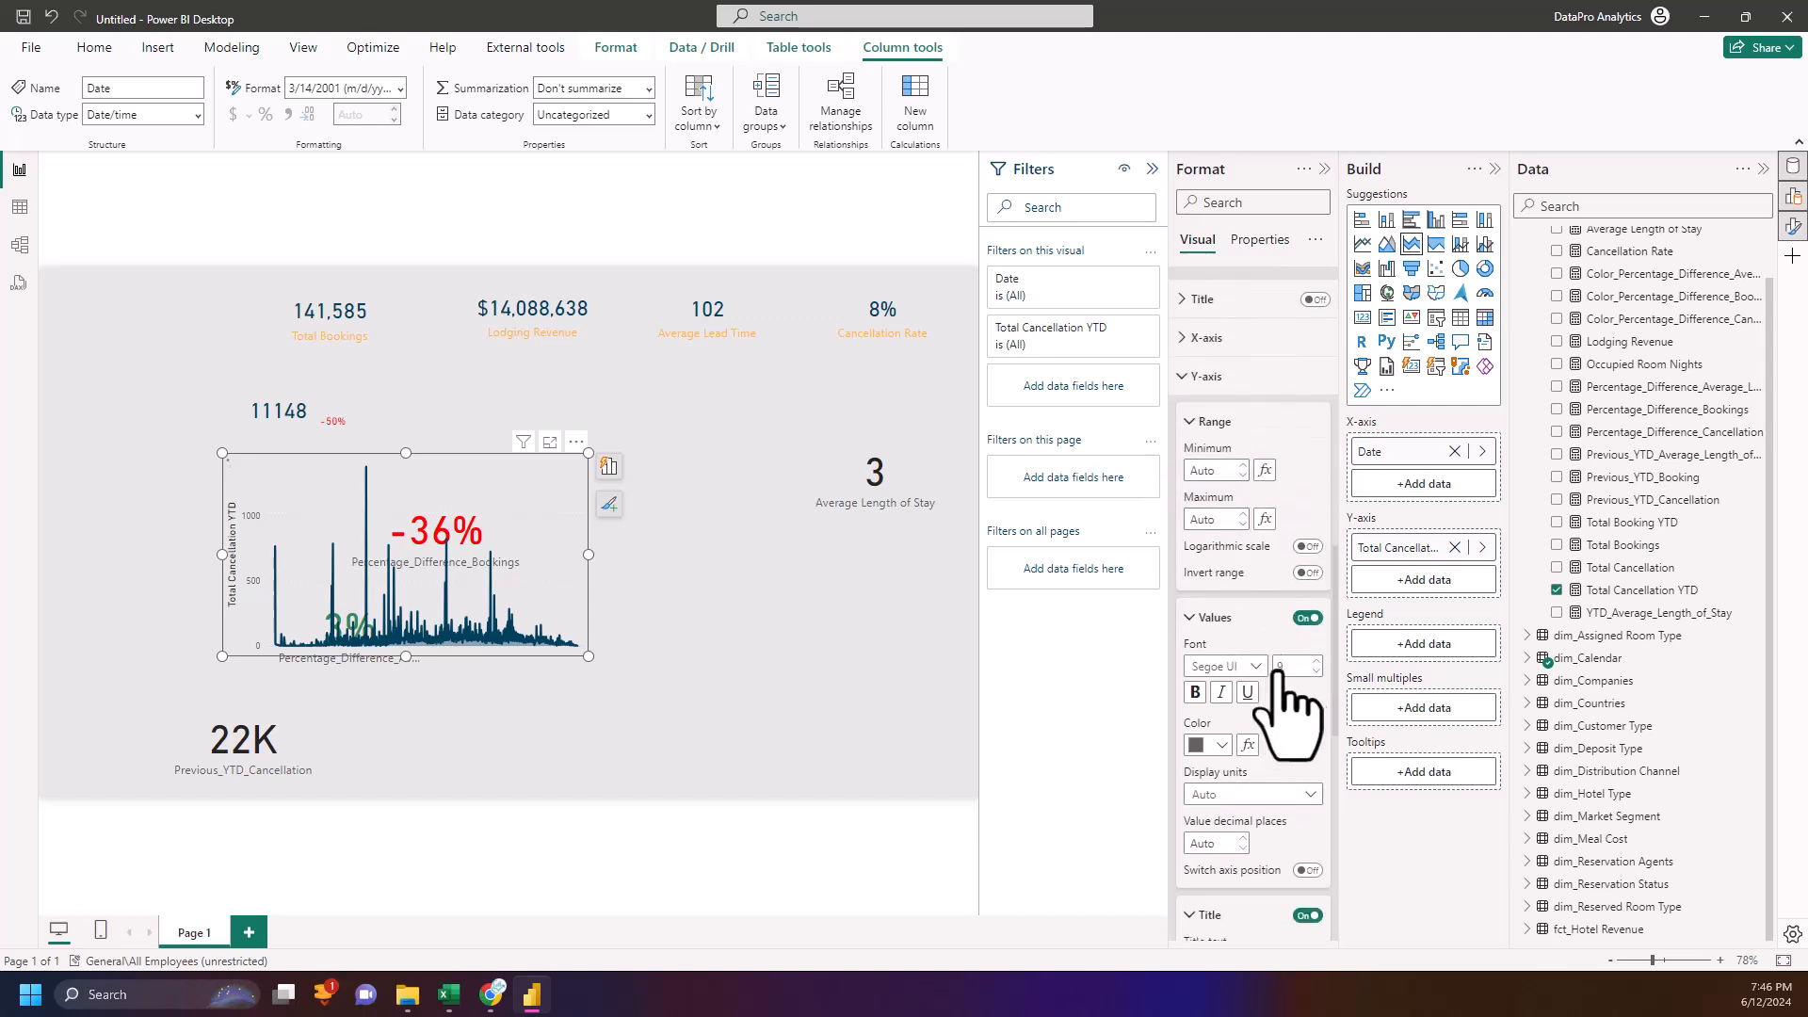
{"action": "scroll", "coordinate": [1267, 781], "scroll_direction": "down", "scroll_amount": 1}
{"action": "left_click", "coordinate": [1308, 777]}
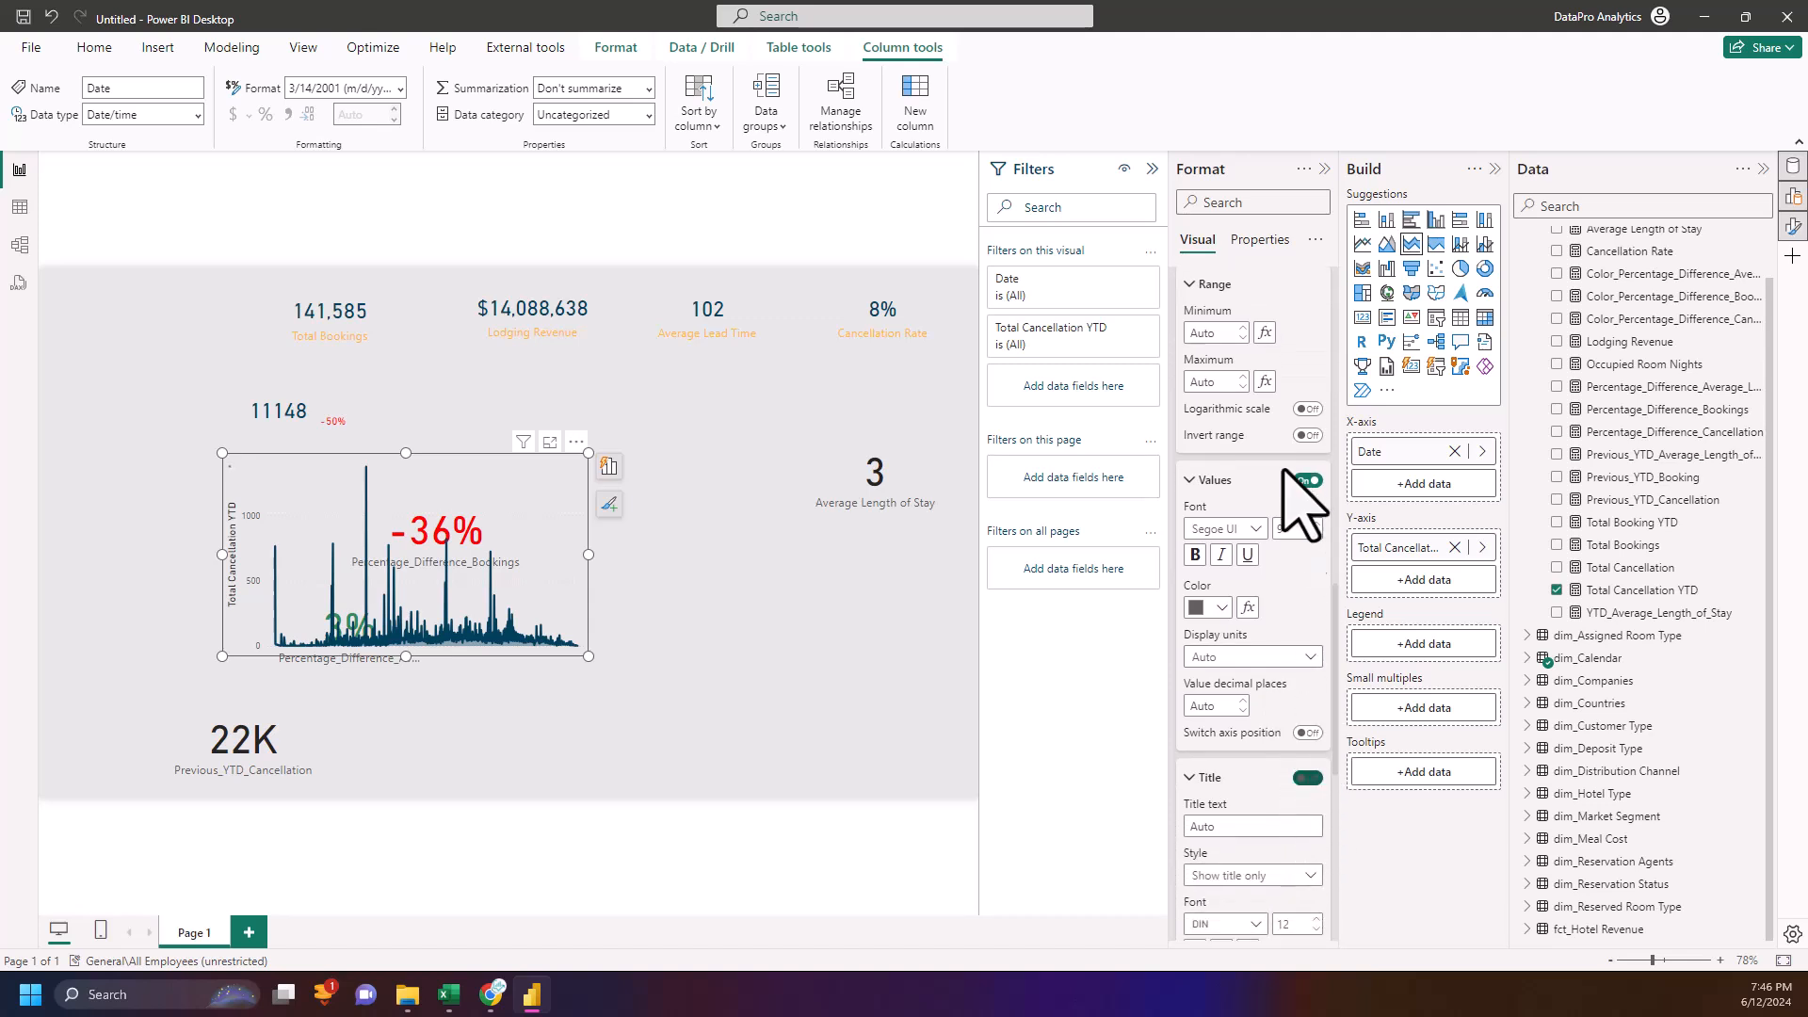
{"action": "left_click", "coordinate": [1306, 481]}
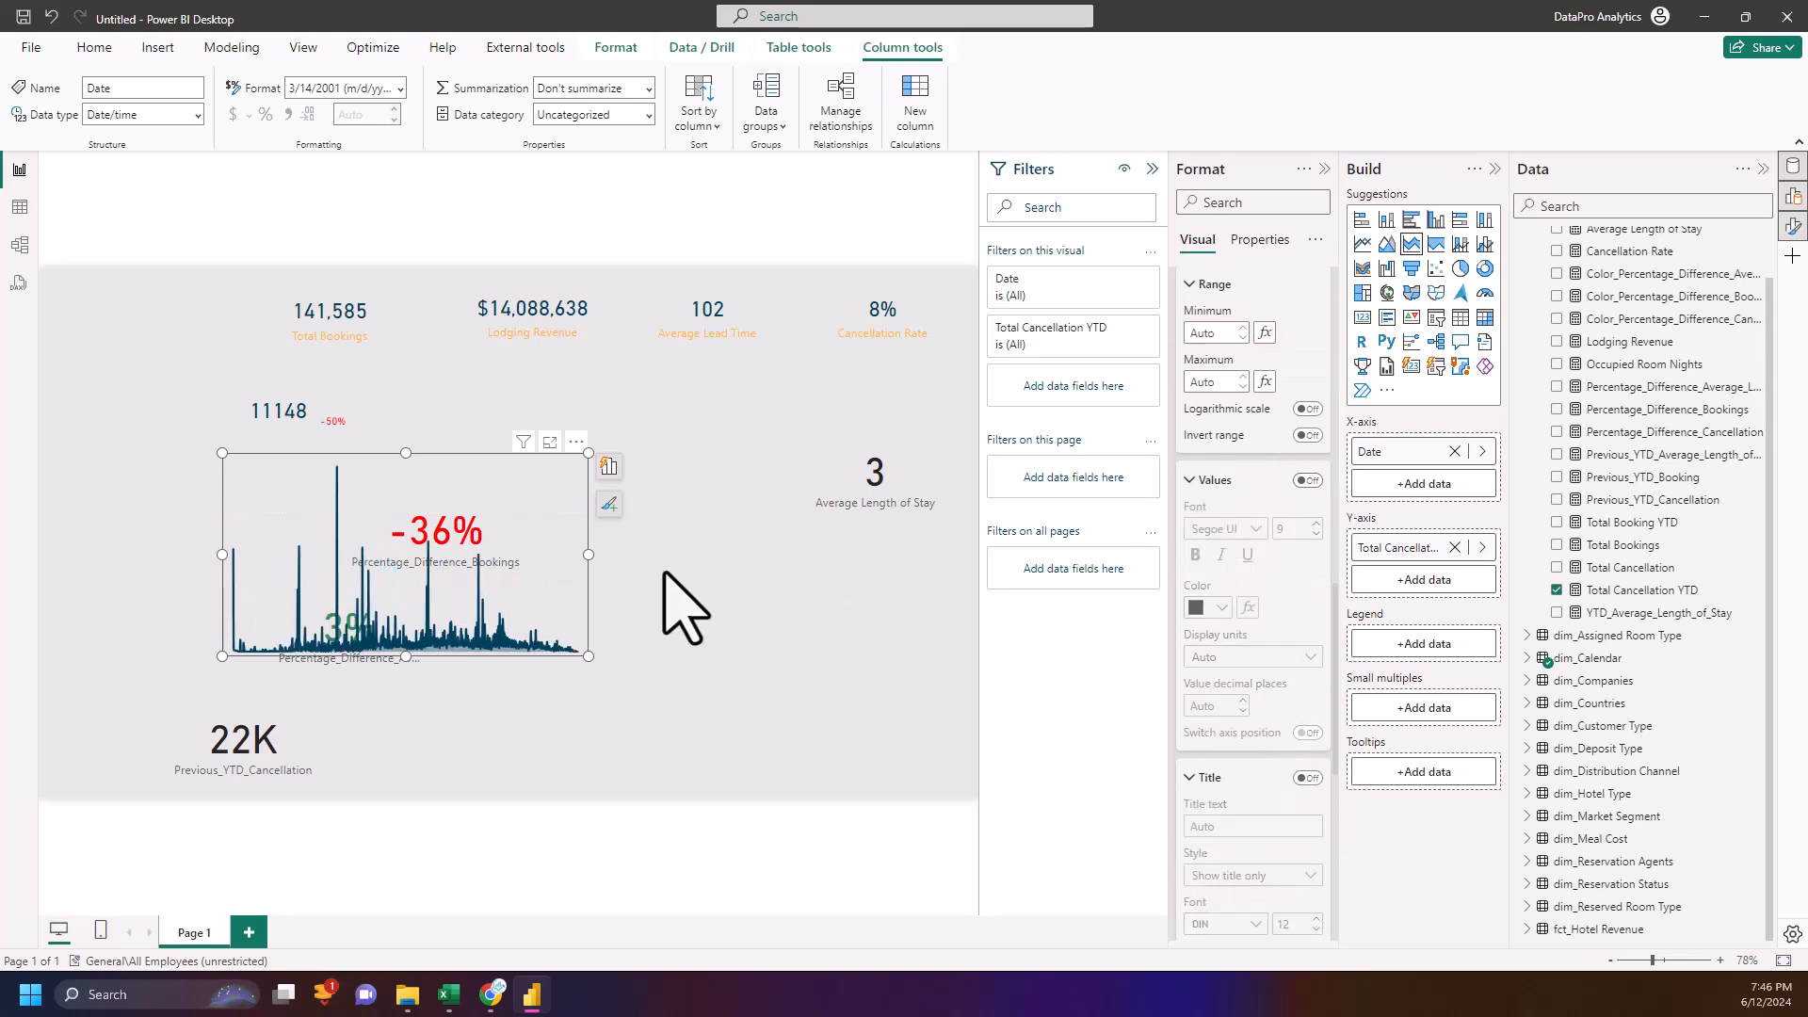
- Shrink the area chart, setting its height to 125 and width to 387
{"action": "left_click_drag", "start_coordinate": [588, 655], "coordinate": [522, 516]}
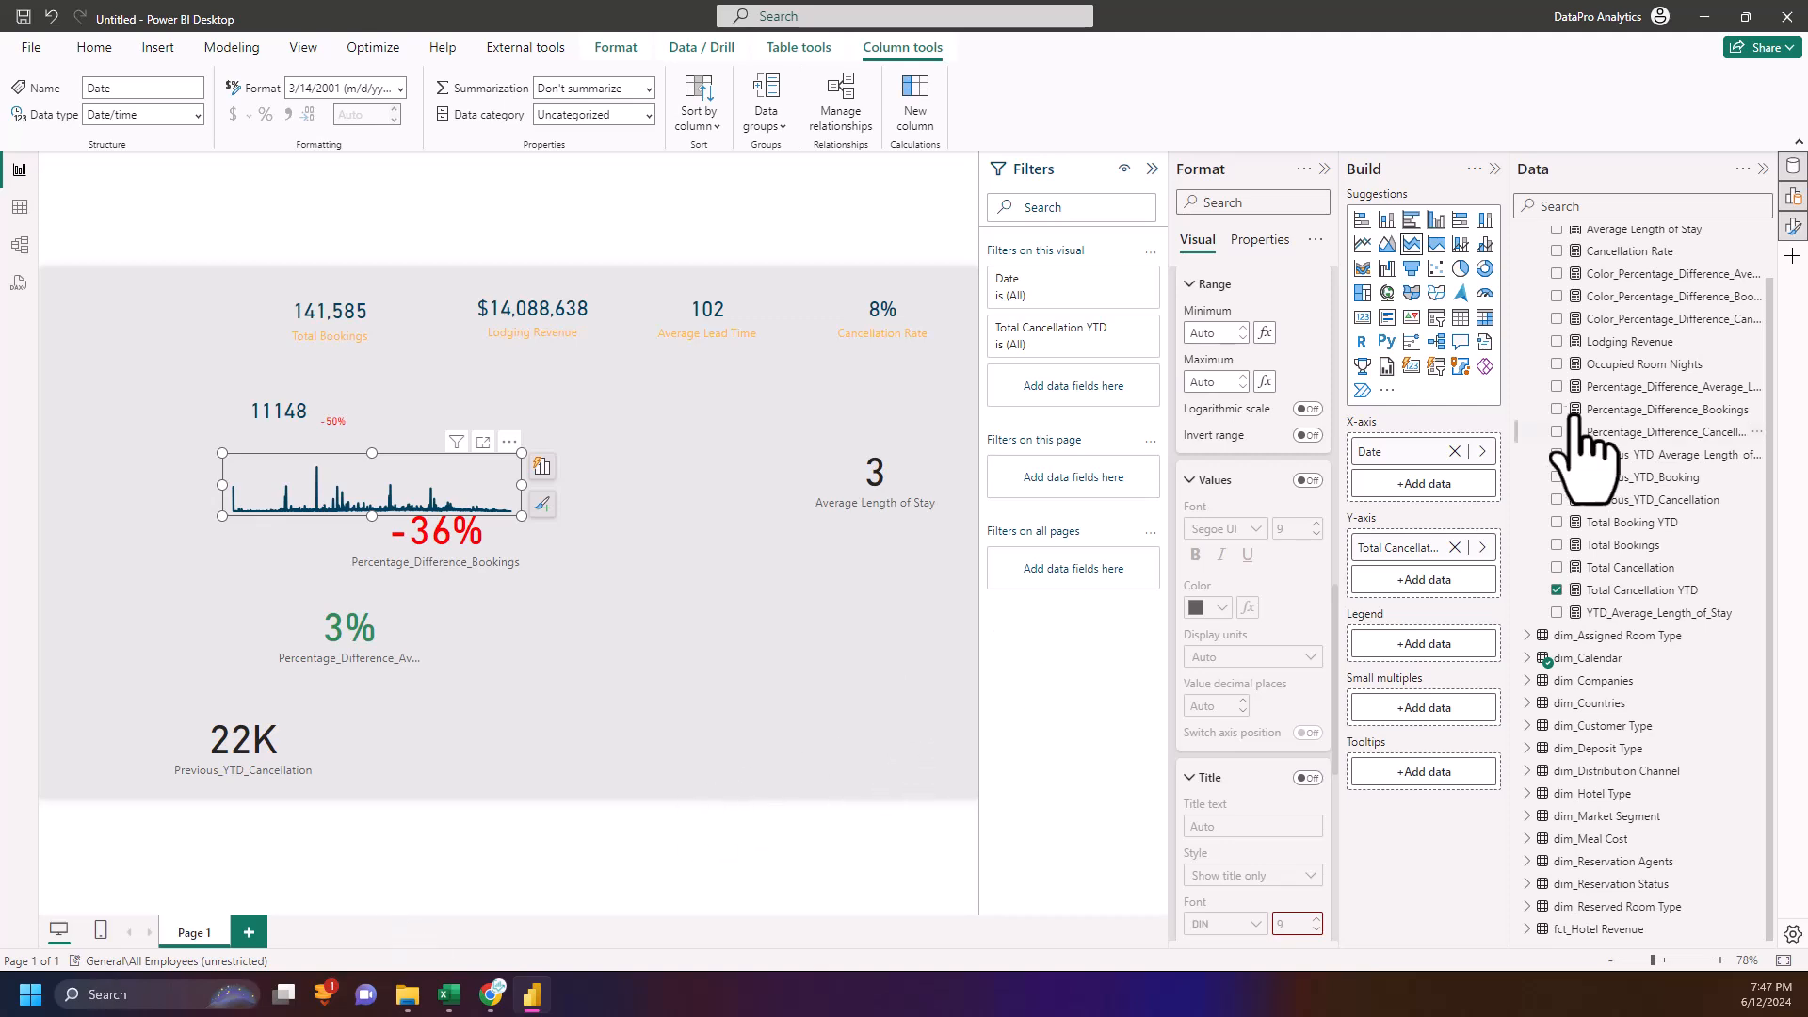
{"action": "scroll", "coordinate": [1215, 358], "scroll_direction": "up", "scroll_amount": 5}
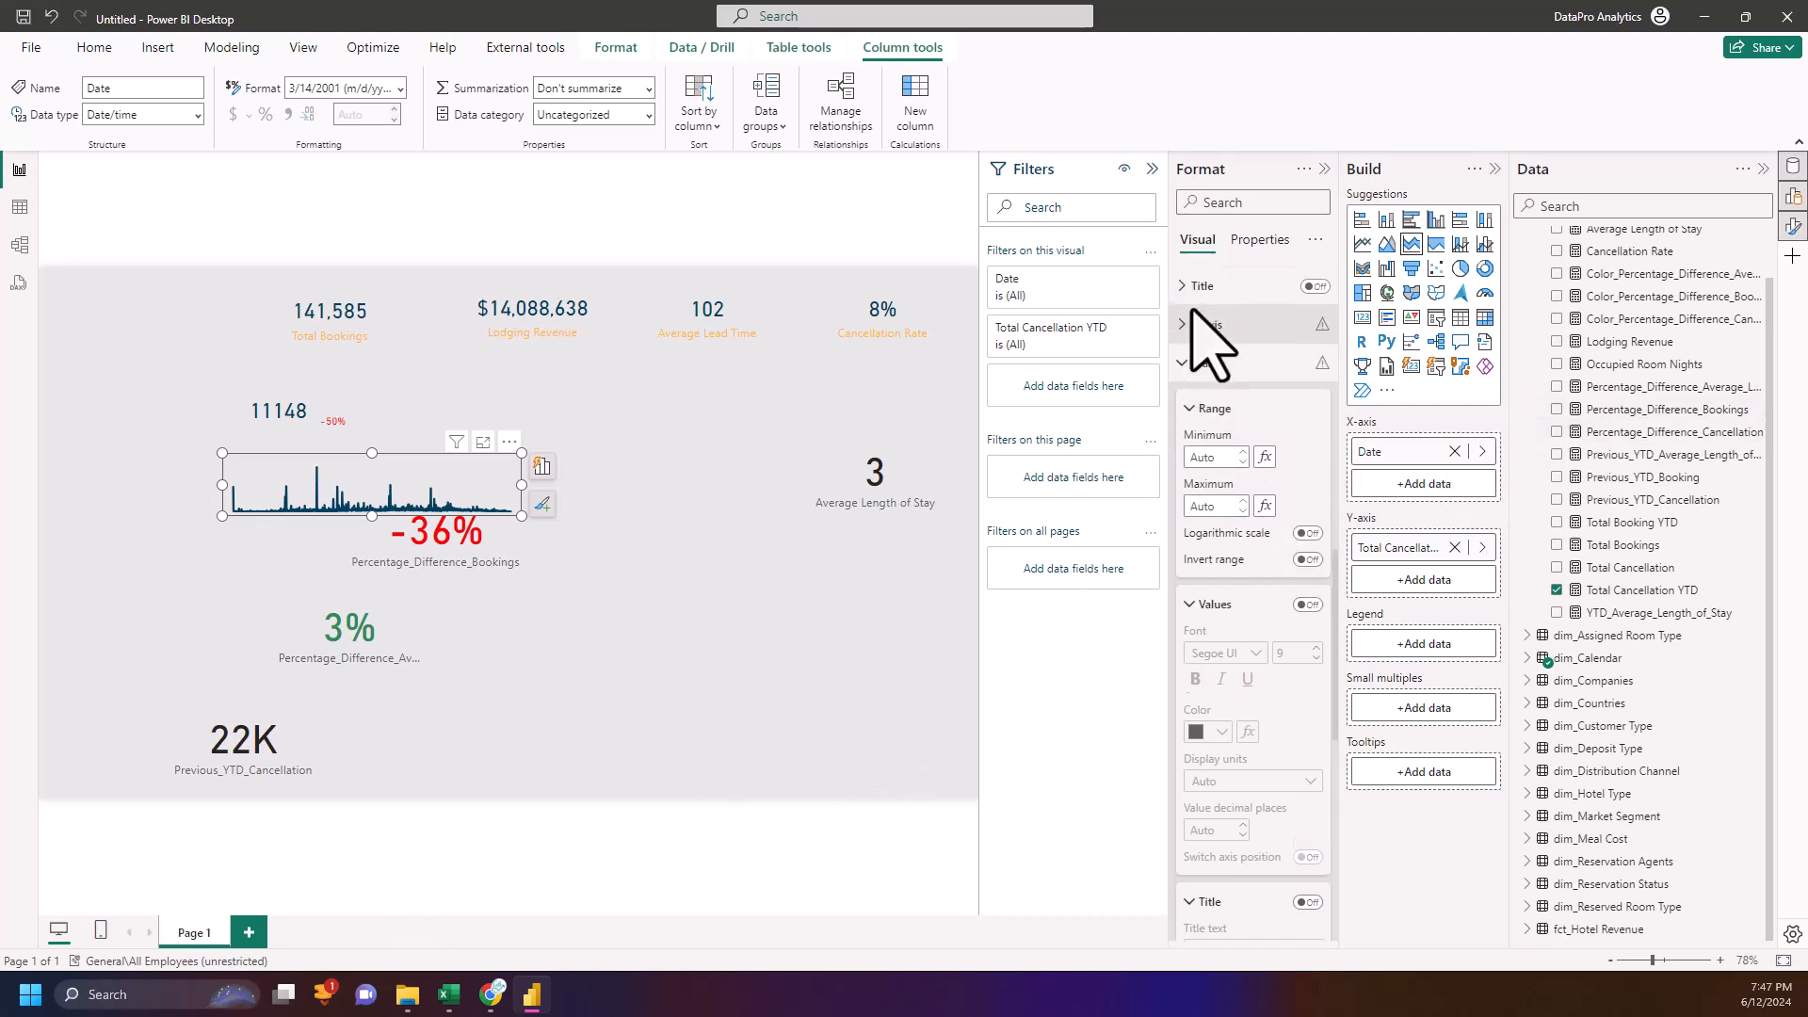
{"action": "scroll", "coordinate": [1191, 339], "scroll_direction": "up", "scroll_amount": 10}
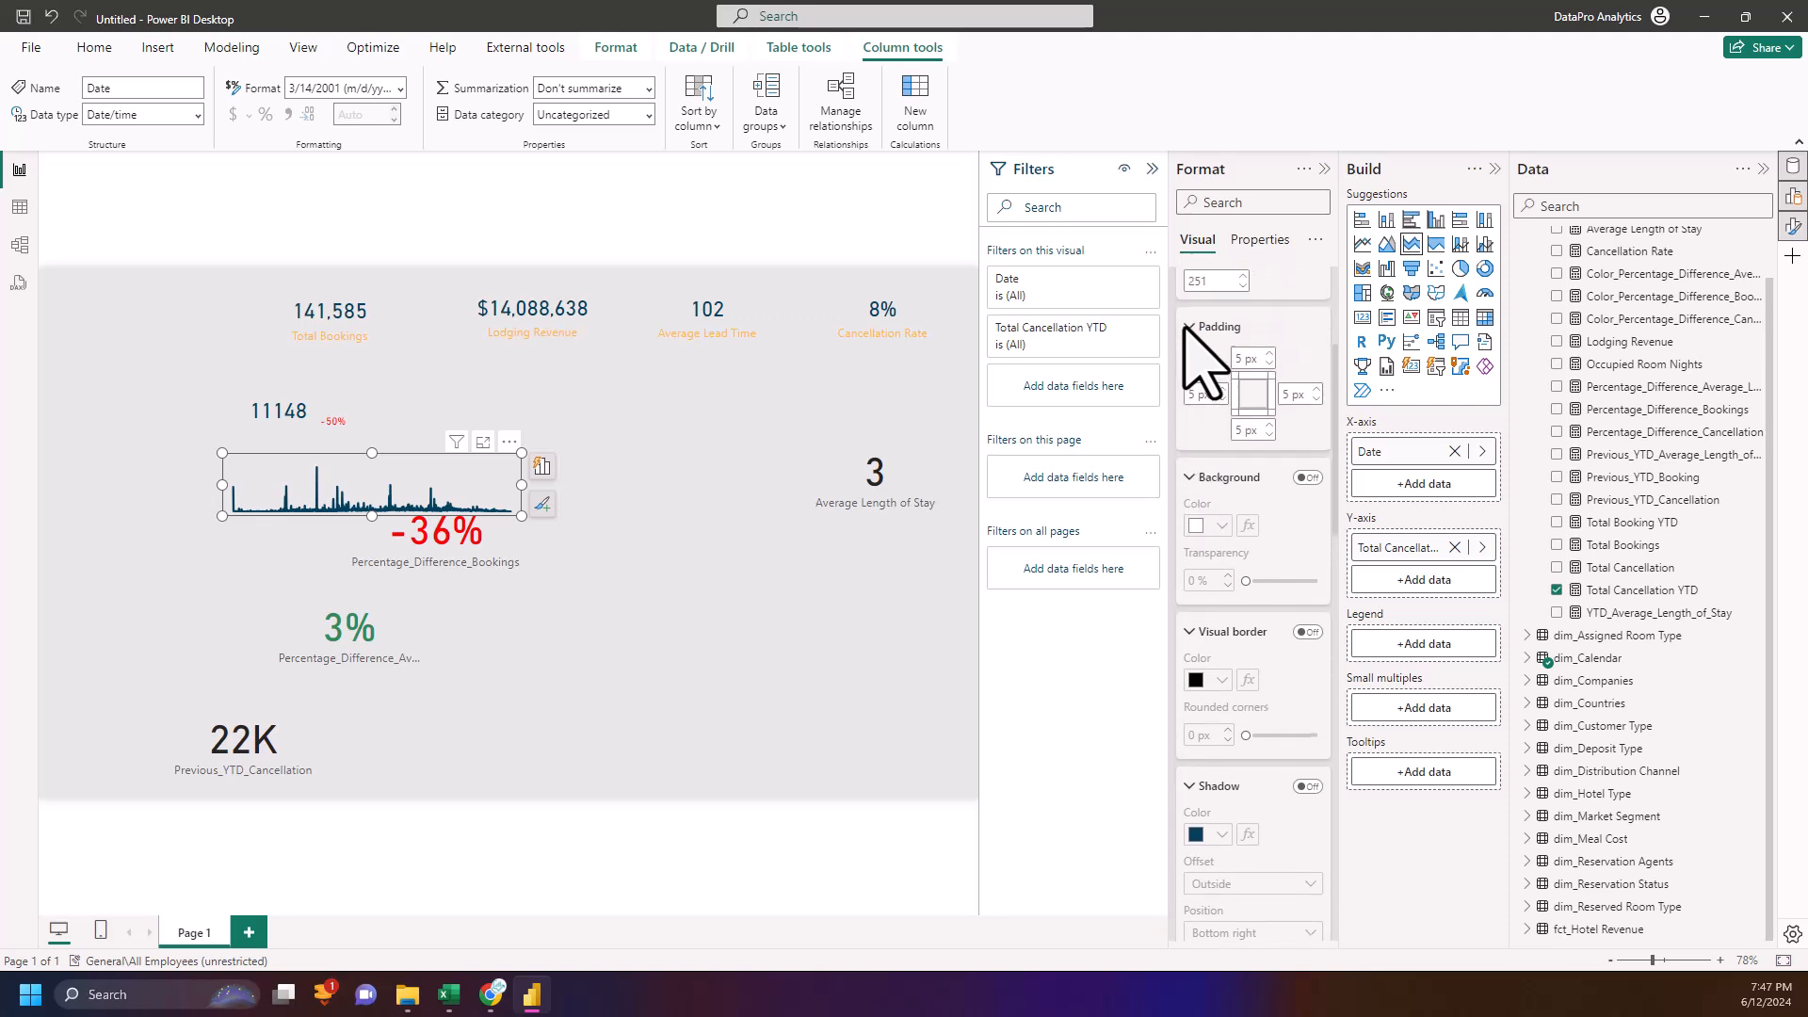
{"action": "scroll", "coordinate": [1203, 329], "scroll_direction": "up", "scroll_amount": 2}
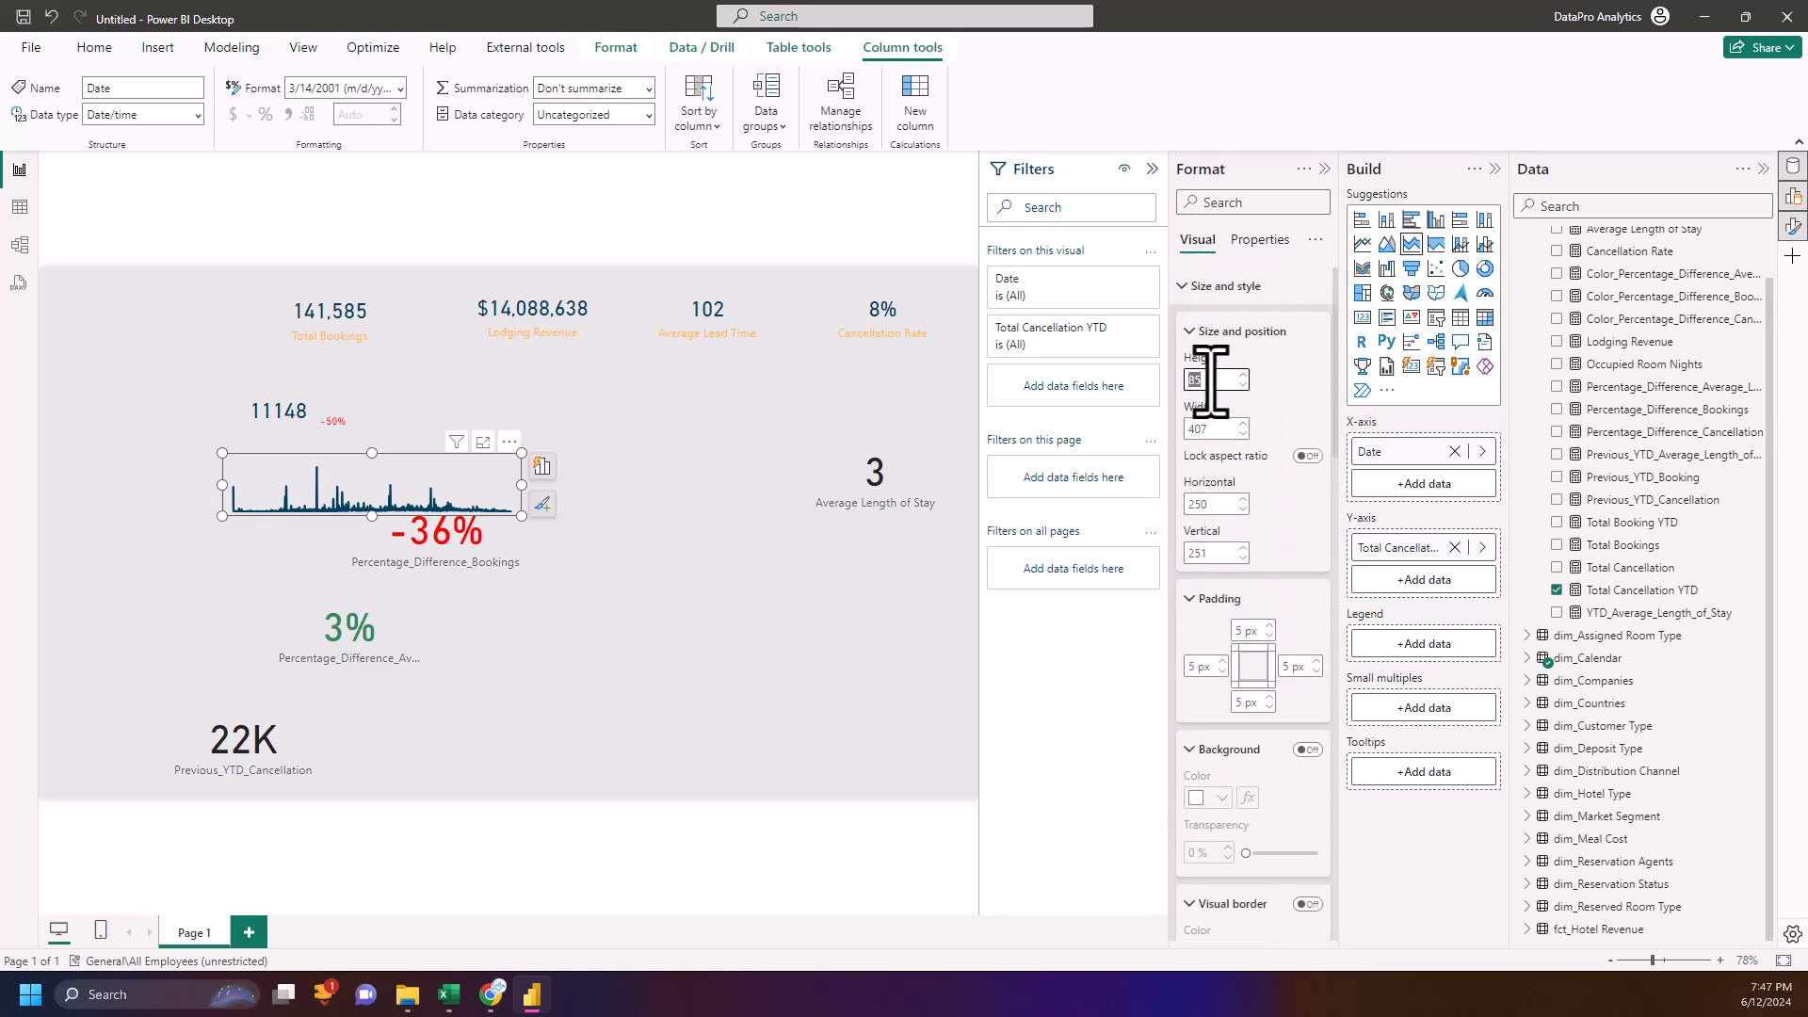
{"action": "left_click", "coordinate": [1208, 428]}
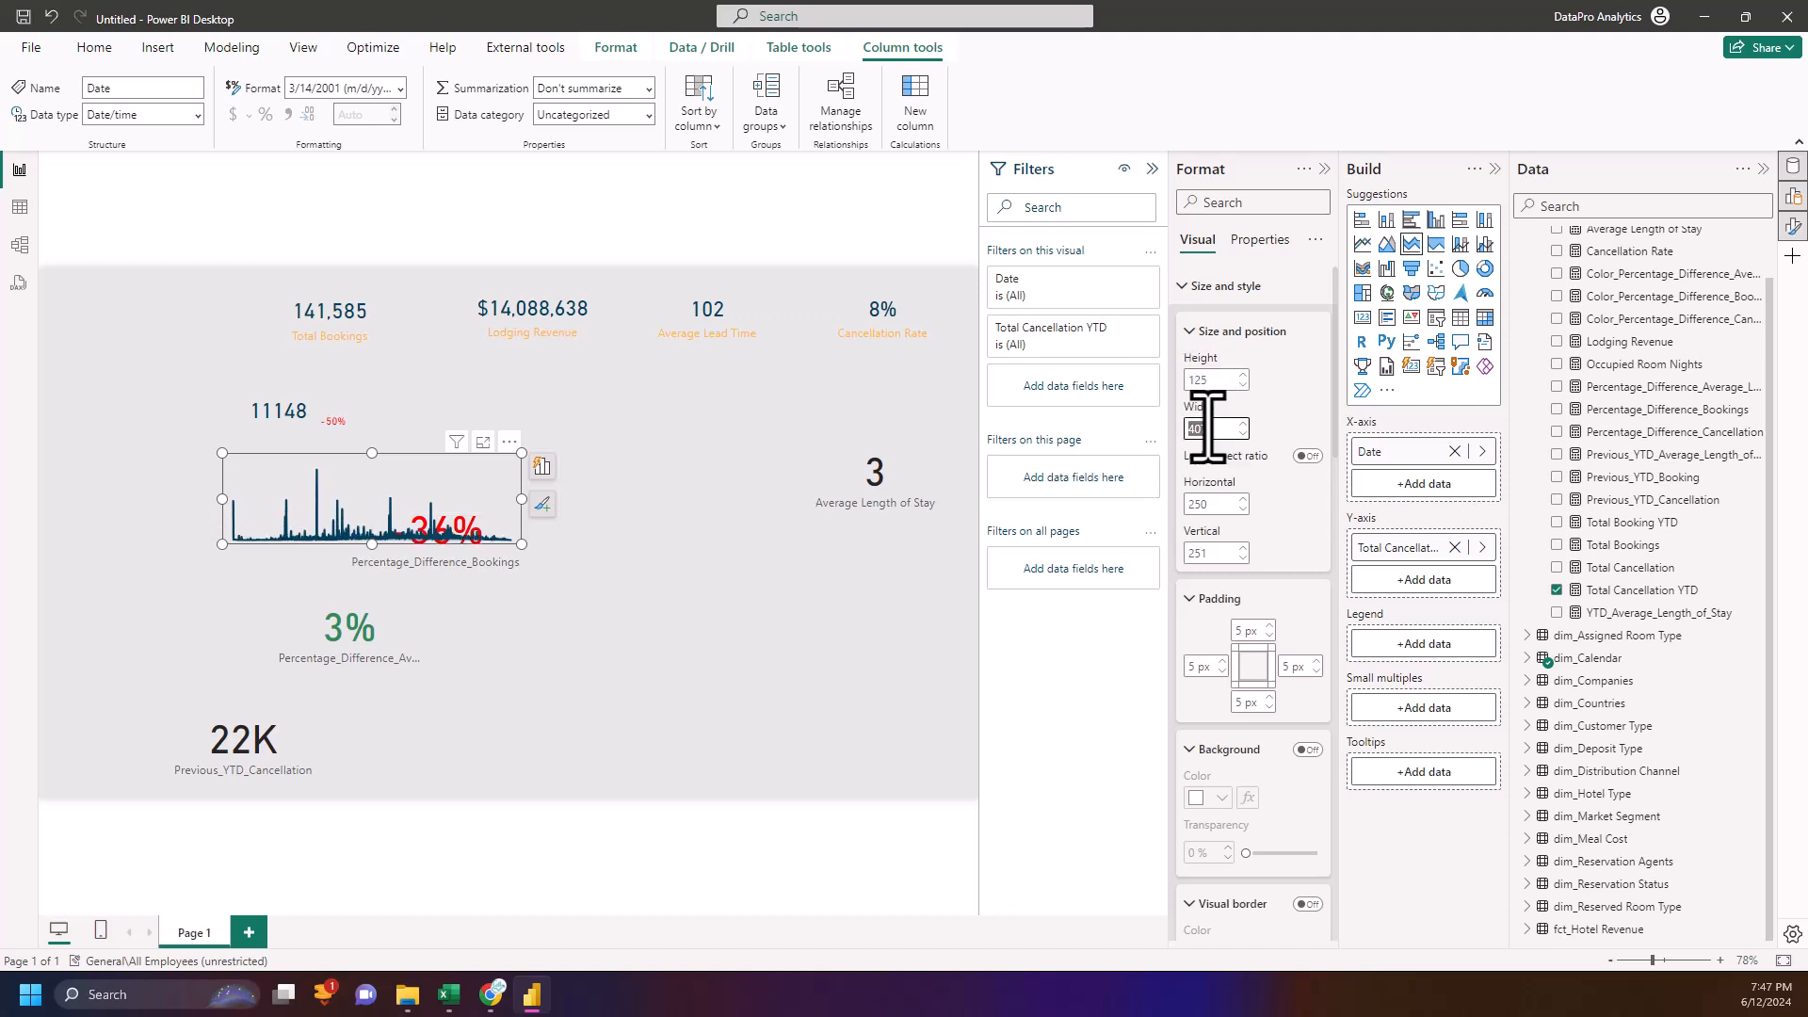
{"action": "type", "text": "387"}
- Set the area chart's horizontal position to 254 and vertical position to 197
{"action": "left_click", "coordinate": [1211, 504]}
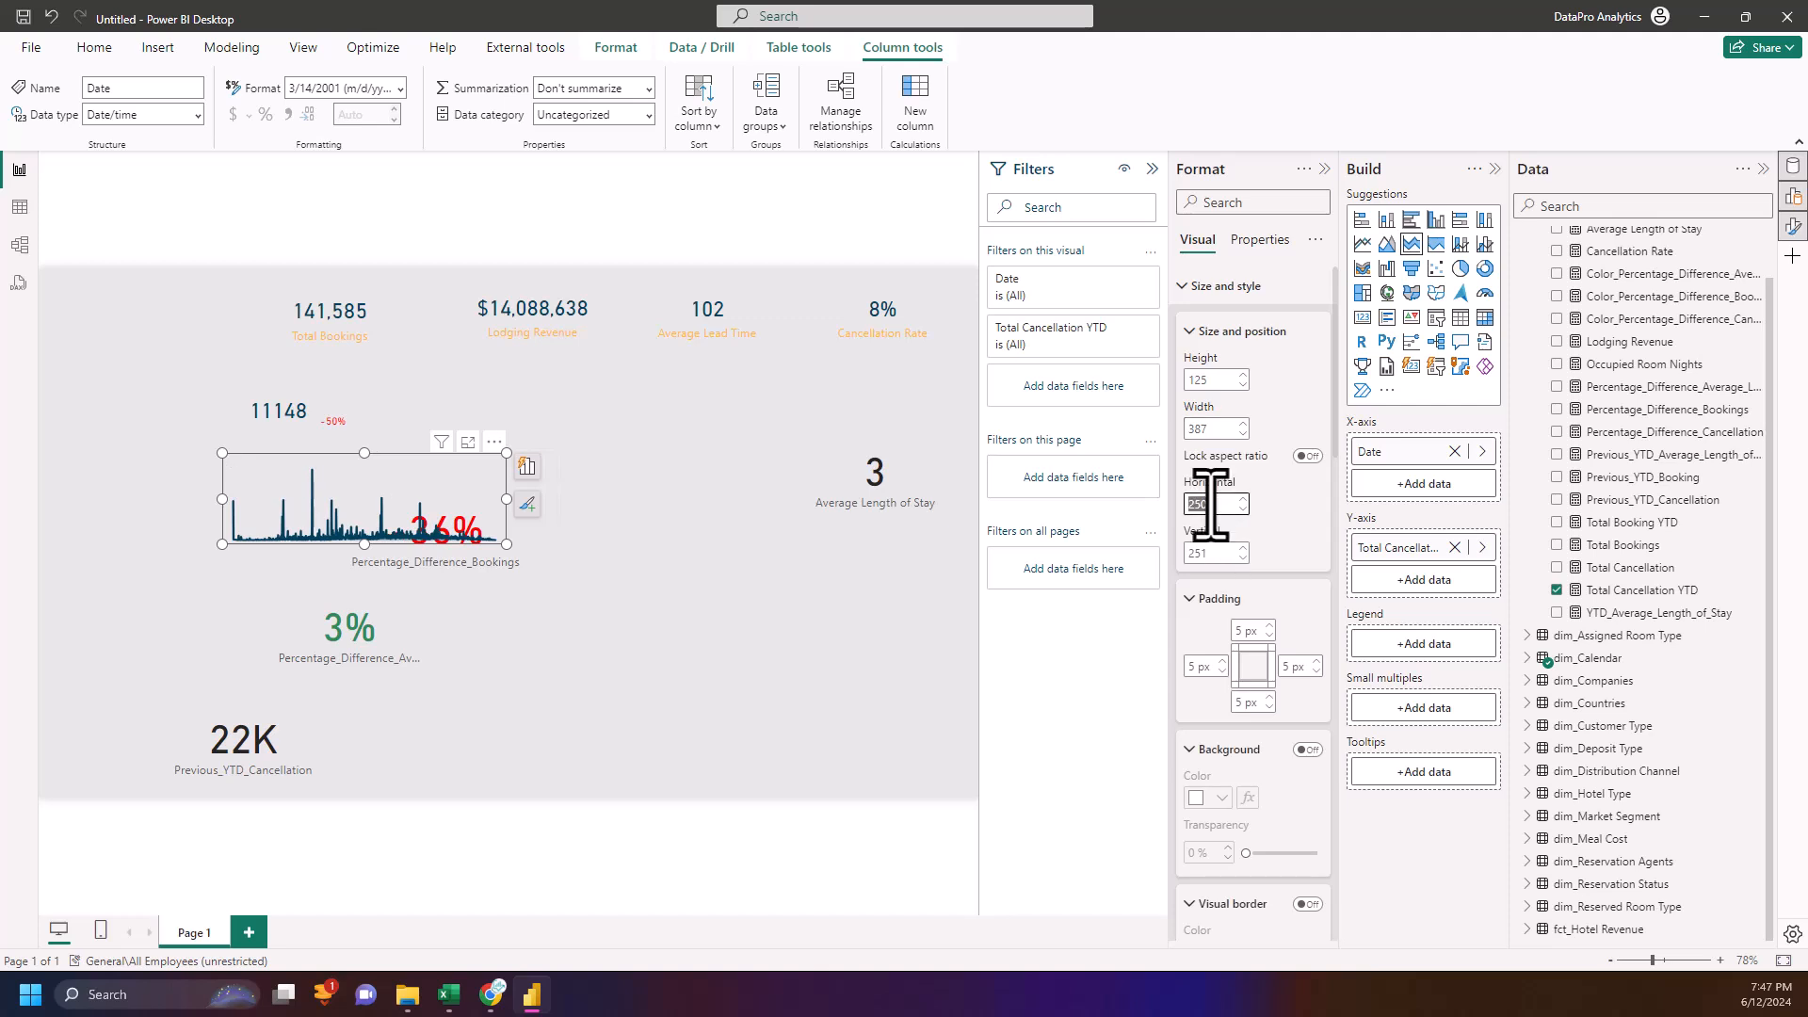
{"action": "type", "text": "254"}
{"action": "left_click", "coordinate": [1205, 553]}
{"action": "type", "text": "19"}
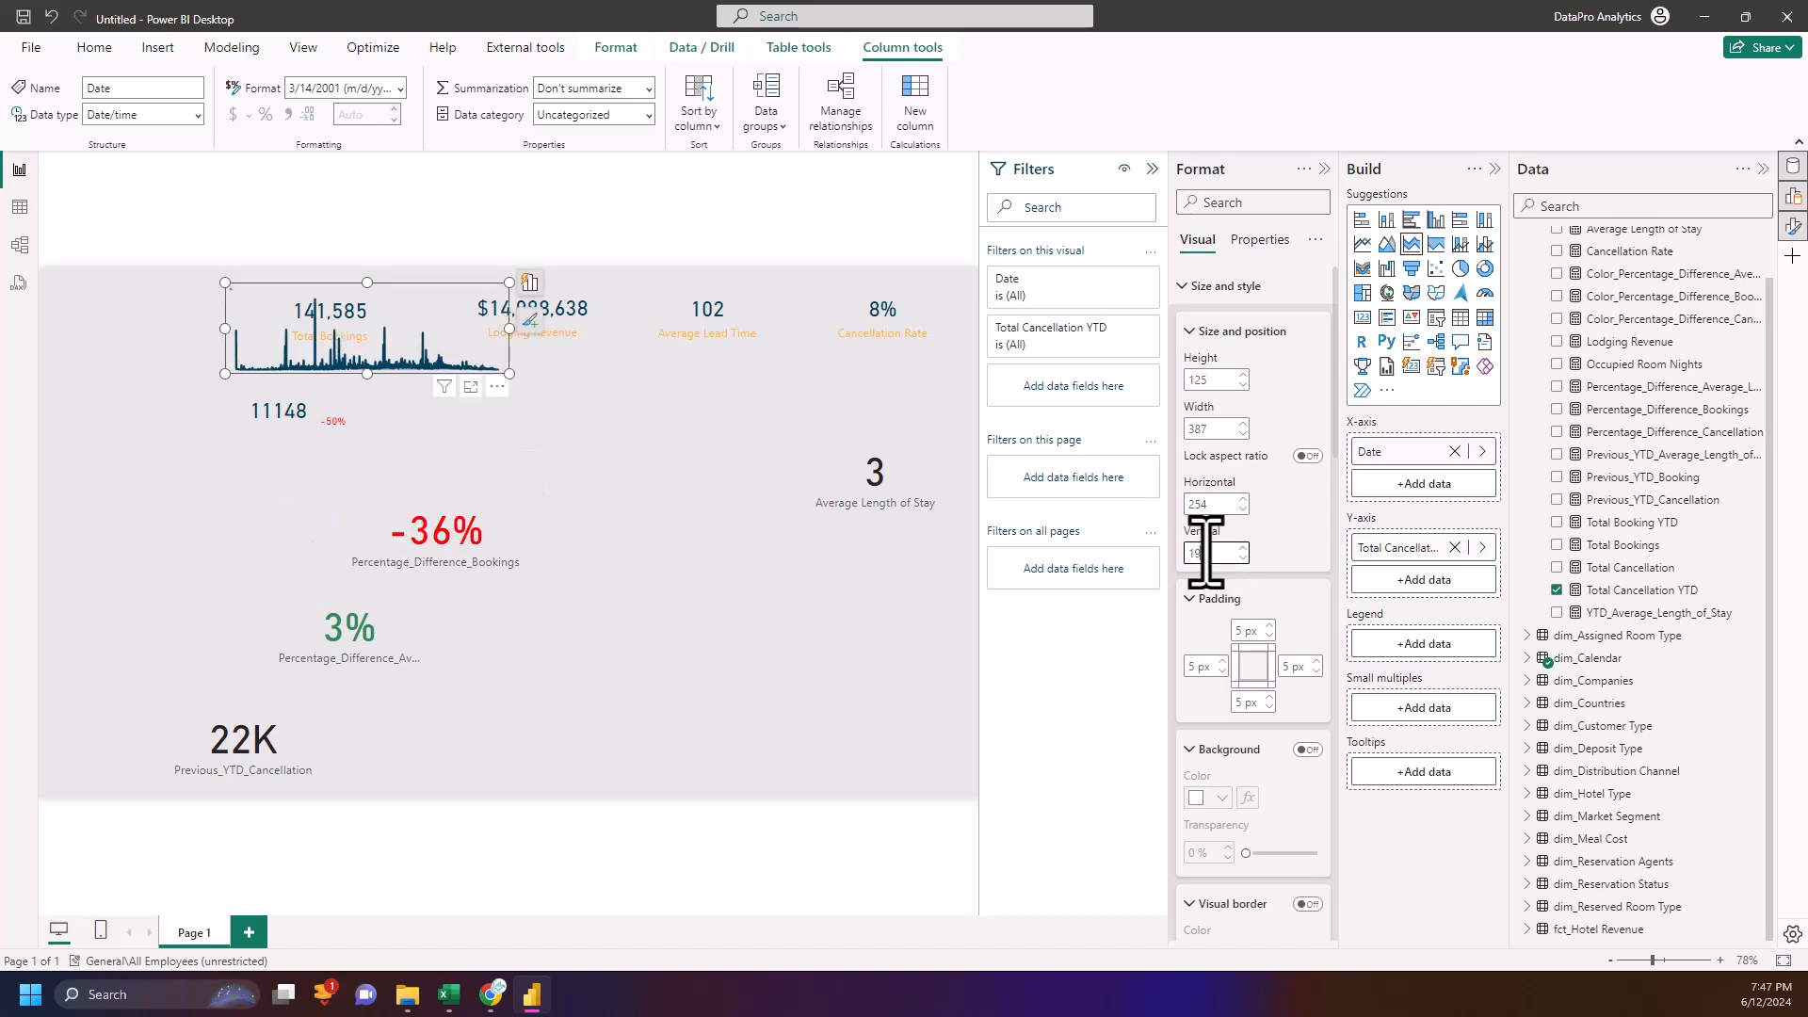
{"action": "type", "text": "7"}
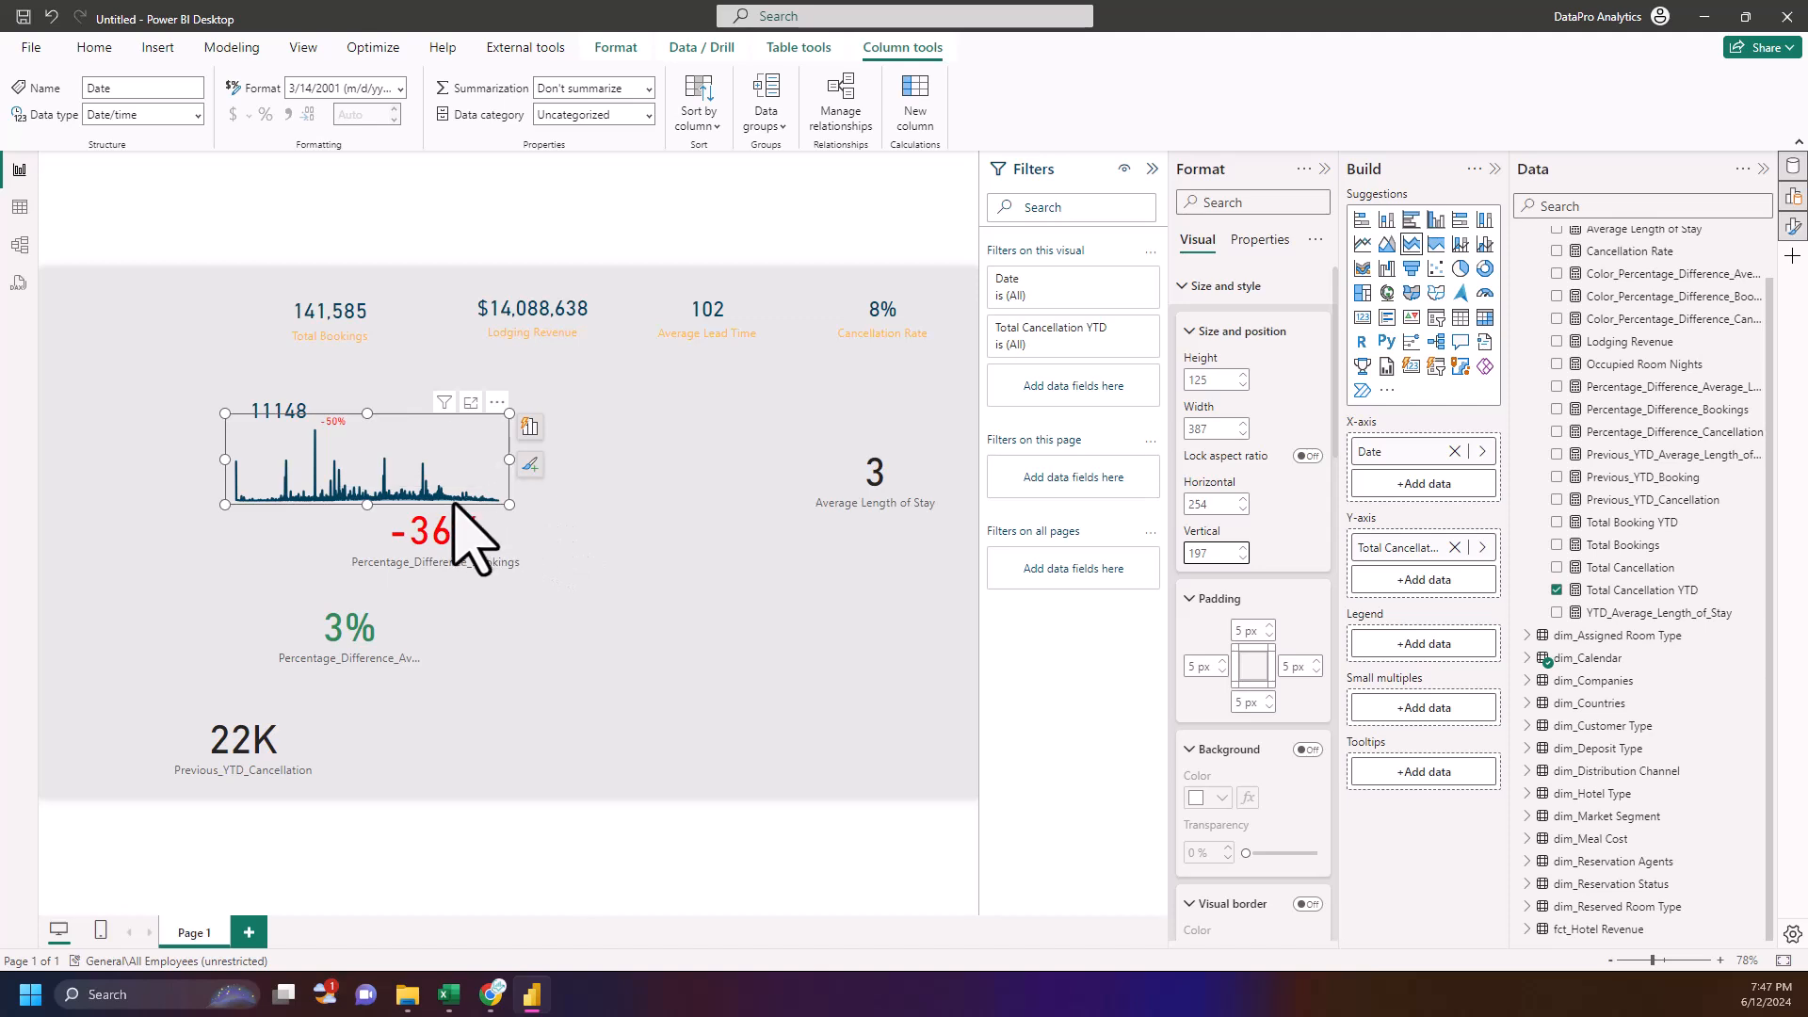
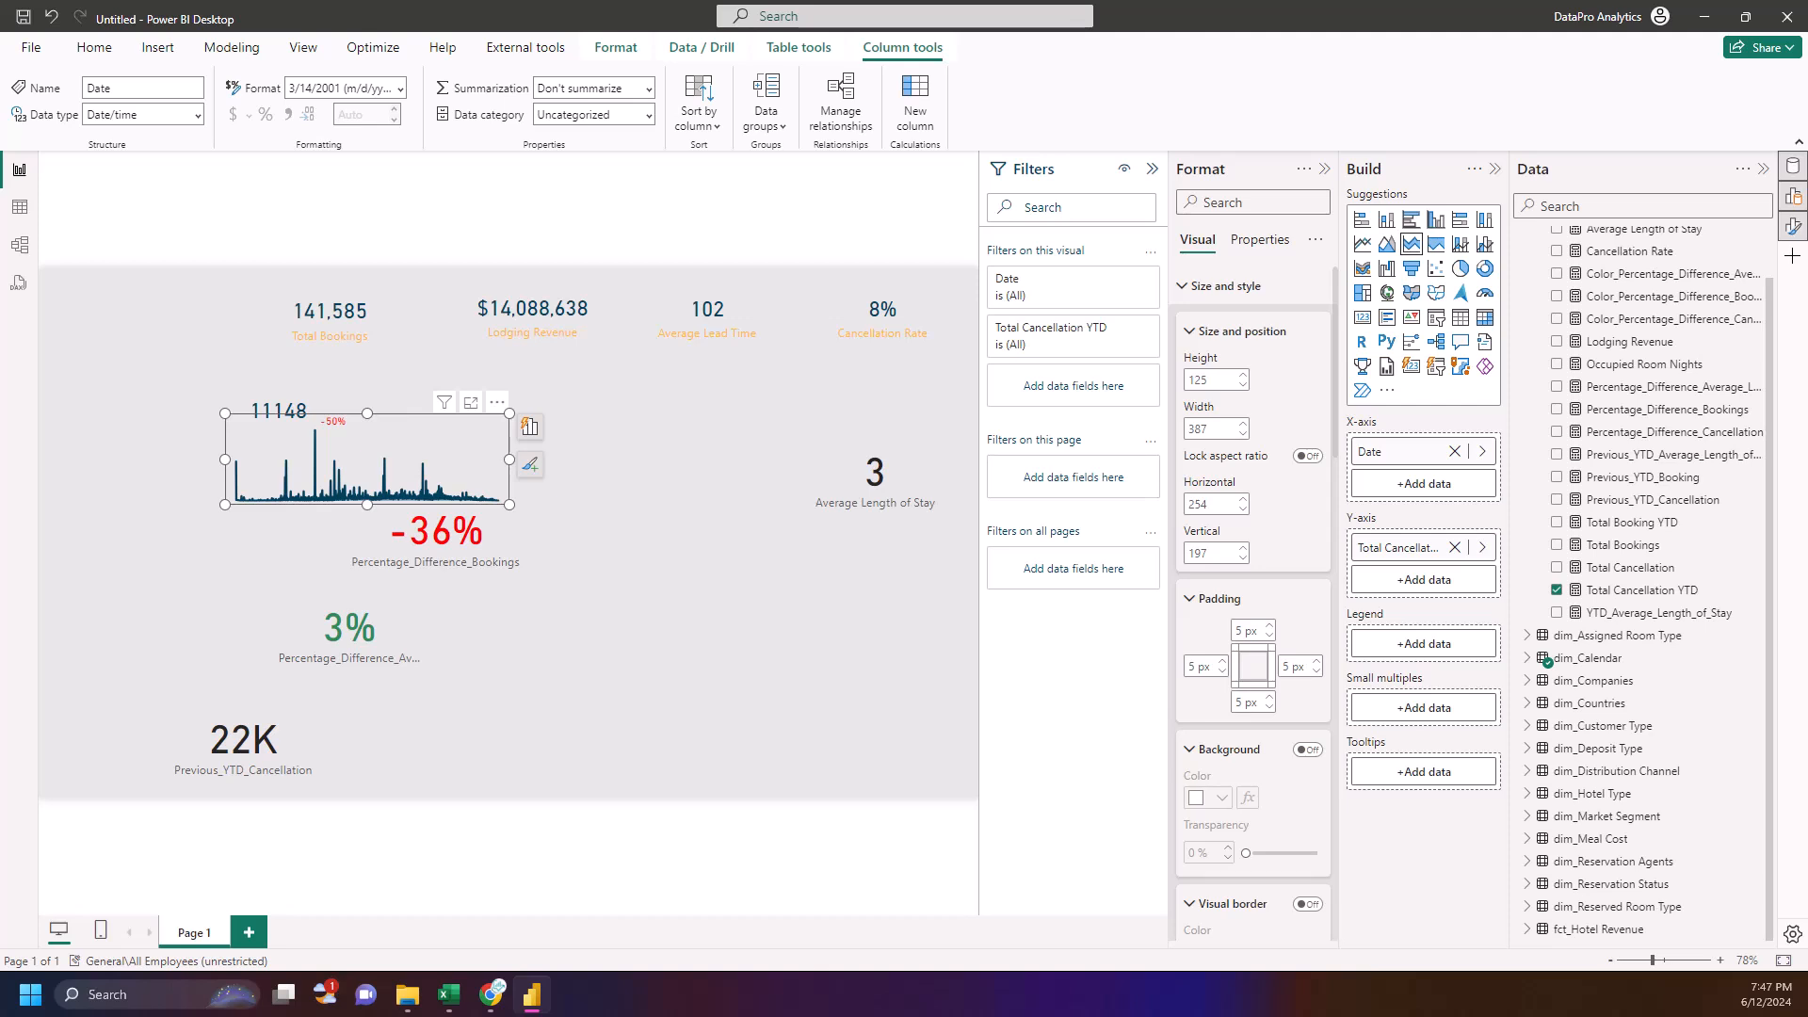
- Insert a rounded rectangle shape and place it between the area chart and the Average Length of Stay card
{"action": "left_click", "coordinate": [98, 48]}
{"action": "left_click", "coordinate": [151, 49]}
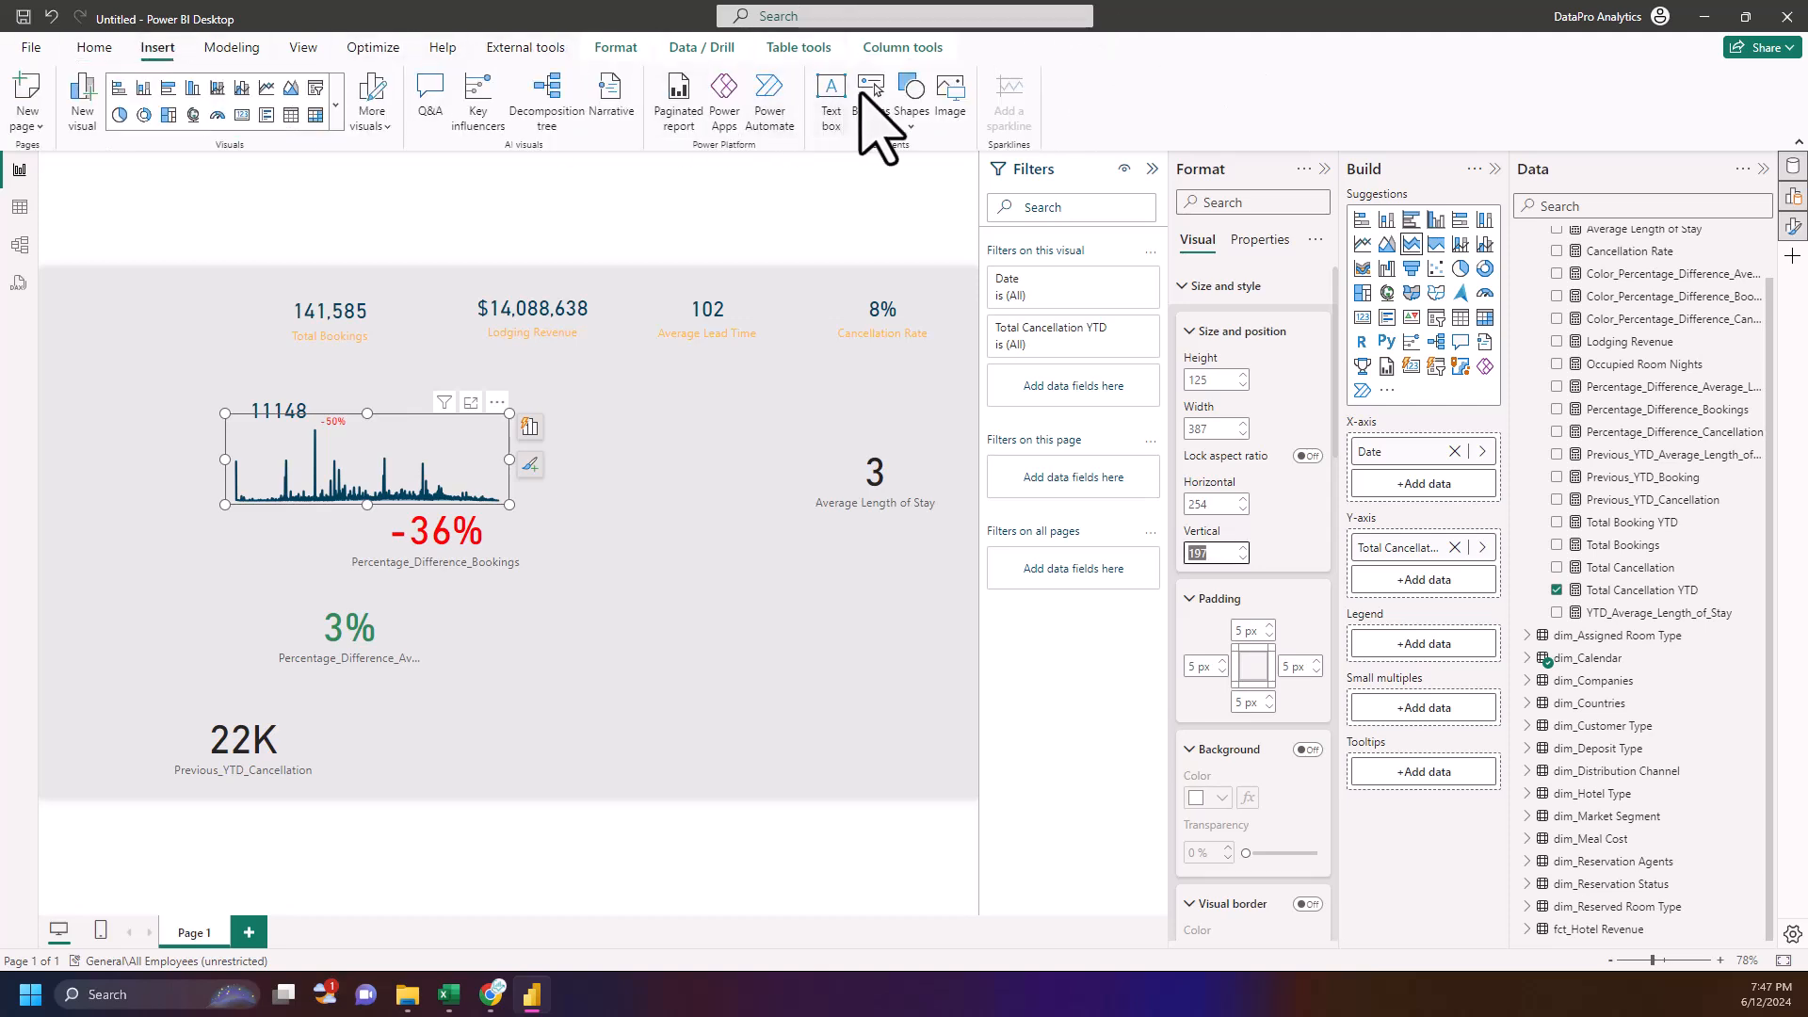
{"action": "left_click", "coordinate": [911, 113]}
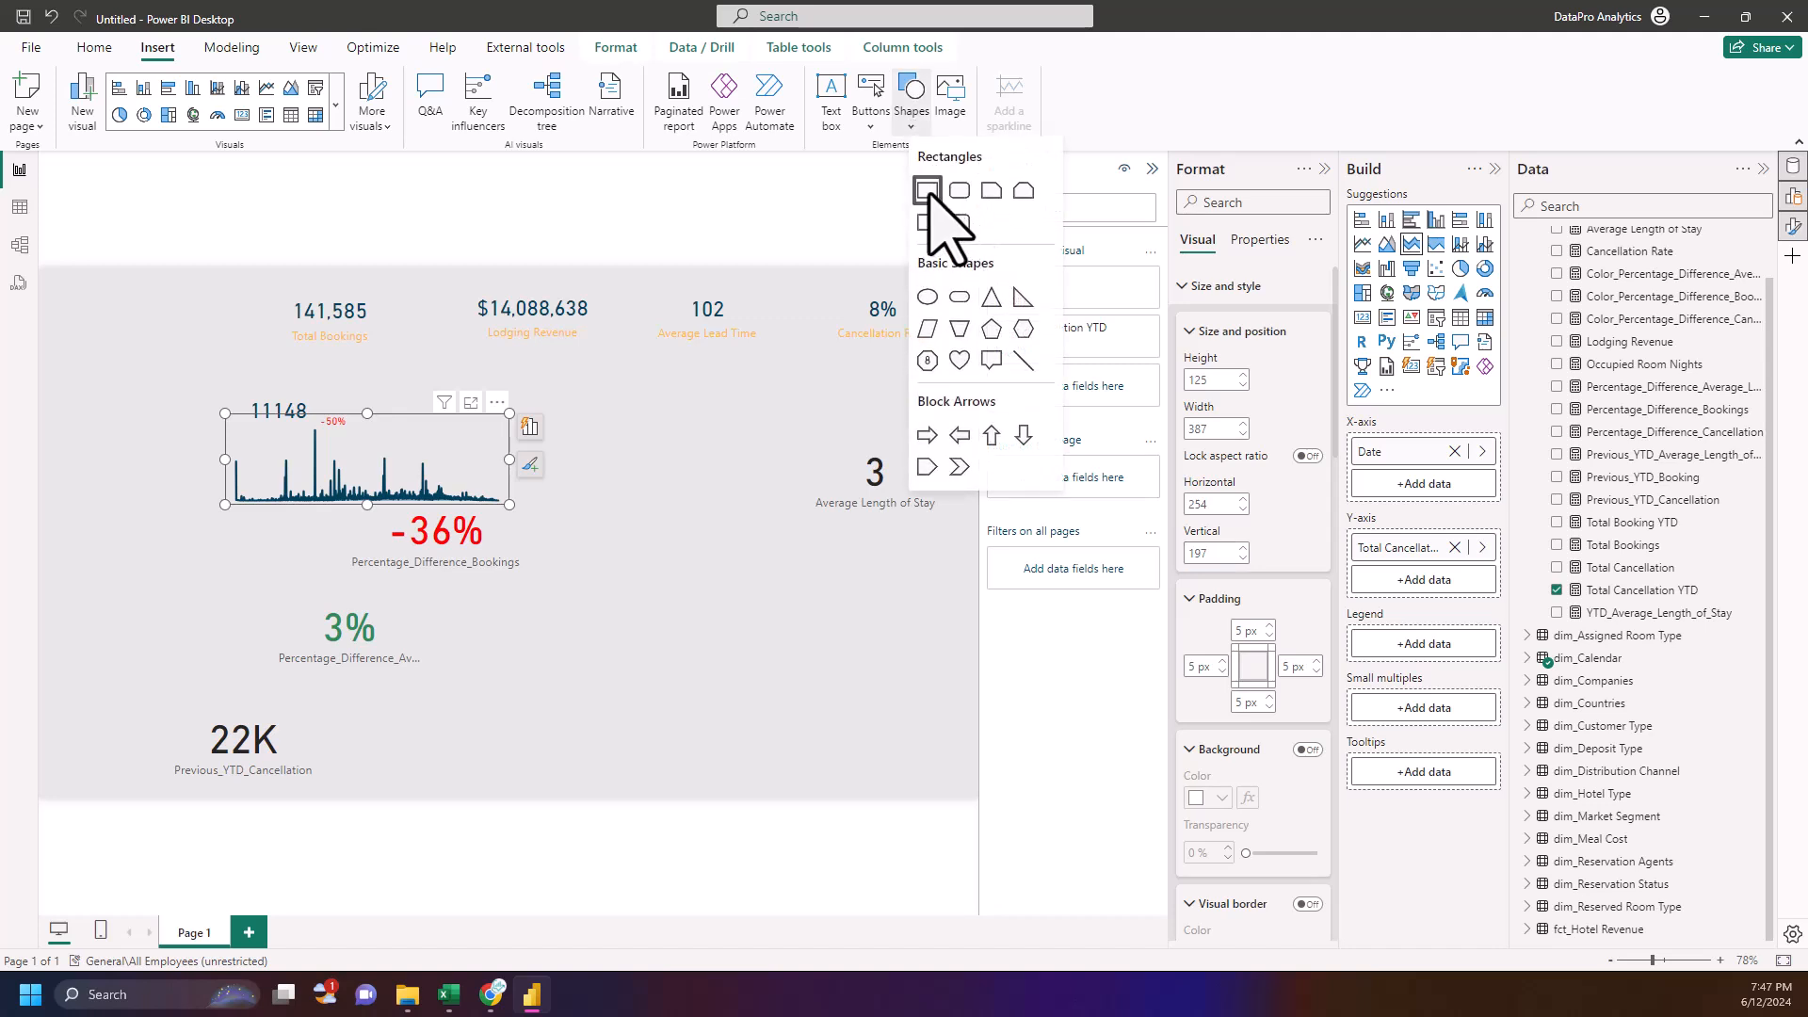
{"action": "left_click", "coordinate": [958, 193]}
{"action": "left_click_drag", "start_coordinate": [310, 600], "coordinate": [697, 516]}
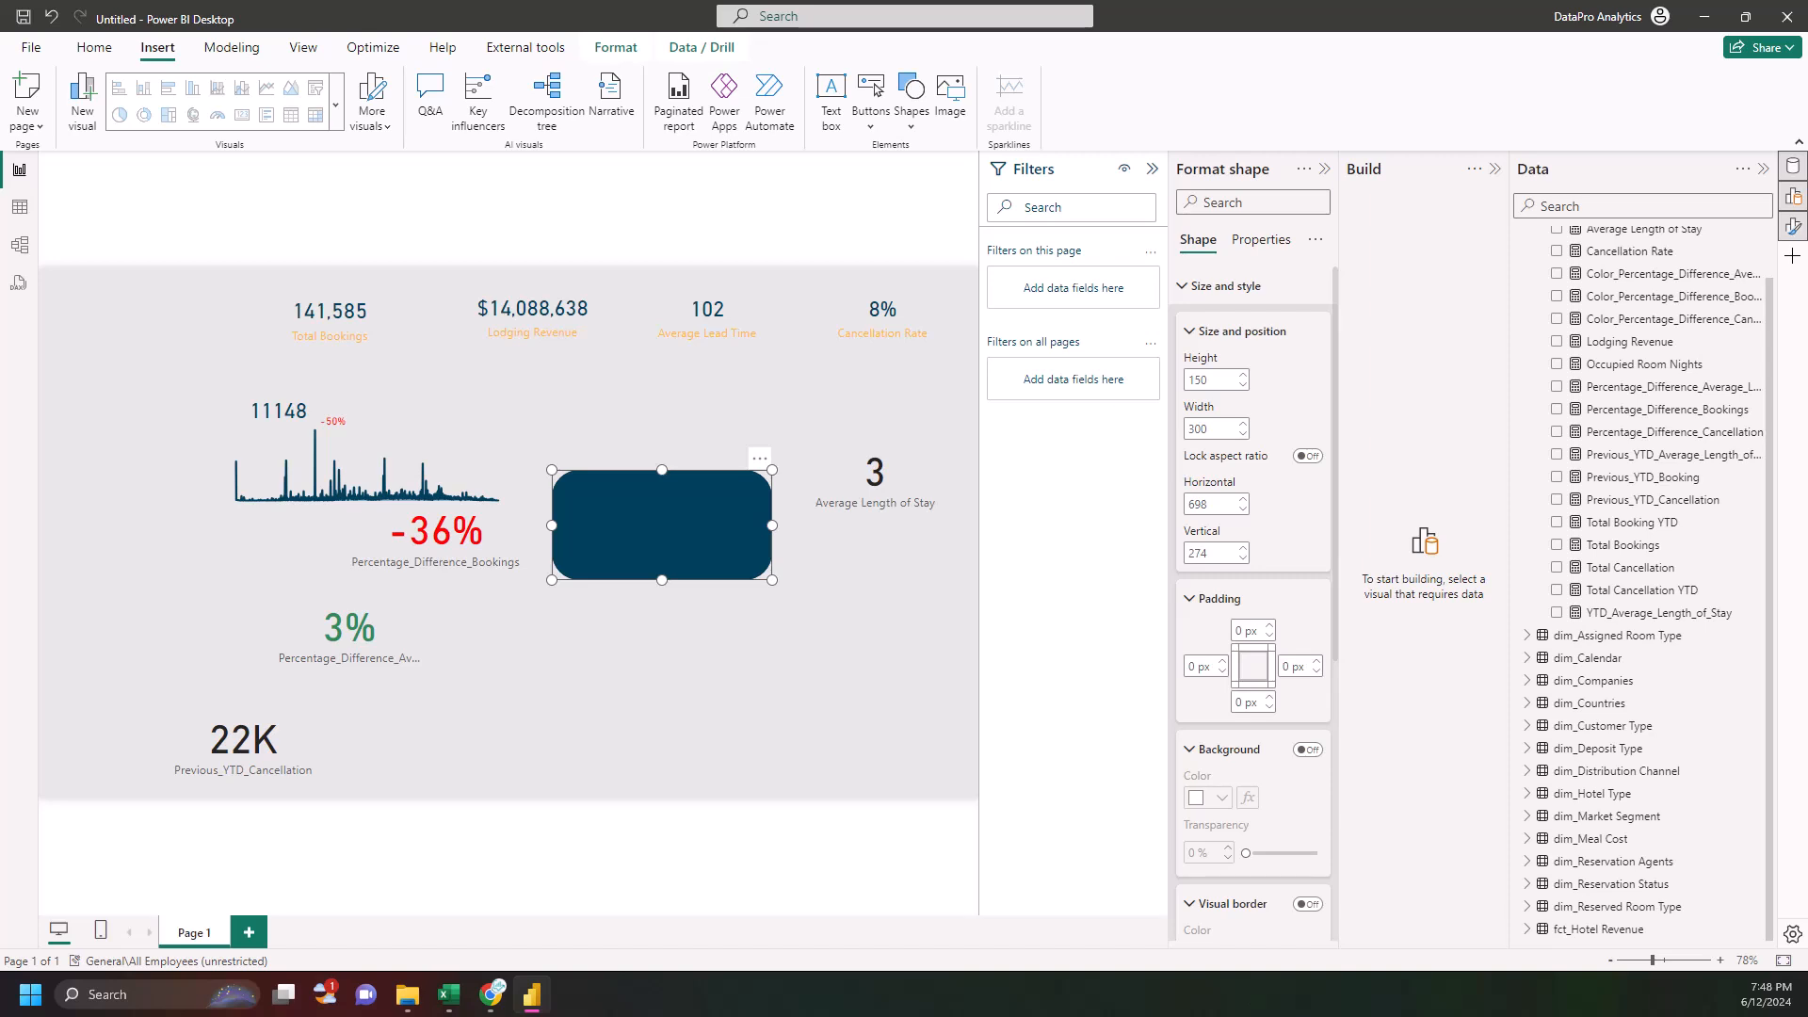
- Set the rounded rectangle's height to 142, width to 582, horizontal position to 240 and vertical position to 0
{"action": "left_click", "coordinate": [1211, 380]}
{"action": "type", "text": "142"}
{"action": "double_click", "coordinate": [1214, 428]}
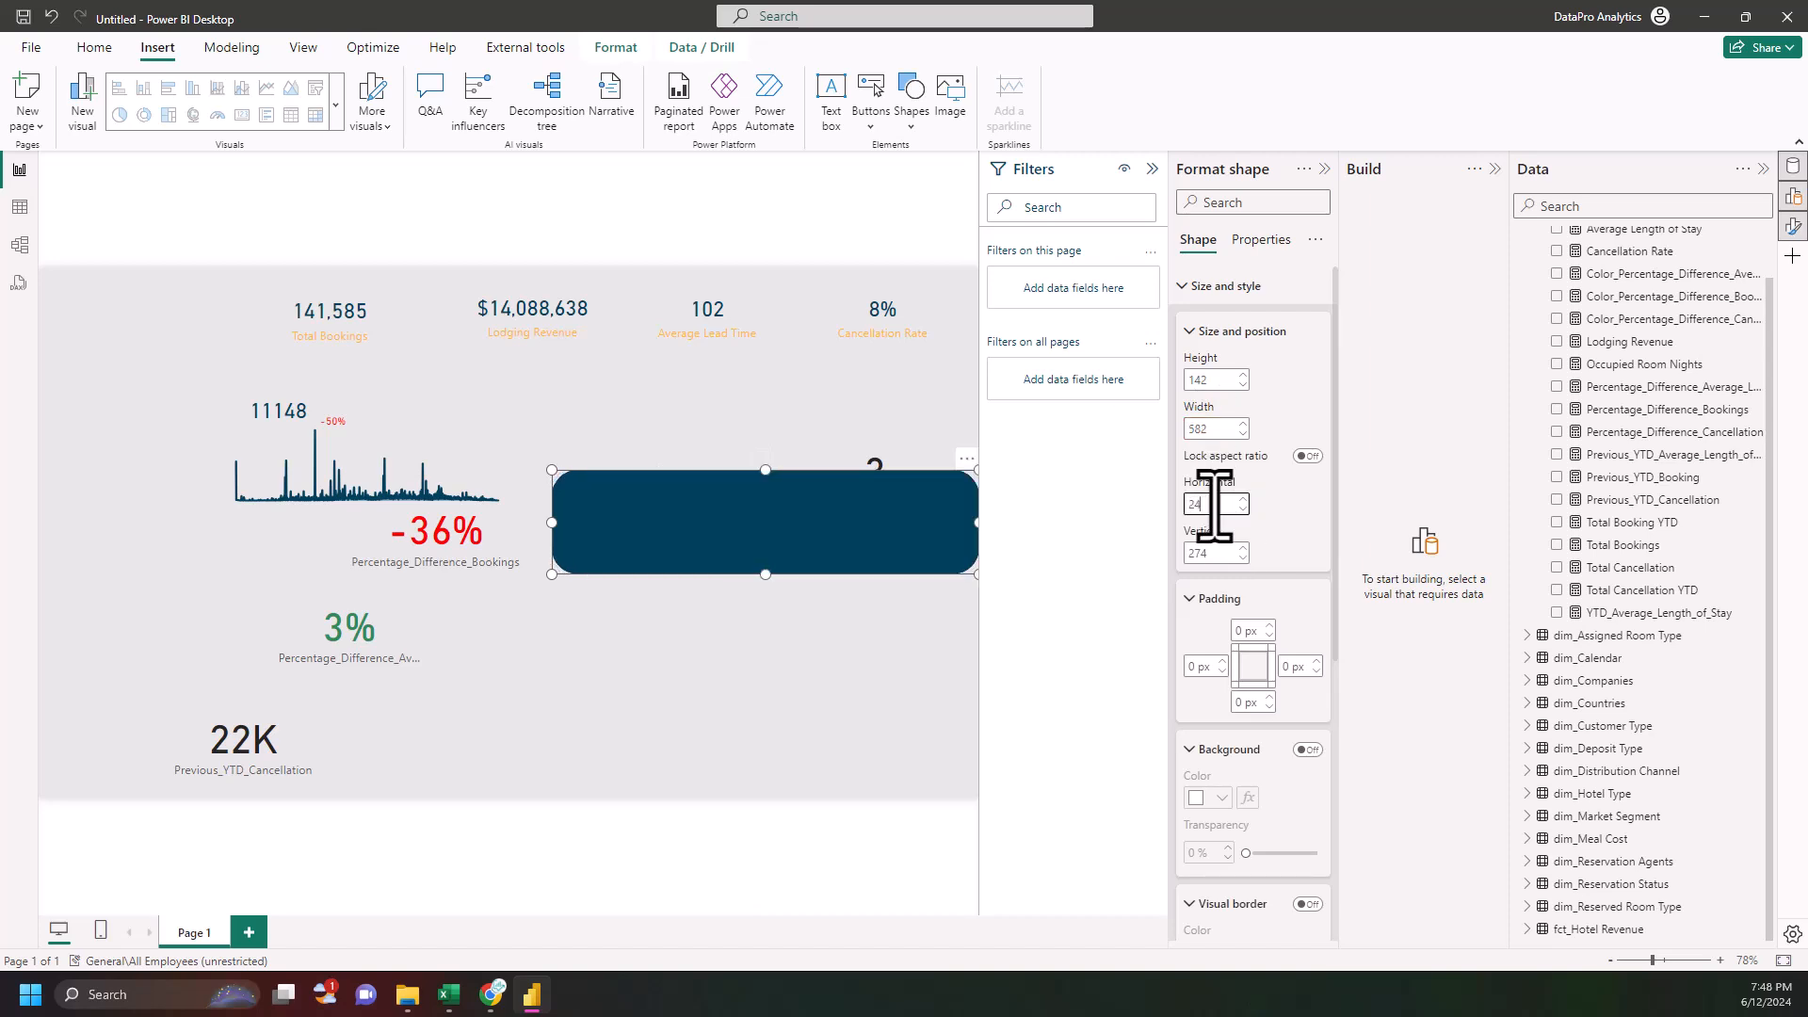
{"action": "double_click", "coordinate": [1202, 554]}
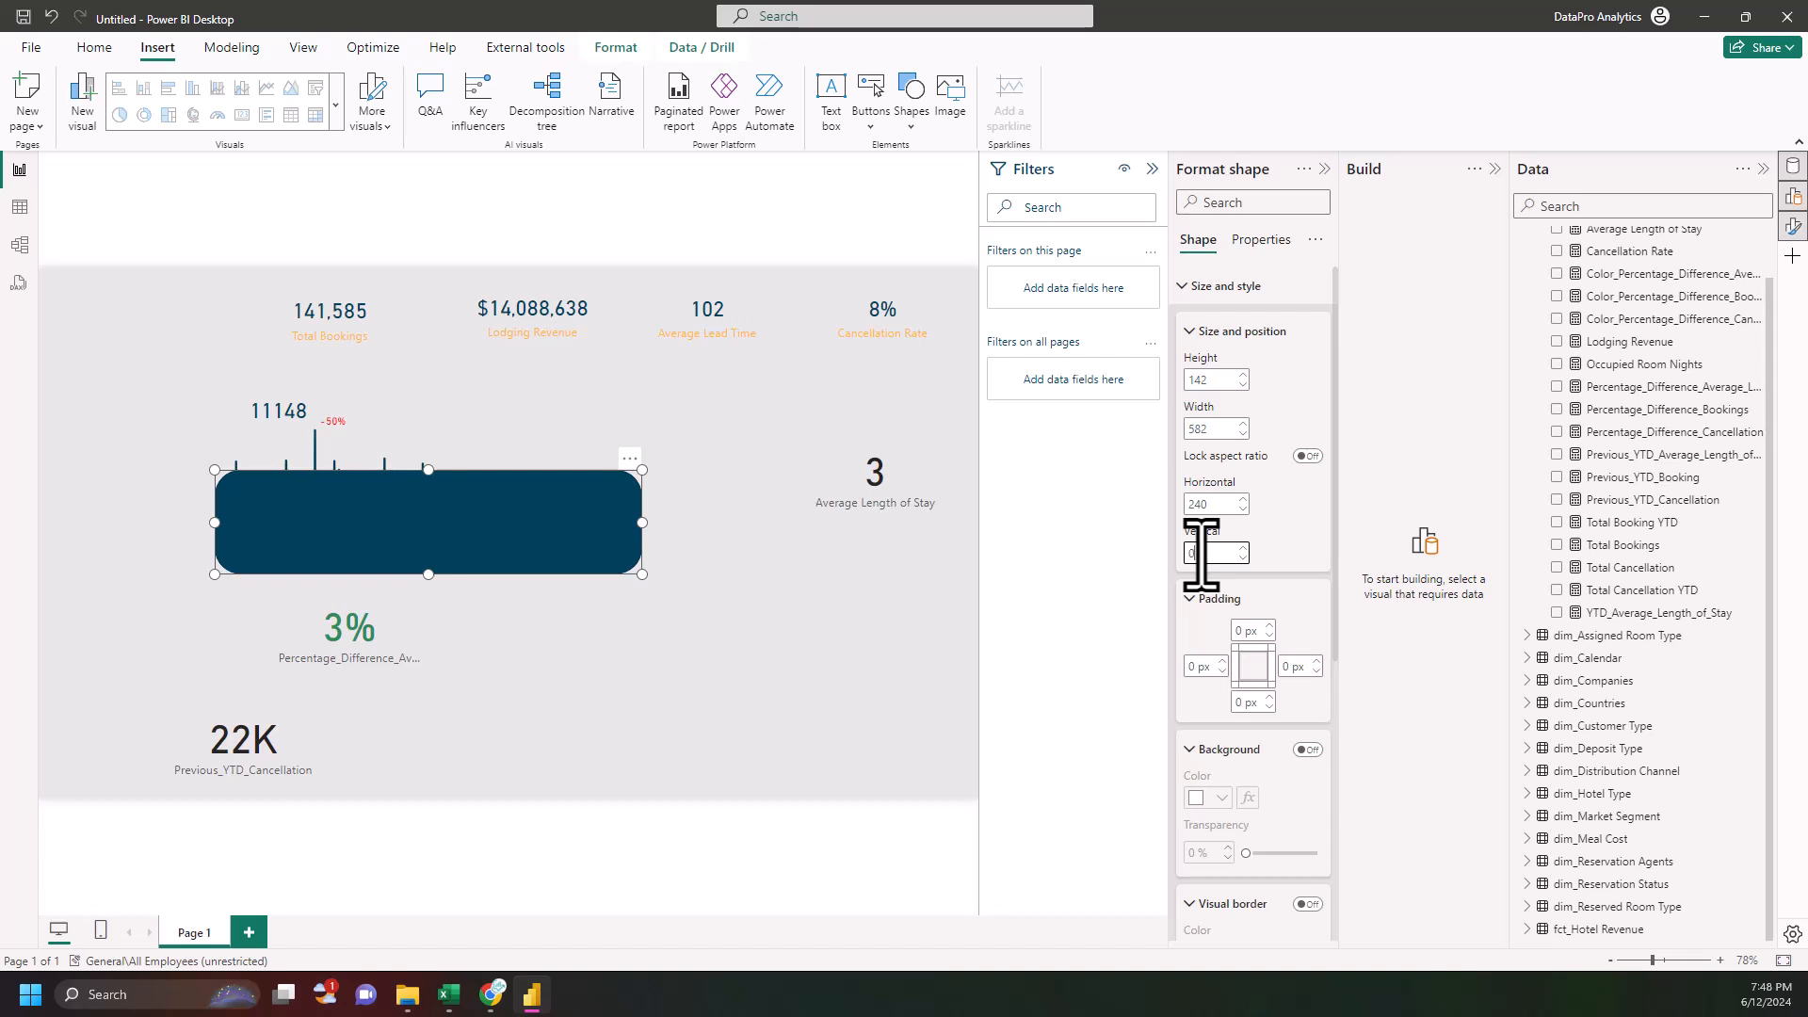
{"action": "type", "text": "0"}
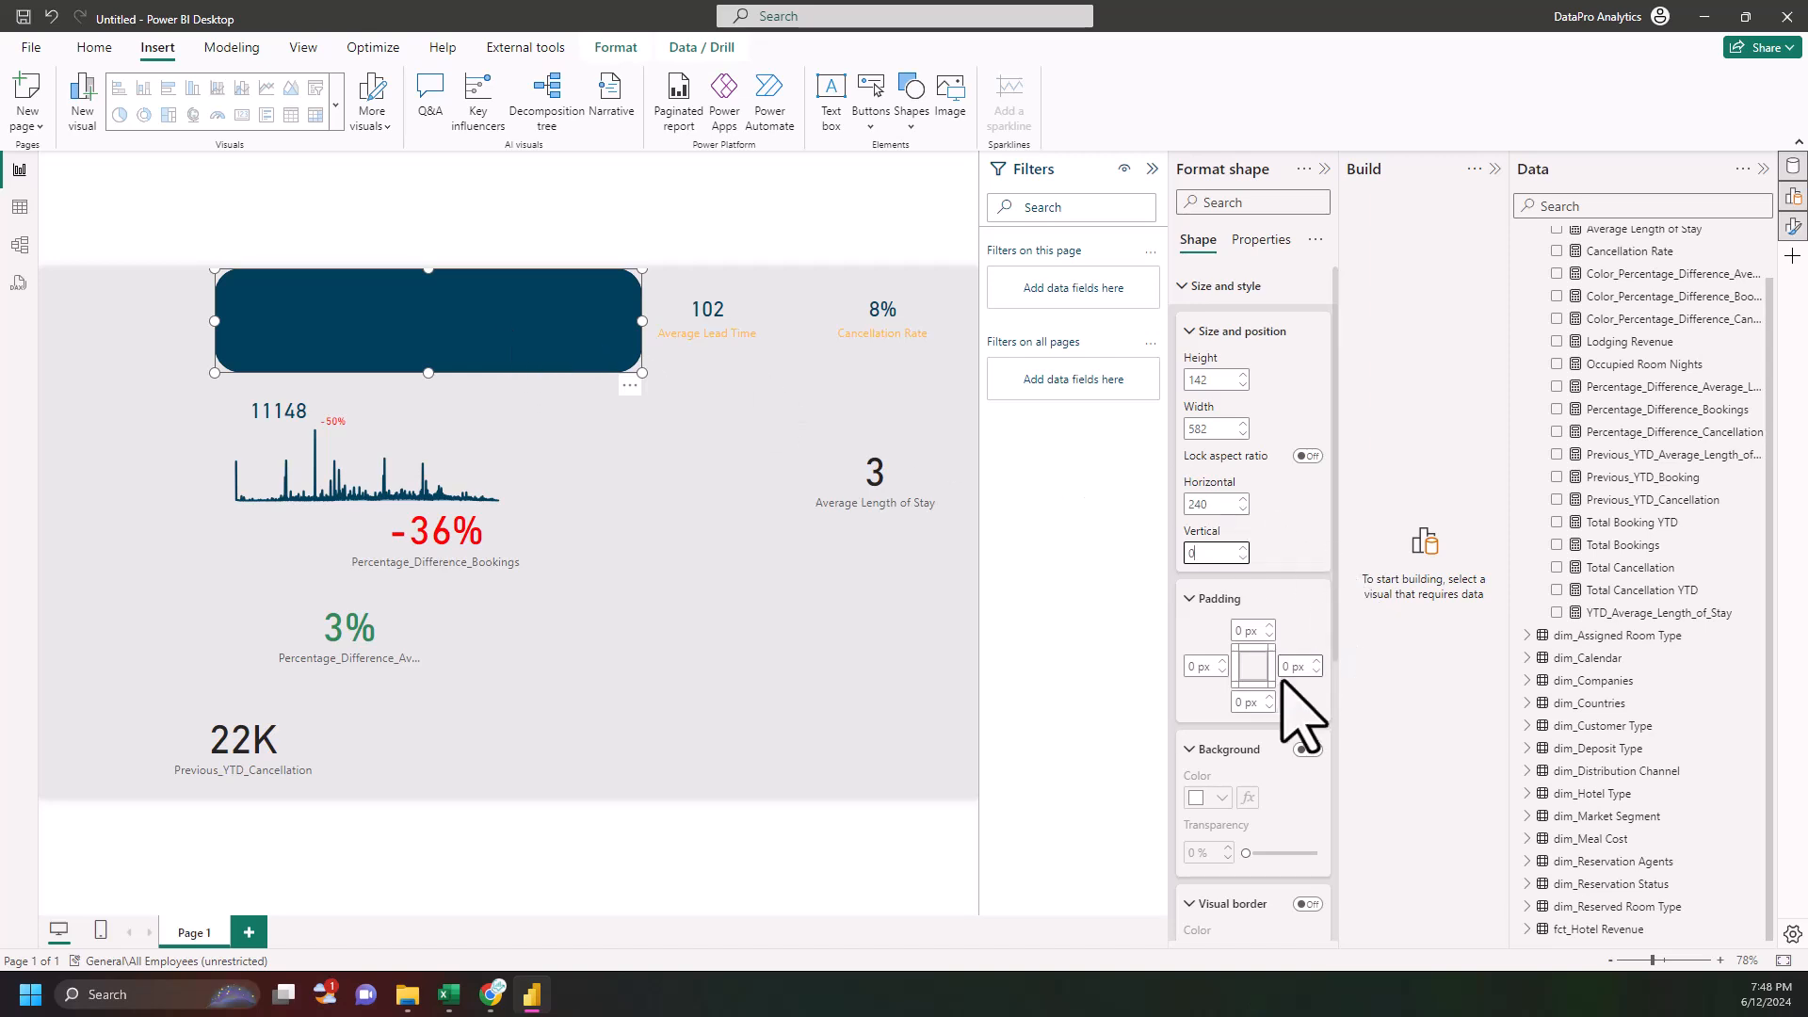
- Turn on the visual shadow of the rounded rectangle under its size and style settings
{"action": "scroll", "coordinate": [1267, 763], "scroll_direction": "down", "scroll_amount": 3}
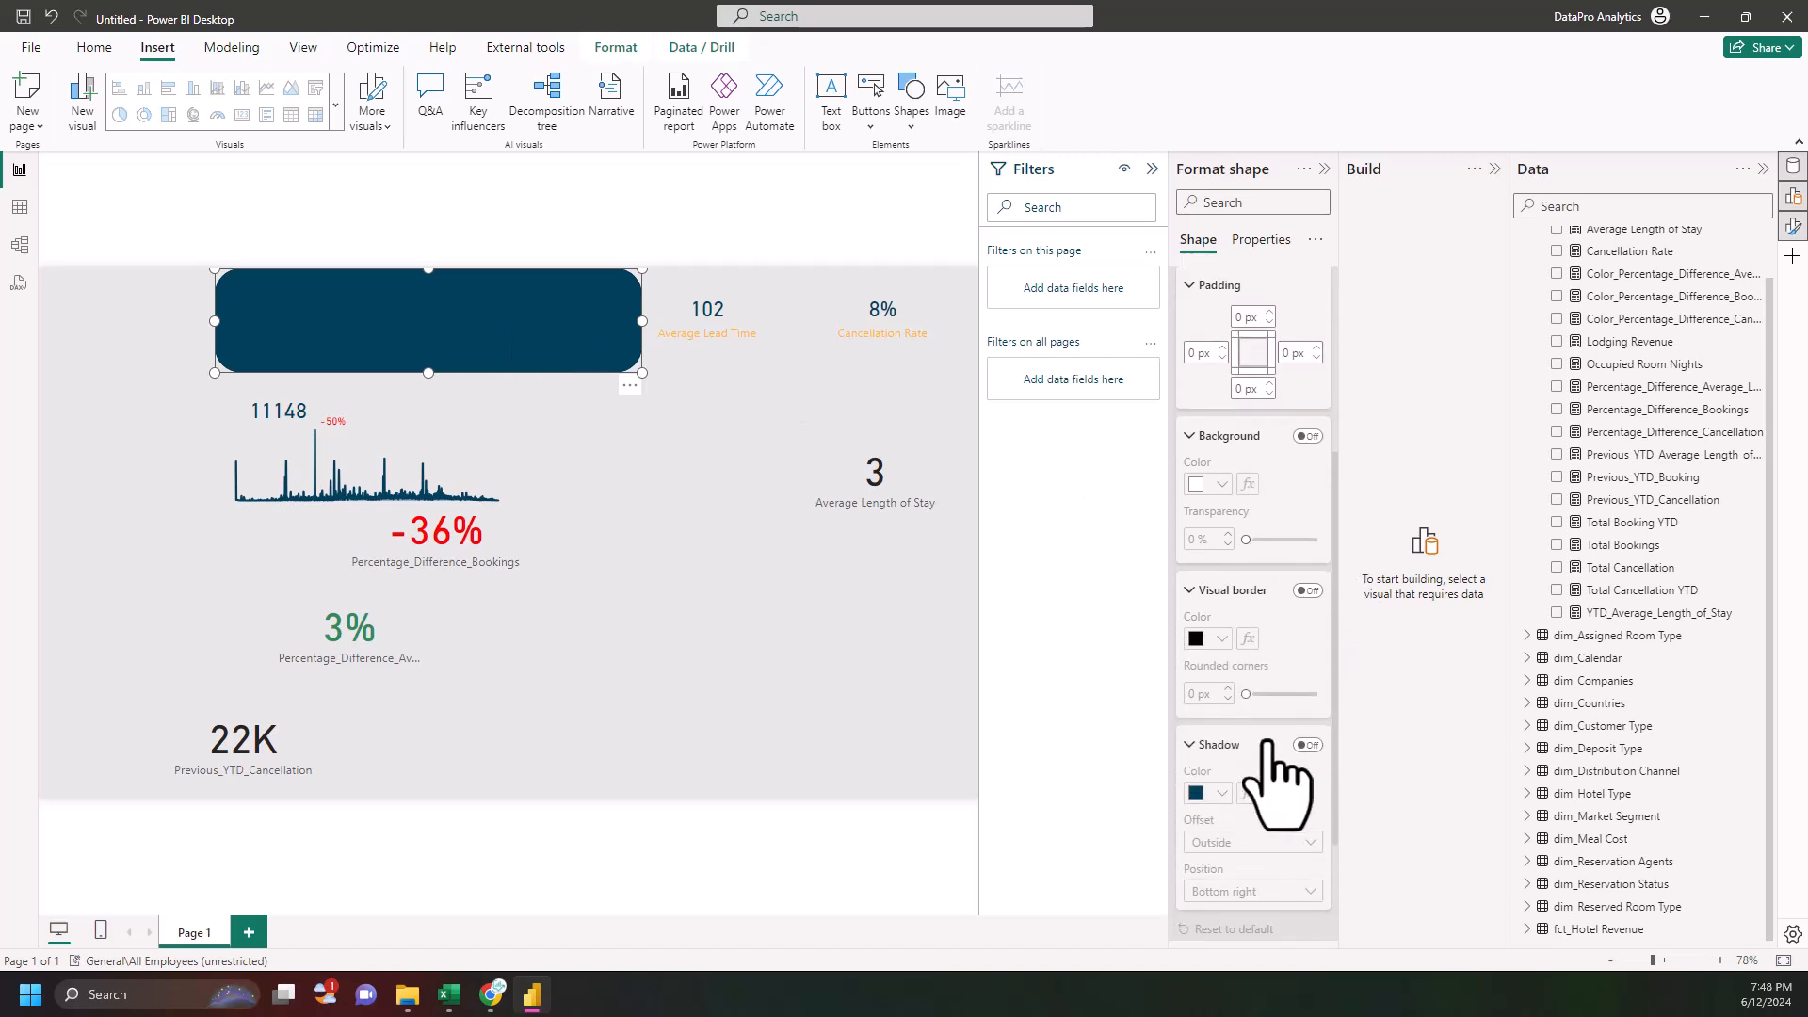
{"action": "left_click", "coordinate": [1303, 745]}
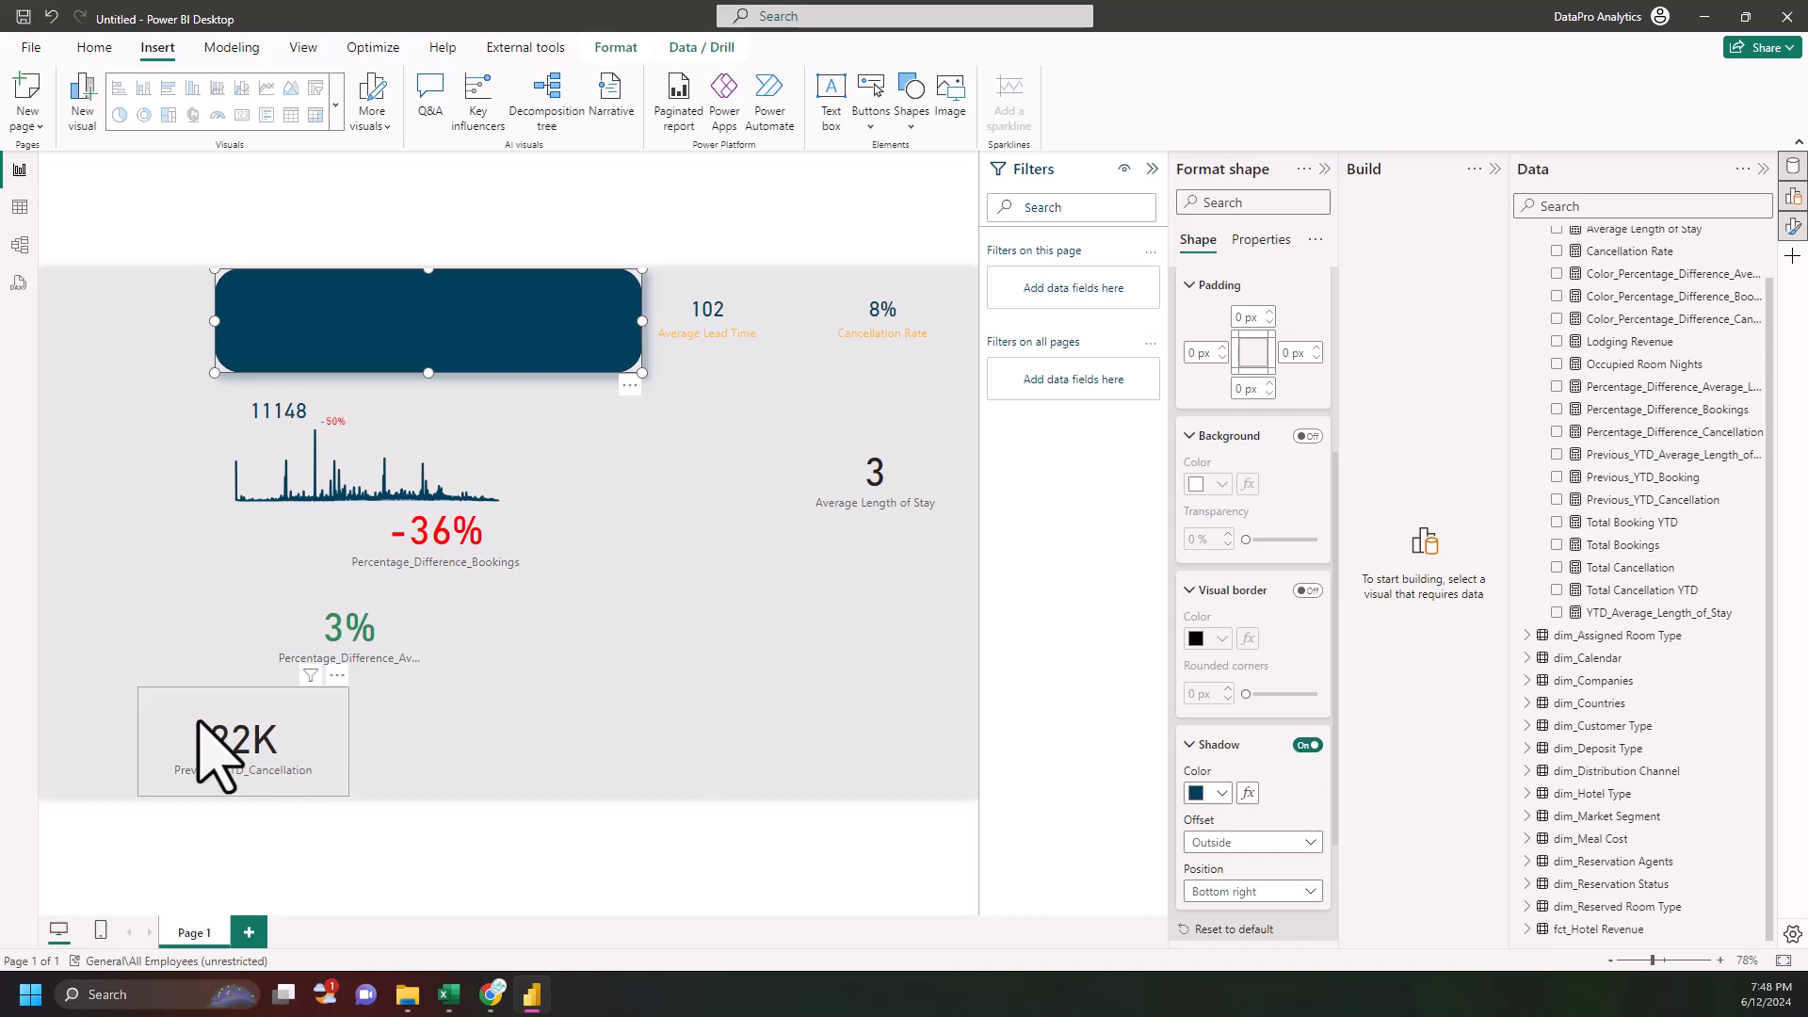
{"action": "scroll", "coordinate": [1249, 719], "scroll_direction": "down", "scroll_amount": 1}
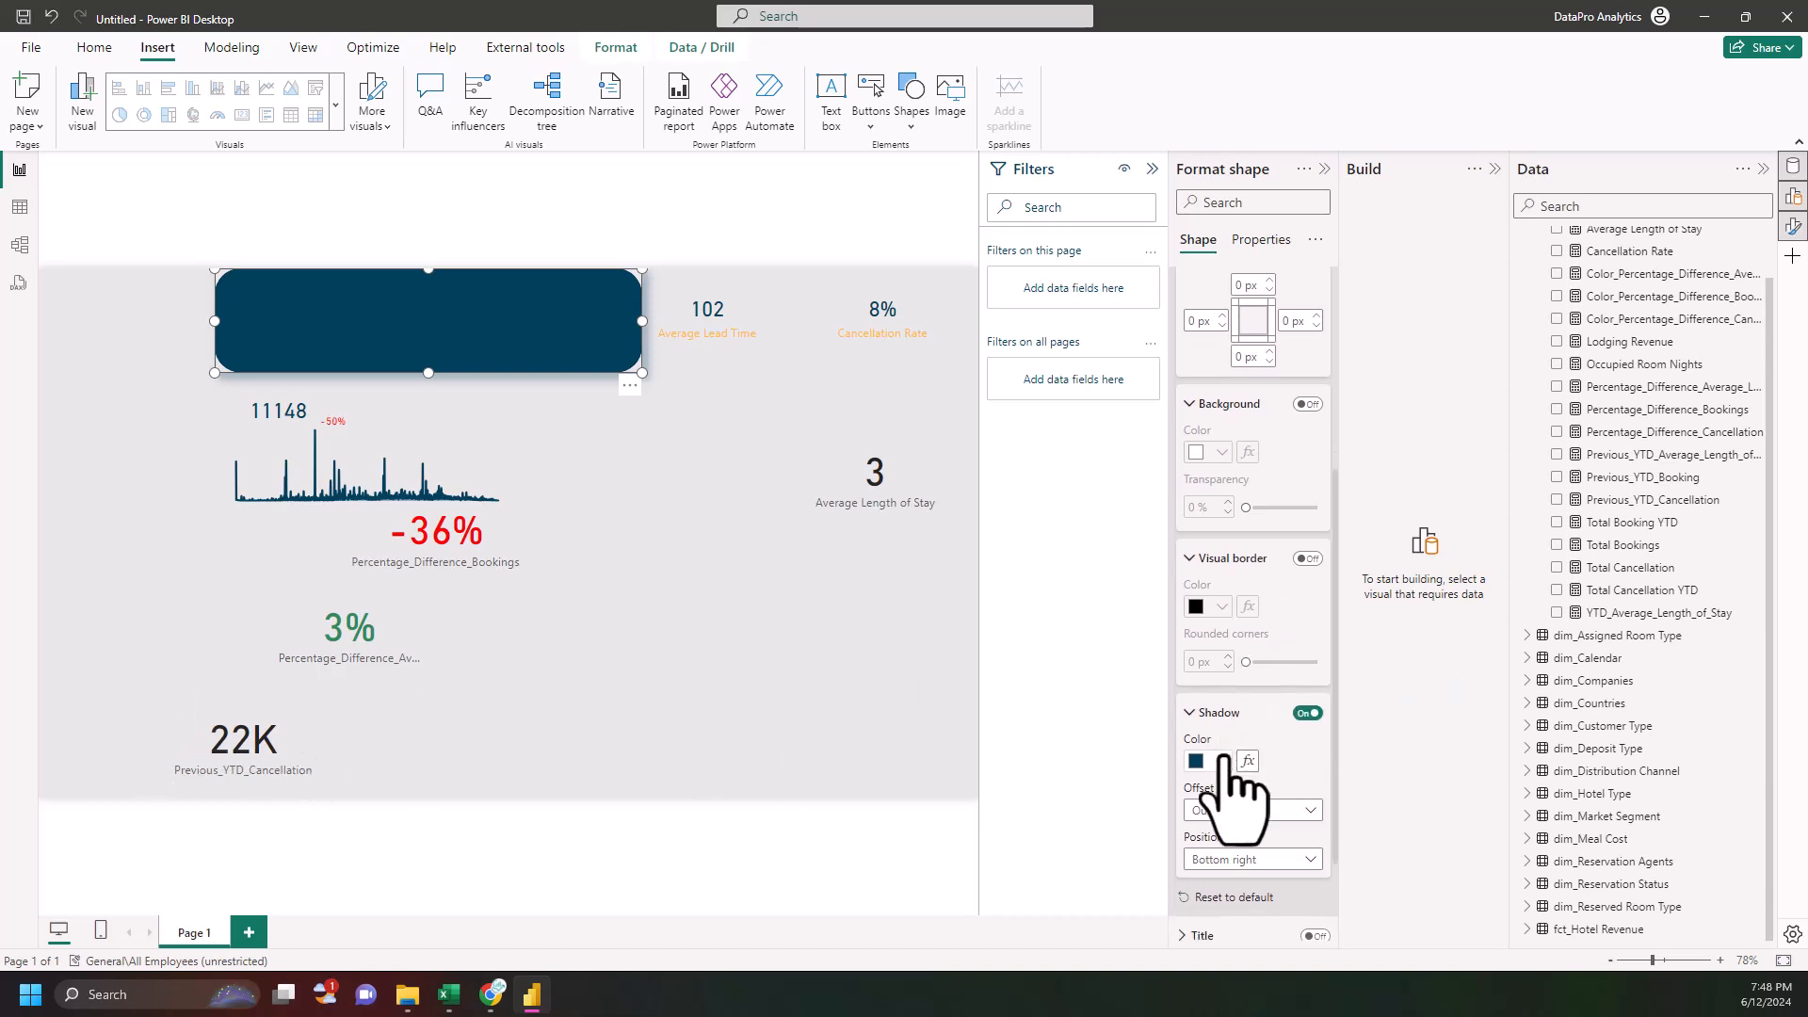
{"action": "scroll", "coordinate": [1221, 605], "scroll_direction": "up", "scroll_amount": 1}
- Fill the rounded rectangle with white and turn off its shape border
{"action": "scroll", "coordinate": [1239, 646], "scroll_direction": "down", "scroll_amount": 3}
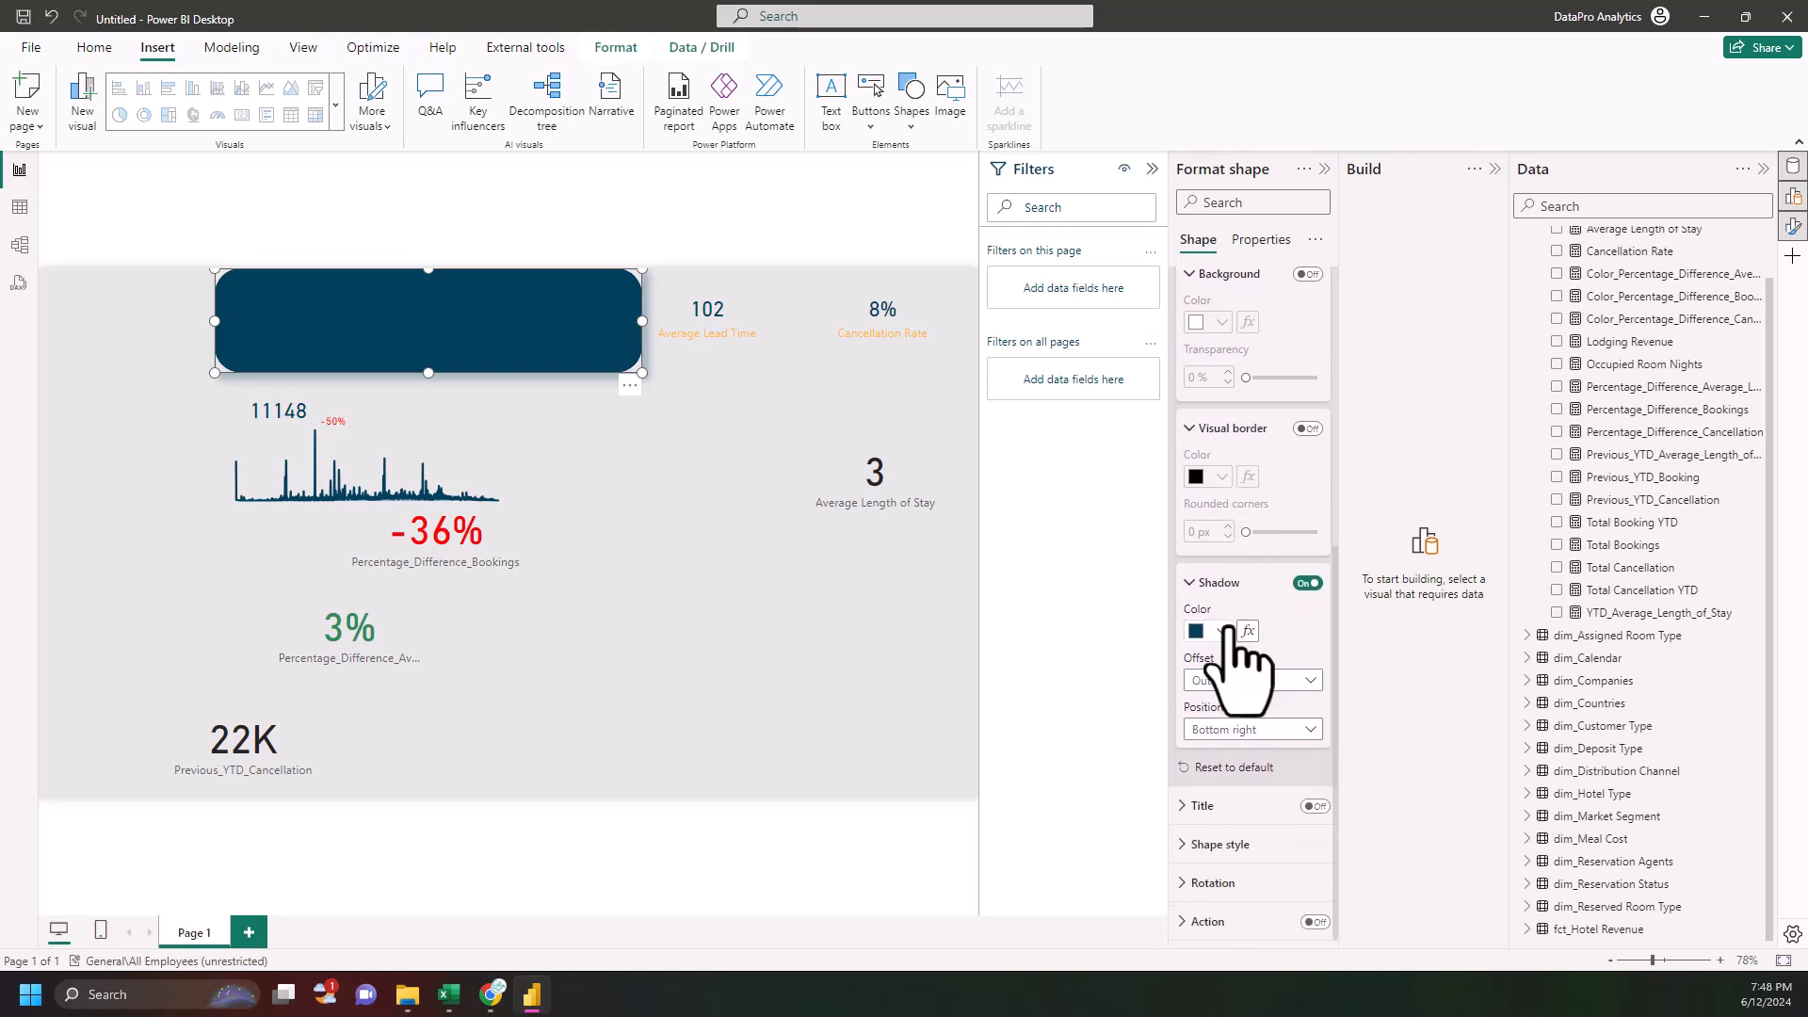
{"action": "scroll", "coordinate": [1238, 659], "scroll_direction": "up", "scroll_amount": 2}
{"action": "scroll", "coordinate": [1251, 645], "scroll_direction": "up", "scroll_amount": 6}
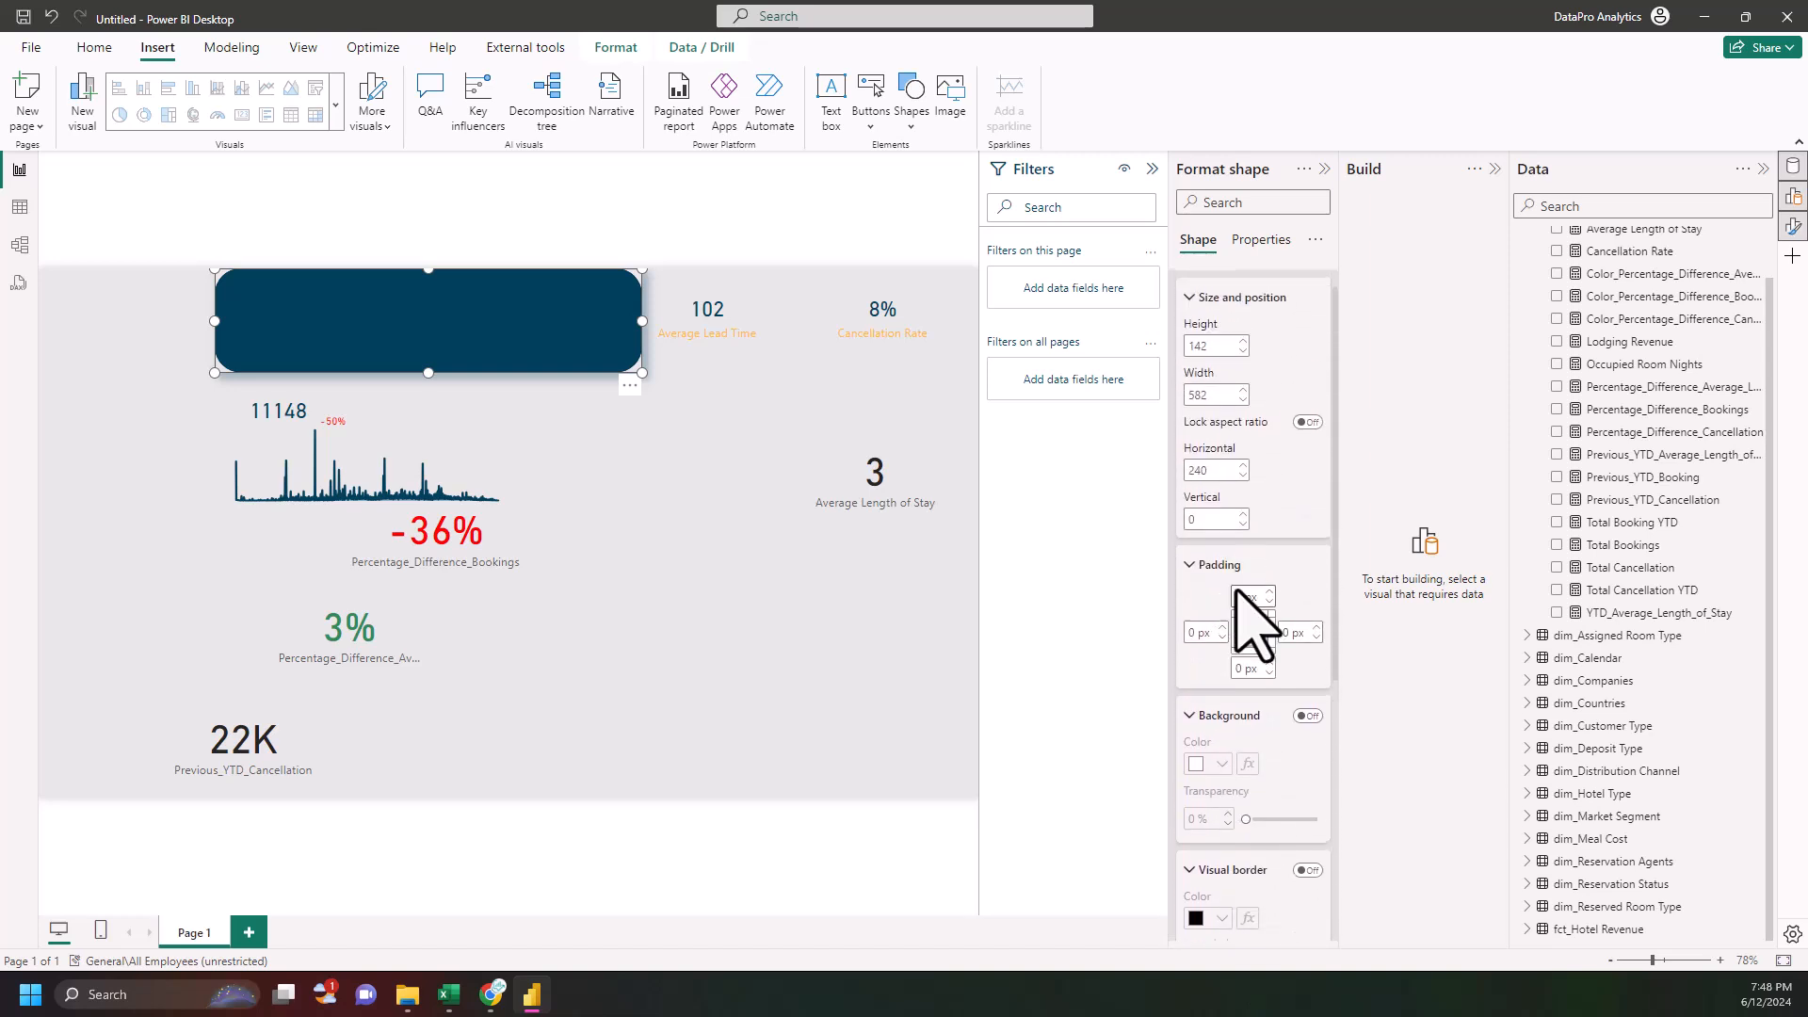
{"action": "scroll", "coordinate": [1243, 627], "scroll_direction": "down", "scroll_amount": 8}
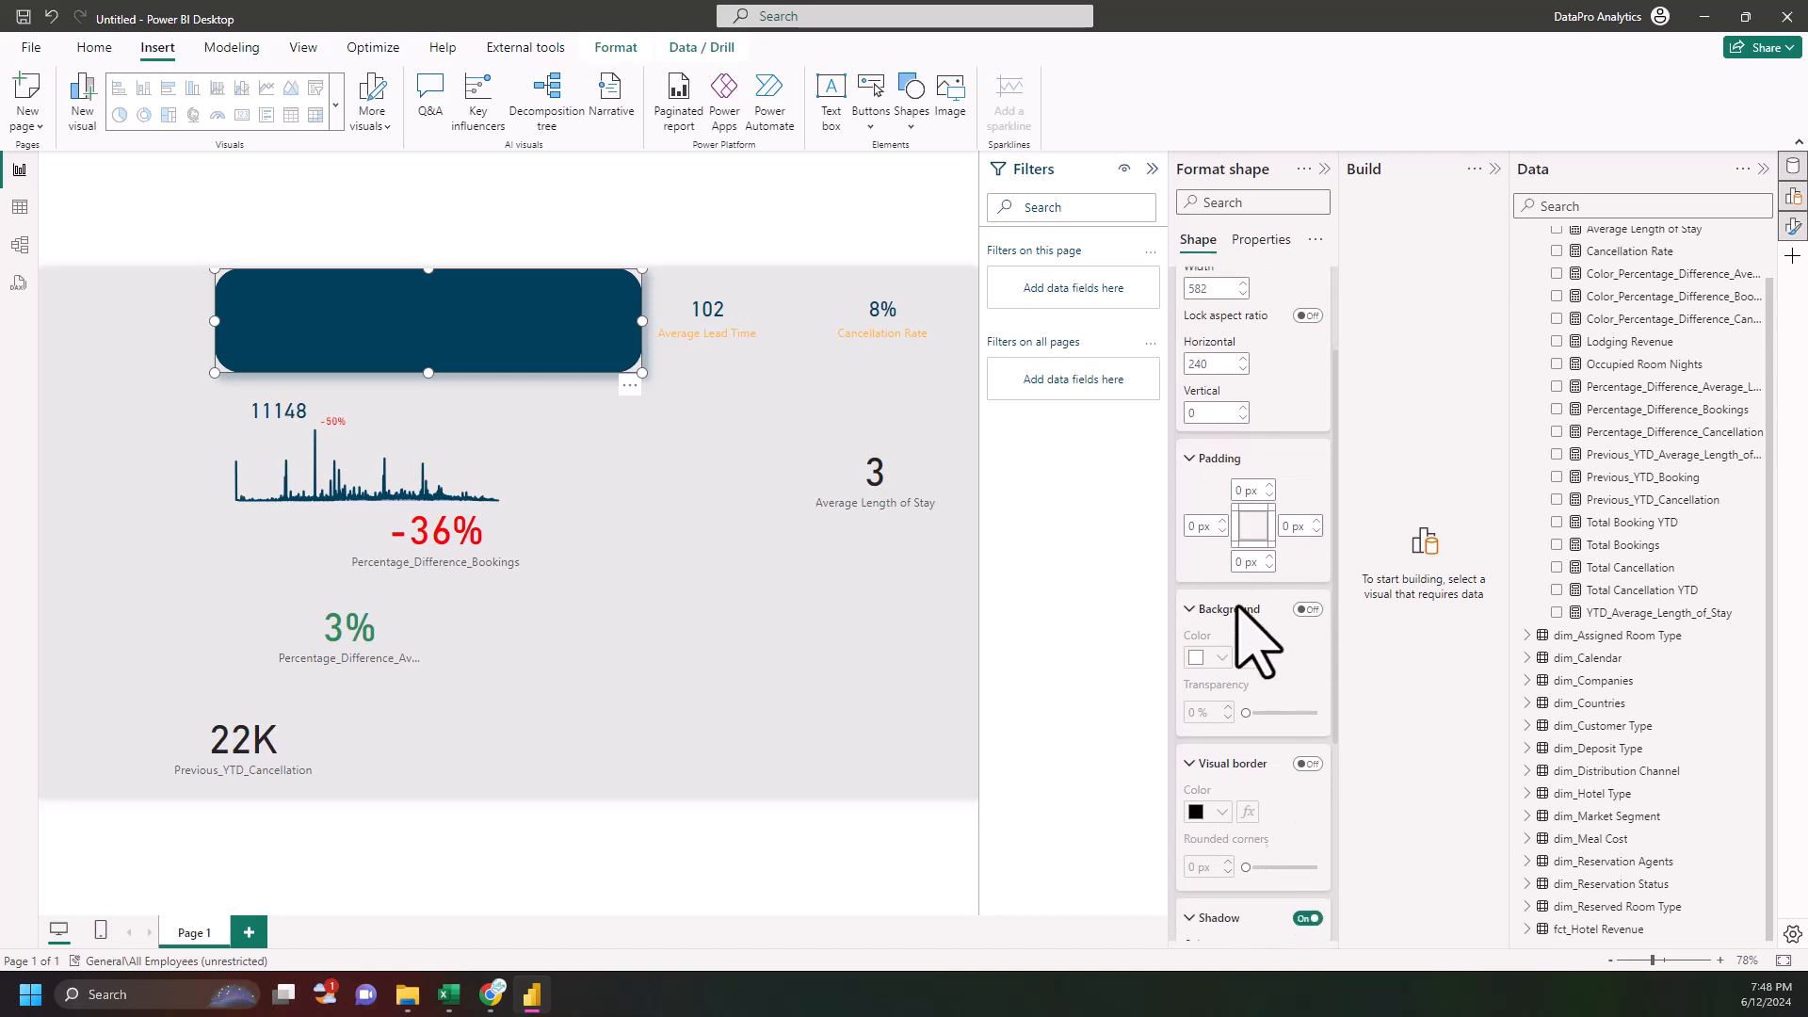
{"action": "scroll", "coordinate": [1238, 640], "scroll_direction": "down", "scroll_amount": 1}
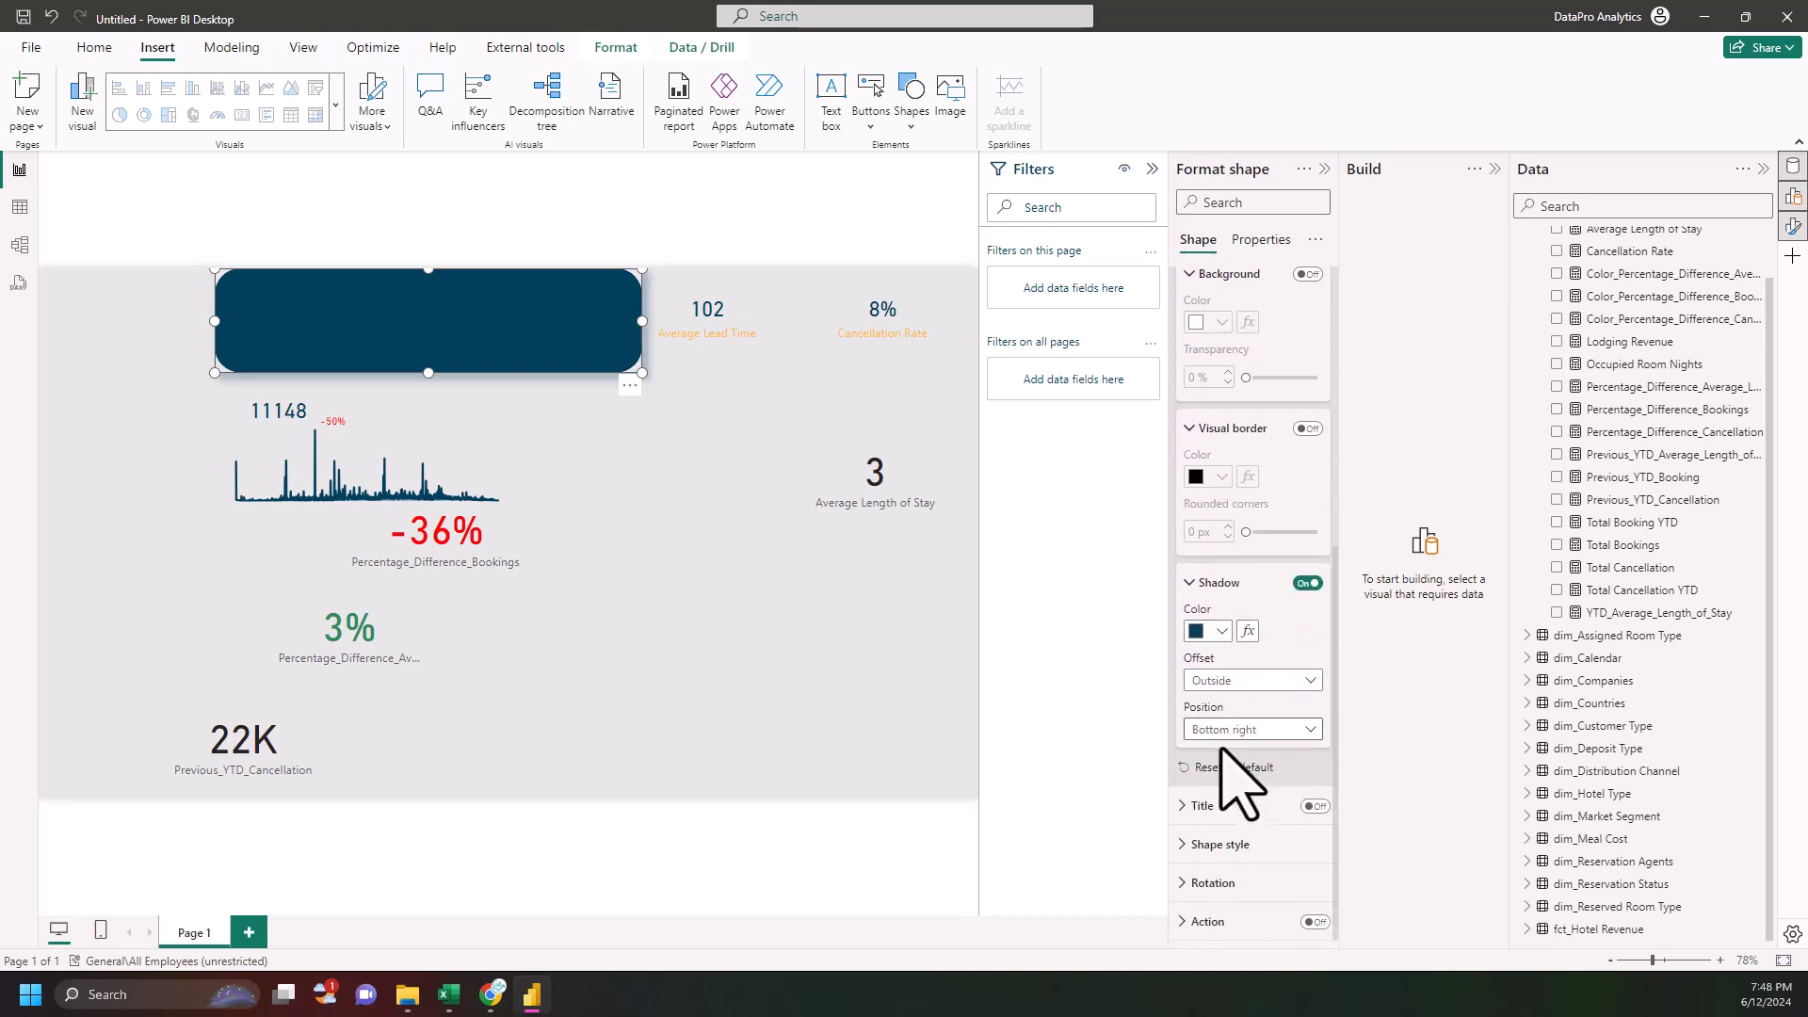
{"action": "left_click", "coordinate": [1192, 845]}
{"action": "scroll", "coordinate": [1210, 810], "scroll_direction": "down", "scroll_amount": 8}
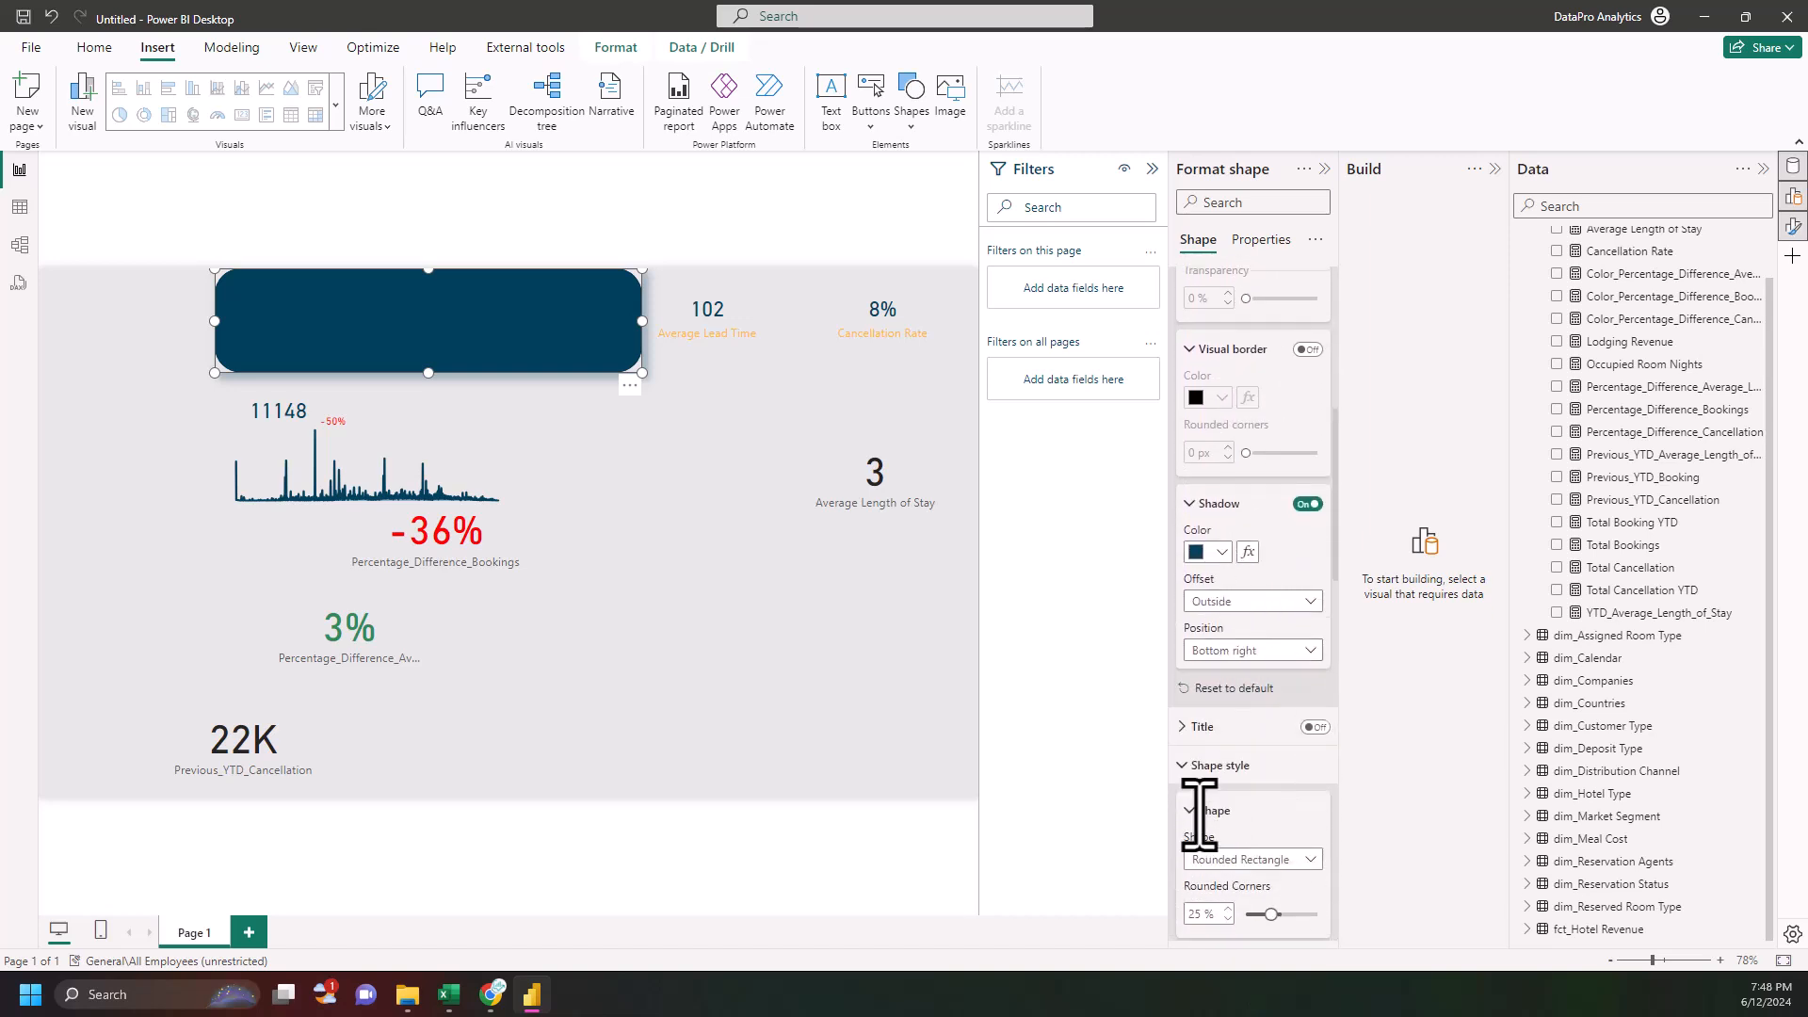
{"action": "left_click", "coordinate": [1211, 716]}
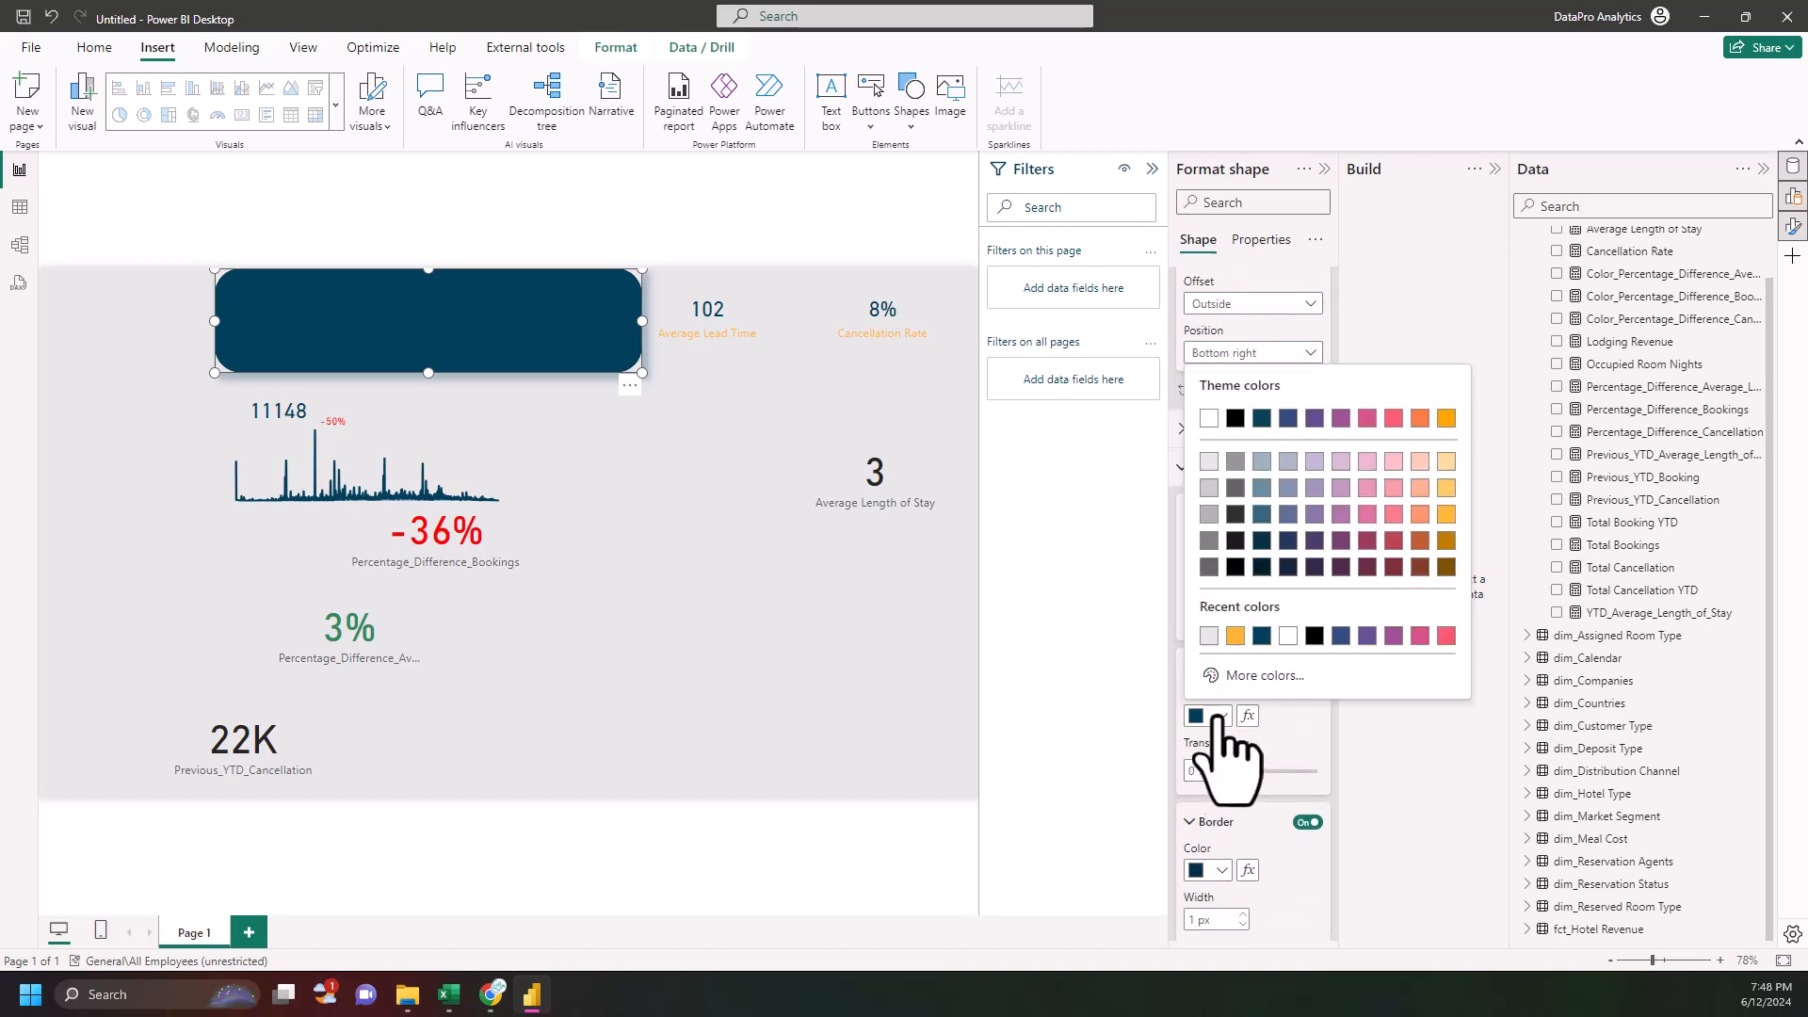
{"action": "left_click", "coordinate": [1209, 418]}
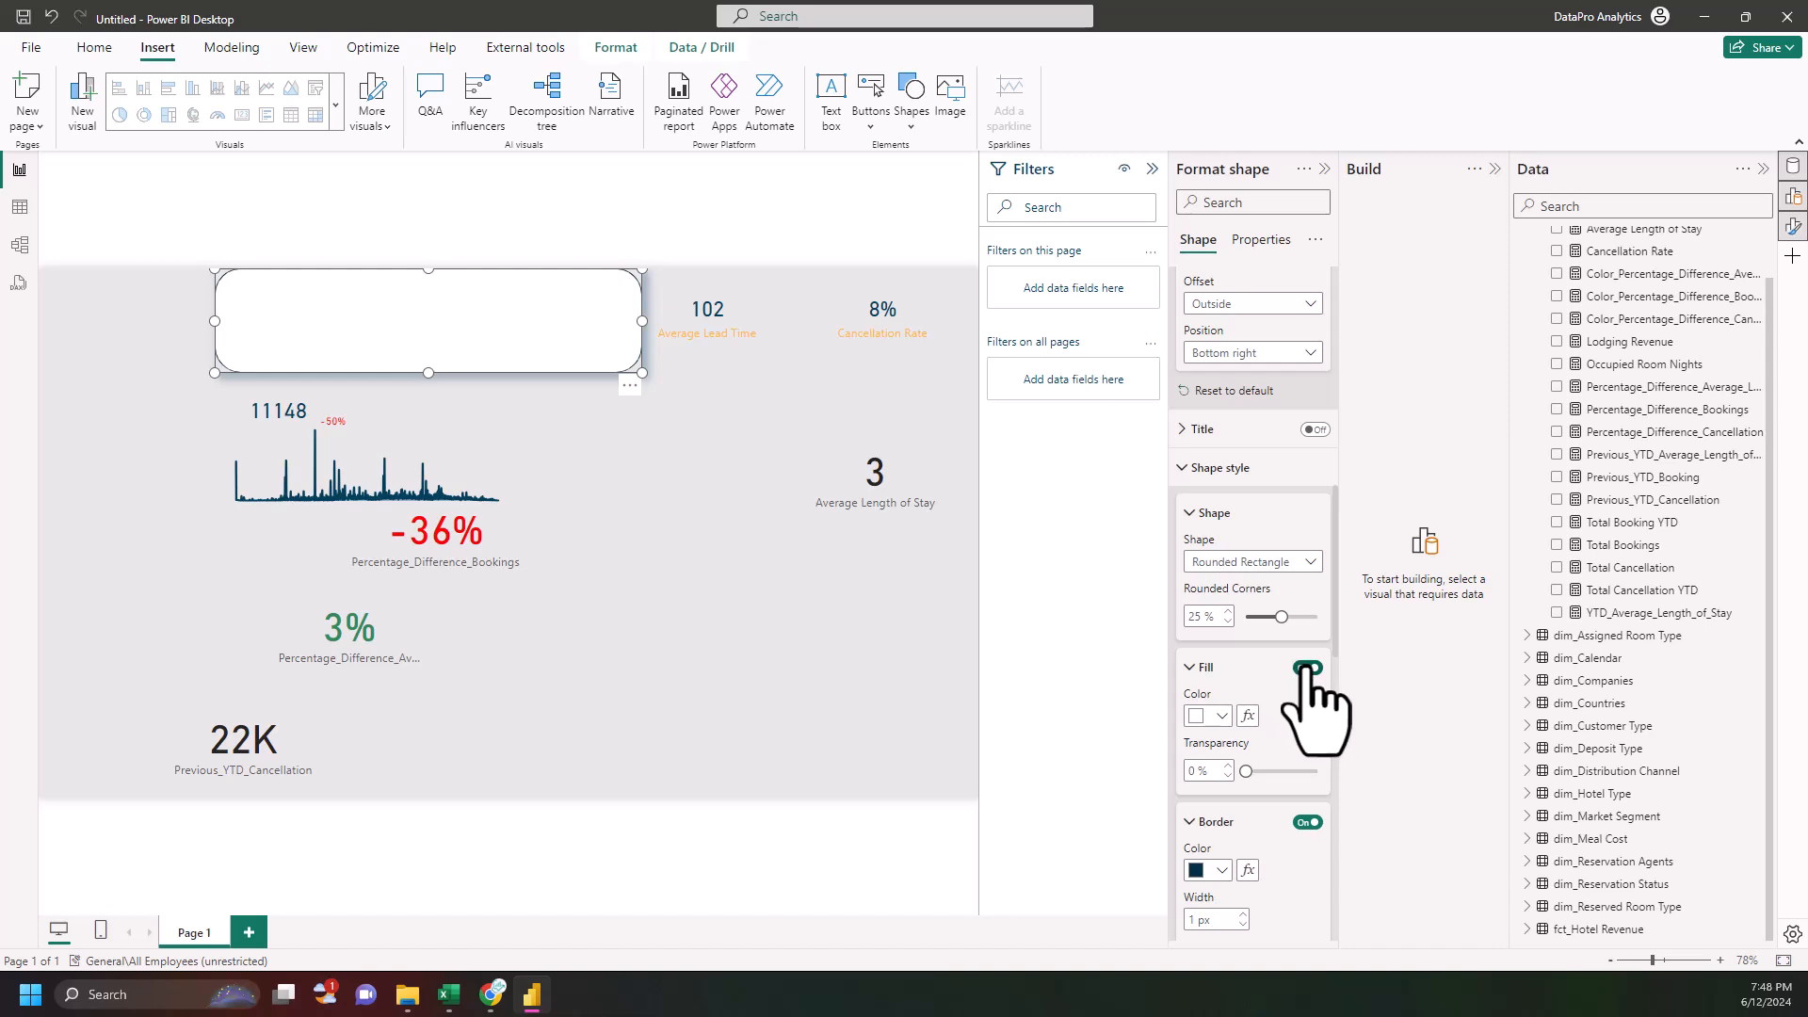
{"action": "left_click", "coordinate": [1307, 823]}
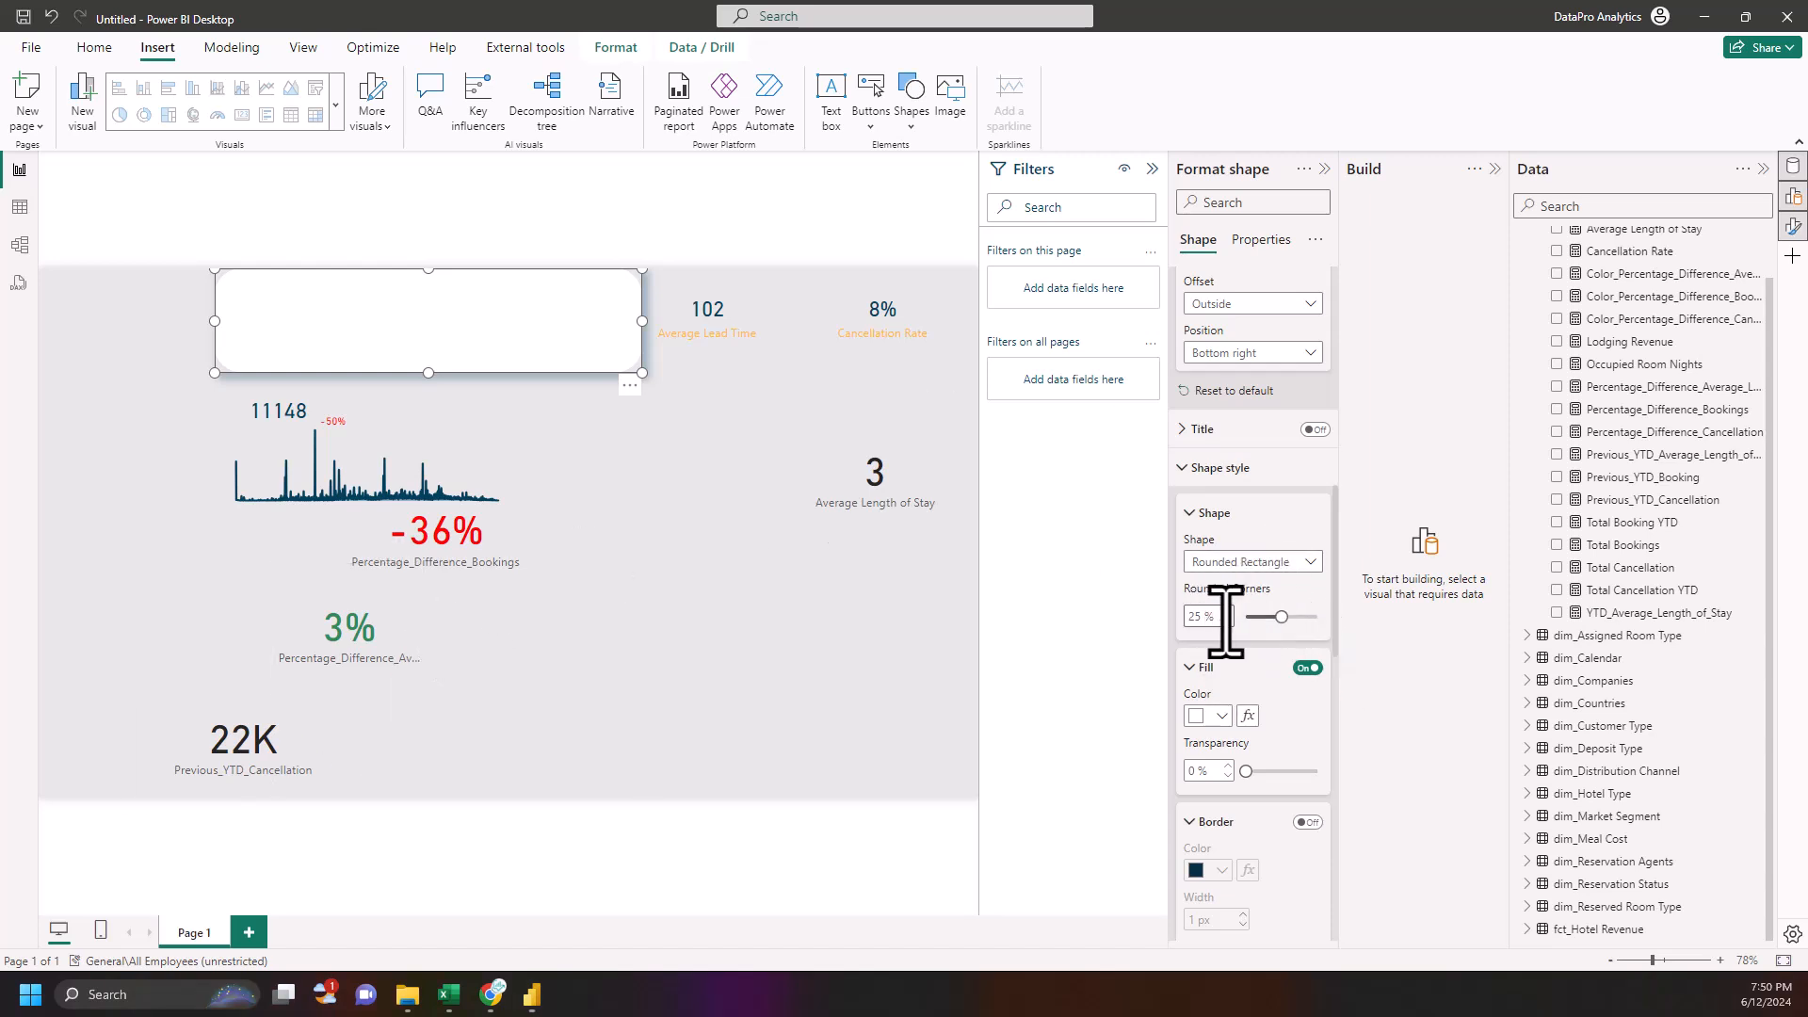
- Reduce the rectangle's rounded corners to 4% and widen it to about 1039, stretching it across all KPI cards
{"action": "left_click_drag", "start_coordinate": [1281, 617], "coordinate": [1251, 618]}
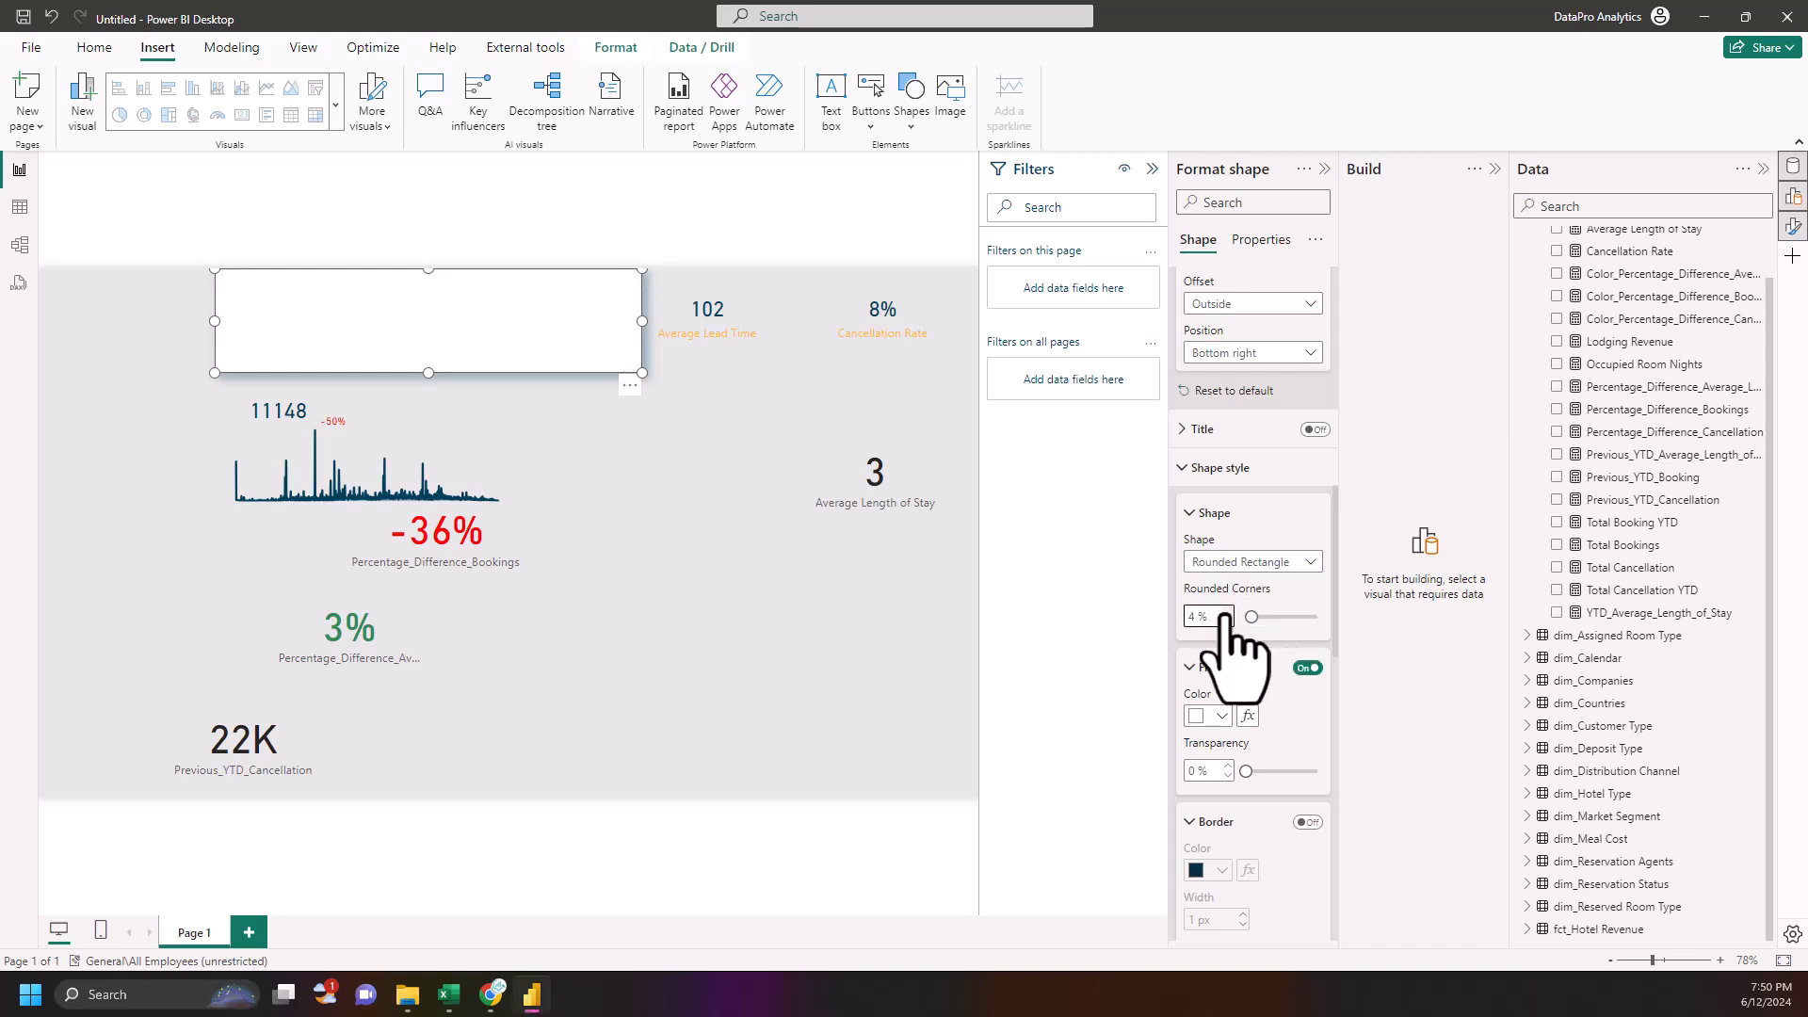
{"action": "left_click_drag", "start_coordinate": [678, 324], "coordinate": [976, 364]}
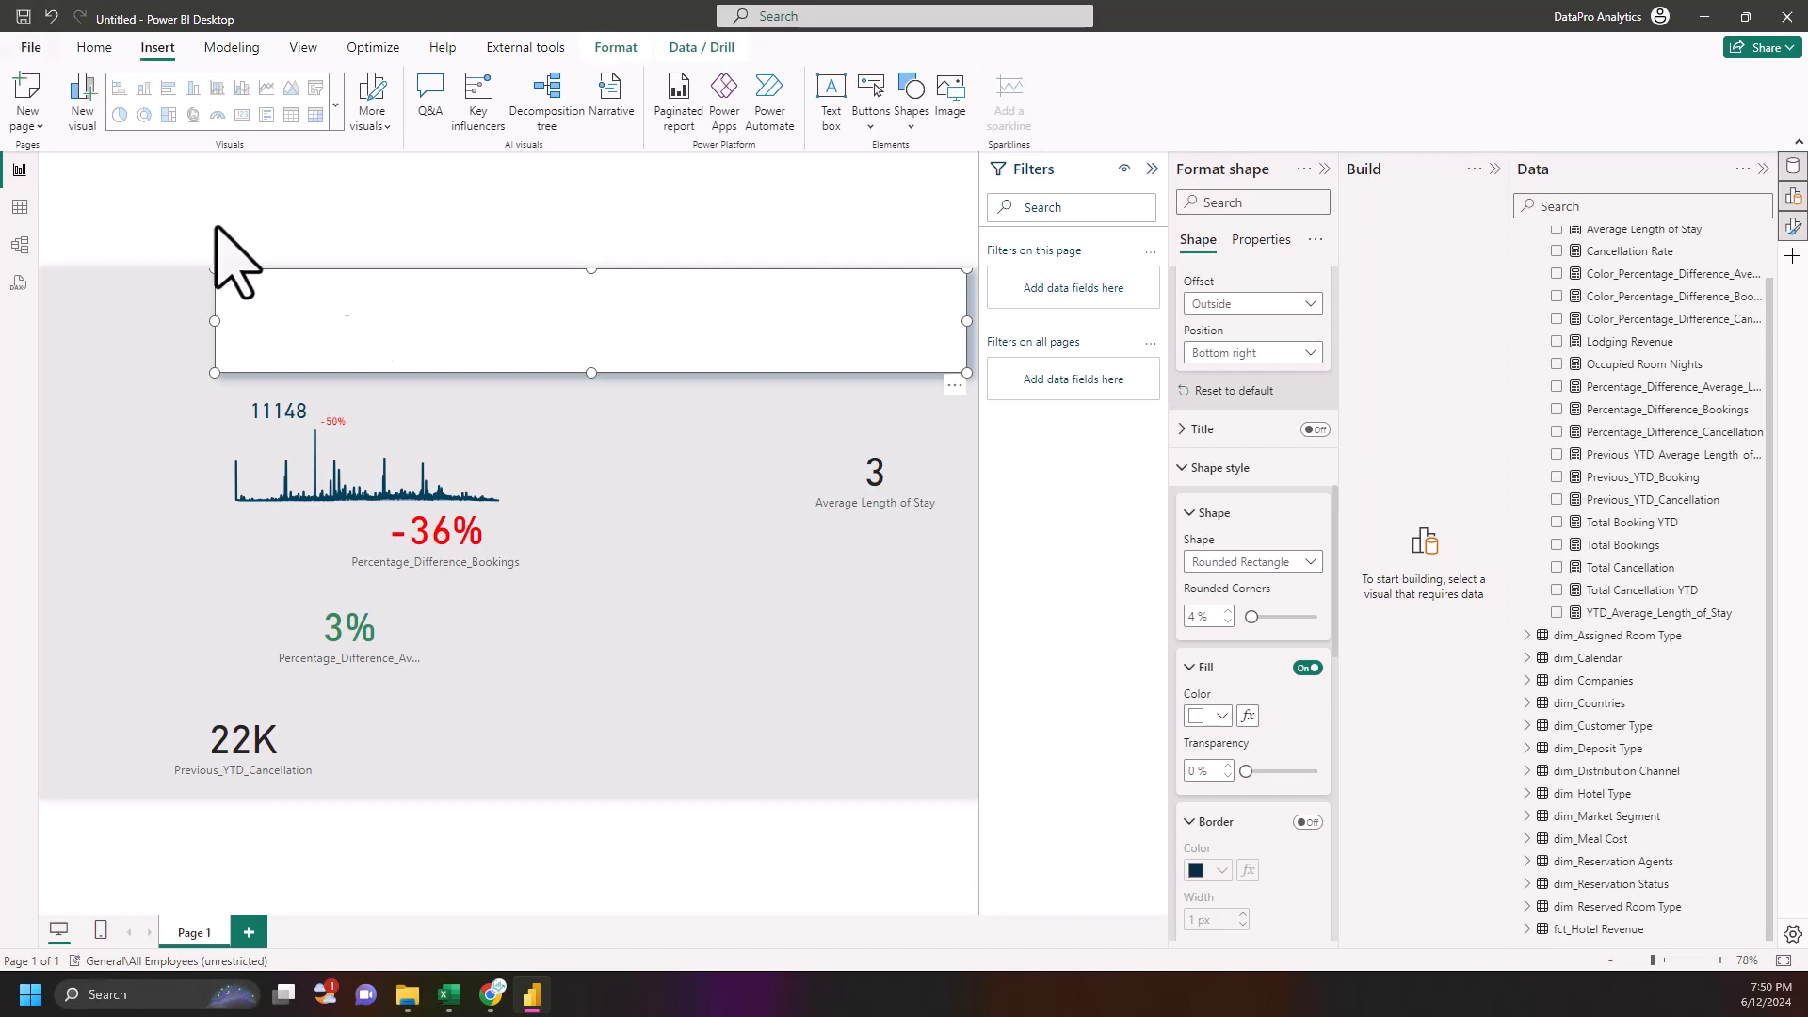
- Move the white rectangle slightly down and left, and set its rounded corners to 9%
{"action": "left_click_drag", "start_coordinate": [521, 326], "coordinate": [439, 365]}
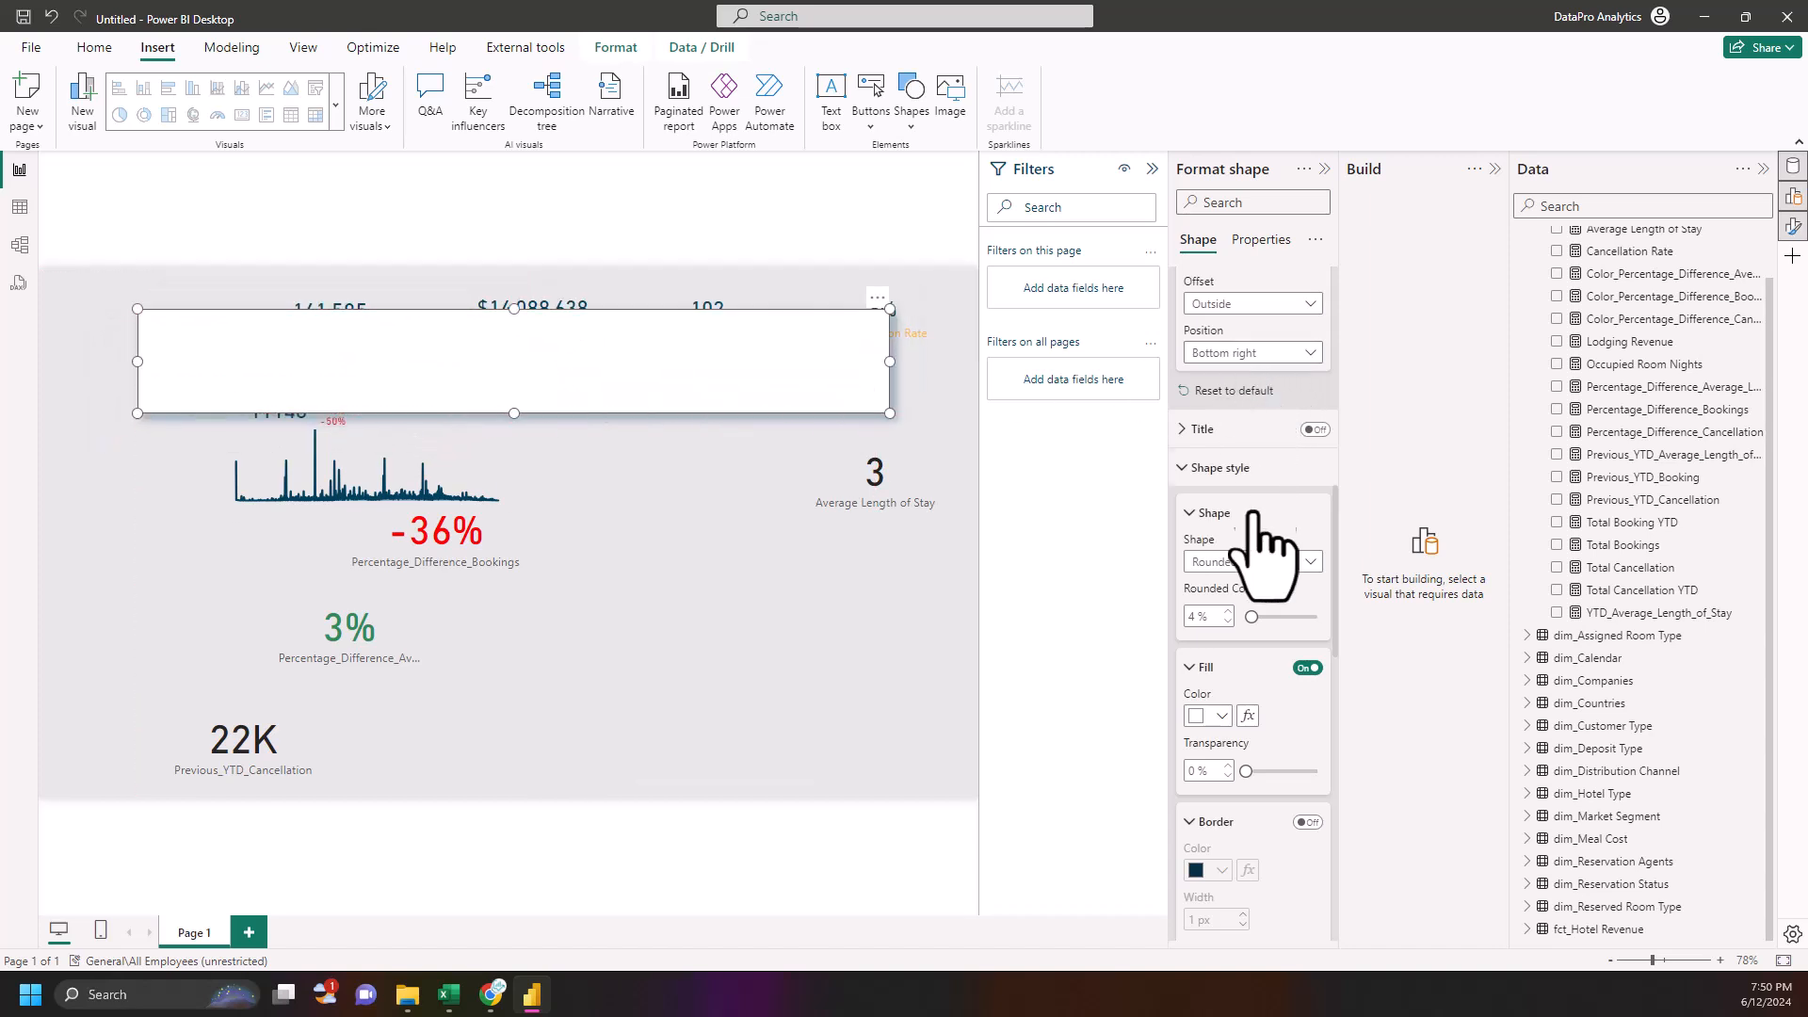
{"action": "left_click_drag", "start_coordinate": [1245, 611], "coordinate": [1260, 622]}
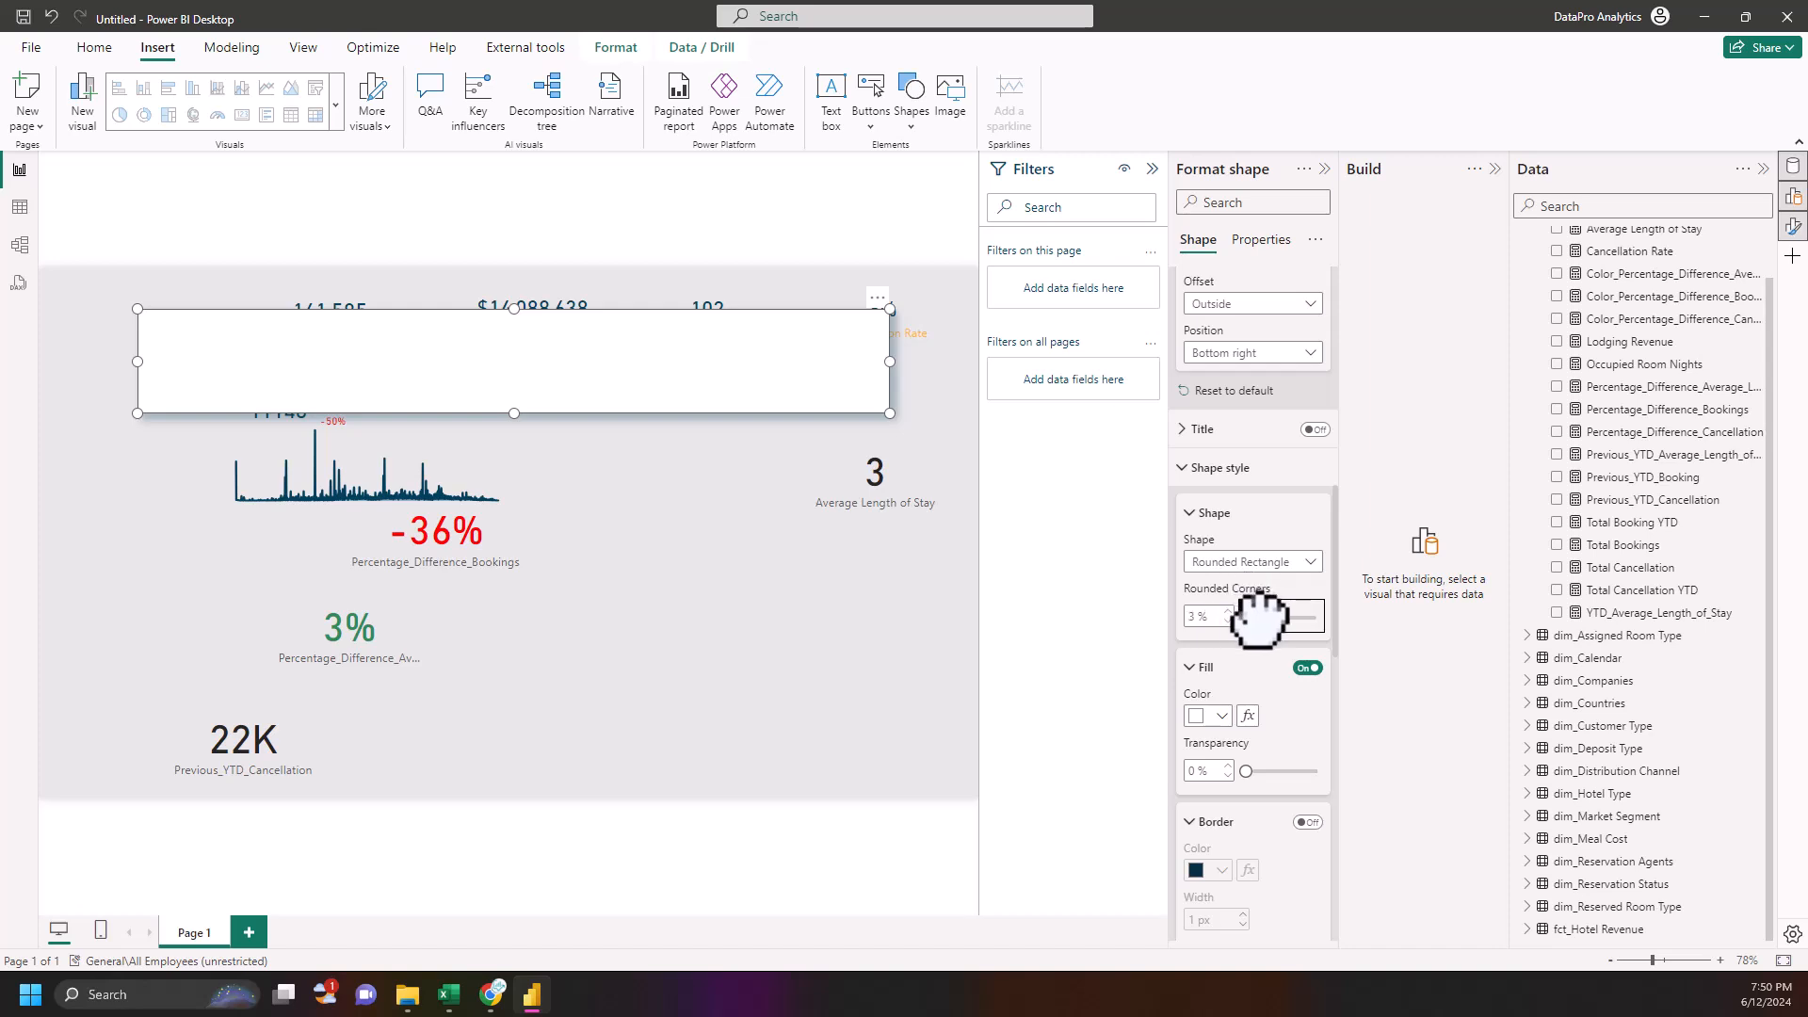
{"action": "left_click", "coordinate": [665, 514]}
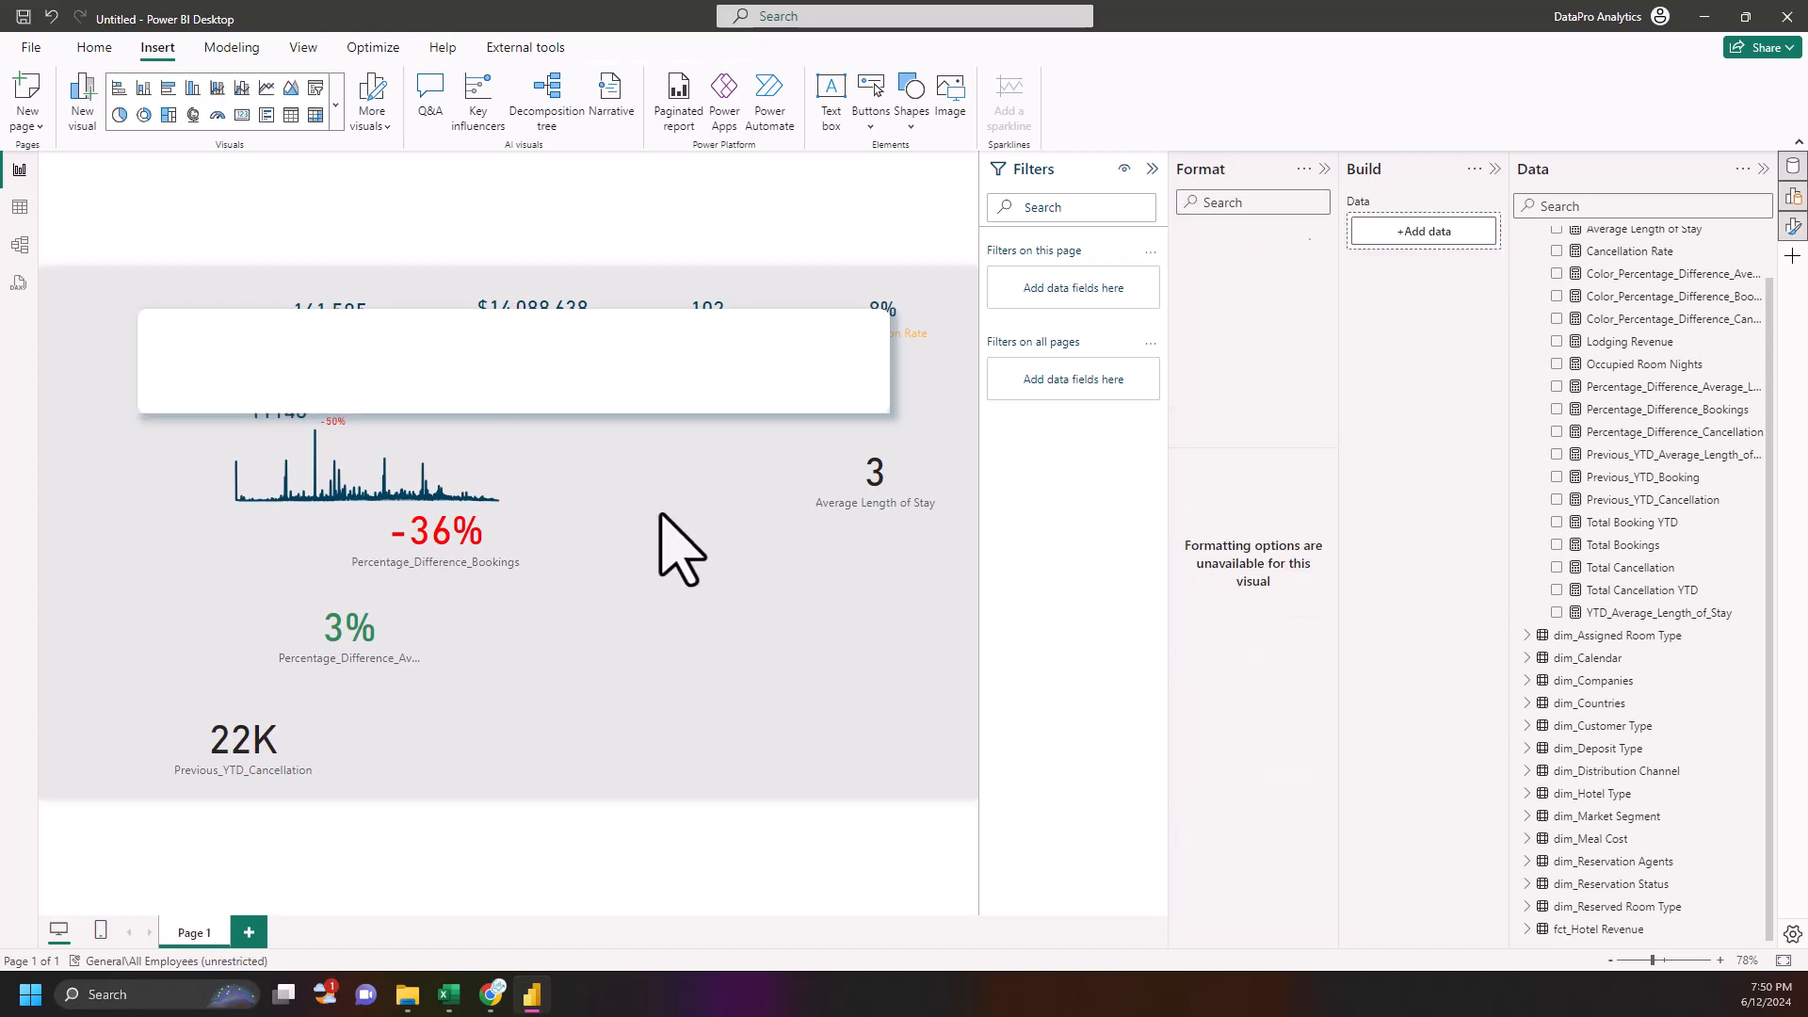
- Turn on the Shadow option within the white rectangle's shape style
{"action": "left_click", "coordinate": [680, 377]}
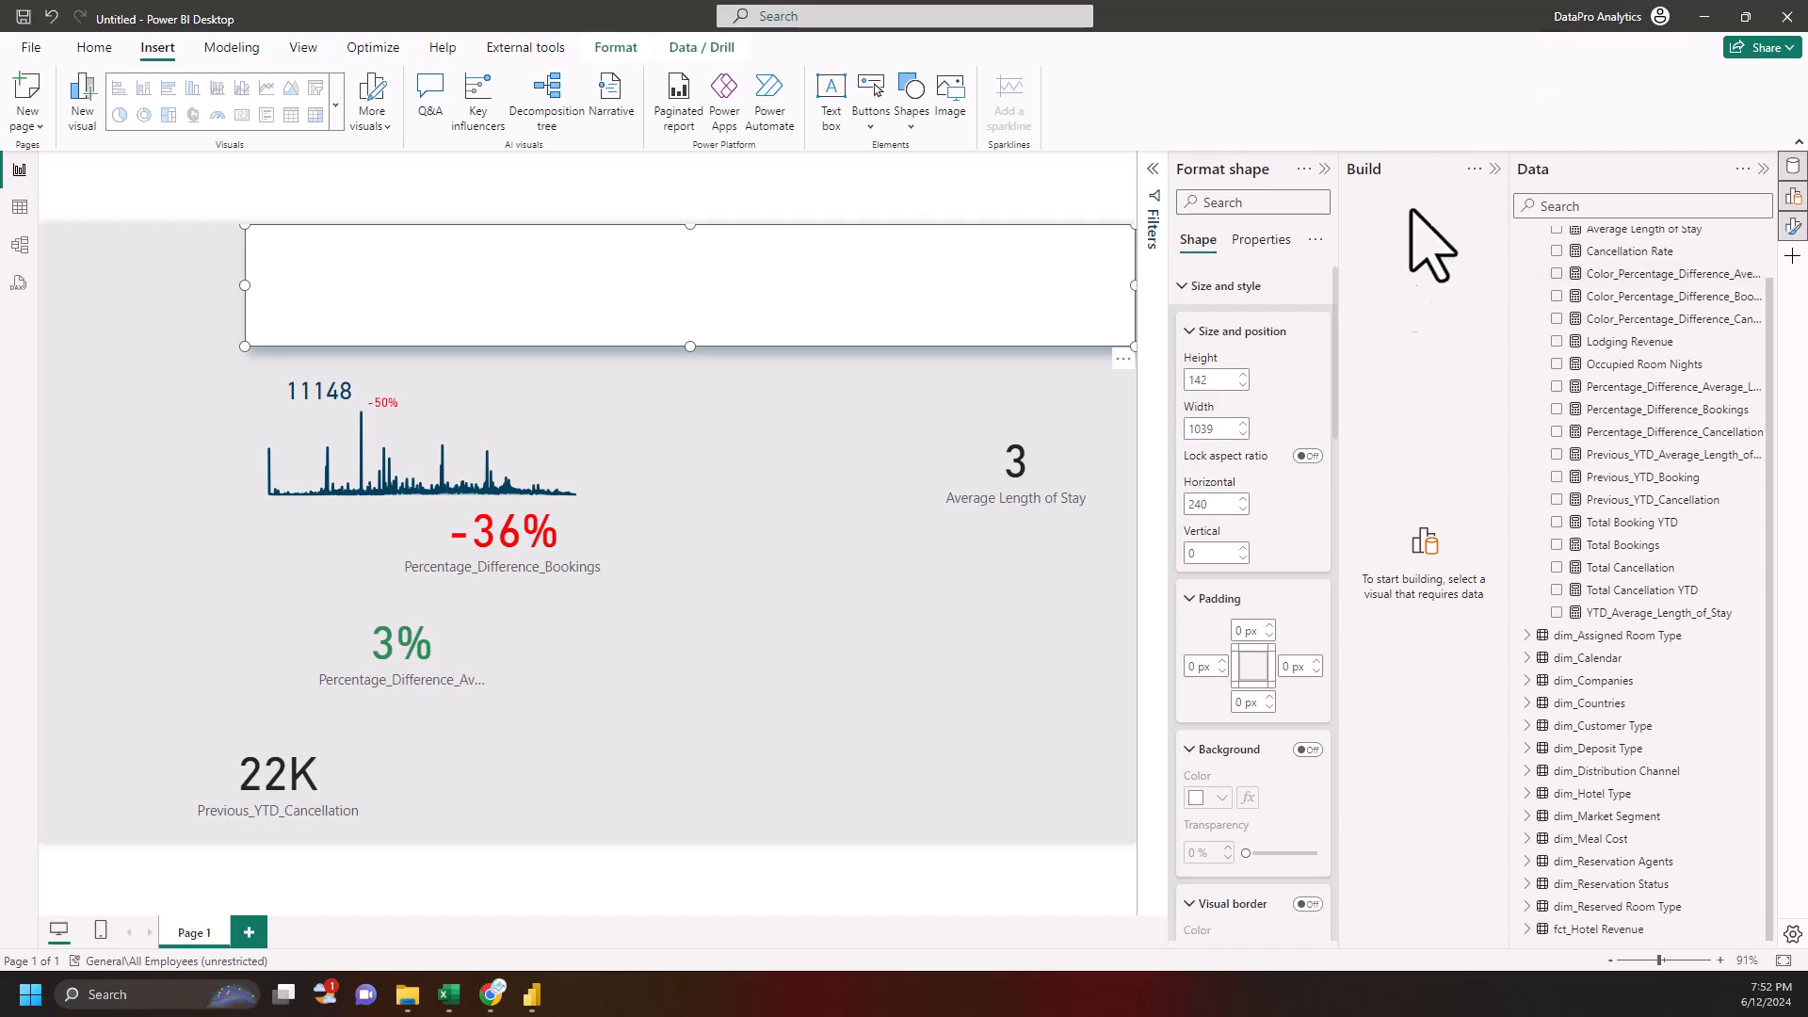
{"action": "scroll", "coordinate": [1229, 576], "scroll_direction": "down", "scroll_amount": 5}
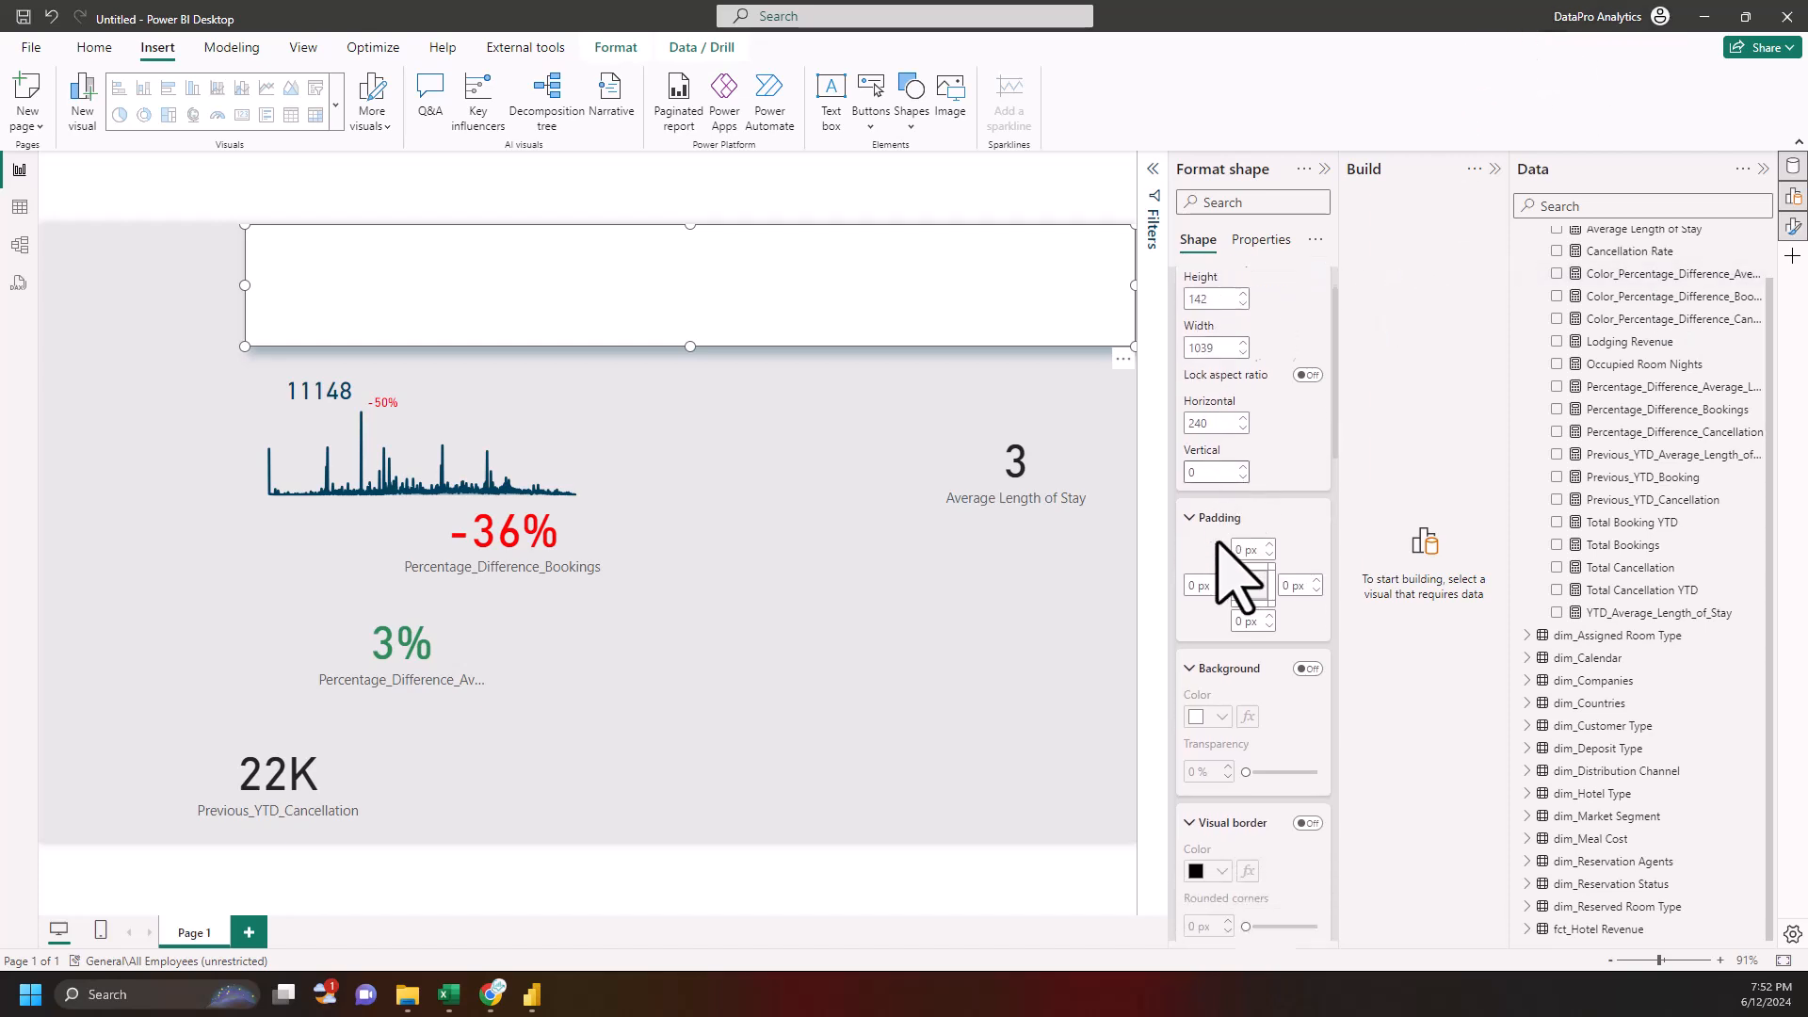
{"action": "scroll", "coordinate": [1210, 540], "scroll_direction": "down", "scroll_amount": 5}
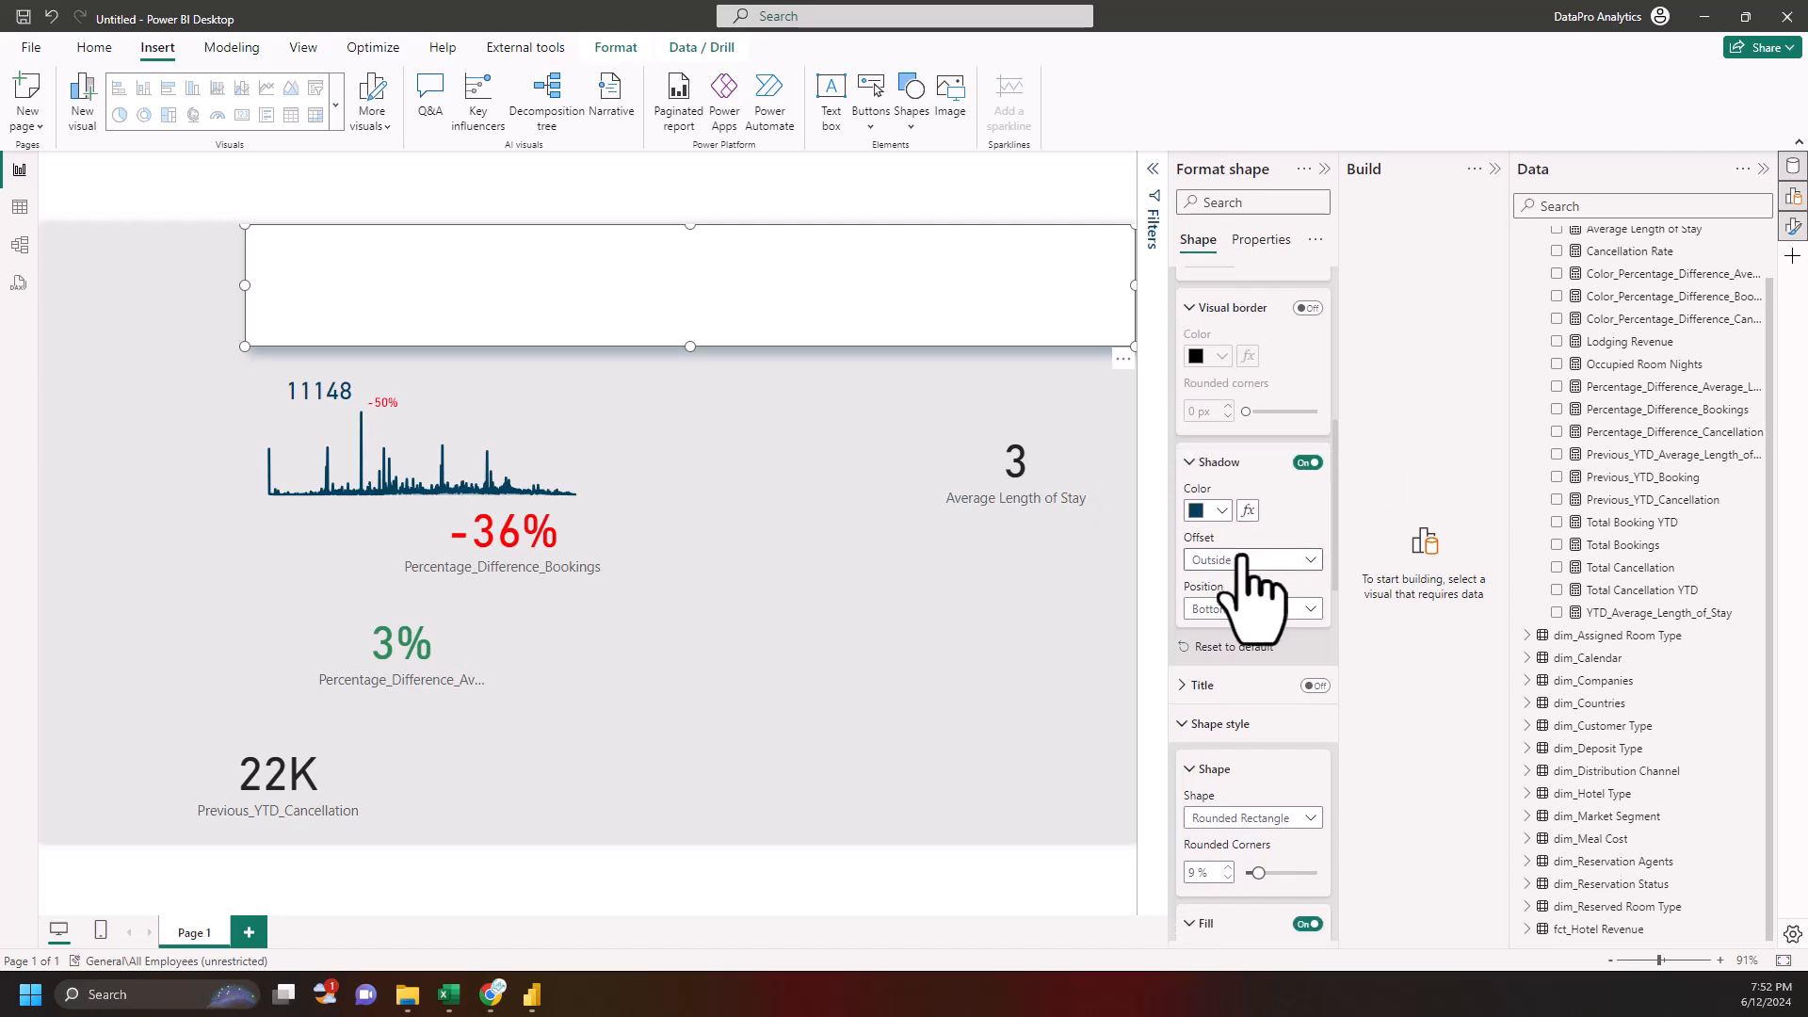
{"action": "scroll", "coordinate": [1252, 476], "scroll_direction": "up", "scroll_amount": 4}
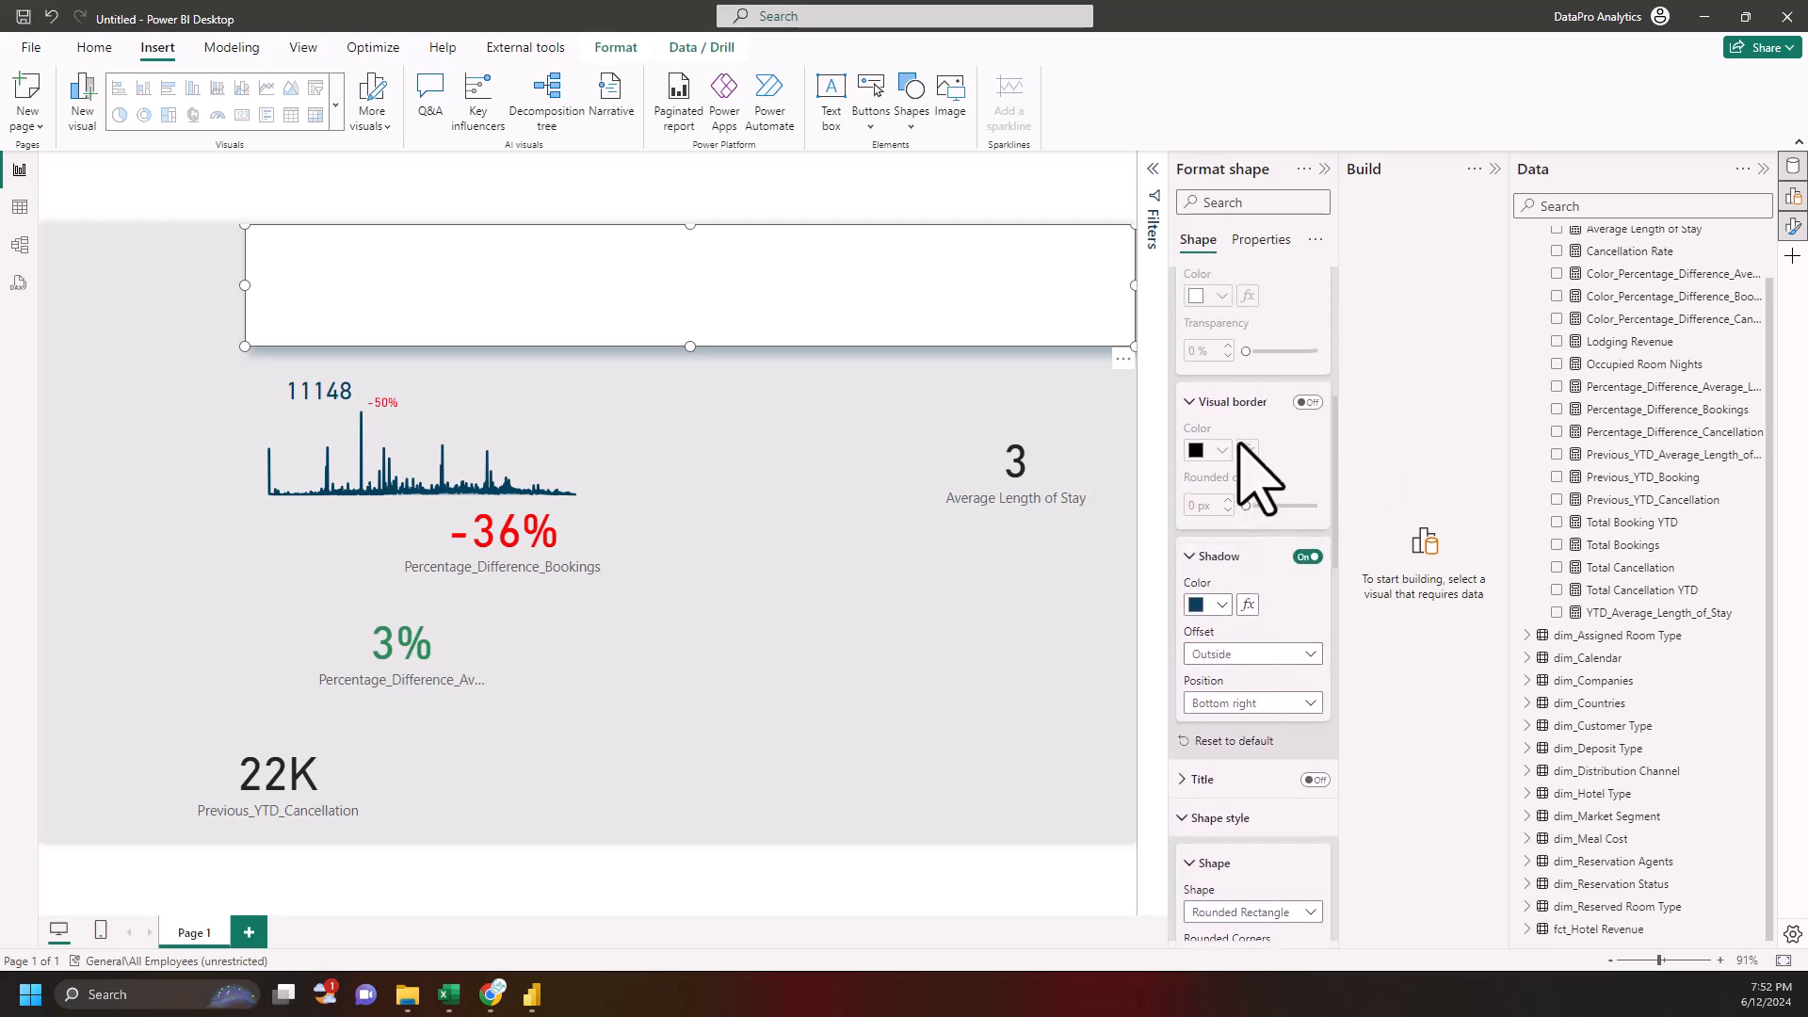
{"action": "scroll", "coordinate": [1239, 452], "scroll_direction": "down", "scroll_amount": 3}
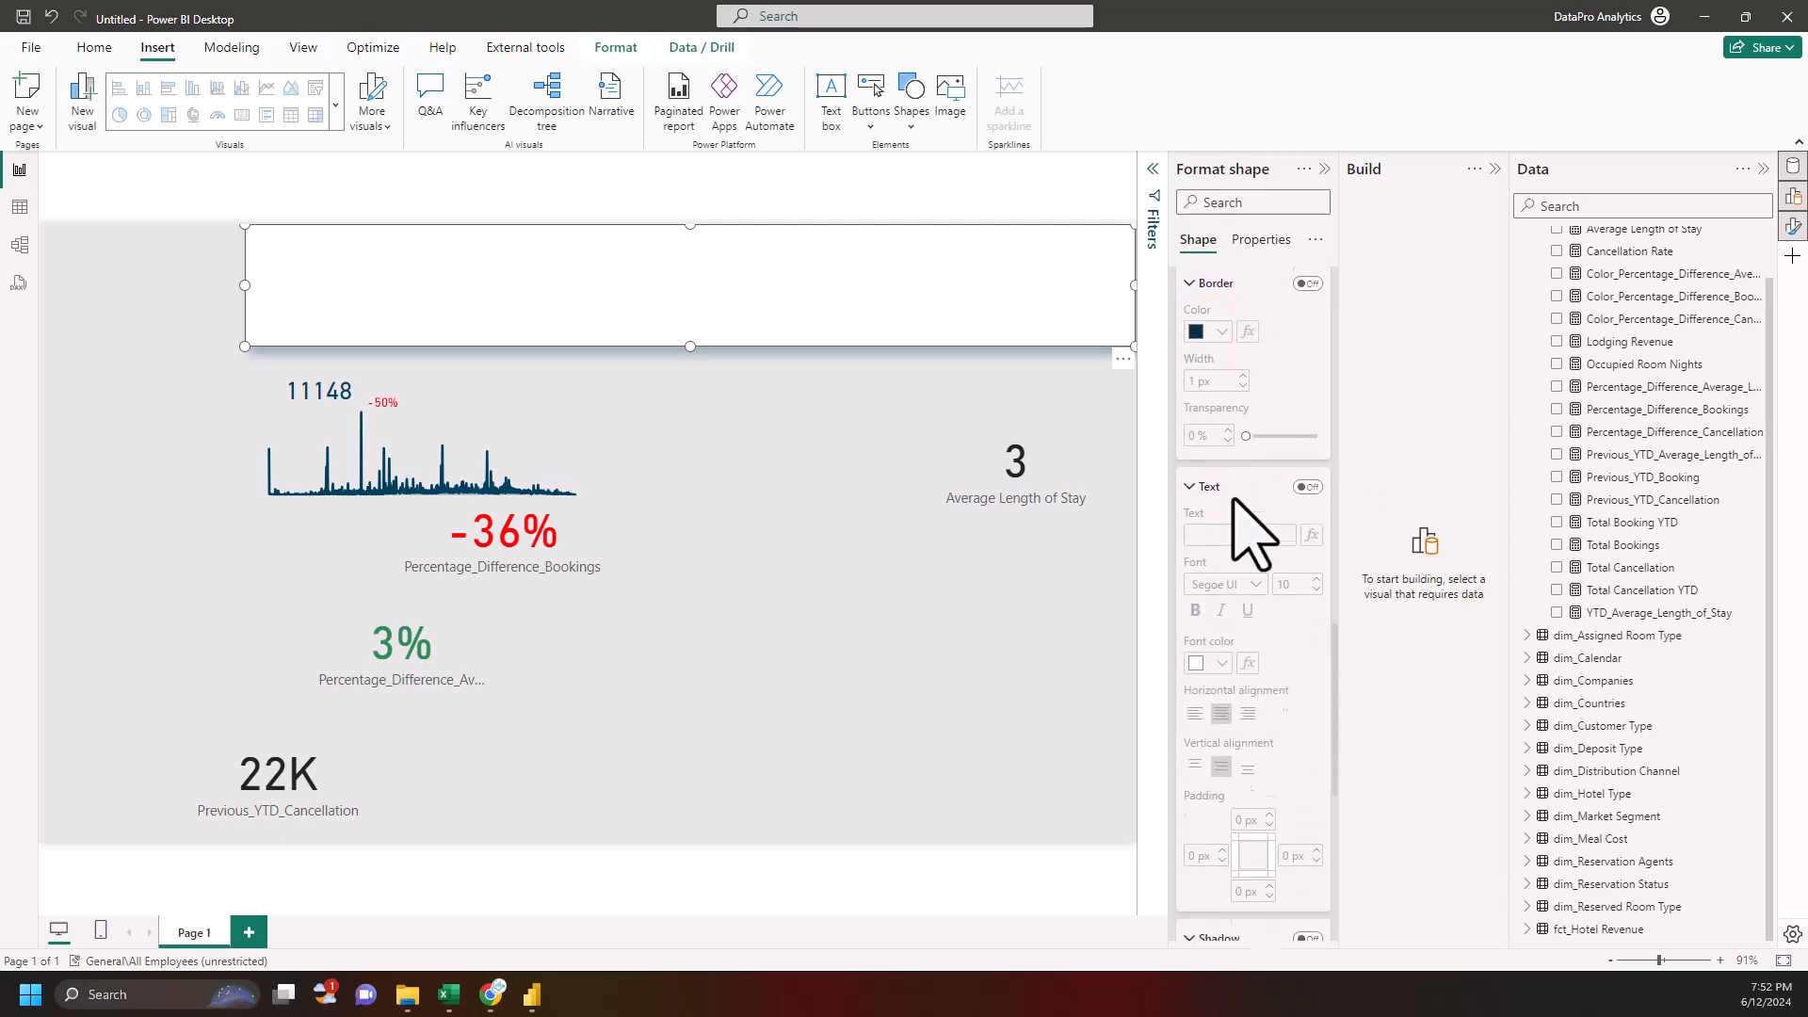
{"action": "scroll", "coordinate": [1243, 532], "scroll_direction": "up", "scroll_amount": 5}
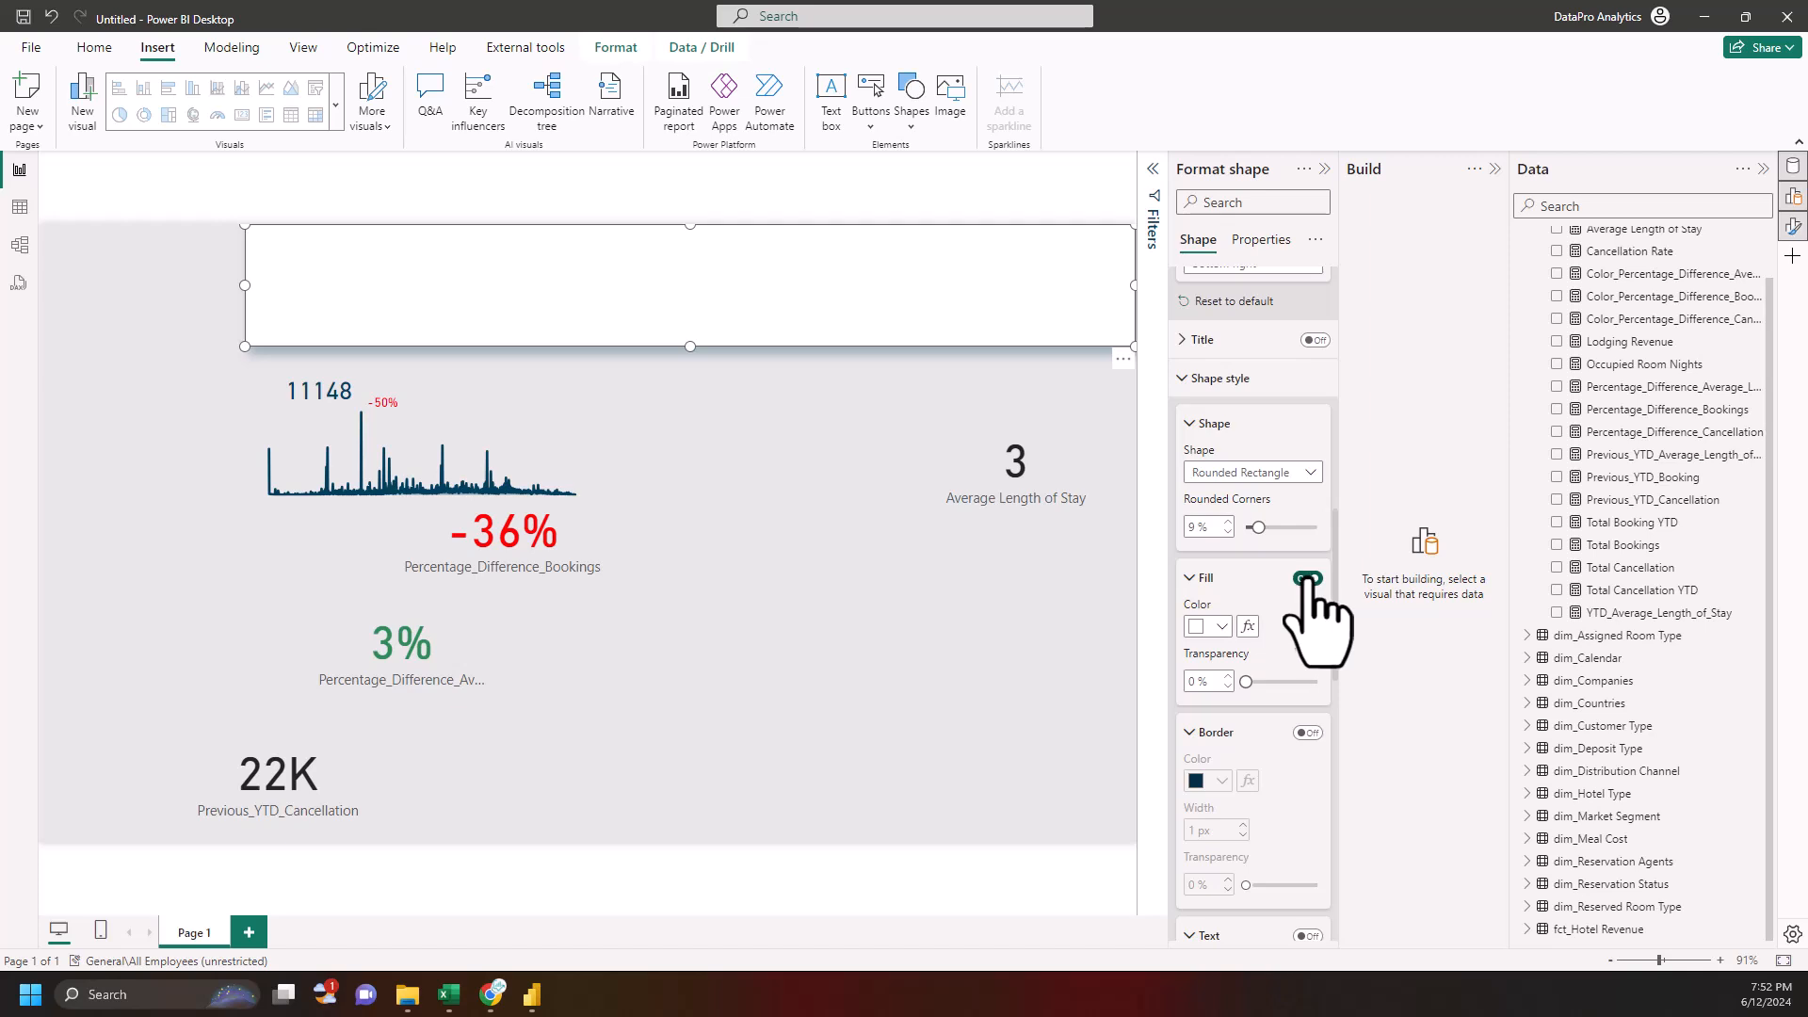
{"action": "scroll", "coordinate": [1276, 622], "scroll_direction": "down", "scroll_amount": 4}
{"action": "scroll", "coordinate": [1262, 595], "scroll_direction": "down", "scroll_amount": 5}
{"action": "scroll", "coordinate": [1262, 612], "scroll_direction": "down", "scroll_amount": 1}
{"action": "left_click", "coordinate": [1307, 542]}
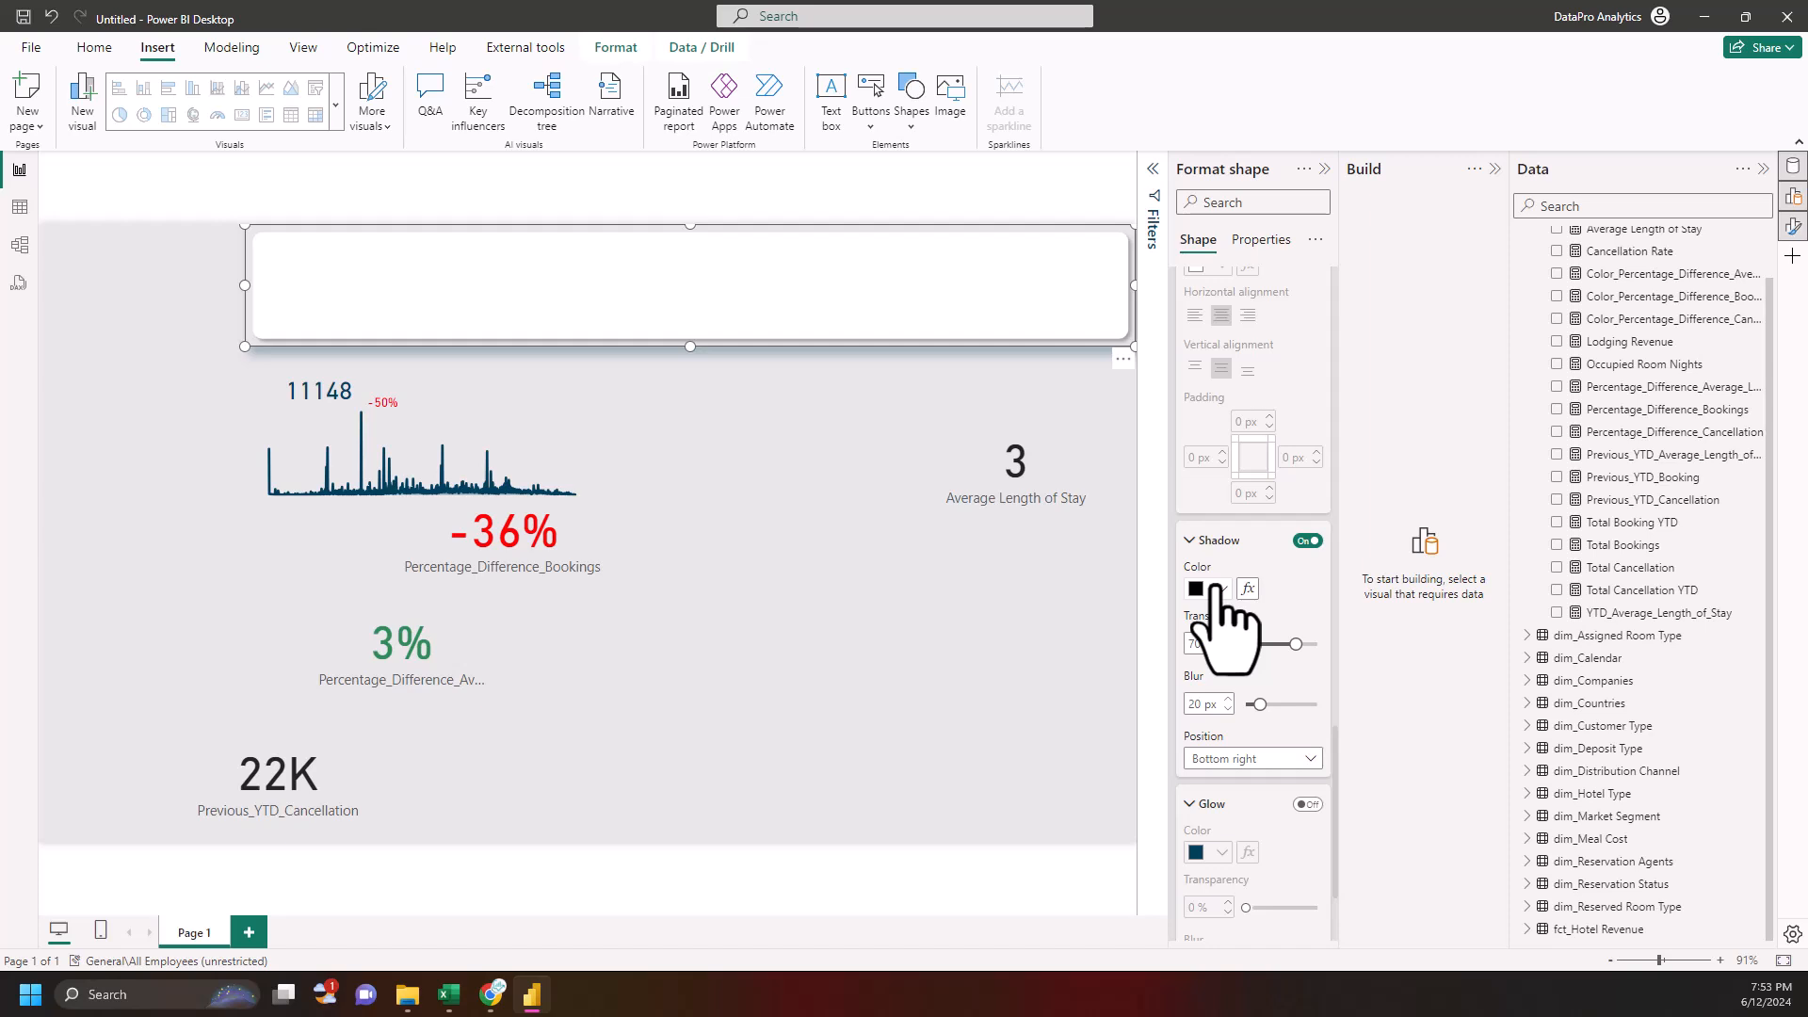
{"action": "scroll", "coordinate": [1223, 617], "scroll_direction": "down", "scroll_amount": 4}
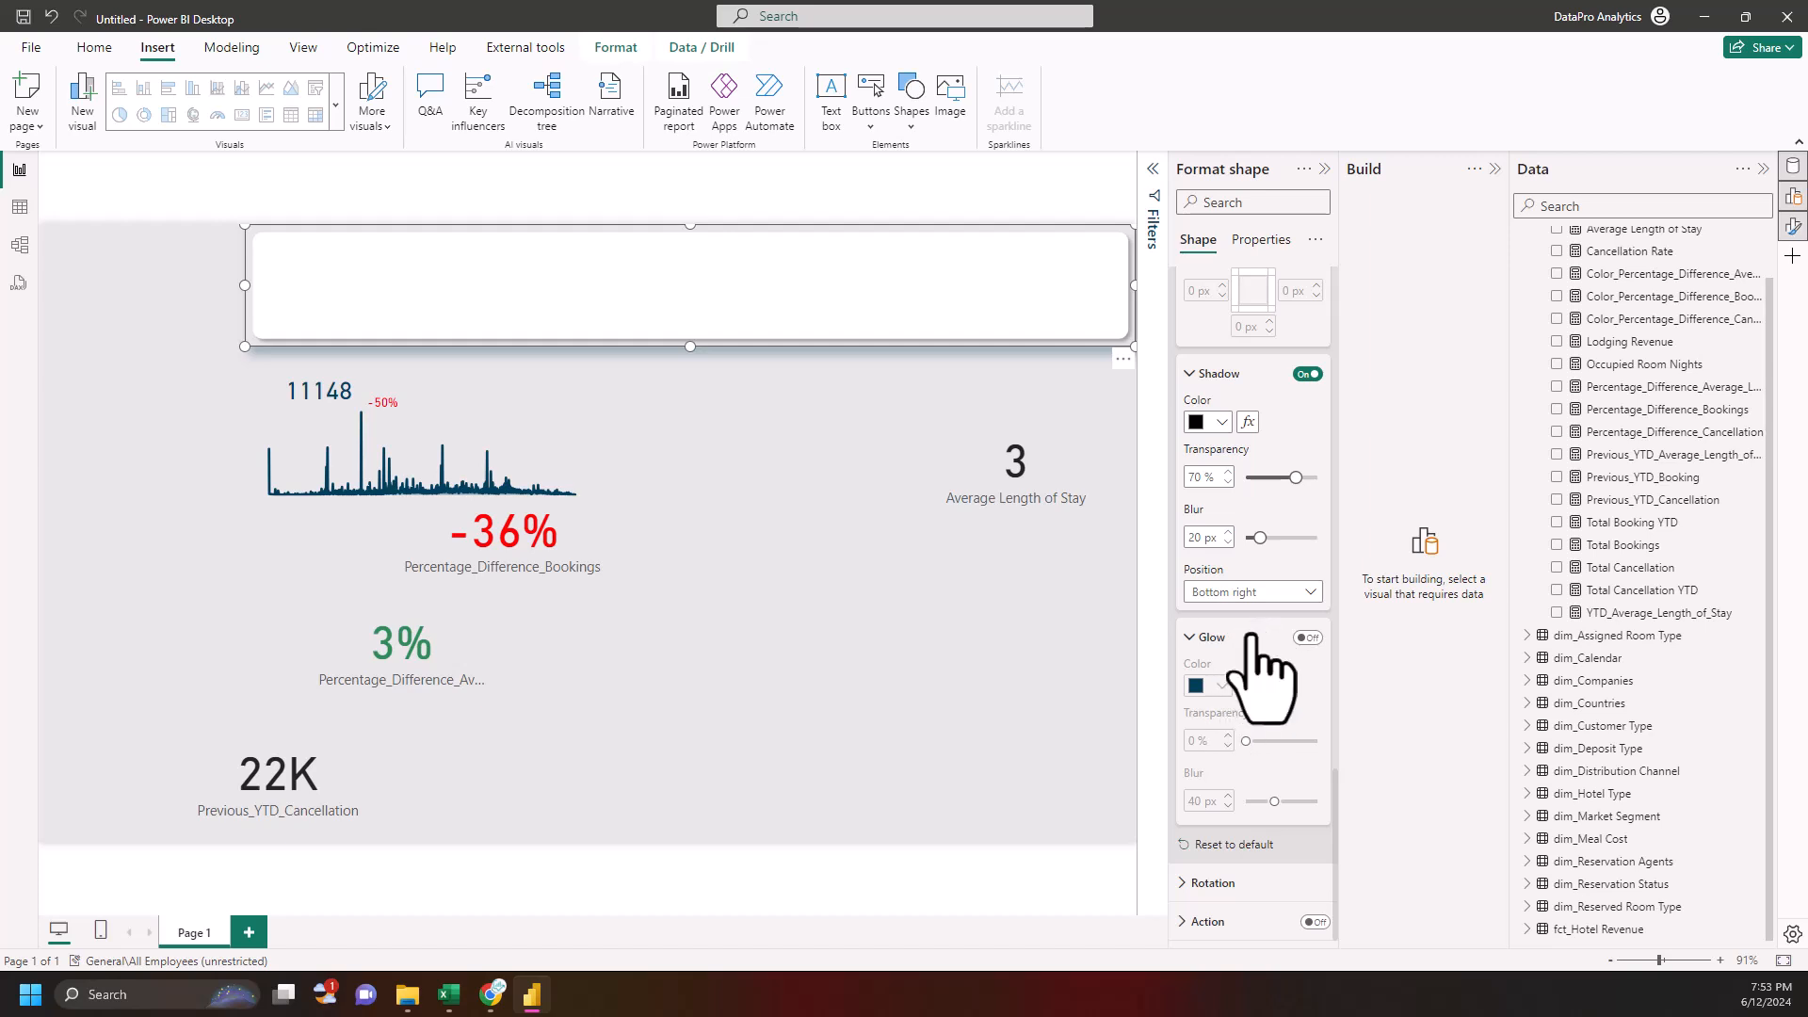
- Send the white rounded rectangle to the back so it sits behind the KPI cards
{"action": "scroll", "coordinate": [1262, 674], "scroll_direction": "up", "scroll_amount": 5}
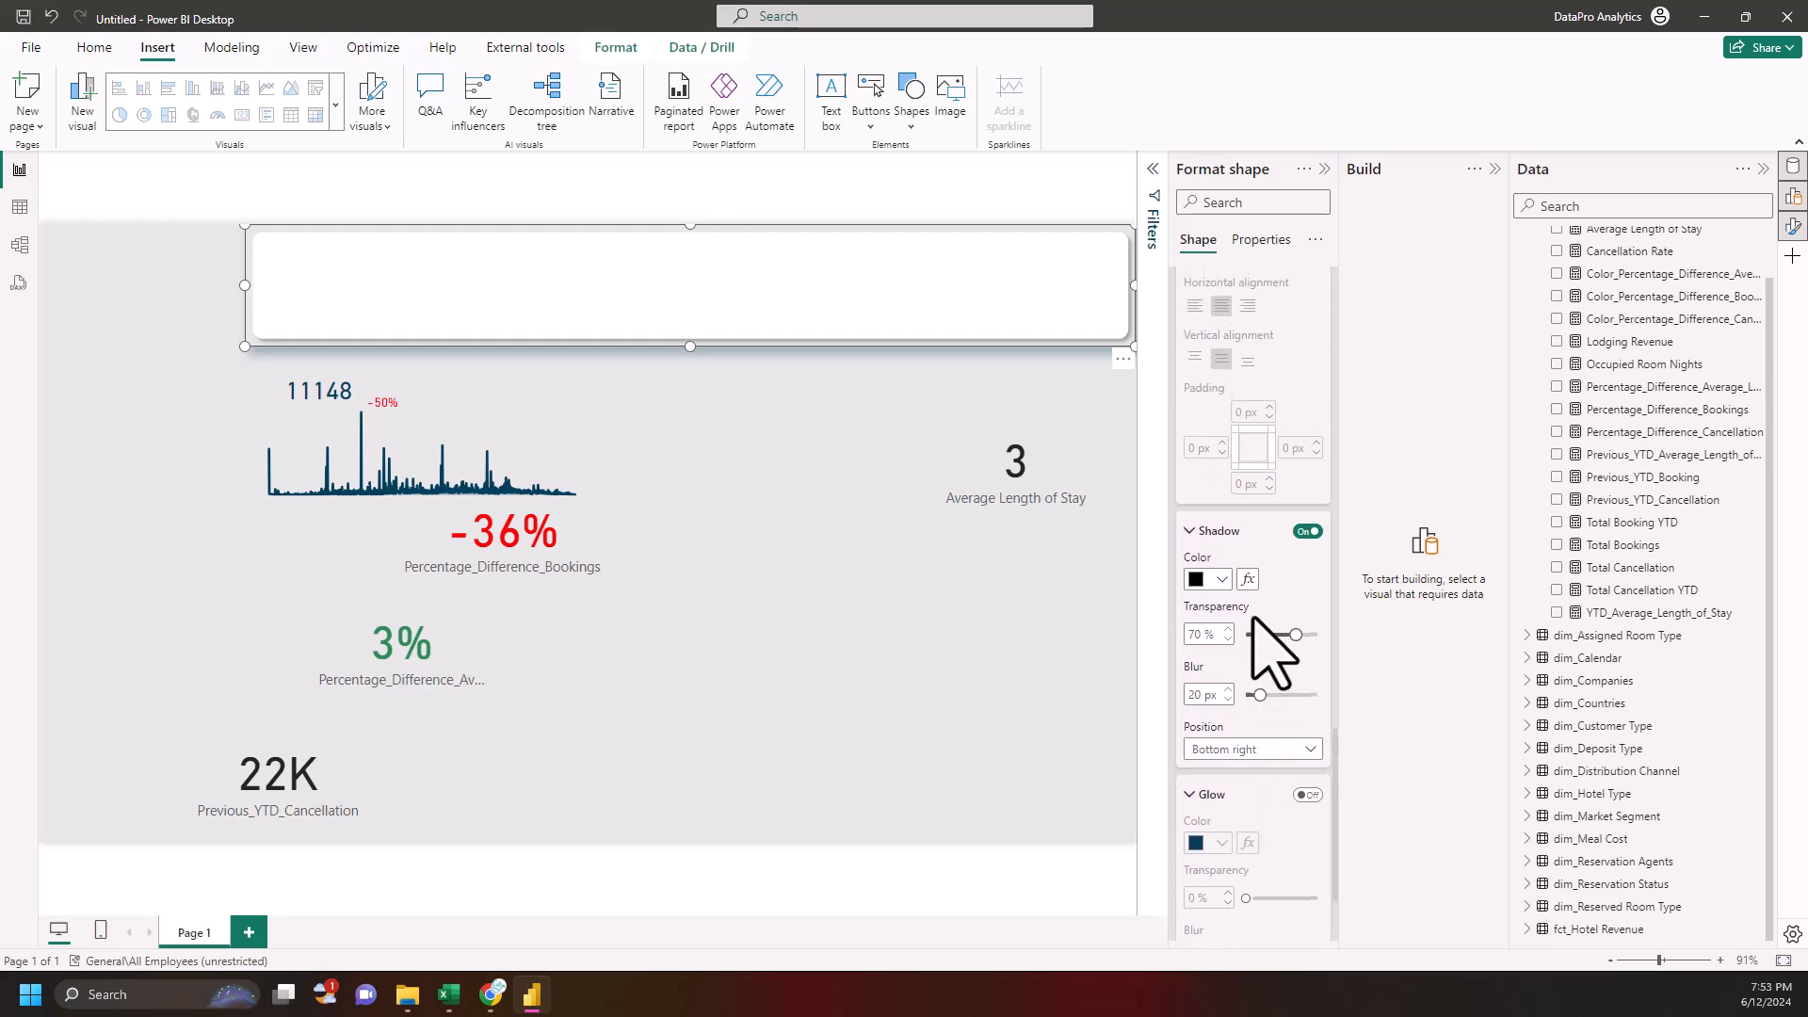
{"action": "scroll", "coordinate": [1272, 649], "scroll_direction": "up", "scroll_amount": 7}
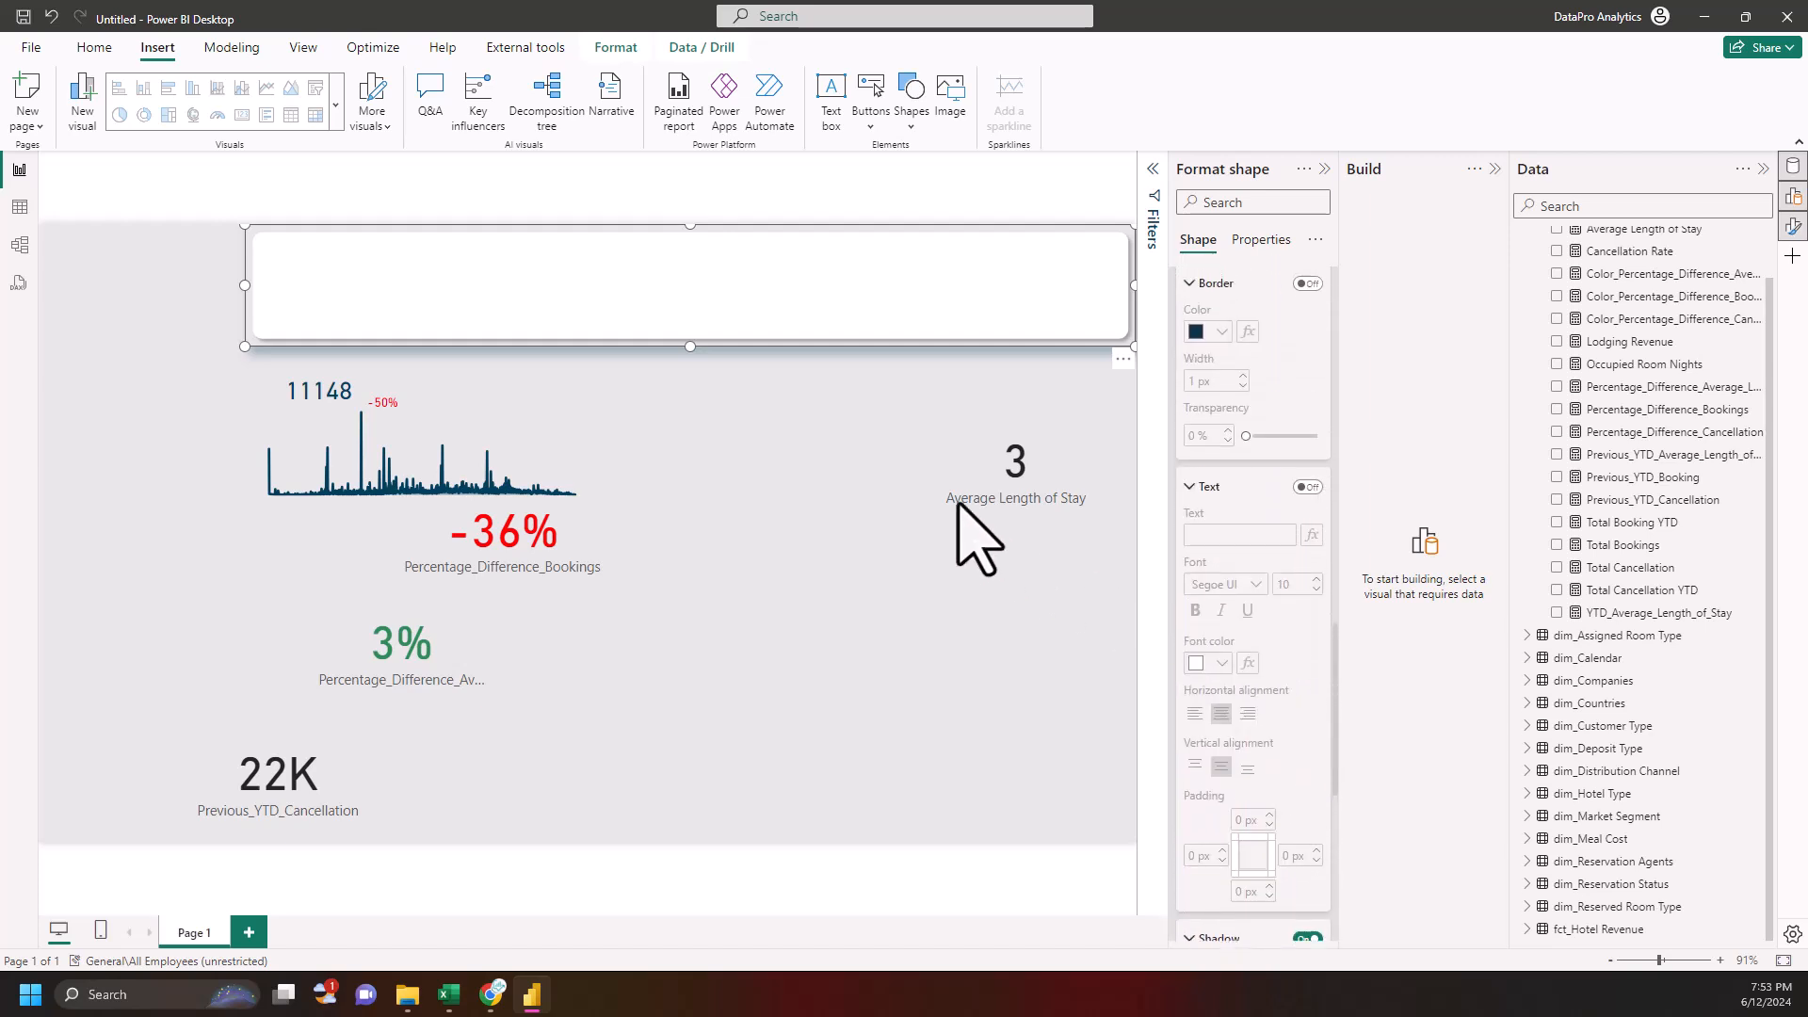
{"action": "left_click", "coordinate": [697, 380]}
{"action": "left_click", "coordinate": [584, 306]}
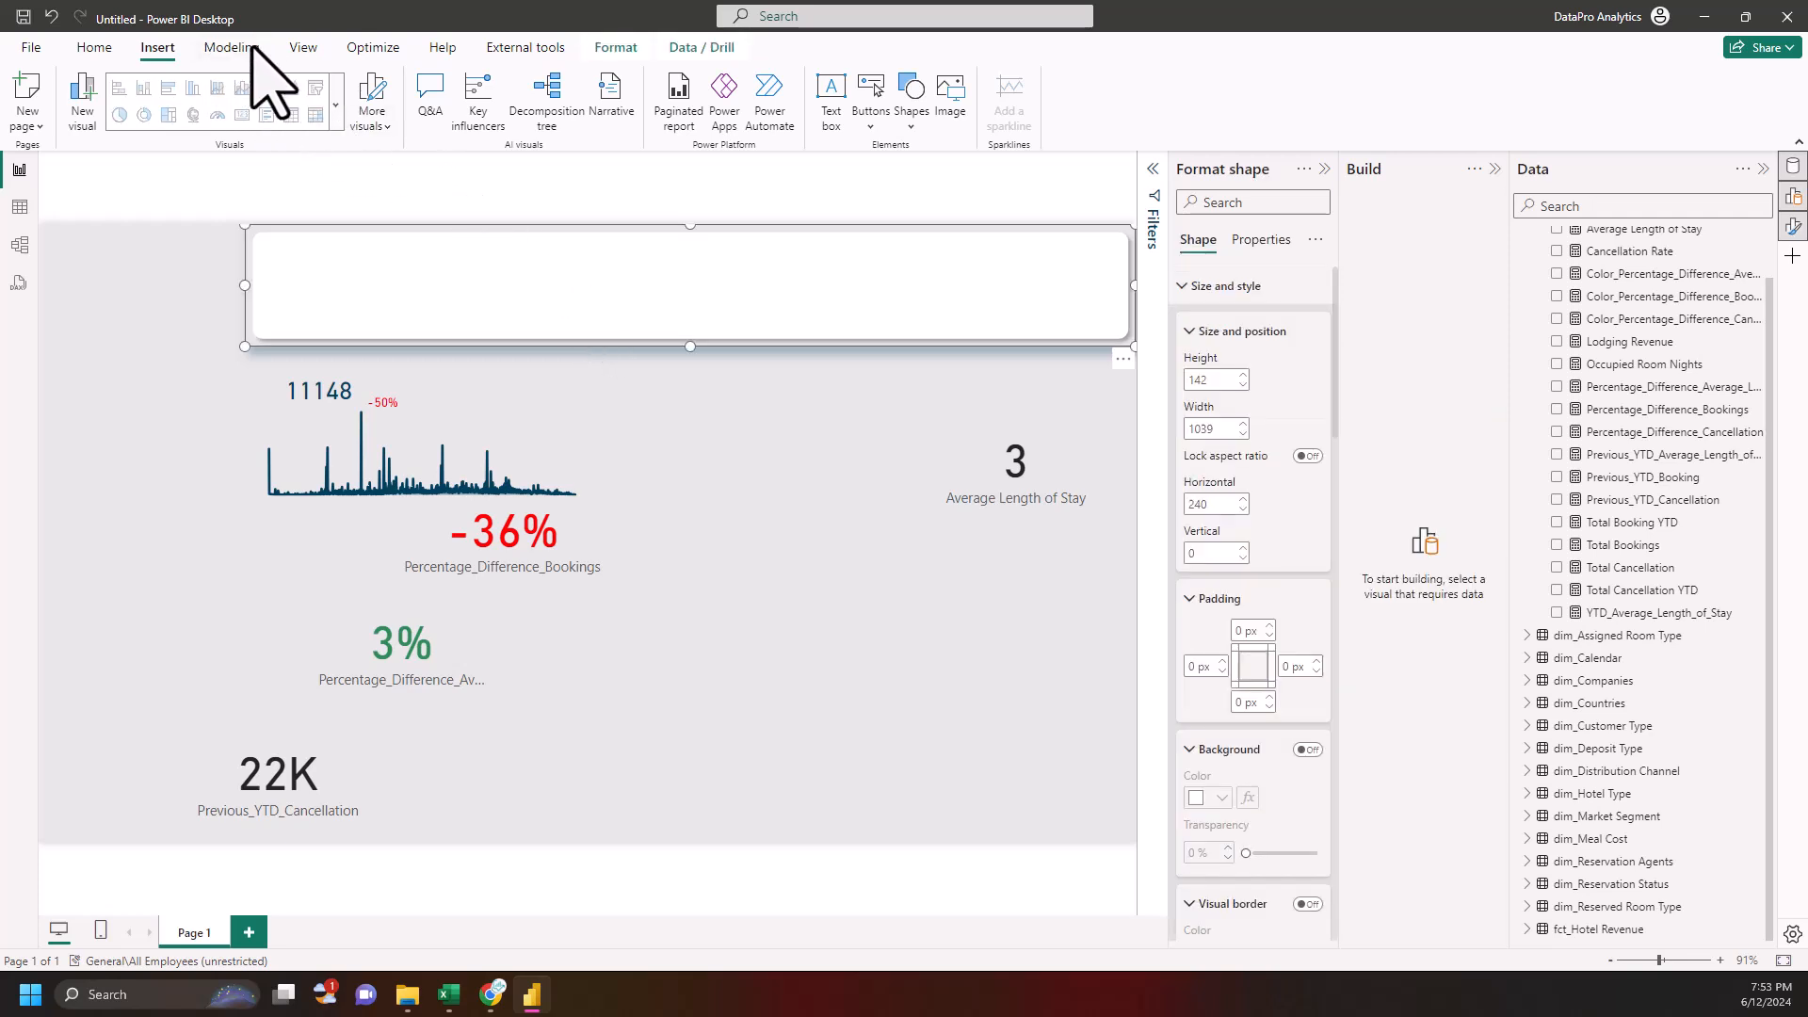
{"action": "left_click", "coordinate": [616, 47]}
{"action": "left_click", "coordinate": [310, 118]}
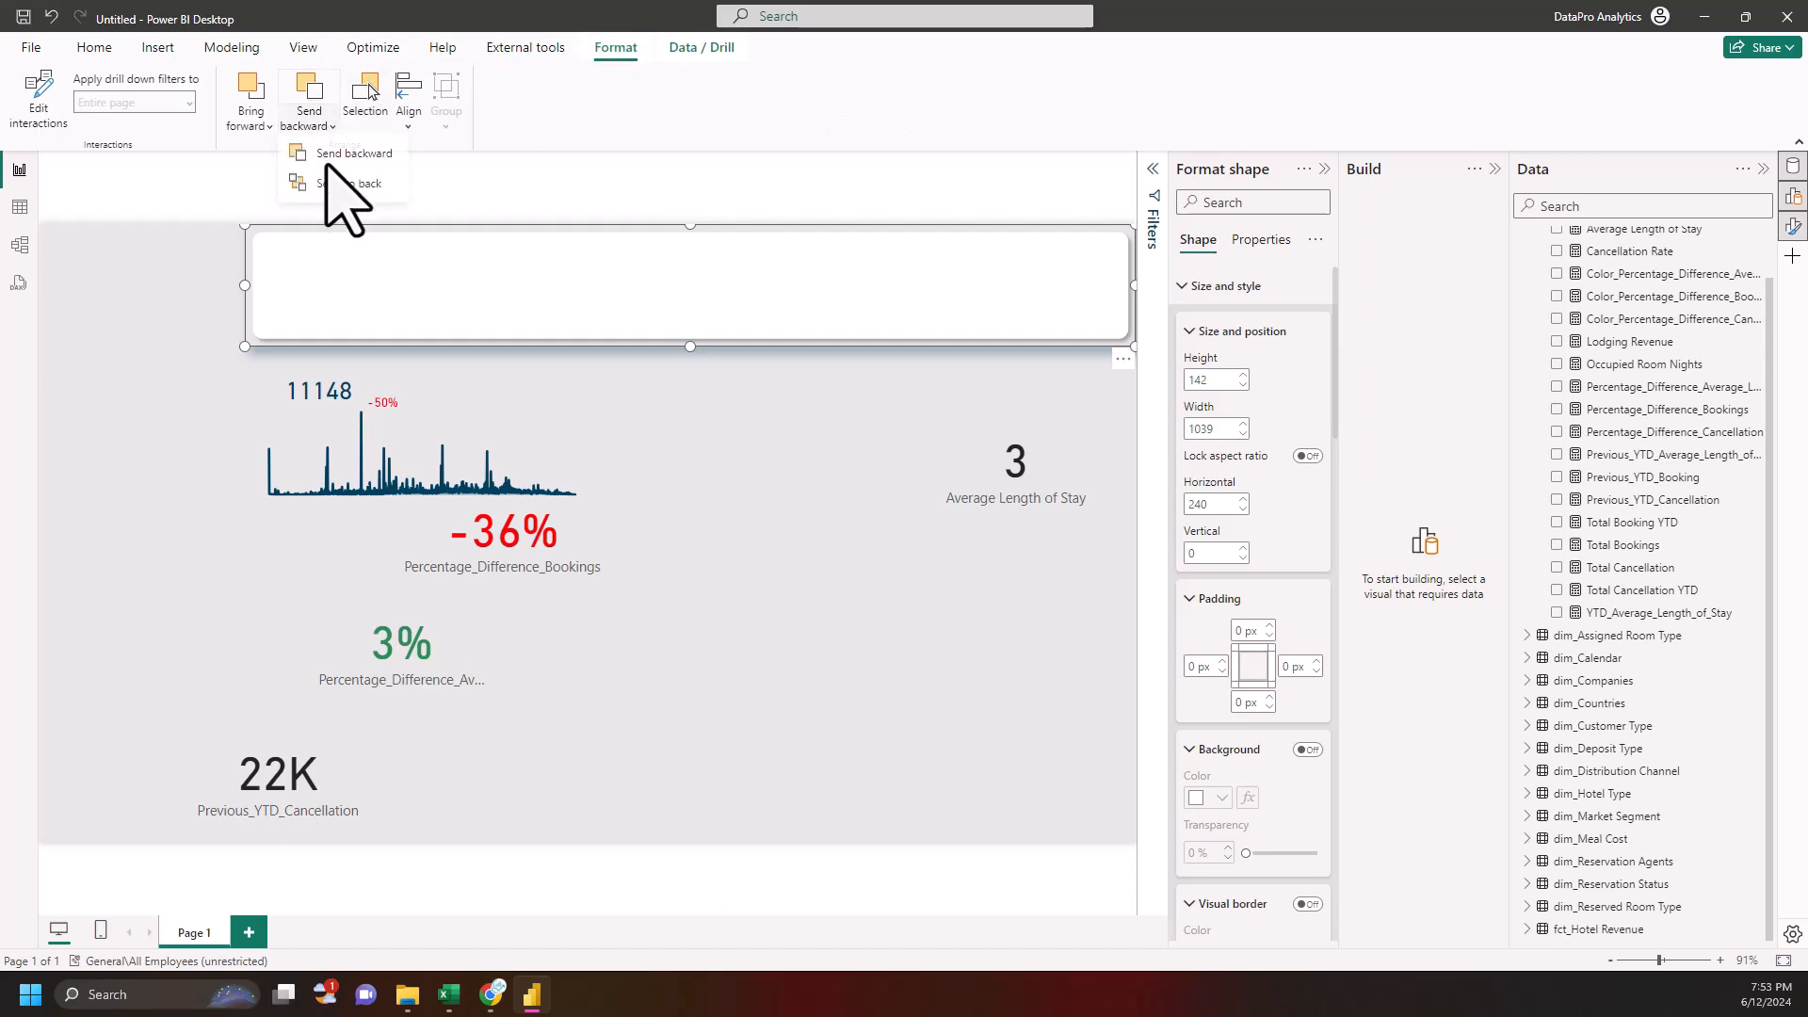
{"action": "left_click", "coordinate": [331, 181]}
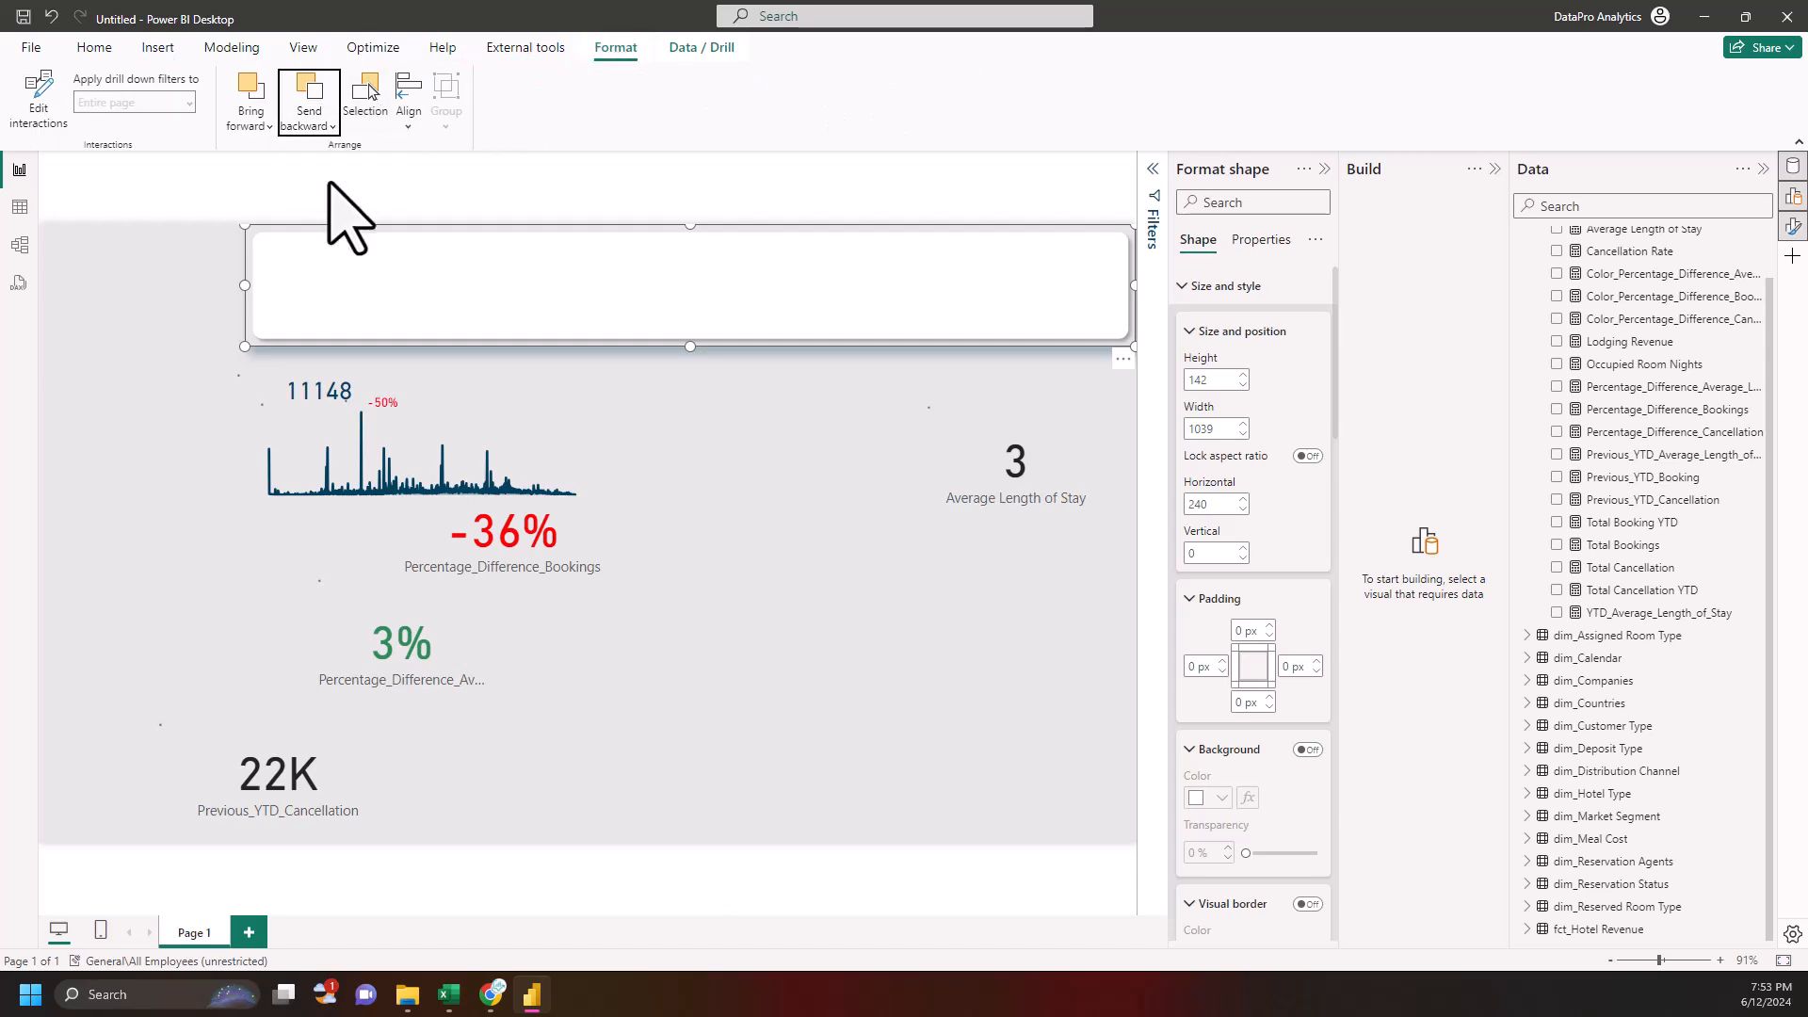
{"action": "left_click", "coordinate": [191, 264]}
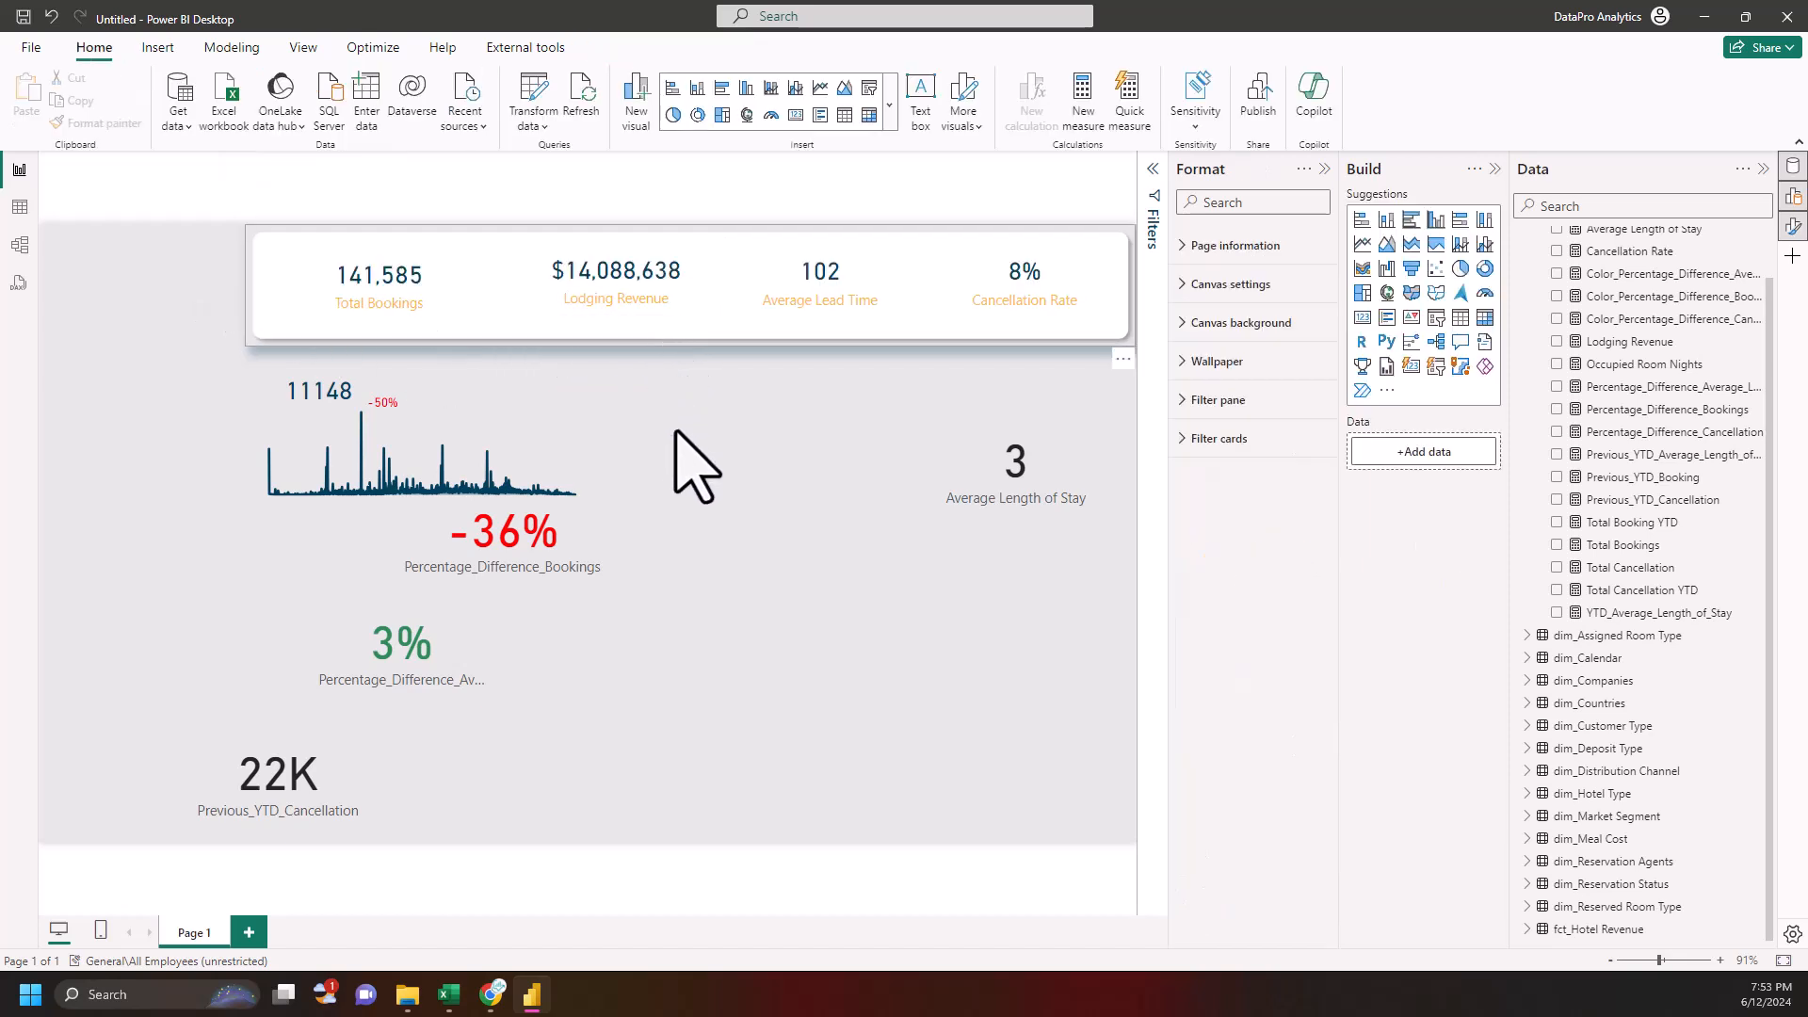
- Duplicate the white KPI panel directly below it and size the copy to 416 wide and 577 high, at horizontal 240 and vertical 142
{"action": "left_click", "coordinate": [515, 337]}
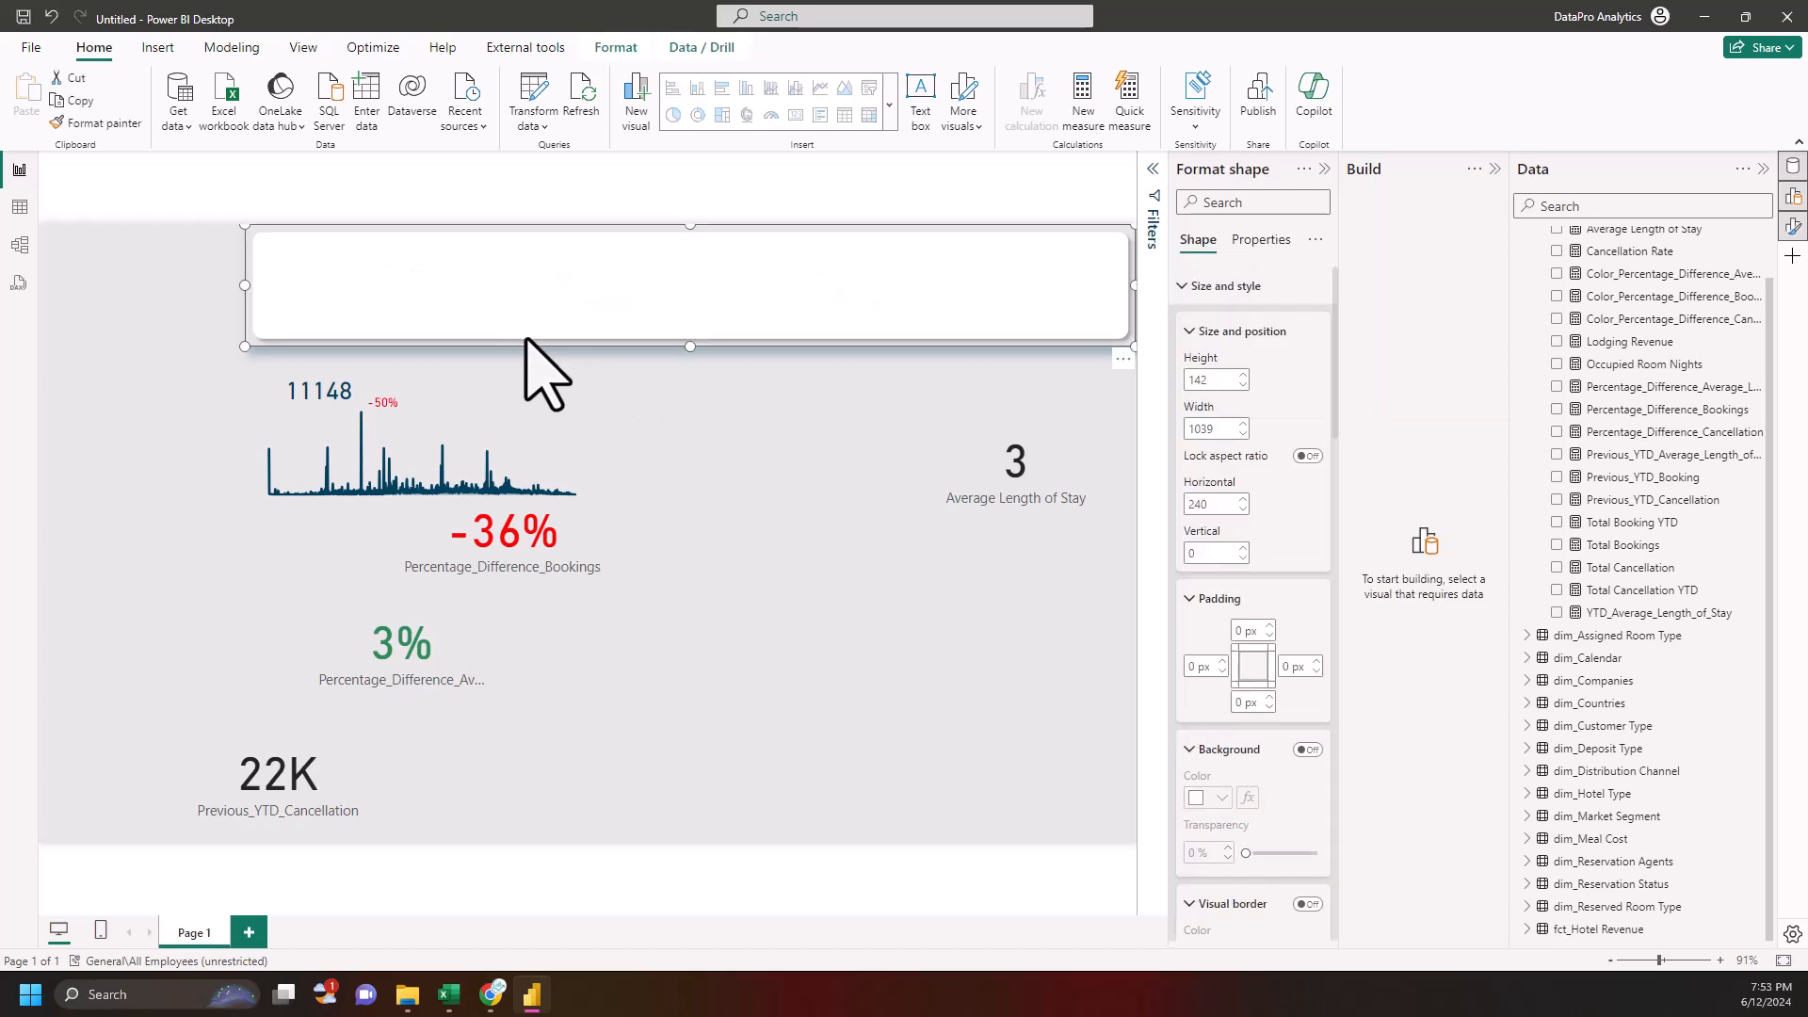
{"action": "left_click", "coordinate": [79, 101]}
{"action": "left_click", "coordinate": [21, 90]}
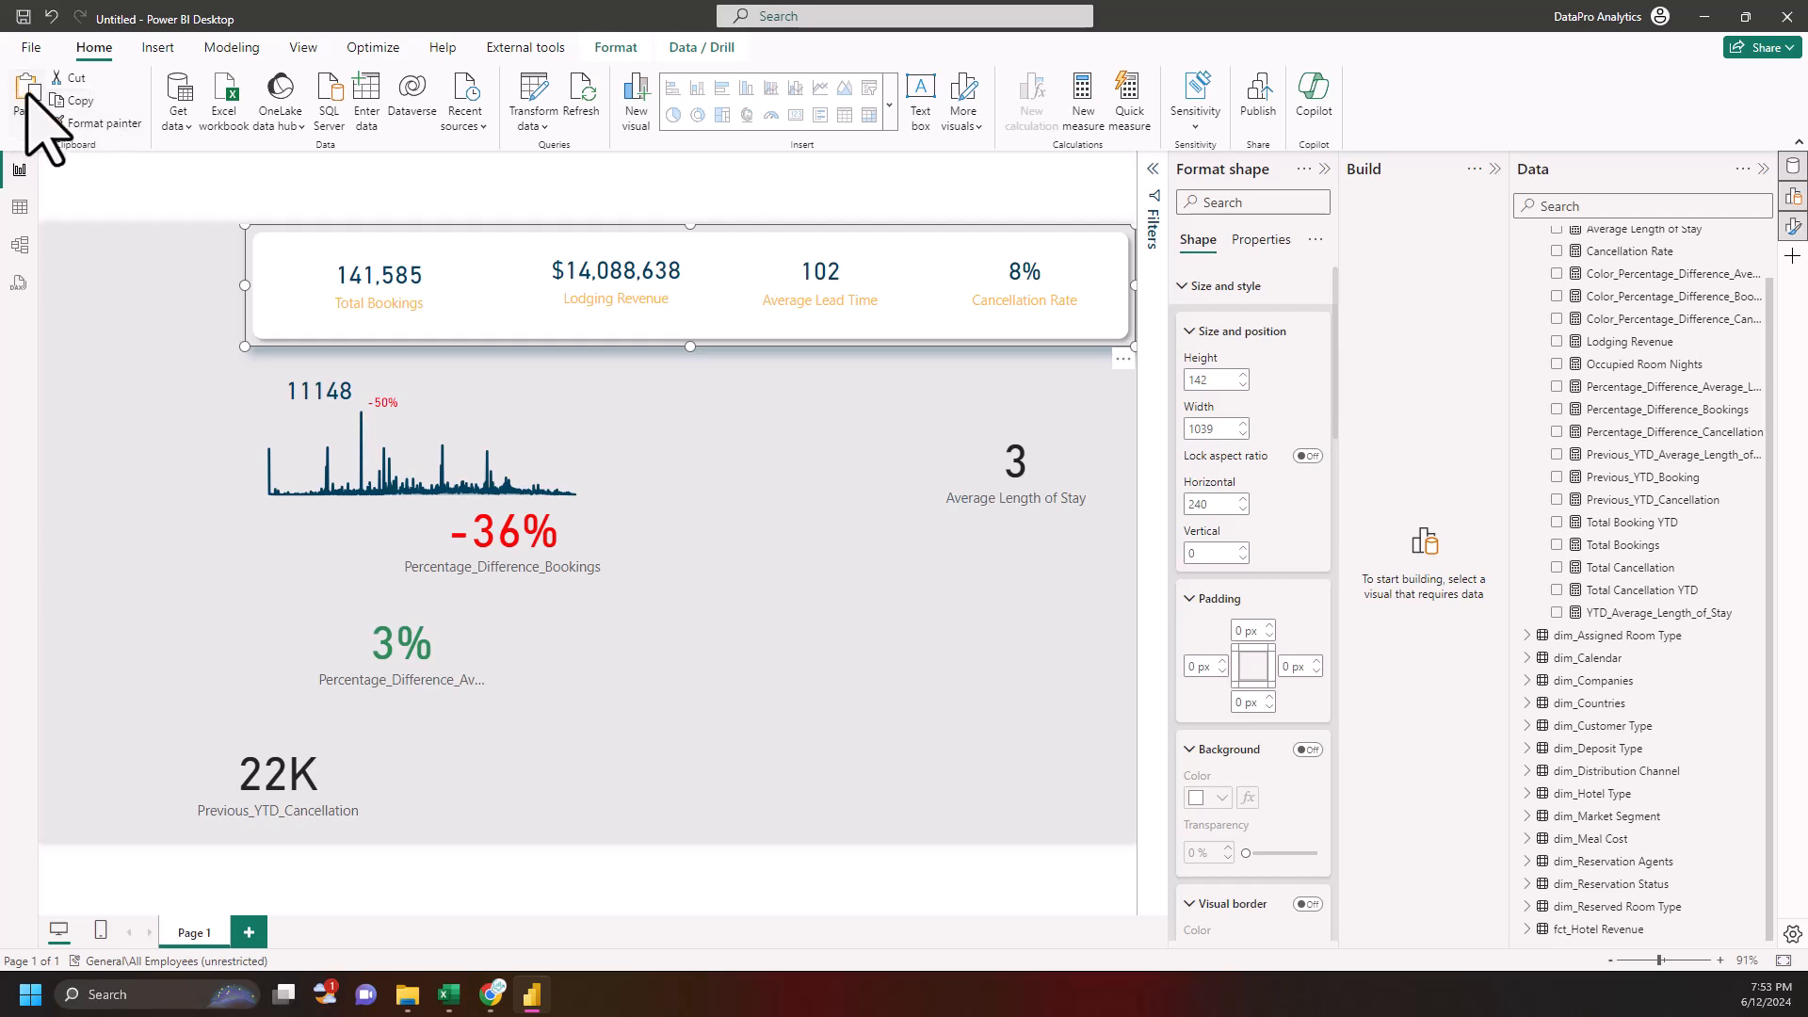
{"action": "left_click_drag", "start_coordinate": [590, 317], "coordinate": [590, 444]}
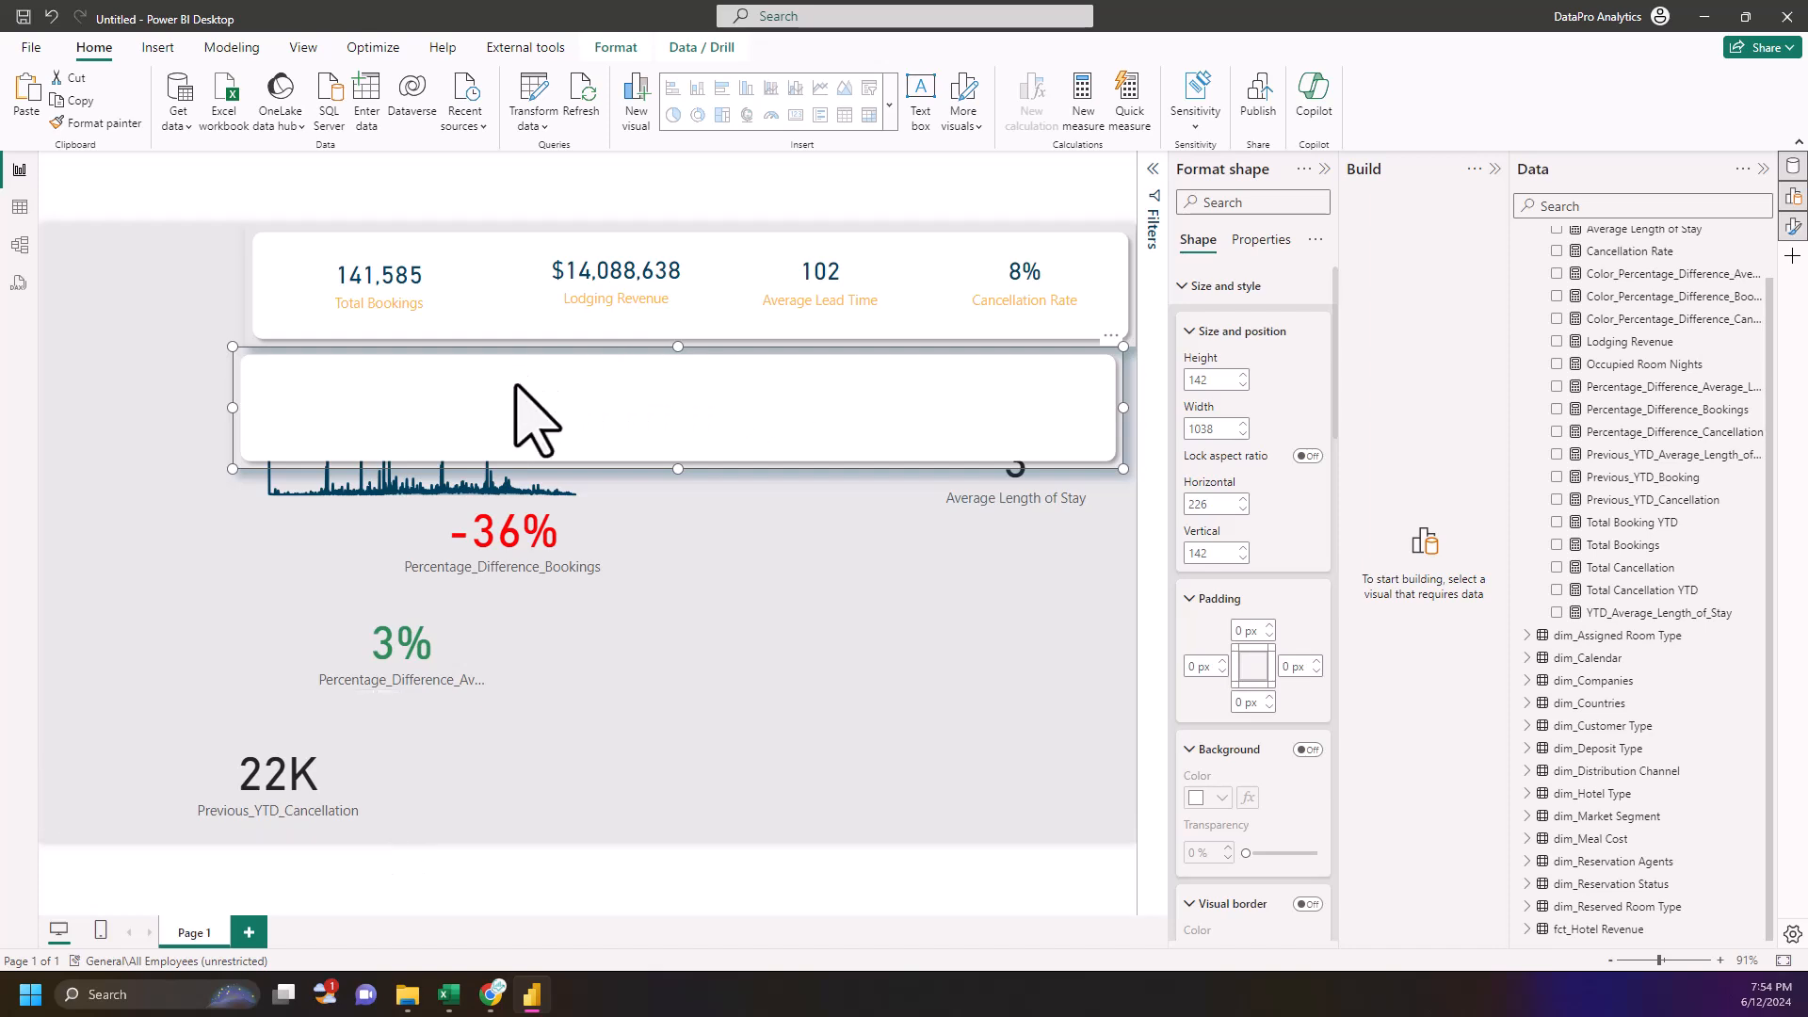
{"action": "left_click_drag", "start_coordinate": [1123, 468], "coordinate": [570, 850]}
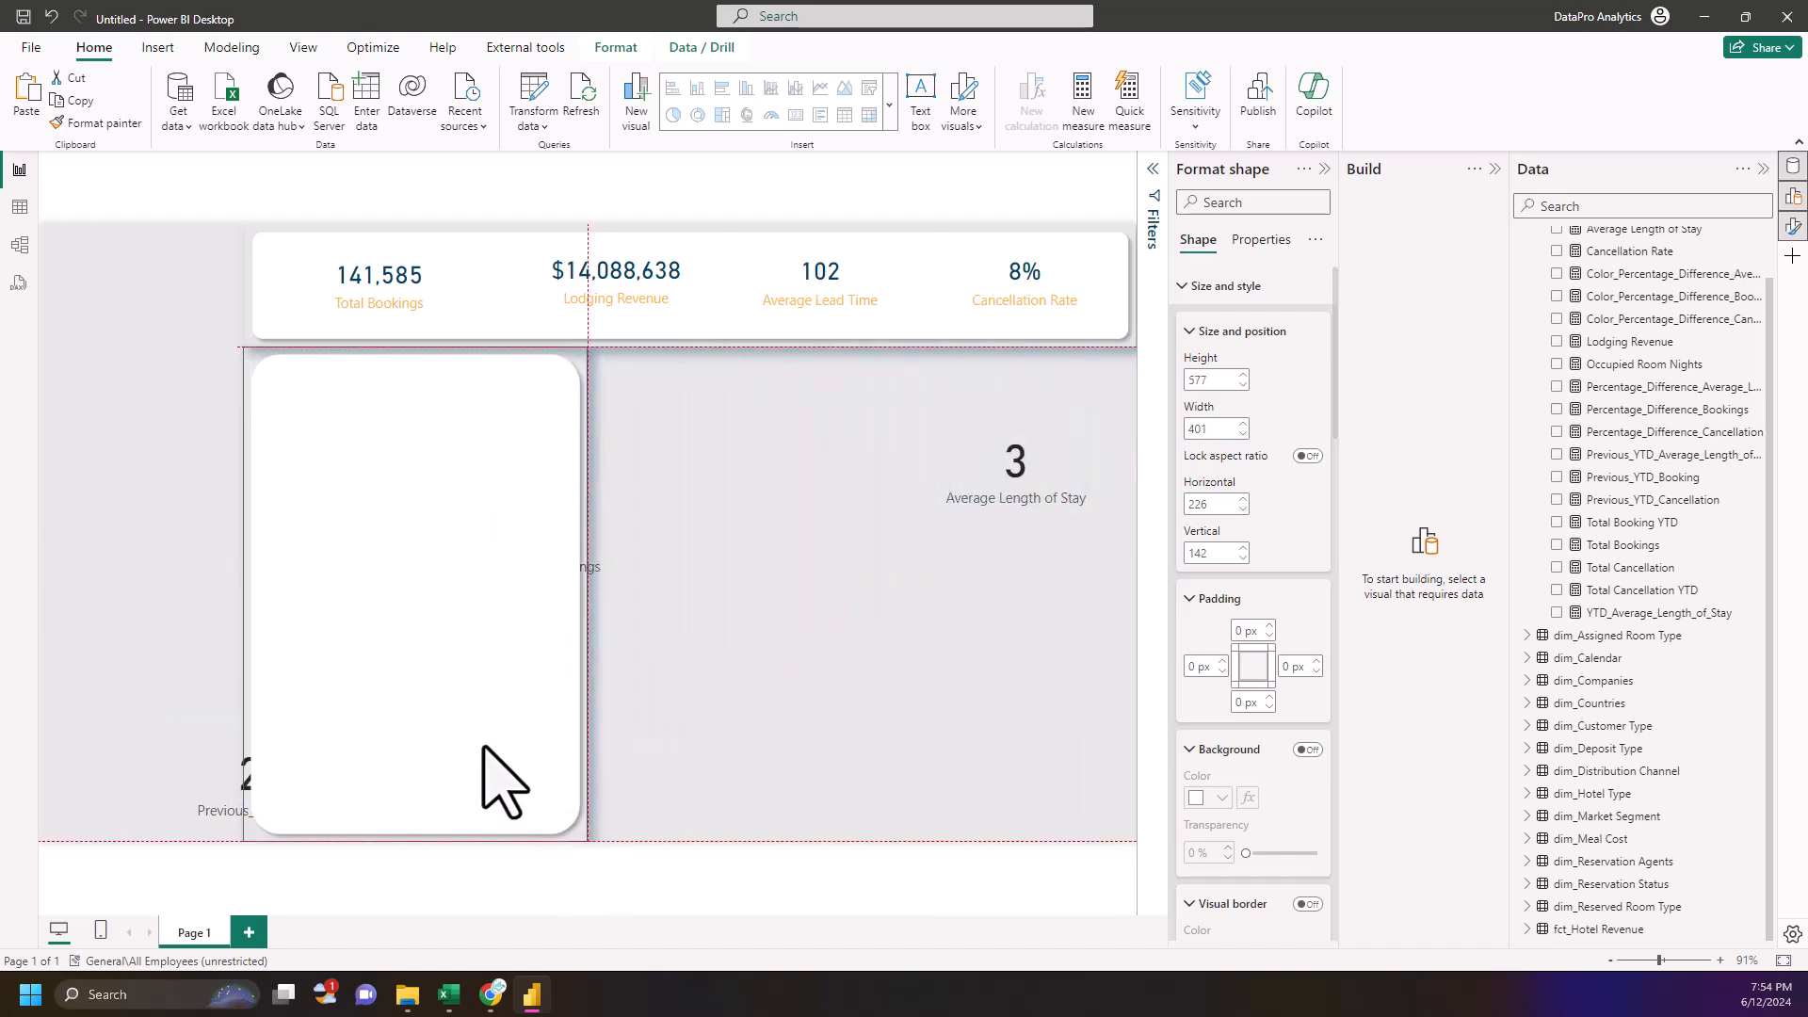
{"action": "left_click", "coordinate": [1206, 380]}
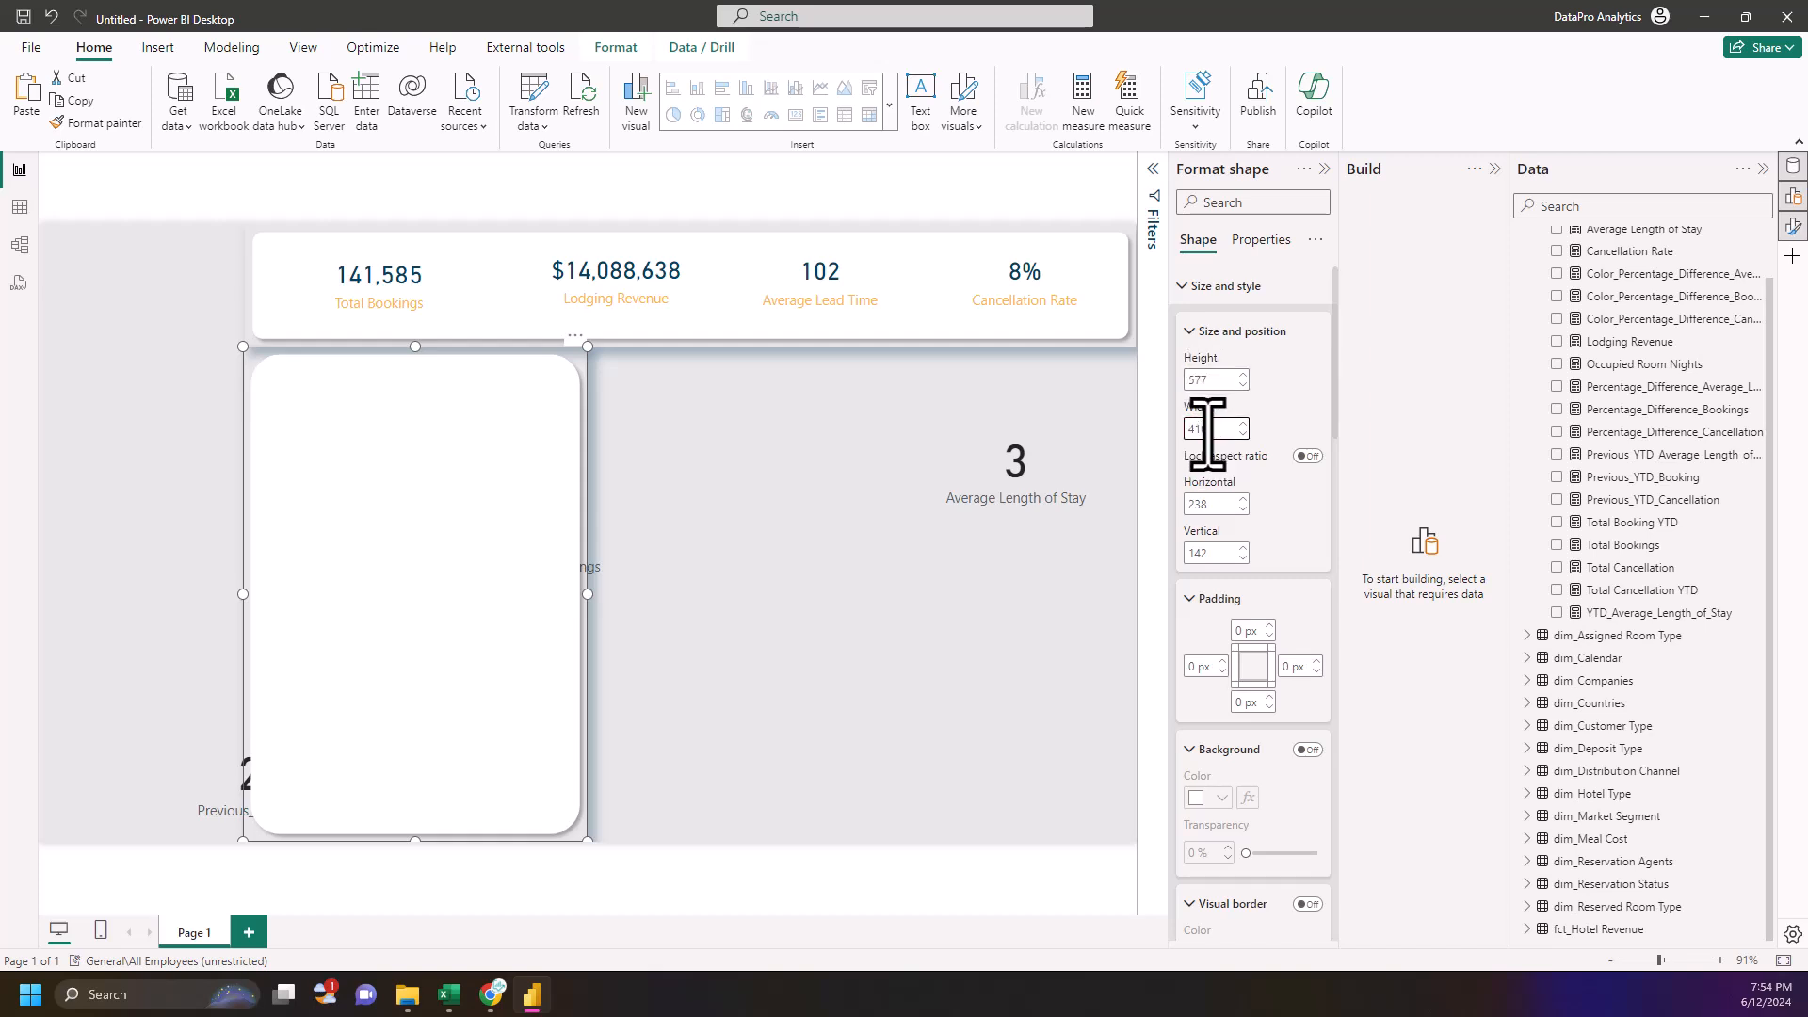
{"action": "left_click", "coordinate": [1223, 506]}
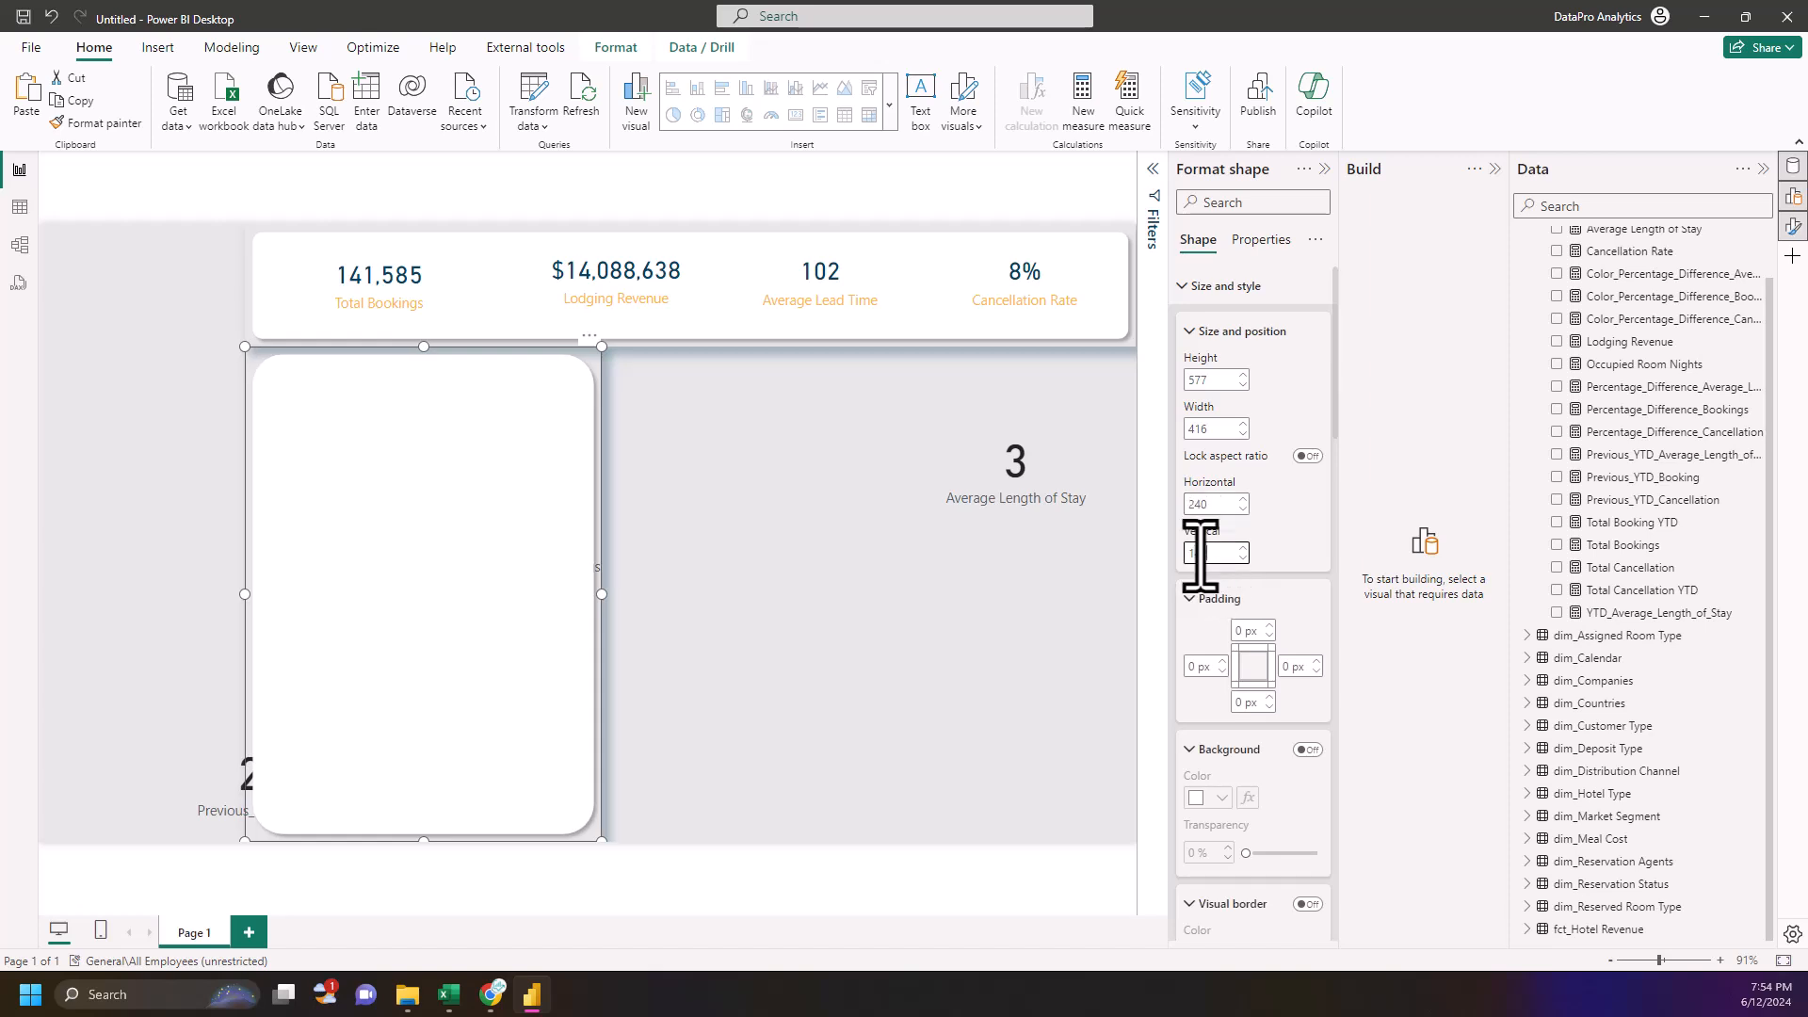
- Duplicate the tall white panel beside itself and widen the copy to about 622, filling the page's remaining width at horizontal 656
{"action": "left_click", "coordinate": [719, 560]}
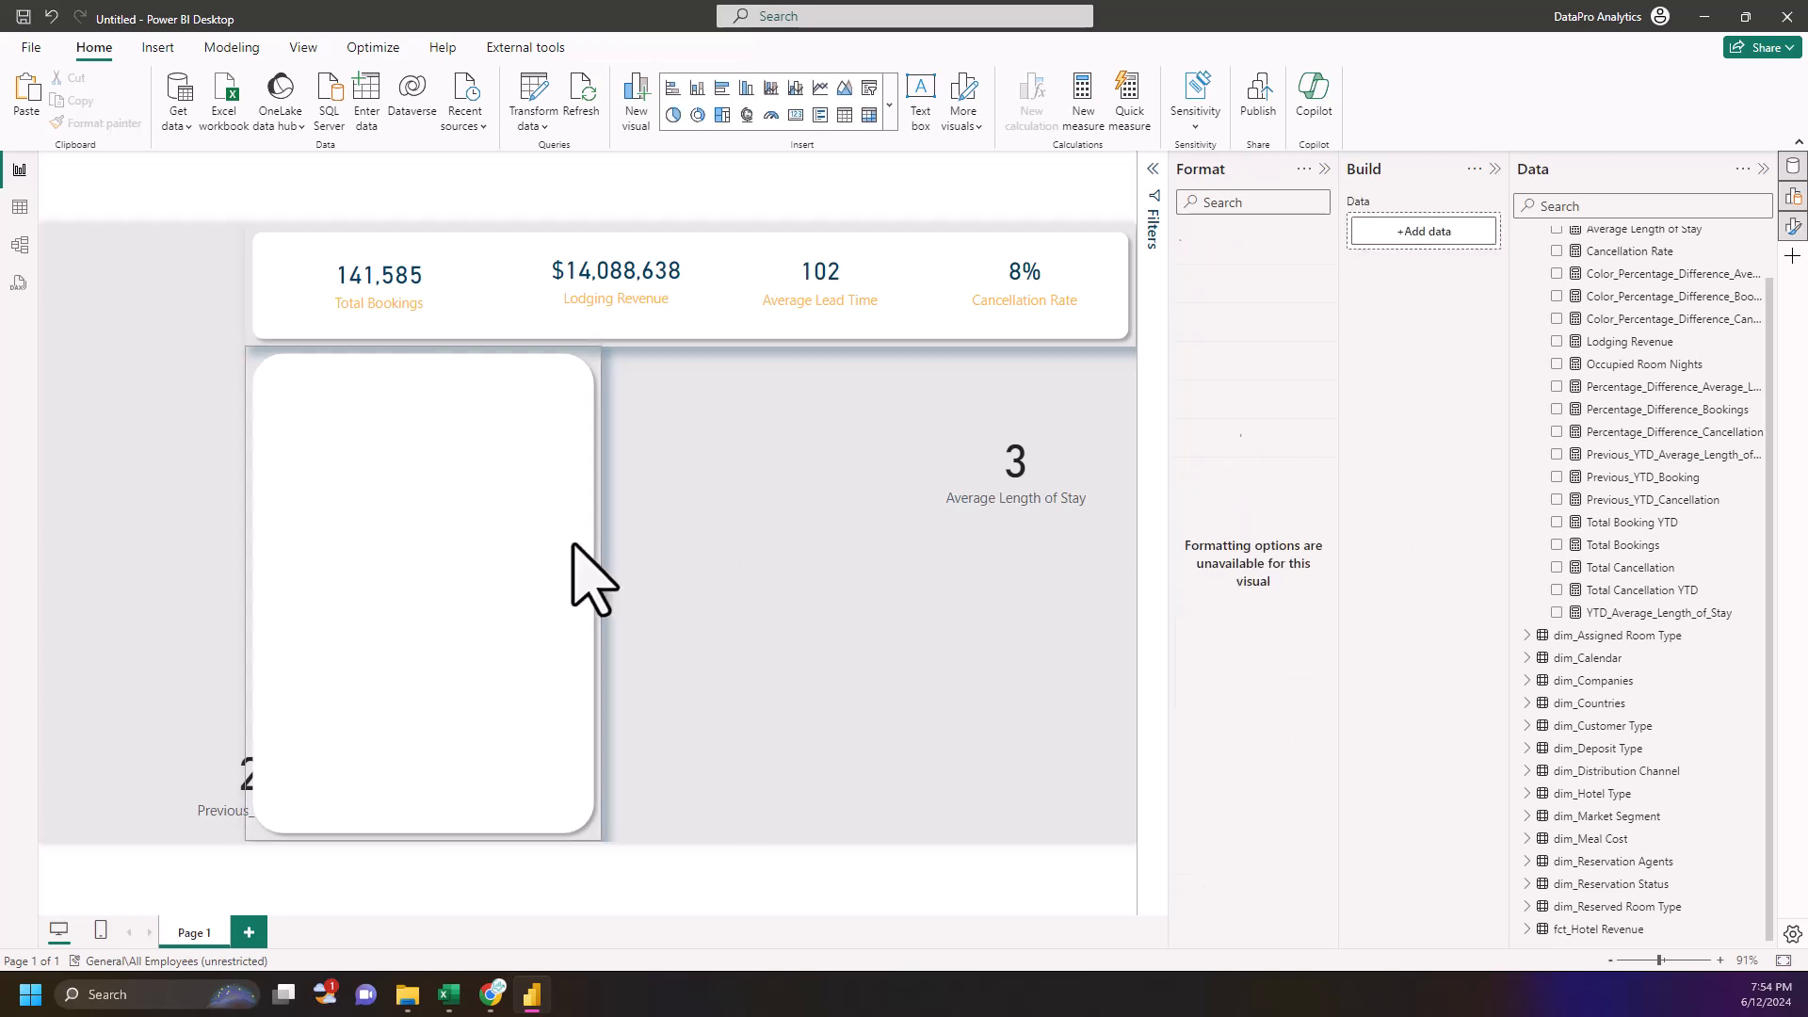
{"action": "left_click", "coordinate": [573, 544]}
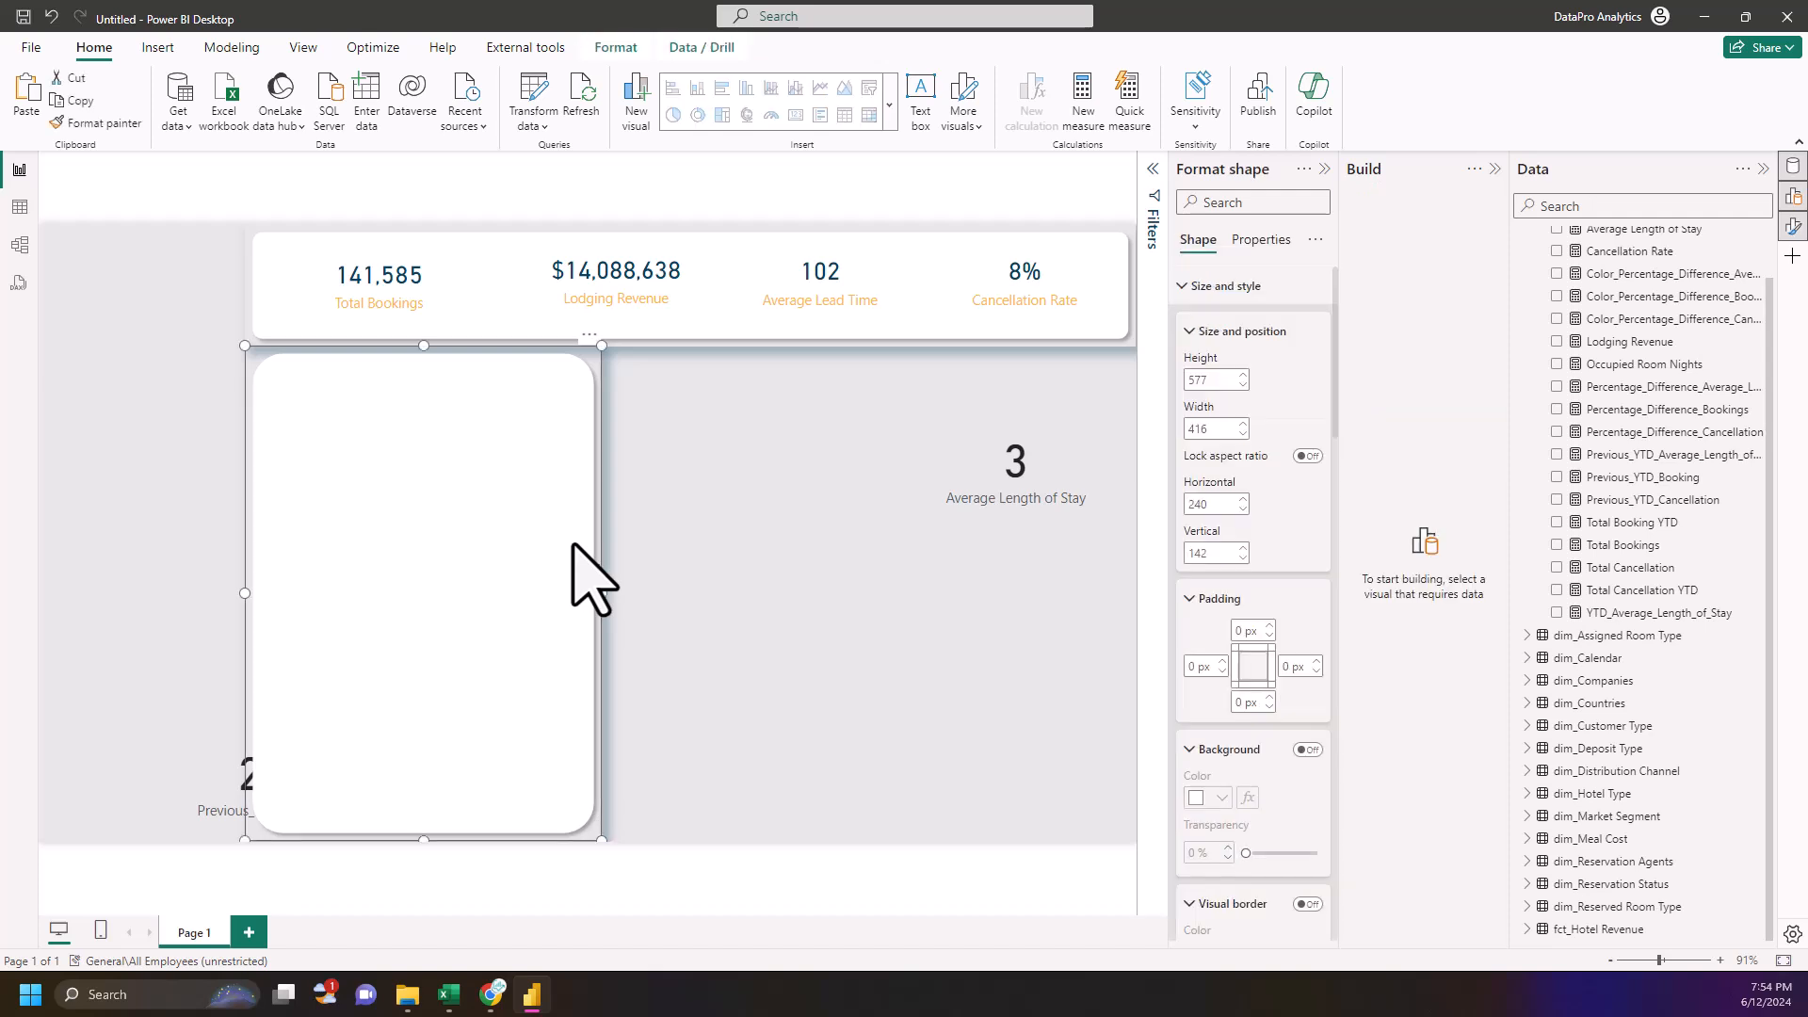
{"action": "left_click_drag", "start_coordinate": [572, 546], "coordinate": [1114, 582]}
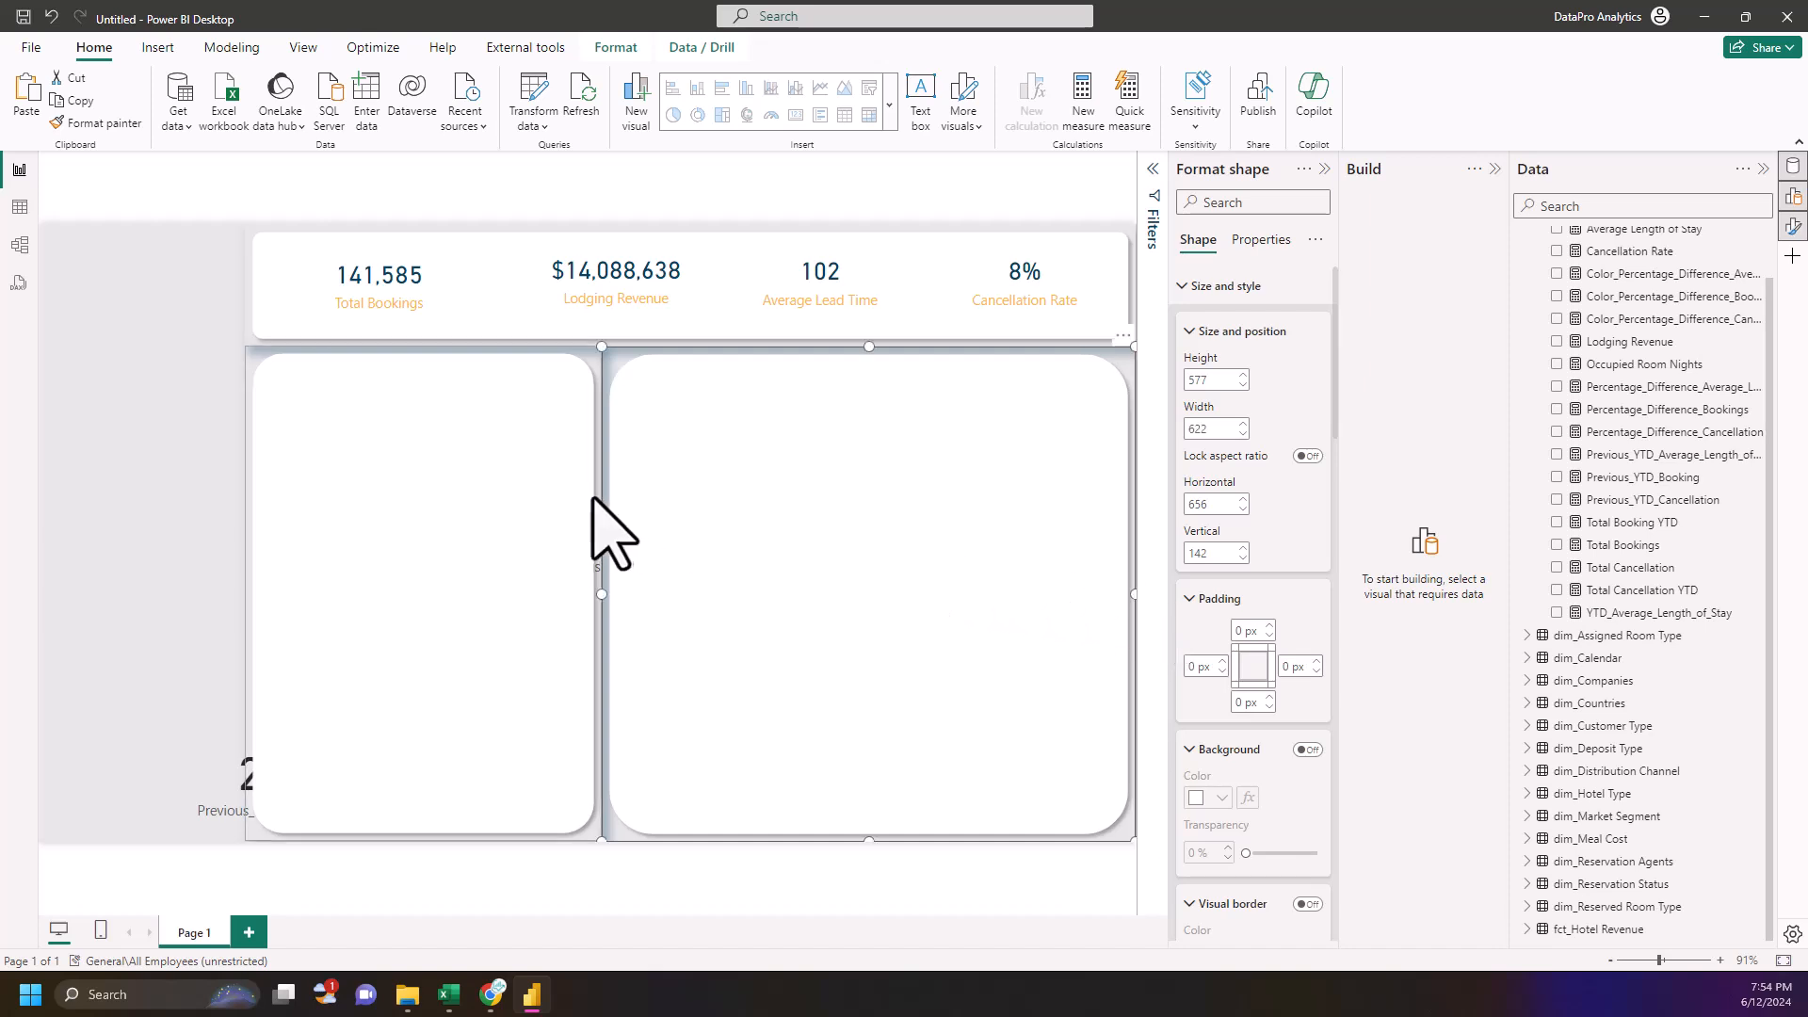
- Reduce the rounded corners of both tall white panels to 4%
{"action": "left_click", "coordinate": [528, 517]}
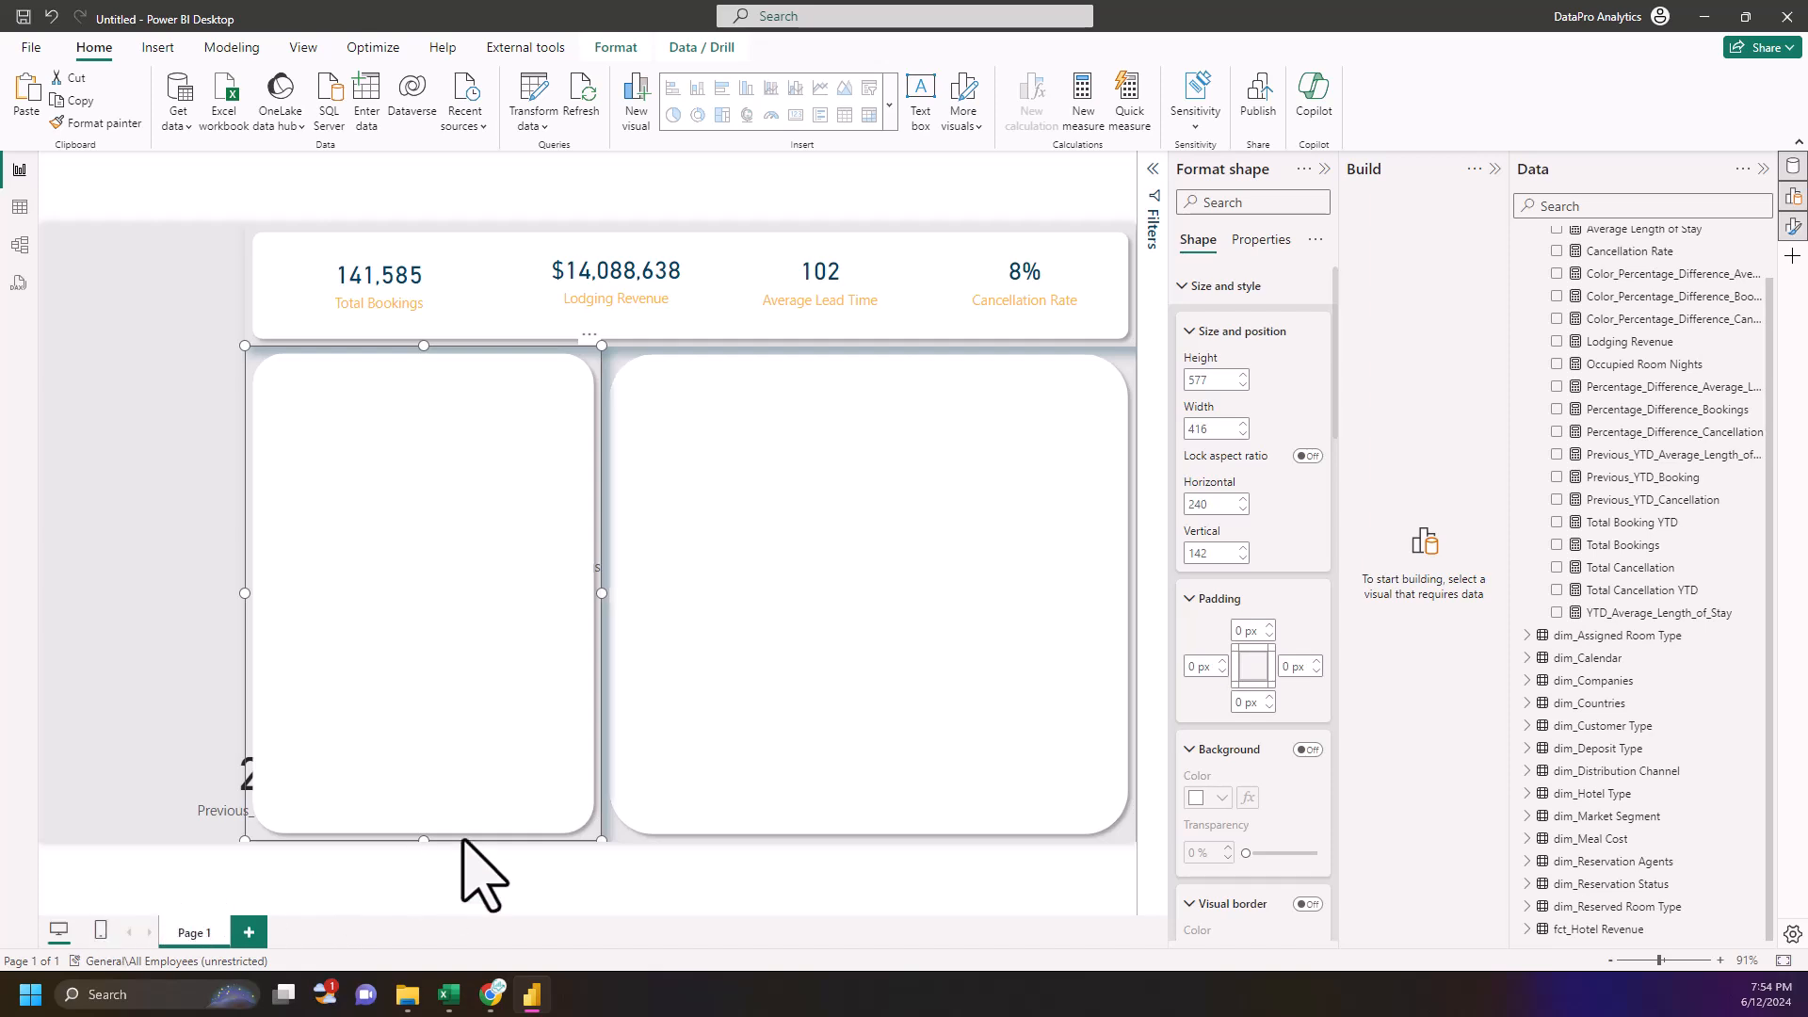
{"action": "scroll", "coordinate": [1239, 753], "scroll_direction": "down", "scroll_amount": 9}
{"action": "scroll", "coordinate": [1225, 754], "scroll_direction": "down", "scroll_amount": 9}
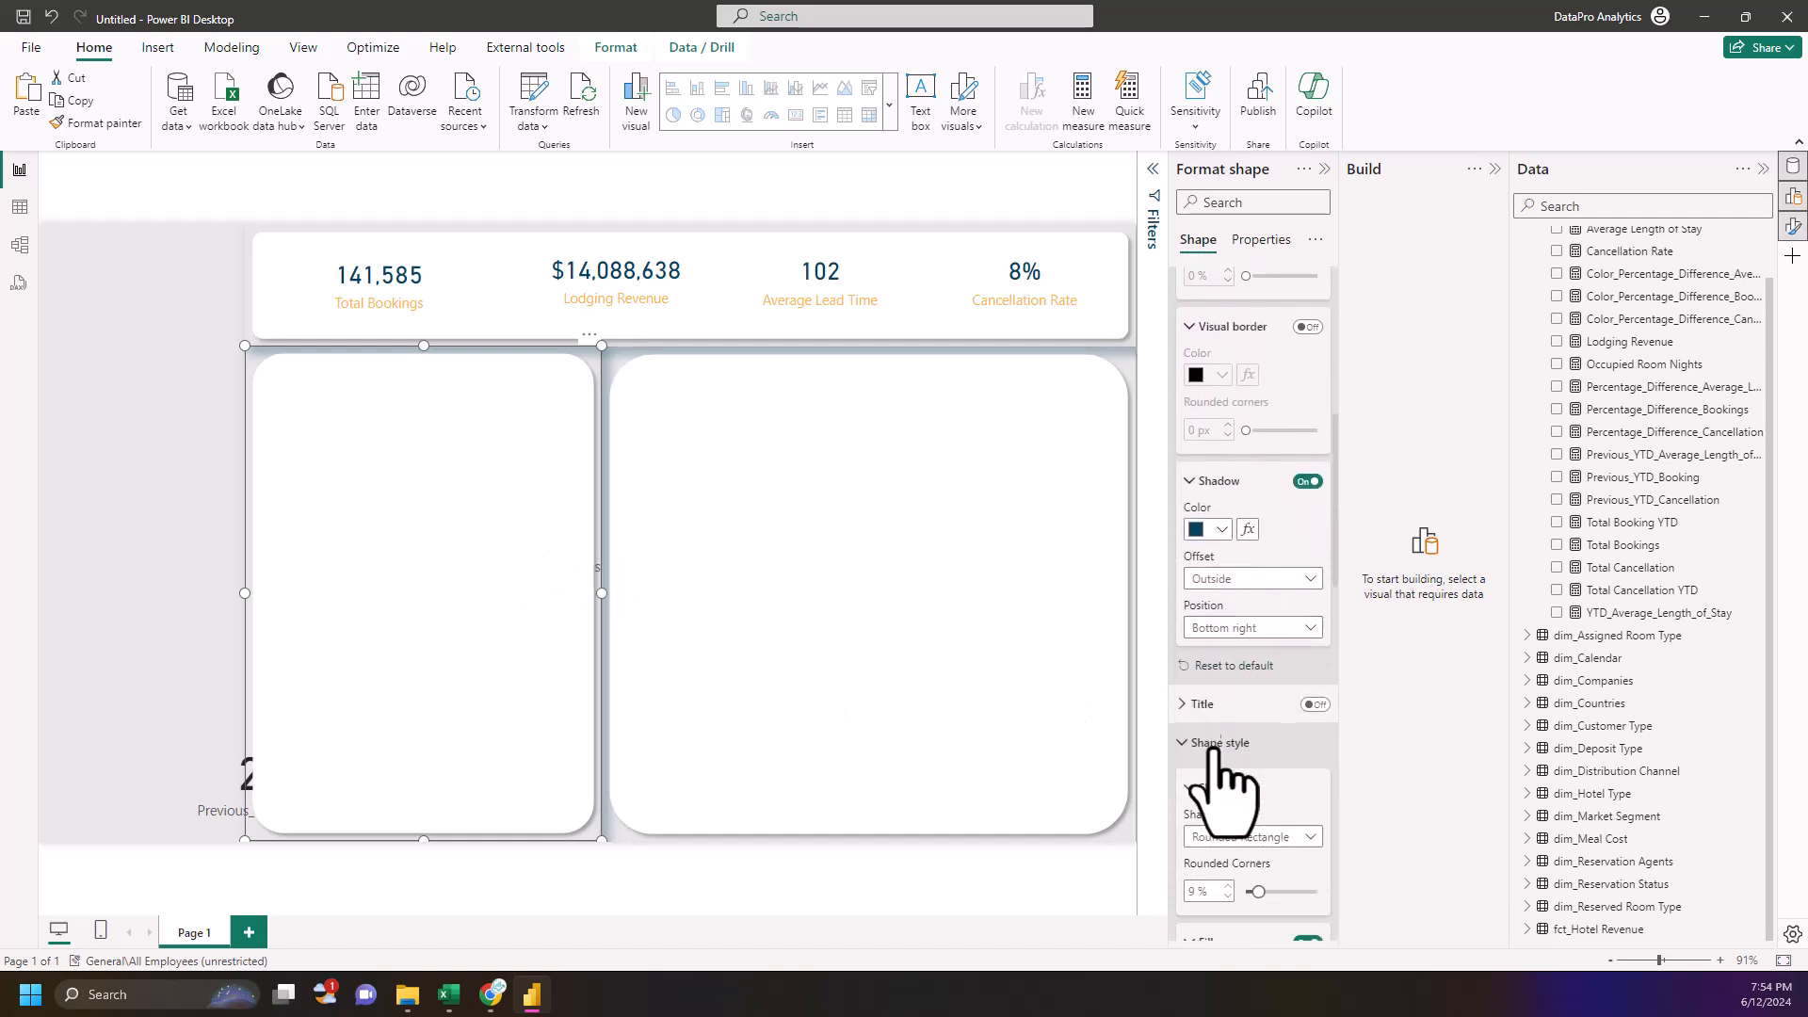
{"action": "left_click", "coordinate": [1227, 657]}
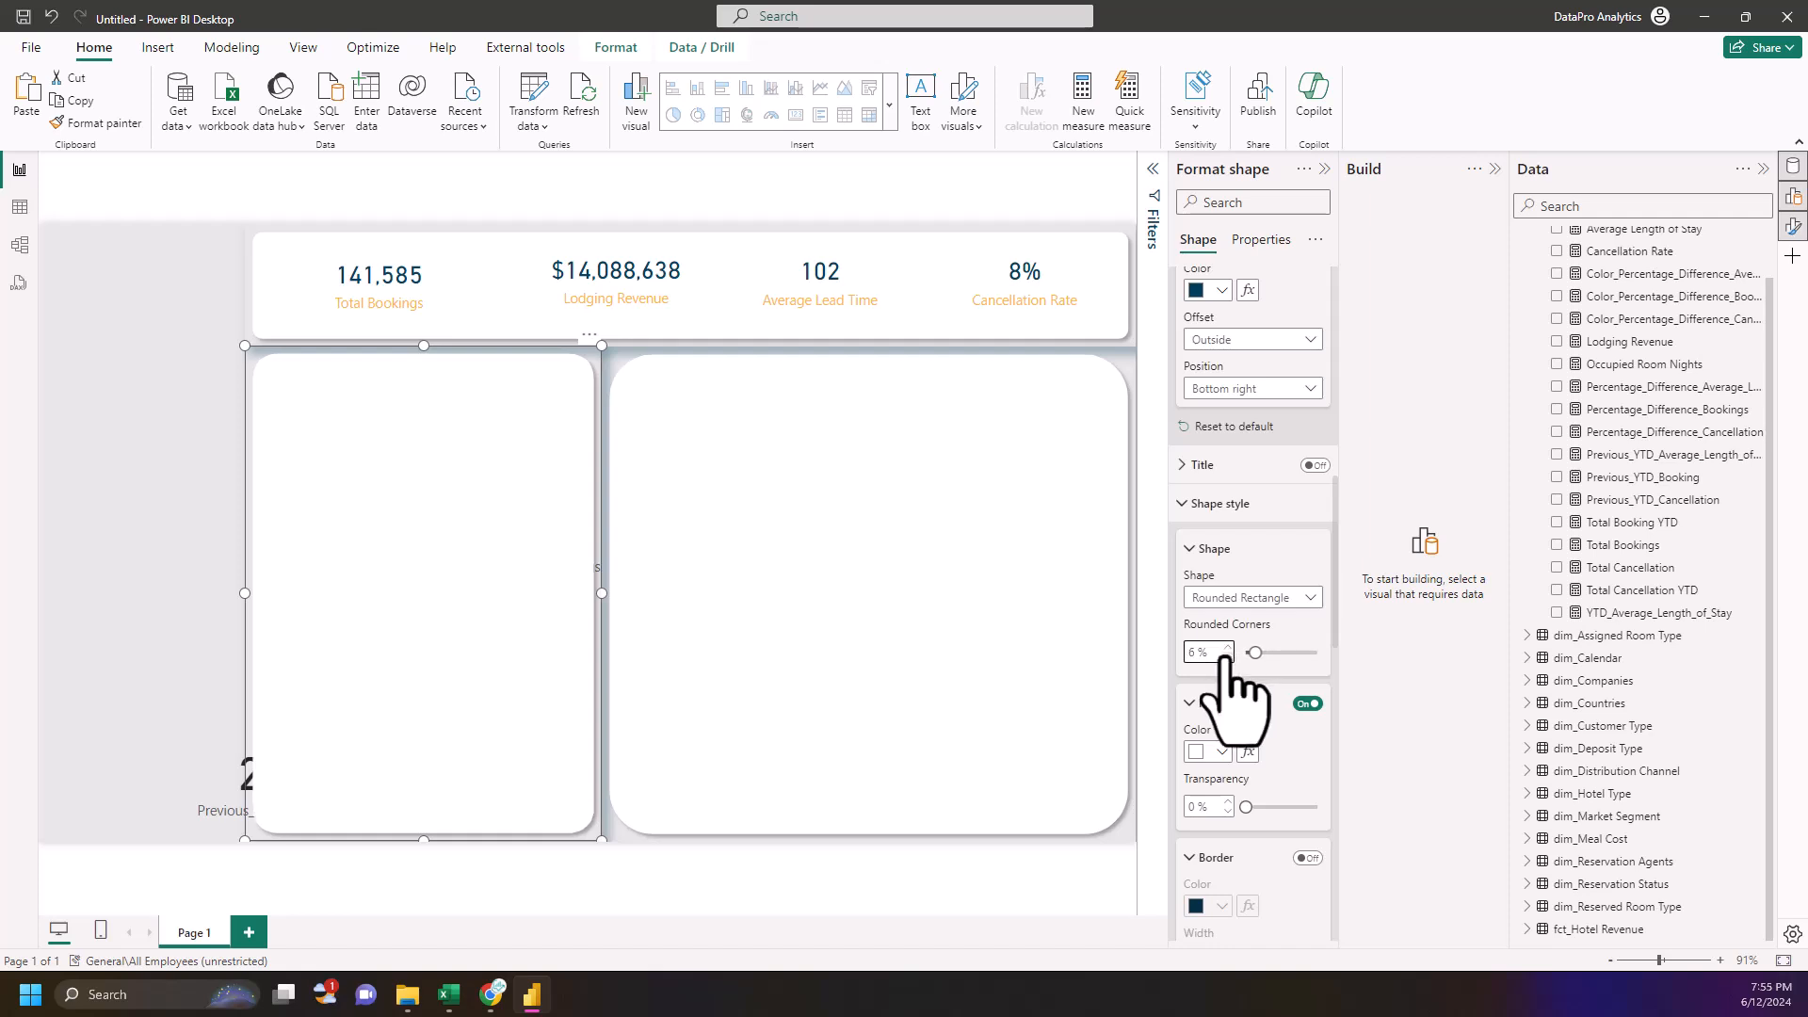
{"action": "left_click", "coordinate": [1026, 687]}
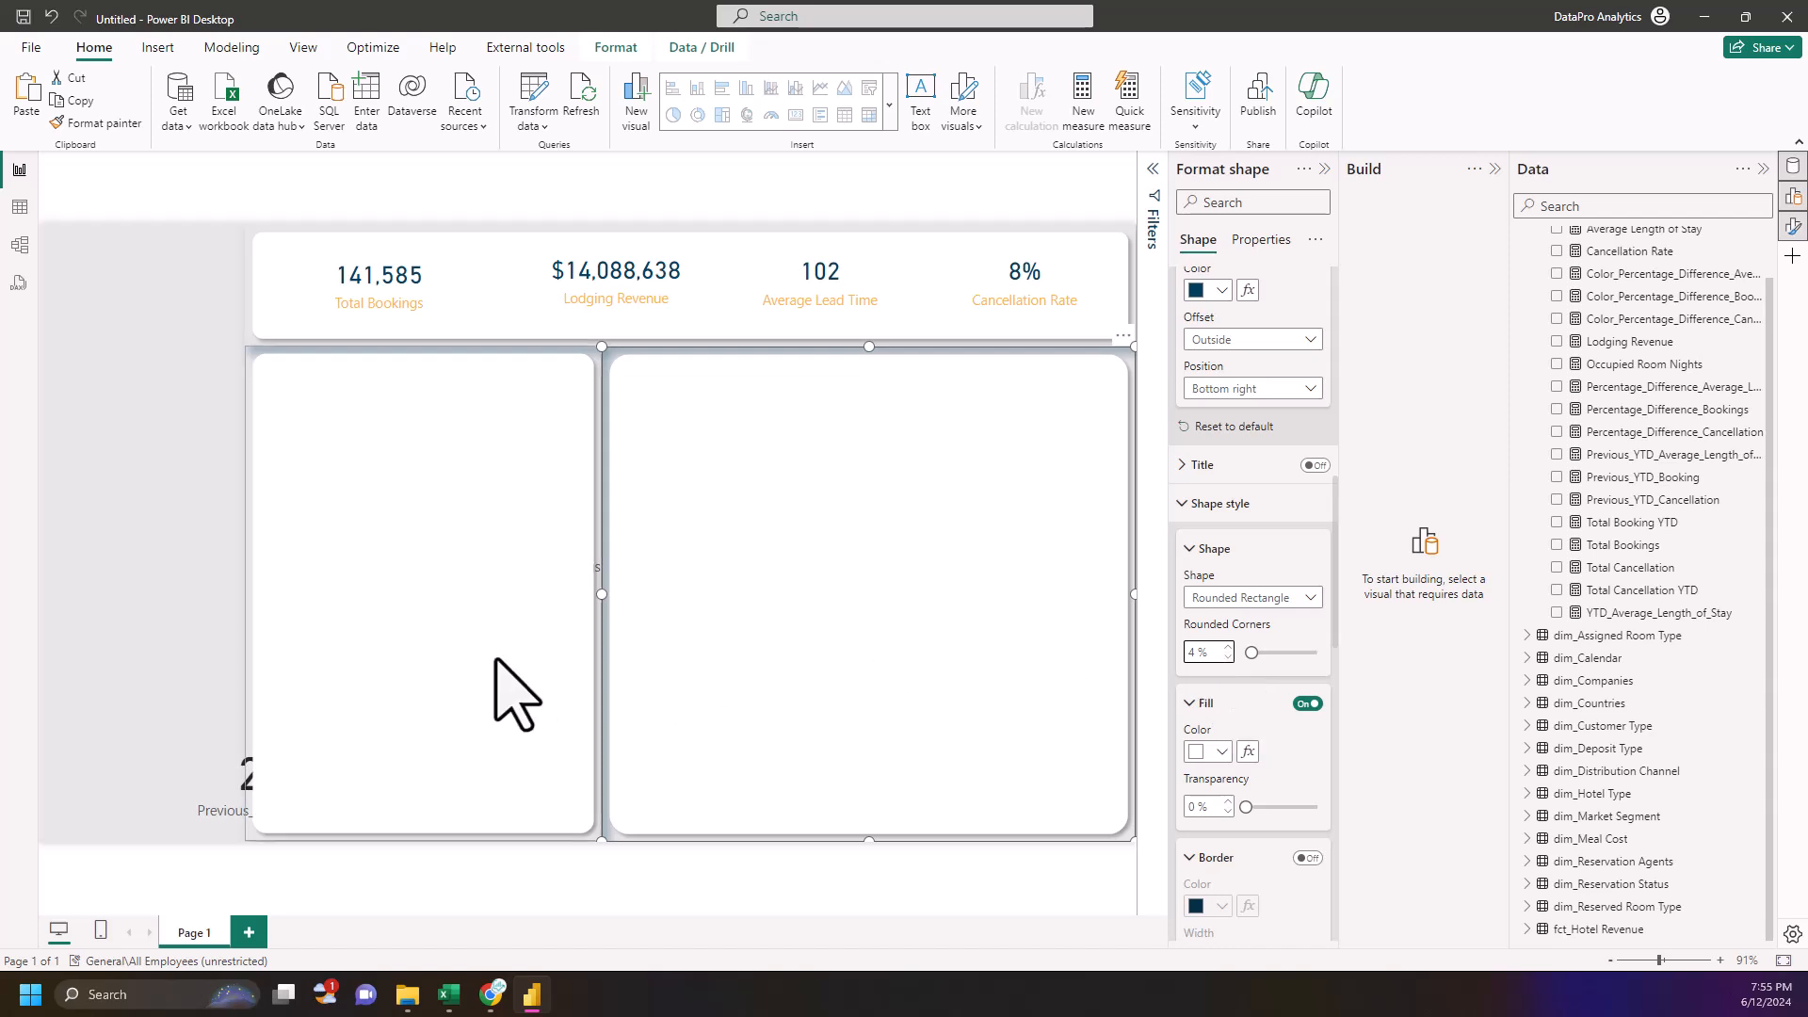
- Duplicate the narrower tall panel, move the copy to the page's left edge, and narrow it to end at the original panel
{"action": "left_click", "coordinate": [356, 631]}
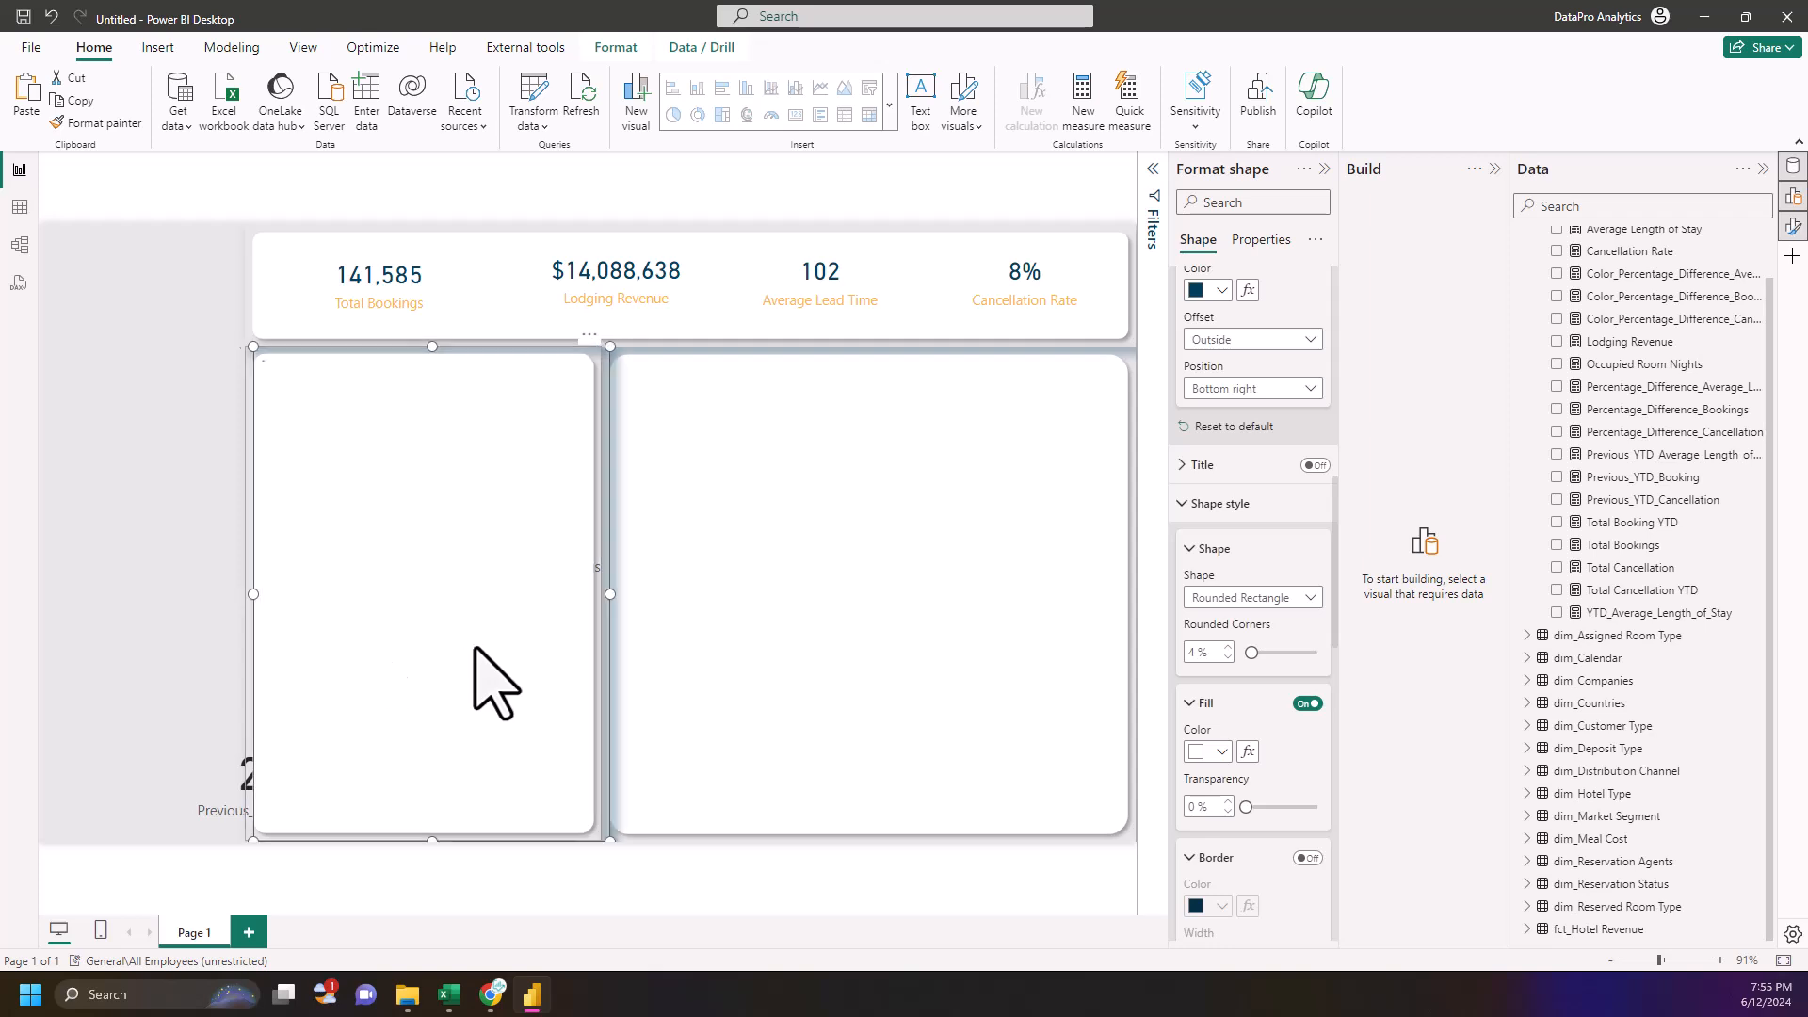
{"action": "left_click_drag", "start_coordinate": [436, 678], "coordinate": [185, 687]}
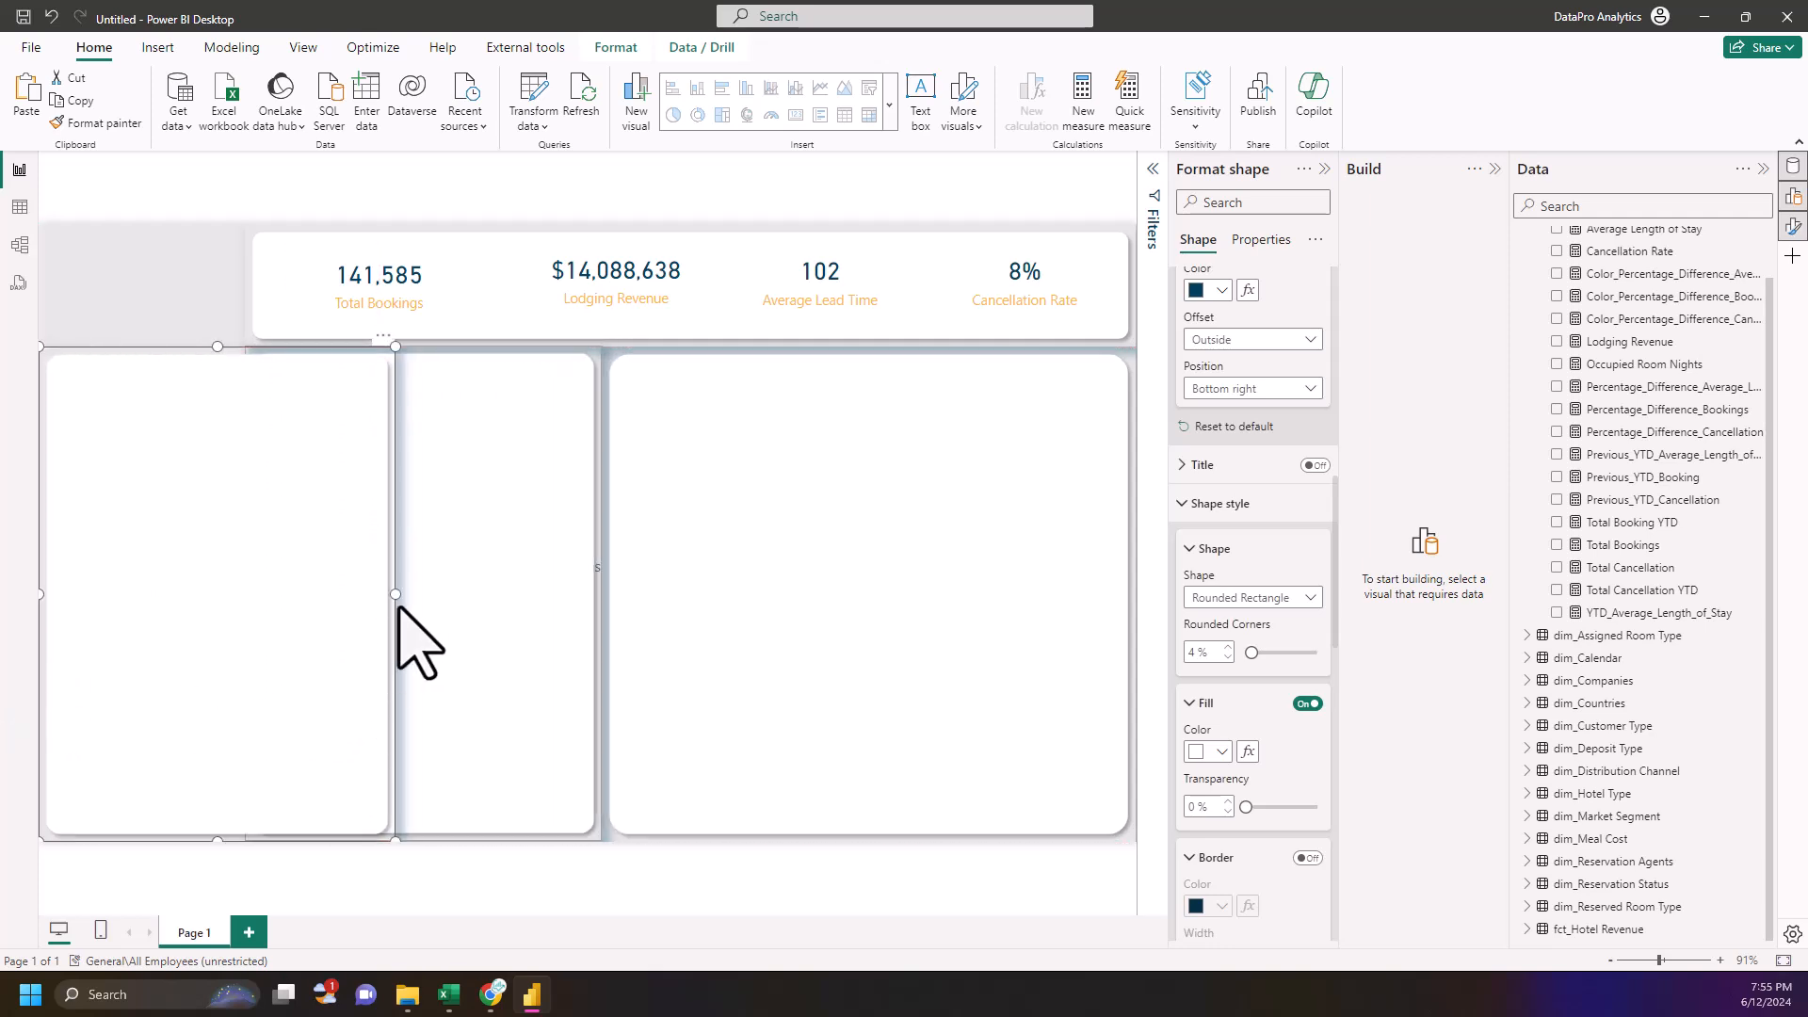
{"action": "left_click_drag", "start_coordinate": [395, 594], "coordinate": [246, 614]}
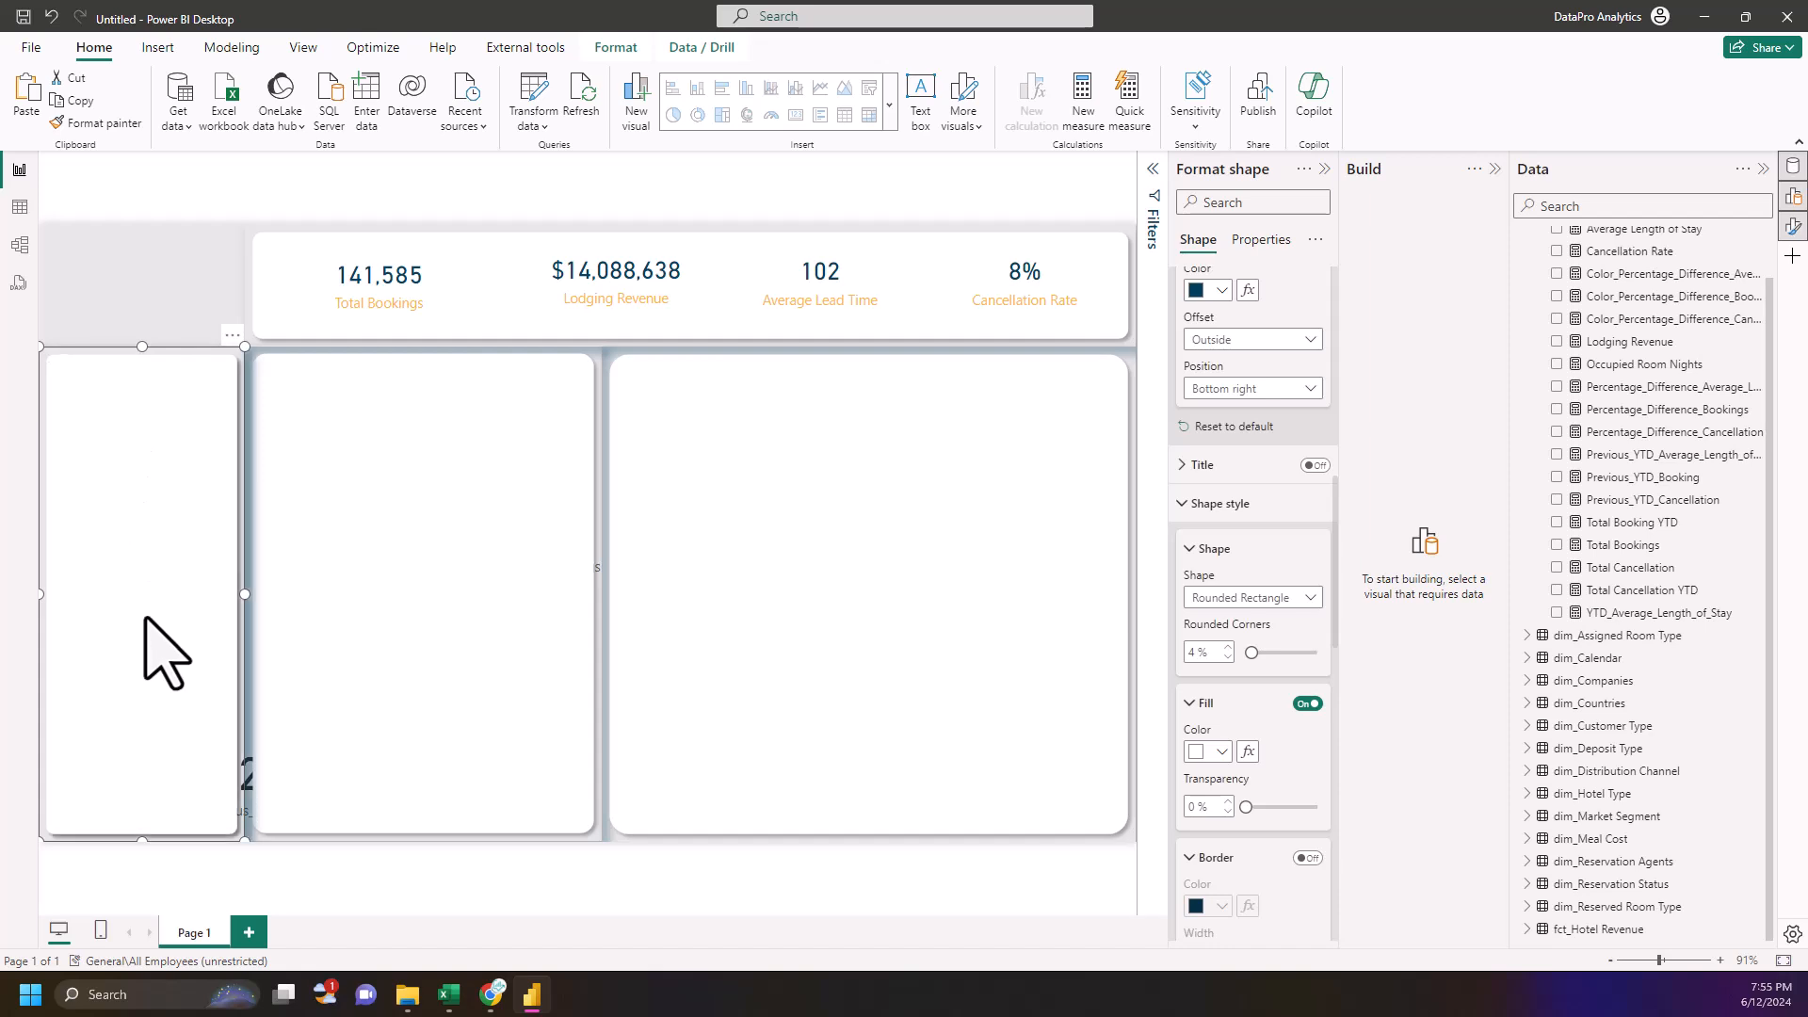
- Duplicate the narrow side panel into the page's upper-left corner and shorten the copy to match the KPI panel's height
{"action": "left_click_drag", "start_coordinate": [178, 553], "coordinate": [146, 384]}
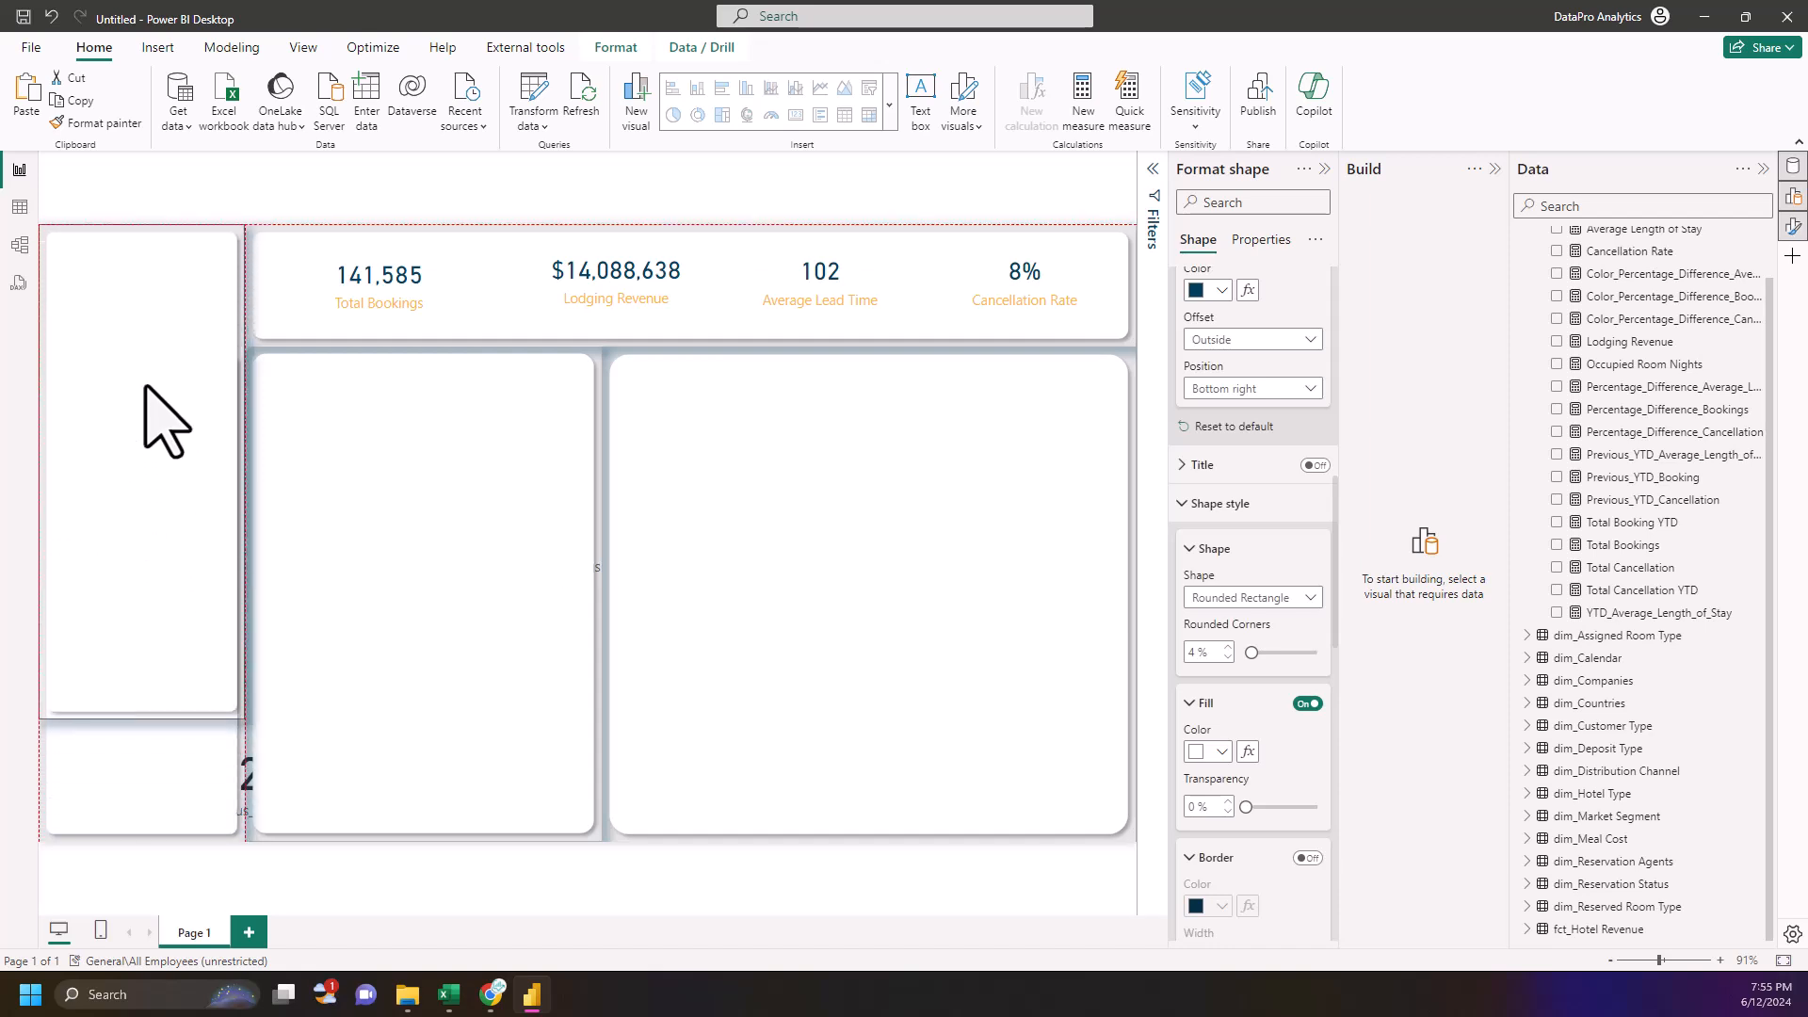
{"action": "left_click_drag", "start_coordinate": [141, 722], "coordinate": [100, 342]}
{"action": "left_click", "coordinate": [407, 509]}
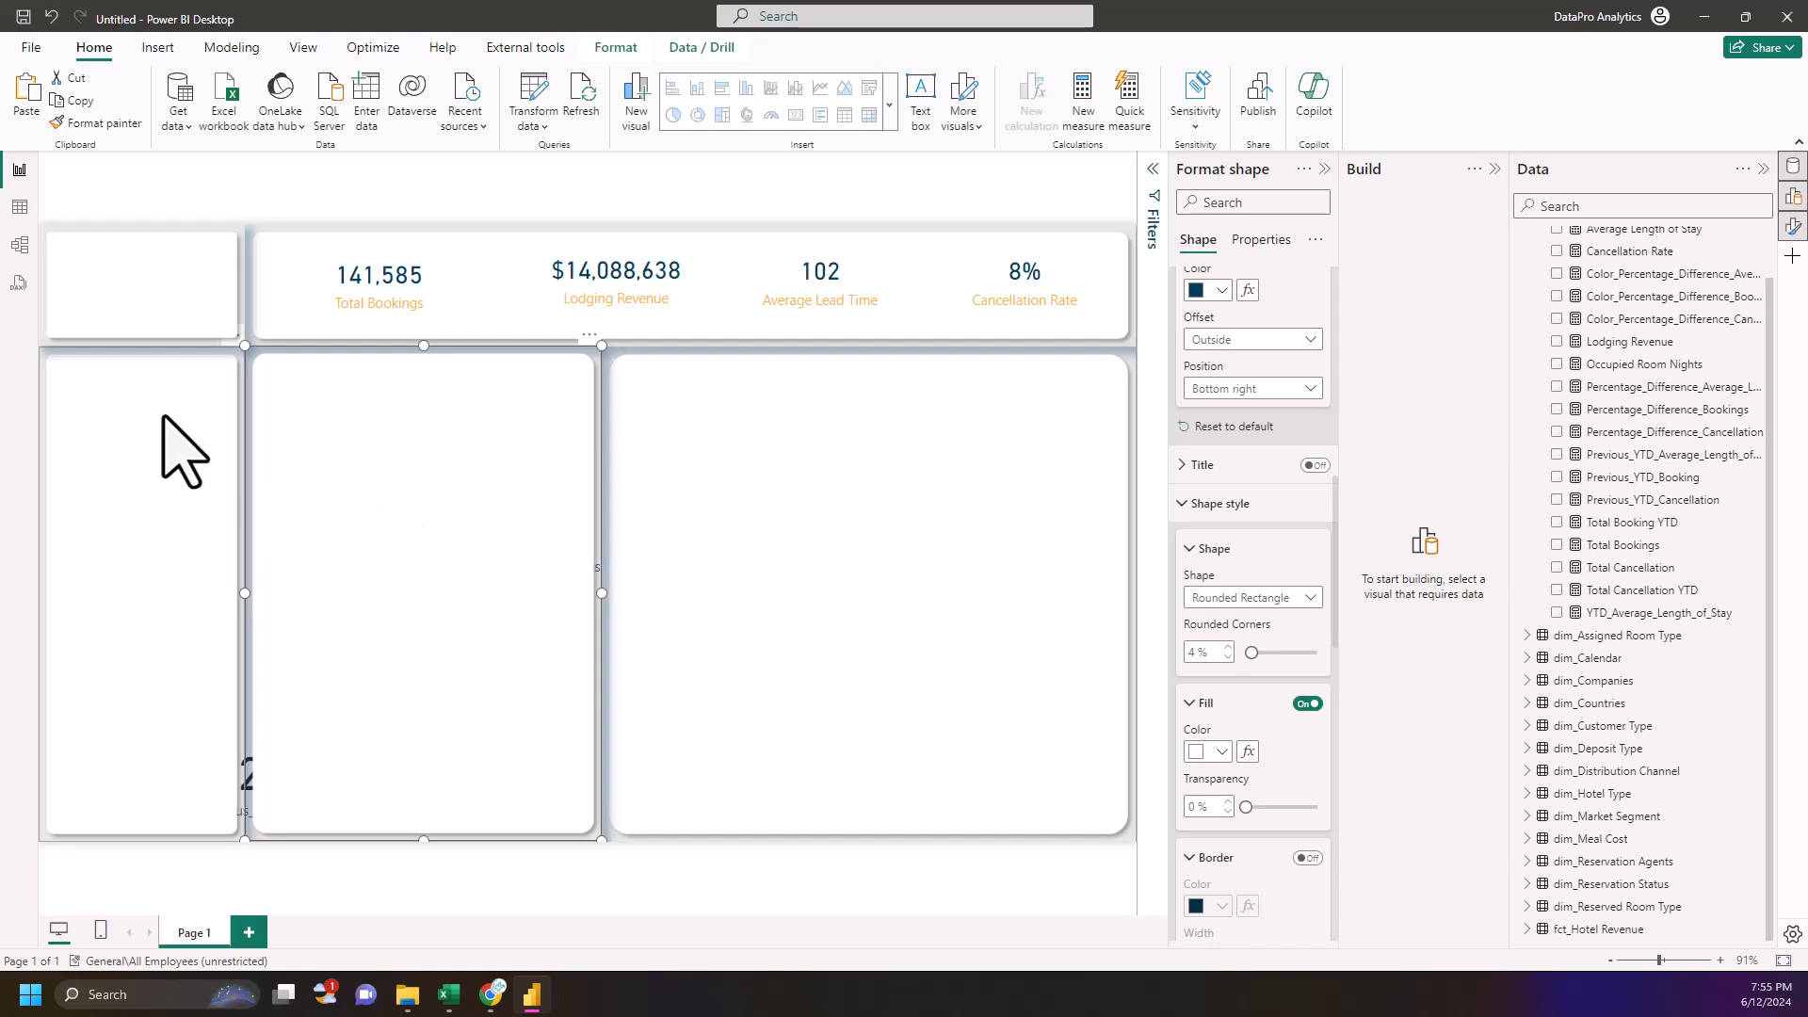
- Select the corner panel and the three tall white panels together and send them to the back
{"action": "left_click", "coordinate": [163, 313]}
{"action": "left_click", "coordinate": [161, 363], "text": "ctrl"}
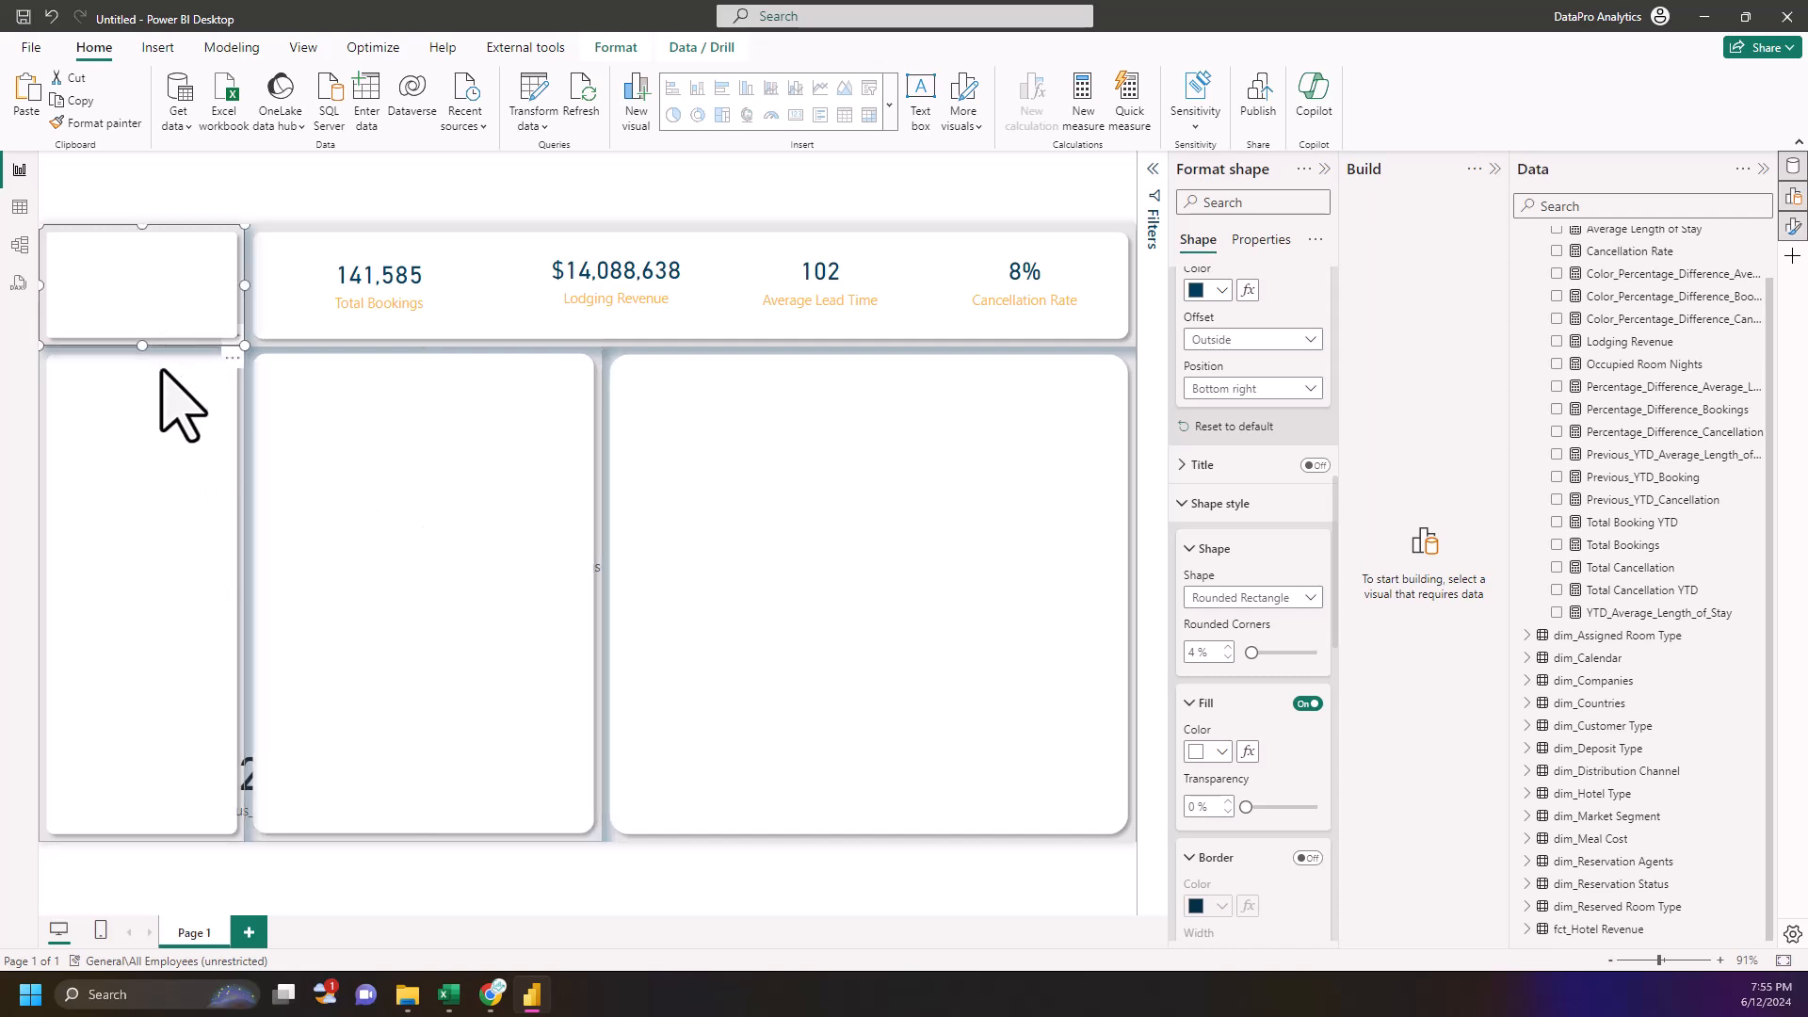
{"action": "left_click", "coordinate": [421, 515], "text": "ctrl"}
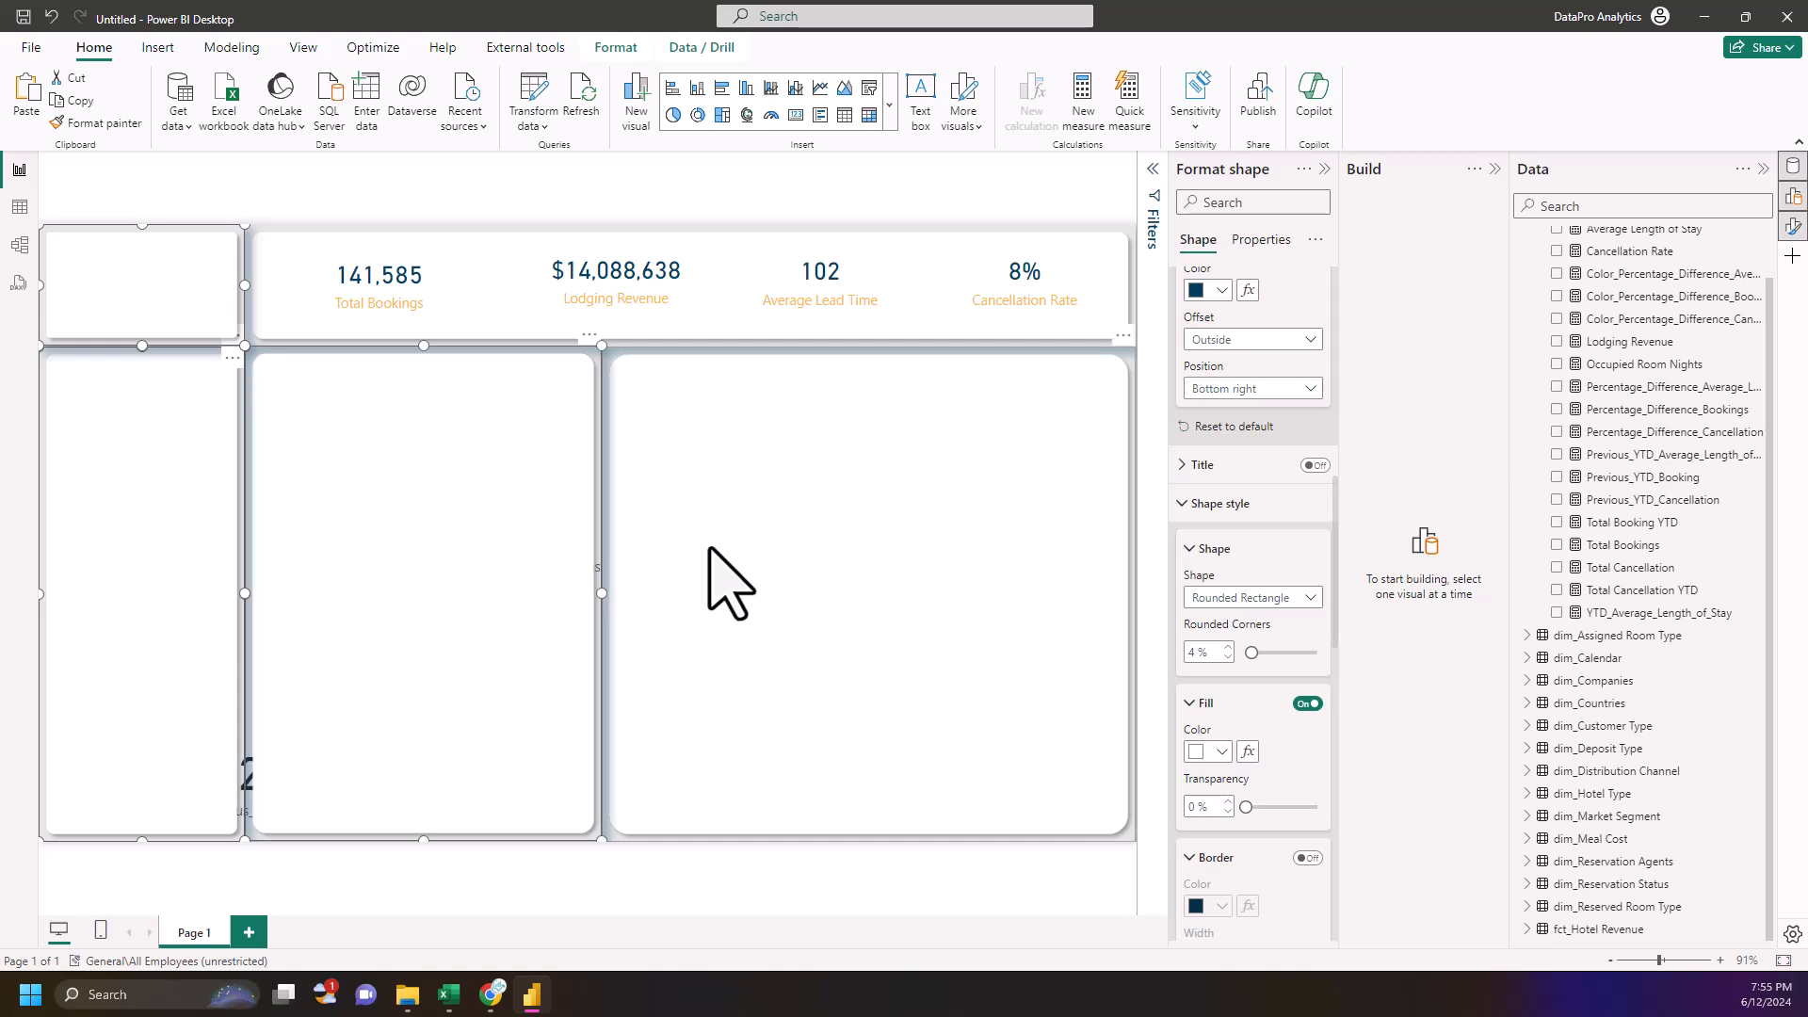
{"action": "left_click", "coordinate": [709, 549], "text": "ctrl"}
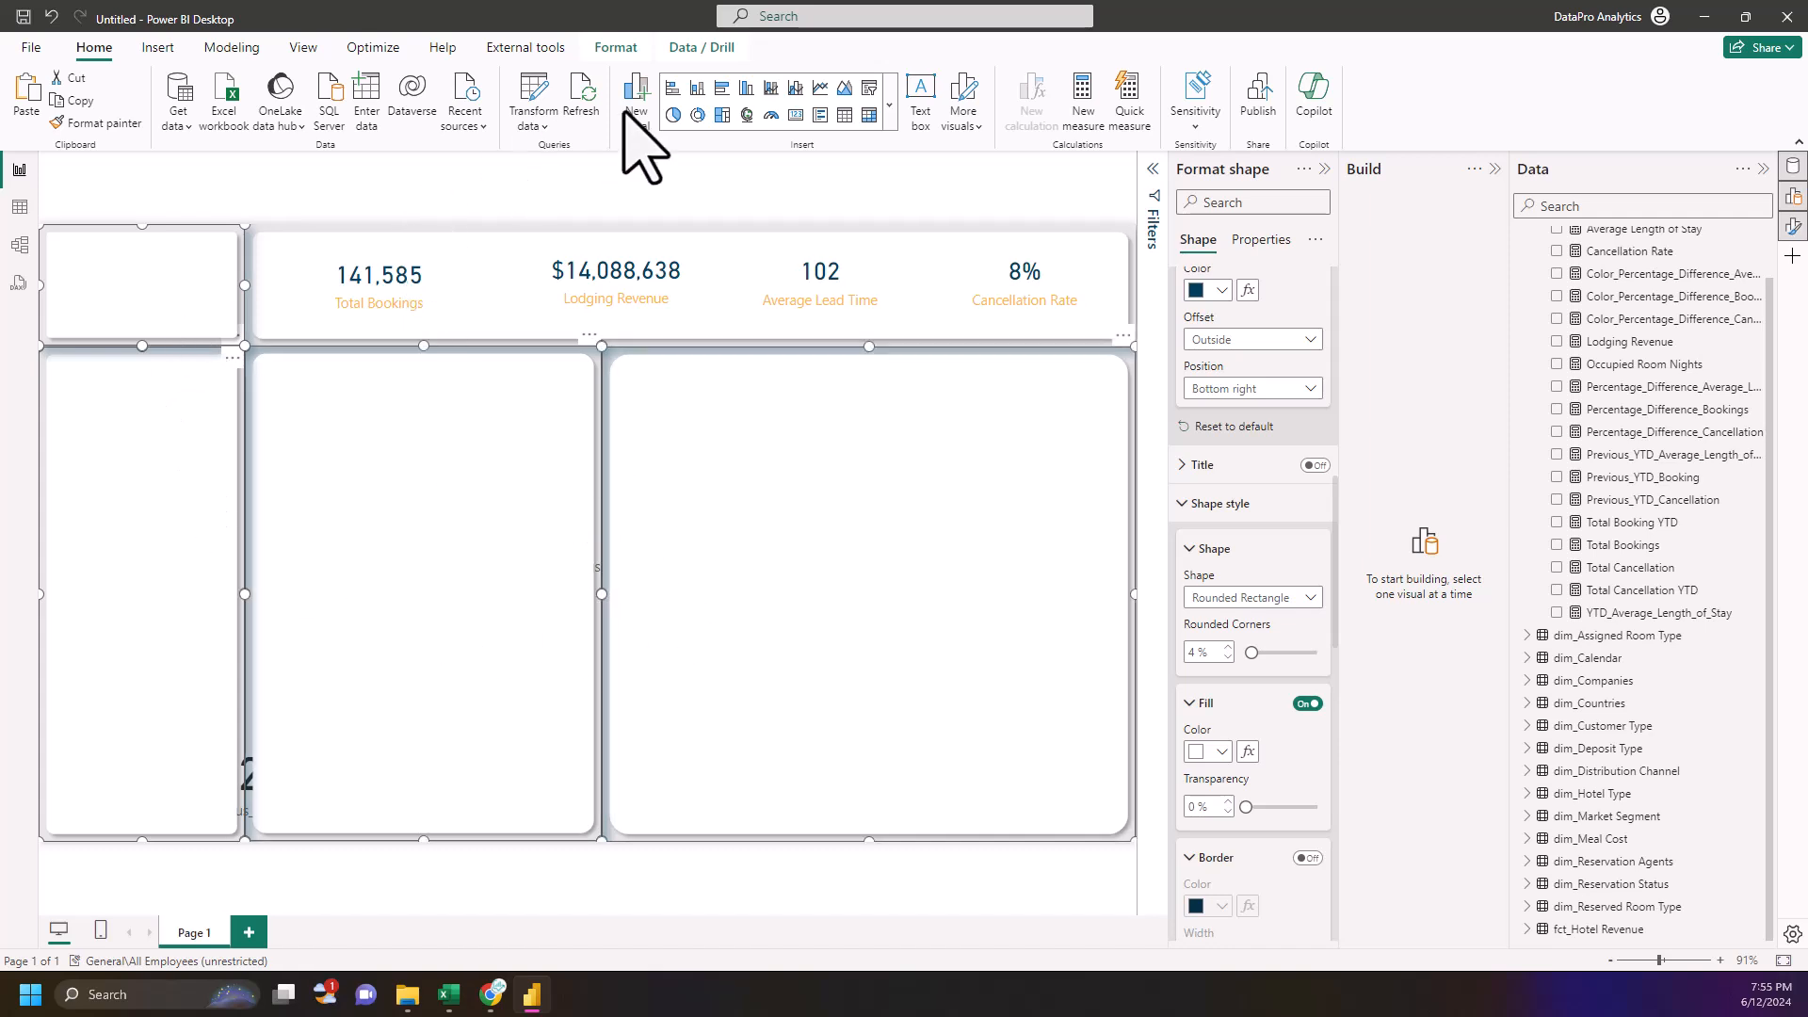
{"action": "left_click", "coordinate": [616, 49]}
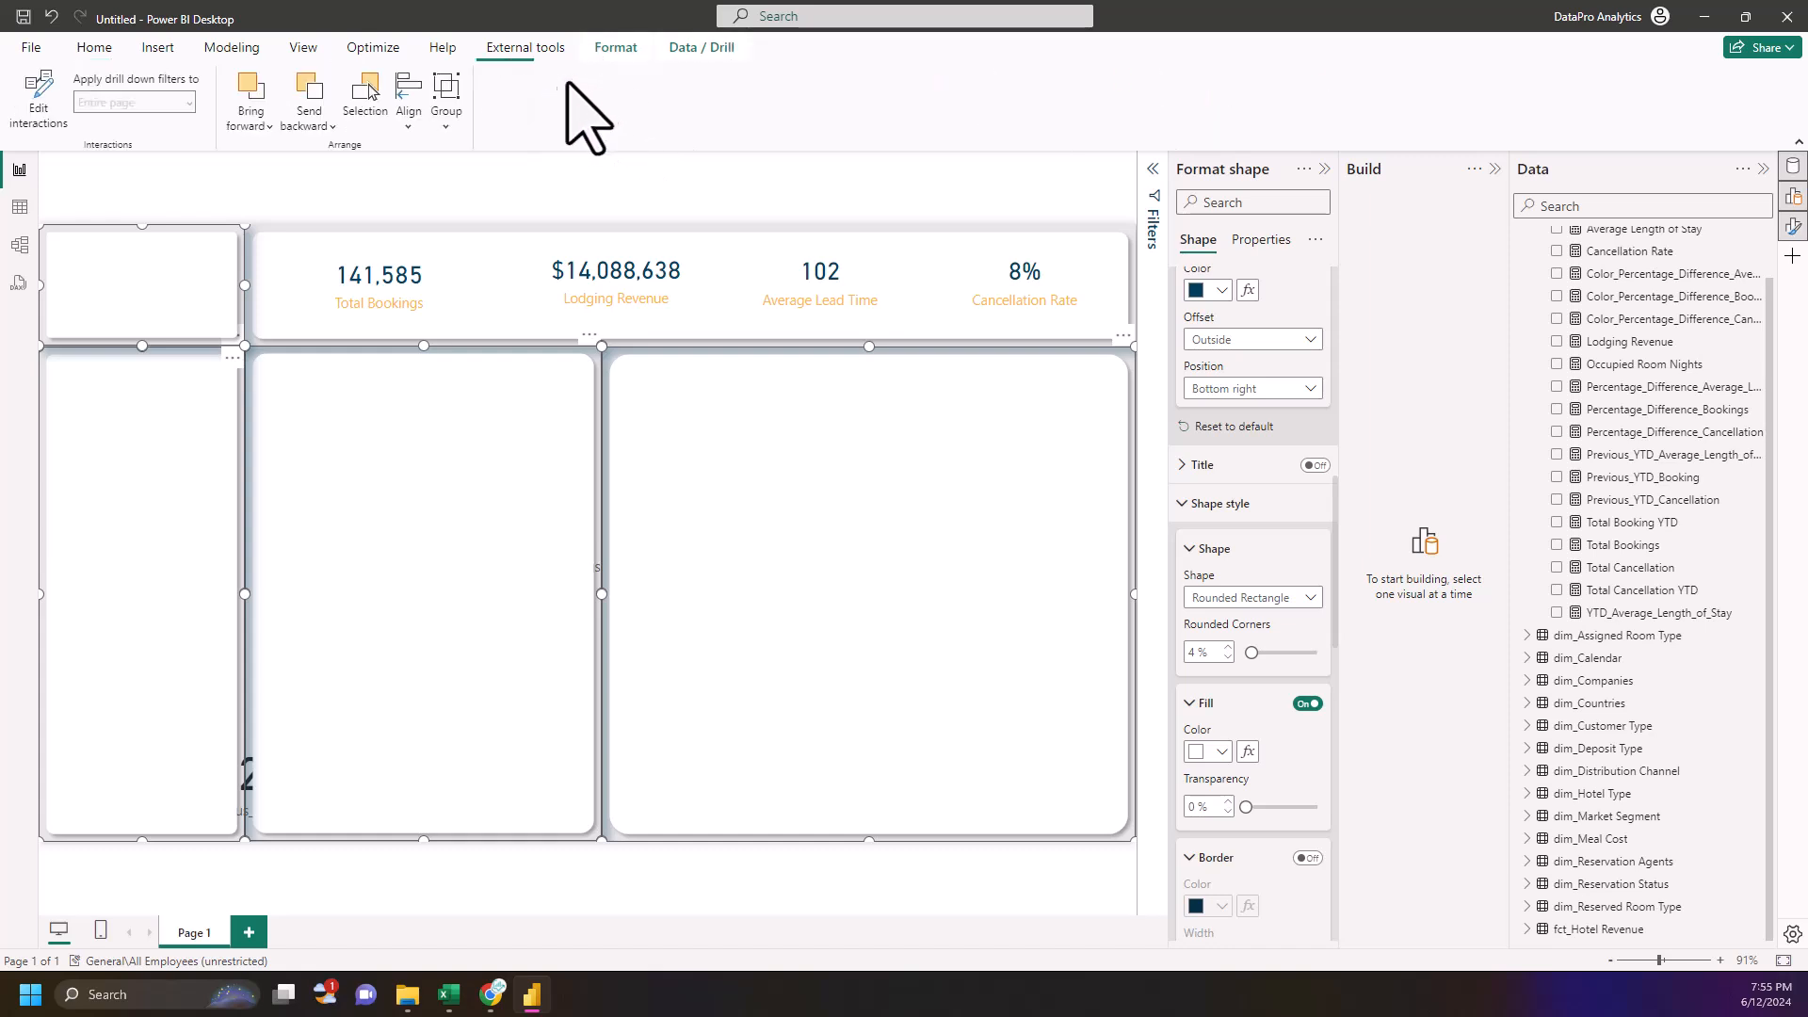
{"action": "left_click", "coordinate": [408, 126]}
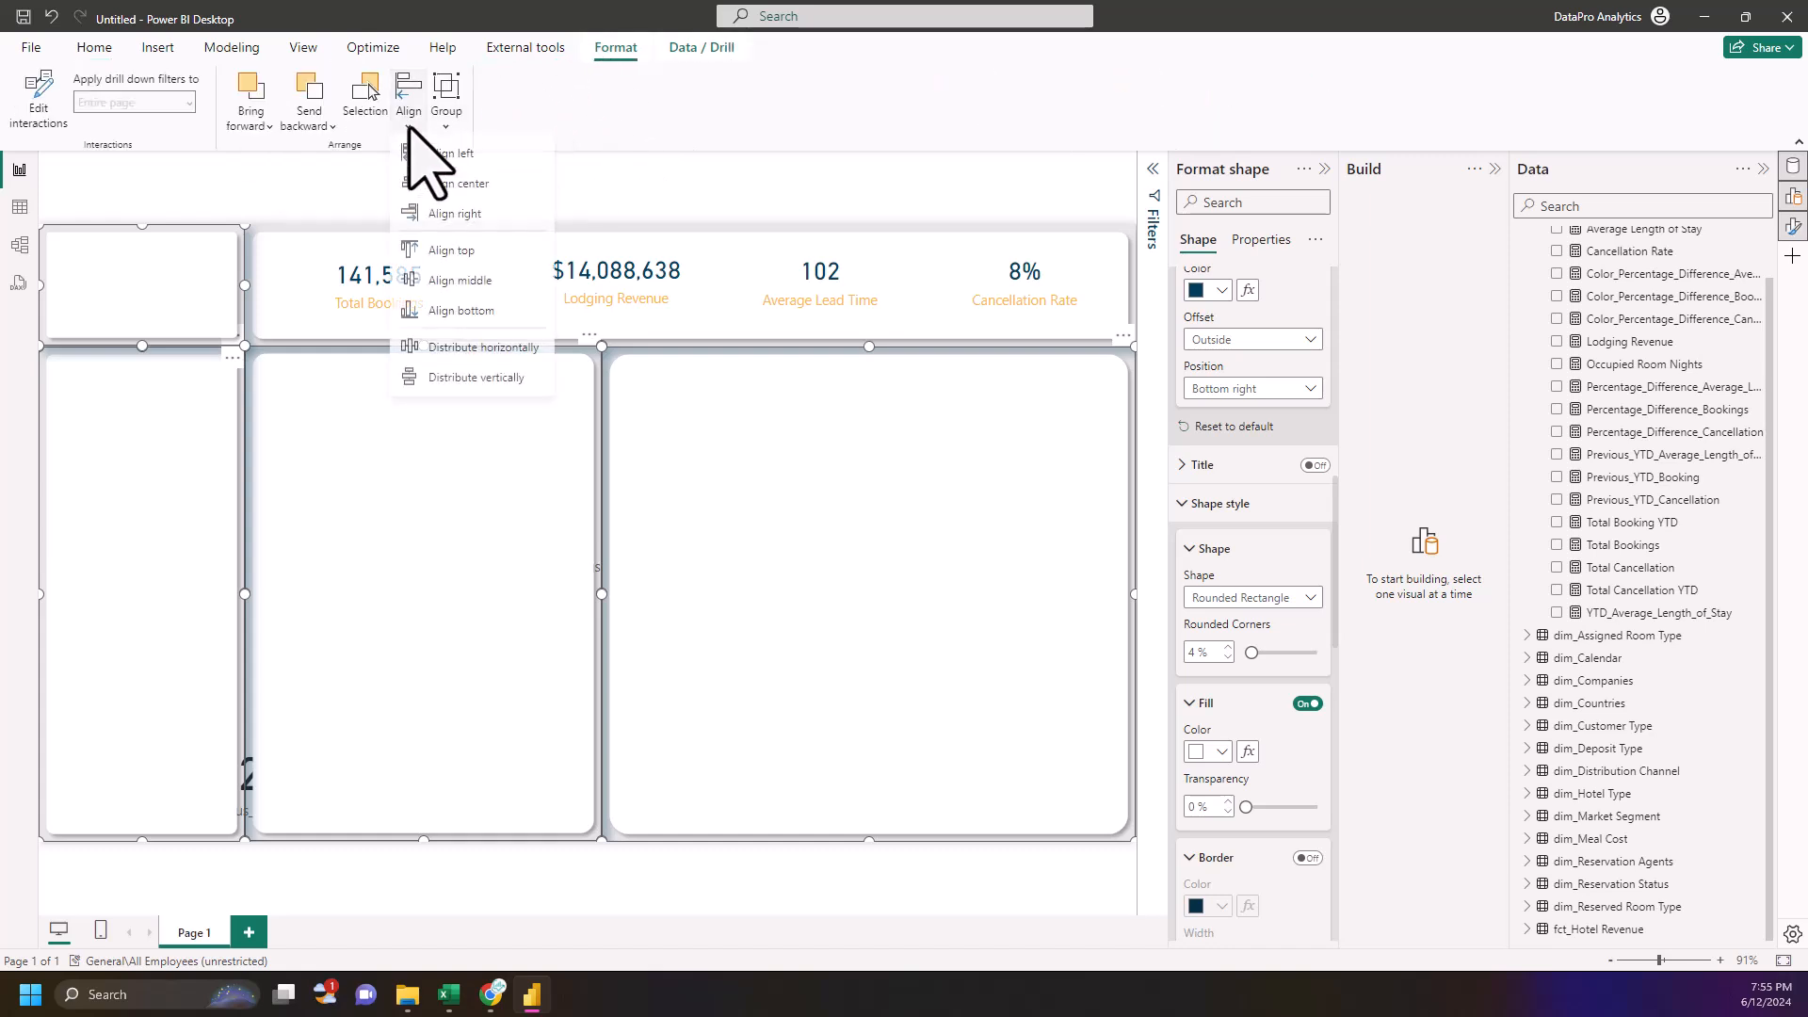
{"action": "left_click", "coordinate": [330, 130]}
{"action": "left_click", "coordinate": [332, 185]}
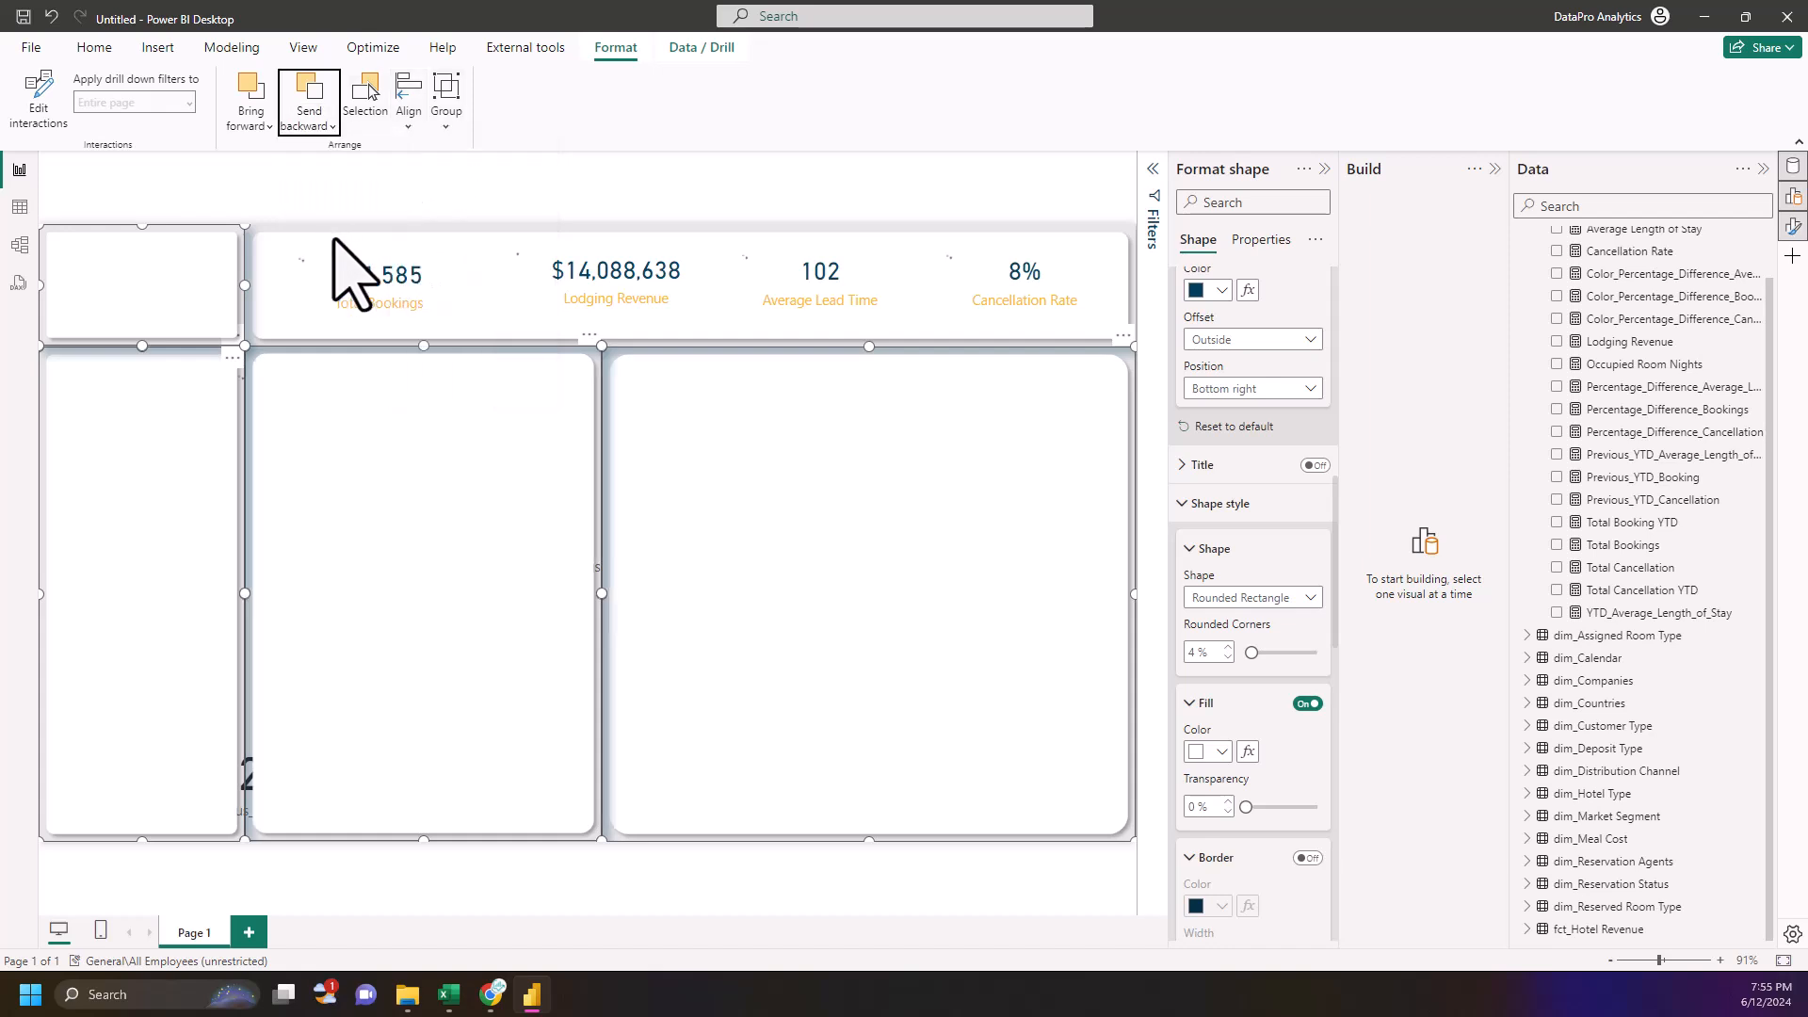
- Shrink the upper-left corner panel to about 120 wide and 105 high
{"action": "left_click", "coordinate": [288, 312]}
{"action": "mouse_move", "coordinate": [245, 285]}
{"action": "left_mouse_down"}
{"action": "mouse_move", "coordinate": [195, 276]}
{"action": "mouse_move", "coordinate": [246, 283]}
{"action": "left_mouse_up"}
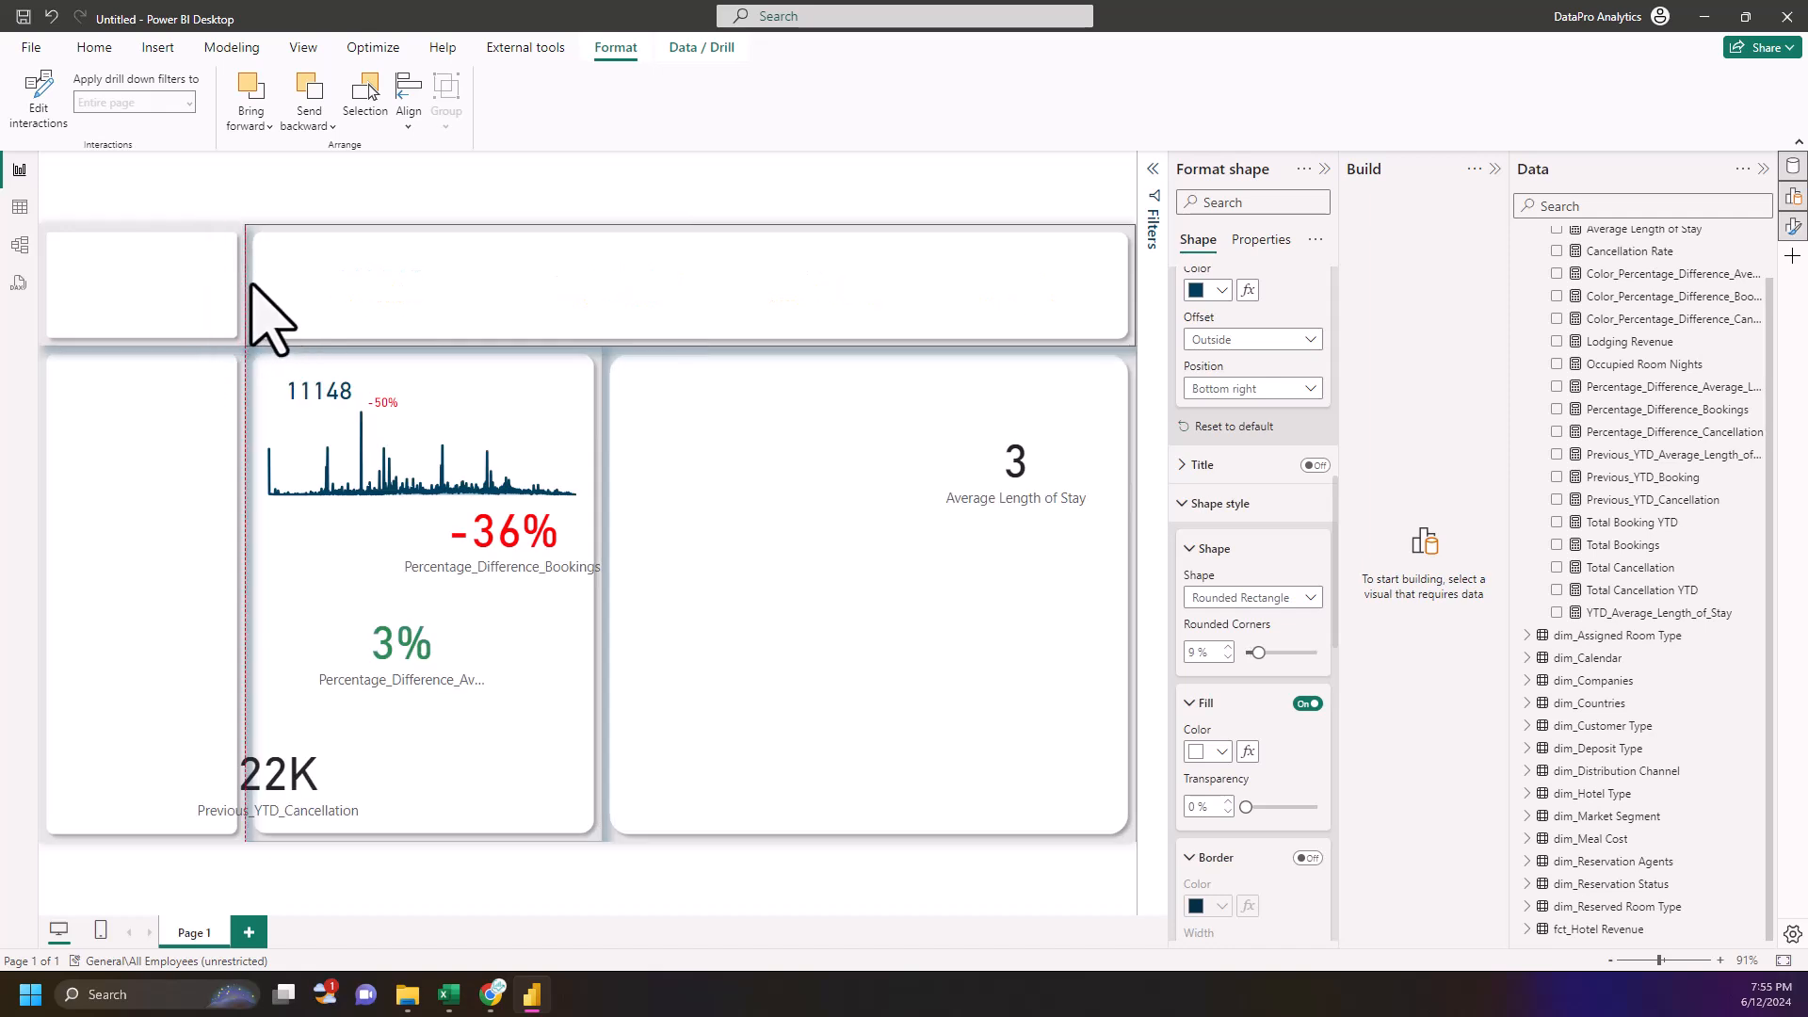
{"action": "left_click", "coordinate": [234, 287]}
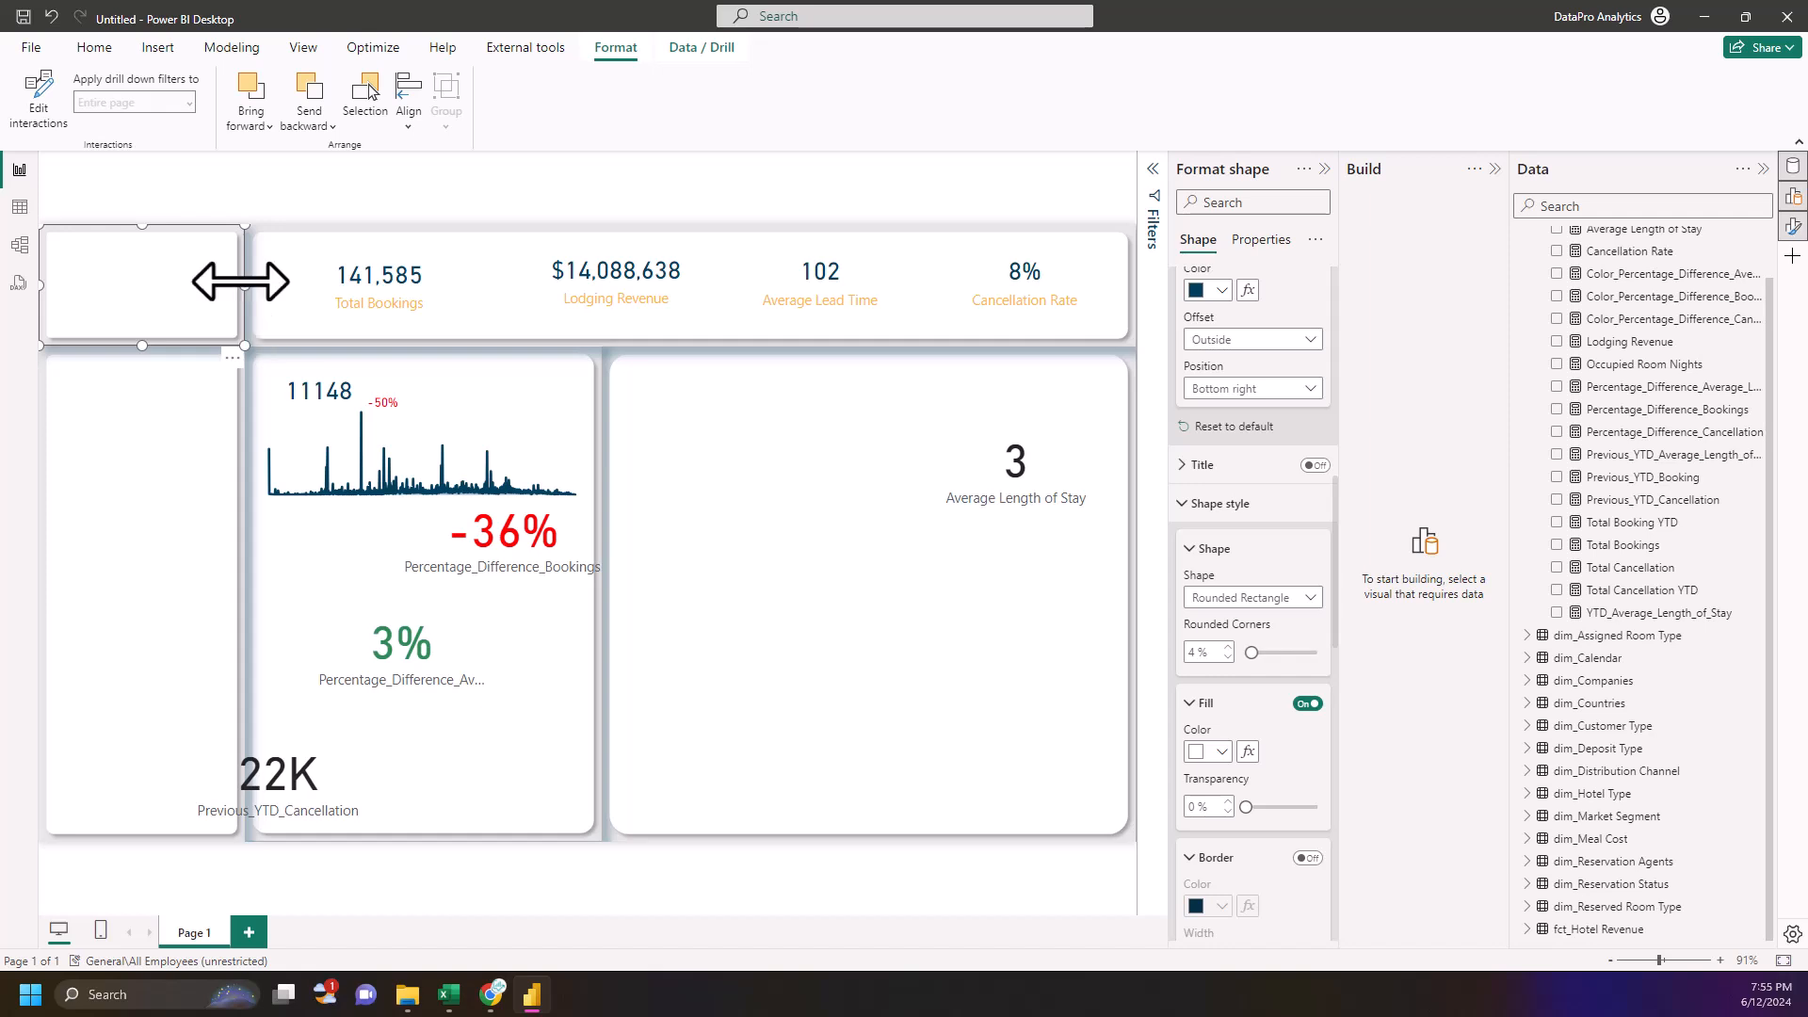
{"action": "left_click_drag", "start_coordinate": [206, 283], "coordinate": [155, 282]}
{"action": "left_click", "coordinate": [186, 287]}
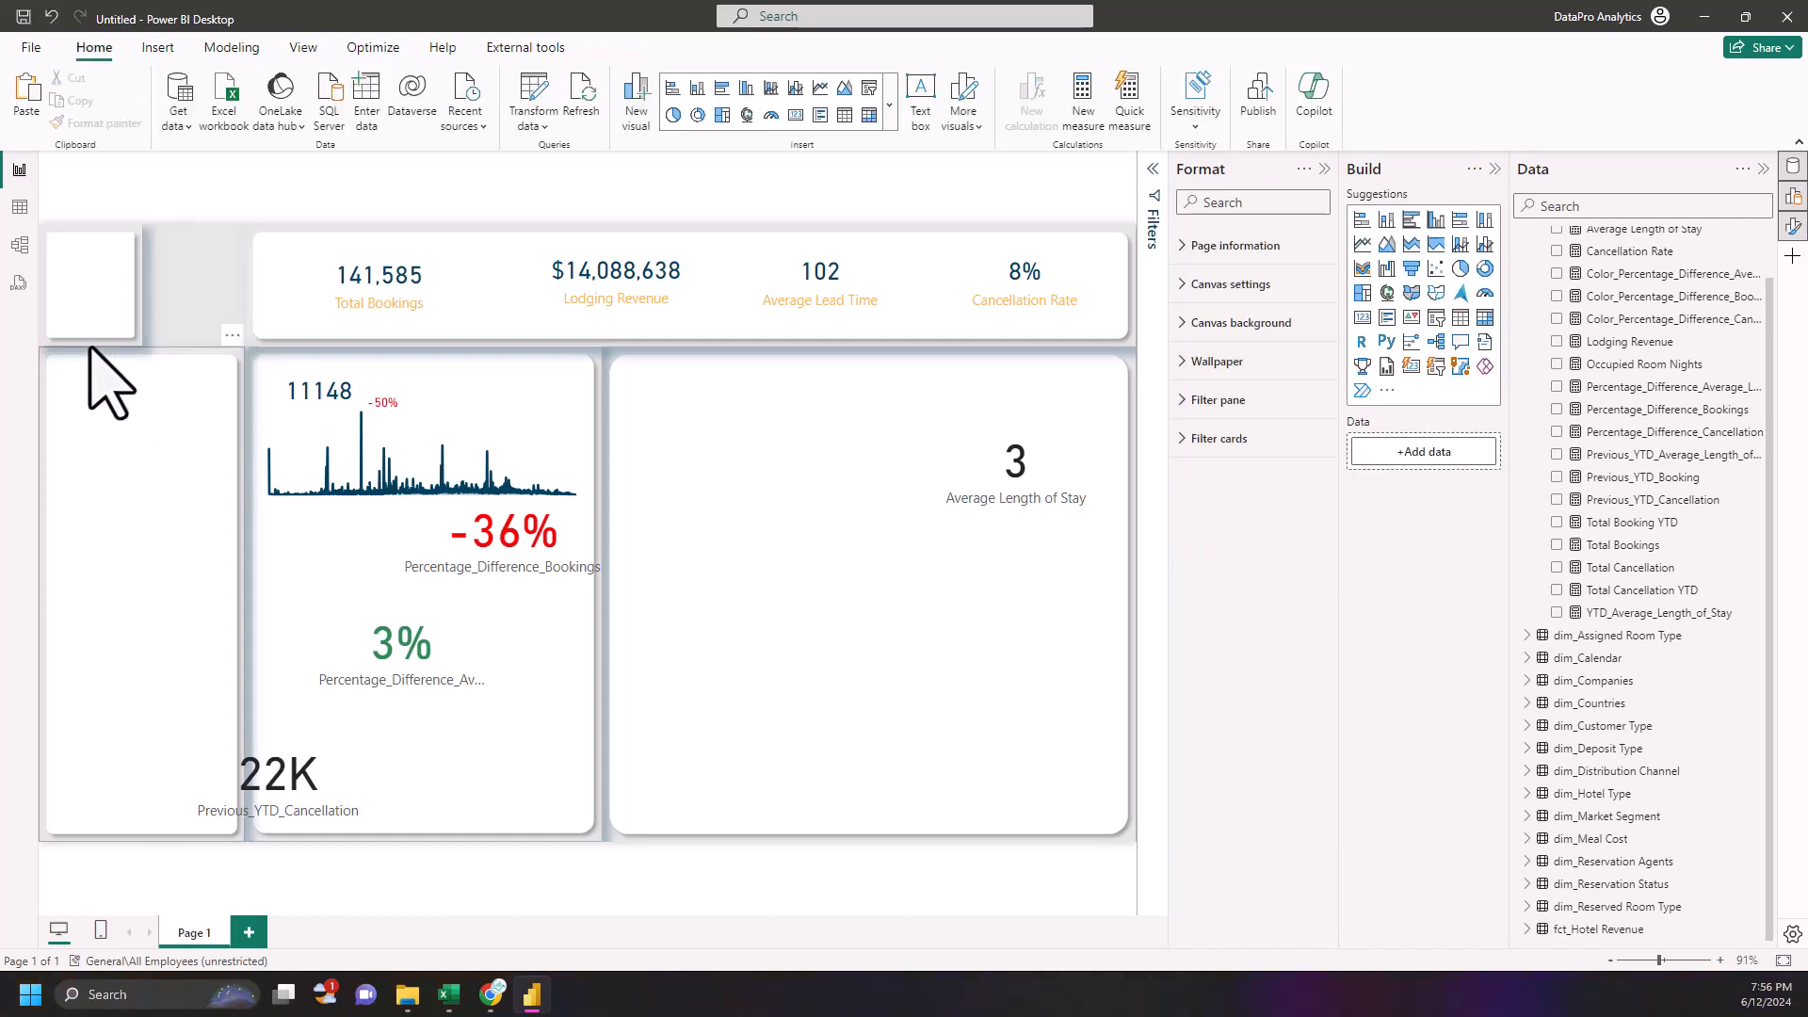
{"action": "left_click", "coordinate": [89, 343]}
{"action": "left_click_drag", "start_coordinate": [88, 345], "coordinate": [91, 315]}
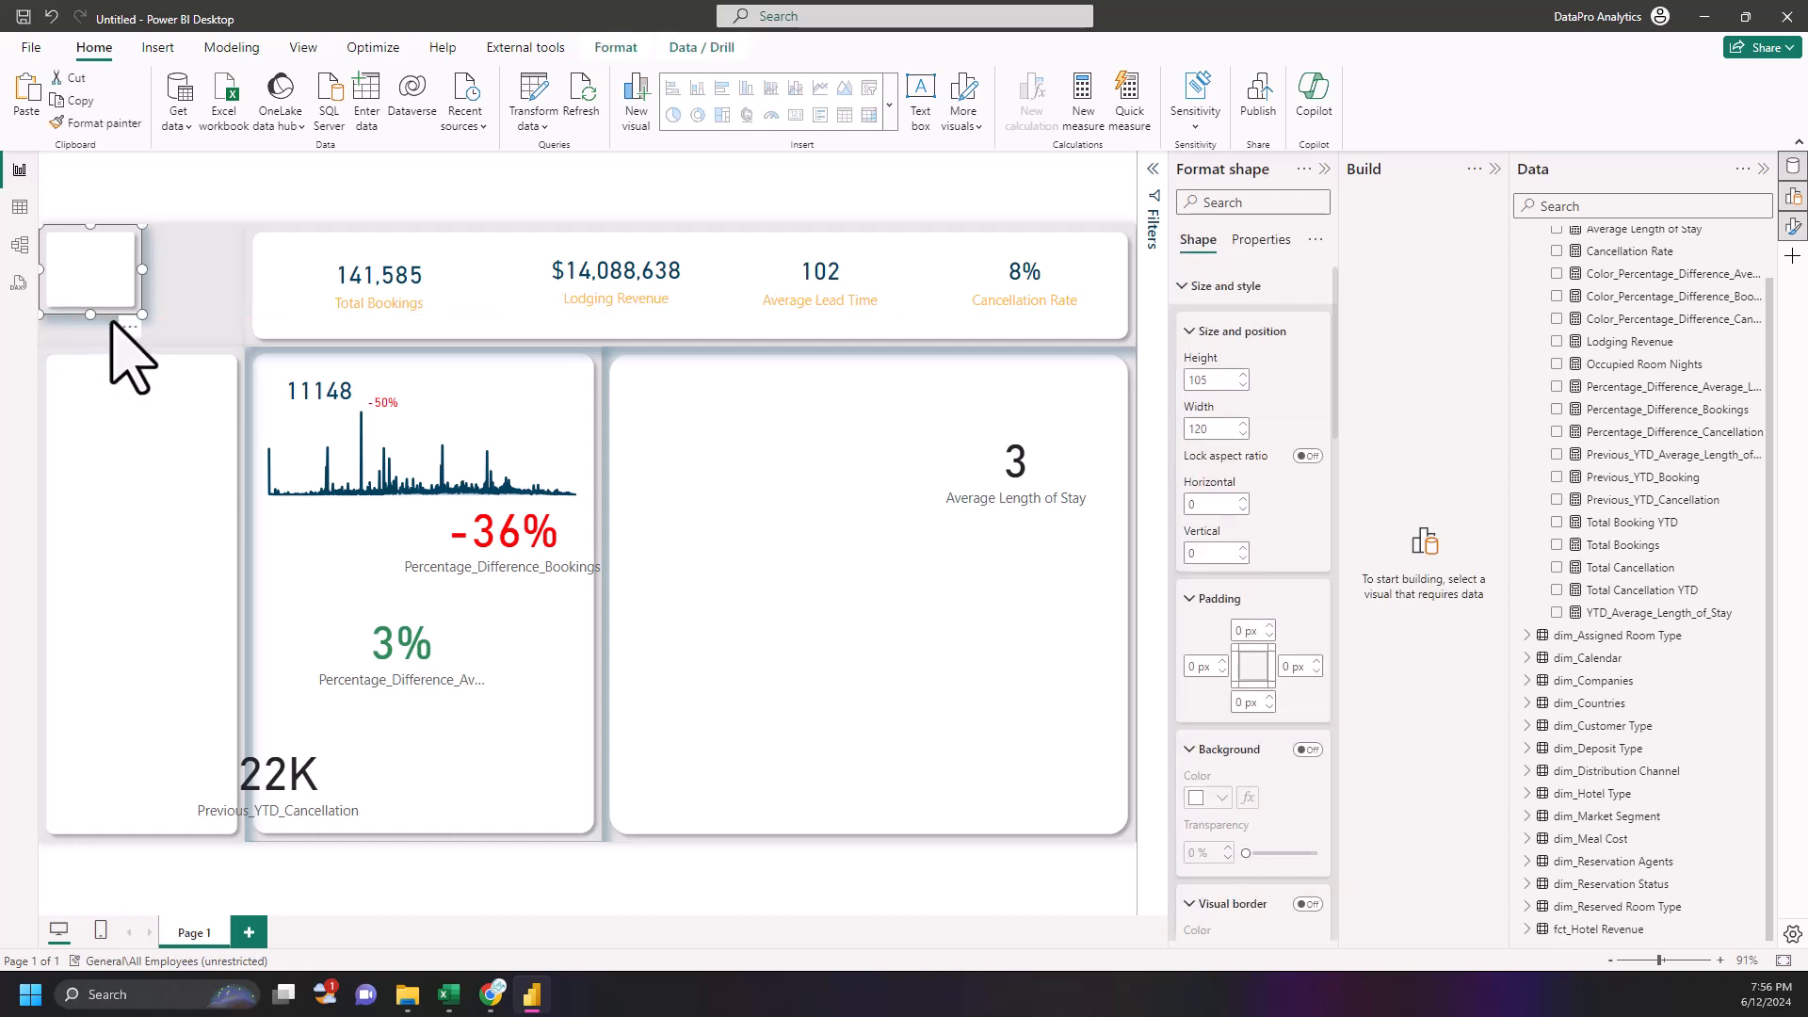
{"action": "left_click", "coordinate": [188, 337]}
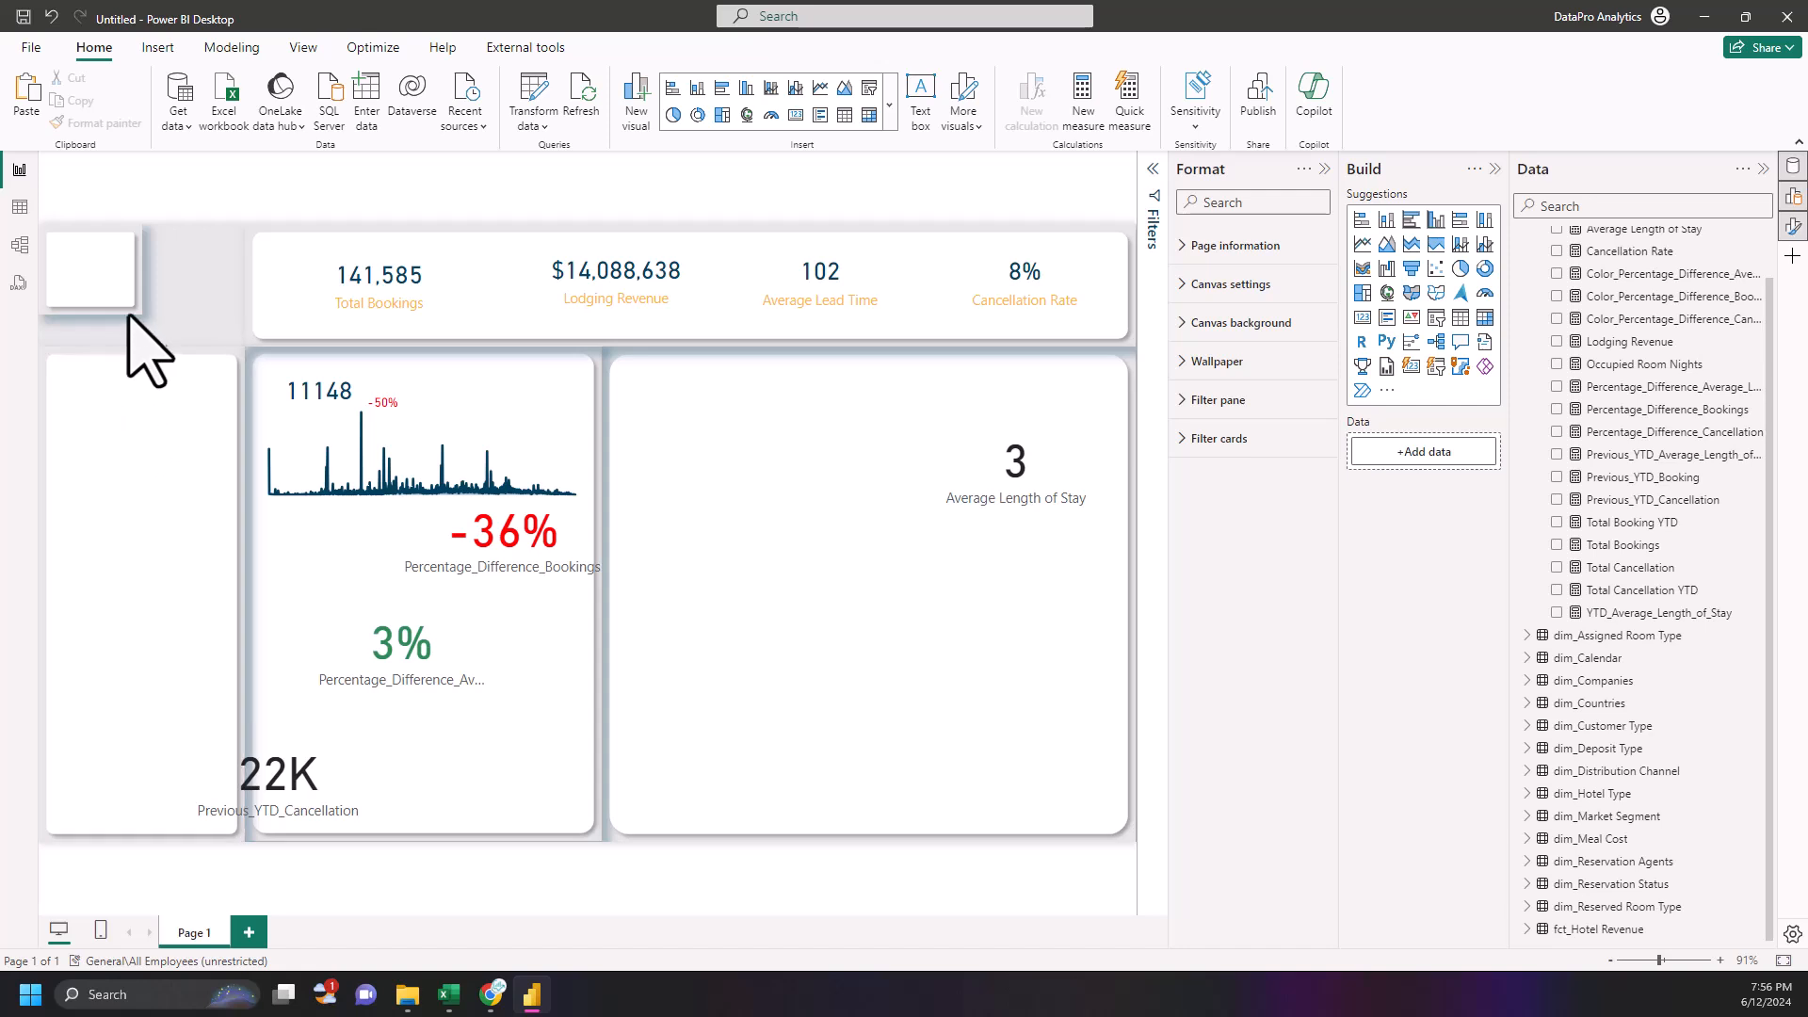
- Set the shadow offset of the narrow tall panel at the page's left edge to Inside
{"action": "left_click", "coordinate": [107, 369]}
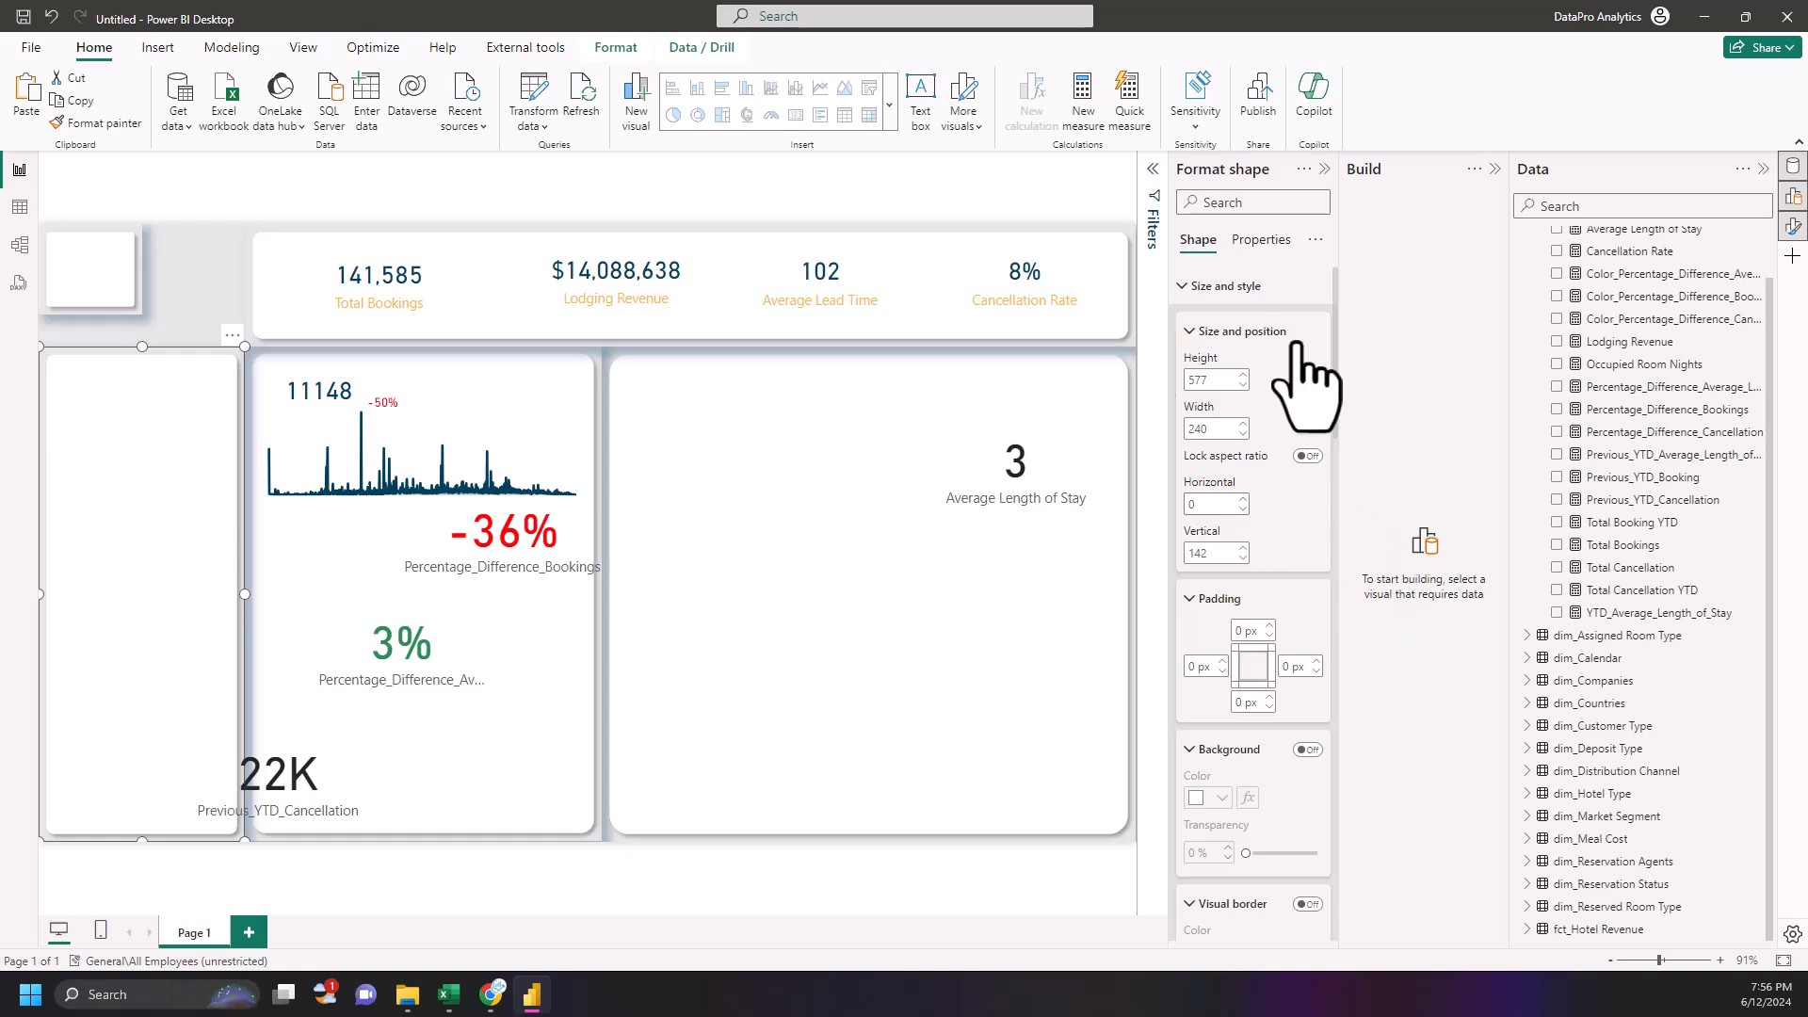
{"action": "scroll", "coordinate": [1230, 565], "scroll_direction": "down", "scroll_amount": 3}
{"action": "scroll", "coordinate": [1229, 579], "scroll_direction": "down", "scroll_amount": 2}
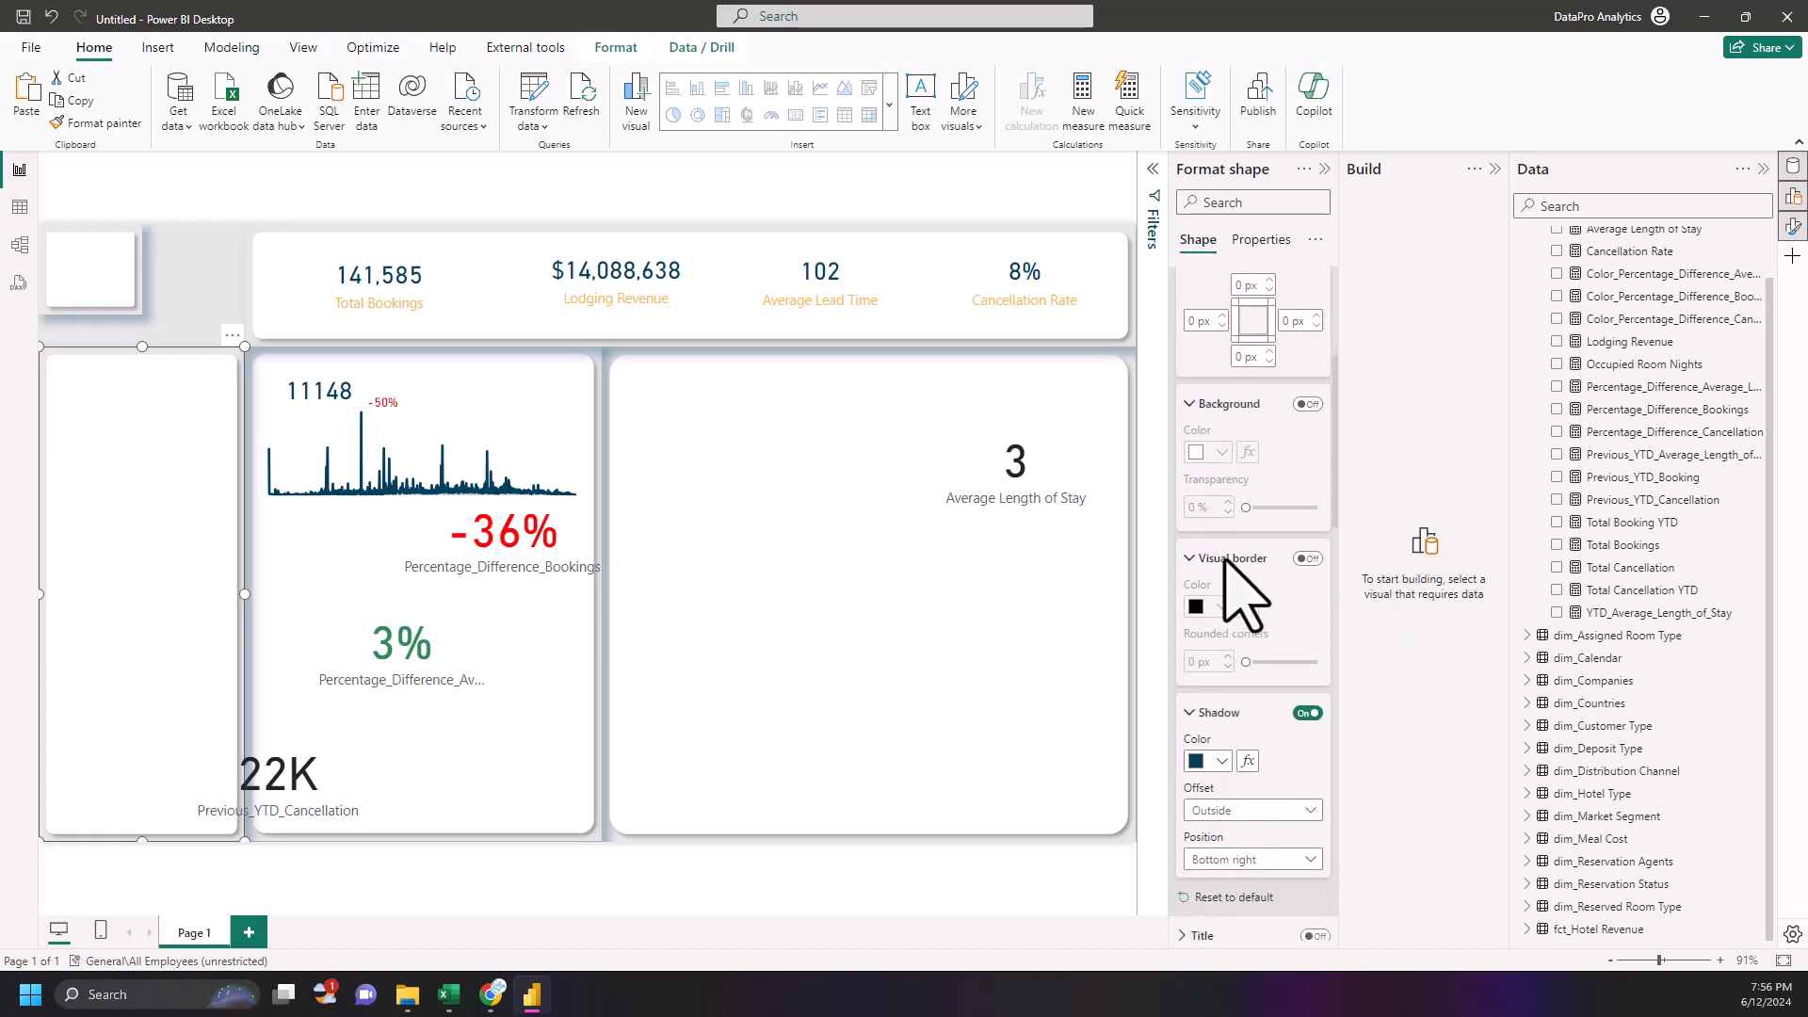
{"action": "scroll", "coordinate": [1210, 603], "scroll_direction": "down", "scroll_amount": 1}
{"action": "scroll", "coordinate": [1225, 641], "scroll_direction": "down", "scroll_amount": 2}
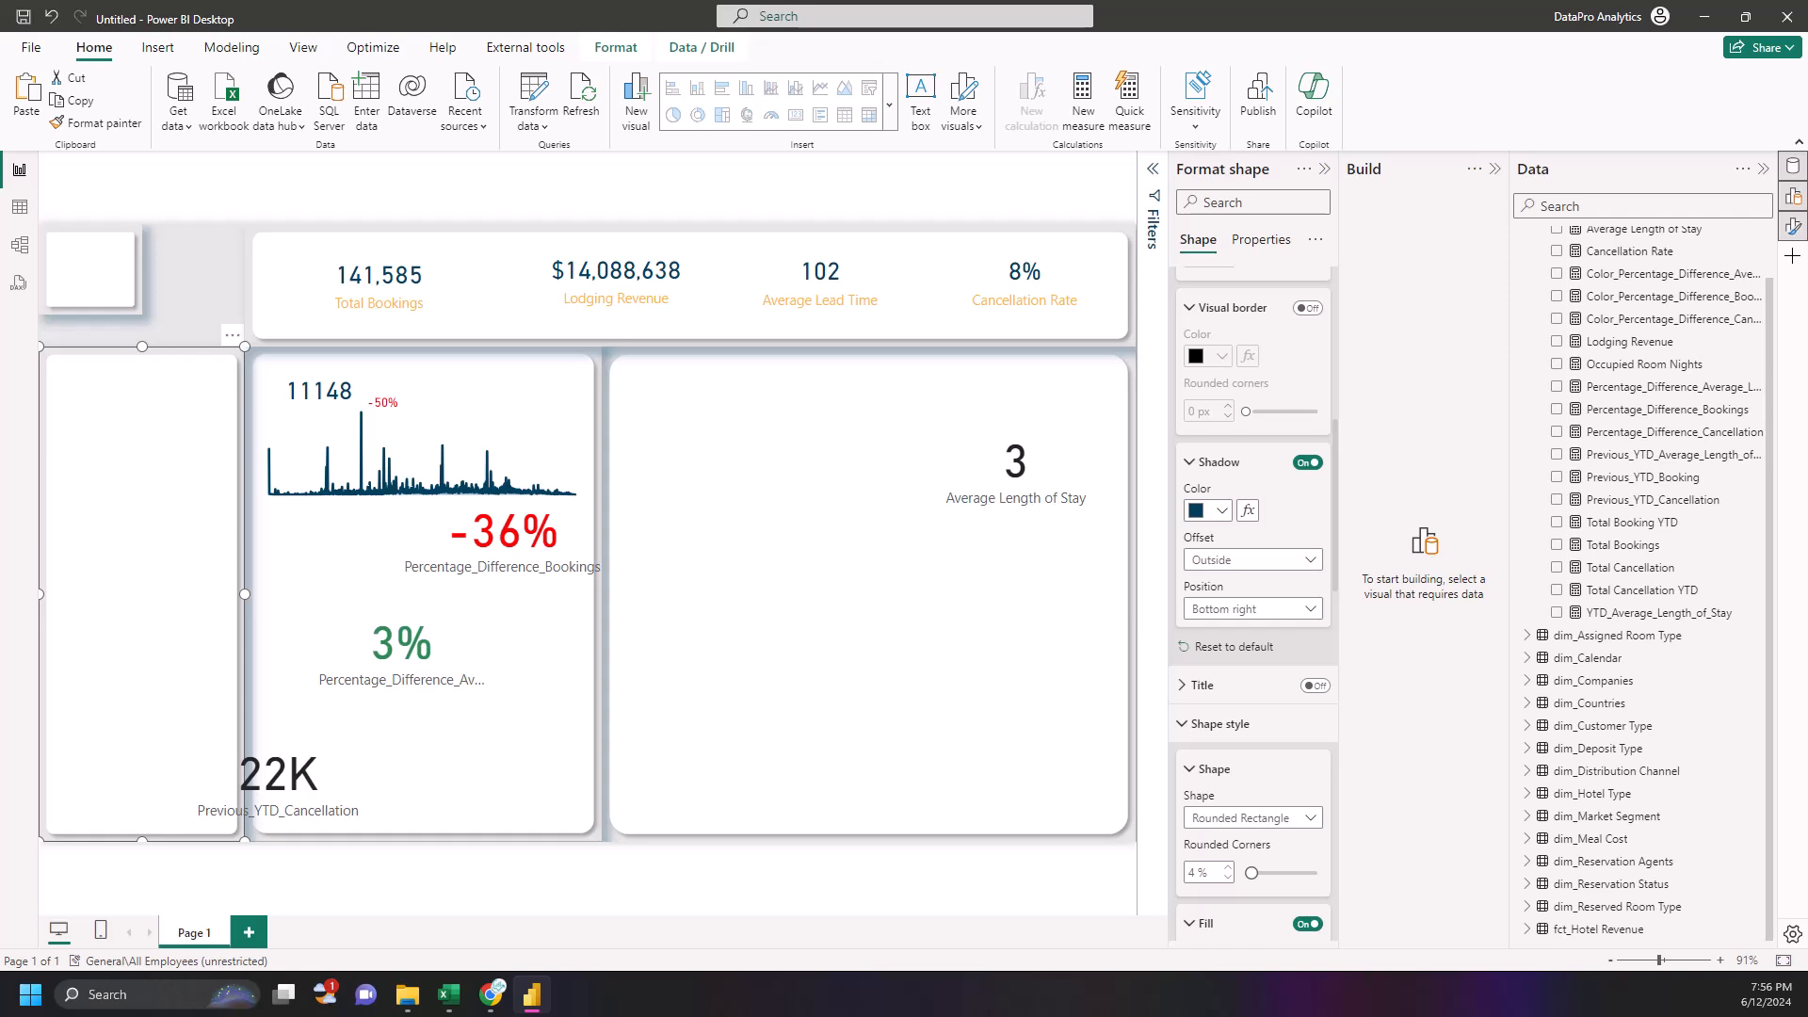
{"action": "scroll", "coordinate": [1245, 720], "scroll_direction": "up", "scroll_amount": 1}
{"action": "scroll", "coordinate": [1244, 716], "scroll_direction": "down", "scroll_amount": 5}
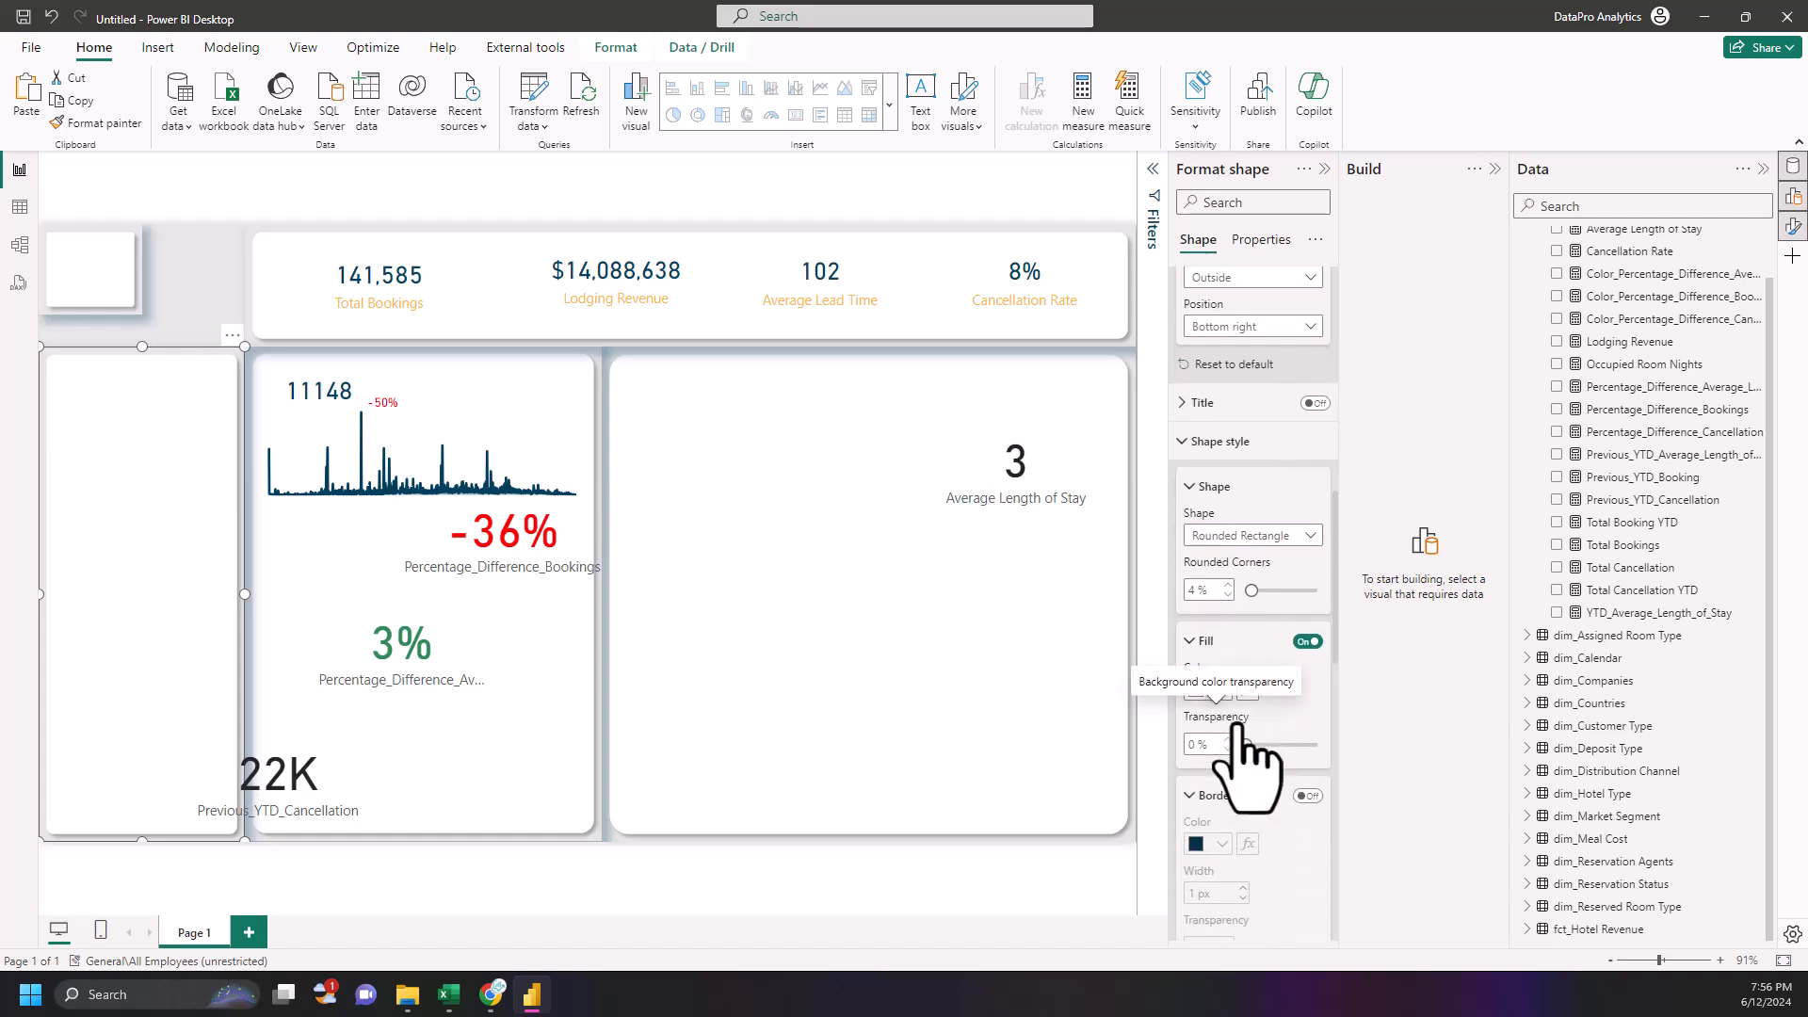
{"action": "scroll", "coordinate": [1239, 735], "scroll_direction": "up", "scroll_amount": 4}
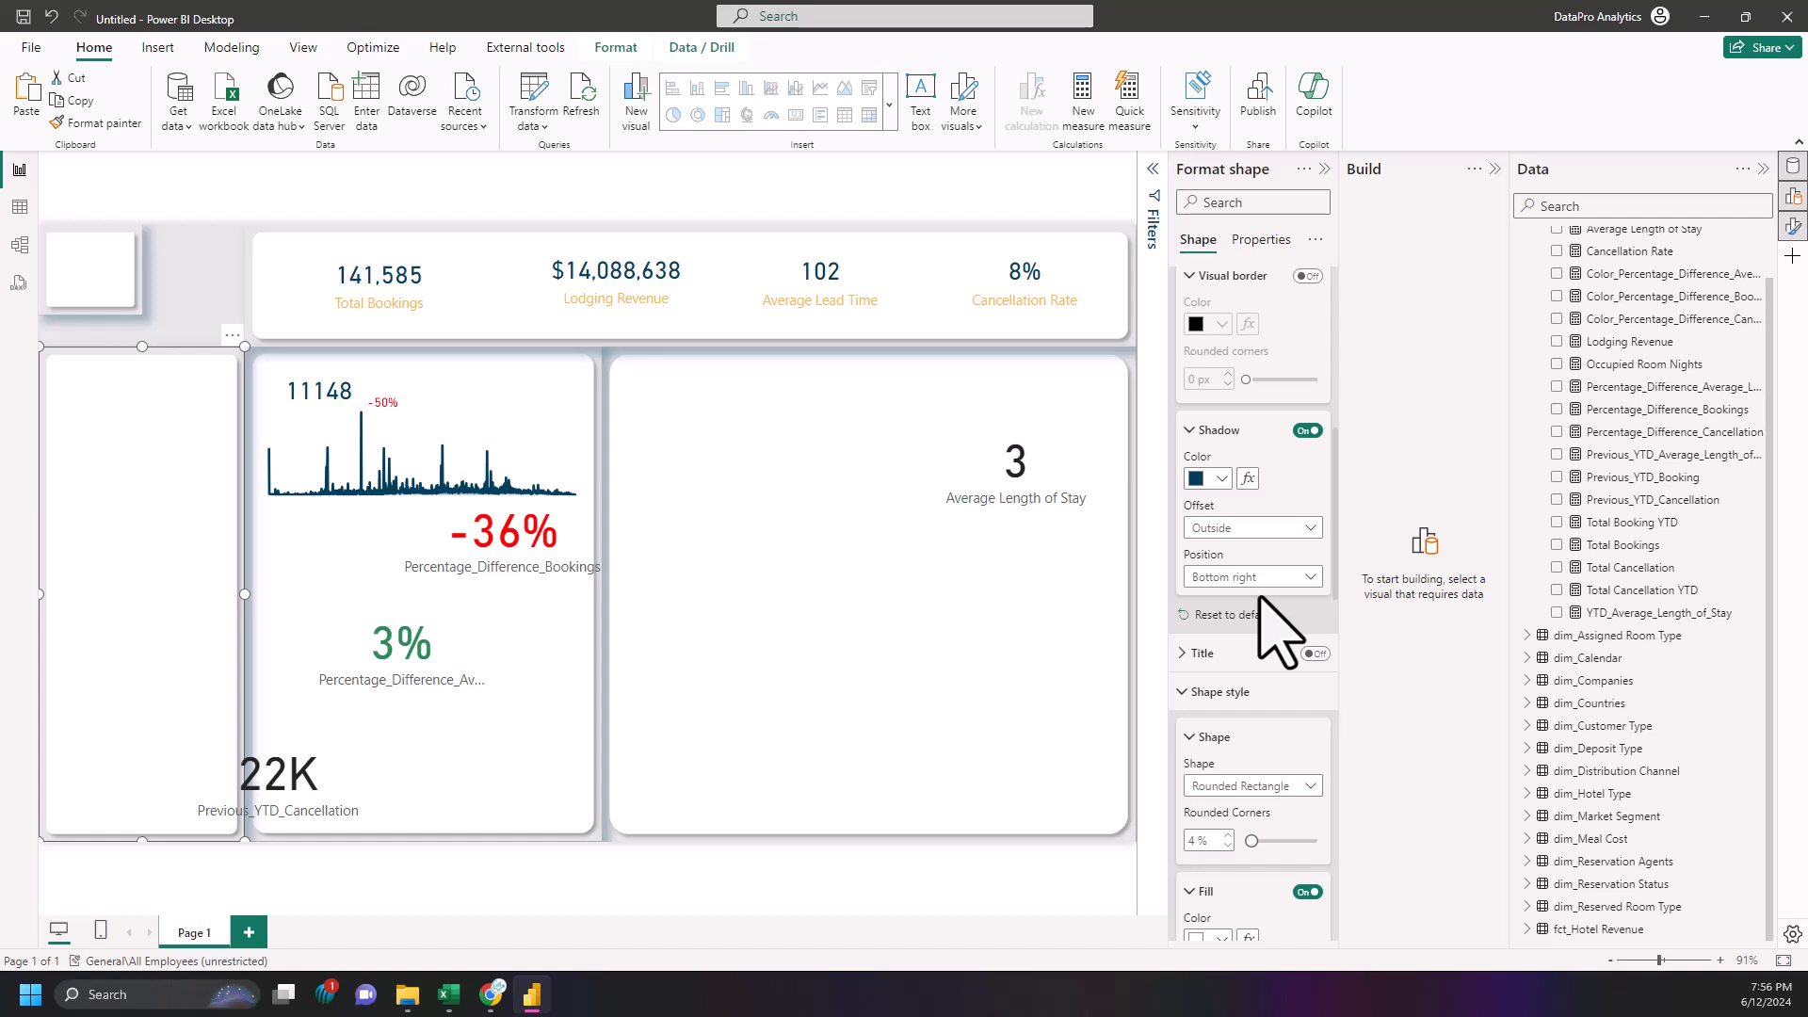
{"action": "left_click", "coordinate": [1265, 530]}
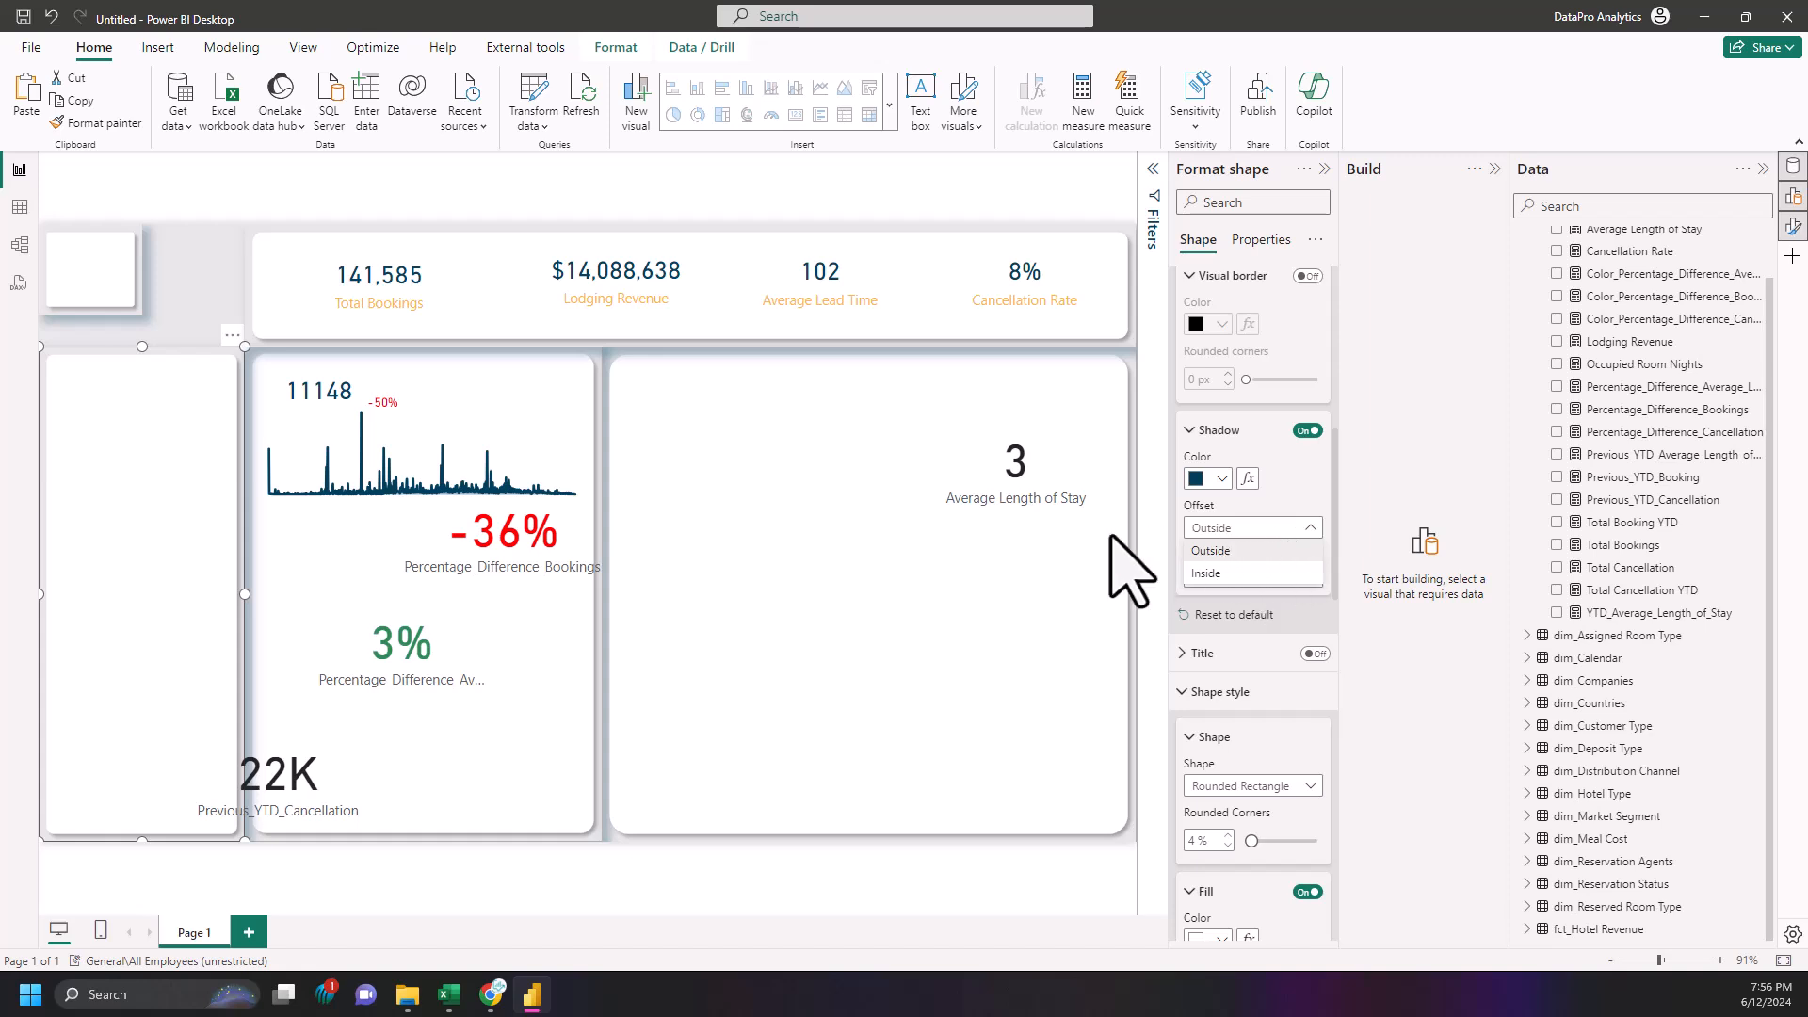
{"action": "left_click", "coordinate": [1047, 557]}
{"action": "left_click", "coordinate": [1243, 530]}
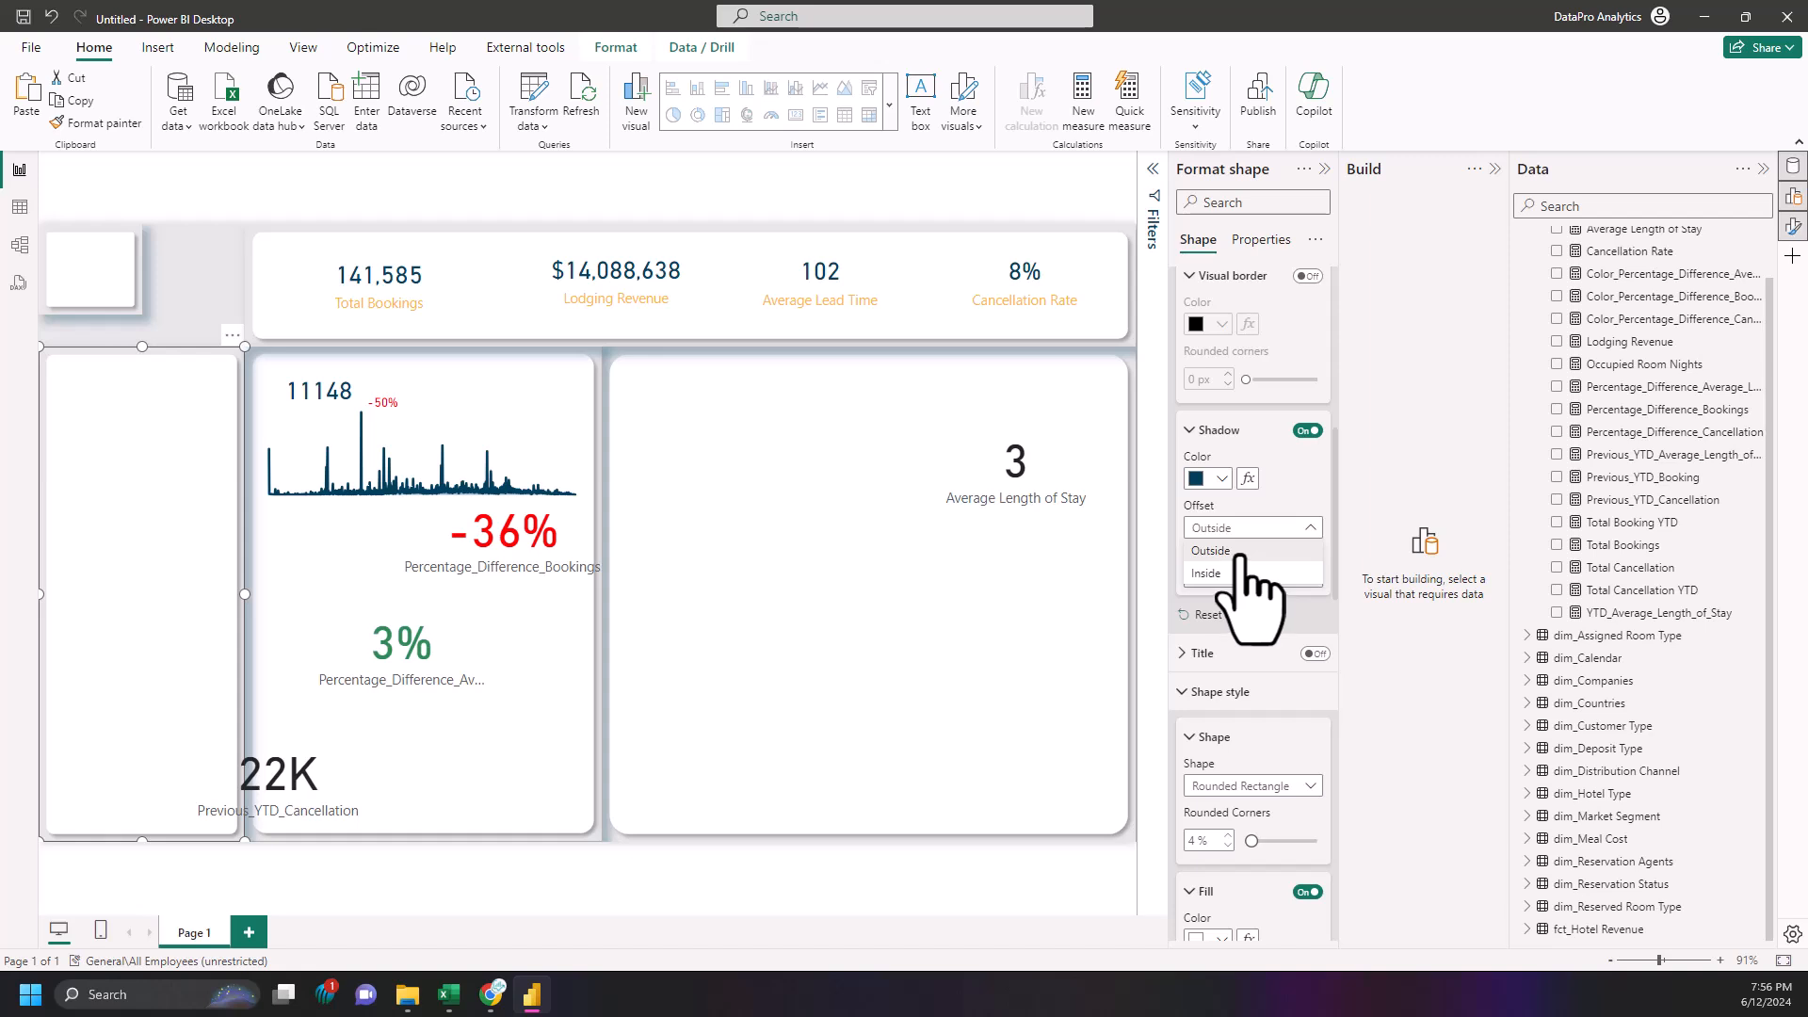
{"action": "left_click", "coordinate": [1230, 578]}
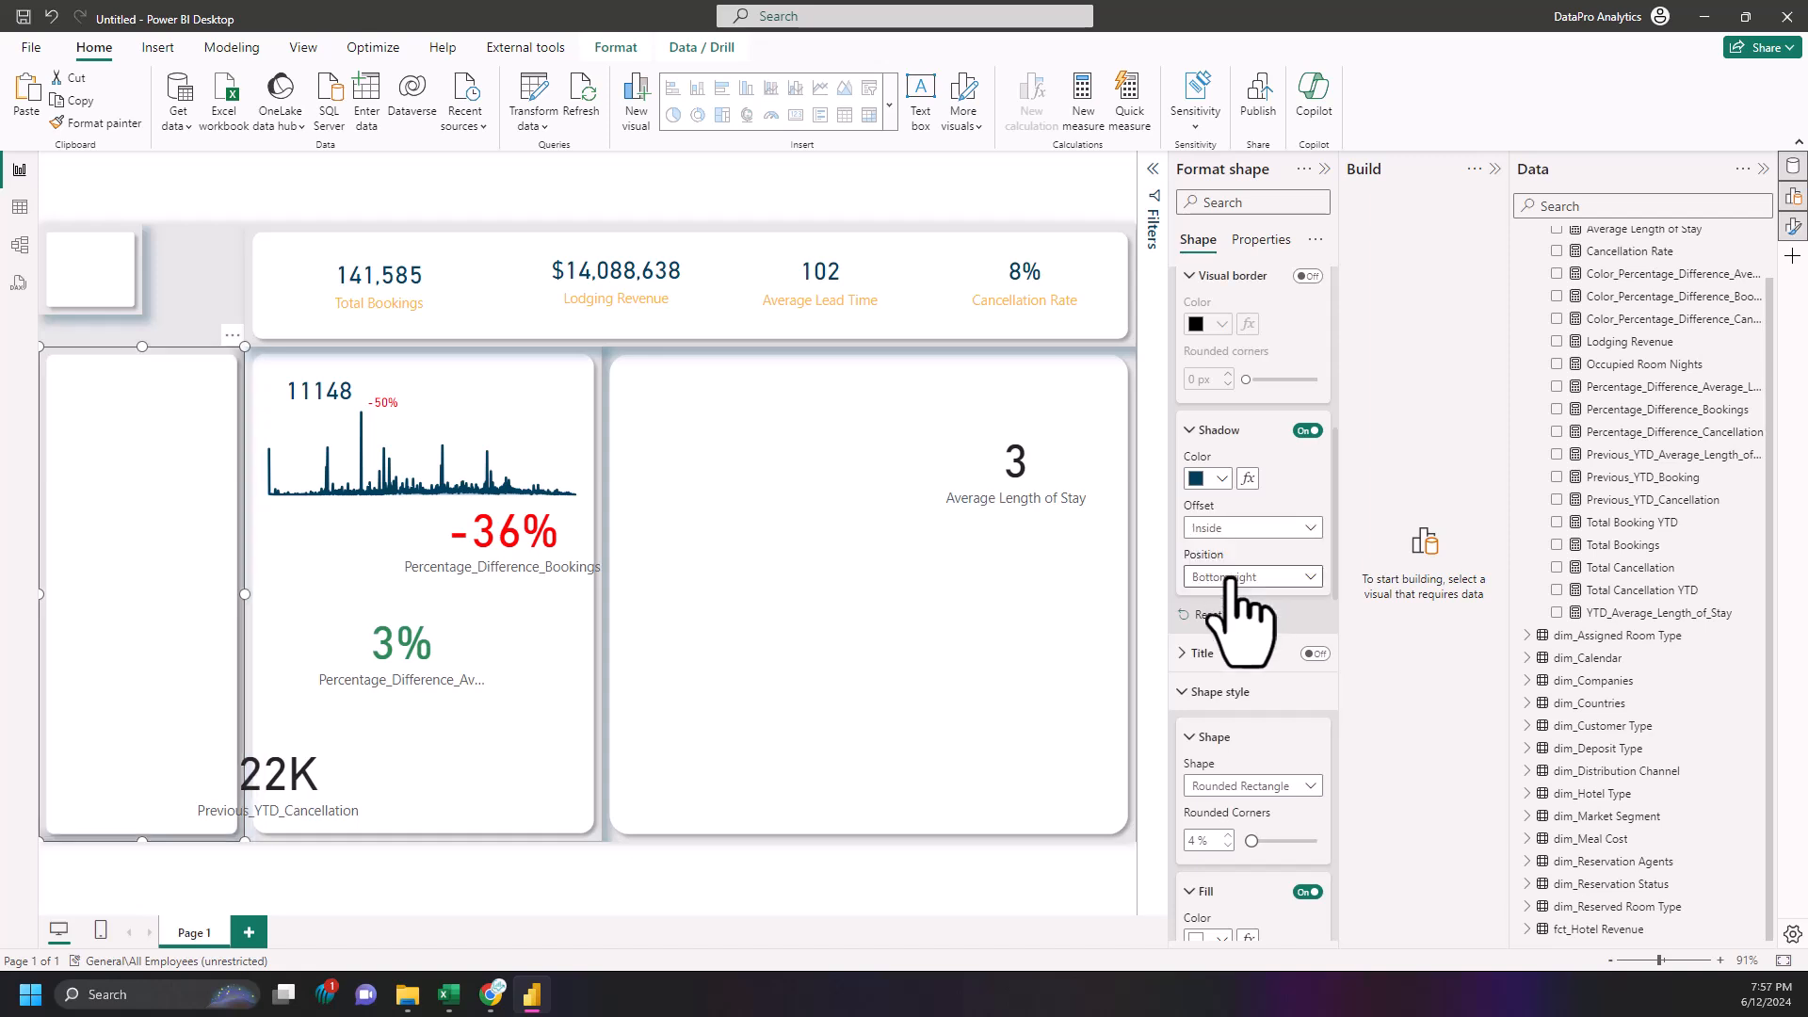
- Set the shadow offset of the wide panel behind the KPI cards to Inside
{"action": "left_click", "coordinate": [316, 614]}
{"action": "left_click", "coordinate": [162, 680]}
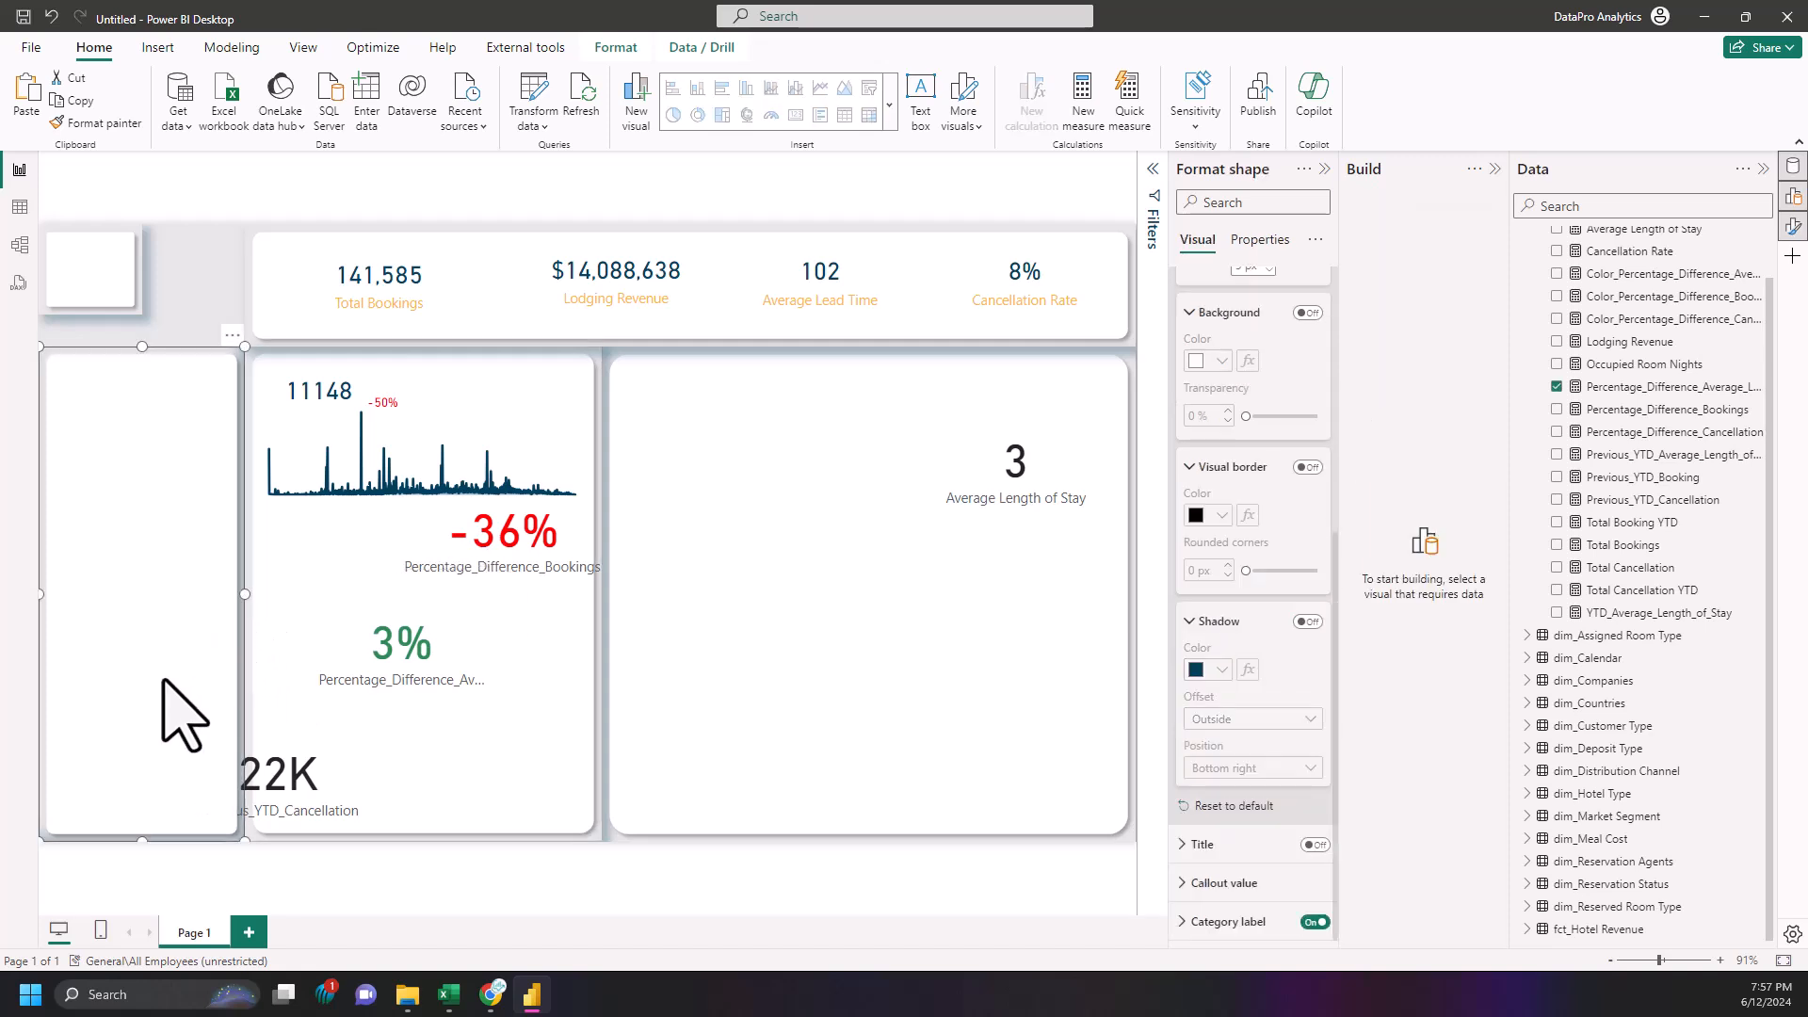
{"action": "left_click", "coordinate": [90, 129]}
{"action": "left_click", "coordinate": [278, 312]}
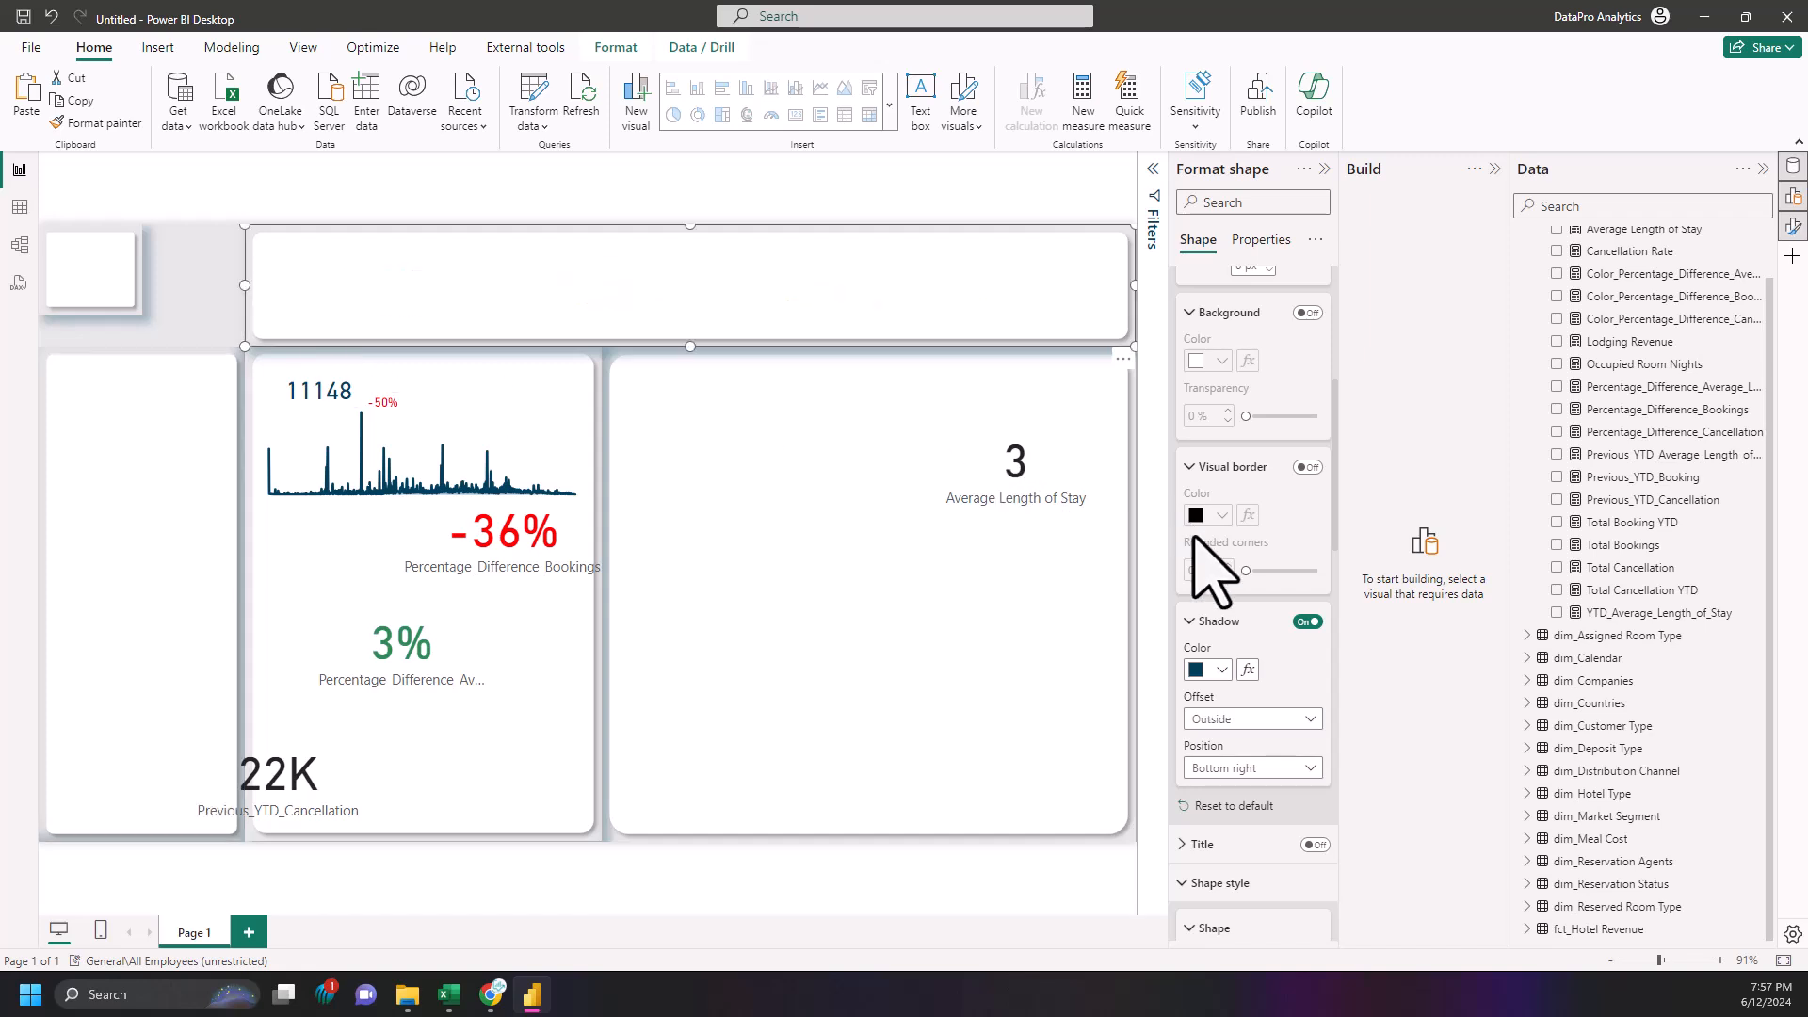
{"action": "left_click", "coordinate": [1252, 722]}
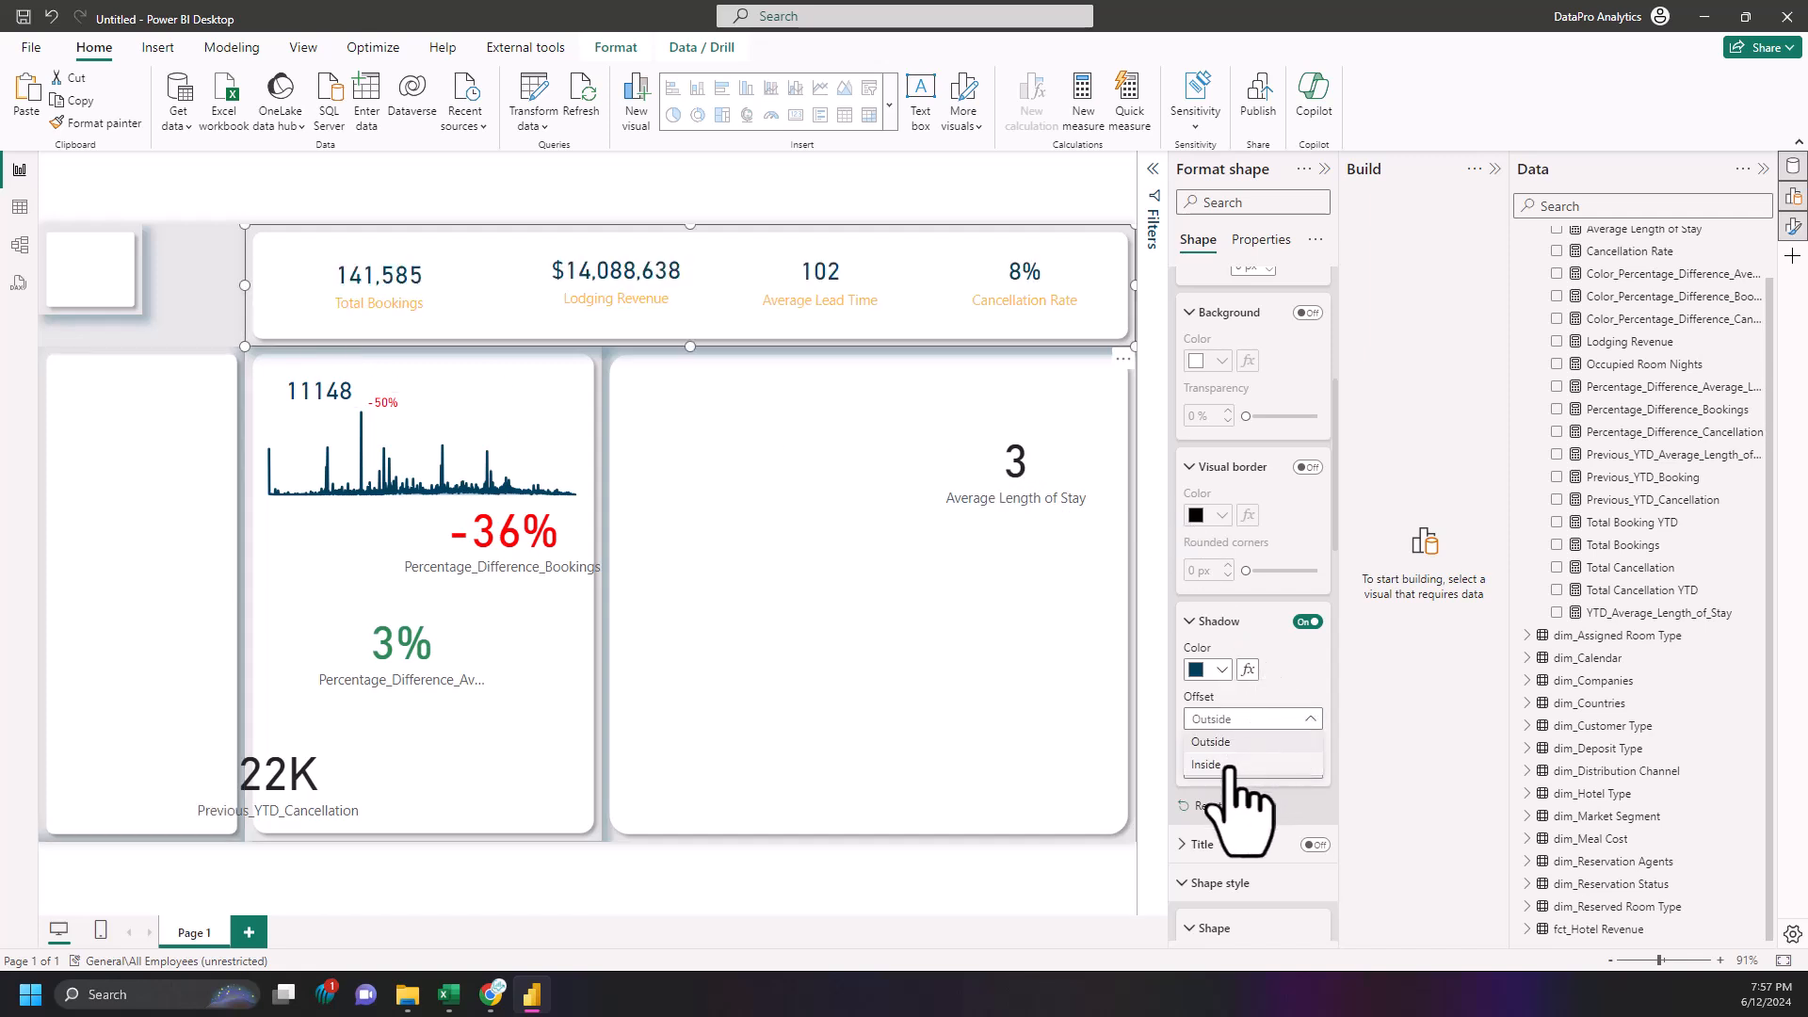
- Set the shadow offset of the large panel behind the Average Length of Stay card to Inside
{"action": "left_click", "coordinate": [970, 636]}
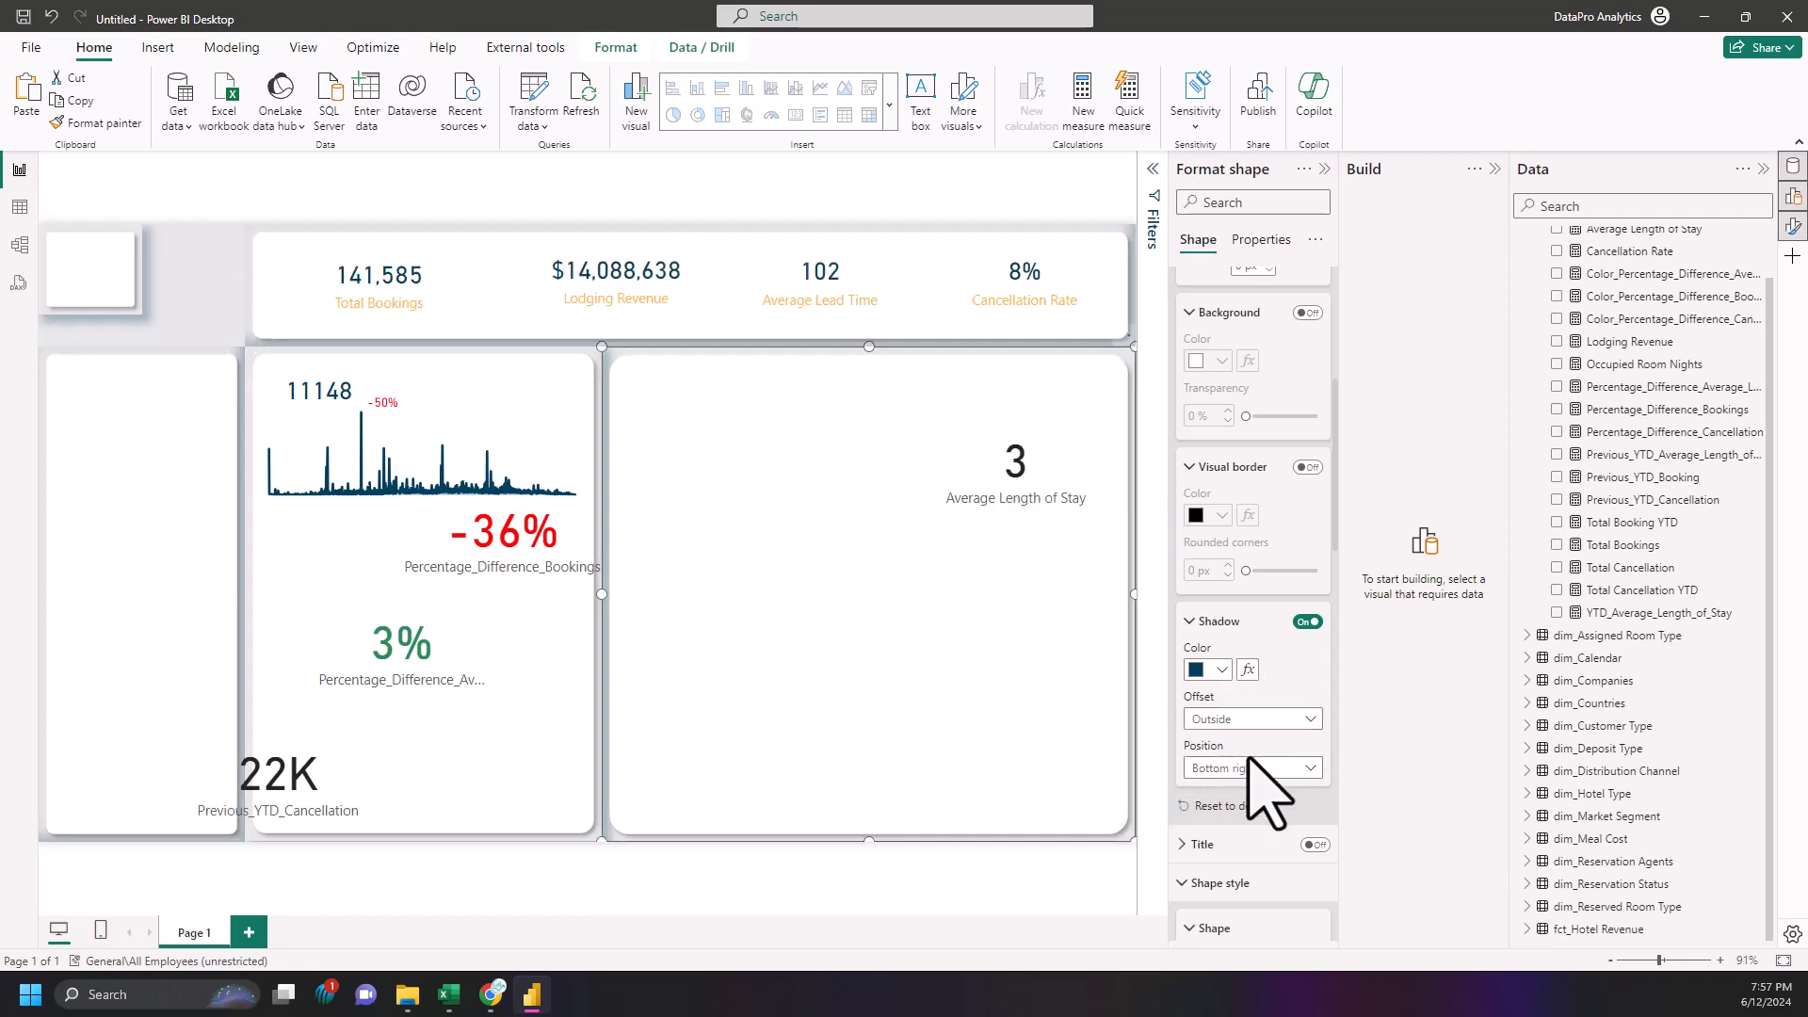
{"action": "left_click", "coordinate": [1233, 719]}
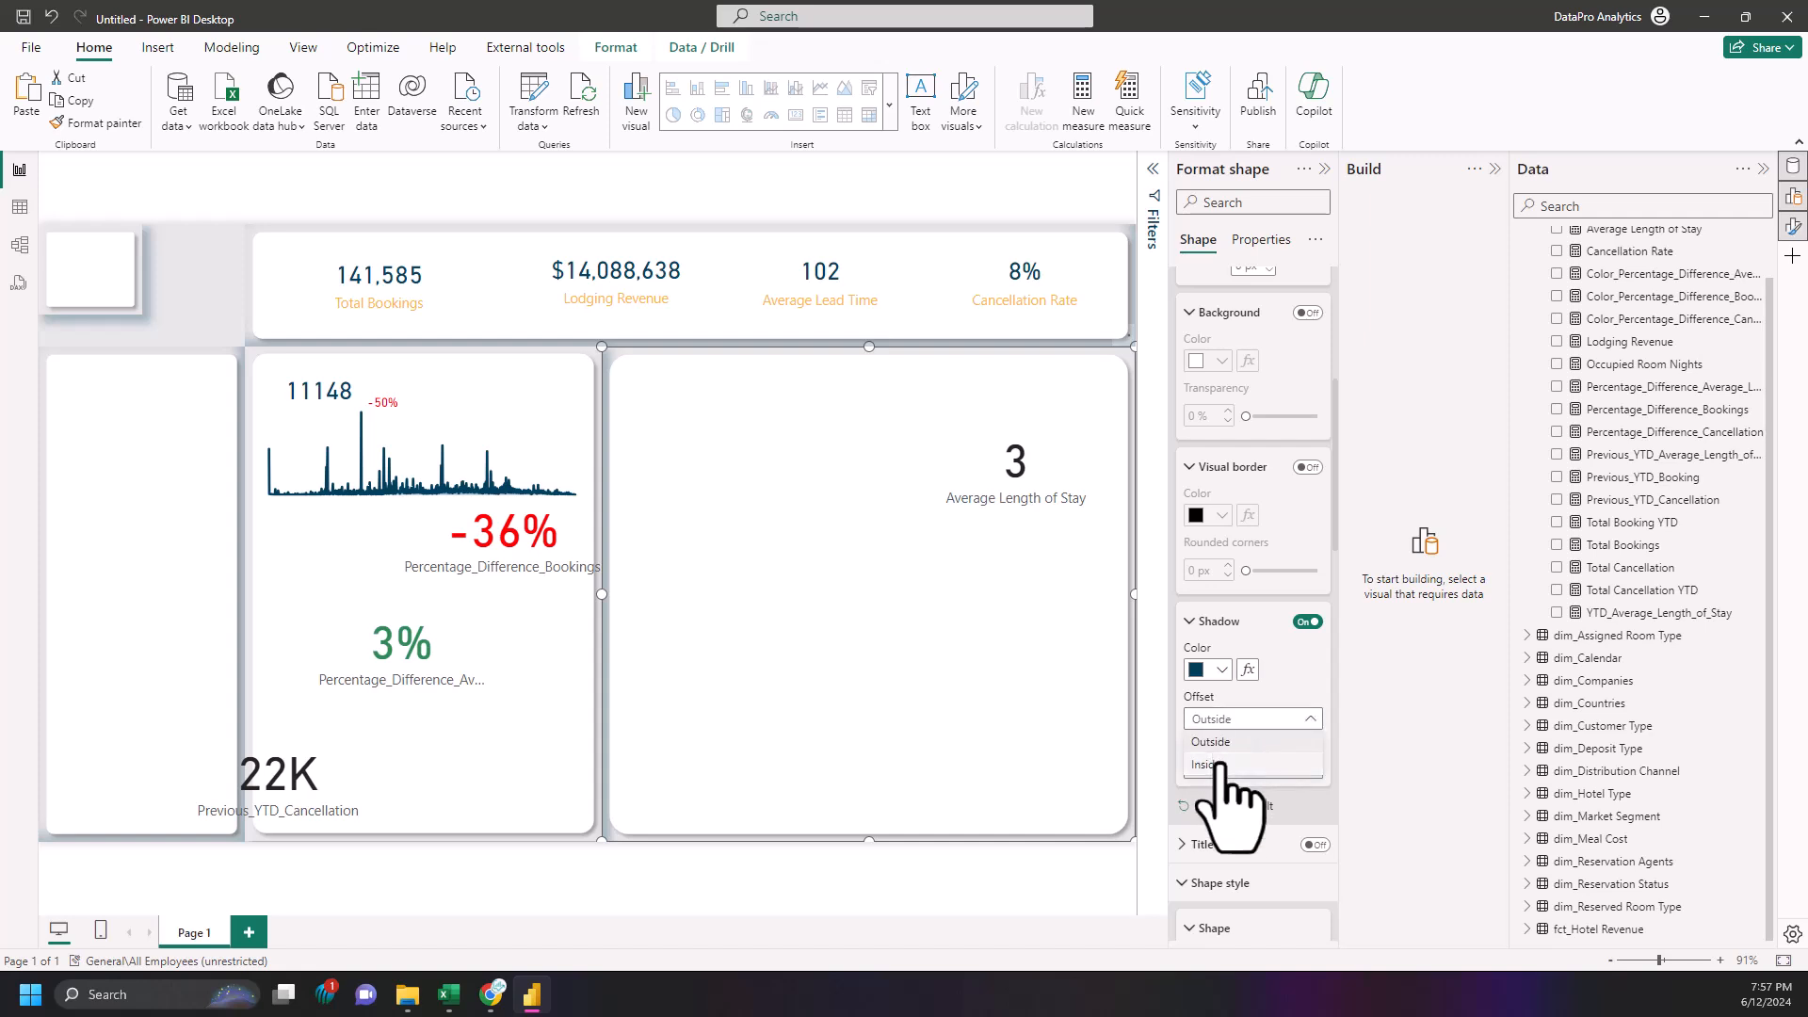
{"action": "left_click", "coordinate": [1215, 764]}
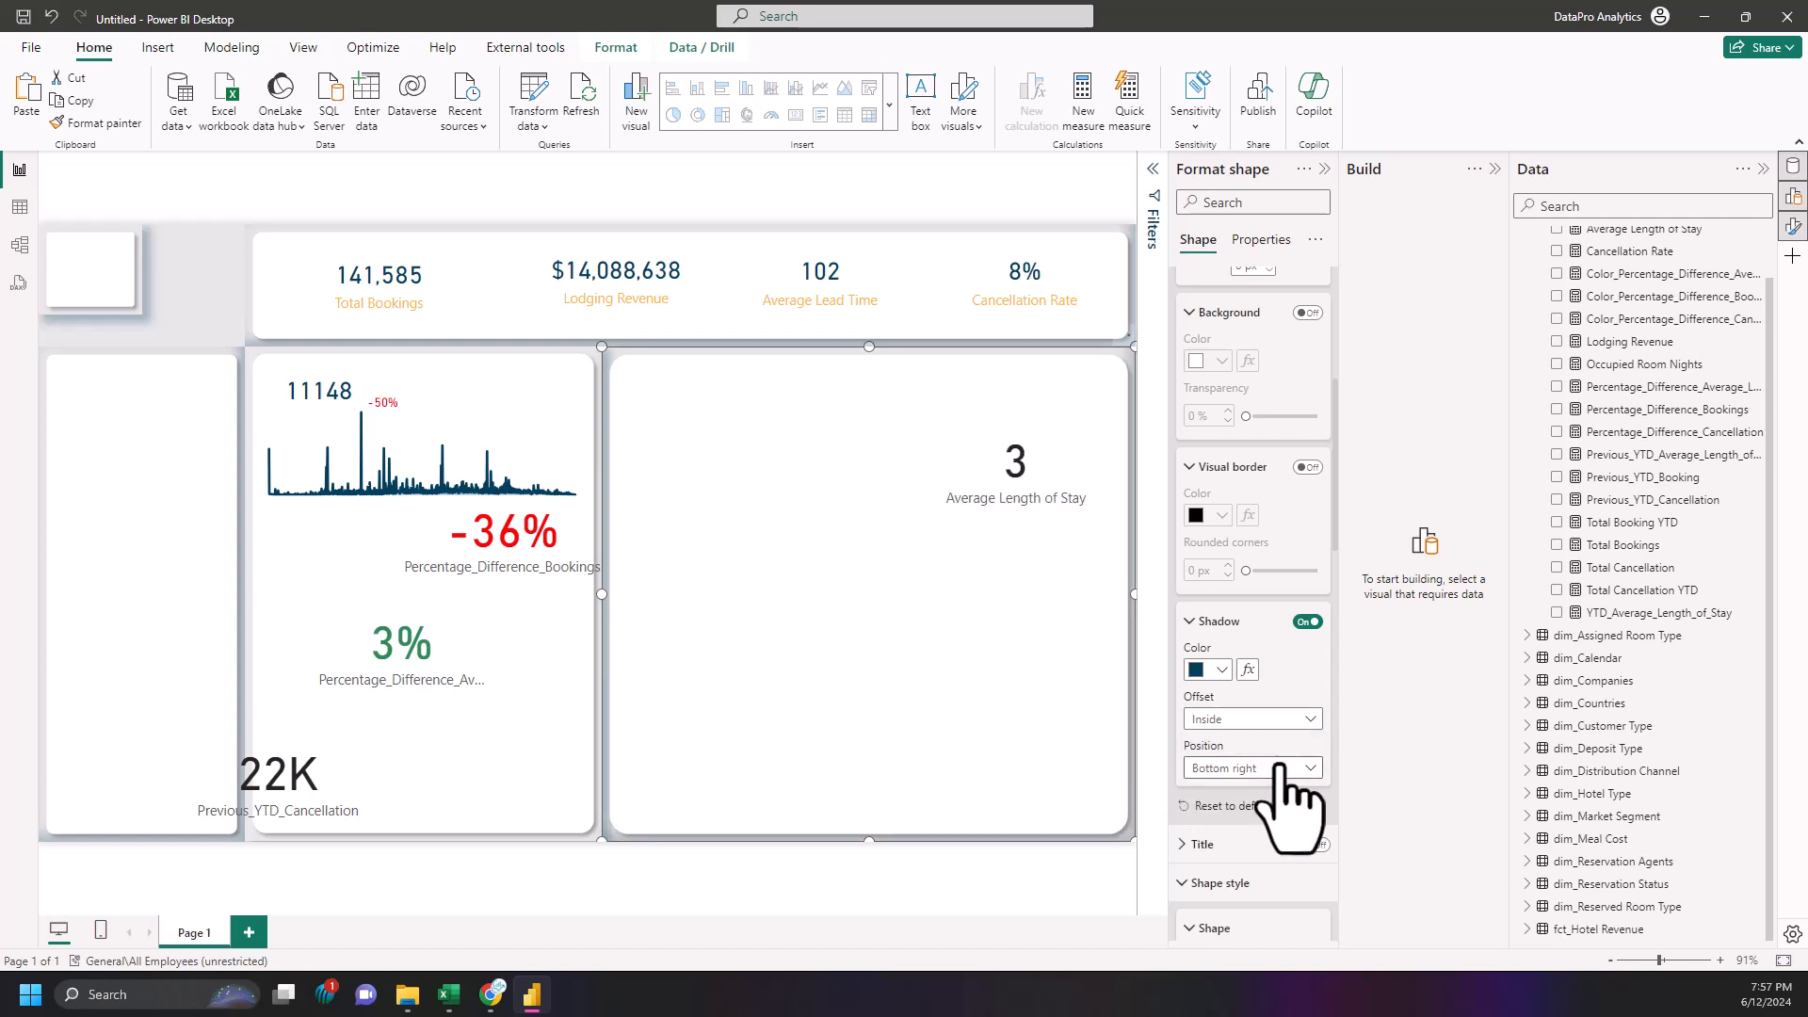
{"action": "left_click", "coordinate": [1243, 724]}
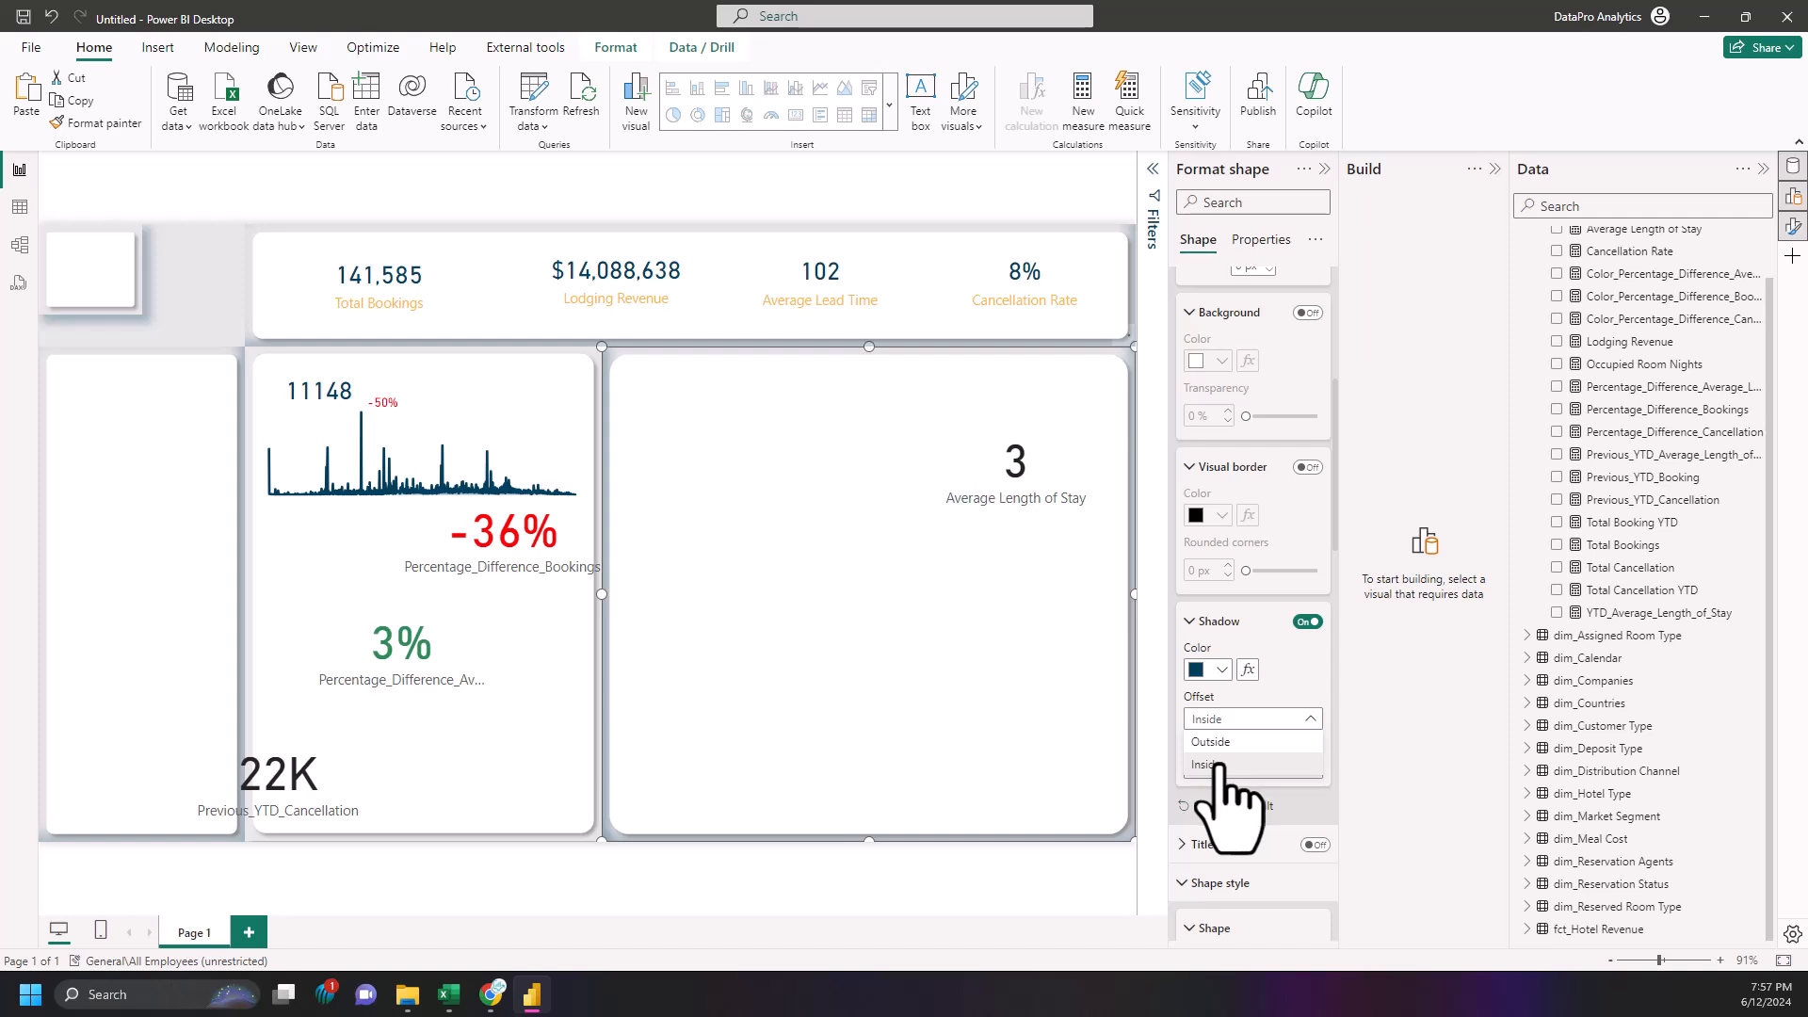
{"action": "left_click", "coordinate": [1225, 764]}
- Set the shadow offset to Inside for the middle tall panel and the small upper-left corner panel
{"action": "left_click", "coordinate": [525, 808]}
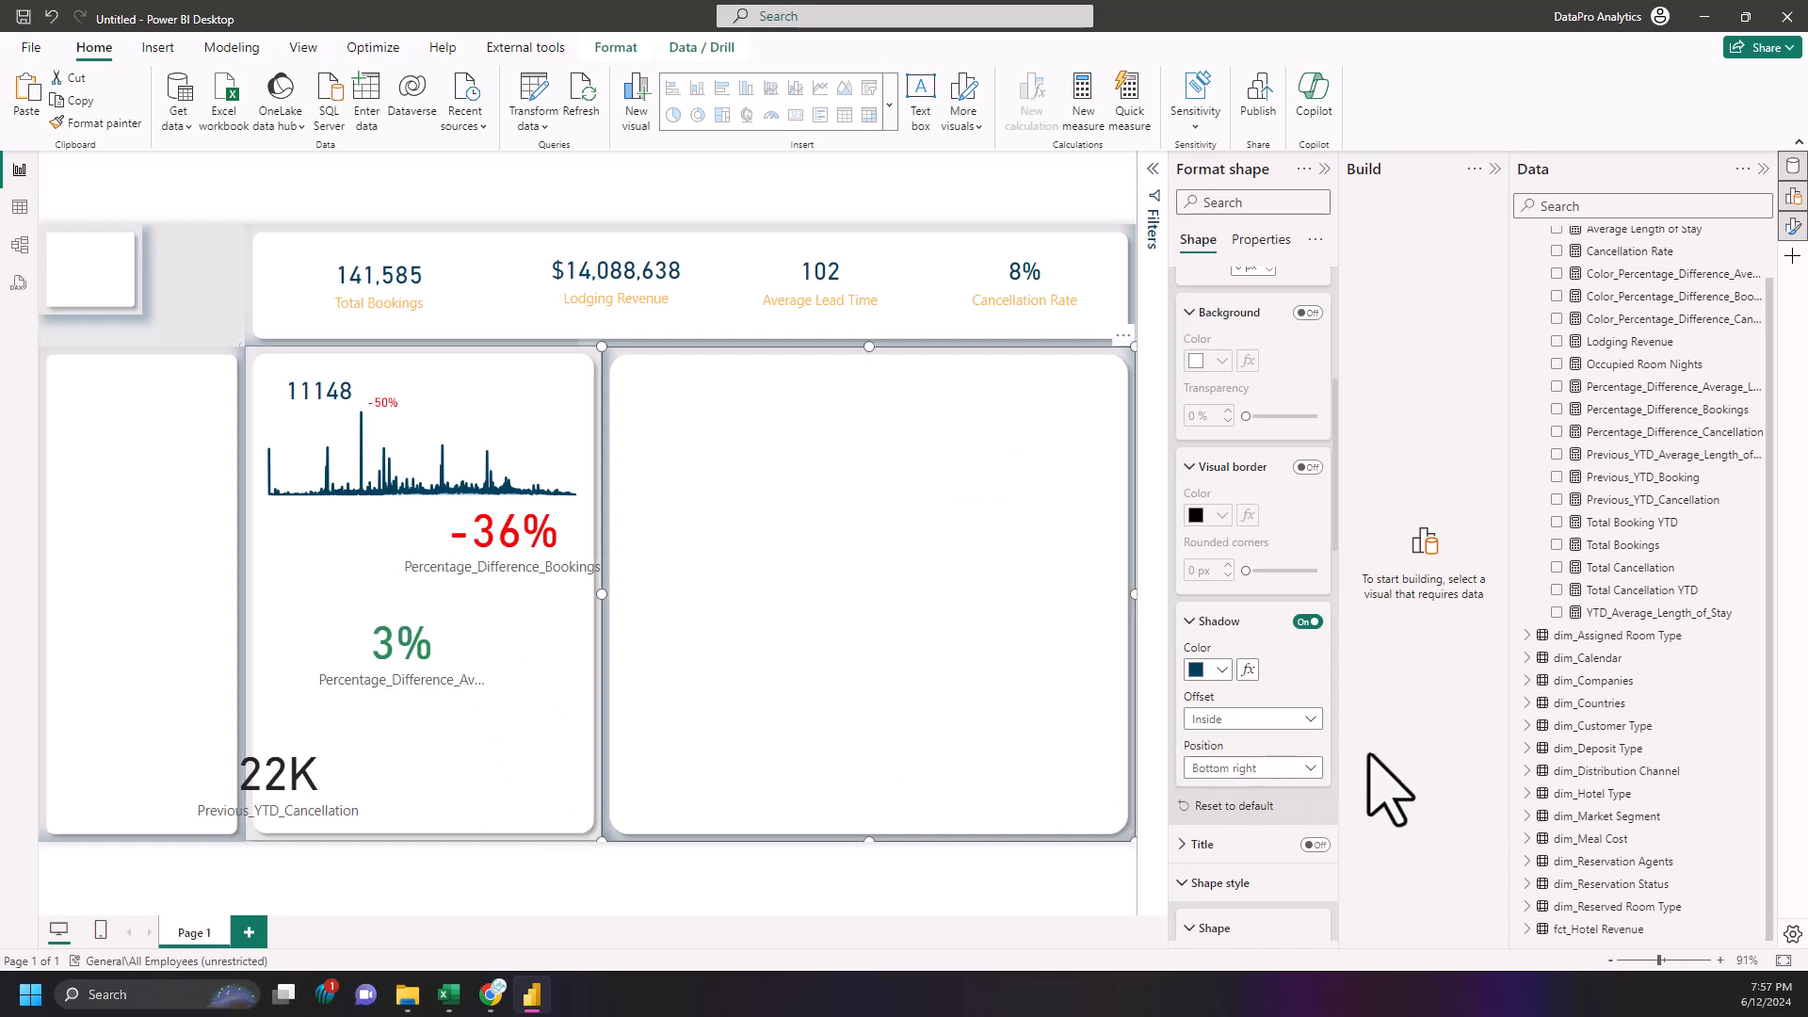
{"action": "left_click", "coordinate": [1248, 723]}
{"action": "left_click", "coordinate": [1229, 766]}
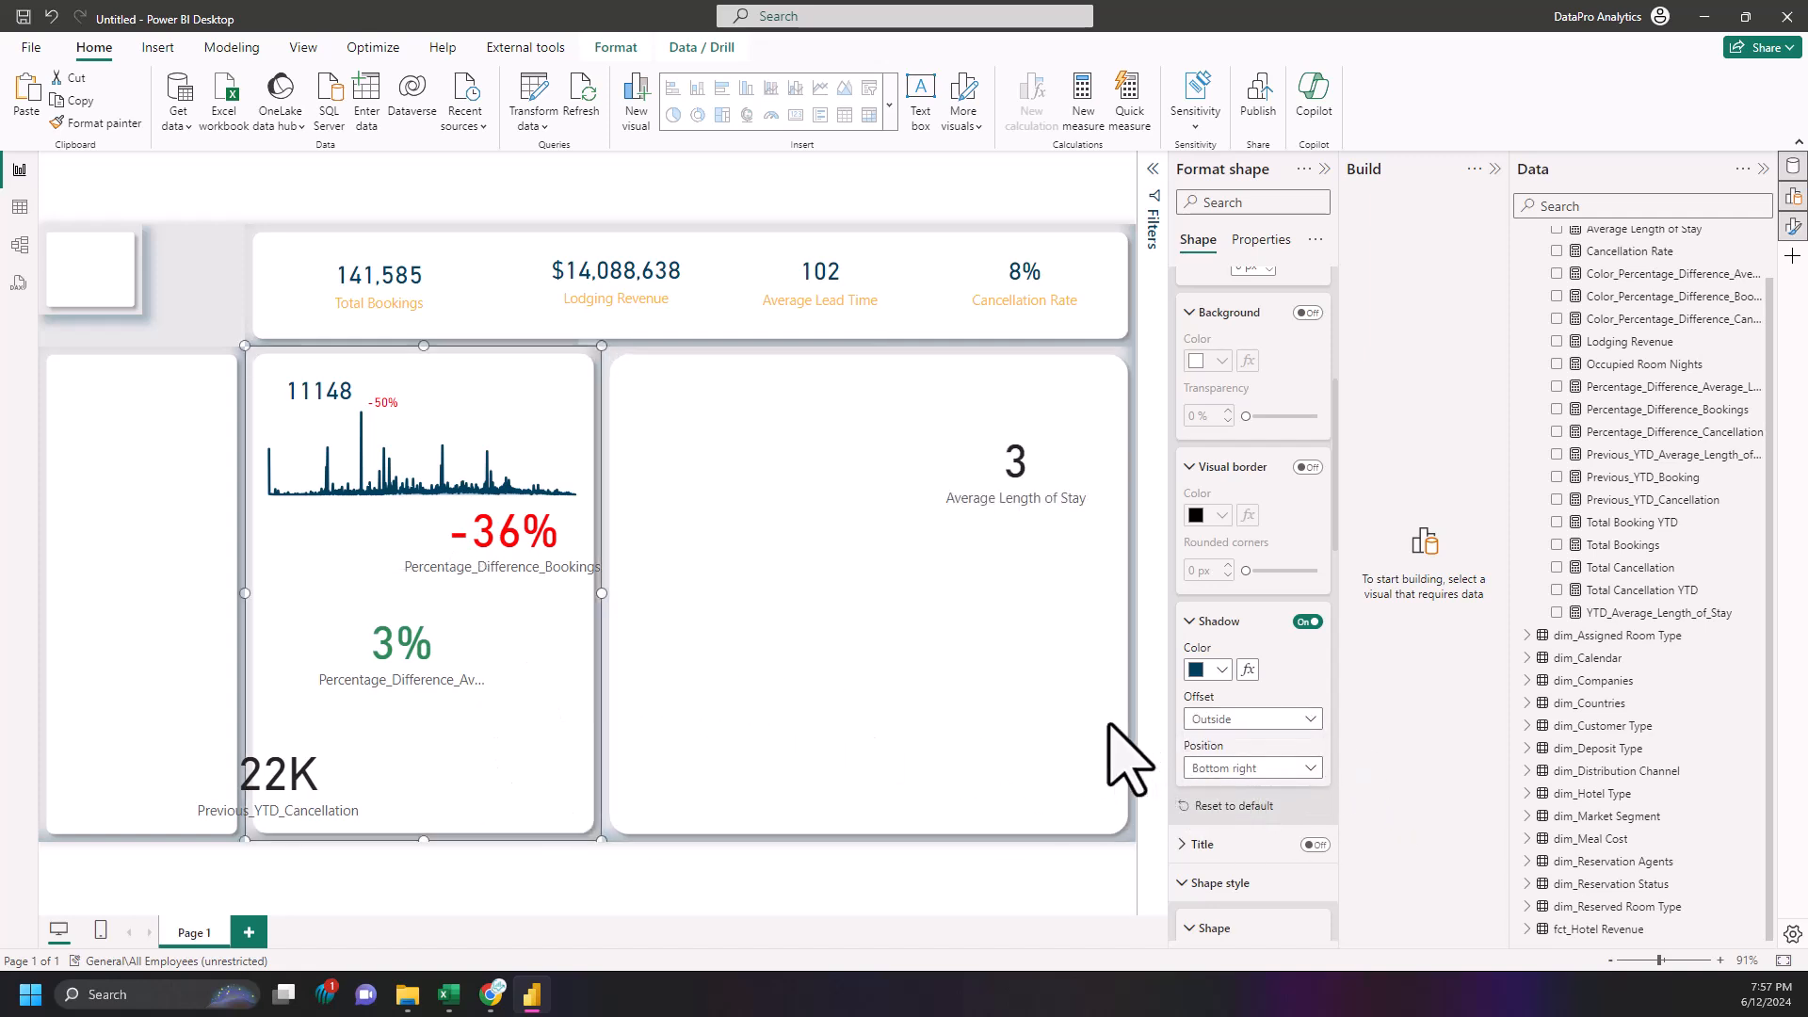
{"action": "left_click", "coordinate": [84, 278]}
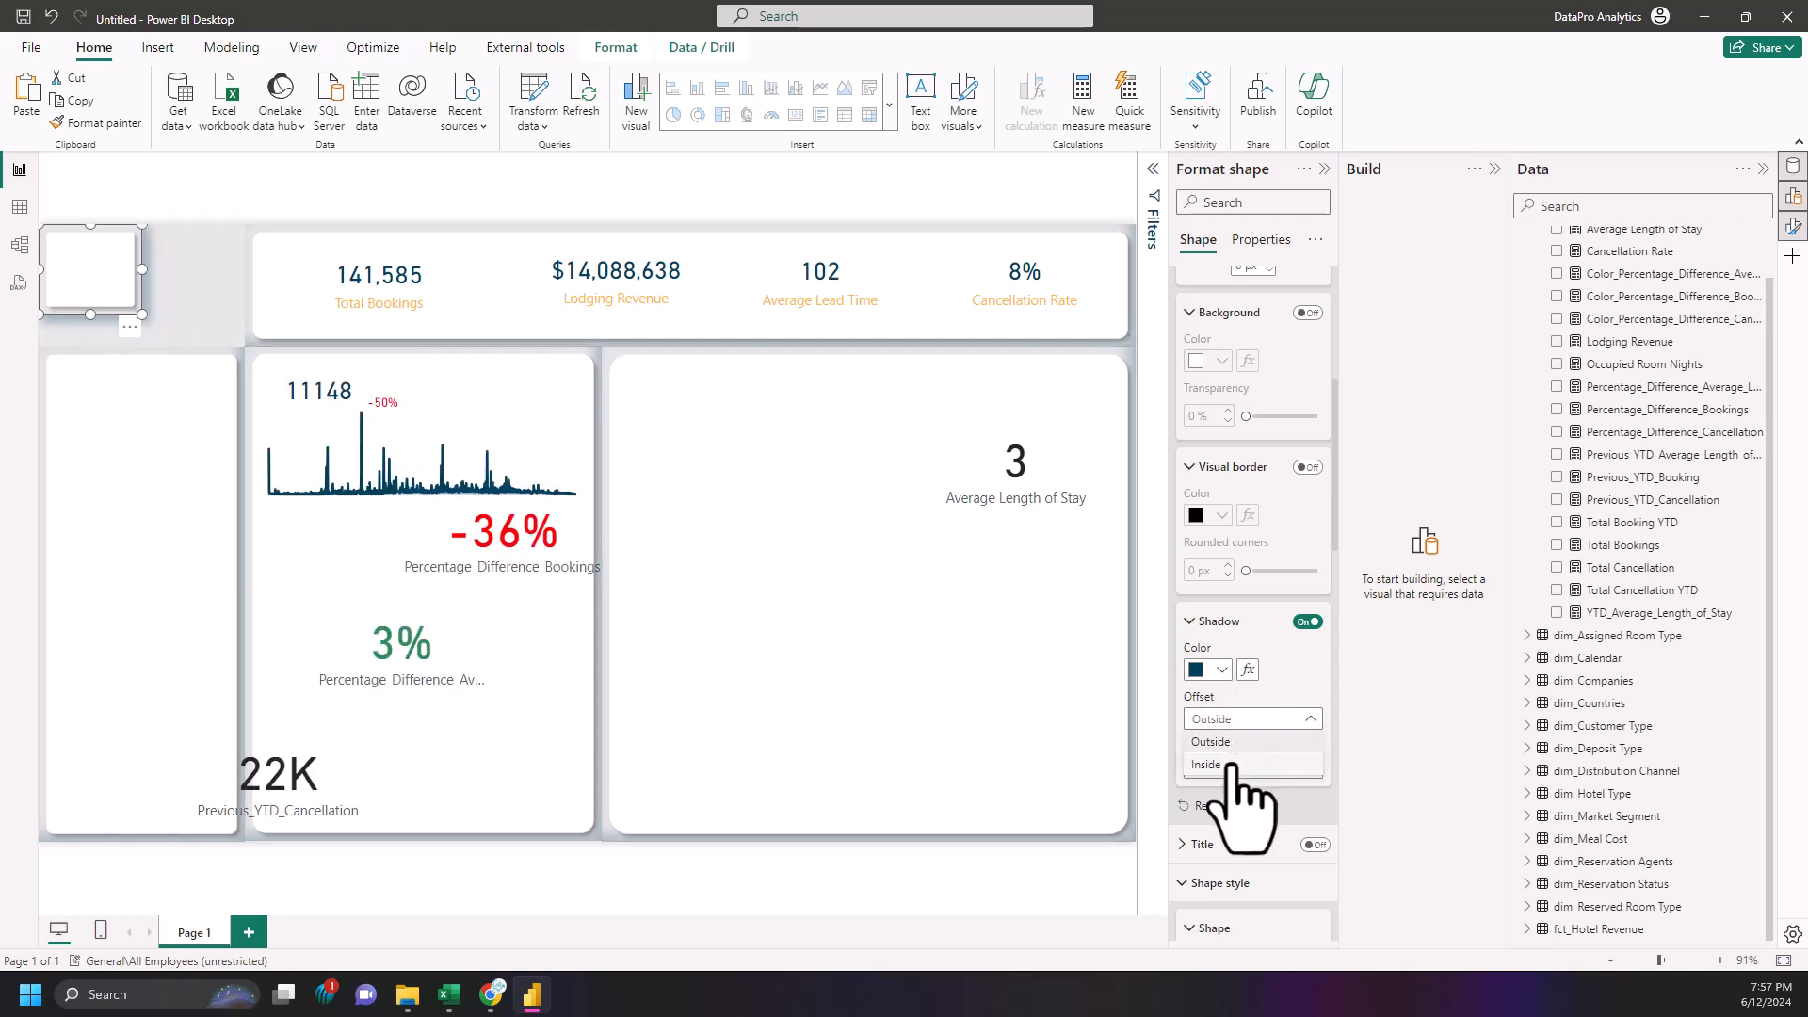
{"action": "left_click", "coordinate": [211, 312]}
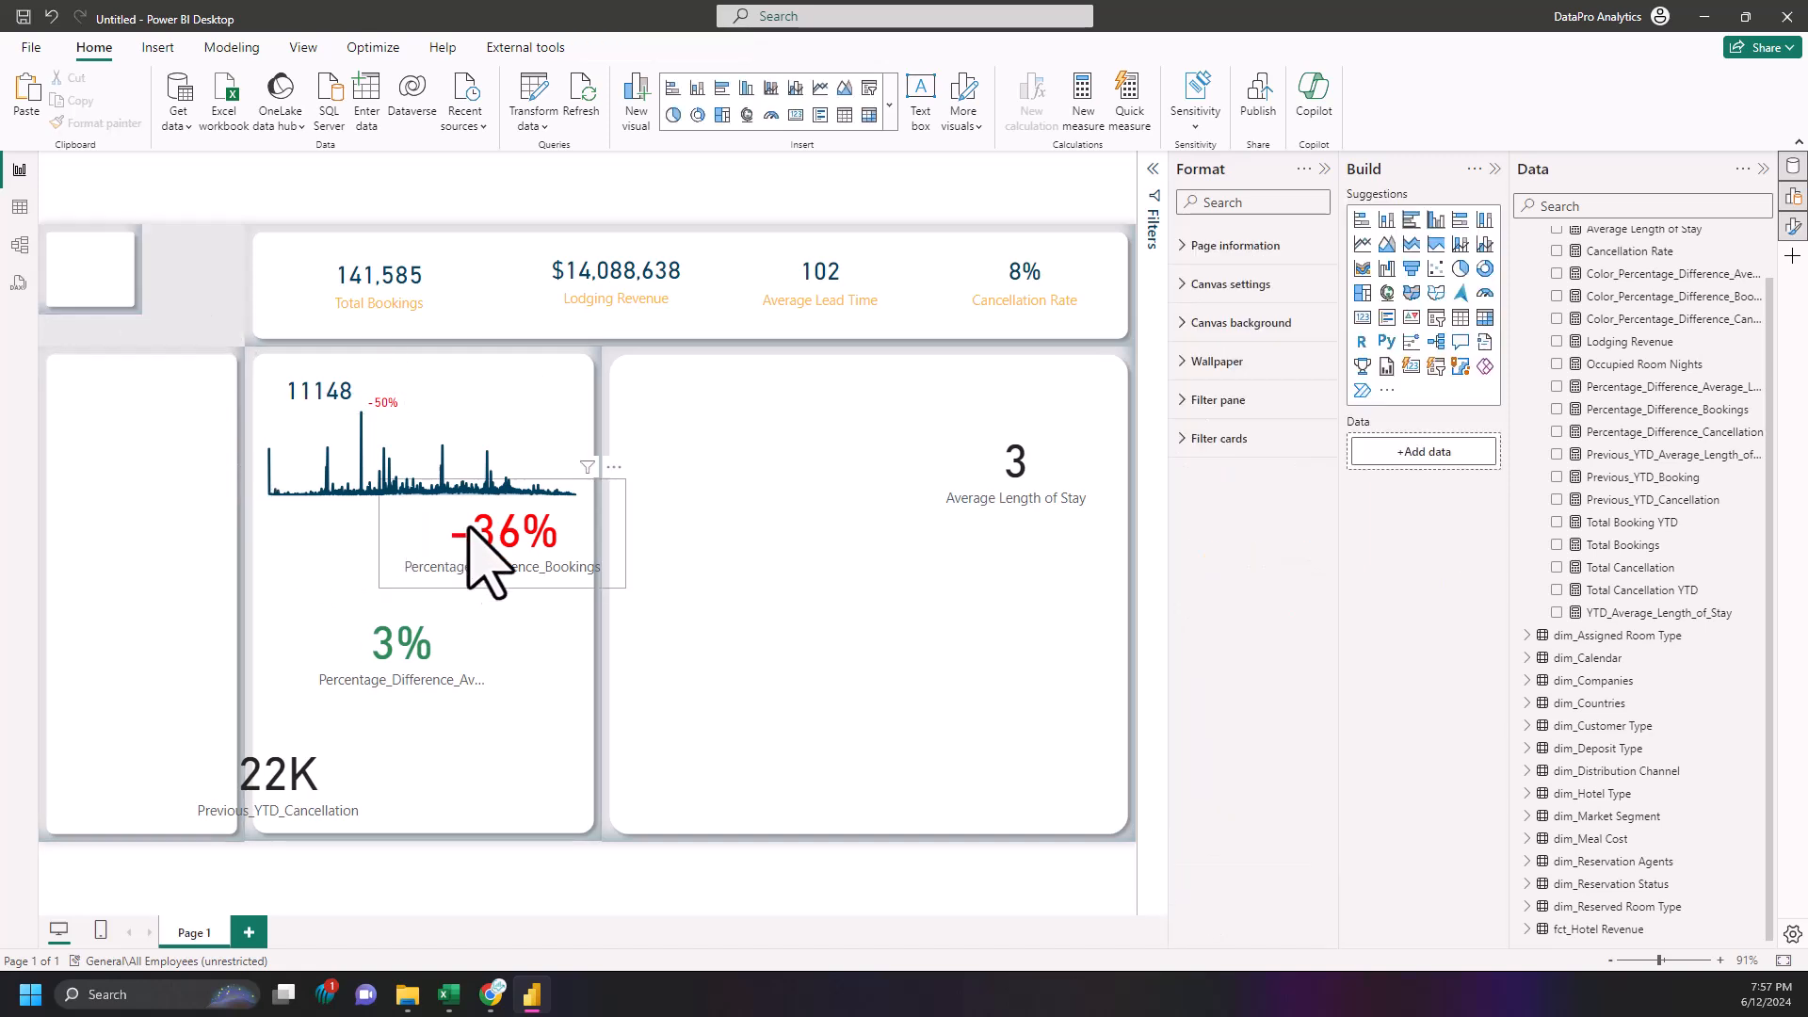
- Insert a text box reading "Total Cancellation YTD" and recolor its text with one of the recent colors
{"action": "left_click", "coordinate": [159, 53]}
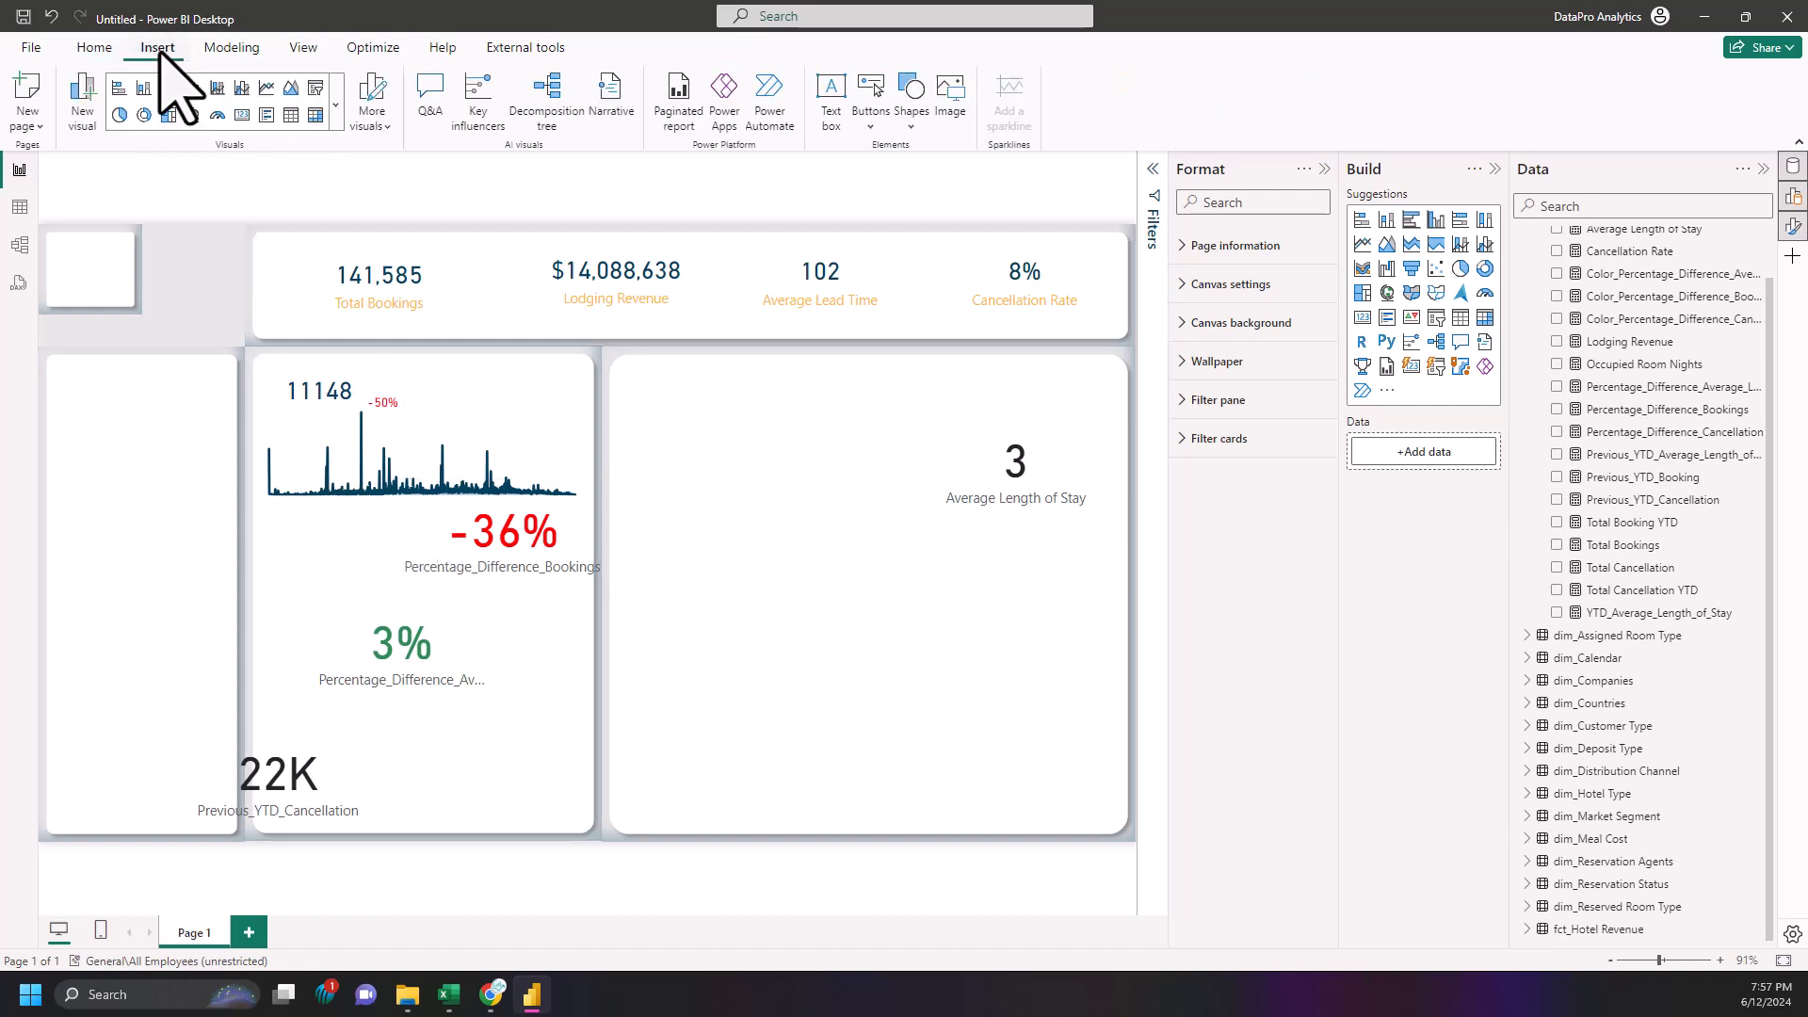
{"action": "left_click", "coordinate": [830, 111]}
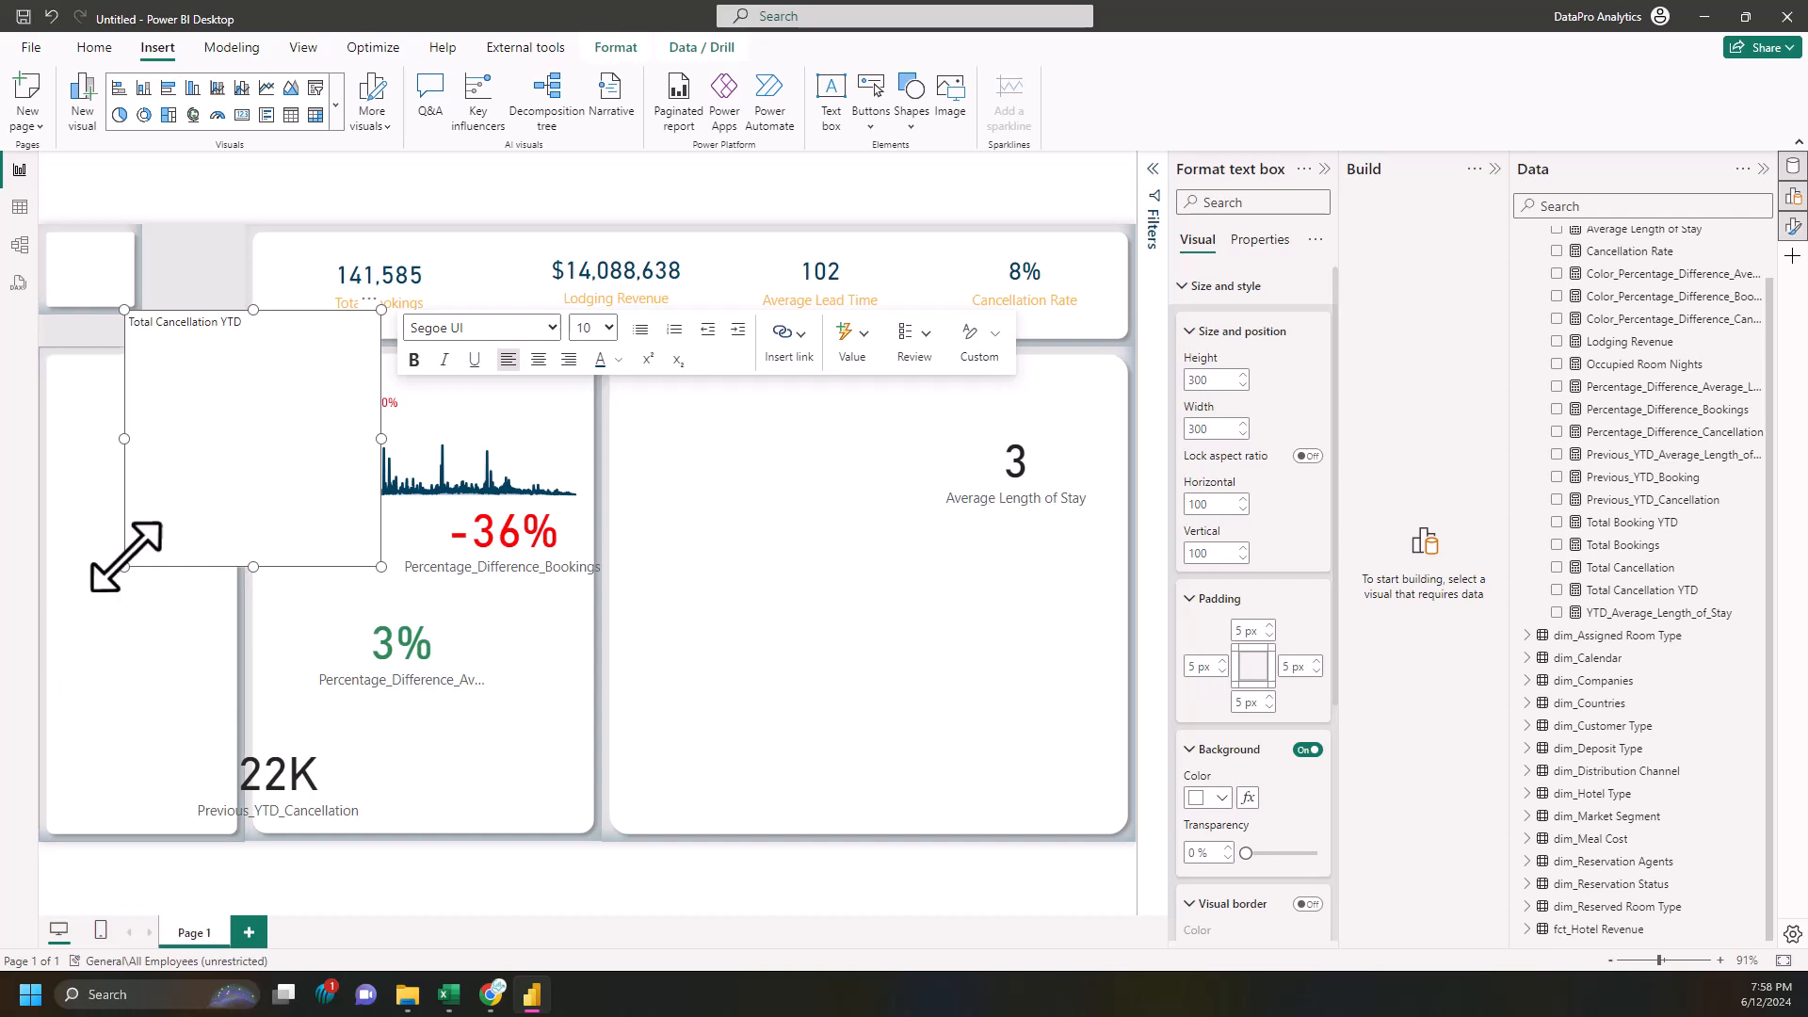
{"action": "triple_click", "coordinate": [201, 325]}
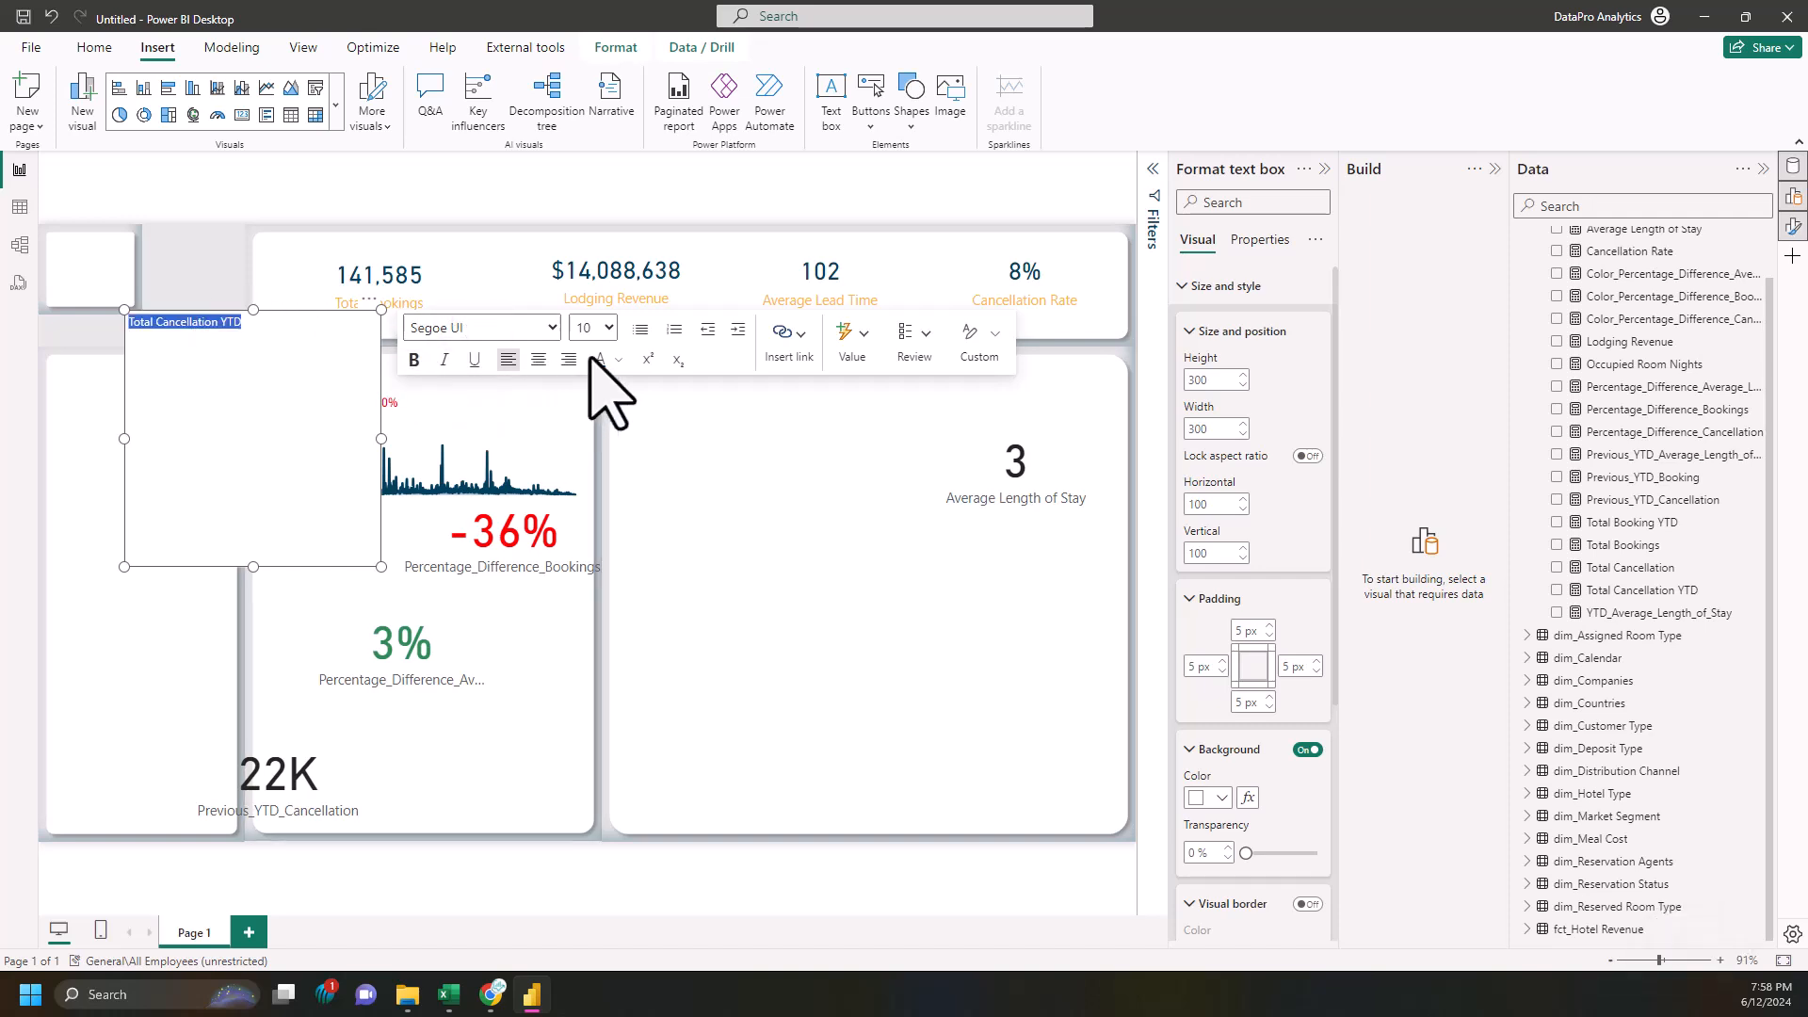
{"action": "left_click", "coordinate": [619, 359]}
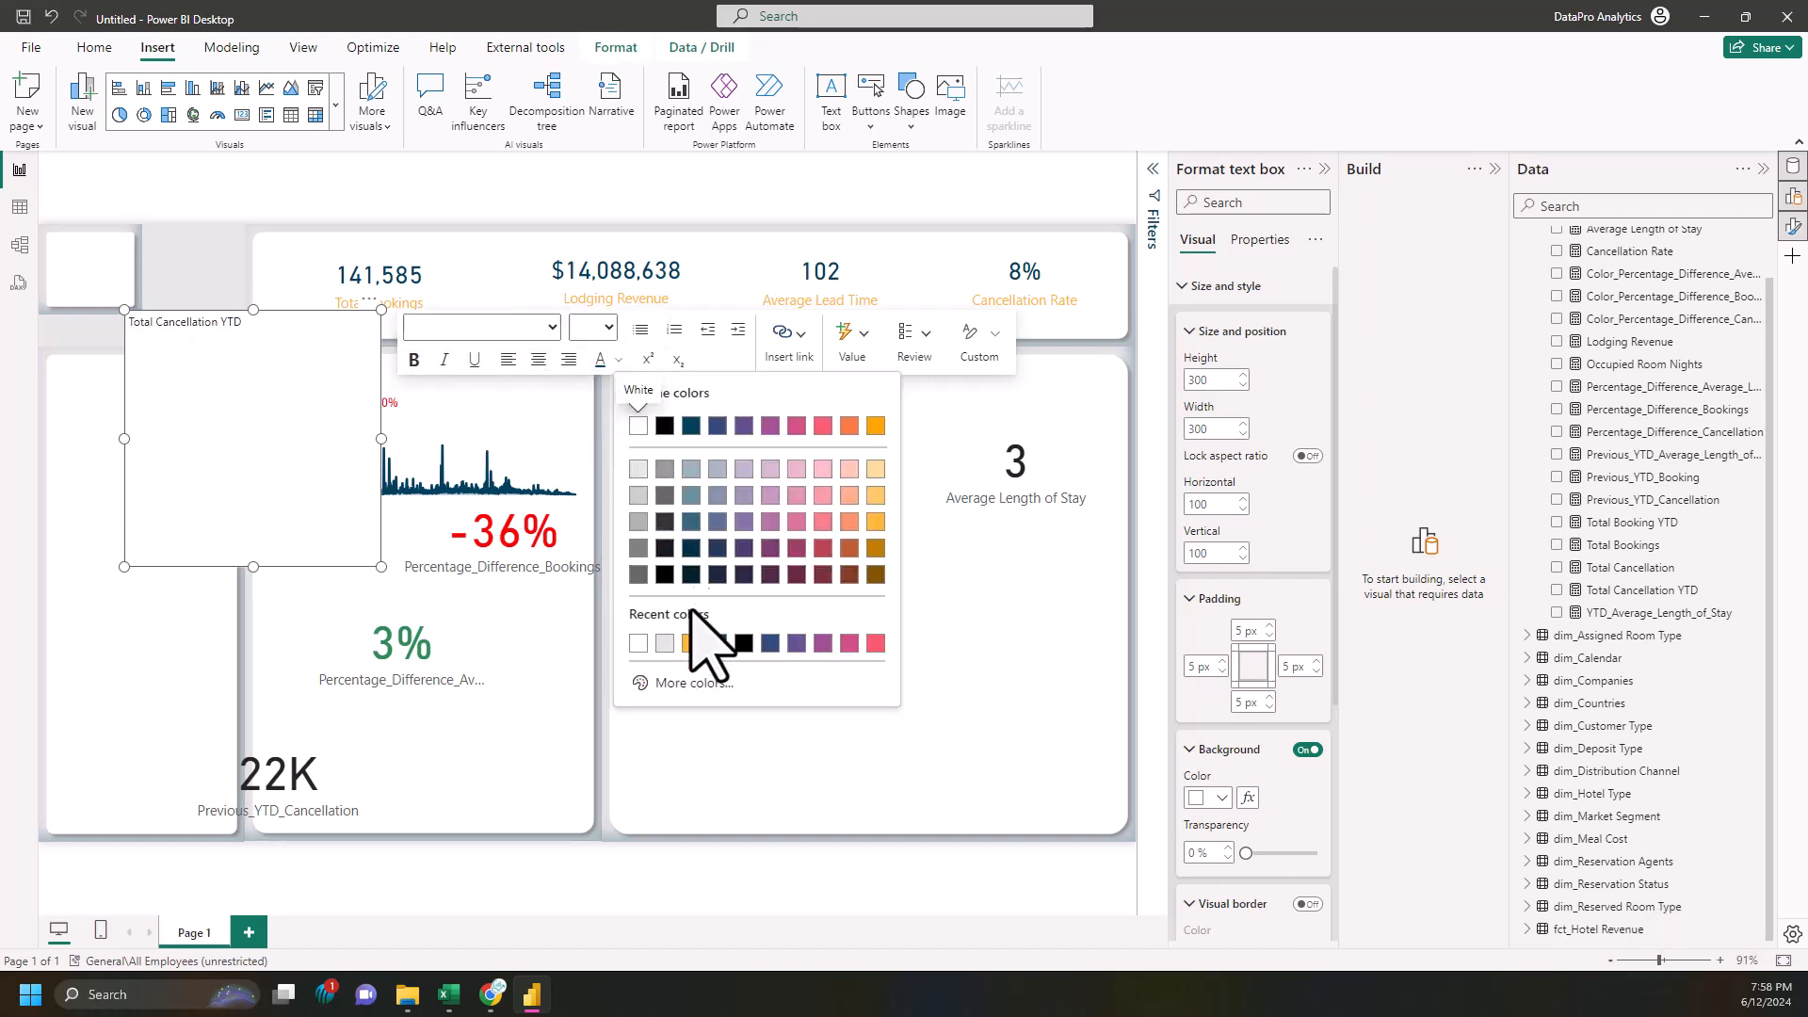
{"action": "left_click", "coordinate": [718, 643]}
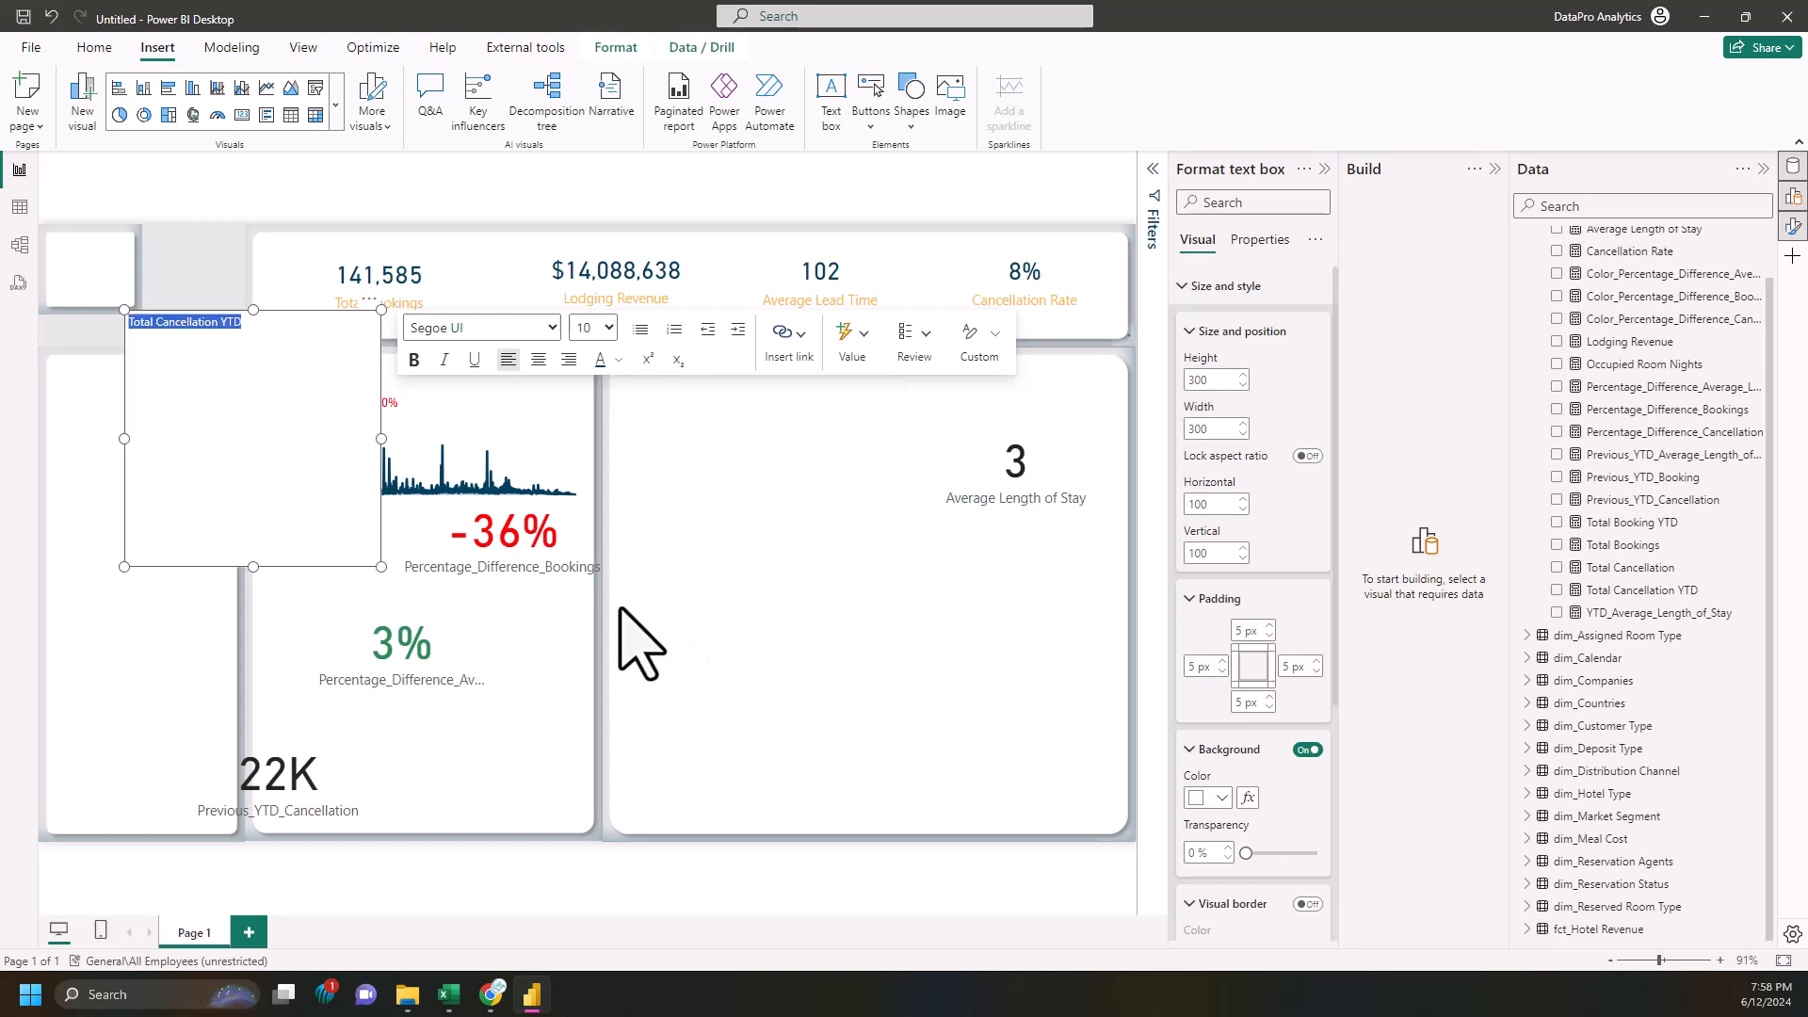
- Shrink the text box to about 153 wide and 28 high, turn off its background, and move it above the 11148 card
{"action": "left_click_drag", "start_coordinate": [381, 567], "coordinate": [257, 335]}
{"action": "left_click", "coordinate": [1309, 750]}
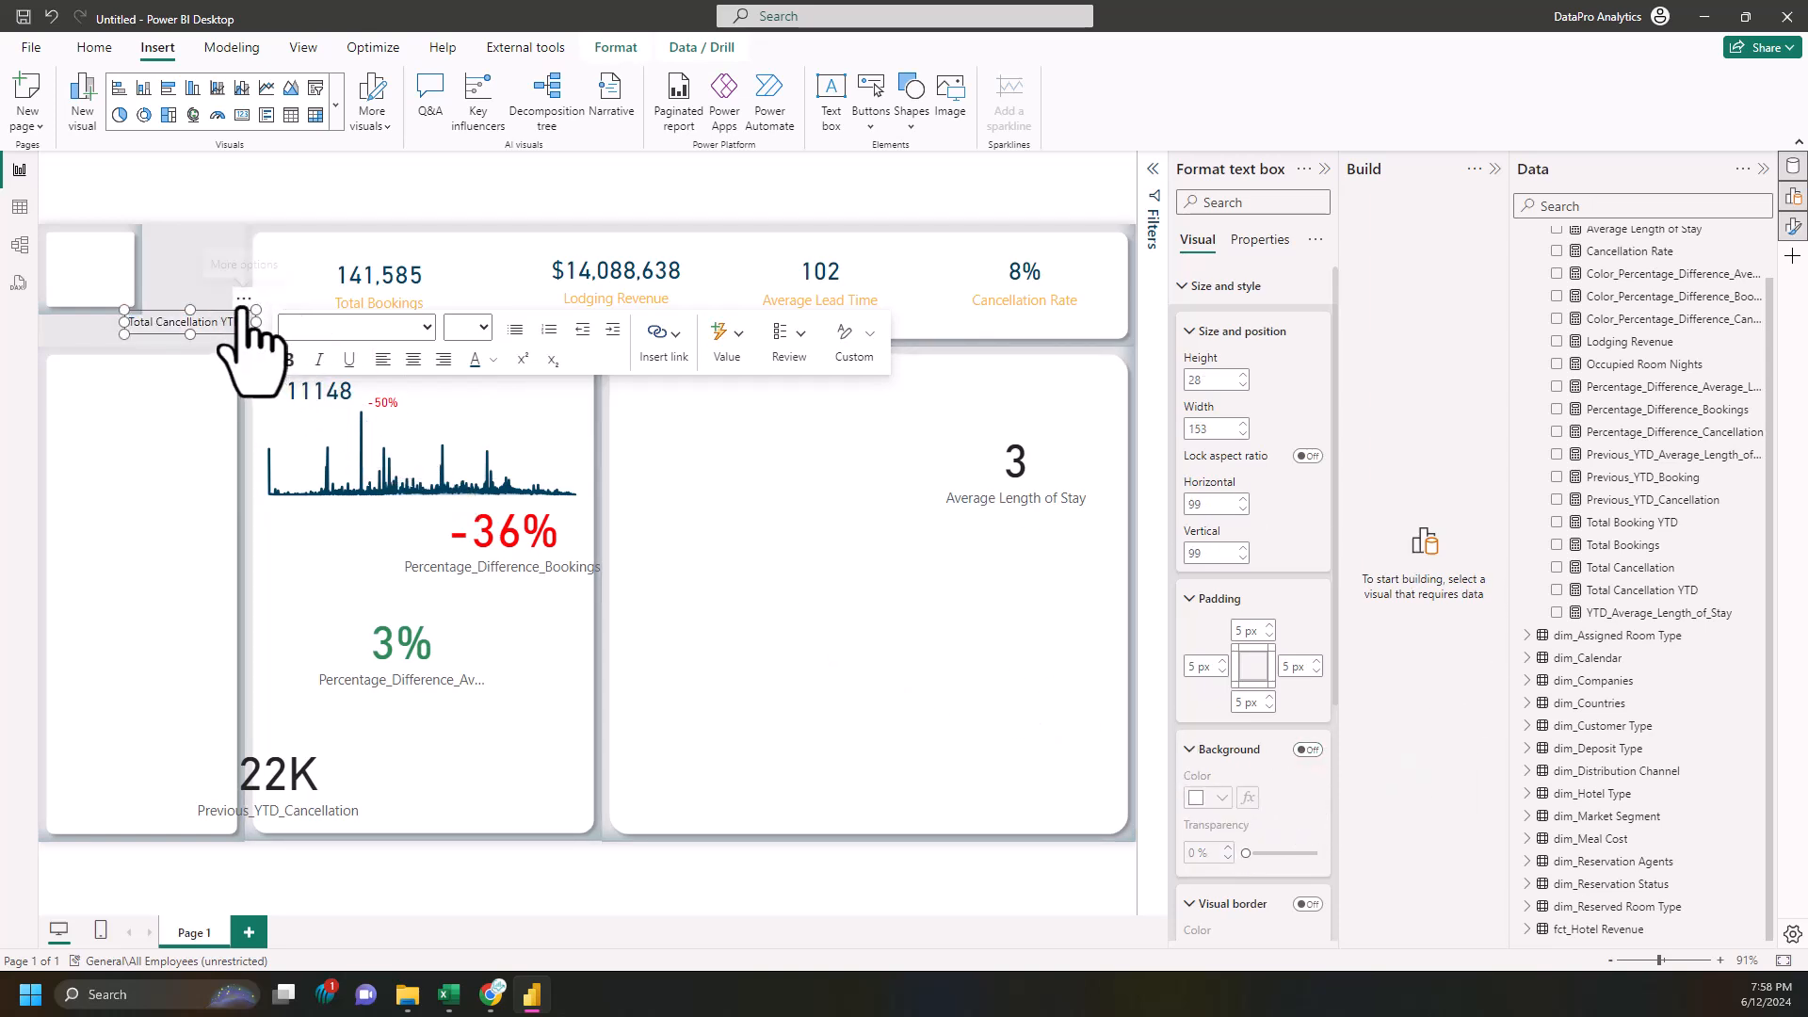
{"action": "left_click_drag", "start_coordinate": [248, 316], "coordinate": [392, 383]}
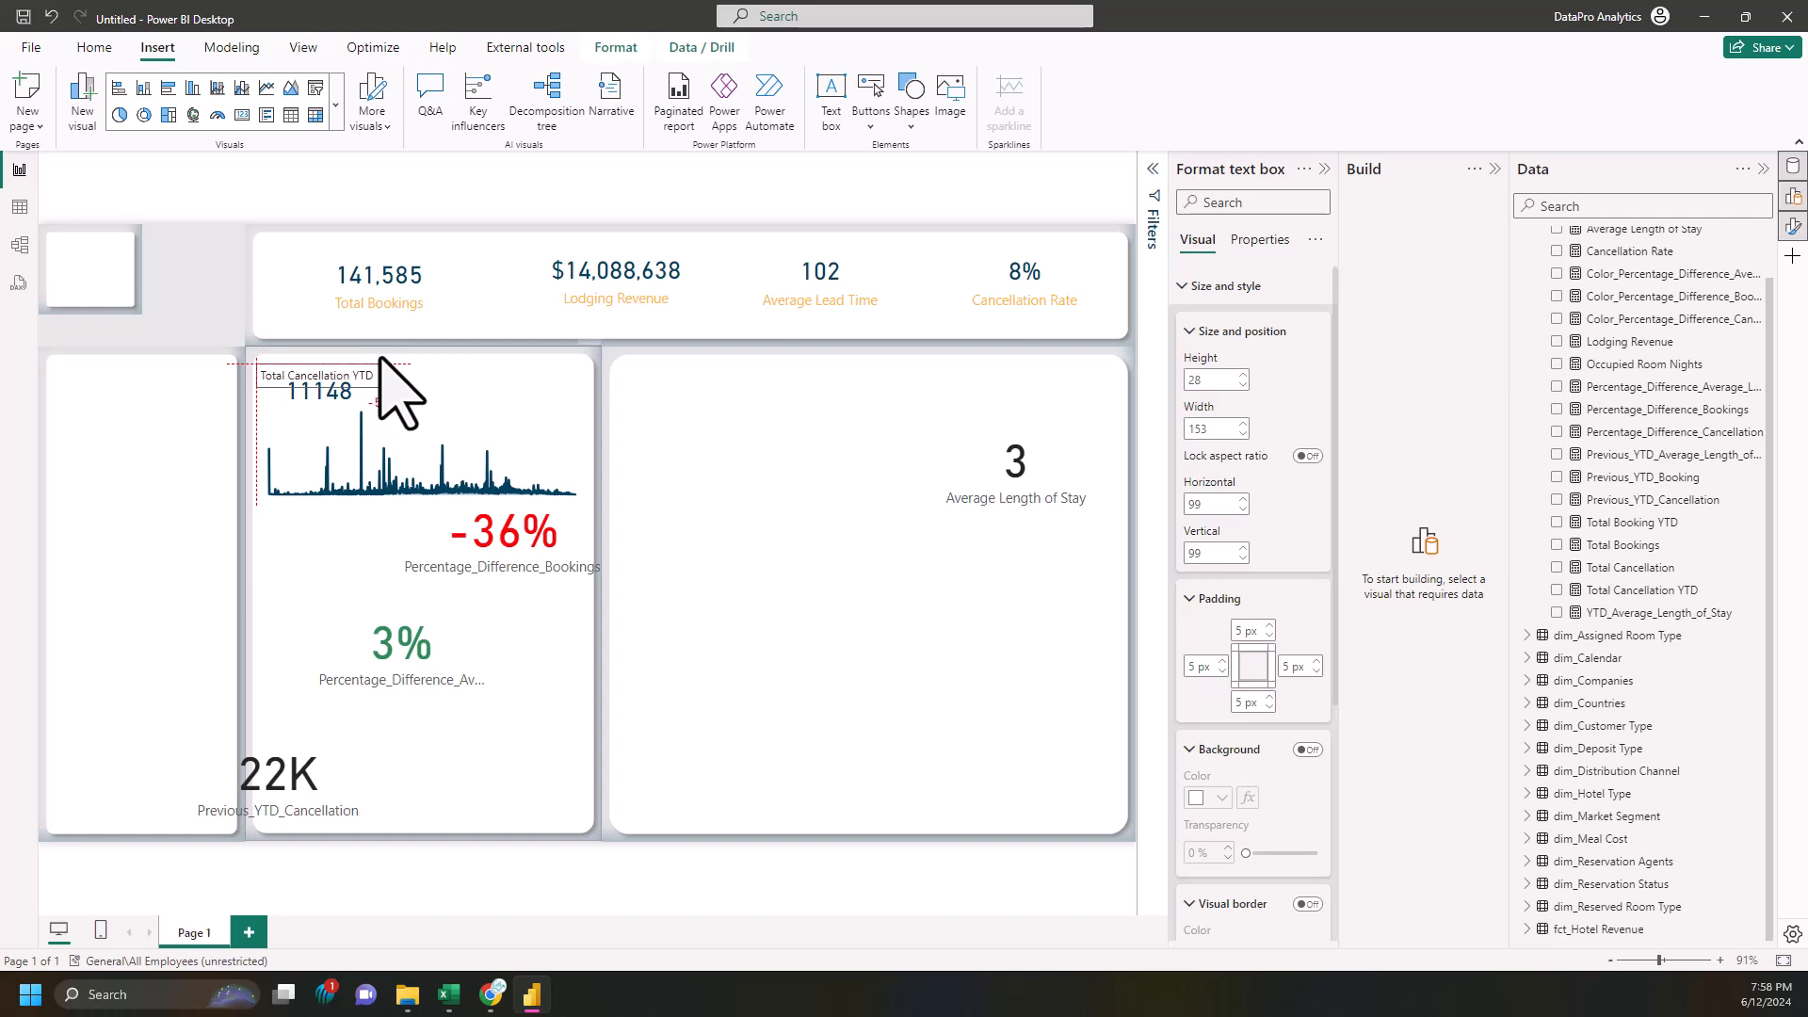
- Set the Total Cancellation YTD text box to height 32, width 218, horizontal position 262 and vertical position 148
{"action": "left_click", "coordinate": [1215, 380]}
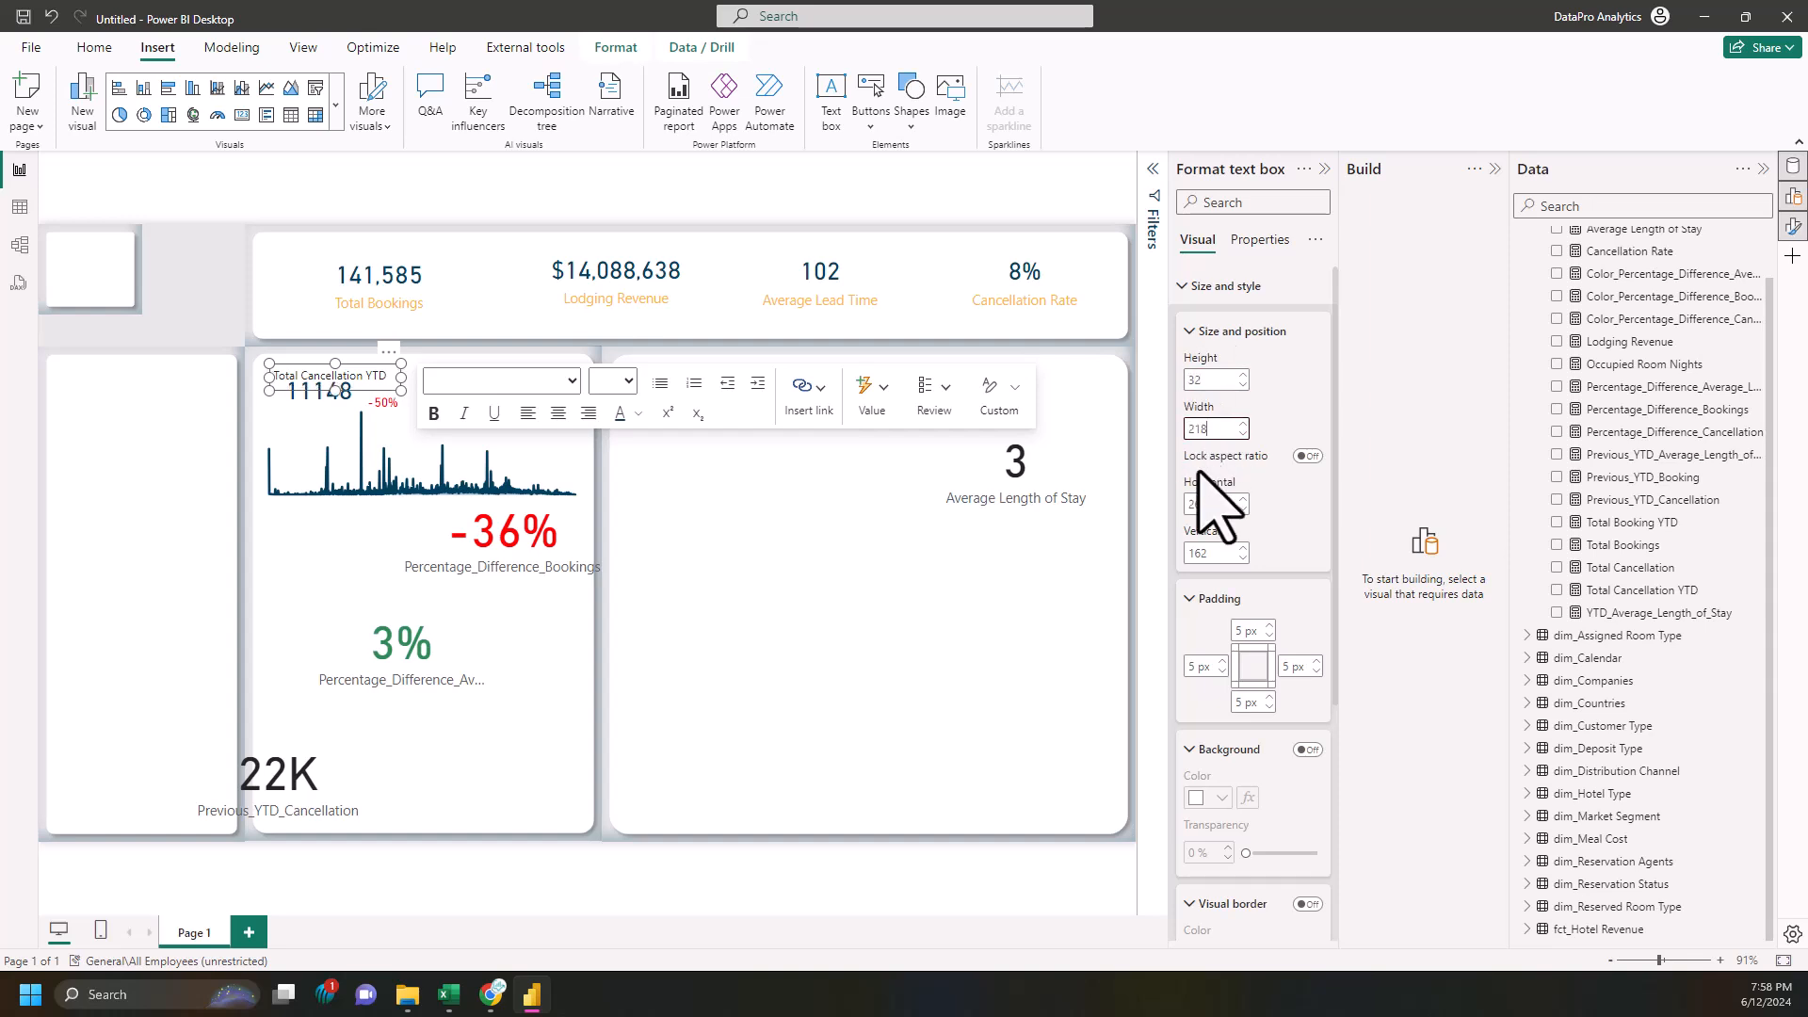
{"action": "left_click", "coordinate": [1227, 499]}
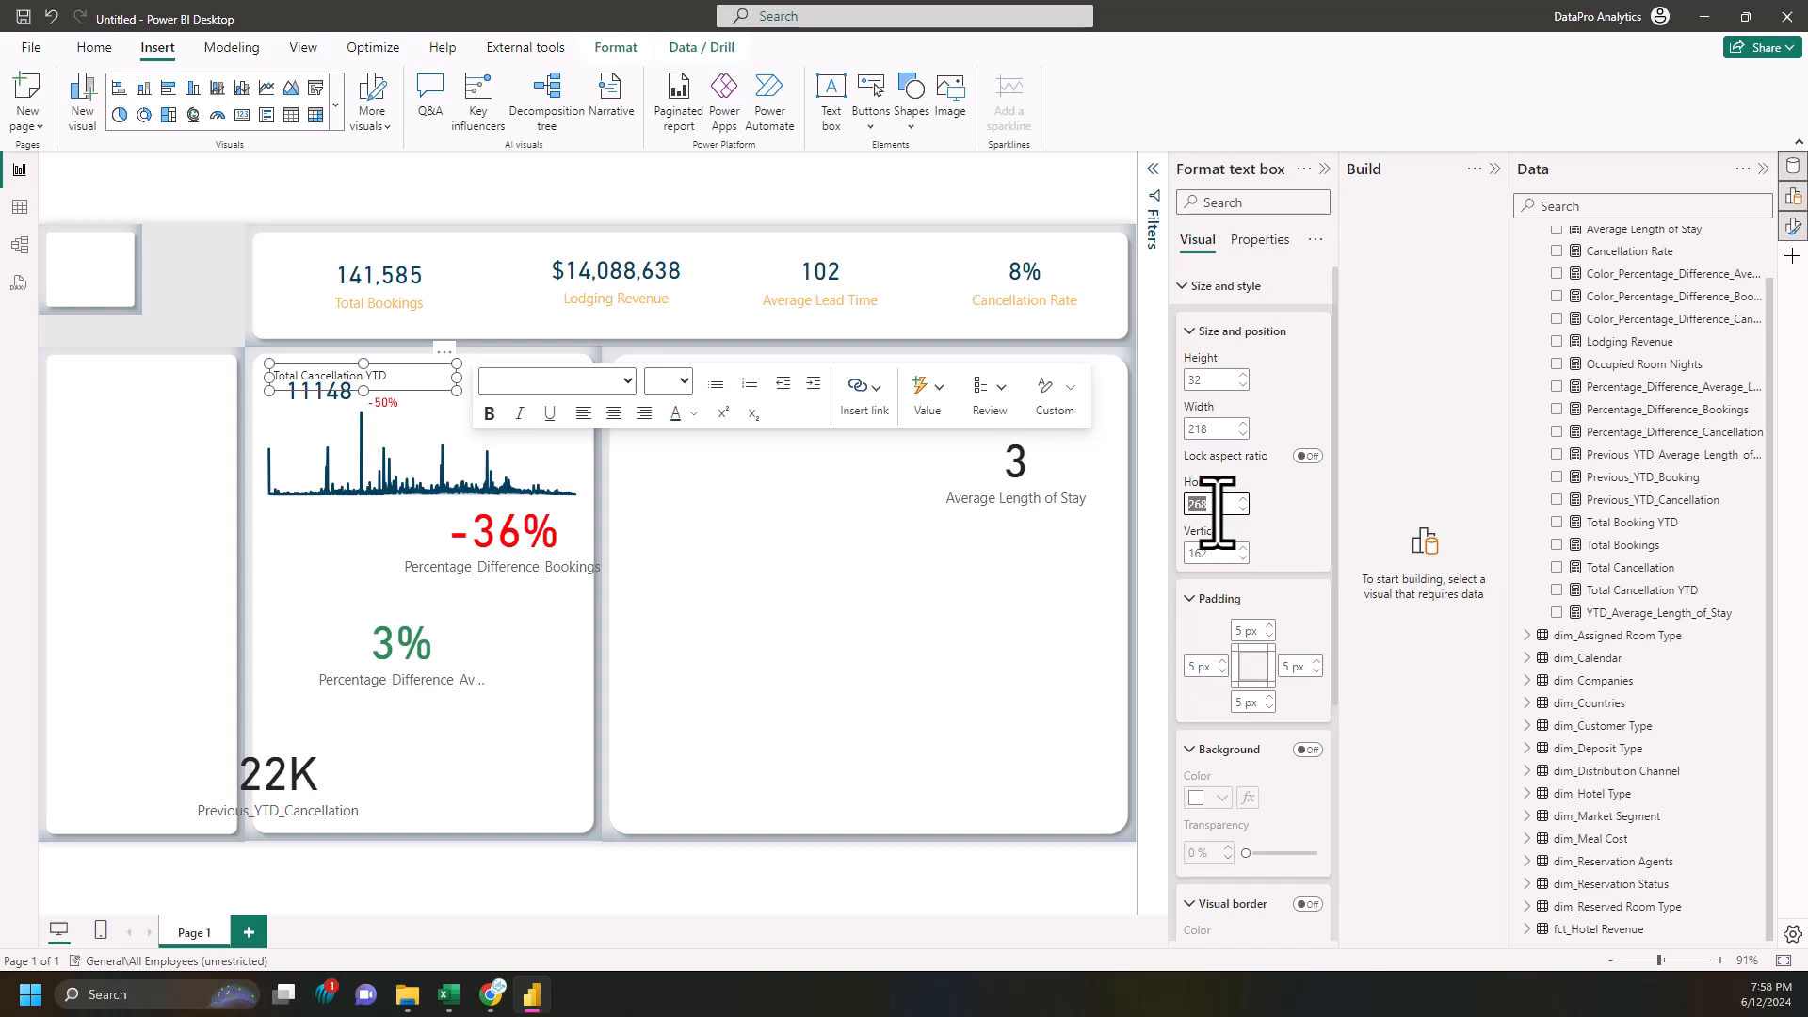
{"action": "type", "text": "26"}
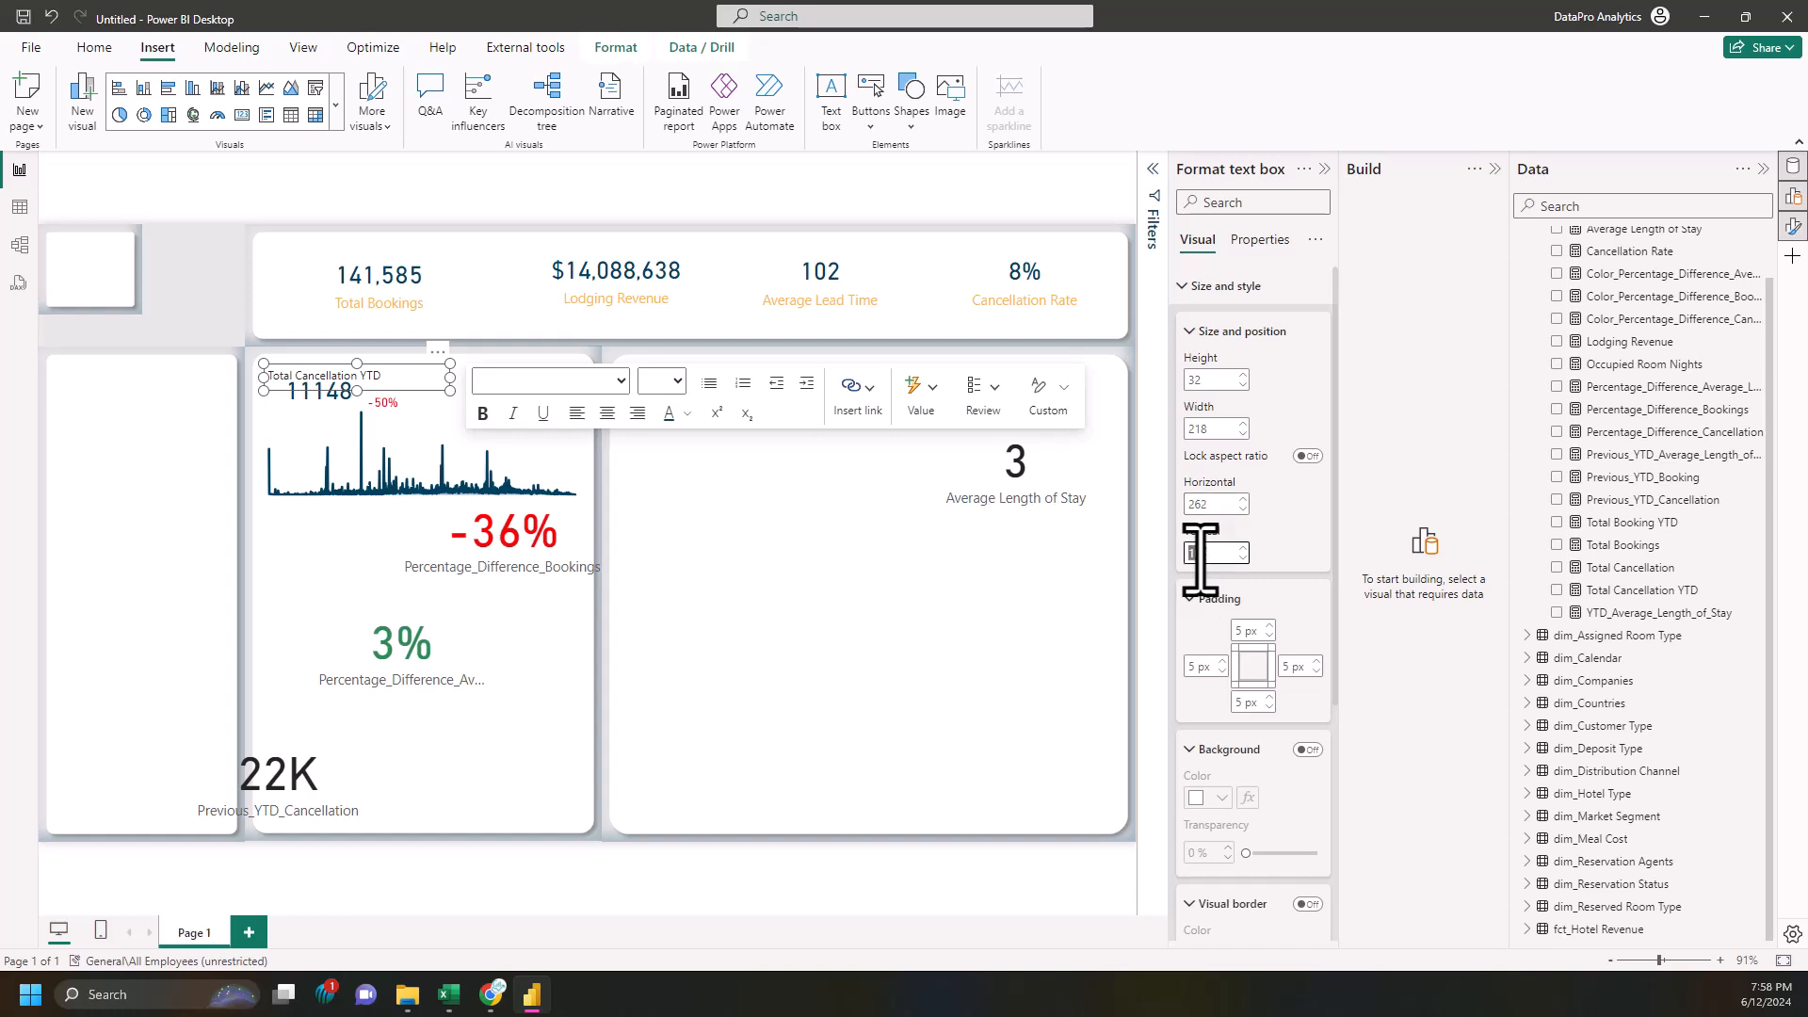
{"action": "left_click", "coordinate": [209, 325]}
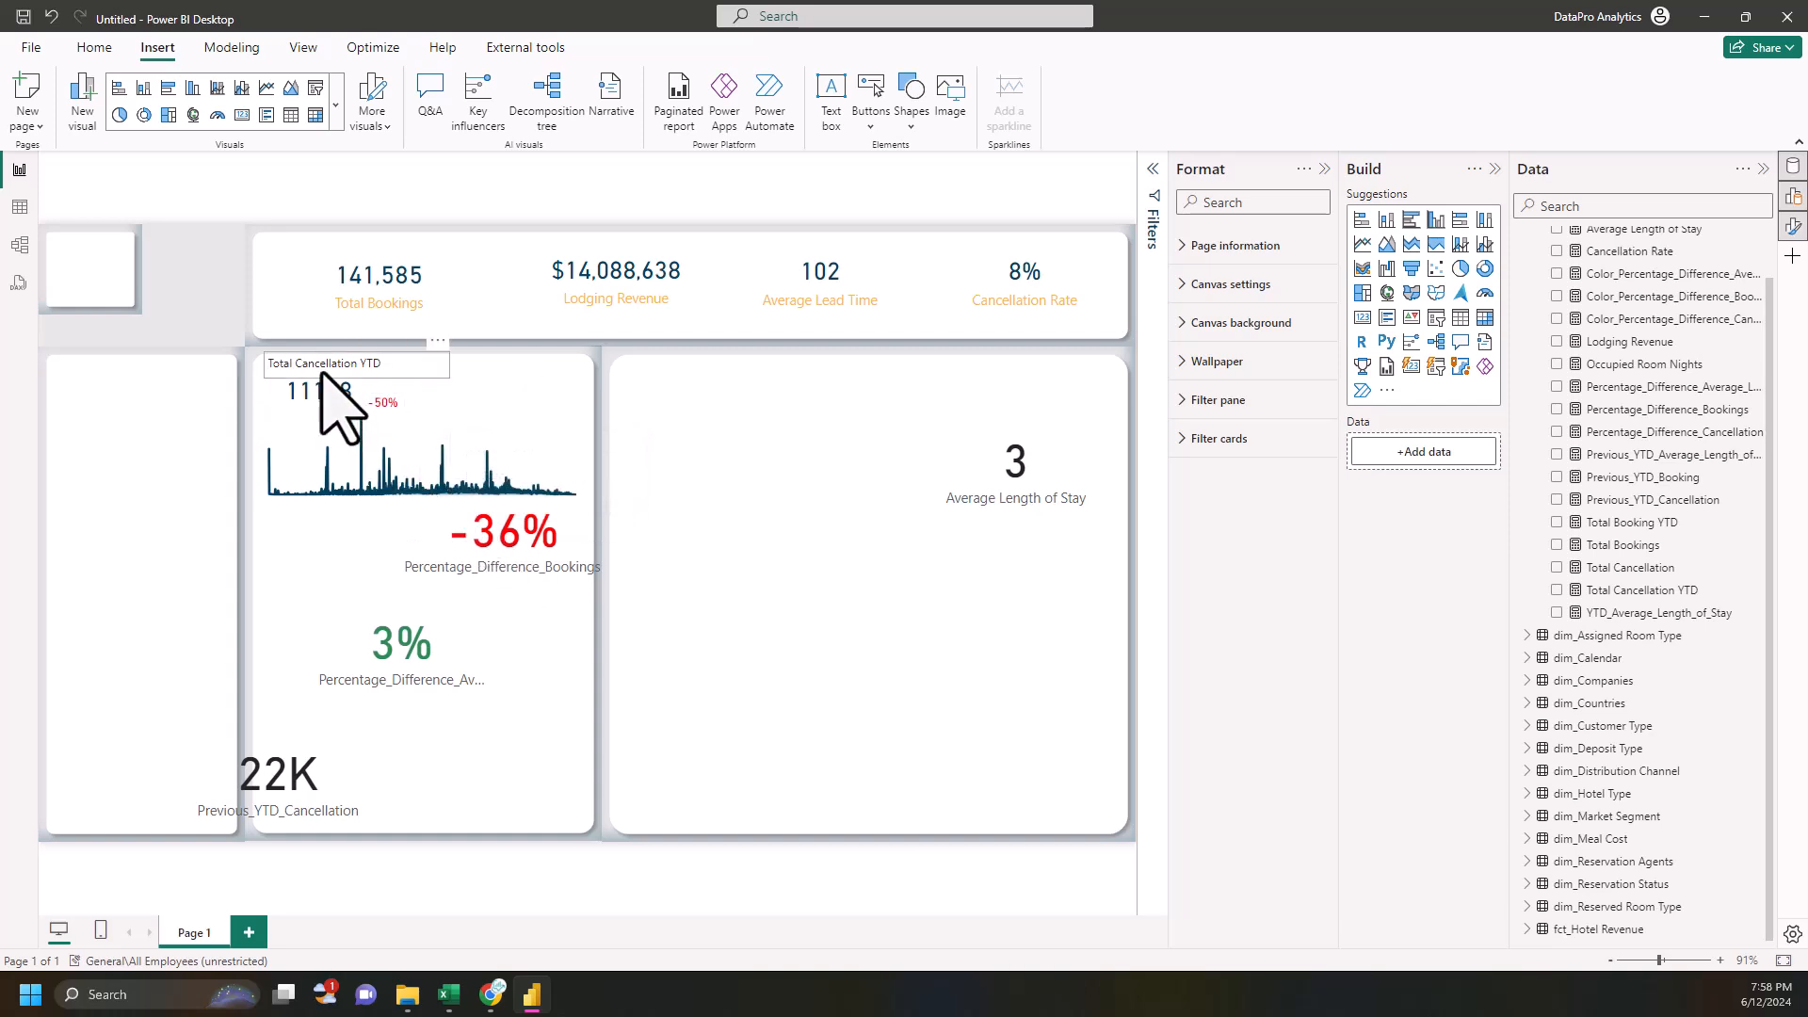
- Duplicate the Total Cancellation YTD text box, place the copy beside the -50% card, and change its text to "Vs Last Year"
{"action": "left_click", "coordinate": [376, 357]}
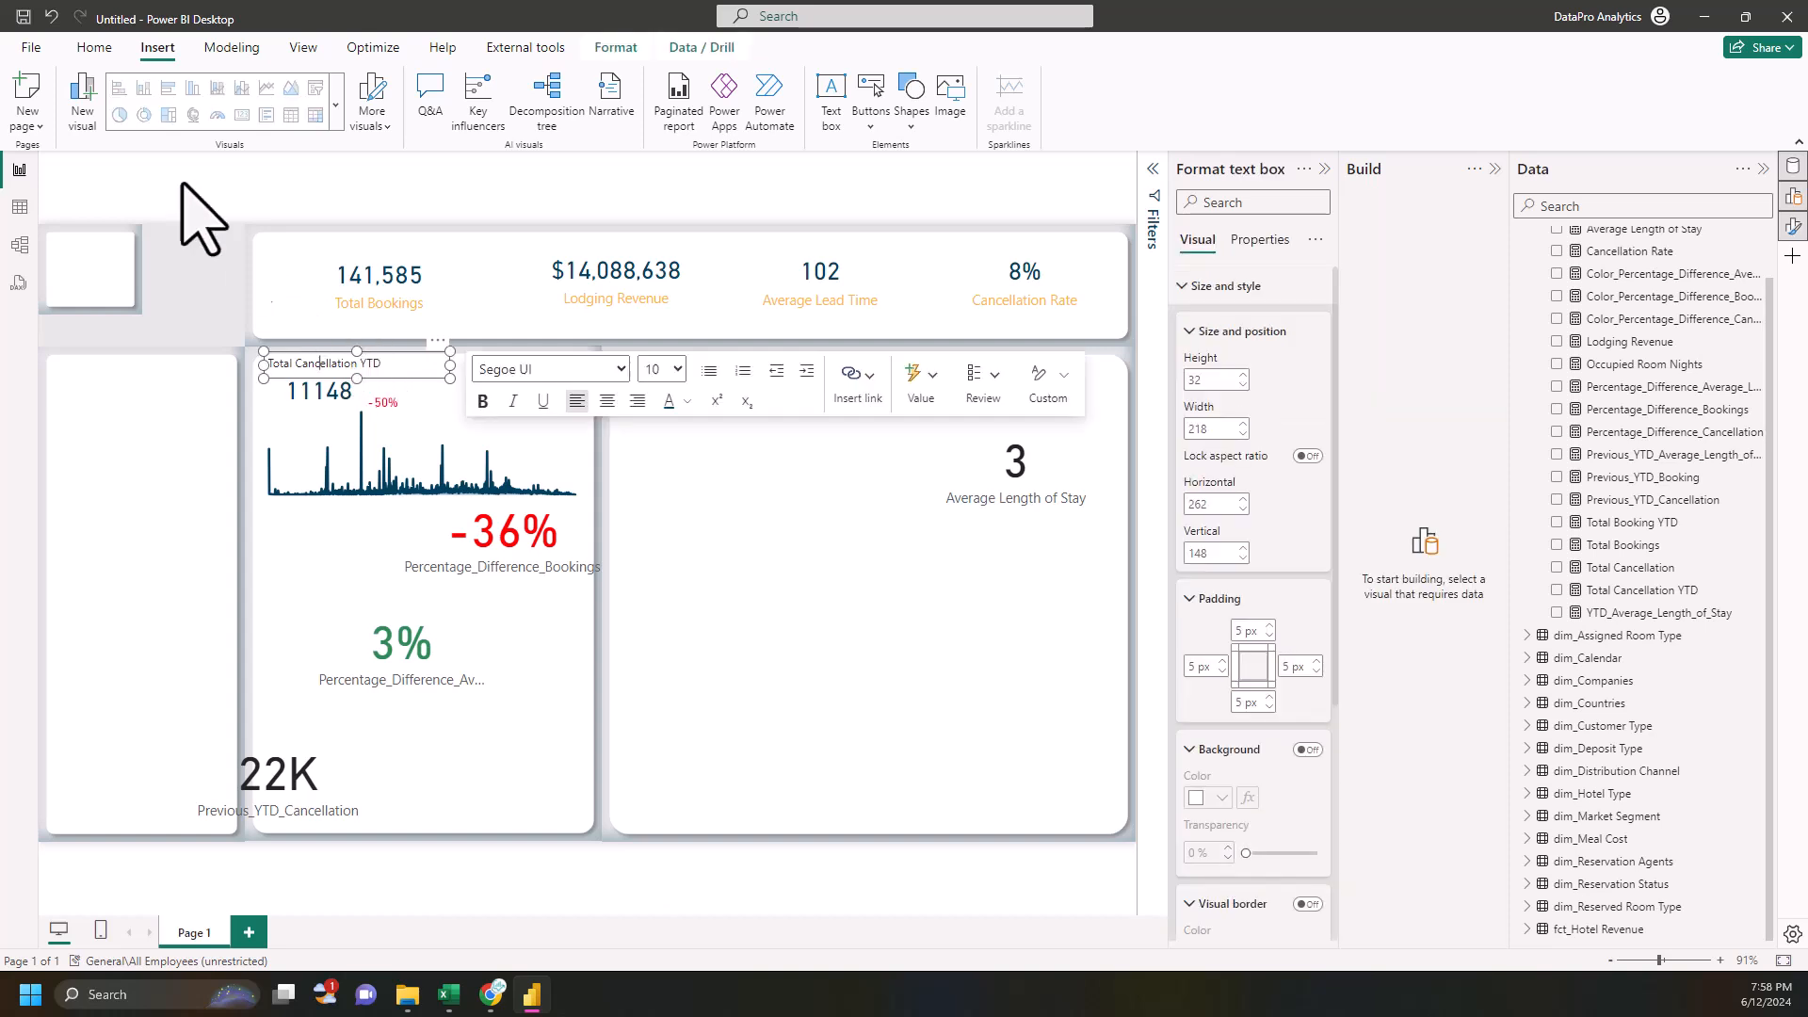
{"action": "left_click", "coordinate": [94, 47]}
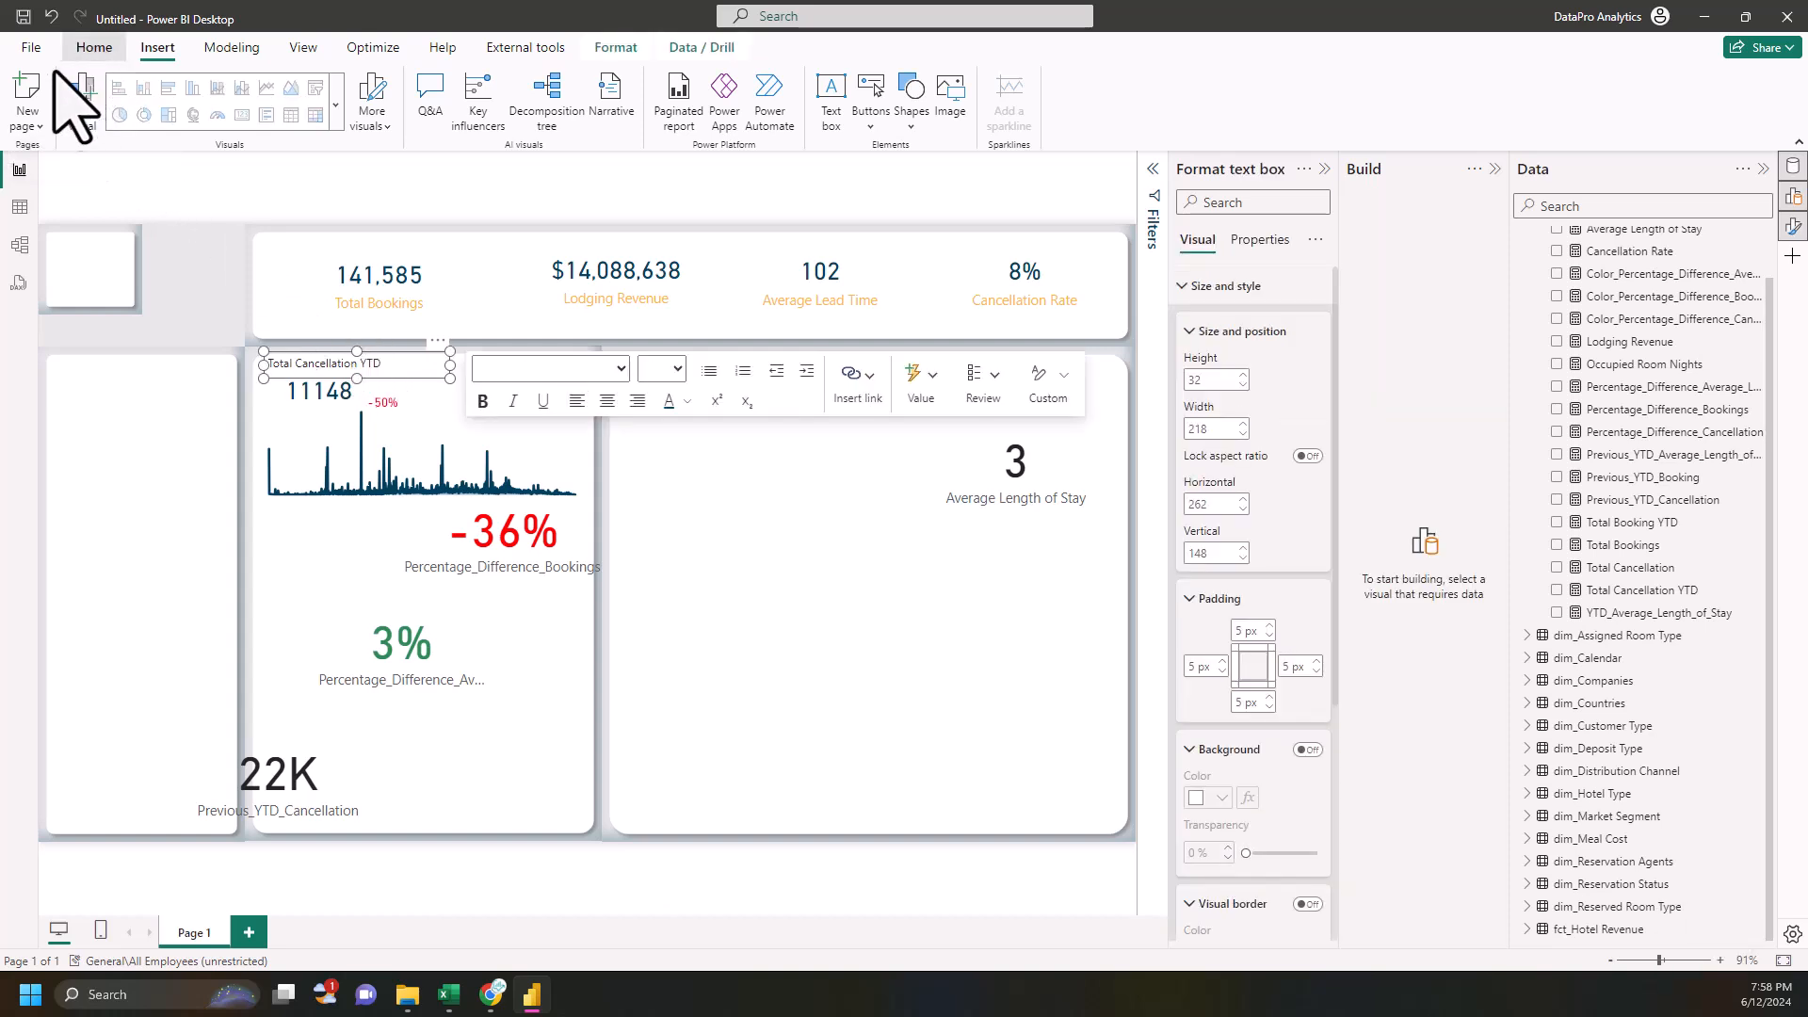
{"action": "left_click", "coordinate": [73, 101]}
{"action": "left_click", "coordinate": [24, 91]}
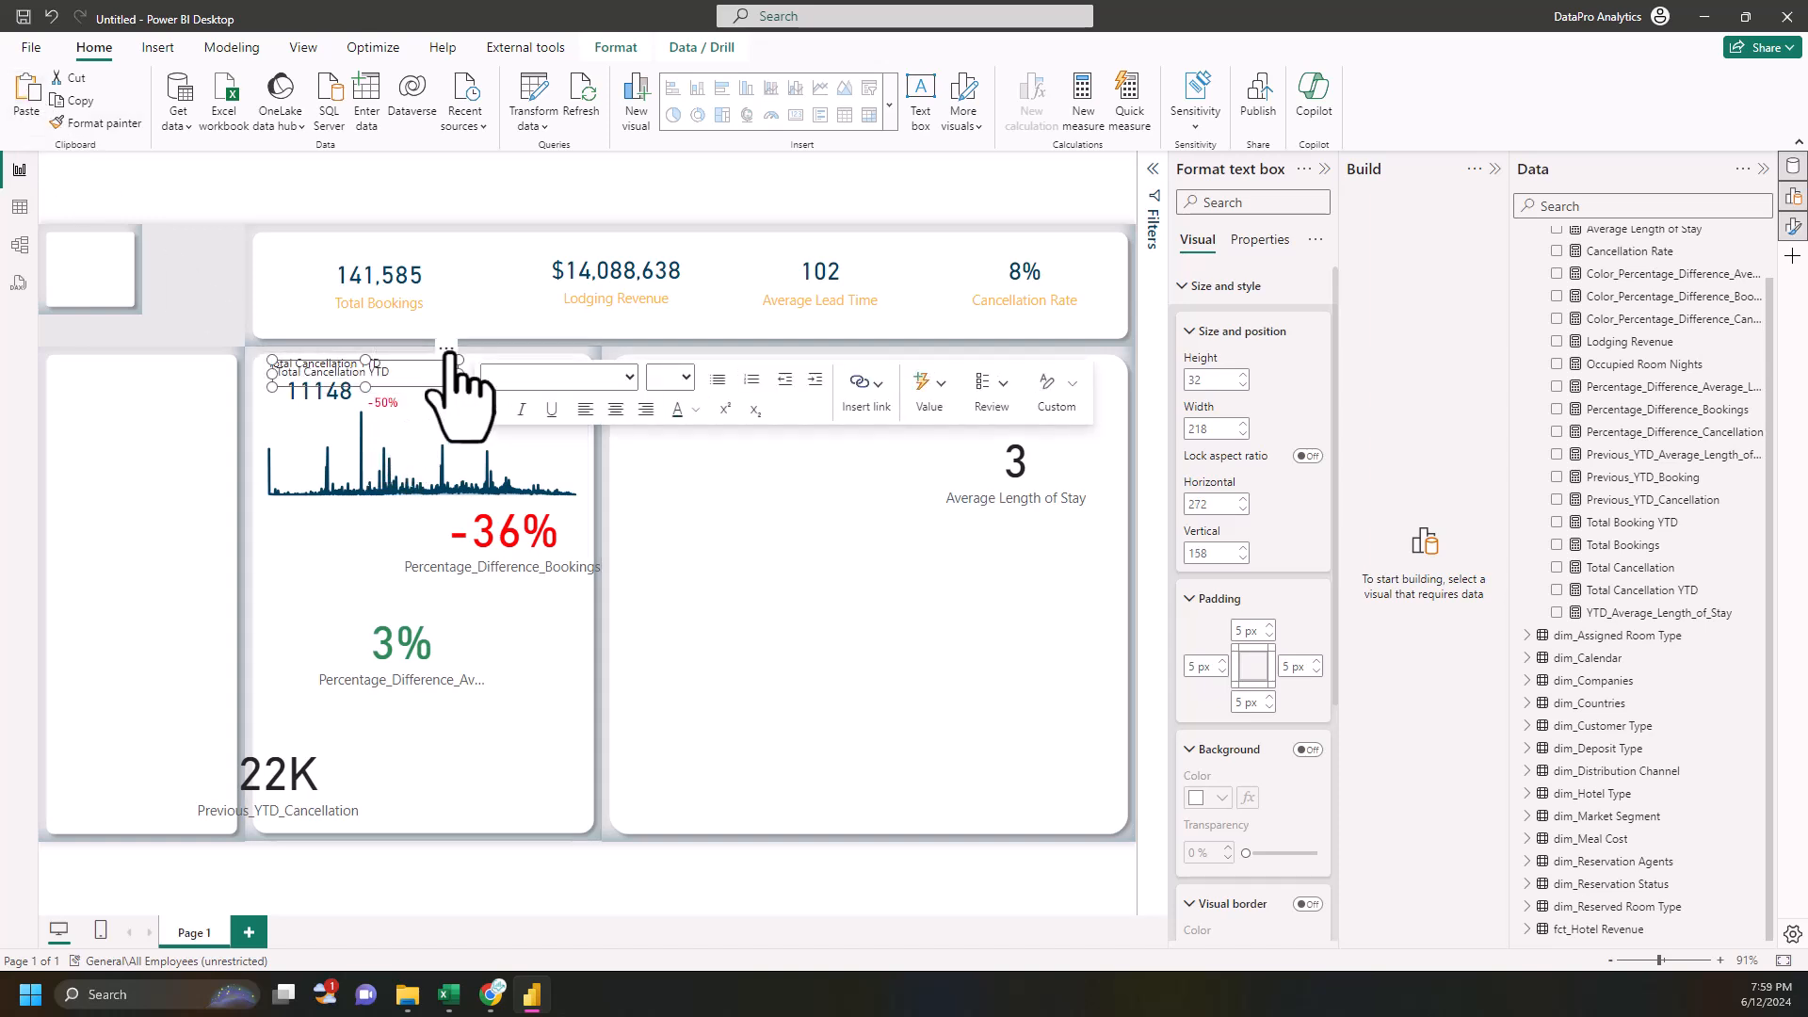
{"action": "left_click_drag", "start_coordinate": [456, 390], "coordinate": [571, 382]}
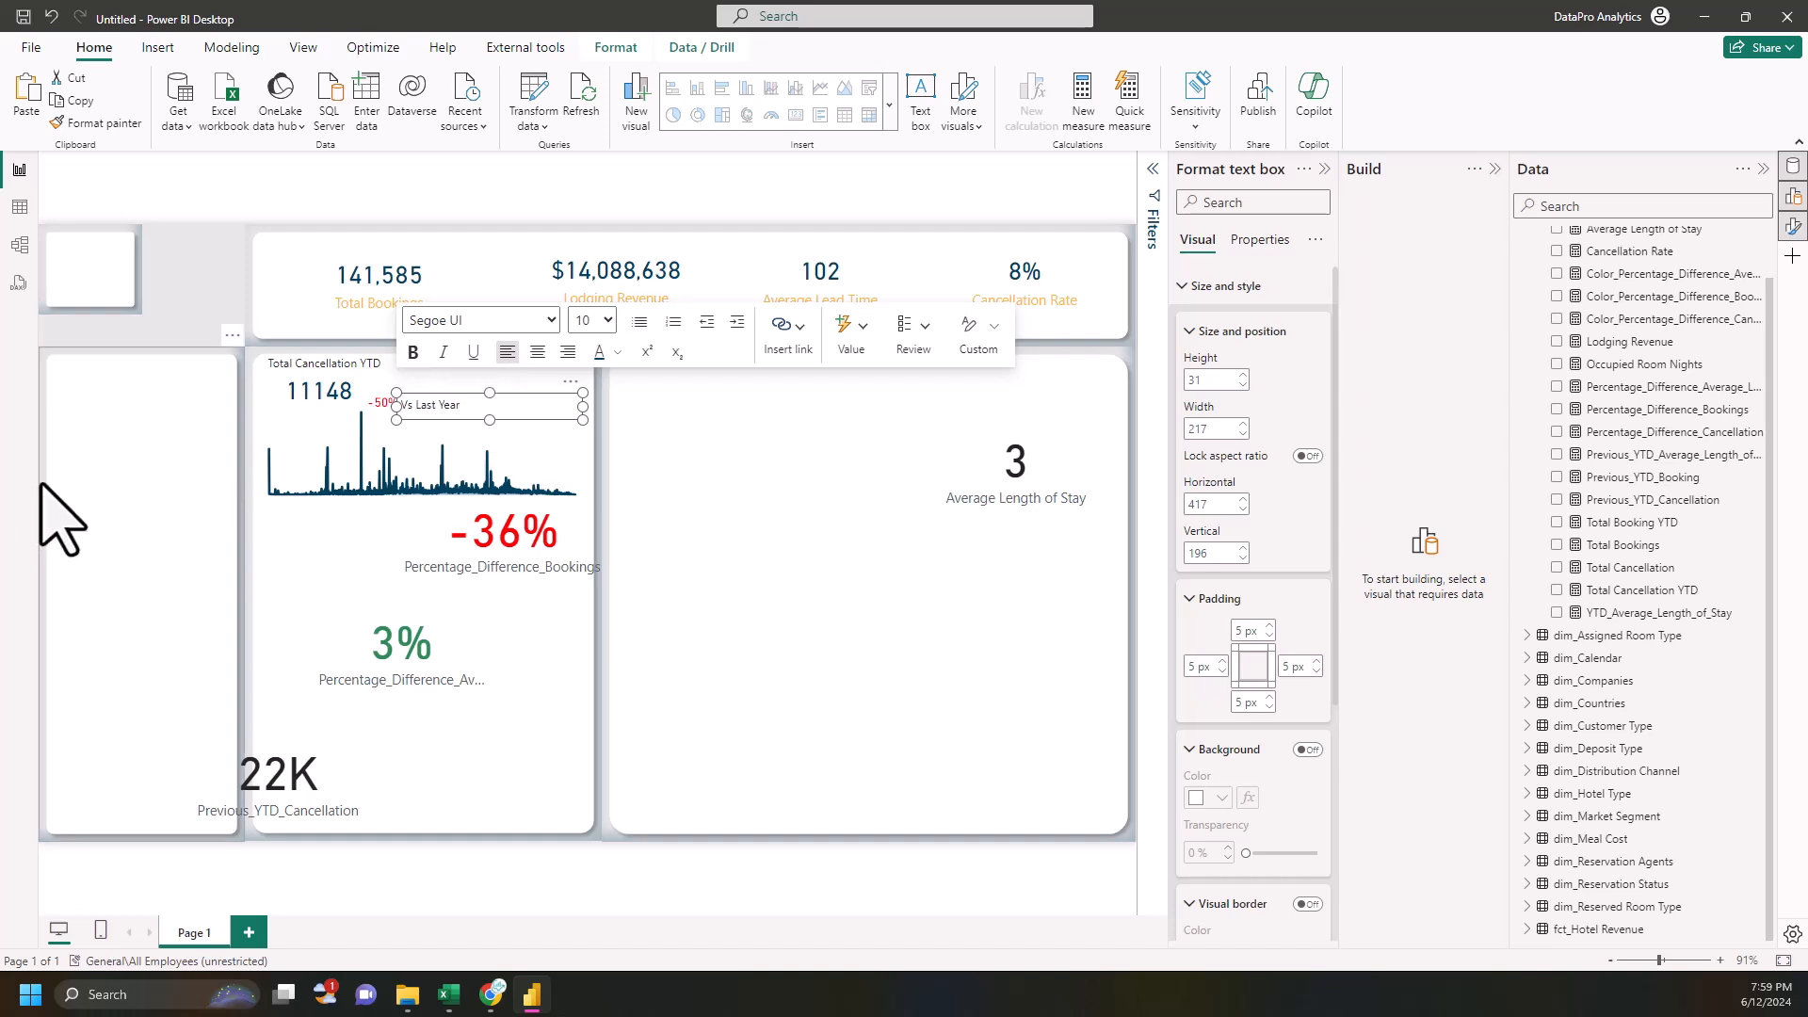
- Set the "Vs Last Year" text to font size 8 and the dark blue recent color
{"action": "key", "text": "ctrl+a"}
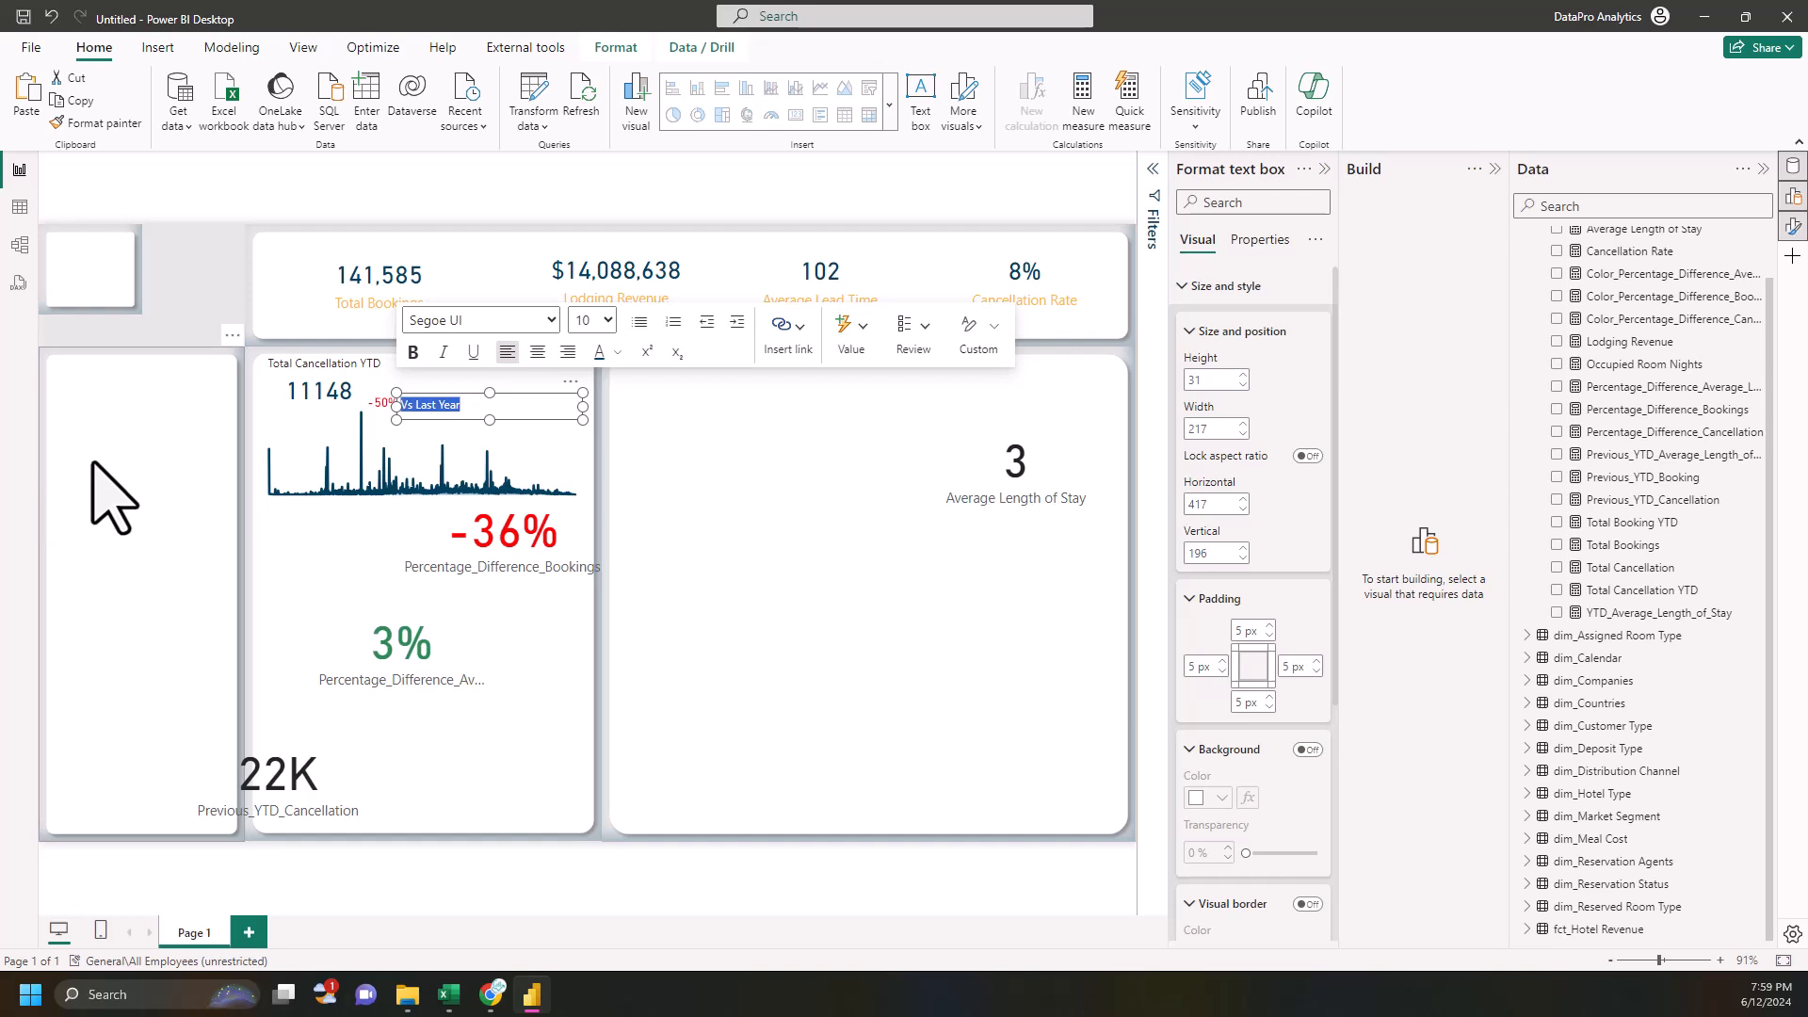
{"action": "left_click", "coordinate": [607, 321]}
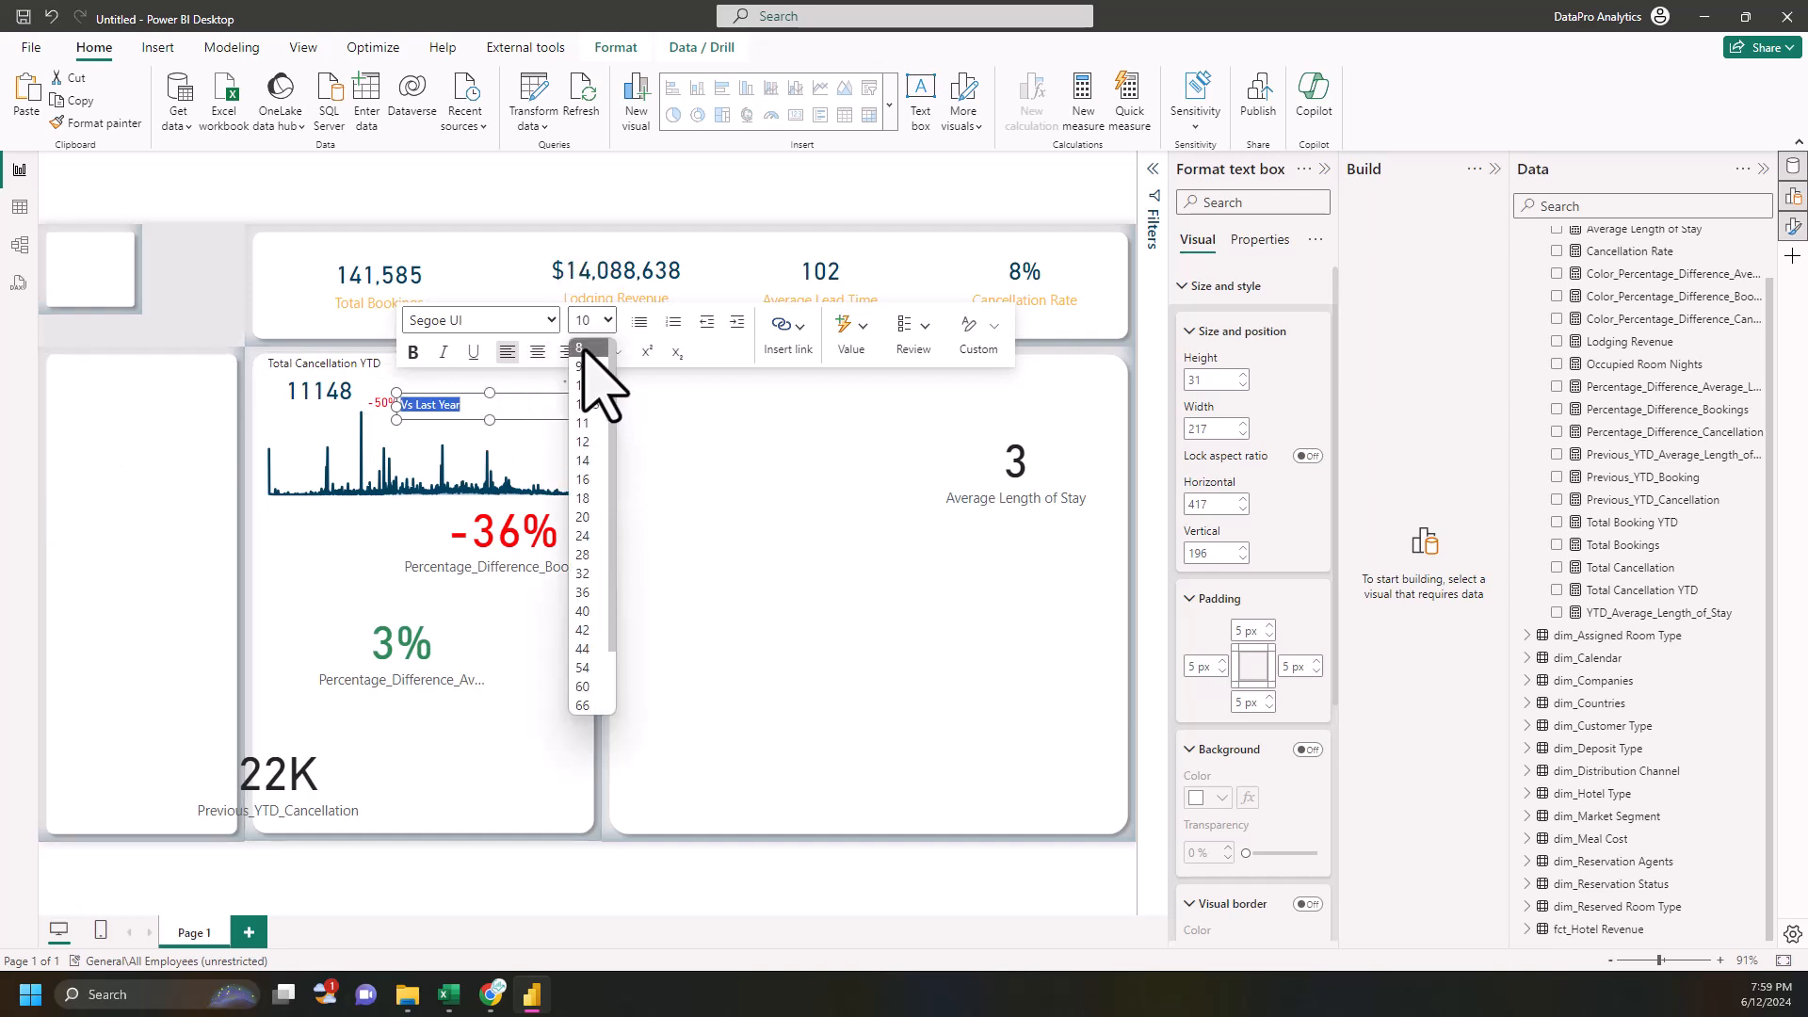
{"action": "left_click", "coordinate": [583, 350]}
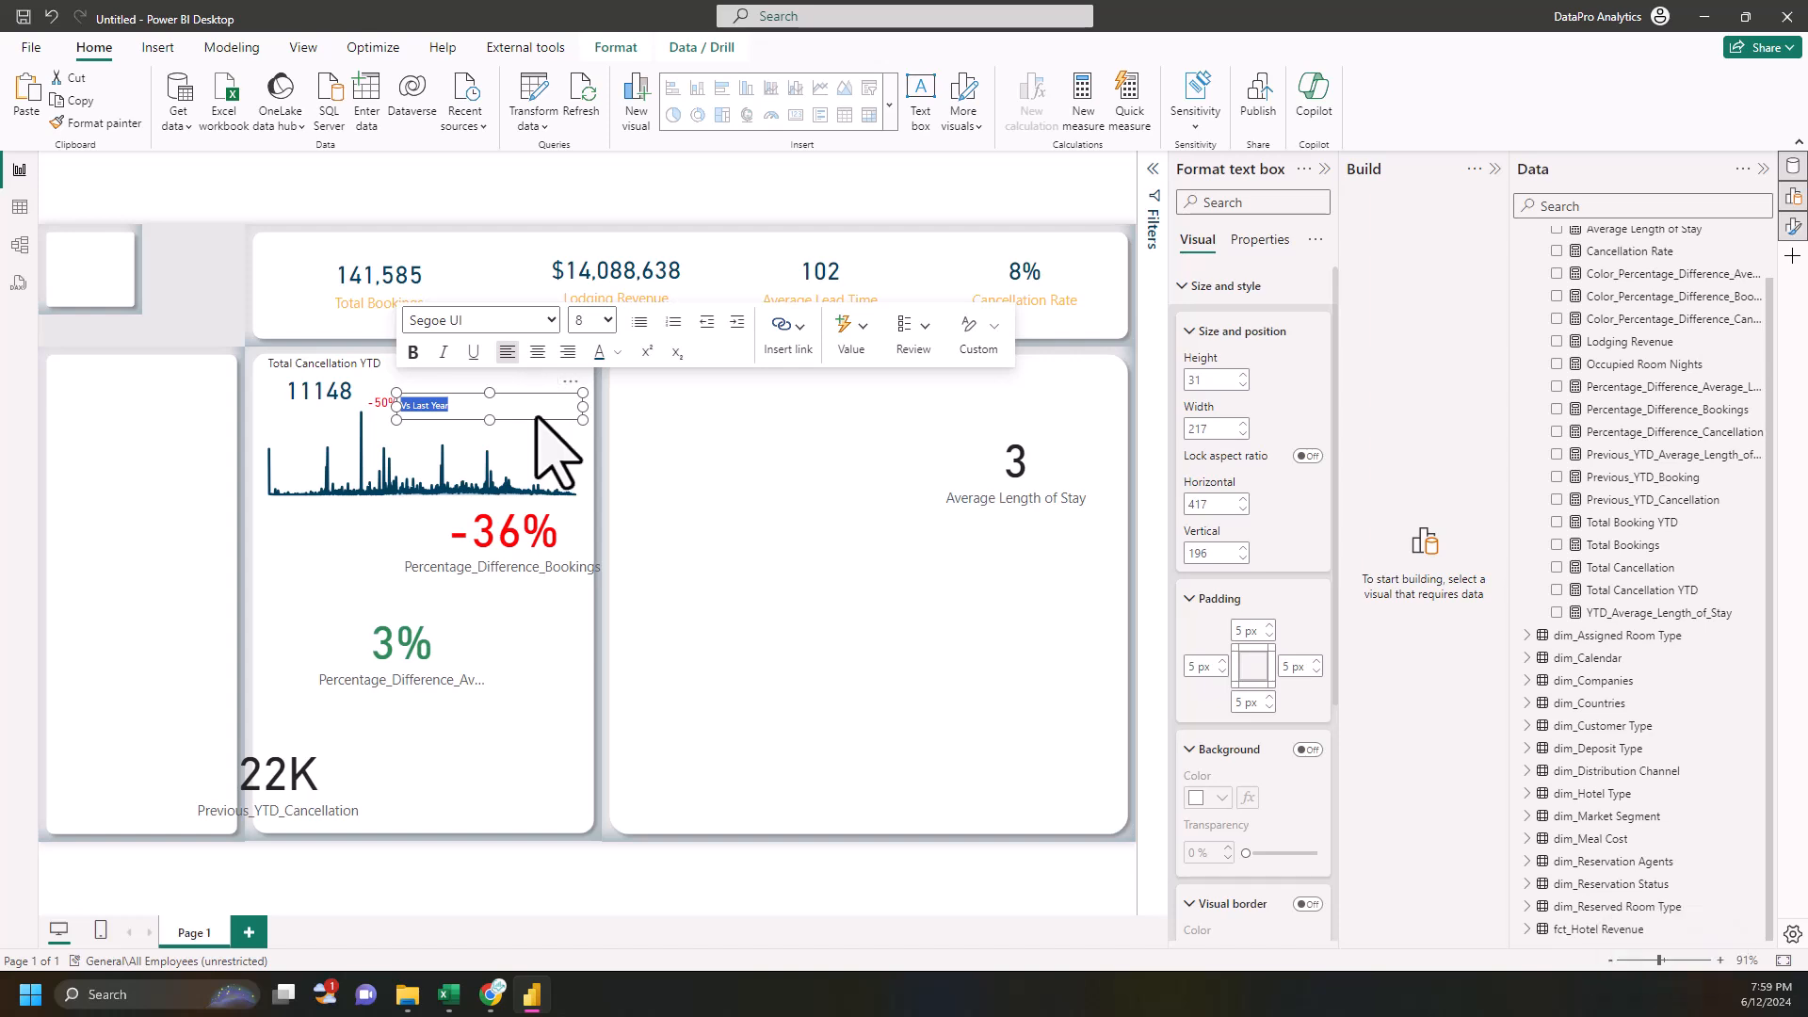
{"action": "left_click", "coordinate": [617, 352]}
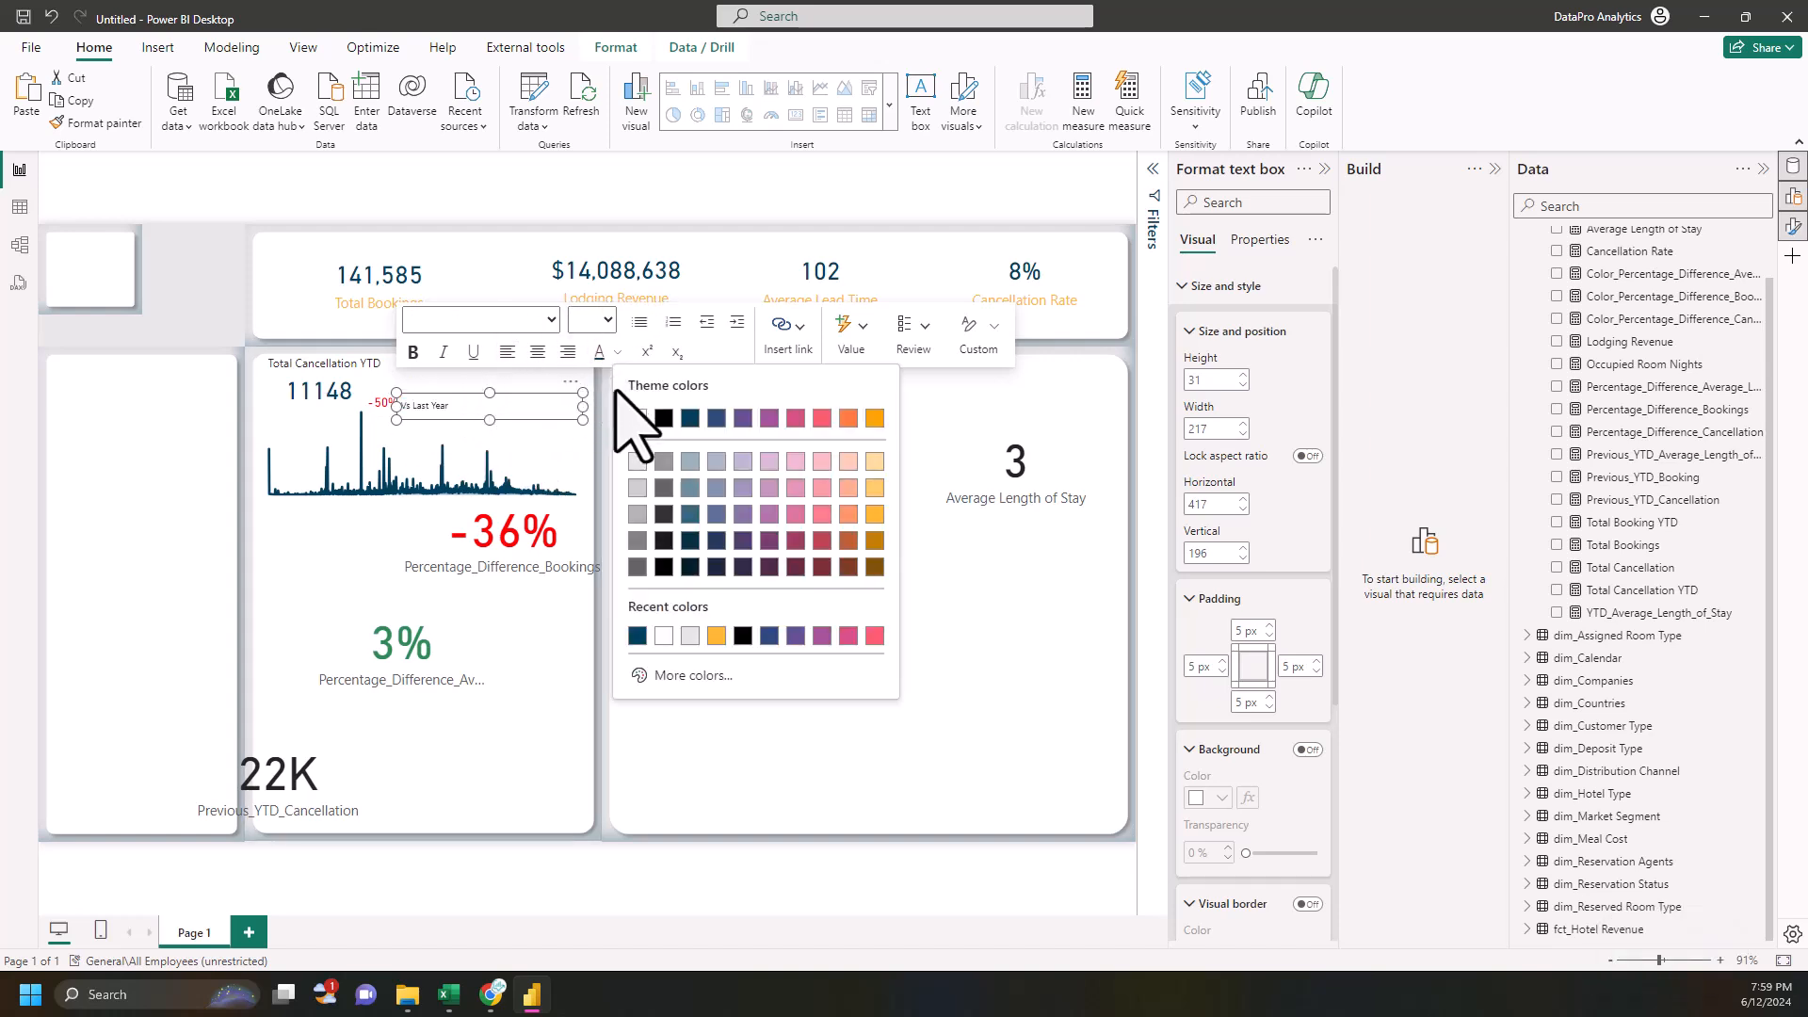
{"action": "left_click", "coordinate": [638, 636]}
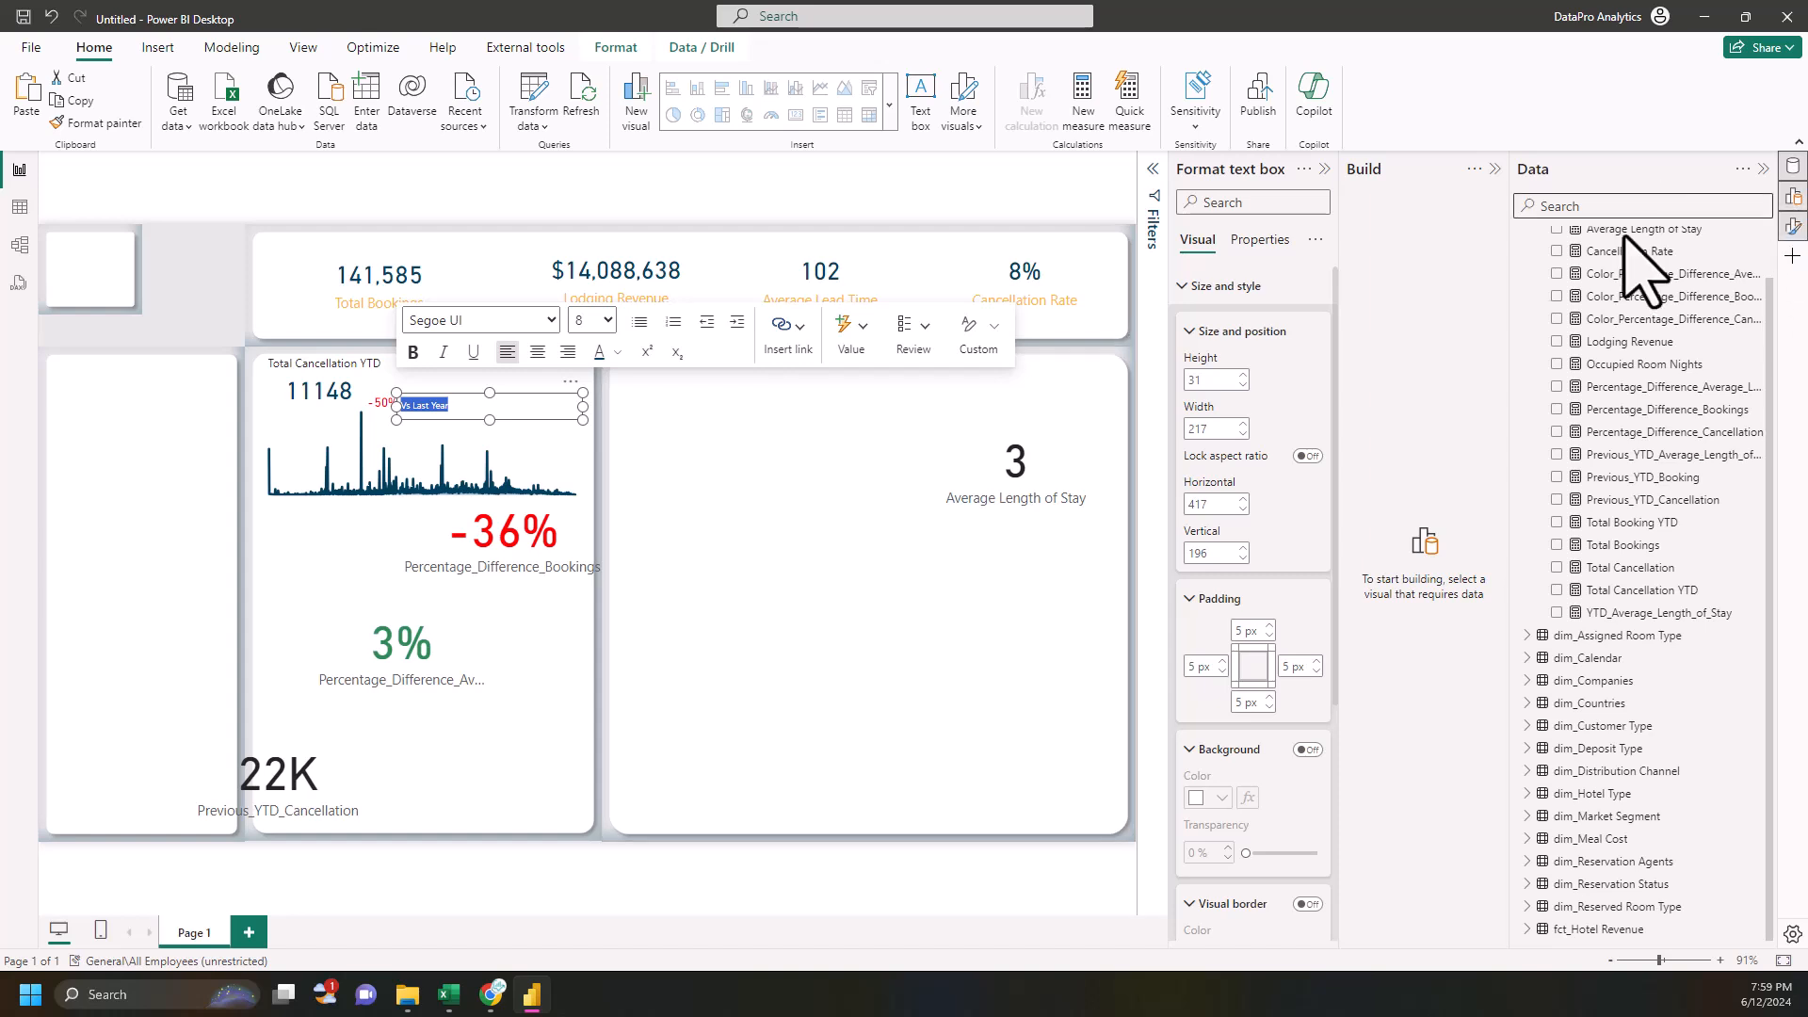
- Set the "Vs Last Year" text box to height 32, width 103, horizontal position 431 and vertical position 197
{"action": "left_click", "coordinate": [1203, 379]}
{"action": "type", "text": "32"}
{"action": "left_click", "coordinate": [1209, 429]}
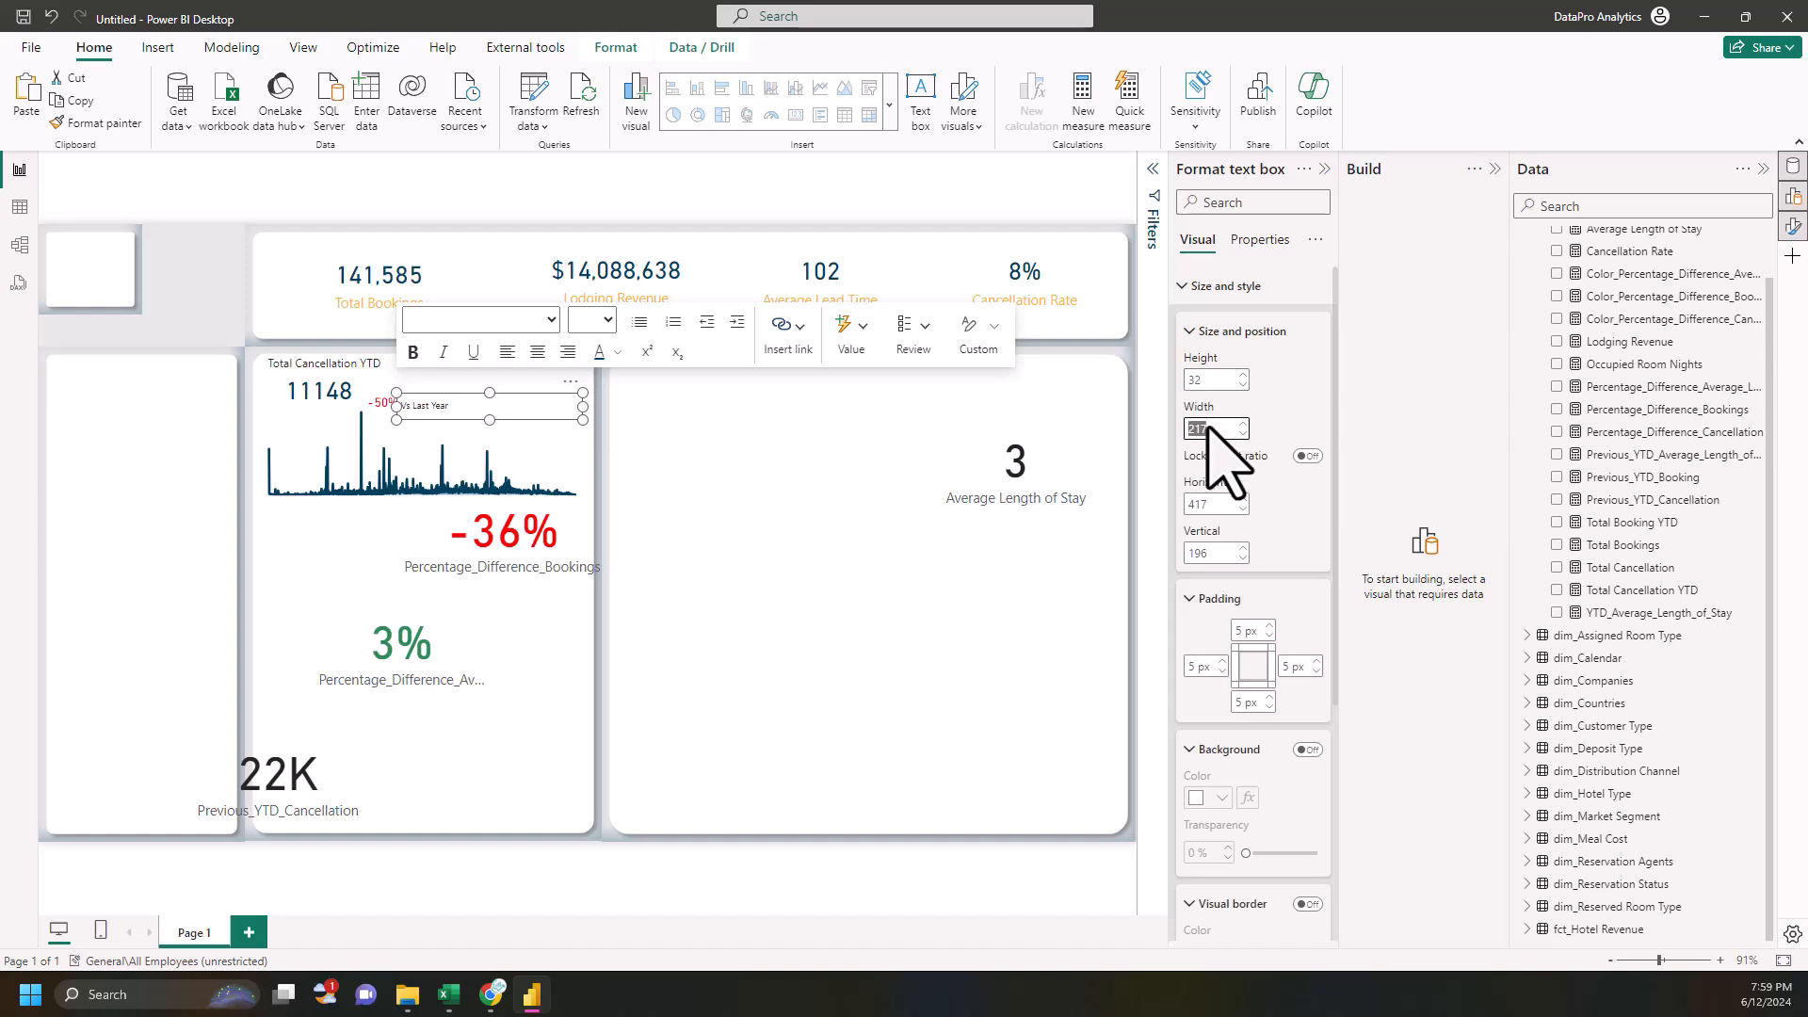
{"action": "type", "text": "103"}
{"action": "left_click", "coordinate": [1204, 506]}
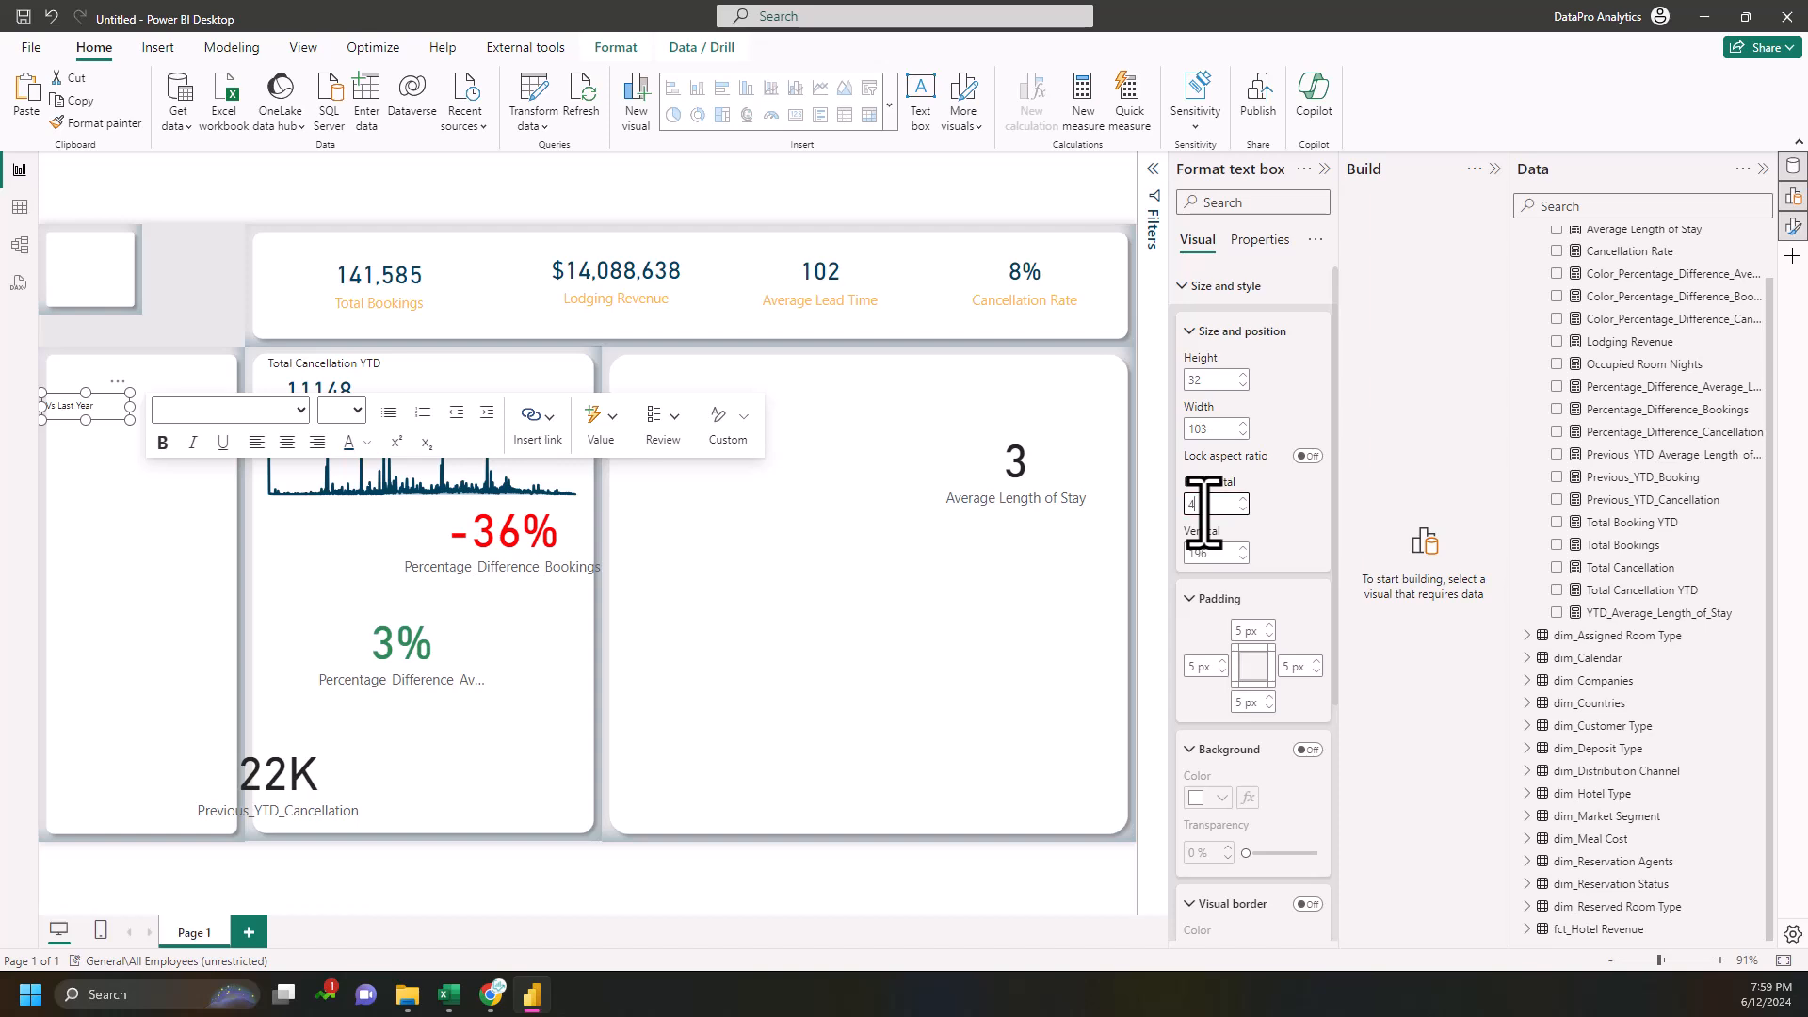
{"action": "type", "text": "1"}
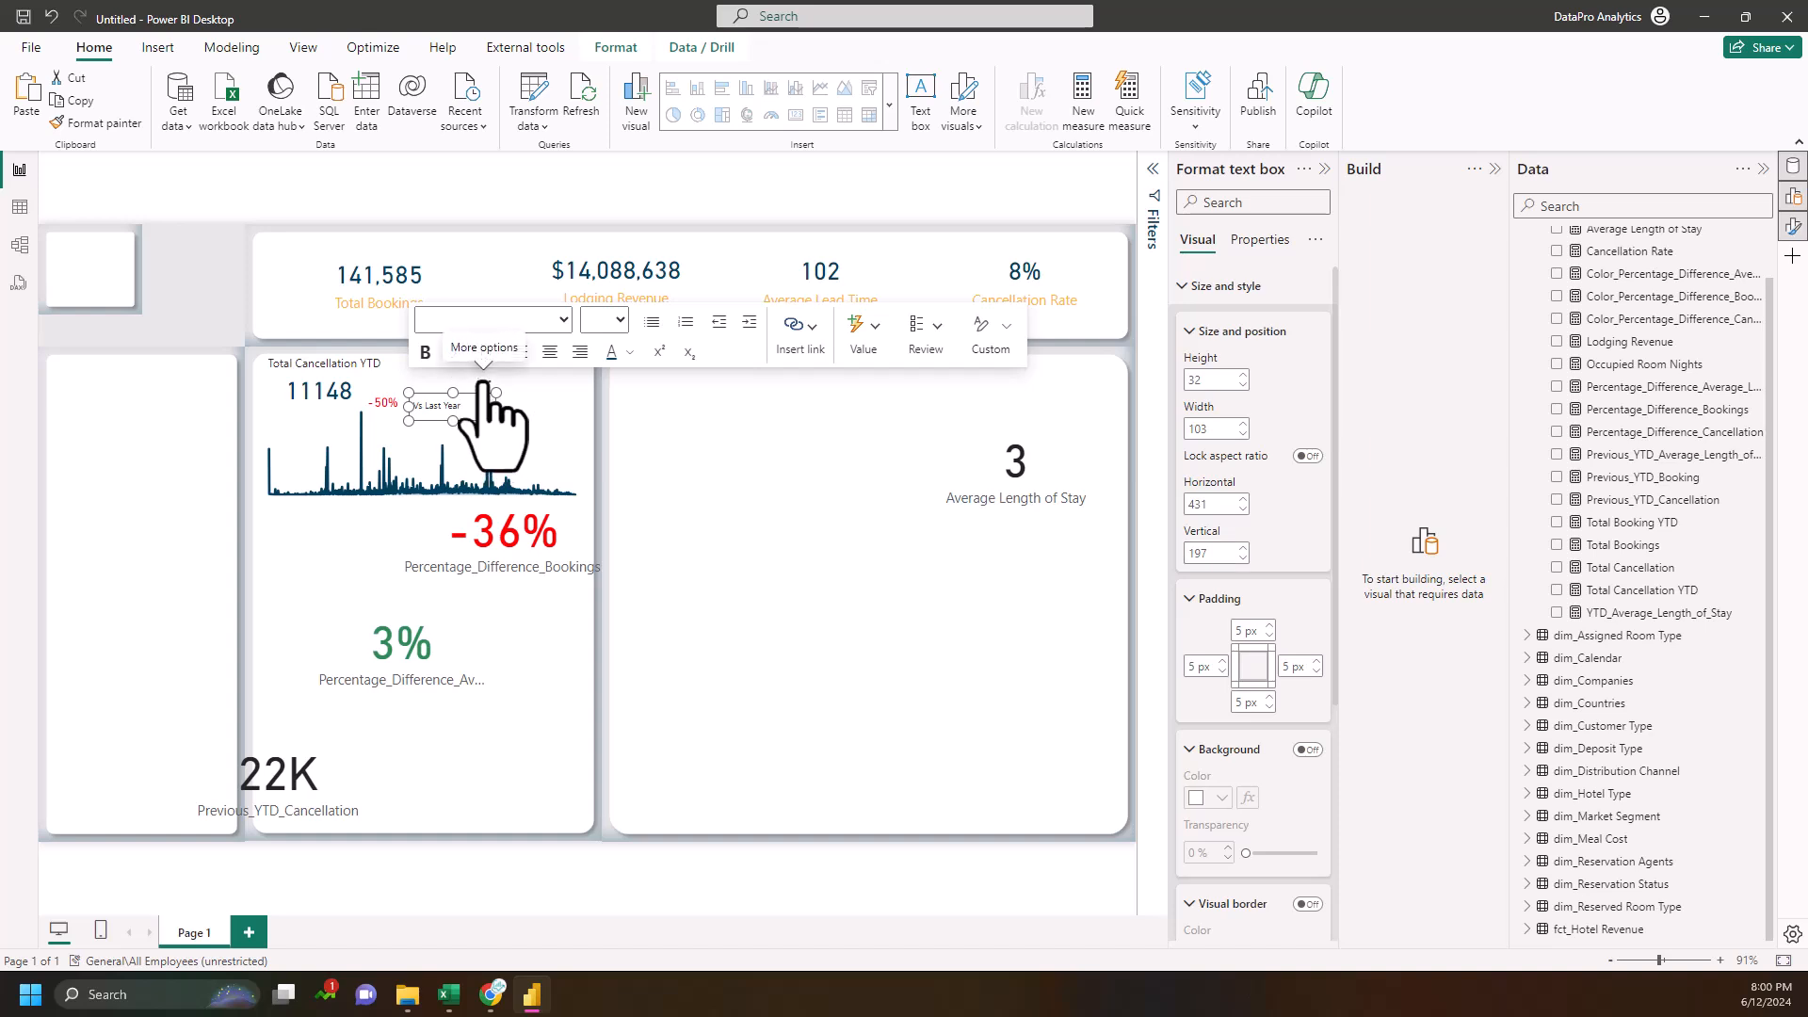
{"action": "left_click_drag", "start_coordinate": [482, 381], "coordinate": [469, 383]}
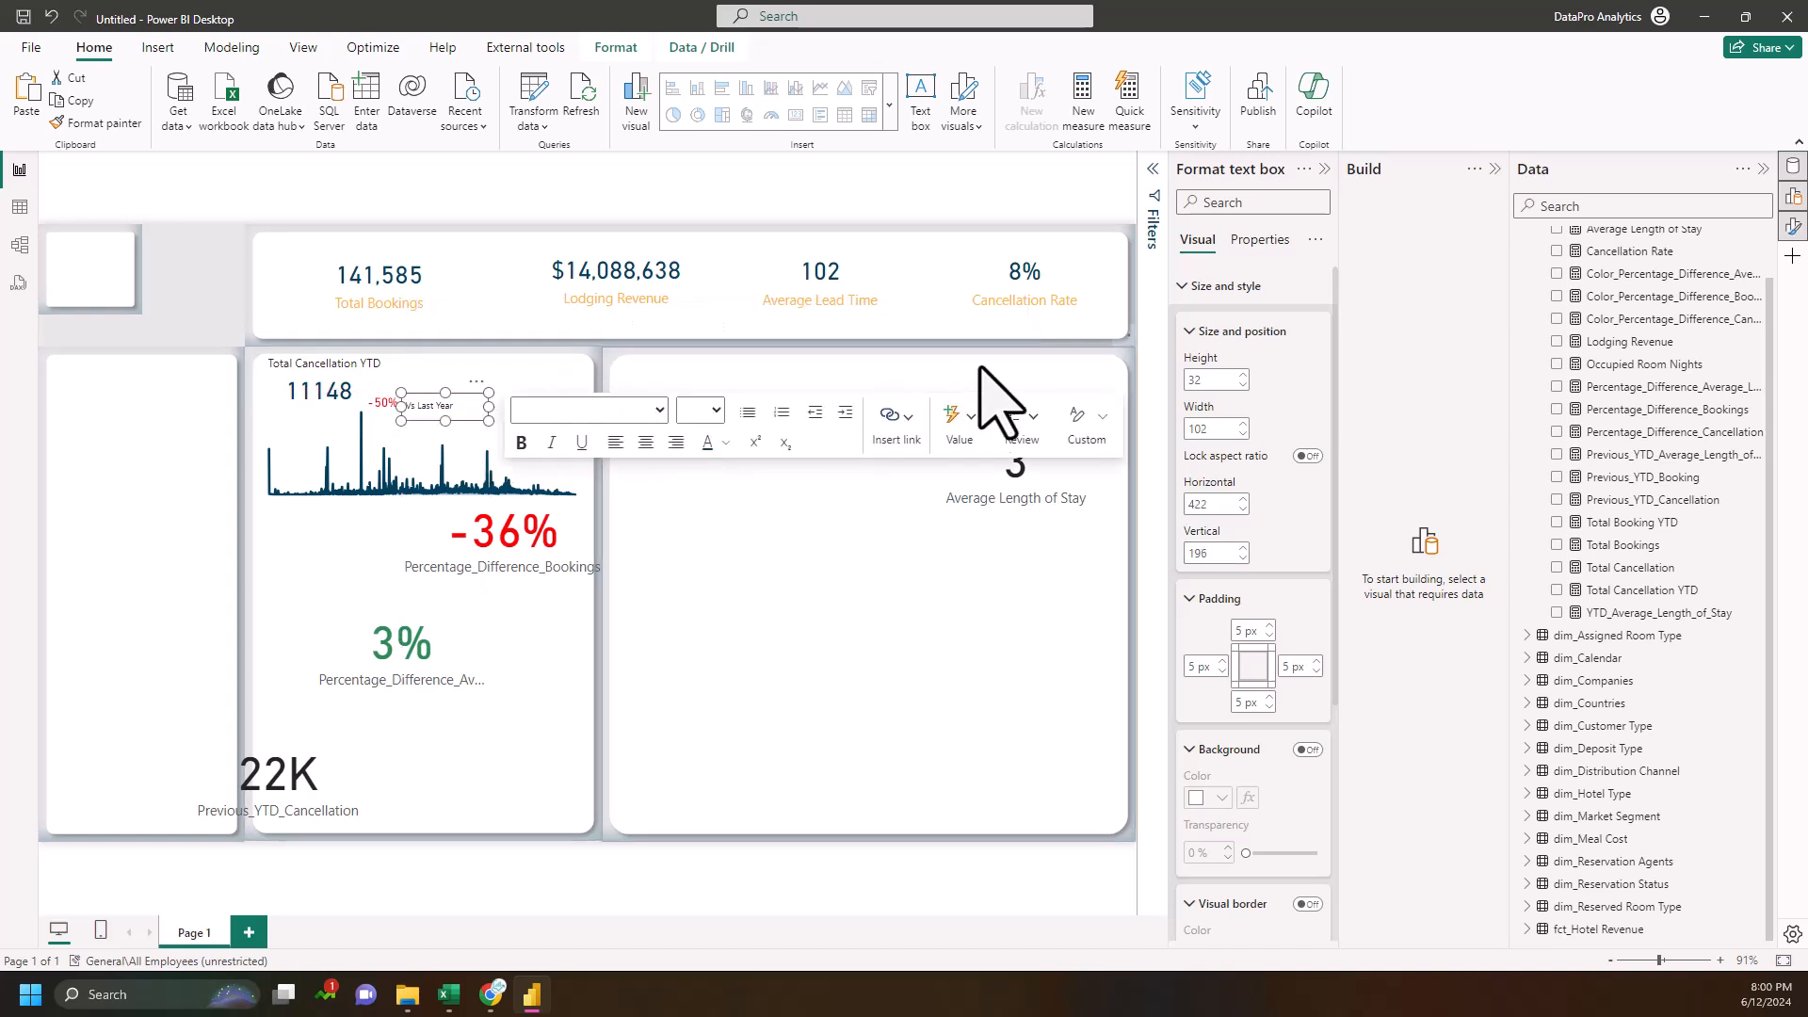
{"action": "double_click", "coordinate": [1225, 428]}
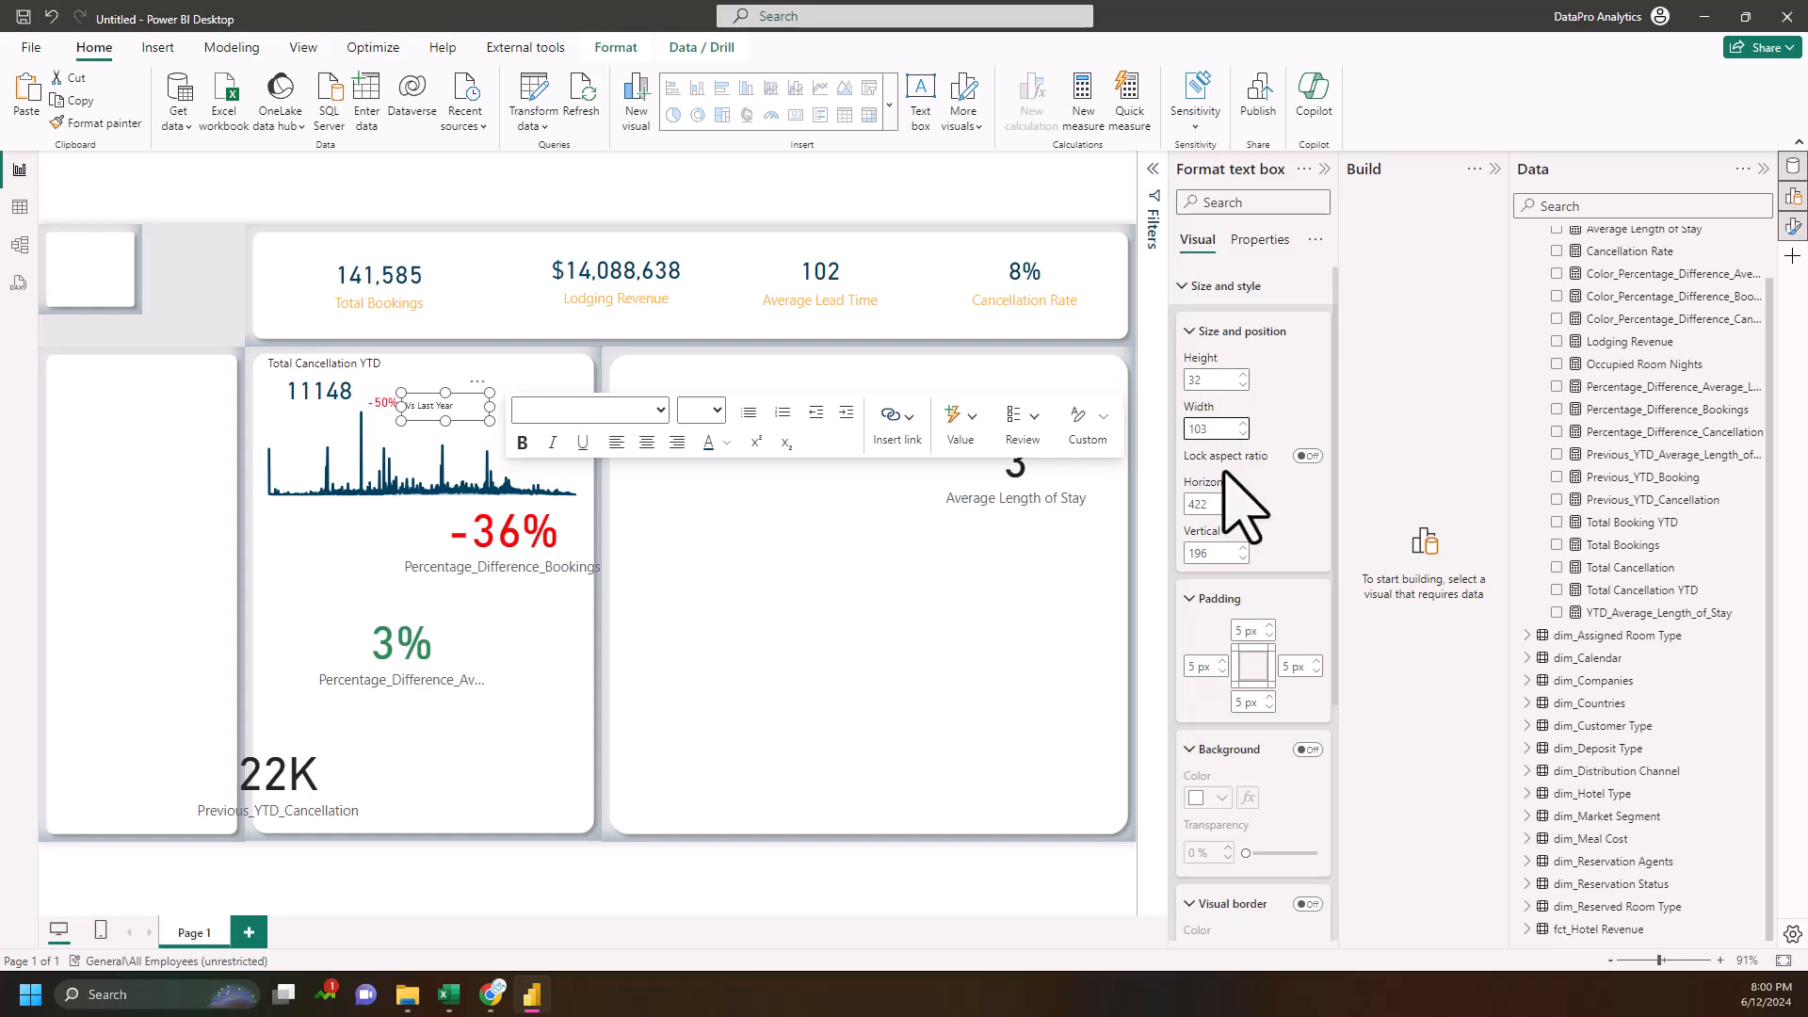
{"action": "double_click", "coordinate": [1202, 504]}
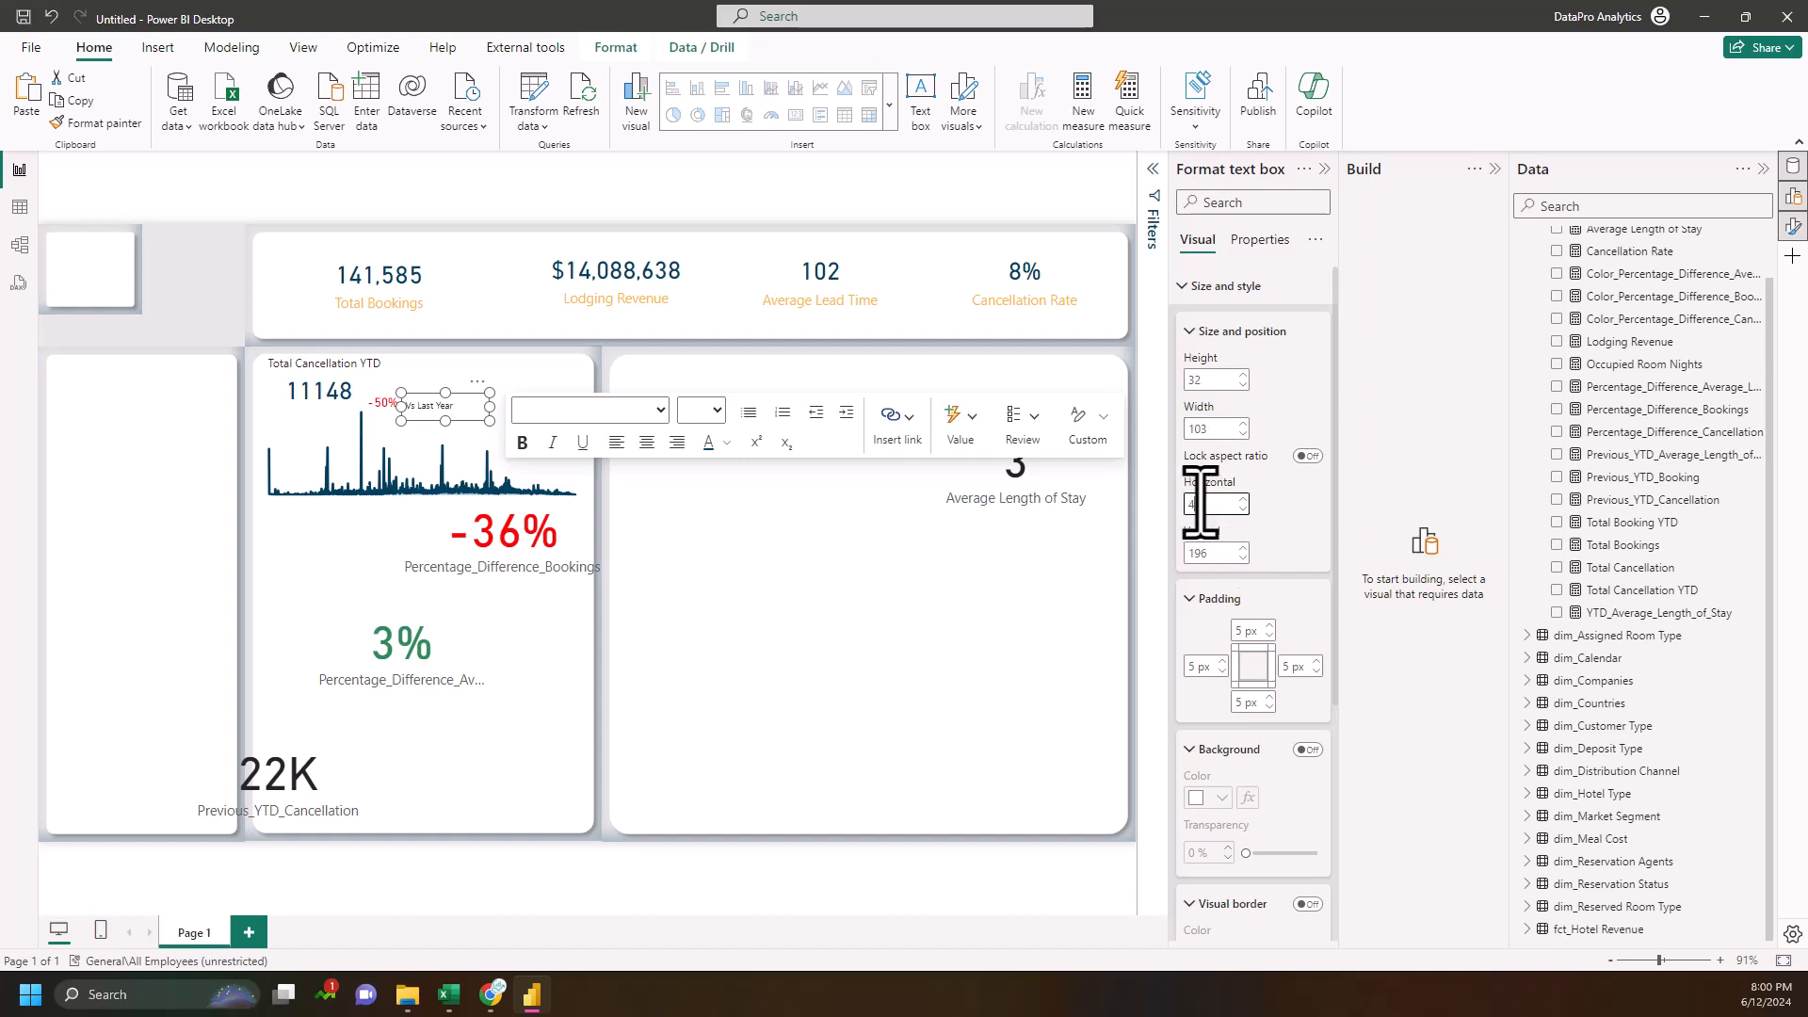
{"action": "type", "text": "431"}
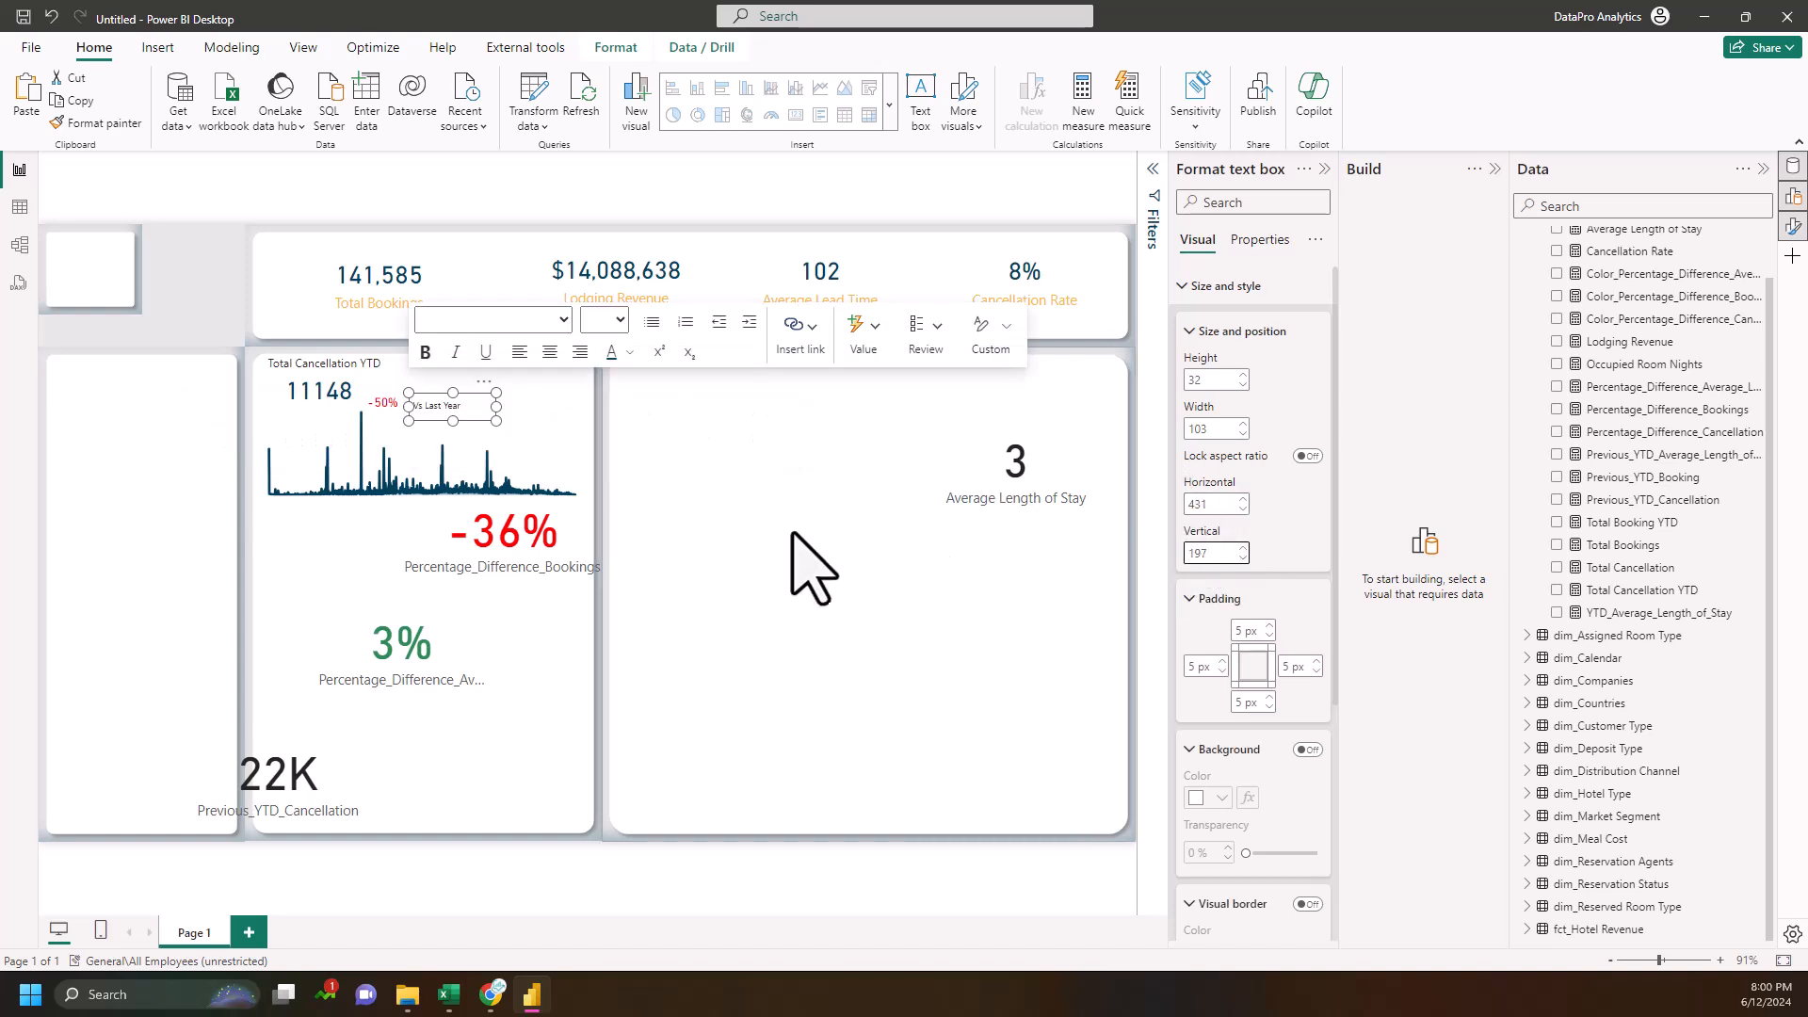
- Duplicate the Total Cancellation YTD text box, and clear space below the chart by moving the 3% card down and the -36% card to the wide panel
{"action": "left_click_drag", "start_coordinate": [526, 554], "coordinate": [435, 789]}
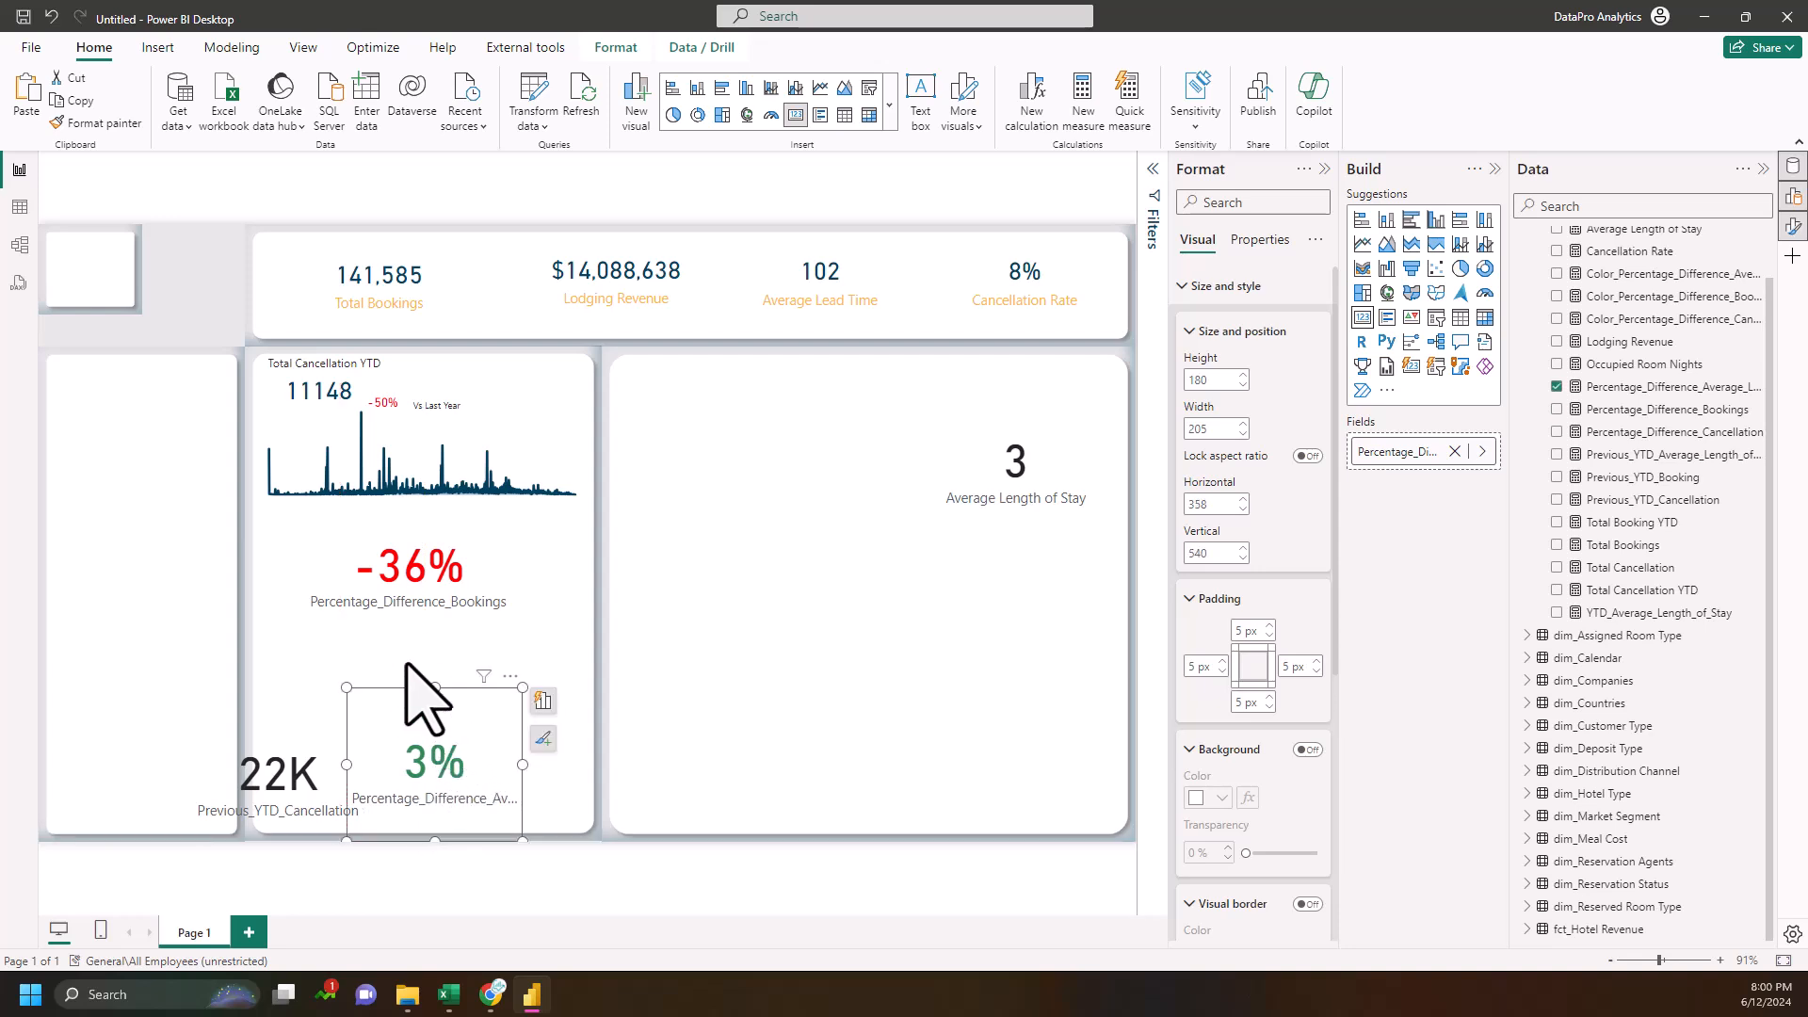
{"action": "left_click", "coordinate": [324, 361]}
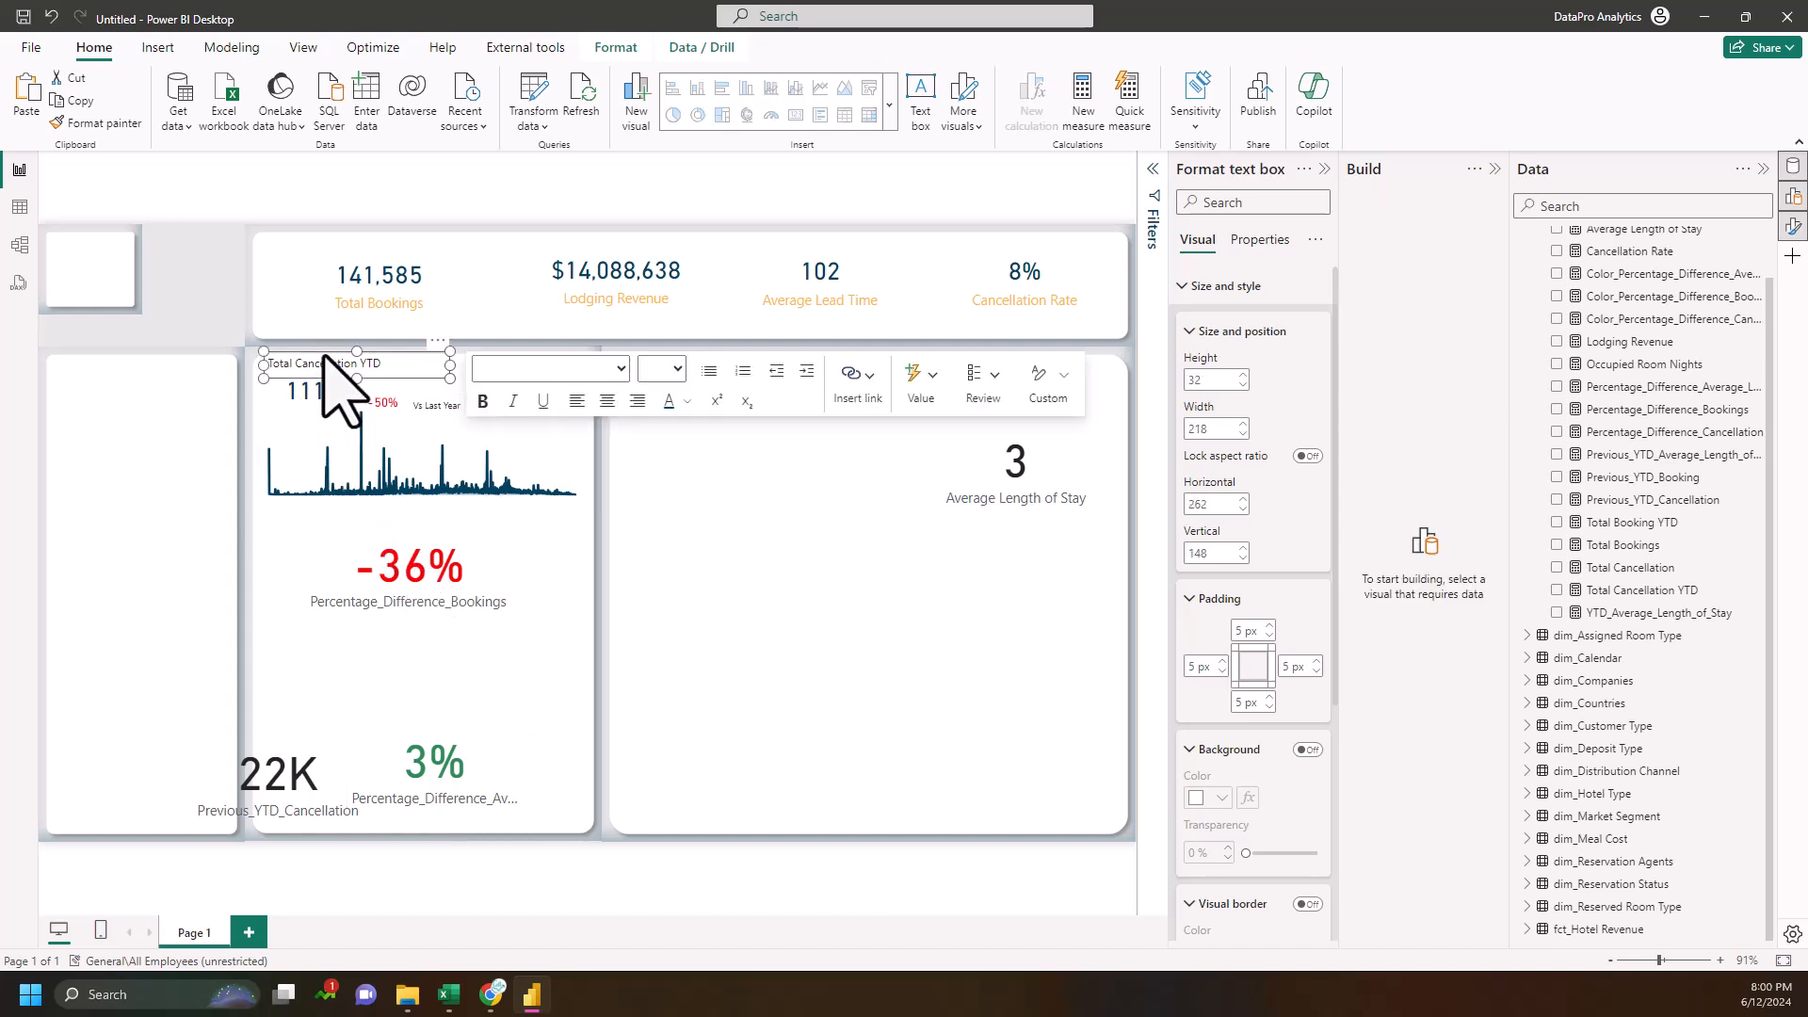
{"action": "left_click", "coordinate": [79, 100]}
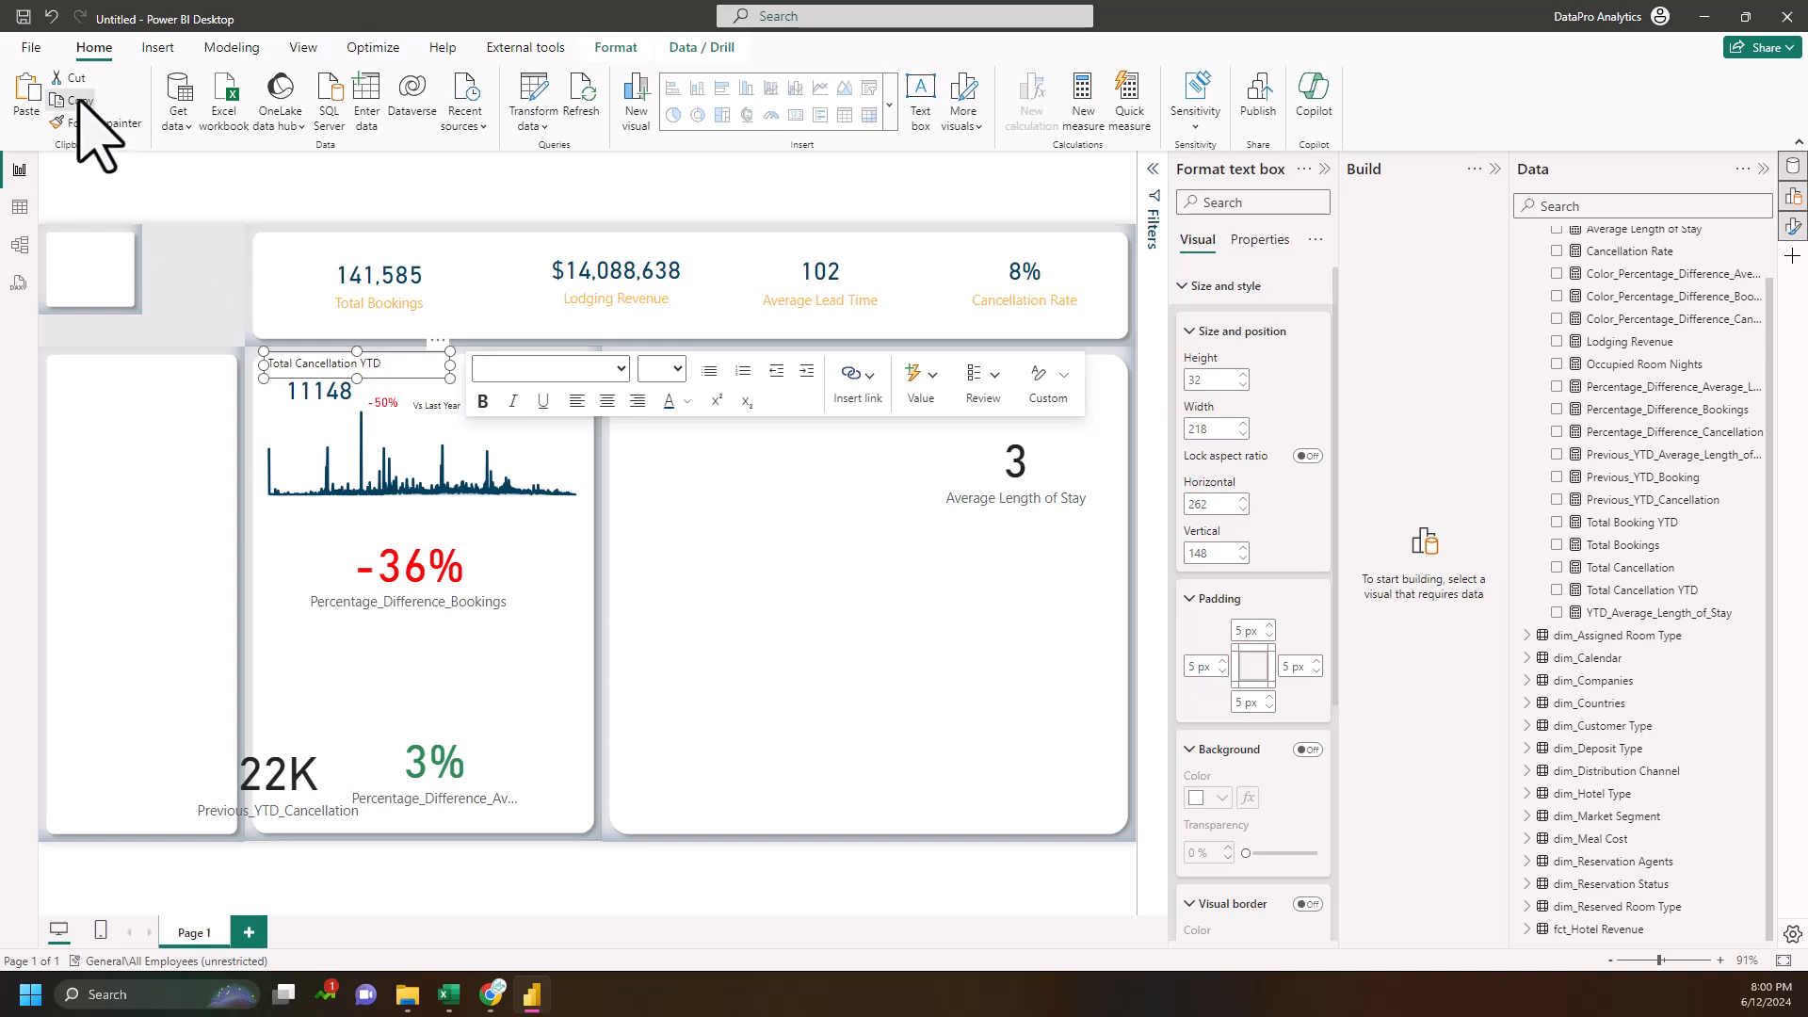
{"action": "left_click", "coordinate": [29, 99]}
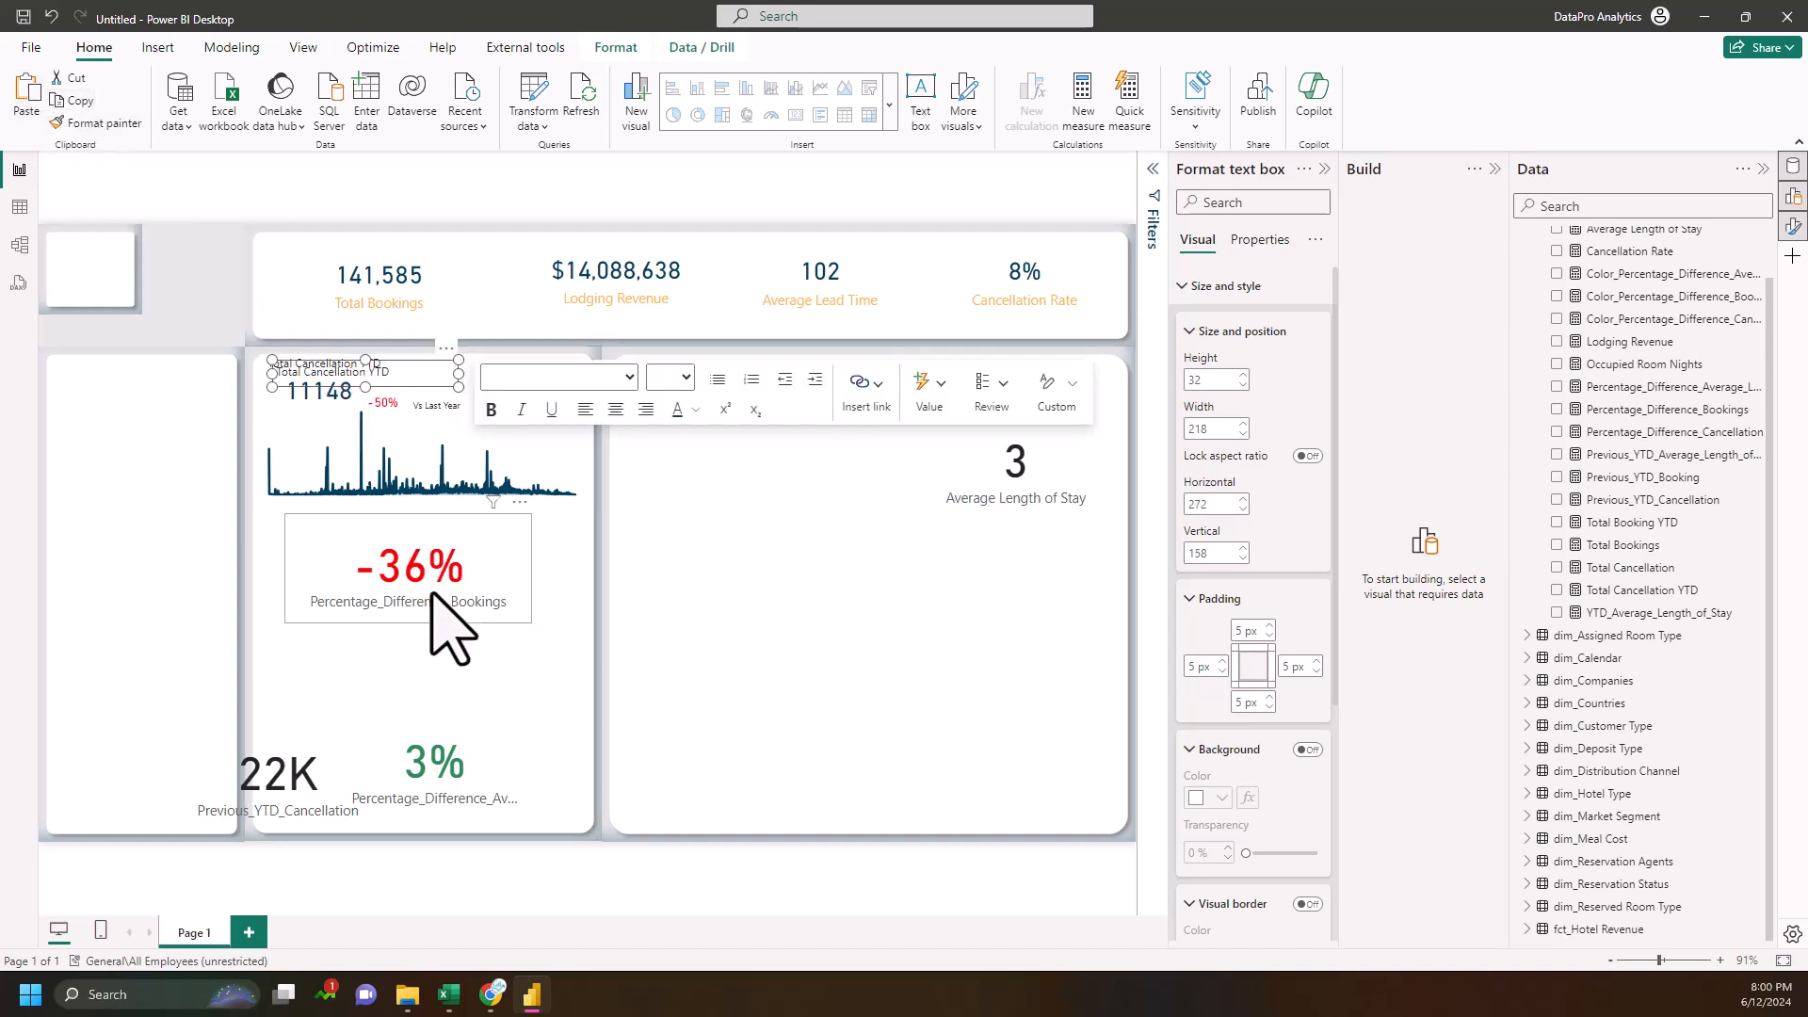
{"action": "left_click_drag", "start_coordinate": [443, 612], "coordinate": [756, 619]}
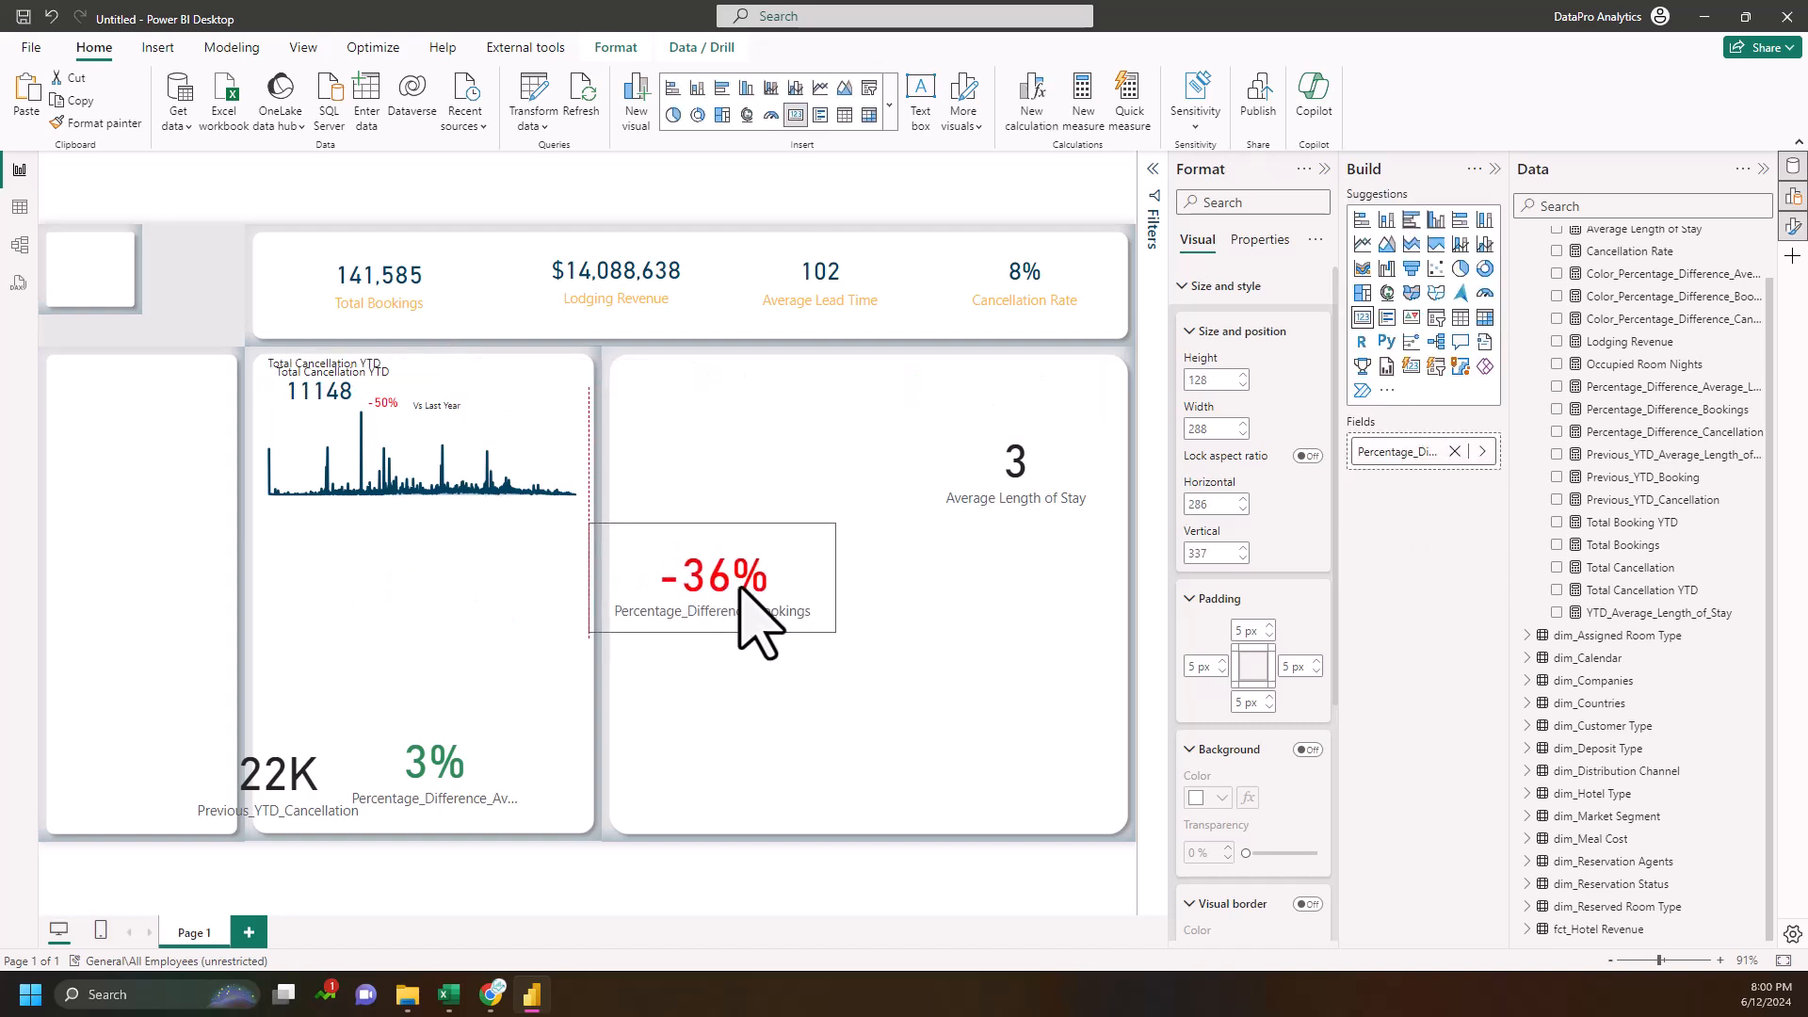
- Move the copied text box below the area chart and change its text to "Total Booking YTD"
{"action": "left_click", "coordinate": [456, 383]}
{"action": "left_click_drag", "start_coordinate": [456, 383], "coordinate": [428, 518]}
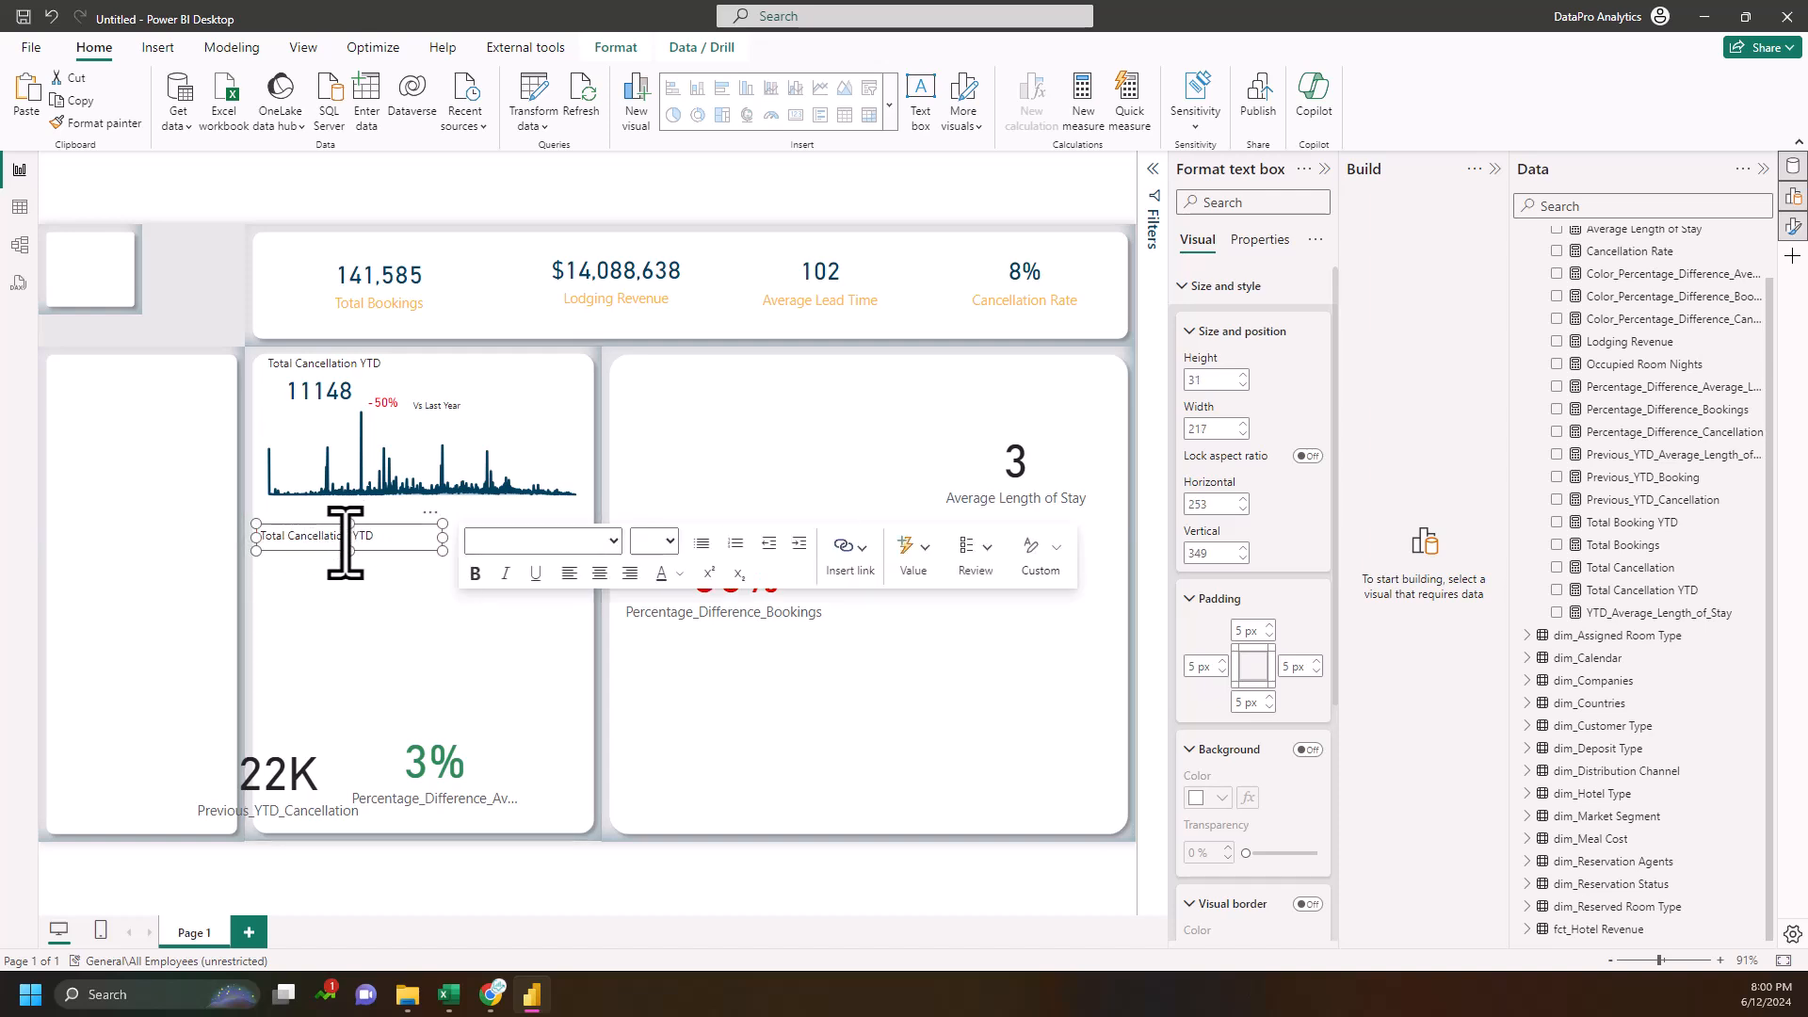
{"action": "left_click_drag", "start_coordinate": [348, 535], "coordinate": [249, 544]}
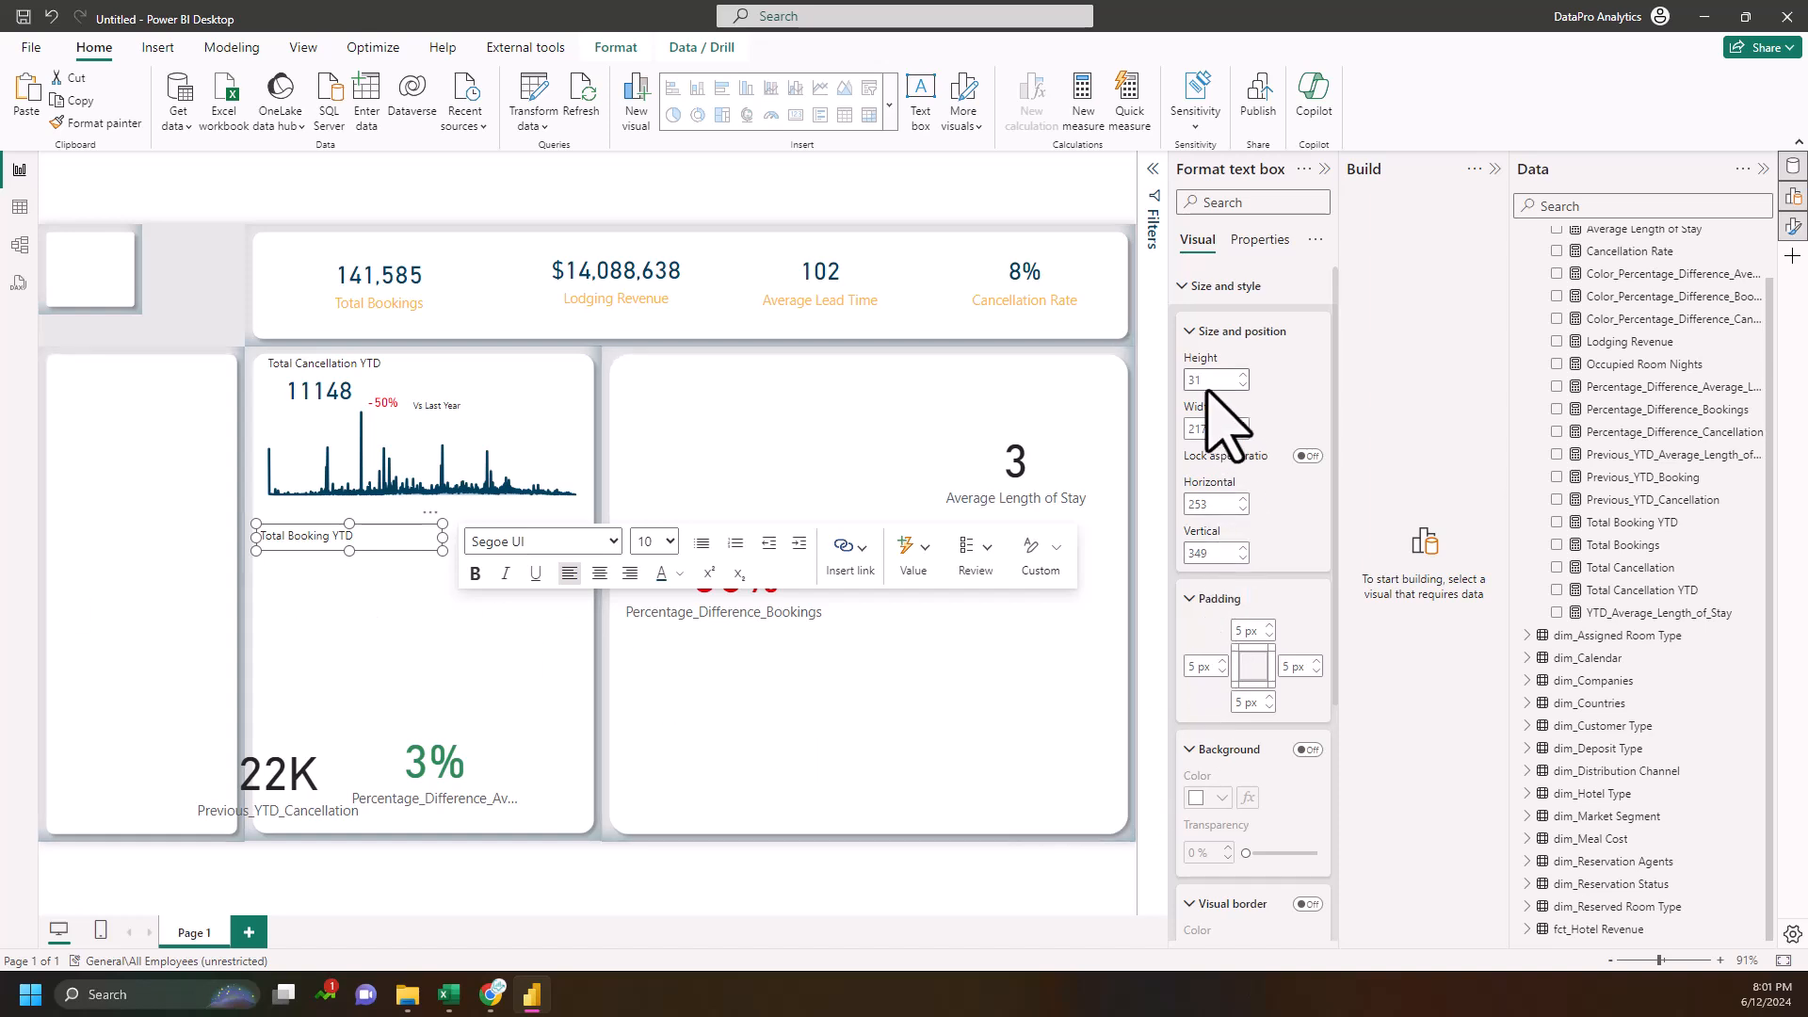
- Set the Total Booking YTD text box to height 32, width 218, horizontal position 264 and vertical position 350
{"action": "left_click", "coordinate": [1243, 375]}
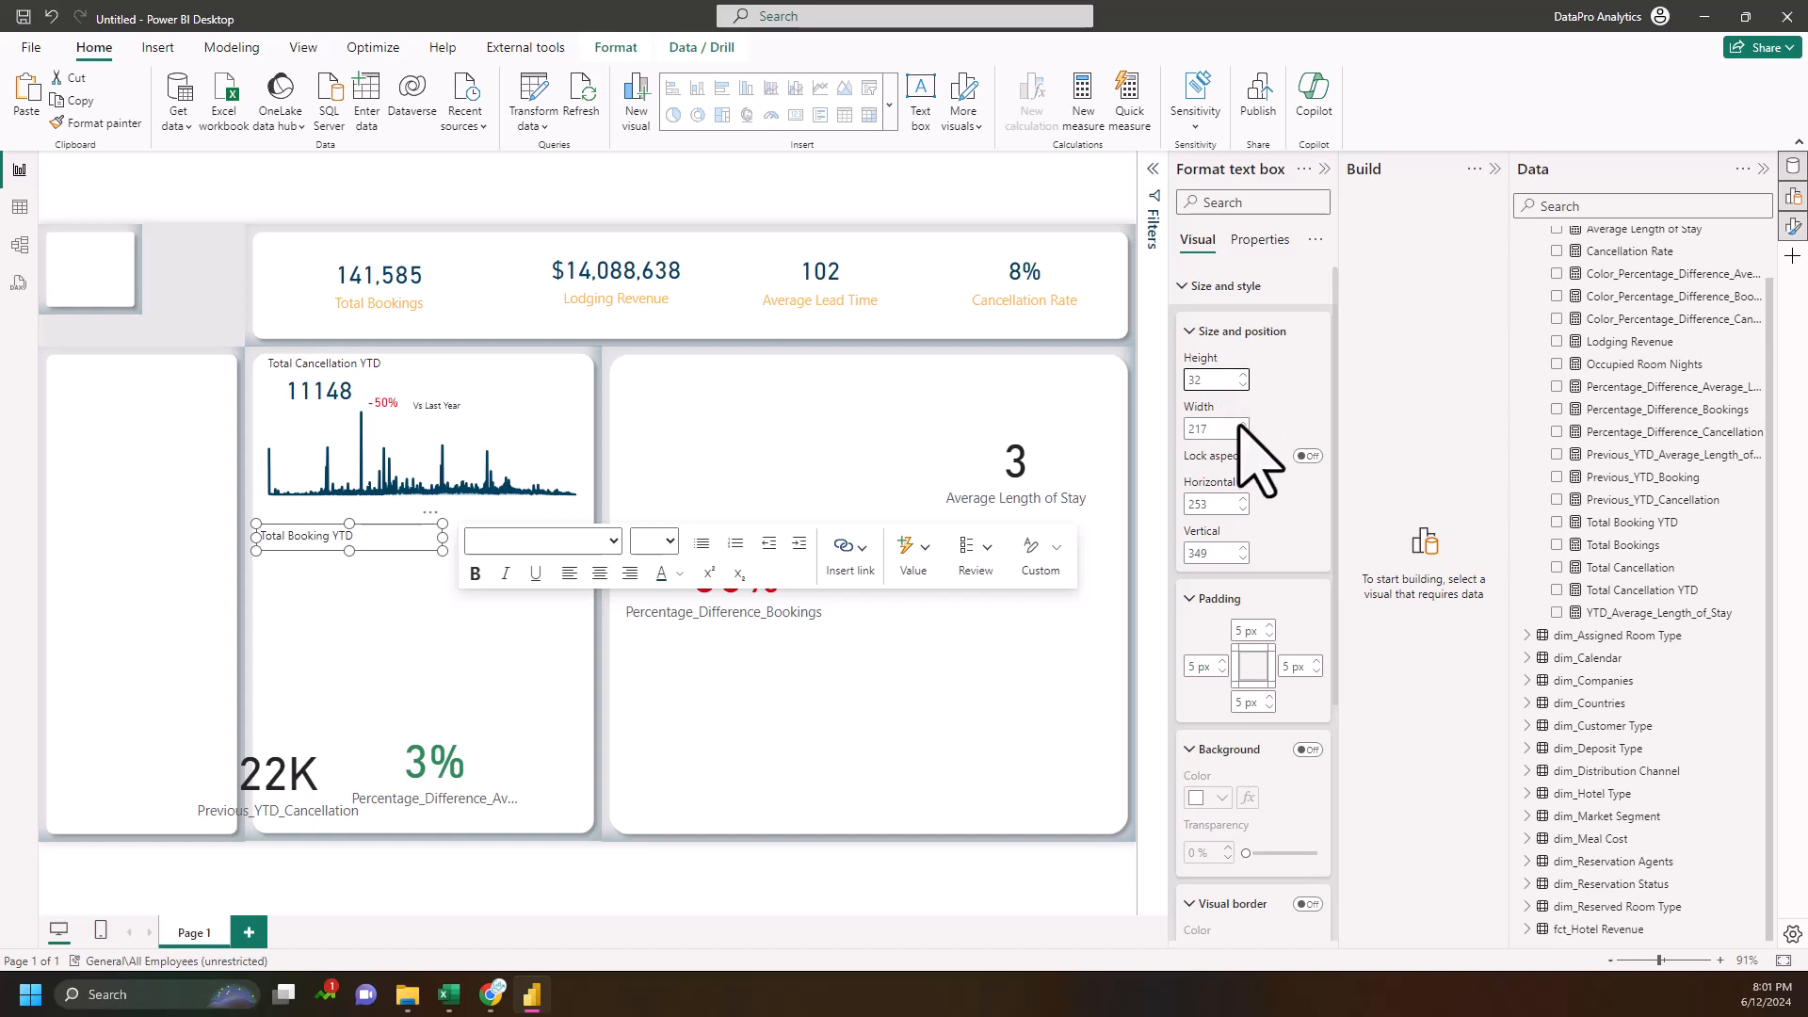
{"action": "left_click", "coordinate": [1243, 426]}
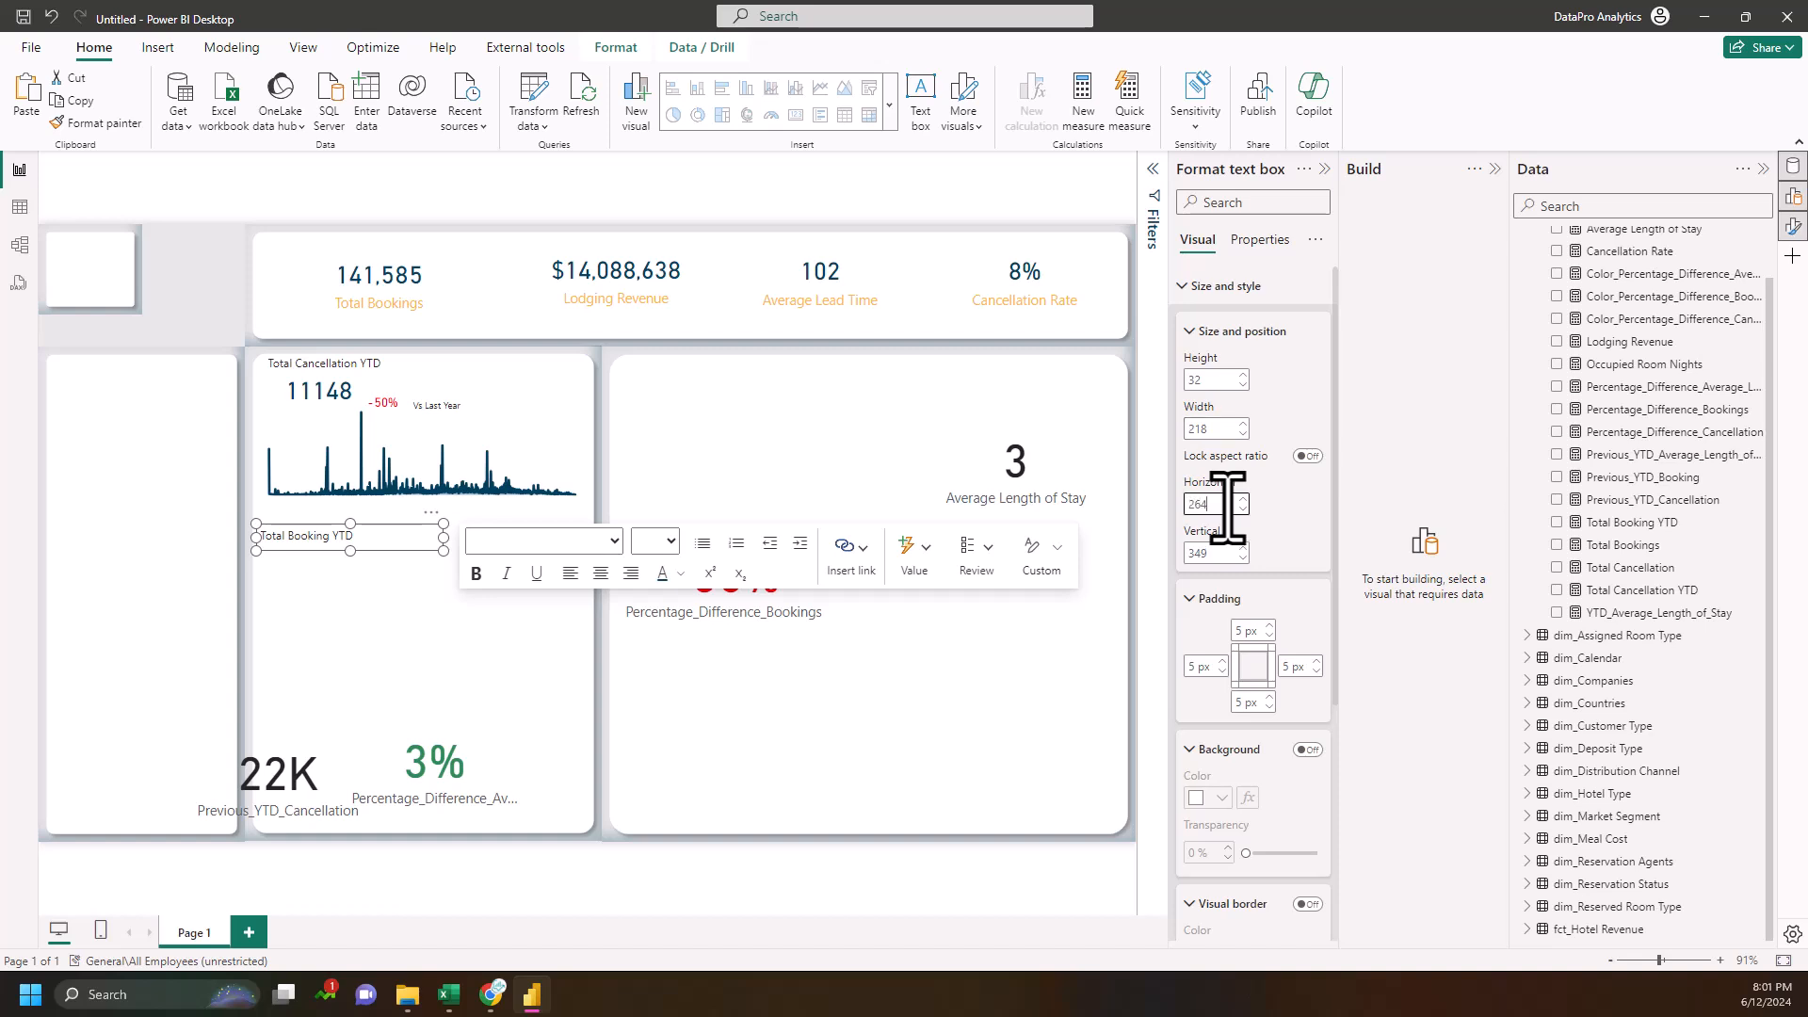
{"action": "left_click", "coordinate": [1214, 553]}
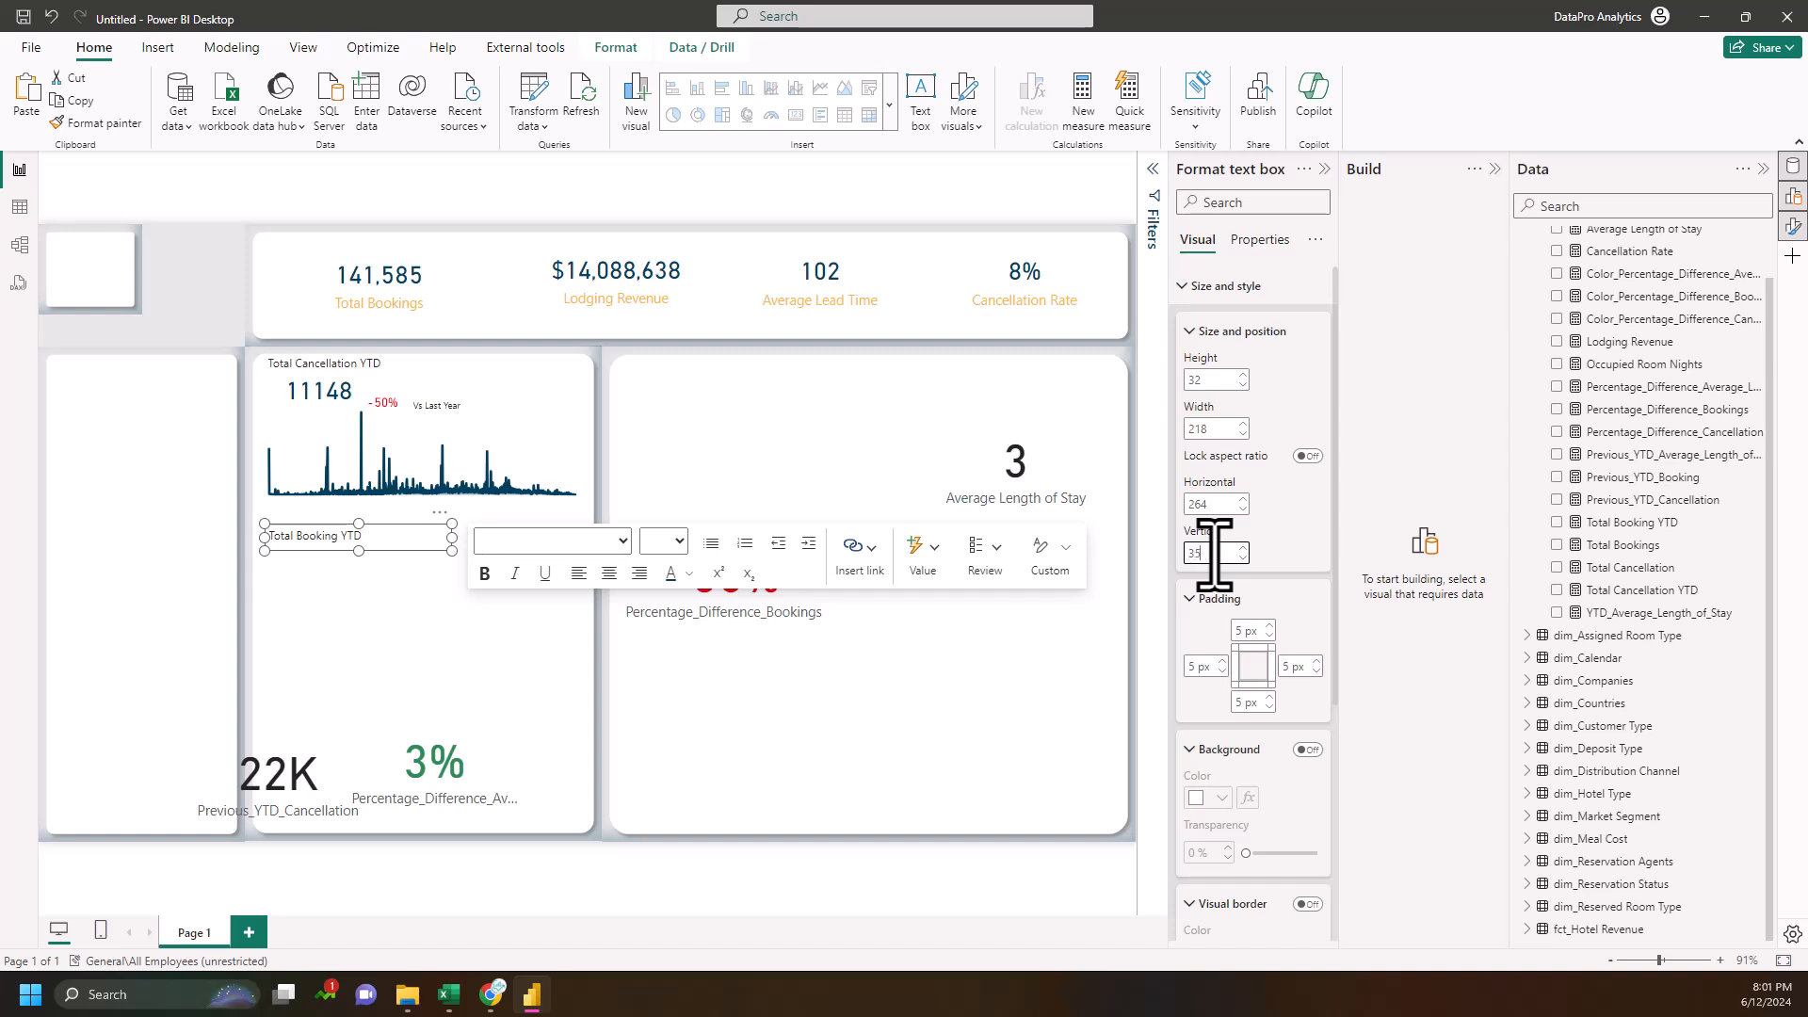
{"action": "type", "text": "350"}
{"action": "key", "text": "Return"}
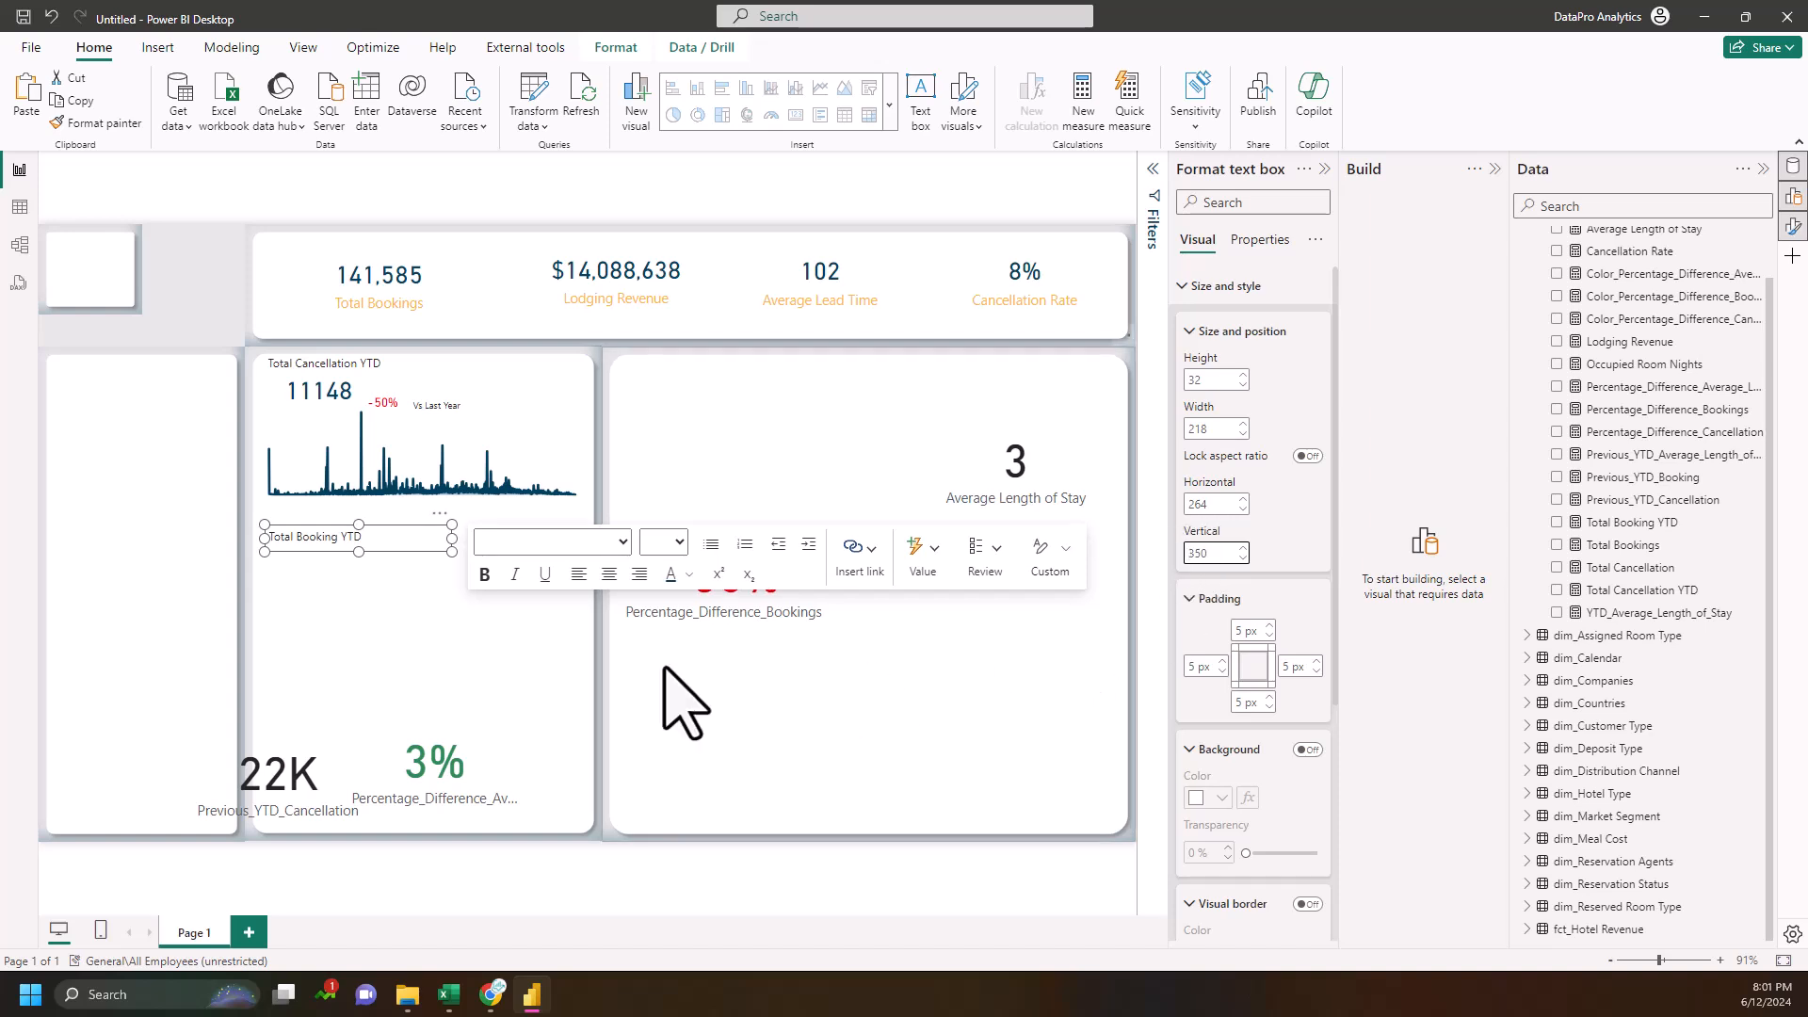
- Select the 11148 card above the area chart
{"action": "left_click", "coordinate": [342, 418]}
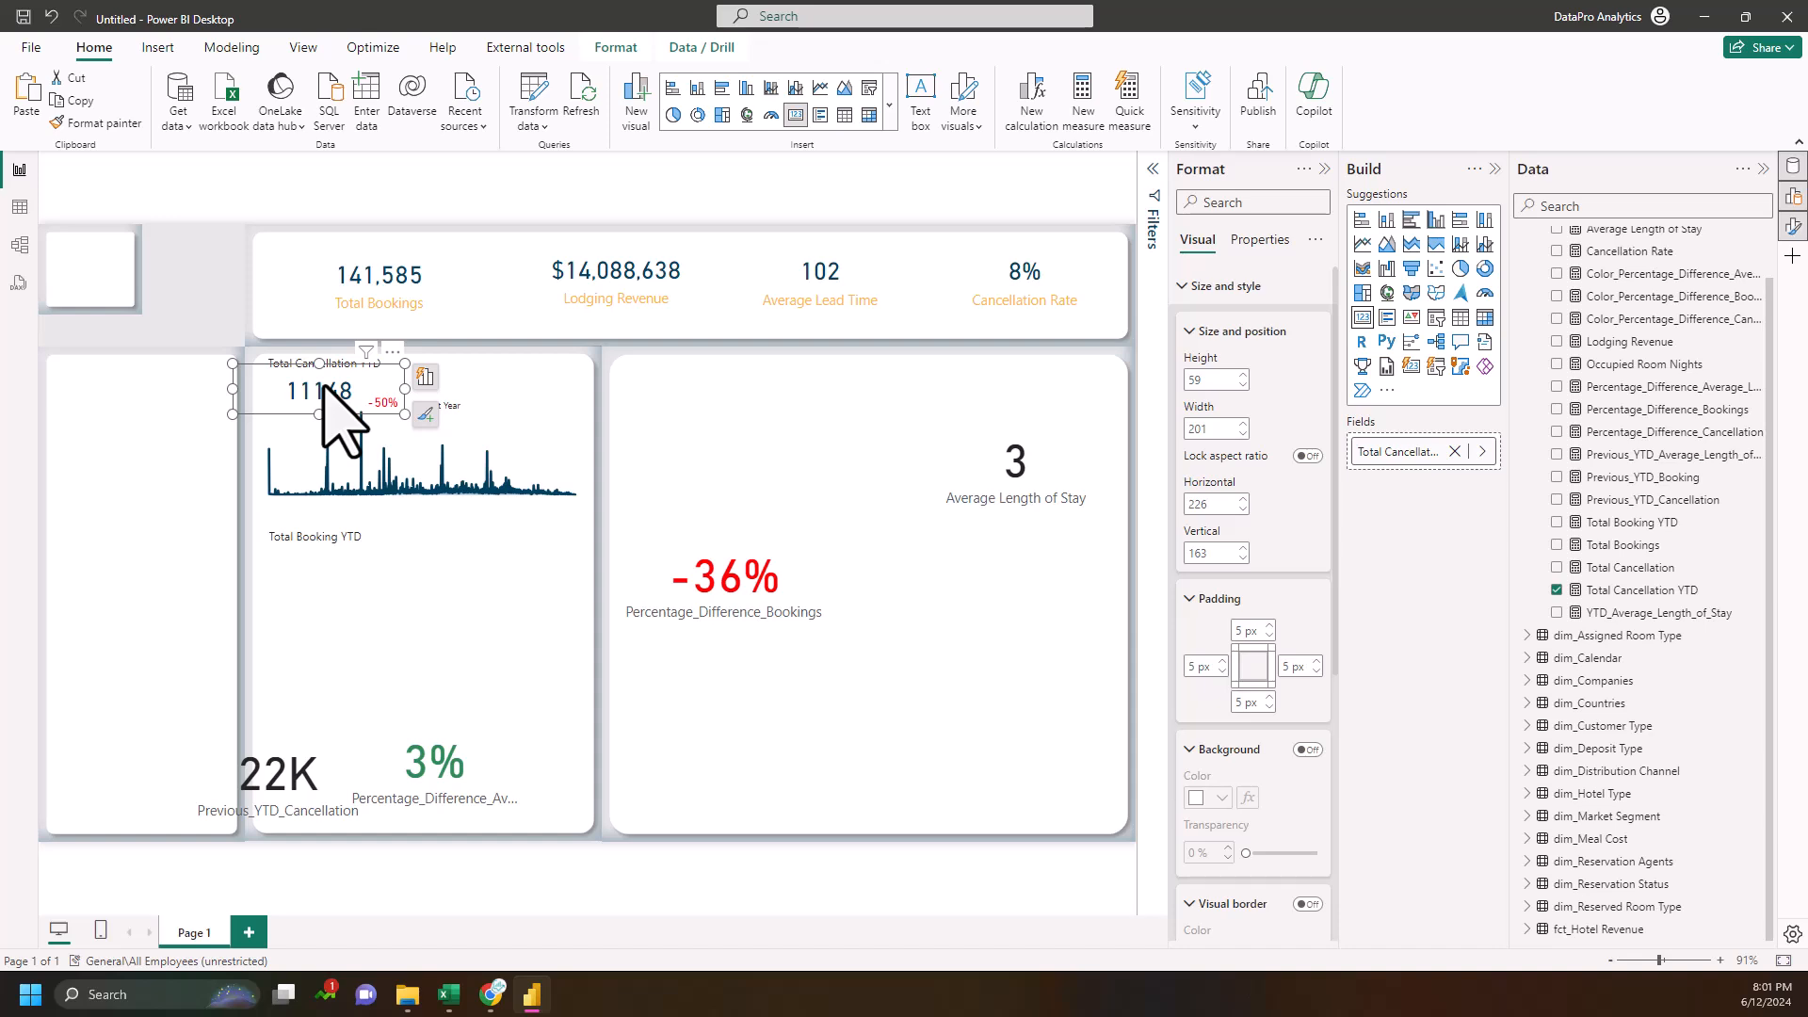
- Move the duplicated Total Cancellation YTD card under the Total Booking YTD label, replace its field with Total Booking YTD, and add the thousands separator
{"action": "left_click_drag", "start_coordinate": [325, 388], "coordinate": [324, 567]}
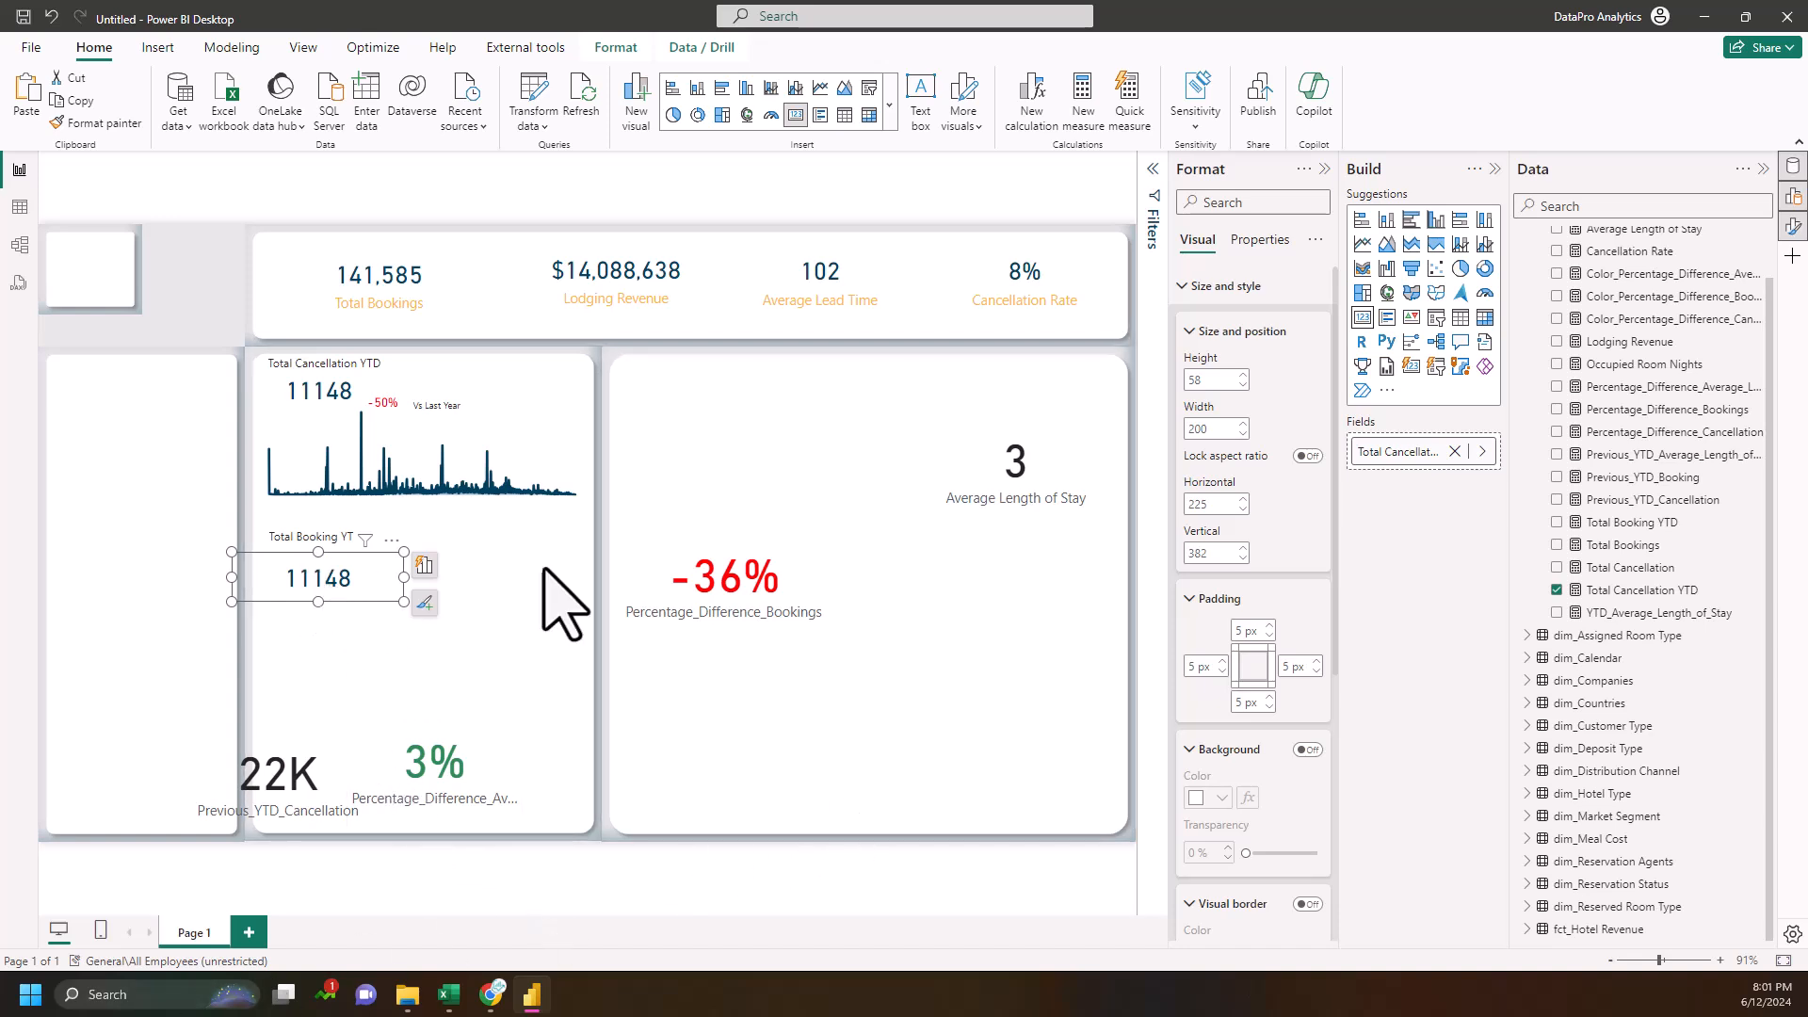
{"action": "left_click", "coordinate": [1454, 452]}
{"action": "left_click_drag", "start_coordinate": [1632, 529], "coordinate": [1349, 482]}
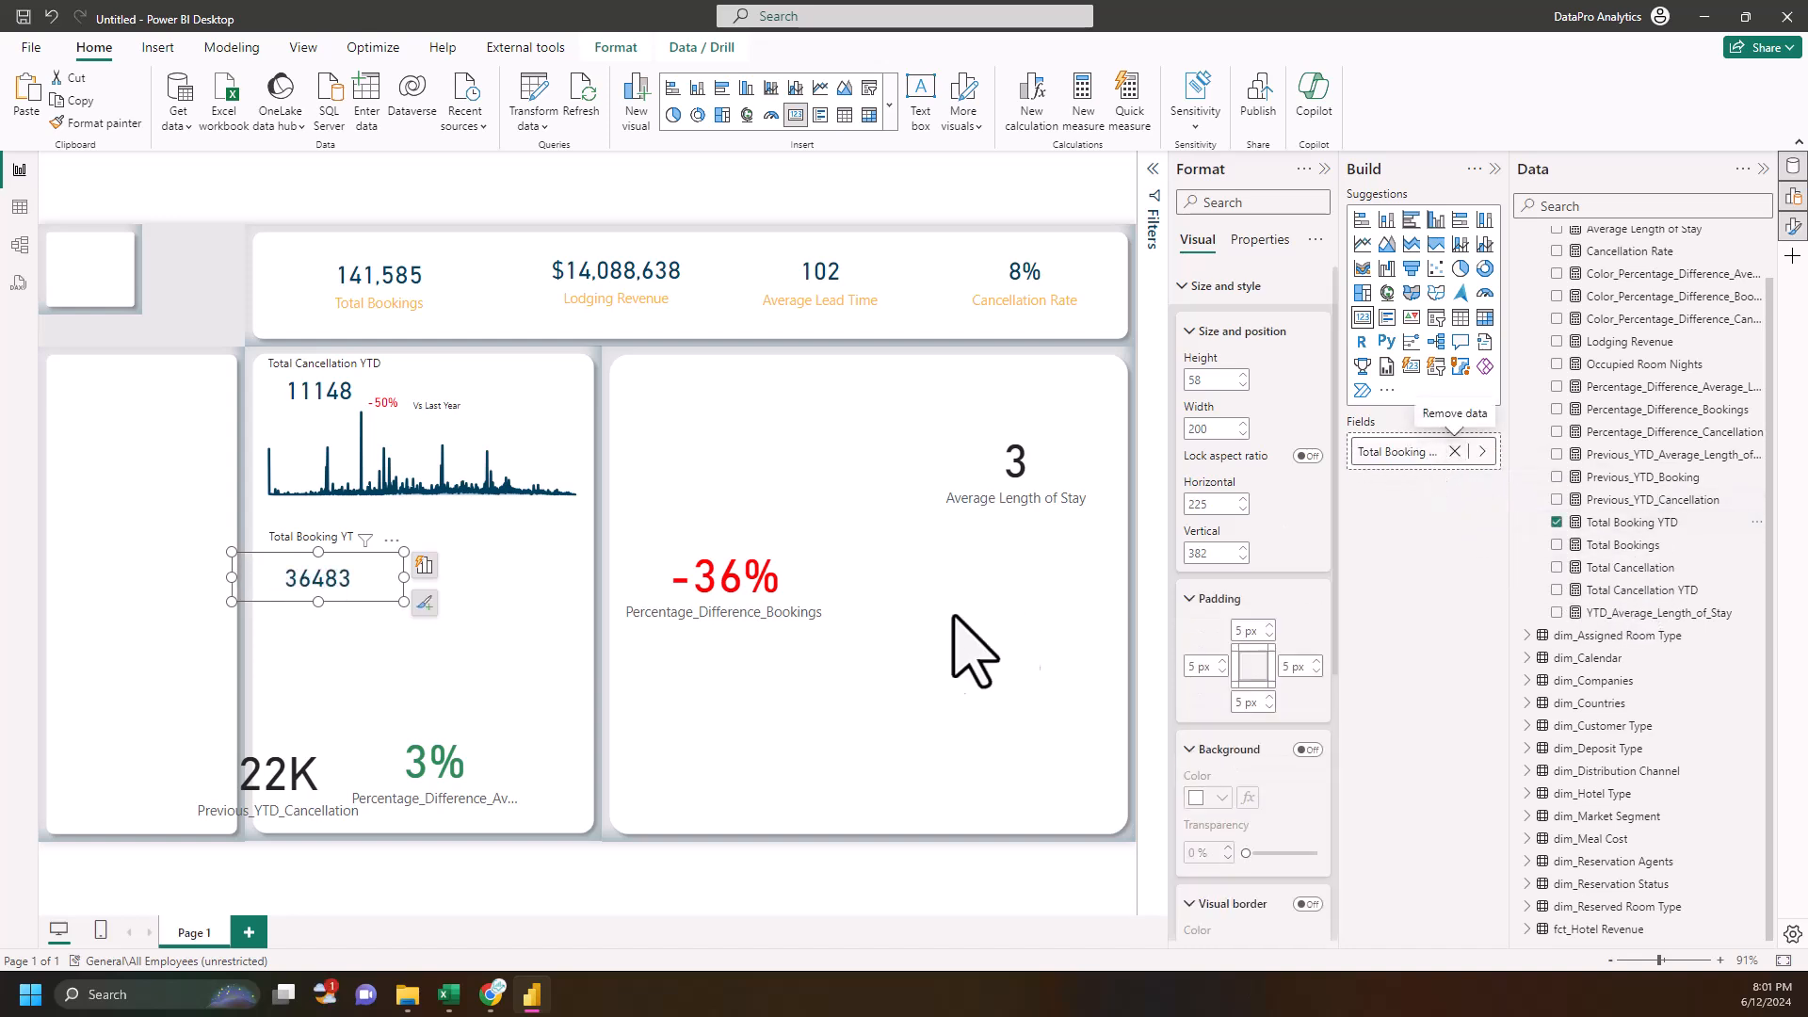
{"action": "left_click", "coordinate": [1624, 530]}
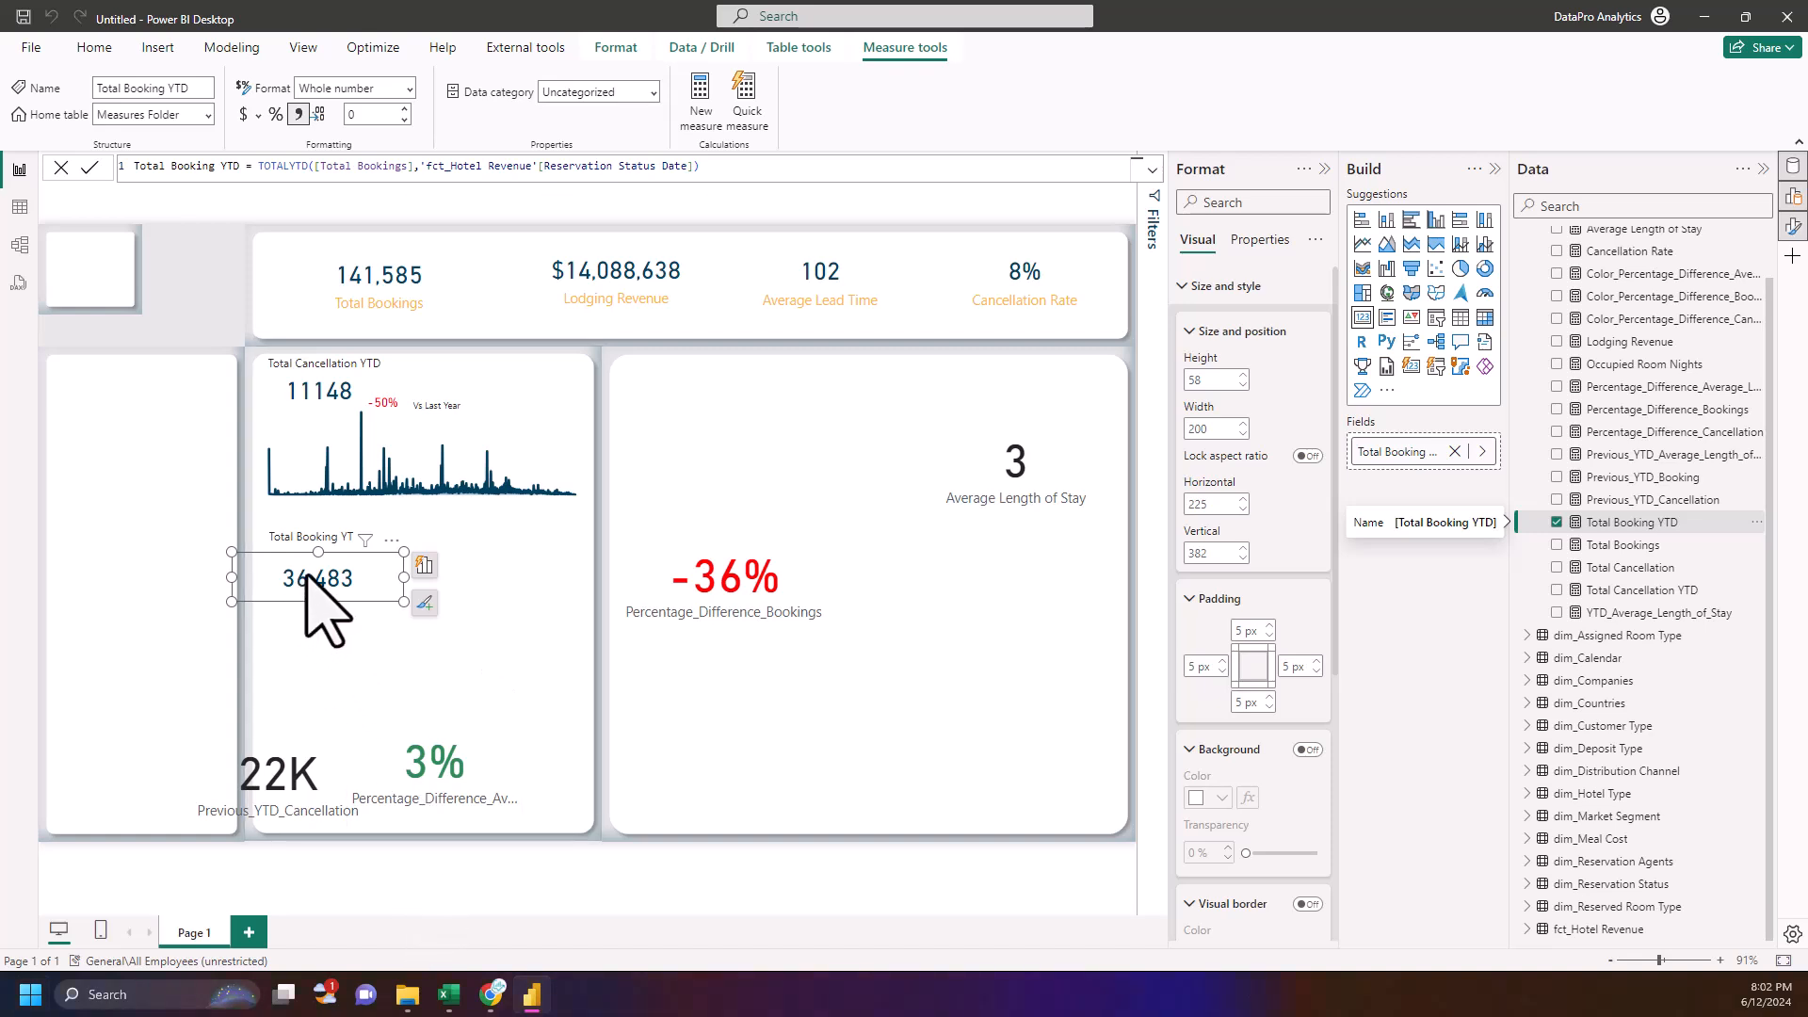
- Set the Total Booking YTD card's height to 59 and width to 201, and position it slightly higher at horizontal 224
{"action": "left_click", "coordinate": [1215, 379]}
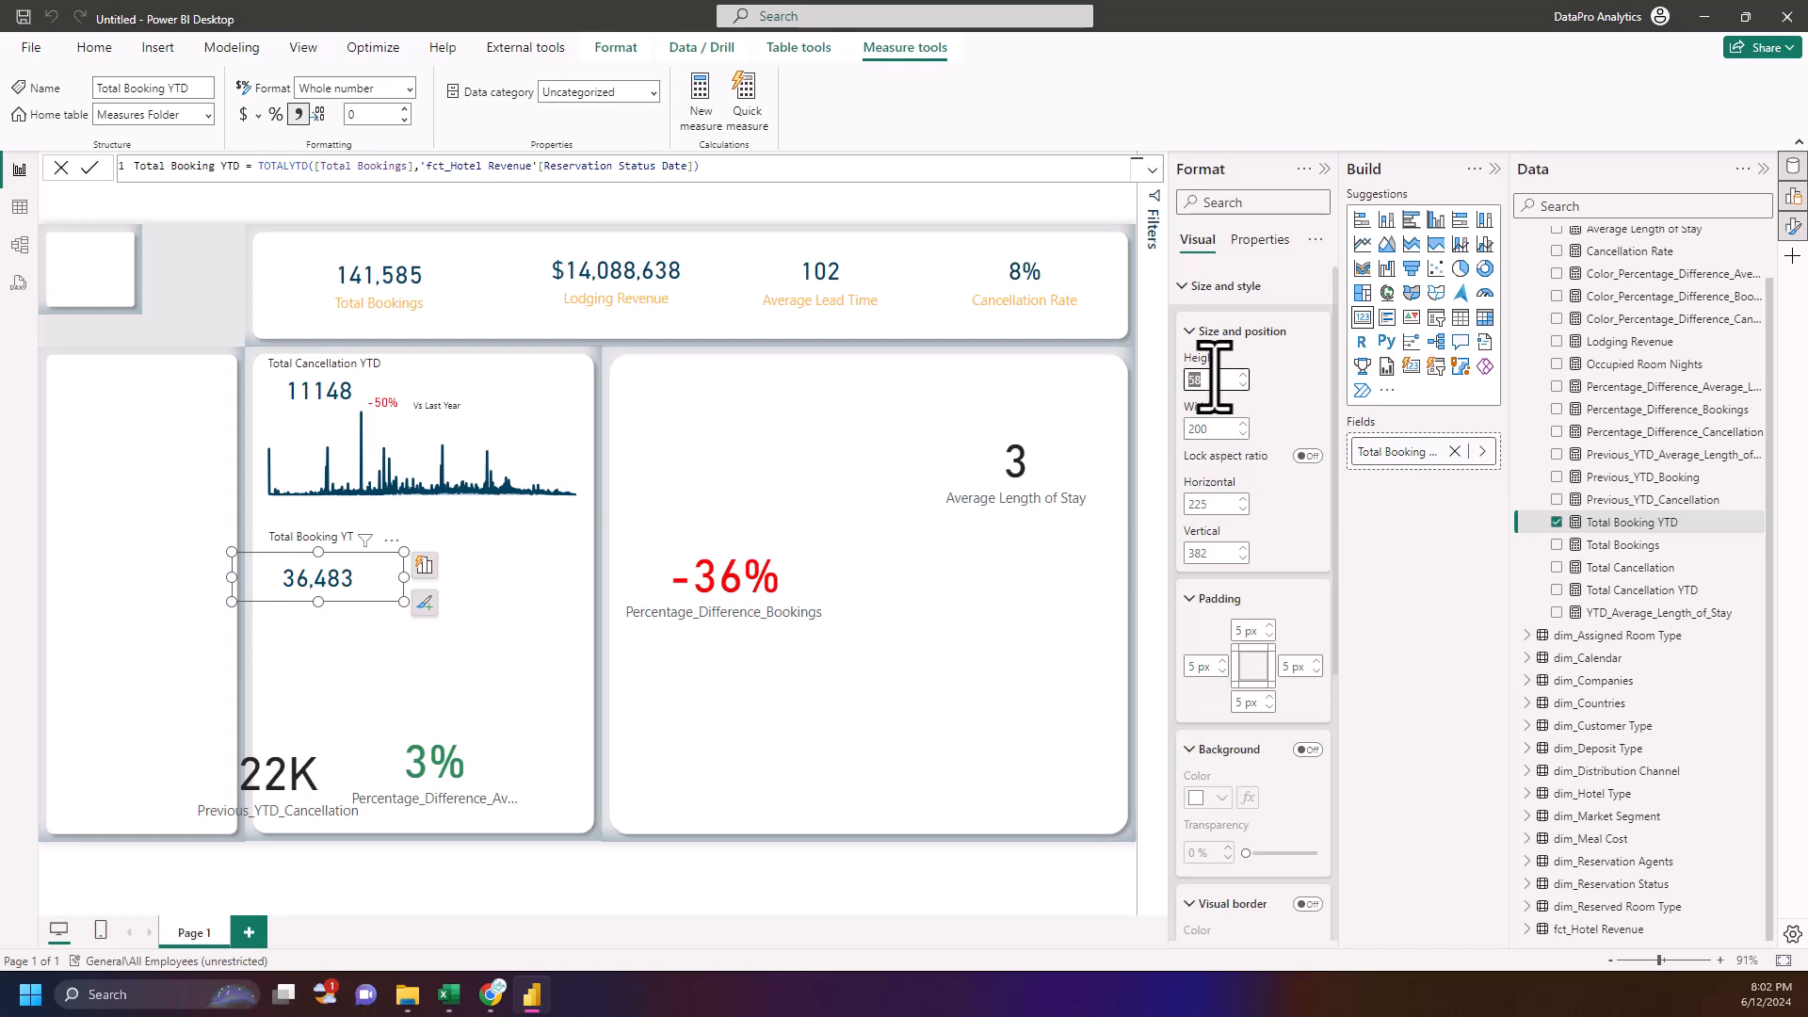
{"action": "left_click", "coordinate": [1241, 377]}
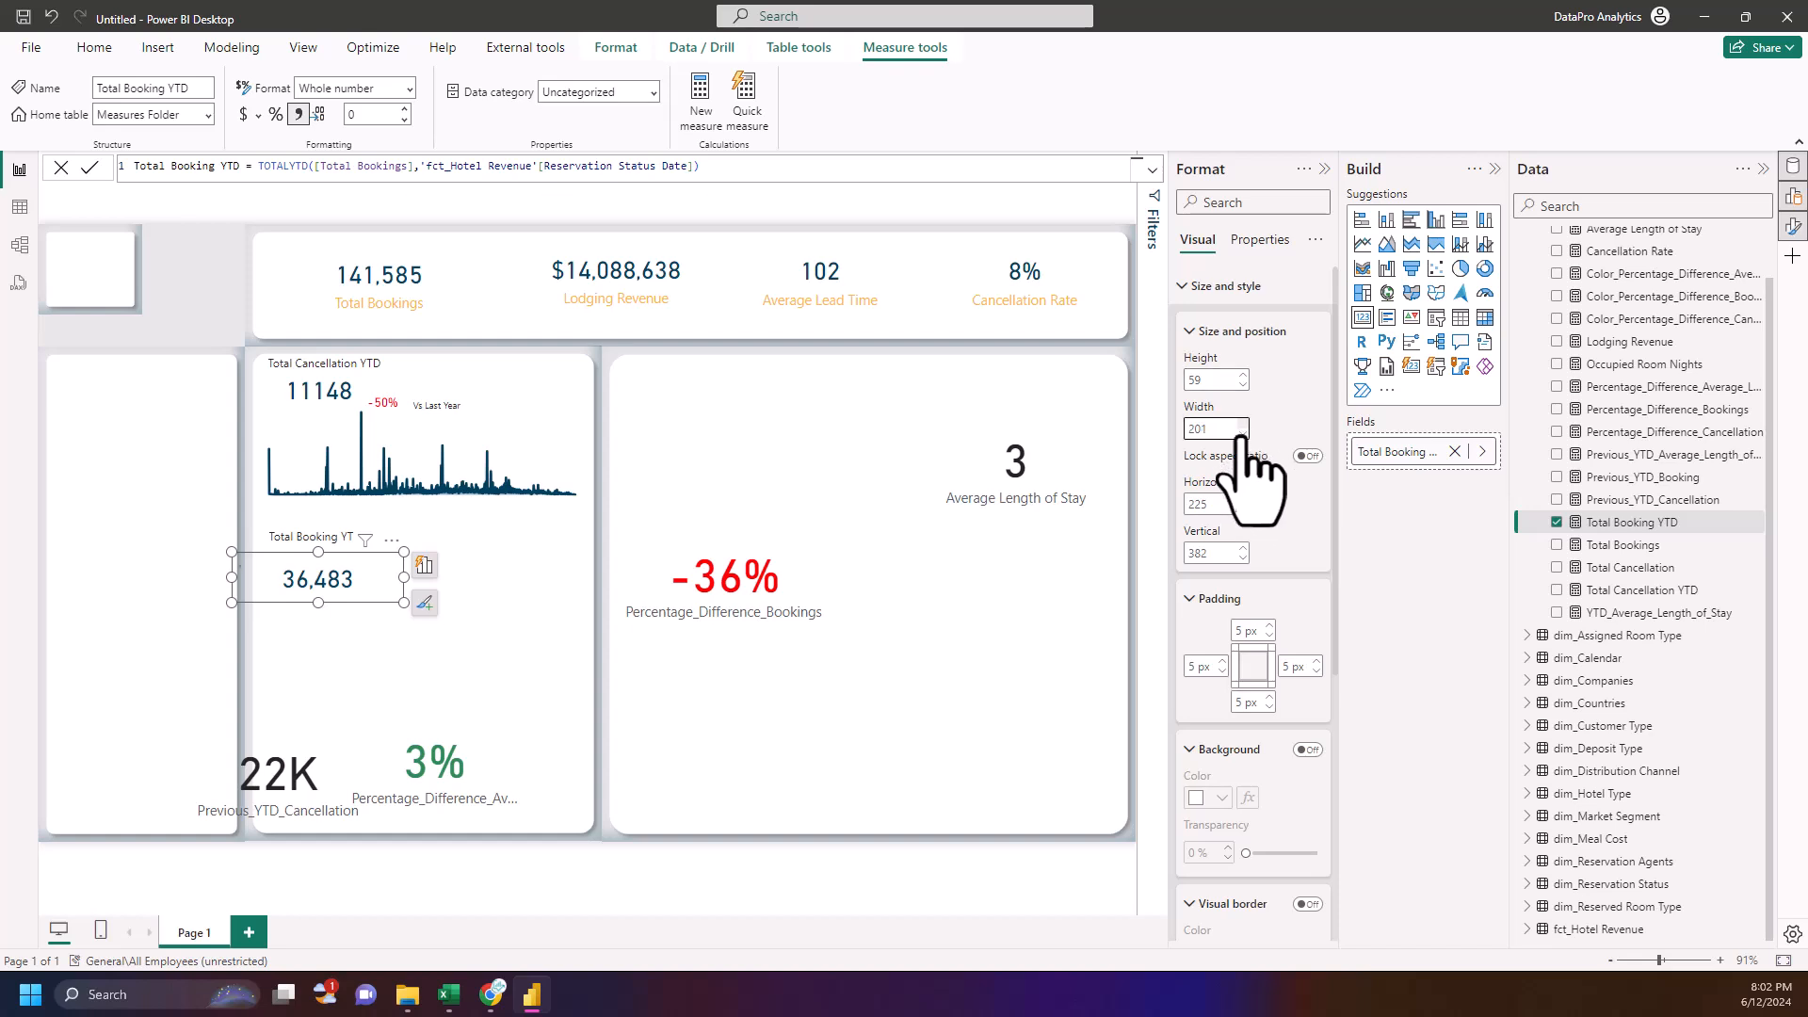
{"action": "left_click", "coordinate": [1221, 507]}
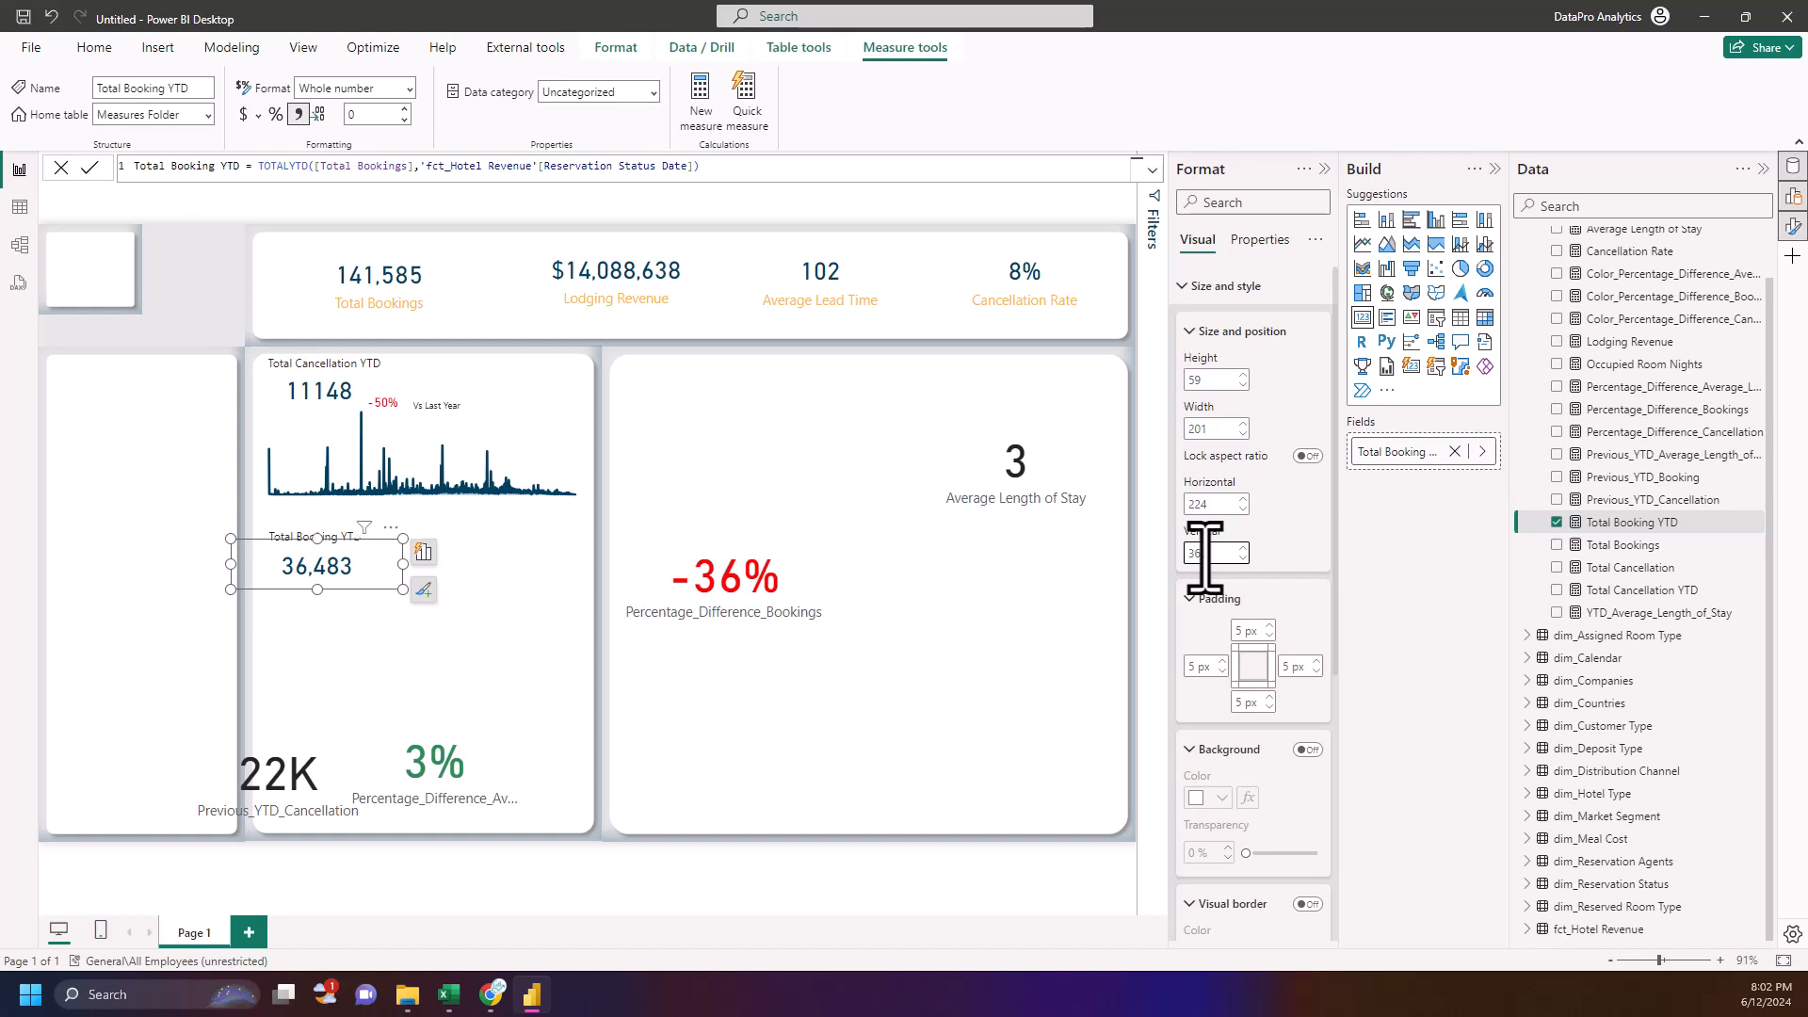
- Move the cancellation area chart down to a vertical position of about 229, below the percentage card and Vs Last Year label
{"action": "left_click", "coordinate": [393, 429]}
{"action": "left_click", "coordinate": [422, 396]}
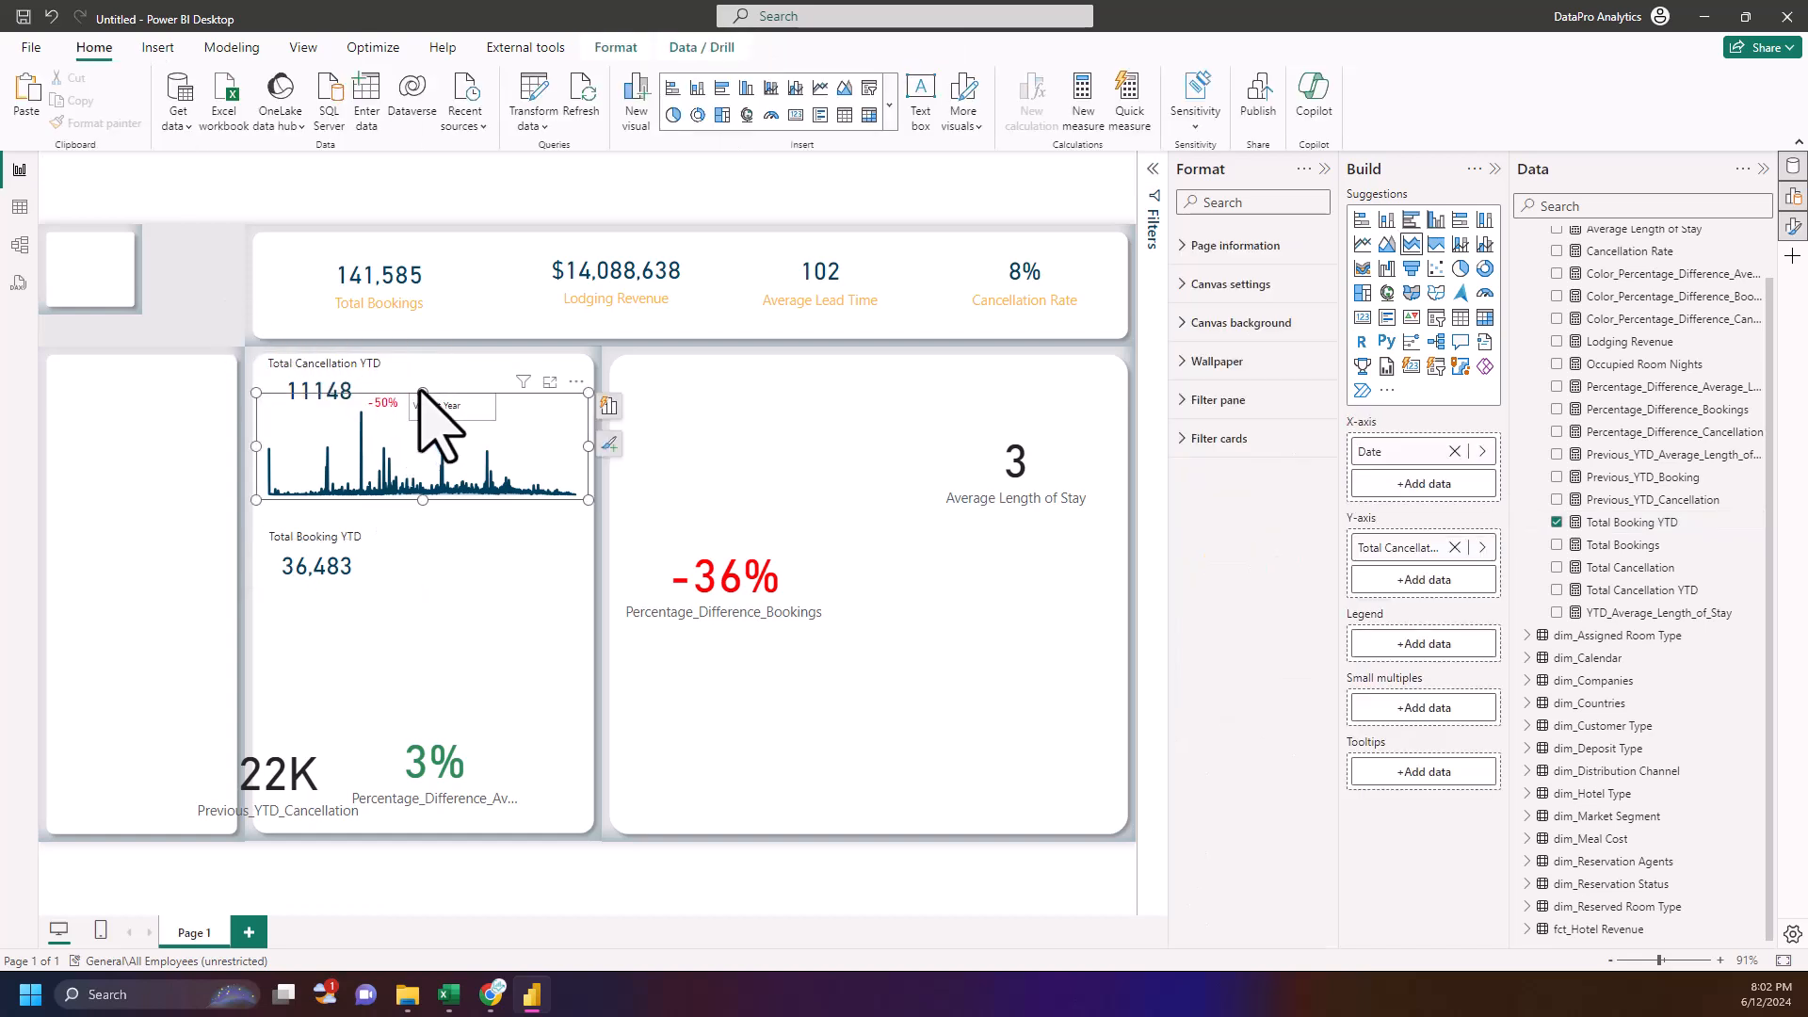
{"action": "left_click", "coordinate": [377, 386]}
{"action": "left_click", "coordinate": [222, 312]}
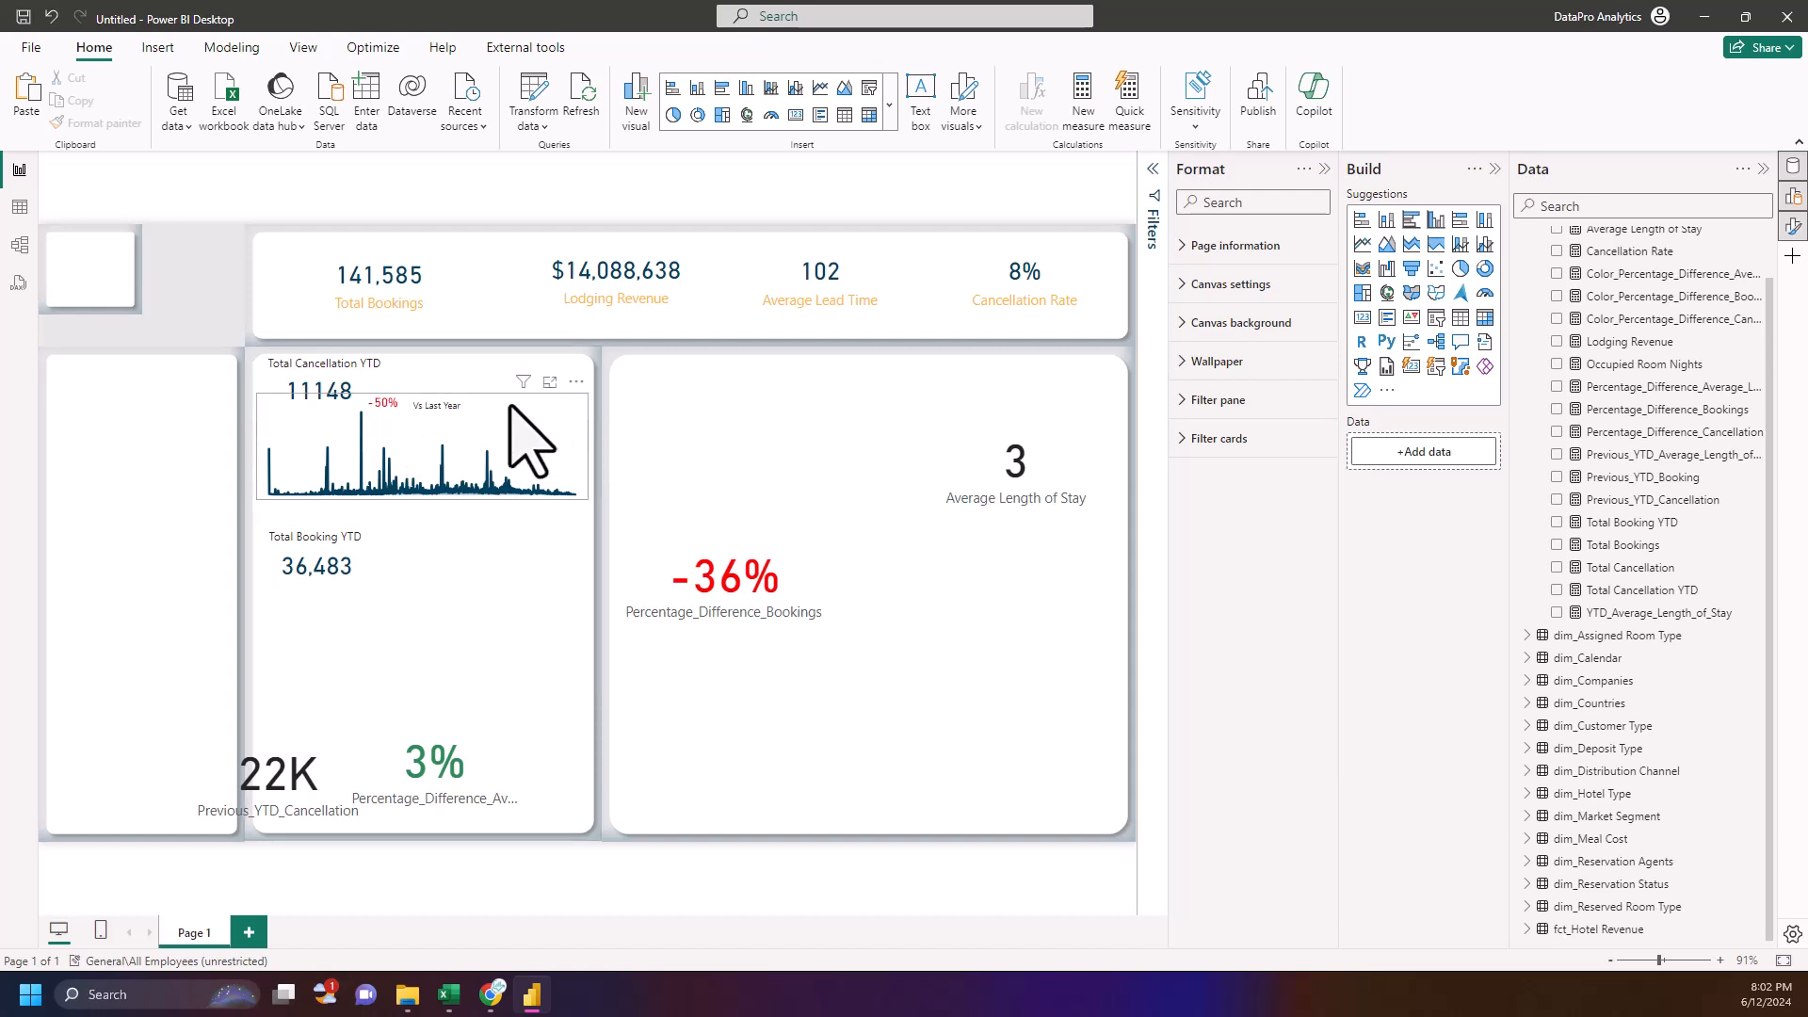
{"action": "mouse_move", "coordinate": [502, 407]}
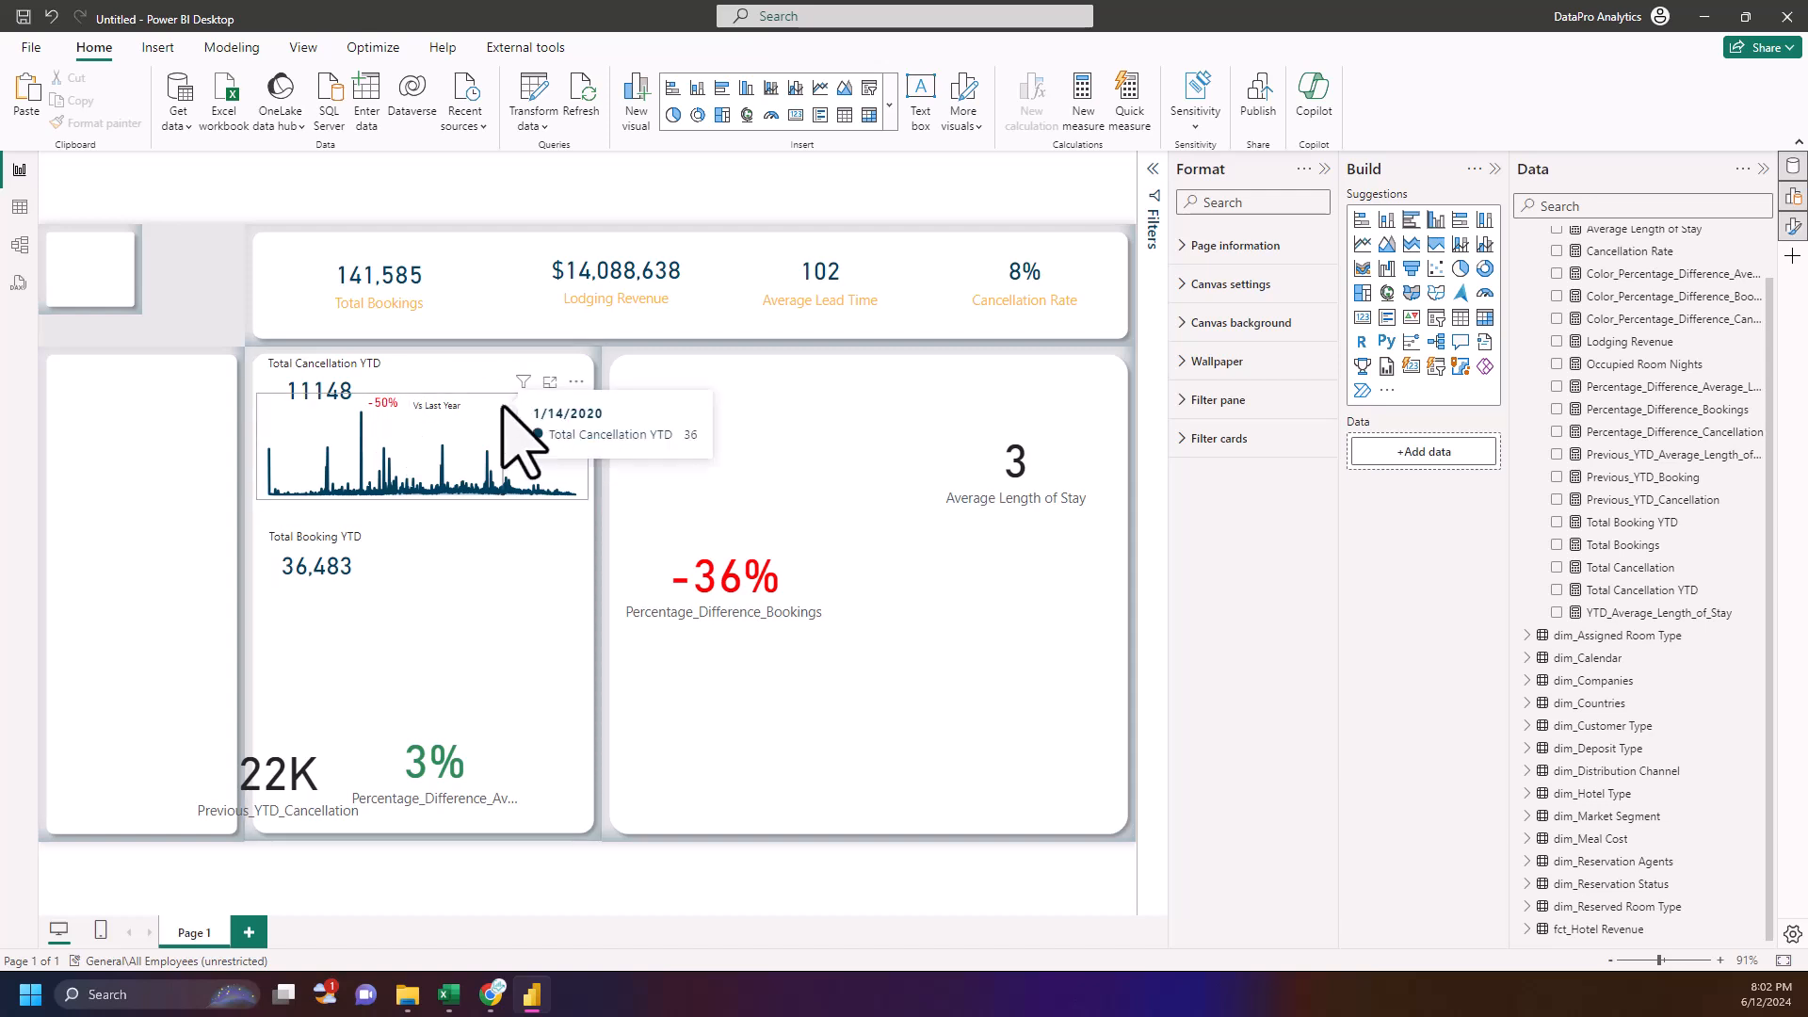
{"action": "left_click", "coordinate": [426, 401]}
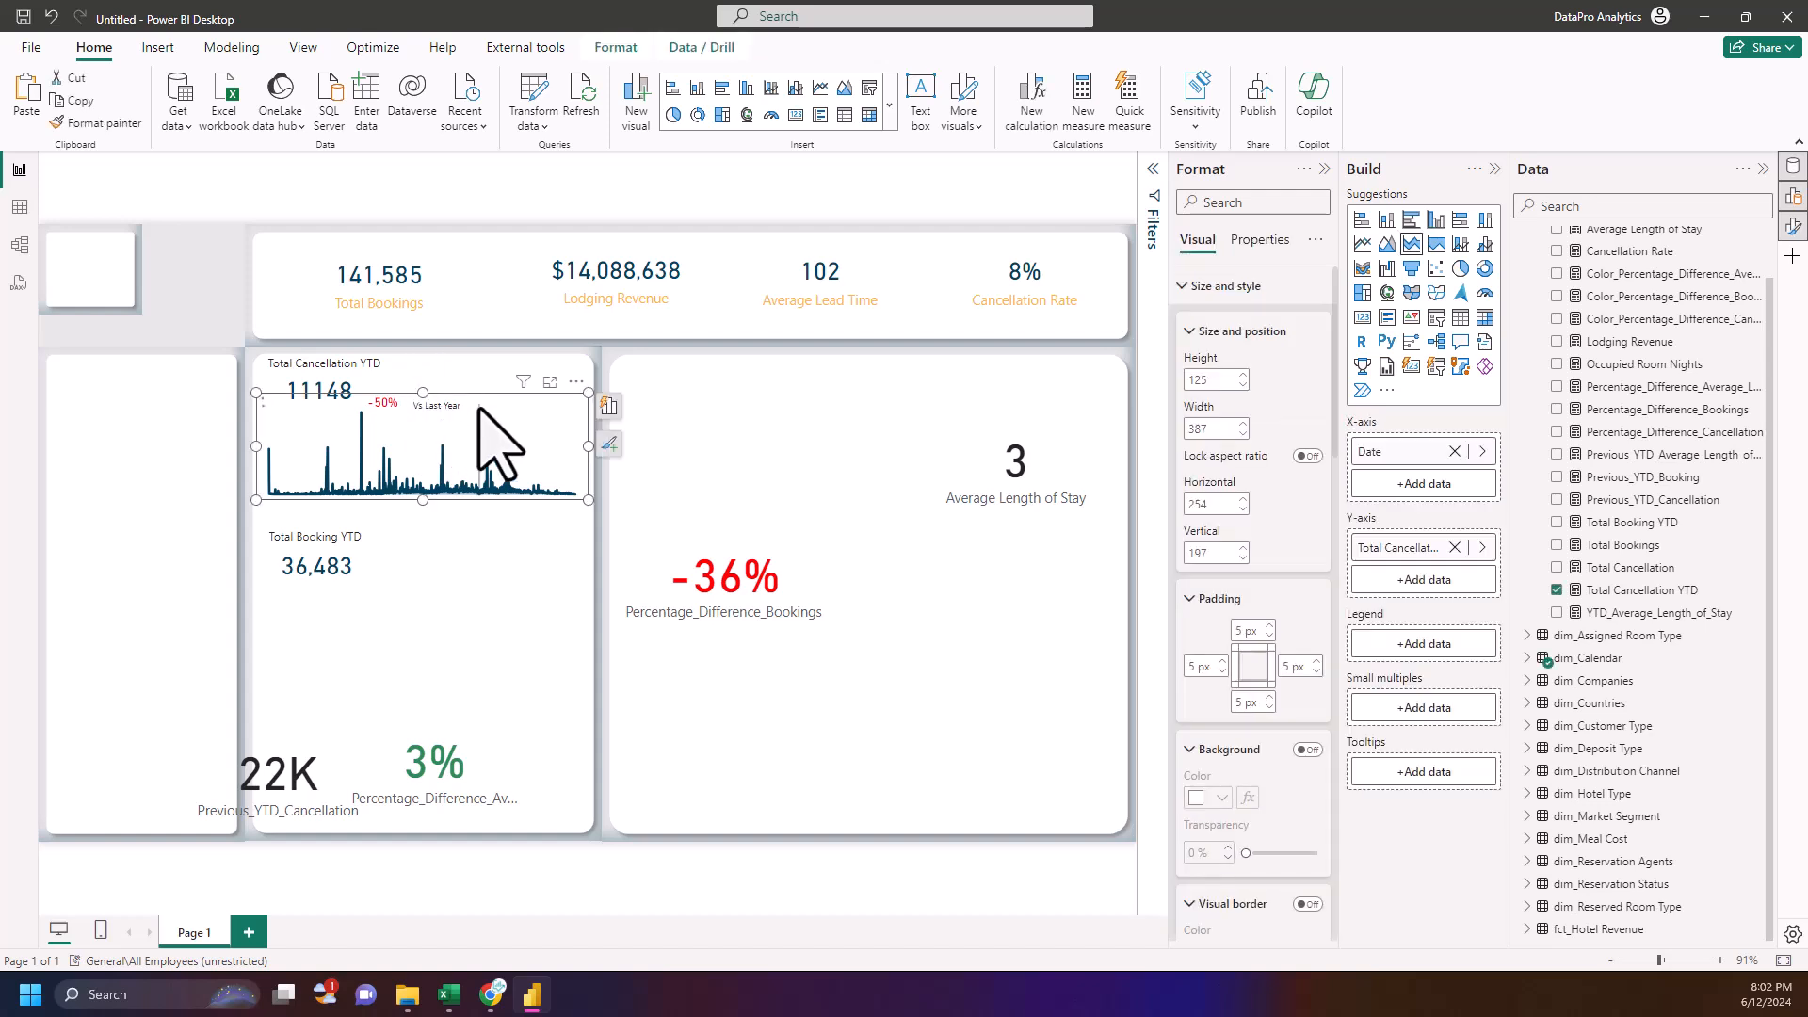
{"action": "left_click_drag", "start_coordinate": [421, 405], "coordinate": [420, 436]}
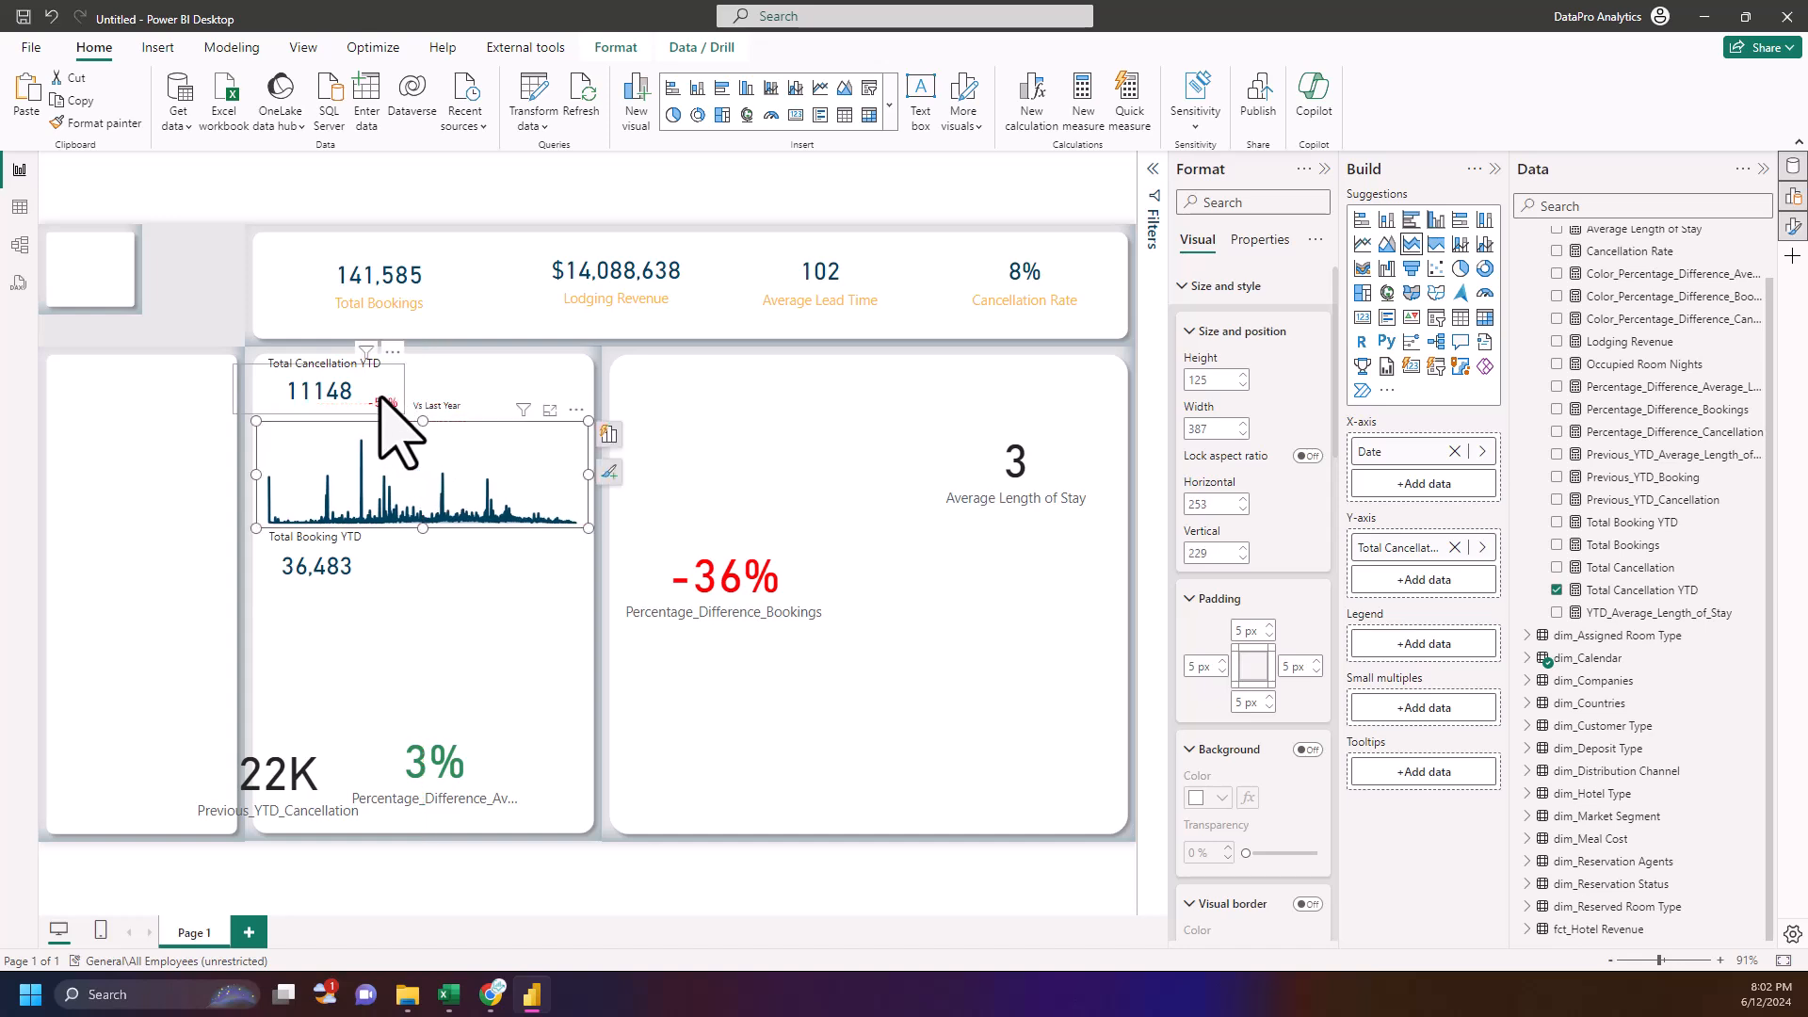
- Move the Total Cancellation YTD card off the -50% card, and duplicate that card with its Vs Last Year label below Total Booking YTD
{"action": "left_click", "coordinate": [383, 400]}
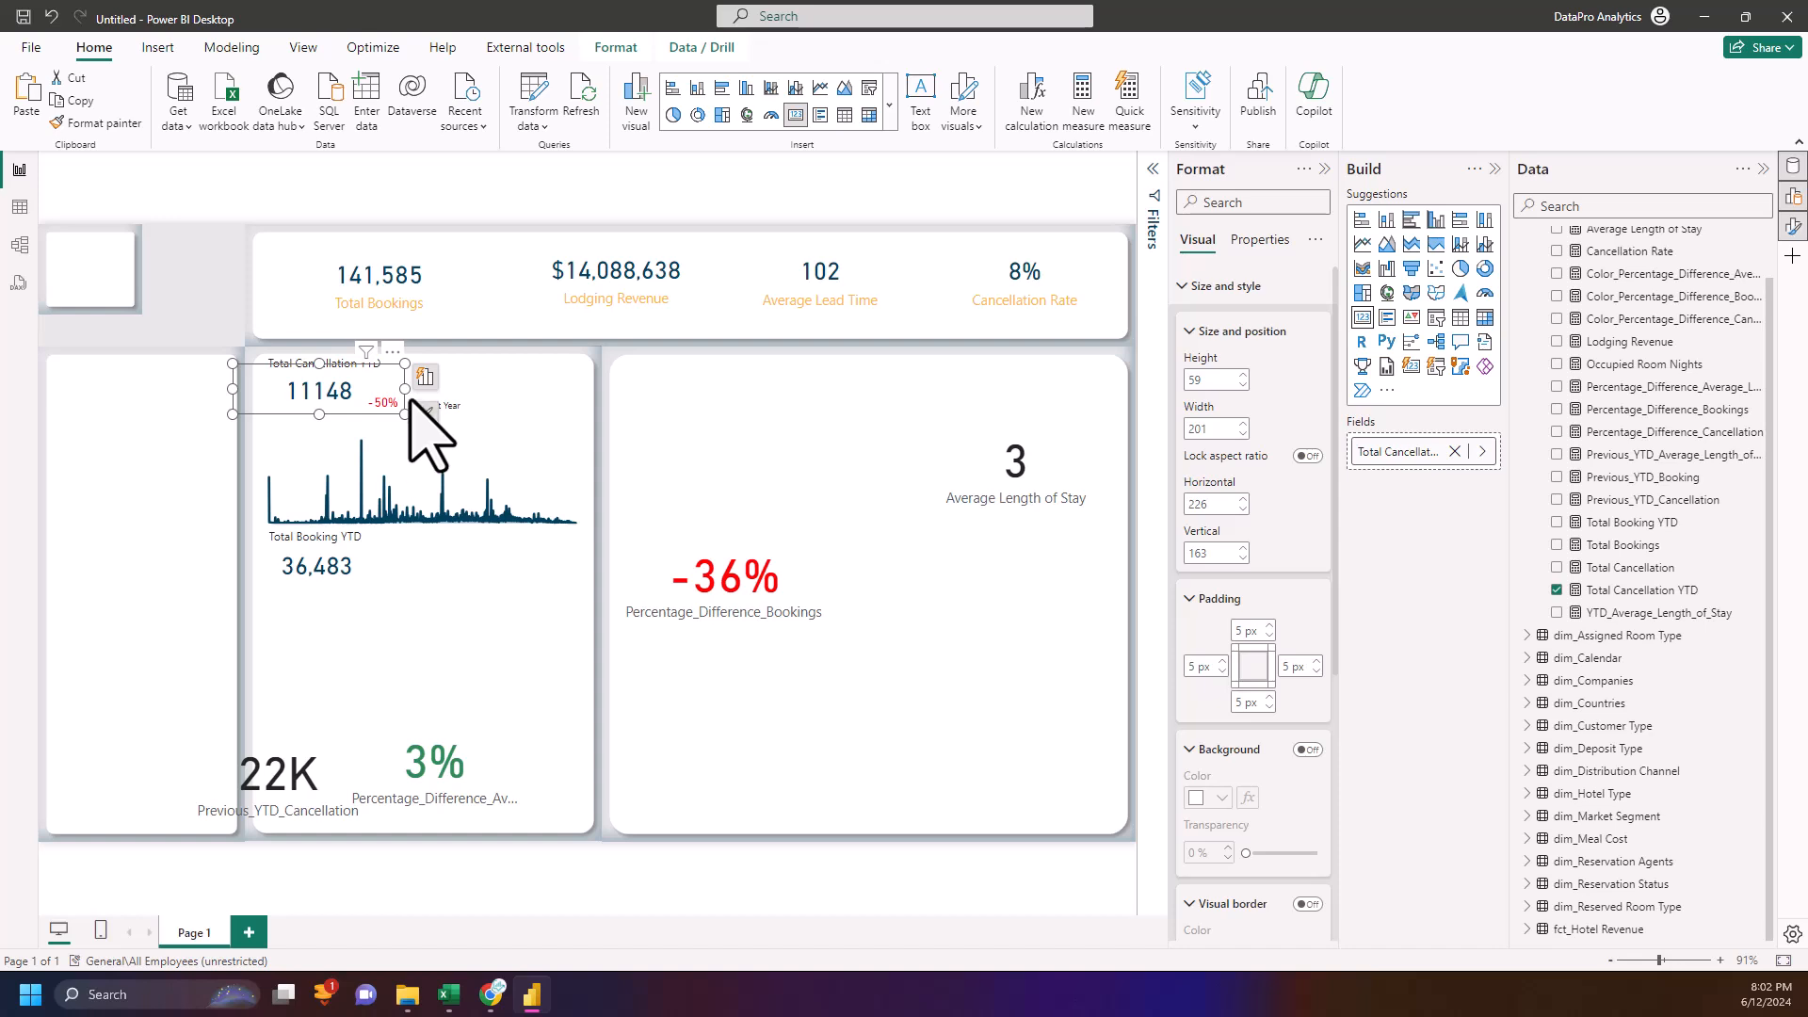
{"action": "left_click_drag", "start_coordinate": [343, 394], "coordinate": [321, 358]}
{"action": "left_click", "coordinate": [388, 403]}
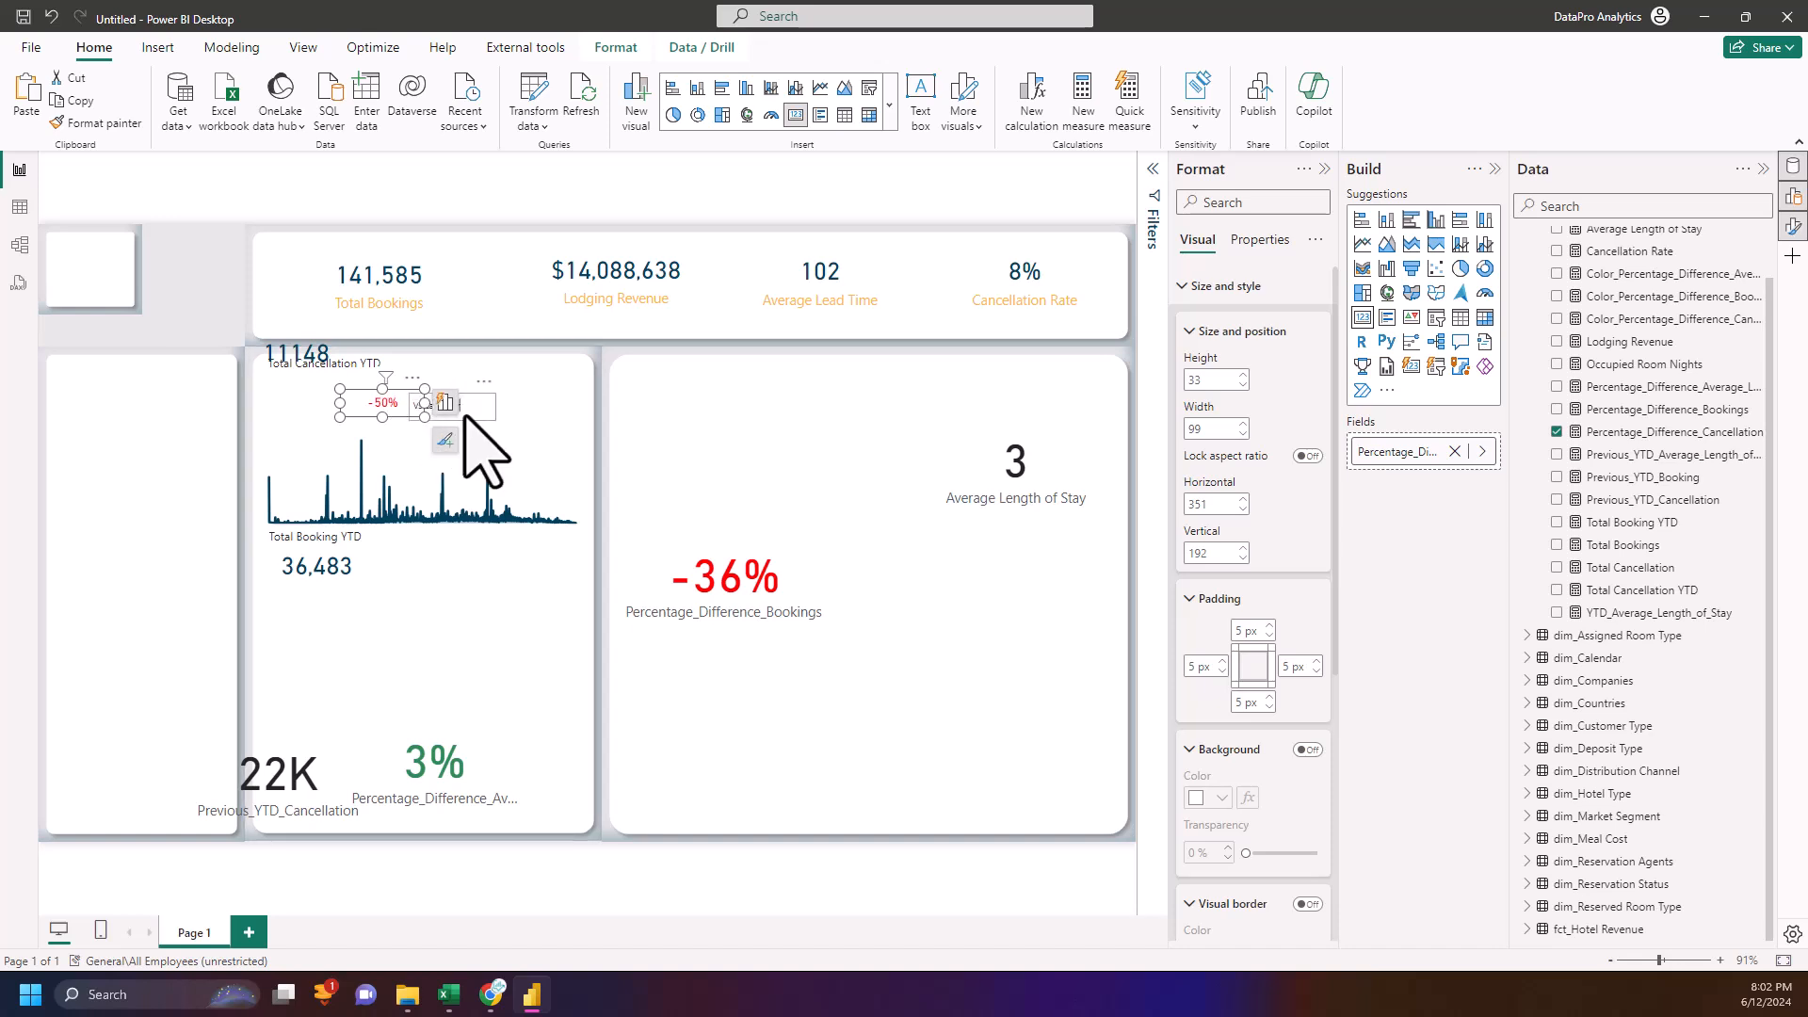
{"action": "left_click", "coordinate": [464, 417], "text": "ctrl"}
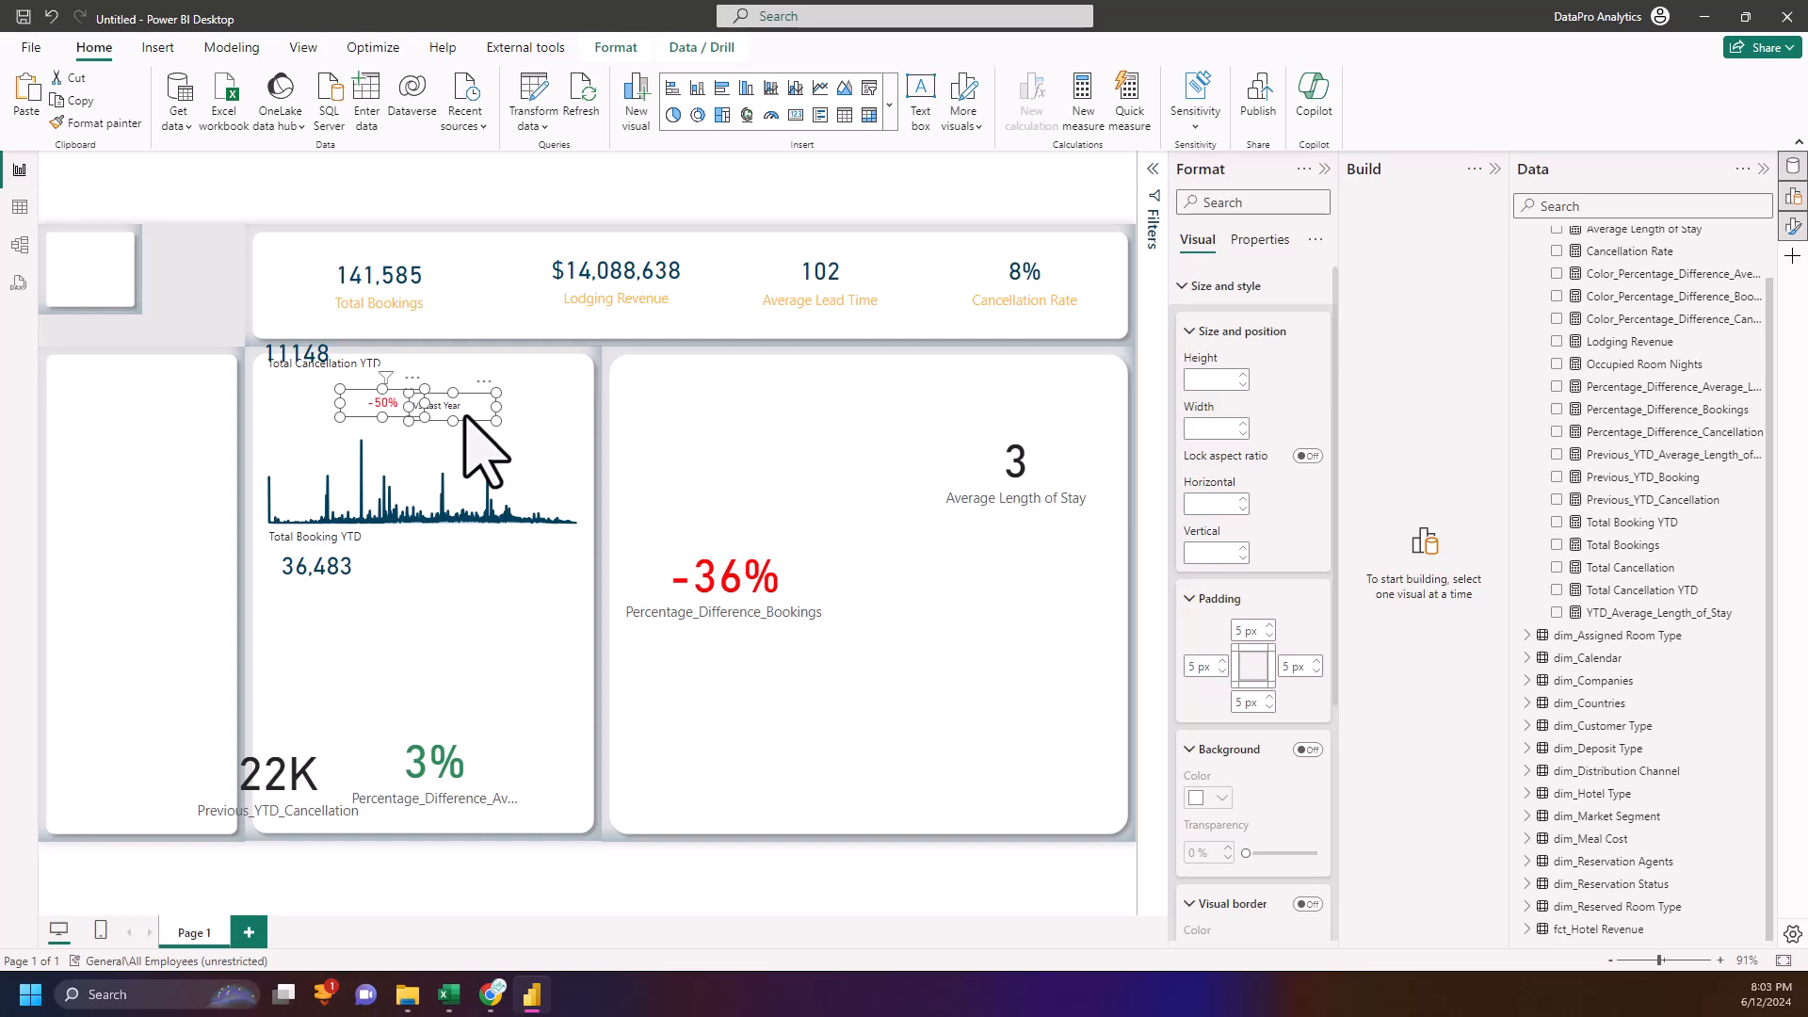
{"action": "left_click", "coordinate": [73, 104]}
{"action": "left_click", "coordinate": [32, 98]}
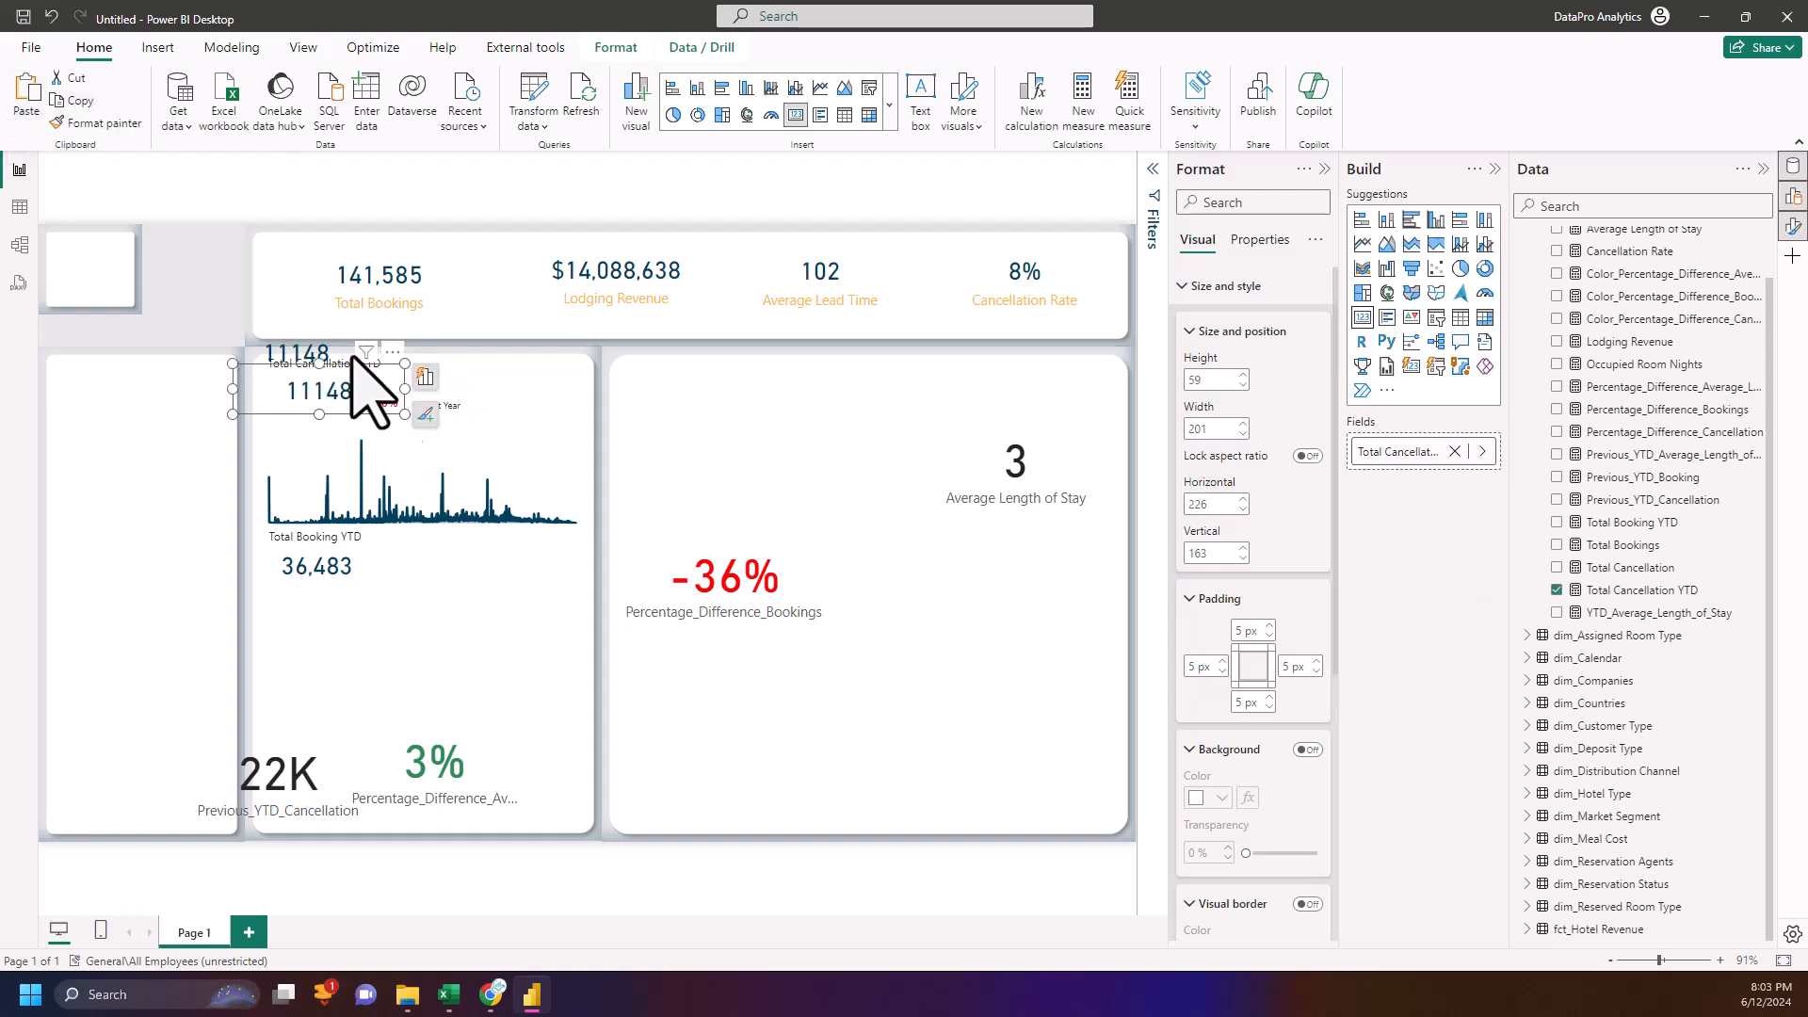
{"action": "left_click", "coordinate": [52, 17]}
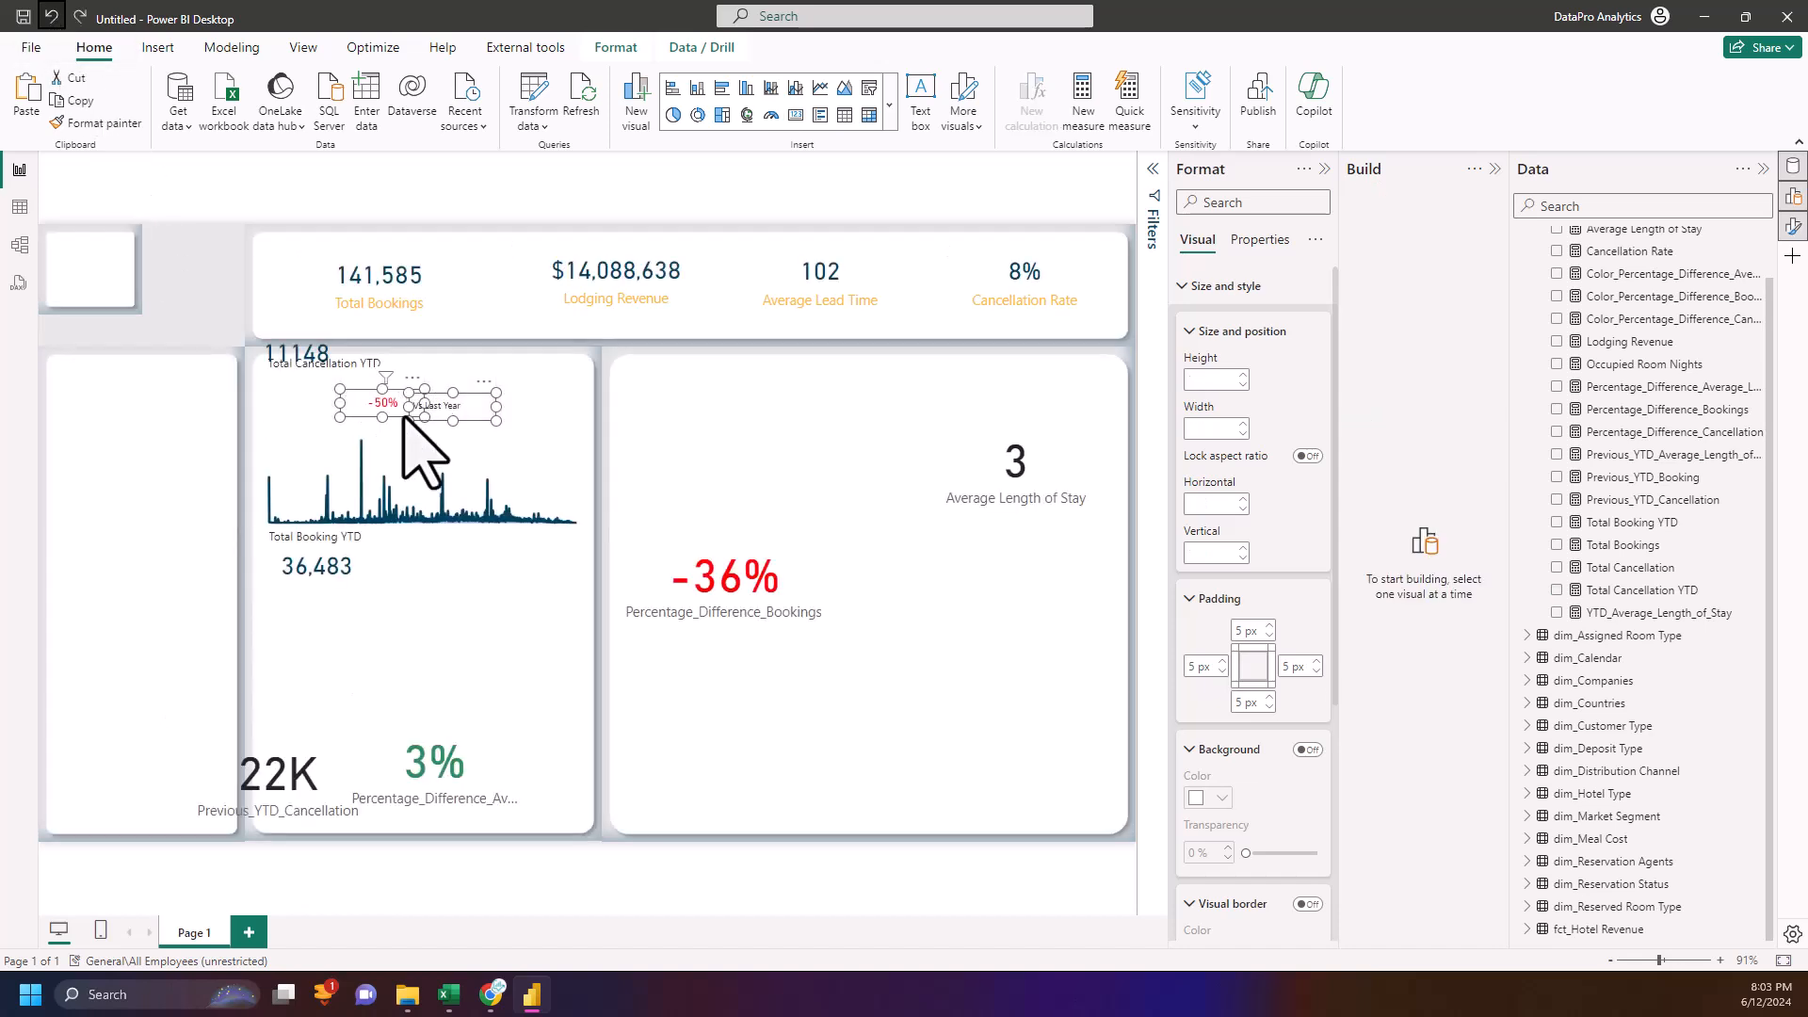
{"action": "left_click", "coordinate": [26, 94]}
{"action": "left_click_drag", "start_coordinate": [491, 396], "coordinate": [484, 574]}
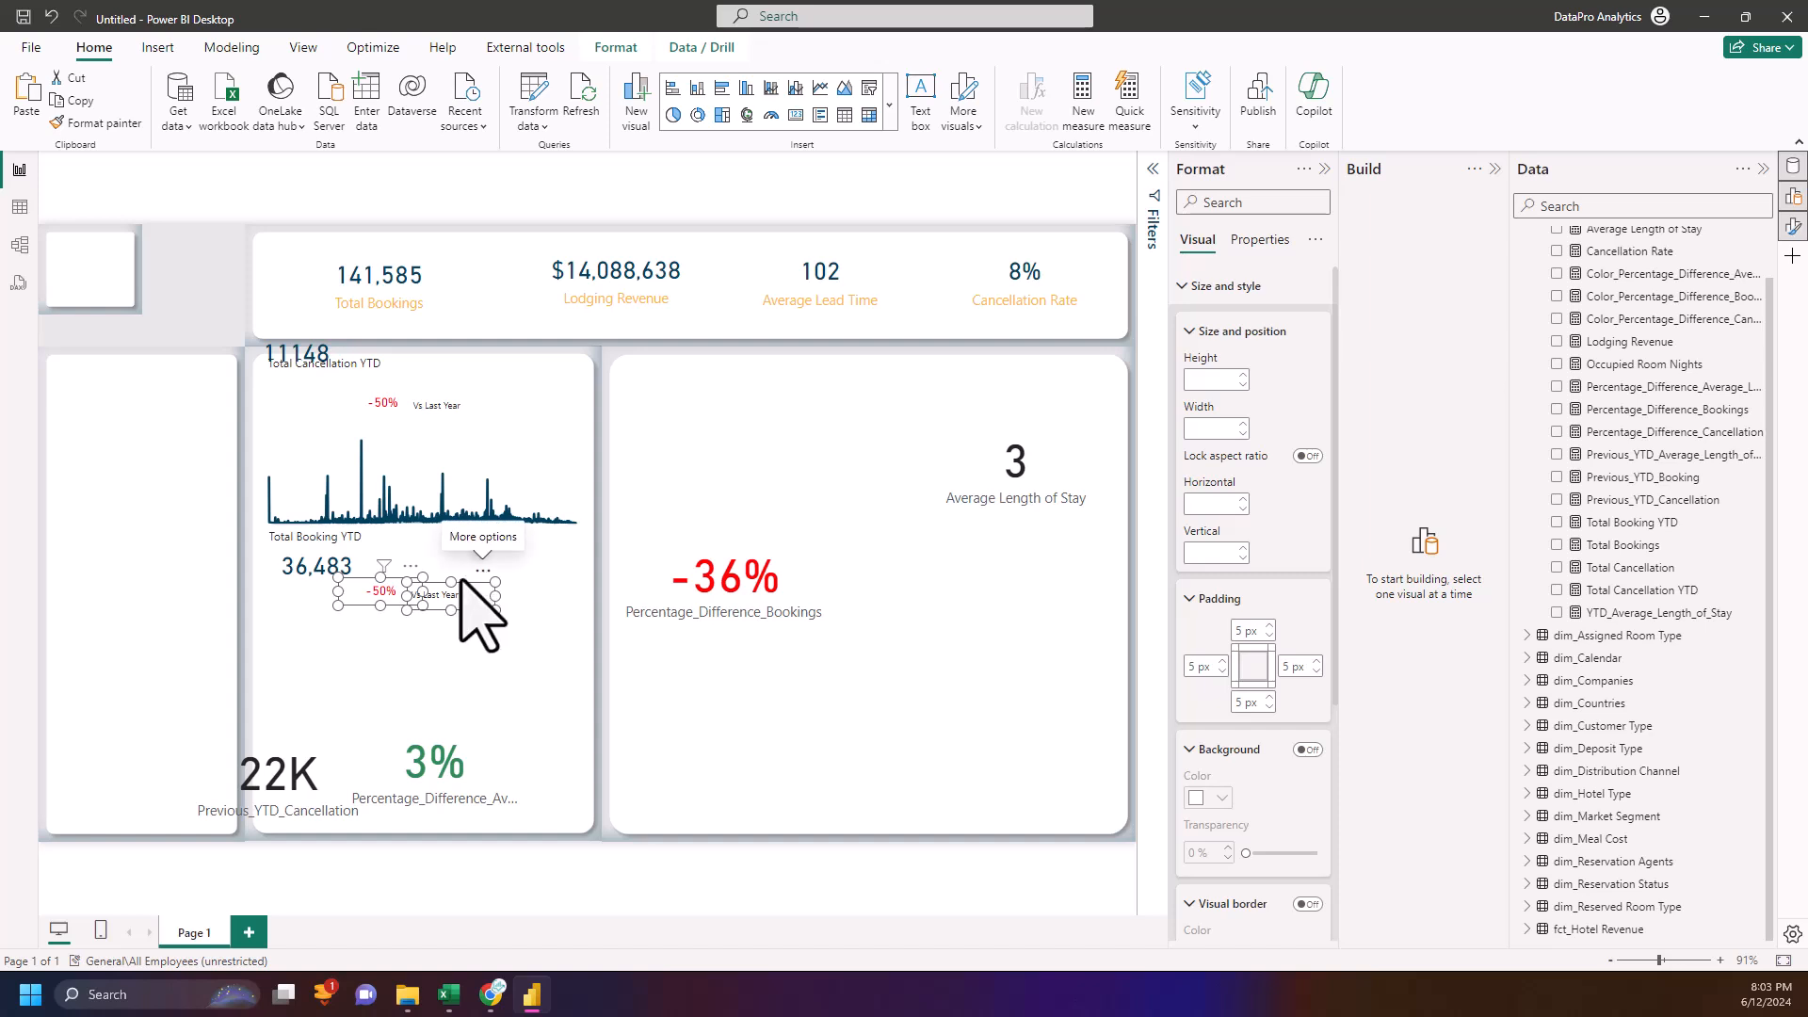
- Delete the duplicated -50% card below the Total Booking YTD label
{"action": "left_click", "coordinate": [367, 598]}
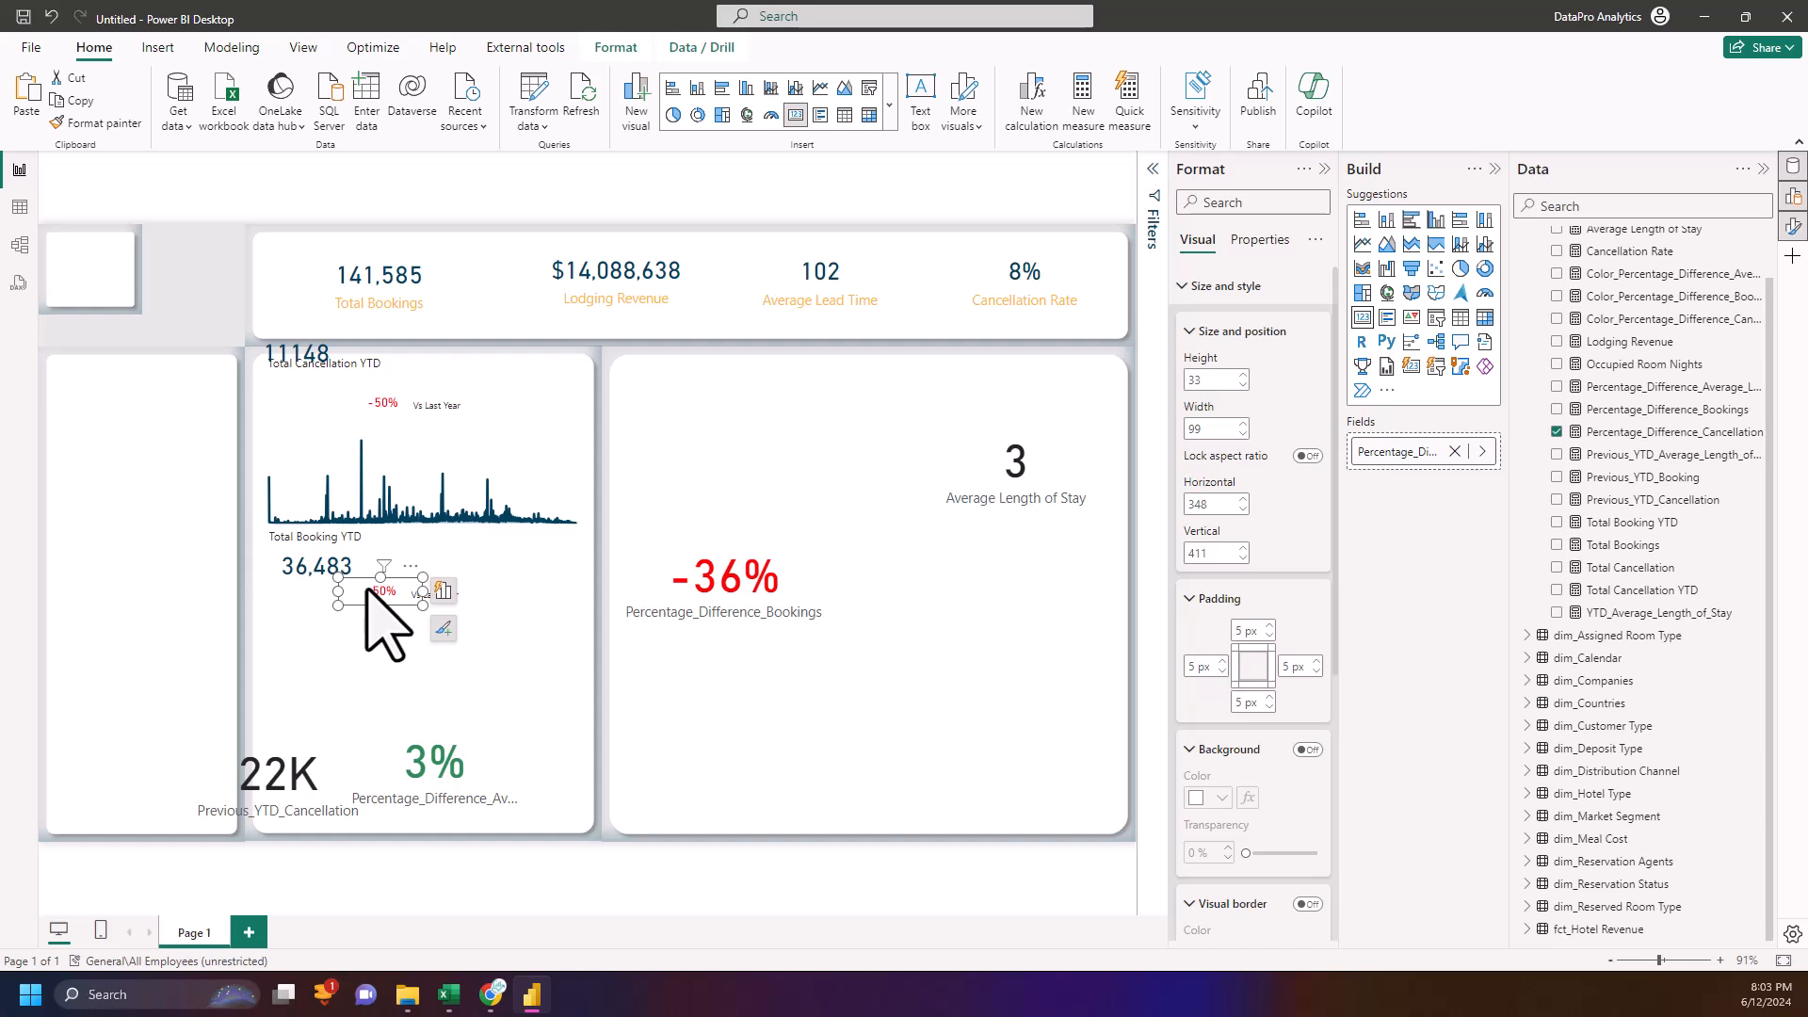
{"action": "key", "text": "Delete"}
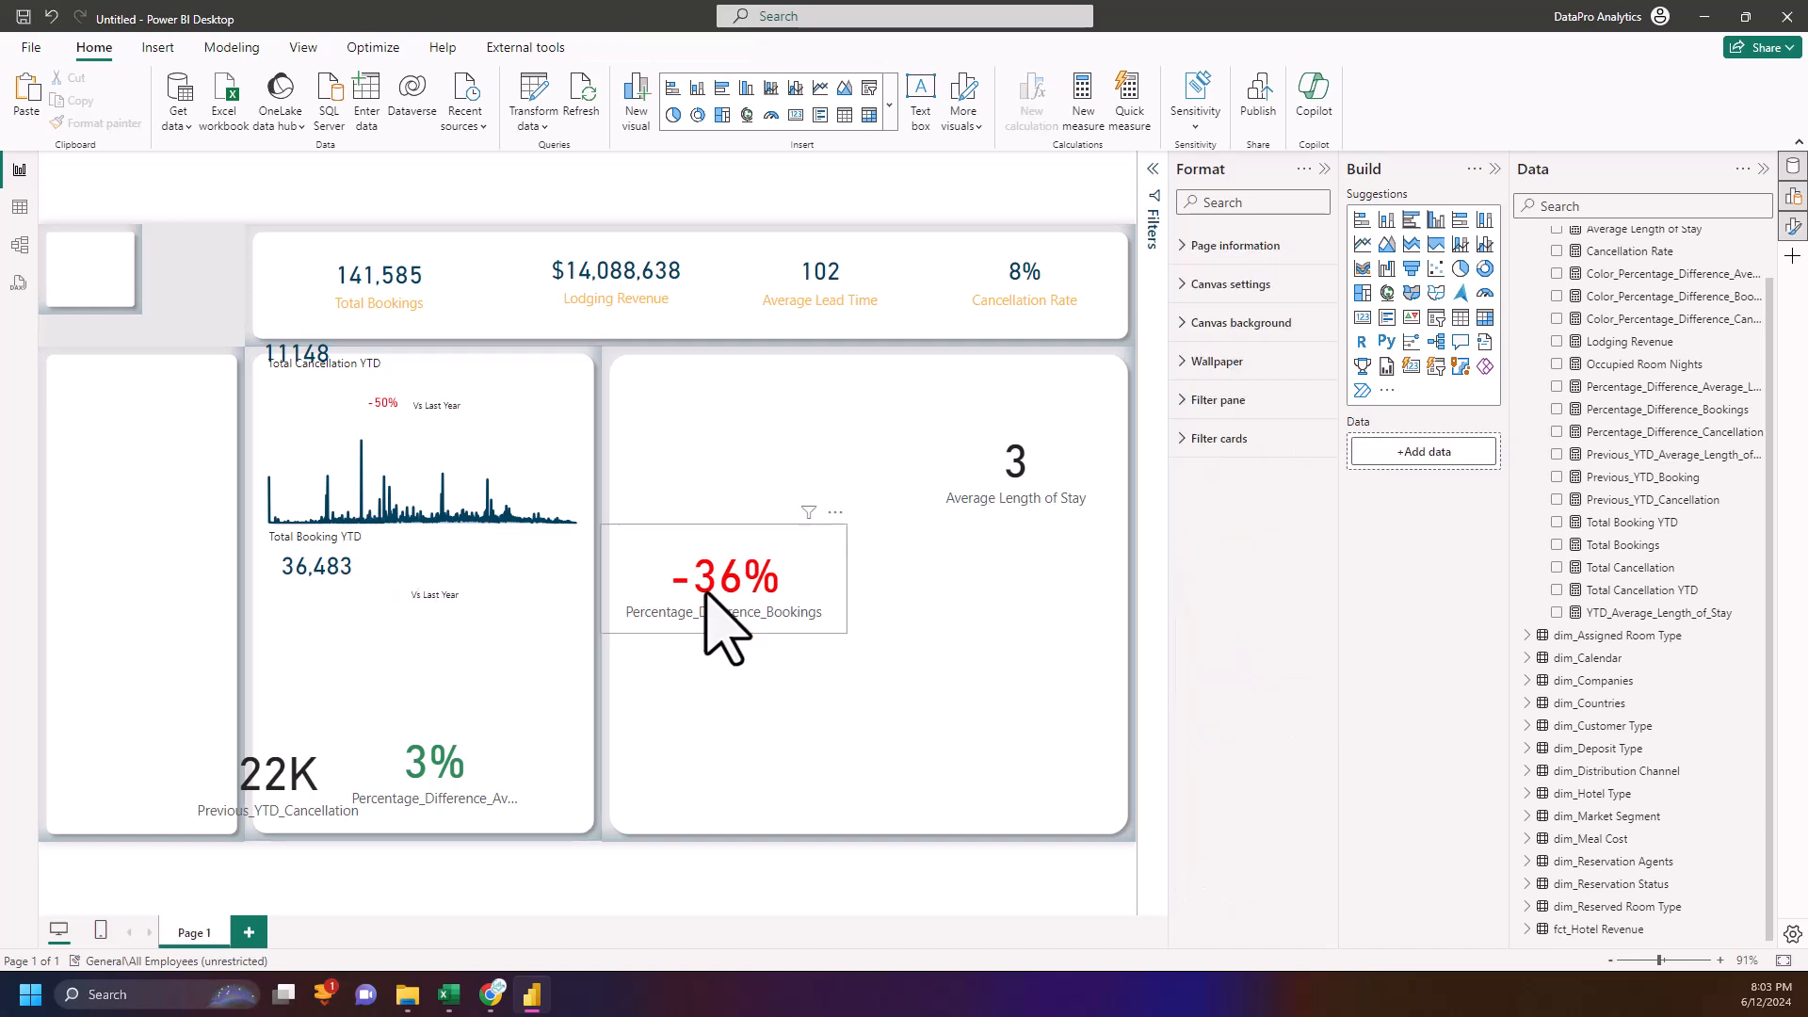
{"action": "left_click_drag", "start_coordinate": [734, 593], "coordinate": [391, 587]}
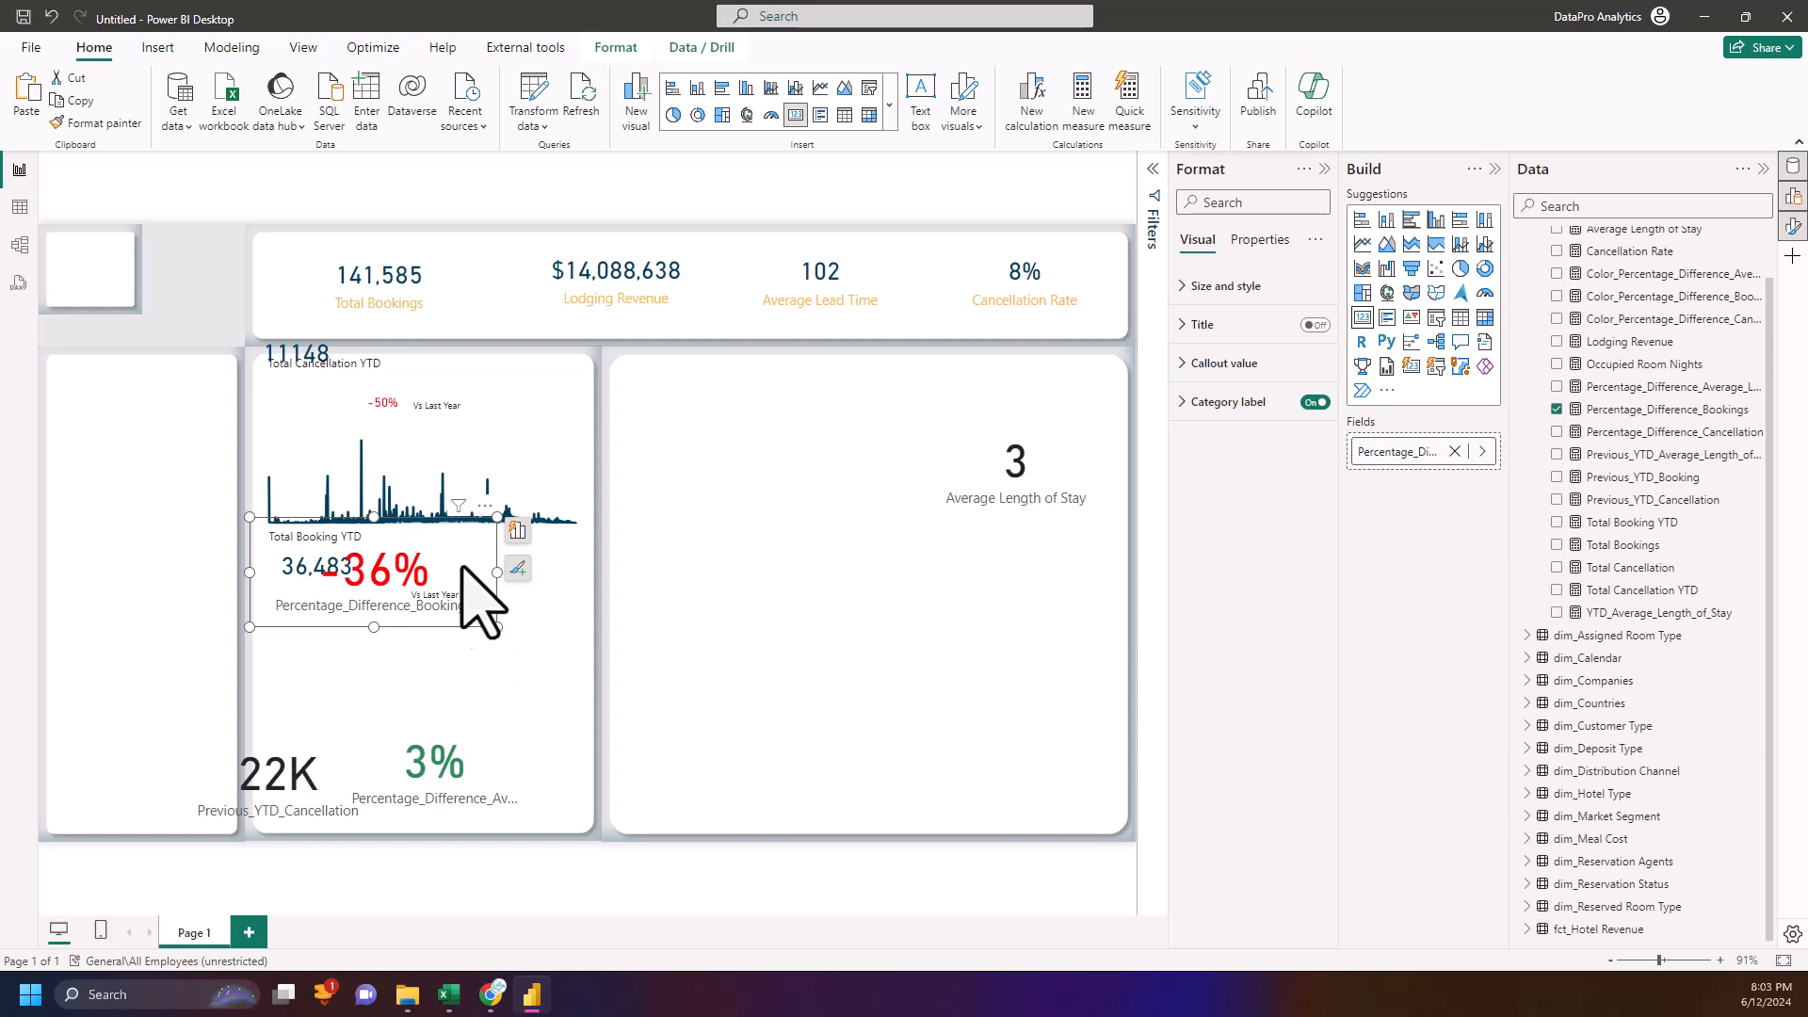
{"action": "left_click", "coordinate": [384, 407]}
{"action": "left_click", "coordinate": [103, 121]}
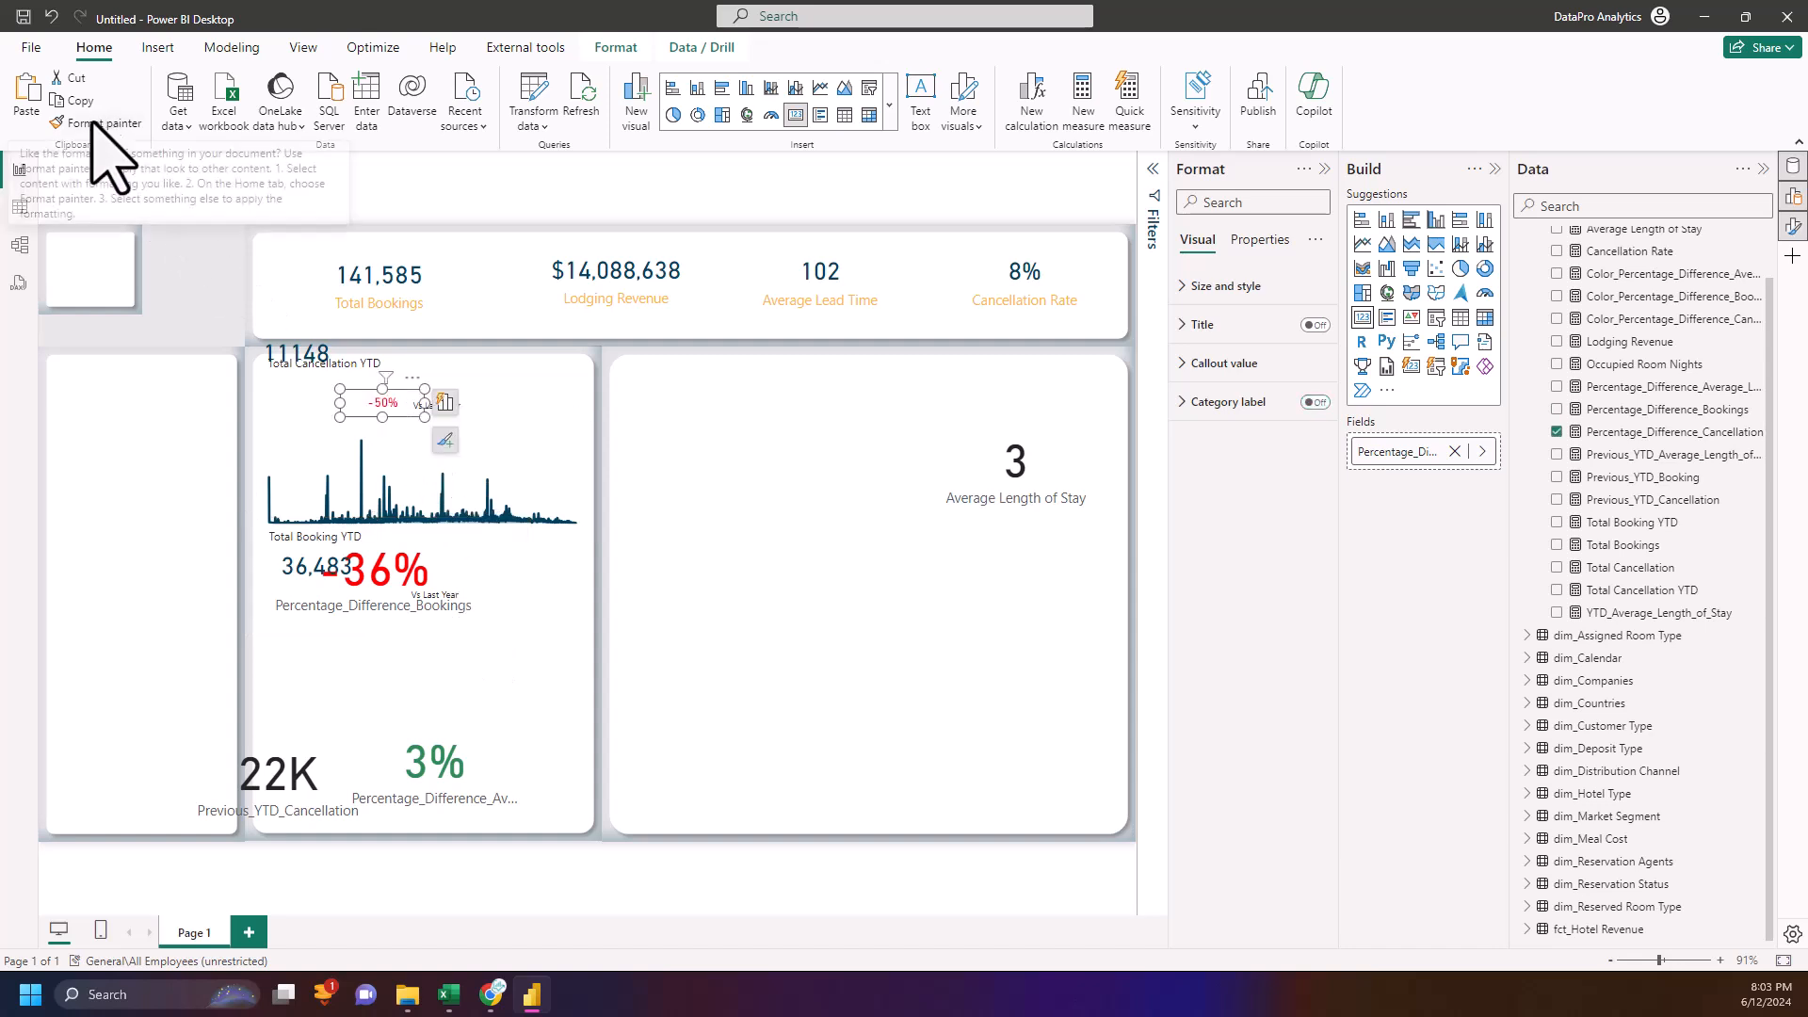
{"action": "mouse_move", "coordinate": [388, 587]}
{"action": "left_mouse_down"}
{"action": "mouse_move", "coordinate": [365, 601]}
{"action": "mouse_move", "coordinate": [383, 570]}
{"action": "mouse_move", "coordinate": [395, 582]}
{"action": "left_mouse_up"}
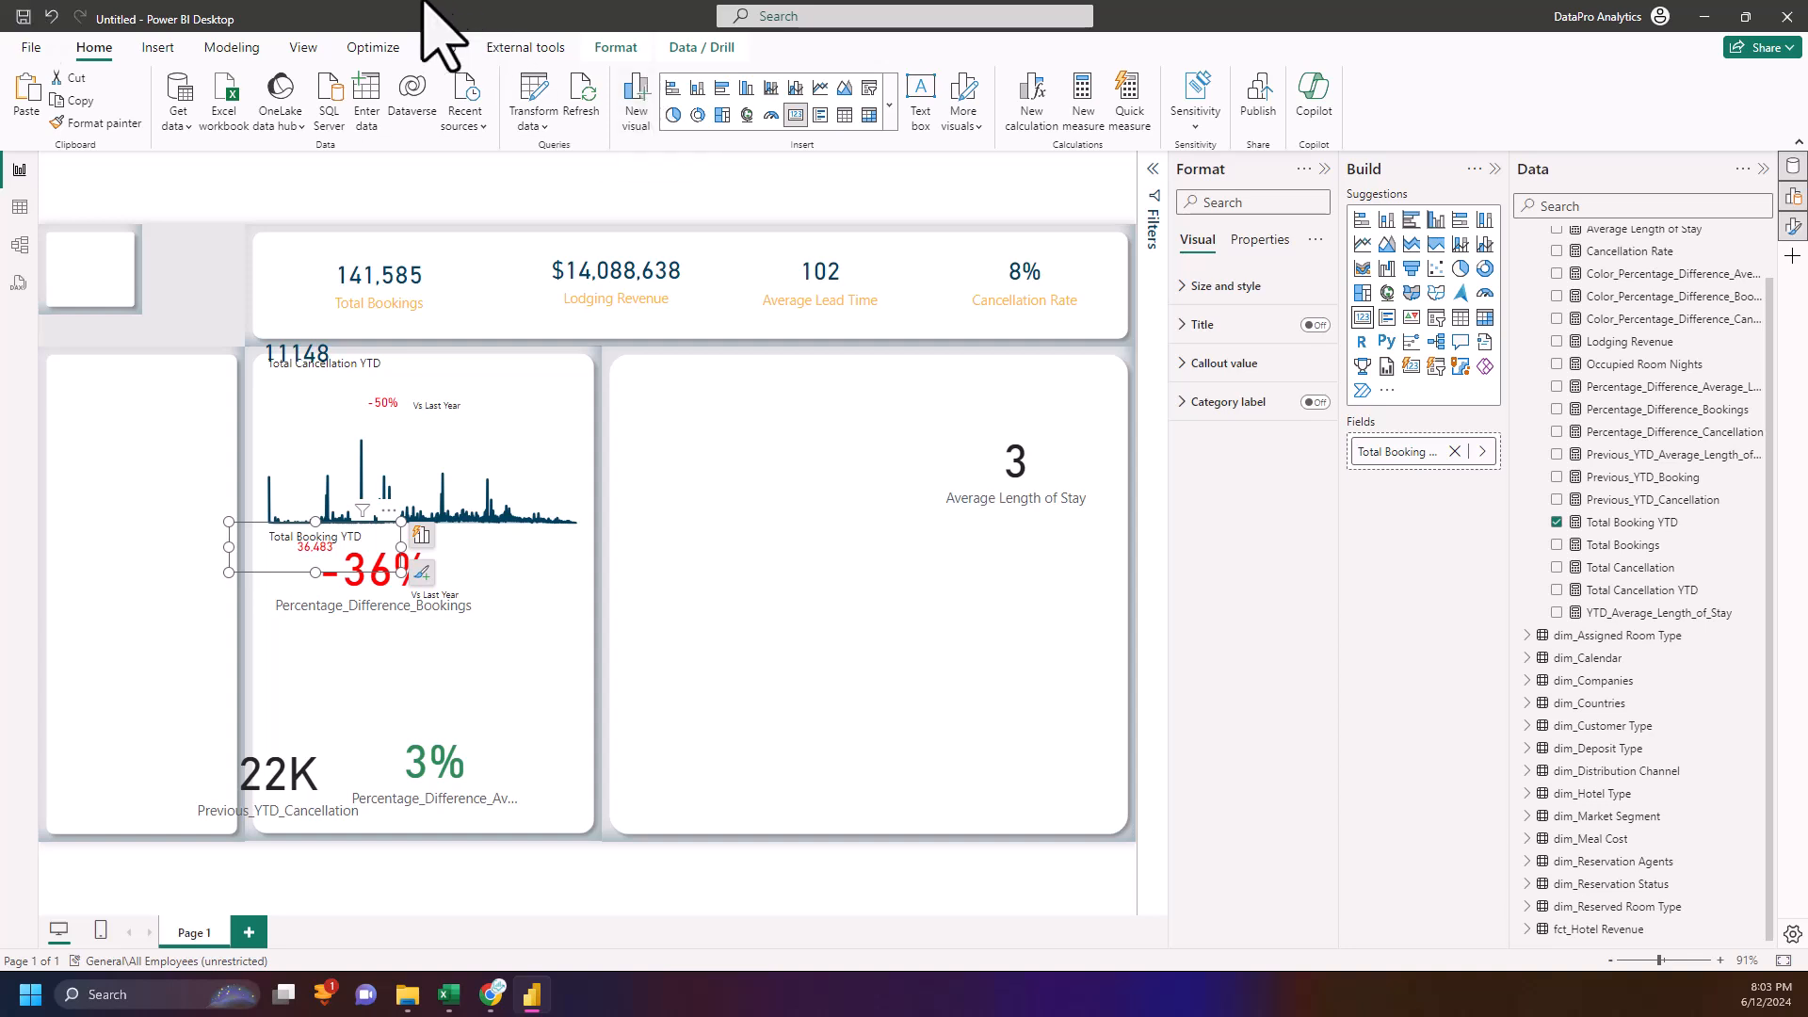
{"action": "left_click", "coordinate": [52, 16]}
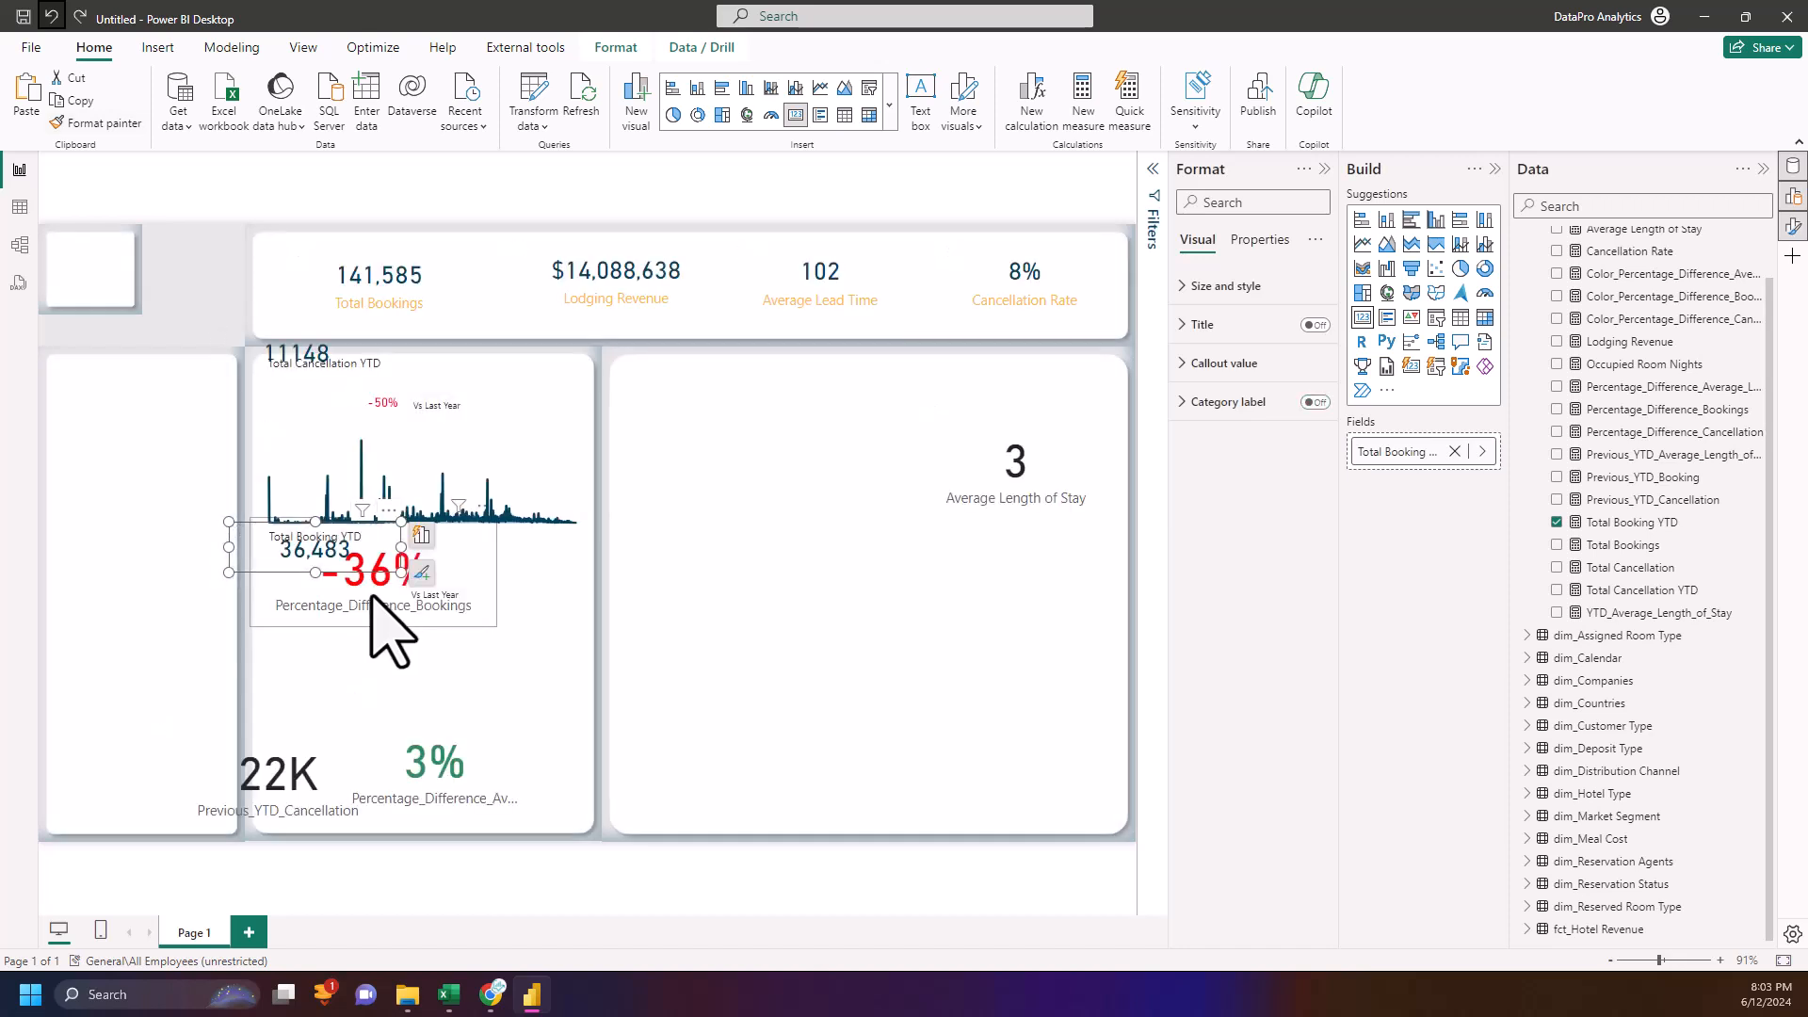
{"action": "left_click_drag", "start_coordinate": [370, 594], "coordinate": [737, 616]}
- Copy the -50% card's formatting onto the Percentage_Difference_Bookings card and place it beside the lower Vs Last Year label
{"action": "left_click", "coordinate": [387, 413]}
{"action": "left_click", "coordinate": [95, 123]}
{"action": "left_click", "coordinate": [752, 612]}
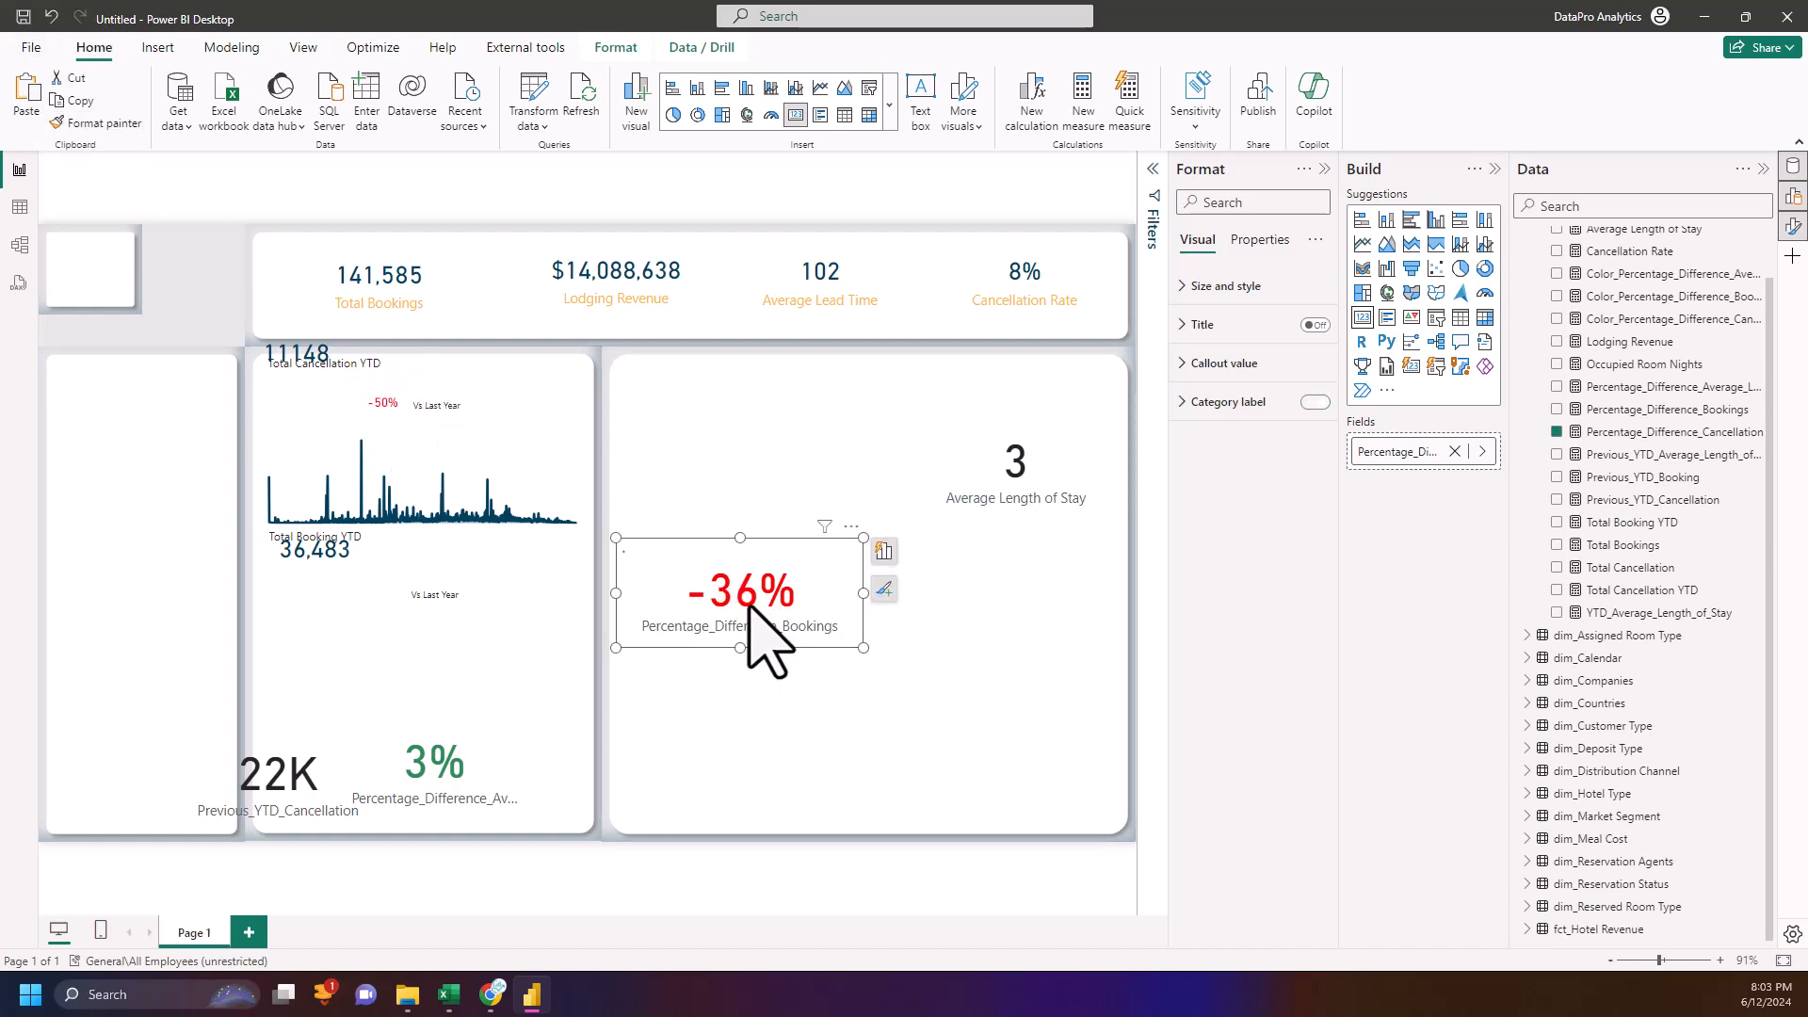
{"action": "left_click_drag", "start_coordinate": [751, 599], "coordinate": [460, 626]}
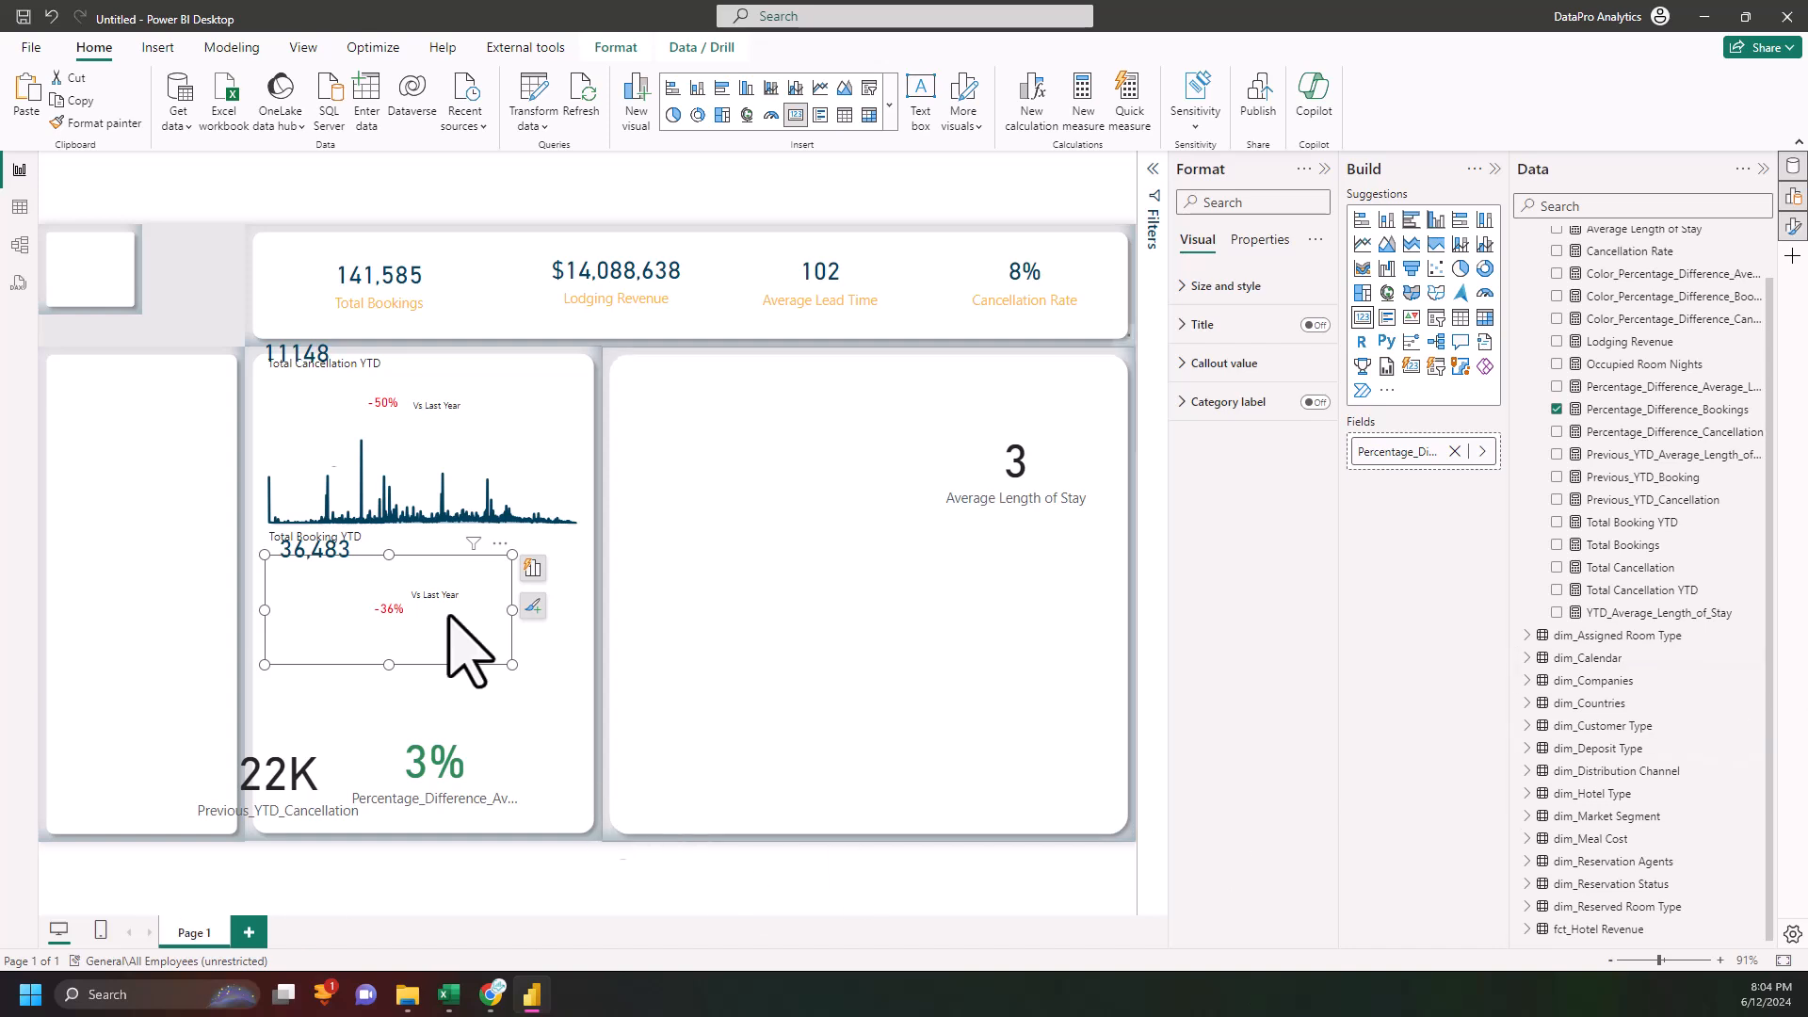
- Set the Total Cancellation YTD card's height to 59, width to 201, horizontal position to 226 and vertical position to 163
{"action": "left_click", "coordinate": [372, 407]}
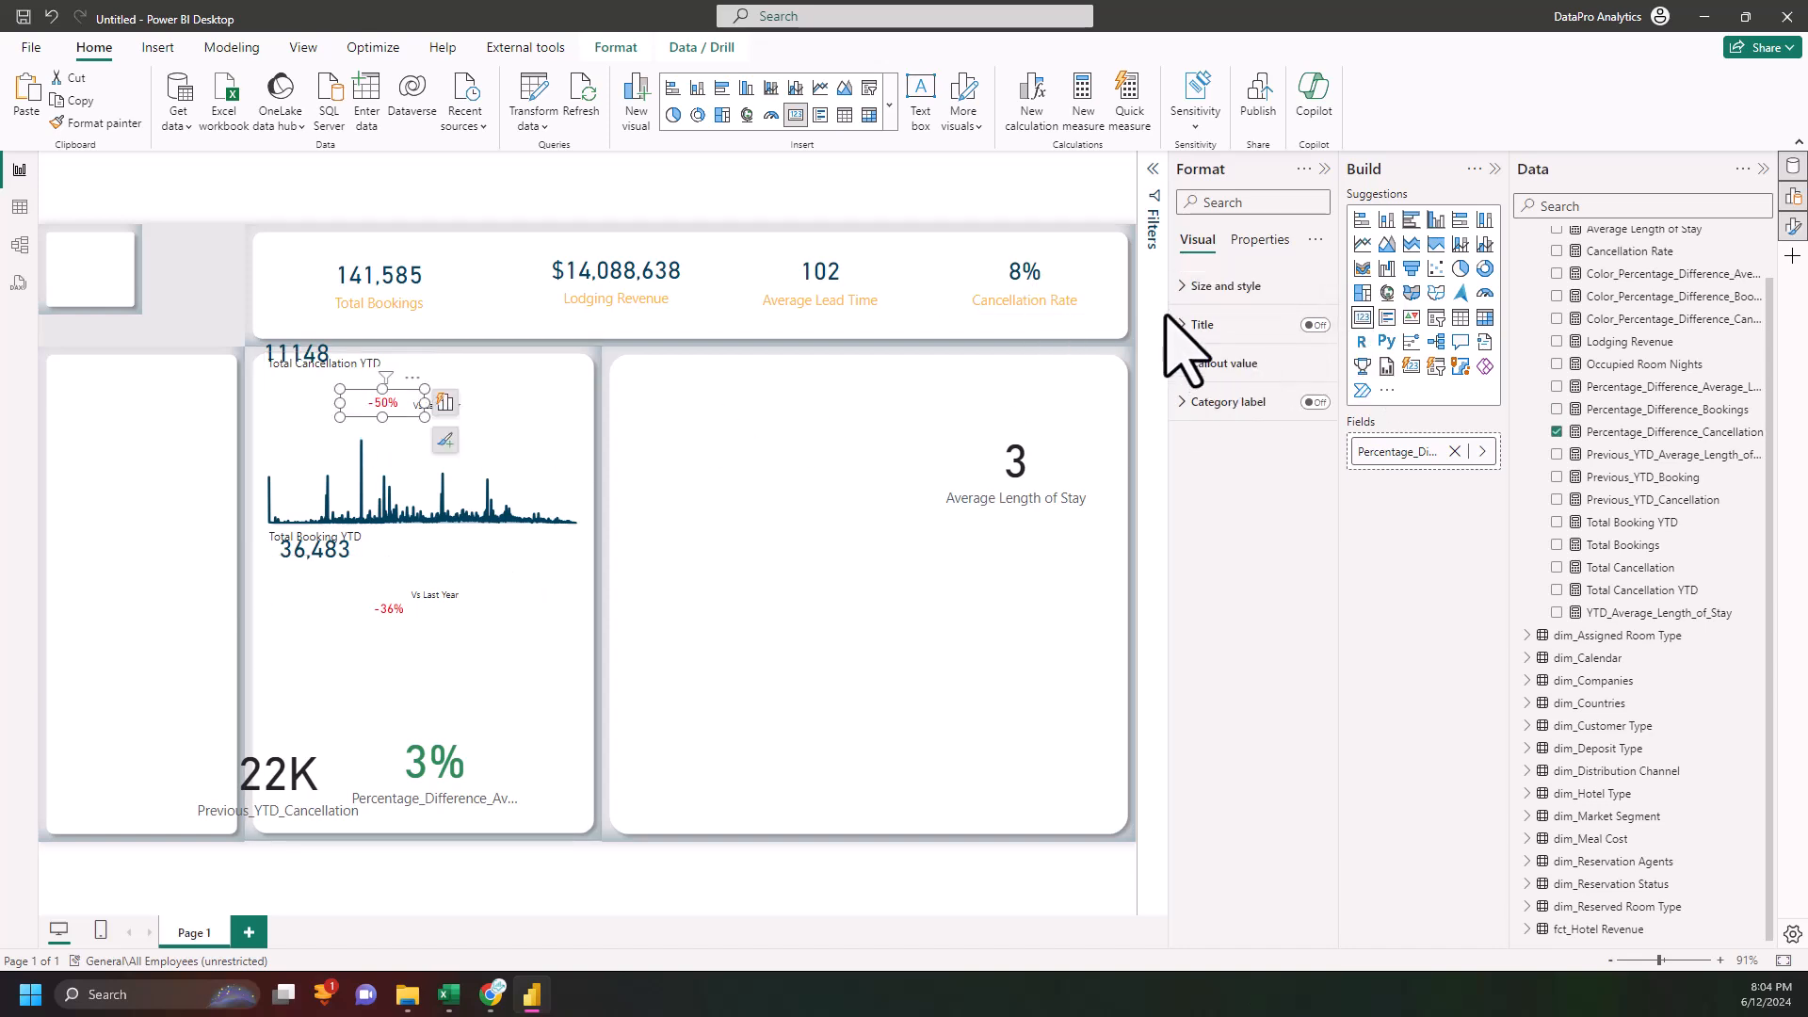
{"action": "left_click", "coordinate": [1215, 287]}
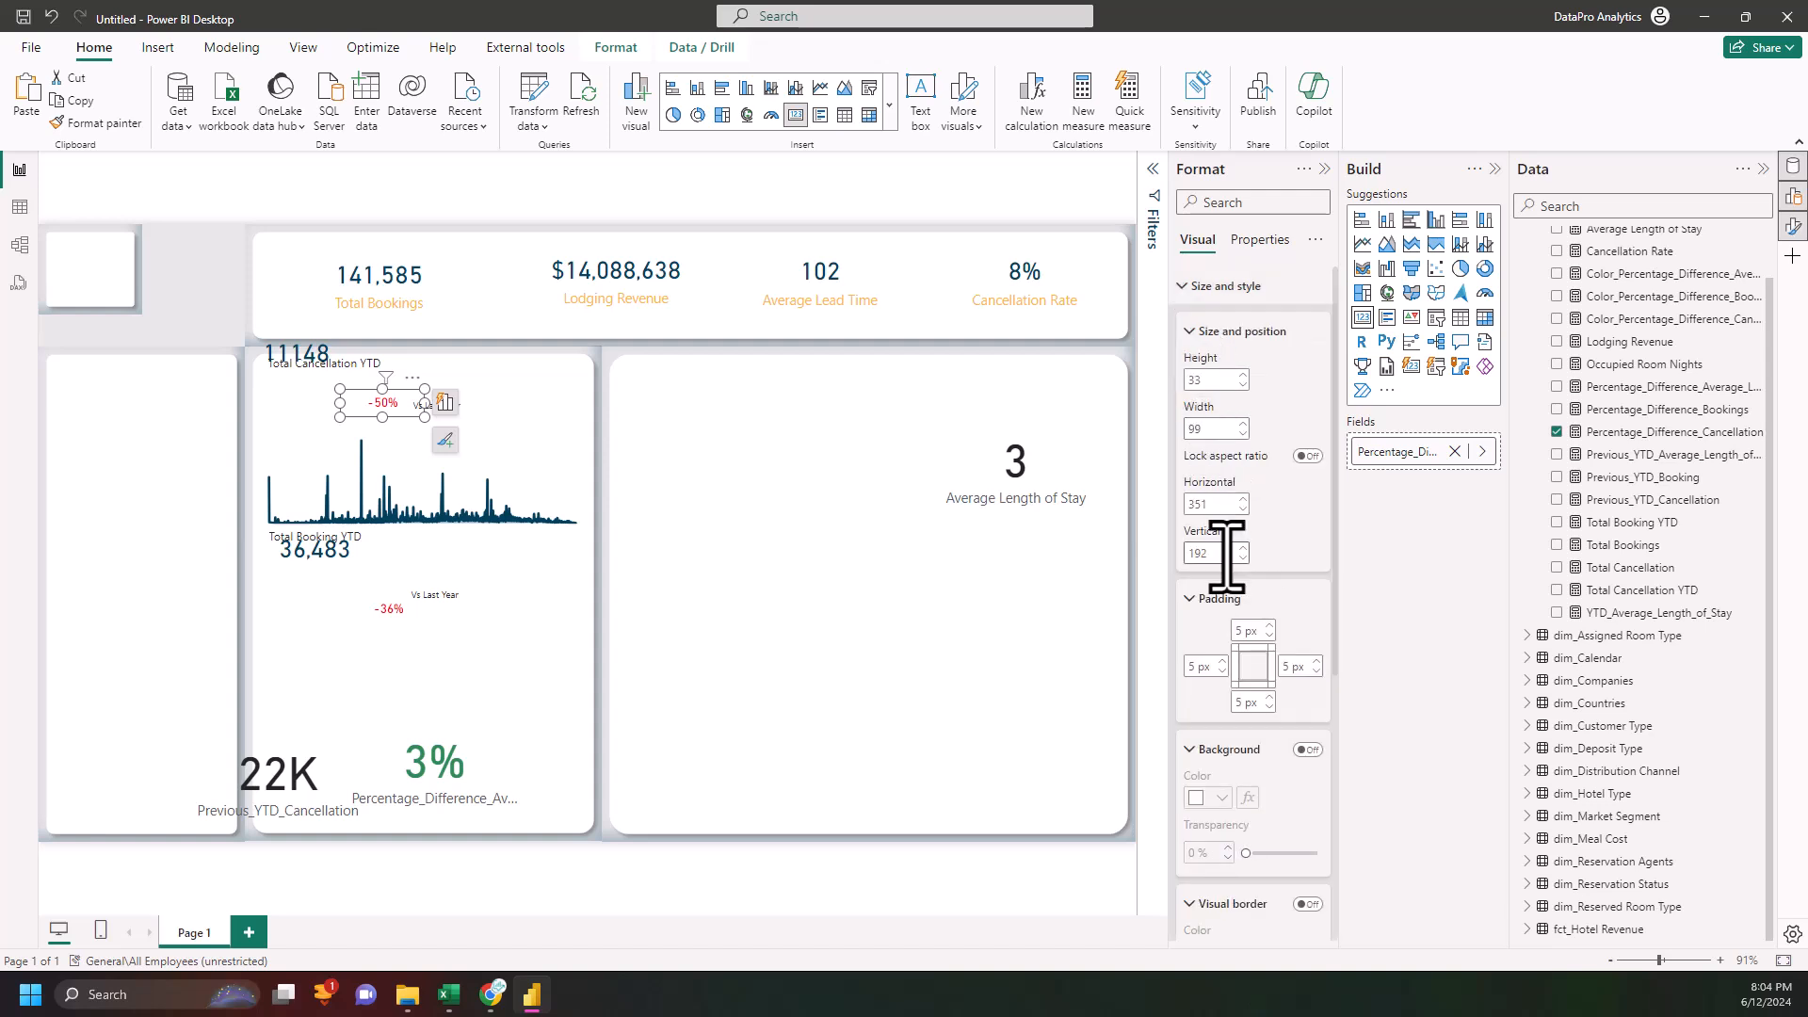
{"action": "left_click", "coordinate": [392, 363]}
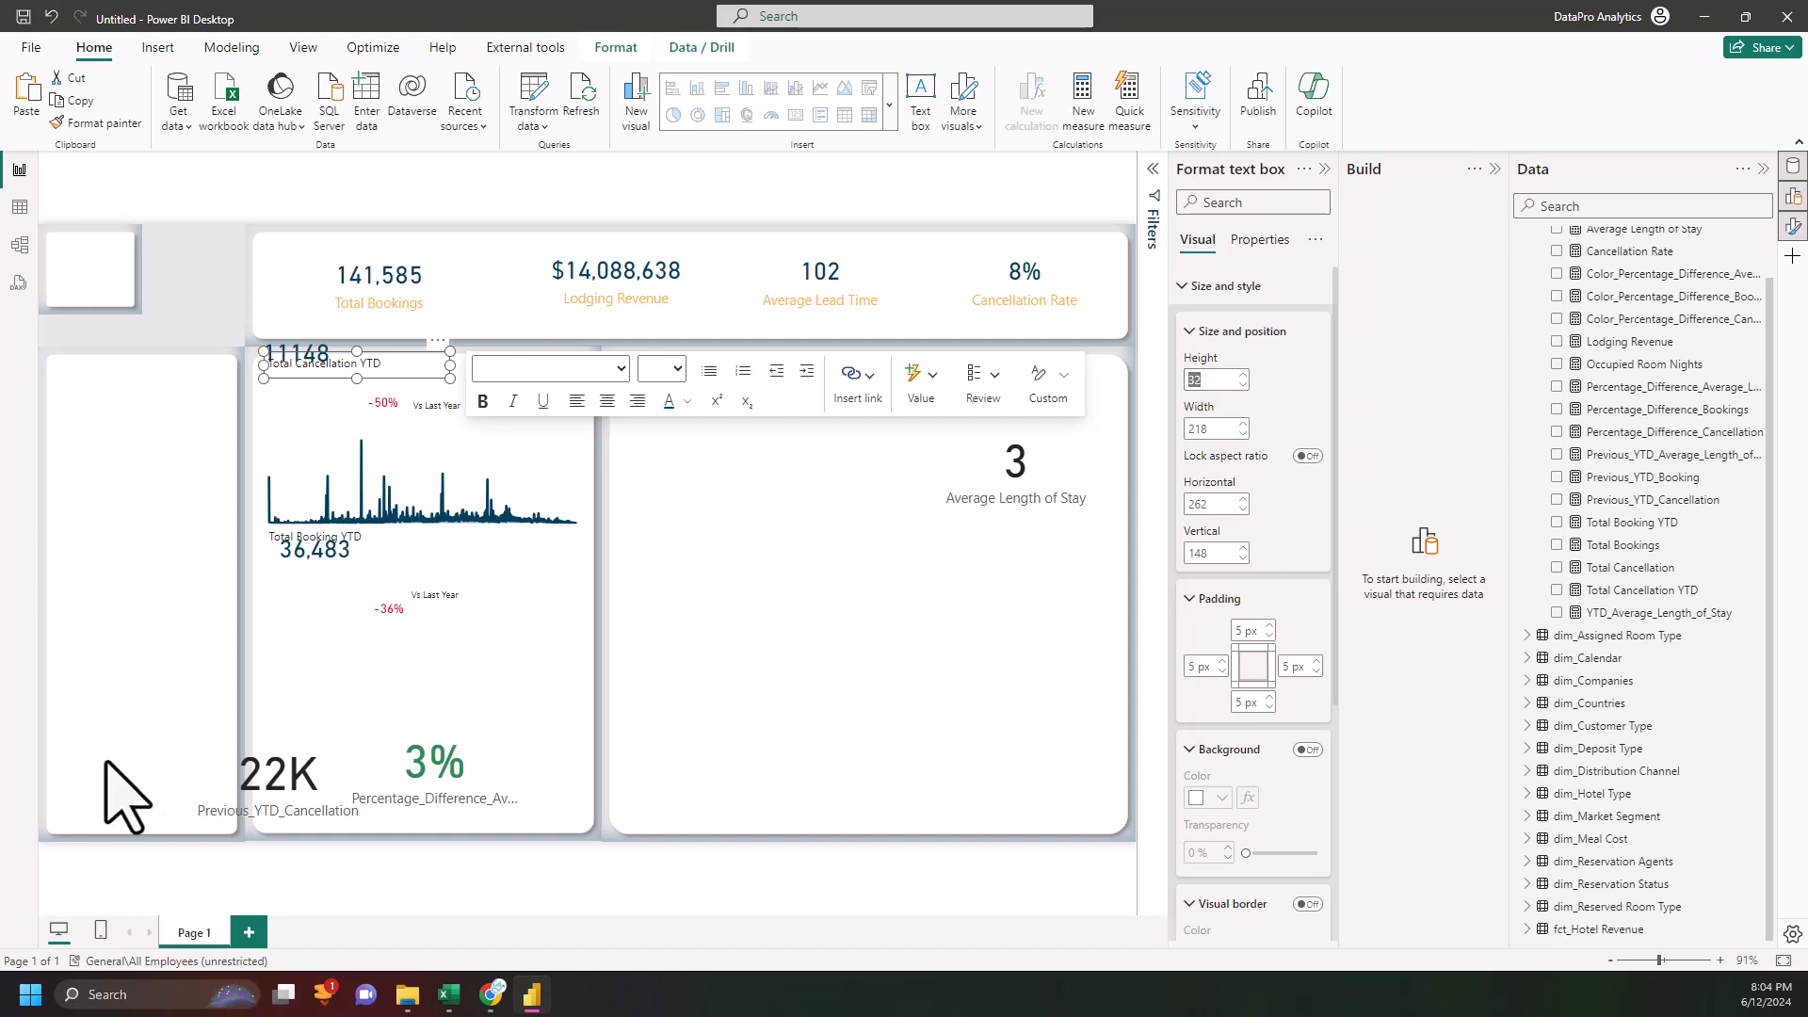
{"action": "left_click", "coordinate": [1222, 379]}
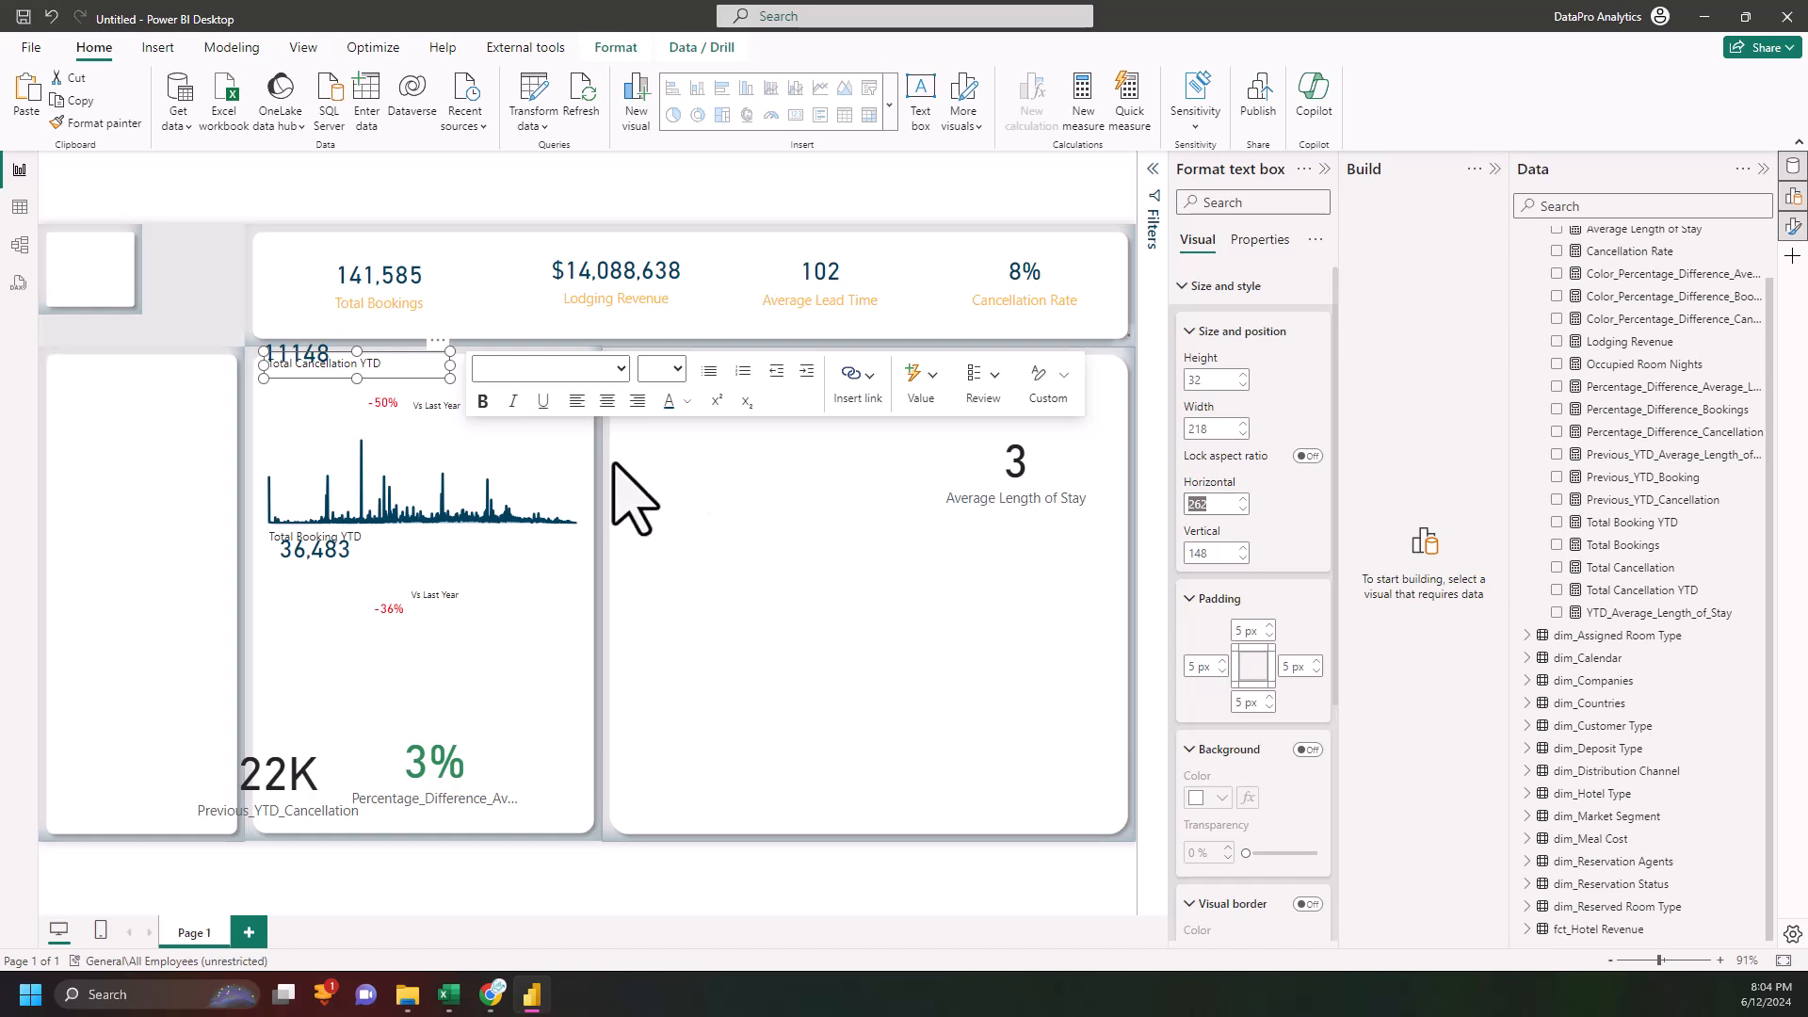
{"action": "left_click", "coordinate": [290, 353]}
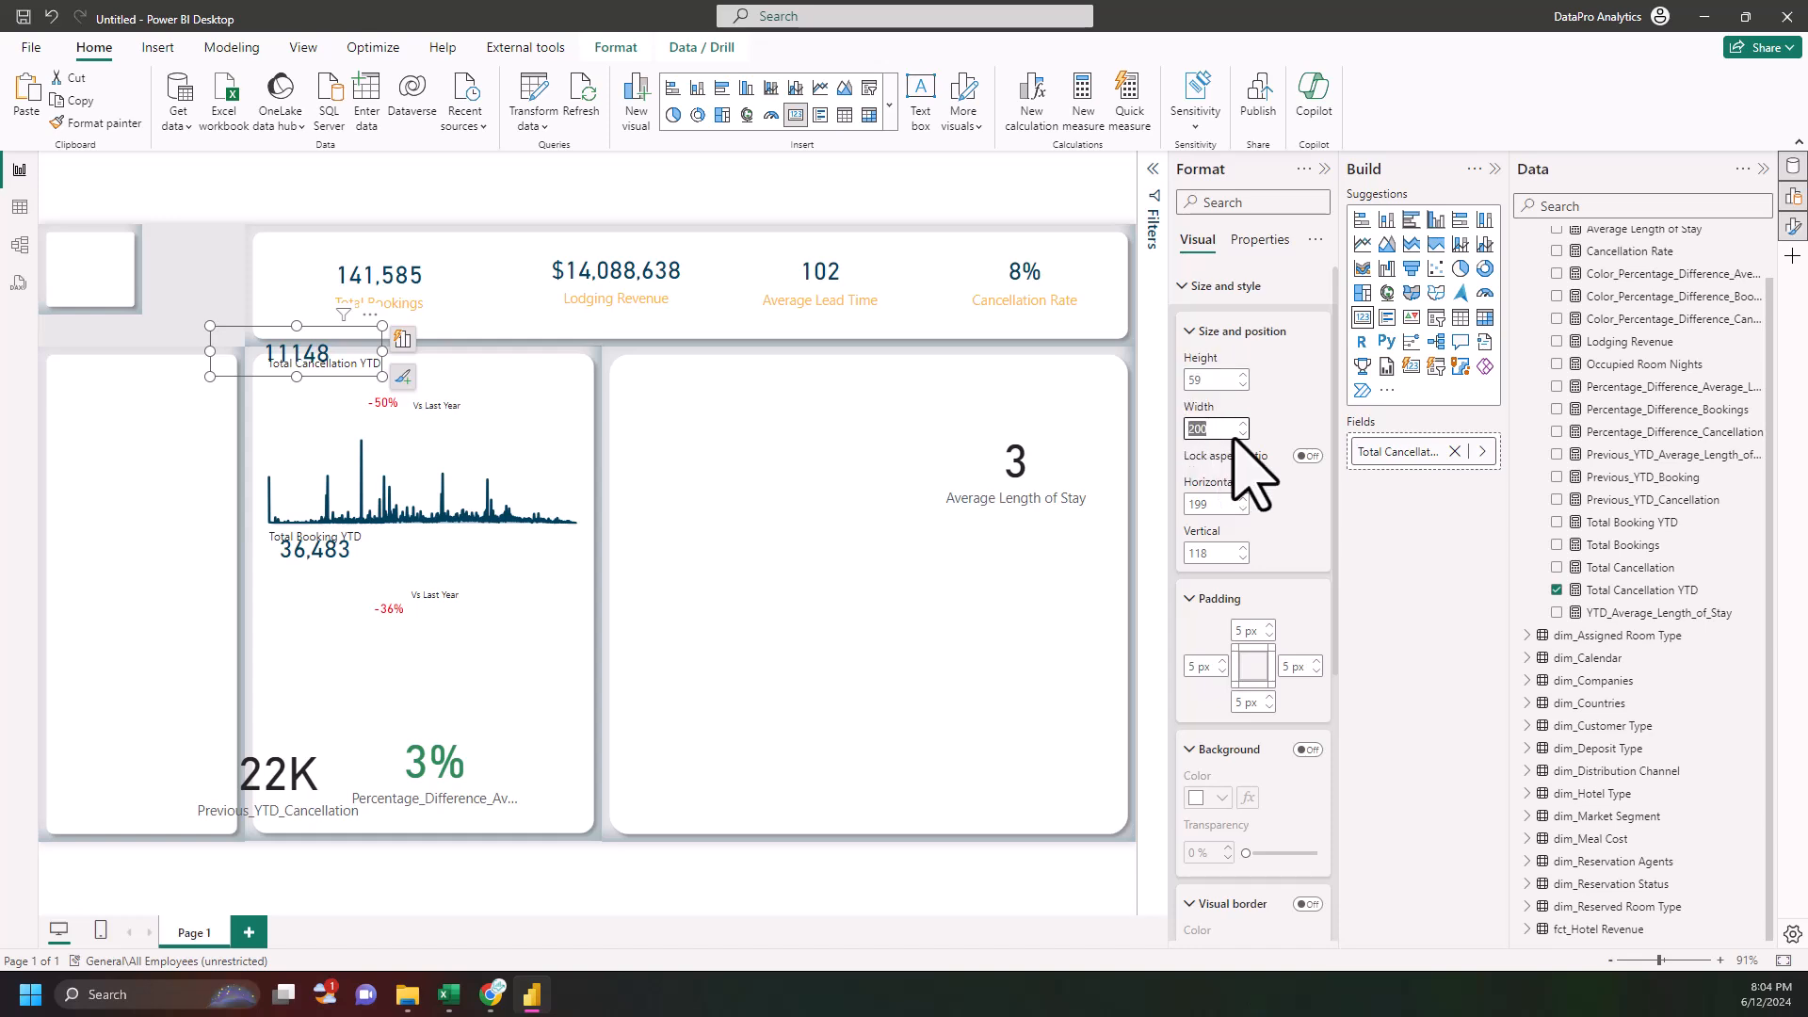
{"action": "left_click", "coordinate": [1244, 424]}
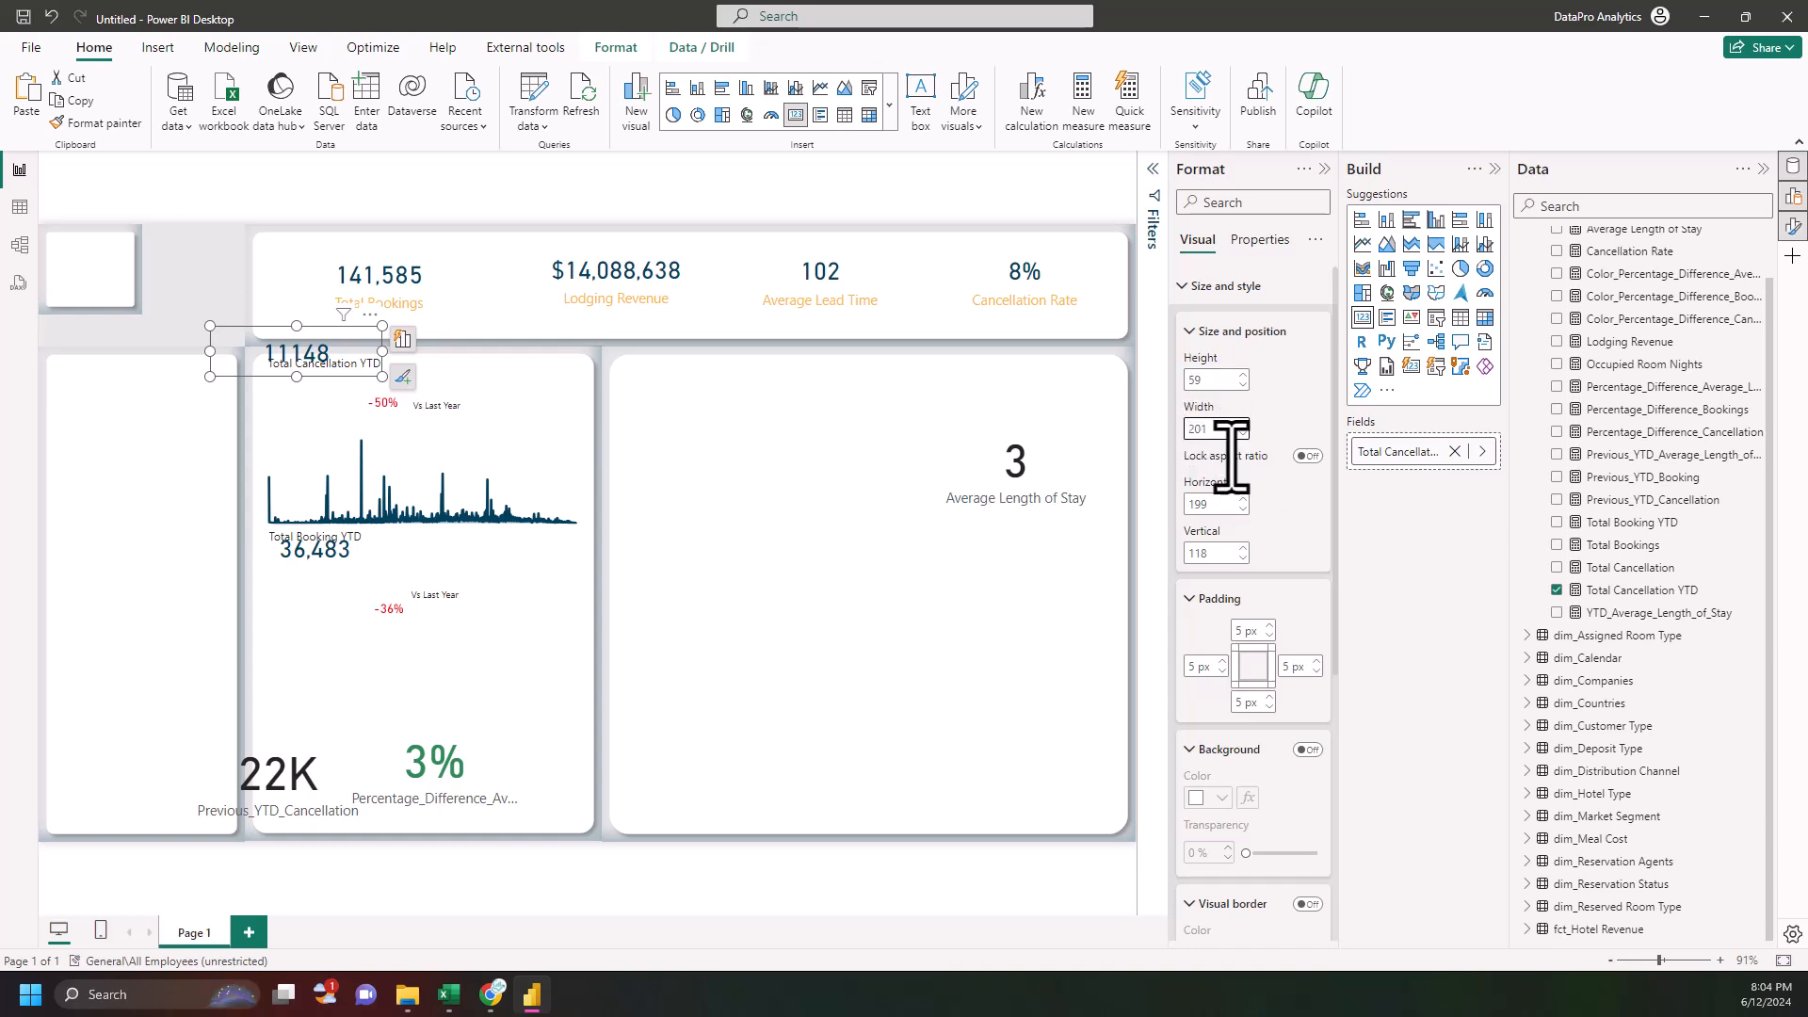
{"action": "left_click", "coordinate": [1215, 514]}
{"action": "type", "text": "226"}
{"action": "double_click", "coordinate": [1212, 553]}
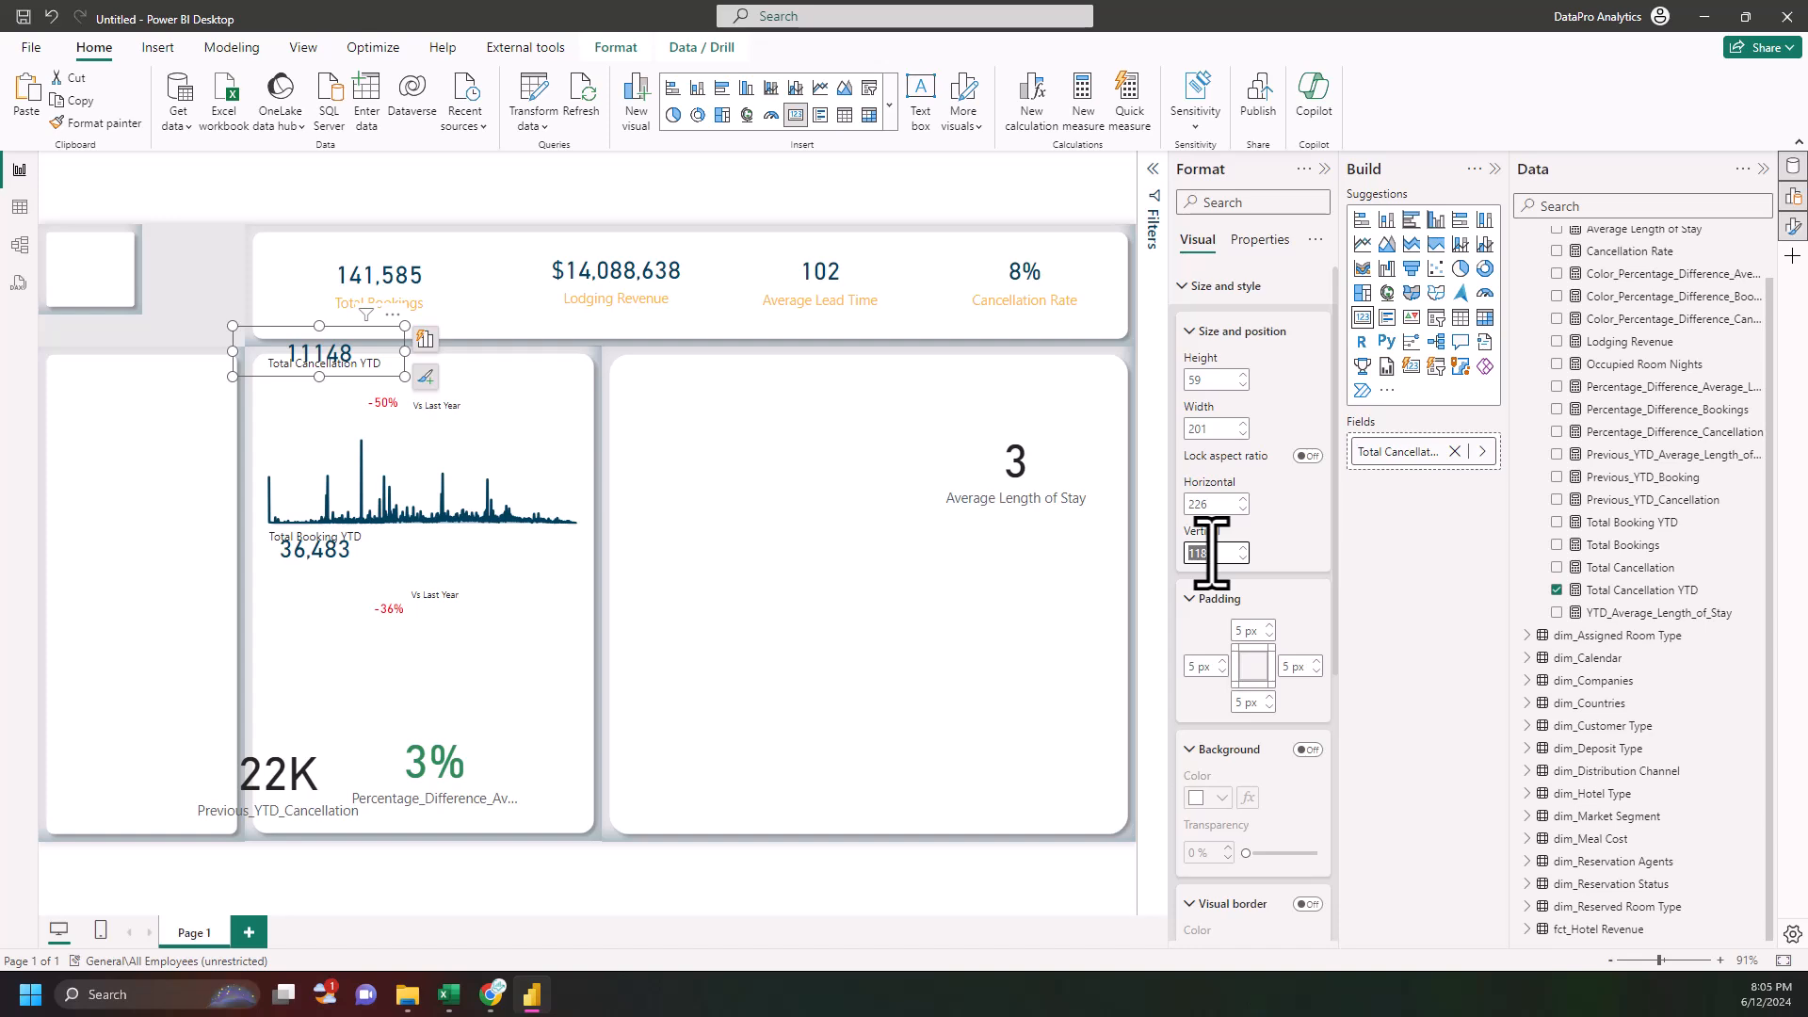
{"action": "type", "text": "163"}
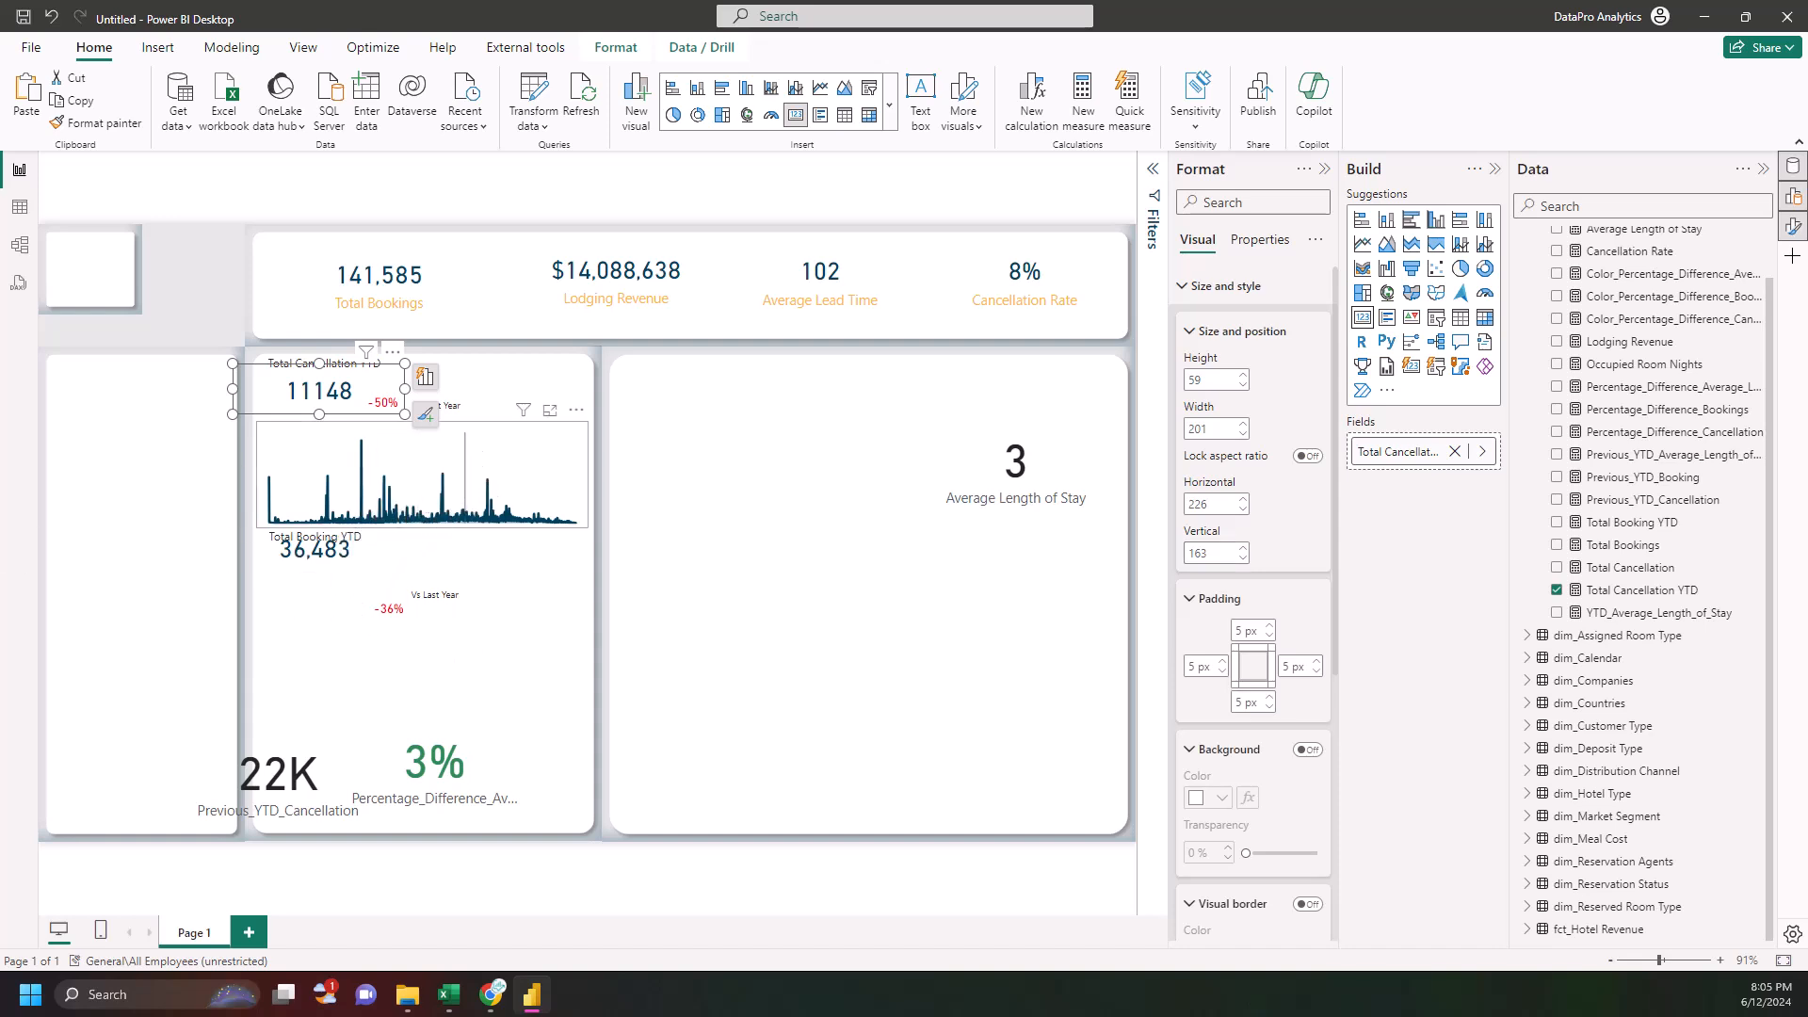
- Set the cancellation area chart's horizontal position to 254
{"action": "left_click", "coordinate": [464, 471]}
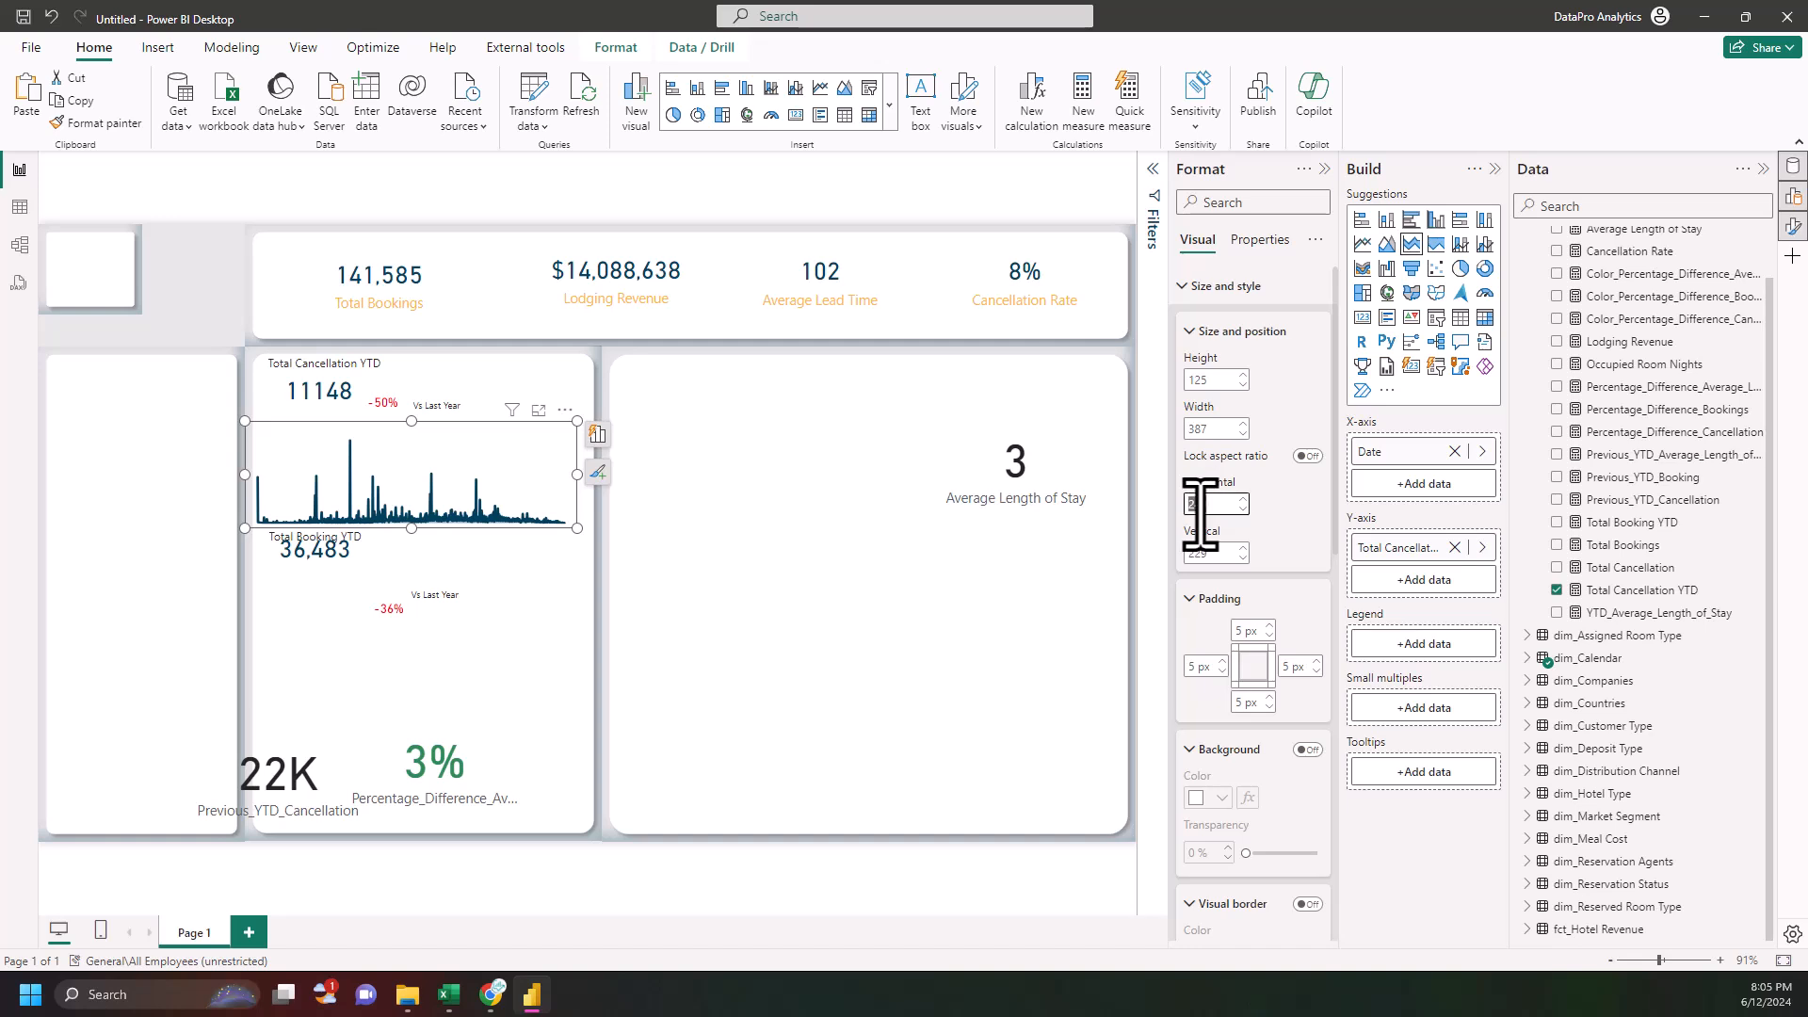
{"action": "type", "text": "54"}
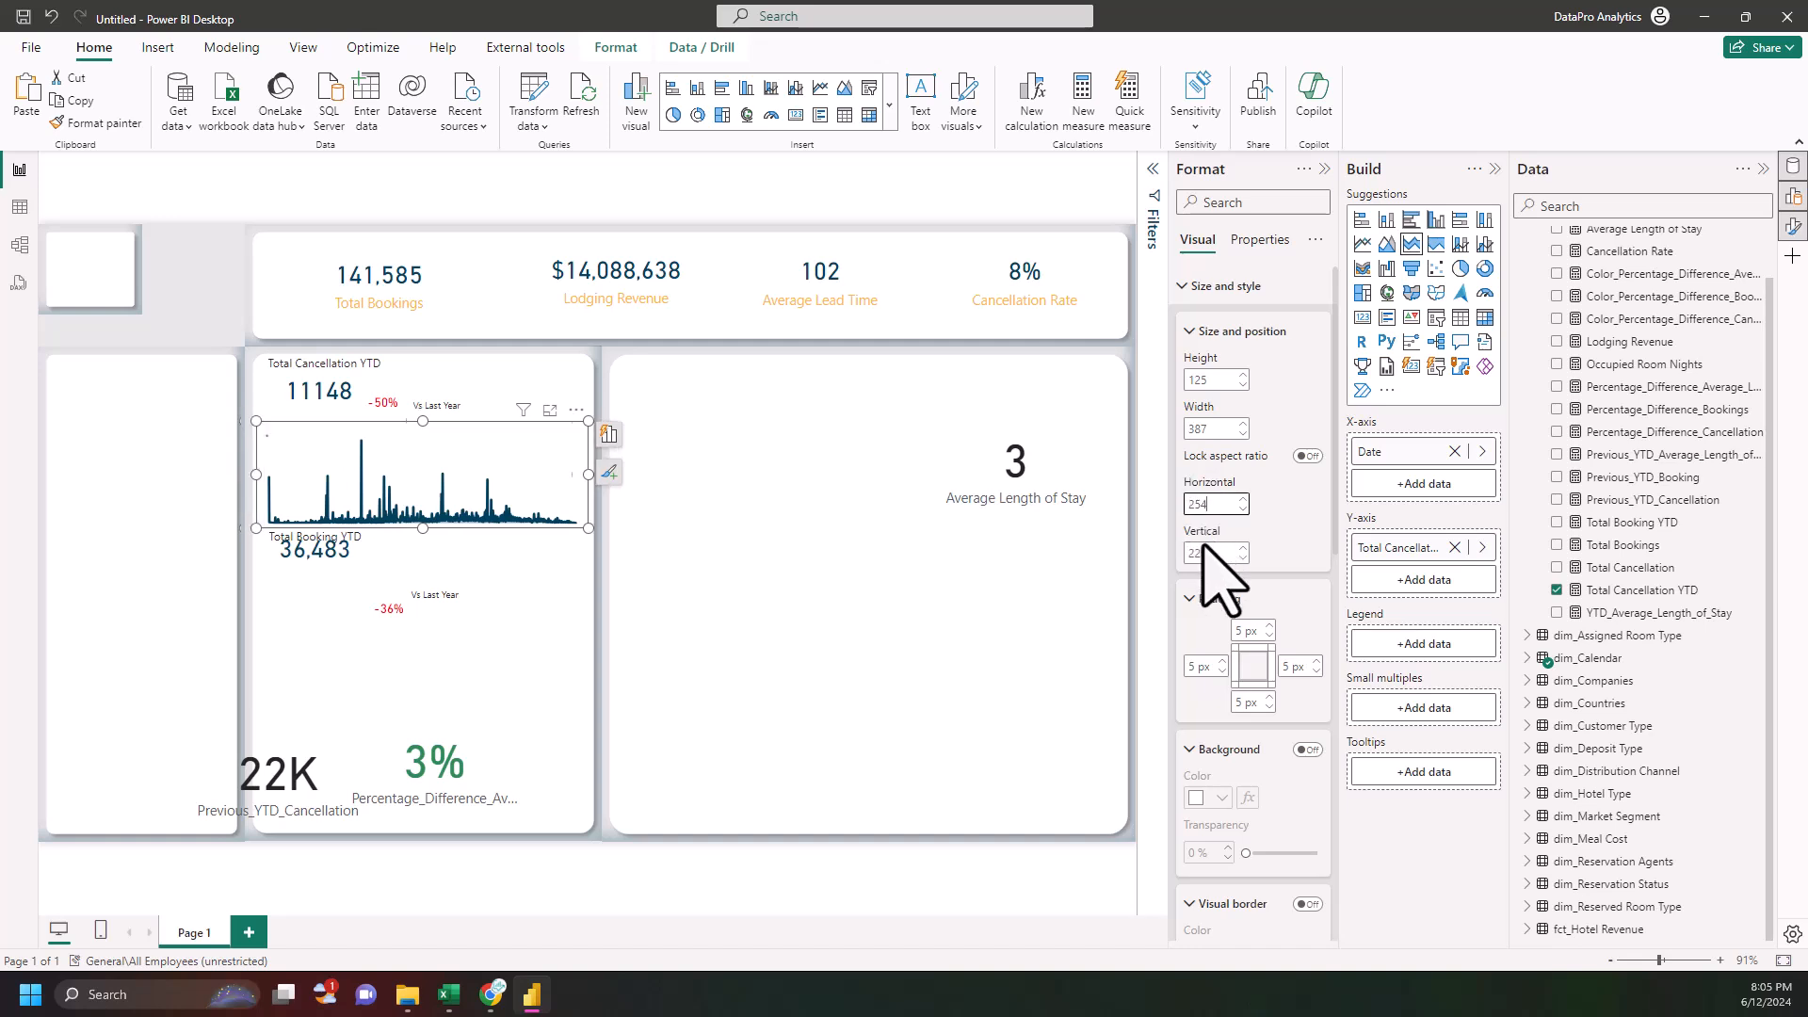
- Set the cancellation area chart's vertical position to 197
{"action": "left_click", "coordinate": [1204, 558]}
{"action": "type", "text": "19"}
{"action": "type", "text": "6"}
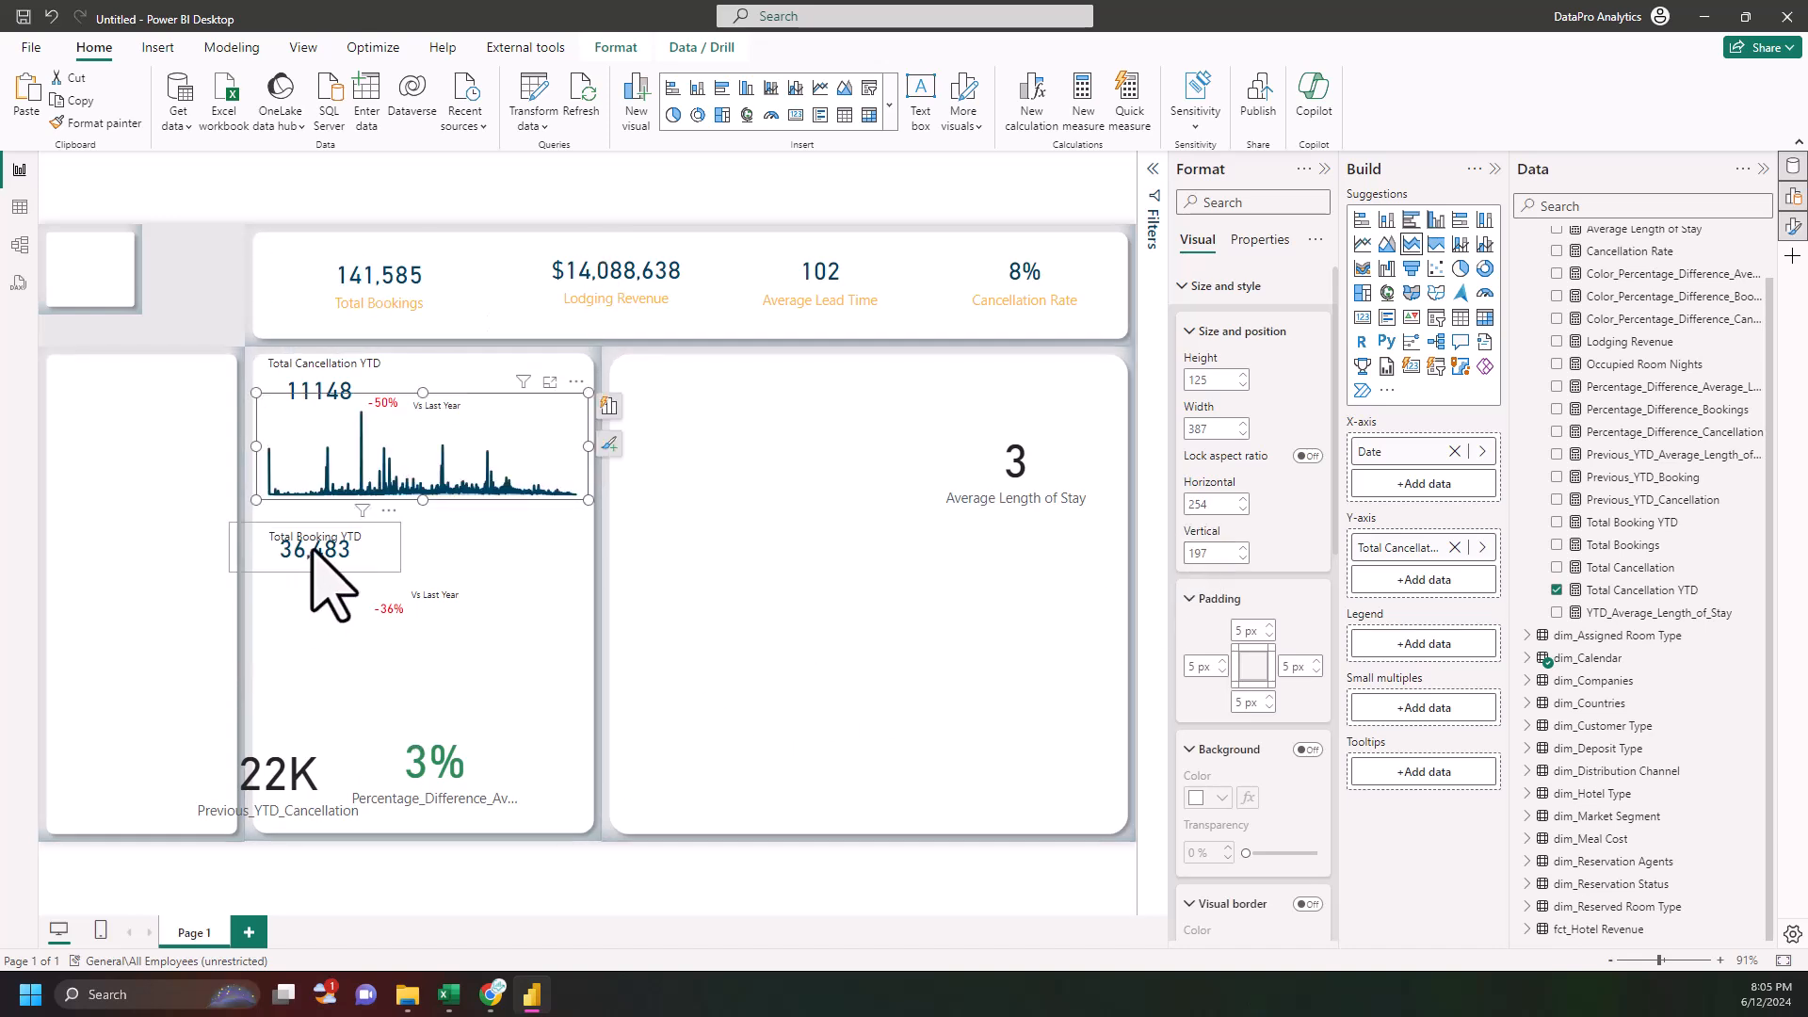
- Set the Total Booking YTD card's width to 201, horizontal position to 224 and vertical position to 367
{"action": "left_click_drag", "start_coordinate": [315, 555], "coordinate": [328, 591]}
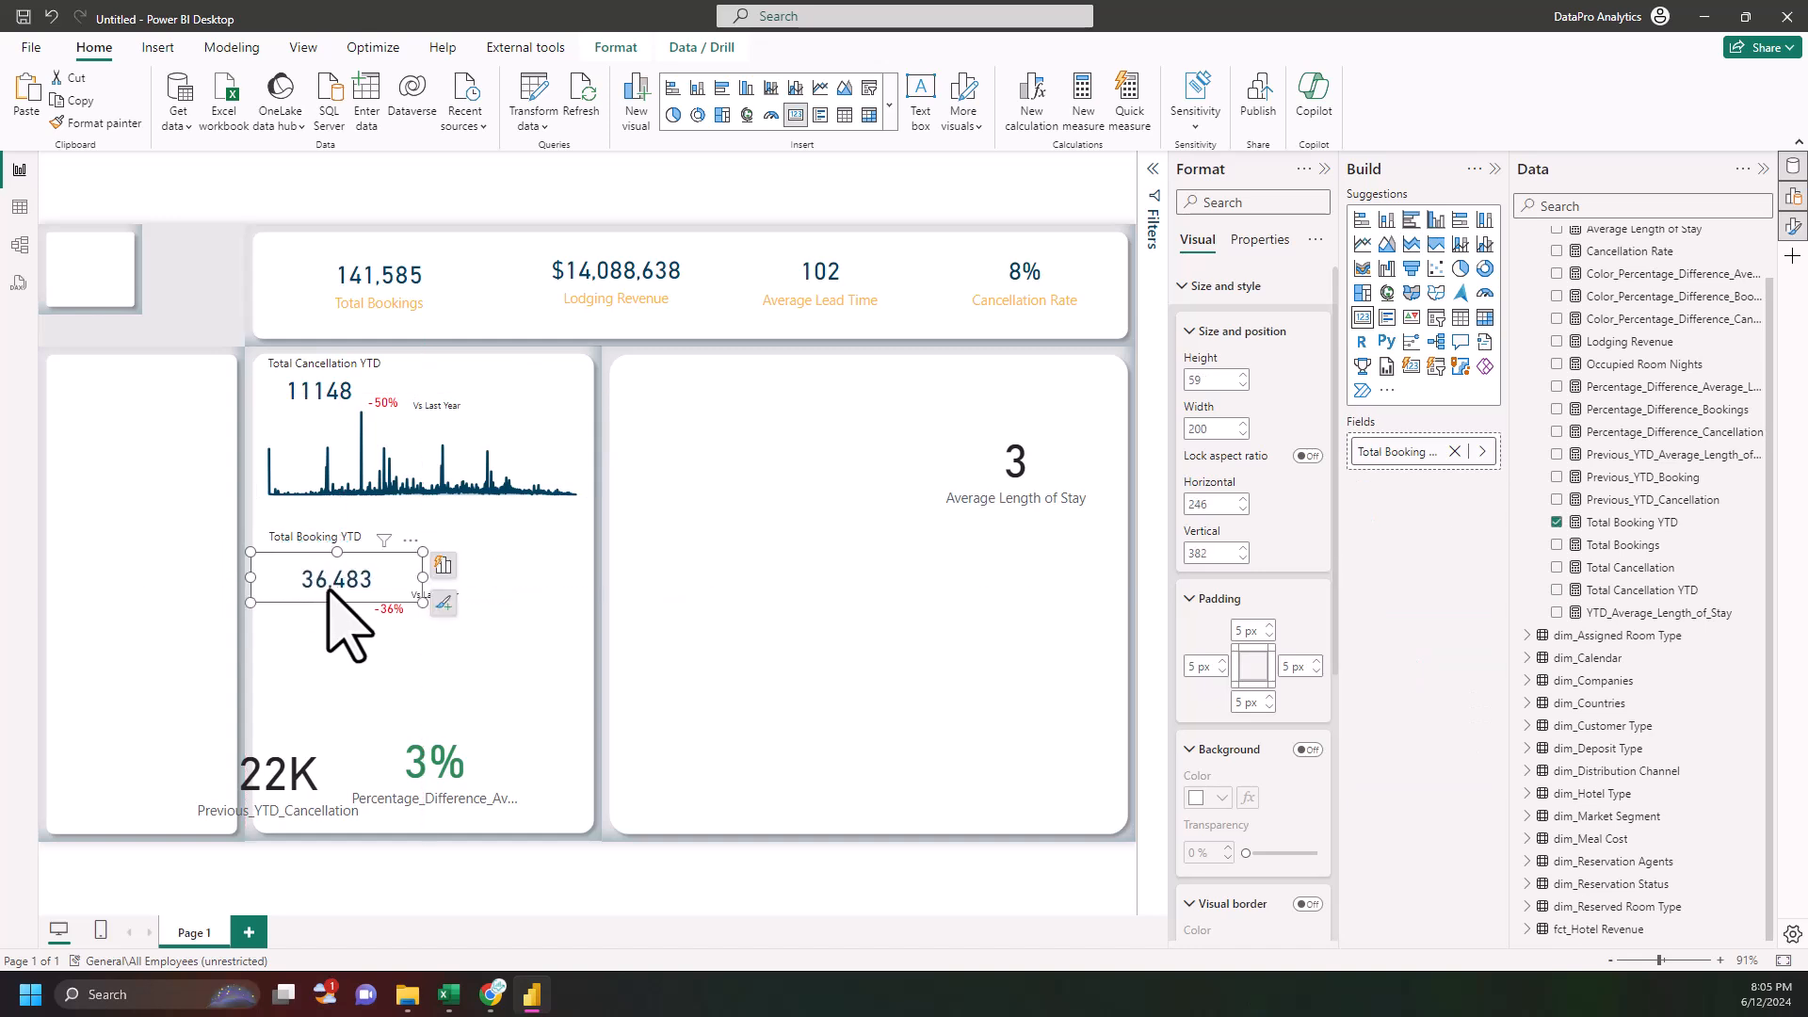
{"action": "left_click", "coordinate": [304, 527]}
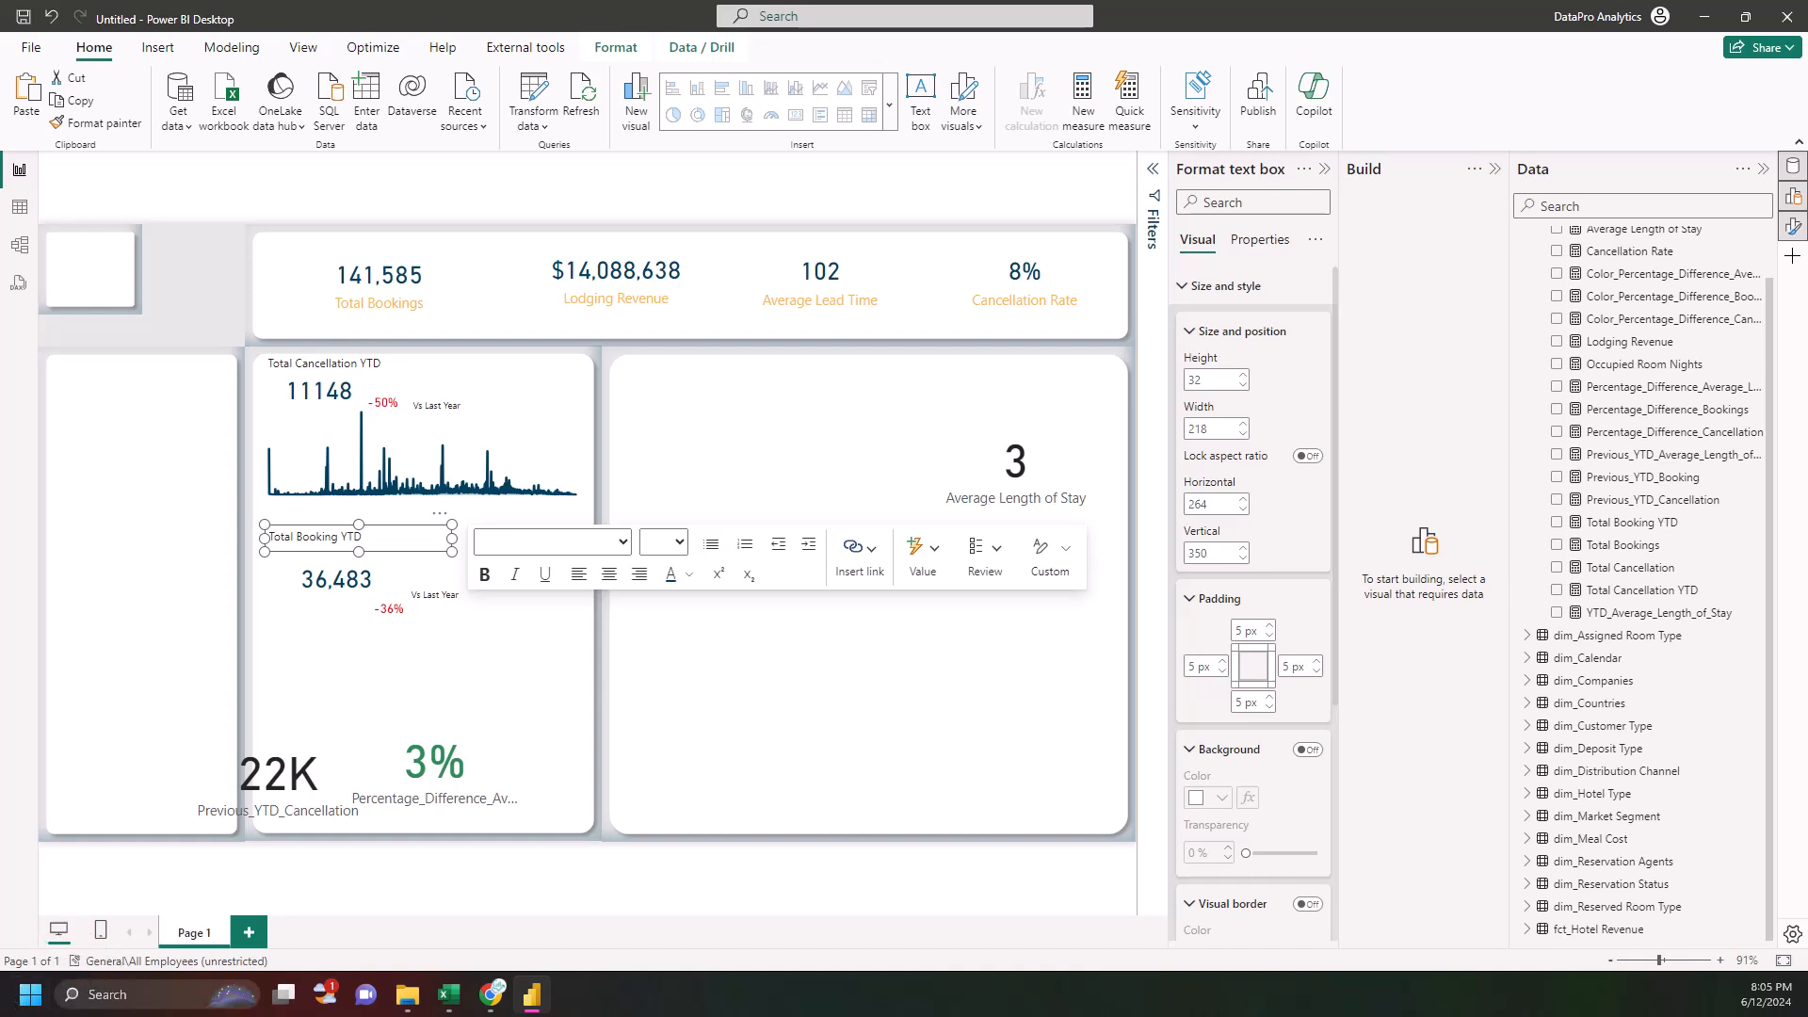
{"action": "left_click", "coordinate": [325, 603]}
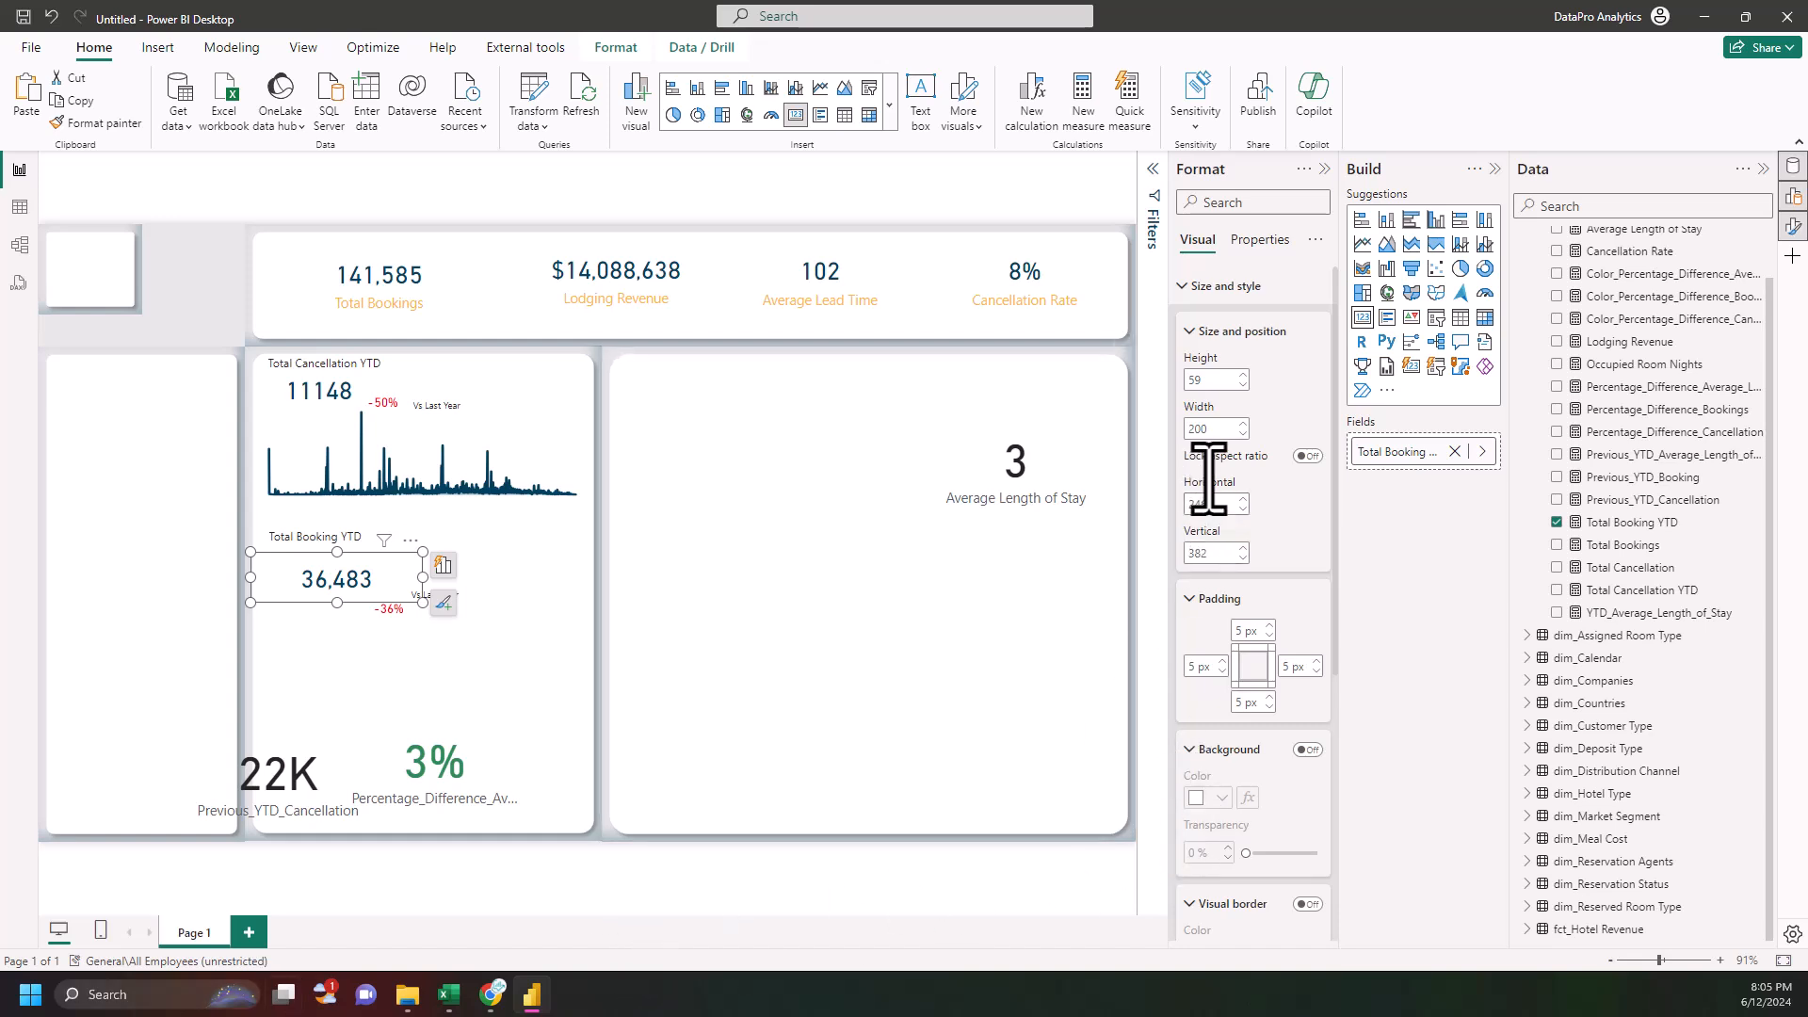
{"action": "left_click", "coordinate": [1243, 423]}
{"action": "left_click", "coordinate": [1211, 509]}
{"action": "type", "text": "224"}
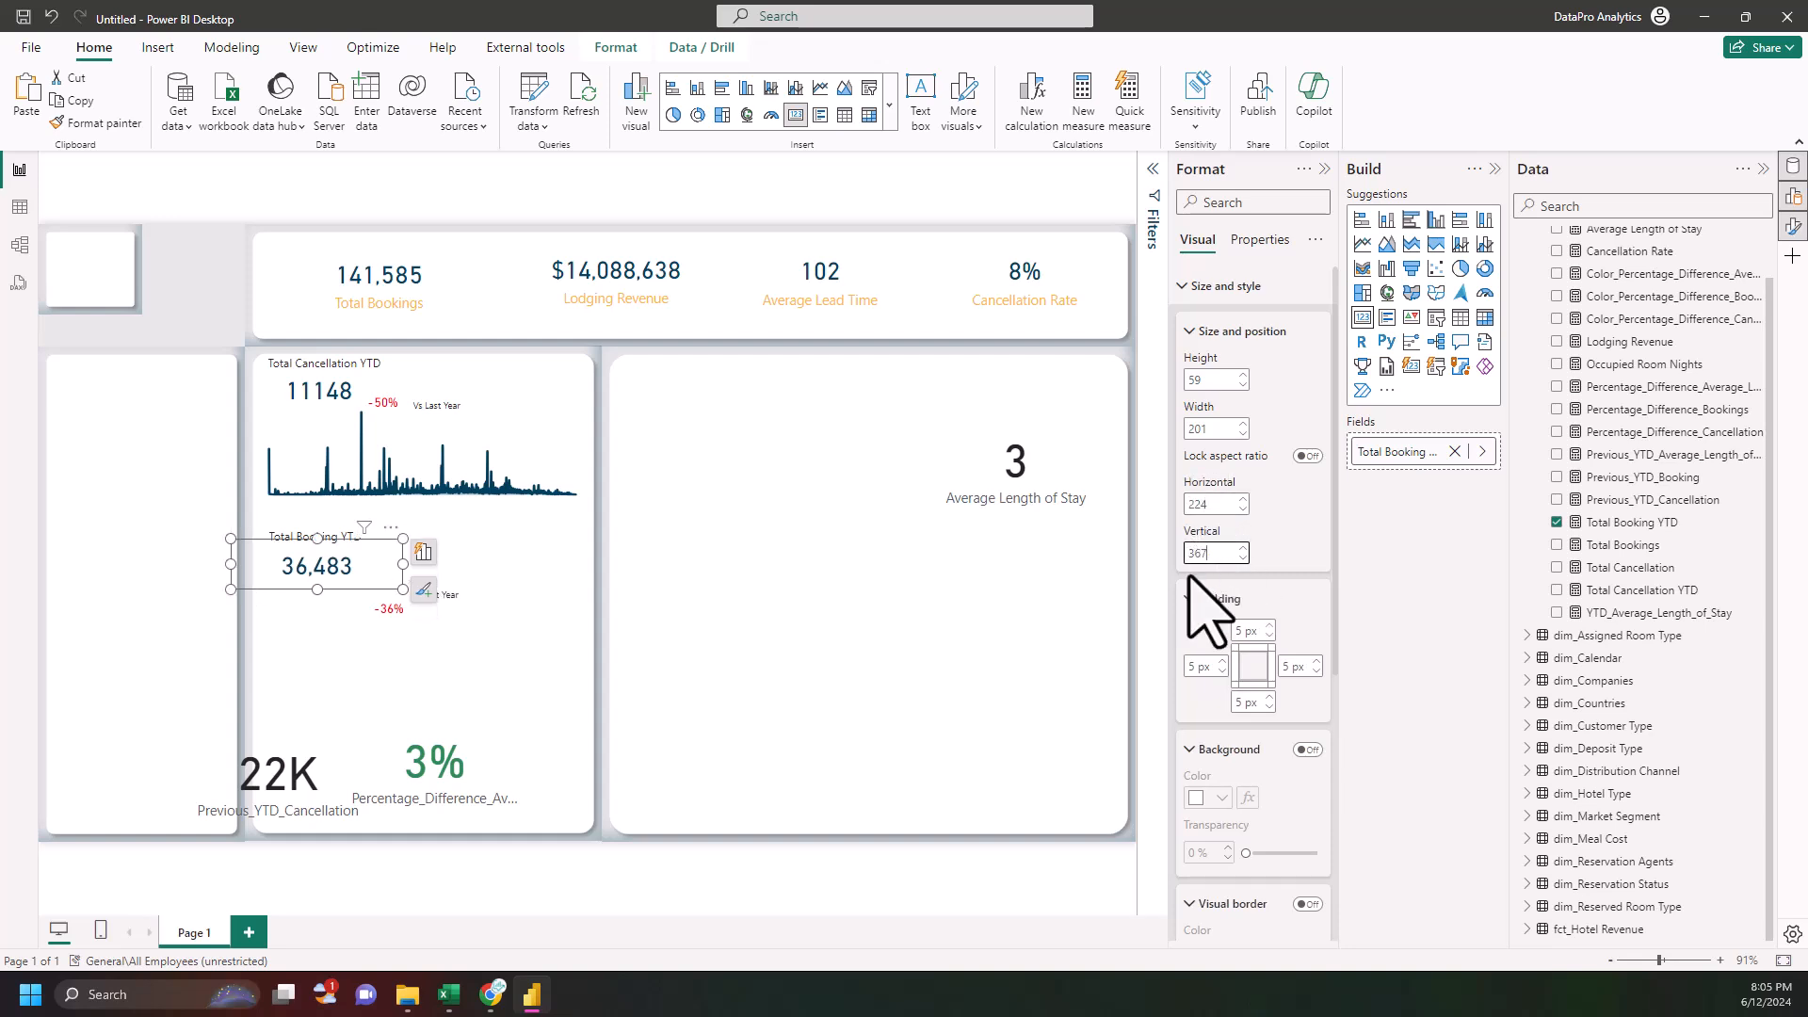
- Set the Percentage_Difference_Bookings card's height to 33, width to 99, horizontal position to 349 and vertical position to 399
{"action": "left_click", "coordinate": [392, 614]}
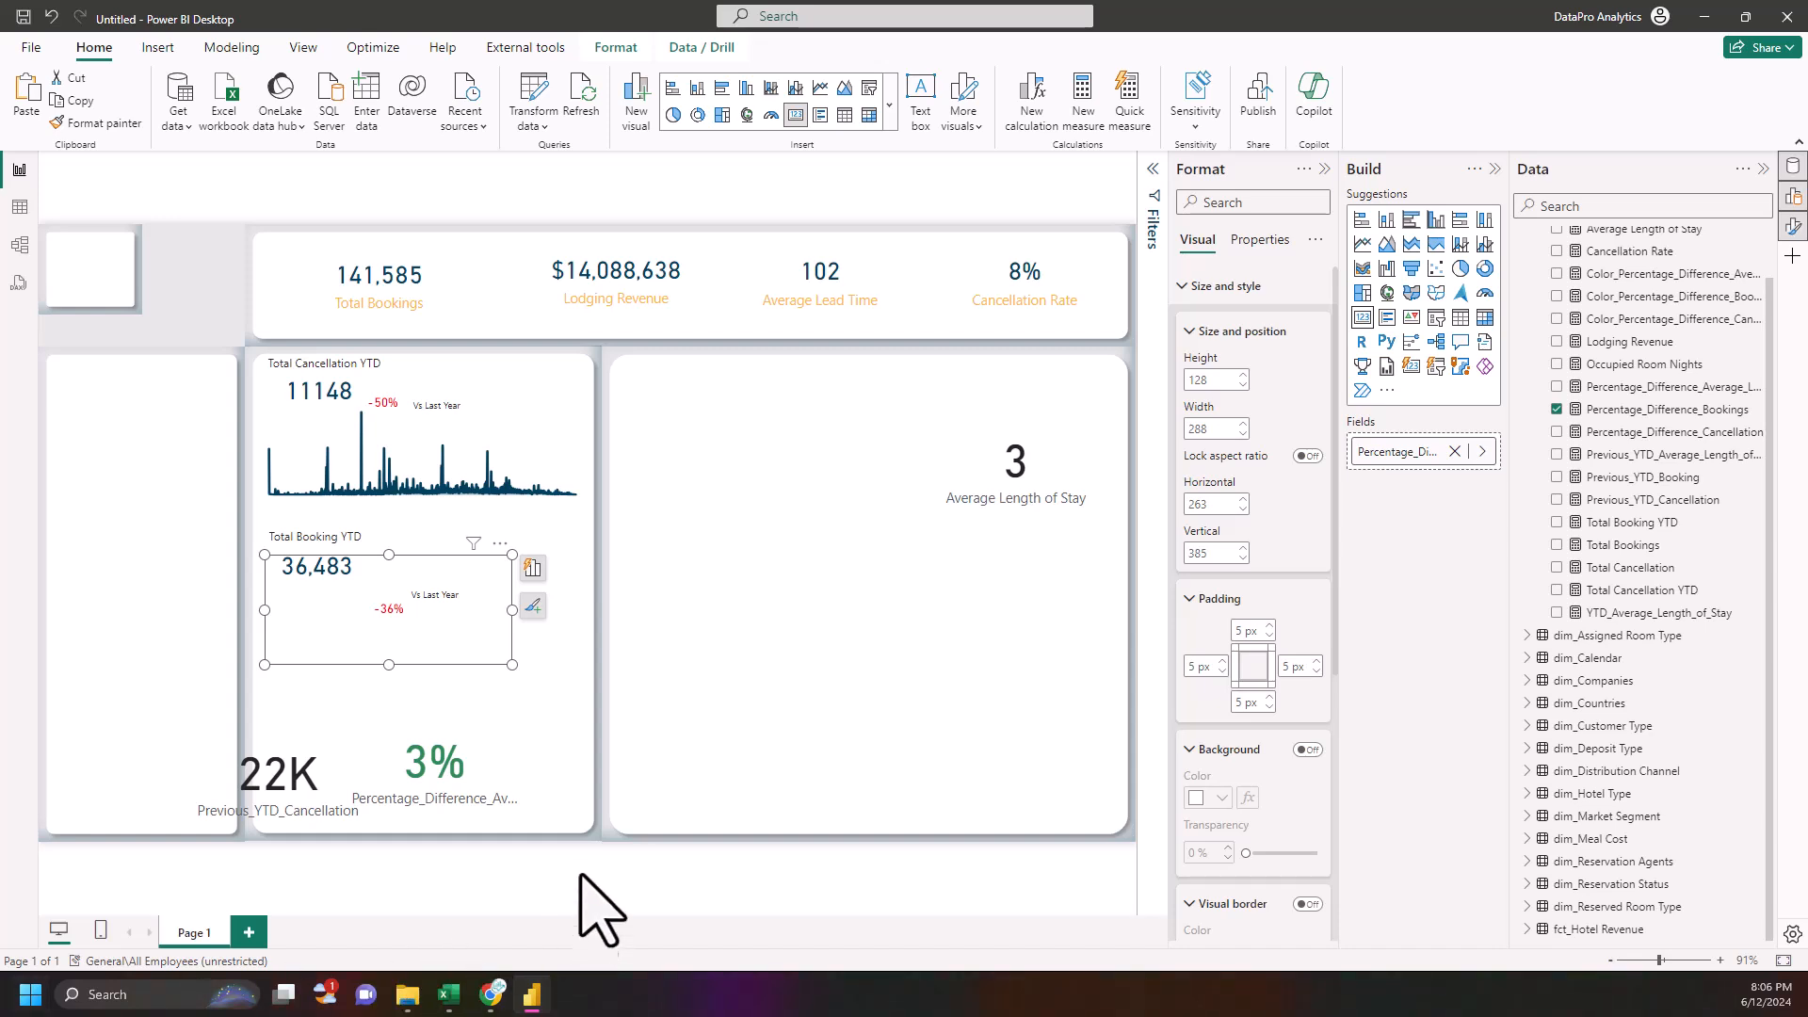
{"action": "left_click", "coordinate": [1208, 378]}
{"action": "type", "text": "33"}
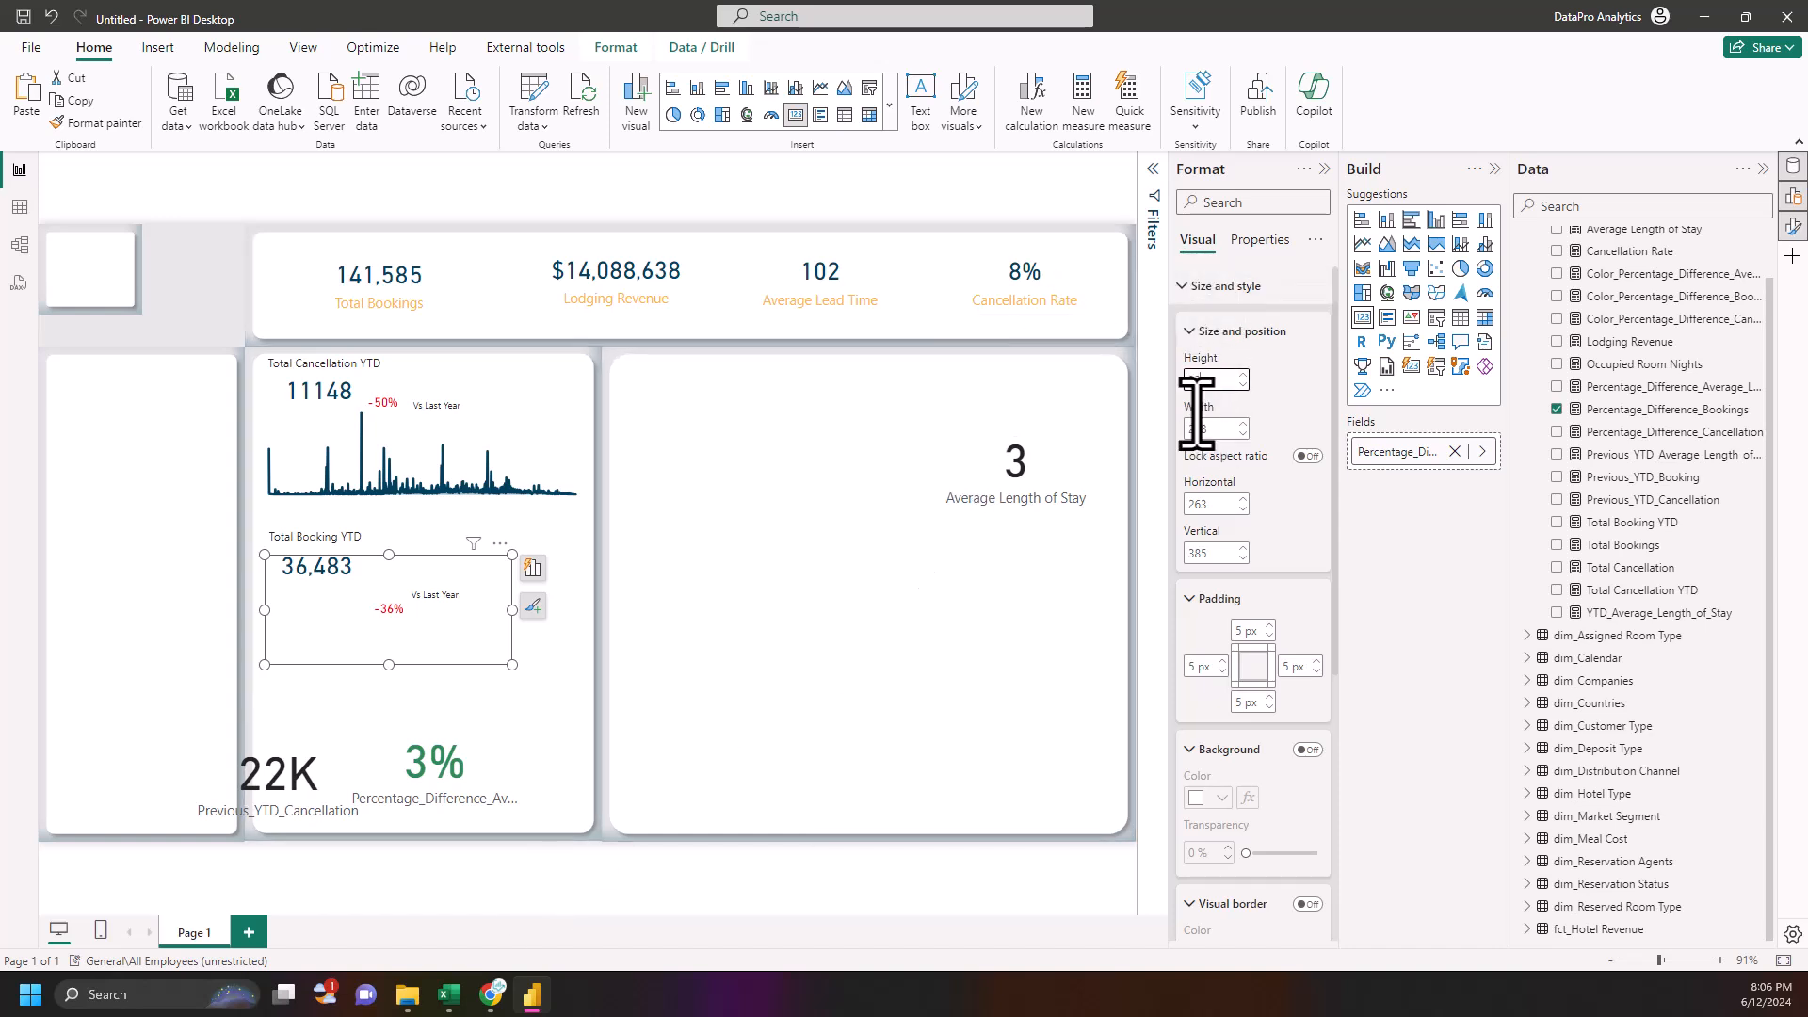
{"action": "key", "text": "Return"}
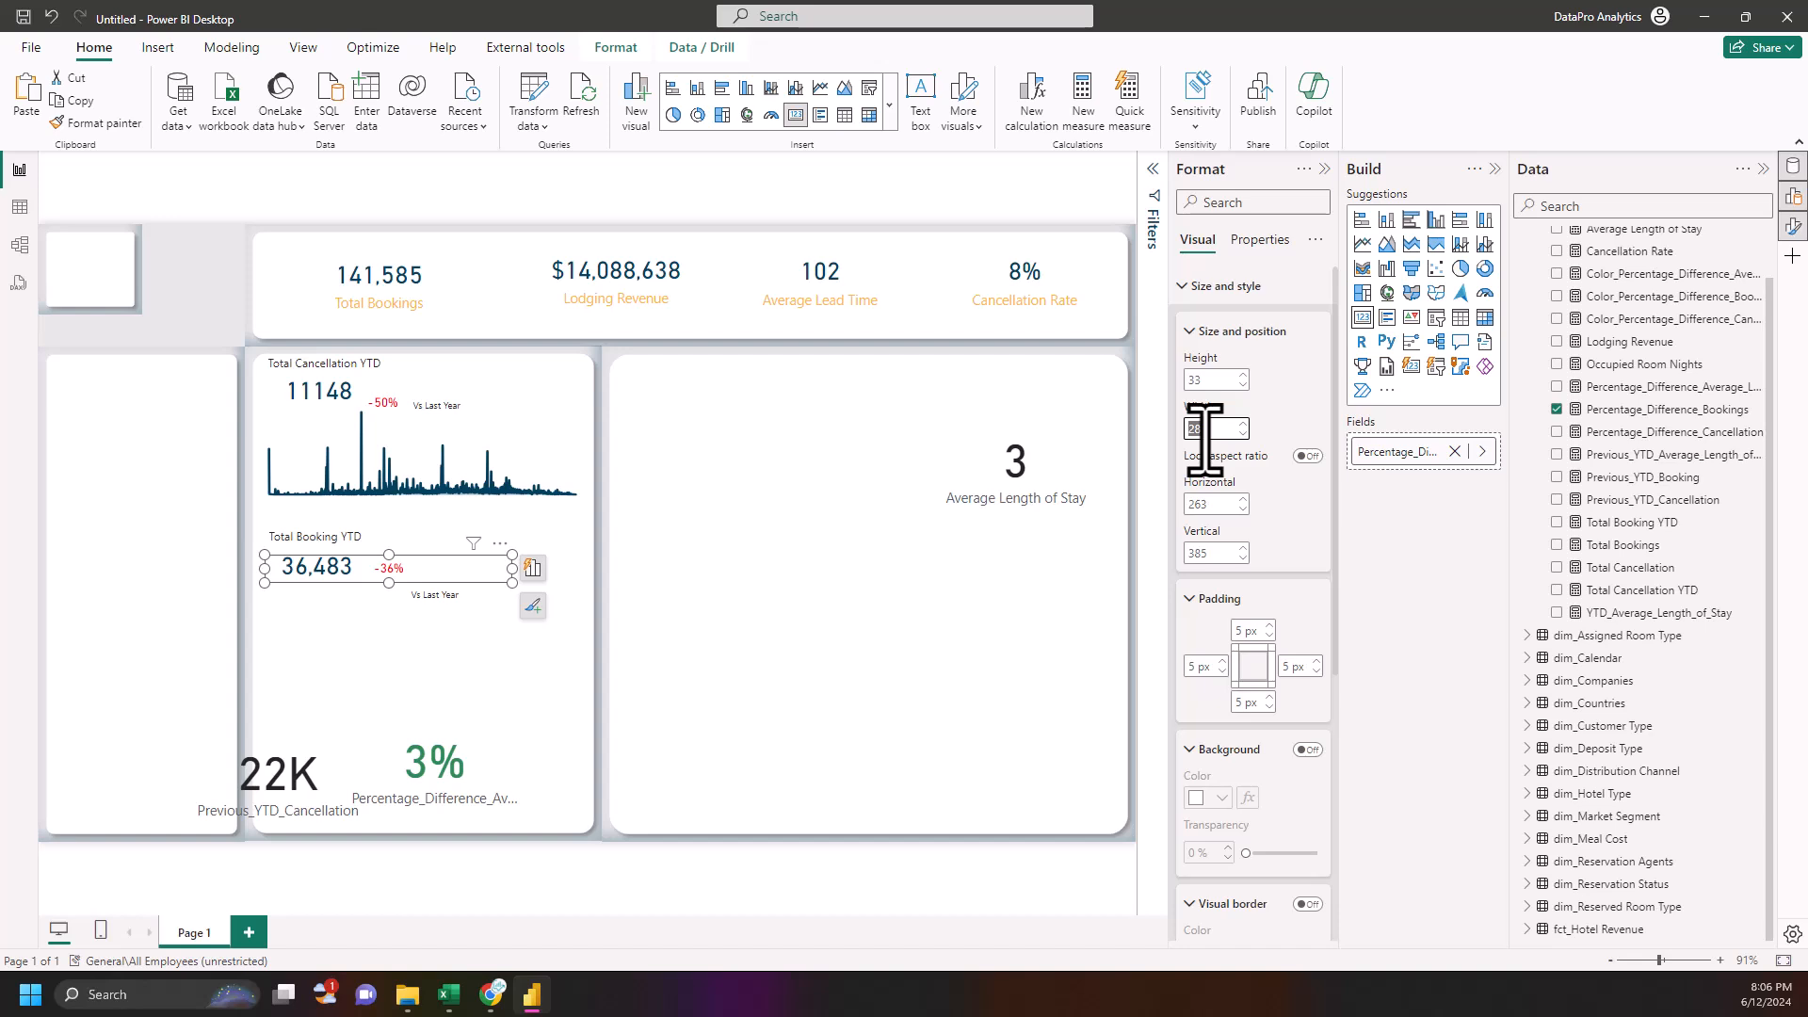
{"action": "left_click", "coordinate": [1199, 505]}
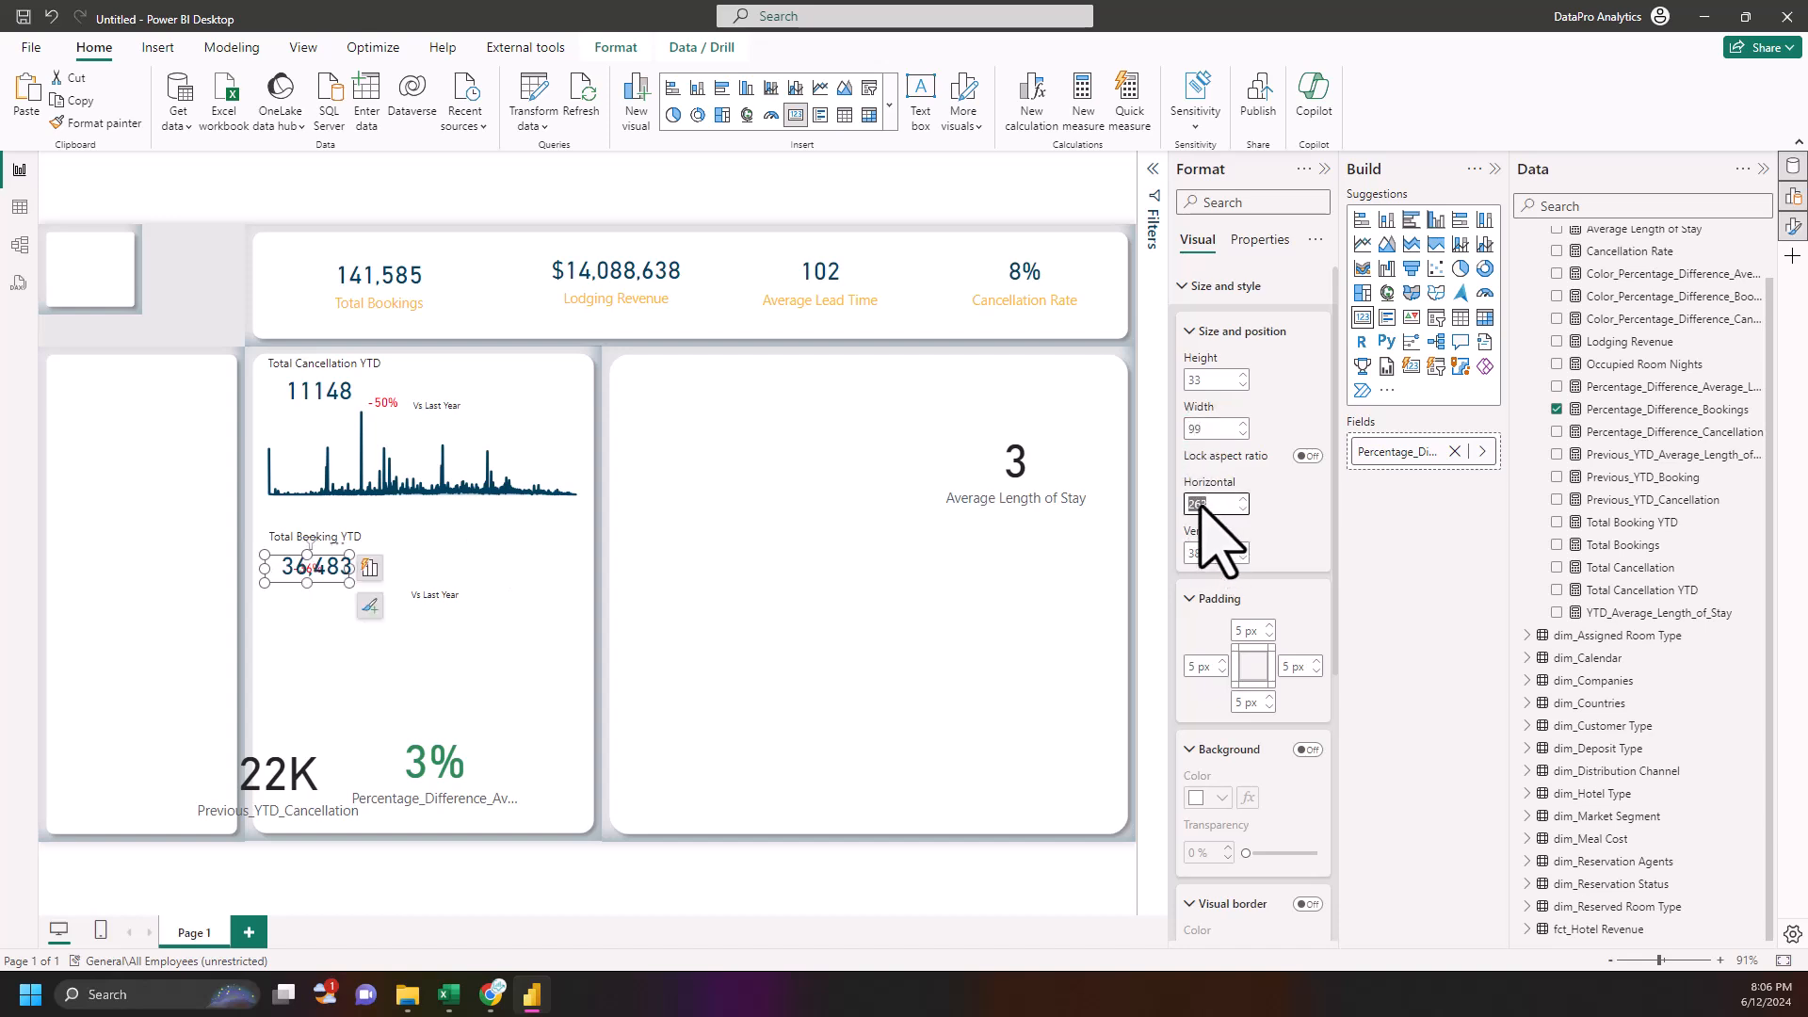
{"action": "type", "text": "349"}
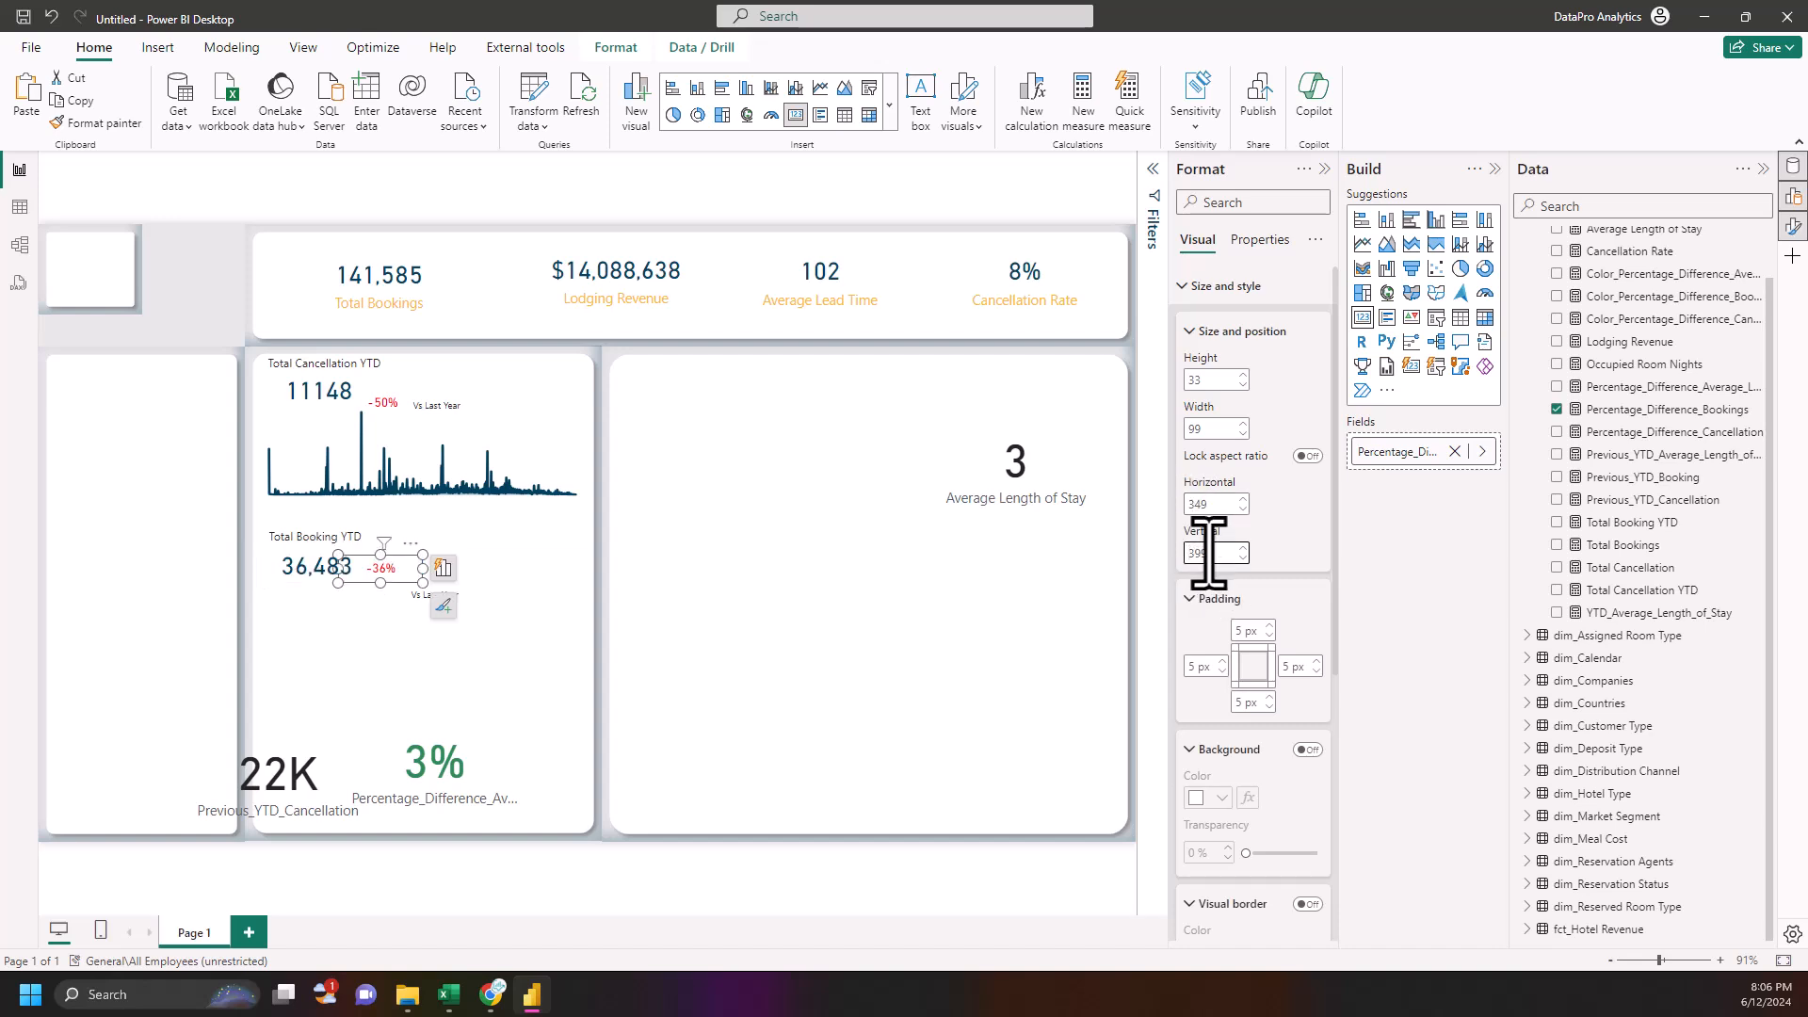
- Set the lower Vs Last Year text box's height to 32, width to 103, horizontal position to 428 and vertical position to 400
{"action": "left_click", "coordinate": [456, 600]}
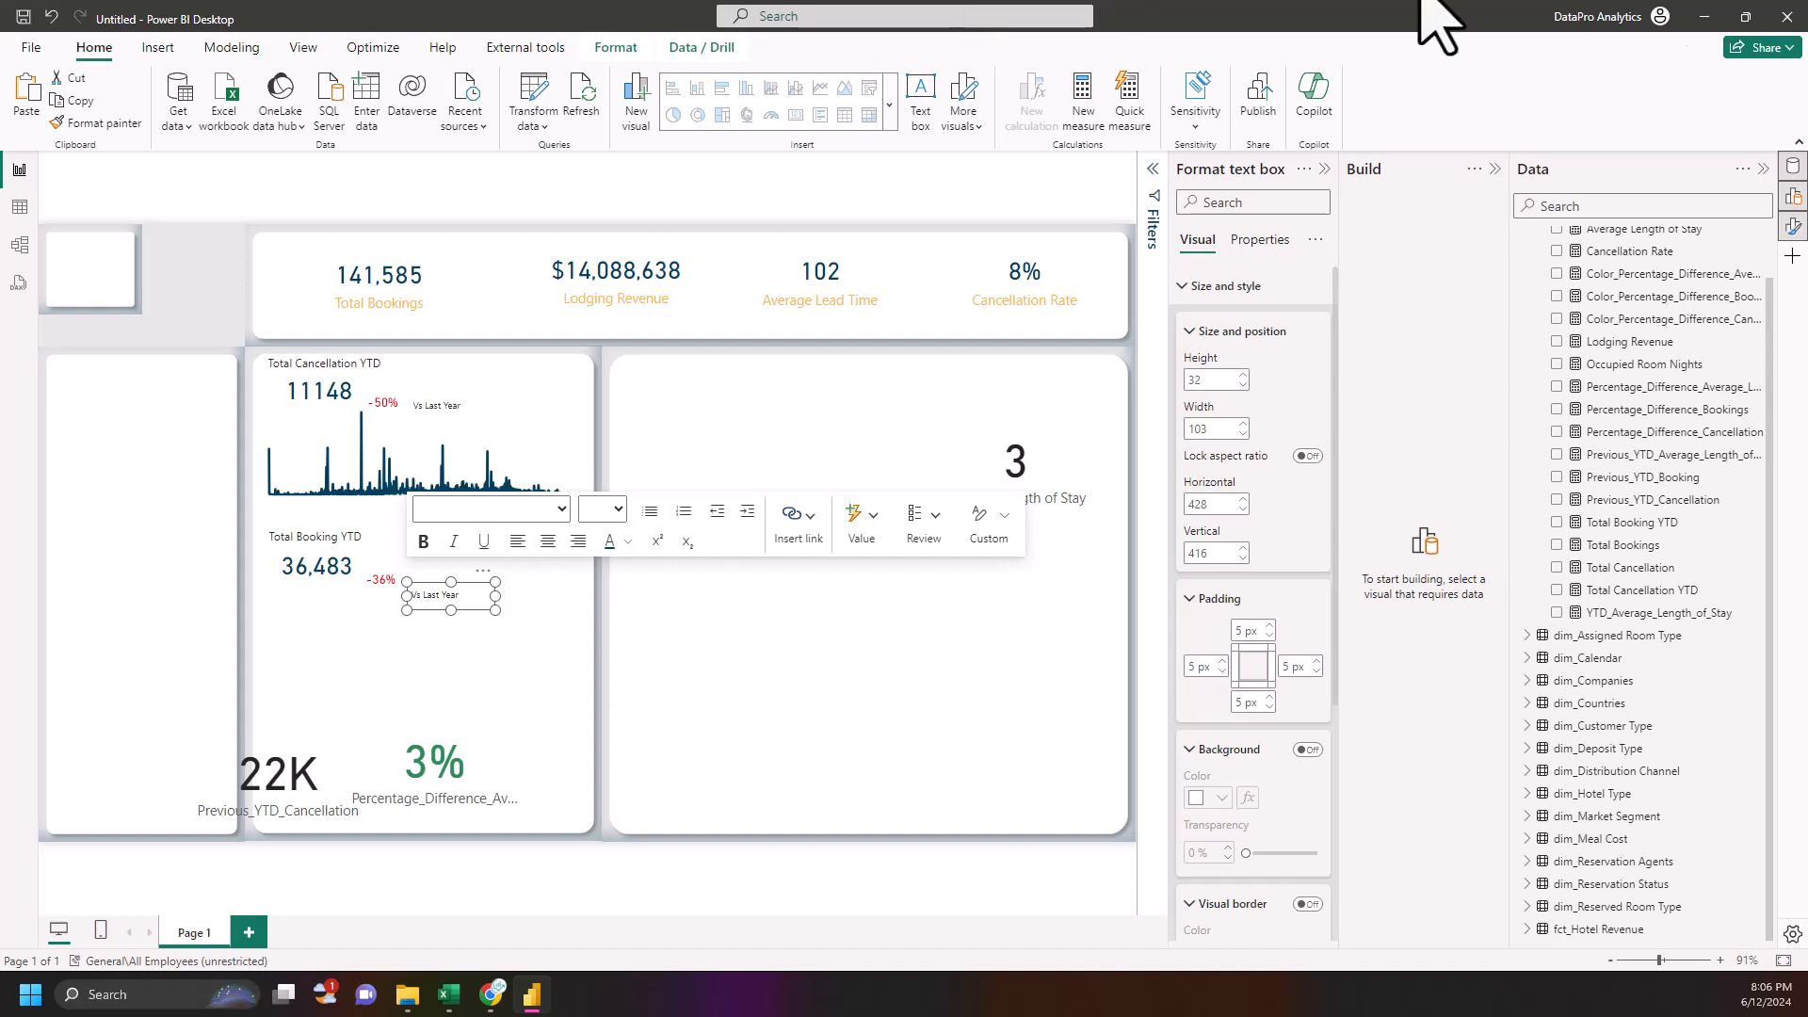
{"action": "double_click", "coordinate": [1205, 379]}
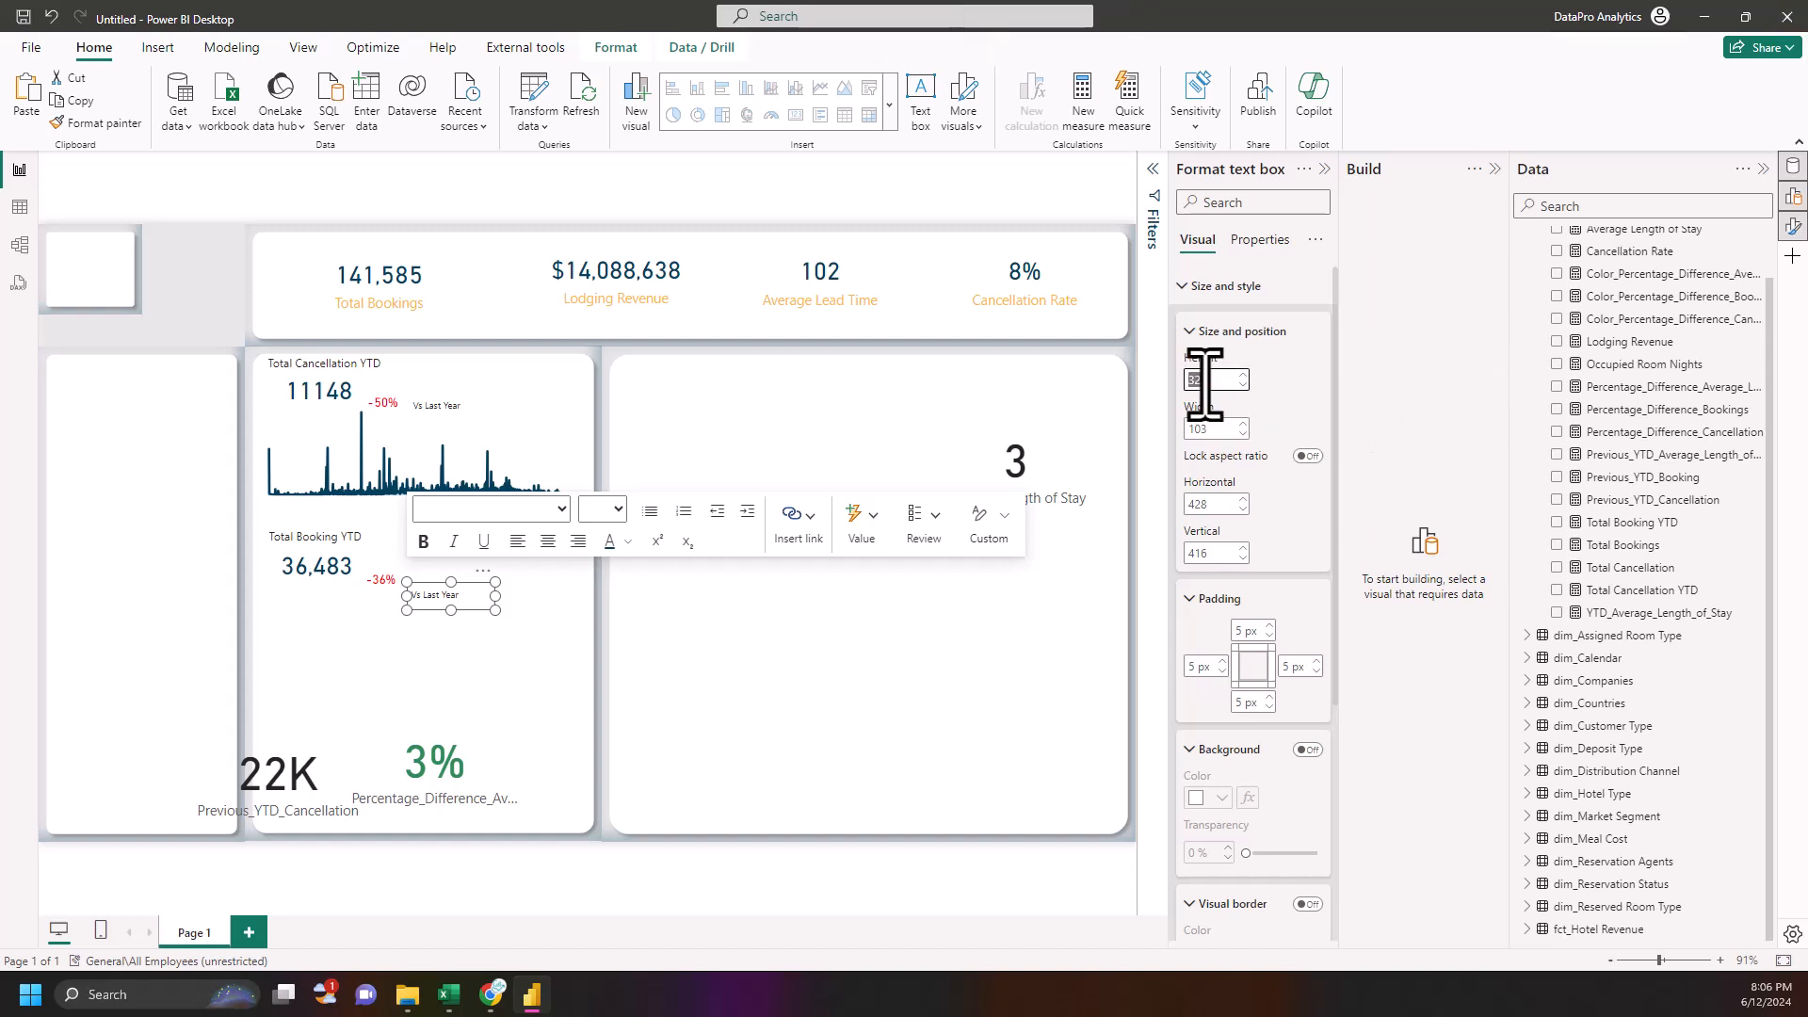
{"action": "type", "text": "32"}
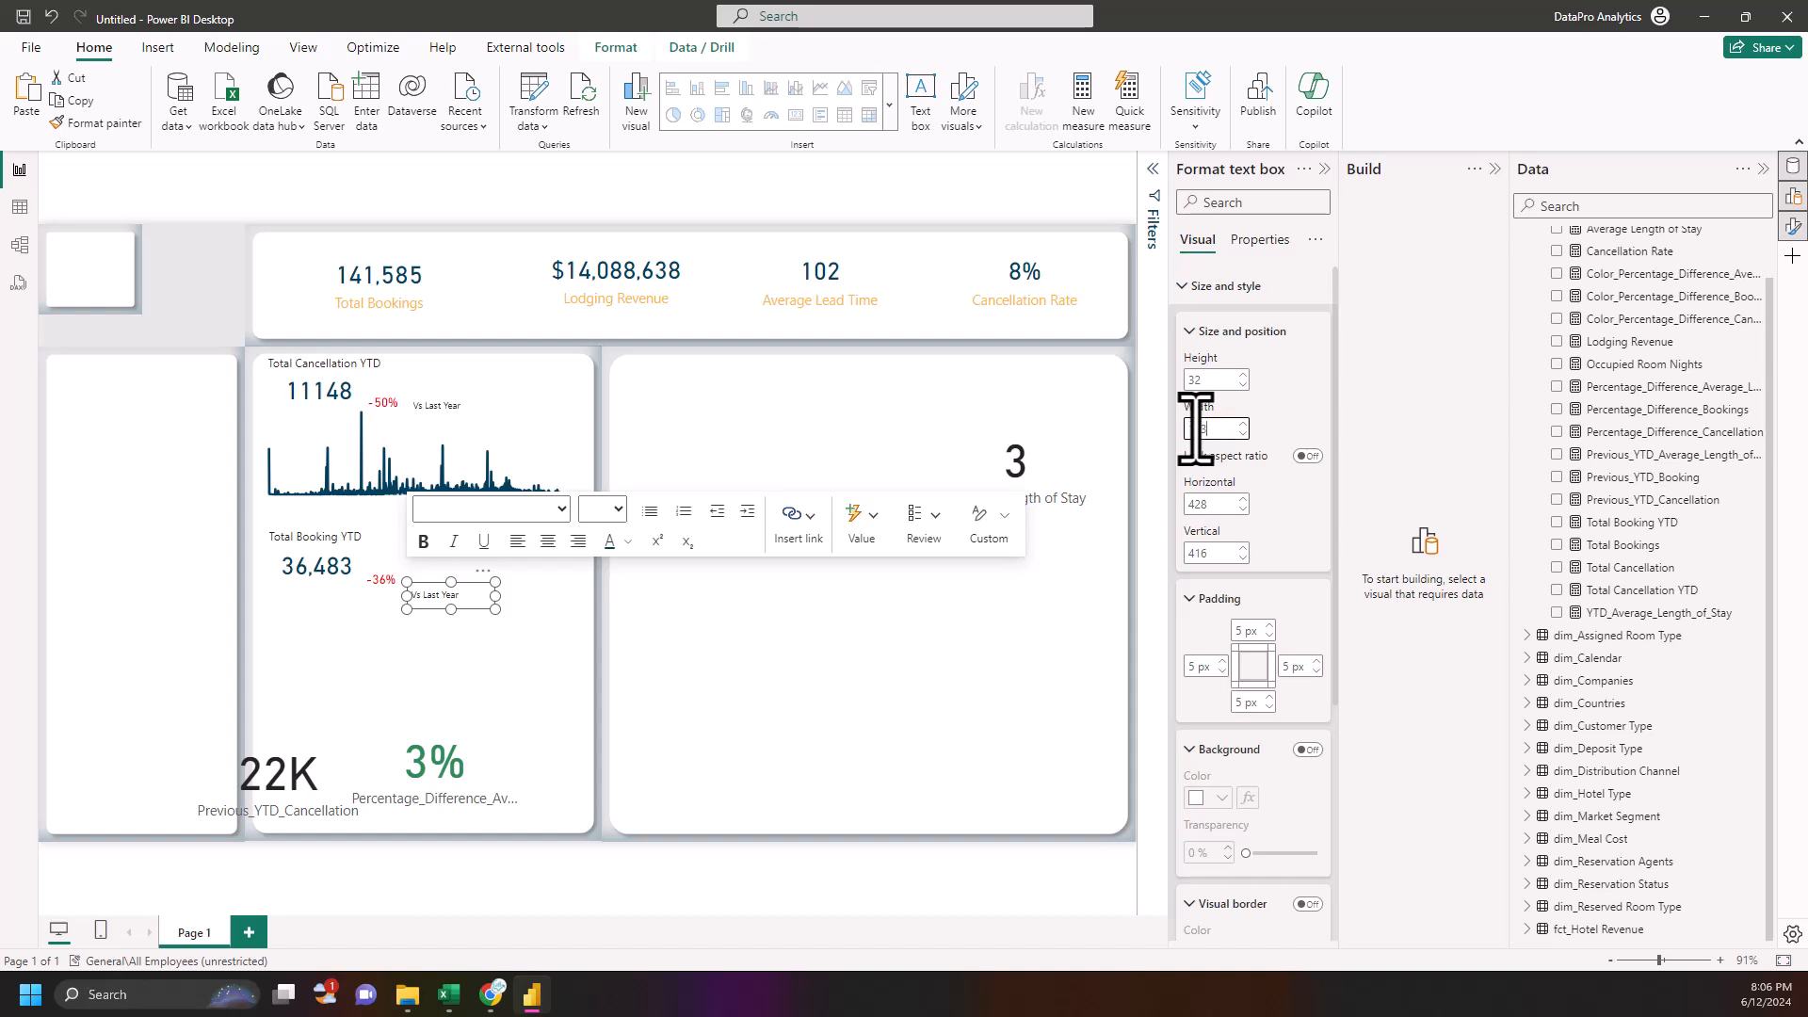
{"action": "double_click", "coordinate": [1206, 505]}
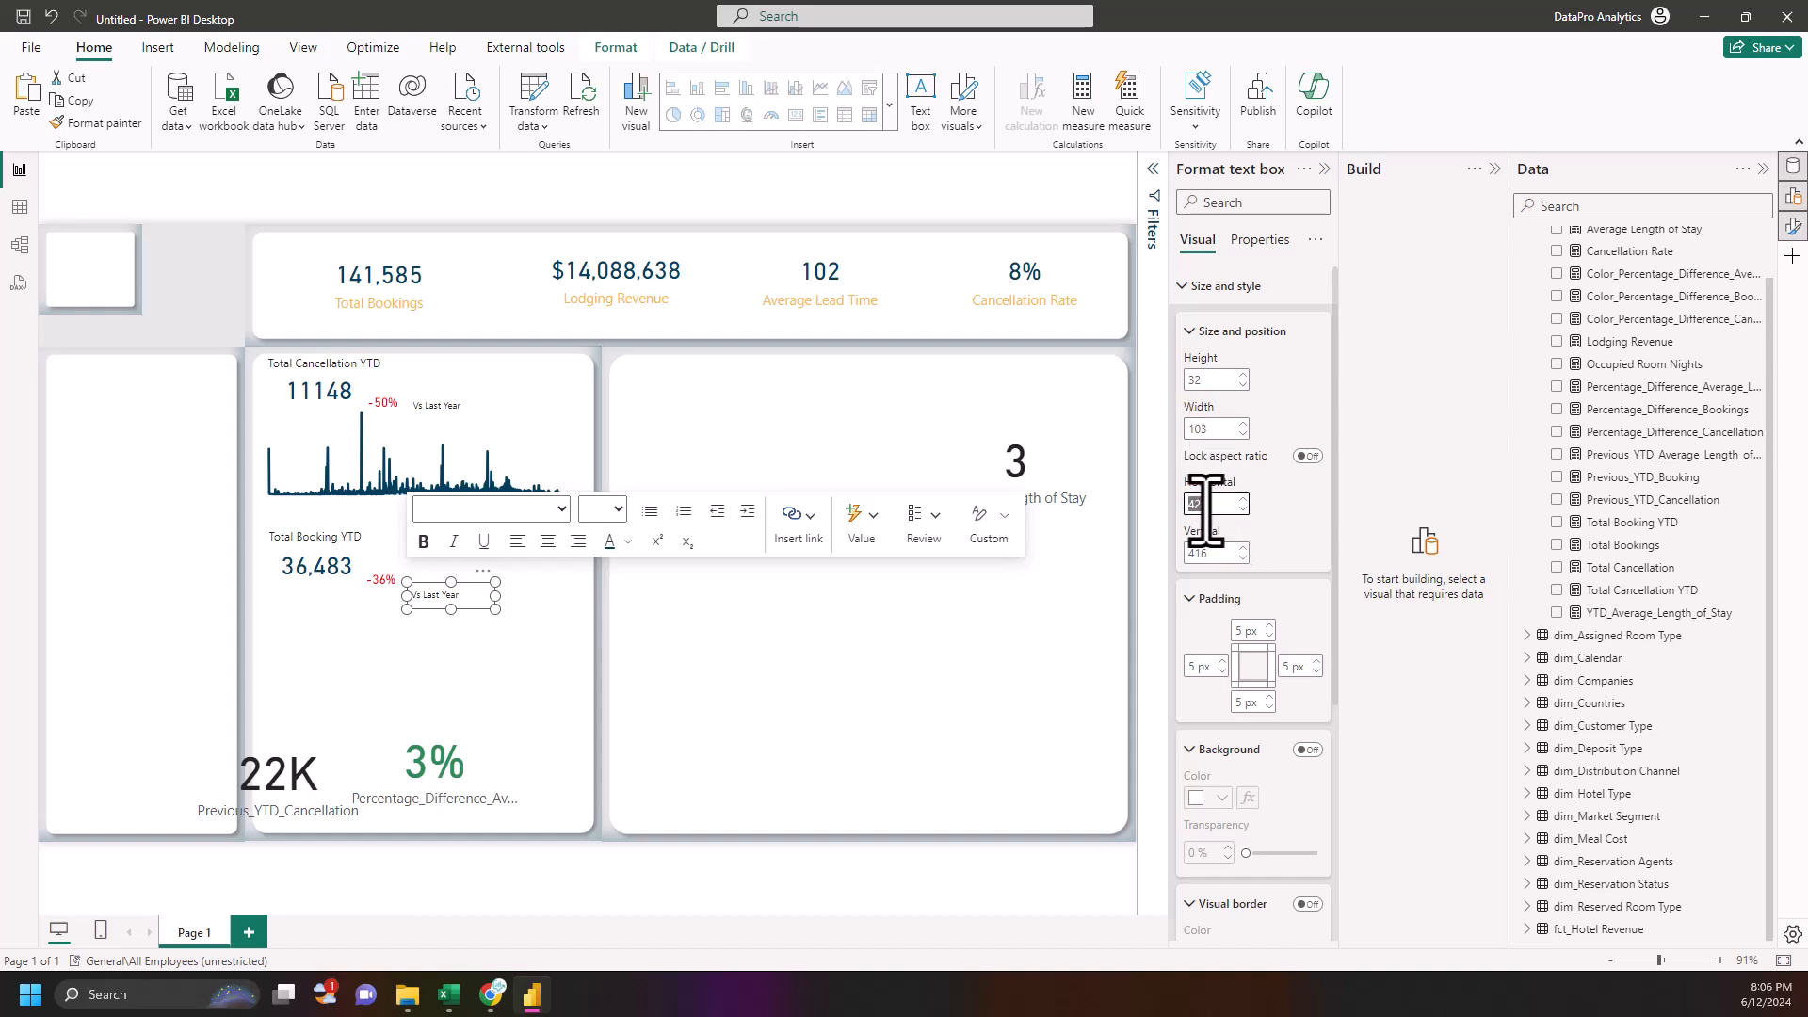
{"action": "type", "text": "428"}
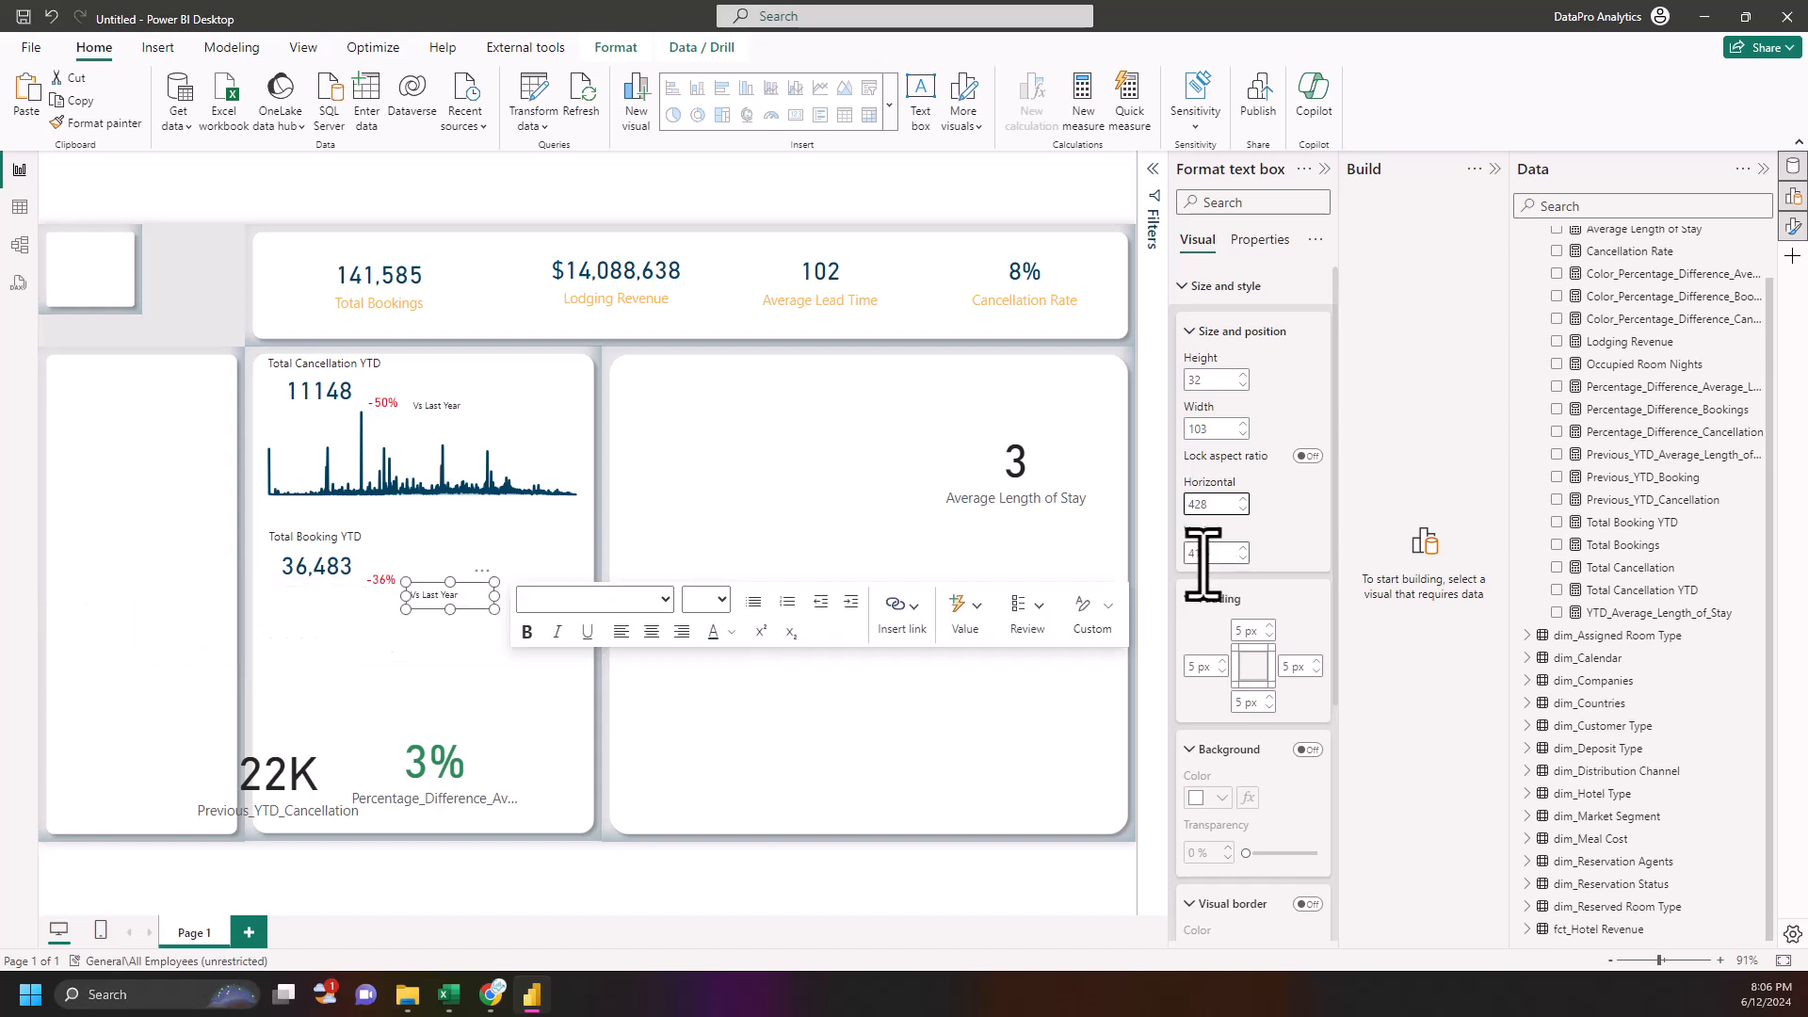
{"action": "double_click", "coordinate": [1215, 554]}
{"action": "type", "text": "400"}
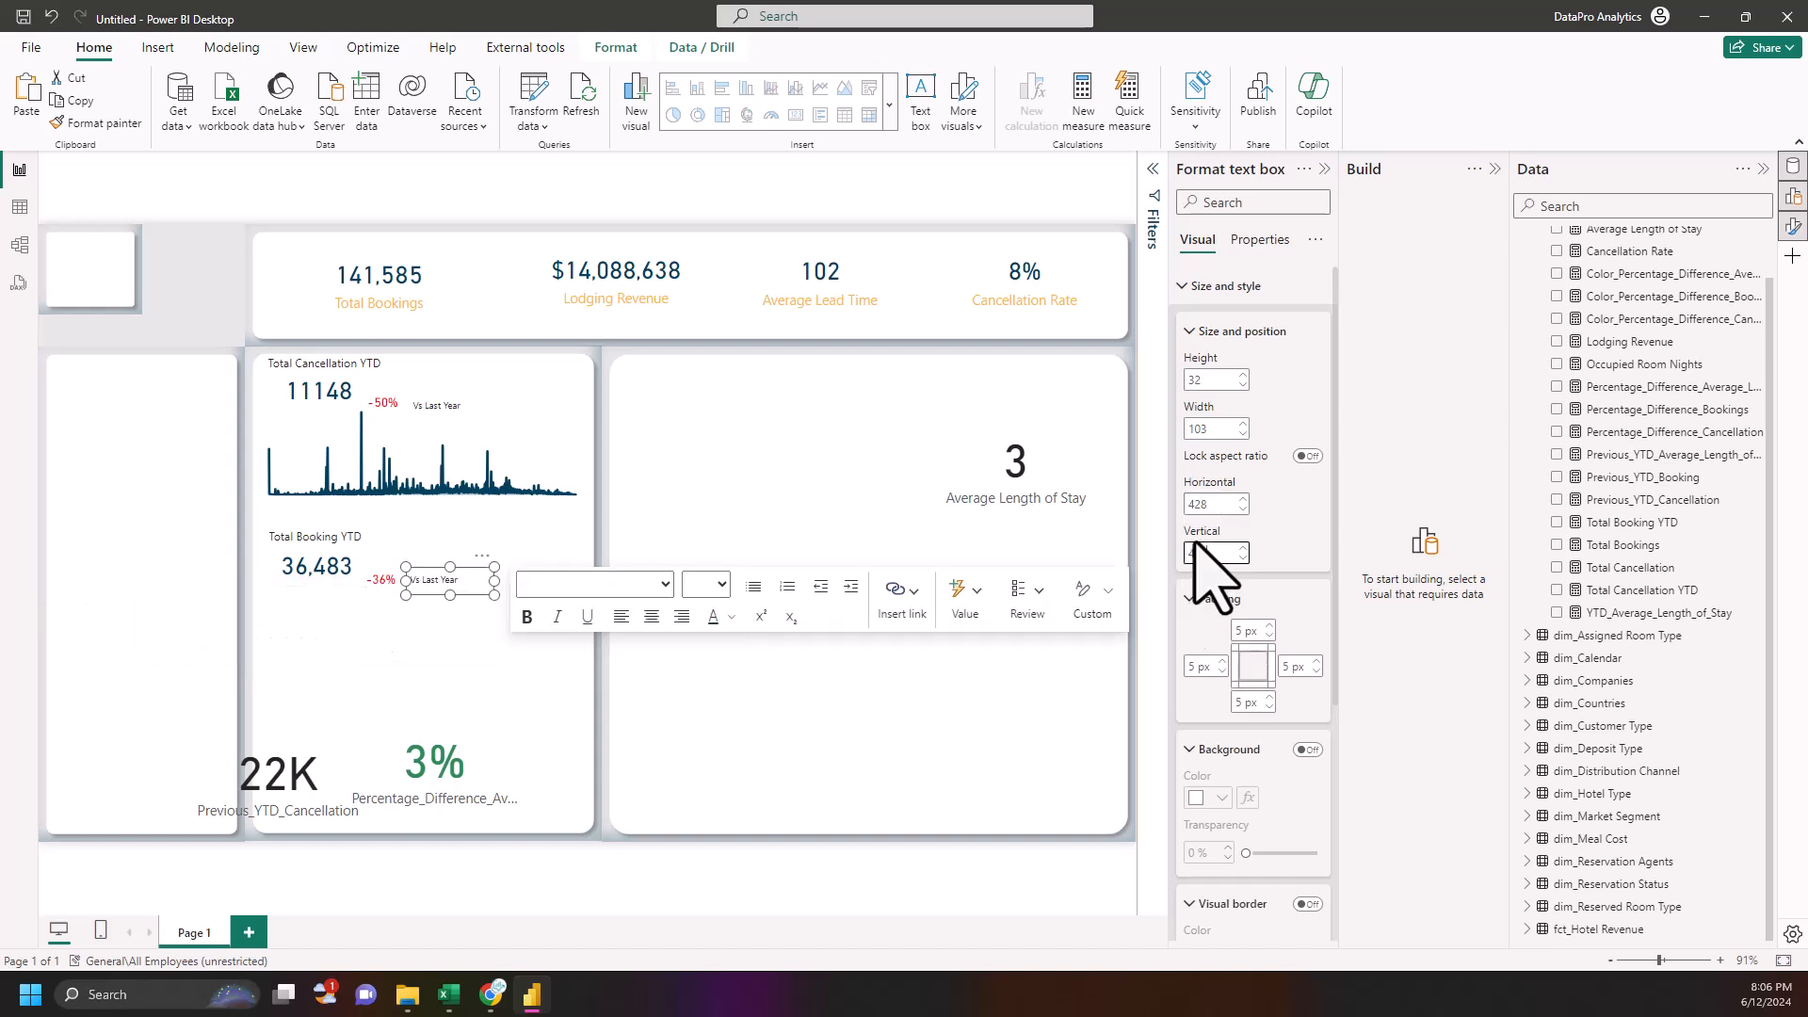
- Duplicate the cancellation area chart and place the copy beneath the Total Booking YTD card
{"action": "left_click", "coordinate": [422, 418]}
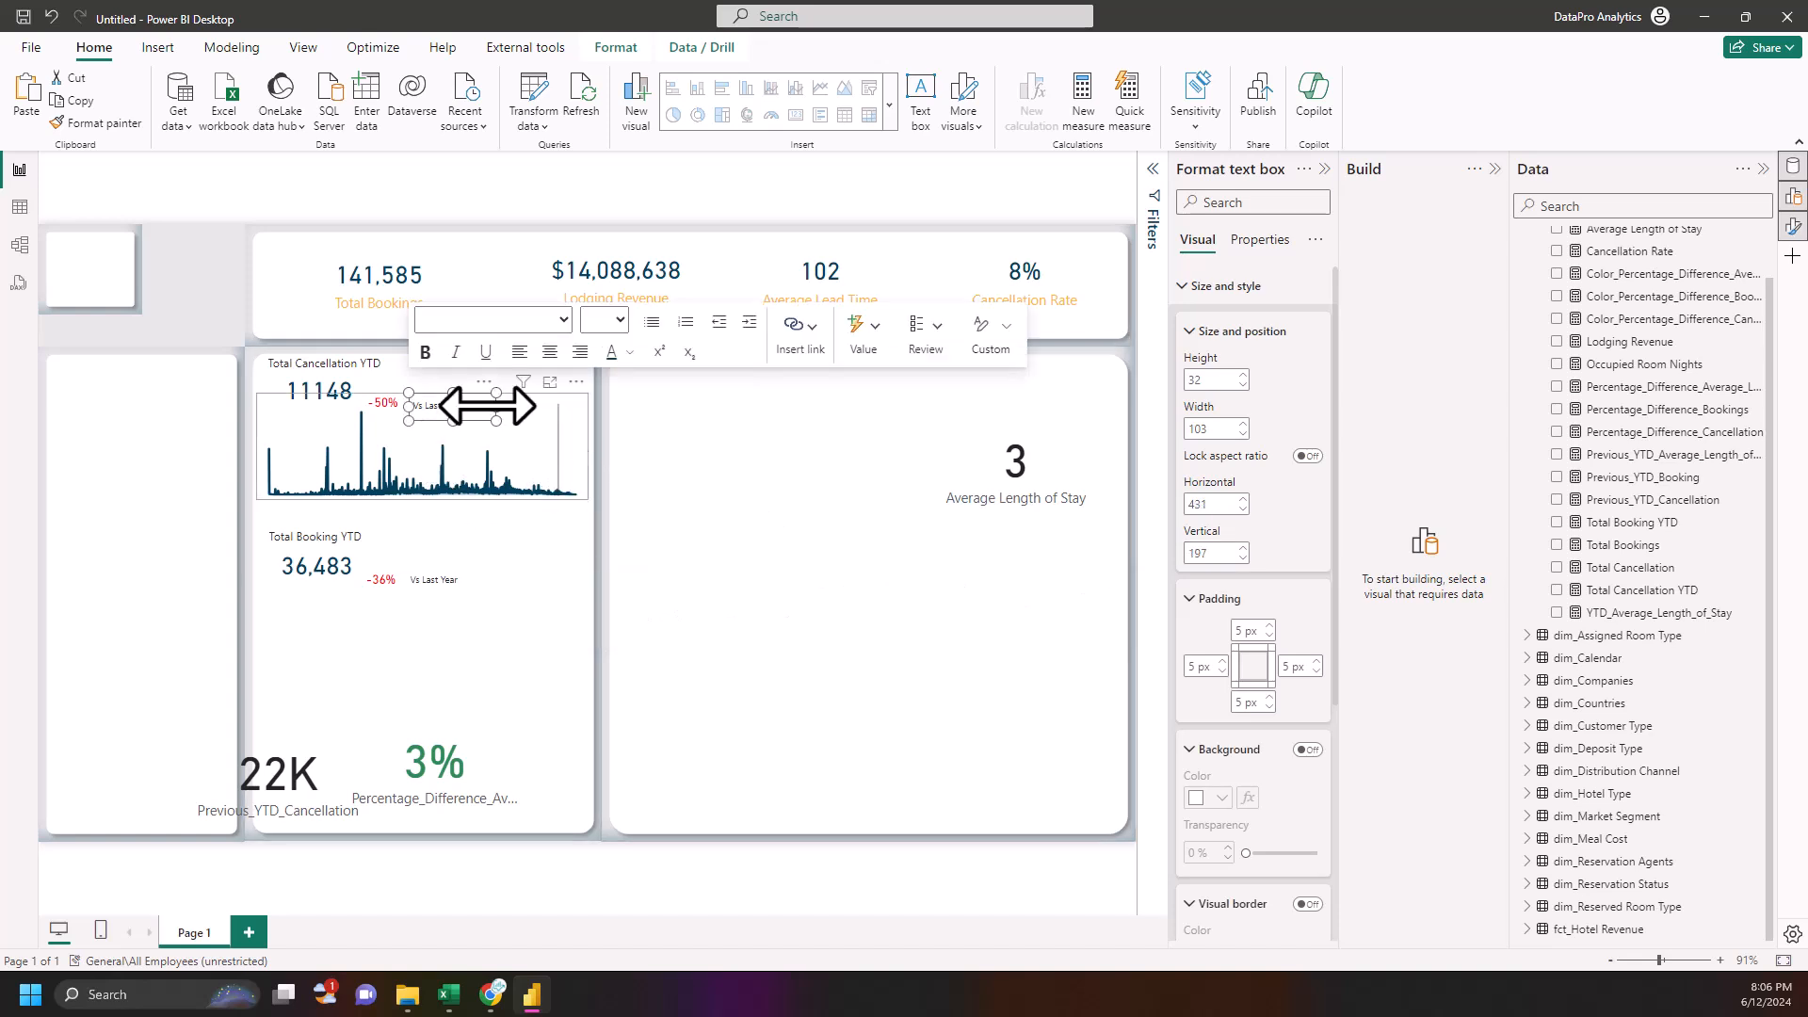
{"action": "left_click", "coordinate": [513, 435]}
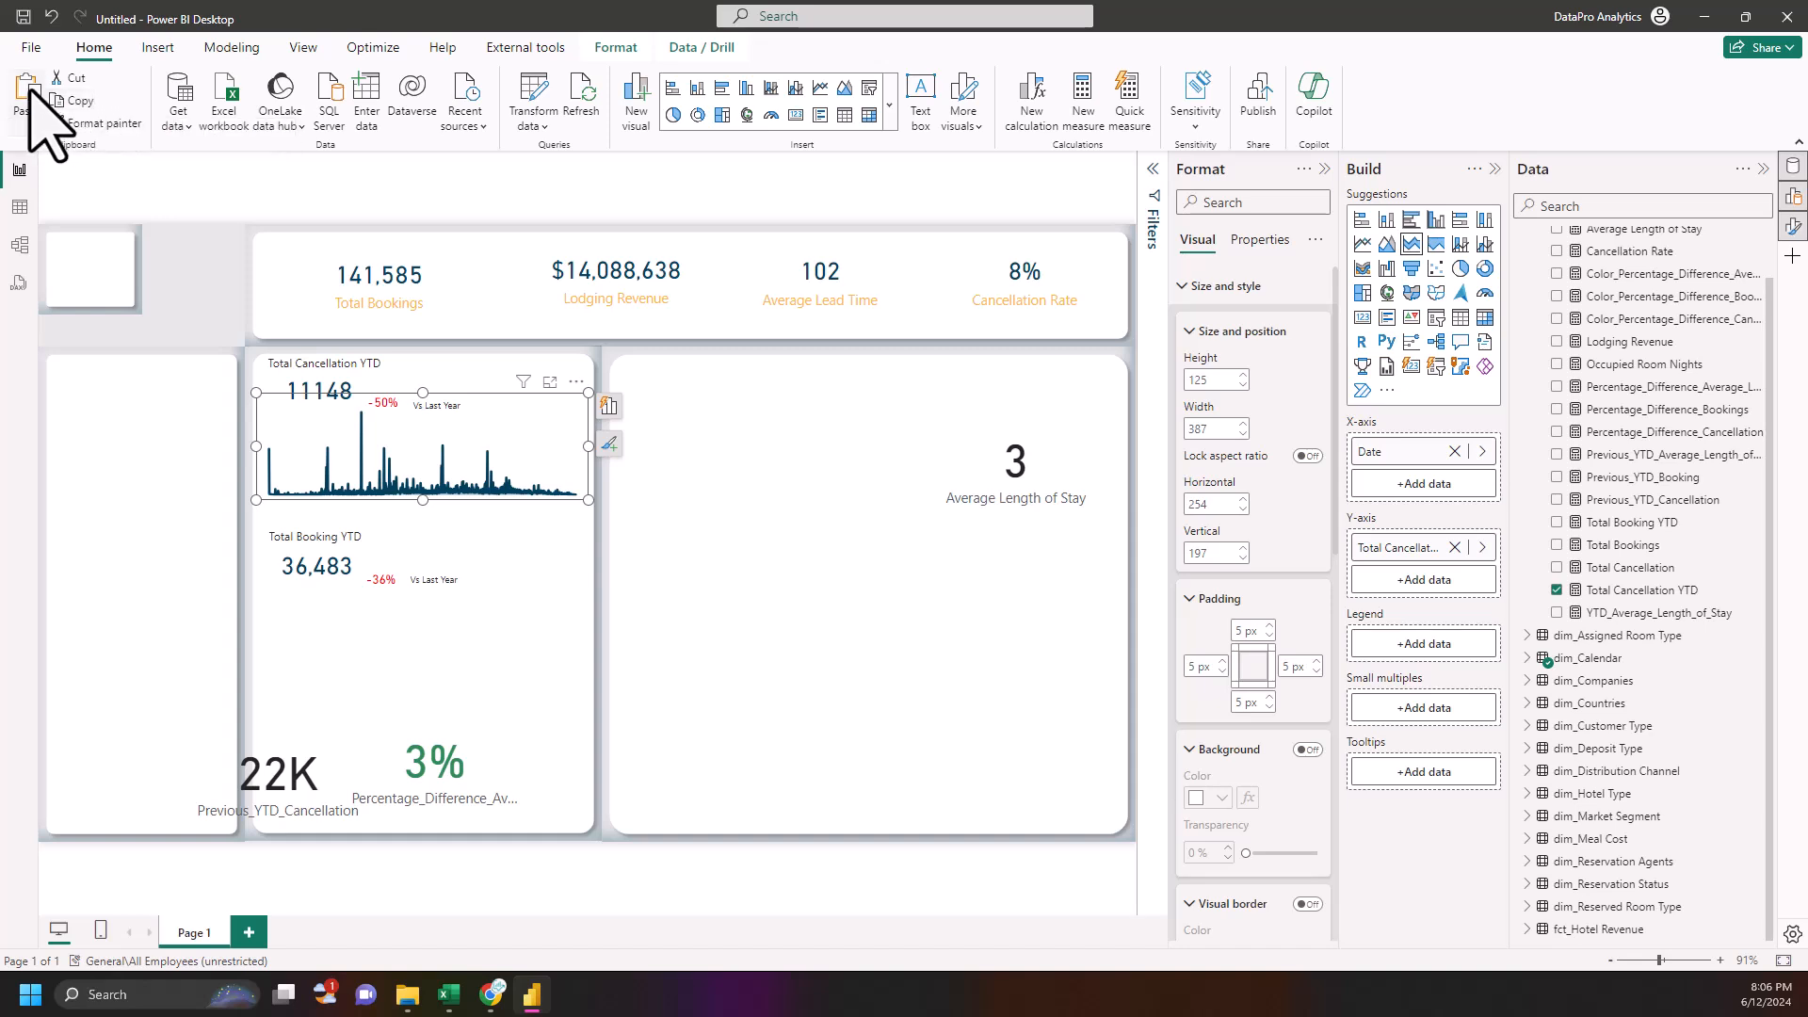
{"action": "key", "text": "ctrl+v"}
{"action": "left_click_drag", "start_coordinate": [424, 443], "coordinate": [432, 594]}
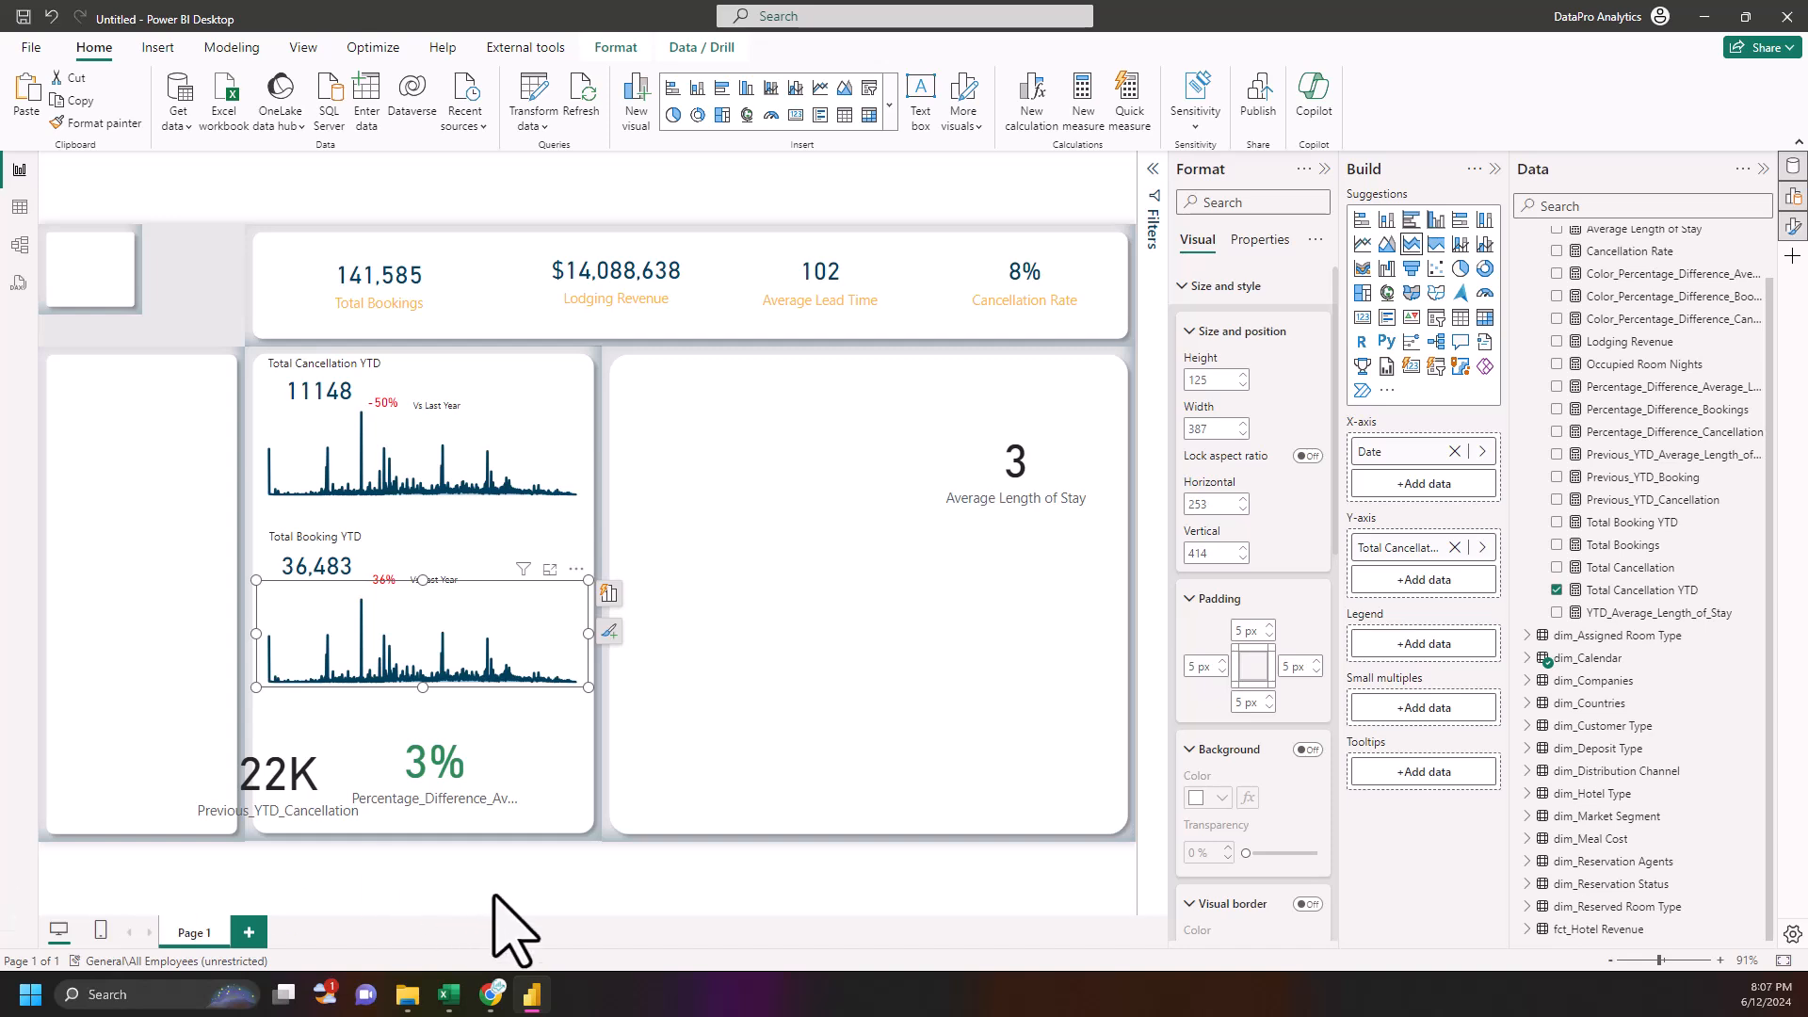
- Set the duplicated area chart's height to 124, width to 388, horizontal position to 250 and vertical position to 401
{"action": "left_click", "coordinate": [1244, 384]}
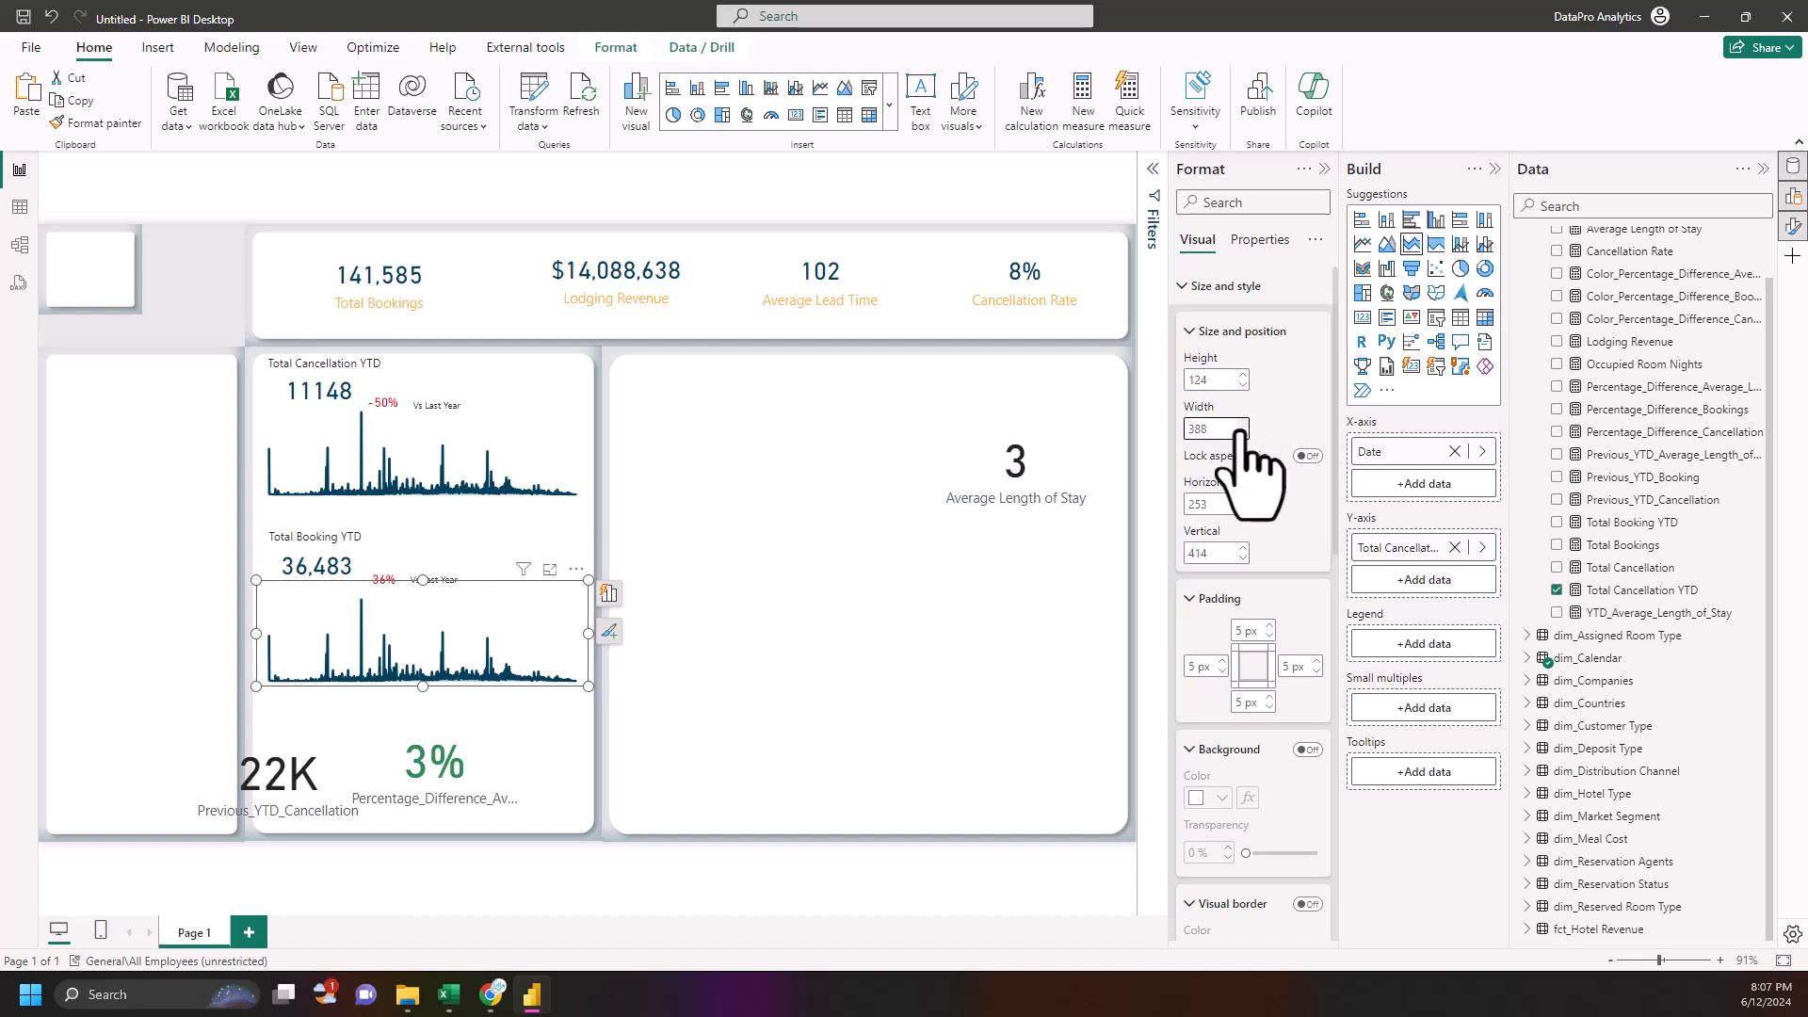
{"action": "left_click", "coordinate": [1243, 509]}
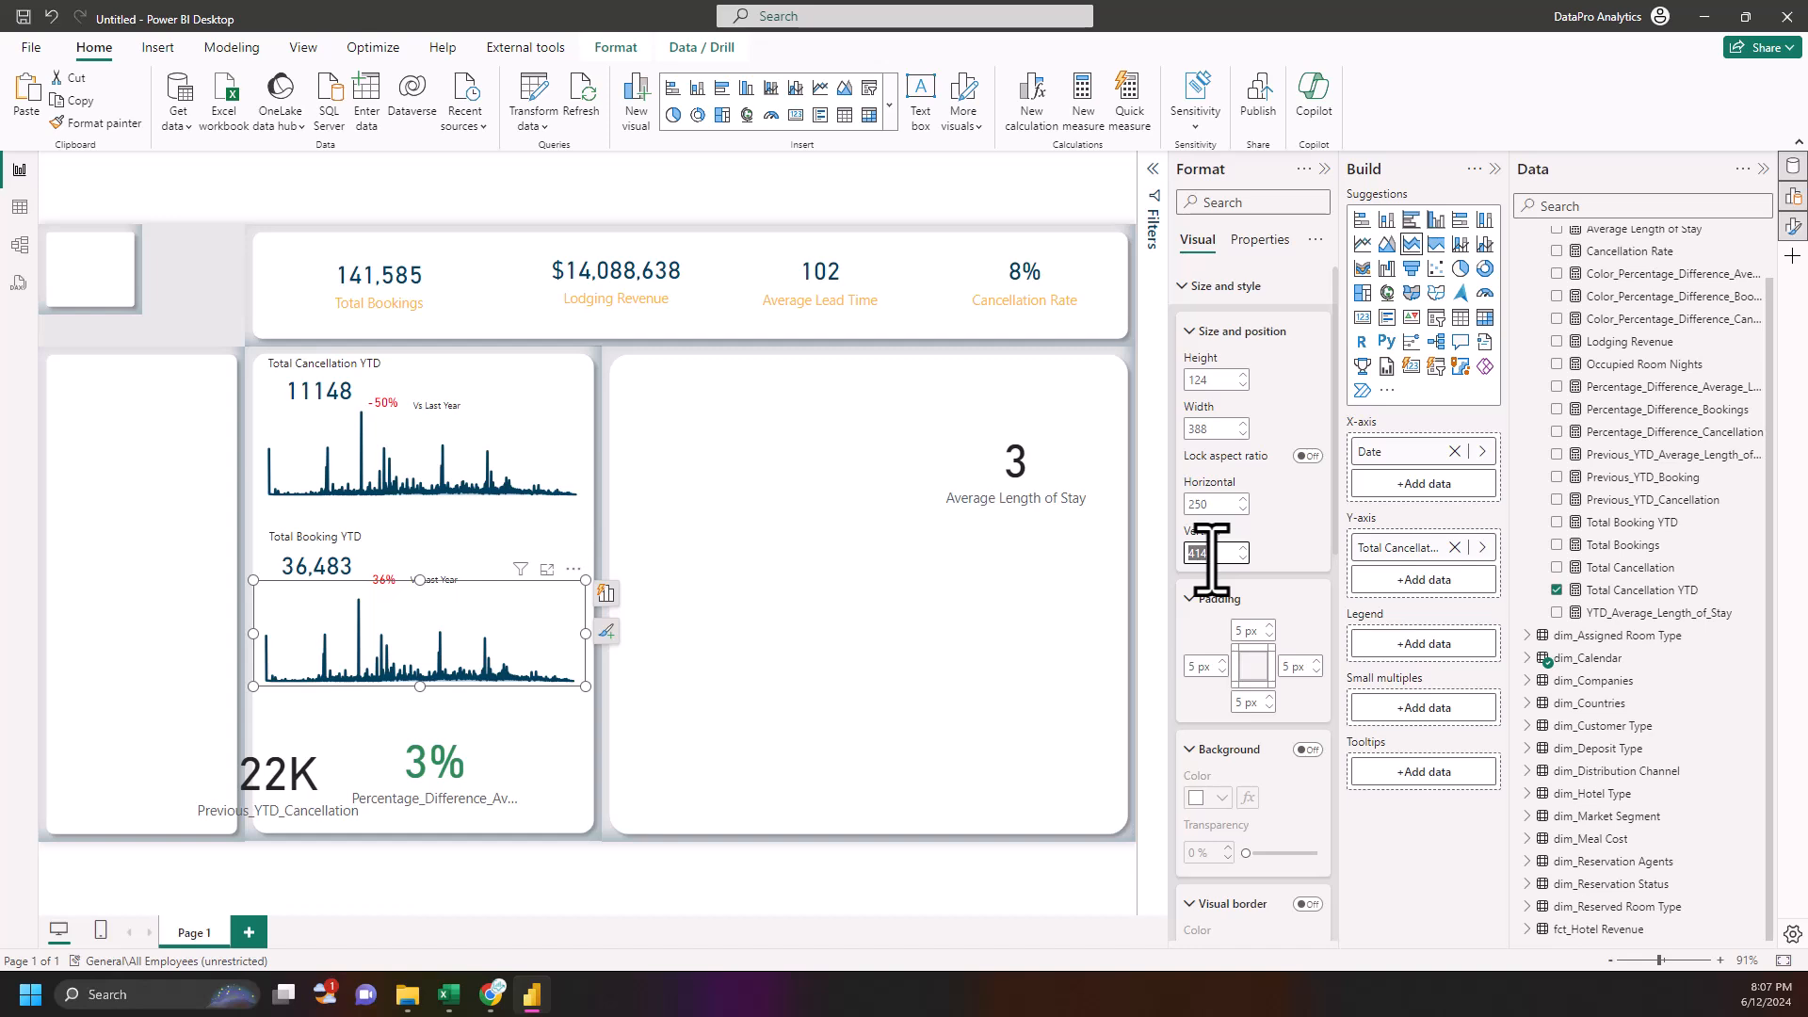
{"action": "type", "text": "01"}
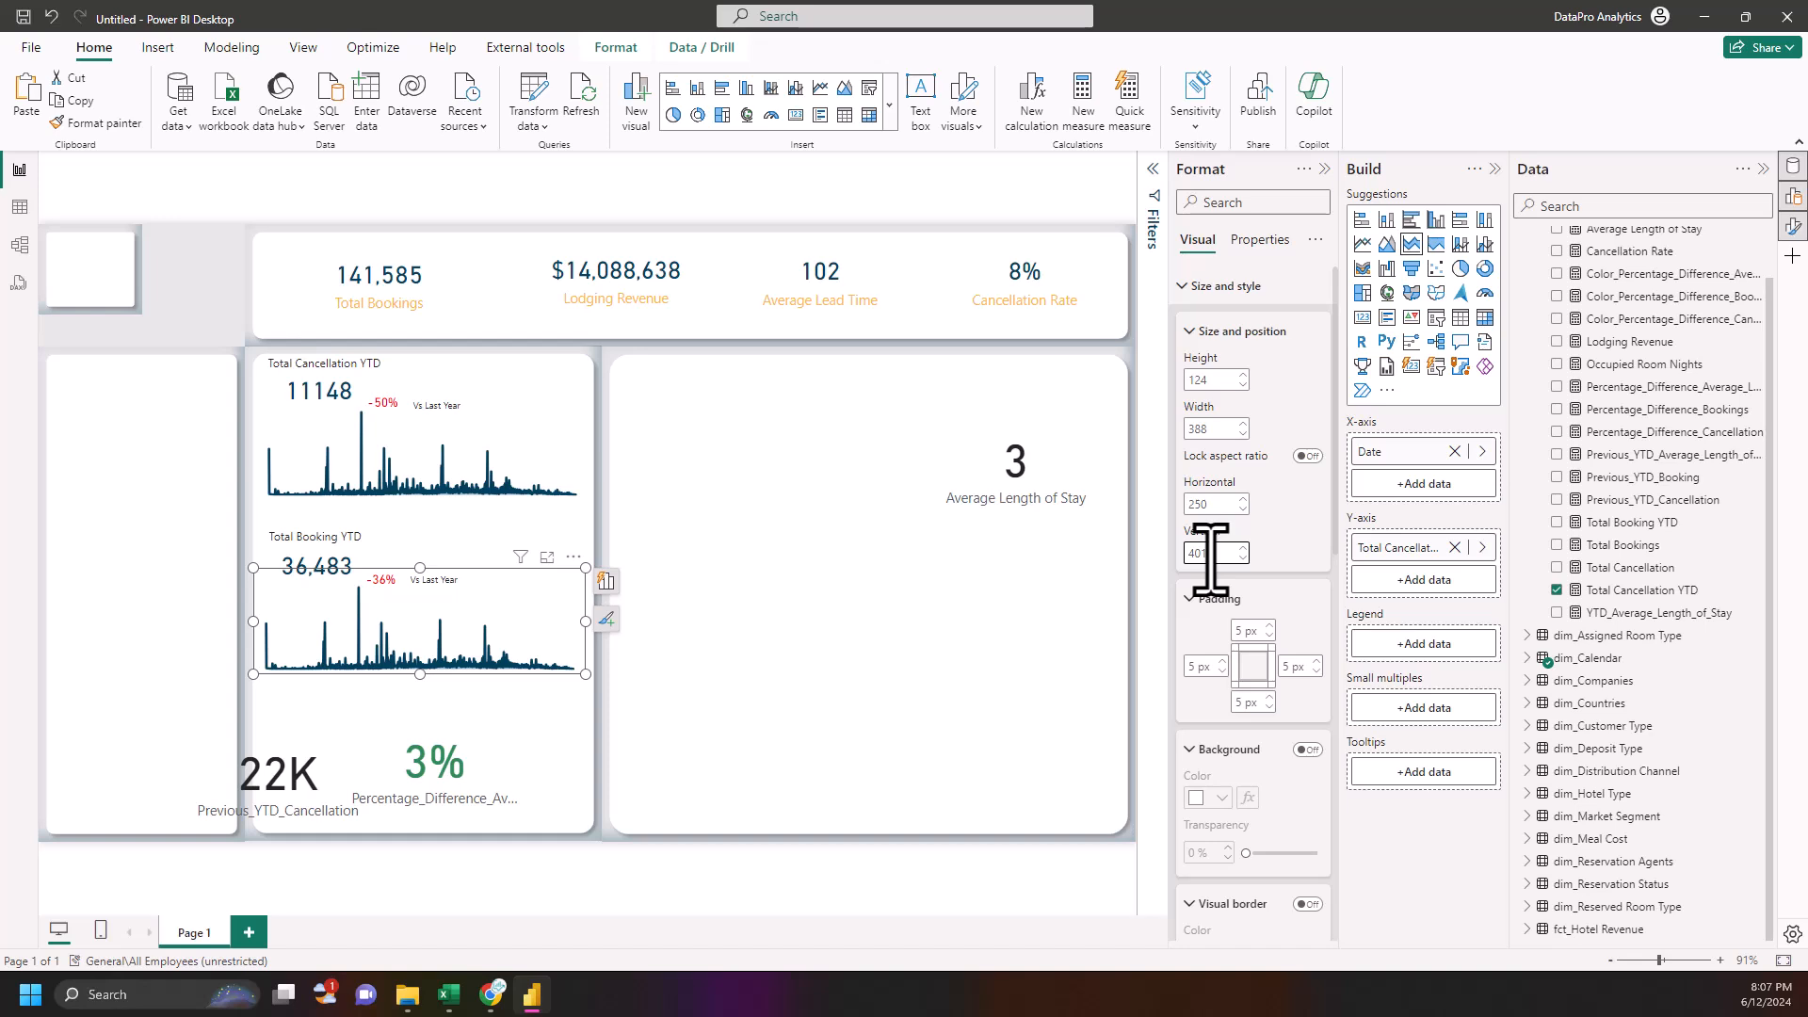
- Delete the Previous_YTD_Cancellation card
{"action": "left_click", "coordinate": [273, 793]}
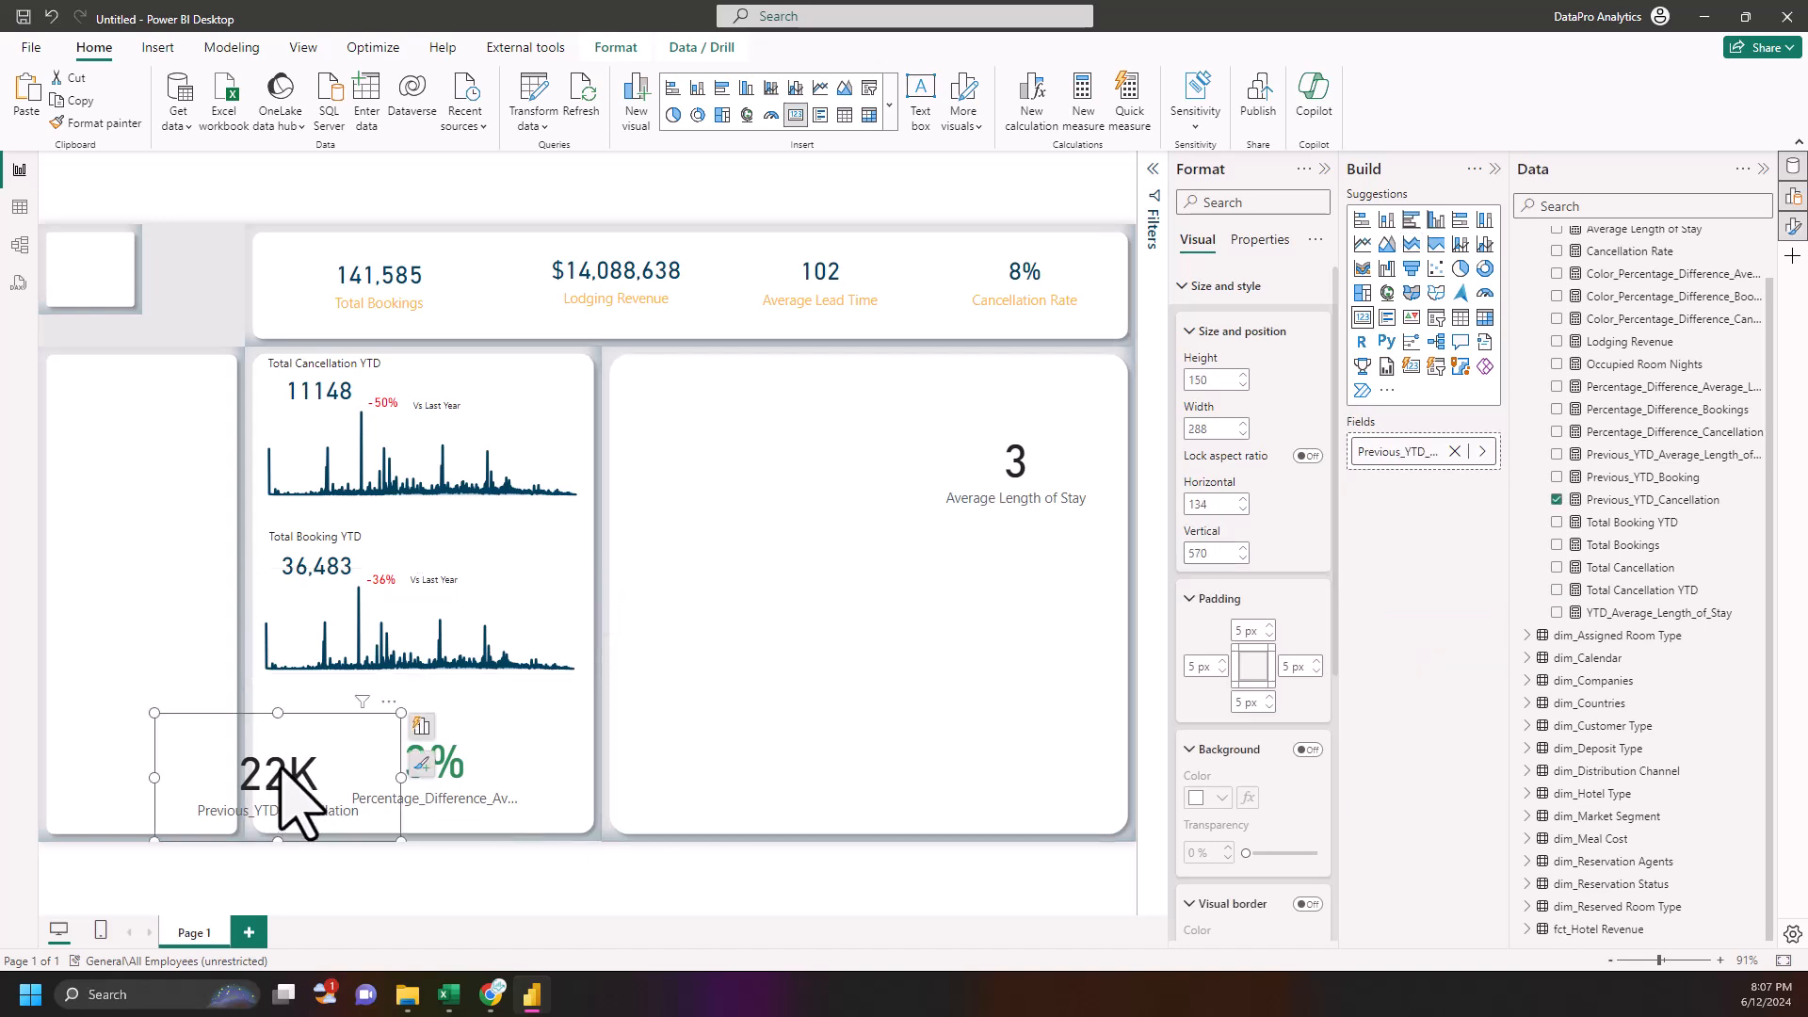
{"action": "key", "text": "Delete"}
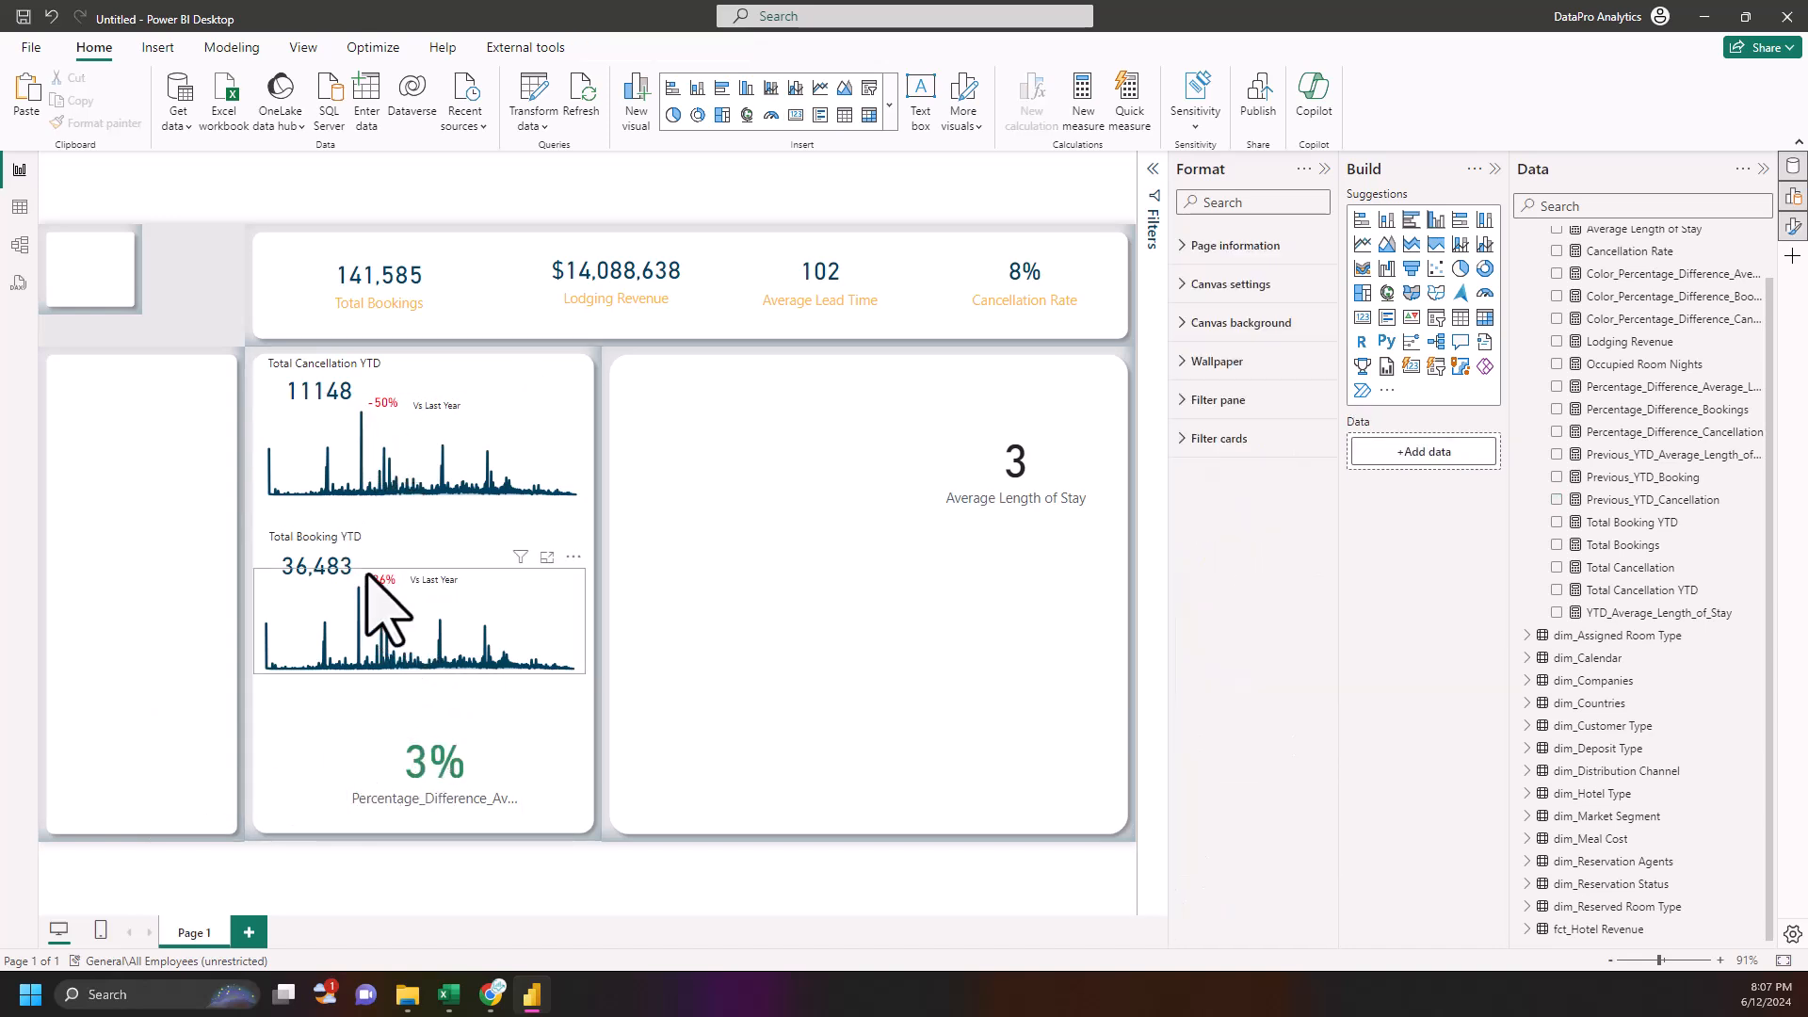
- Send the duplicated area chart backward in the layer order
{"action": "left_click", "coordinate": [350, 565]}
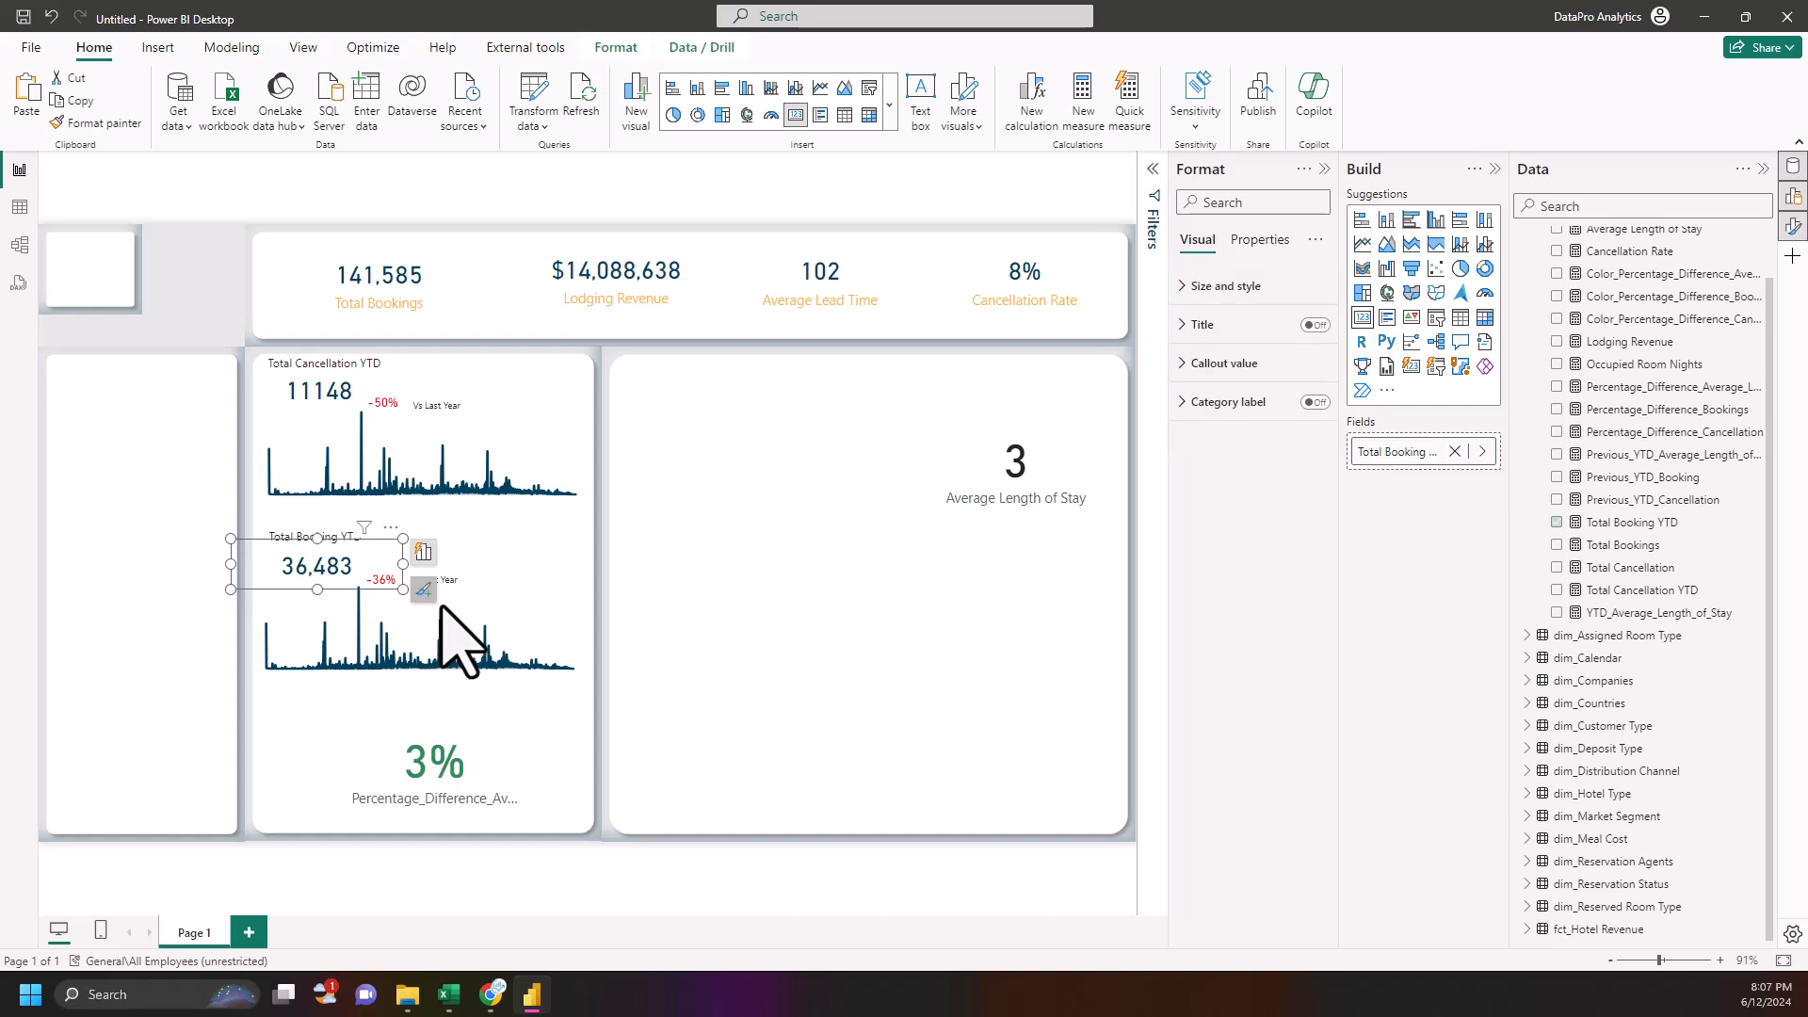
{"action": "left_click", "coordinate": [529, 593]}
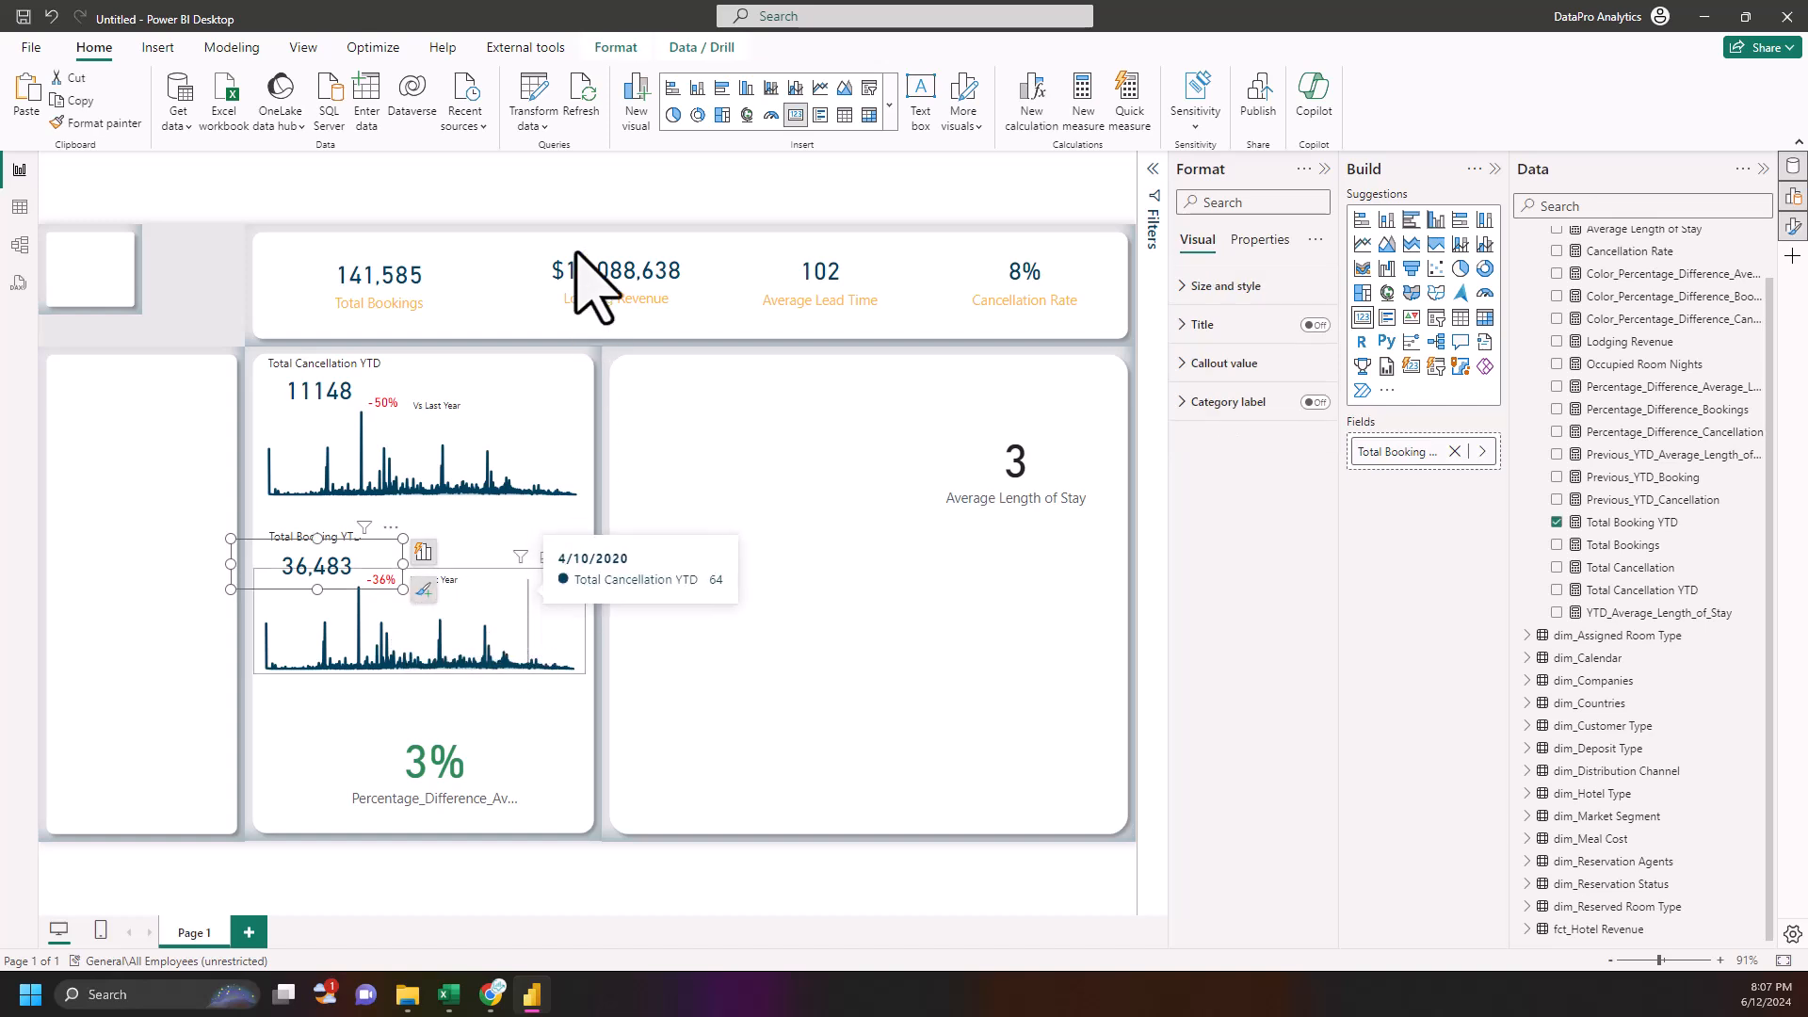
{"action": "left_click", "coordinate": [616, 49]}
{"action": "left_click", "coordinate": [313, 121]}
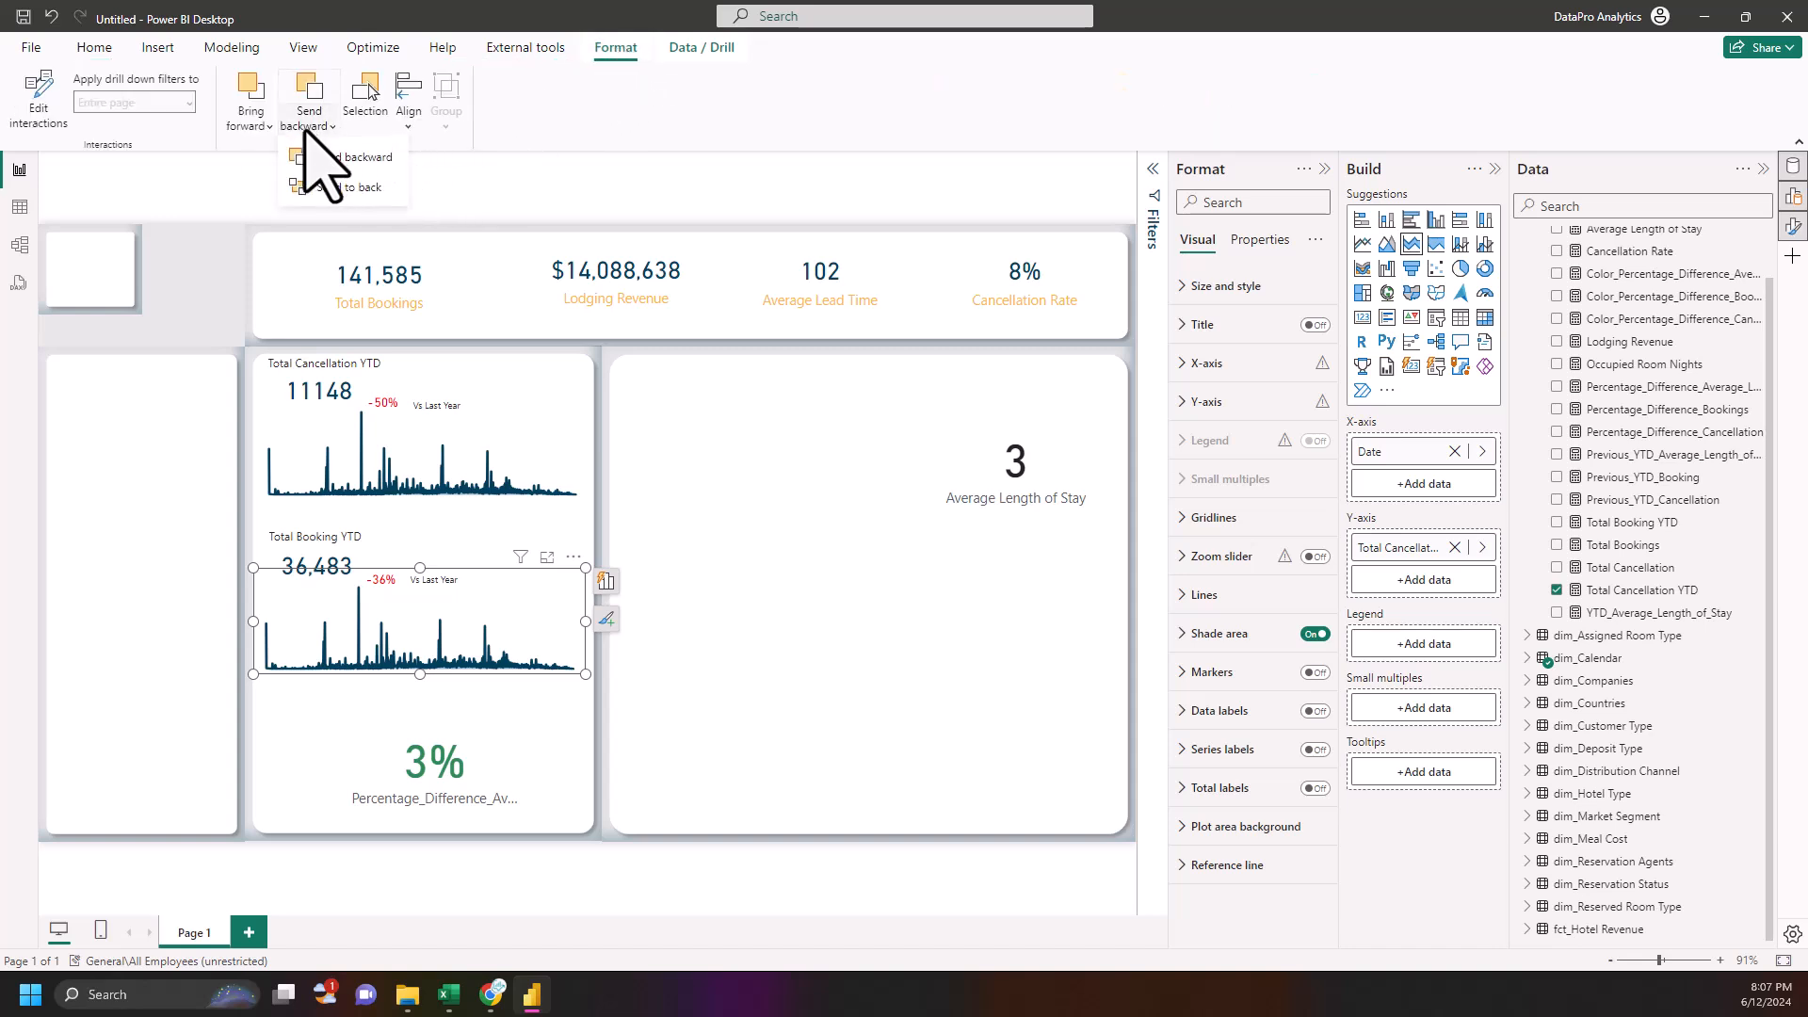
{"action": "left_click", "coordinate": [353, 158]}
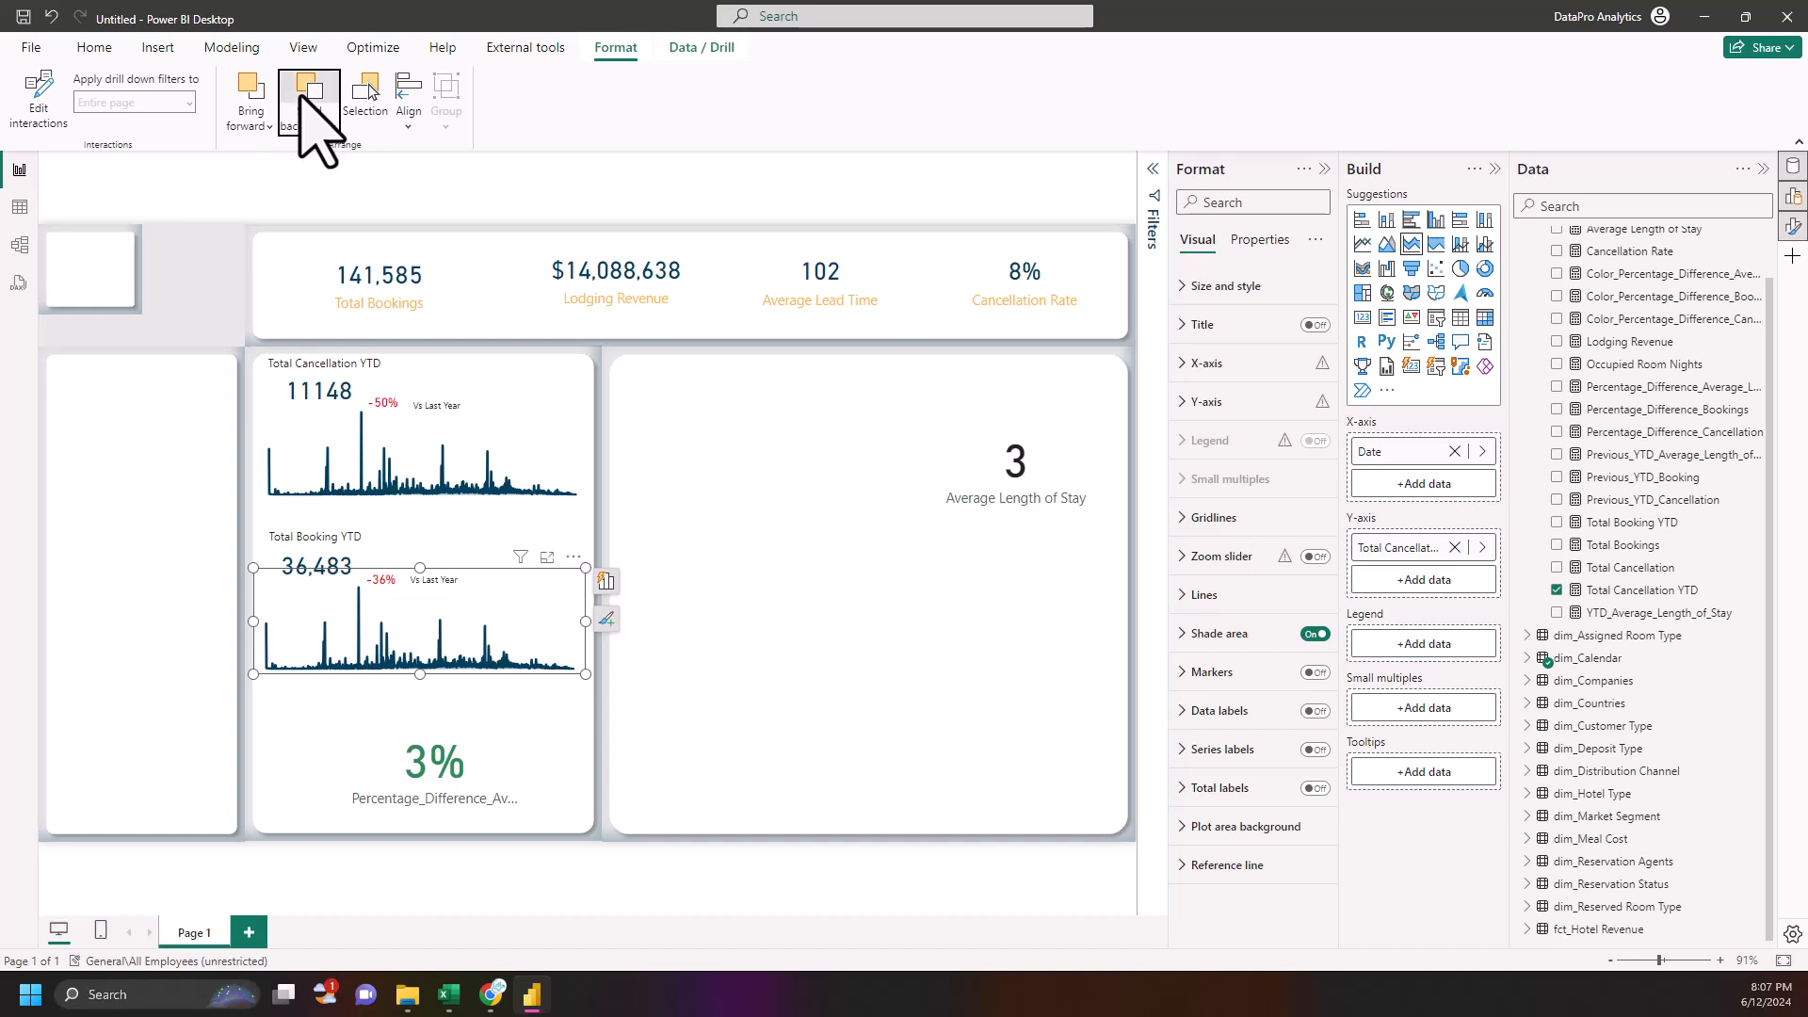
{"action": "left_click", "coordinate": [243, 383]}
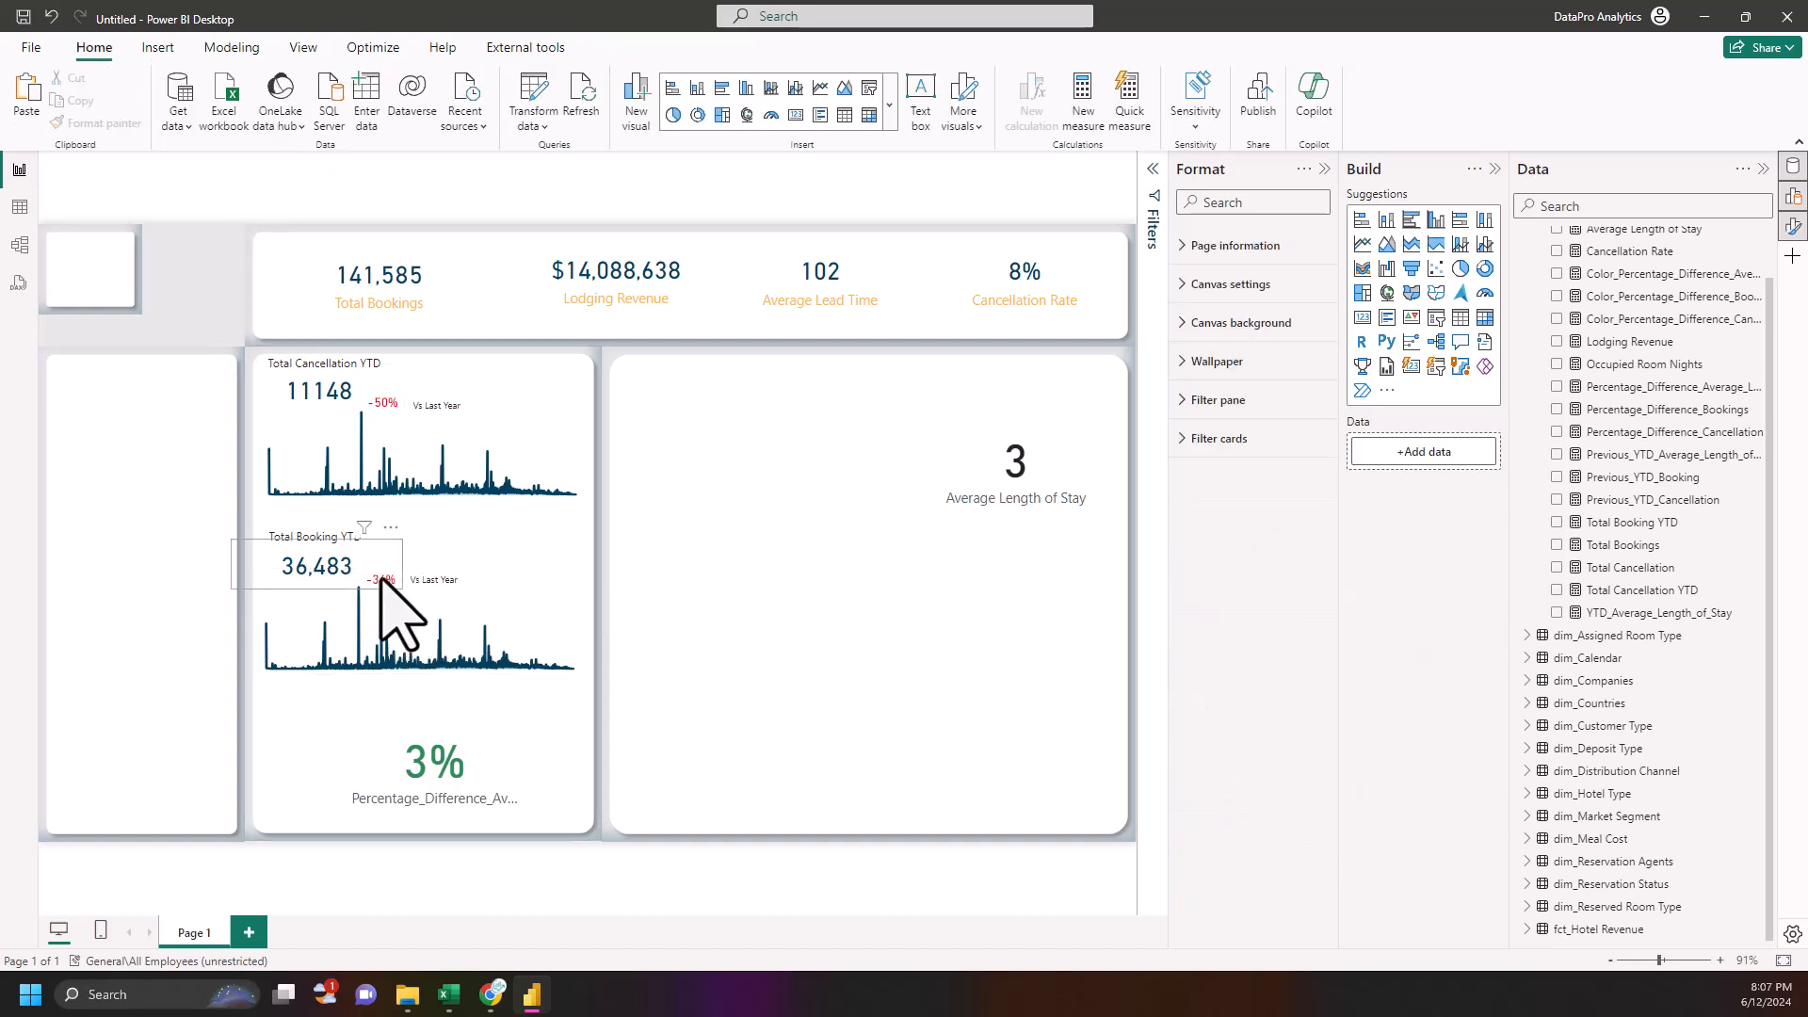
- Send the Total Booking YTD card backward in the layer order
{"action": "left_click", "coordinate": [325, 565]}
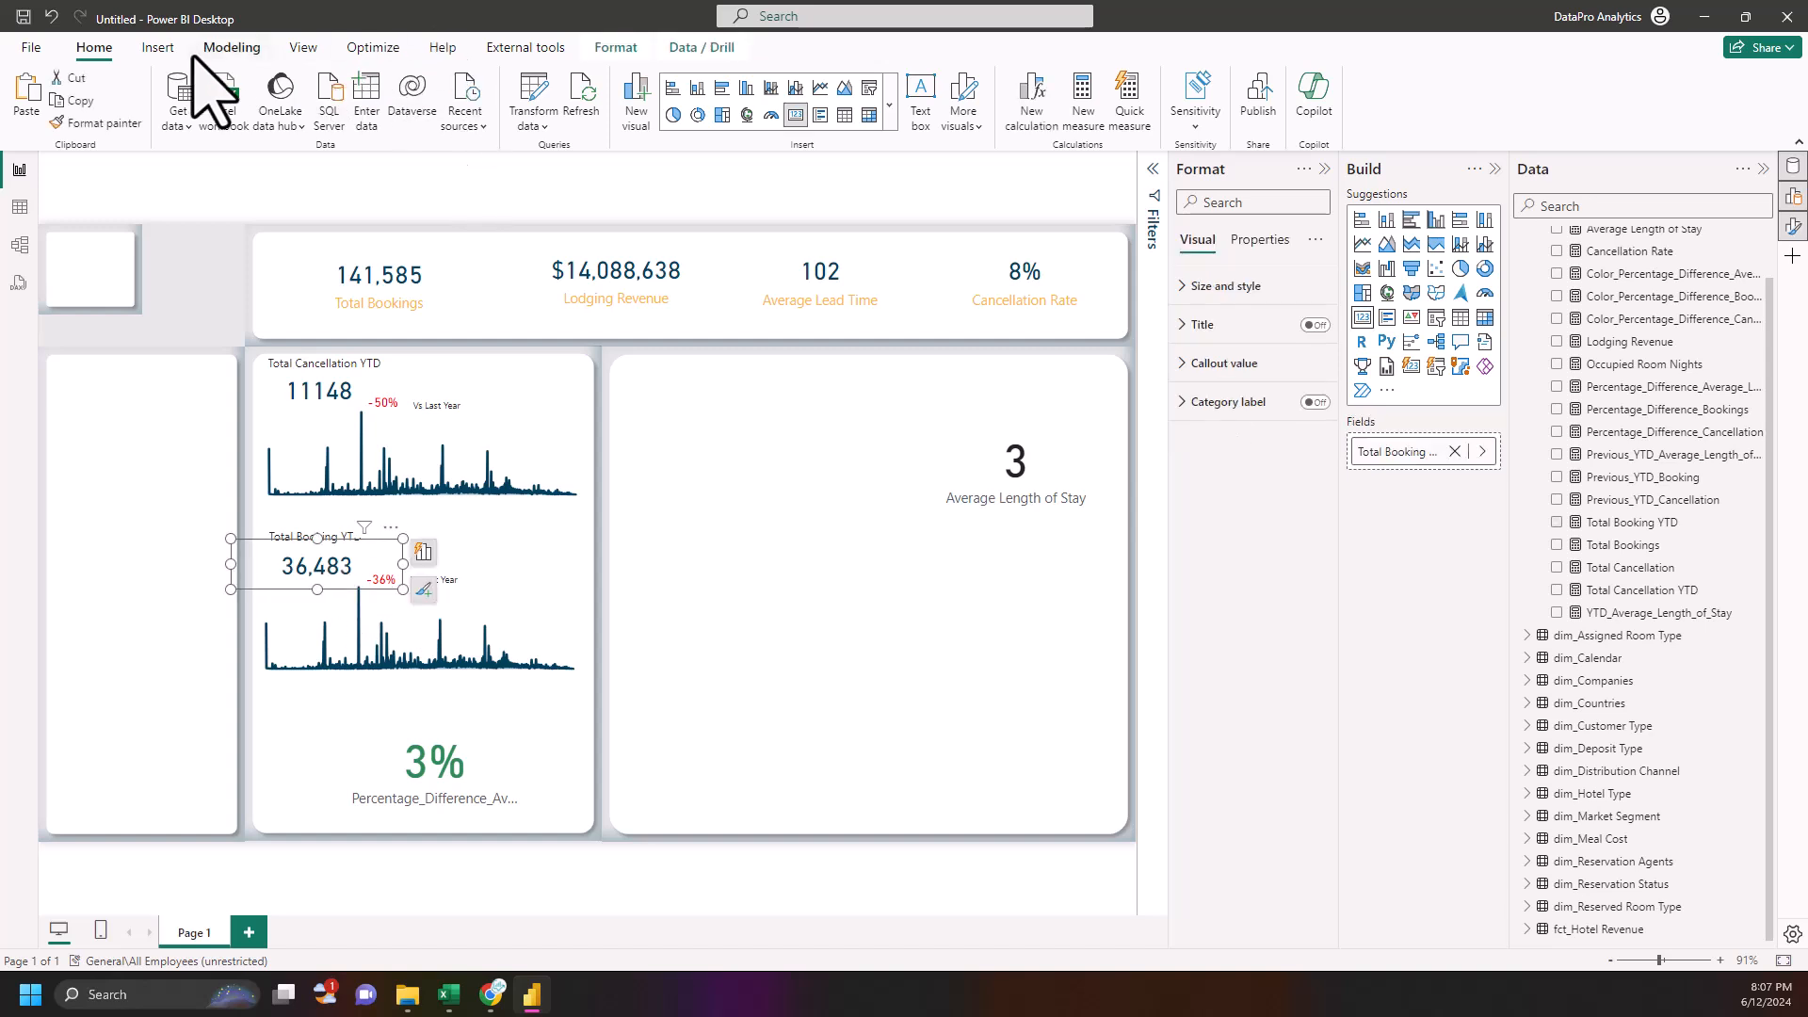
{"action": "left_click", "coordinate": [615, 49]}
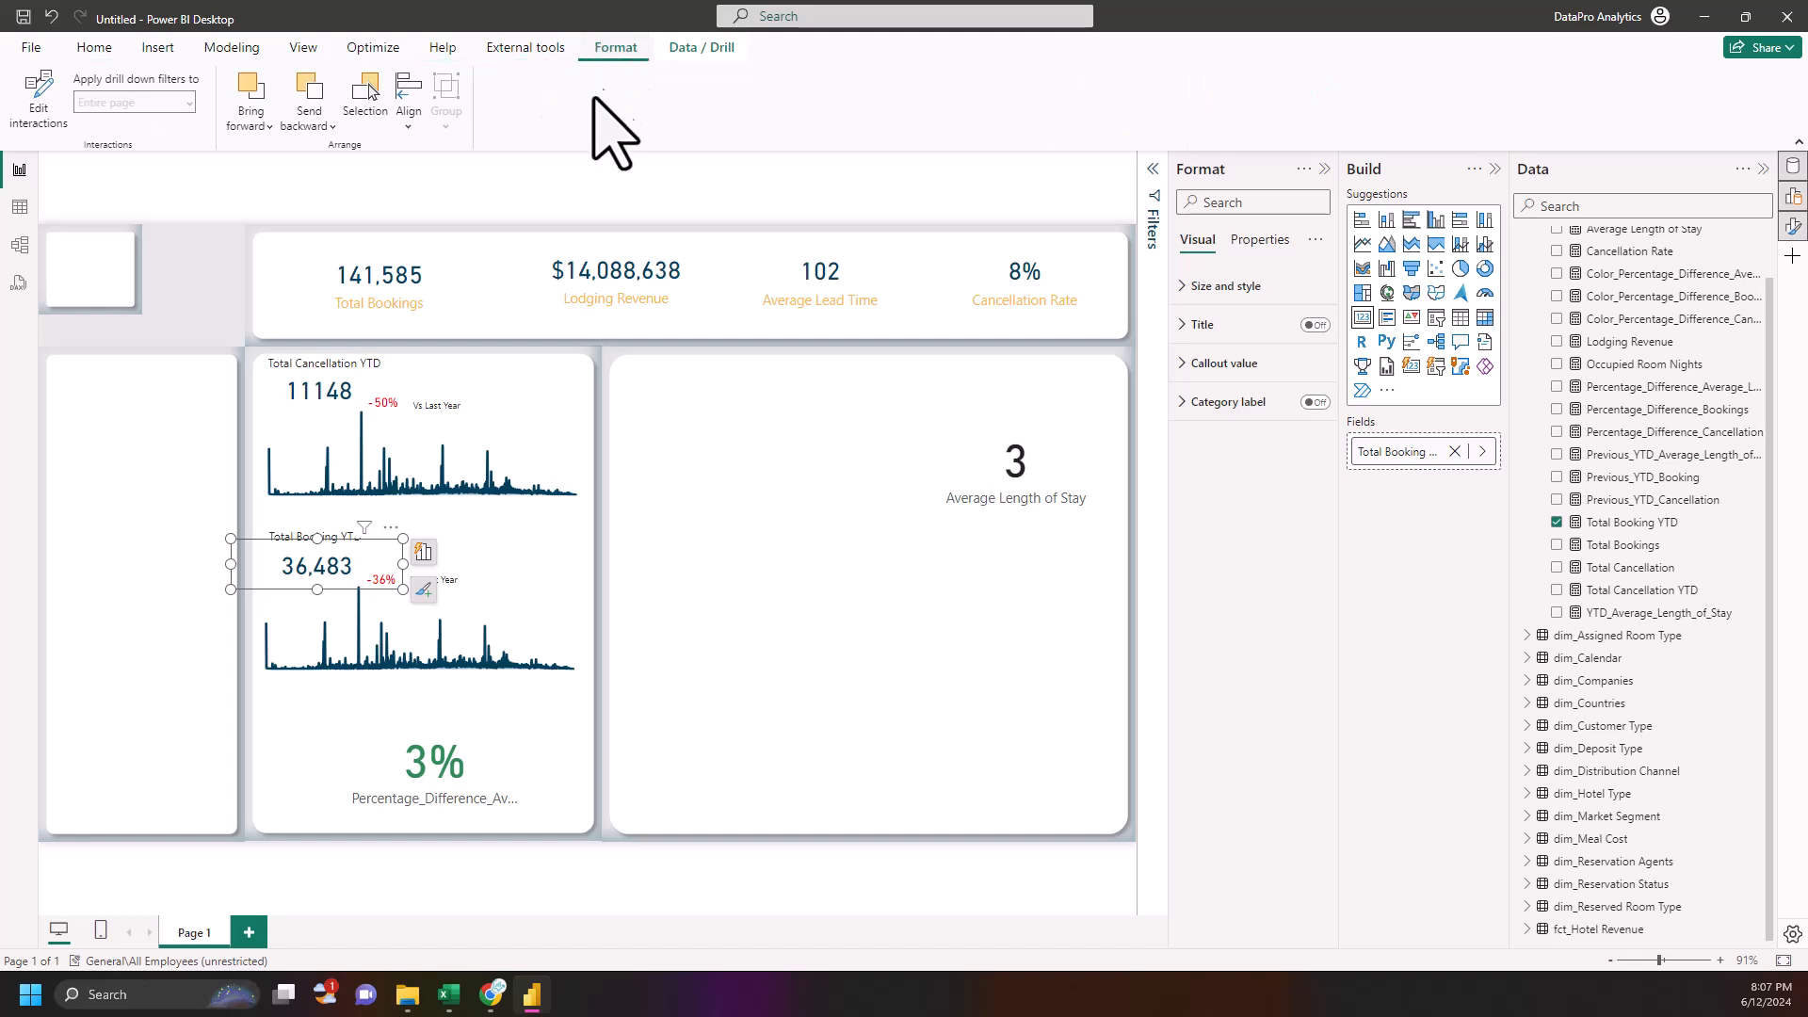
{"action": "left_click", "coordinate": [313, 125]}
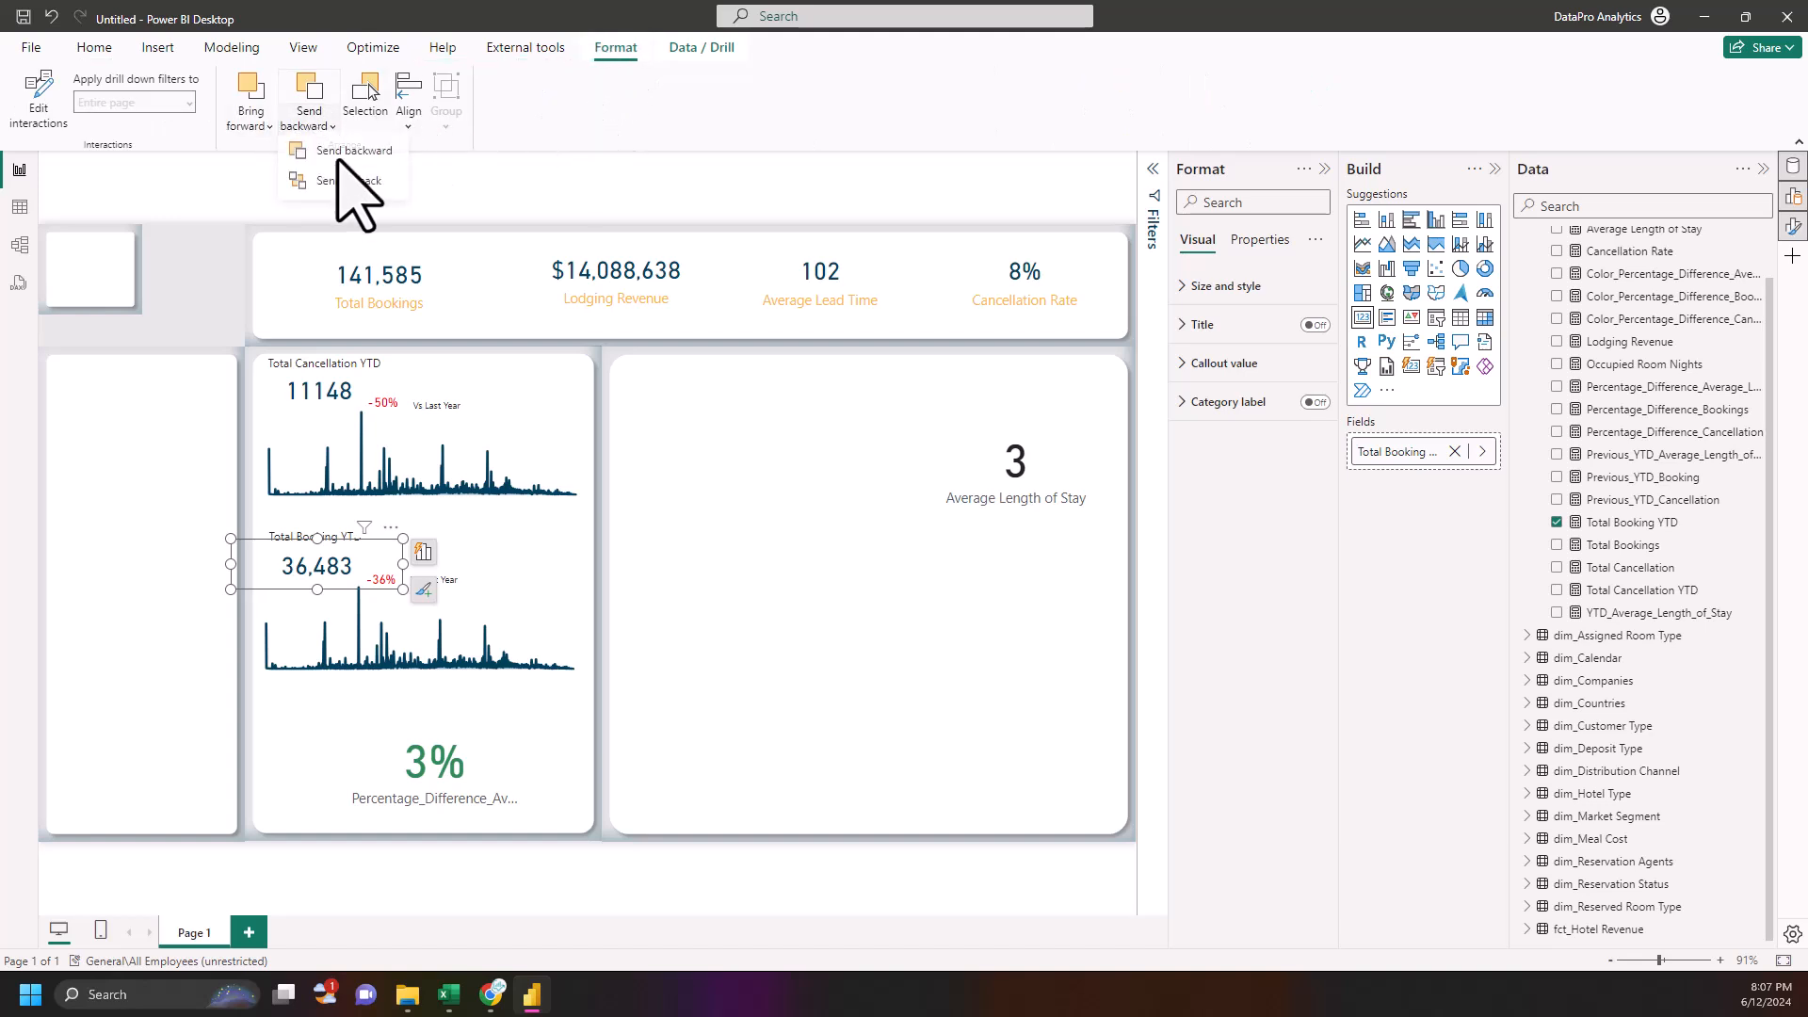
{"action": "left_click", "coordinate": [341, 157]}
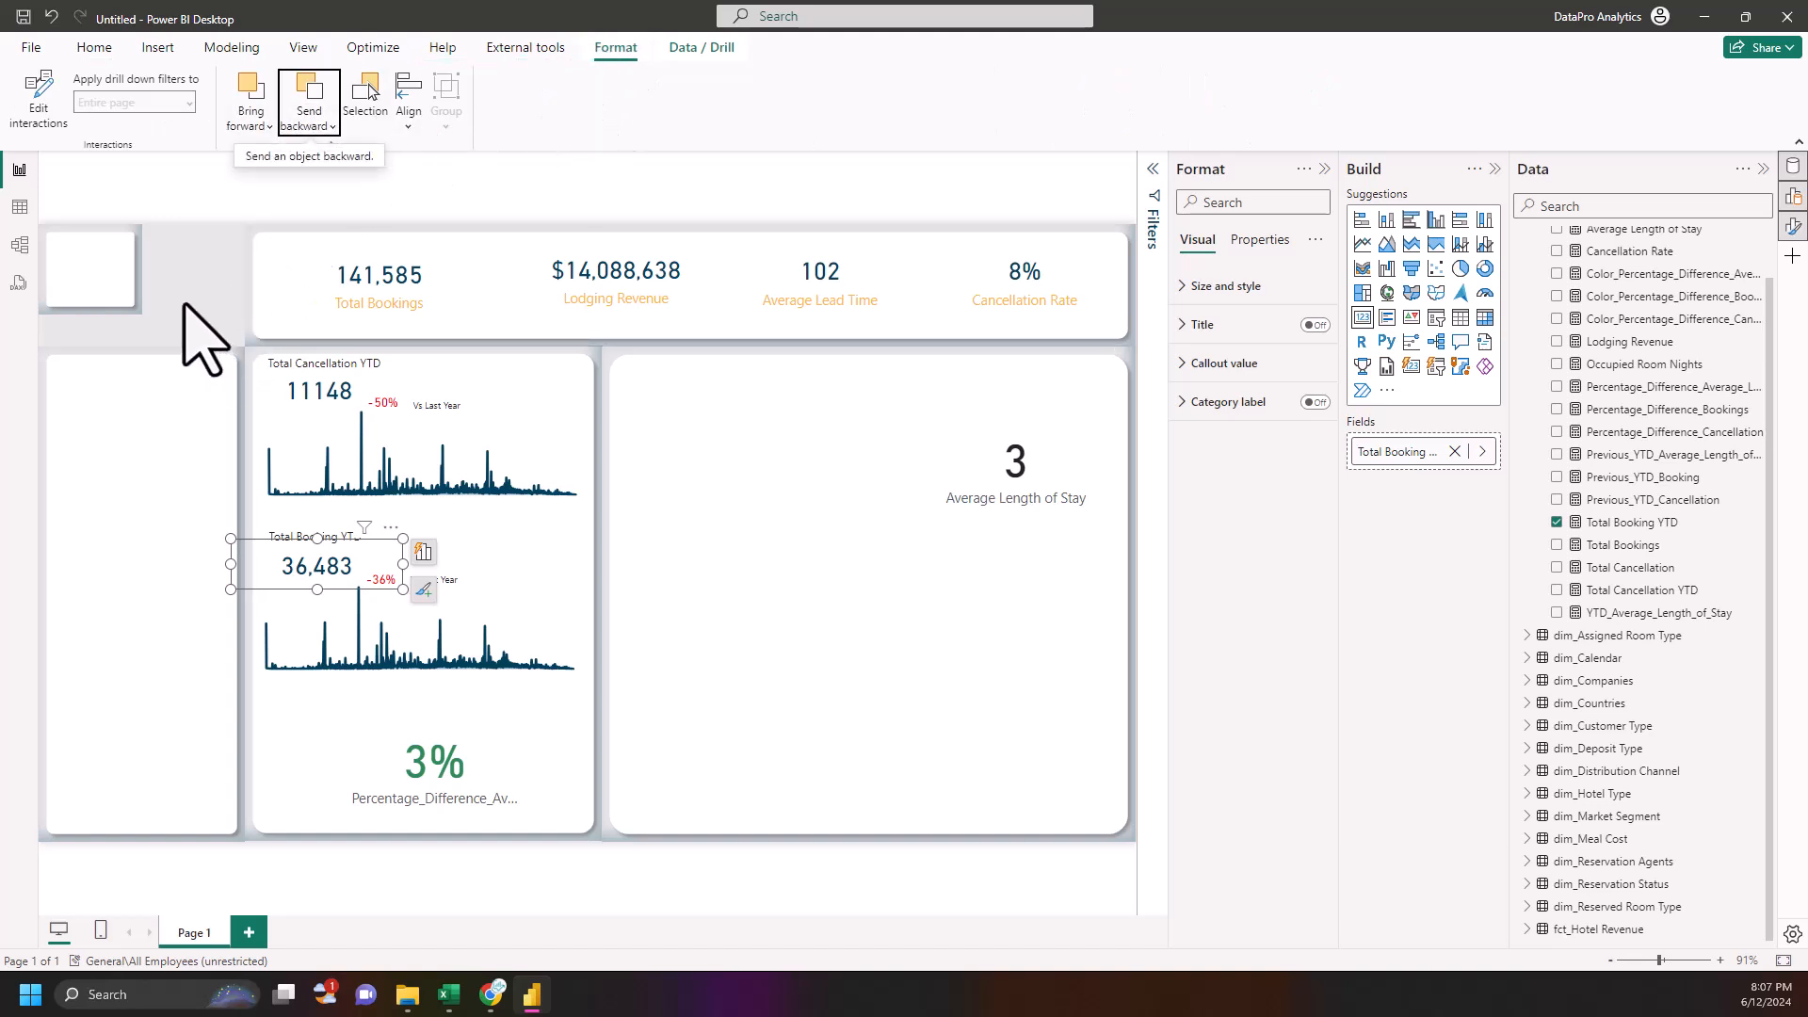
{"action": "left_click", "coordinate": [280, 511]}
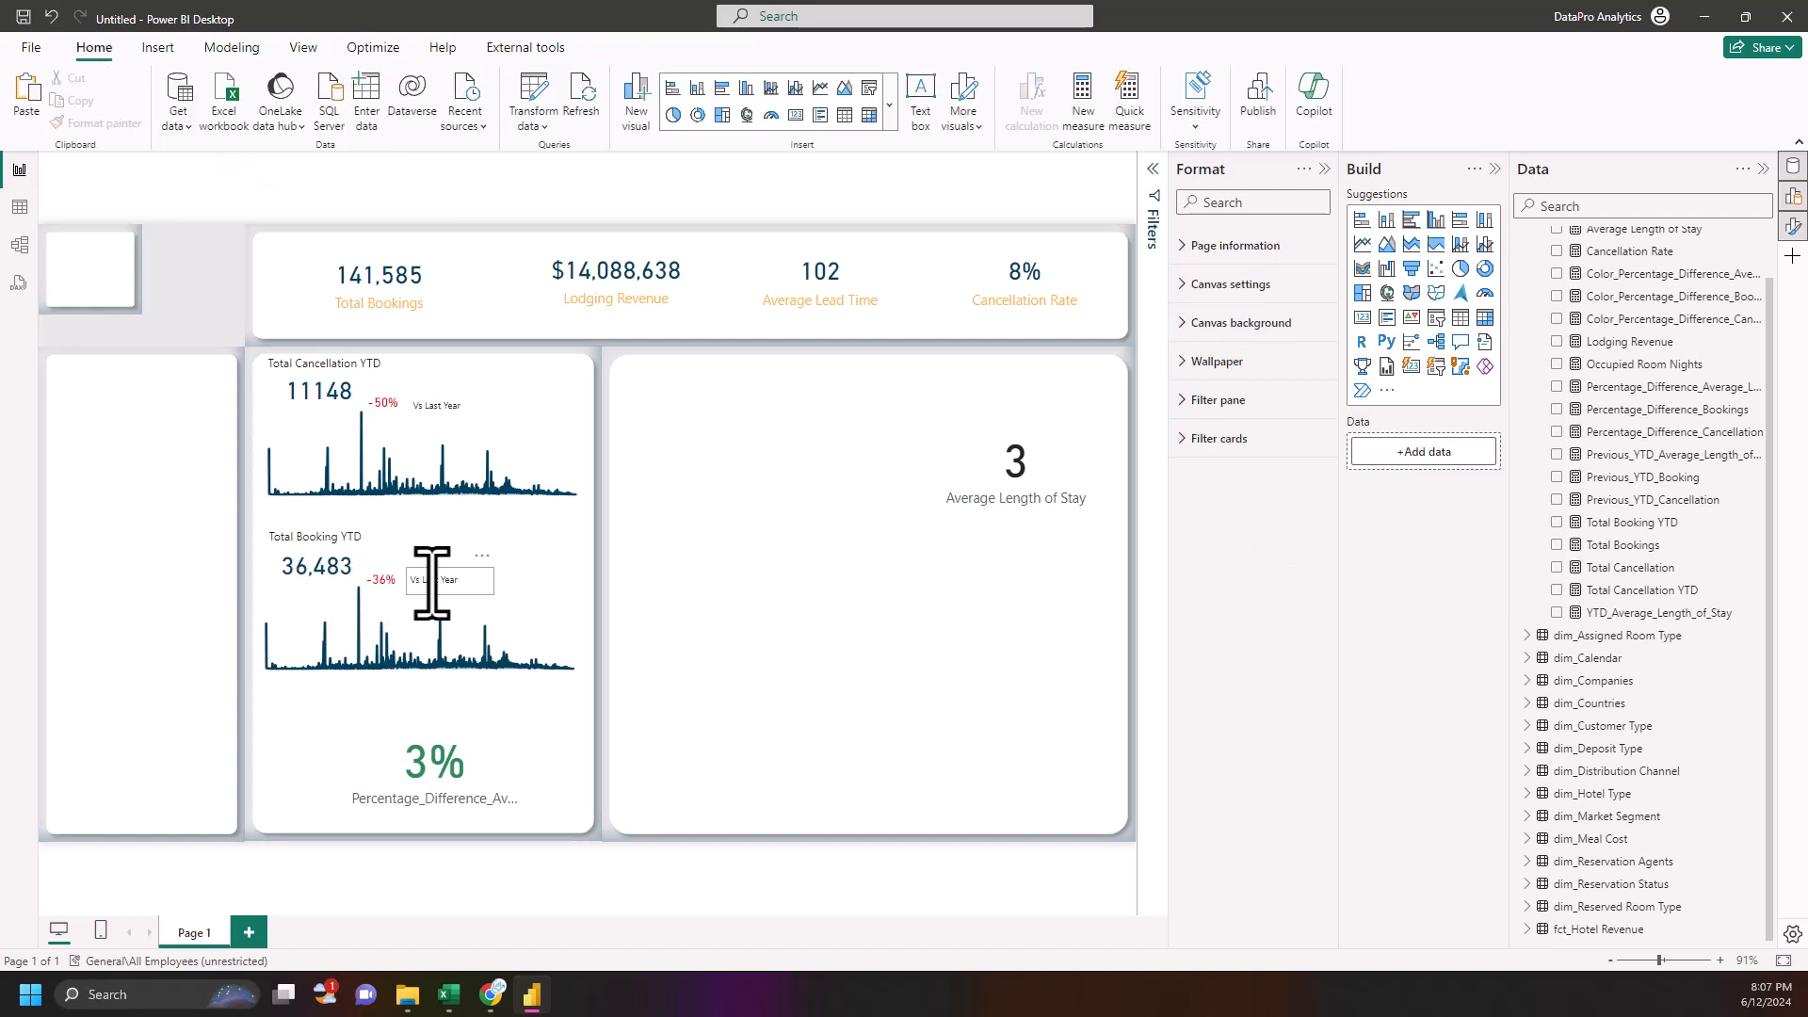
- Send the area chart under Total Booking YTD one level backward in the layer order
{"action": "left_click", "coordinate": [311, 536]}
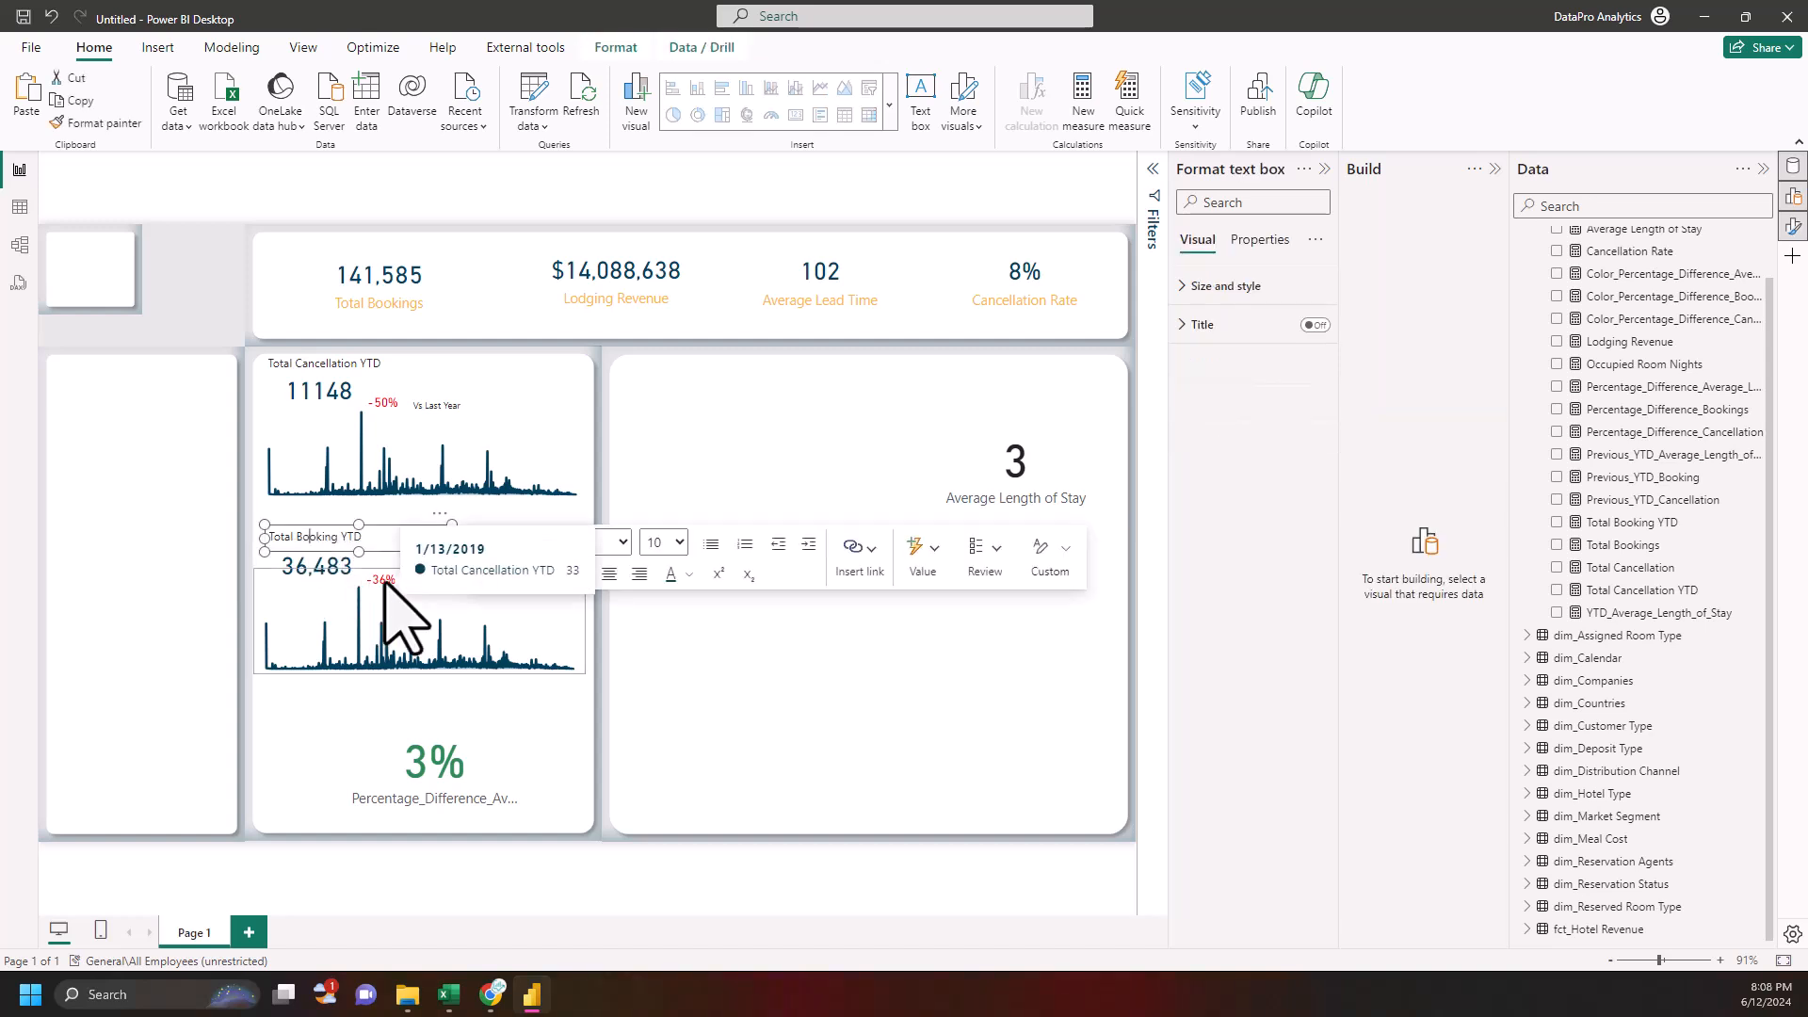
{"action": "left_click", "coordinate": [358, 593]}
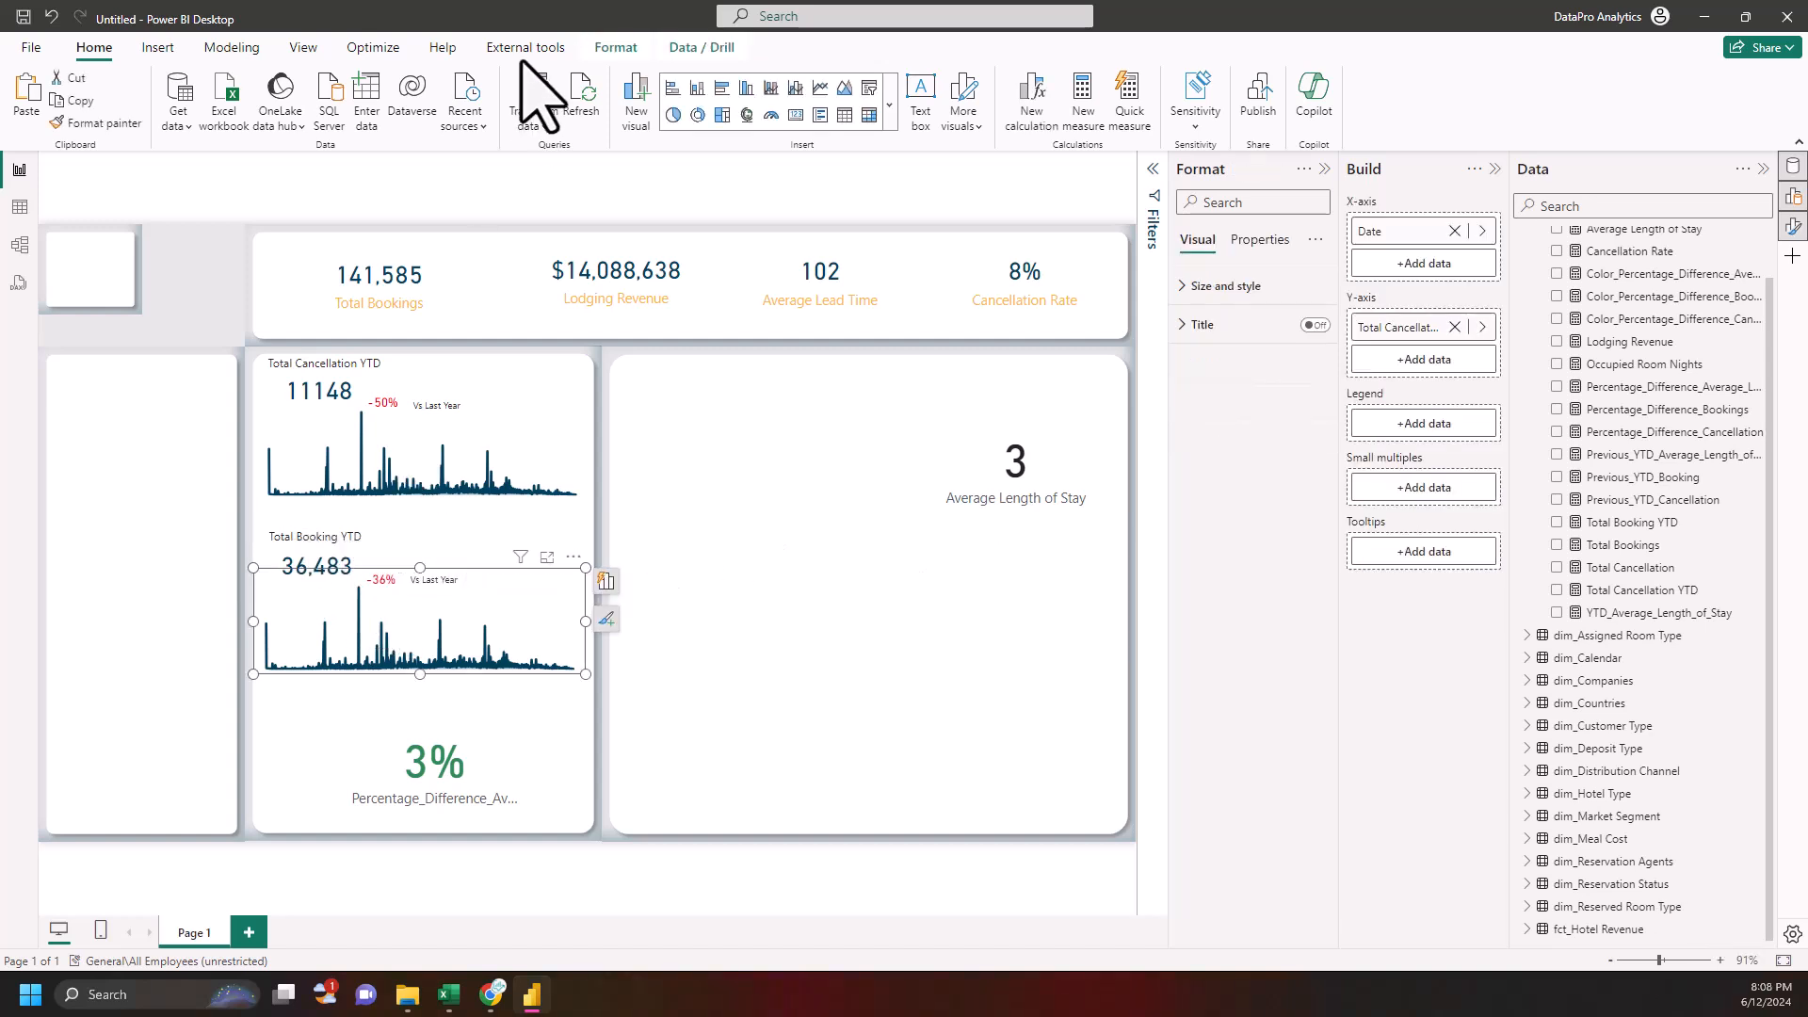
{"action": "left_click", "coordinate": [614, 48]}
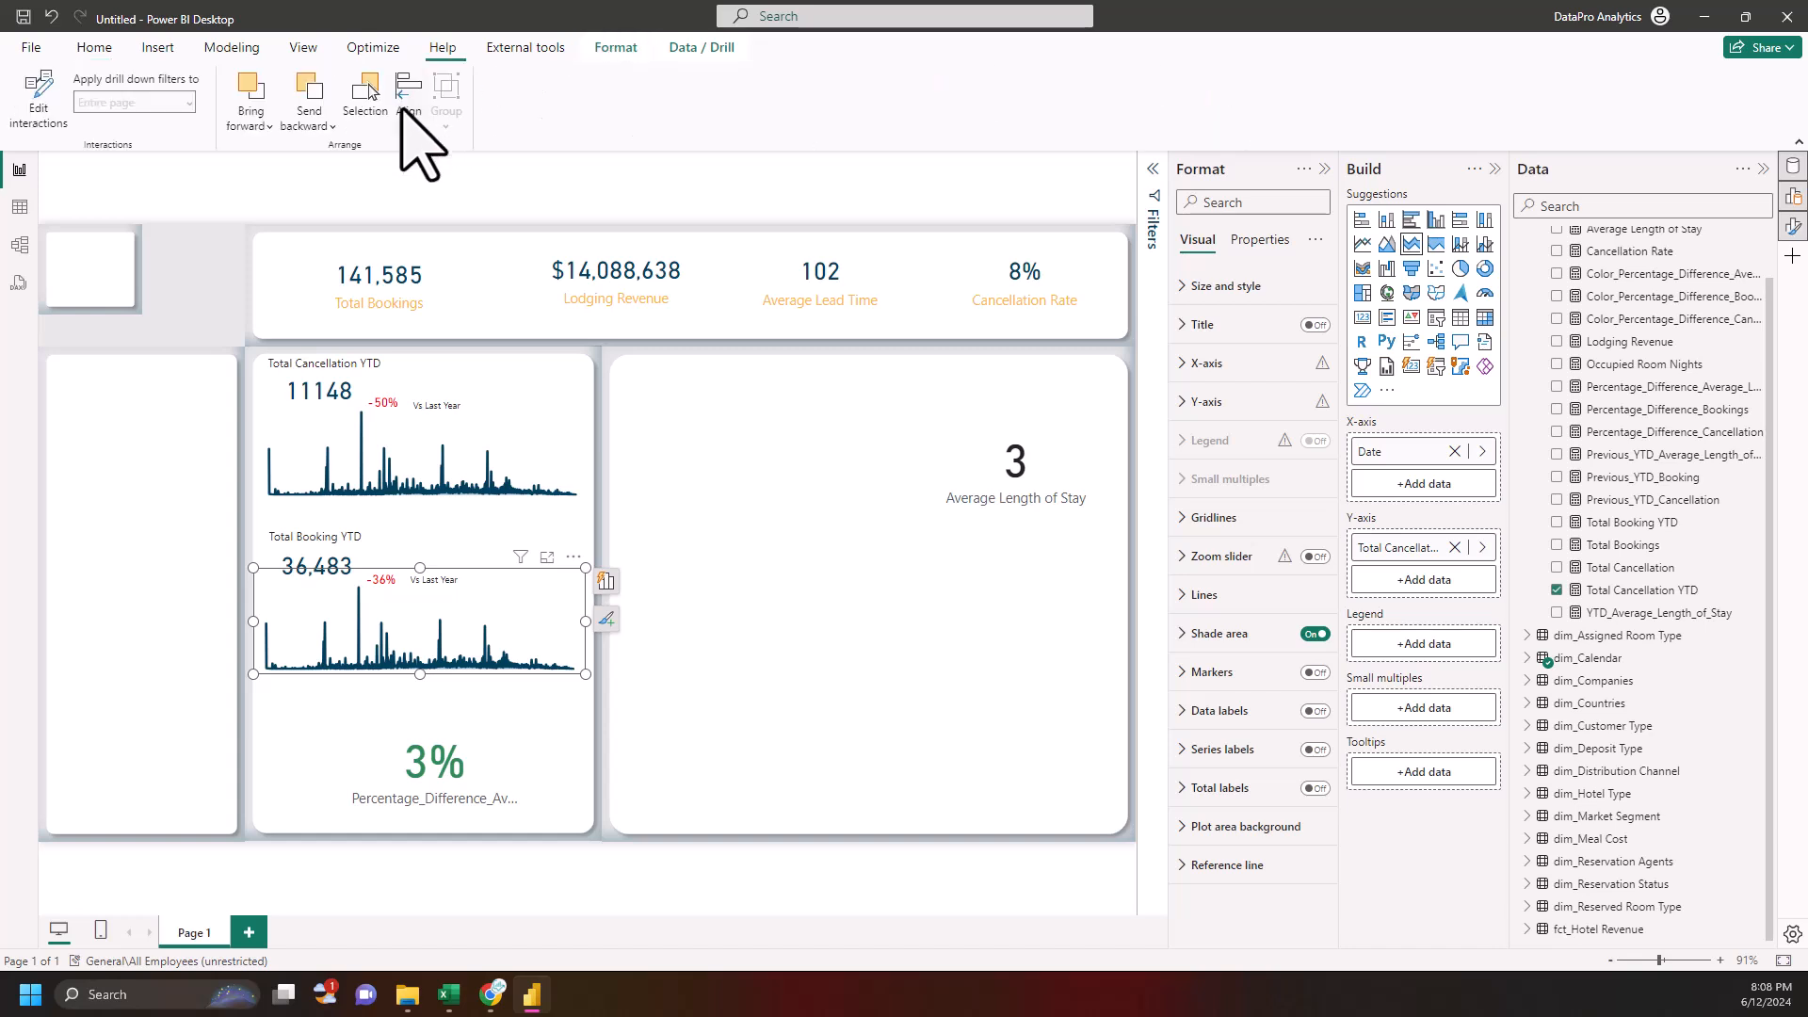
{"action": "left_click", "coordinate": [325, 129]}
{"action": "left_click", "coordinate": [329, 155]}
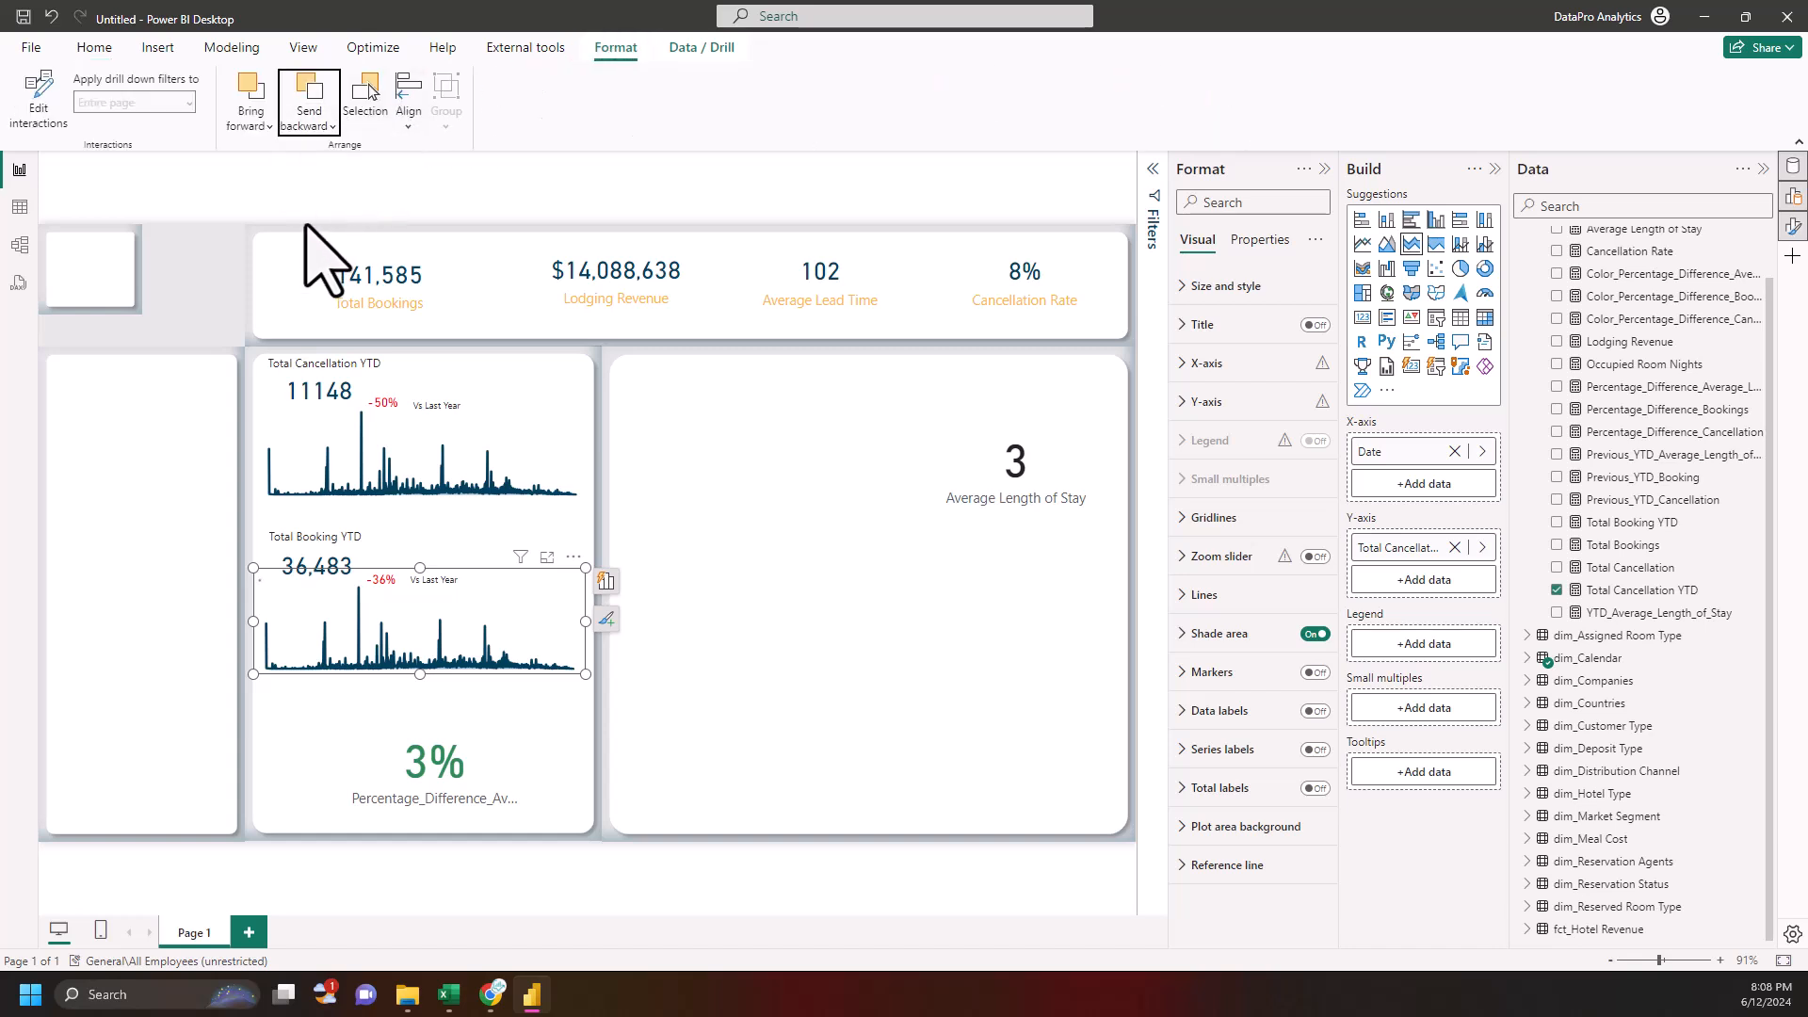
{"action": "left_click", "coordinate": [204, 325]}
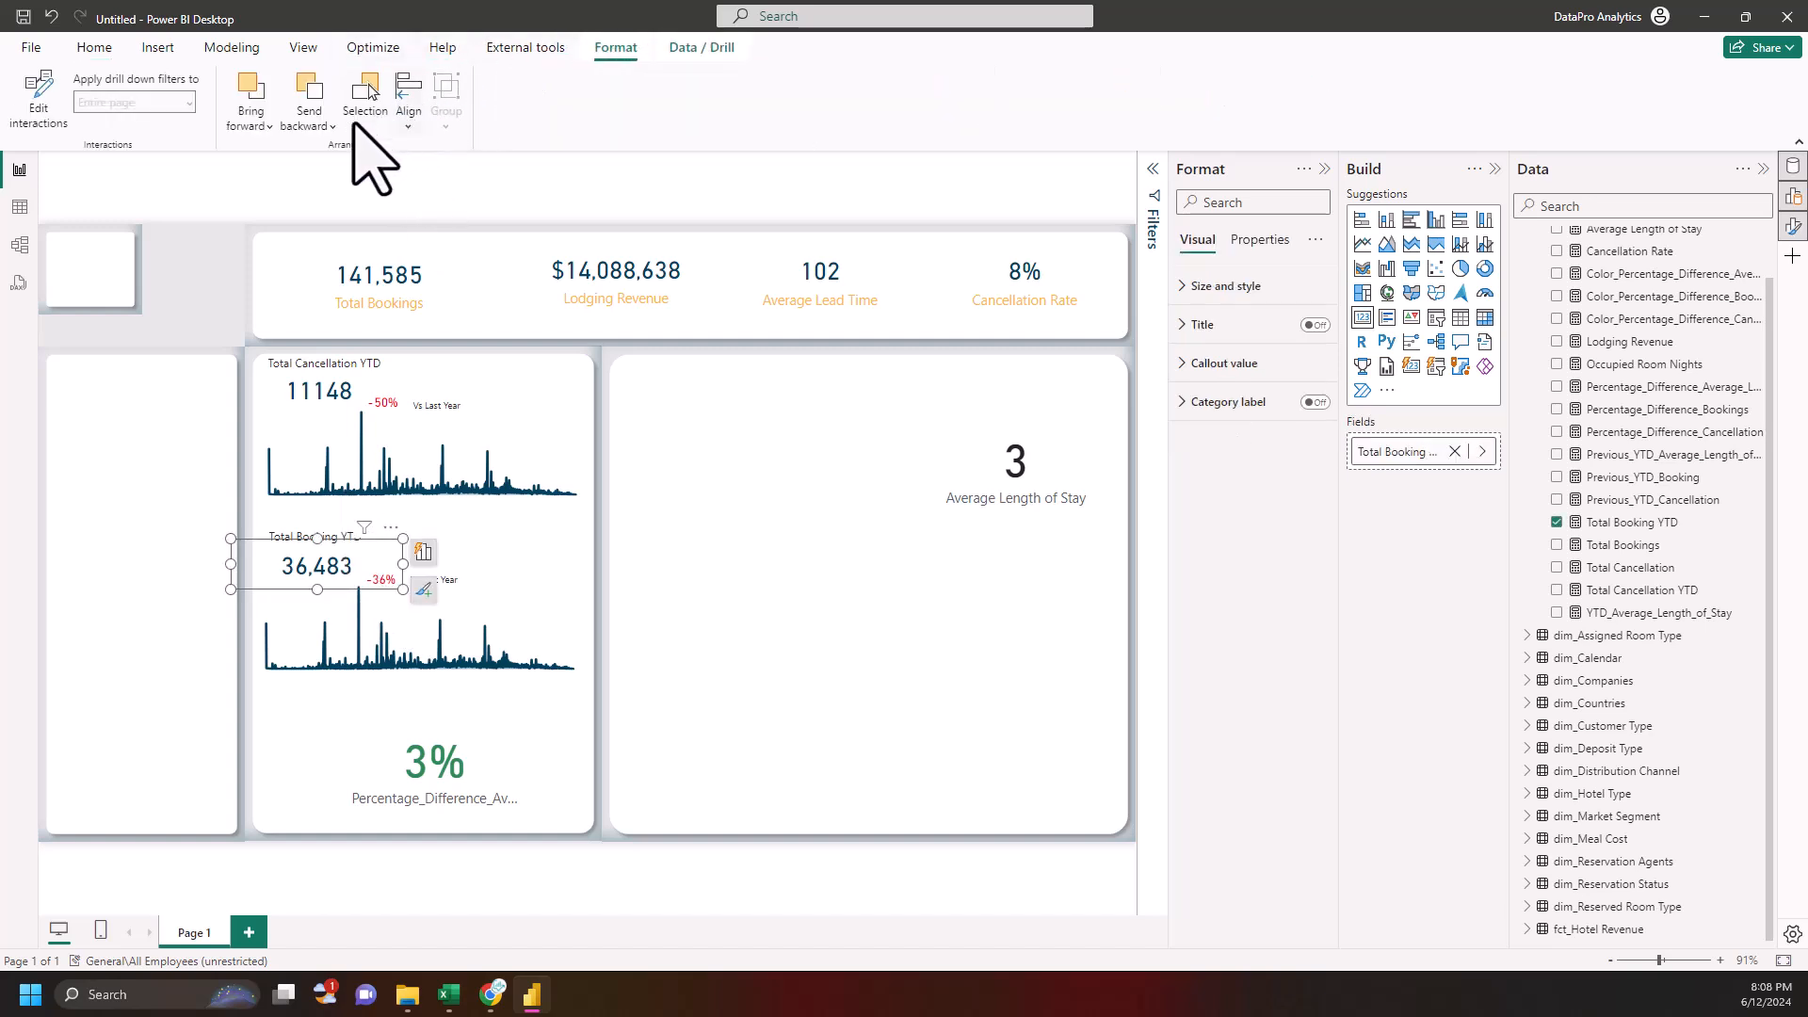
- Try sending the Total Booking YTD card backward in the layer order, and undo the change
{"action": "left_click", "coordinate": [319, 123]}
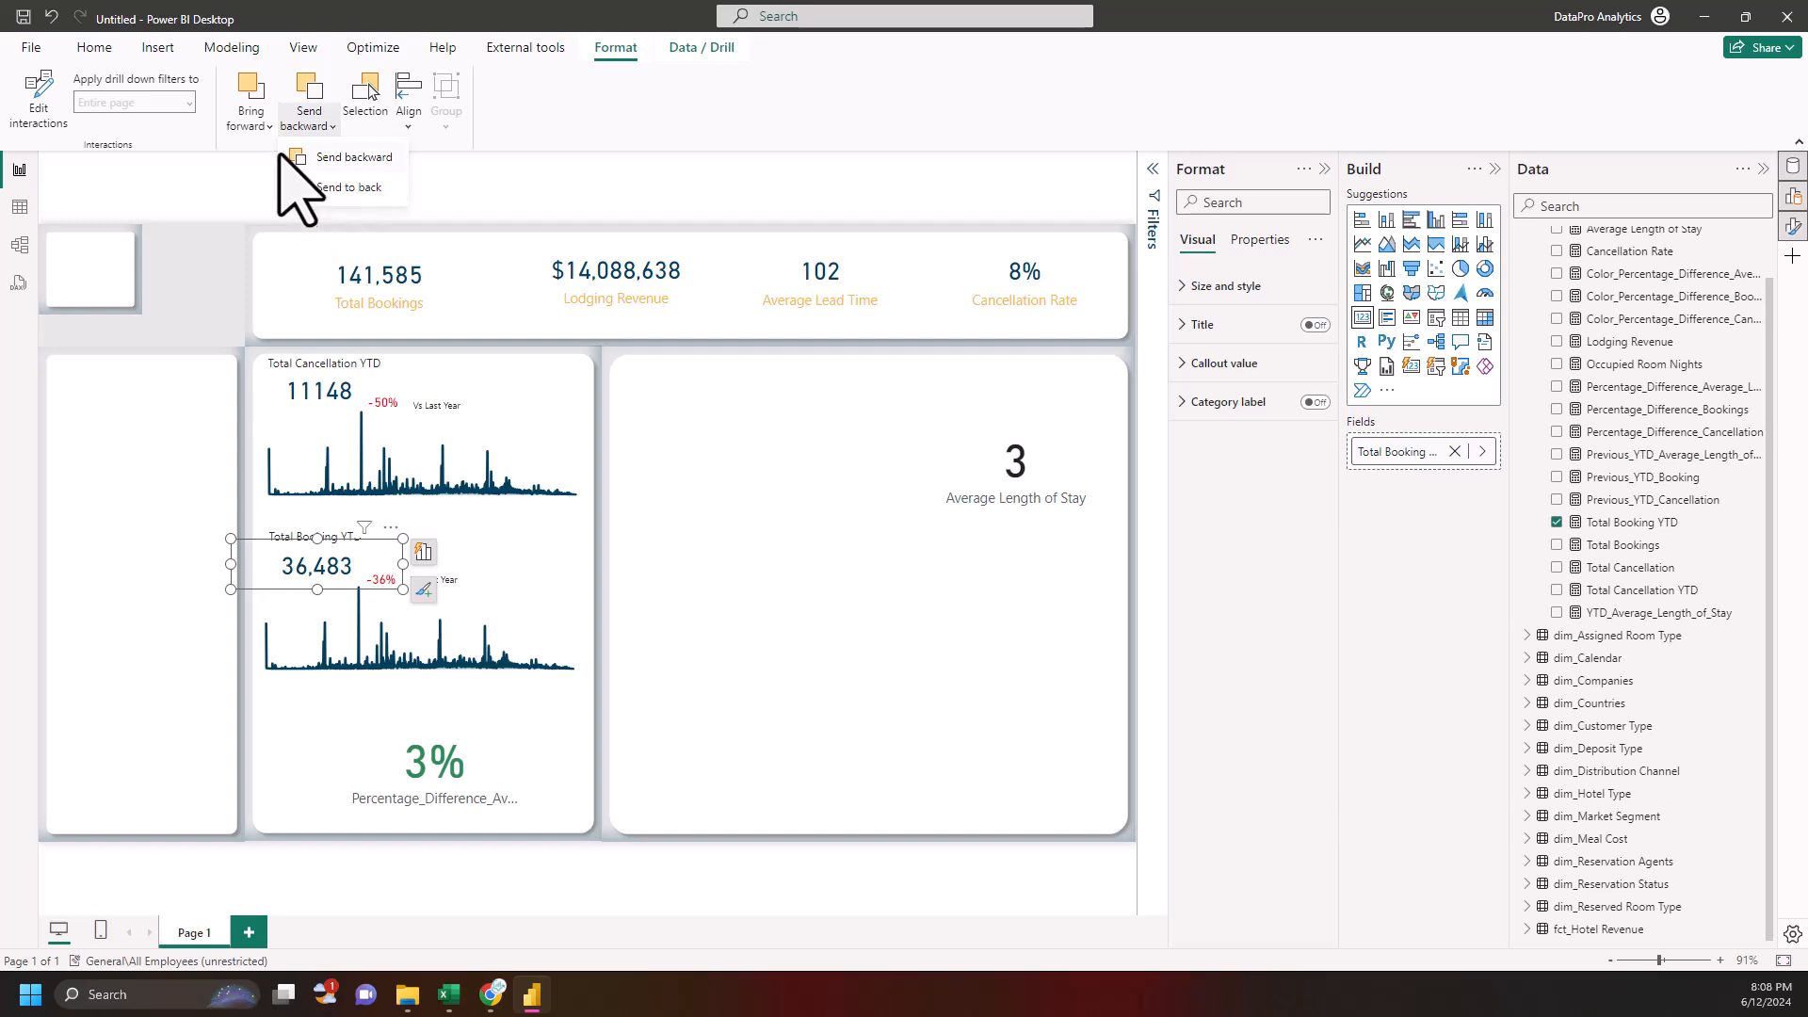
{"action": "left_click", "coordinate": [364, 160]}
{"action": "left_click", "coordinate": [364, 162]}
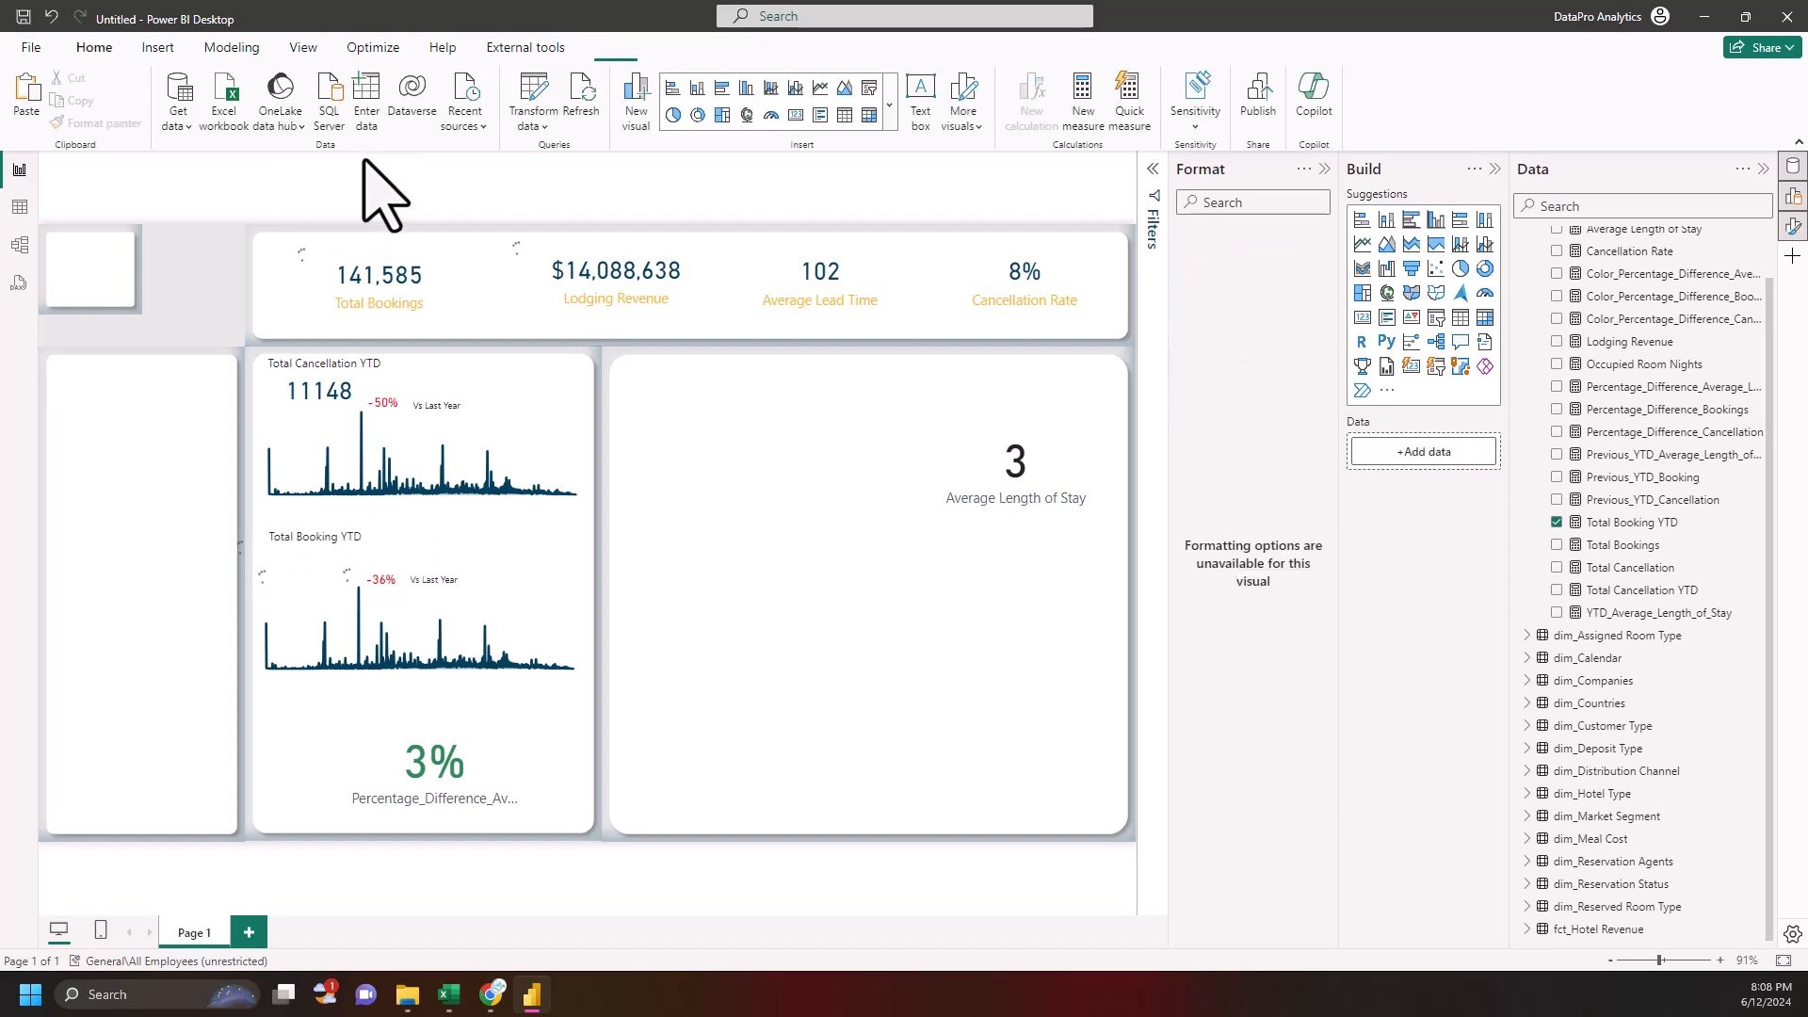
{"action": "left_click", "coordinate": [52, 16]}
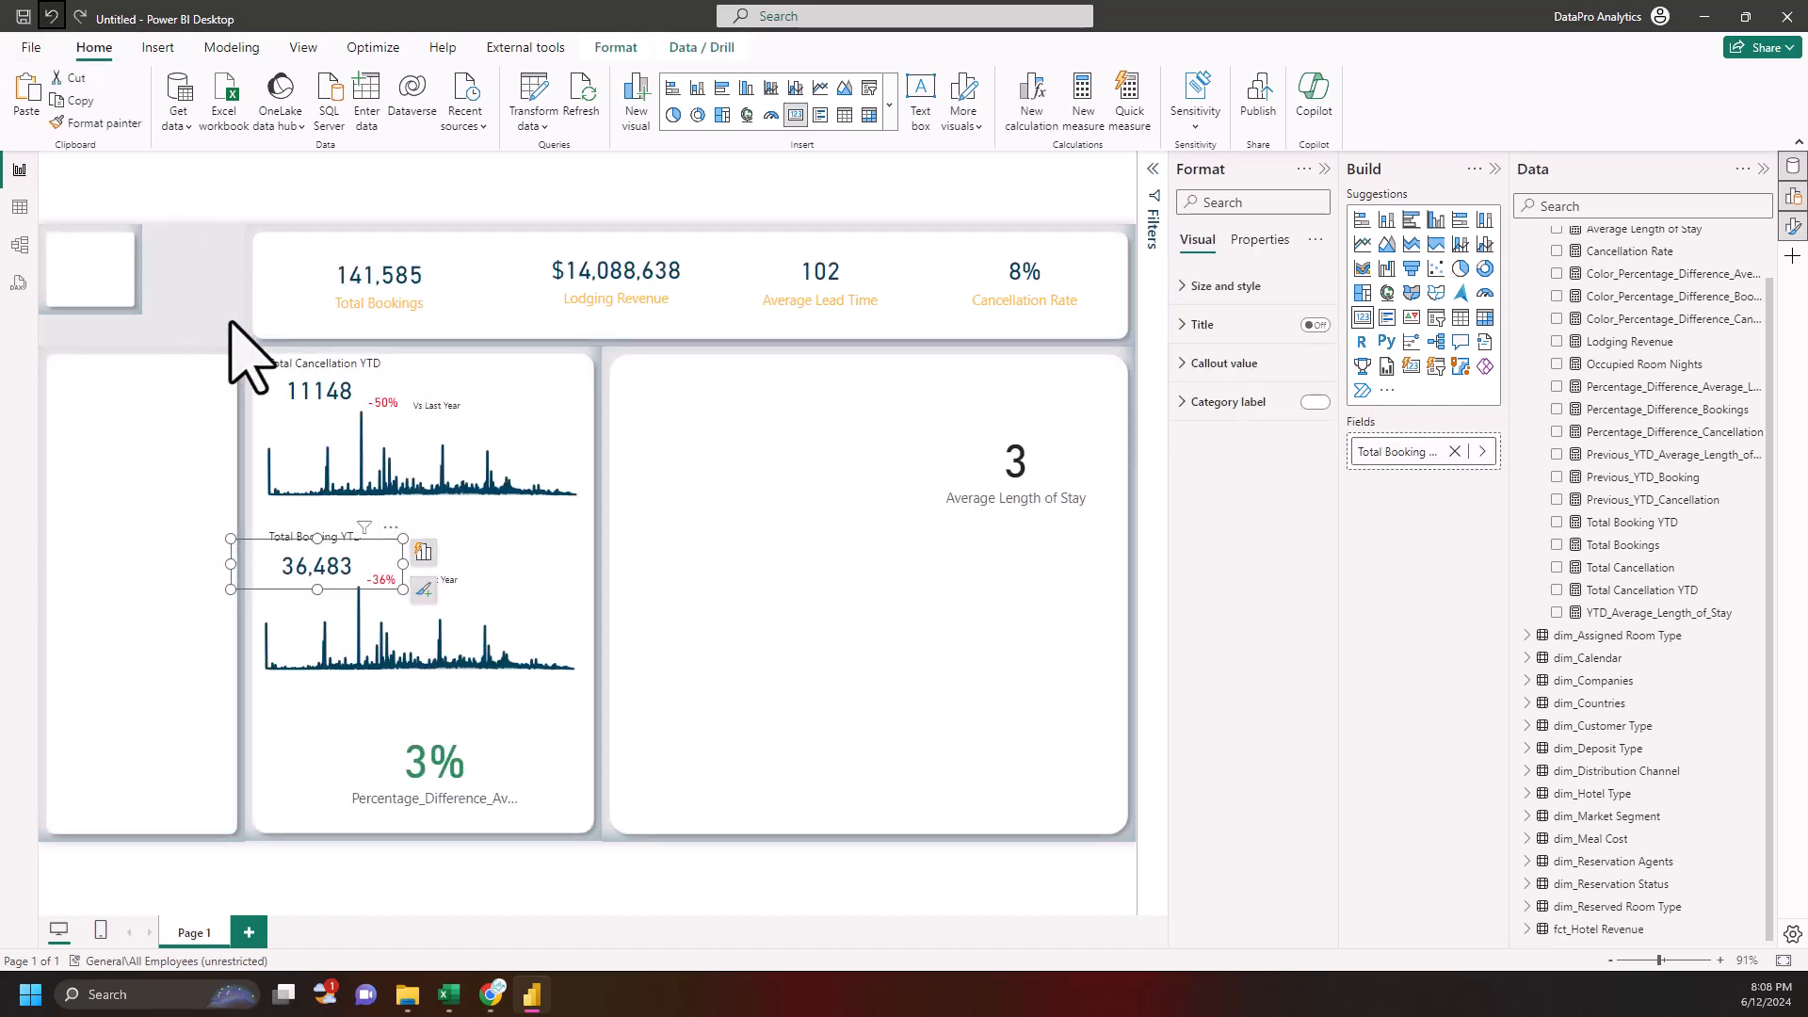
- Send the Total Booking YTD card one level backward and clear the selection
{"action": "left_click", "coordinate": [616, 47]}
{"action": "left_click", "coordinate": [325, 126]}
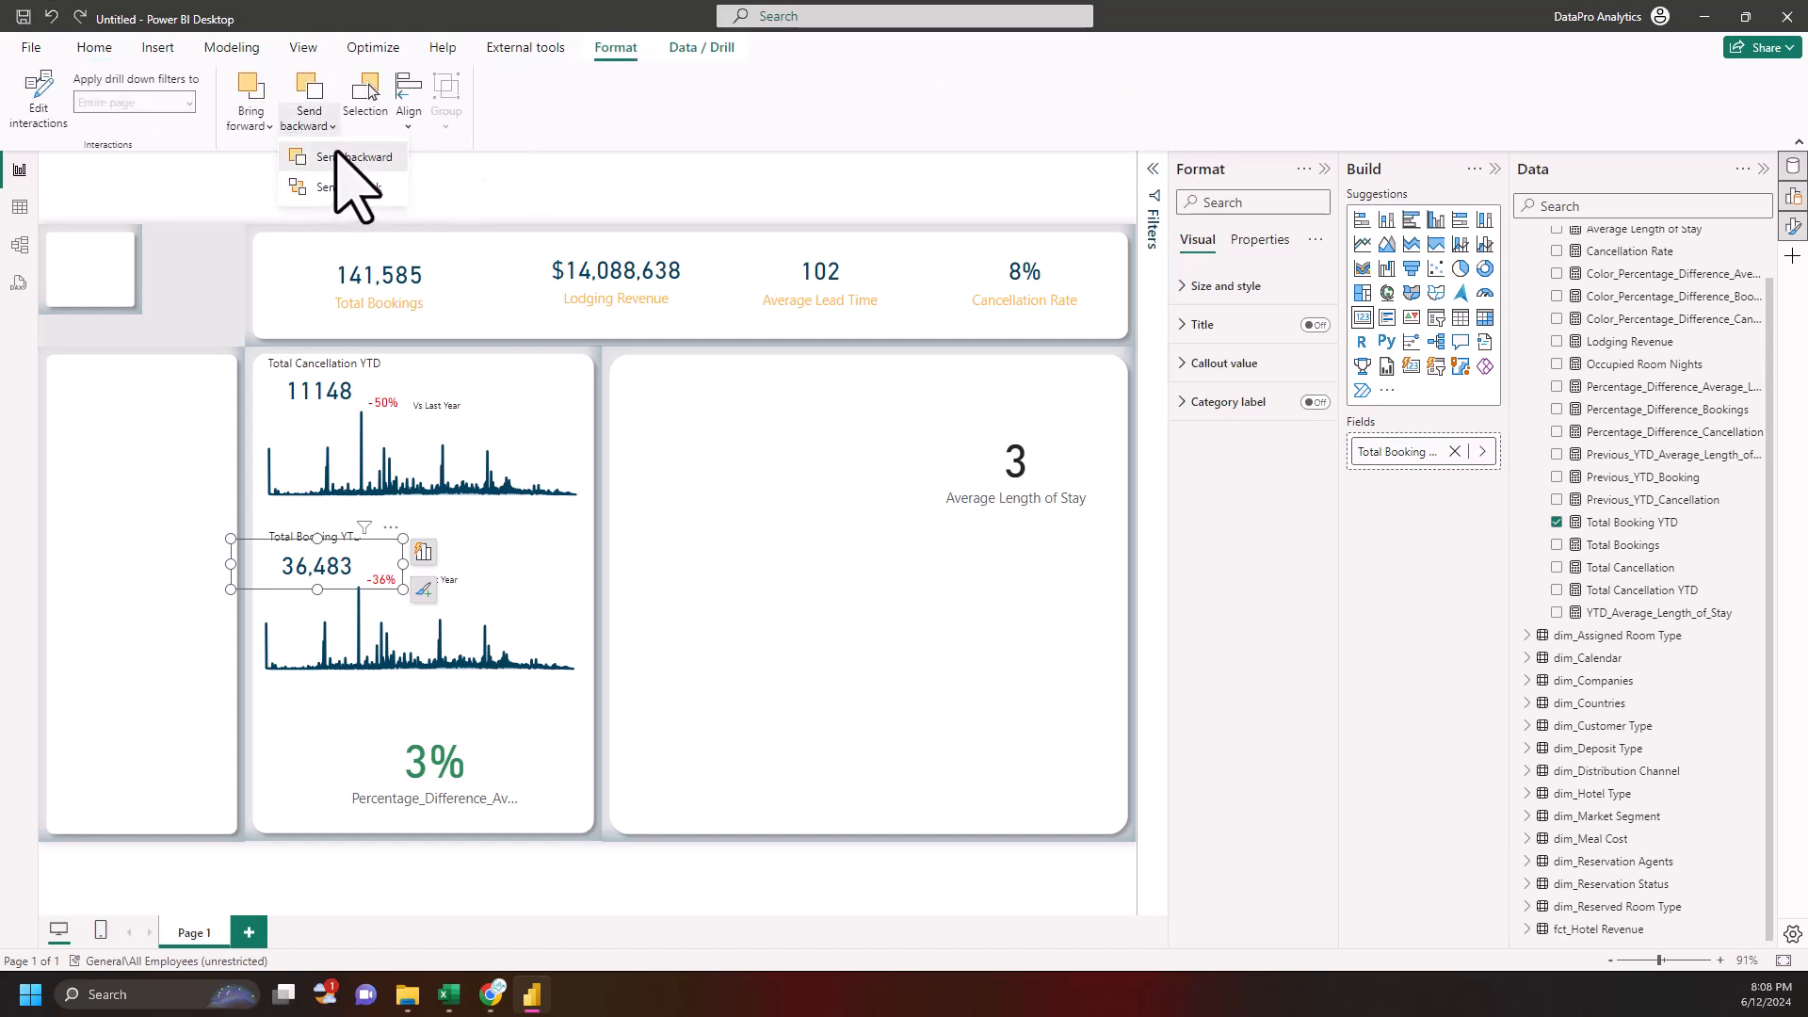
{"action": "left_click", "coordinate": [339, 157]}
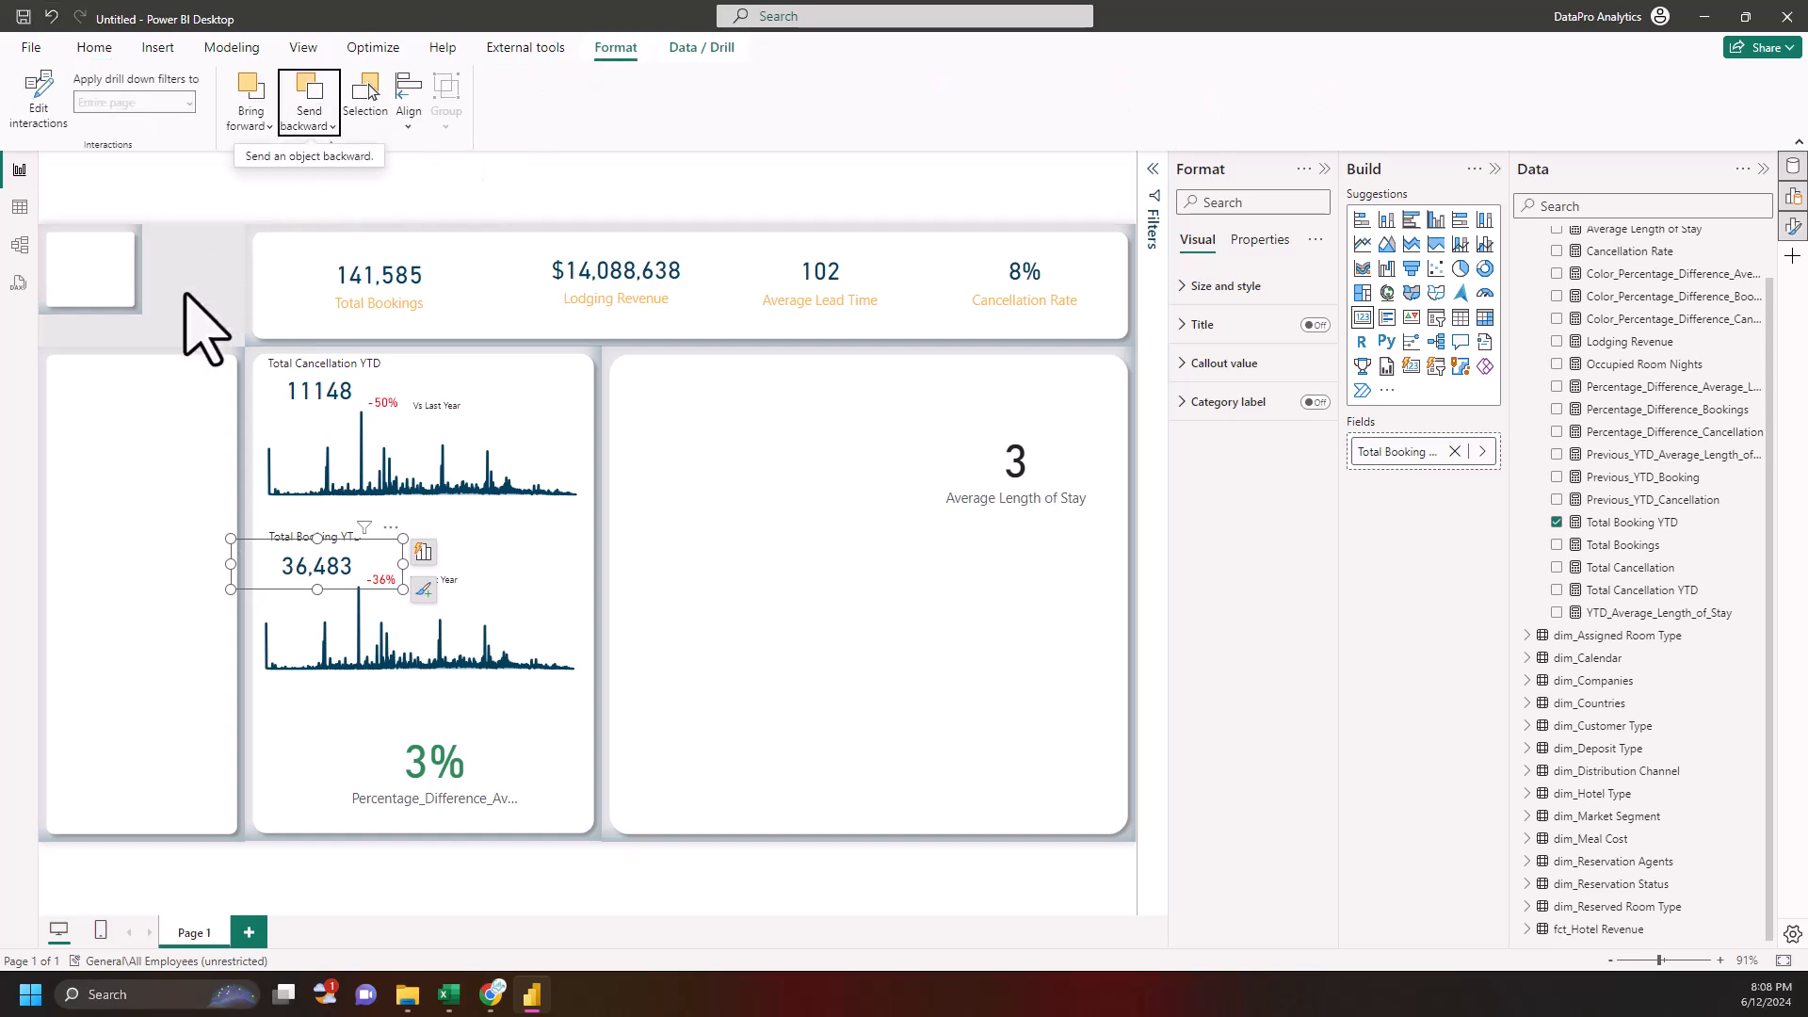
{"action": "left_click", "coordinate": [184, 298]}
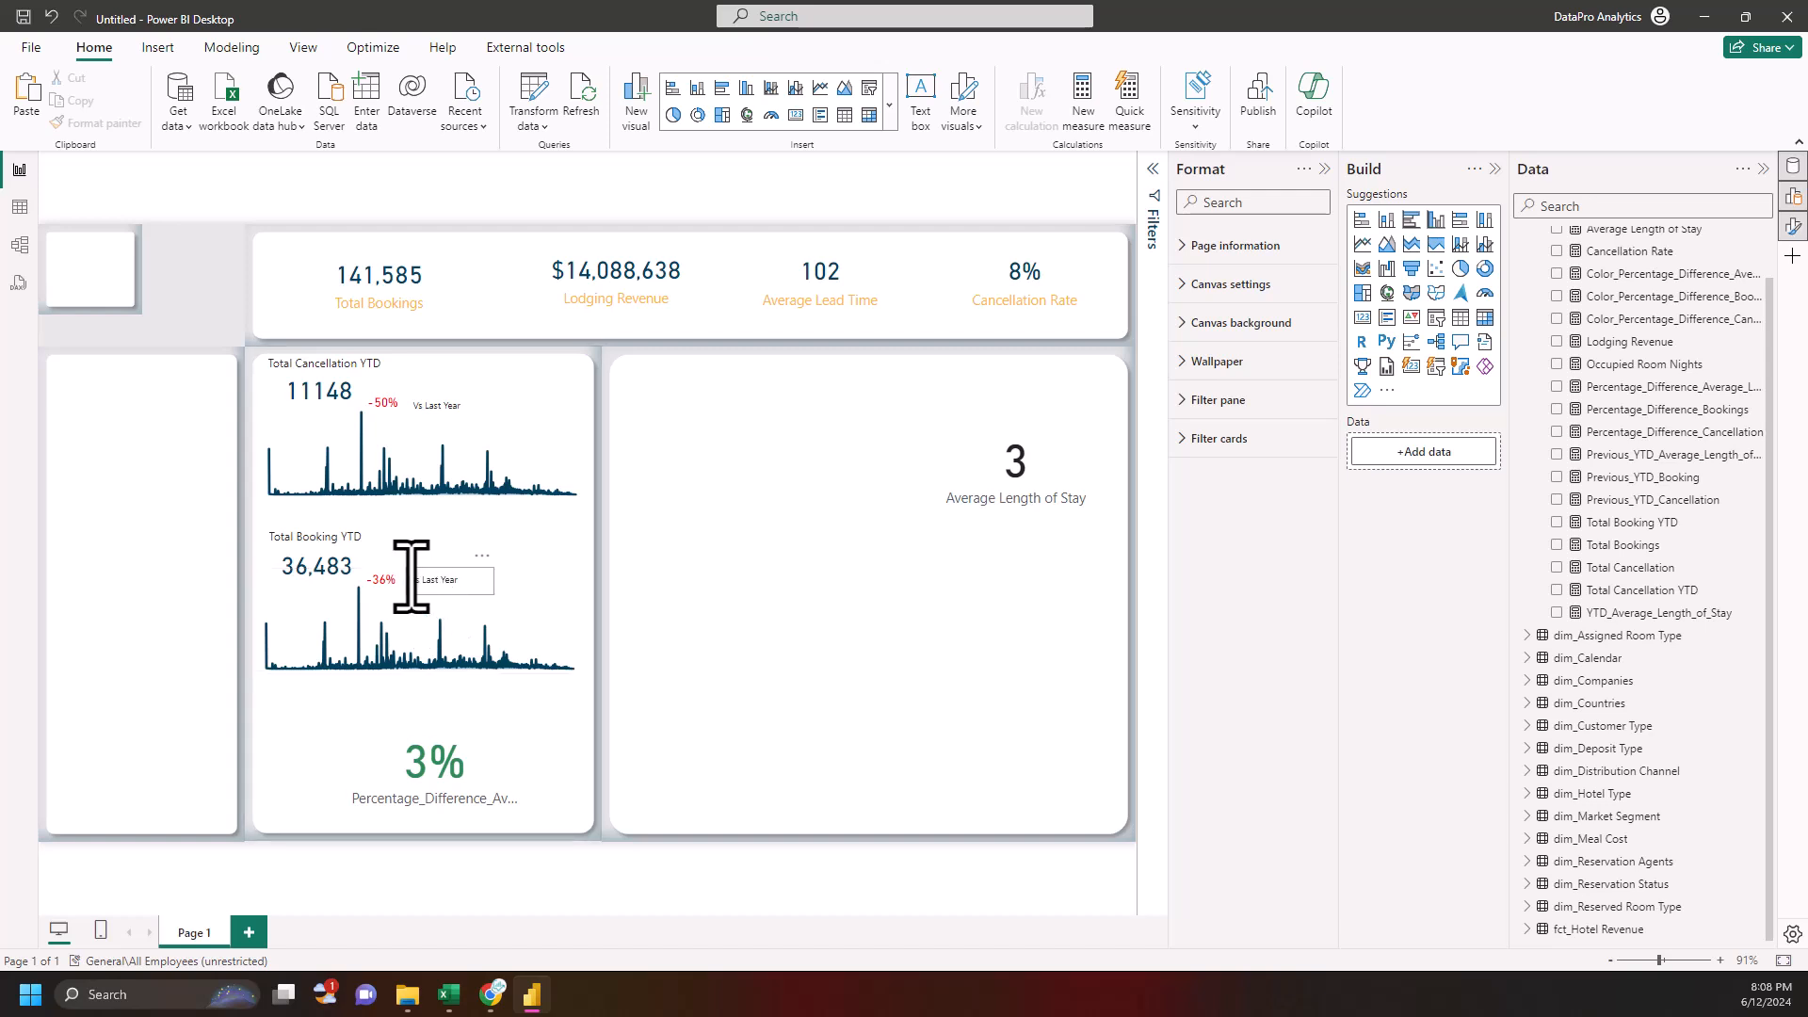
- Shorten the booking area chart from above to a vertical position of about 425 and narrow the Total Booking YTD card to a width of 161
{"action": "left_click", "coordinate": [397, 579]}
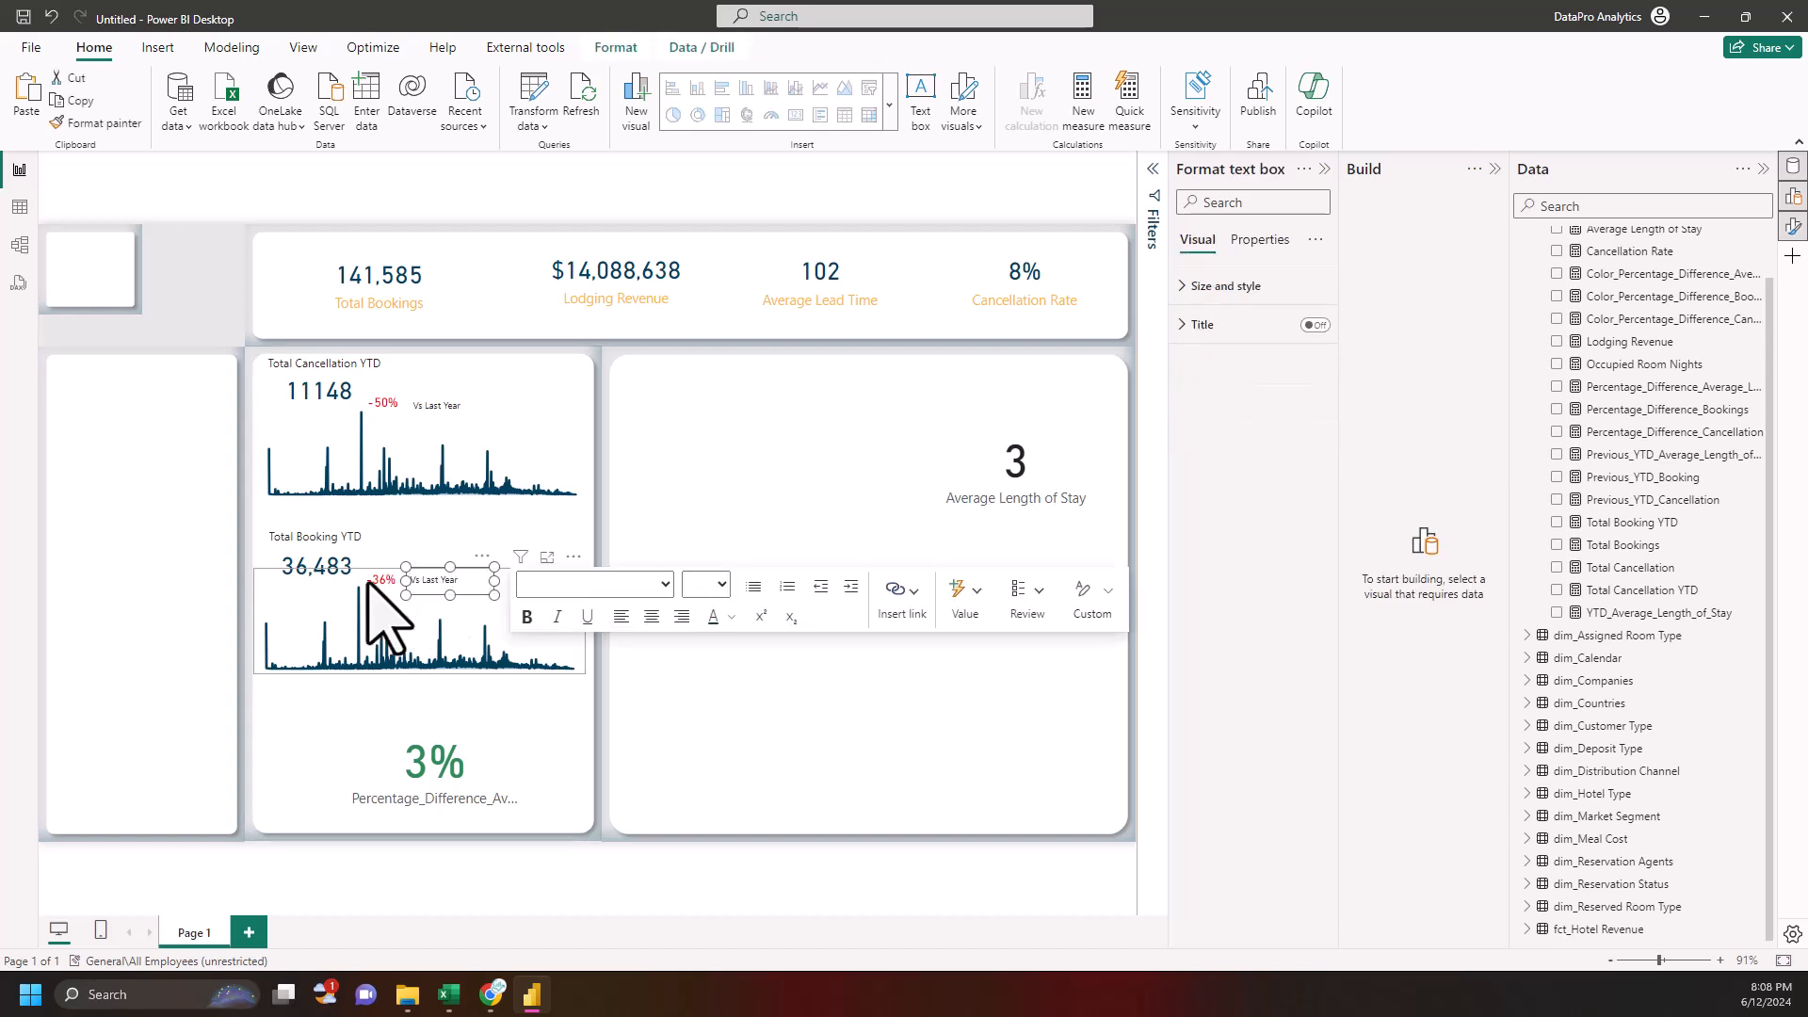
{"action": "left_click", "coordinate": [394, 617]}
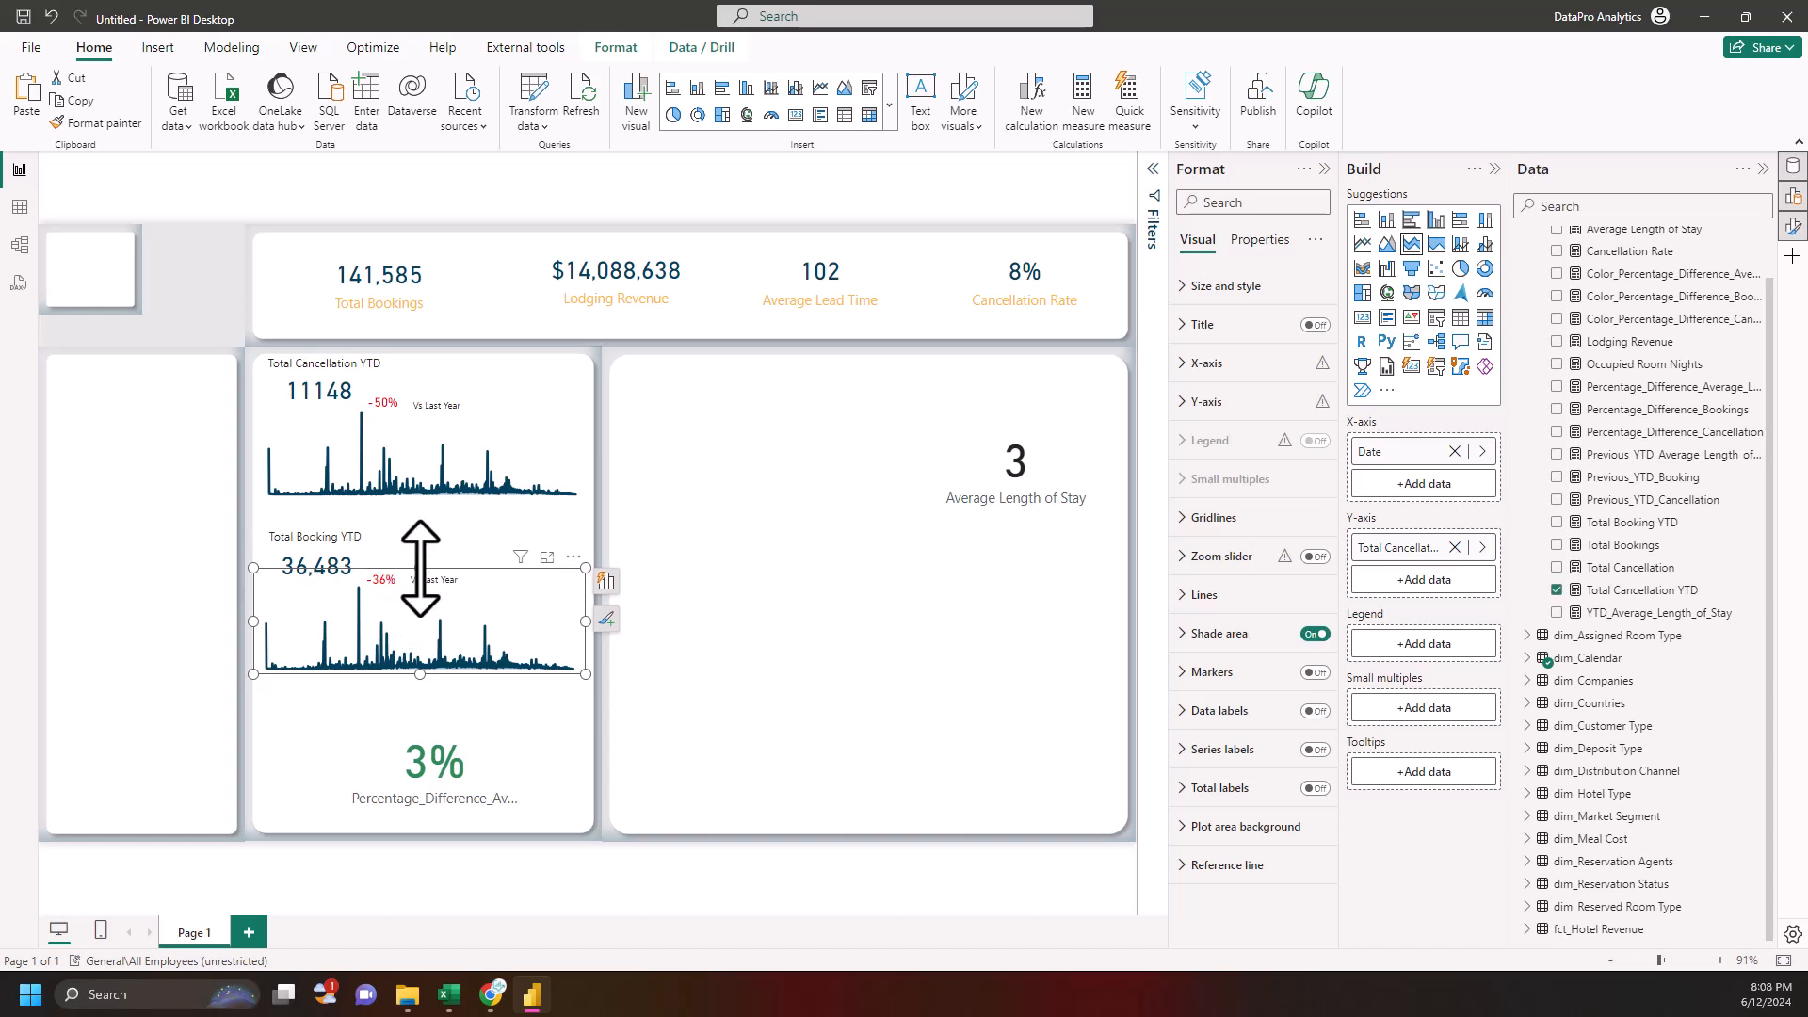
{"action": "left_click_drag", "start_coordinate": [415, 569], "coordinate": [388, 581]}
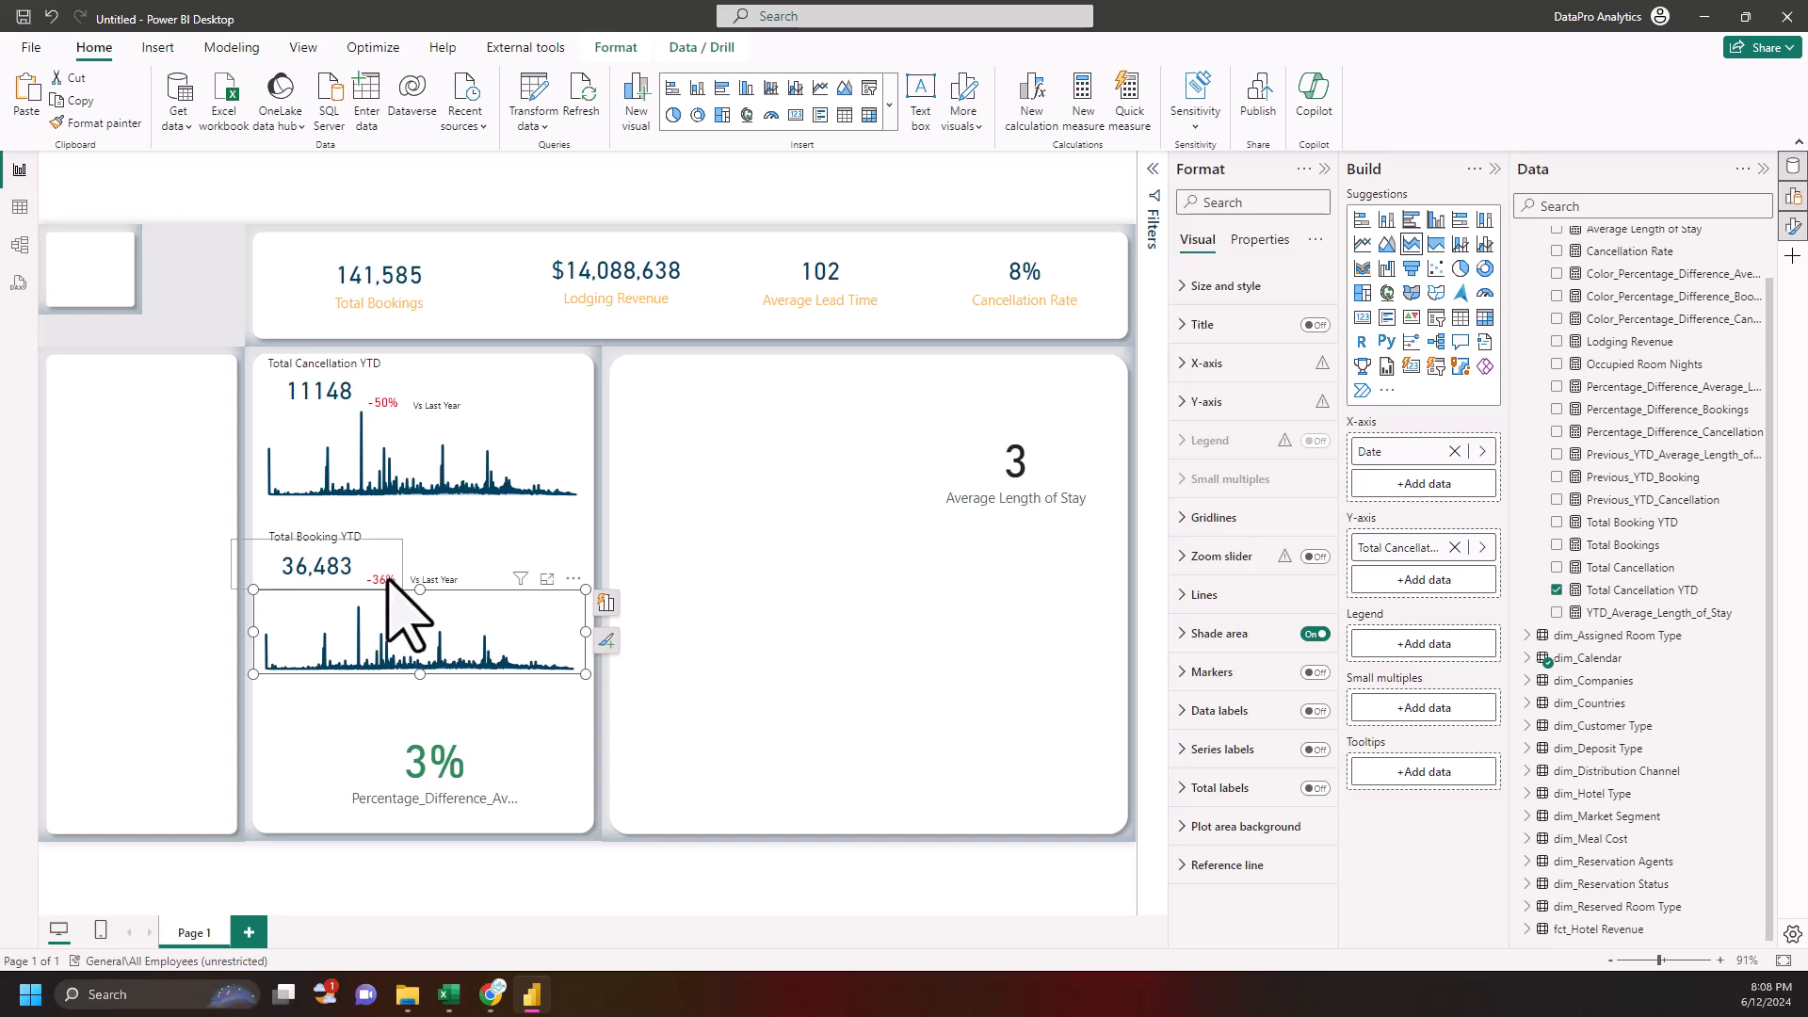
{"action": "left_click", "coordinate": [390, 579]}
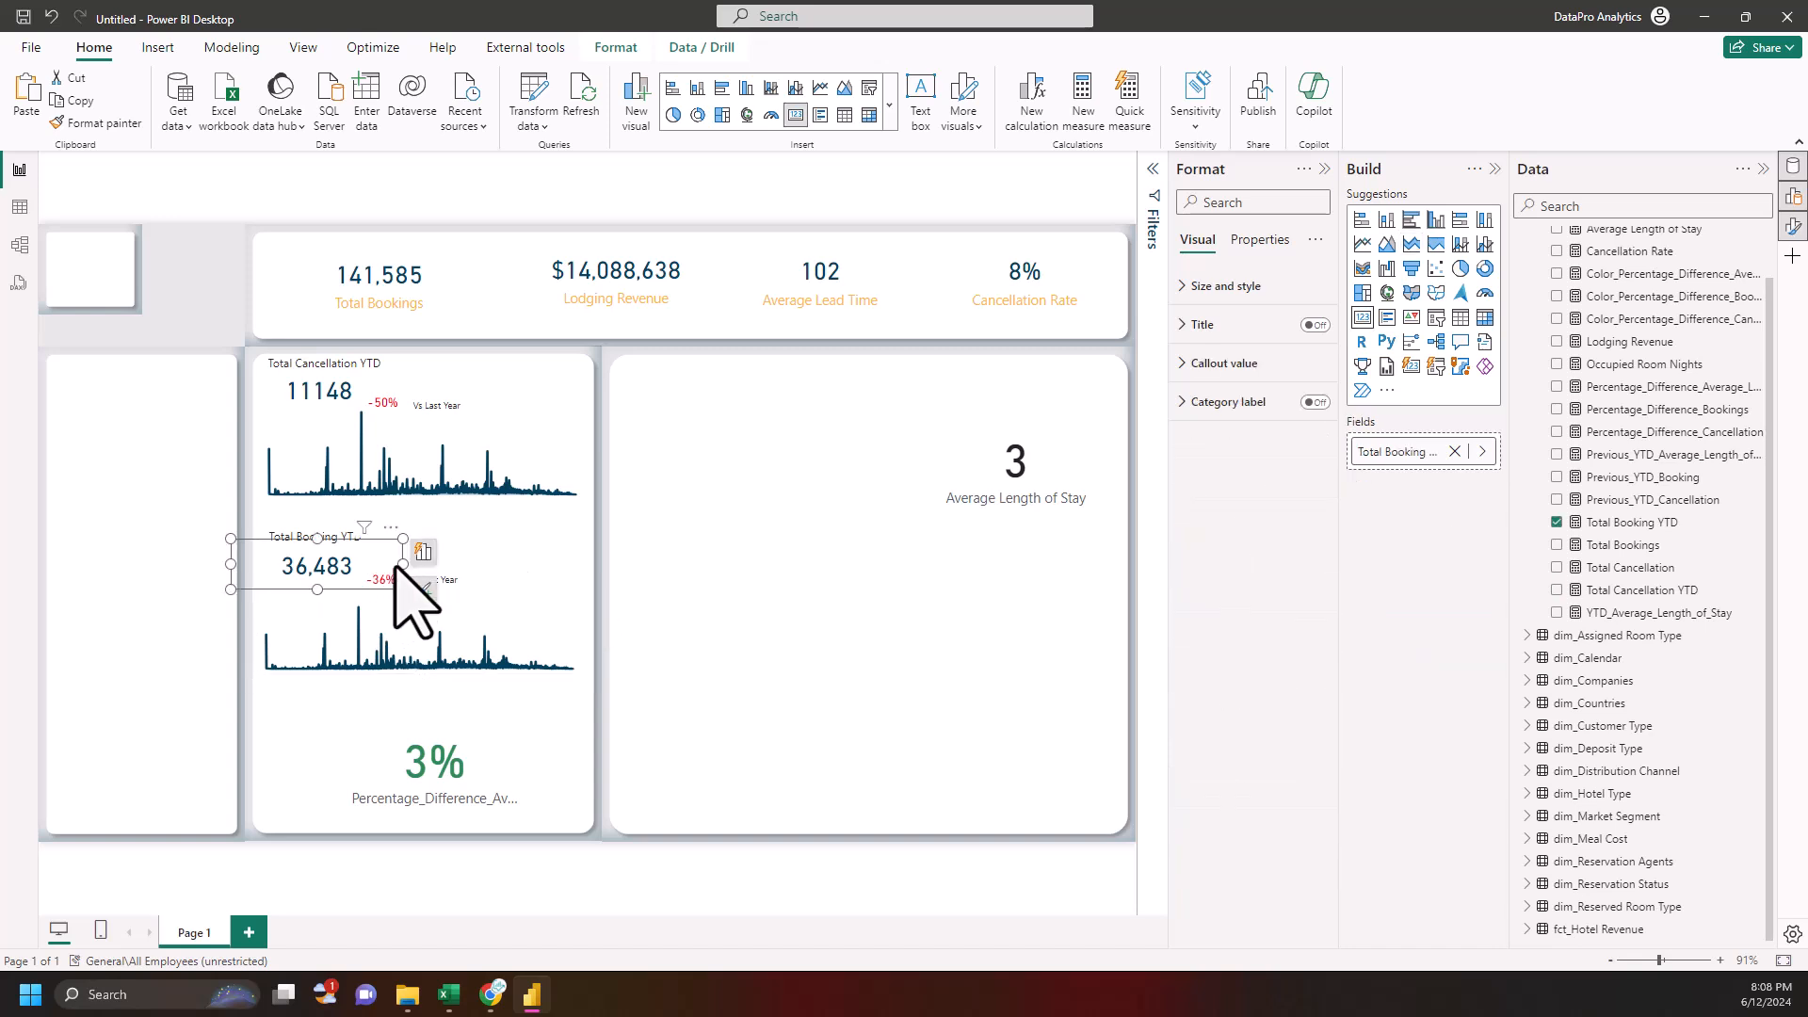
{"action": "left_click_drag", "start_coordinate": [399, 564], "coordinate": [370, 566]}
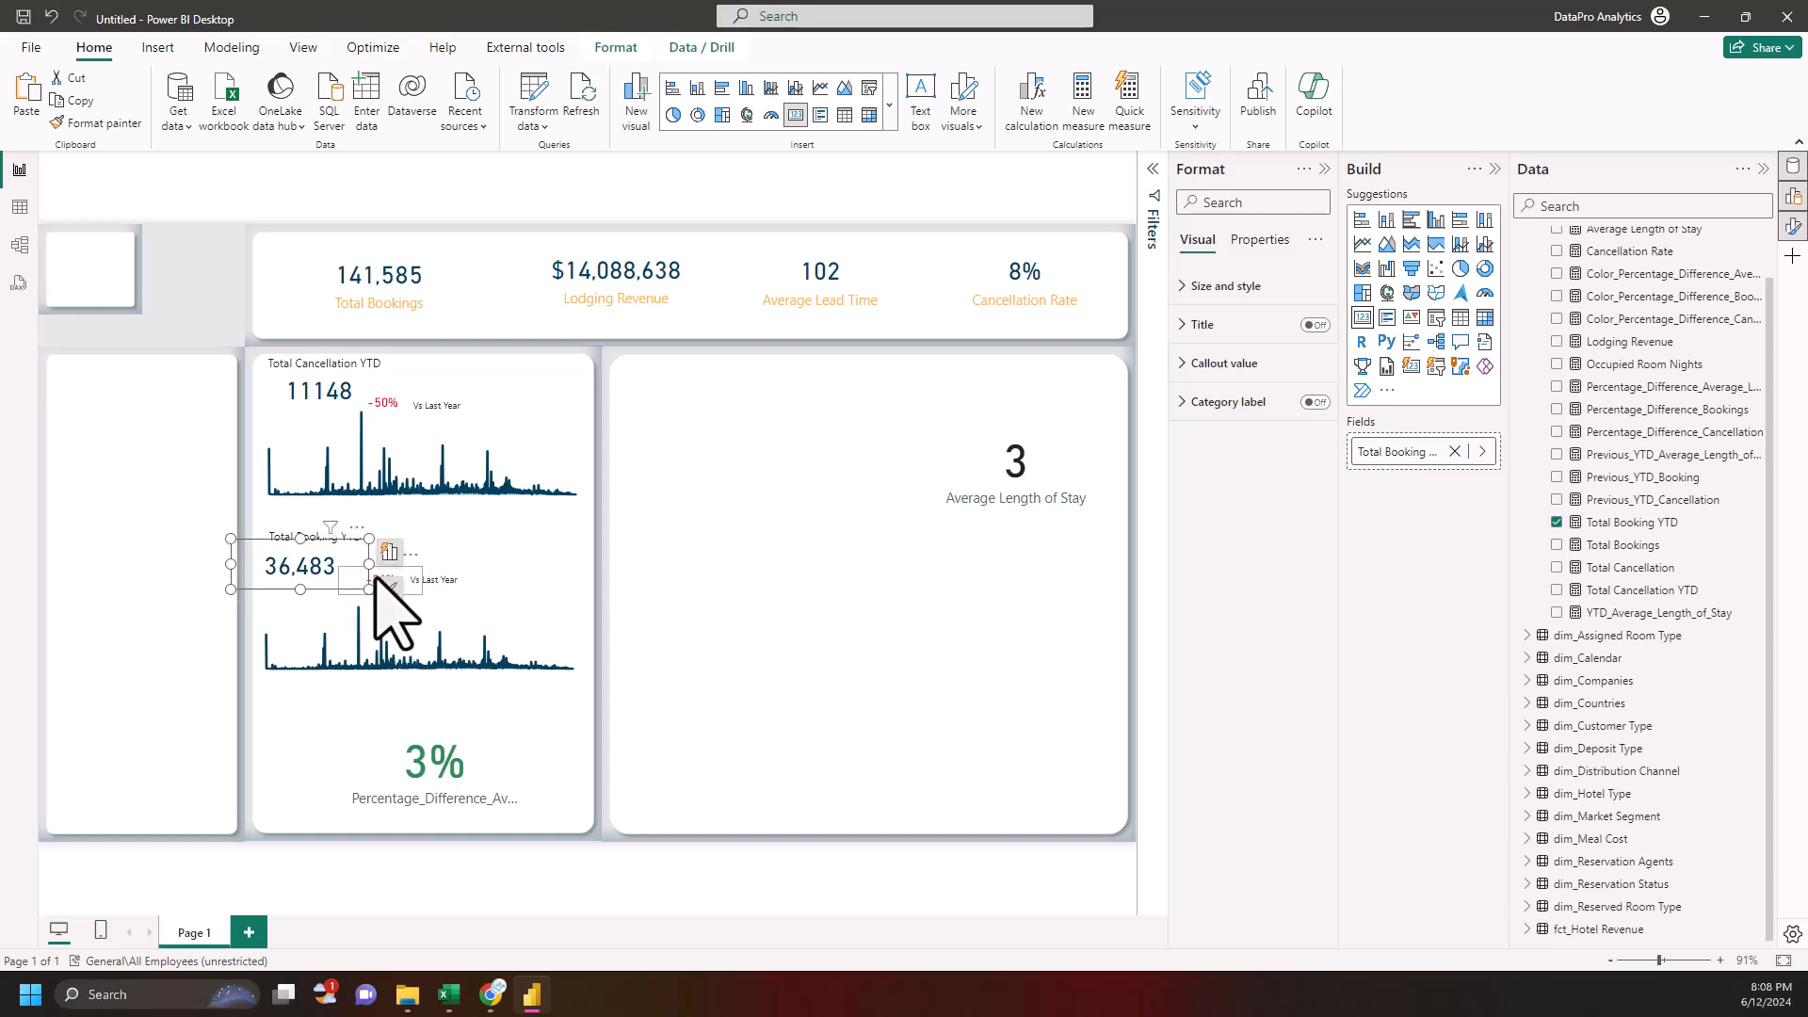
- Cut the Percentage_Difference_Bookings card and paste it back in the same place in front of the other visuals
{"action": "left_click", "coordinate": [378, 579]}
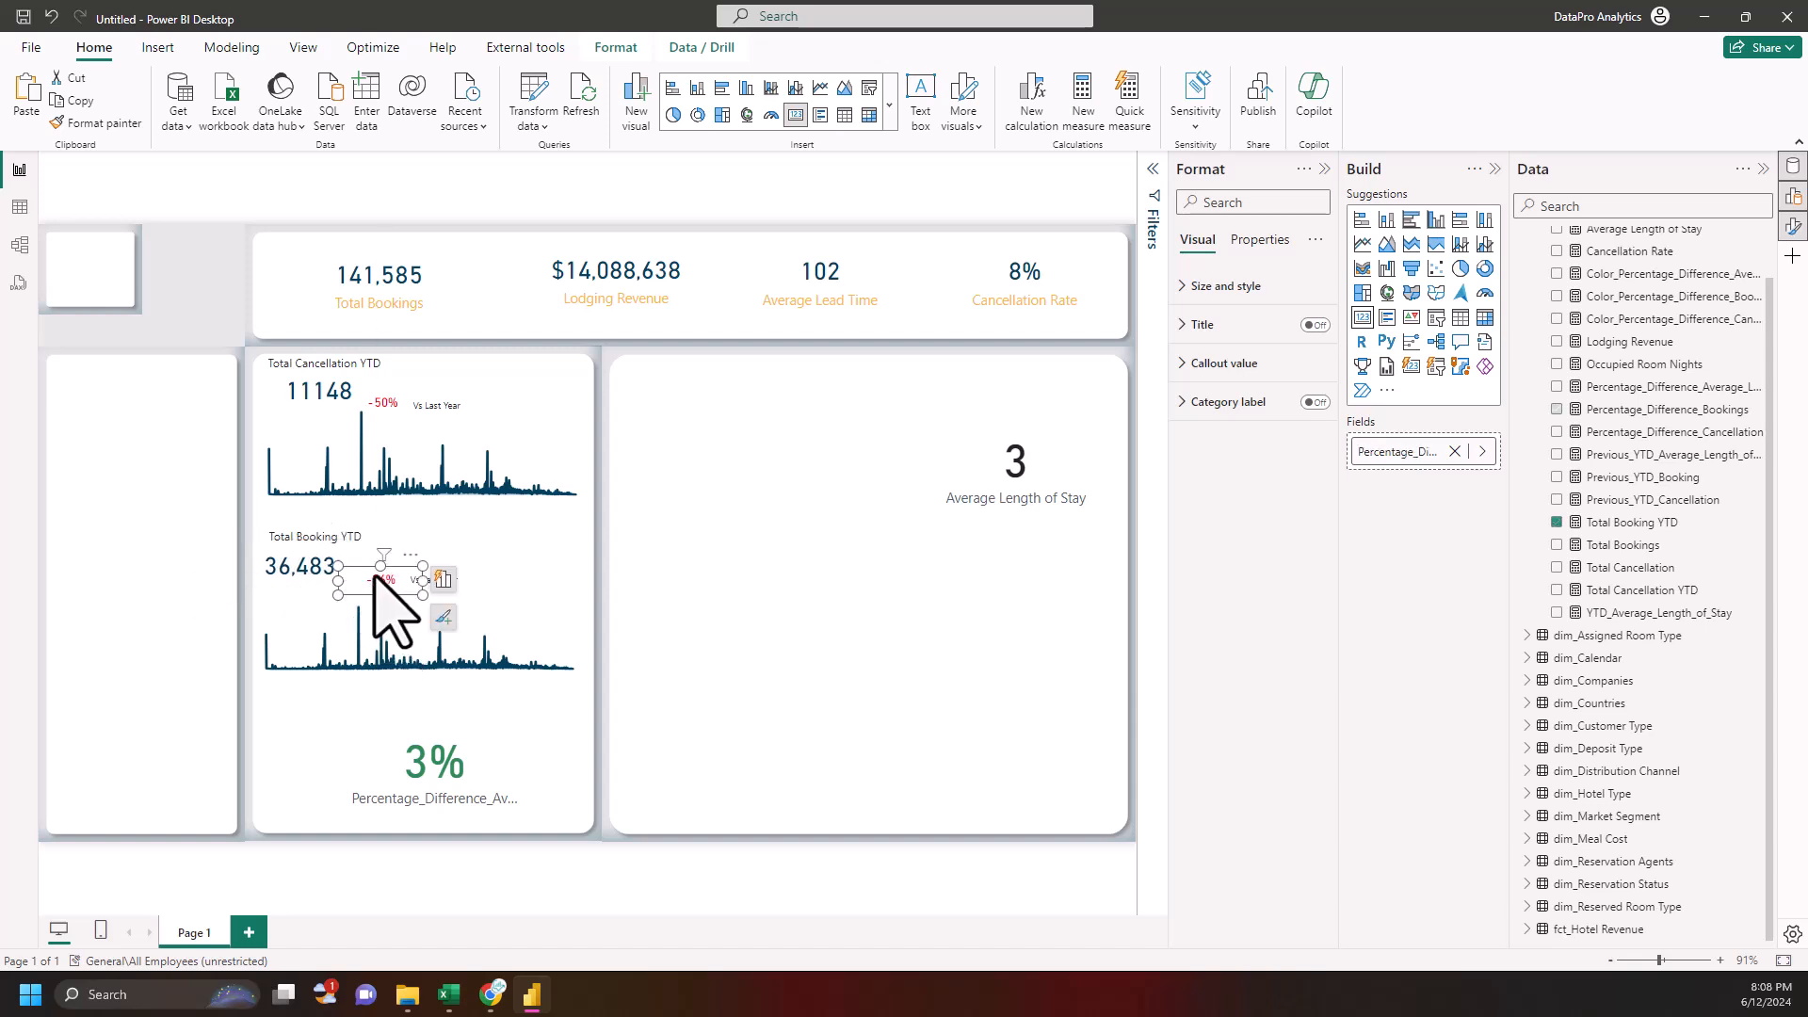
{"action": "left_click", "coordinate": [70, 79]}
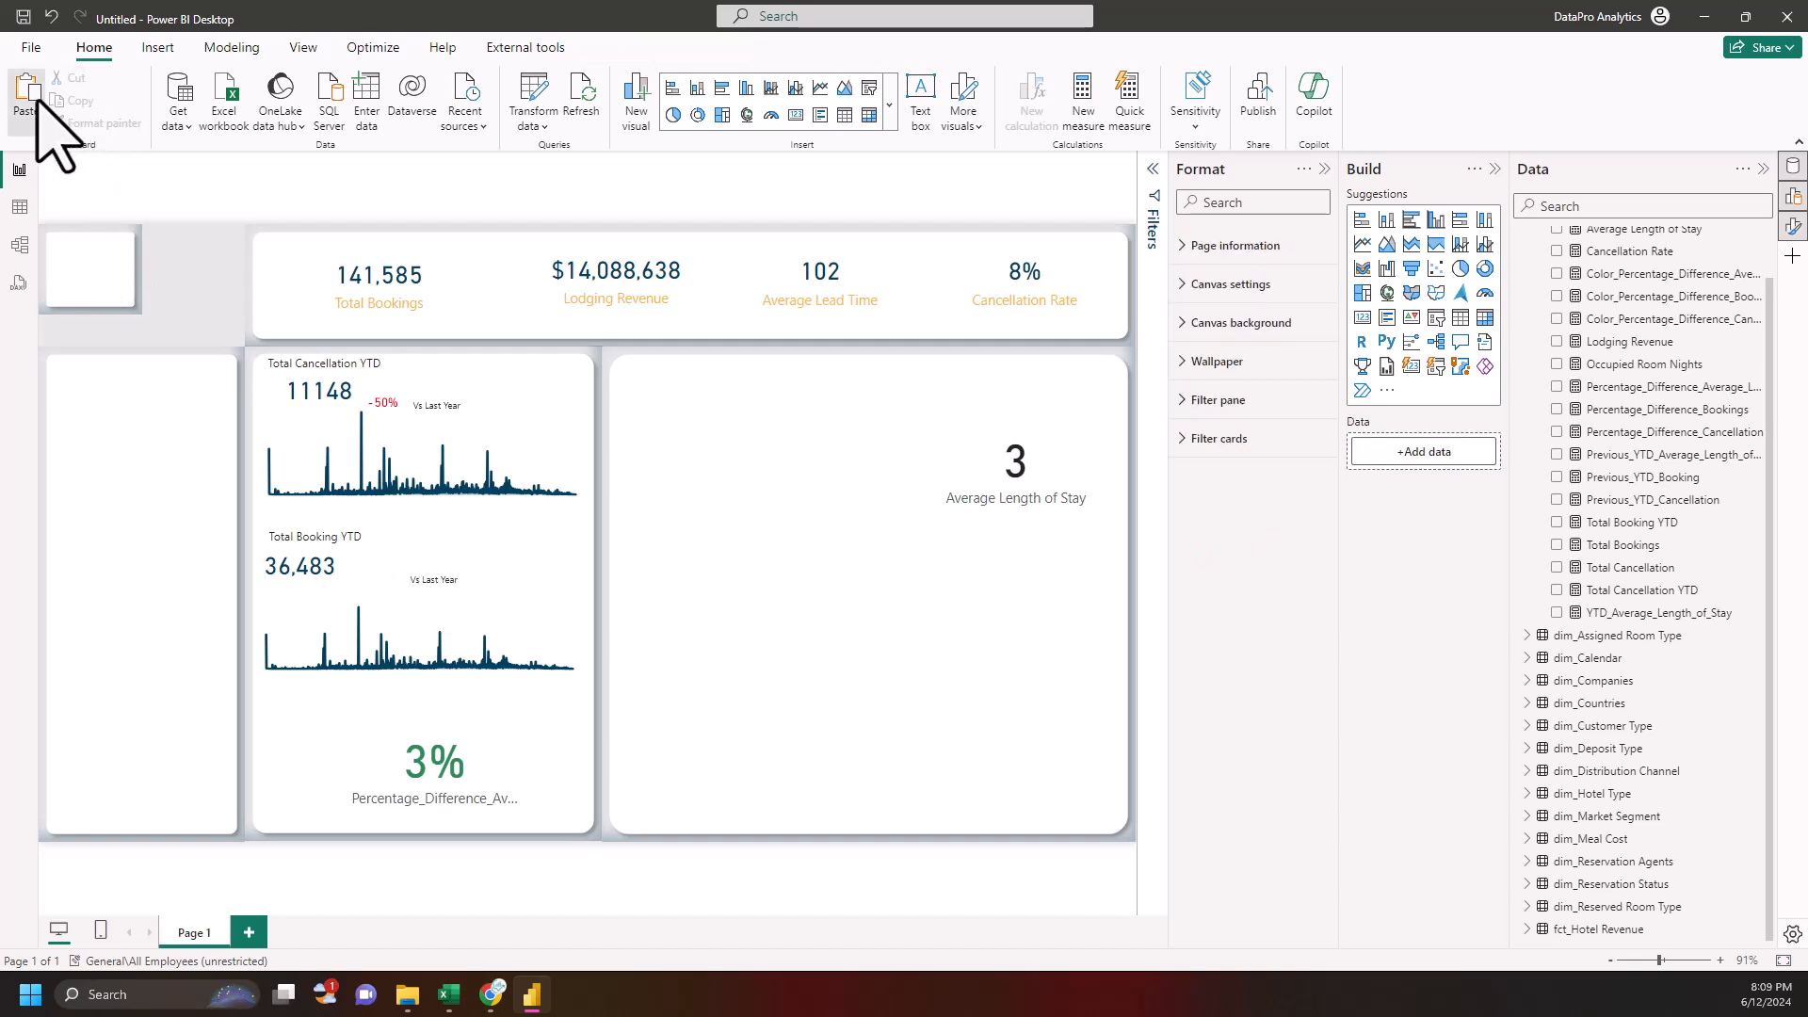
{"action": "left_click", "coordinate": [38, 97]}
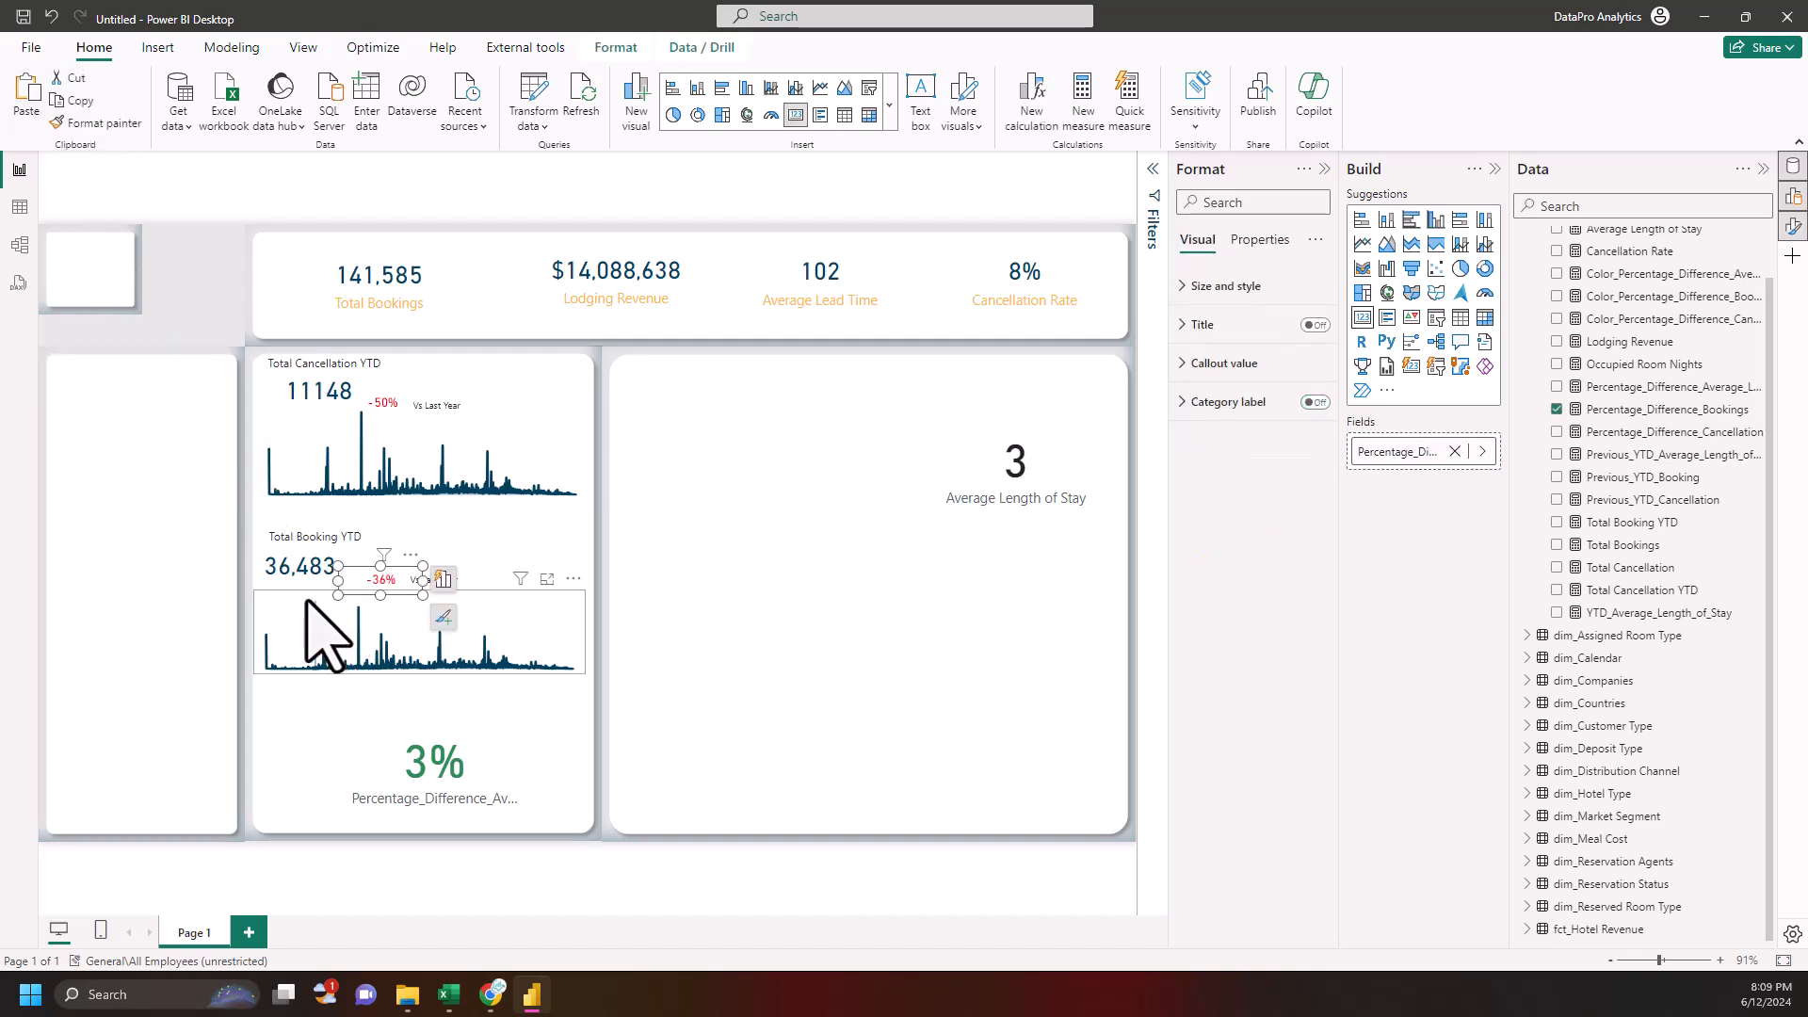
- Set the booking area chart's height to 124 and width to 388
{"action": "left_click", "coordinate": [486, 602]}
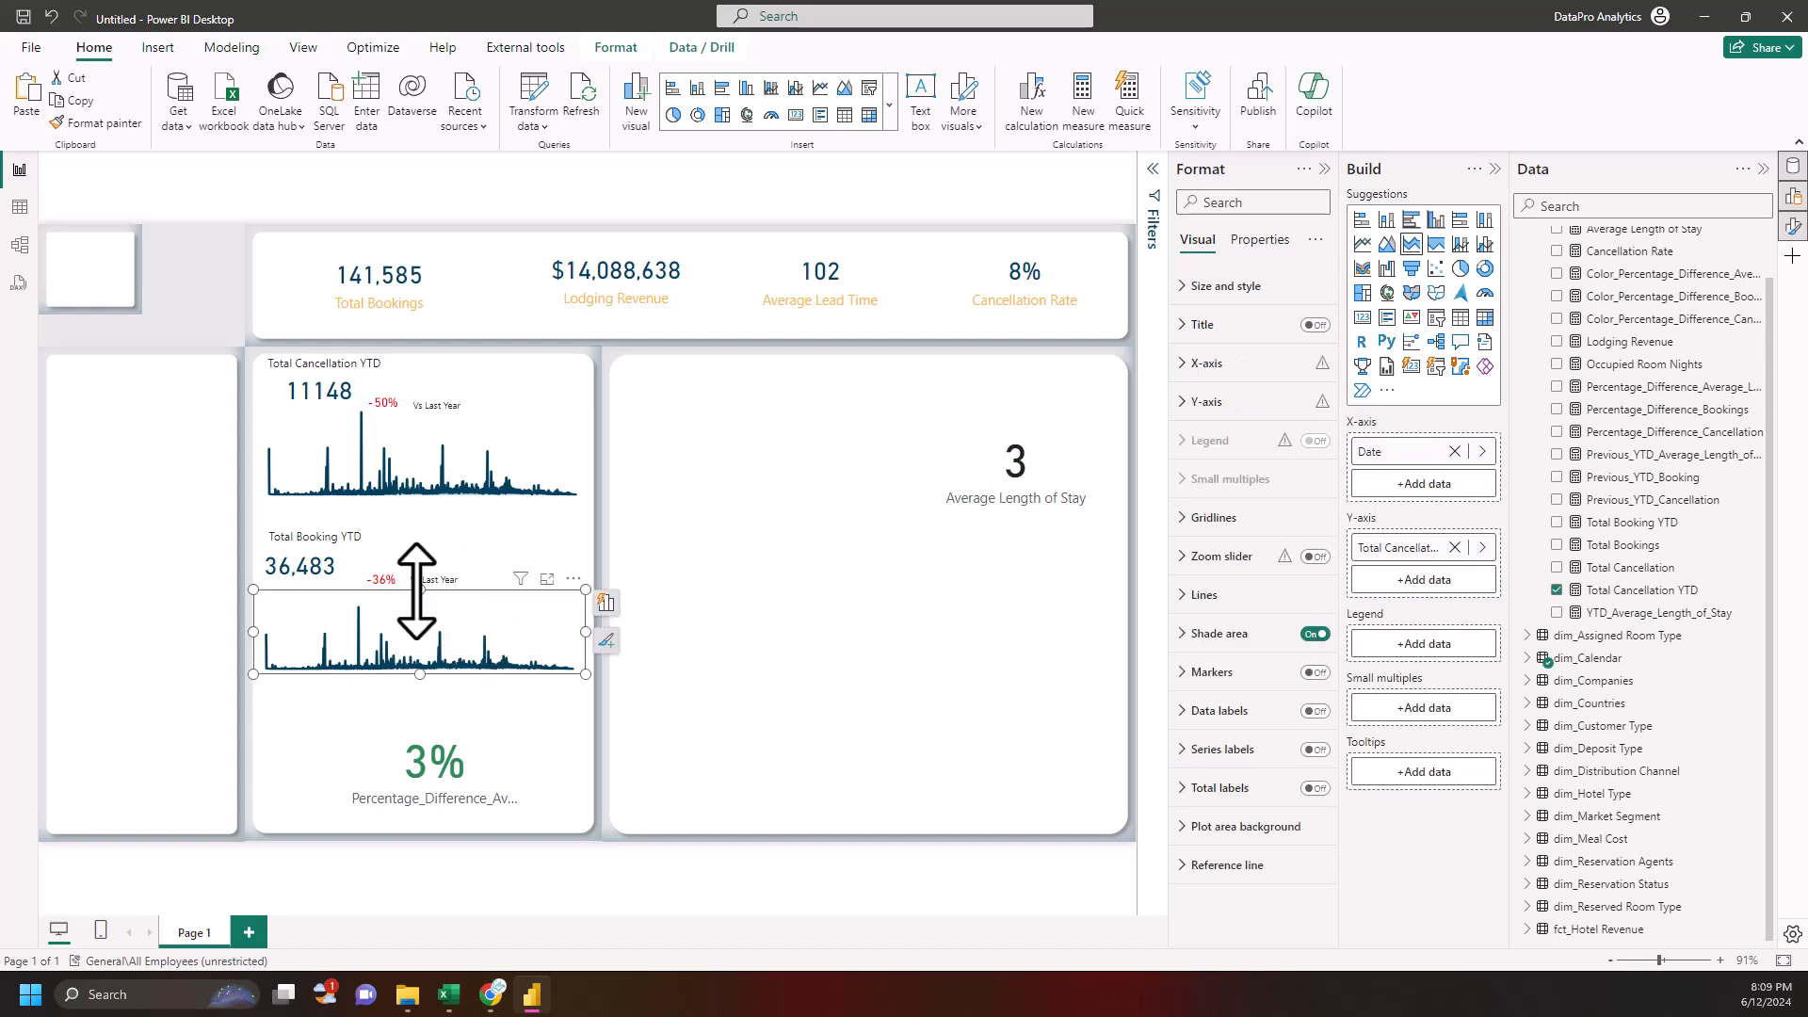
{"action": "mouse_move", "coordinate": [416, 588]}
{"action": "left_mouse_down"}
{"action": "mouse_move", "coordinate": [415, 571]}
{"action": "mouse_move", "coordinate": [416, 591]}
{"action": "left_mouse_up"}
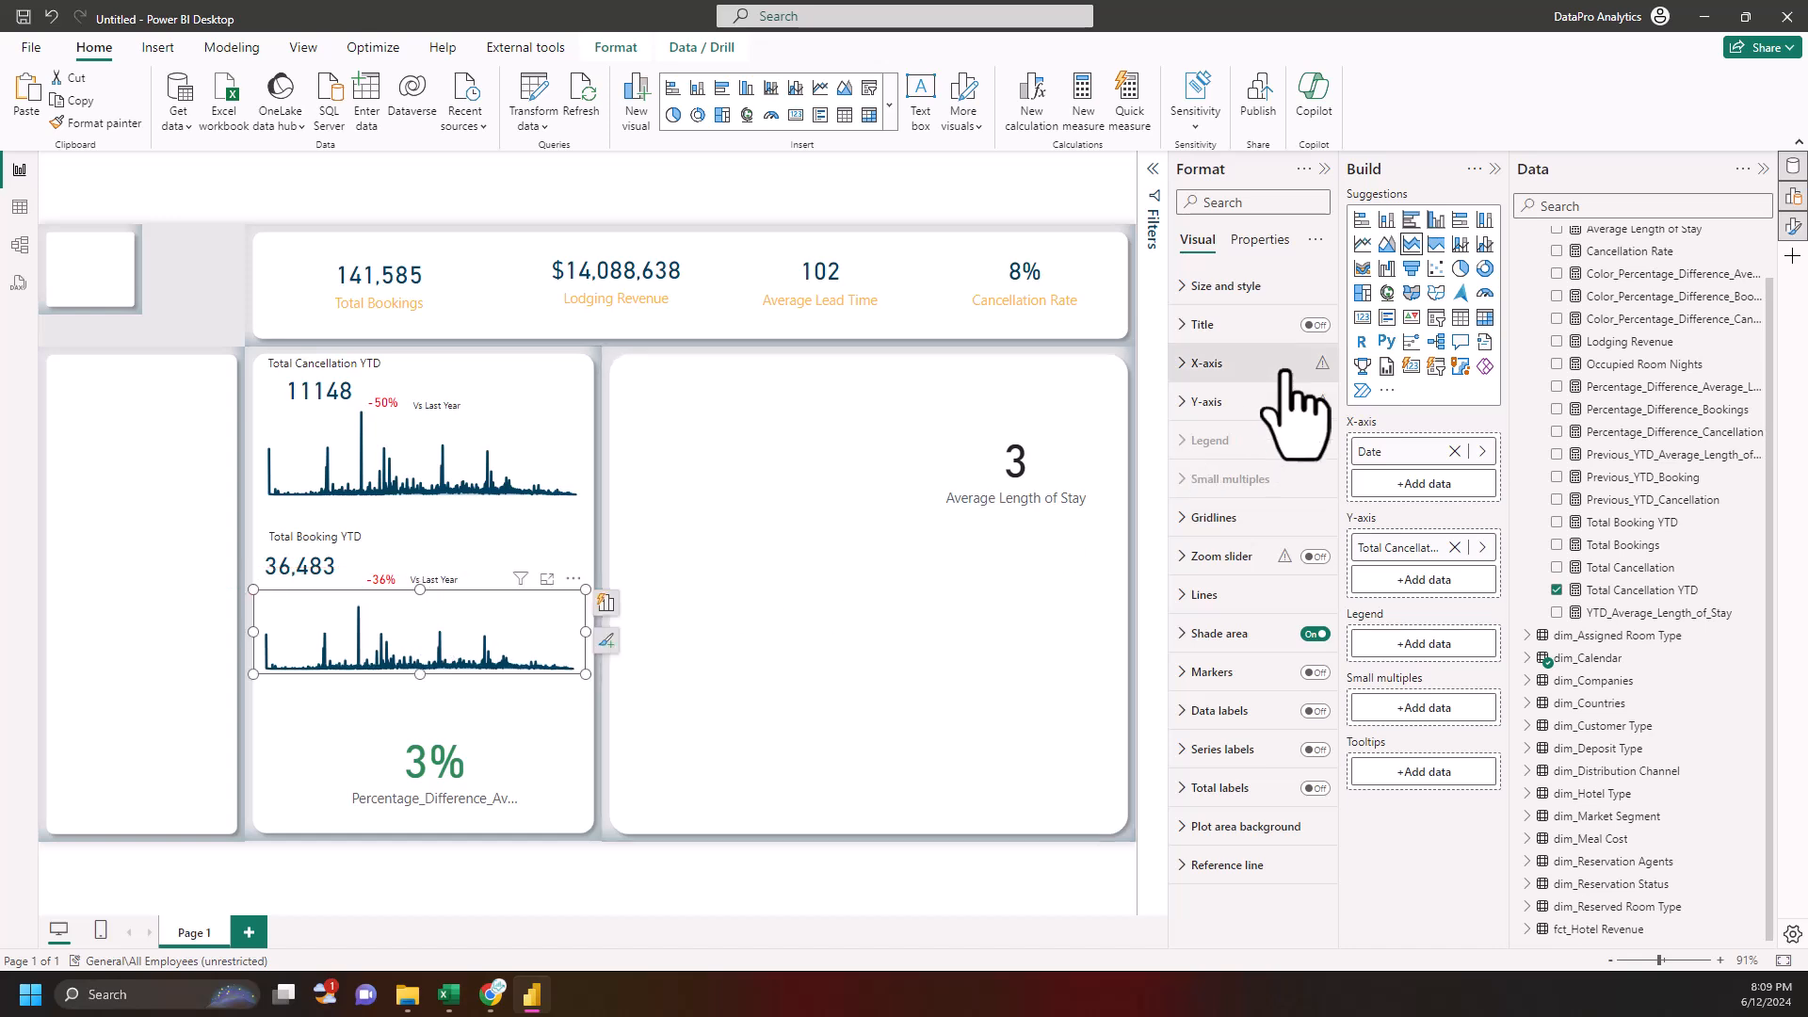
{"action": "left_click", "coordinate": [1220, 286]}
{"action": "double_click", "coordinate": [1202, 381]}
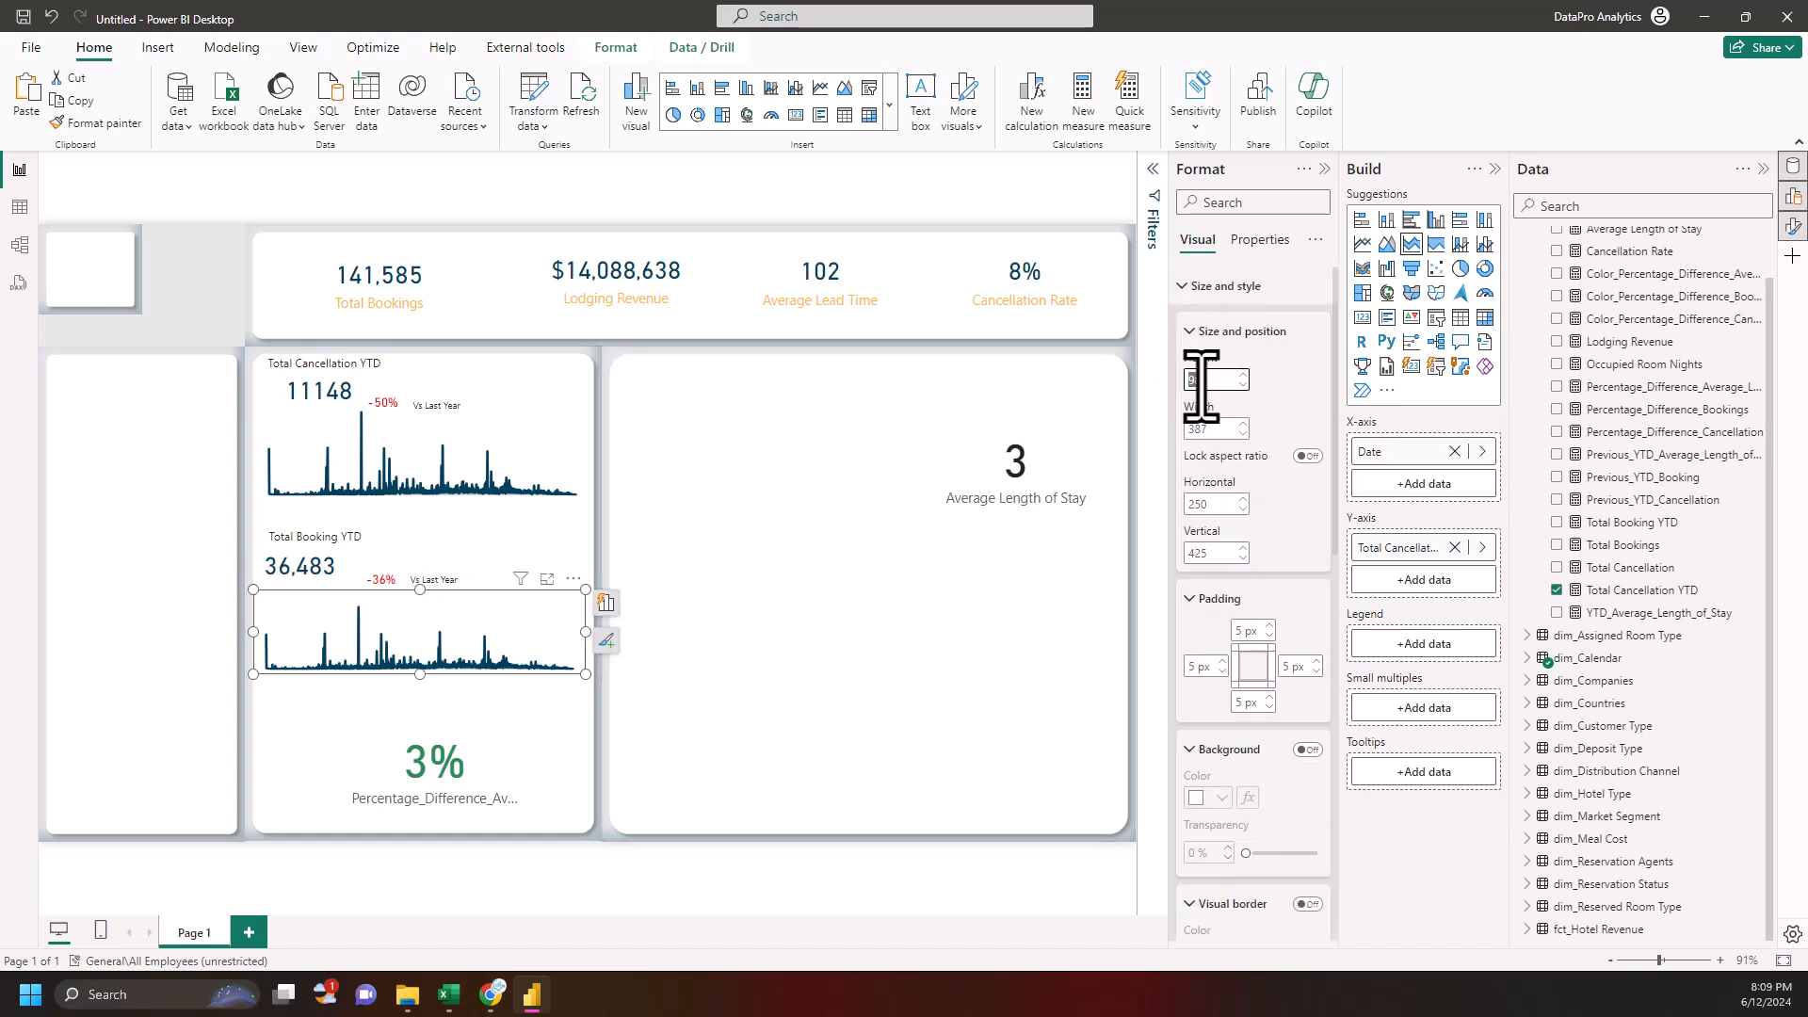
{"action": "type", "text": "124"}
{"action": "double_click", "coordinate": [1242, 428]}
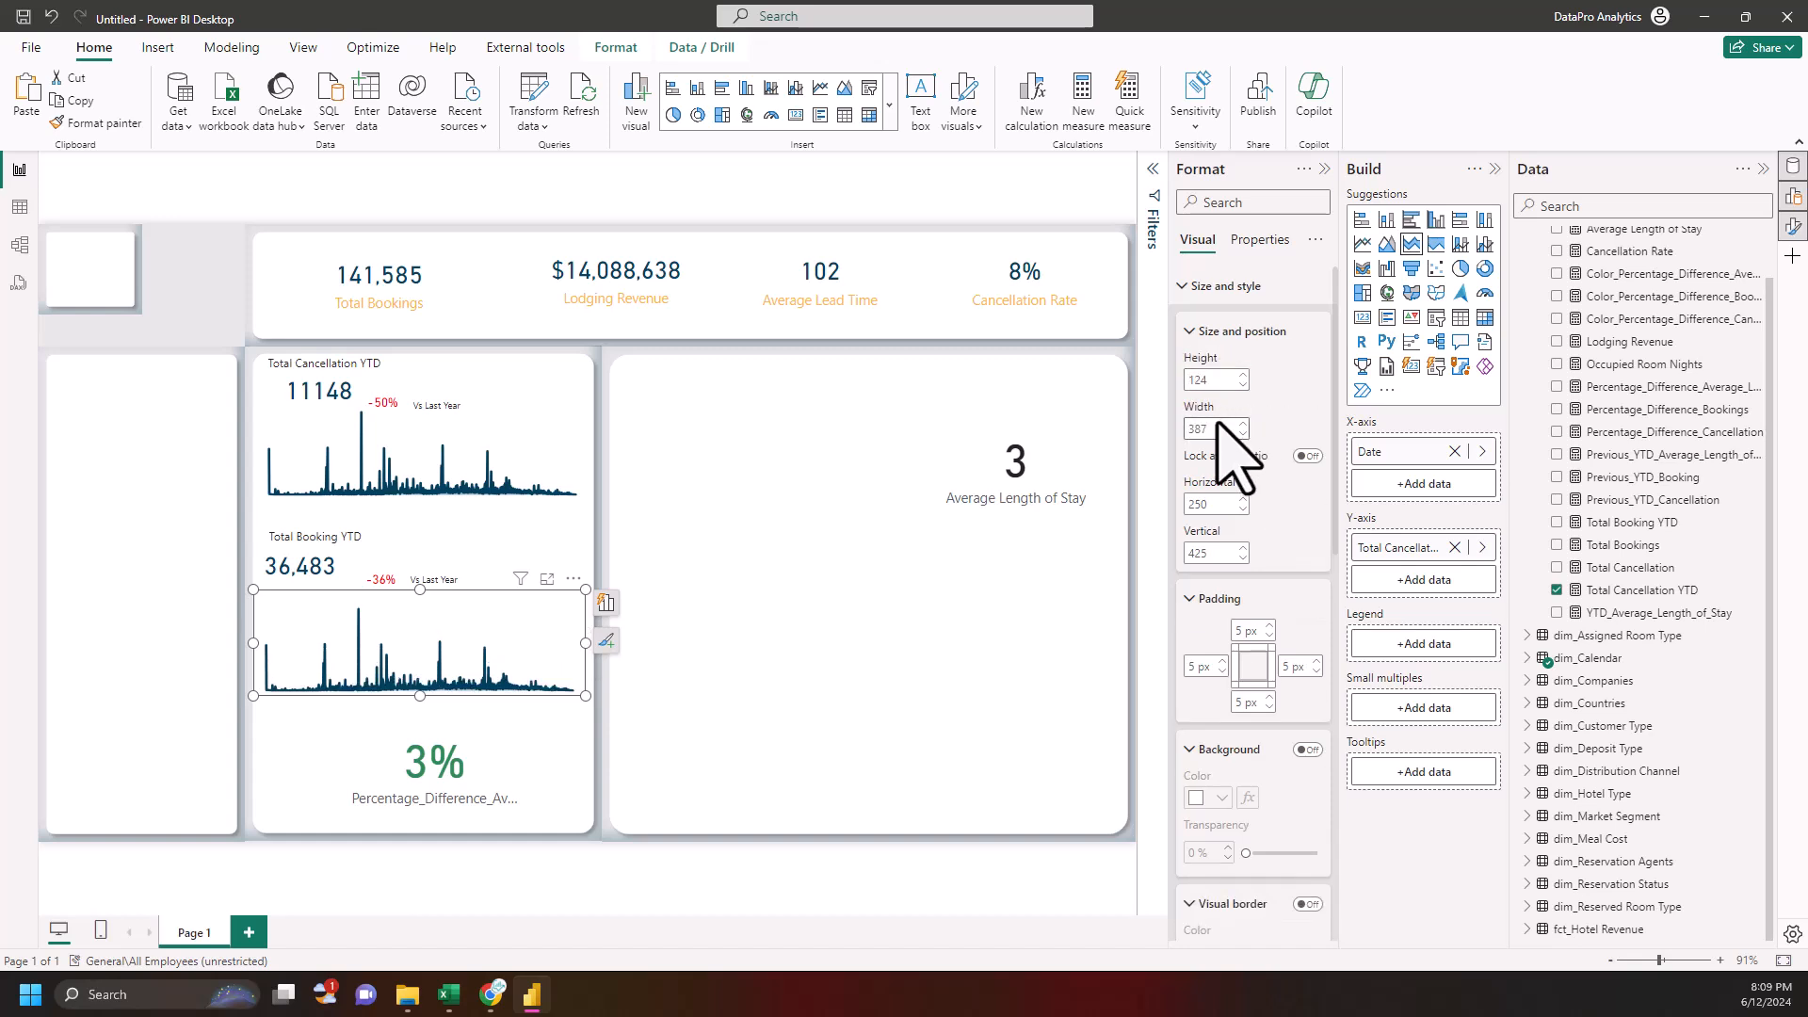
{"action": "type", "text": "388"}
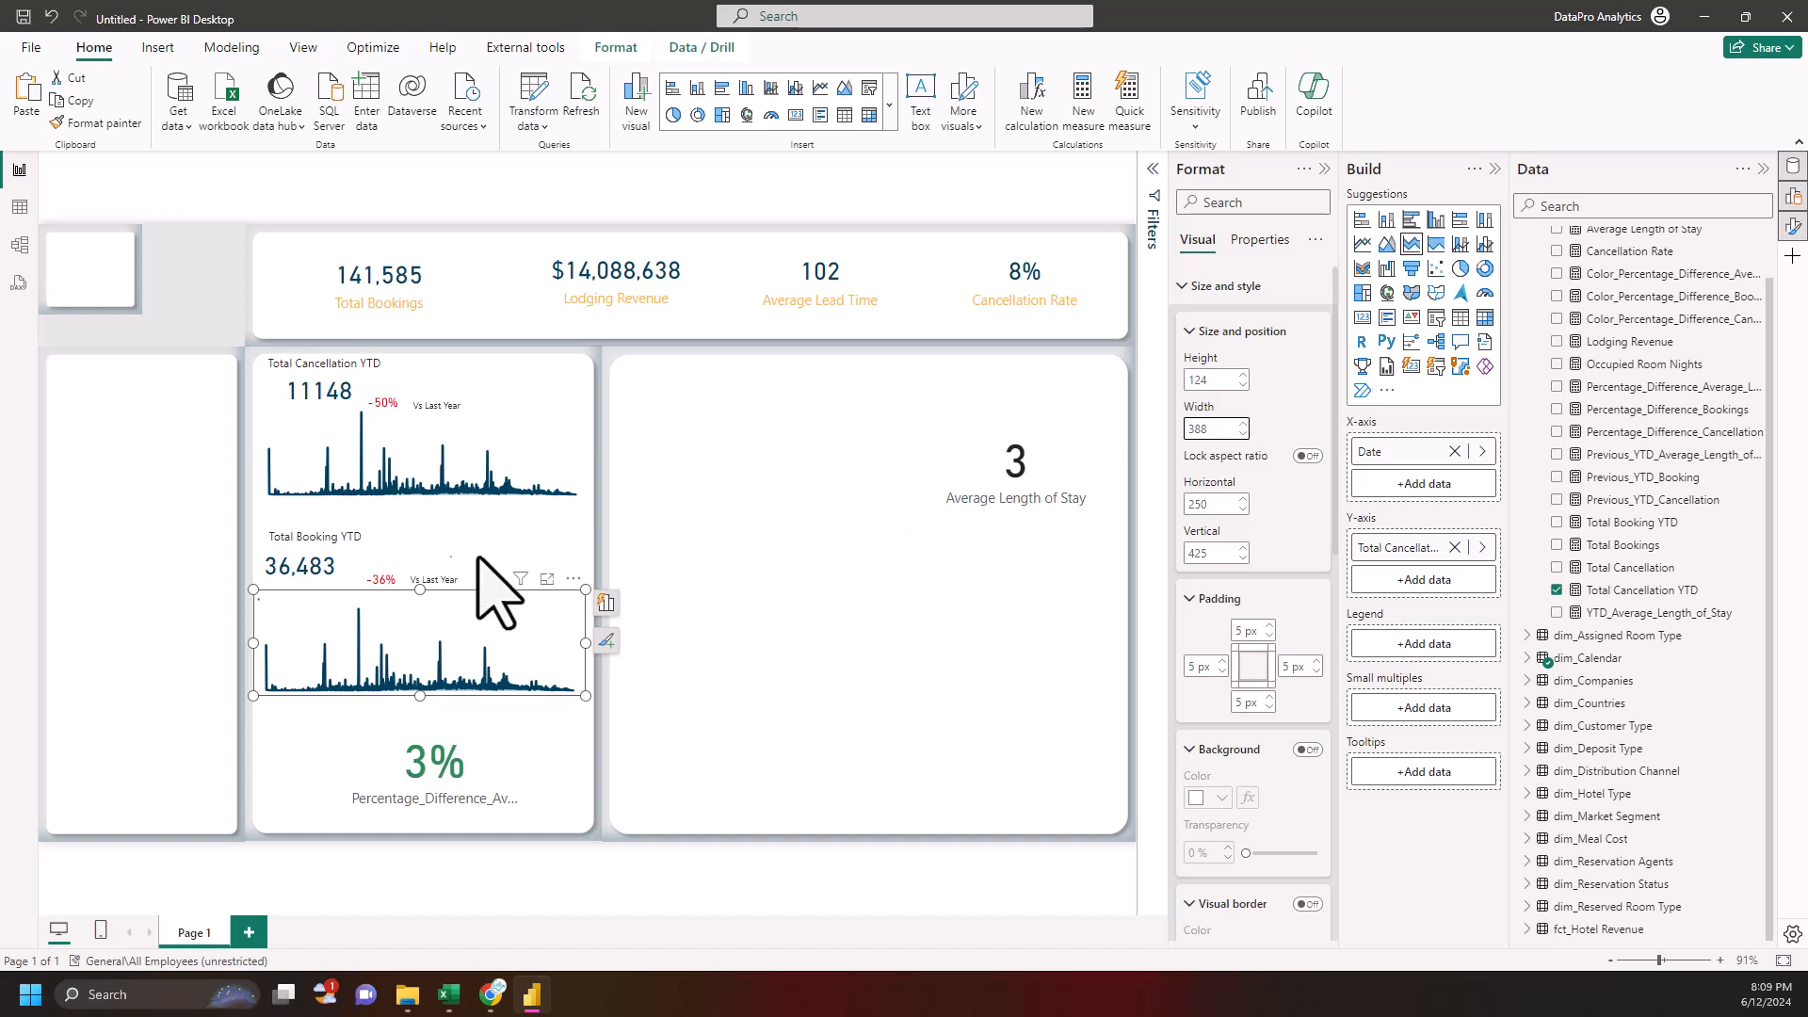
{"action": "left_click", "coordinate": [306, 569]}
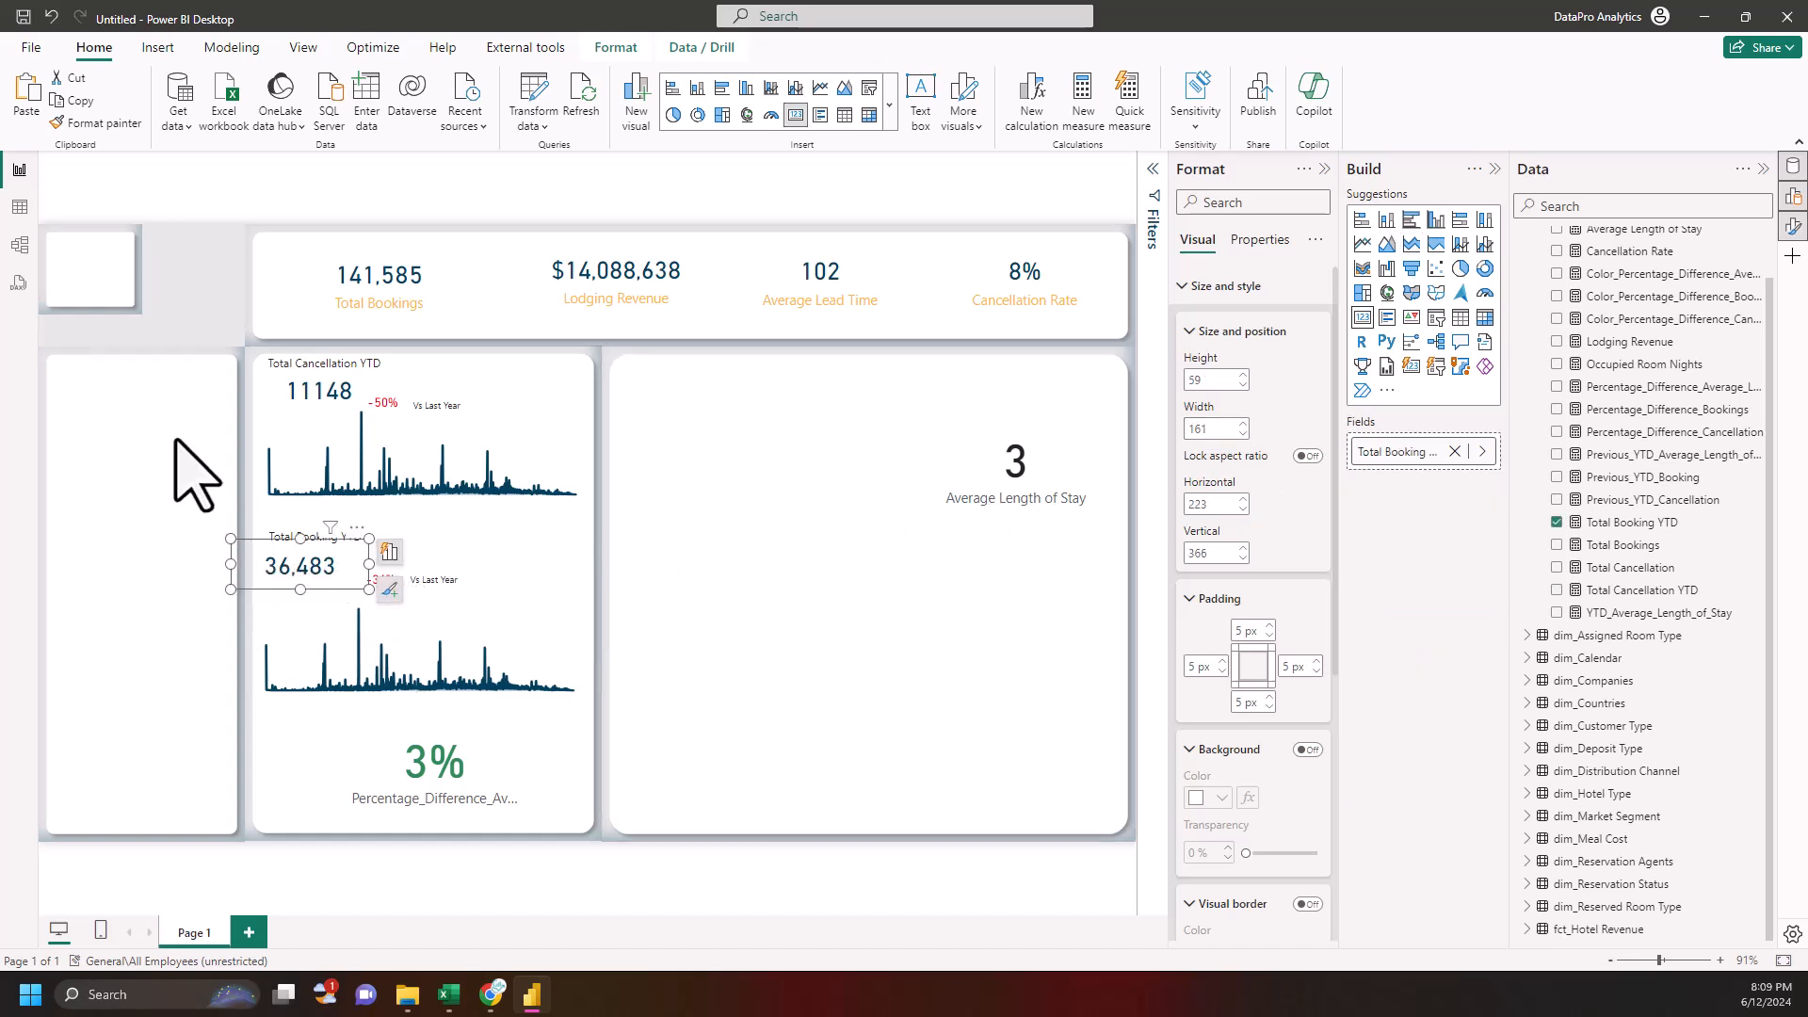
{"action": "left_click", "coordinate": [173, 291]}
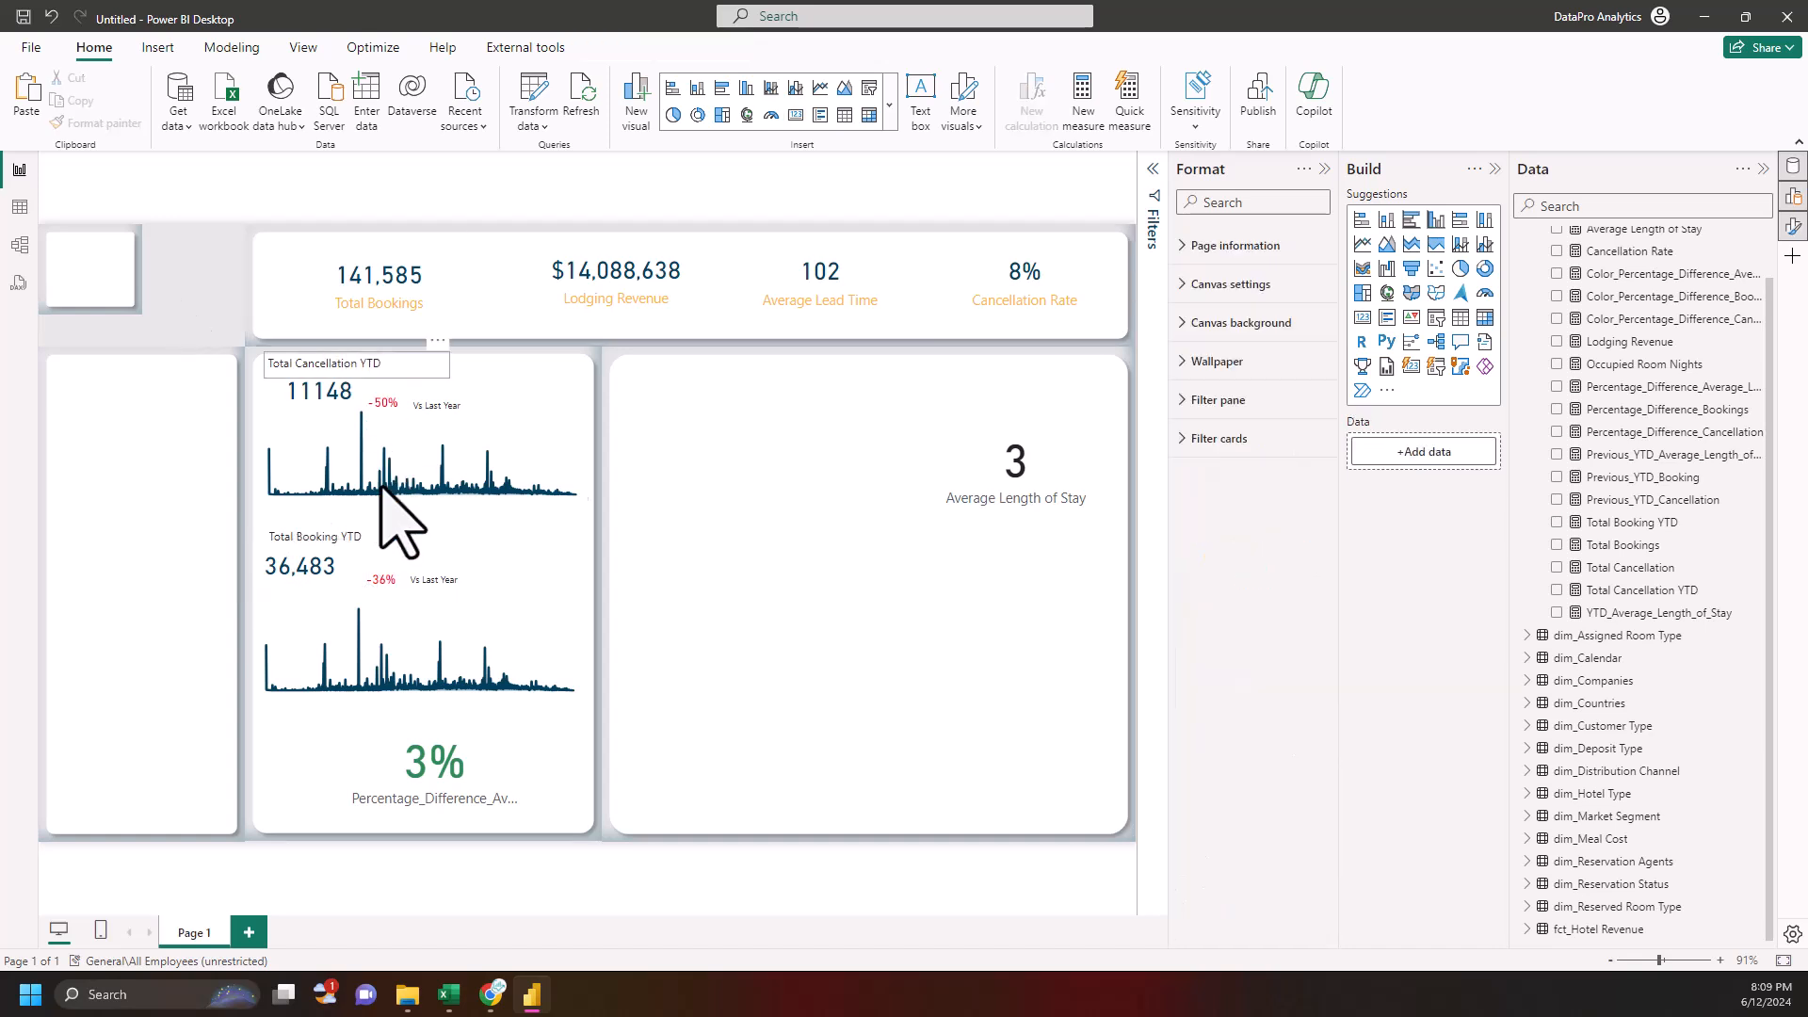
- Copy the Percentage_Difference_Bookings card's formatting onto the average length of stay percentage difference card with Format painter
{"action": "left_click", "coordinate": [440, 780]}
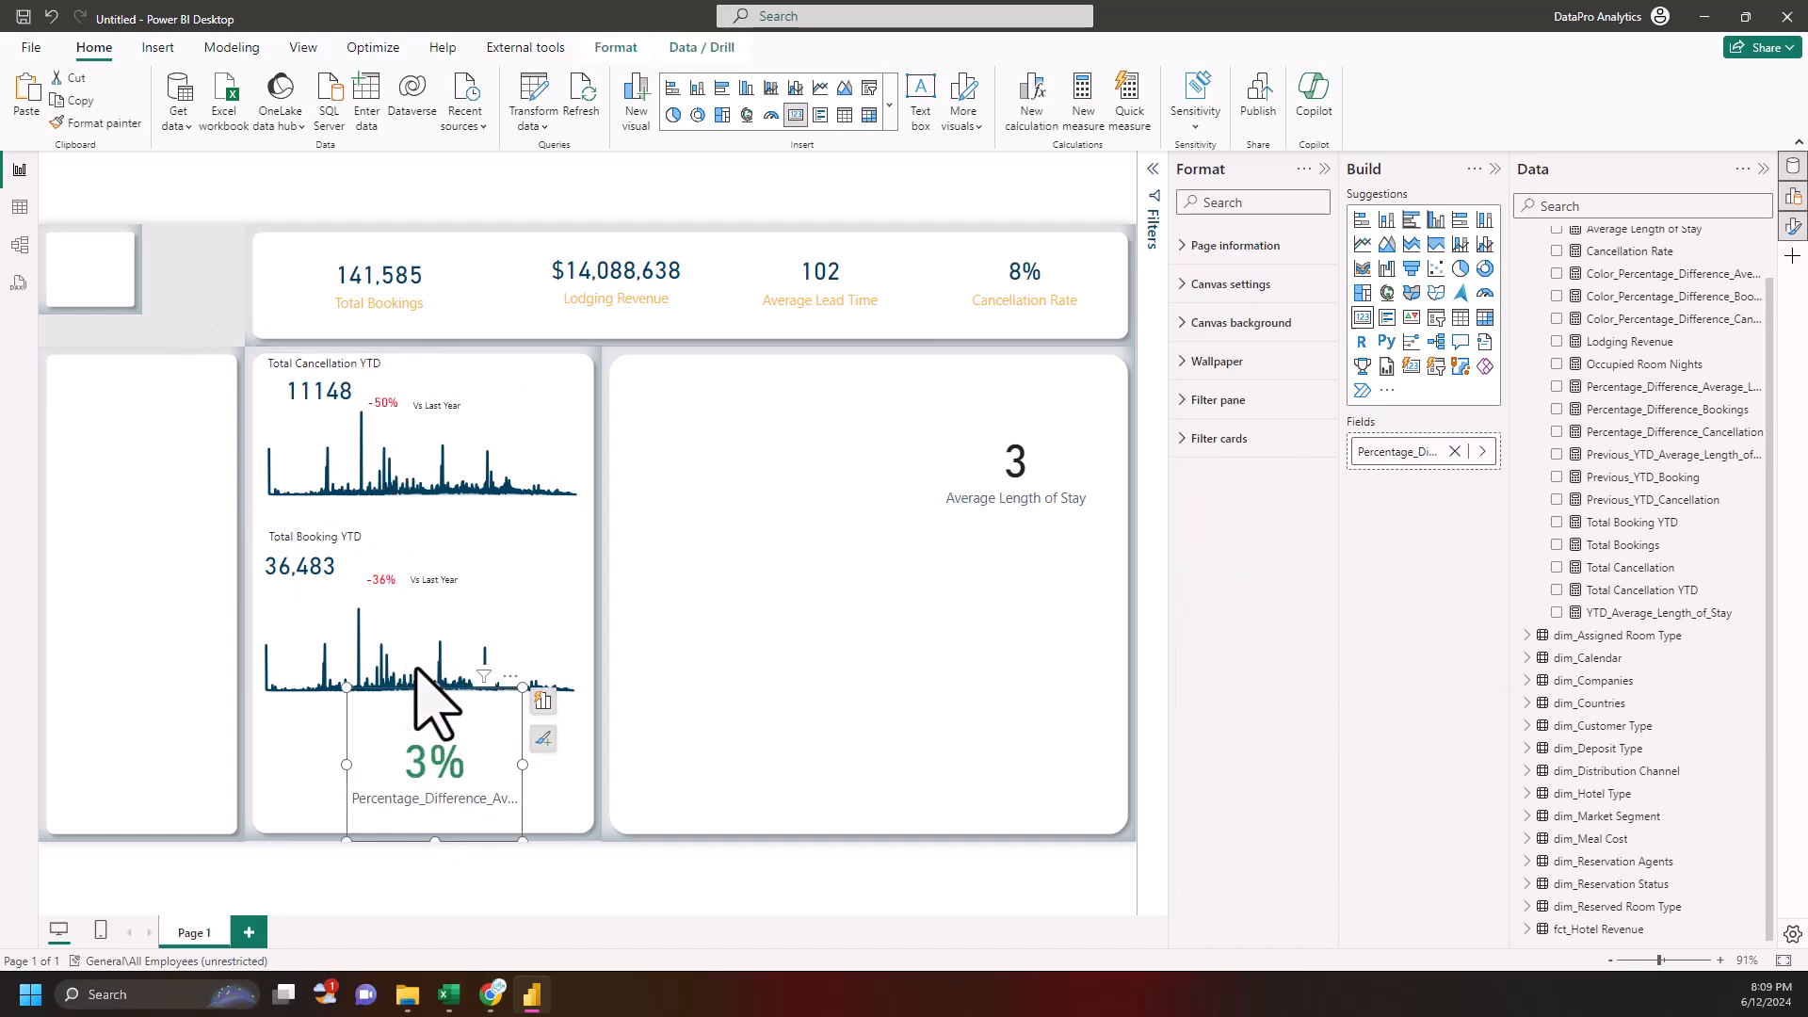
{"action": "left_click", "coordinate": [379, 576]}
{"action": "left_click", "coordinate": [94, 122]}
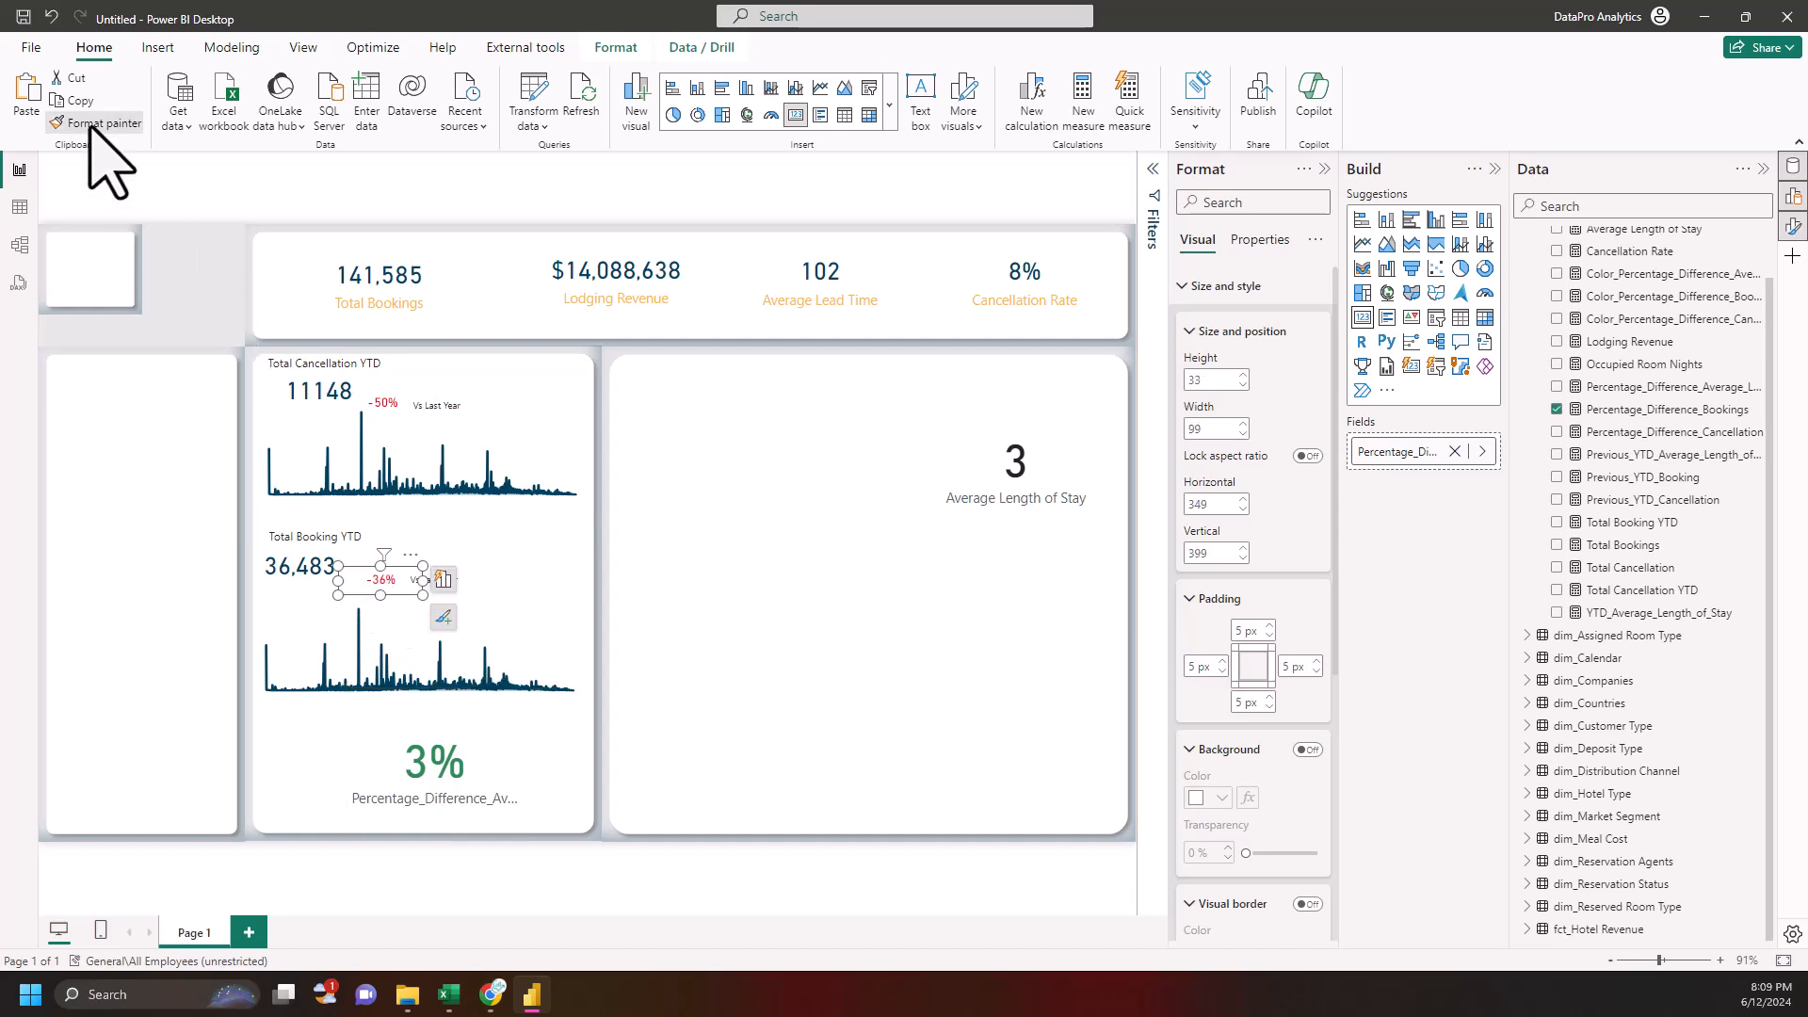
{"action": "left_click", "coordinate": [445, 756]}
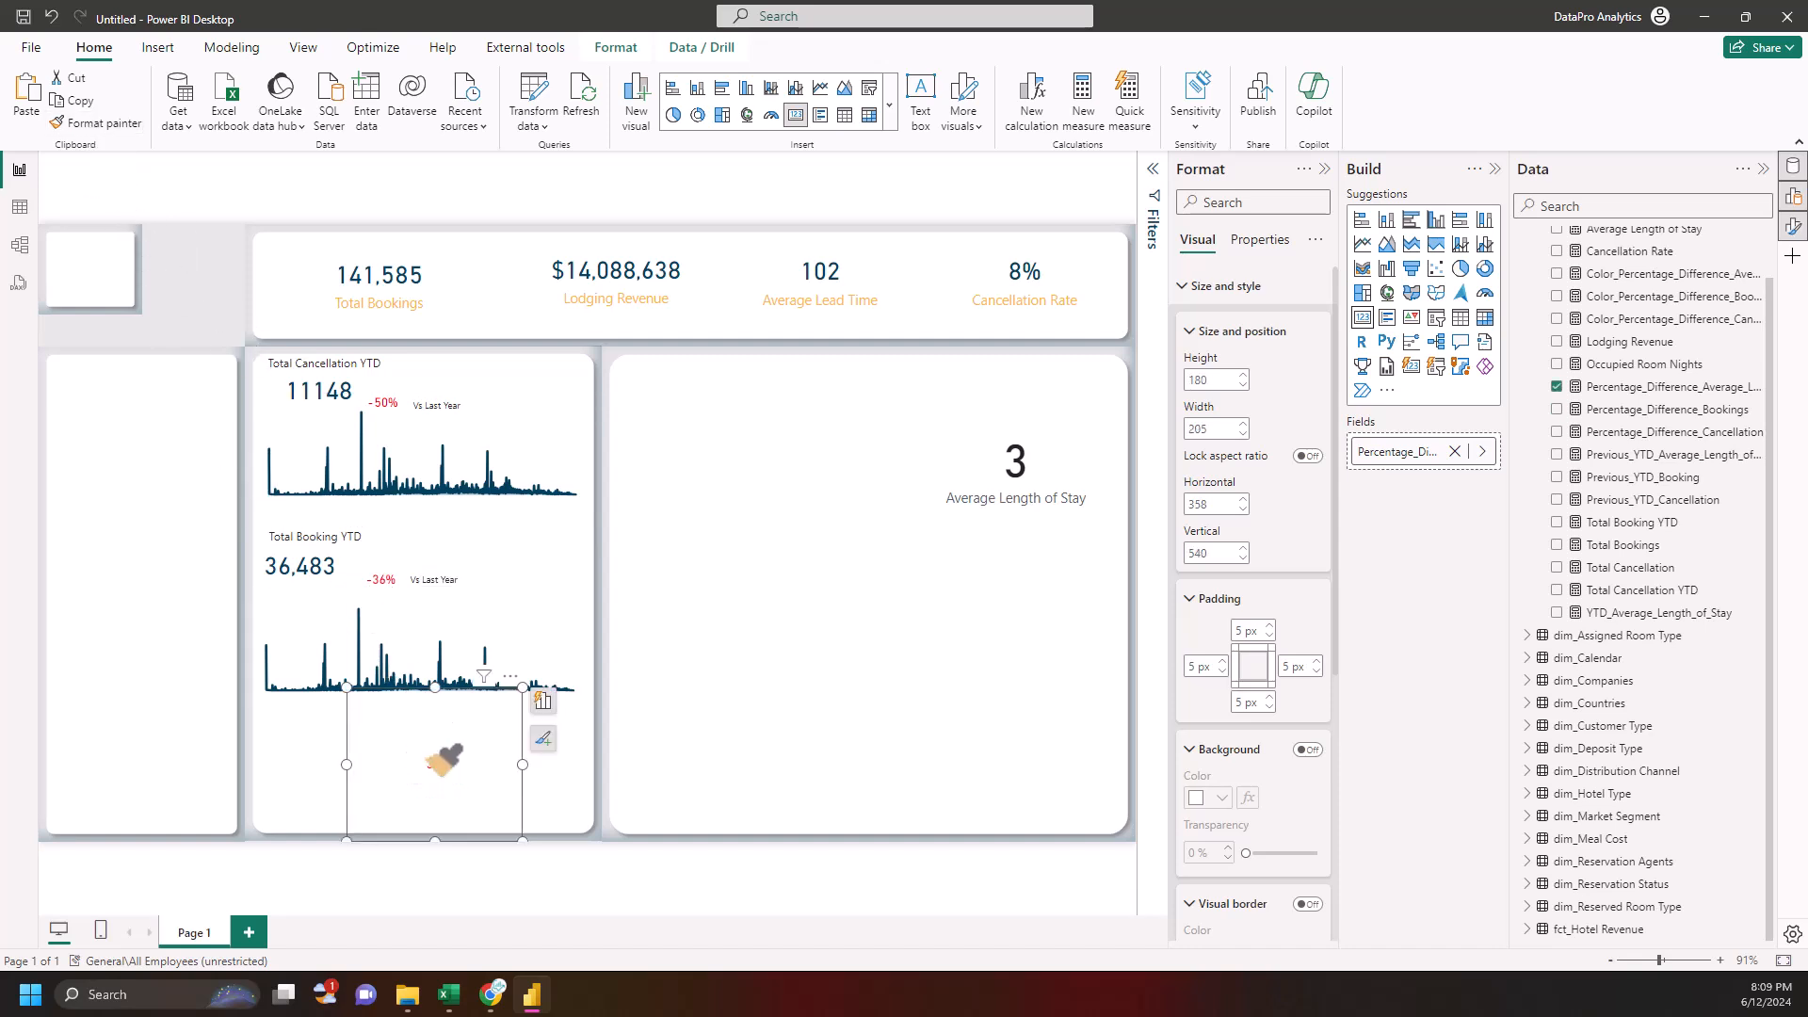
- Try the average length of stay percentage card on the large empty panel, and undo the move and the copied formatting
{"action": "left_click_drag", "start_coordinate": [422, 763], "coordinate": [802, 731]}
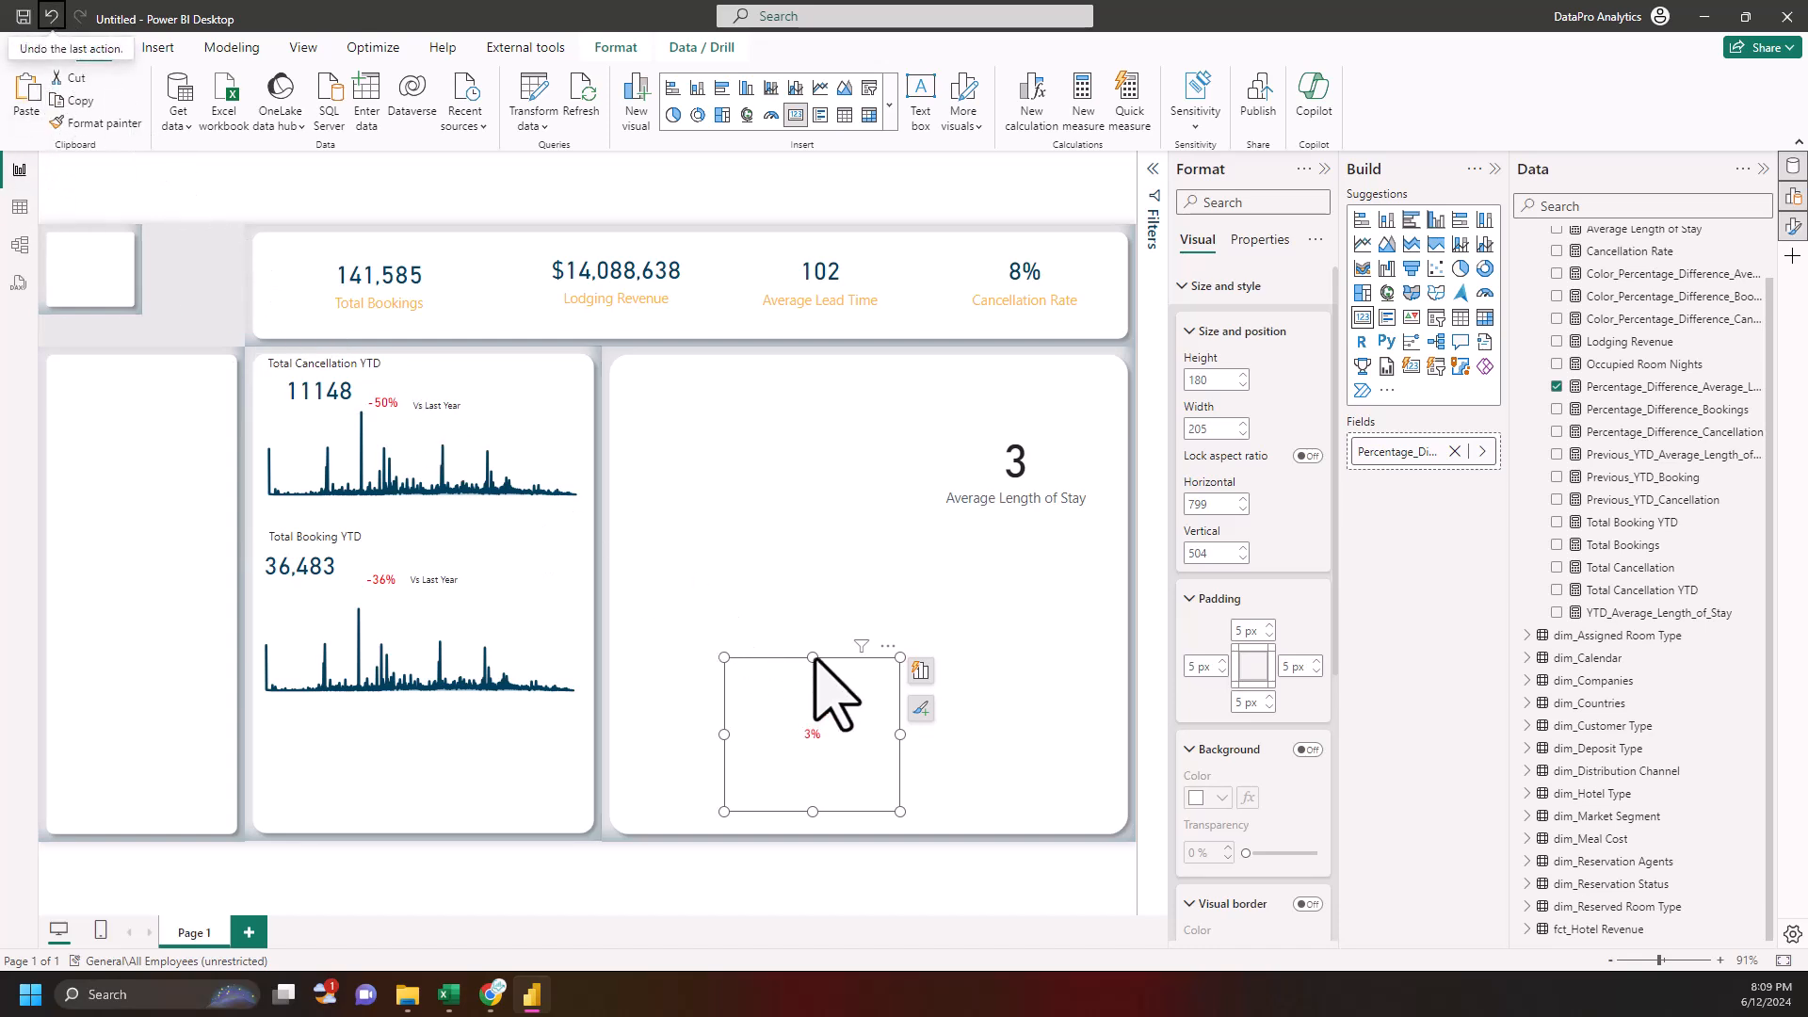
{"action": "key", "text": "ctrl+z"}
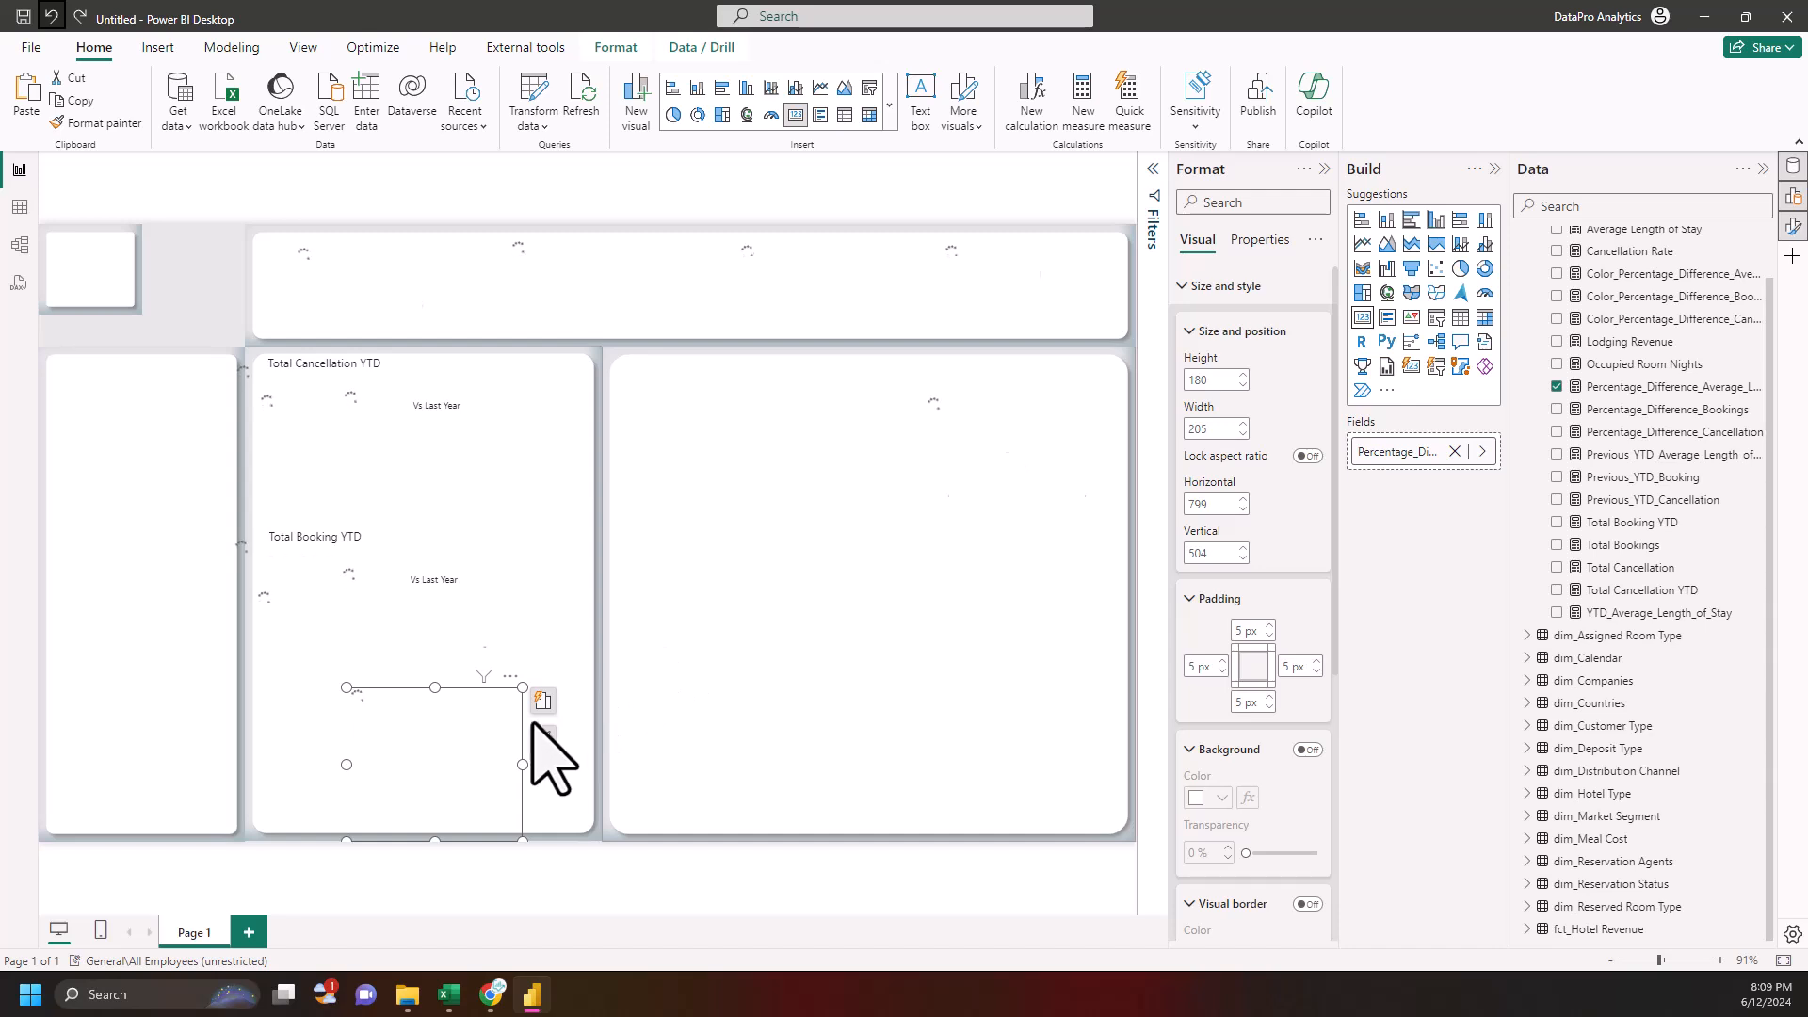
{"action": "left_click", "coordinate": [47, 14]}
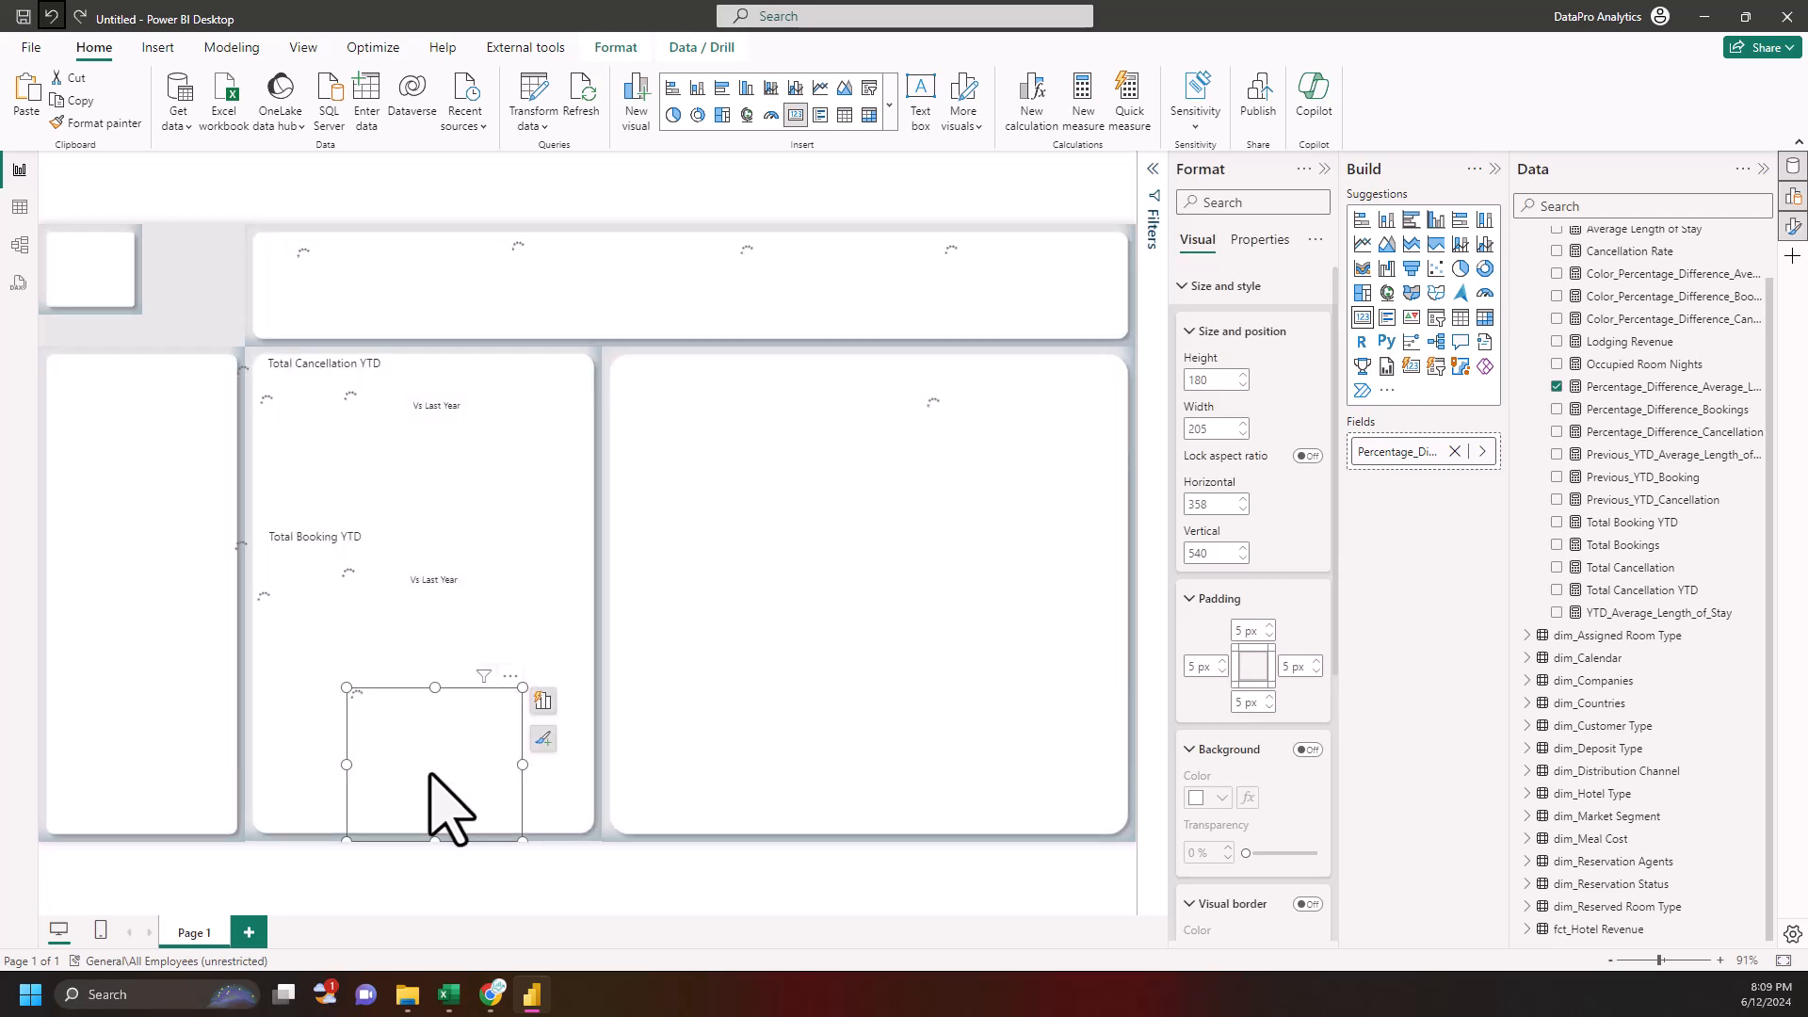
- Move the average length of stay percentage card to the large panel and place the Average Length of Stay card below the booking chart
{"action": "left_click_drag", "start_coordinate": [430, 775], "coordinate": [999, 557]}
{"action": "left_click_drag", "start_coordinate": [1017, 484], "coordinate": [411, 759]}
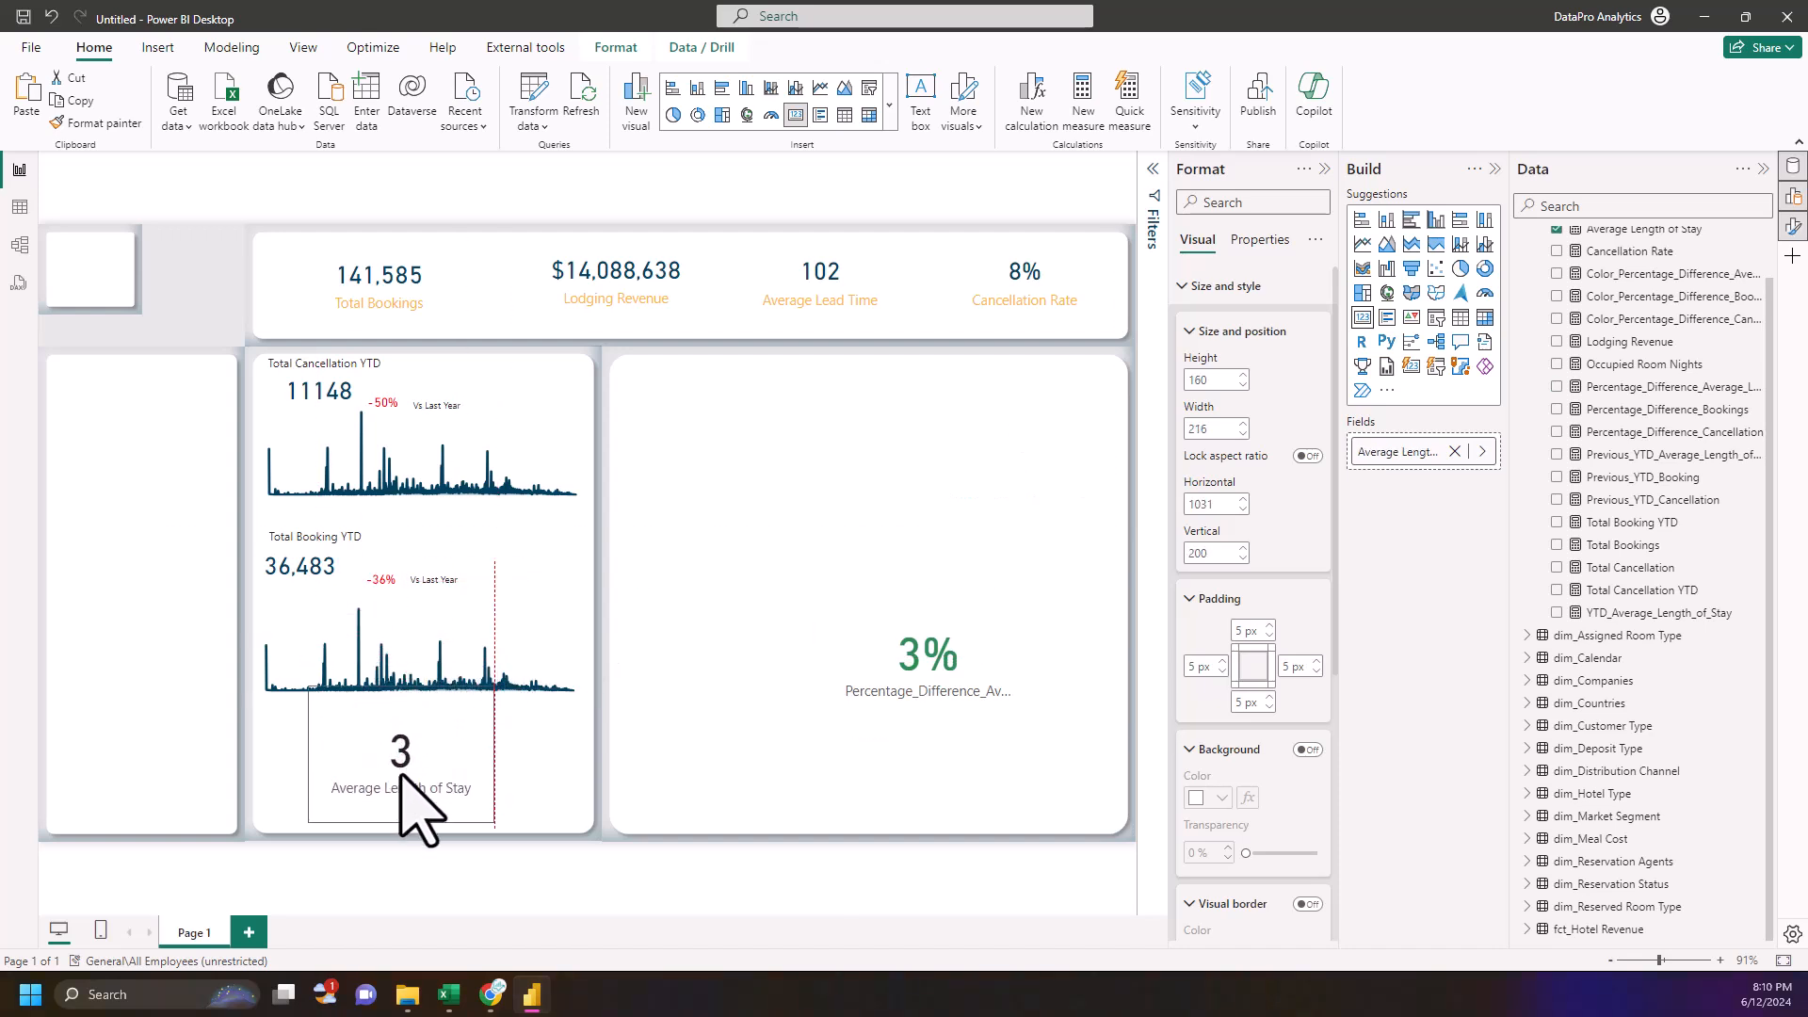
- Copy the Total Booking YTD card's formatting onto the Average Length of Stay card and shrink it to about 51 high and 117 wide
{"action": "left_click", "coordinate": [283, 562]}
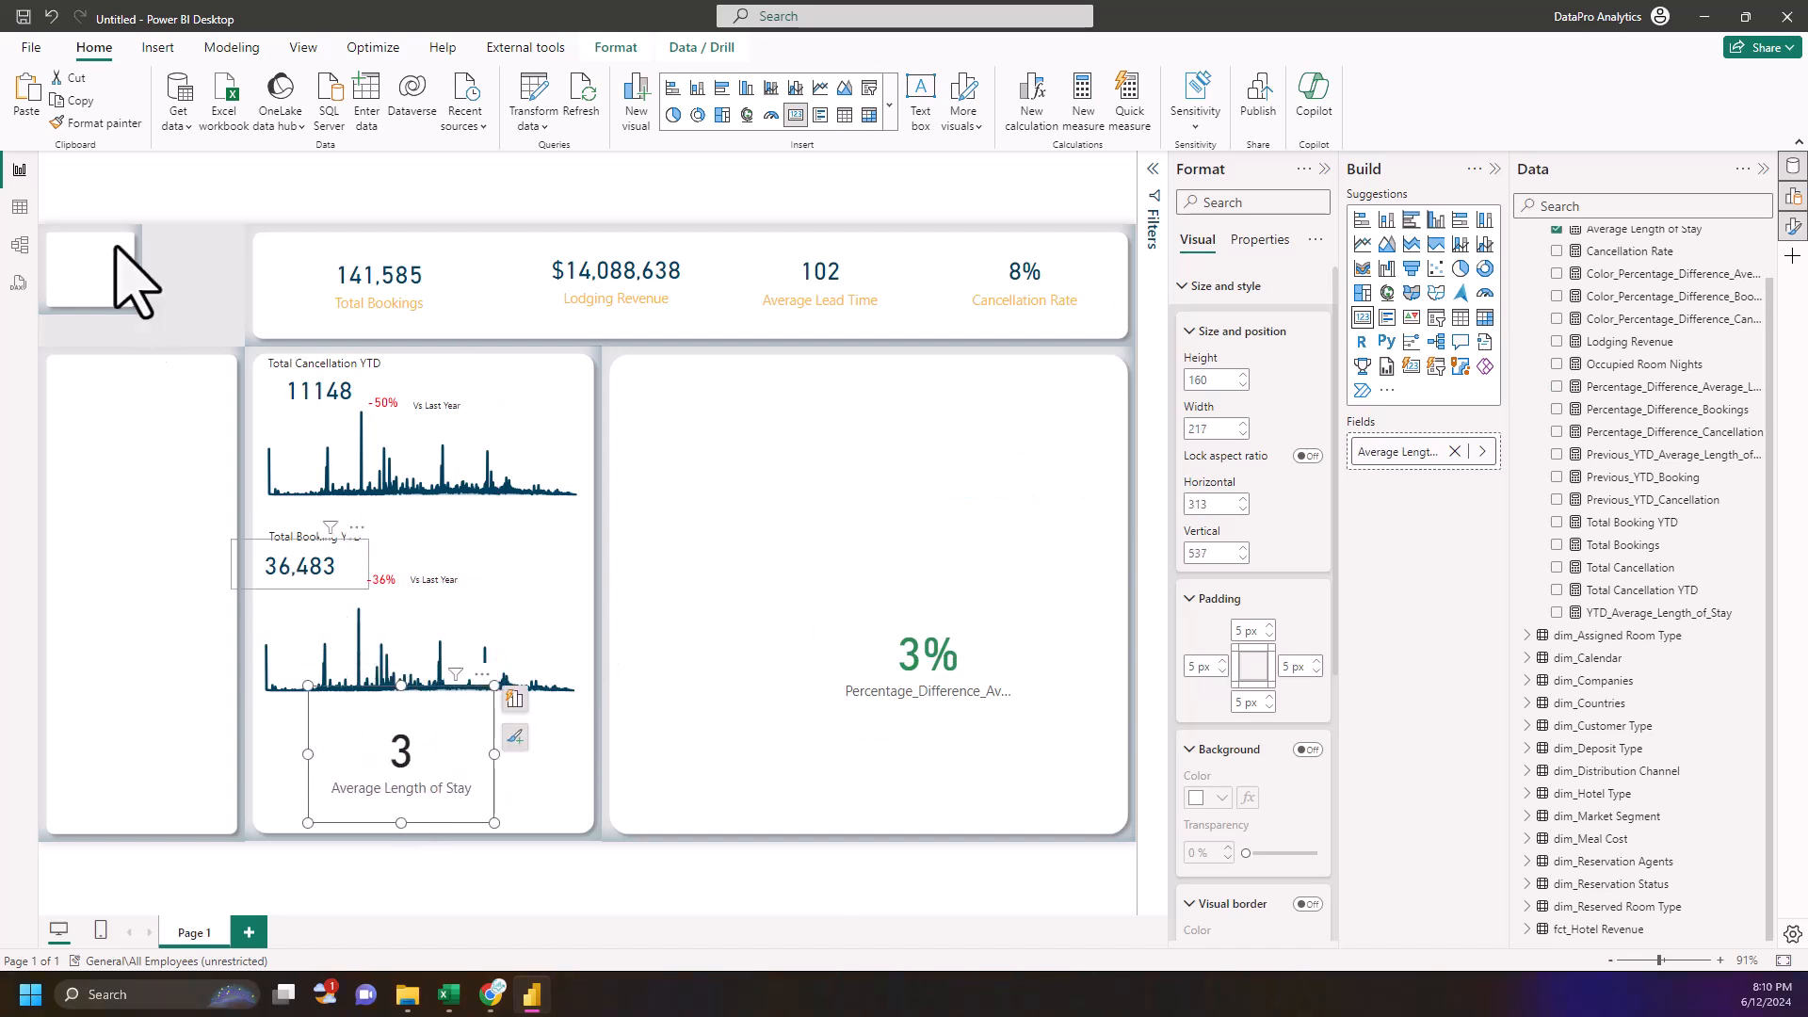
{"action": "left_click", "coordinate": [94, 123]}
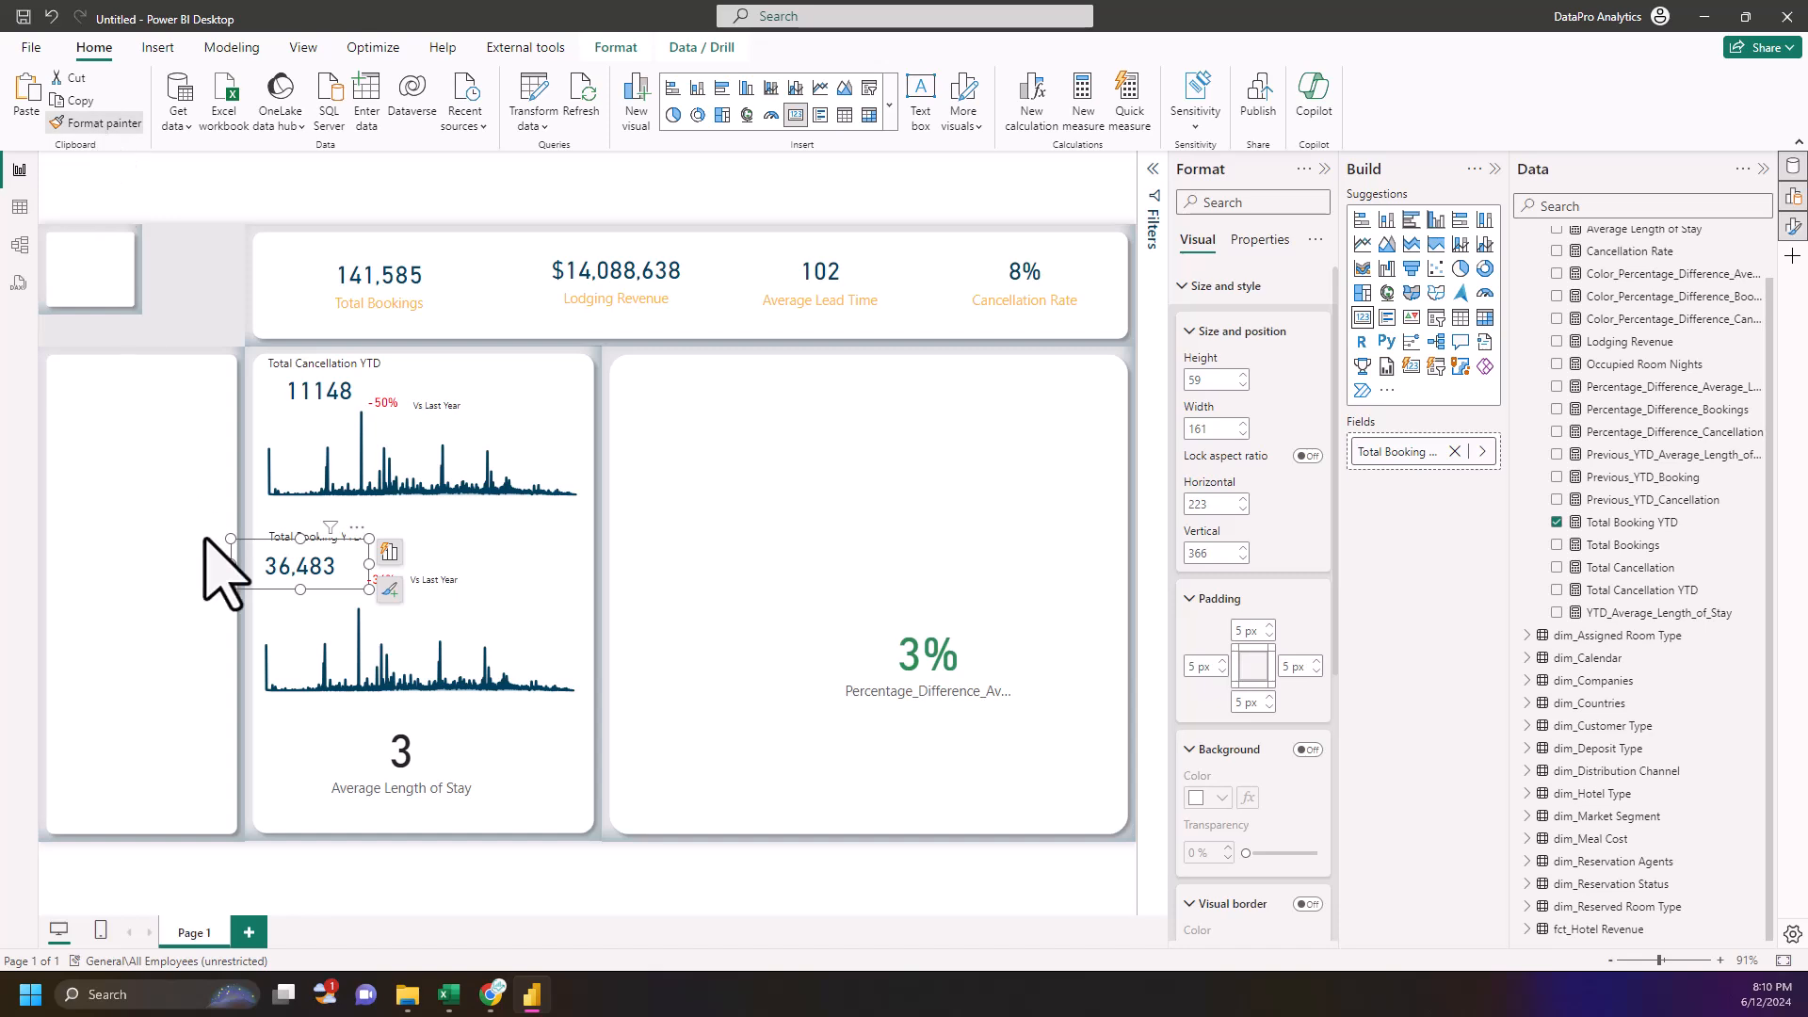
{"action": "left_click", "coordinate": [421, 784]}
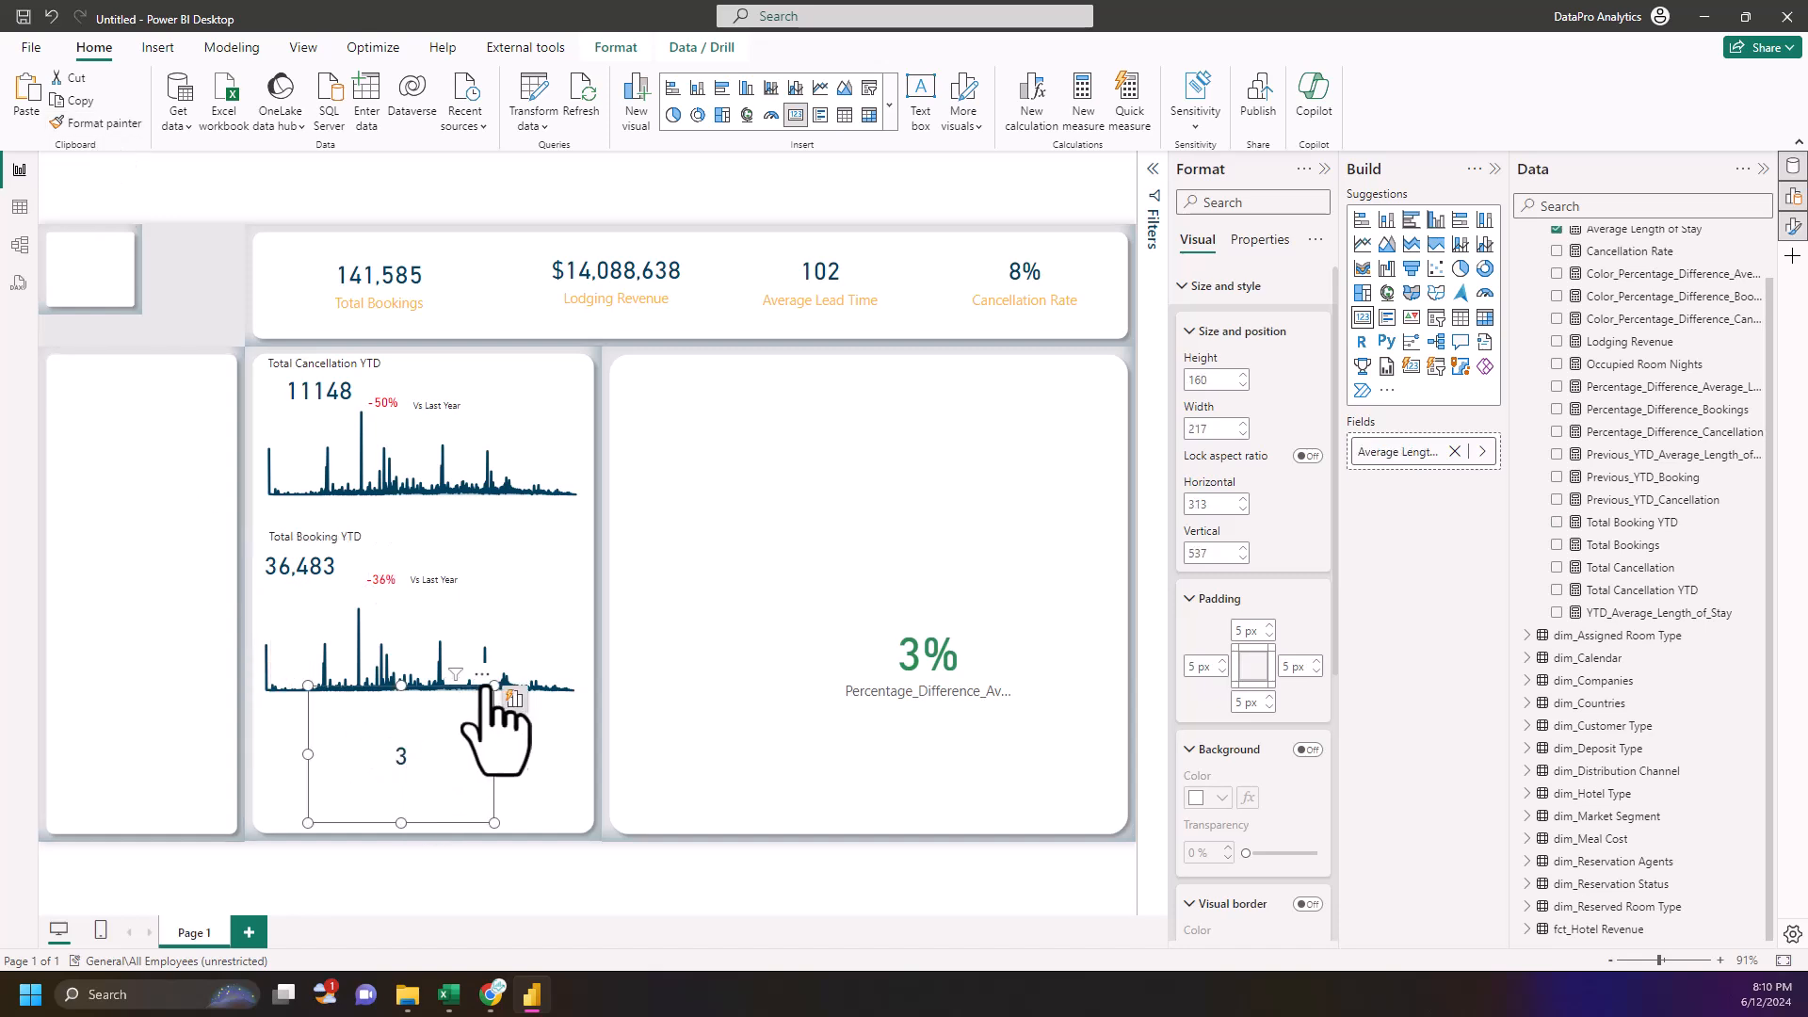
{"action": "left_click_drag", "start_coordinate": [491, 689], "coordinate": [328, 770]}
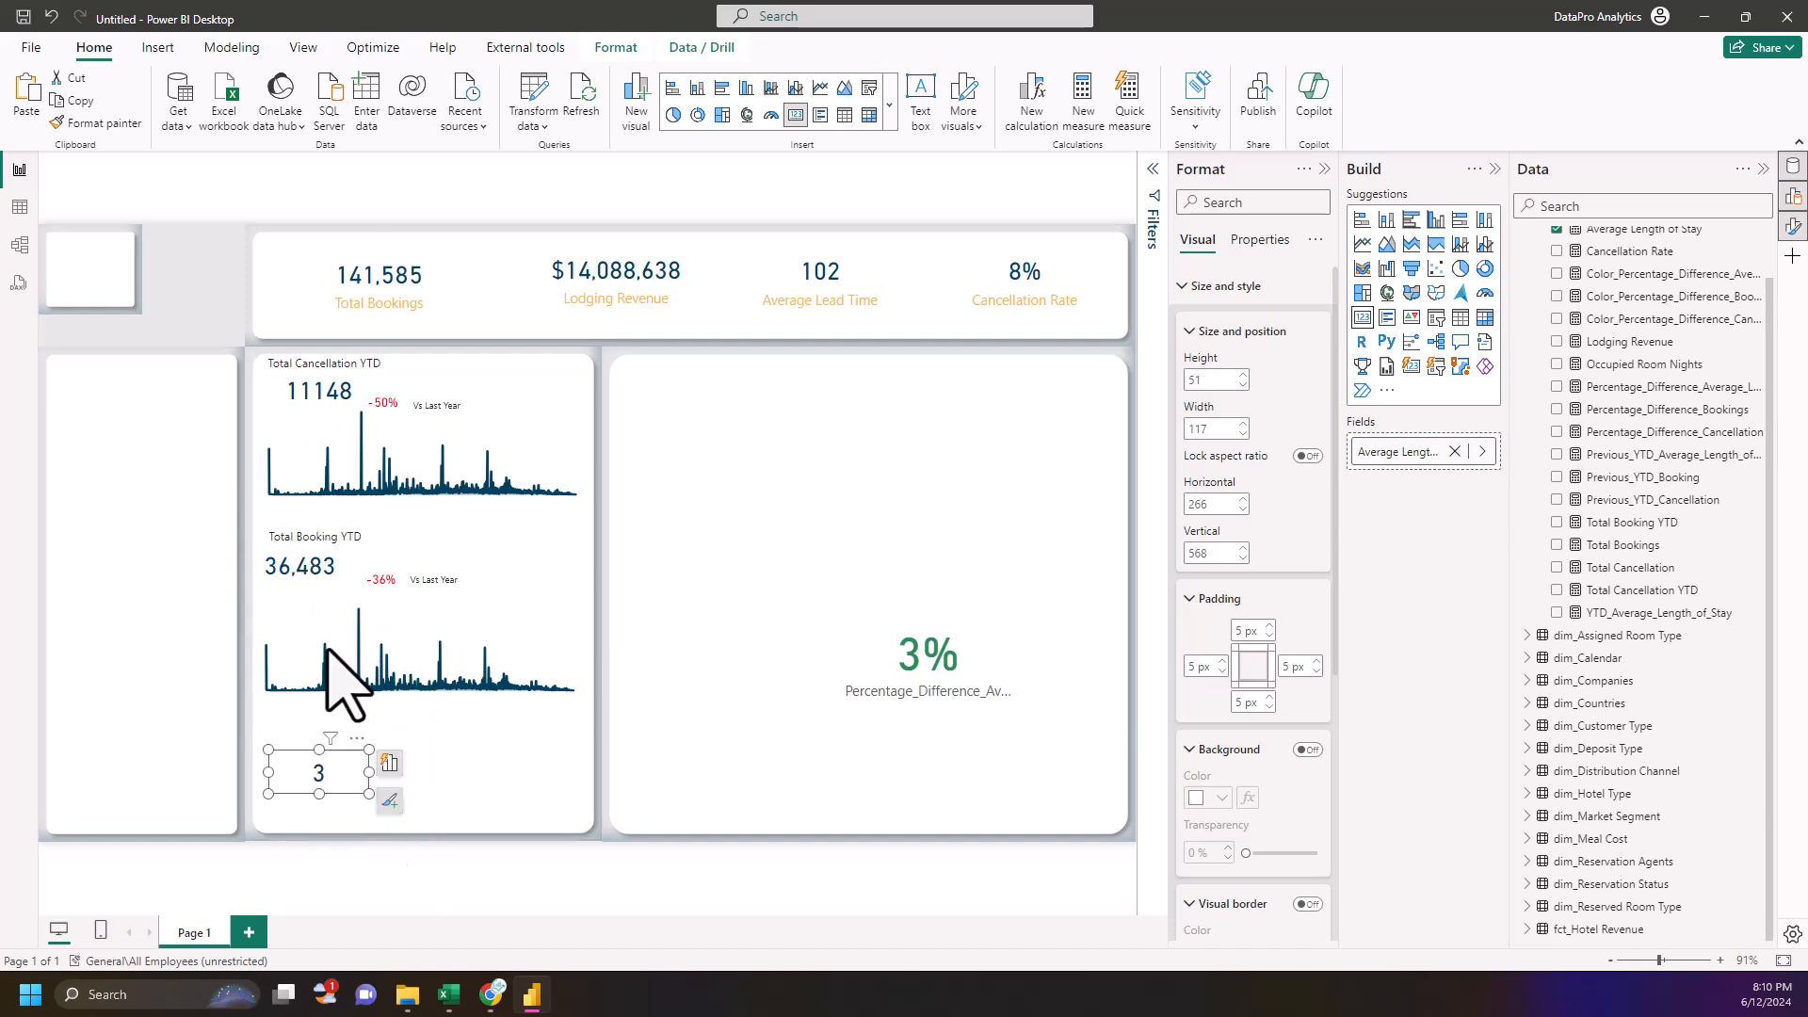
- Duplicate the Total Booking YTD title text box and place the copy just below the booking area chart
{"action": "left_click", "coordinate": [296, 532]}
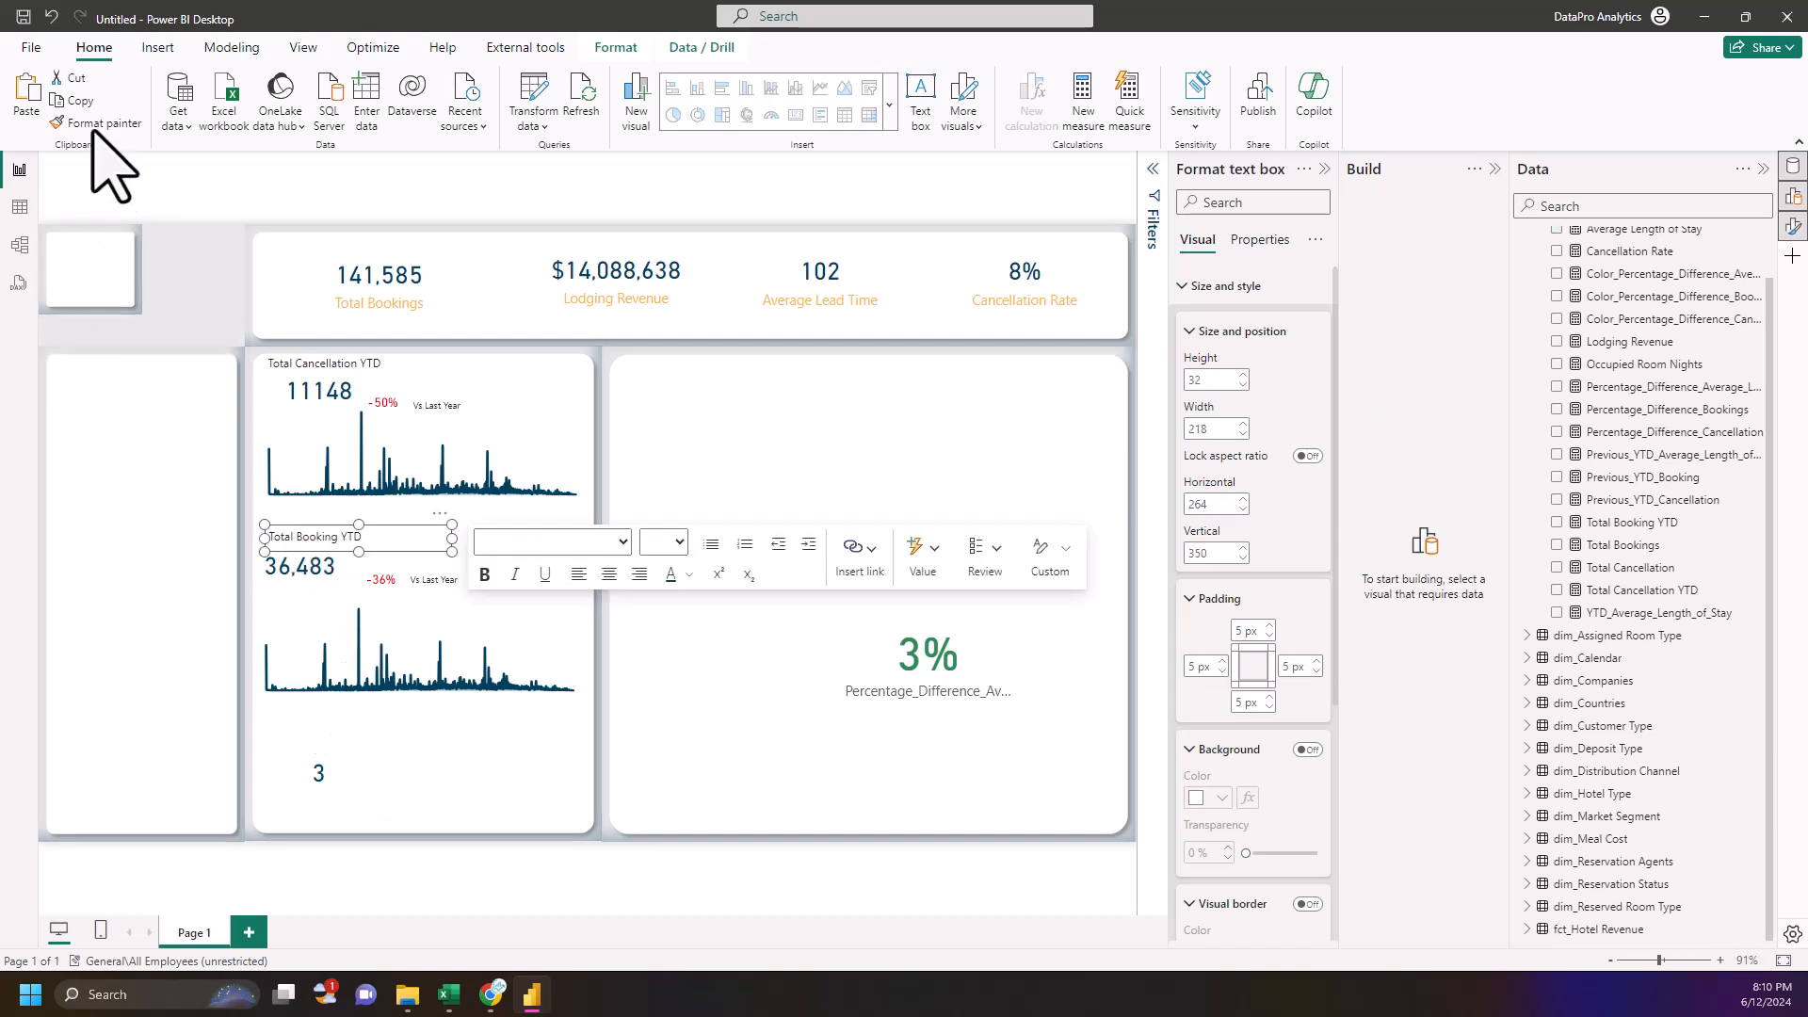
{"action": "left_click", "coordinate": [30, 92]}
{"action": "left_click_drag", "start_coordinate": [446, 533], "coordinate": [443, 733]}
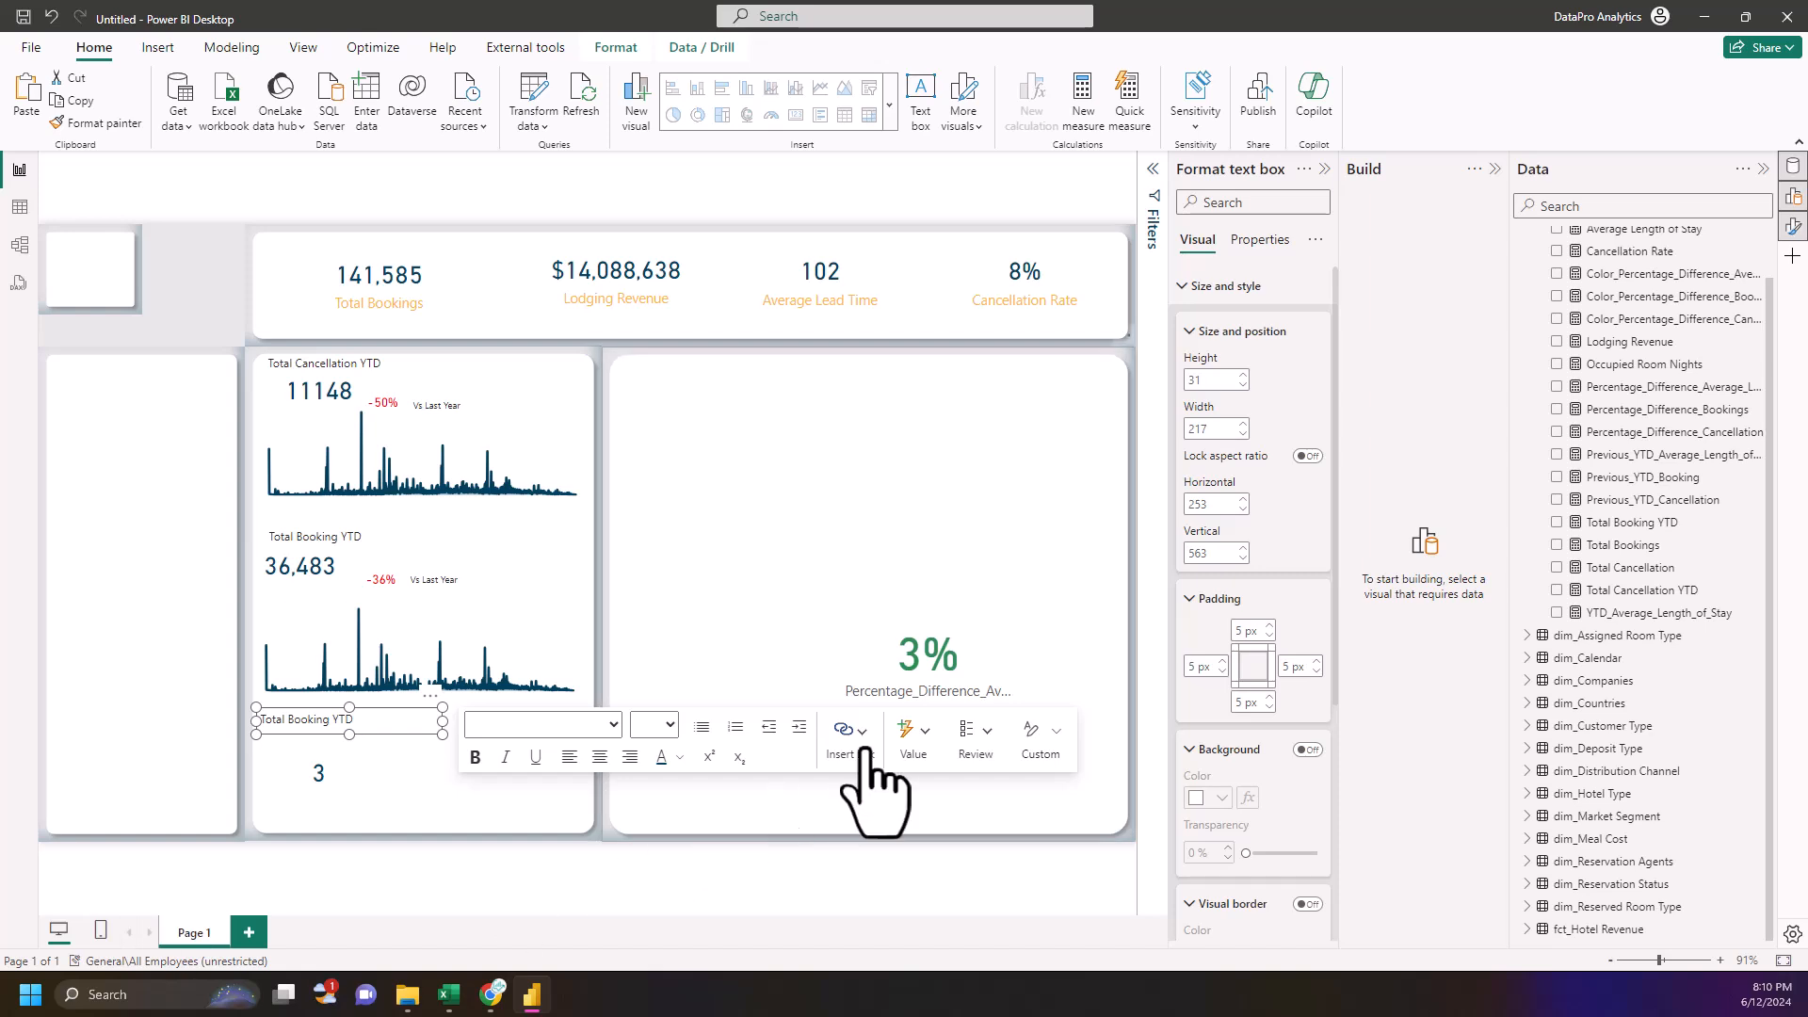
- Set the copied title's height to 32, width to 218, horizontal to 255 and vertical to 534, then move it slightly down to about 549
{"action": "left_click", "coordinate": [1243, 374]}
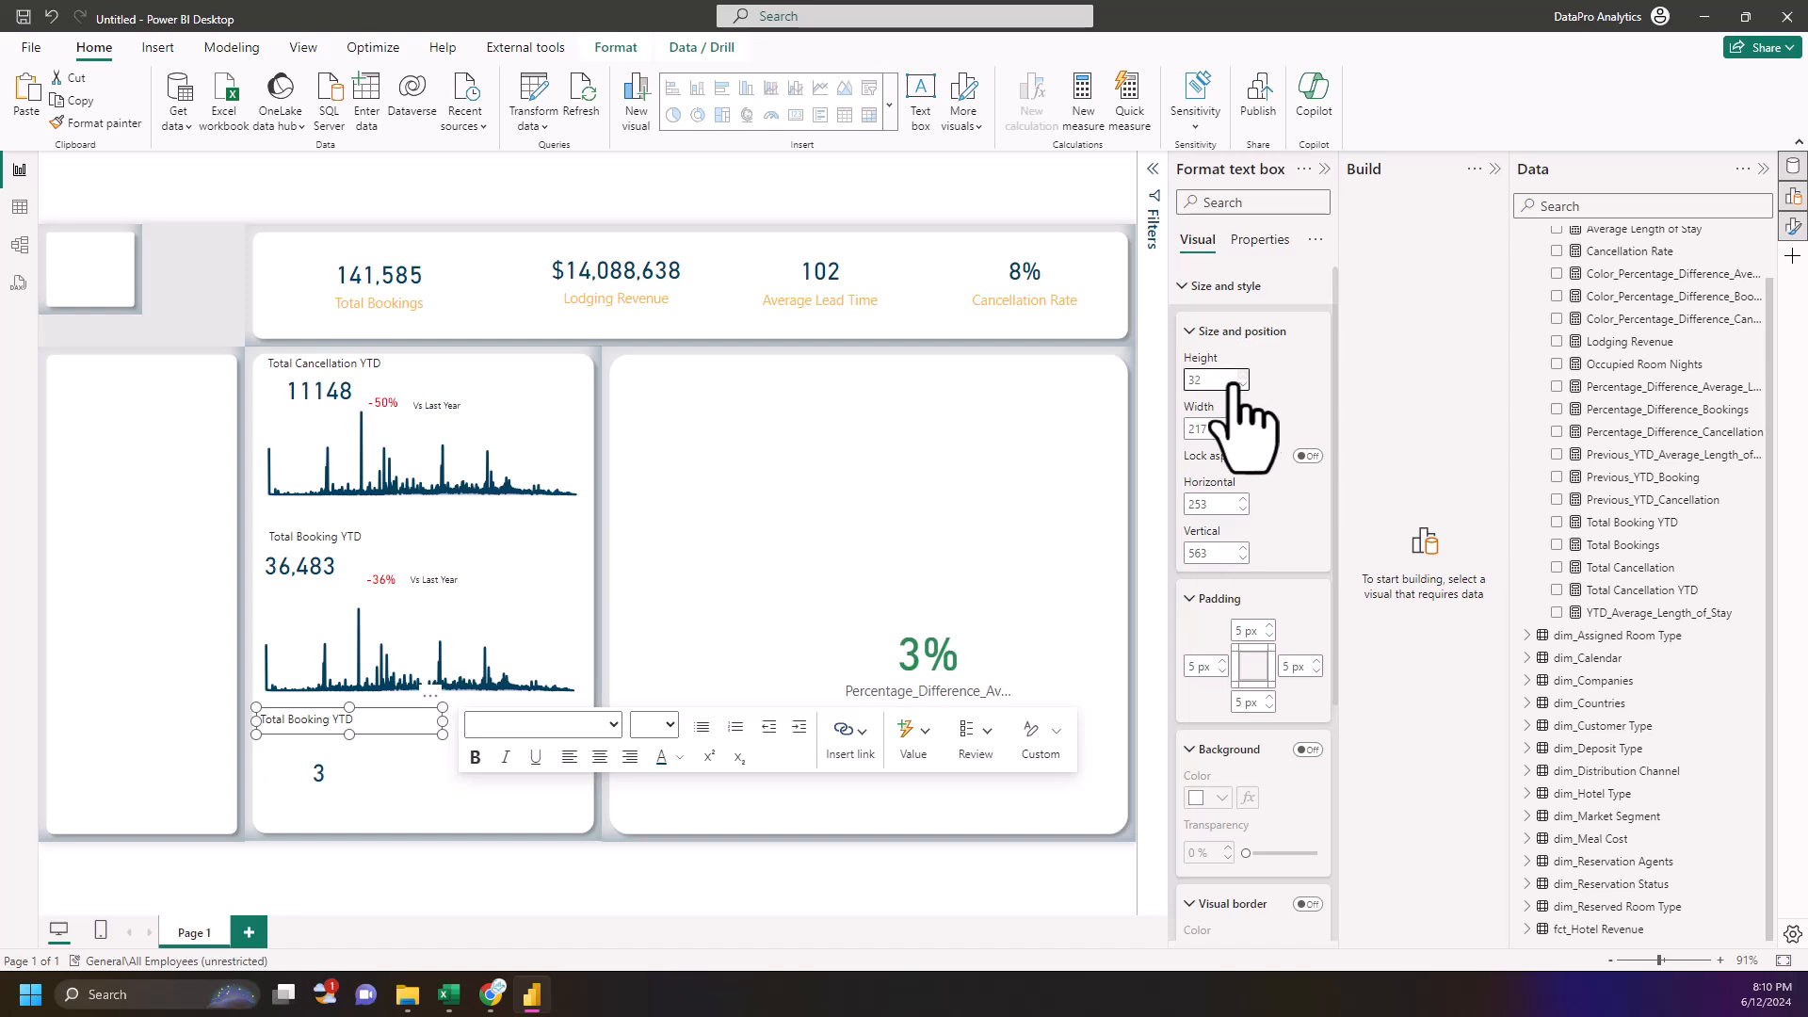
{"action": "left_click", "coordinate": [1243, 499]}
{"action": "left_click", "coordinate": [1243, 499]}
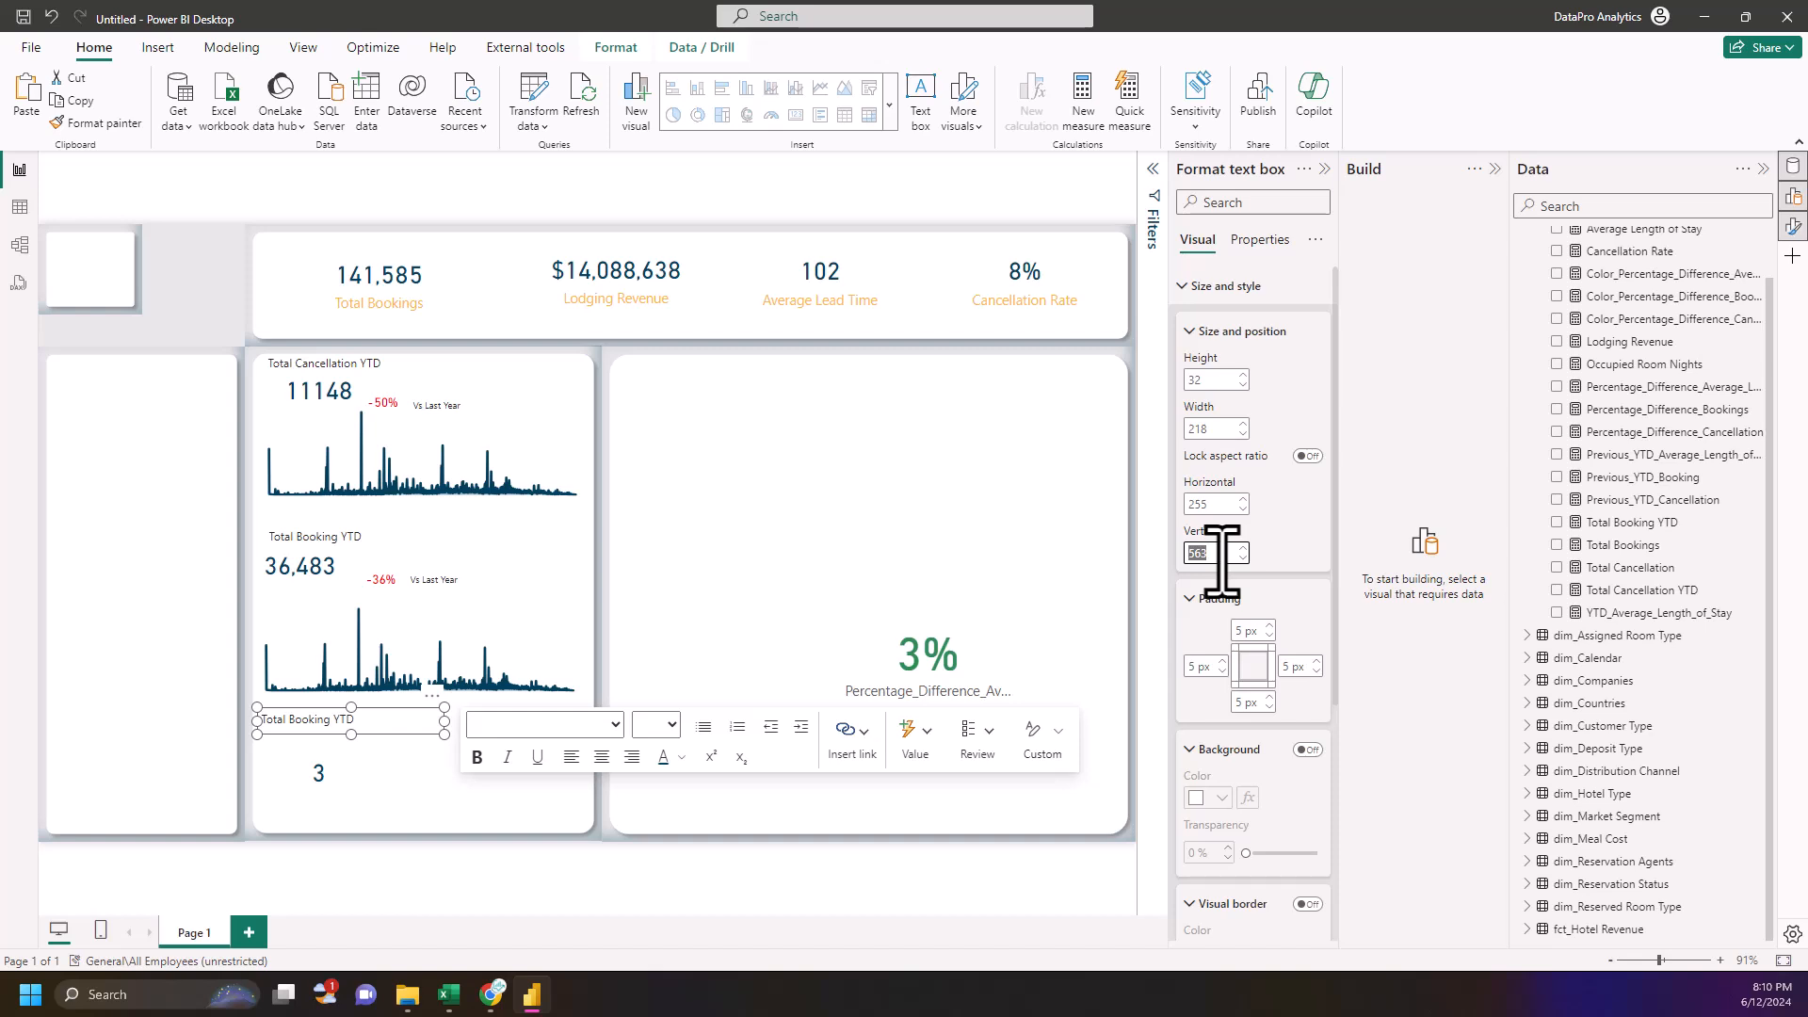
{"action": "type", "text": "2"}
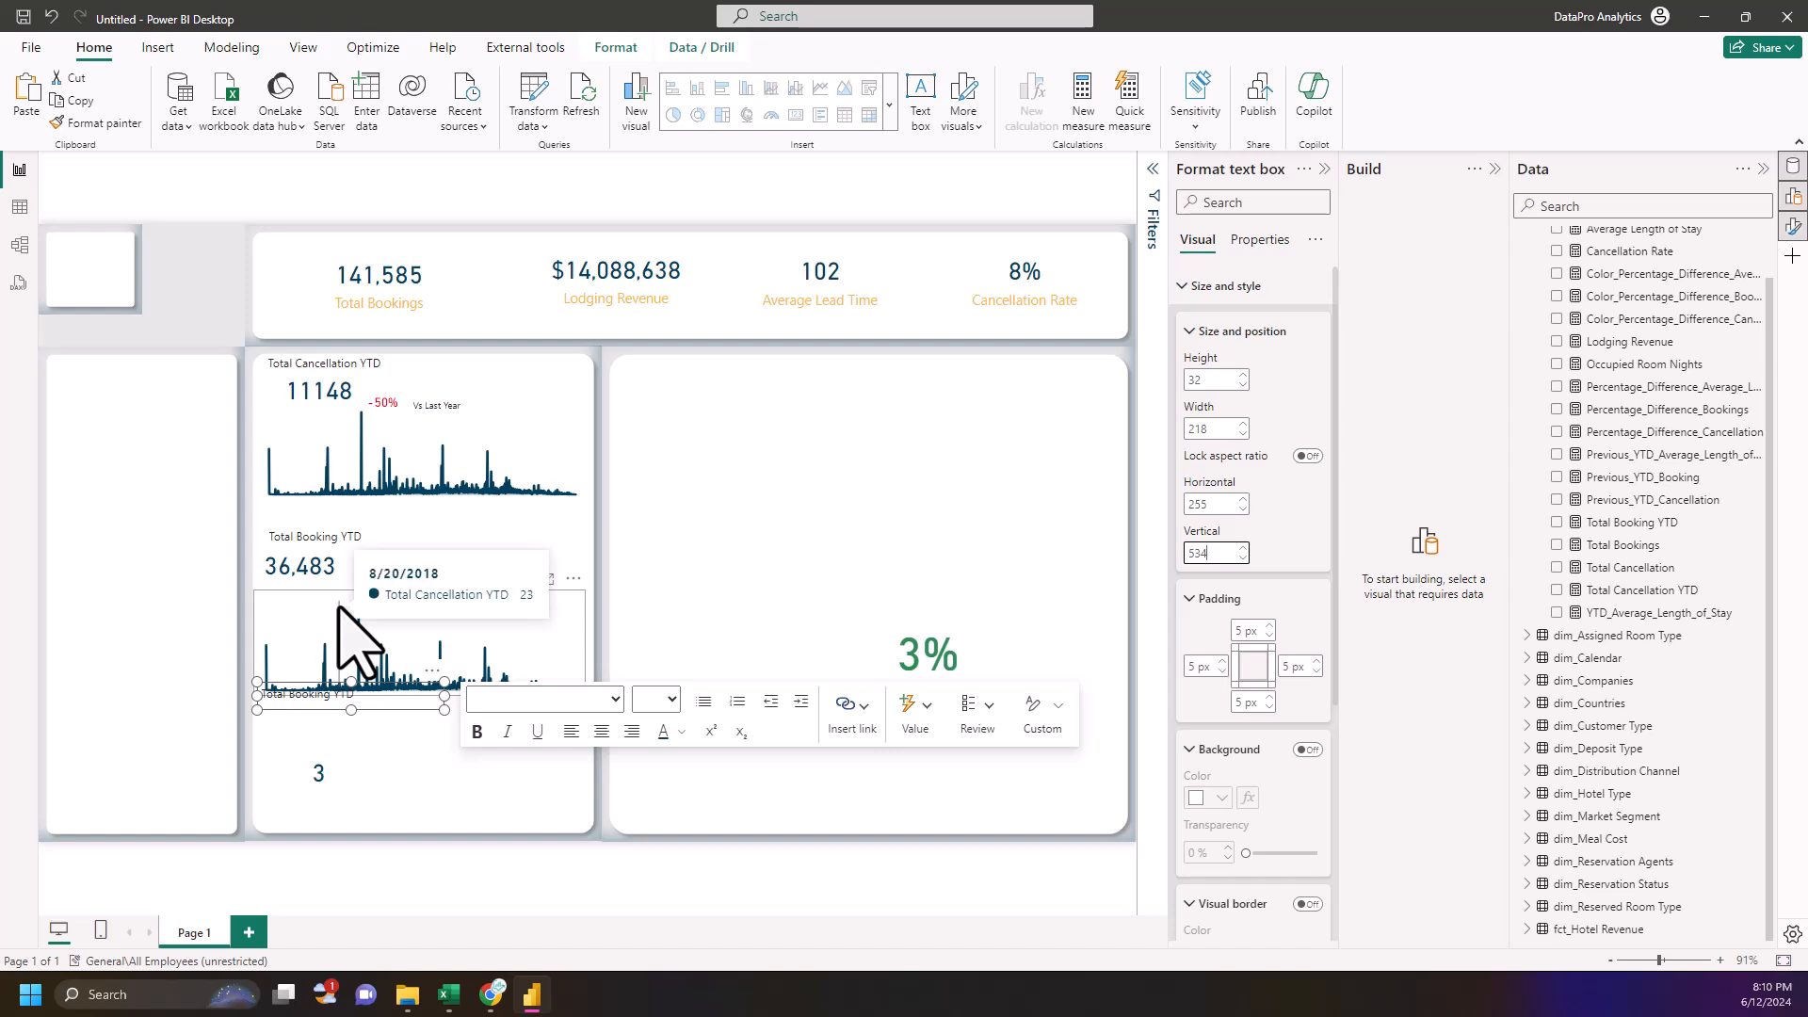
{"action": "mouse_move", "coordinate": [325, 710]}
{"action": "left_mouse_down"}
{"action": "mouse_move", "coordinate": [321, 738]}
{"action": "mouse_move", "coordinate": [331, 725]}
{"action": "left_mouse_up"}
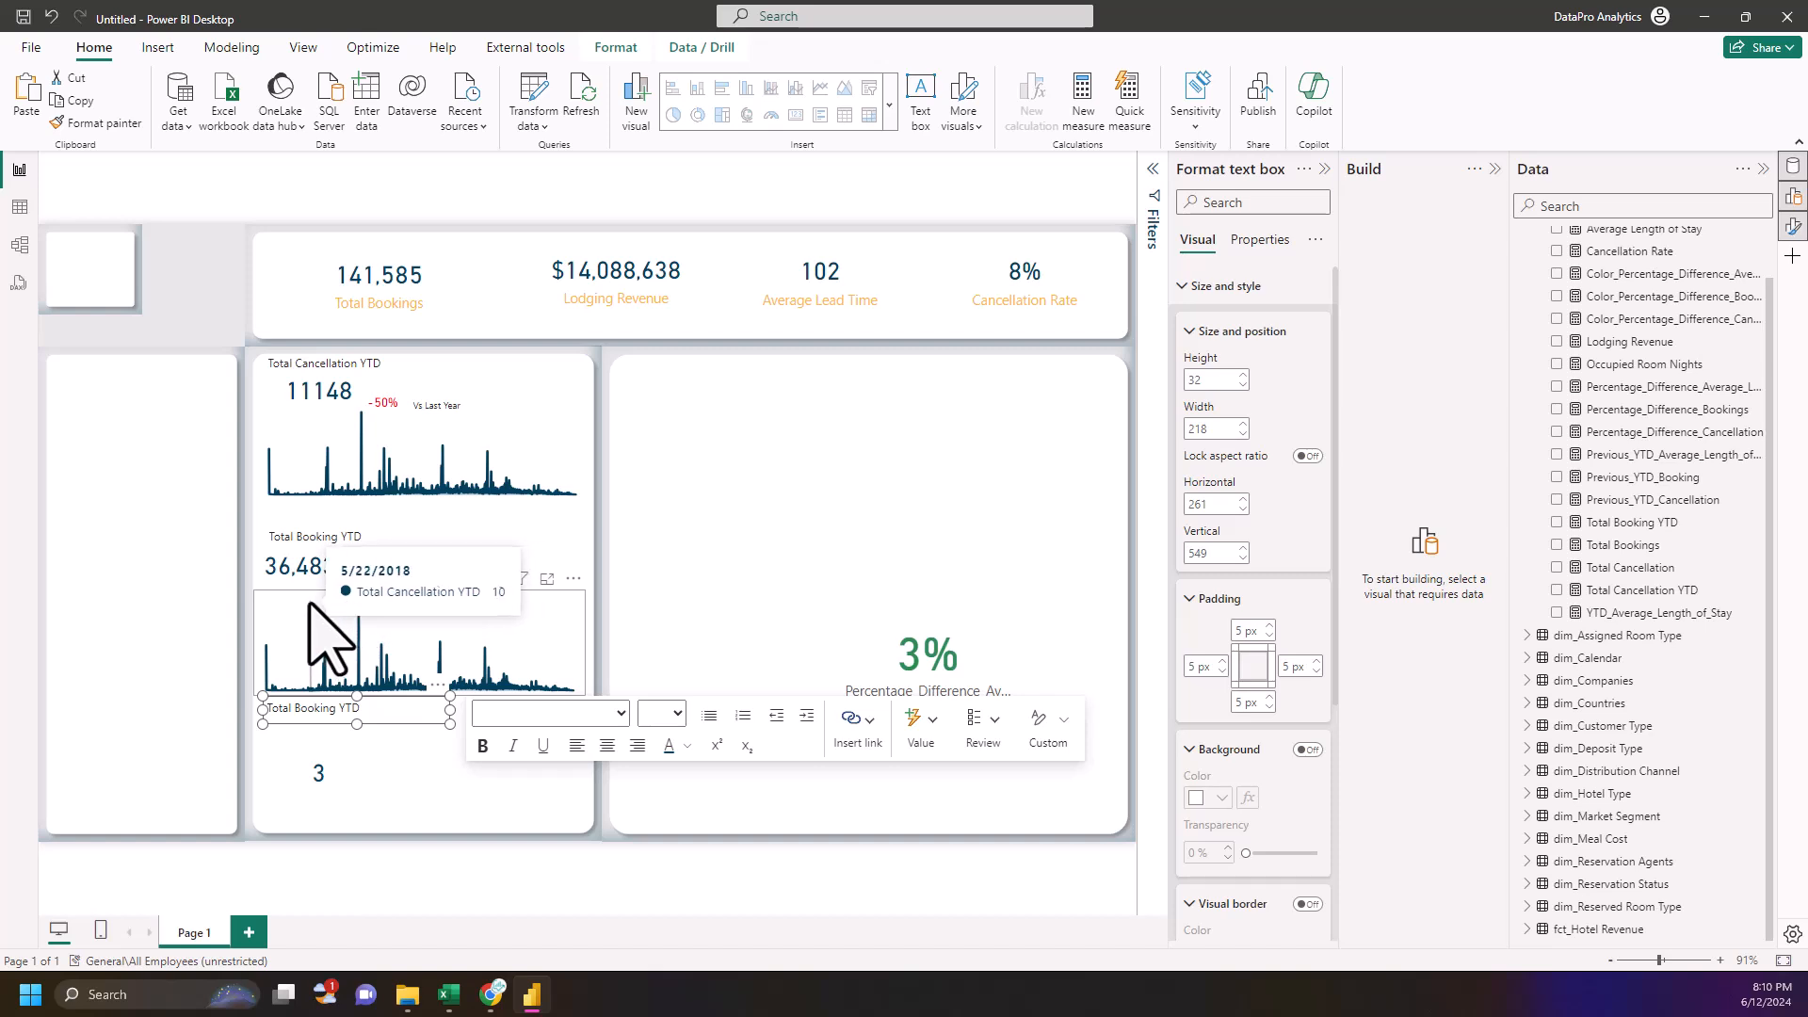
- Set the booking area chart's vertical position to 401
{"action": "left_click", "coordinate": [324, 641]}
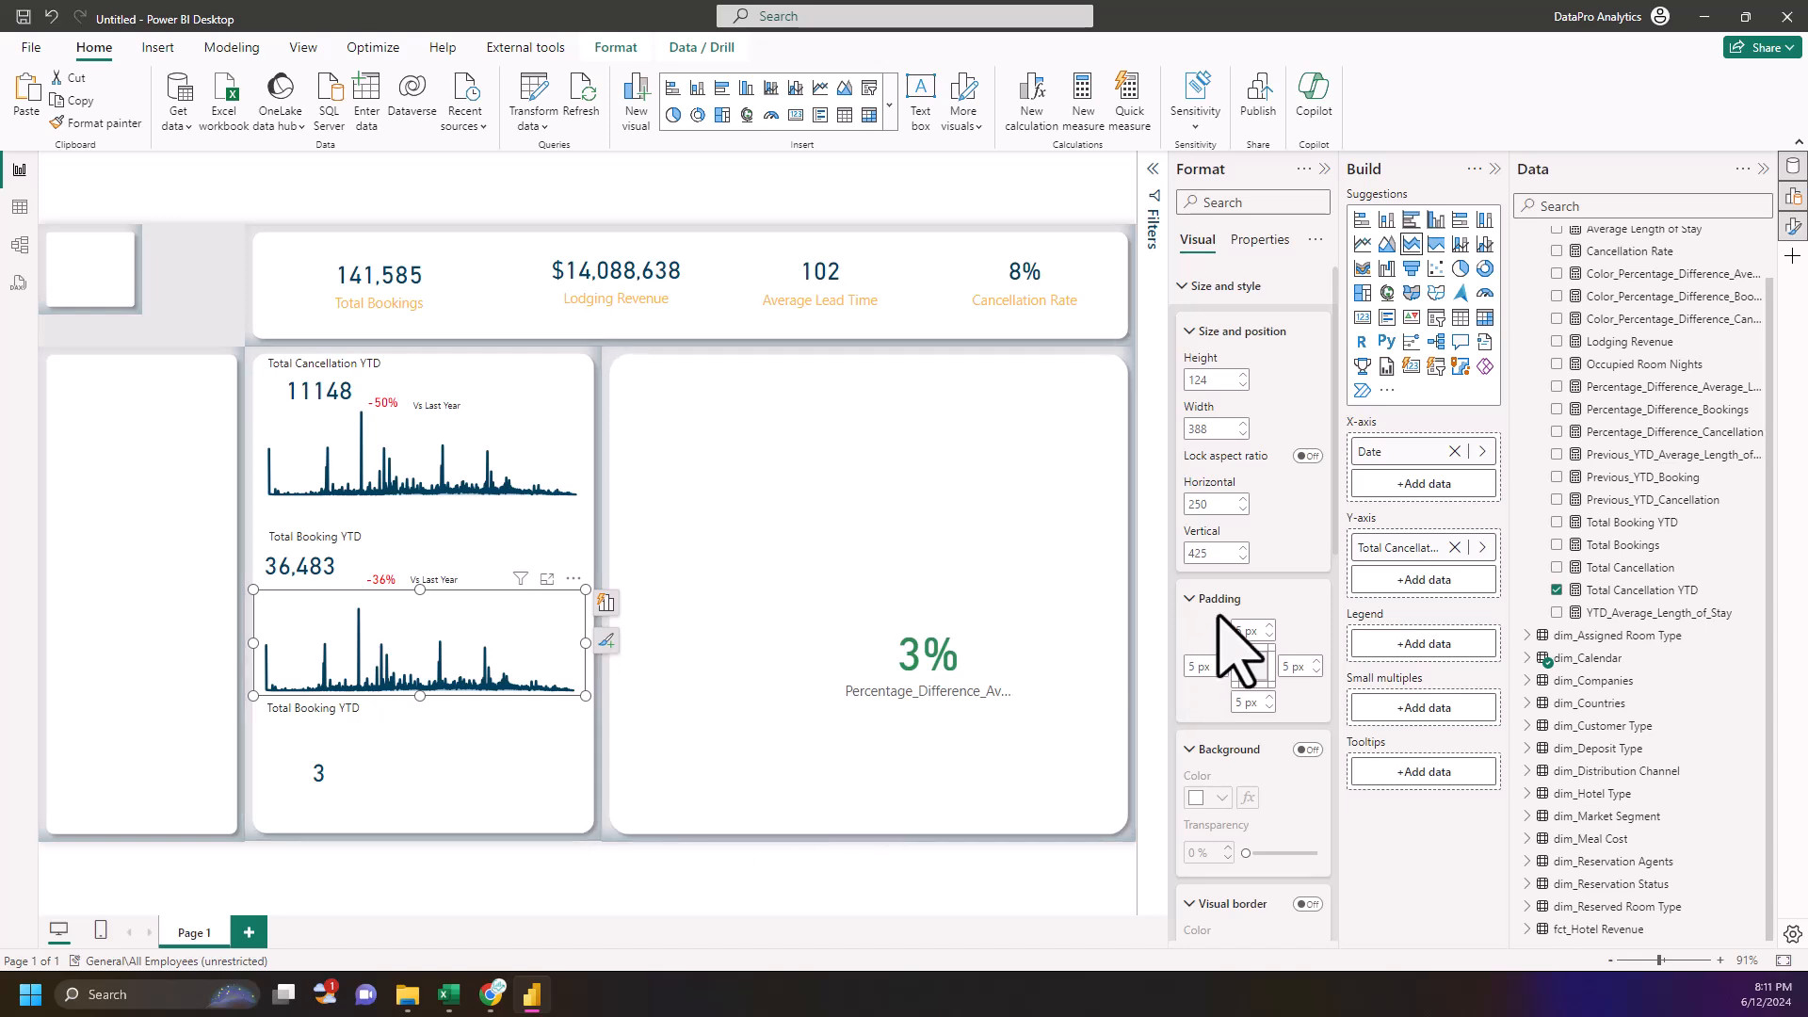
{"action": "left_click", "coordinate": [1216, 557]}
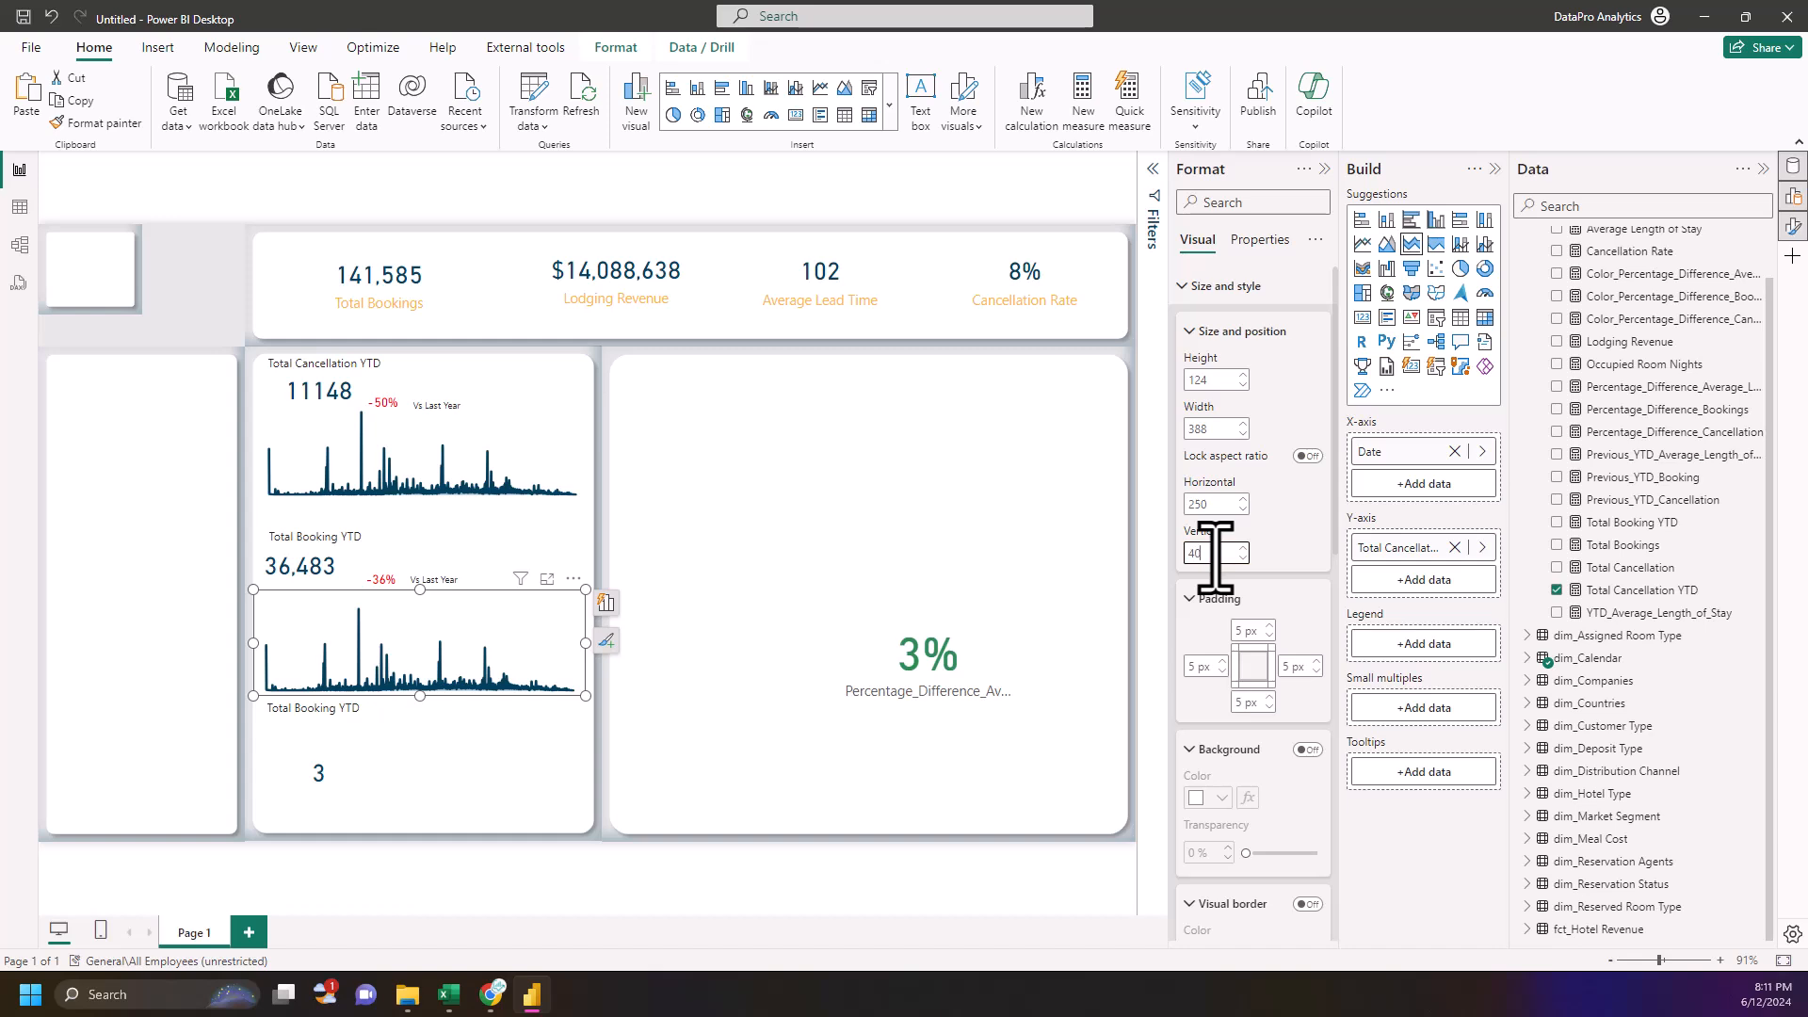
{"action": "type", "text": "401"}
{"action": "key", "text": "Return"}
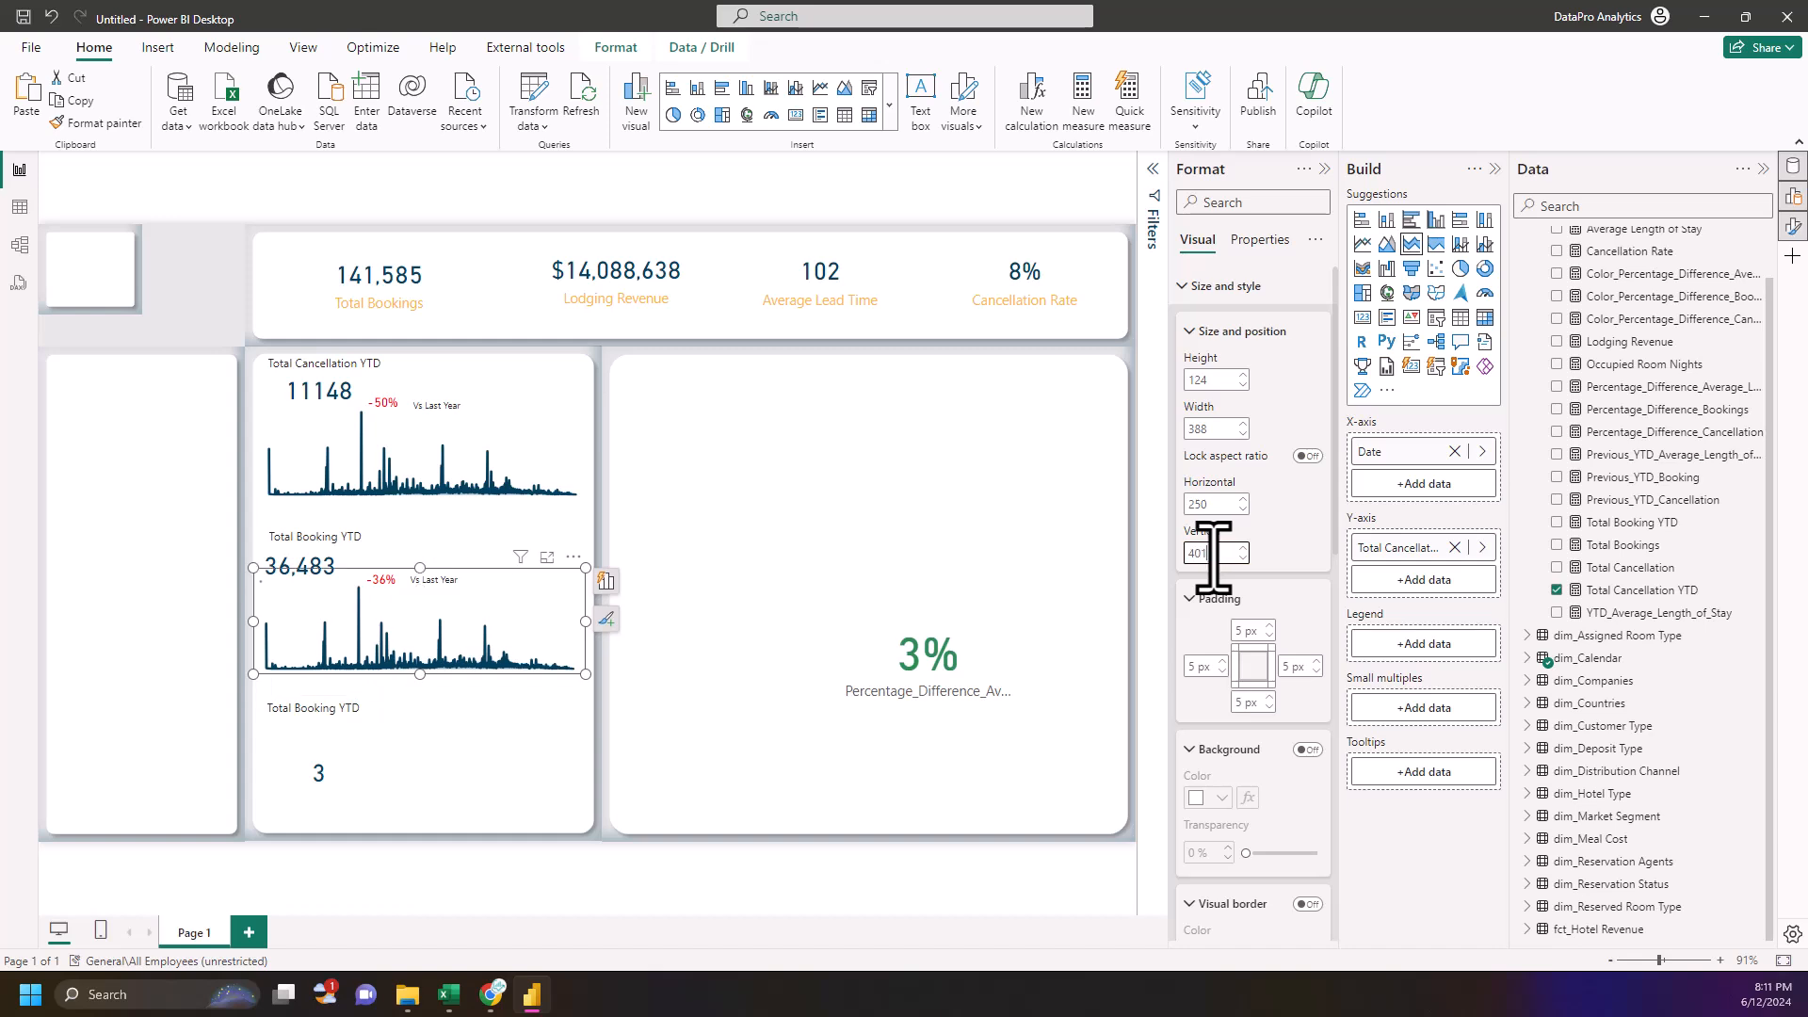
- Set the copied title text box's vertical position to 534 and horizontal position to 255
{"action": "left_click", "coordinate": [280, 713]}
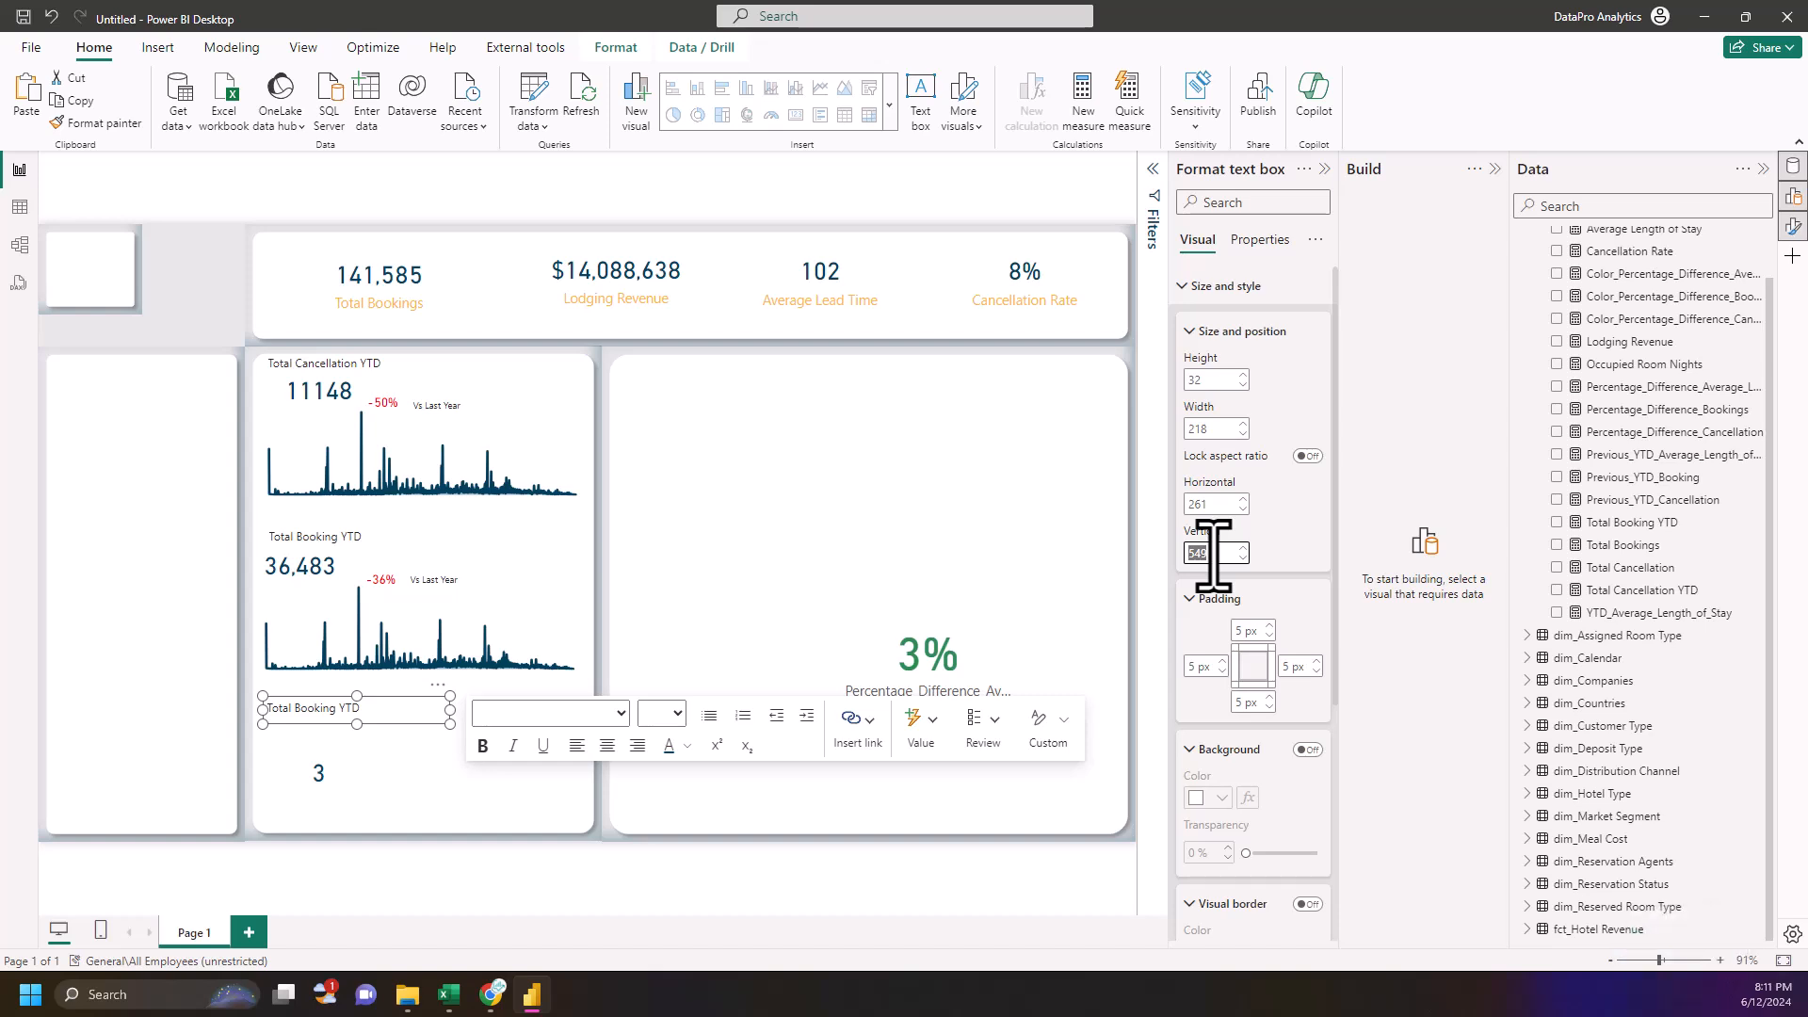
{"action": "type", "text": "4"}
{"action": "left_click", "coordinate": [1209, 506]}
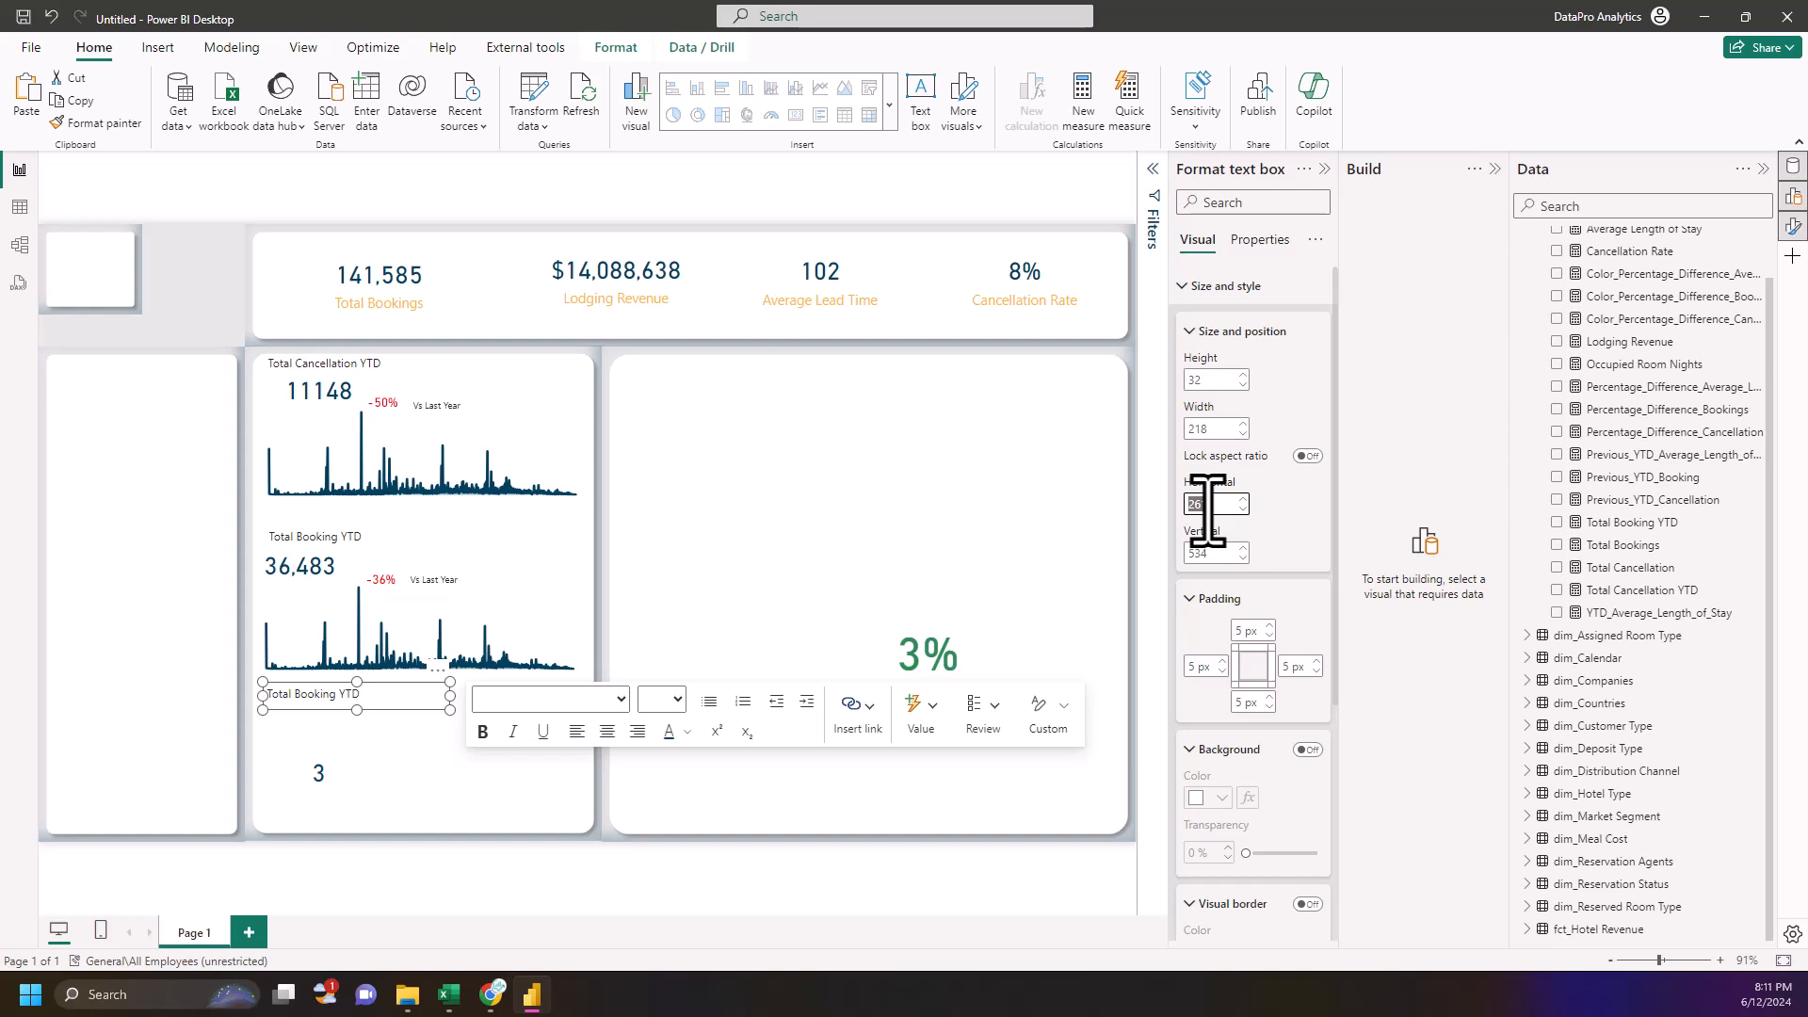
{"action": "type", "text": "255"}
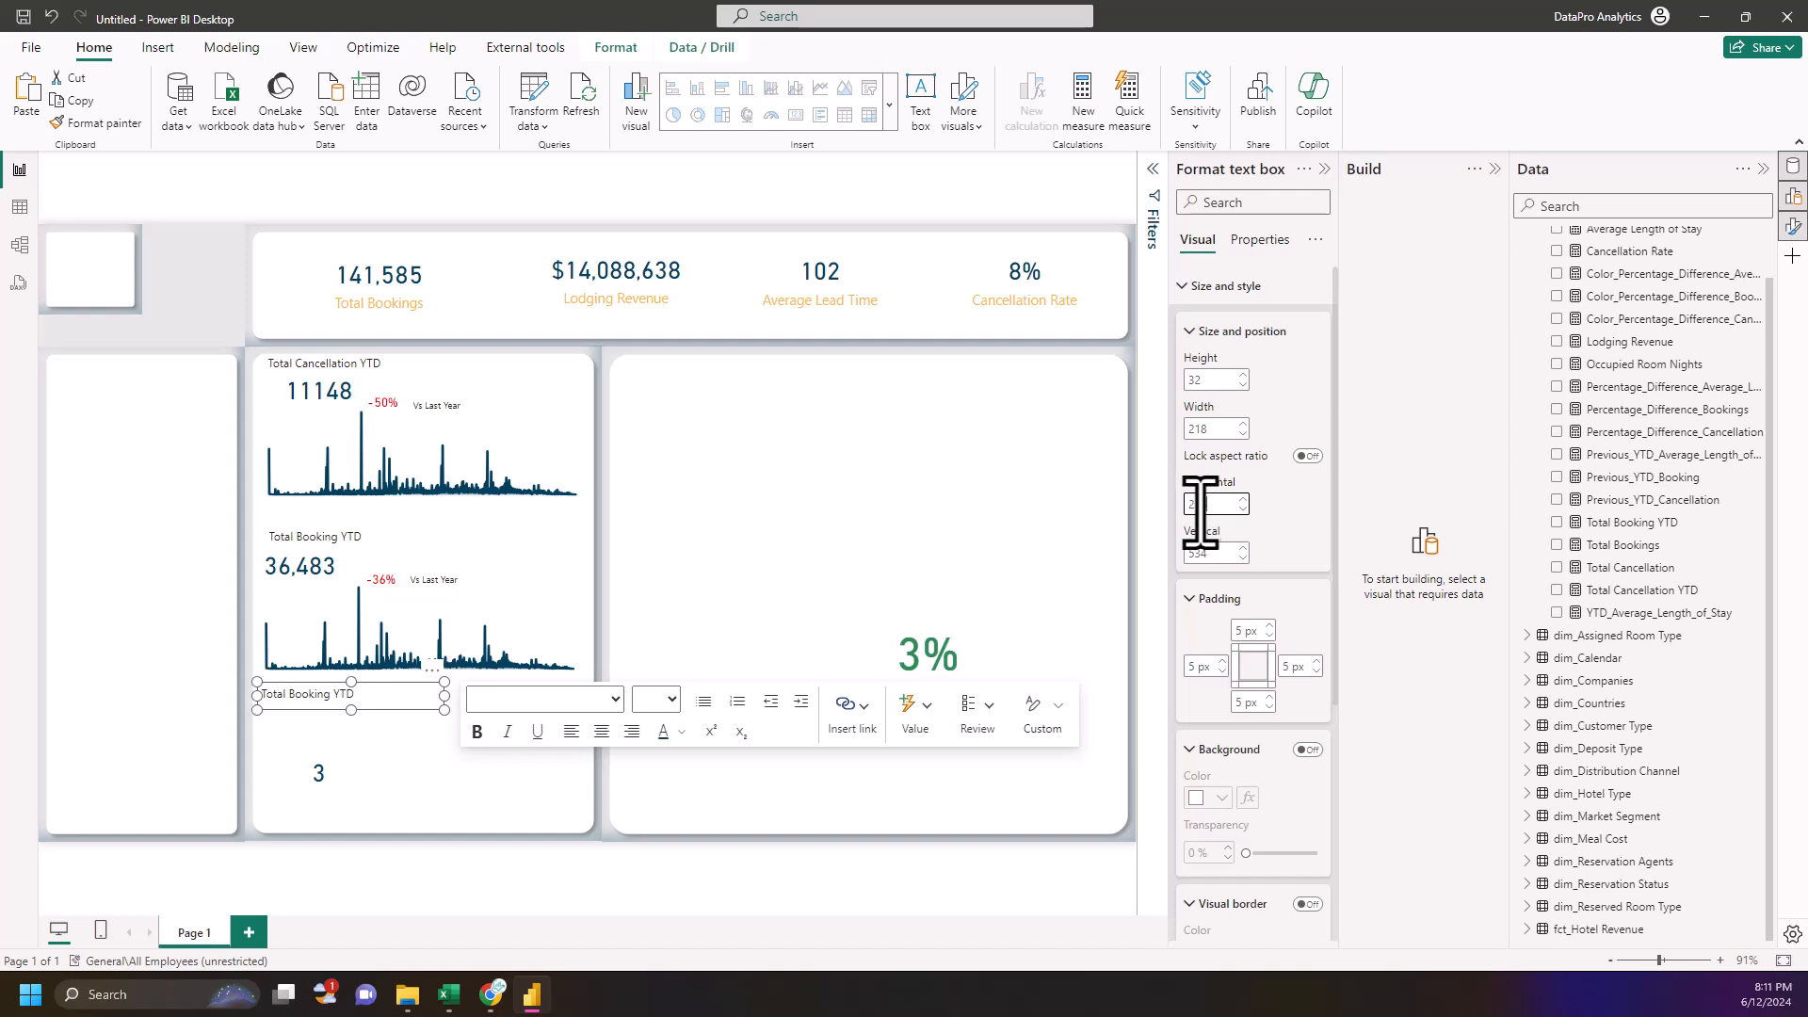
- Set the Average Length of Stay card's height to 59, width to 104, horizontal position to 275 and vertical position to 562
{"action": "left_click", "coordinate": [323, 781]}
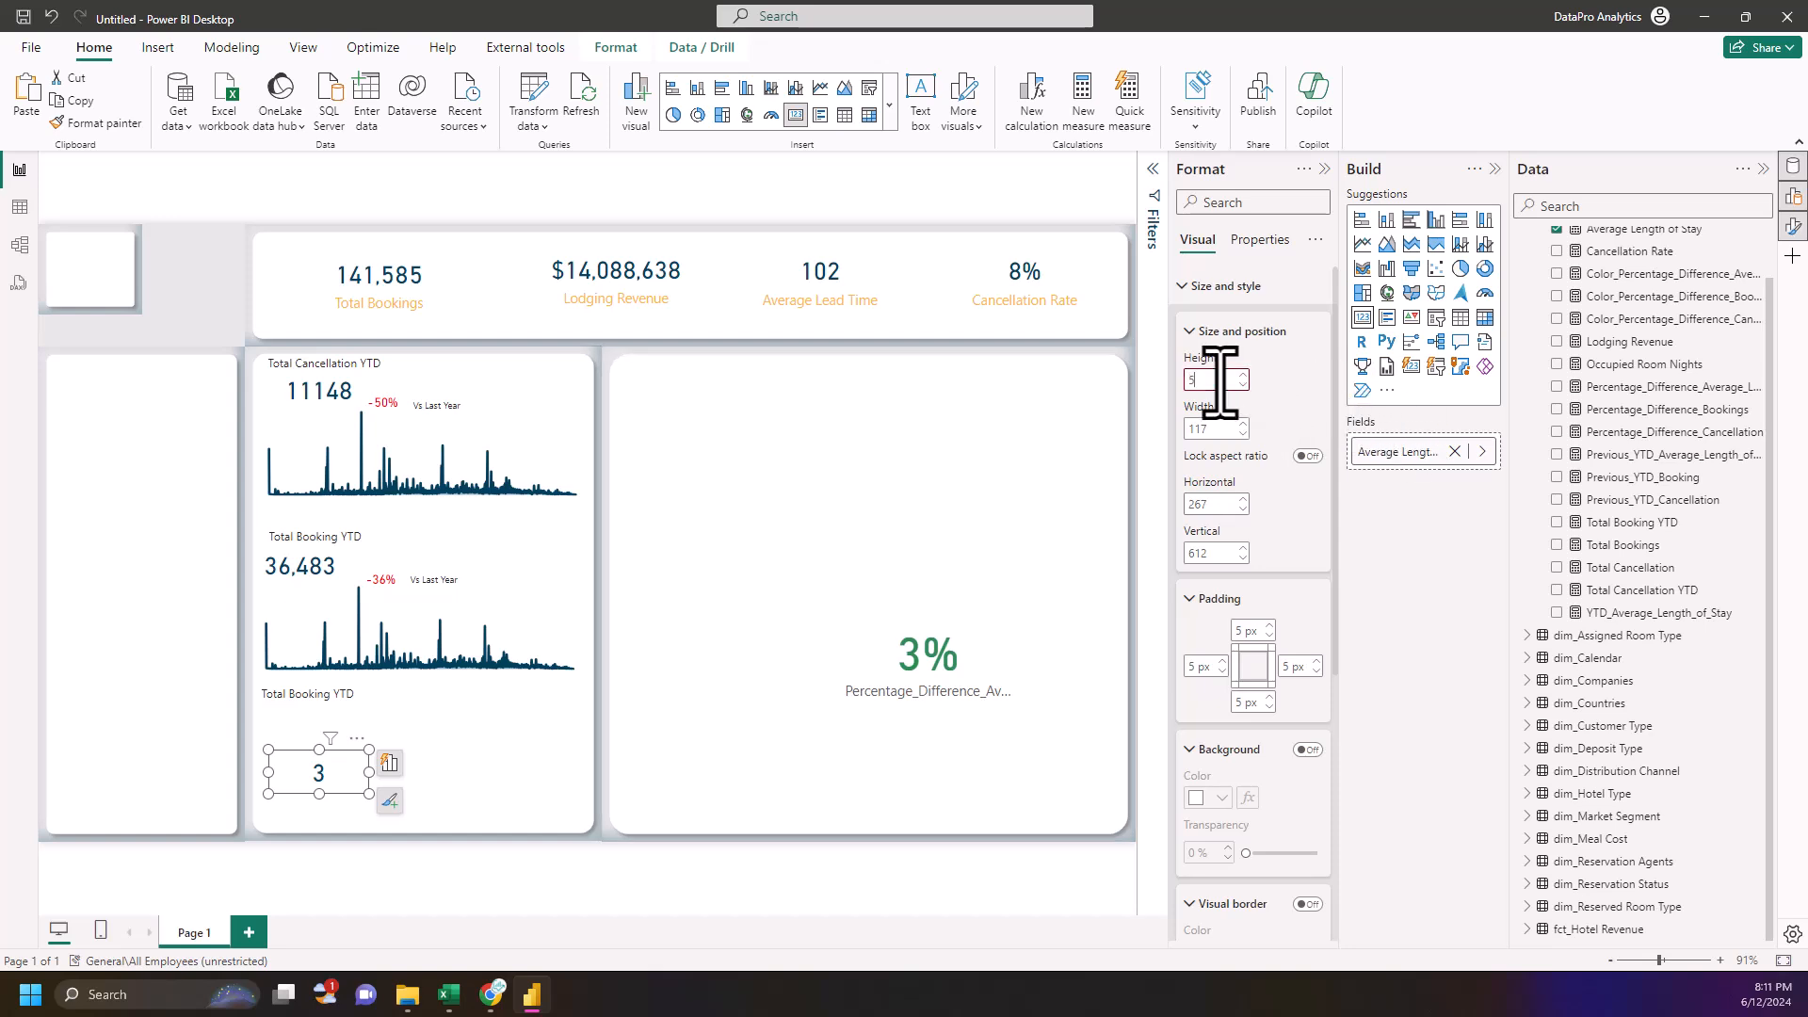
{"action": "type", "text": "9"}
{"action": "key", "text": "Return"}
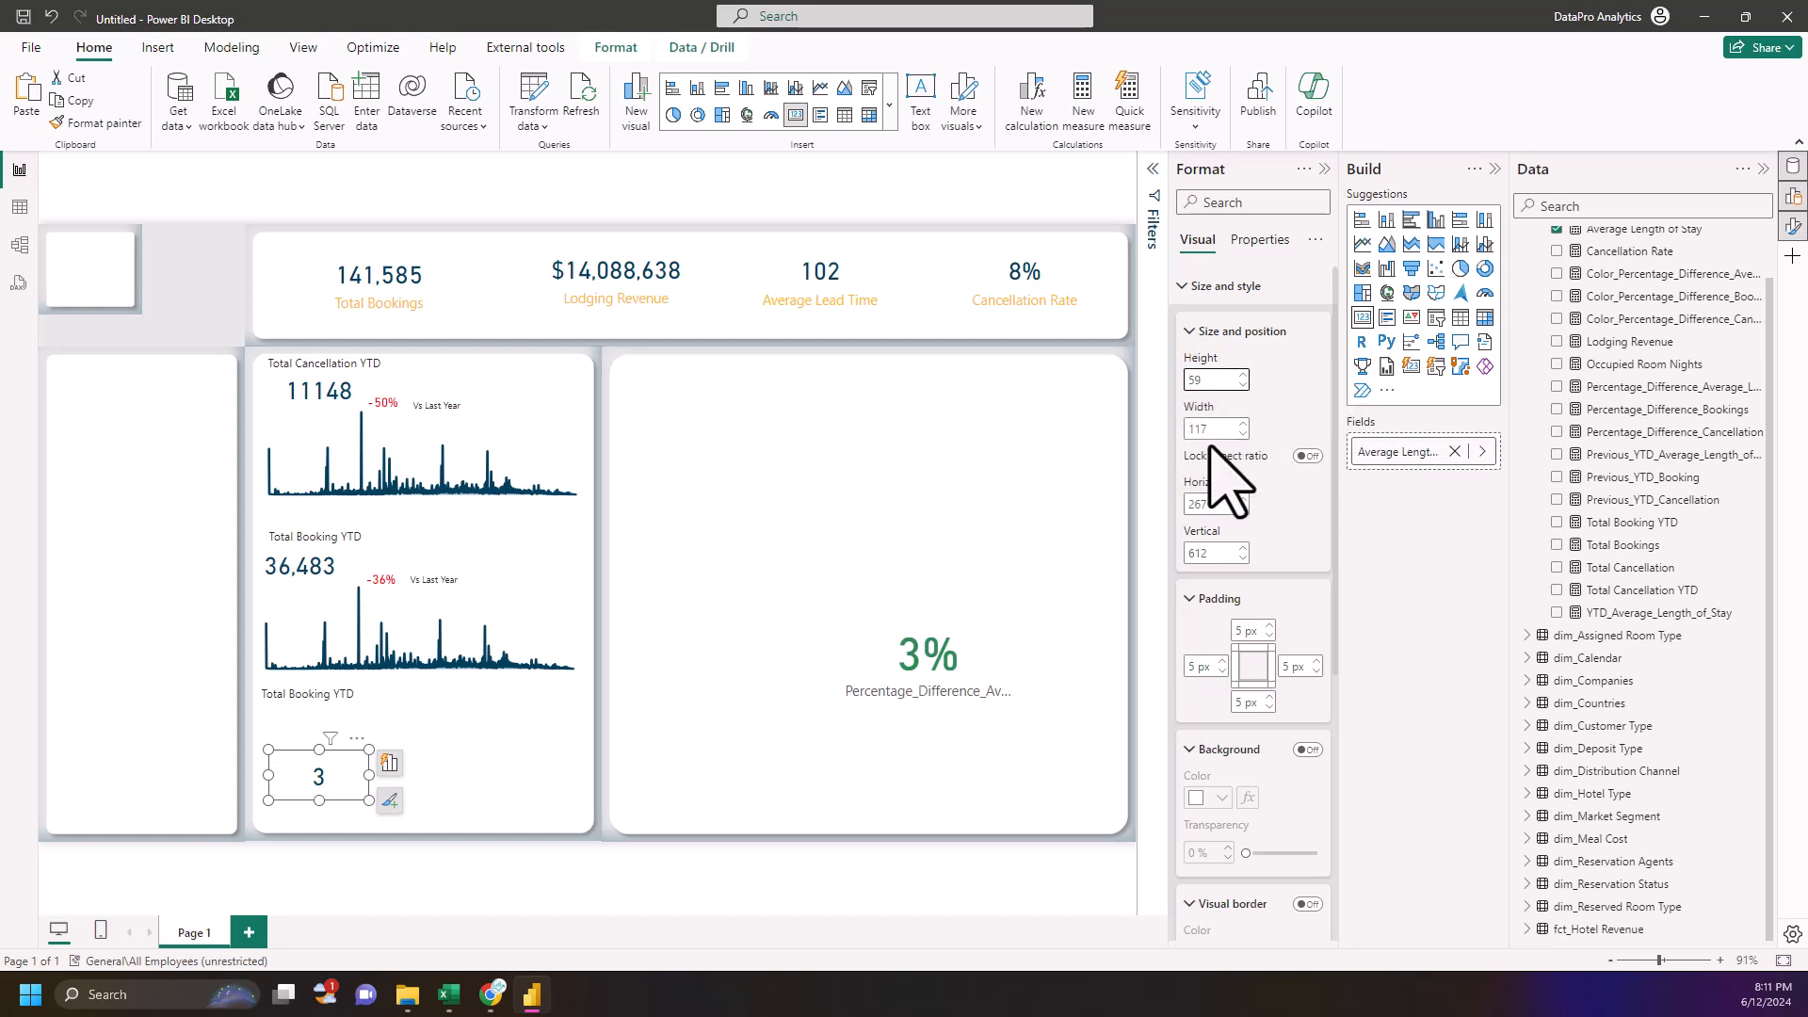
{"action": "left_click", "coordinate": [1213, 439]}
{"action": "type", "text": "104"}
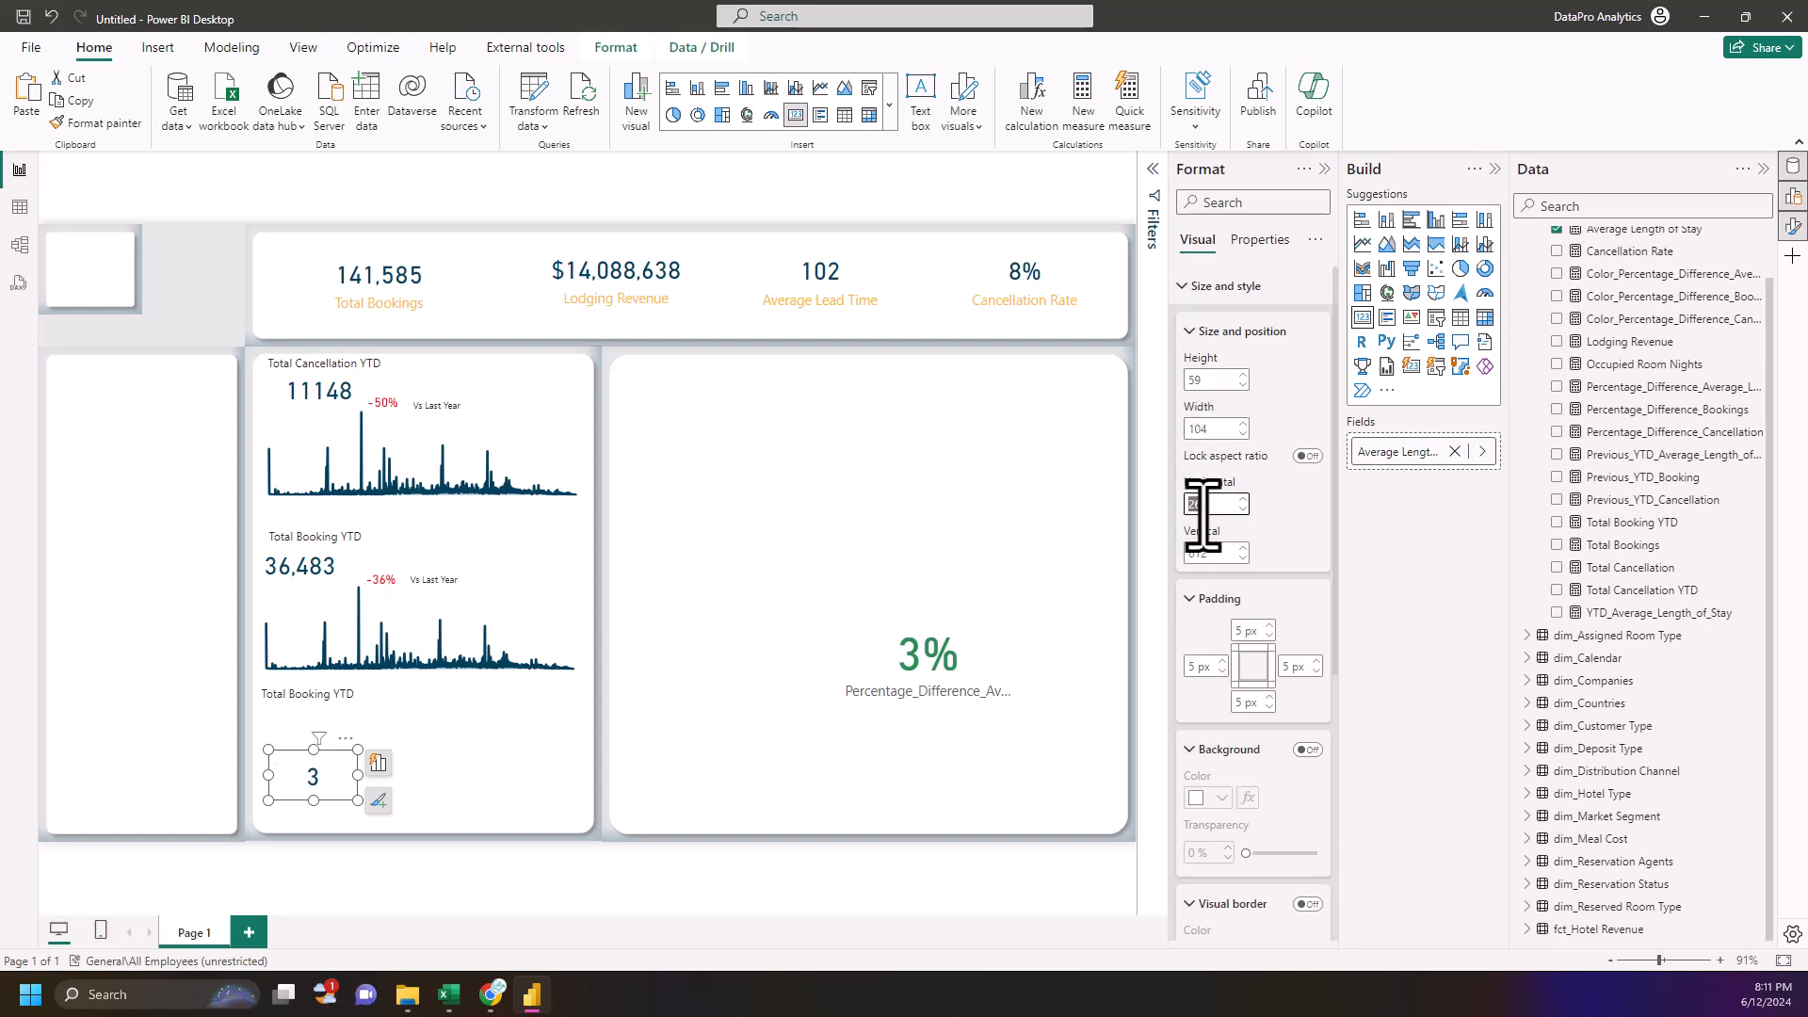
{"action": "left_click", "coordinate": [1204, 514]}
{"action": "type", "text": "275"}
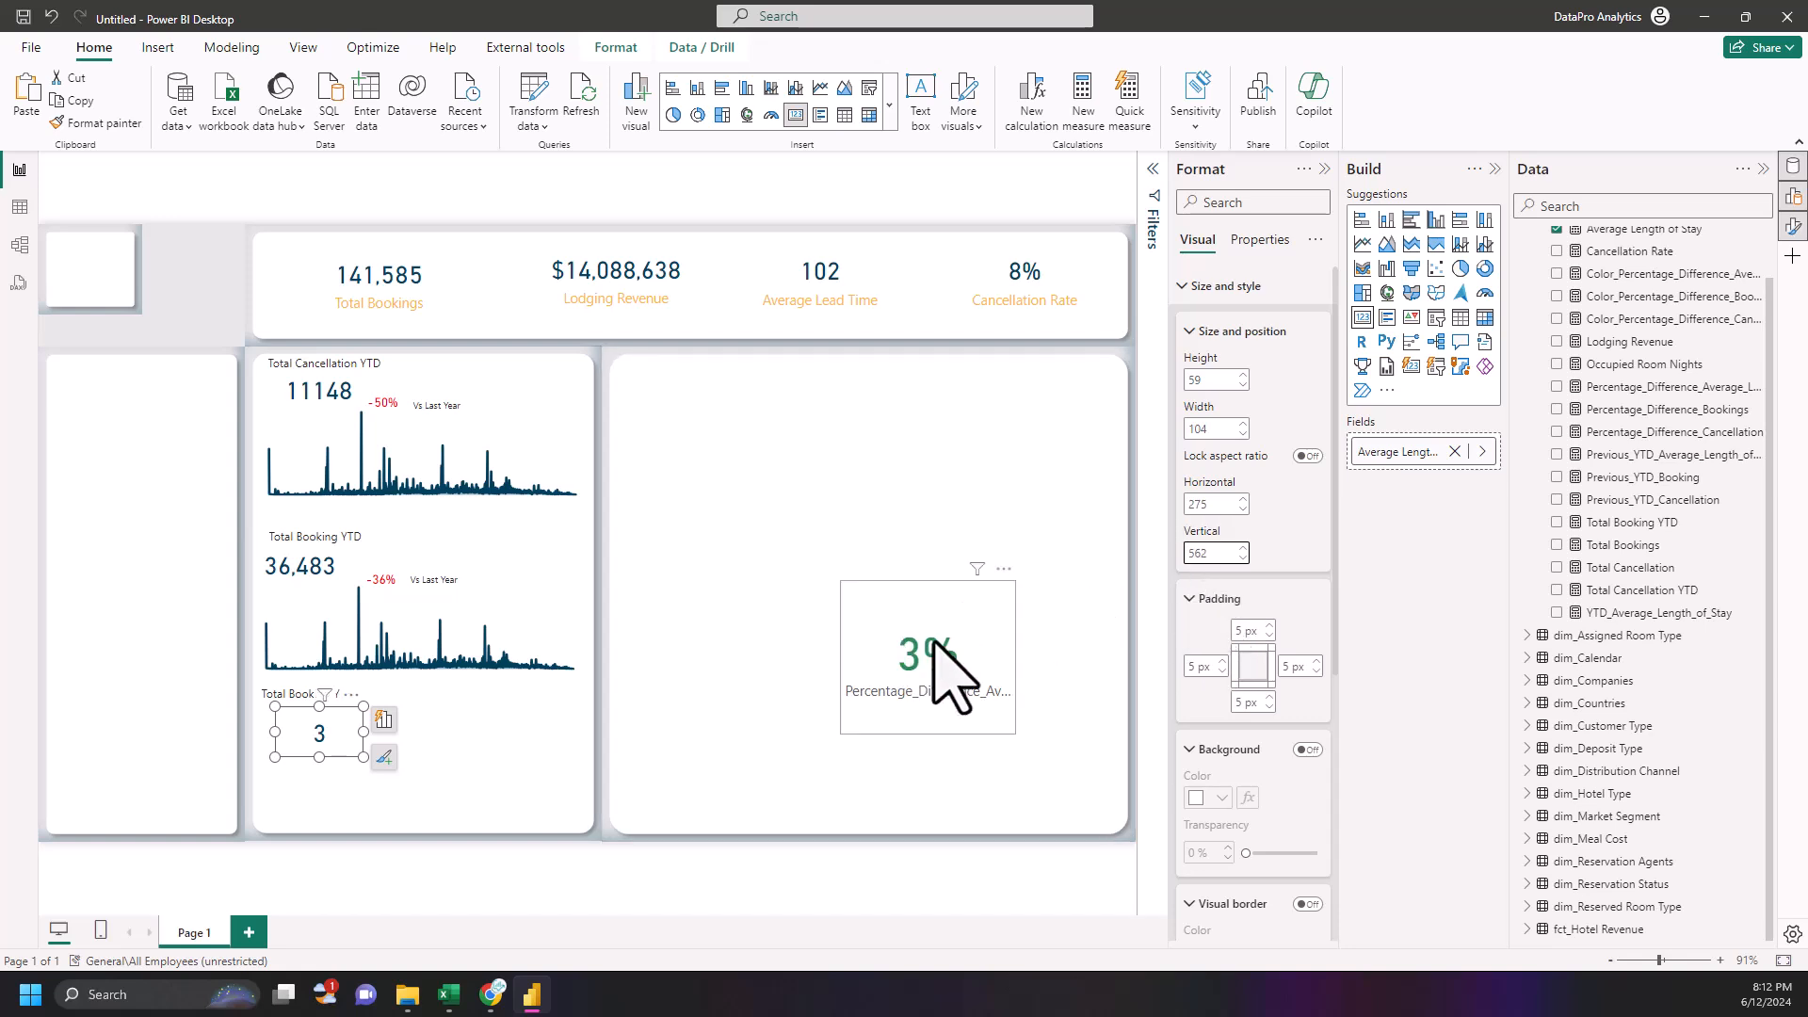
- Widen the average length of stay percentage card to about 250 and turn off its category label
{"action": "left_click", "coordinate": [956, 641]}
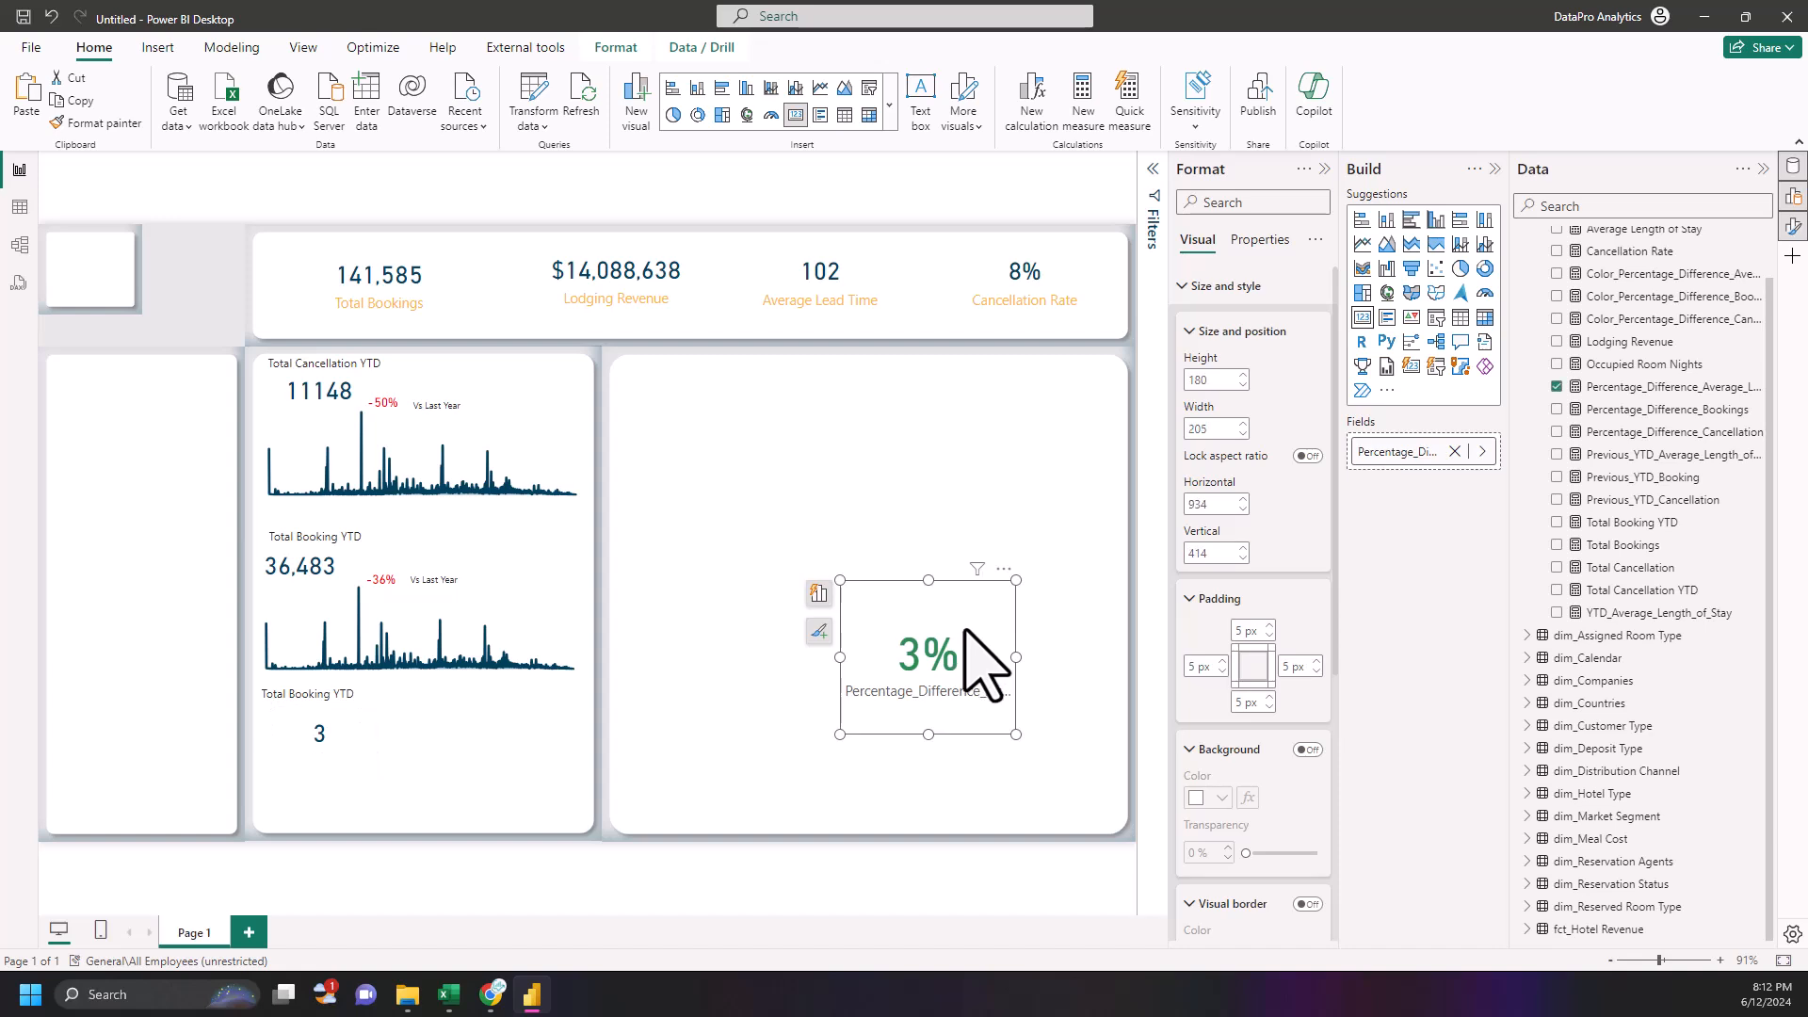
{"action": "left_click_drag", "start_coordinate": [1012, 657], "coordinate": [1055, 658]}
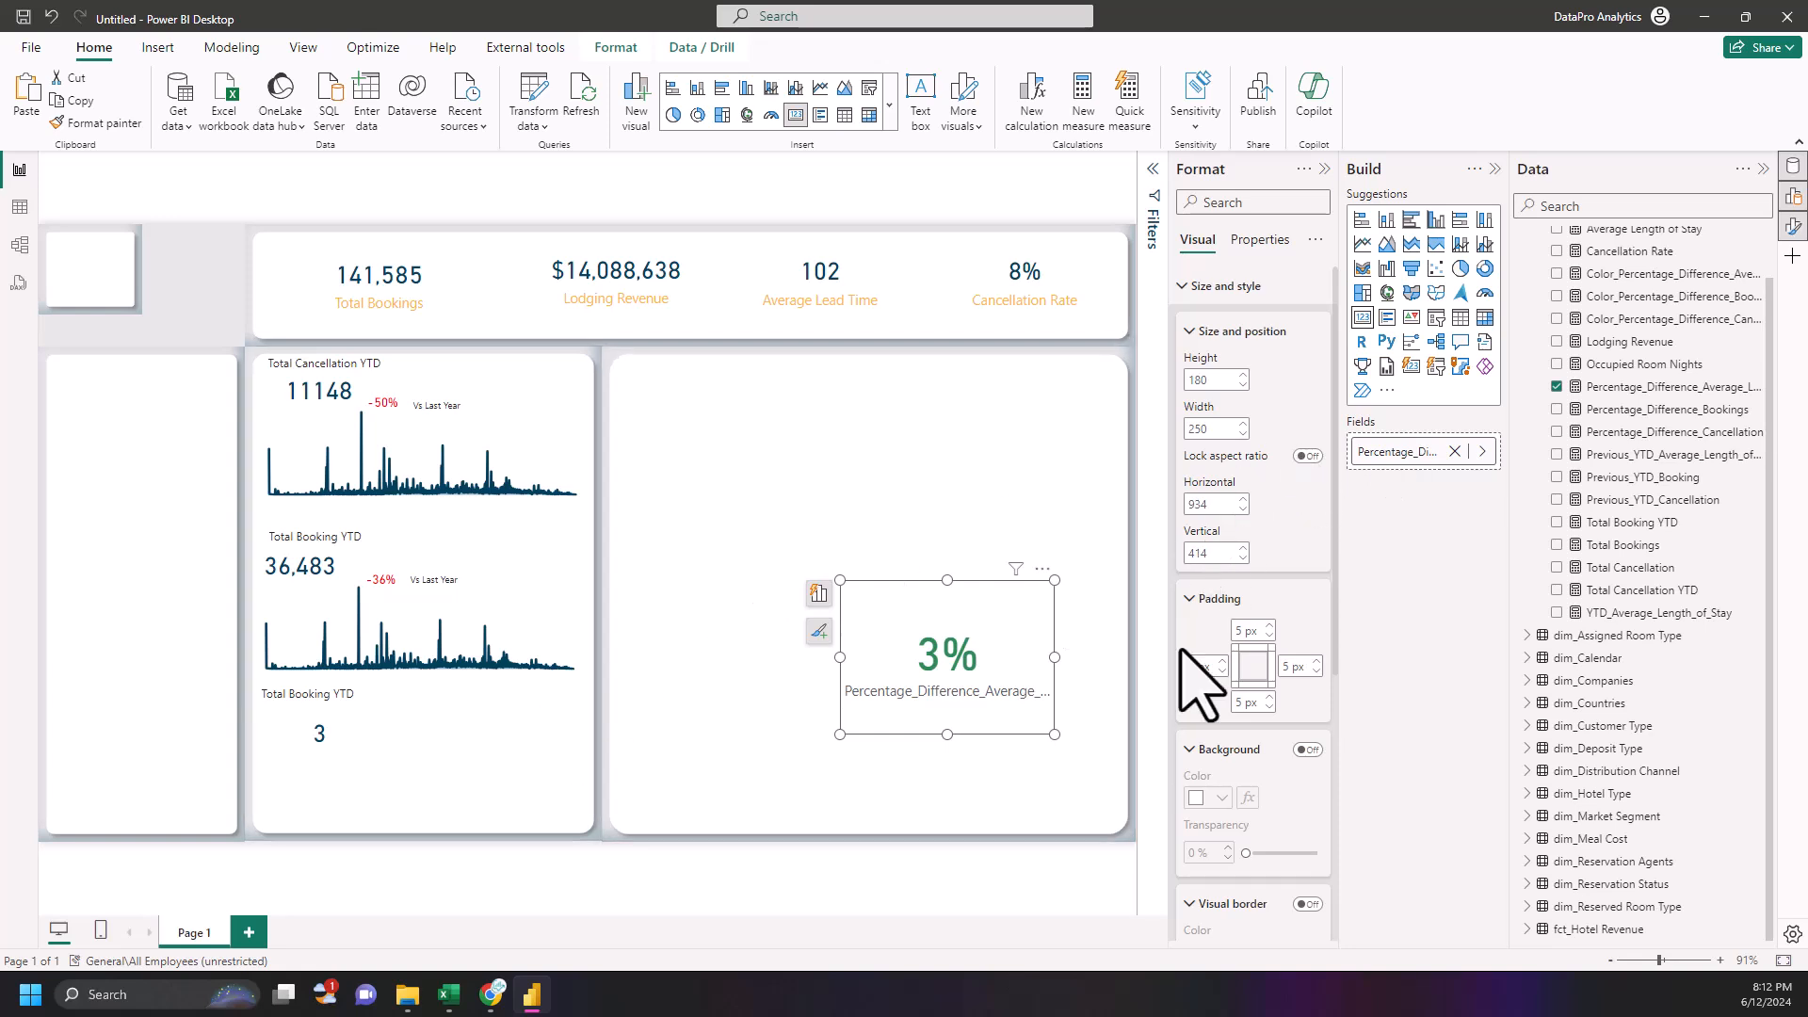
{"action": "scroll", "coordinate": [1191, 729], "scroll_direction": "down", "scroll_amount": 1}
{"action": "scroll", "coordinate": [1205, 762], "scroll_direction": "down", "scroll_amount": 8}
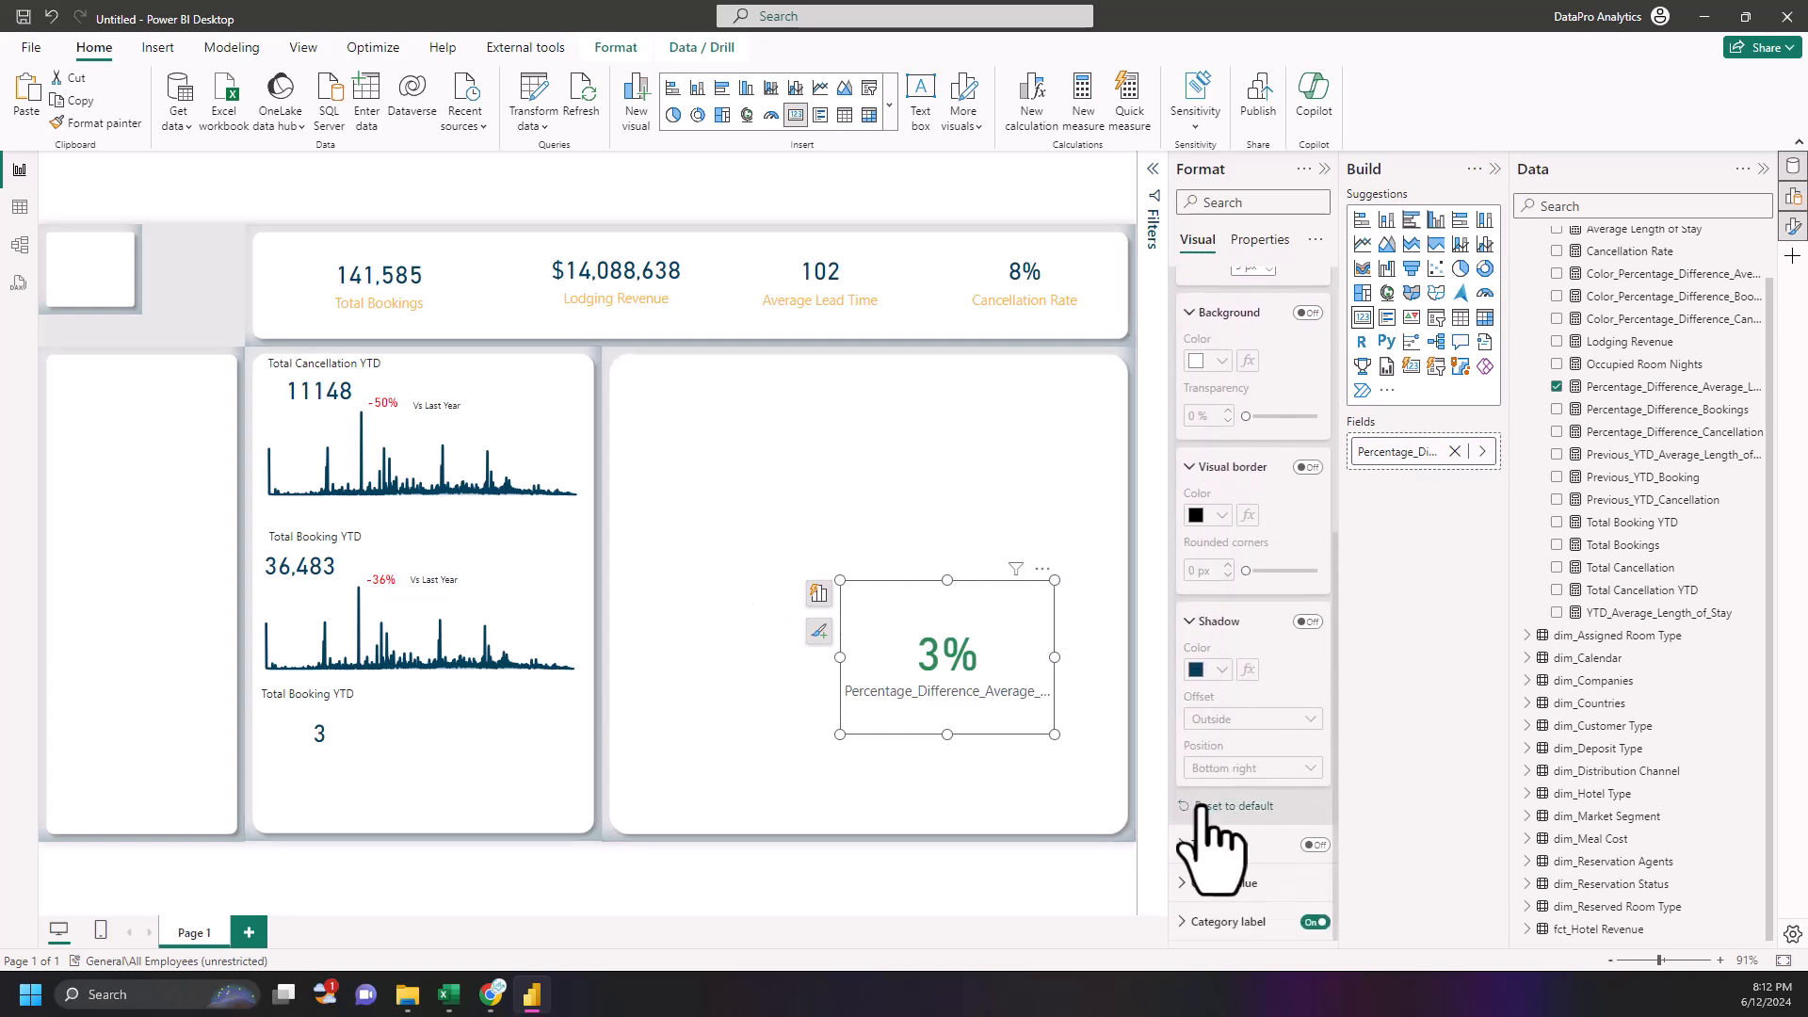
{"action": "left_click", "coordinate": [1315, 924]}
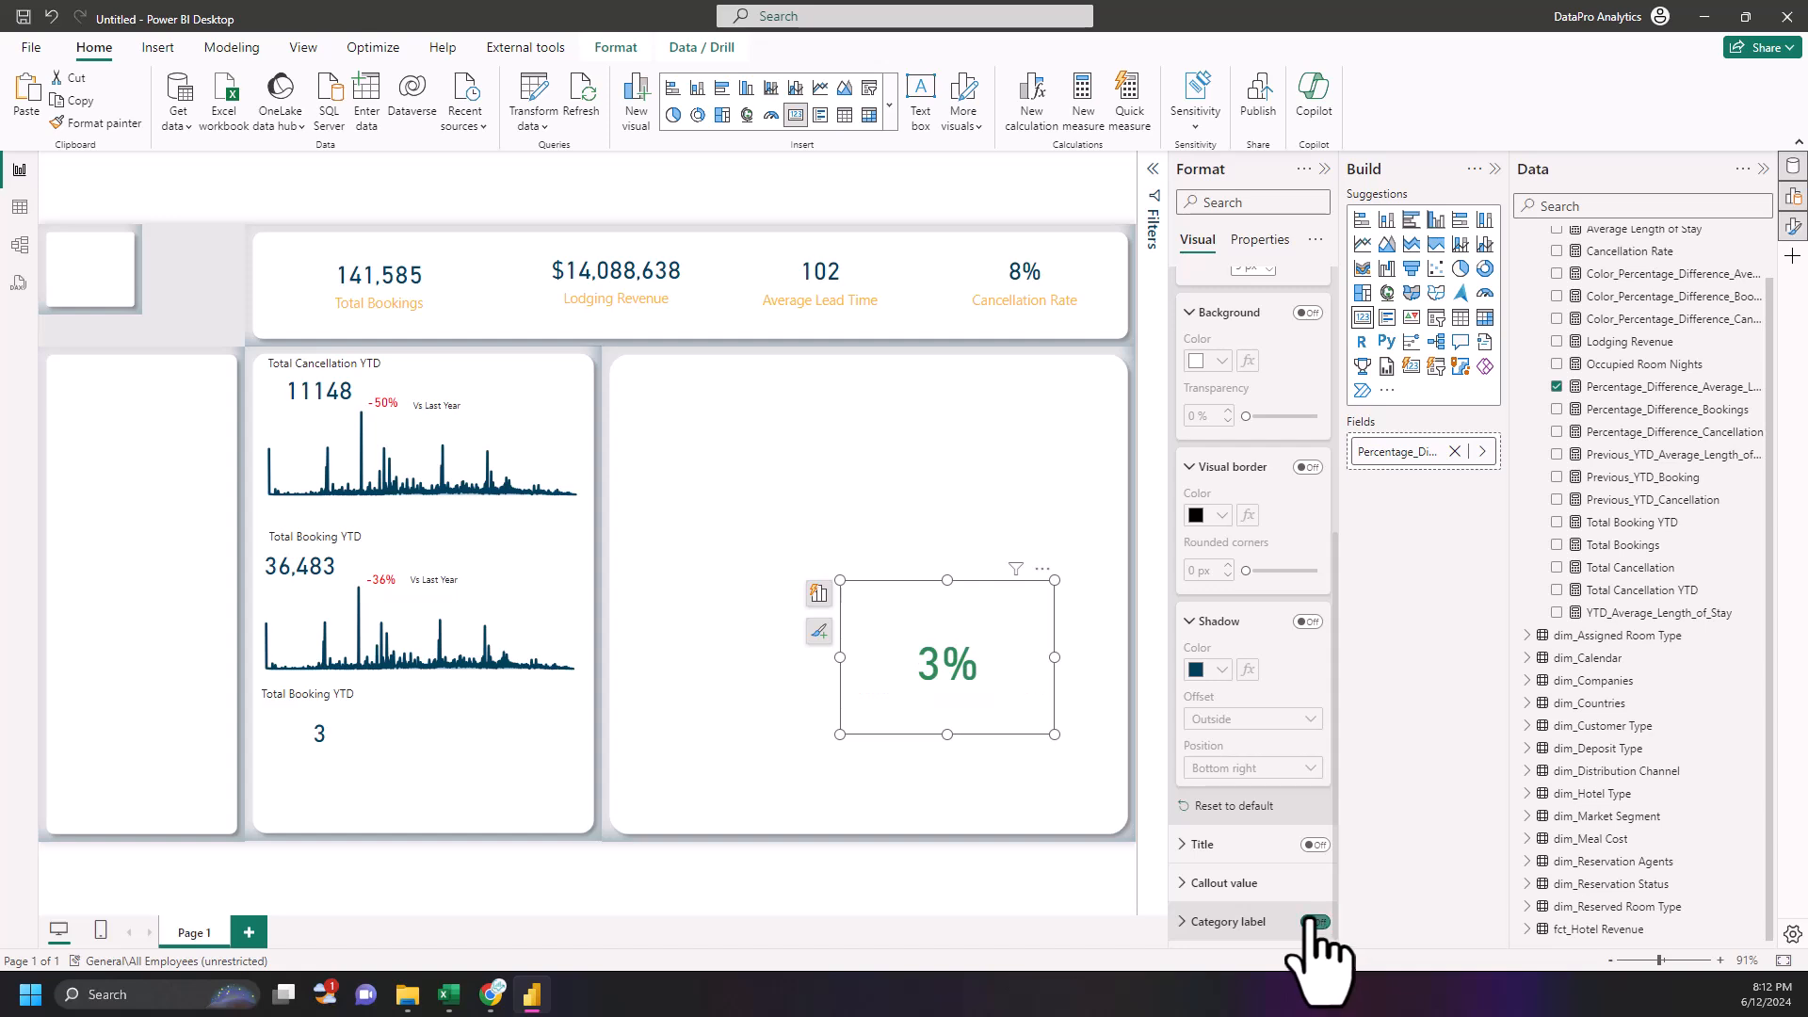
- Set the percentage card's callout value to font size 12, display units None and 0 decimal places
{"action": "left_click", "coordinate": [1187, 886]}
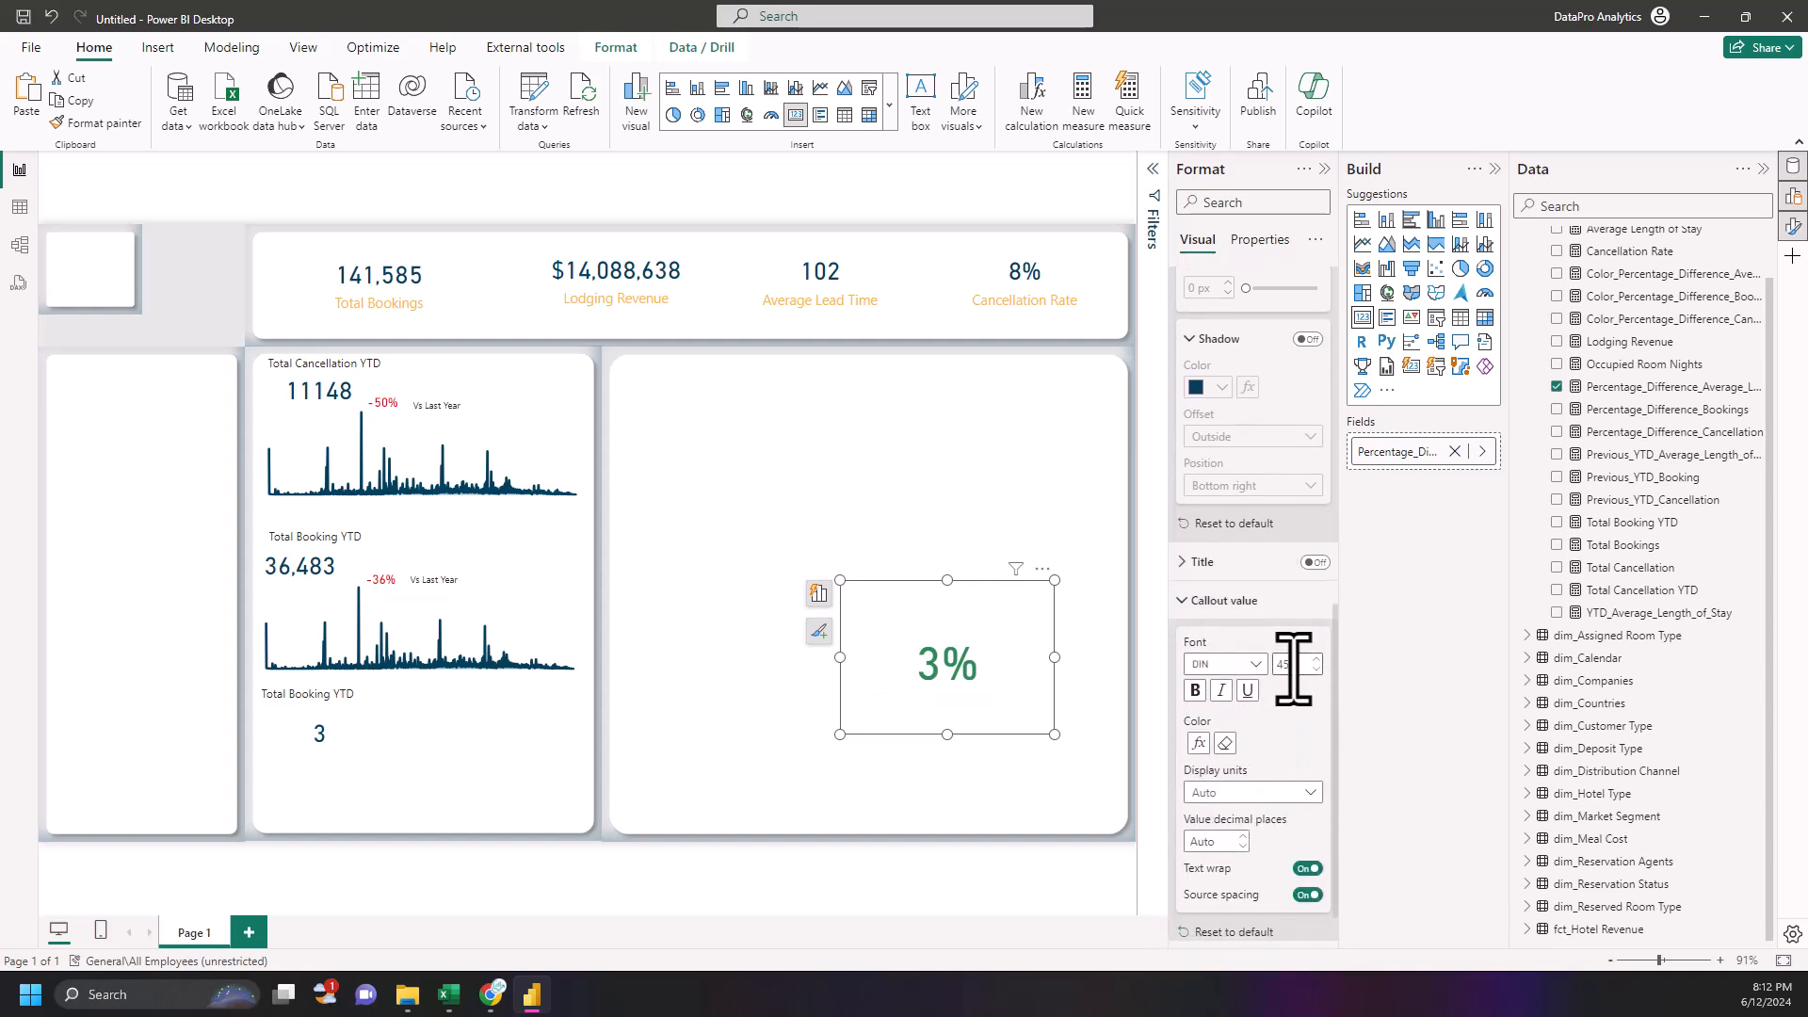
{"action": "left_click", "coordinate": [381, 589]}
{"action": "left_click", "coordinate": [947, 711]}
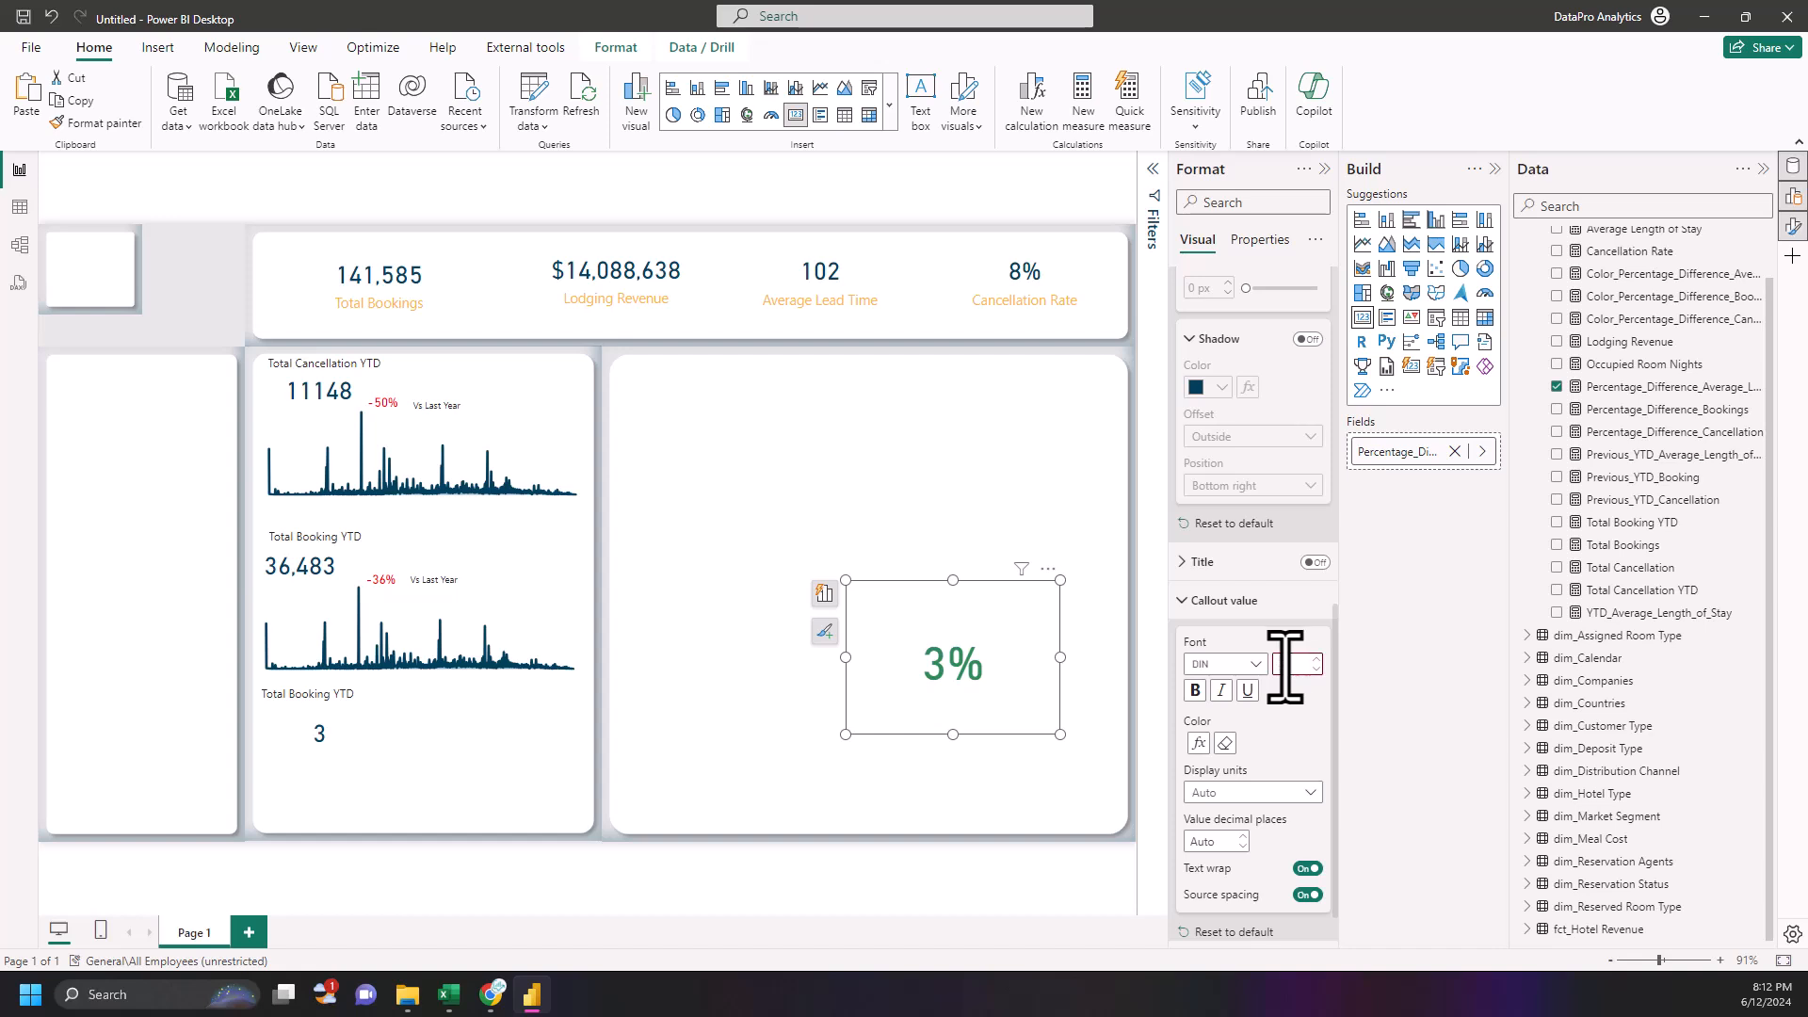
{"action": "type", "text": "12"}
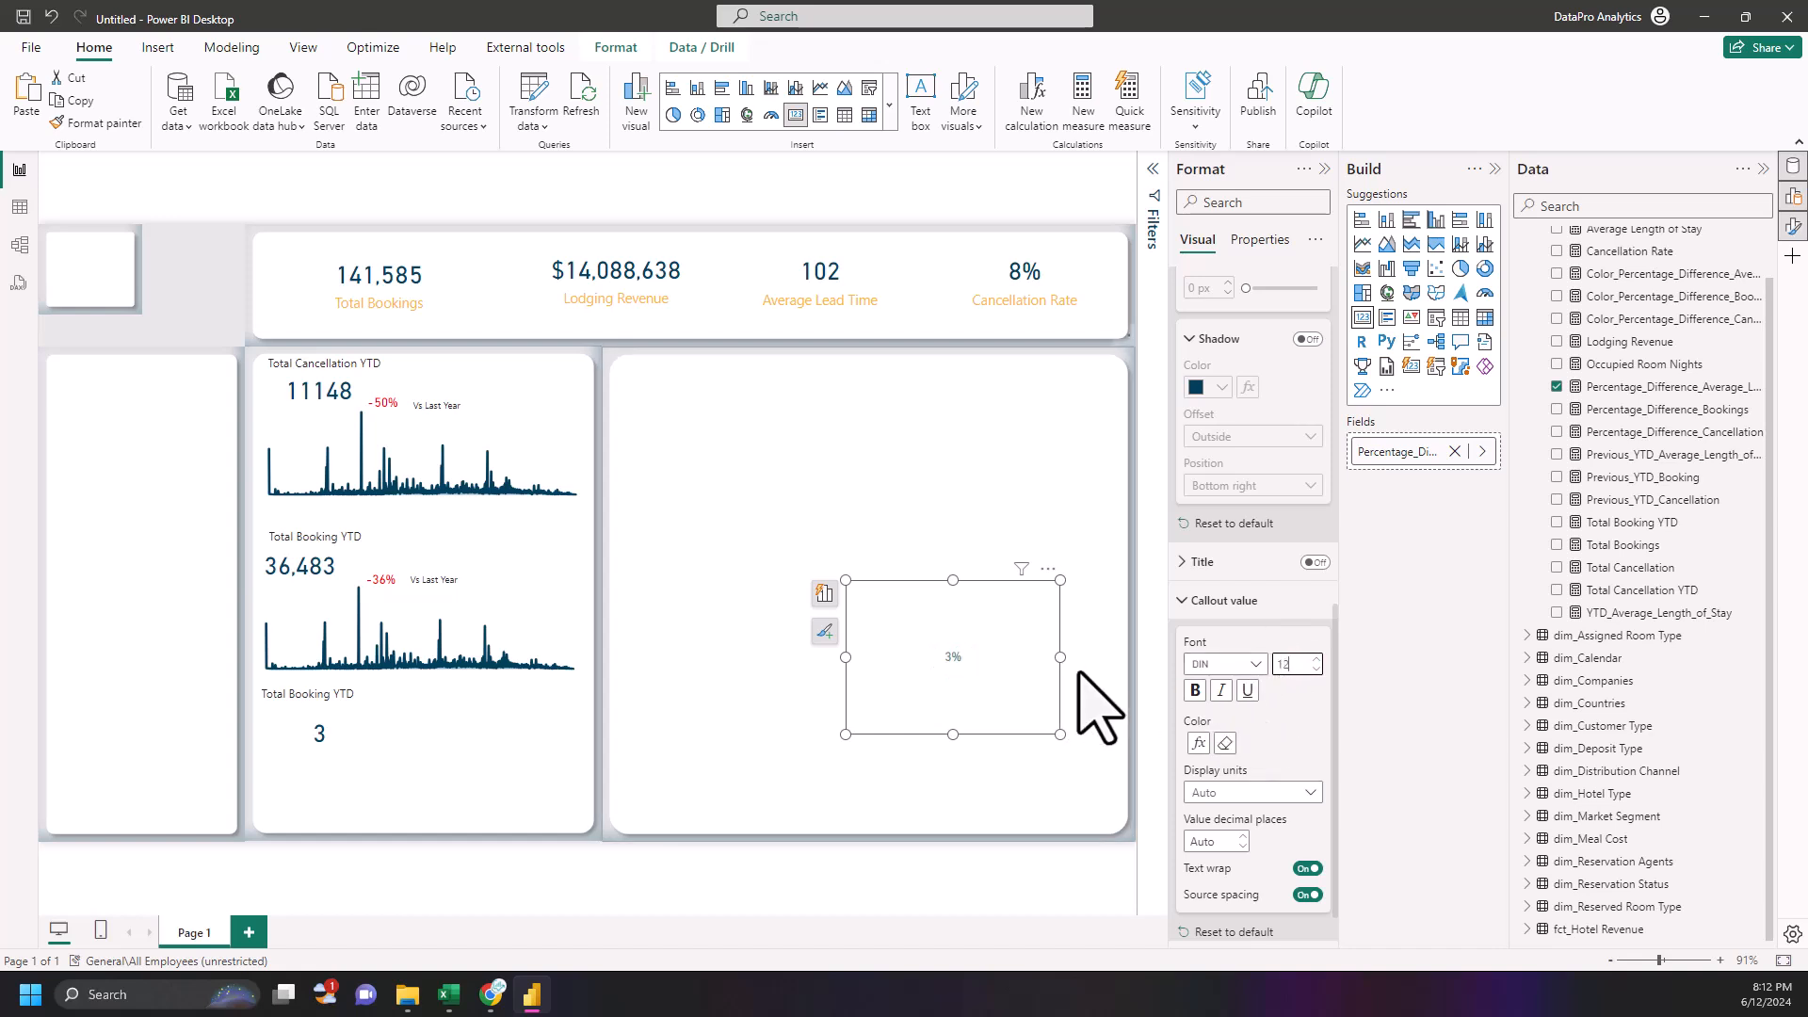
{"action": "left_click", "coordinate": [1227, 793]}
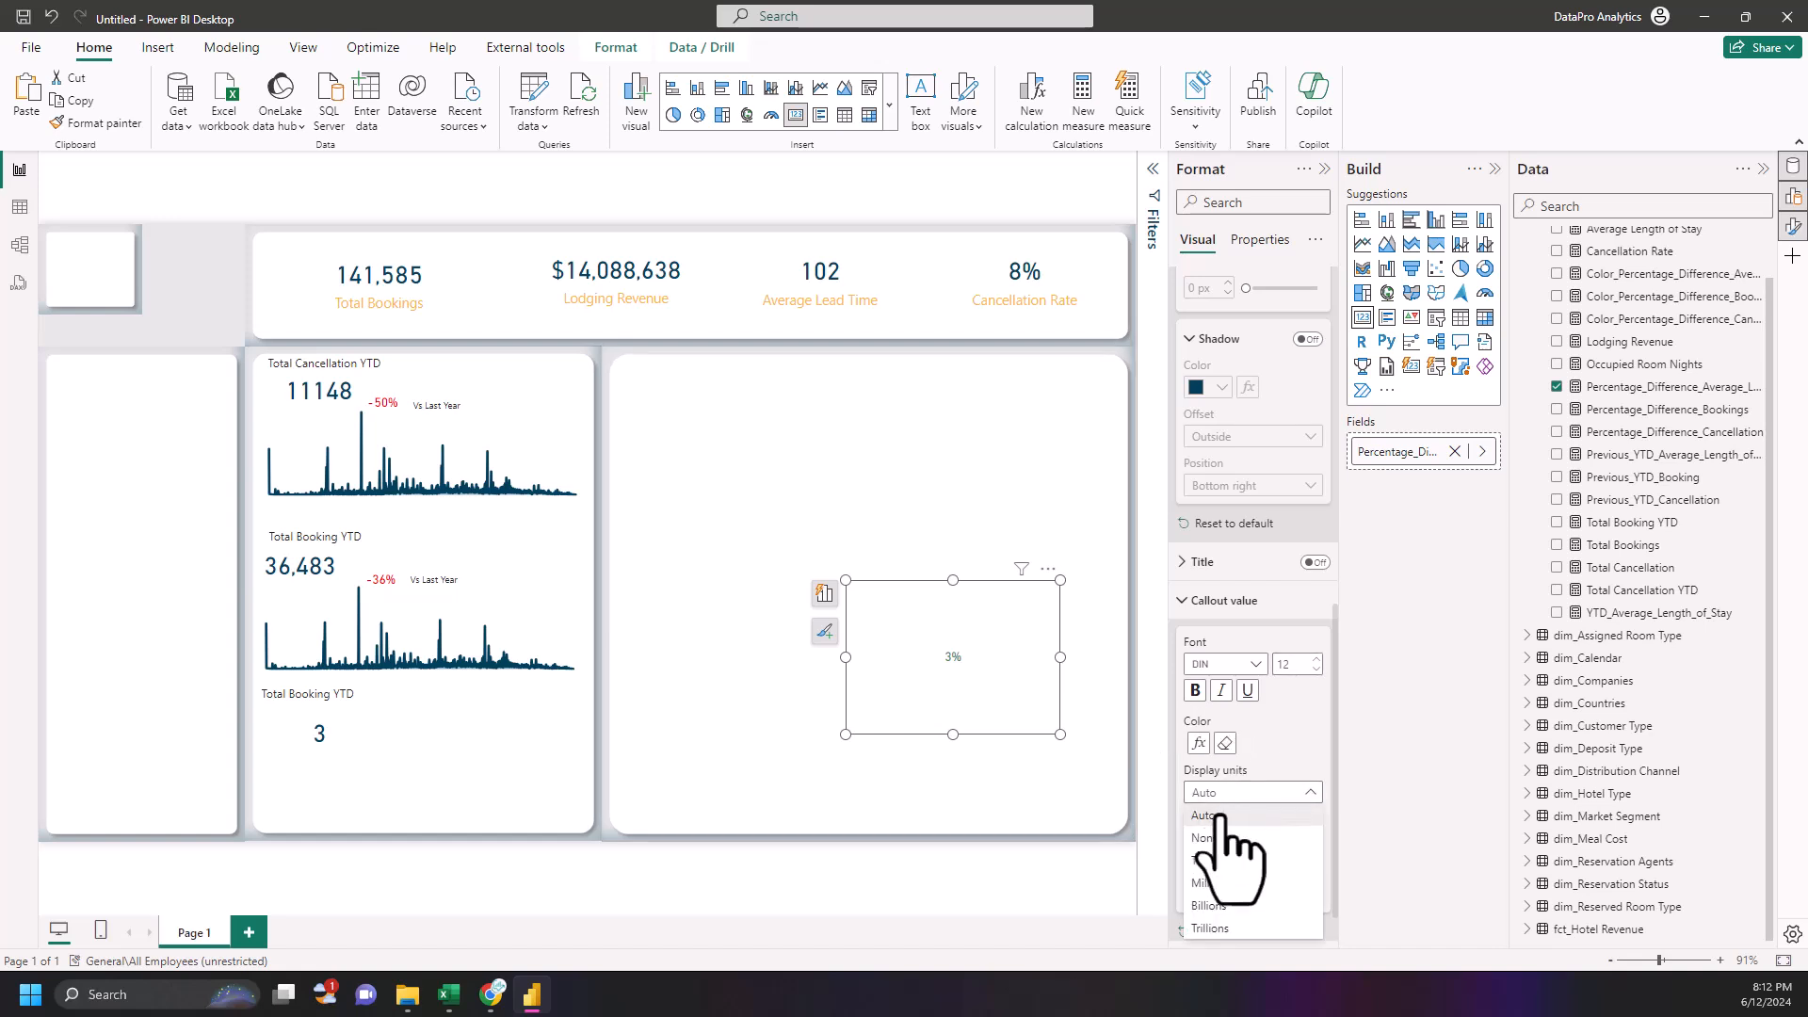
{"action": "left_click", "coordinate": [1219, 844]}
{"action": "left_click", "coordinate": [1241, 847]}
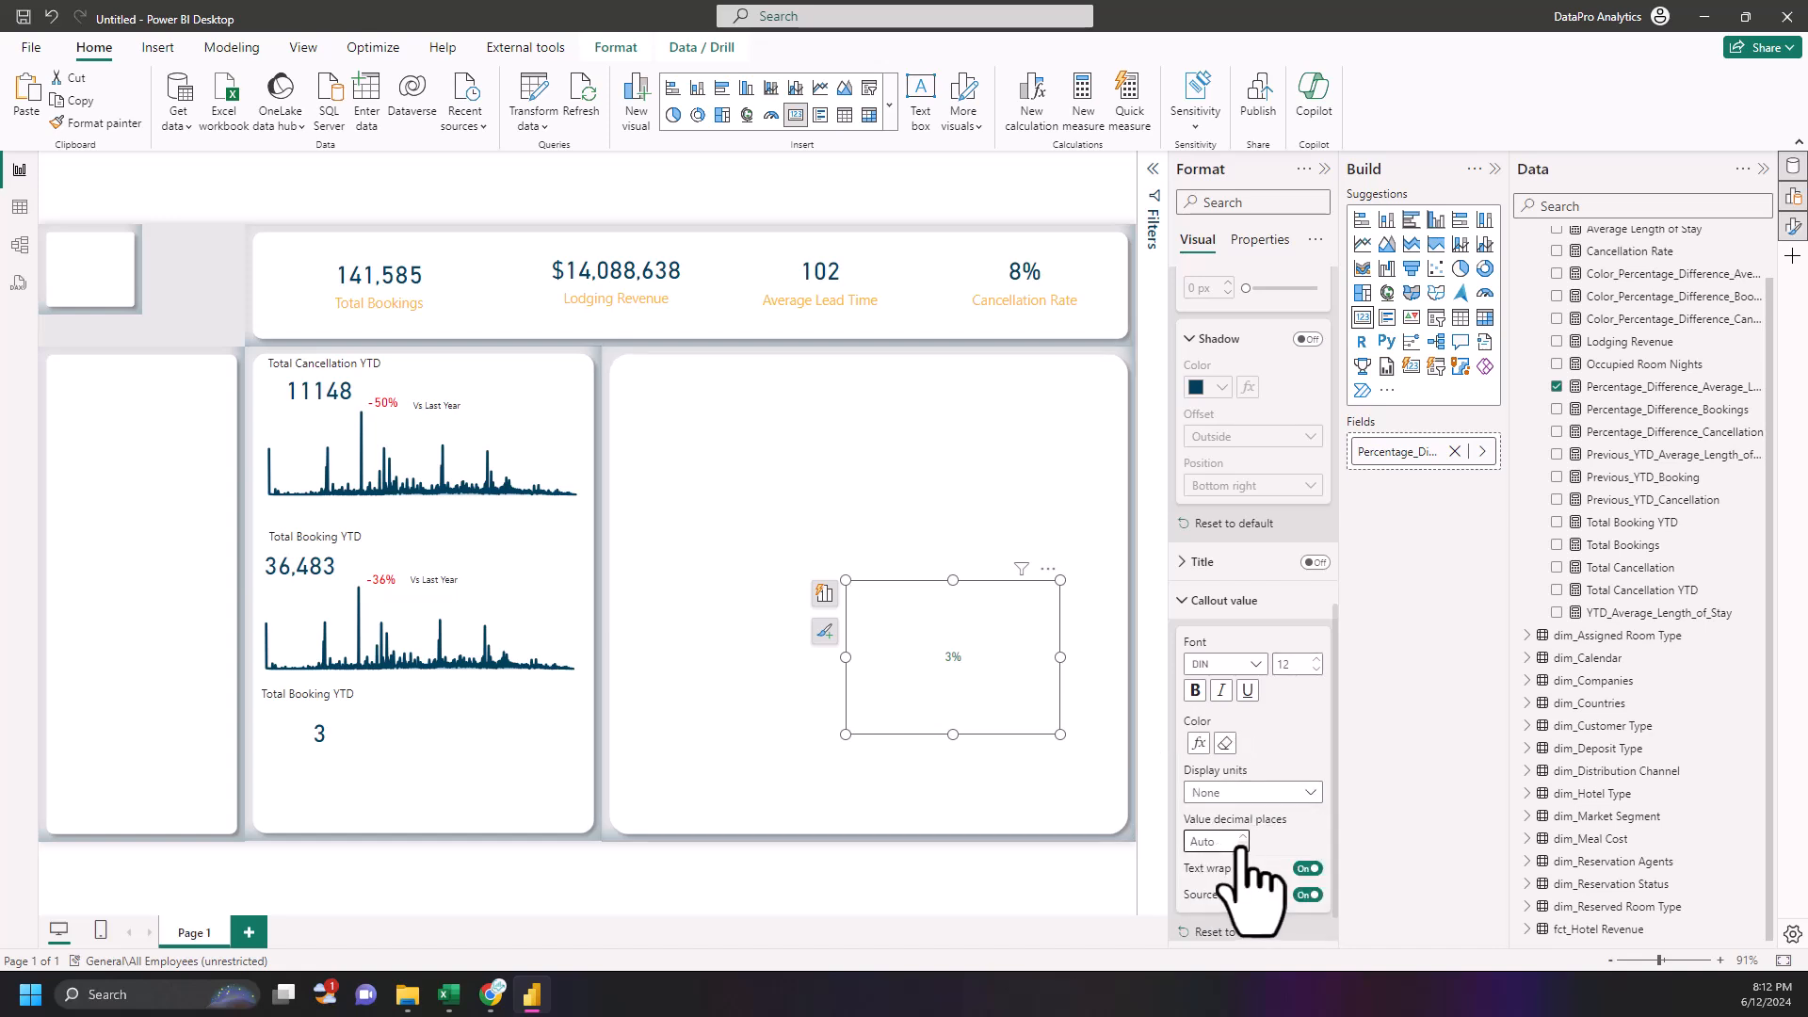
- Shrink the average length of stay percentage card beside its value, with height 33, width 99, horizontal position 322 and vertical position 588
{"action": "left_click_drag", "start_coordinate": [1061, 580], "coordinate": [1000, 691]}
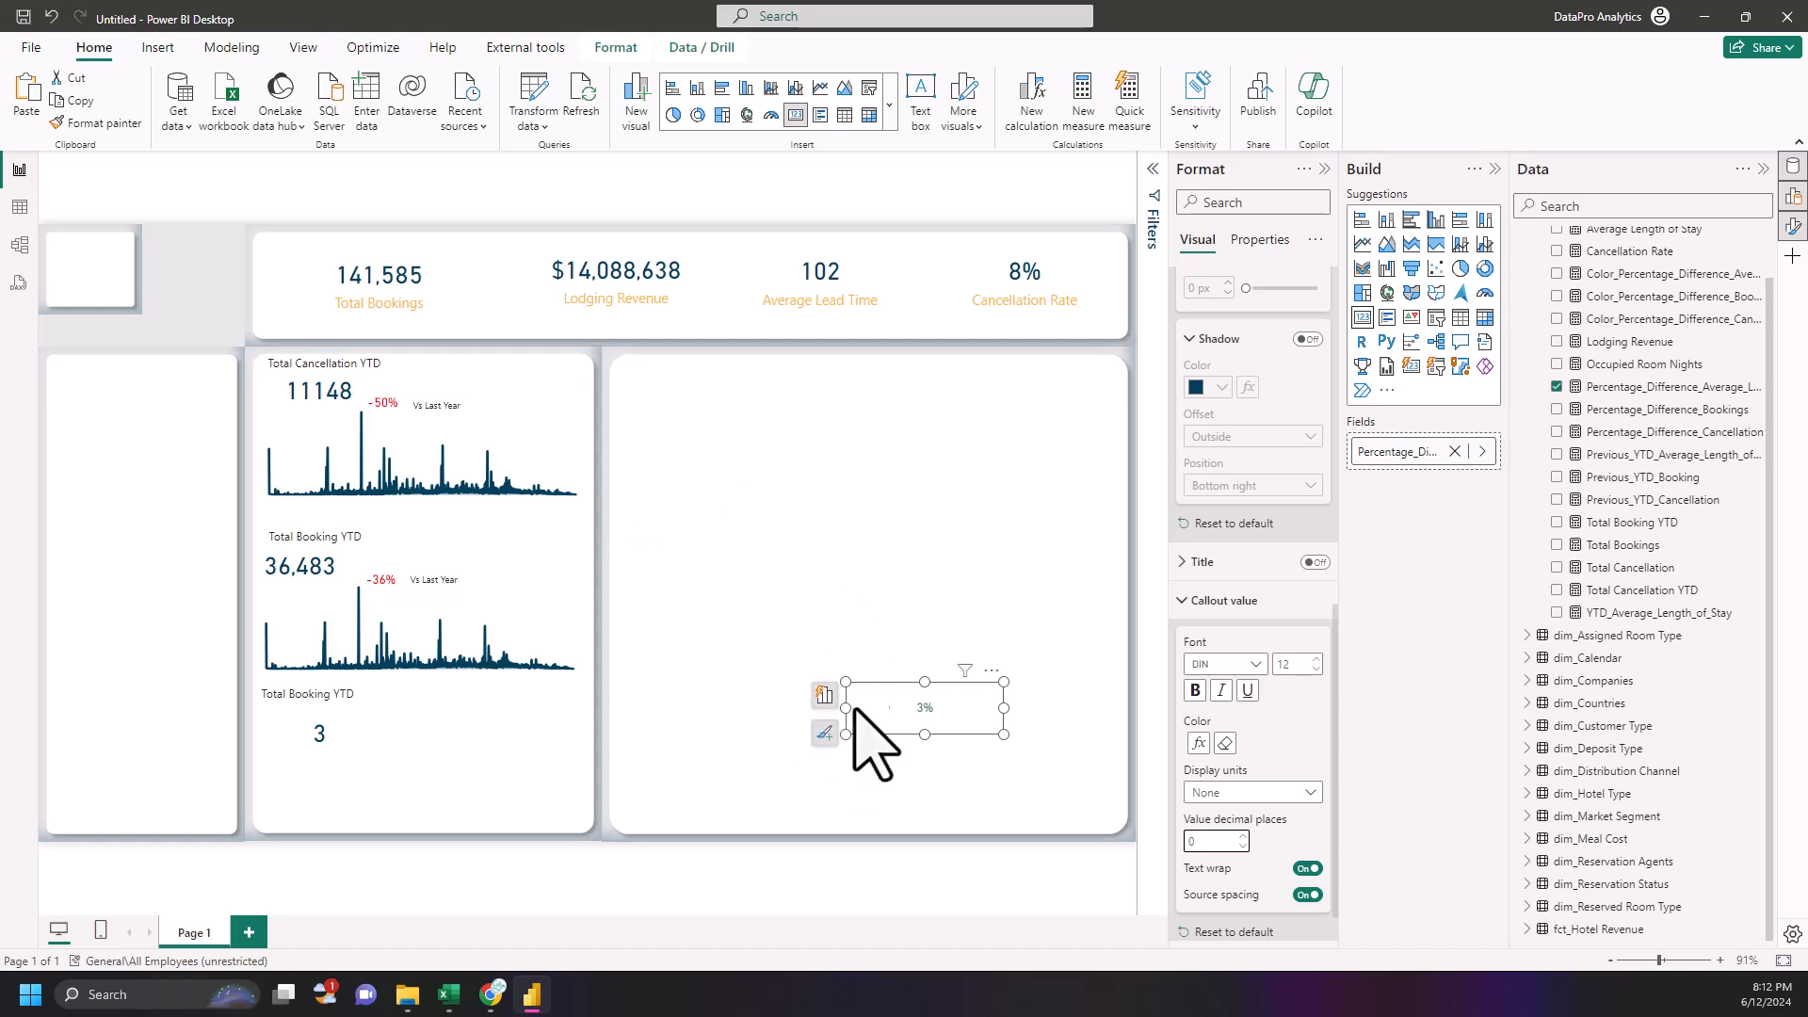
{"action": "left_click_drag", "start_coordinate": [924, 714], "coordinate": [396, 757]}
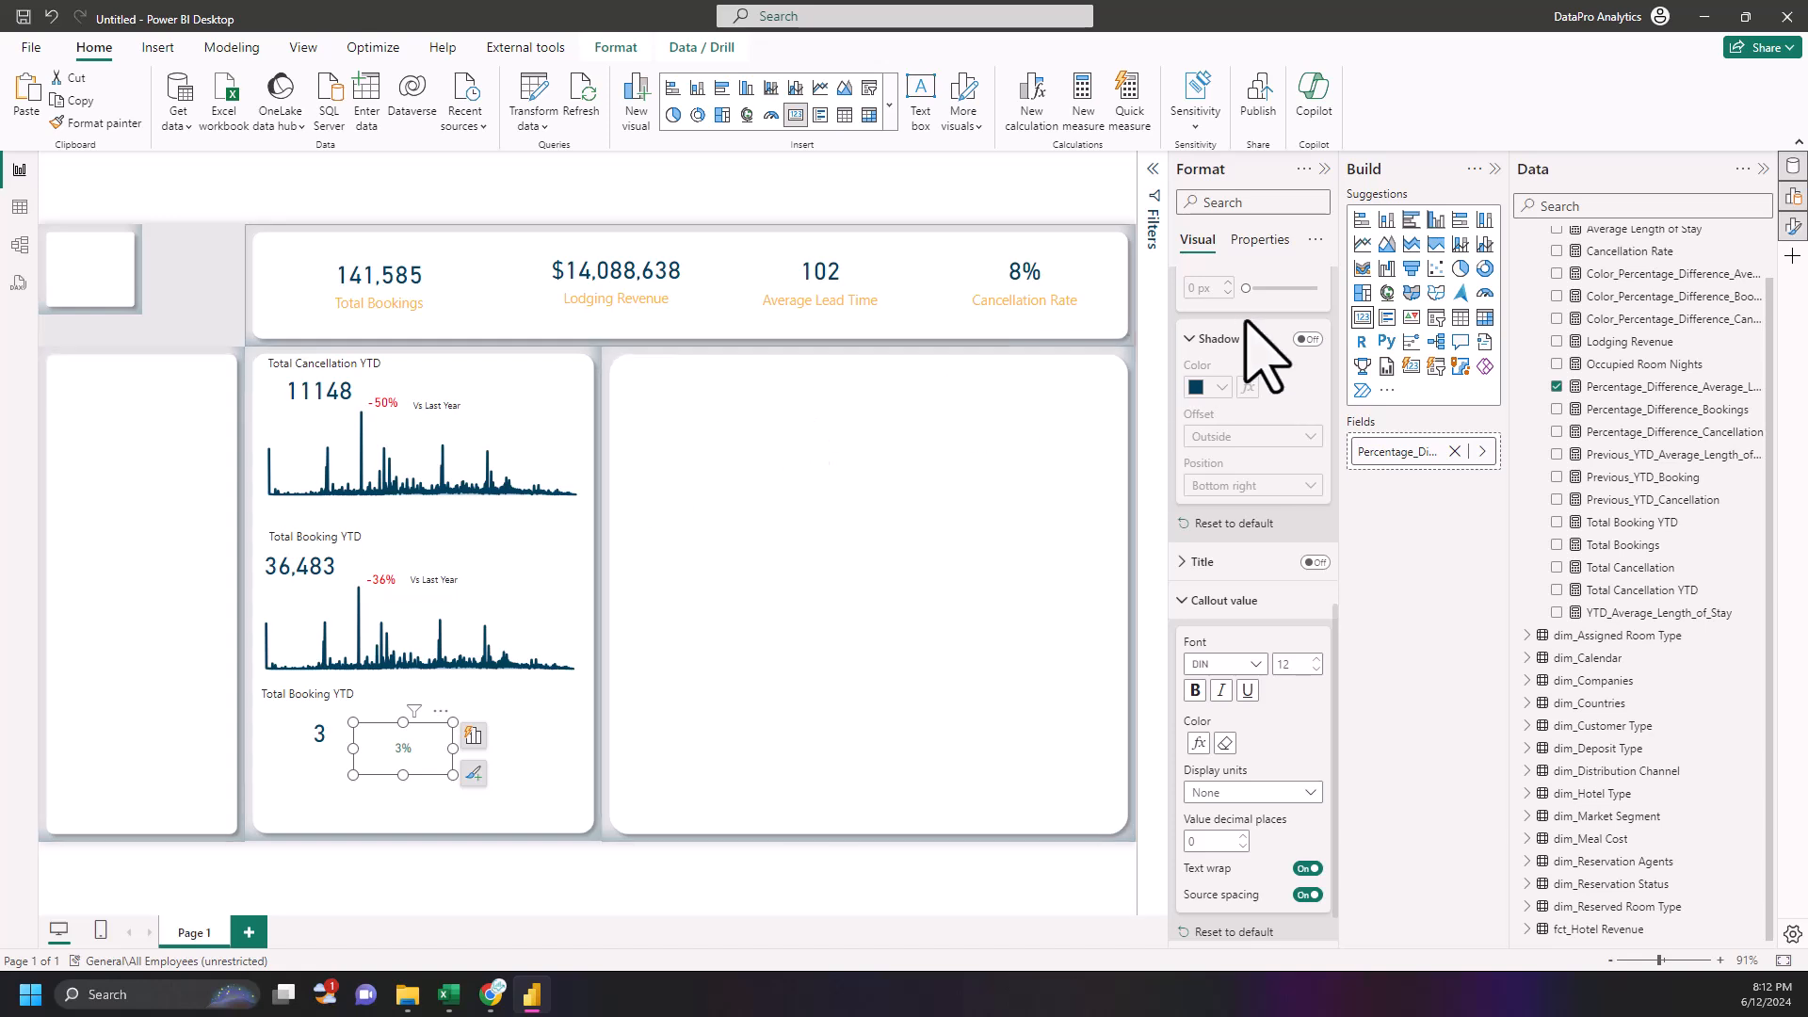
{"action": "scroll", "coordinate": [1263, 565], "scroll_direction": "up", "scroll_amount": 2}
{"action": "scroll", "coordinate": [1267, 570], "scroll_direction": "up", "scroll_amount": 5}
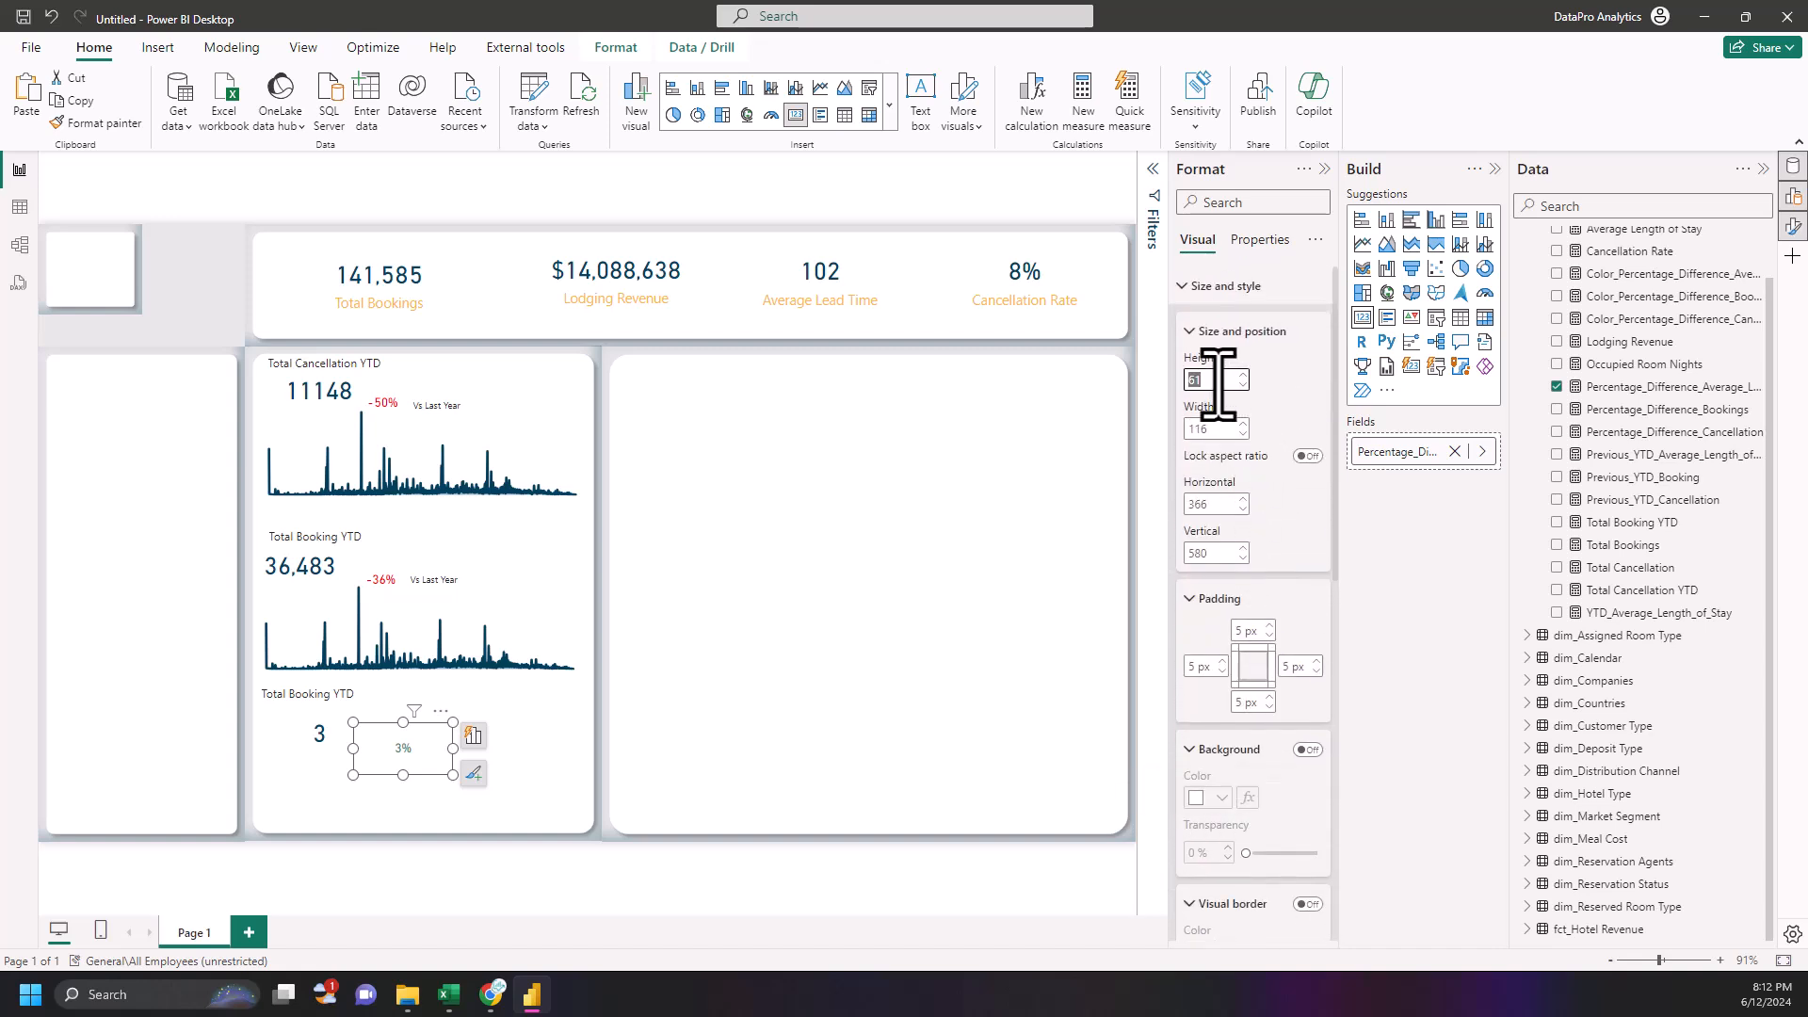
{"action": "type", "text": "33"}
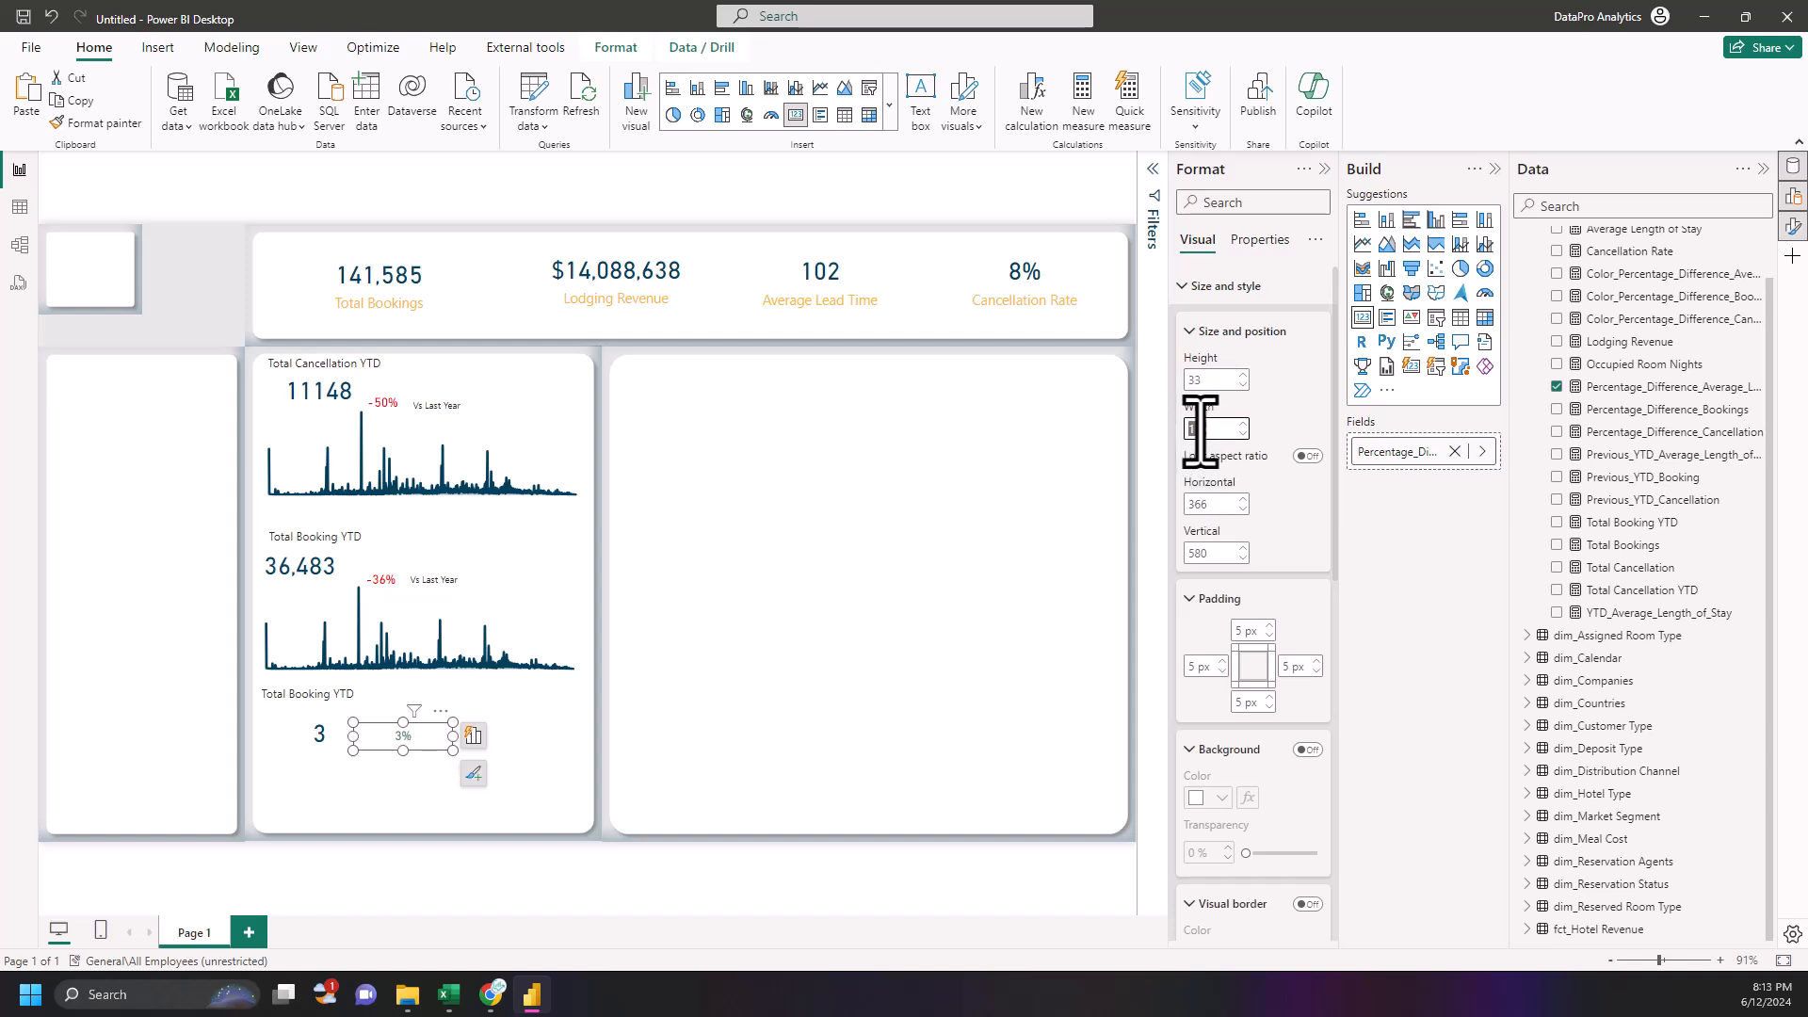
{"action": "type", "text": "99"}
{"action": "left_click", "coordinate": [1215, 505]}
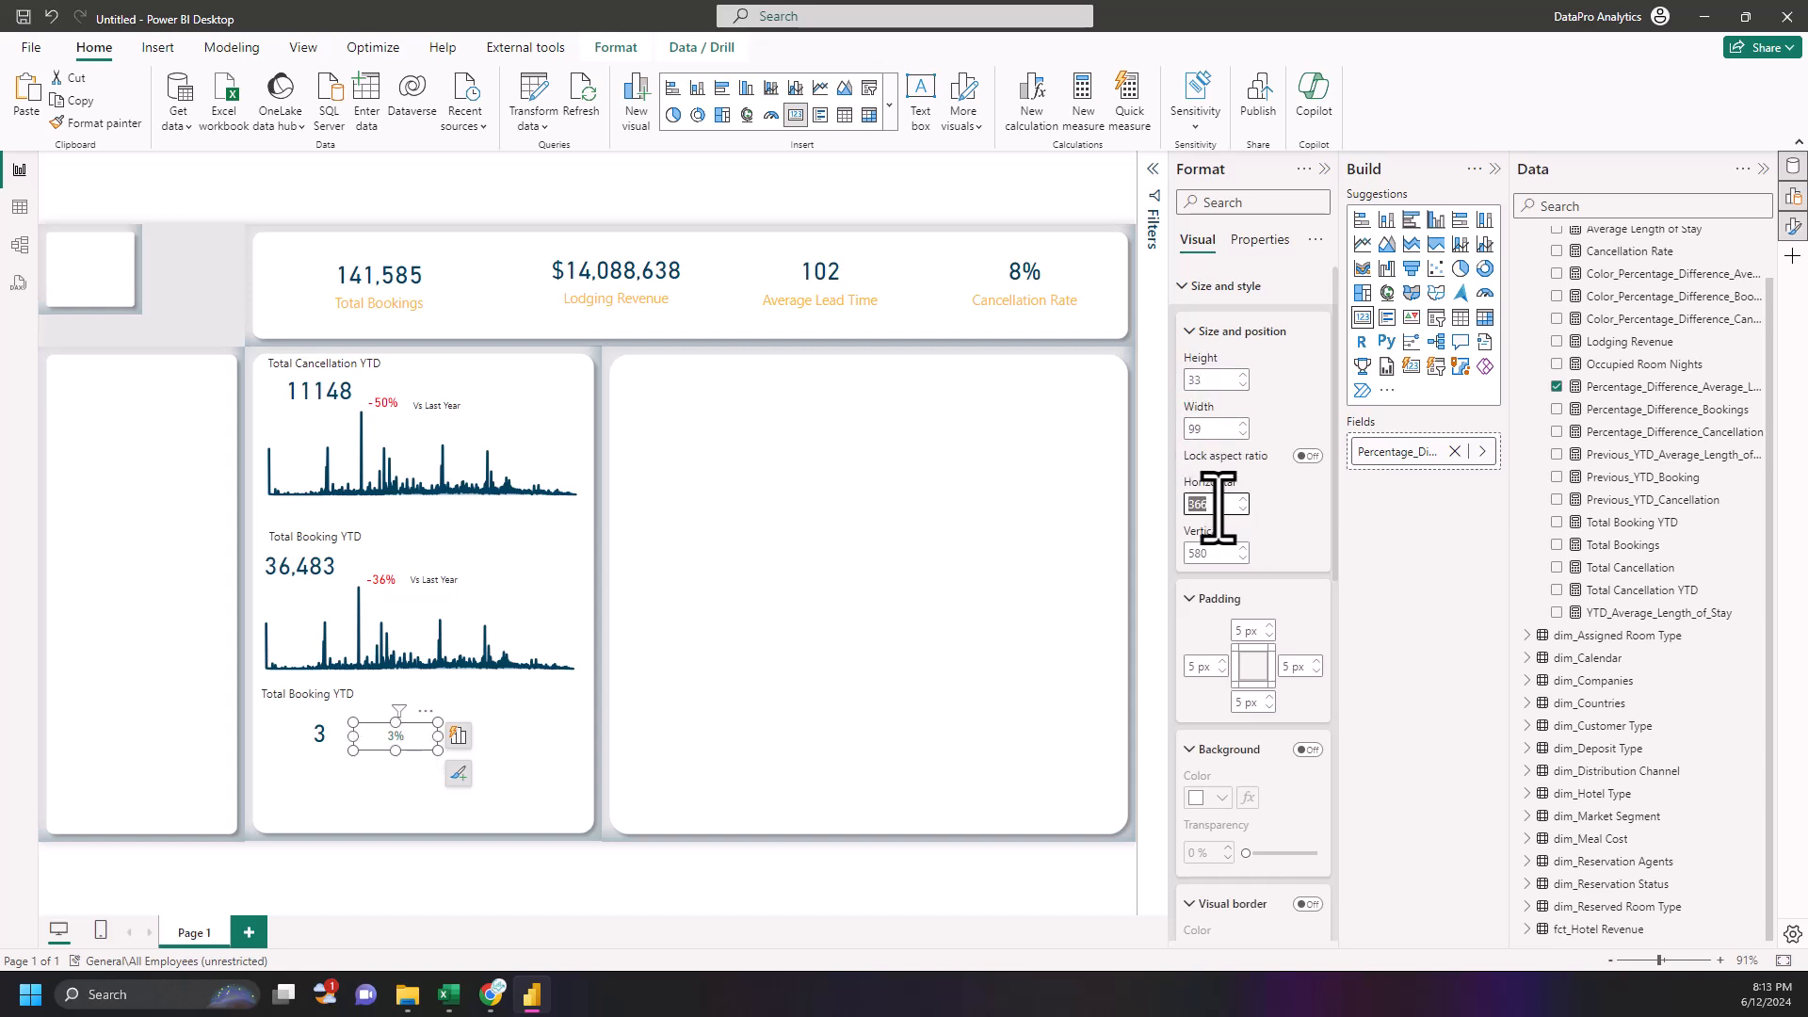
{"action": "type", "text": "322"}
{"action": "left_click", "coordinate": [1210, 554]}
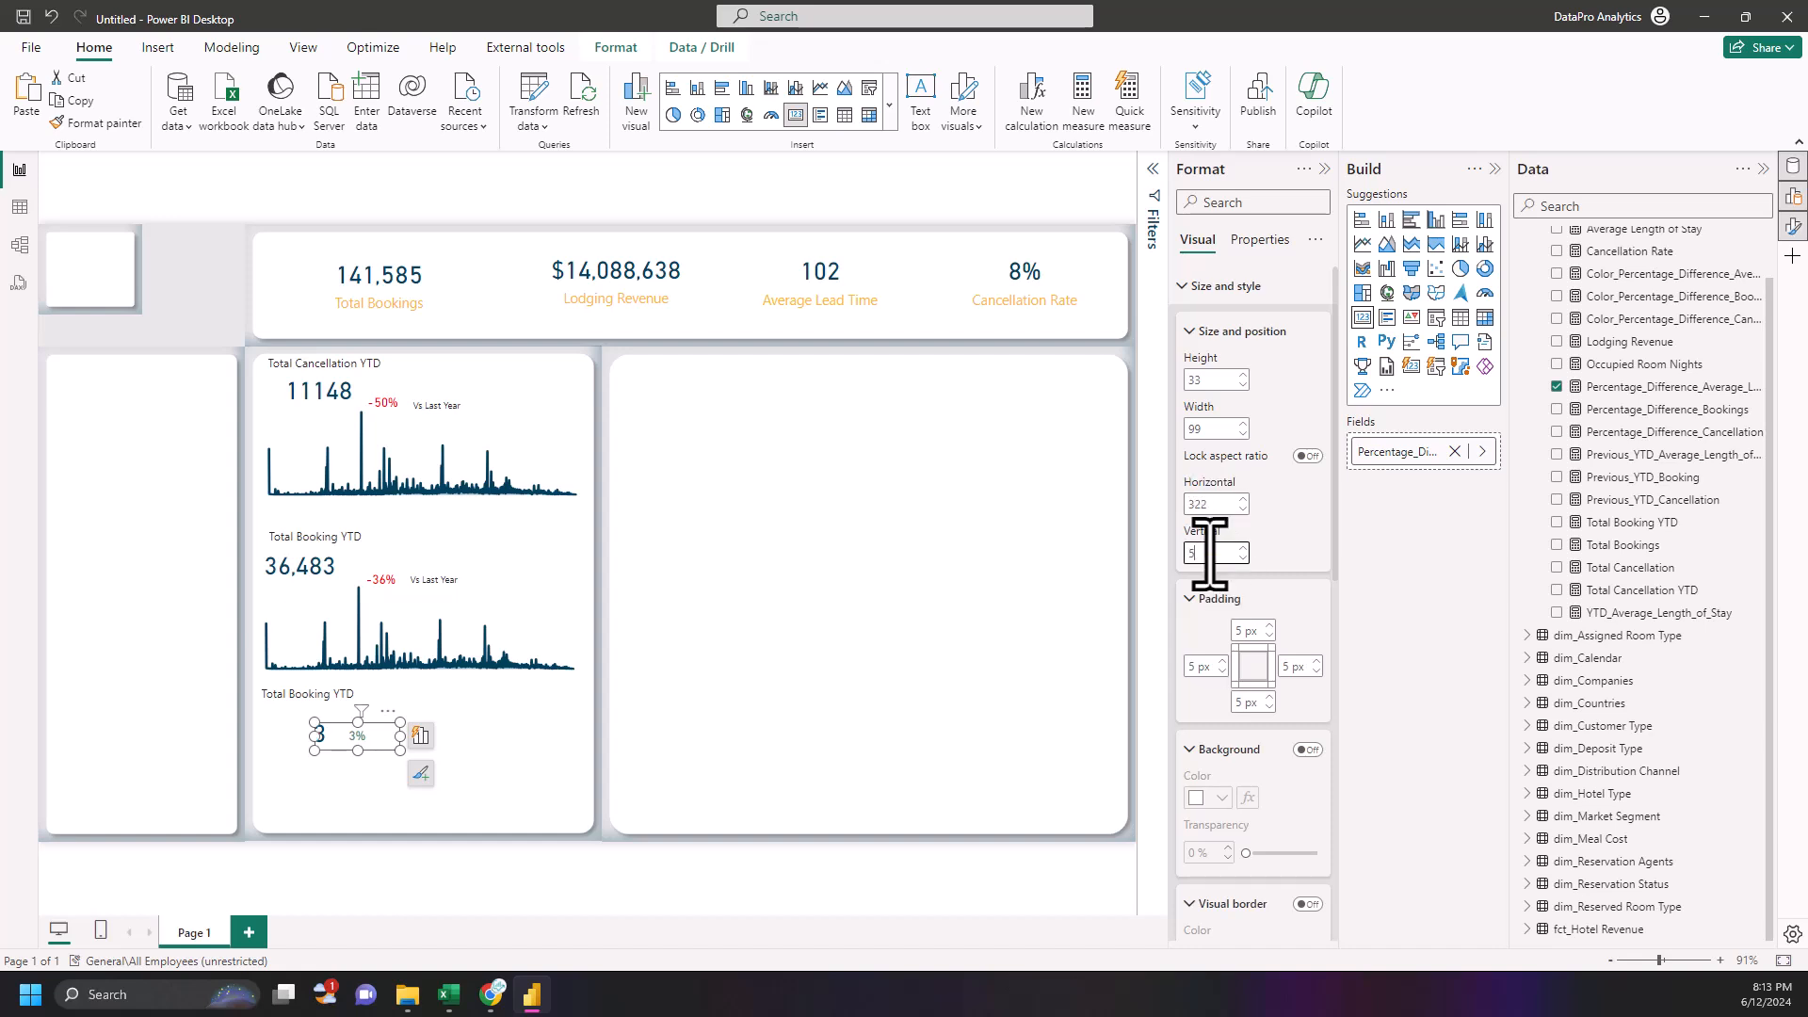
{"action": "type", "text": "588"}
{"action": "key", "text": "Return"}
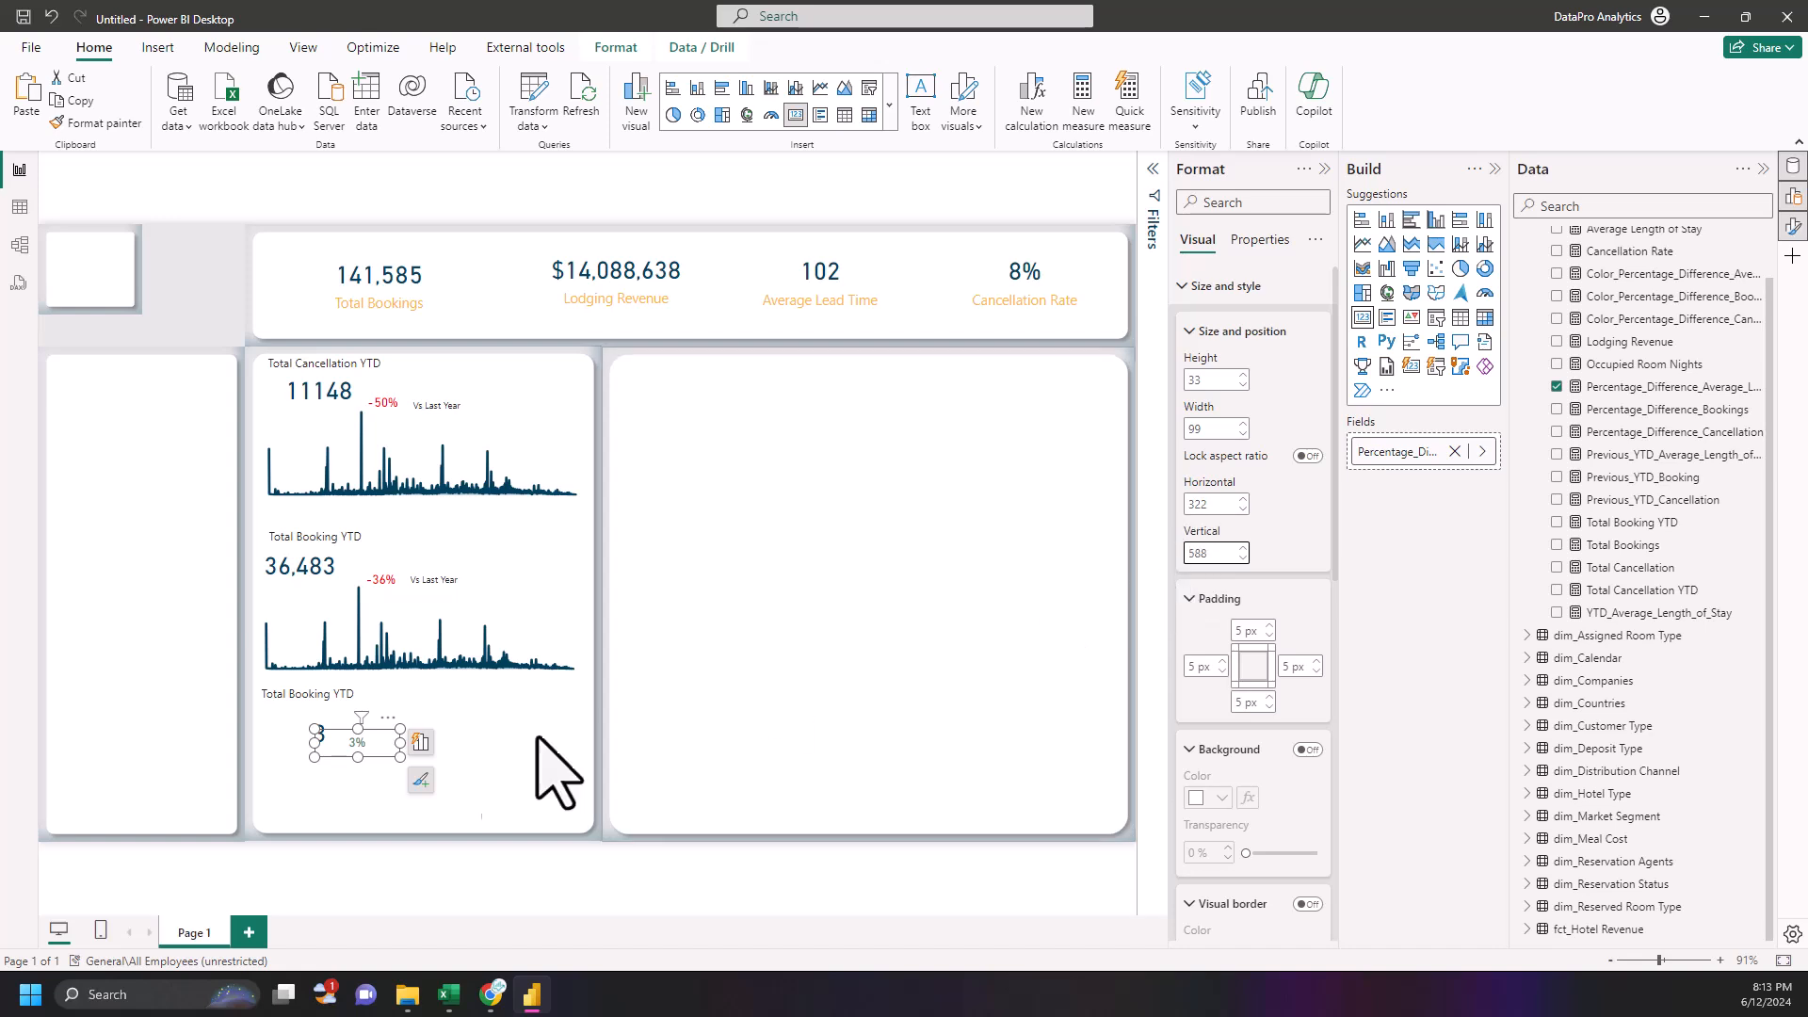
- Duplicate the bookings "Vs Last Year" text box and place the copy beside the 3% card at horizontal 392, vertical 590
{"action": "left_click", "coordinate": [435, 579]}
{"action": "left_click", "coordinate": [421, 569]}
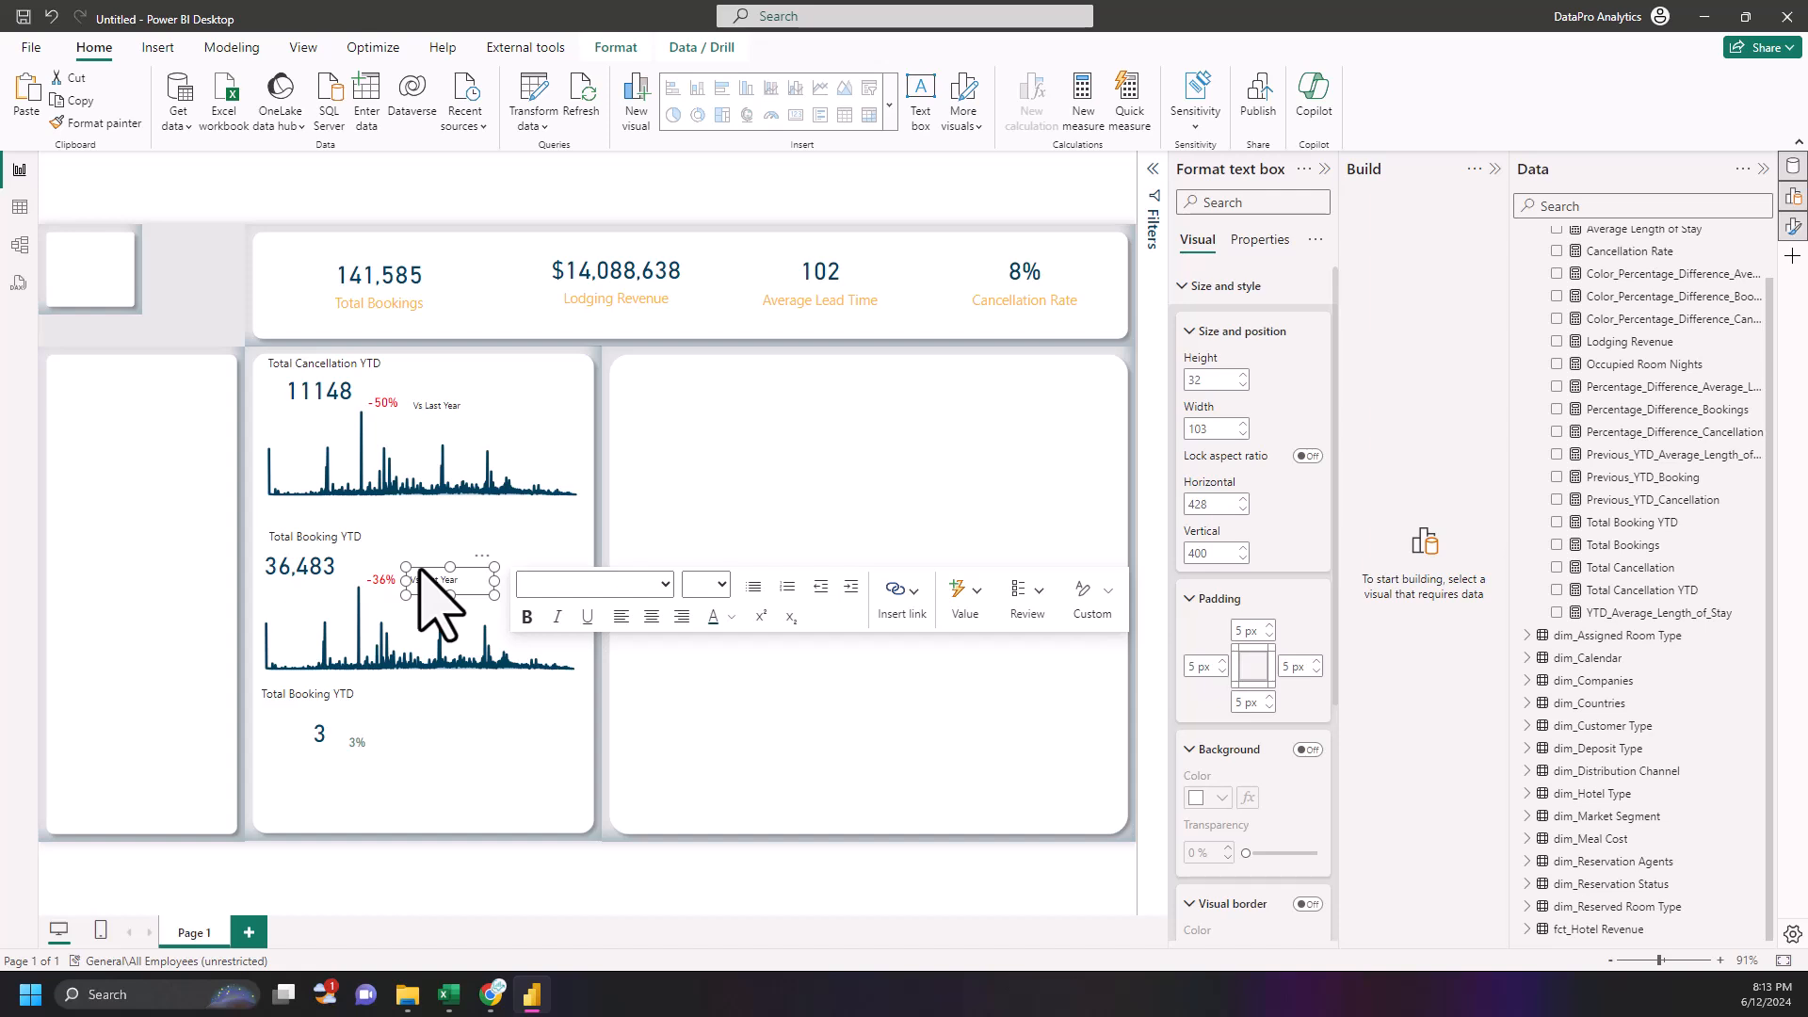
{"action": "key", "text": "ctrl+v"}
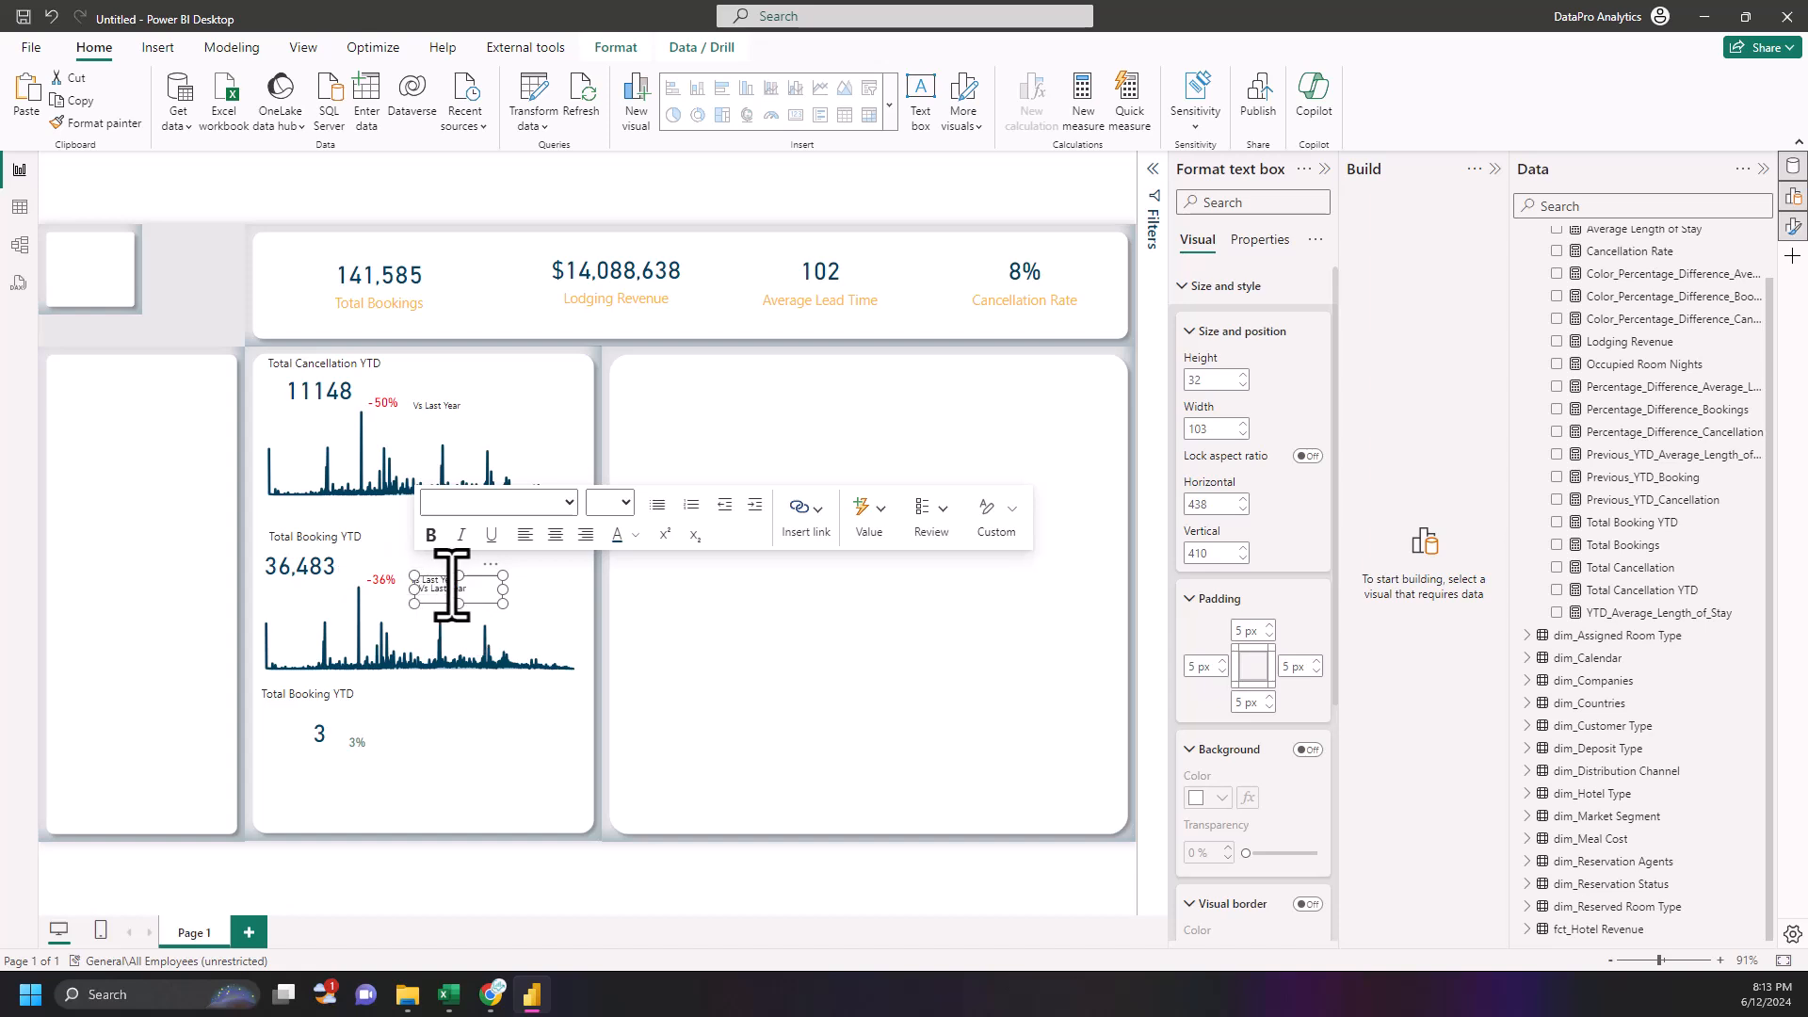
{"action": "left_click_drag", "start_coordinate": [490, 565], "coordinate": [464, 727]}
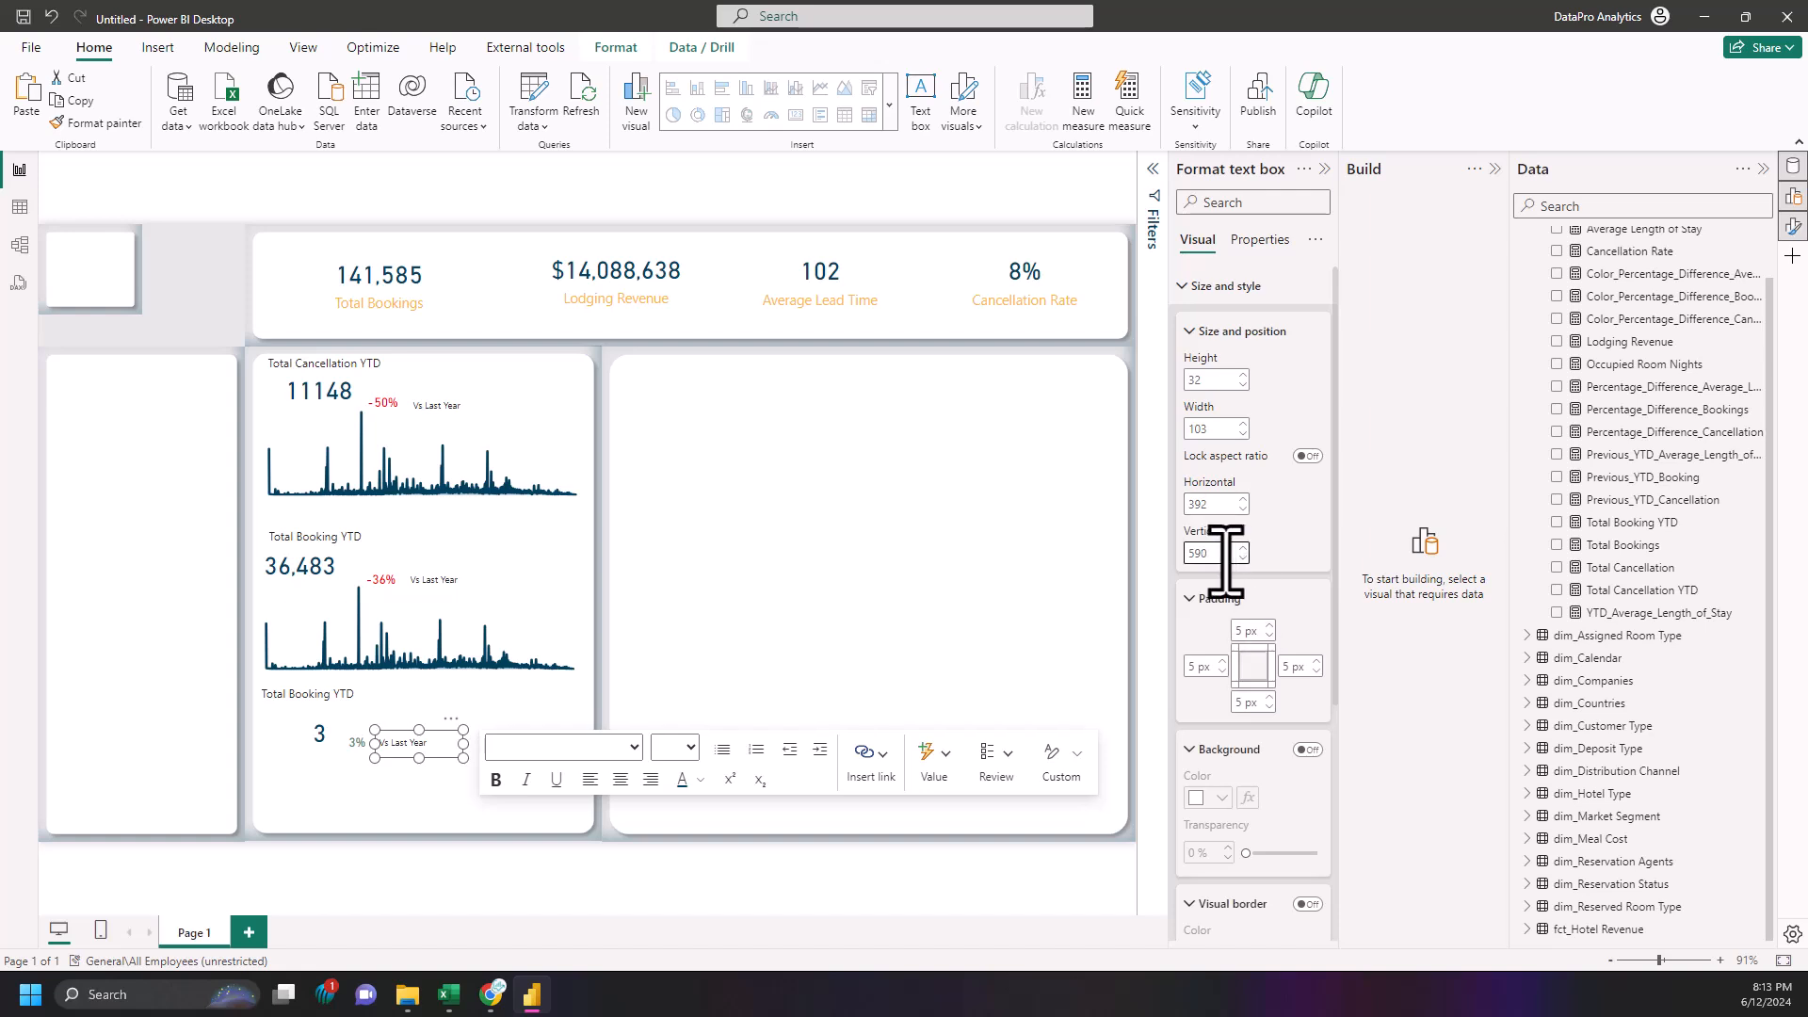
- Change the title text above the average length of stay value to "Average Length of Stay YTD"
{"action": "left_click", "coordinate": [331, 624]}
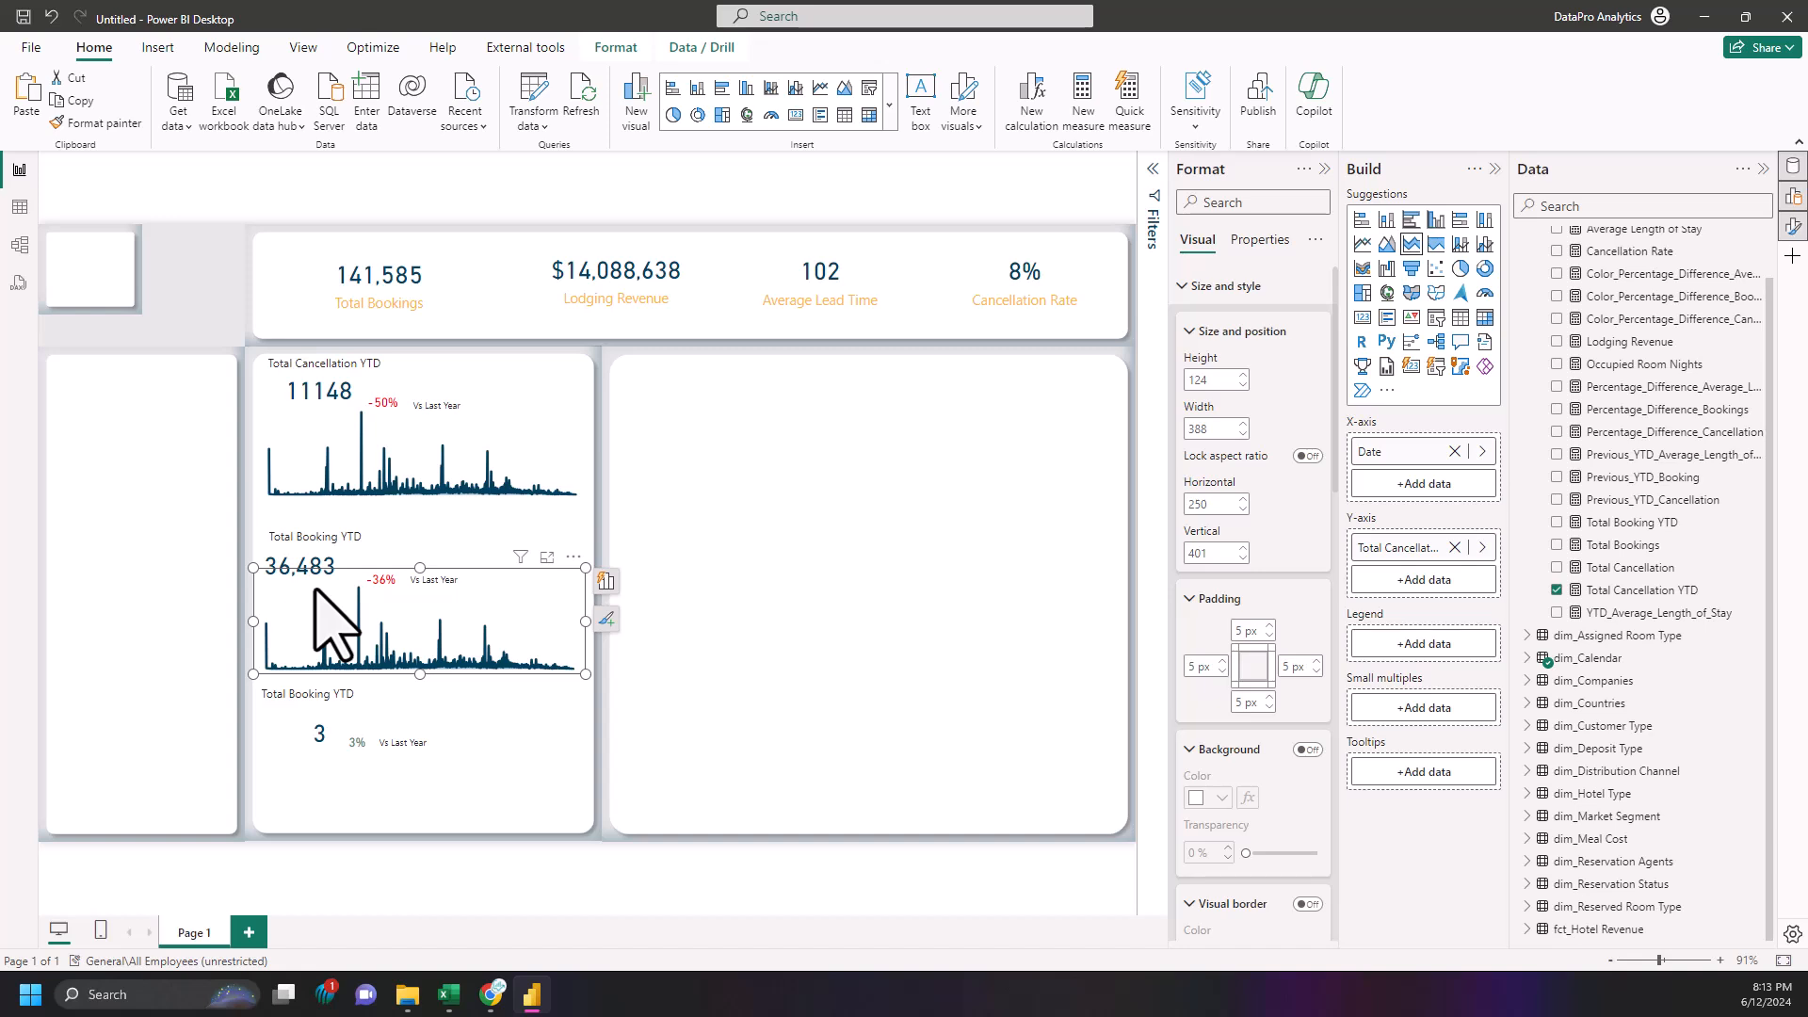
{"action": "left_click", "coordinate": [291, 695]}
{"action": "key", "text": "ctrl+a"}
{"action": "type", "text": "A"}
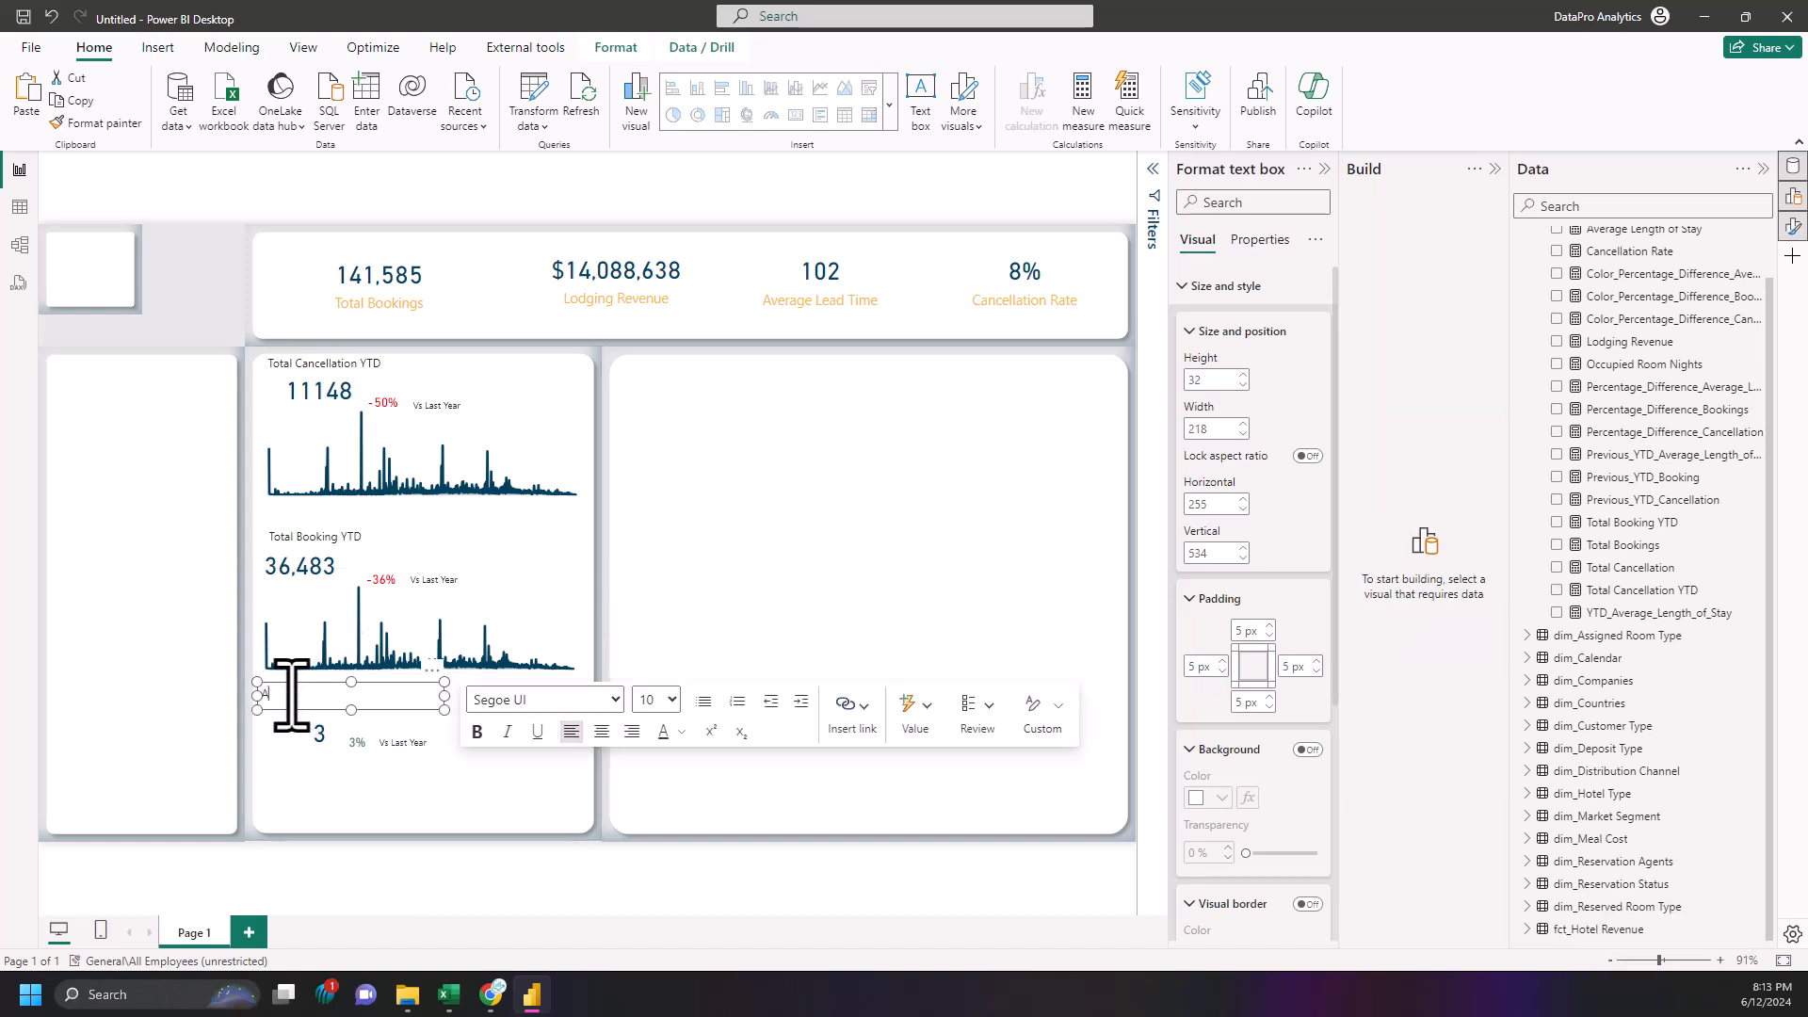
{"action": "type", "text": "verage Length of Stay YTD"}
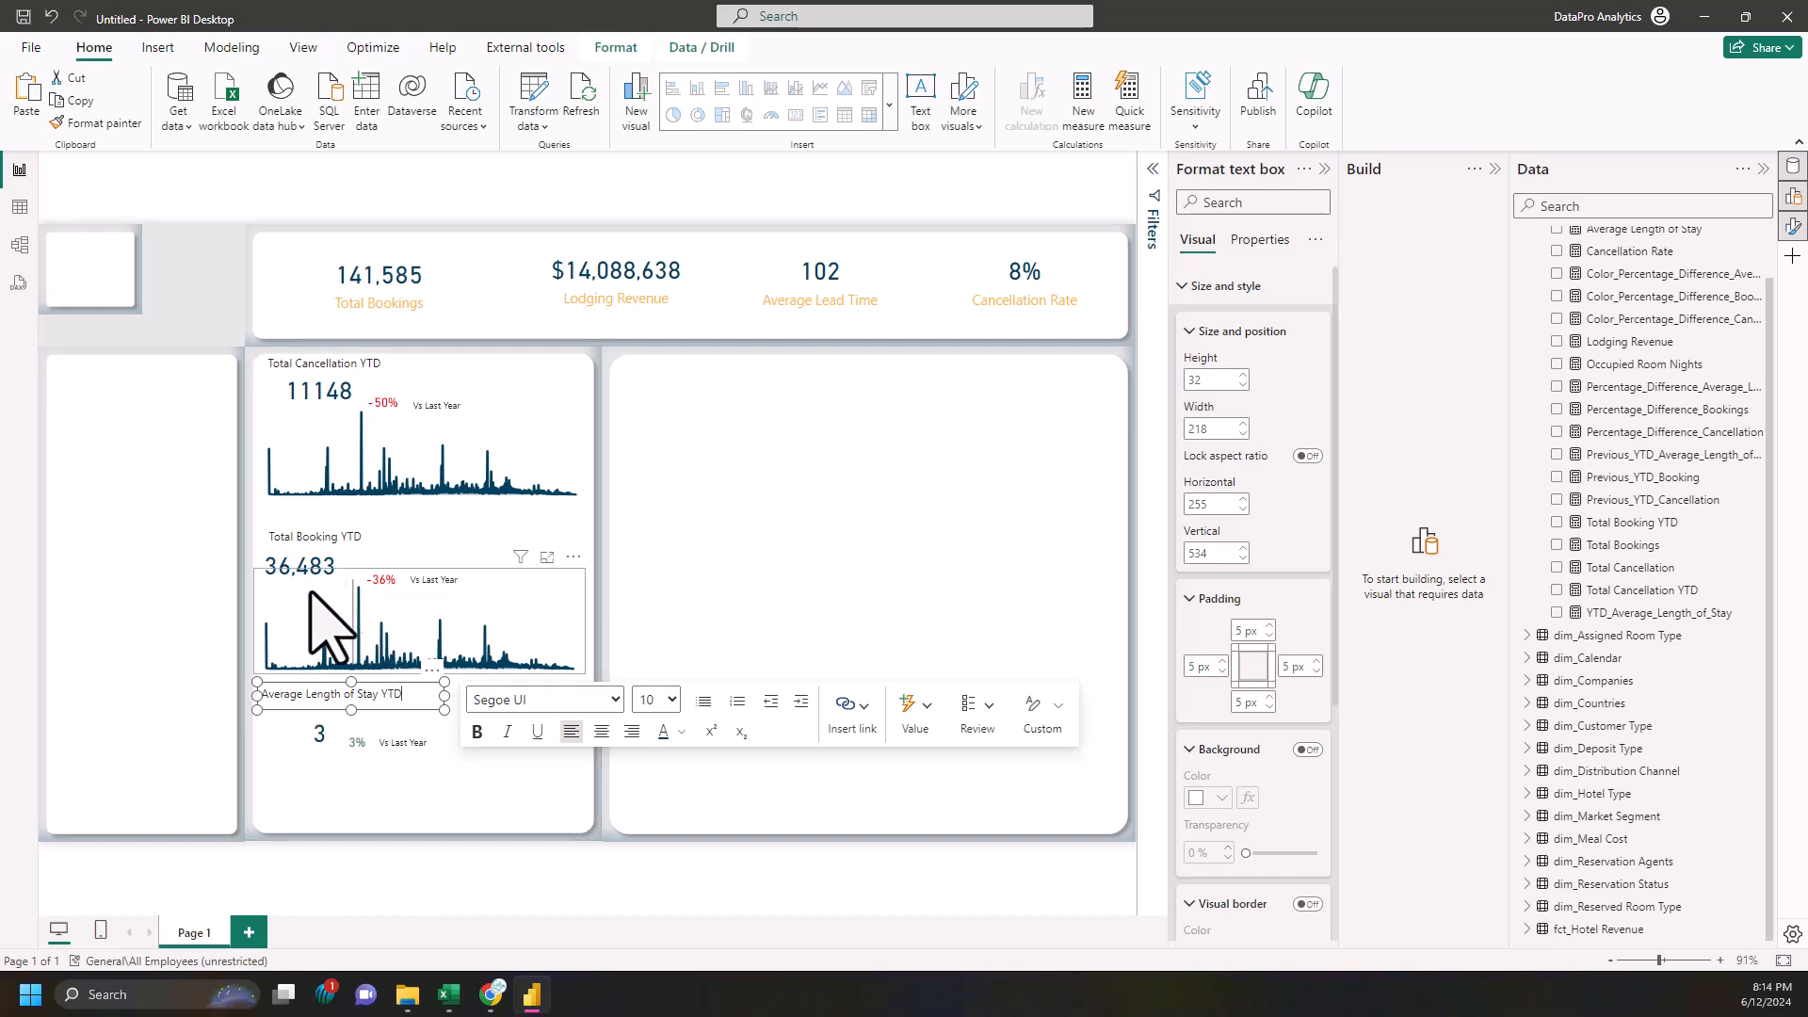
- Duplicate the bookings trend chart below the length-of-stay title, with height 119, width 387, horizontal position 254 and vertical position 588
{"action": "left_click", "coordinate": [355, 606]}
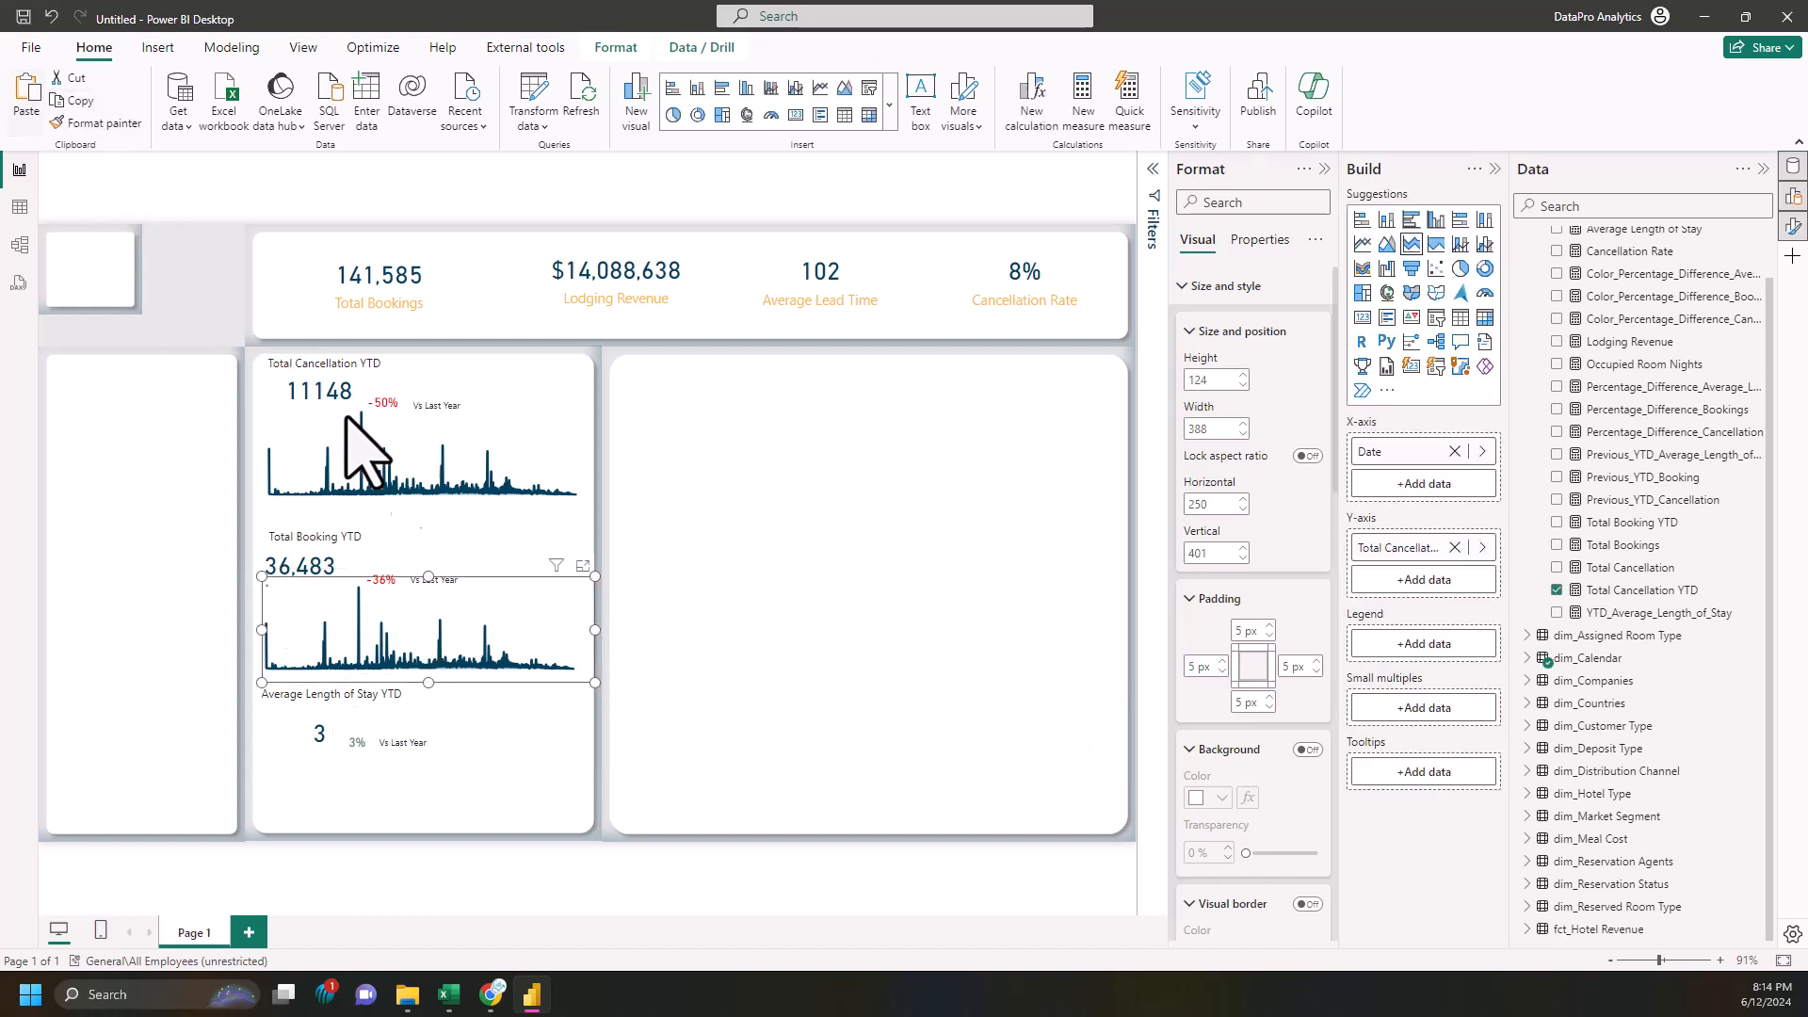
{"action": "left_click_drag", "start_coordinate": [547, 563], "coordinate": [570, 711]}
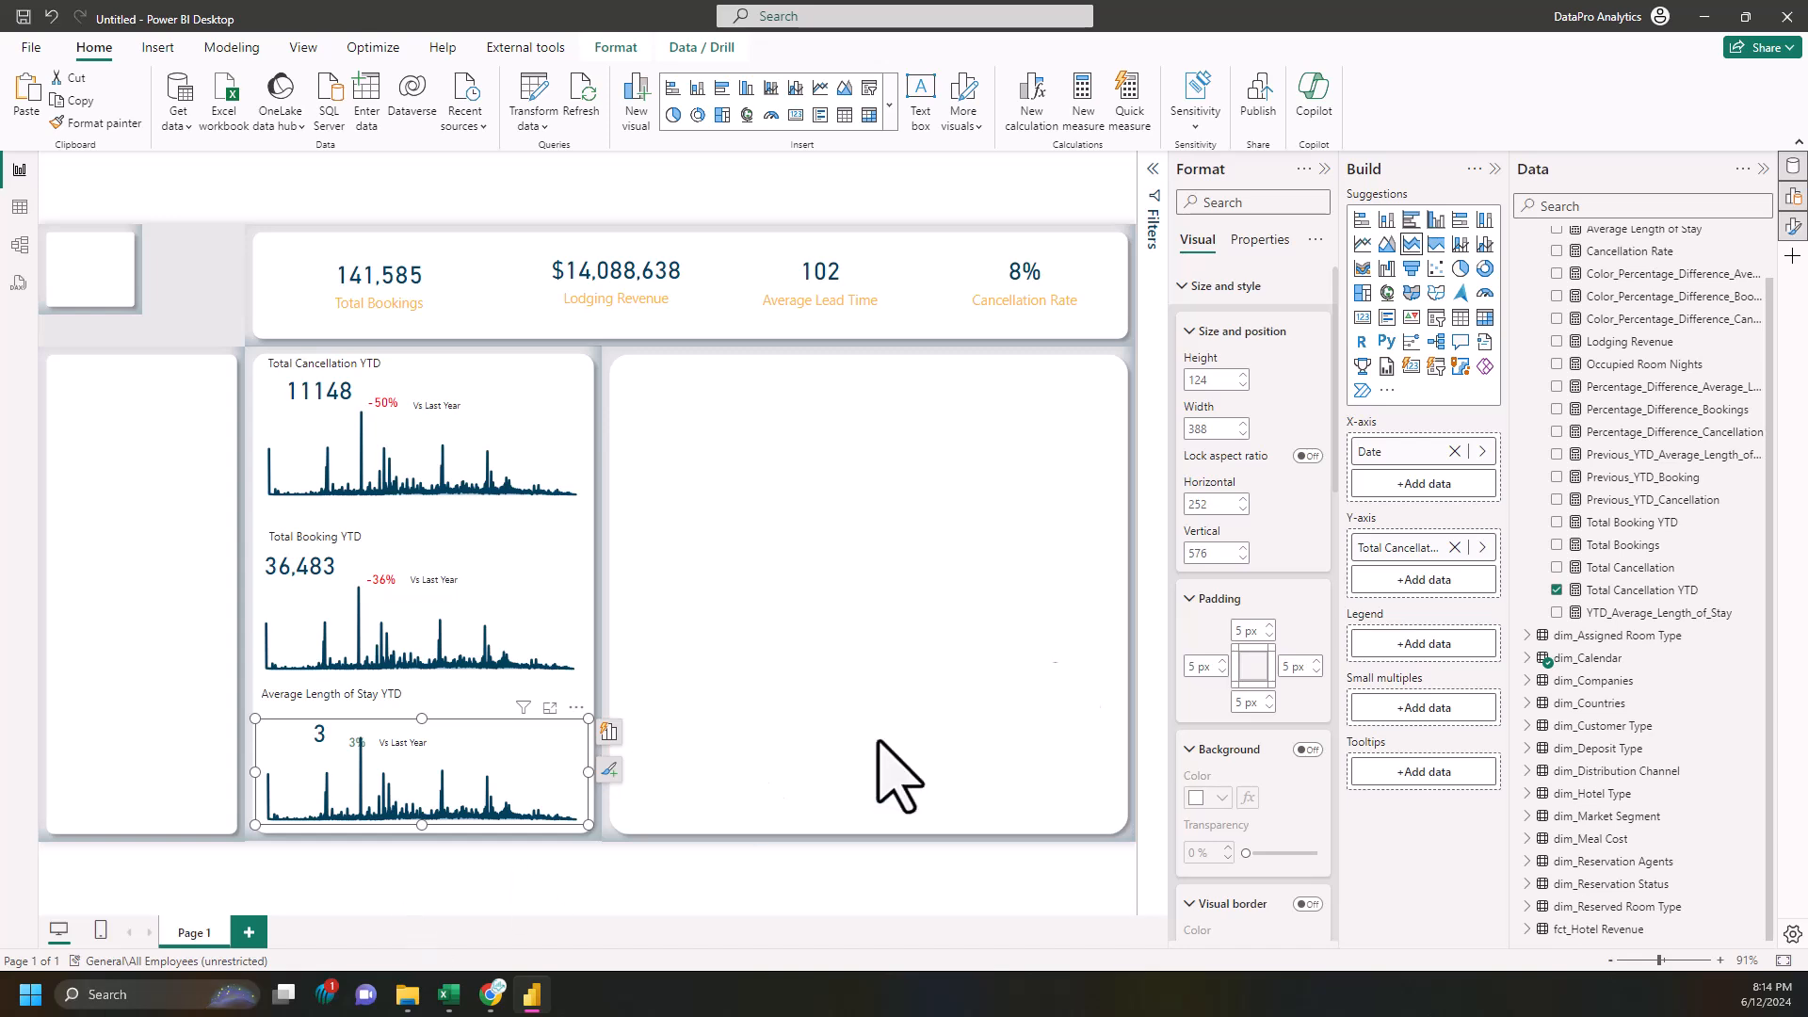
{"action": "left_click", "coordinate": [1219, 380]}
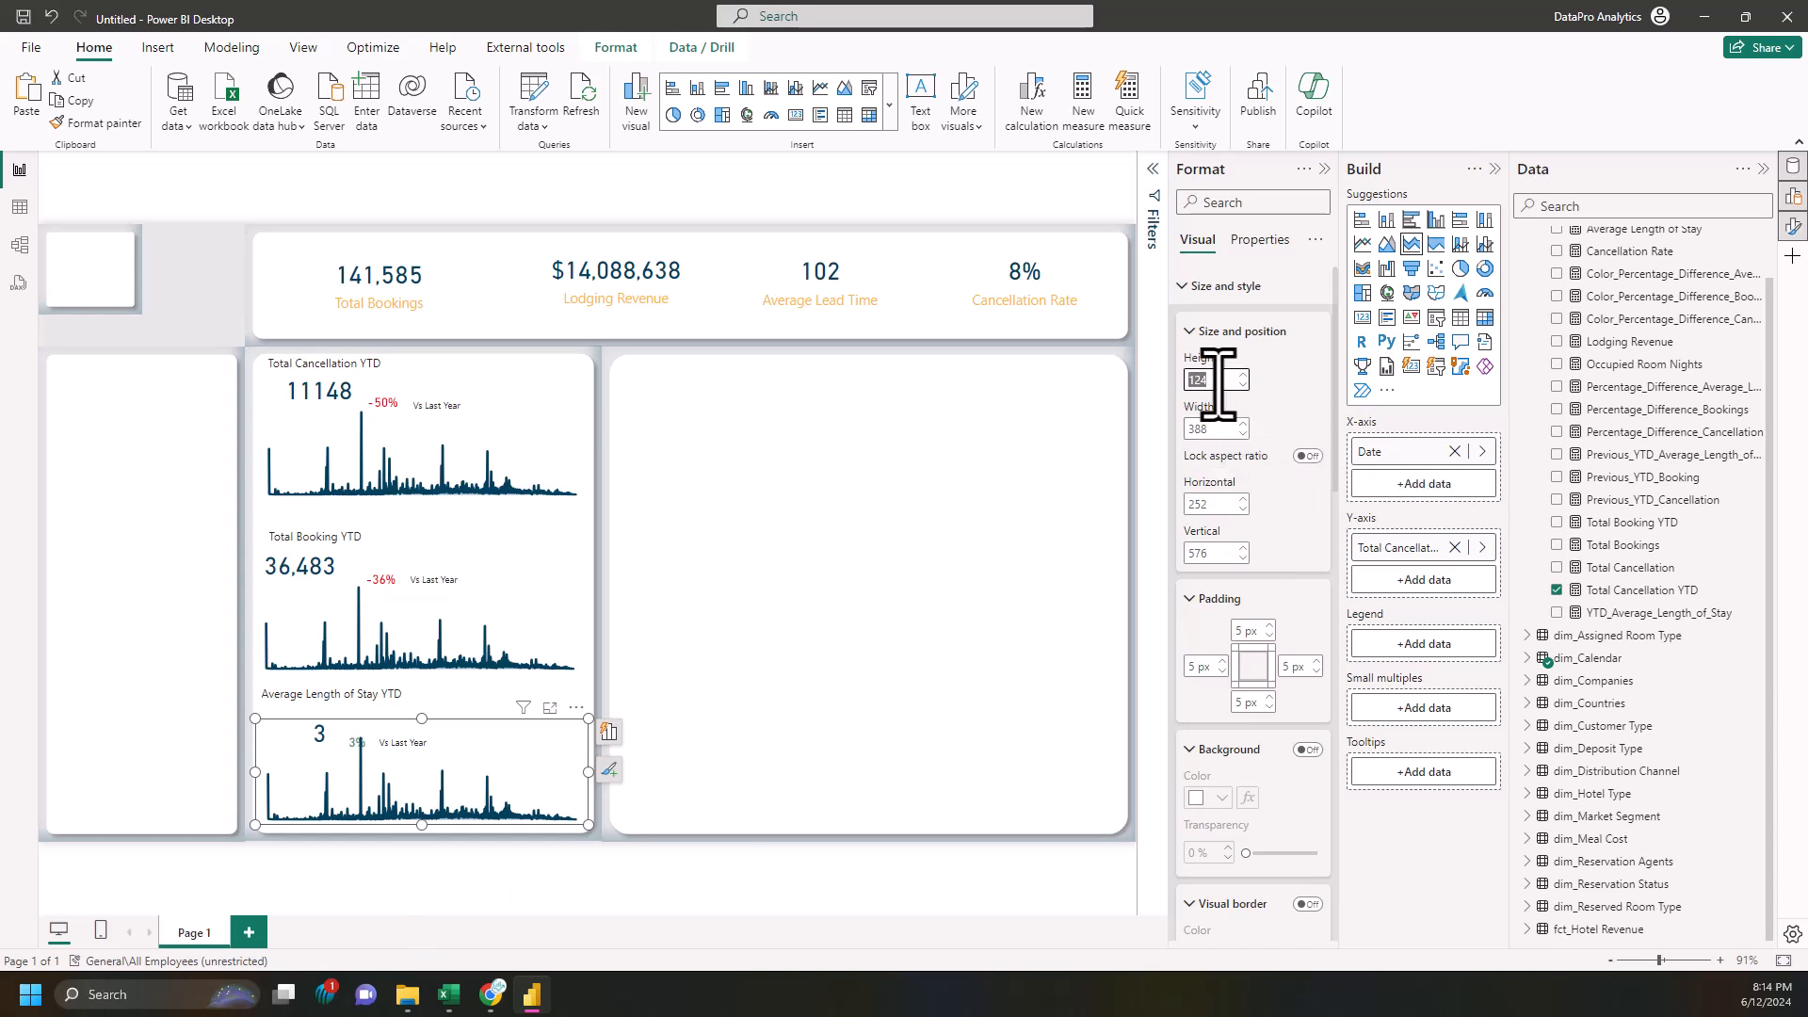
{"action": "type", "text": "119"}
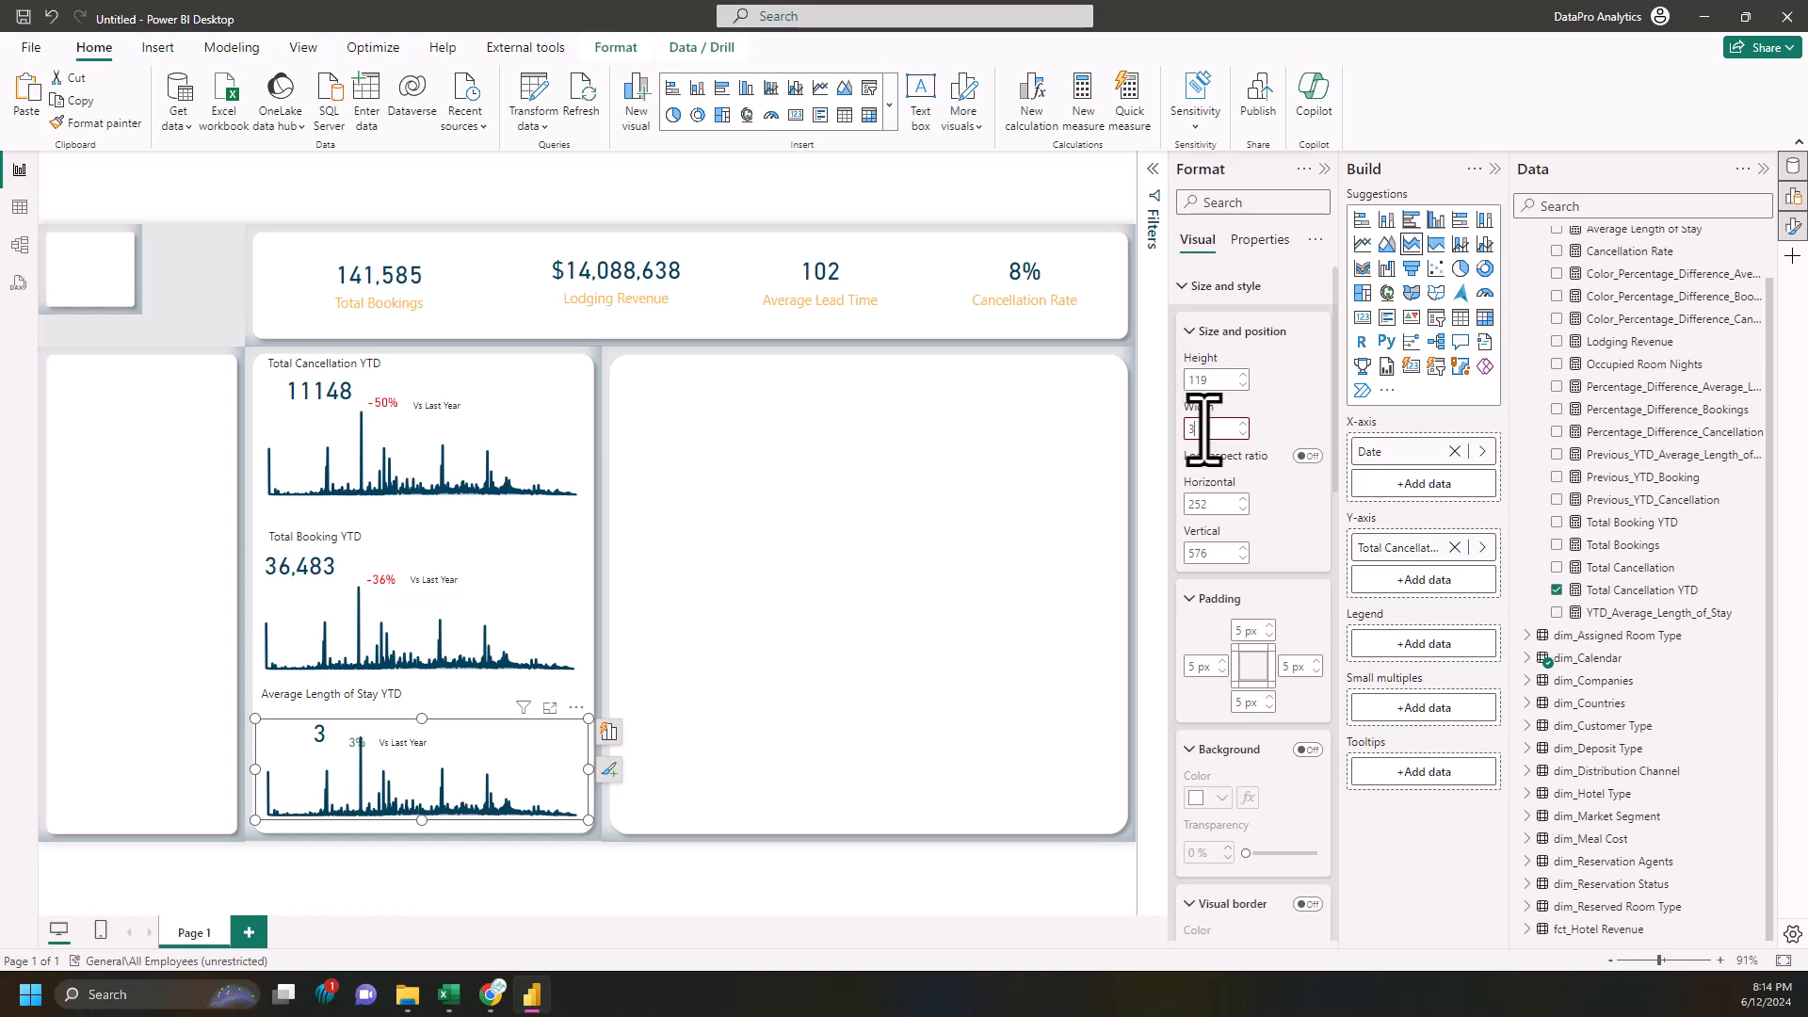
{"action": "left_click", "coordinate": [1212, 506]}
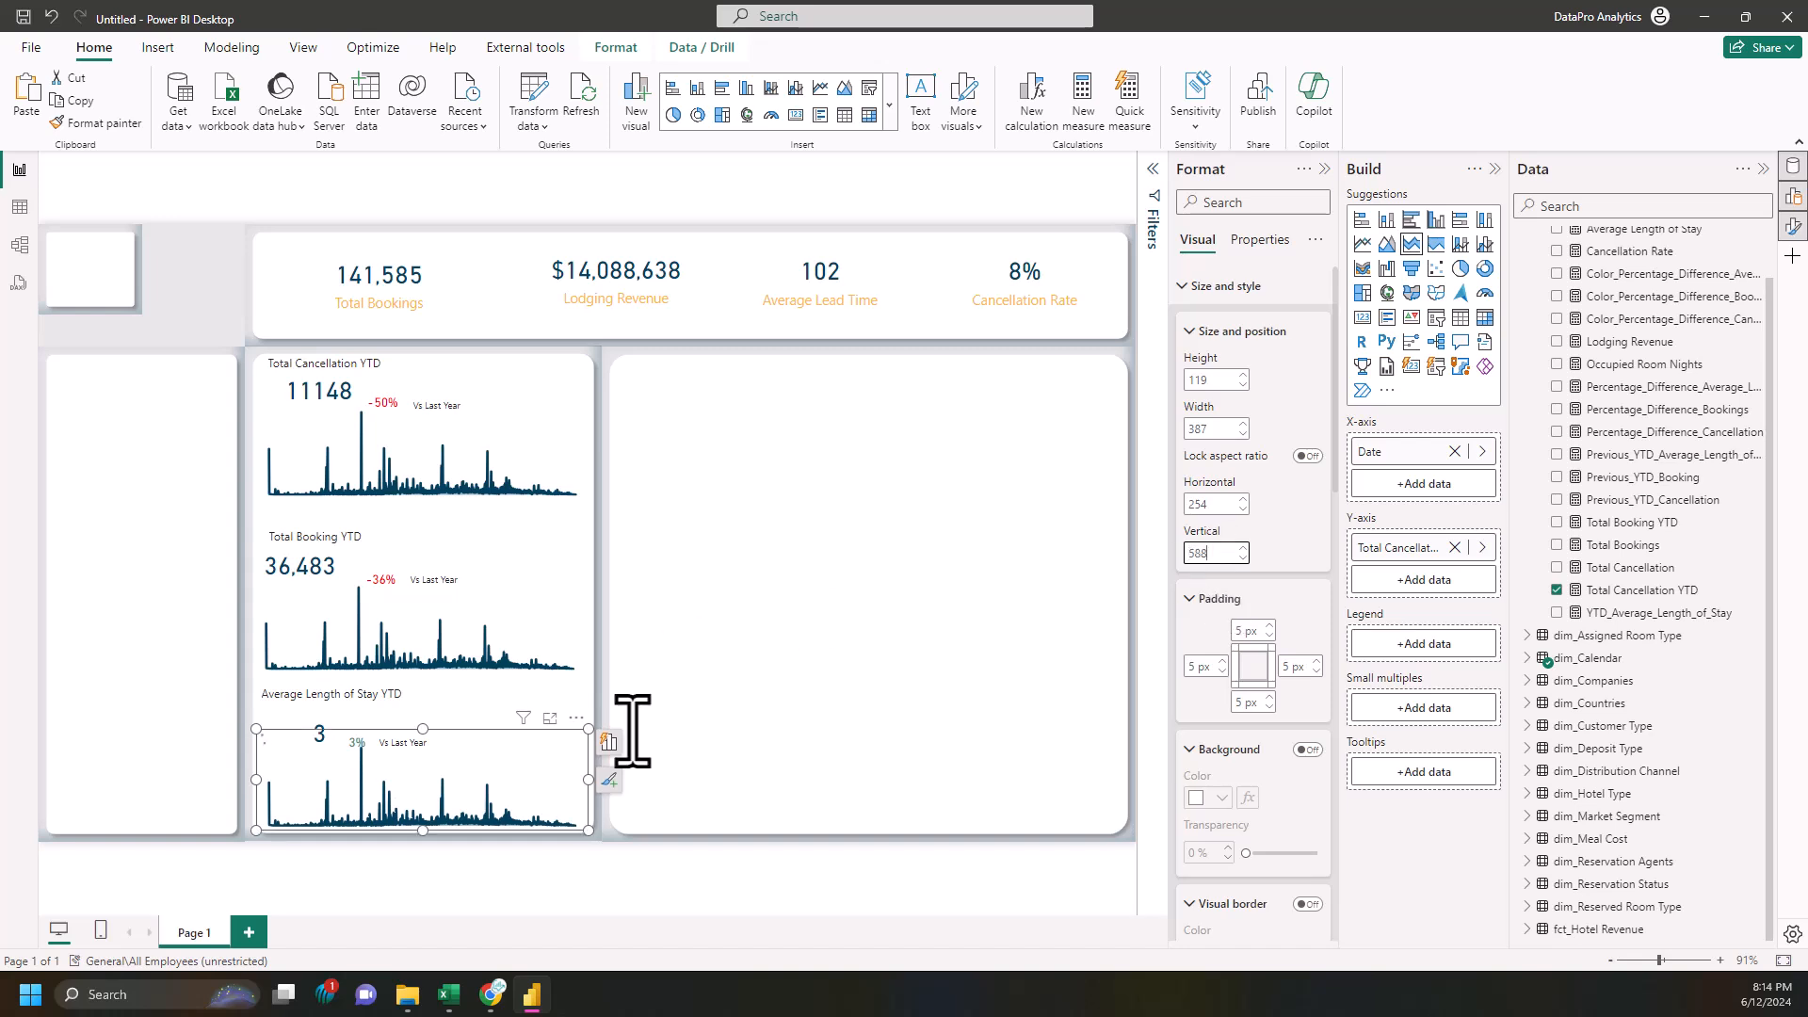
- Replace the copied chart's Y-axis measure with Average Length of Stay
{"action": "left_click", "coordinate": [1455, 547]}
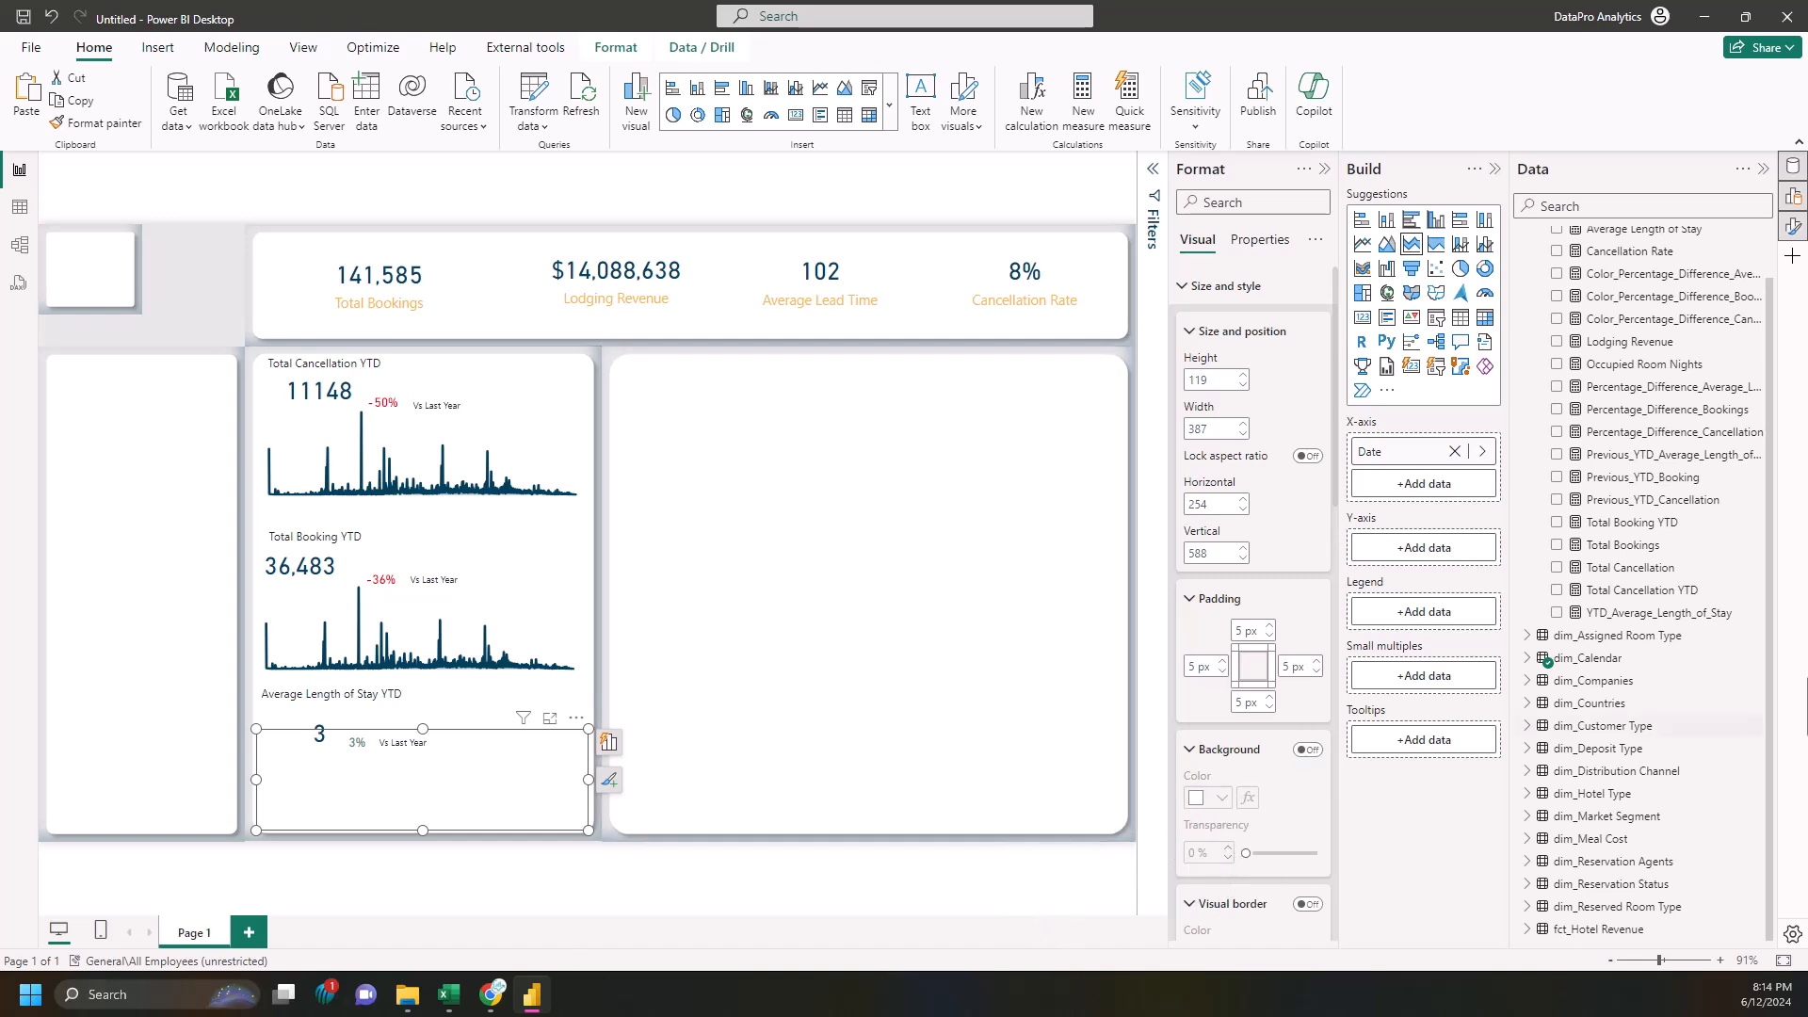
{"action": "scroll", "coordinate": [1687, 403], "scroll_direction": "up", "scroll_amount": 1}
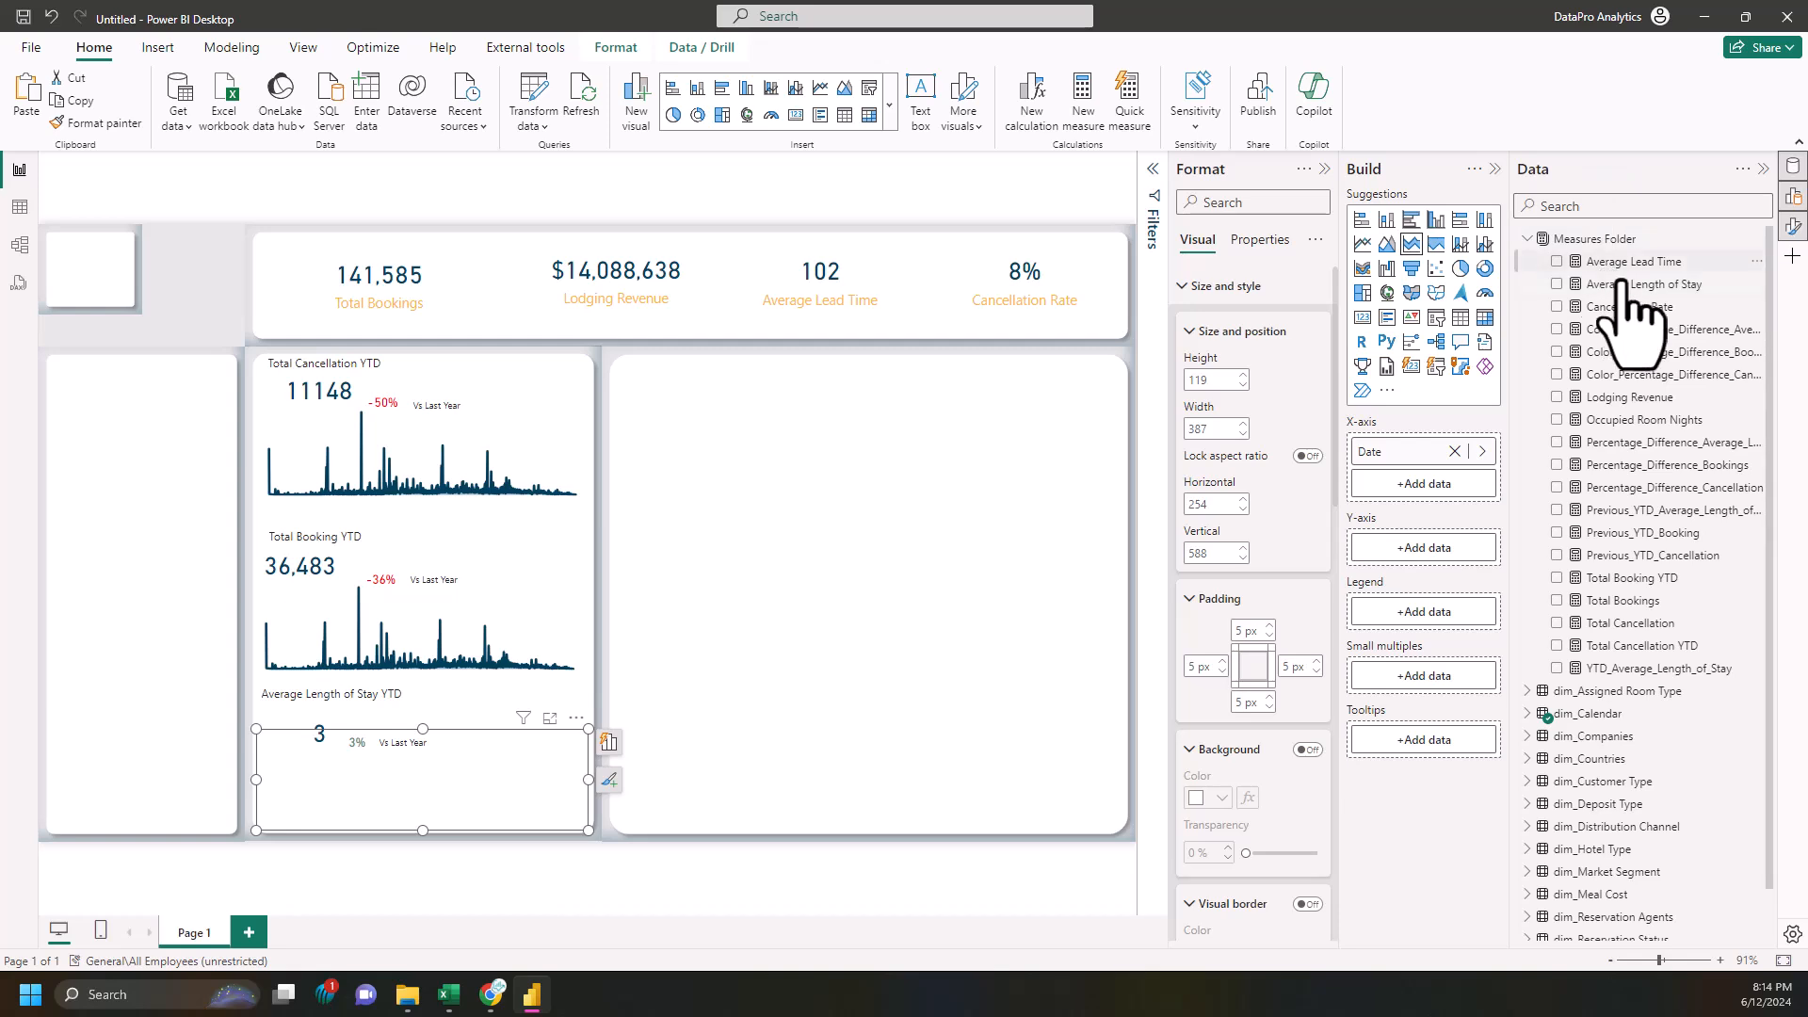
{"action": "left_click_drag", "start_coordinate": [1629, 284], "coordinate": [1412, 551]}
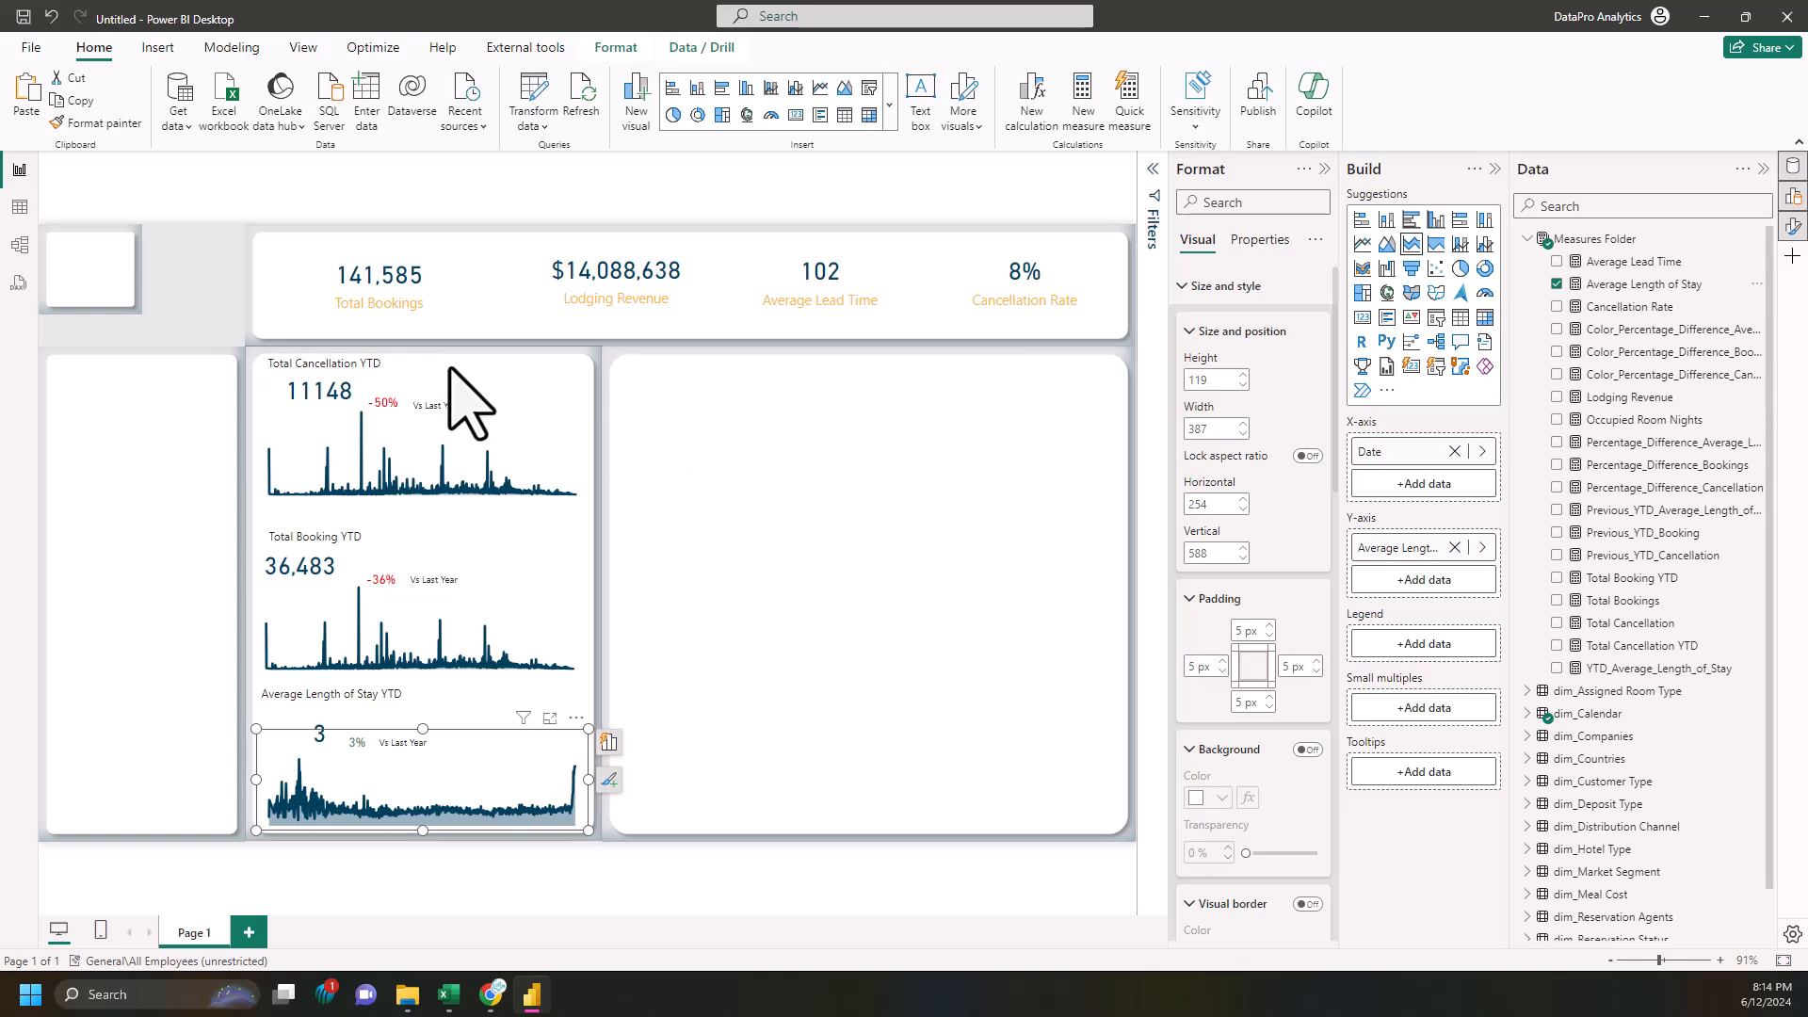
{"action": "left_click", "coordinate": [217, 317]}
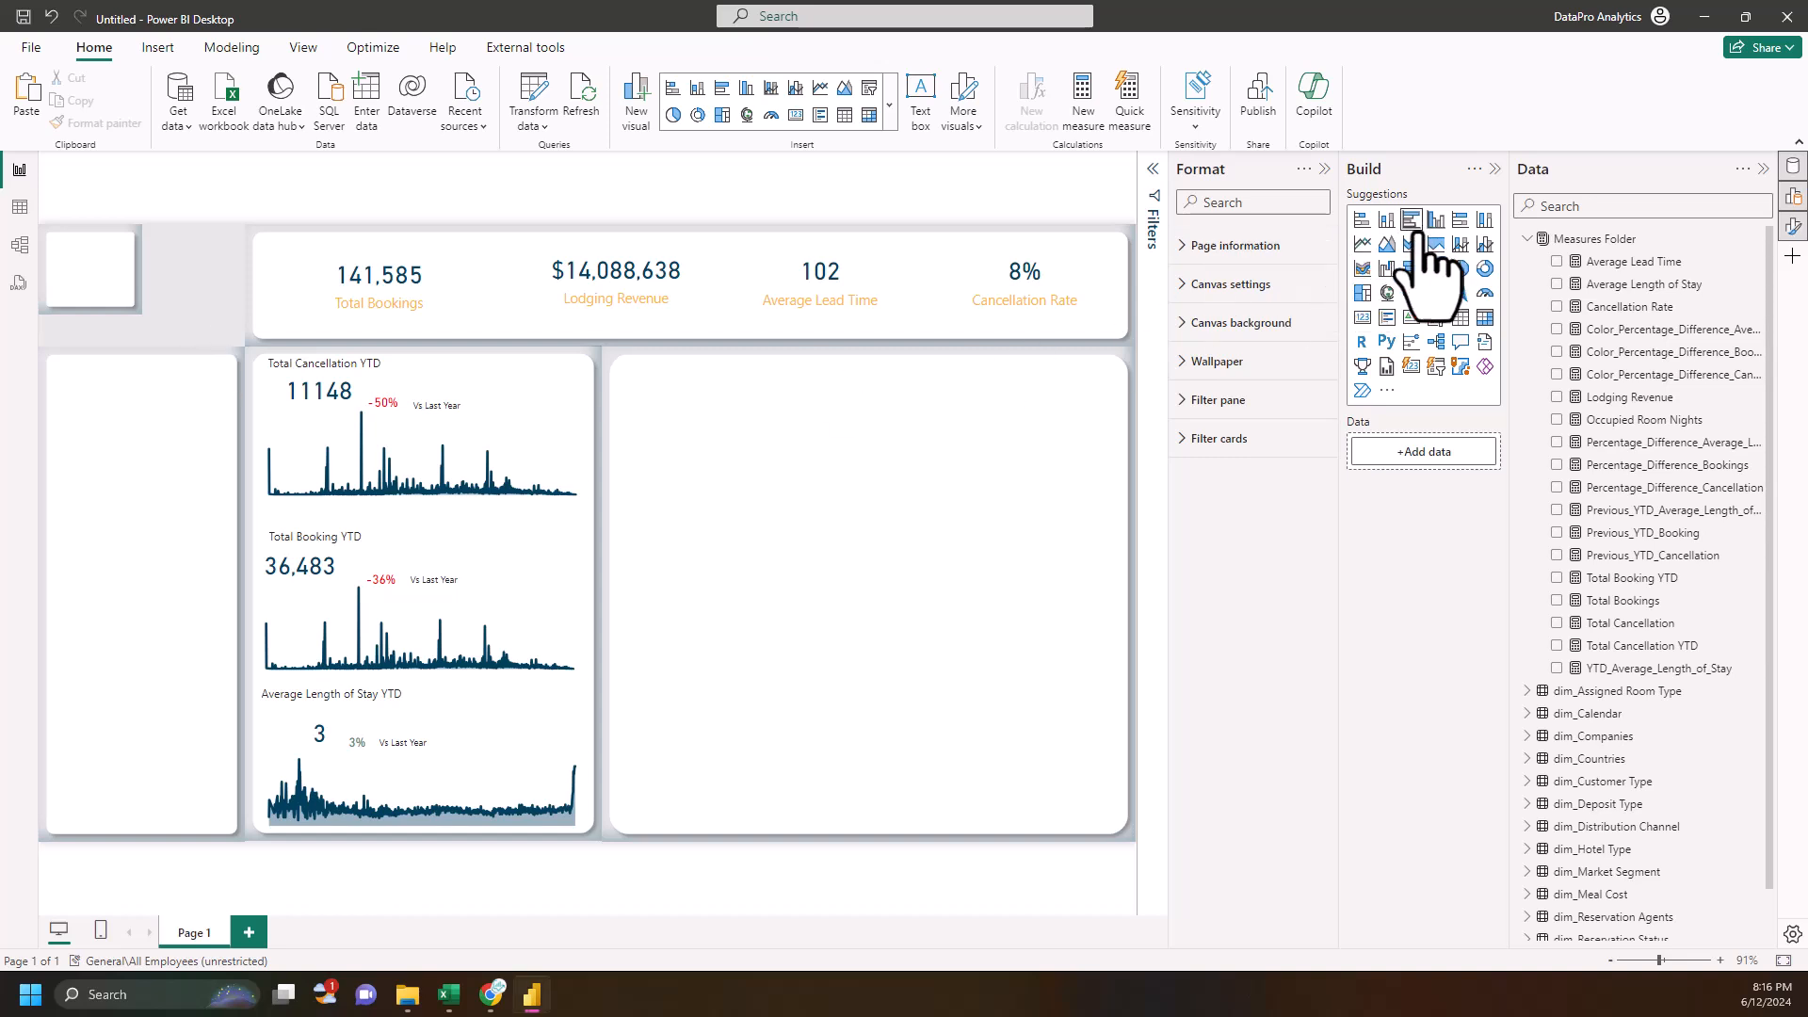
- Insert a line chart in the large empty panel and enlarge it to about 579 wide by 535 high
{"action": "left_click", "coordinate": [1363, 245]}
{"action": "left_click_drag", "start_coordinate": [387, 416], "coordinate": [768, 499]}
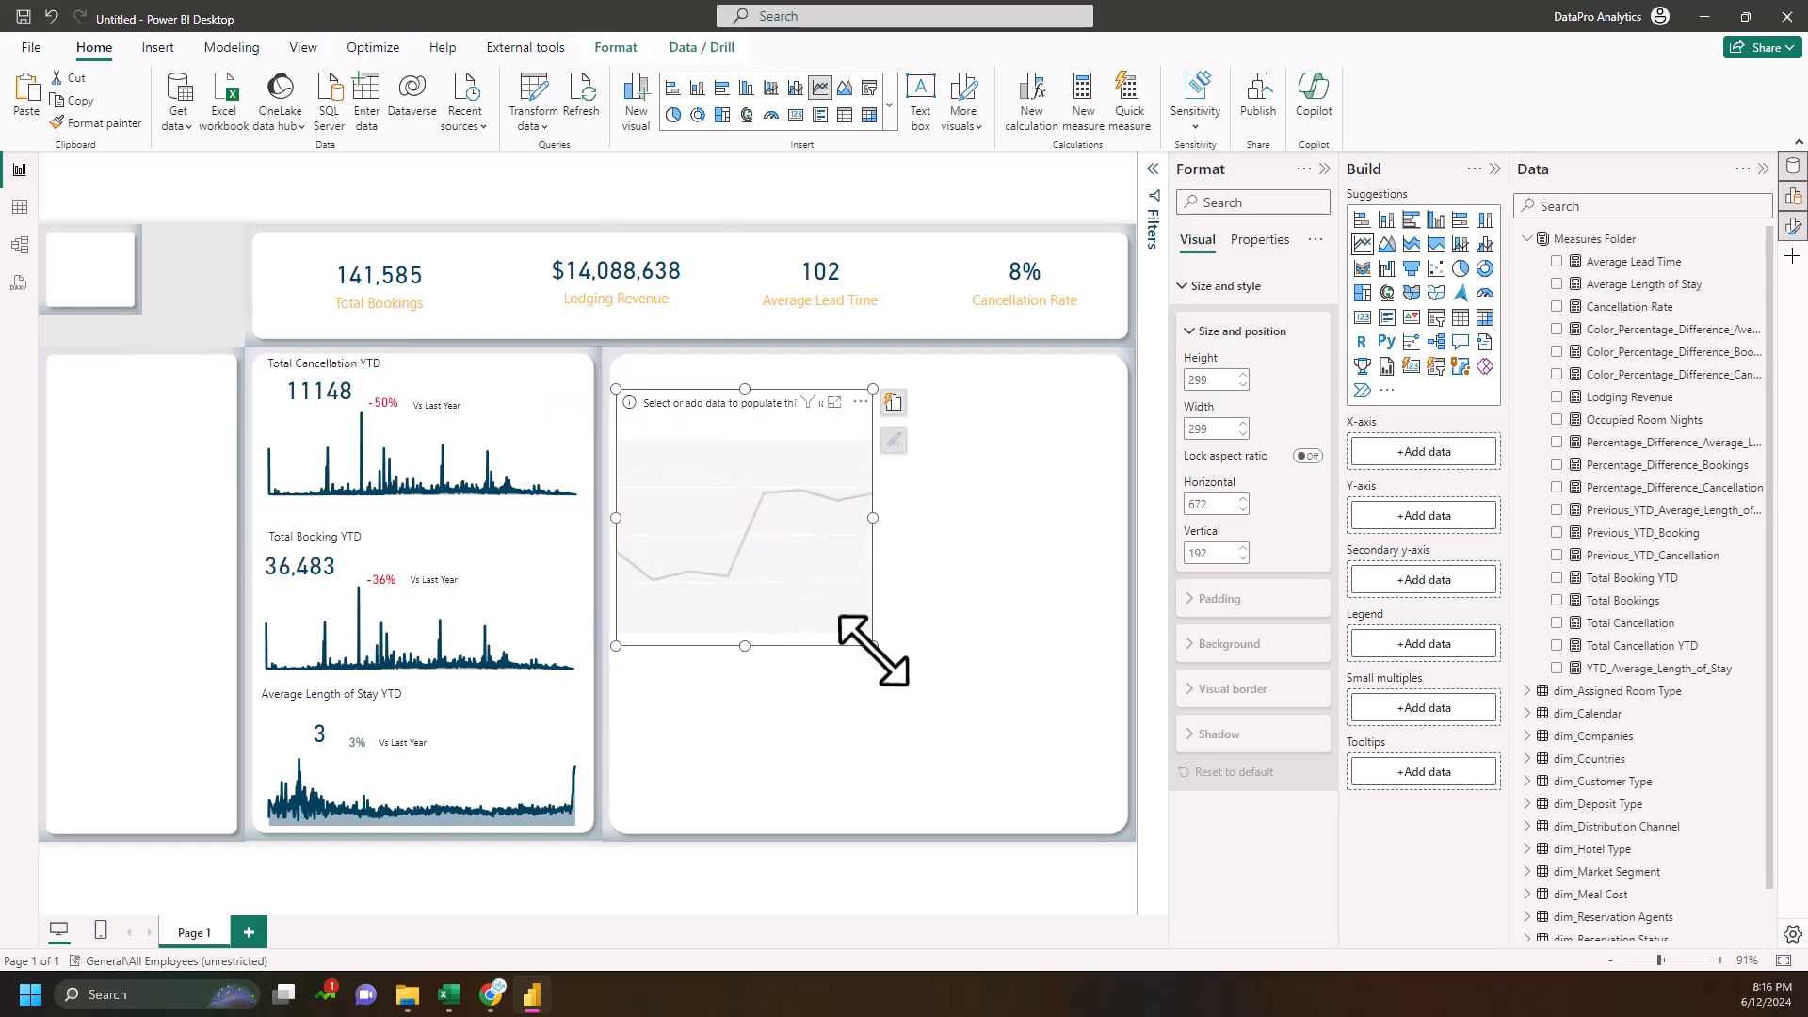
{"action": "left_click_drag", "start_coordinate": [873, 646], "coordinate": [1118, 827]}
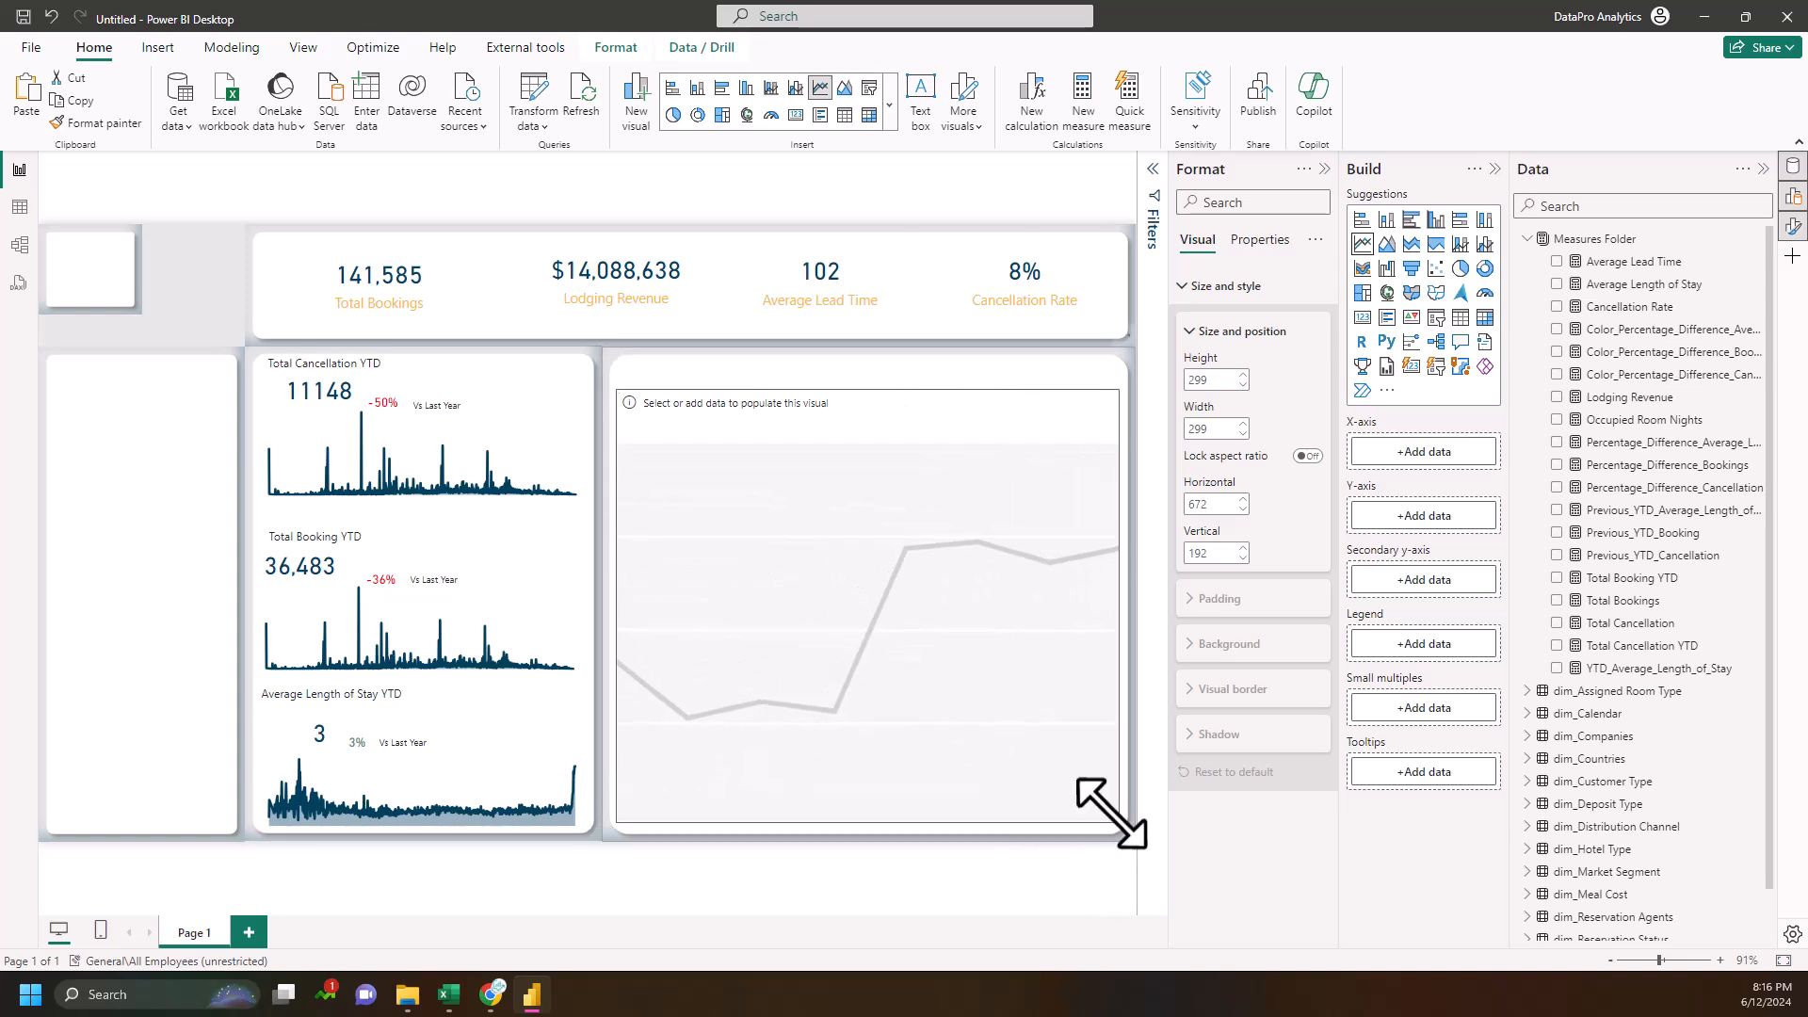
{"action": "left_click_drag", "start_coordinate": [614, 386], "coordinate": [622, 364]}
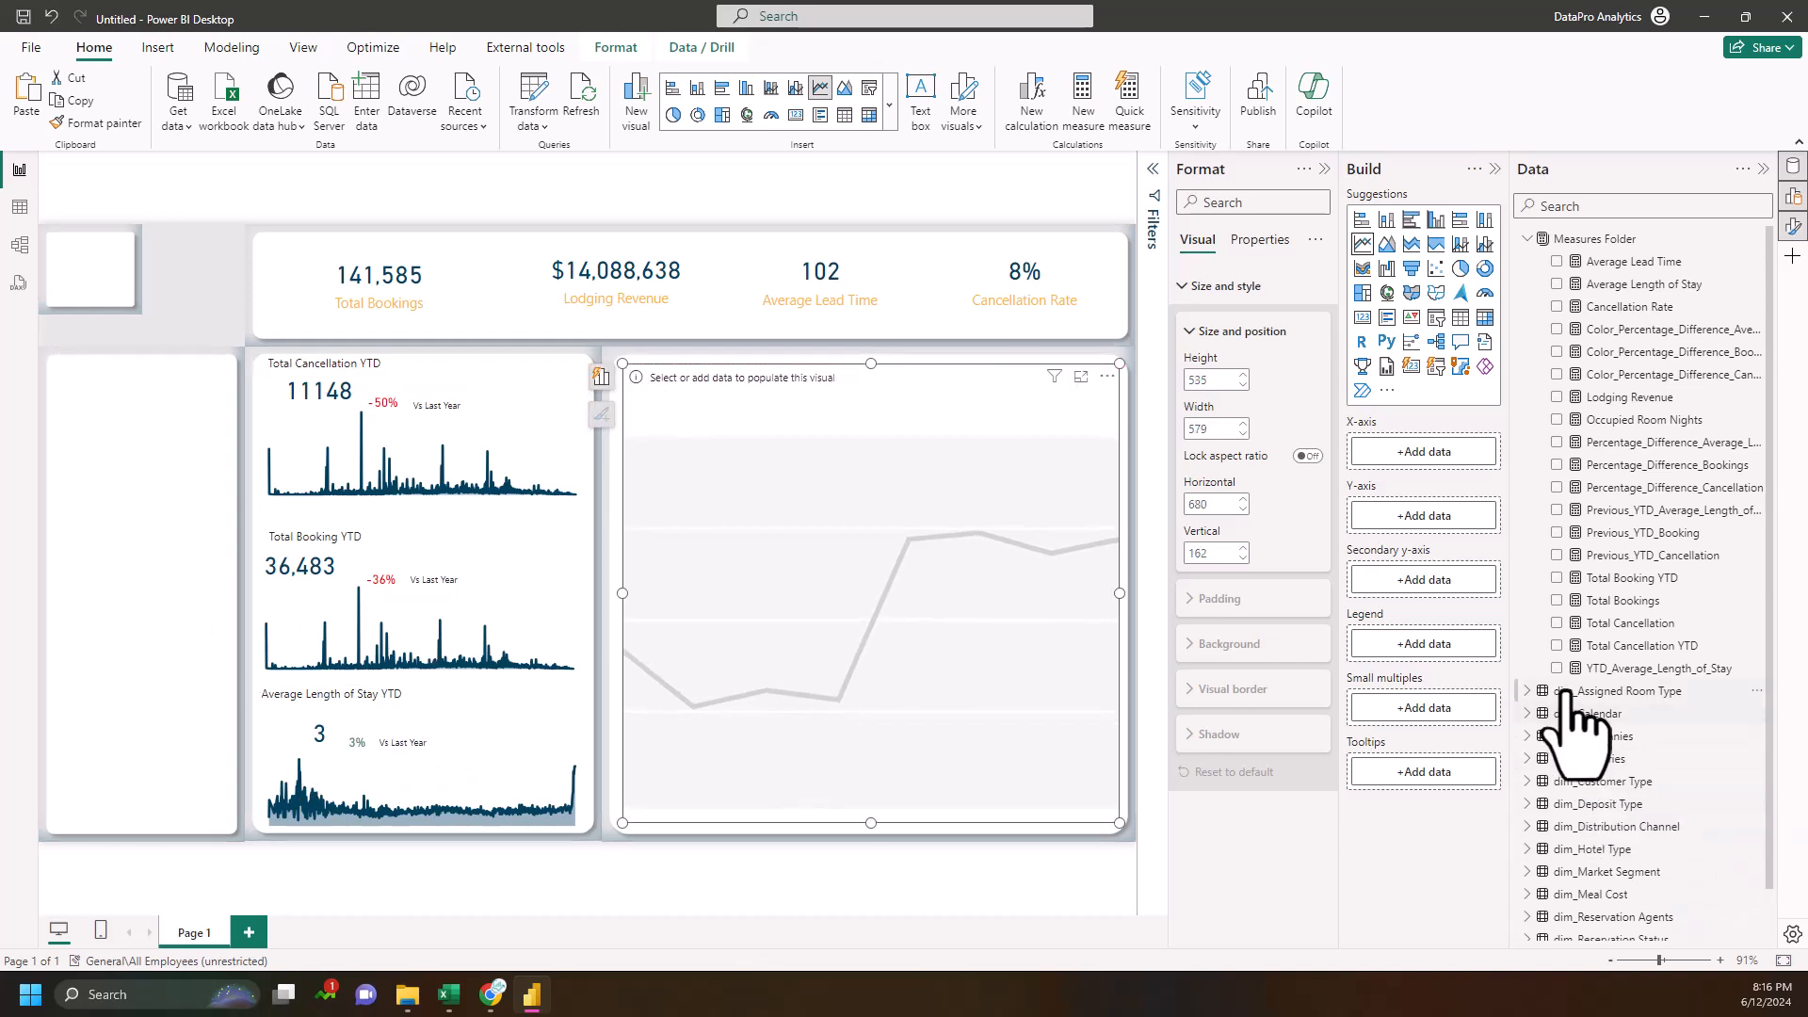
- Put the dim_Calendar Date field on the line chart's X-axis, using plain Date instead of the Date Hierarchy
{"action": "left_click", "coordinate": [1568, 713]}
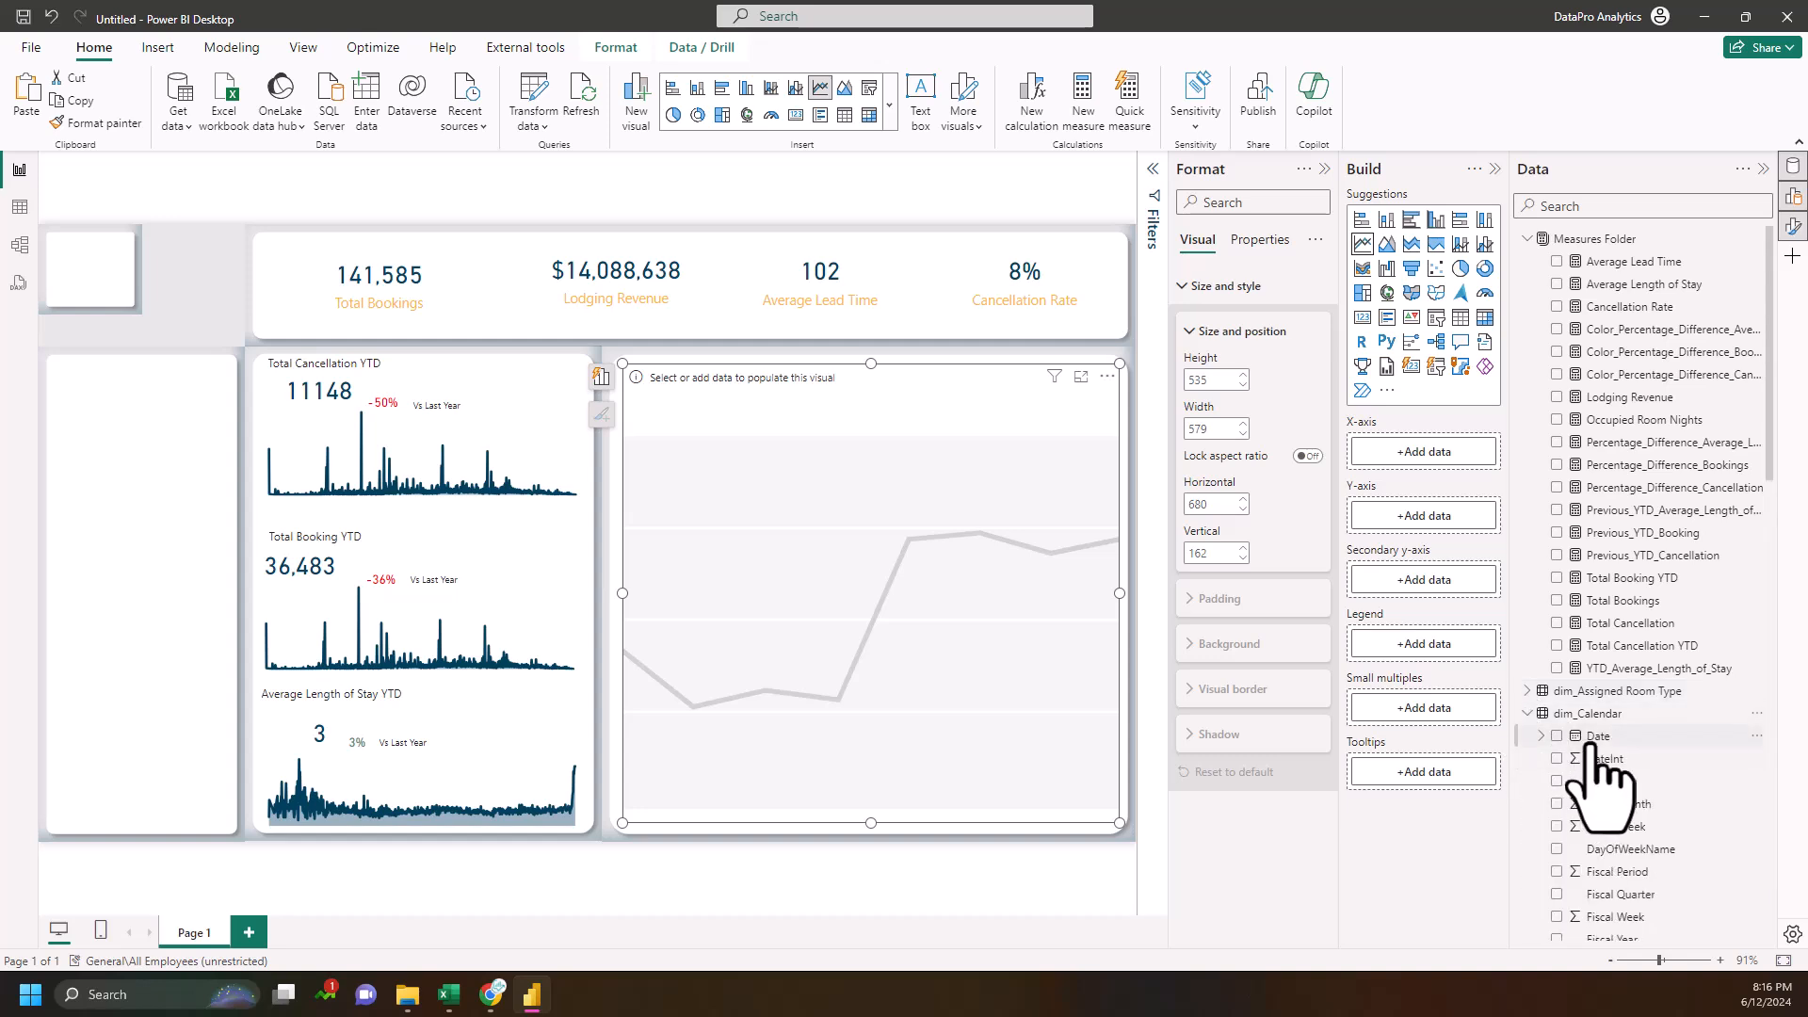
{"action": "left_click_drag", "start_coordinate": [1601, 738], "coordinate": [1422, 507]}
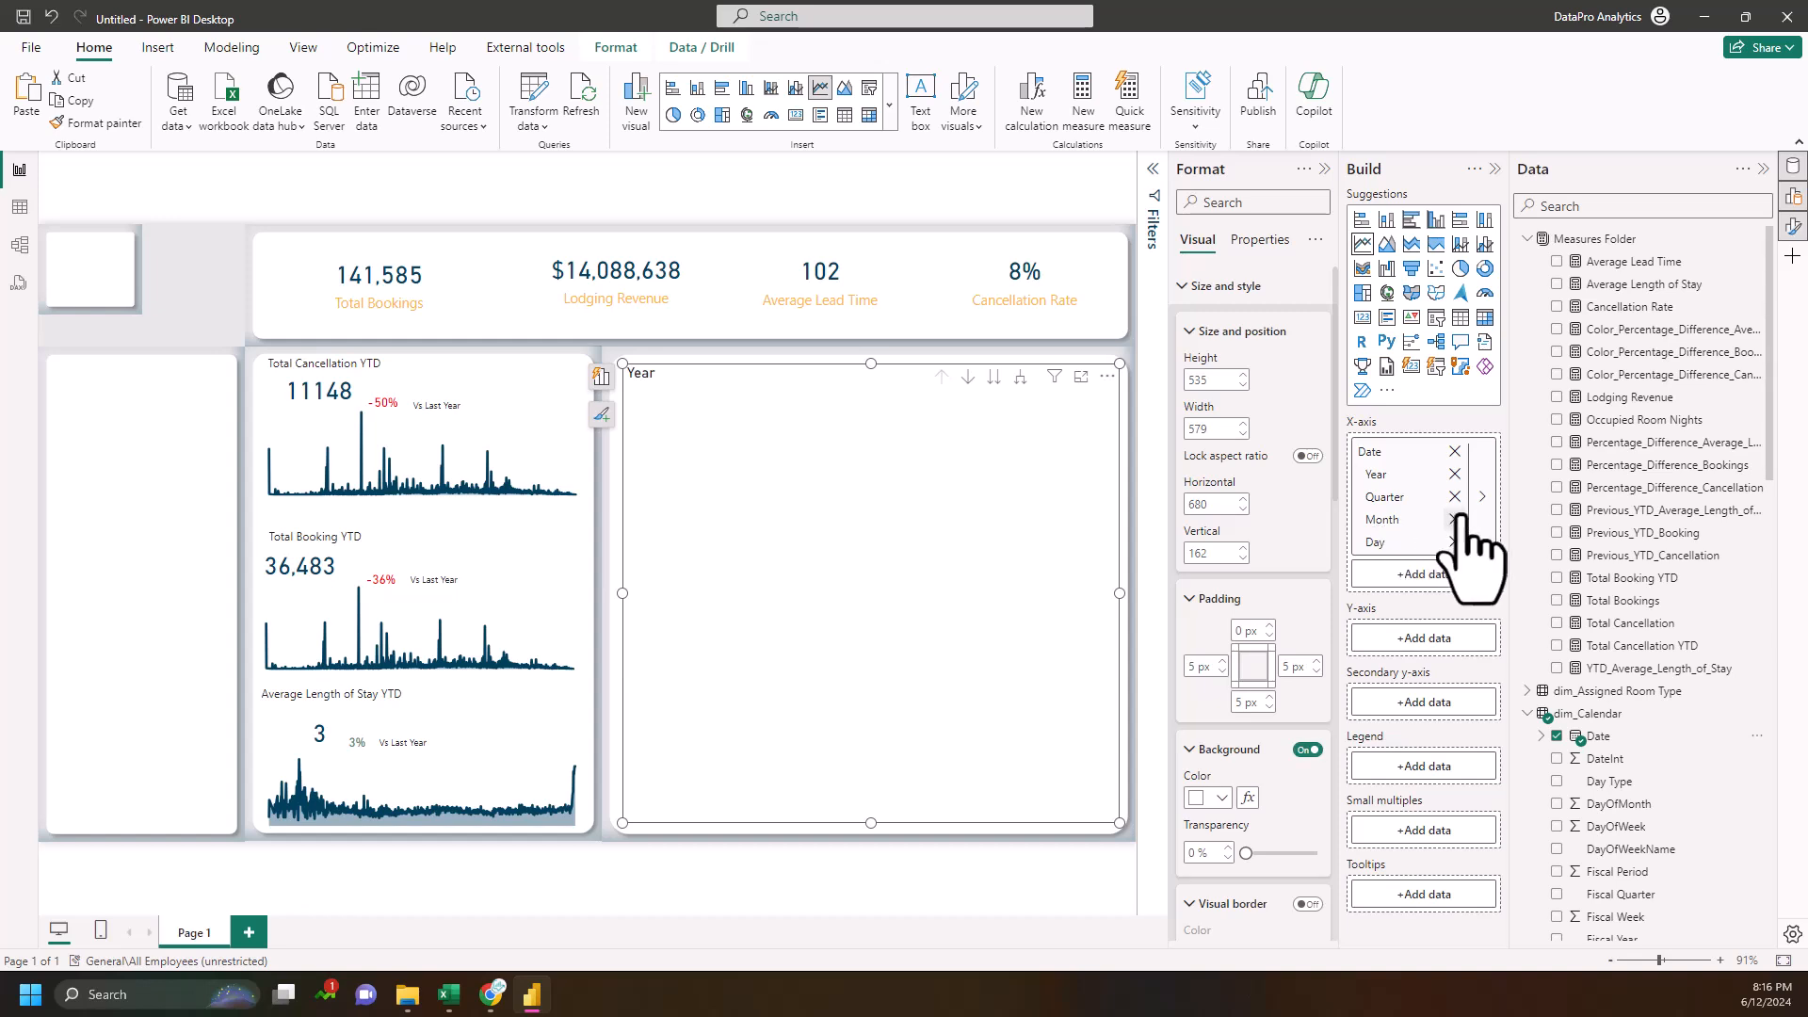
{"action": "left_click", "coordinate": [1479, 499]}
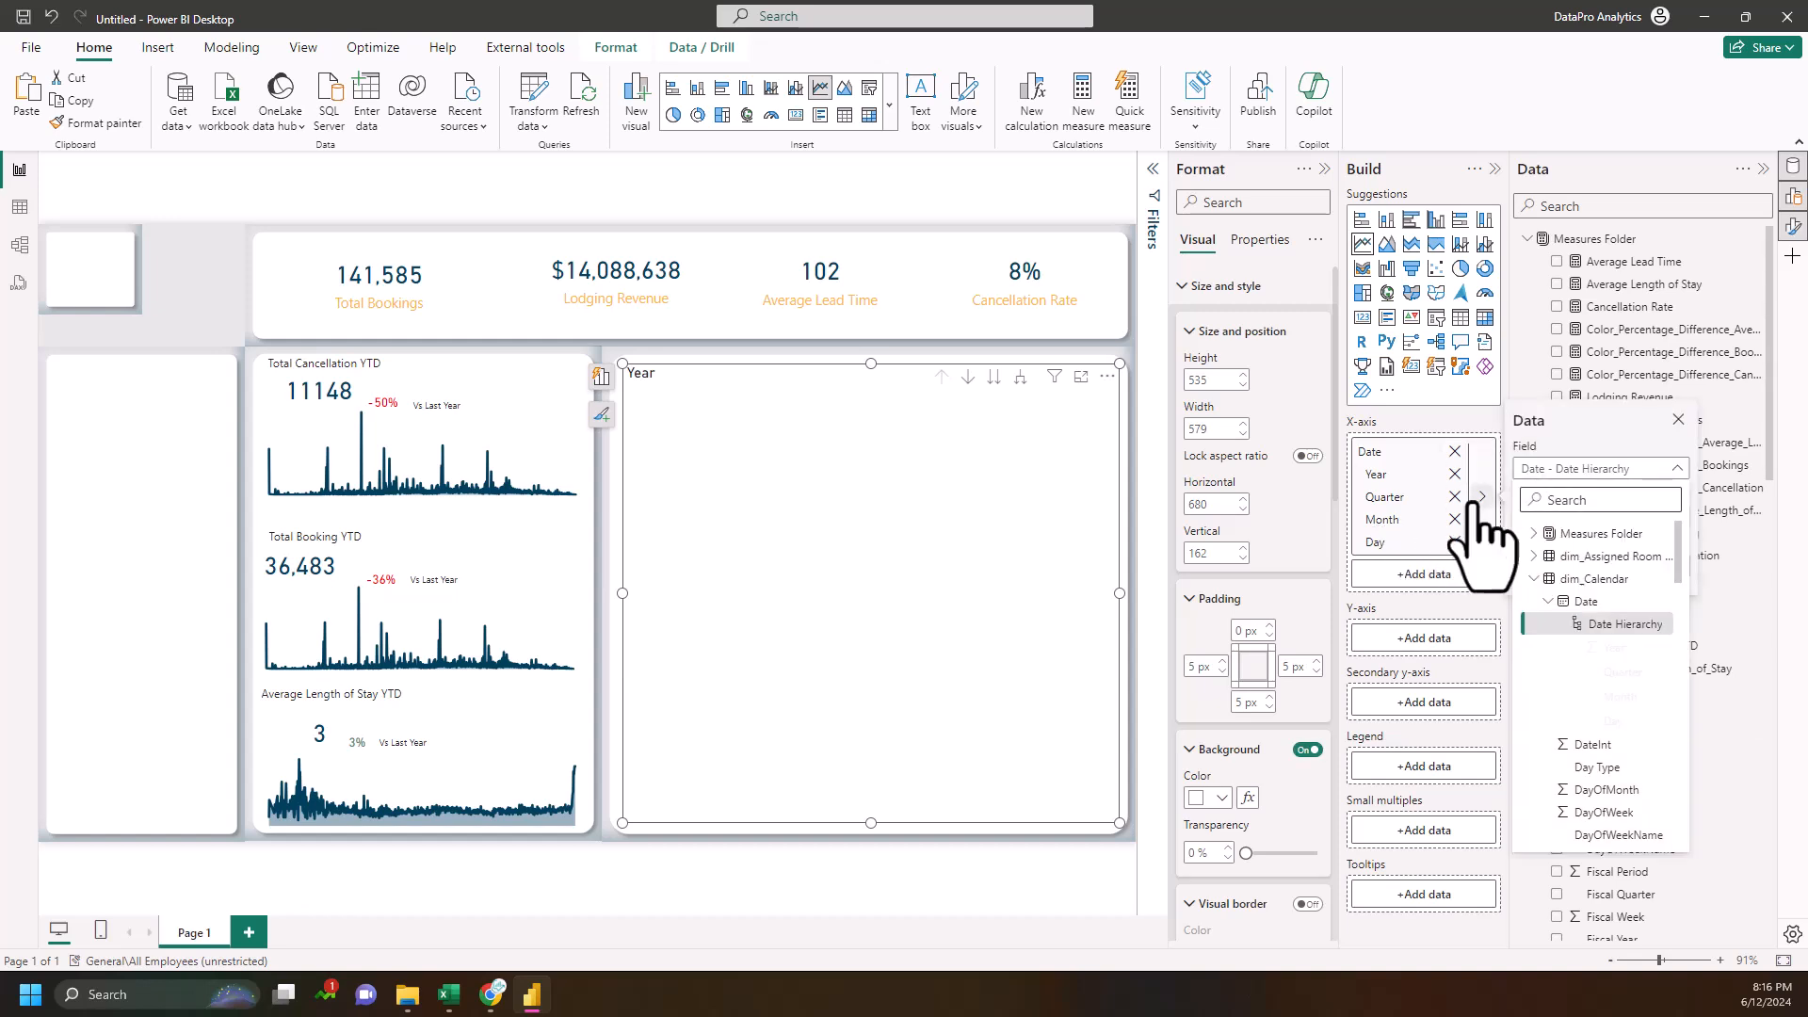
{"action": "left_click", "coordinate": [1474, 501]}
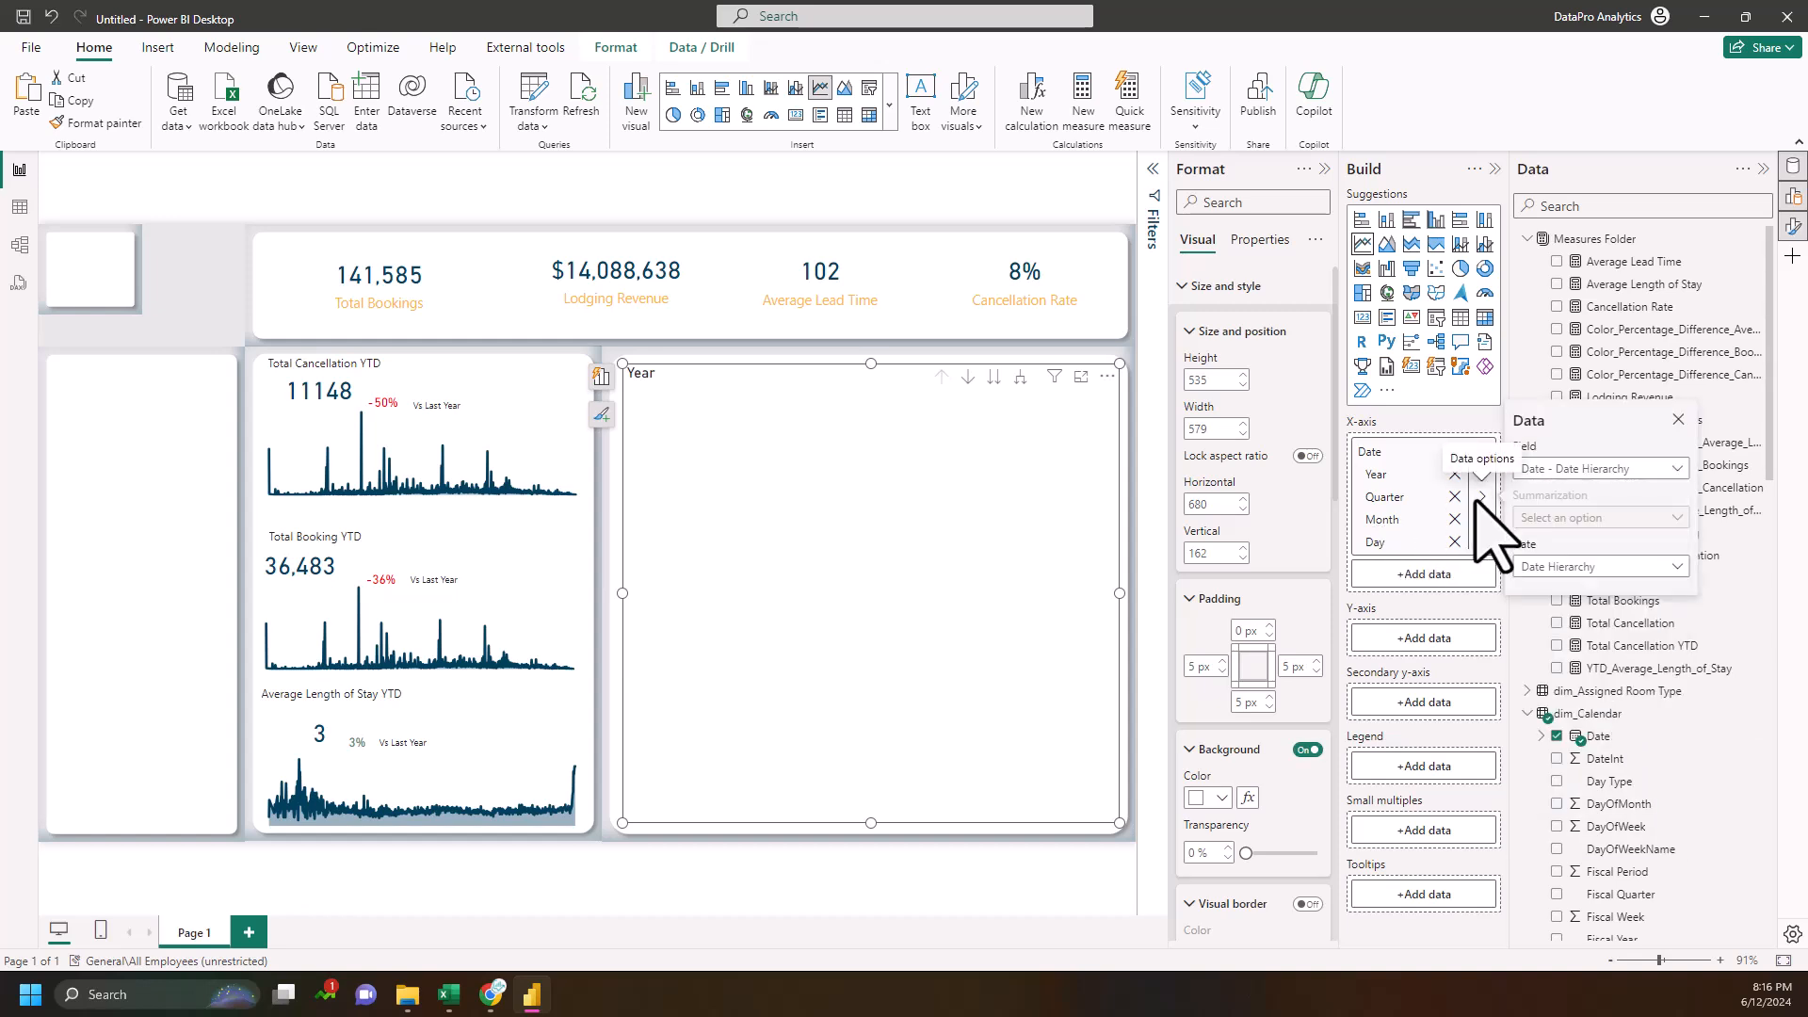
{"action": "left_click", "coordinate": [1559, 567]}
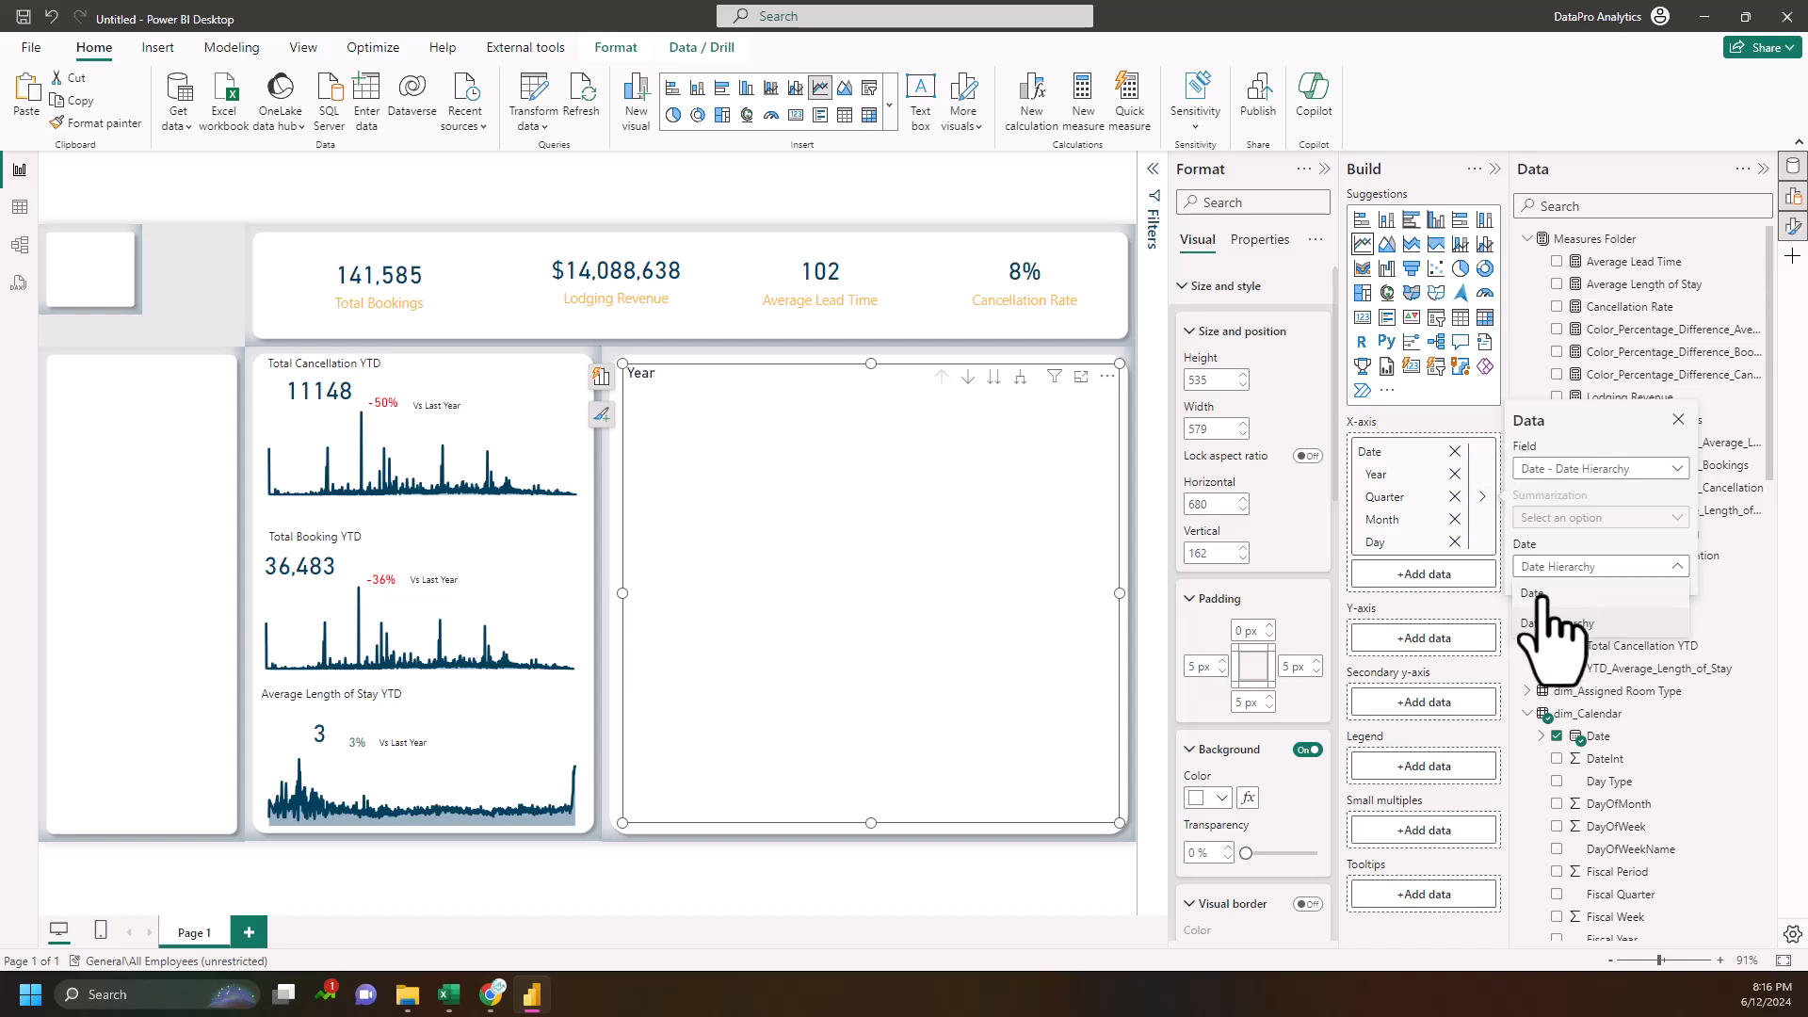
{"action": "left_click", "coordinate": [1541, 596]}
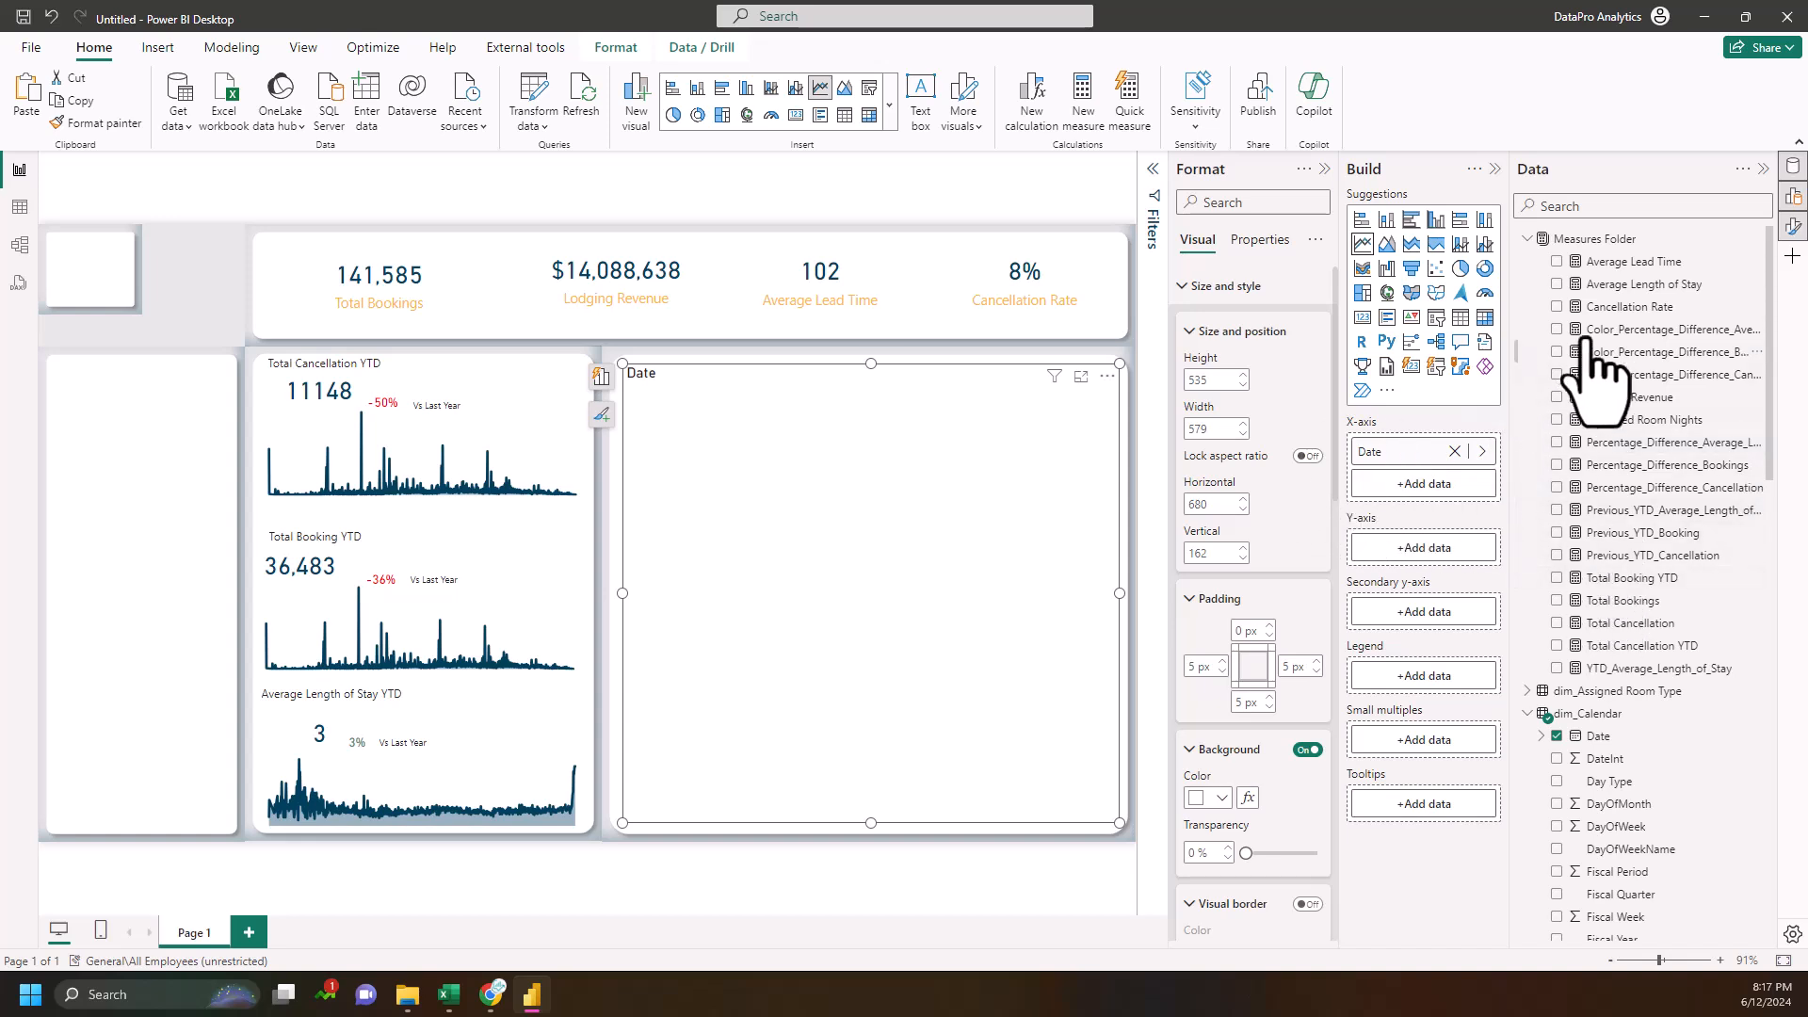
- Create a measure named Total Room Nights Available in the Measures Folder and start its formula with 100 * DISTINCTCOUNT
{"action": "left_click", "coordinate": [1752, 240]}
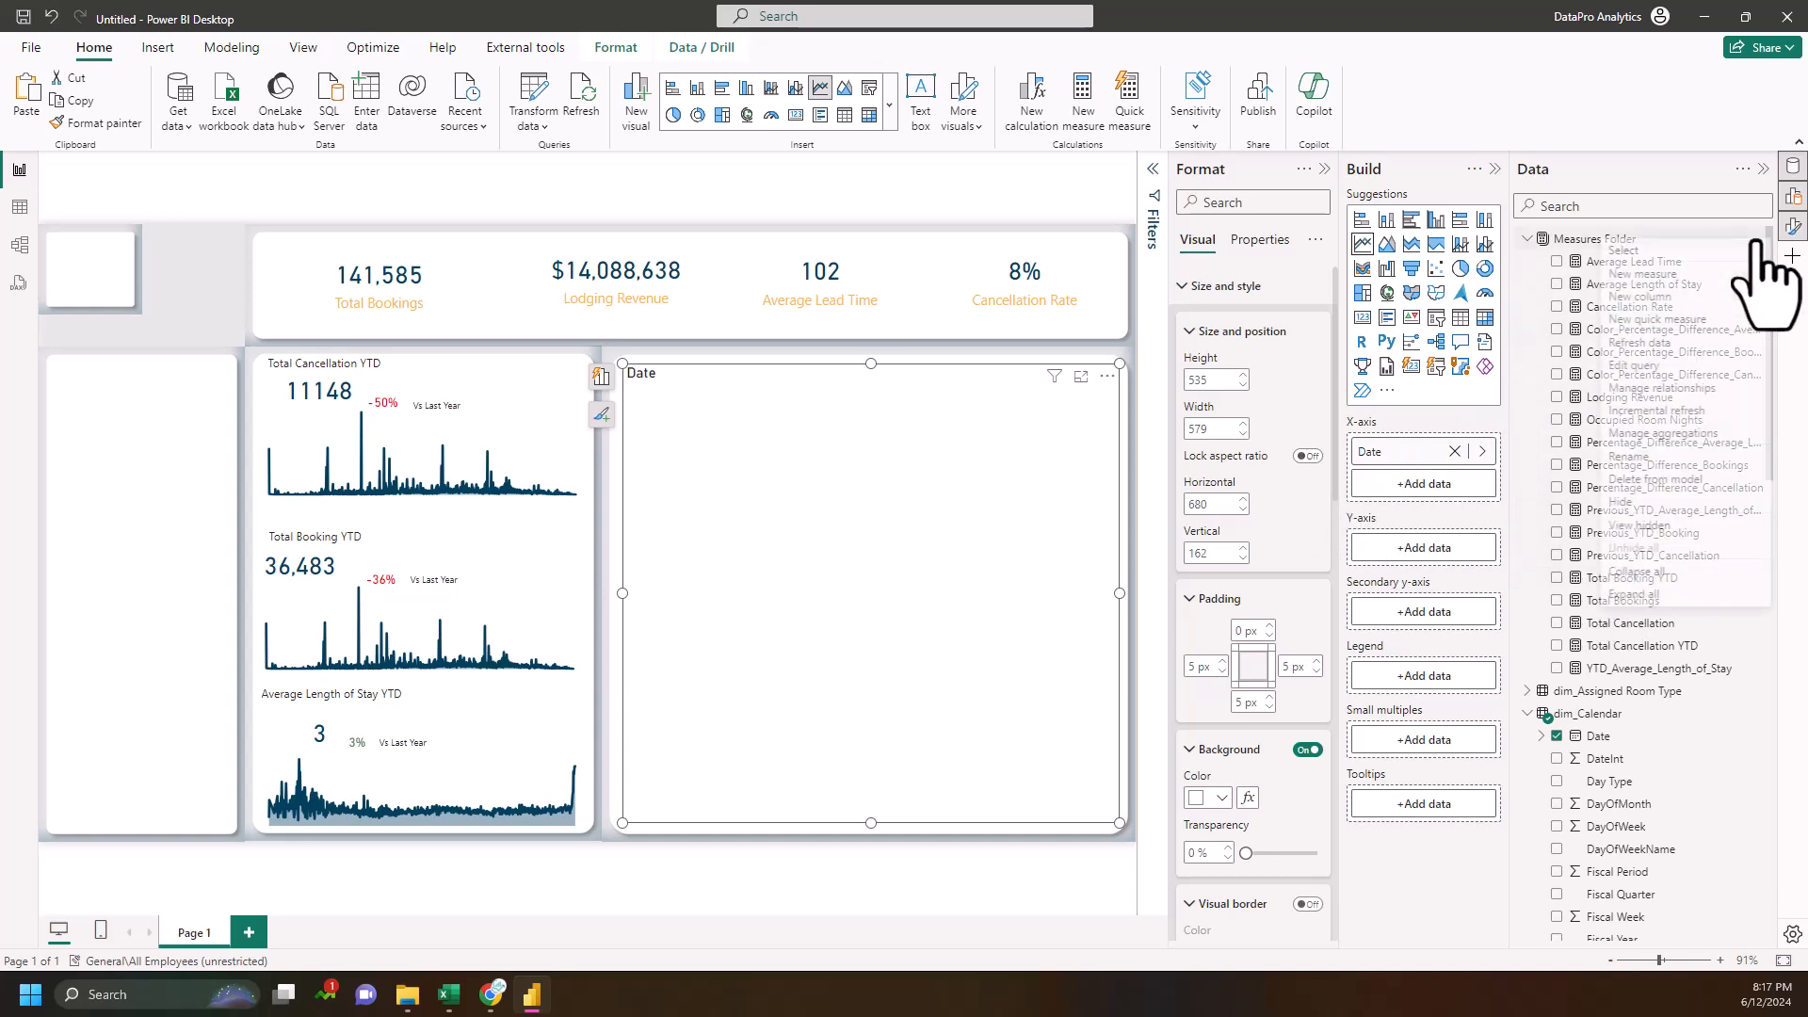
{"action": "left_click", "coordinate": [1646, 276]}
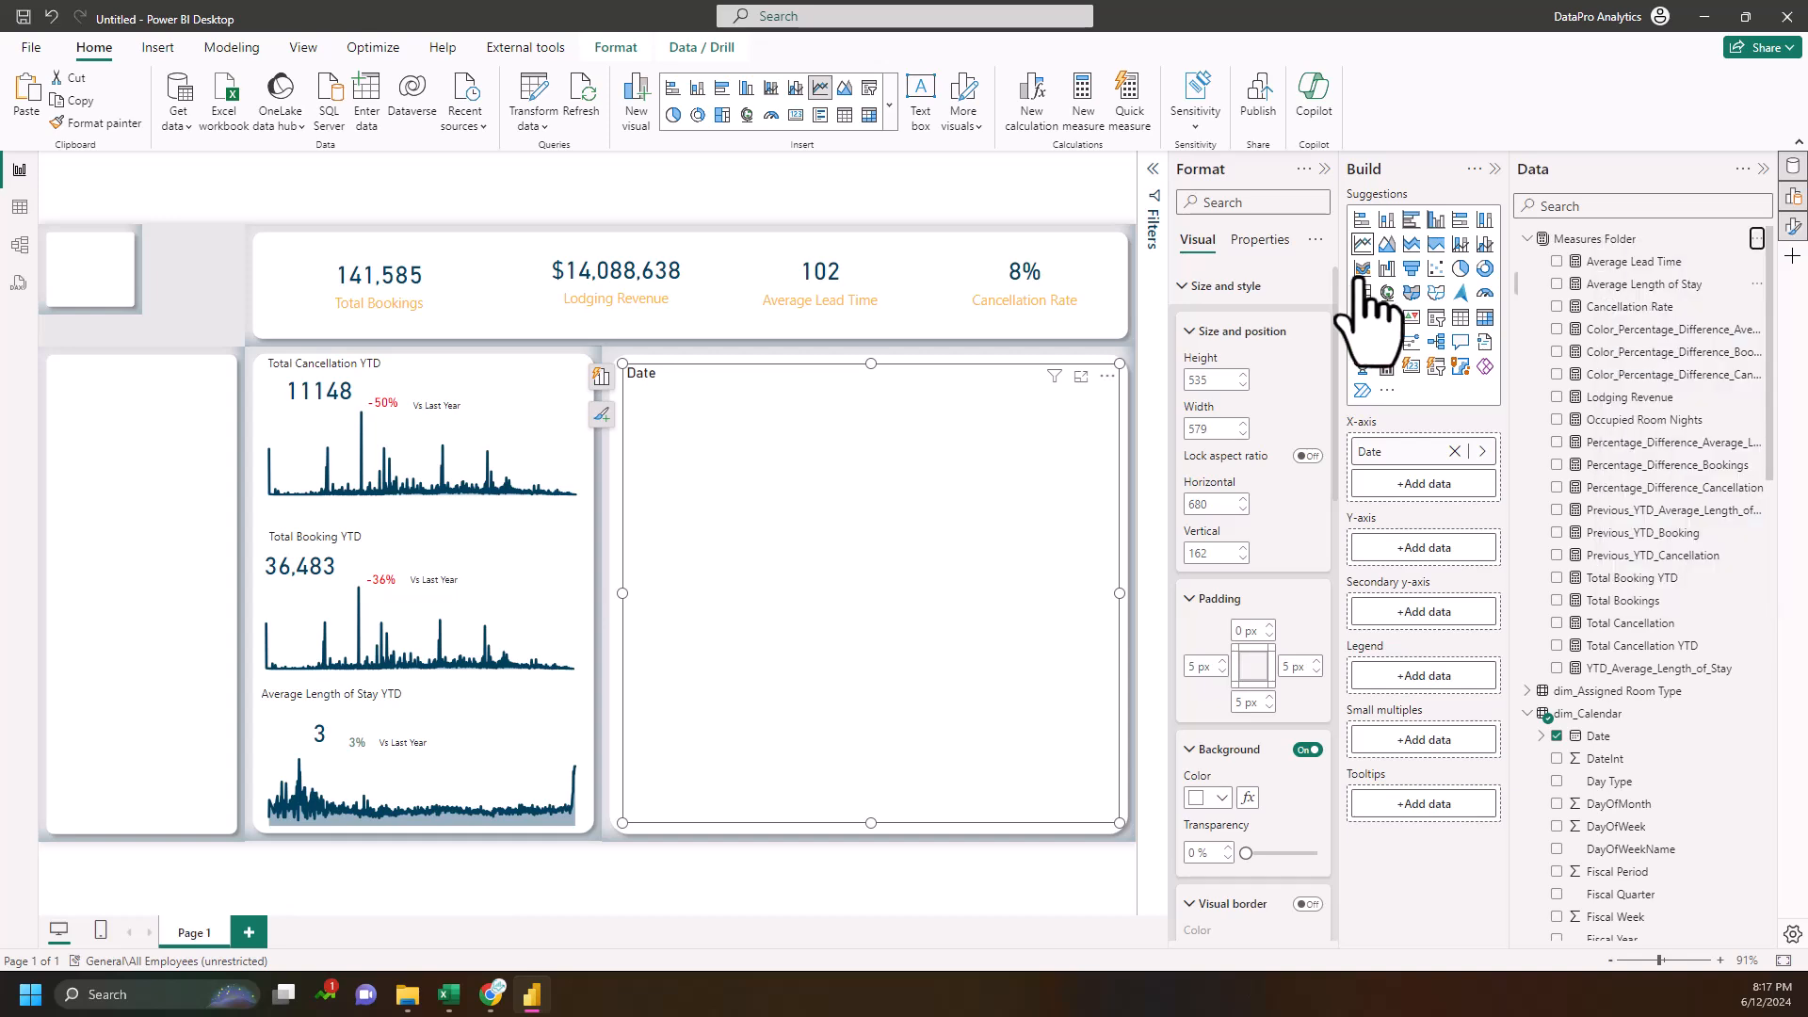
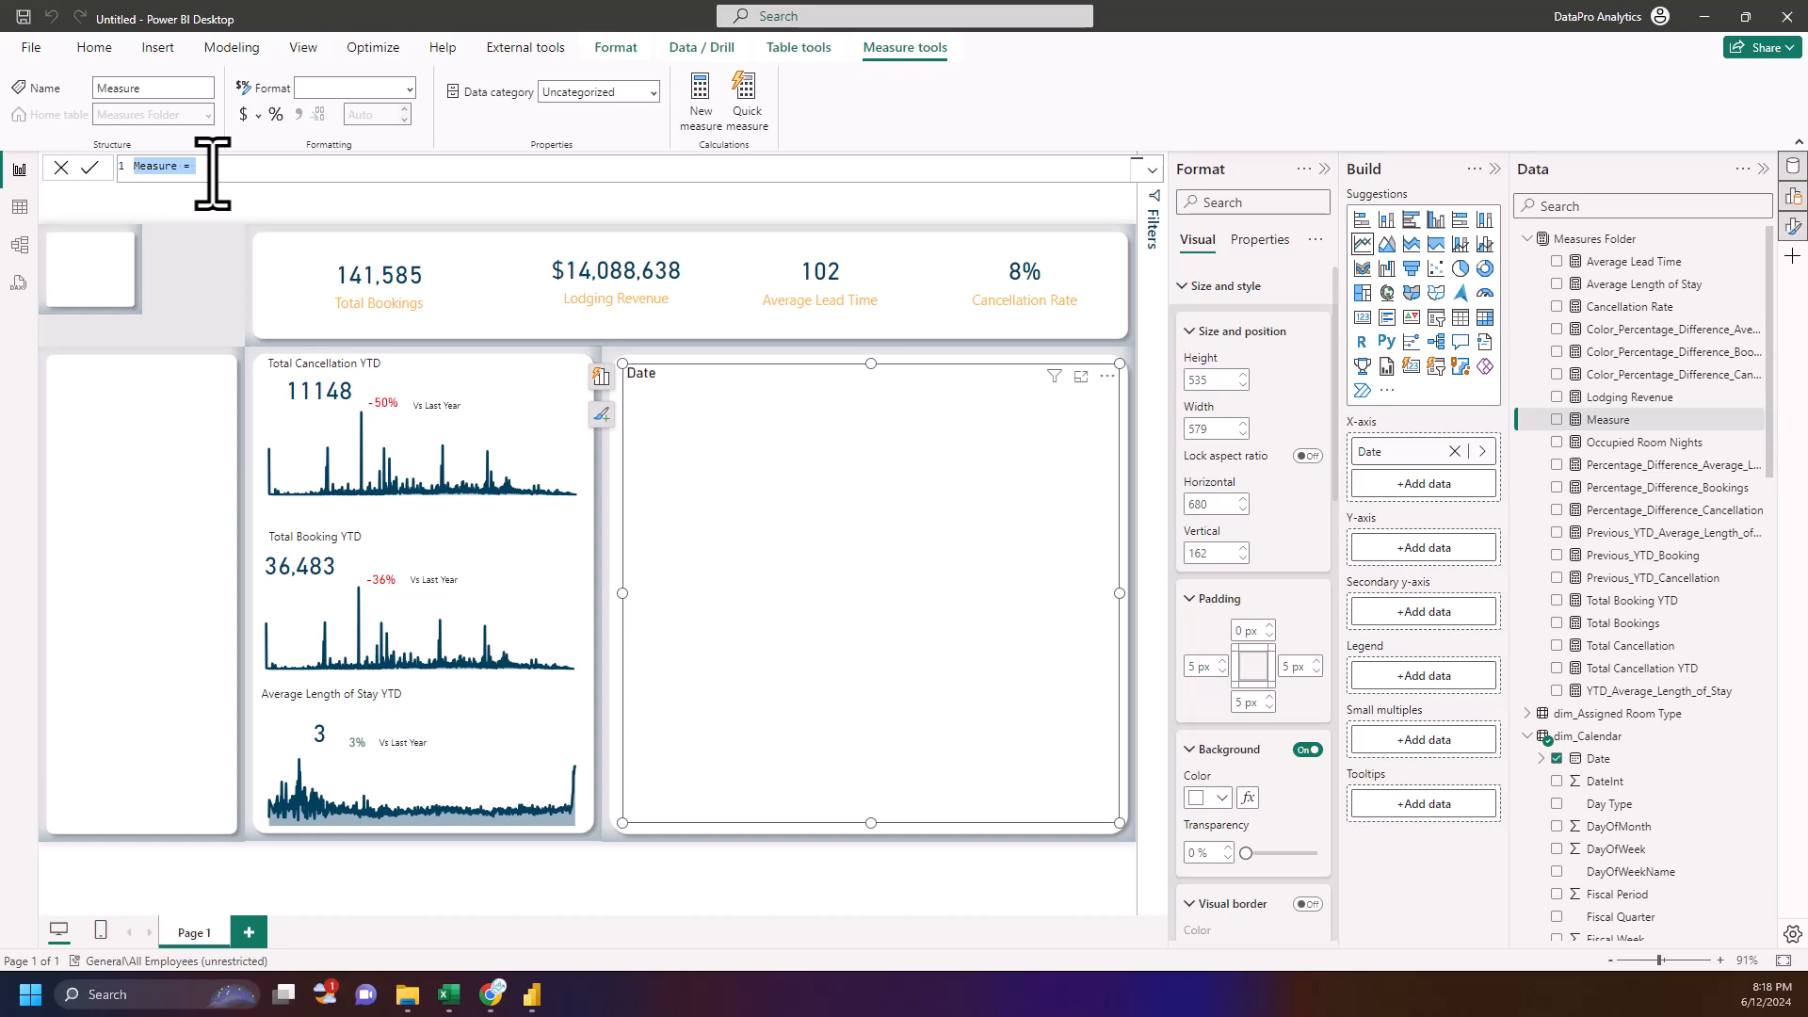
{"action": "left_click", "coordinate": [213, 172]}
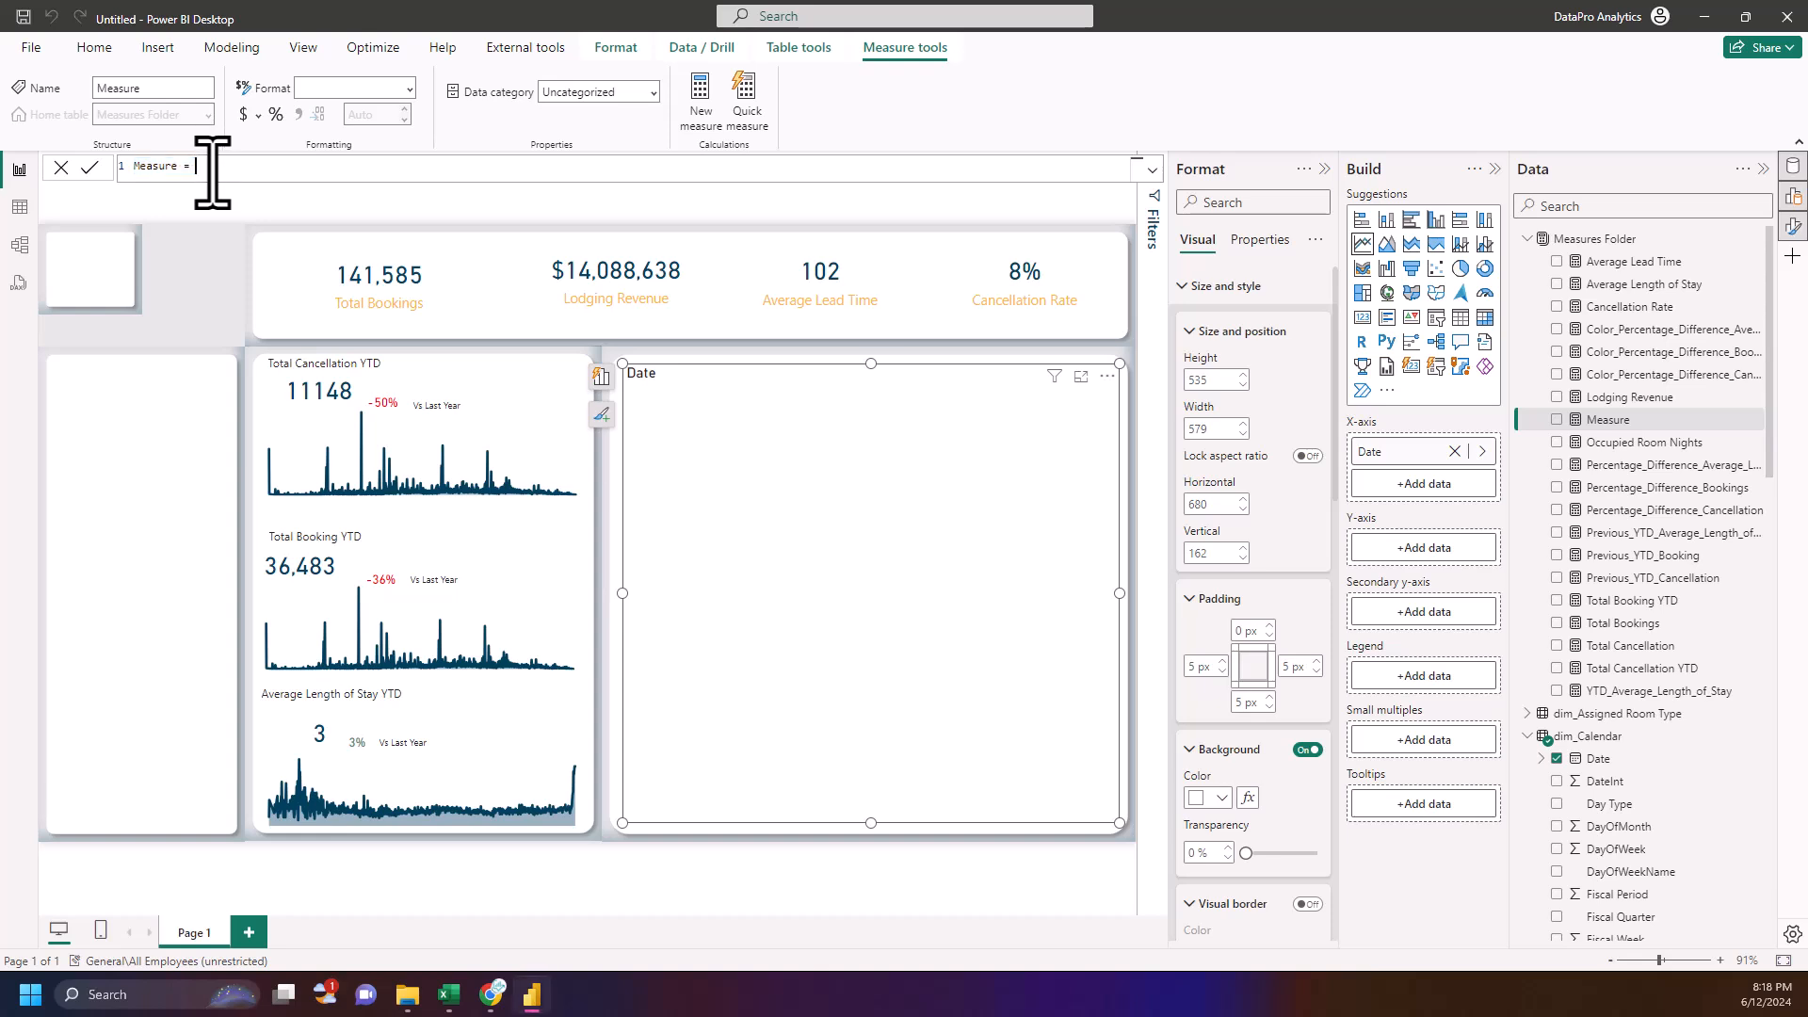
{"action": "type", "text": "Total Room Nights Available ="}
{"action": "key", "text": "ctrl+a"}
{"action": "type", "text": "Total Room Nights Available ="}
{"action": "type", "text": "100 *dist"}
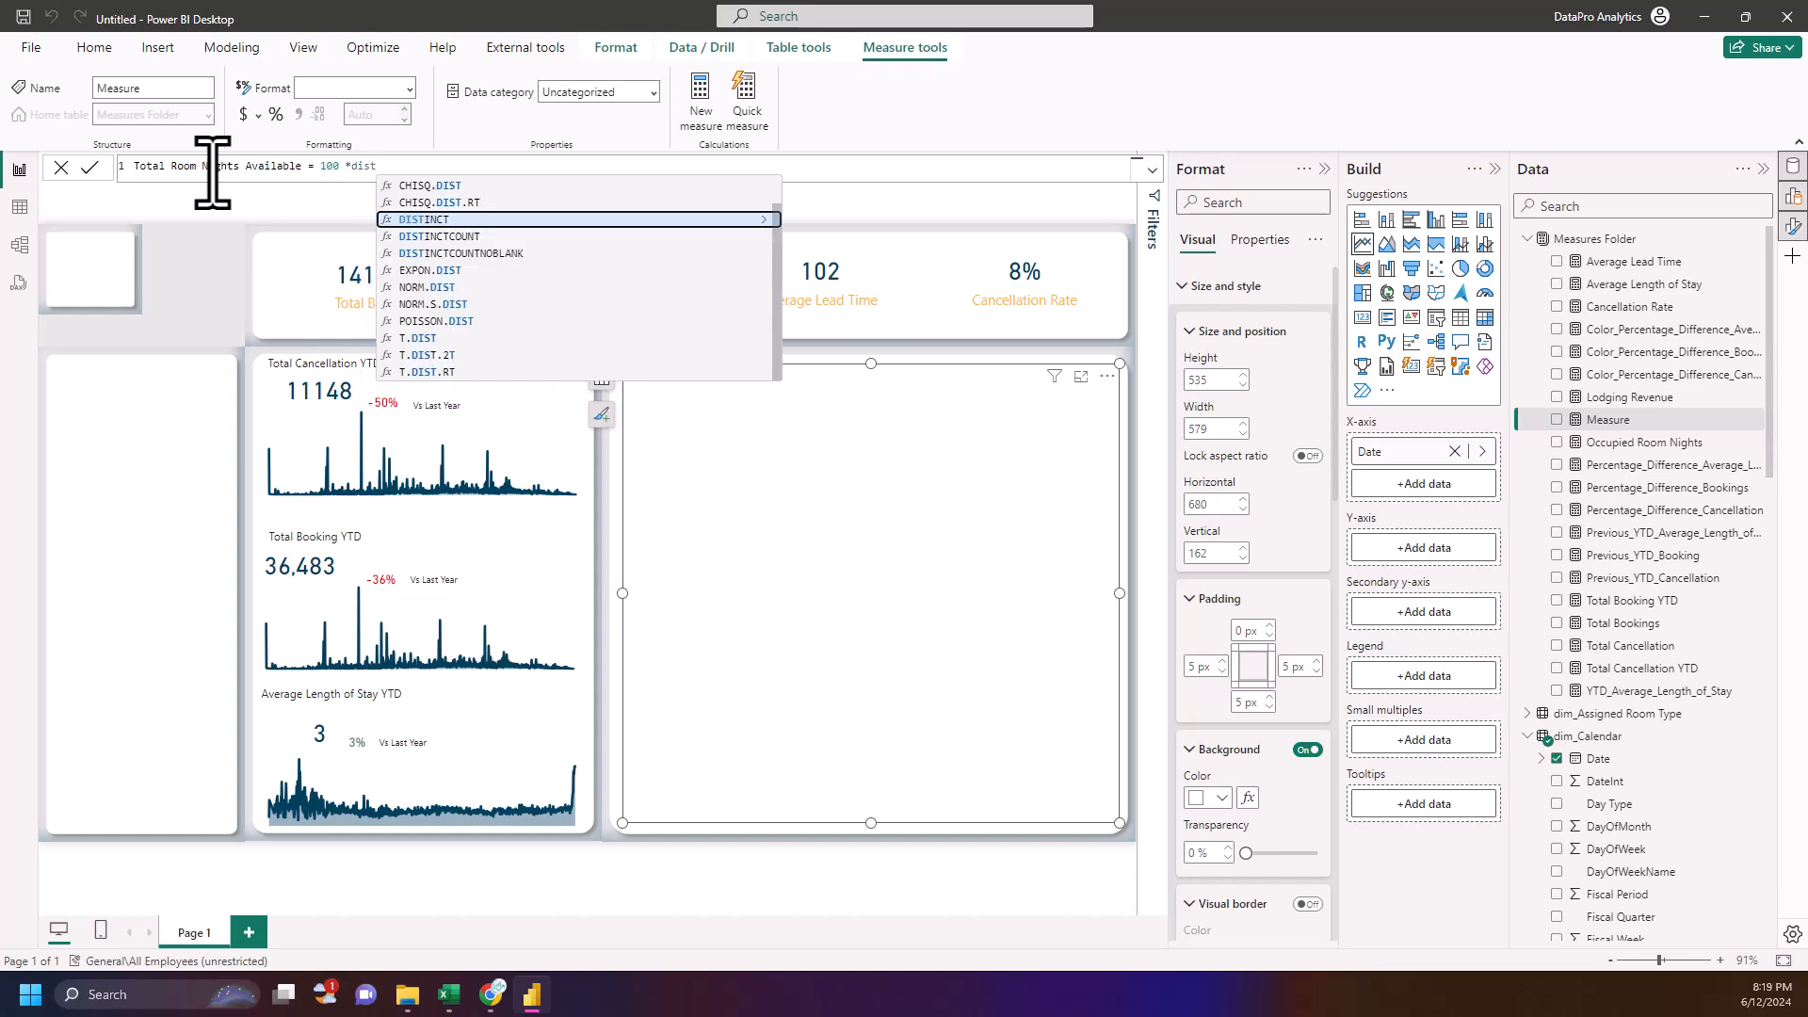
{"action": "key", "text": "Down"}
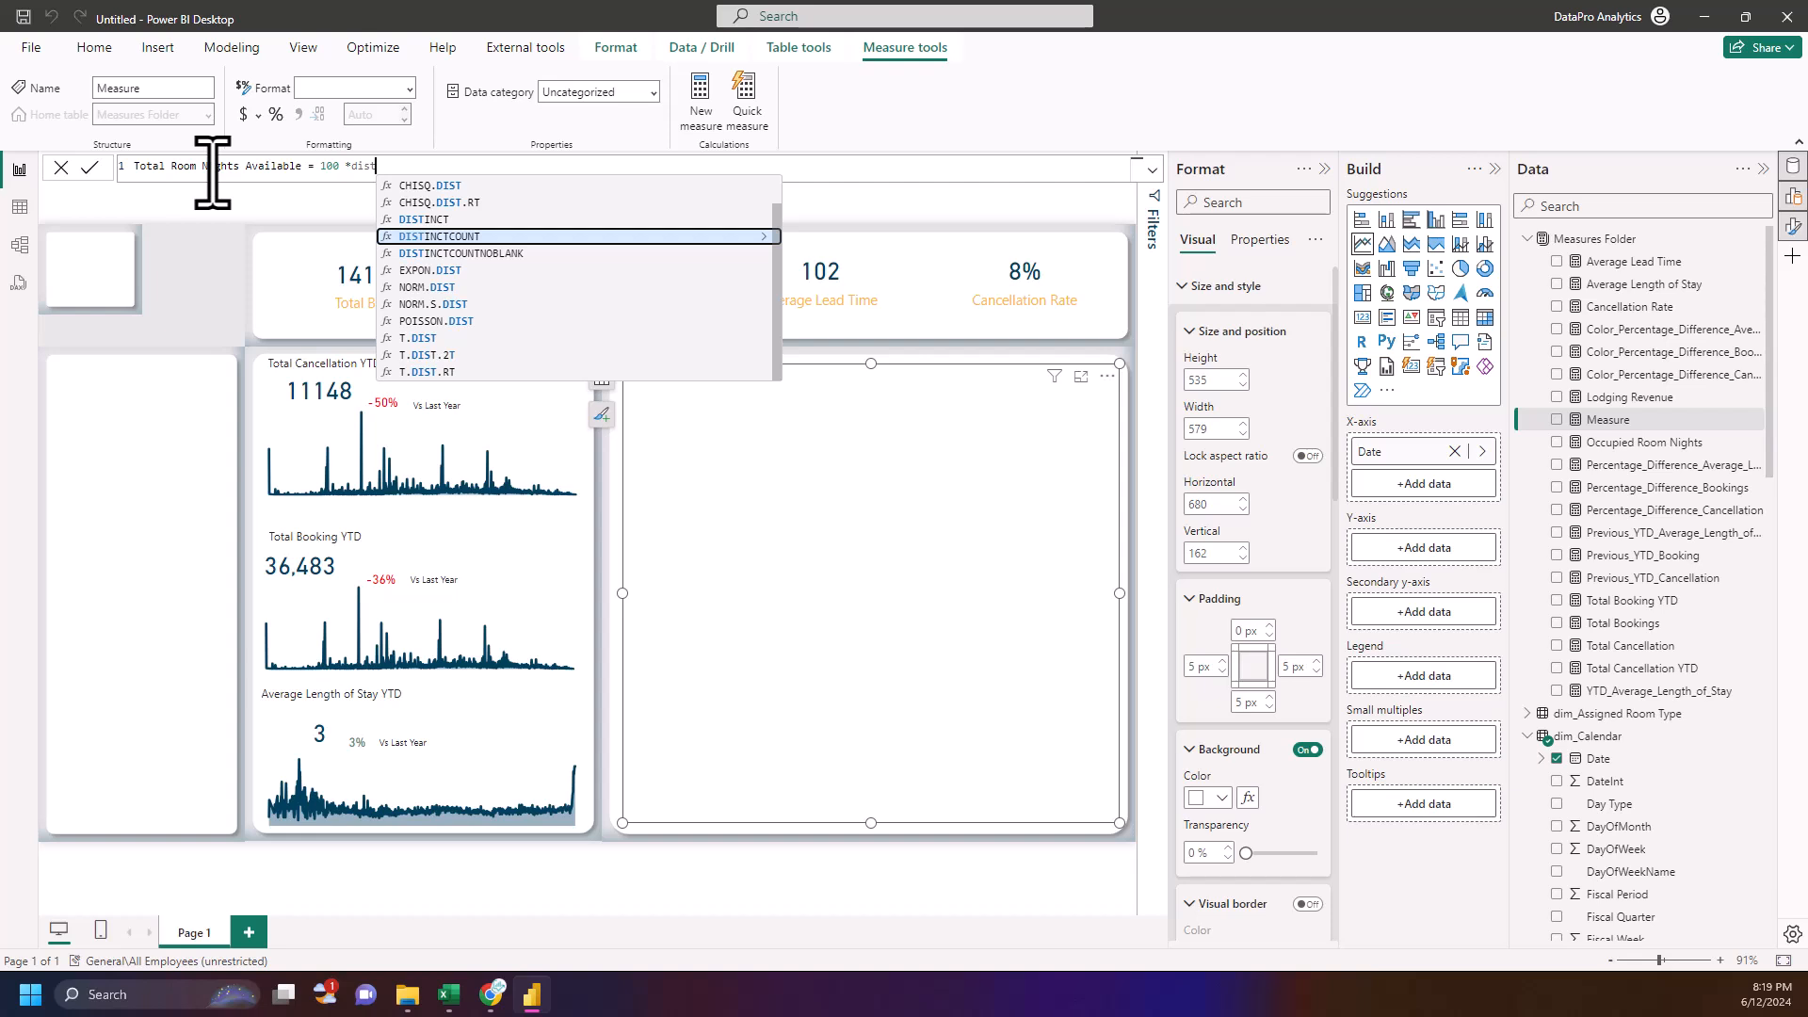
{"action": "key", "text": "Tab"}
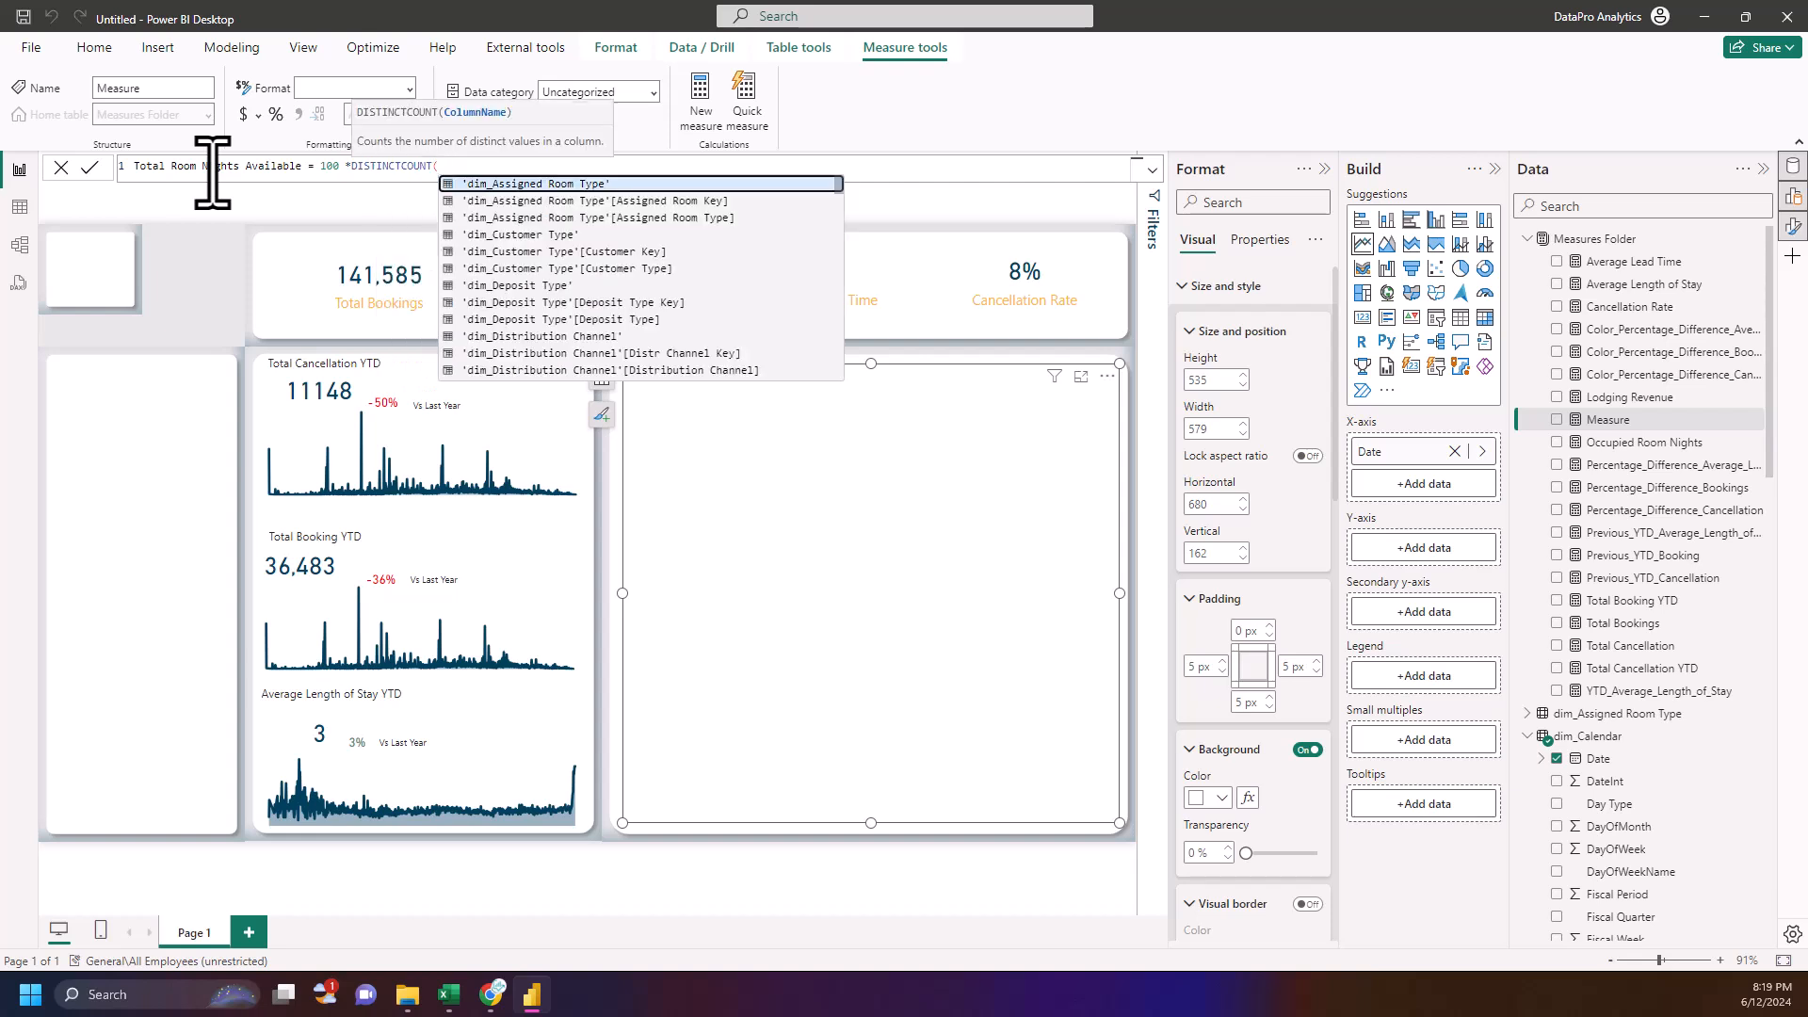
- Complete the distinct count with 'fct_Hotel Revenue'[Reservation Status Date] and save the room nights measure
{"action": "type", "text": "res"}
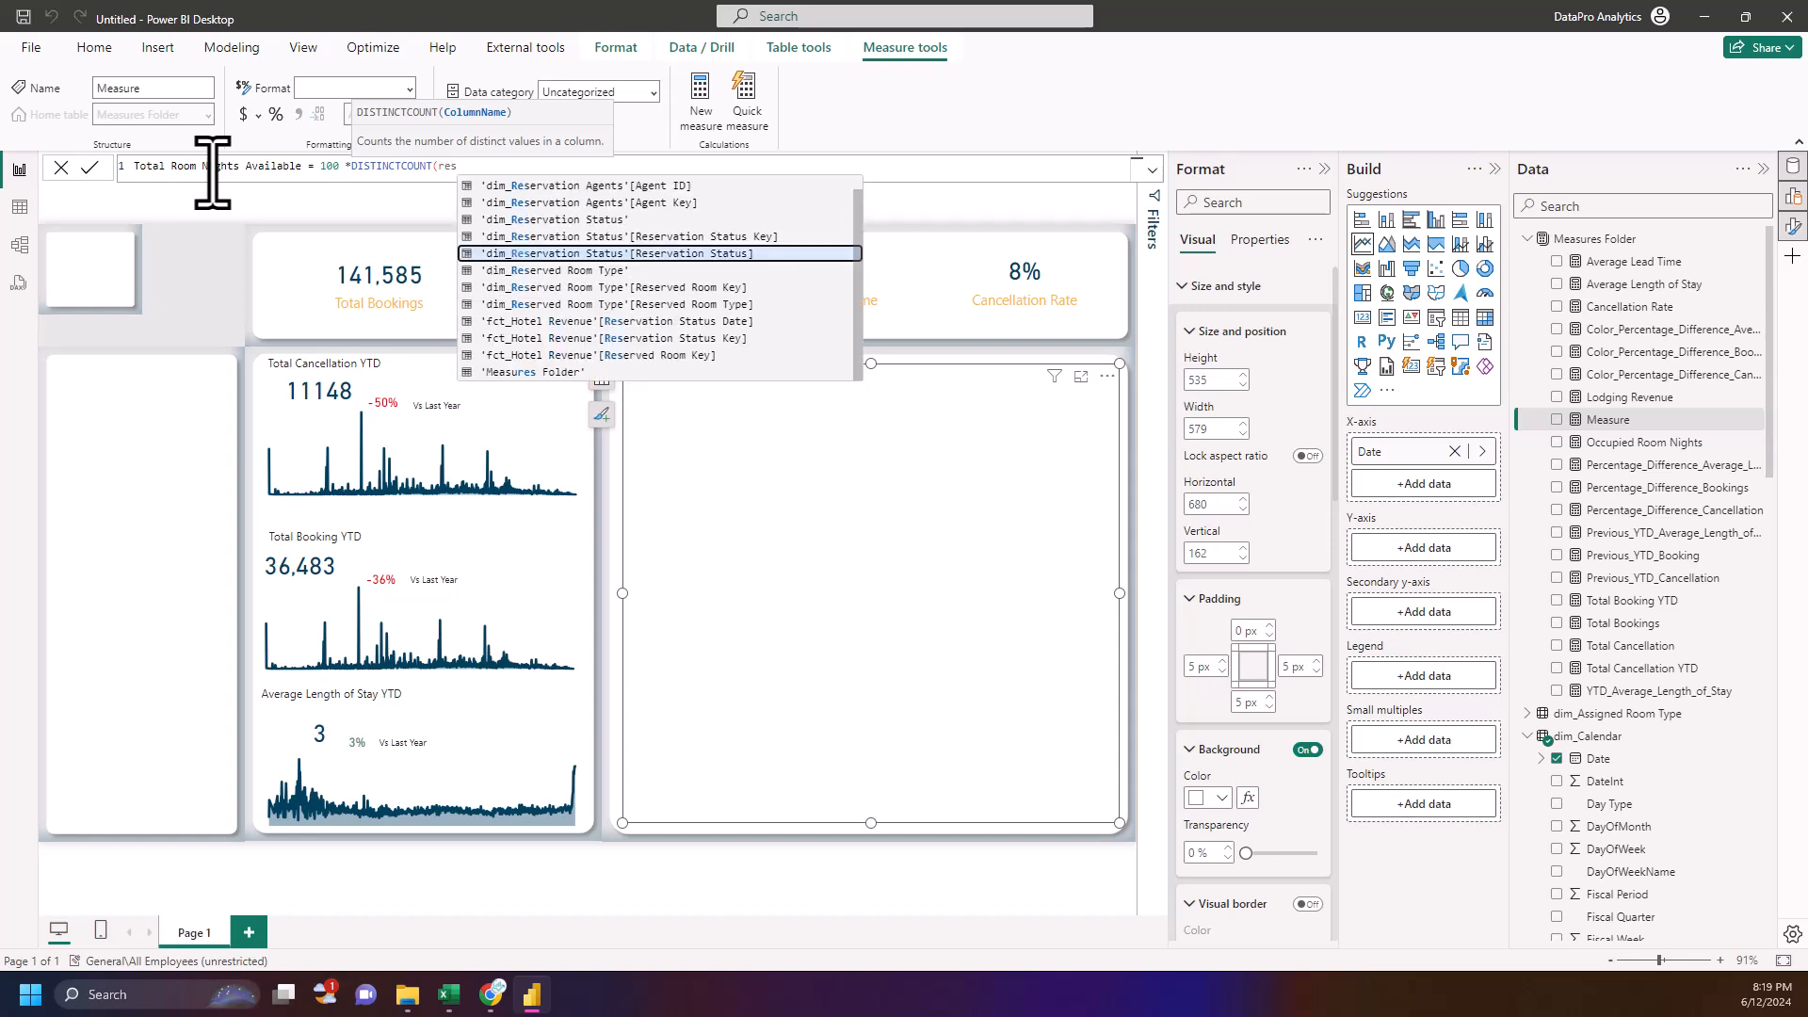
{"action": "key", "text": "Down"}
{"action": "key", "text": "Down"}
{"action": "key", "text": "Down"}
{"action": "key", "text": "Down"}
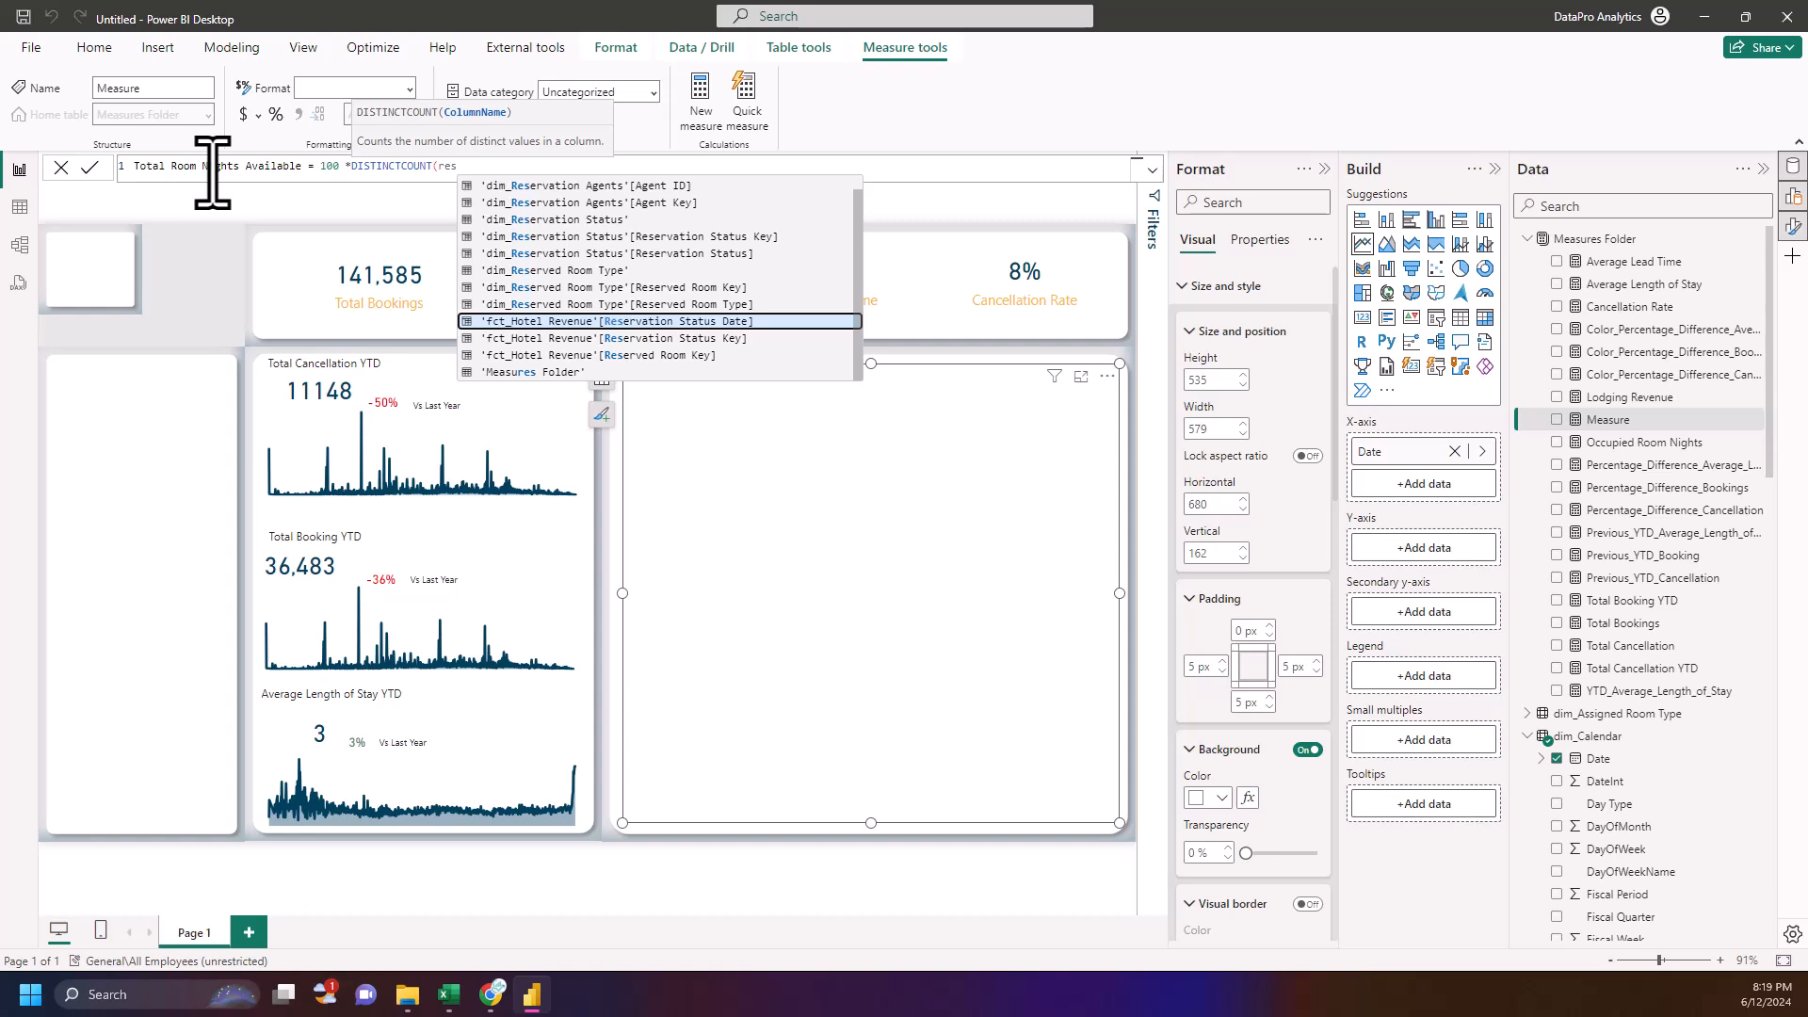
{"action": "key", "text": "Tab"}
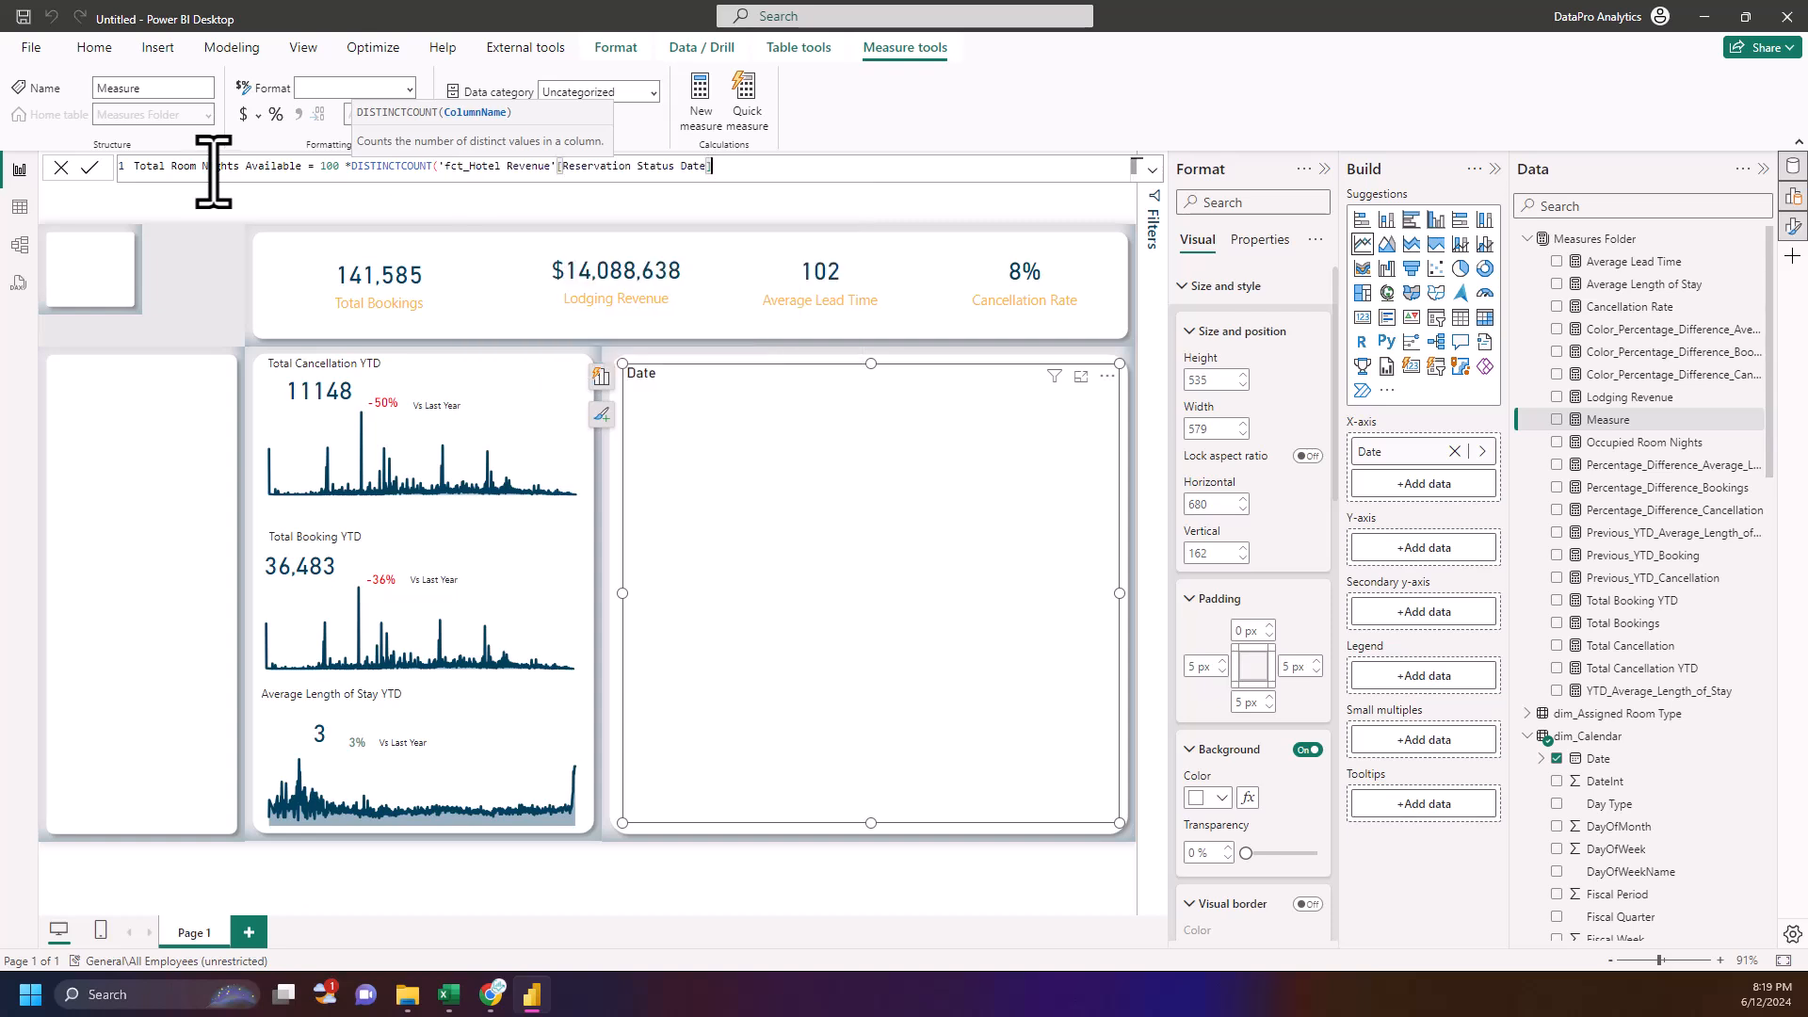
{"action": "type", "text": ")"}
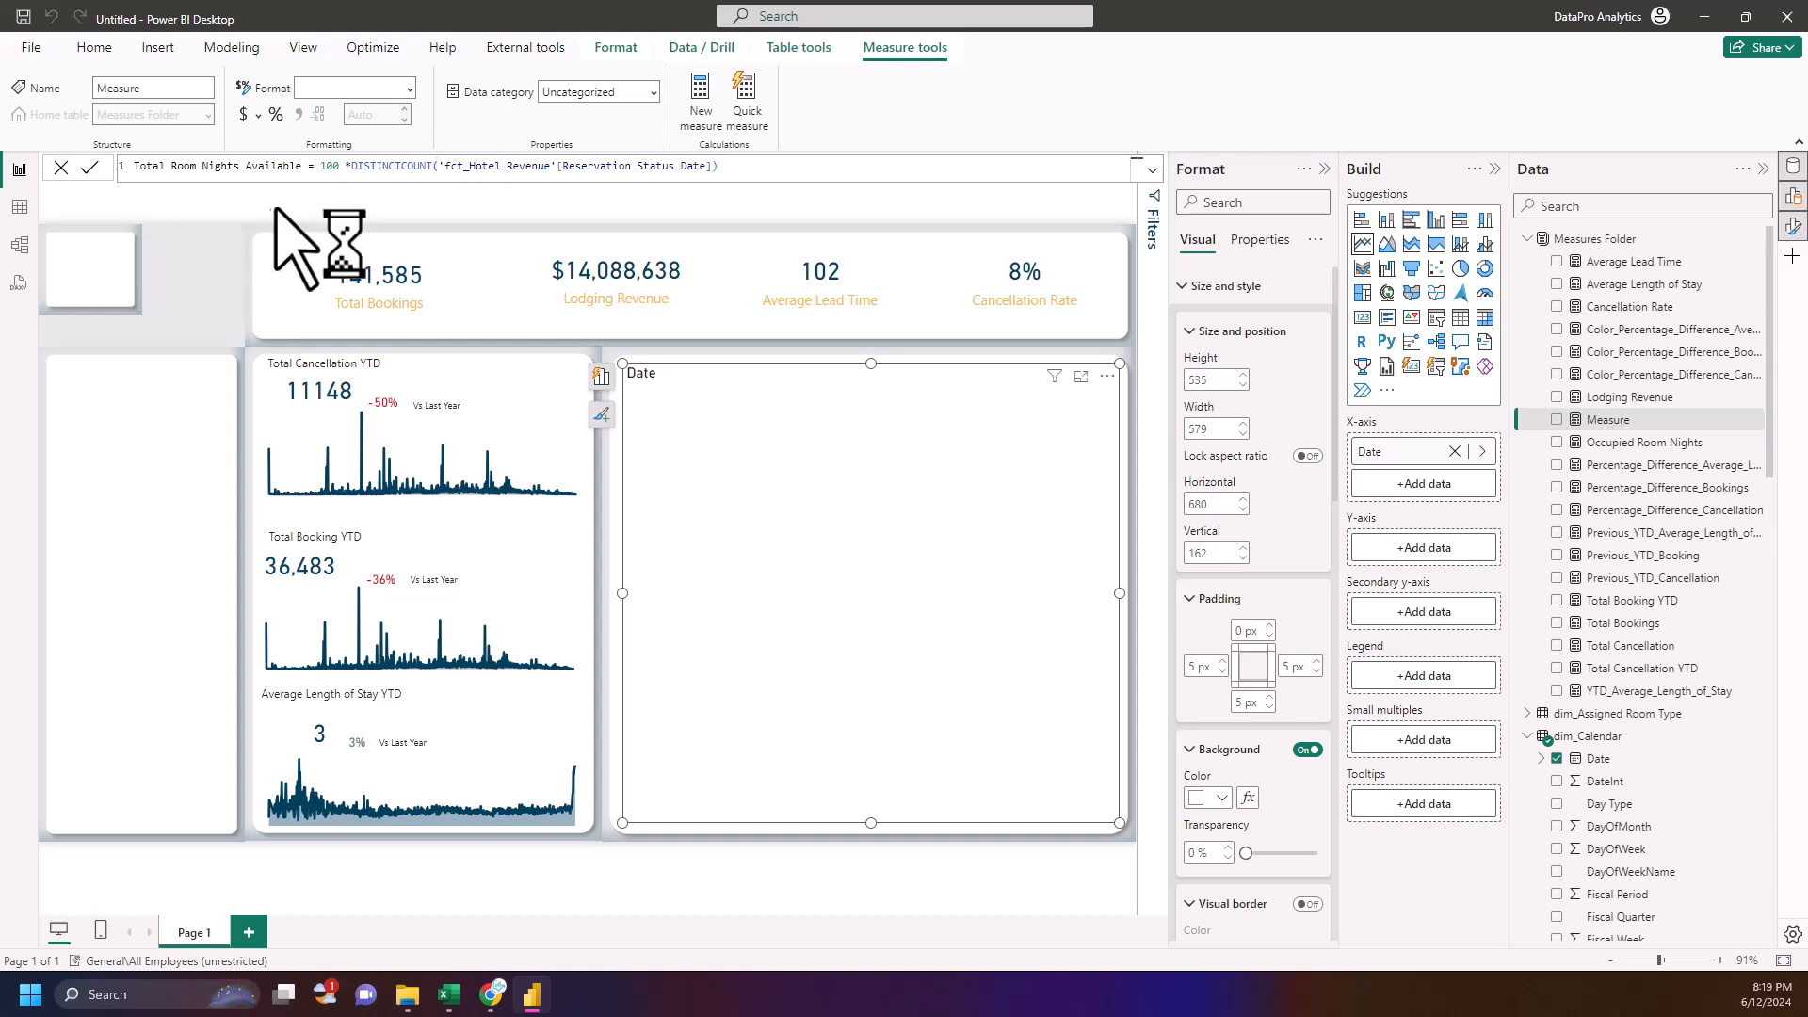
{"action": "key", "text": "Return"}
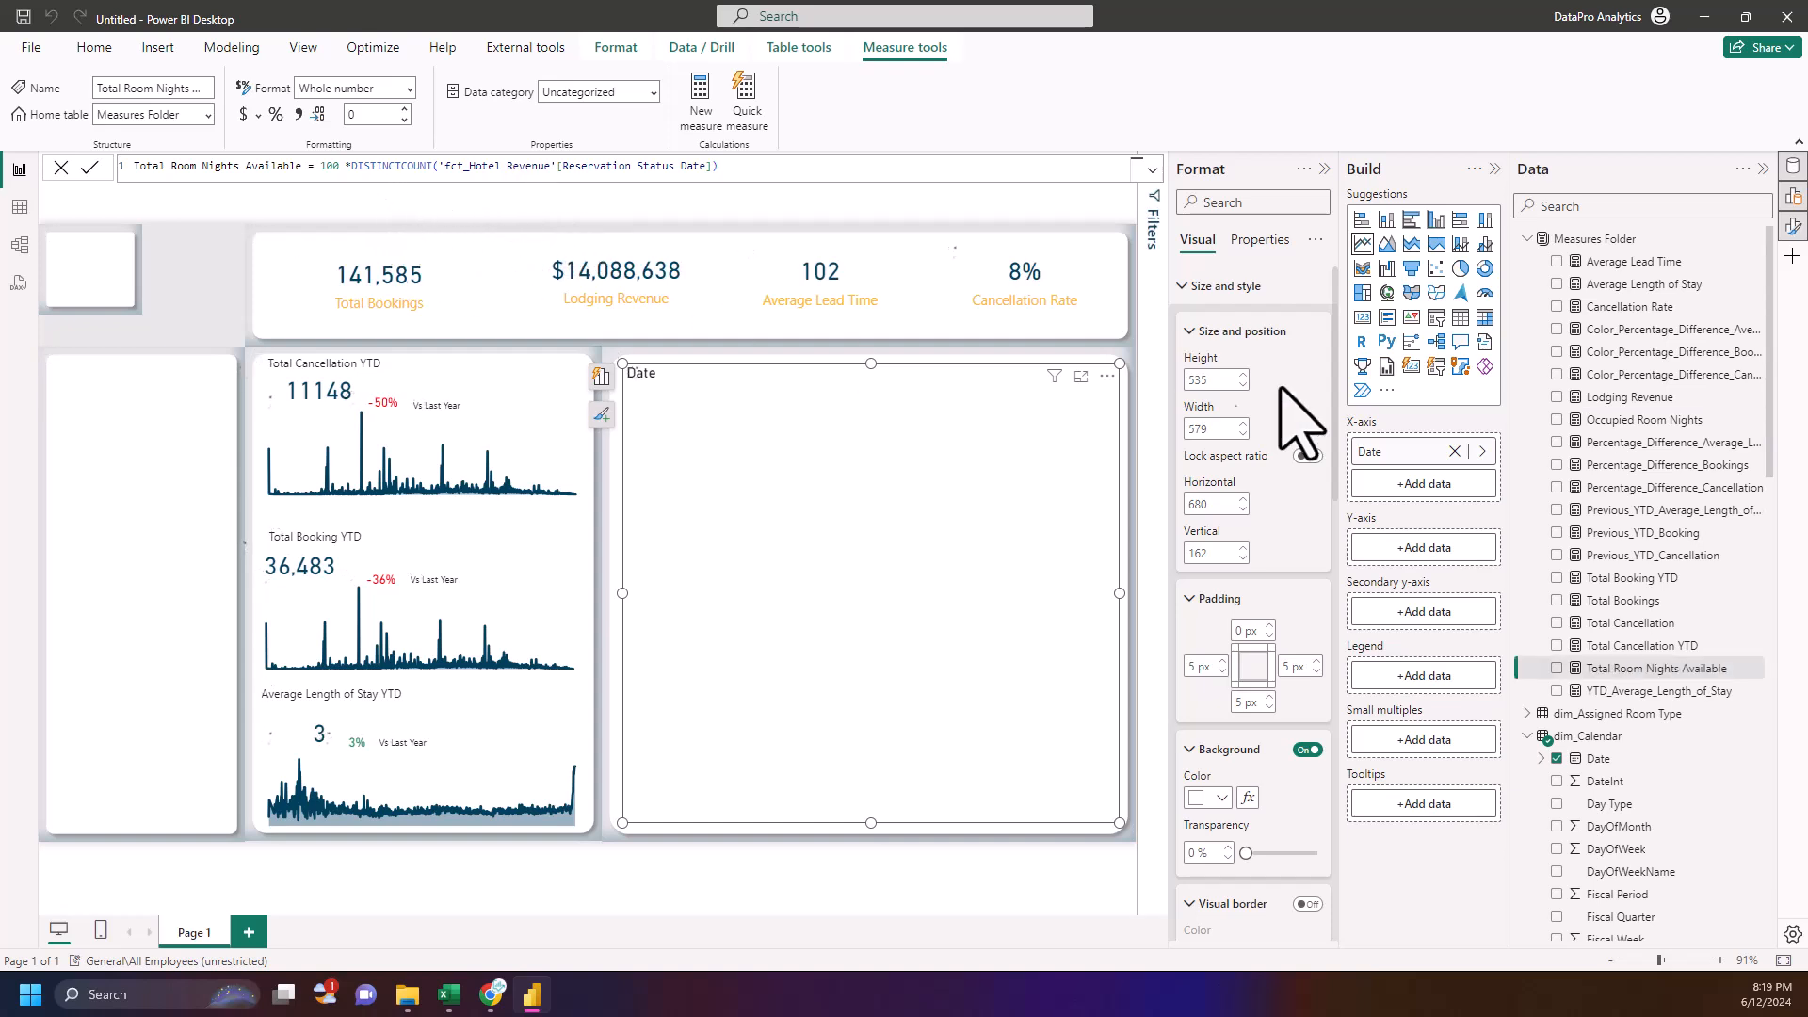
{"action": "left_click", "coordinate": [1602, 671]}
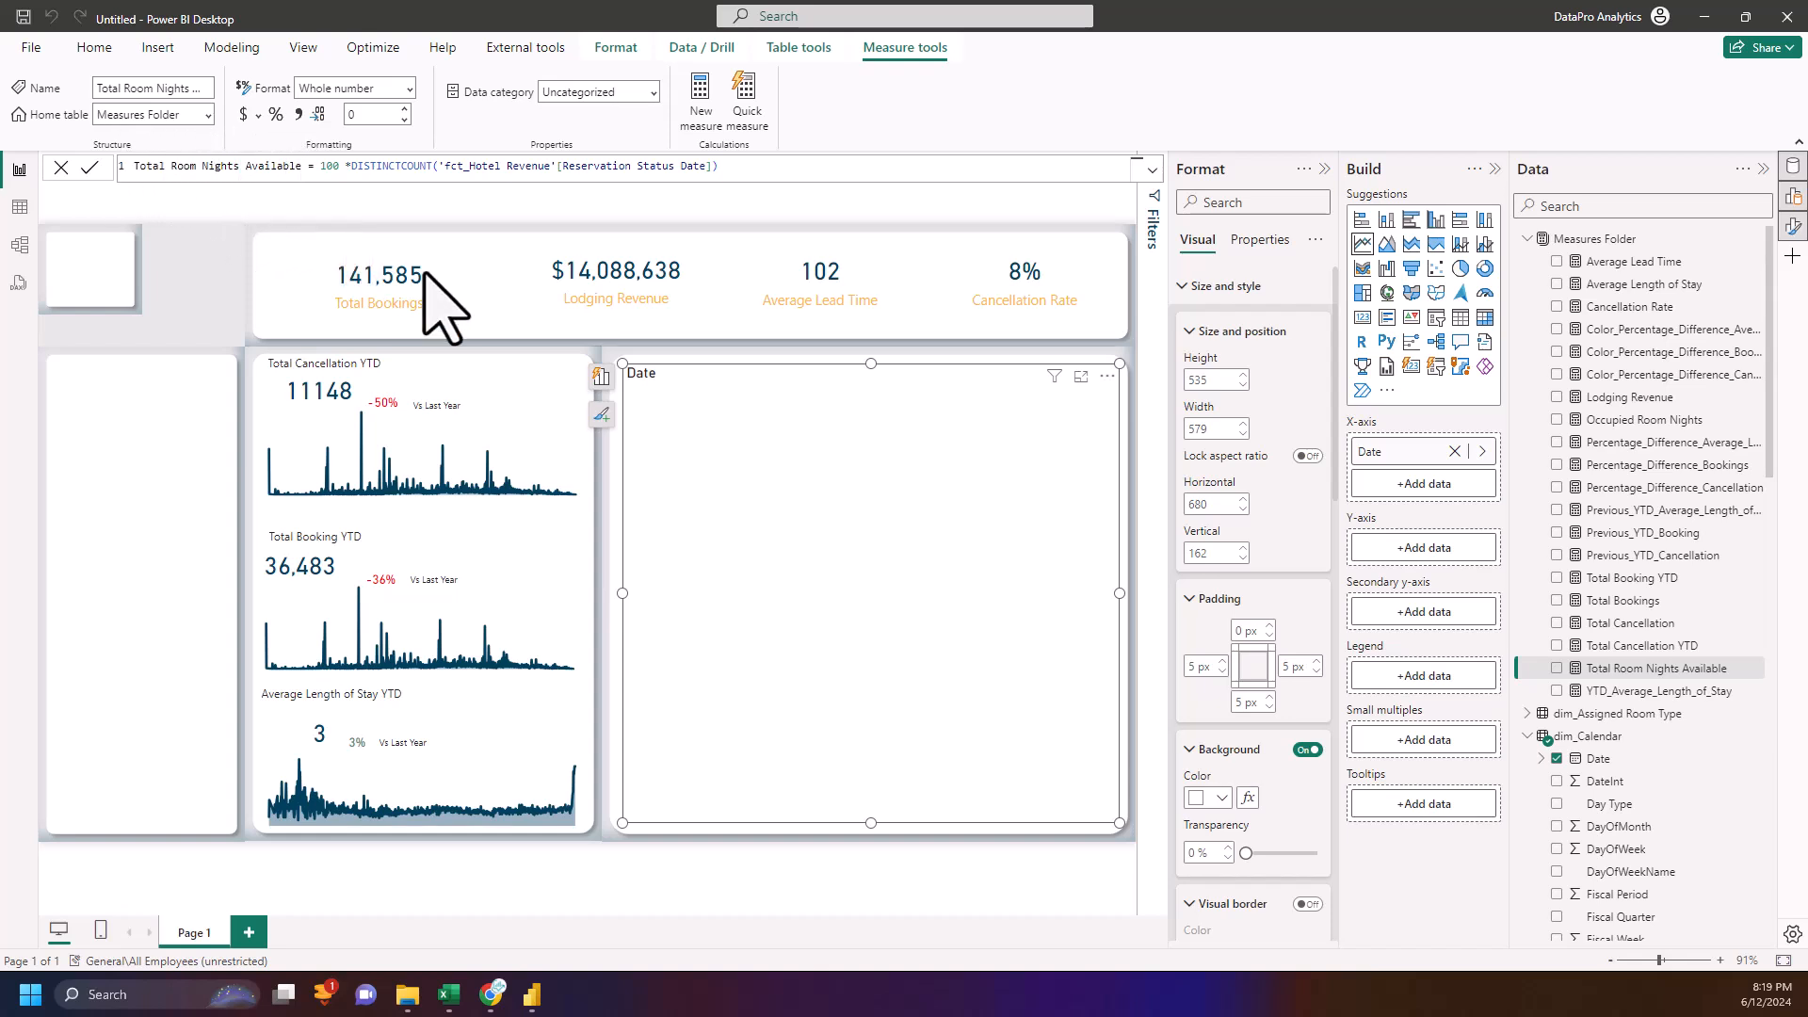
- Create a measure named Occupancy Rate in the Measures Folder, starting a DIVIDE formula with [Occupied Room Nights] as numerator
{"action": "left_click", "coordinate": [1758, 239]}
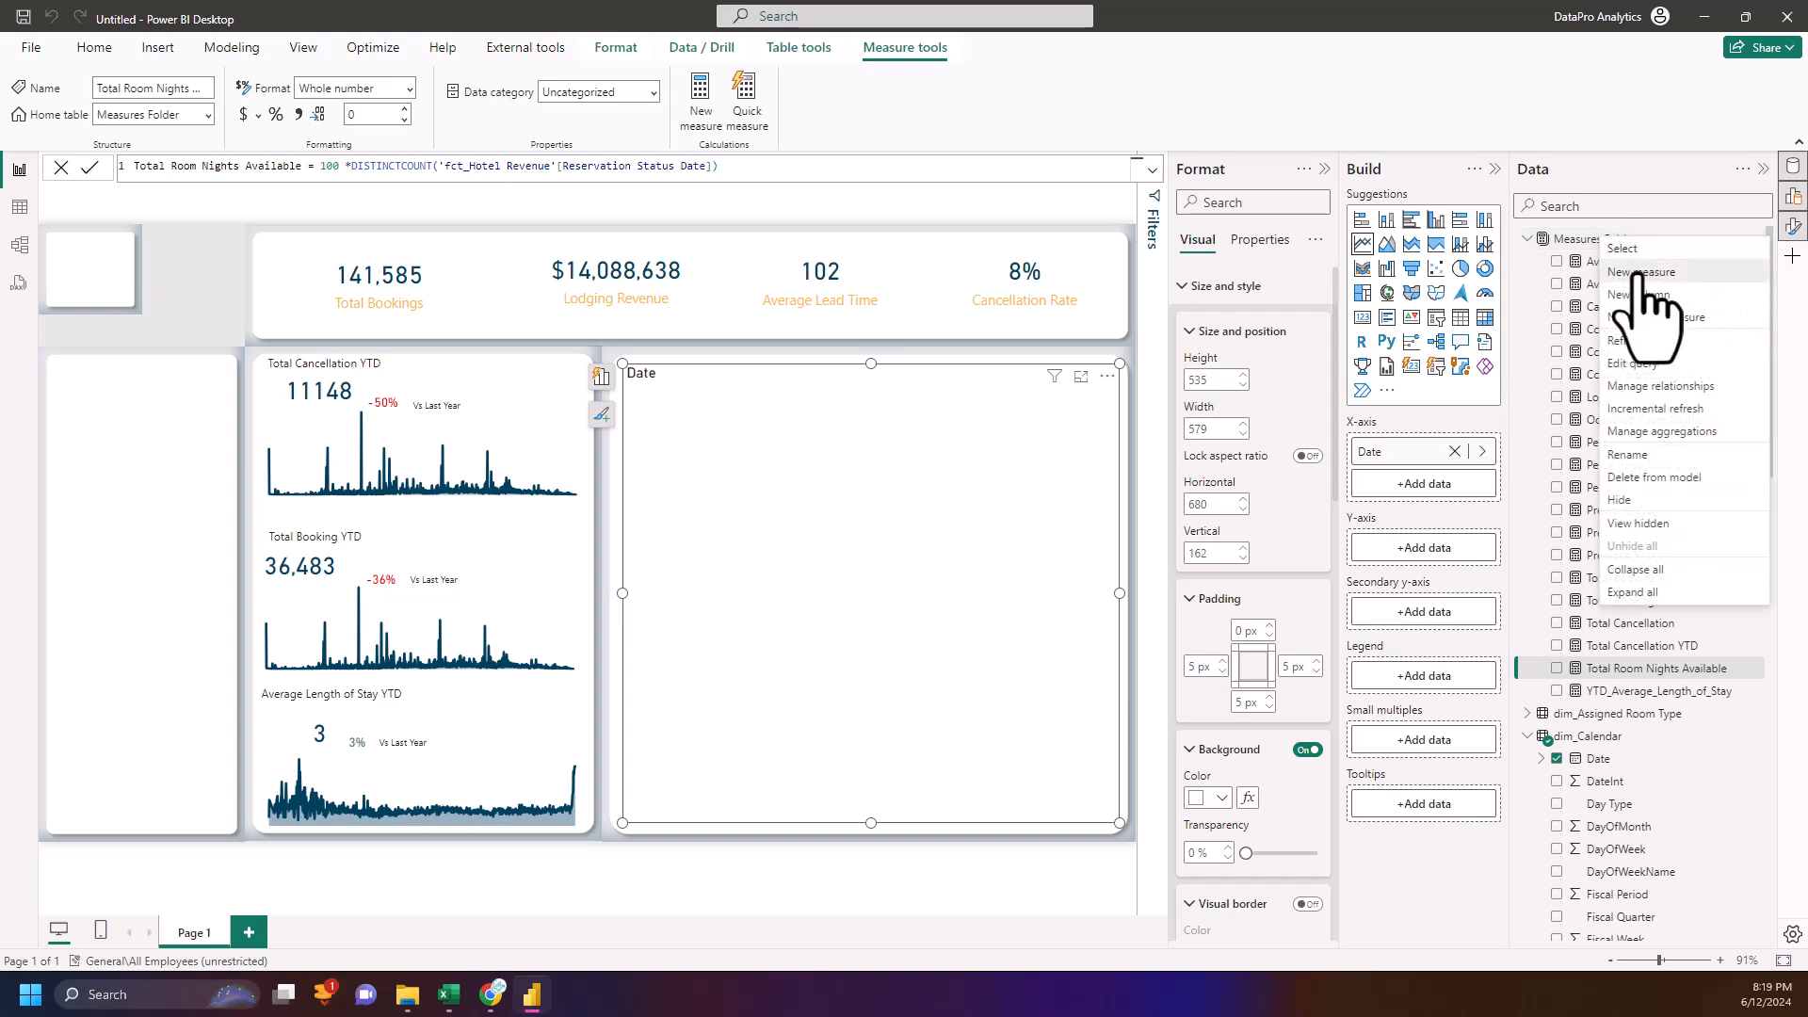
{"action": "left_click", "coordinate": [1650, 273]}
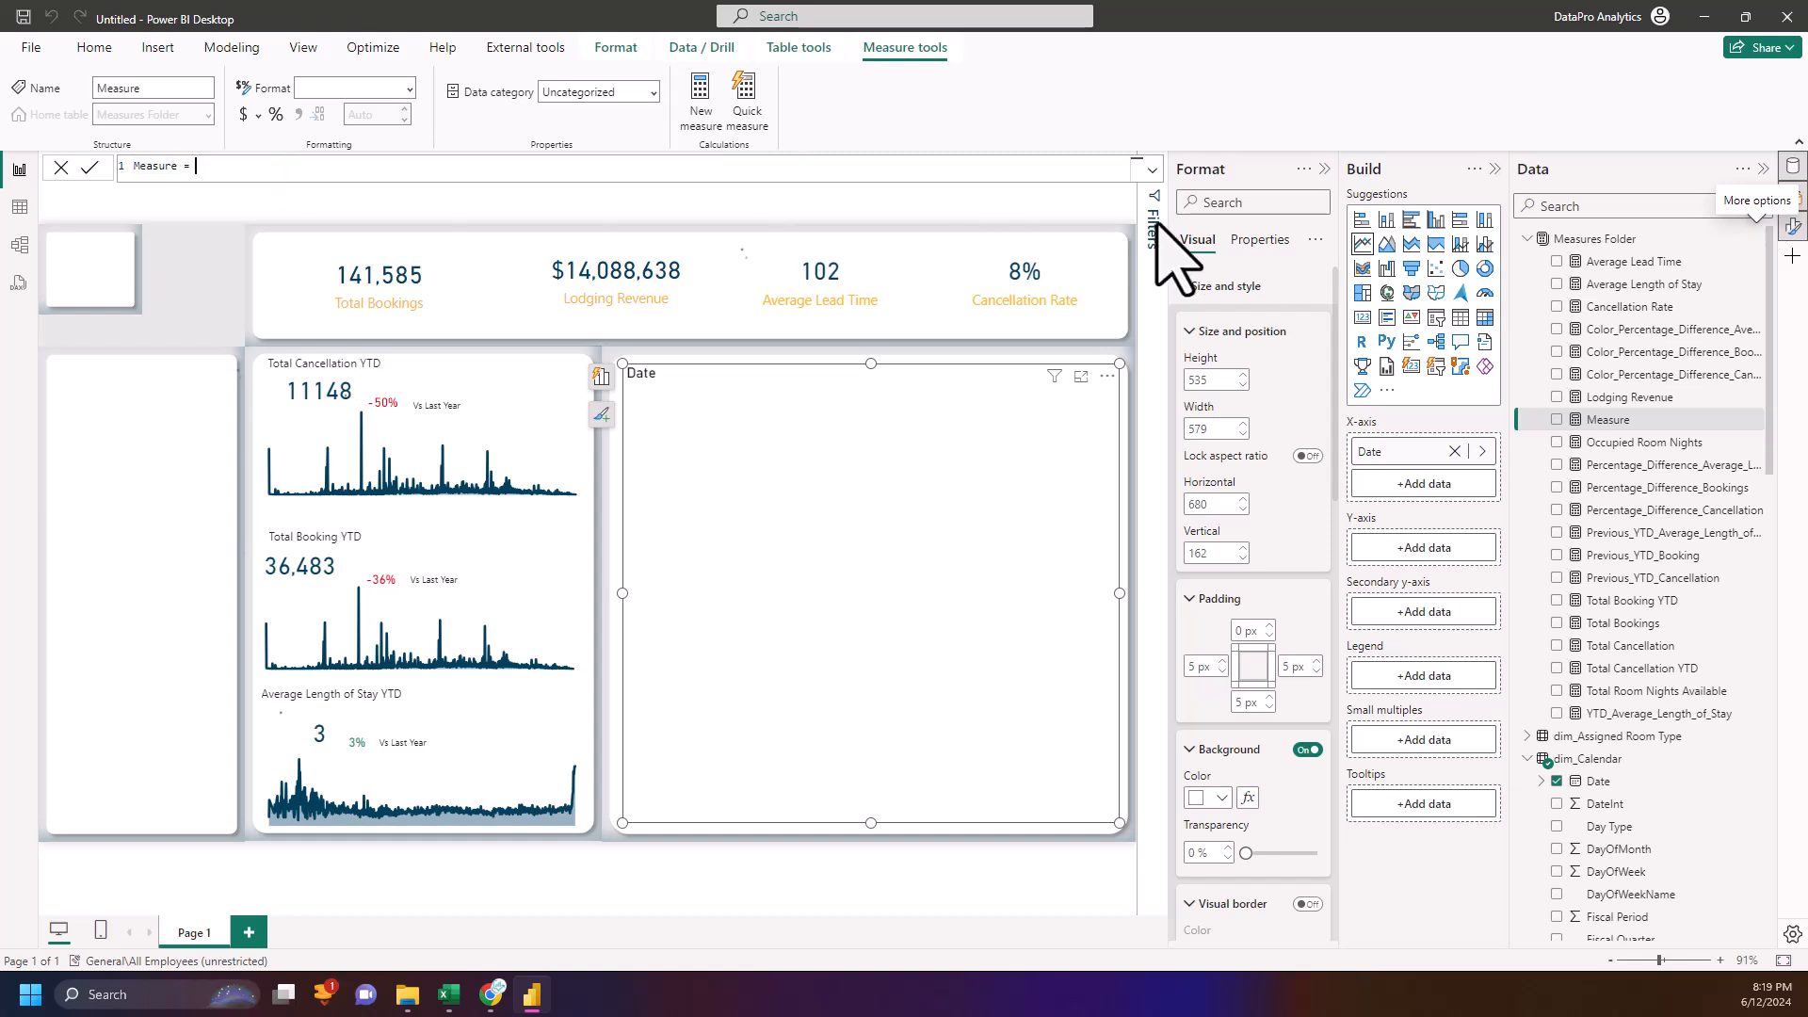
{"action": "key", "text": "ctrl+a"}
{"action": "type", "text": "Occupancy Rate = "}
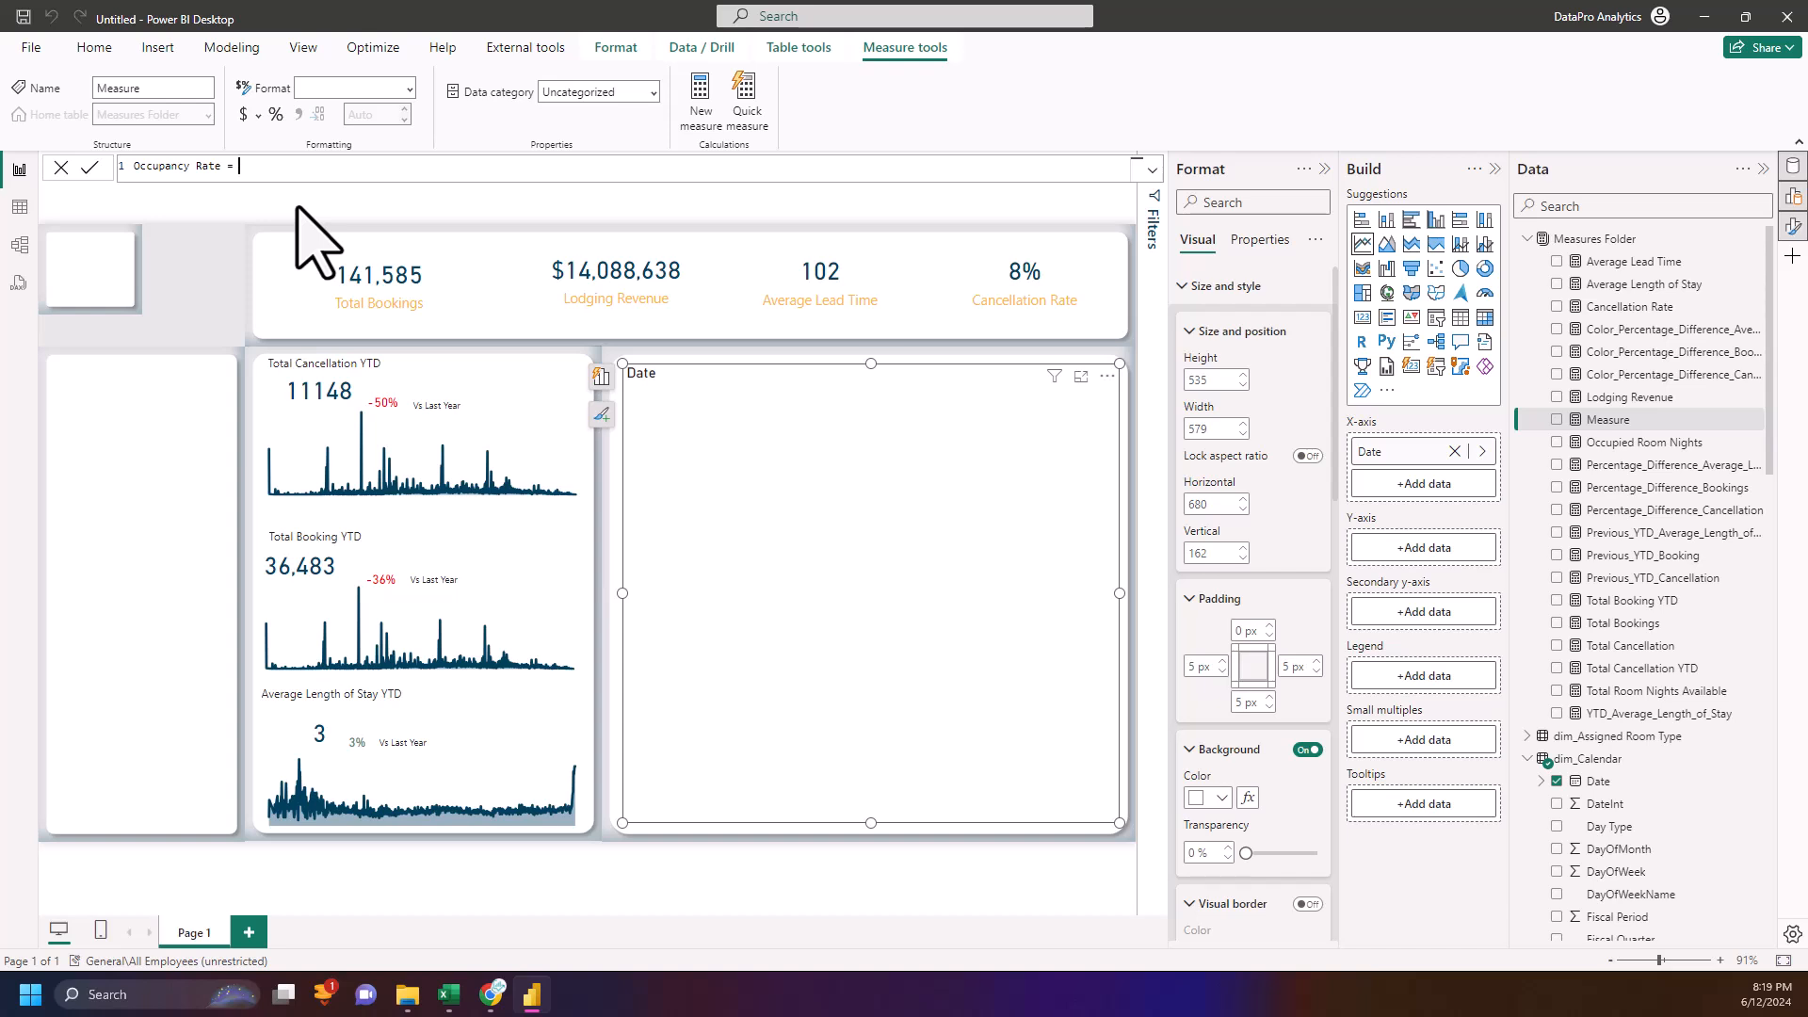
{"action": "type", "text": "DIVIDE("}
{"action": "type", "text": "occ"}
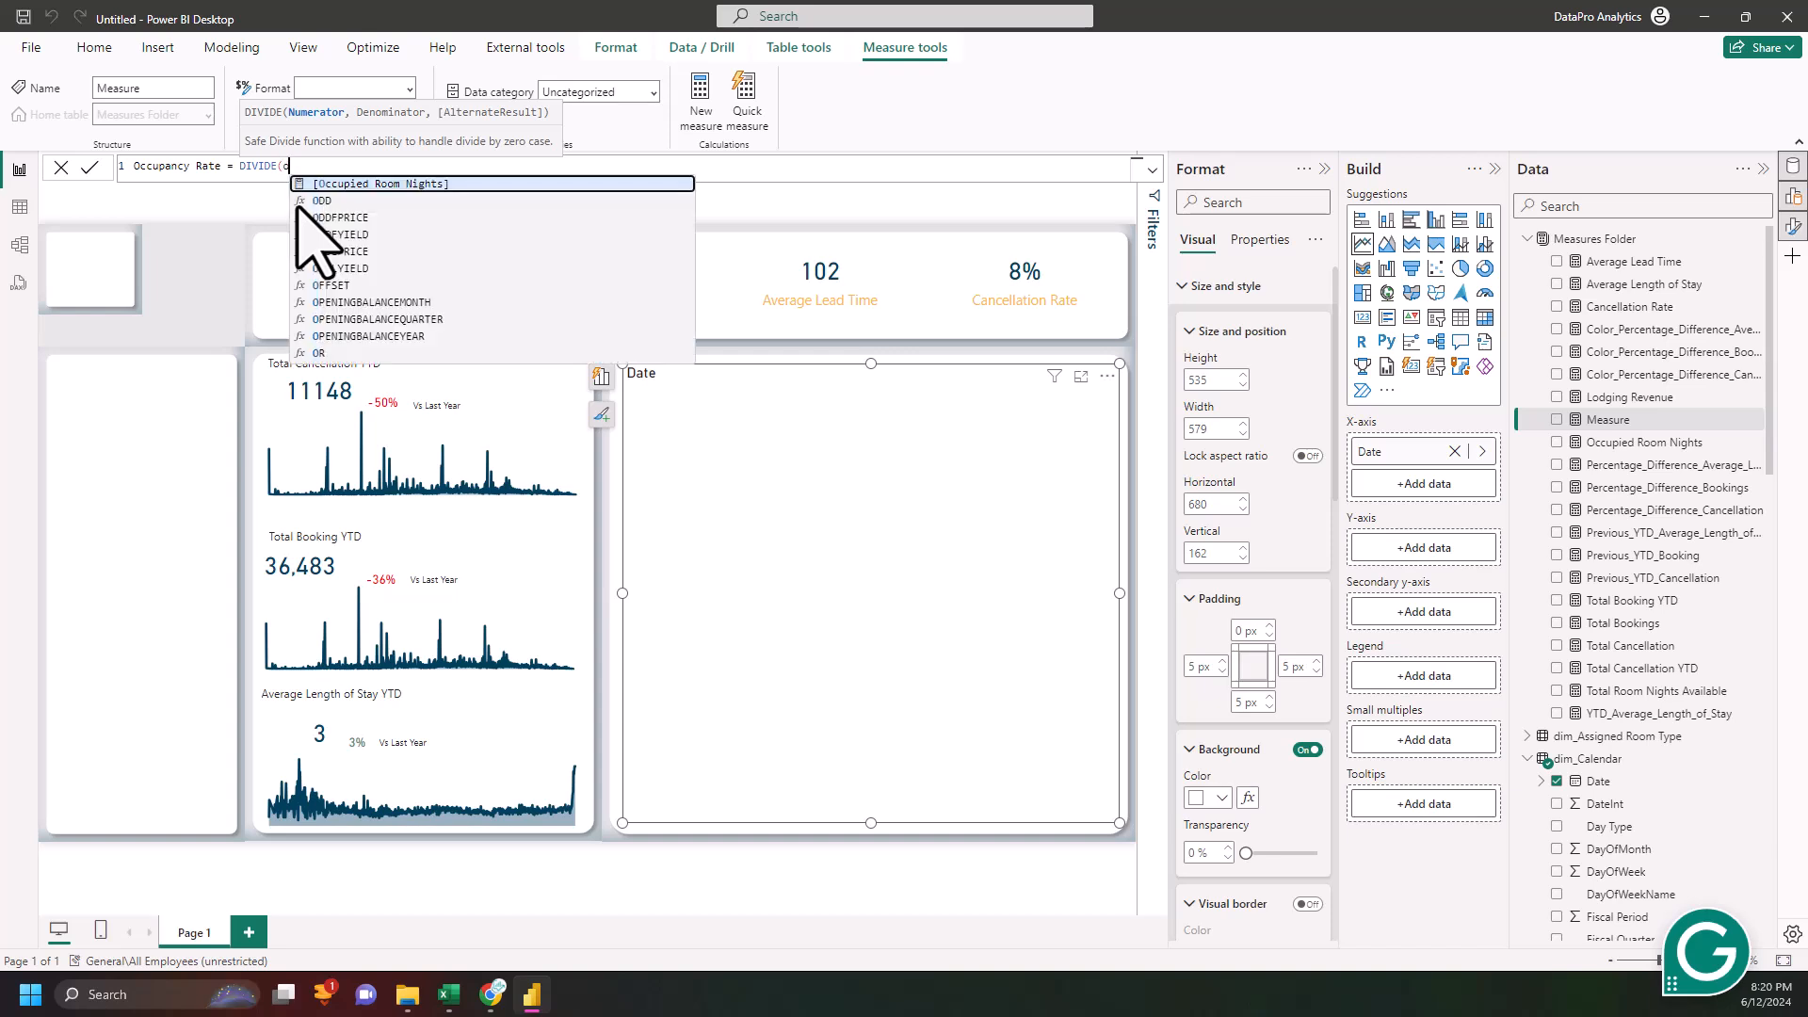
{"action": "key", "text": "Tab"}
- Finish the Occupancy Rate formula with [Total Room Nights Available] as denominator and 0 as alternate result, and save it
{"action": "type", "text": ",tit"}
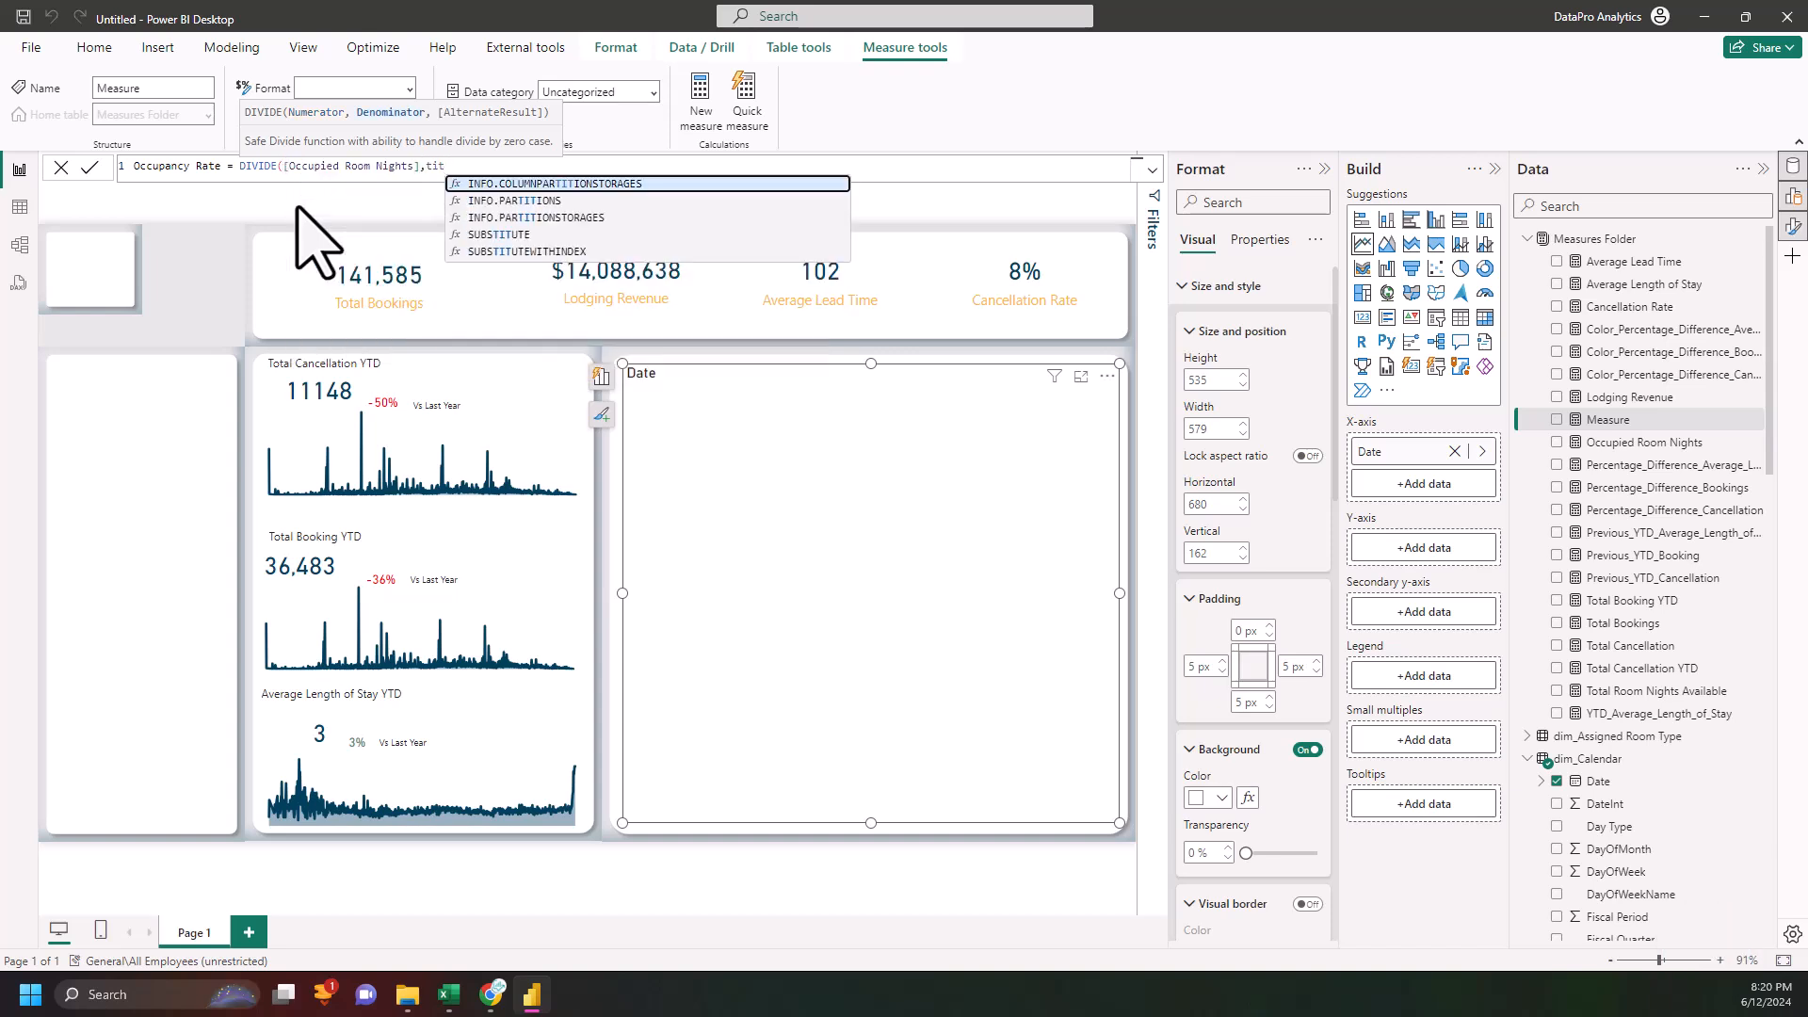
{"action": "type", "text": "=="}
{"action": "key", "text": "BackSpace"}
{"action": "key", "text": "BackSpace"}
{"action": "key", "text": "BackSpace"}
{"action": "key", "text": "BackSpace"}
{"action": "key", "text": "BackSpace"}
{"action": "type", "text": "tot"}
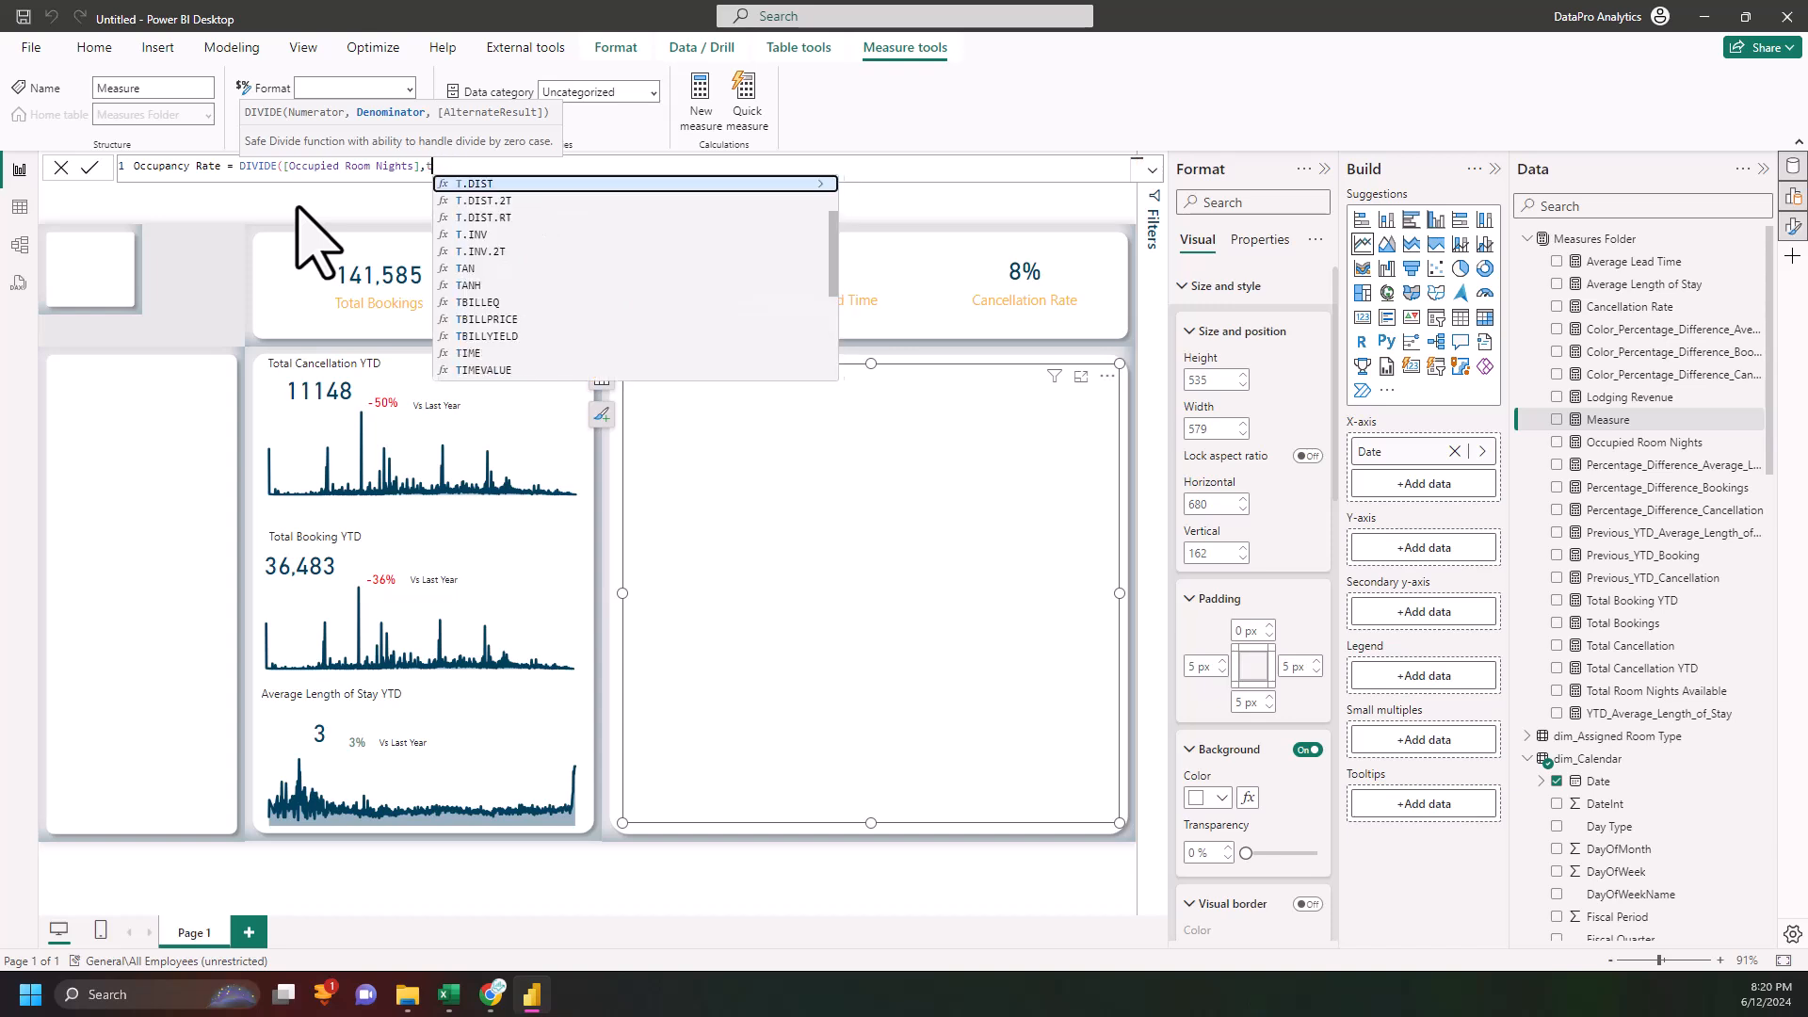
{"action": "type", "text": "al"}
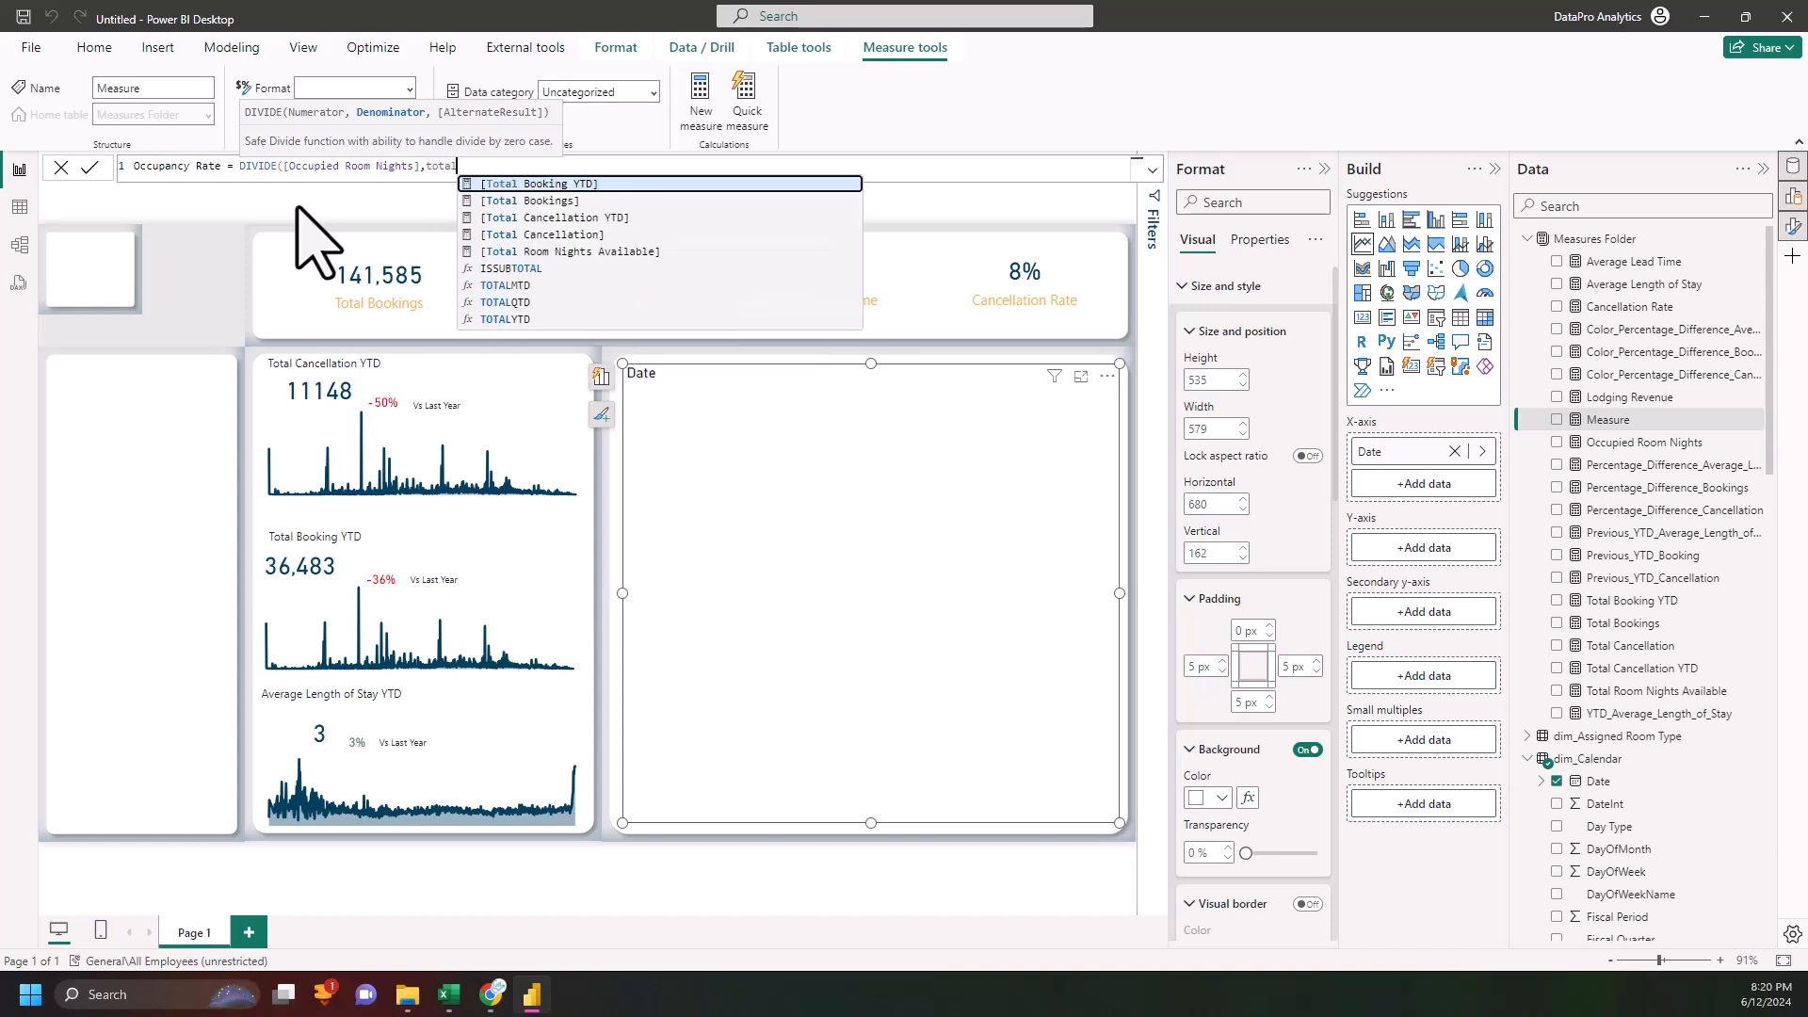
{"action": "key", "text": "Down"}
{"action": "key", "text": "Down"}
{"action": "key", "text": "Down"}
{"action": "key", "text": "Down"}
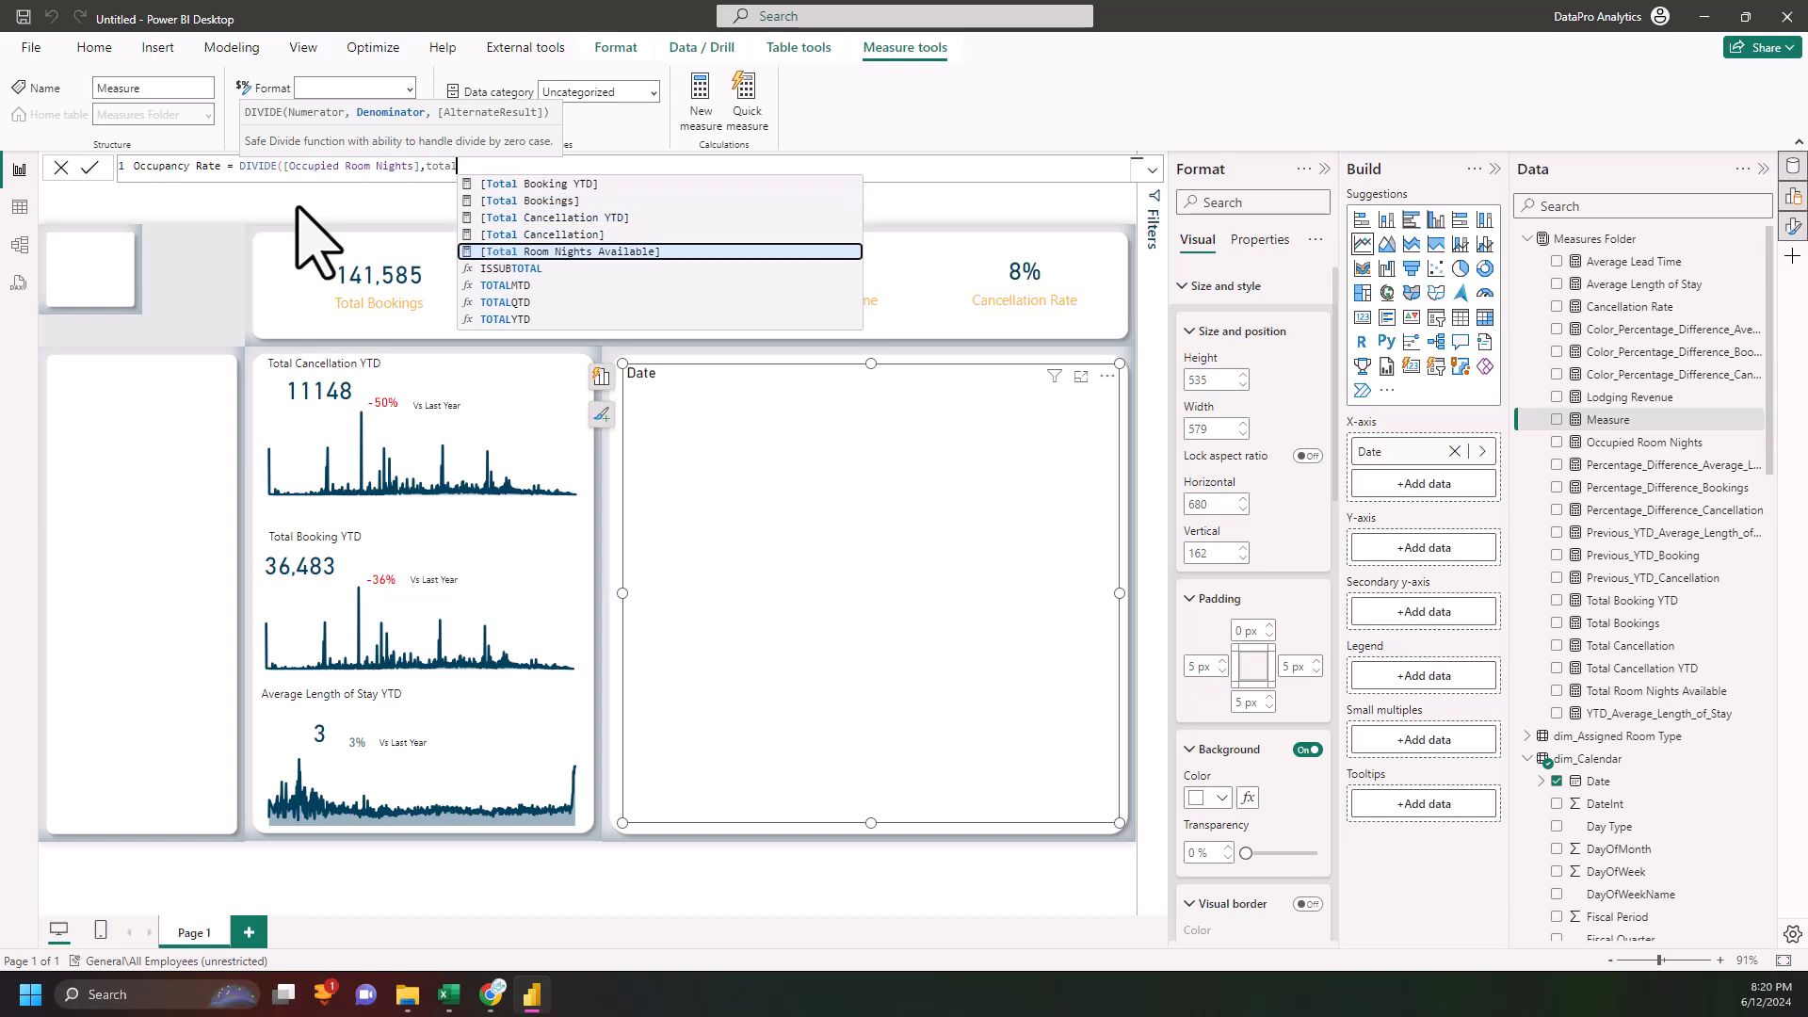
{"action": "key", "text": "Tab"}
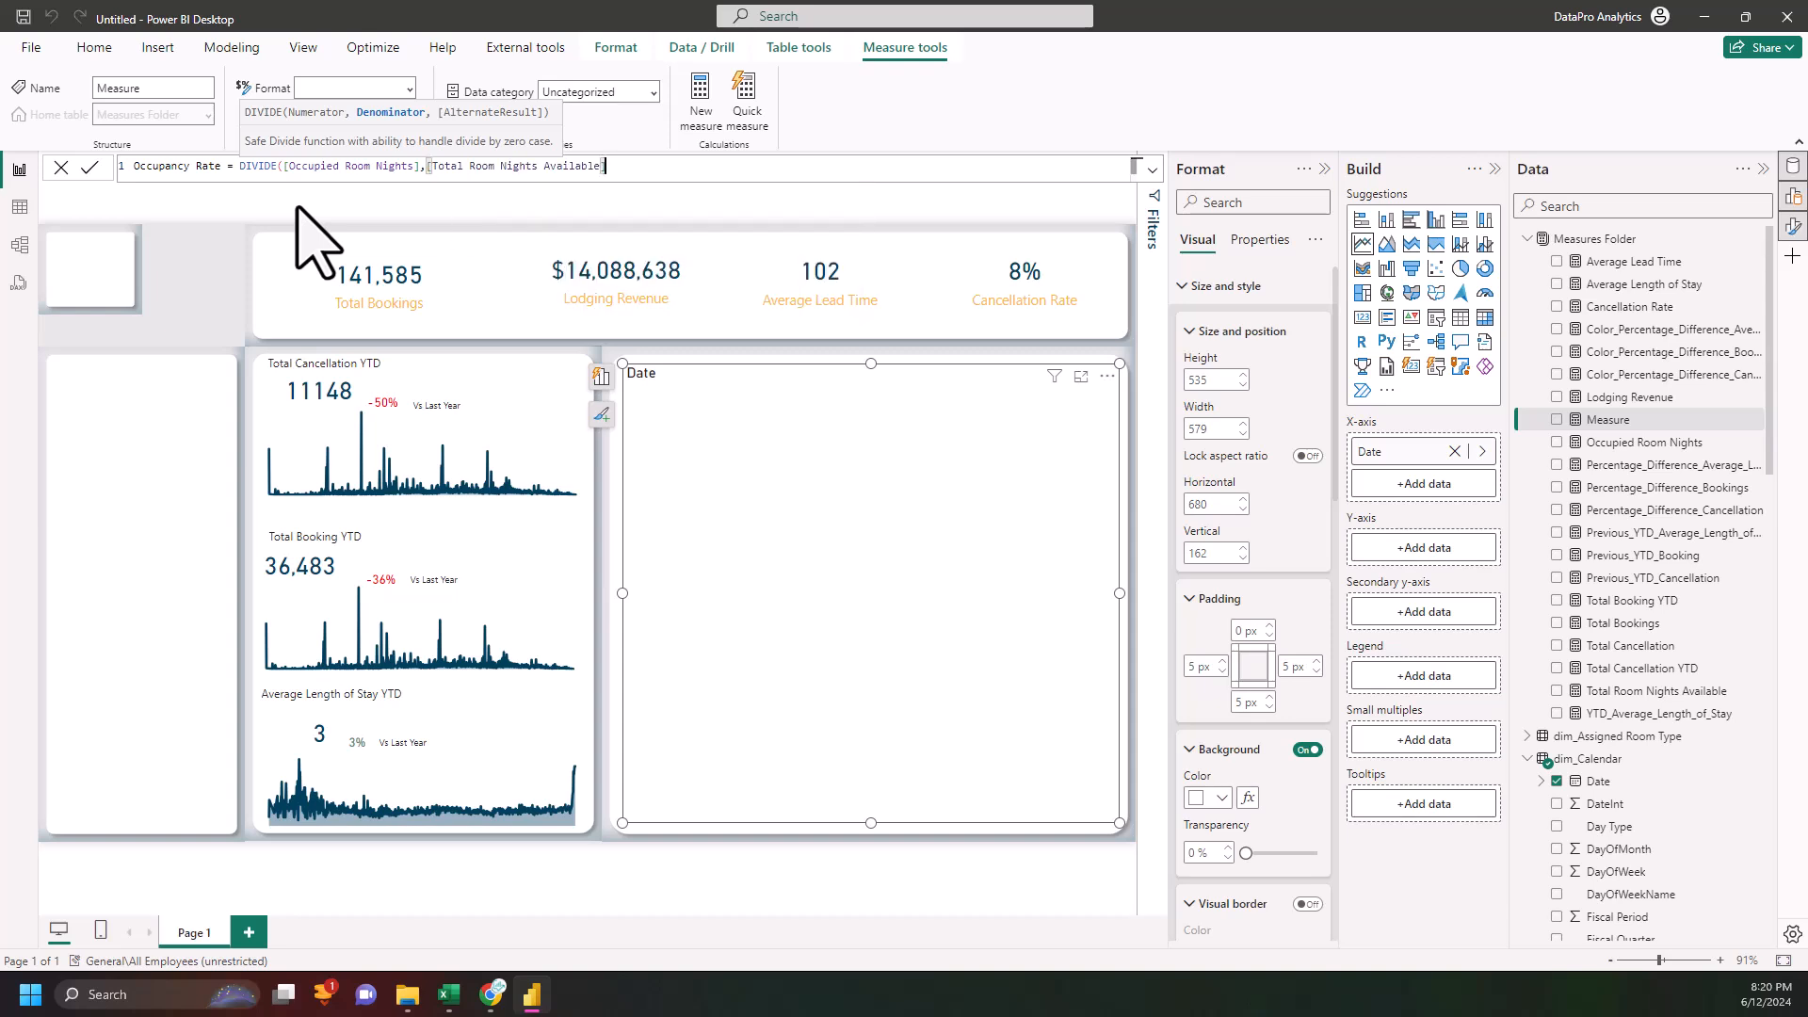
{"action": "type", "text": ",0"}
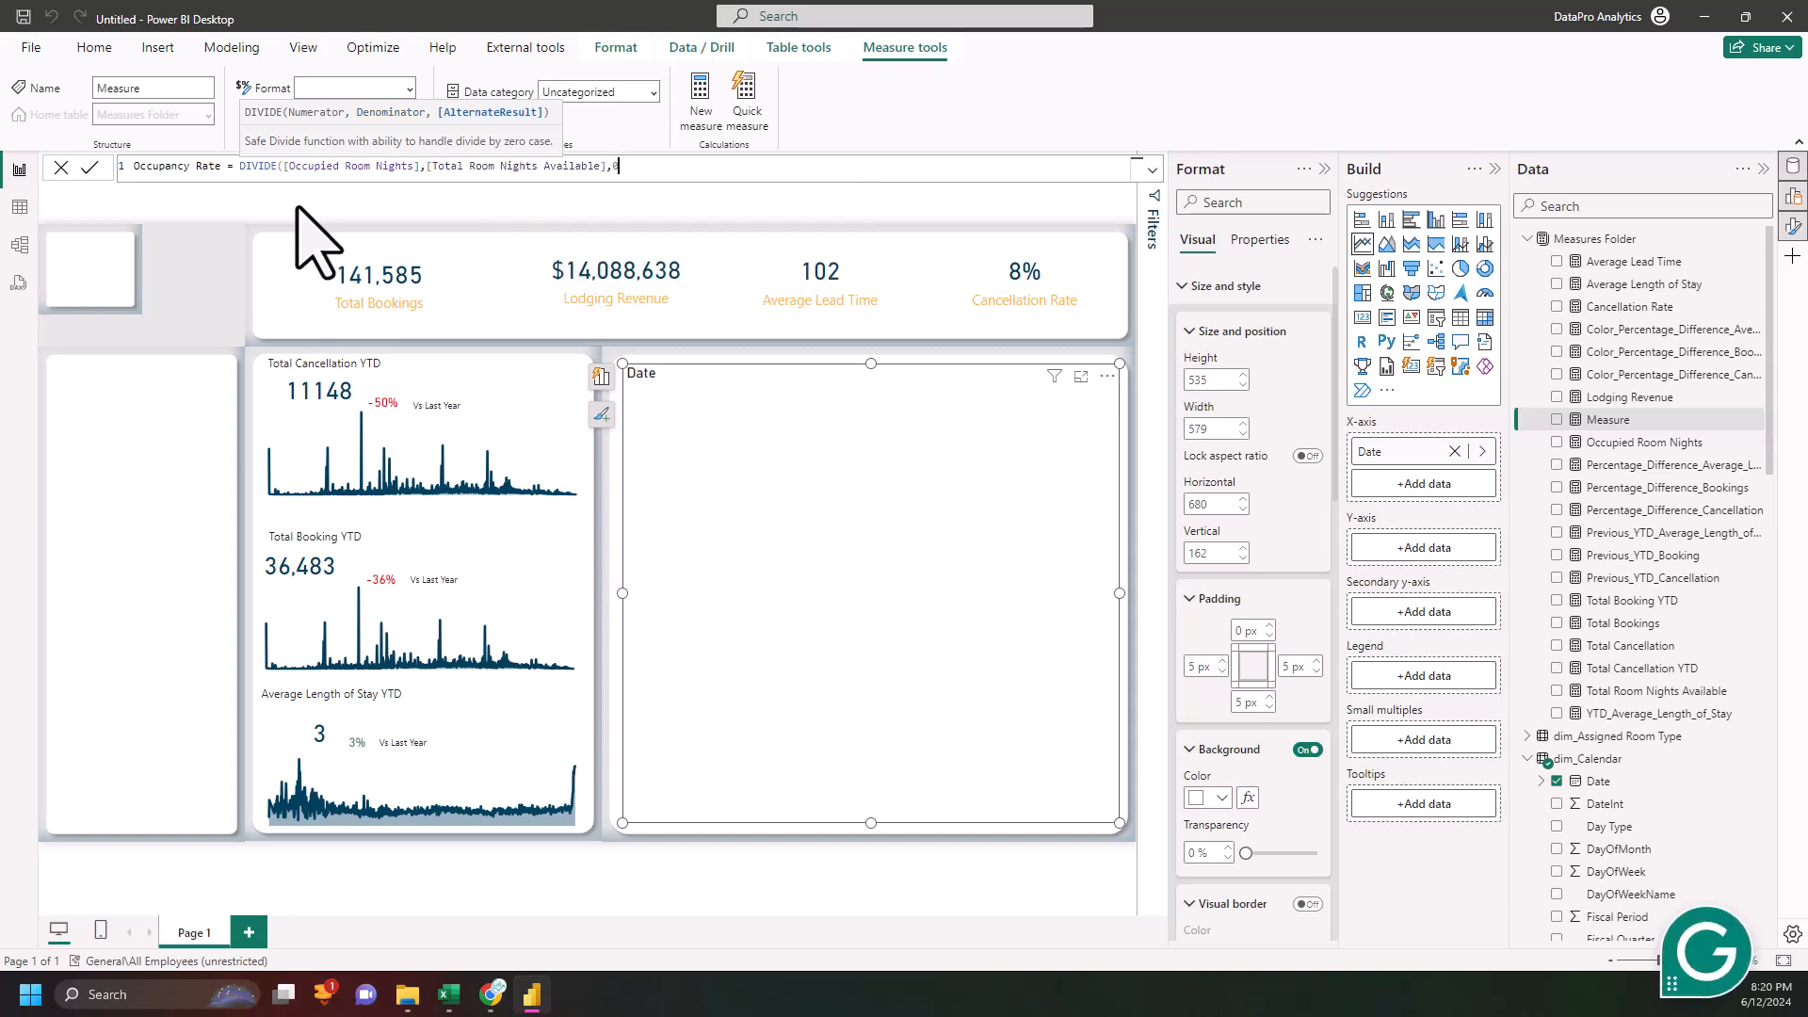
{"action": "type", "text": ")"}
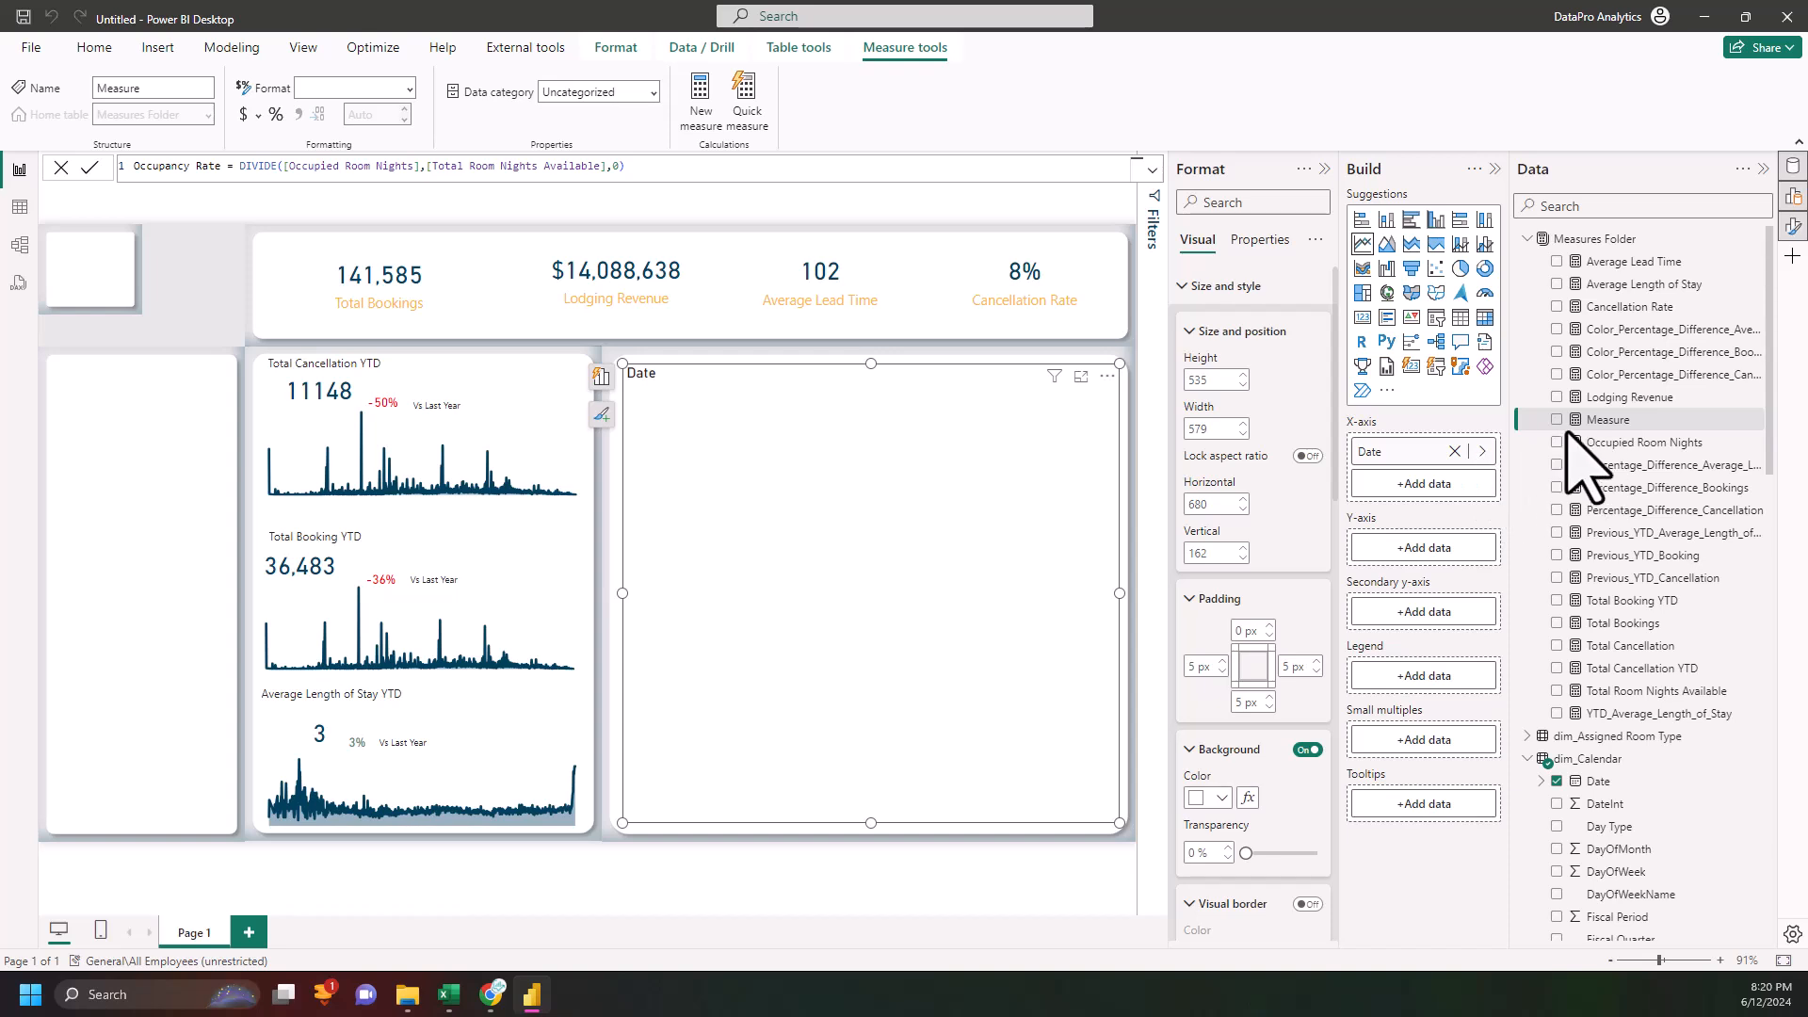
{"action": "key", "text": "Return"}
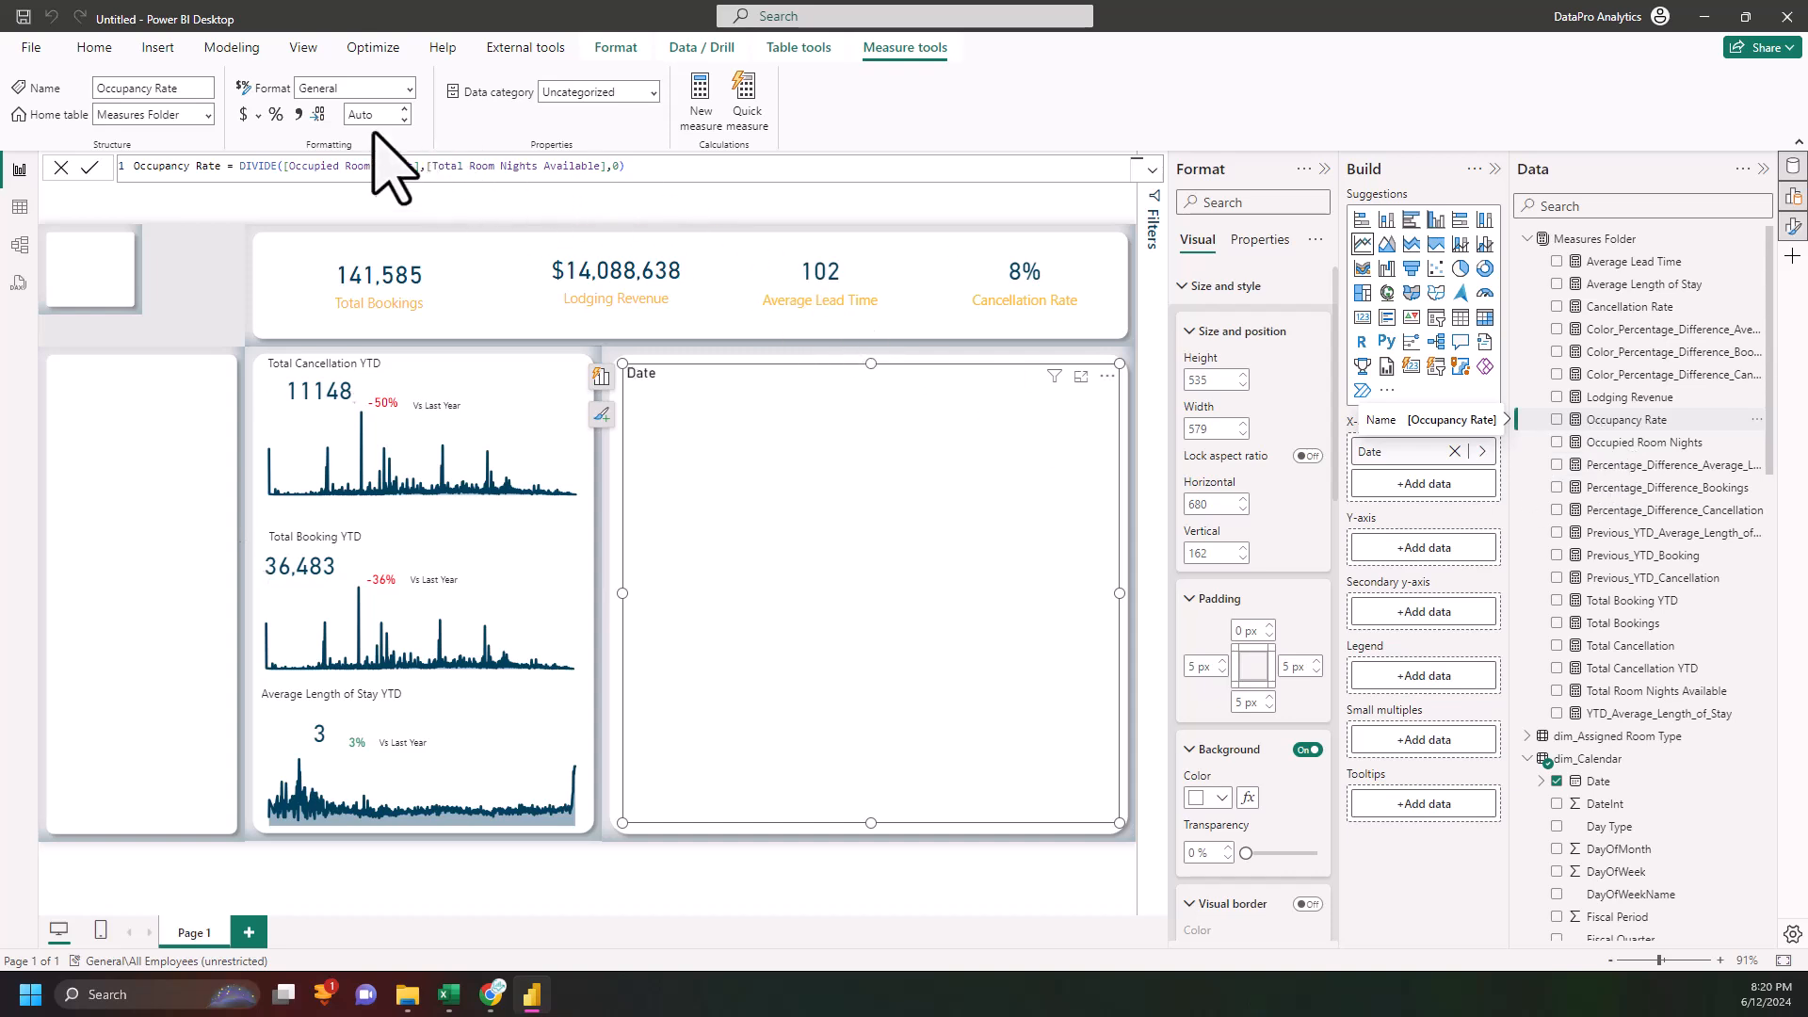
- Format Occupancy Rate as a percentage with 0 decimal places and put it on the large line chart's Y-axis
{"action": "left_click", "coordinate": [277, 115]}
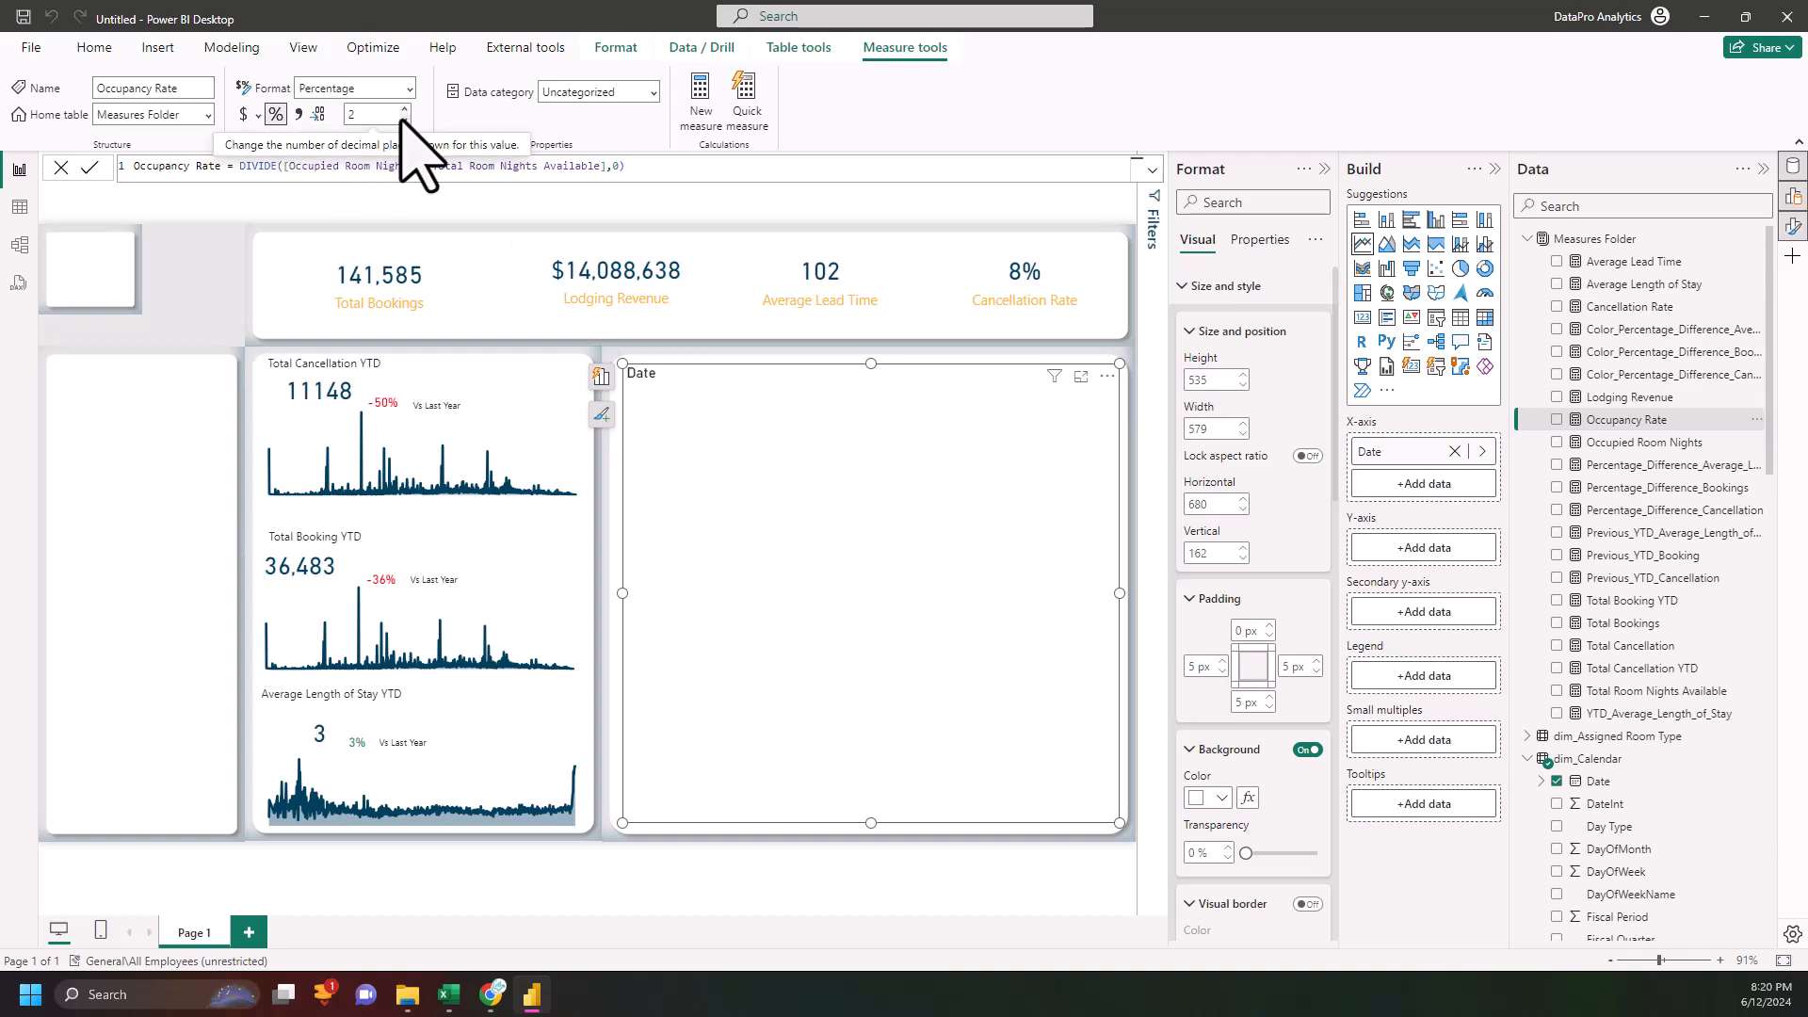
{"action": "left_click", "coordinate": [404, 119]}
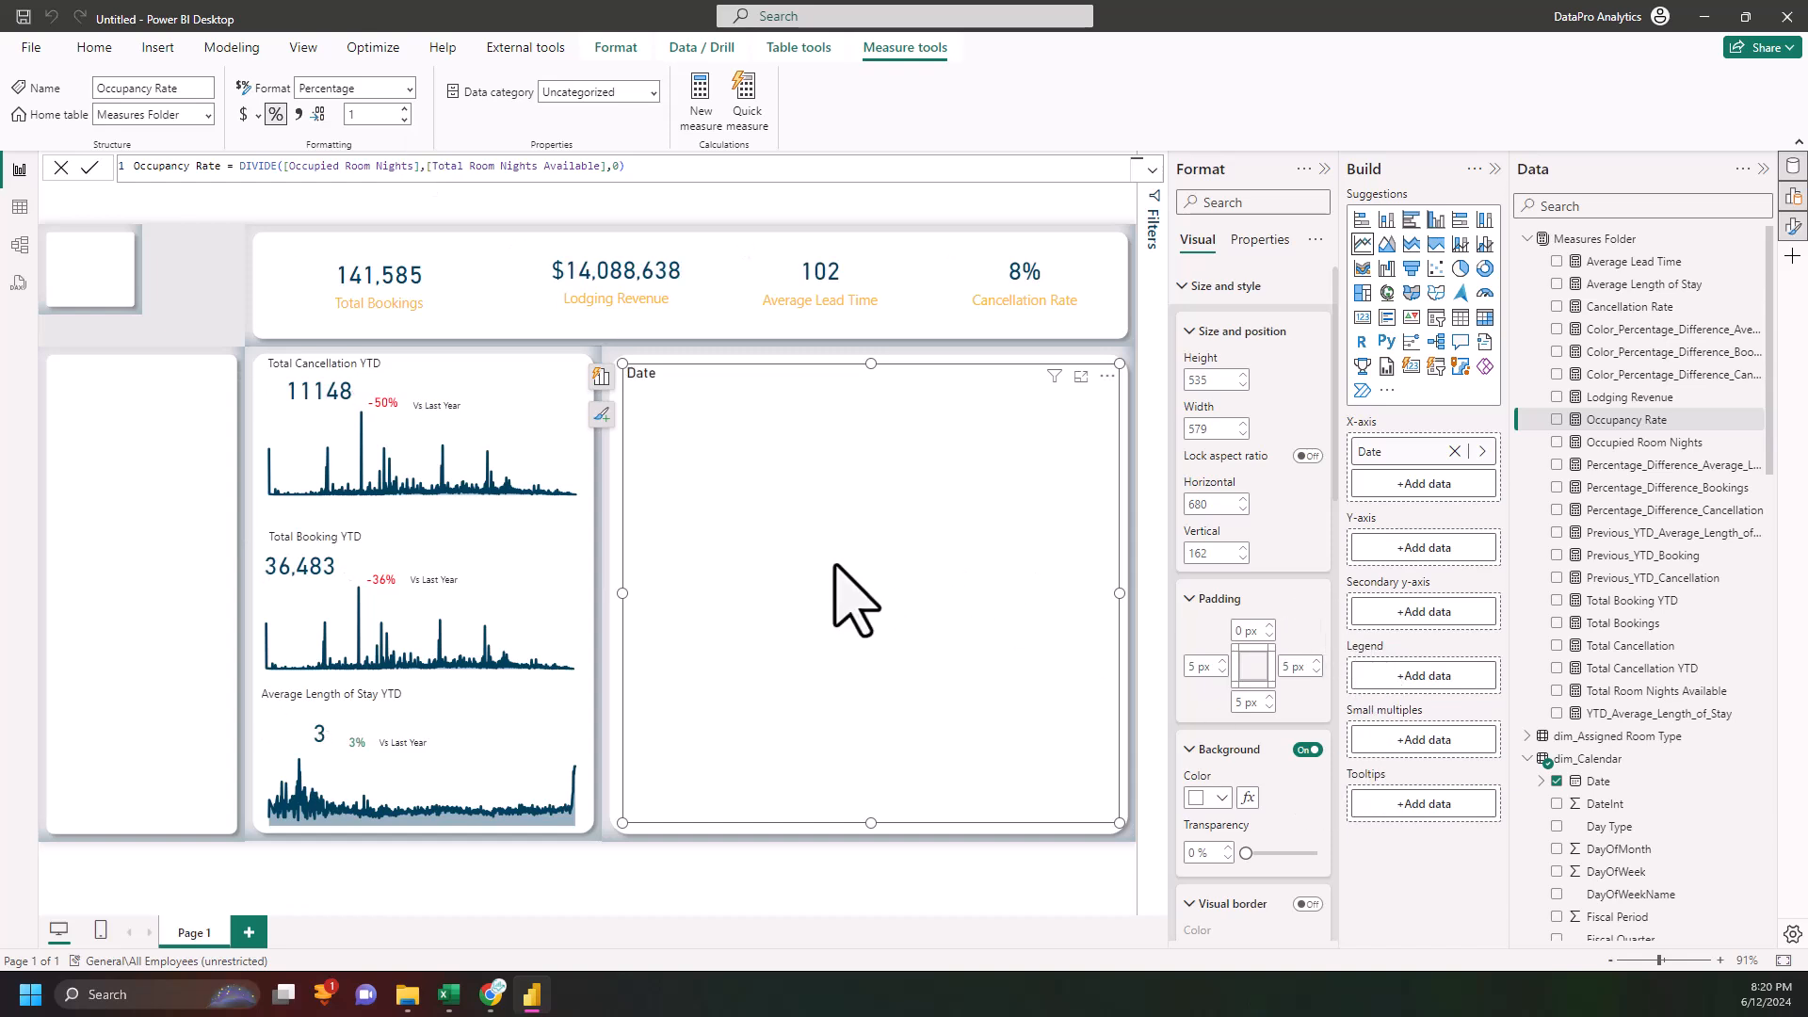
{"action": "left_click", "coordinate": [404, 120]}
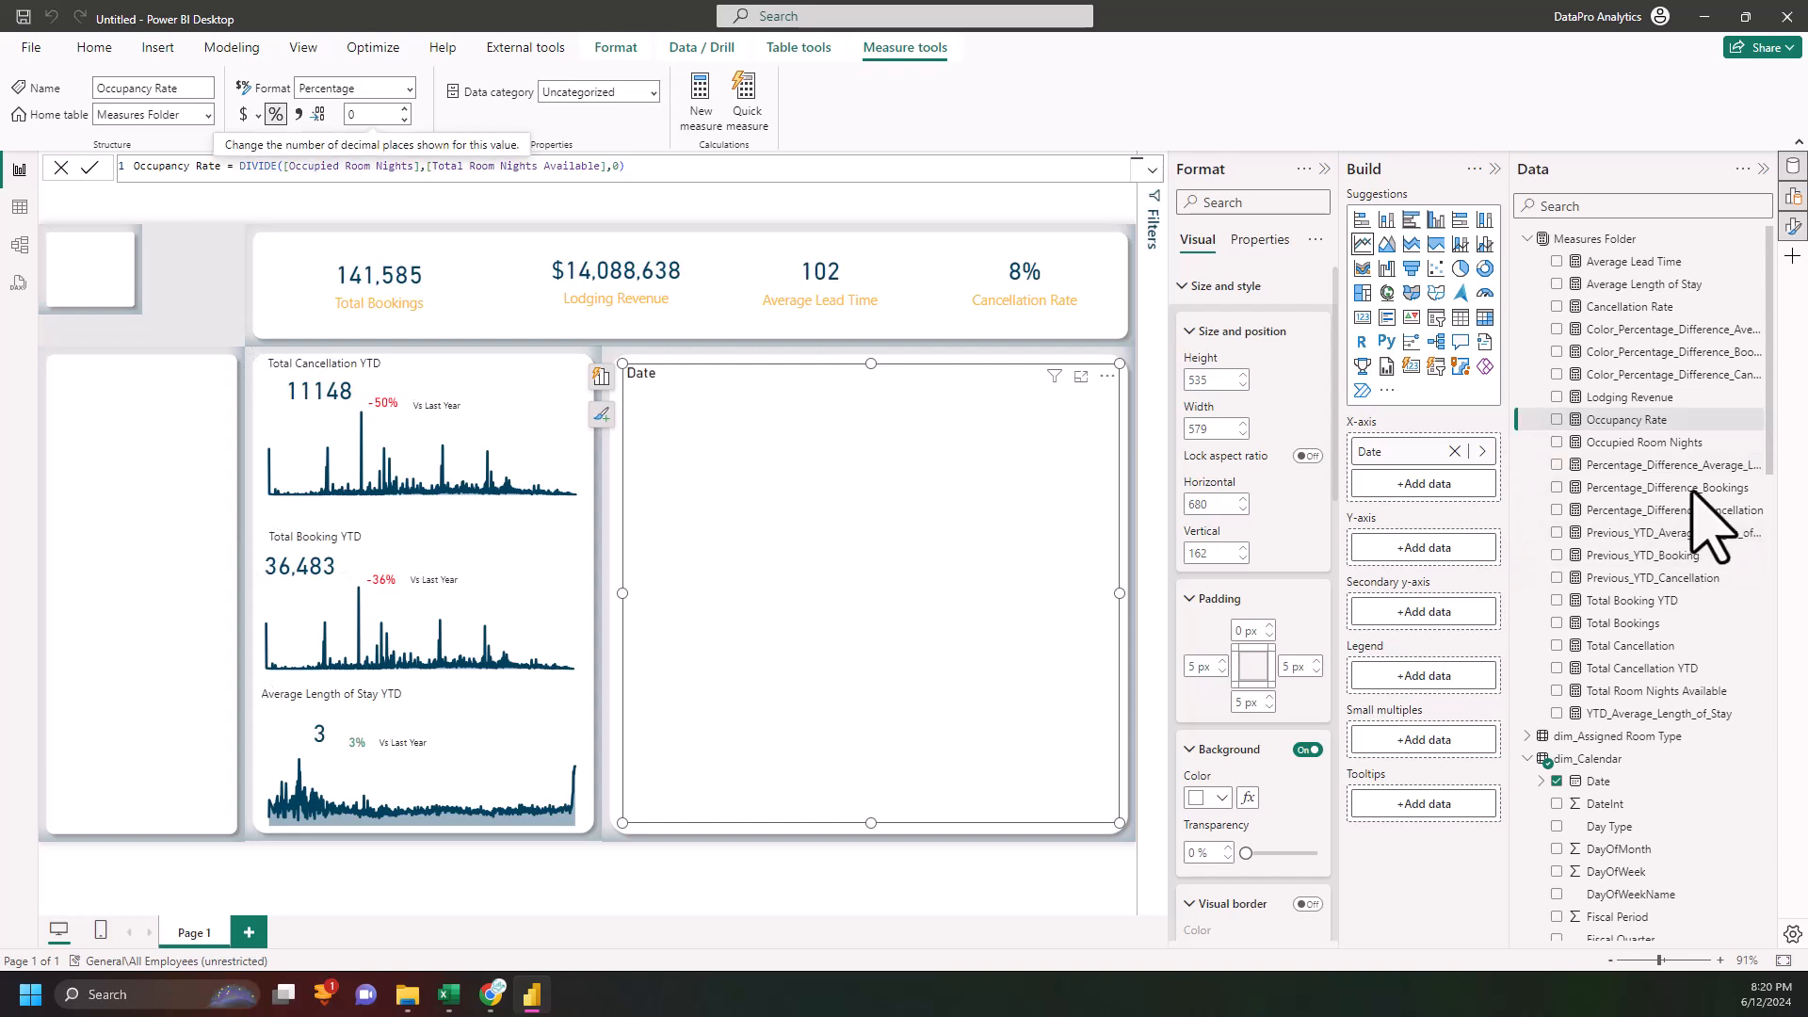
{"action": "left_click_drag", "start_coordinate": [1671, 419], "coordinate": [1436, 565]}
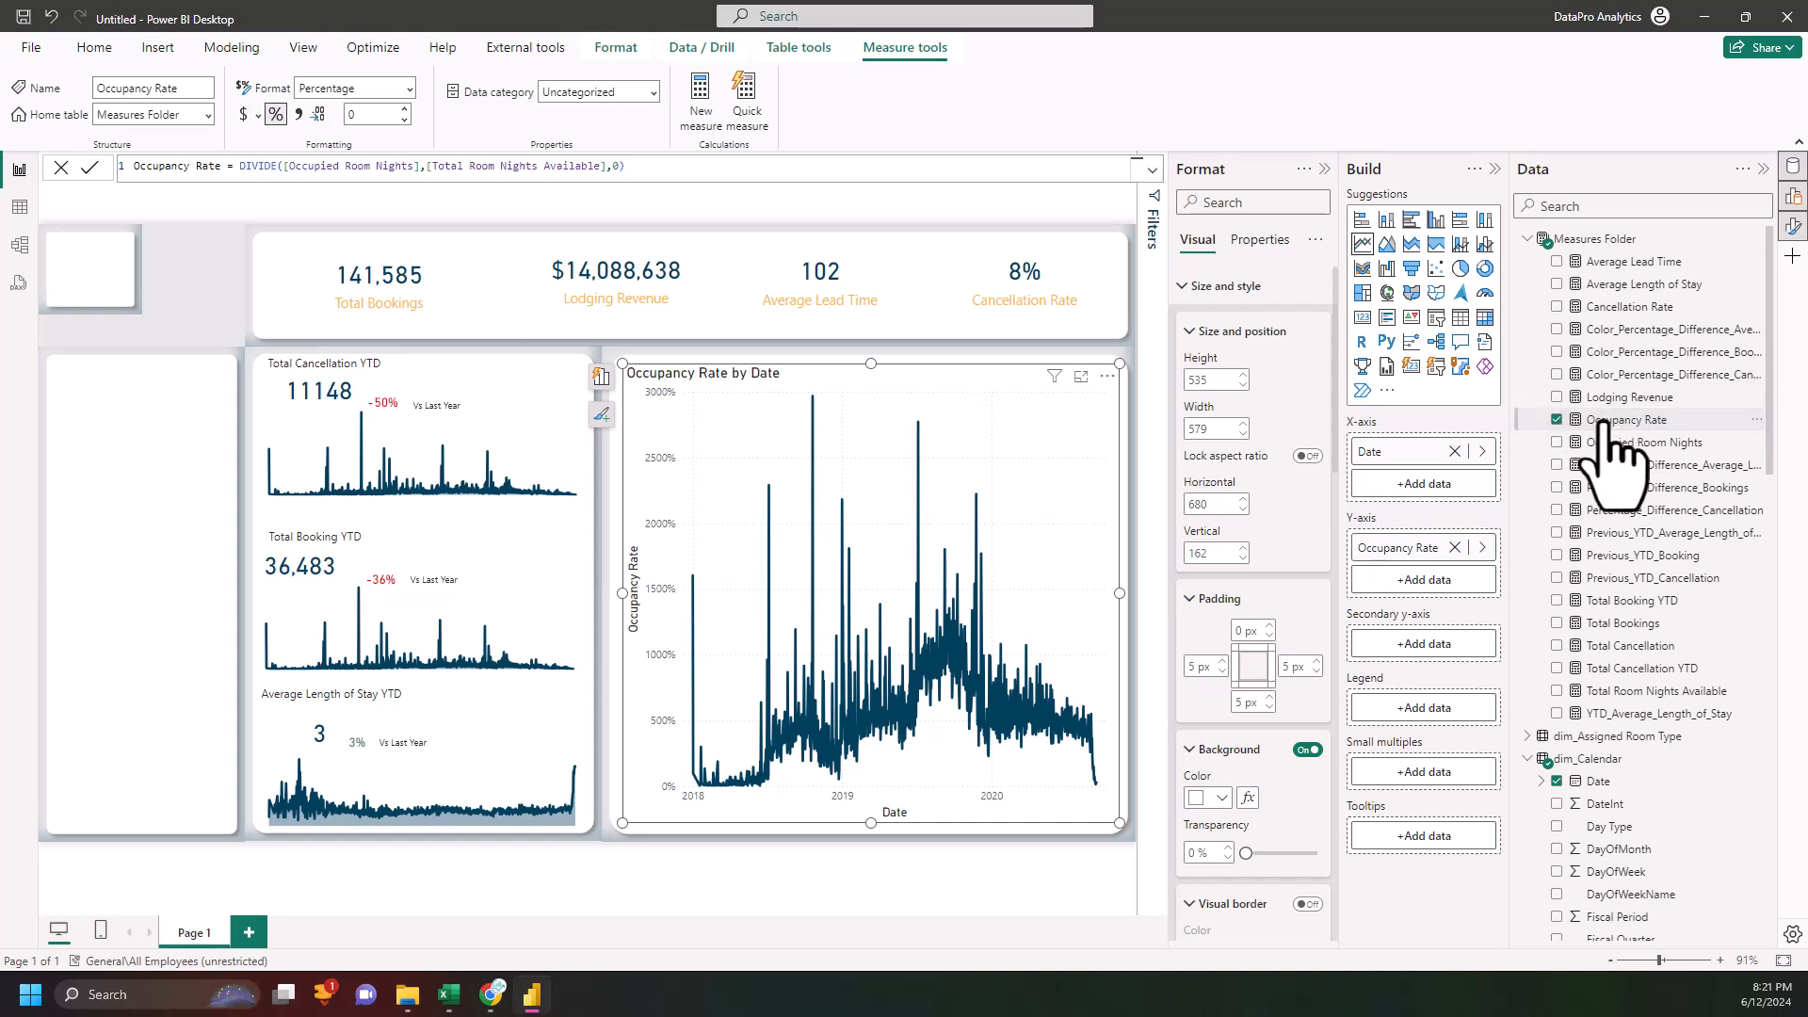
- Change the Occupancy Rate measure's format to General and reselect the measure to check its format
{"action": "left_click", "coordinate": [407, 90]}
{"action": "left_click", "coordinate": [351, 113]}
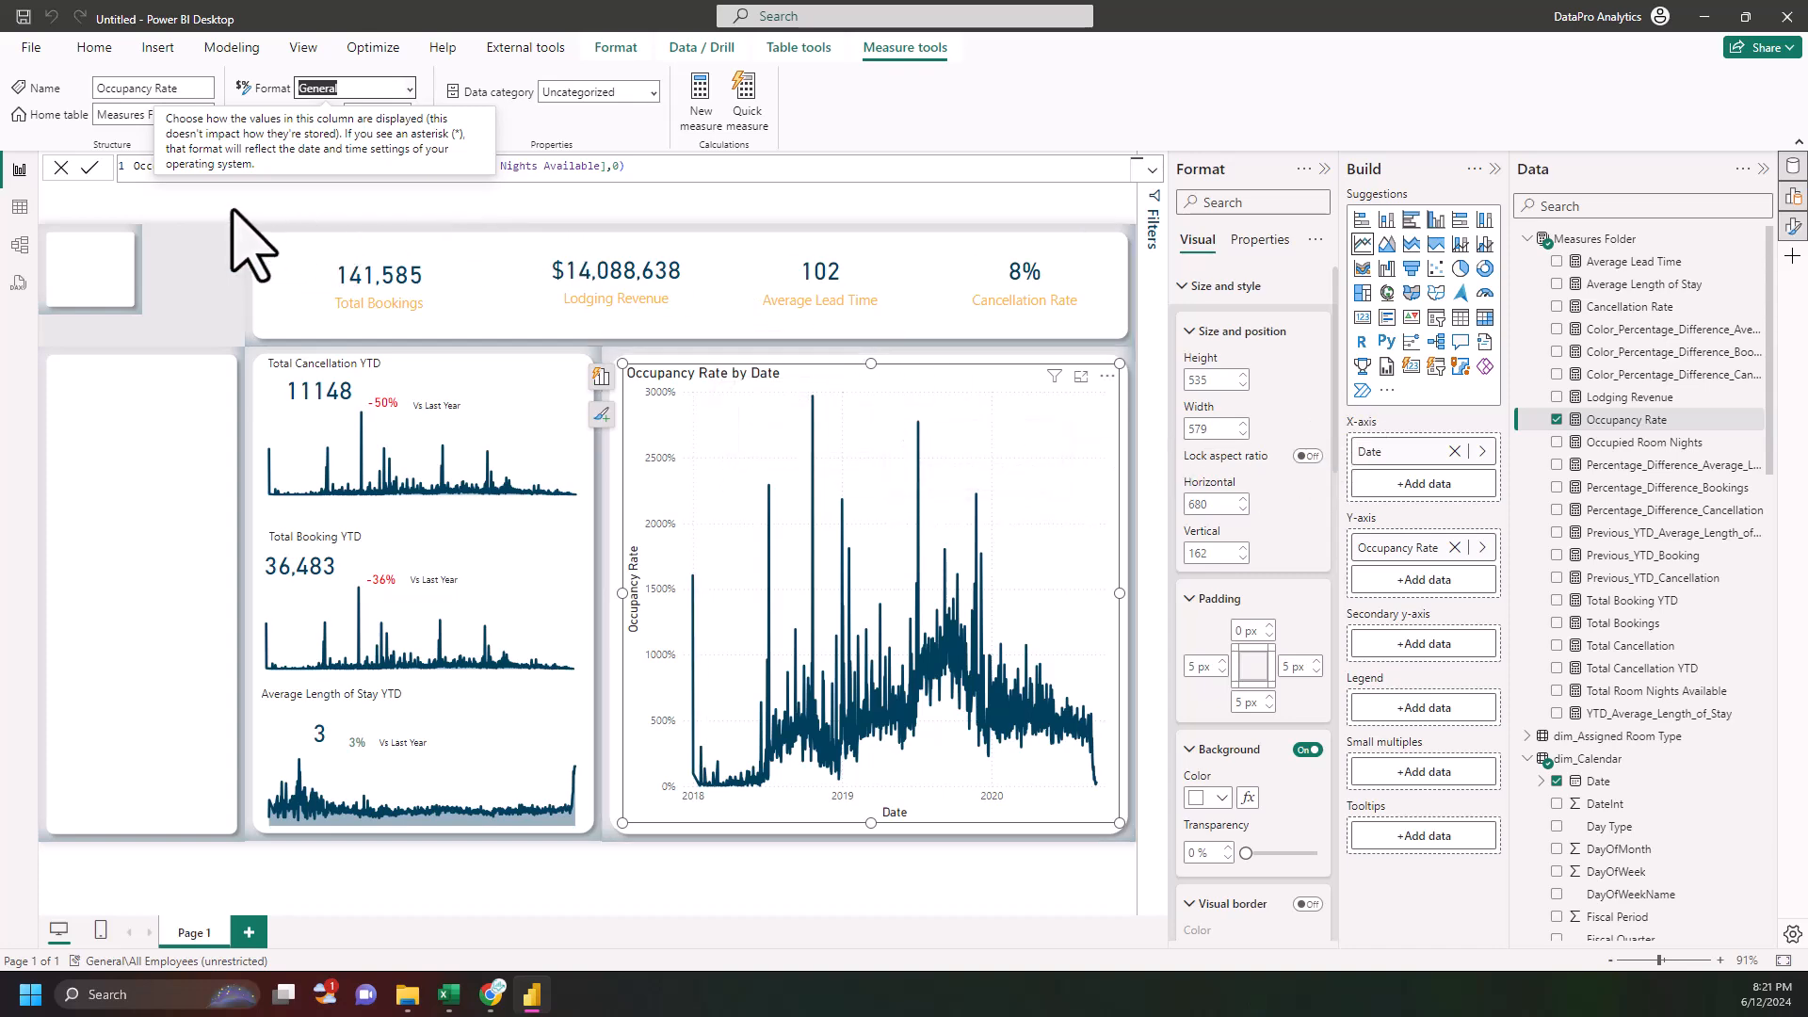
{"action": "left_click", "coordinate": [638, 182]}
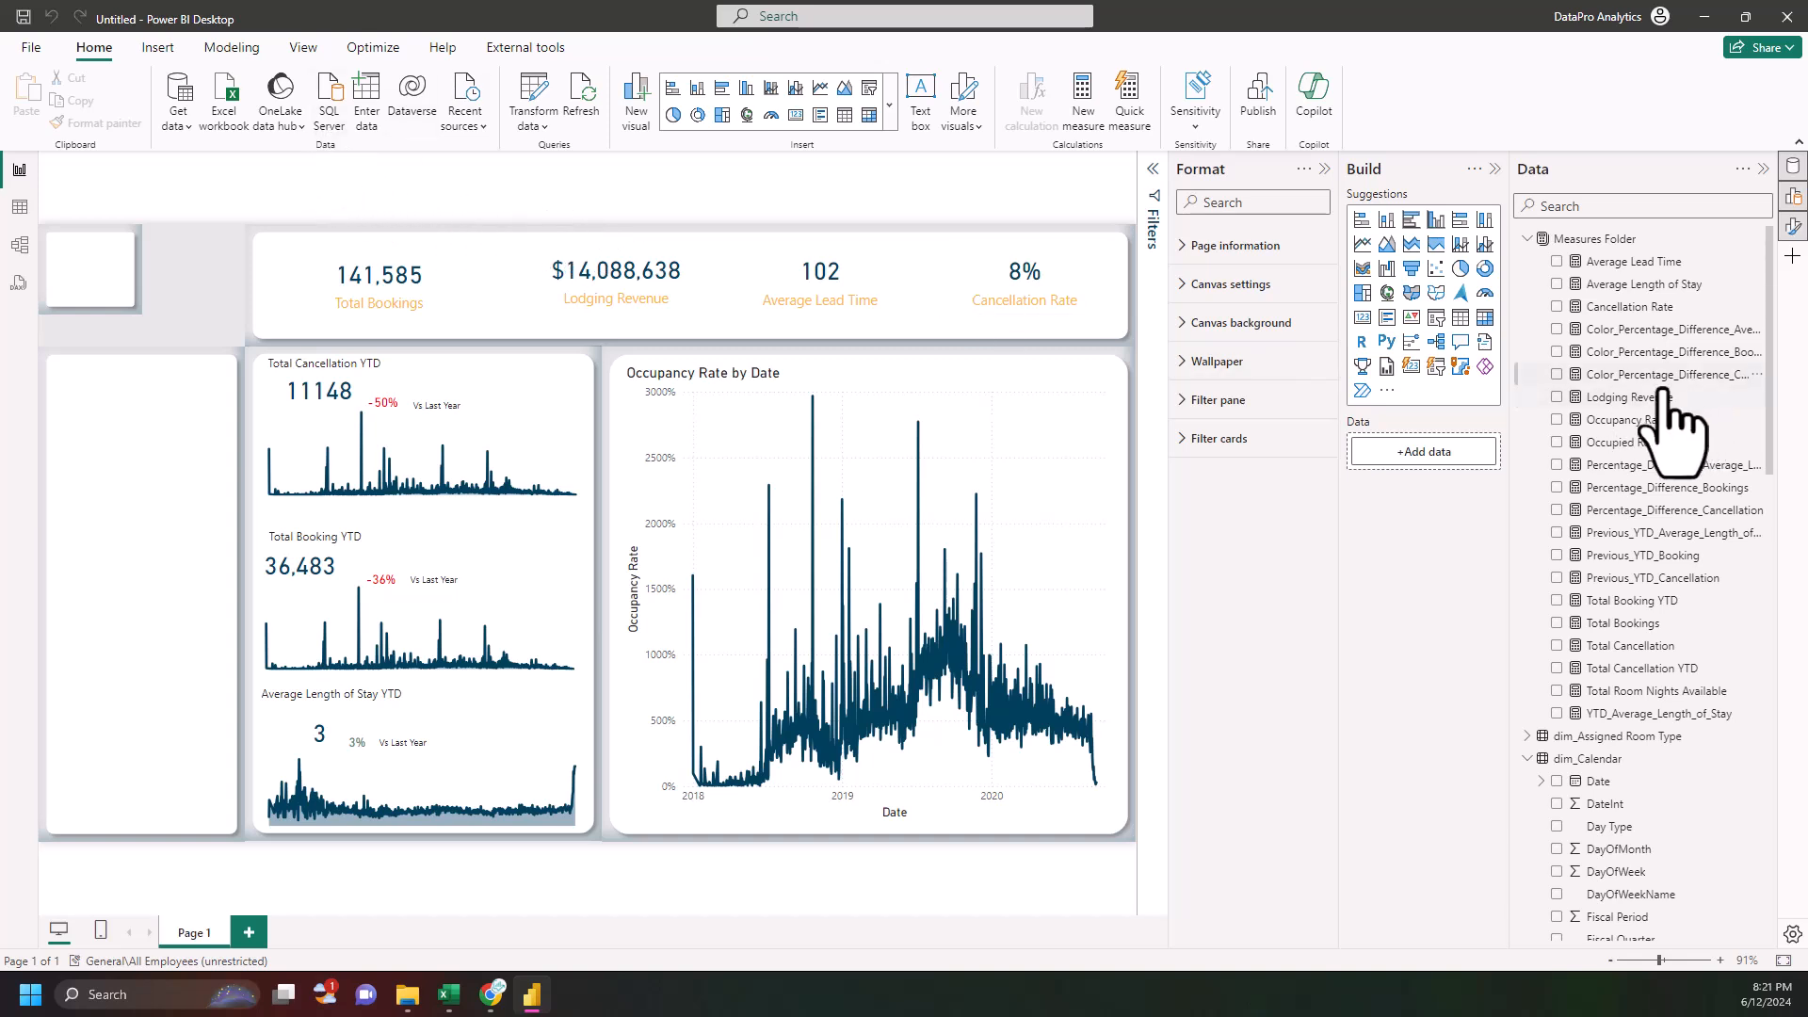
{"action": "left_click", "coordinate": [1620, 420]}
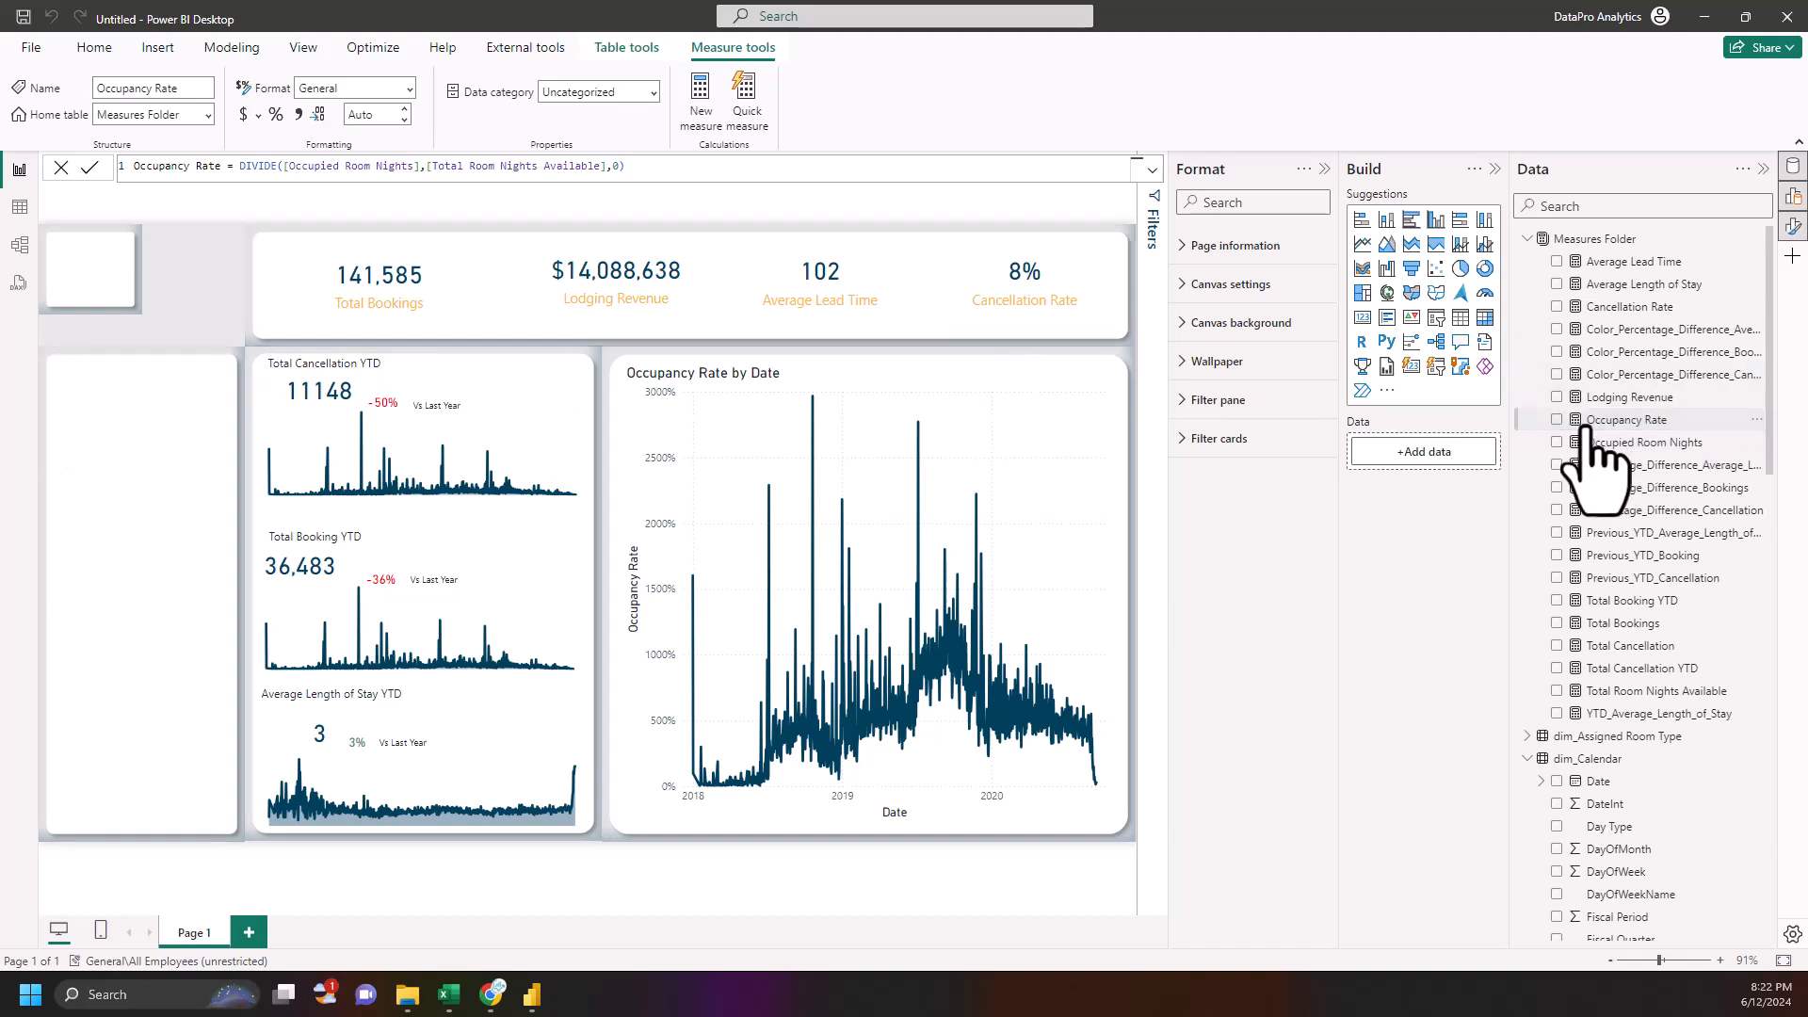
- Split the large Occupancy Rate line chart into small multiples by Customer Type from dim_Customer Type
{"action": "scroll", "coordinate": [1592, 608], "scroll_direction": "down", "scroll_amount": 3}
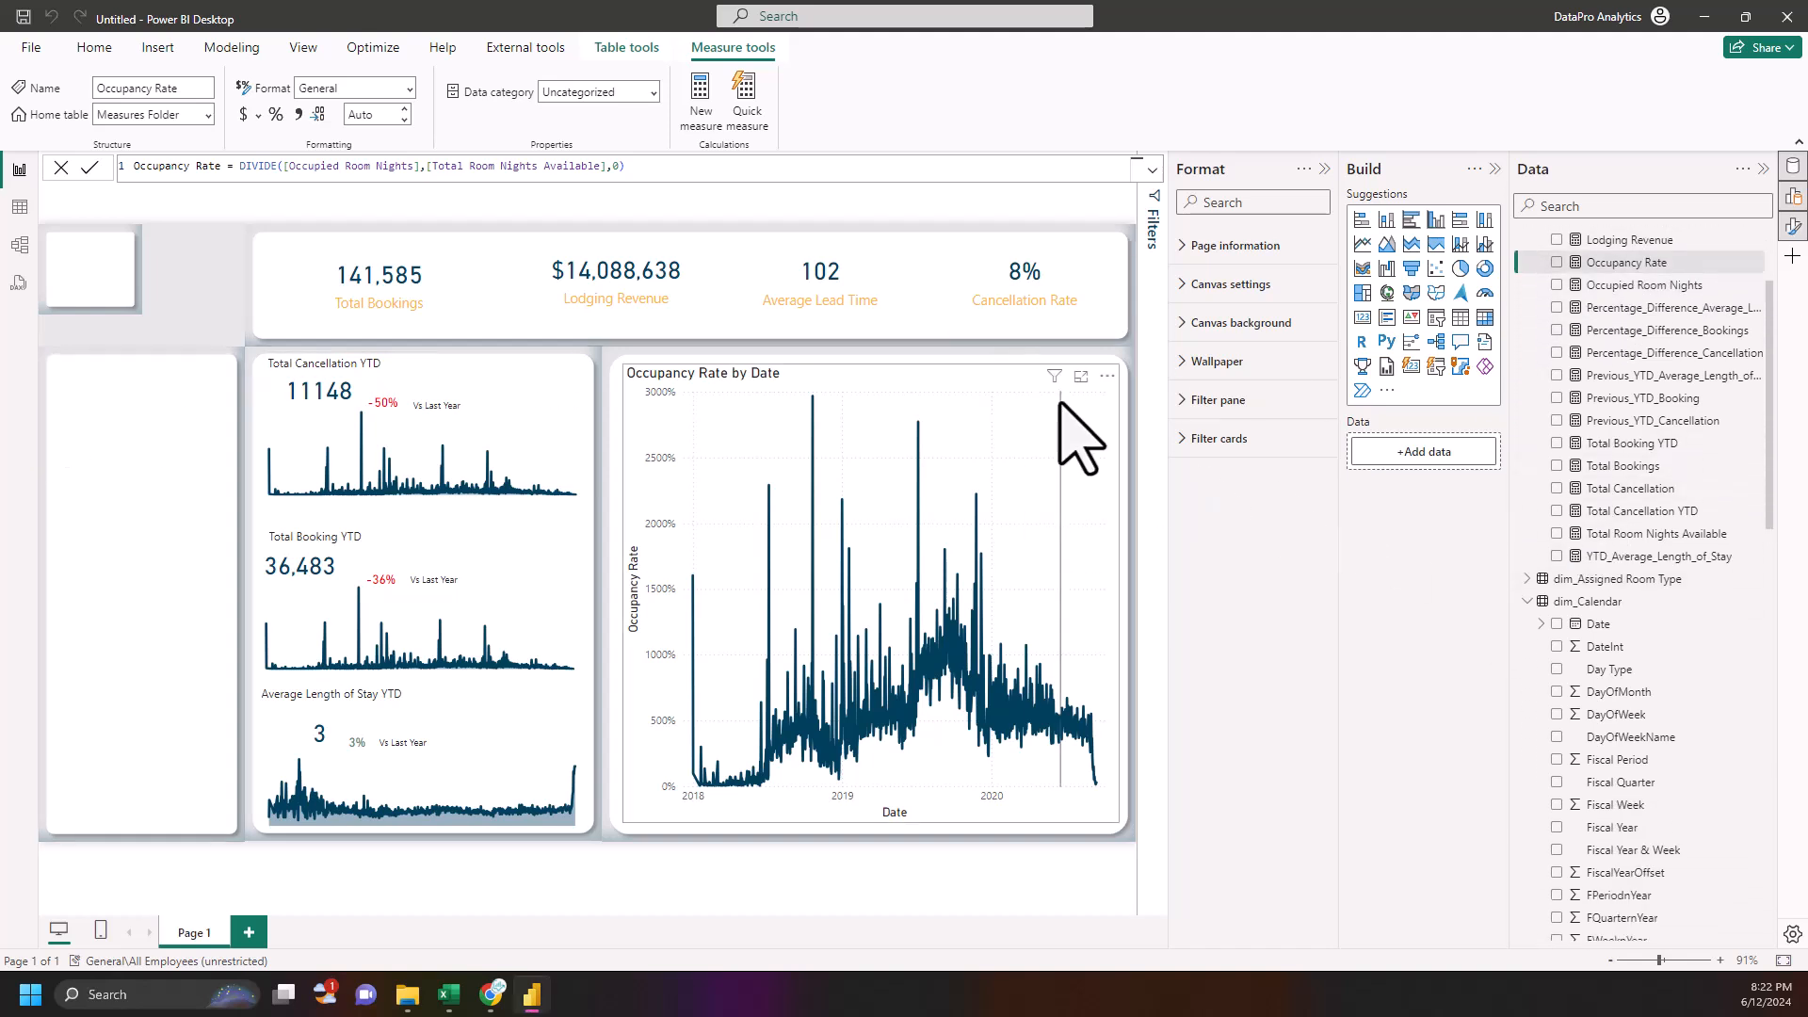
{"action": "scroll", "coordinate": [1594, 574], "scroll_direction": "down", "scroll_amount": 2}
{"action": "scroll", "coordinate": [1595, 574], "scroll_direction": "up", "scroll_amount": 2}
{"action": "scroll", "coordinate": [1606, 608], "scroll_direction": "down", "scroll_amount": 2}
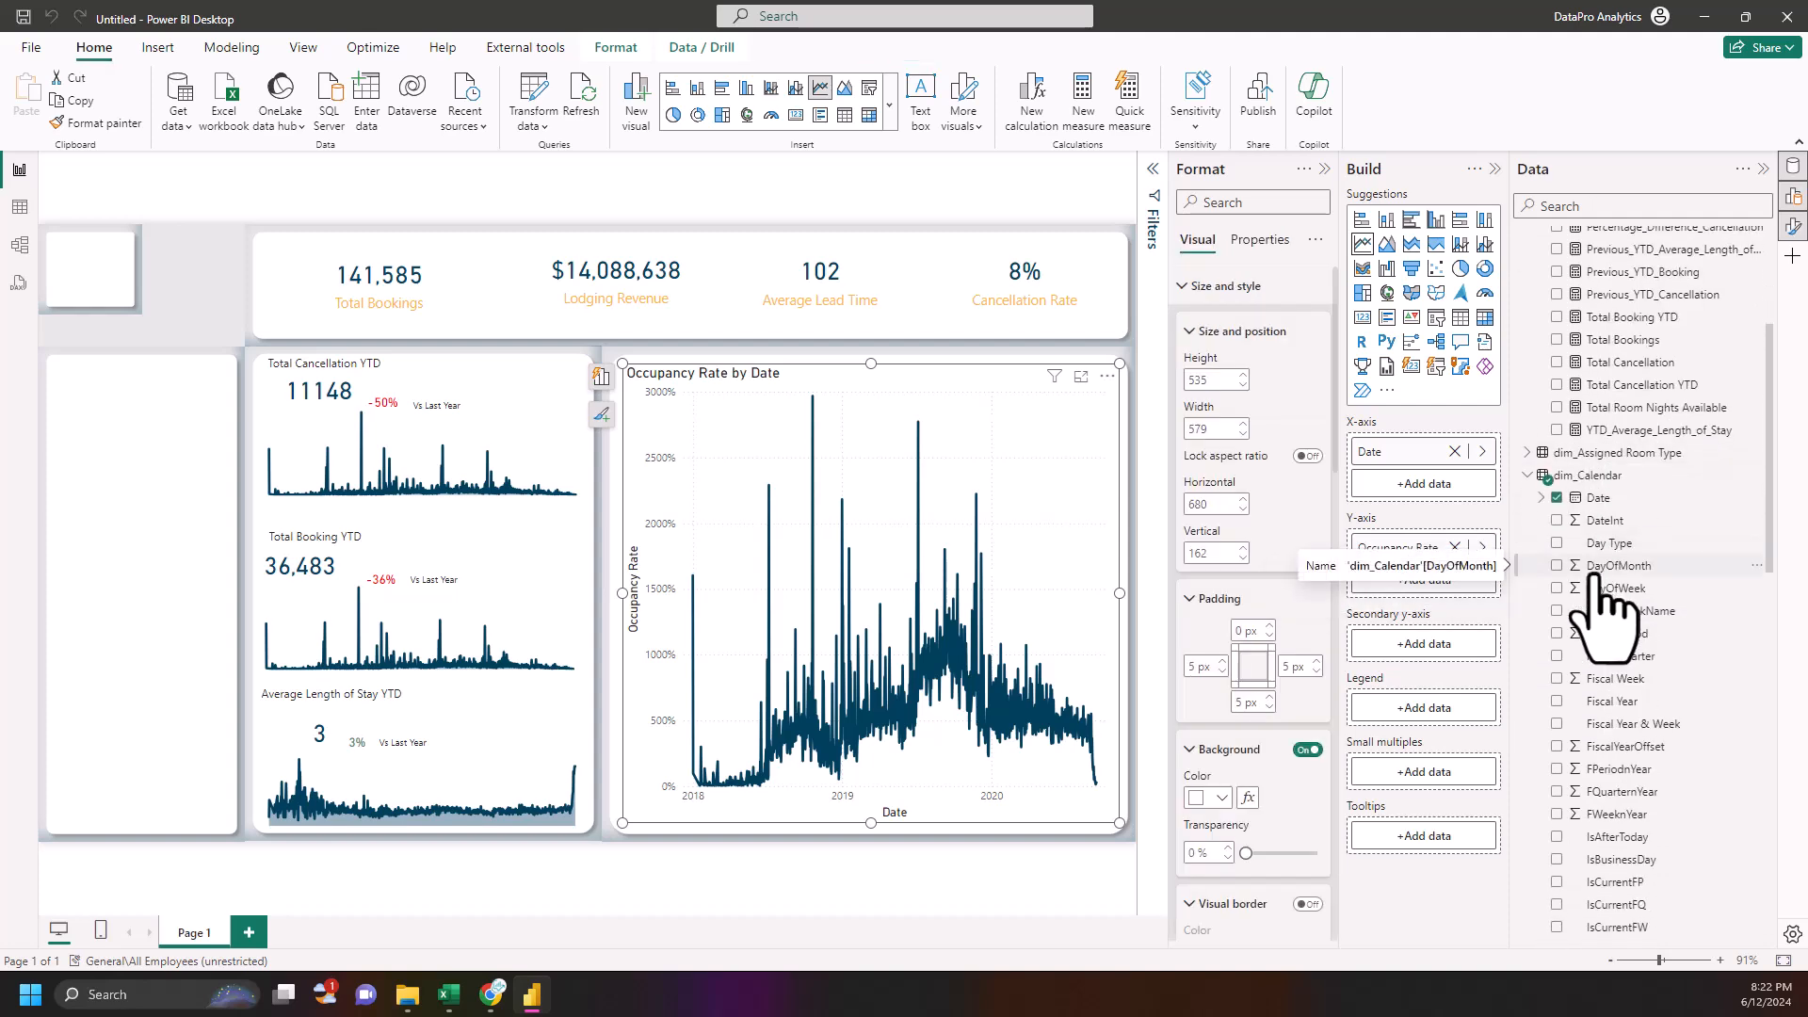
{"action": "scroll", "coordinate": [1601, 579], "scroll_direction": "down", "scroll_amount": 2}
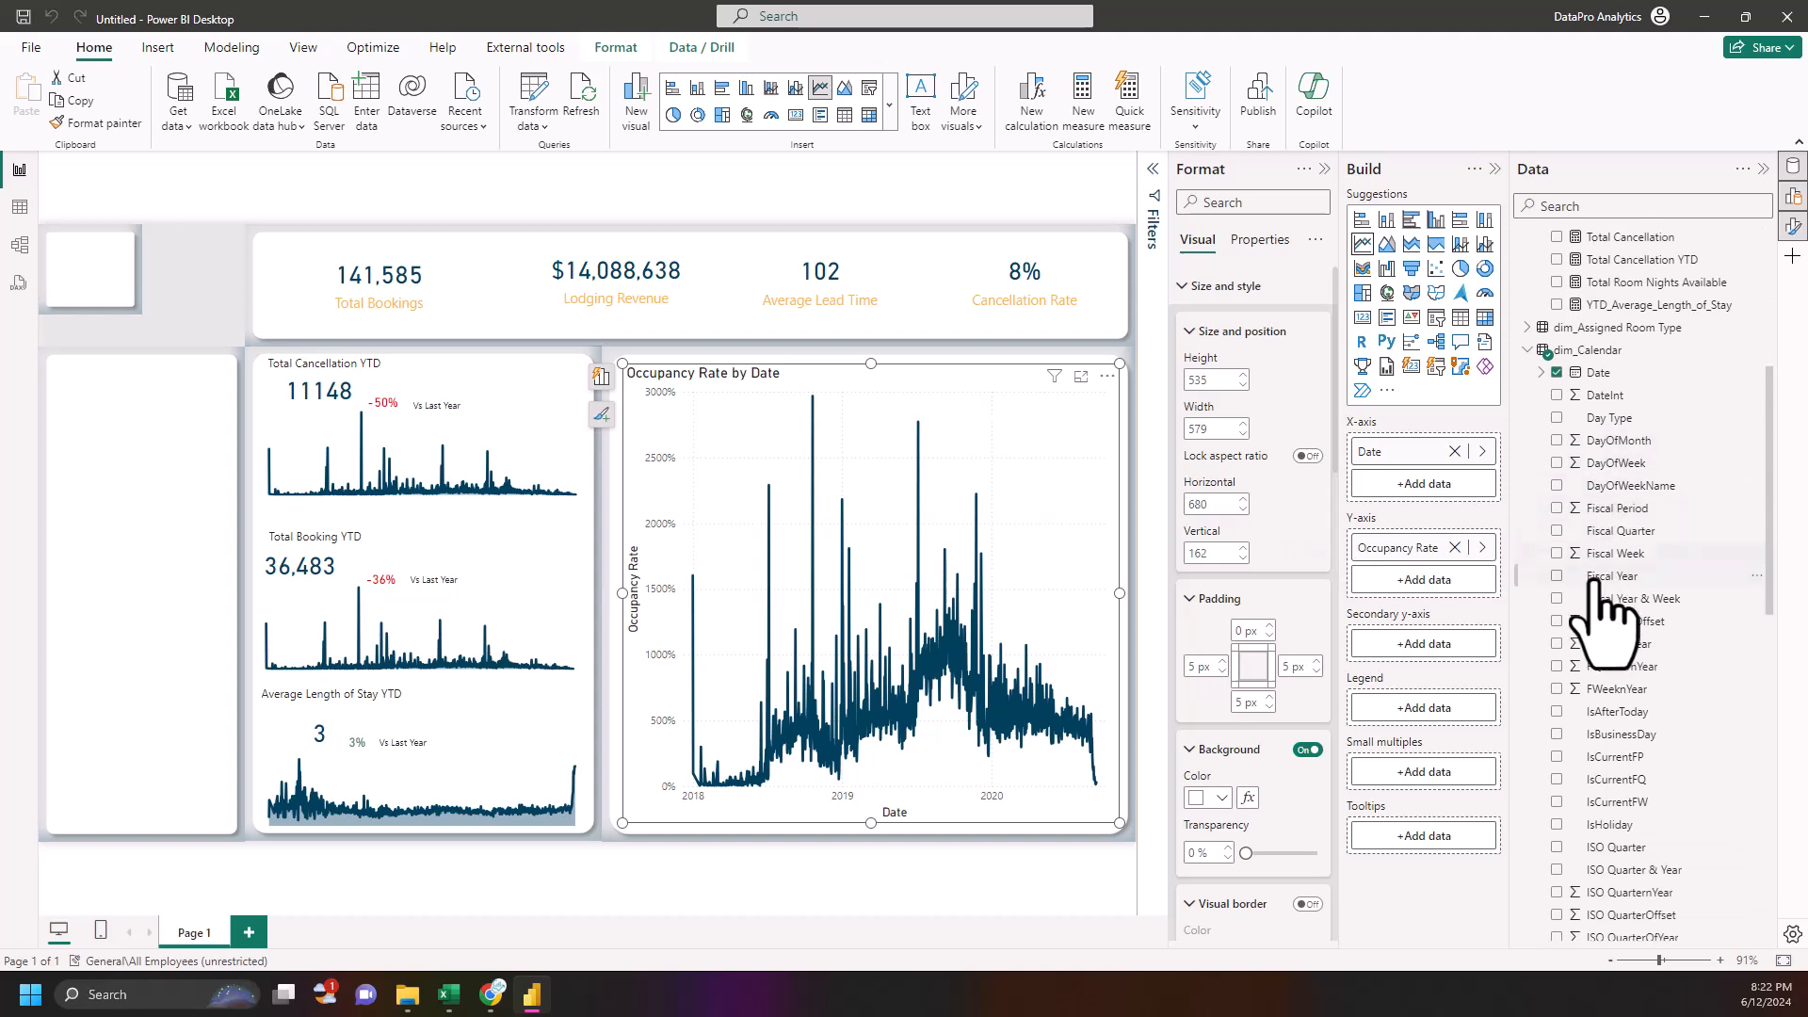
{"action": "left_click", "coordinate": [1528, 351]}
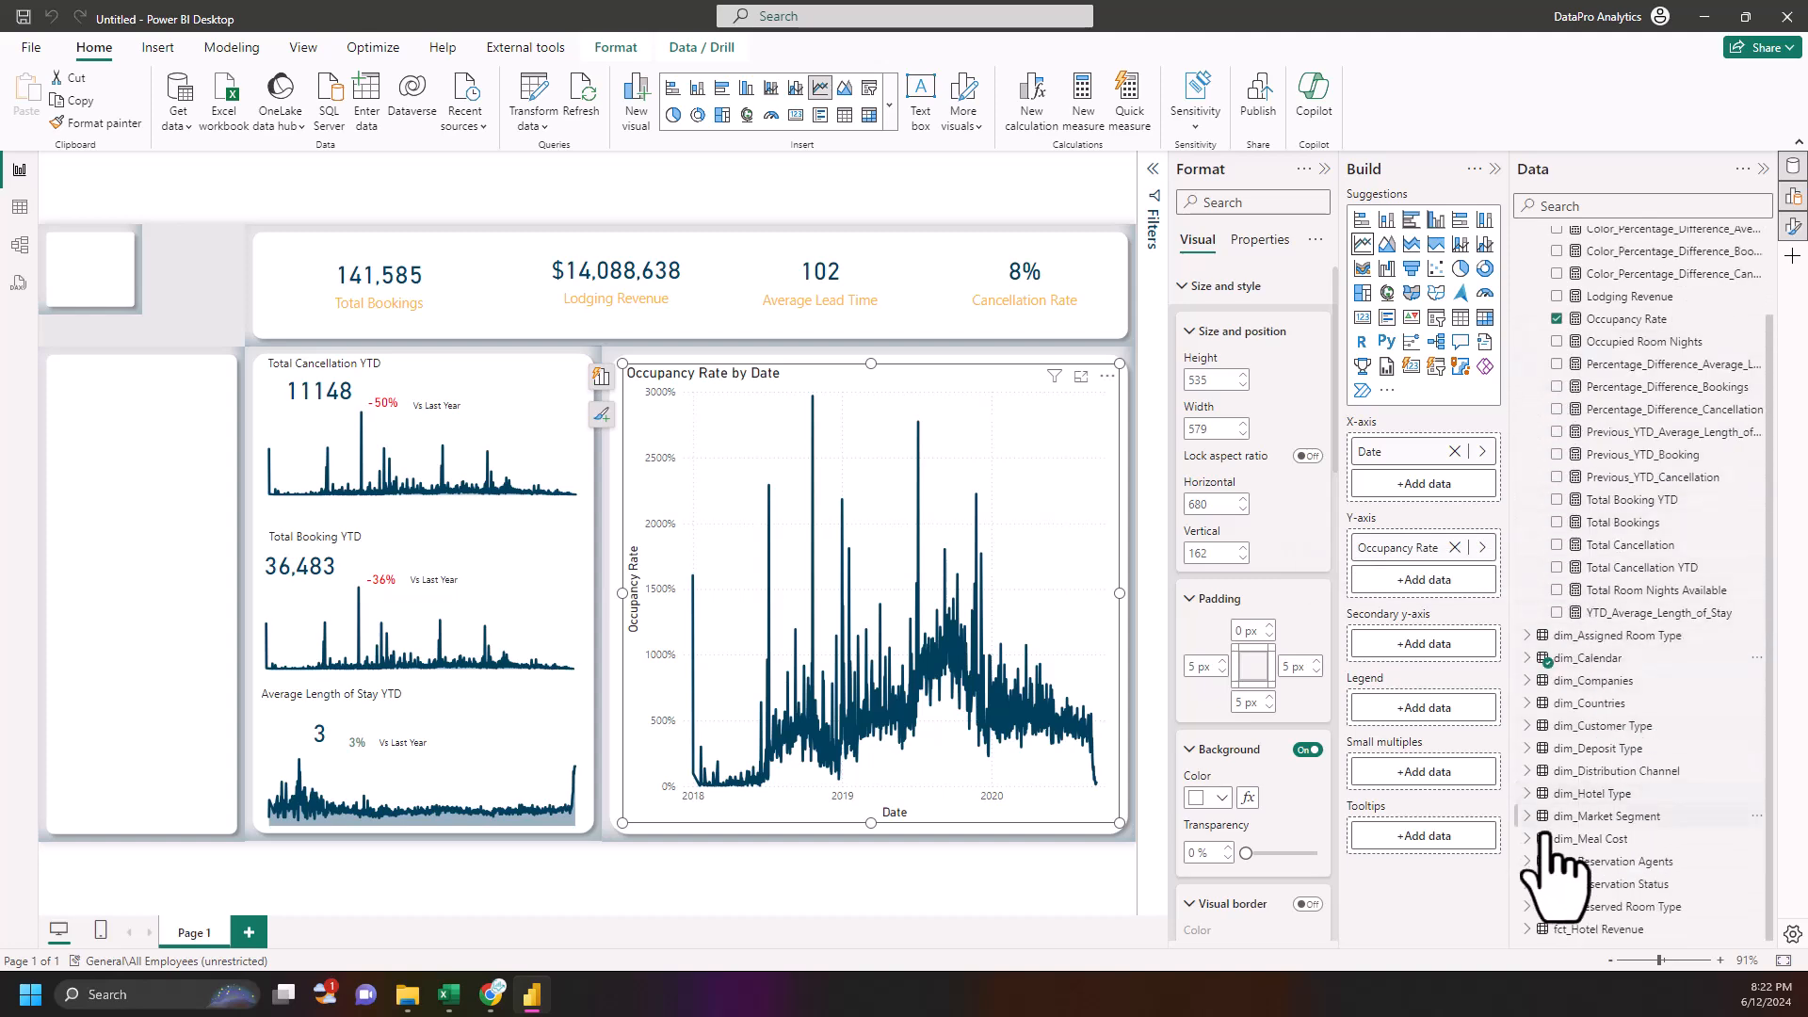
{"action": "left_click", "coordinate": [1527, 726]}
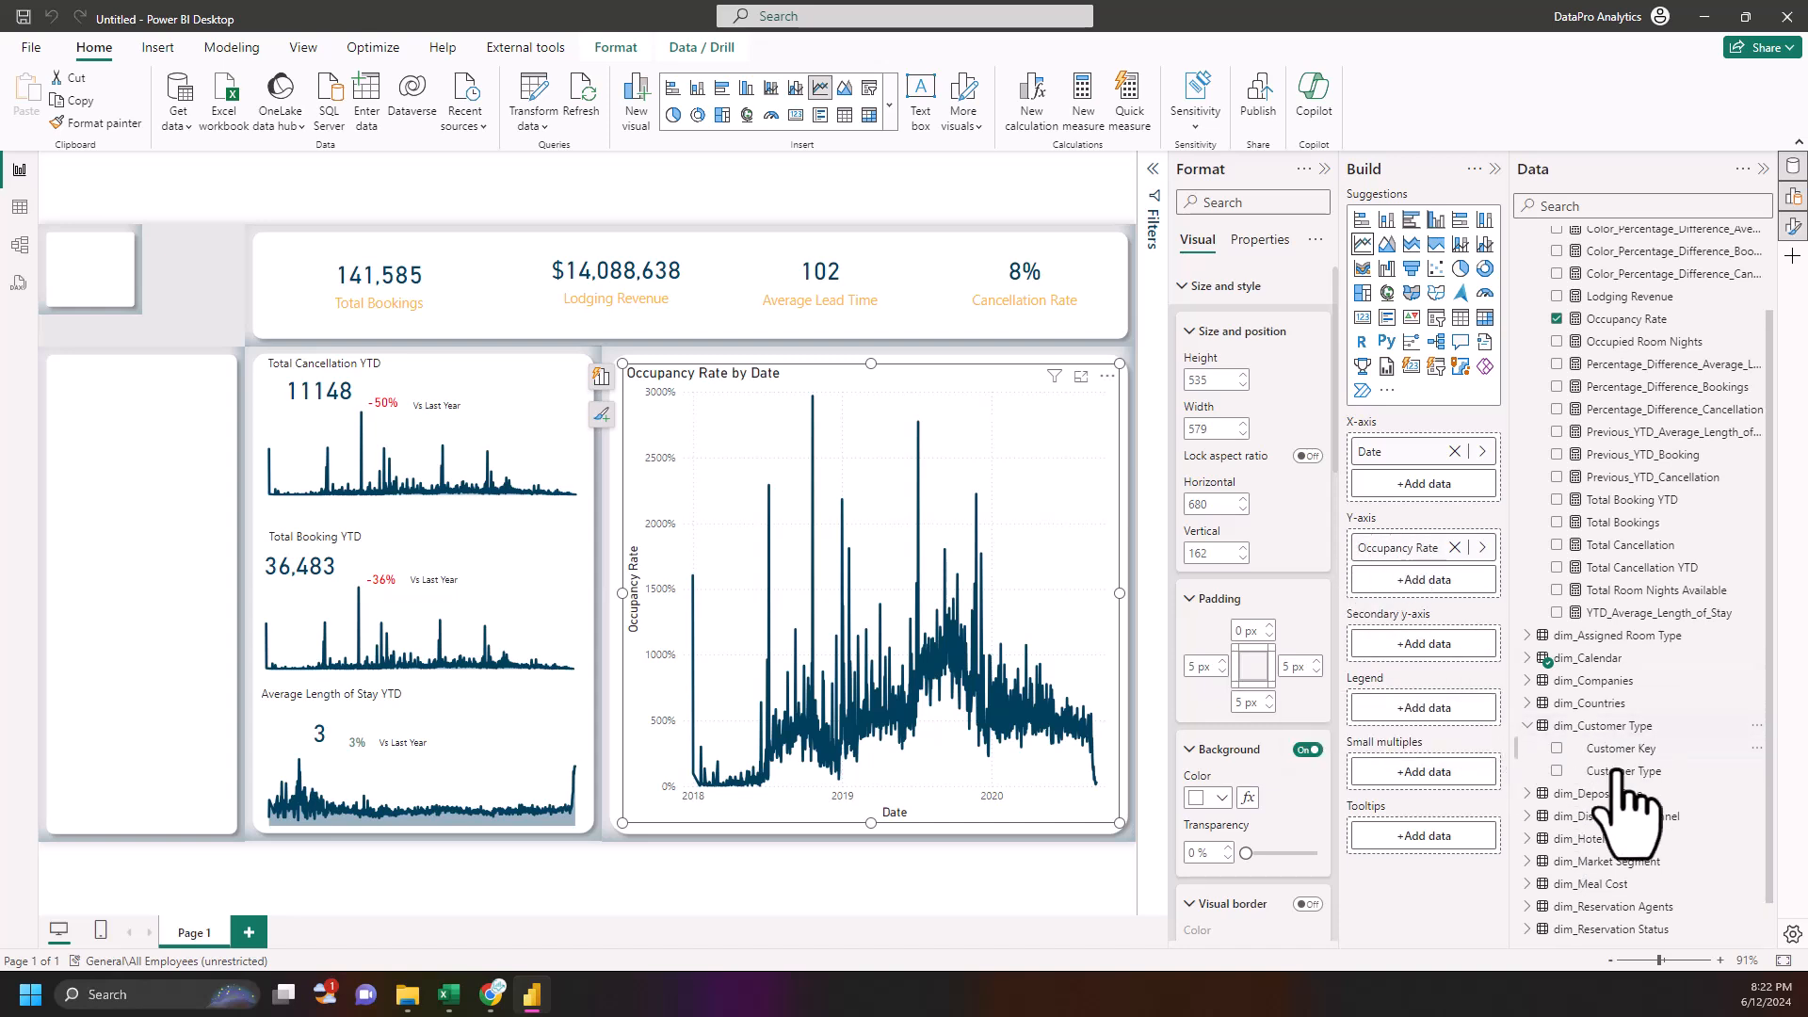
{"action": "left_click_drag", "start_coordinate": [1612, 771], "coordinate": [1404, 771]}
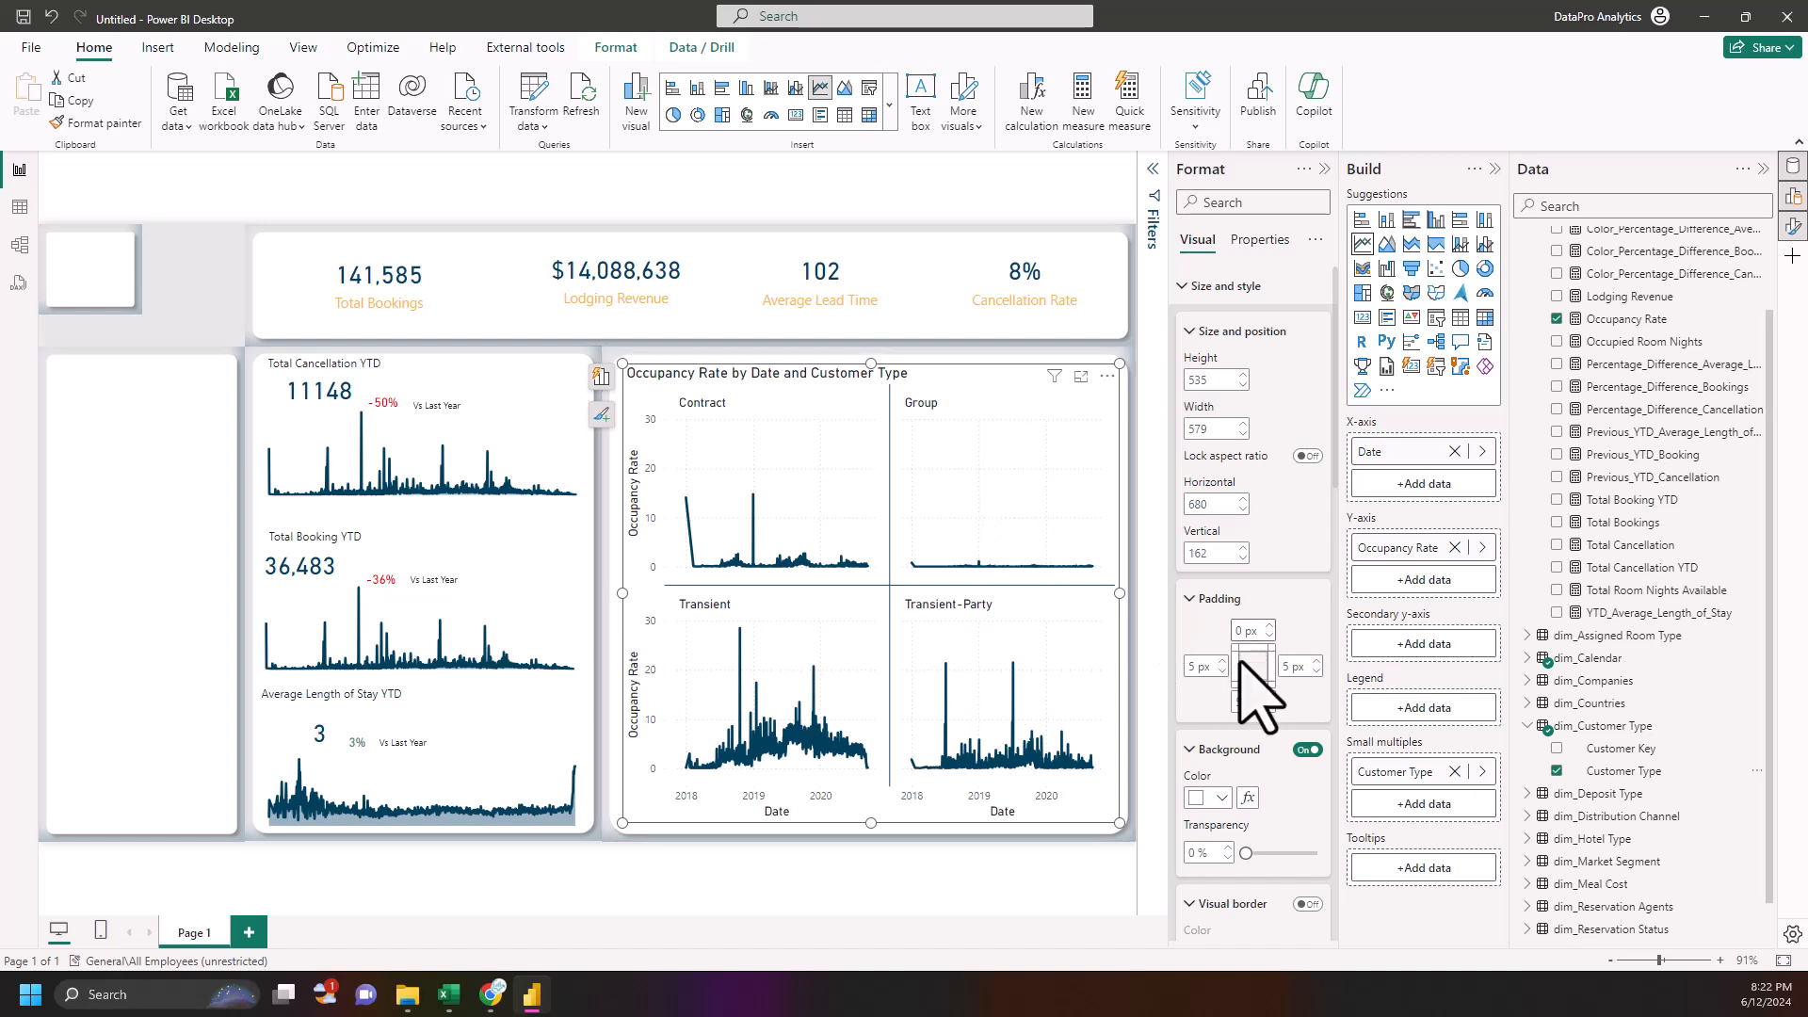
{"action": "scroll", "coordinate": [1271, 556], "scroll_direction": "down", "scroll_amount": 2}
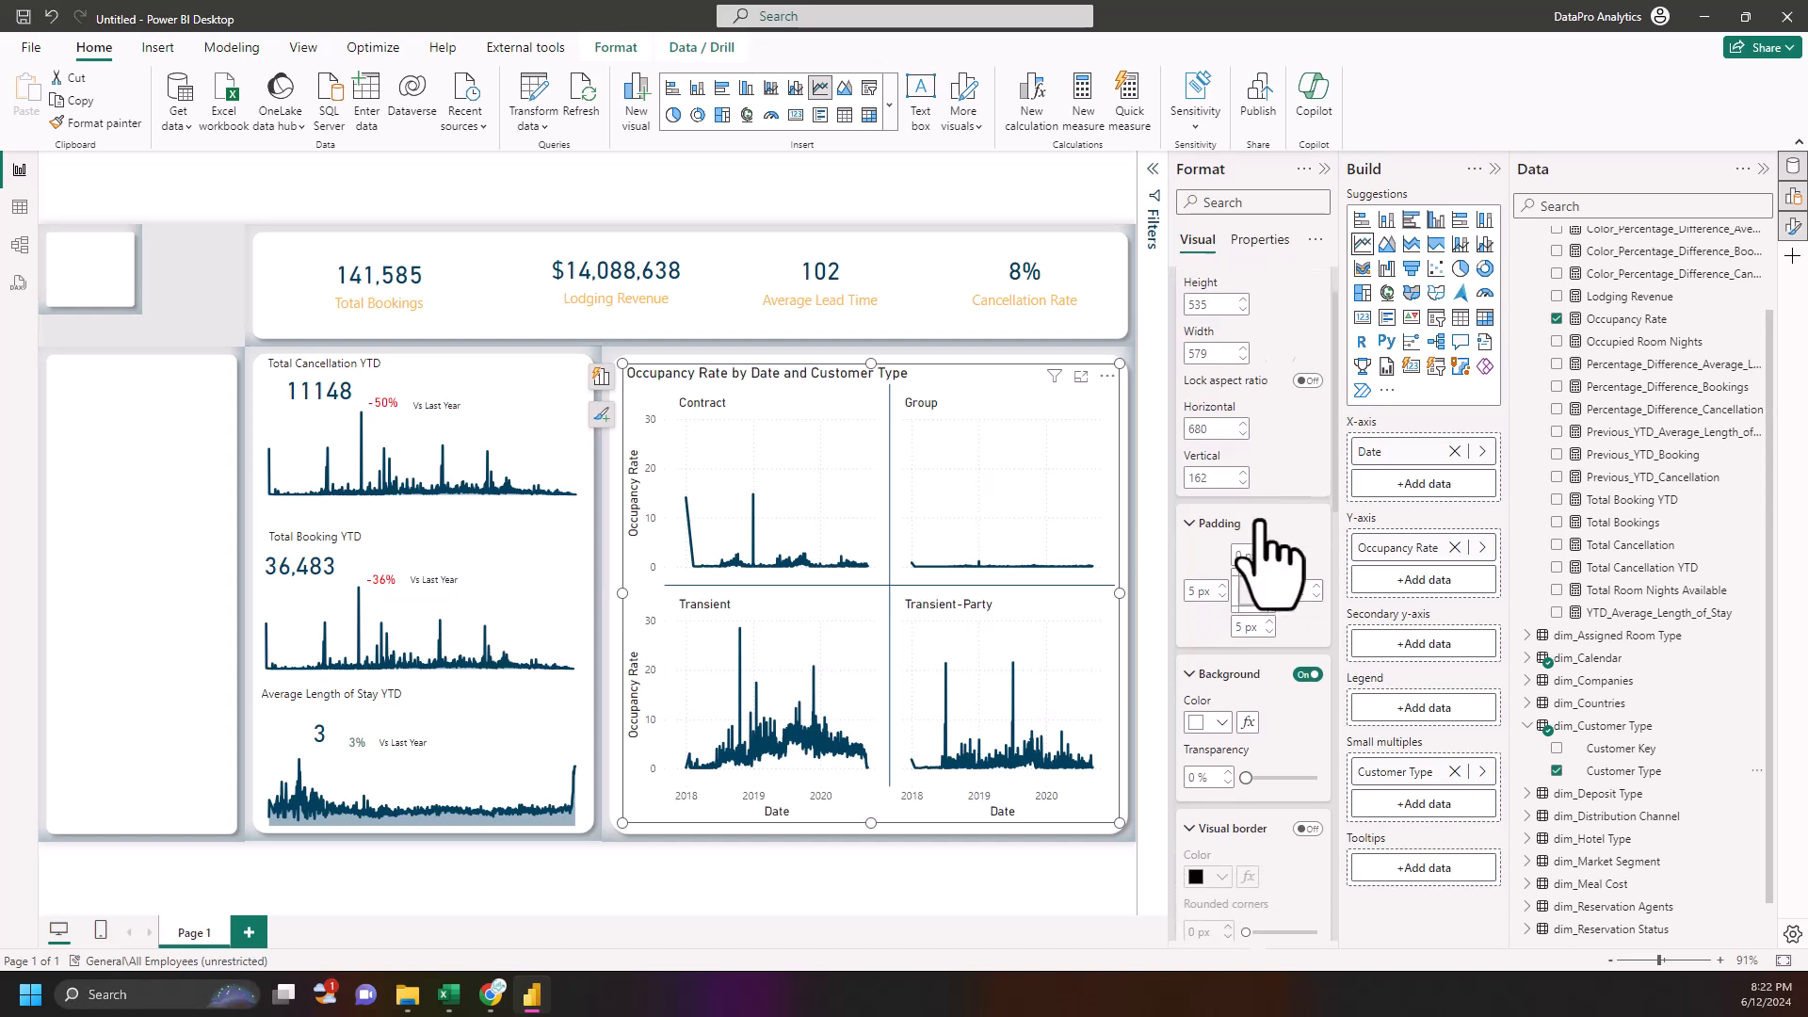
{"action": "scroll", "coordinate": [1280, 541], "scroll_direction": "up", "scroll_amount": 1}
{"action": "scroll", "coordinate": [1271, 641], "scroll_direction": "down", "scroll_amount": 3}
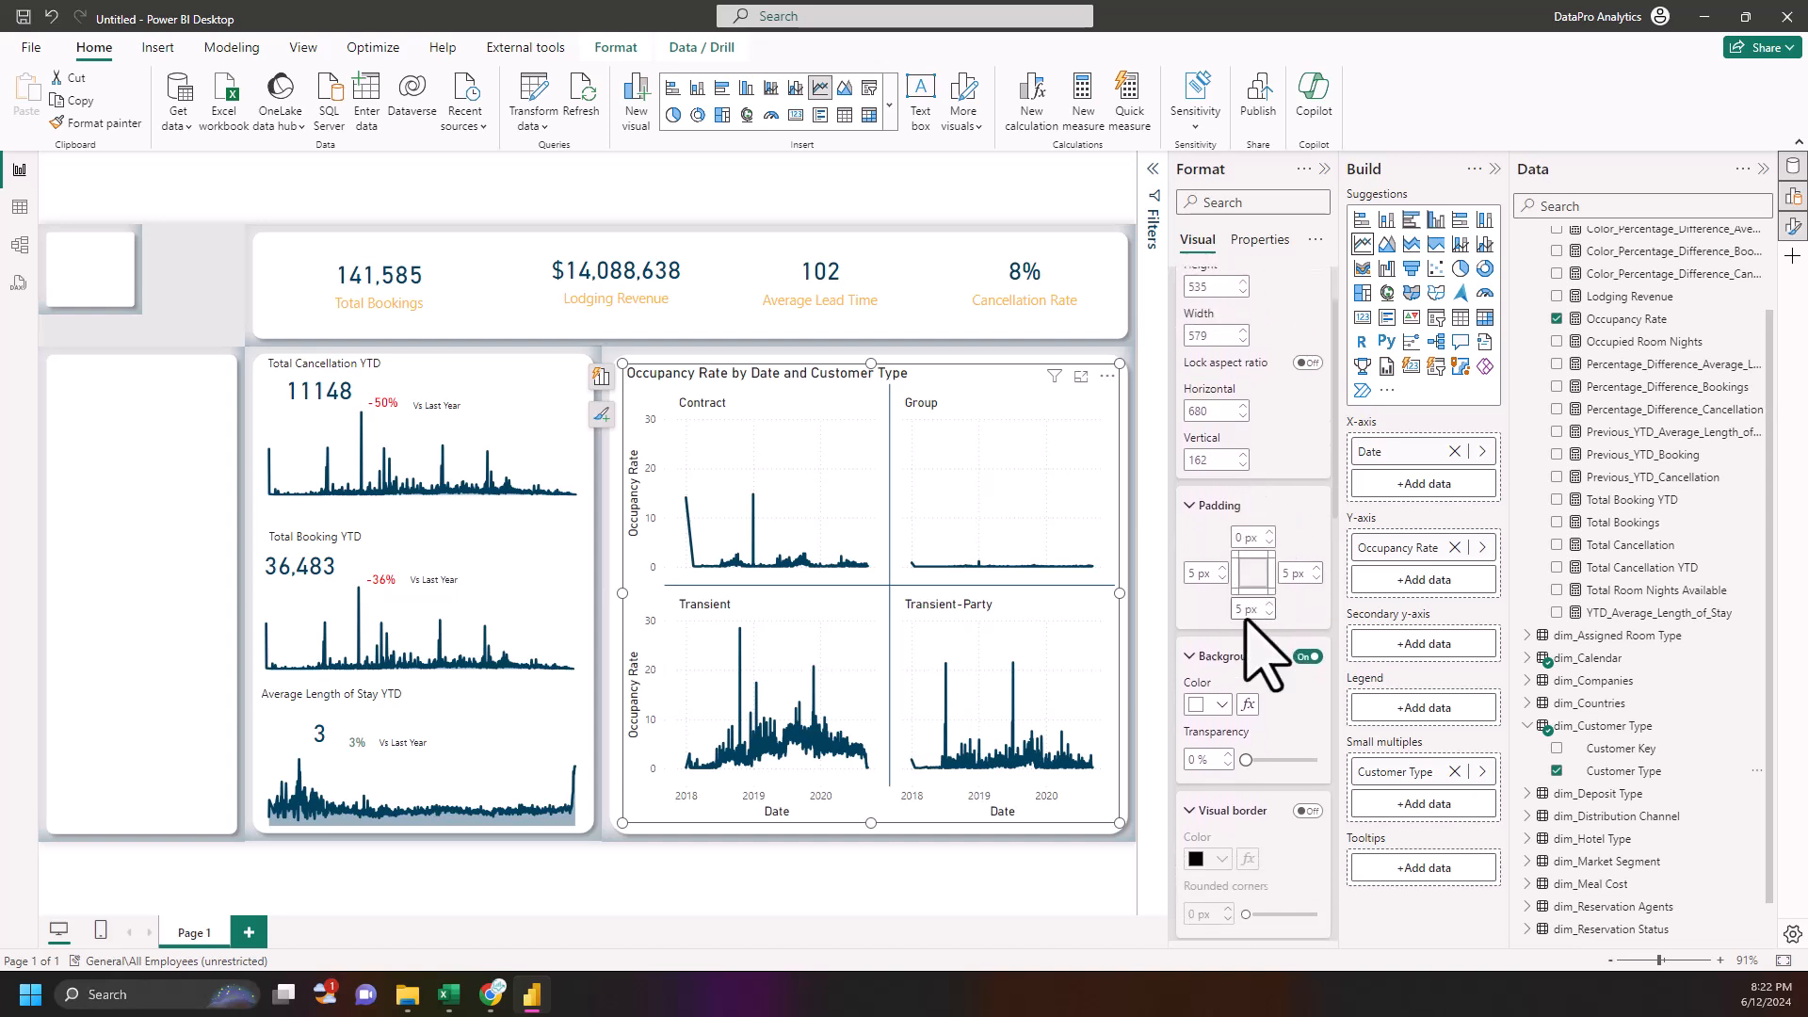
{"action": "left_click", "coordinate": [1308, 685]}
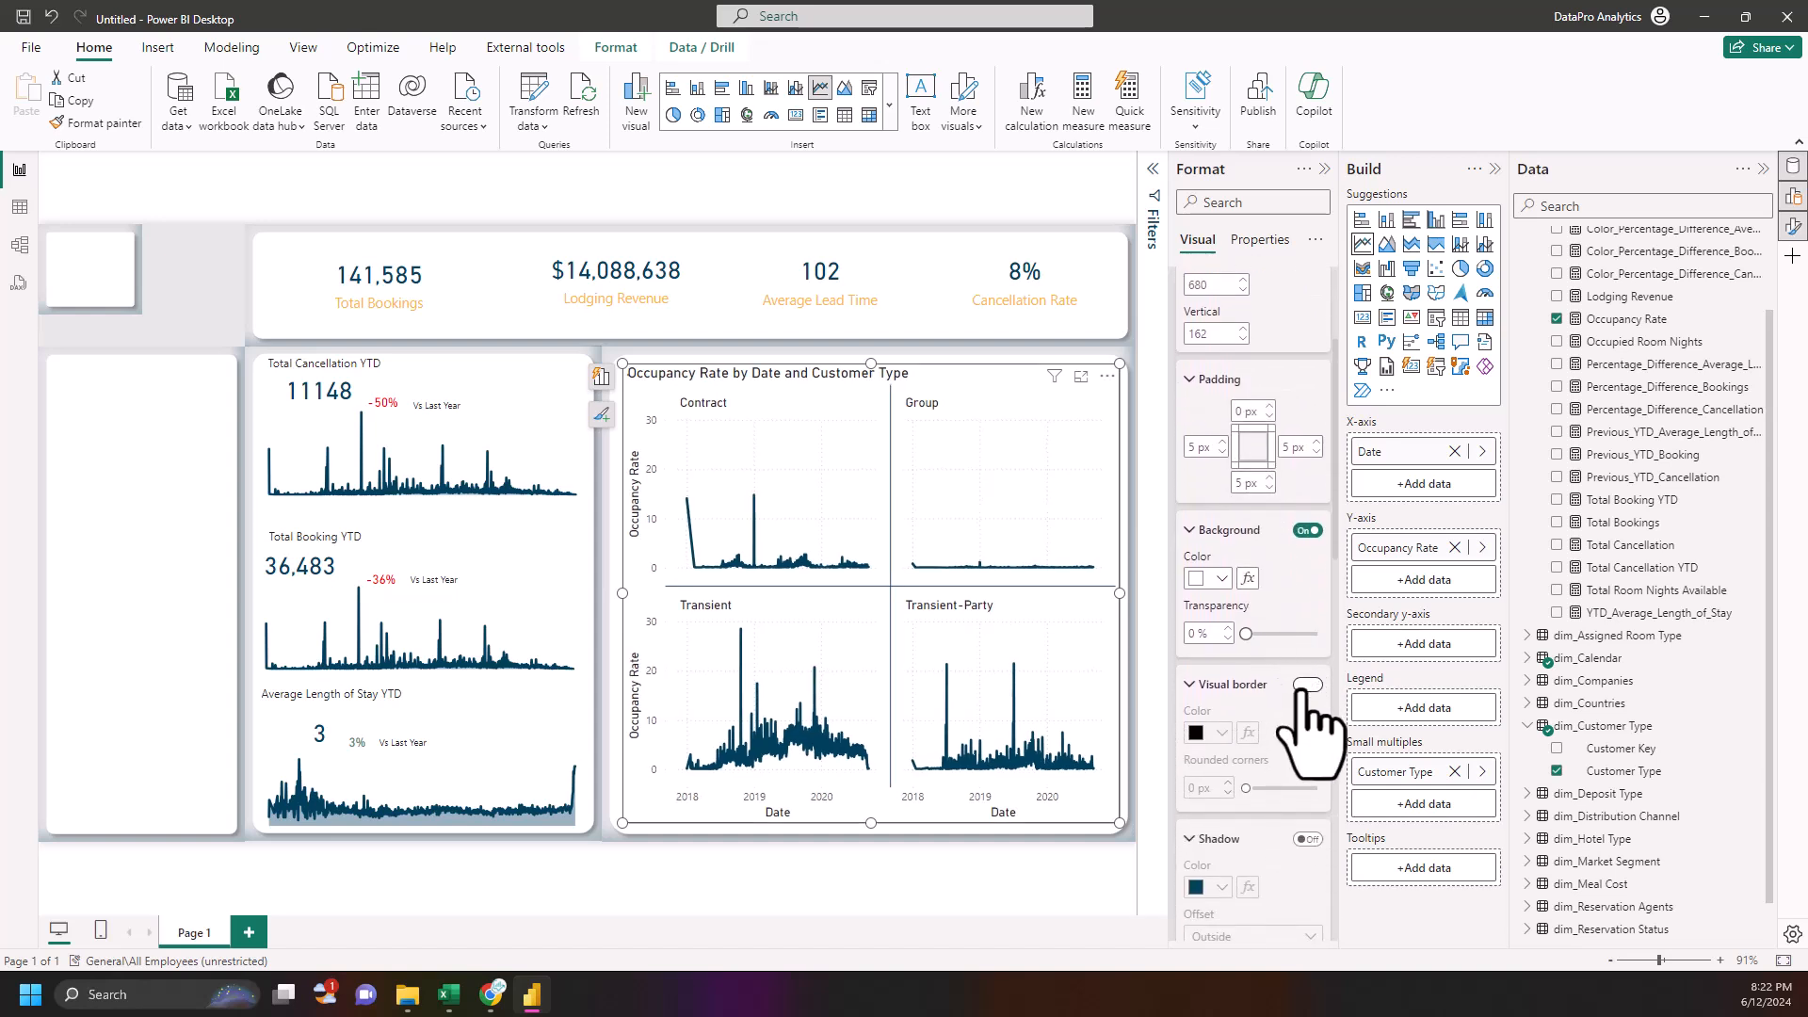
{"action": "scroll", "coordinate": [1308, 697], "scroll_direction": "down", "scroll_amount": 3}
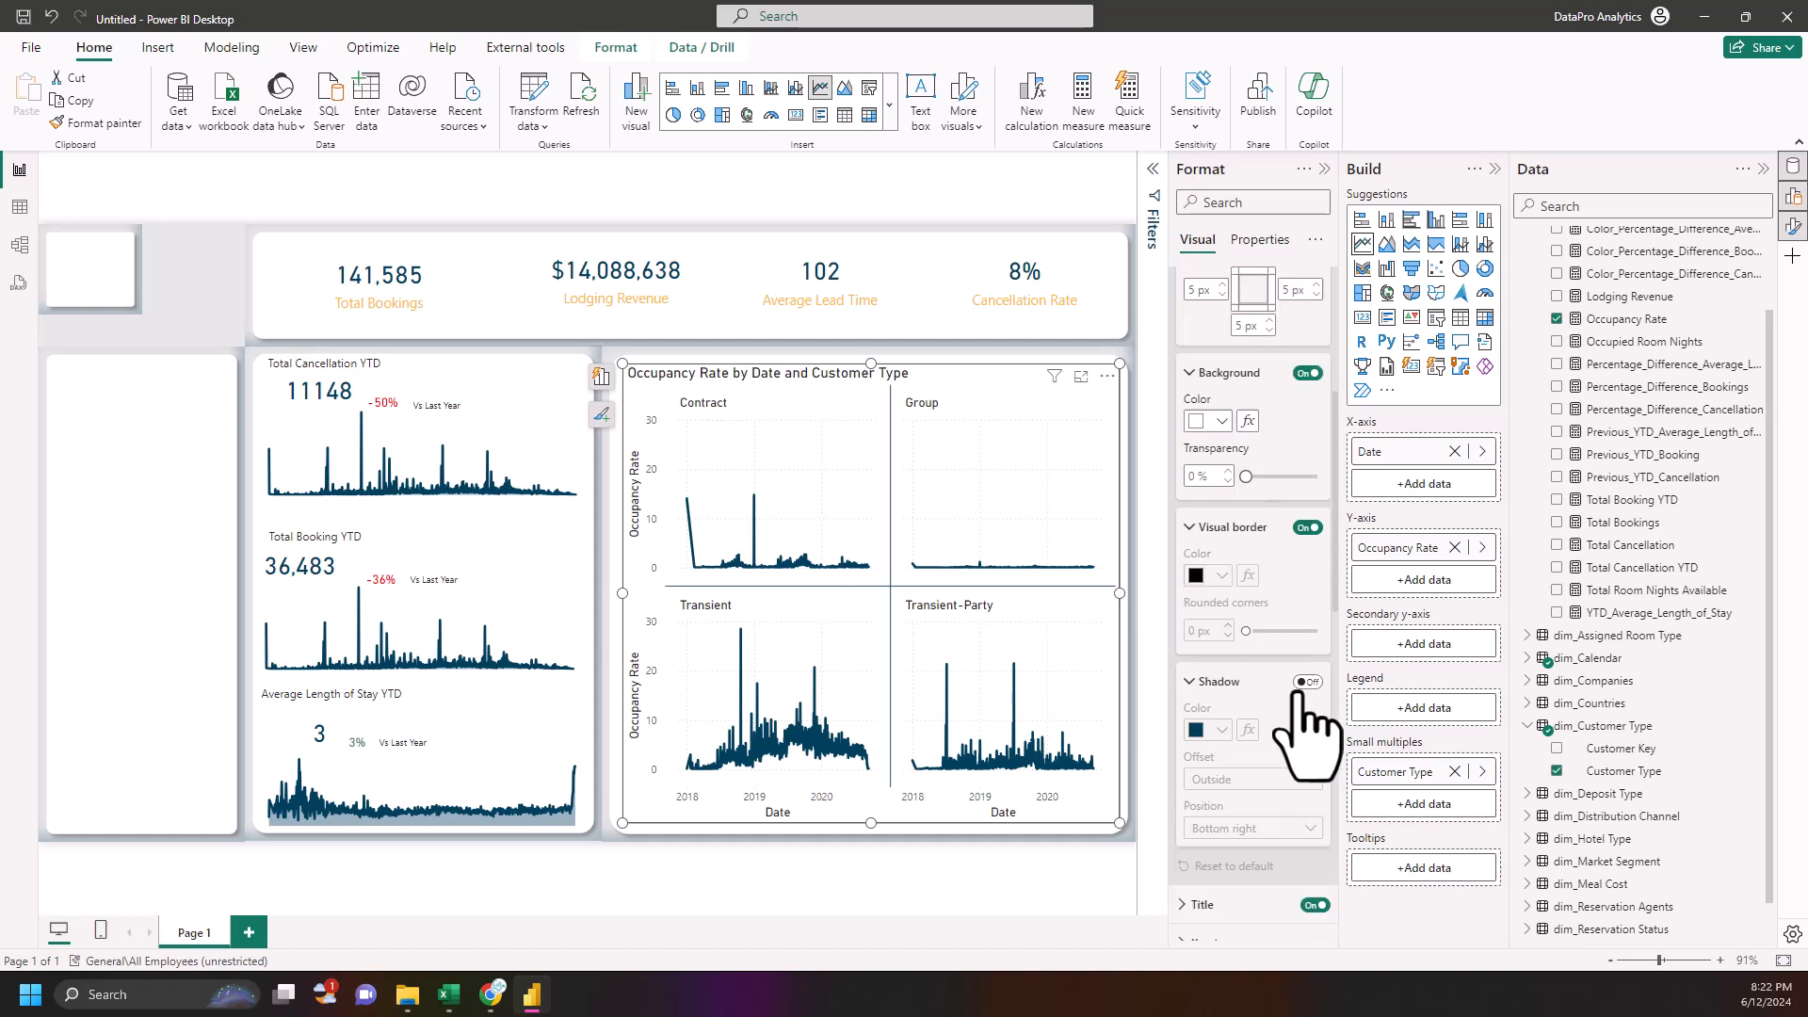
{"action": "left_click", "coordinate": [1308, 528]}
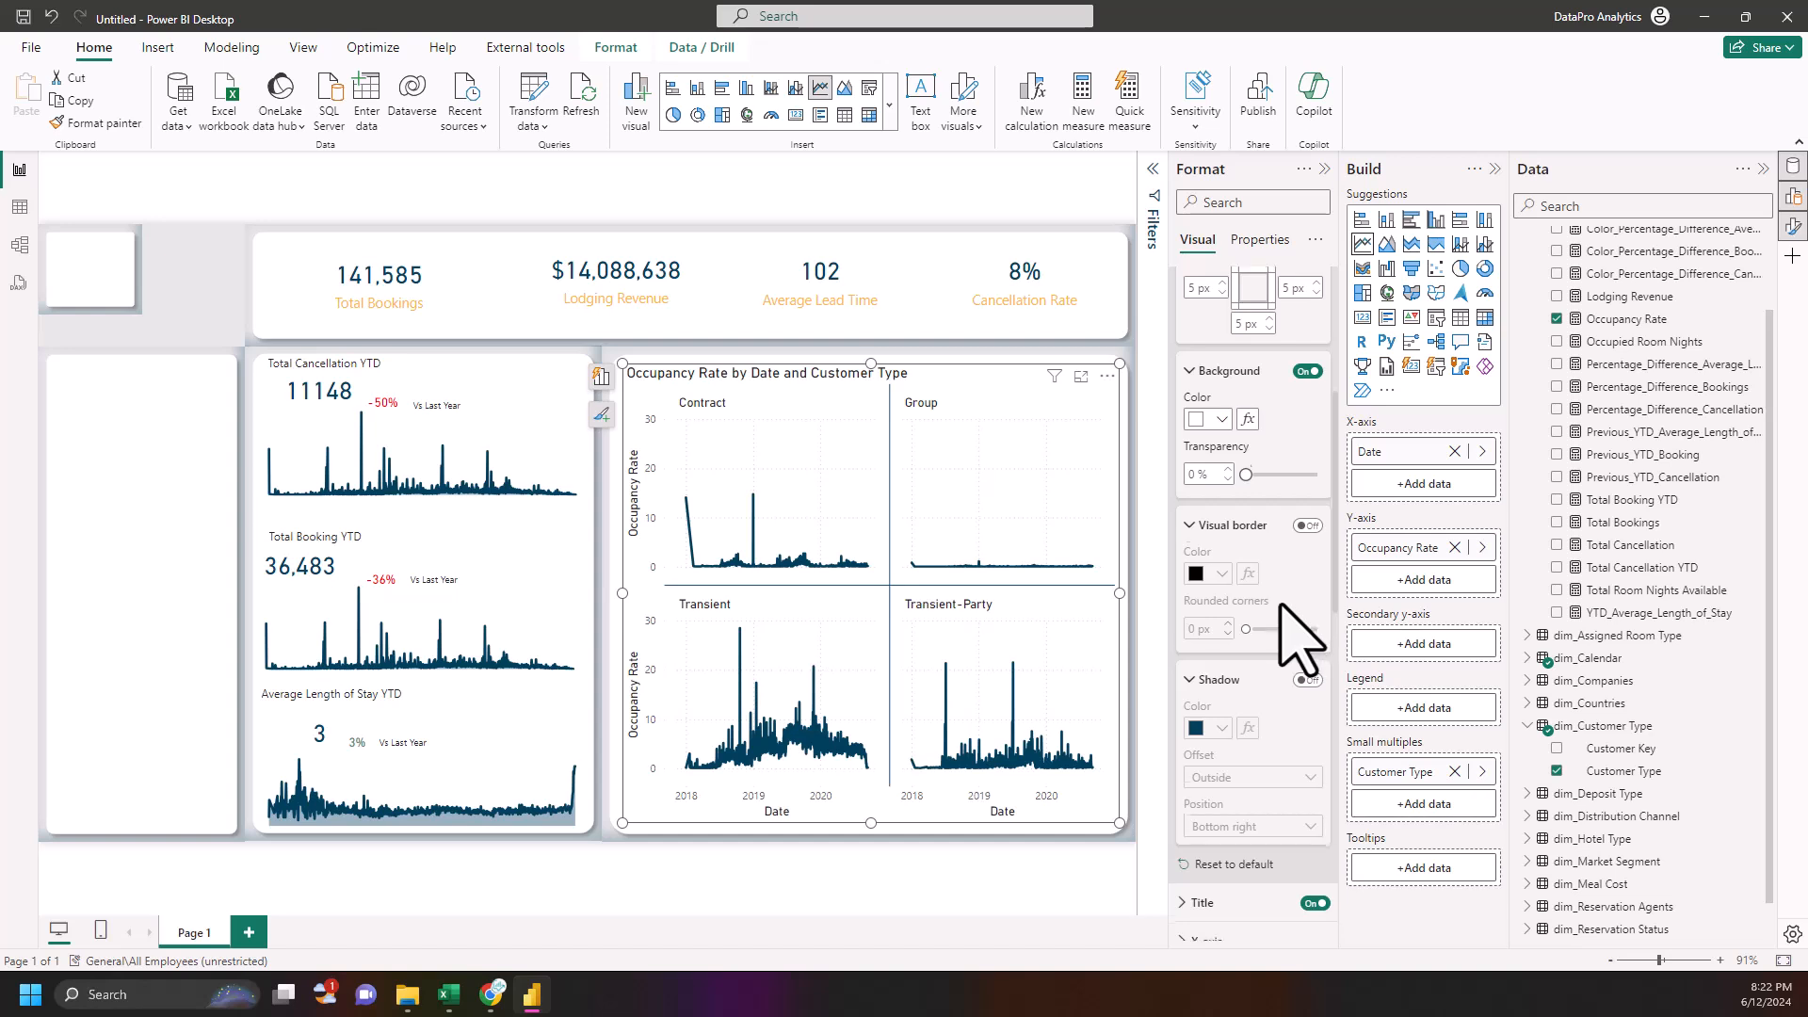
- Set the Occupancy Rate chart's small multiples layout to 4 rows and 1 column
{"action": "scroll", "coordinate": [1303, 640], "scroll_direction": "down", "scroll_amount": 7}
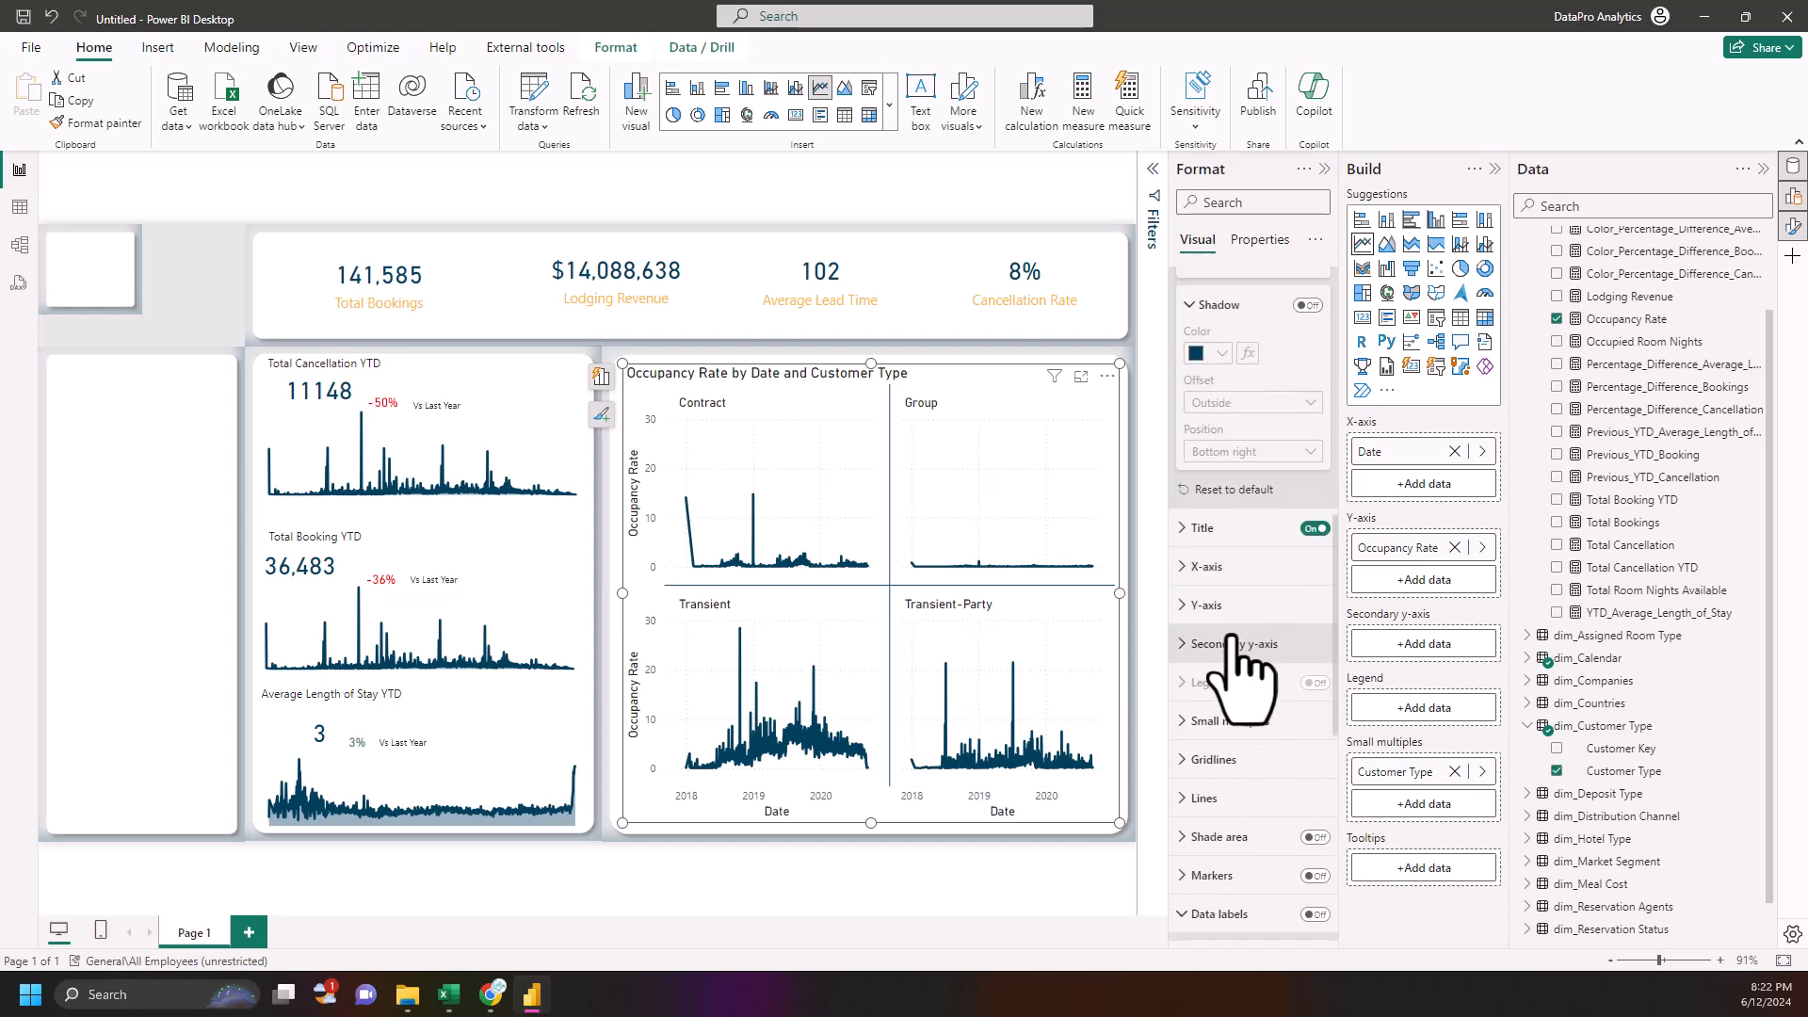
{"action": "scroll", "coordinate": [1226, 626], "scroll_direction": "down", "scroll_amount": 2}
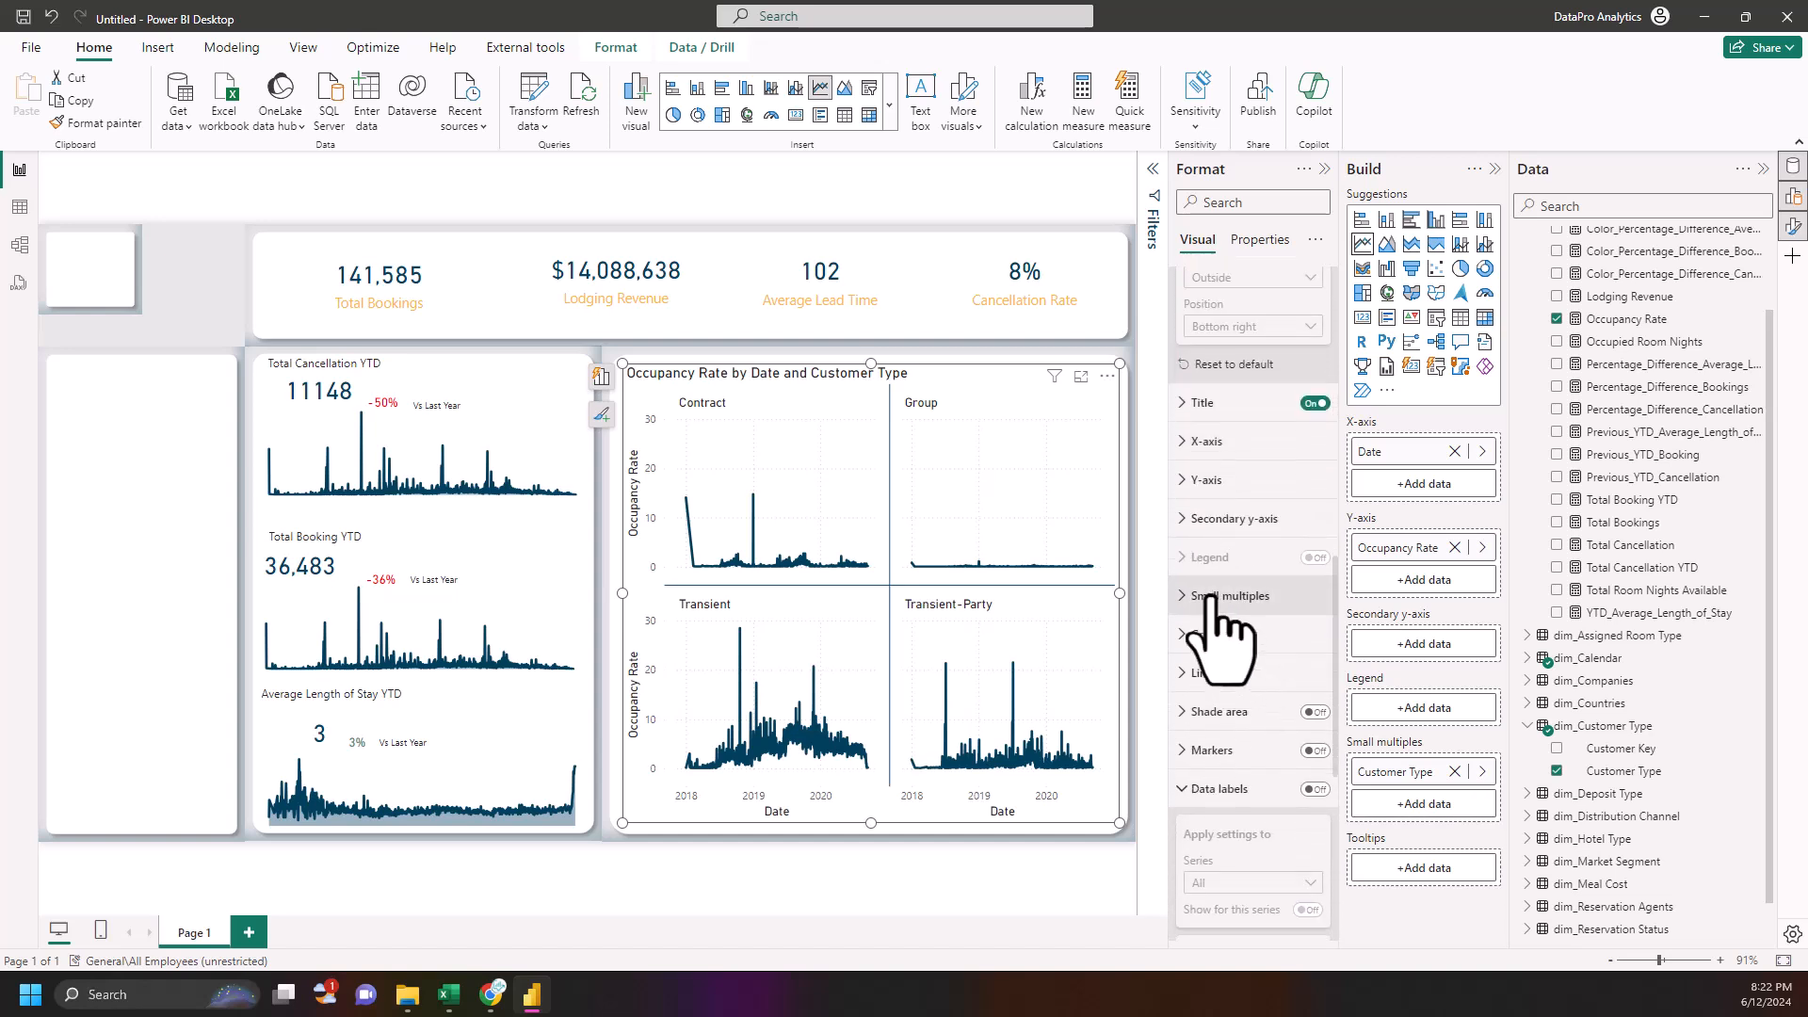
{"action": "scroll", "coordinate": [1210, 594], "scroll_direction": "down", "scroll_amount": 1}
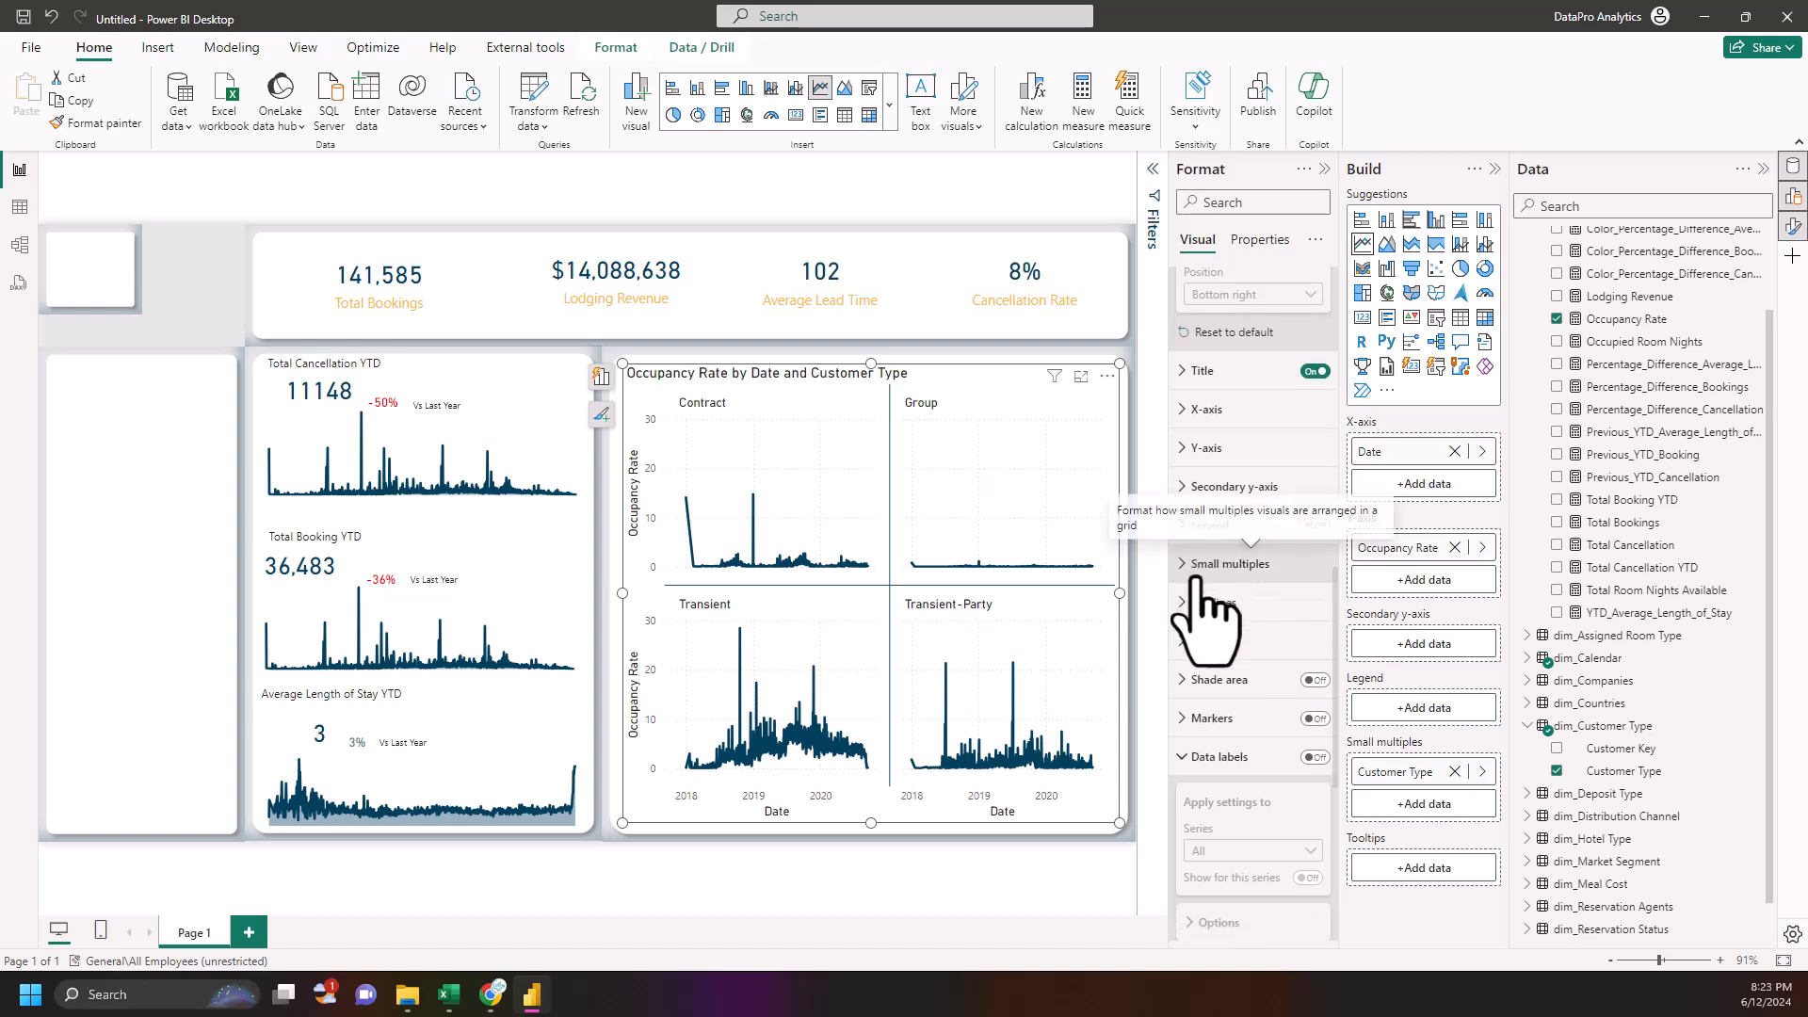
{"action": "scroll", "coordinate": [1203, 678], "scroll_direction": "down", "scroll_amount": 3}
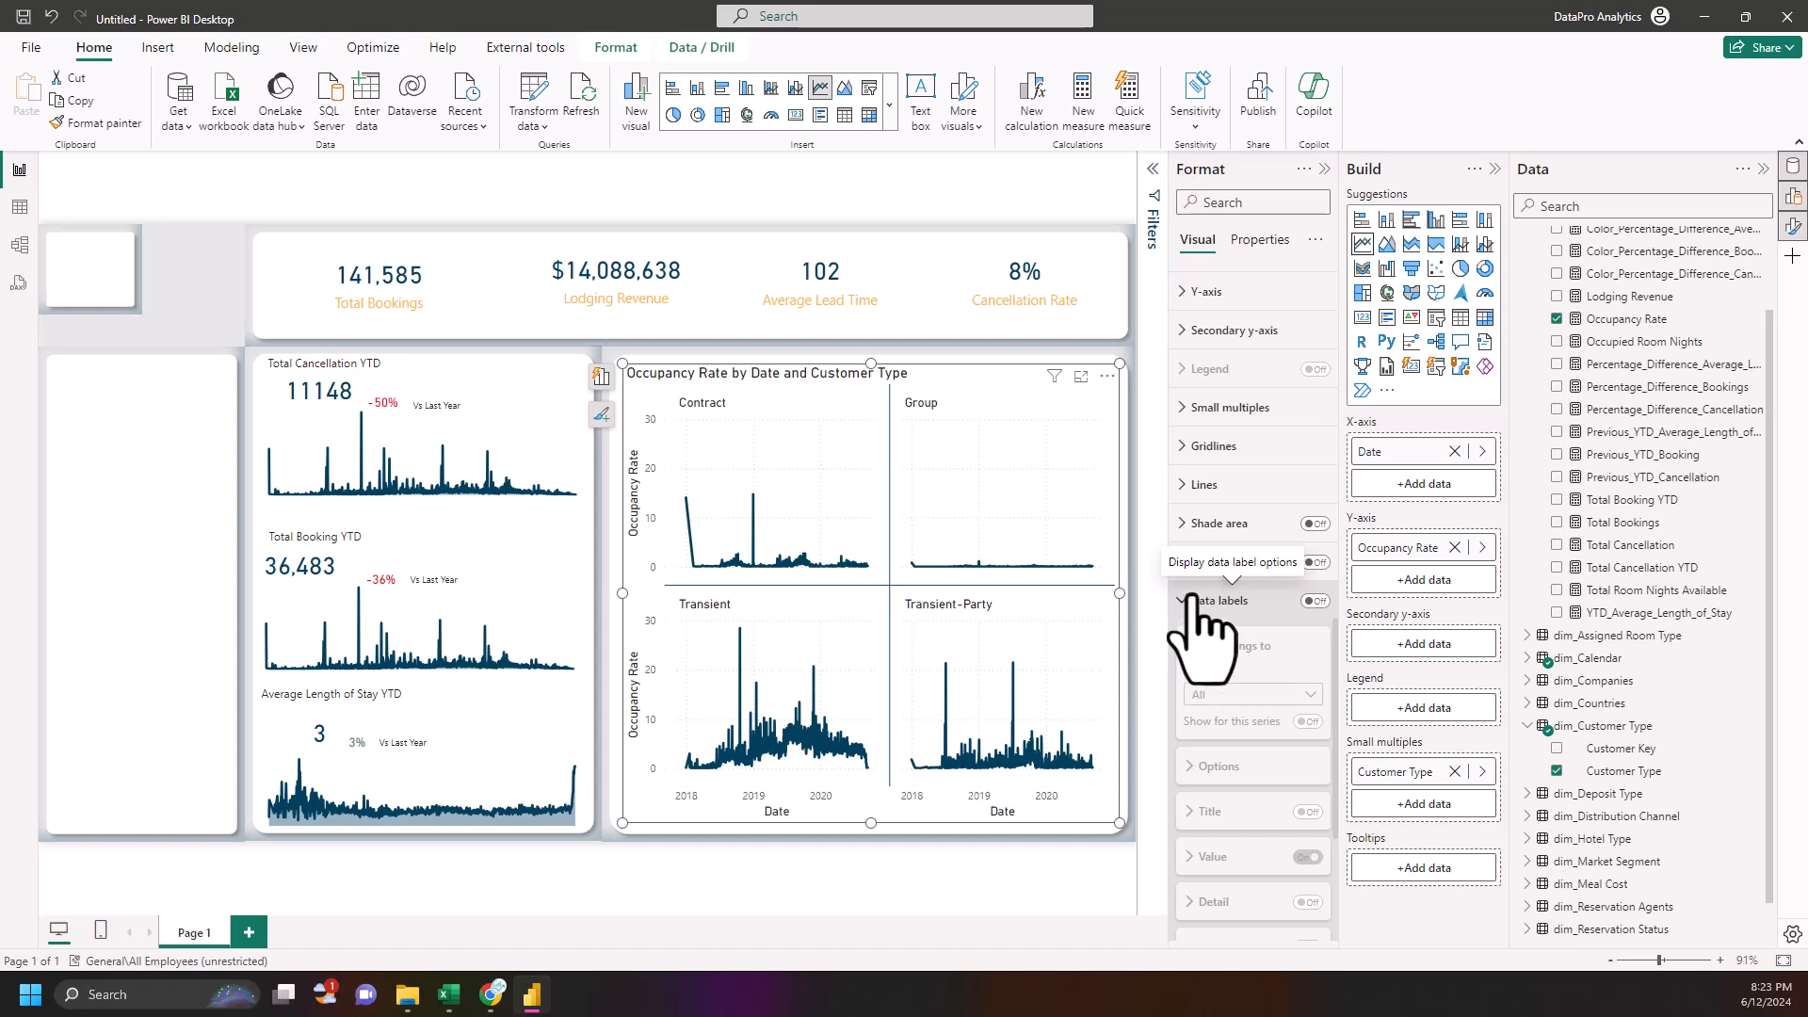
{"action": "scroll", "coordinate": [1223, 594], "scroll_direction": "up", "scroll_amount": 2}
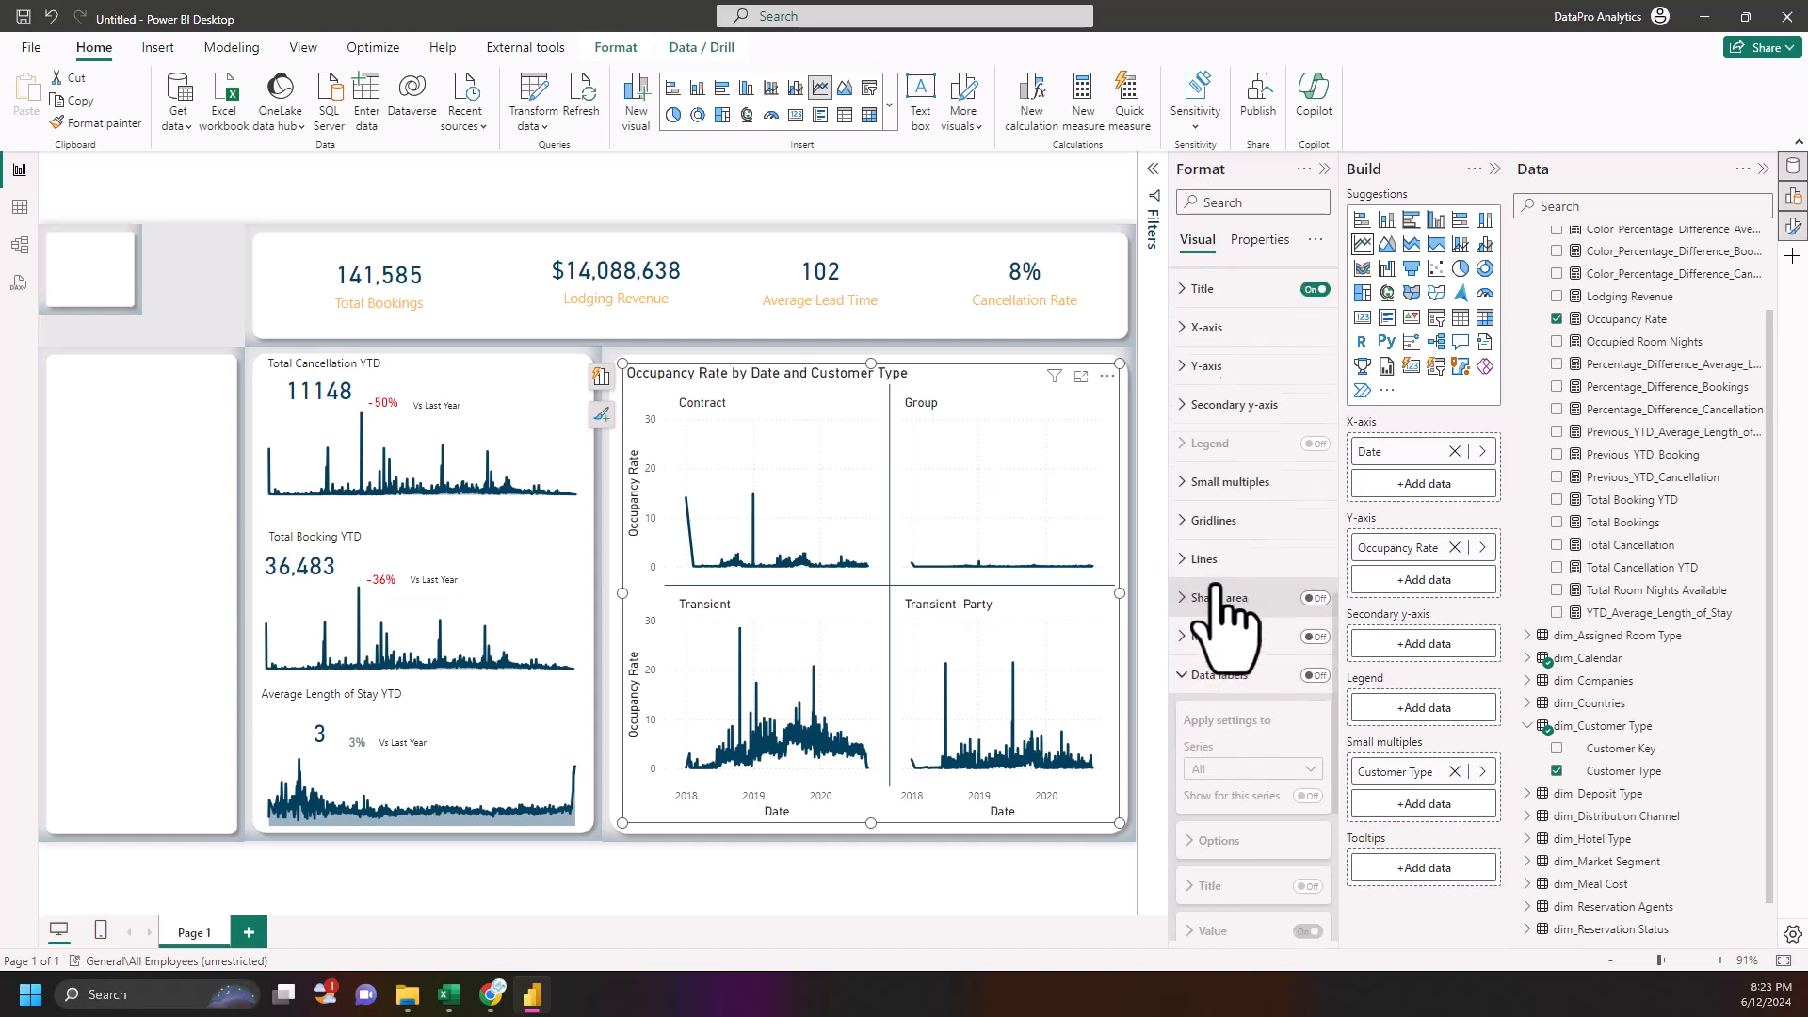
{"action": "scroll", "coordinate": [1215, 593], "scroll_direction": "up", "scroll_amount": 1}
{"action": "left_click", "coordinate": [1211, 535]}
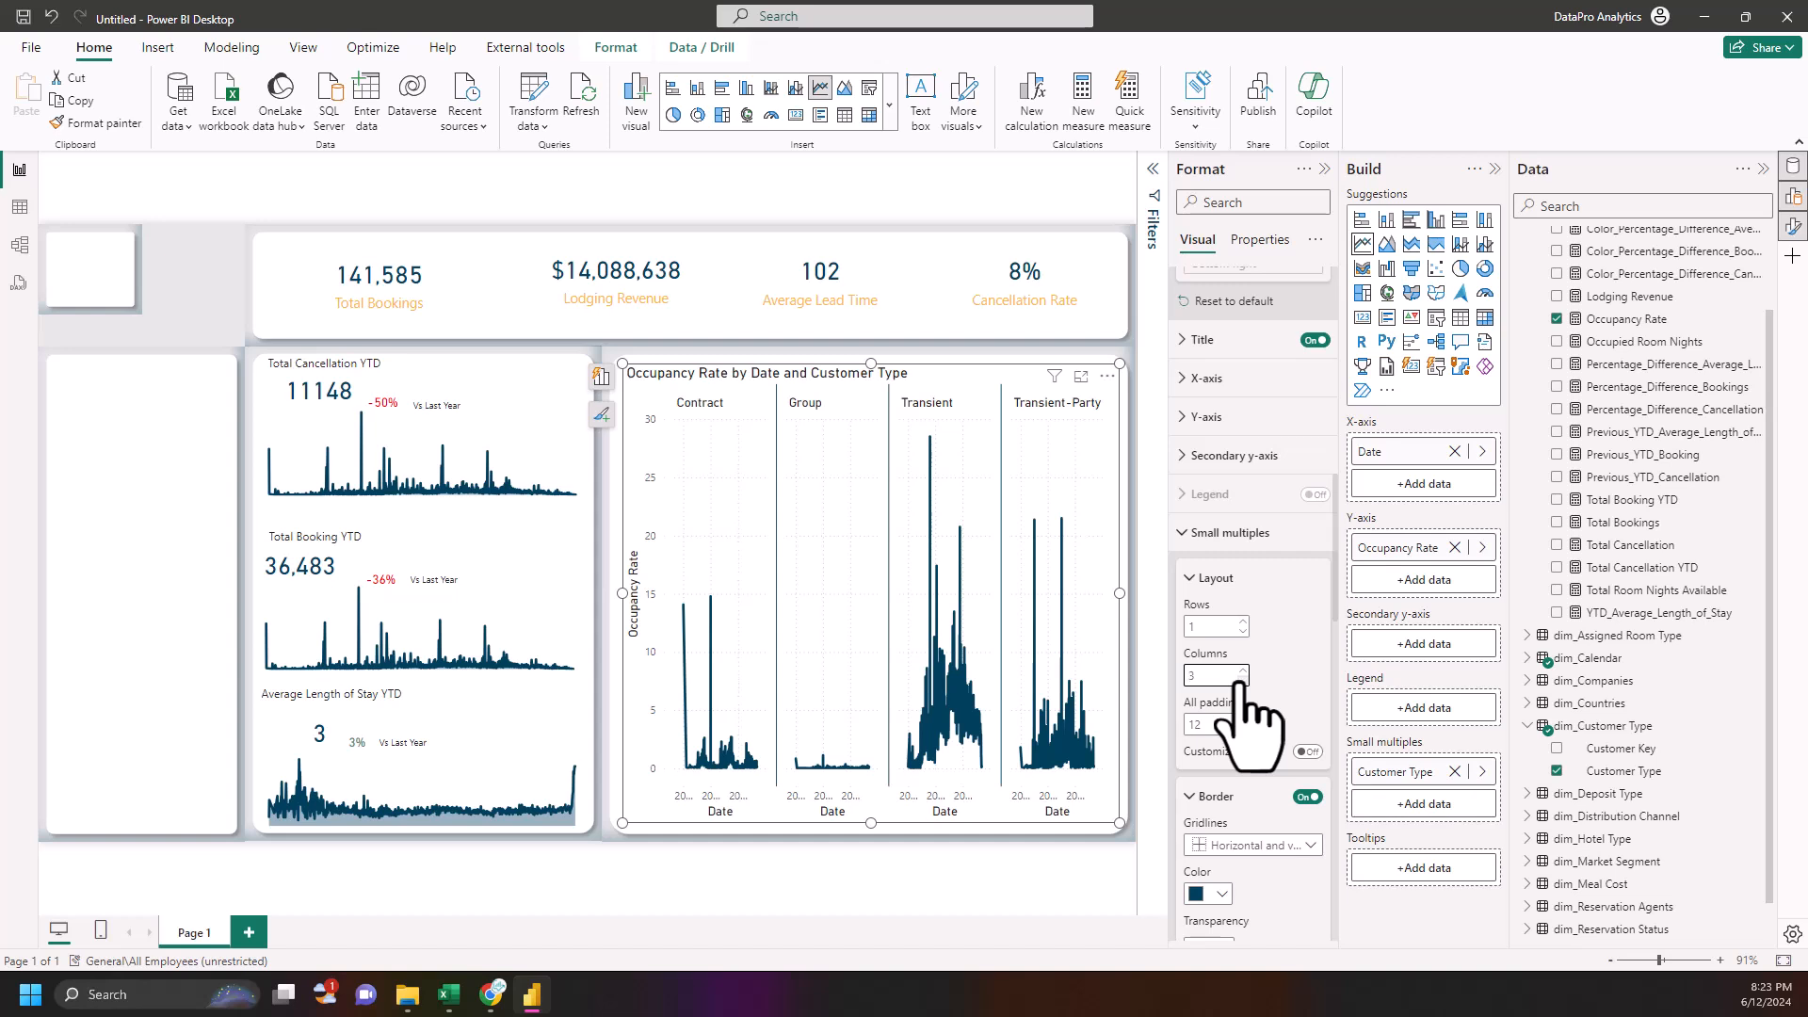
{"action": "left_click", "coordinate": [1244, 680]}
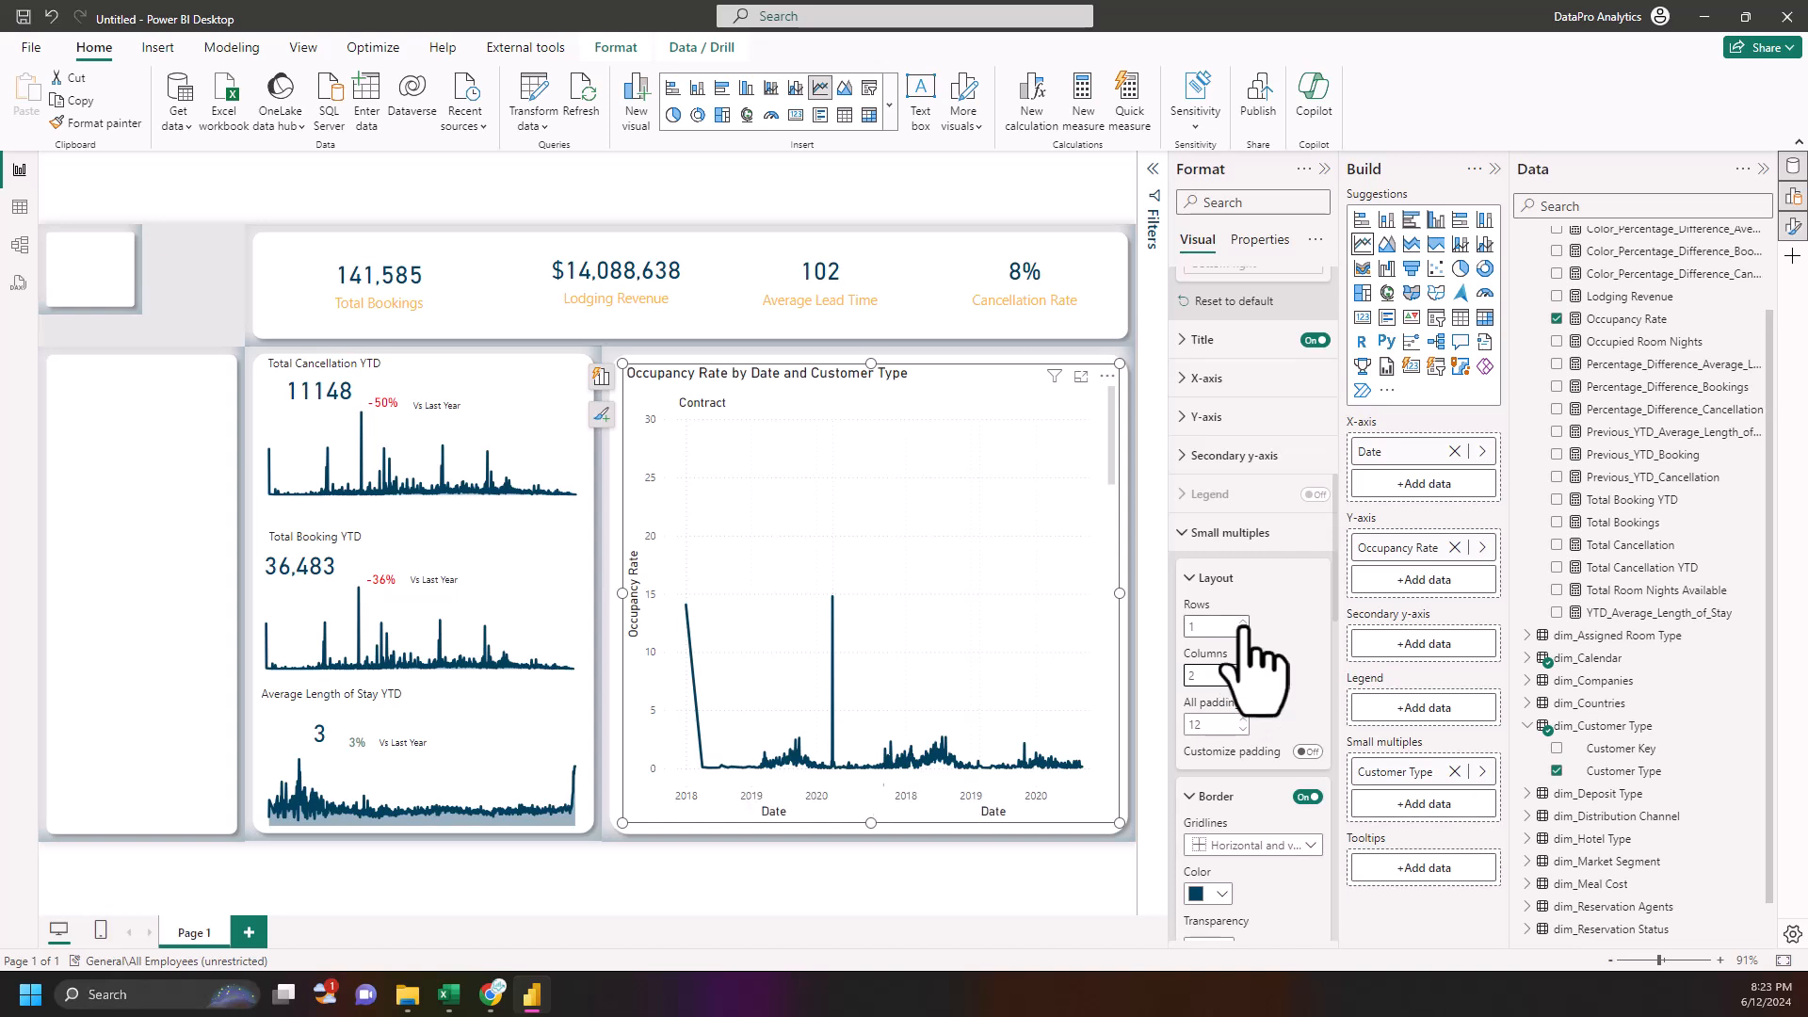
{"action": "left_click", "coordinate": [1243, 623]}
{"action": "left_click", "coordinate": [1243, 623]}
{"action": "left_click", "coordinate": [1243, 622]}
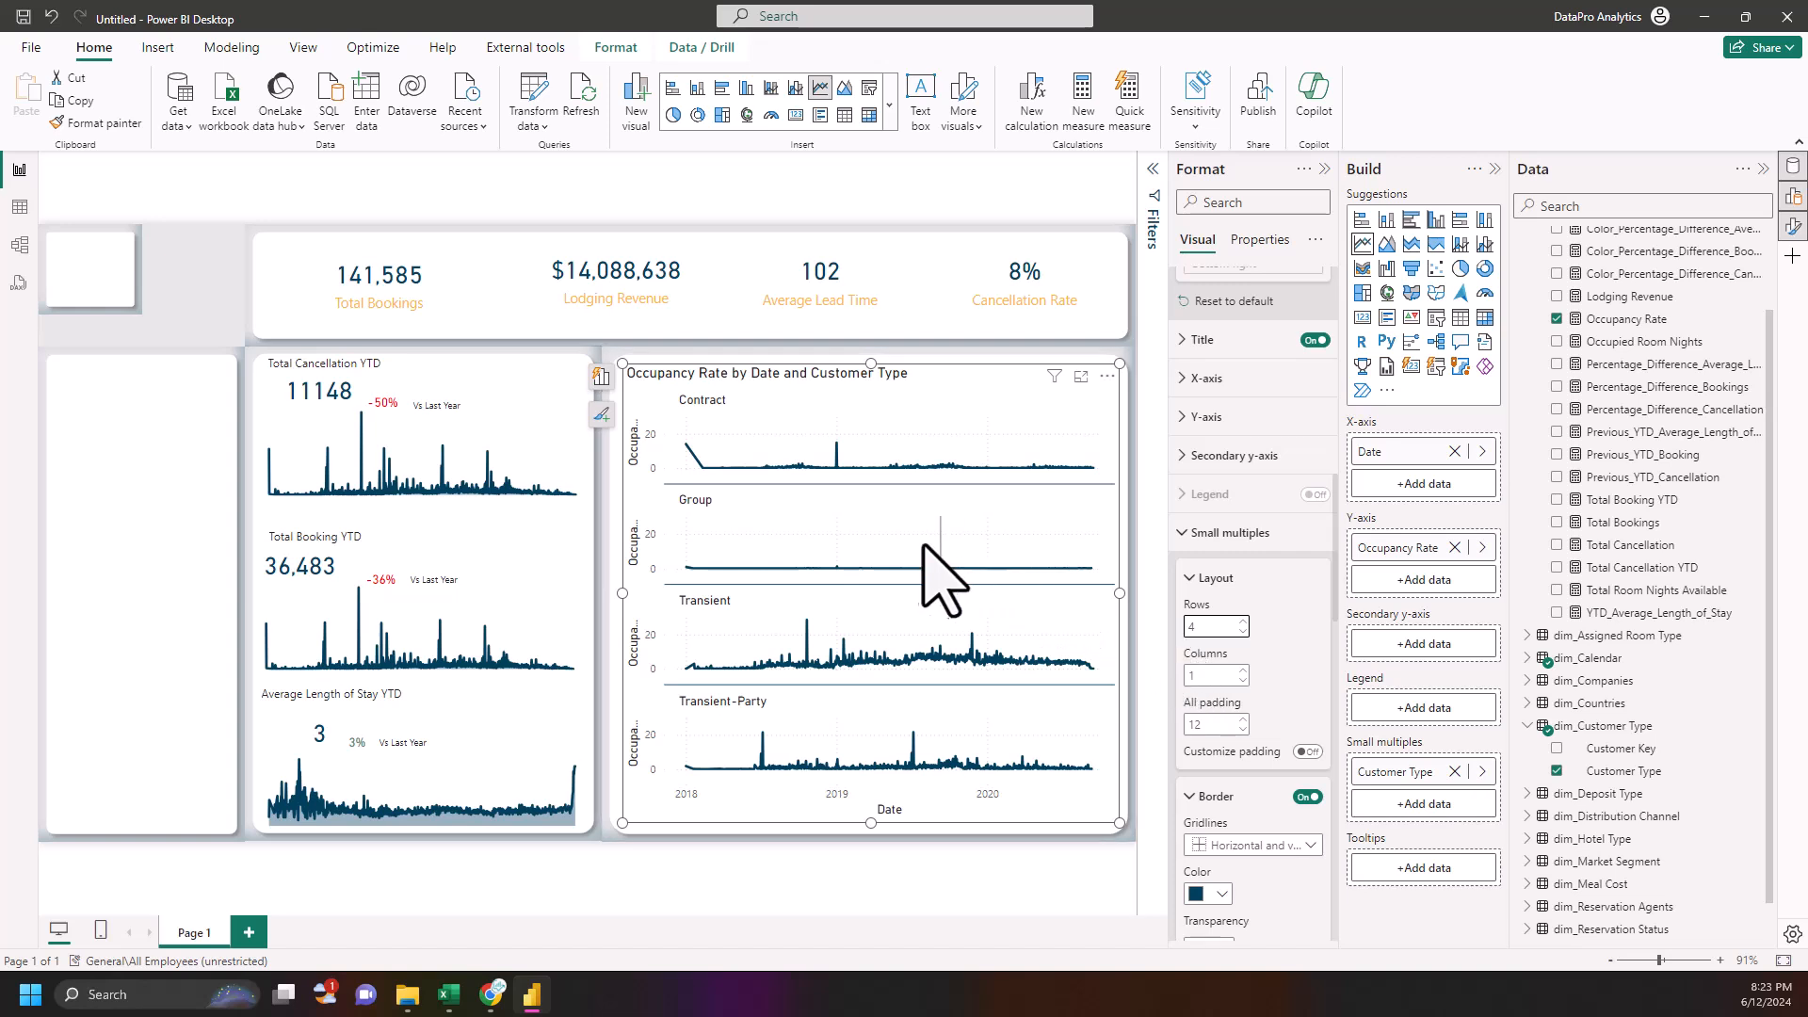
- Turn off the X-axis title of the Occupancy Rate small multiples chart and collapse its axis values settings
{"action": "scroll", "coordinate": [1206, 565], "scroll_direction": "up", "scroll_amount": 2}
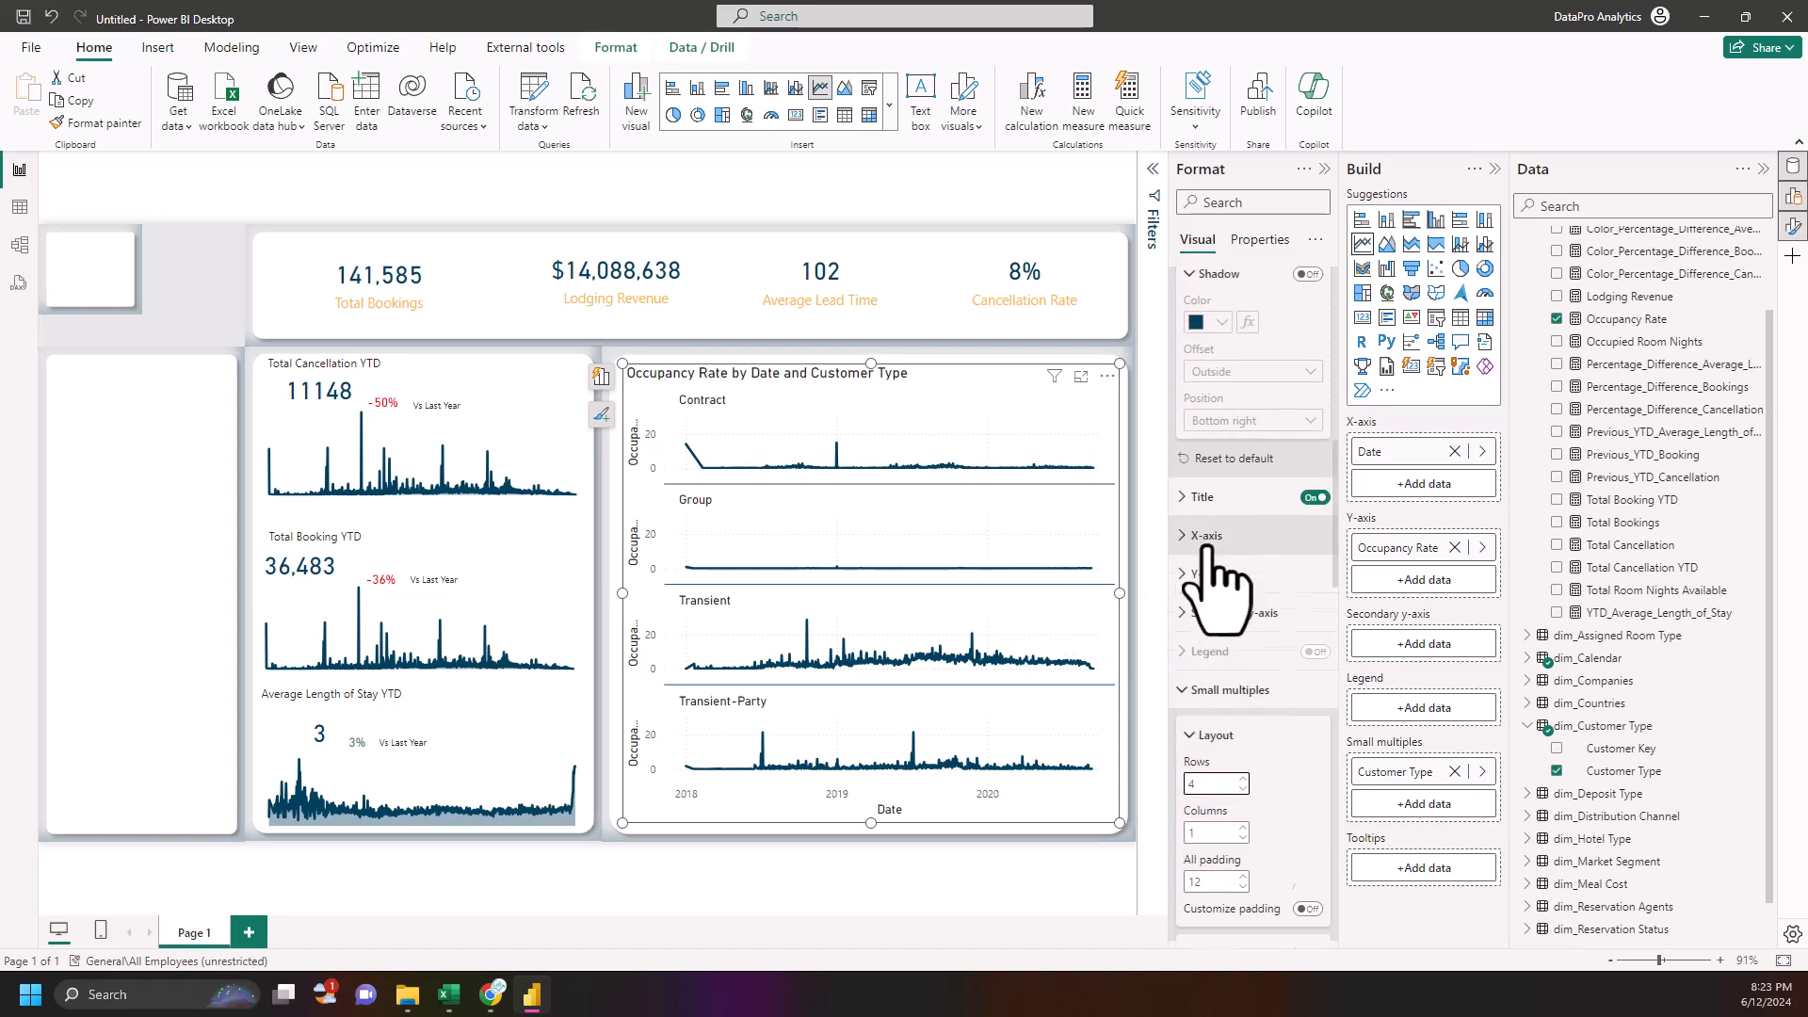
{"action": "left_click", "coordinate": [1177, 571]}
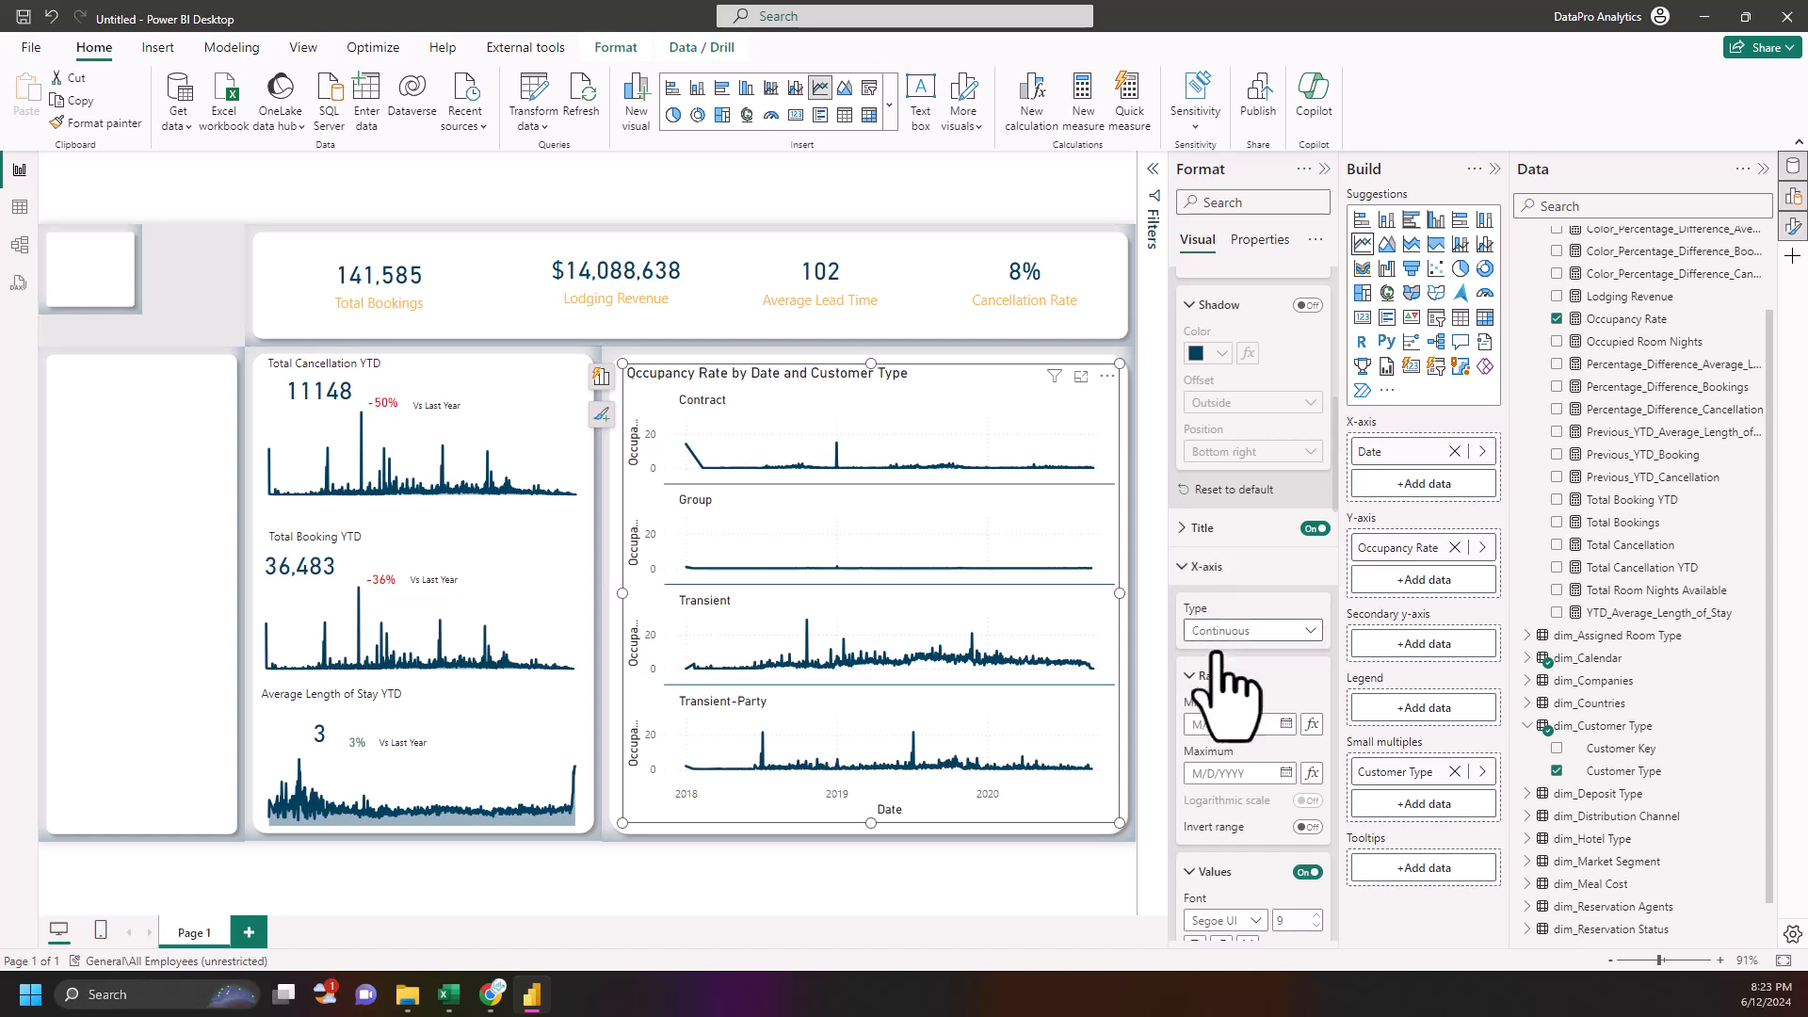
{"action": "scroll", "coordinate": [1262, 735], "scroll_direction": "down", "scroll_amount": 3}
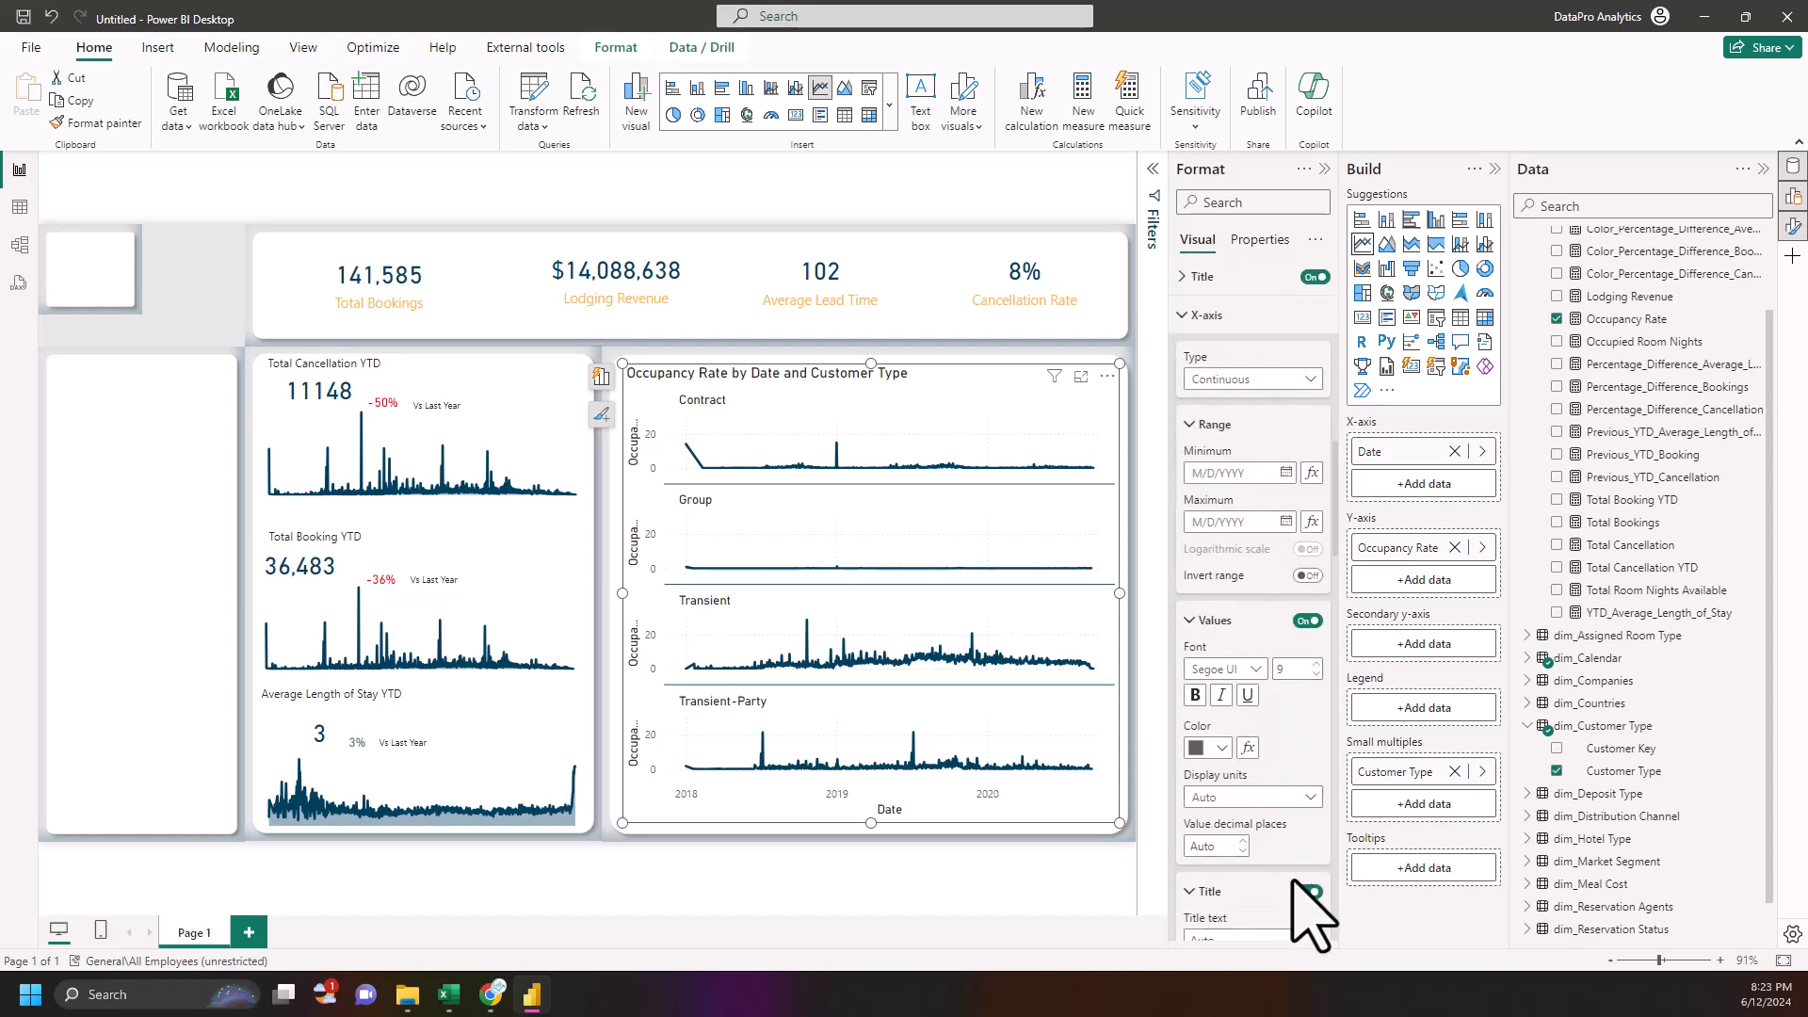
{"action": "left_click", "coordinate": [1306, 892]}
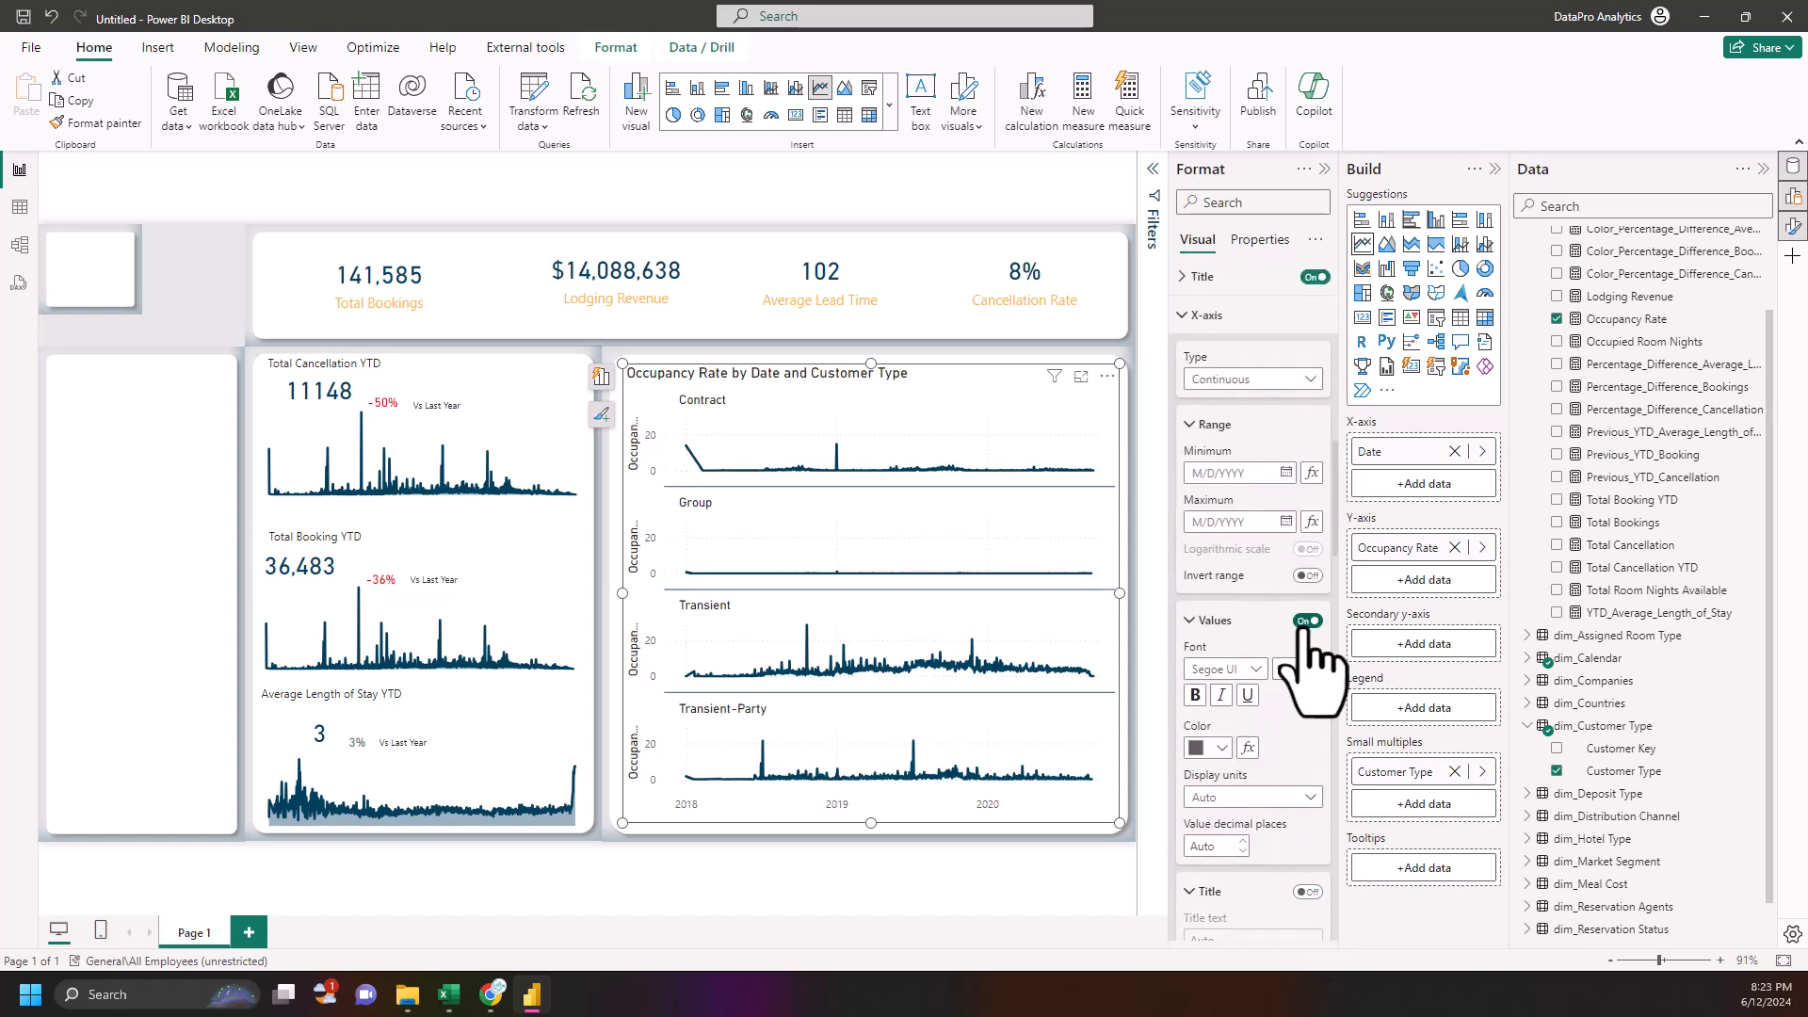
{"action": "left_click", "coordinate": [1224, 621]}
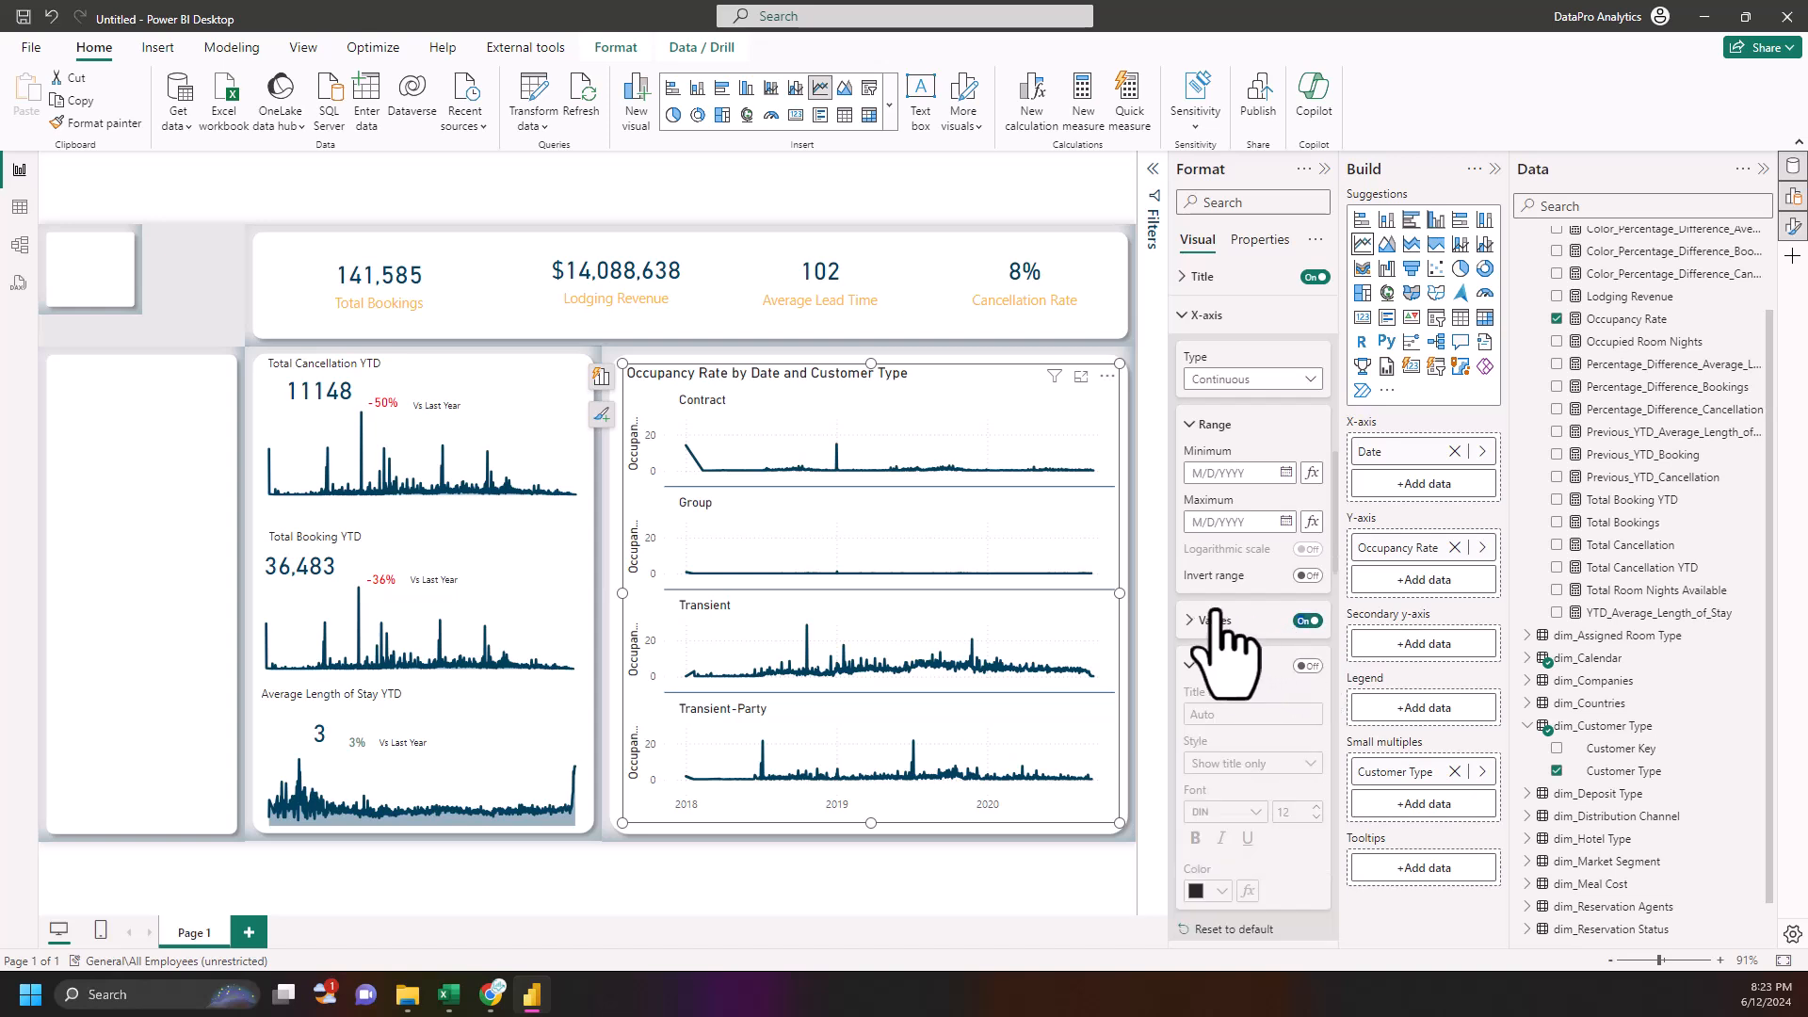
- Turn off the Occupancy Rate chart's Y-axis title and set its Y-axis values font size to 8
{"action": "scroll", "coordinate": [1212, 614], "scroll_direction": "down", "scroll_amount": 2}
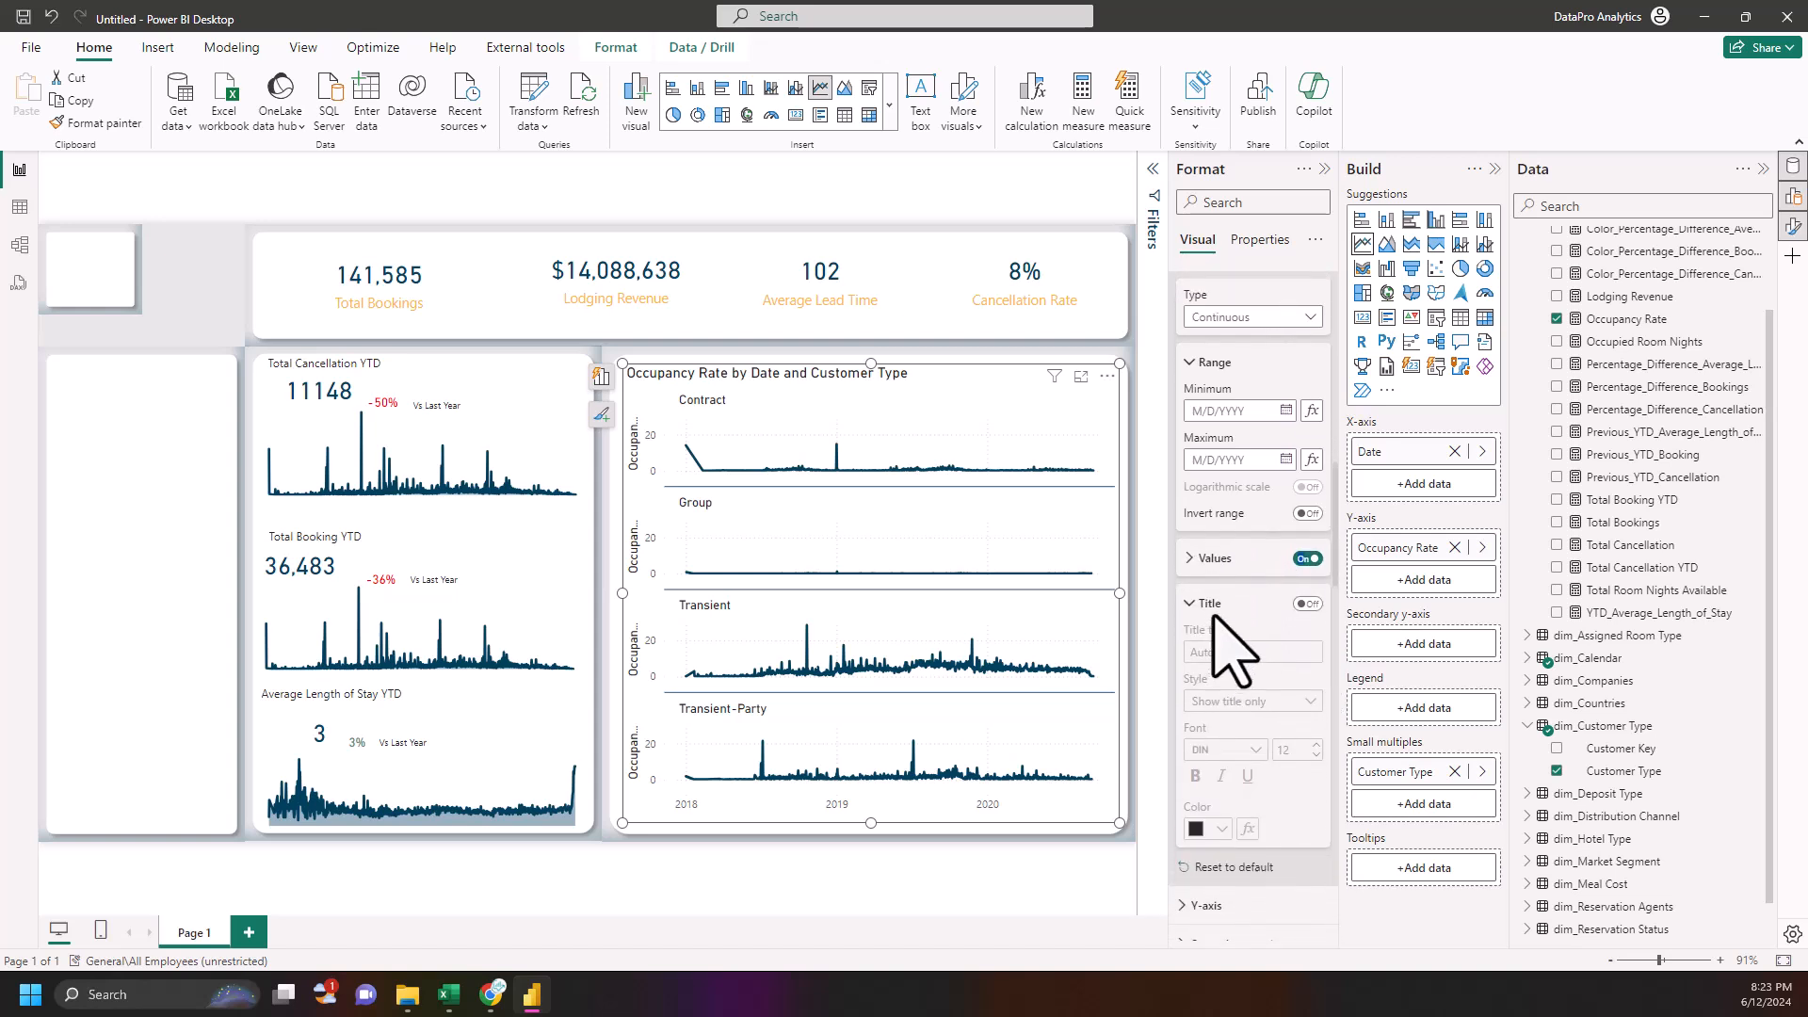
{"action": "scroll", "coordinate": [1201, 576], "scroll_direction": "up", "scroll_amount": 4}
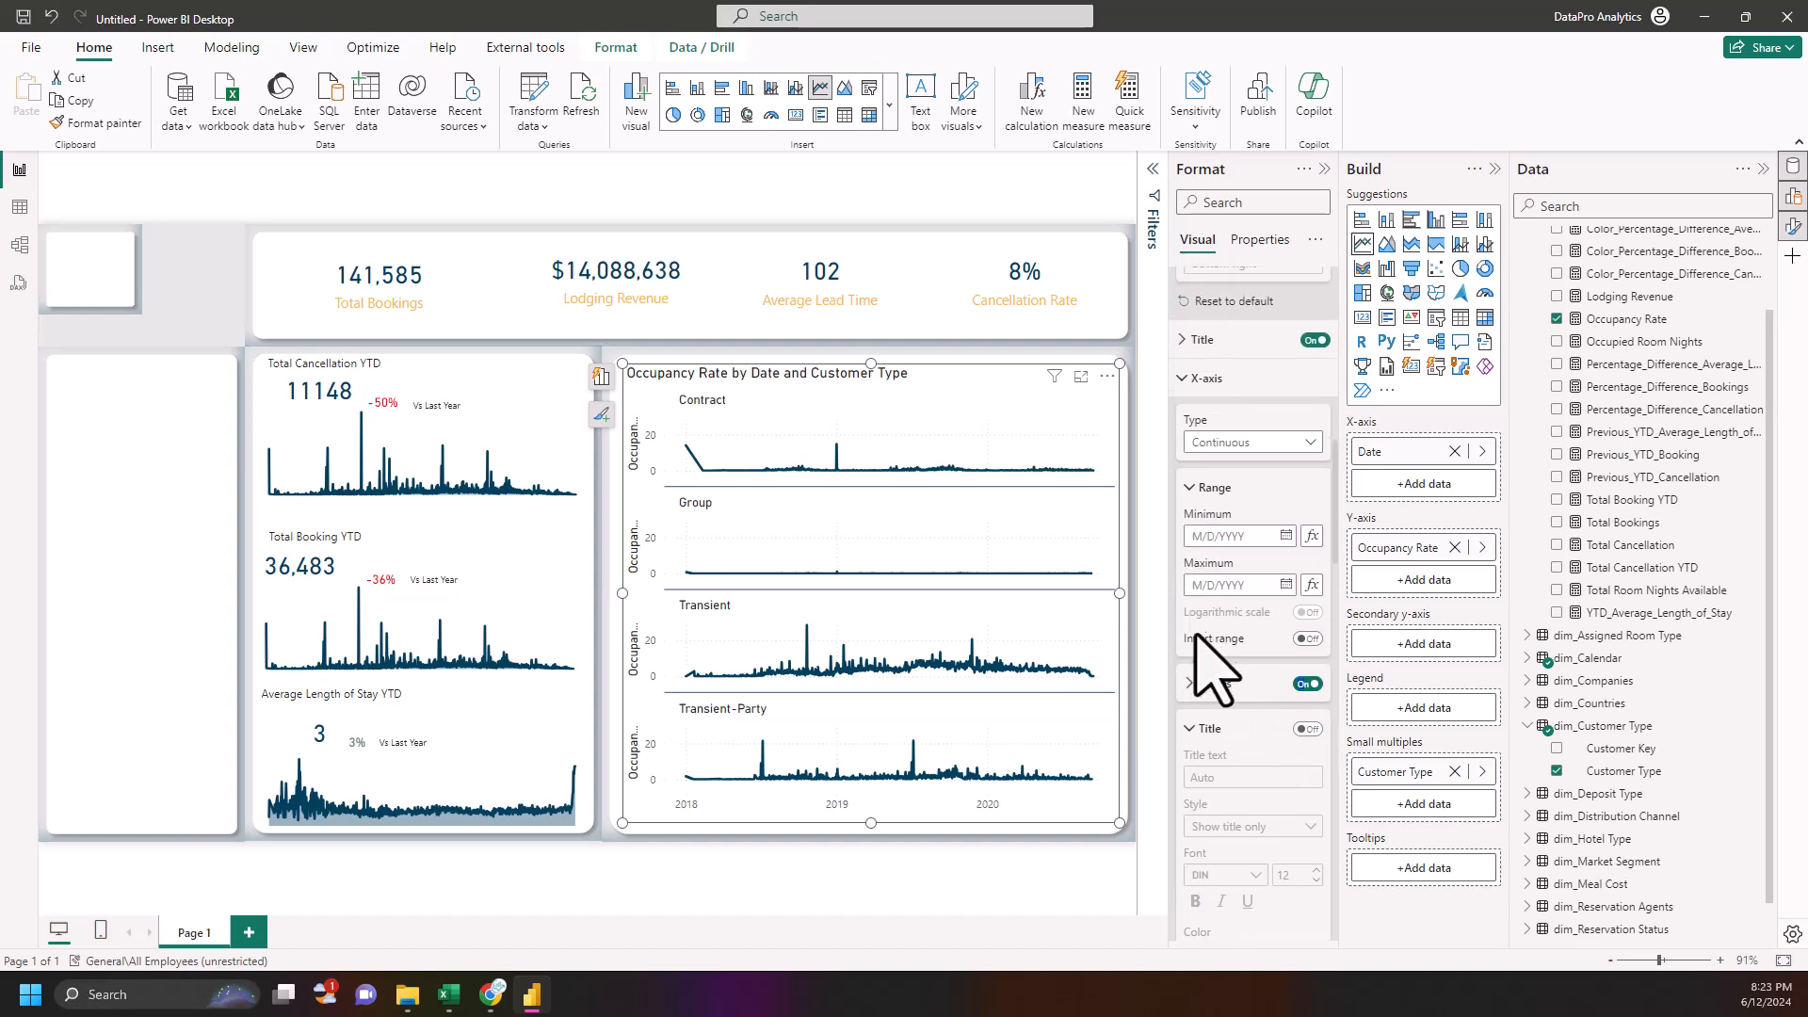
{"action": "scroll", "coordinate": [1202, 706], "scroll_direction": "down", "scroll_amount": 5}
{"action": "scroll", "coordinate": [1206, 725], "scroll_direction": "down", "scroll_amount": 5}
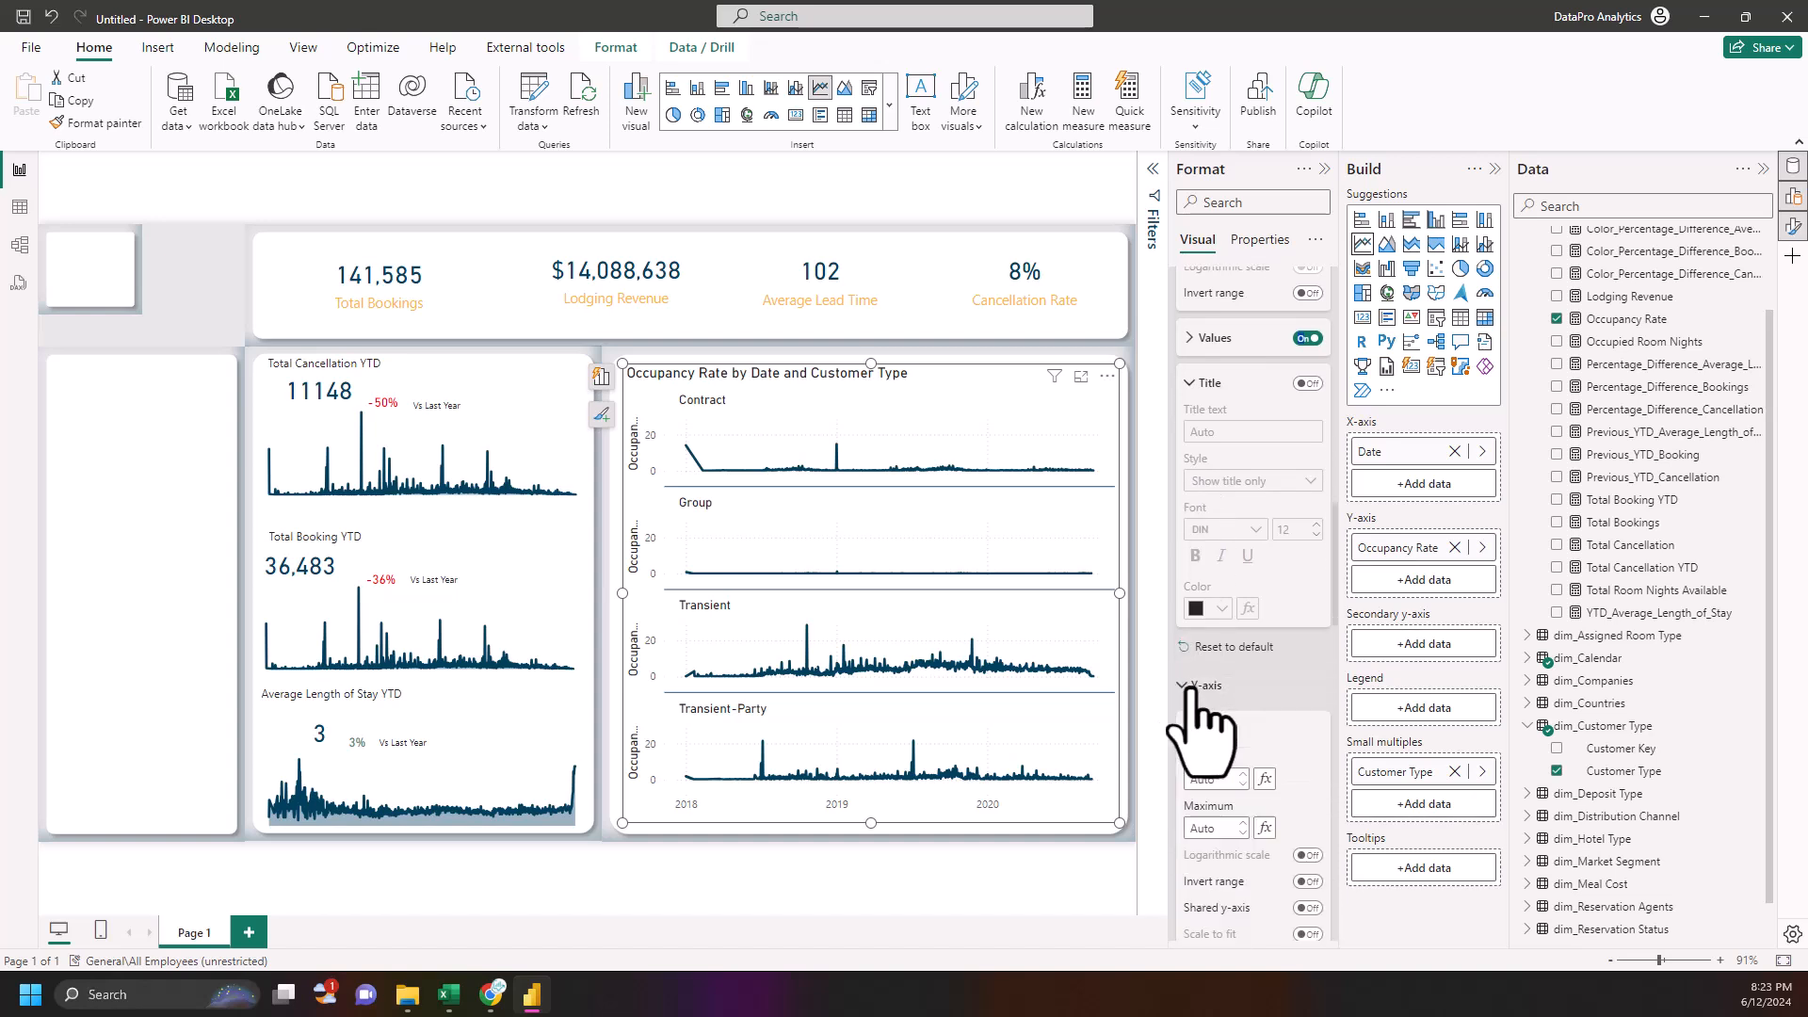
{"action": "left_click", "coordinate": [1201, 718]}
{"action": "scroll", "coordinate": [1215, 721], "scroll_direction": "down", "scroll_amount": 6}
{"action": "scroll", "coordinate": [1271, 725], "scroll_direction": "down", "scroll_amount": 10}
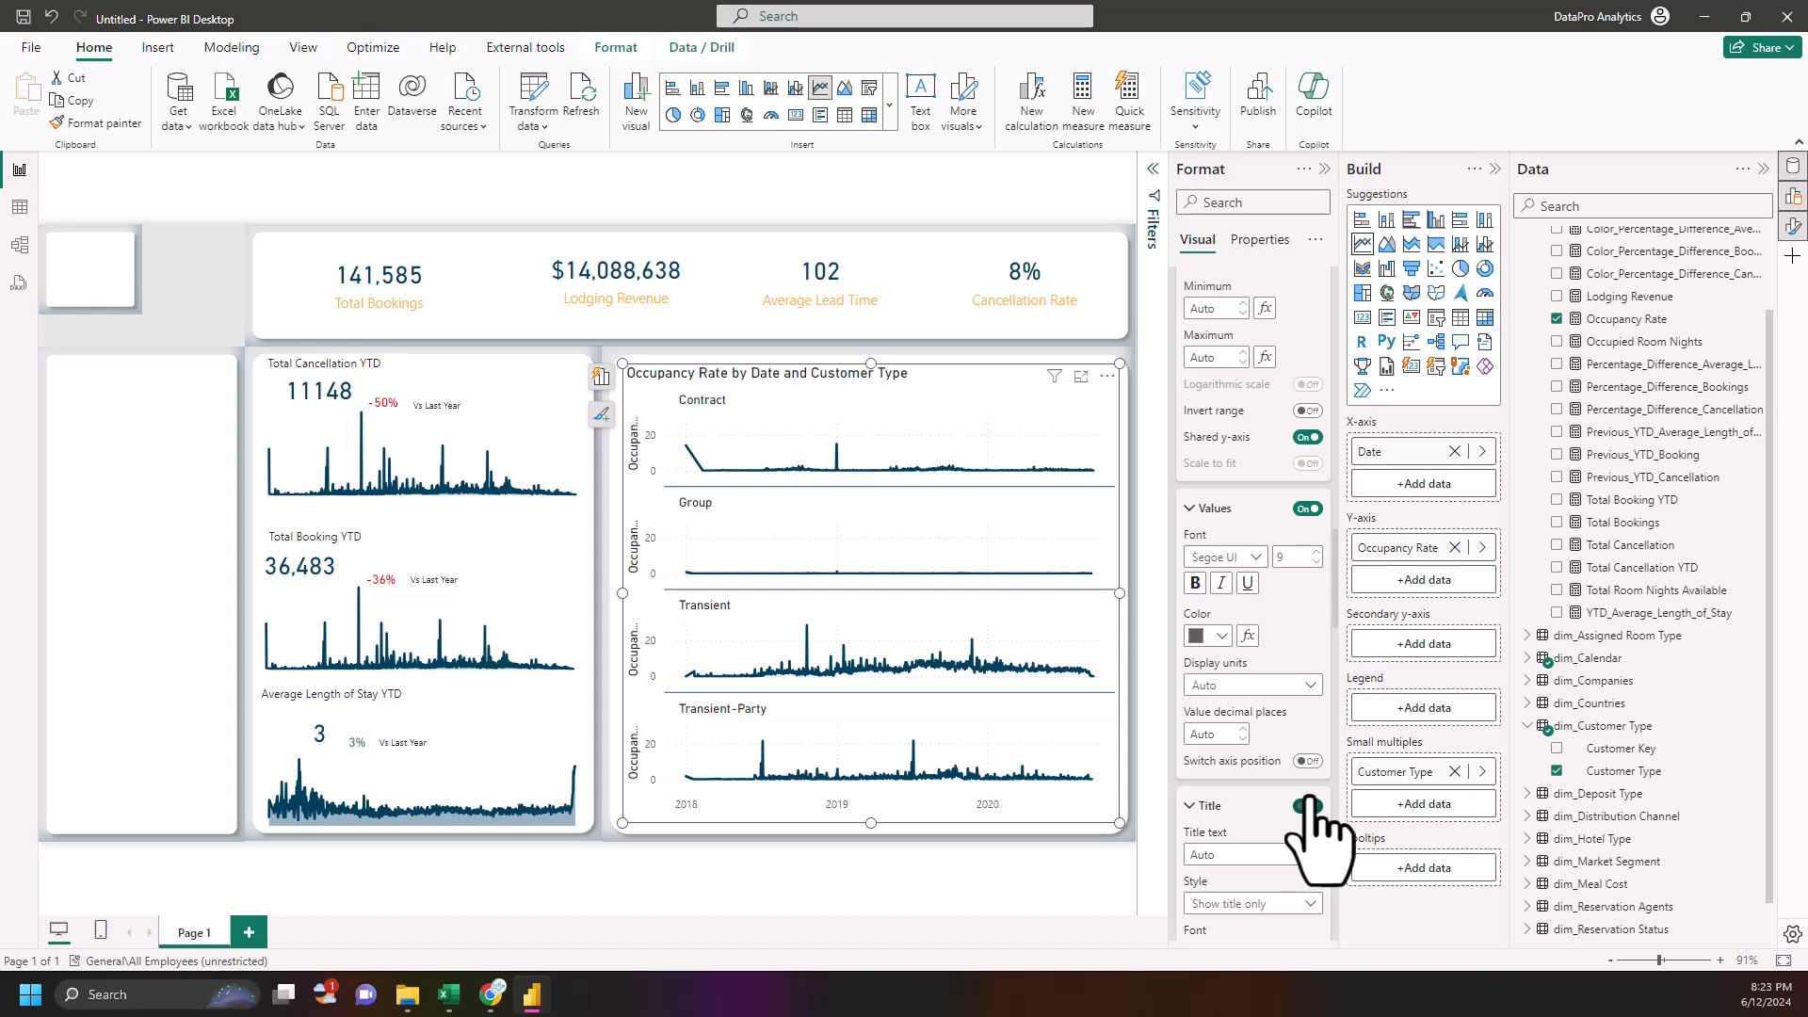
{"action": "left_click", "coordinate": [1308, 806]}
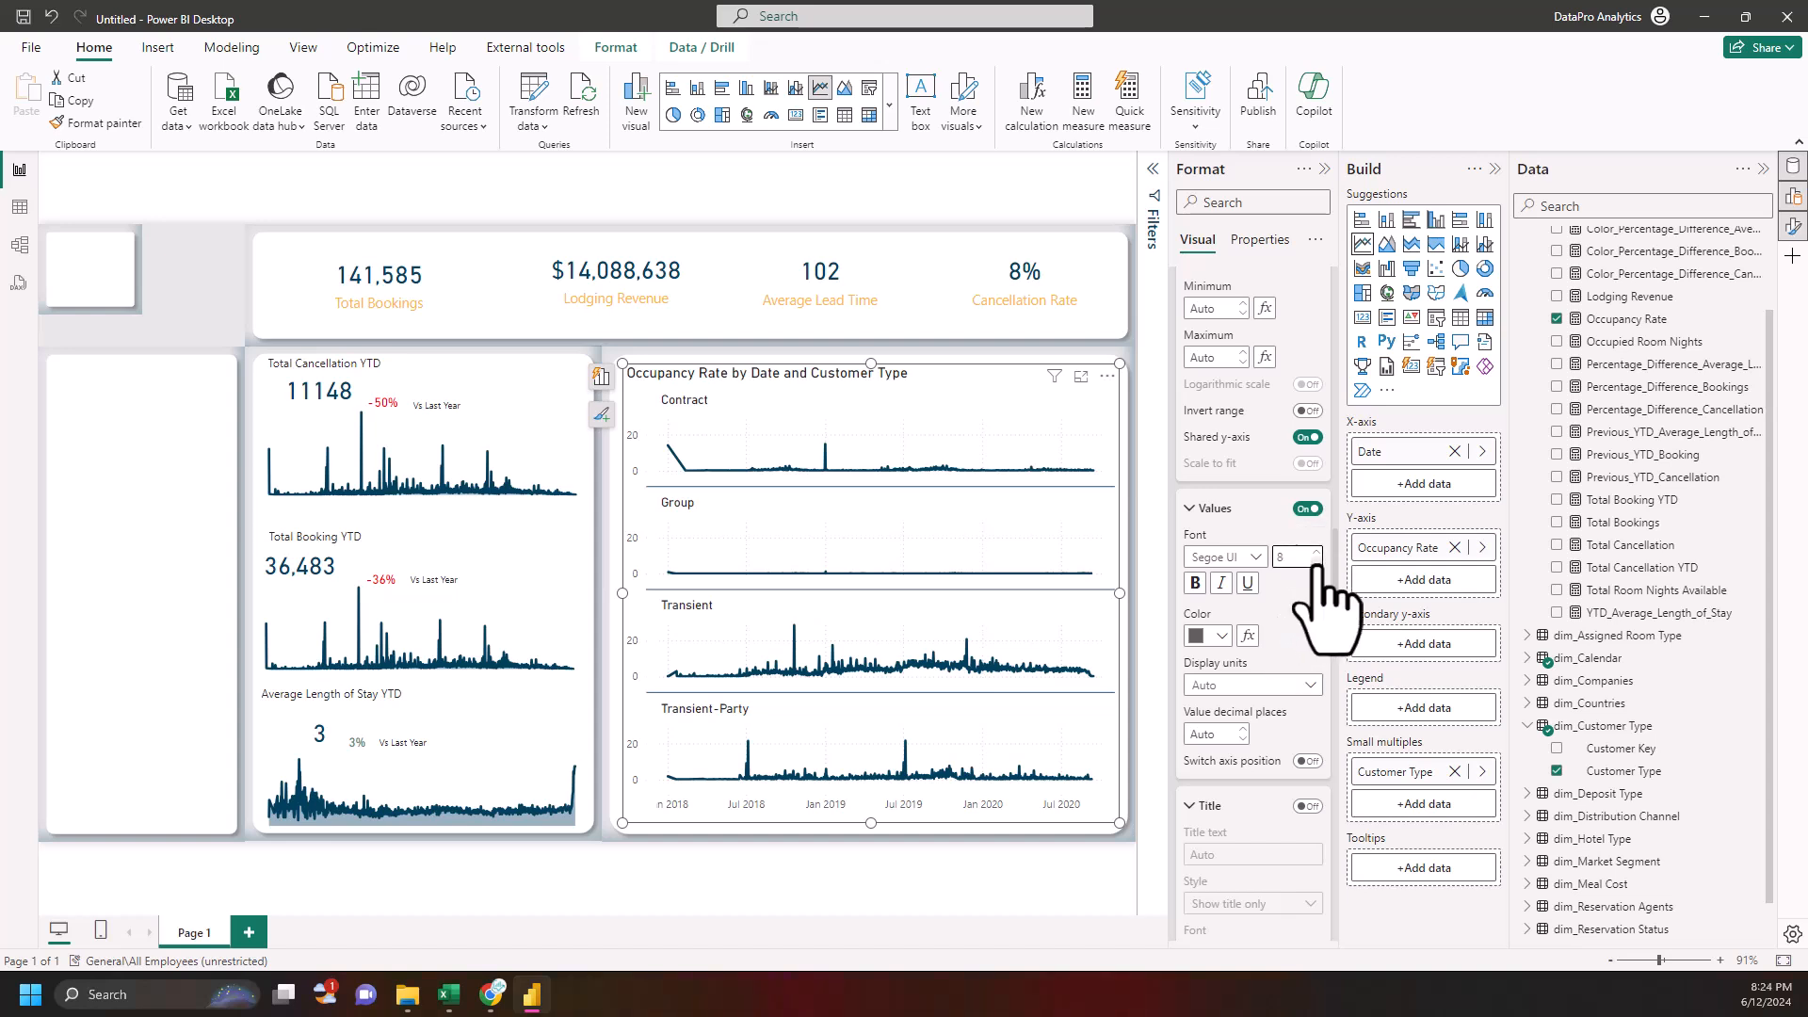
{"action": "scroll", "coordinate": [1224, 471], "scroll_direction": "up", "scroll_amount": 2}
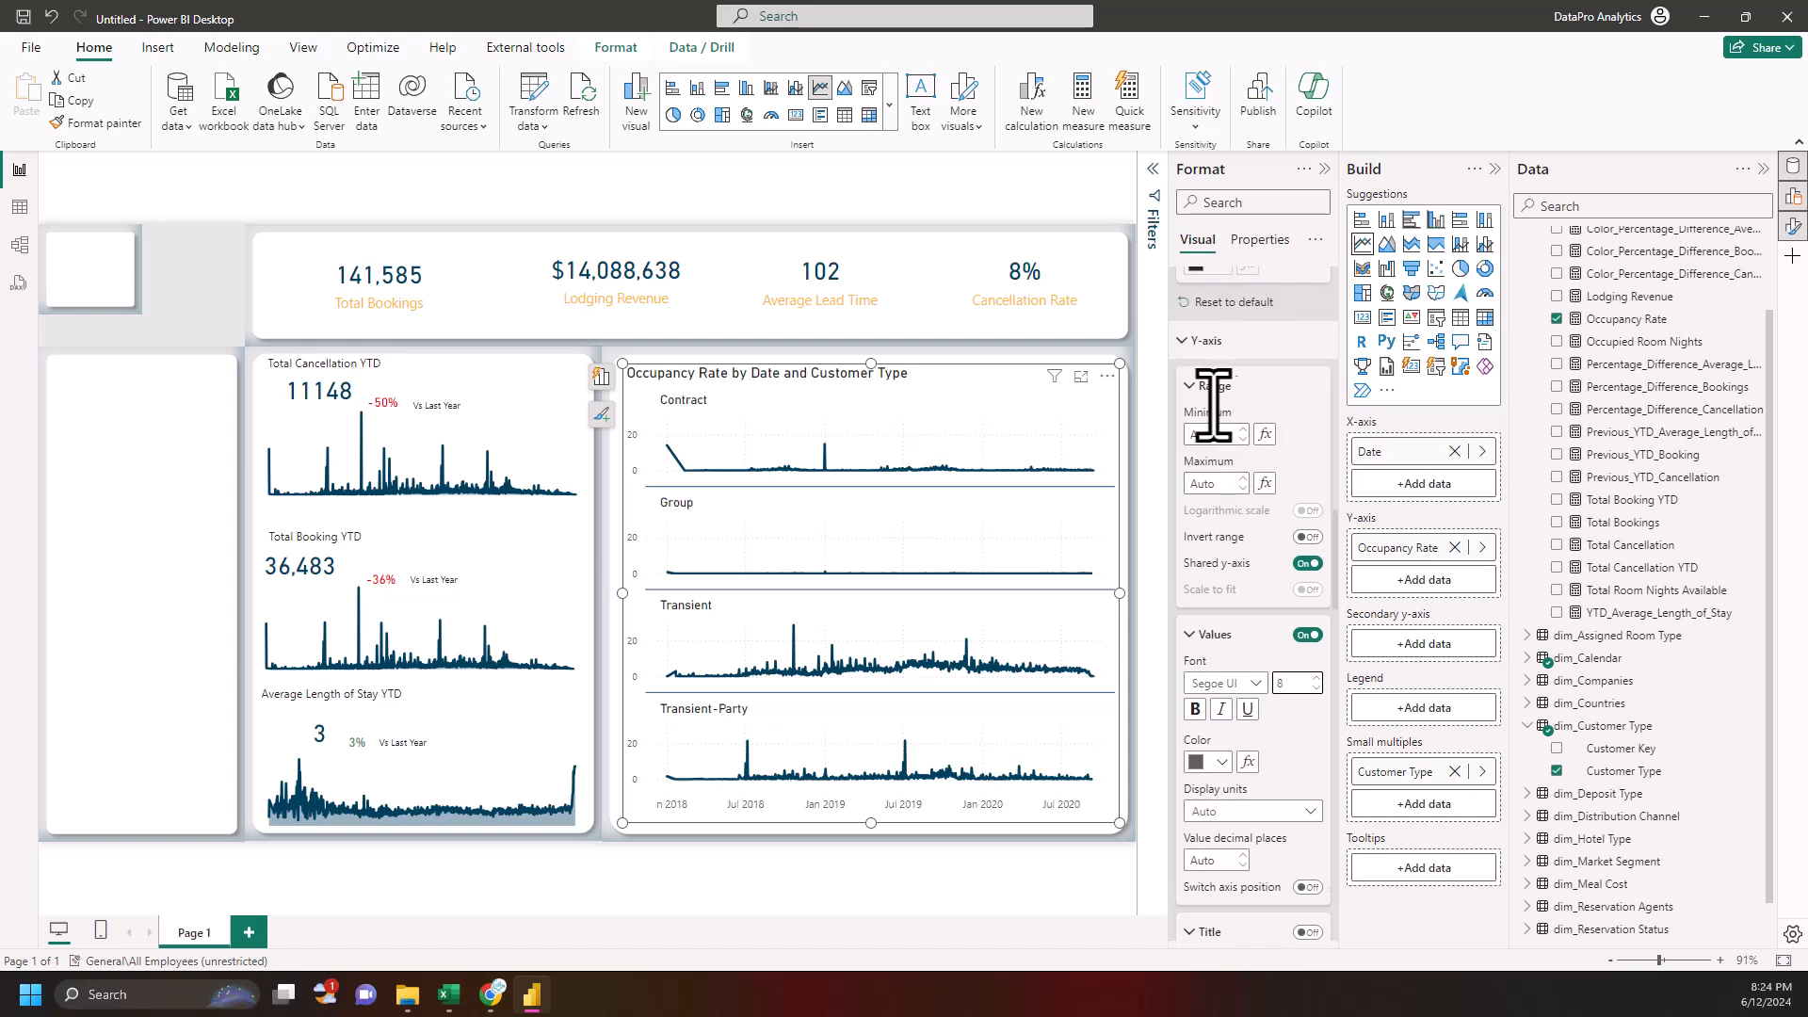
{"action": "left_click", "coordinate": [1186, 341]}
{"action": "scroll", "coordinate": [1187, 422], "scroll_direction": "up", "scroll_amount": 2}
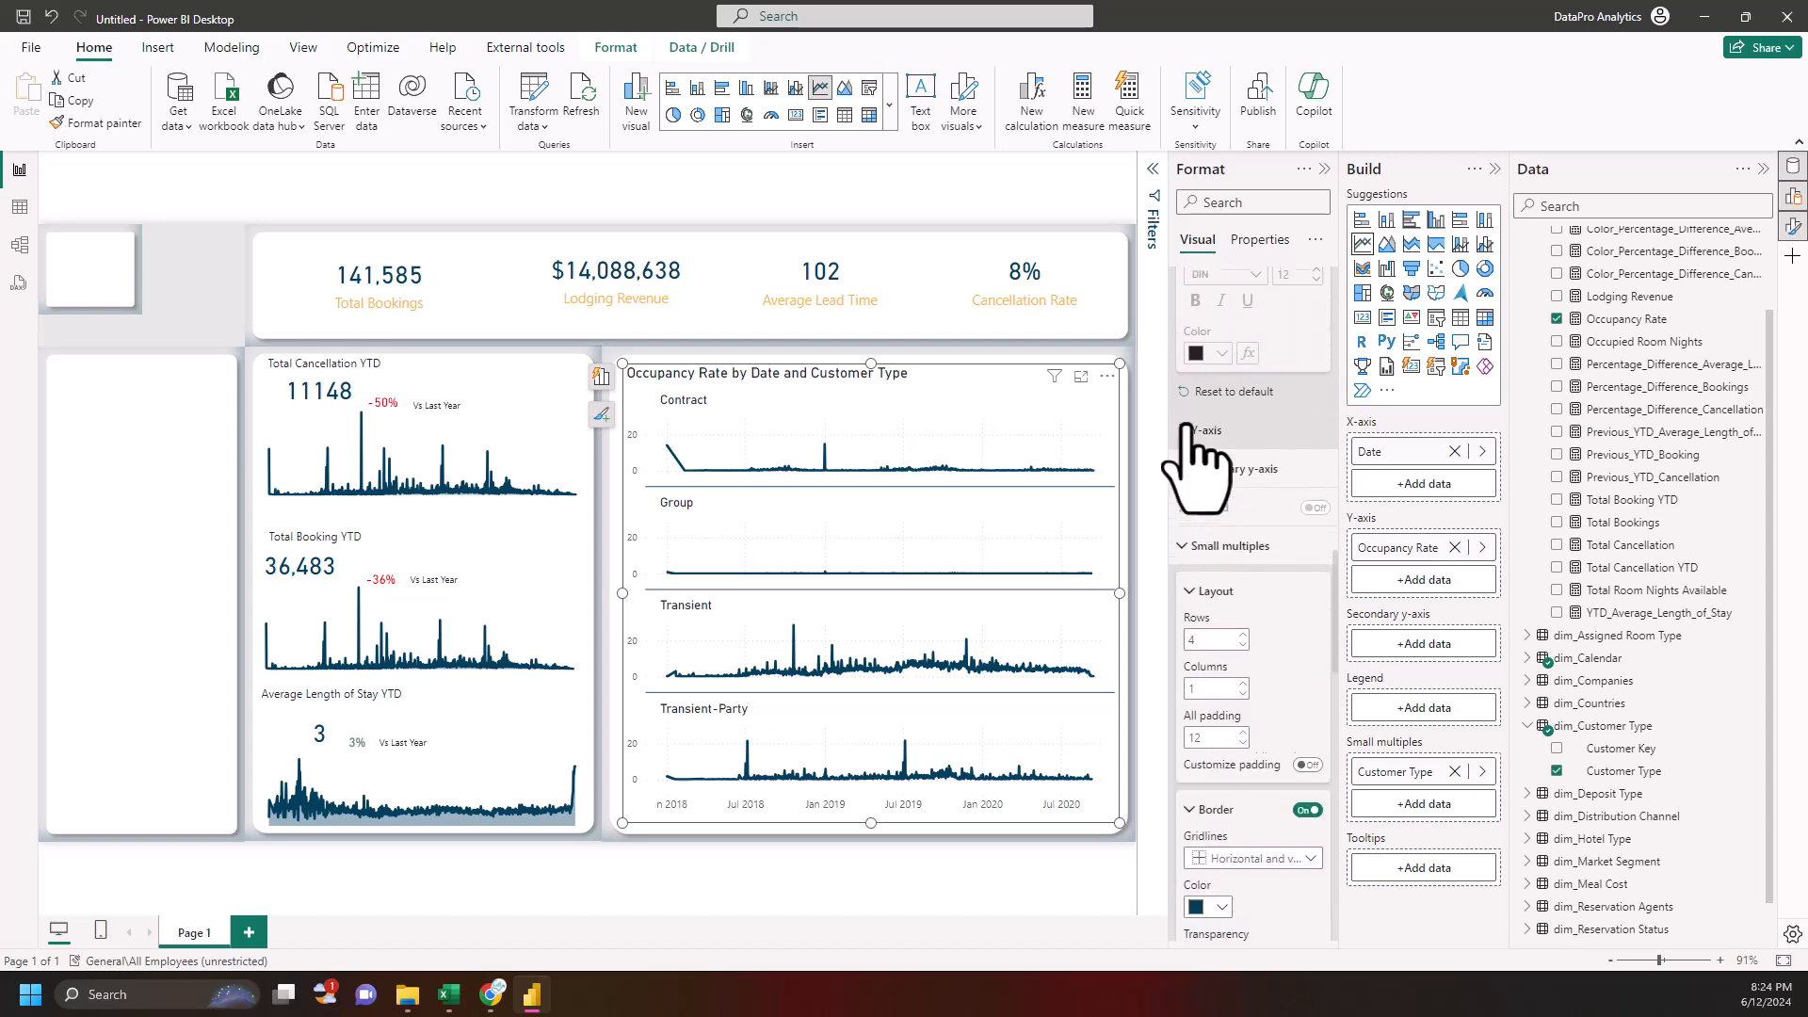
- Set the X-axis values font size of the Occupancy Rate small multiples chart to 8
{"action": "scroll", "coordinate": [1194, 433], "scroll_direction": "up", "scroll_amount": 5}
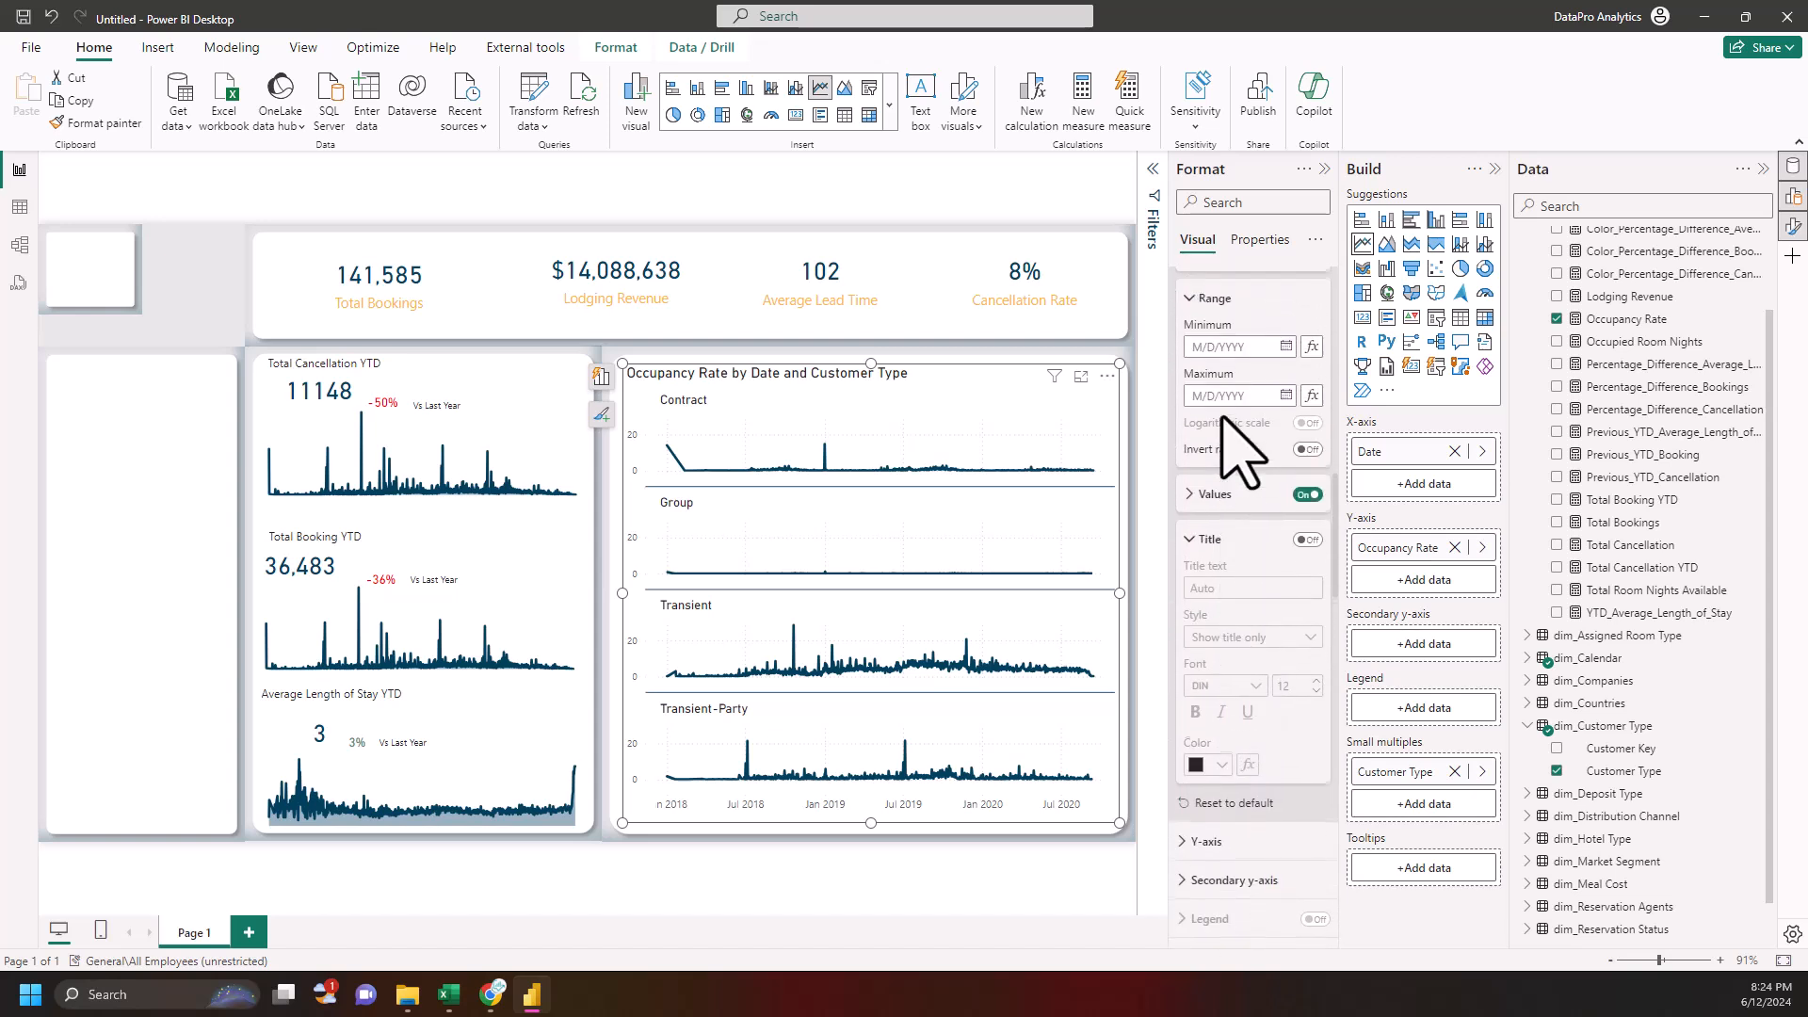
{"action": "scroll", "coordinate": [1225, 466], "scroll_direction": "up", "scroll_amount": 1}
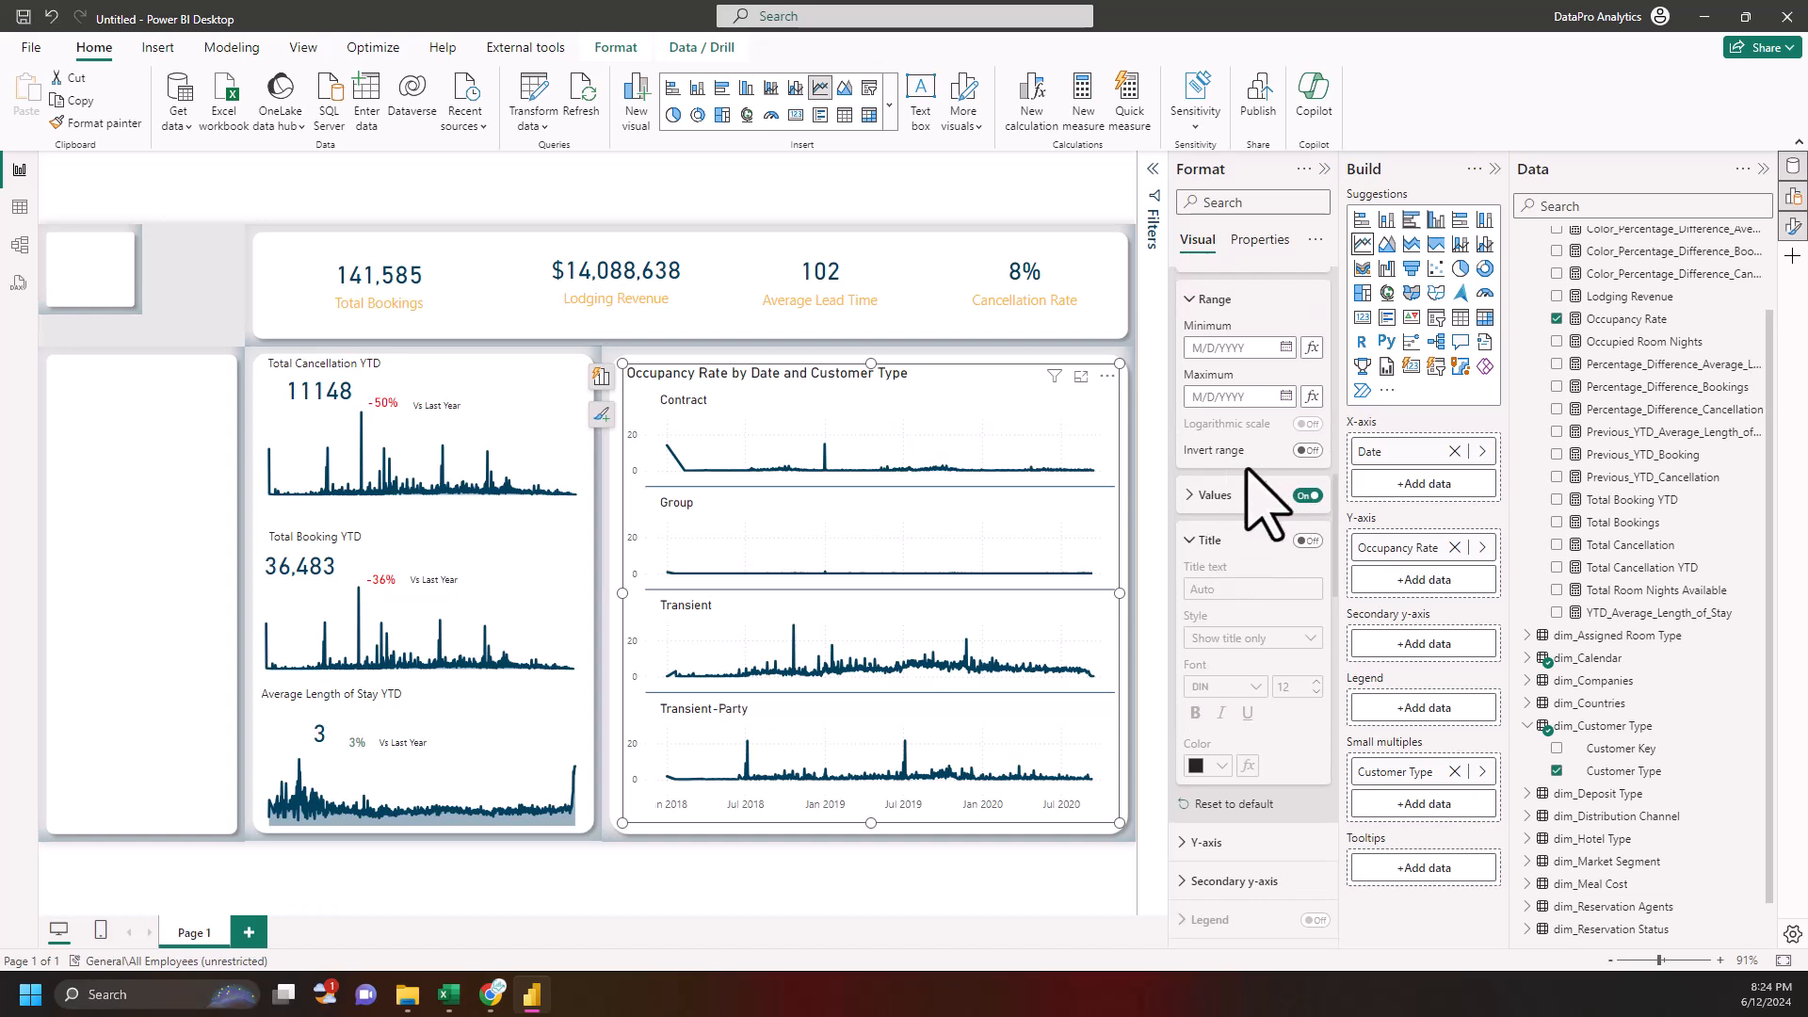
{"action": "scroll", "coordinate": [1258, 499], "scroll_direction": "up", "scroll_amount": 3}
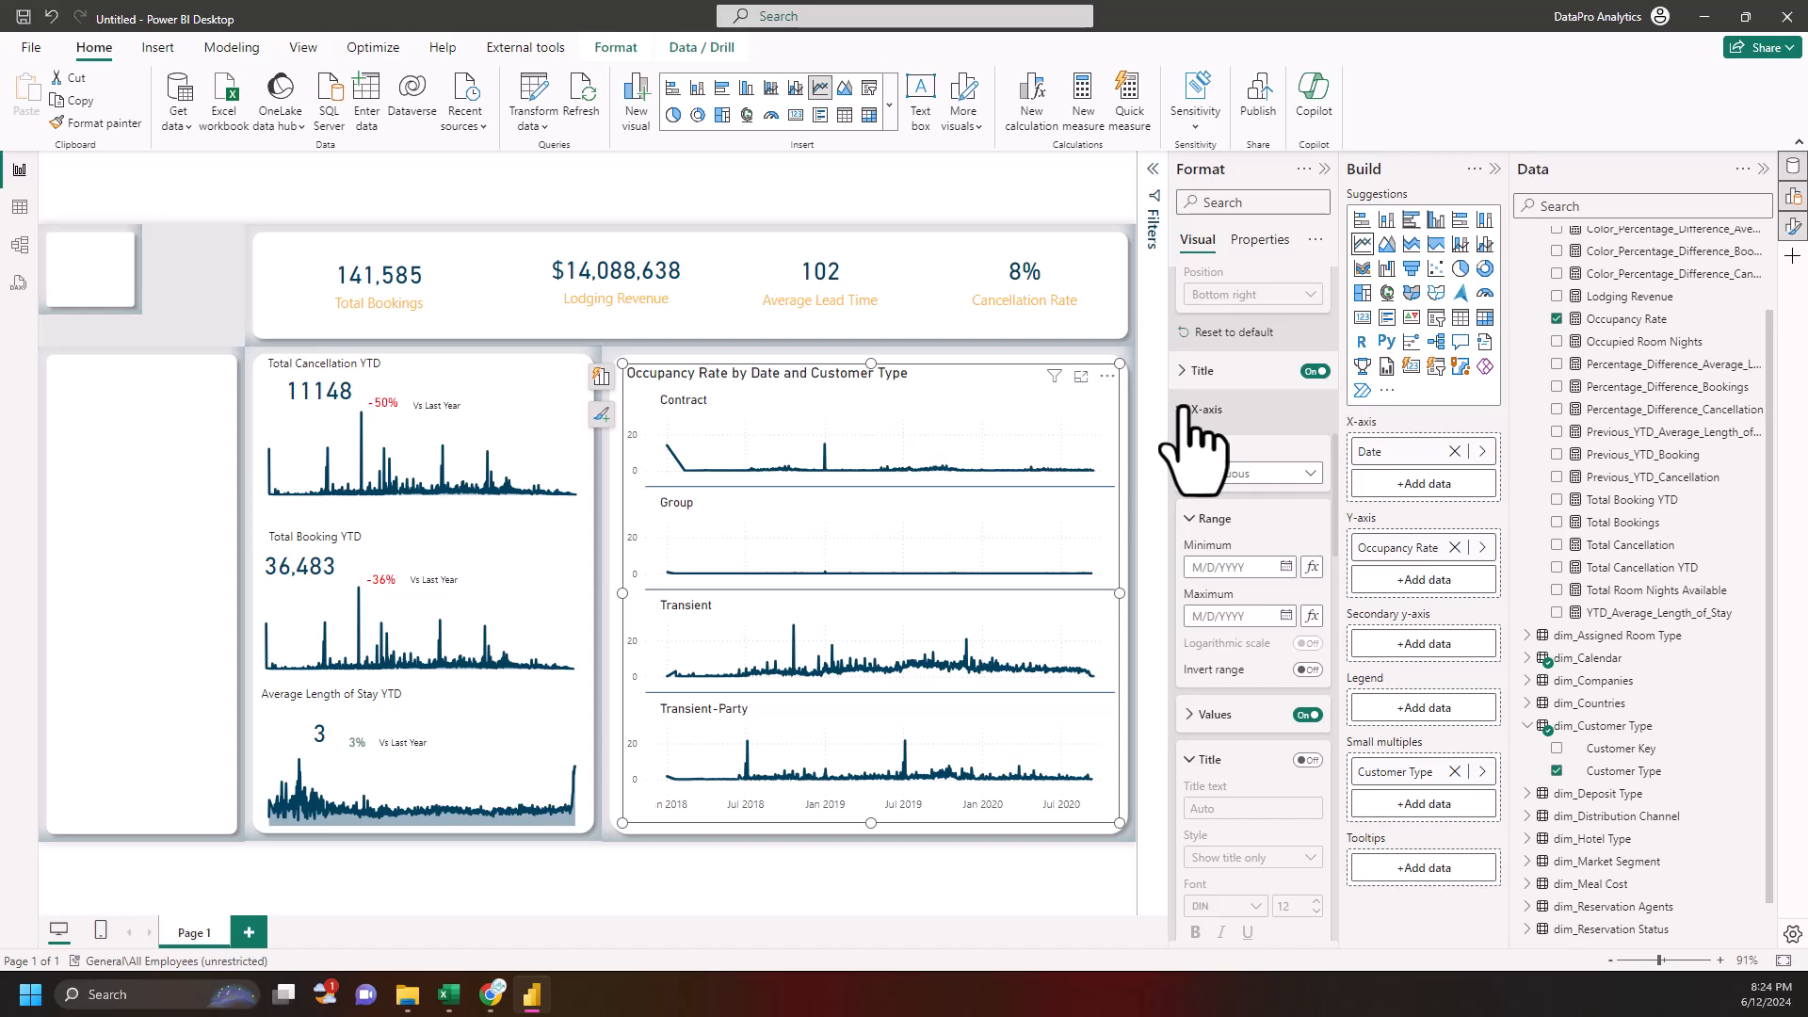
{"action": "scroll", "coordinate": [1215, 734], "scroll_direction": "down", "scroll_amount": 1}
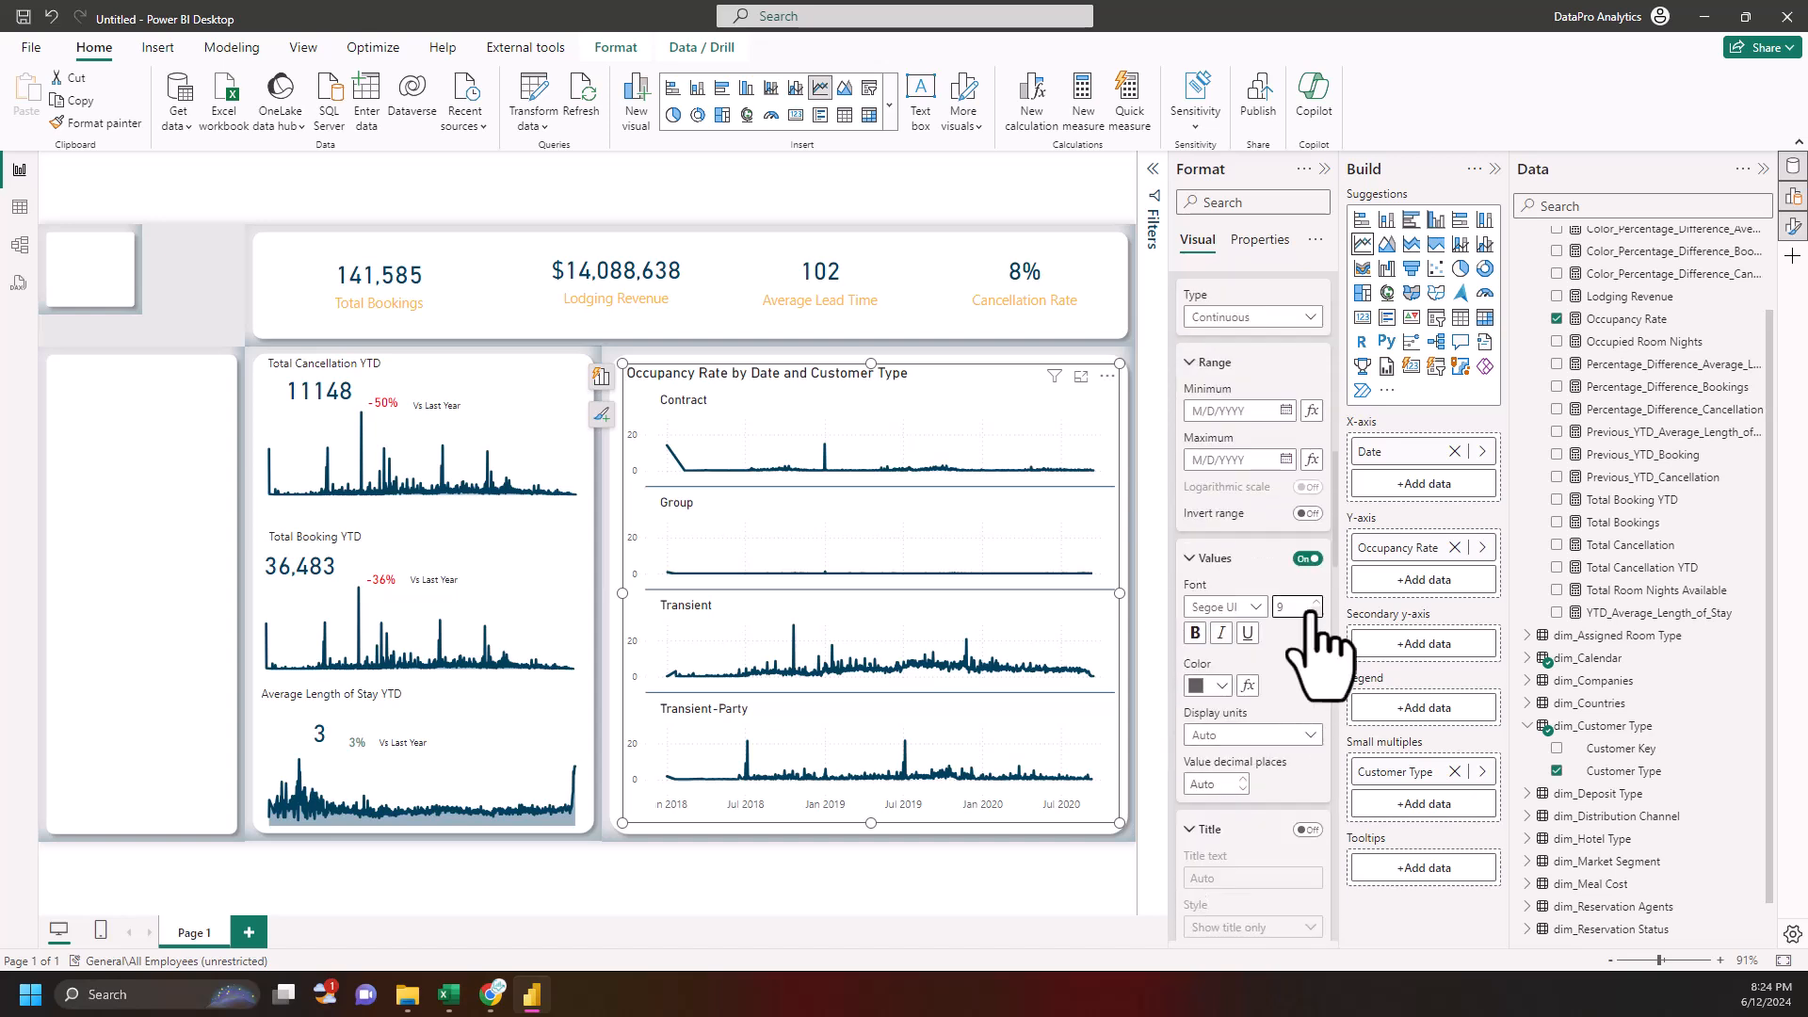
{"action": "scroll", "coordinate": [1307, 615], "scroll_direction": "down", "scroll_amount": 3}
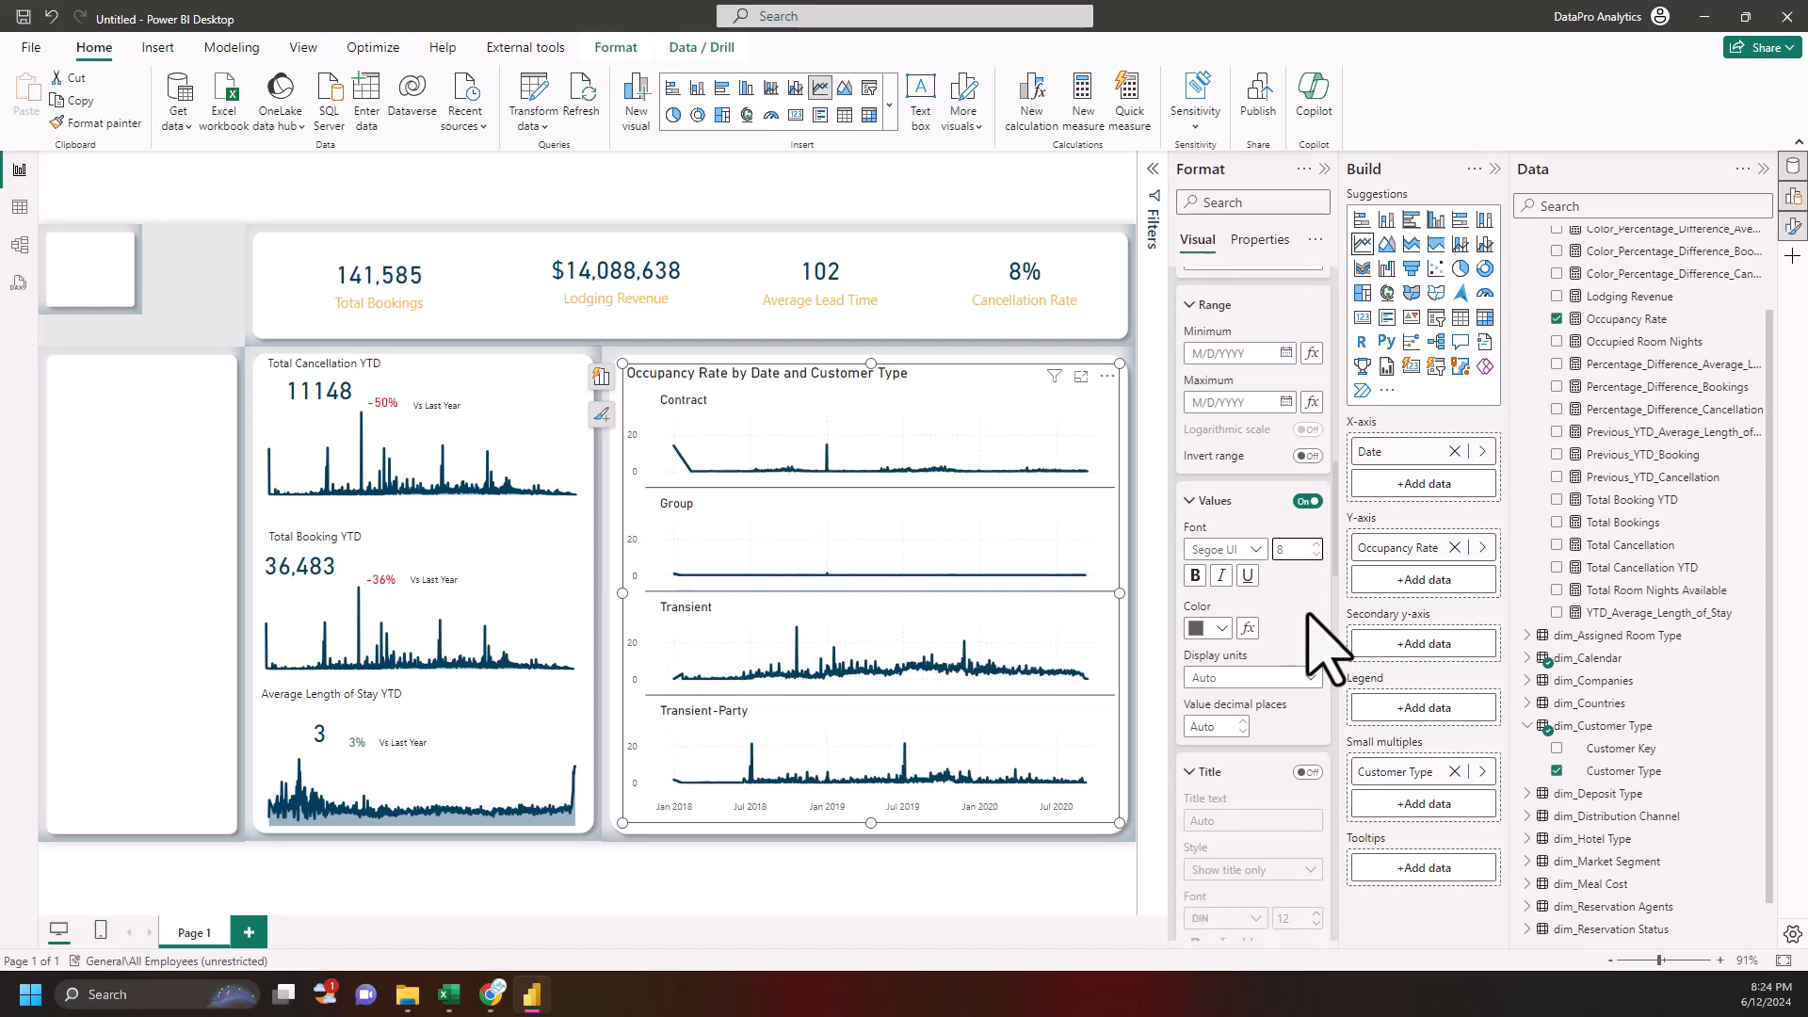
- Change the line color of all series in the Occupancy Rate small multiples chart to the recently used orange
{"action": "scroll", "coordinate": [1293, 638], "scroll_direction": "down", "scroll_amount": 10}
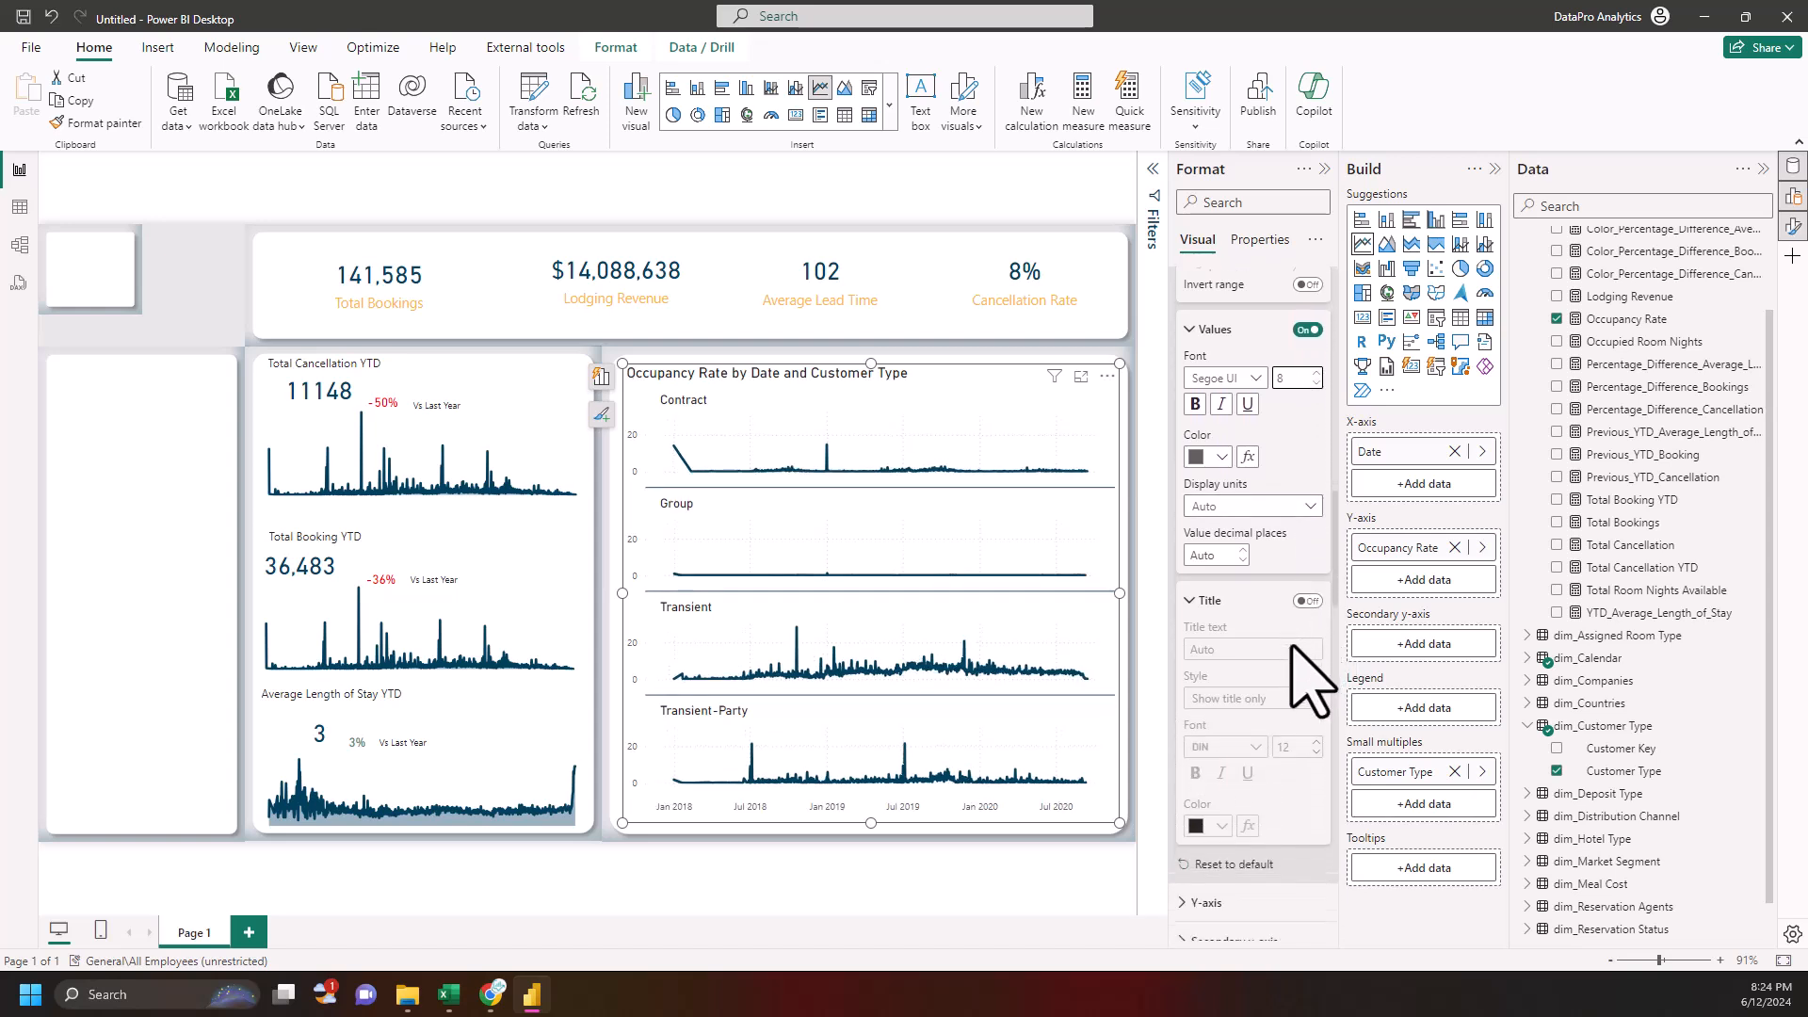
{"action": "scroll", "coordinate": [1307, 687], "scroll_direction": "down", "scroll_amount": 9}
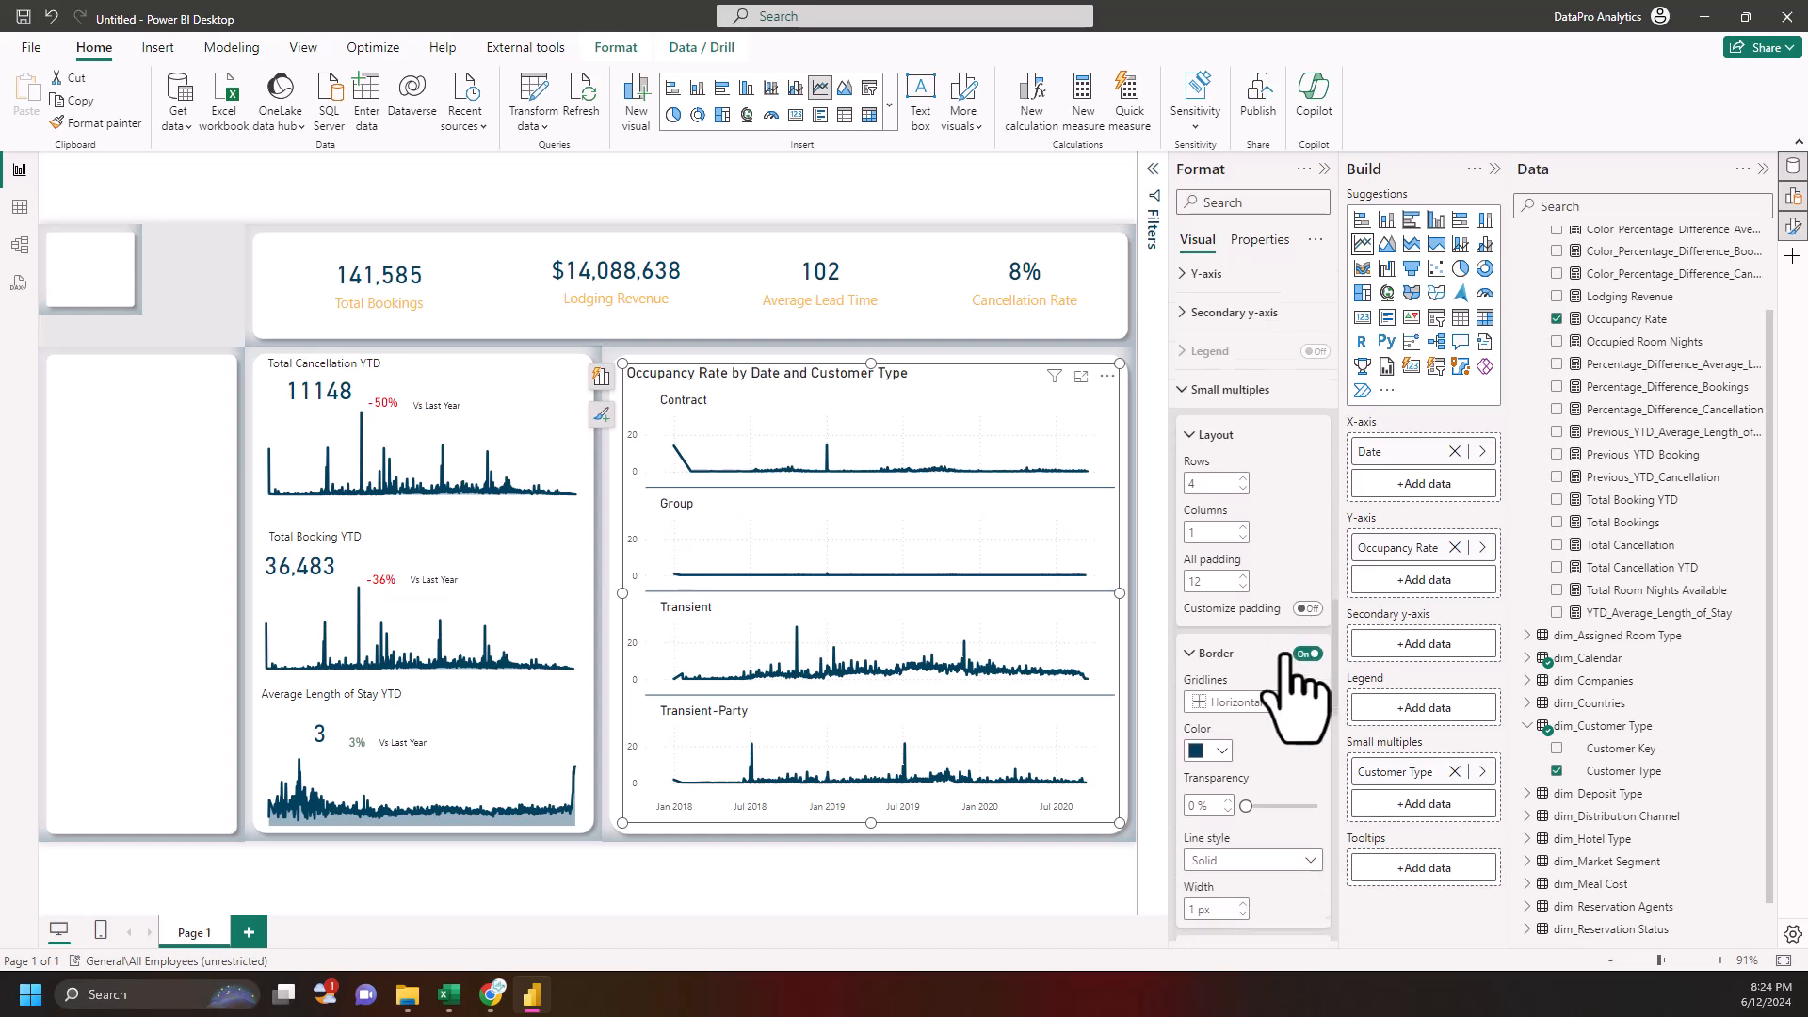
{"action": "scroll", "coordinate": [1299, 692], "scroll_direction": "down", "scroll_amount": 8}
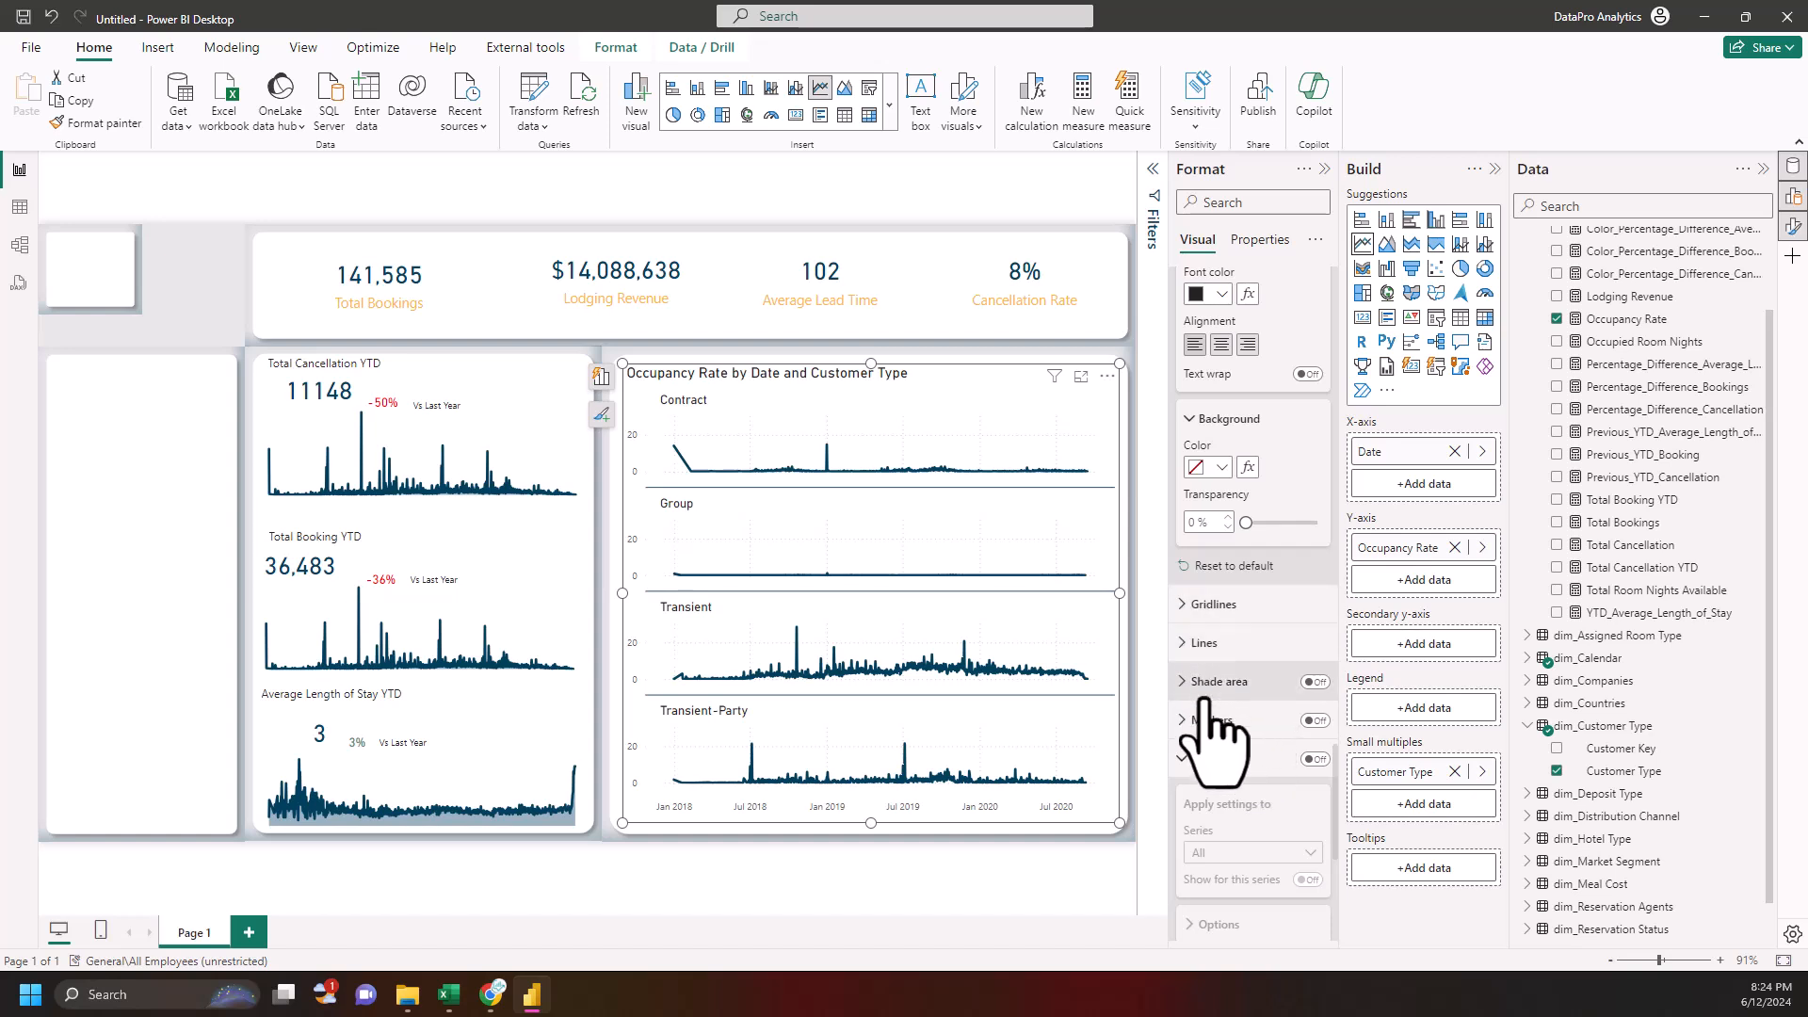
{"action": "scroll", "coordinate": [1194, 648], "scroll_direction": "up", "scroll_amount": 1}
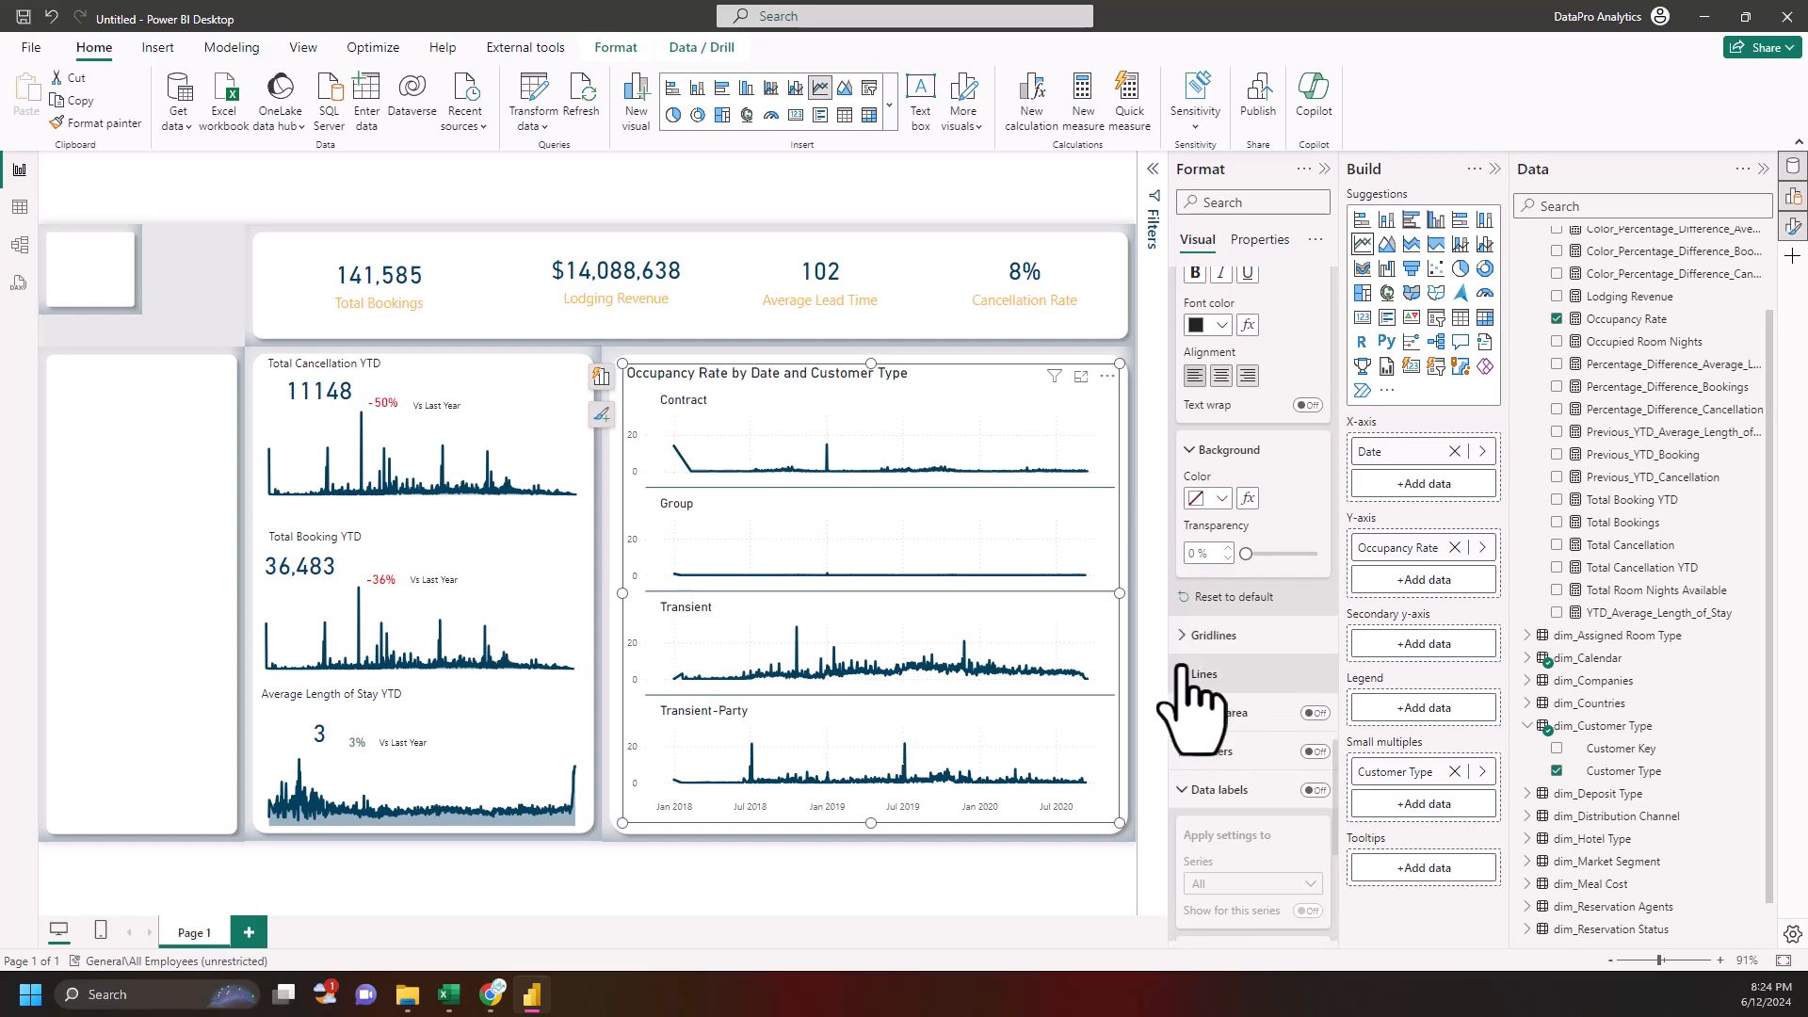
{"action": "scroll", "coordinate": [1189, 668], "scroll_direction": "up", "scroll_amount": 4}
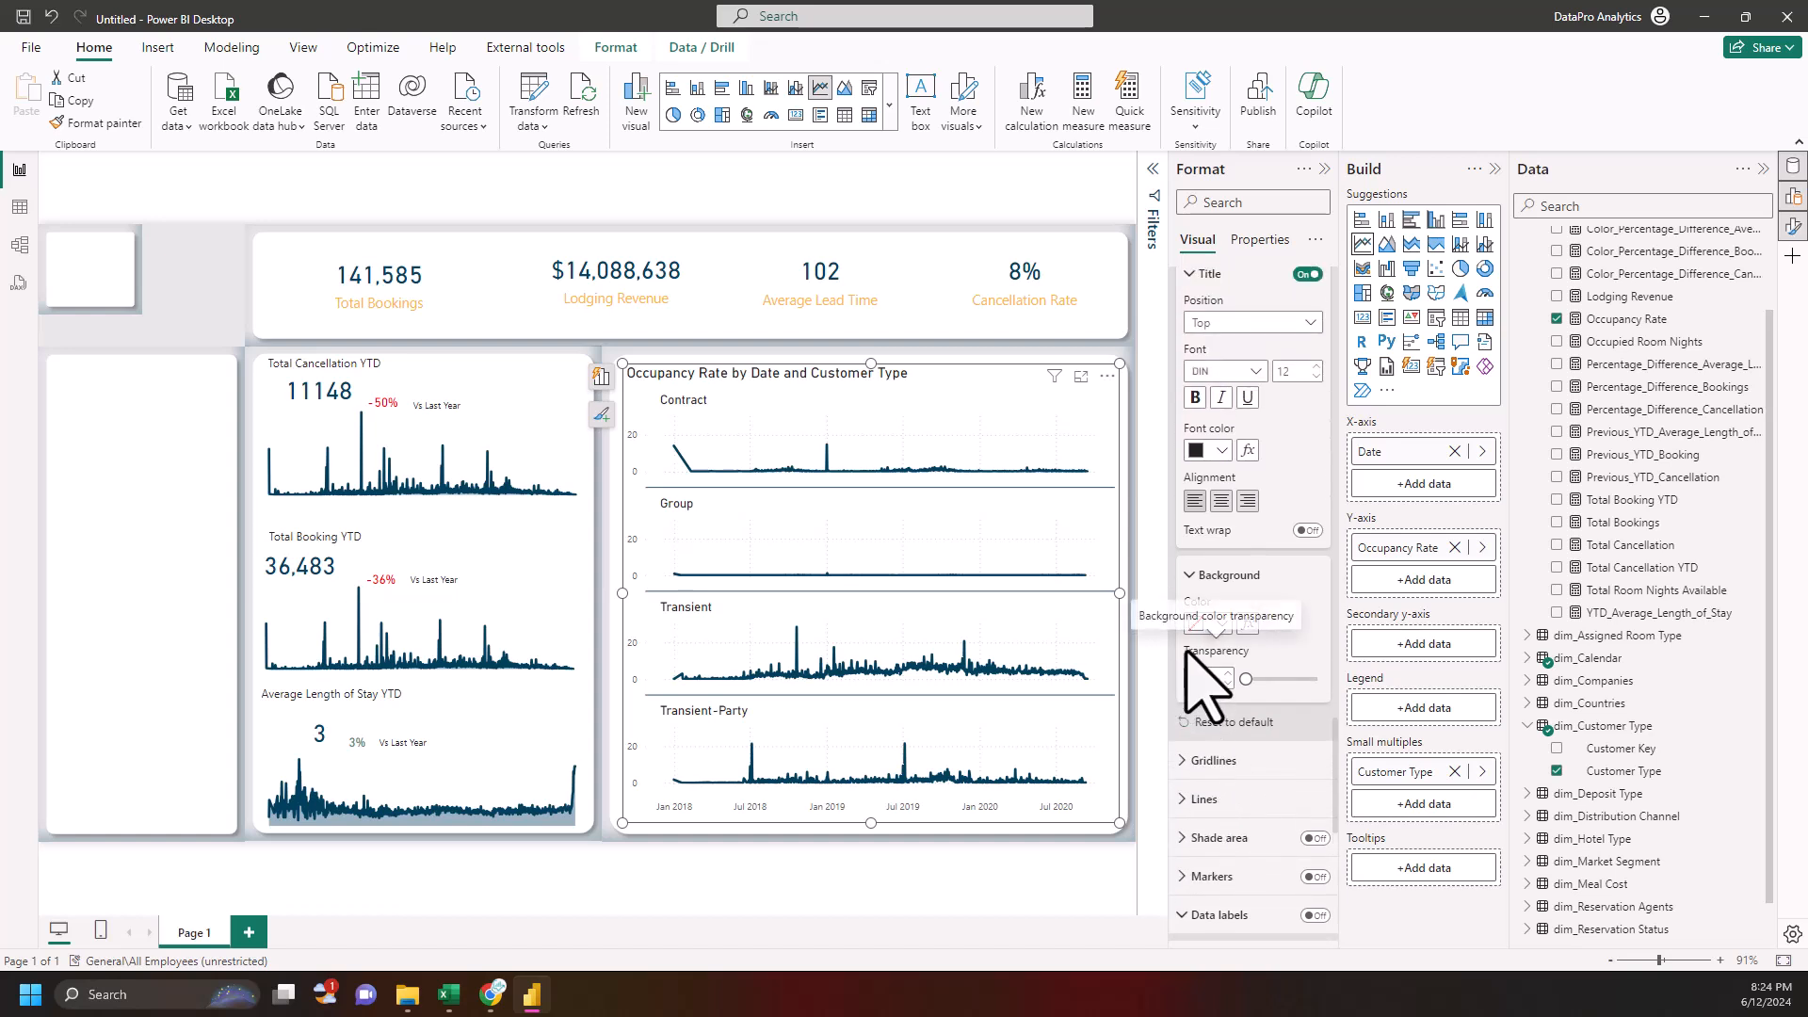
{"action": "scroll", "coordinate": [1221, 736], "scroll_direction": "down", "scroll_amount": 2}
{"action": "left_click", "coordinate": [1217, 738]}
{"action": "scroll", "coordinate": [1222, 753], "scroll_direction": "down", "scroll_amount": 3}
{"action": "scroll", "coordinate": [1221, 761], "scroll_direction": "down", "scroll_amount": 3}
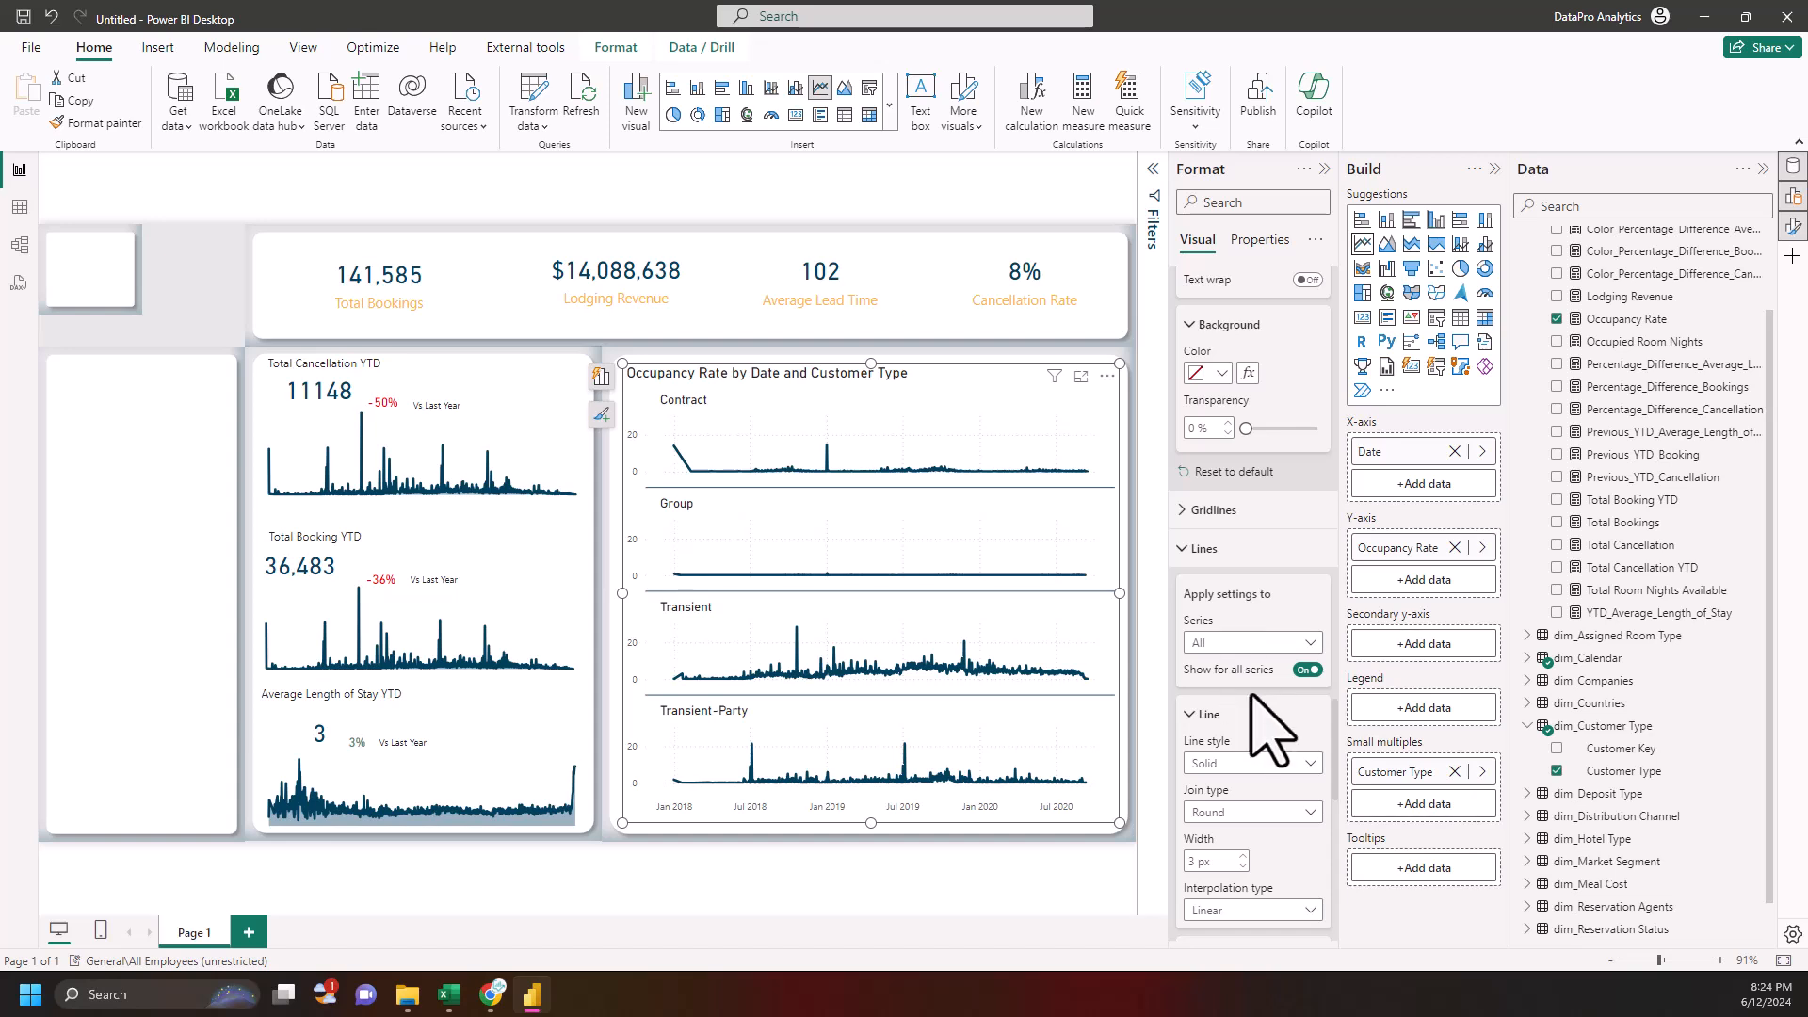
{"action": "scroll", "coordinate": [1204, 772], "scroll_direction": "down", "scroll_amount": 5}
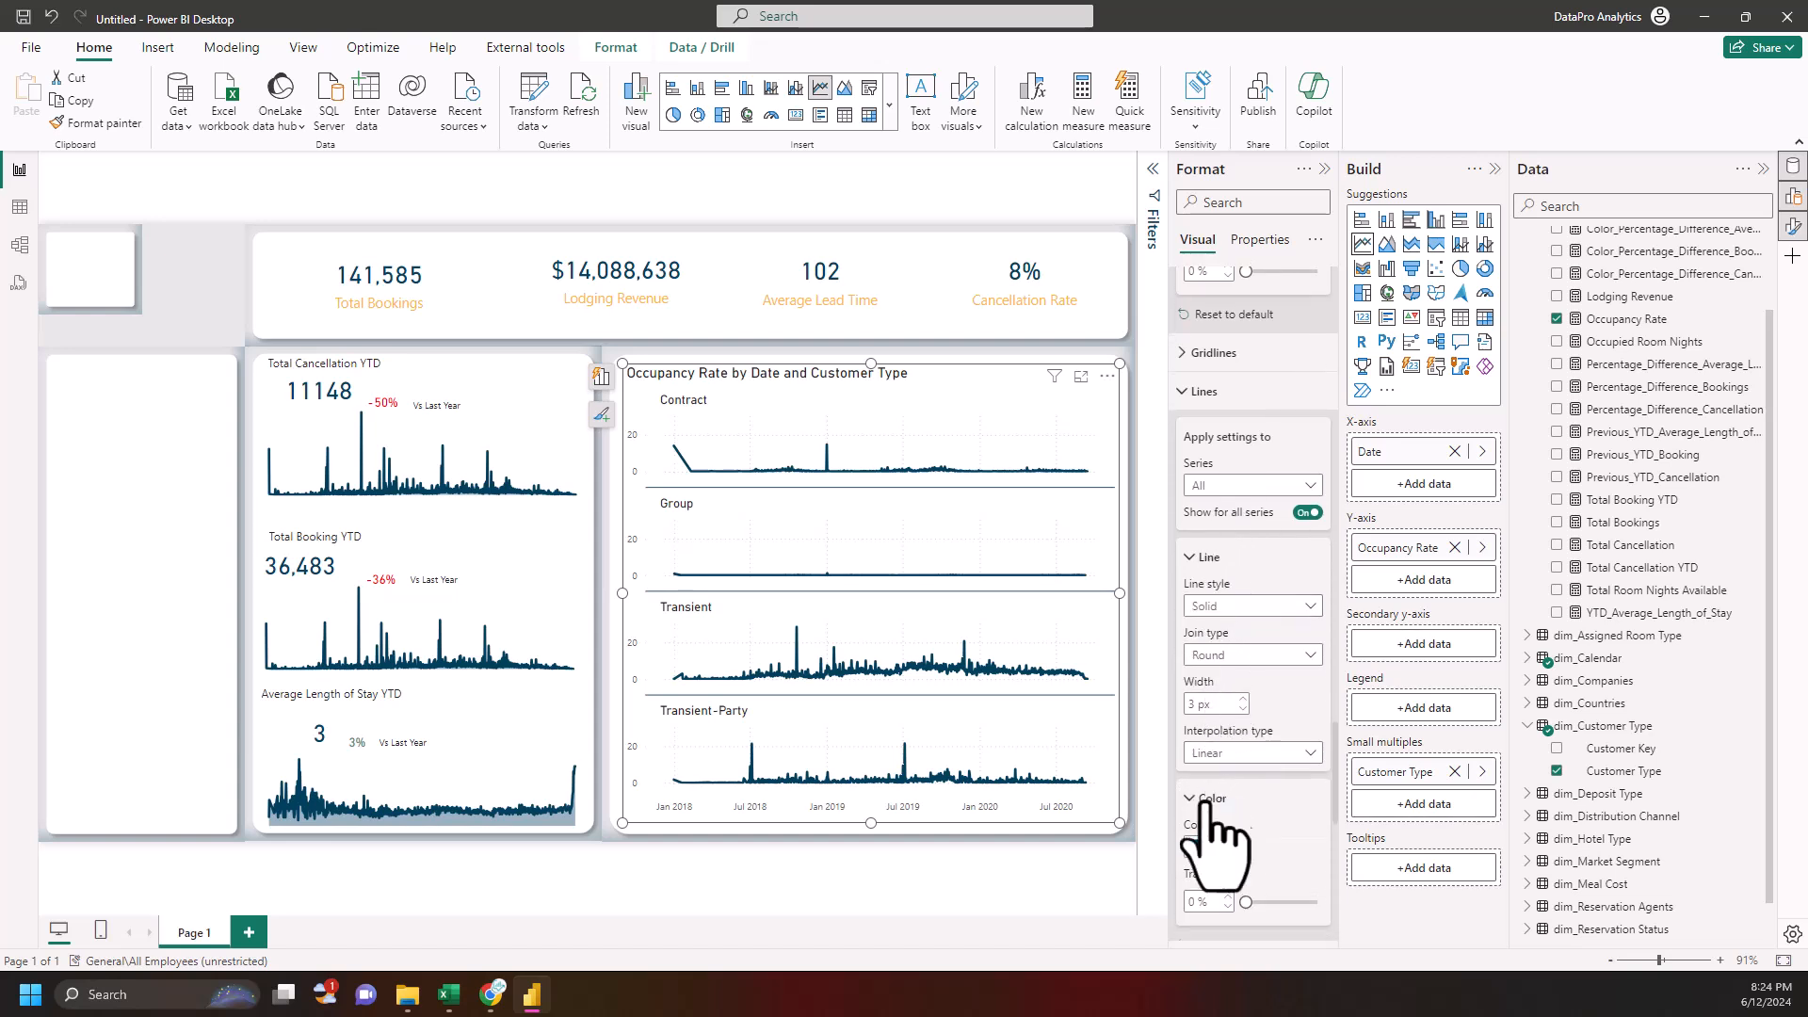
{"action": "left_click", "coordinate": [1218, 852]}
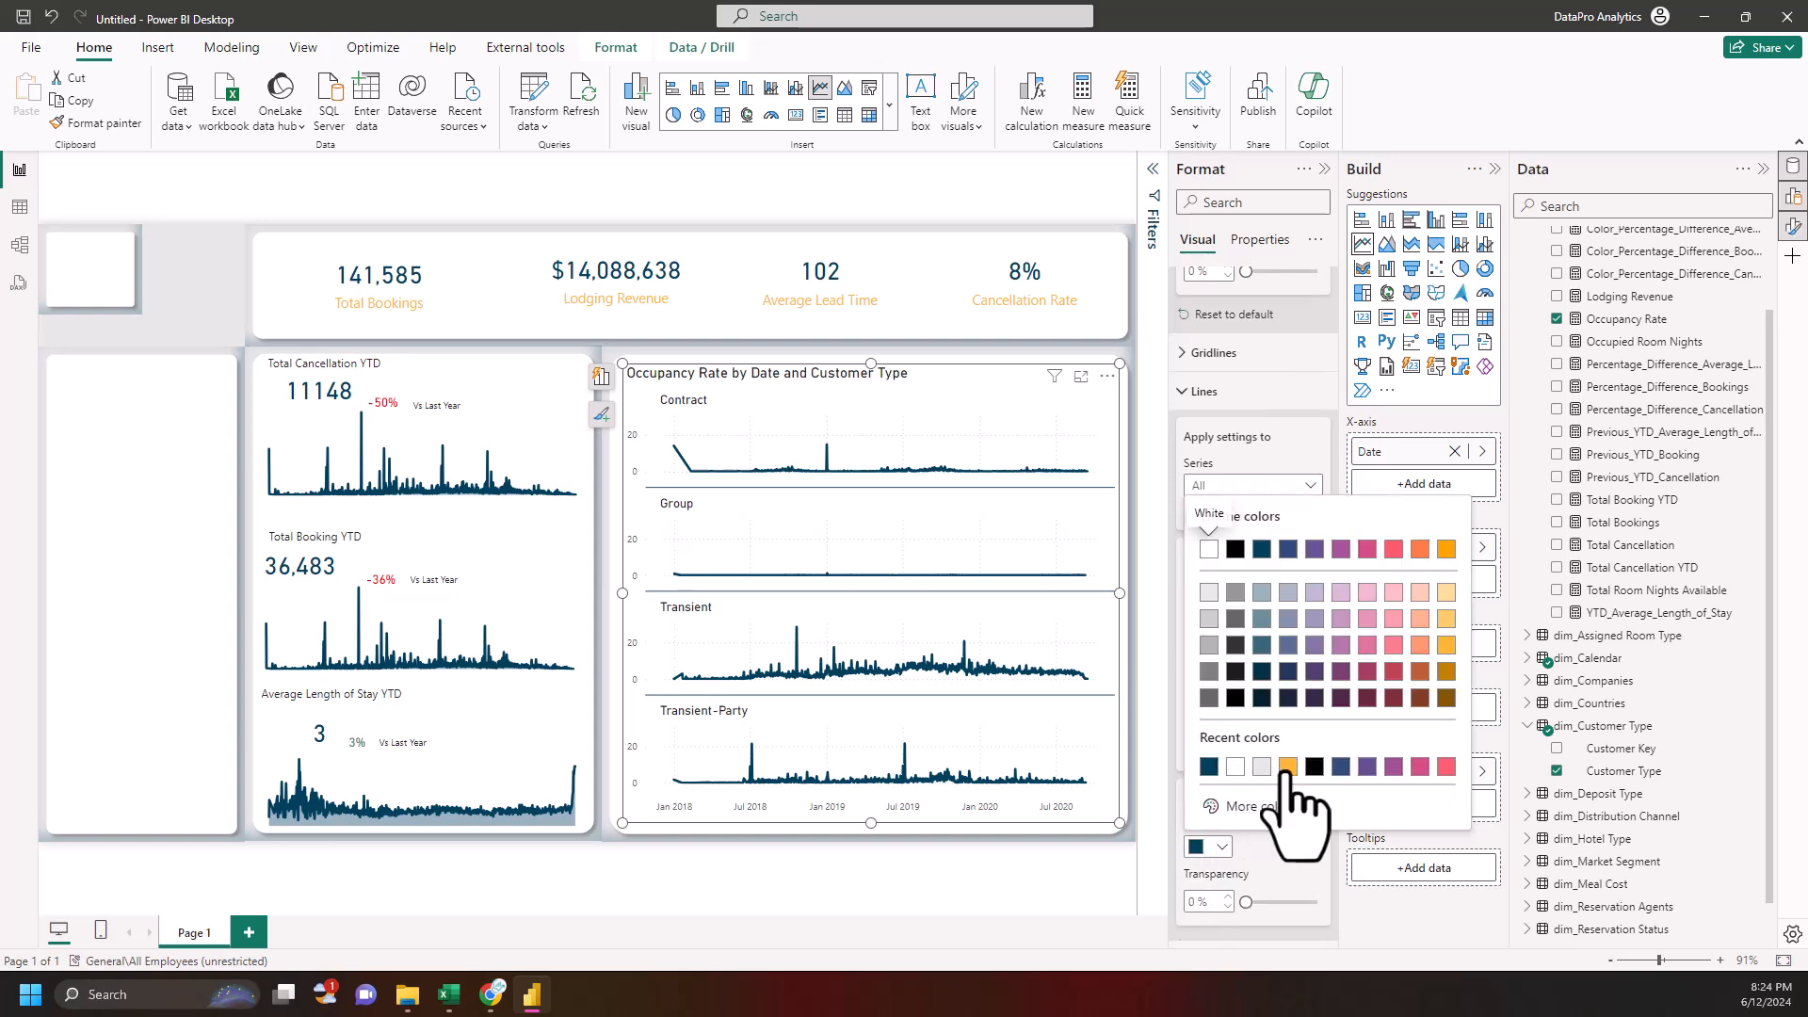
{"action": "left_click", "coordinate": [1288, 767]}
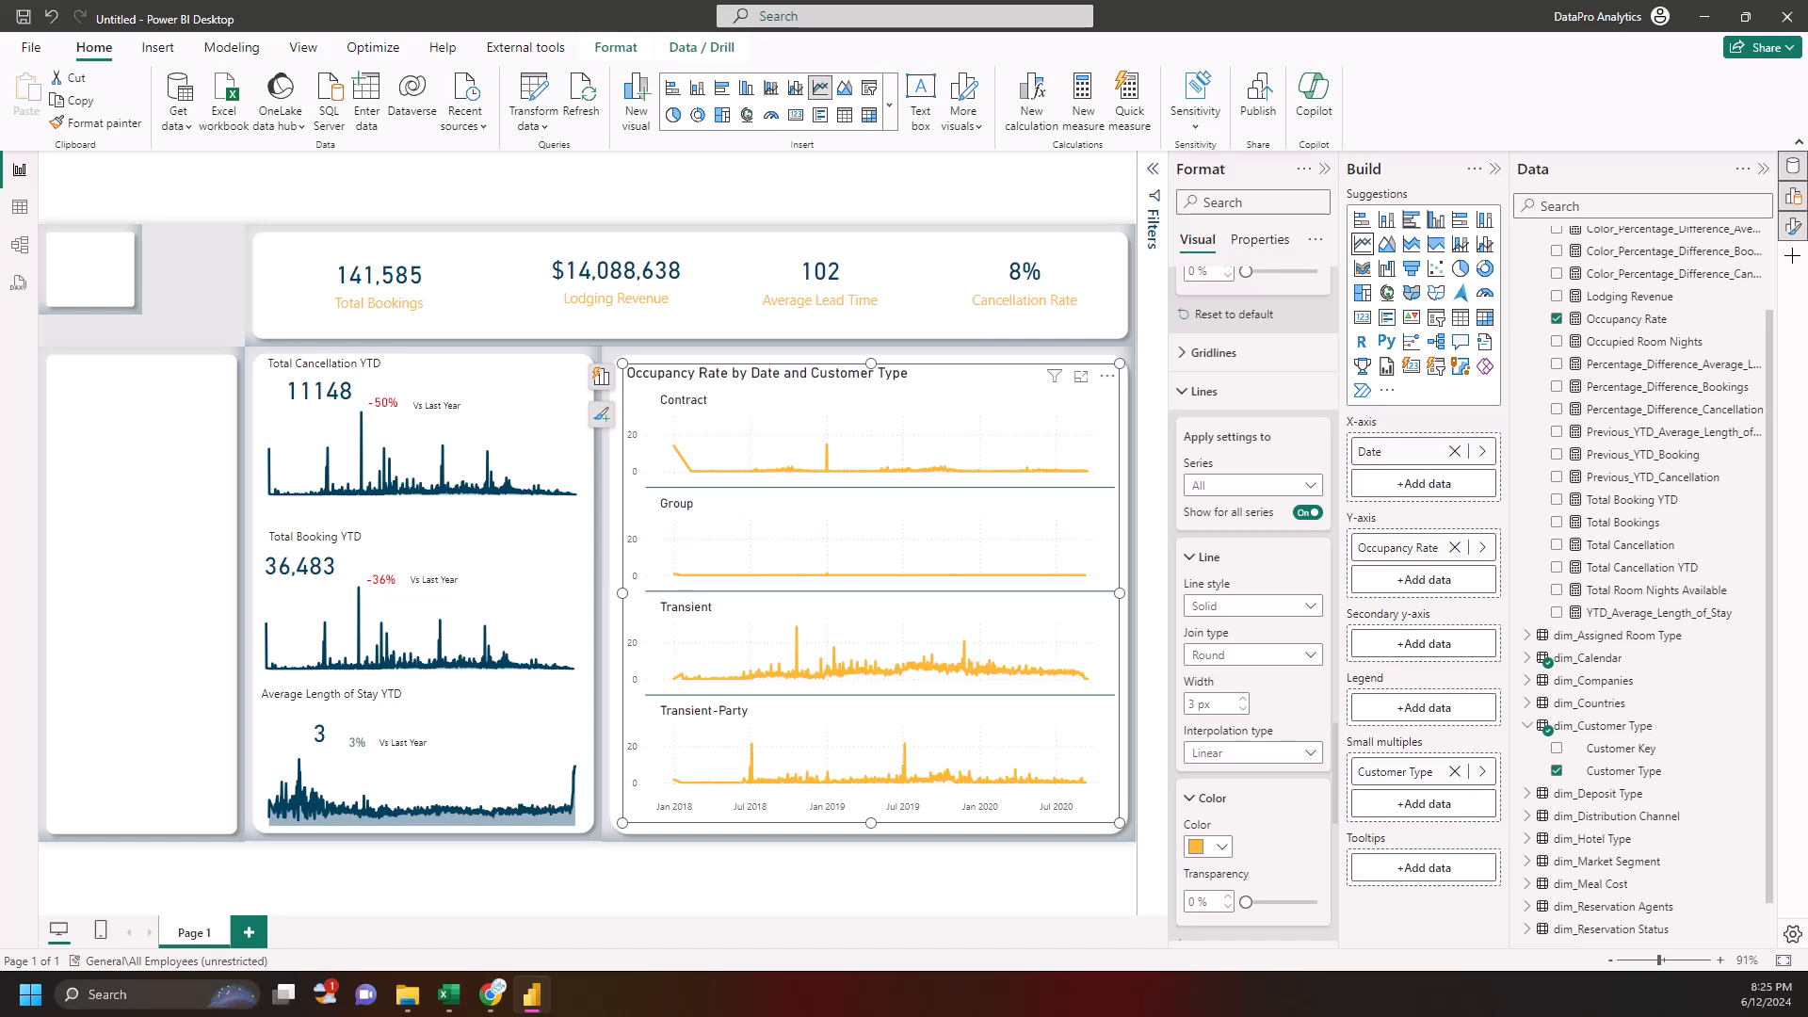
- Set the Occupancy Rate chart's title font size to 11 and deselect the chart
{"action": "left_click", "coordinate": [1183, 394]}
{"action": "scroll", "coordinate": [1188, 391], "scroll_direction": "up", "scroll_amount": 5}
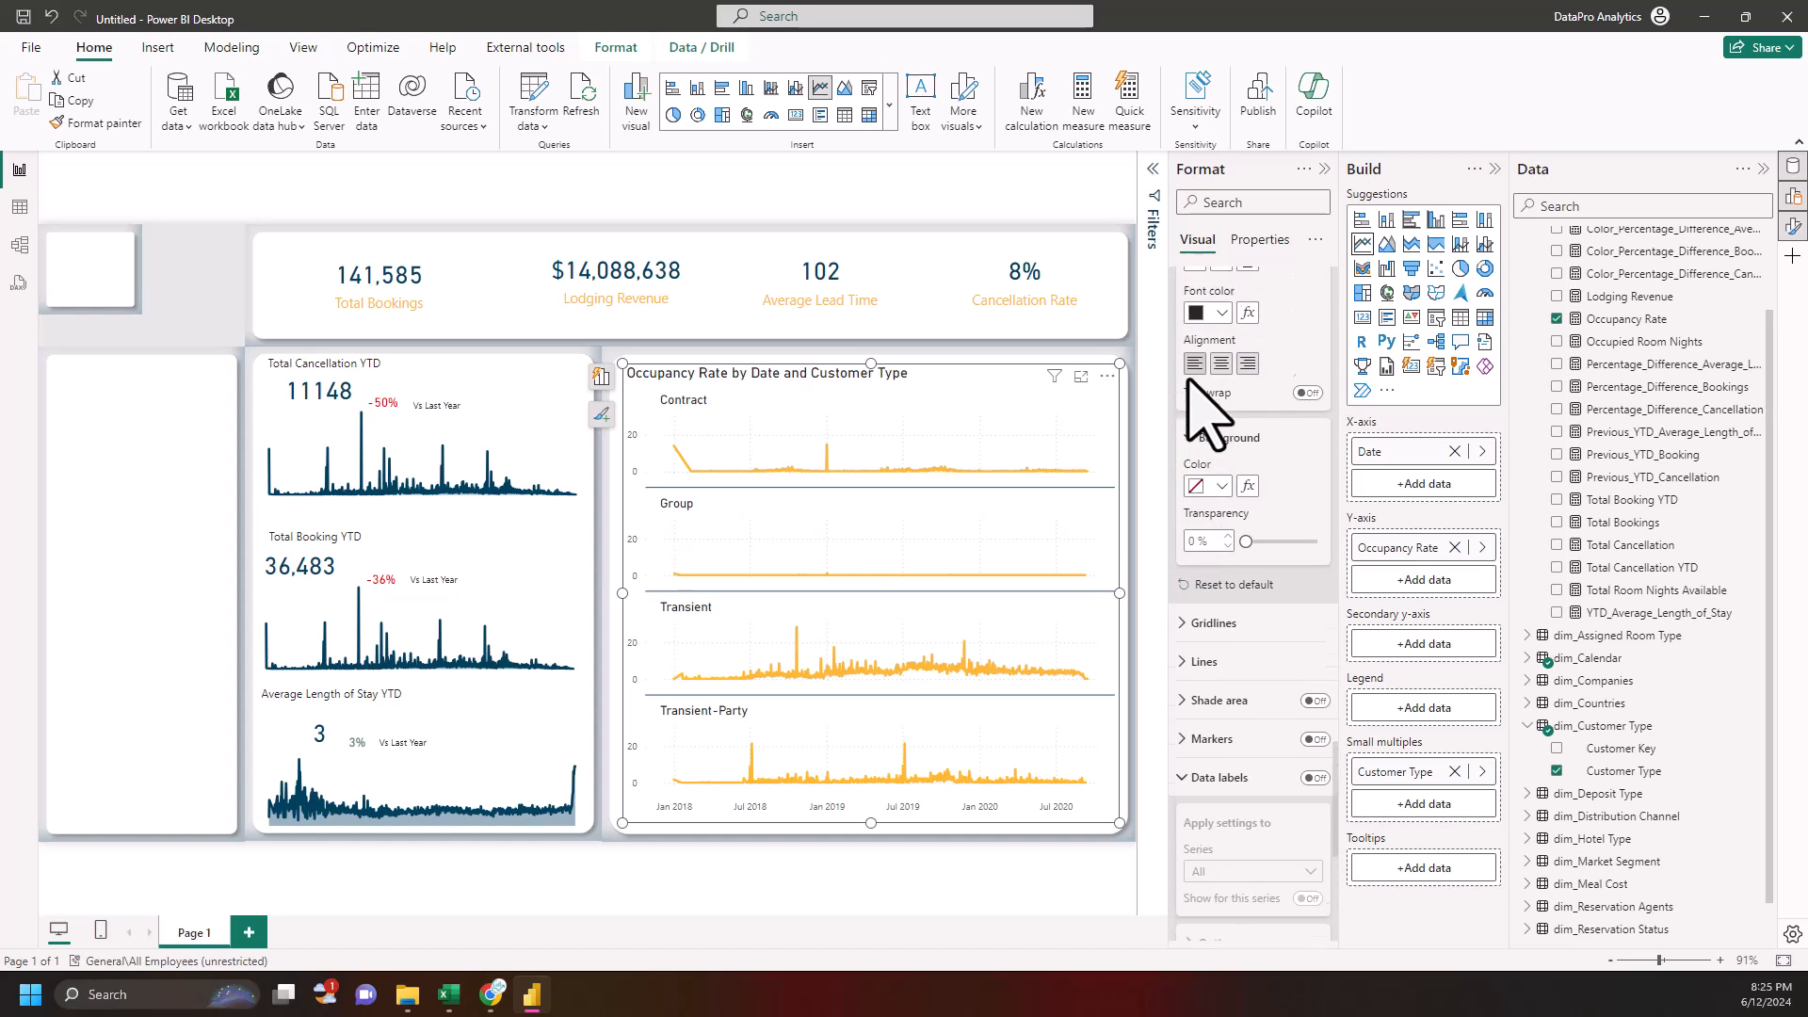
{"action": "scroll", "coordinate": [1196, 405], "scroll_direction": "up", "scroll_amount": 6}
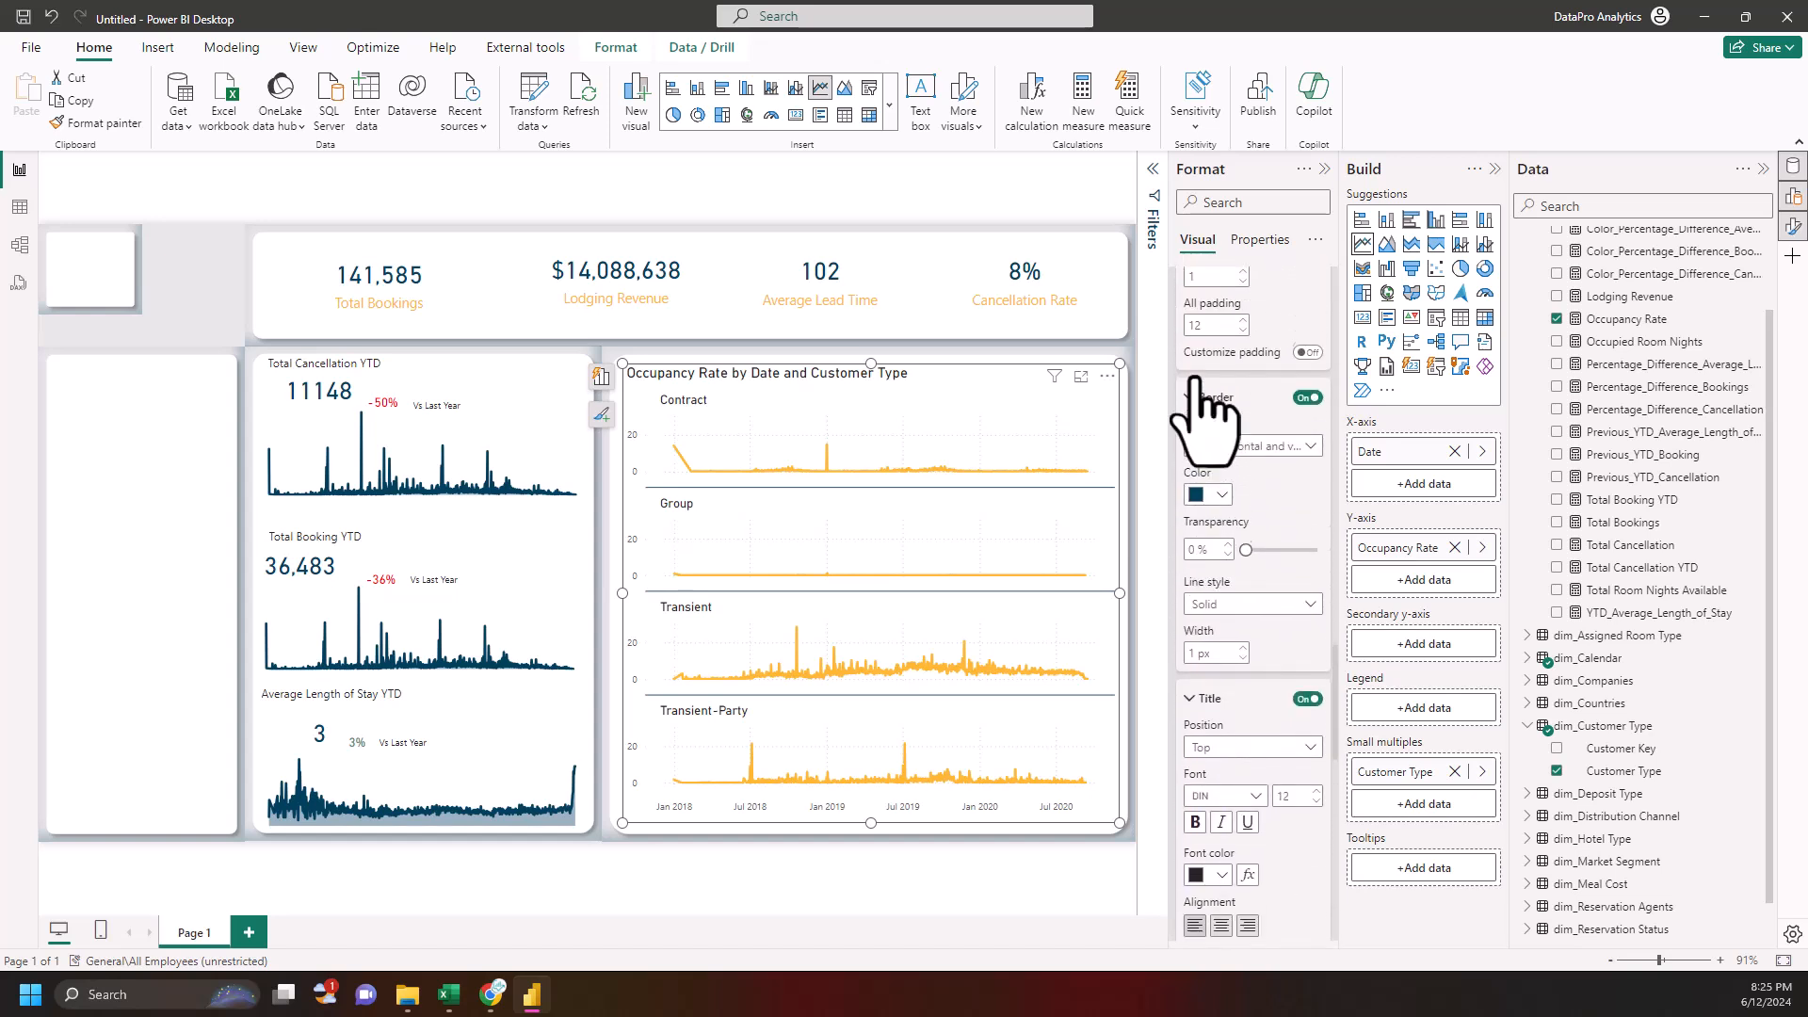
{"action": "scroll", "coordinate": [1195, 377], "scroll_direction": "up", "scroll_amount": 5}
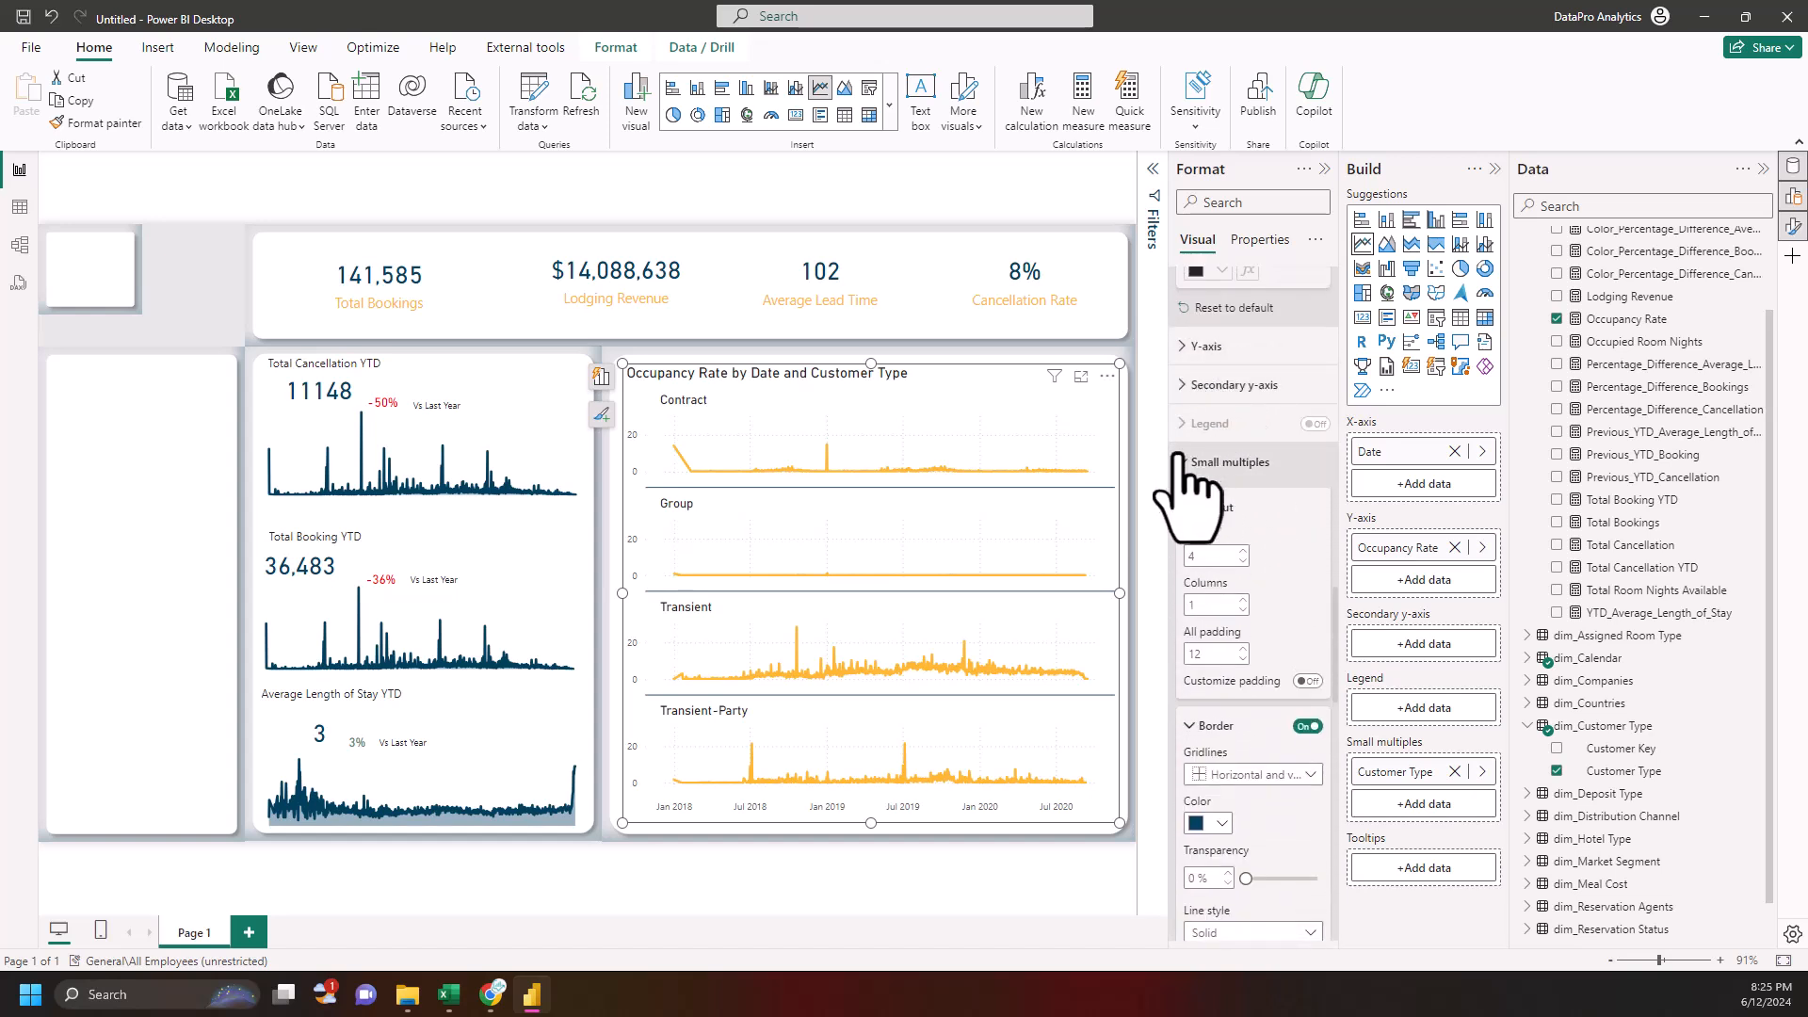
{"action": "left_click", "coordinate": [1182, 461]}
{"action": "scroll", "coordinate": [1187, 443], "scroll_direction": "up", "scroll_amount": 4}
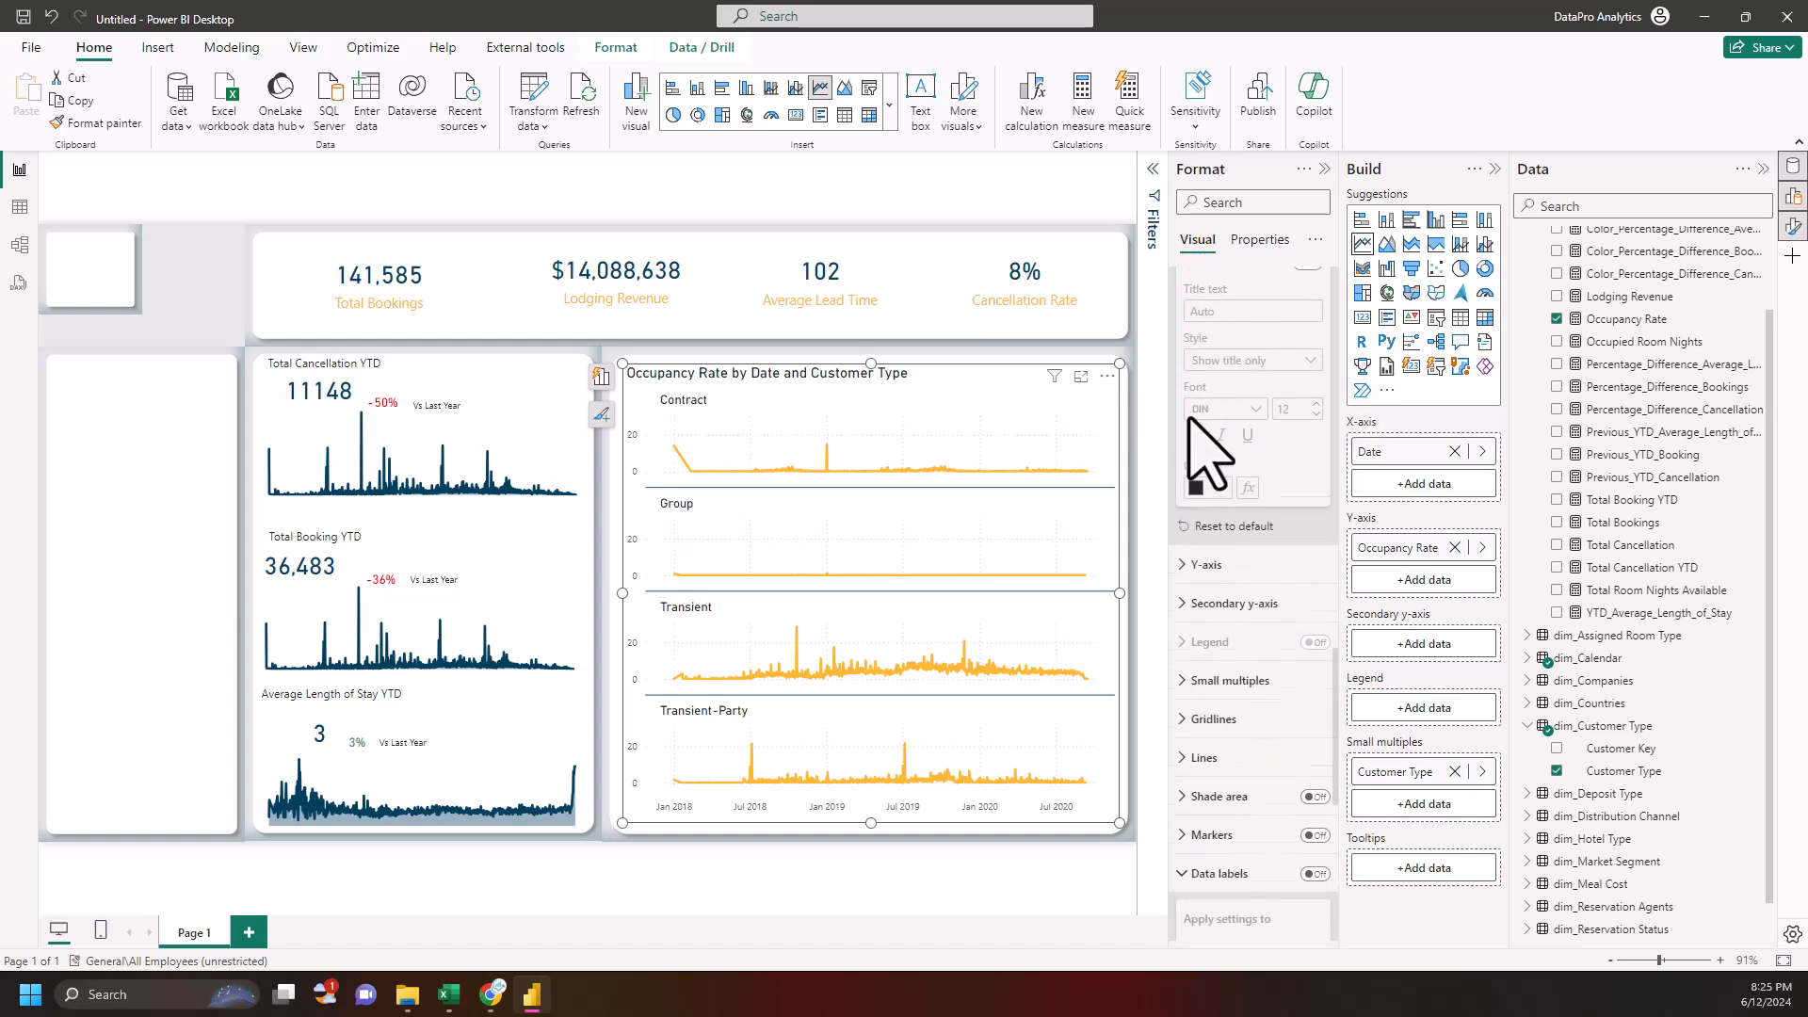
{"action": "scroll", "coordinate": [1215, 462], "scroll_direction": "up", "scroll_amount": 3}
{"action": "scroll", "coordinate": [1276, 466], "scroll_direction": "up", "scroll_amount": 3}
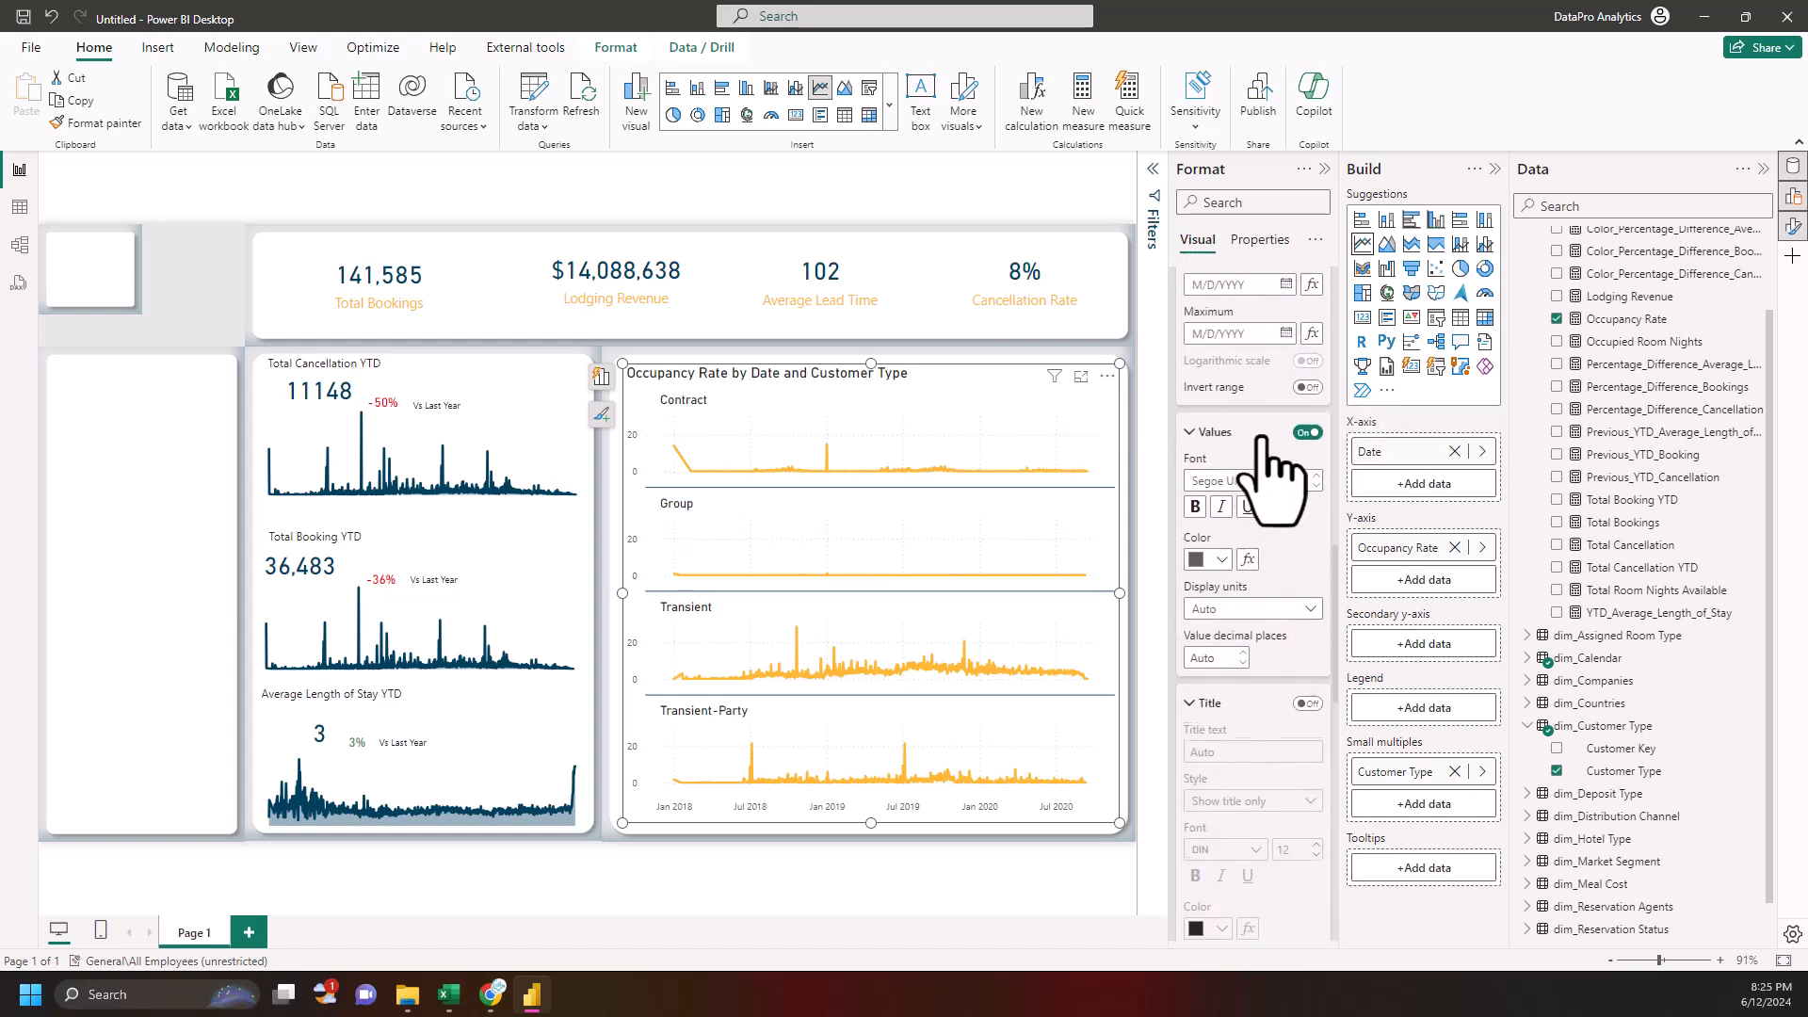
{"action": "scroll", "coordinate": [1290, 481], "scroll_direction": "up", "scroll_amount": 6}
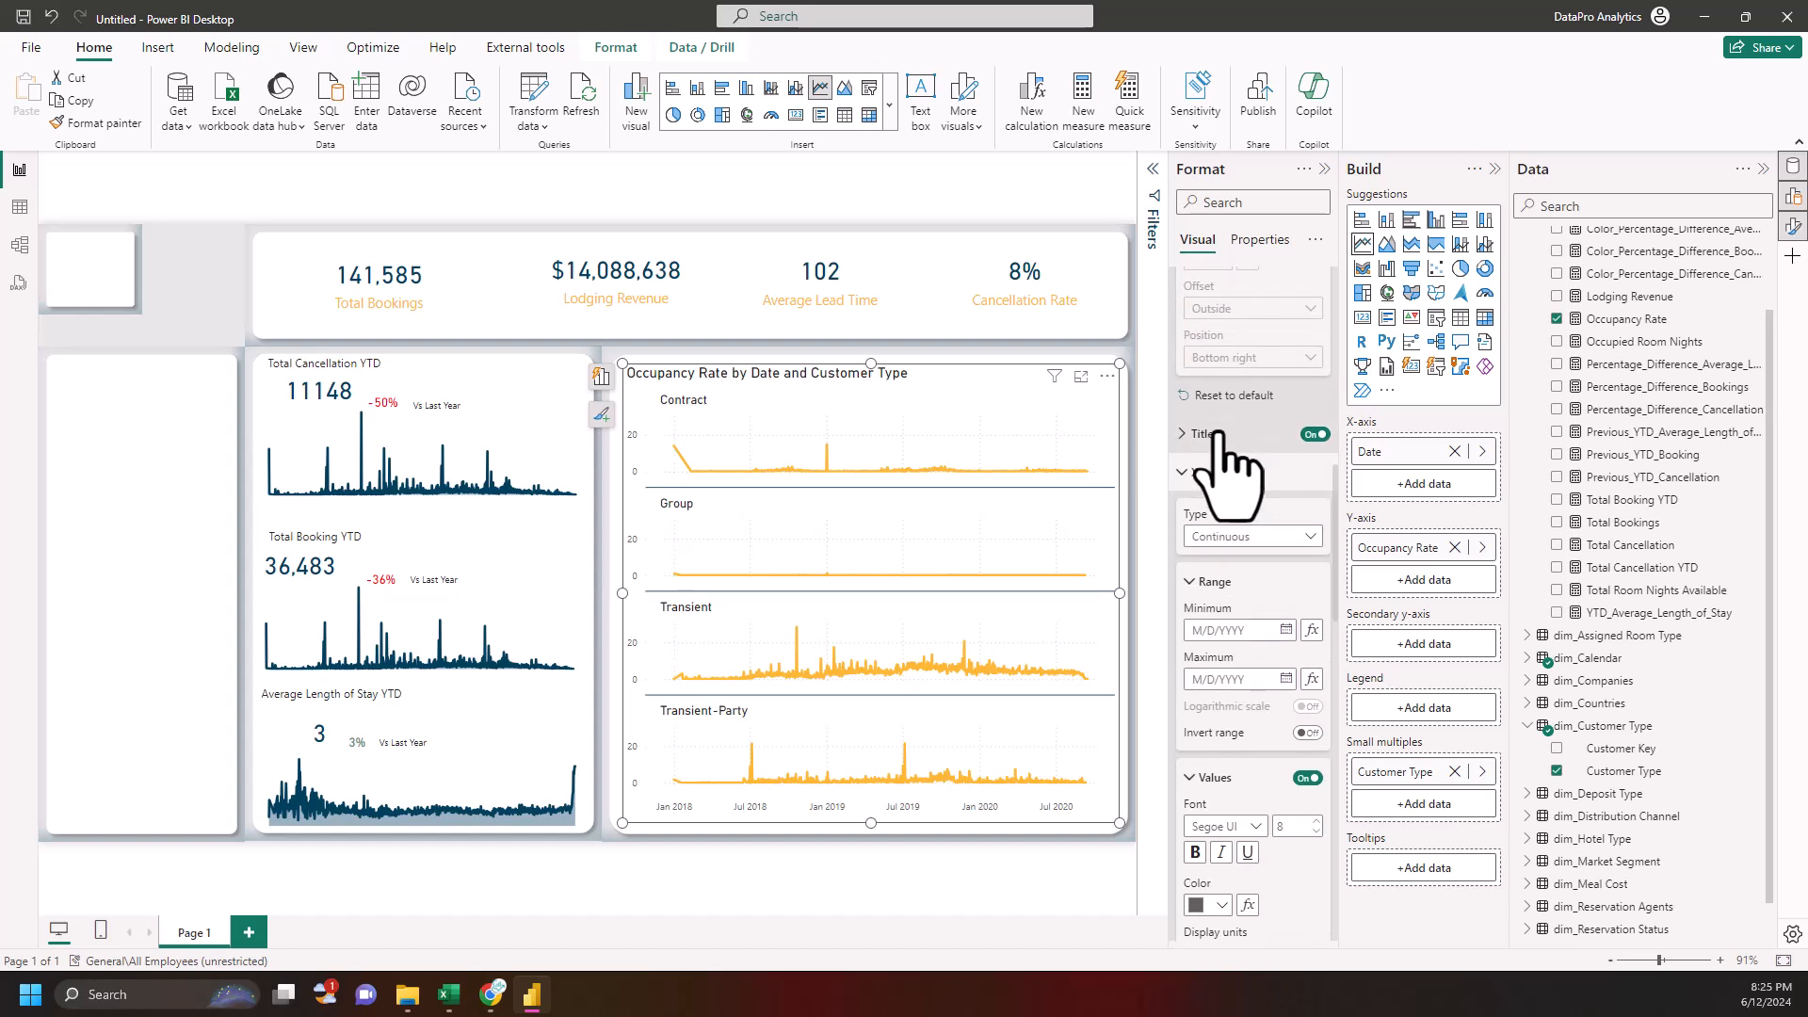
{"action": "left_click", "coordinate": [1198, 435]}
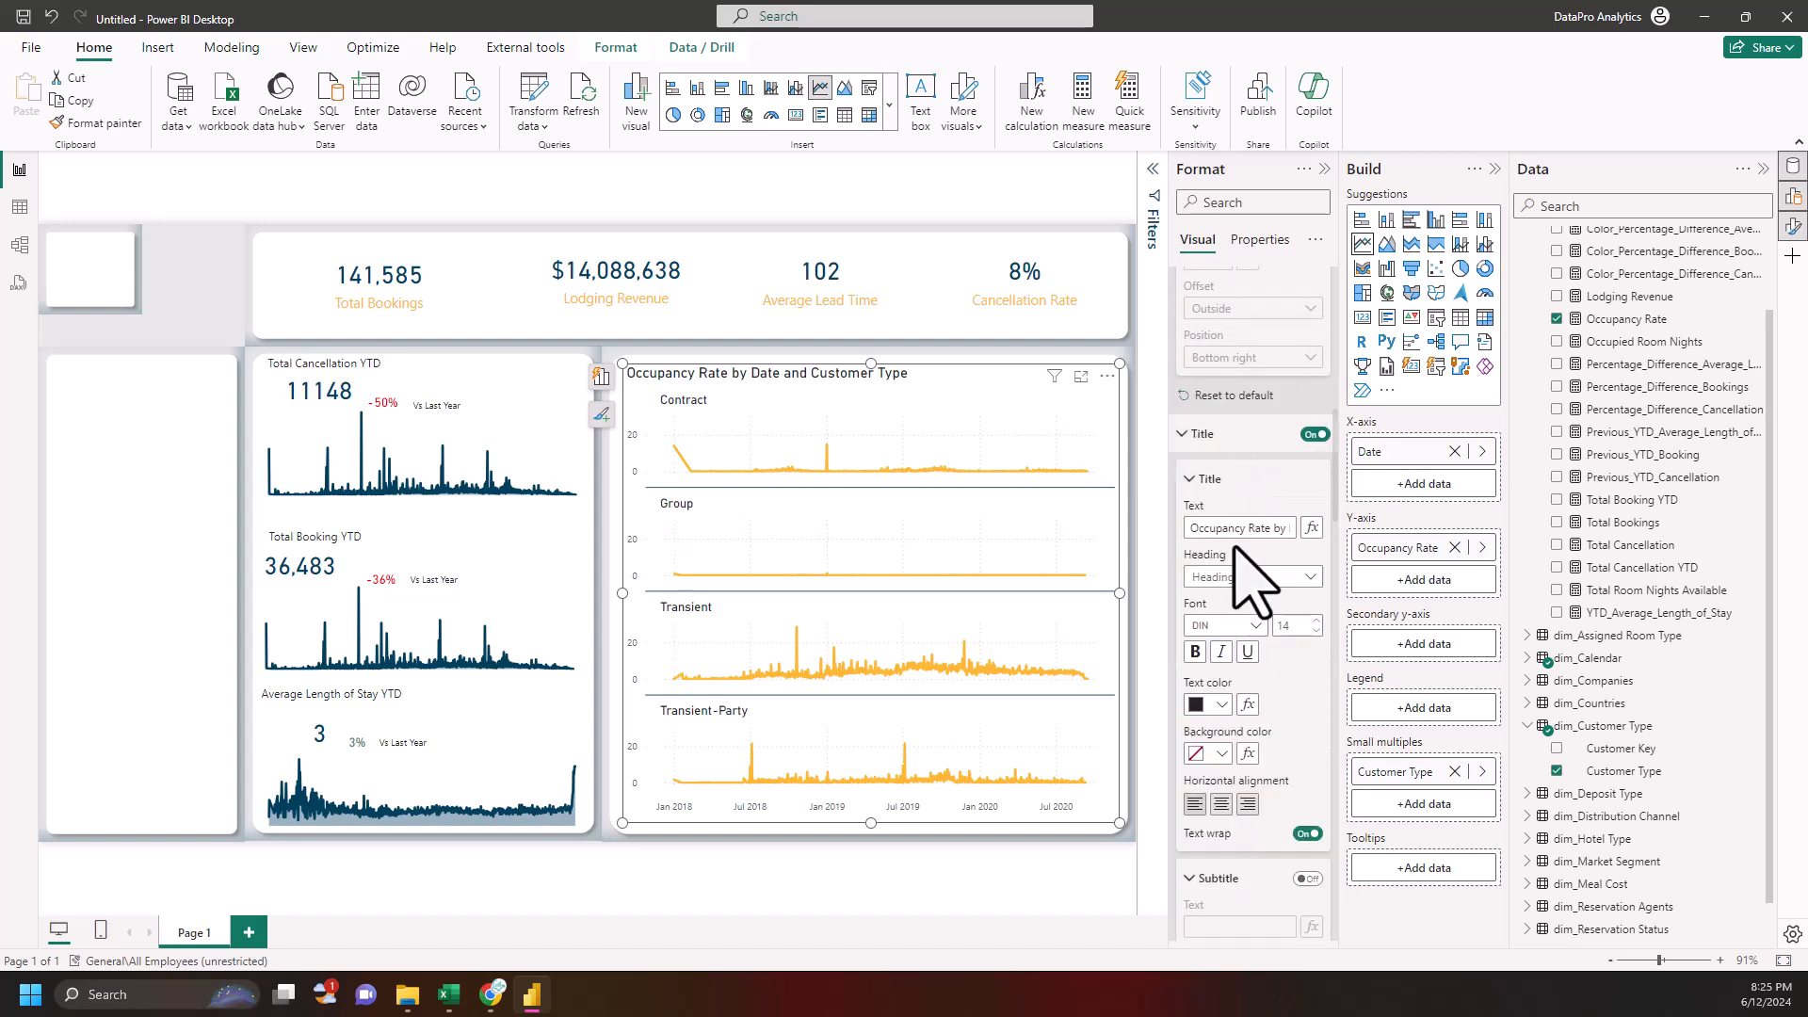
{"action": "left_click", "coordinate": [1316, 630]}
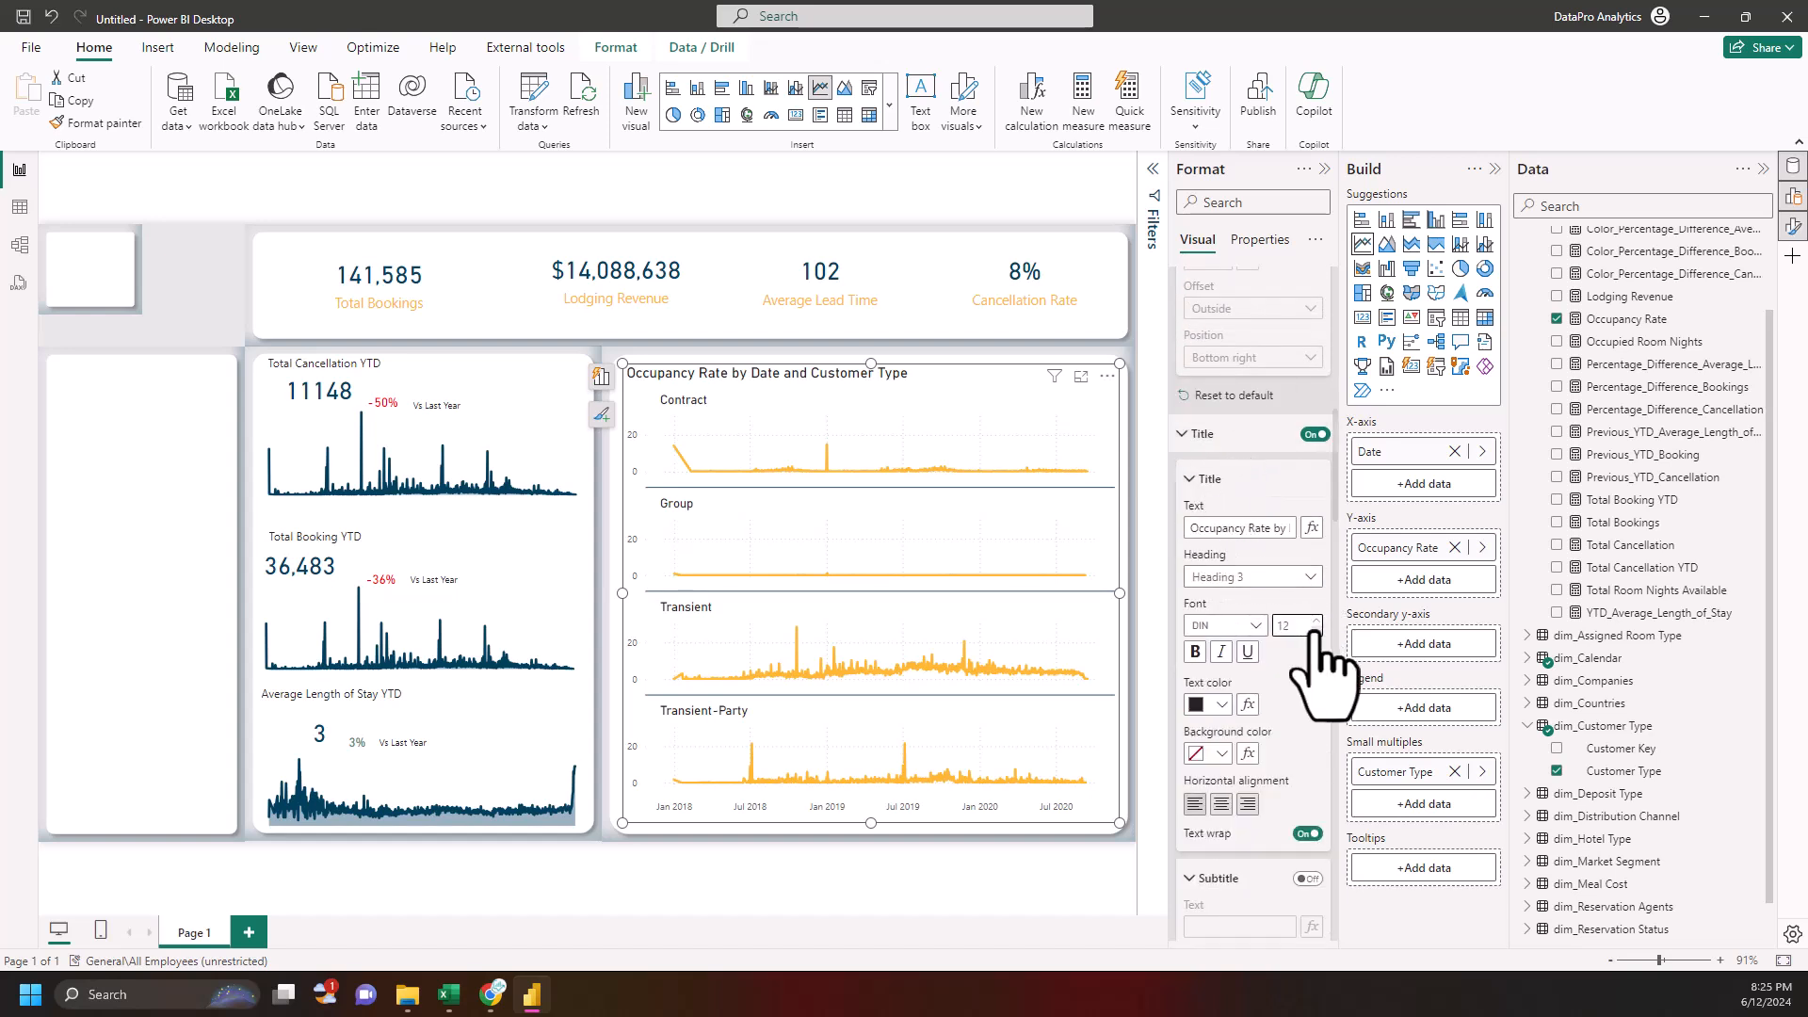
{"action": "left_click", "coordinate": [1316, 630]}
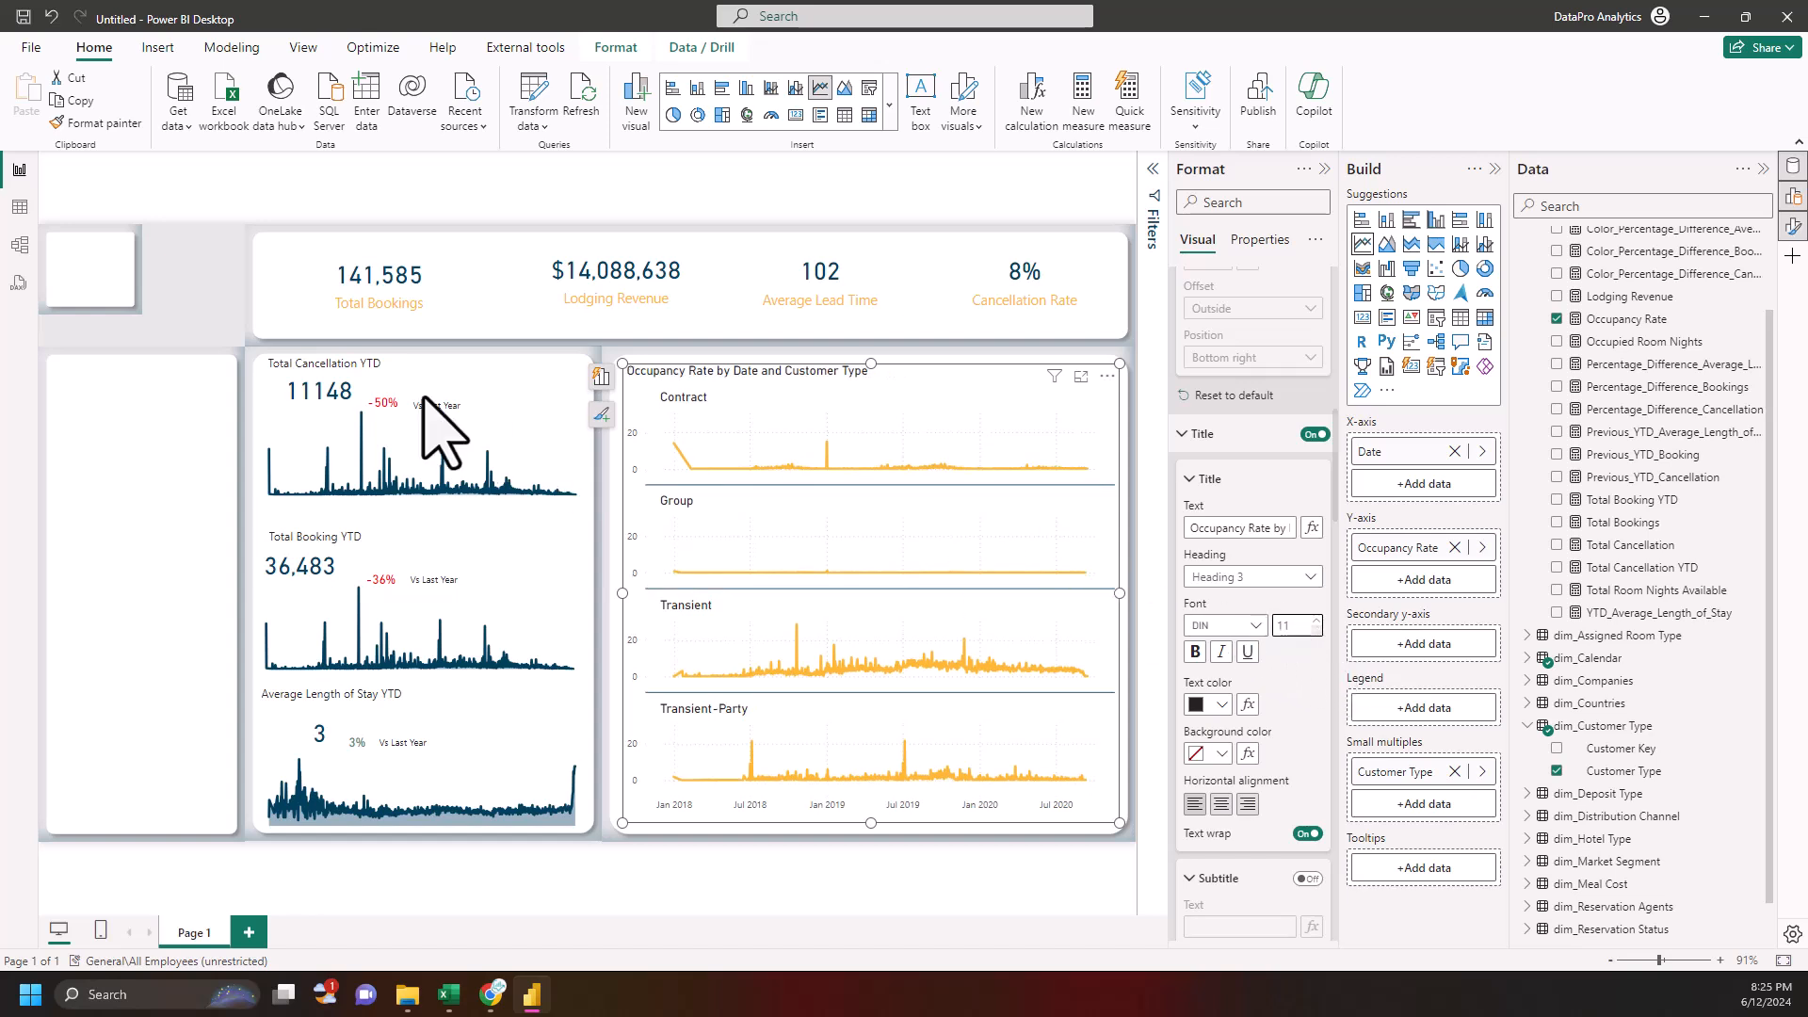
{"action": "left_click", "coordinate": [198, 323]}
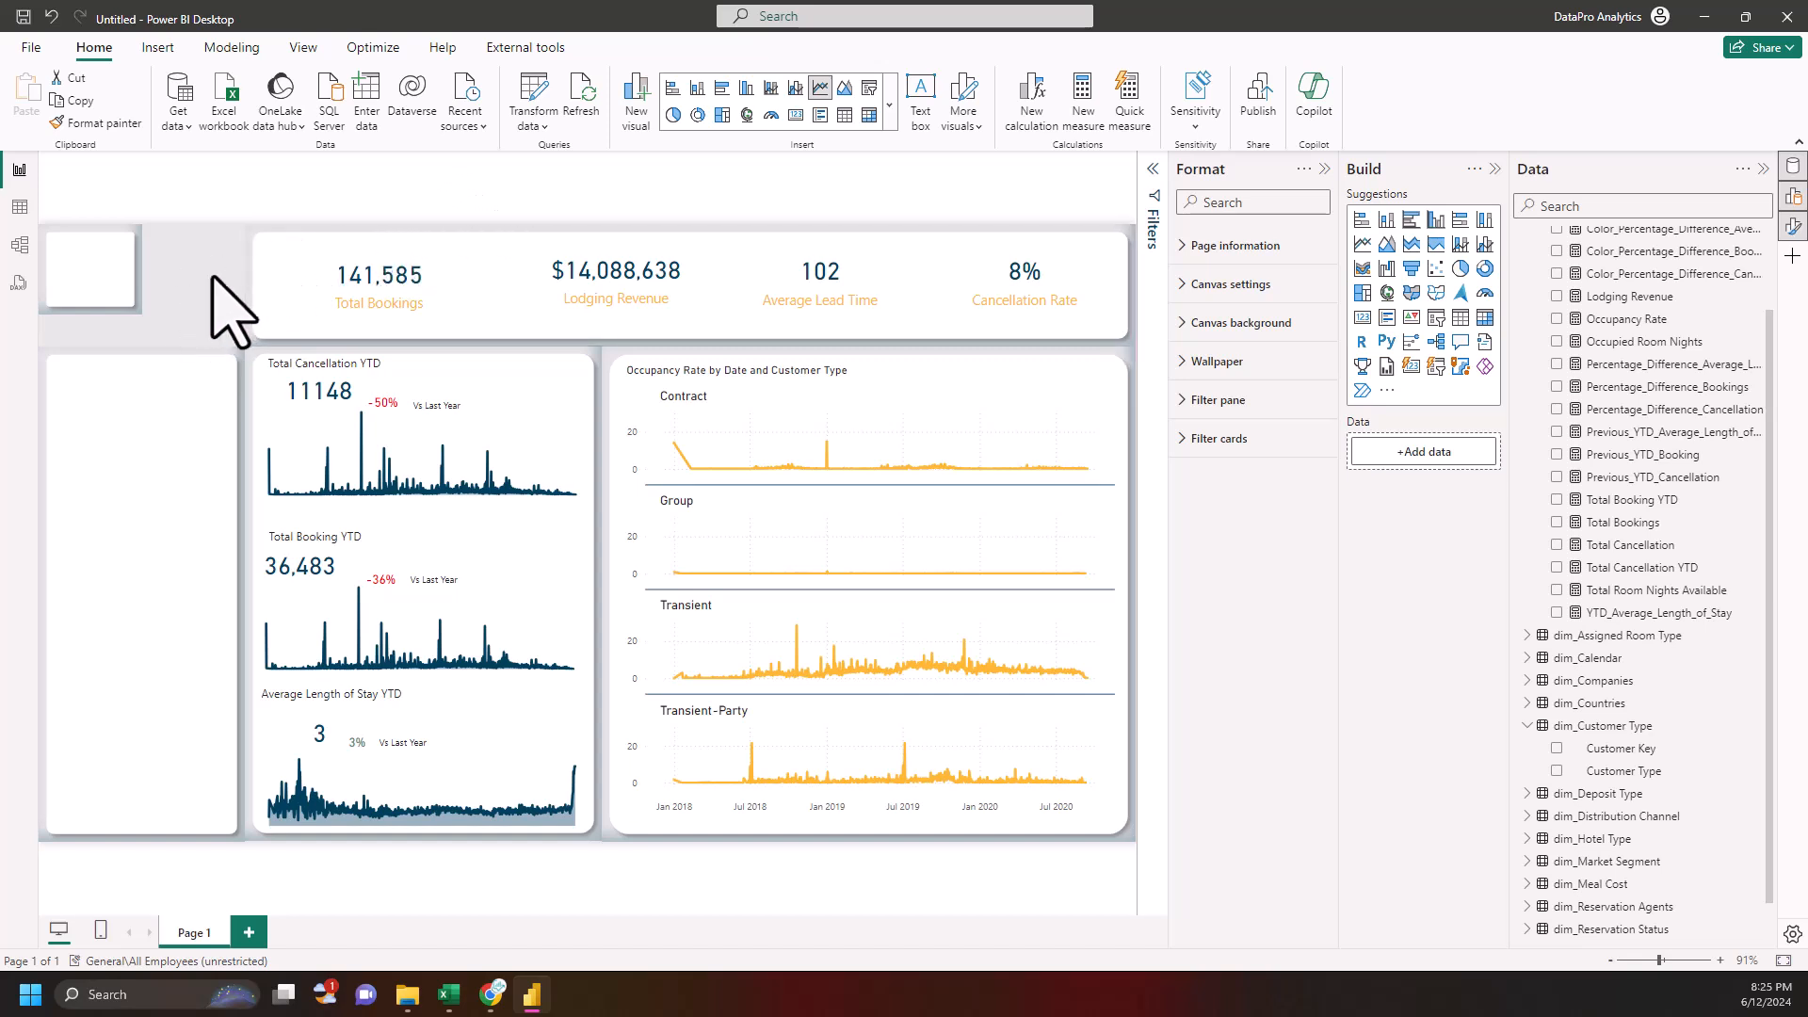
- Add a slicer over the empty panel beside the YTD trend charts, using Hotel Type from dim_Hotel Type as its field
{"action": "left_click_drag", "start_coordinate": [869, 88], "coordinate": [191, 424]}
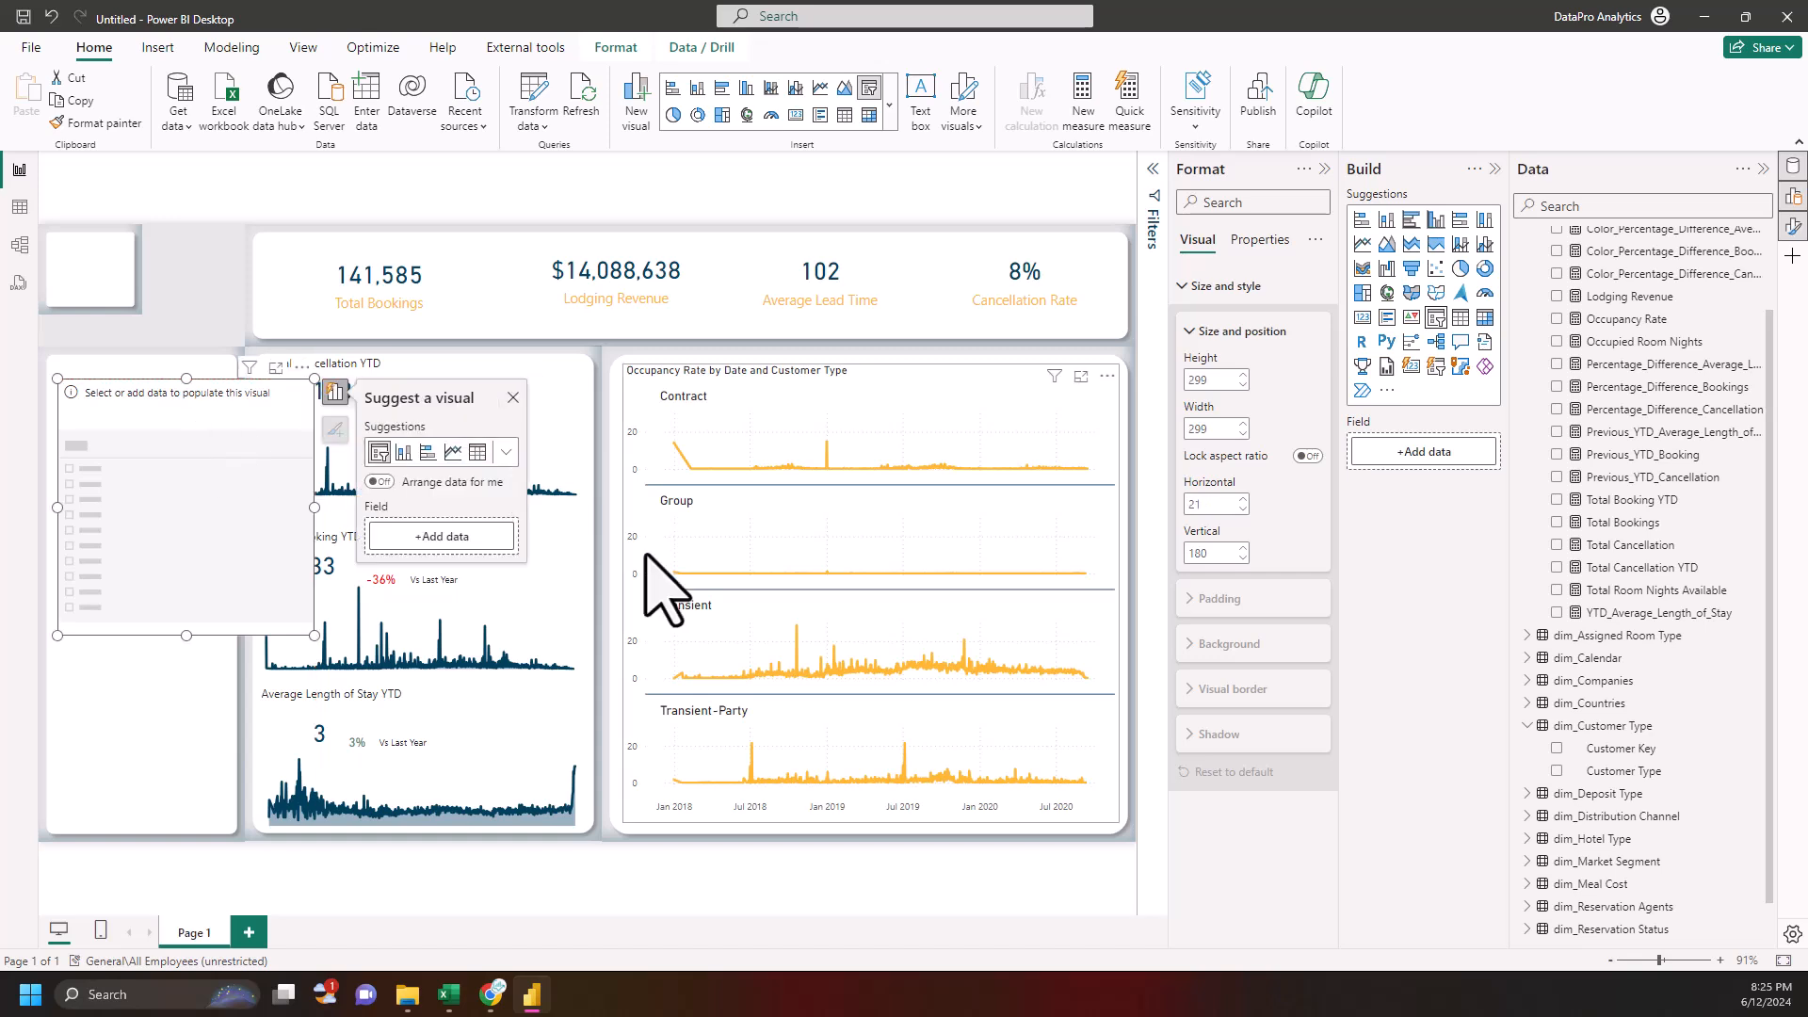
{"action": "left_click", "coordinate": [1563, 838]}
{"action": "scroll", "coordinate": [1563, 800], "scroll_direction": "down", "scroll_amount": 1}
{"action": "scroll", "coordinate": [1566, 793], "scroll_direction": "down", "scroll_amount": 3}
{"action": "left_click_drag", "start_coordinate": [1605, 770], "coordinate": [1424, 454]}
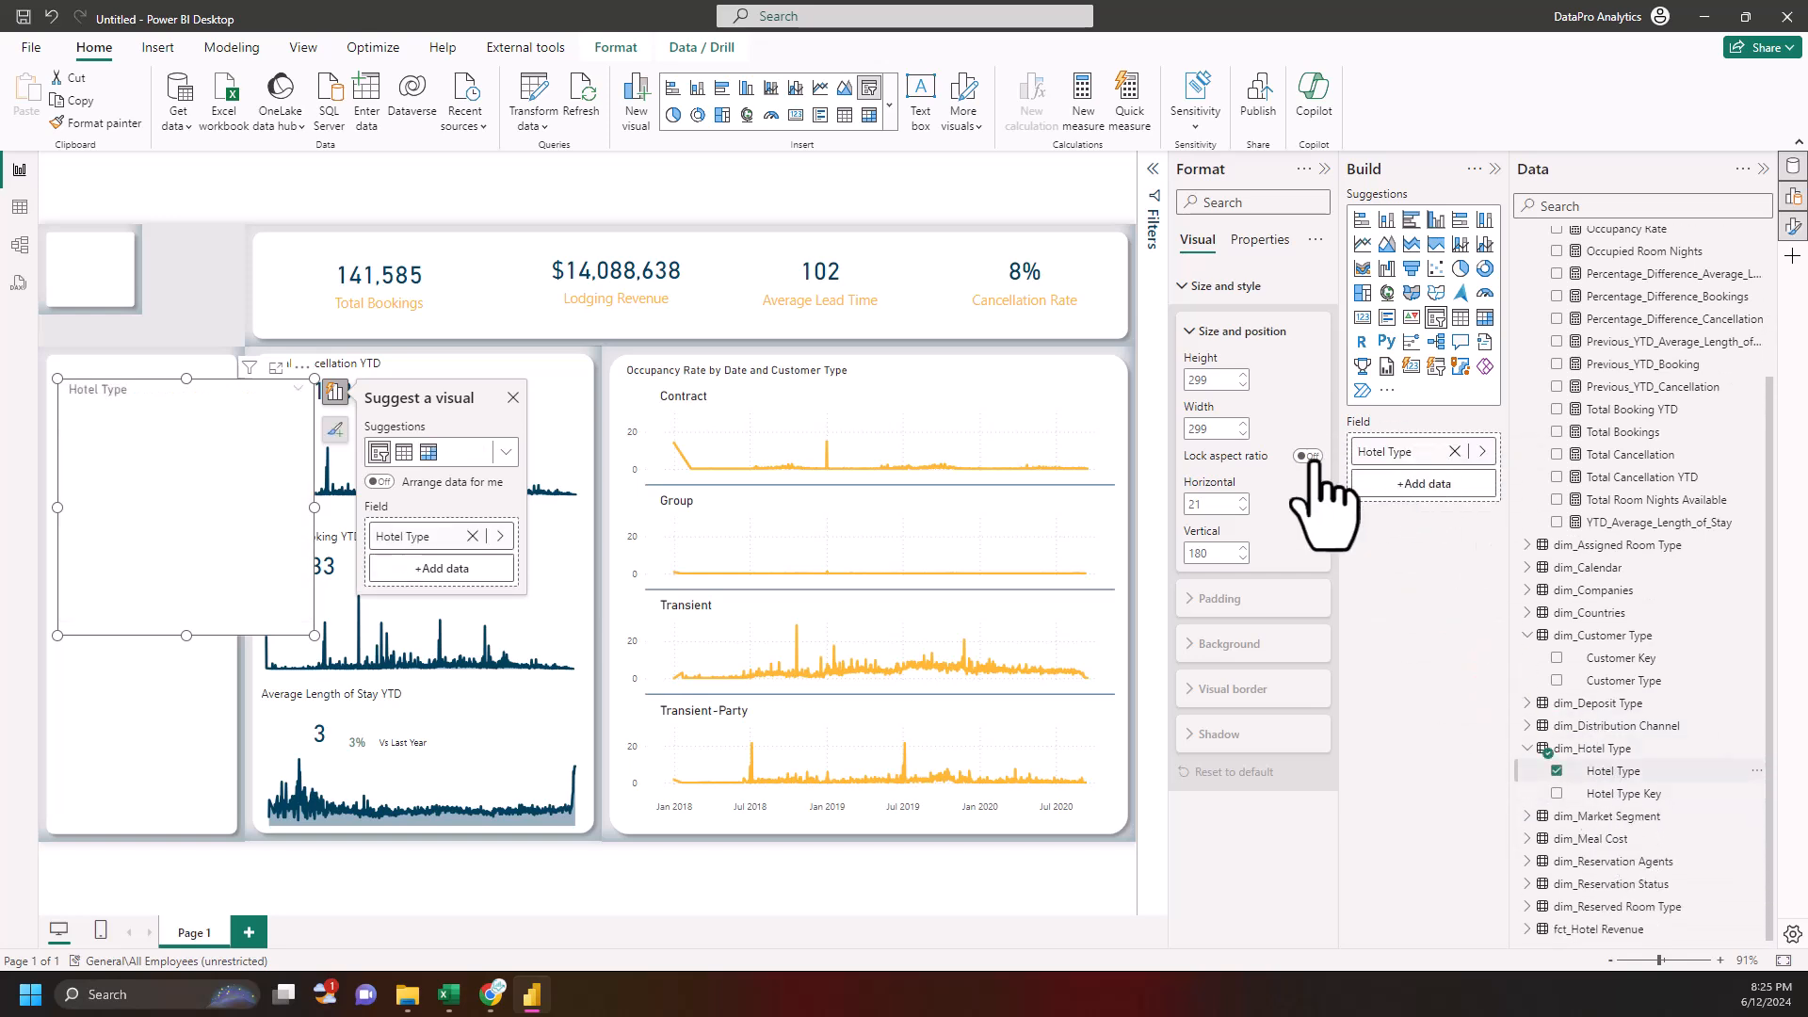
- Set the Hotel Type slicer header's font size to 9 and its font color to the recently used dark blue
{"action": "scroll", "coordinate": [1248, 650], "scroll_direction": "down", "scroll_amount": 5}
{"action": "scroll", "coordinate": [1228, 617], "scroll_direction": "down", "scroll_amount": 4}
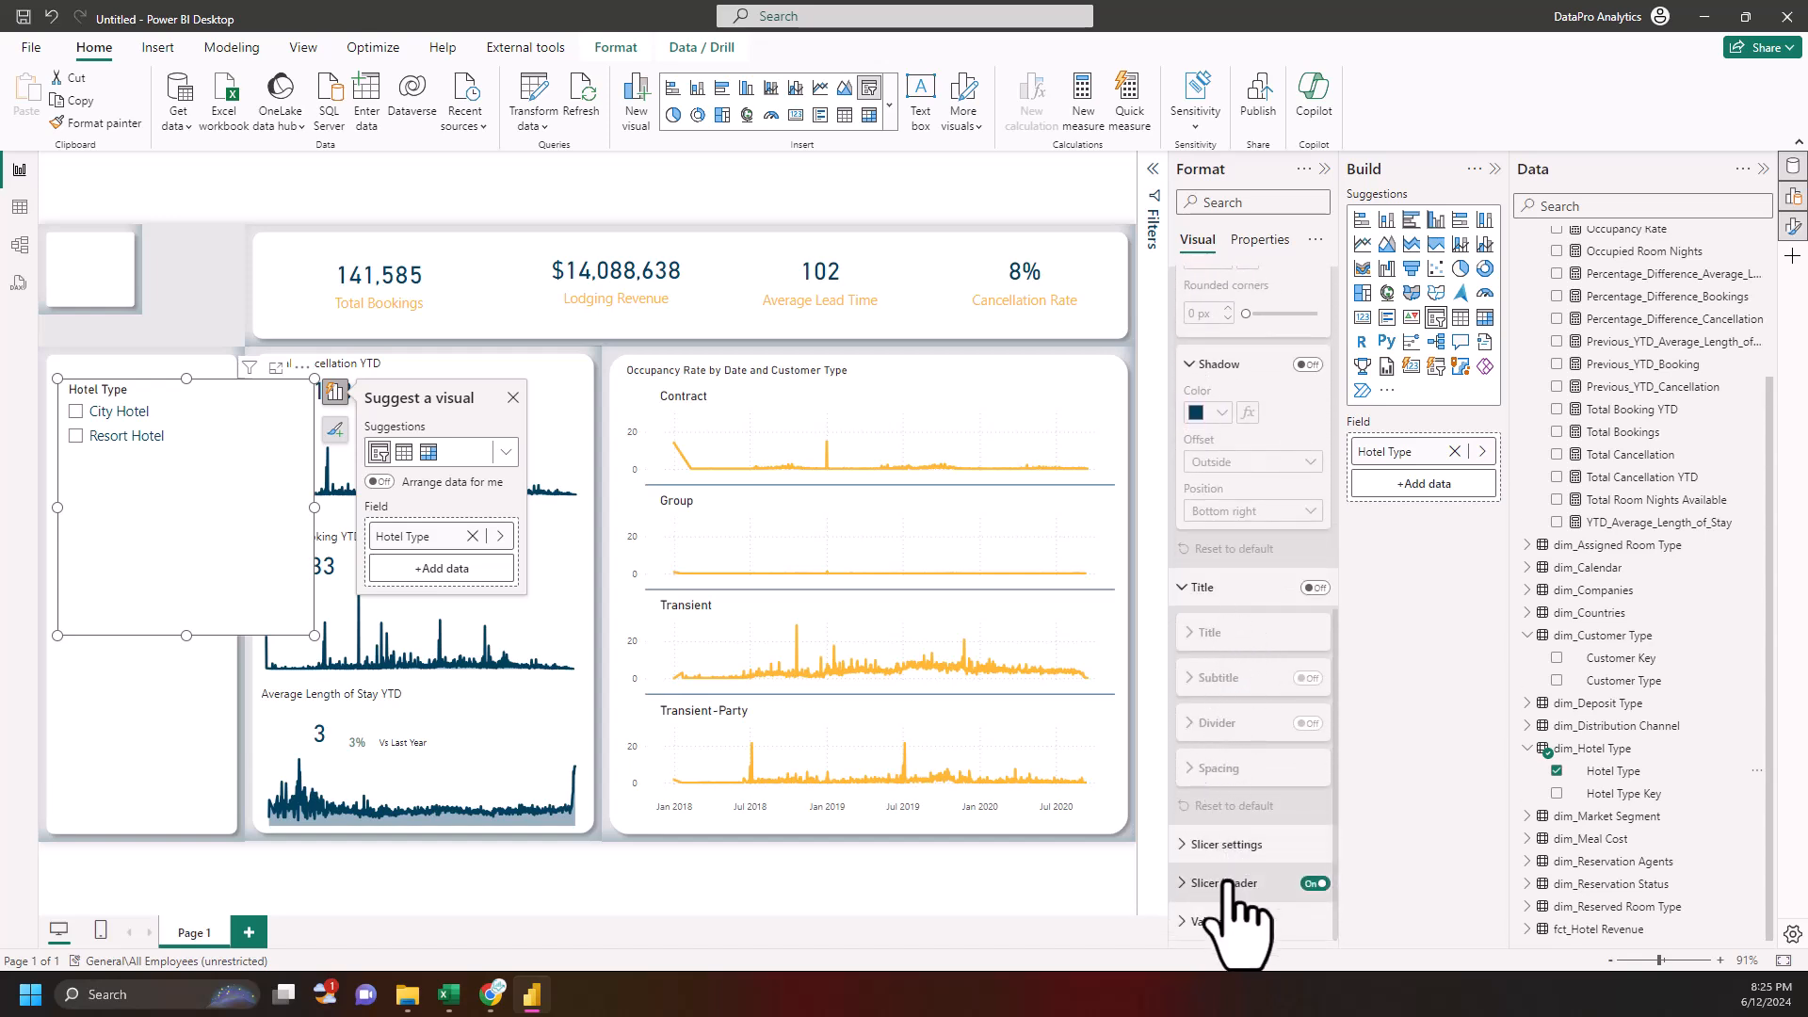
{"action": "left_click", "coordinate": [1189, 883]}
{"action": "scroll", "coordinate": [1232, 881], "scroll_direction": "down", "scroll_amount": 5}
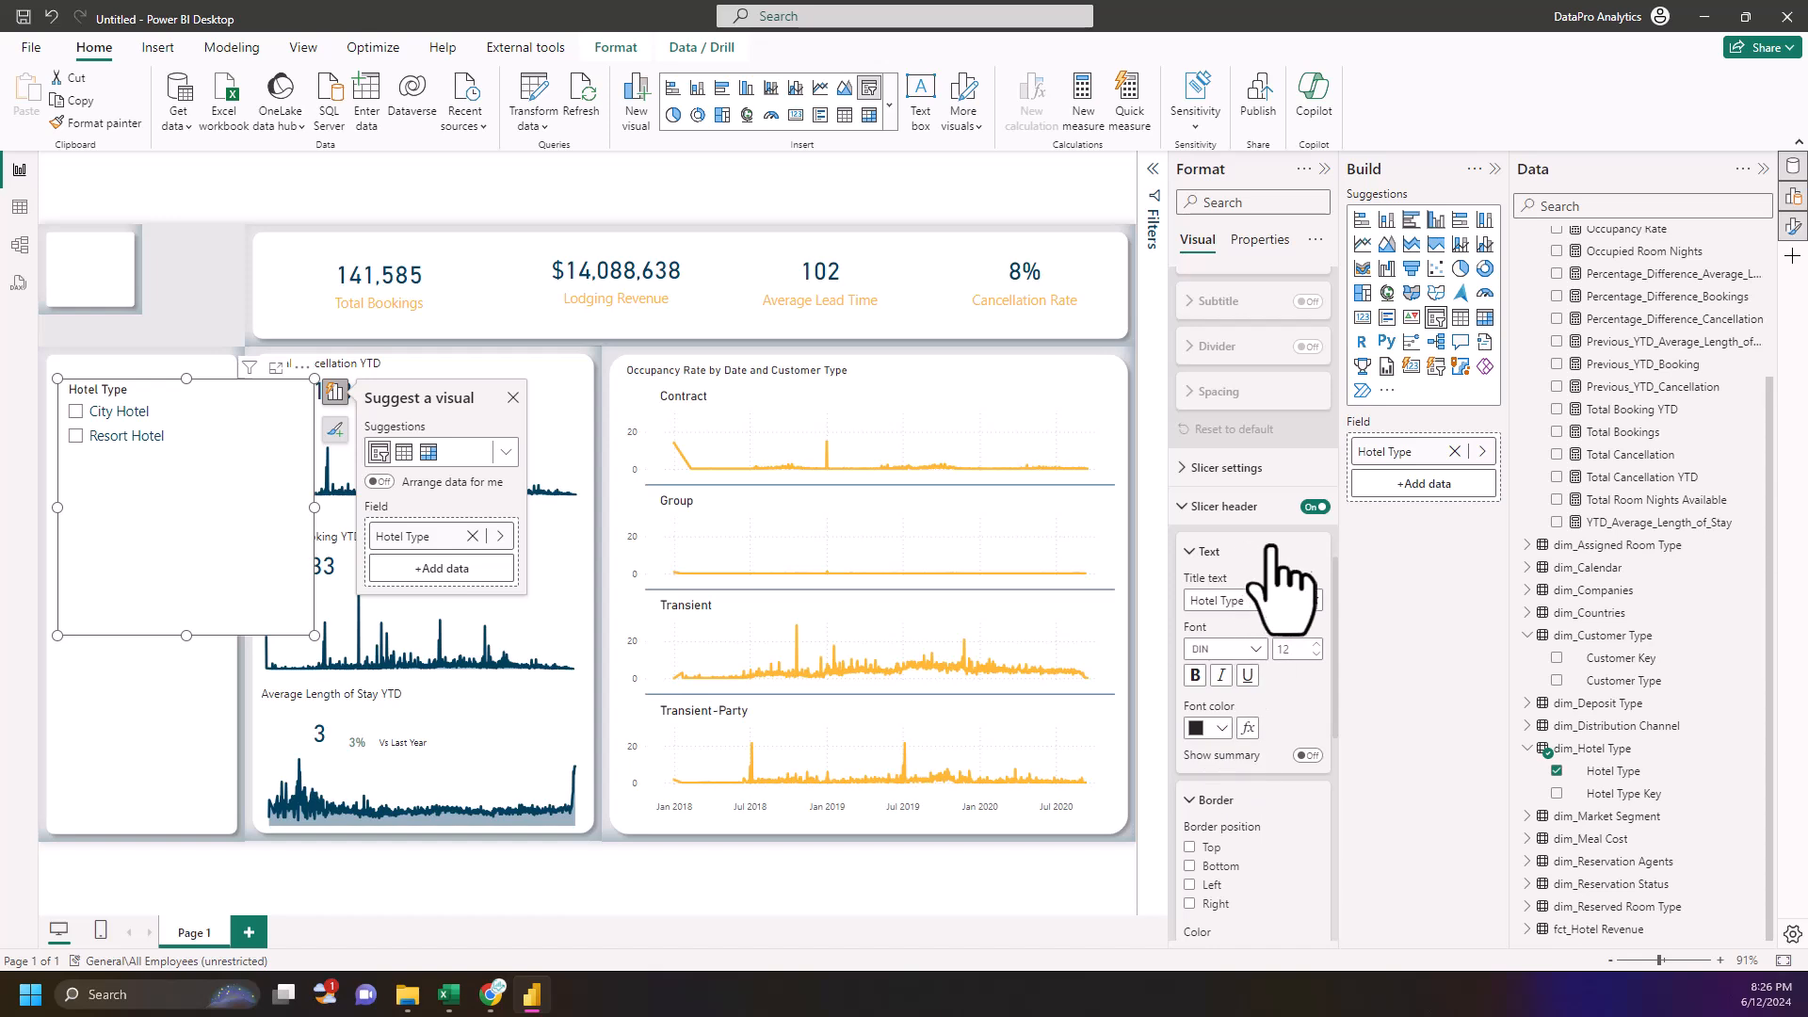
{"action": "left_click", "coordinate": [1316, 654]}
{"action": "scroll", "coordinate": [1319, 664], "scroll_direction": "down", "scroll_amount": 1}
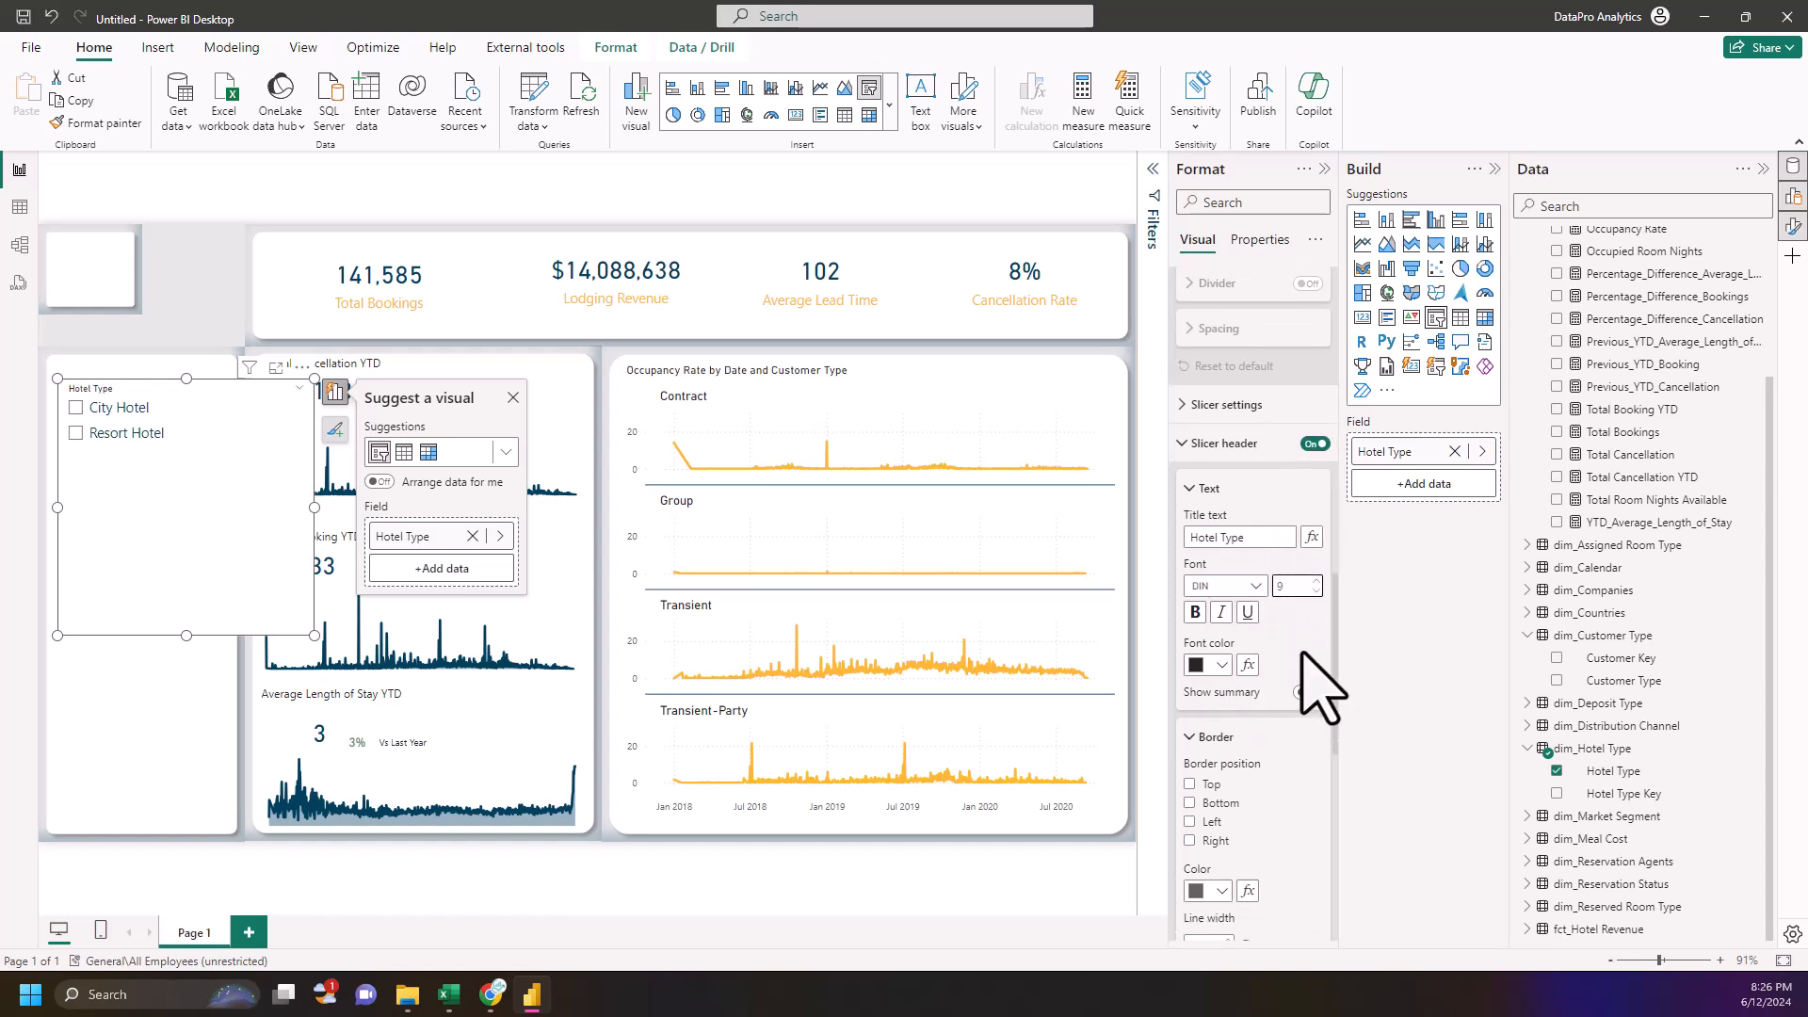
{"action": "left_click", "coordinate": [1222, 664]}
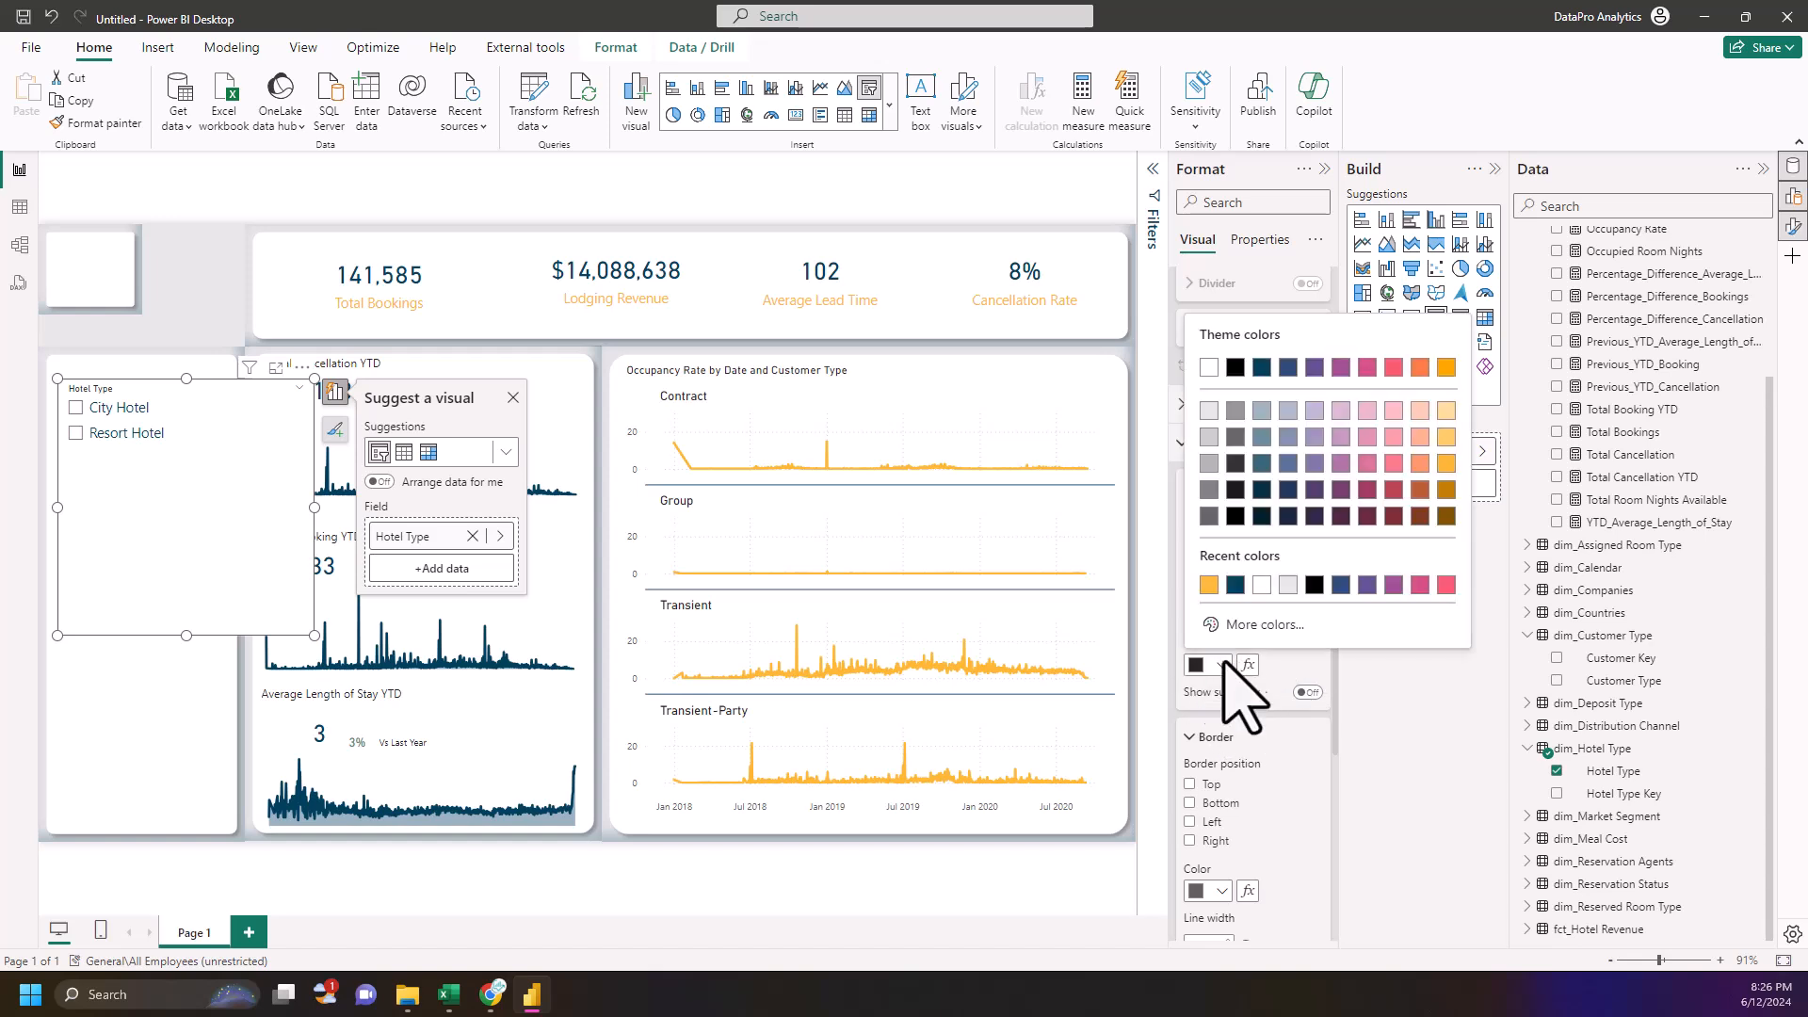
{"action": "left_click", "coordinate": [1235, 585]}
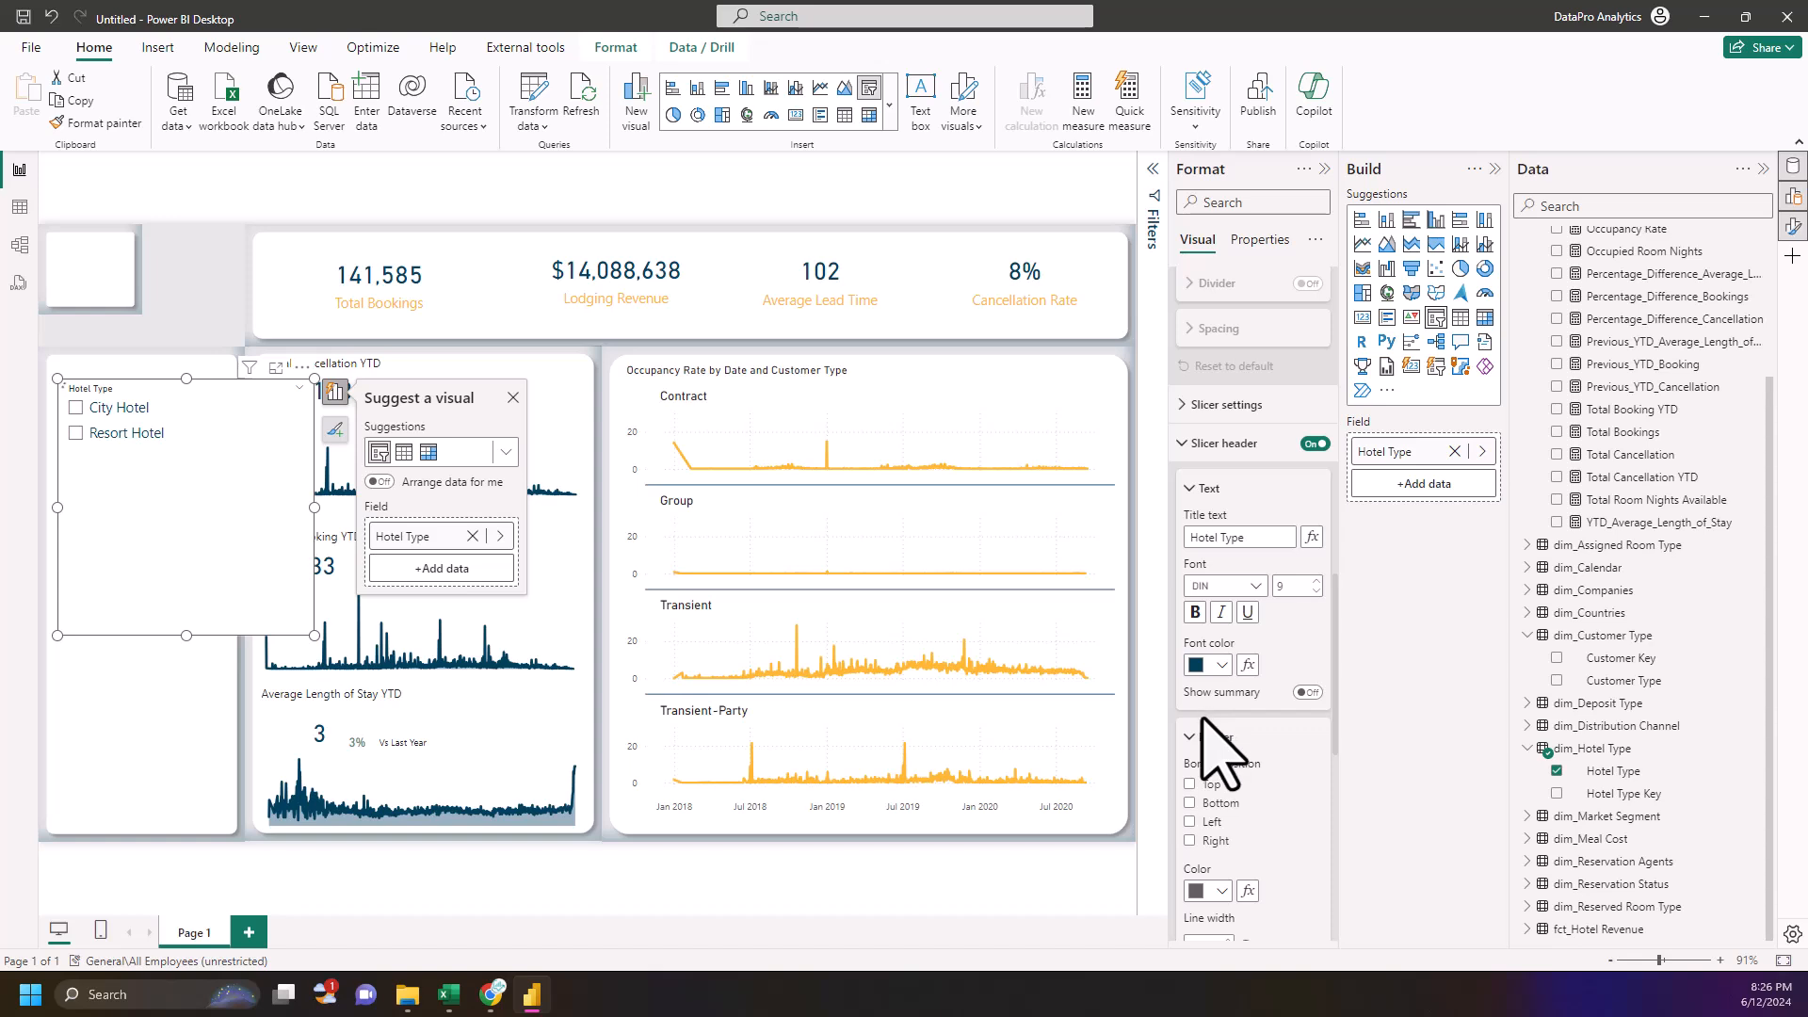
- Review the Hotel Type slicer's remaining header options and its values font, color and border settings
{"action": "scroll", "coordinate": [1215, 744], "scroll_direction": "down", "scroll_amount": 8}
{"action": "scroll", "coordinate": [1272, 642], "scroll_direction": "down", "scroll_amount": 2}
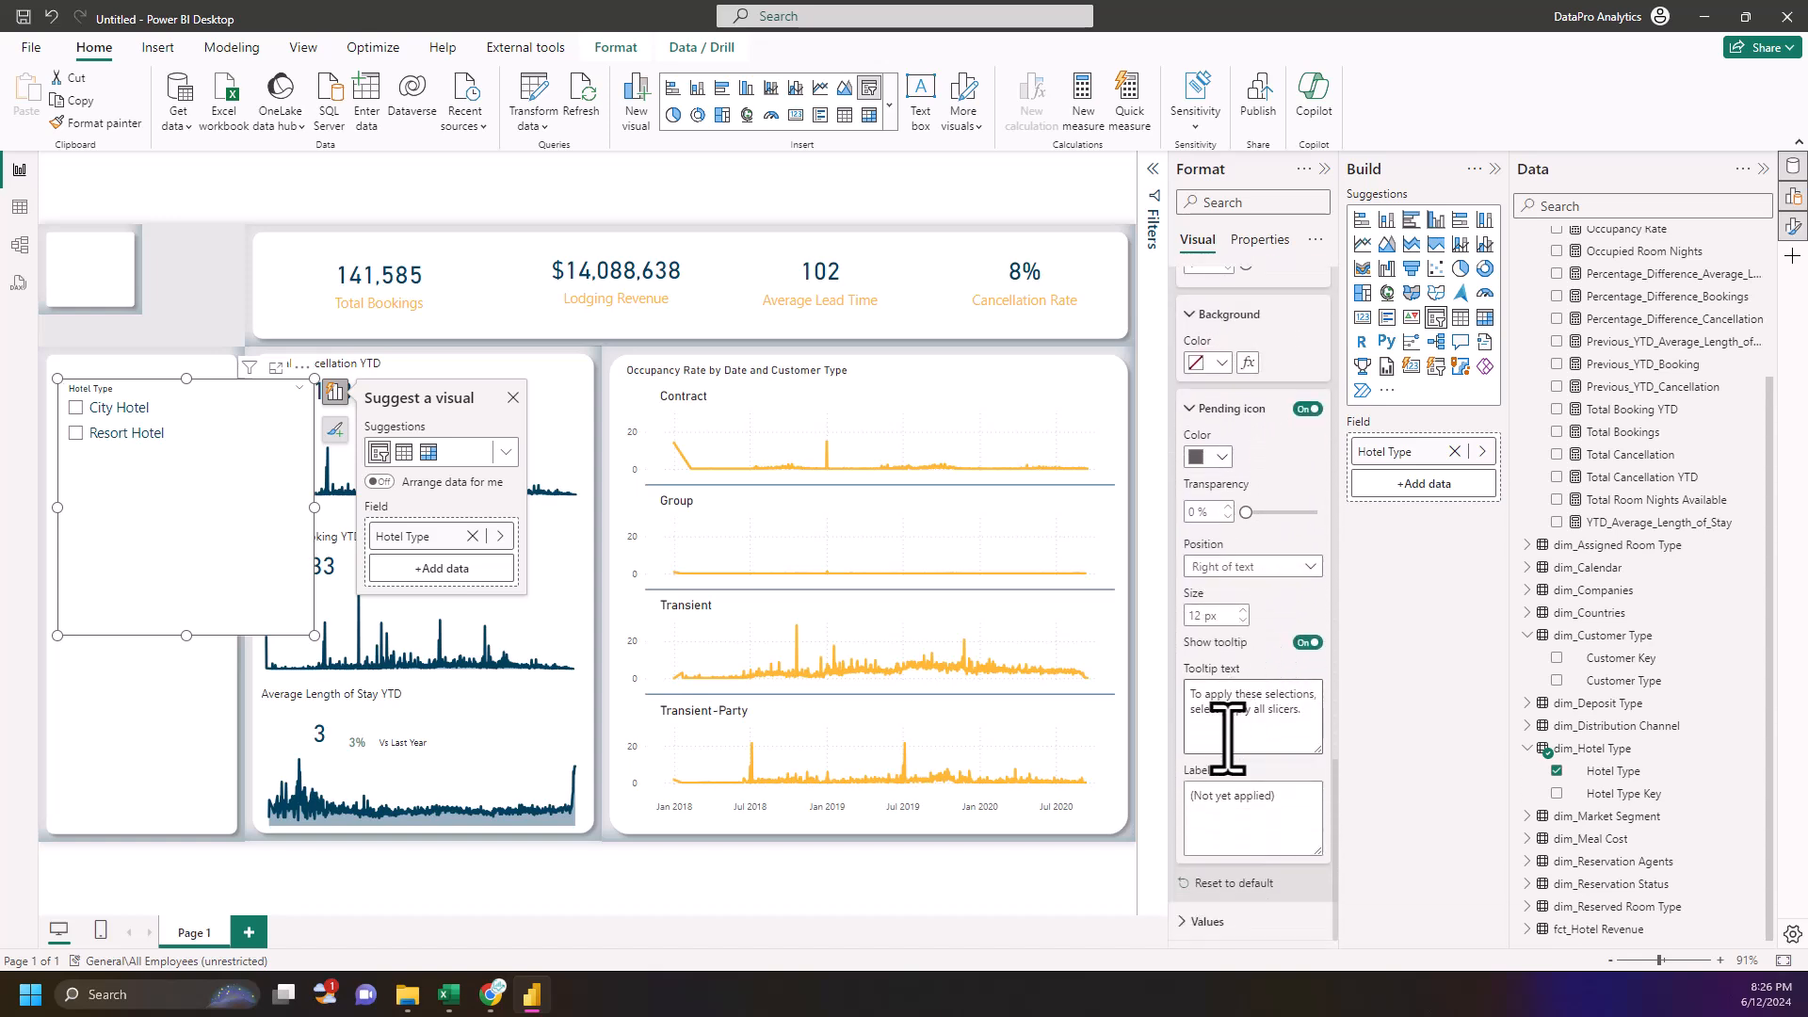
{"action": "scroll", "coordinate": [1237, 862], "scroll_direction": "down", "scroll_amount": 1}
{"action": "scroll", "coordinate": [1253, 857], "scroll_direction": "down", "scroll_amount": 3}
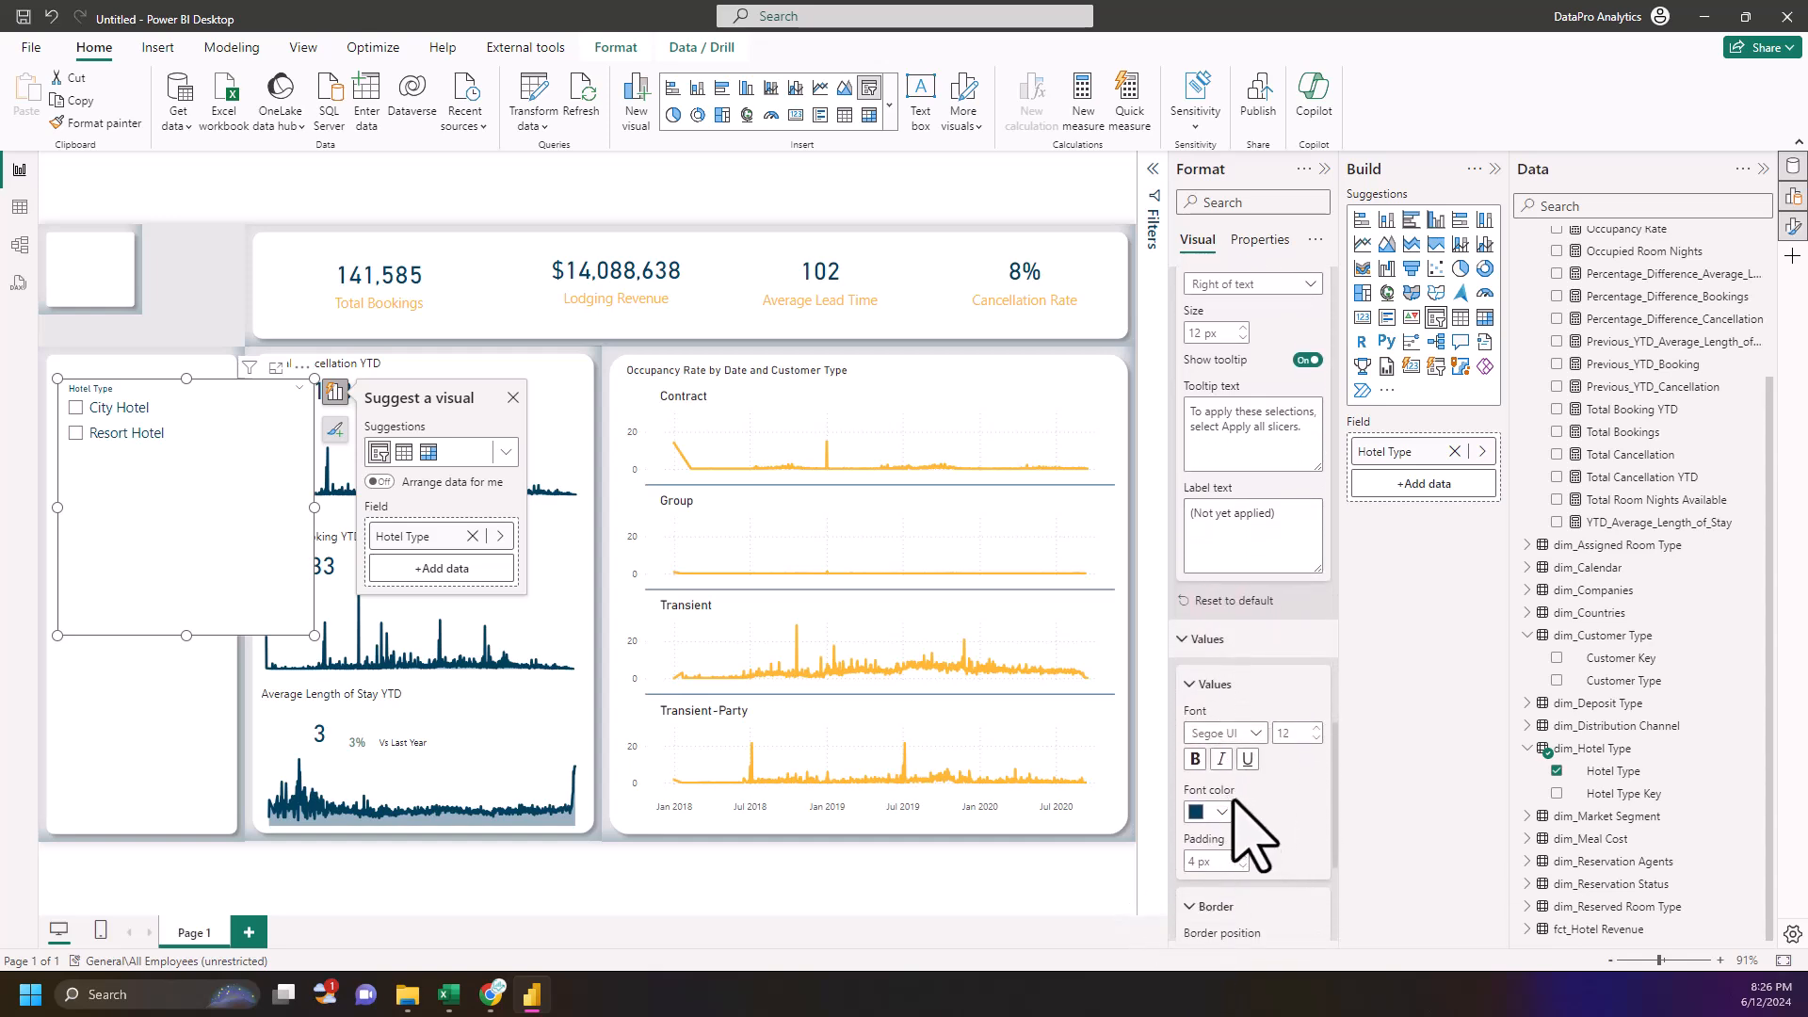
{"action": "scroll", "coordinate": [1252, 833], "scroll_direction": "down", "scroll_amount": 1}
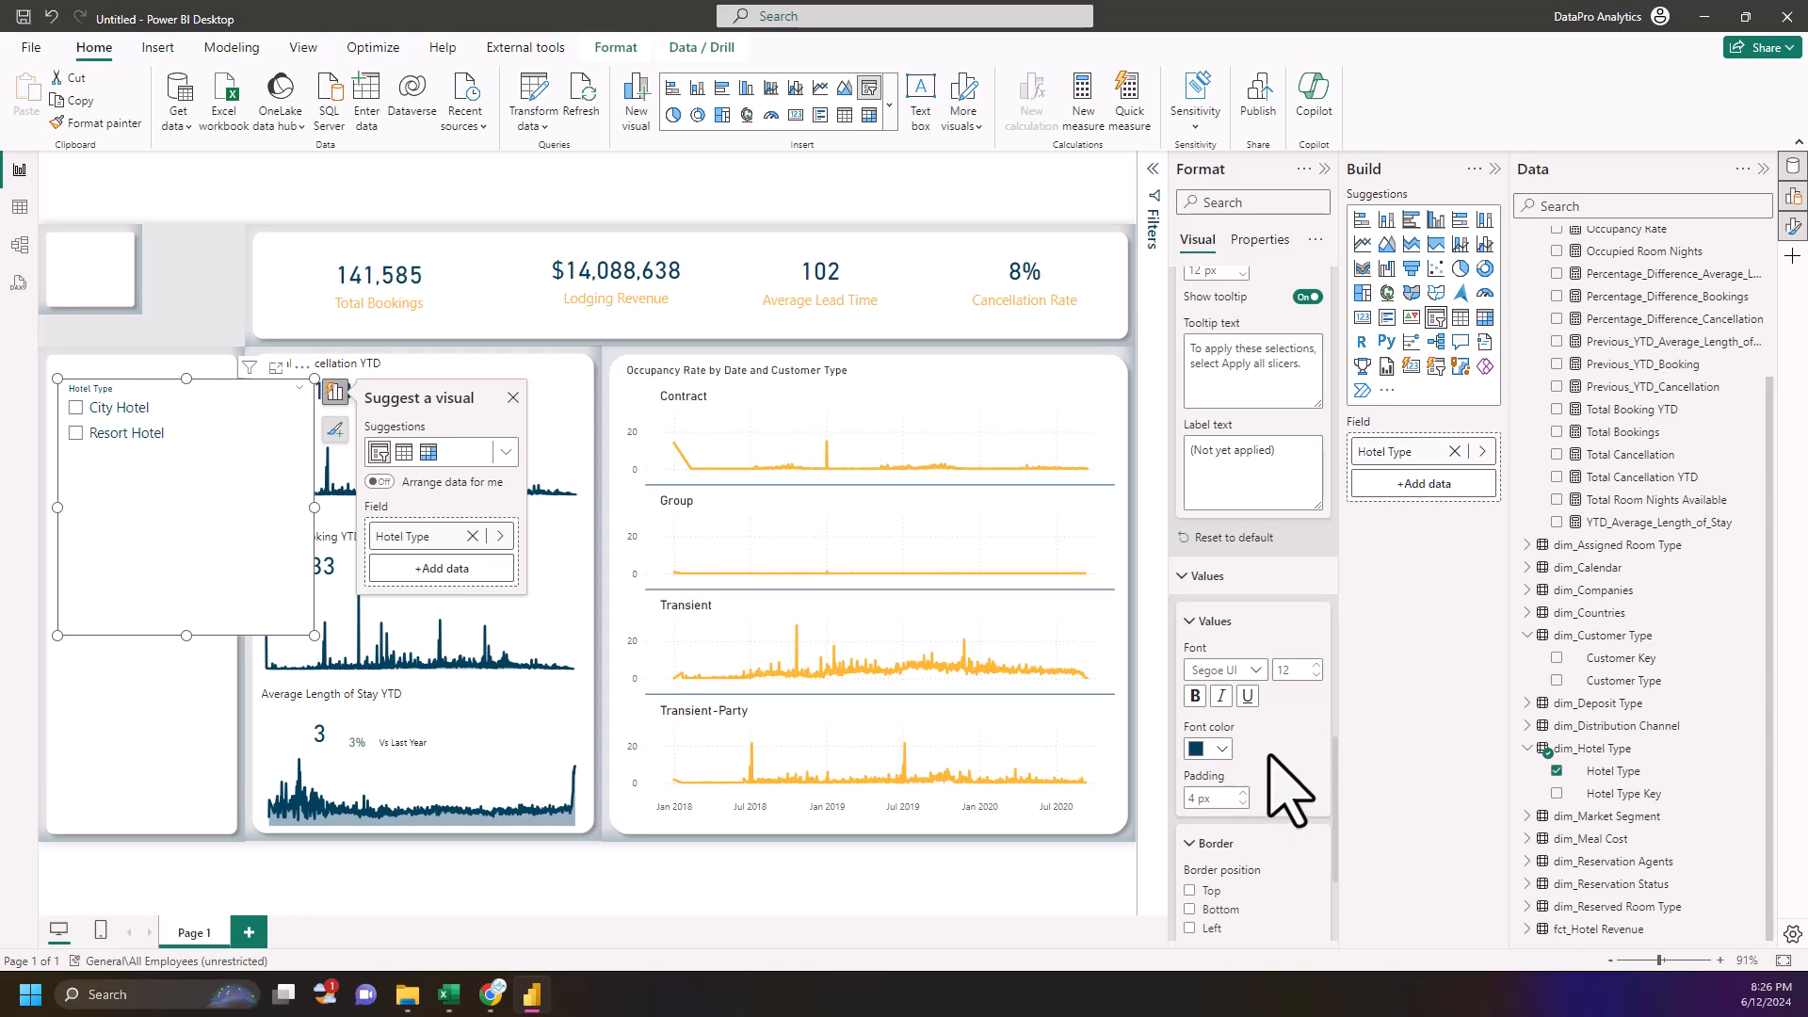
{"action": "scroll", "coordinate": [1290, 791], "scroll_direction": "down", "scroll_amount": 5}
{"action": "scroll", "coordinate": [1294, 678], "scroll_direction": "up", "scroll_amount": 5}
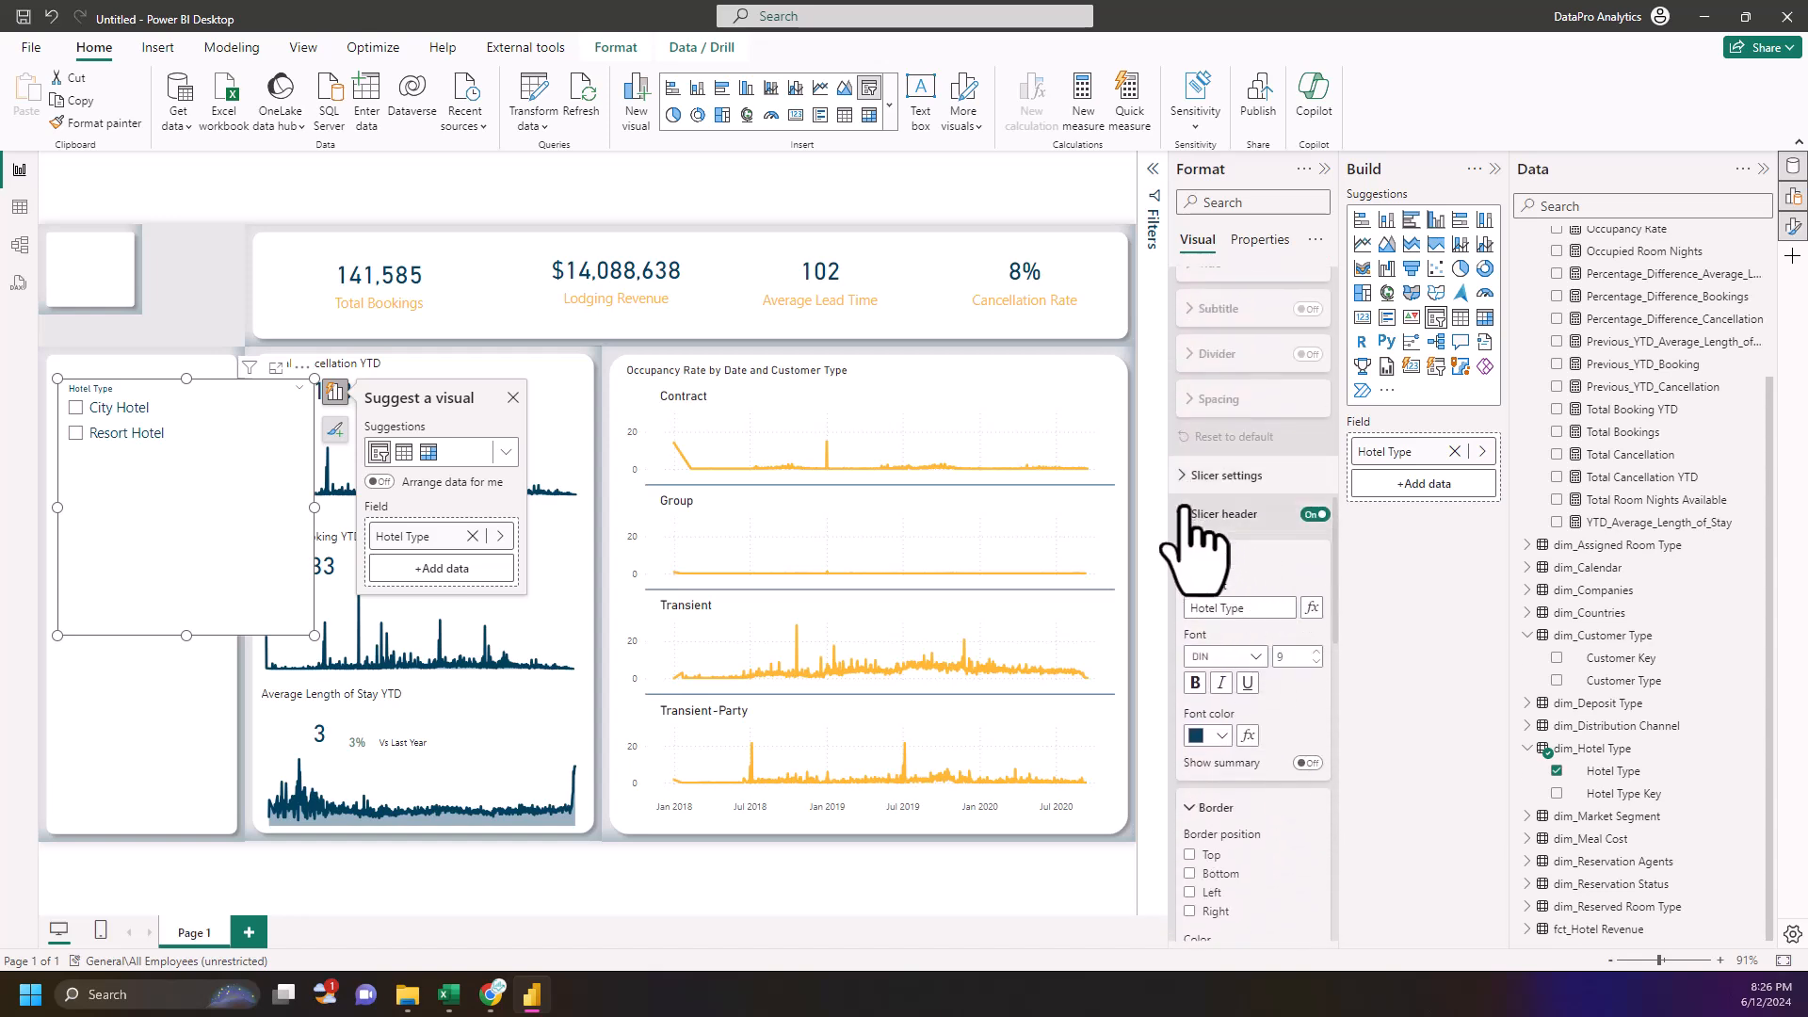
- Set the Hotel Type slicer's style to Tile
{"action": "left_click", "coordinate": [1190, 513]}
{"action": "left_click", "coordinate": [1184, 476]}
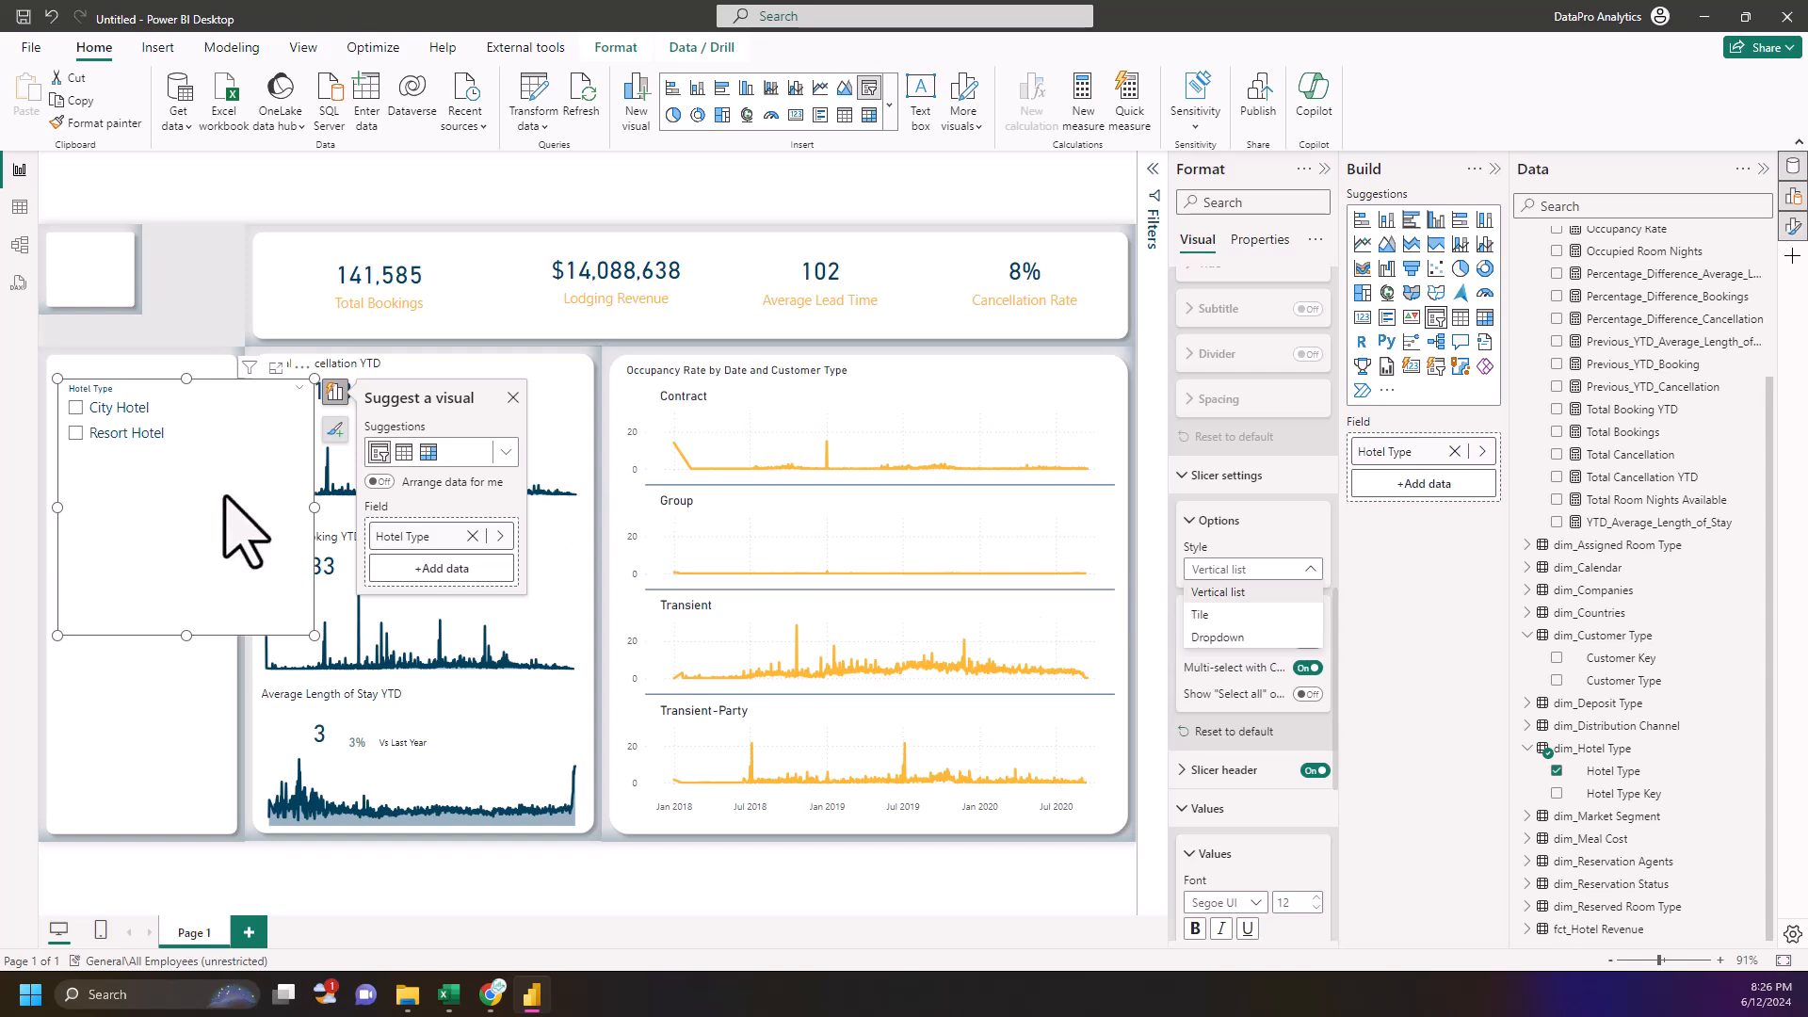
{"action": "left_click", "coordinate": [1205, 615]}
- Change the font color of the Hotel Type slicer's values to the recently used dark blue
{"action": "scroll", "coordinate": [1229, 654], "scroll_direction": "down", "scroll_amount": 2}
{"action": "scroll", "coordinate": [1241, 664], "scroll_direction": "down", "scroll_amount": 2}
{"action": "left_click", "coordinate": [1214, 699]}
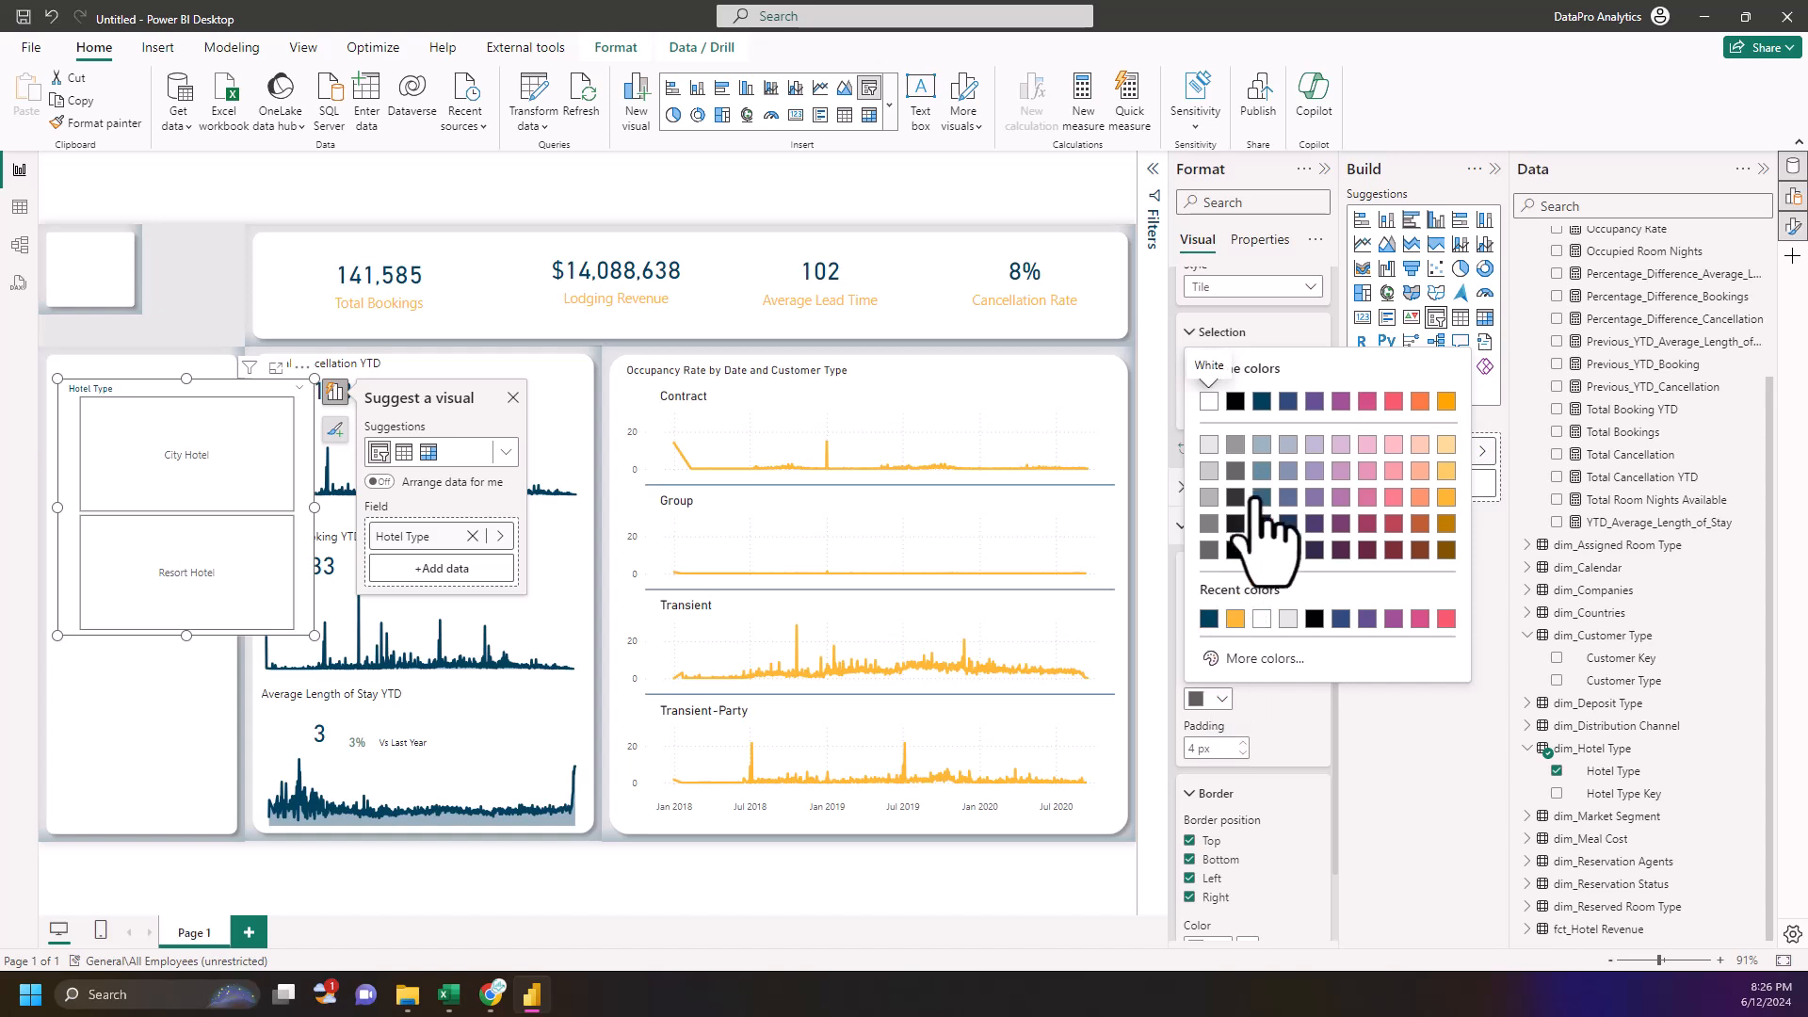
{"action": "left_click", "coordinate": [1209, 619]}
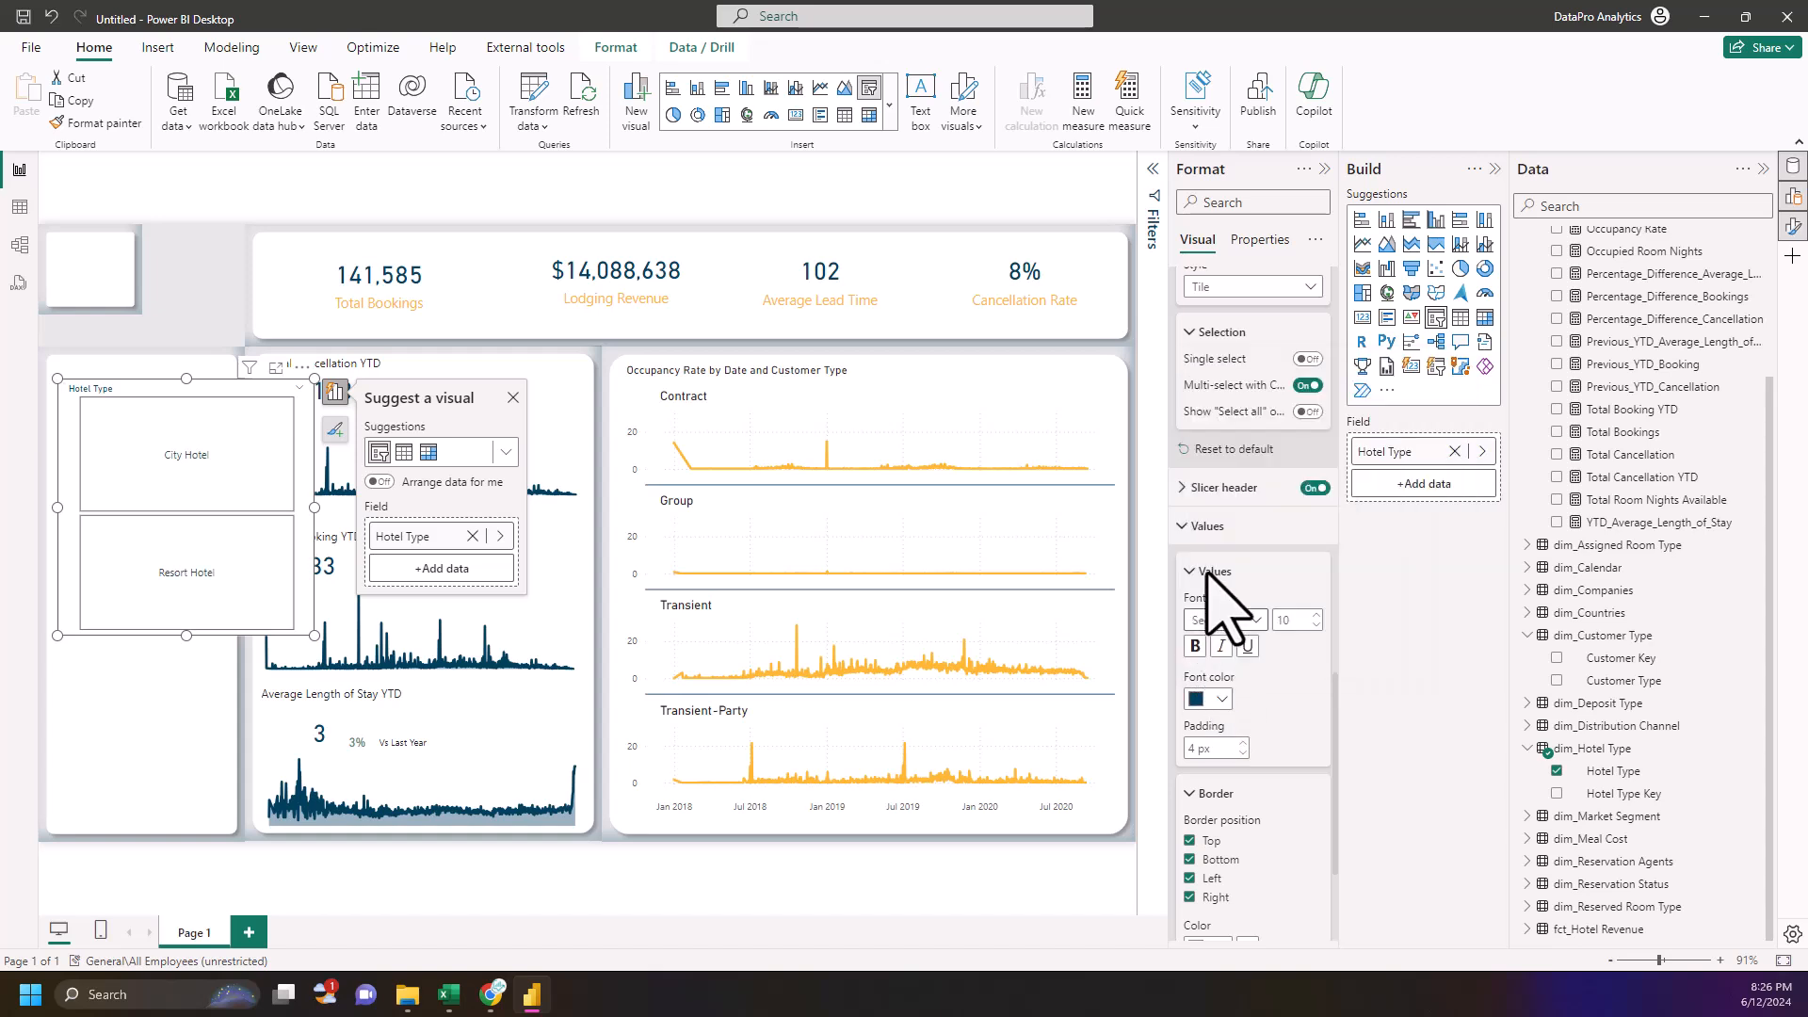
{"action": "left_click", "coordinate": [1189, 535]}
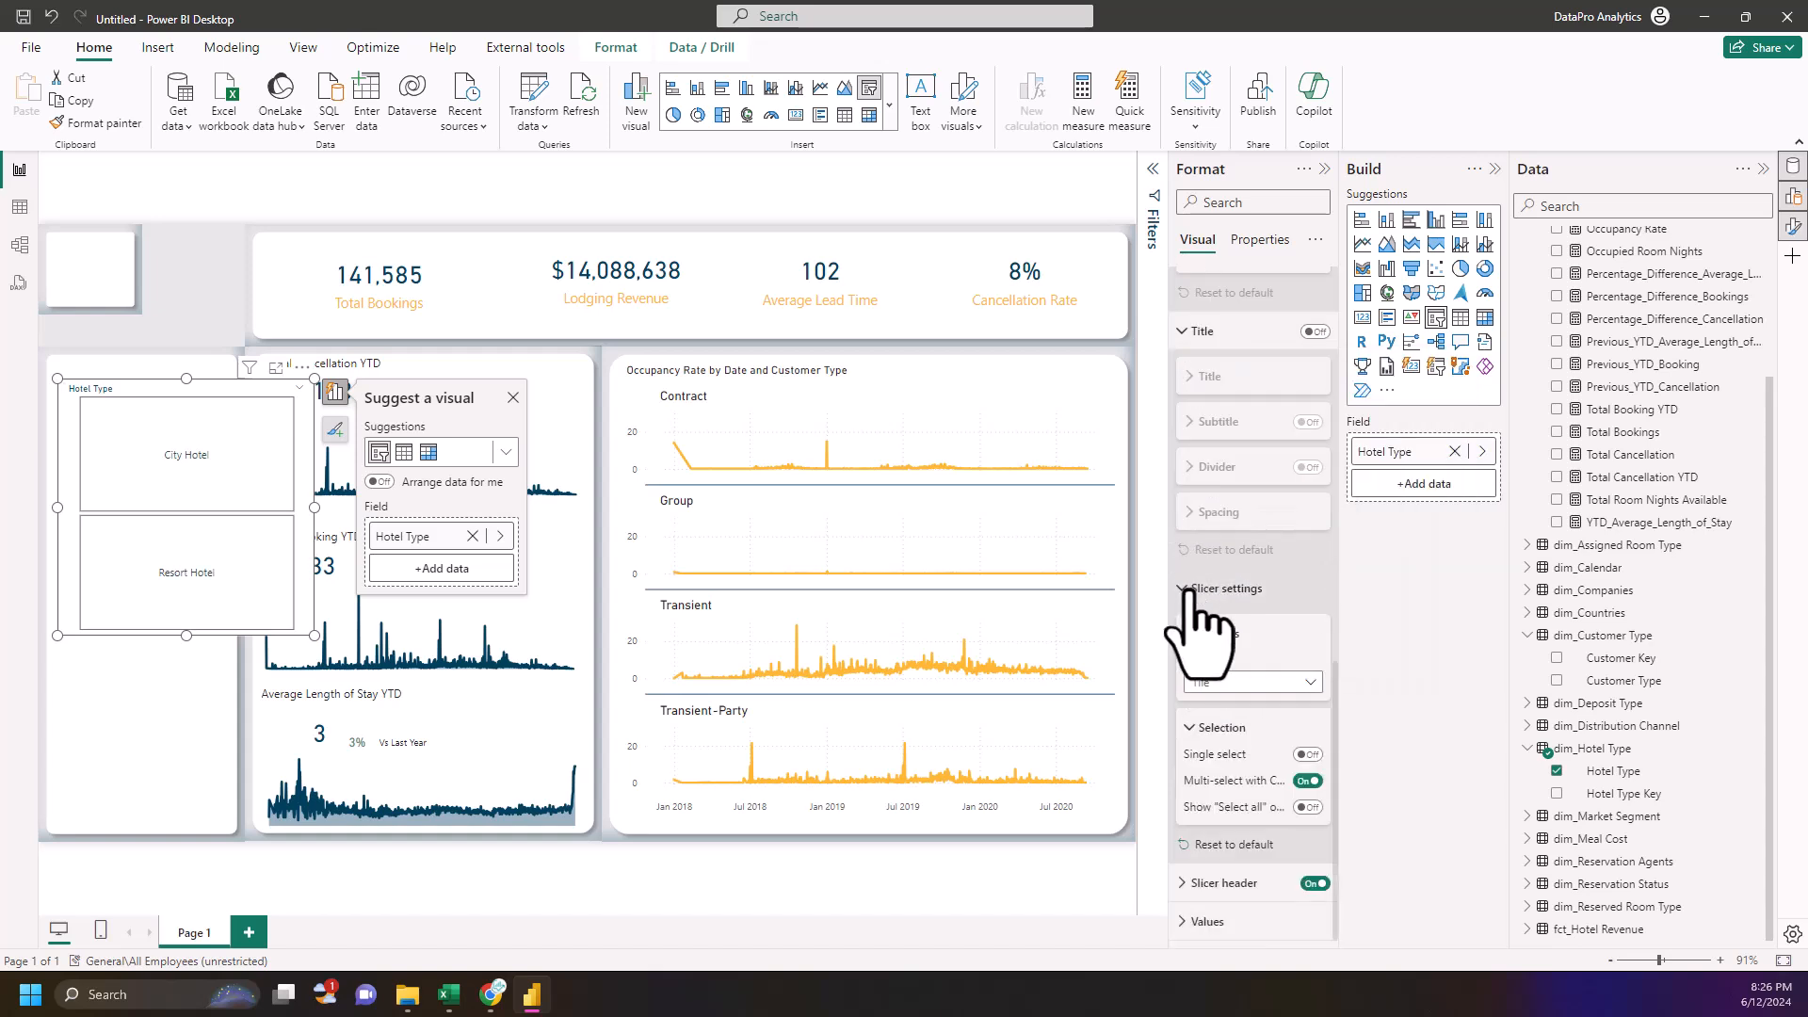
- Shrink the Hotel Type slicer to about 192 by 100 and place it near the top of the empty panel
{"action": "left_click_drag", "start_coordinate": [314, 635], "coordinate": [223, 468]}
{"action": "left_click_drag", "start_coordinate": [143, 389], "coordinate": [148, 409]}
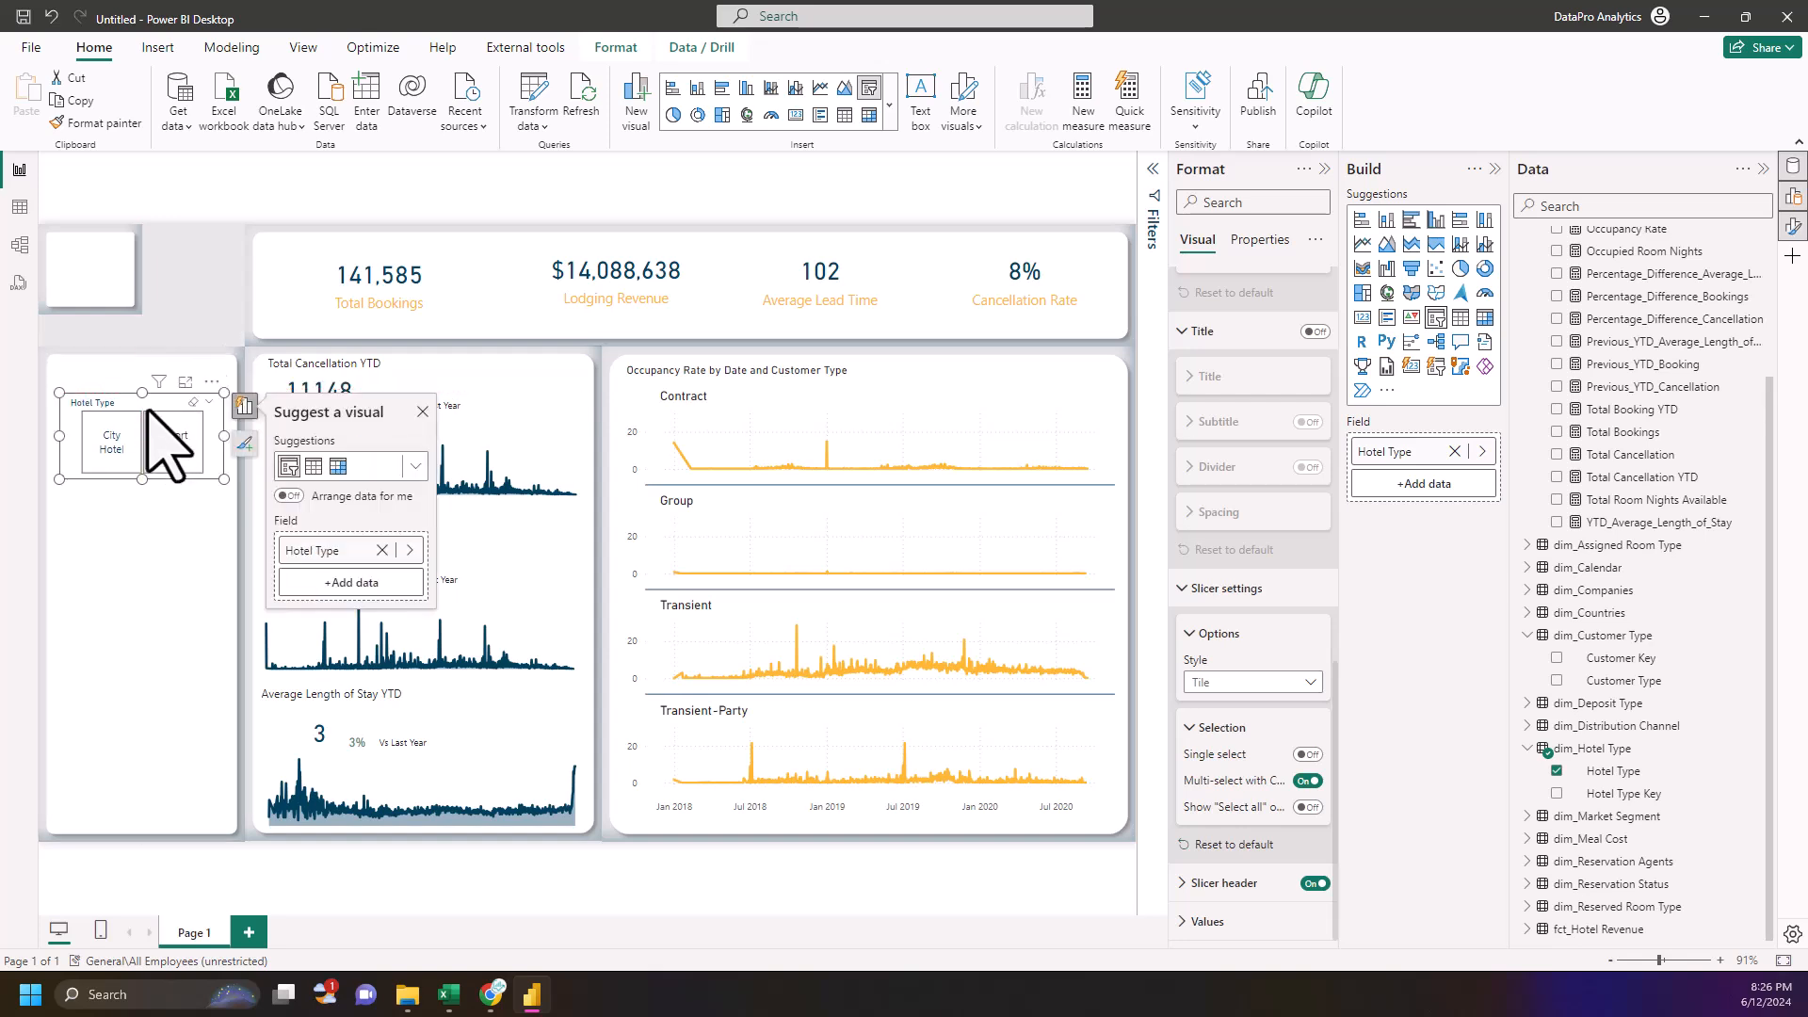
- Place a copy of the Total Cancellation YTD text box above the Hotel Type slicer and change its text to a bold "Filter this page:"
{"action": "left_click", "coordinate": [302, 375]}
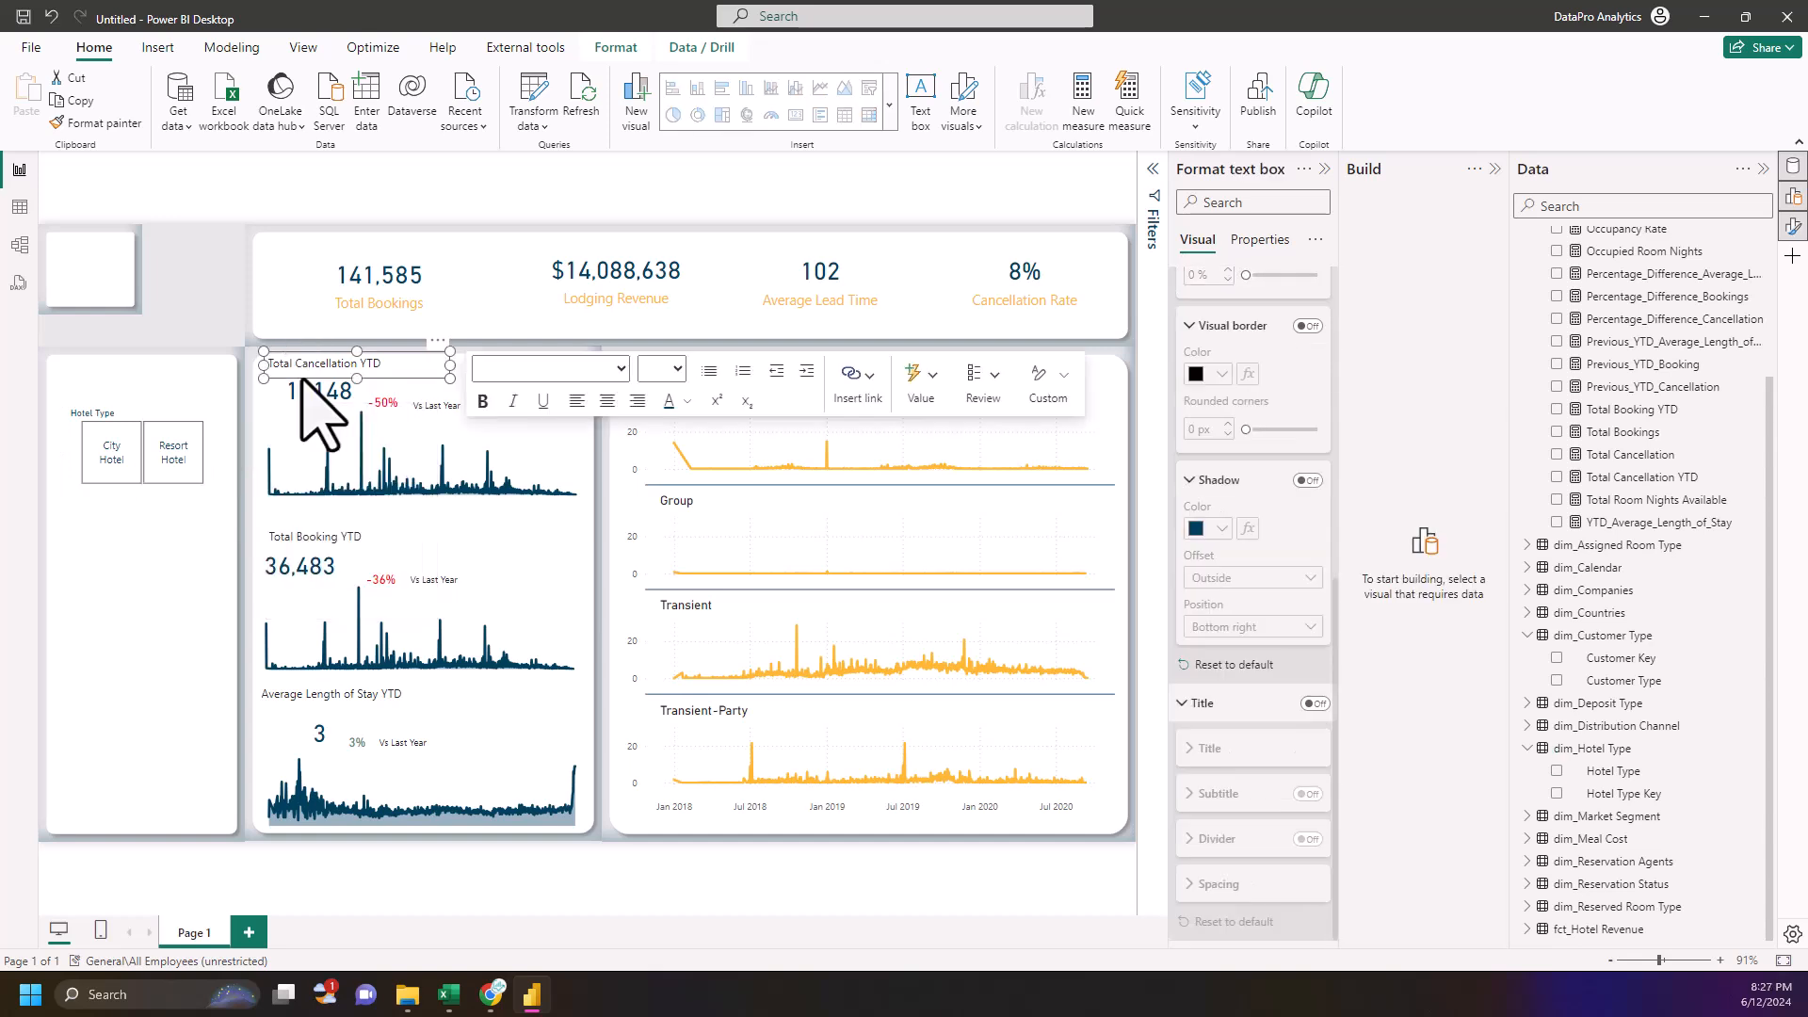
{"action": "key", "text": "ctrl+c"}
{"action": "key", "text": "ctrl+v"}
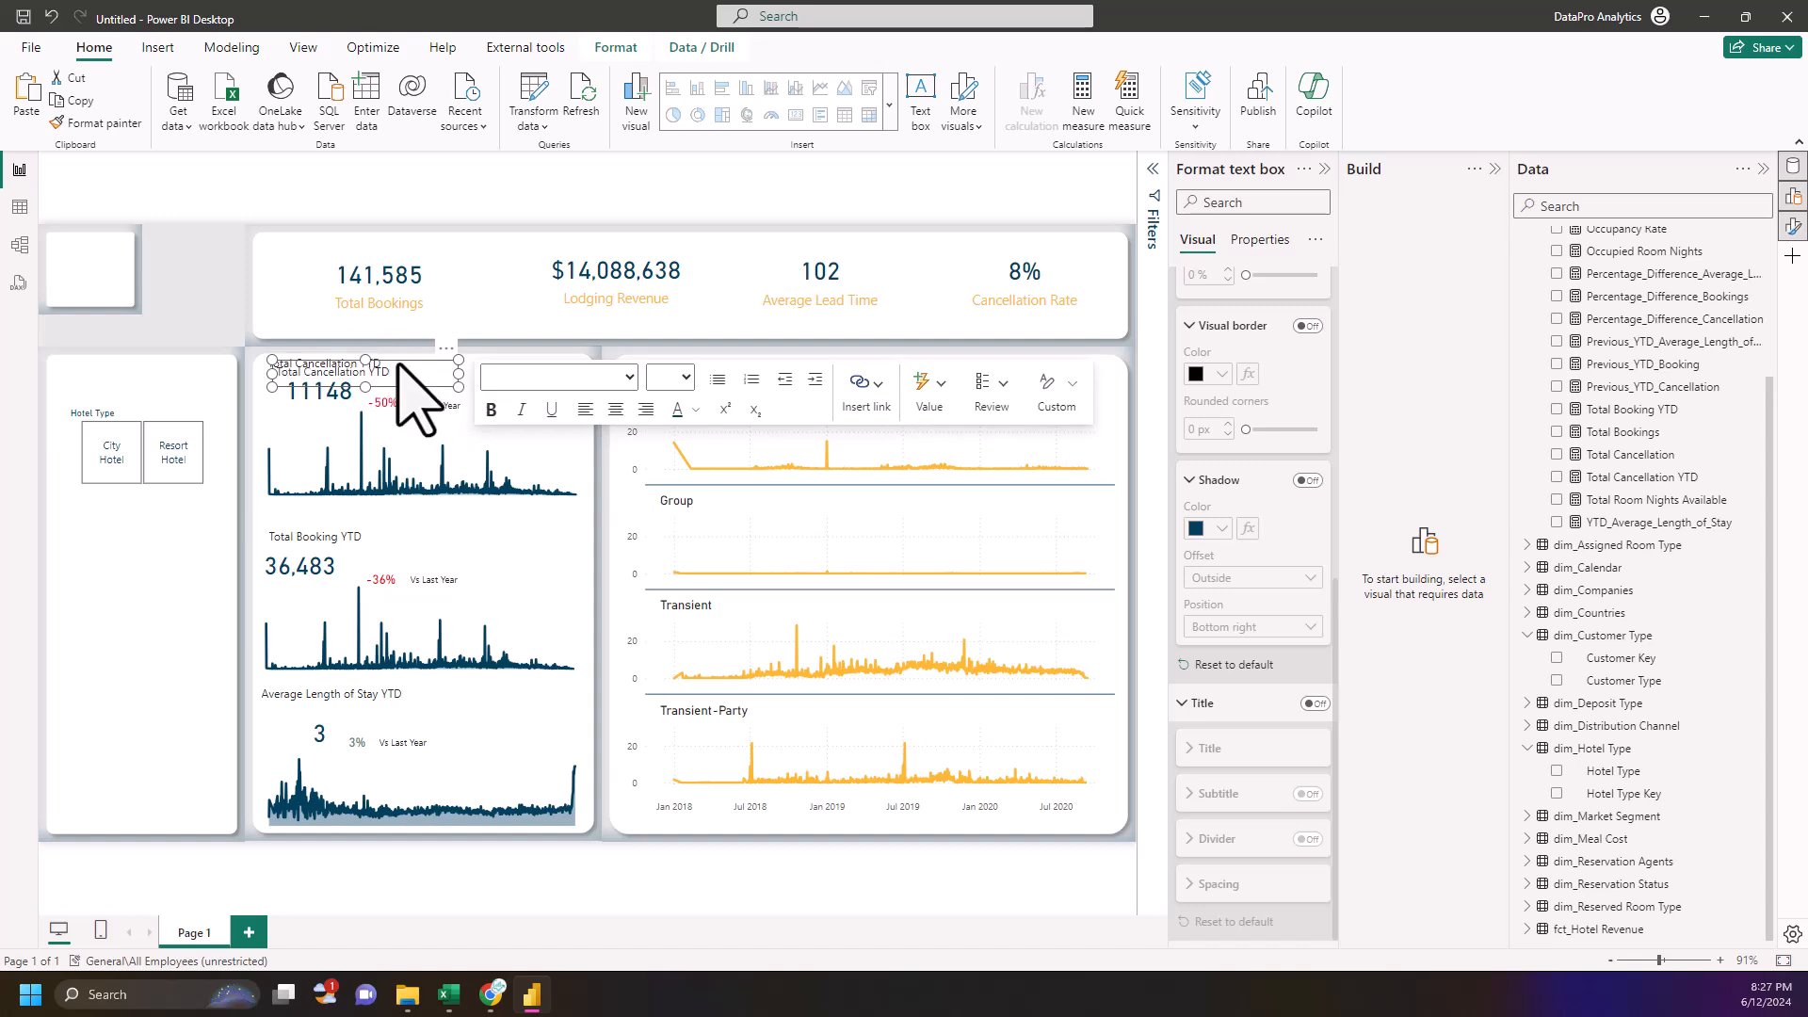
{"action": "left_click_drag", "start_coordinate": [445, 356], "coordinate": [224, 353]}
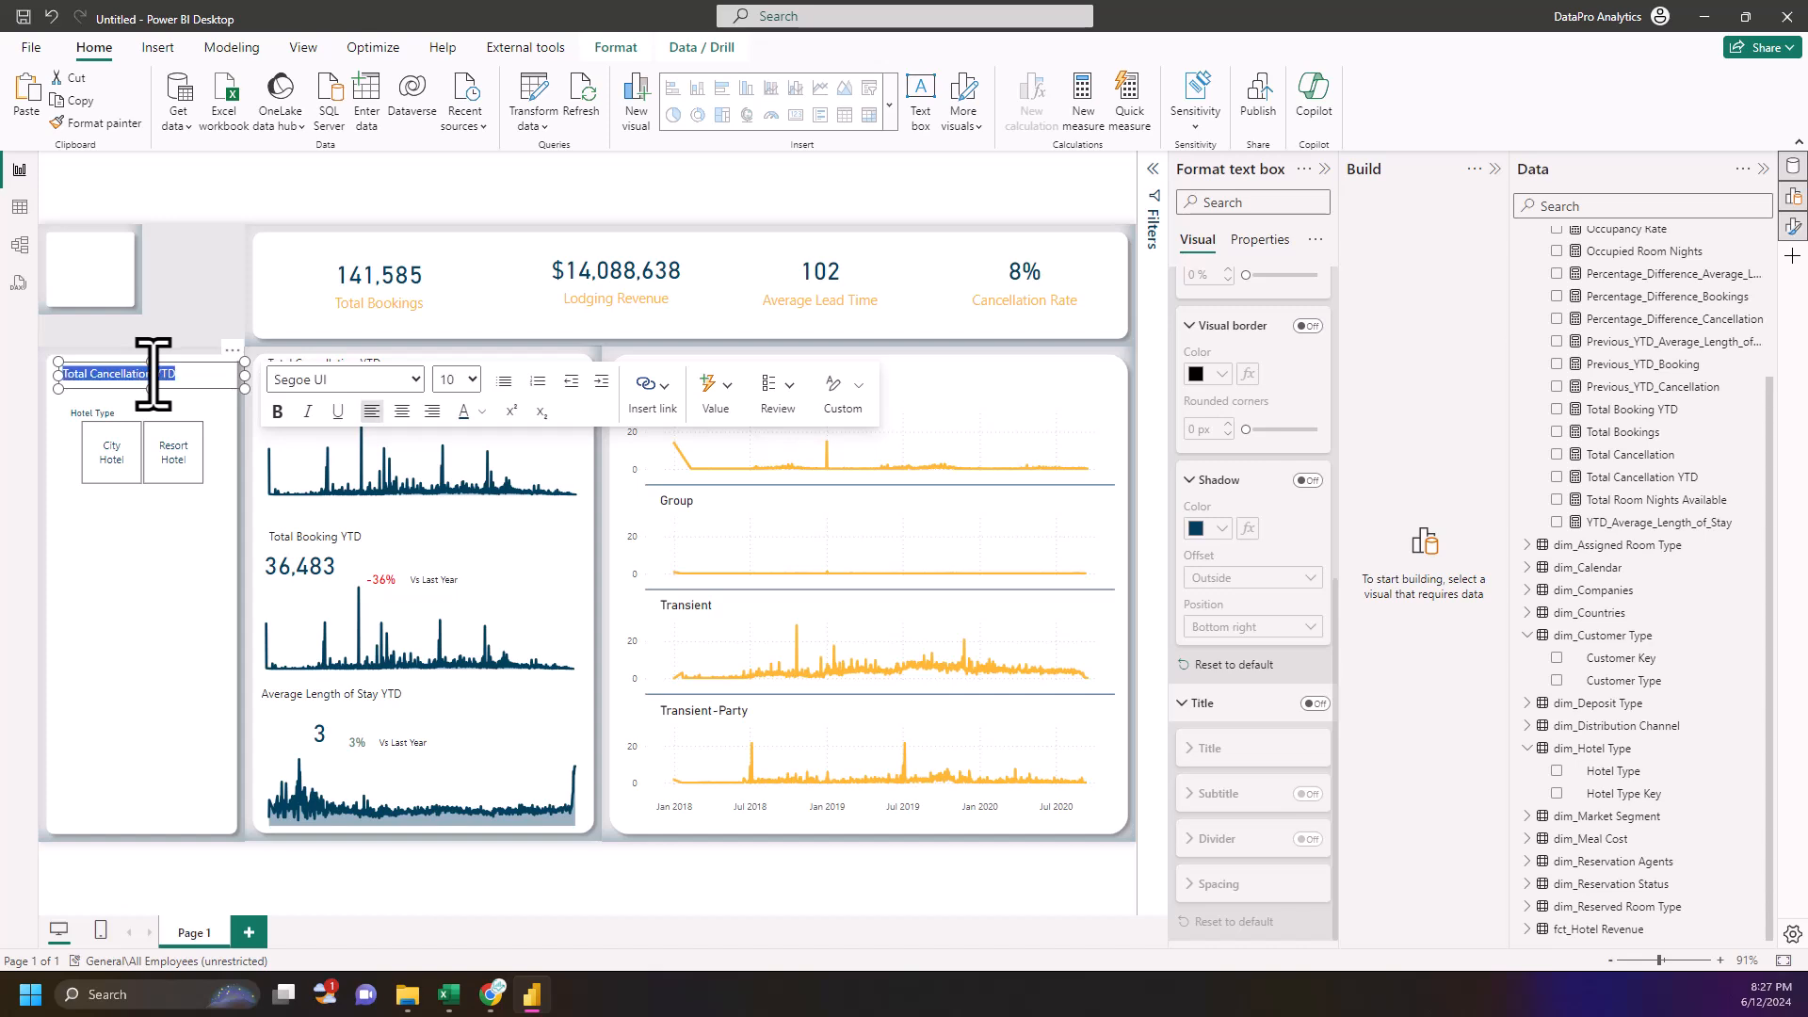
{"action": "type", "text": "Filter this page:"}
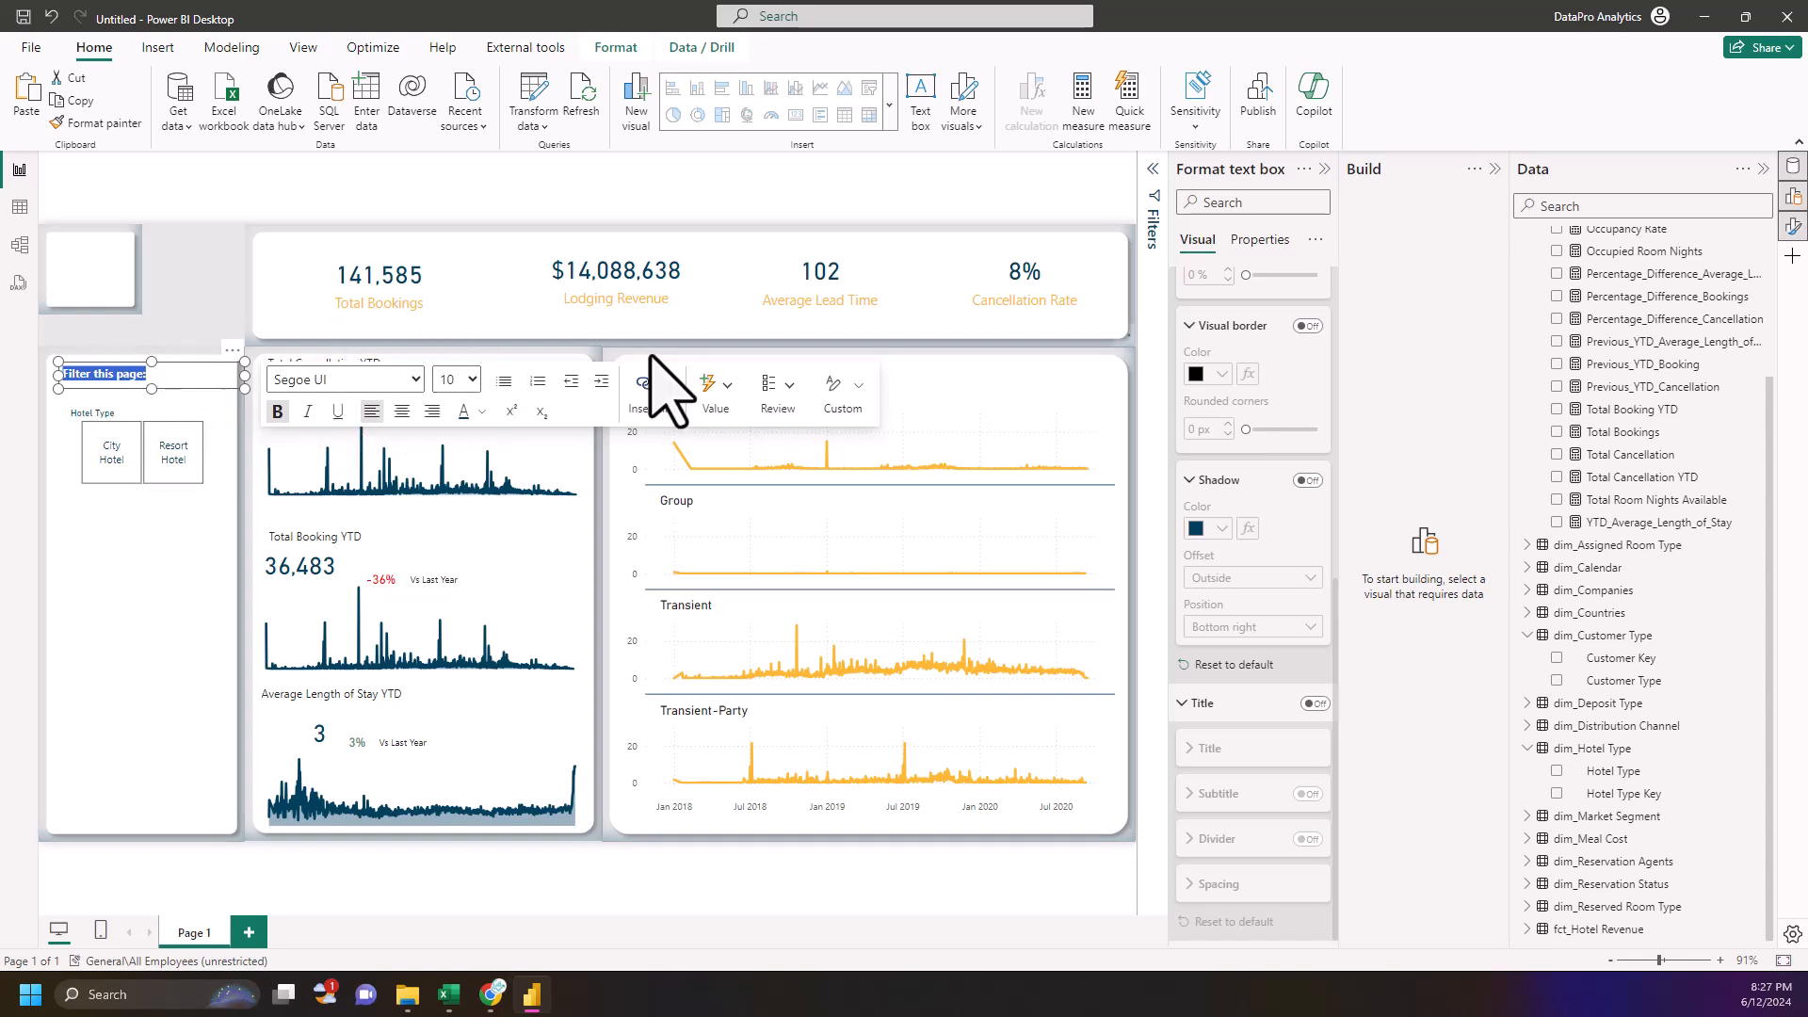
- Set the "Filter this page:" text's font size to 9 and shift the Hotel Type slicer slightly down beneath it
{"action": "left_click", "coordinate": [473, 378]}
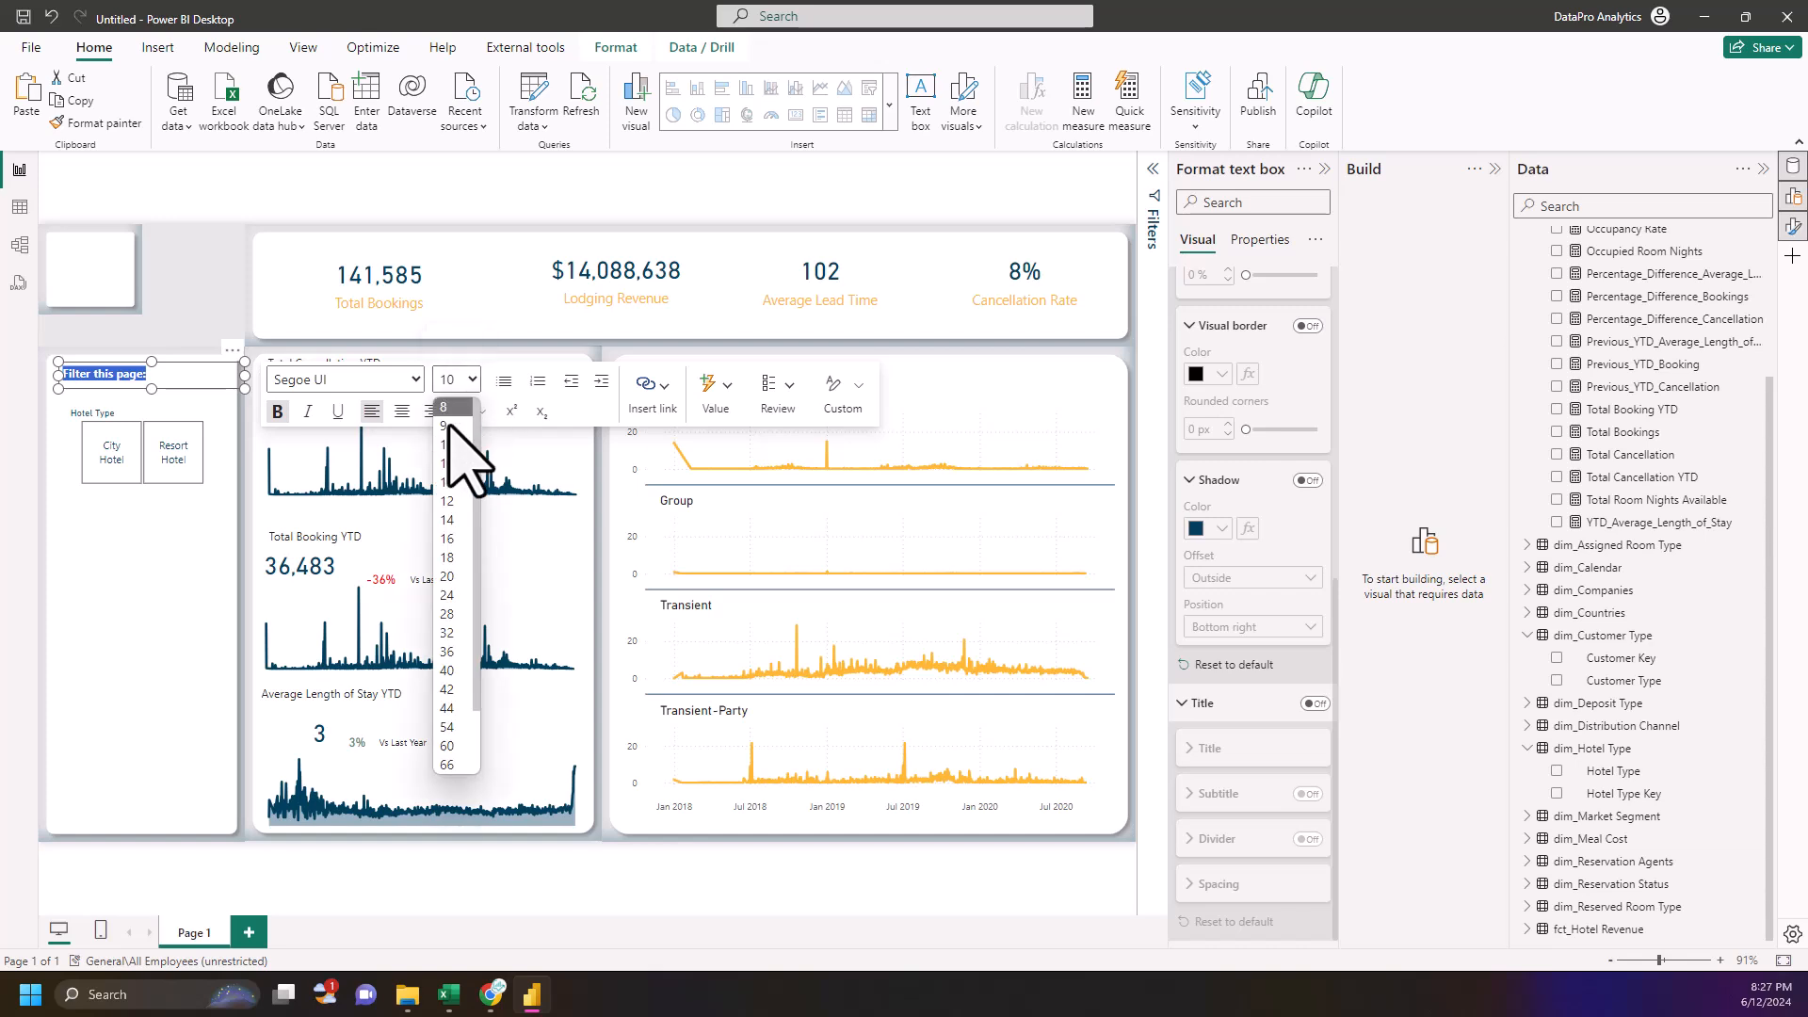
{"action": "left_click", "coordinate": [447, 426]}
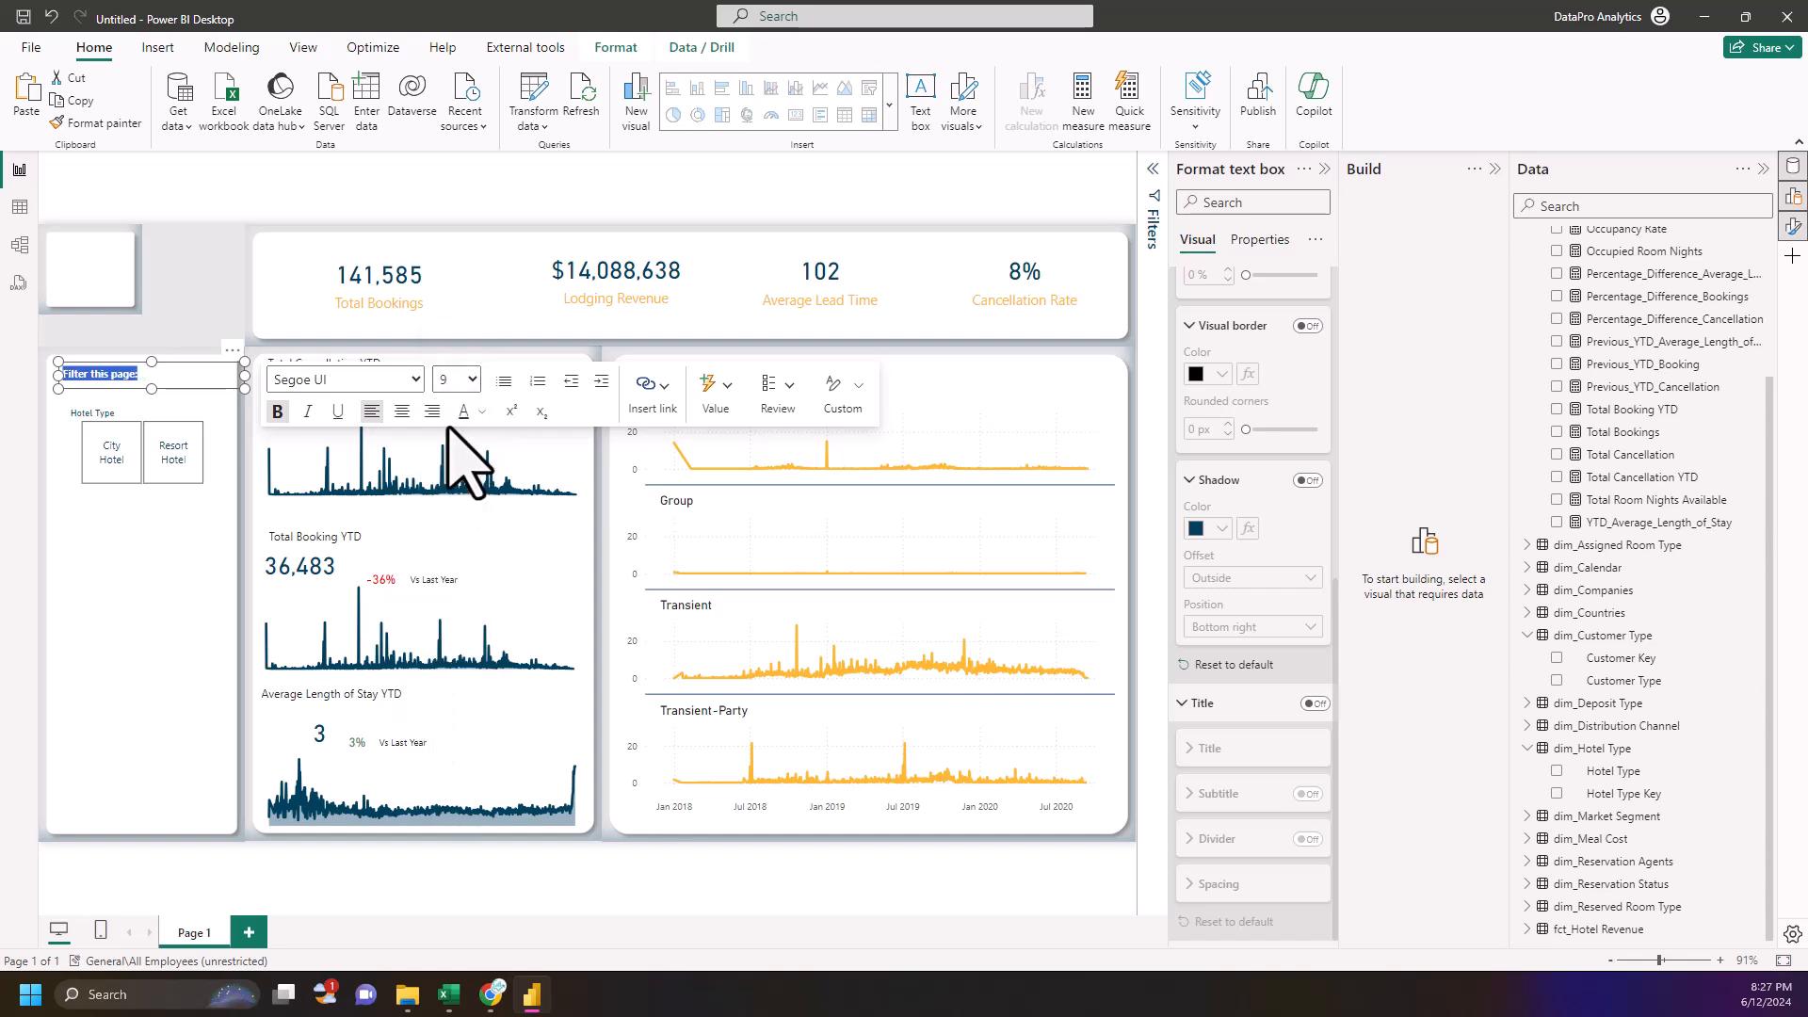
{"action": "left_click", "coordinate": [160, 478]}
{"action": "left_click", "coordinate": [194, 302]}
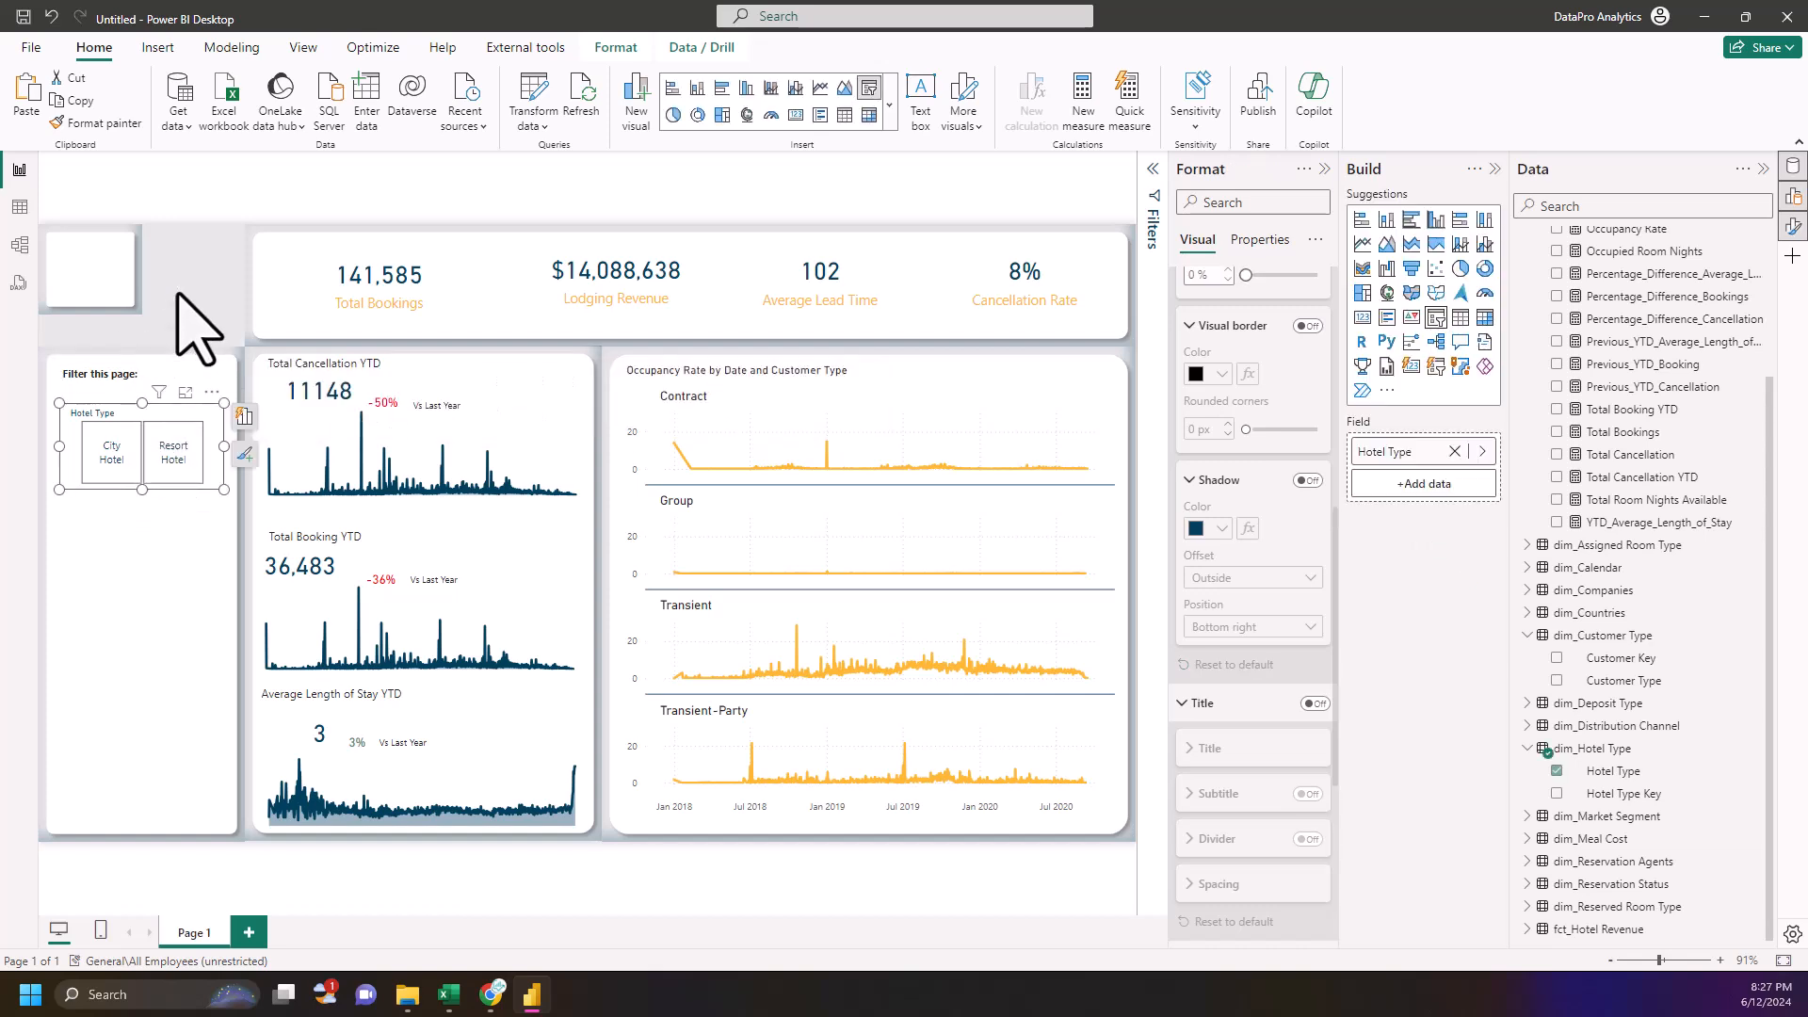
- Add a second slicer below the Hotel Type slicer, using Date from dim_Calendar as its field
{"action": "left_click", "coordinate": [869, 88]}
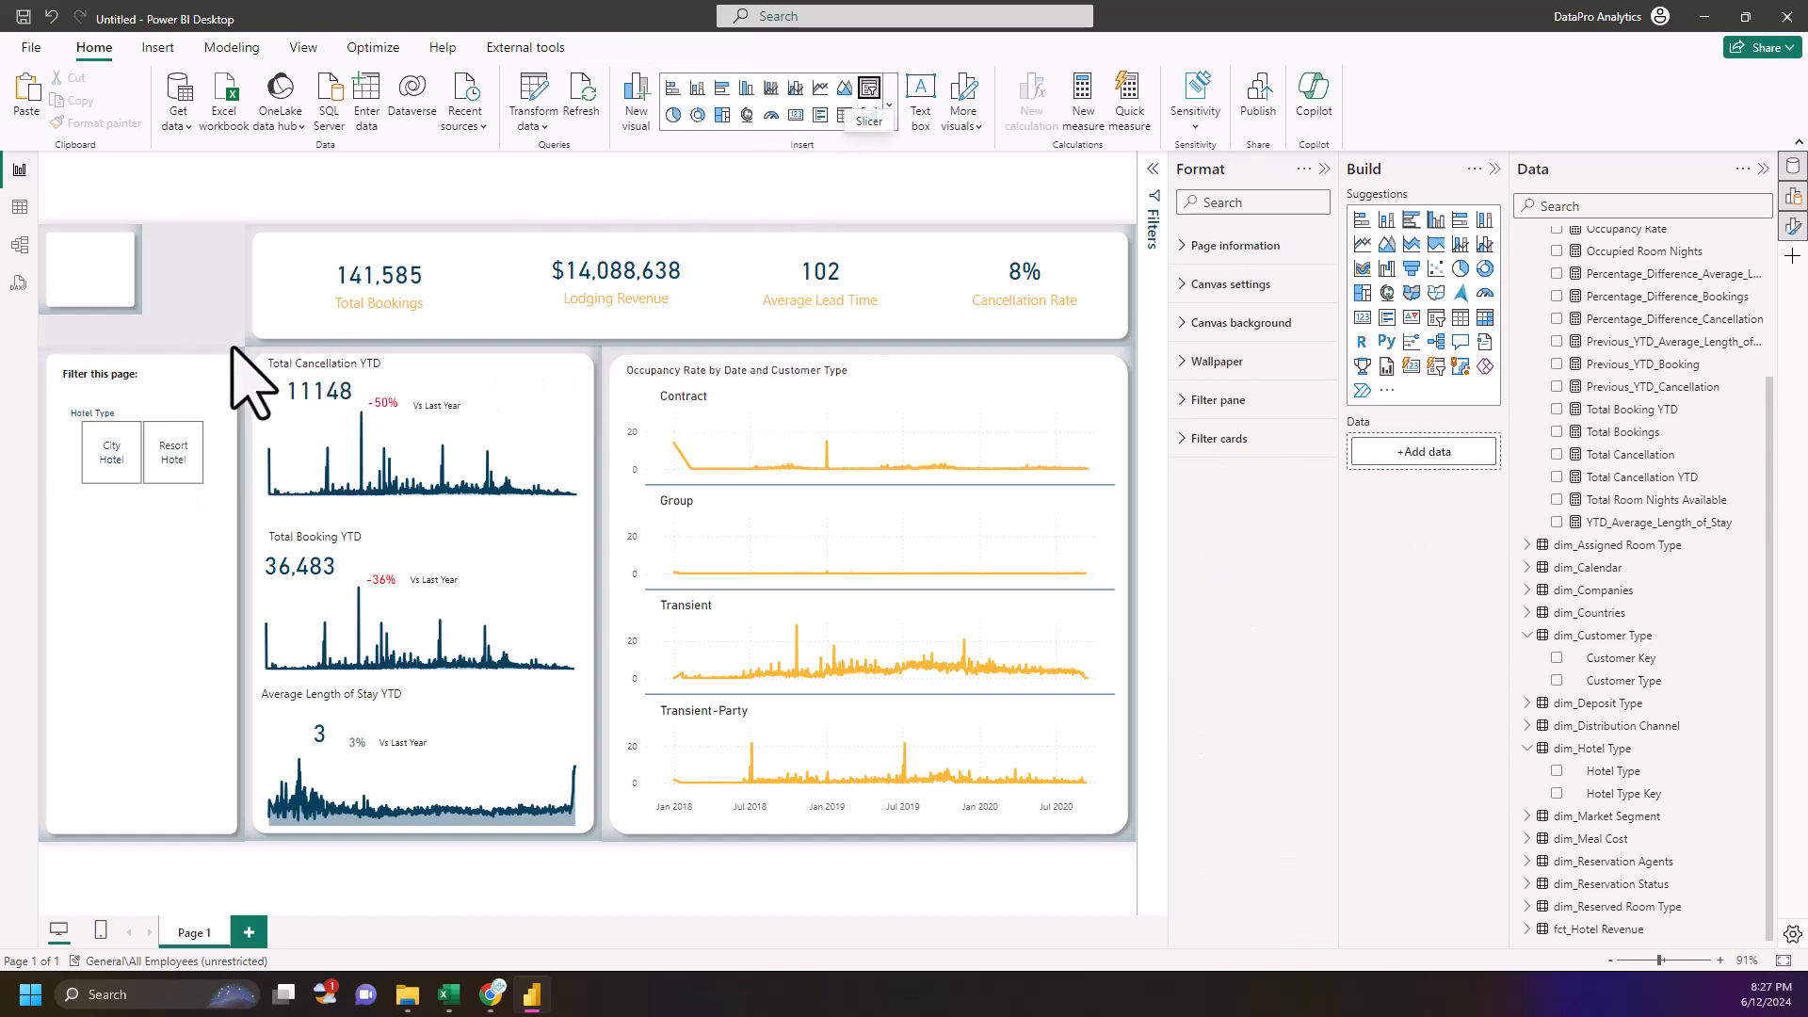
{"action": "left_click_drag", "start_coordinate": [242, 355], "coordinate": [179, 542]}
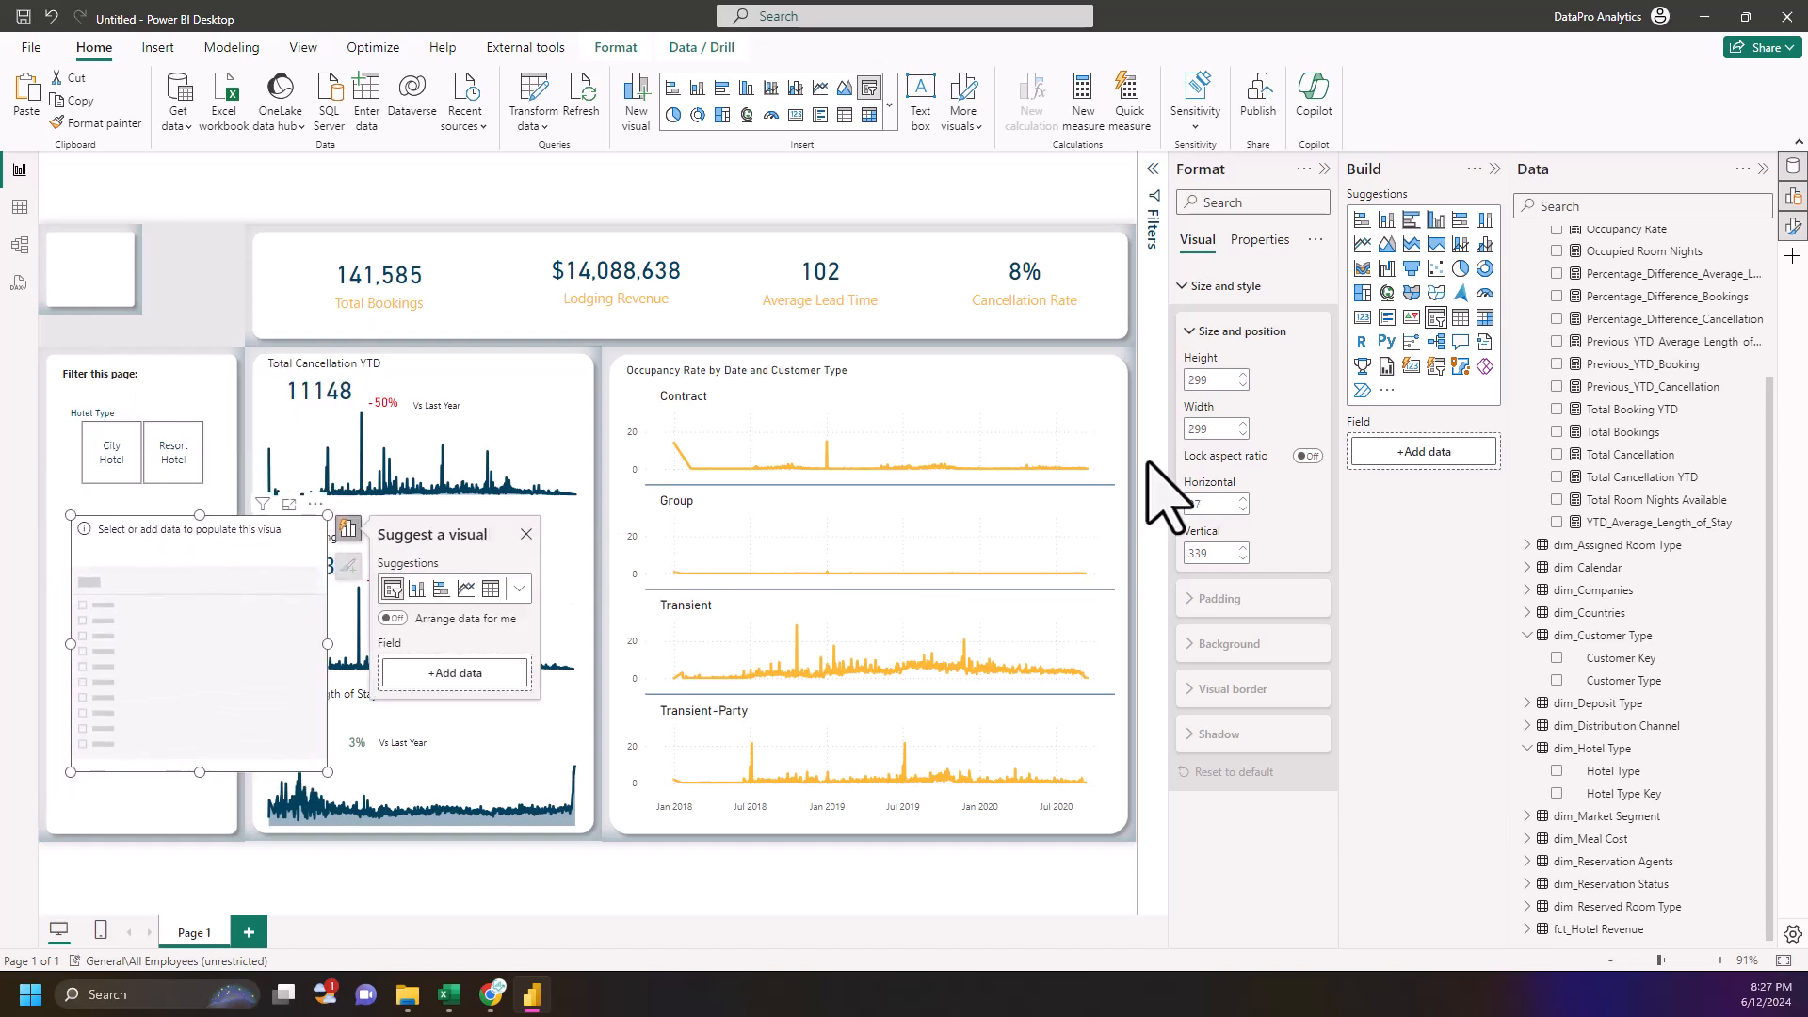
{"action": "left_click", "coordinate": [1527, 568]}
{"action": "left_click_drag", "start_coordinate": [1598, 590], "coordinate": [1417, 466]}
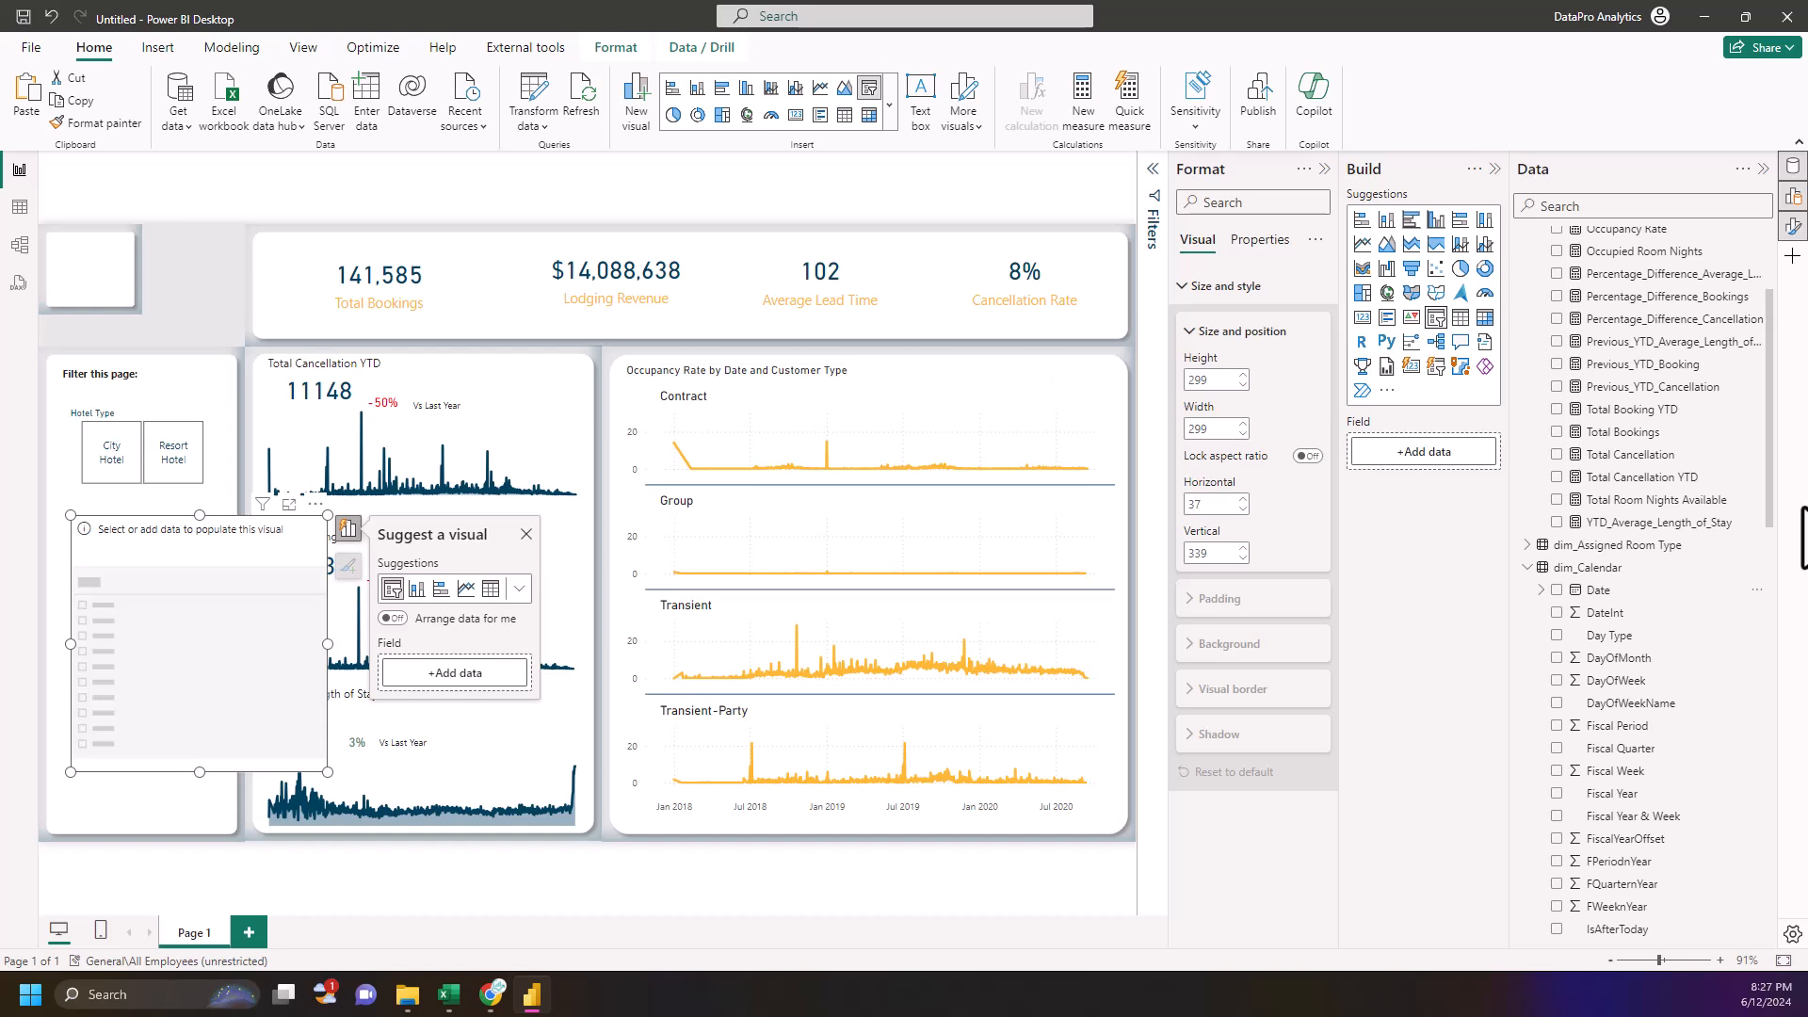
{"action": "left_click_drag", "start_coordinate": [1598, 589], "coordinate": [1417, 460]}
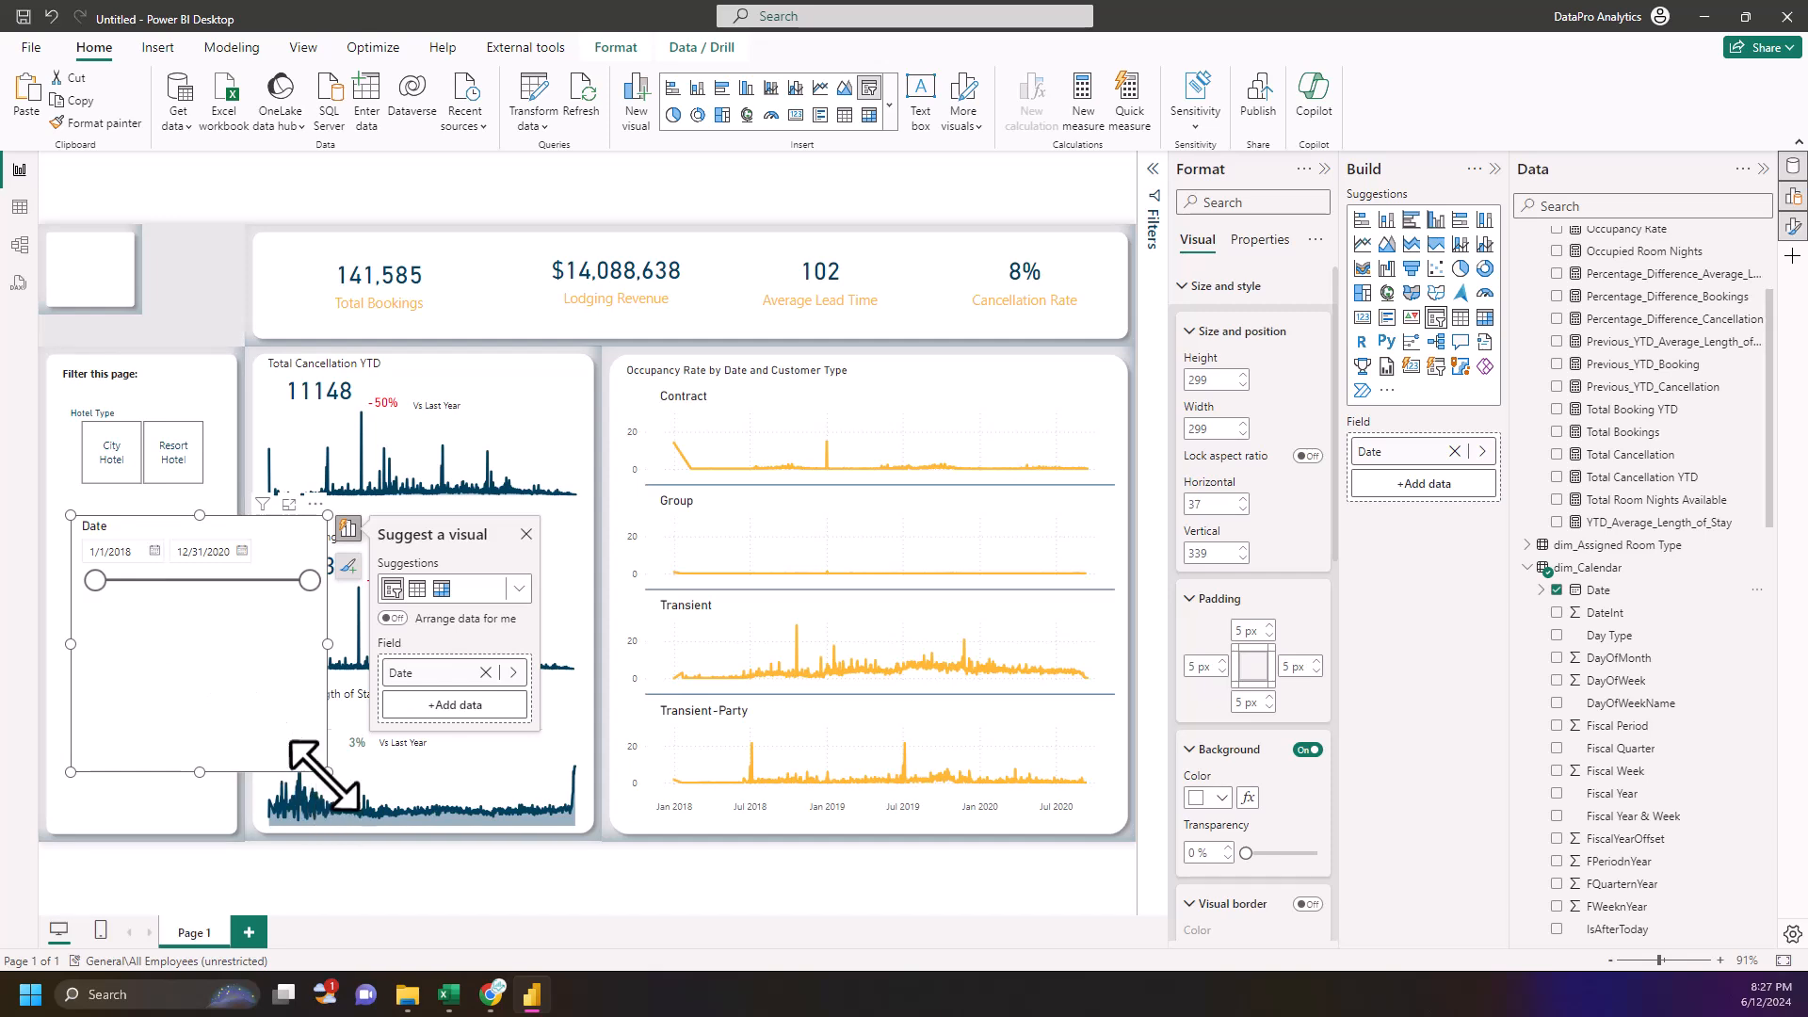
- Shrink the Date slicer to about 188 by 132 and align it under the Hotel Type slicer
{"action": "left_click_drag", "start_coordinate": [276, 702], "coordinate": [231, 629]}
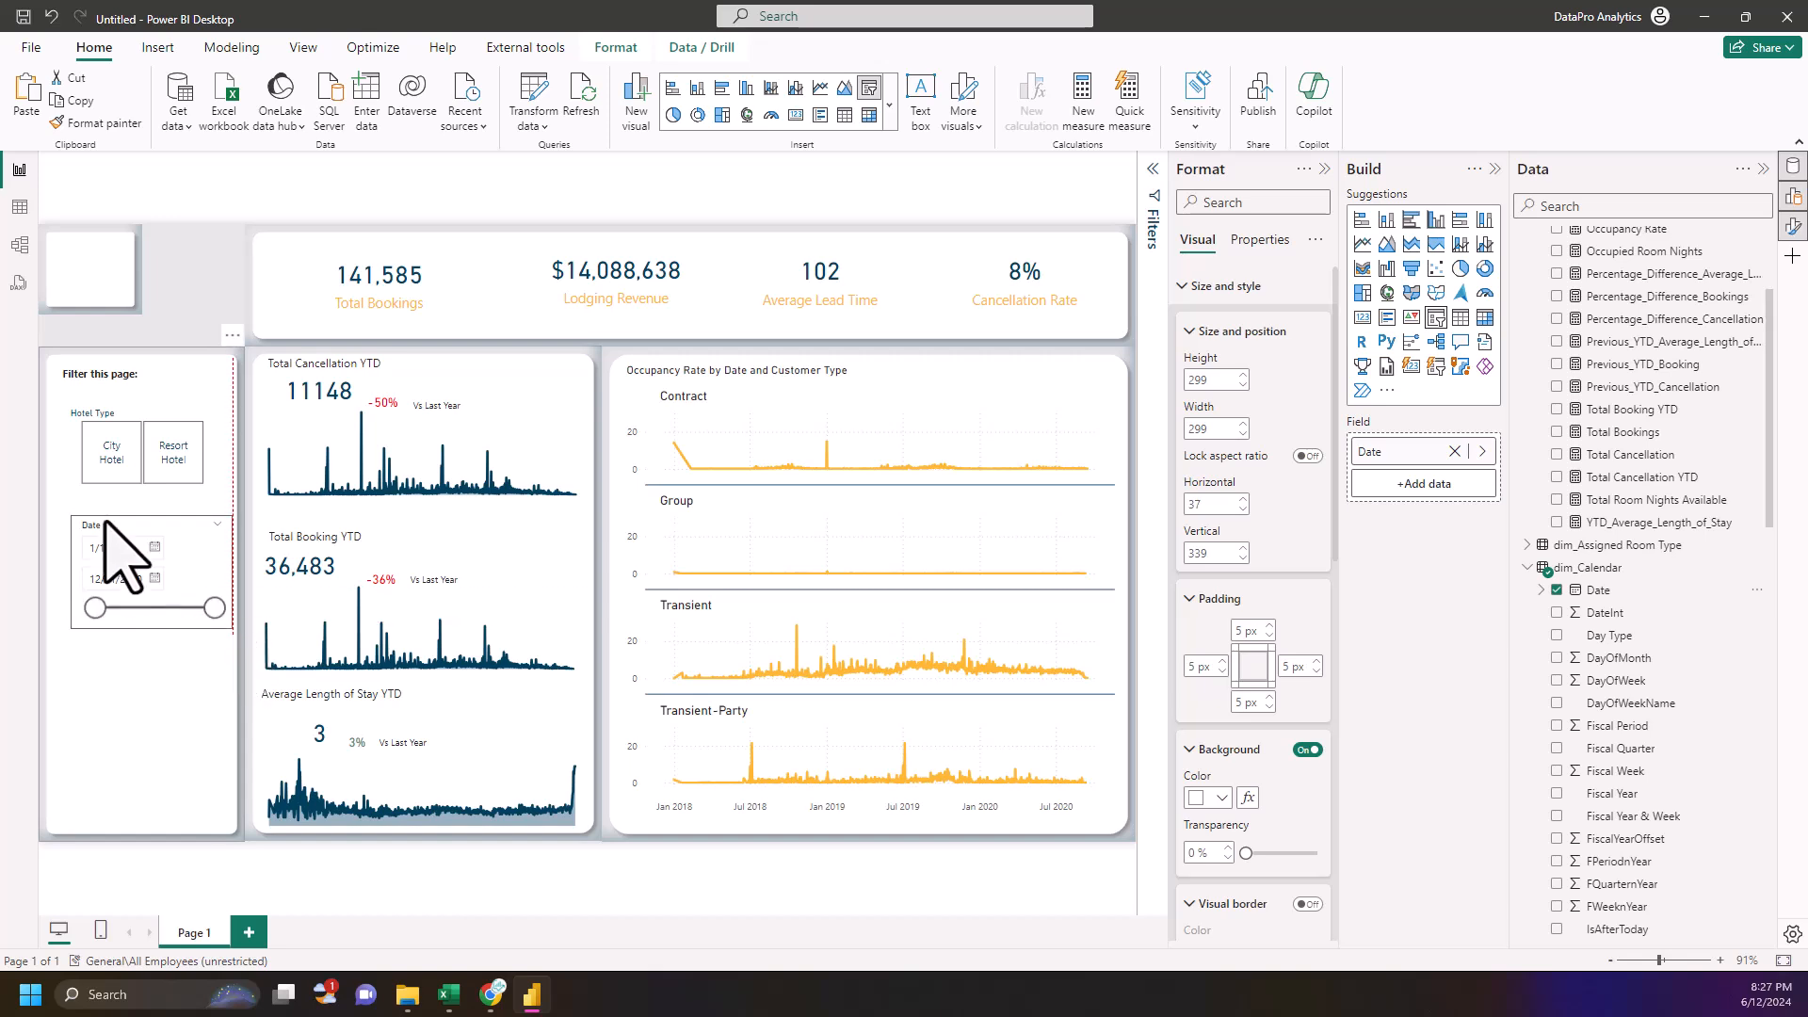
{"action": "left_click_drag", "start_coordinate": [100, 533], "coordinate": [91, 533]}
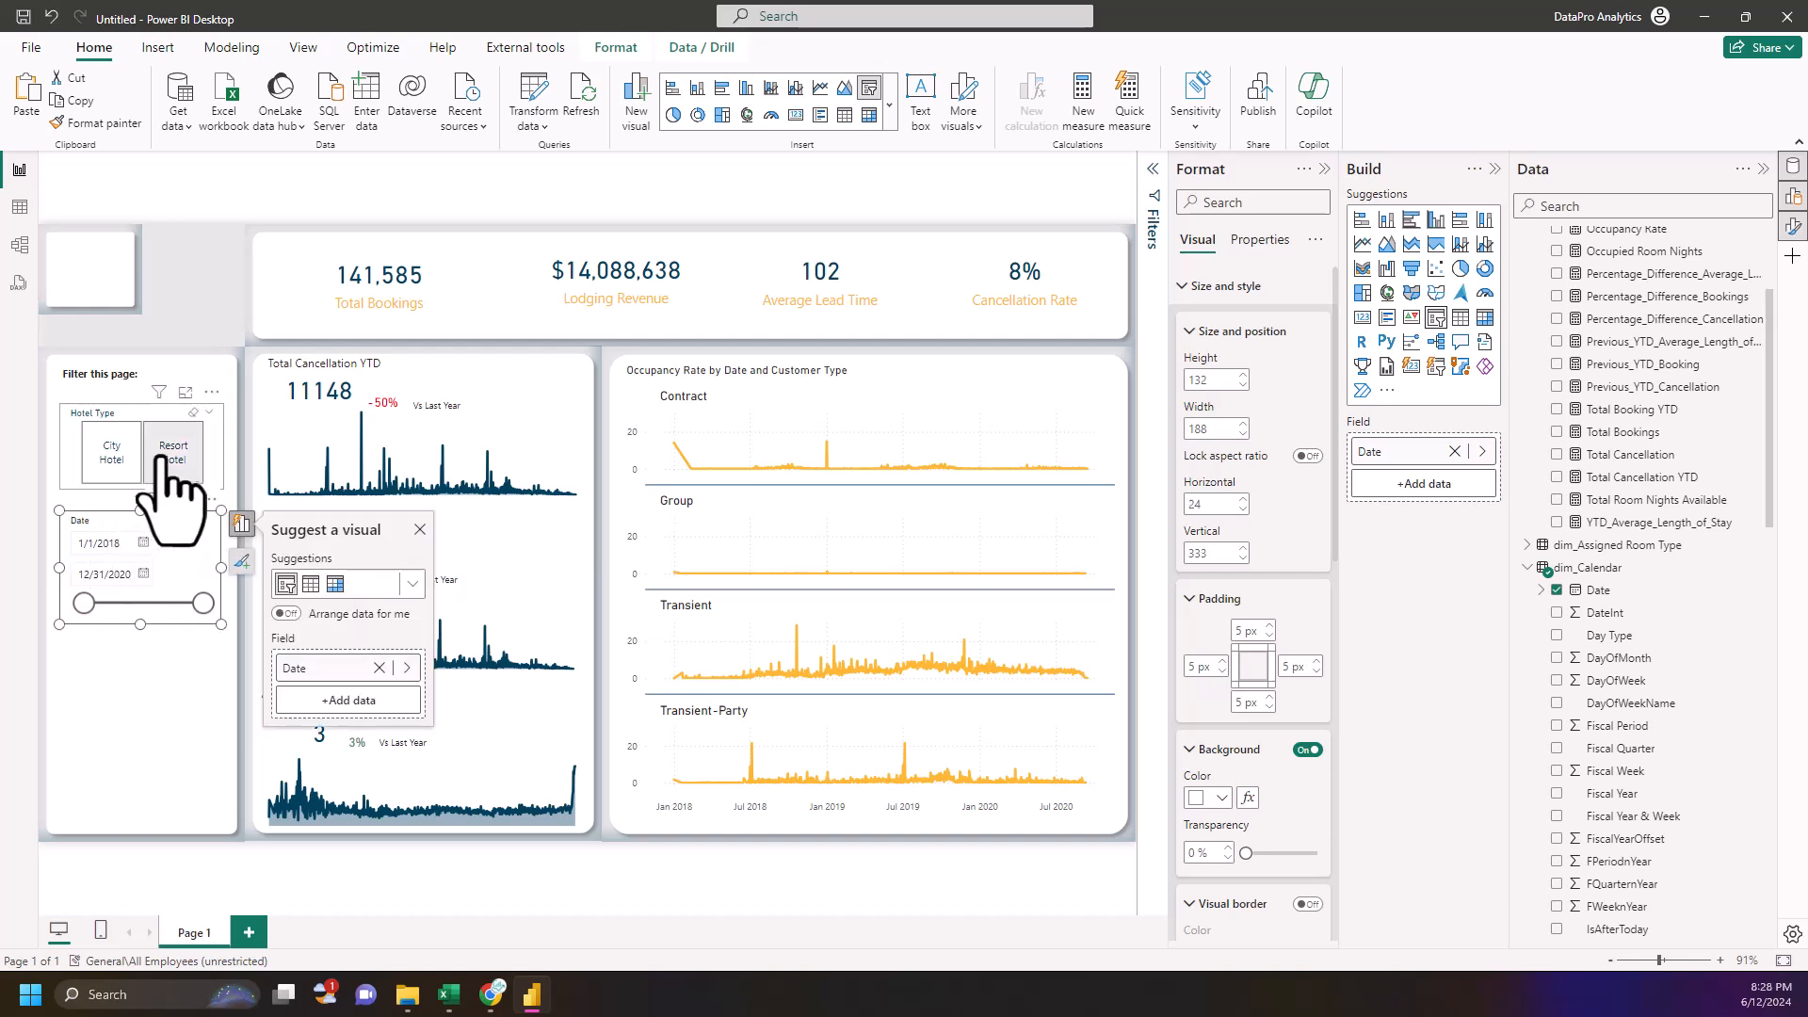
- Turn off the background of both the Date slicer and the Hotel Type slicer
{"action": "left_click", "coordinate": [1307, 749]}
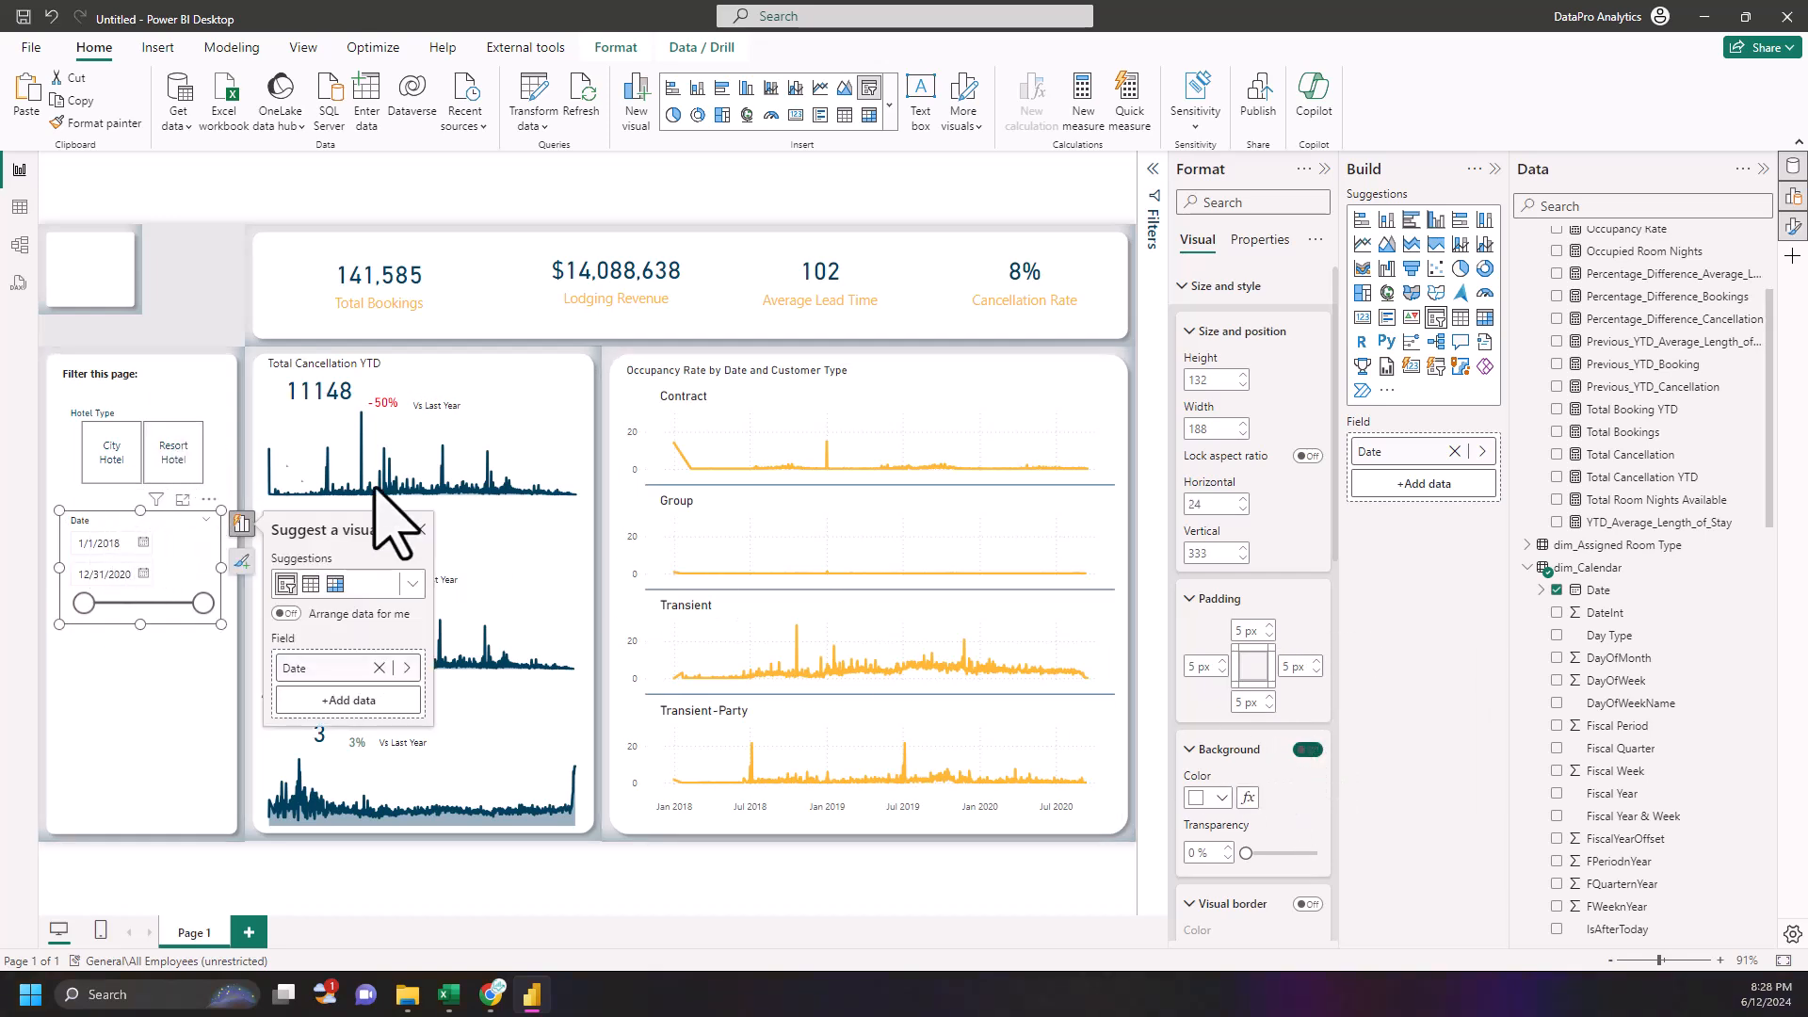
{"action": "left_click", "coordinate": [131, 452]}
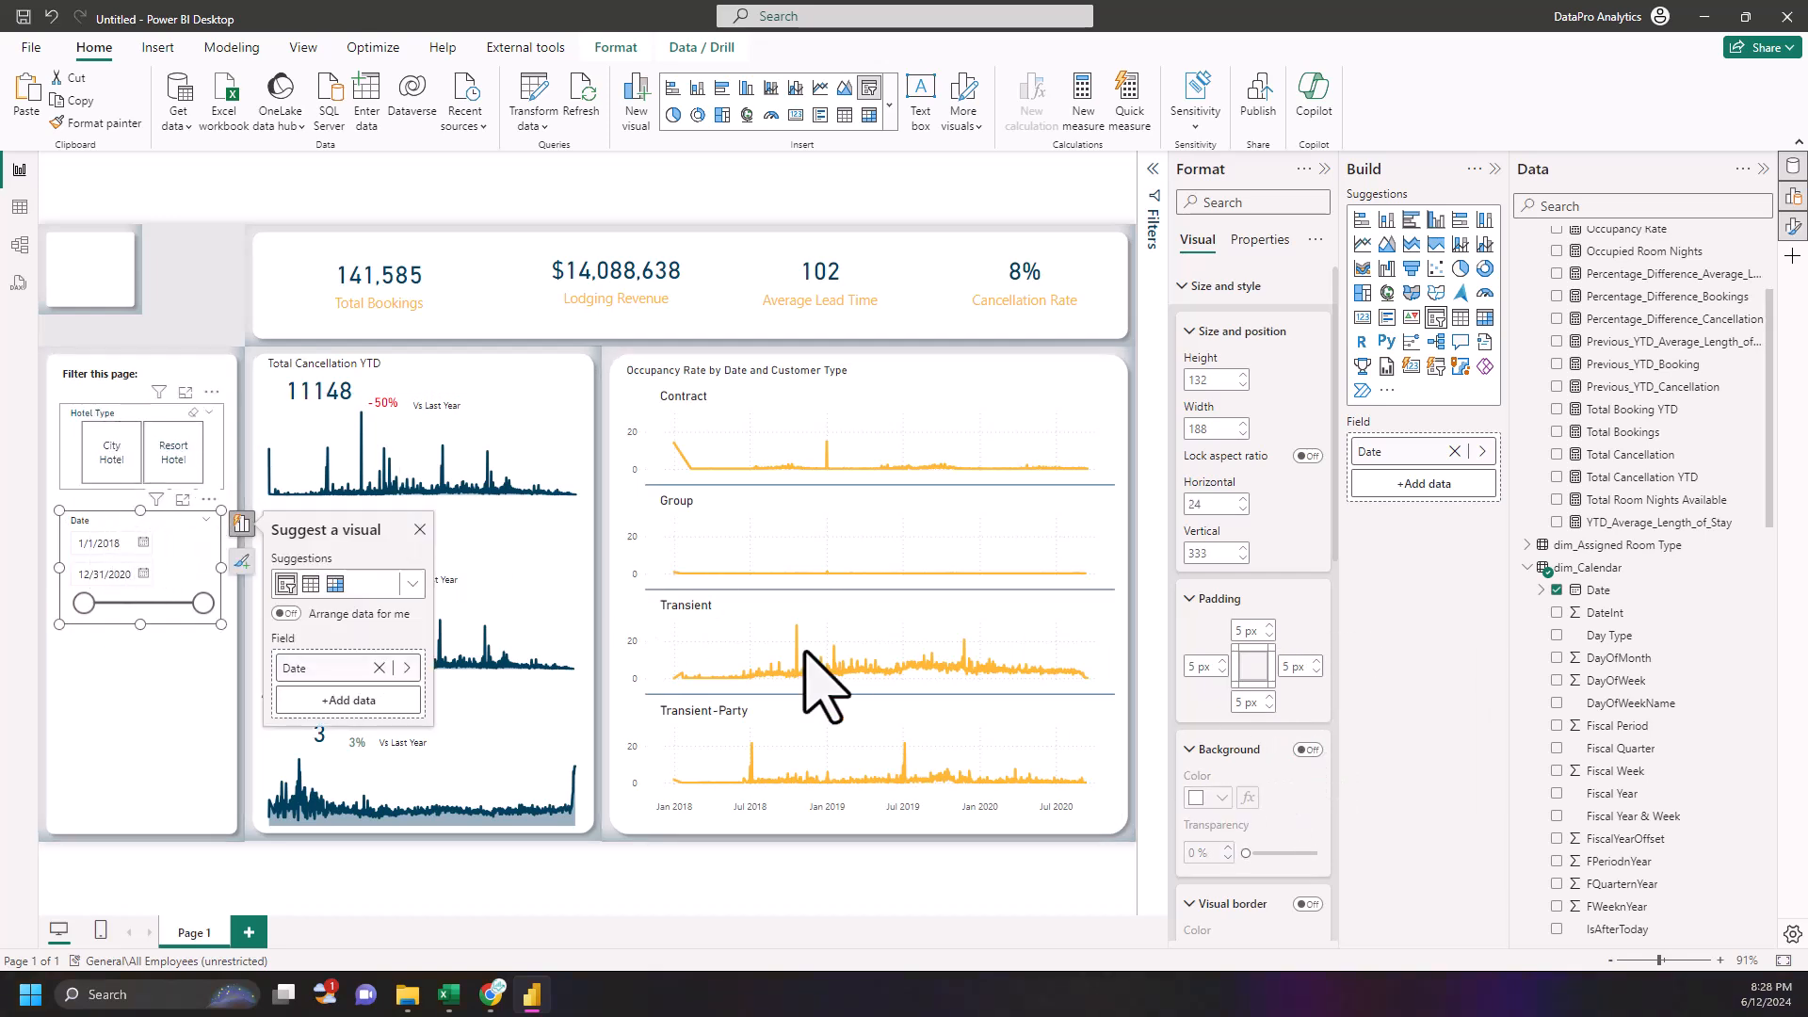
{"action": "left_click", "coordinate": [1307, 752]}
{"action": "left_click", "coordinate": [1307, 750]}
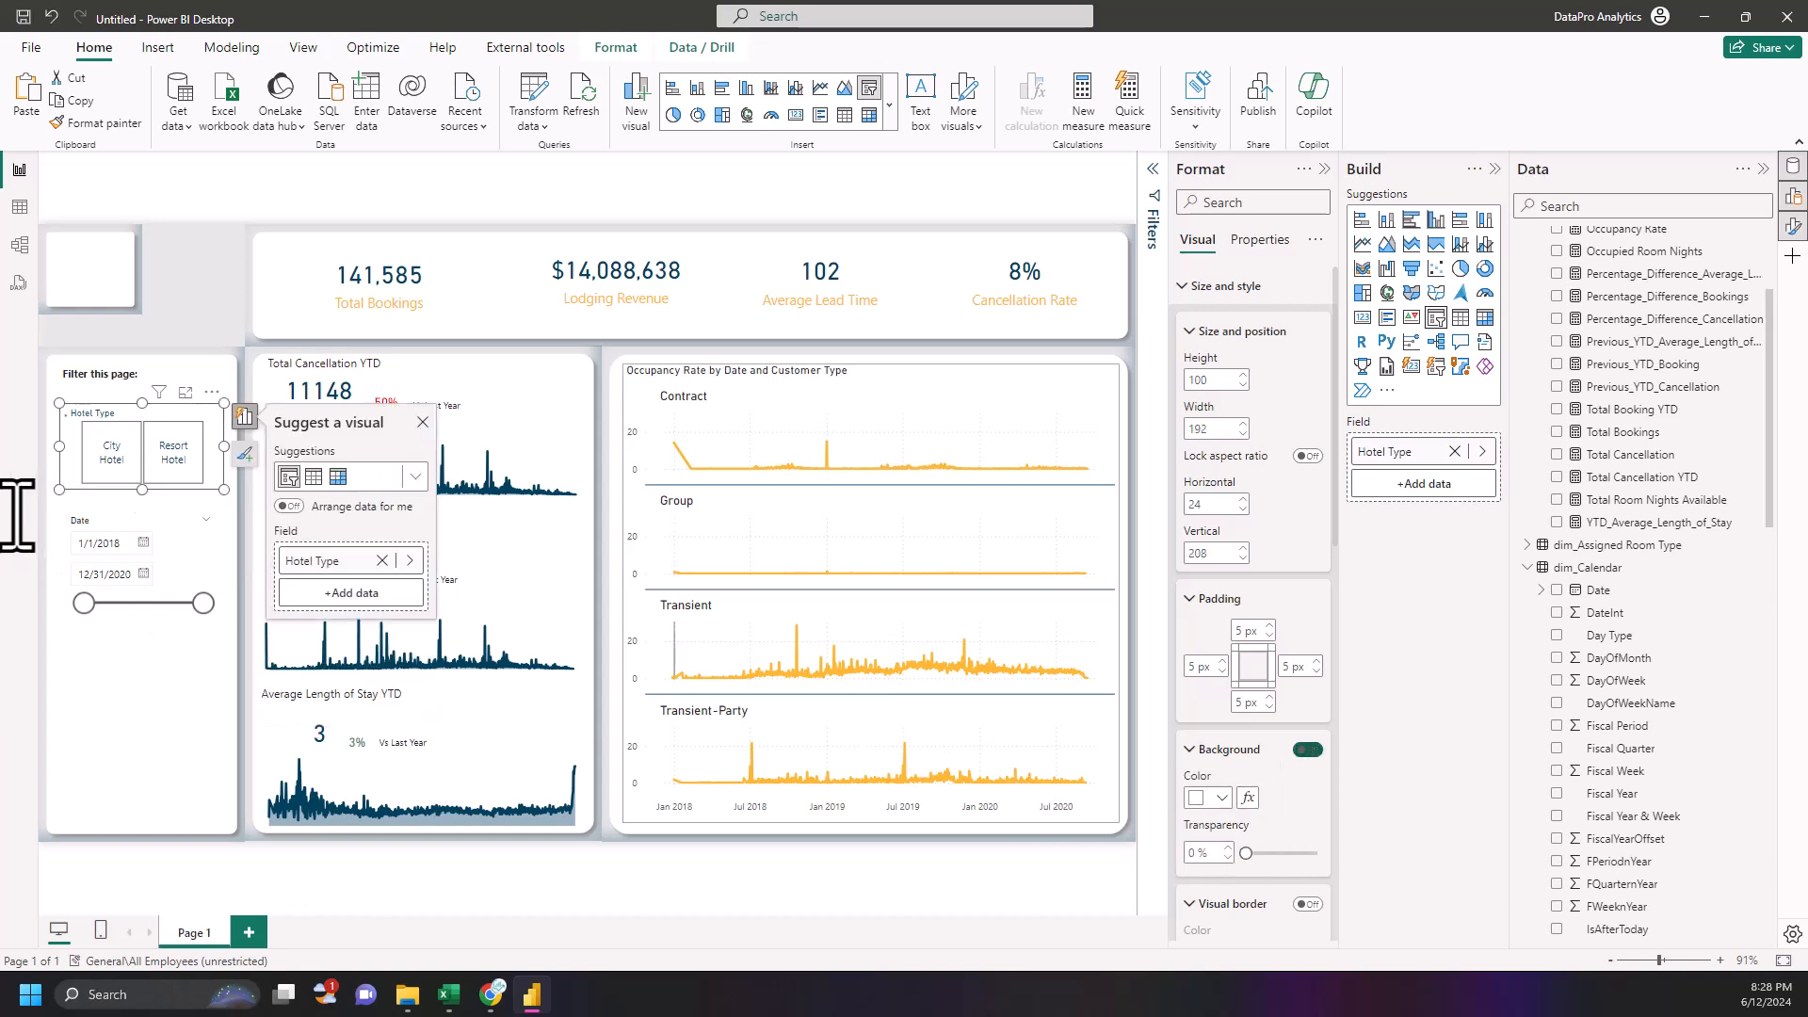
- Review the Hotel Type slicer's style, selection, header and values formatting options
{"action": "scroll", "coordinate": [1262, 660], "scroll_direction": "down", "scroll_amount": 3}
{"action": "scroll", "coordinate": [1240, 678], "scroll_direction": "down", "scroll_amount": 7}
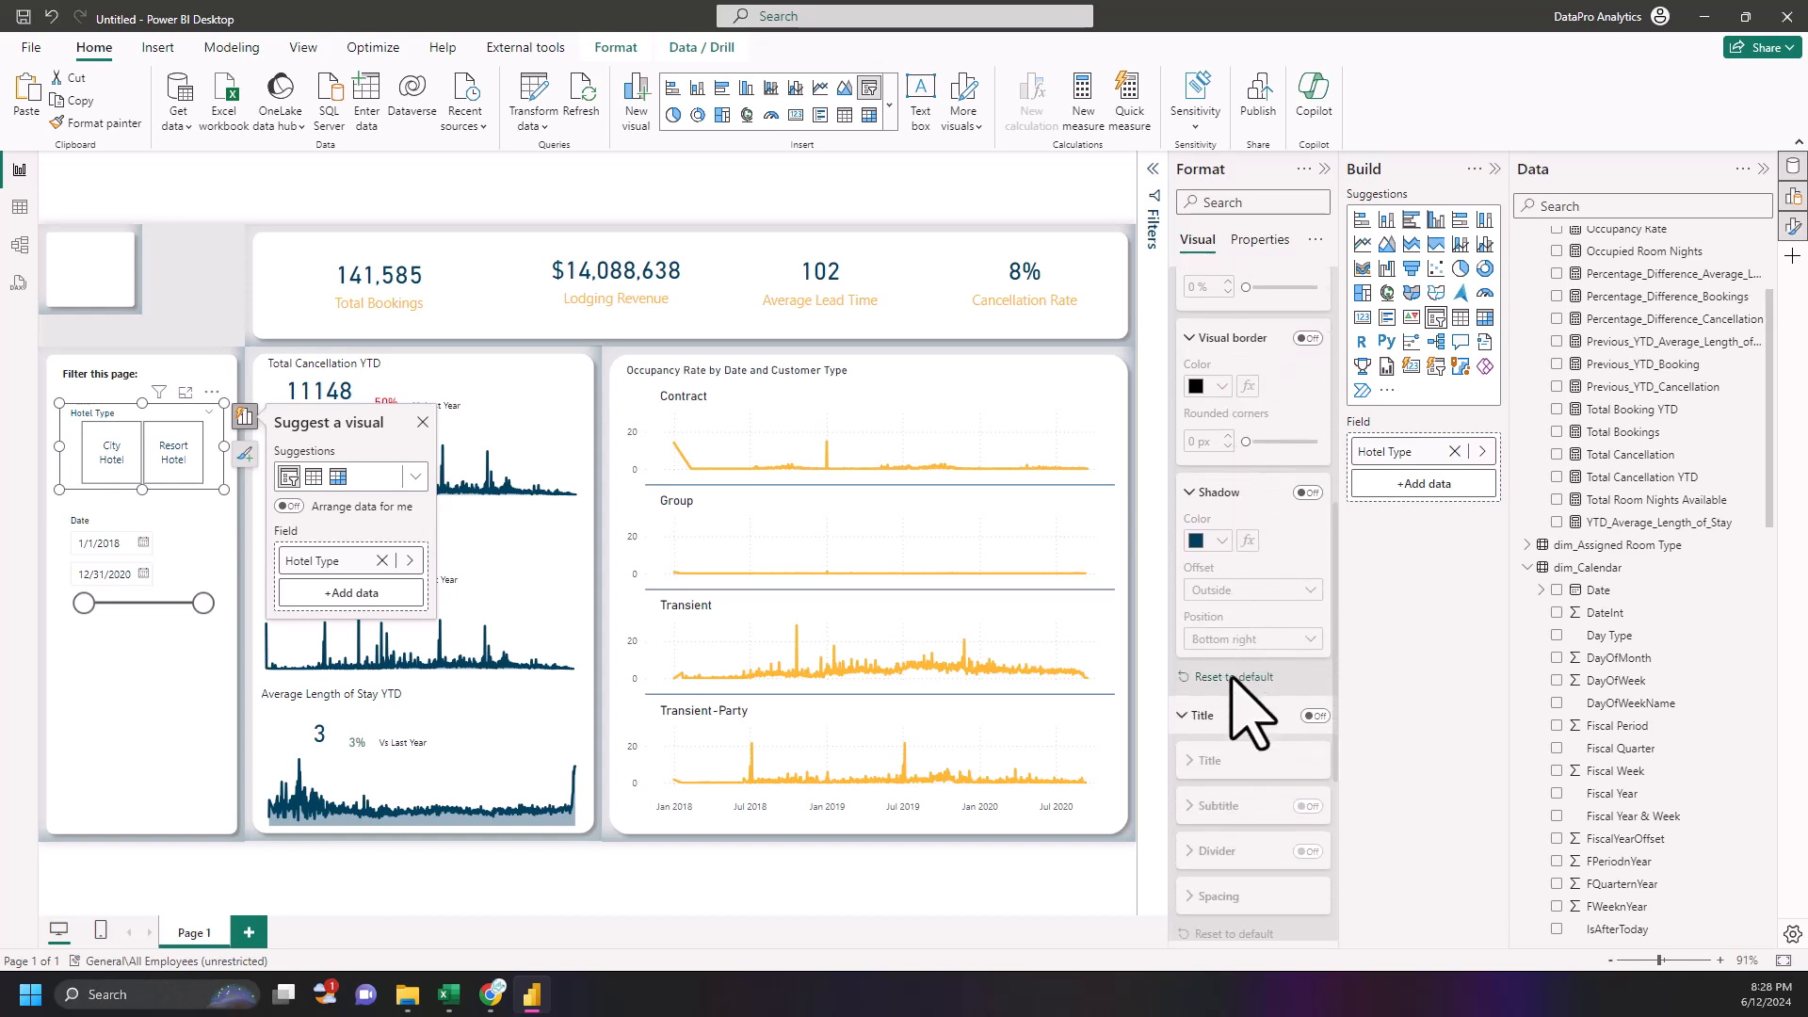
{"action": "scroll", "coordinate": [1252, 735], "scroll_direction": "down", "scroll_amount": 1}
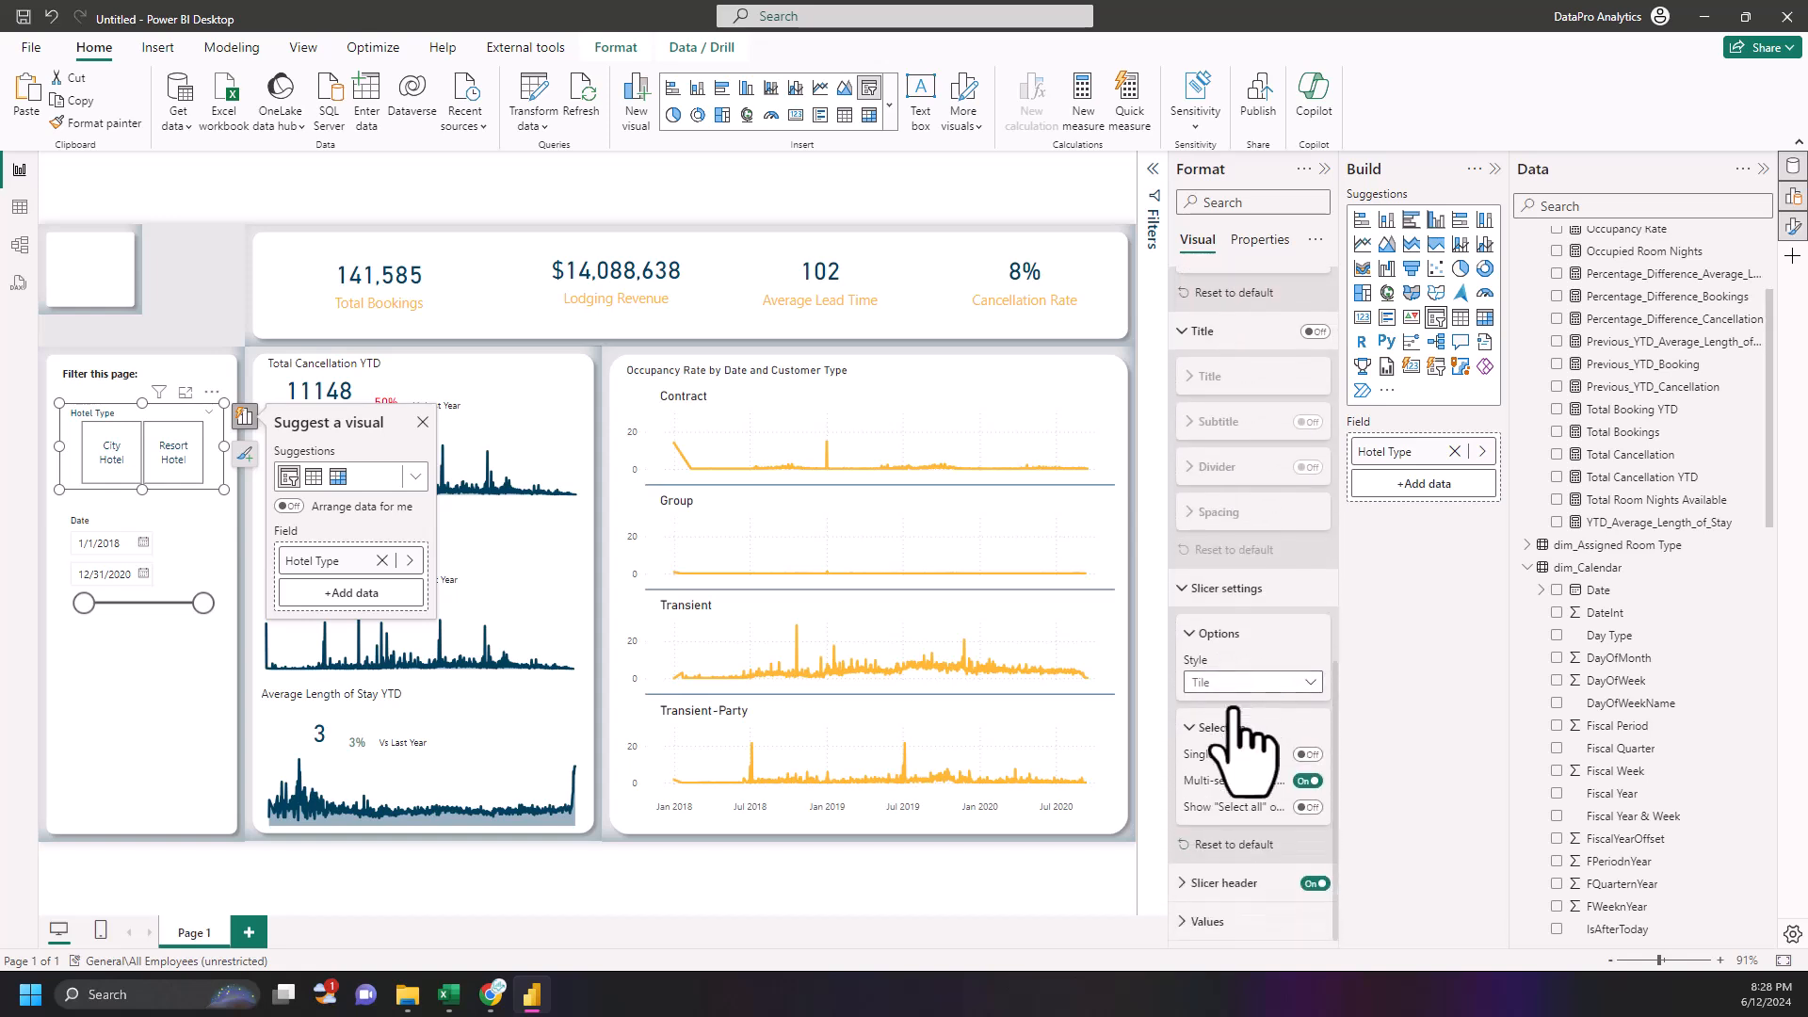
{"action": "scroll", "coordinate": [1221, 847], "scroll_direction": "down", "scroll_amount": 2}
{"action": "scroll", "coordinate": [1215, 819], "scroll_direction": "down", "scroll_amount": 6}
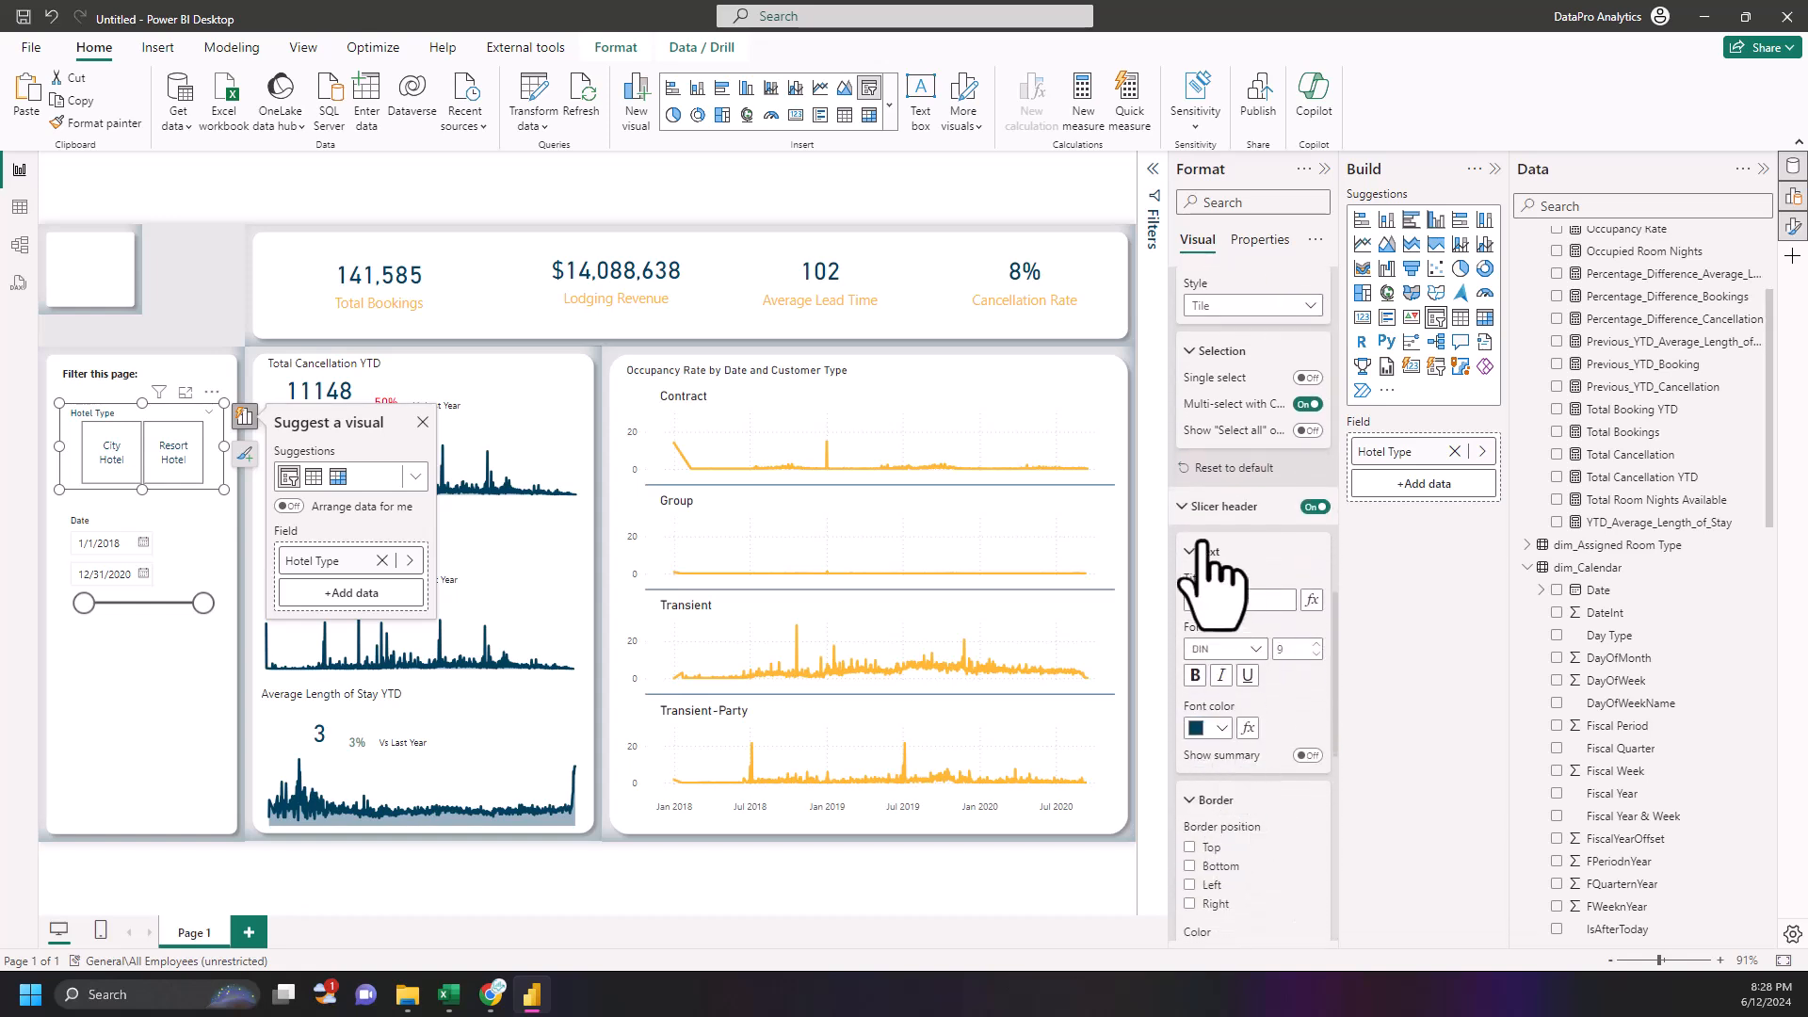
{"action": "scroll", "coordinate": [1205, 443], "scroll_direction": "up", "scroll_amount": 8}
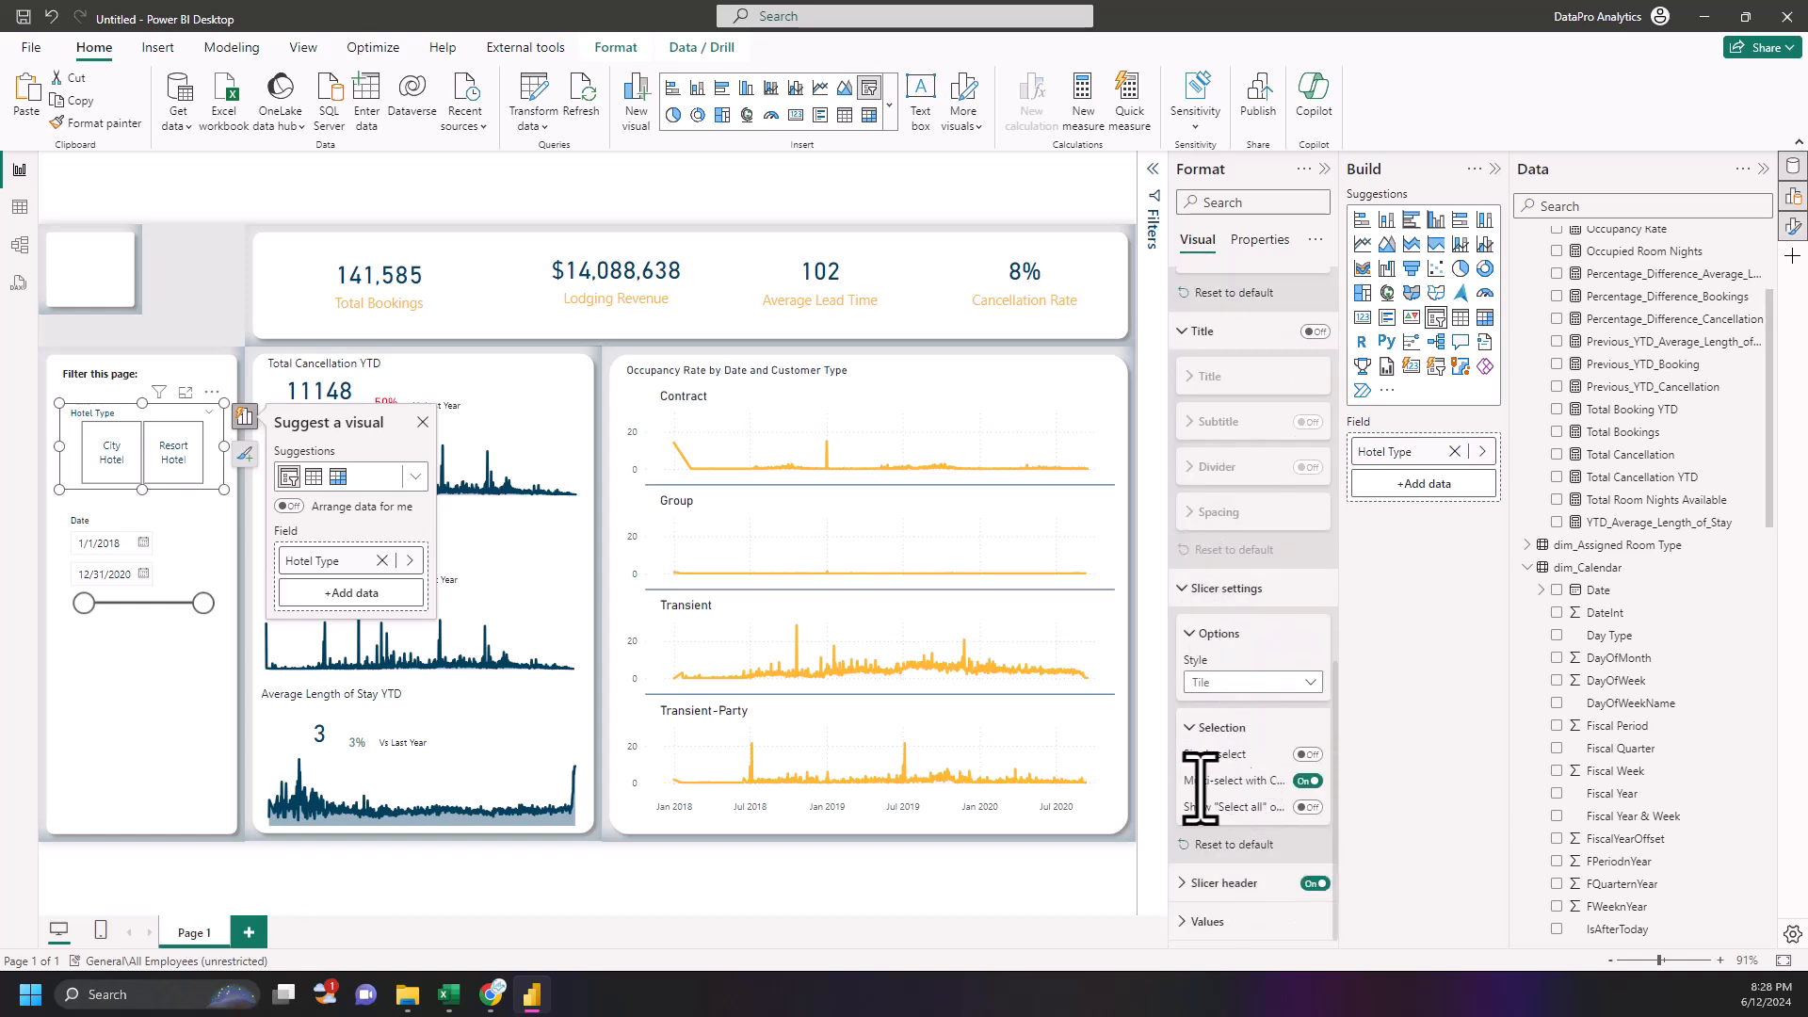
{"action": "left_click", "coordinate": [1194, 923]}
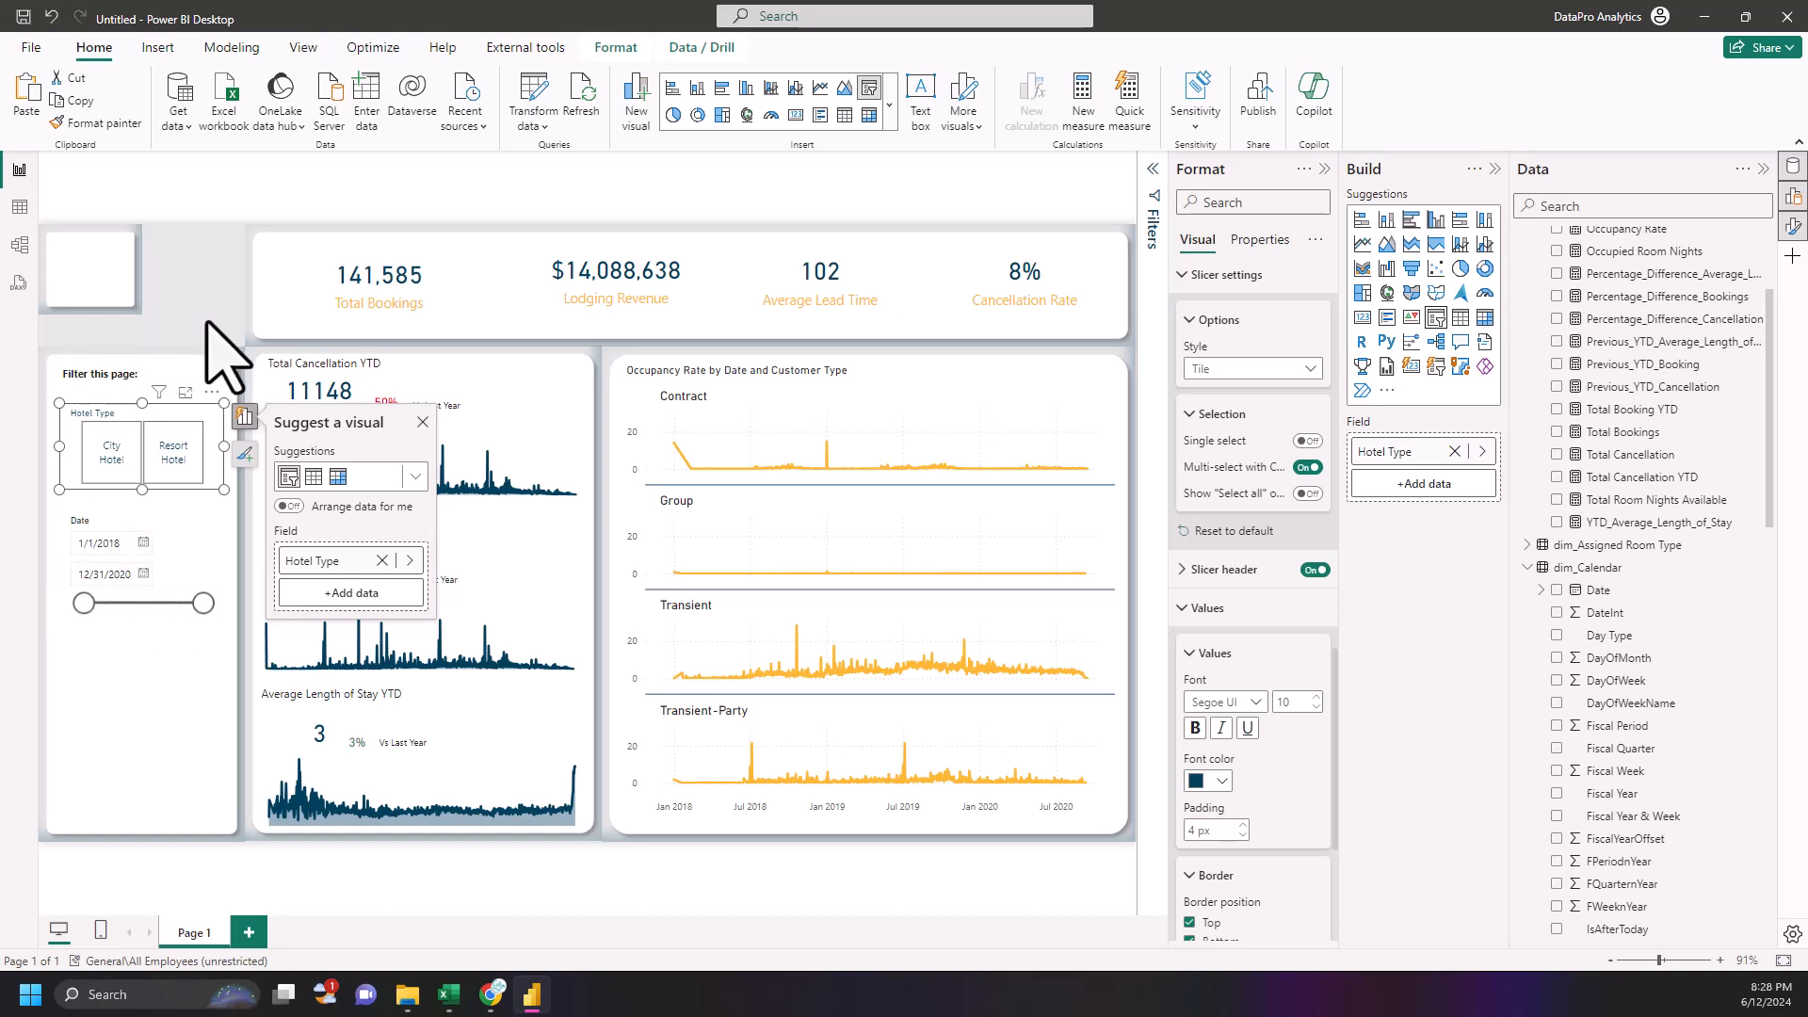
- Enlarge the empty shape beside the KPI block to about 226 wide by 130 high
{"action": "left_click", "coordinate": [143, 319]}
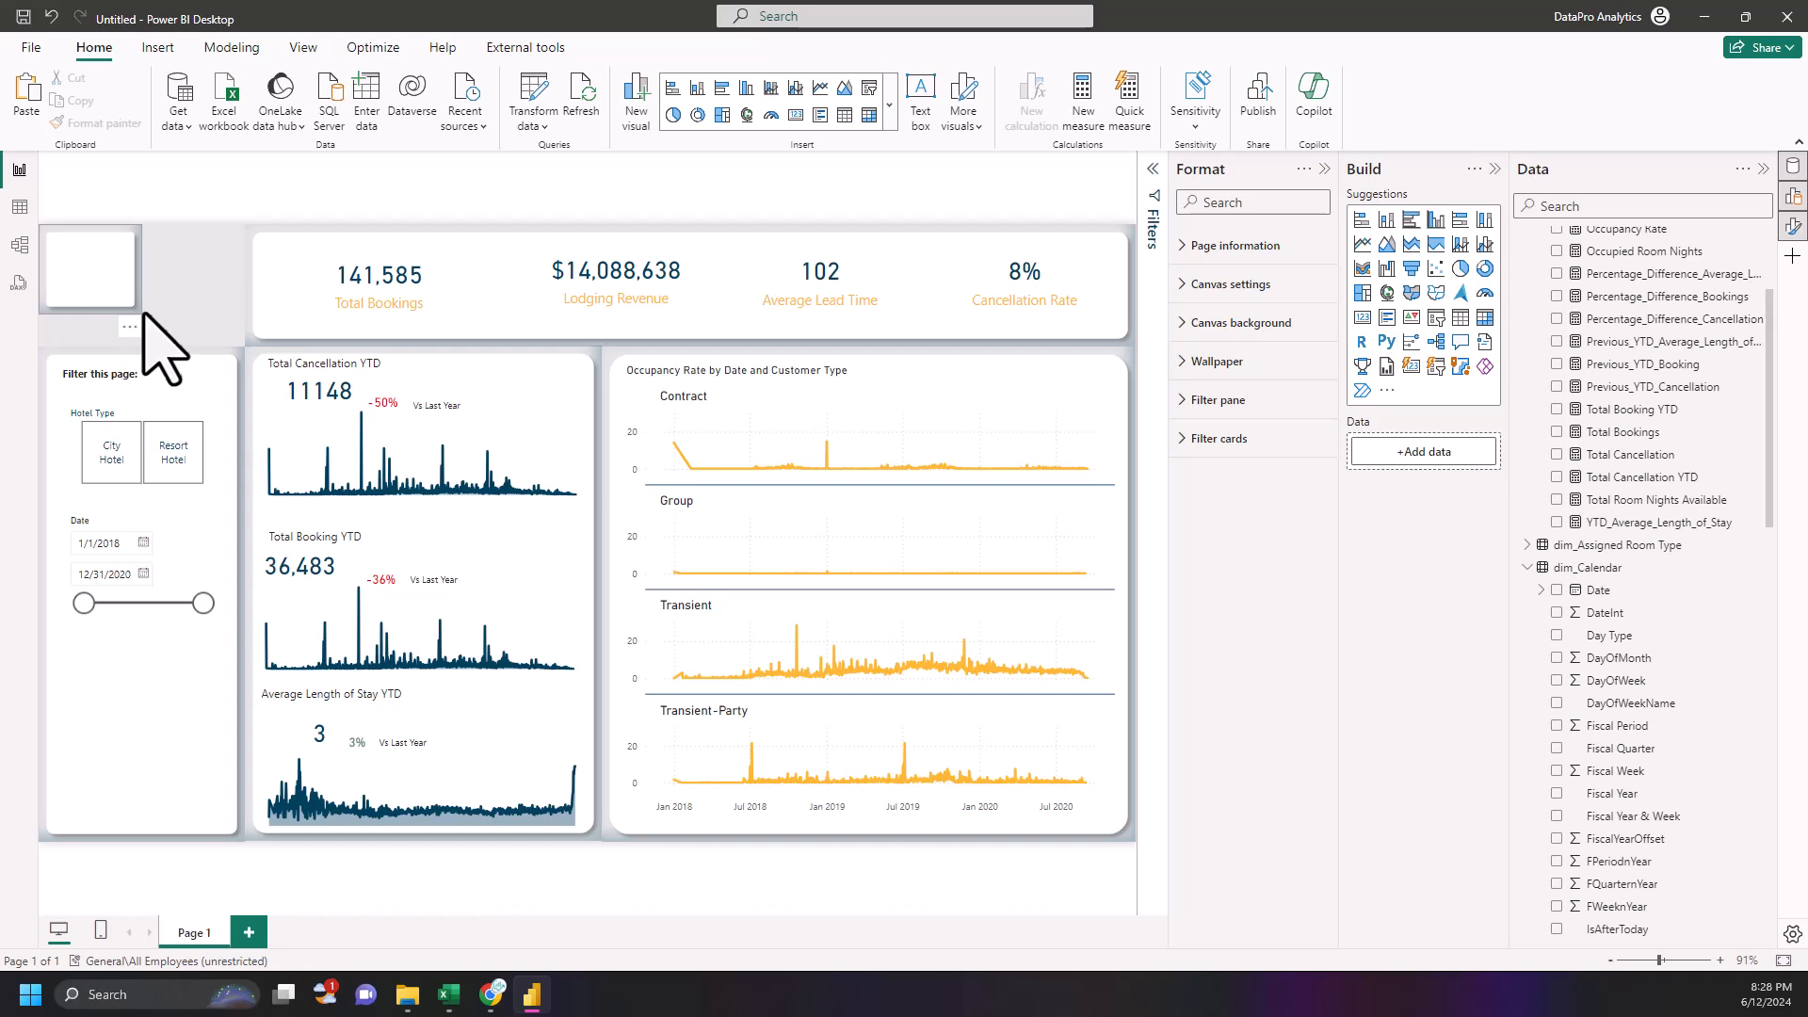
{"action": "left_click", "coordinate": [139, 315]}
{"action": "left_click_drag", "start_coordinate": [139, 314], "coordinate": [236, 342]}
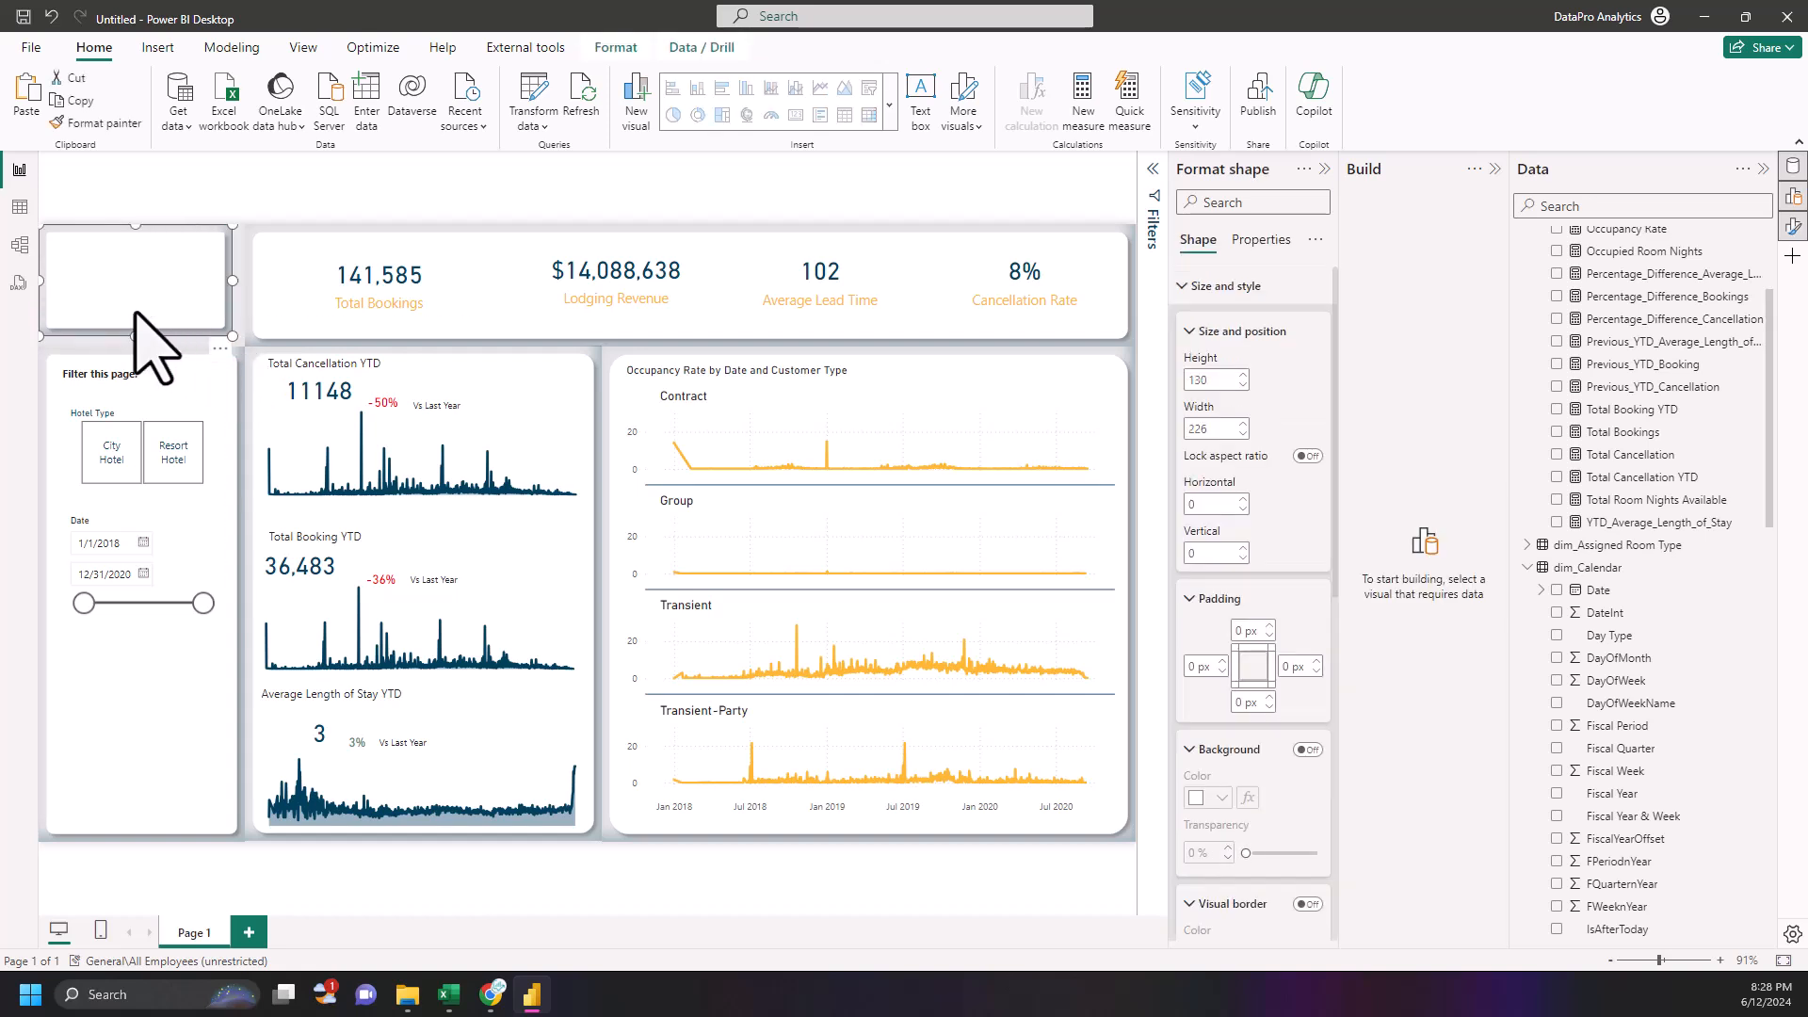
- Place a copy of the "Filter this page:" text box, about 184 wide, in the enlarged shape and change its text to "Hotel Performance Analytics"
{"action": "left_click", "coordinate": [107, 377]}
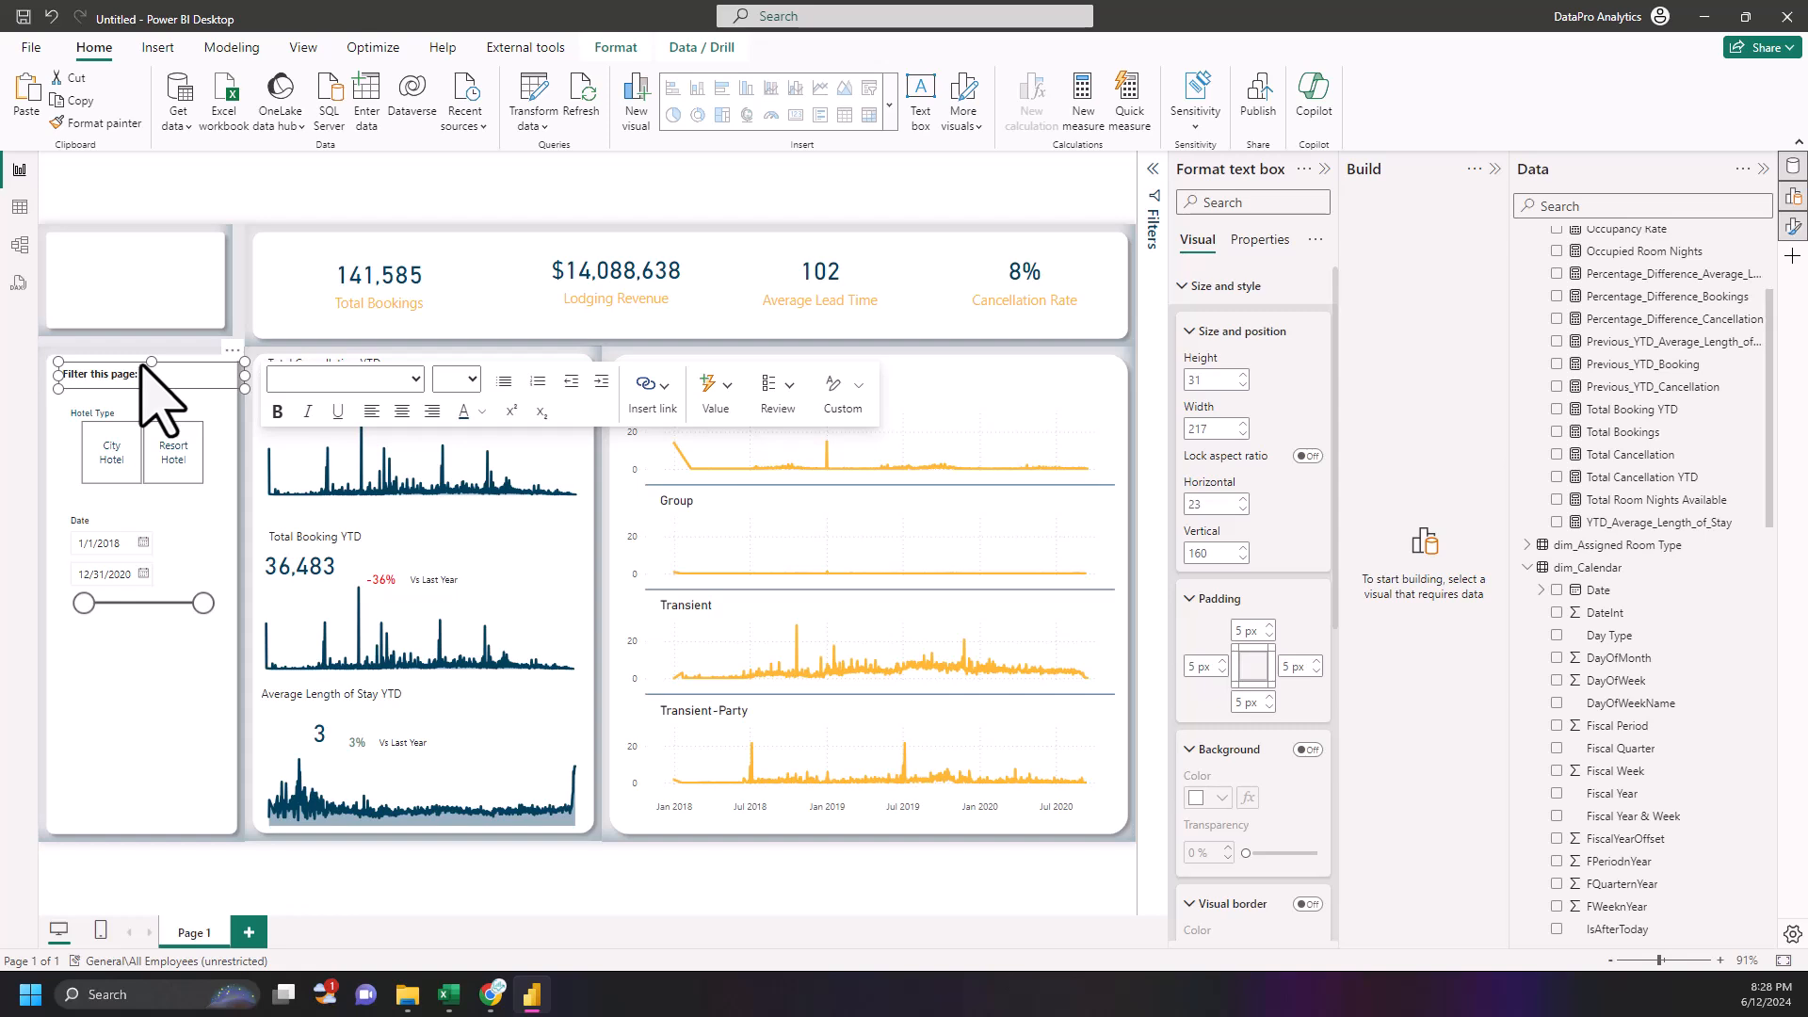
{"action": "key", "text": "ctrl+v"}
{"action": "left_click_drag", "start_coordinate": [236, 368], "coordinate": [195, 263]}
{"action": "left_click", "coordinate": [130, 271]}
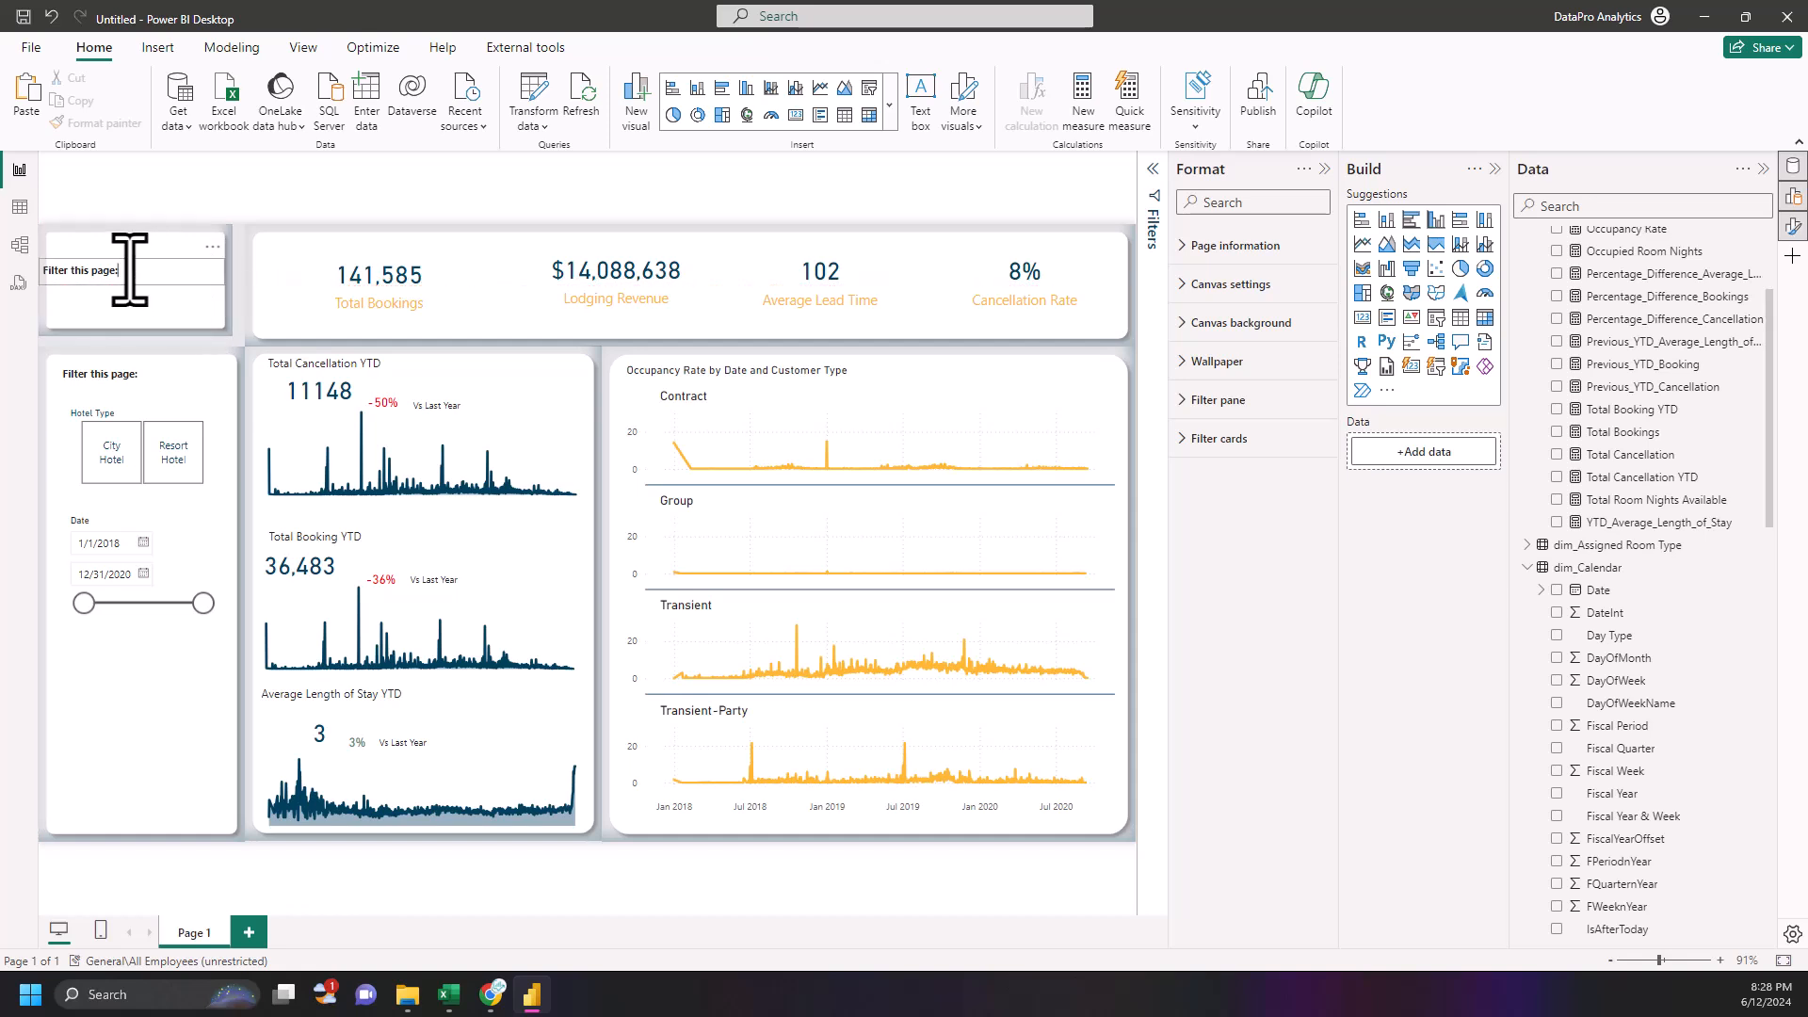
{"action": "key", "text": "ctrl+a"}
{"action": "type", "text": "H"}
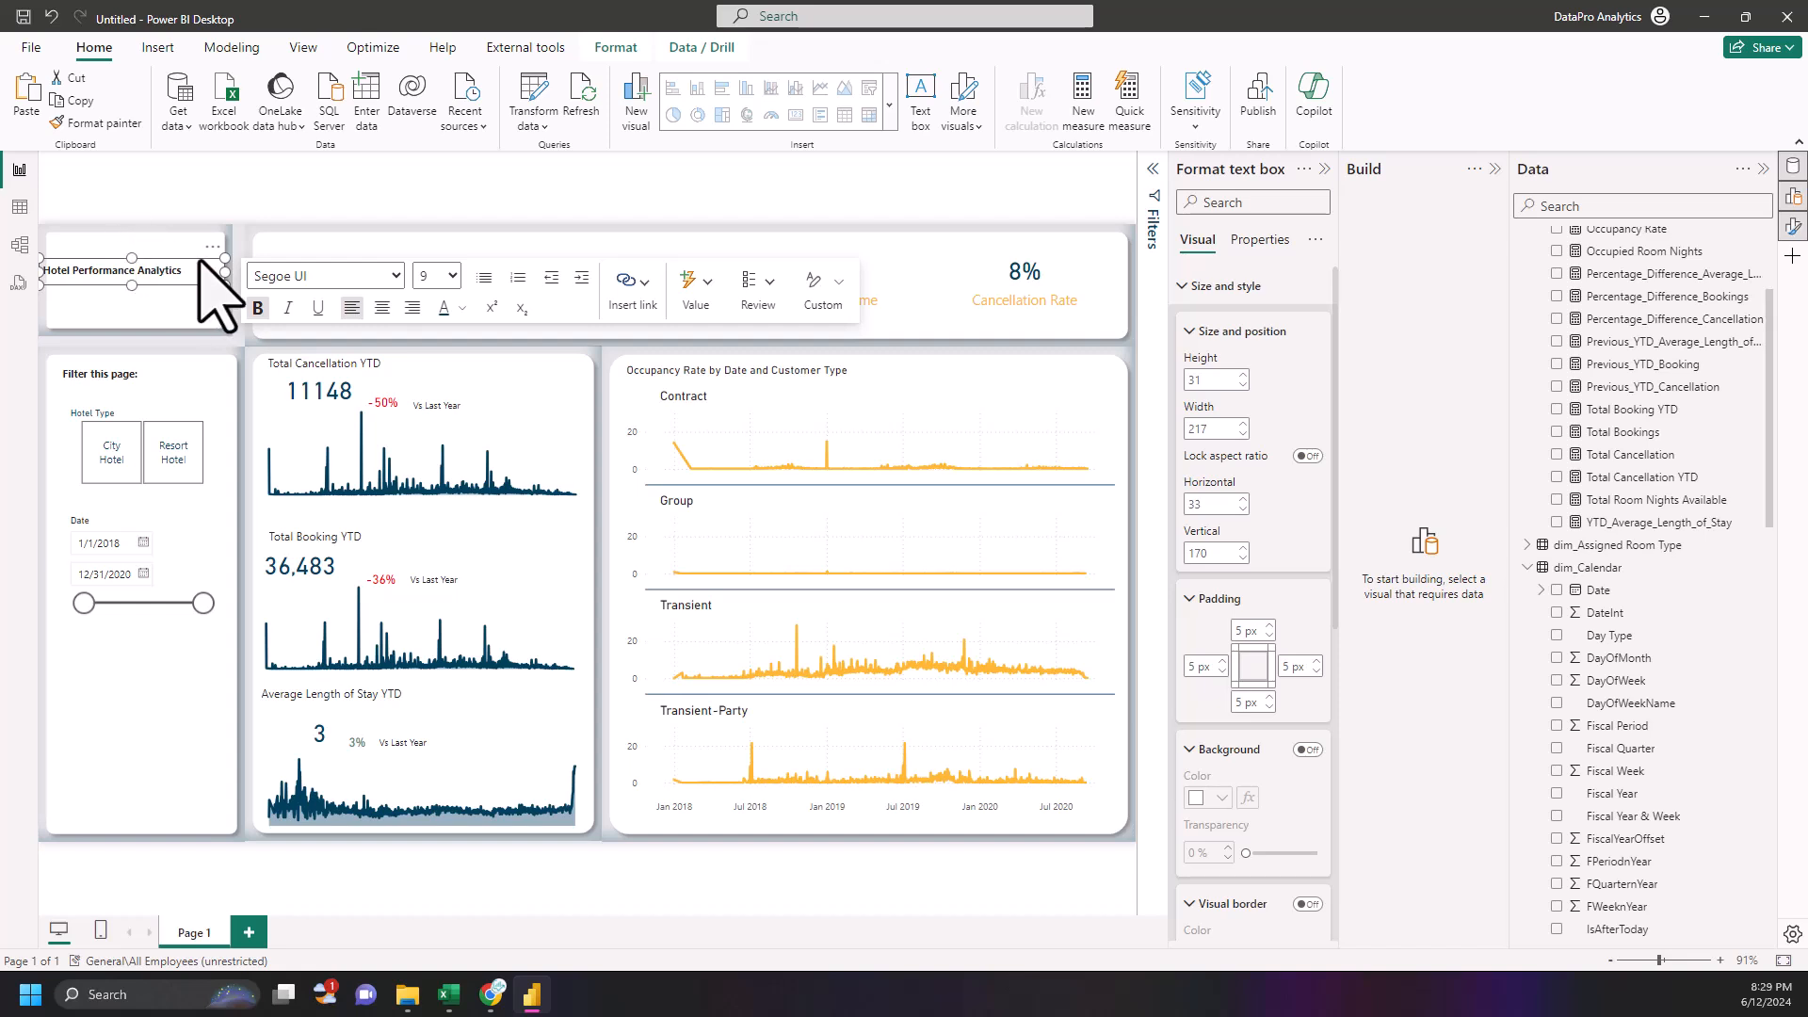
{"action": "left_click_drag", "start_coordinate": [225, 272], "coordinate": [181, 247]}
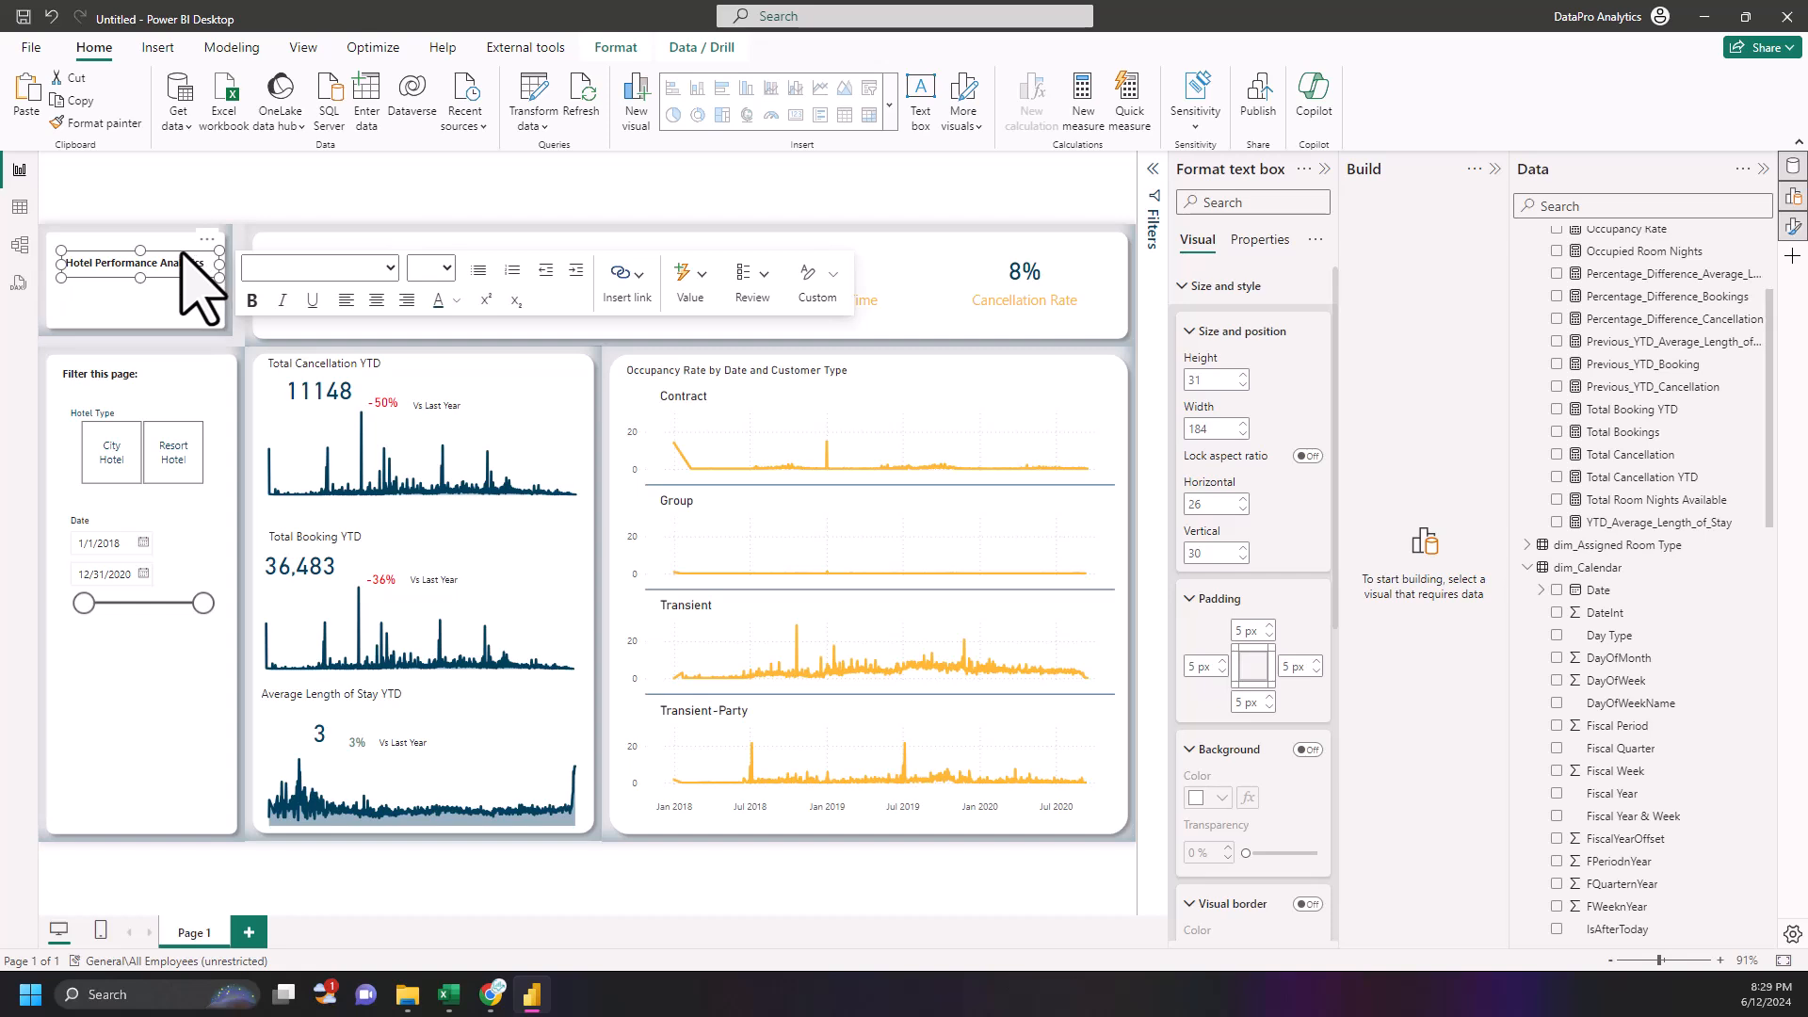
- Duplicate the "Hotel Performance Analytics" text box directly below it and change the copy's text to "Overview Page"
{"action": "key", "text": "ctrl+c"}
{"action": "key", "text": "ctrl+v"}
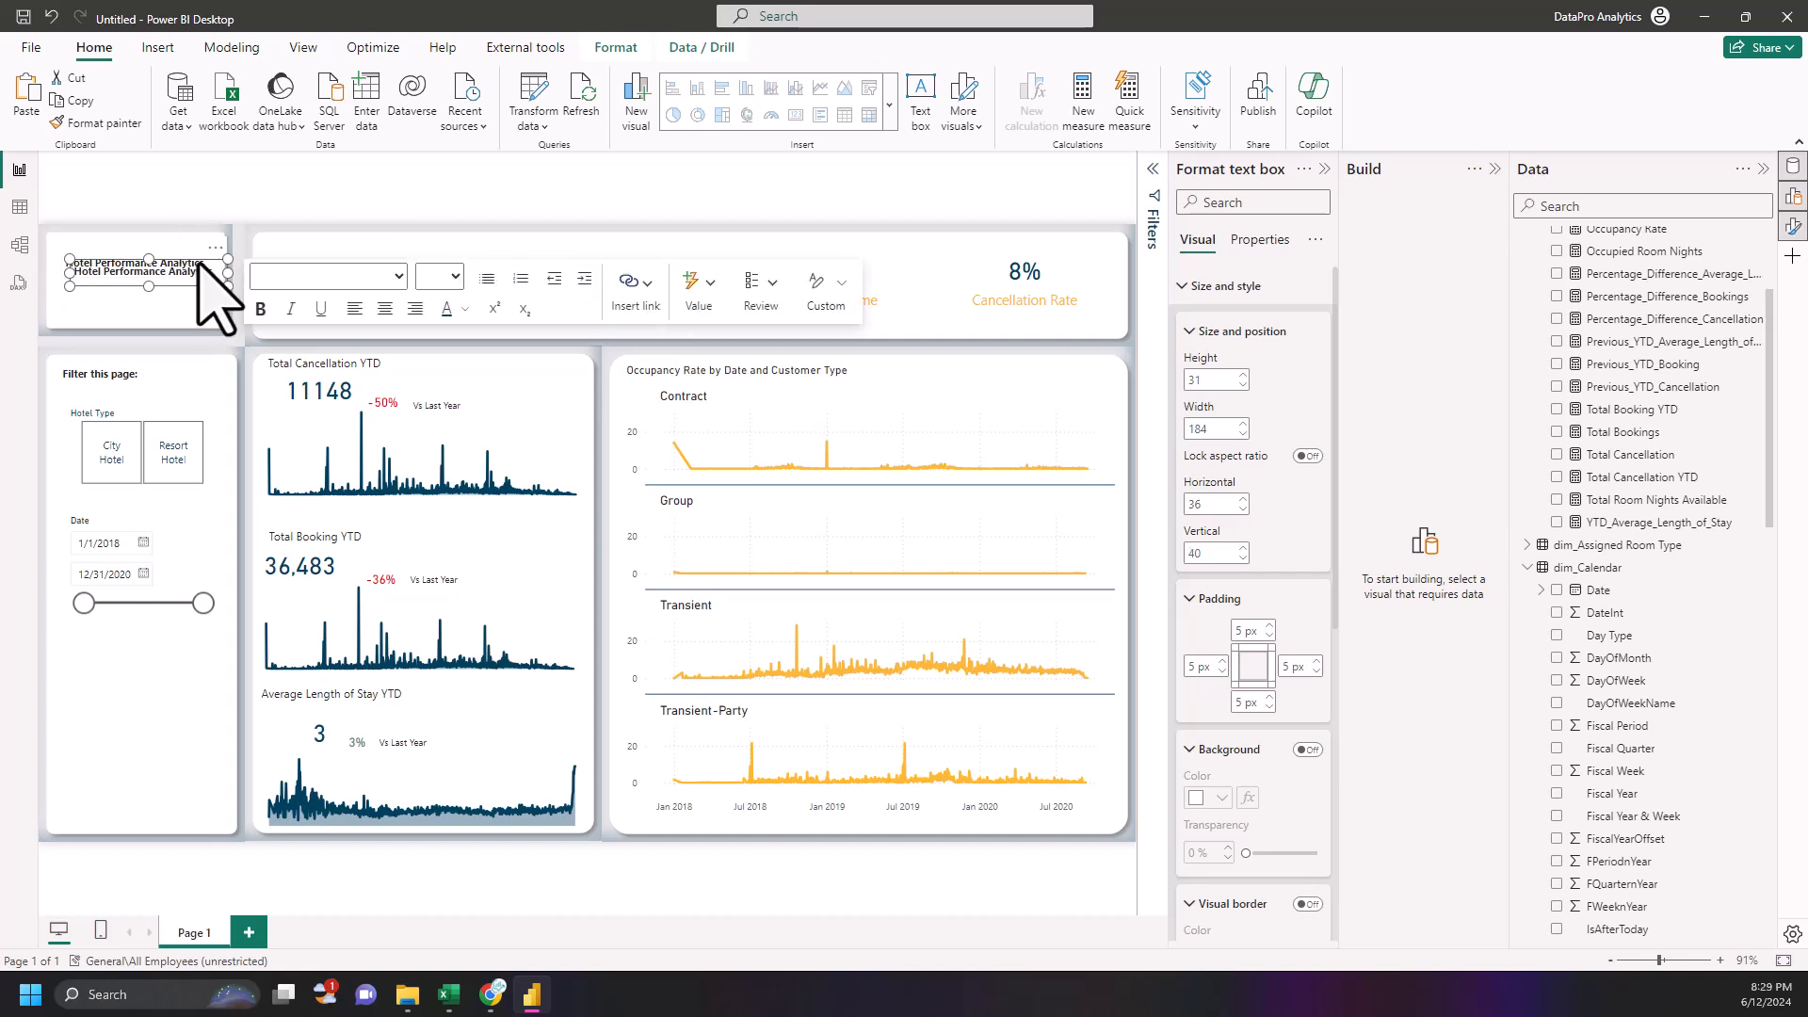
{"action": "left_click_drag", "start_coordinate": [200, 264], "coordinate": [185, 307]}
{"action": "key", "text": "ctrl+a"}
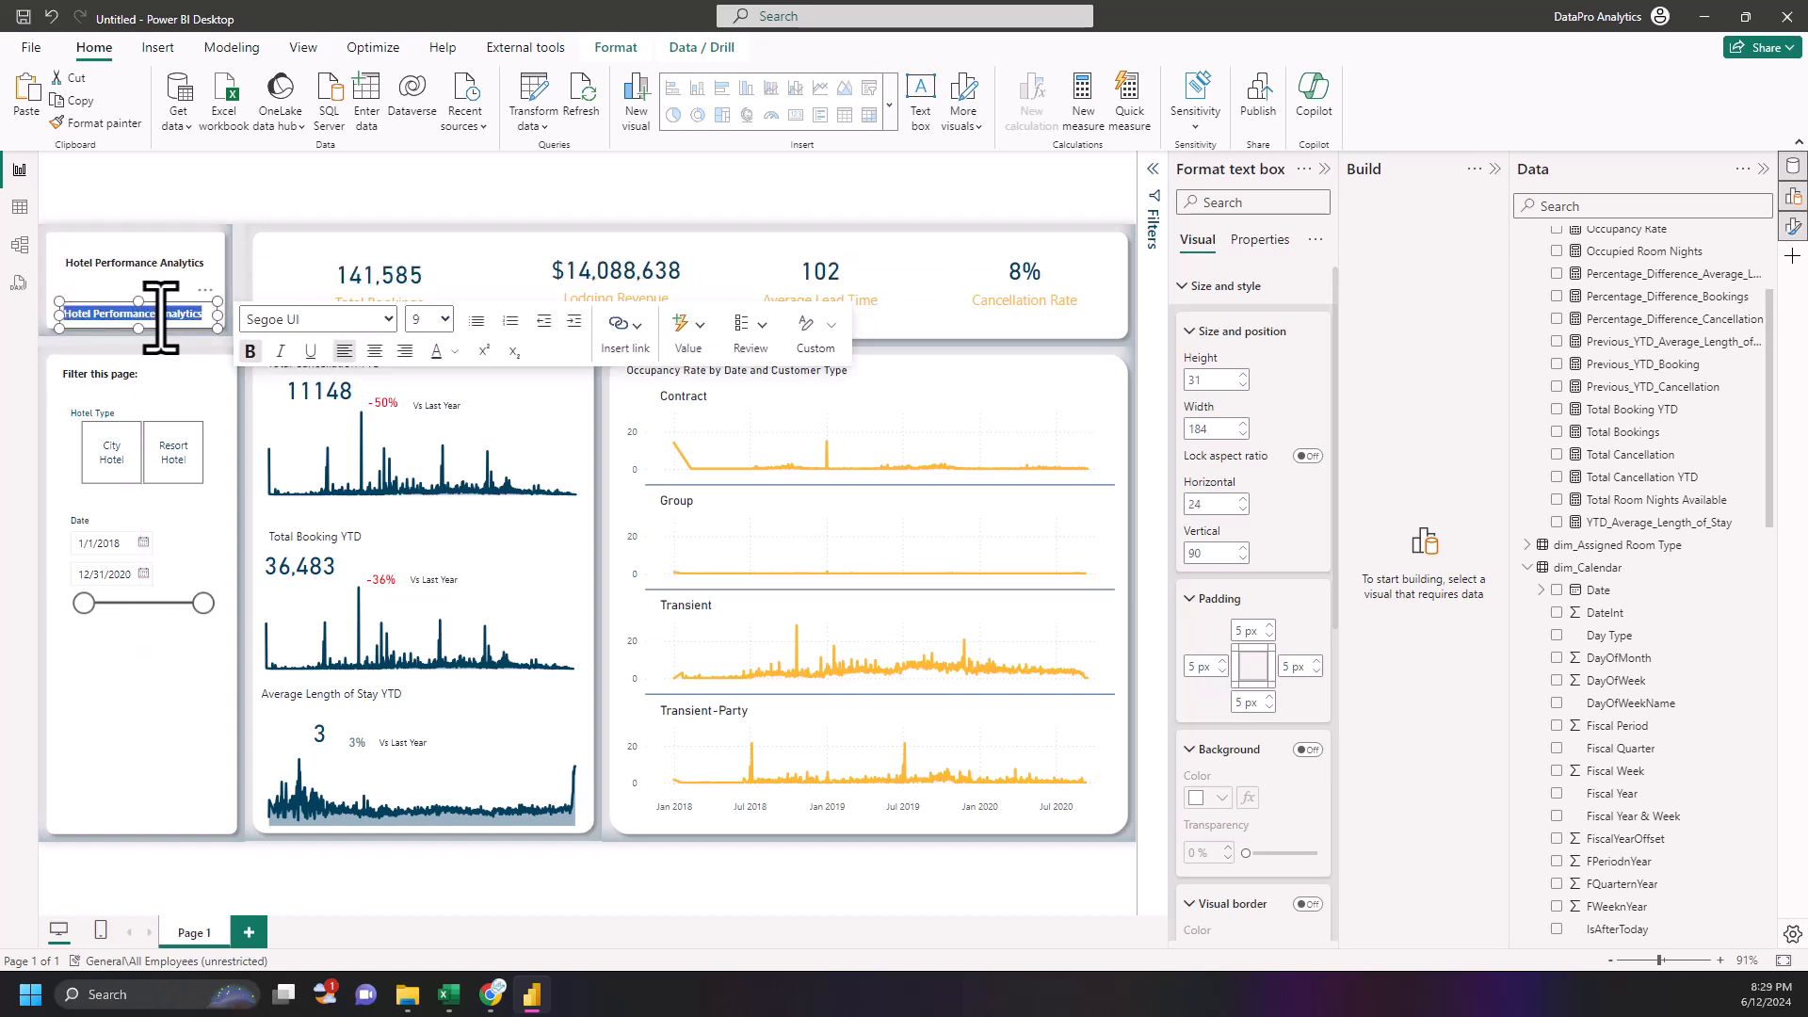
{"action": "type", "text": "Overview Page"}
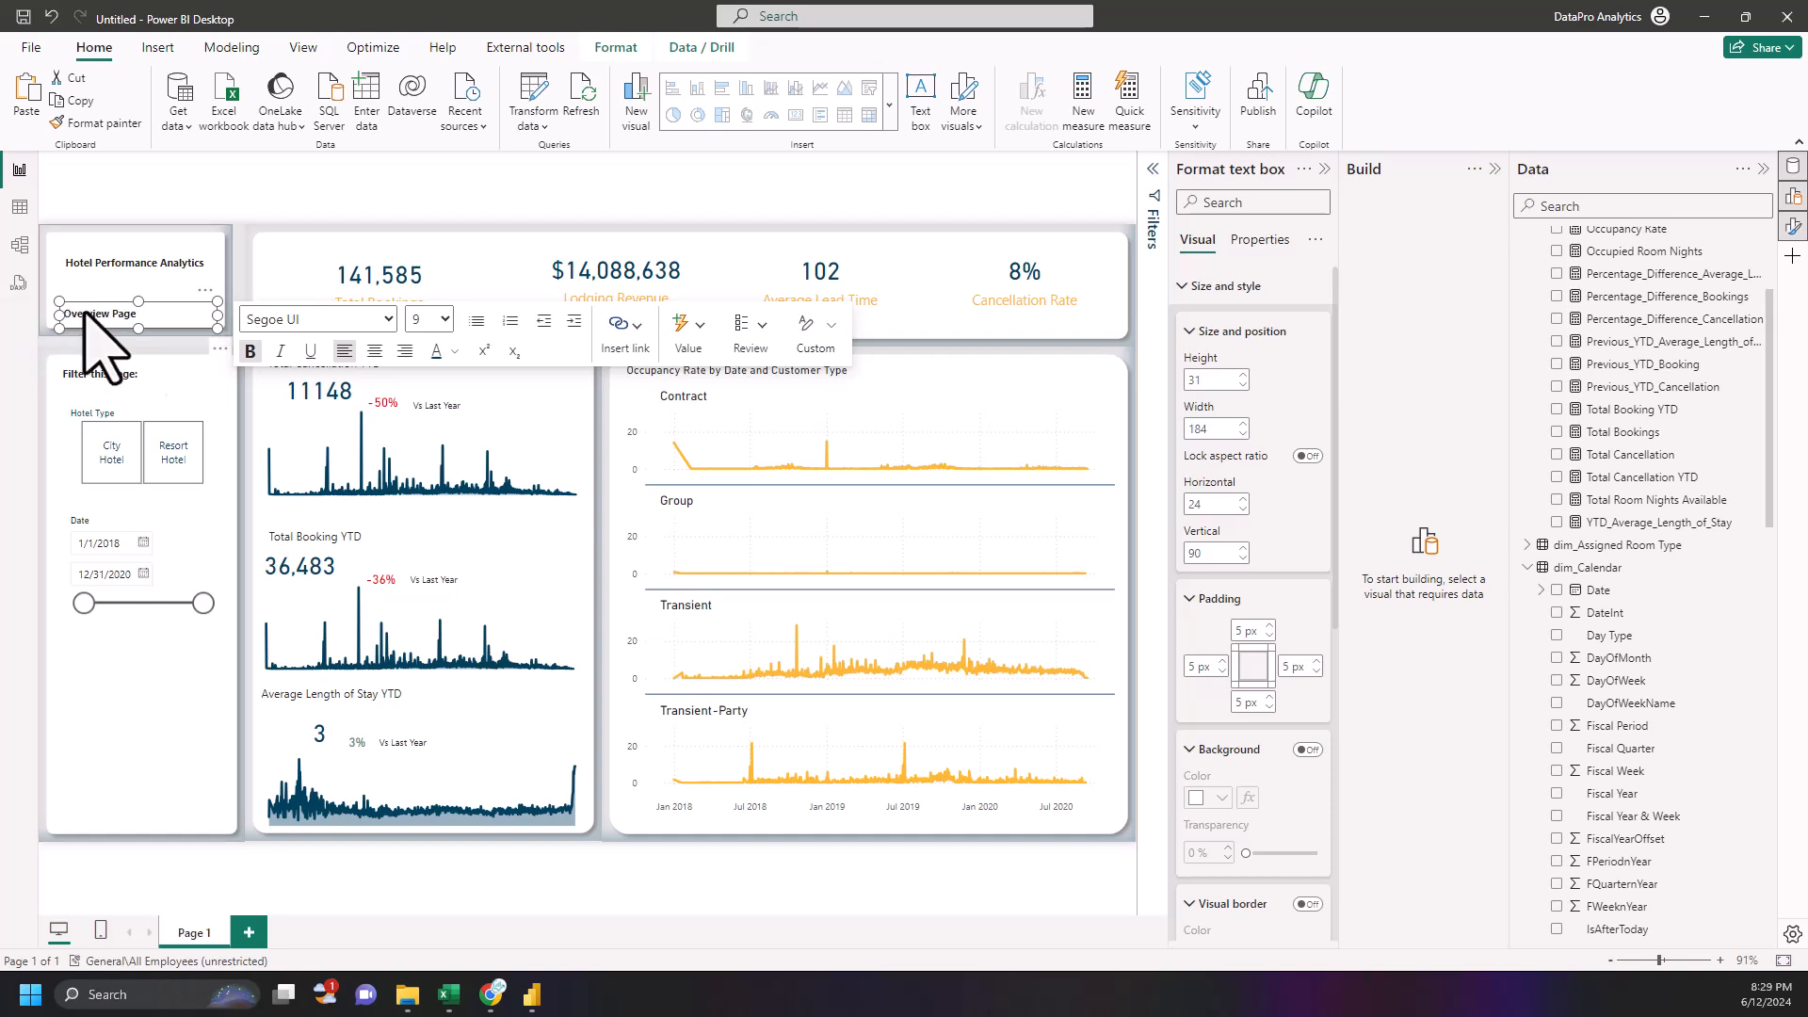
- Set the "Hotel Performance Analytics" title to font size 14, enlarge its text box to about 189 wide by 79 high, and shift it slightly up and left
{"action": "left_click", "coordinate": [117, 271]}
{"action": "triple_click", "coordinate": [121, 269]}
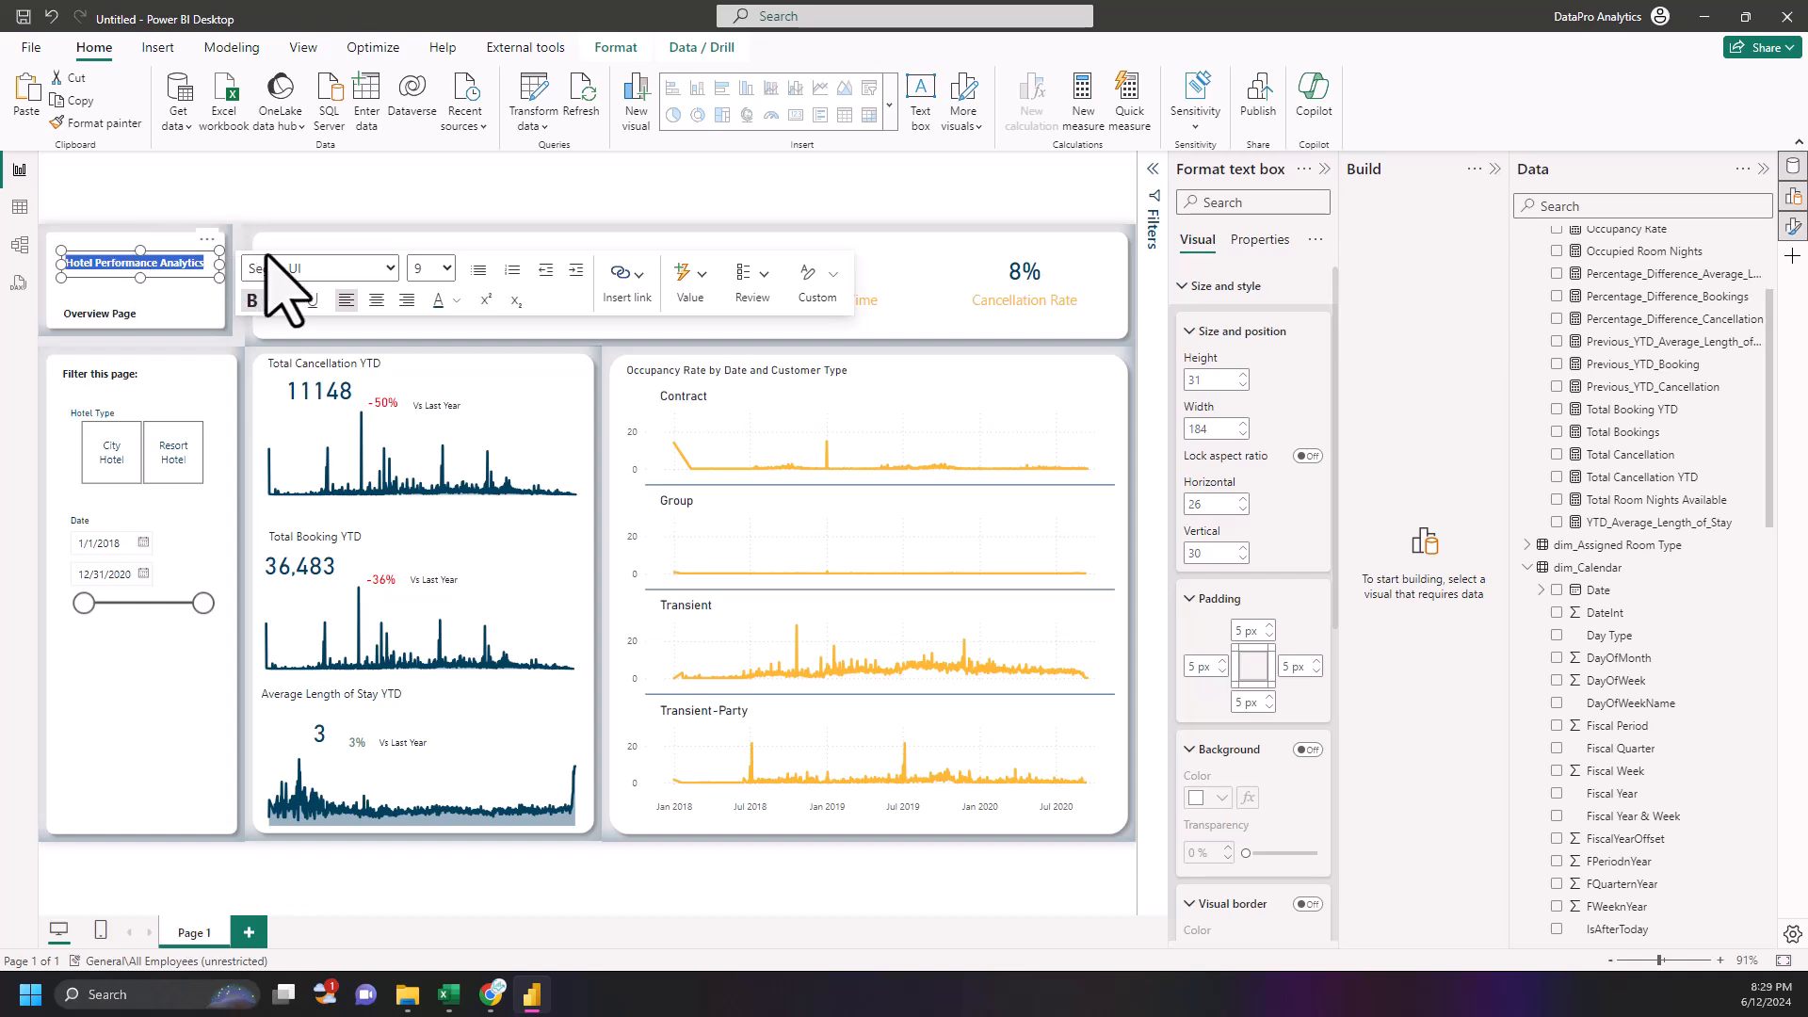
{"action": "left_click", "coordinate": [448, 269]}
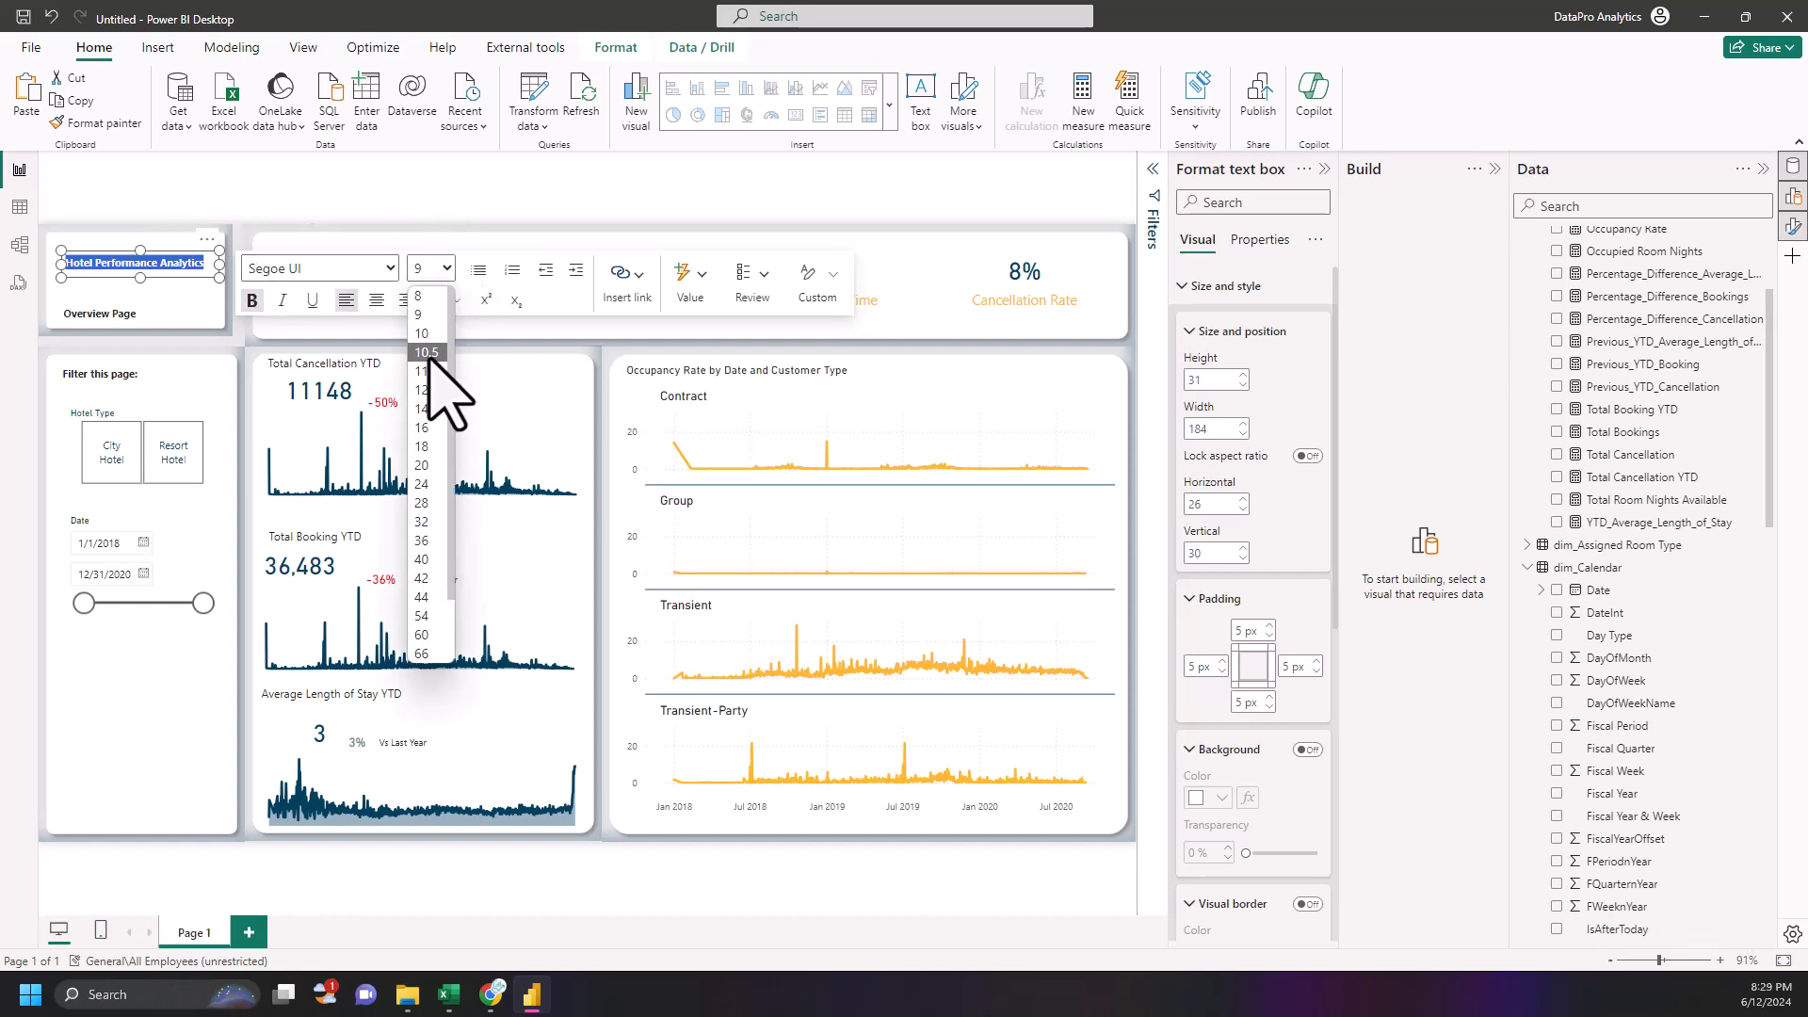
{"action": "left_click", "coordinate": [419, 429]}
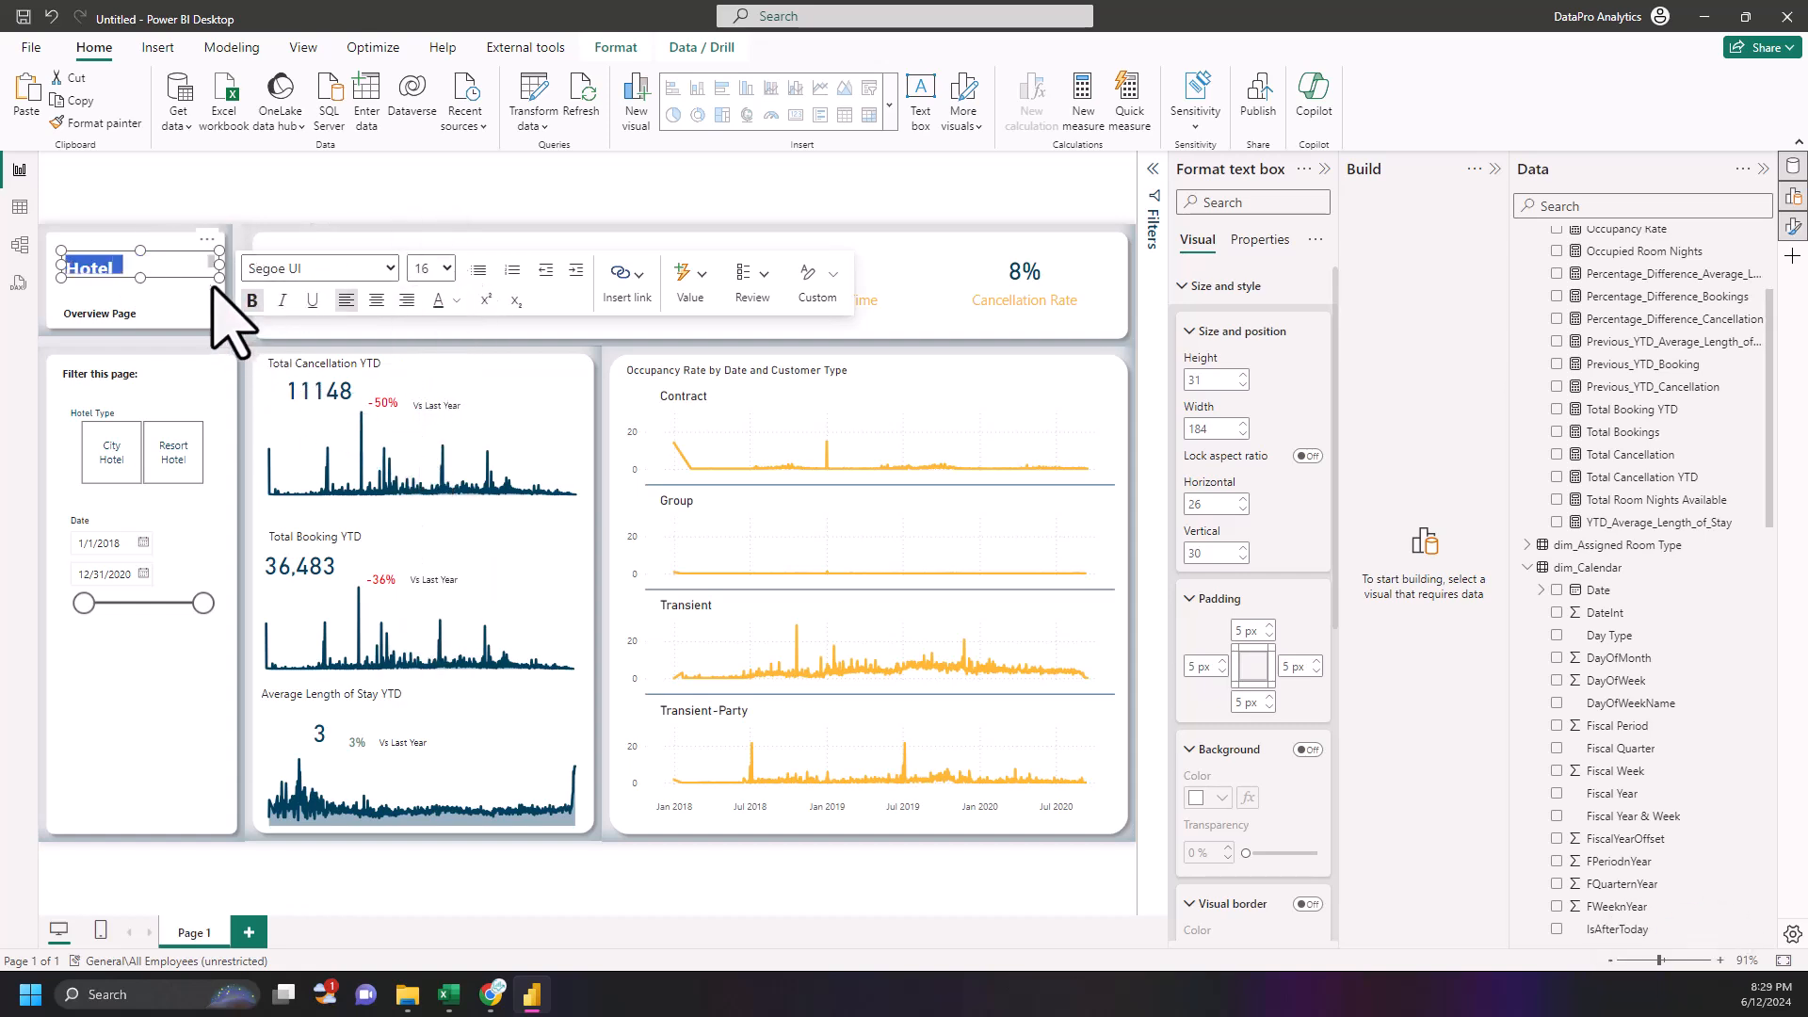
{"action": "left_click_drag", "start_coordinate": [220, 277], "coordinate": [224, 318]}
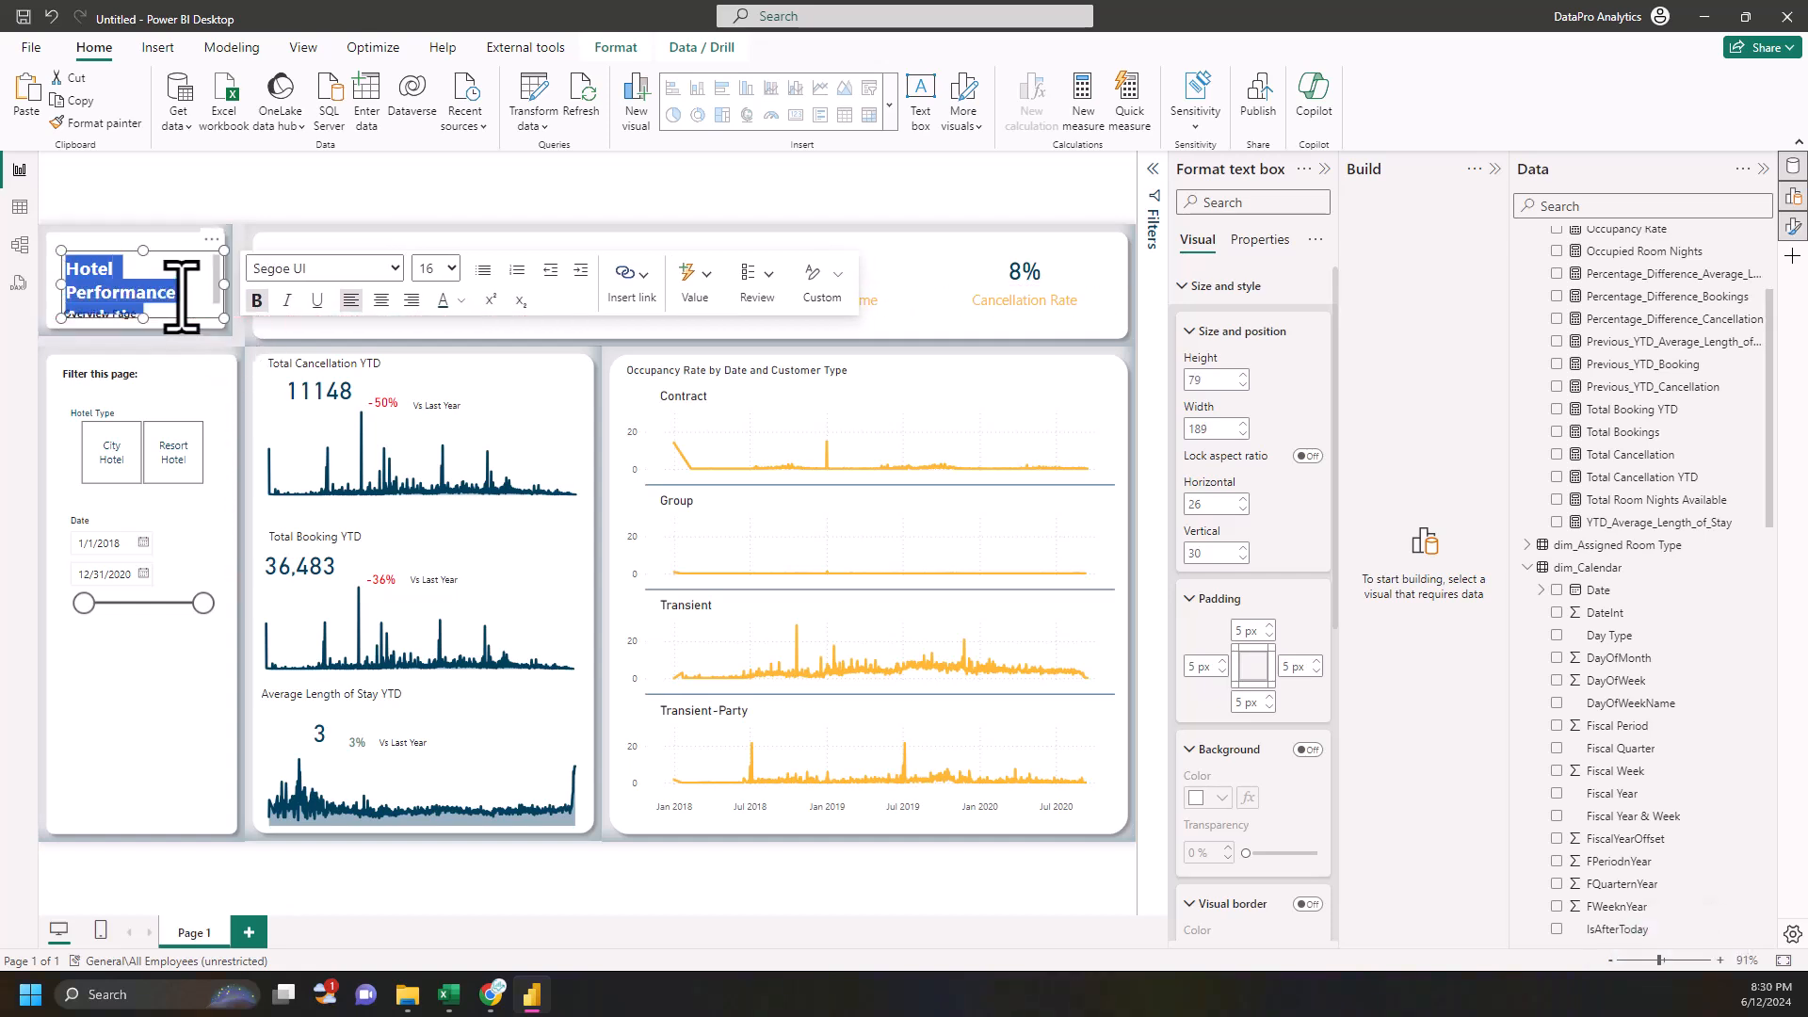
{"action": "left_click", "coordinate": [441, 269]}
{"action": "left_click", "coordinate": [428, 409]}
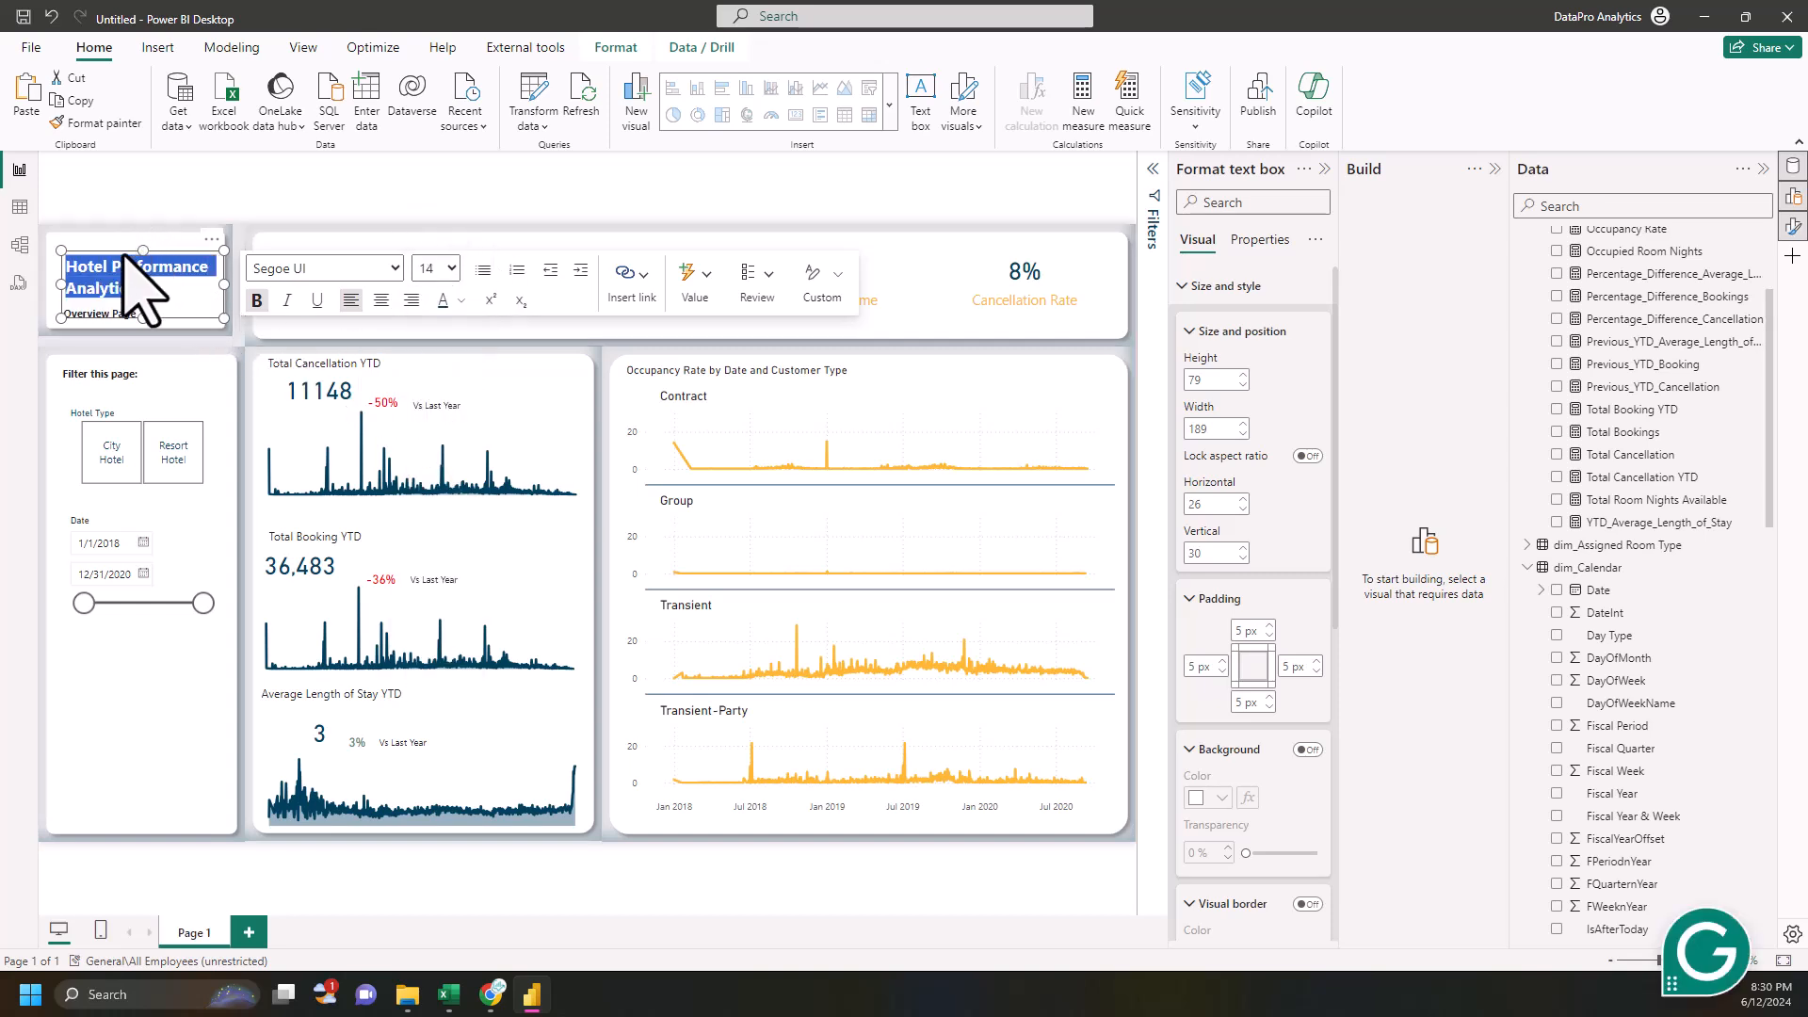
{"action": "left_click_drag", "start_coordinate": [126, 254], "coordinate": [112, 242]}
- Color all of the "Hotel Performance Analytics" title text in the recently used dark blue
{"action": "scroll", "coordinate": [1266, 471], "scroll_direction": "down", "scroll_amount": 5}
{"action": "scroll", "coordinate": [1276, 664], "scroll_direction": "down", "scroll_amount": 2}
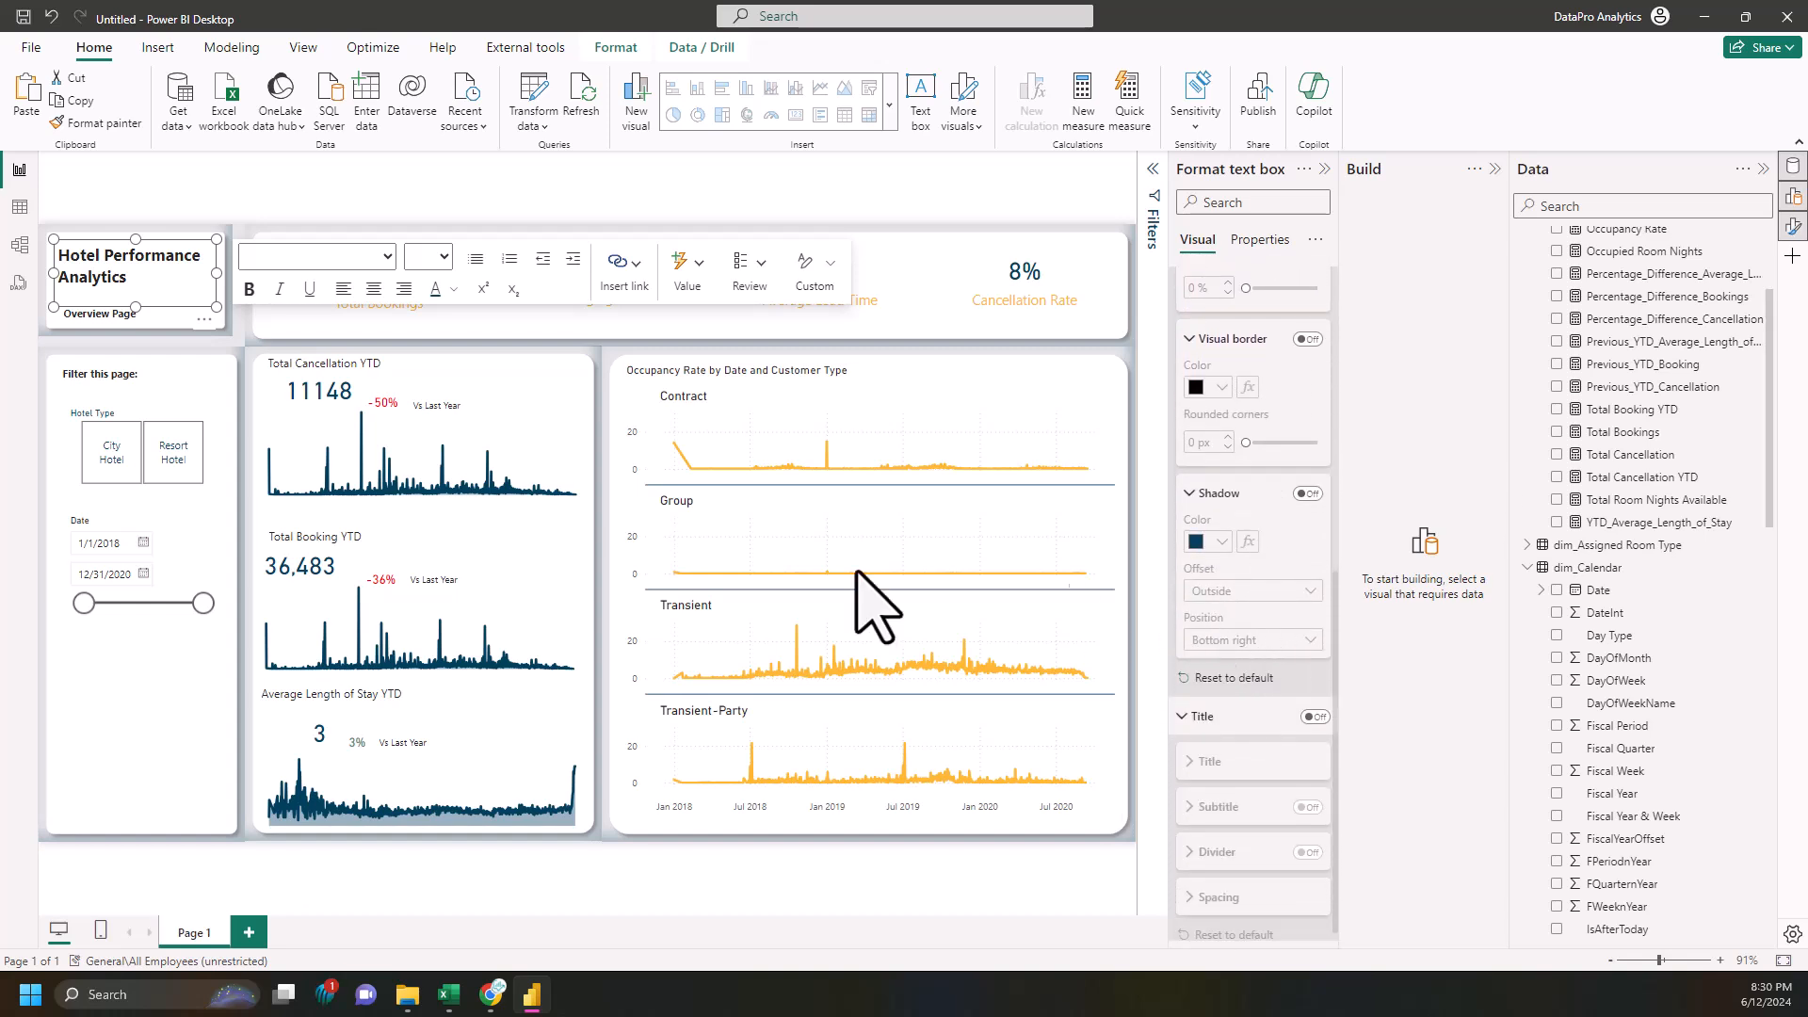
{"action": "left_click", "coordinate": [100, 317]}
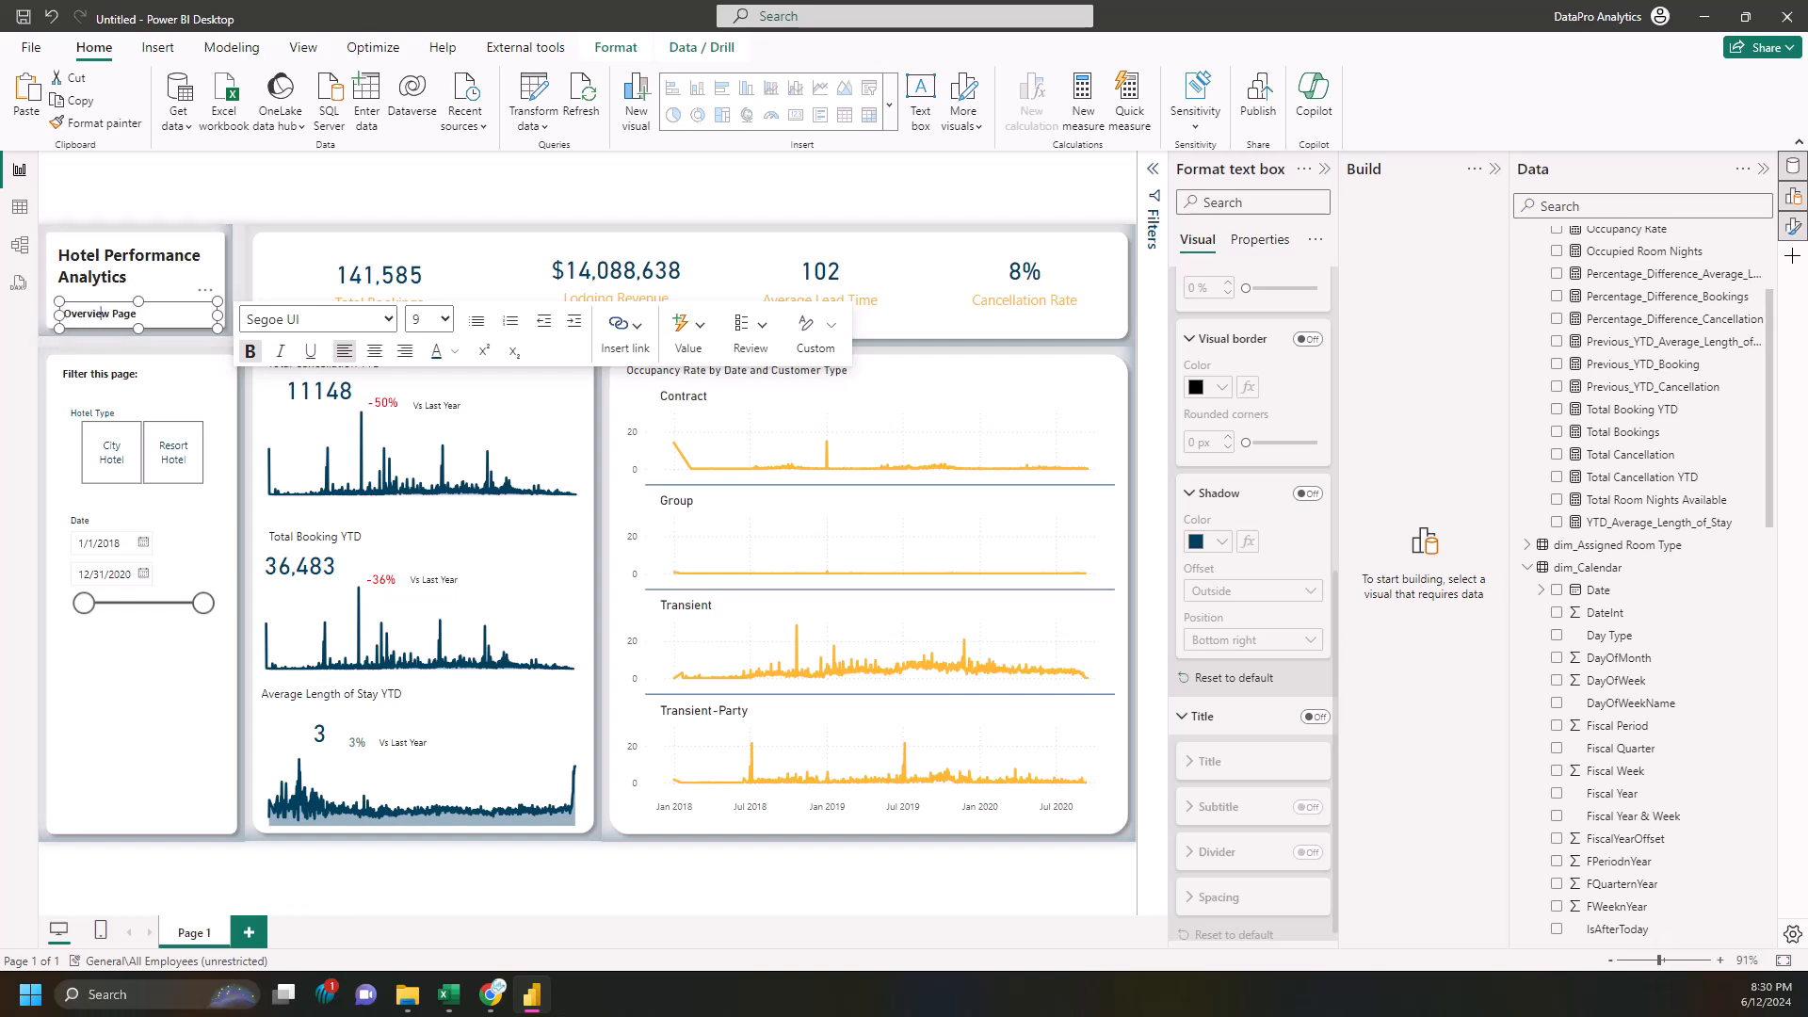
{"action": "left_click", "coordinate": [117, 272]}
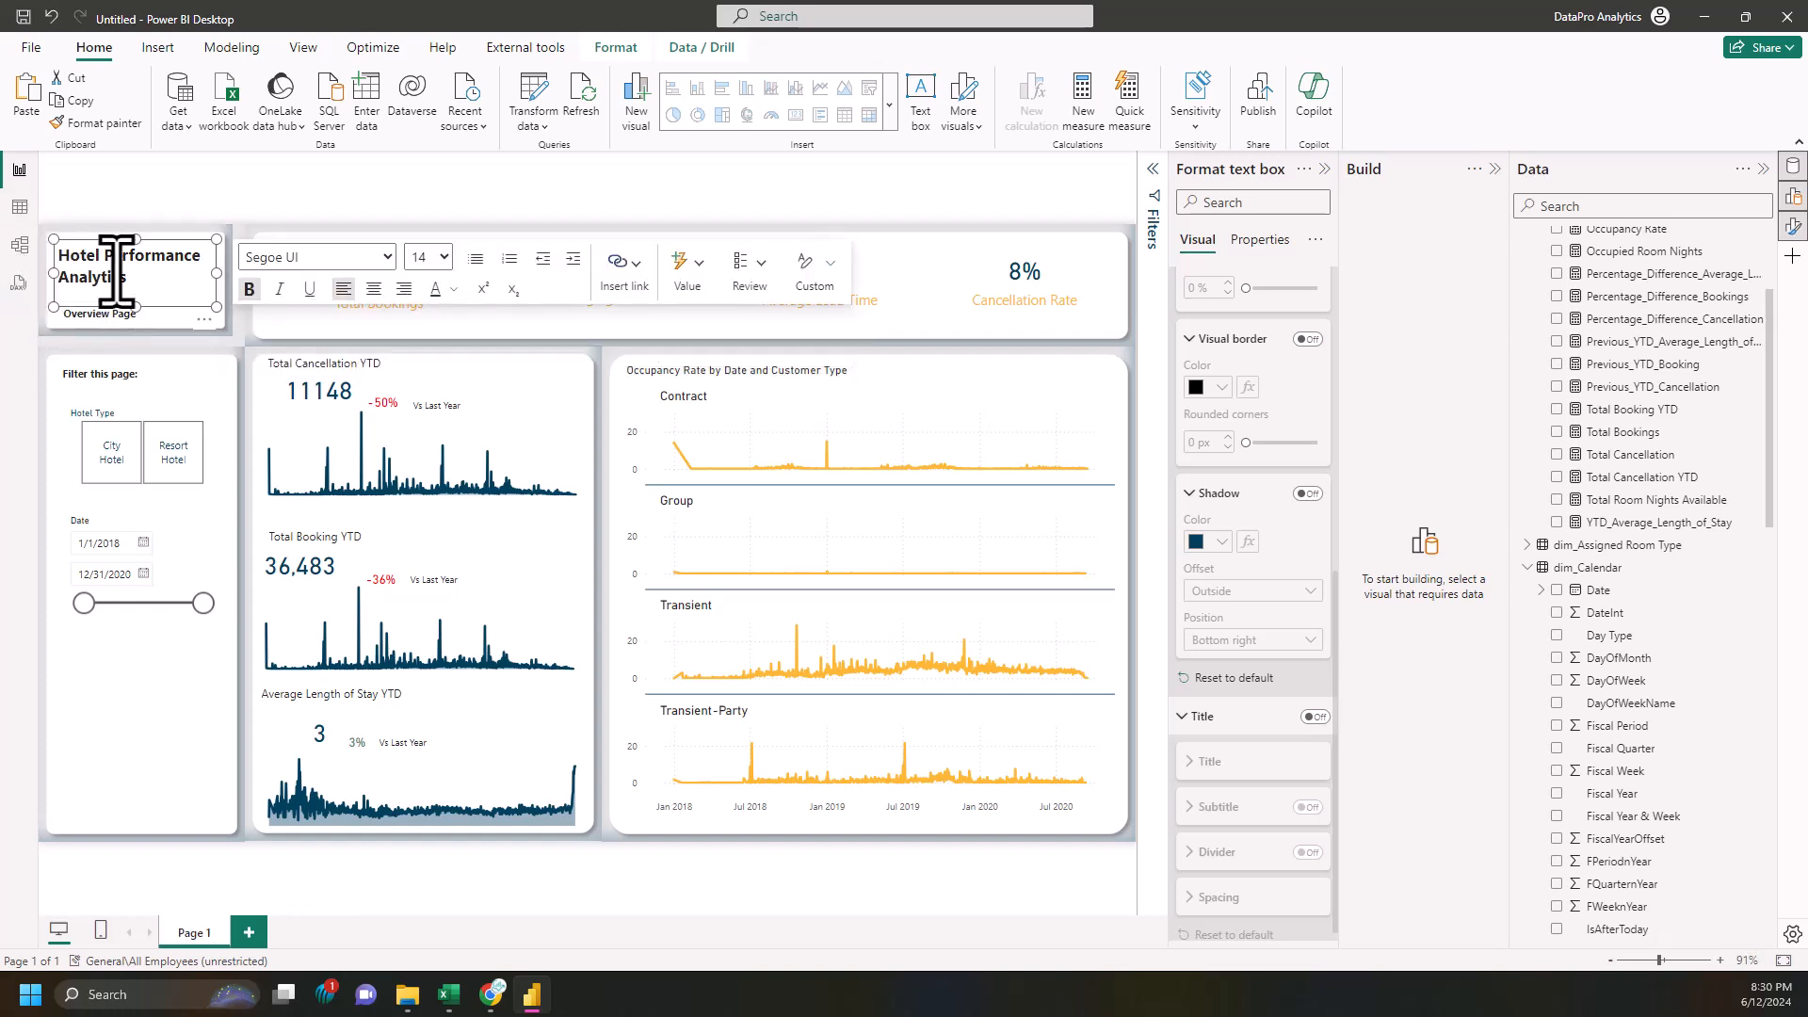
{"action": "key", "text": "ctrl+a"}
{"action": "left_click", "coordinate": [454, 289]}
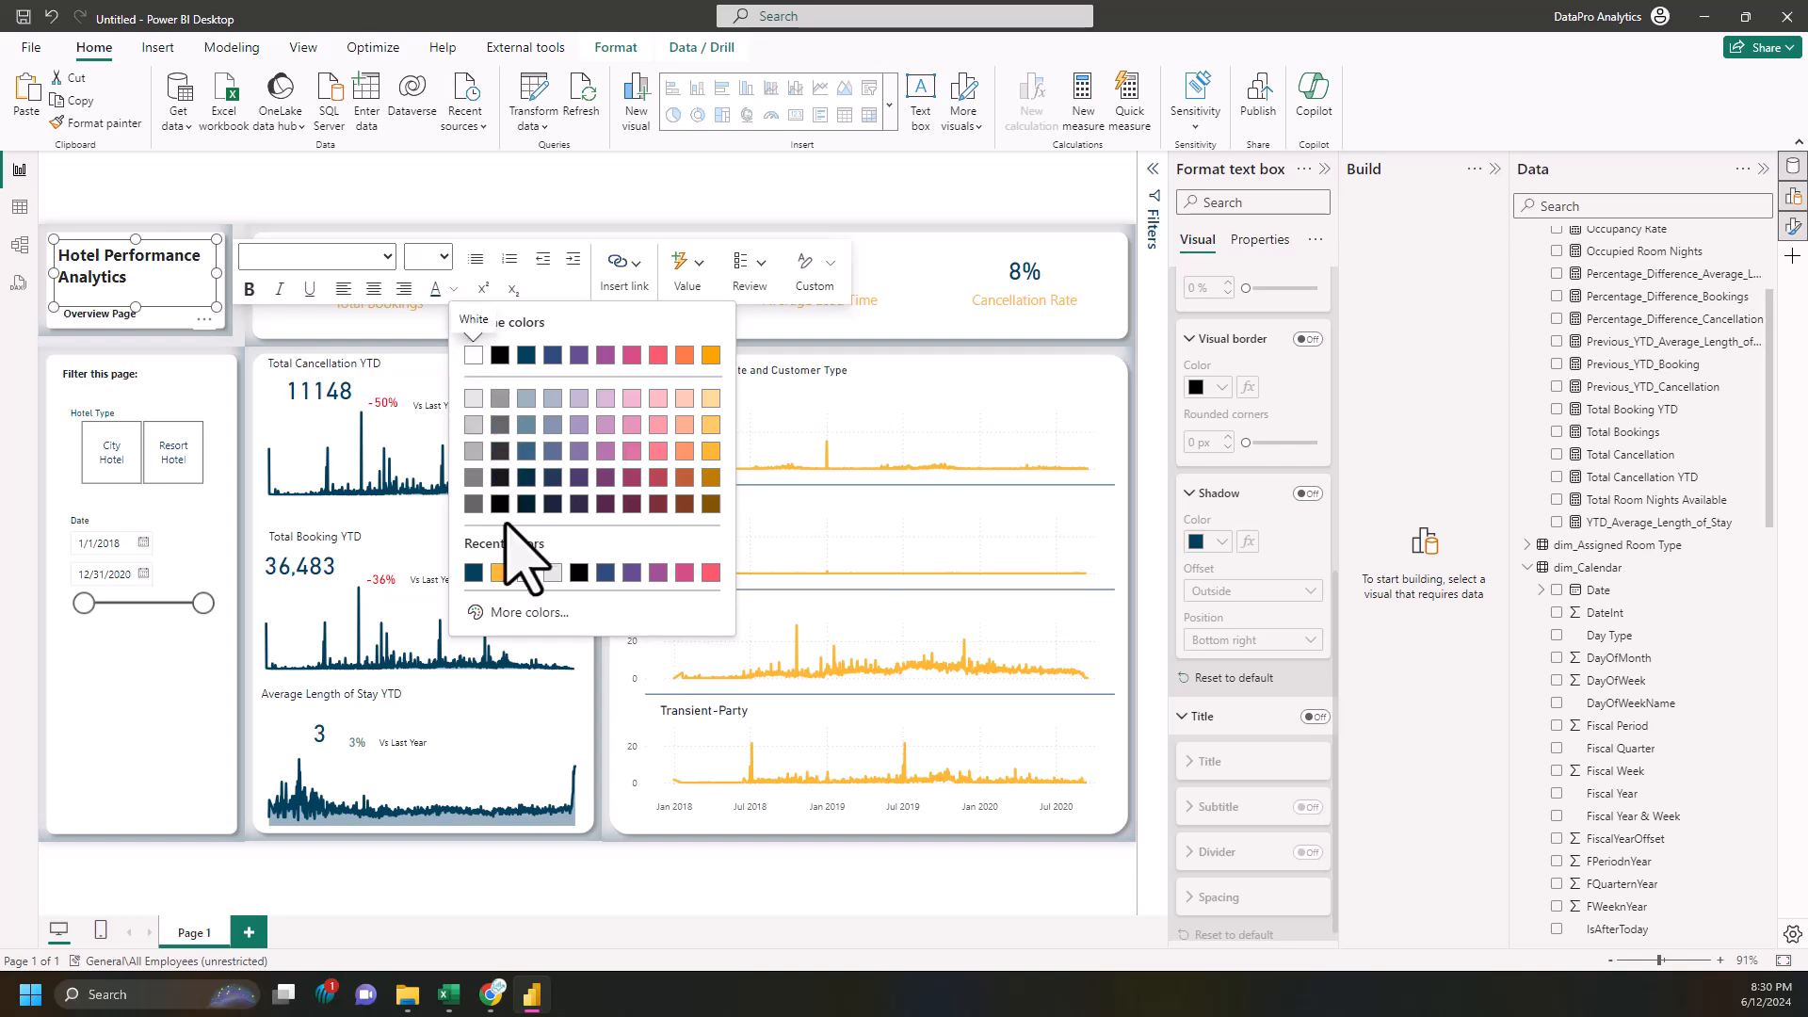
{"action": "left_click", "coordinate": [476, 575]}
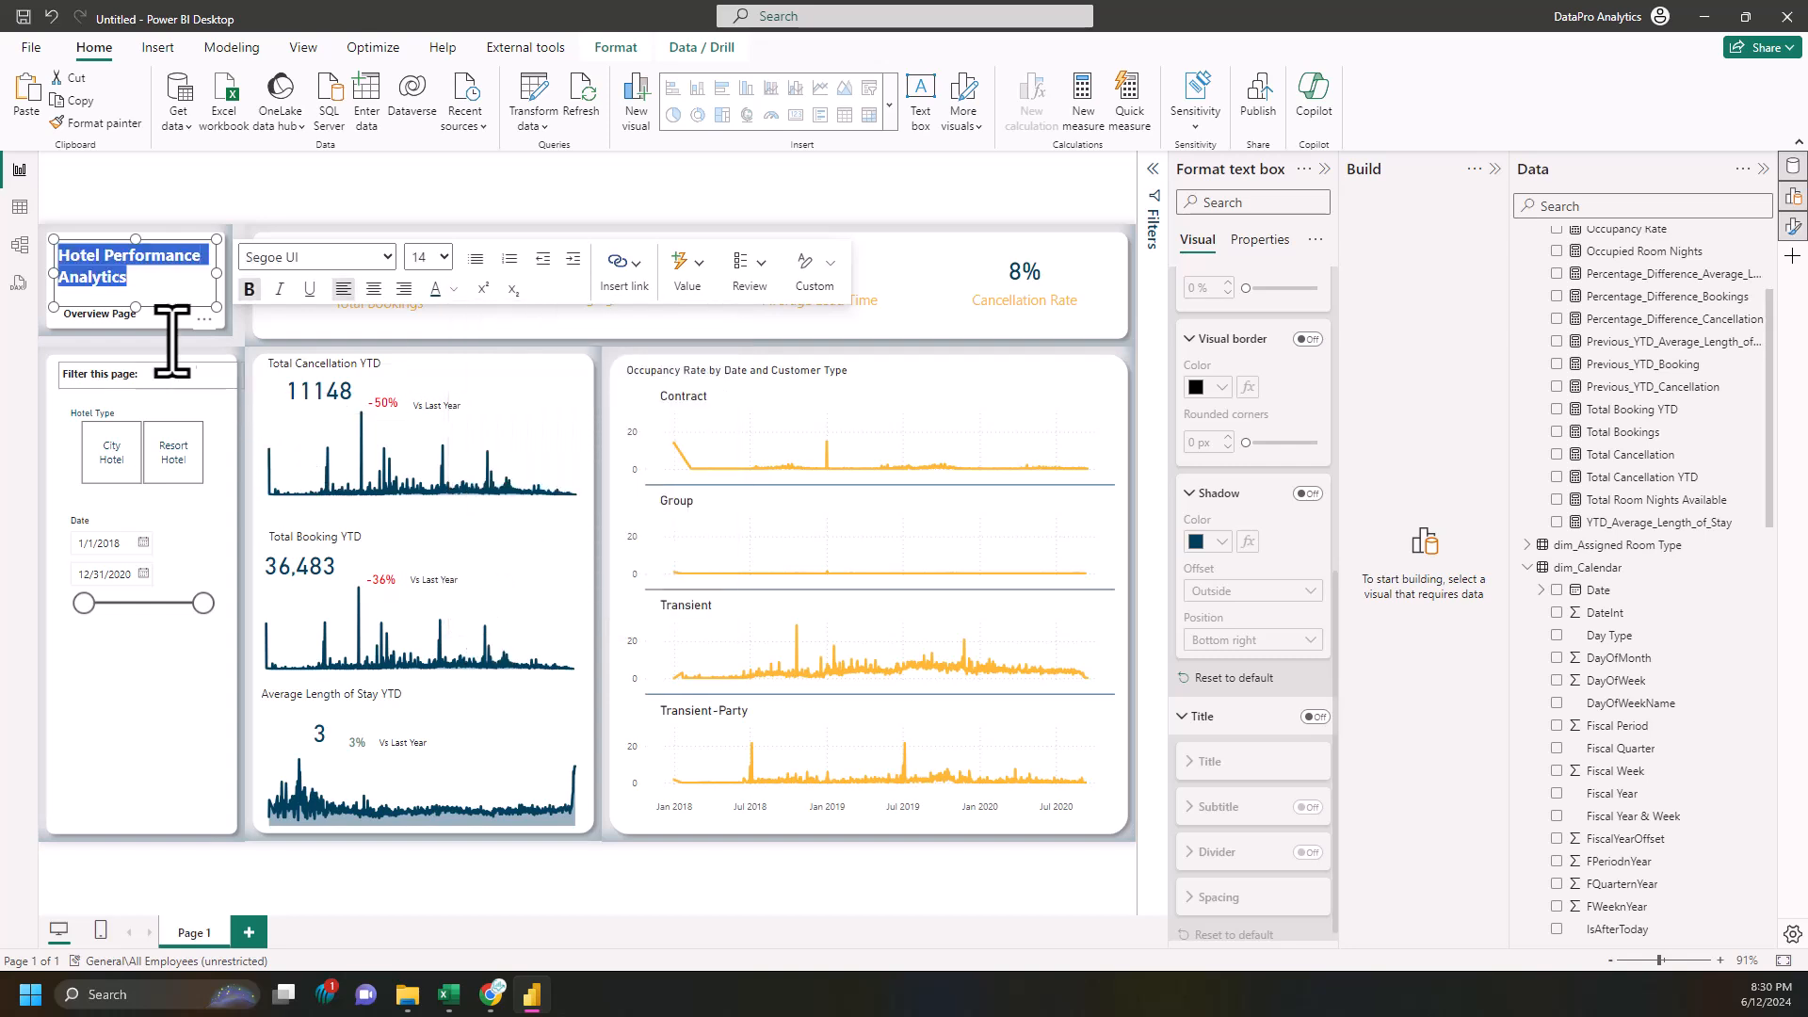
- Color the "Overview Page" subtitle with #668c9d (Theme color 1, 40% lighter) and narrow its text box to fit inside the title shape
{"action": "left_click", "coordinate": [110, 314]}
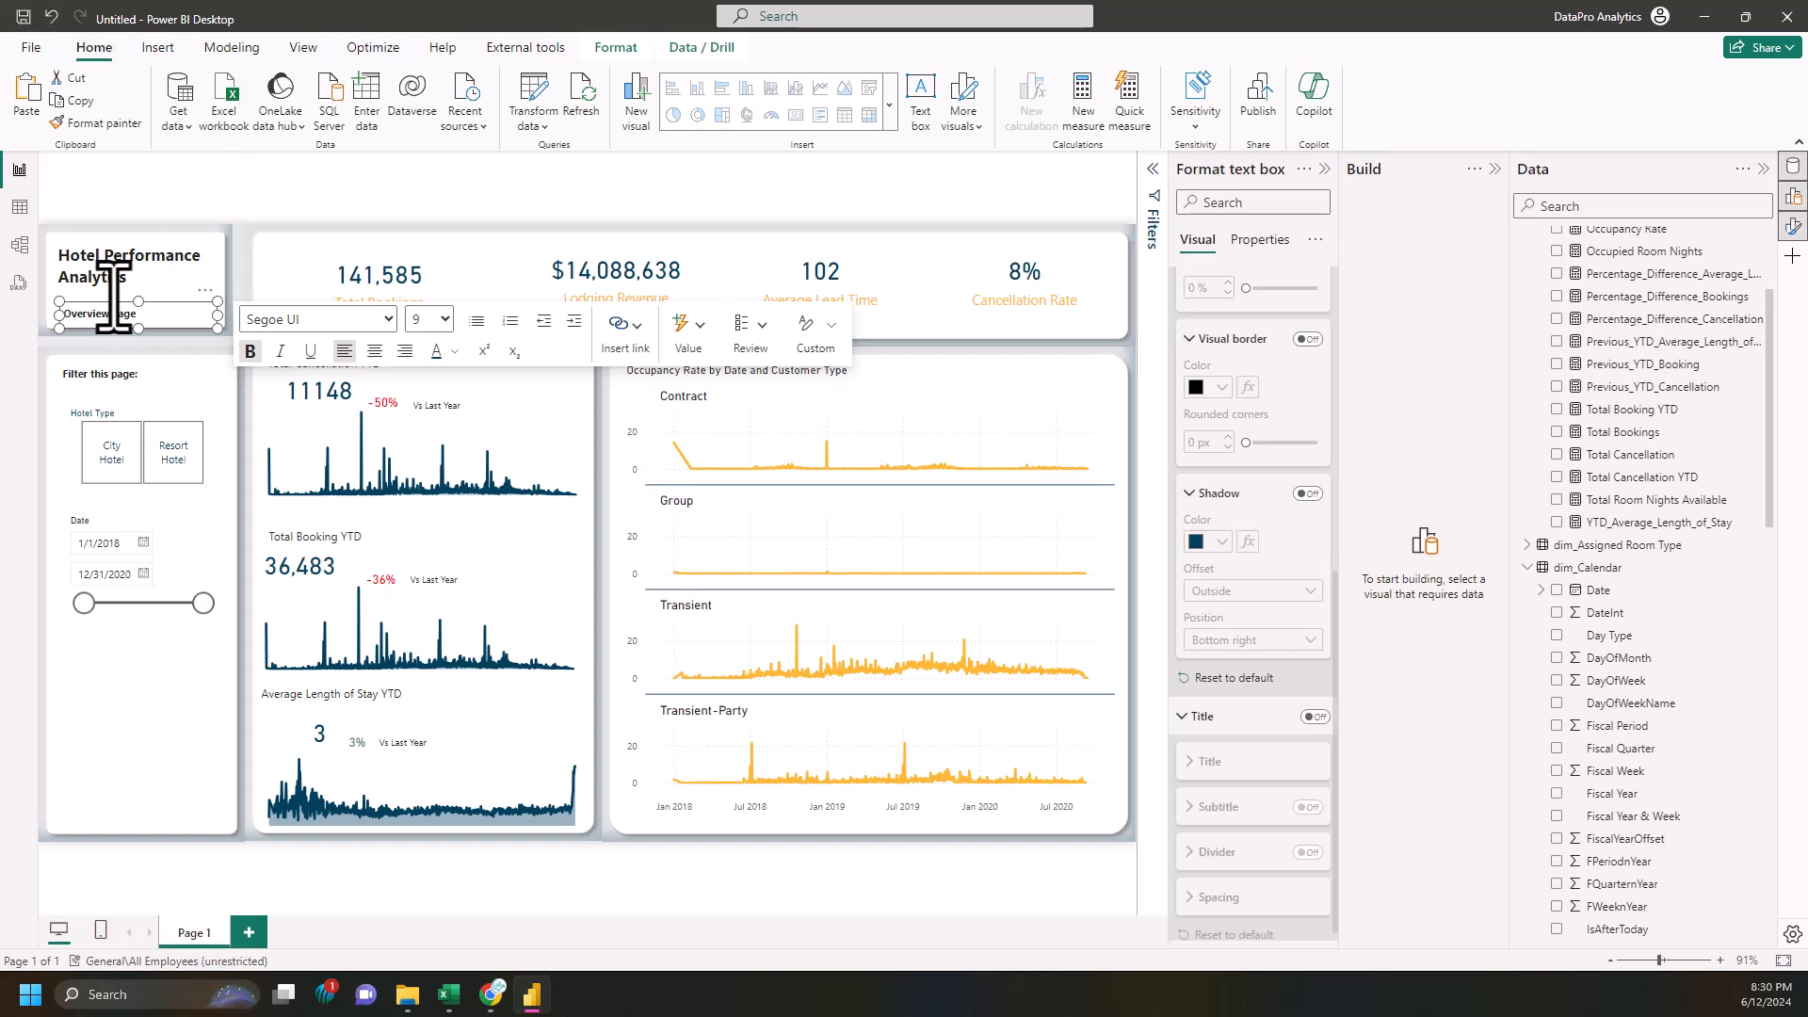
{"action": "triple_click", "coordinate": [93, 316]}
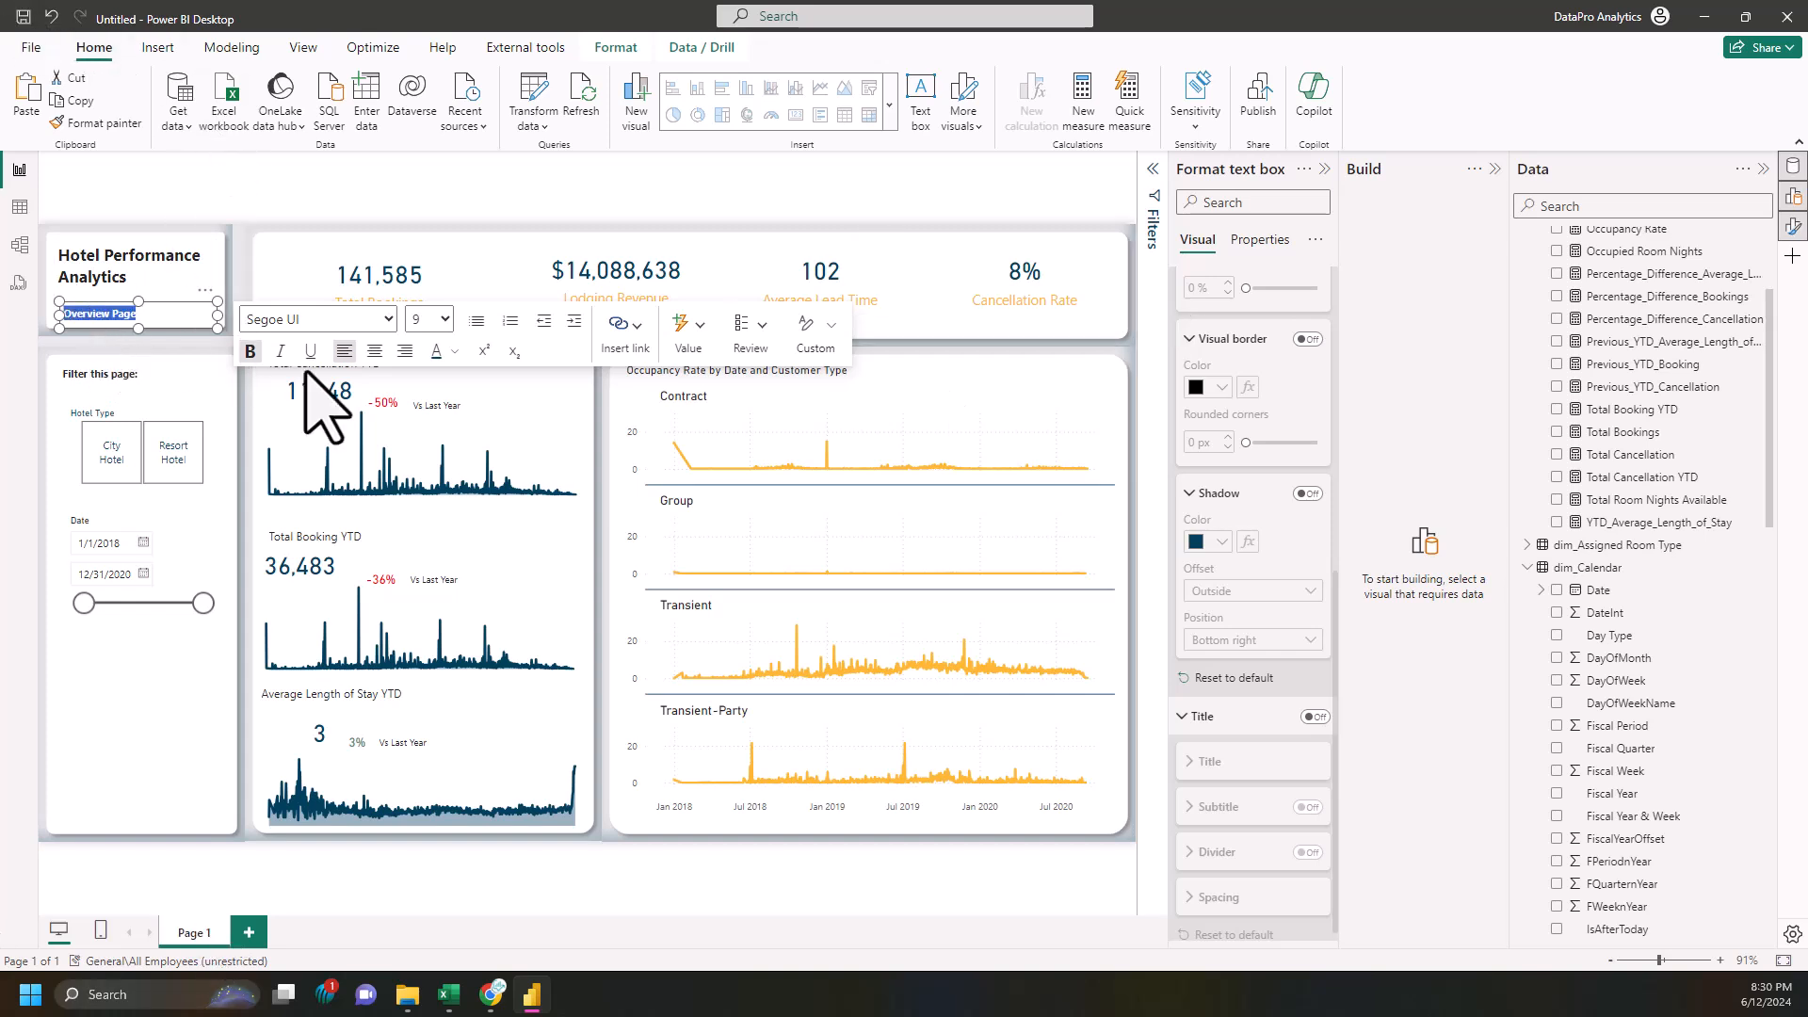
{"action": "left_click", "coordinate": [455, 351]}
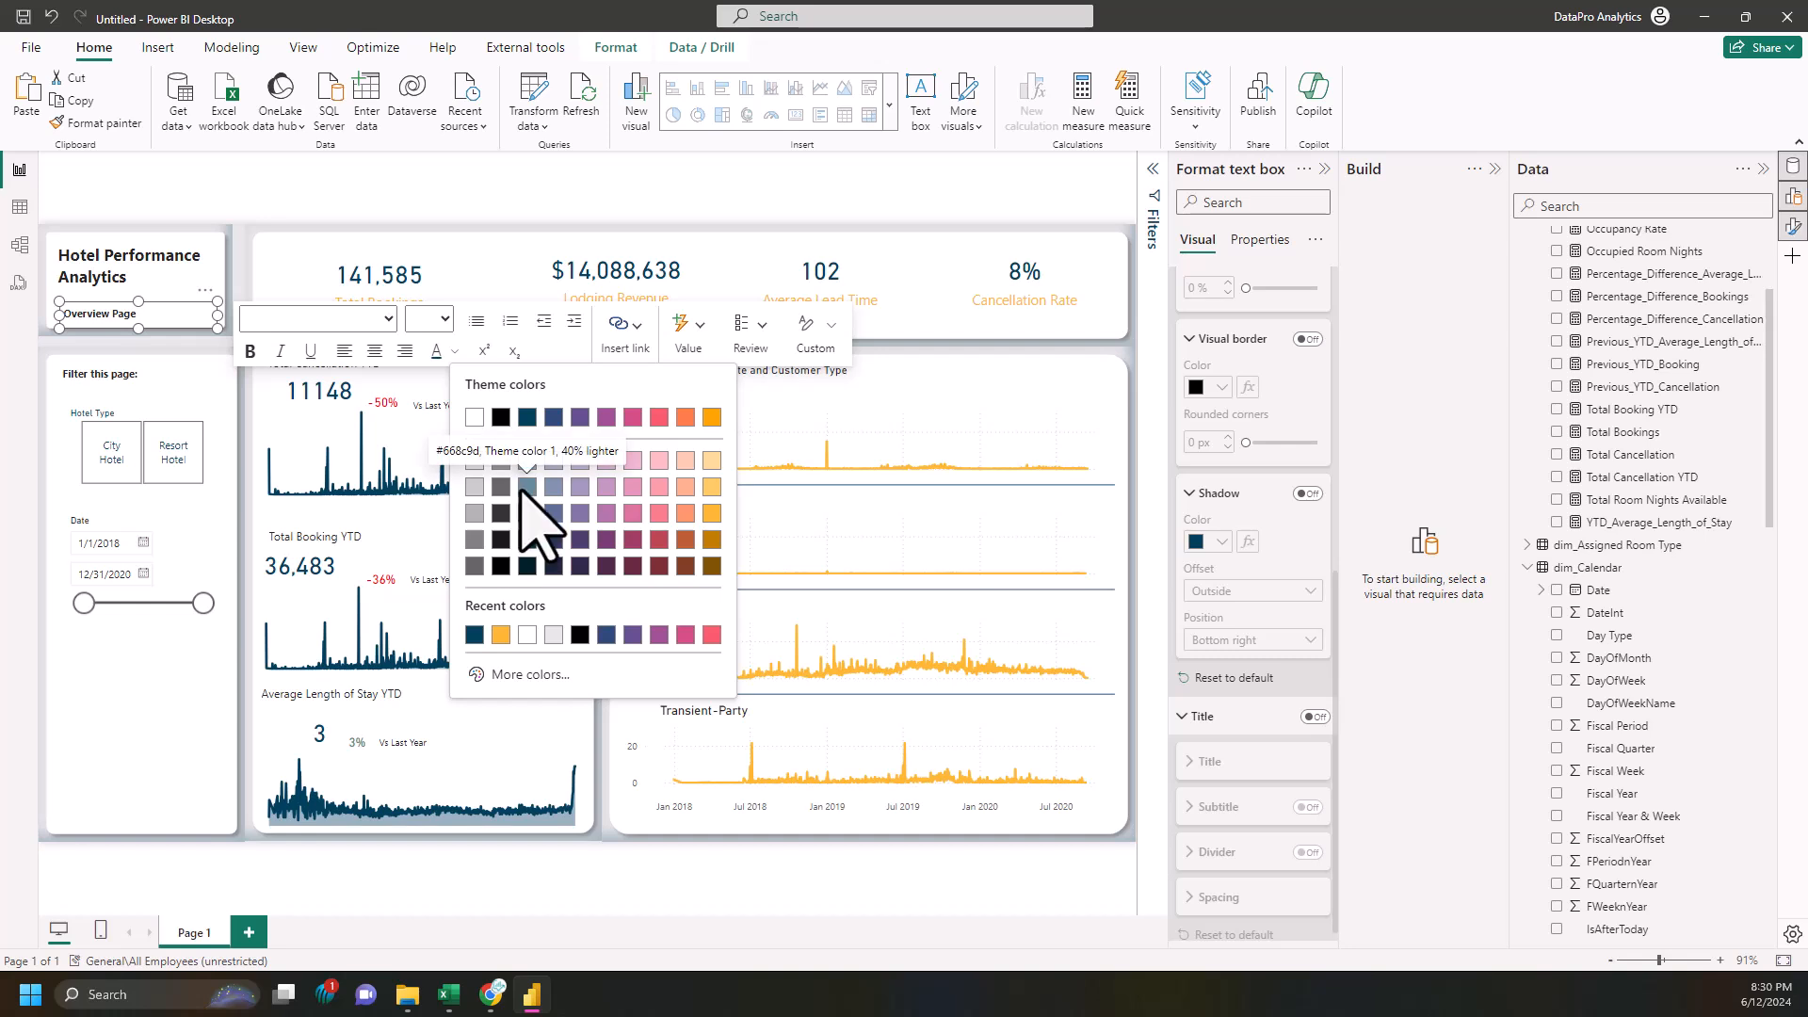
{"action": "left_click", "coordinate": [527, 486]}
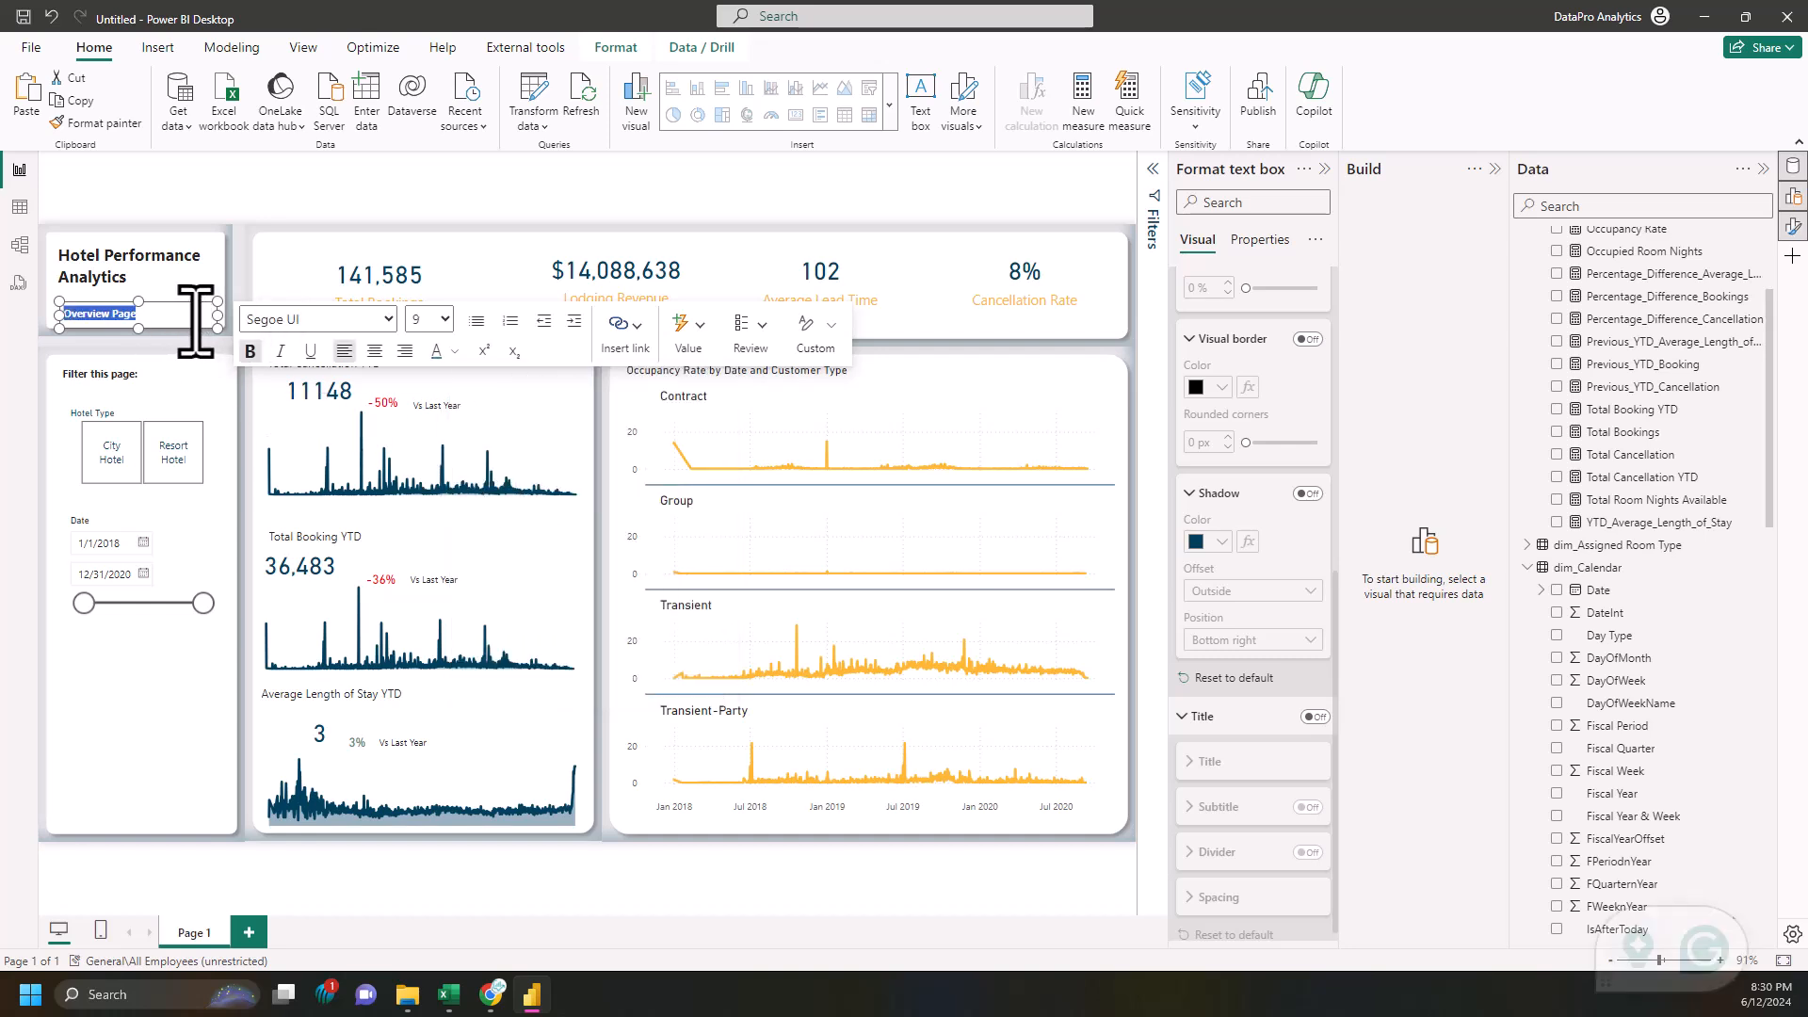
{"action": "left_click_drag", "start_coordinate": [204, 315], "coordinate": [187, 313]}
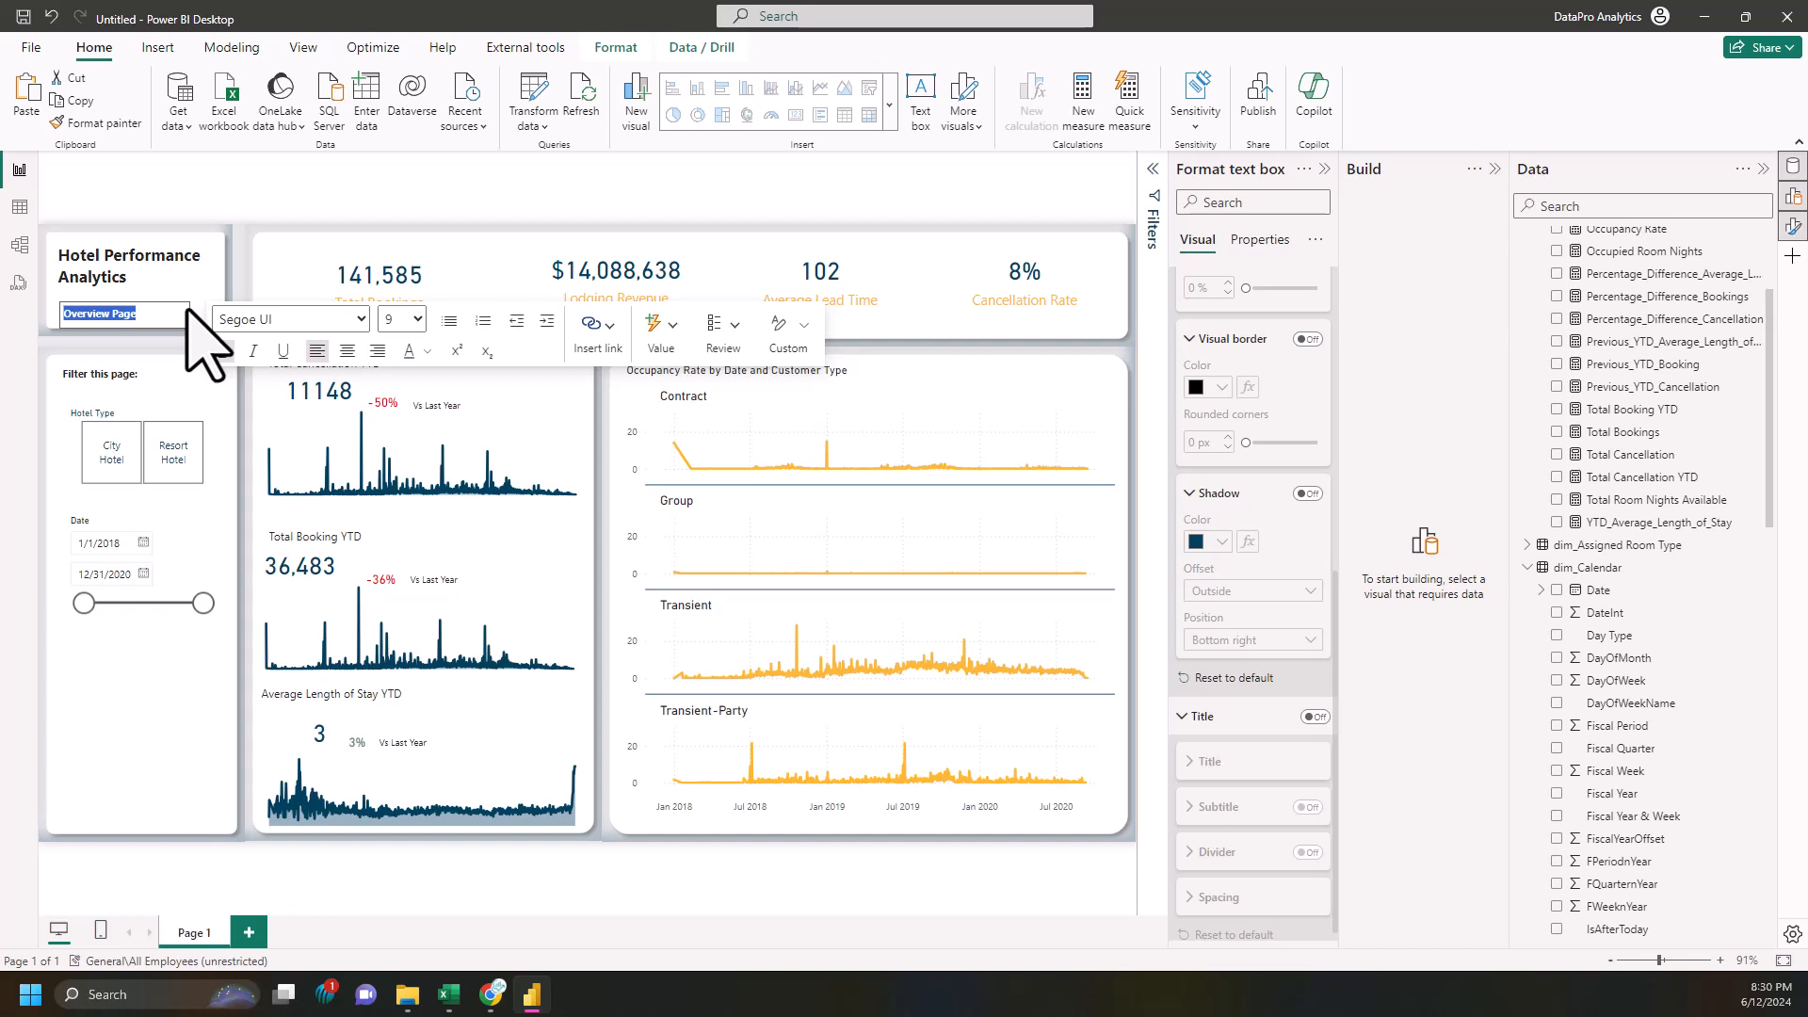
{"action": "left_click", "coordinate": [193, 201]}
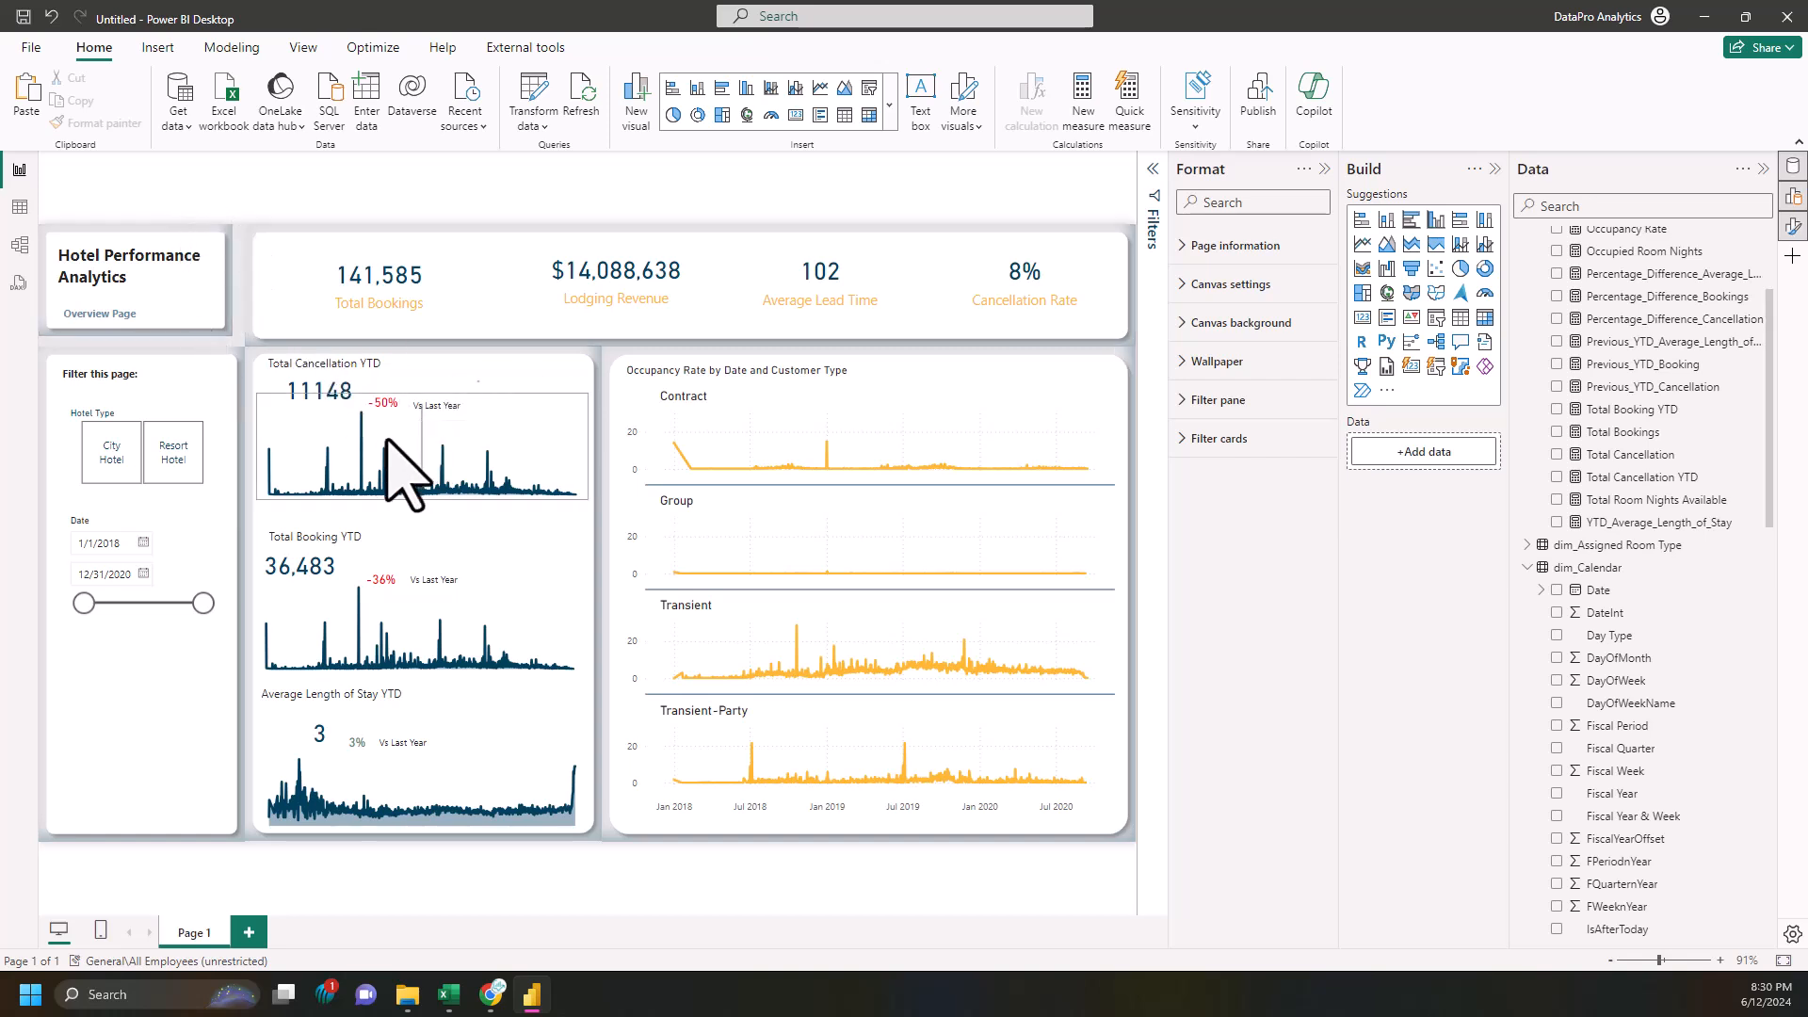
- Reduce the filter panel's background shape to a height of 576 and set its rounded corners to 10%
{"action": "mouse_move", "coordinate": [381, 443]}
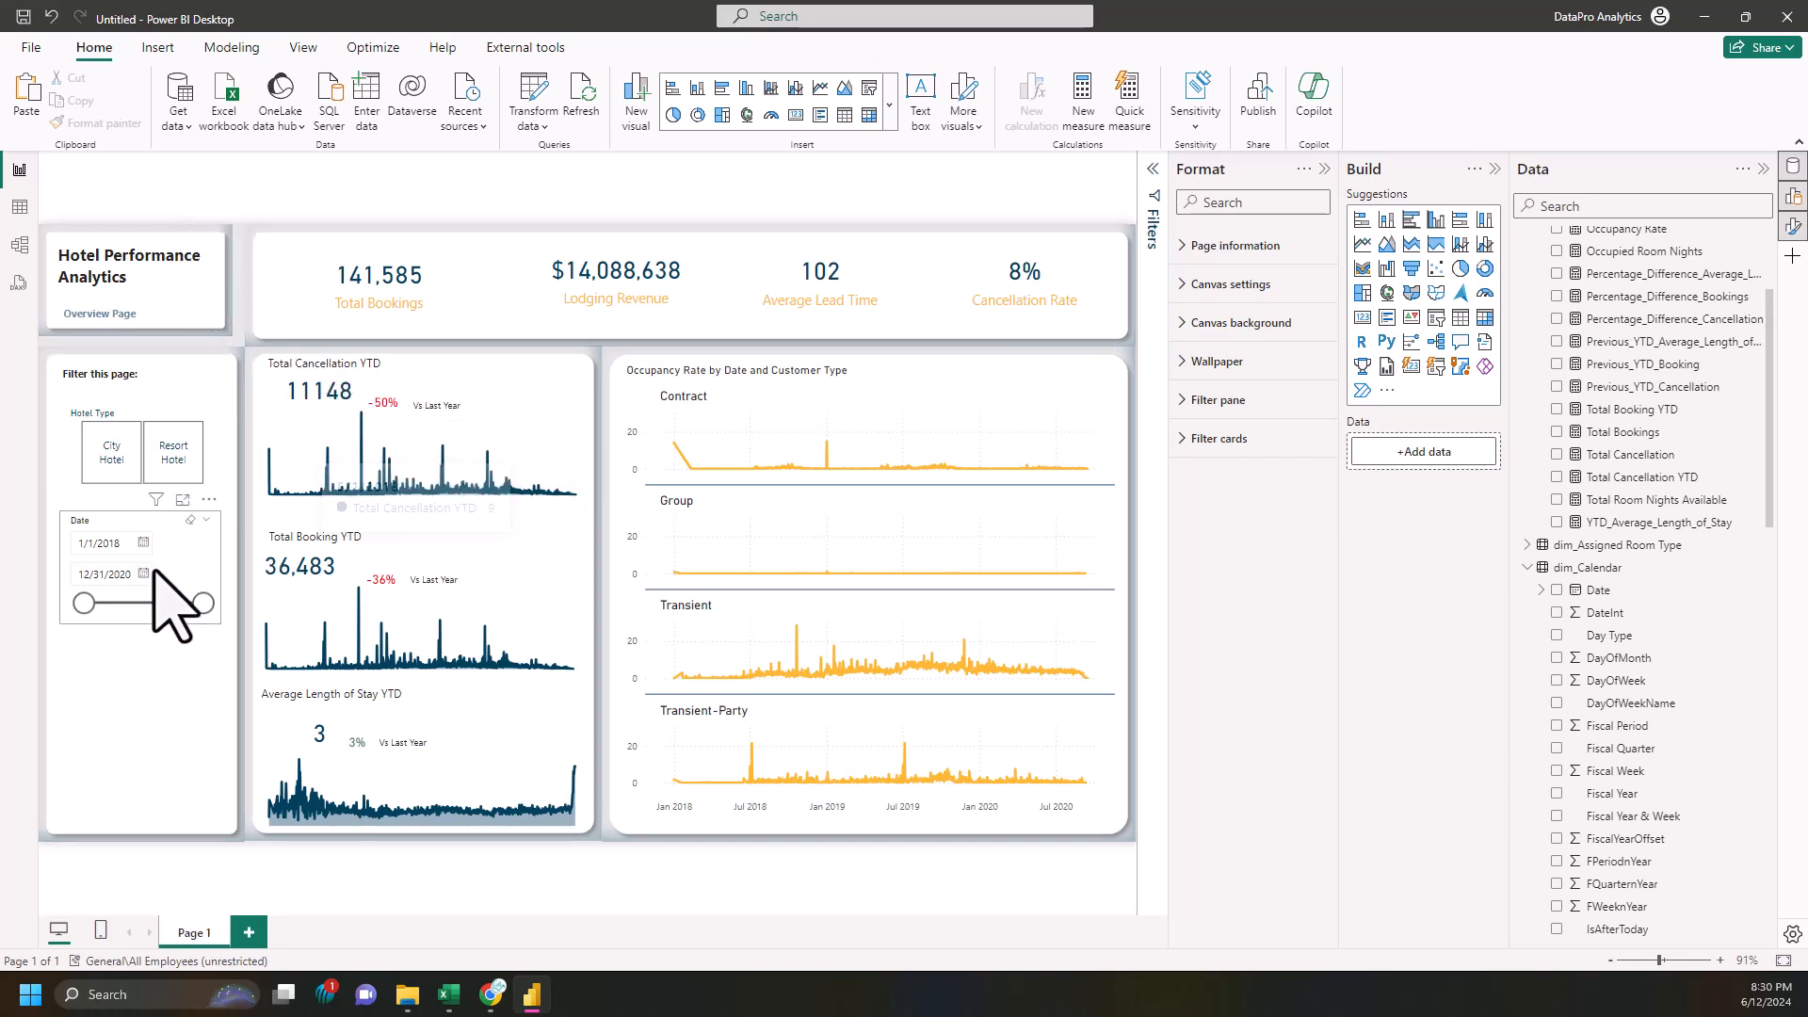
{"action": "left_click", "coordinate": [126, 836]}
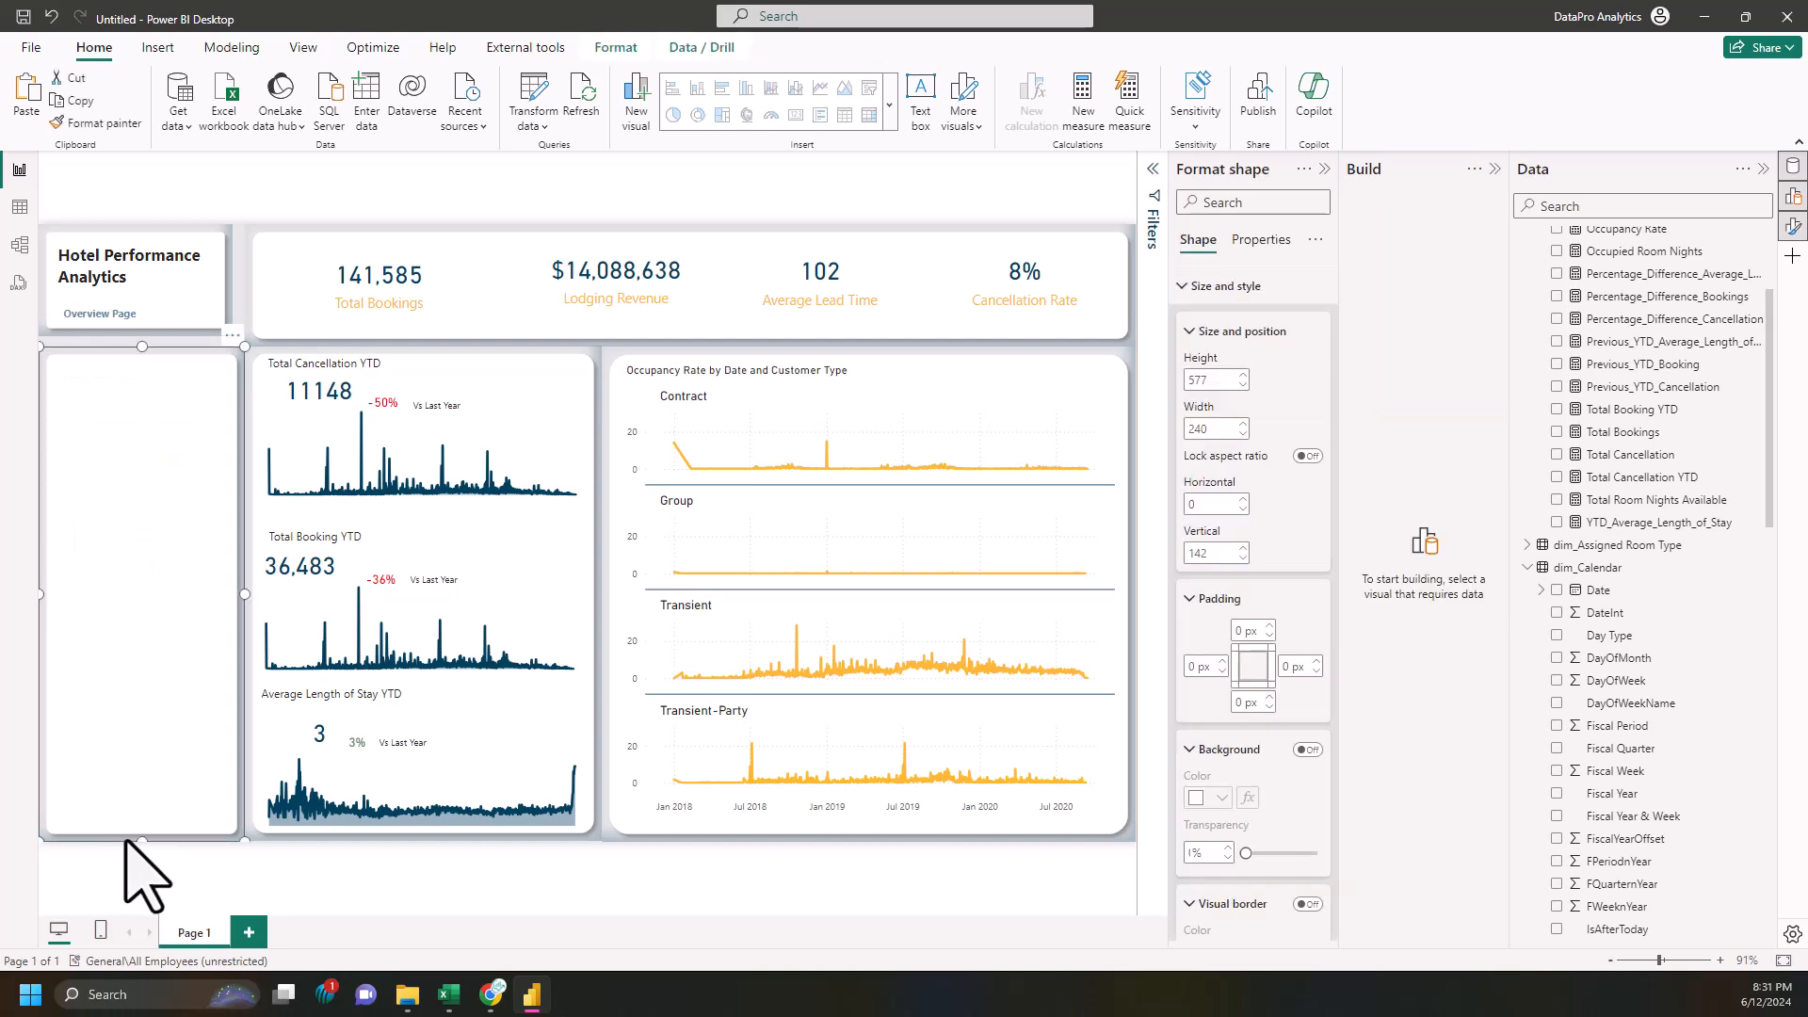
{"action": "mouse_move", "coordinate": [141, 839]}
{"action": "left_mouse_down"}
{"action": "mouse_move", "coordinate": [146, 781]}
{"action": "mouse_move", "coordinate": [151, 841]}
{"action": "left_mouse_up"}
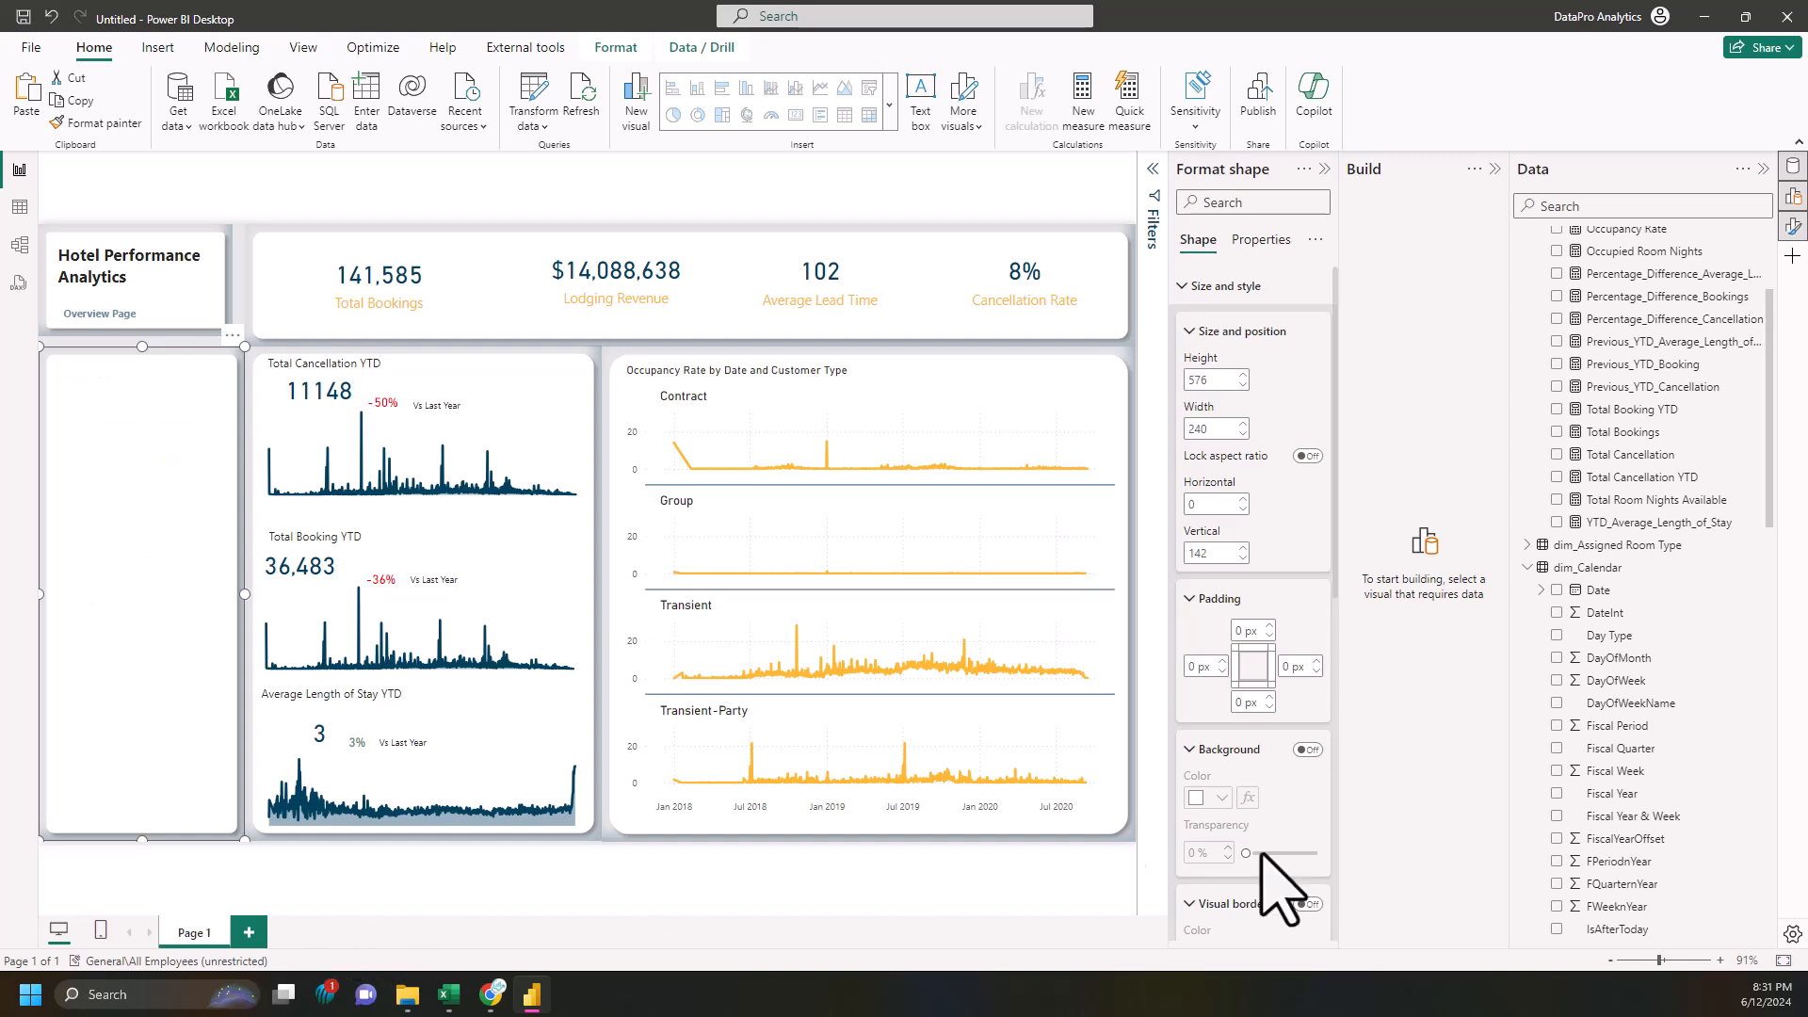
{"action": "left_click", "coordinate": [1206, 287]}
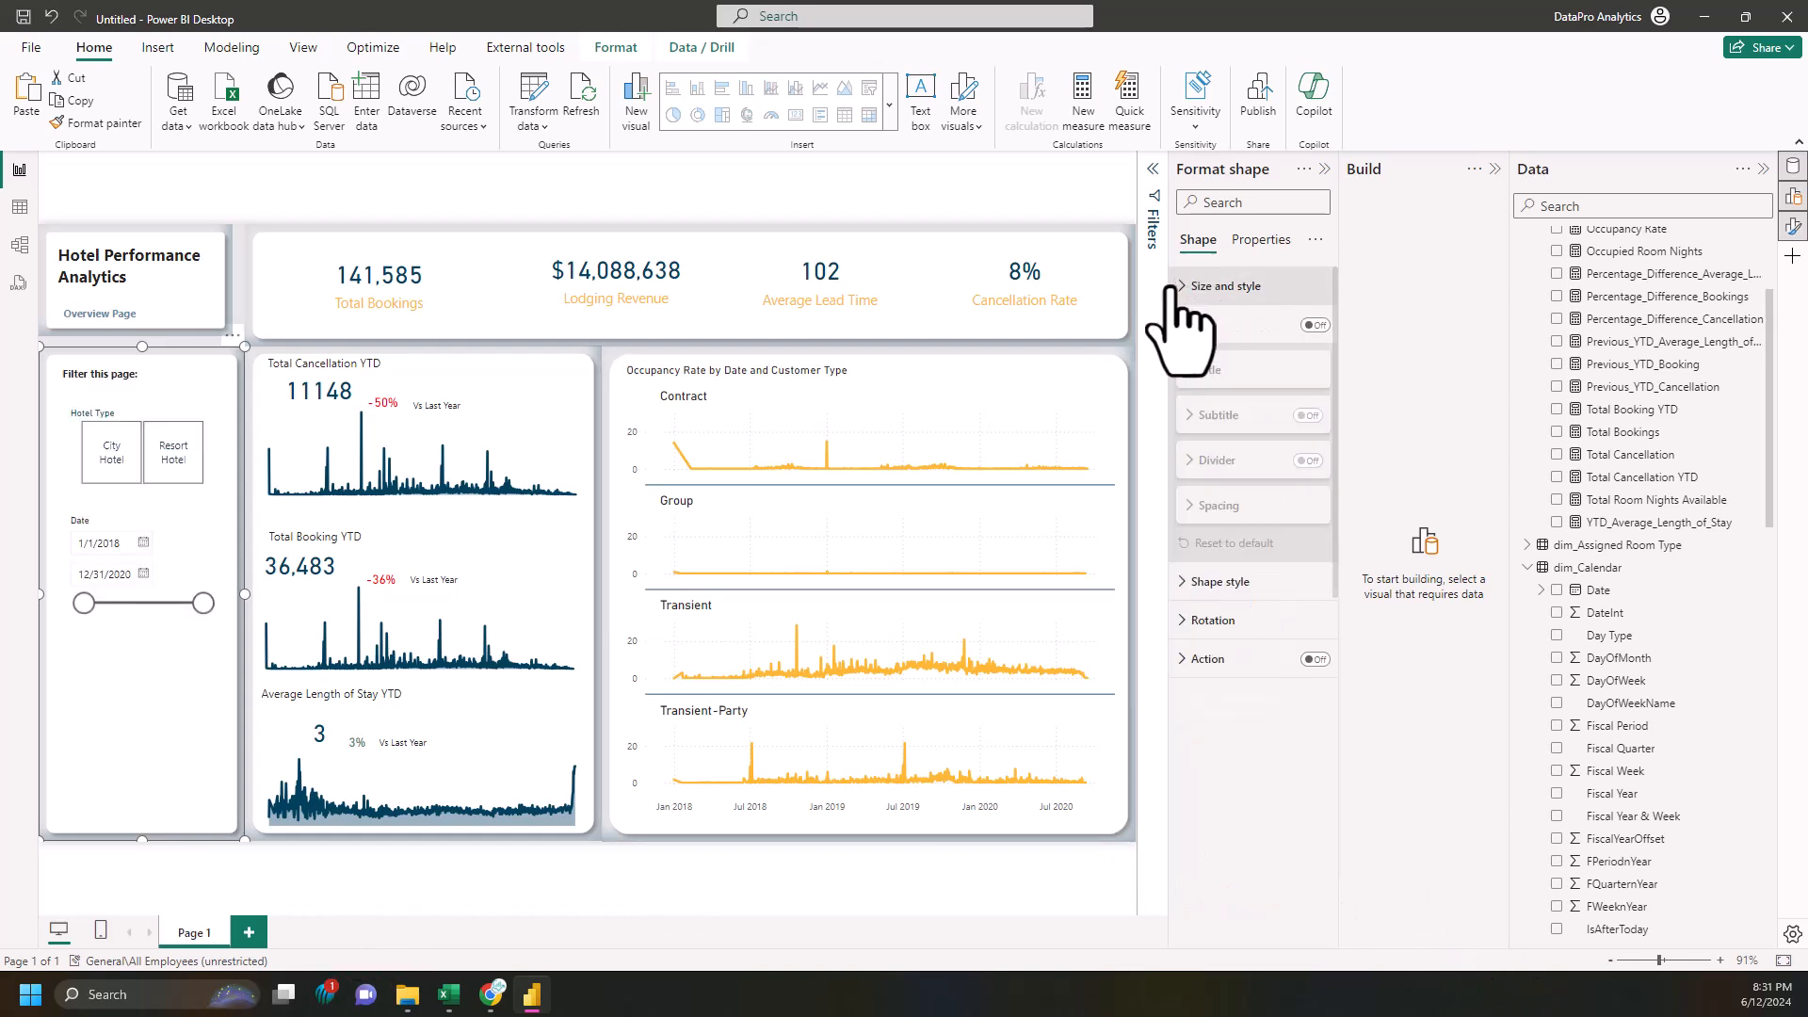
{"action": "left_click", "coordinate": [1188, 620]}
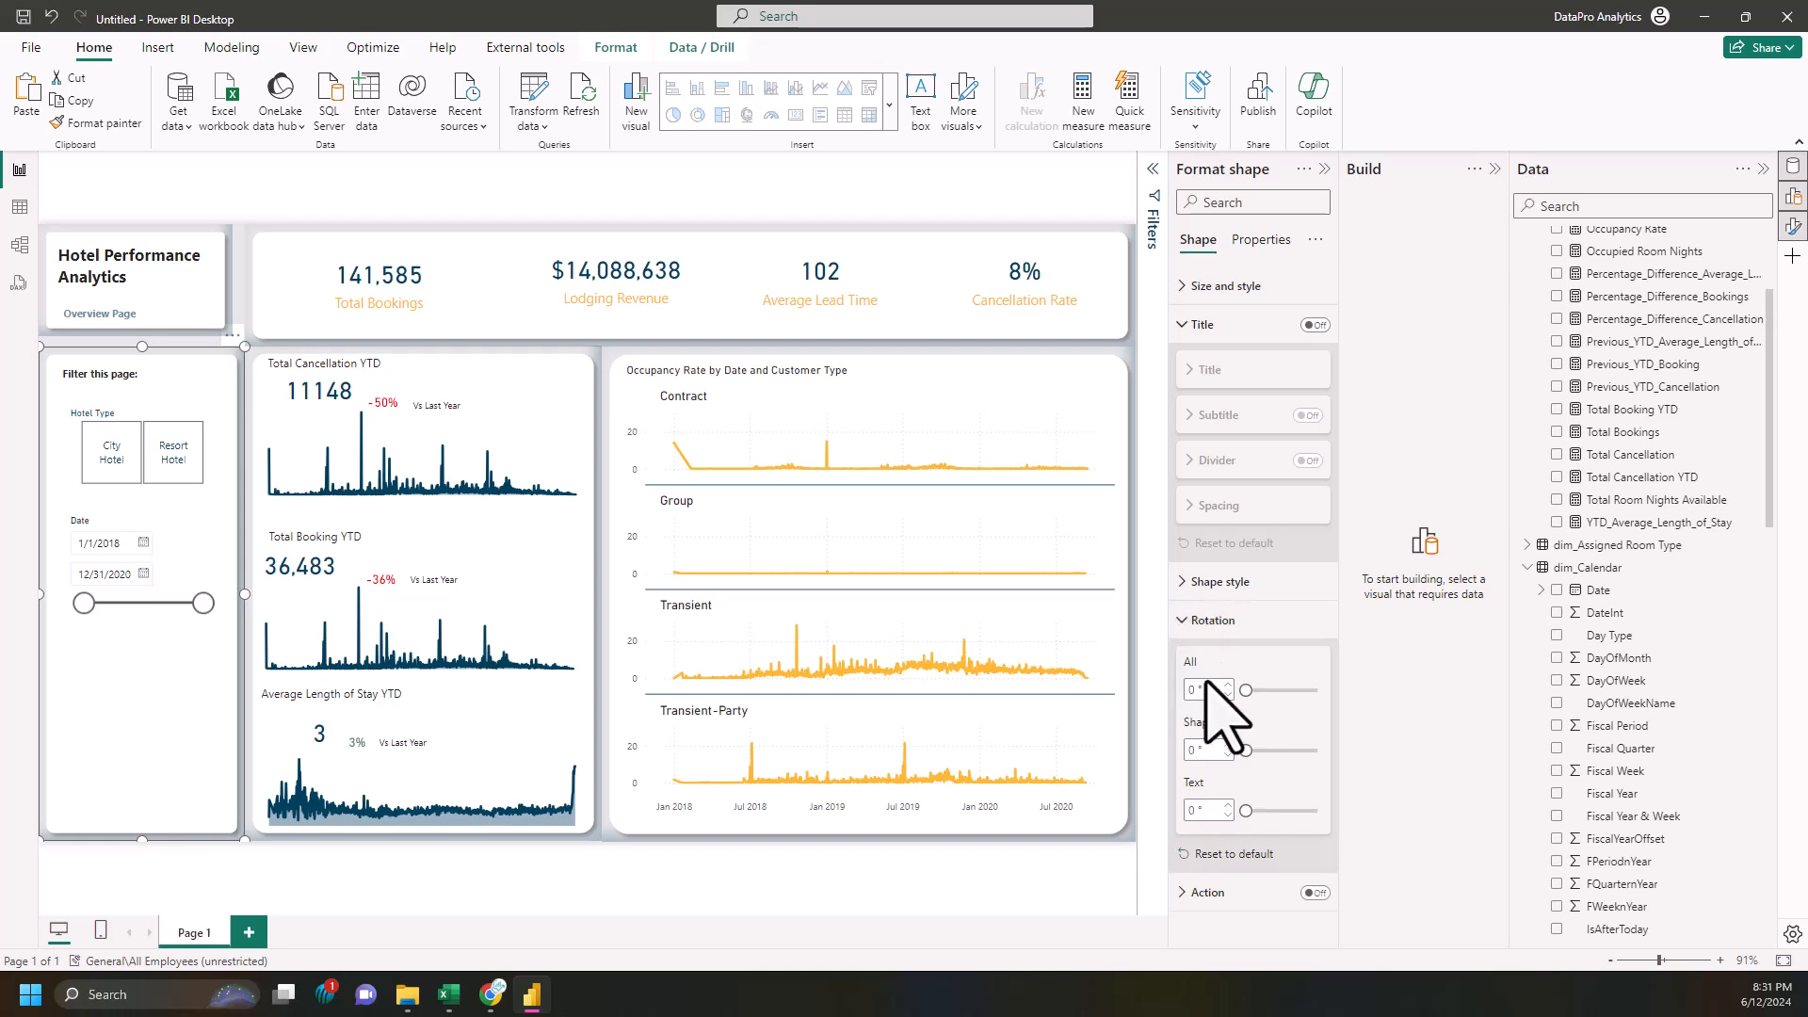
{"action": "left_click", "coordinate": [1215, 583]}
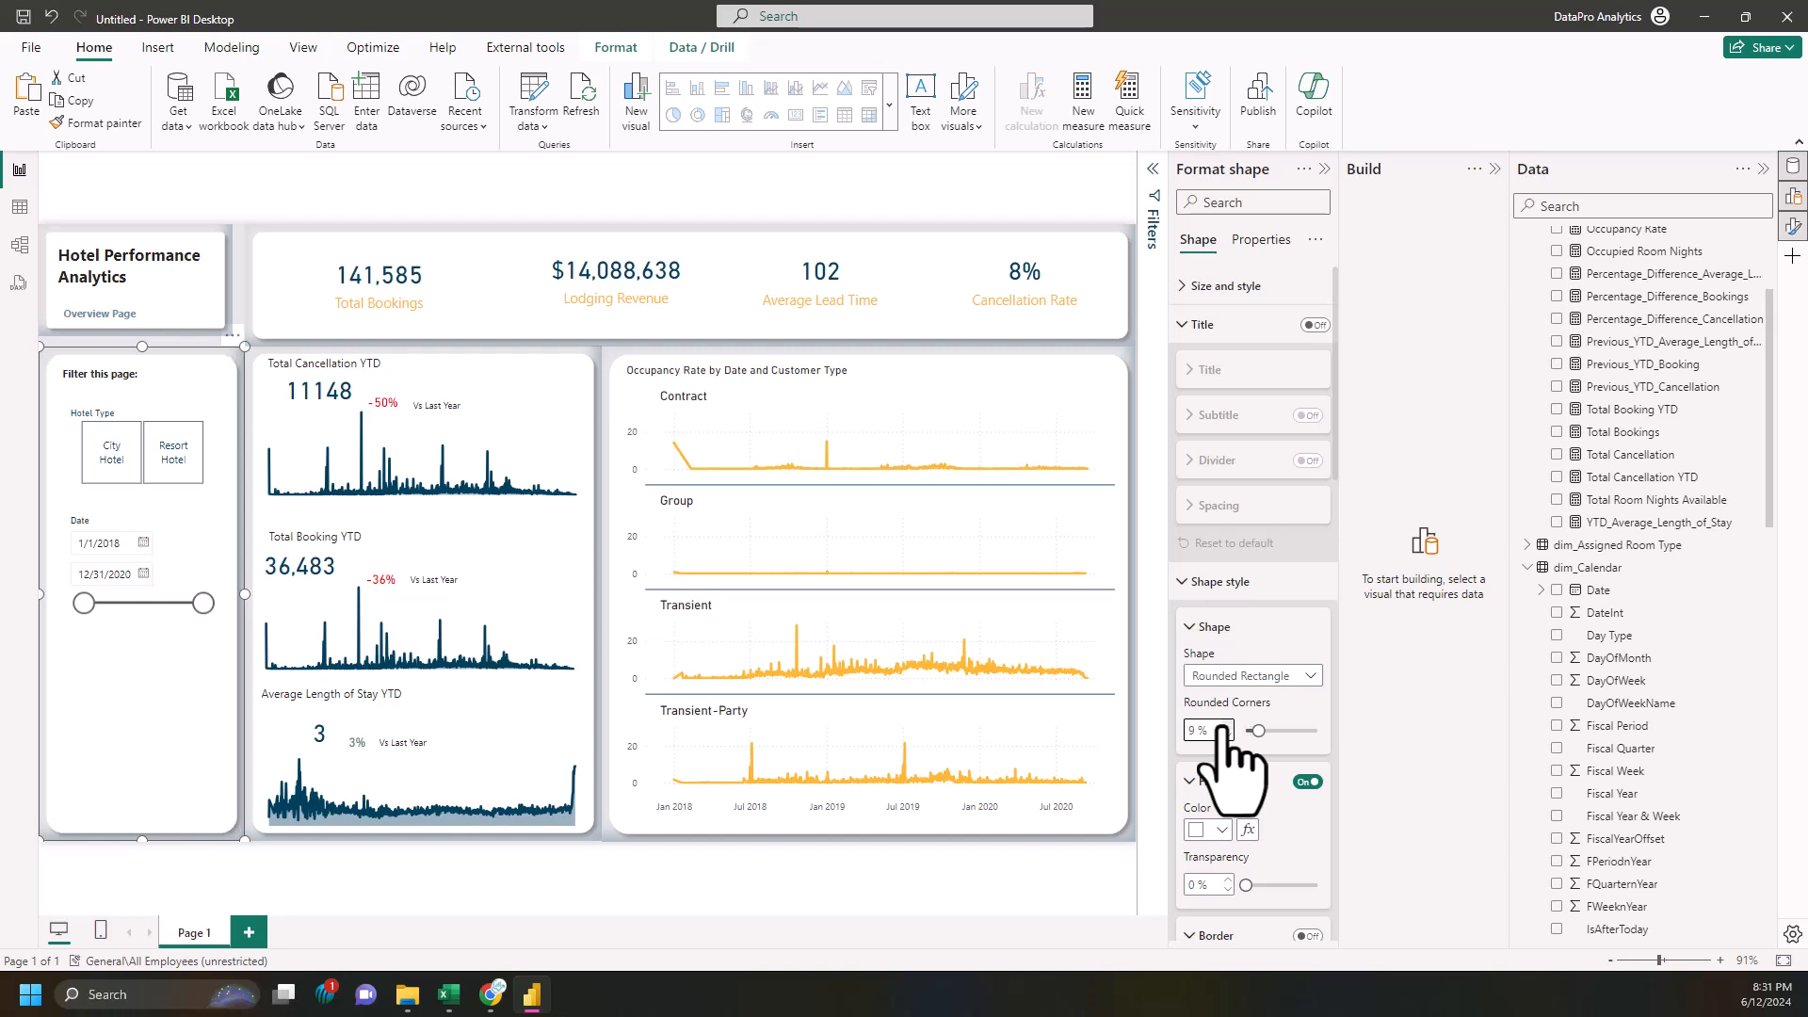
{"action": "left_click", "coordinate": [1228, 727]}
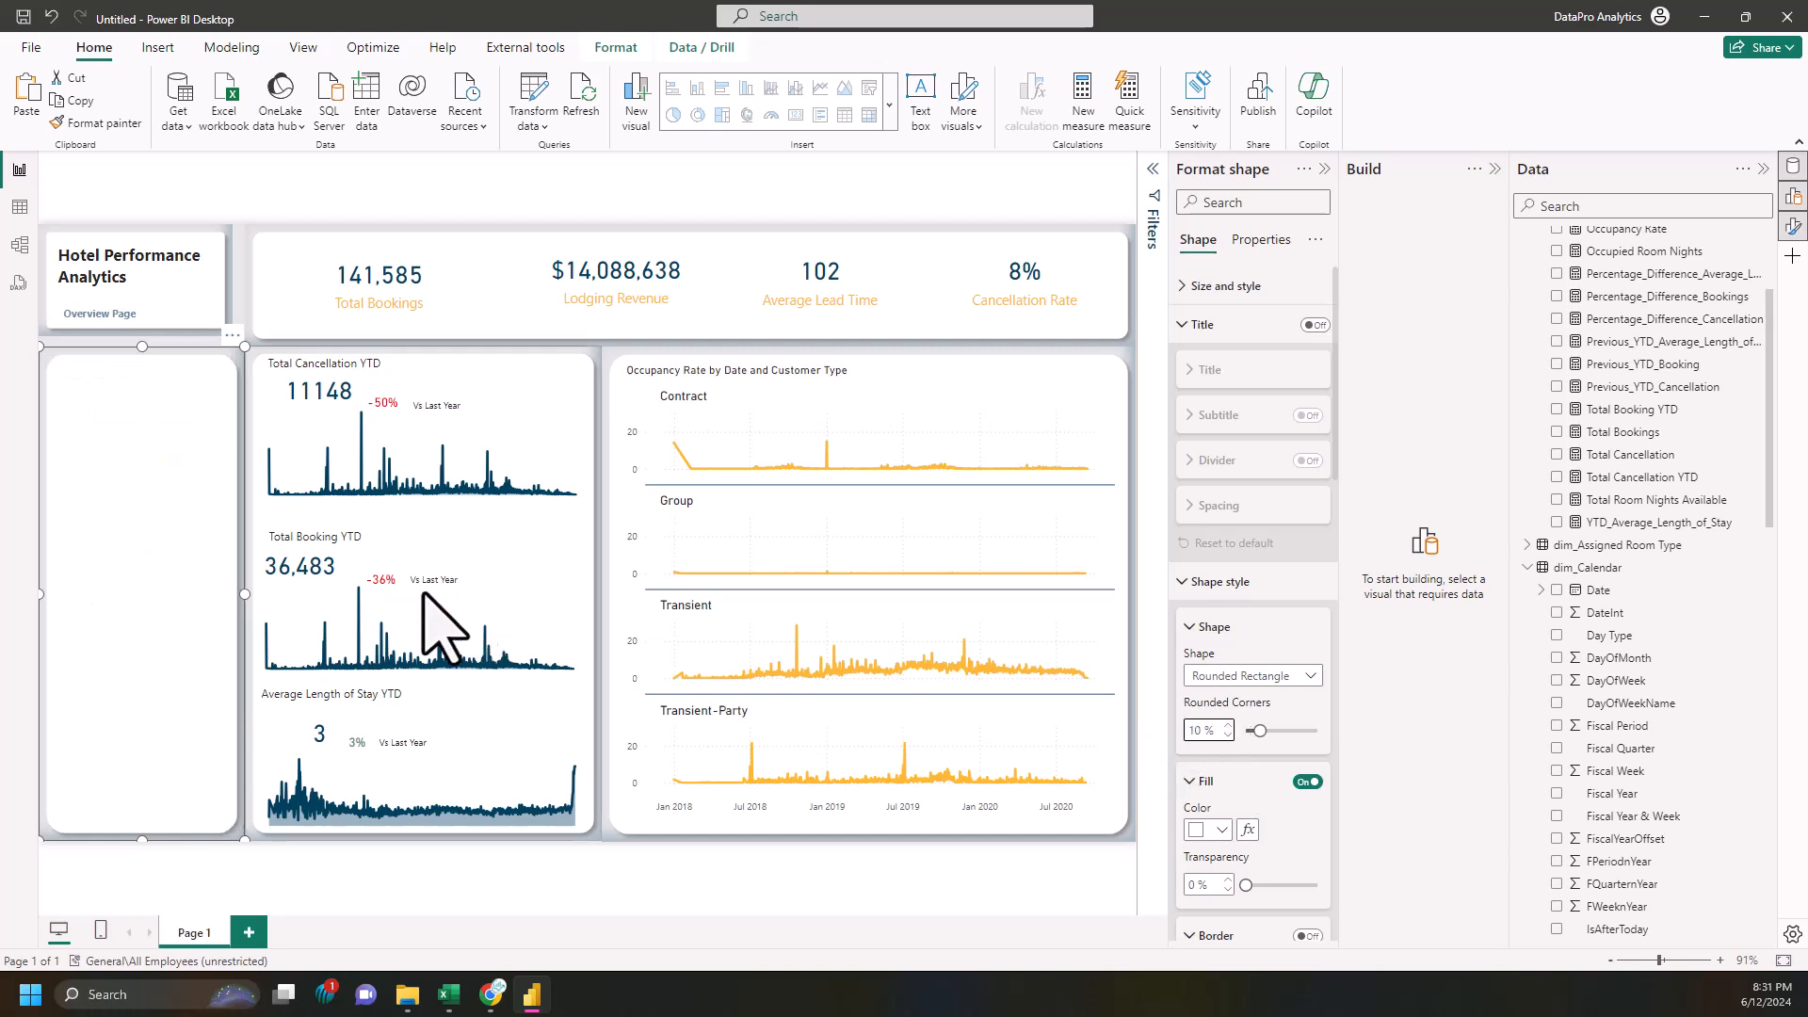
{"action": "left_click", "coordinate": [244, 227]}
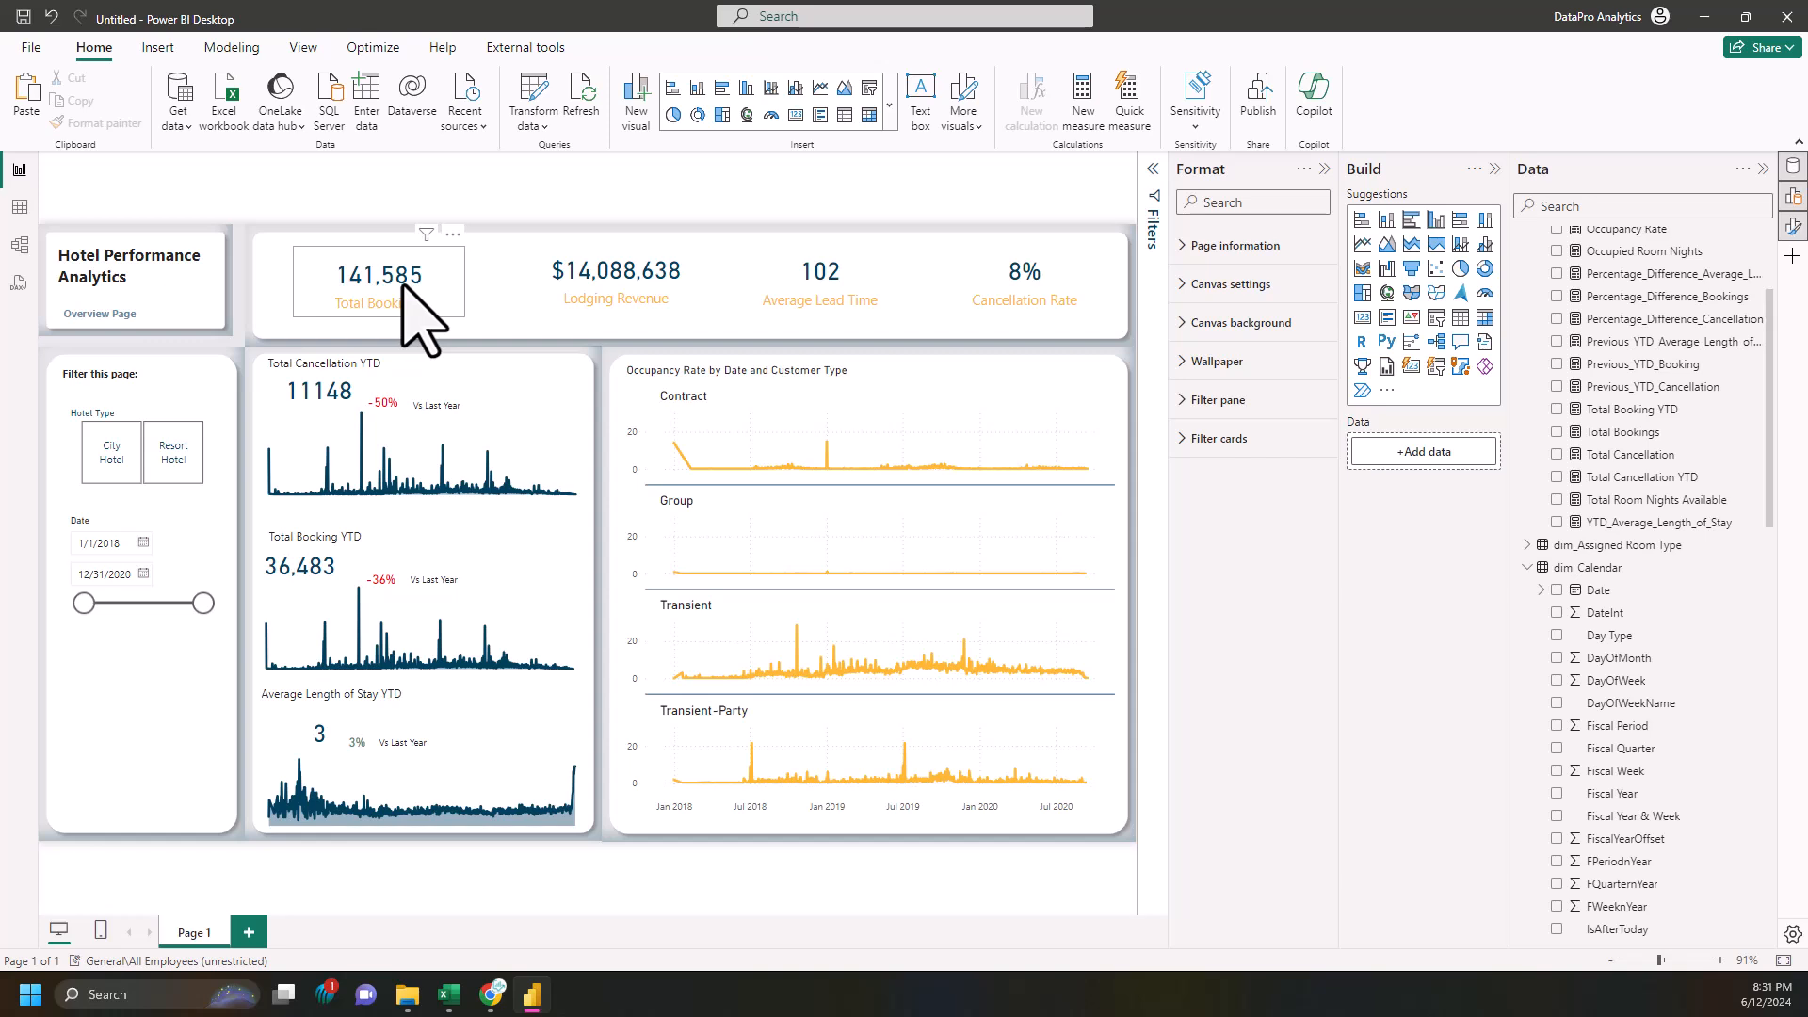
- Switch to the published Hotel Performance Analysis report in the browser, review its Booking and Revenue pages, and clear the City Hotel filter
{"action": "left_click", "coordinate": [170, 263]}
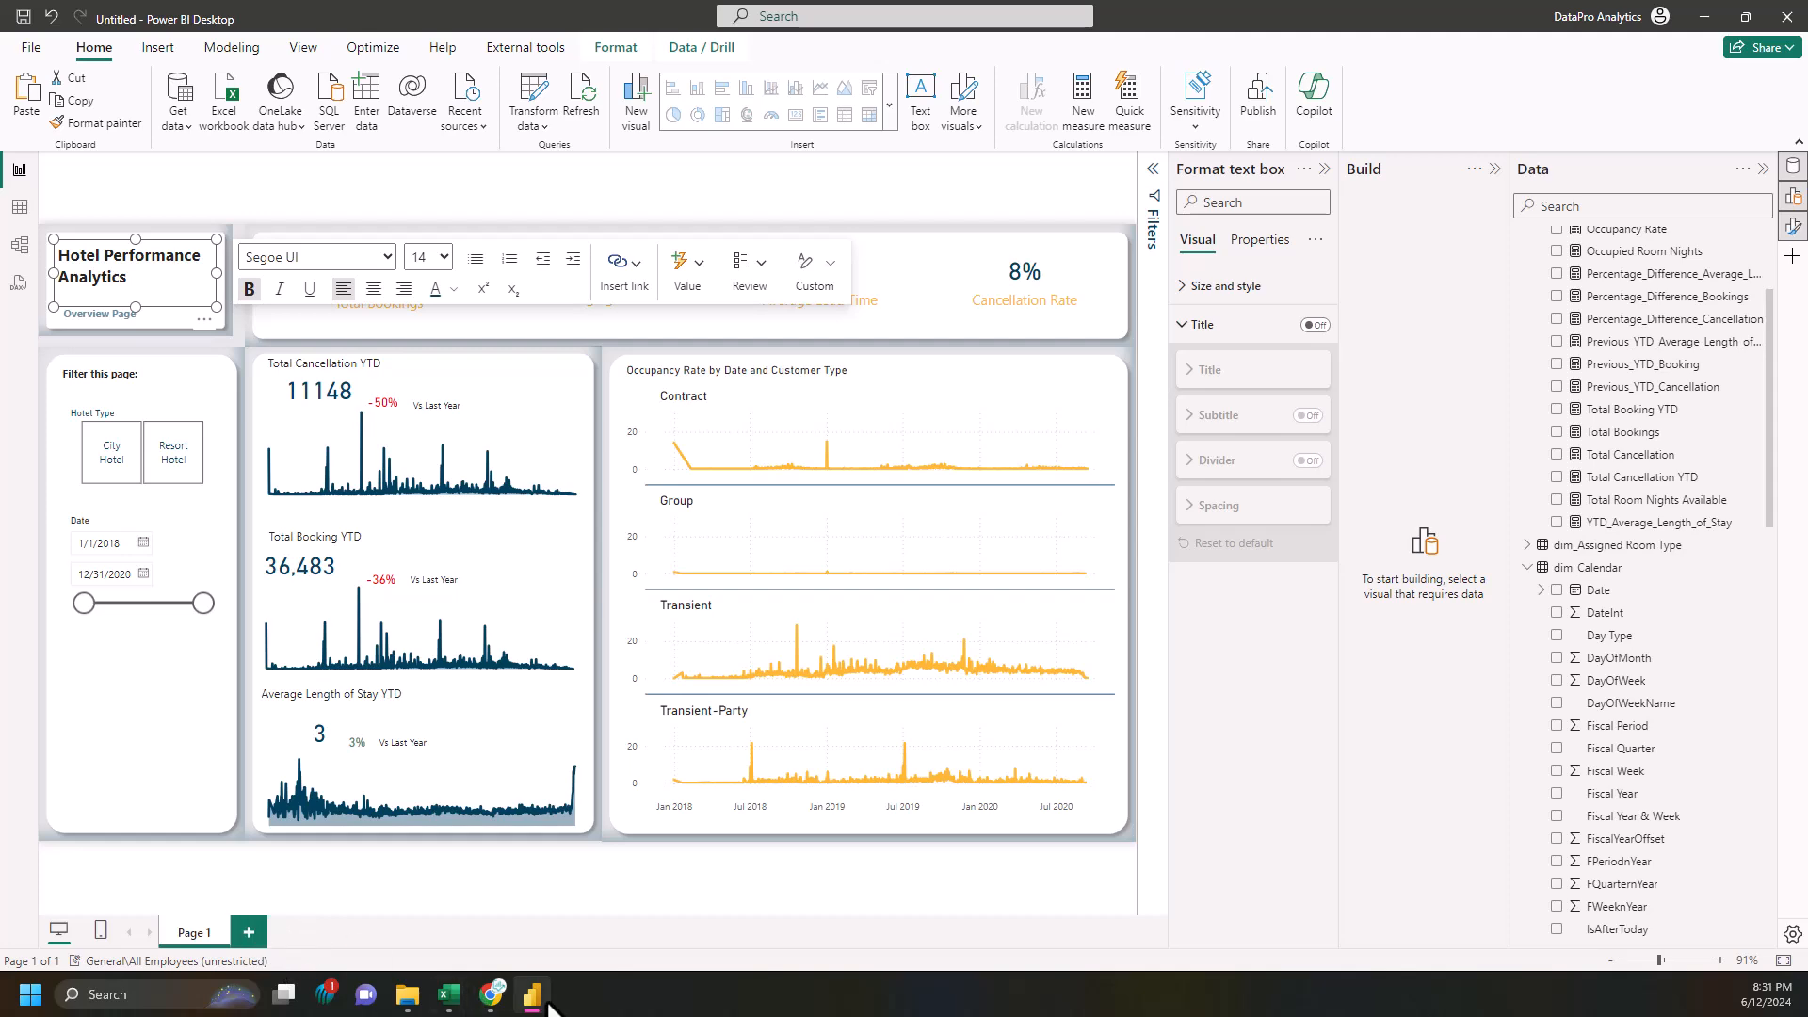
{"action": "left_click", "coordinate": [491, 994]}
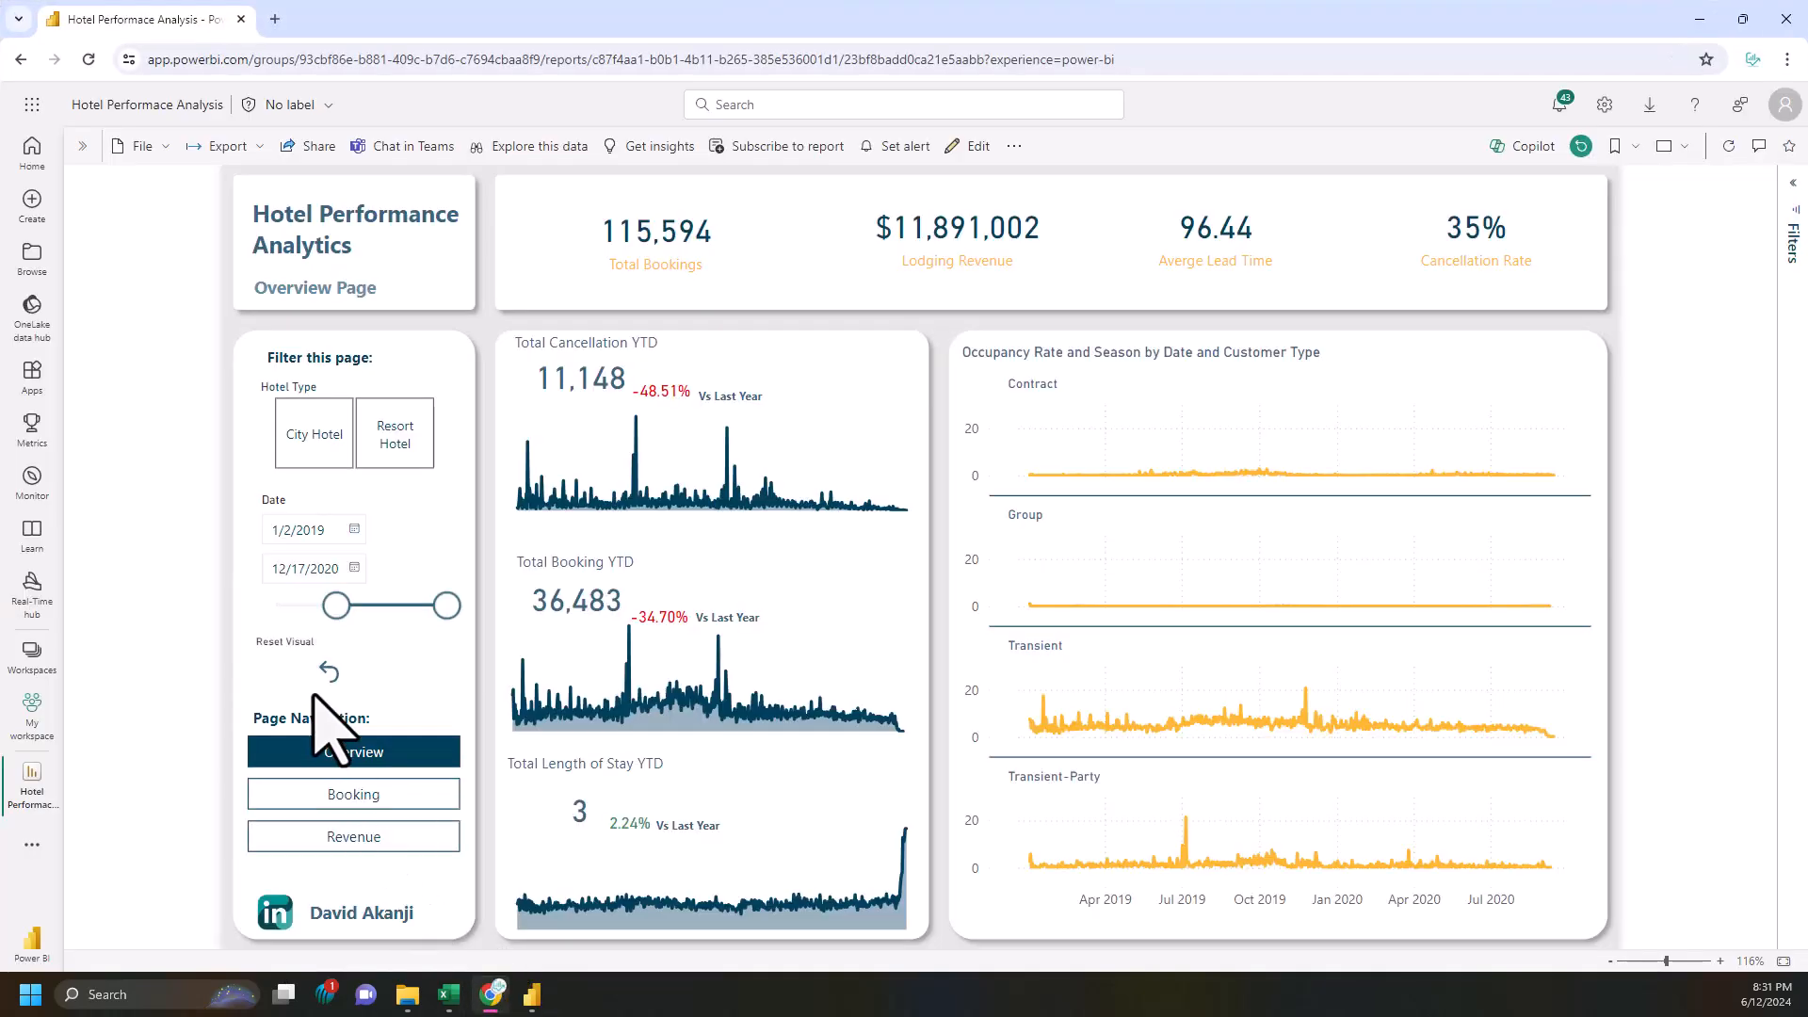
{"action": "left_click", "coordinate": [339, 796]}
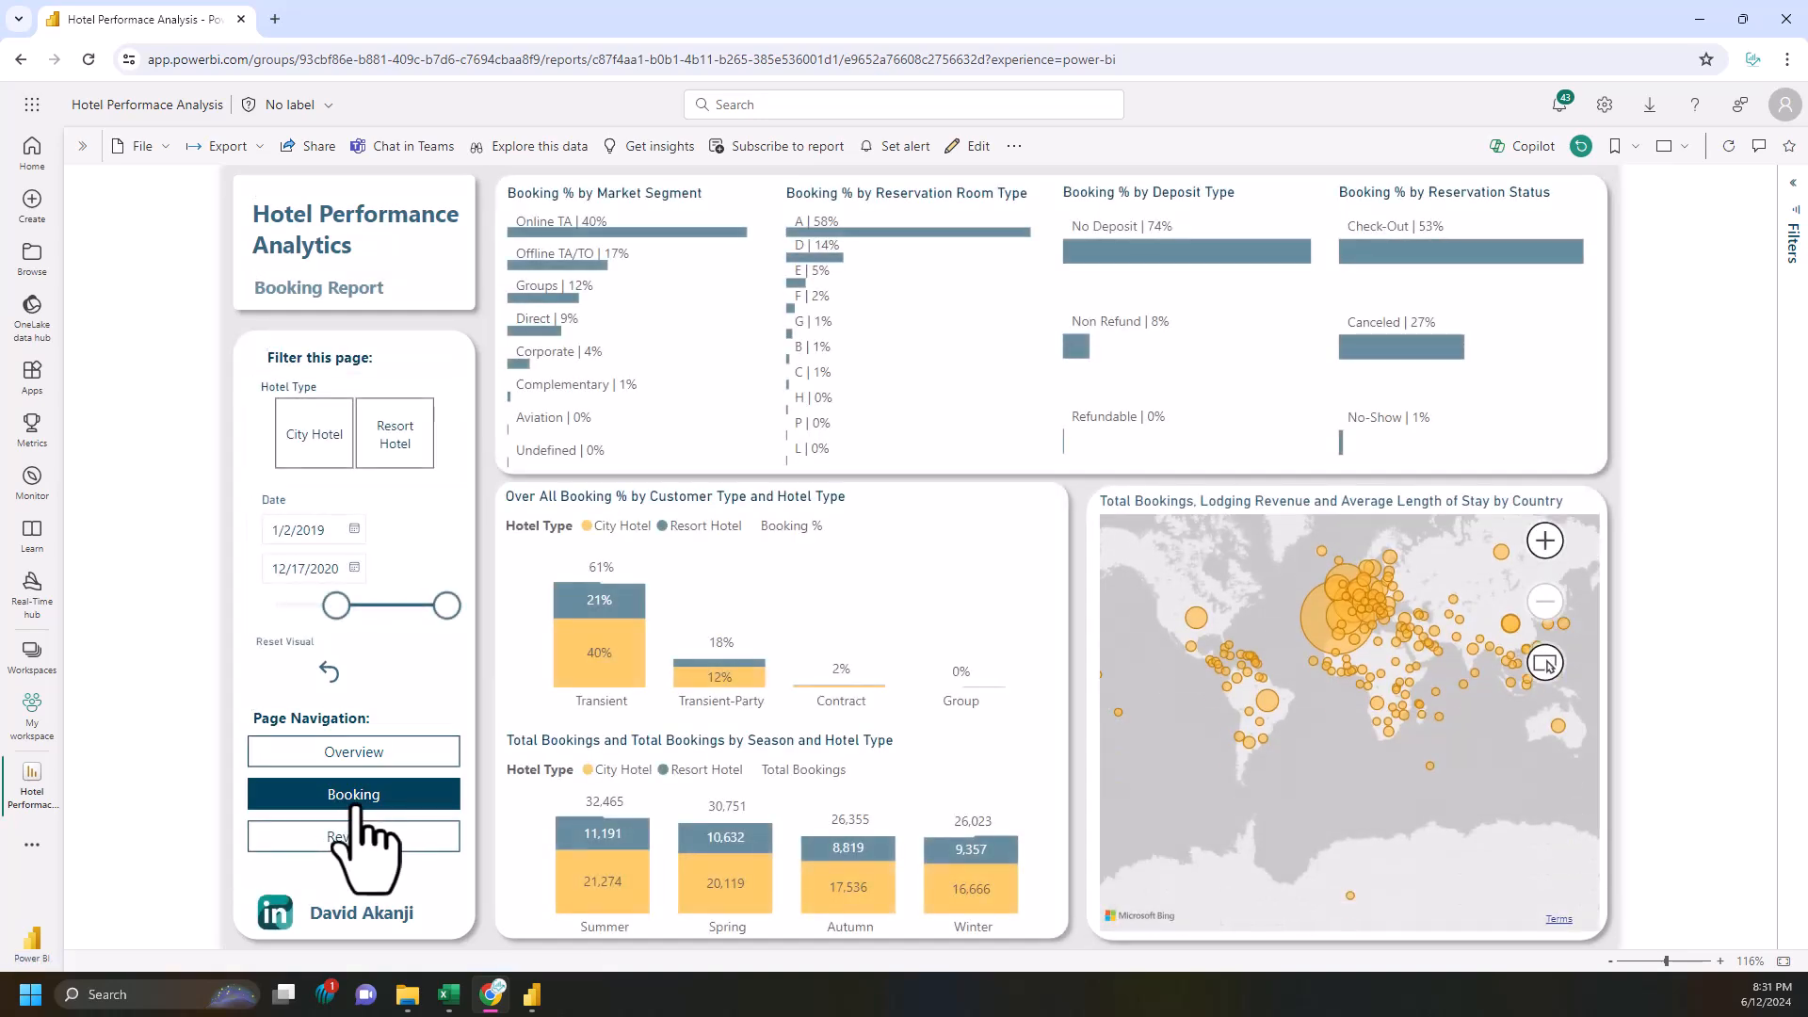
{"action": "left_click", "coordinate": [364, 838]}
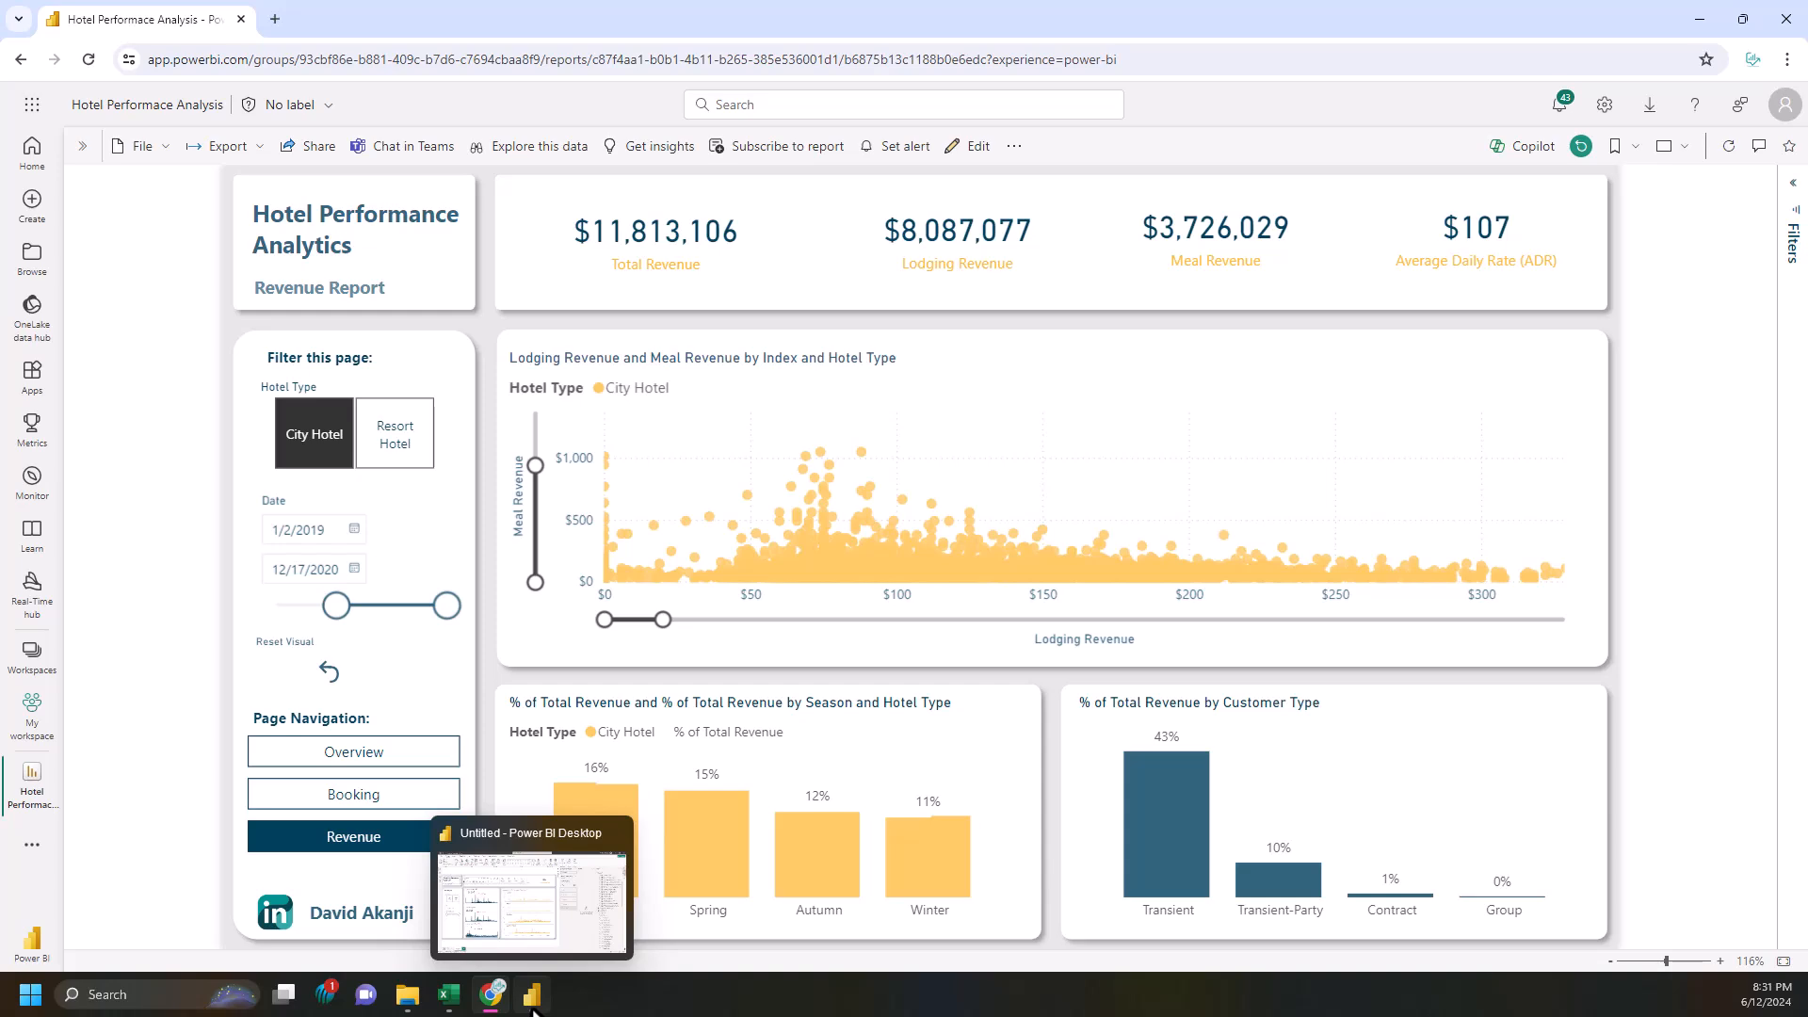
{"action": "left_click", "coordinate": [533, 1010]}
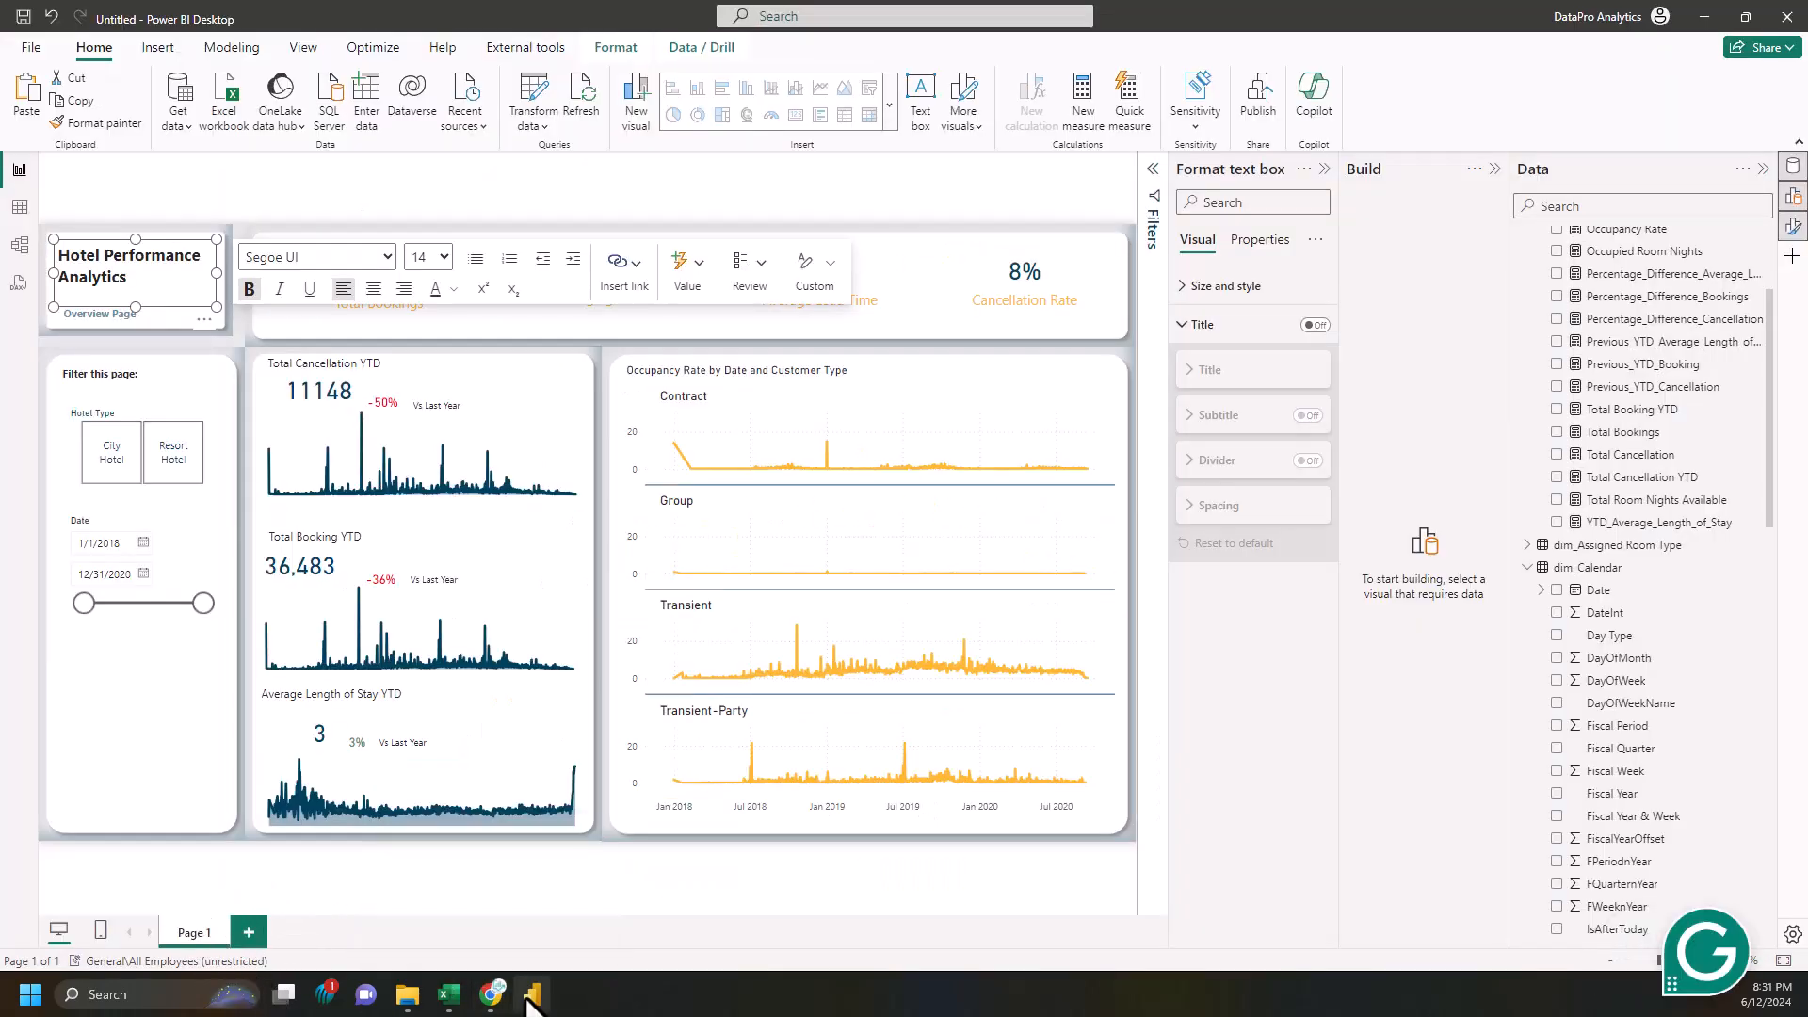
{"action": "left_click", "coordinate": [494, 994]}
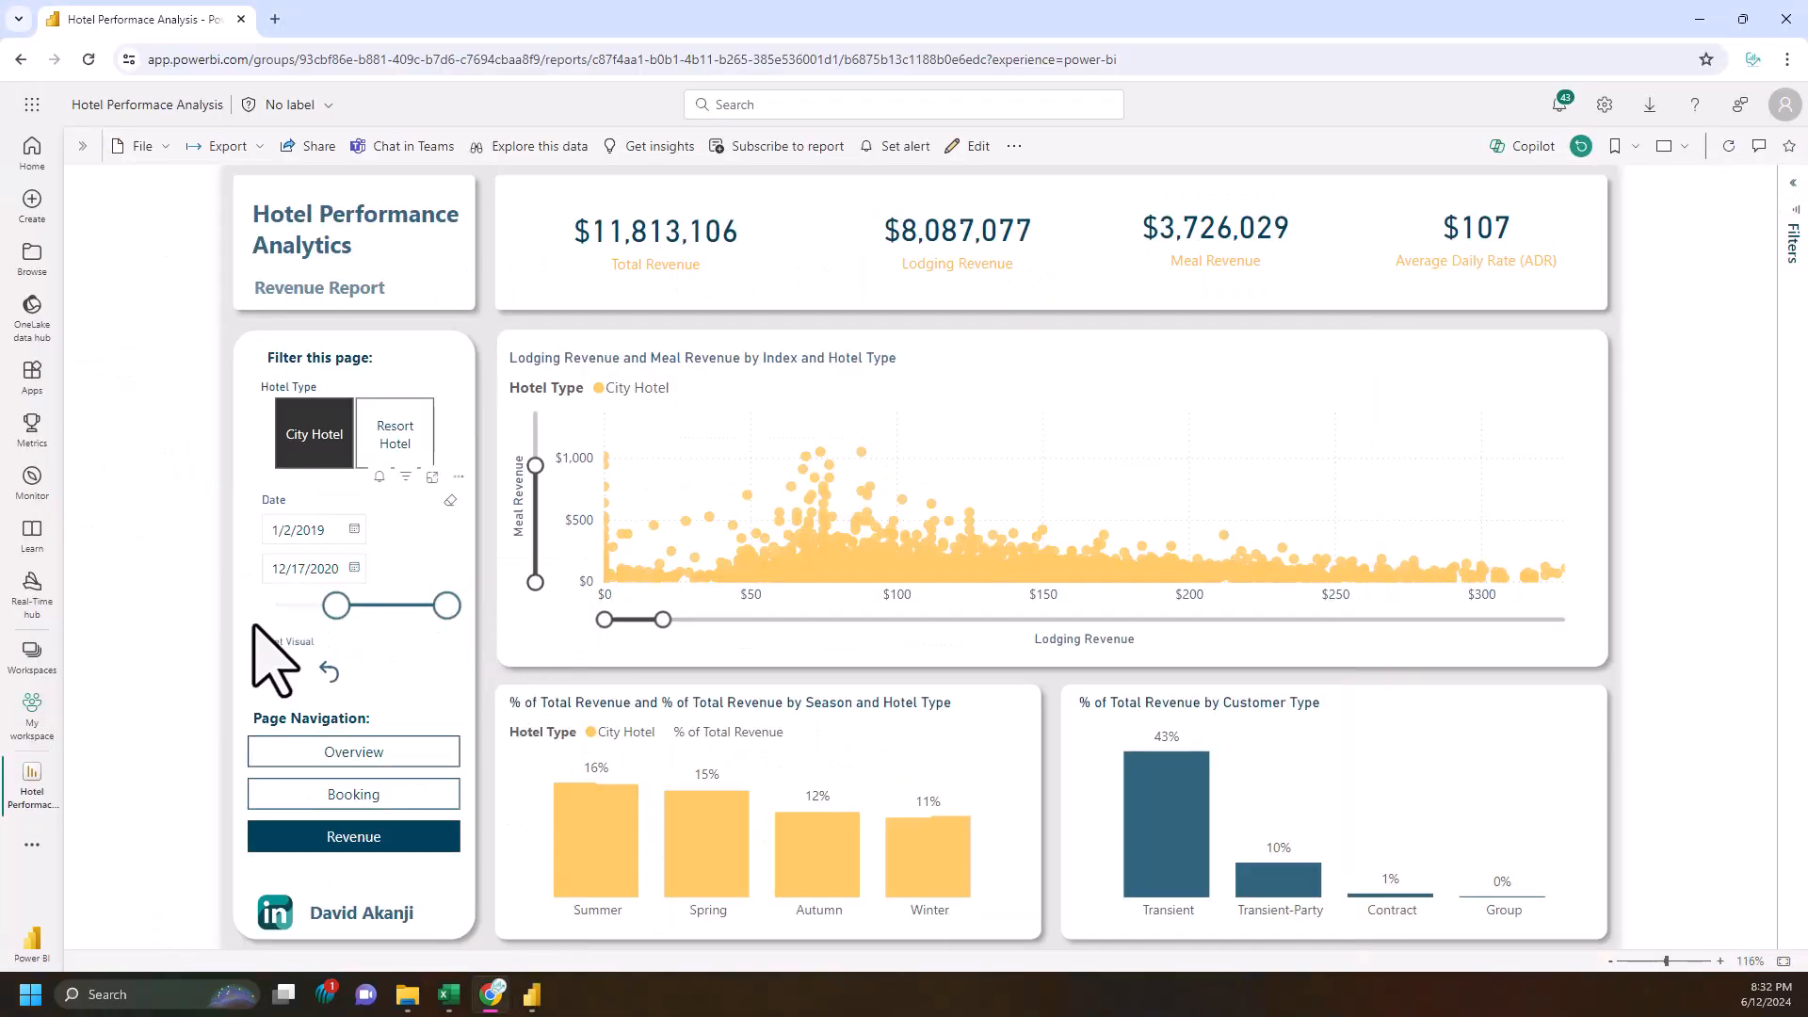
{"action": "left_click", "coordinate": [314, 464]}
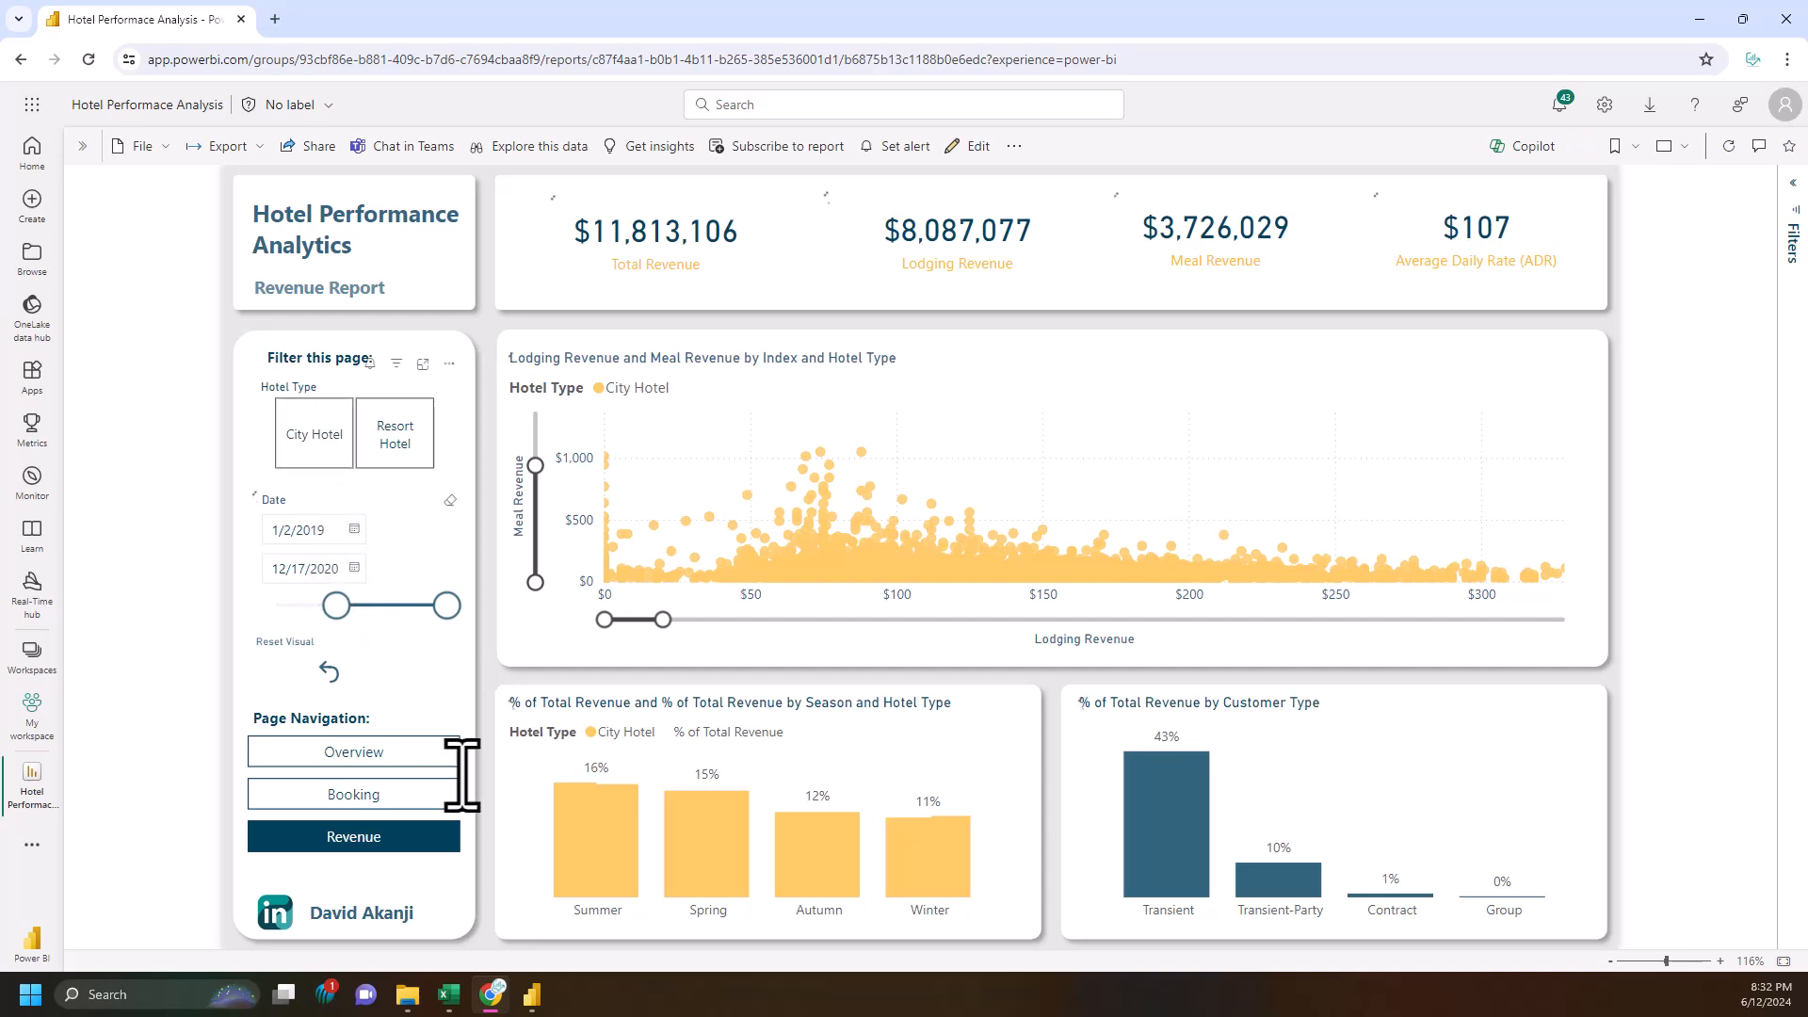
- Return to Power BI Desktop and collapse the Format and Build panes to enlarge the report page
{"action": "left_click", "coordinate": [533, 995]}
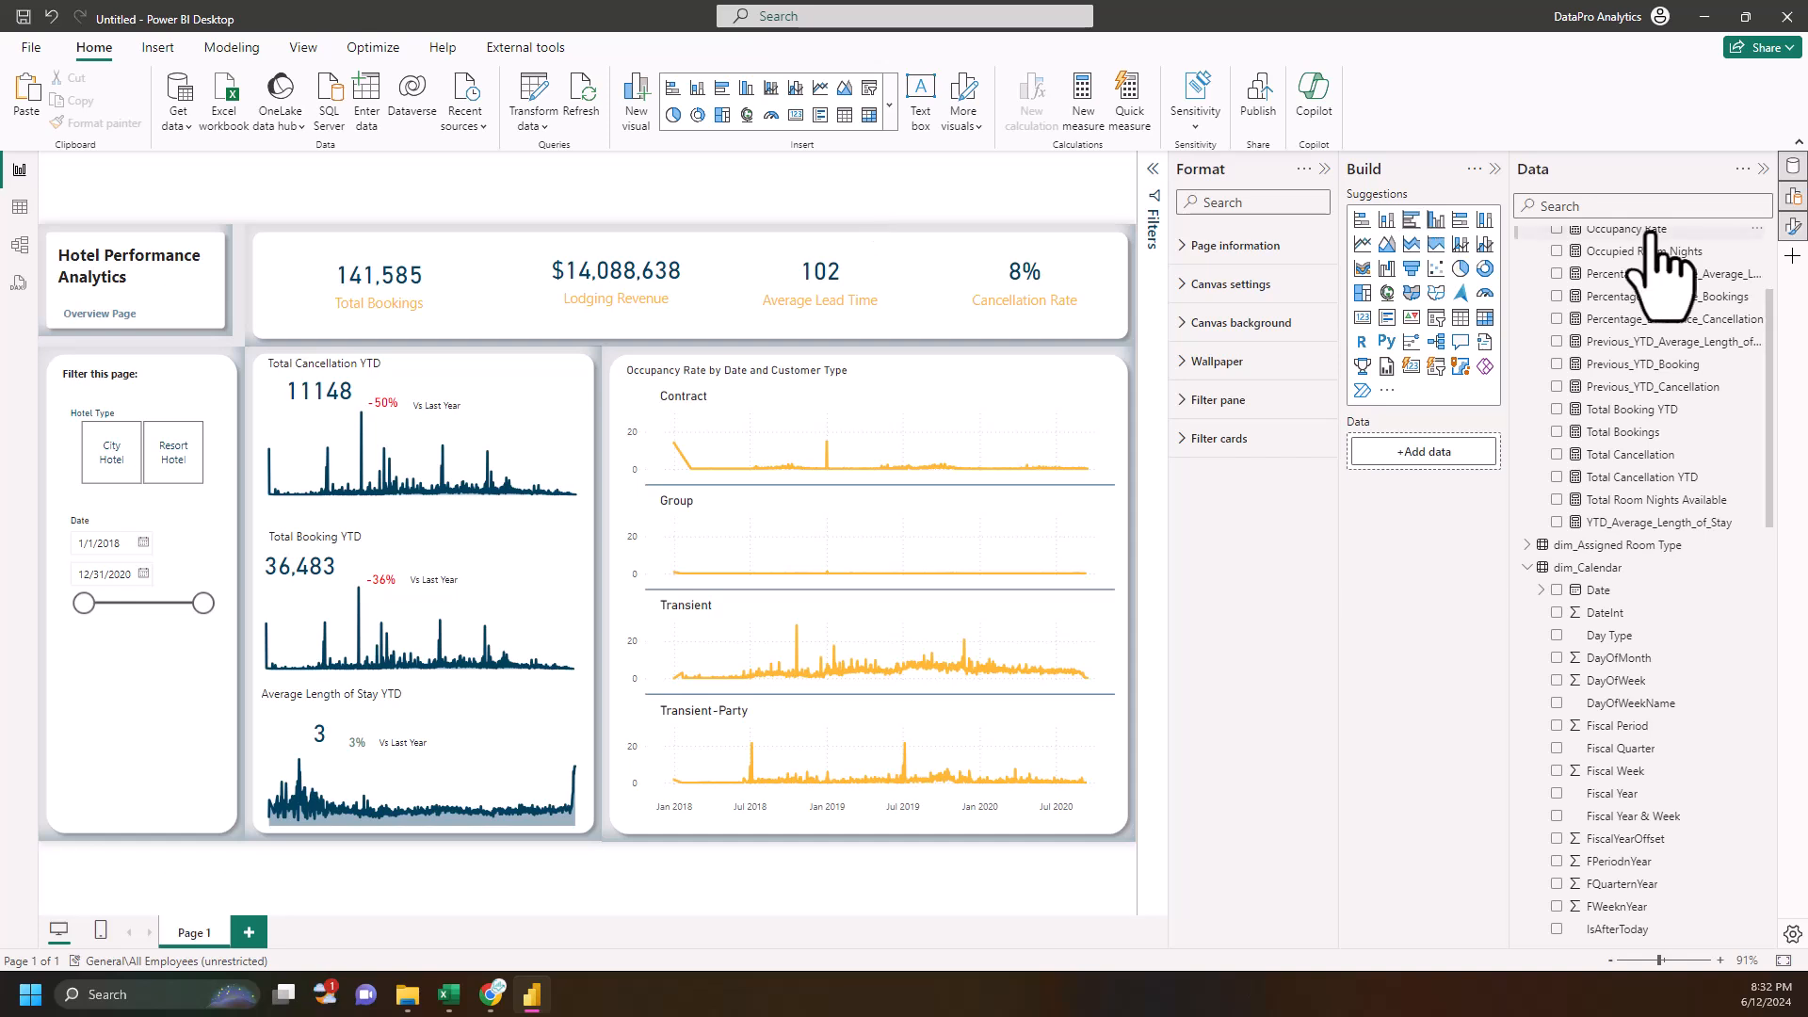
{"action": "left_click", "coordinate": [1327, 169]}
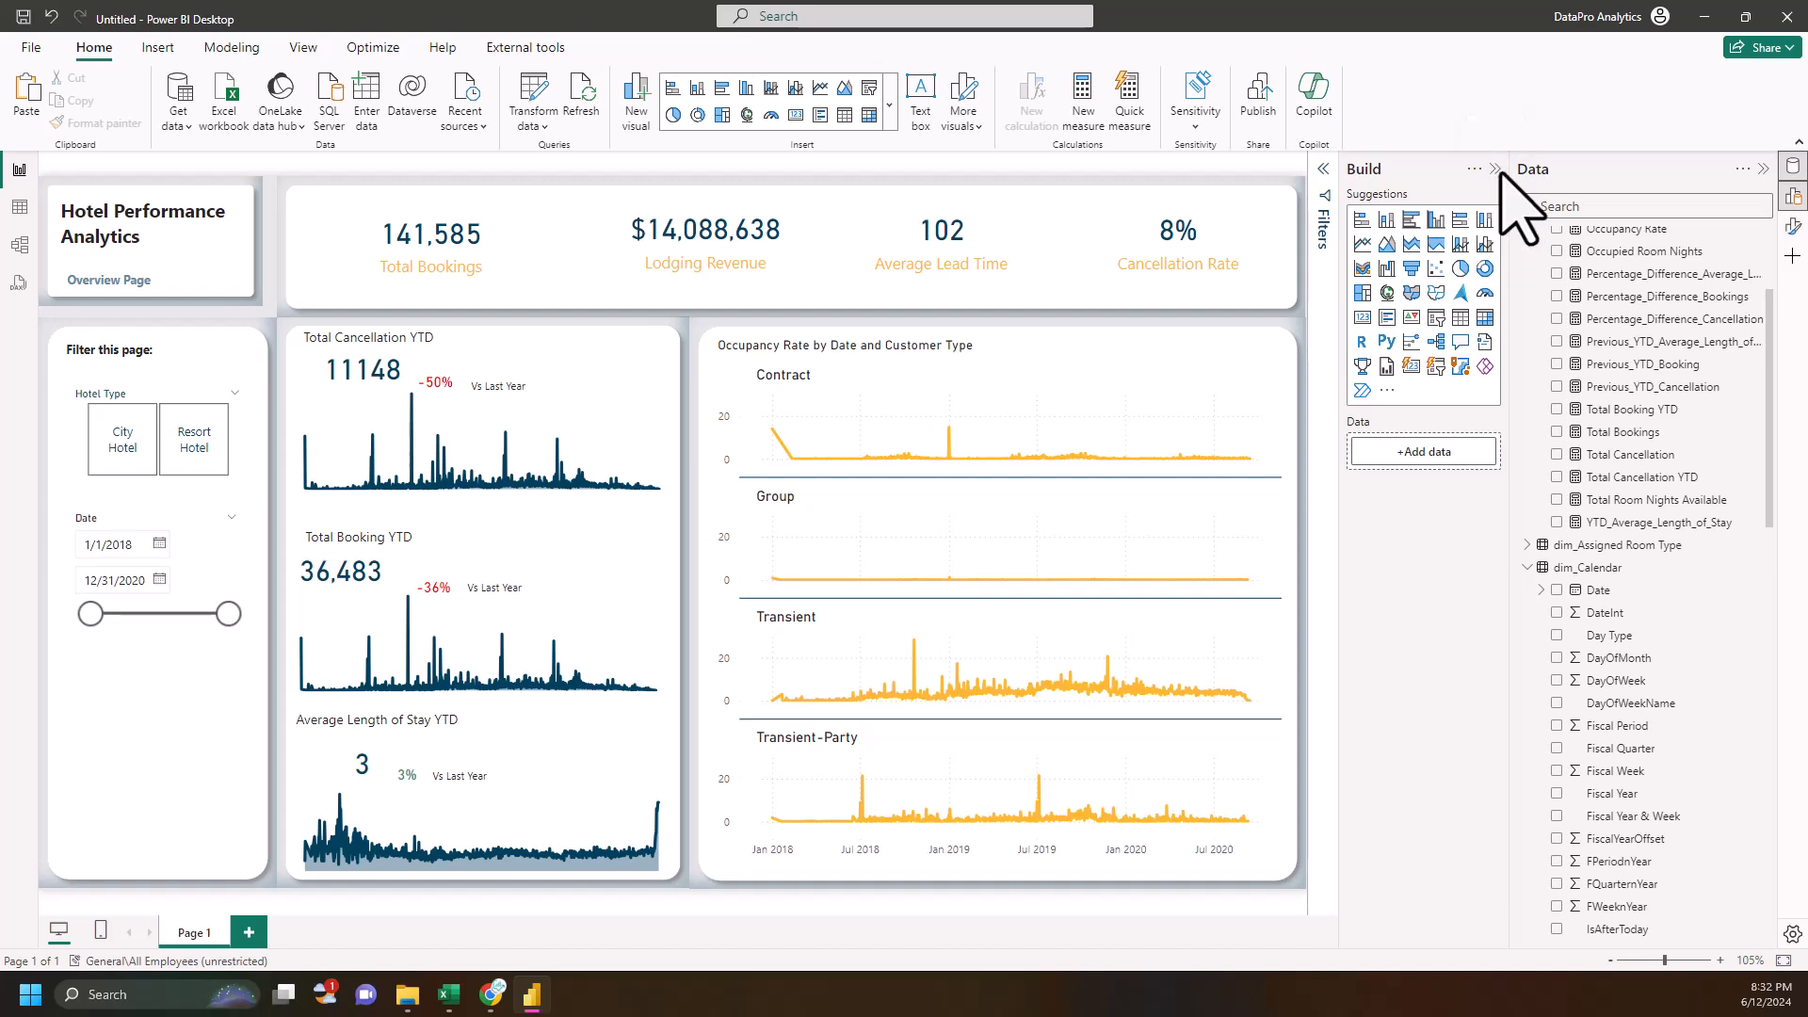
{"action": "left_click", "coordinate": [1494, 169]}
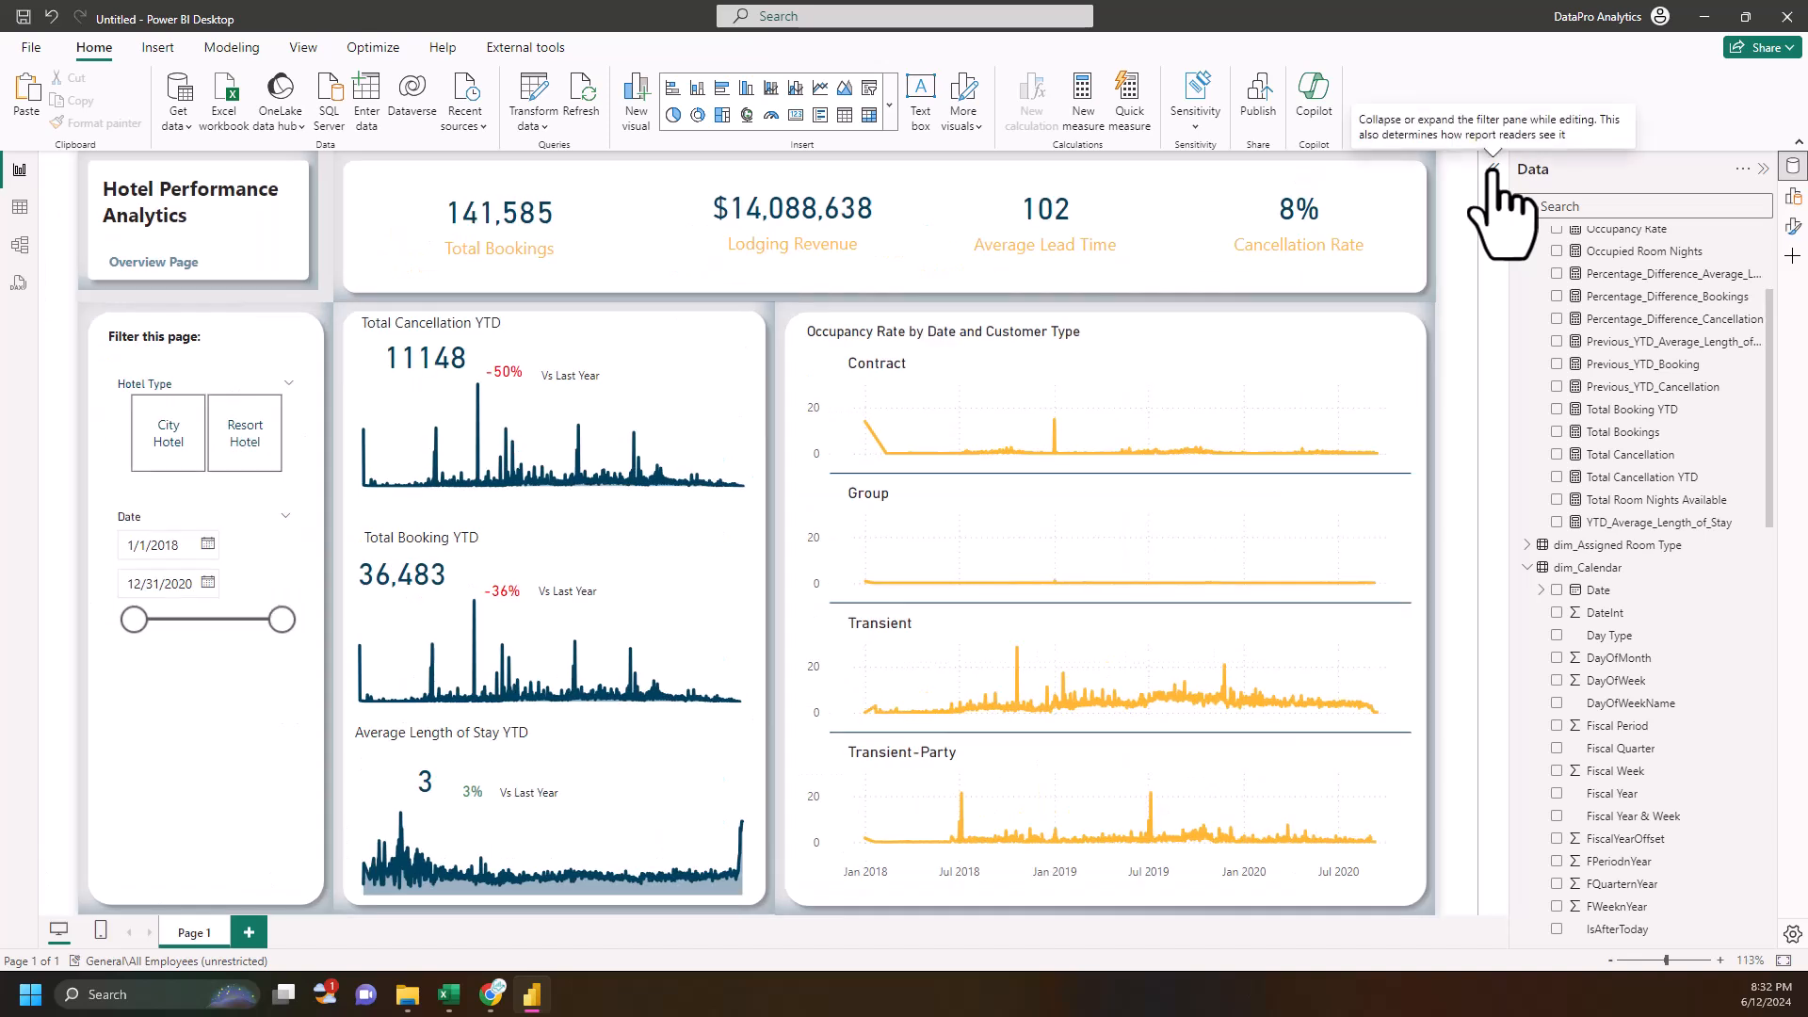